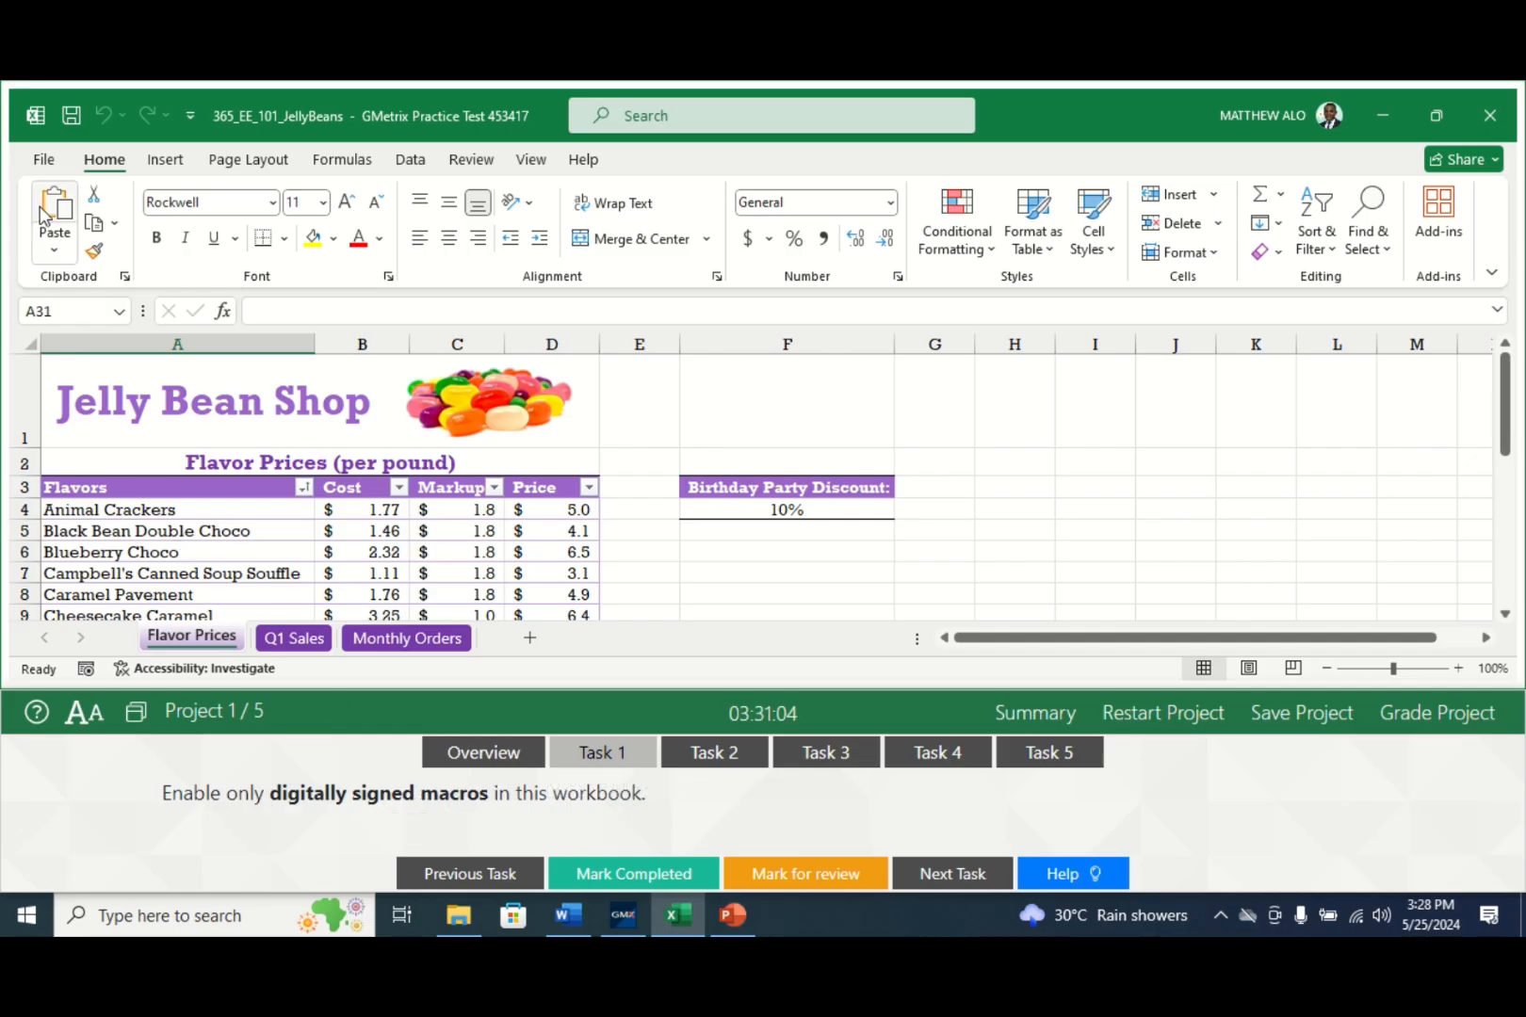
- In Trust Center Settings, choose disabling VBA macros except digitally signed ones and confirm
{"action": "left_click", "coordinate": [43, 160]}
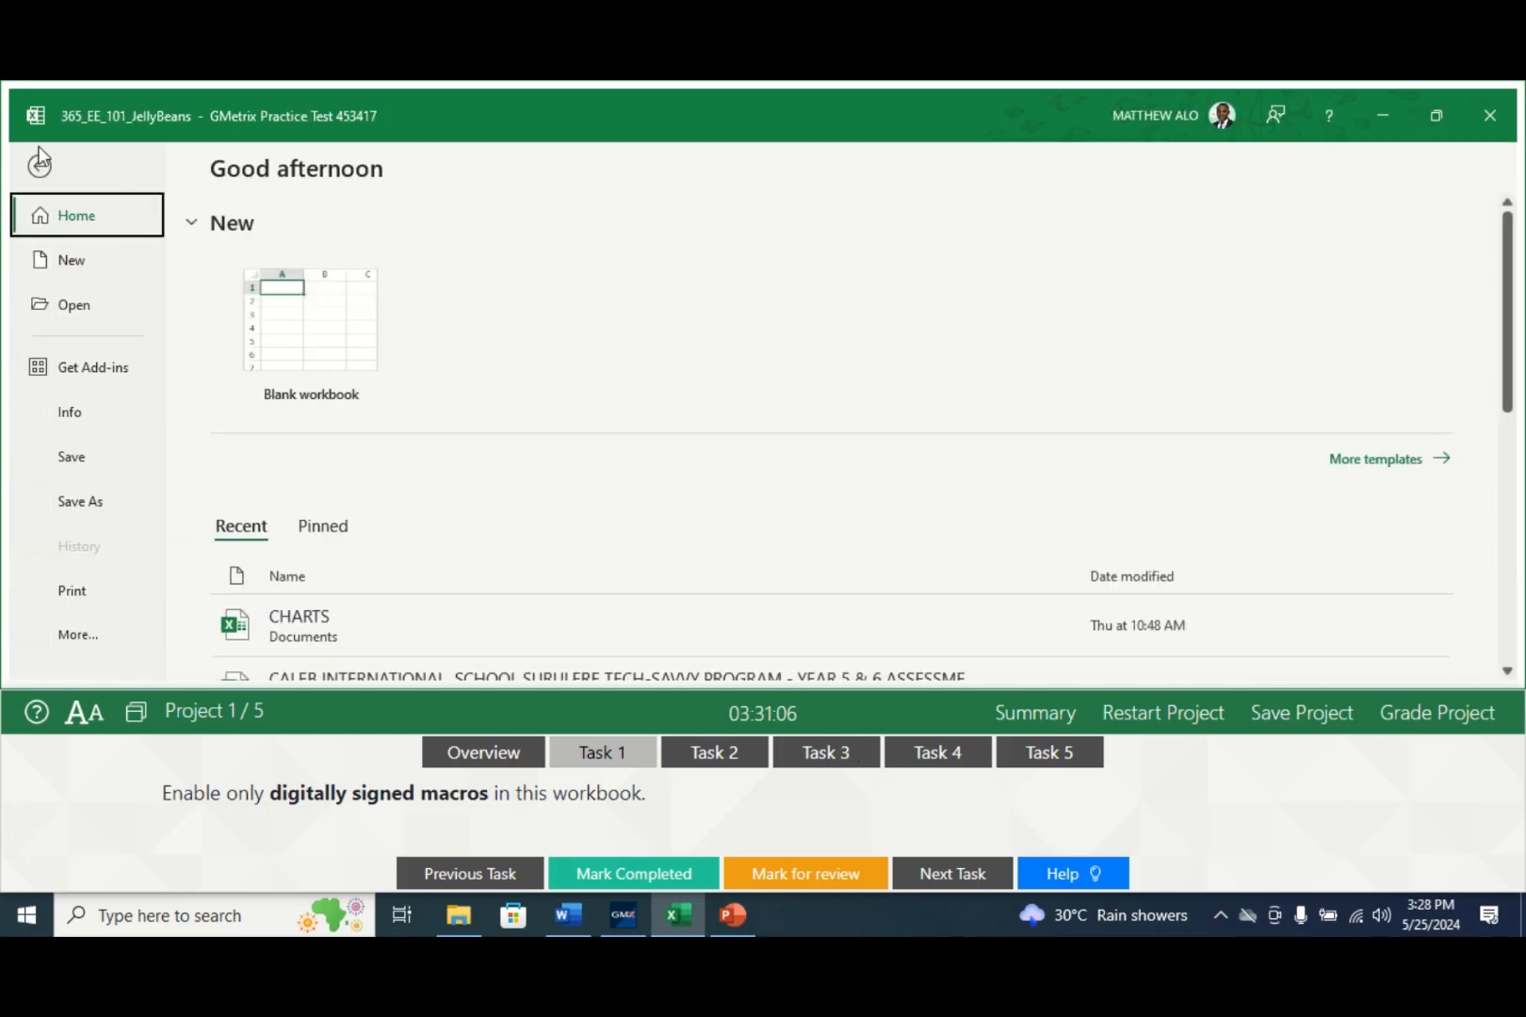
{"action": "left_click", "coordinate": [67, 636]}
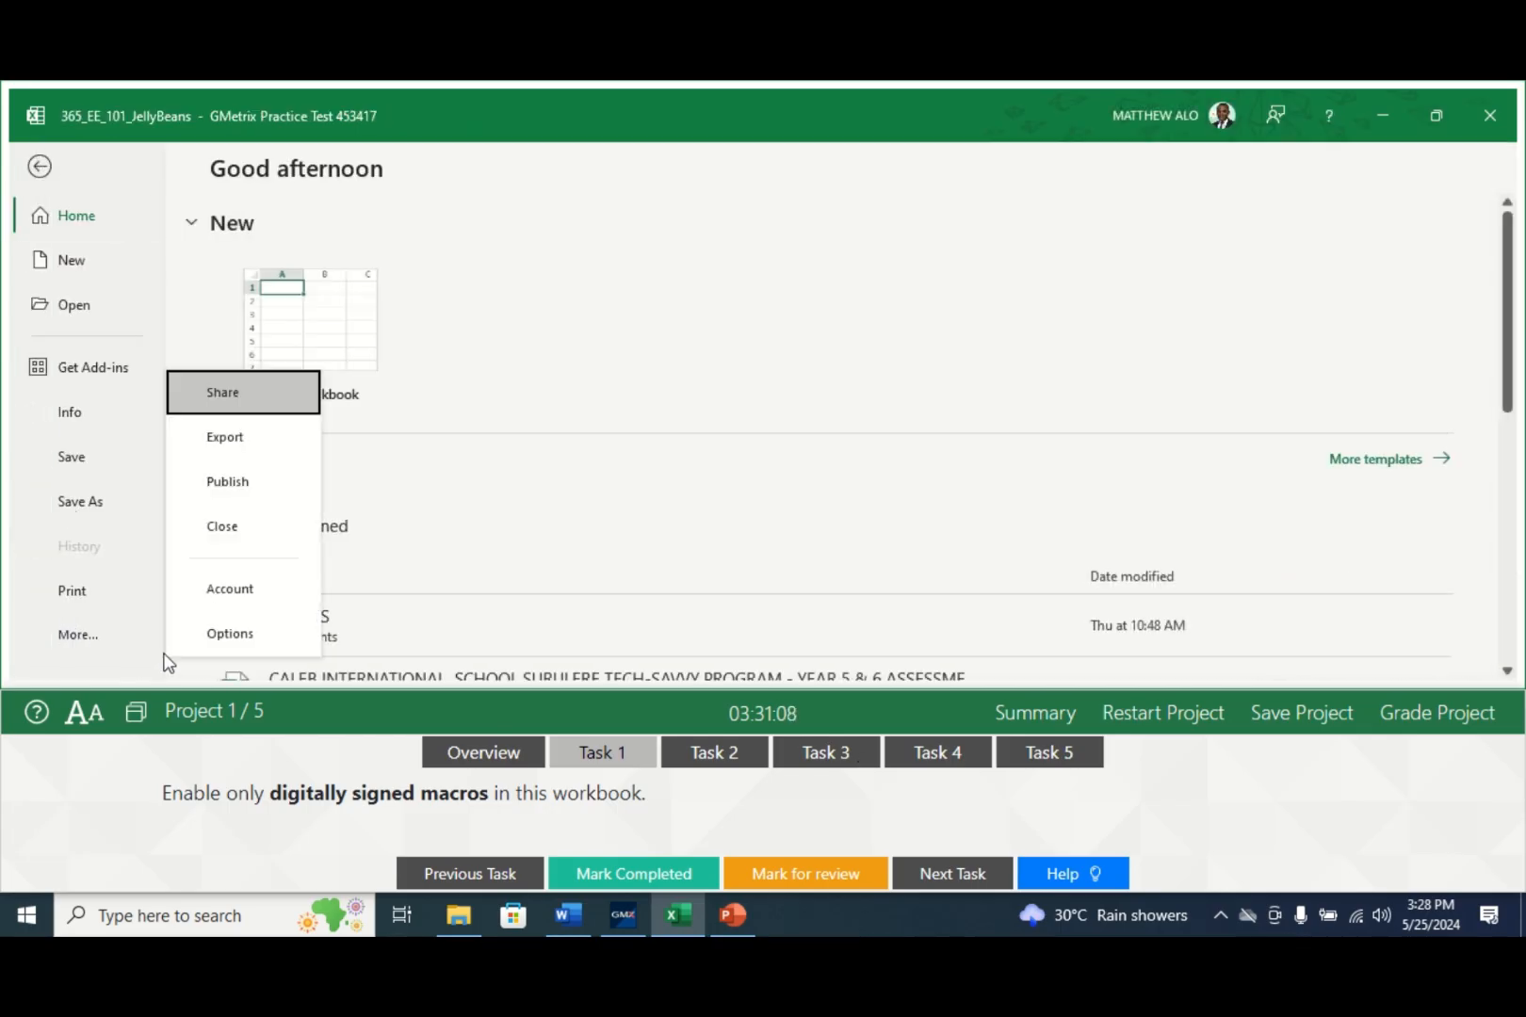
{"action": "left_click", "coordinate": [197, 636]}
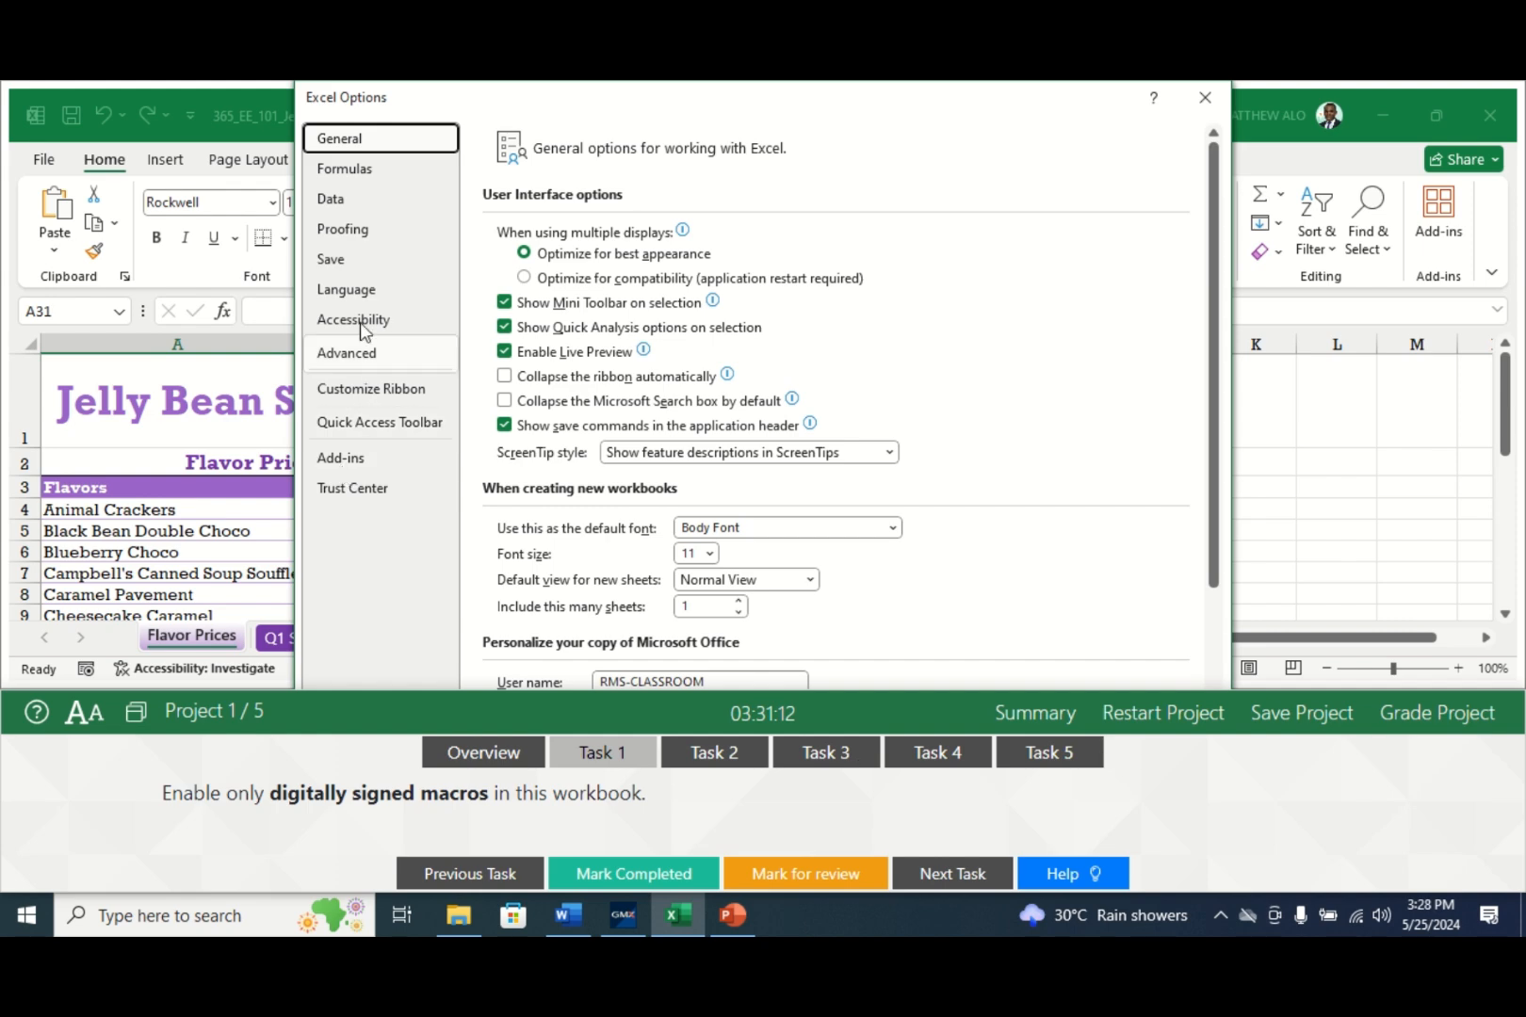
{"action": "left_click", "coordinate": [356, 490]}
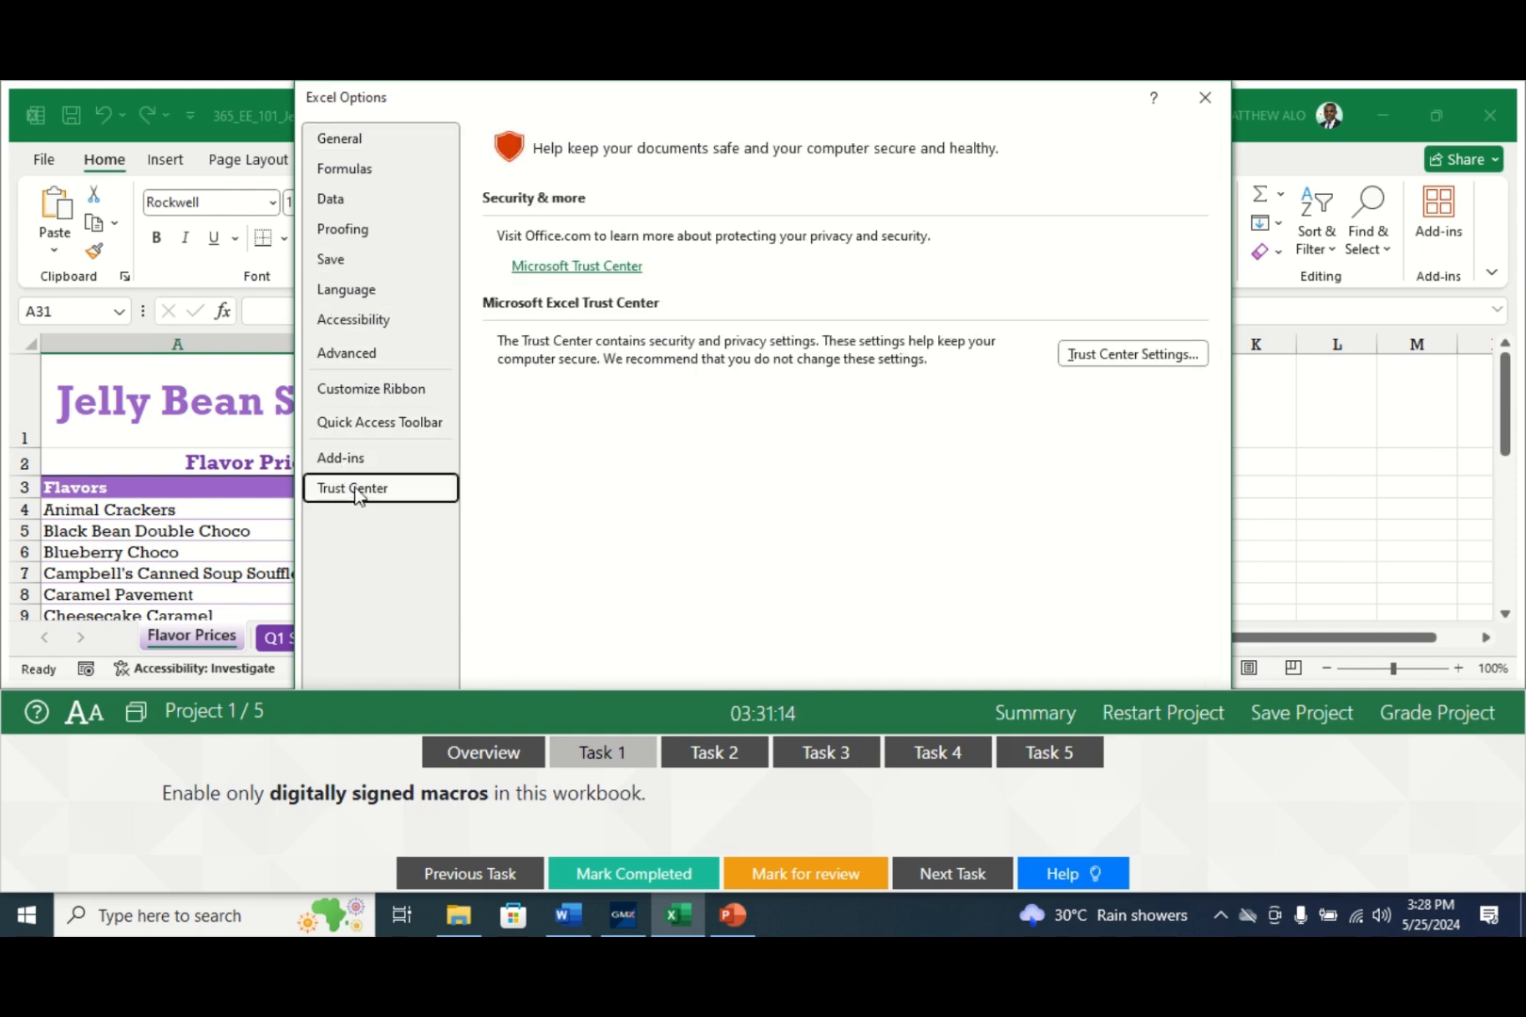
{"action": "left_click", "coordinate": [1127, 356]}
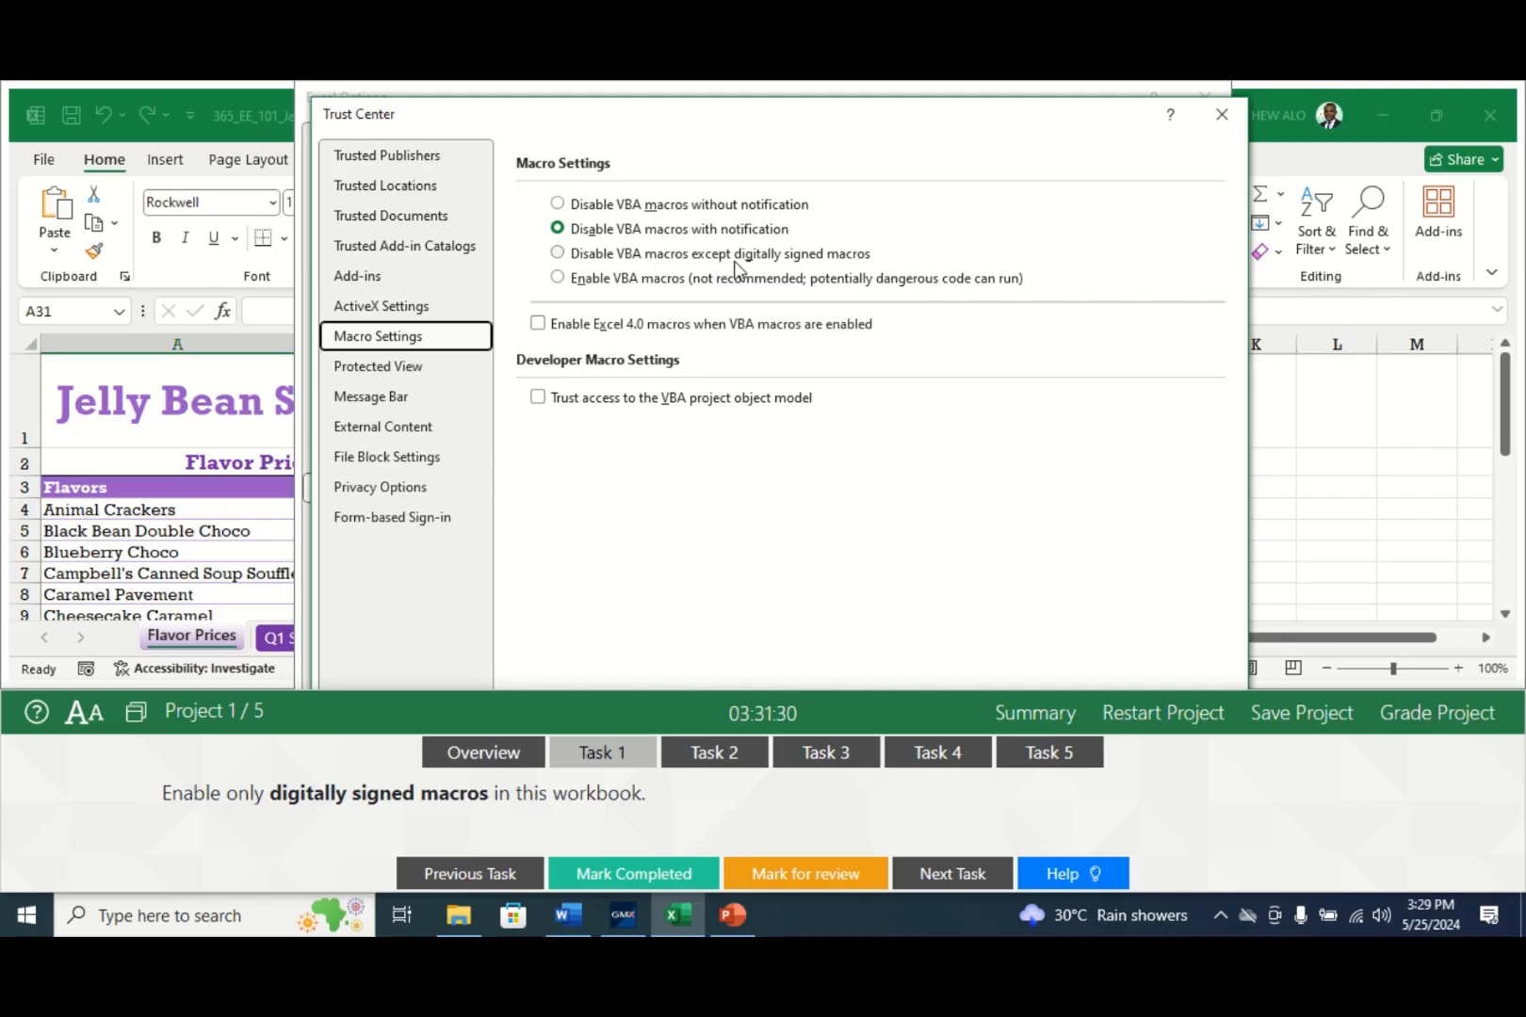
{"action": "left_click", "coordinate": [673, 259]}
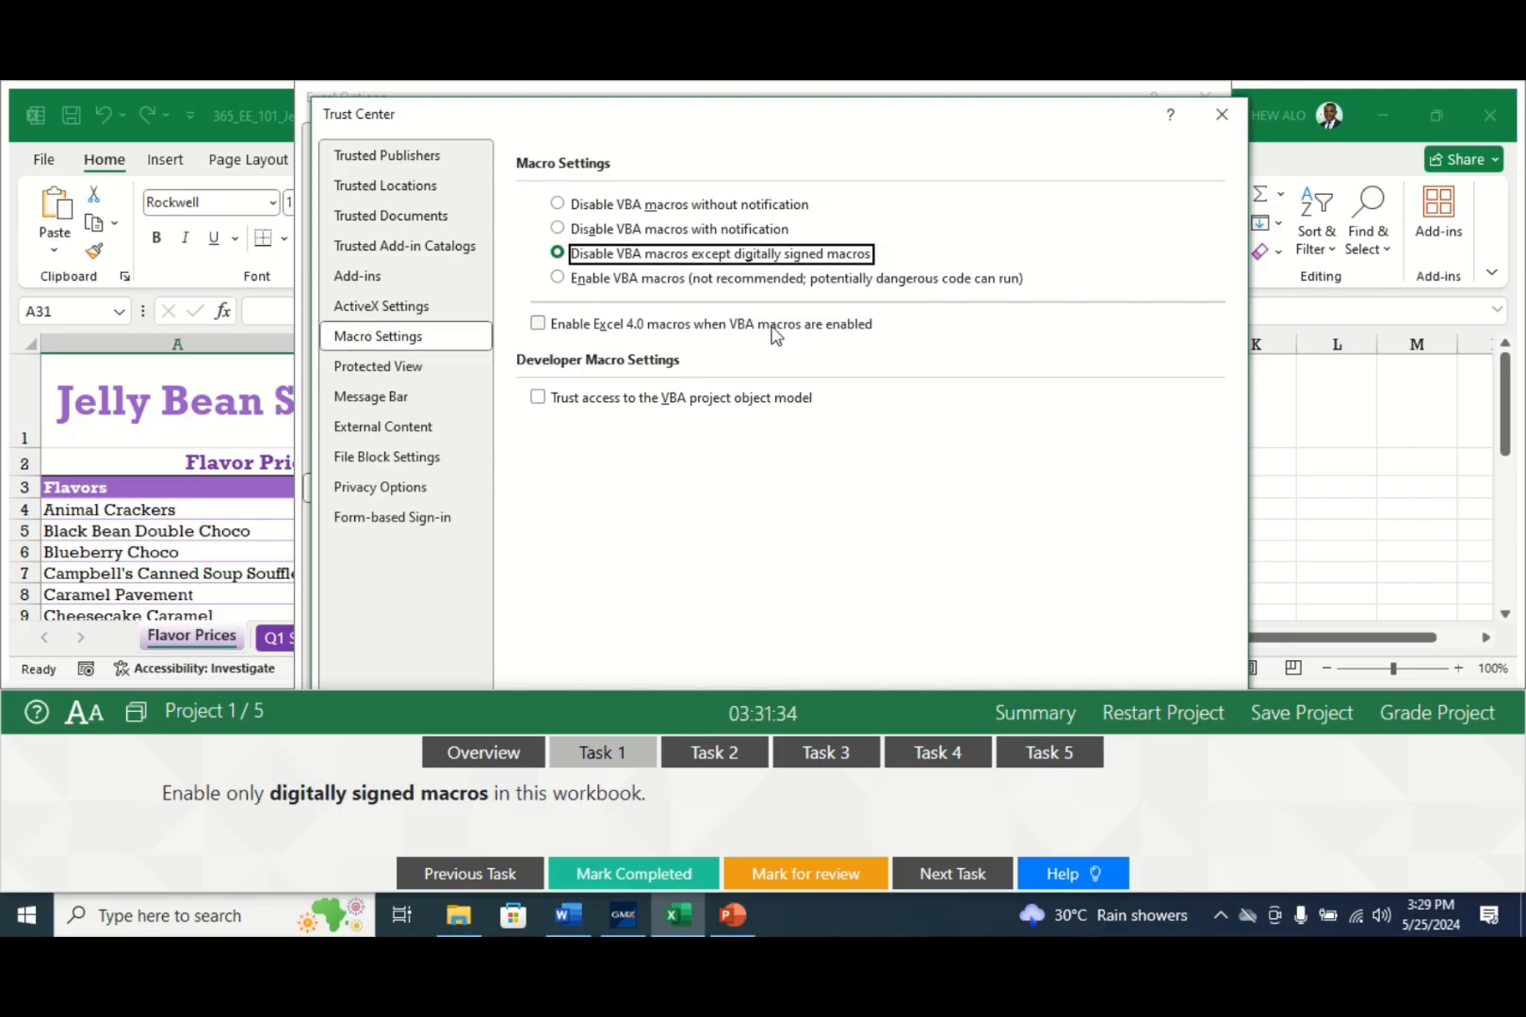
{"action": "key", "text": "Return"}
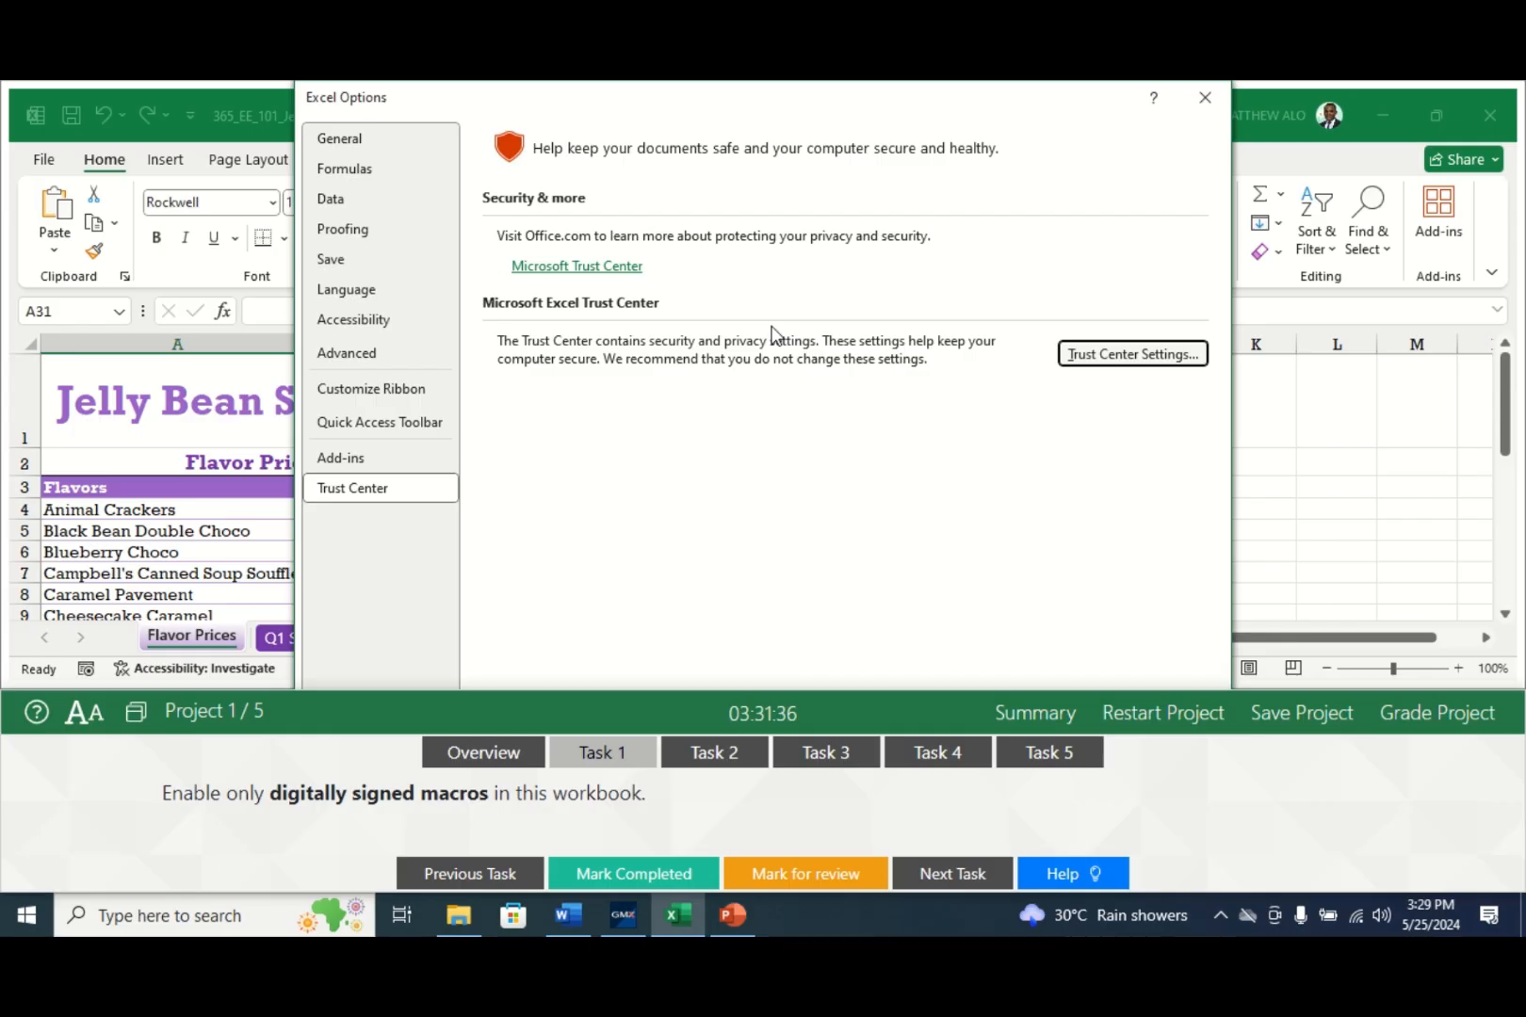
- Dock the test runner at the top and reopen the Trust Center settings in Excel Options
{"action": "left_click", "coordinate": [137, 718]}
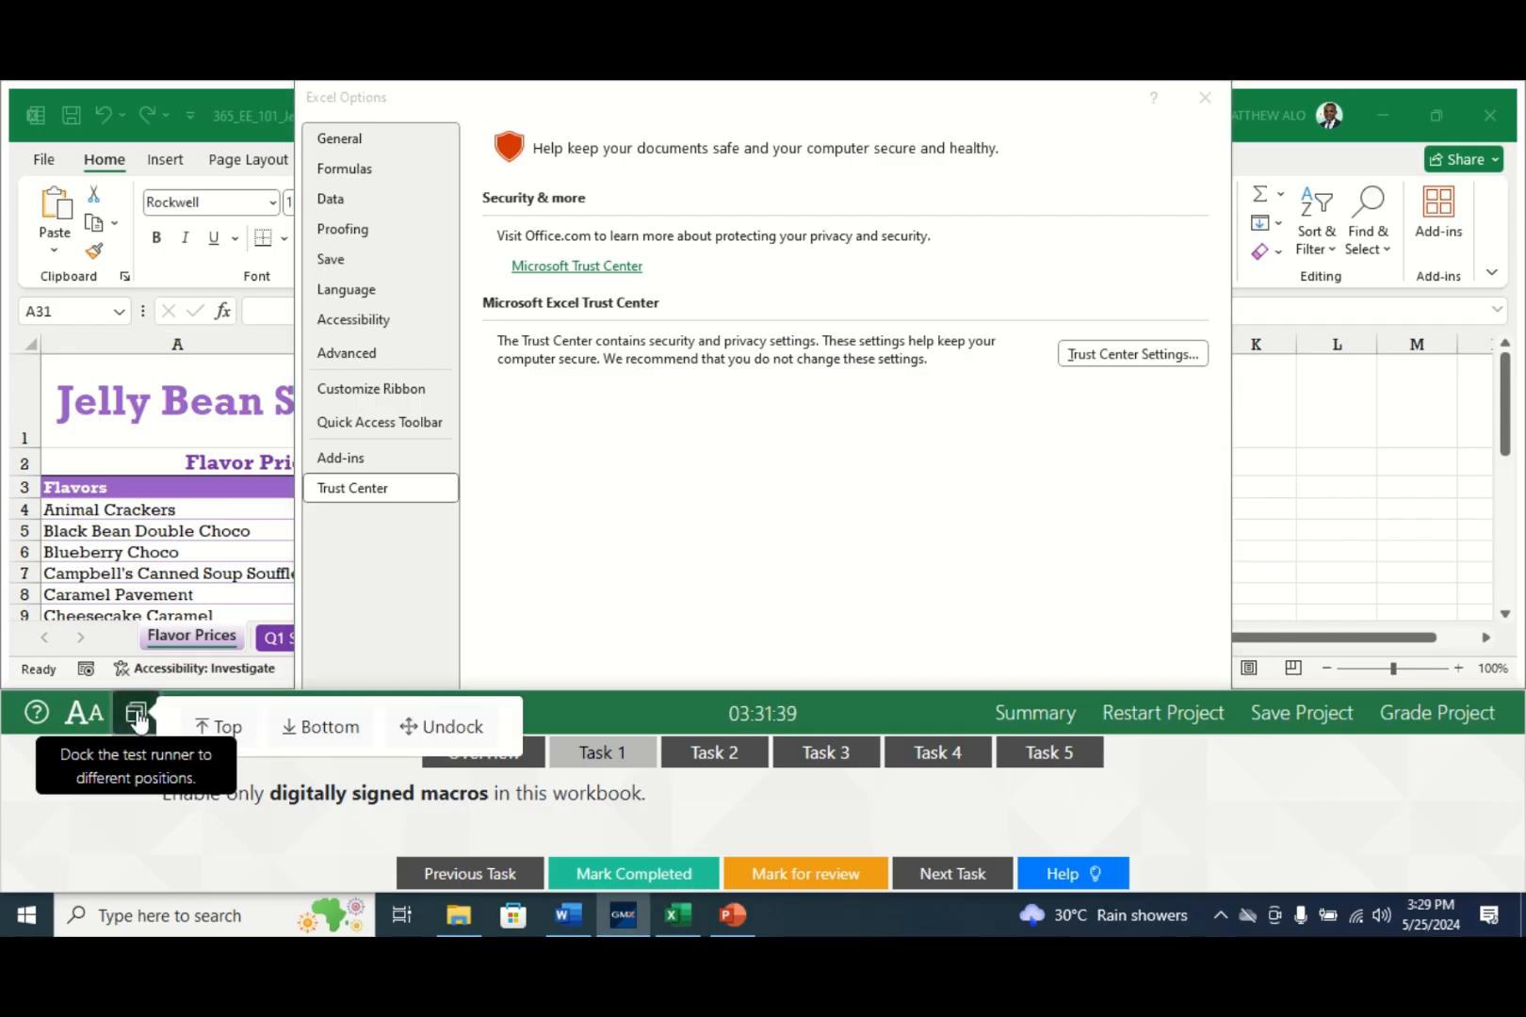
{"action": "left_click", "coordinate": [208, 723]}
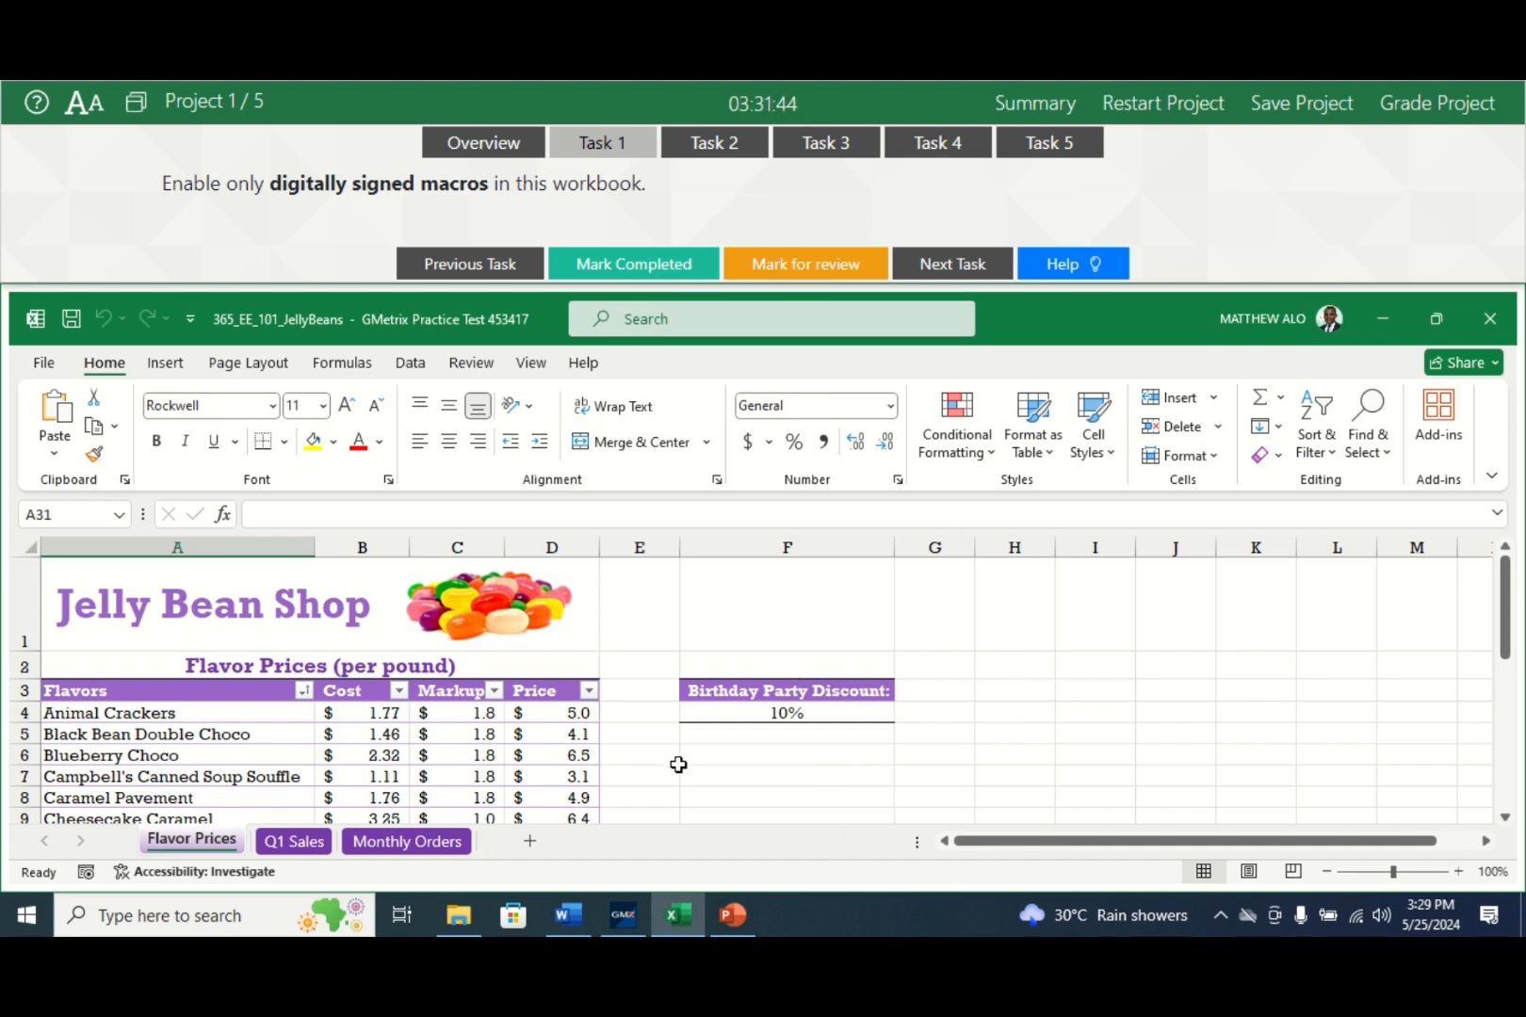
{"action": "left_click", "coordinate": [42, 366]}
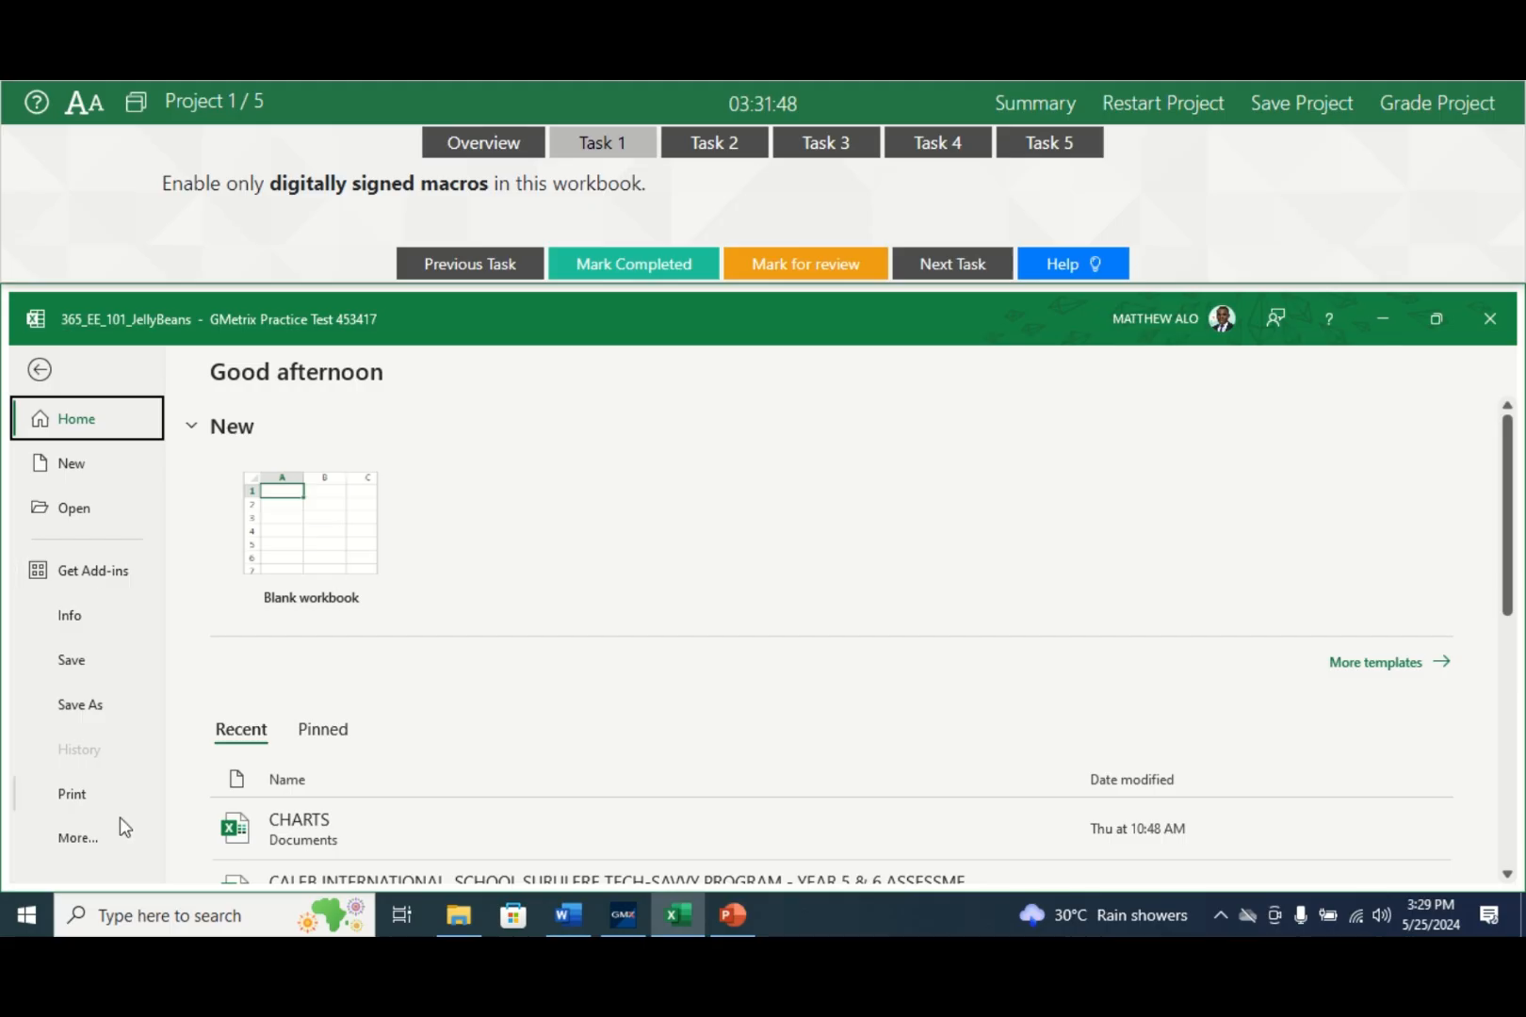
{"action": "left_click", "coordinate": [91, 835]}
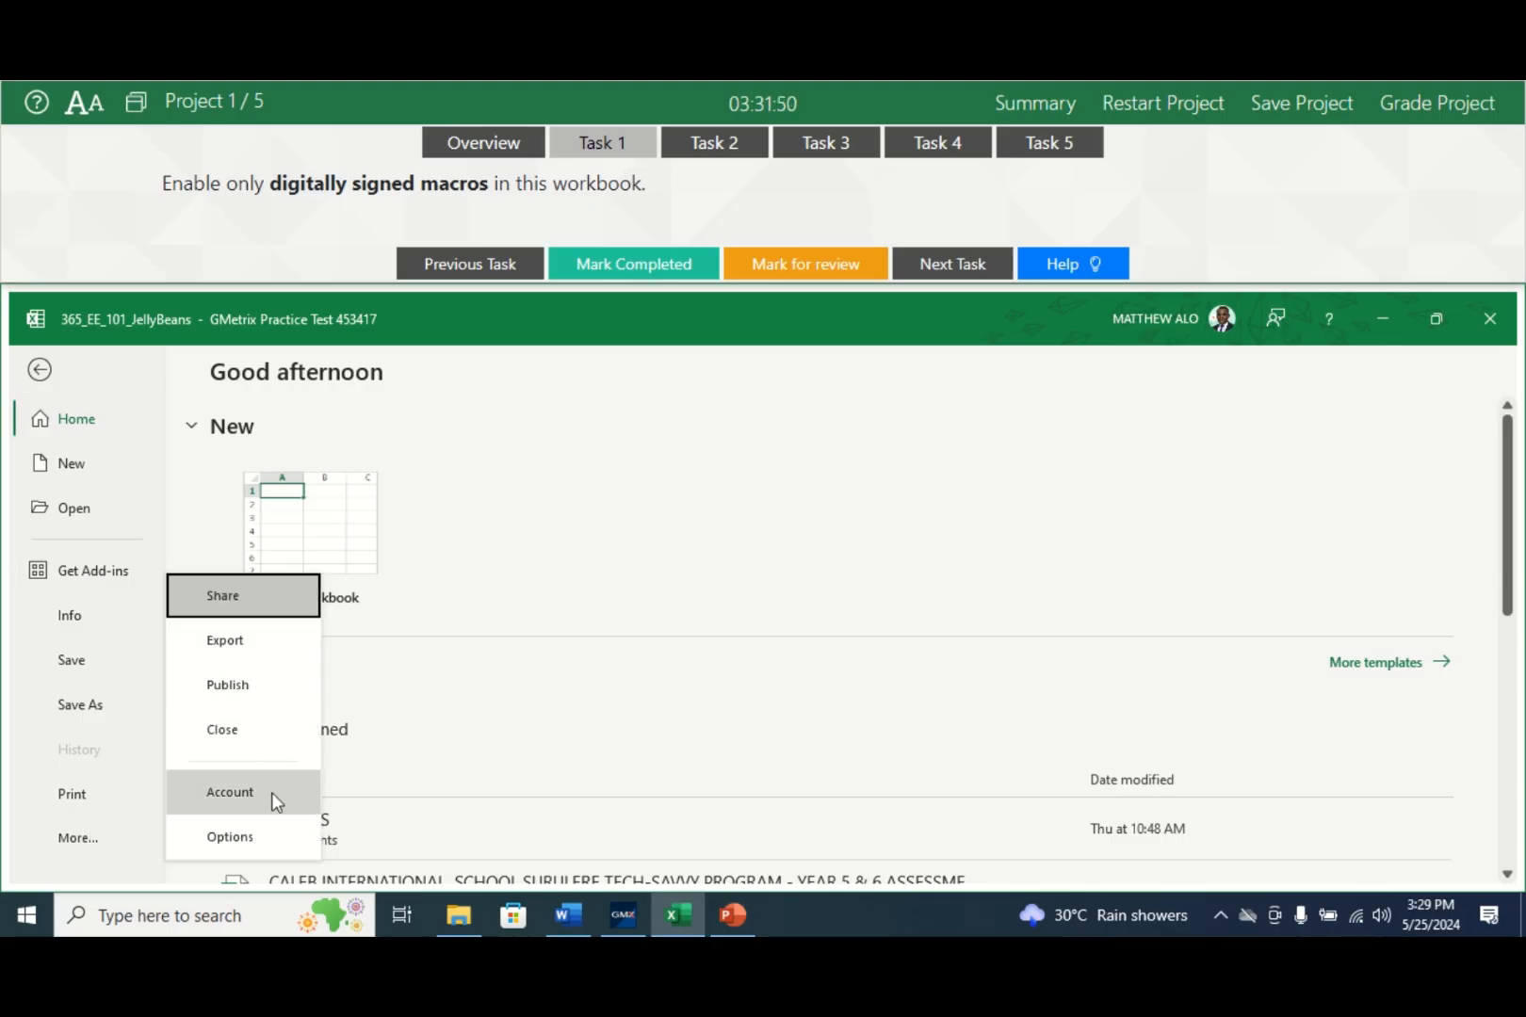
{"action": "left_click", "coordinate": [241, 837]}
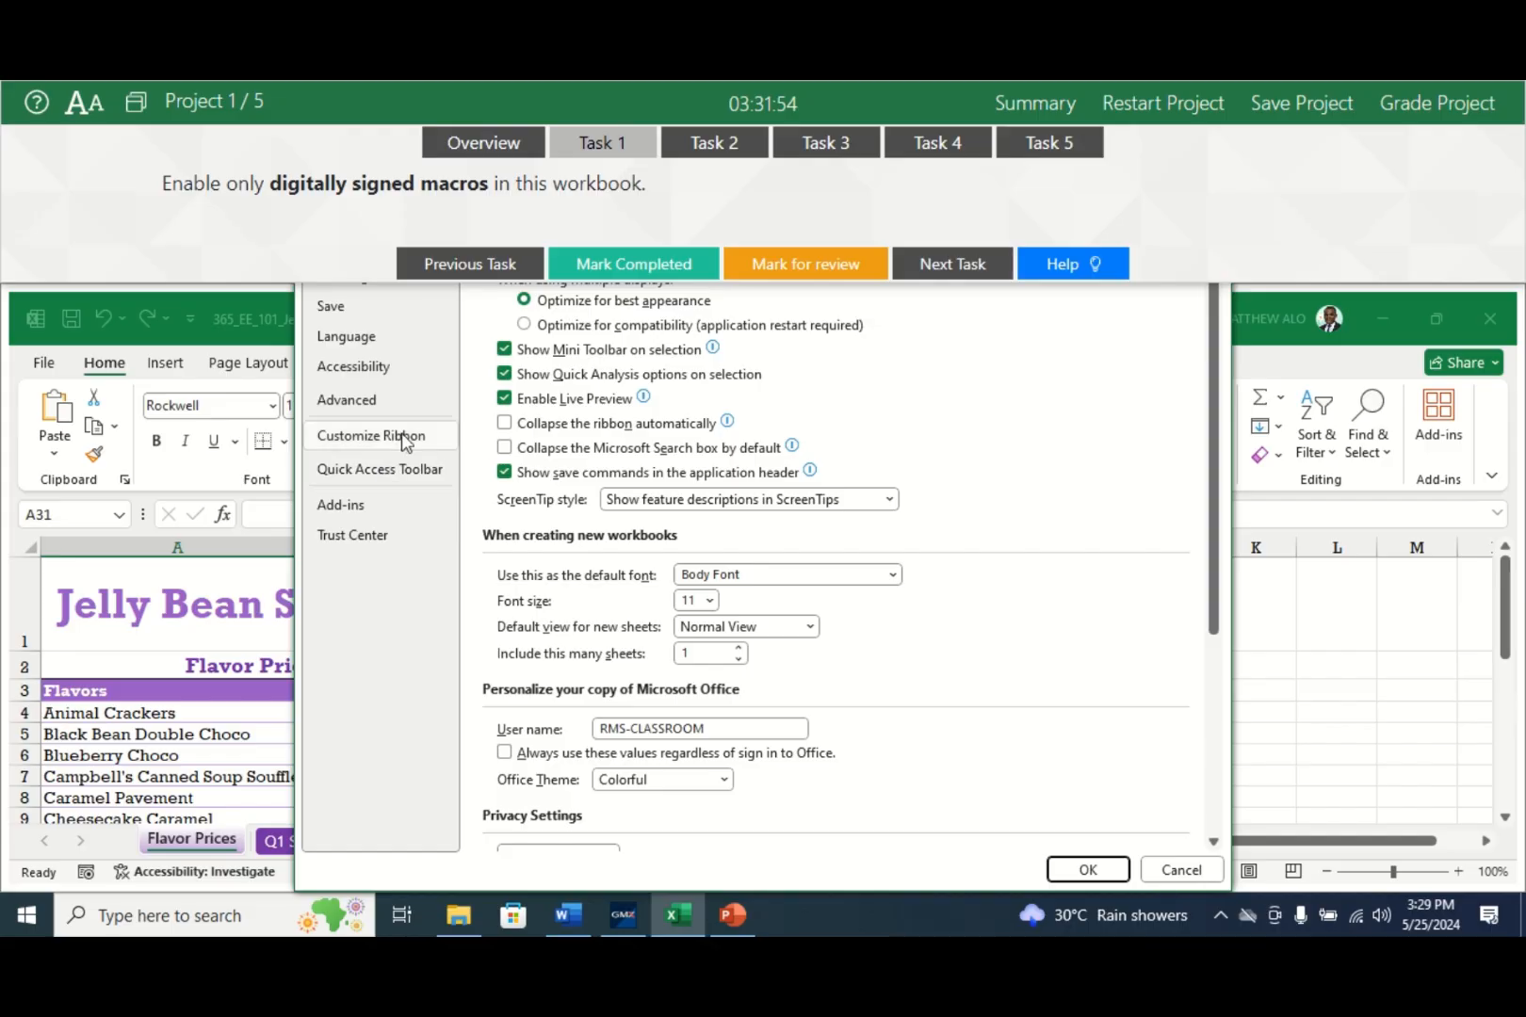
{"action": "left_click", "coordinate": [366, 535]}
{"action": "left_click", "coordinate": [1098, 401]}
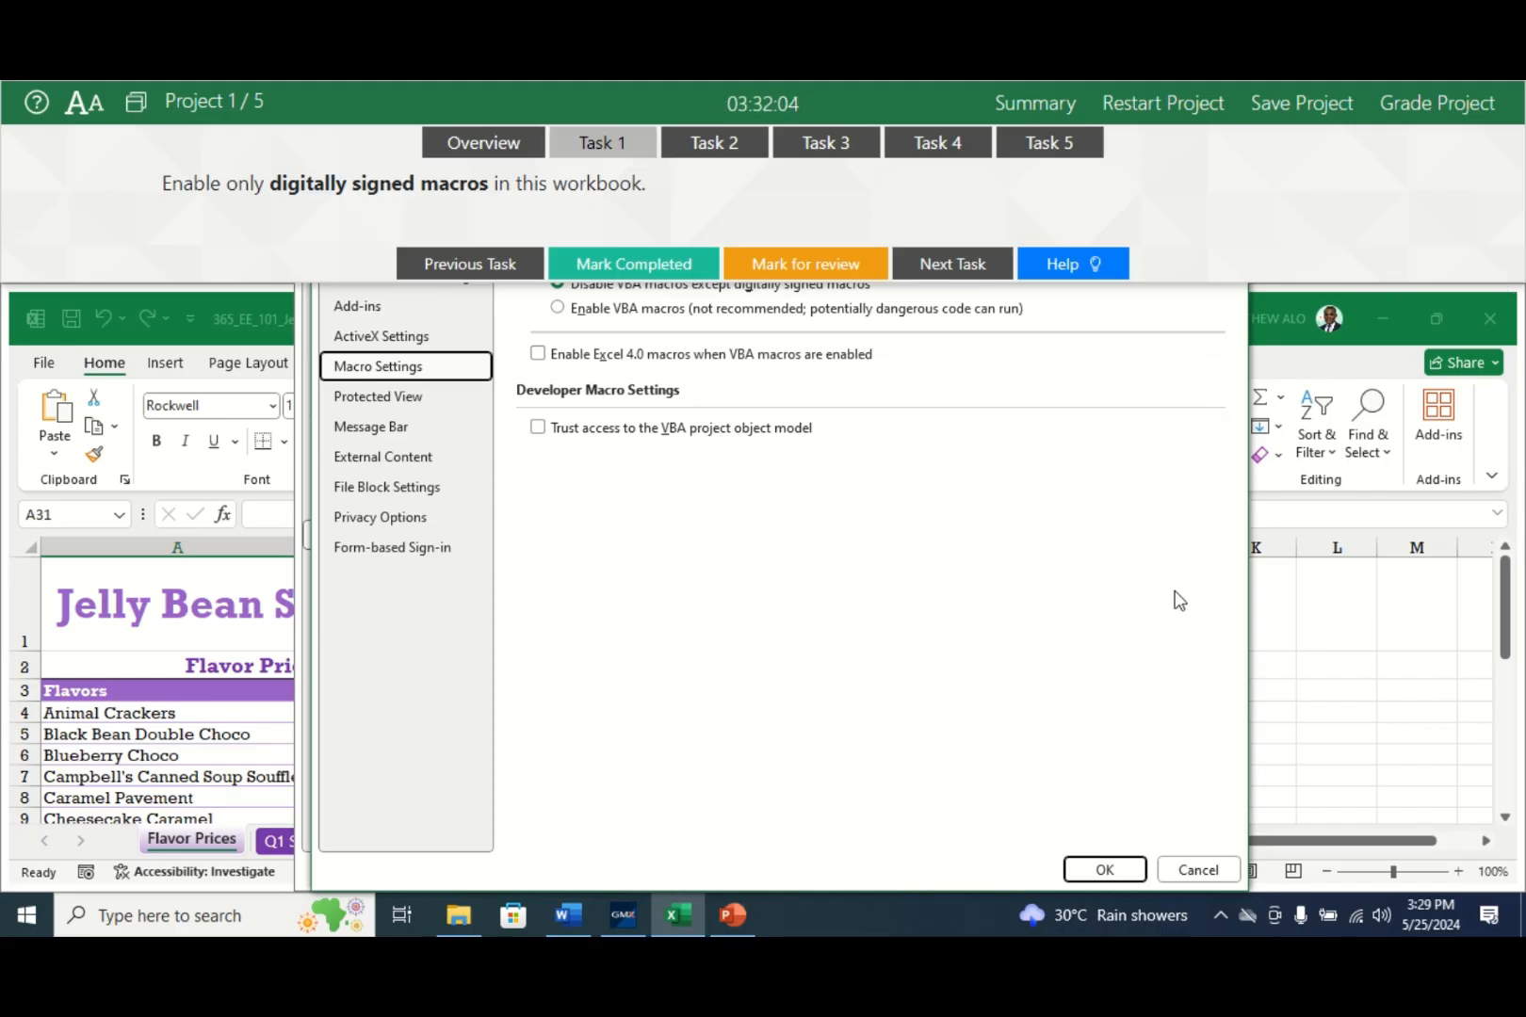
- Confirm the signed-macros-only setting, close Excel Options, and mark Task 1 completed
{"action": "left_click", "coordinate": [1102, 872]}
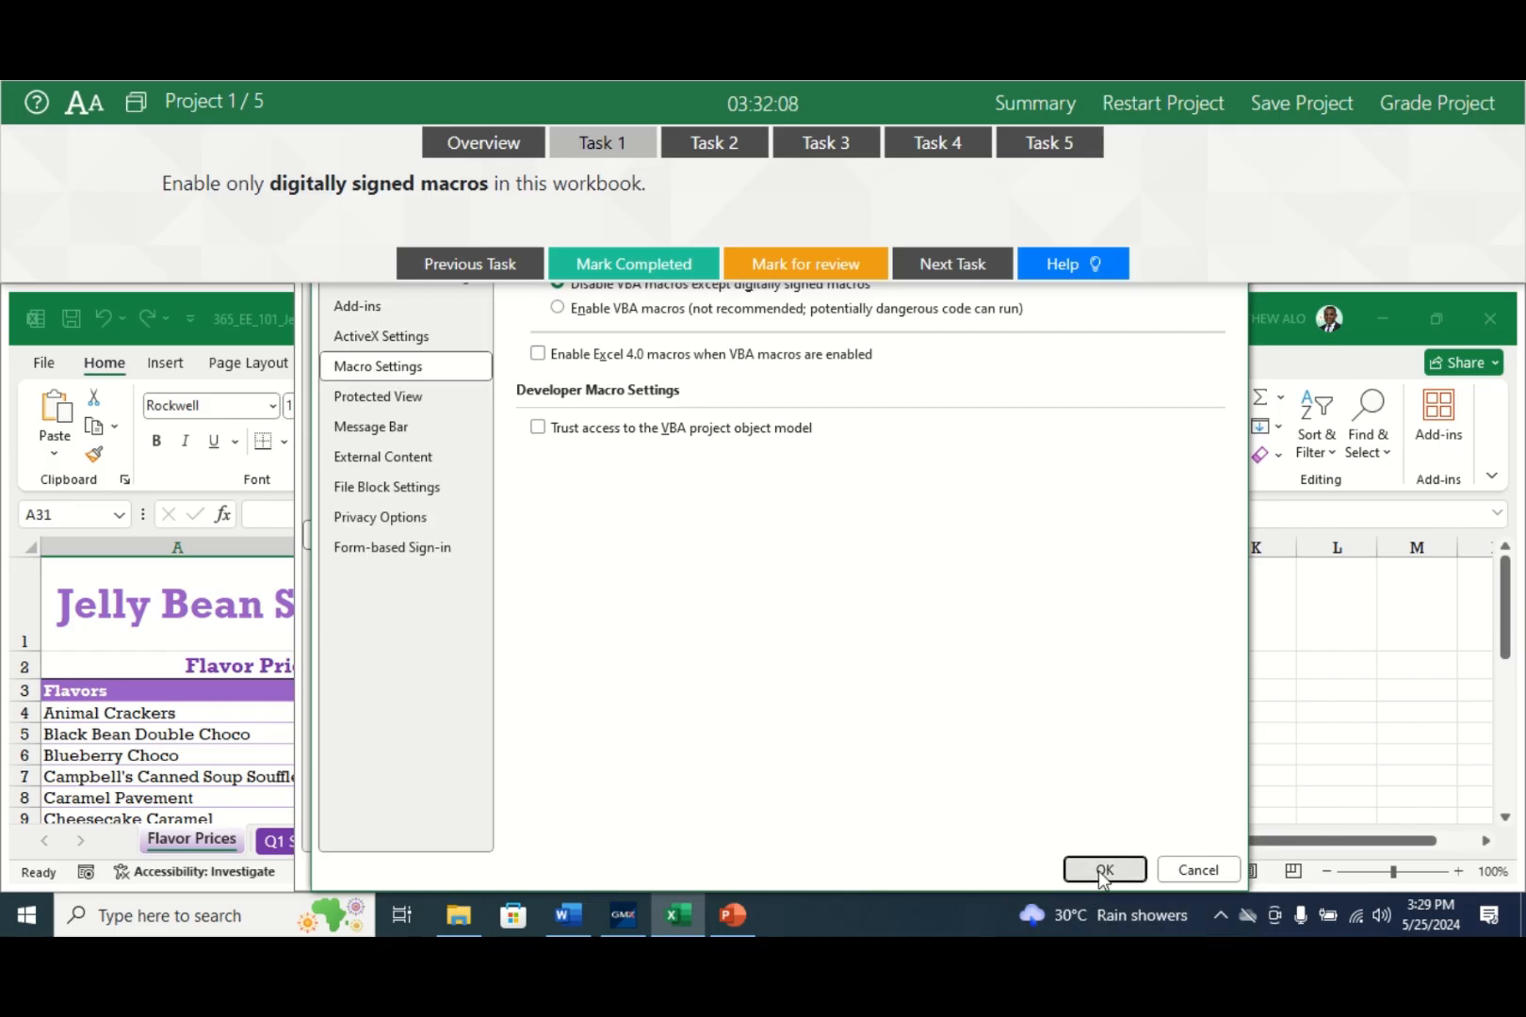
{"action": "left_click", "coordinate": [1102, 873]}
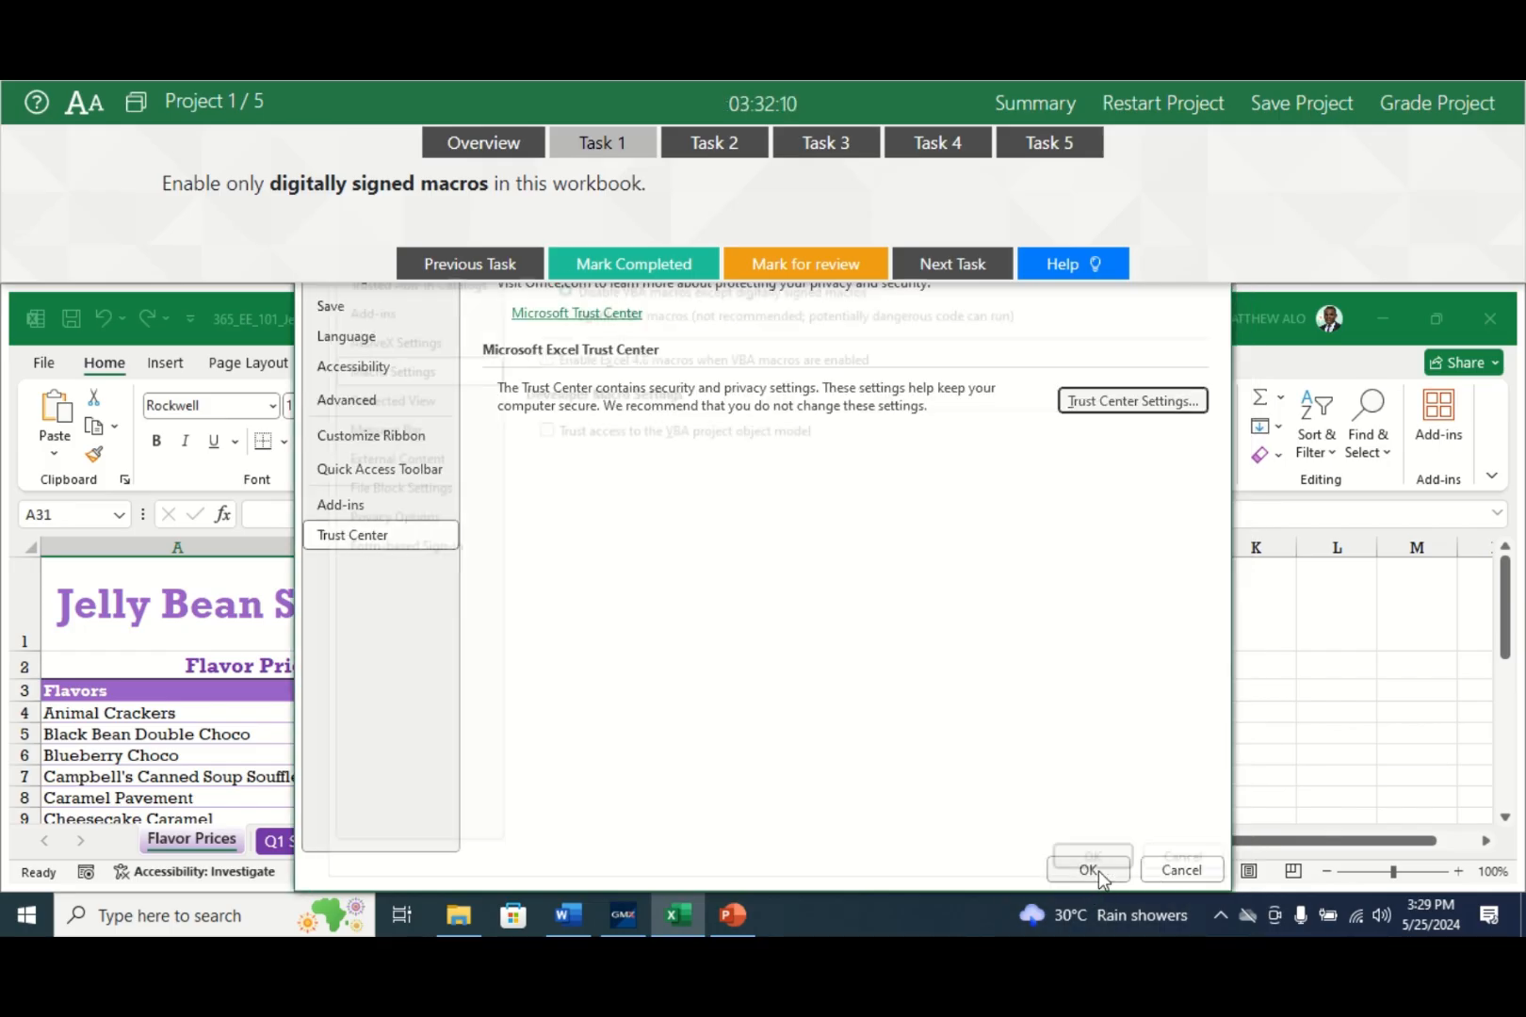
{"action": "left_click", "coordinate": [1089, 871]}
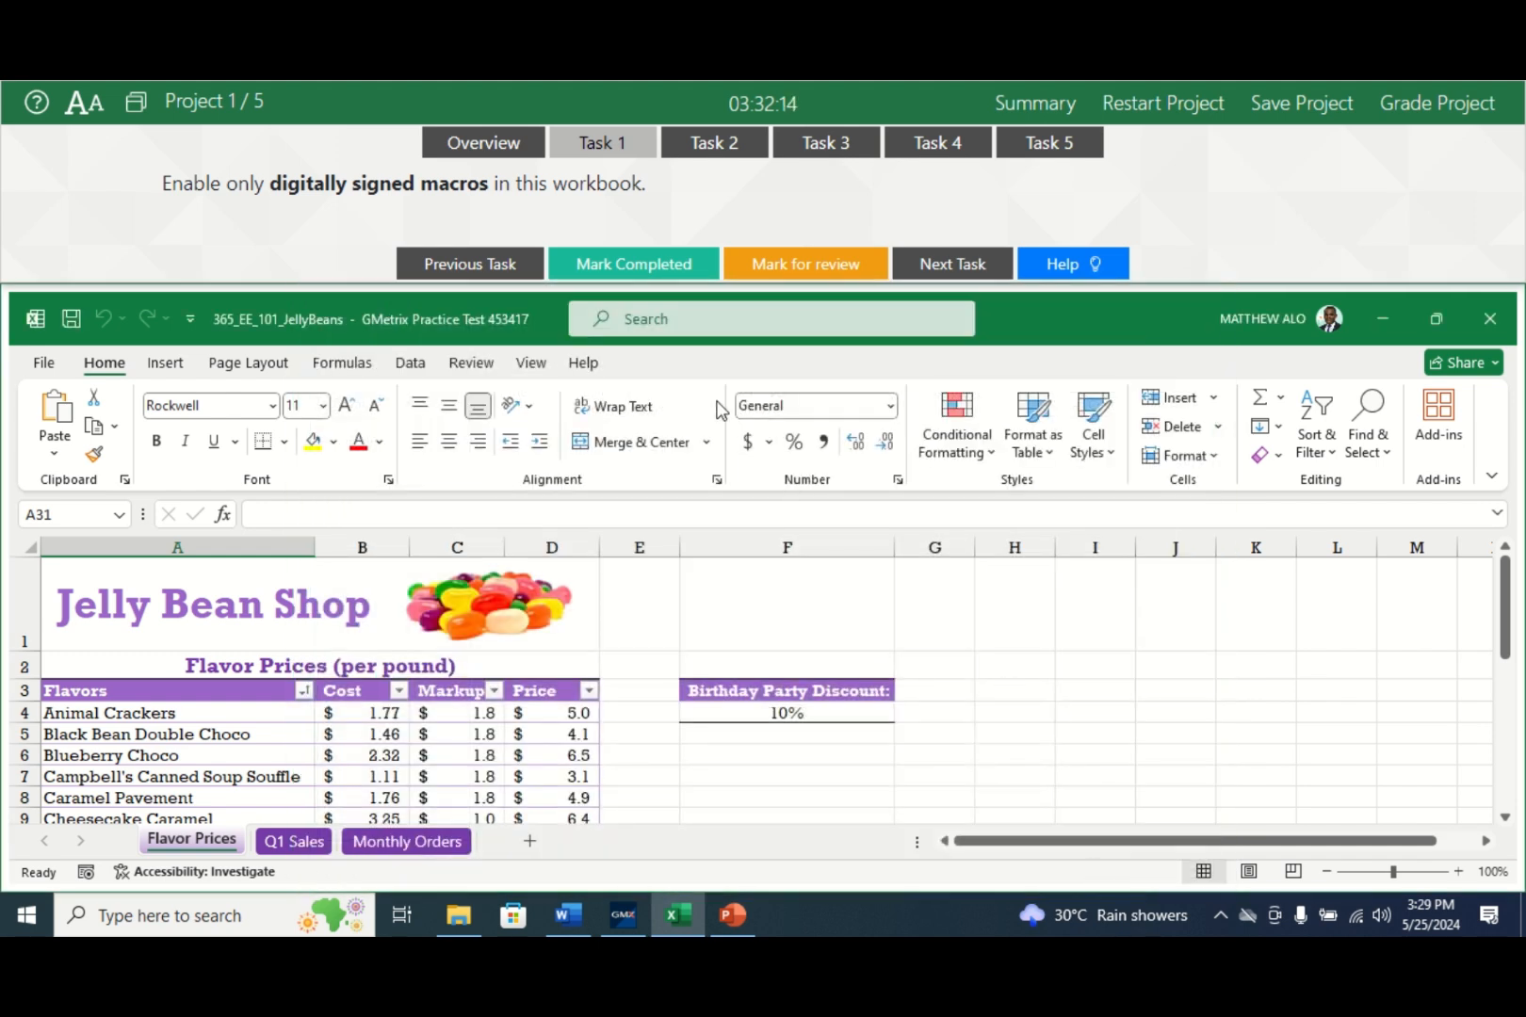
{"action": "left_click", "coordinate": [652, 267]}
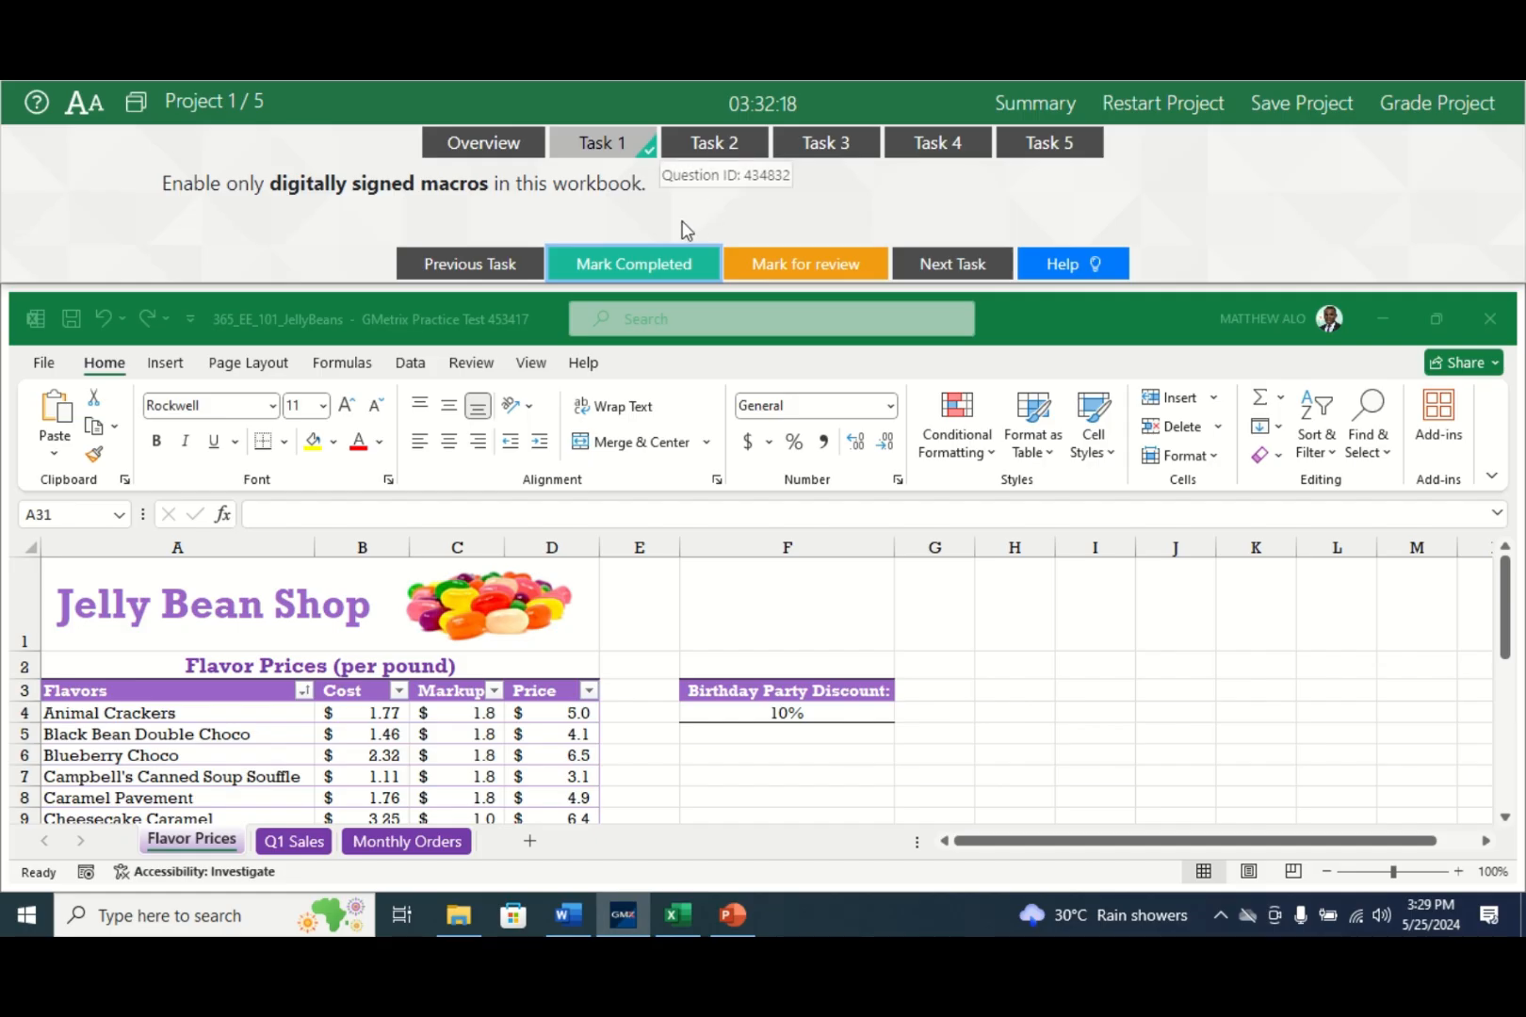
- Switch the test runner to Task 2, the two-decimal Markup and Price columns
{"action": "left_click", "coordinate": [725, 142]}
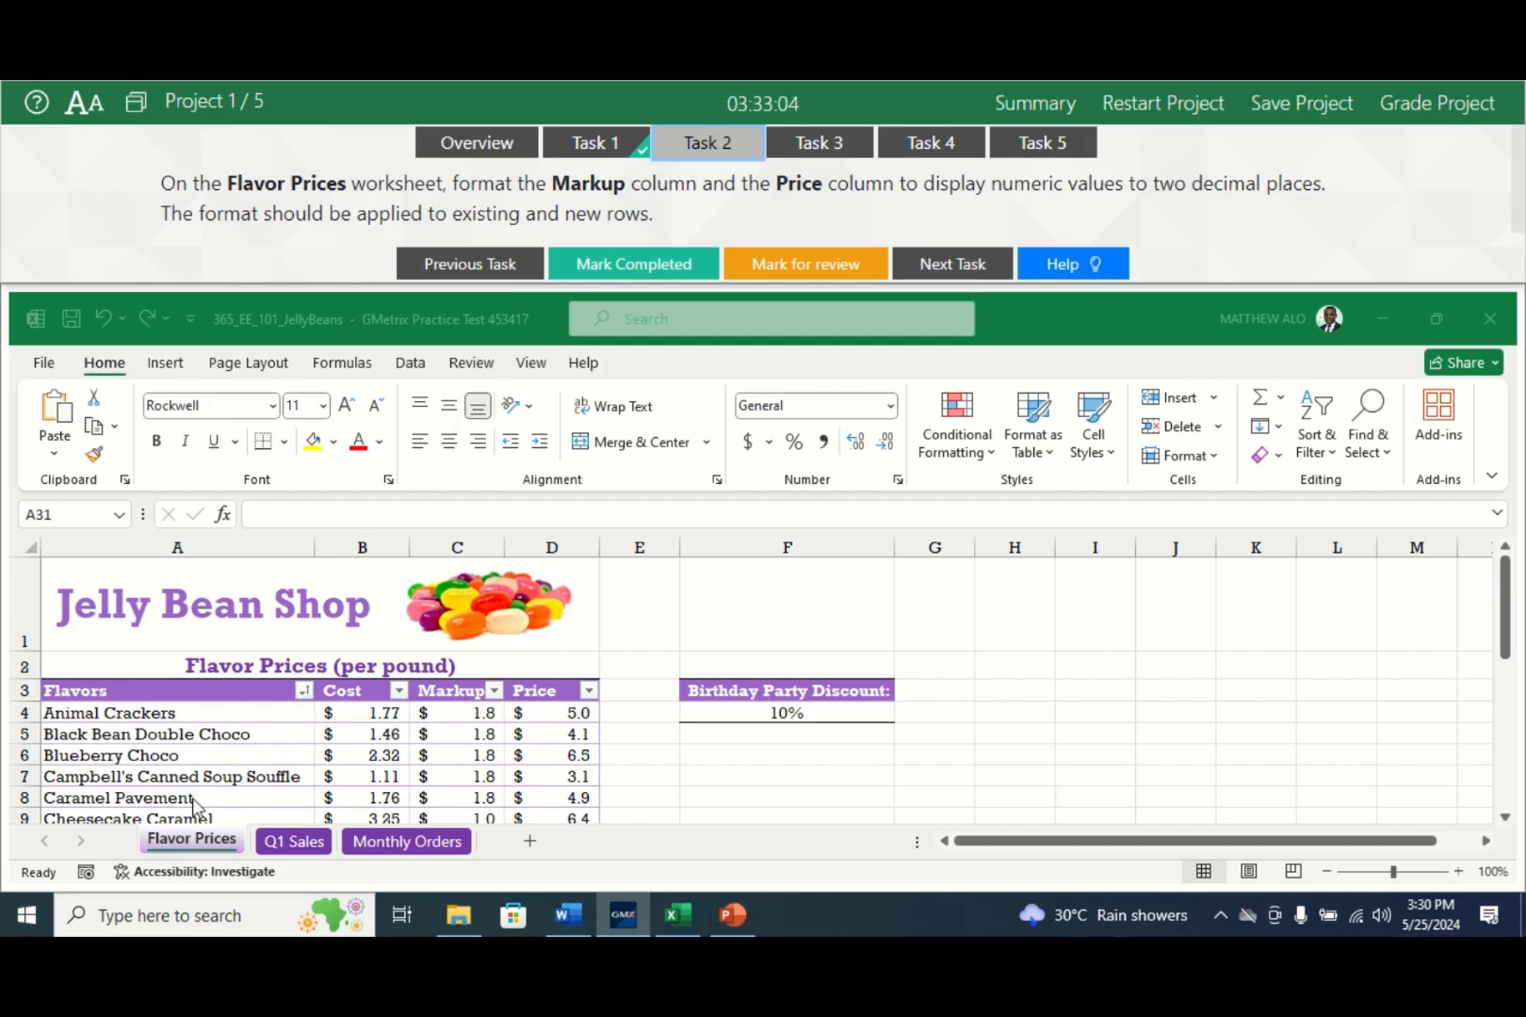
- Increase the decimals so the Price column (column D) on Flavor Prices shows two places
{"action": "left_click", "coordinate": [198, 846]}
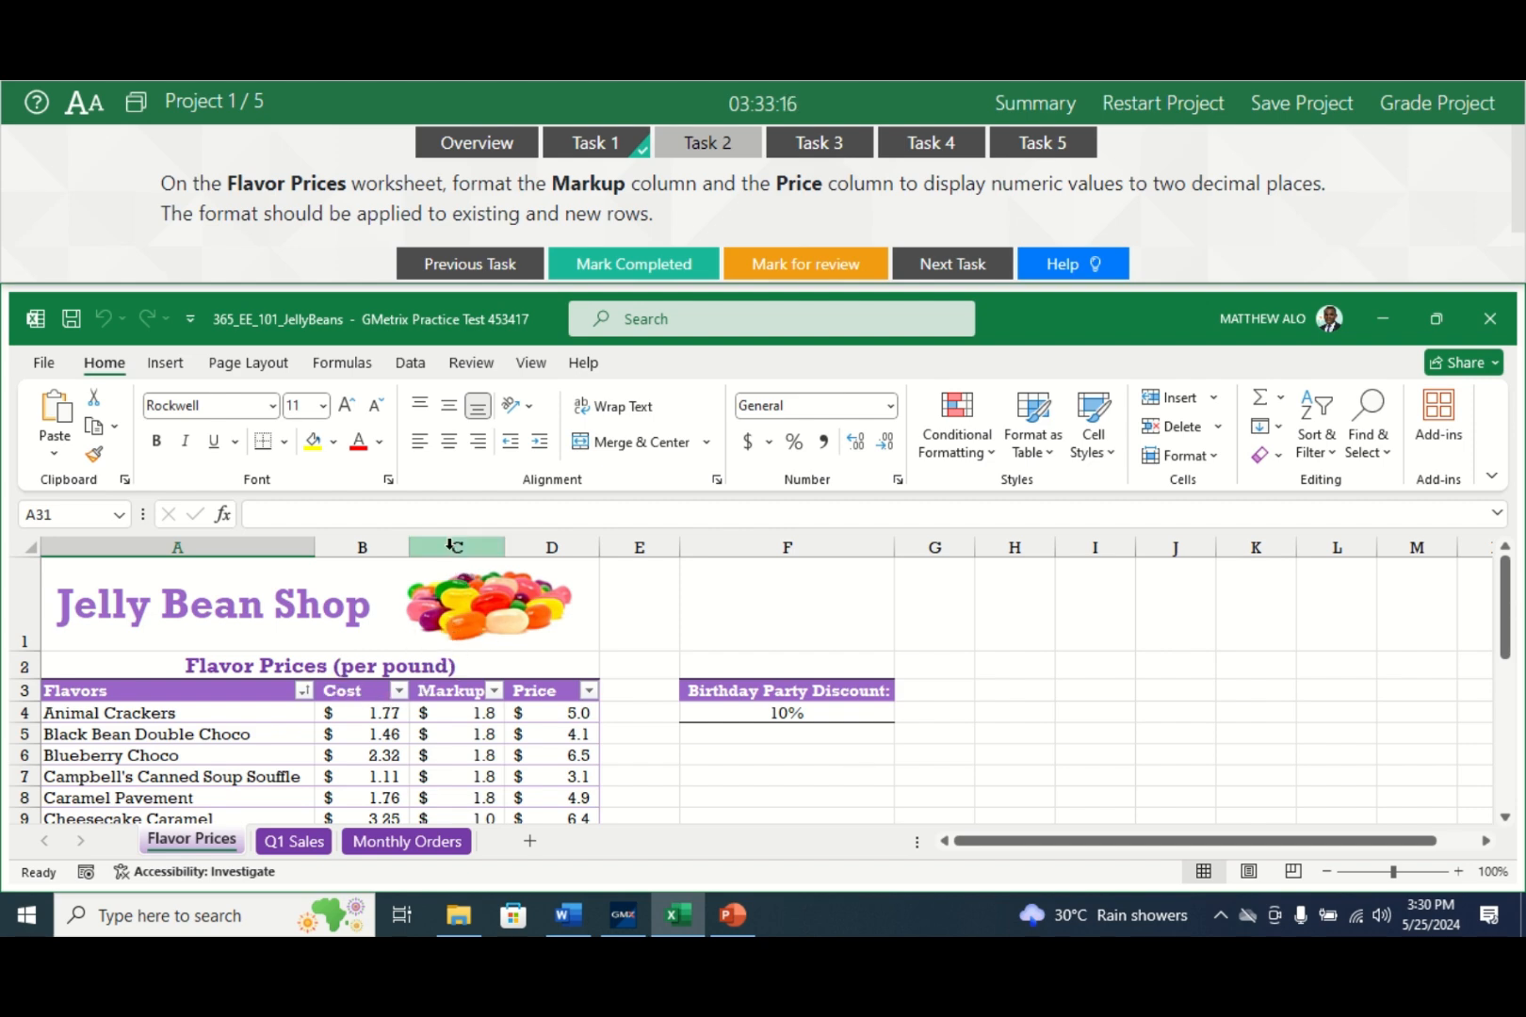
{"action": "left_click", "coordinate": [449, 545]}
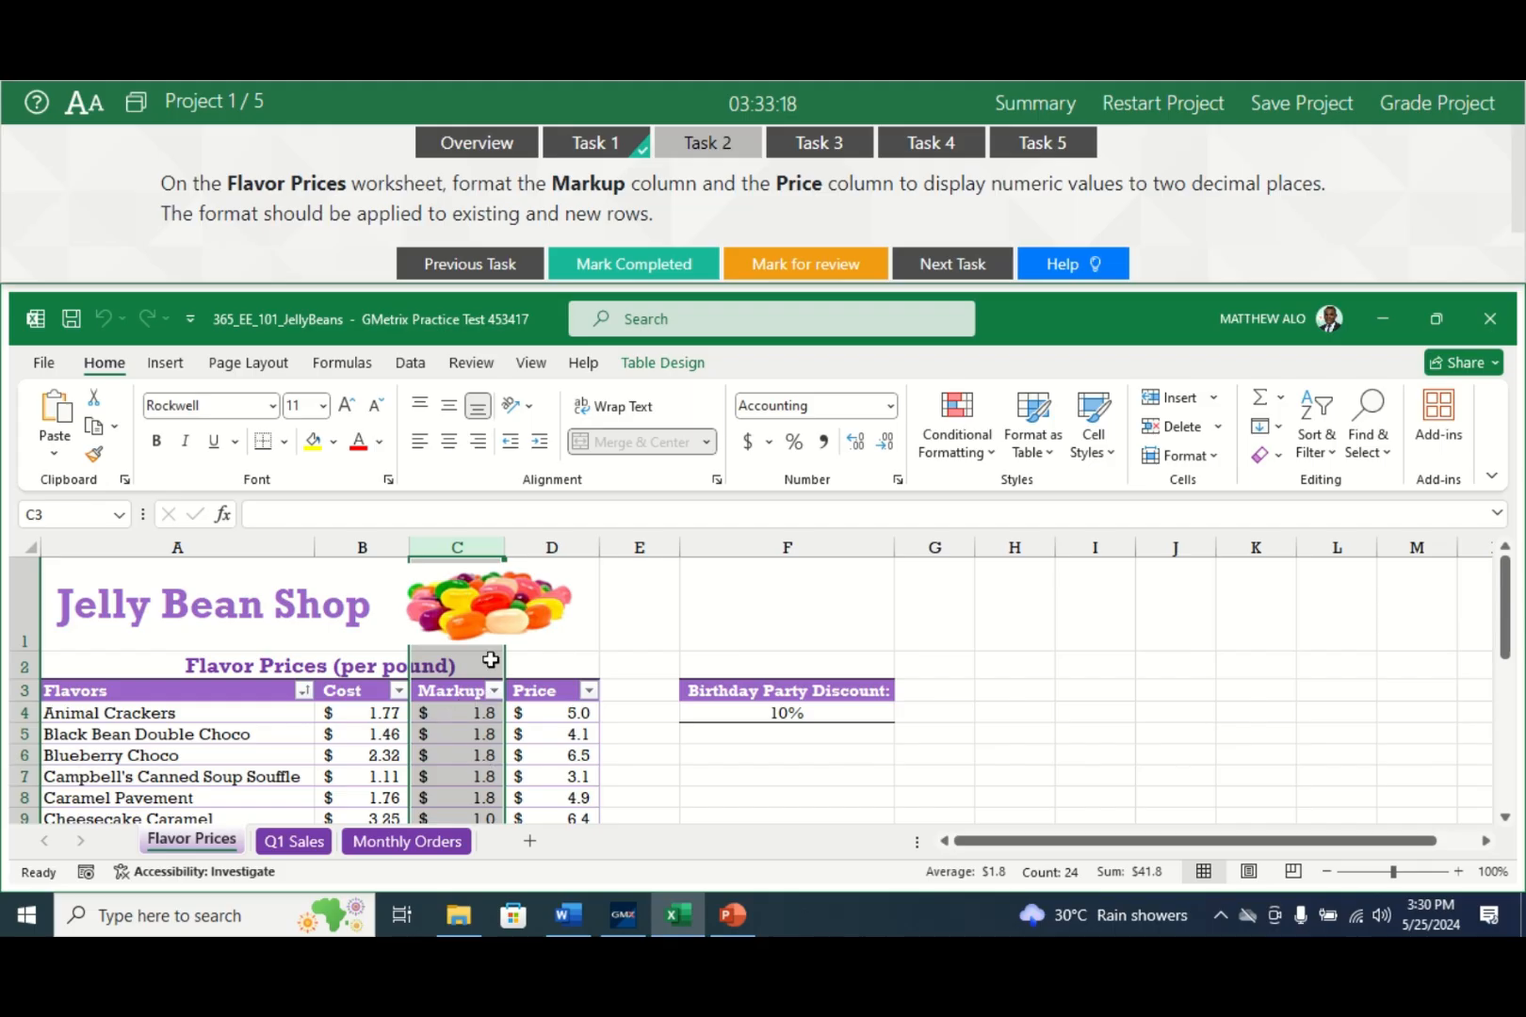
{"action": "left_click", "coordinate": [551, 547]}
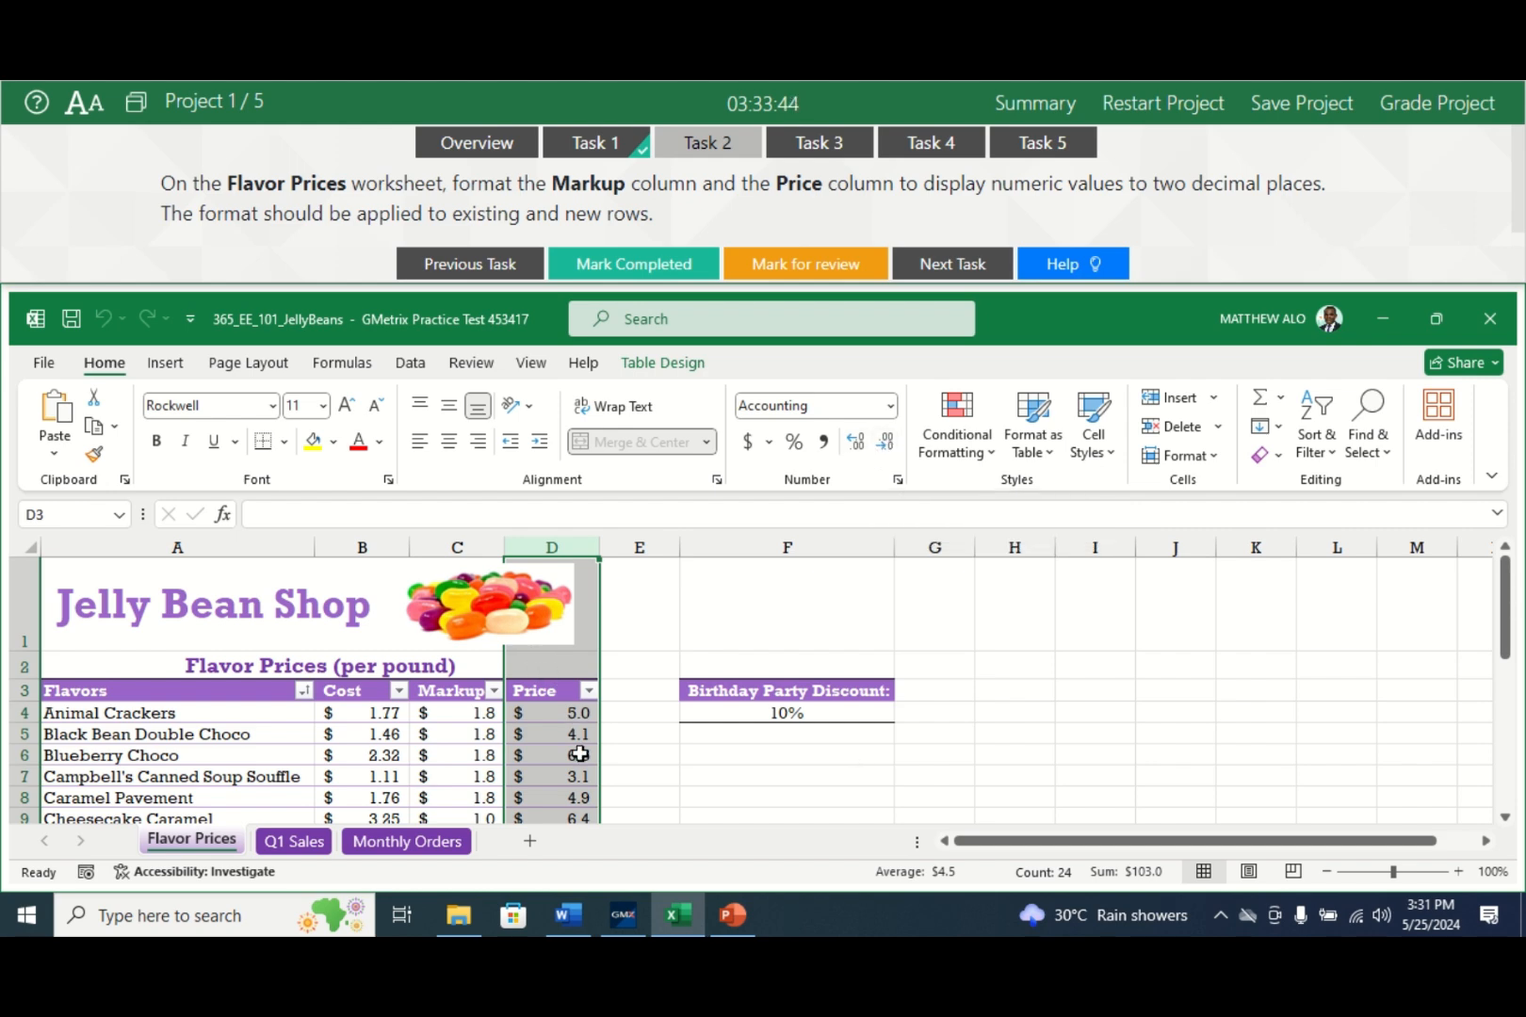
{"action": "left_click", "coordinate": [859, 450]}
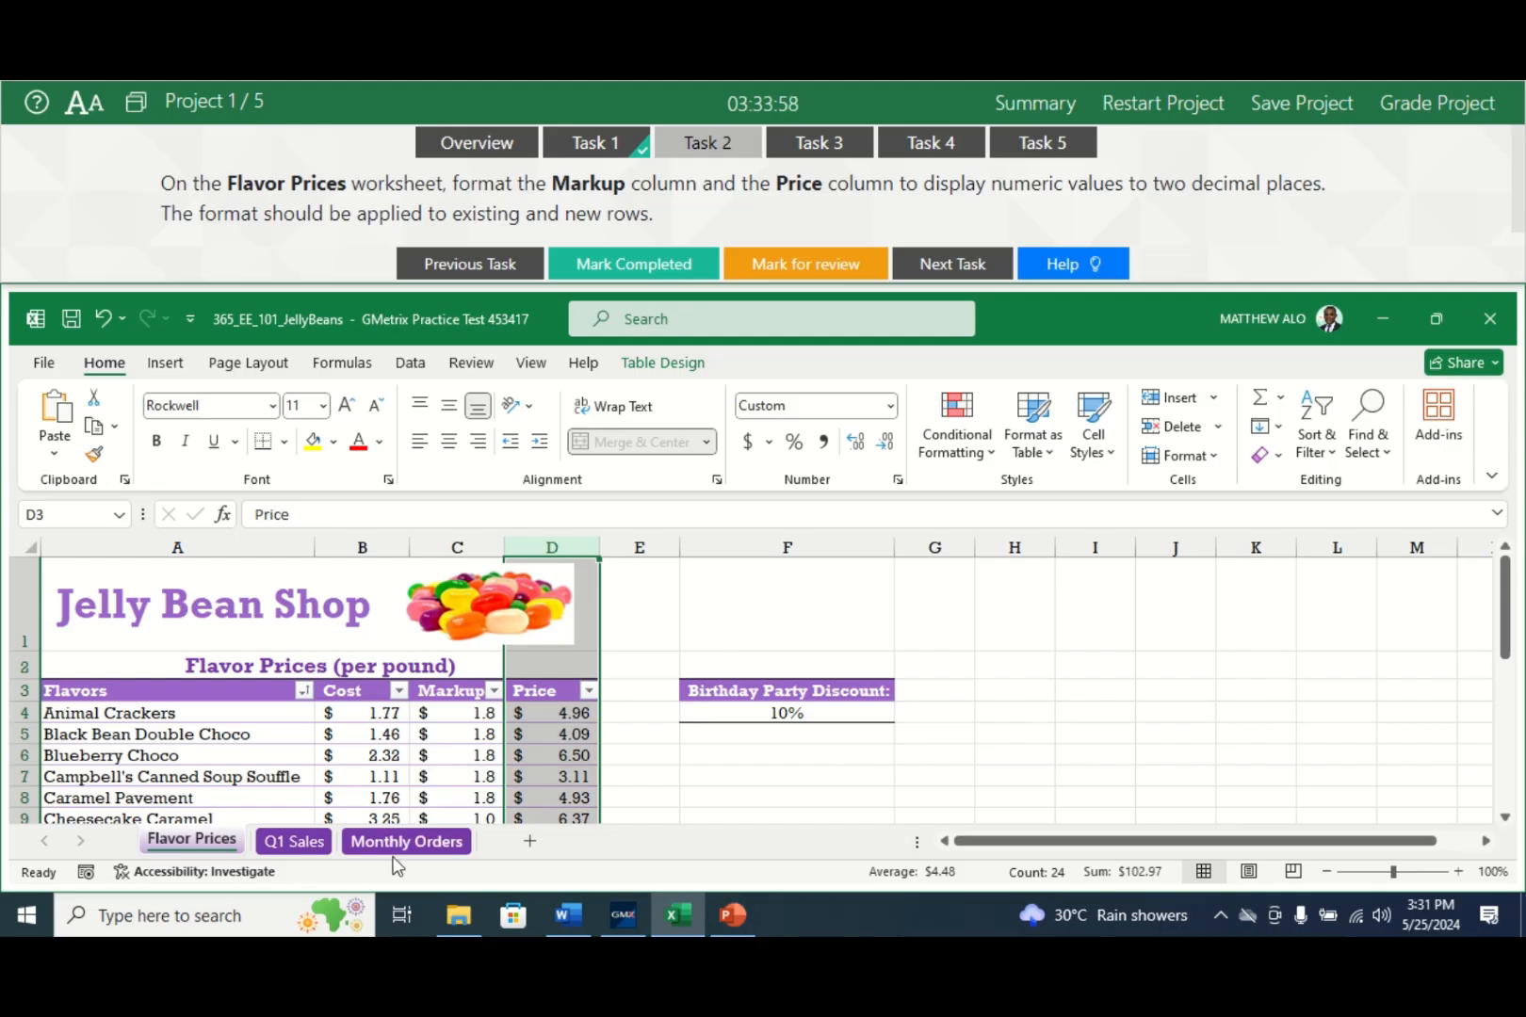
{"action": "left_click_drag", "start_coordinate": [1506, 650], "coordinate": [1485, 603]}
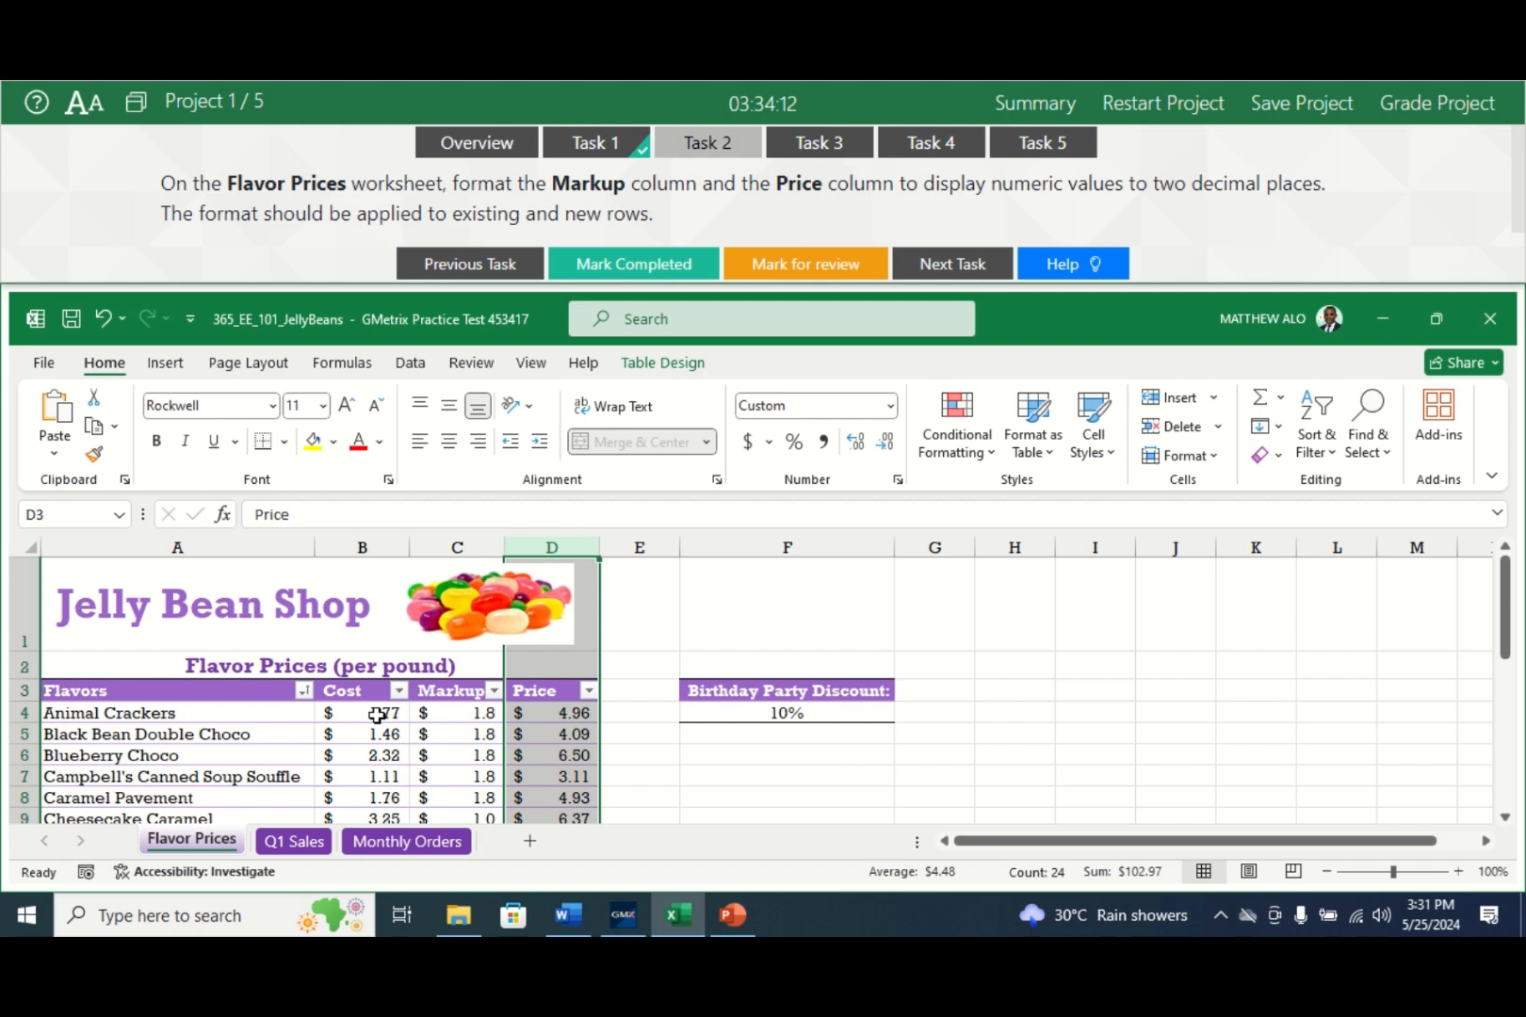
{"action": "left_click", "coordinate": [457, 544]}
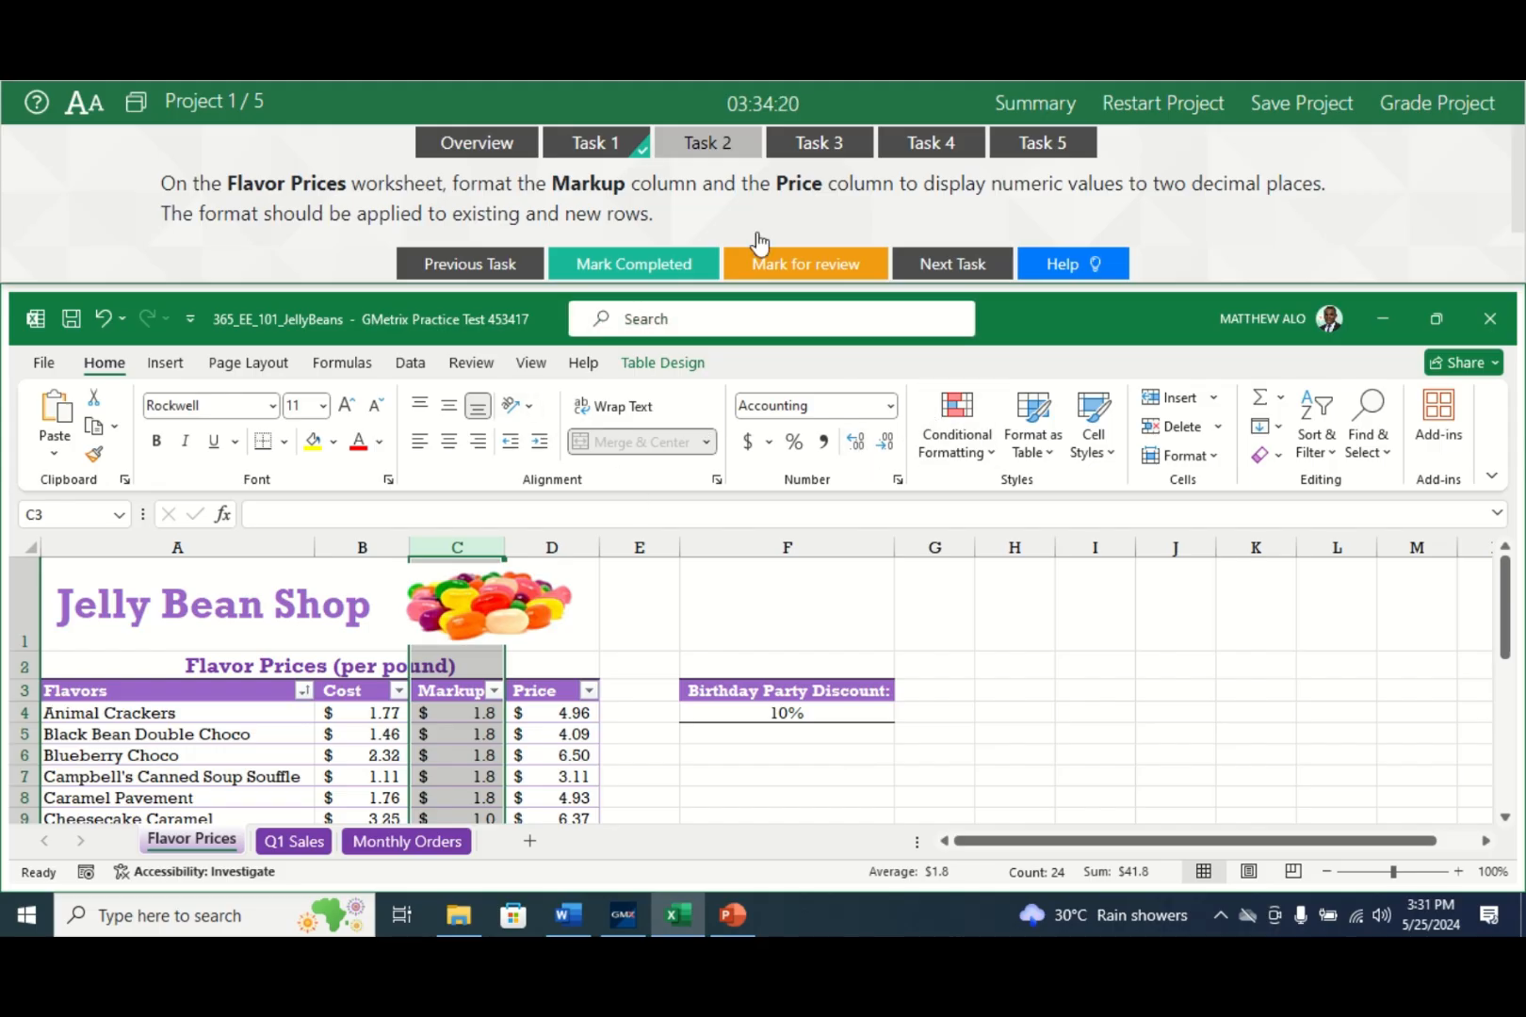
- Show Markup values with two decimals (1.80), then mark Task 2 completed and go to Task 3
{"action": "left_click", "coordinate": [859, 442]}
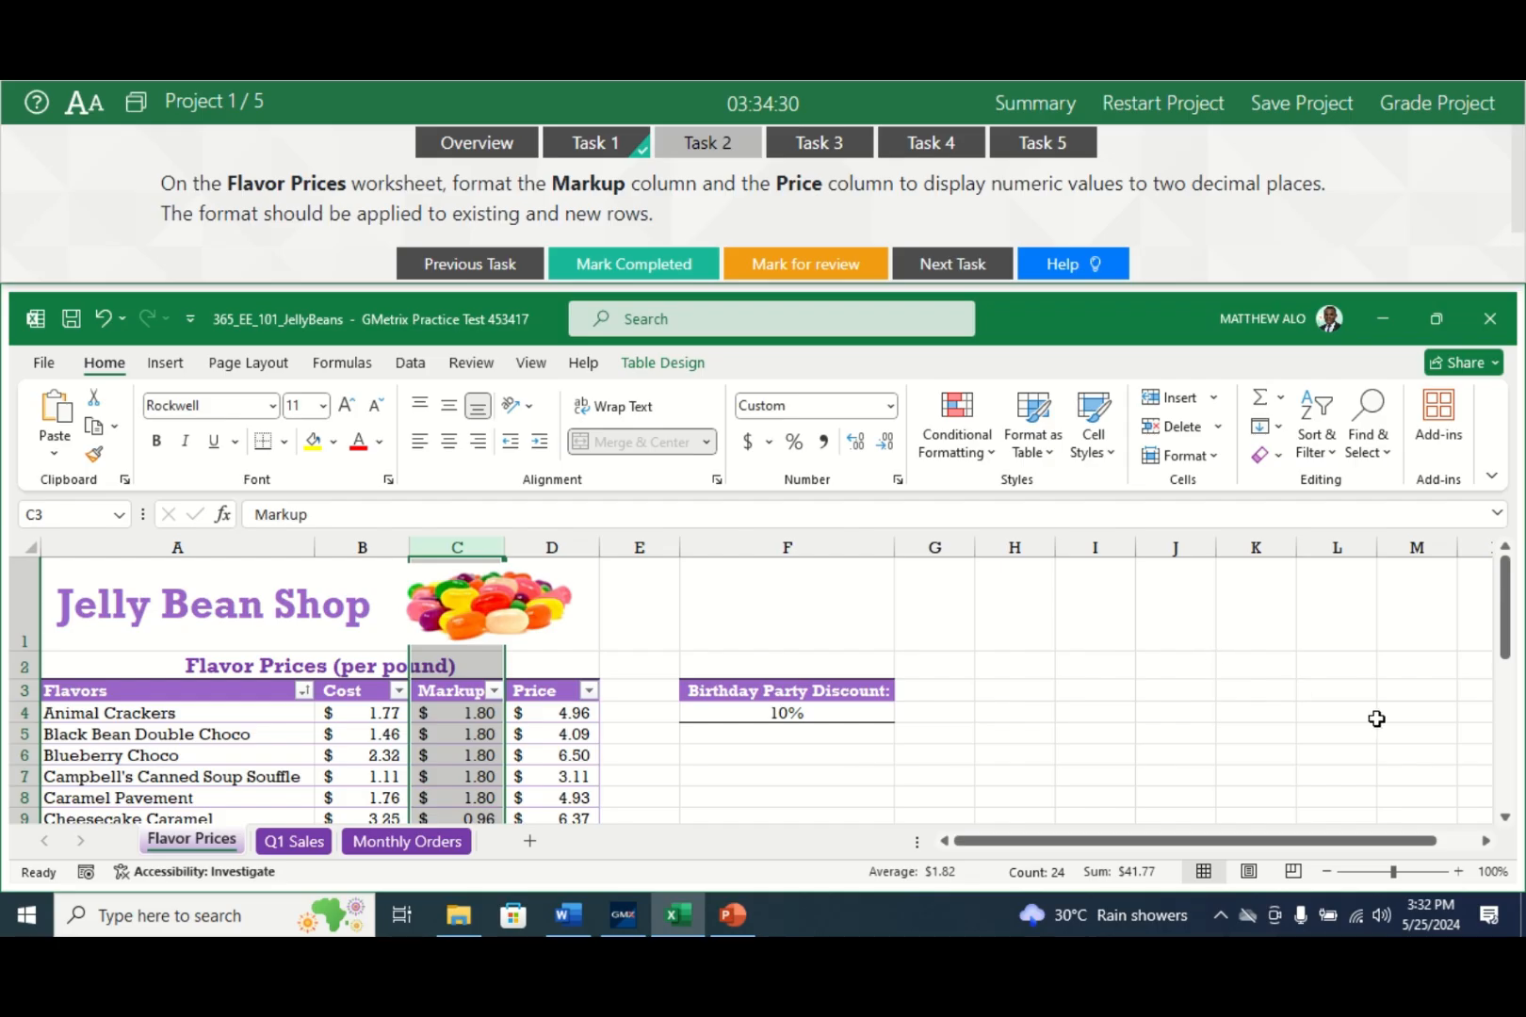
{"action": "left_click_drag", "start_coordinate": [1511, 646], "coordinate": [1511, 629]}
{"action": "left_click", "coordinate": [635, 265]}
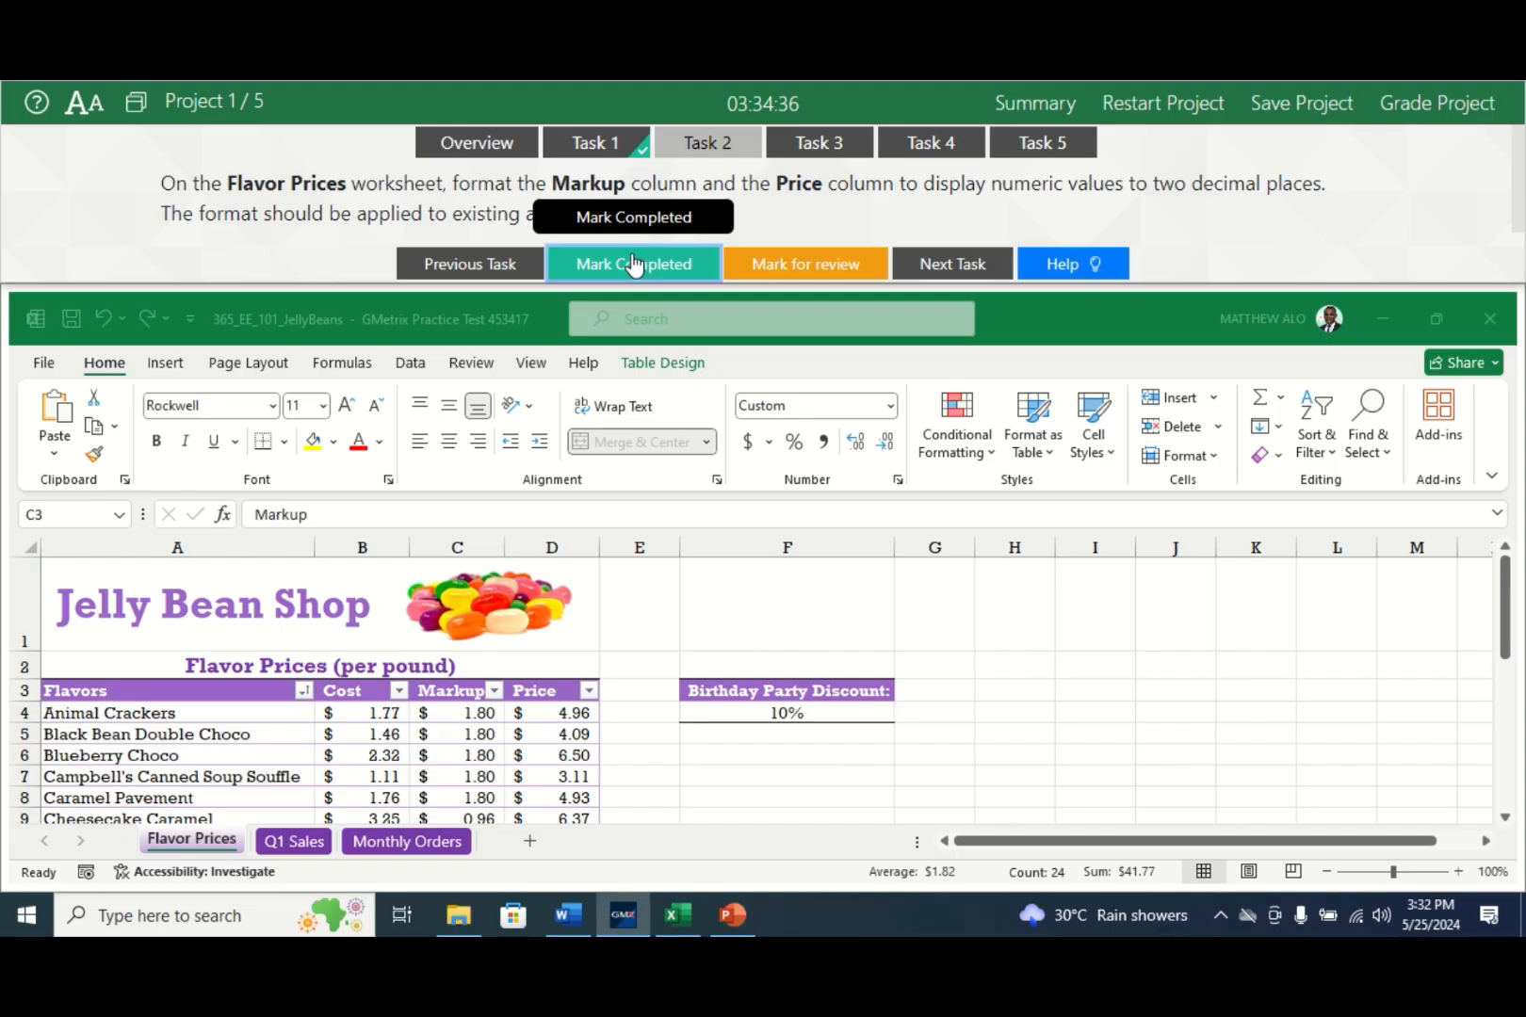
{"action": "left_click", "coordinate": [818, 158]}
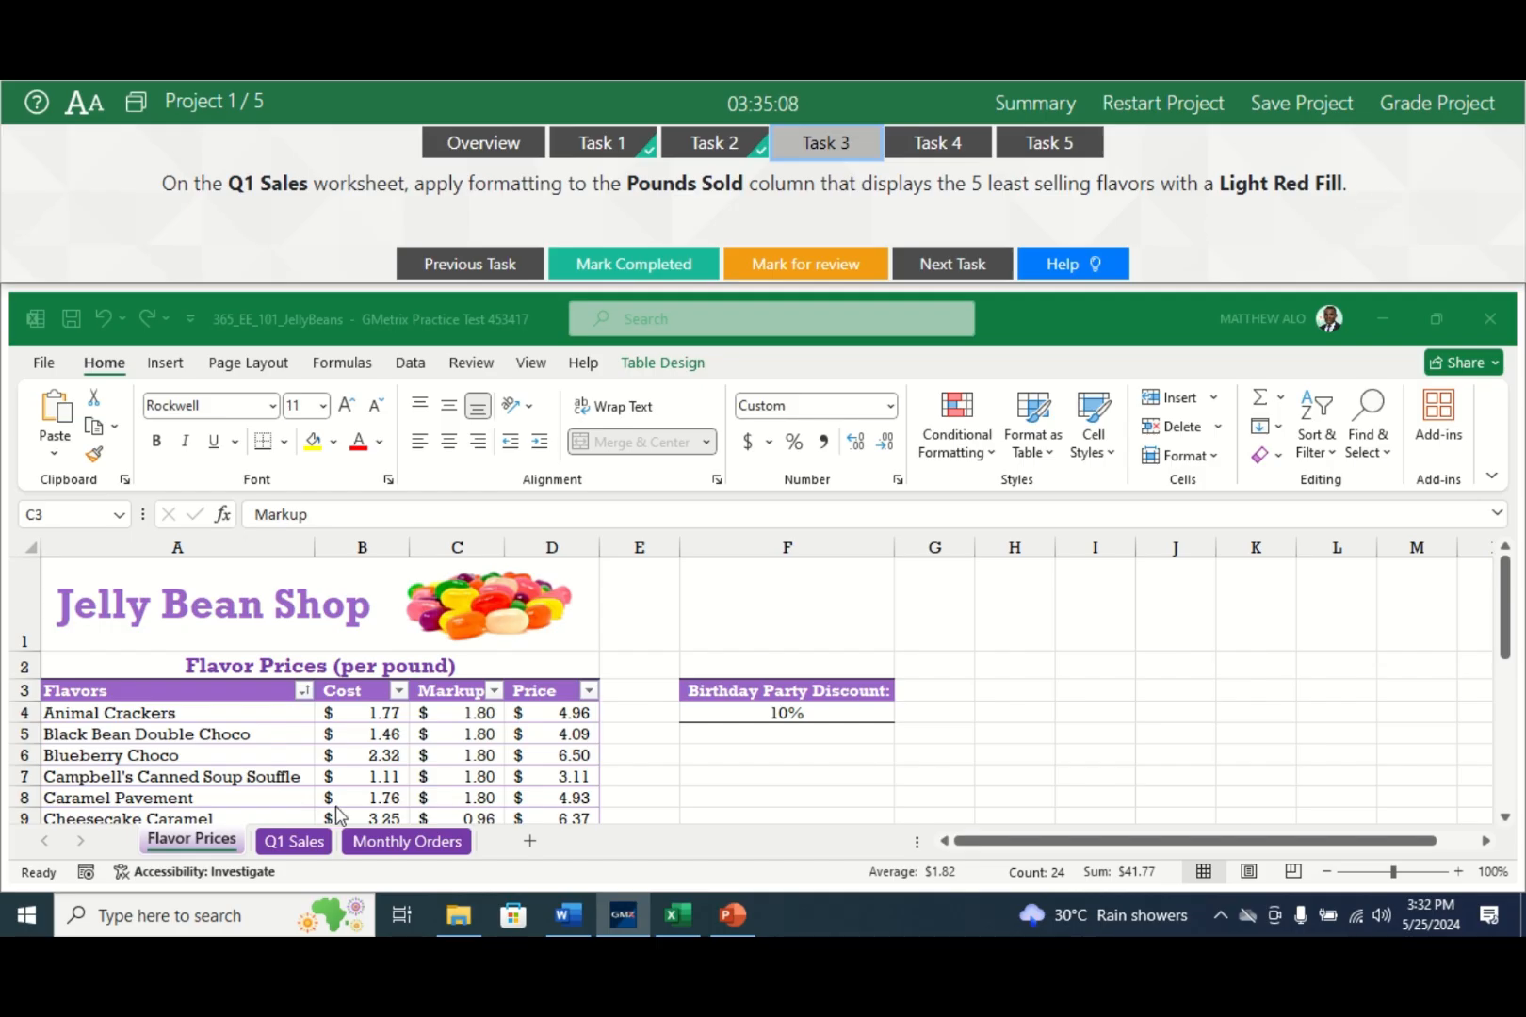
- On the Q1 Sales sheet, select the Pounds Sold values down column E
{"action": "left_click", "coordinate": [294, 841]}
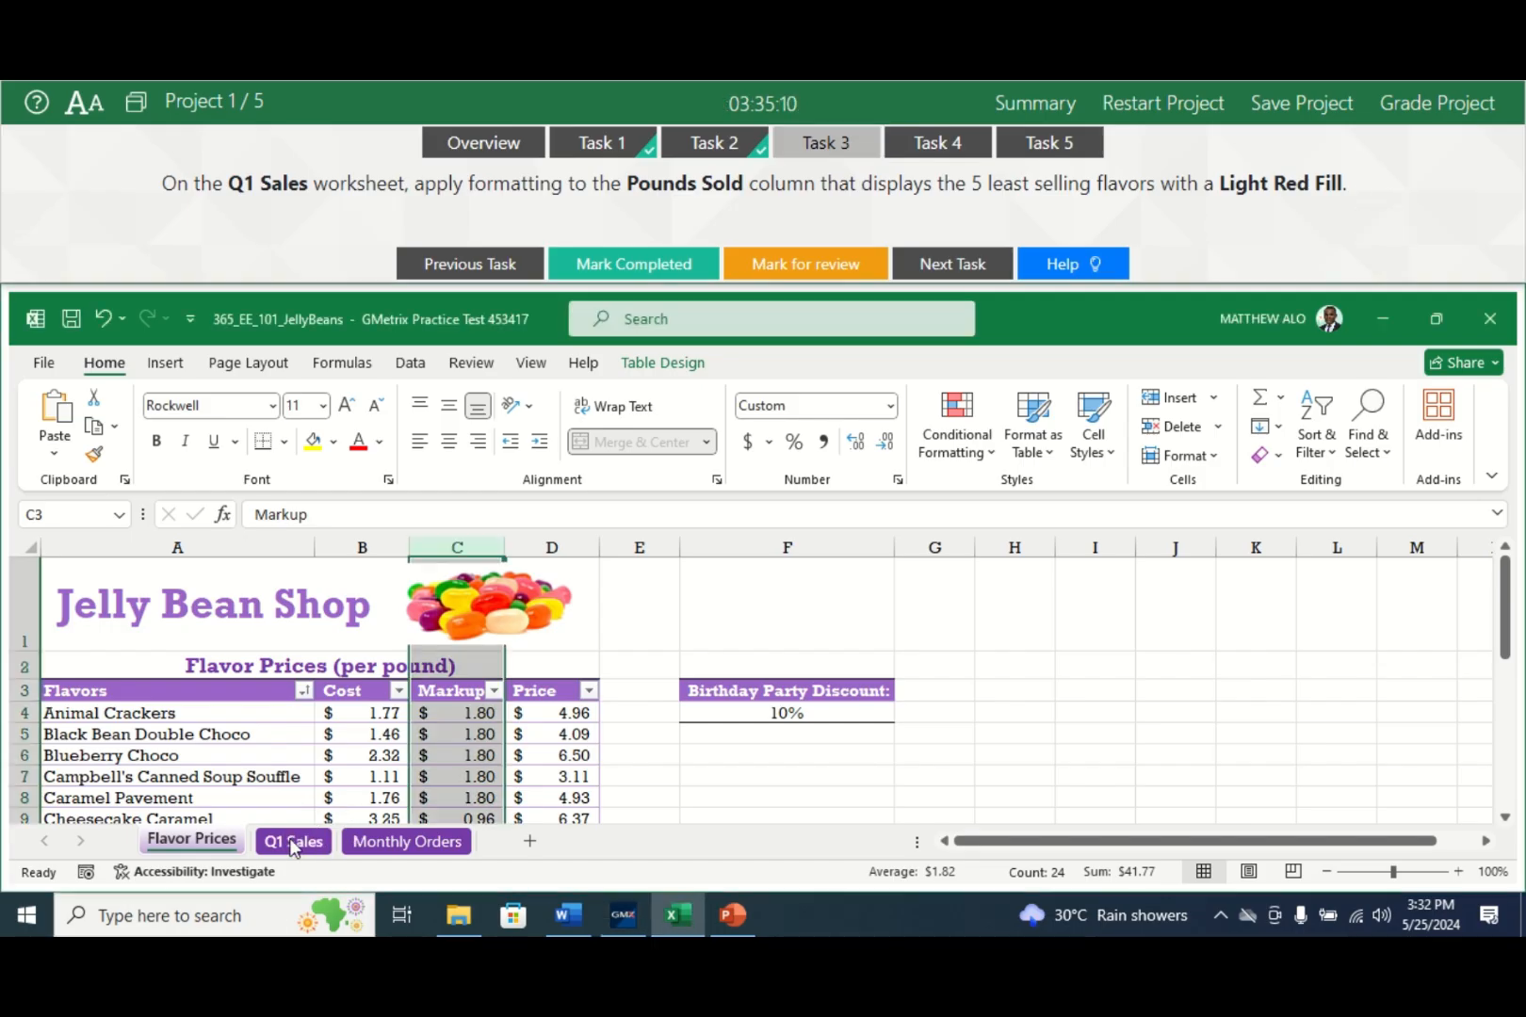
{"action": "left_click", "coordinate": [292, 846]}
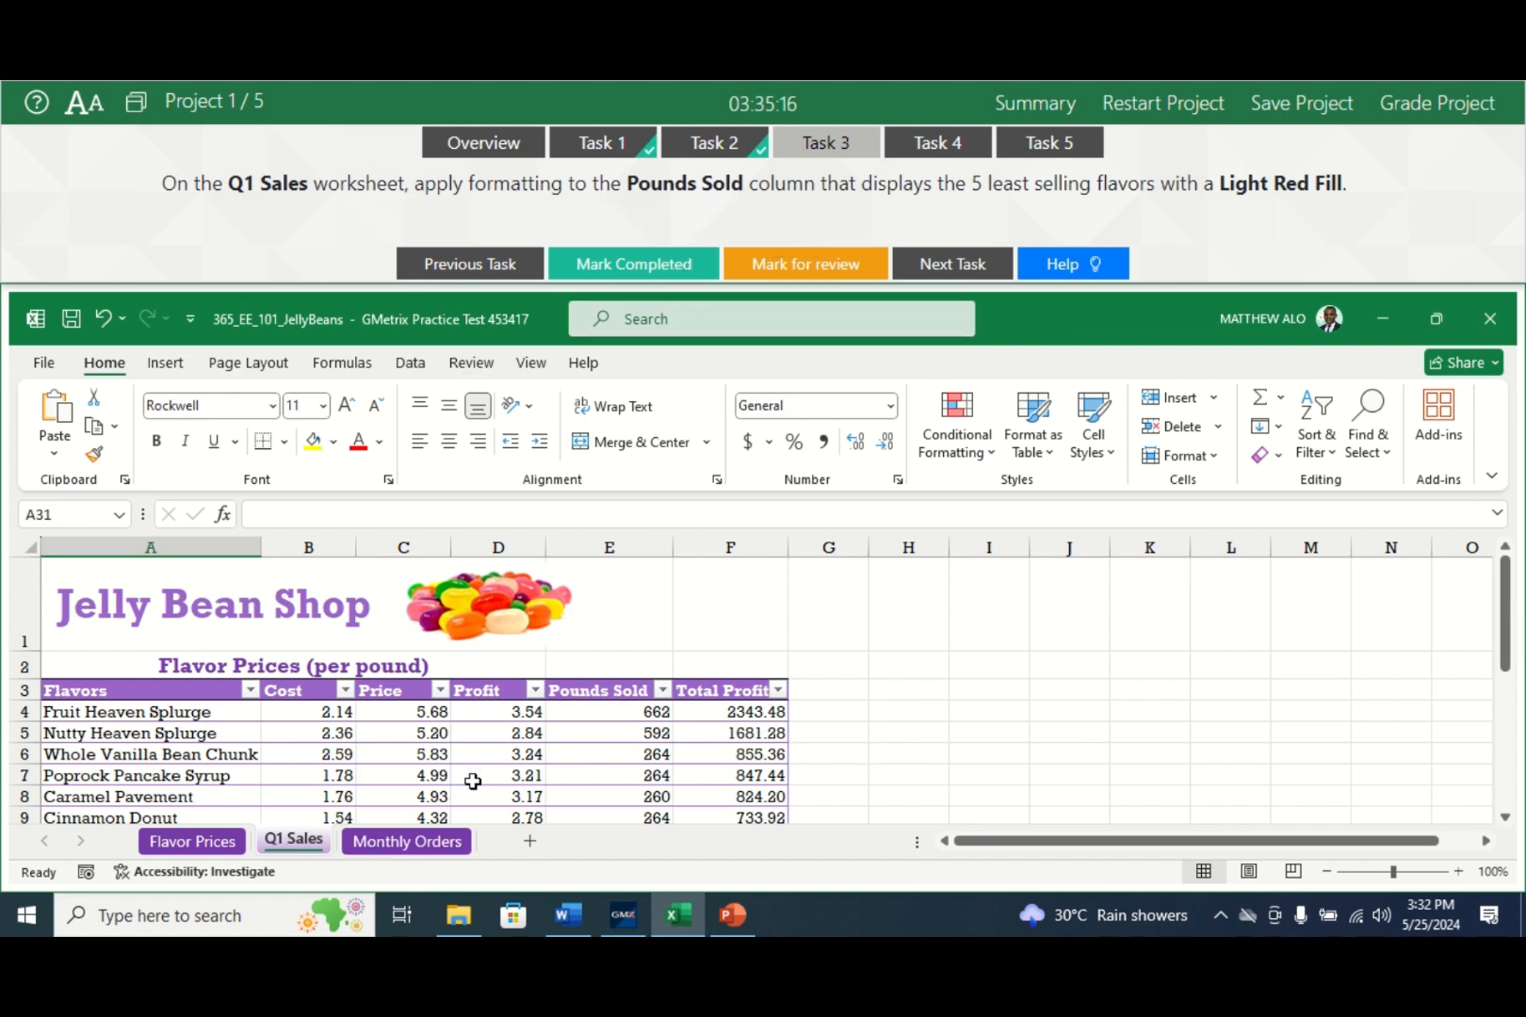
{"action": "left_click", "coordinate": [603, 711]}
{"action": "left_click", "coordinate": [601, 690]}
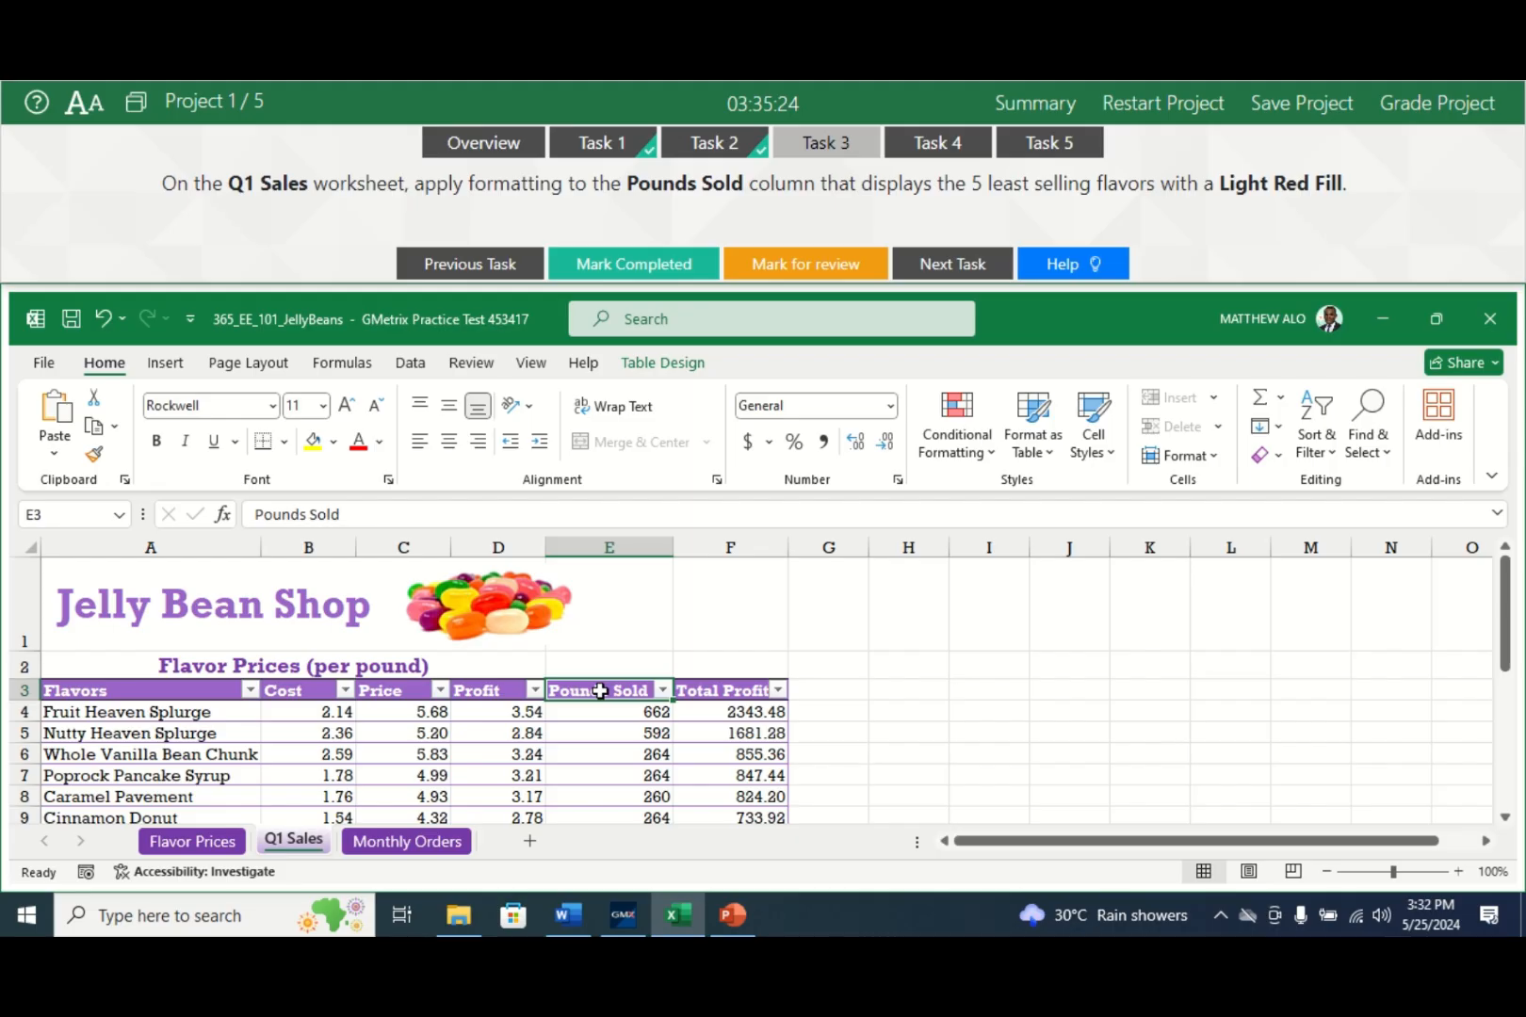
{"action": "left_click_drag", "start_coordinate": [601, 708], "coordinate": [614, 782]}
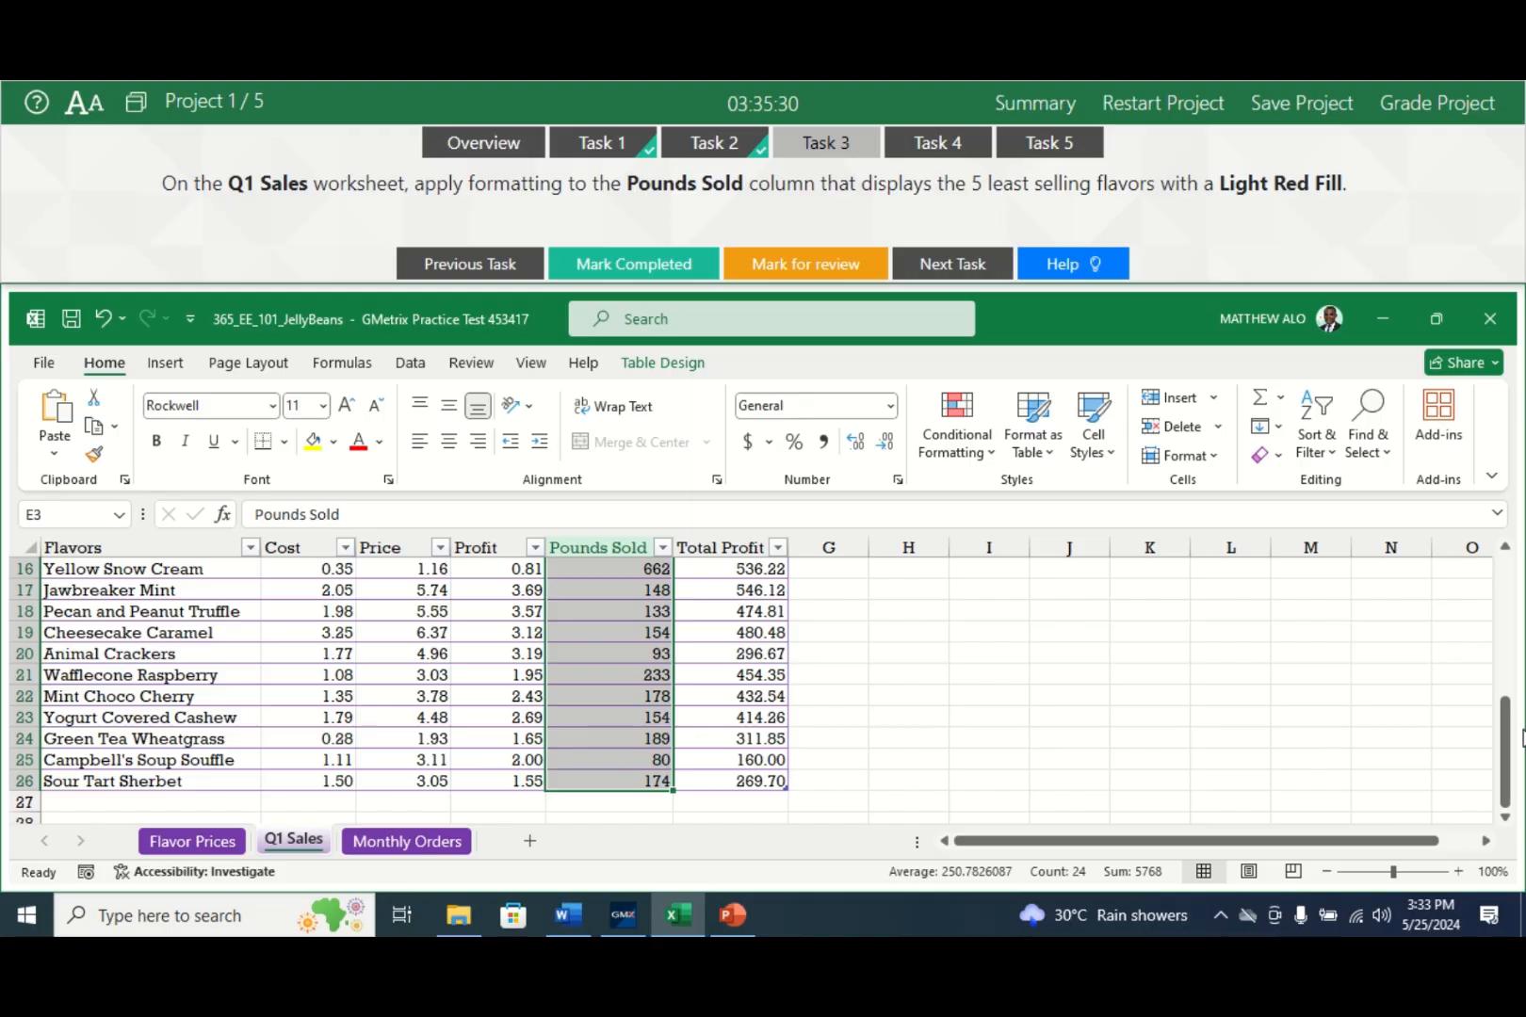
{"action": "left_click_drag", "start_coordinate": [1515, 741], "coordinate": [1518, 606]}
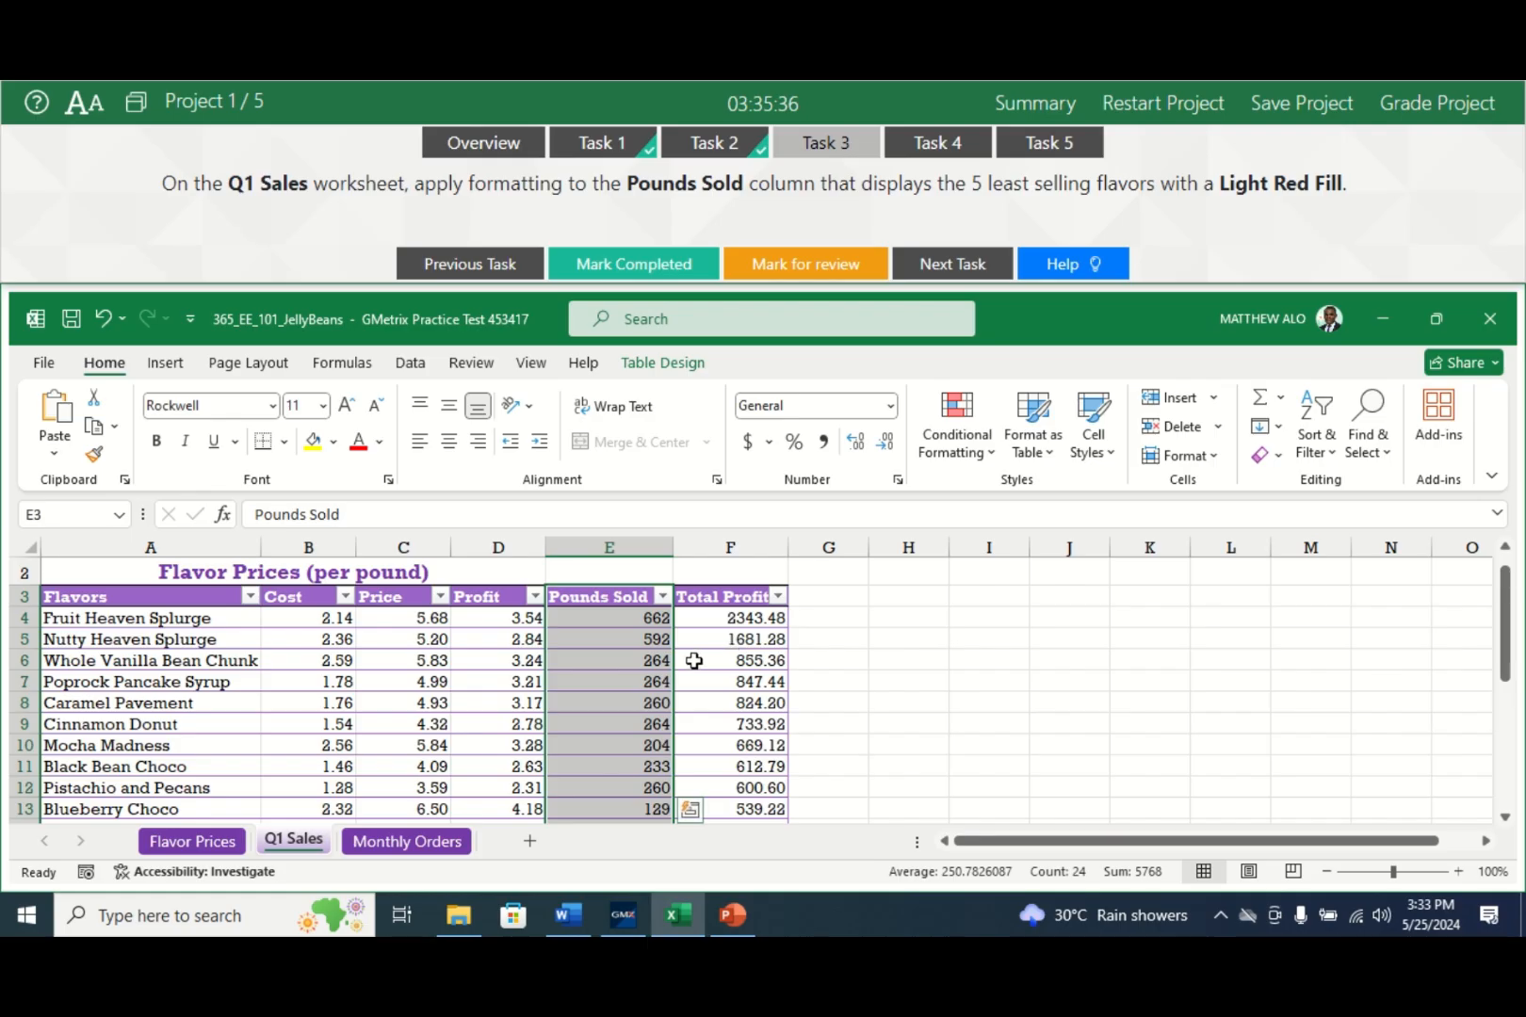
{"action": "right_click", "coordinate": [639, 675]}
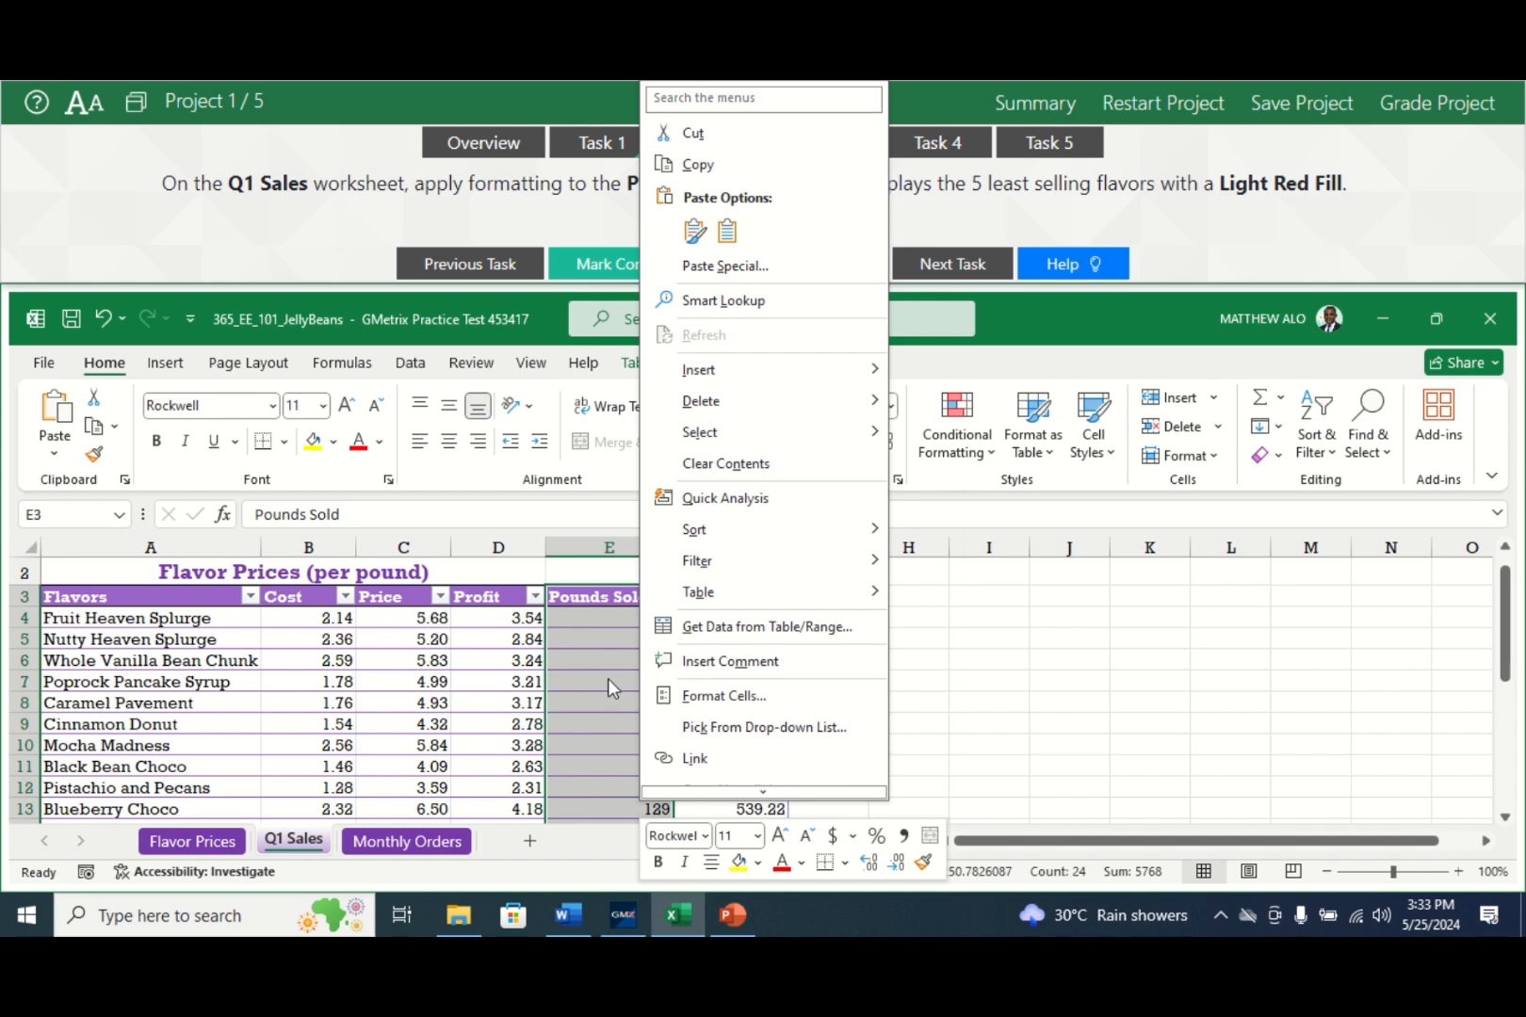
{"action": "key", "text": "Escape"}
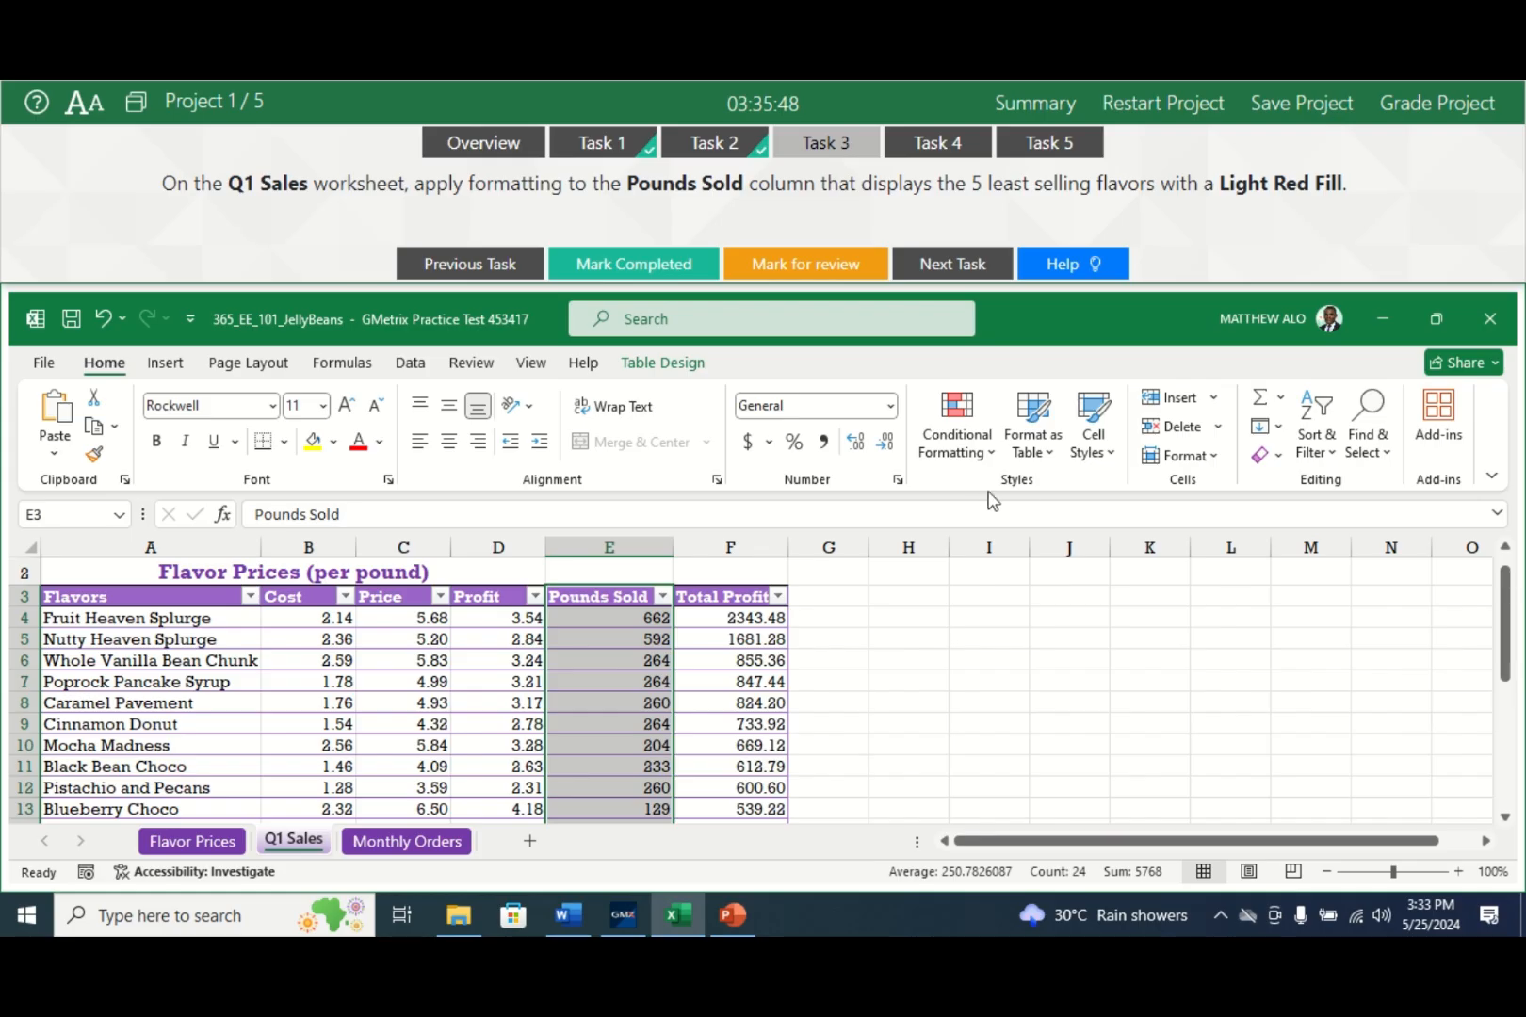
- Add a Bottom 5 Items conditional format with Light Red Fill to the Pounds Sold values
{"action": "left_click", "coordinate": [963, 435]}
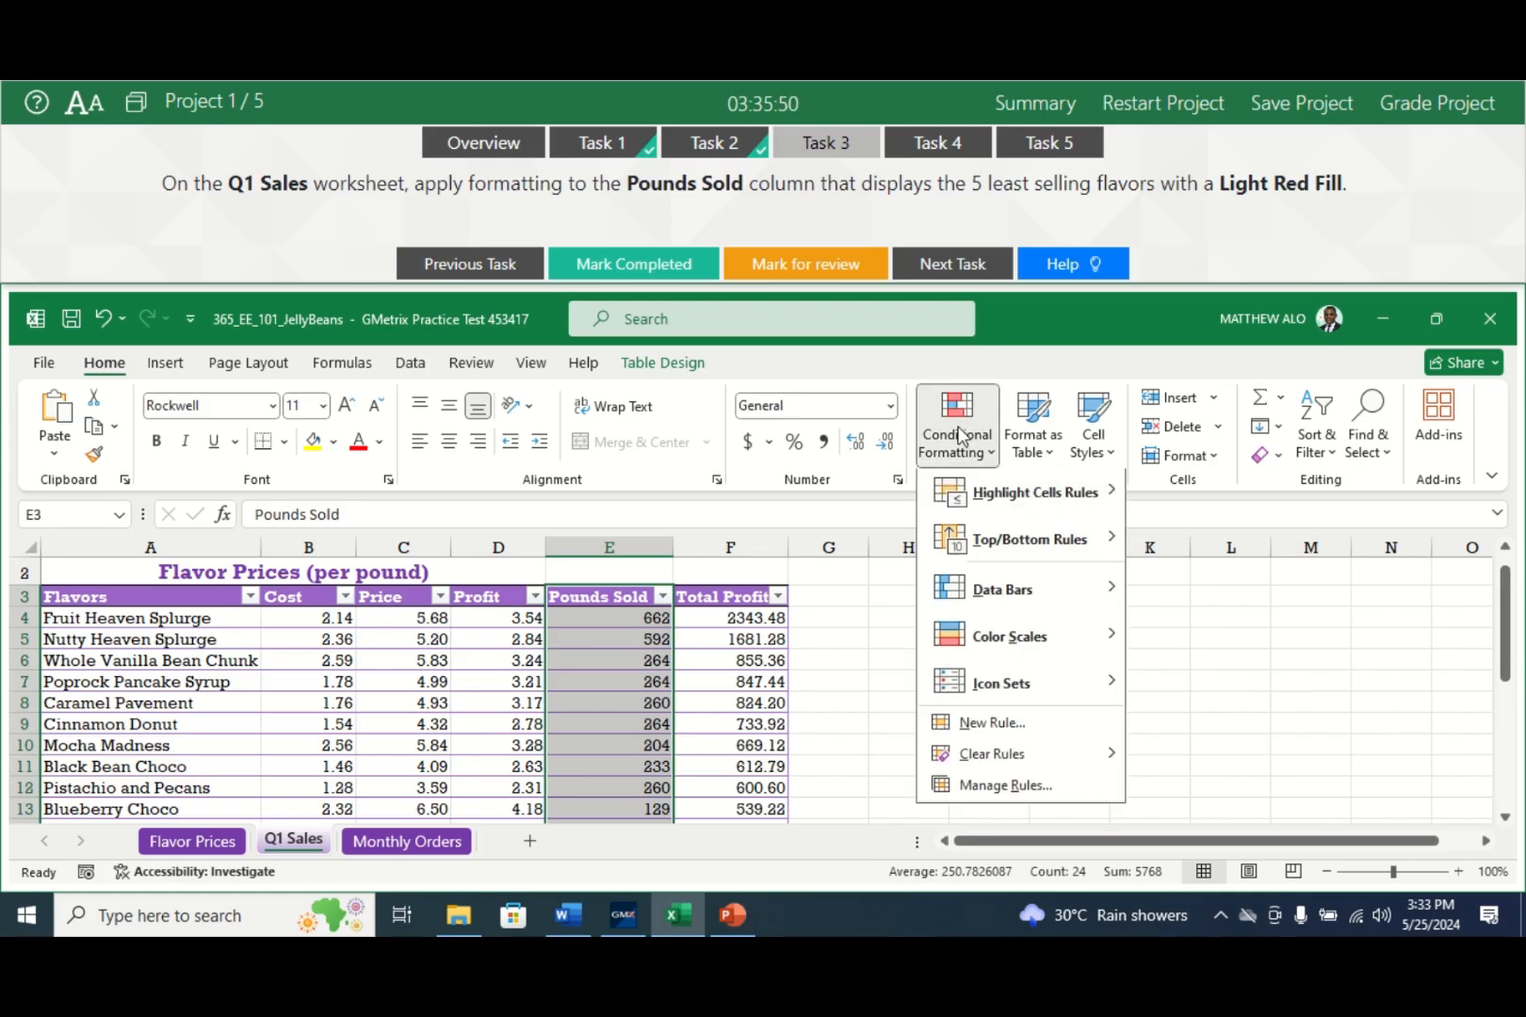
{"action": "mouse_move", "coordinate": [1034, 509]}
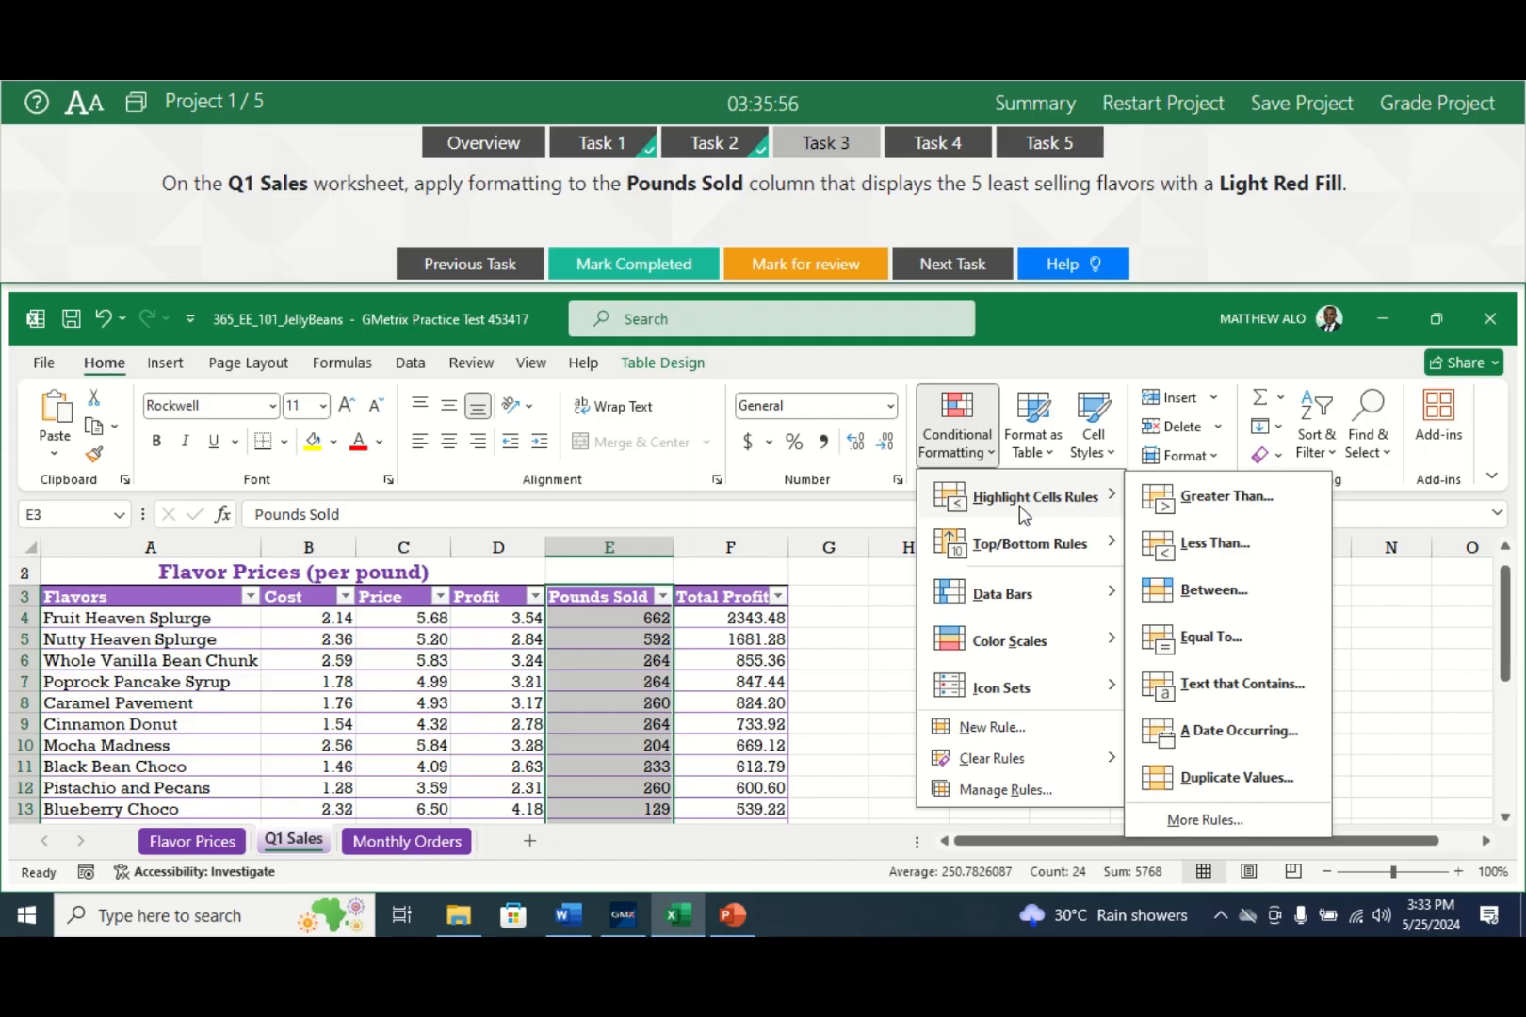
{"action": "mouse_move", "coordinate": [999, 555]}
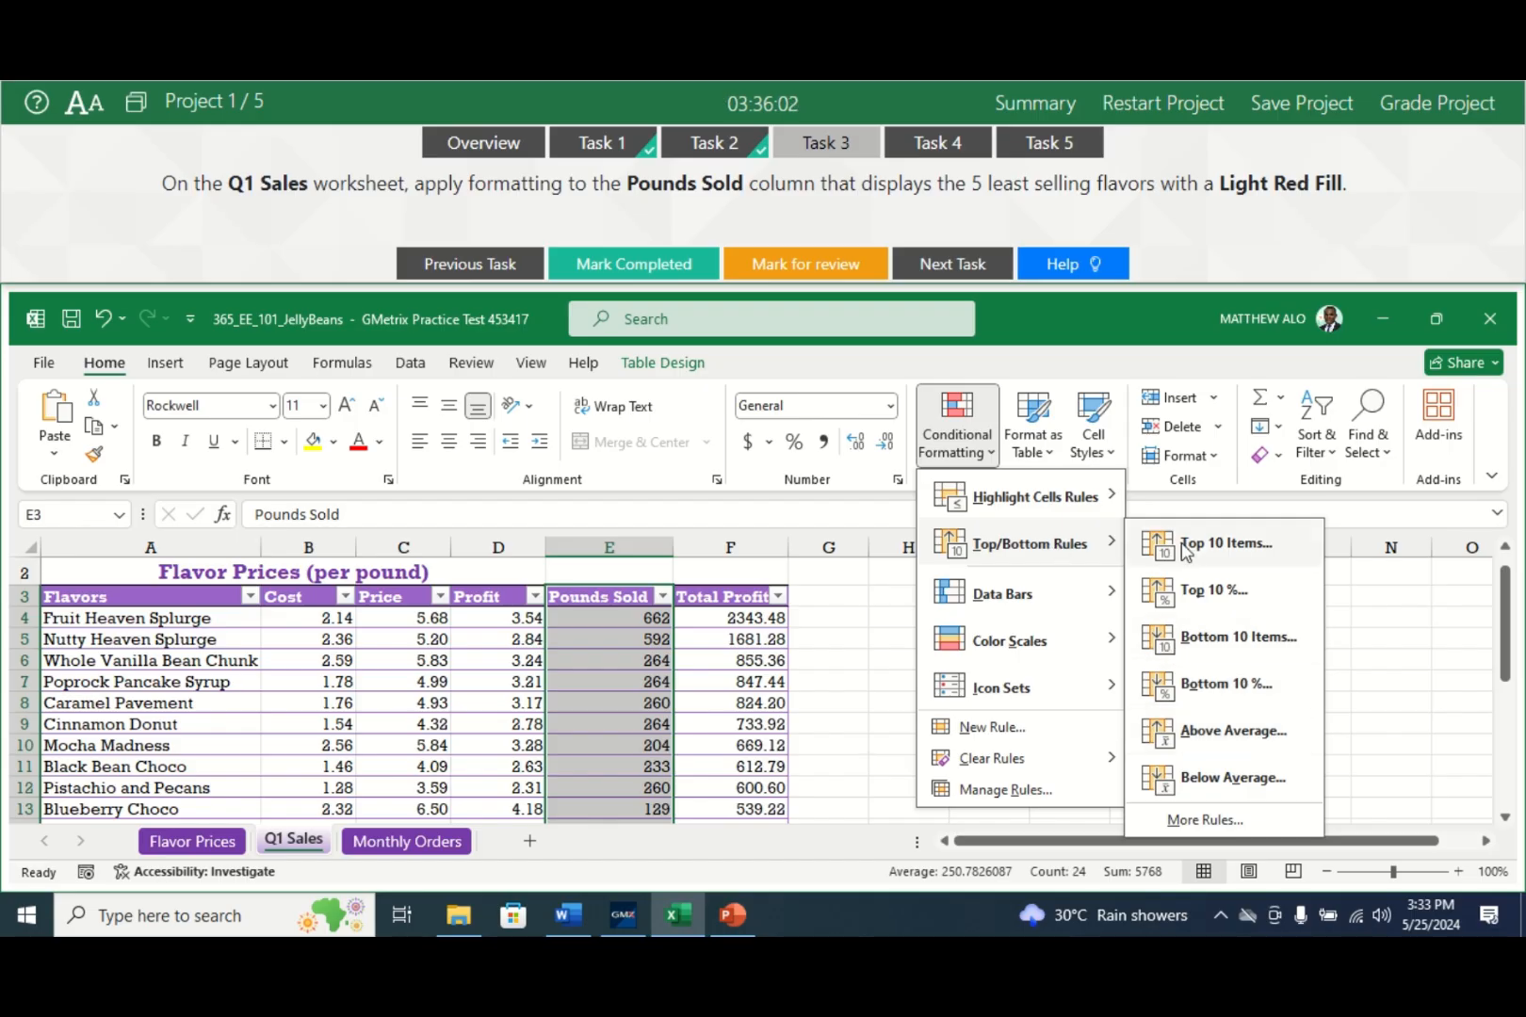
{"action": "left_click", "coordinate": [1226, 640]}
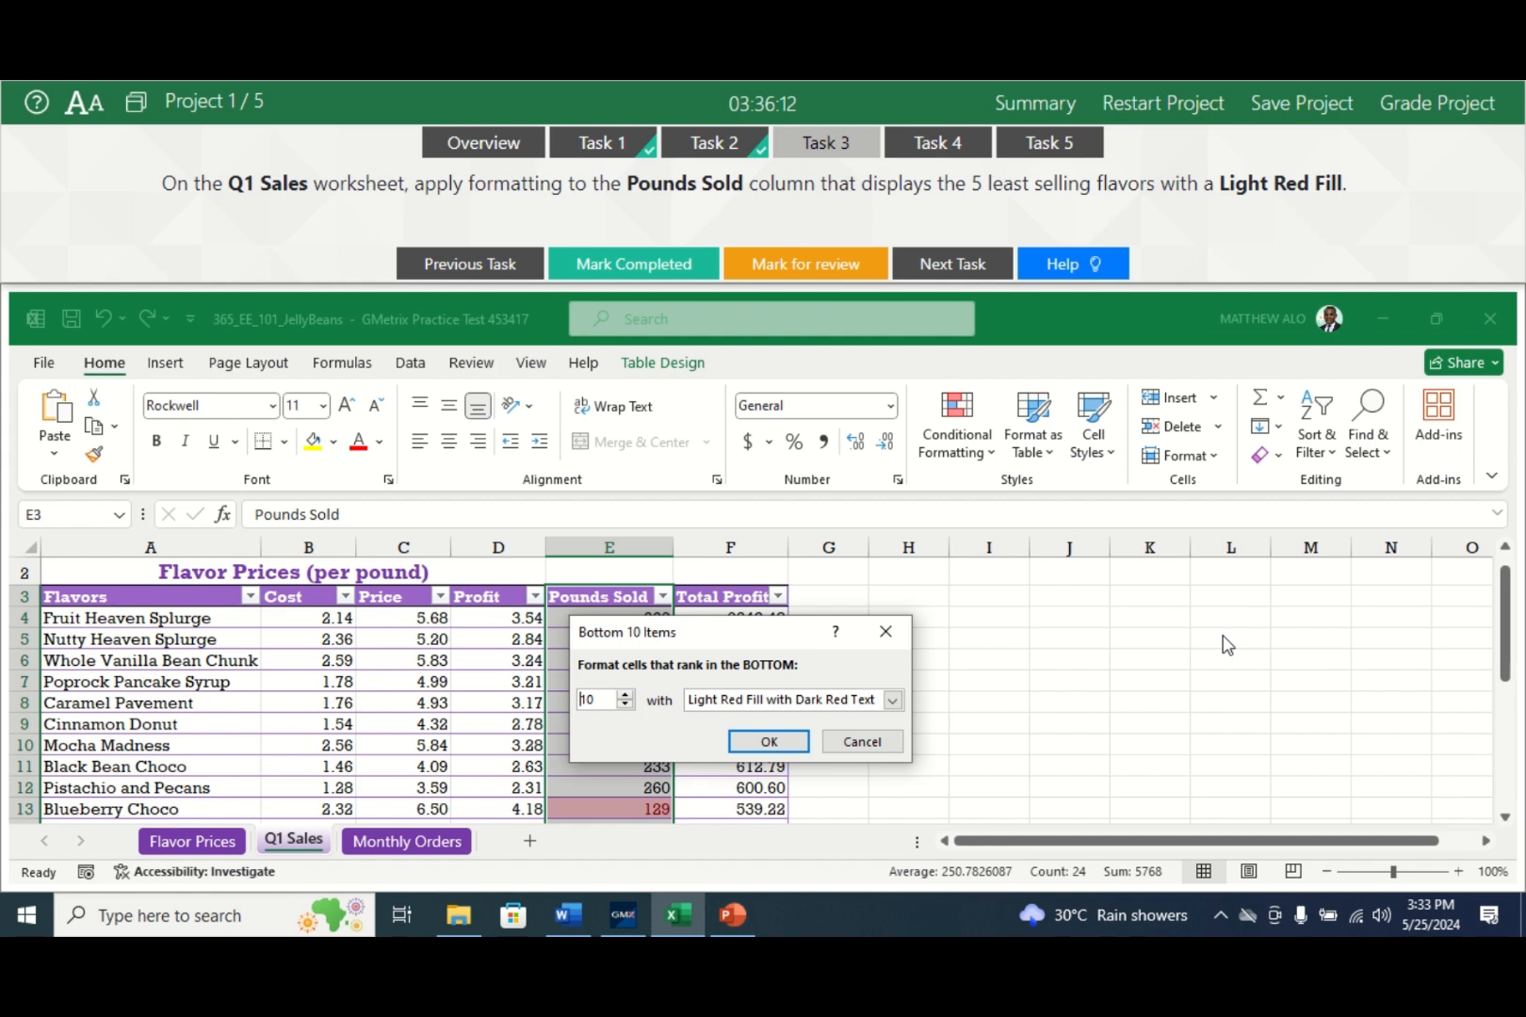
{"action": "left_click", "coordinate": [625, 707]}
{"action": "left_click", "coordinate": [626, 707]}
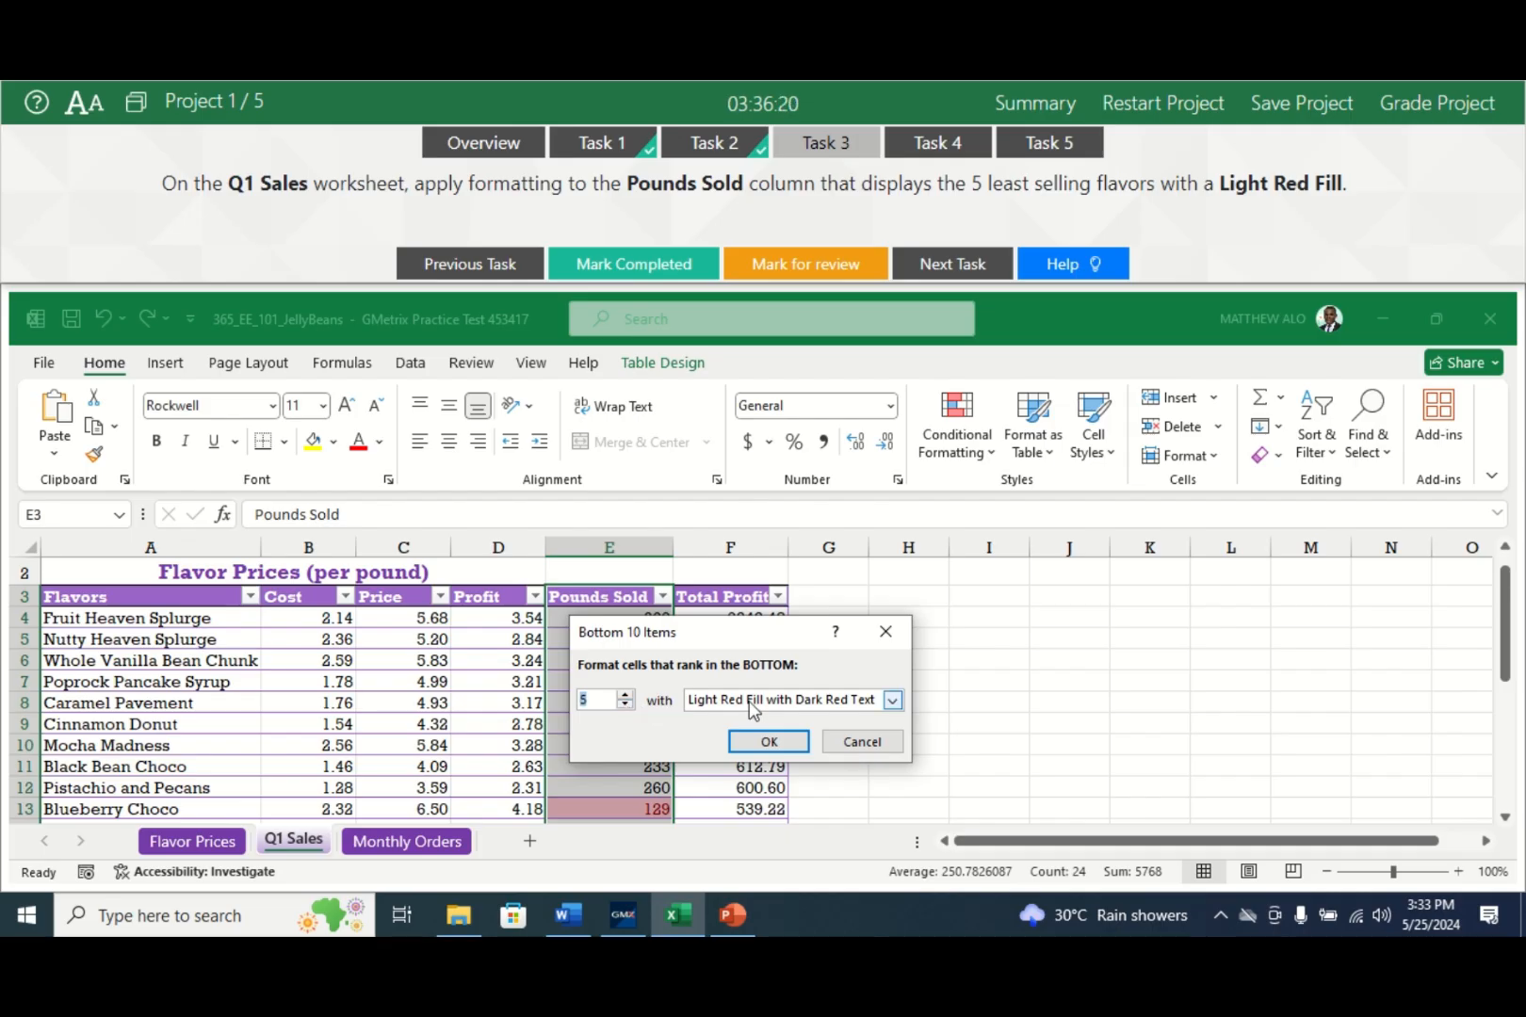
{"action": "left_click", "coordinate": [892, 701]}
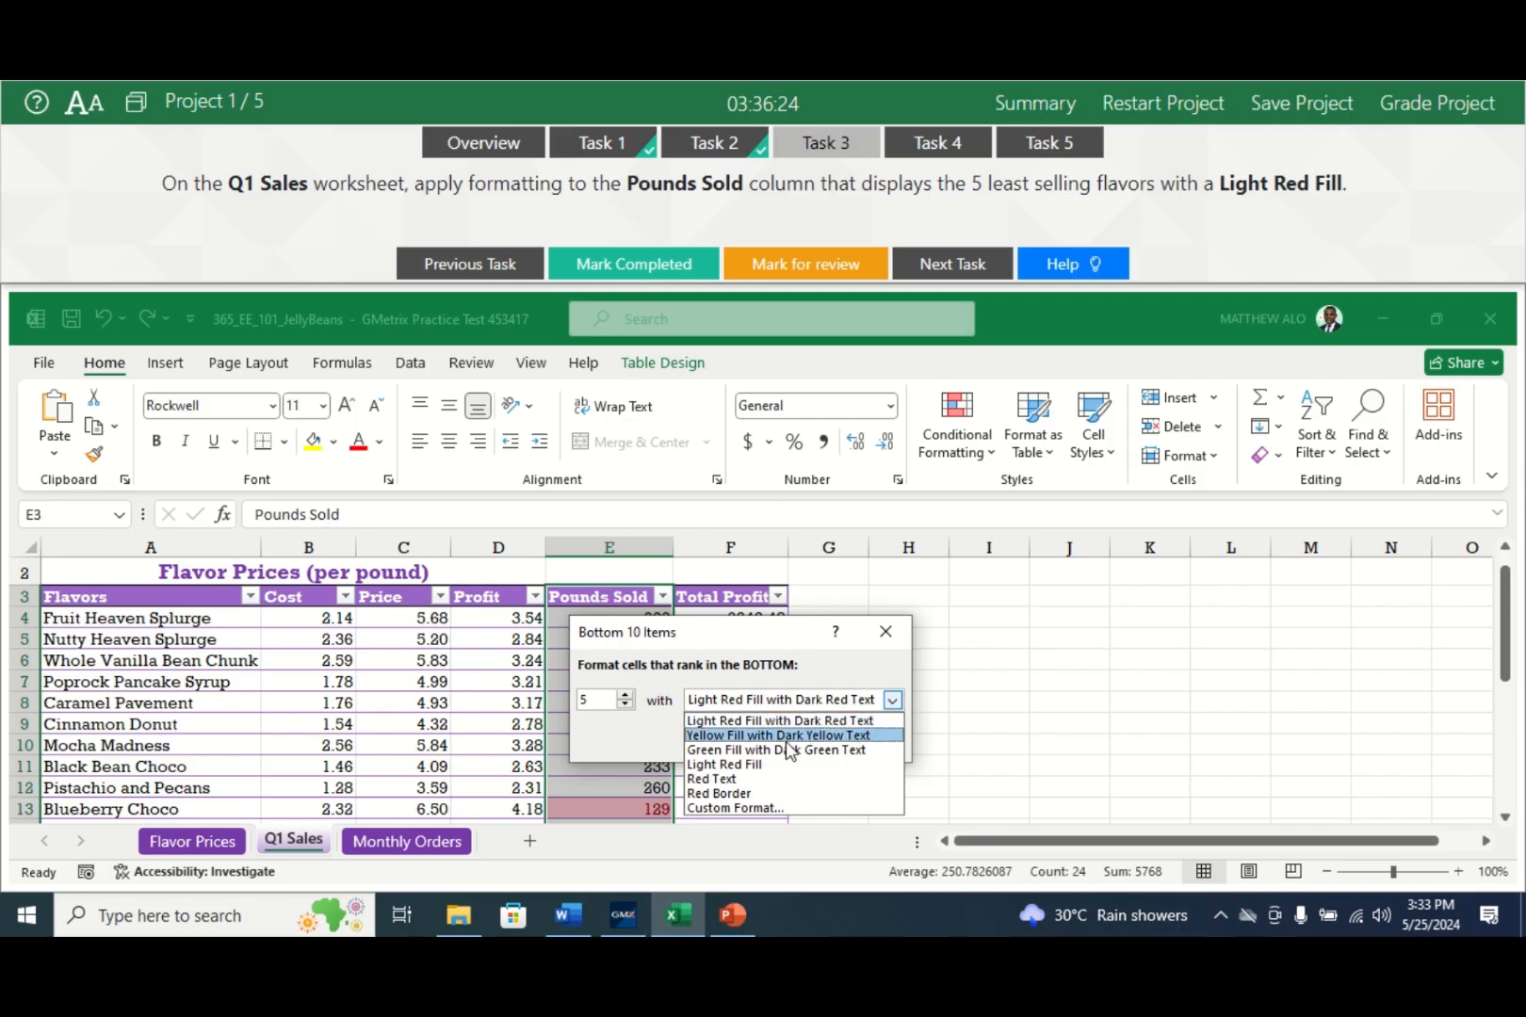
{"action": "left_click", "coordinate": [725, 765]}
{"action": "left_click", "coordinate": [769, 744]}
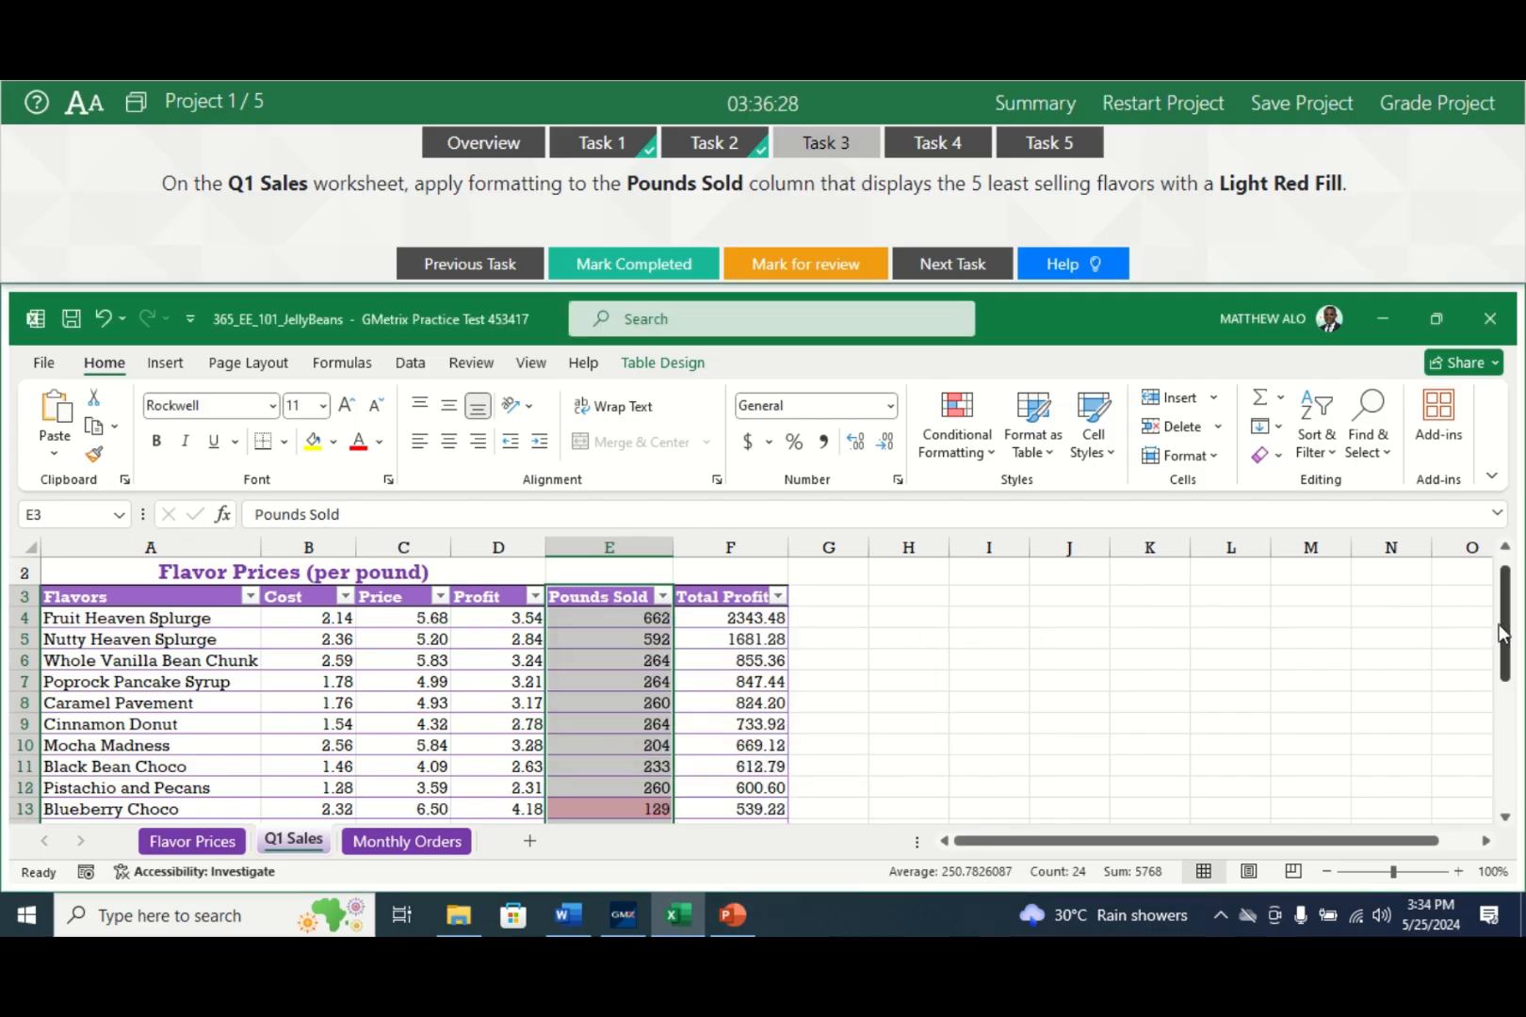
- Mark Task 3 completed and display Task 4's Monthly Orders Demand formula instructions
{"action": "left_click_drag", "start_coordinate": [1504, 618], "coordinate": [1519, 656]}
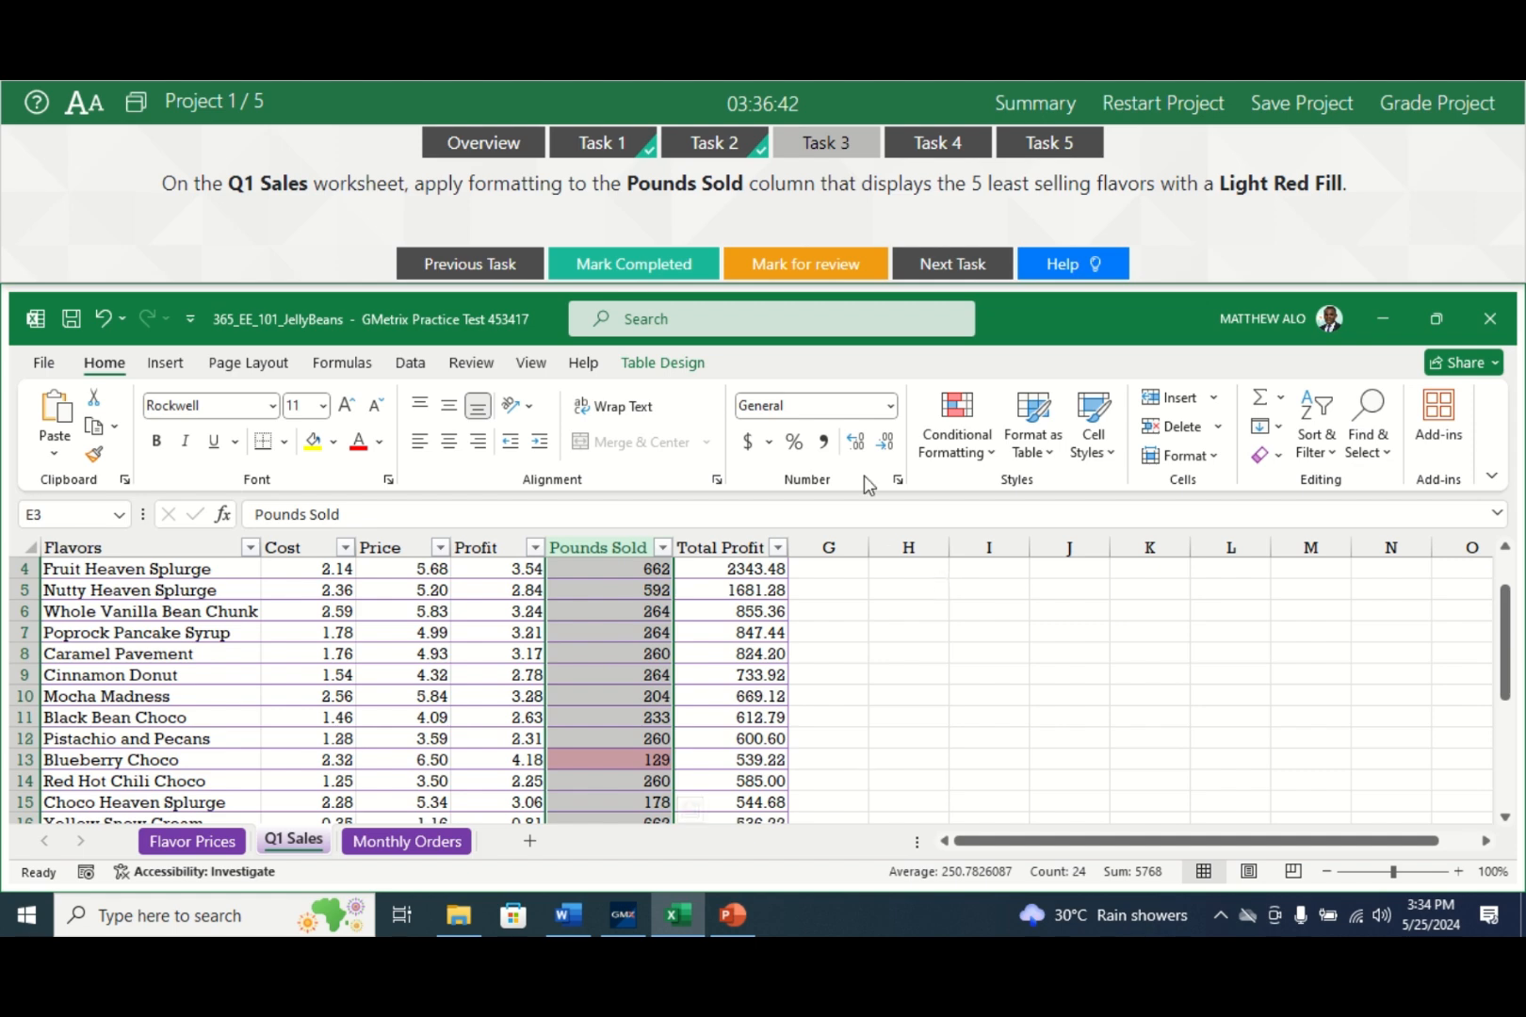
{"action": "left_click", "coordinate": [690, 276]}
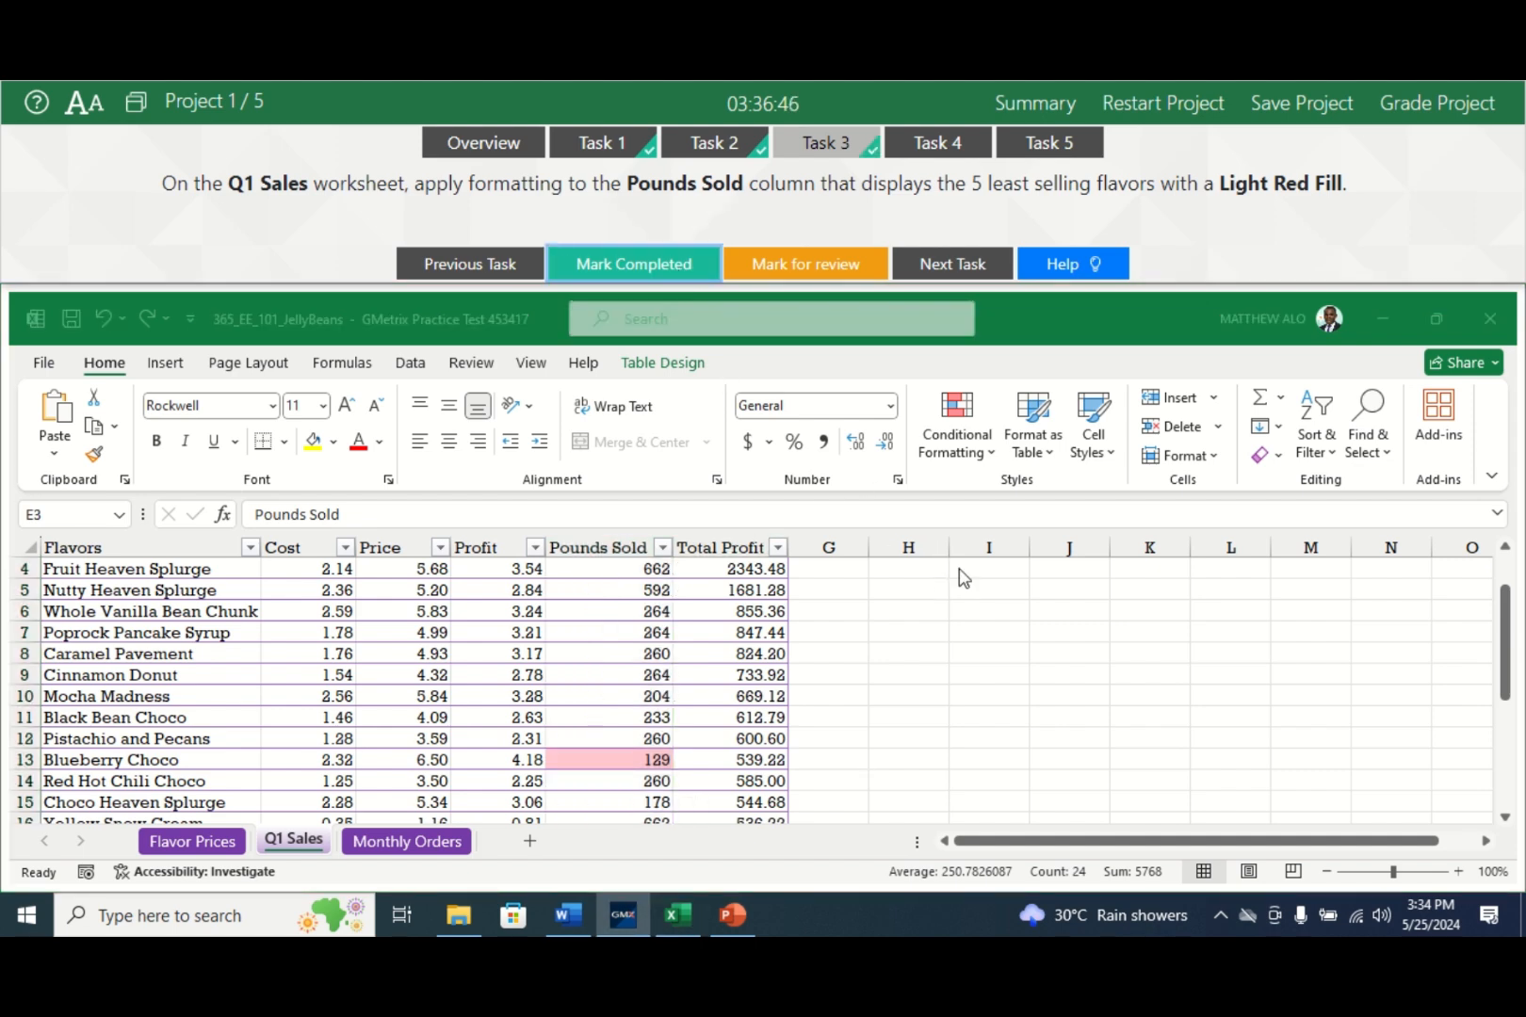
{"action": "left_click", "coordinate": [933, 144]}
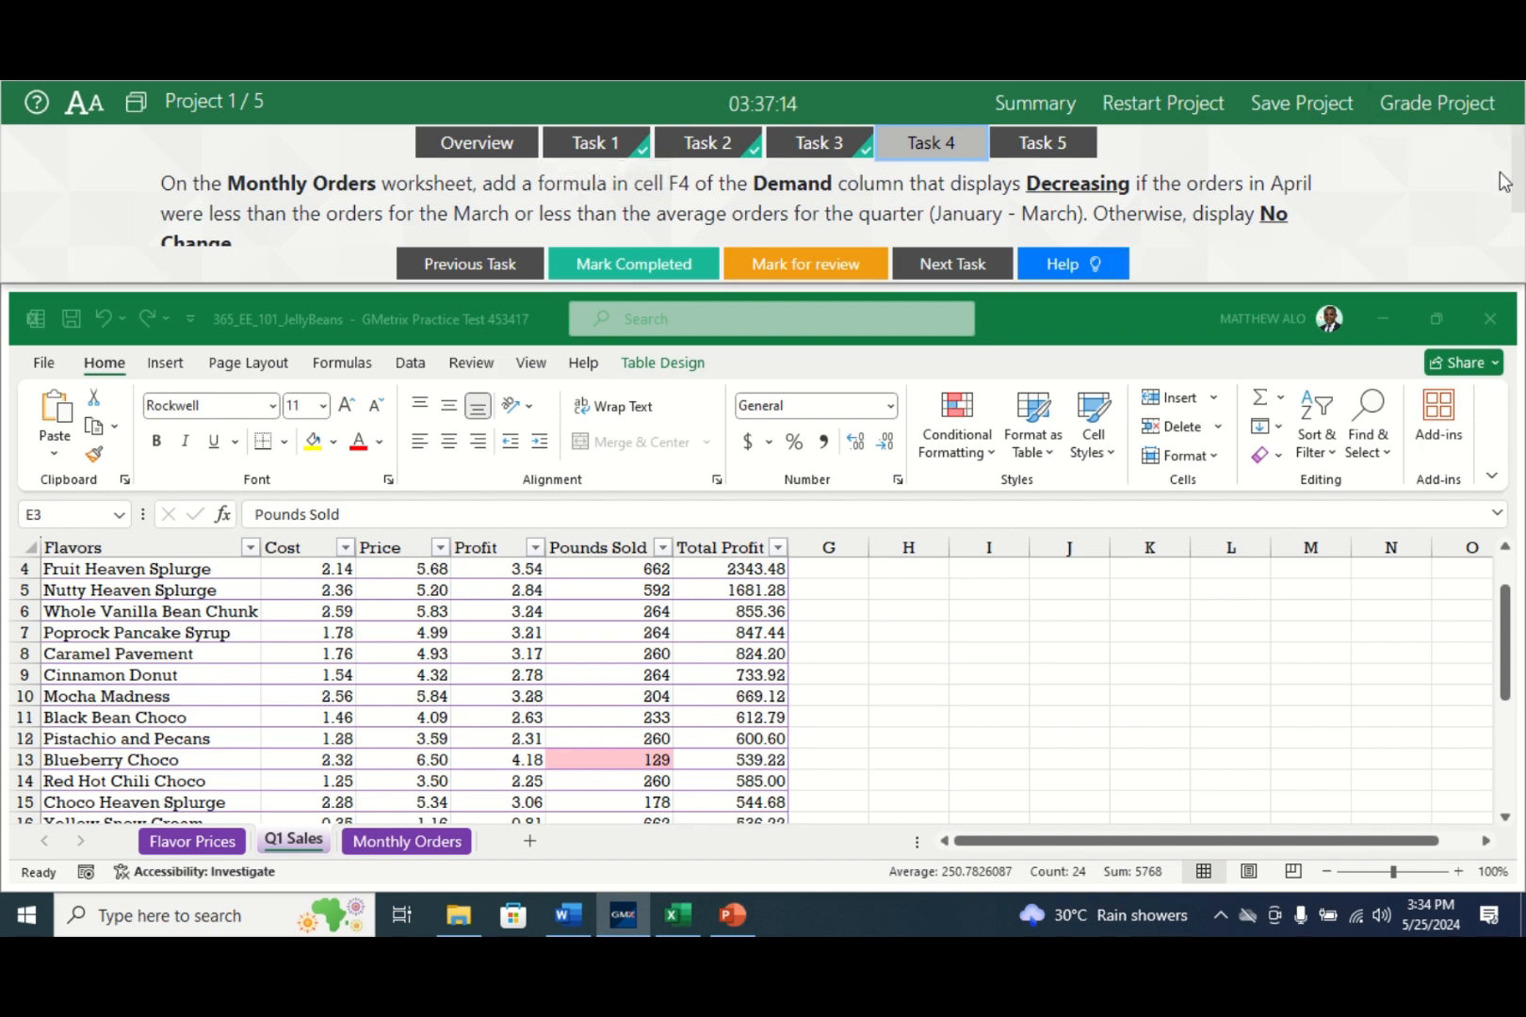
{"action": "scroll", "coordinate": [1517, 185], "scroll_direction": "down", "scroll_amount": 1}
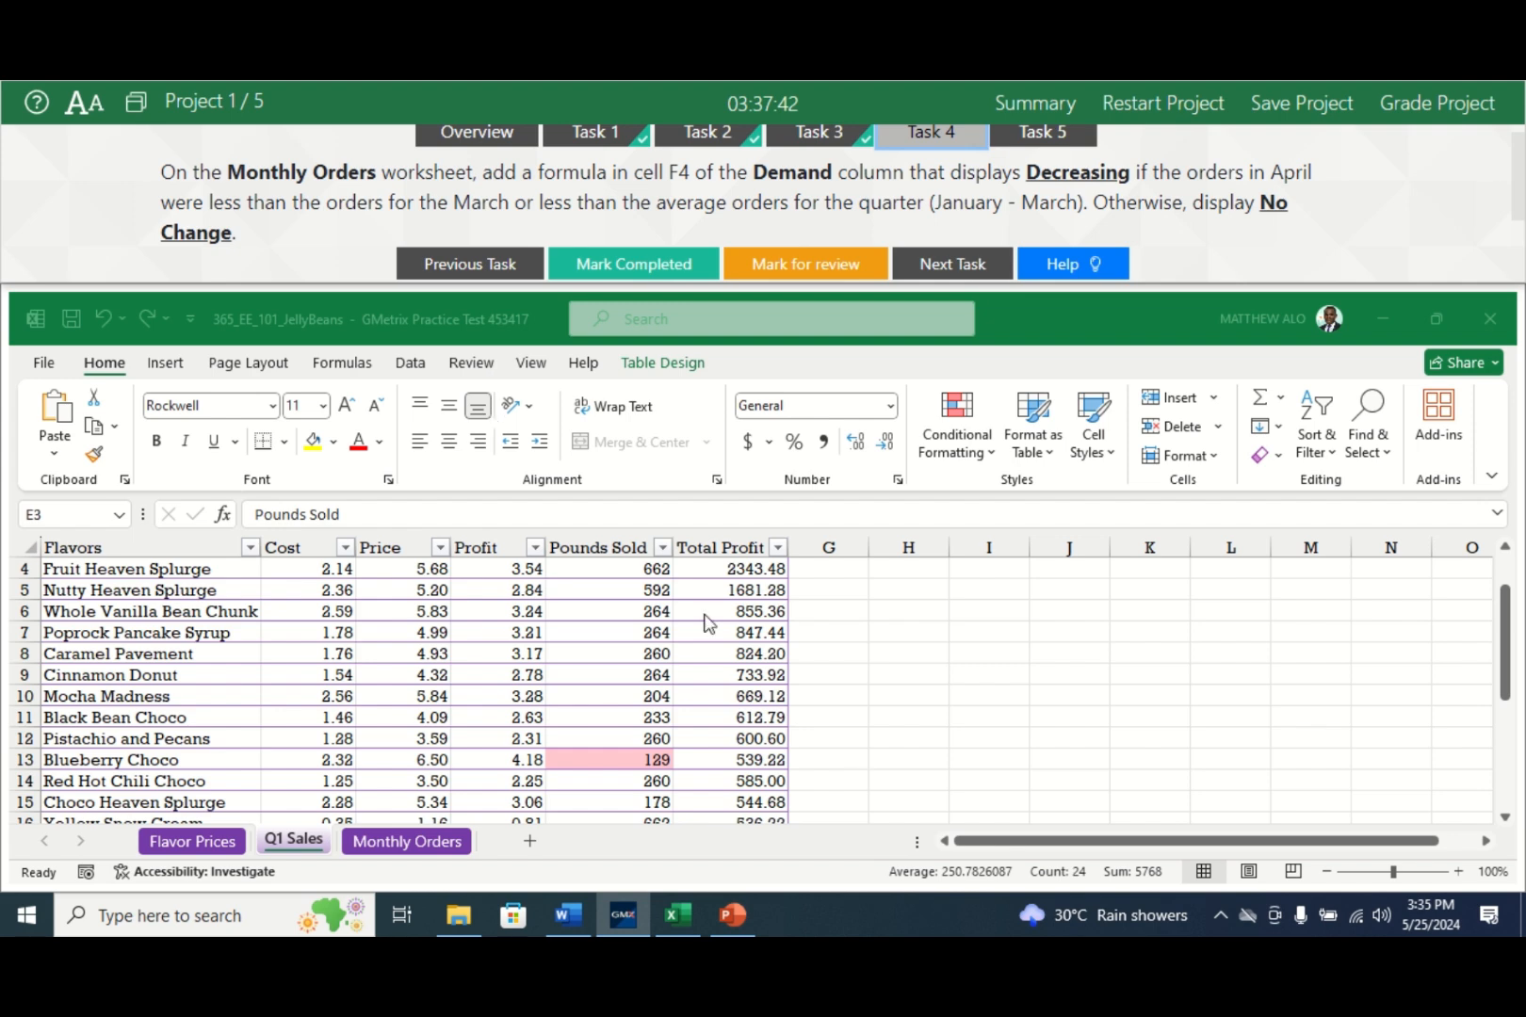
{"action": "left_click", "coordinate": [413, 843]}
{"action": "left_click", "coordinate": [412, 843]}
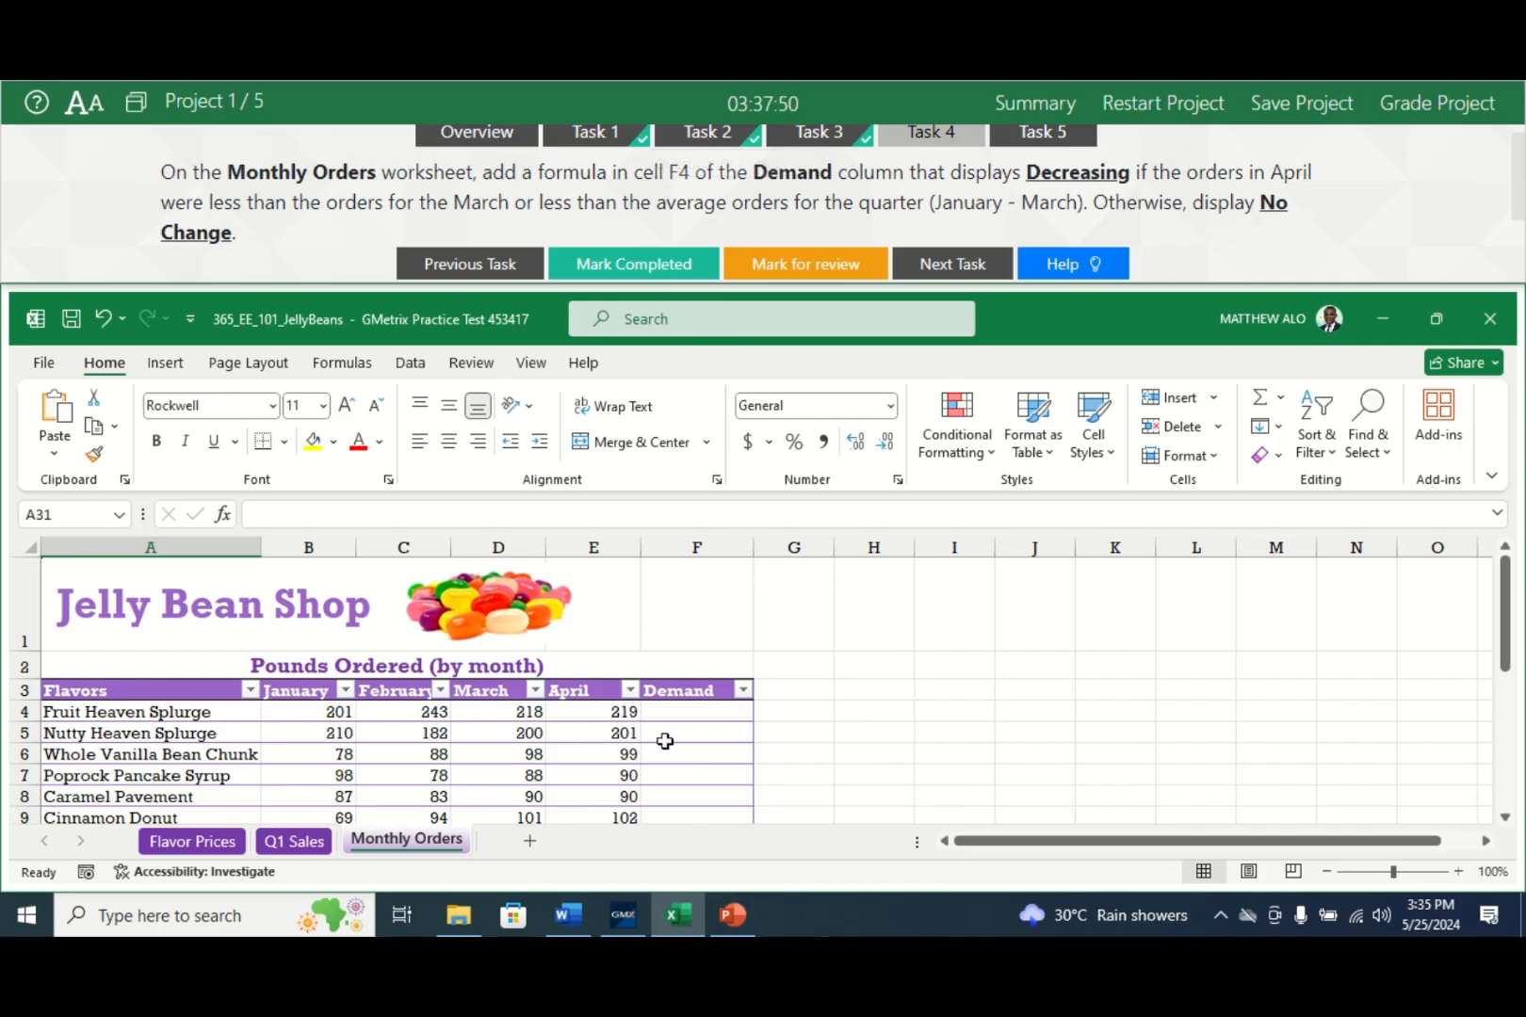
{"action": "left_click", "coordinate": [699, 717]}
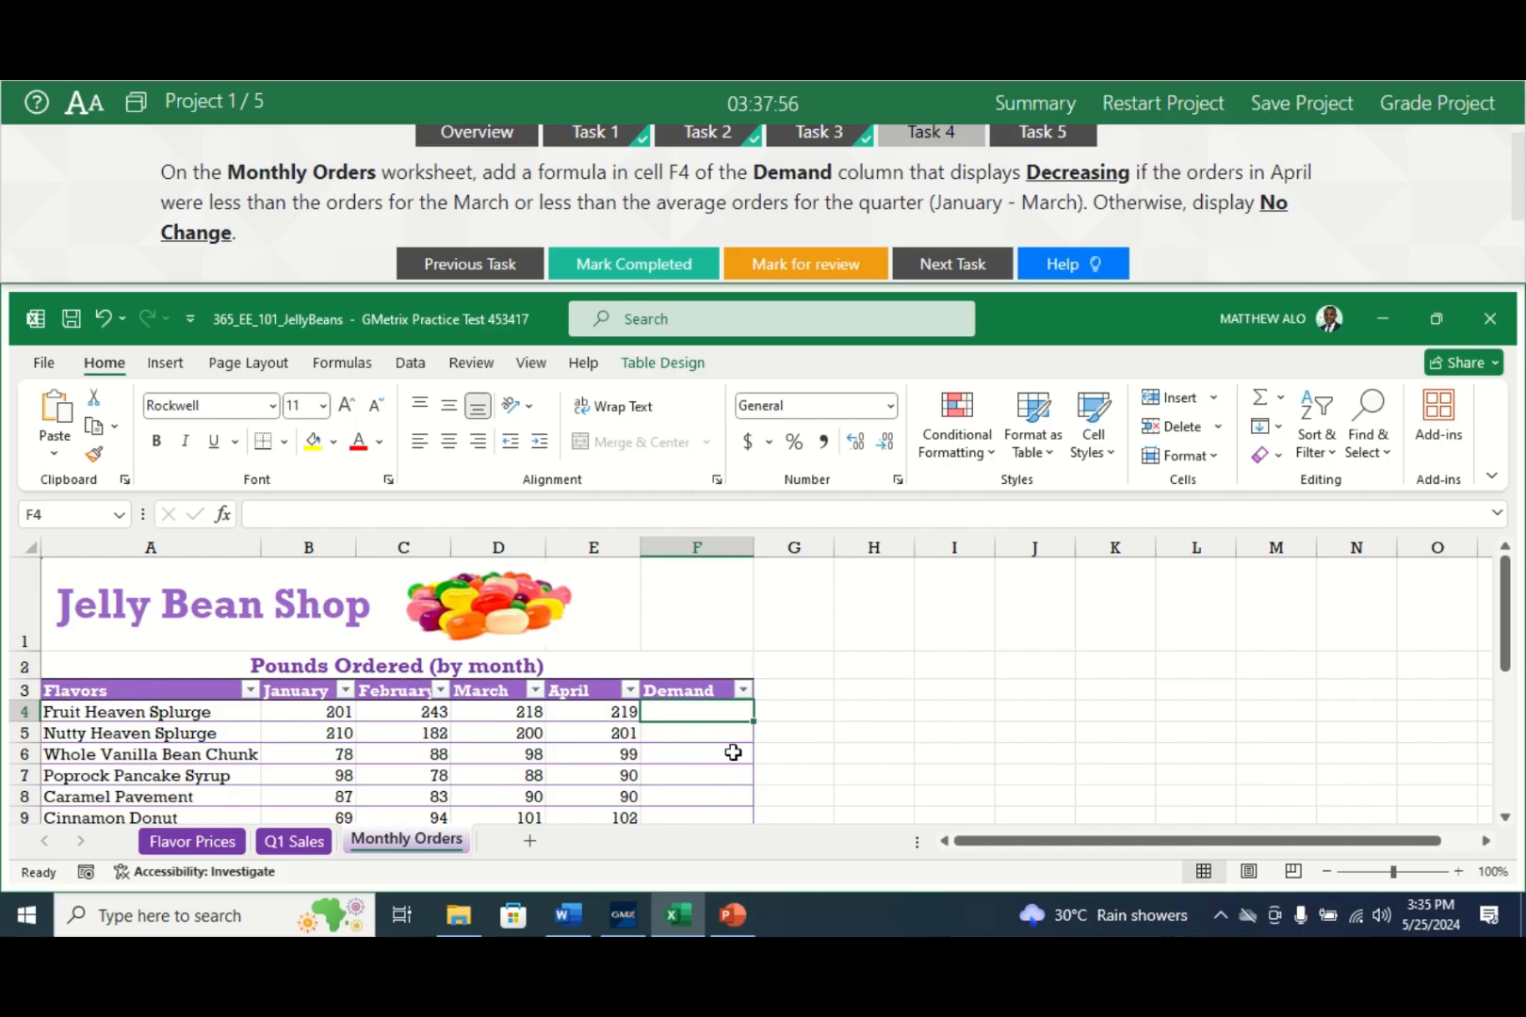
{"action": "type", "text": "=I"}
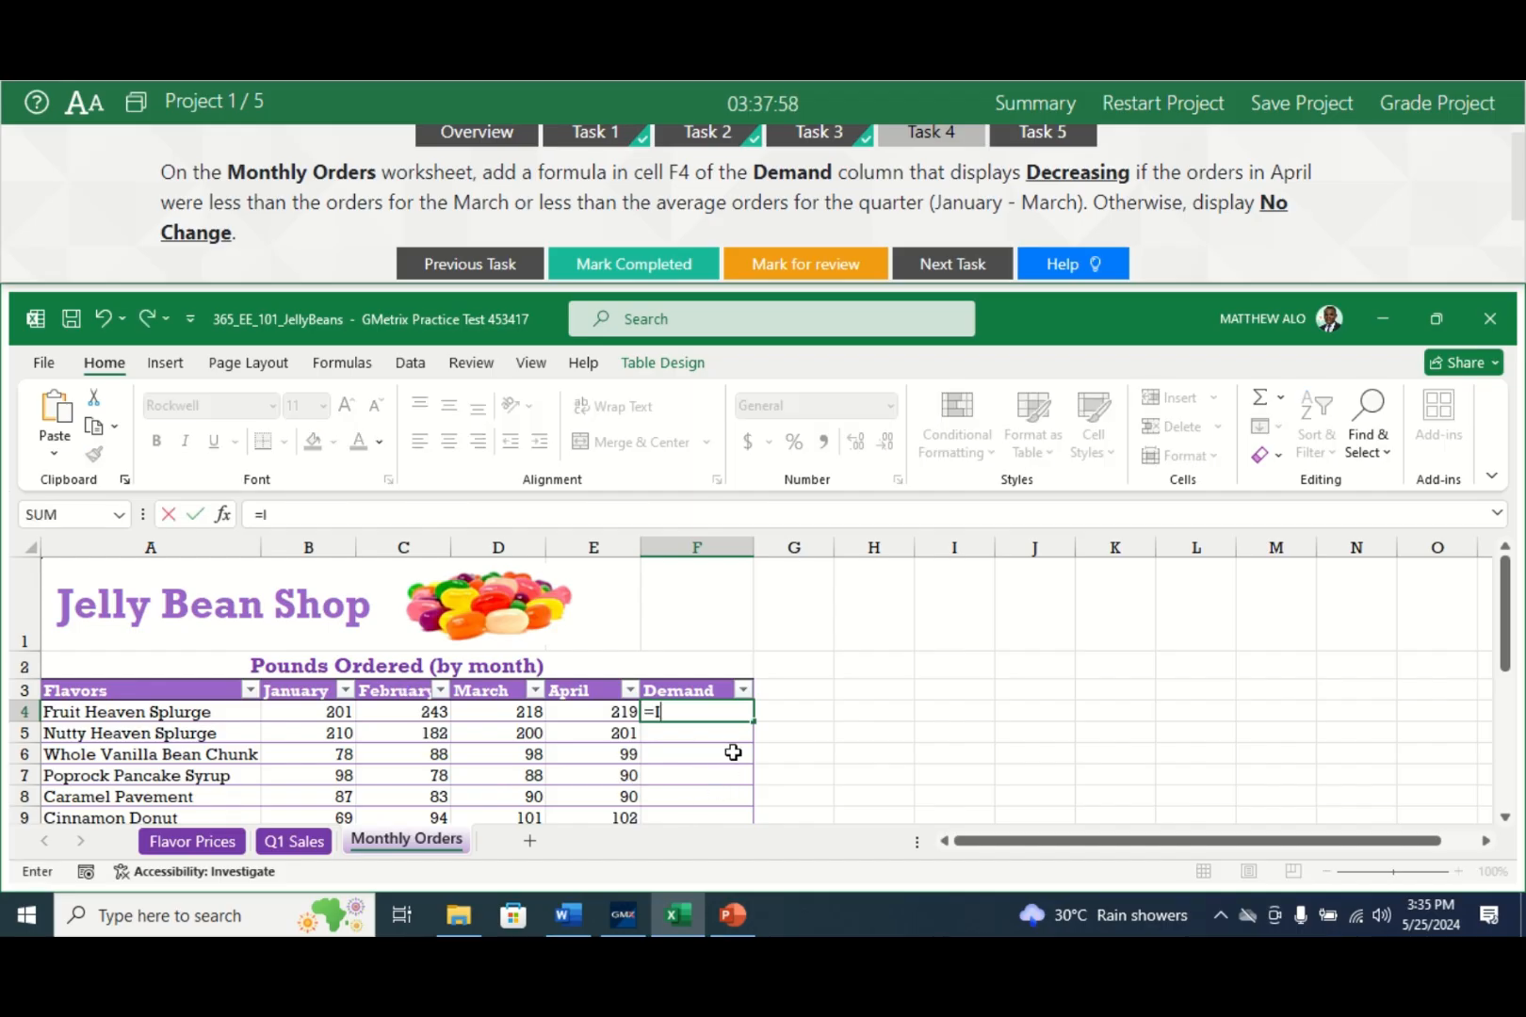
{"action": "type", "text": "F"}
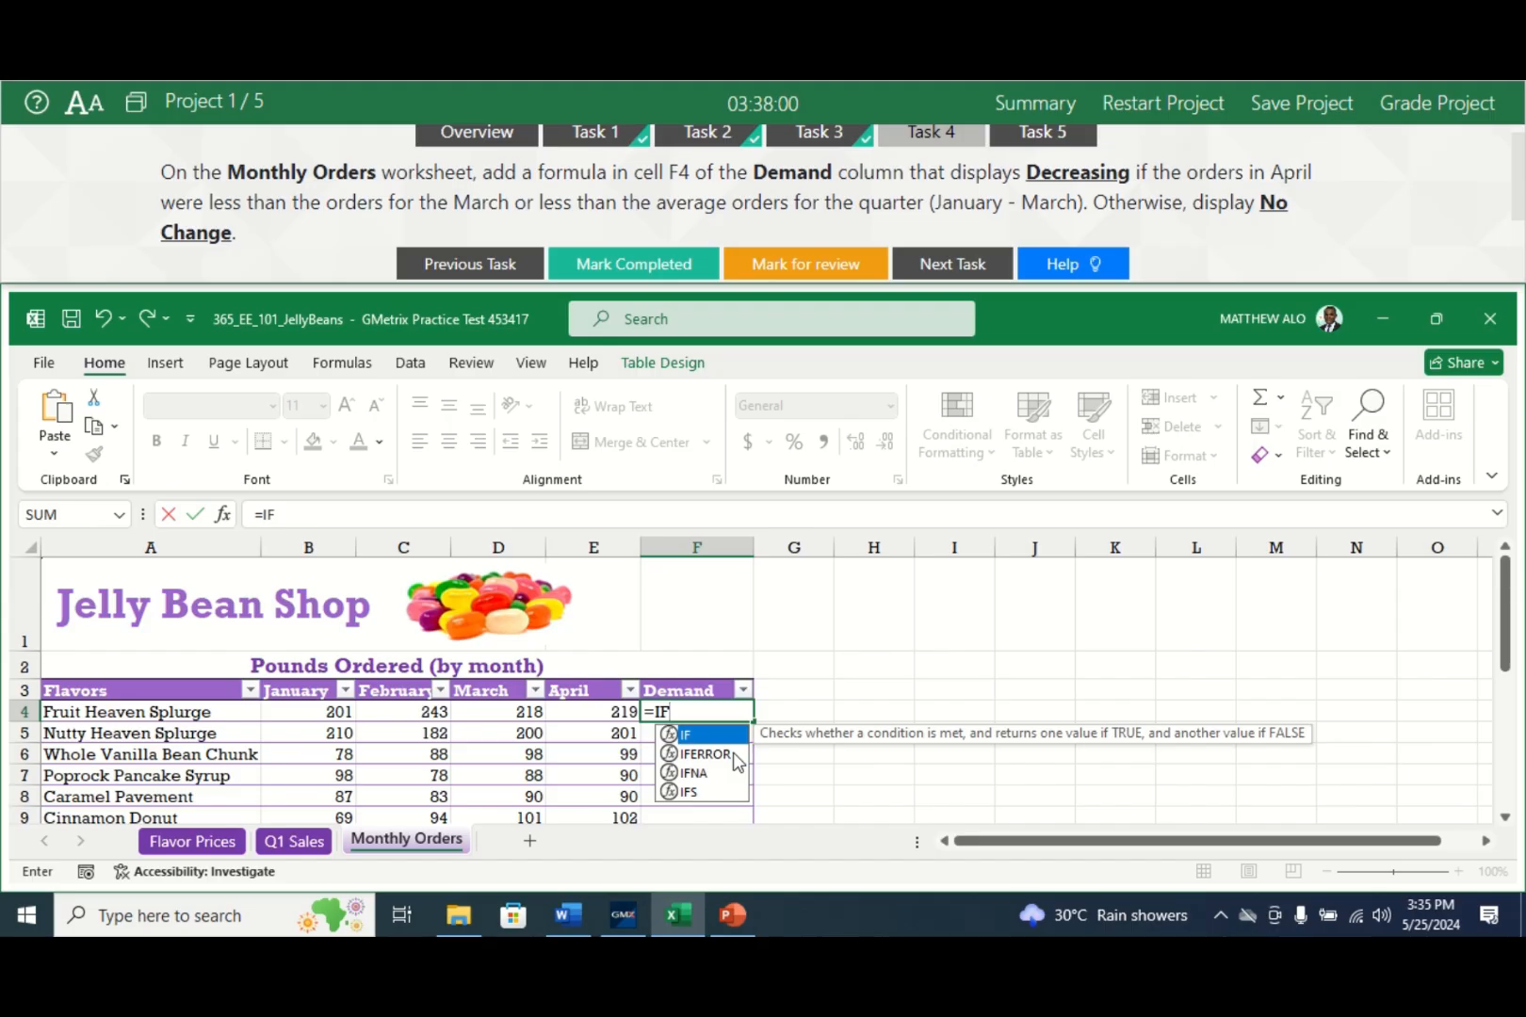
{"action": "type", "text": "("}
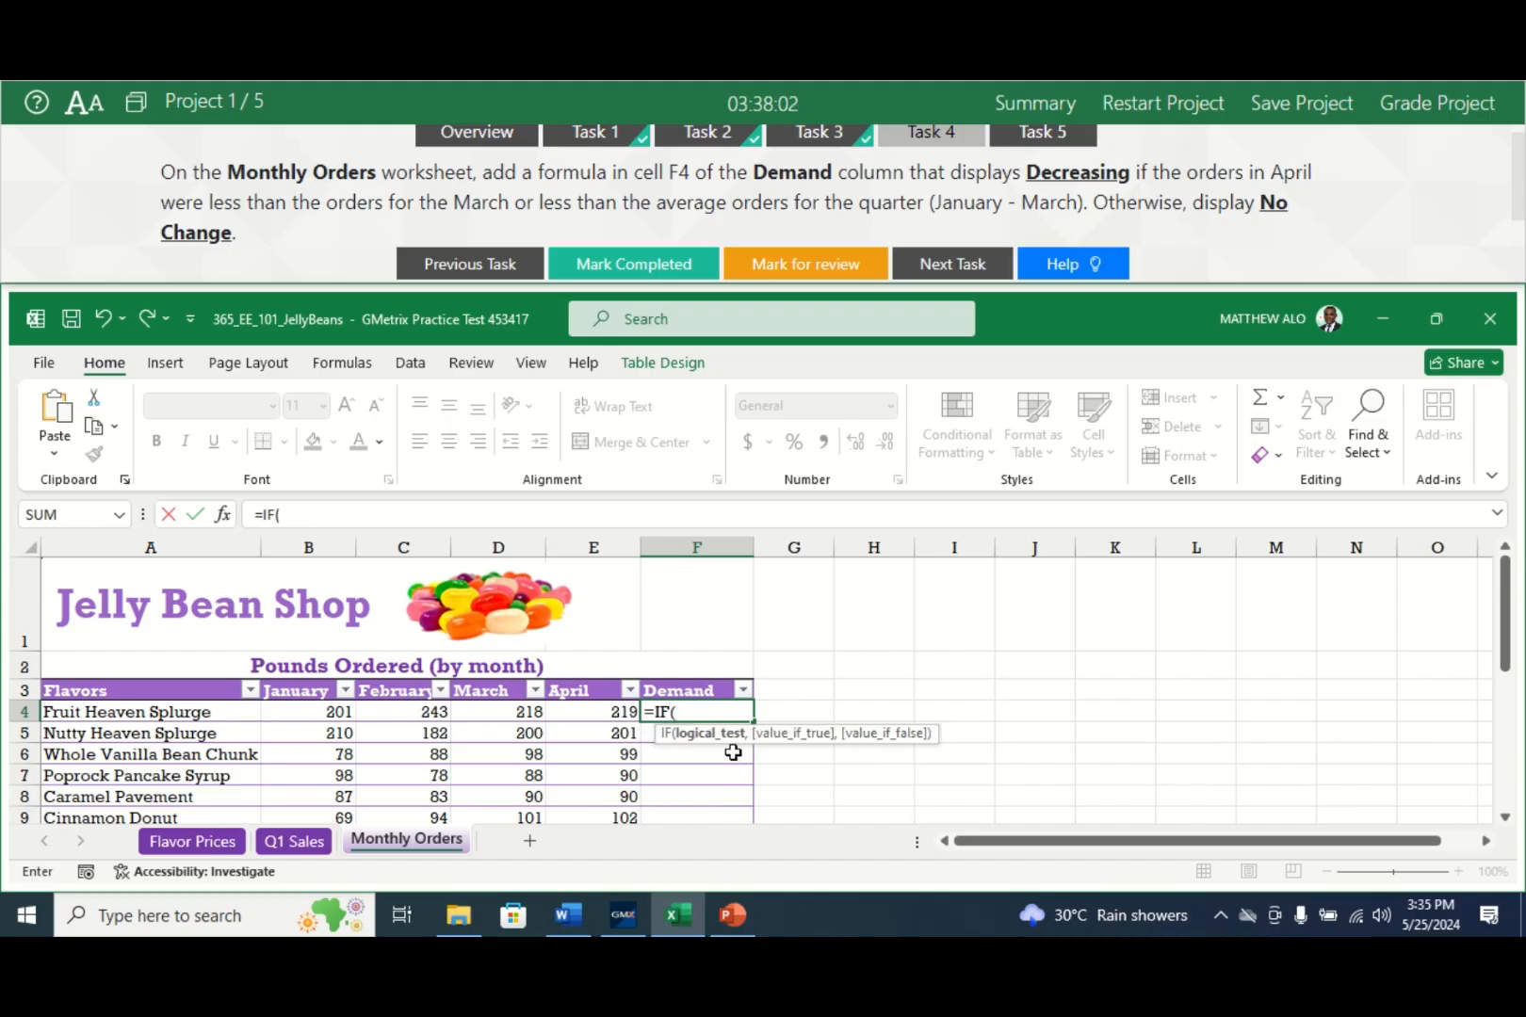
{"action": "type", "text": "OR"}
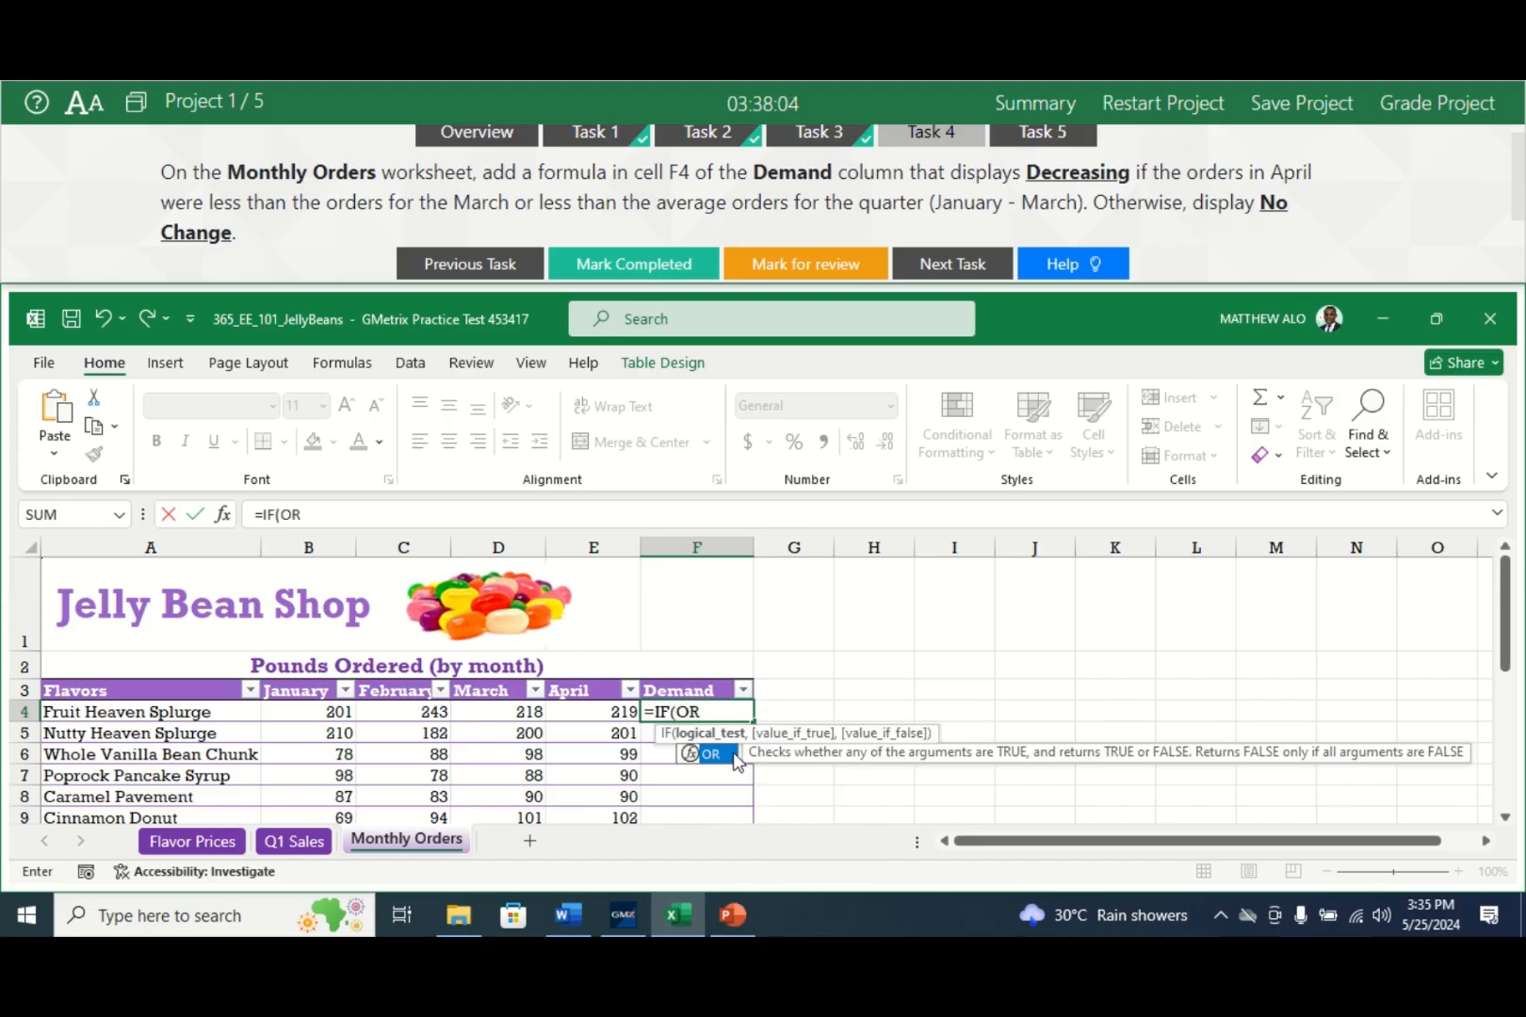
{"action": "double_click", "coordinate": [734, 754]}
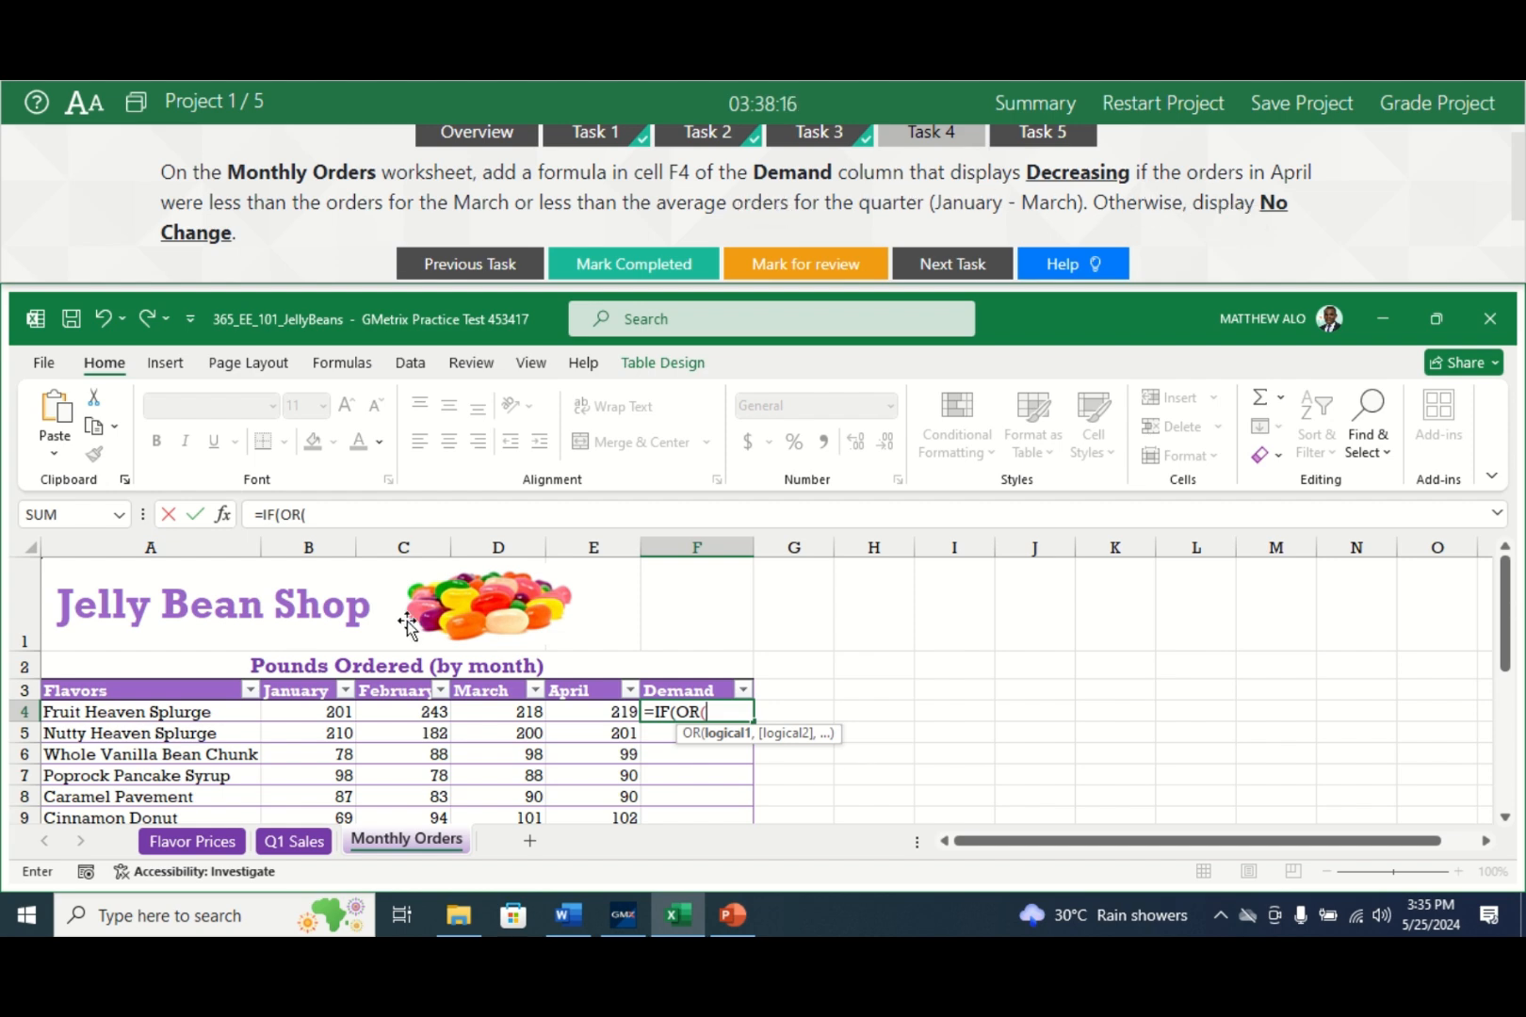
{"action": "left_click", "coordinate": [620, 714]}
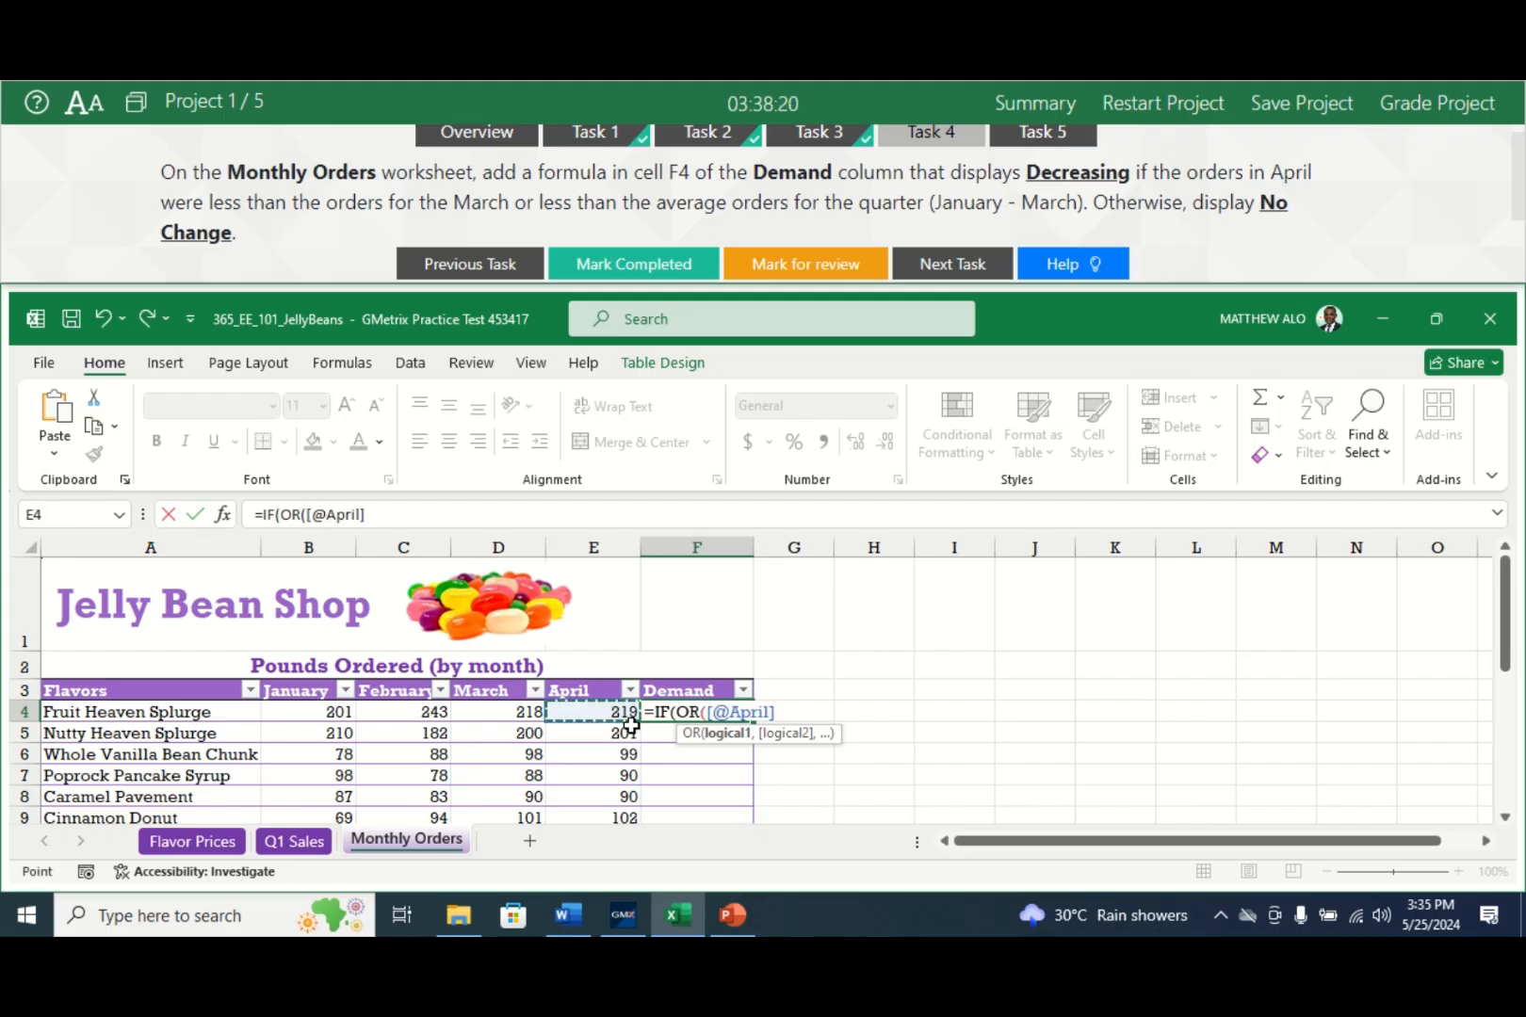
{"action": "type", "text": "<"}
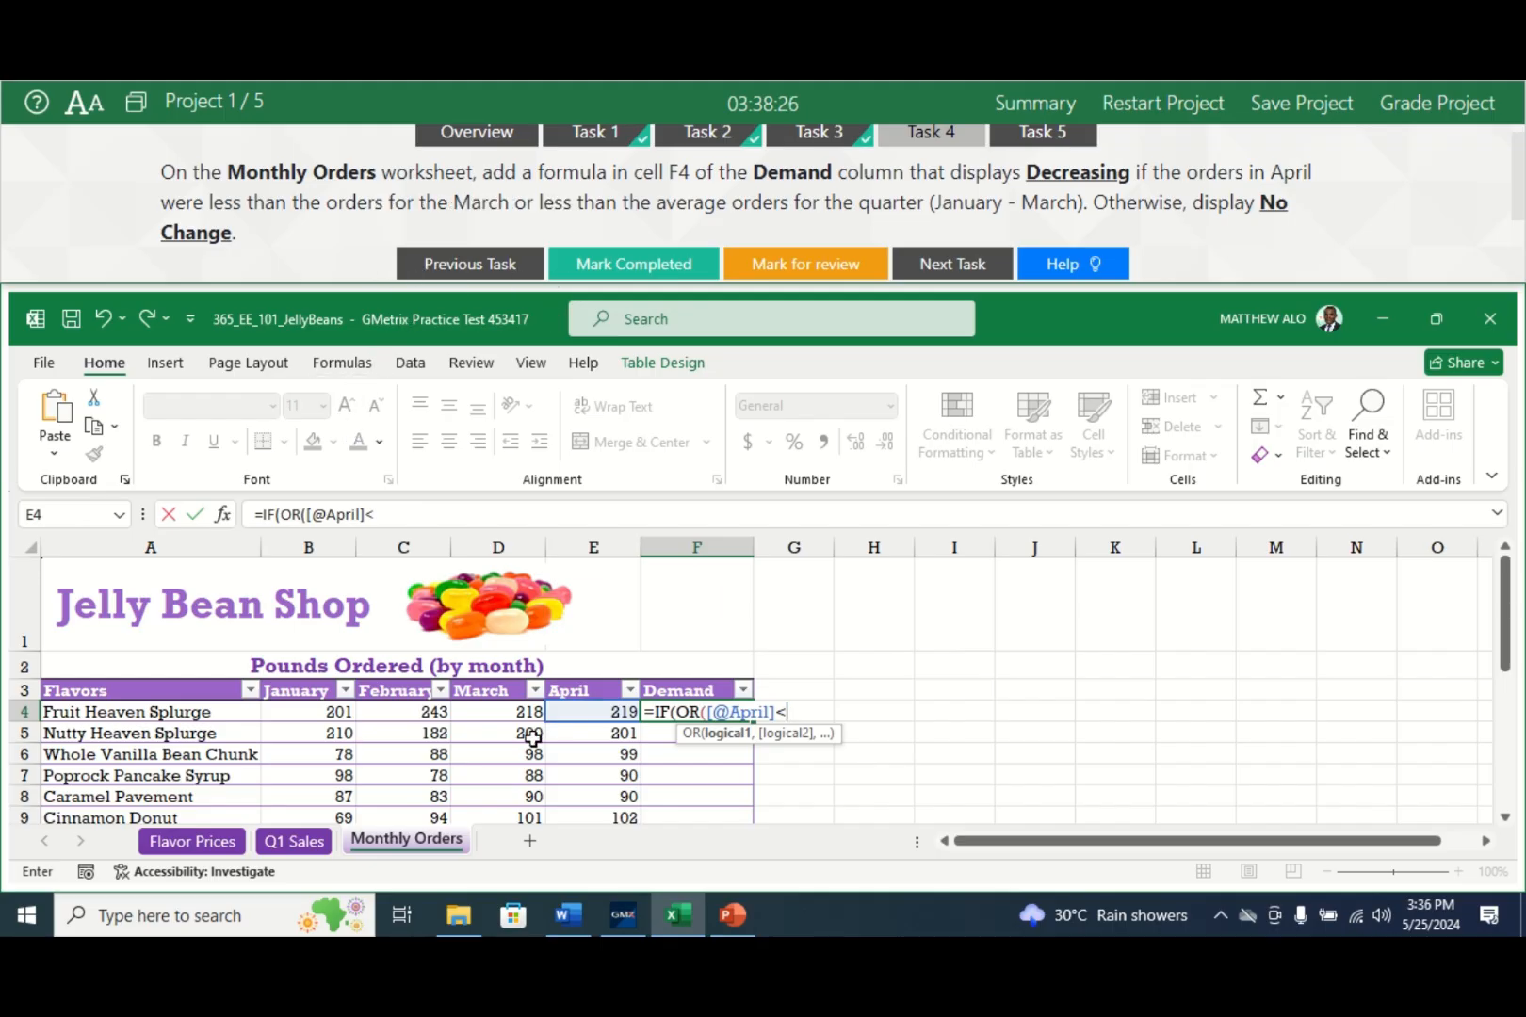
{"action": "left_click", "coordinate": [485, 713]}
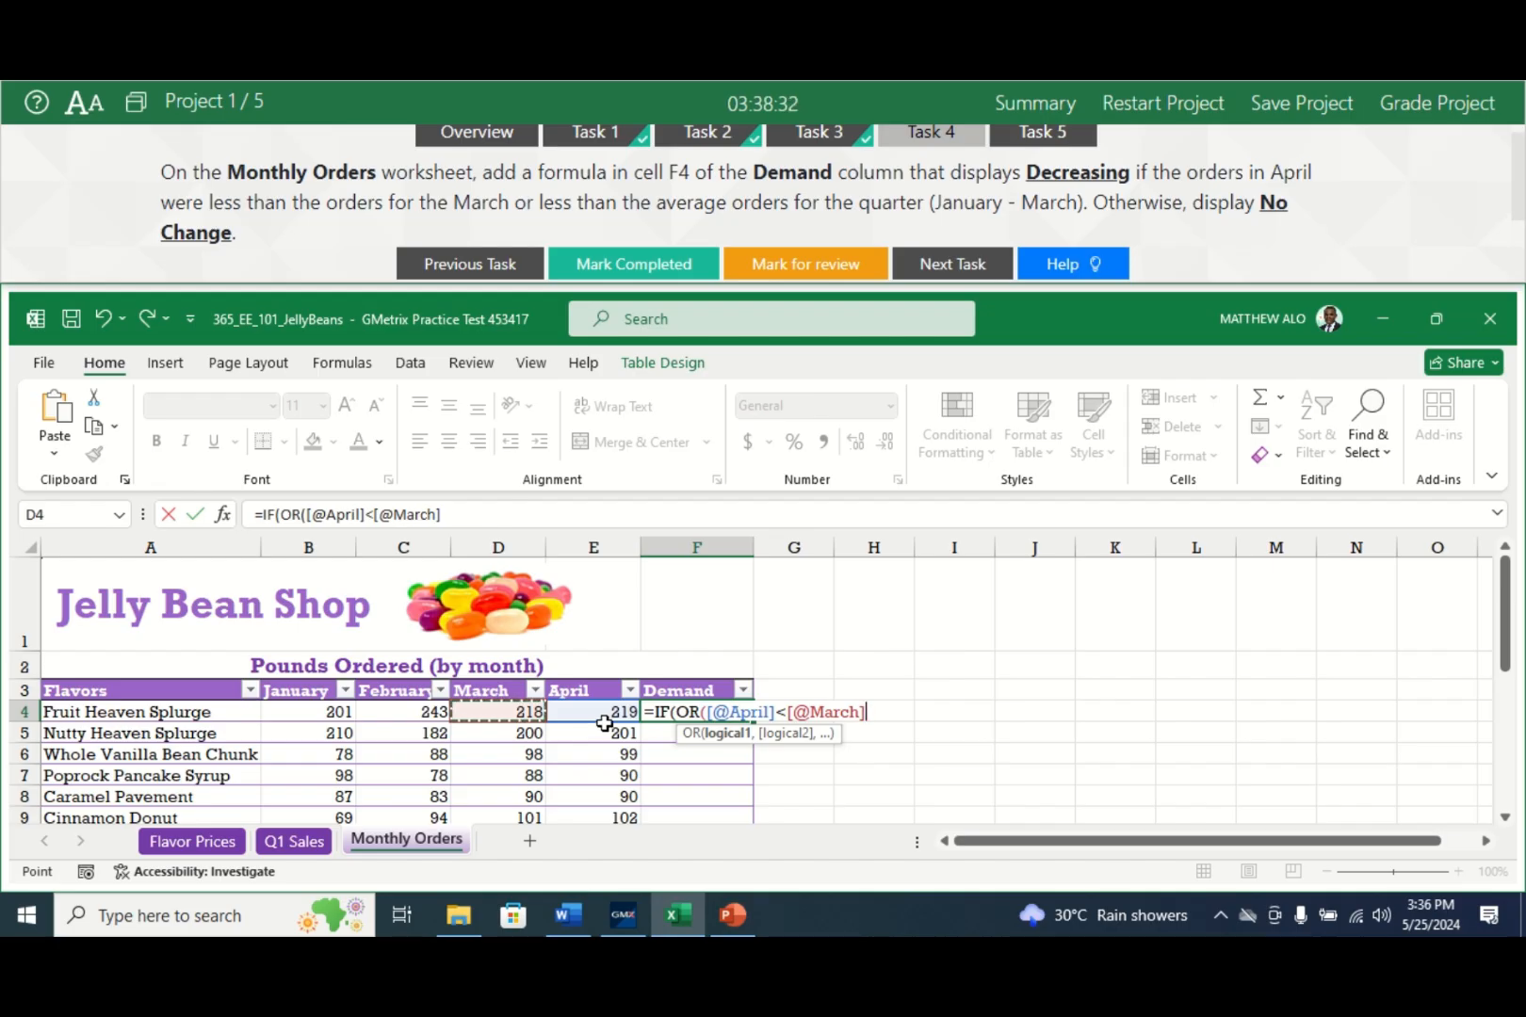
{"action": "type", "text": ","}
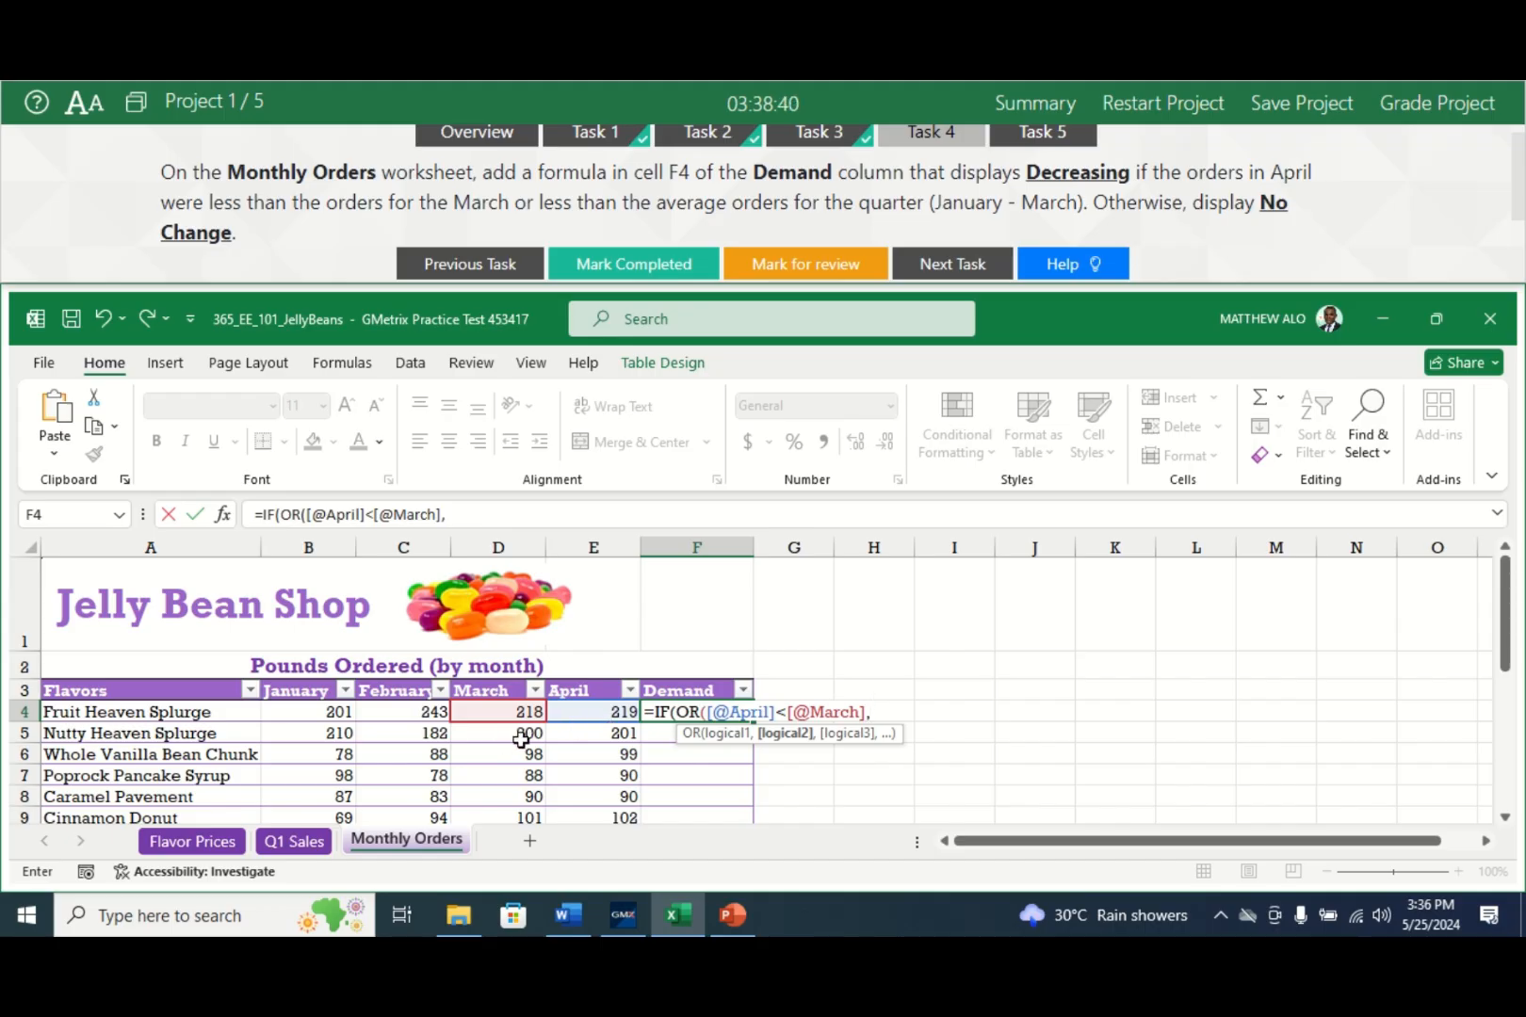
{"action": "left_click", "coordinate": [593, 714]}
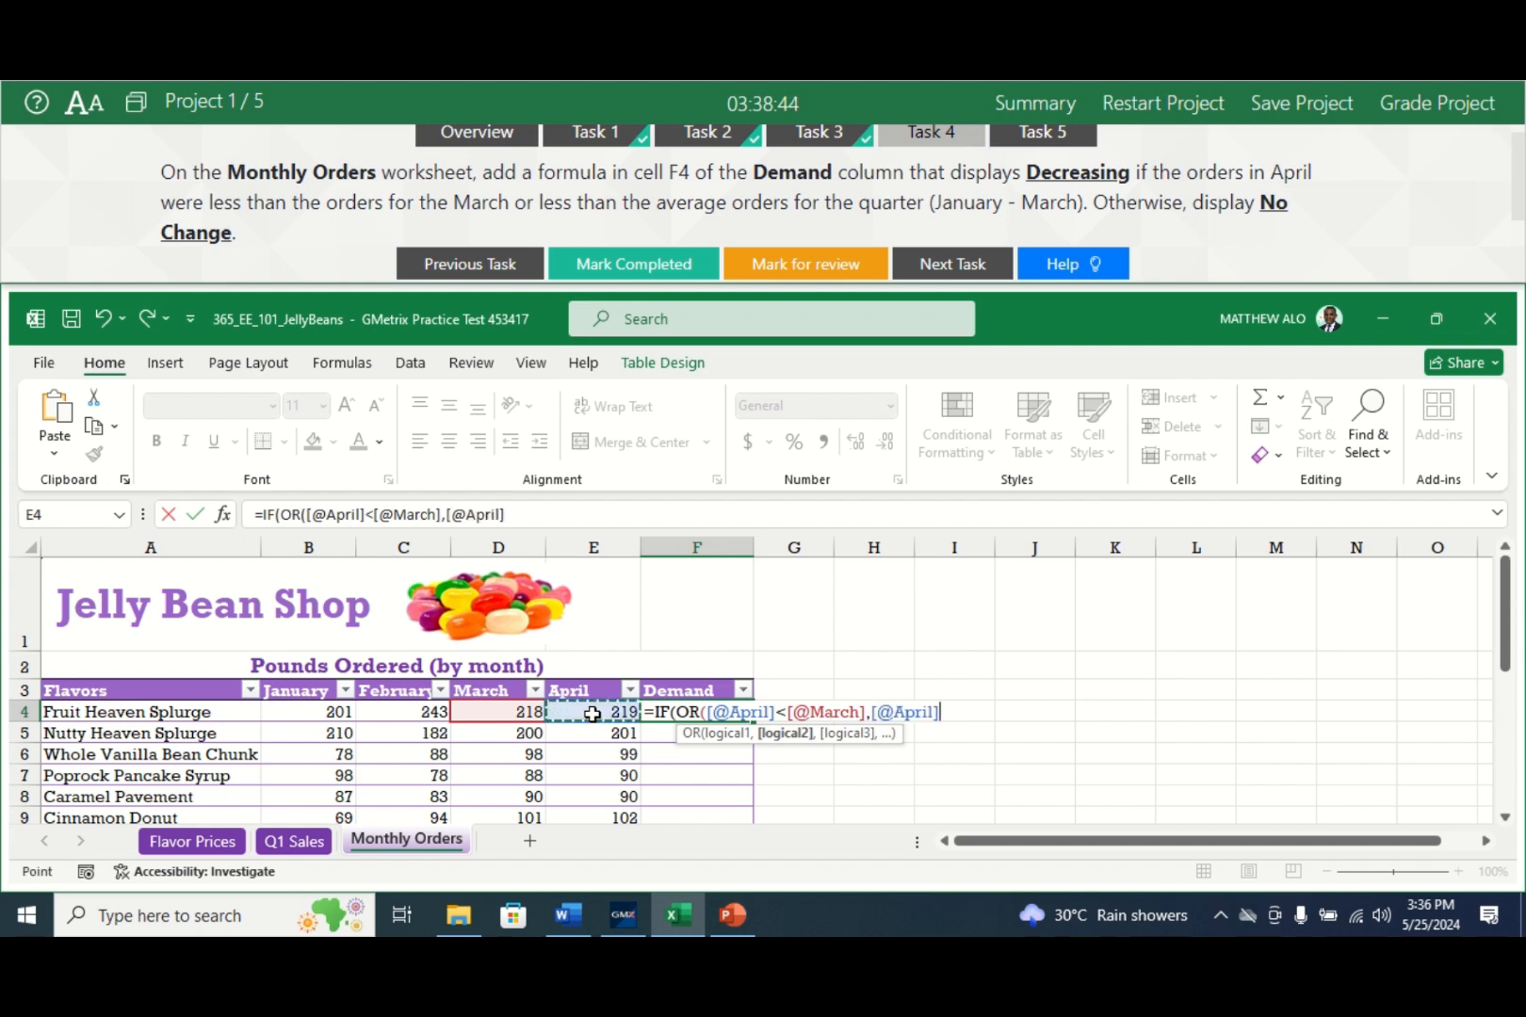
{"action": "type", "text": "<"}
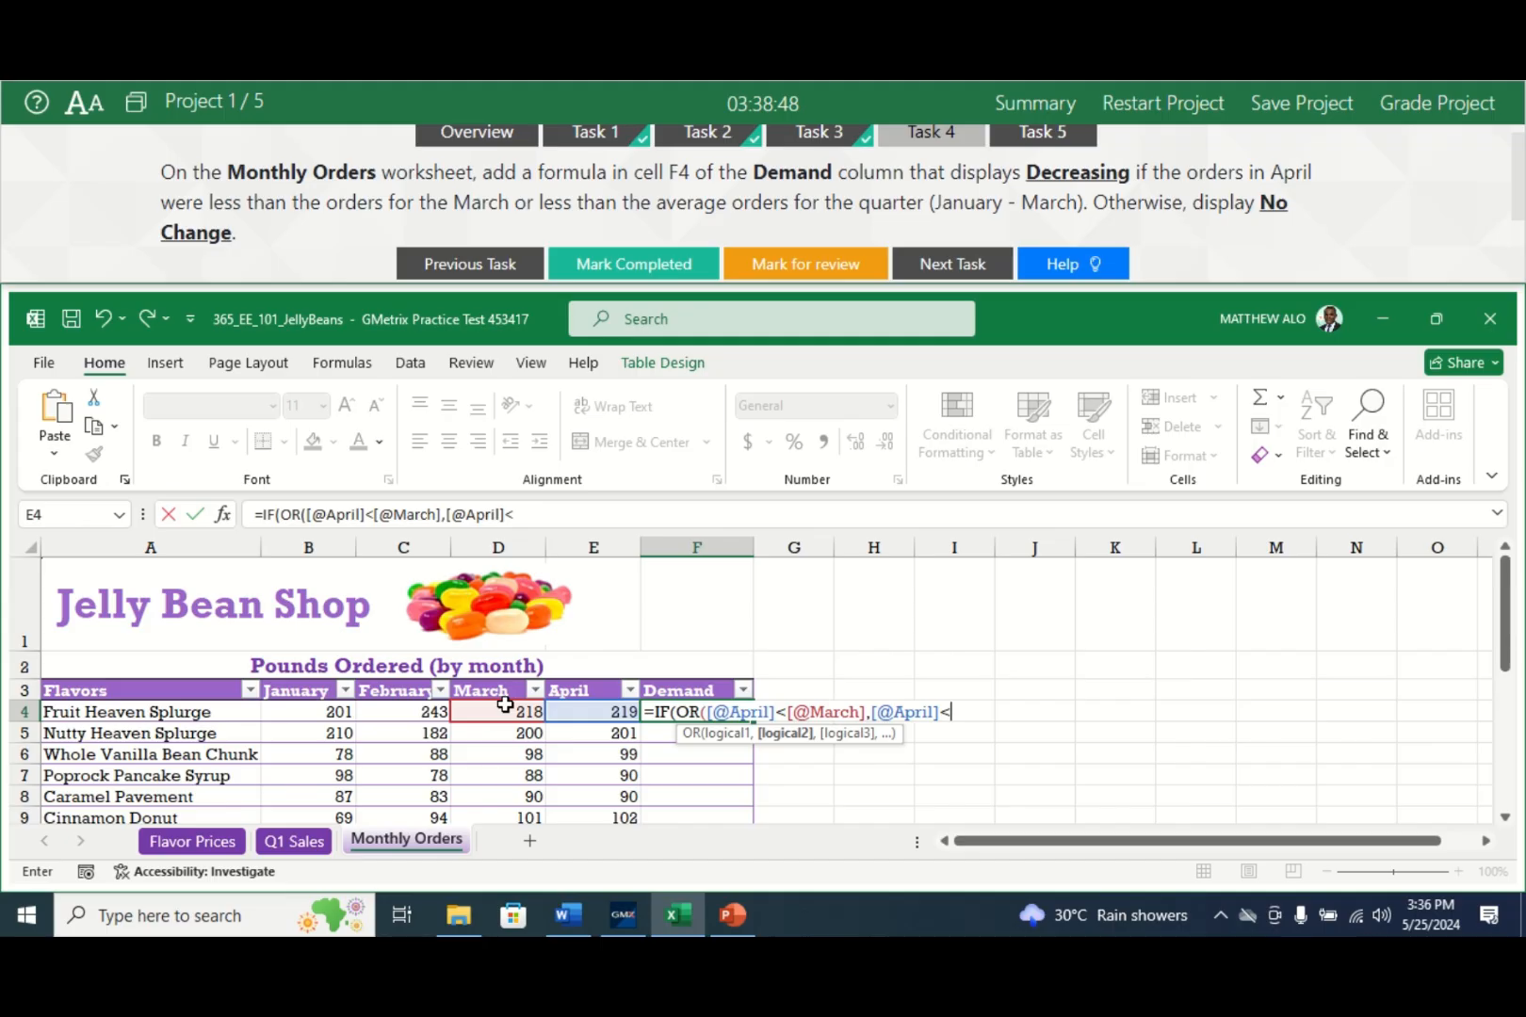
{"action": "type", "text": "A"}
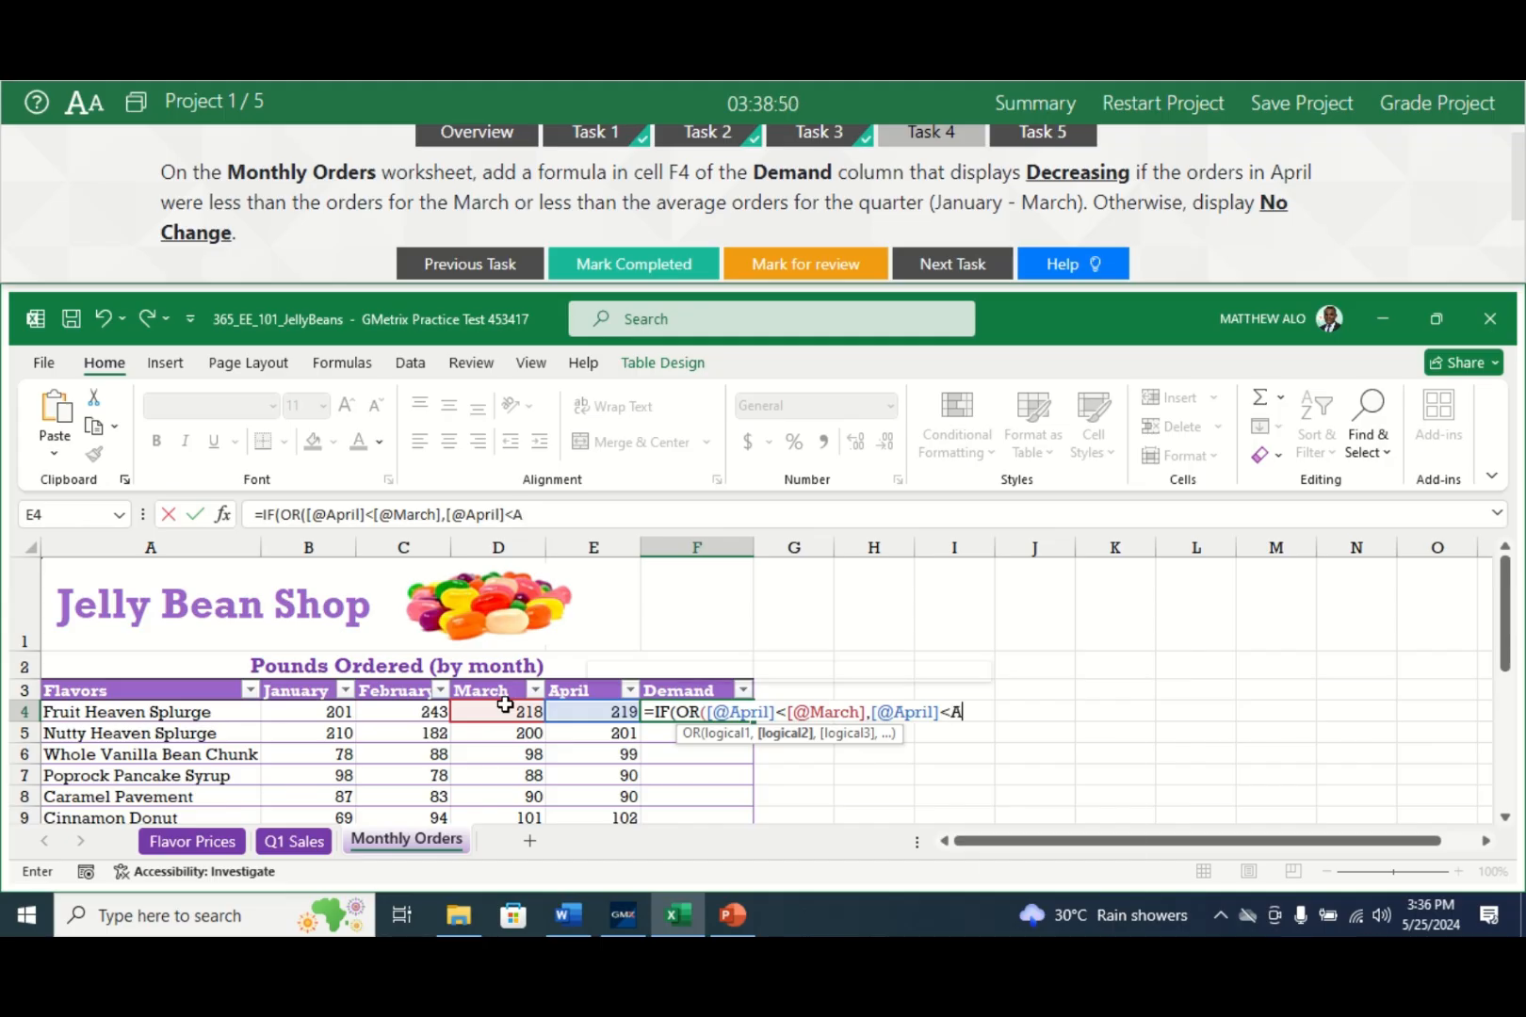
{"action": "type", "text": "VERAGE"}
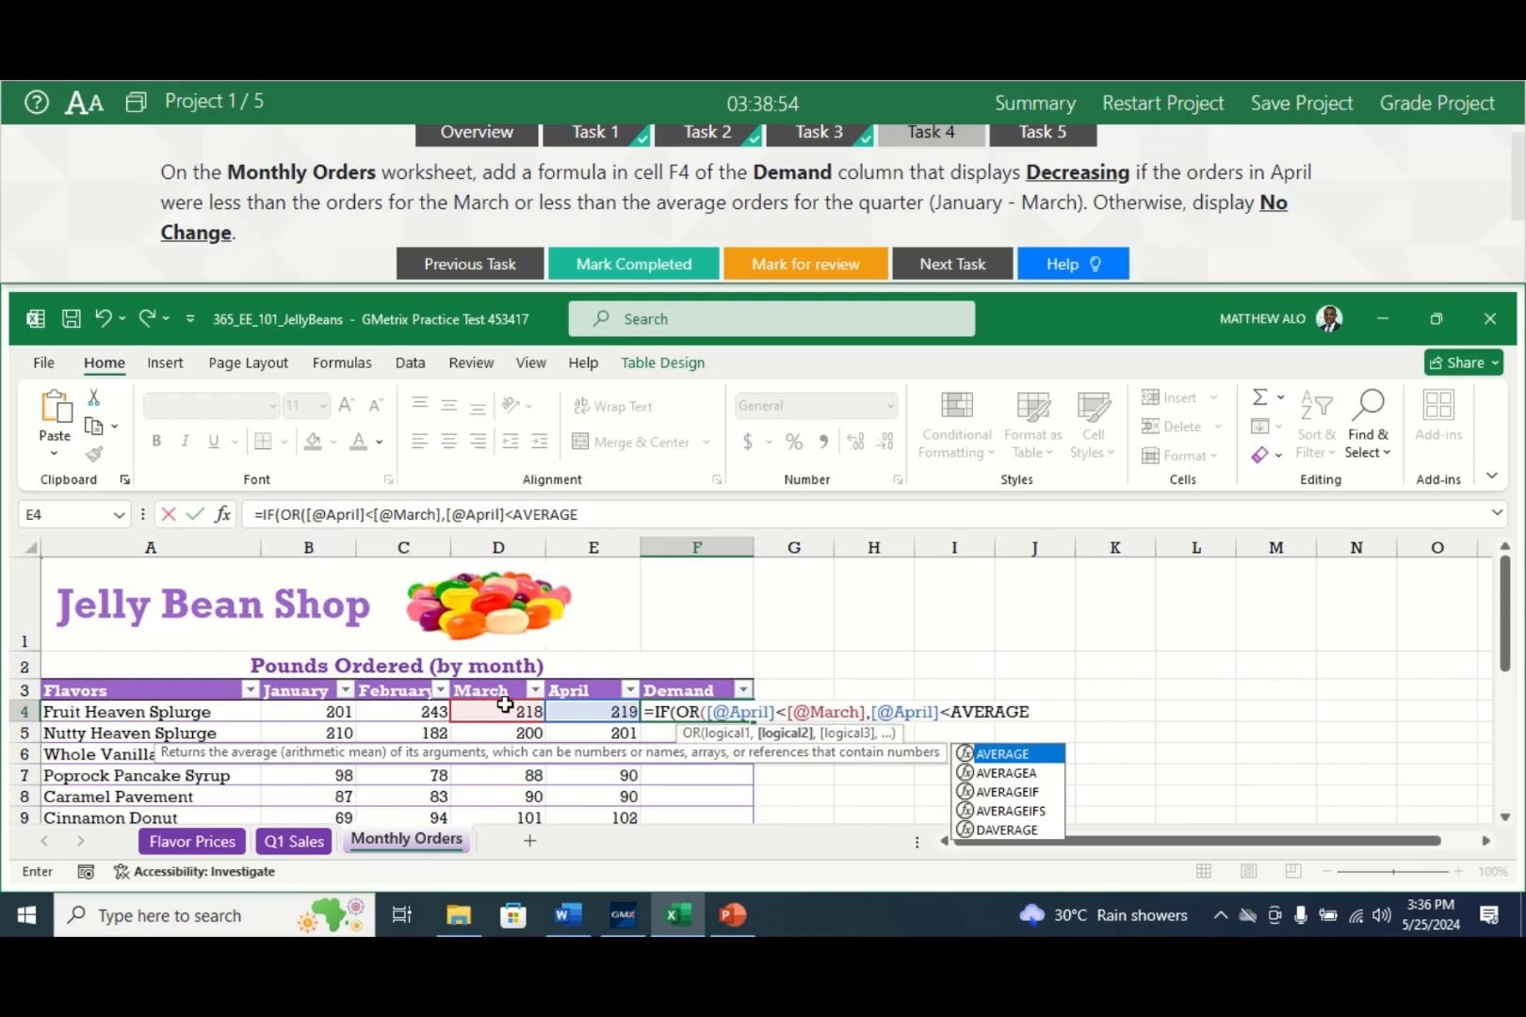
{"action": "type", "text": "("}
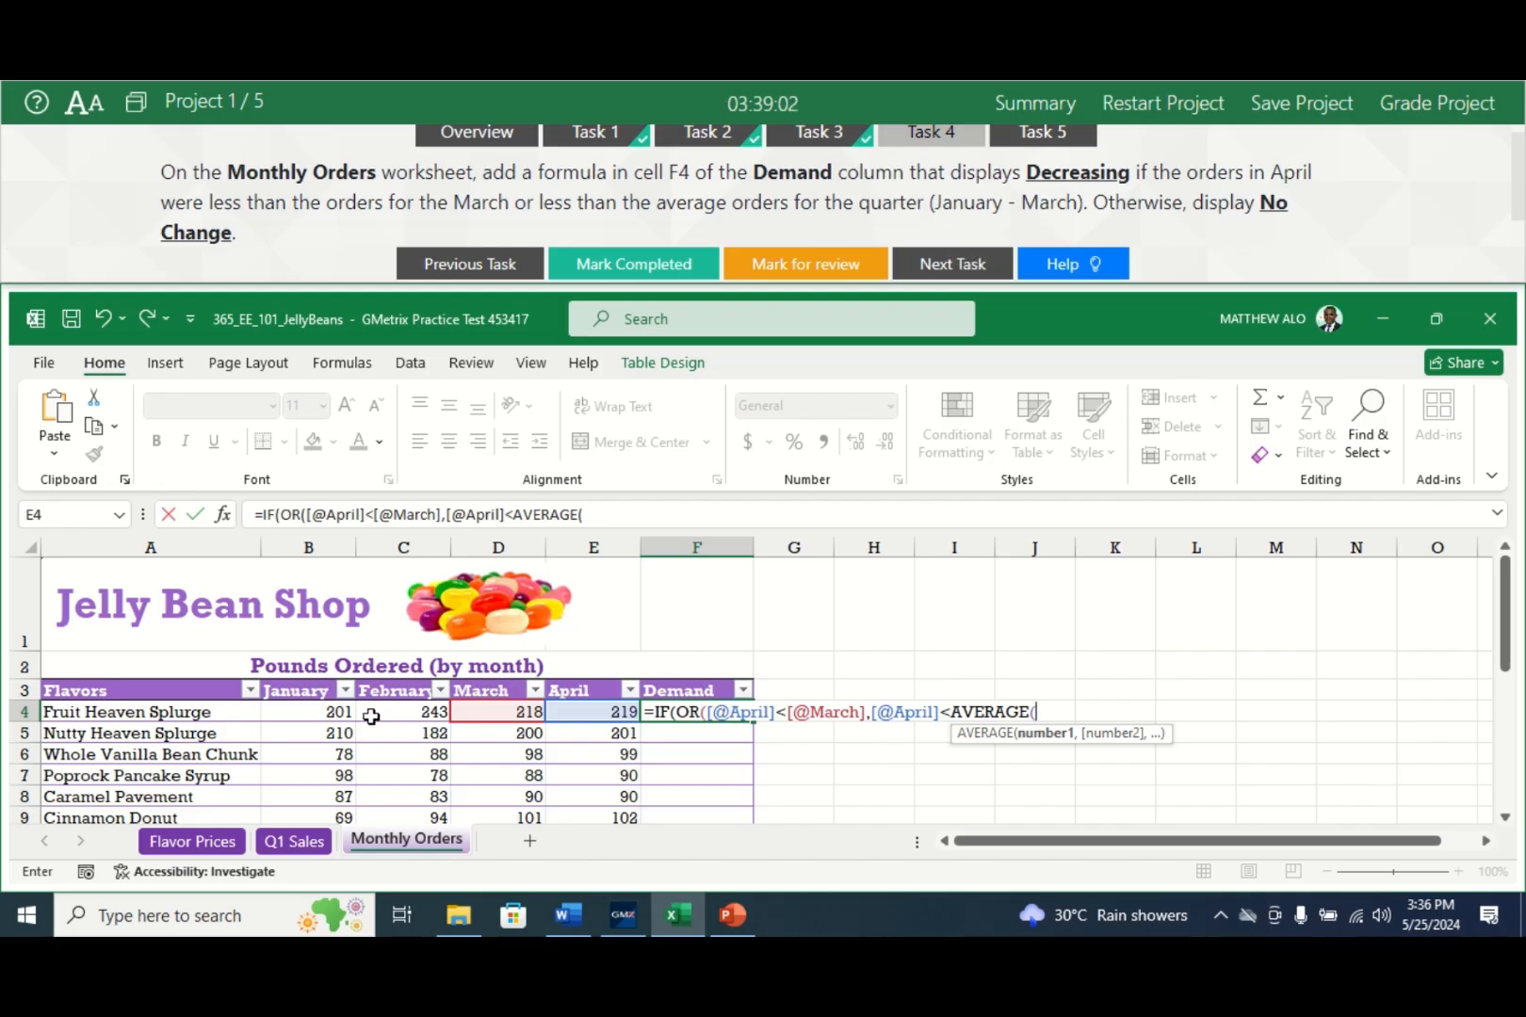
{"action": "left_click_drag", "start_coordinate": [292, 716], "coordinate": [504, 711]}
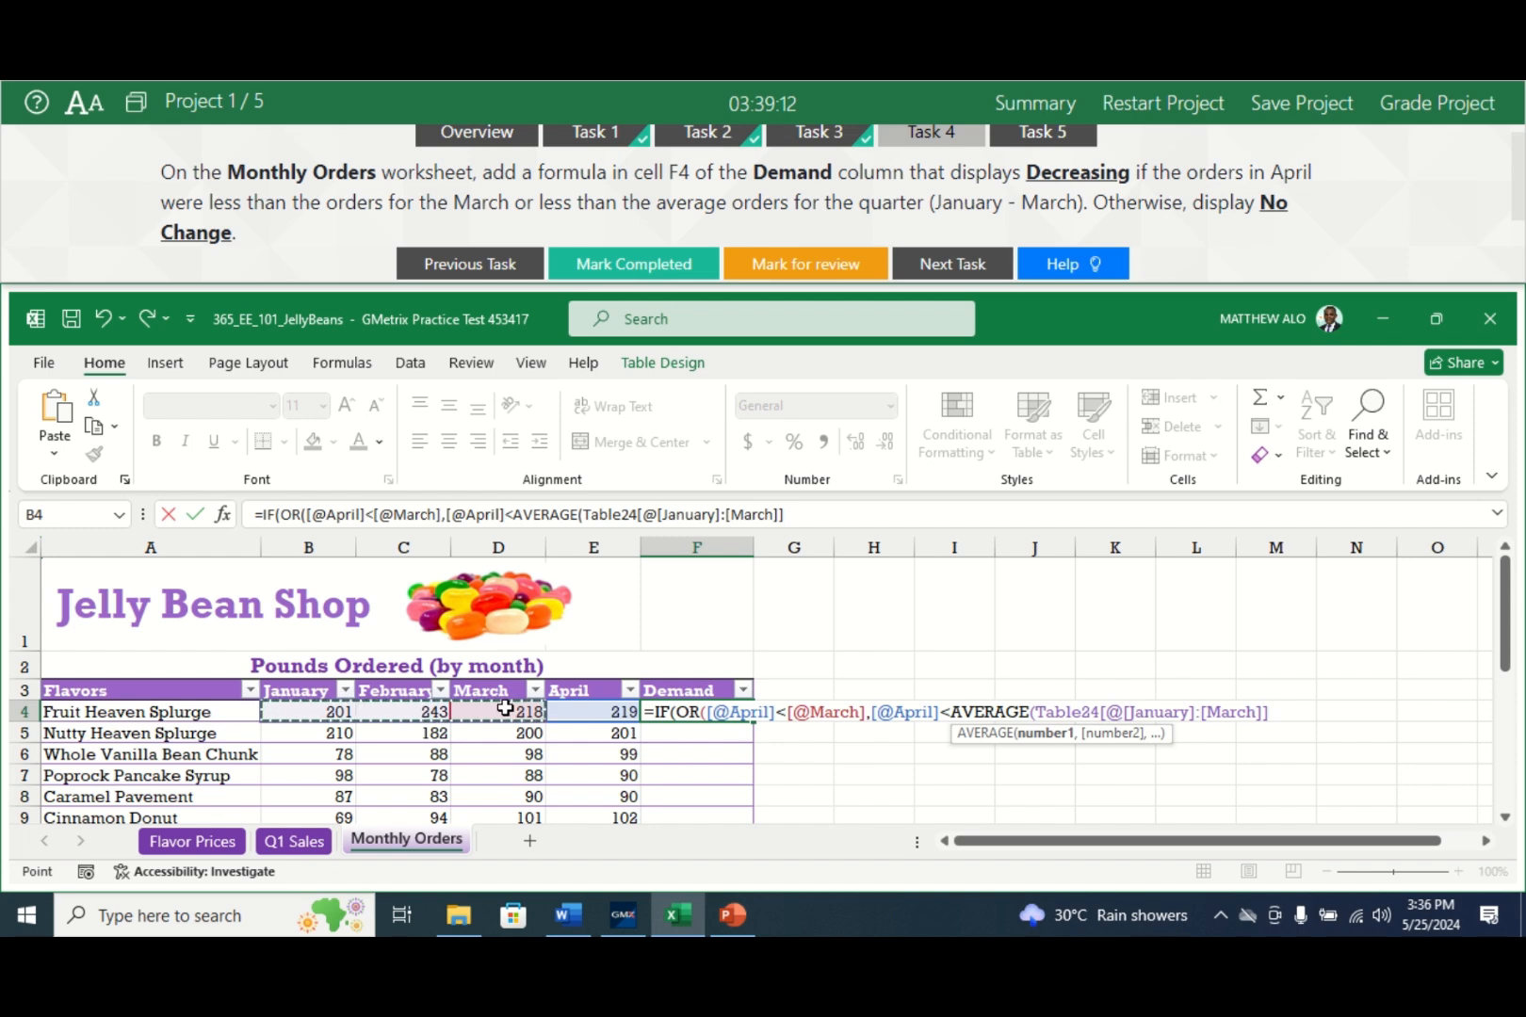
{"action": "type", "text": ")"}
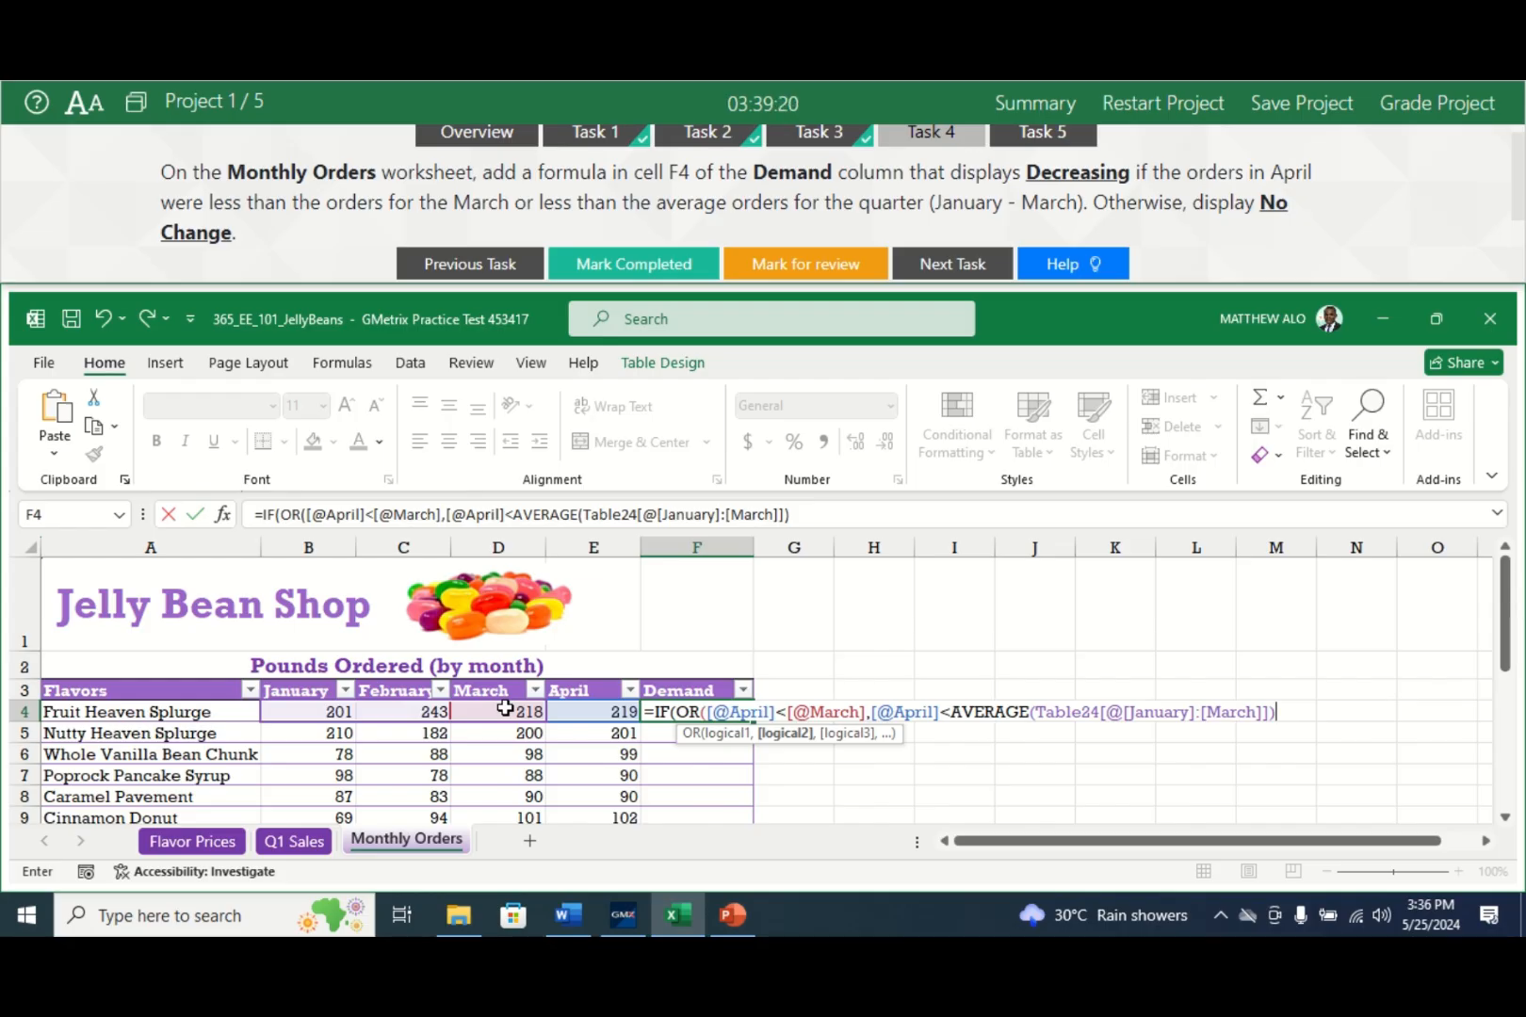
- Finish F4's IF formula with "Decreasing","No Change" and enter it to fill the Demand column
{"action": "type", "text": ")"}
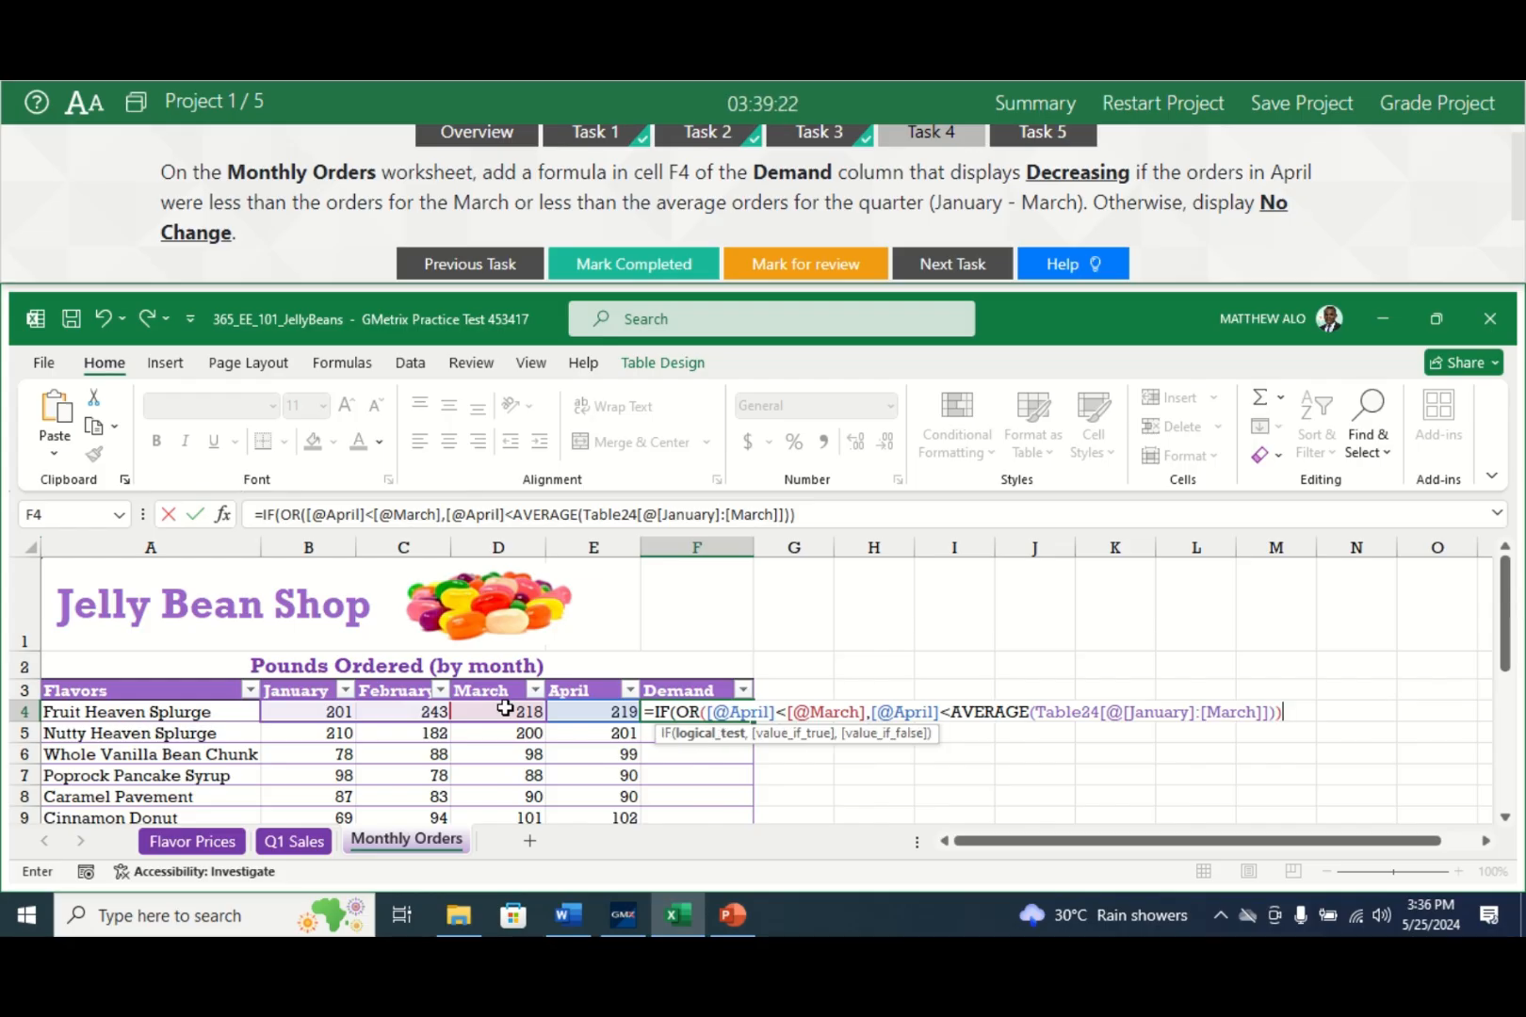
{"action": "type", "text": ","}
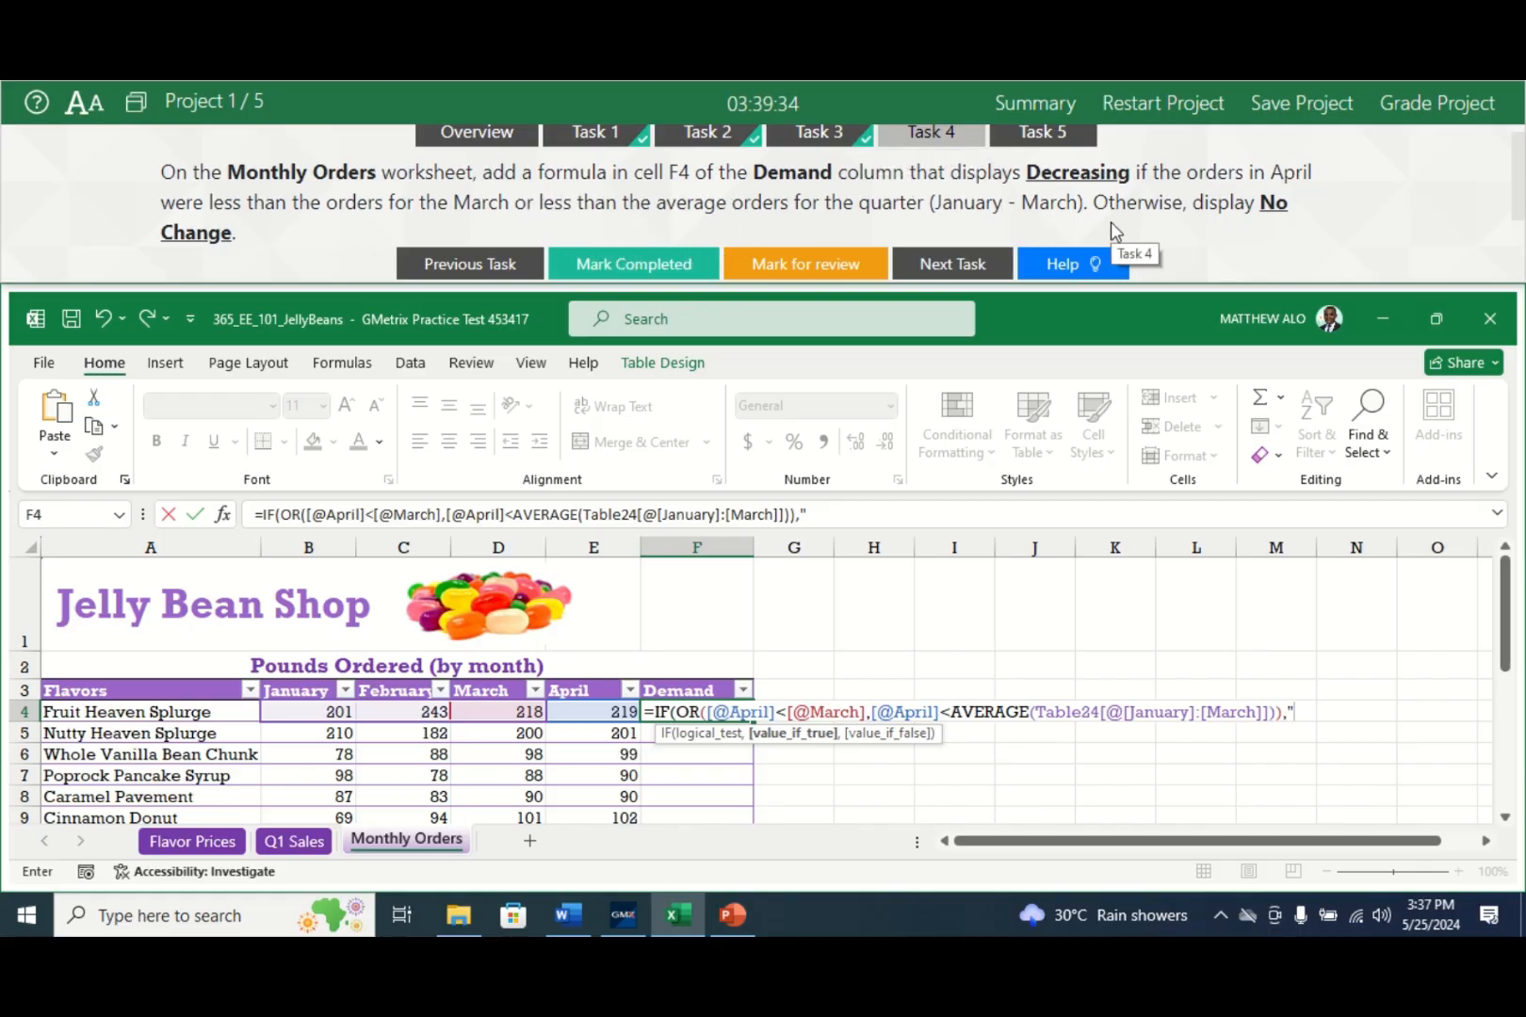
{"action": "type", "text": "Decreas"}
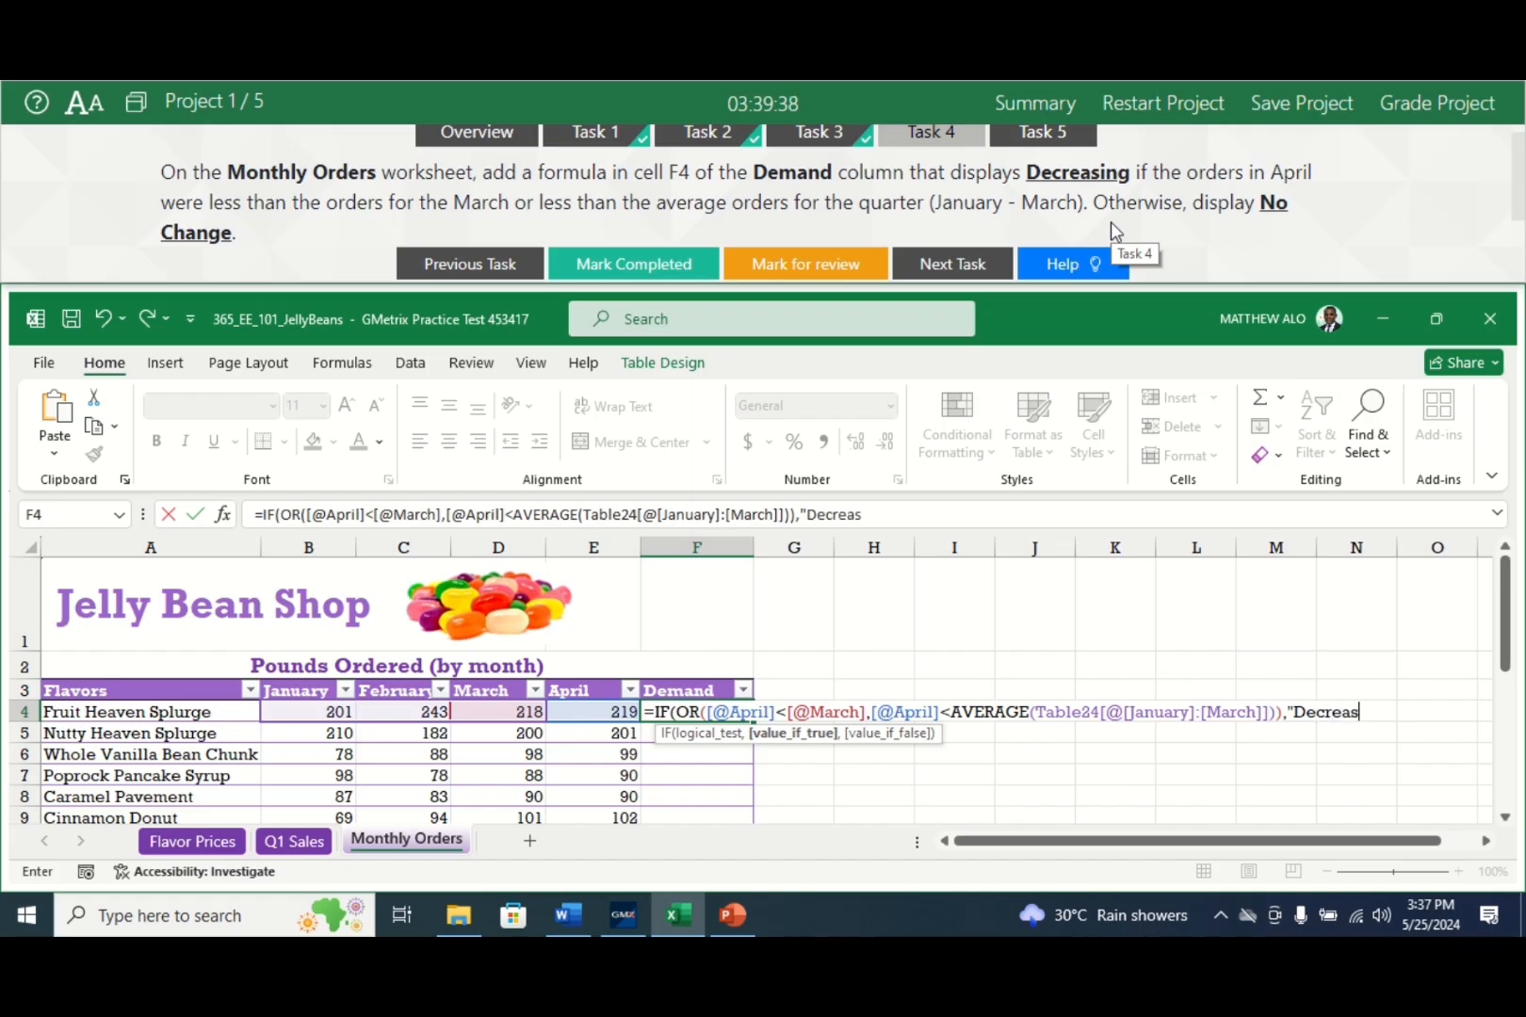
{"action": "type", "text": "ing\","}
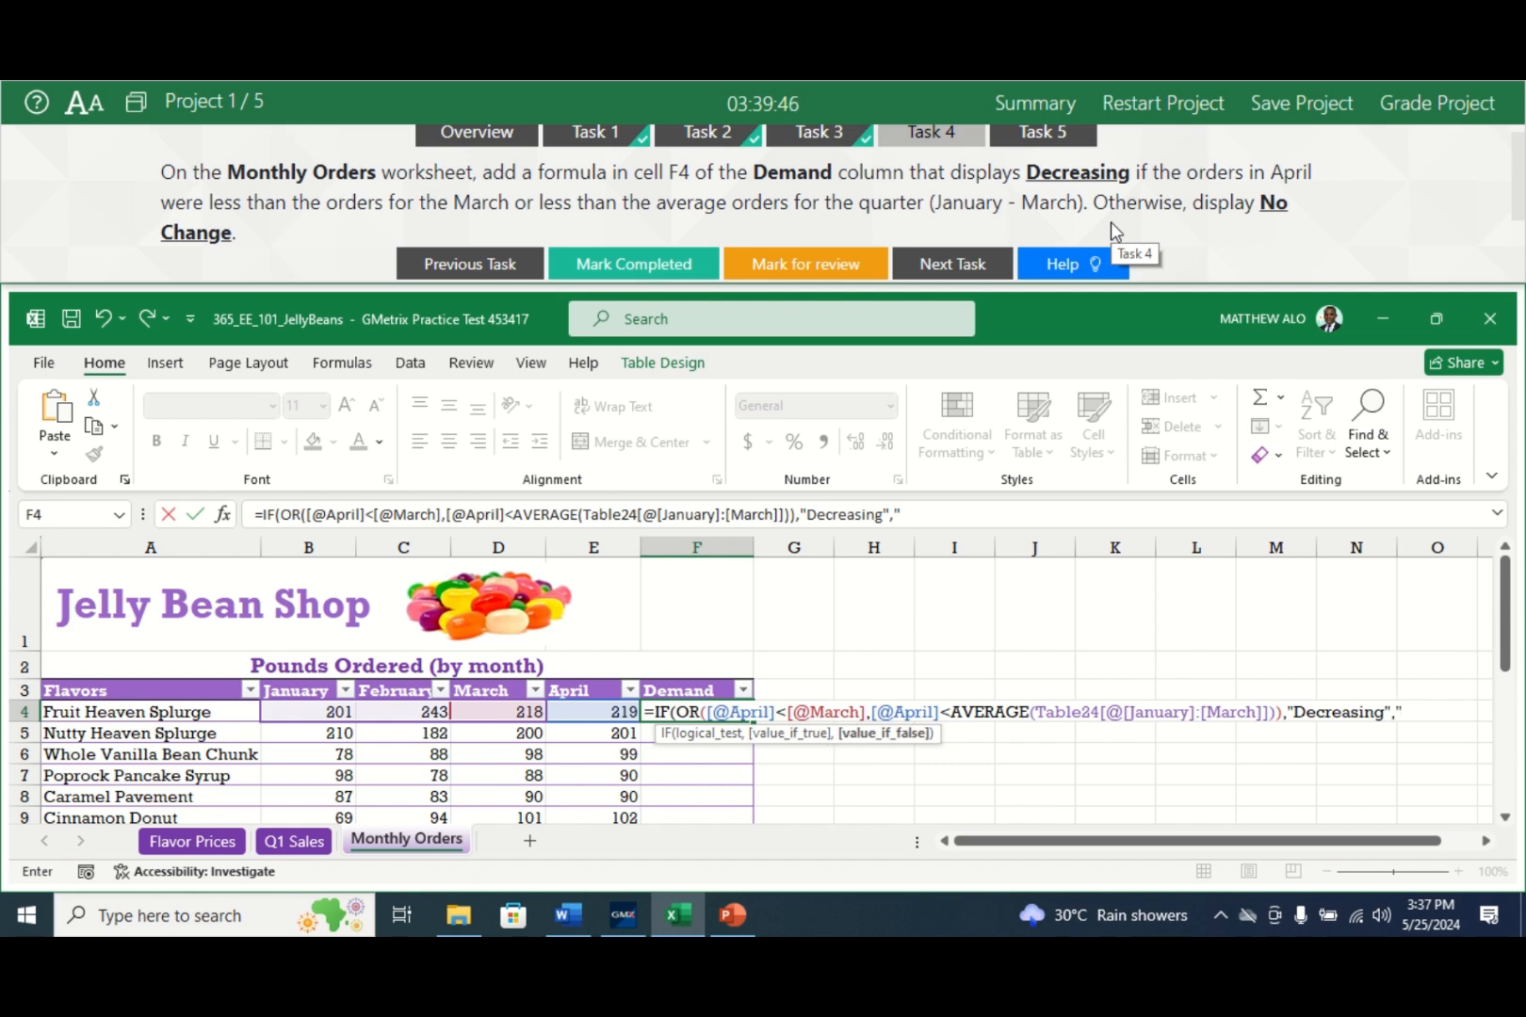
{"action": "type", "text": "\"No Cha"}
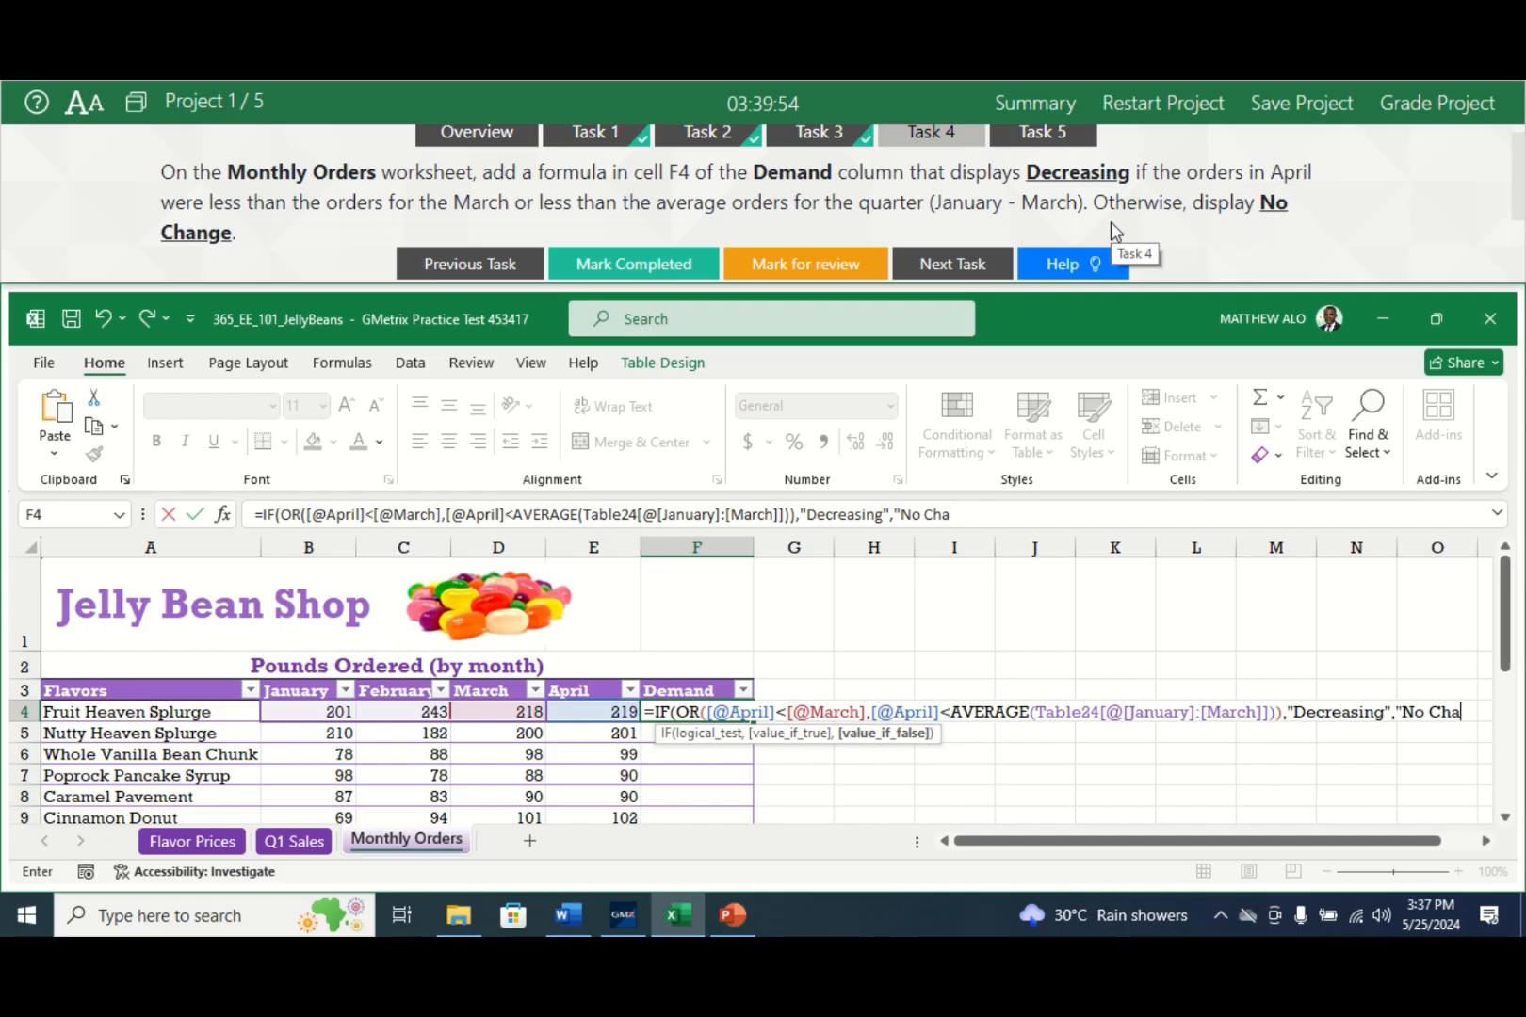
{"action": "type", "text": "nge\""}
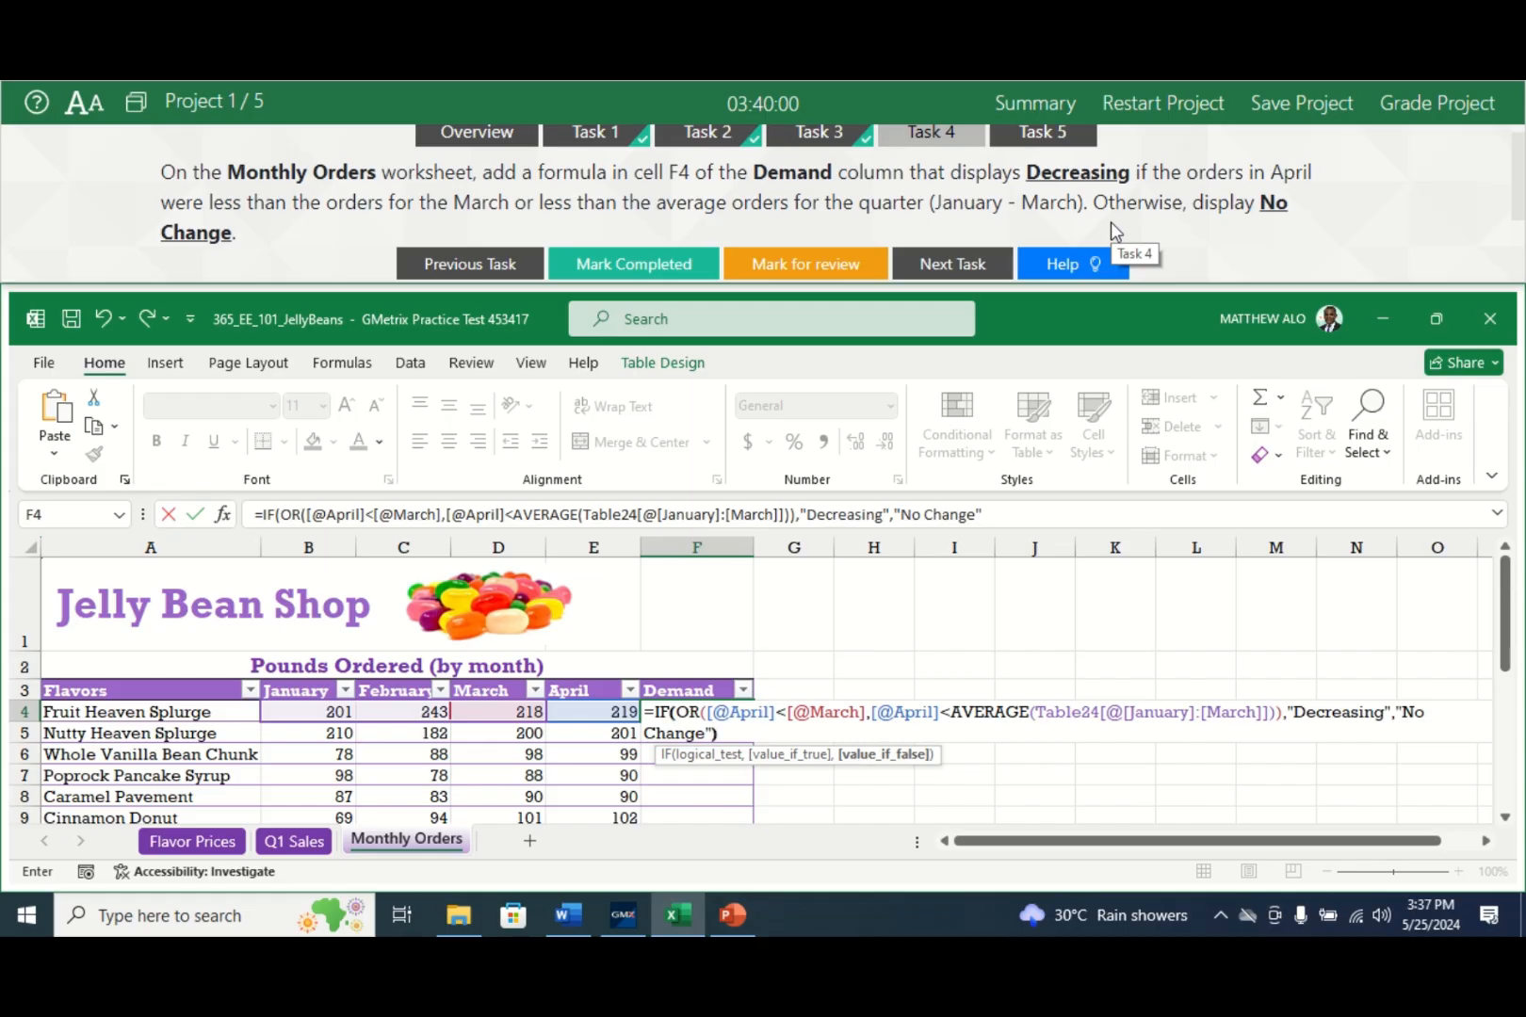
{"action": "type", "text": ")"}
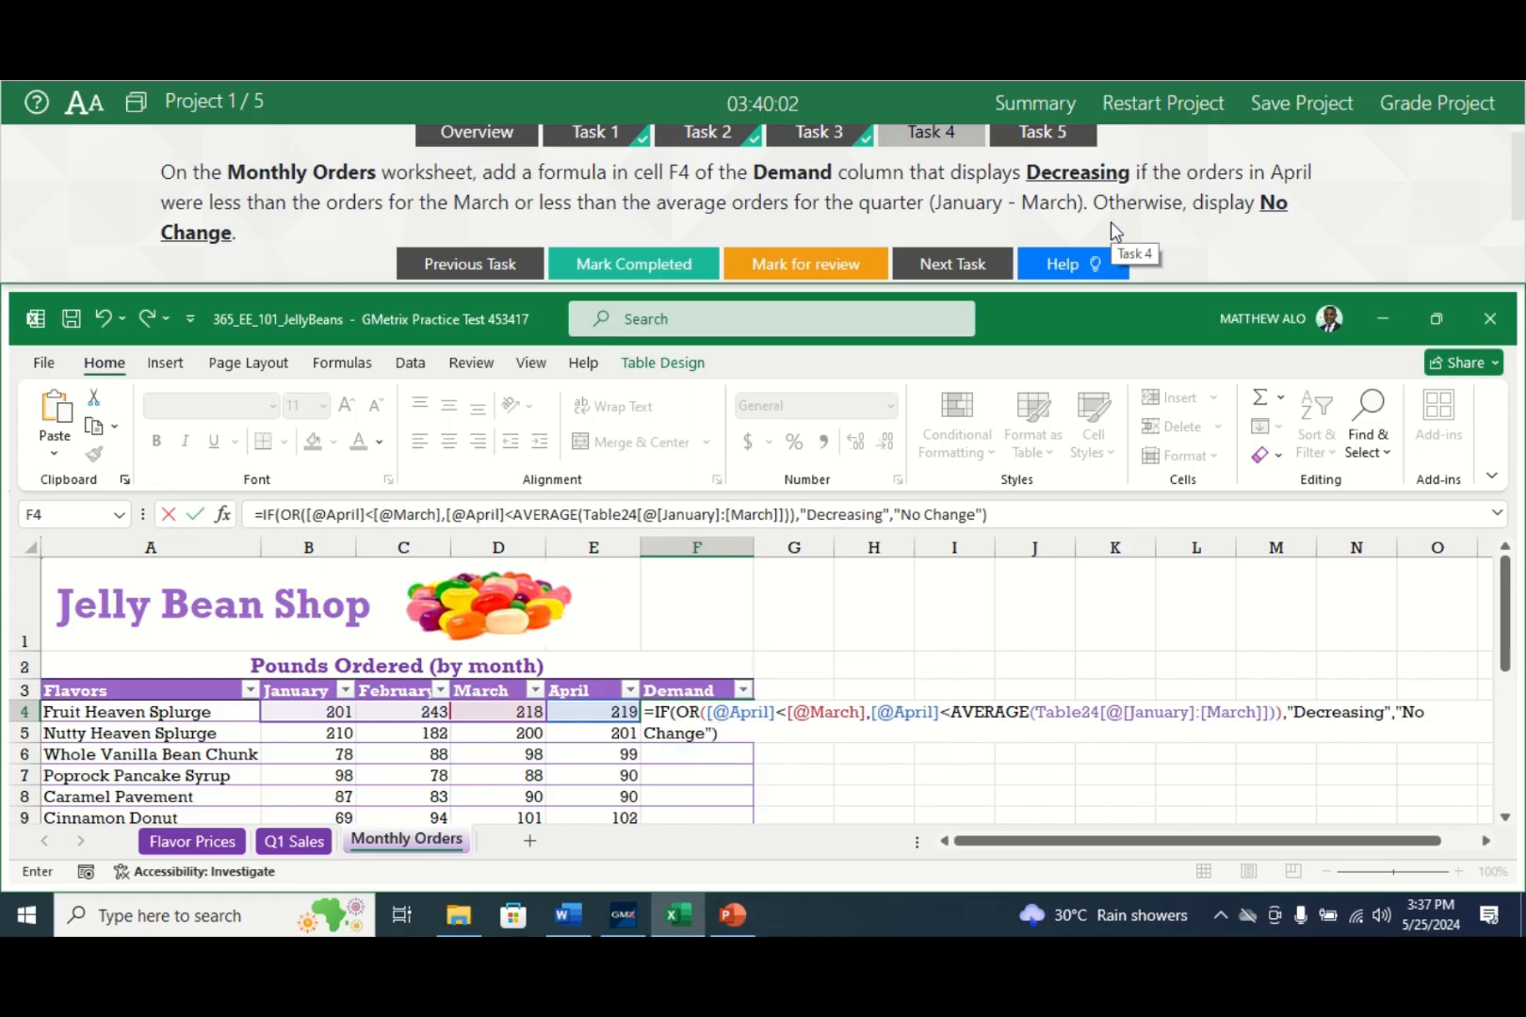
{"action": "key", "text": "Return"}
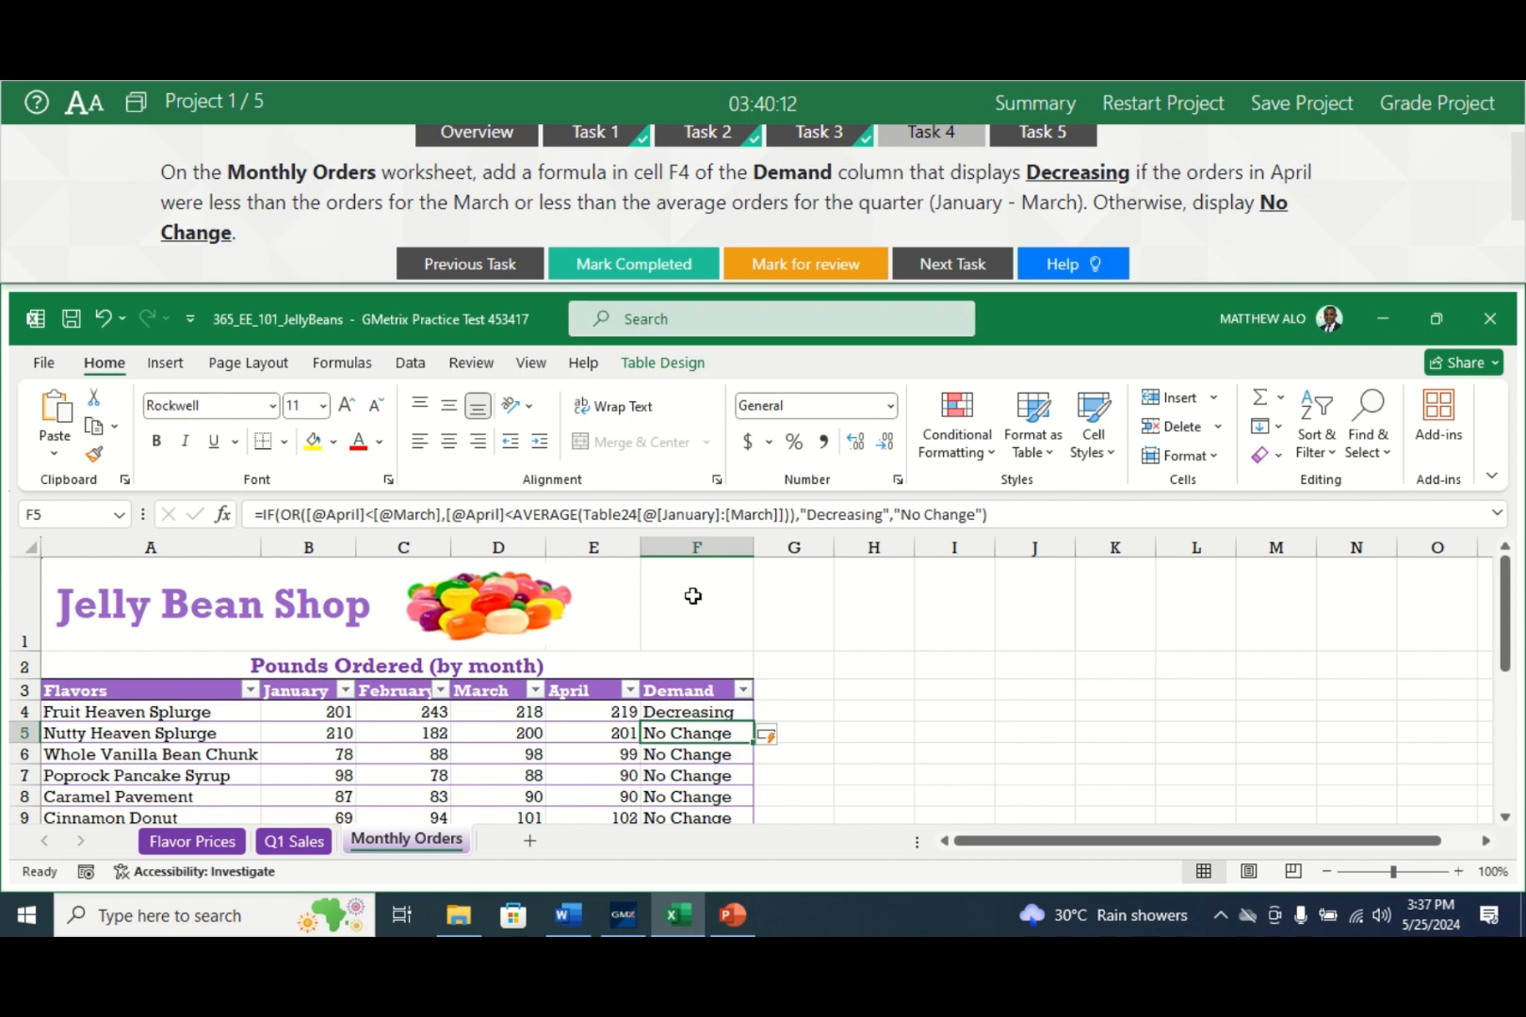
- Mark the Demand formula task completed and go to Task 5, the Q1 Sales dual-axis chart
{"action": "left_click", "coordinate": [634, 267]}
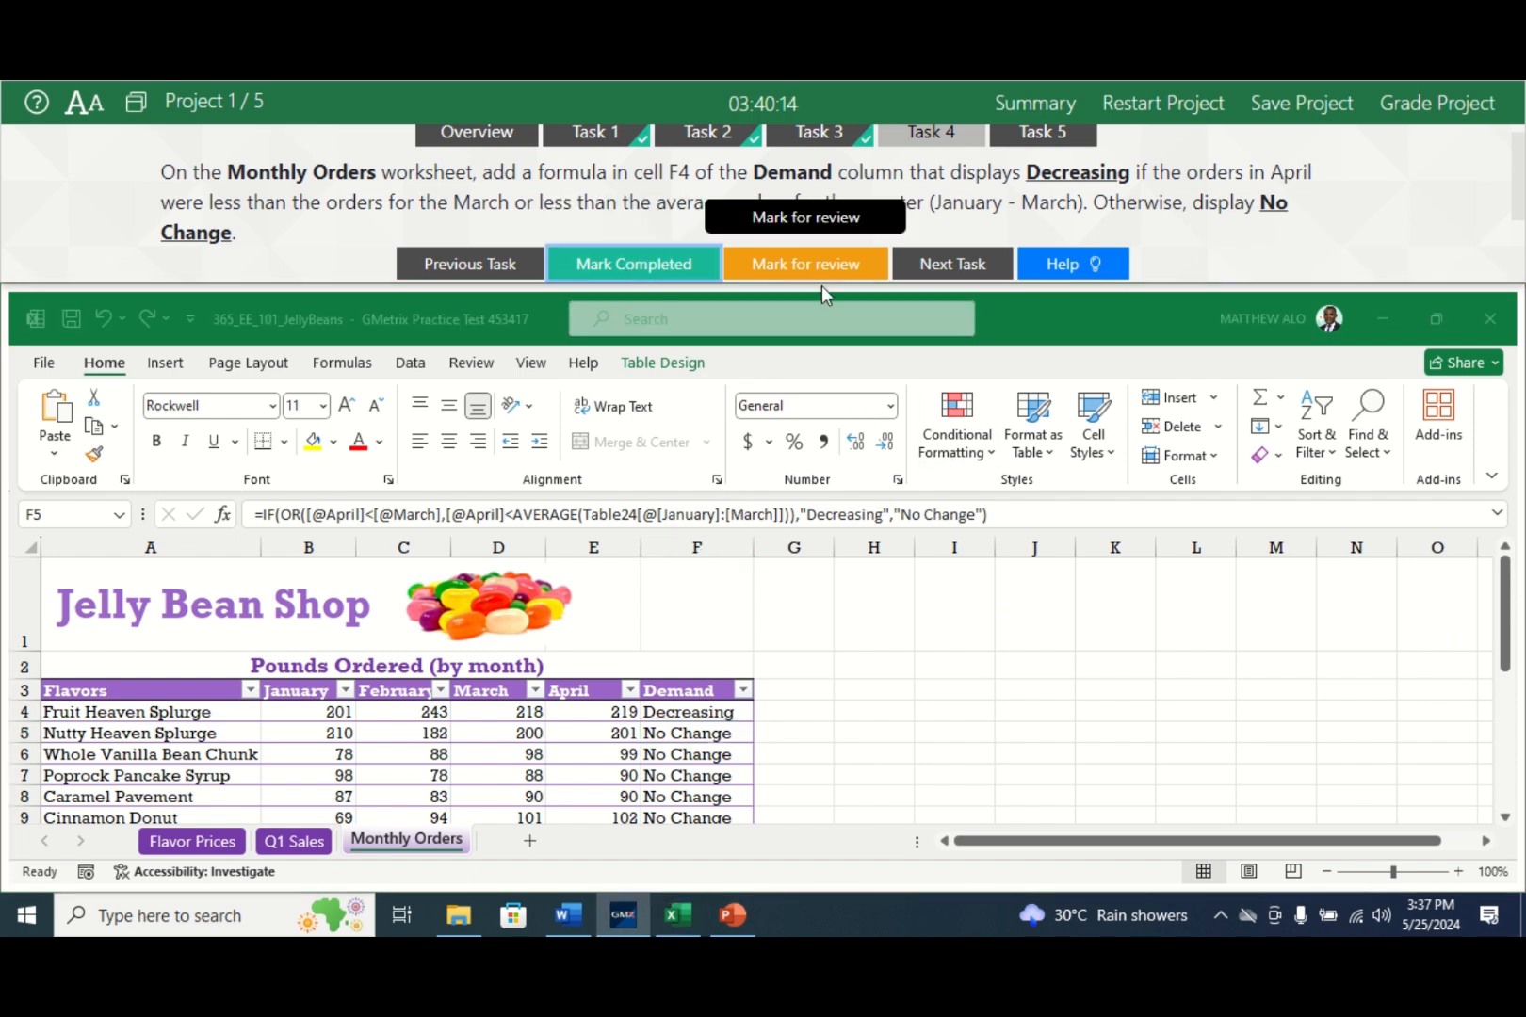
{"action": "left_click", "coordinate": [1027, 138]}
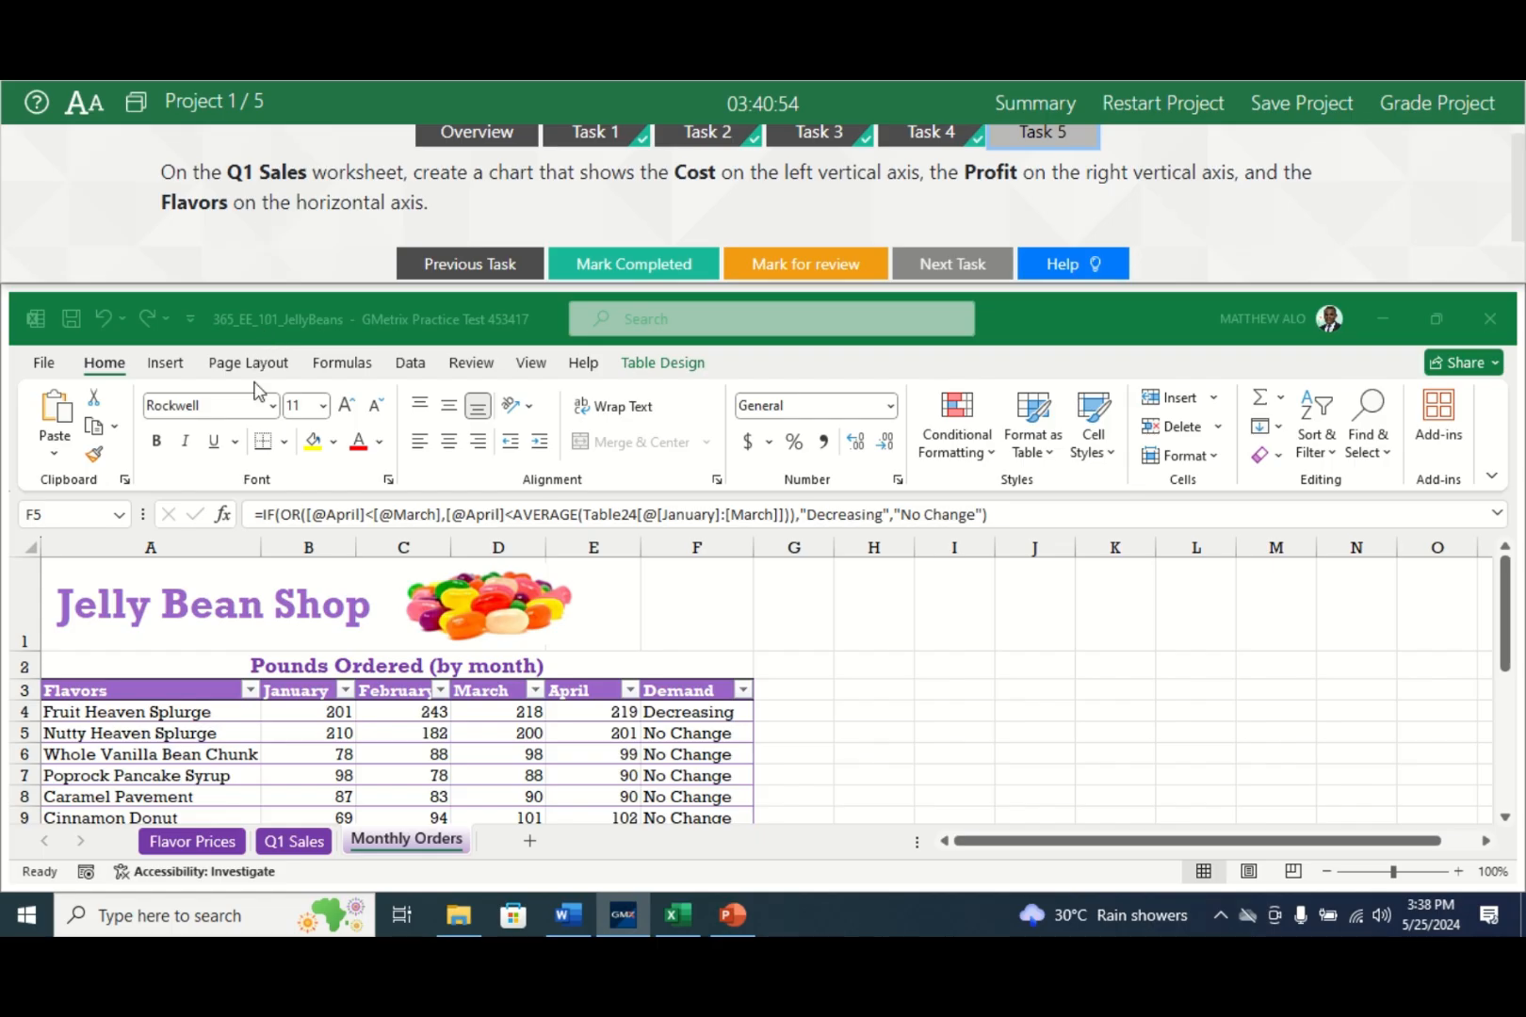
- On the Q1 Sales sheet, select the Flavors, Cost and Profit column data together
{"action": "left_click", "coordinate": [294, 841]}
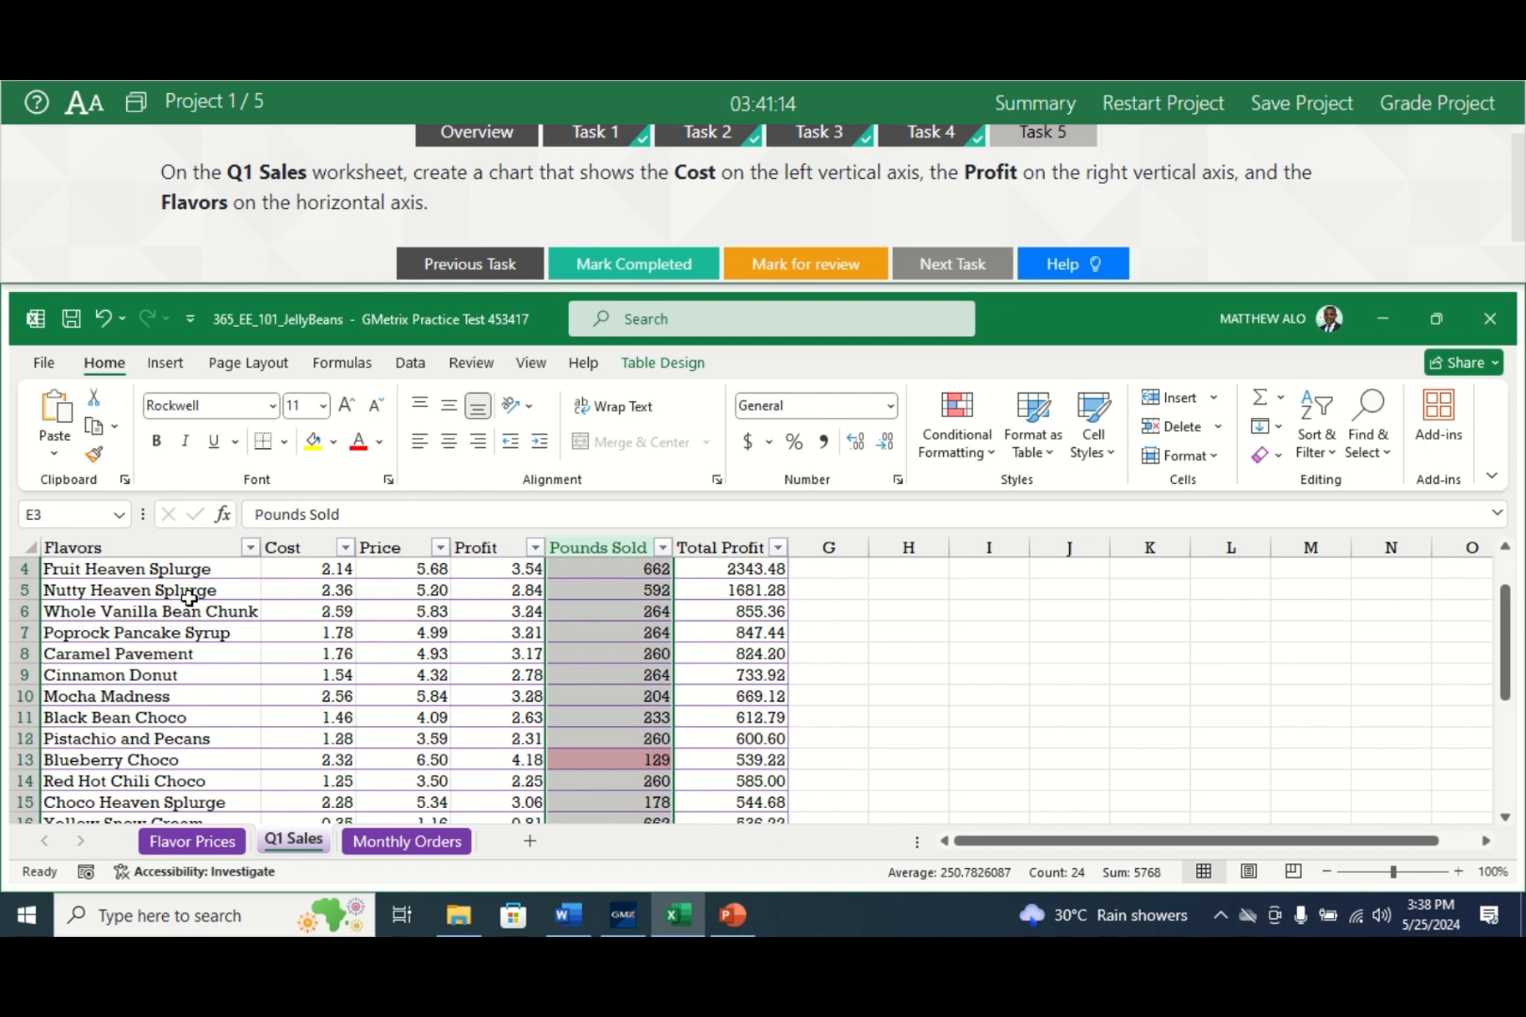
{"action": "left_click", "coordinate": [123, 547]}
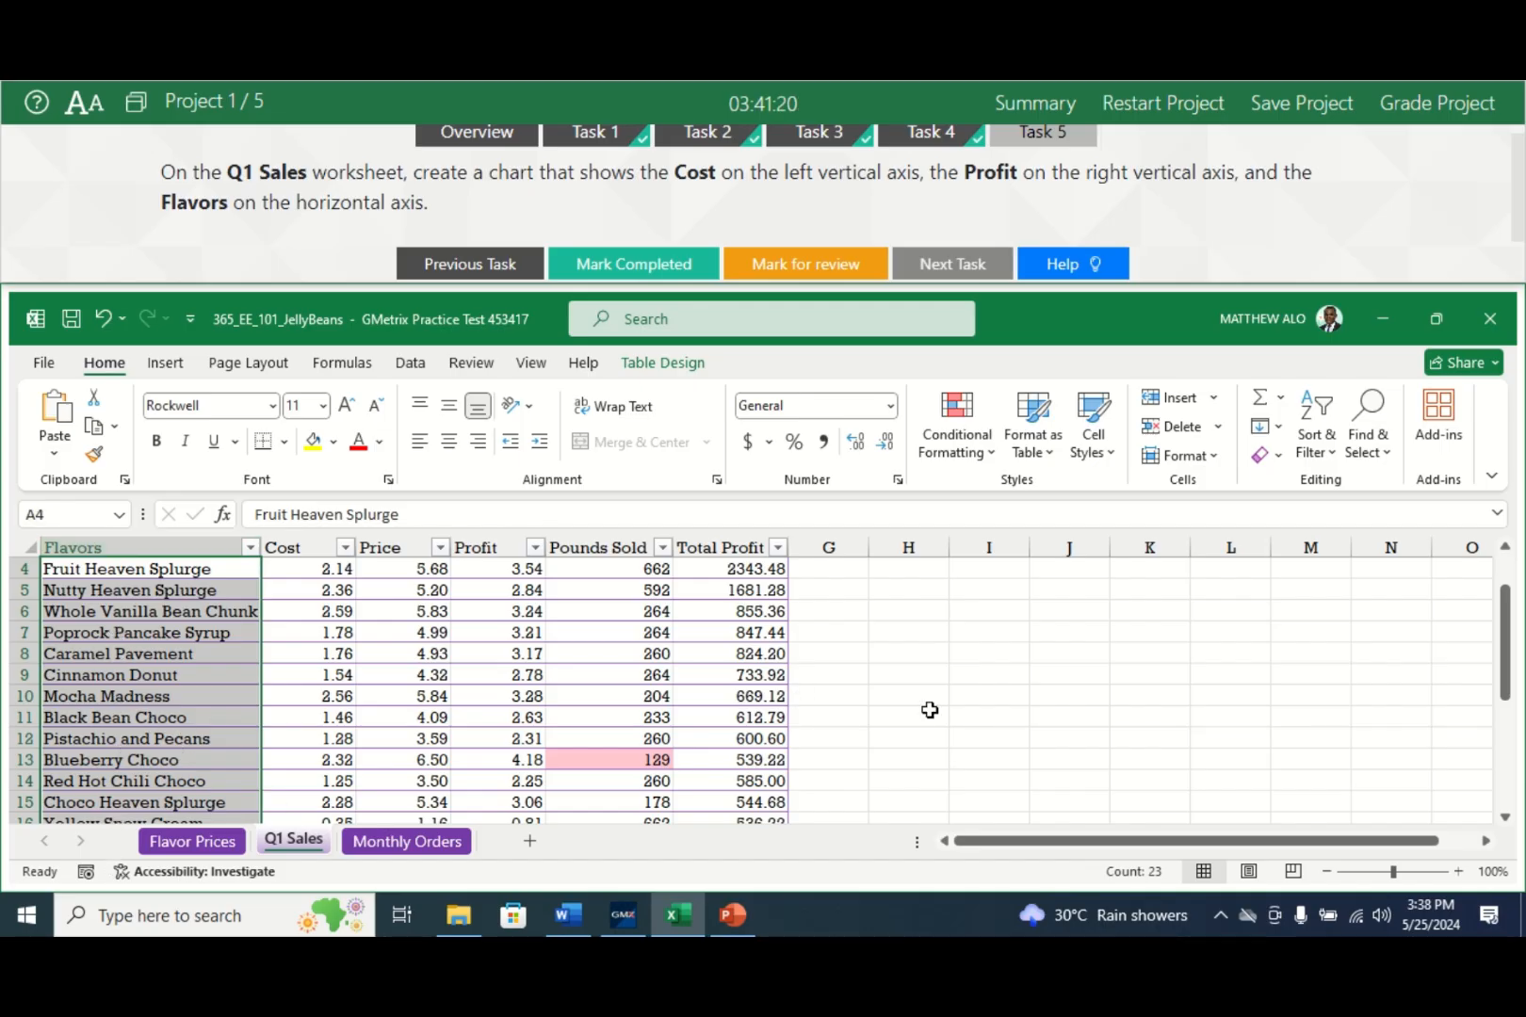
{"action": "mouse_move", "coordinate": [1505, 621]}
{"action": "left_mouse_down"}
{"action": "mouse_move", "coordinate": [1508, 674]}
{"action": "mouse_move", "coordinate": [1504, 617]}
{"action": "mouse_move", "coordinate": [1506, 629]}
{"action": "left_mouse_up"}
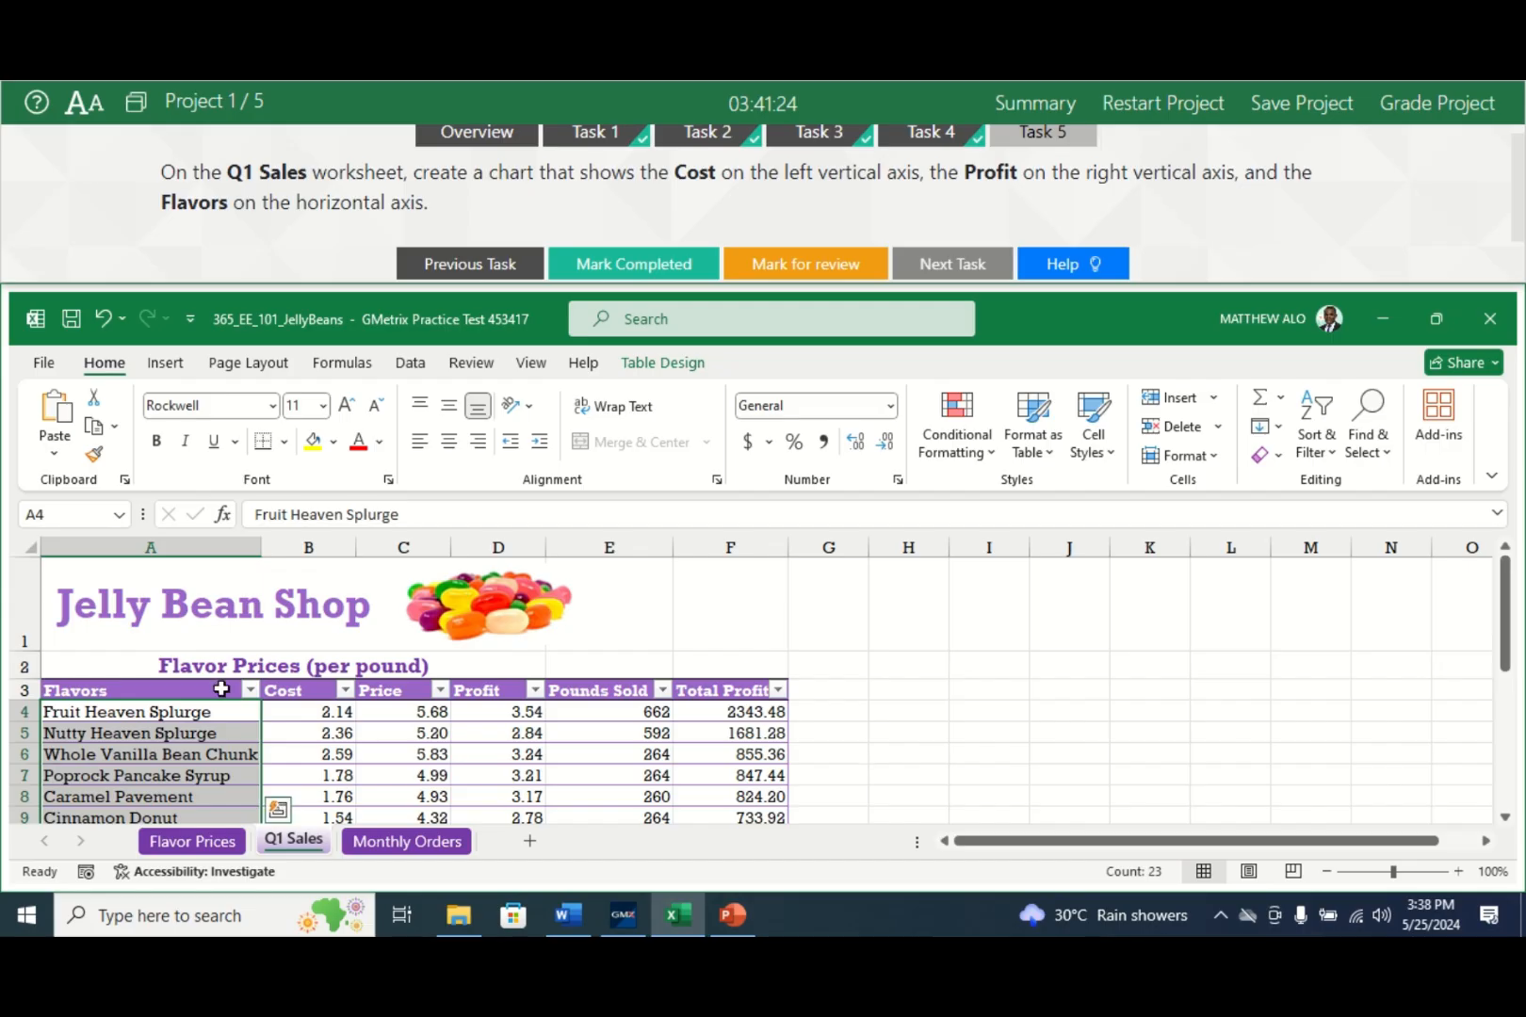
{"action": "left_click_drag", "start_coordinate": [185, 690], "coordinate": [153, 782]}
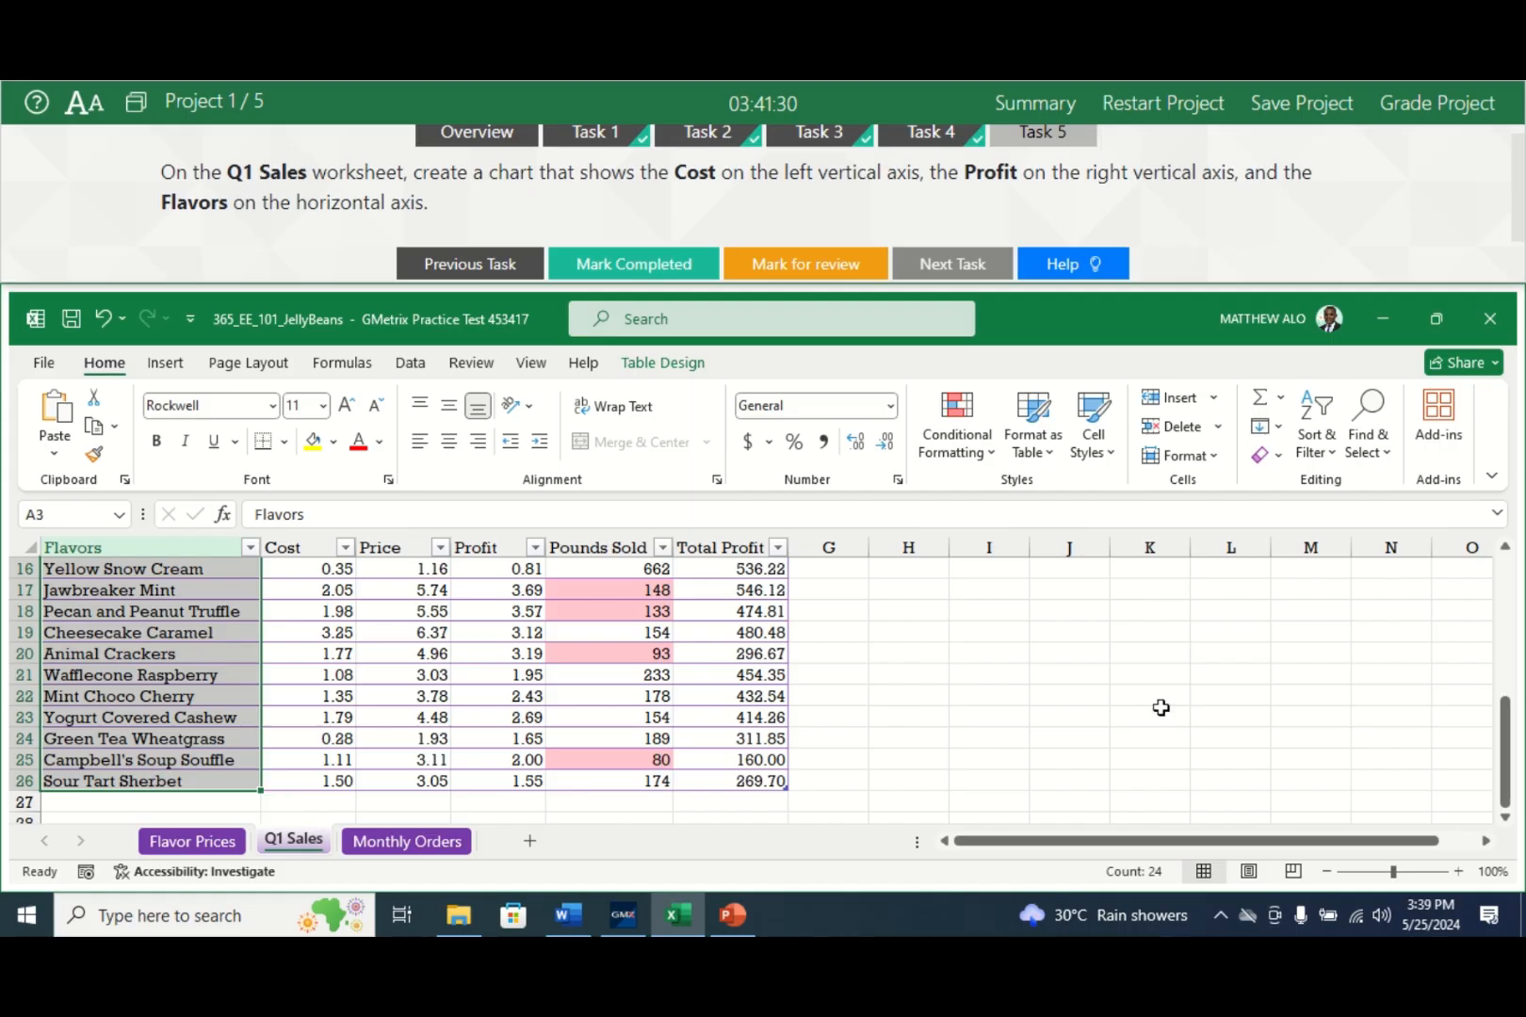
{"action": "left_click_drag", "start_coordinate": [1516, 763], "coordinate": [1506, 637]}
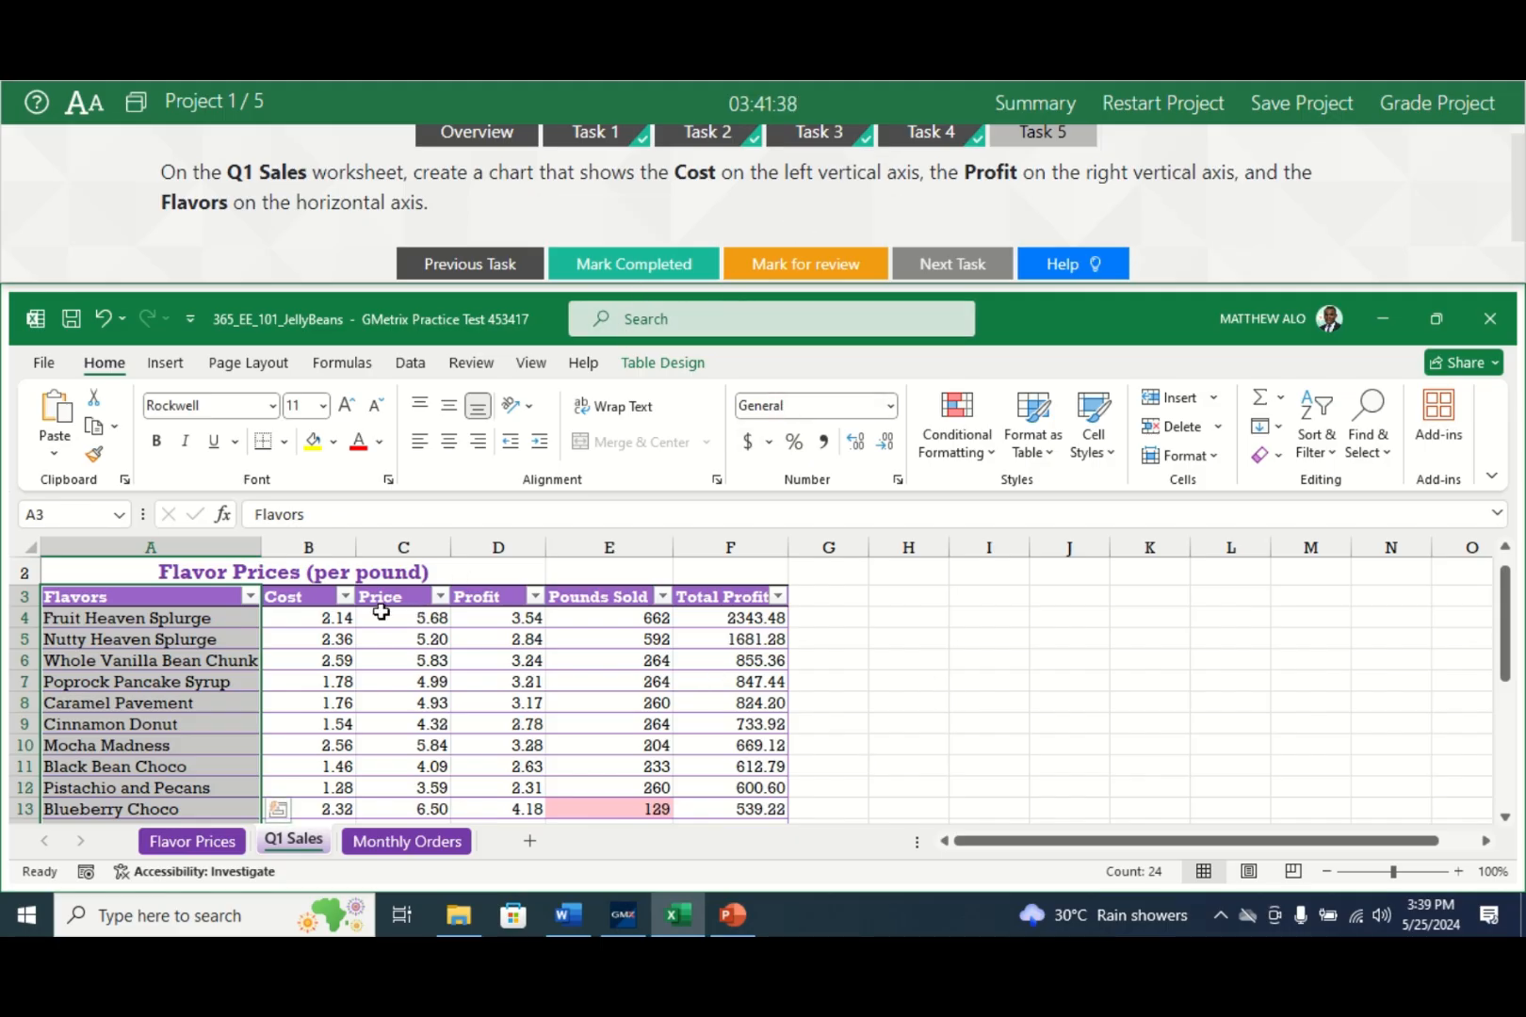
{"action": "left_click_drag", "start_coordinate": [317, 599], "coordinate": [284, 743]}
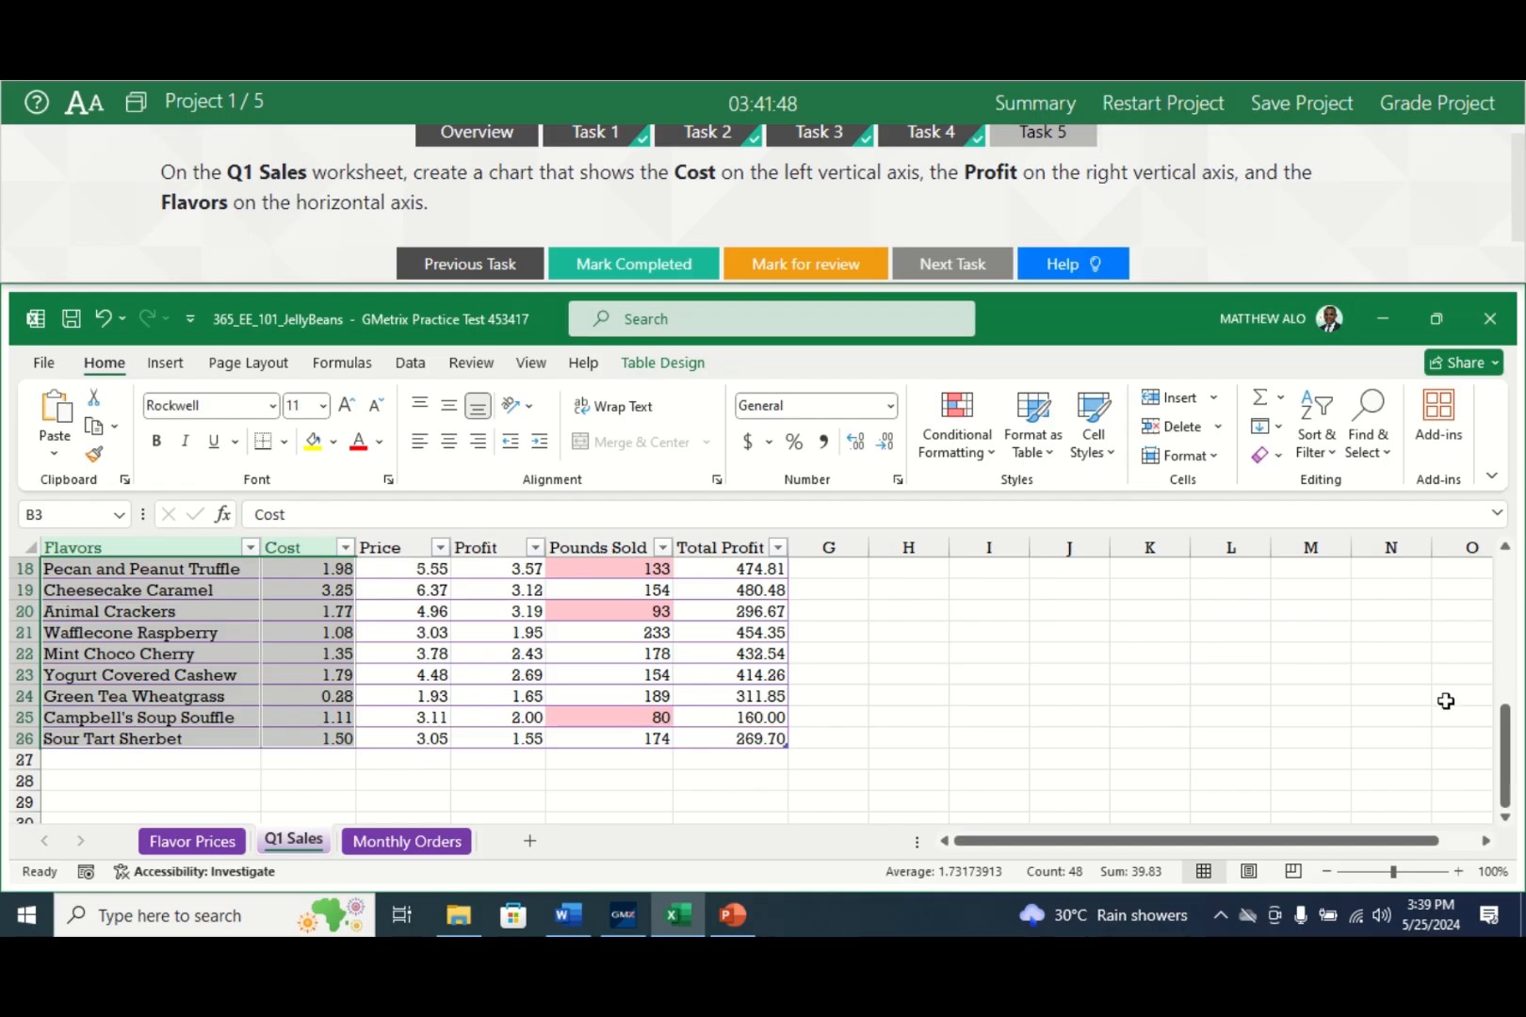
{"action": "left_click_drag", "start_coordinate": [1505, 753], "coordinate": [1514, 603]}
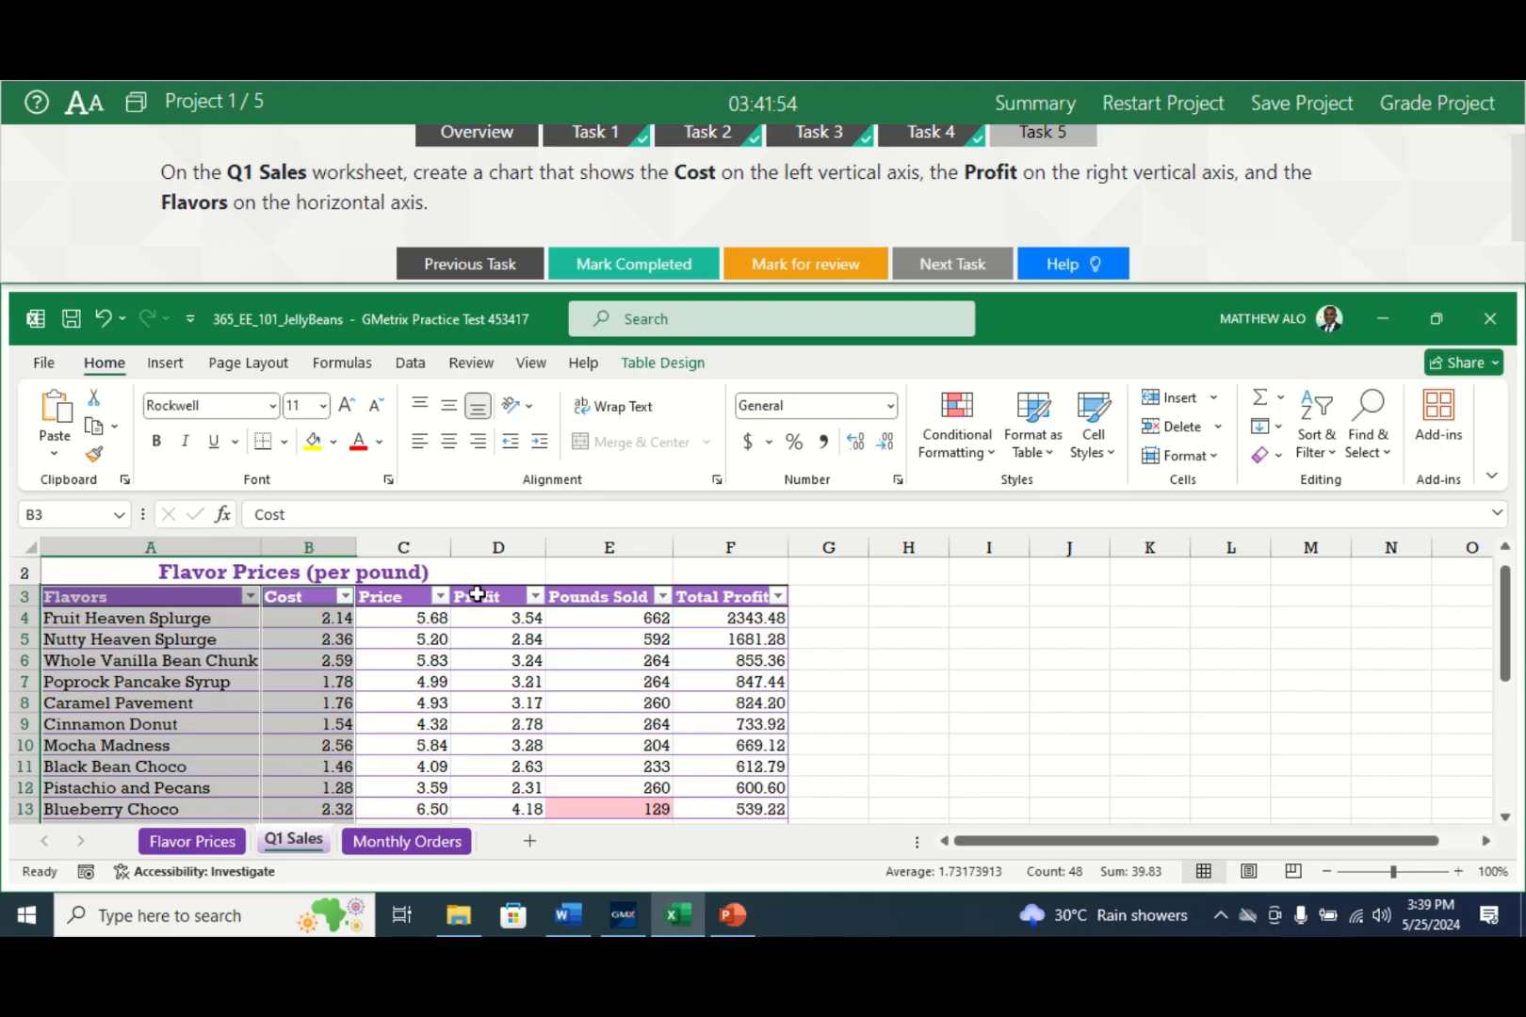
{"action": "left_click_drag", "start_coordinate": [477, 595], "coordinate": [501, 784]}
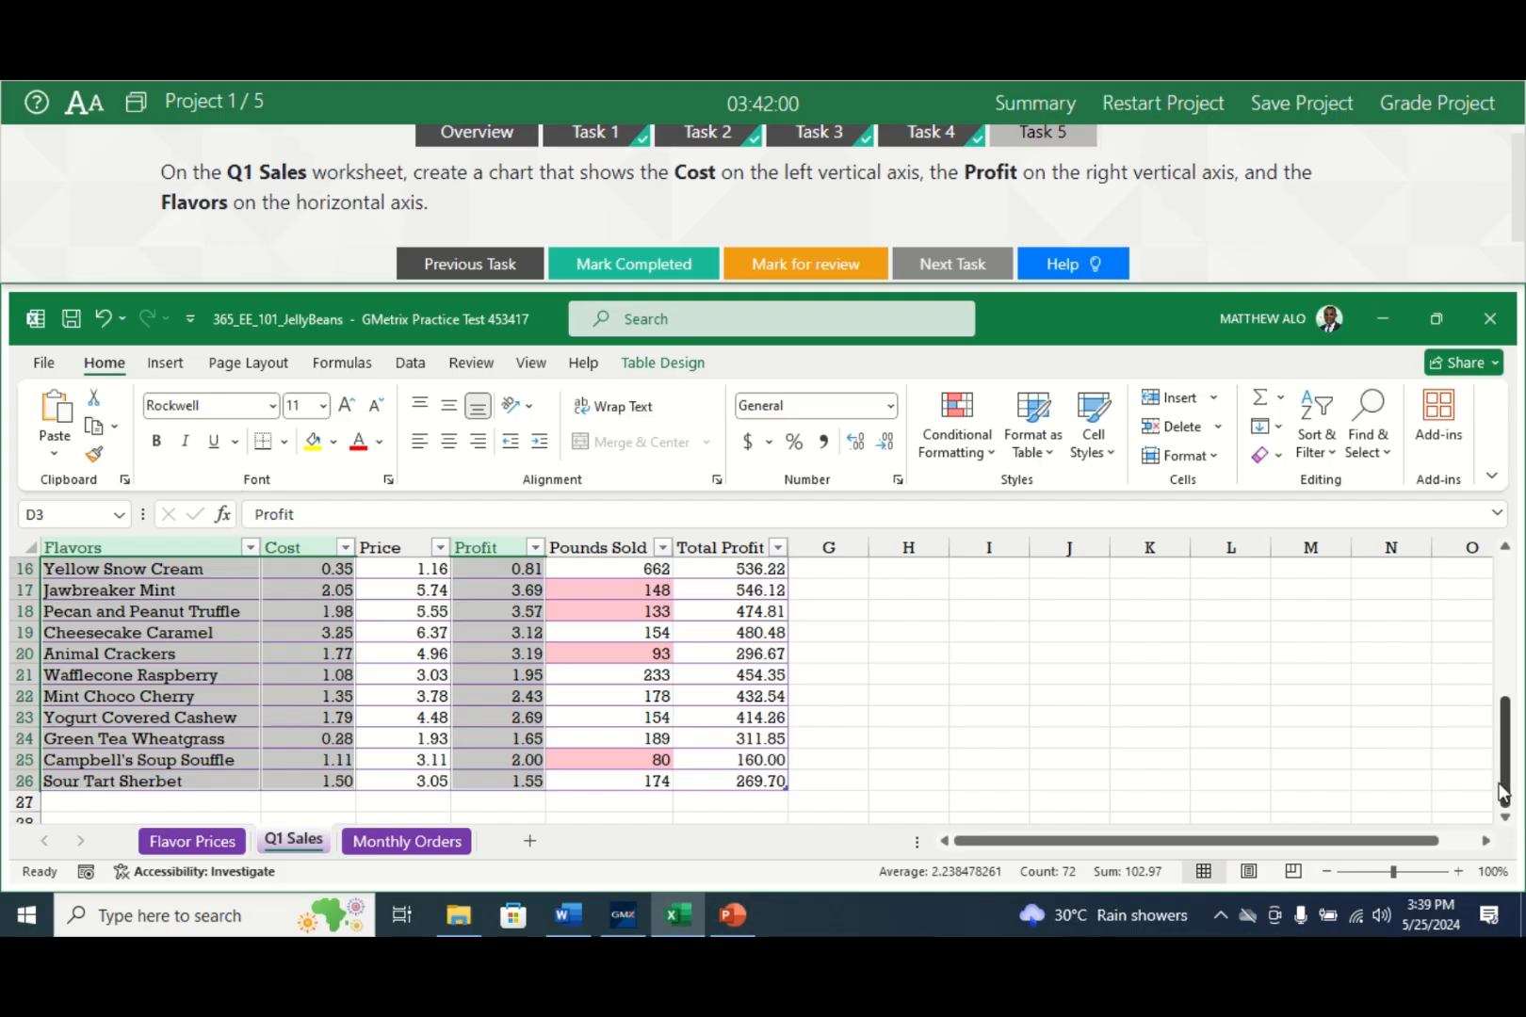
{"action": "left_click_drag", "start_coordinate": [1503, 794], "coordinate": [1517, 665]}
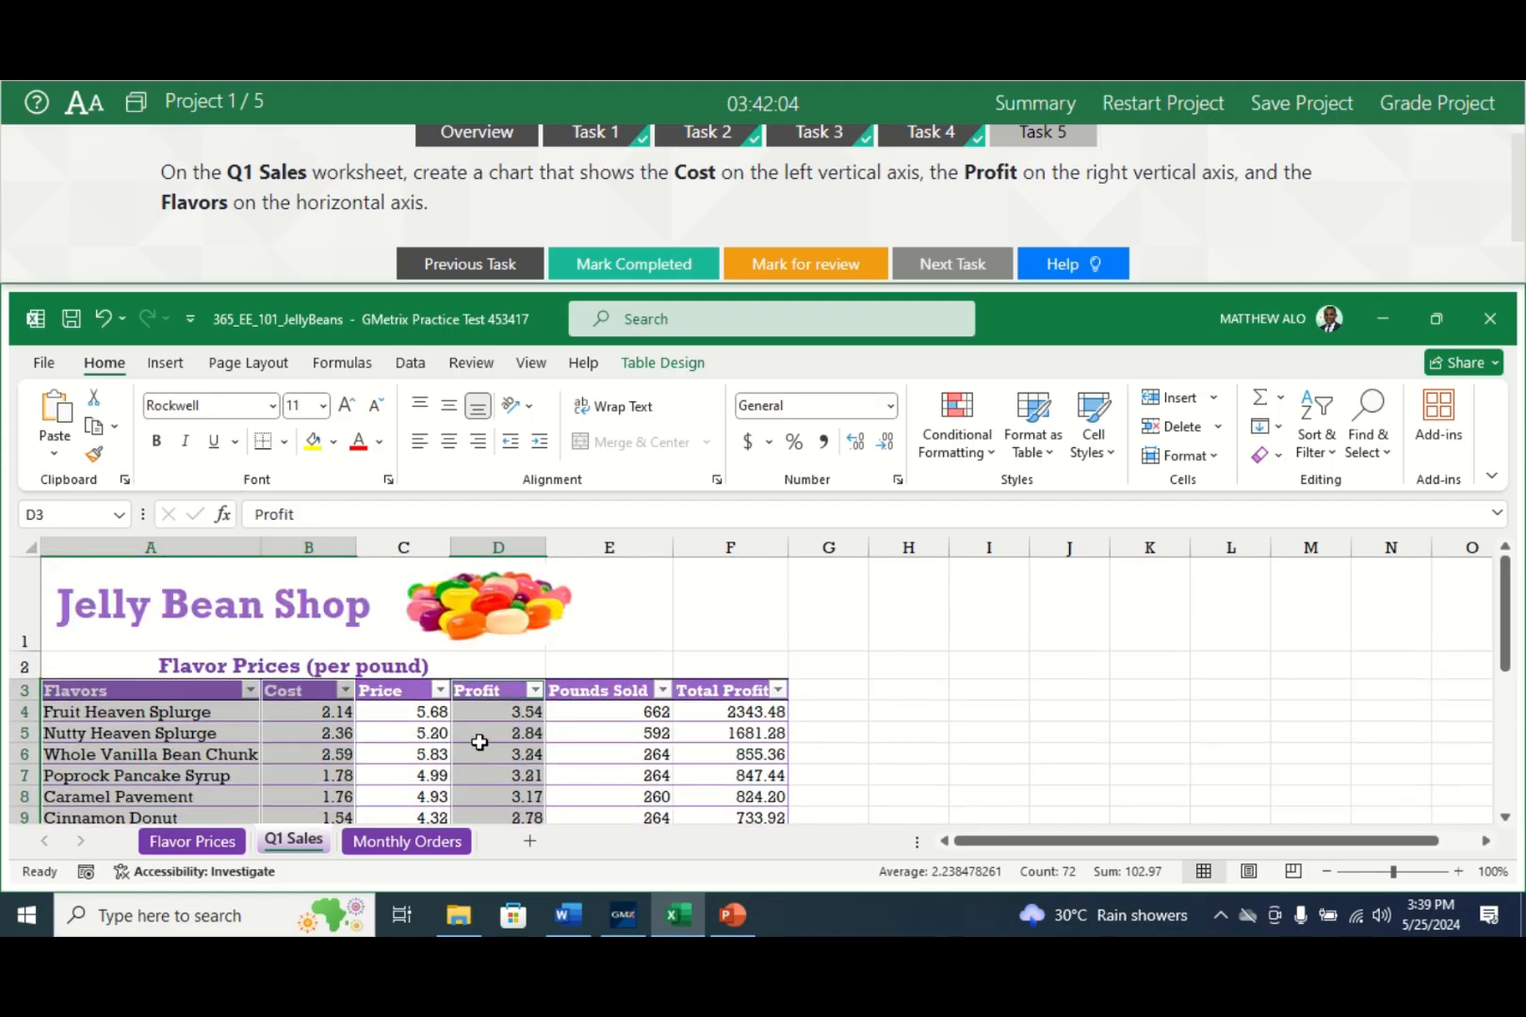
- Insert a Clustered Column – Line on Secondary Axis combo chart from the selected data
{"action": "left_click", "coordinate": [164, 364]}
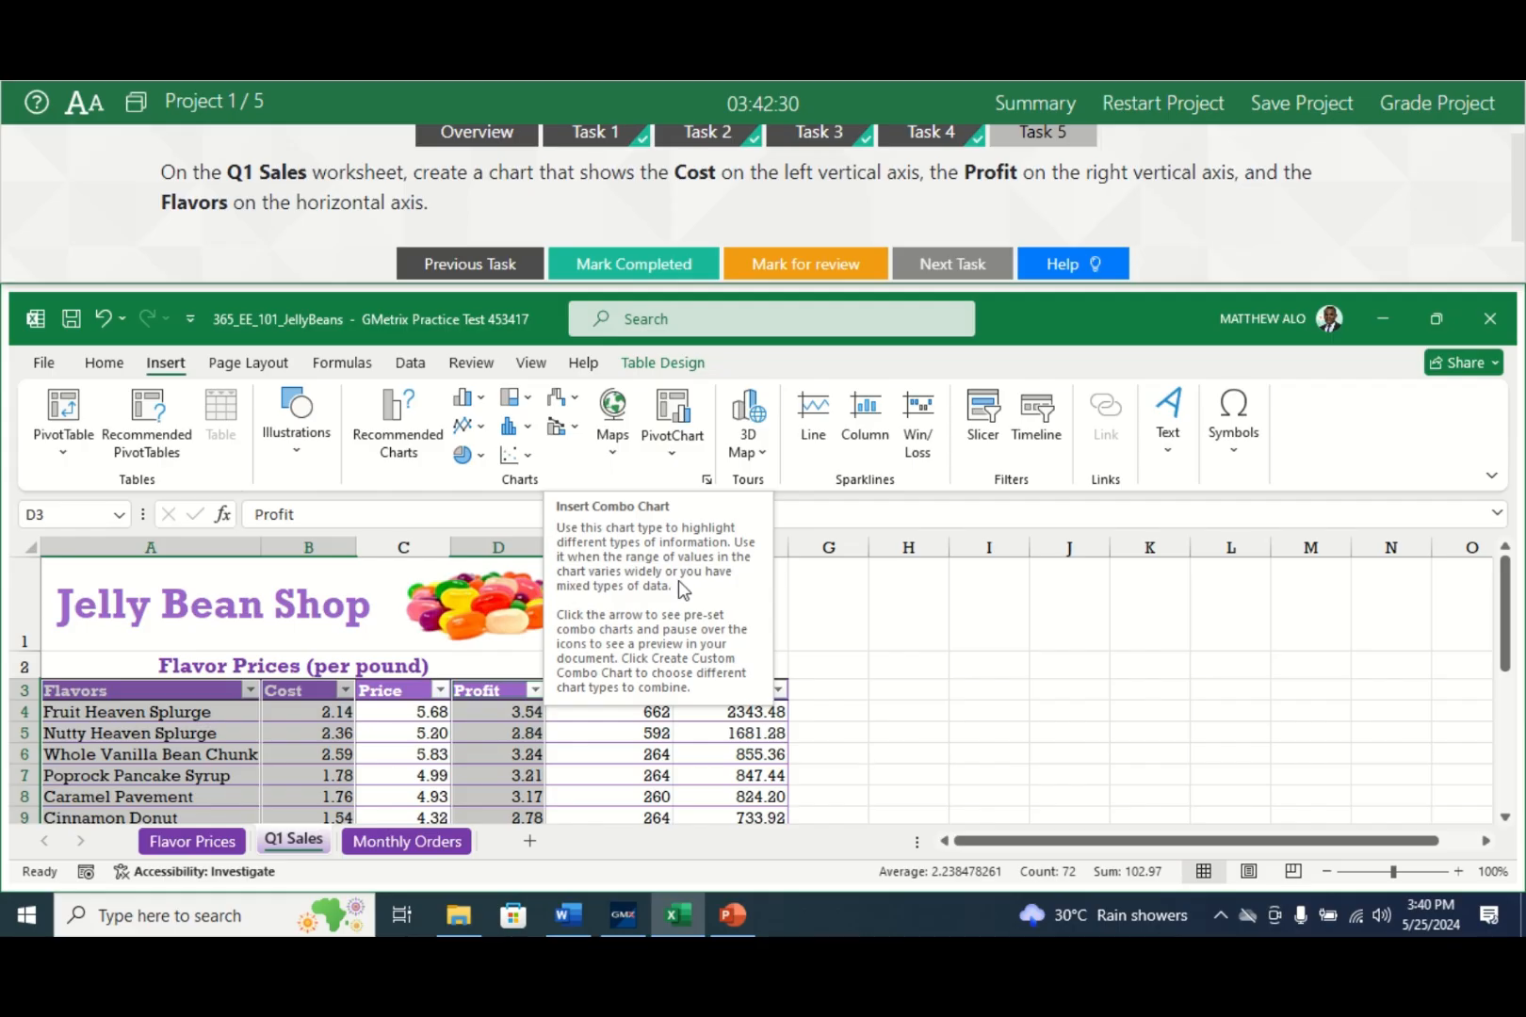
{"action": "left_click", "coordinate": [565, 433]}
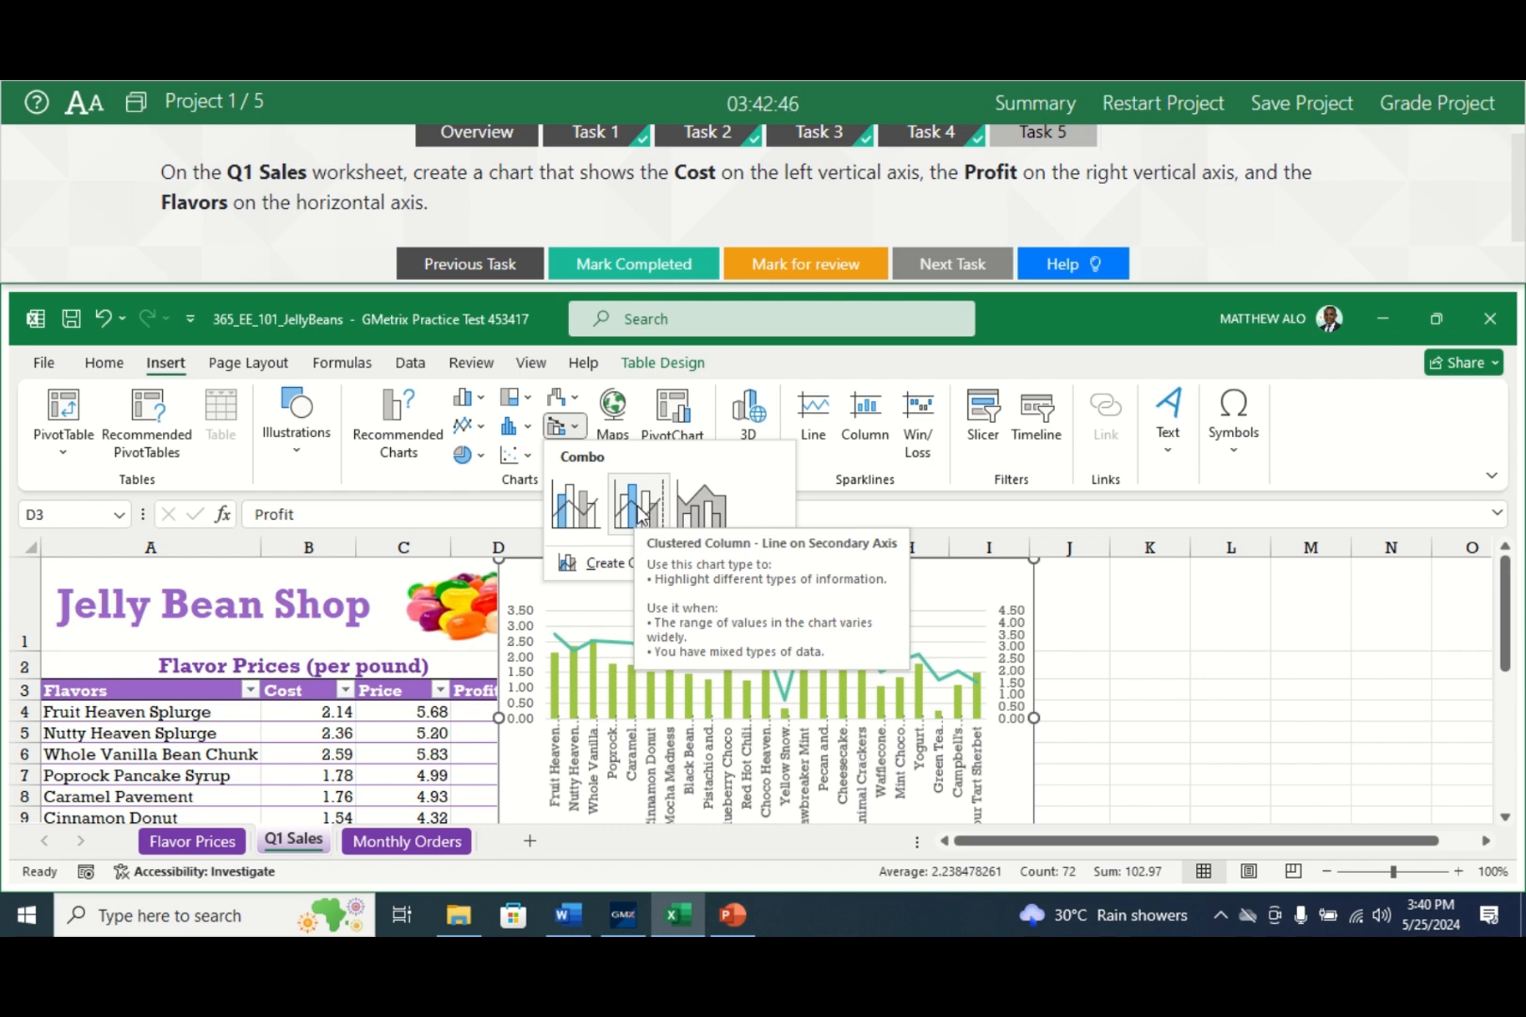
{"action": "left_click", "coordinate": [639, 517]}
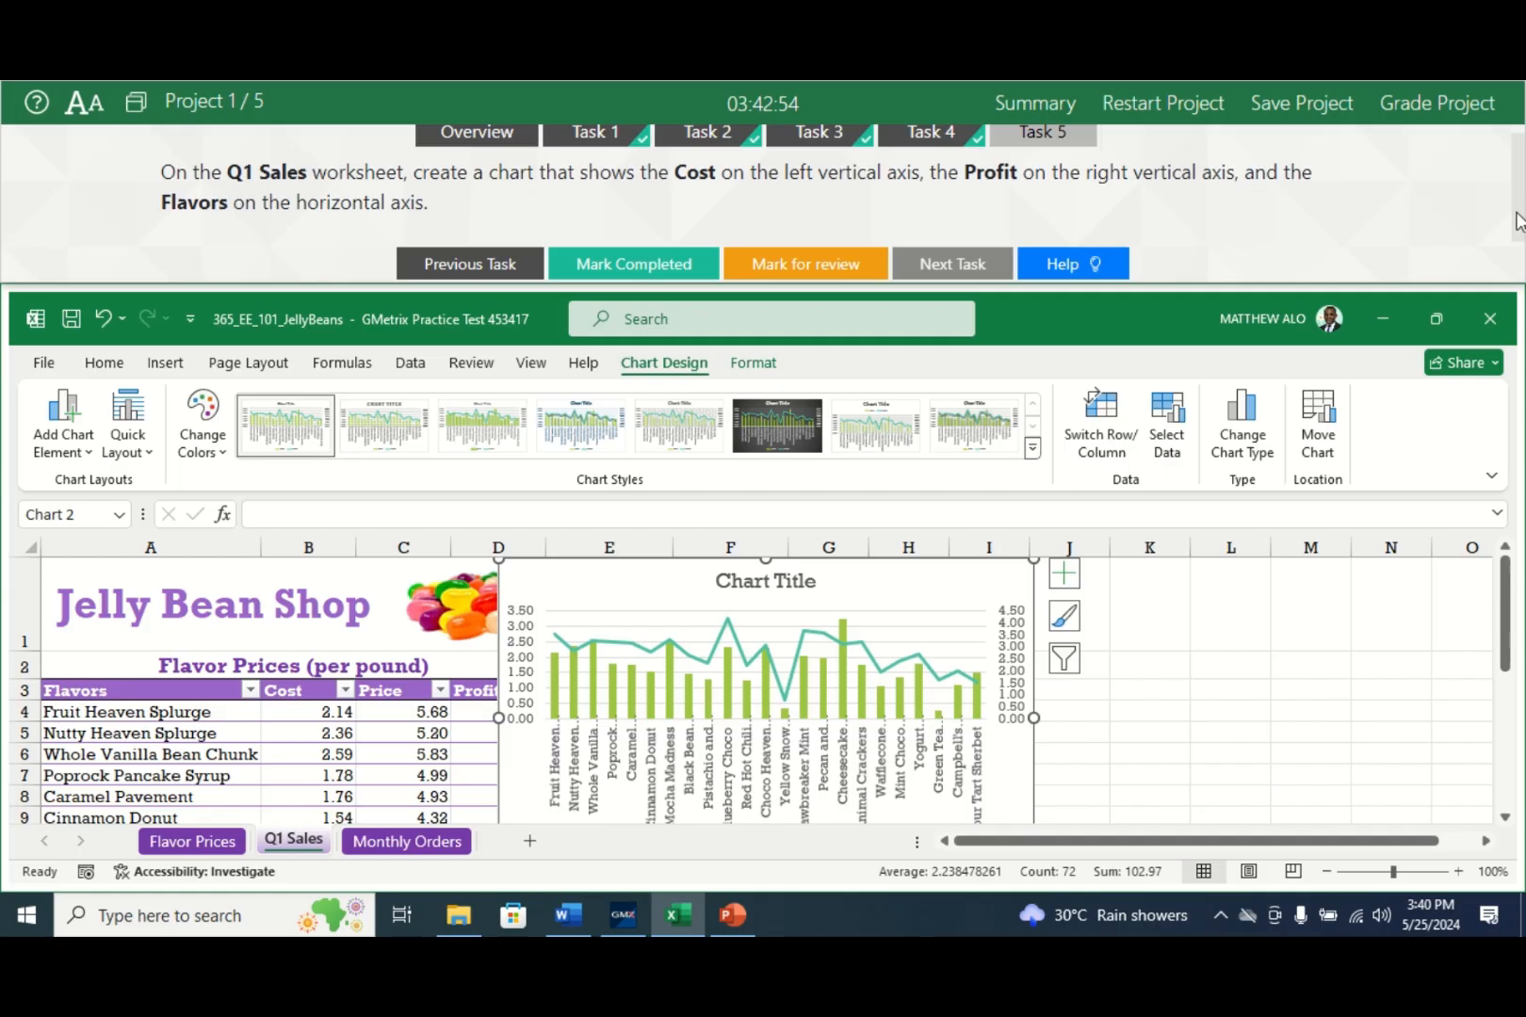
- Move the chart clear of the table, mark Task 5 completed and submit the Jelly Bean project
{"action": "mouse_move", "coordinate": [1519, 222]}
{"action": "left_mouse_down"}
{"action": "mouse_move", "coordinate": [1522, 234]}
{"action": "mouse_move", "coordinate": [1523, 213]}
{"action": "left_mouse_up"}
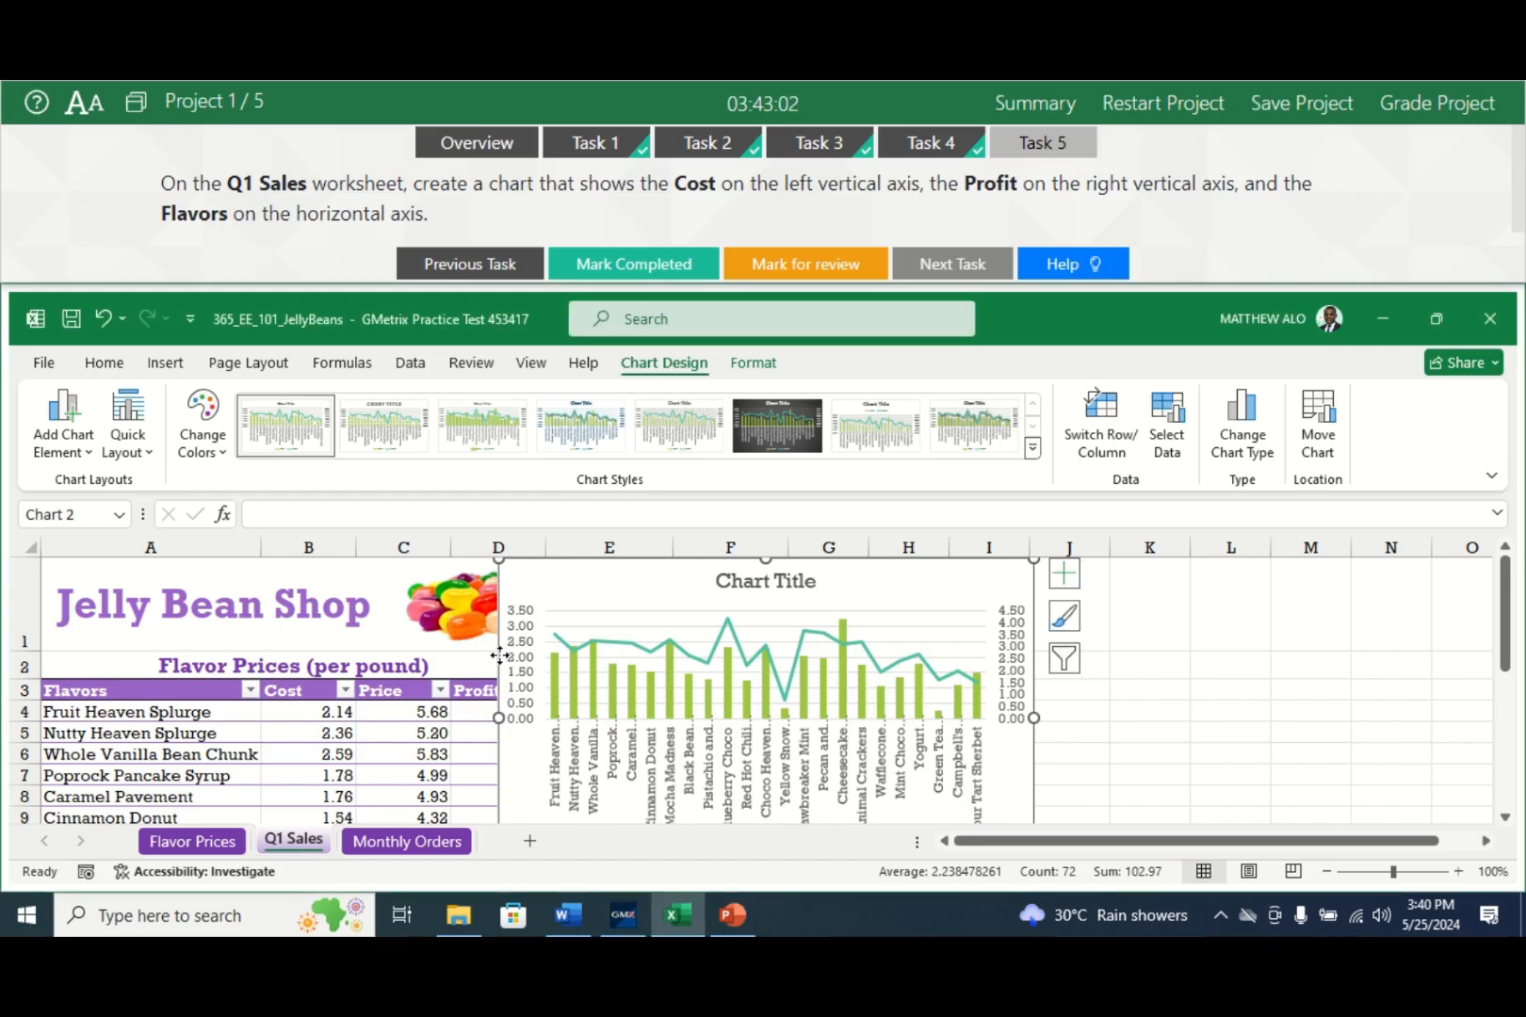
{"action": "left_click_drag", "start_coordinate": [502, 659], "coordinate": [816, 681]}
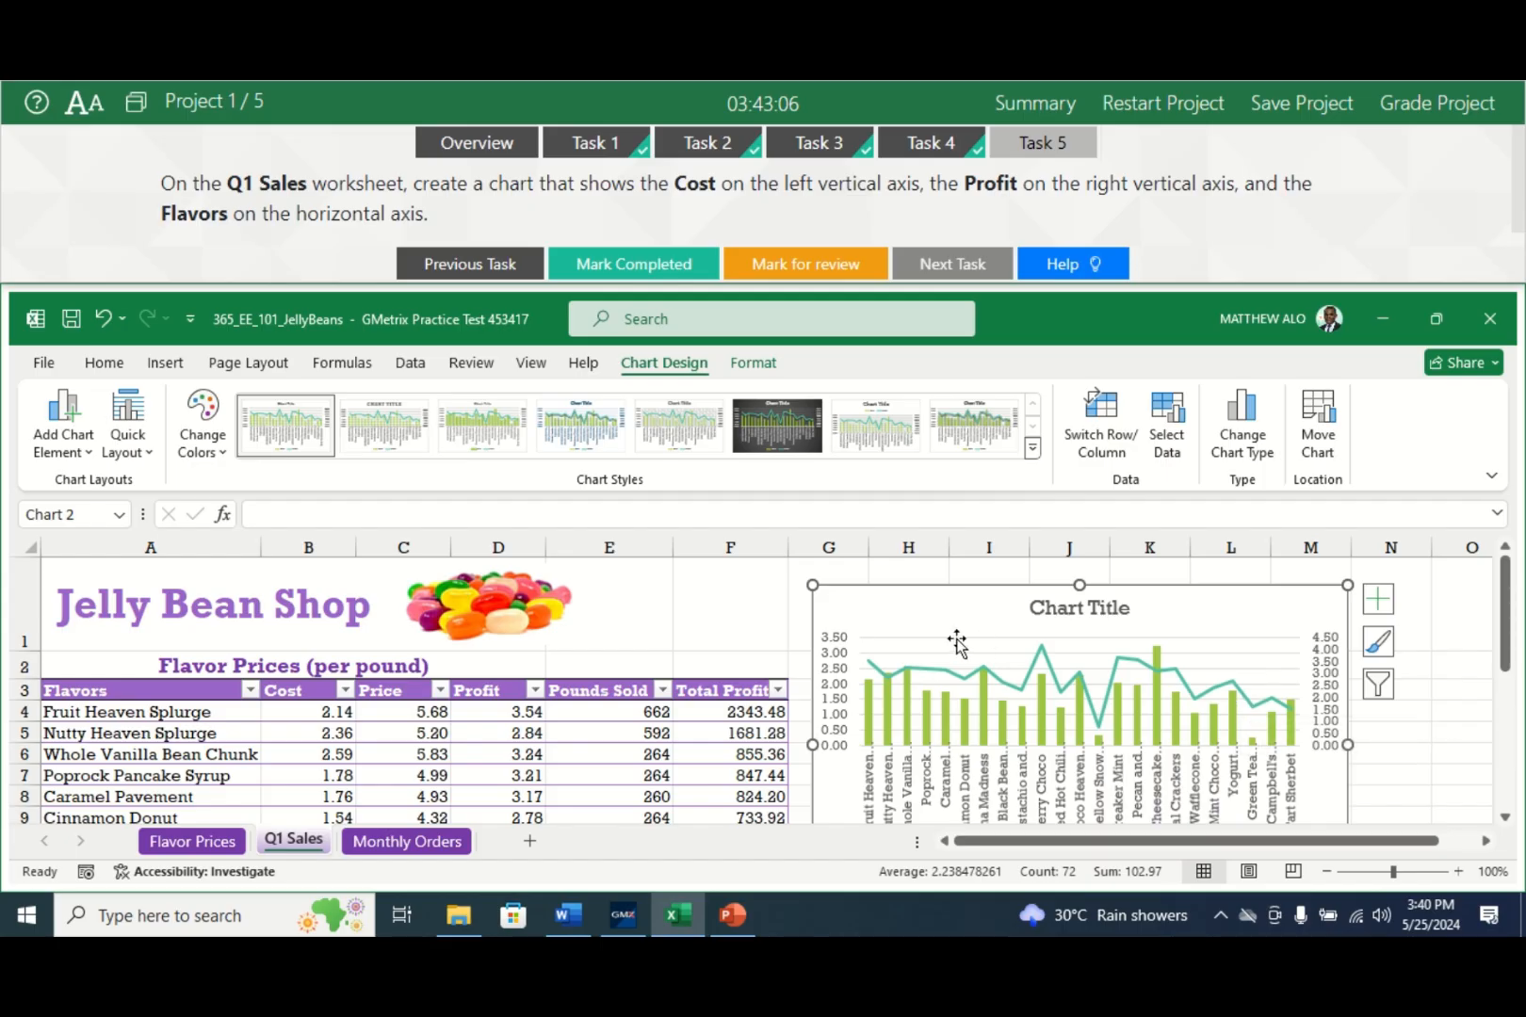
{"action": "left_click", "coordinate": [688, 268]}
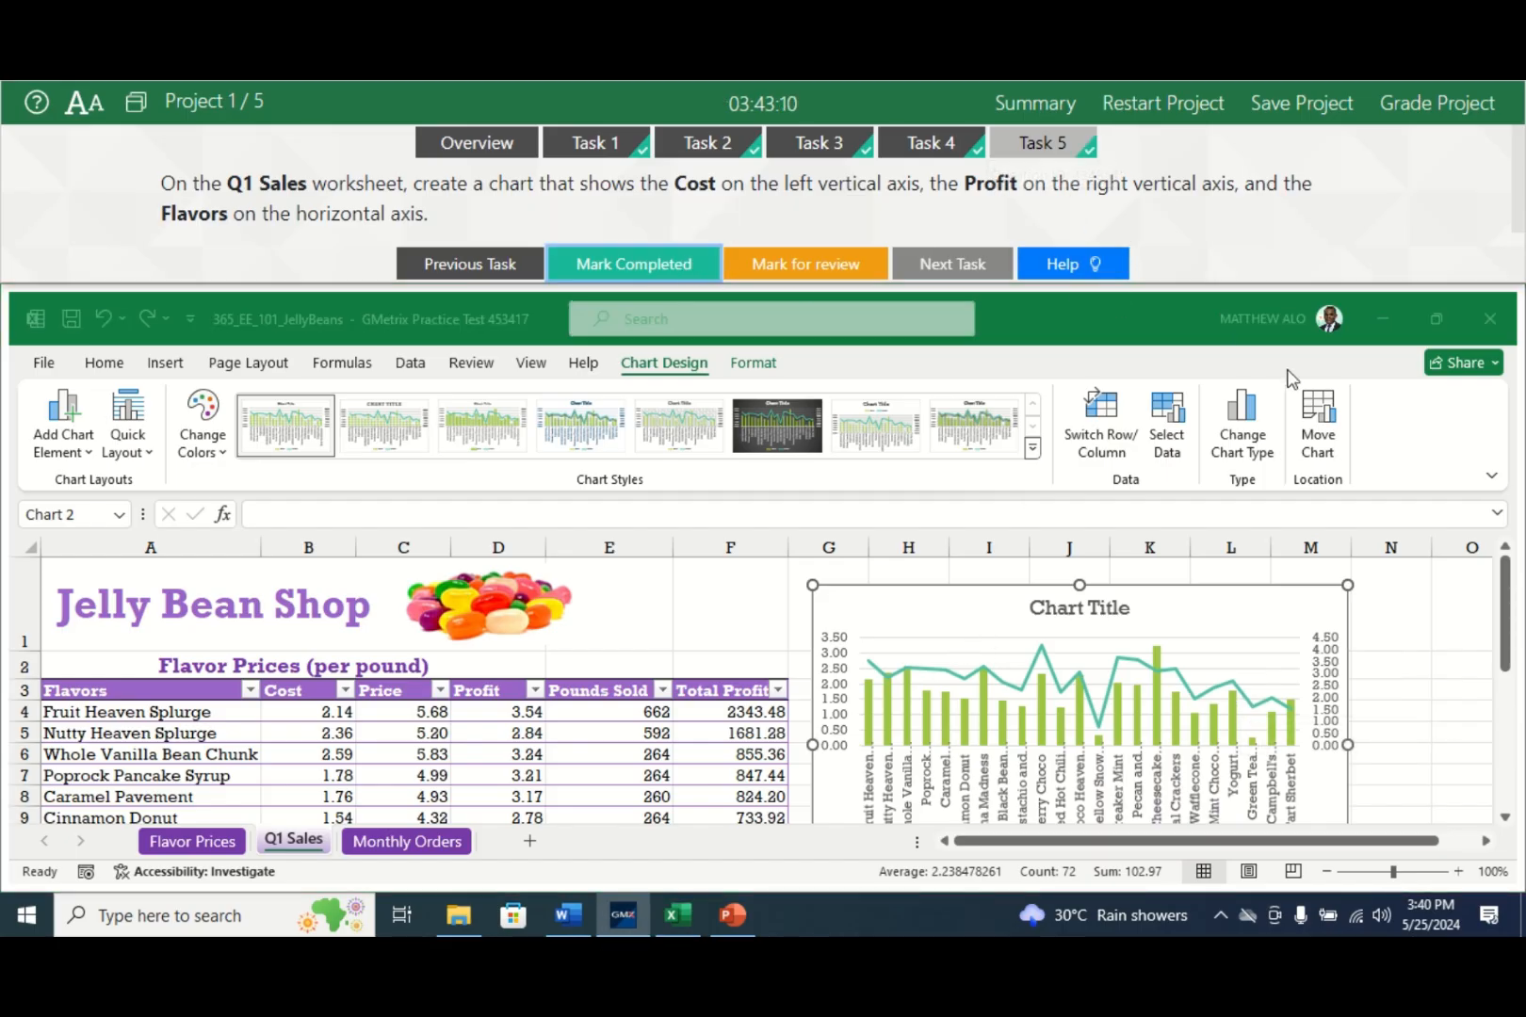
{"action": "left_click", "coordinate": [1426, 109]}
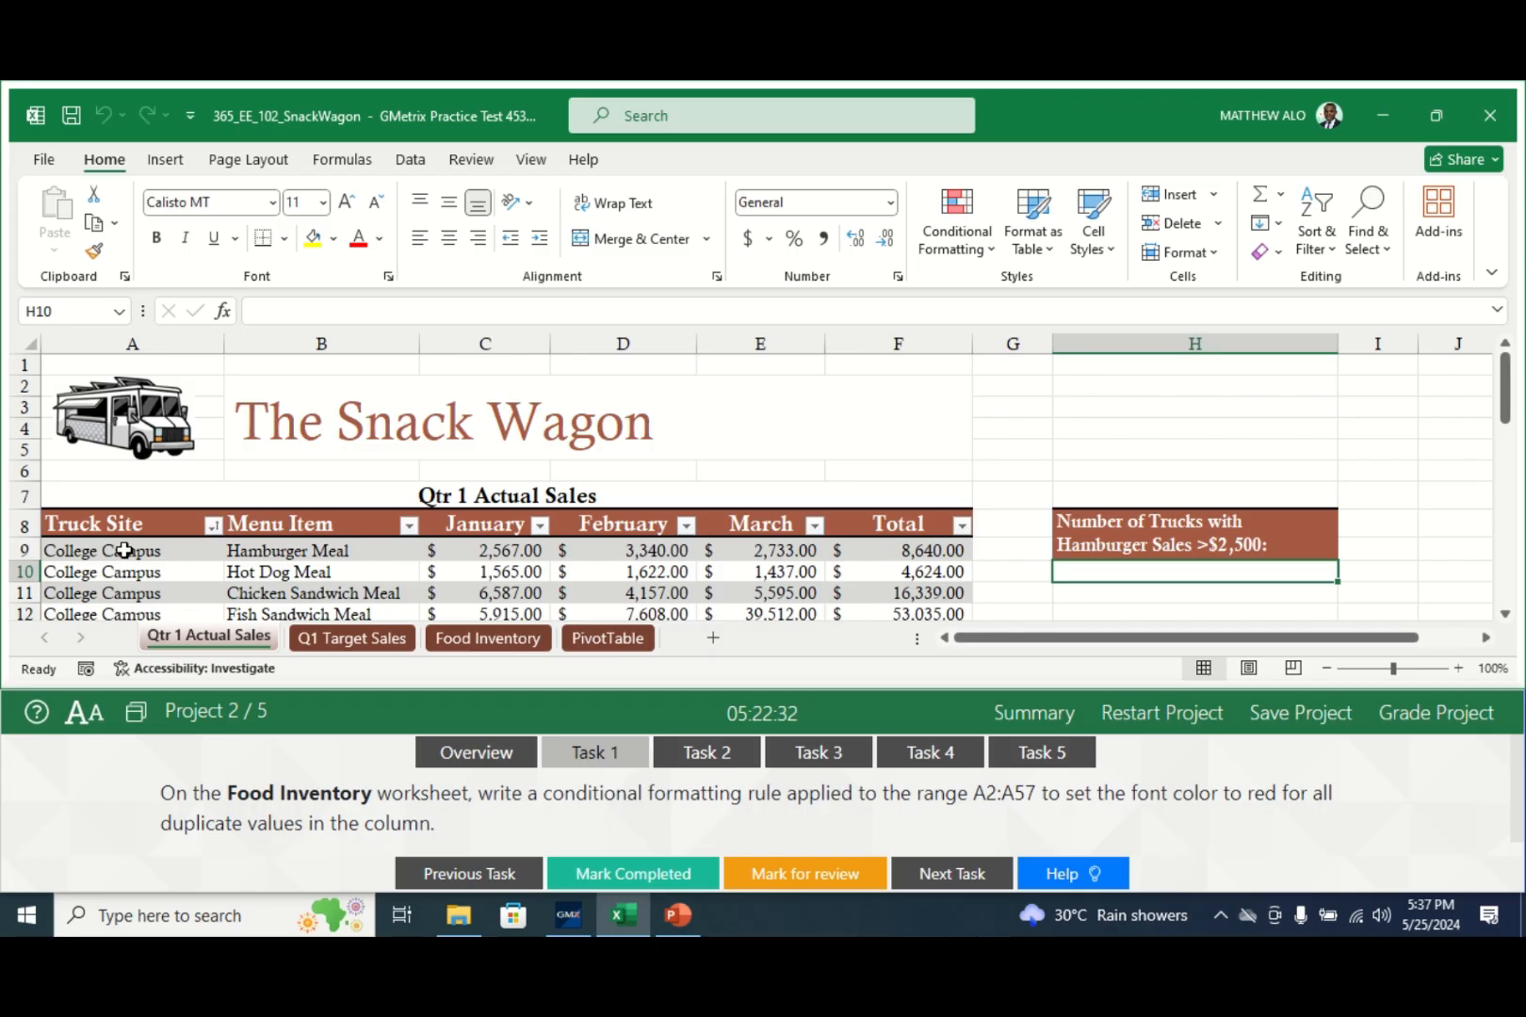
- Select the food items A2:A57 on the Food Inventory sheet
{"action": "left_click", "coordinate": [481, 641]}
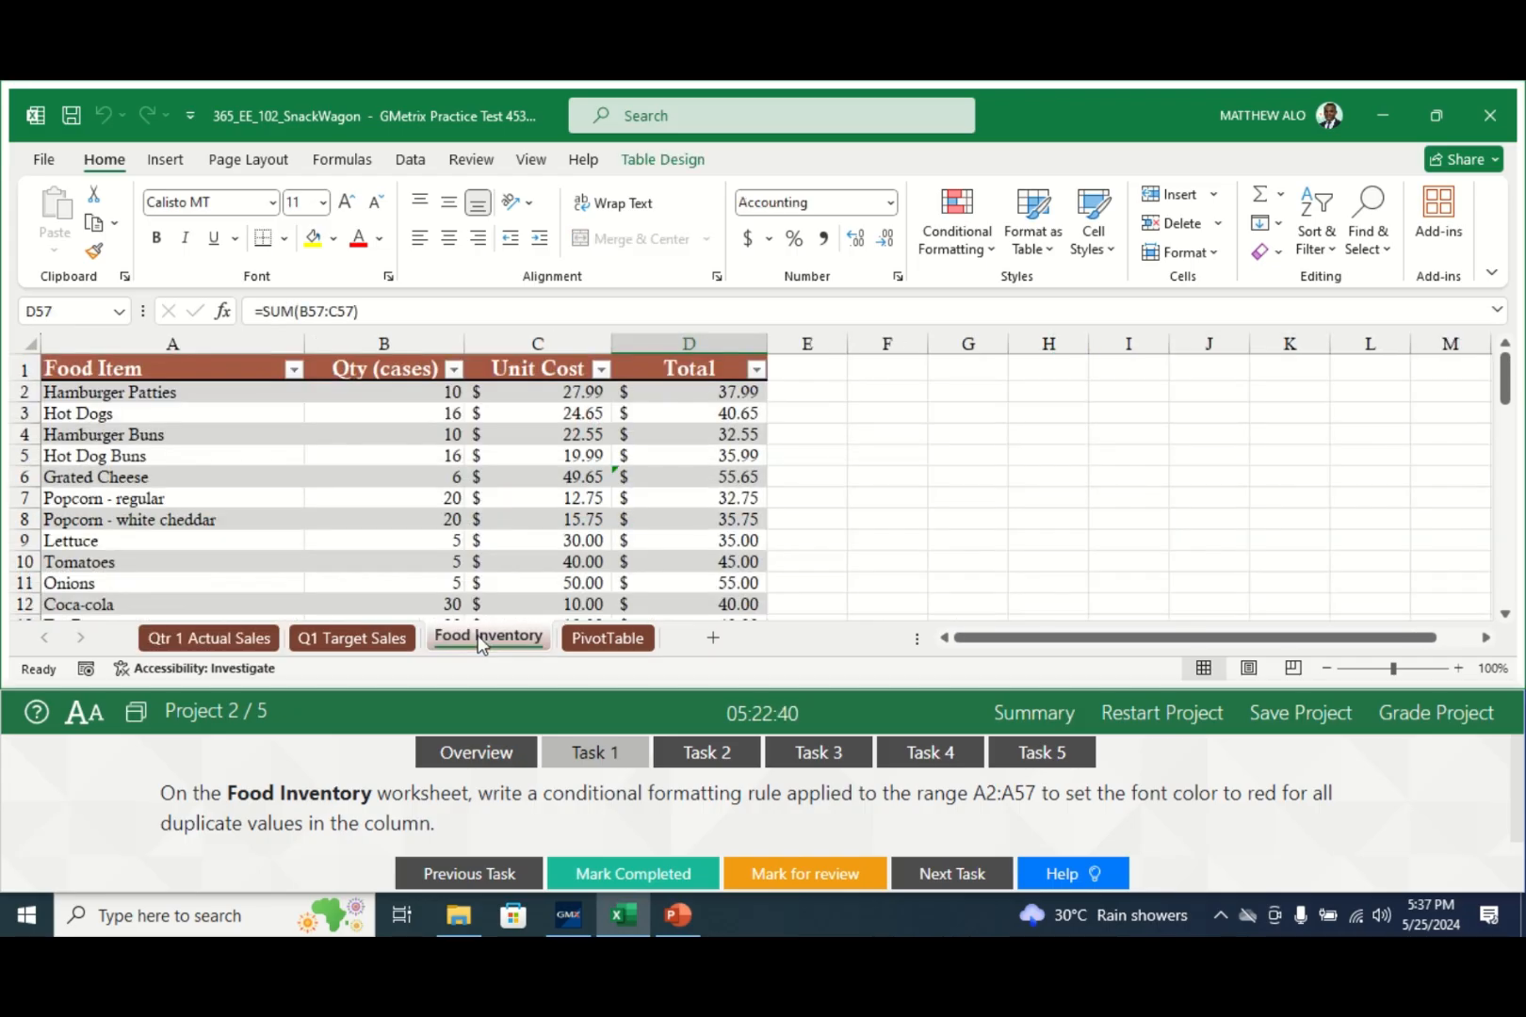
{"action": "left_click", "coordinate": [177, 389]}
{"action": "left_click_drag", "start_coordinate": [173, 404], "coordinate": [139, 514]}
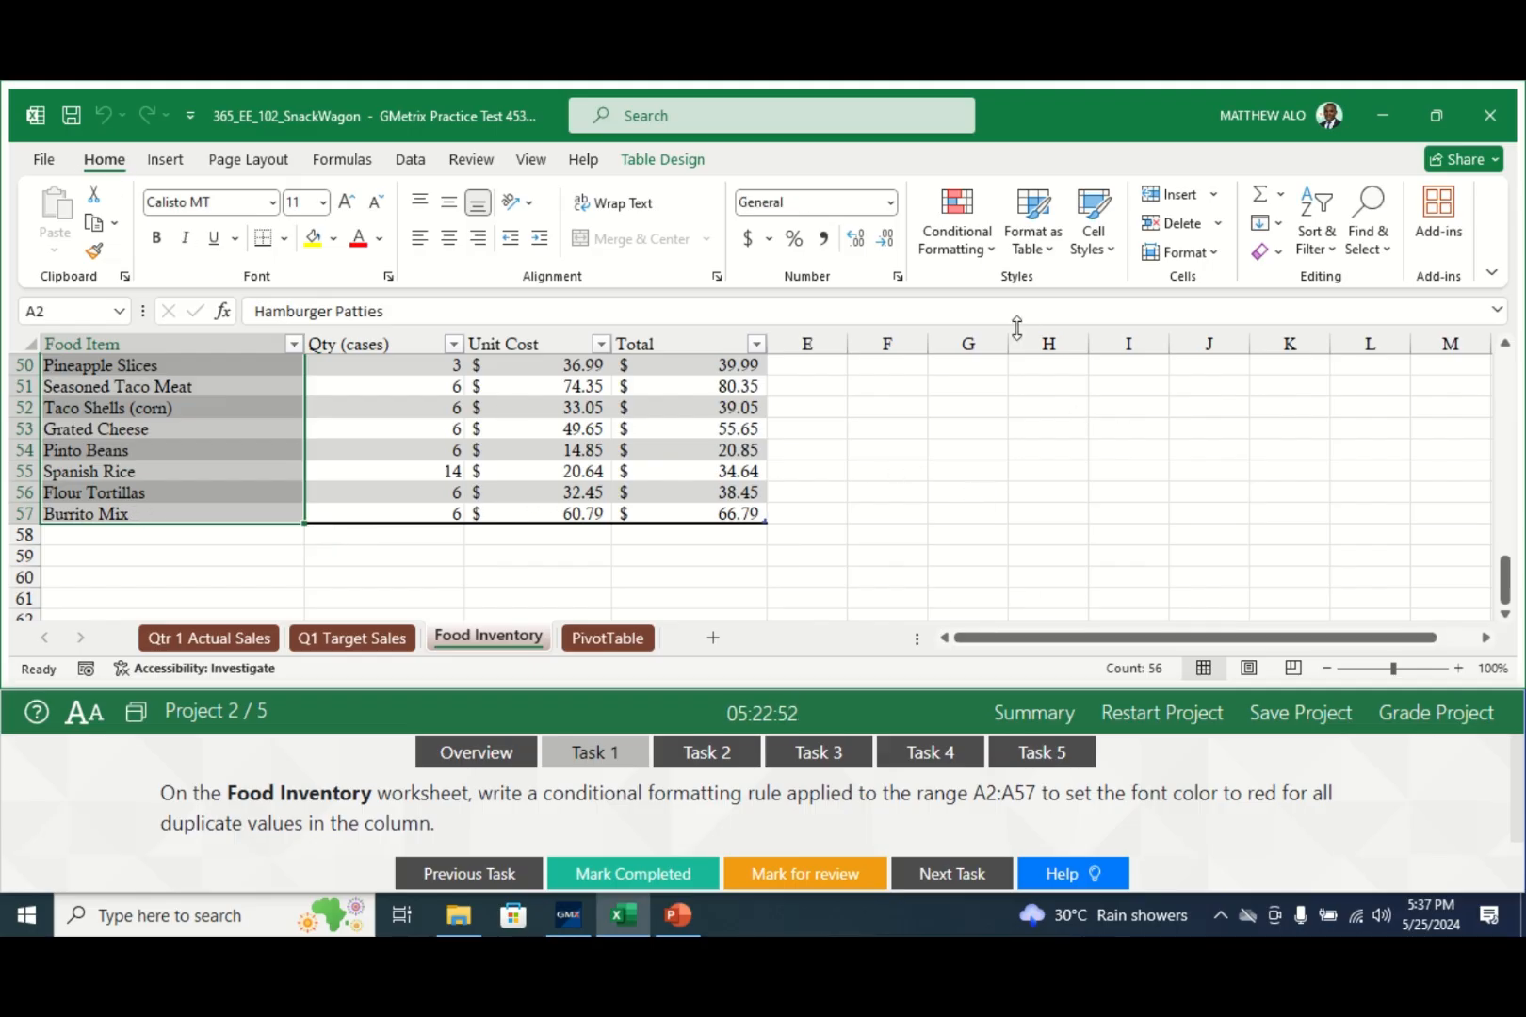
- Add a conditional formatting rule showing duplicate values in red font, and mark Task 1 completed
{"action": "left_click", "coordinate": [985, 252]}
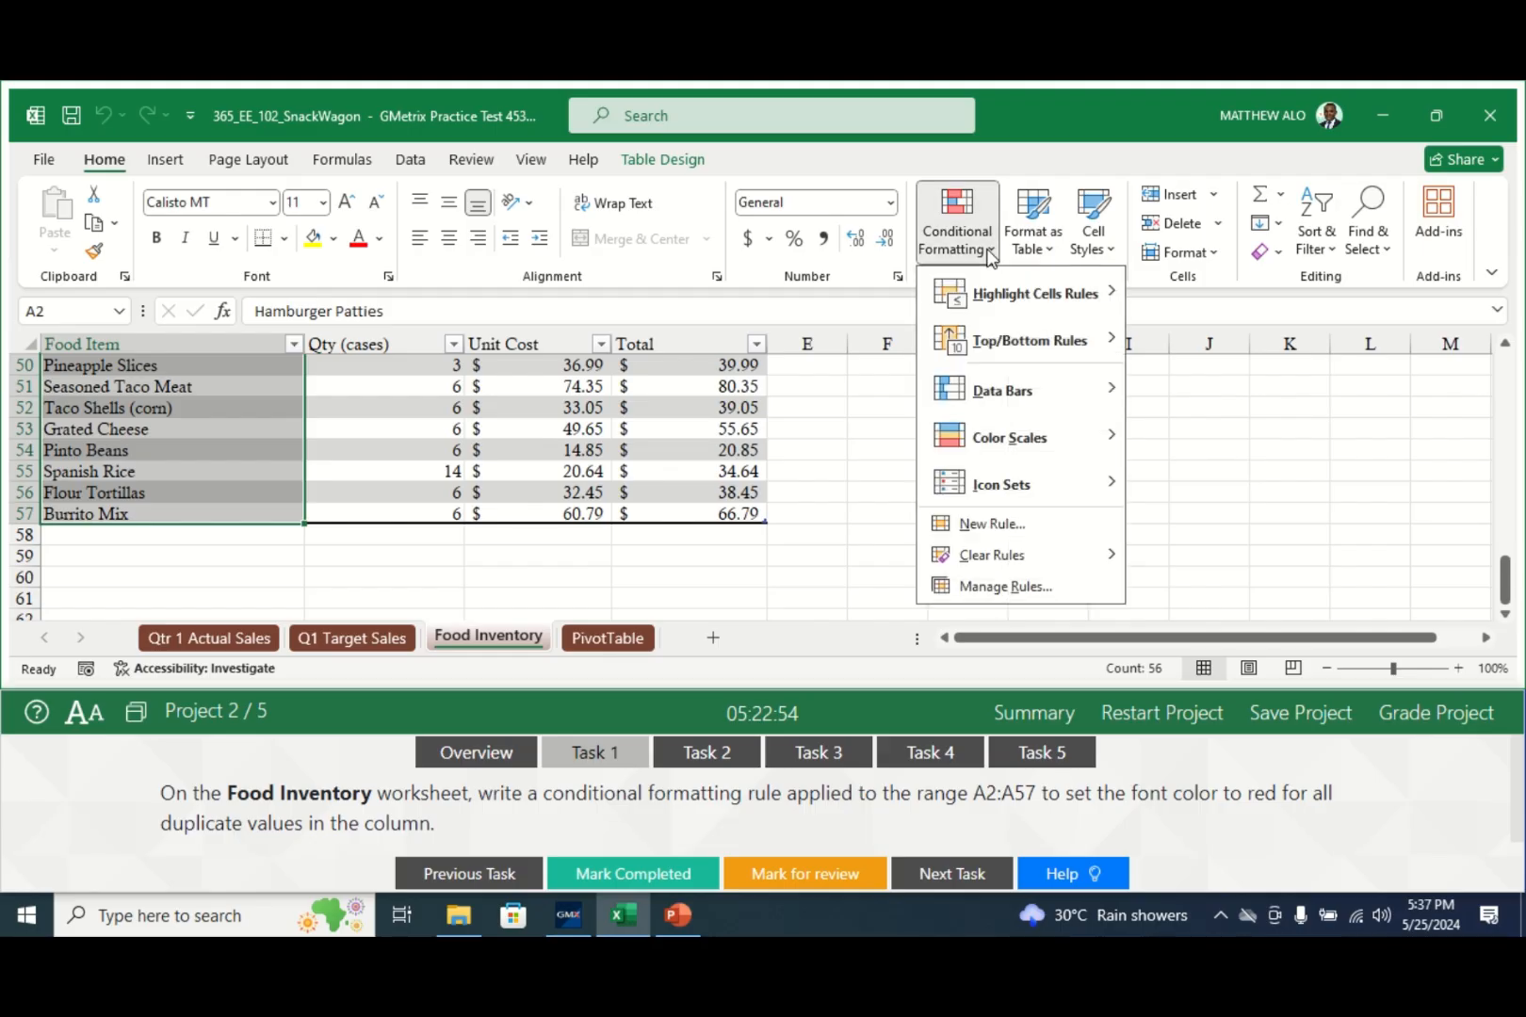
{"action": "left_click", "coordinate": [974, 526]}
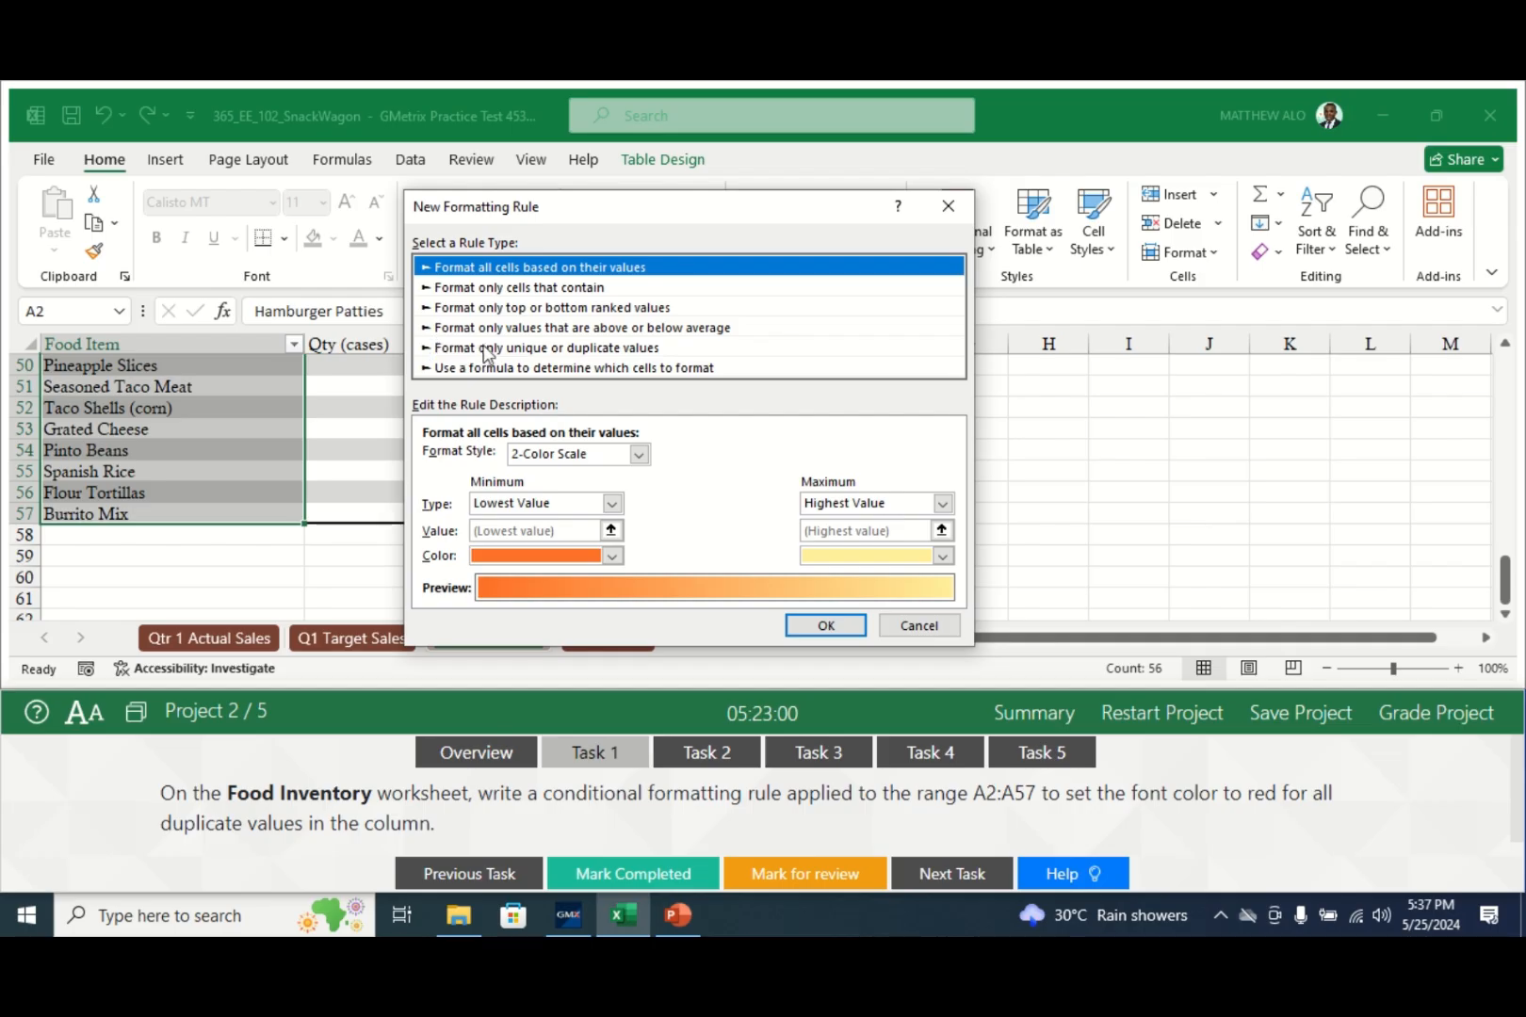
{"action": "left_click", "coordinate": [586, 352]}
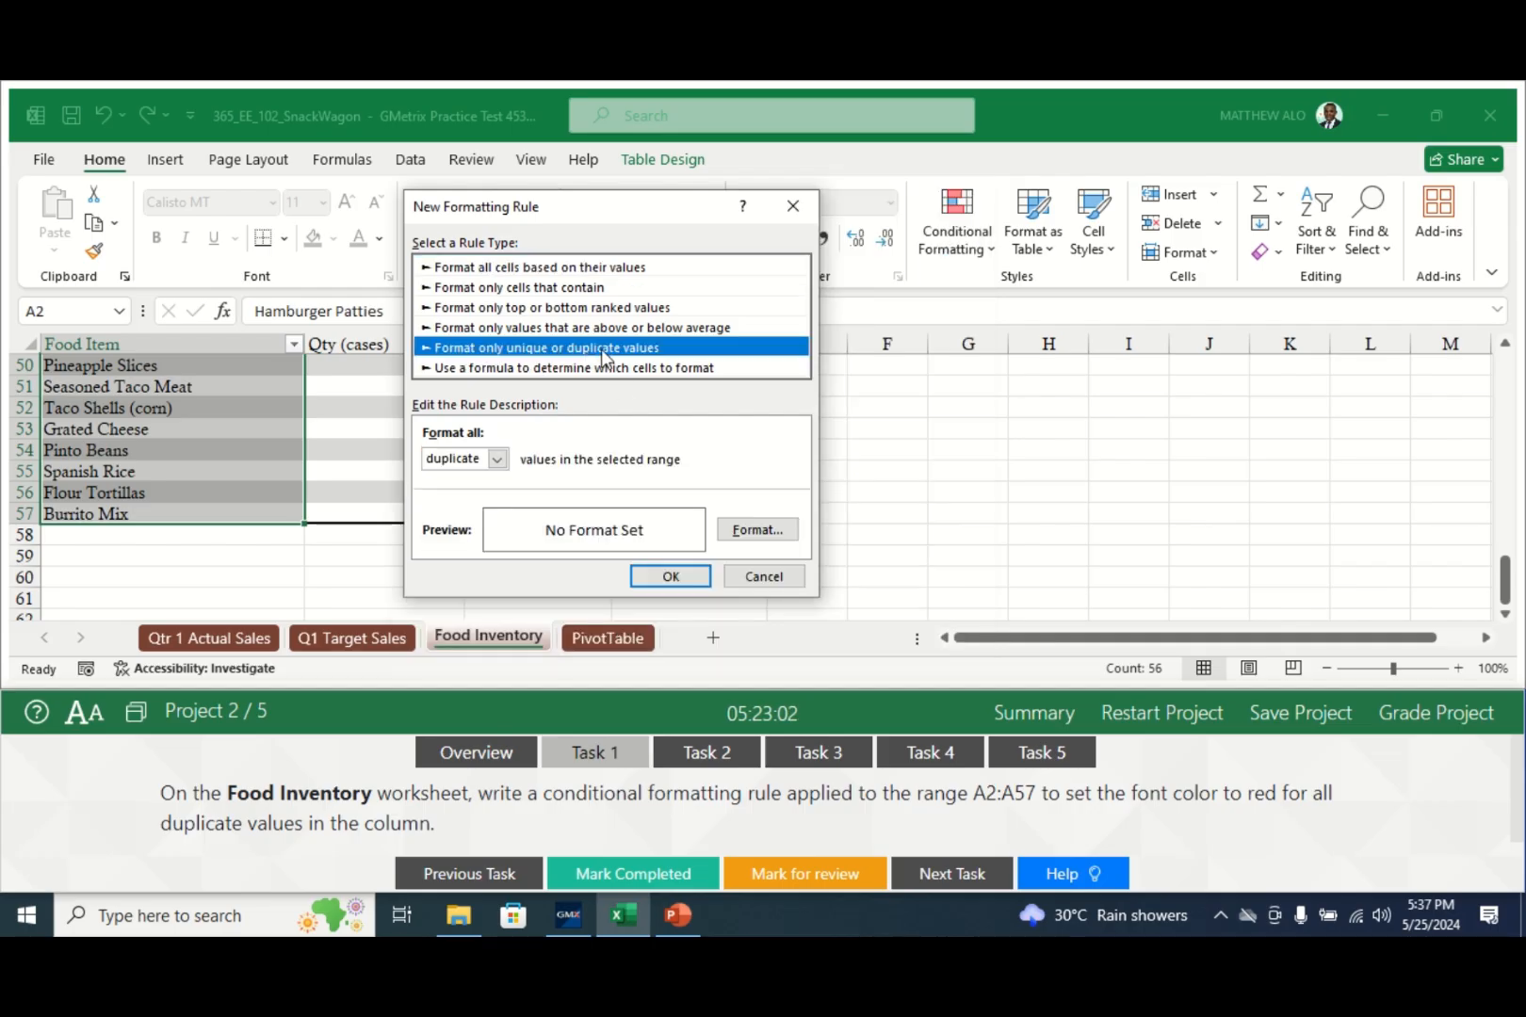
{"action": "left_click", "coordinate": [498, 459]}
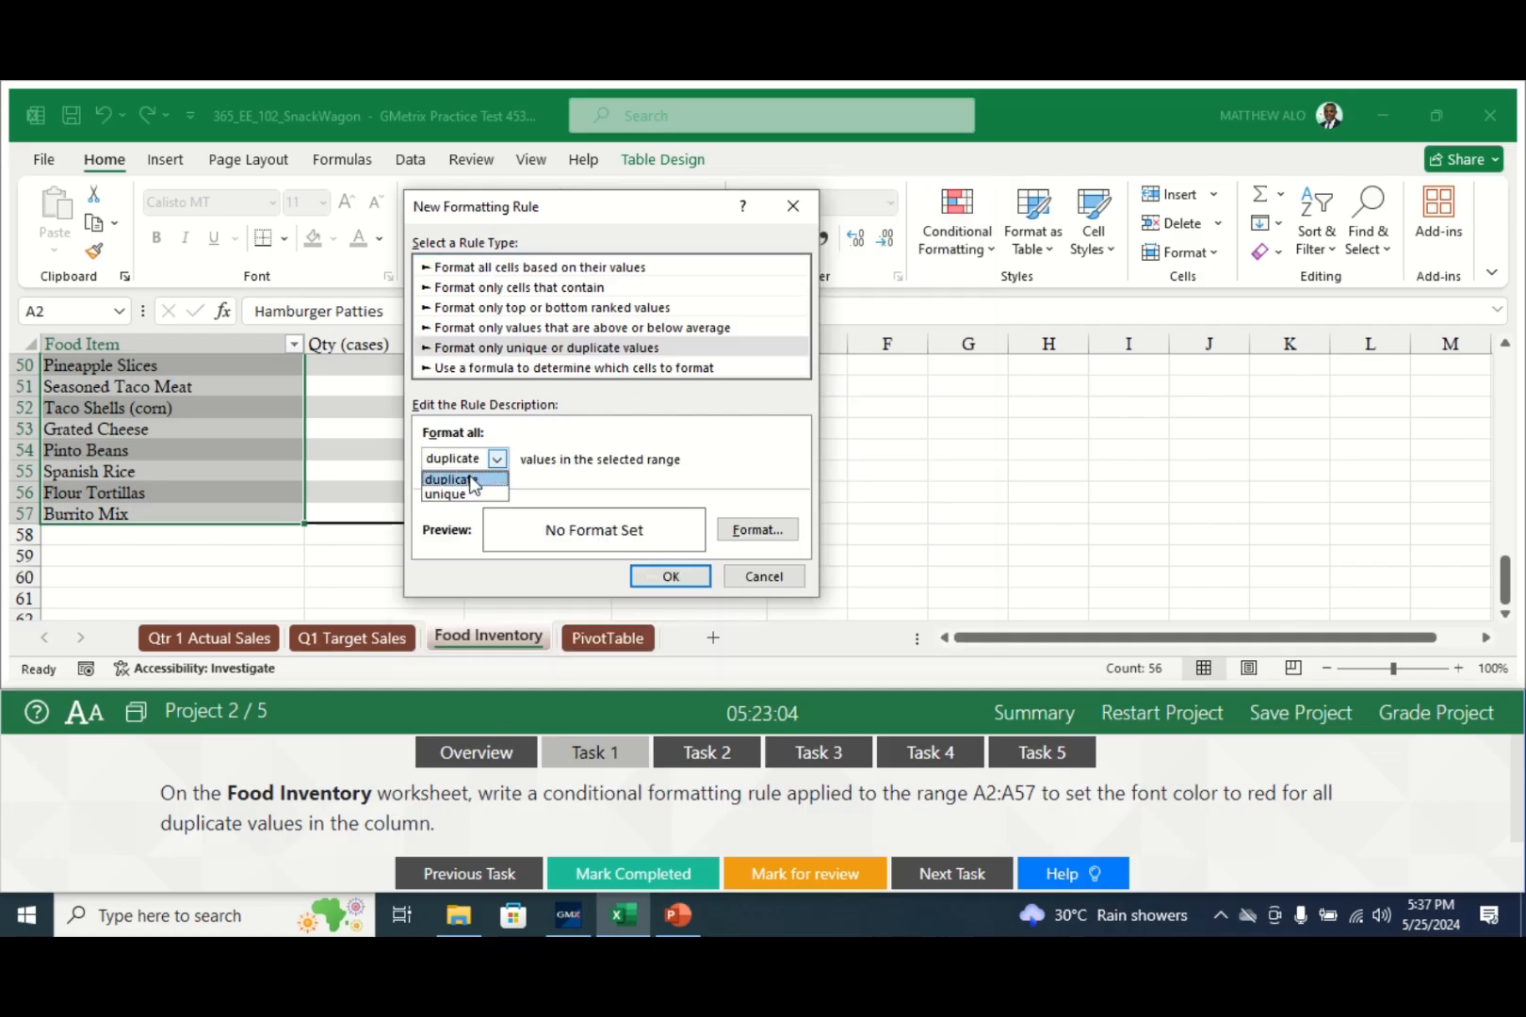
{"action": "left_click", "coordinate": [471, 480]}
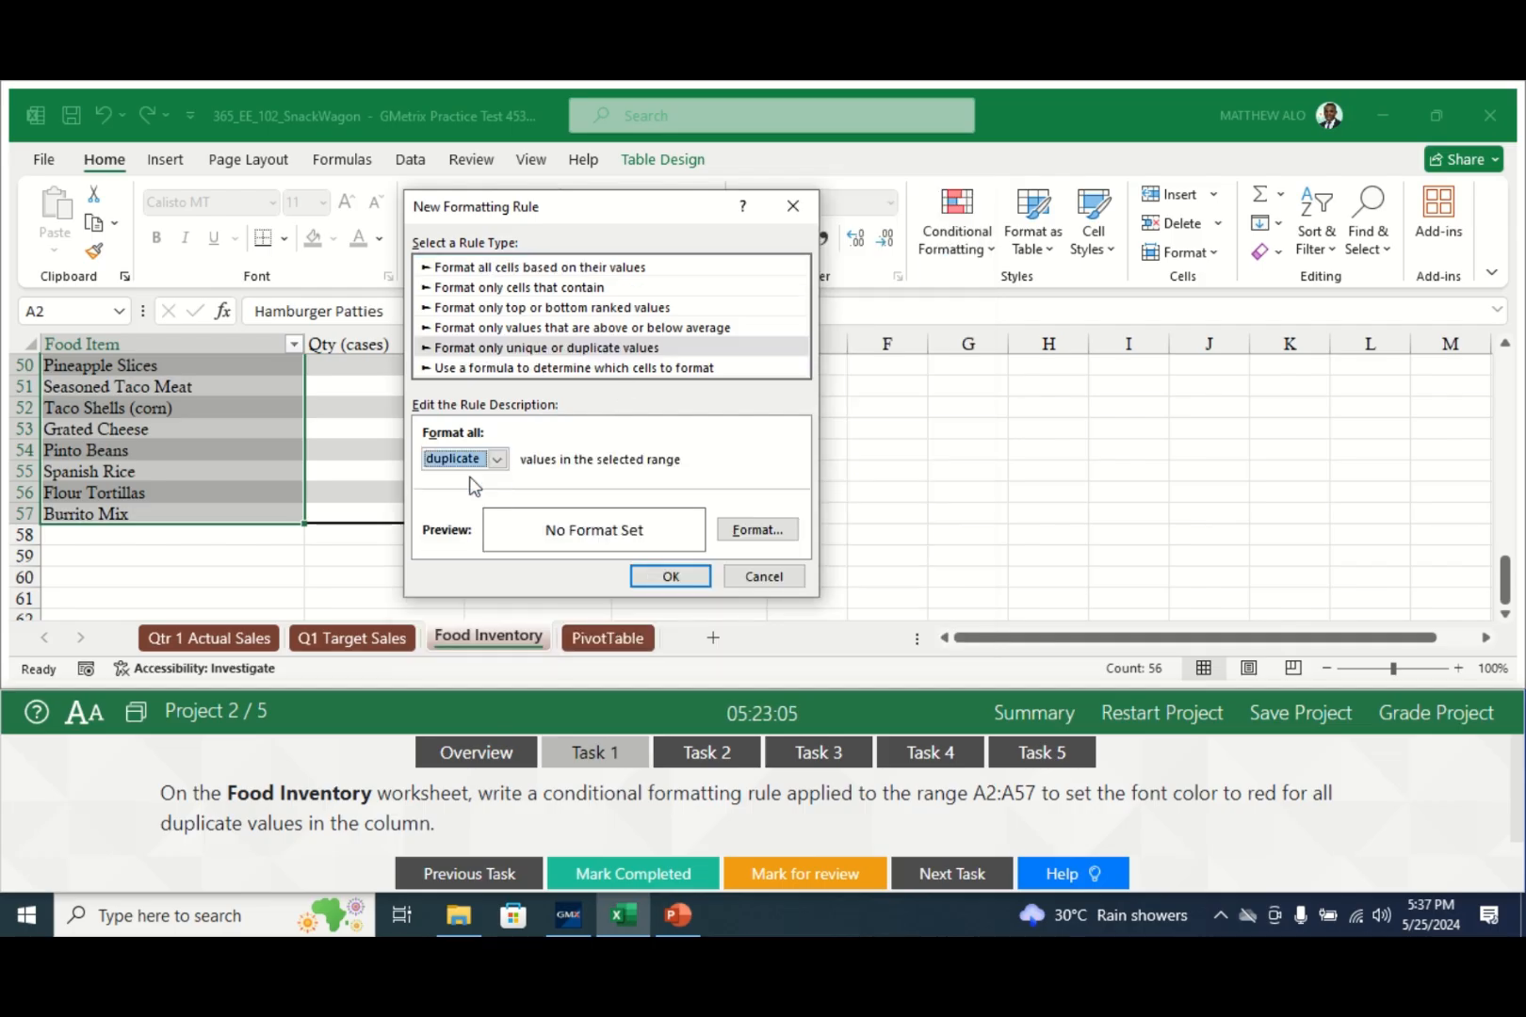
{"action": "left_click", "coordinate": [750, 532]}
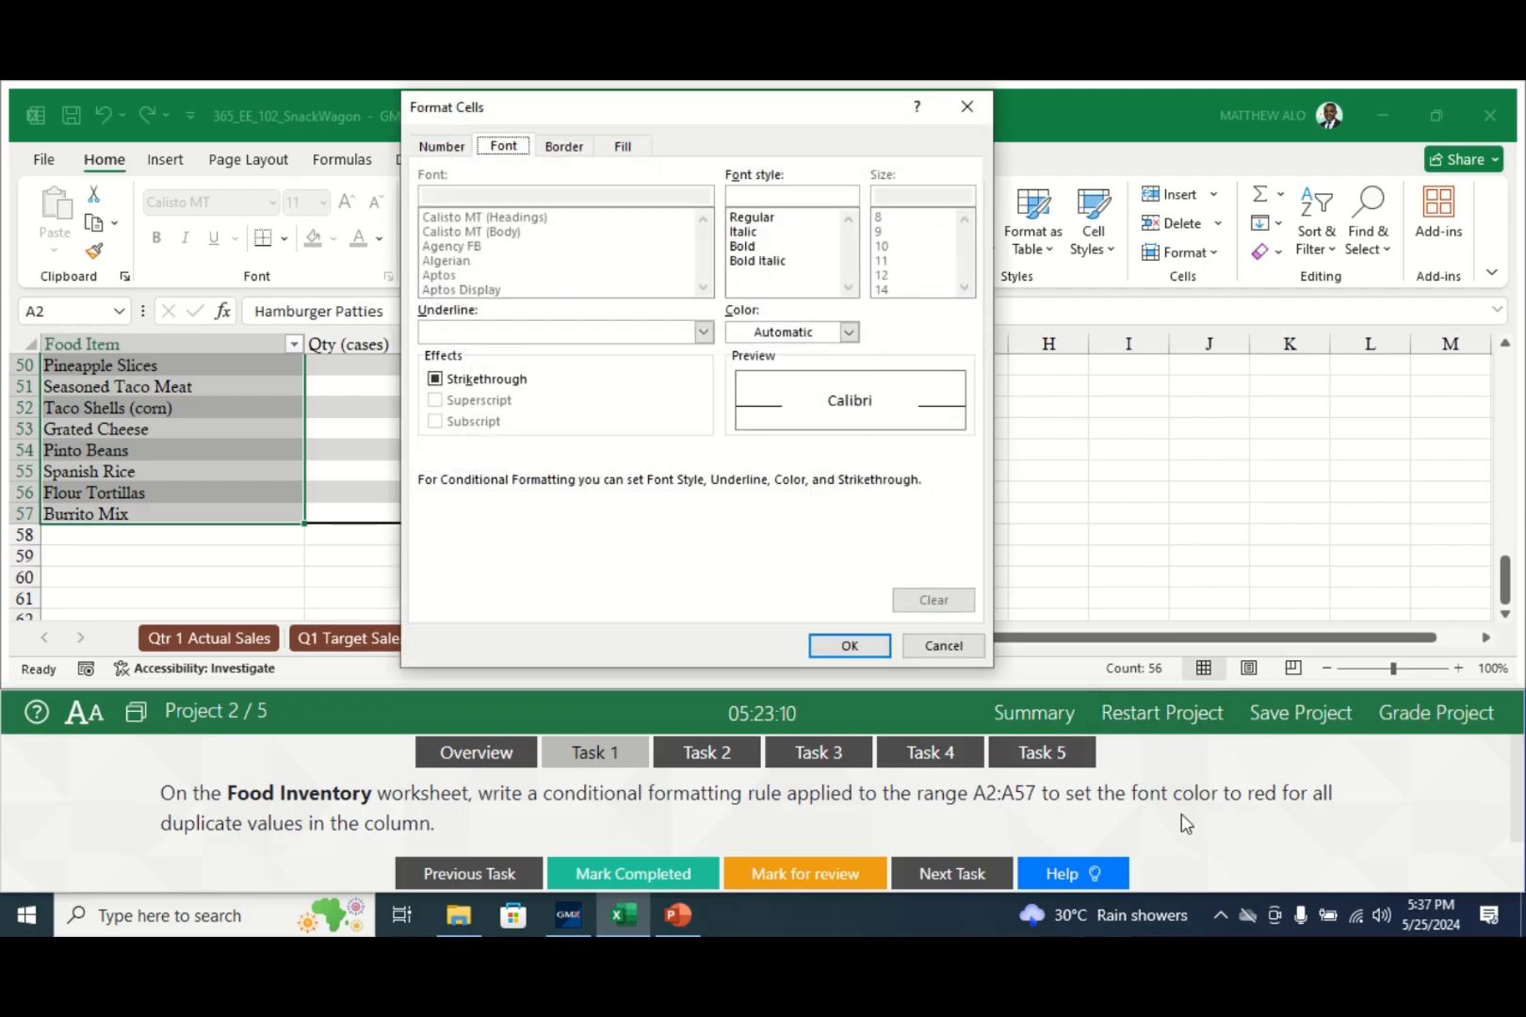
{"action": "left_click", "coordinate": [849, 332]}
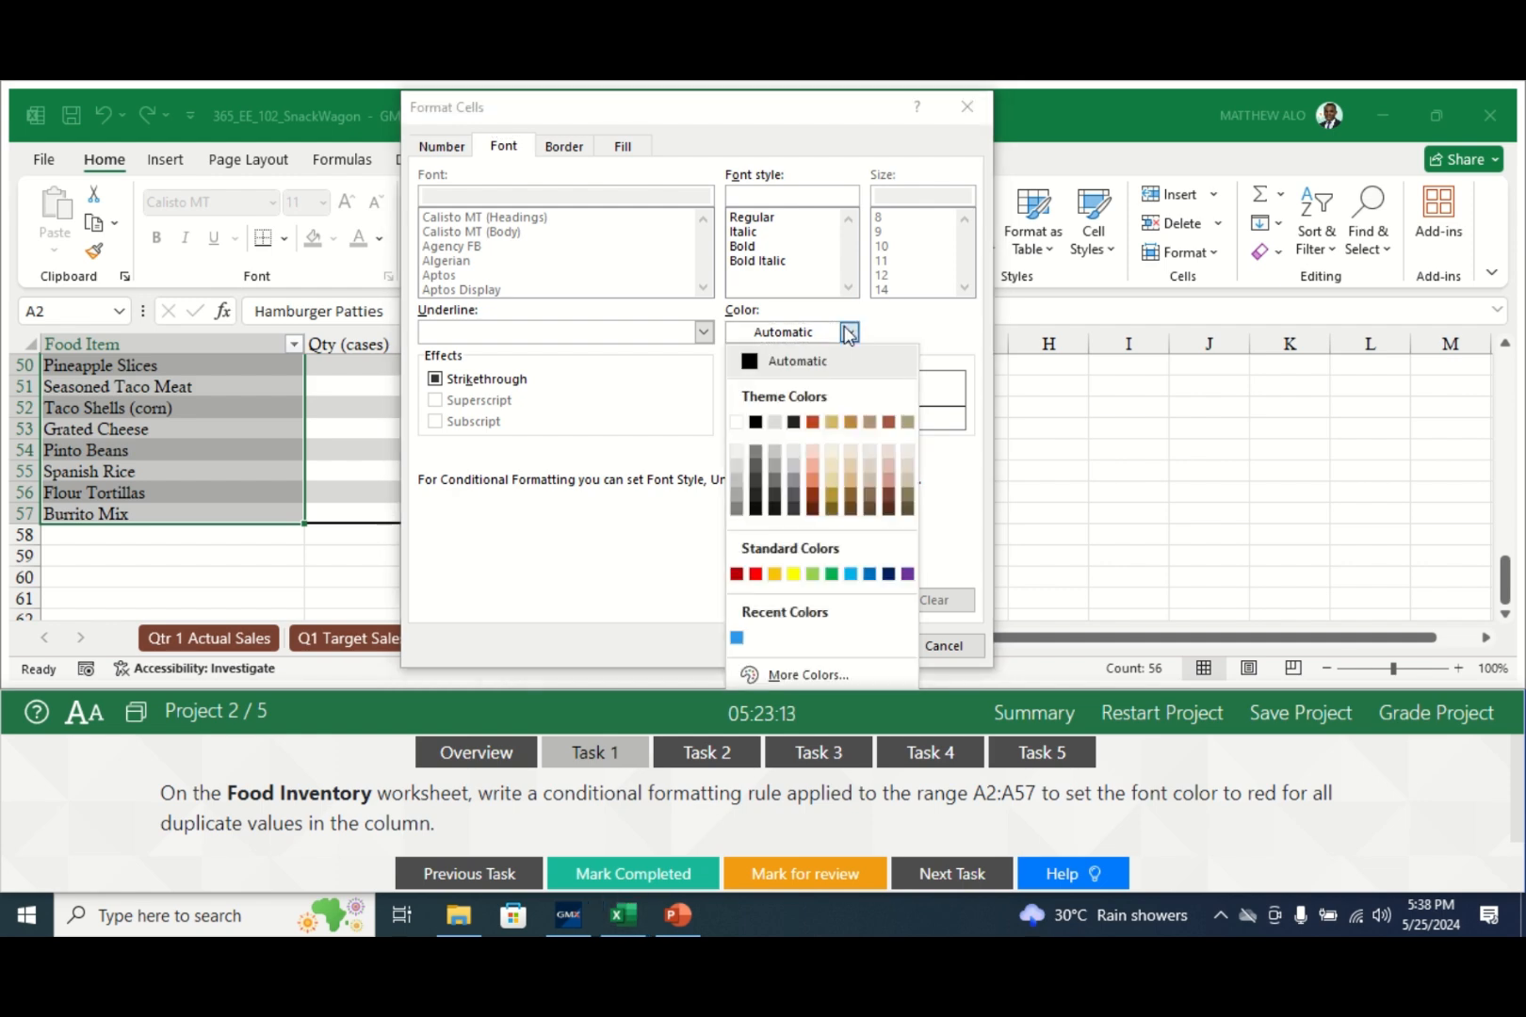
{"action": "left_click", "coordinate": [756, 573]}
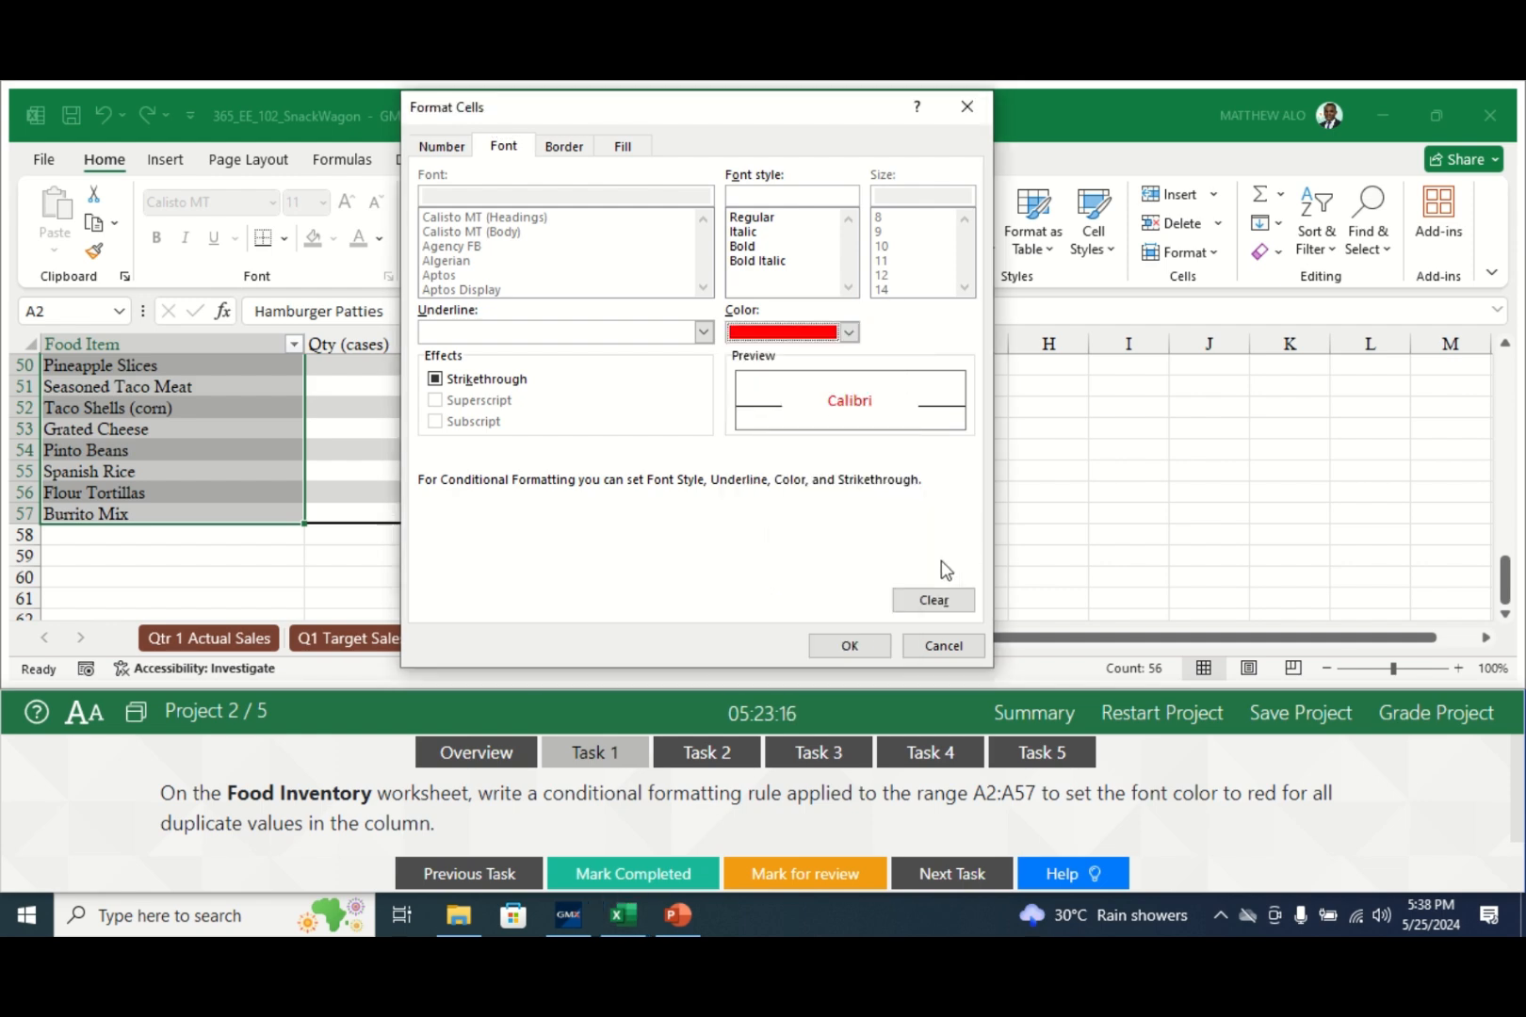
{"action": "left_click", "coordinate": [841, 649]}
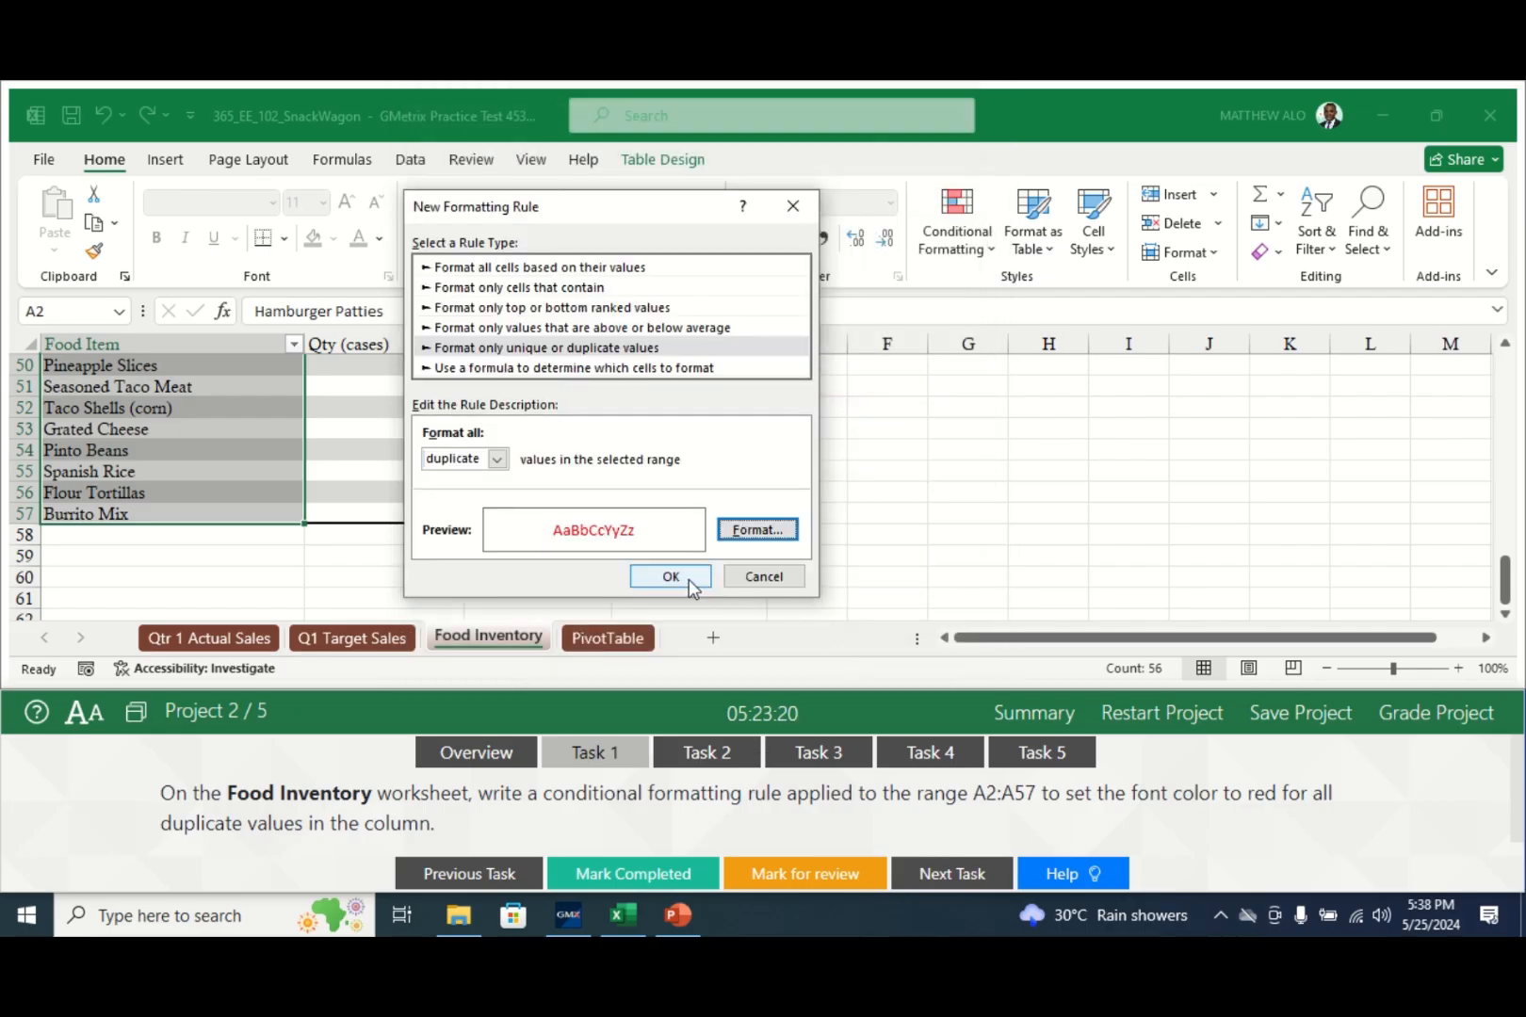
{"action": "left_click", "coordinate": [693, 582]}
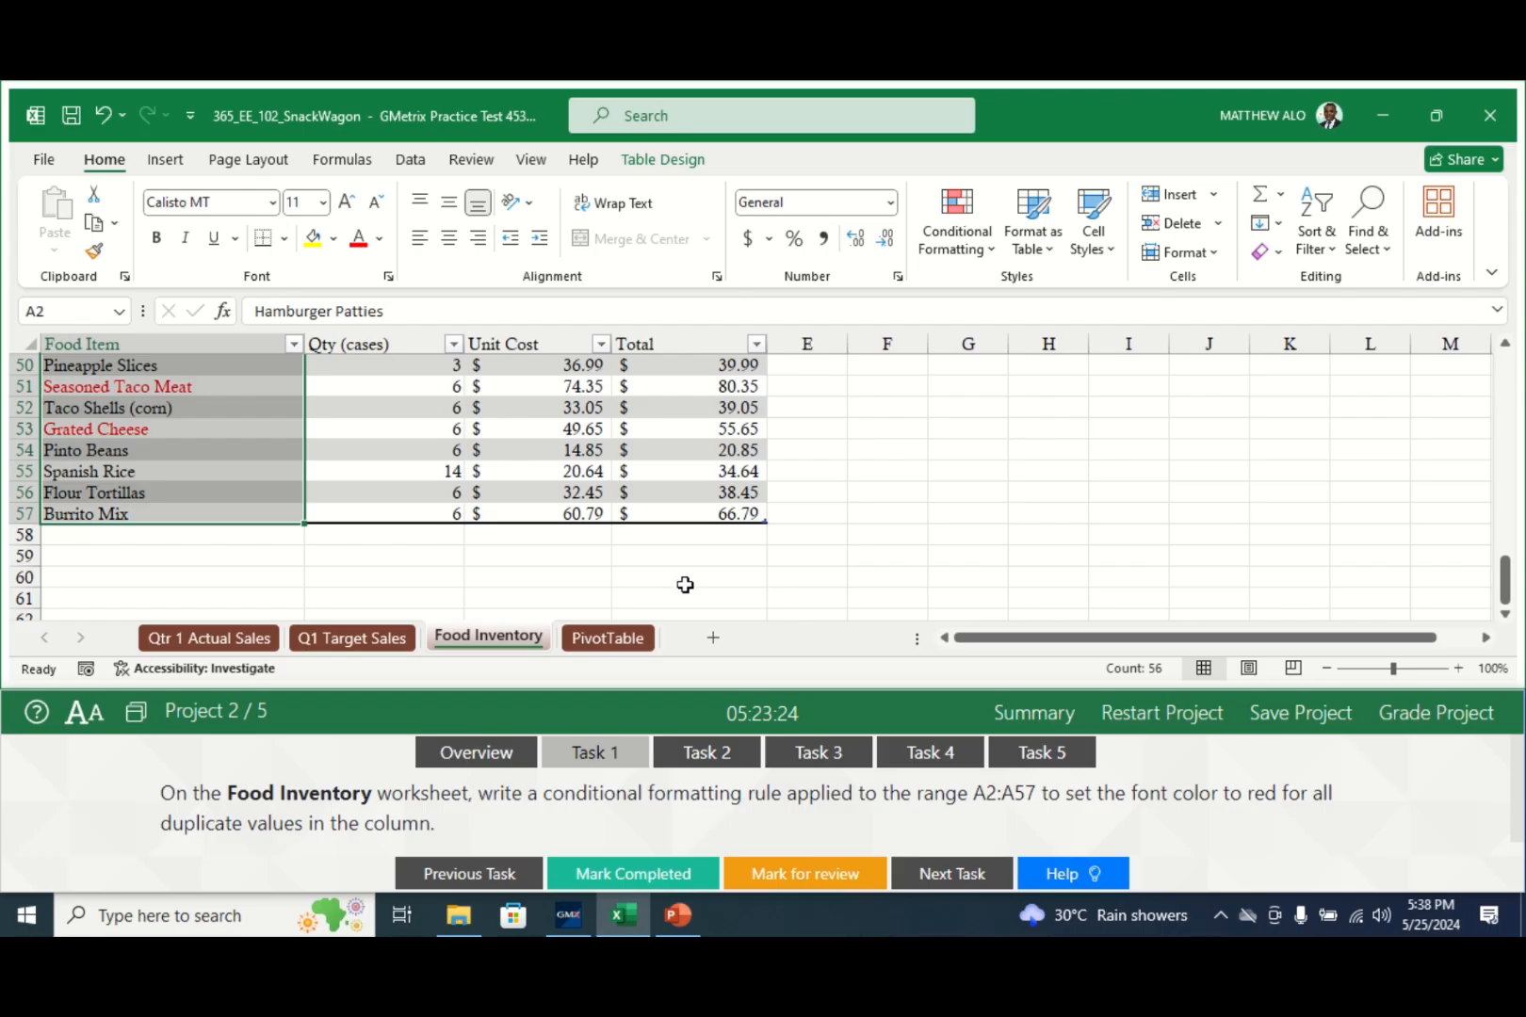
{"action": "left_click", "coordinate": [604, 876]}
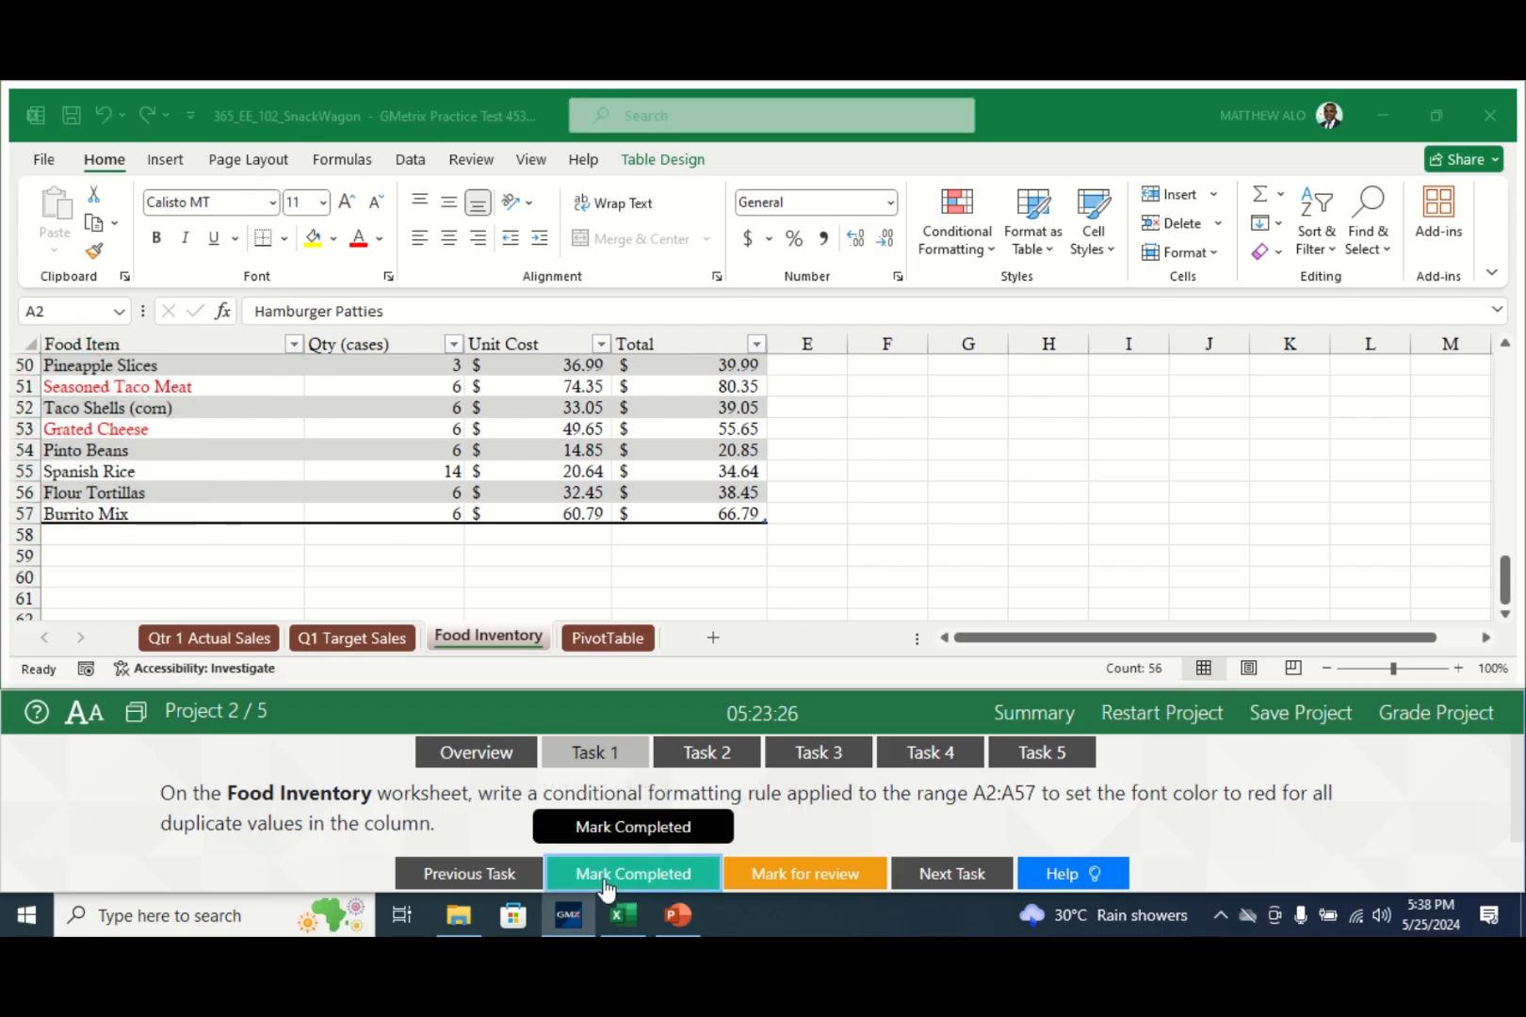
{"action": "left_click", "coordinate": [724, 753]}
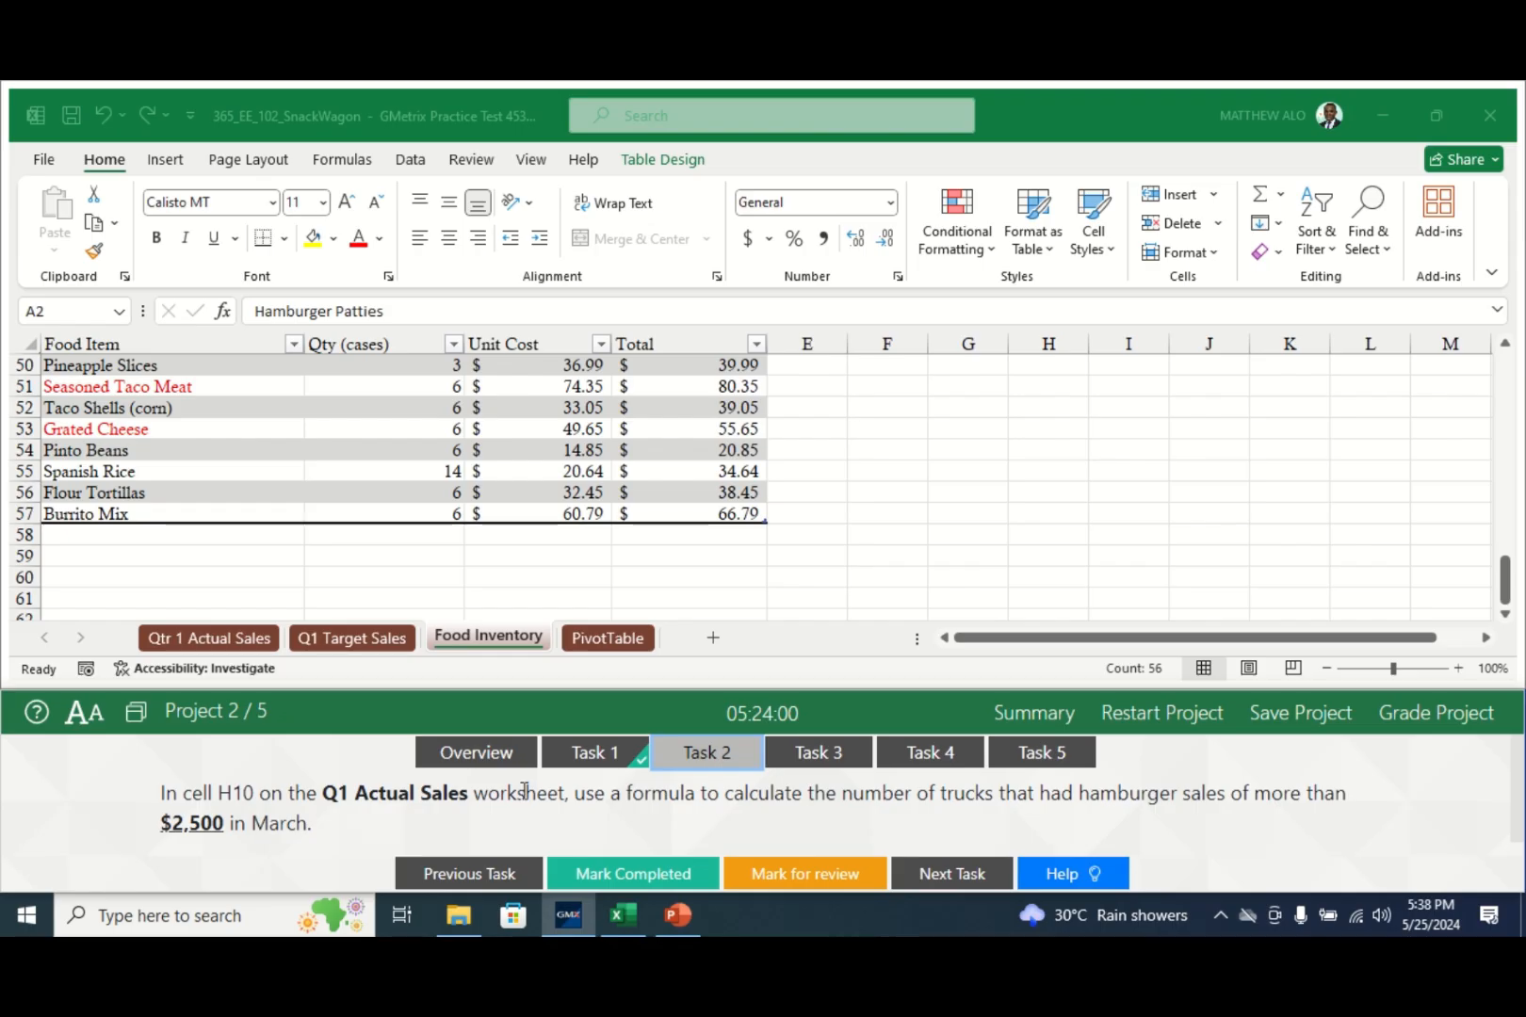
- Switch back to the Qtr 1 Actual Sales worksheet
{"action": "left_click", "coordinate": [192, 637]}
{"action": "left_click", "coordinate": [191, 636]}
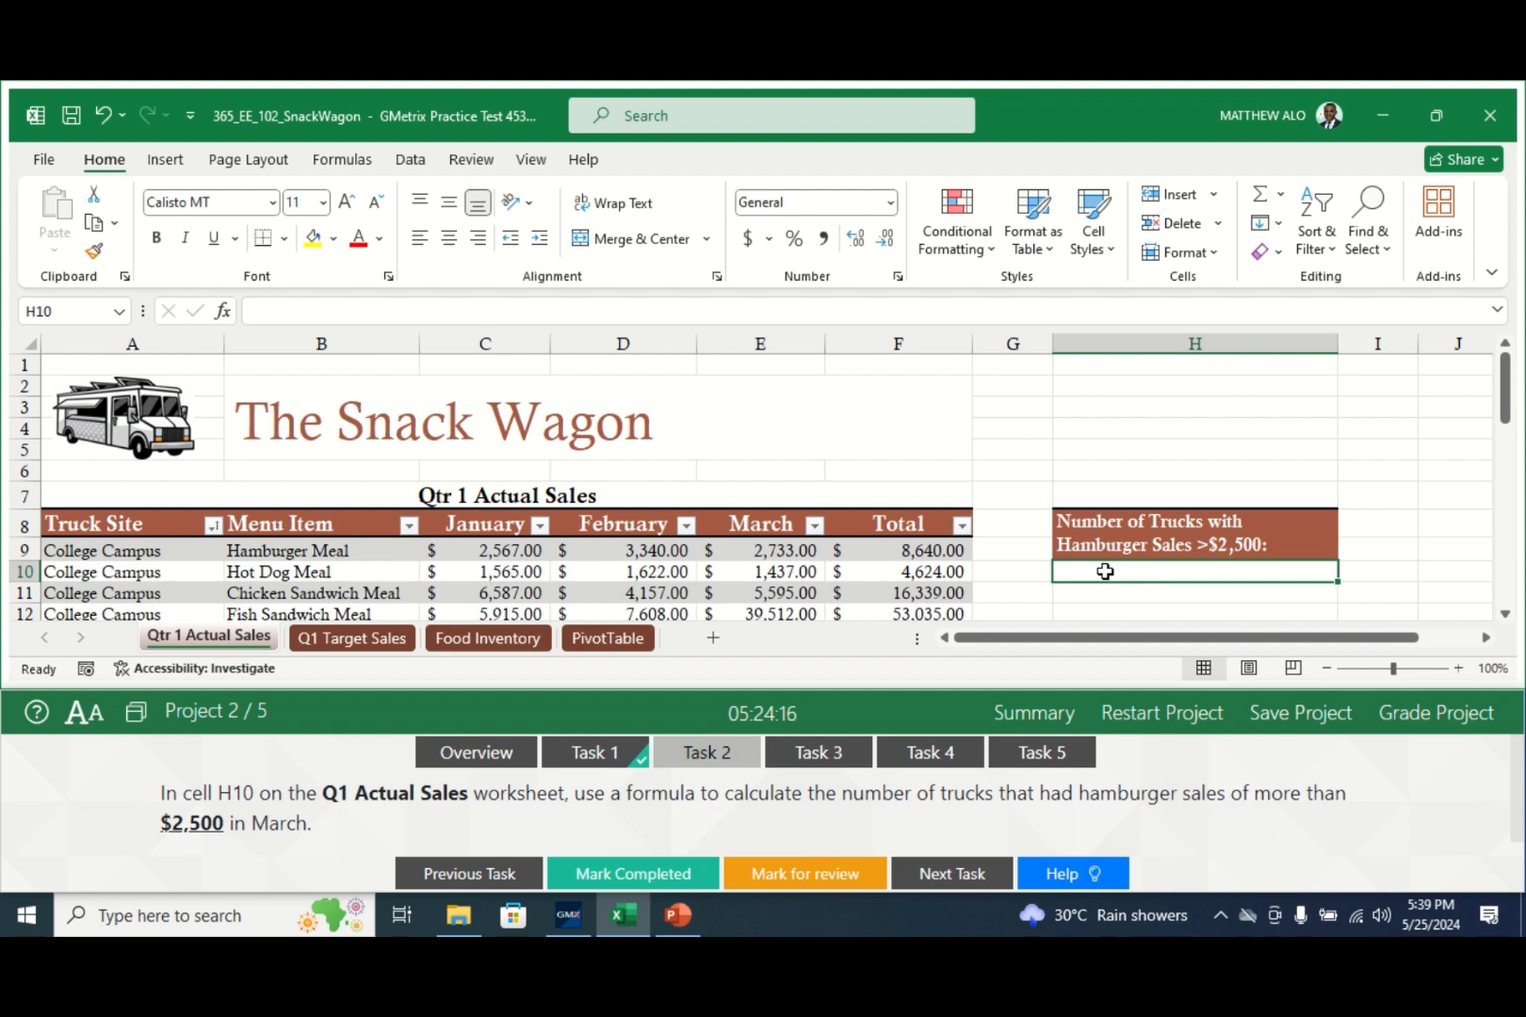
- Start H10 as =COUNTIFS(Q1_Sales[Menu Item],"Hamburger Meal", ready for the March criterion
{"action": "type", "text": "=count"}
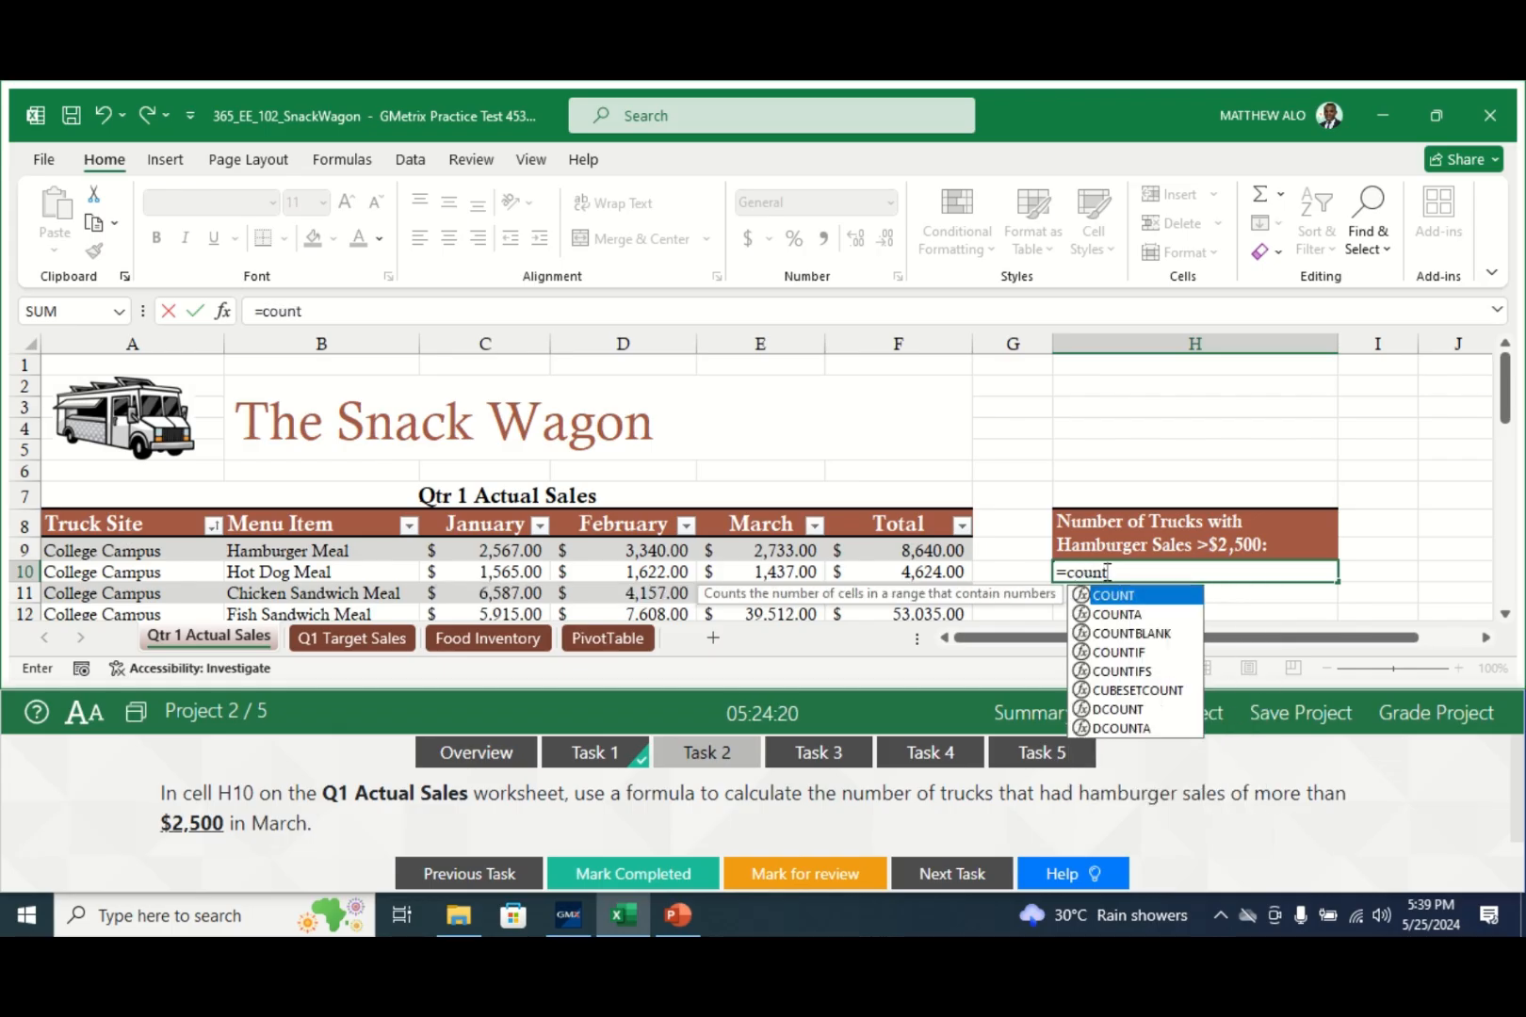
{"action": "type", "text": "if"}
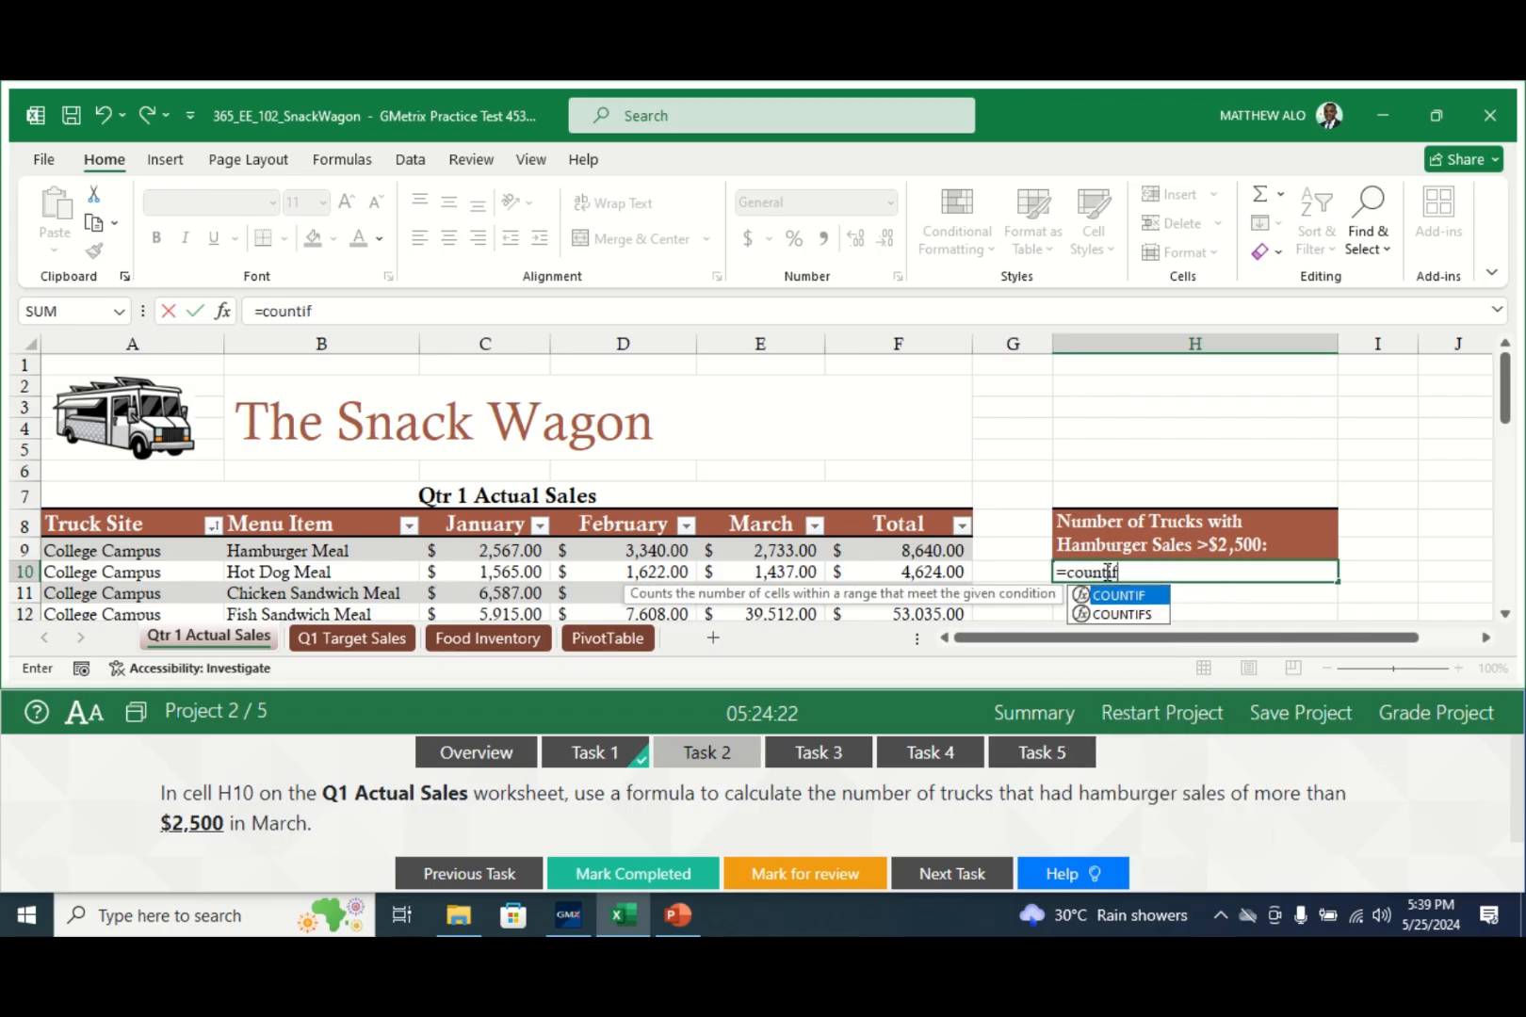
{"action": "double_click", "coordinate": [1146, 618]}
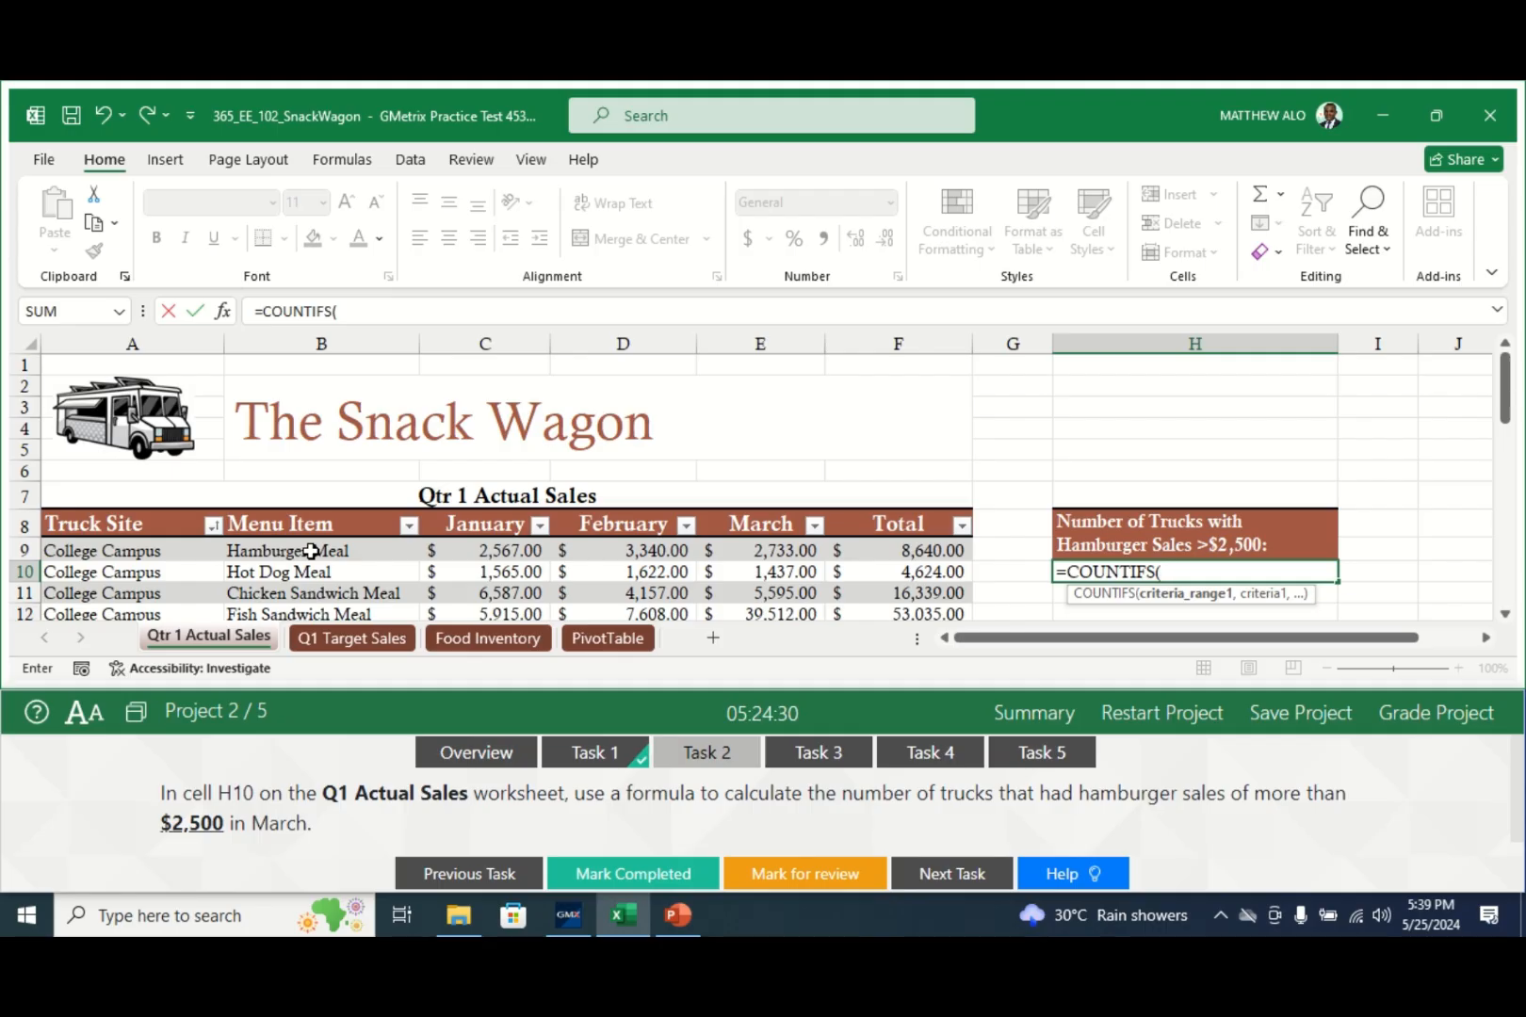
{"action": "left_click_drag", "start_coordinate": [311, 551], "coordinate": [288, 581]}
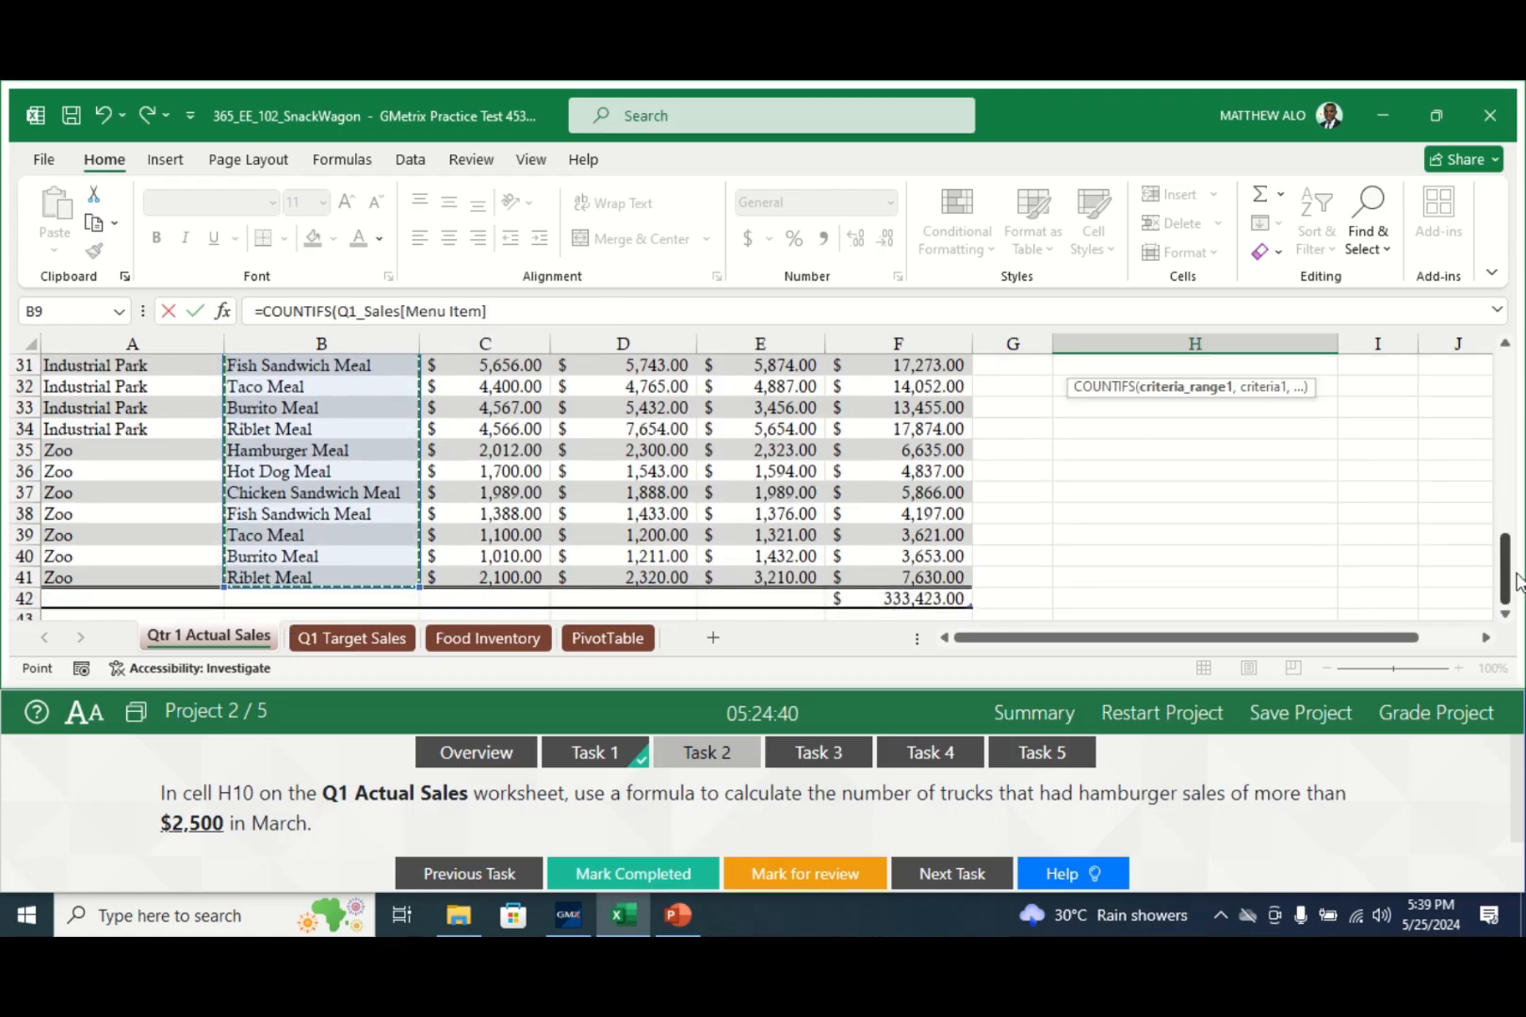
{"action": "left_click_drag", "start_coordinate": [1519, 581], "coordinate": [1519, 407]}
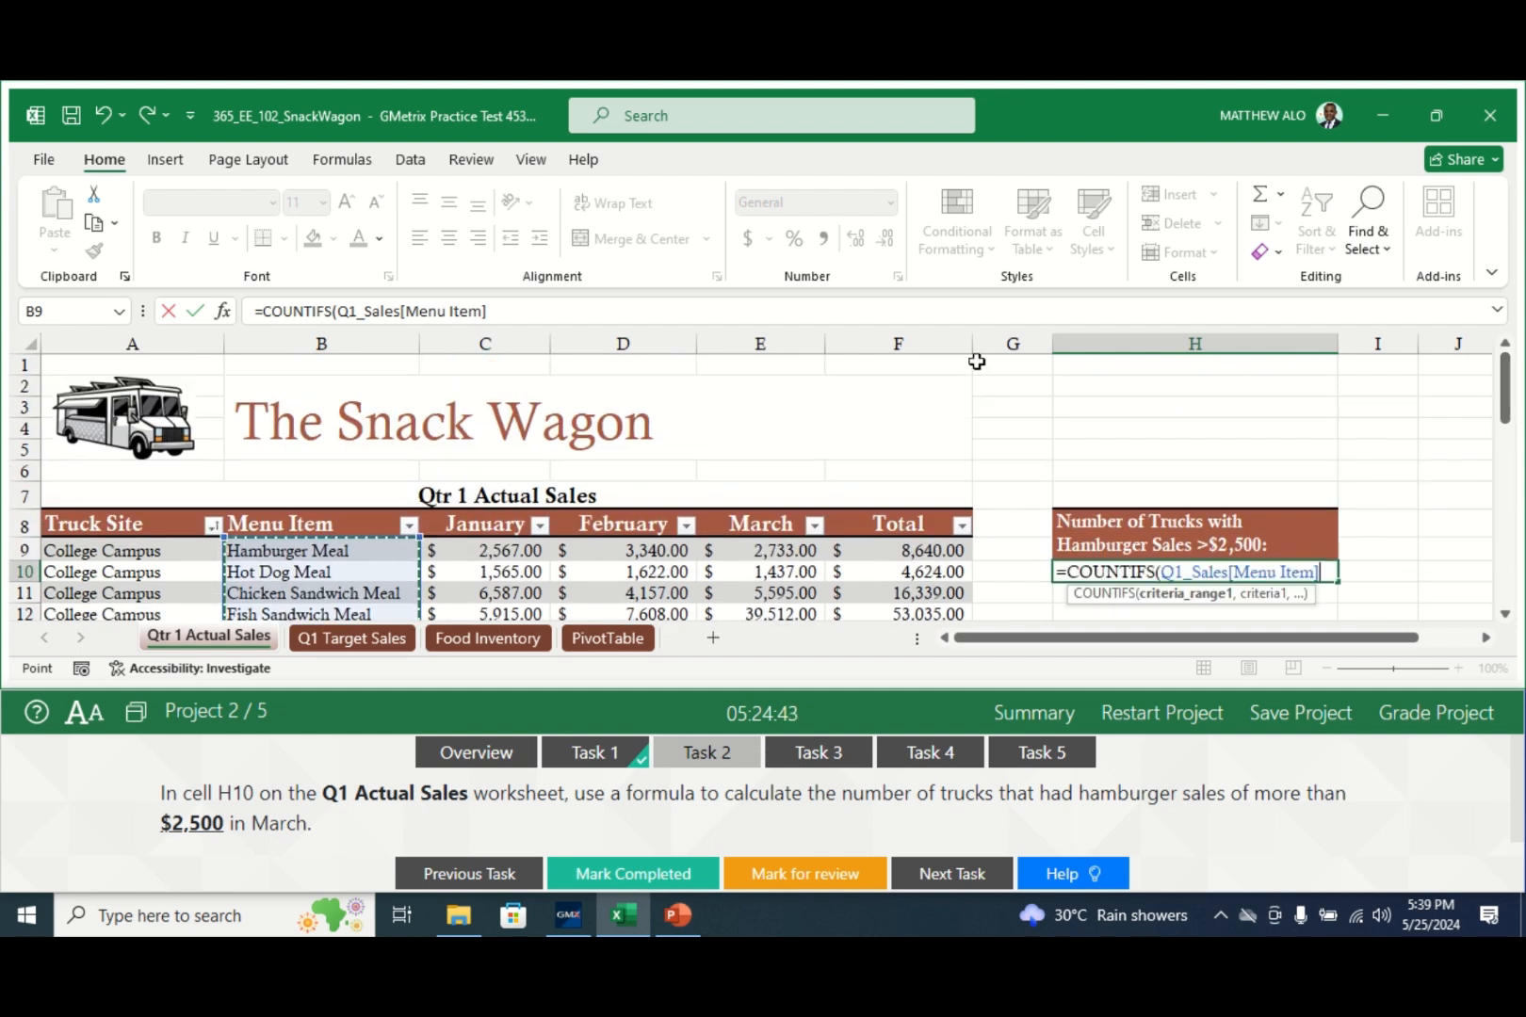
{"action": "left_click", "coordinate": [511, 310]}
{"action": "type", "text": ",\"Ham"}
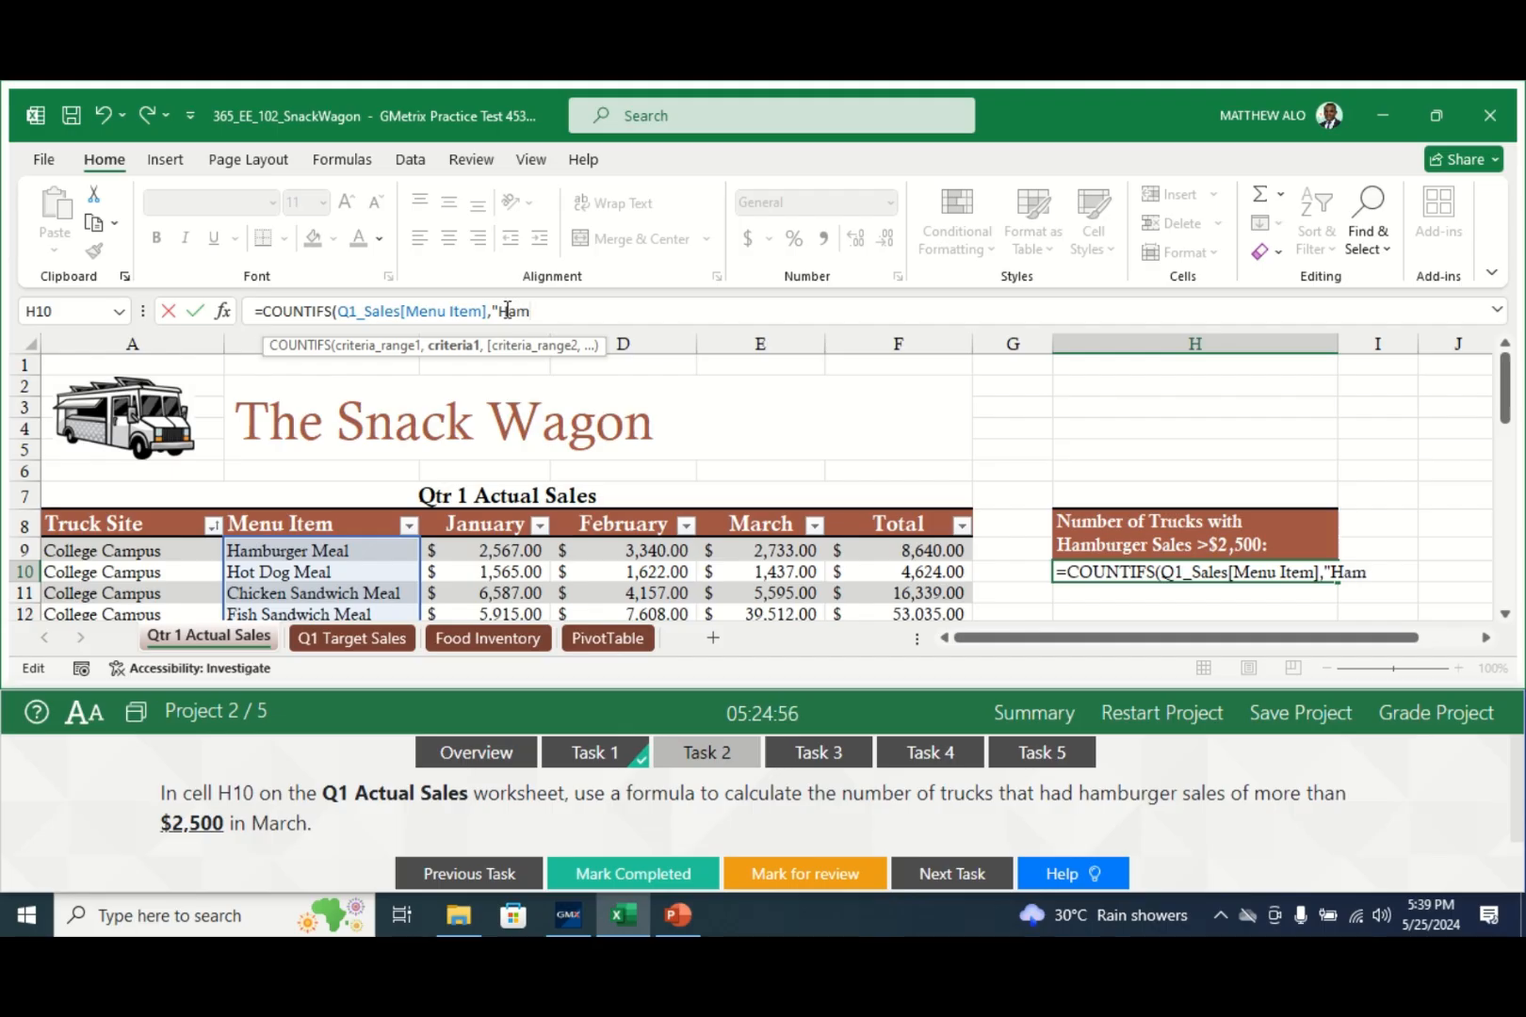
{"action": "type", "text": "burger Meal"}
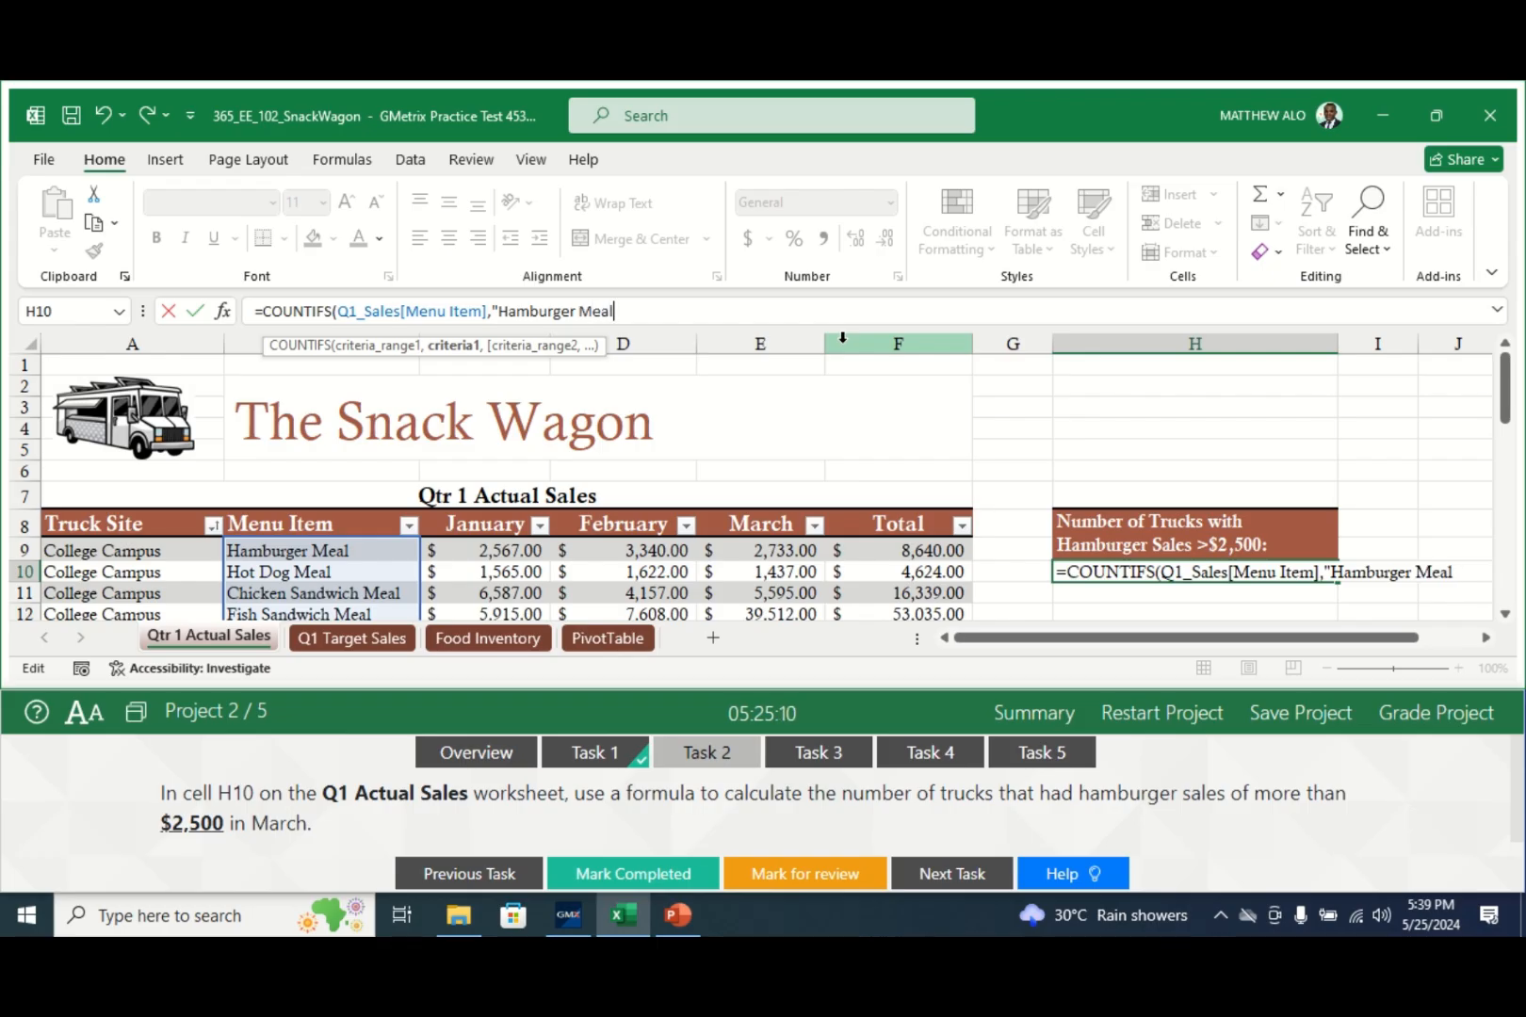
{"action": "type", "text": "\","}
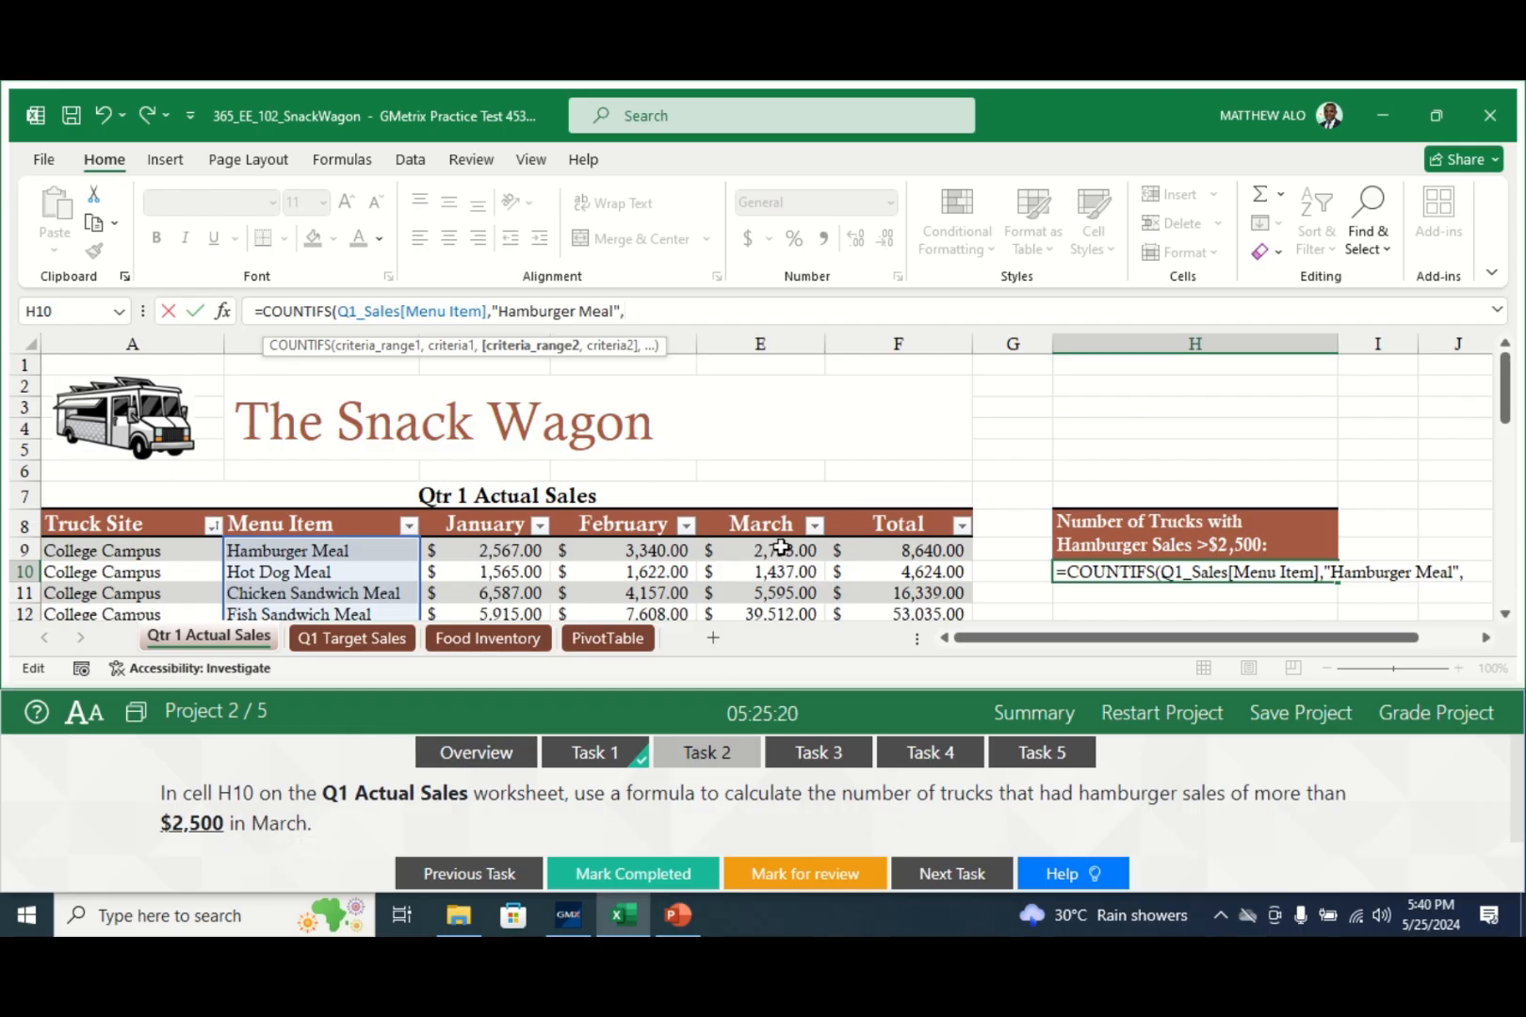
- Add Q1_Sales[March] with ">2500" to the H10 COUNTIFS and enter it, returning 2
{"action": "left_click", "coordinate": [779, 549]}
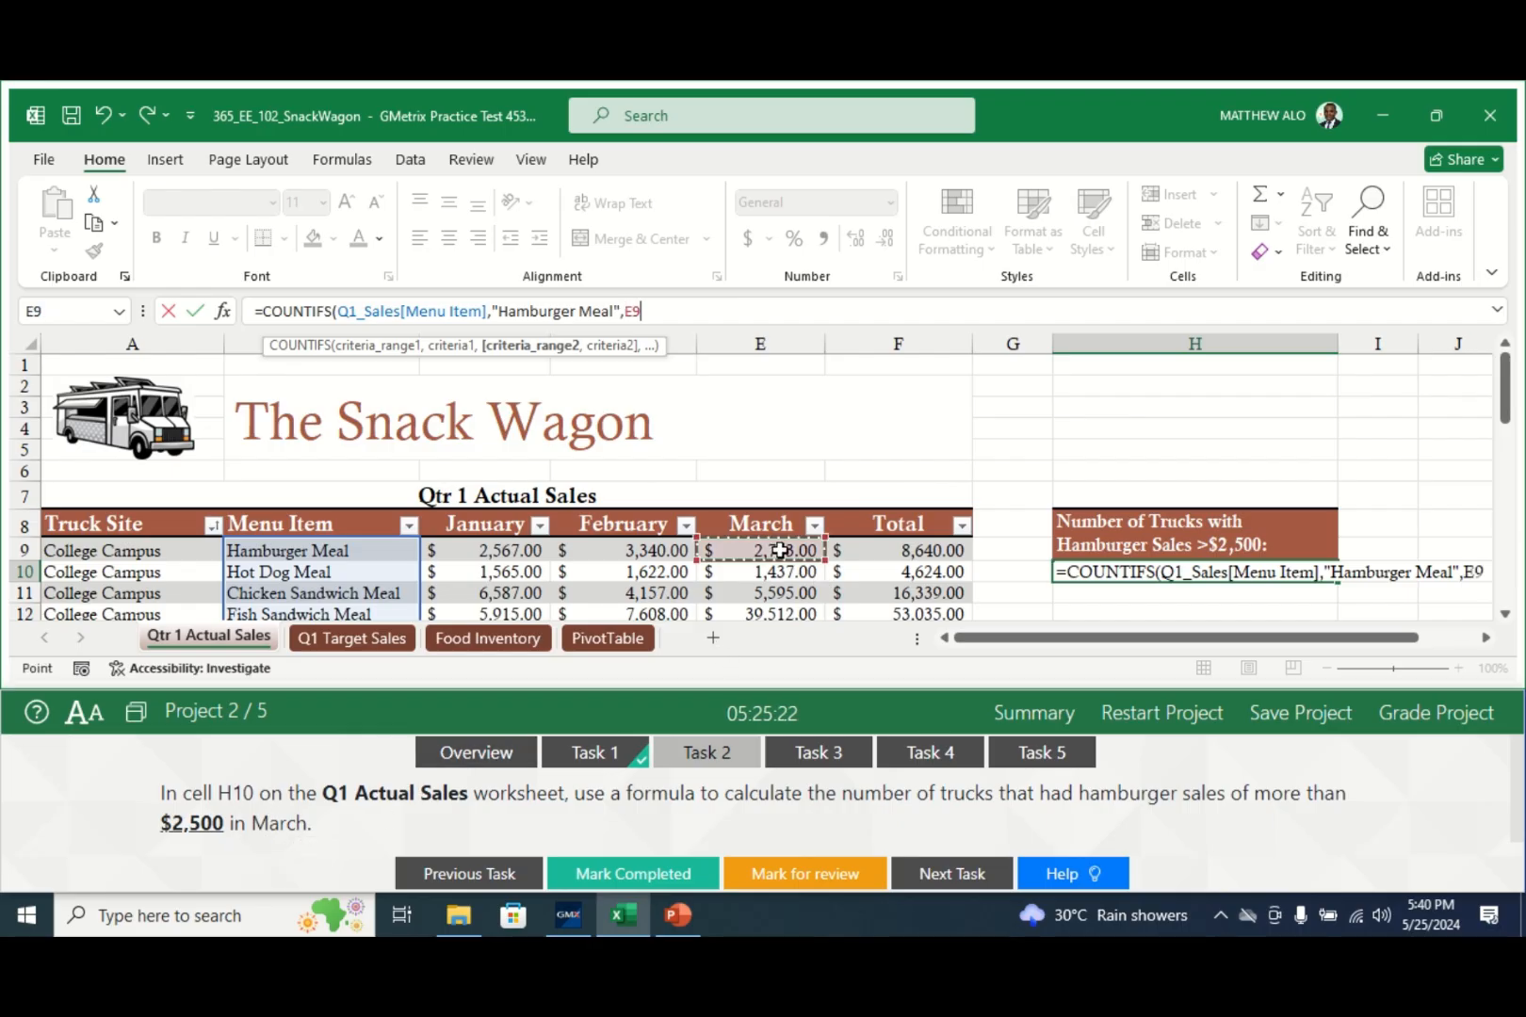
{"action": "mouse_move", "coordinate": [779, 550]}
{"action": "left_mouse_down"}
{"action": "mouse_move", "coordinate": [773, 653]}
{"action": "mouse_move", "coordinate": [764, 579]}
{"action": "left_mouse_up"}
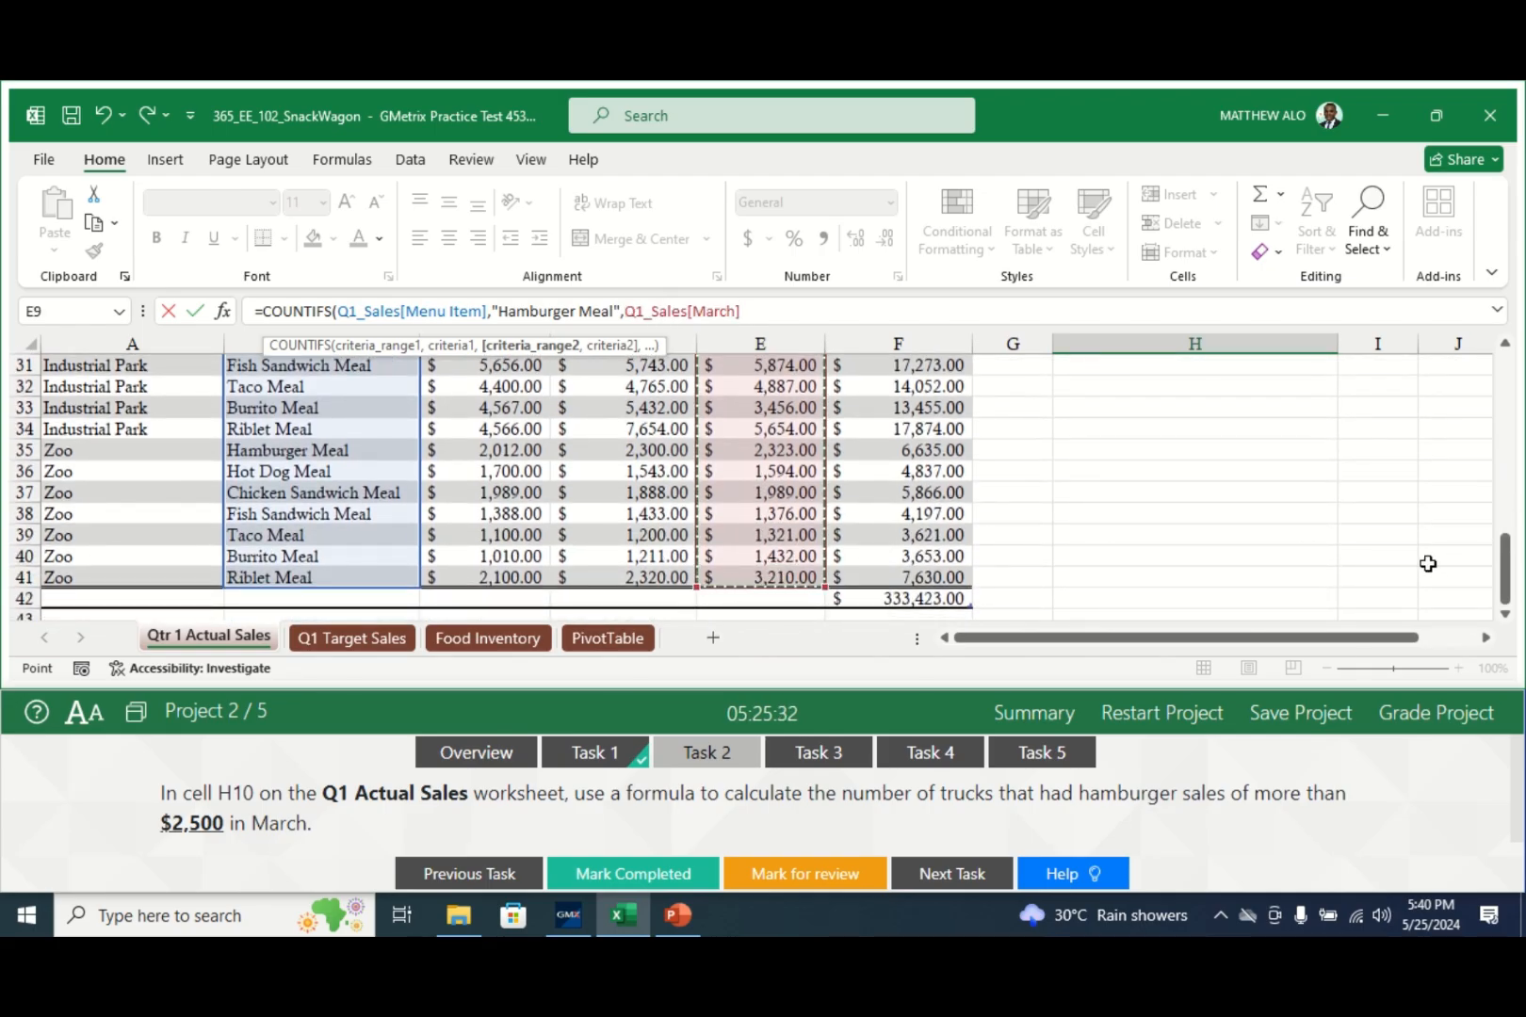
{"action": "left_click_drag", "start_coordinate": [1509, 591], "coordinate": [1513, 385]}
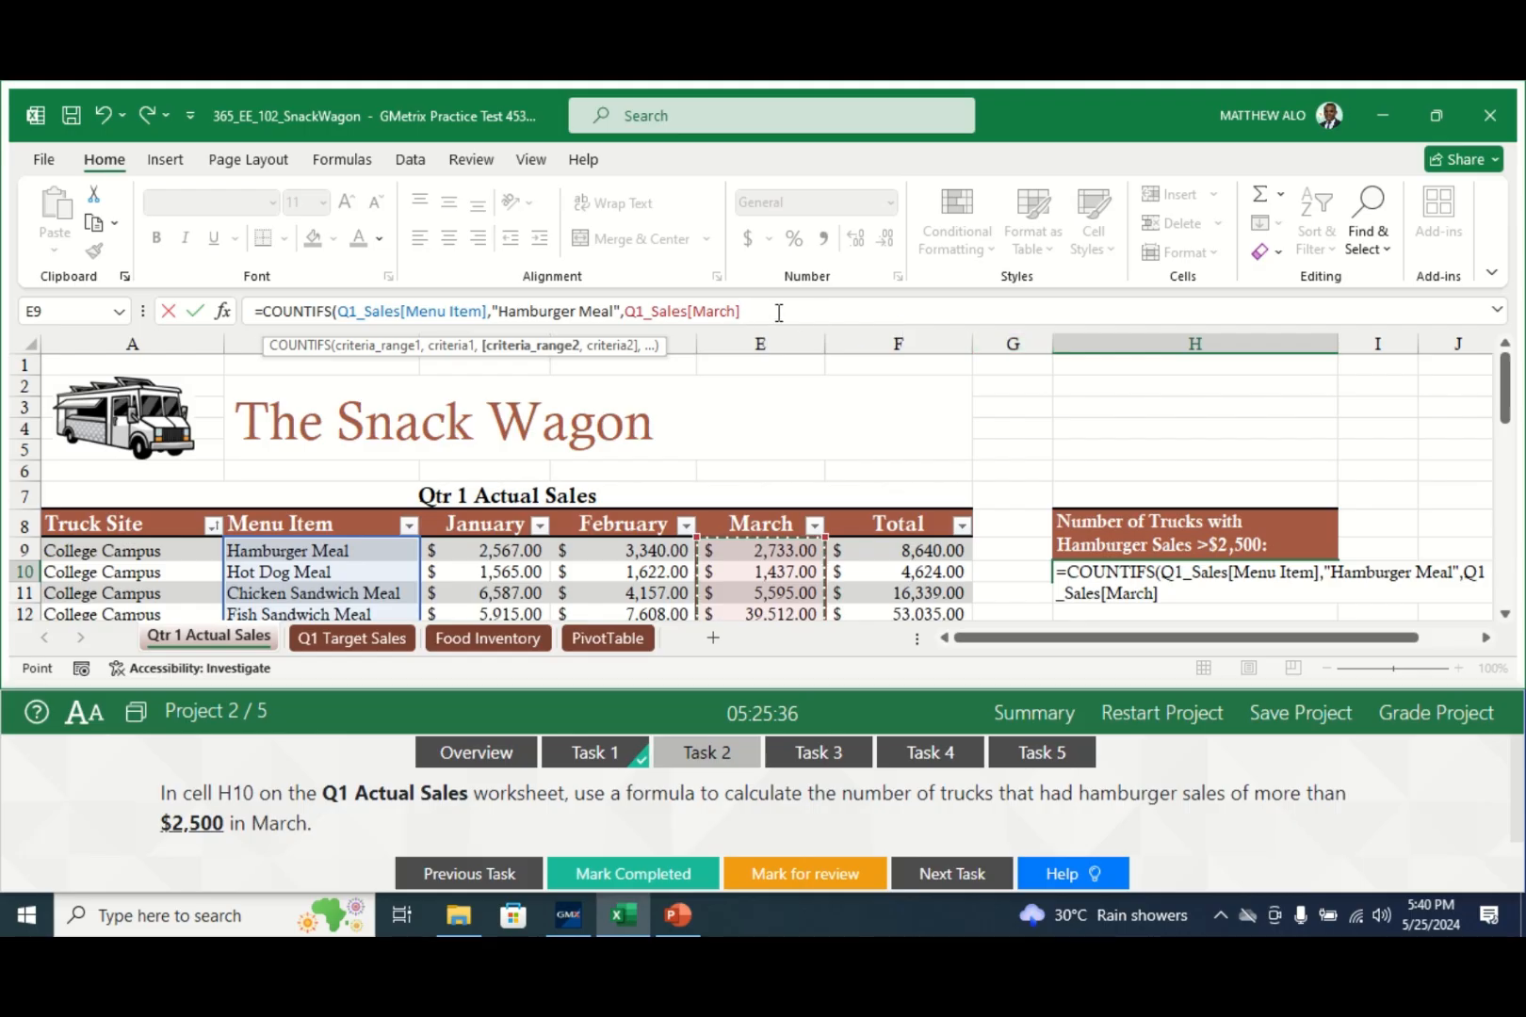
{"action": "left_click", "coordinate": [767, 312]}
{"action": "type", "text": ","}
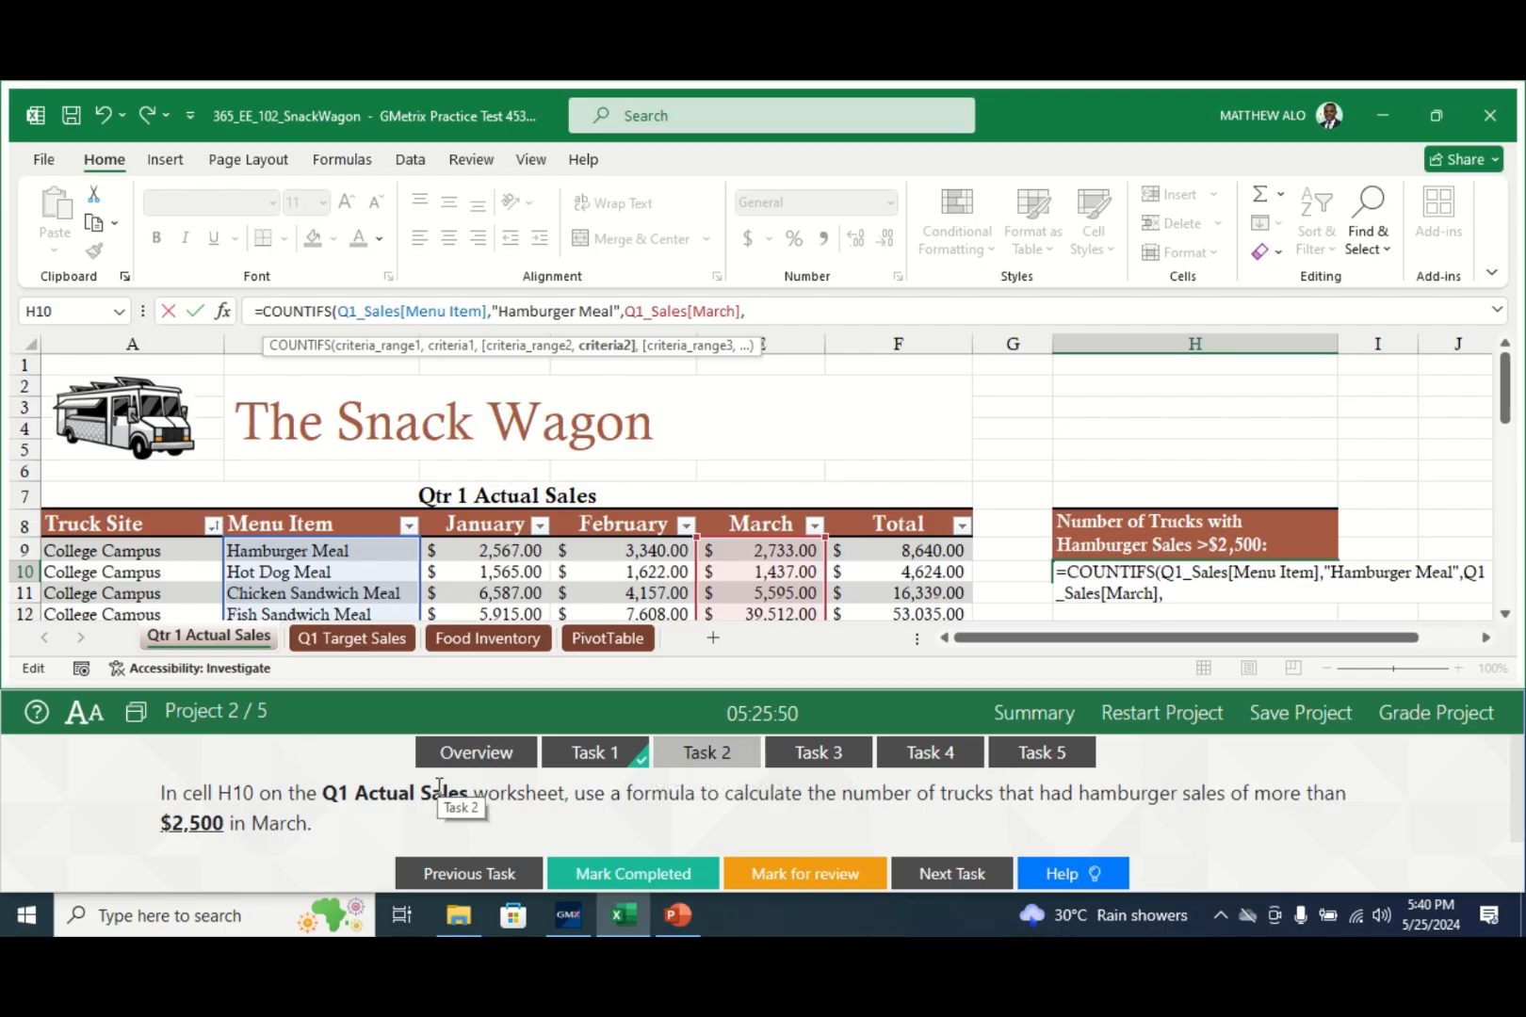
{"action": "type", "text": "\">2500"}
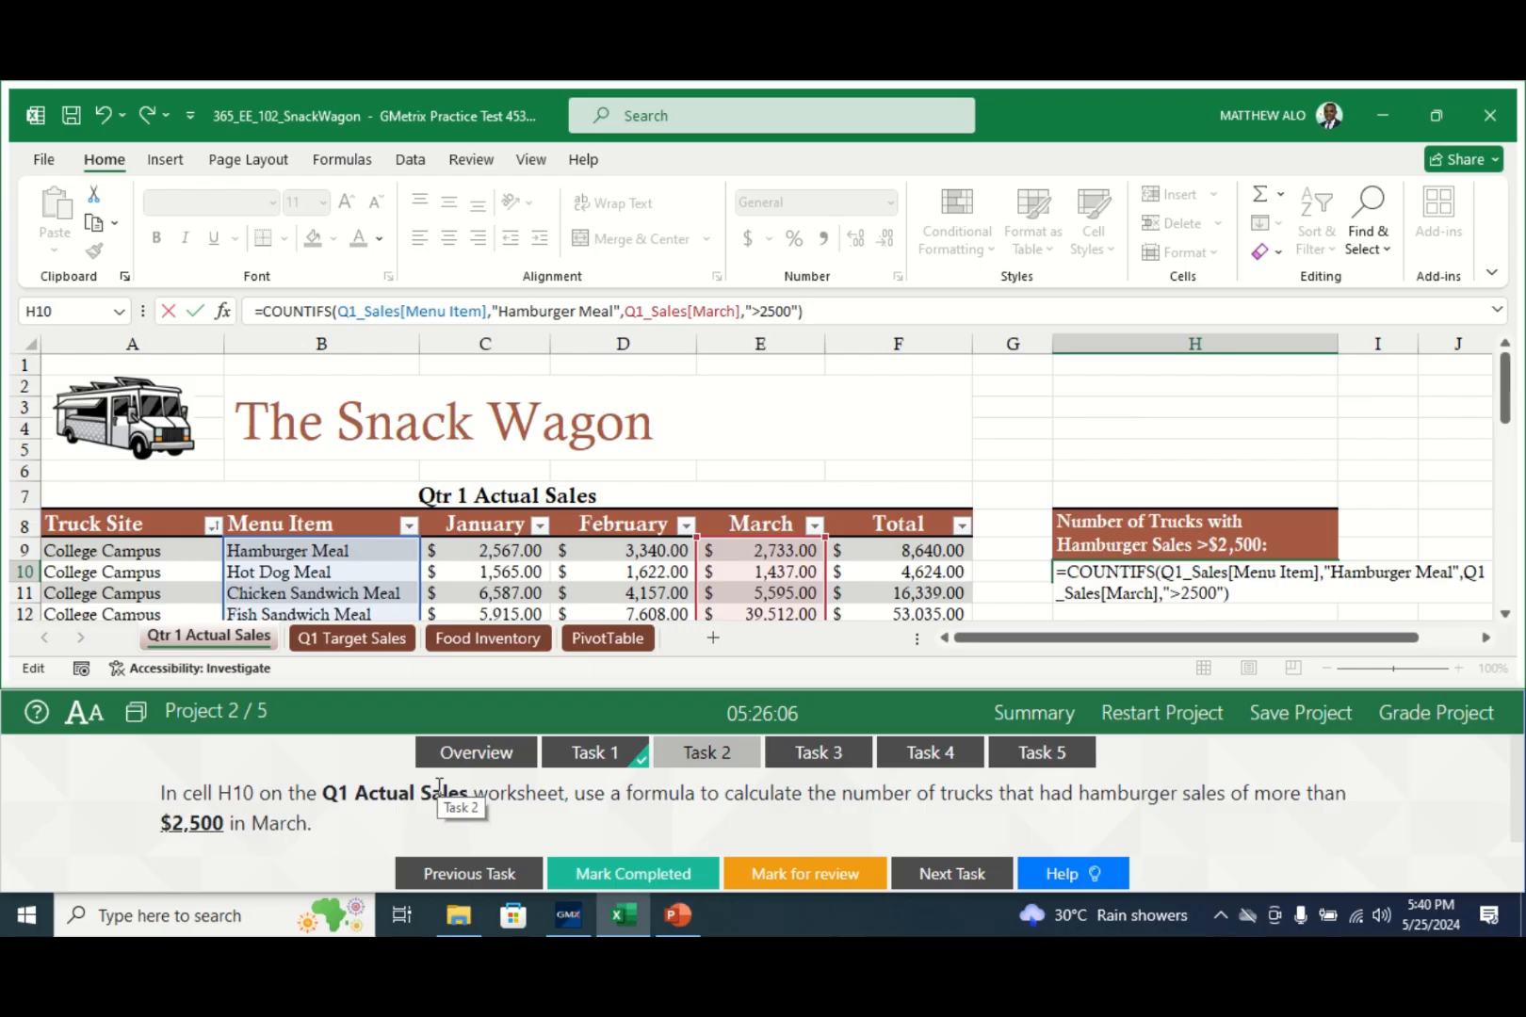
{"action": "key", "text": "Return"}
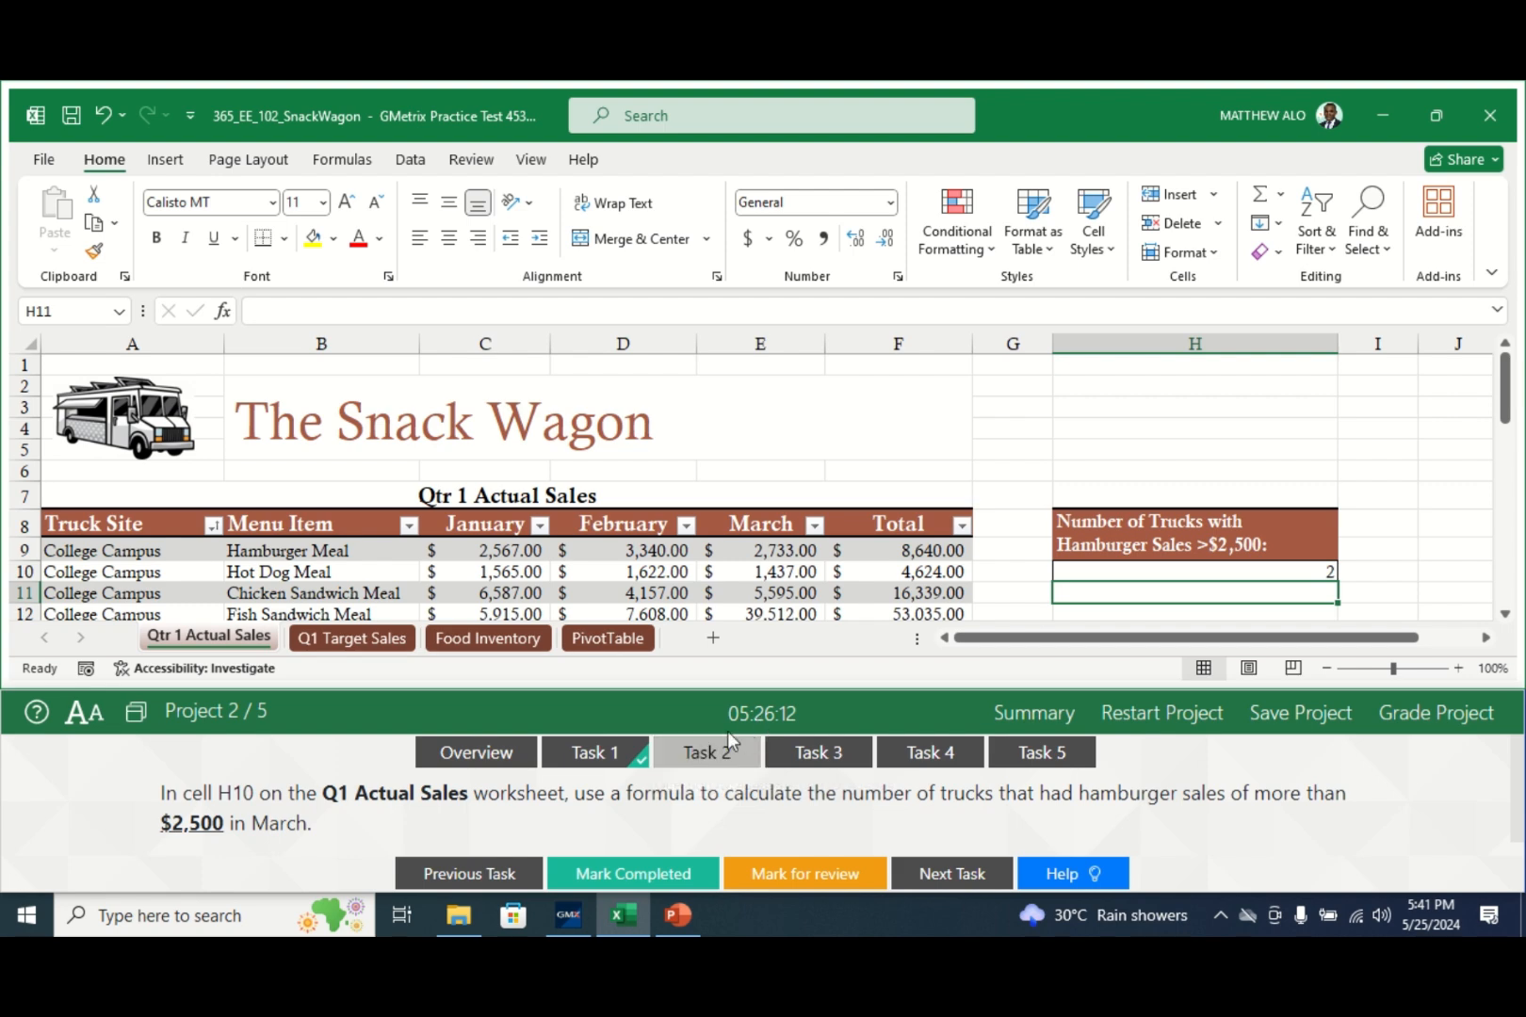
- Mark the hamburger-count task completed and go to Task 3, the Sunburst chart on Q1 Target Sales
{"action": "left_click", "coordinate": [589, 875]}
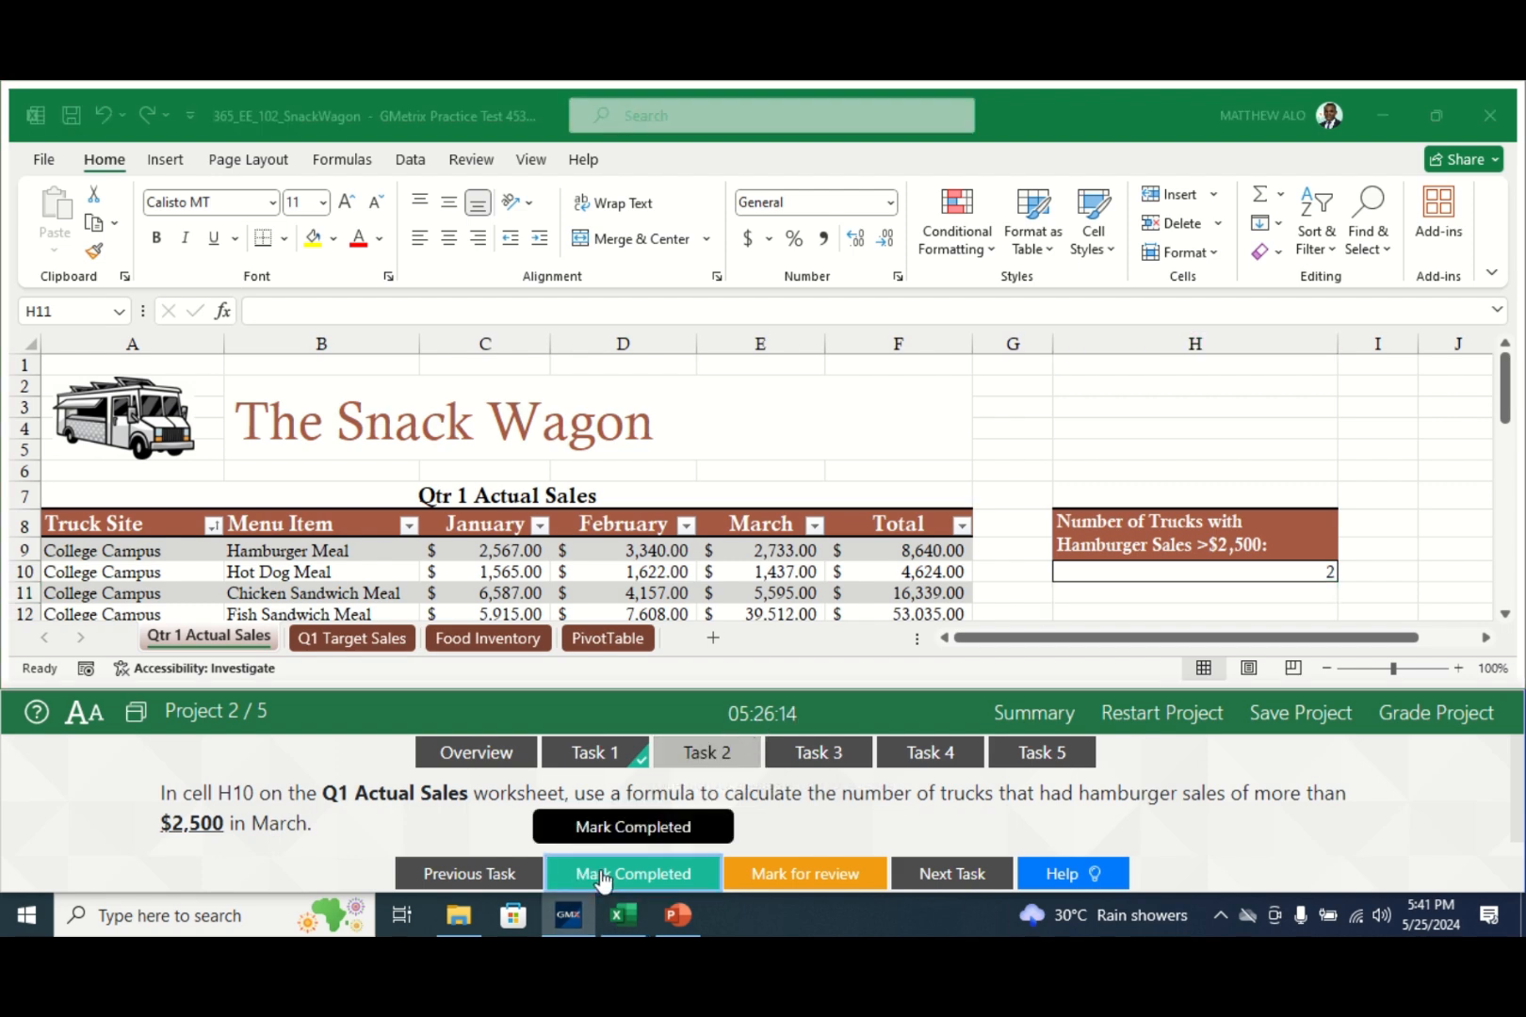
{"action": "left_click", "coordinate": [824, 757]}
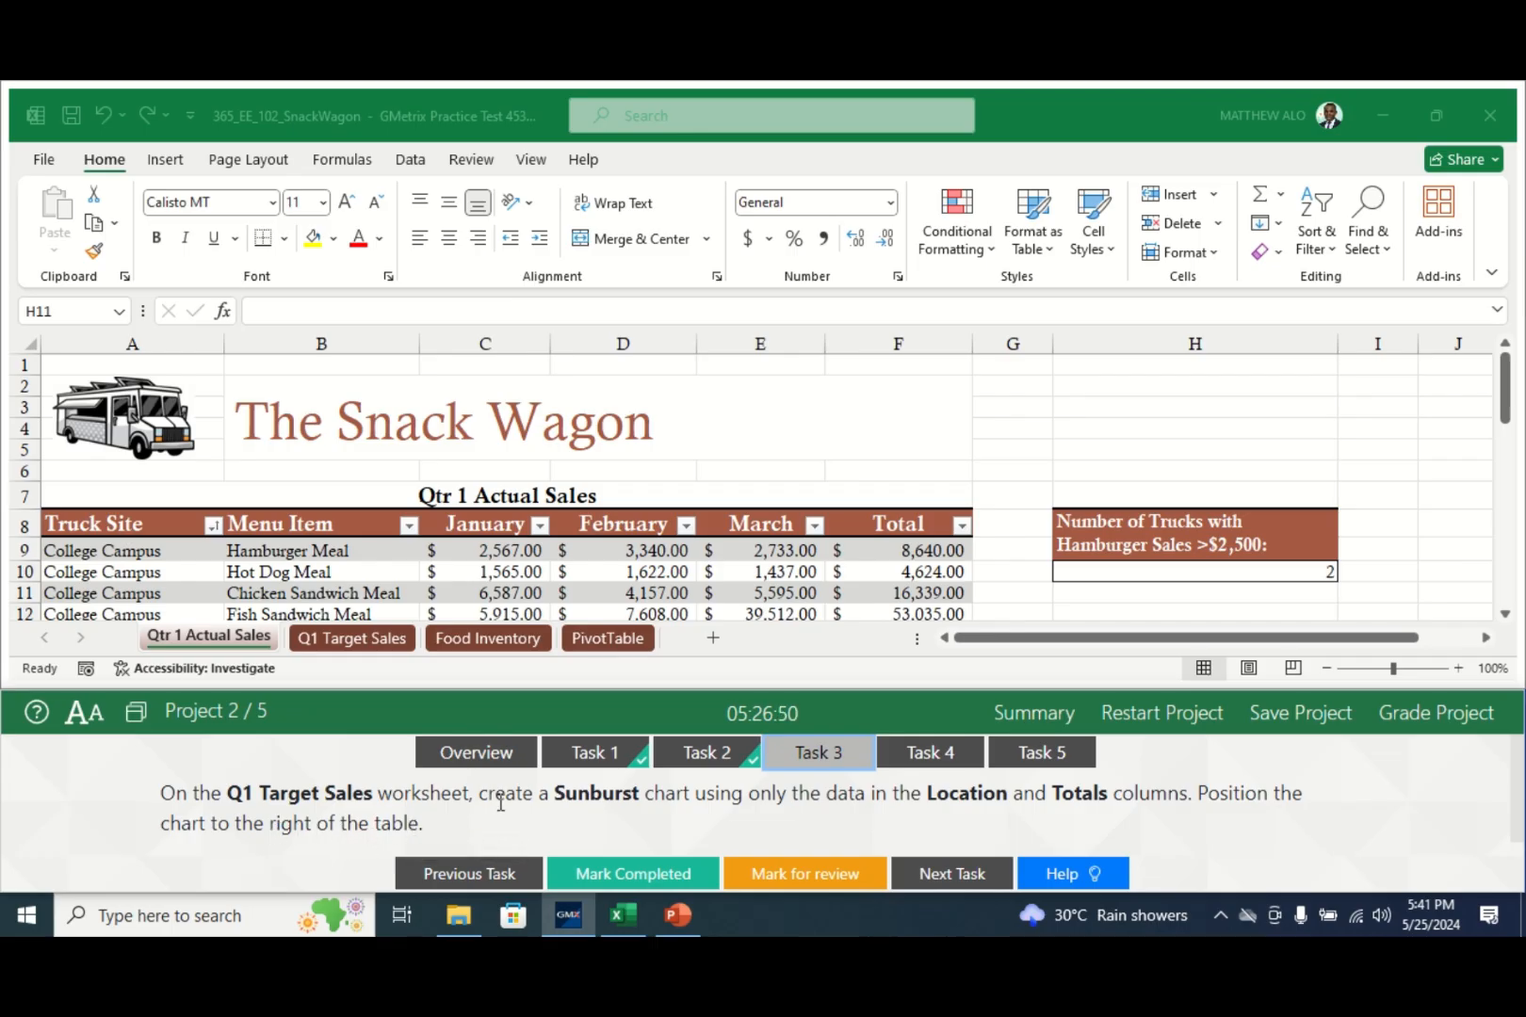
- On the Q1 Target Sales sheet, select the Location cells A8:A13 plus the Total cells E8:E13
{"action": "left_click", "coordinate": [365, 643]}
{"action": "left_click", "coordinate": [362, 639]}
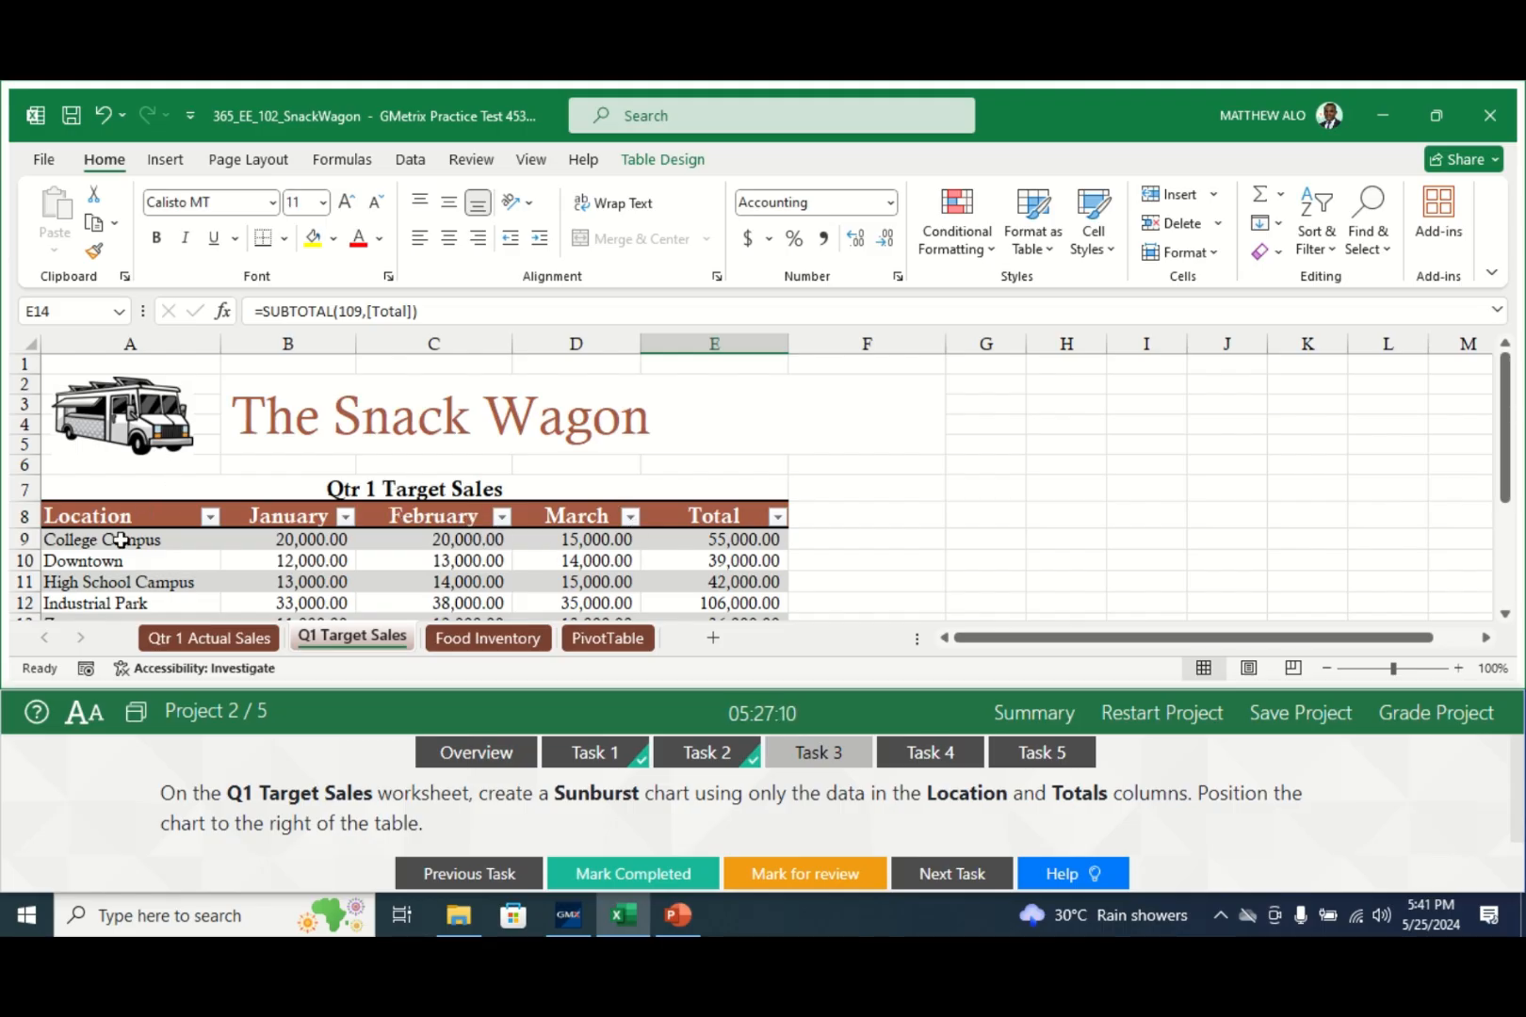
{"action": "left_click_drag", "start_coordinate": [124, 520], "coordinate": [114, 563]}
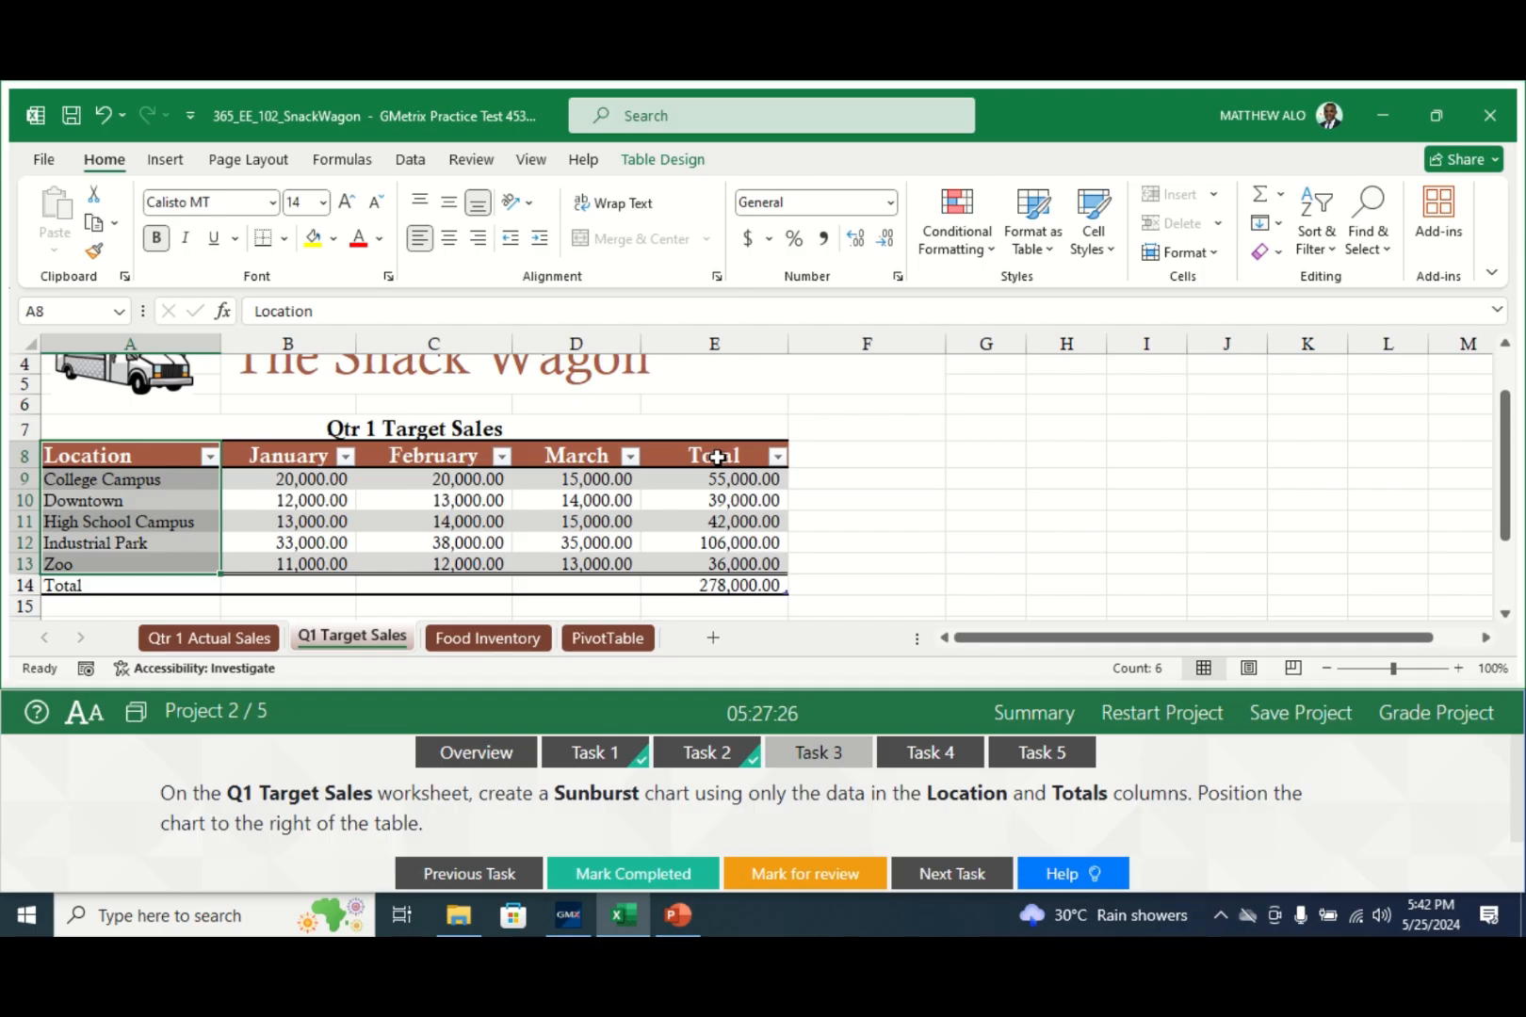
{"action": "left_click_drag", "start_coordinate": [717, 458], "coordinate": [701, 562]}
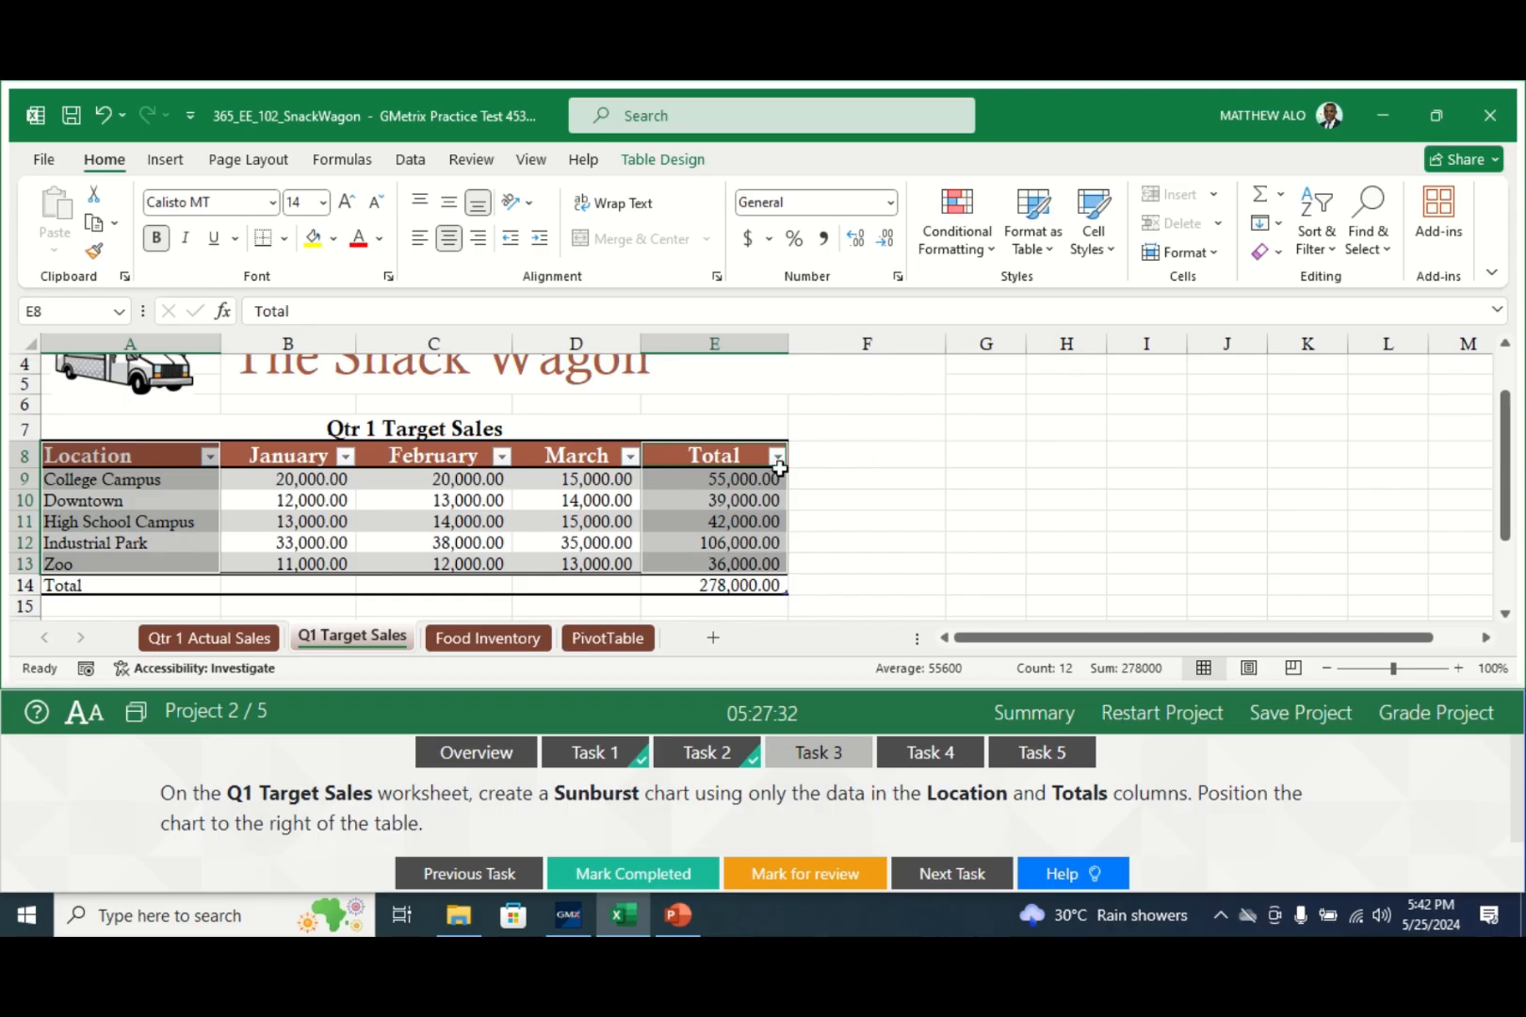
- Insert a Sunburst chart from the selection via Recommended Charts > All Charts
{"action": "left_click", "coordinate": [167, 160]}
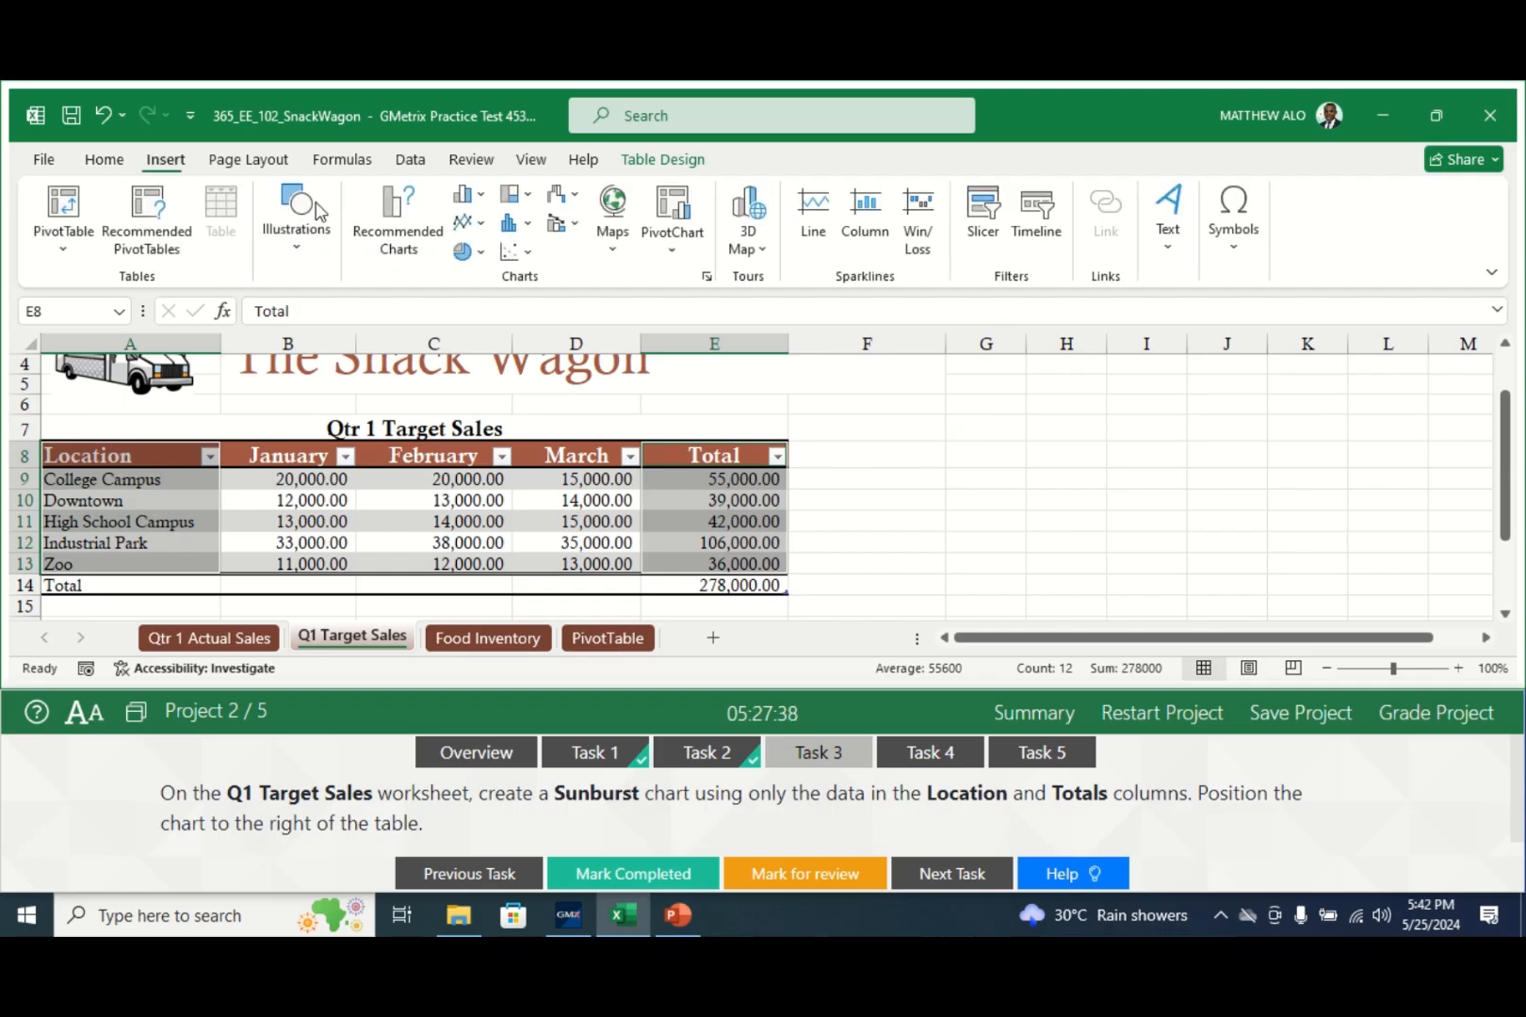
{"action": "left_click", "coordinate": [397, 218]}
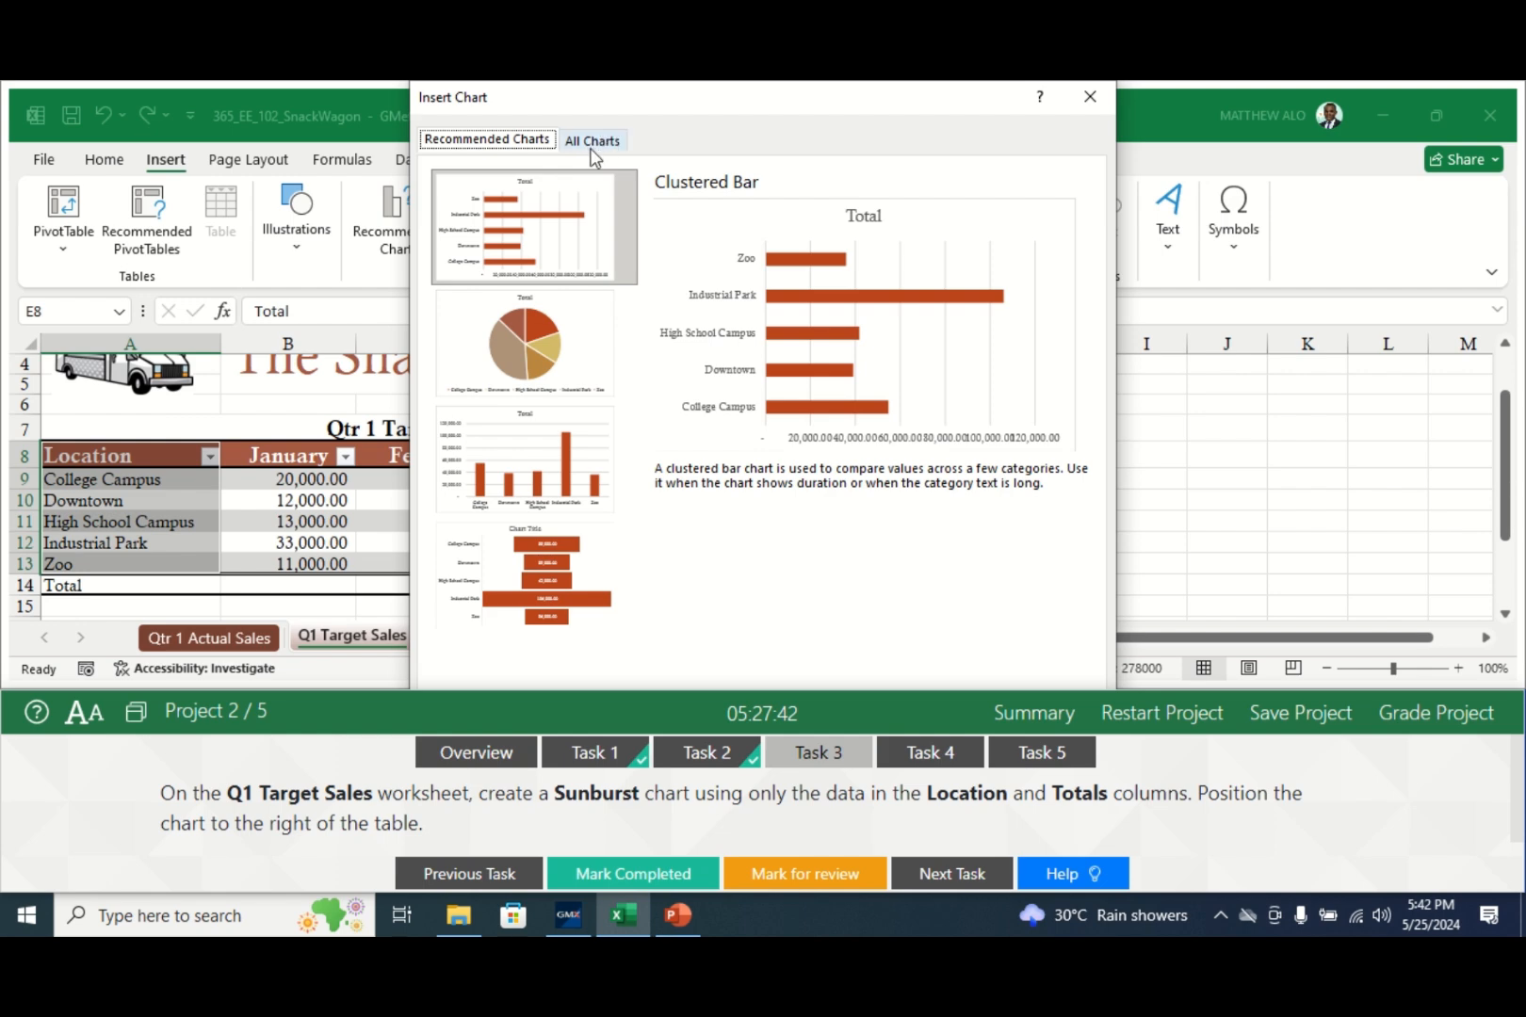
{"action": "left_click", "coordinate": [594, 143]}
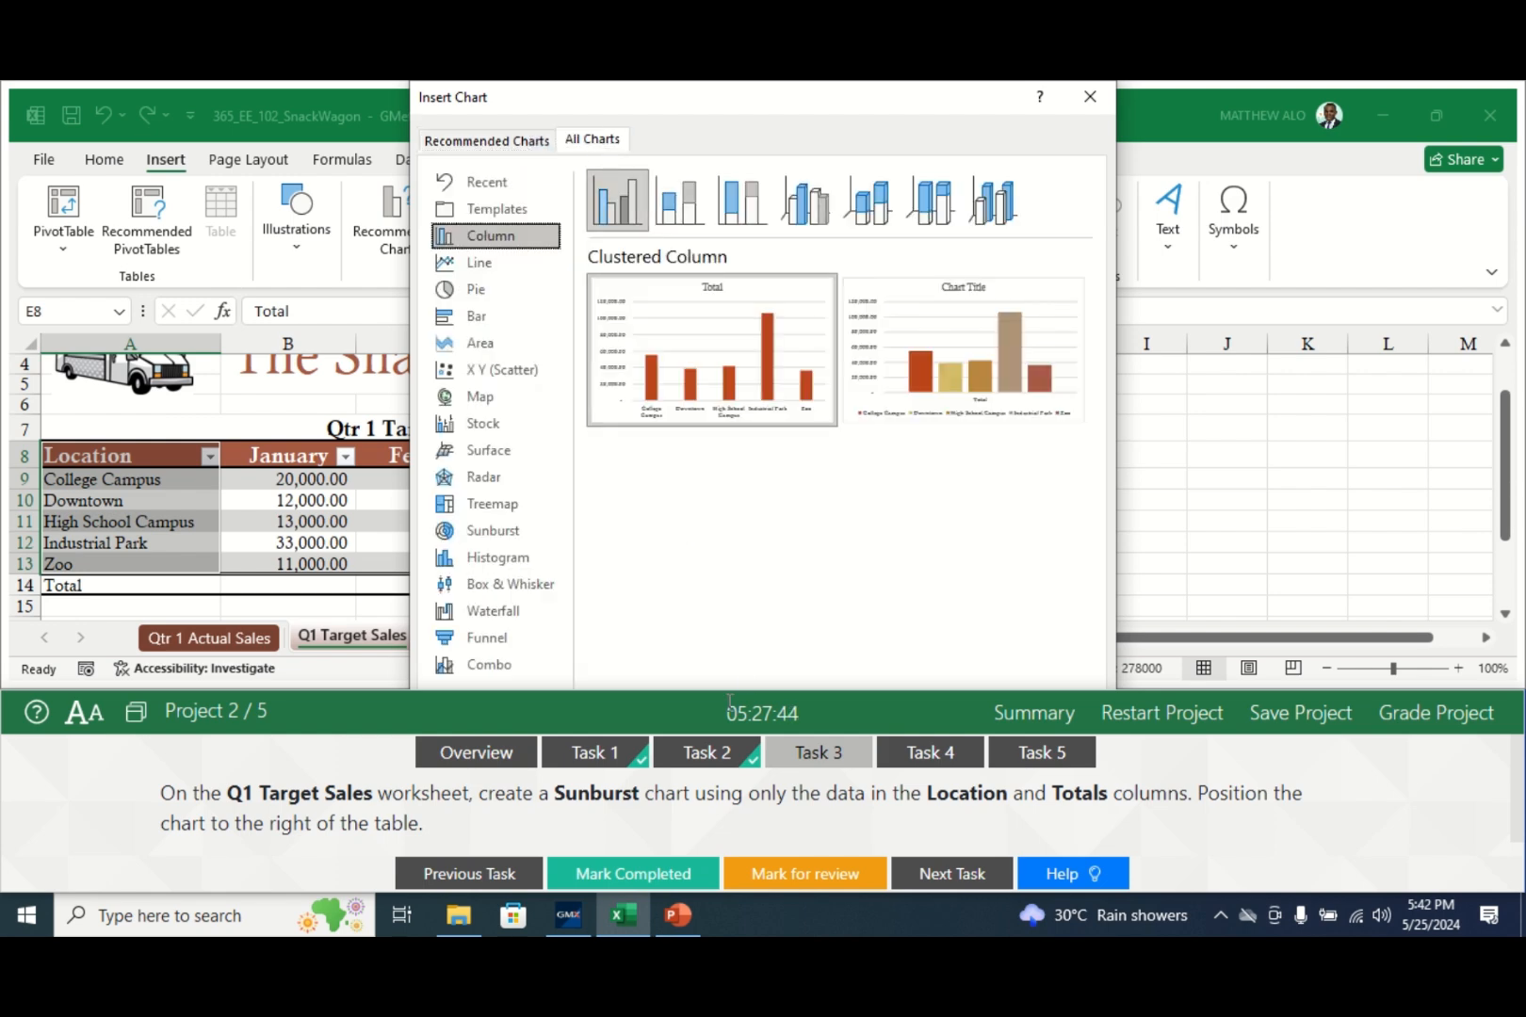
{"action": "left_click", "coordinate": [510, 533]}
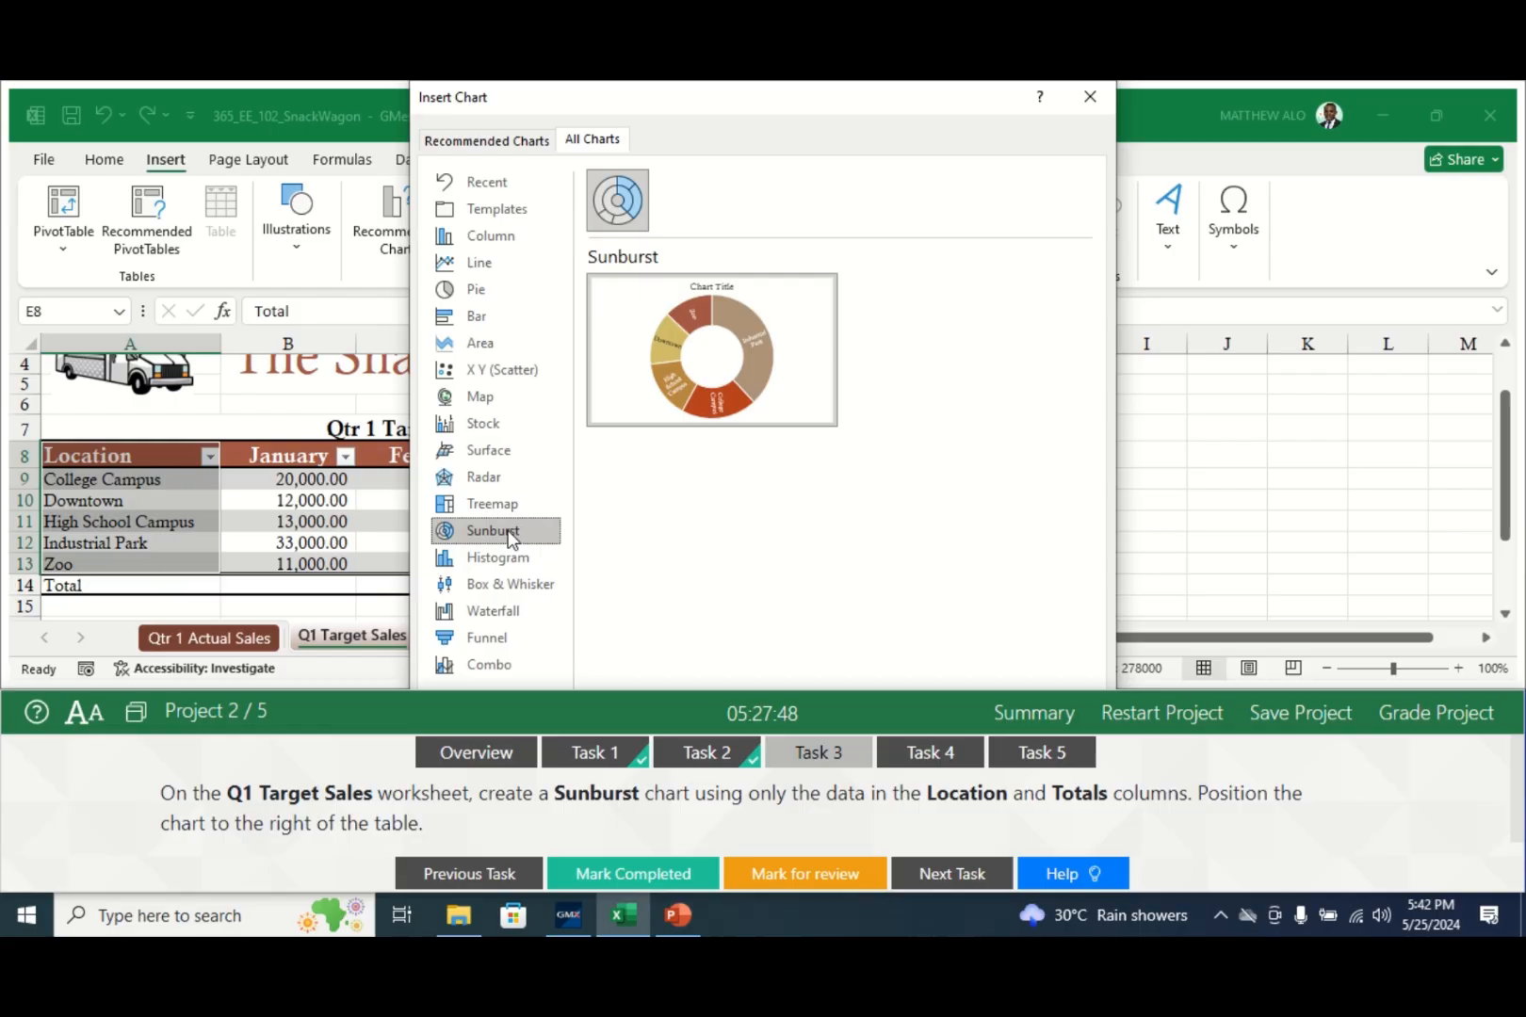
{"action": "double_click", "coordinate": [631, 207]}
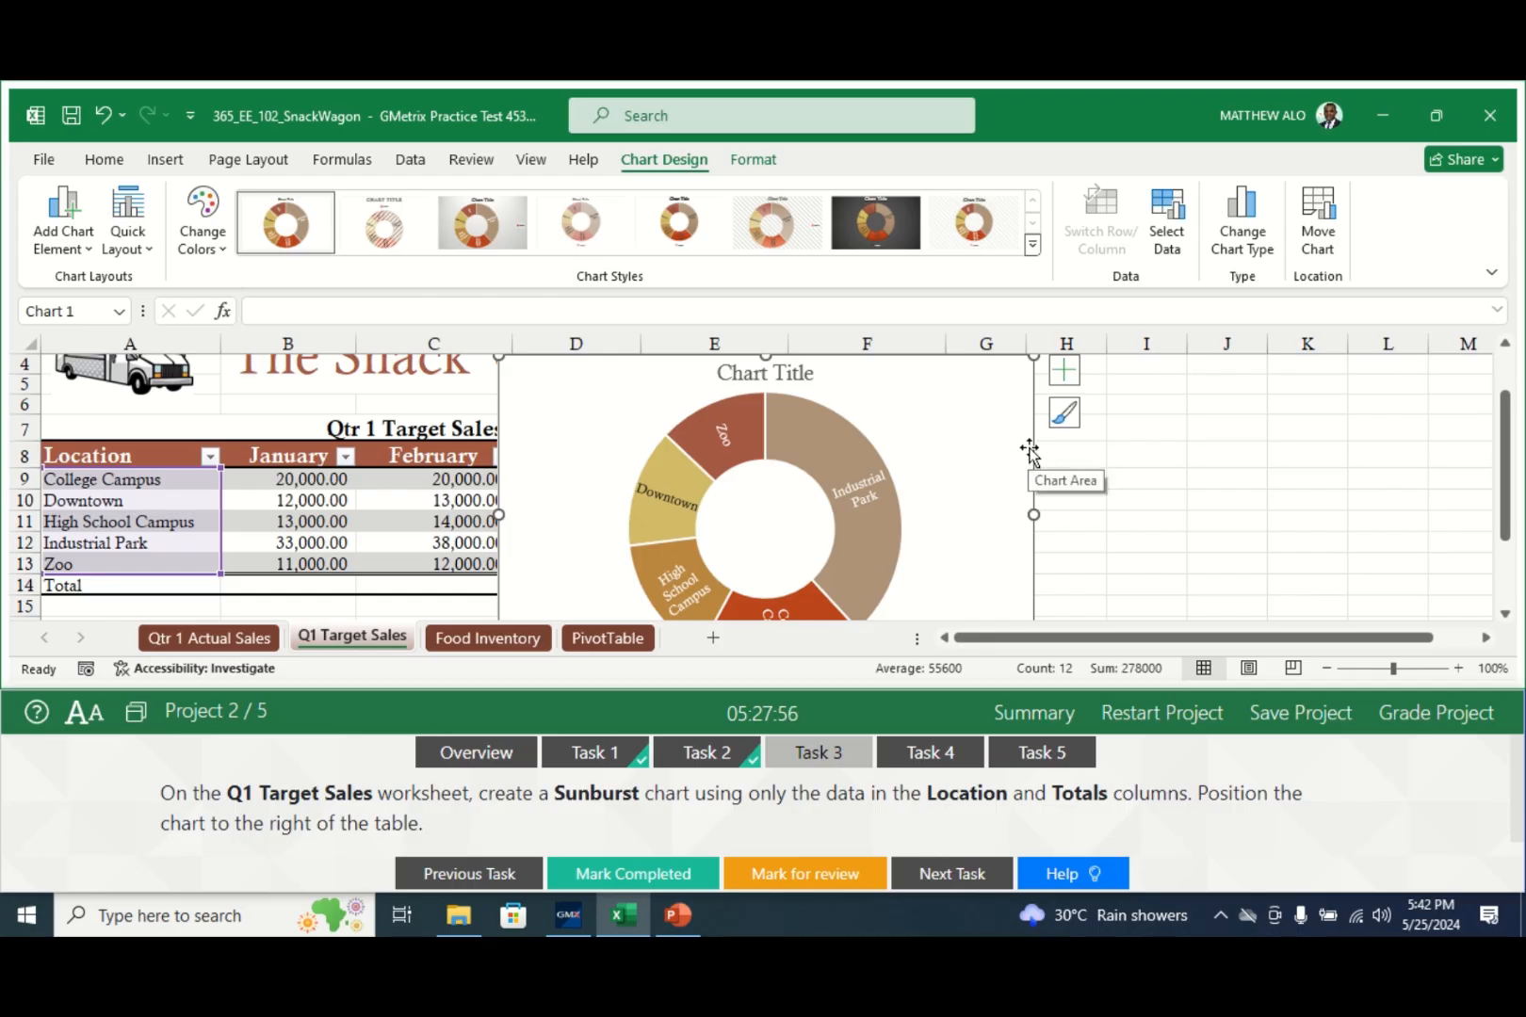
- Move the Sunburst chart to columns F–K beside the table and mark Task 3 completed
{"action": "left_click_drag", "start_coordinate": [1033, 453], "coordinate": [1346, 485]}
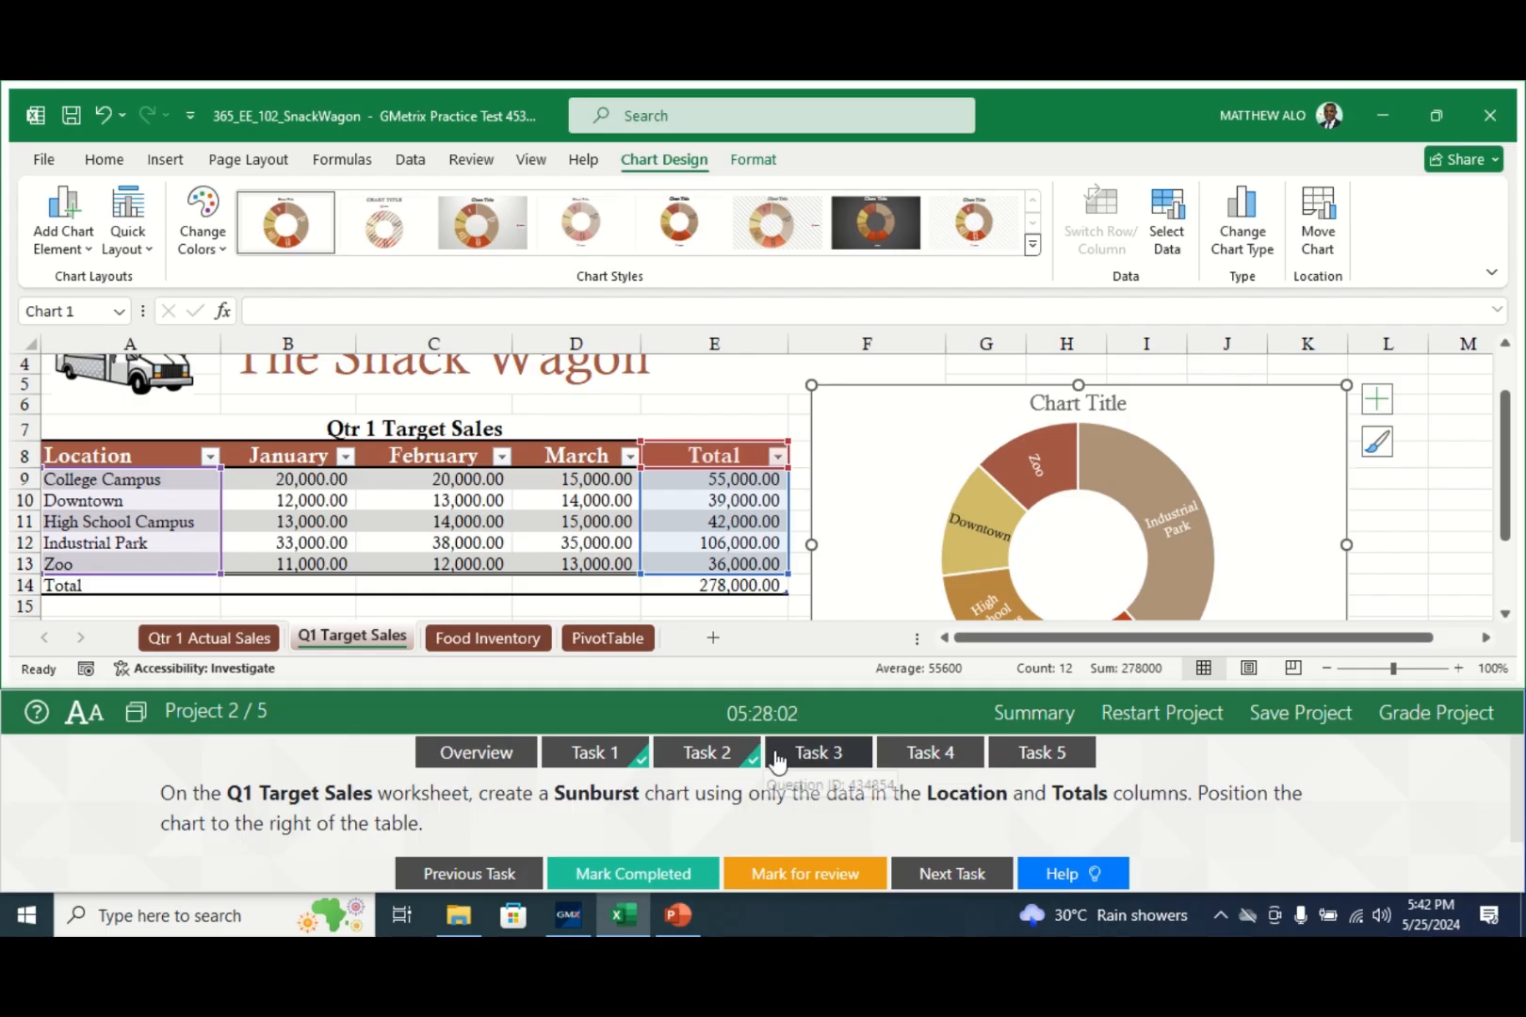
{"action": "left_click", "coordinate": [620, 876]}
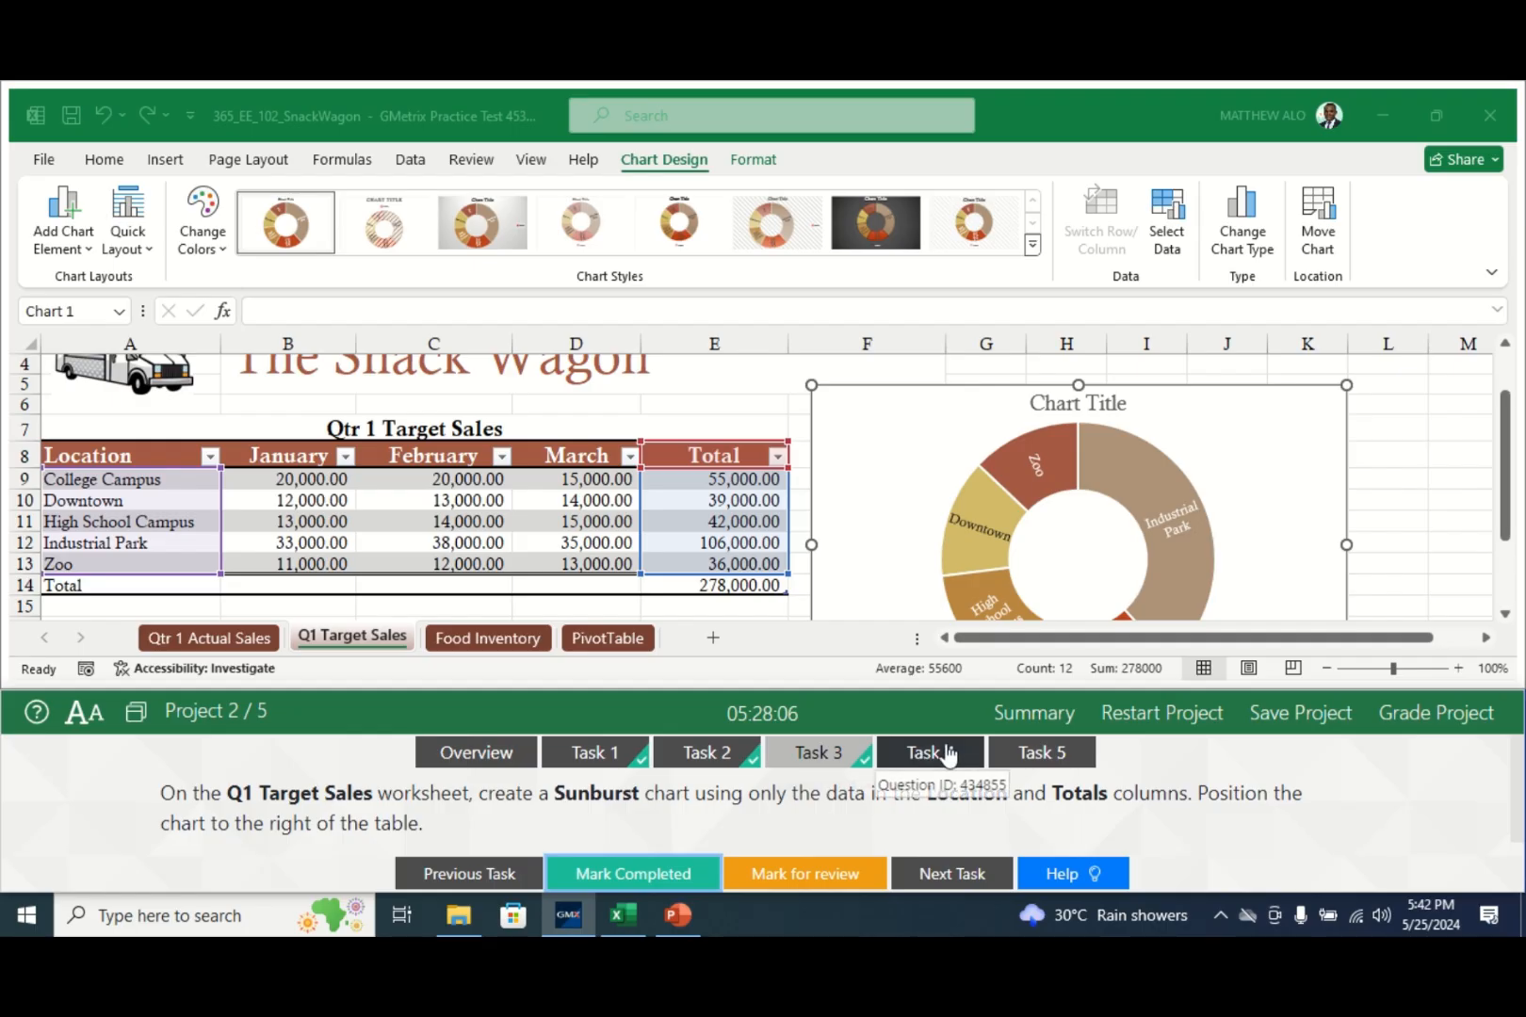
- Open Task 4, then select cell H12 on the Qtr 1 Actual Sales sheet
{"action": "left_click", "coordinate": [945, 754]}
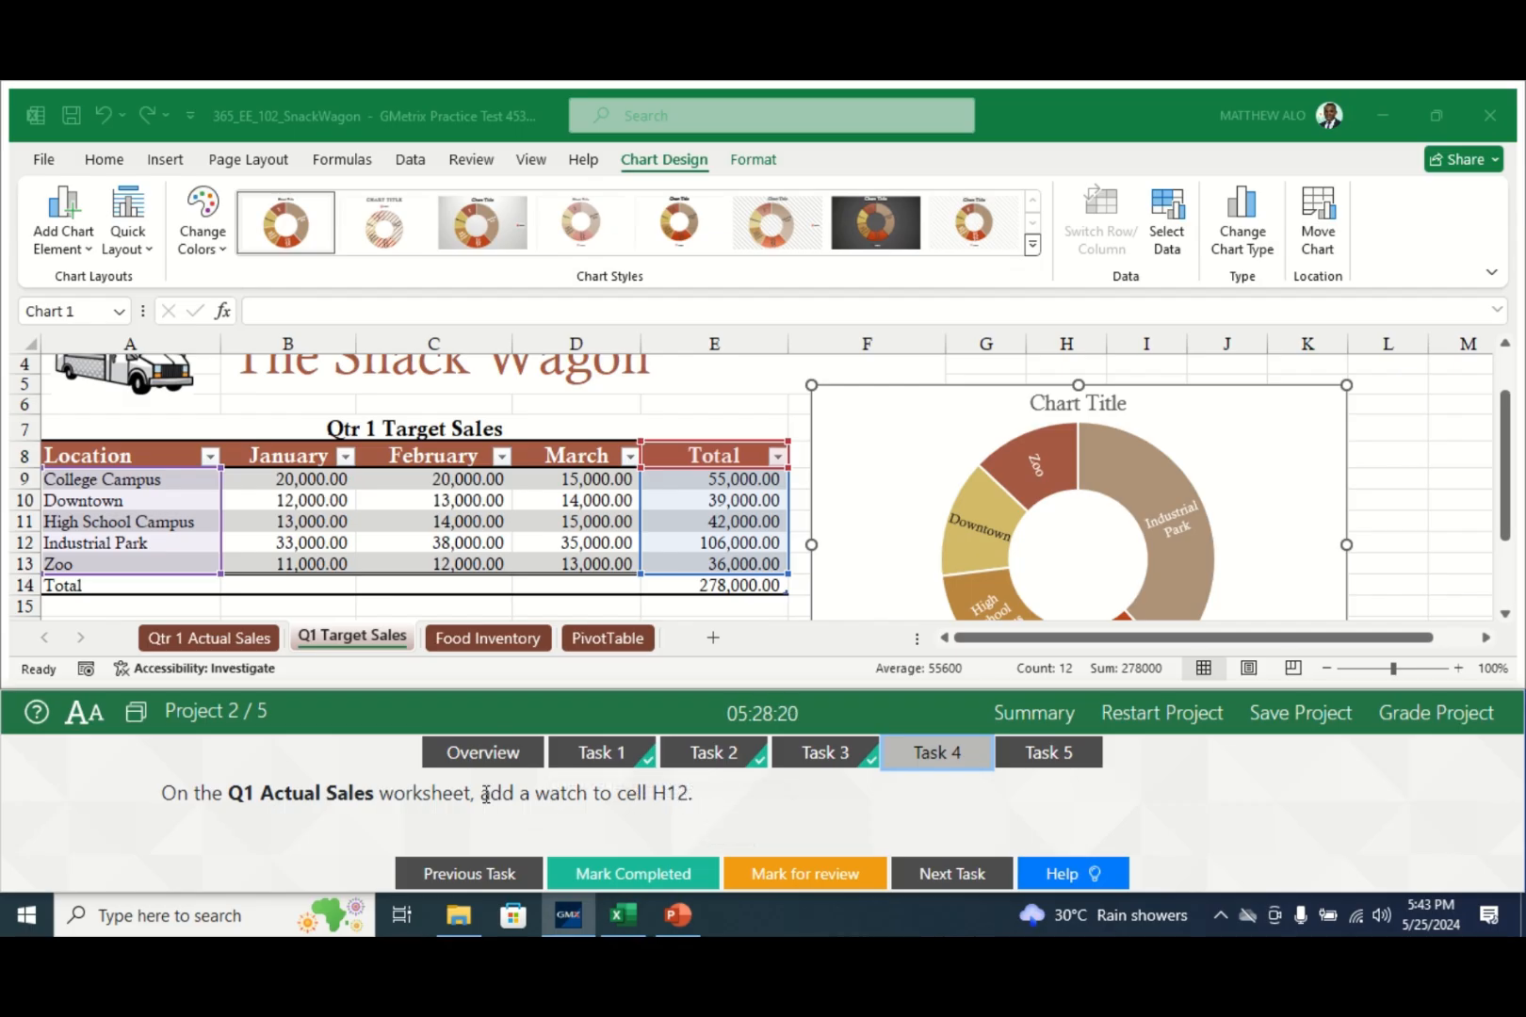
{"action": "left_click", "coordinate": [224, 643]}
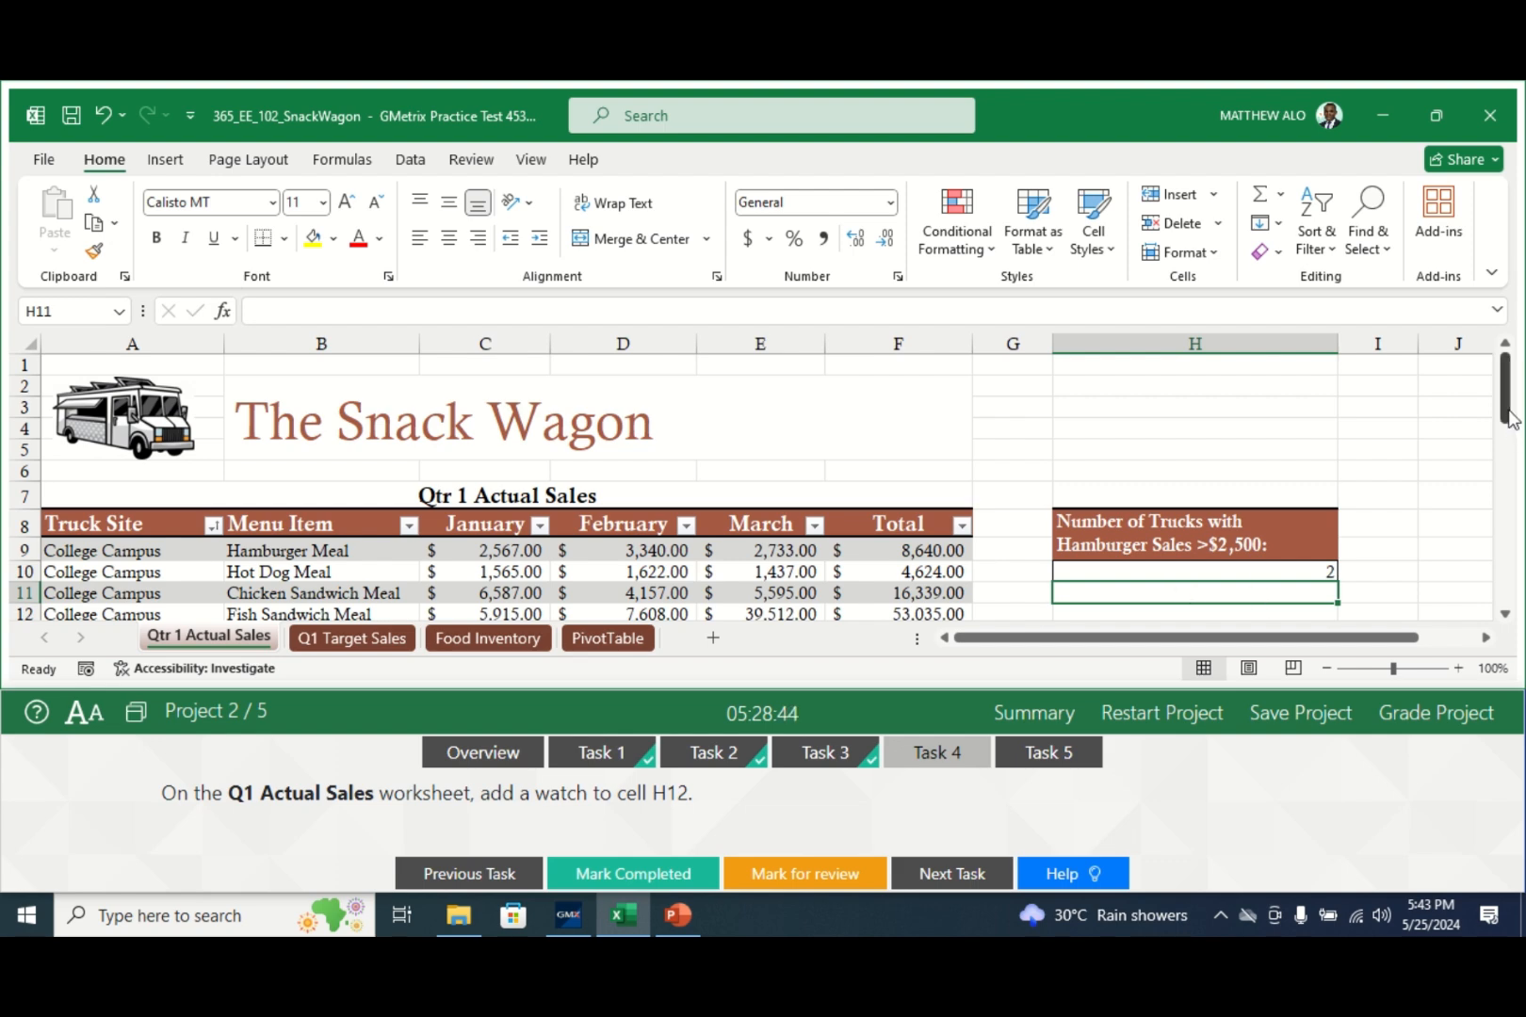
{"action": "left_click_drag", "start_coordinate": [1506, 419], "coordinate": [1508, 433]}
{"action": "left_click", "coordinate": [1267, 576]}
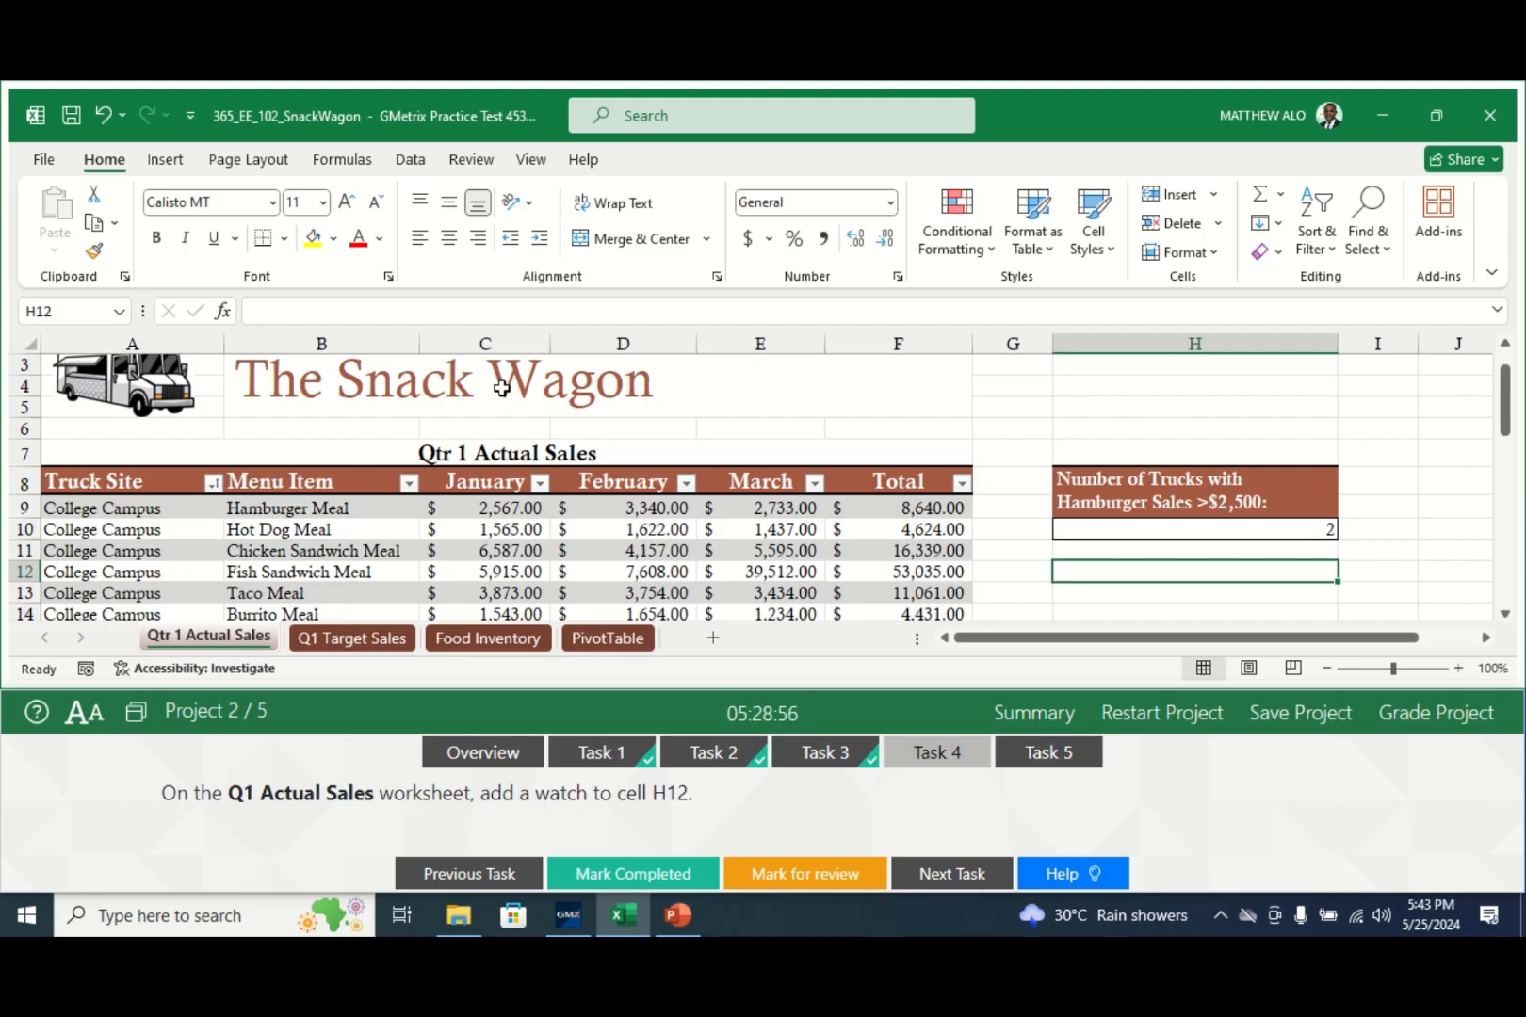
{"action": "left_click", "coordinate": [345, 162]}
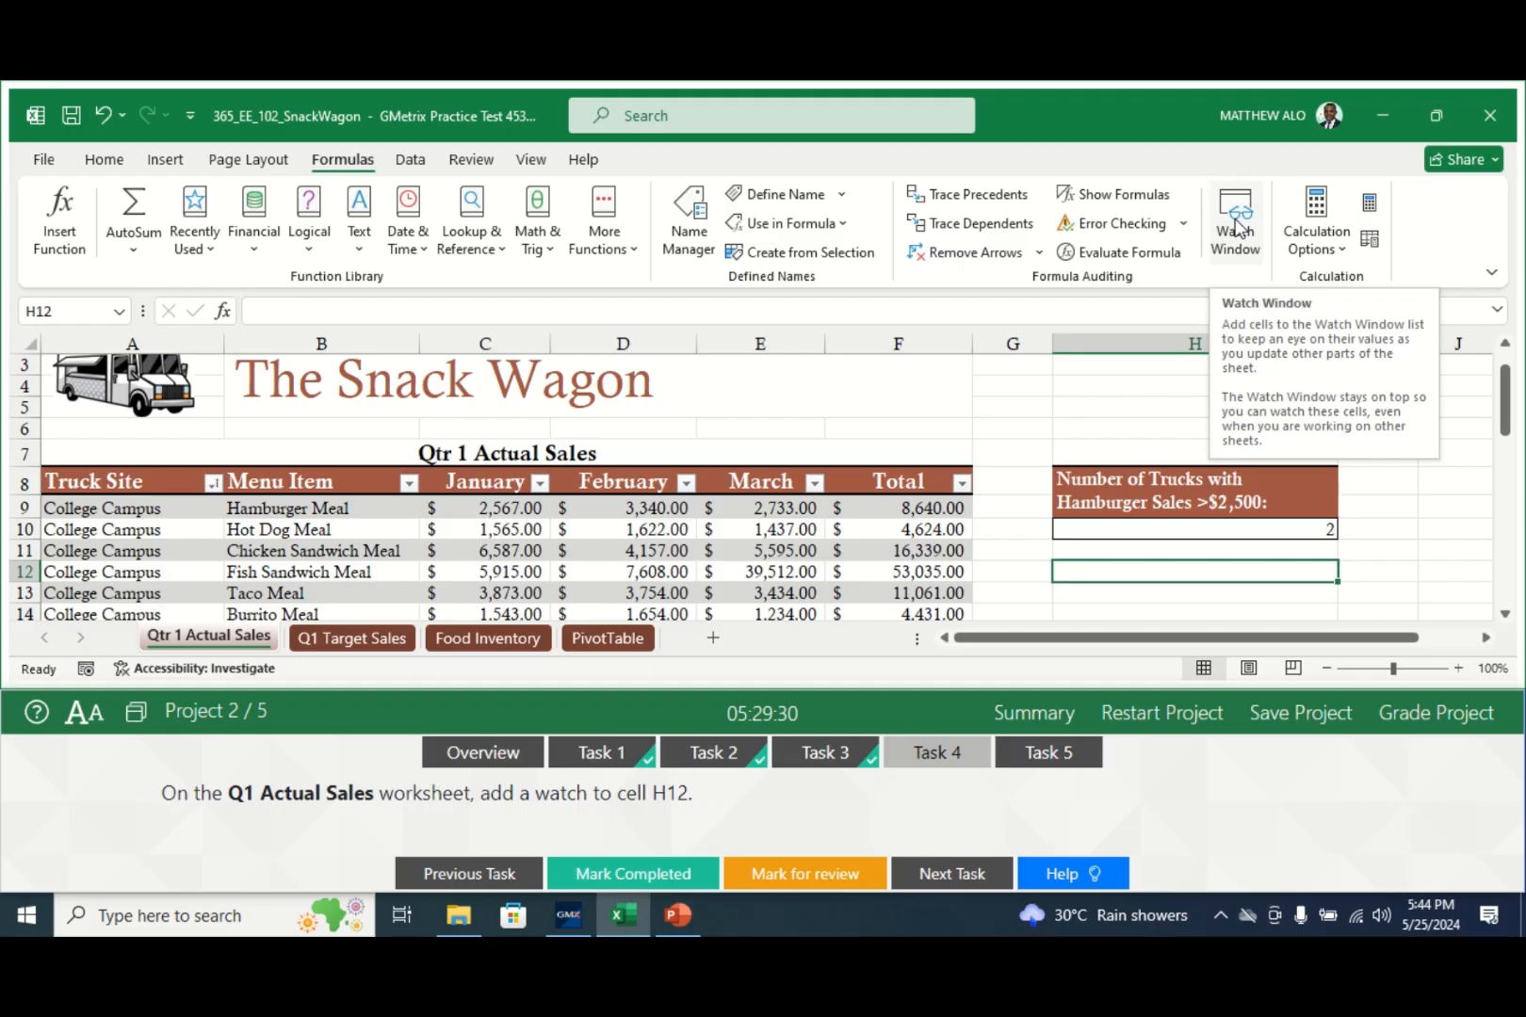
- Add a Watch Window watch on cell H12, close the window, and mark Task 4 completed
{"action": "left_click", "coordinate": [1237, 227]}
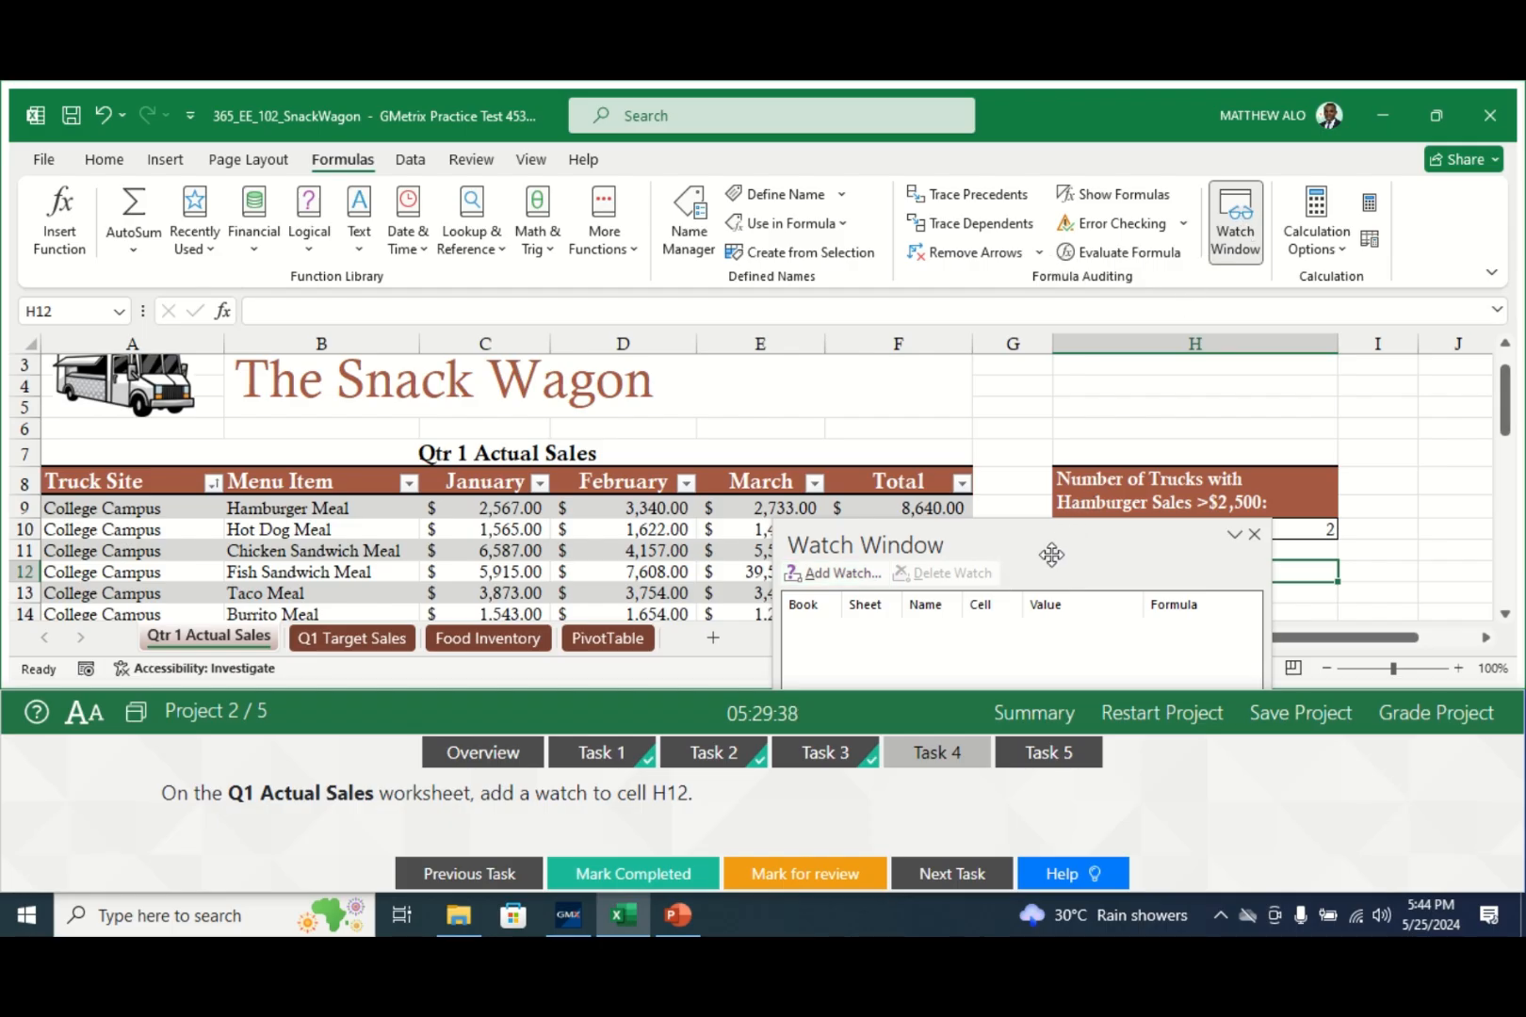
{"action": "left_click_drag", "start_coordinate": [1052, 554], "coordinate": [1069, 365]}
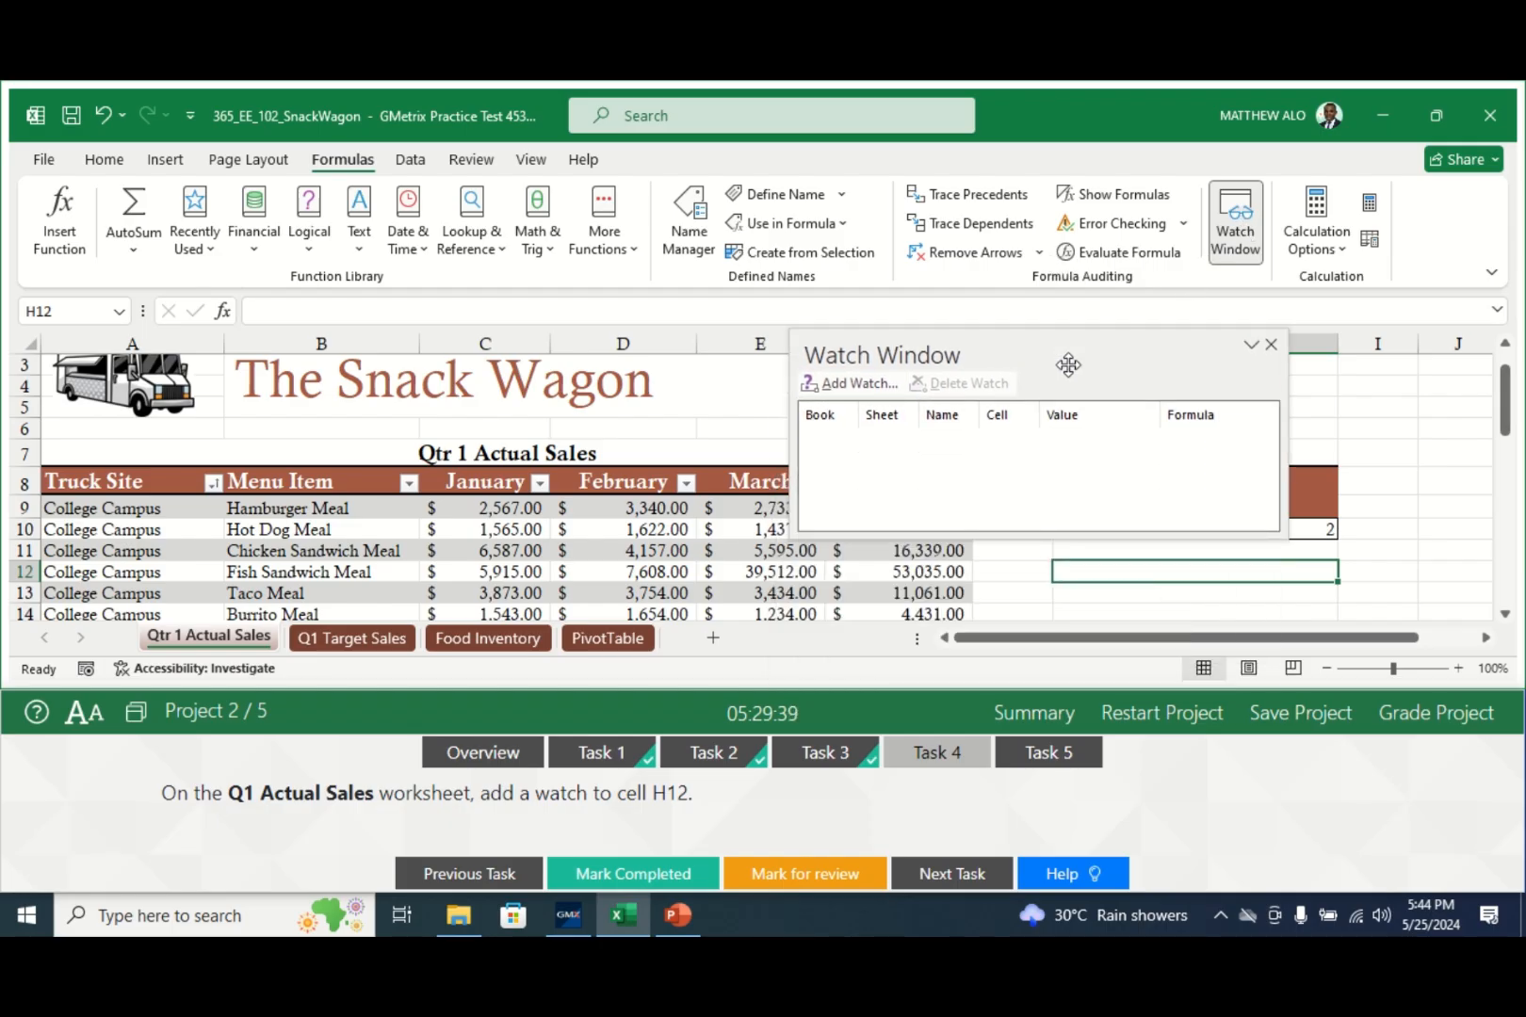
{"action": "left_click", "coordinate": [871, 392]}
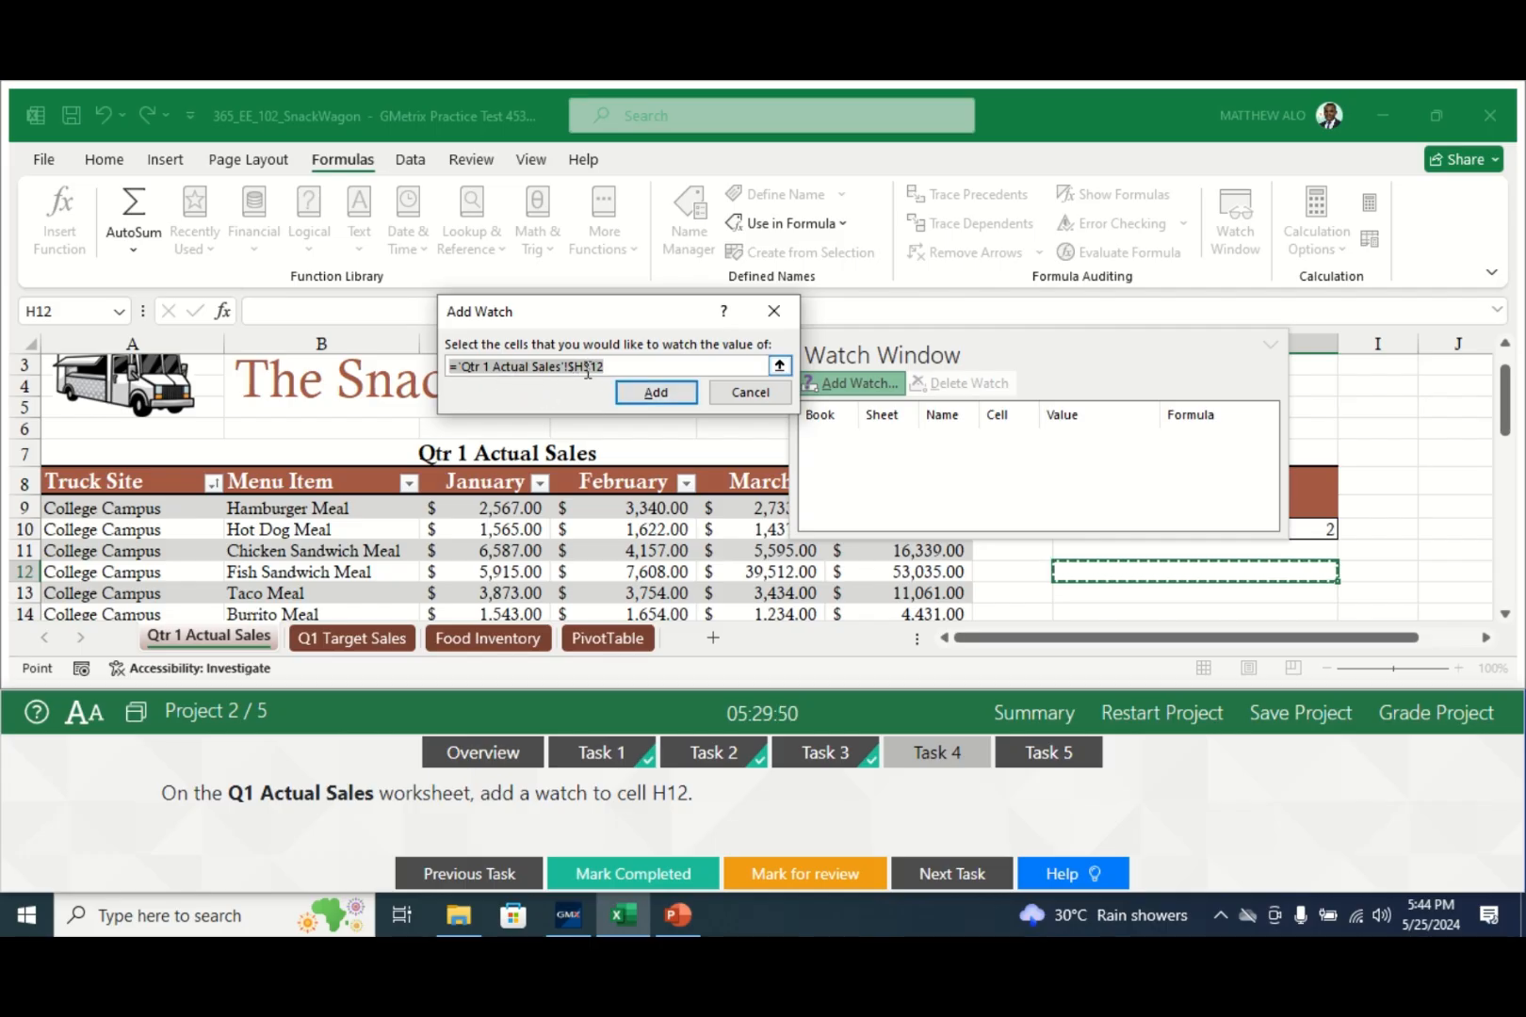
{"action": "left_click", "coordinate": [667, 396]}
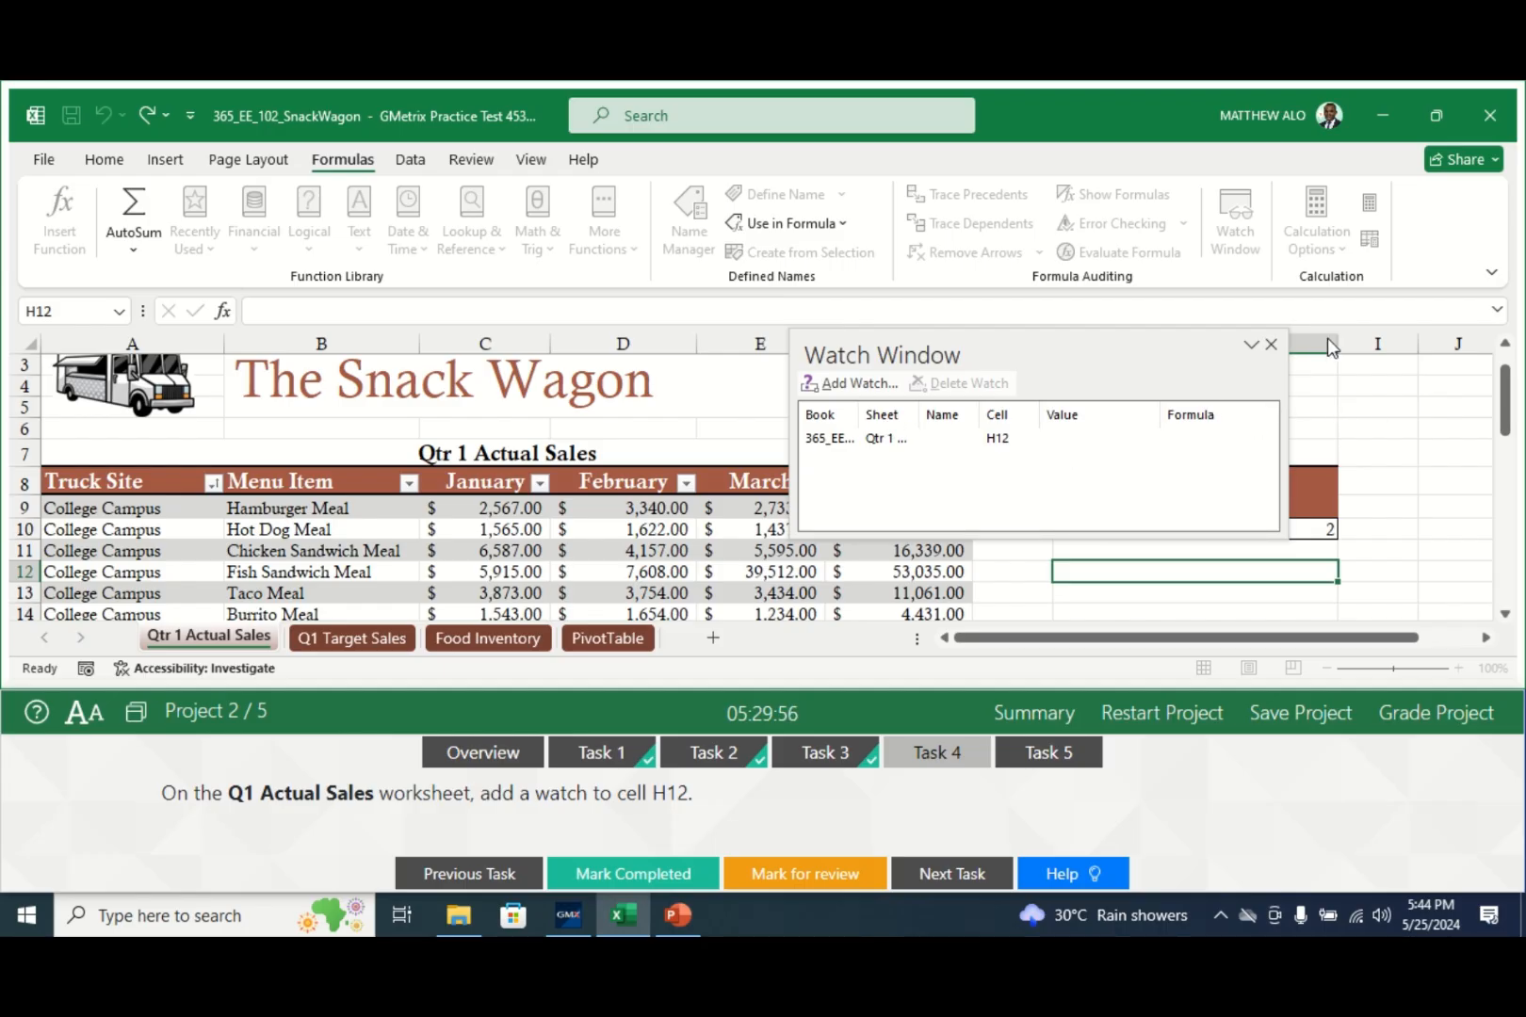
{"action": "left_click", "coordinate": [1271, 346]}
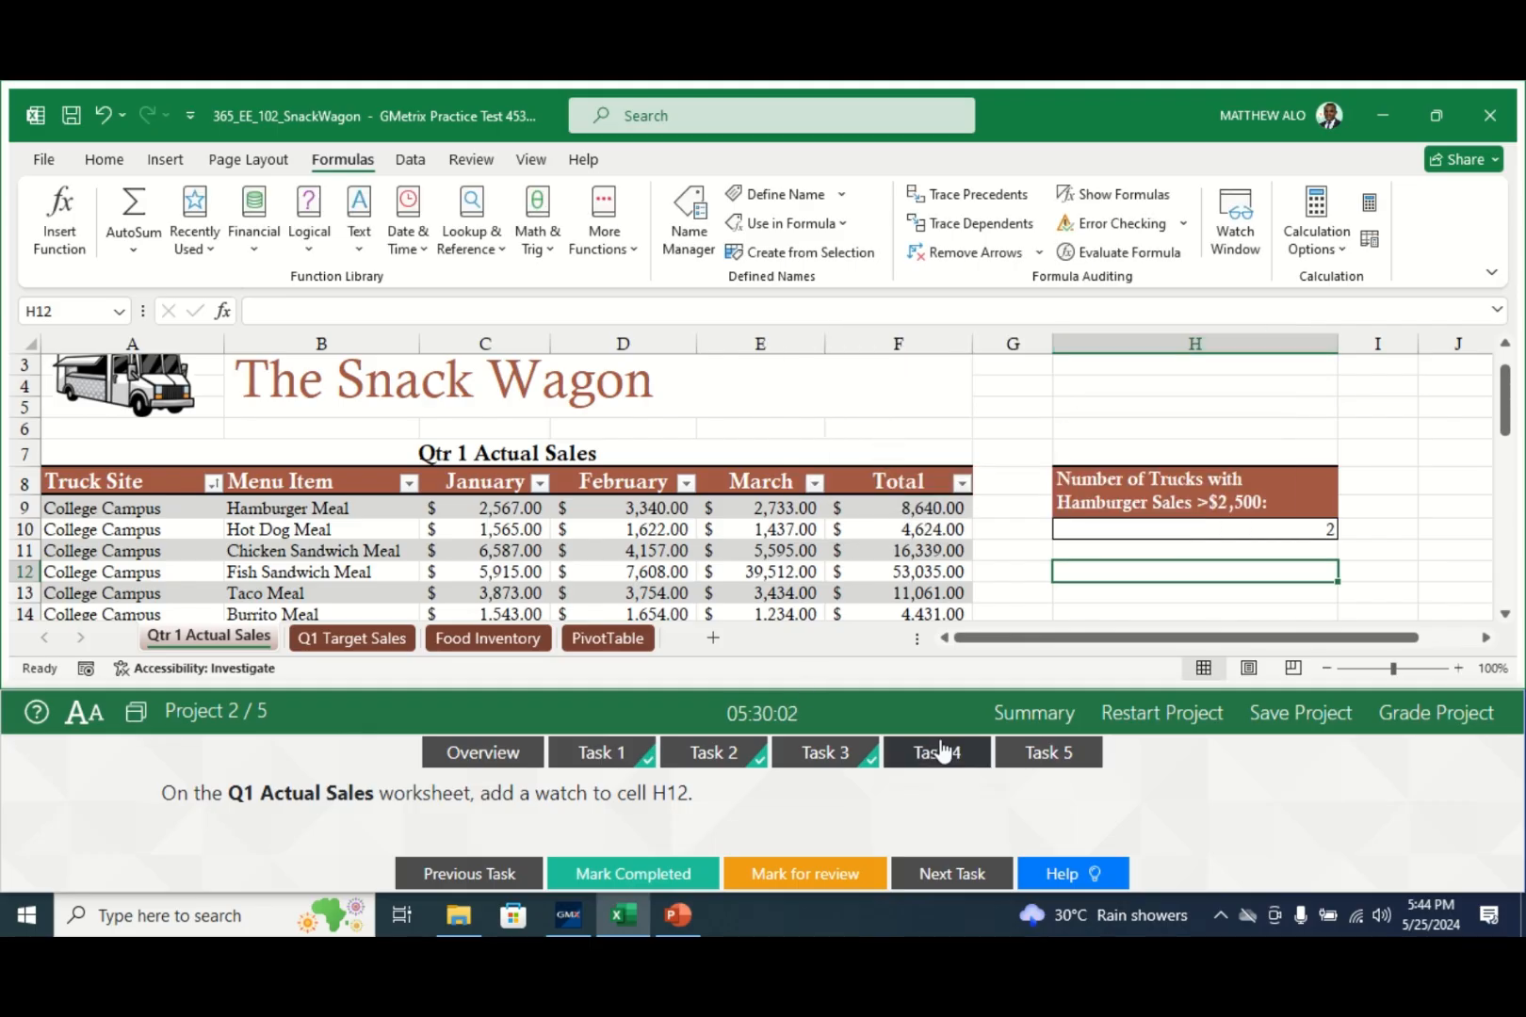
{"action": "left_click", "coordinate": [628, 874]}
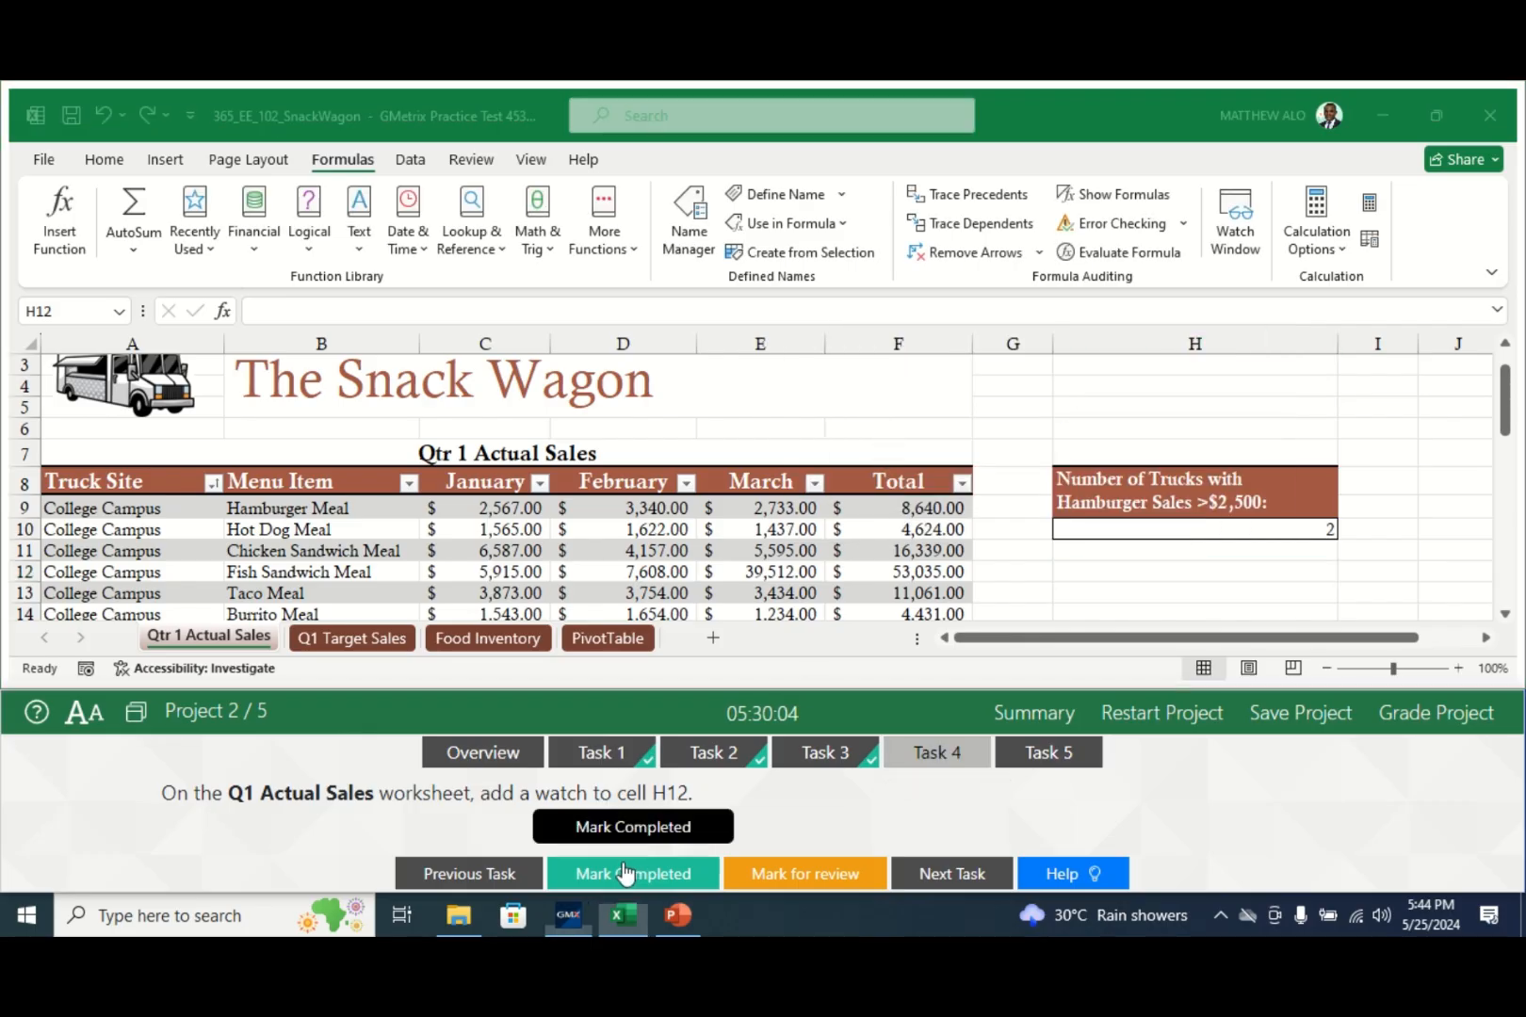
- Open Task 5, the column-only PivotTable Grand Totals task, and return focus to the workbook
{"action": "left_click", "coordinate": [1046, 756]}
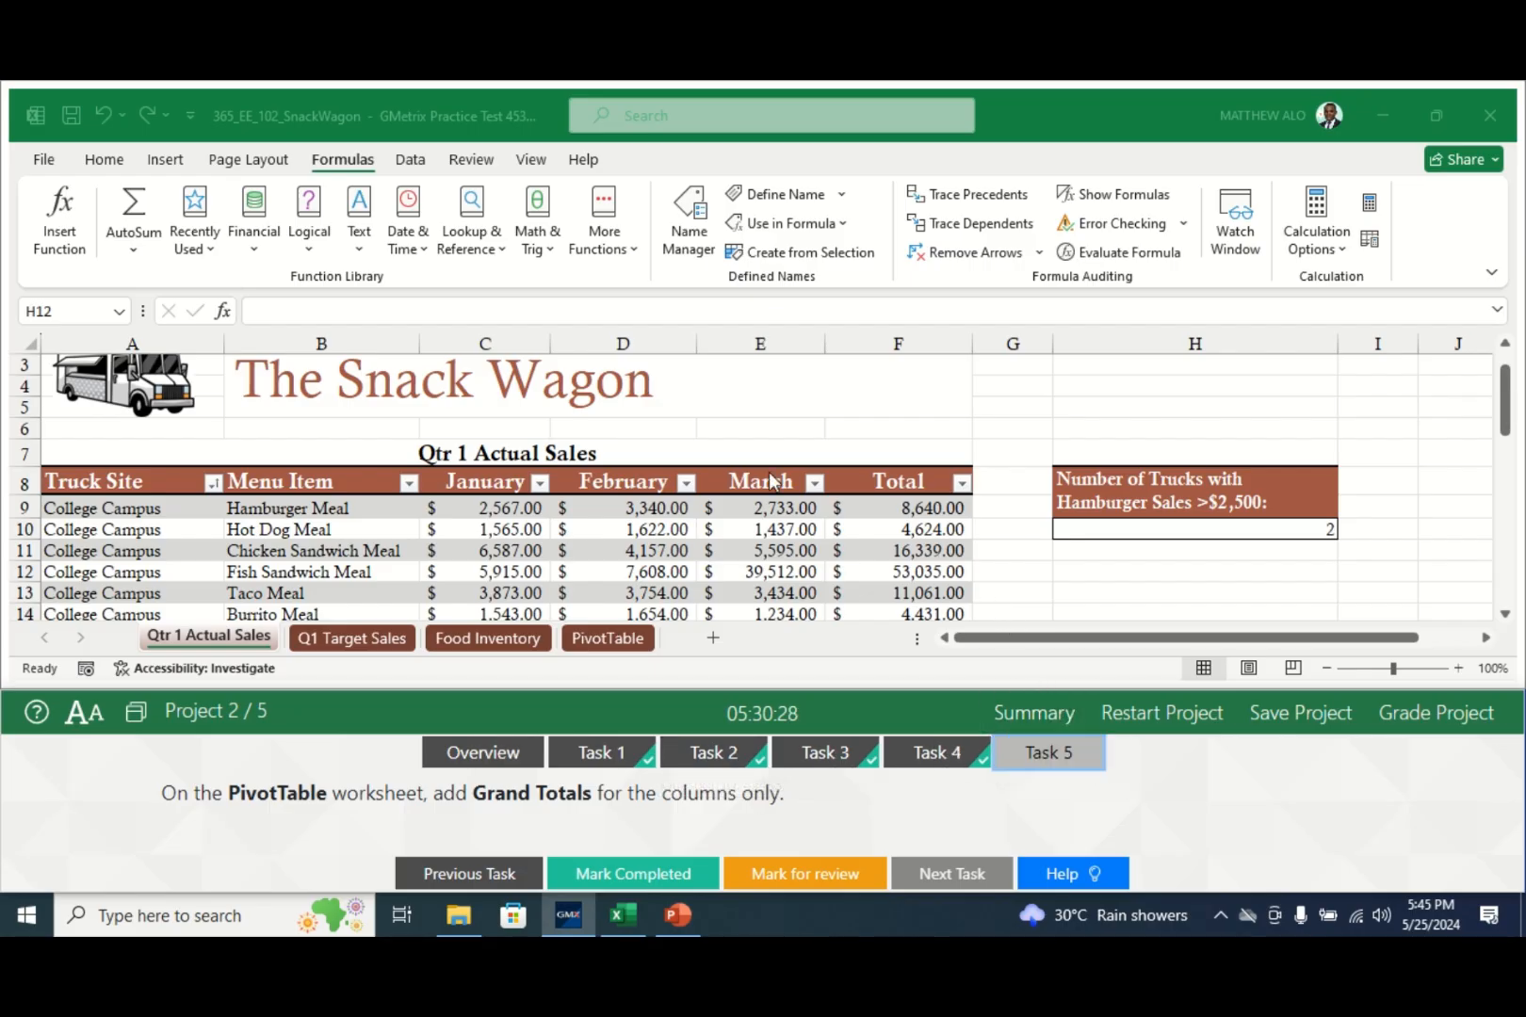
{"action": "left_click", "coordinate": [608, 641]}
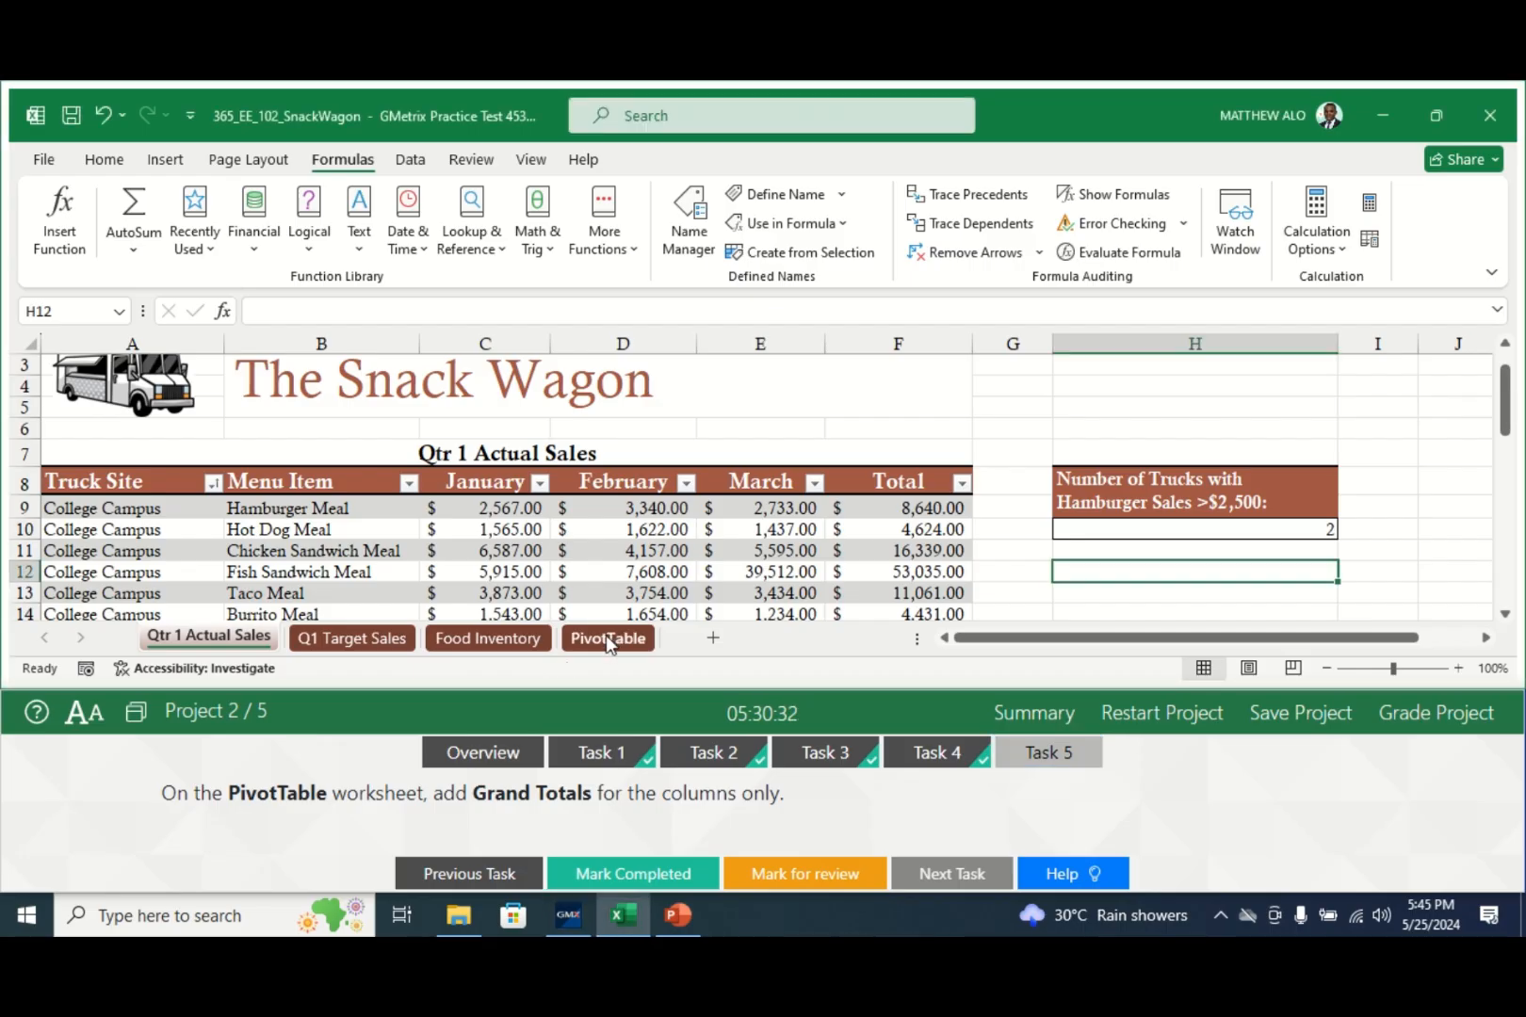
- Set the PivotTable's Grand Totals to On for Columns Only, check row 43, and mark Task 5 completed
{"action": "left_click", "coordinate": [606, 636]}
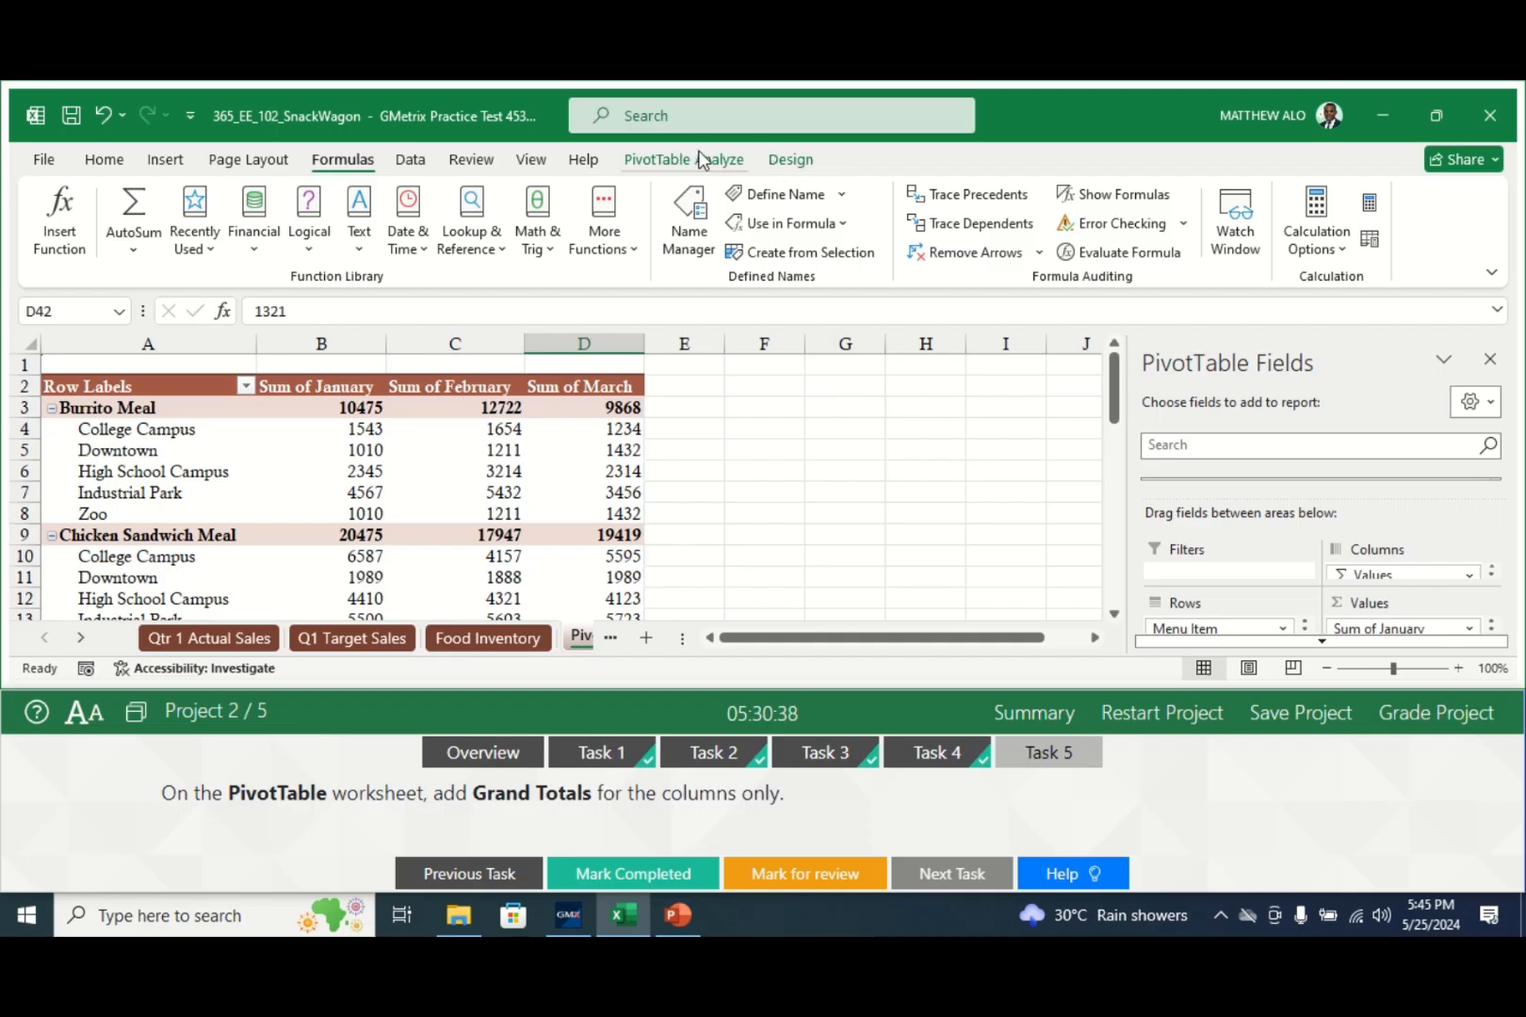
{"action": "left_click", "coordinate": [791, 162]}
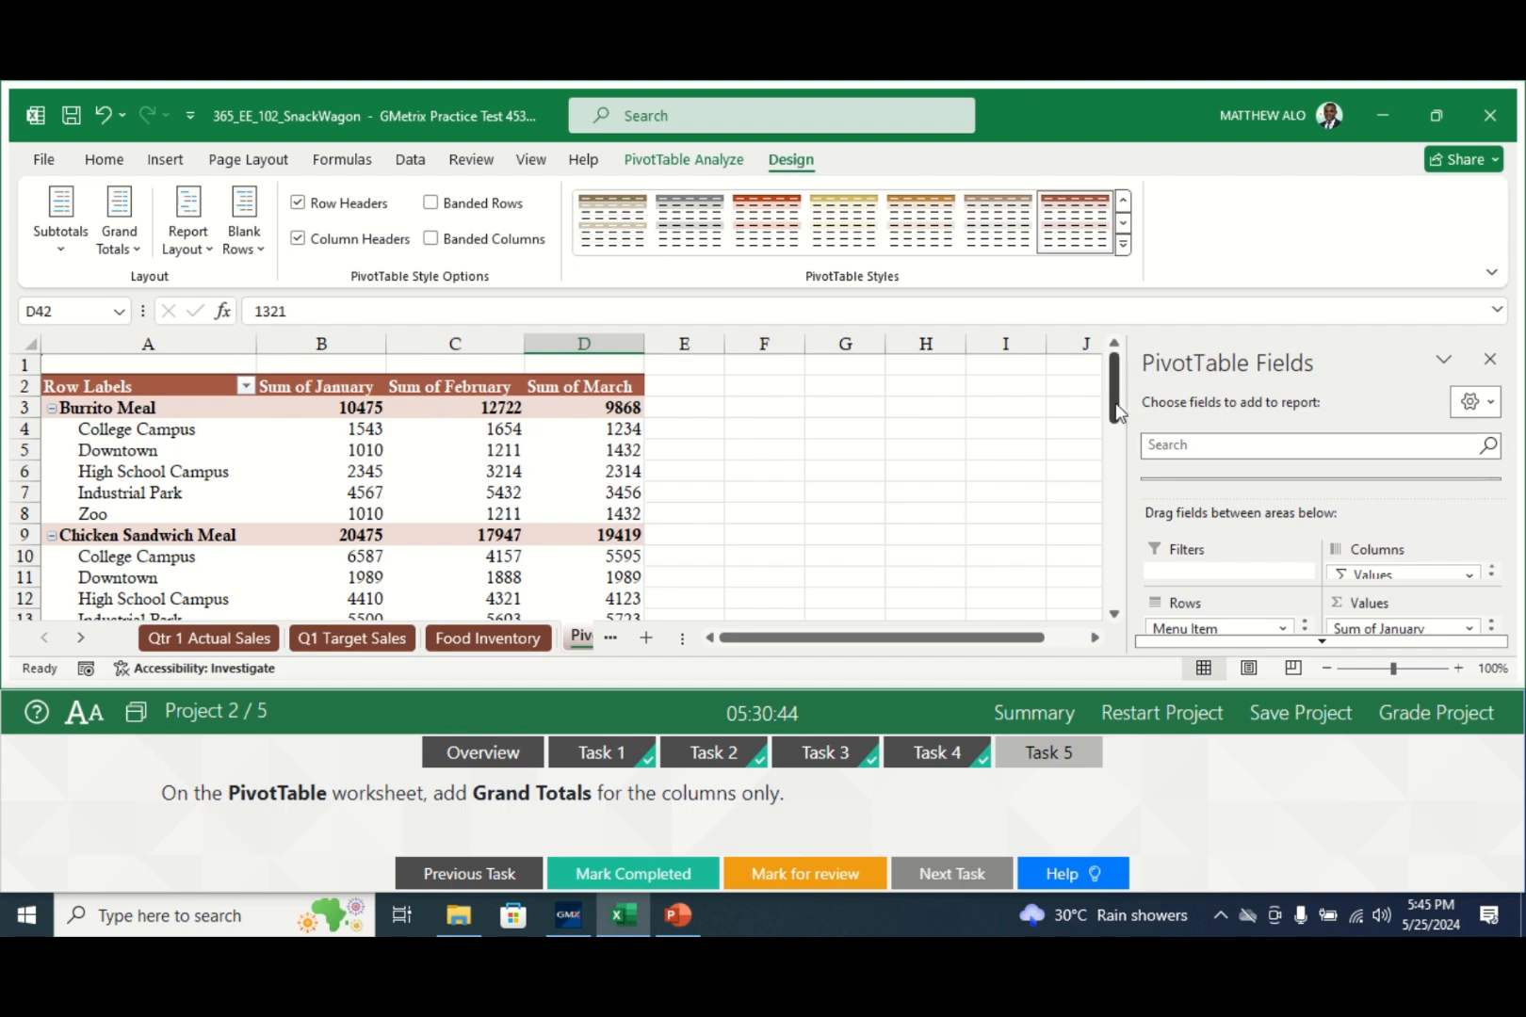
{"action": "left_click_drag", "start_coordinate": [1117, 412], "coordinate": [1159, 612]}
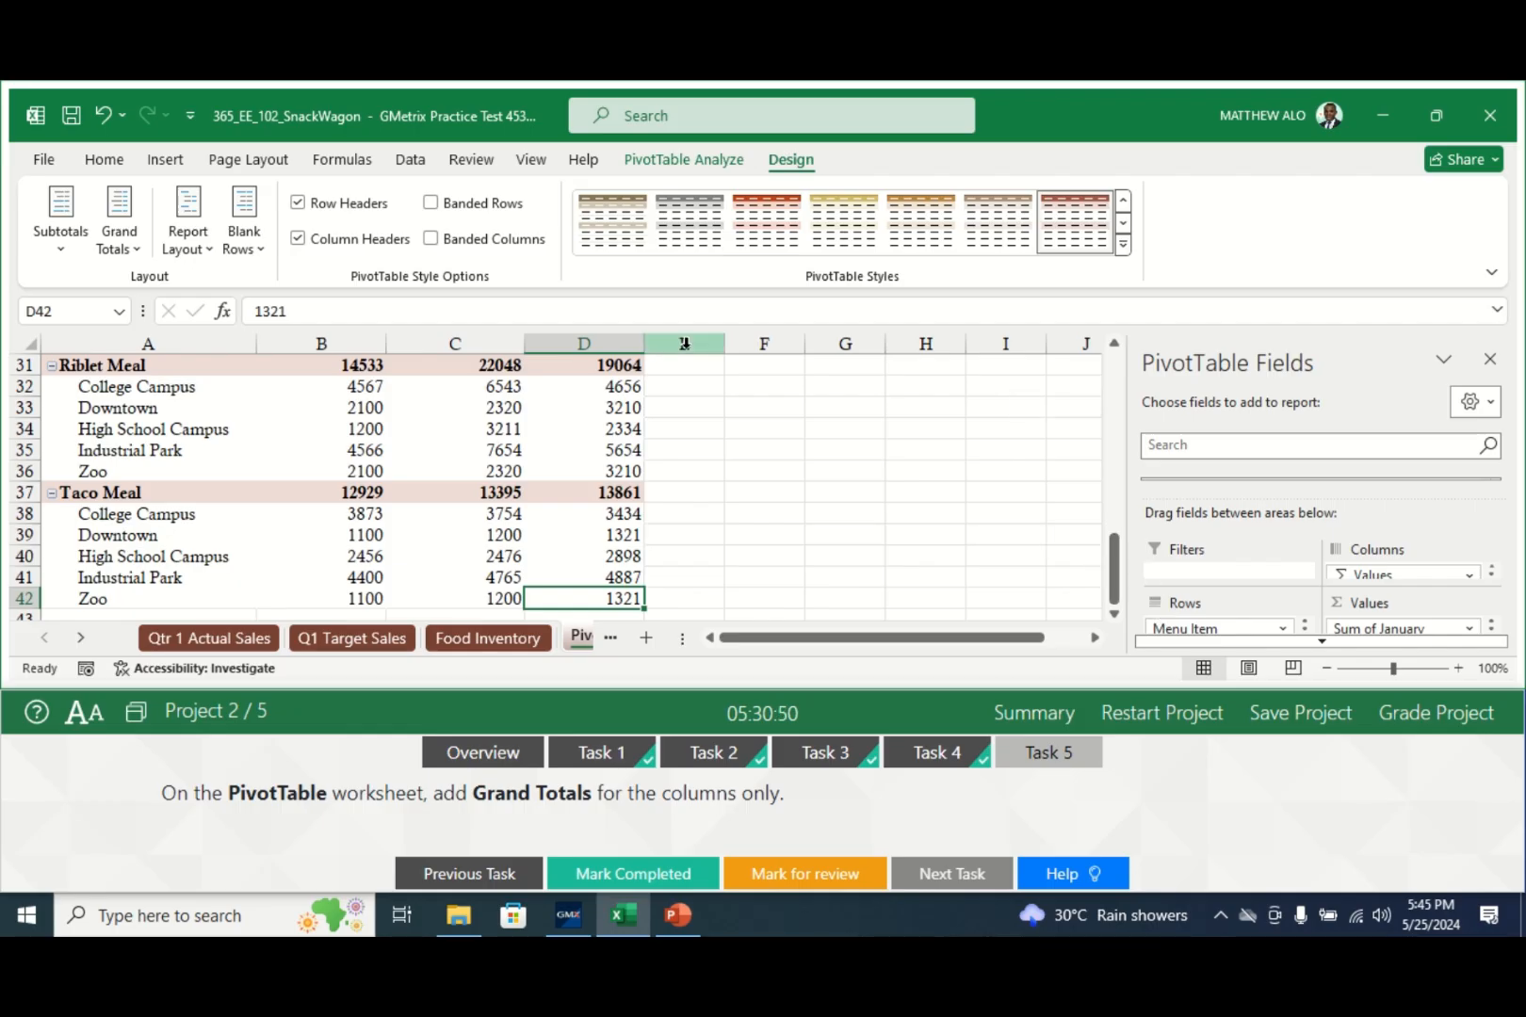
{"action": "left_click", "coordinate": [132, 249]}
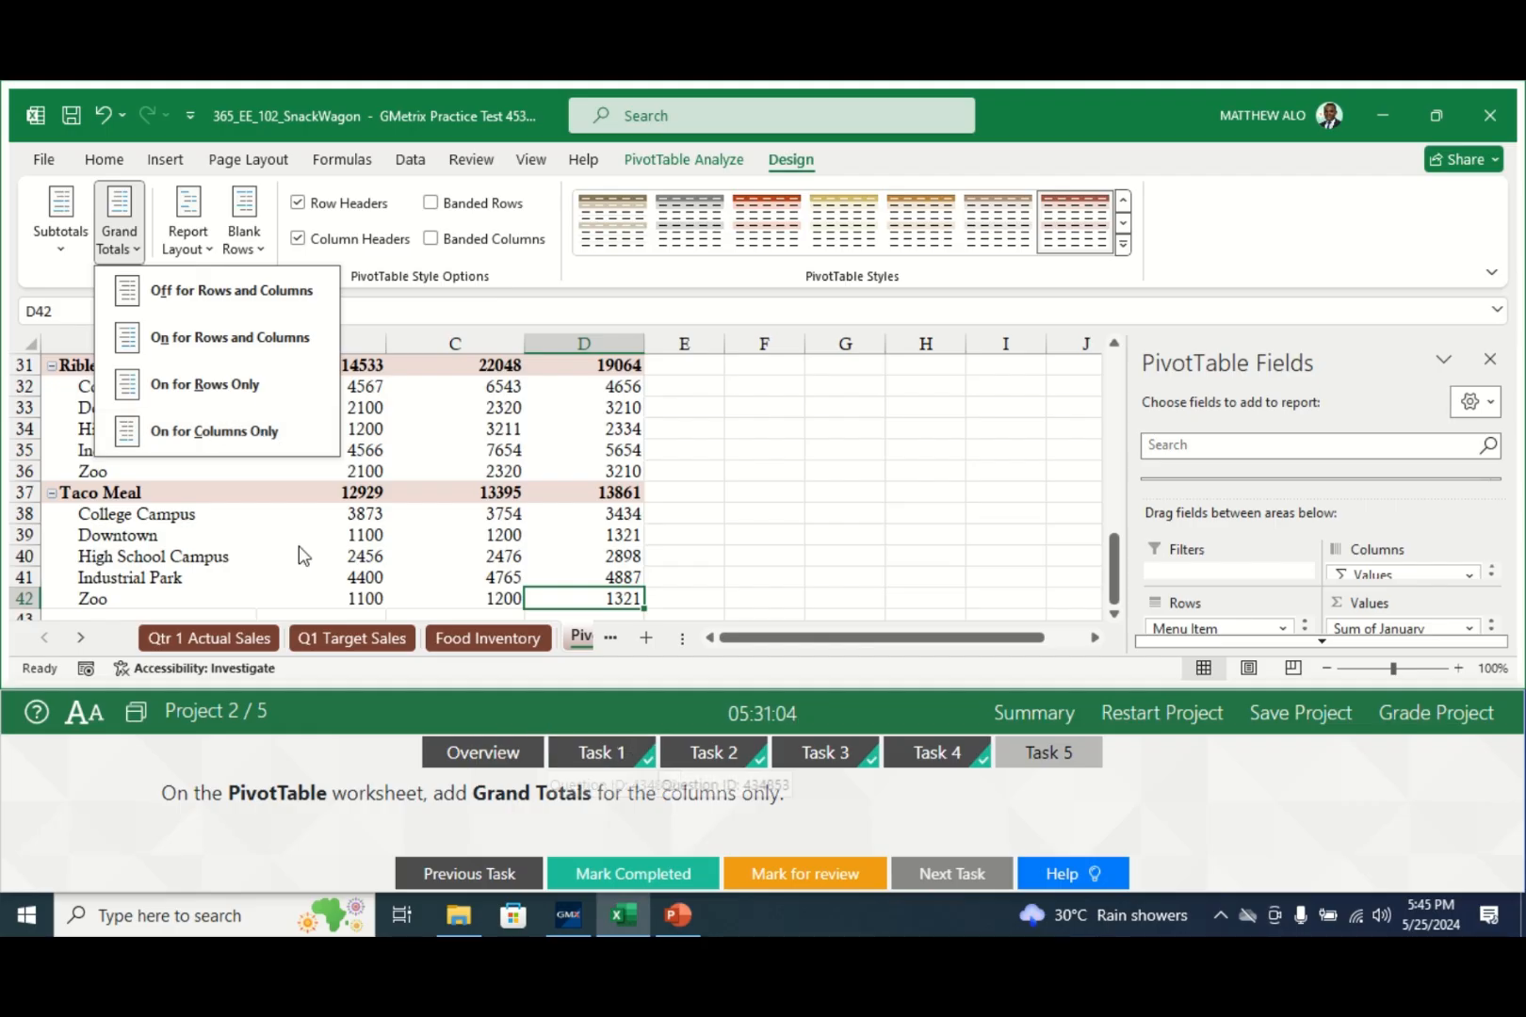
{"action": "left_click", "coordinate": [240, 435]}
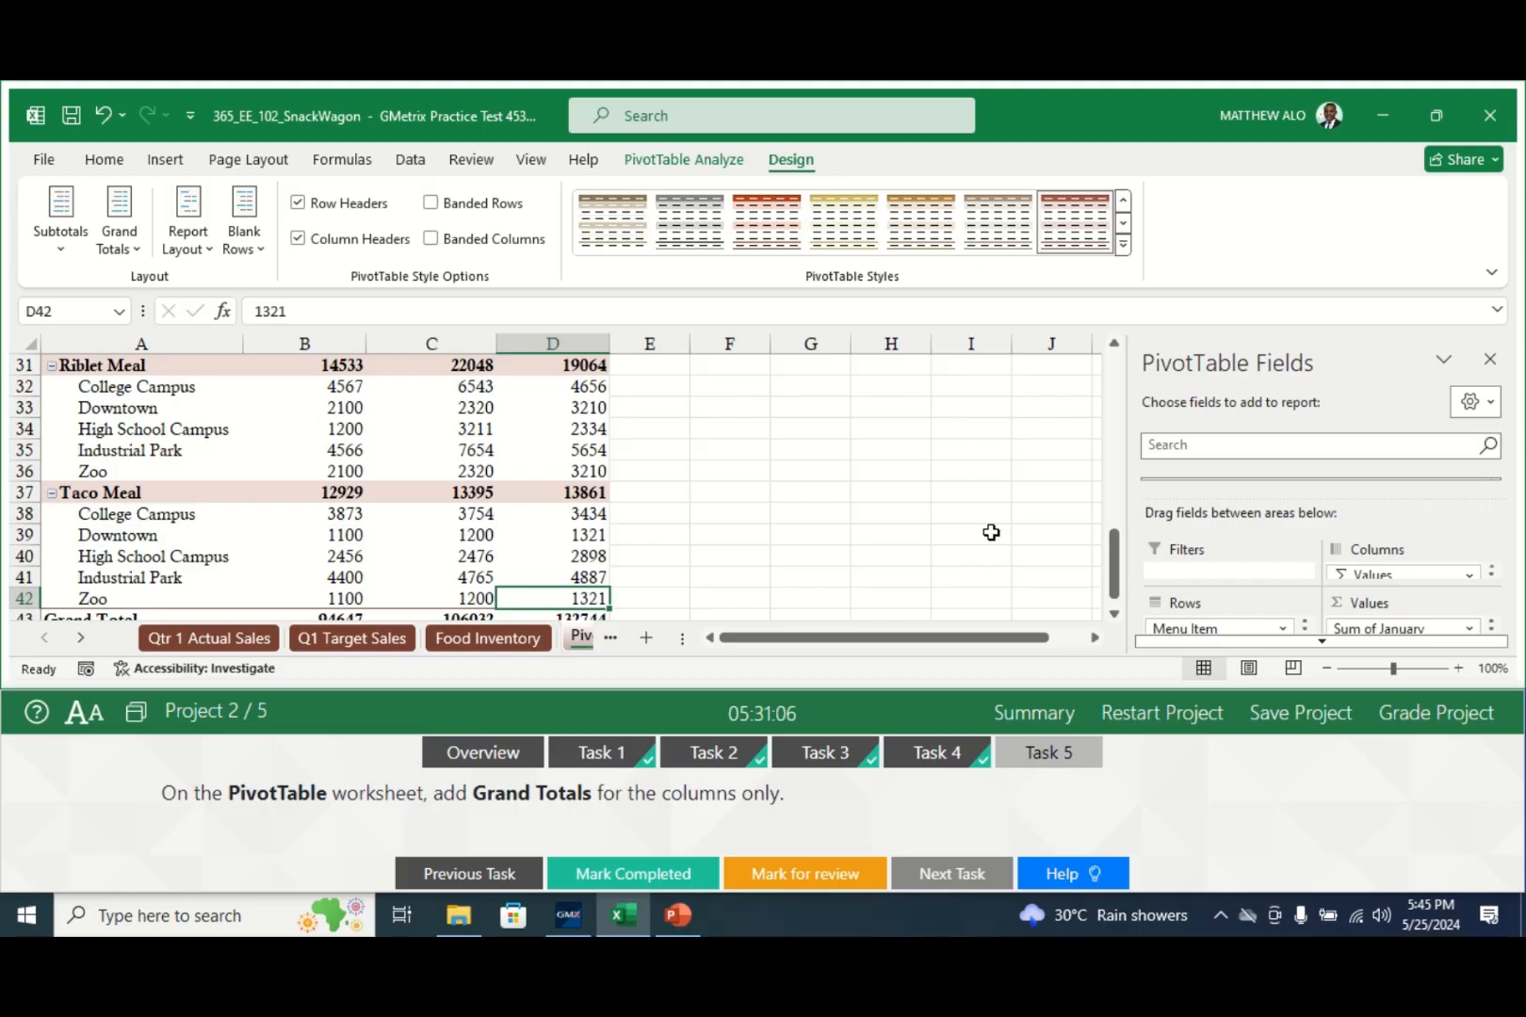
{"action": "left_click", "coordinate": [1117, 614]}
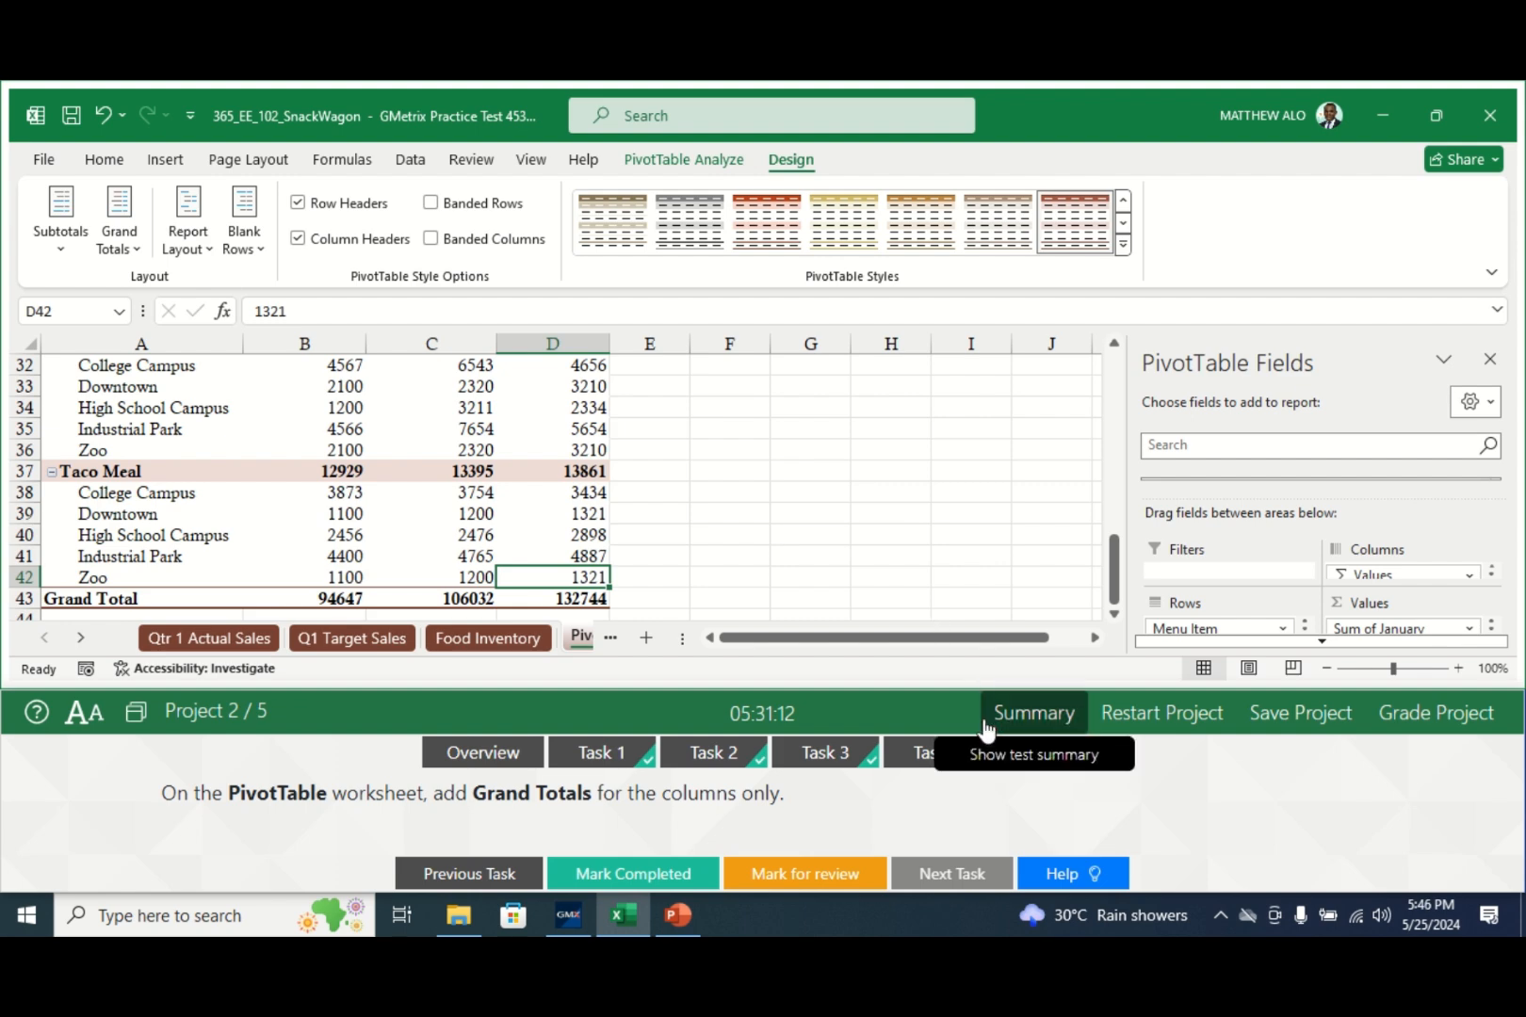
{"action": "left_click", "coordinate": [645, 876]}
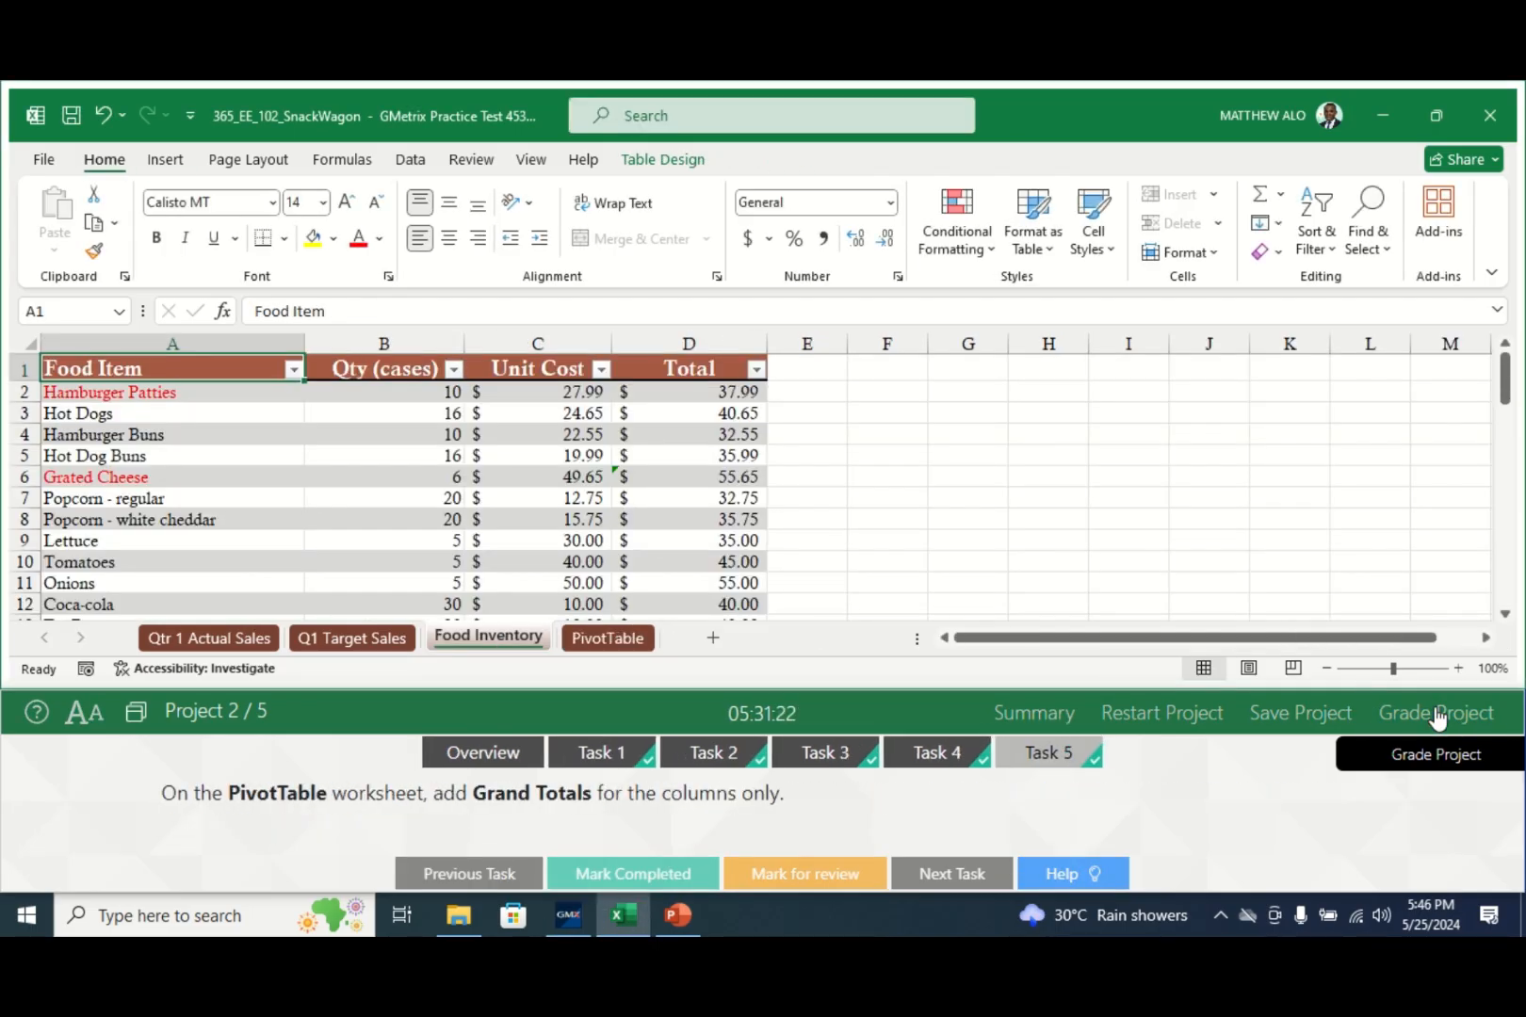
- Grade the SnackWagon project and continue to the Scuba course catalog project
{"action": "left_click", "coordinate": [1437, 714]}
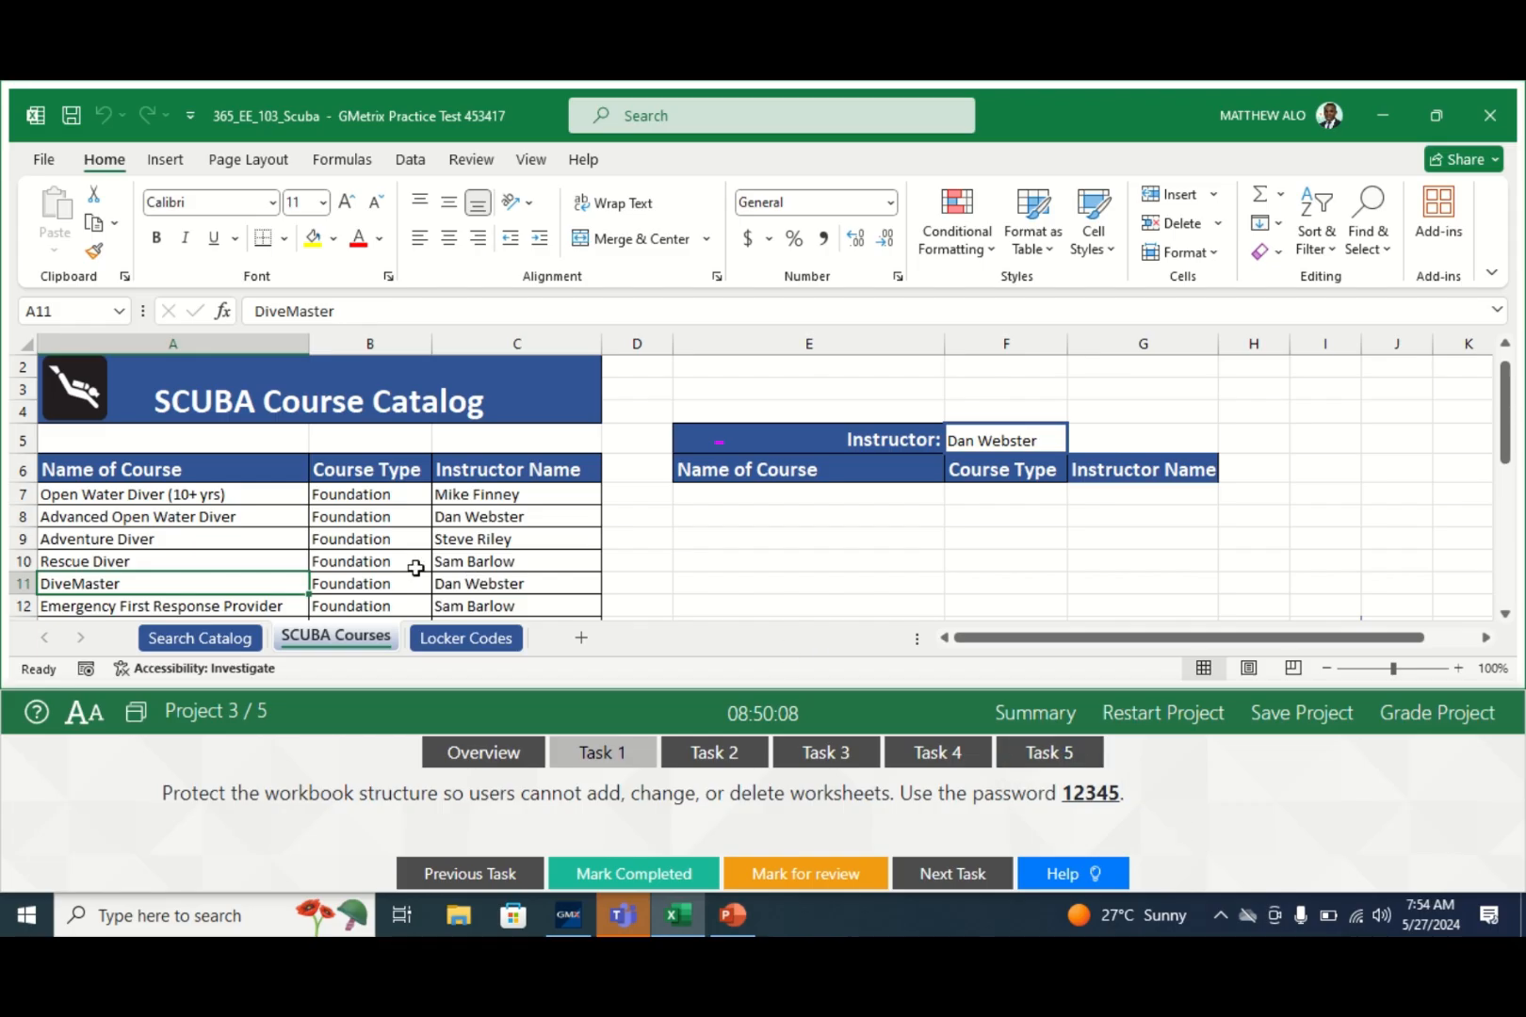
- Protect the workbook structure with the task's password, mark Task 1 completed, and open Task 2
{"action": "left_click", "coordinate": [474, 166]}
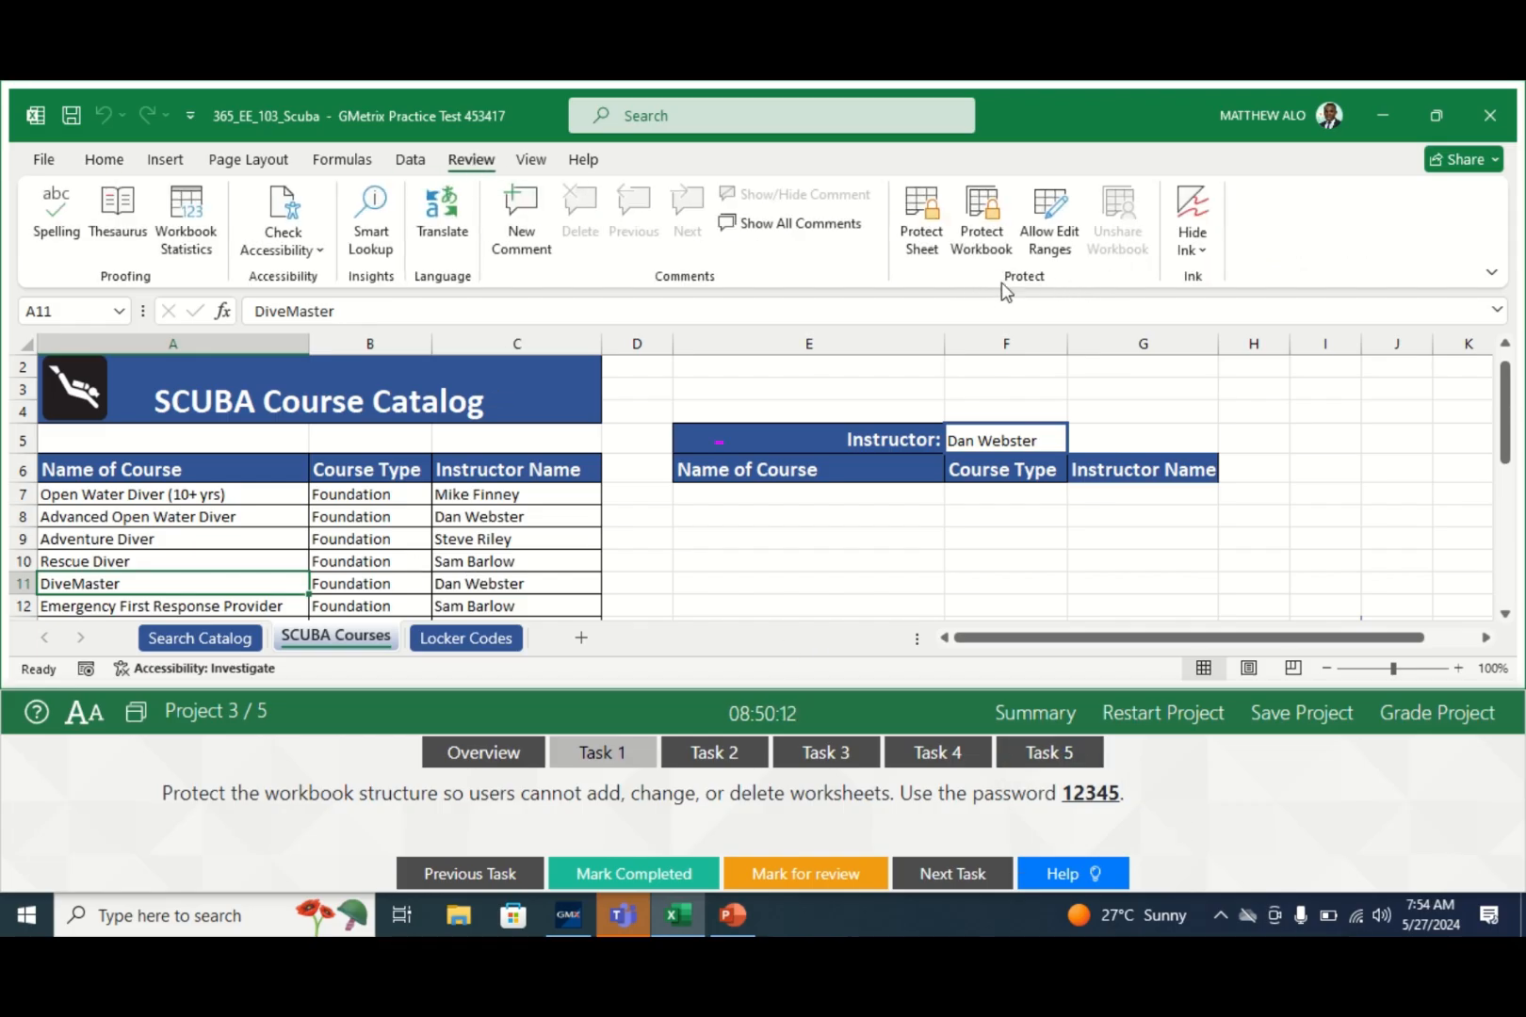
{"action": "left_click", "coordinate": [989, 215]}
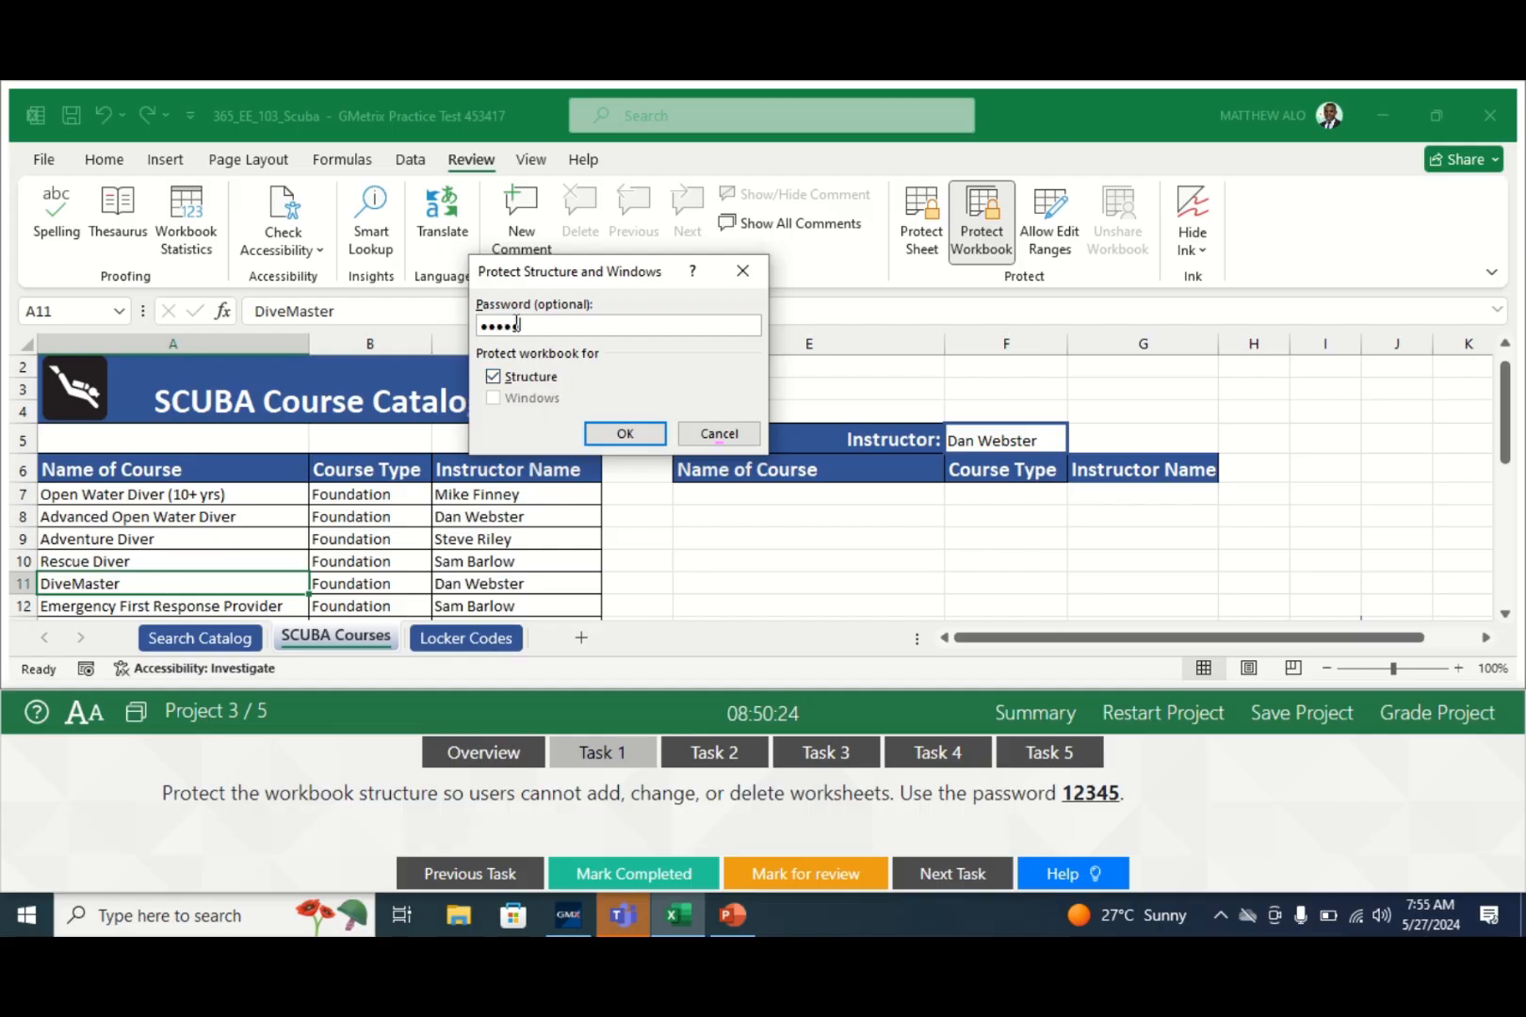
{"action": "left_click", "coordinate": [622, 439]}
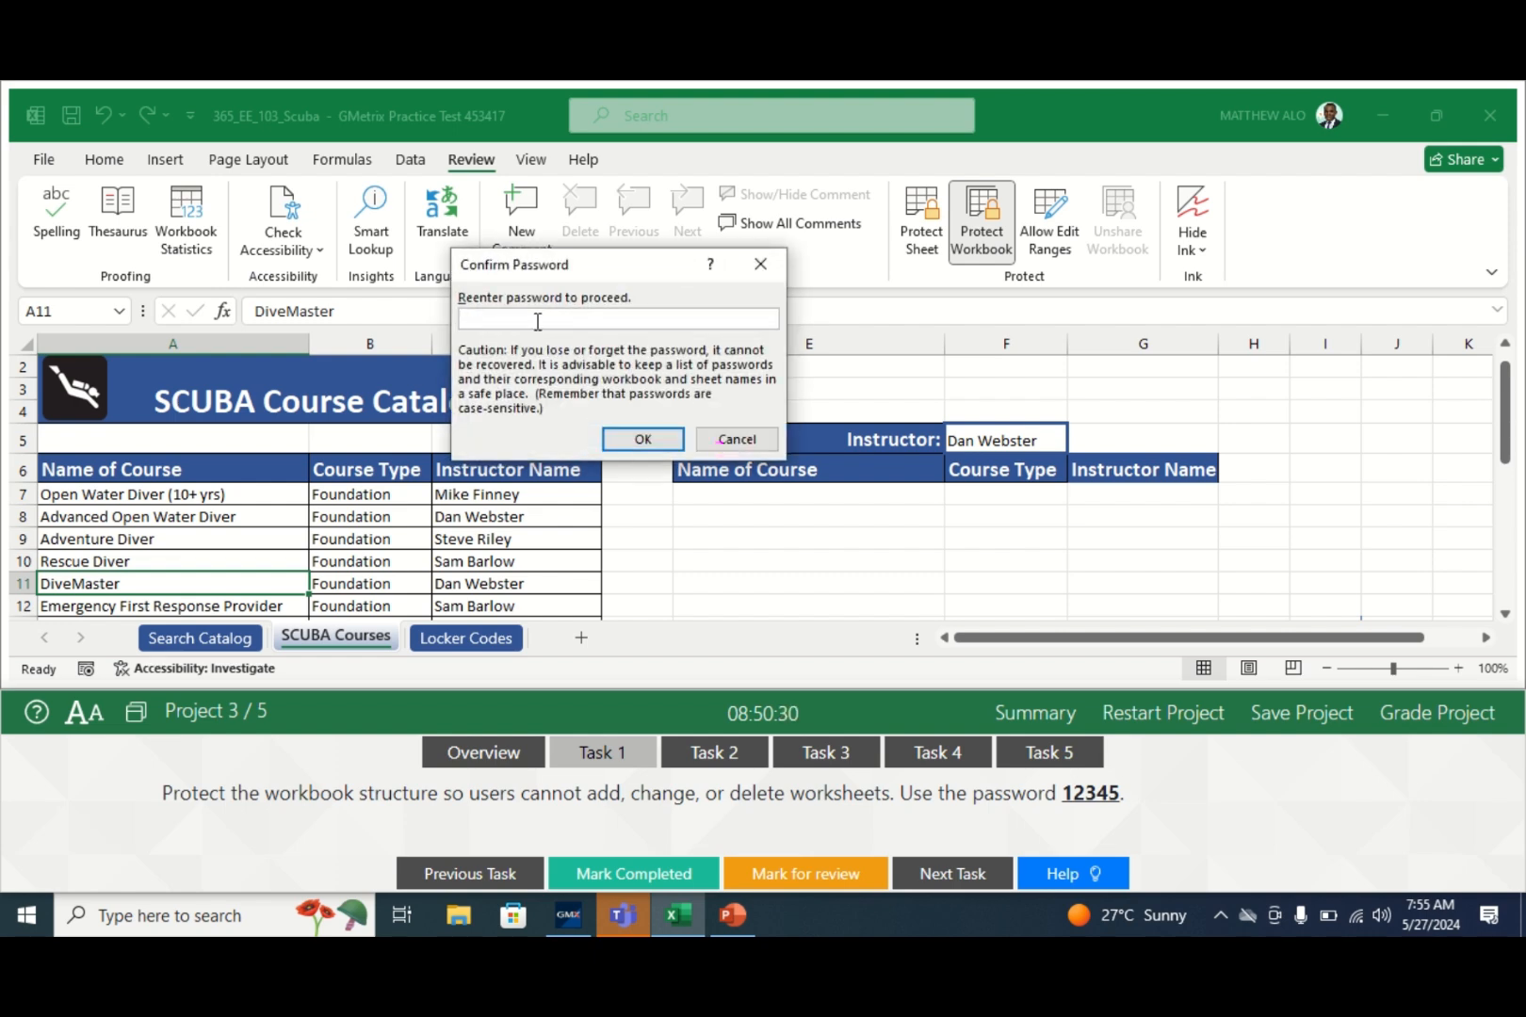
{"action": "type", "text": "12345"}
{"action": "left_click", "coordinate": [647, 439]}
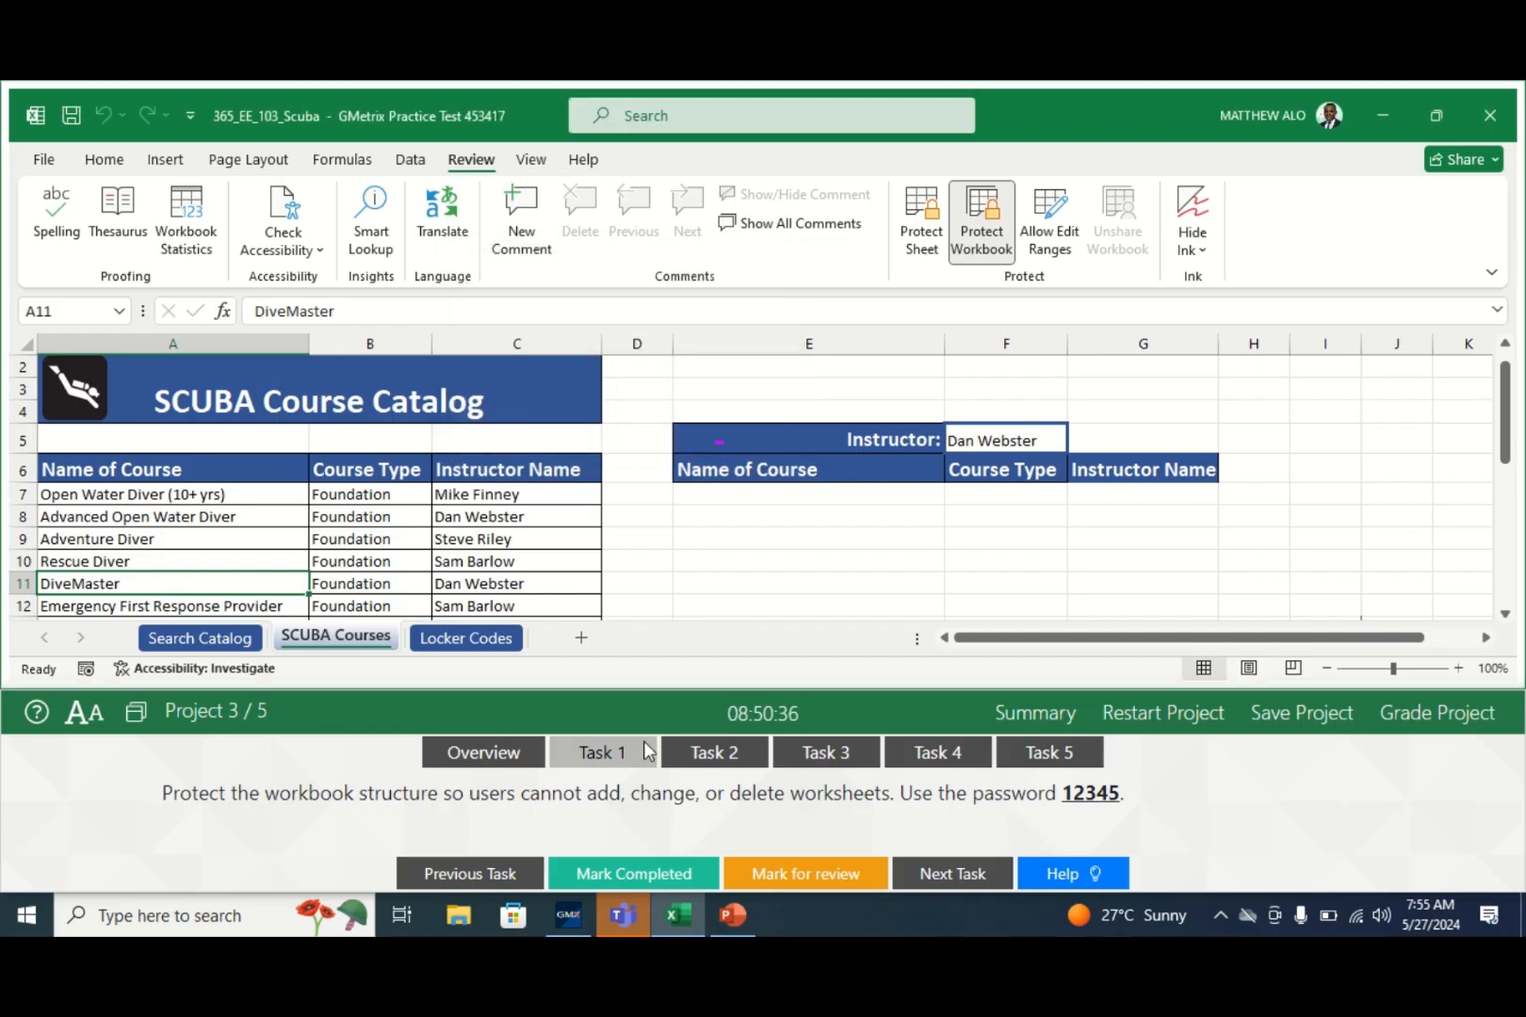
{"action": "left_click", "coordinate": [605, 874]}
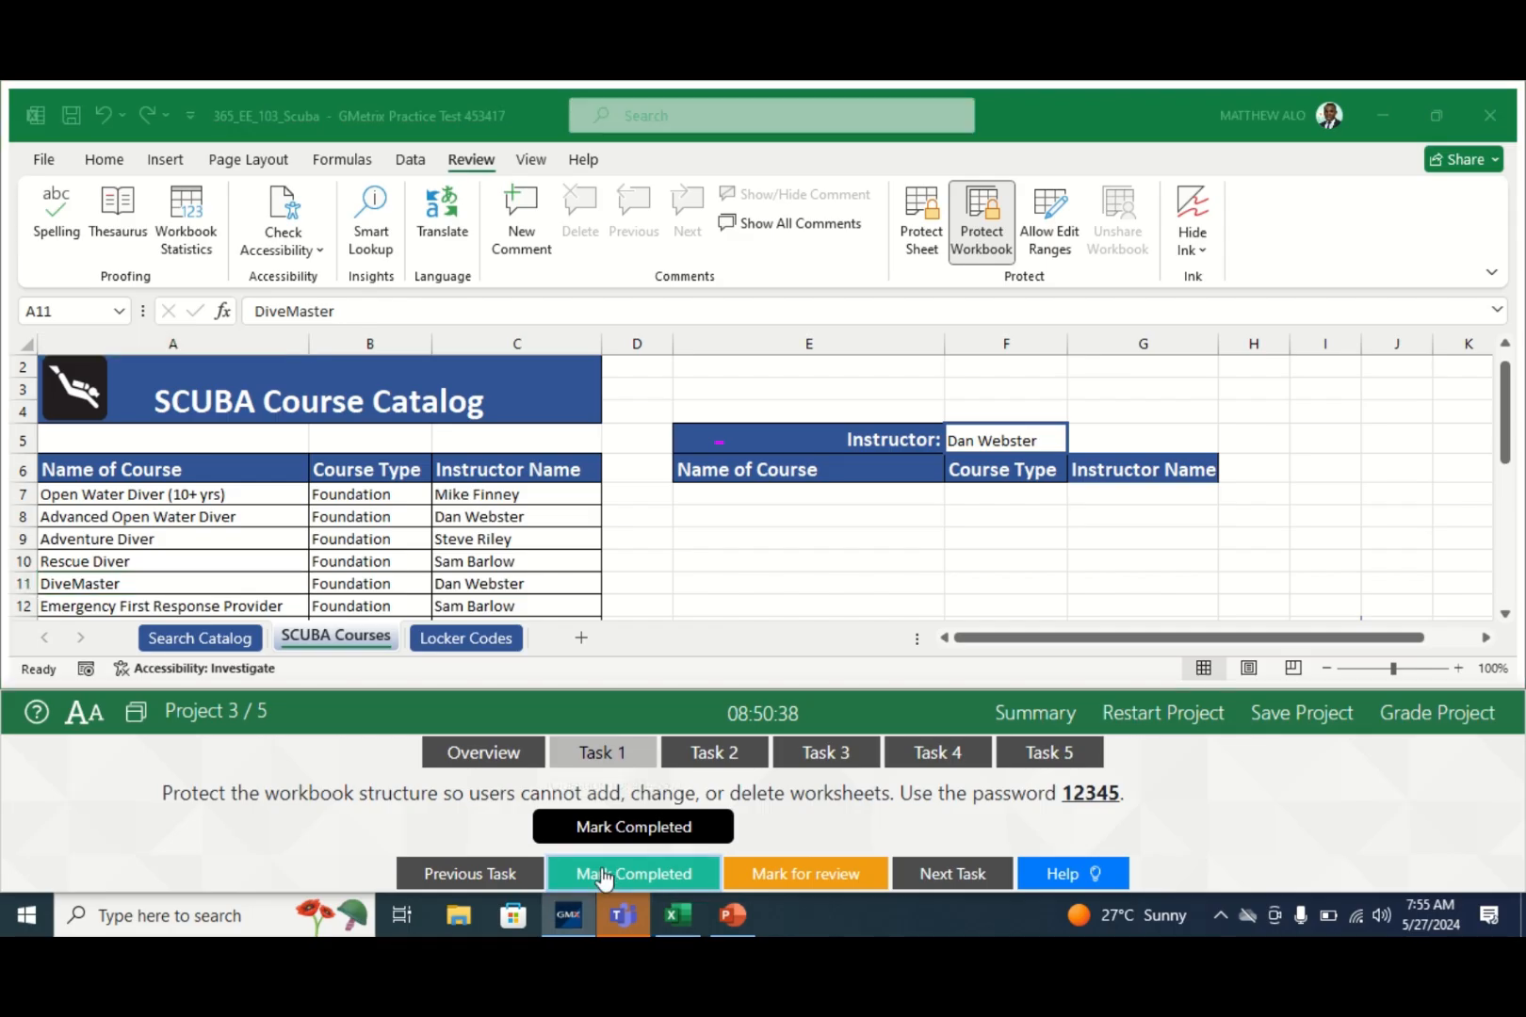
{"action": "left_click", "coordinate": [735, 759]}
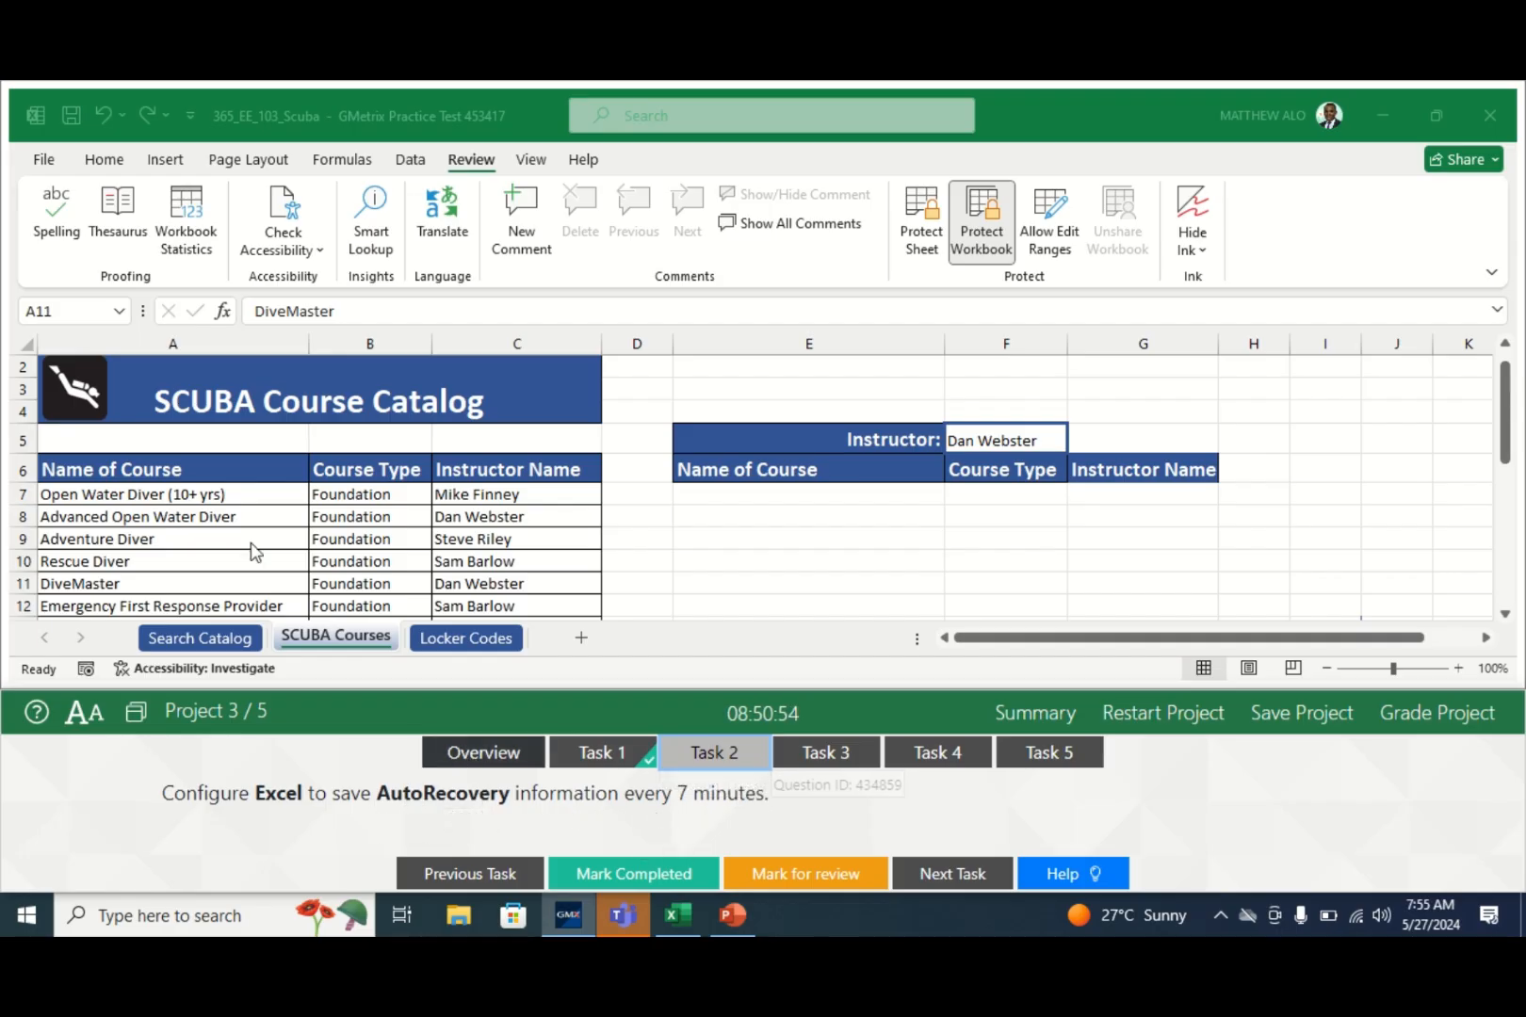
- Lower the AutoRecover interval in Excel Options' Save settings and dock the test runner at the top
{"action": "left_click", "coordinate": [44, 165]}
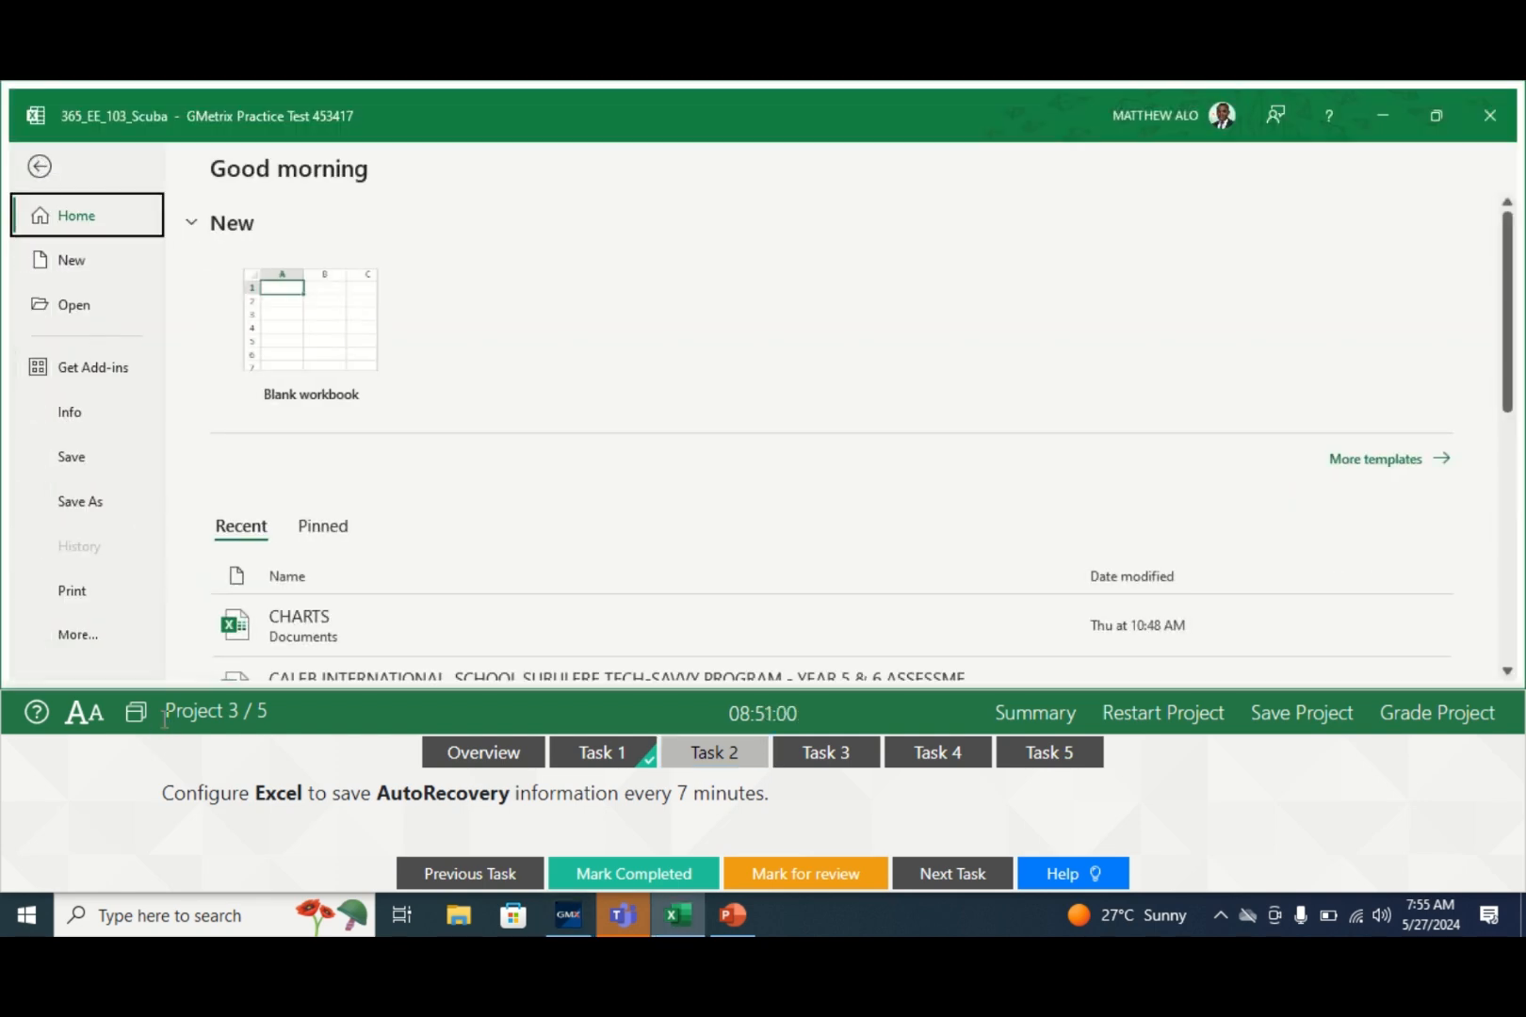
{"action": "left_click", "coordinate": [95, 633]}
{"action": "left_click", "coordinate": [228, 635]}
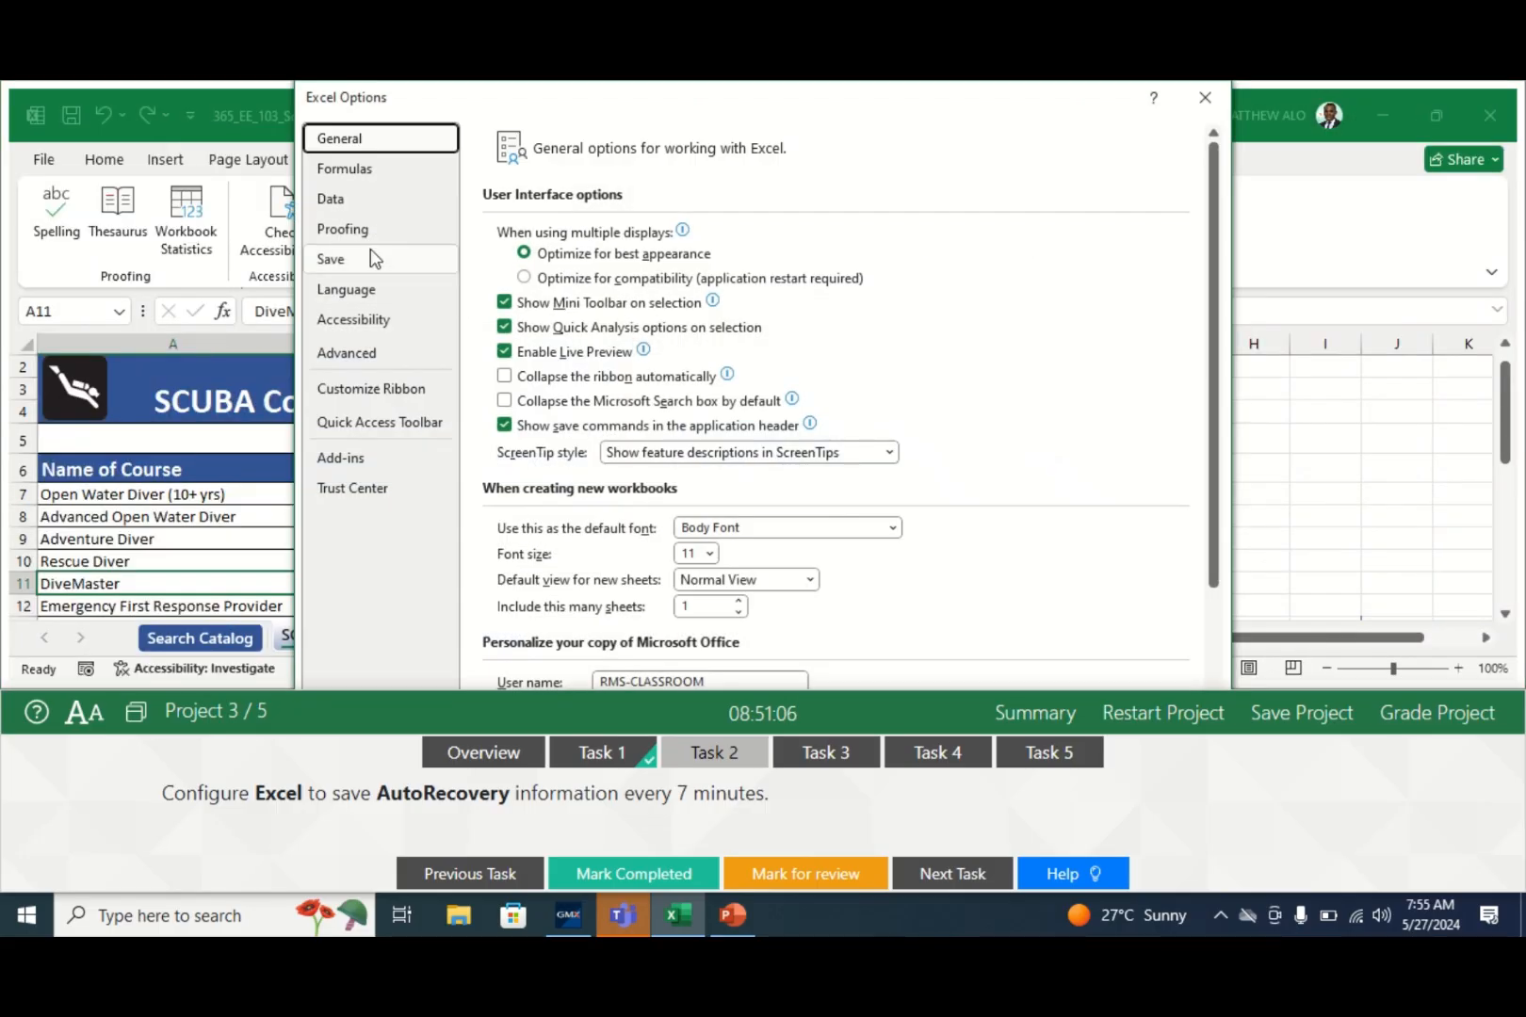
{"action": "left_click", "coordinate": [339, 263]}
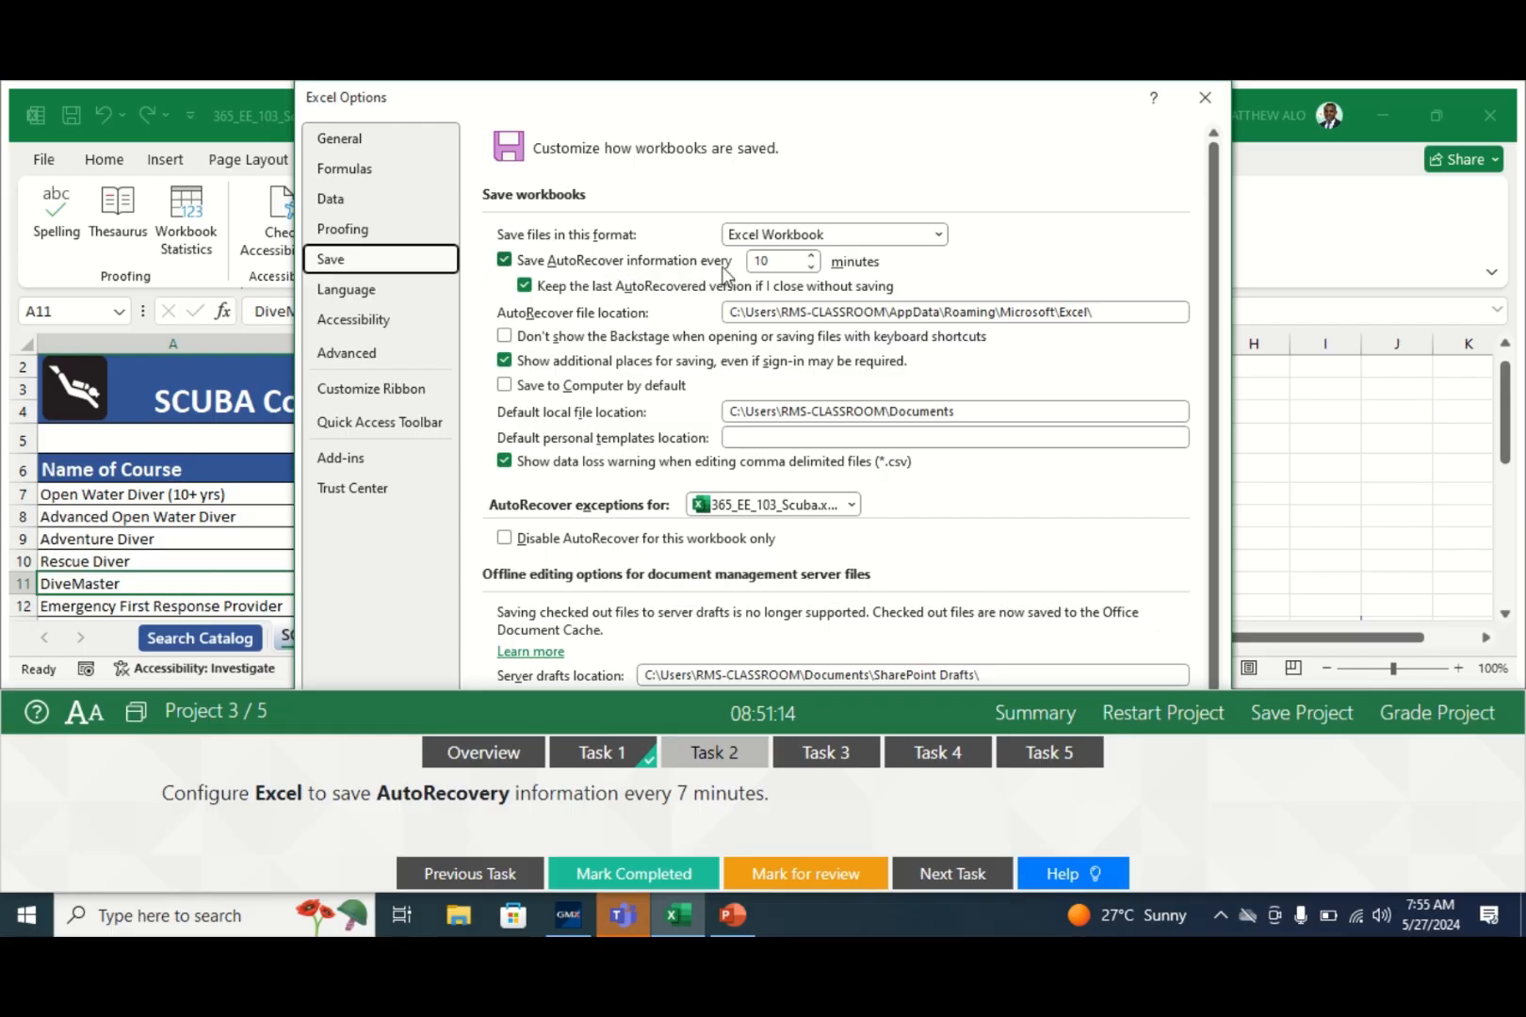
{"action": "left_click", "coordinate": [811, 268]}
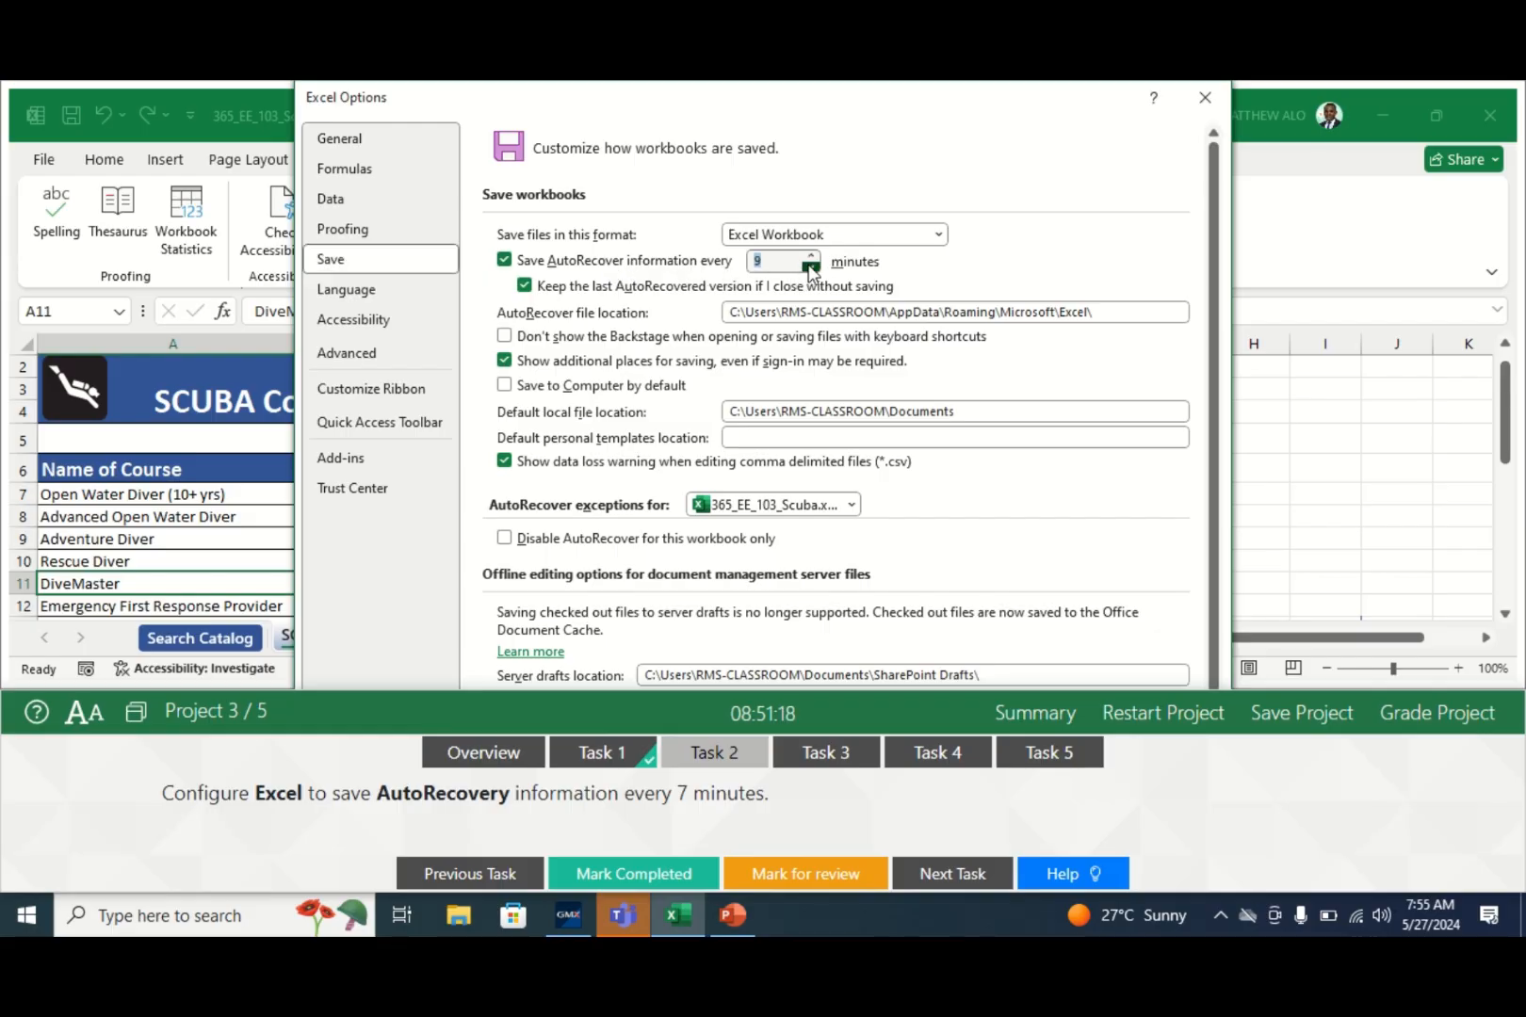
{"action": "left_click", "coordinate": [810, 267]}
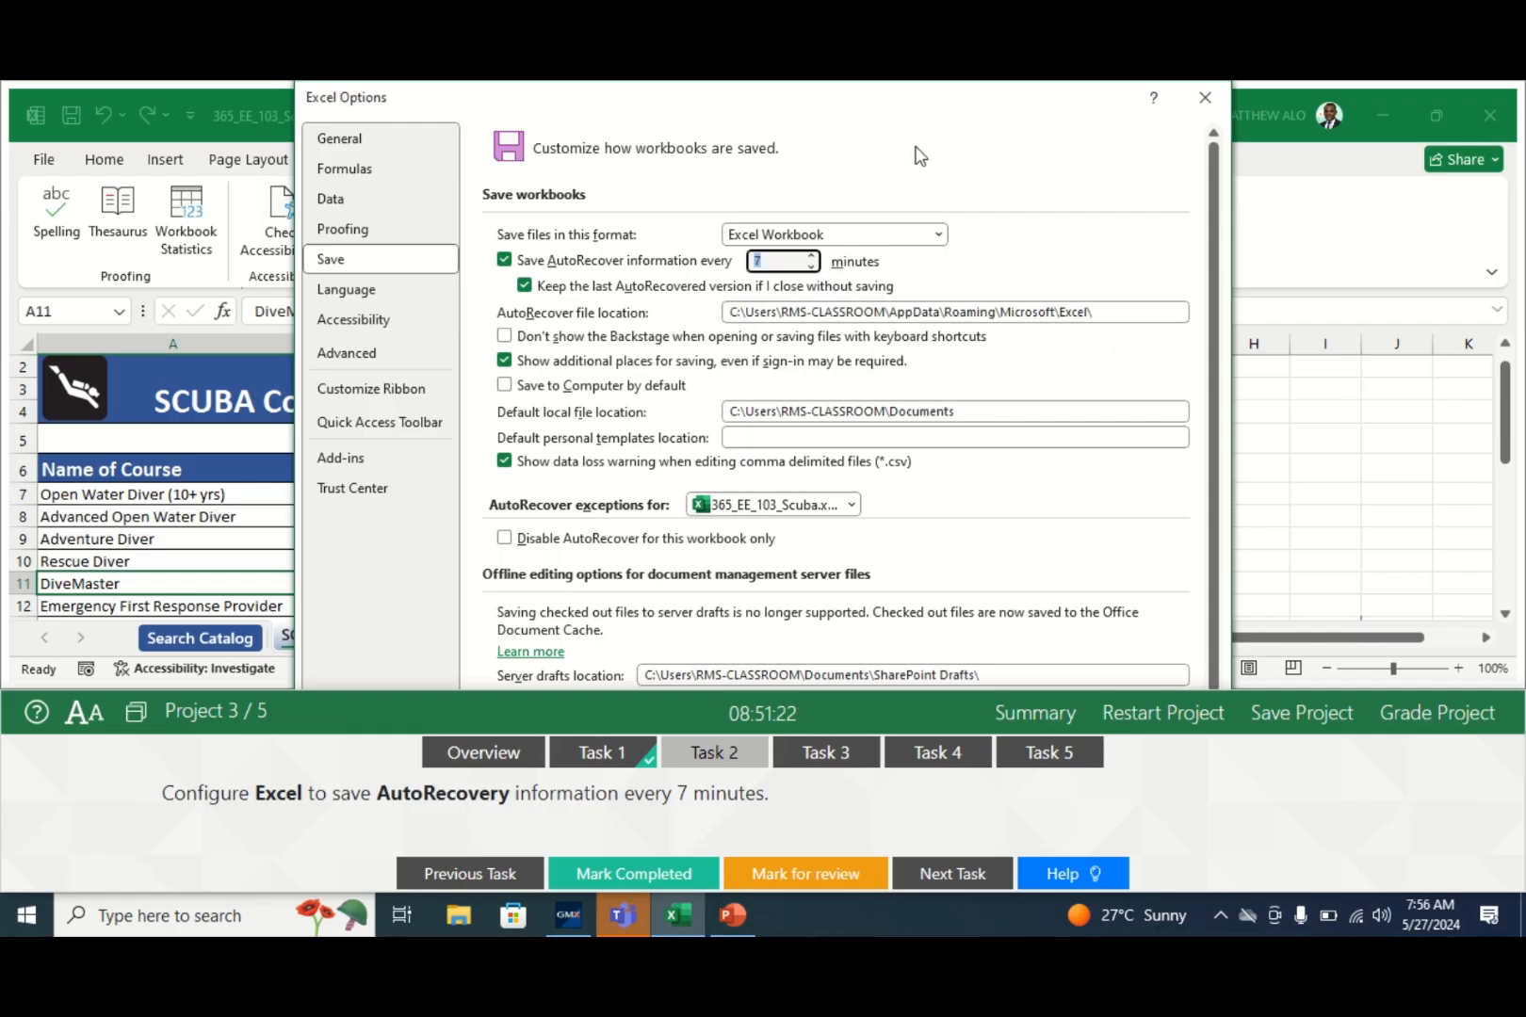
{"action": "left_click", "coordinate": [132, 726]}
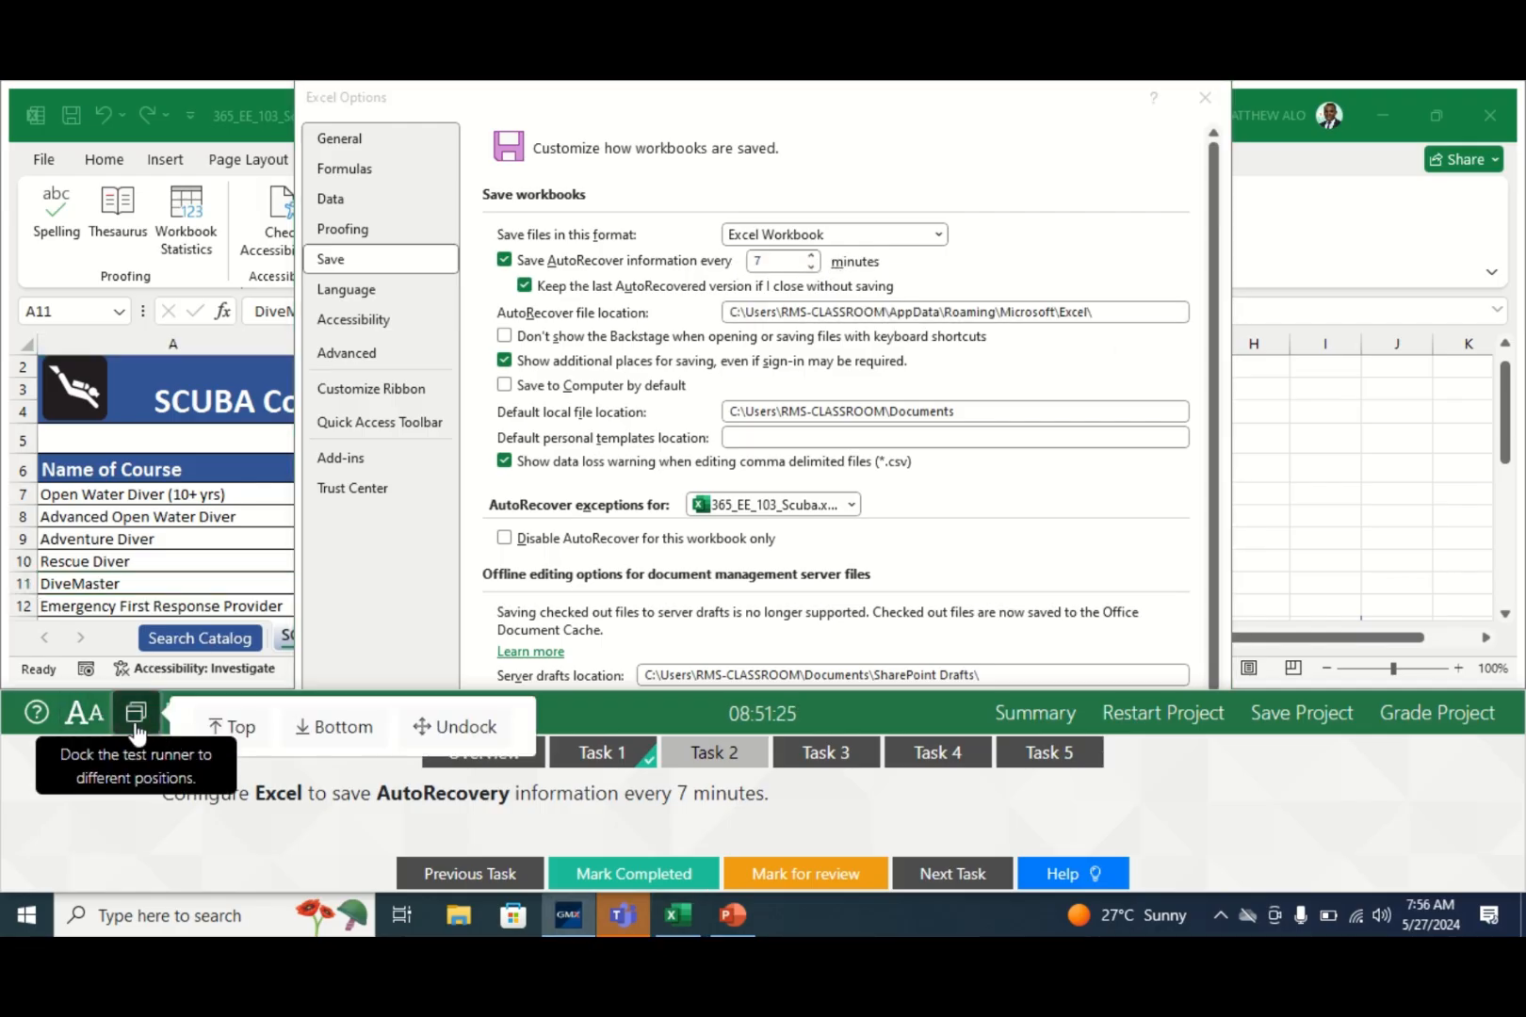
{"action": "left_click", "coordinate": [239, 727]}
{"action": "left_click", "coordinate": [1084, 820]}
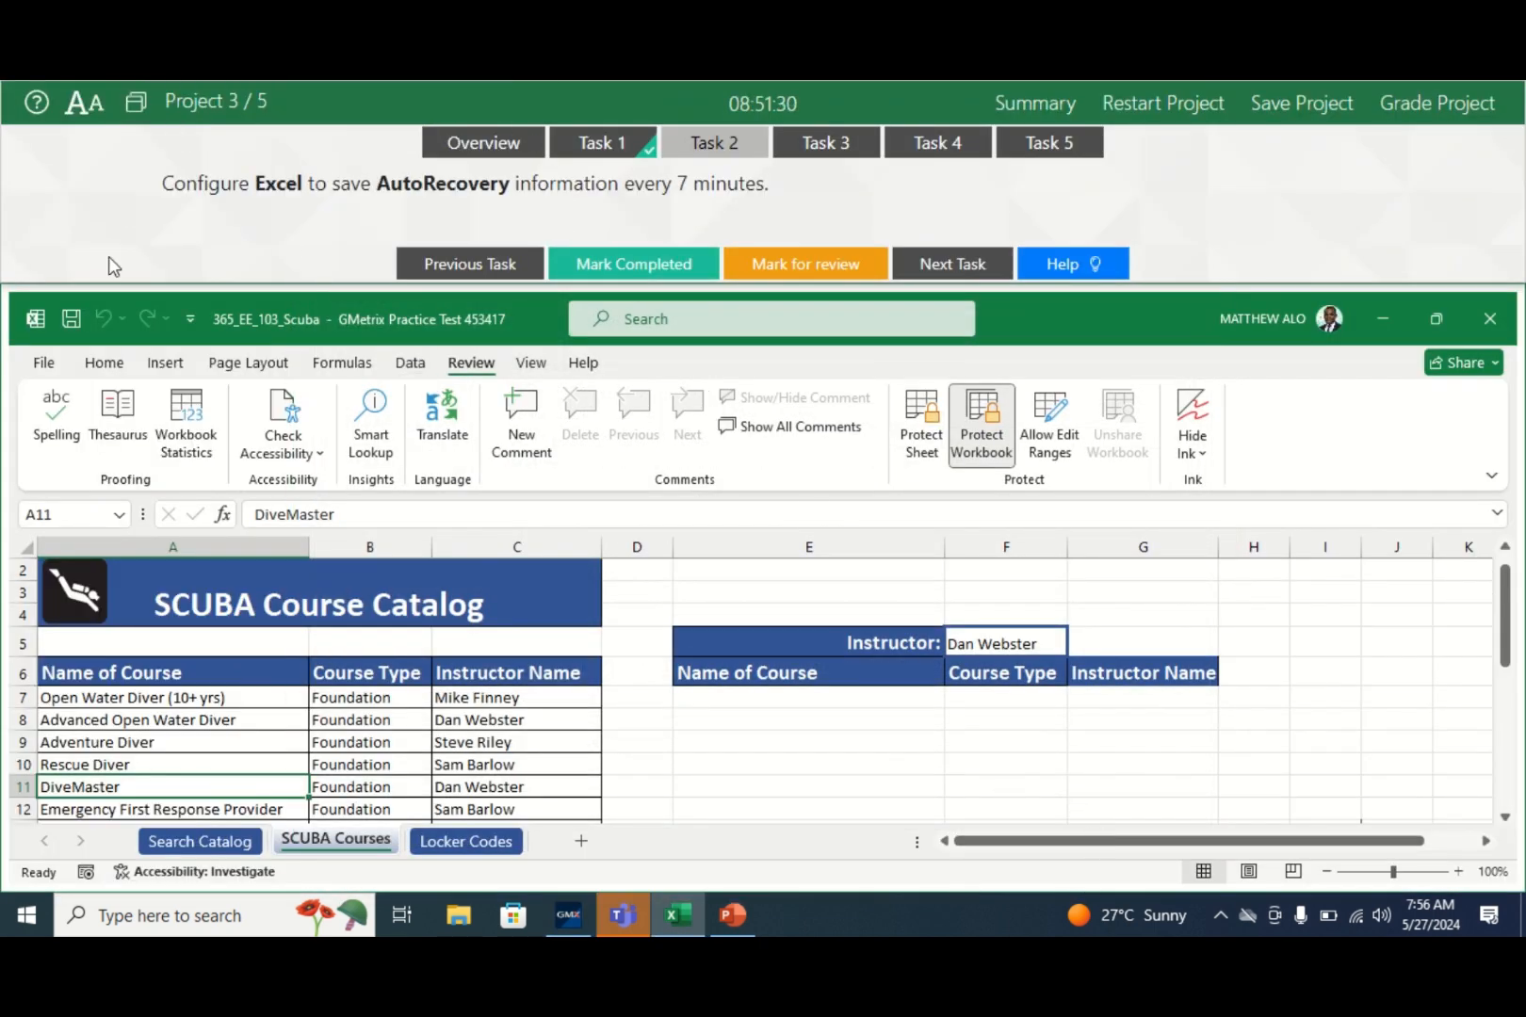
- Set AutoRecover to save every 7 minutes, confirm, mark Task 2 completed, and dock the runner at the bottom
{"action": "left_click", "coordinate": [44, 363]}
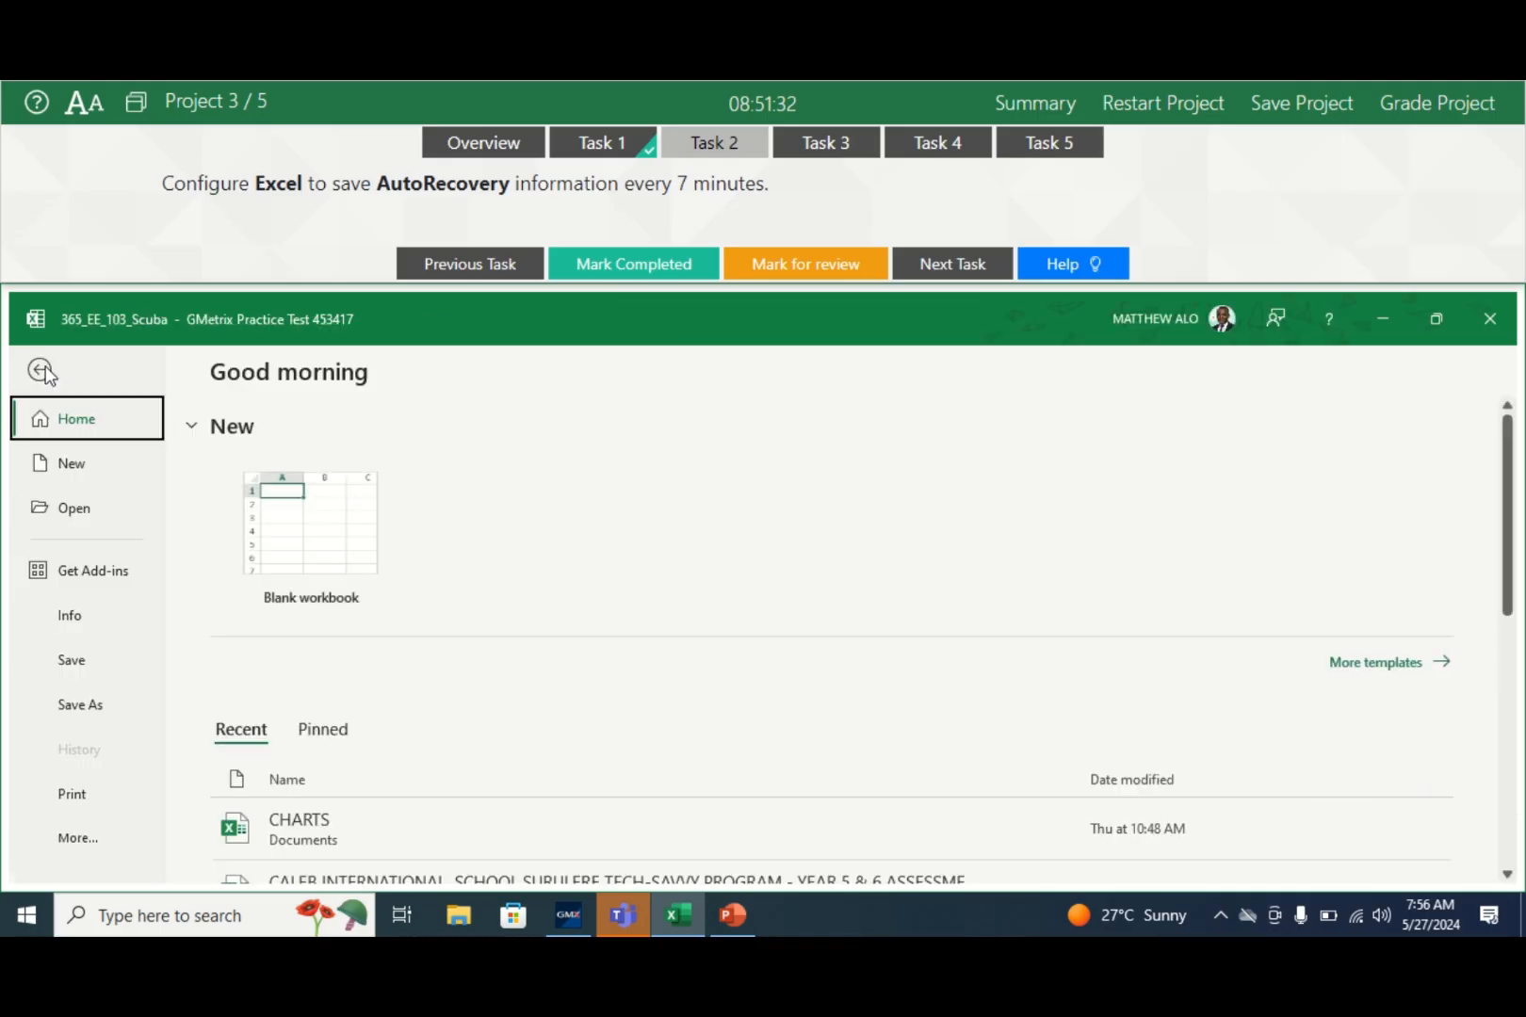
{"action": "left_click", "coordinate": [73, 839]}
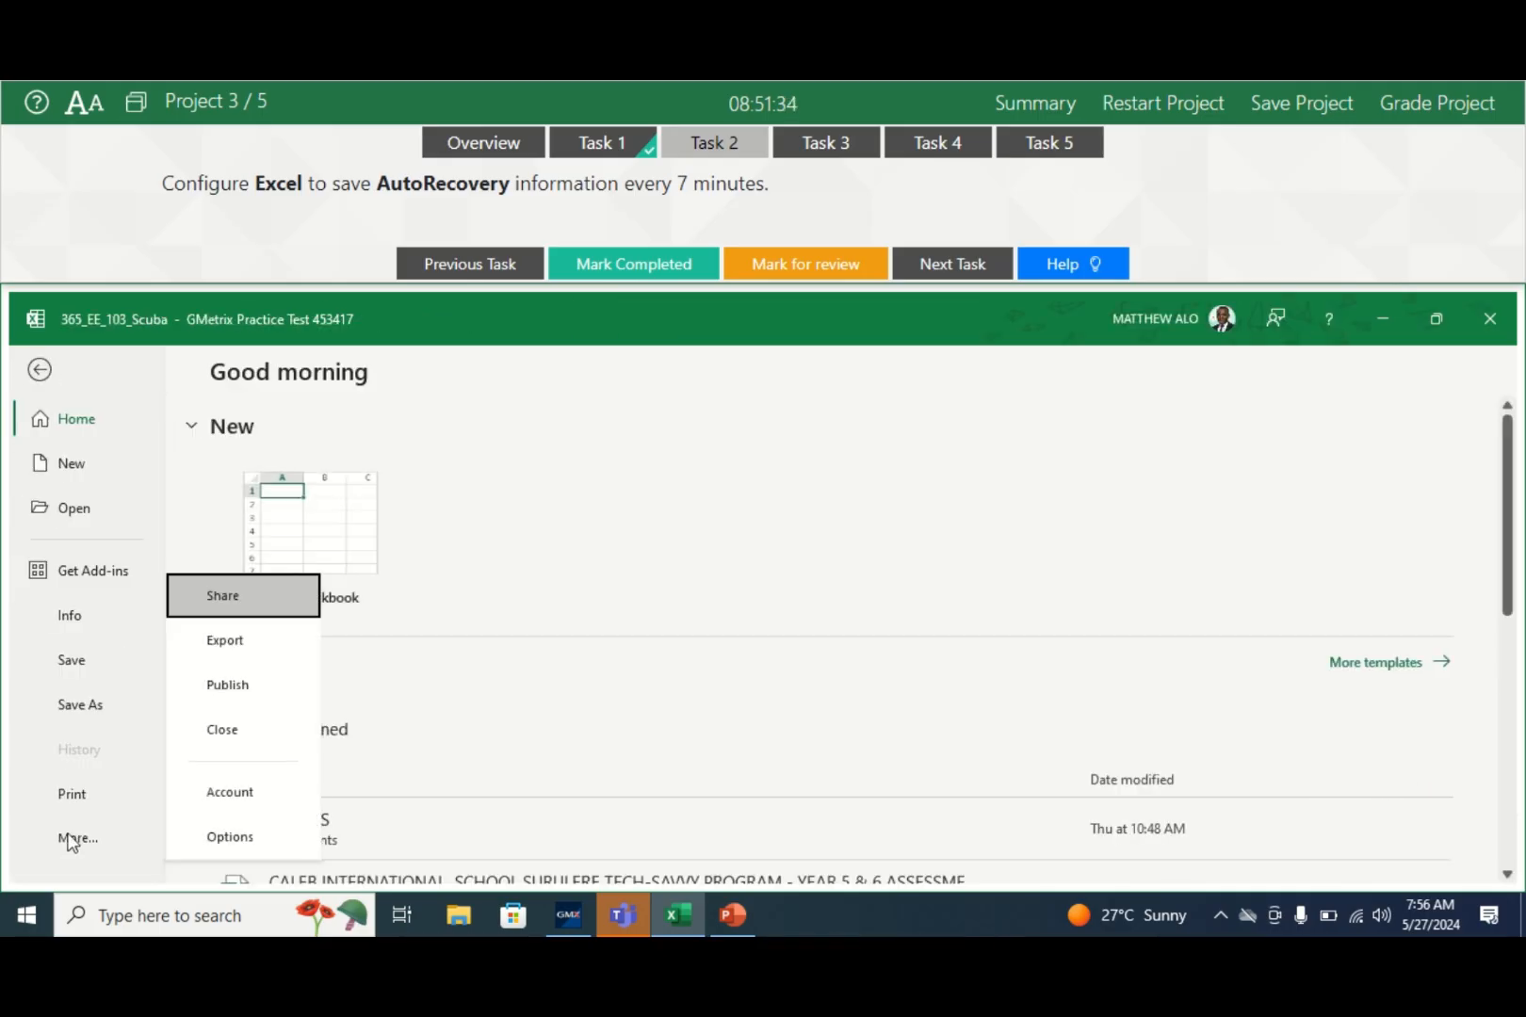
{"action": "left_click", "coordinate": [228, 838]}
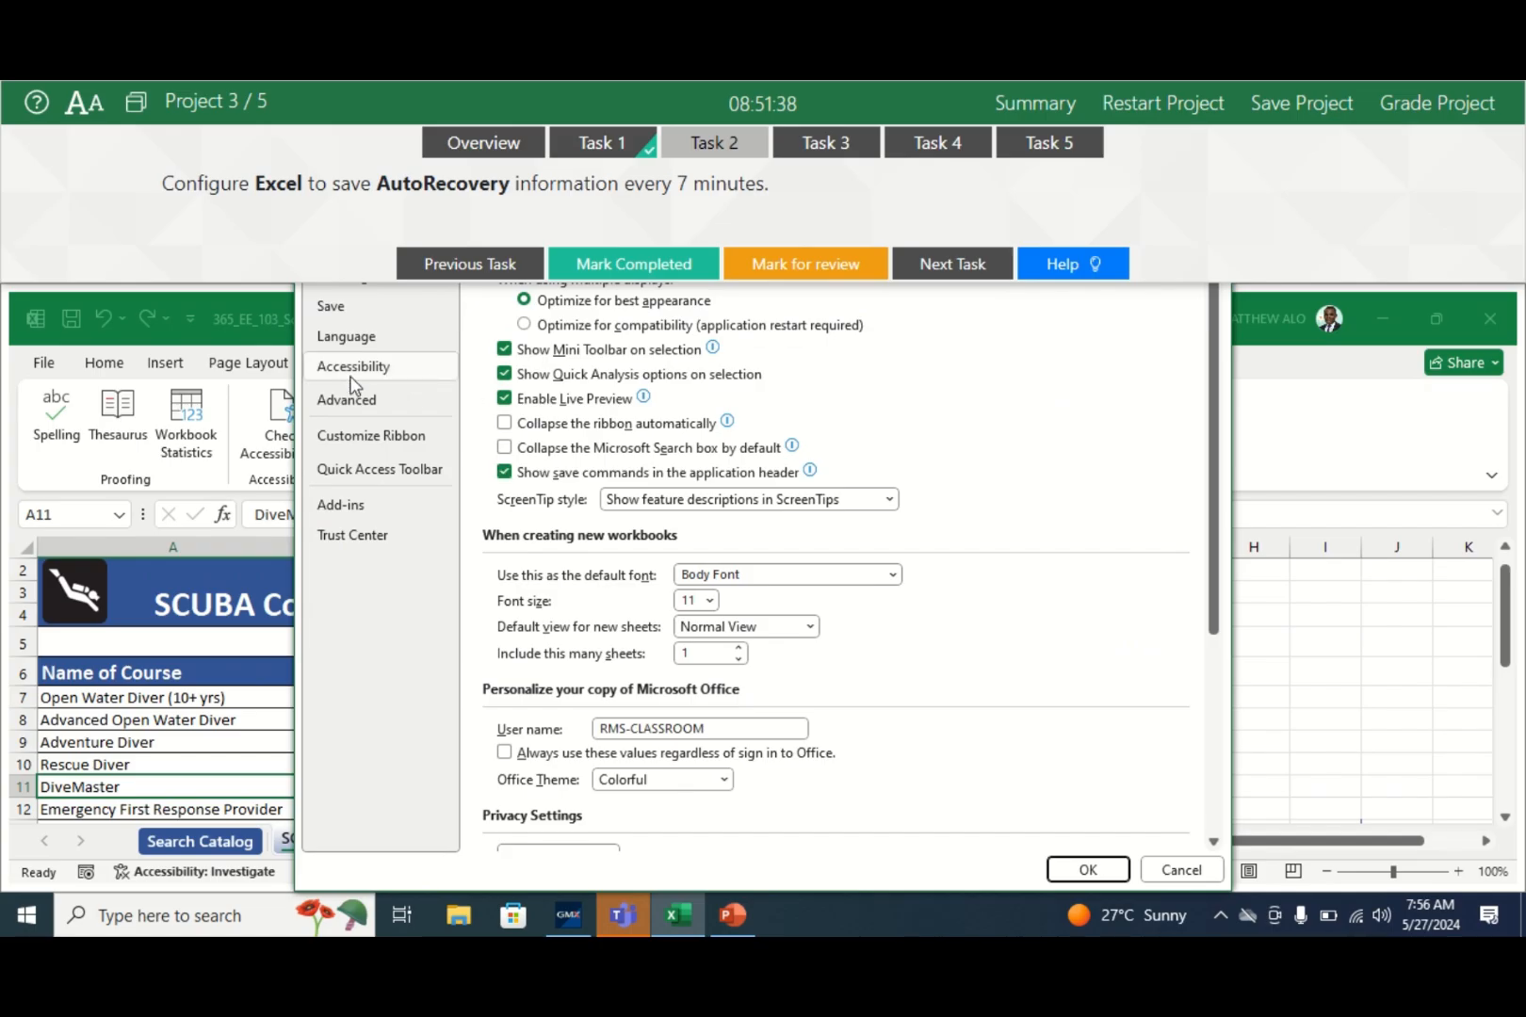
{"action": "left_click", "coordinate": [337, 311]}
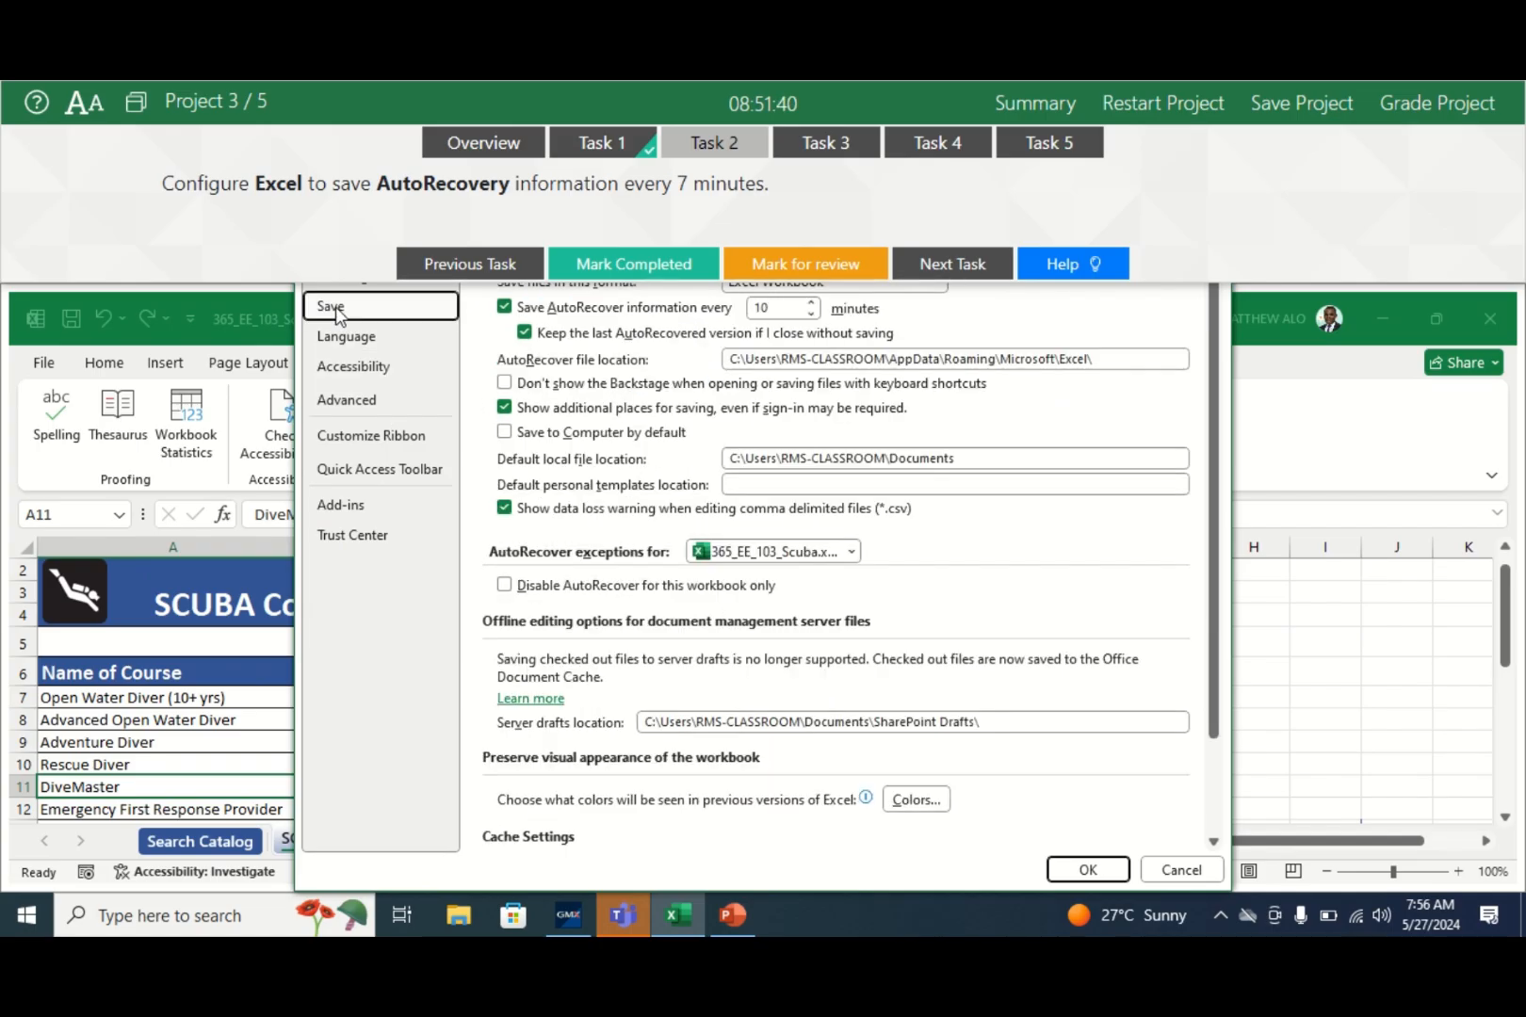
{"action": "left_click", "coordinate": [810, 313]}
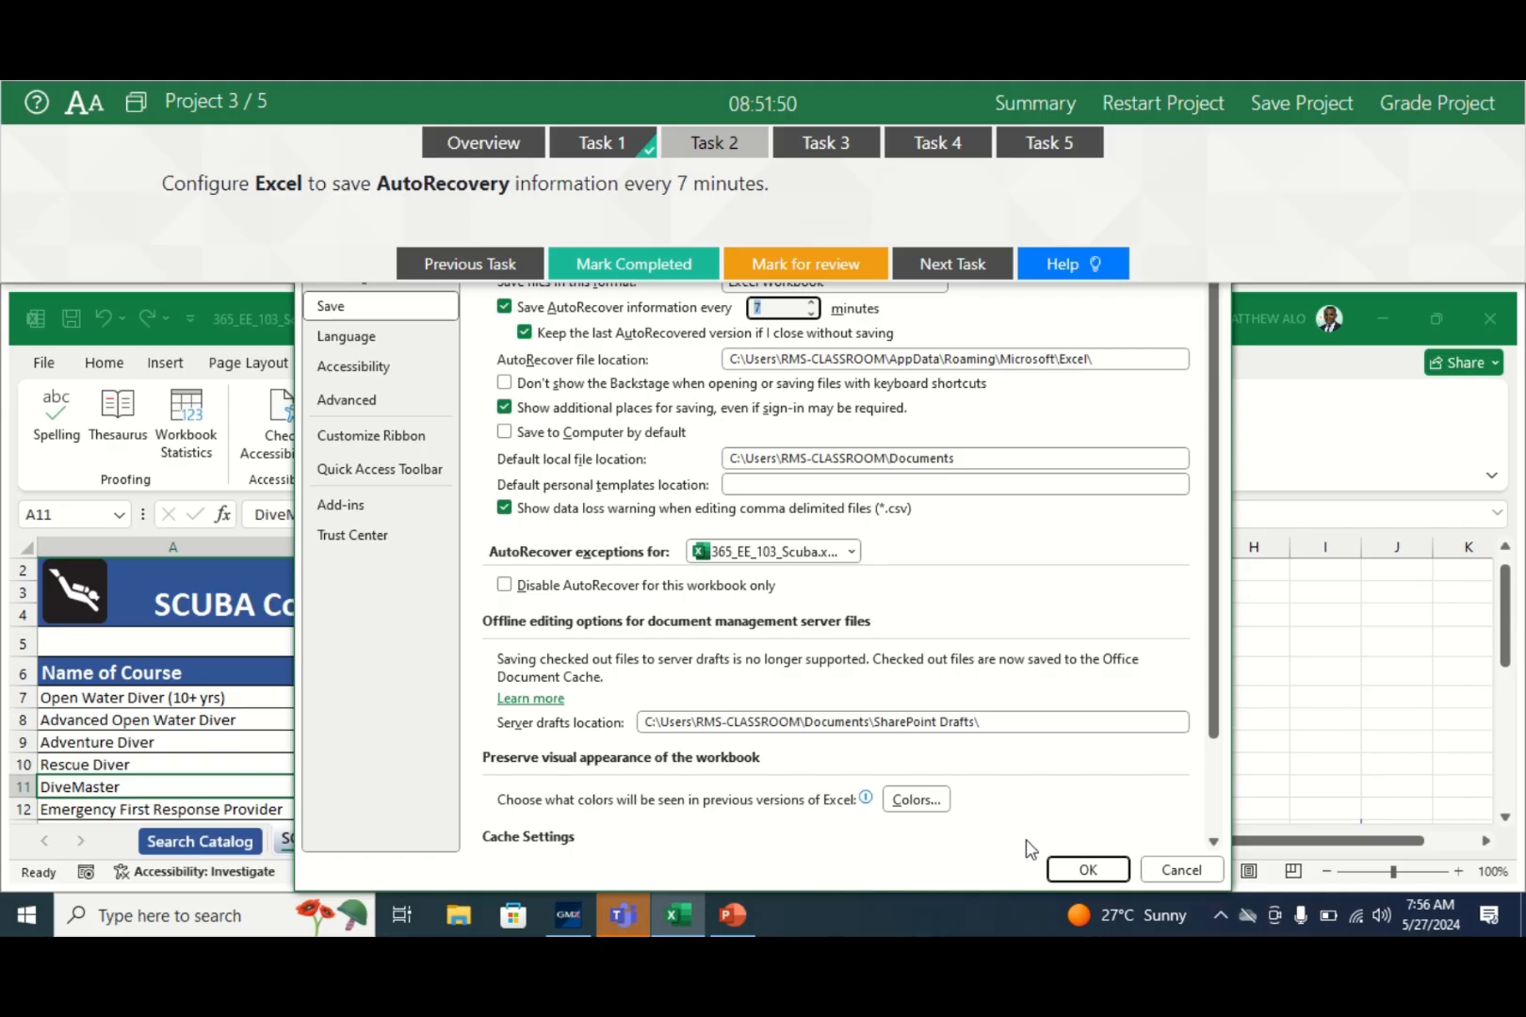
{"action": "left_click", "coordinate": [1072, 870]}
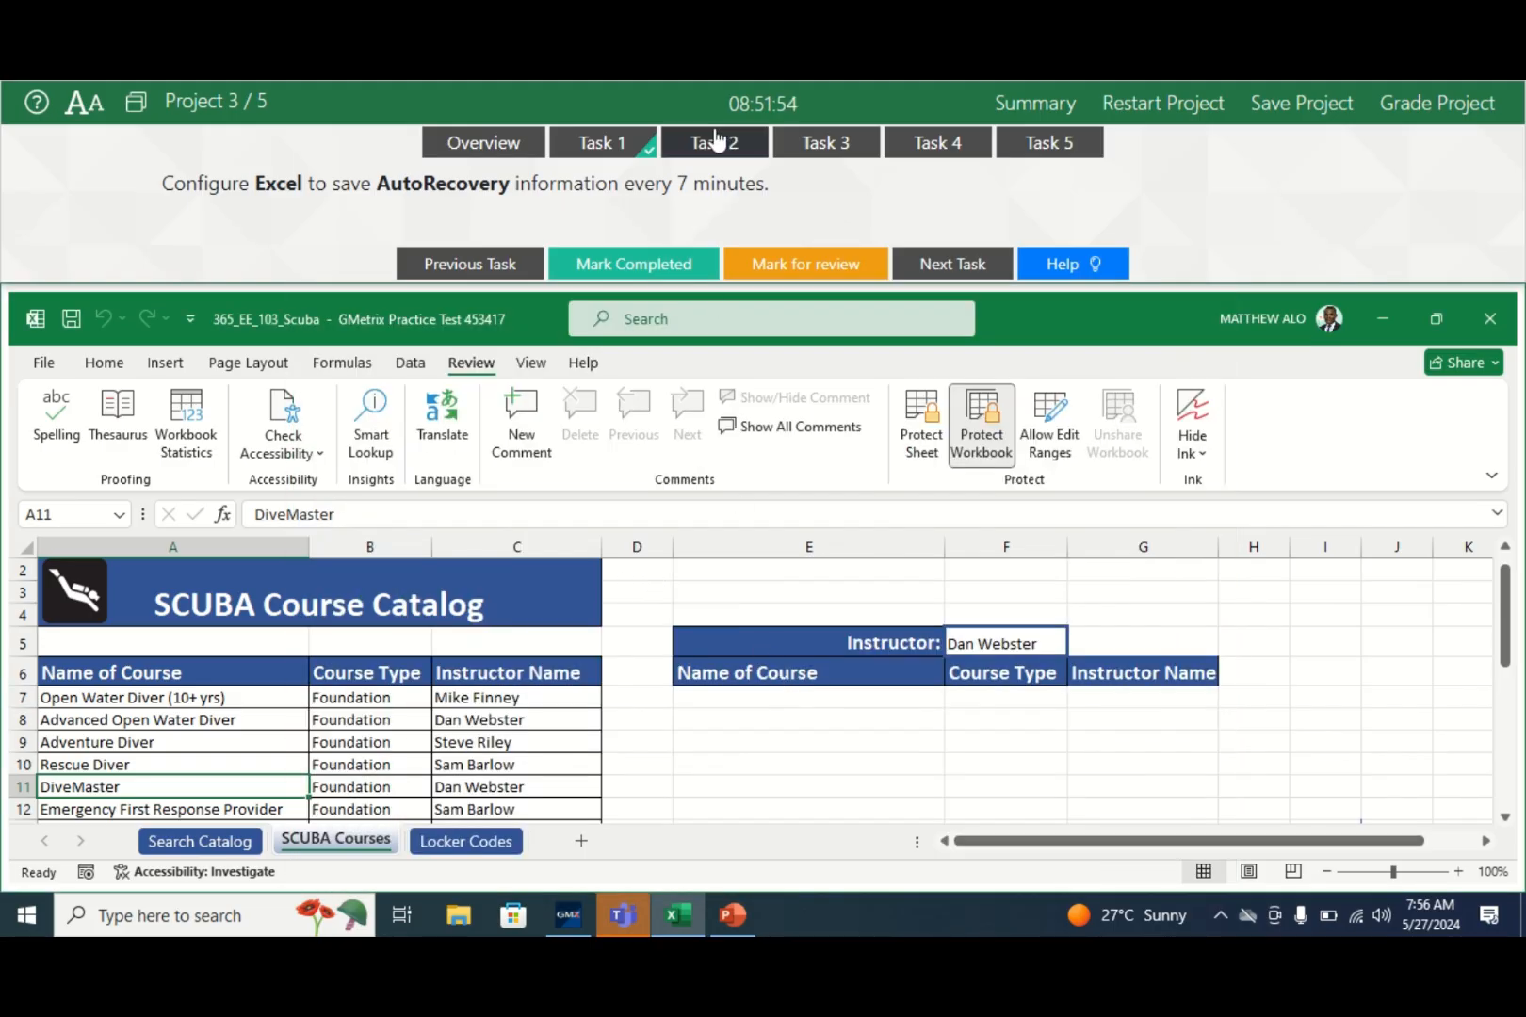
{"action": "left_click", "coordinate": [614, 266]}
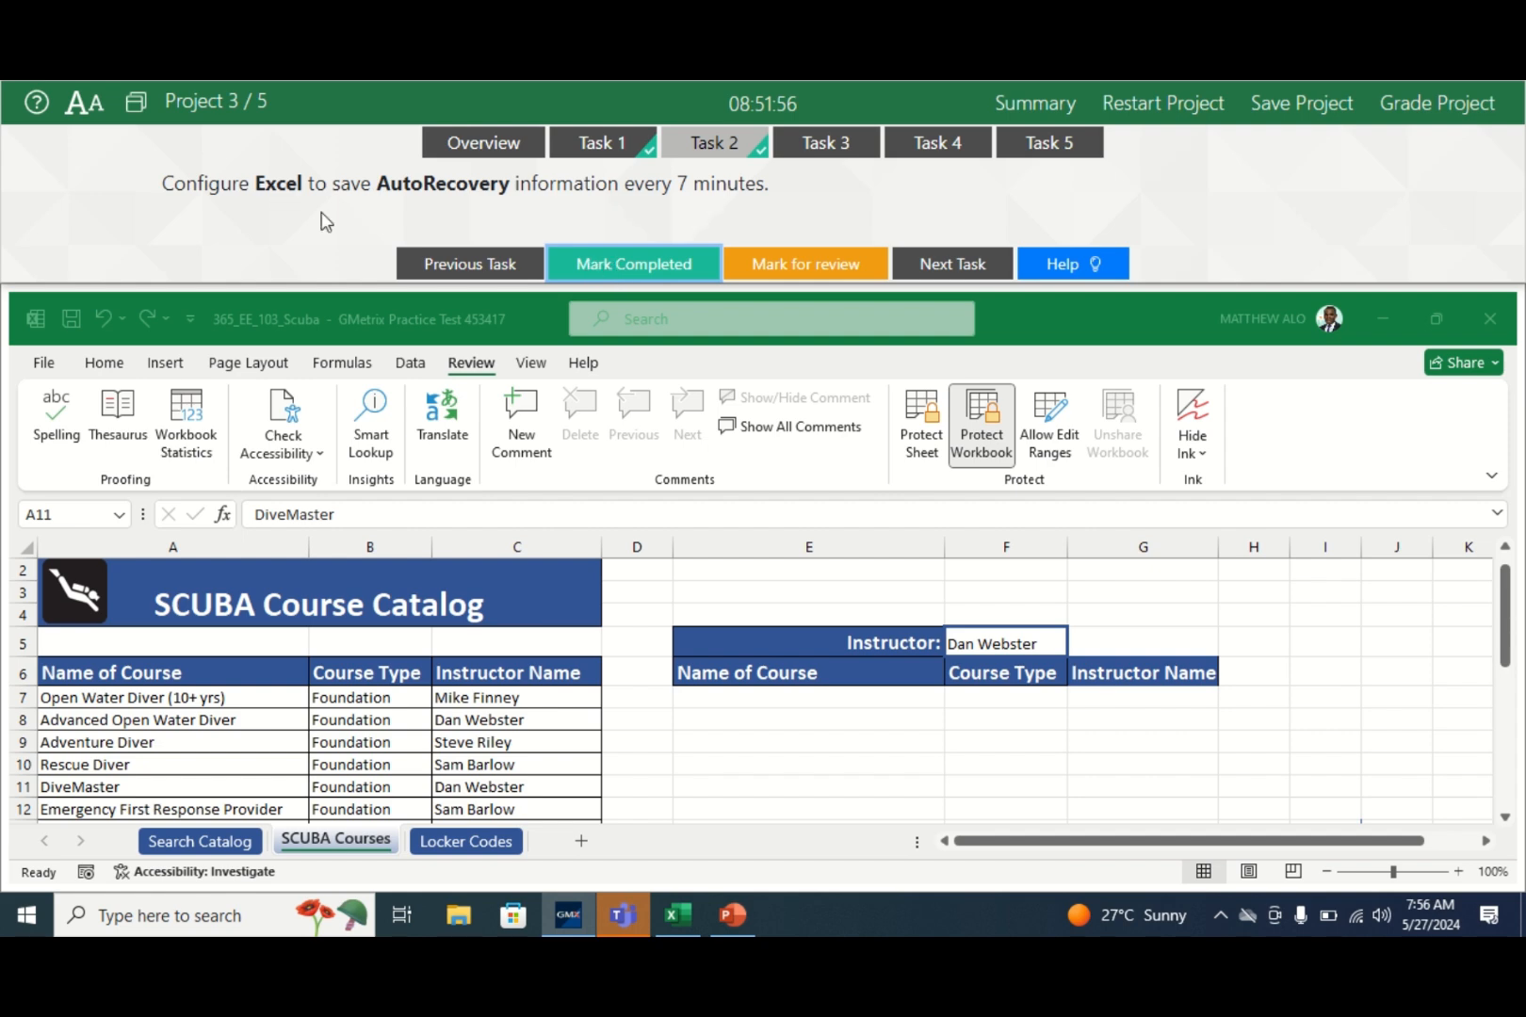
{"action": "left_click", "coordinate": [138, 109]}
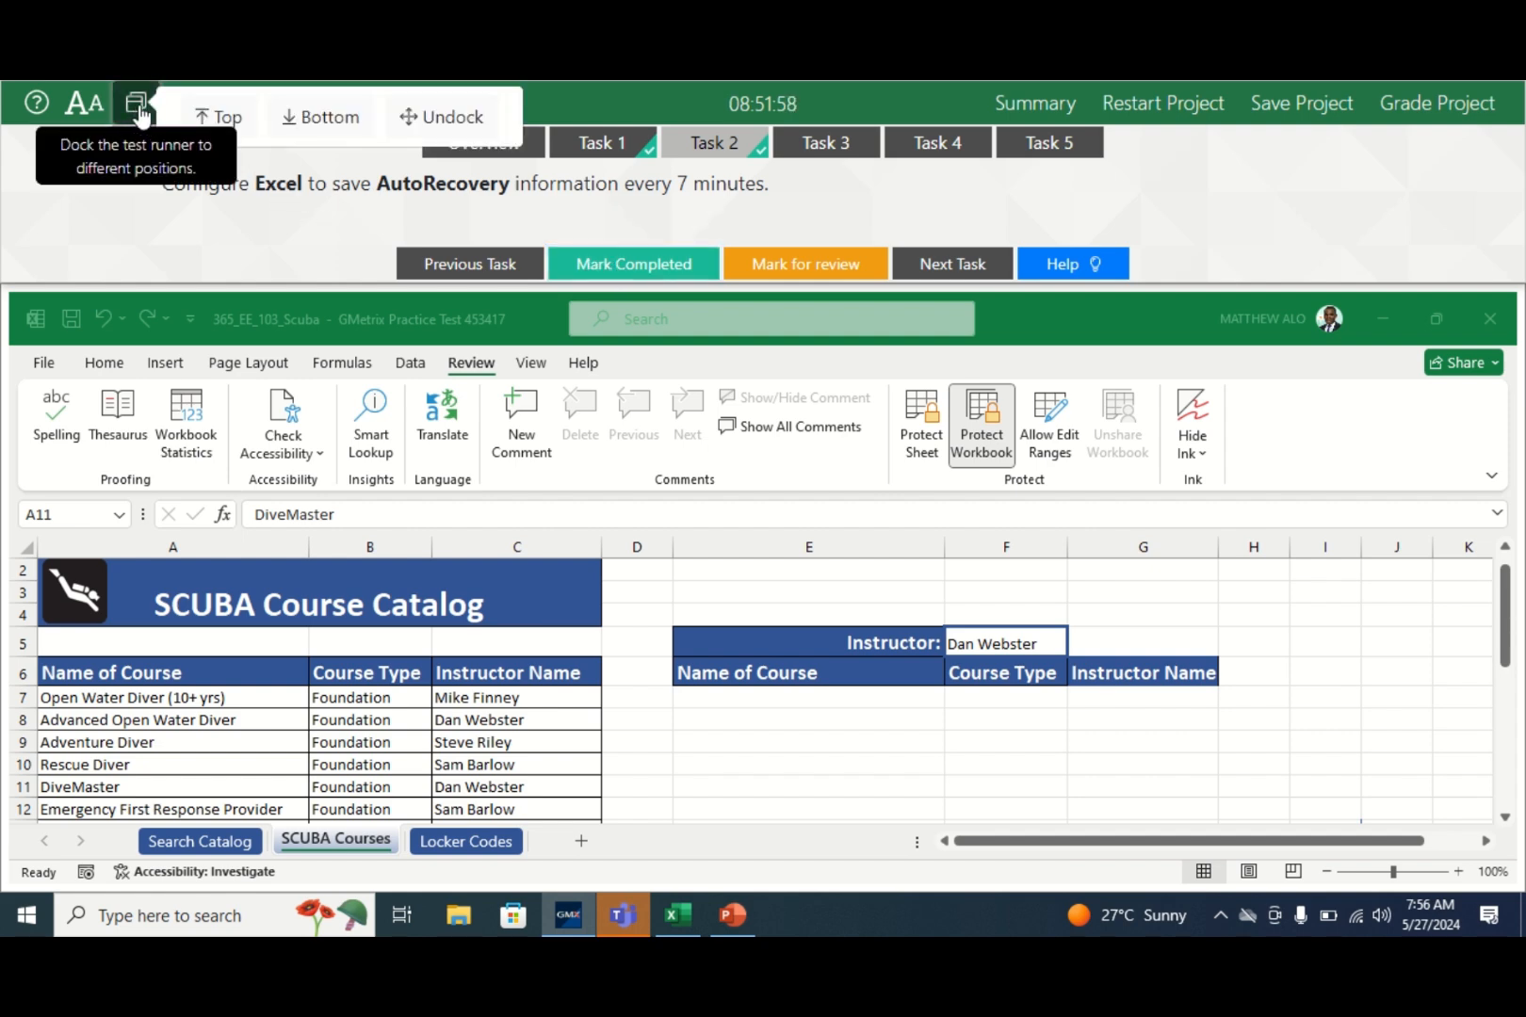
{"action": "left_click", "coordinate": [313, 115]}
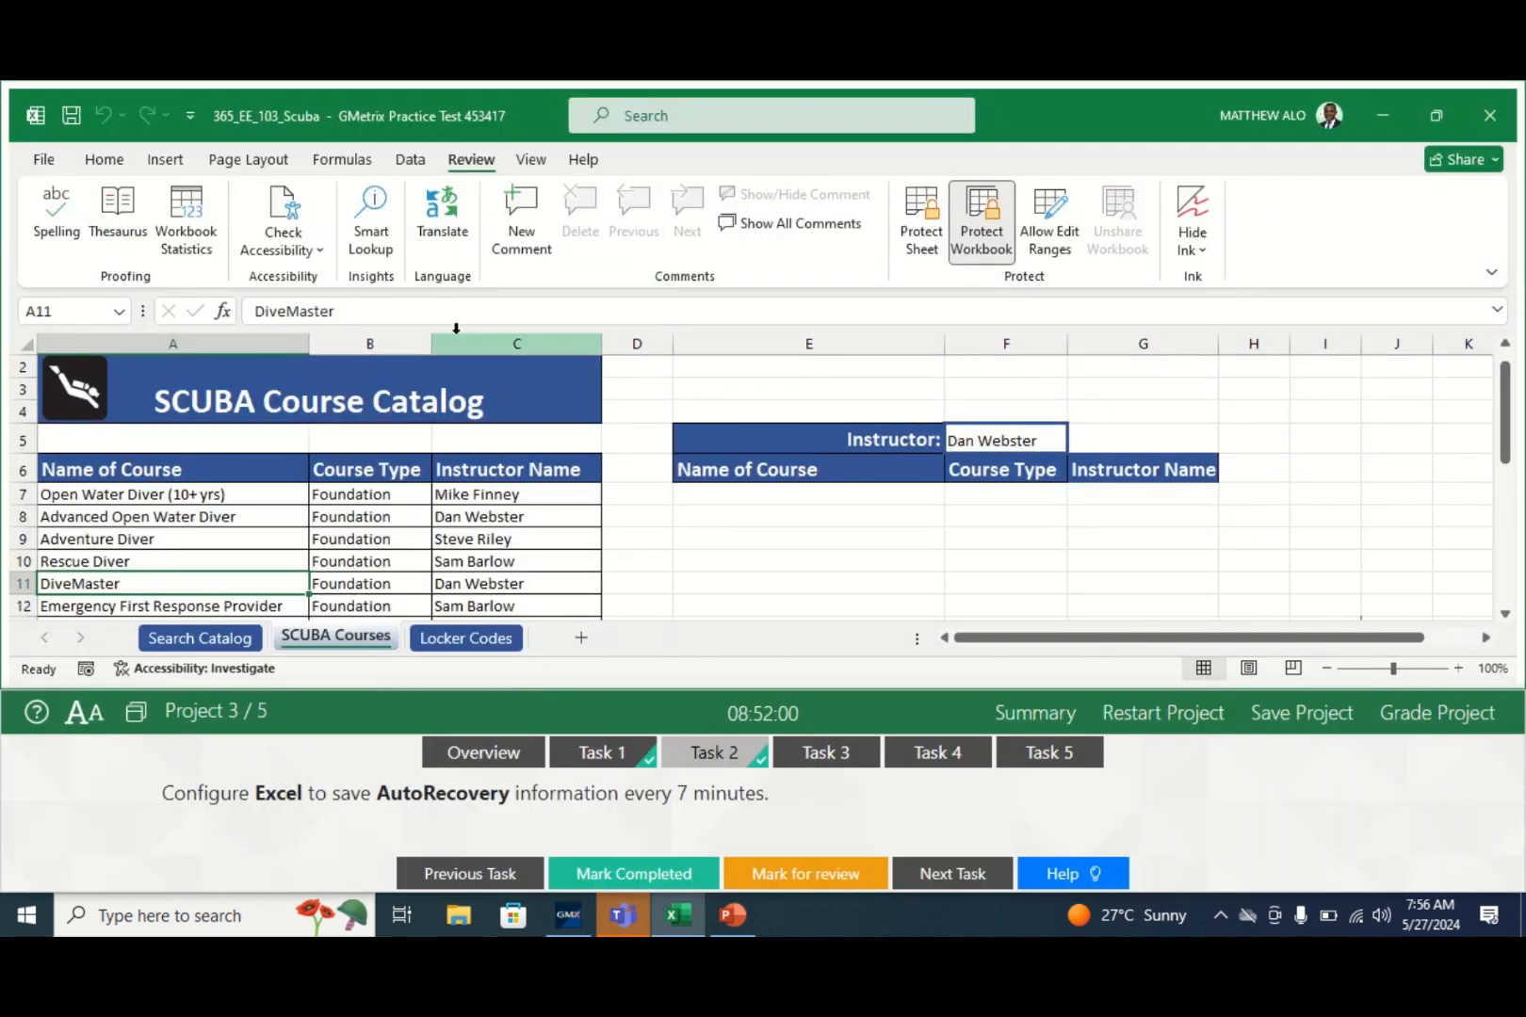
- Show Task 3's instructions for the instructor lookup formula in cell B8 of Search Catalog
{"action": "left_click", "coordinate": [827, 756]}
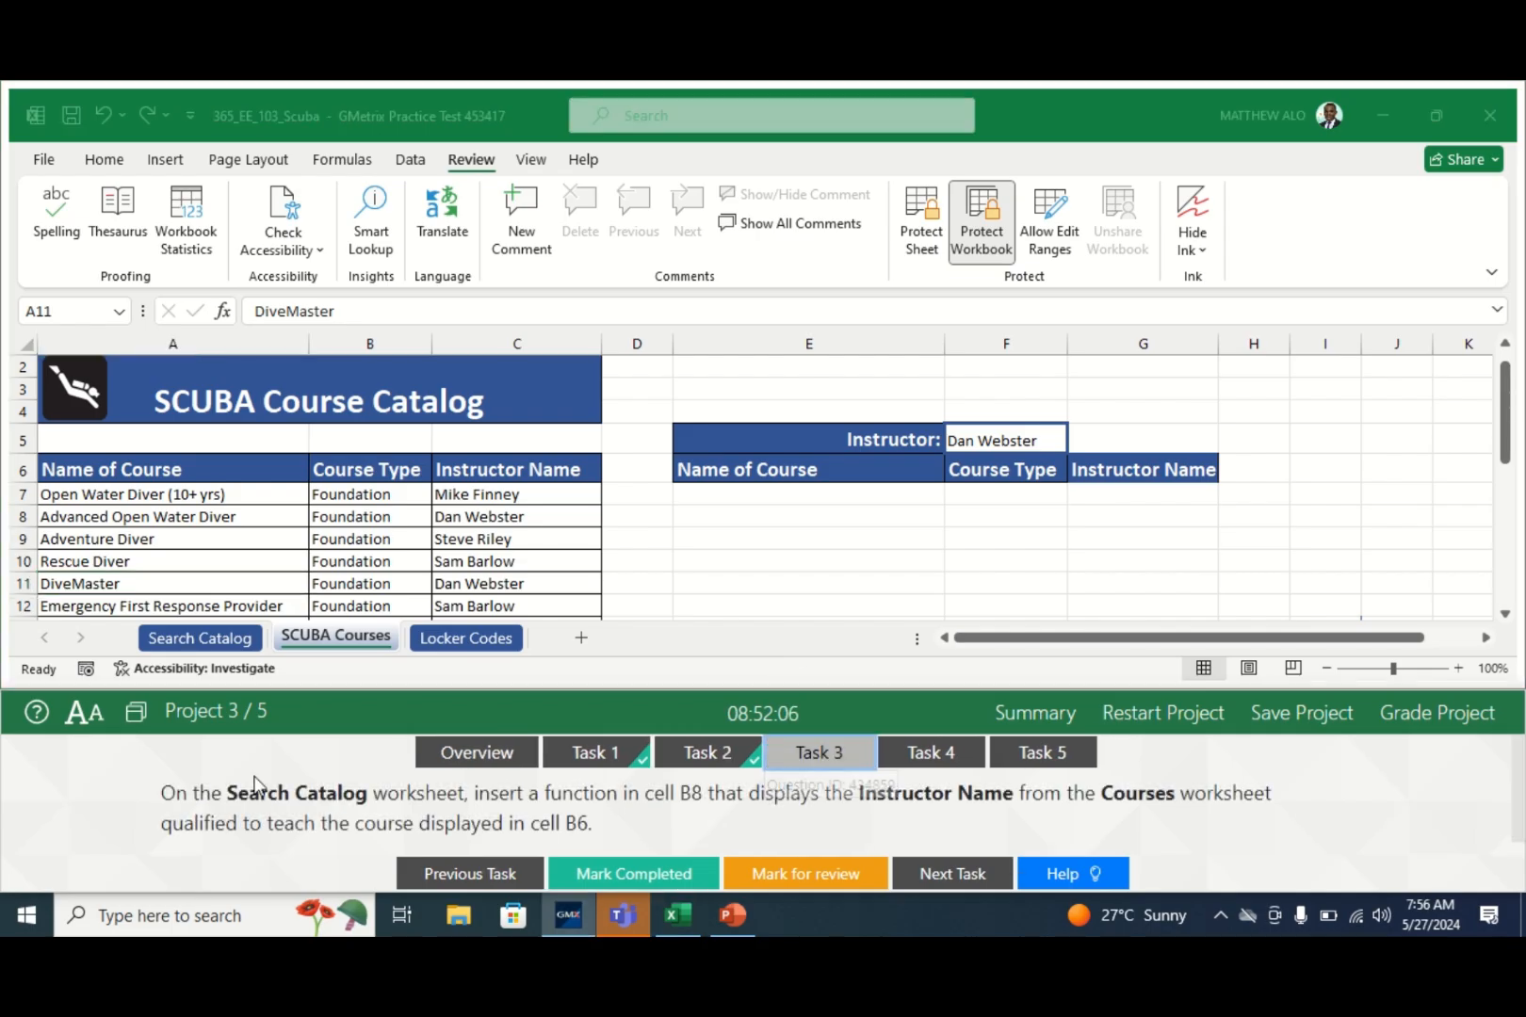
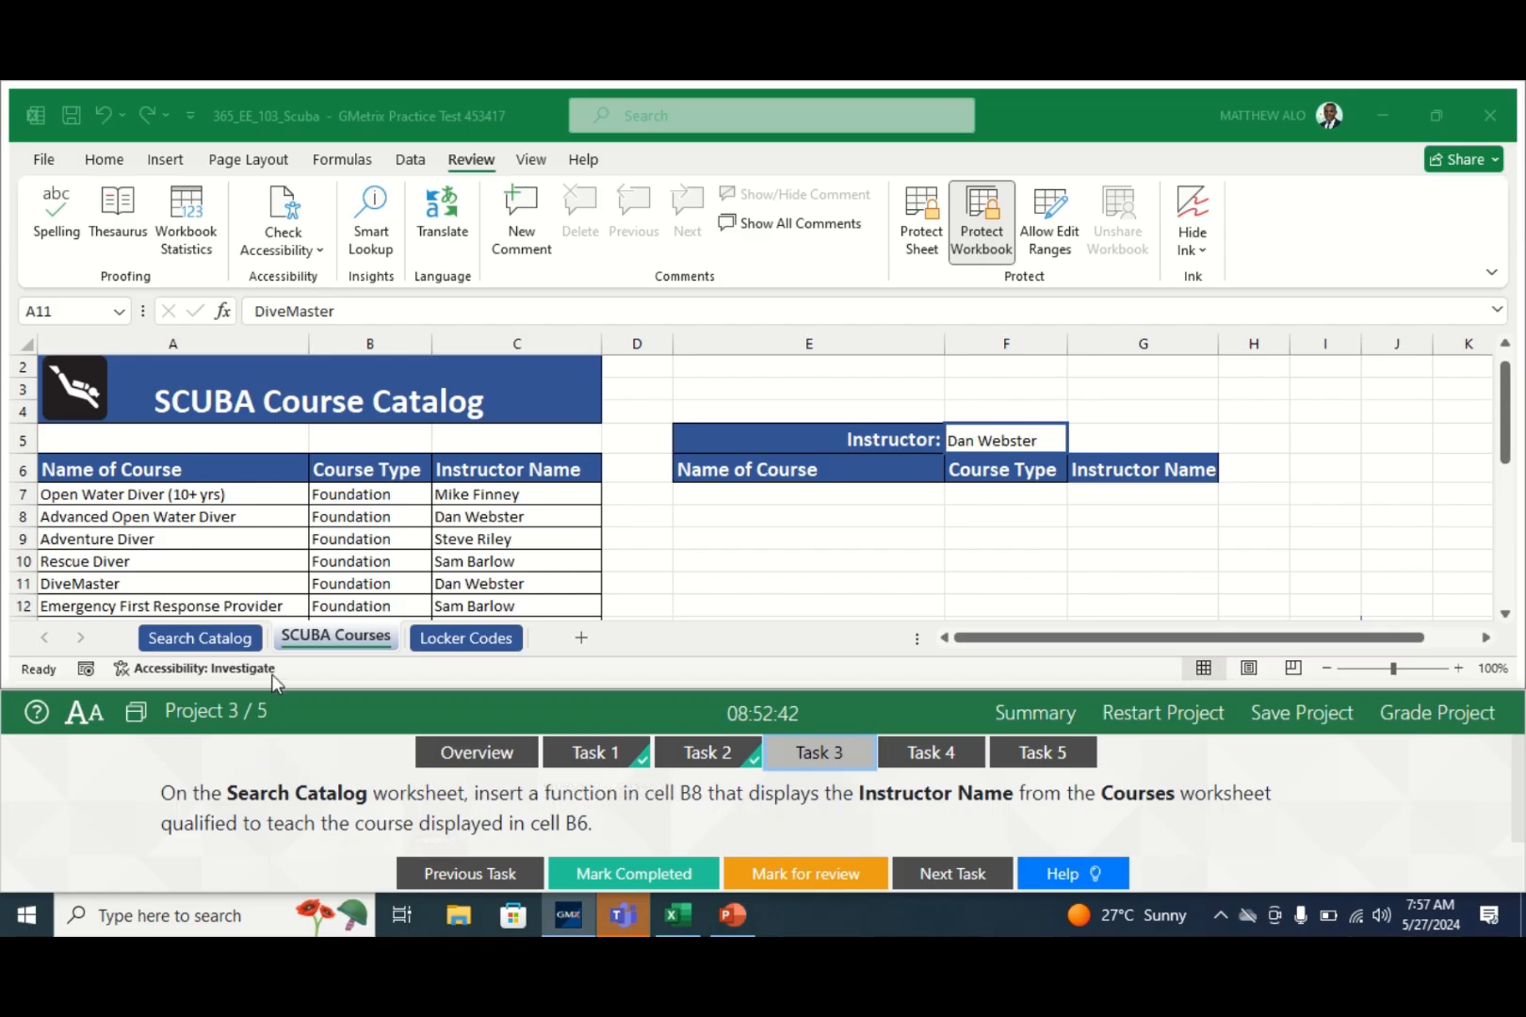
- Bring the workbook forward and open the Search Catalog worksheet, where Instructor cell B8 is empty
{"action": "left_click", "coordinate": [216, 642]}
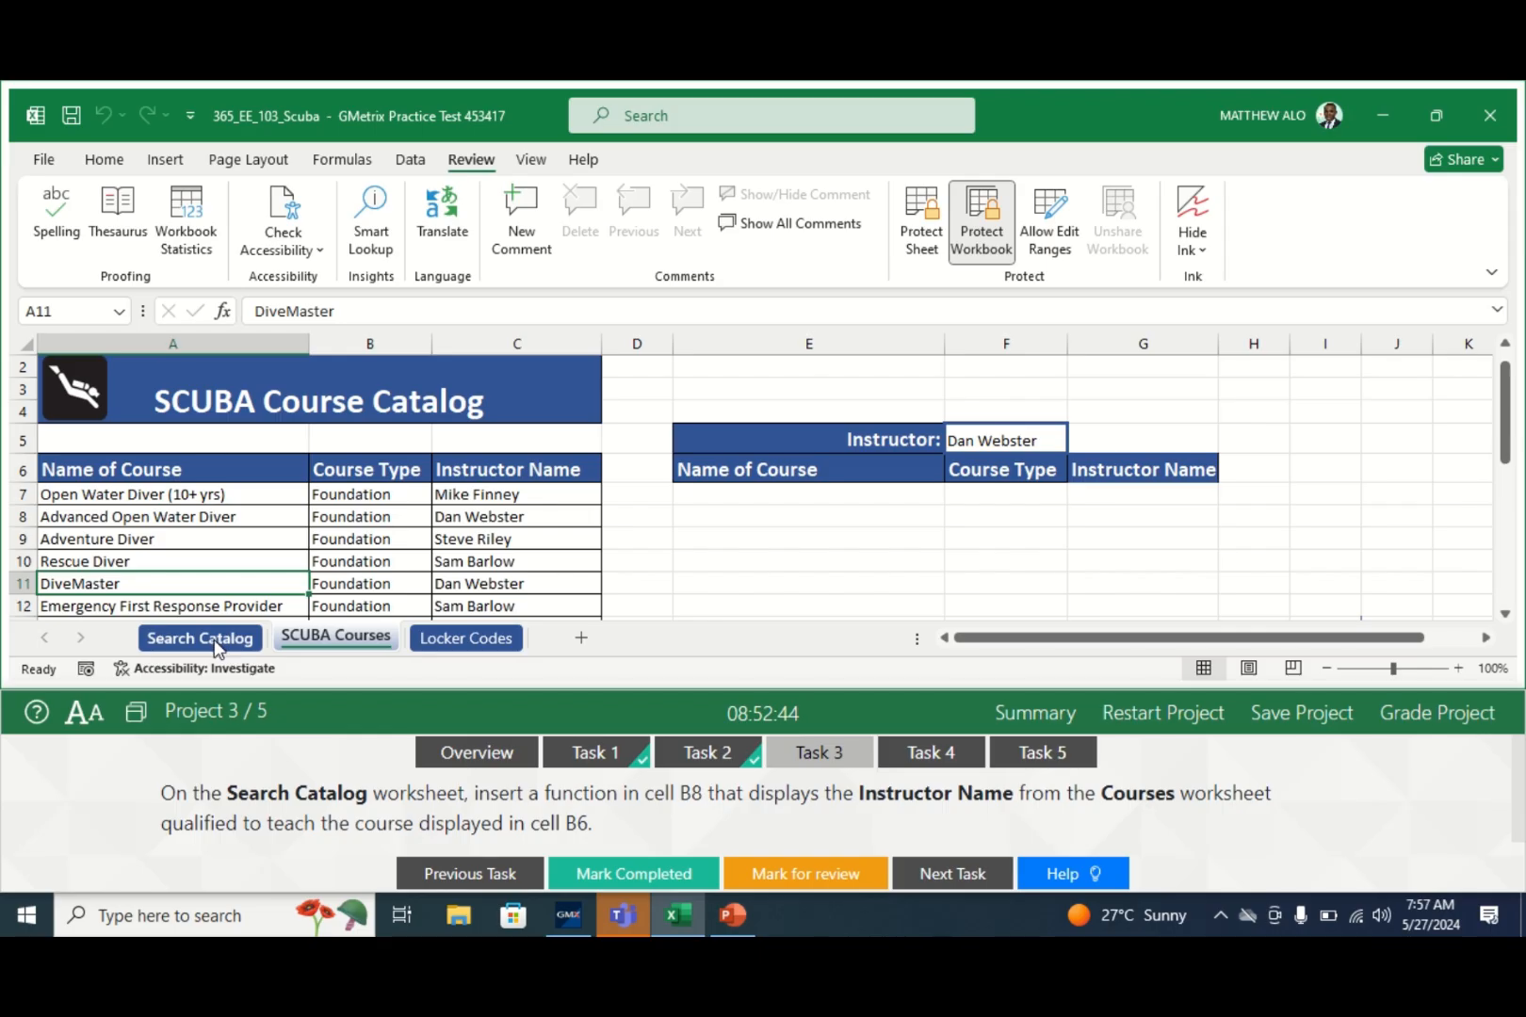
{"action": "left_click", "coordinate": [215, 643]}
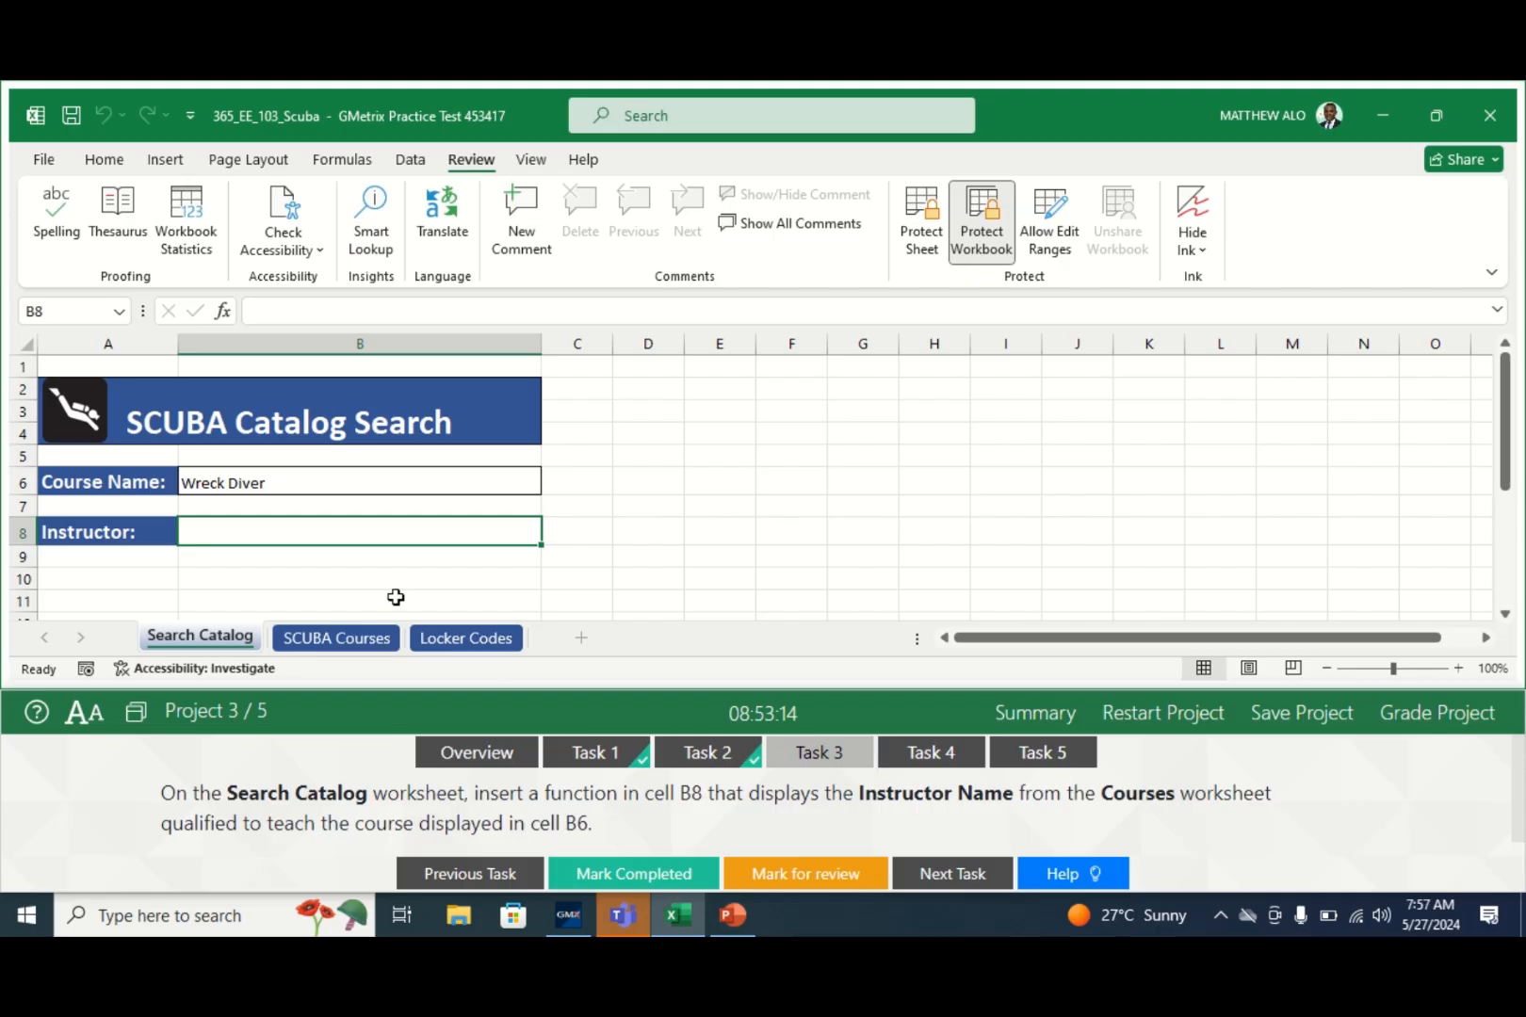
- Enter =VLOOKUP( for cell B8 and bring up its Function Arguments dialog
{"action": "left_click", "coordinate": [260, 313]}
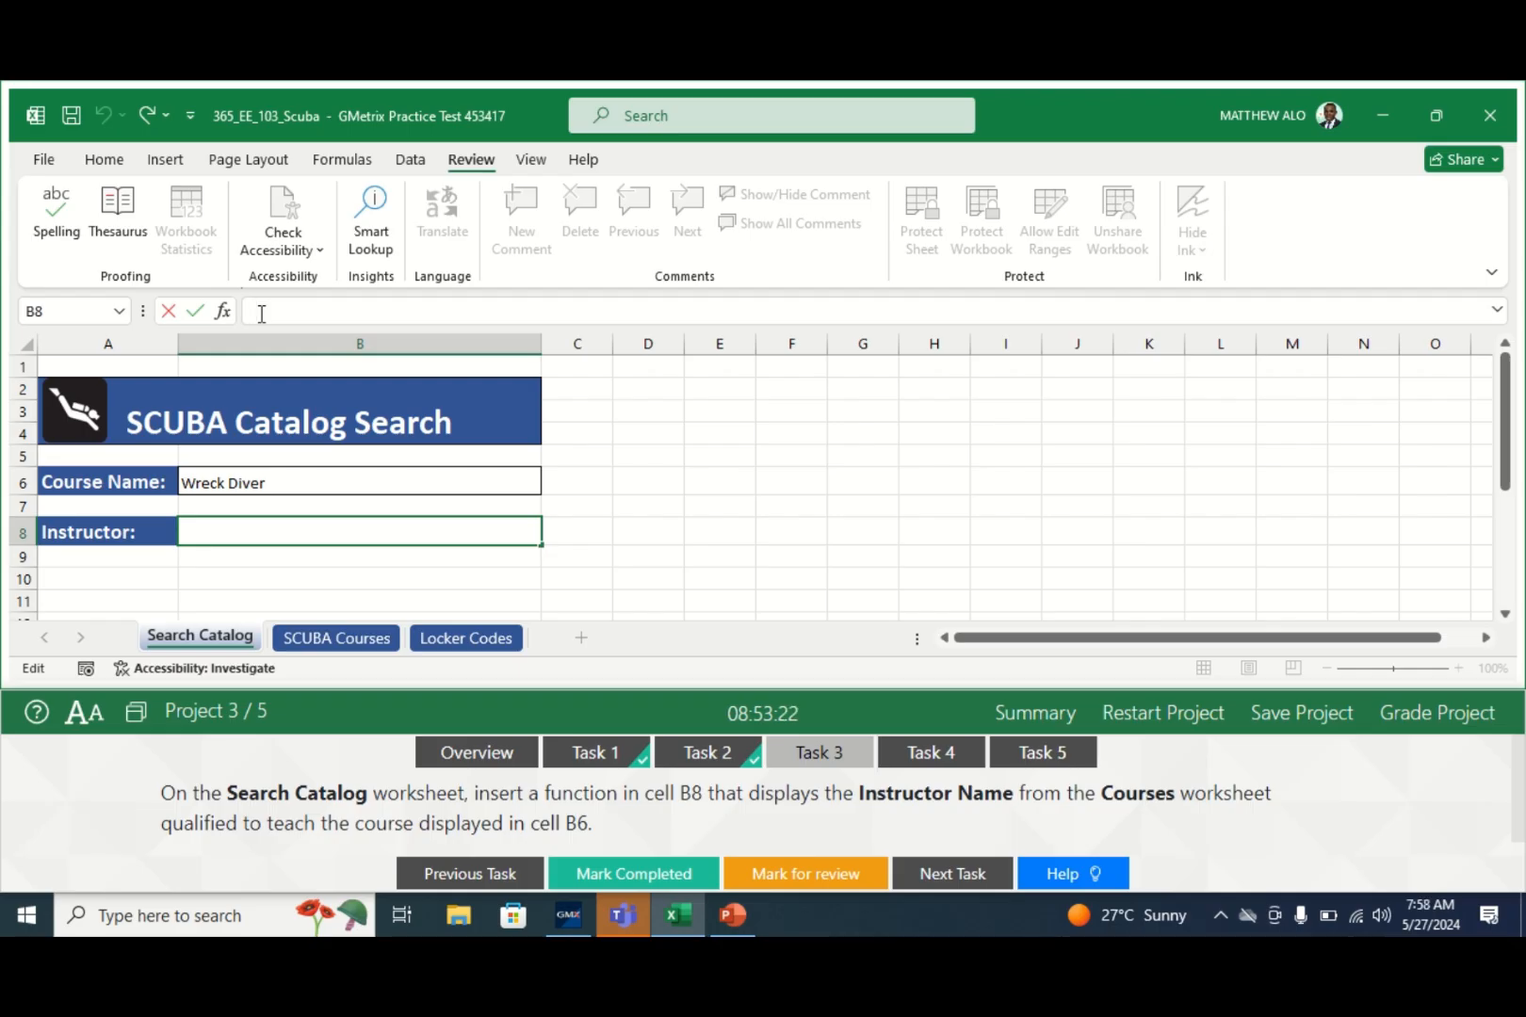
{"action": "type", "text": "=VLOOKUP"}
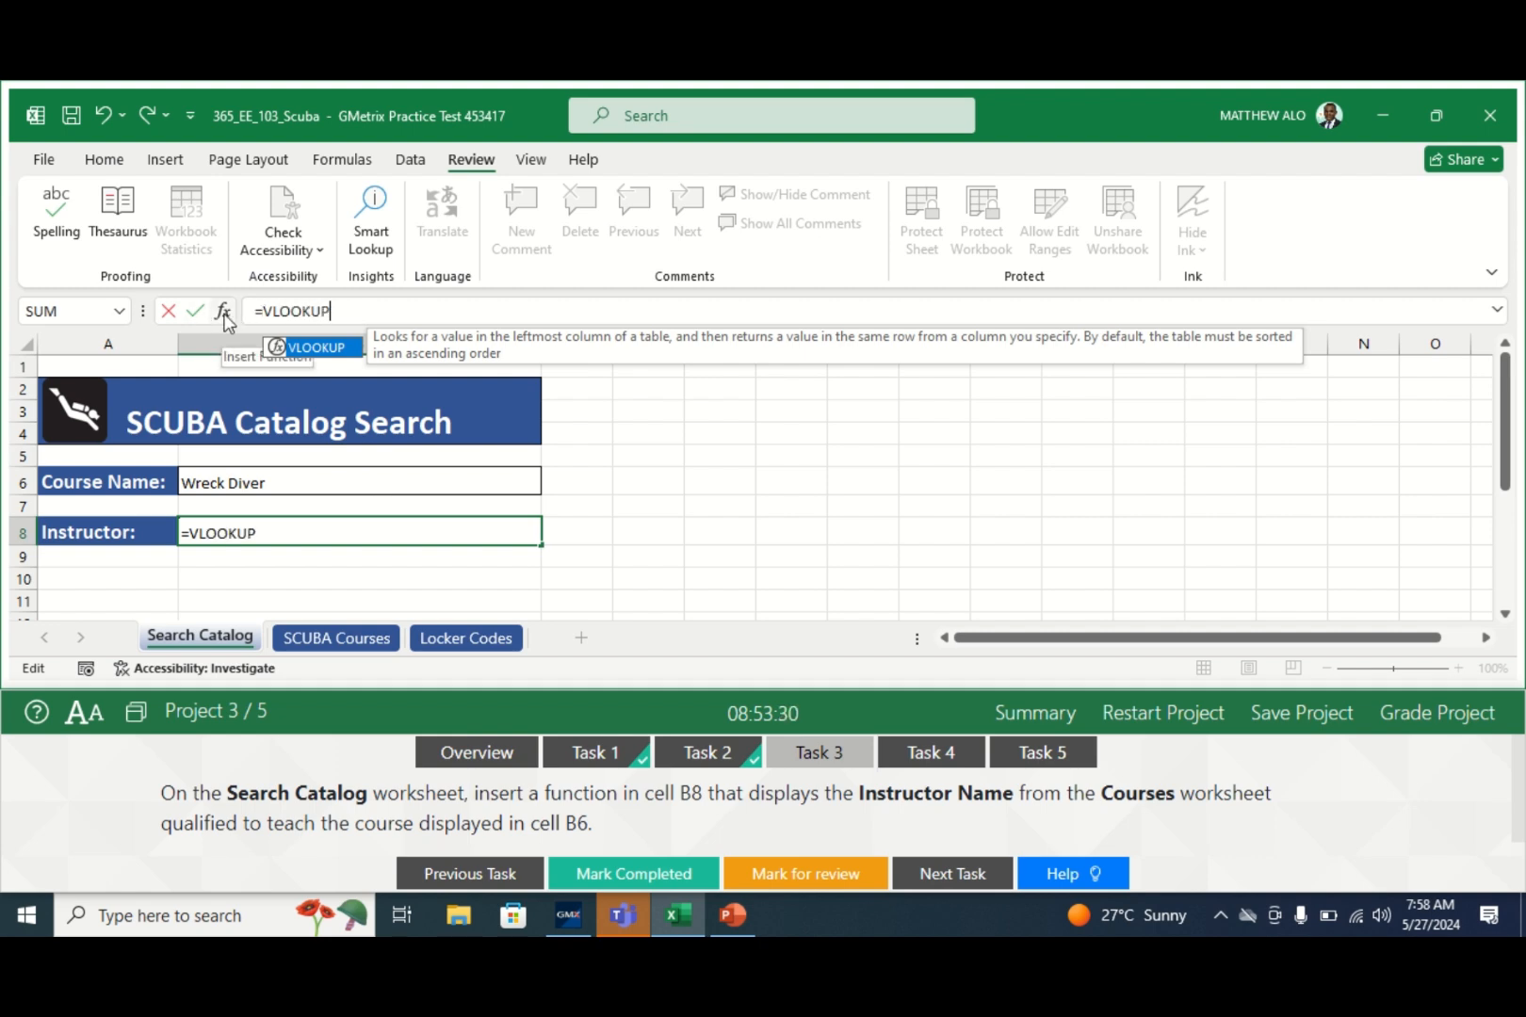
{"action": "type", "text": "("}
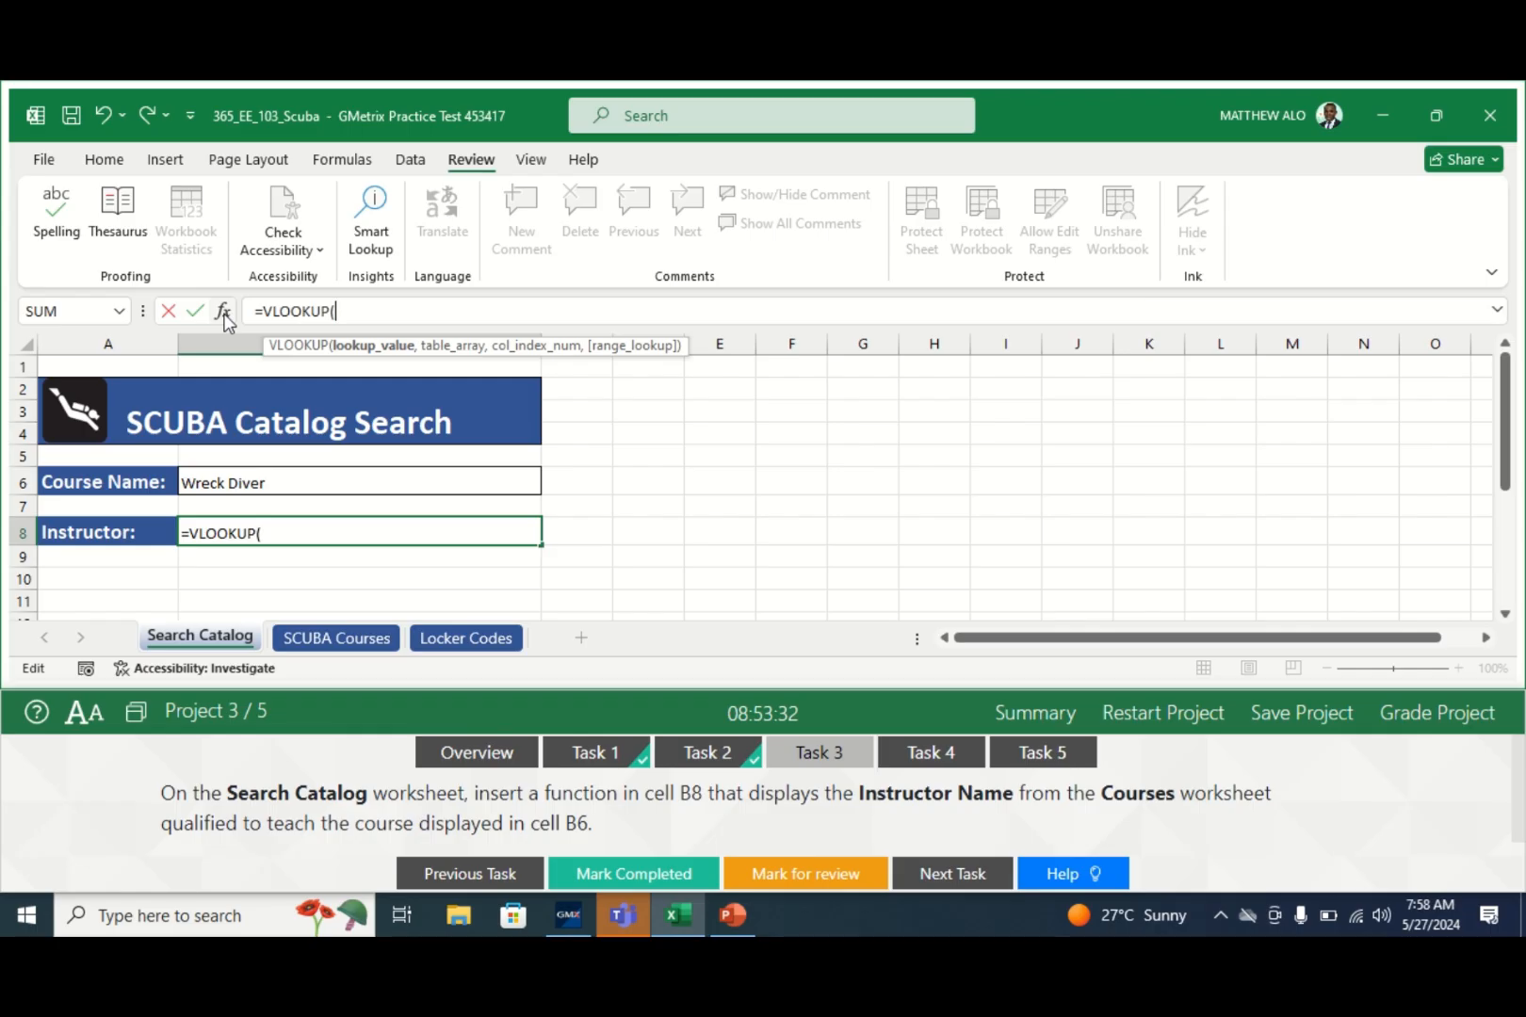
{"action": "left_click", "coordinate": [223, 314]}
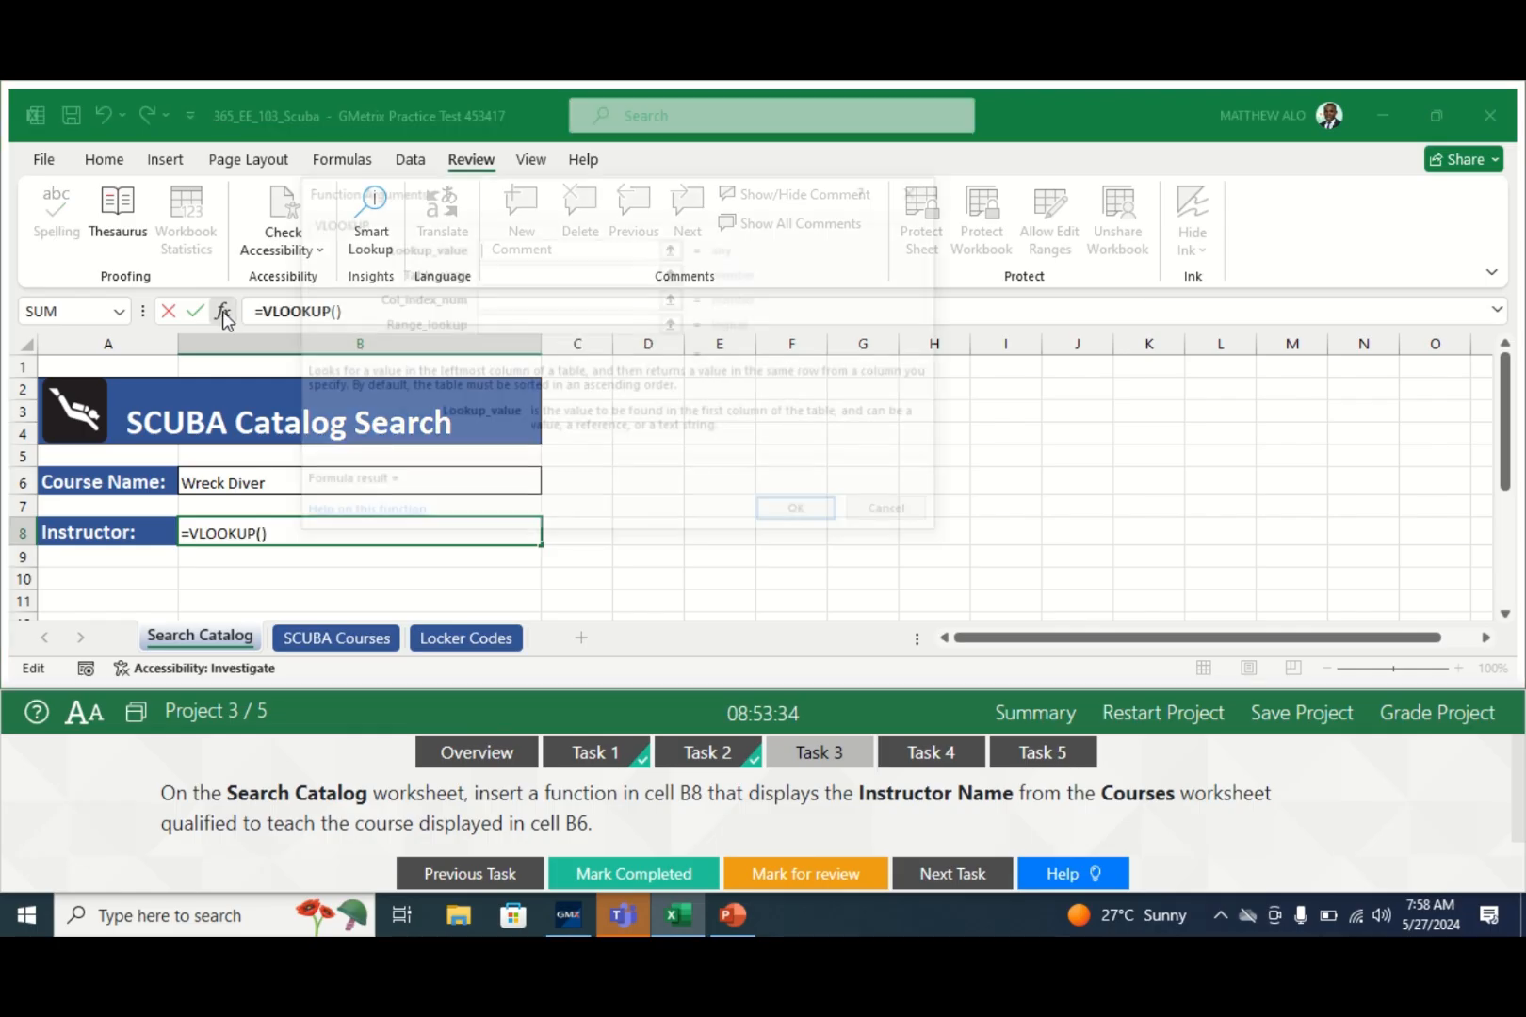
- Set VLOOKUP's Lookup_value to B6 (Wreck Diver) and ready the Table_array argument
{"action": "left_click_drag", "start_coordinate": [502, 191], "coordinate": [798, 238]}
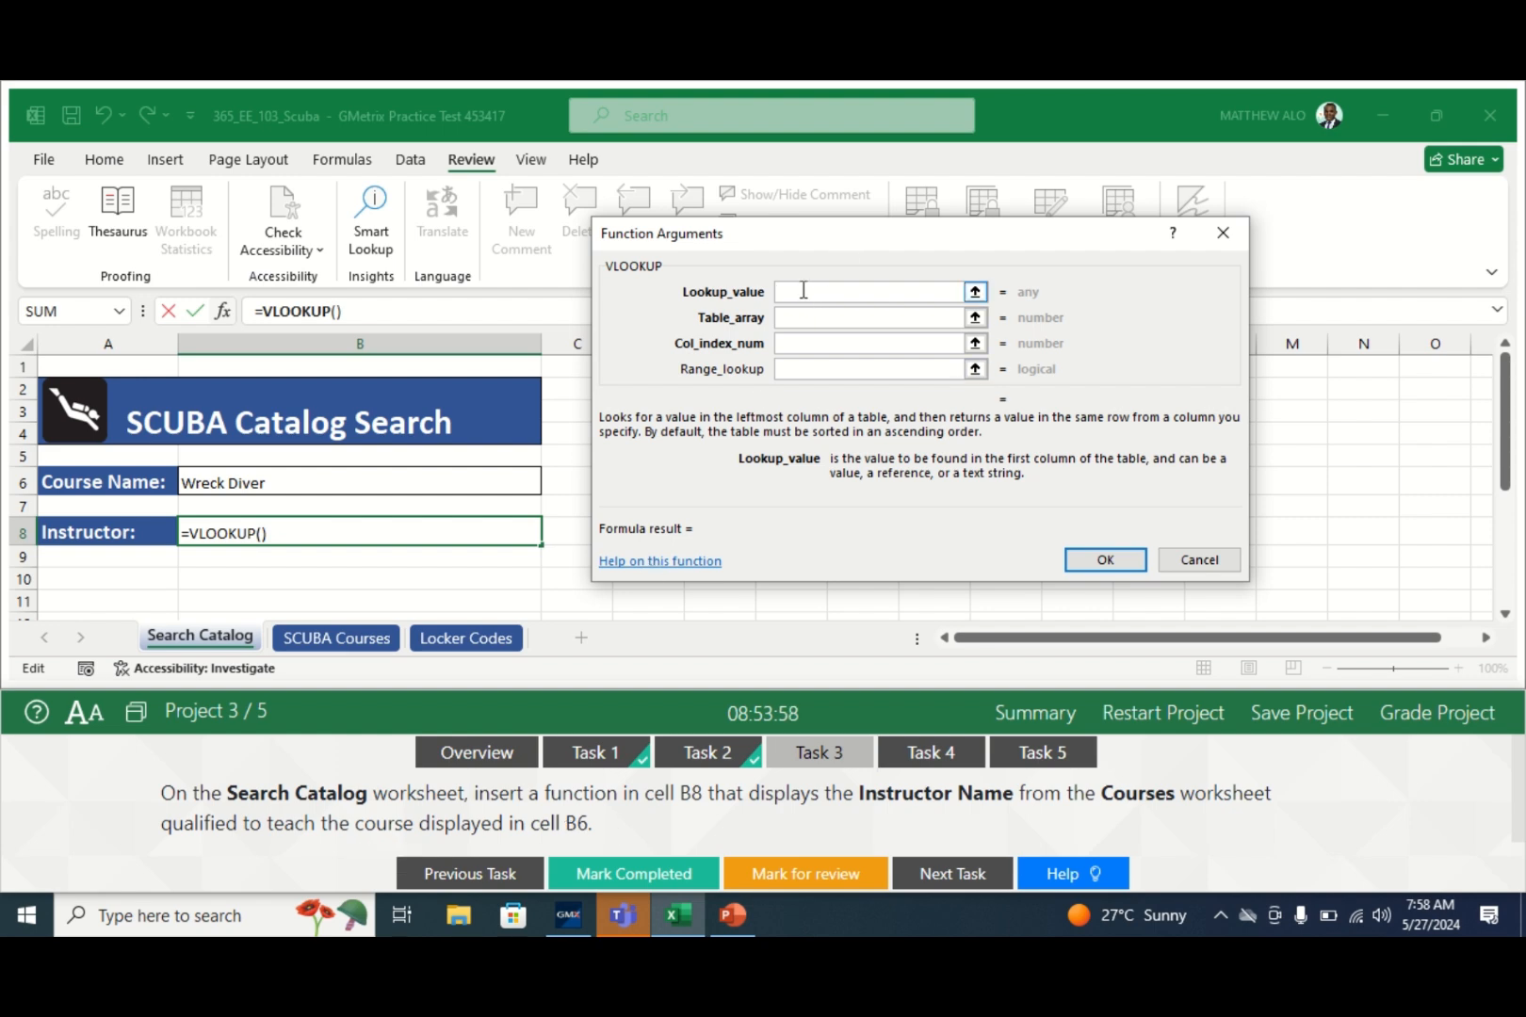
{"action": "type", "text": "B6"}
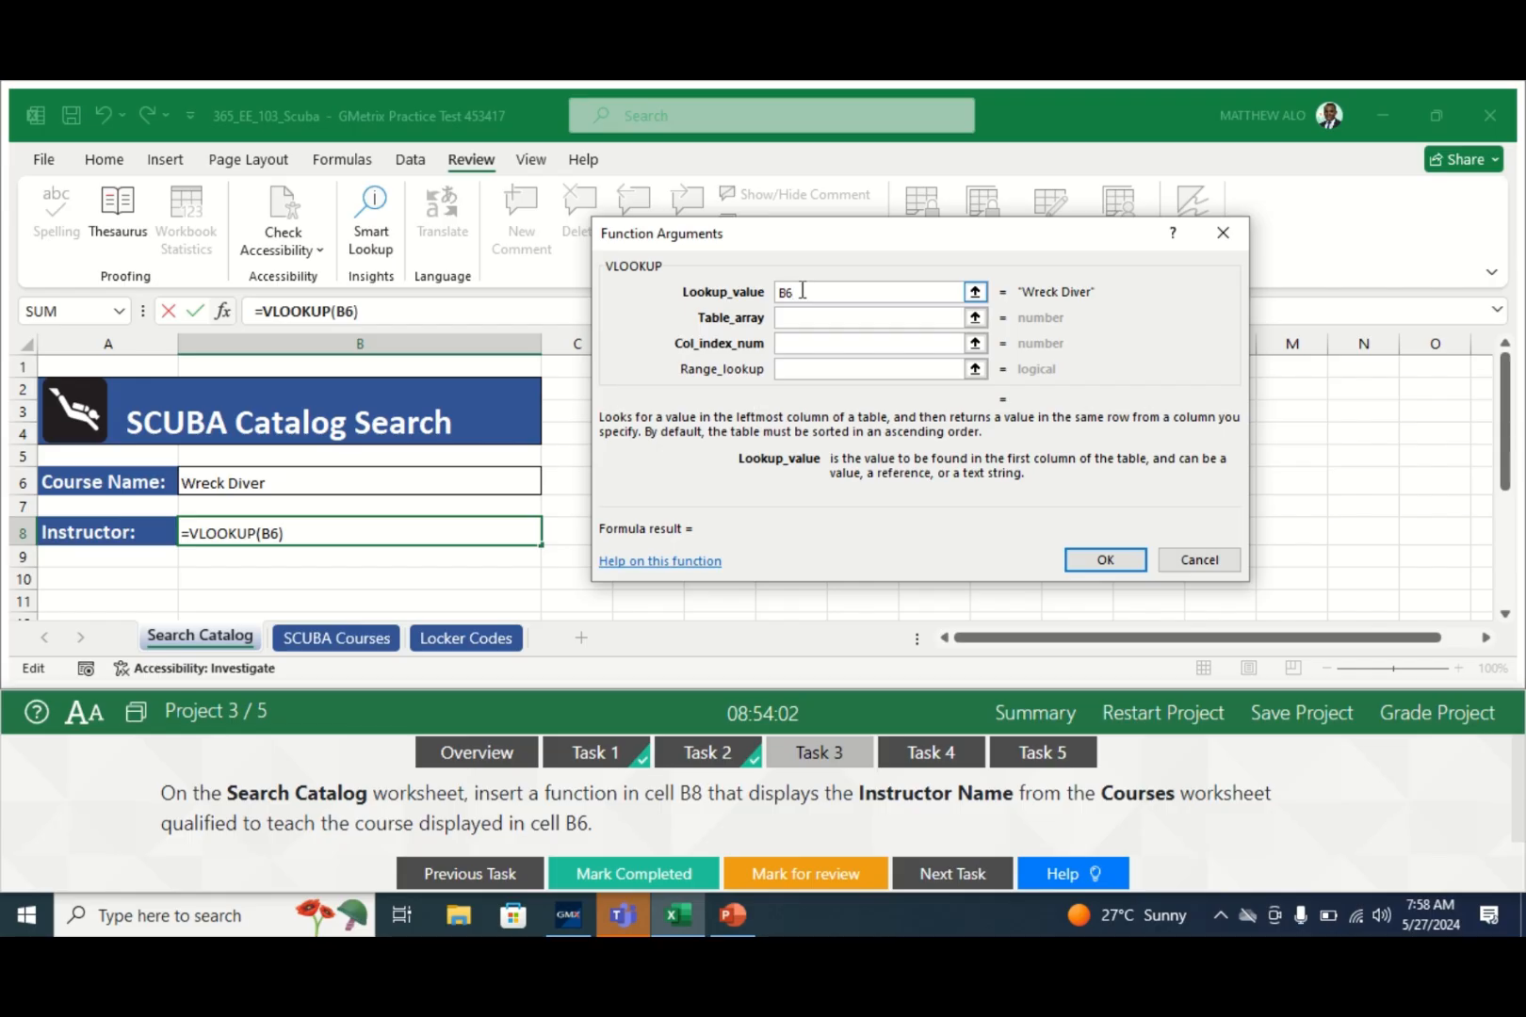
{"action": "left_click", "coordinate": [825, 317]}
{"action": "left_click", "coordinate": [835, 321]}
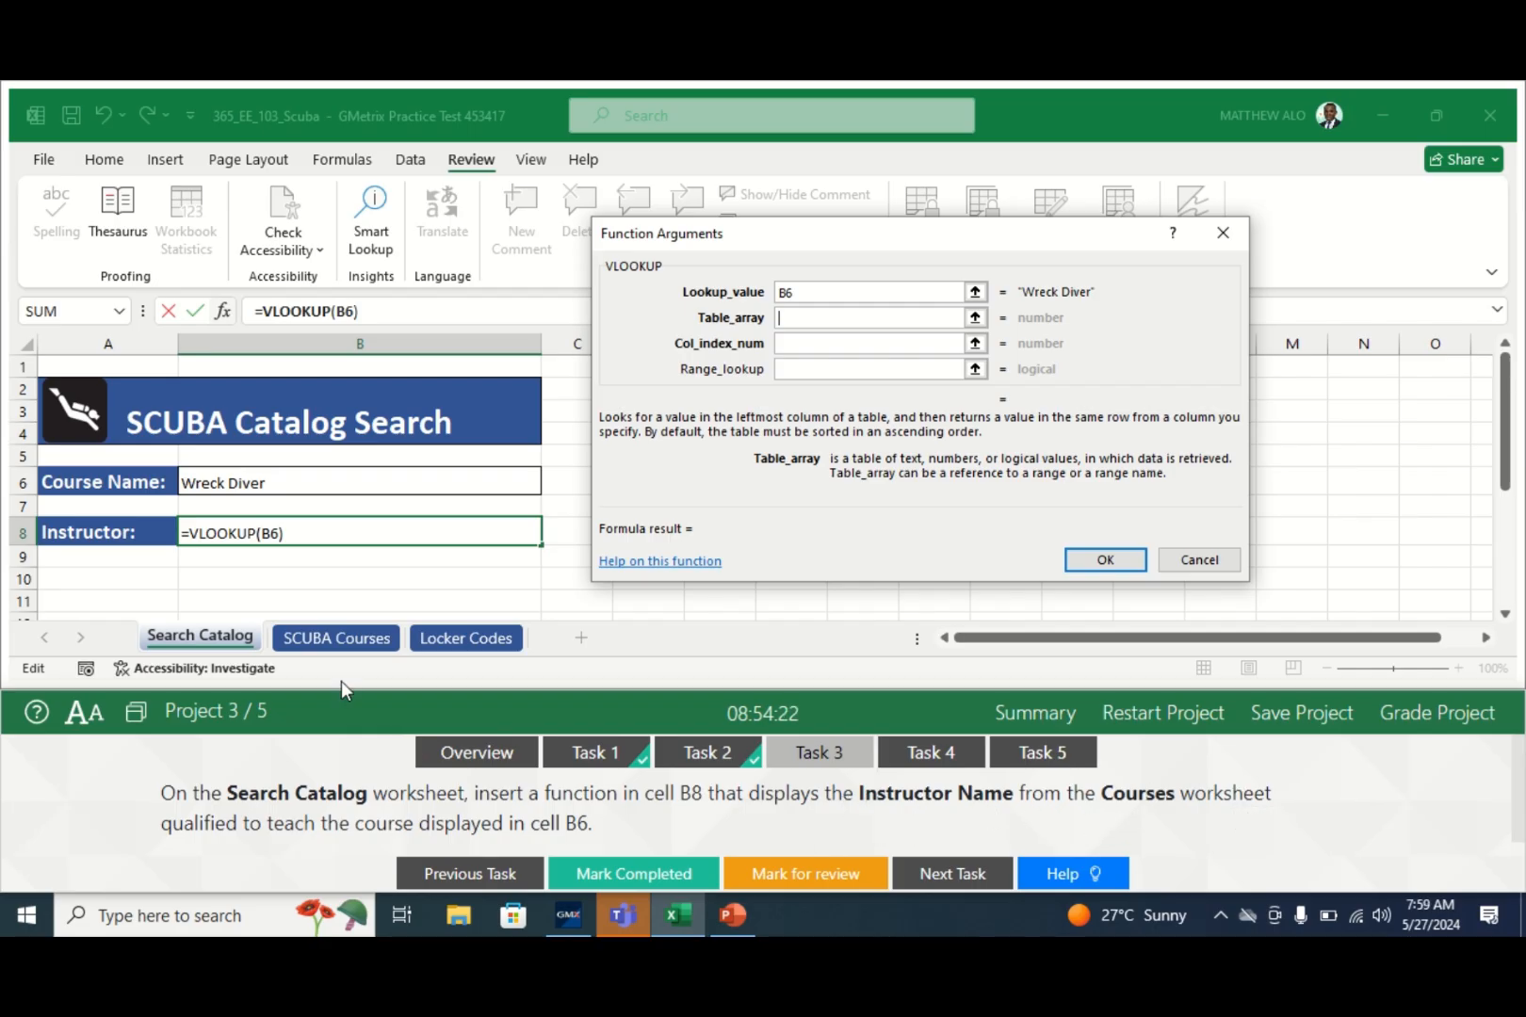
- Set Table_array to 'SCUBA Courses'!A6:C27 and ready the Col_index_num argument
{"action": "left_click", "coordinate": [319, 639]}
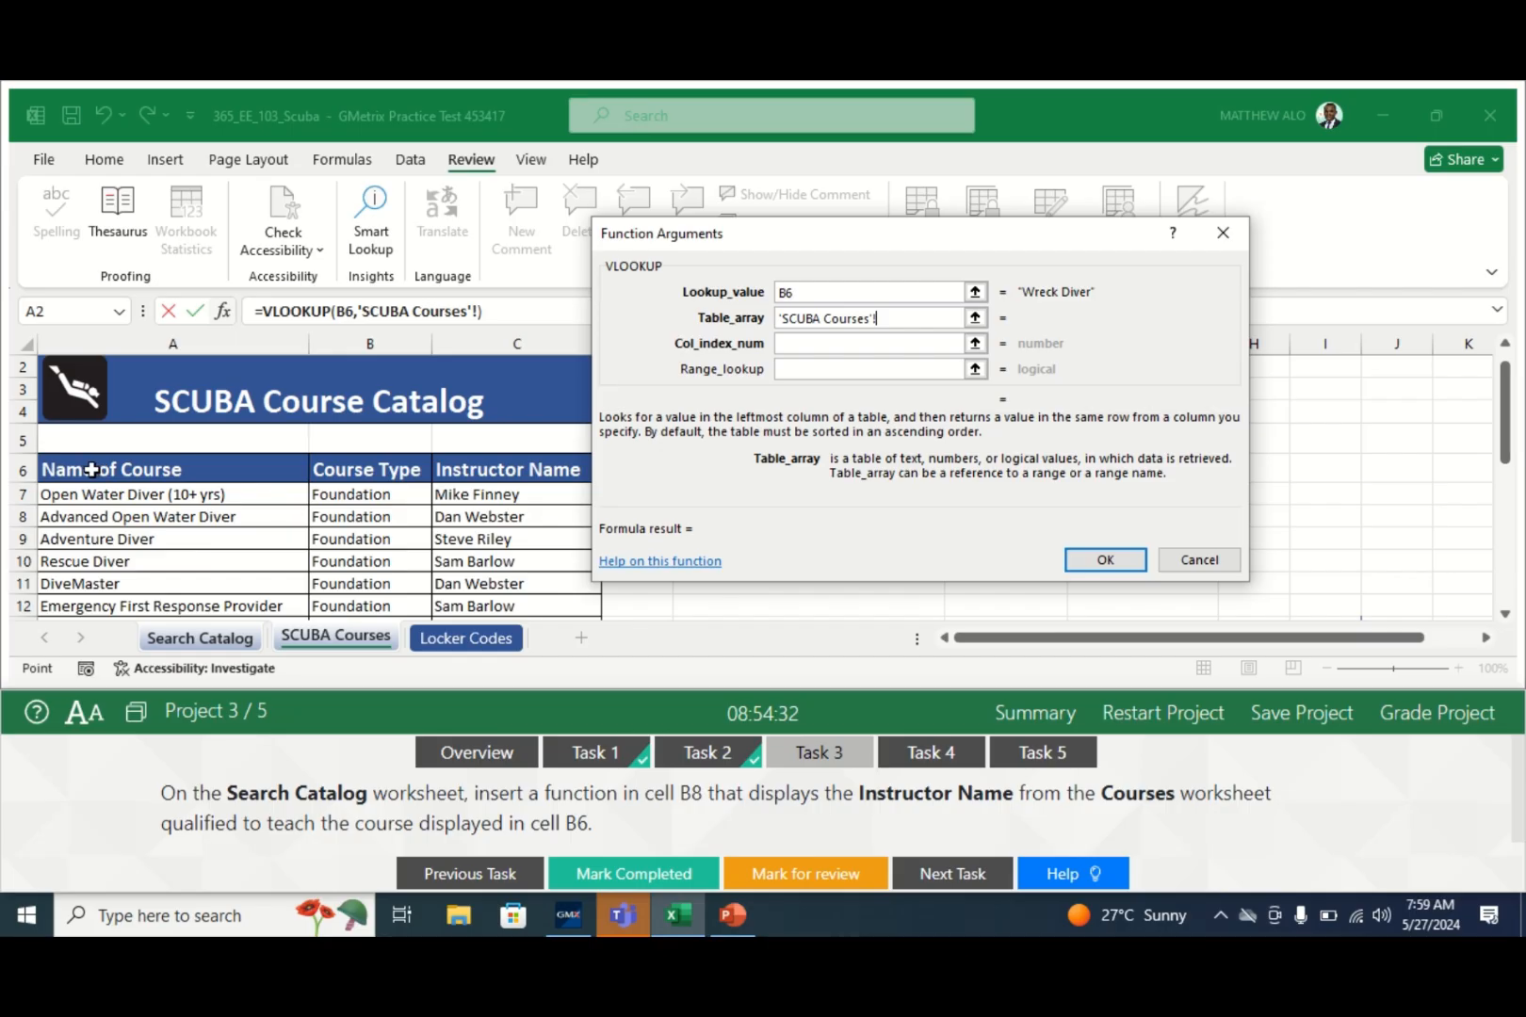
{"action": "left_click_drag", "start_coordinate": [89, 471], "coordinate": [467, 593]}
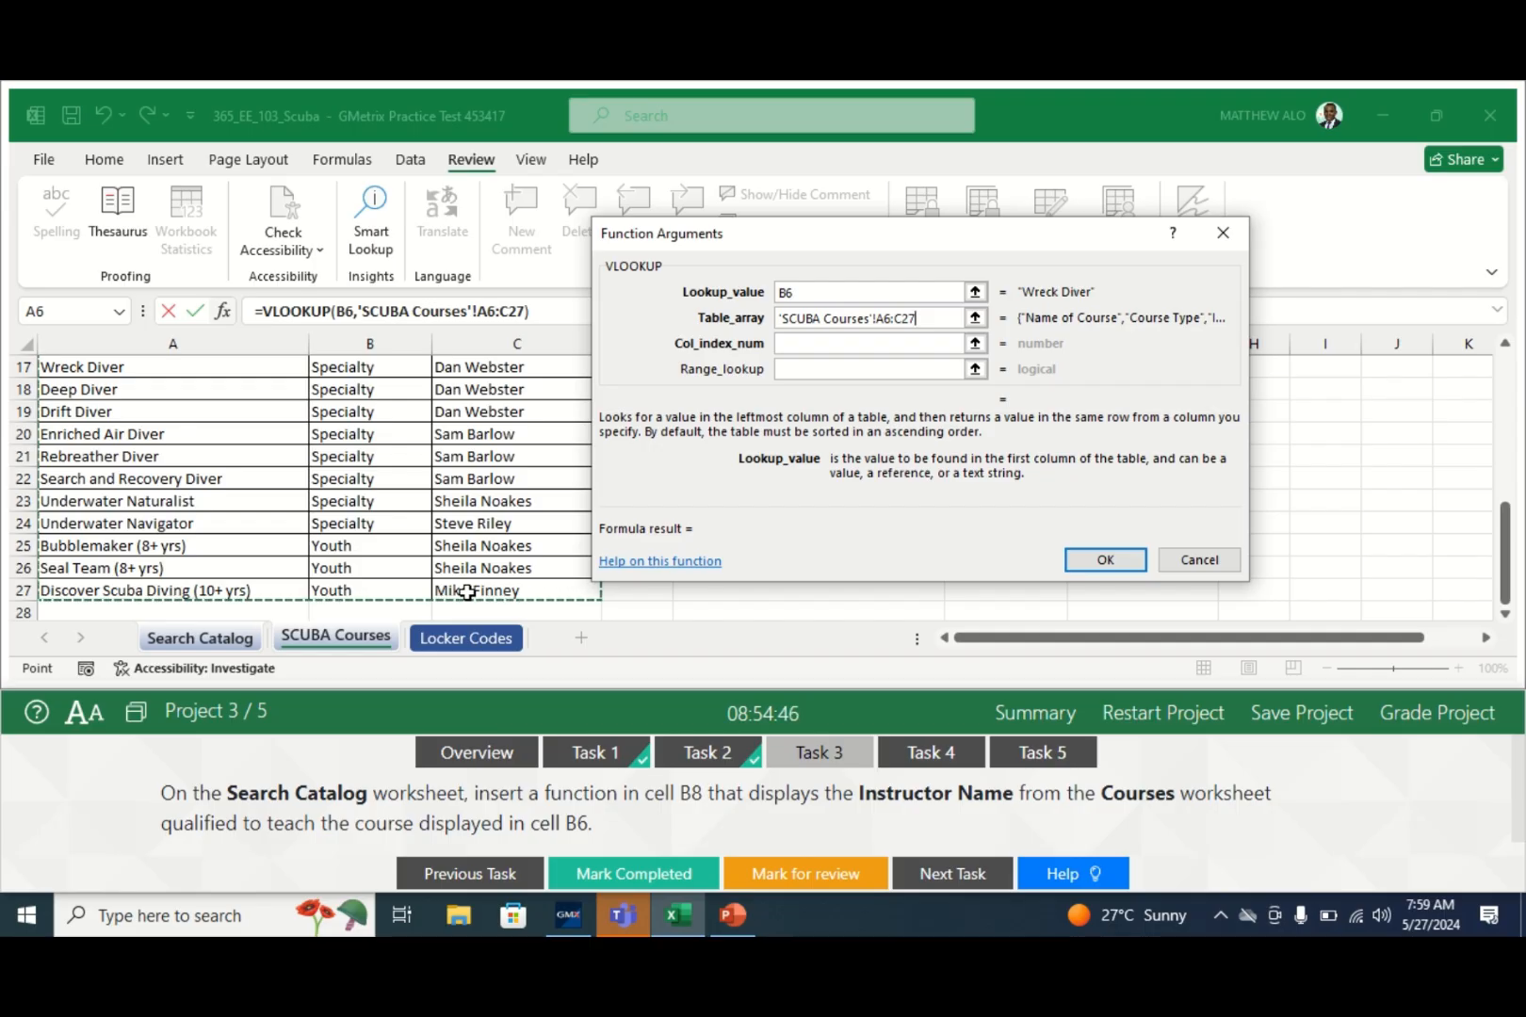
{"action": "left_click", "coordinate": [819, 343]}
{"action": "left_click", "coordinate": [818, 343]}
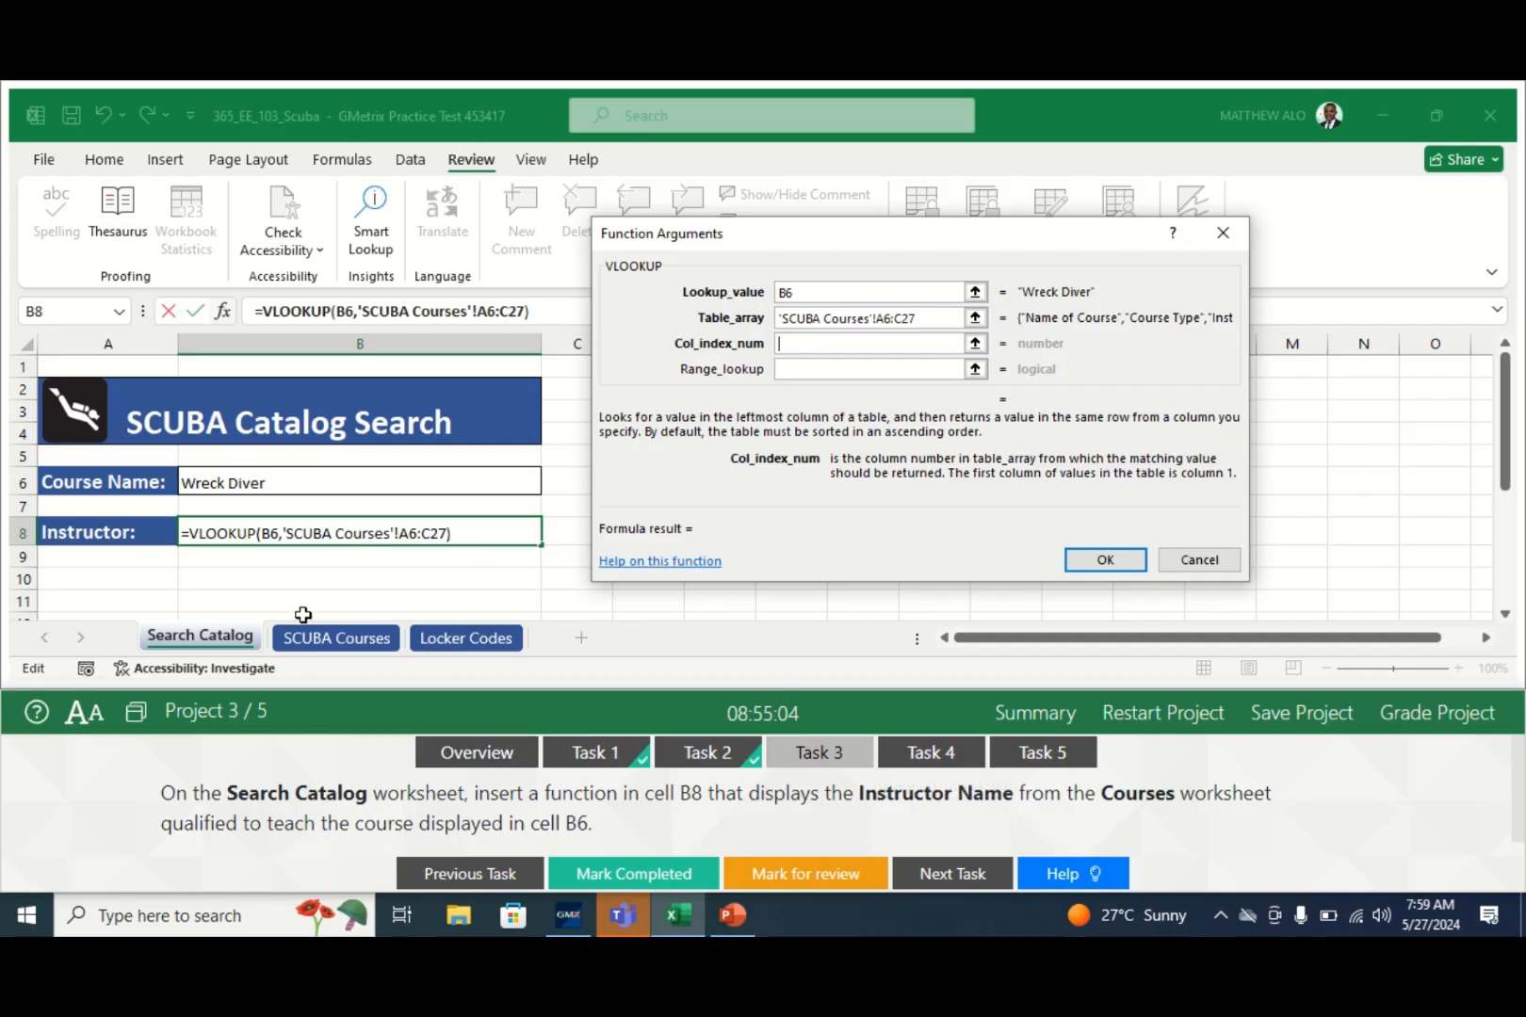
- Use column index 3 with Range_lookup FALSE, giving =VLOOKUP(B6,'SCUBA Courses'!A6:C27,3,FALSE) in B8
{"action": "left_click", "coordinate": [317, 641]}
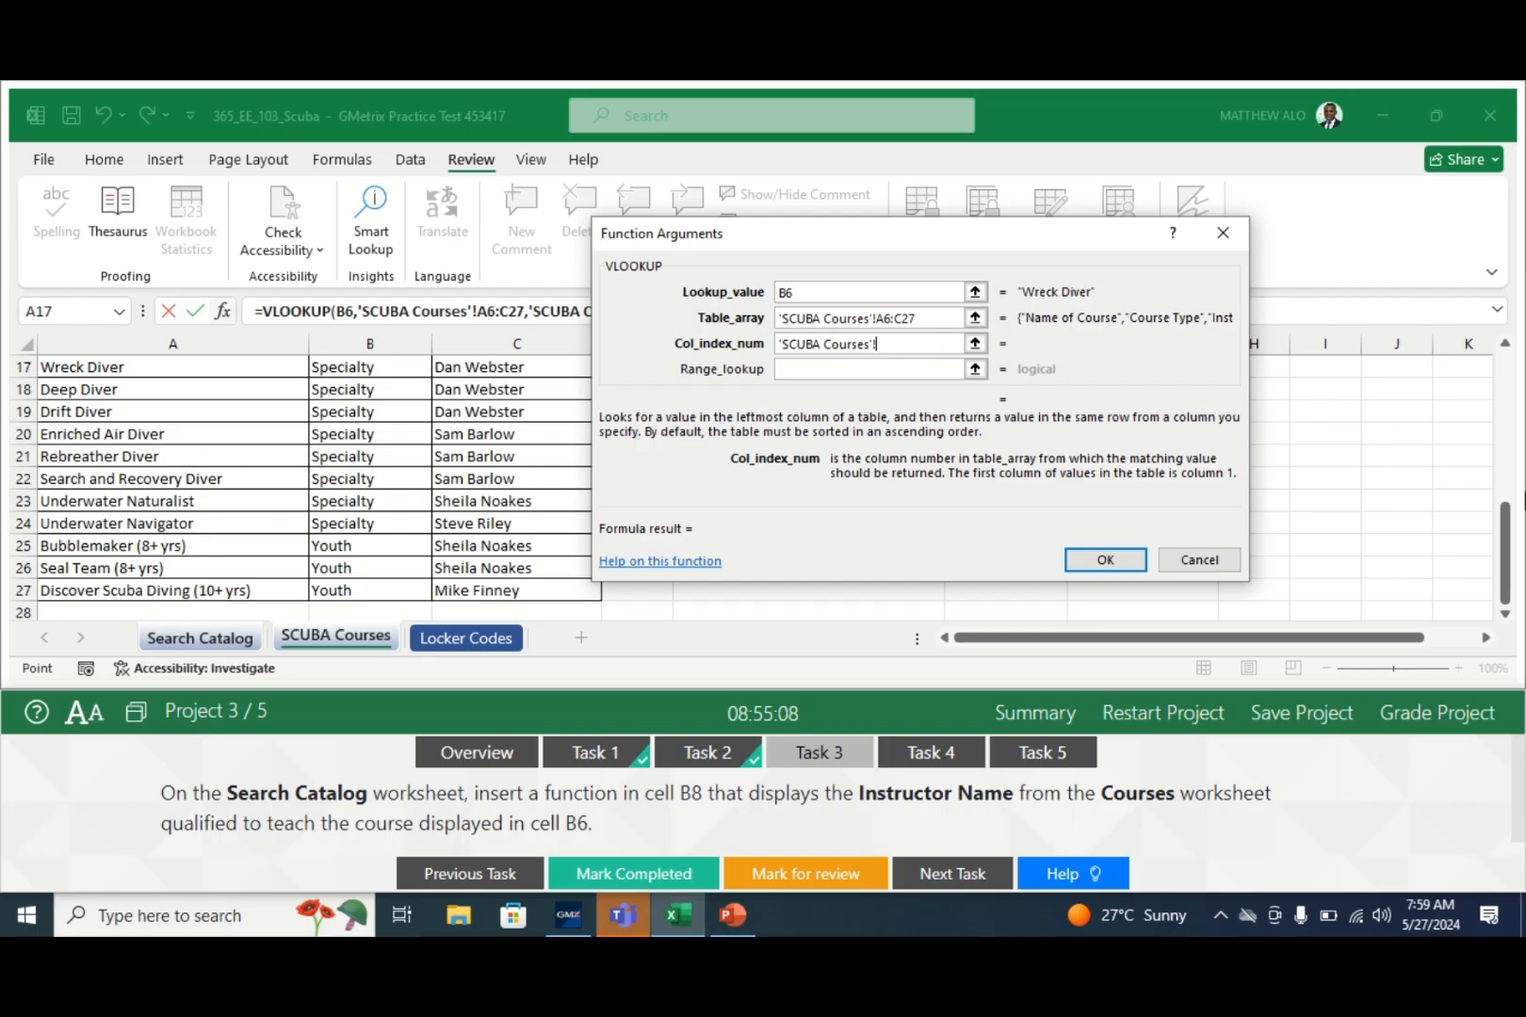
{"action": "left_click_drag", "start_coordinate": [1509, 542], "coordinate": [1507, 419]}
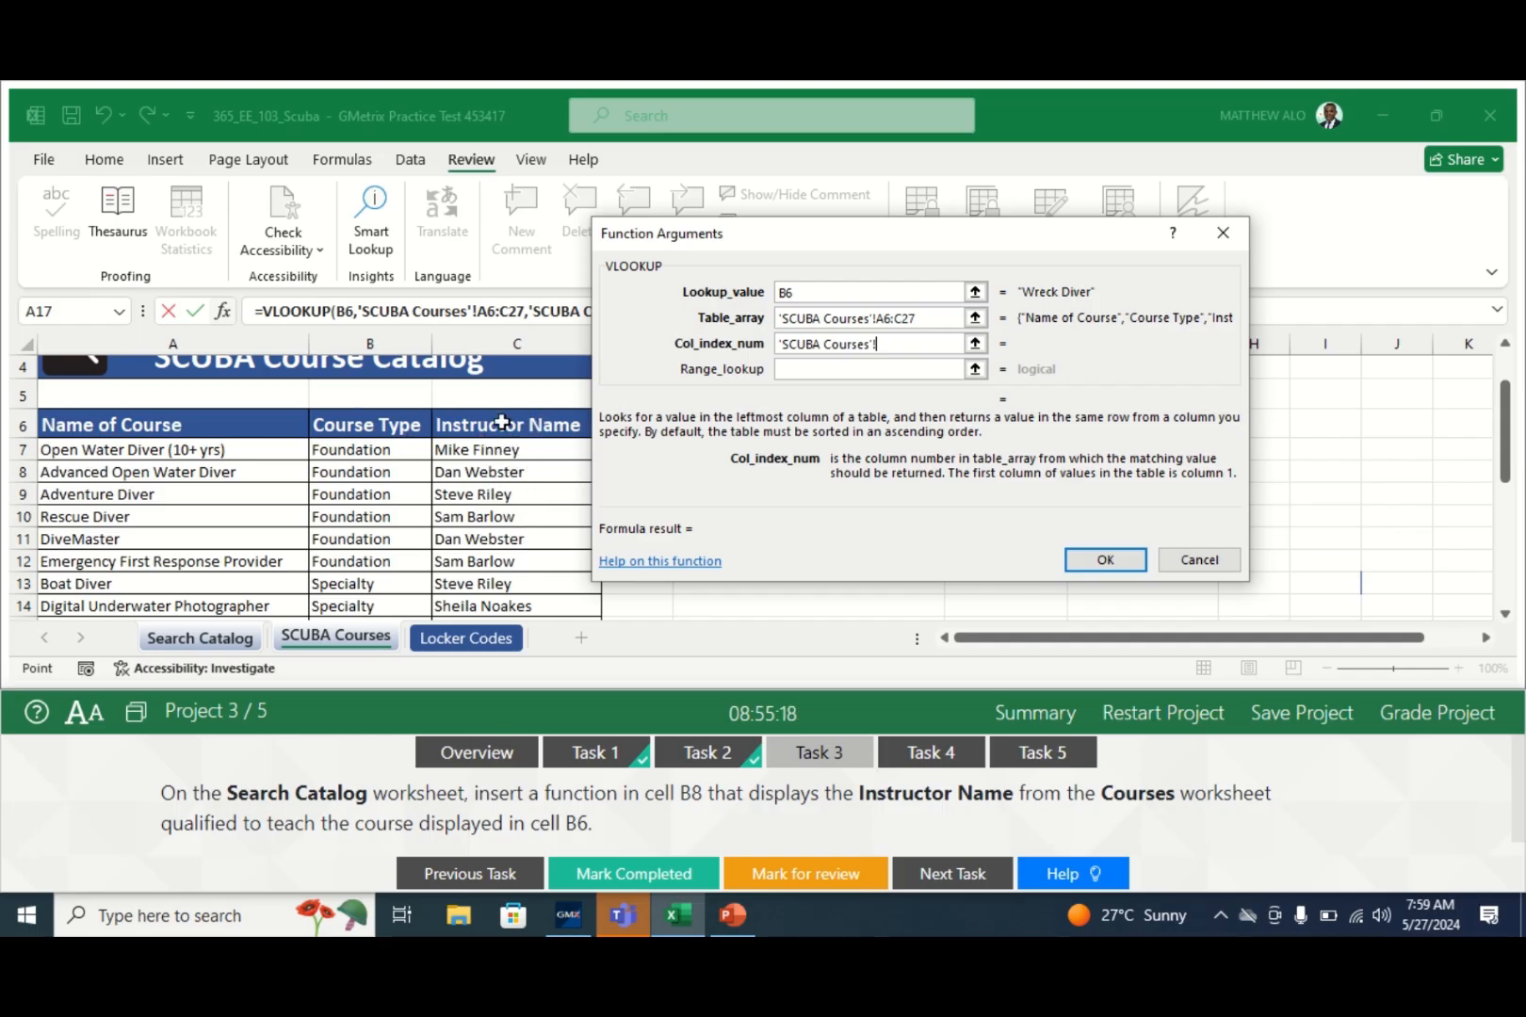
{"action": "key", "text": "BackSpace"}
{"action": "key", "text": "BackSpace"}
{"action": "key", "text": "BackSpace"}
{"action": "key", "text": "BackSpace"}
{"action": "key", "text": "BackSpace"}
{"action": "key", "text": "BackSpace"}
{"action": "key", "text": "BackSpace"}
{"action": "key", "text": "BackSpace"}
{"action": "key", "text": "BackSpace"}
{"action": "key", "text": "BackSpace"}
{"action": "key", "text": "BackSpace"}
{"action": "key", "text": "BackSpace"}
{"action": "key", "text": "BackSpace"}
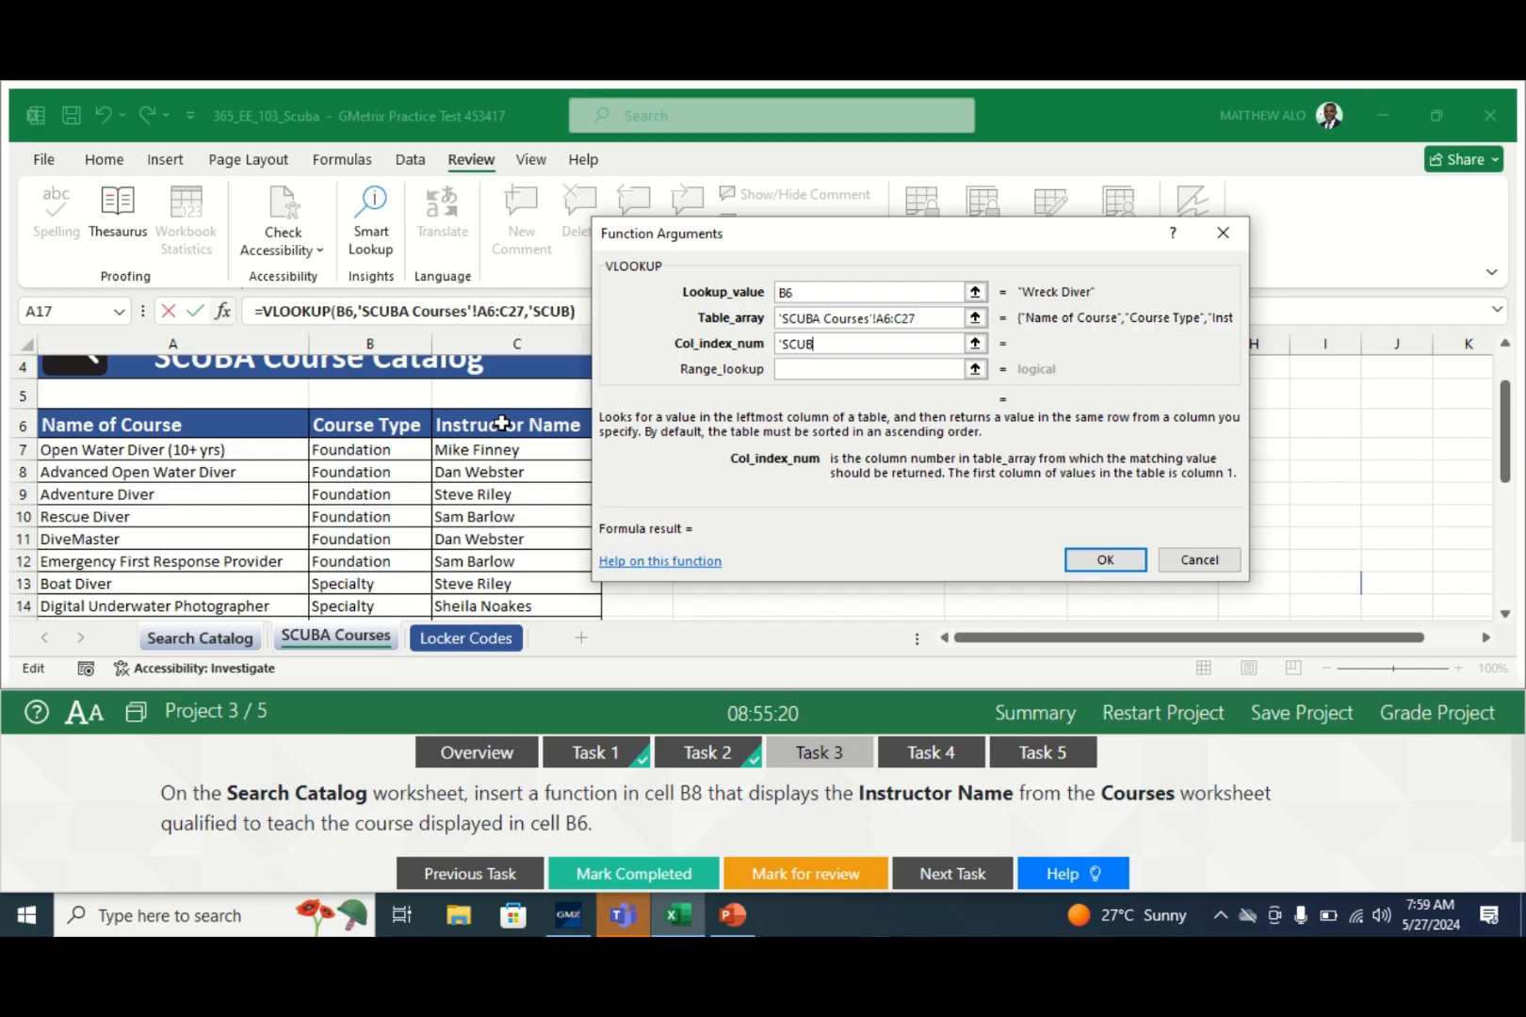
{"action": "key", "text": "BackSpace"}
{"action": "key", "text": "BackSpace"}
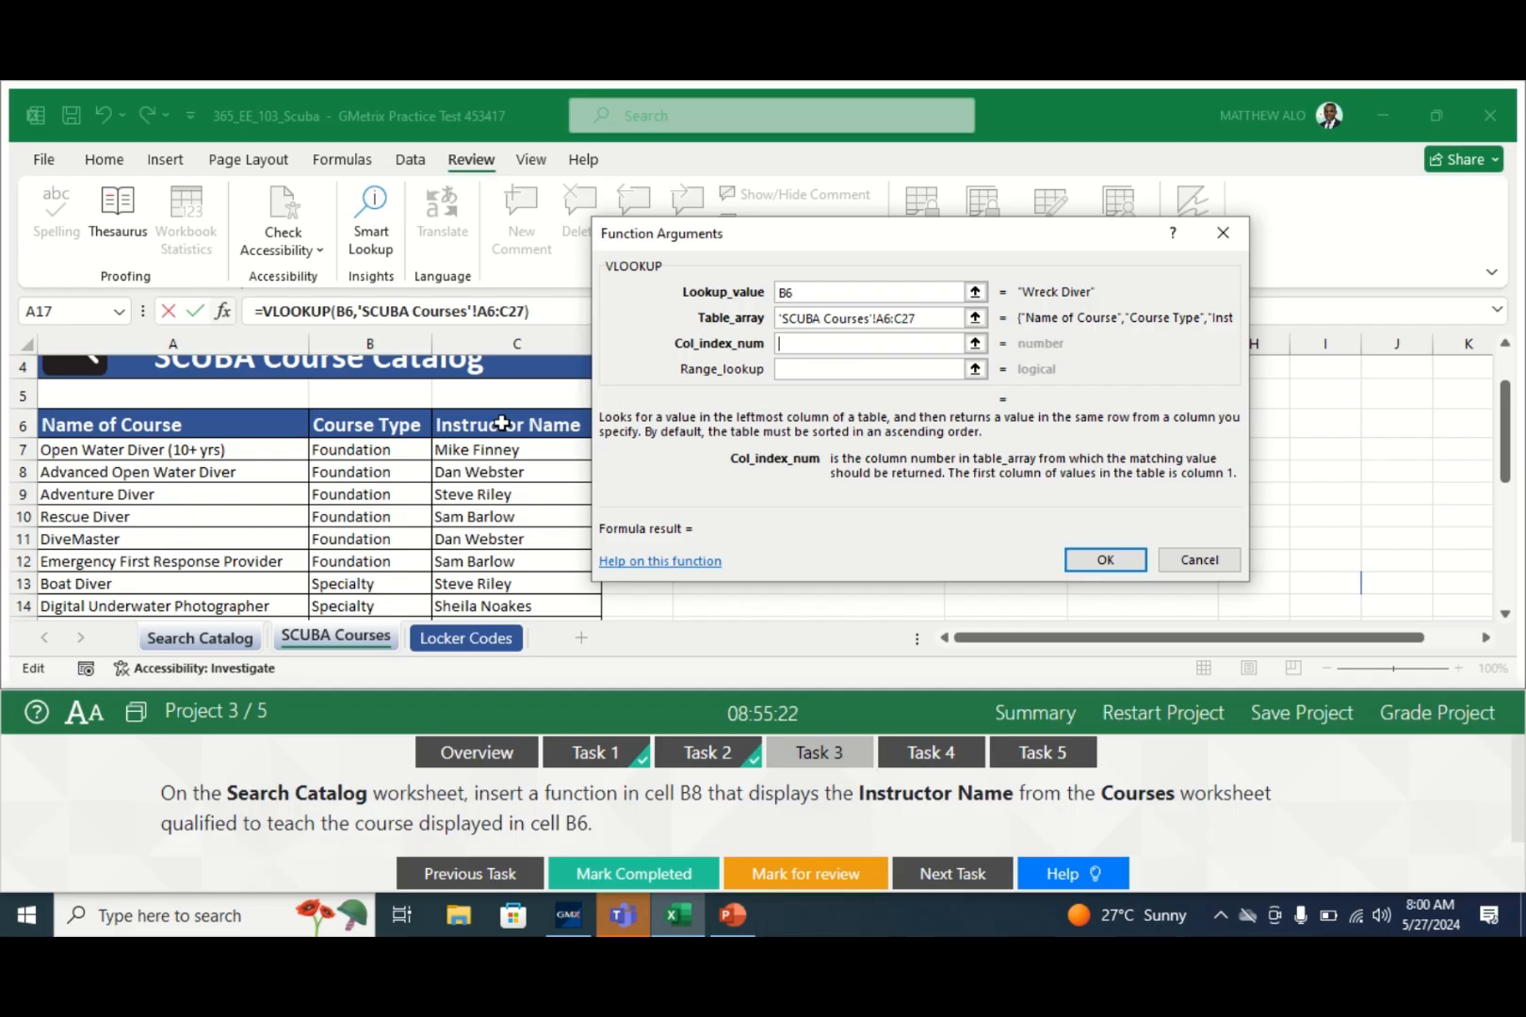
{"action": "type", "text": "3"}
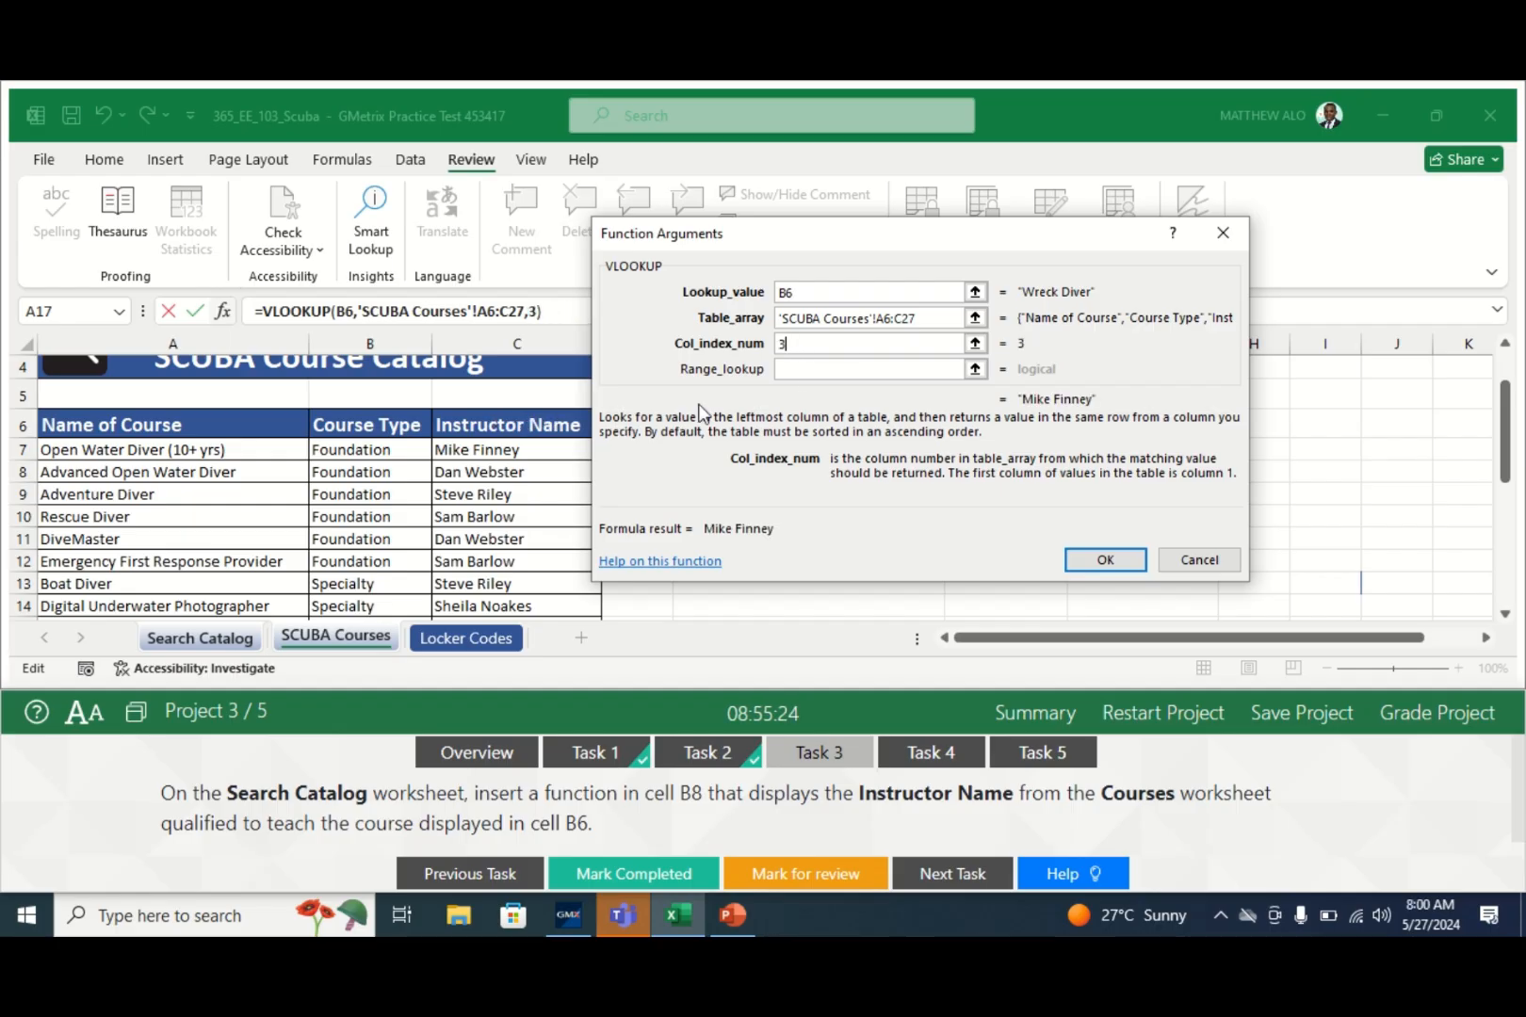
{"action": "left_click", "coordinate": [833, 371]}
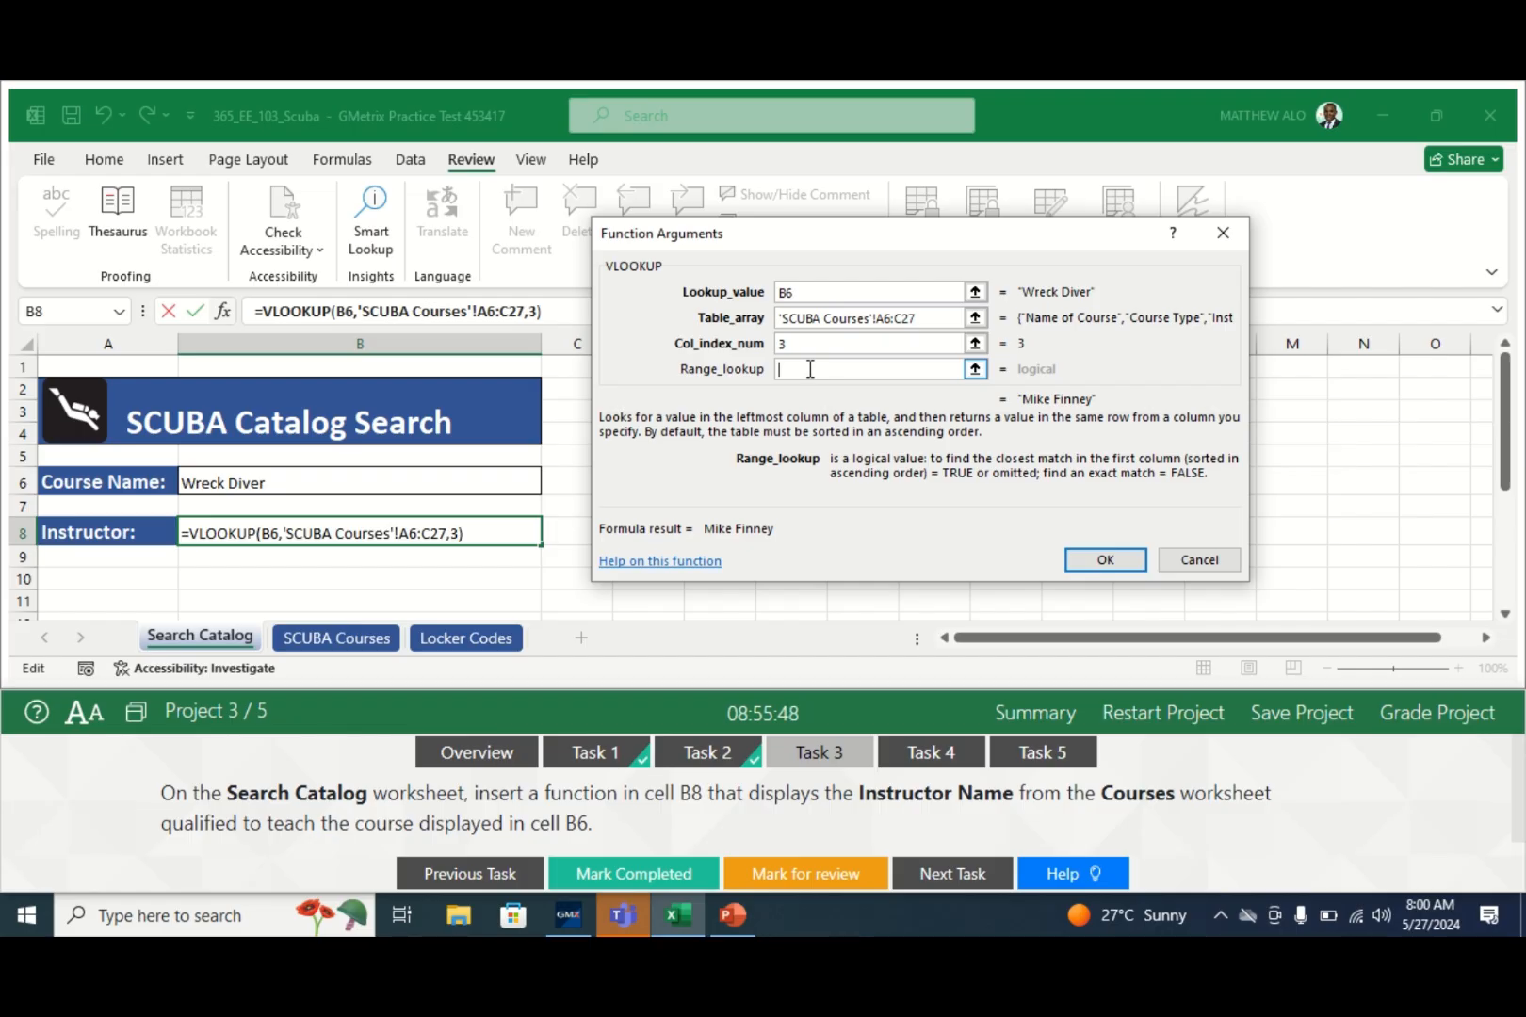
{"action": "type", "text": "FALSE"}
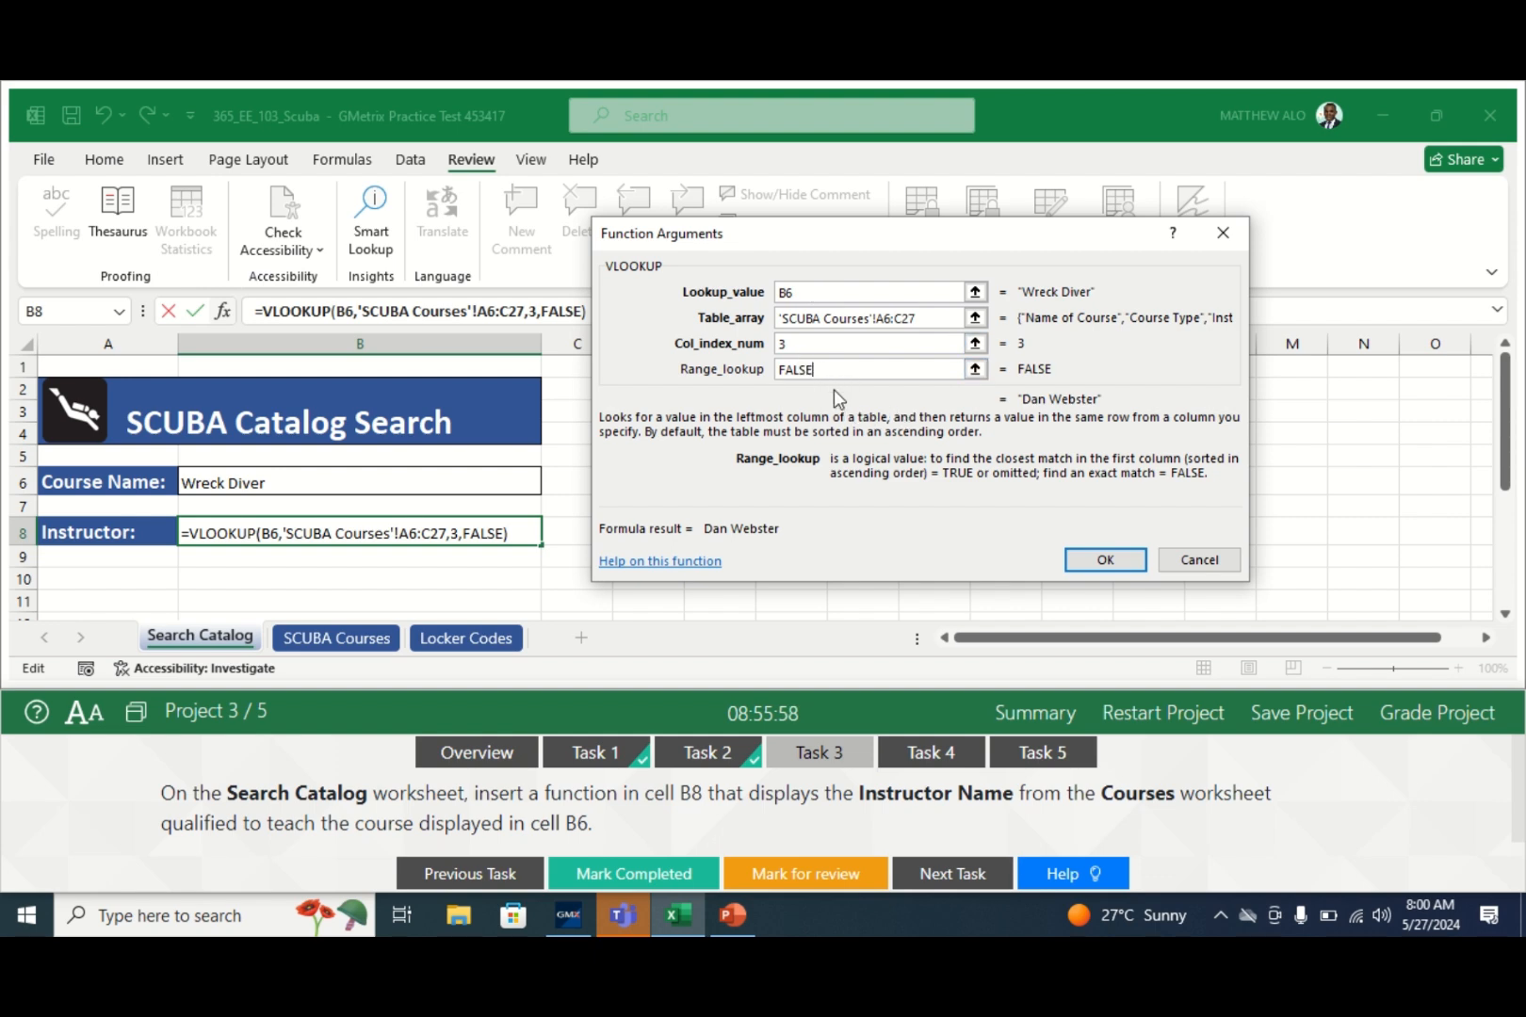
{"action": "left_click", "coordinate": [1111, 559]}
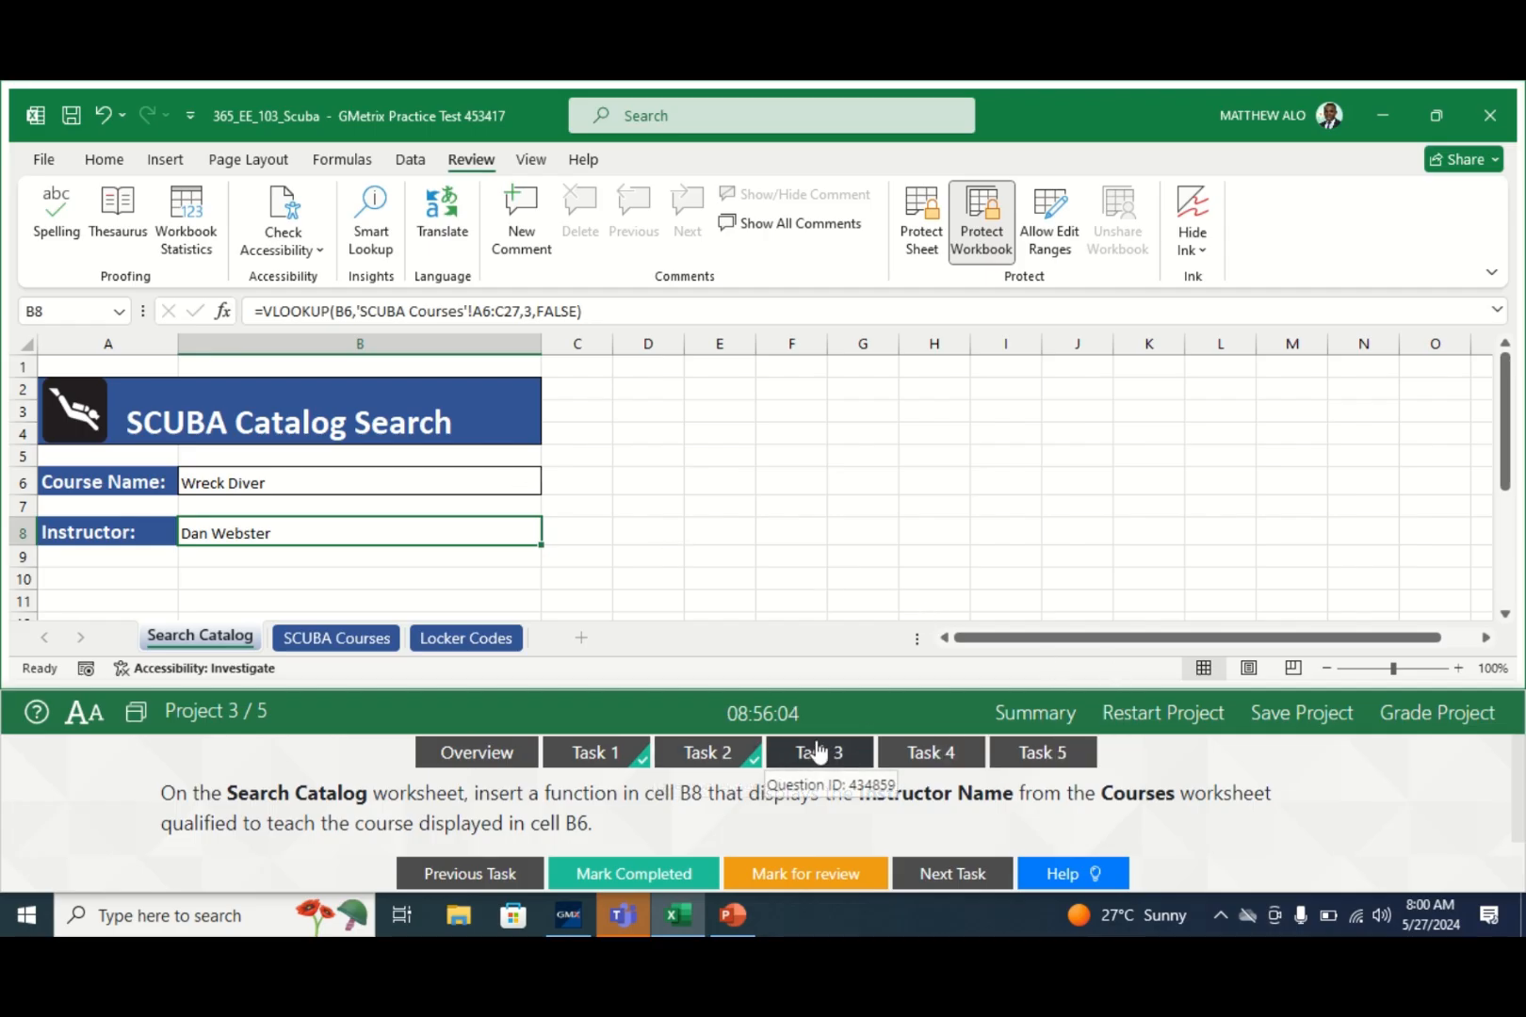
- Mark Task 3 completed, show Task 4's locker-code instructions, and open the Locker Codes sheet
{"action": "left_click", "coordinate": [628, 875]}
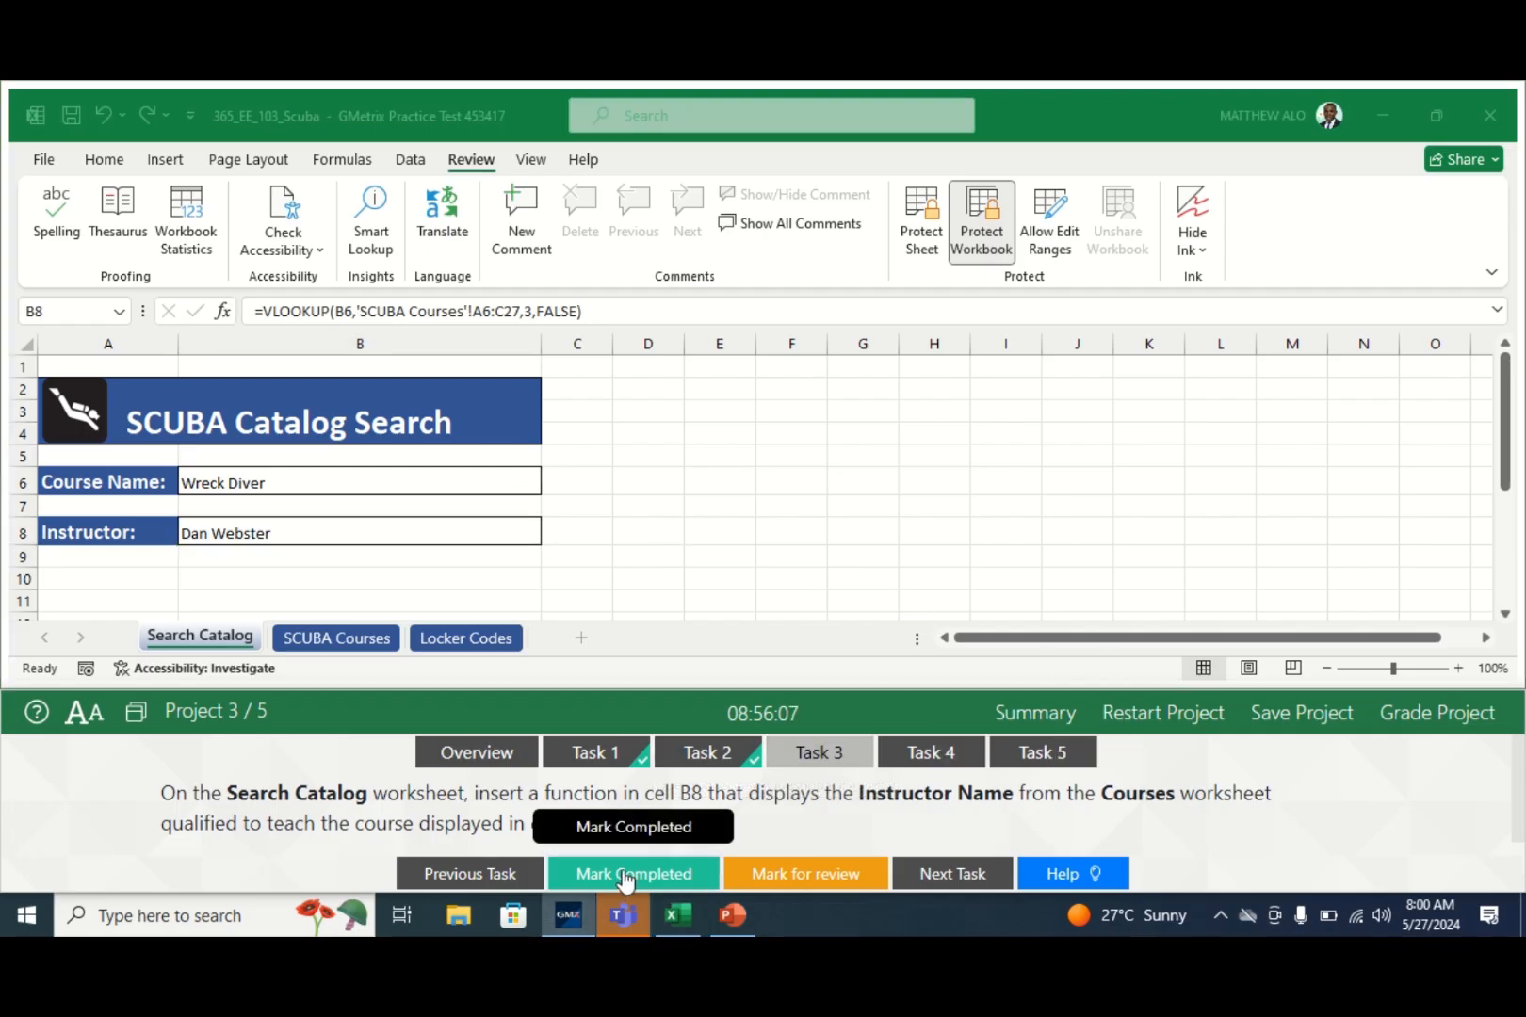
{"action": "left_click", "coordinate": [927, 754]}
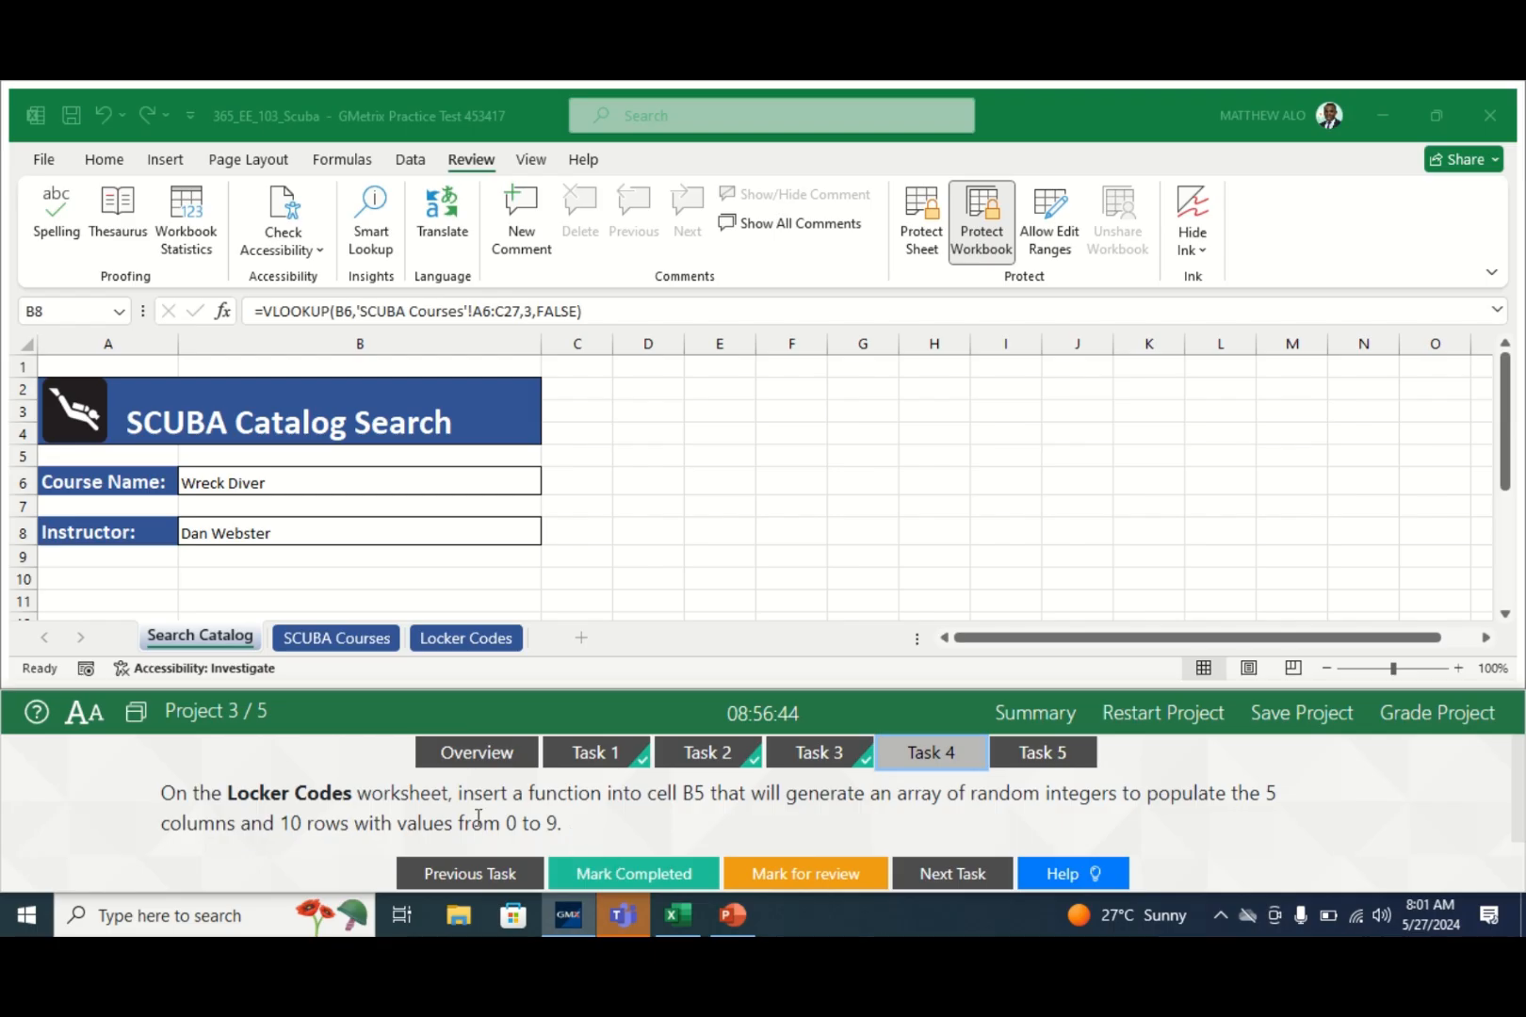
{"action": "left_click", "coordinate": [464, 638]}
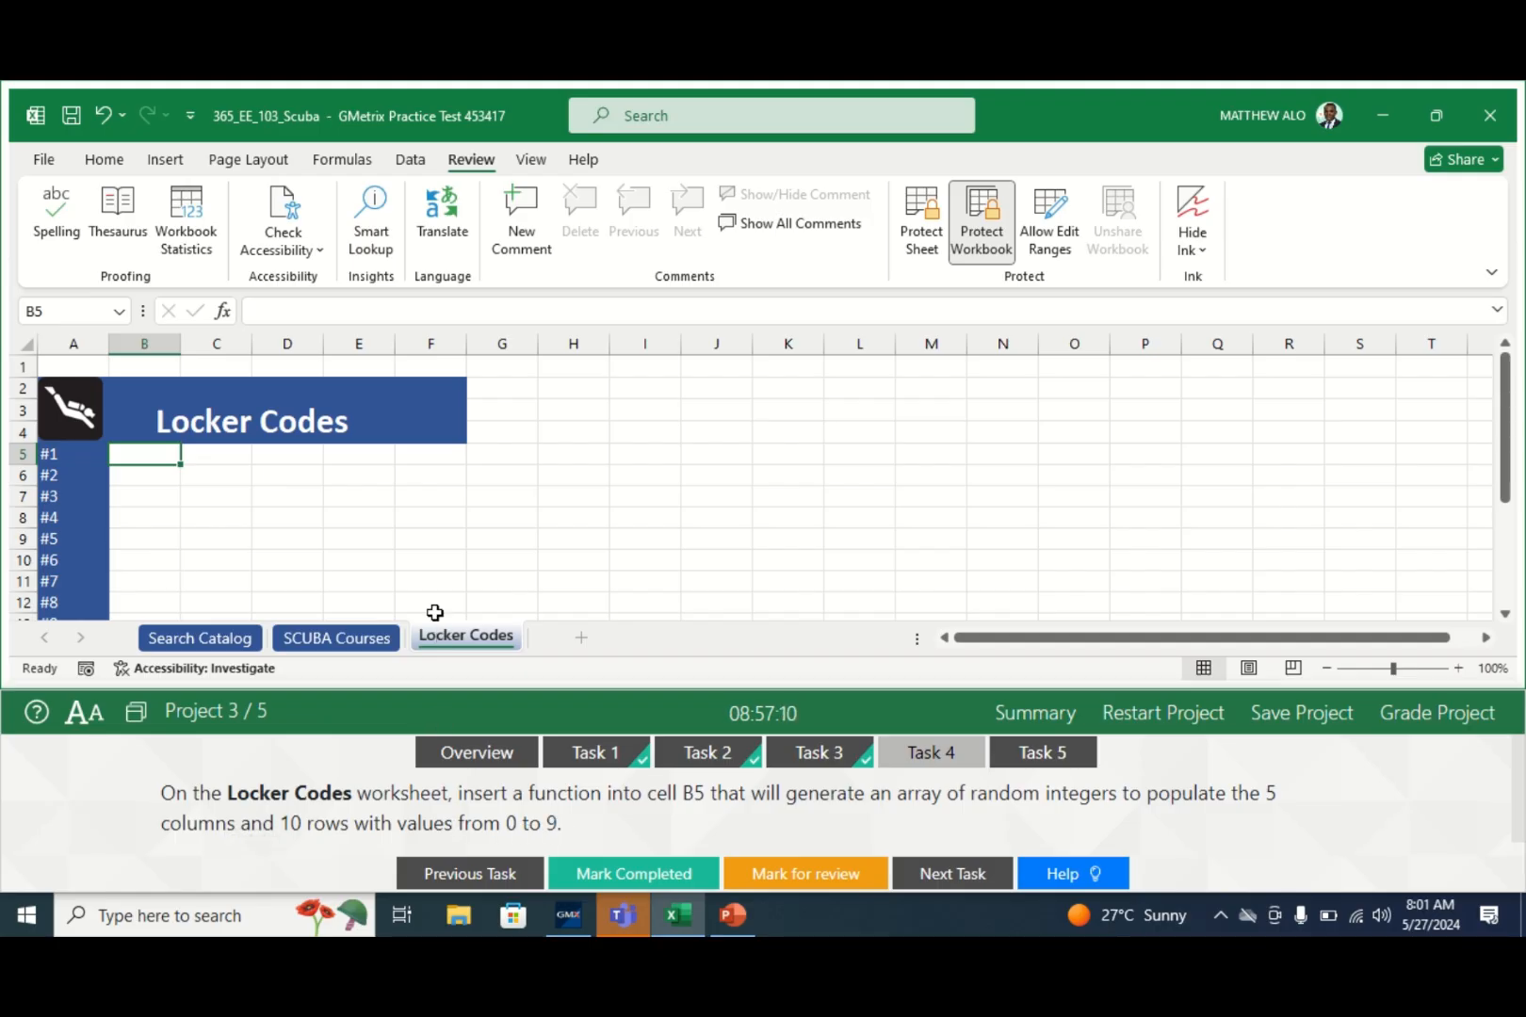
- Start =RANDARRAY( in cell B5, dismiss the Help pane, and open RANDARRAY's Function Arguments
{"action": "left_click", "coordinate": [263, 313]}
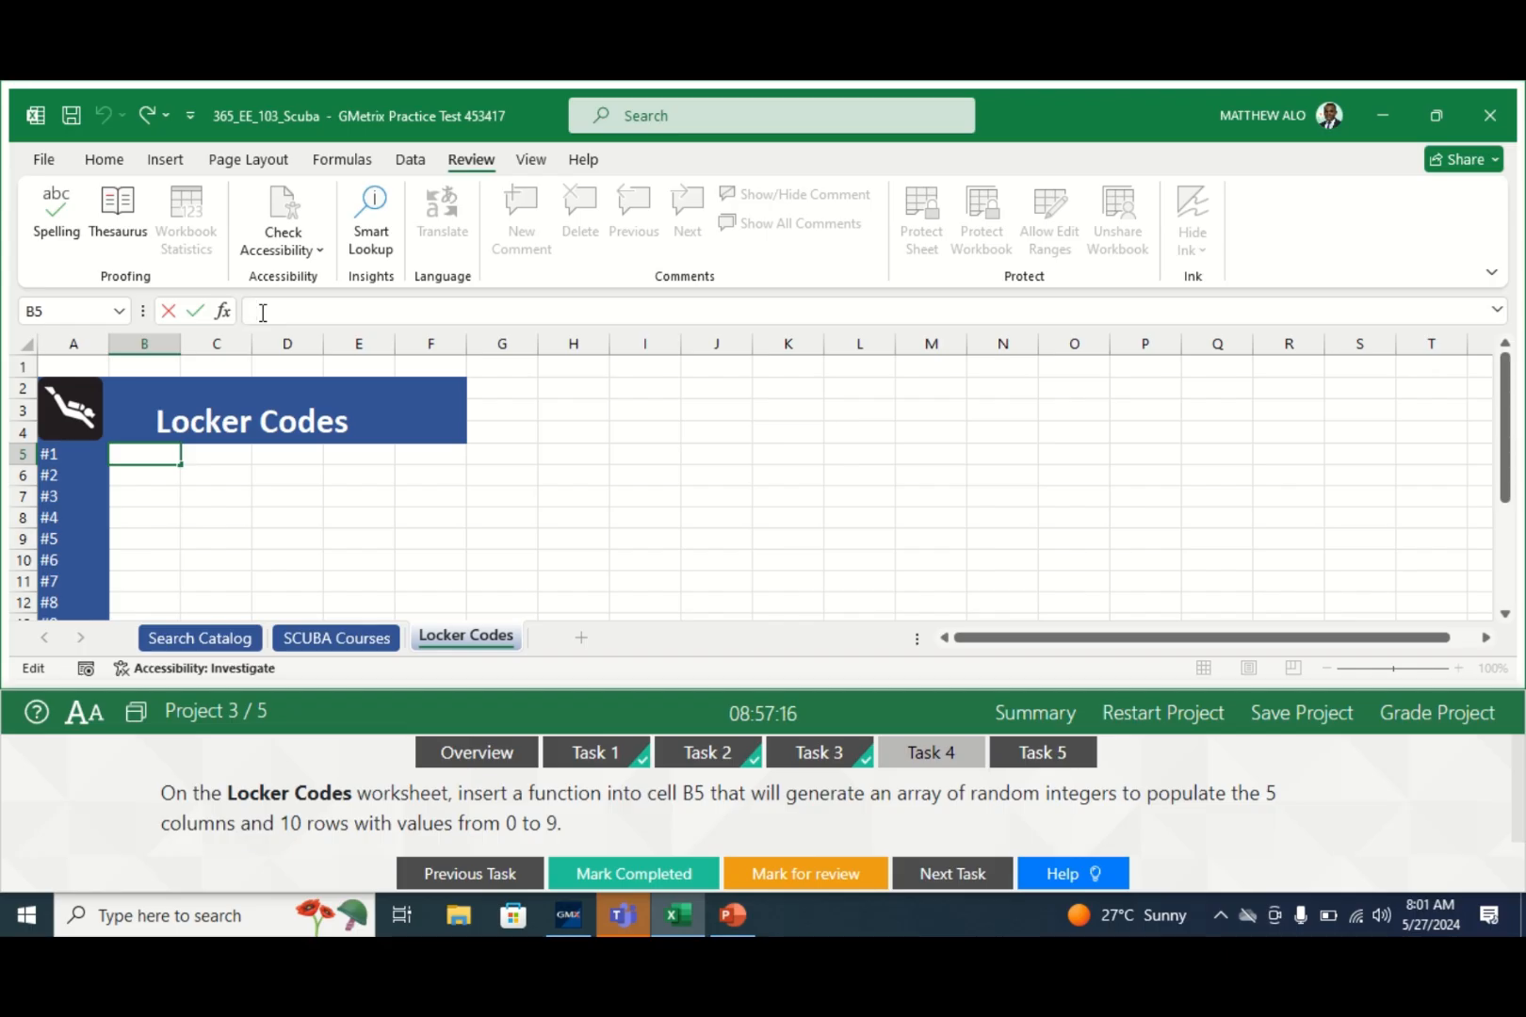
{"action": "type", "text": "="}
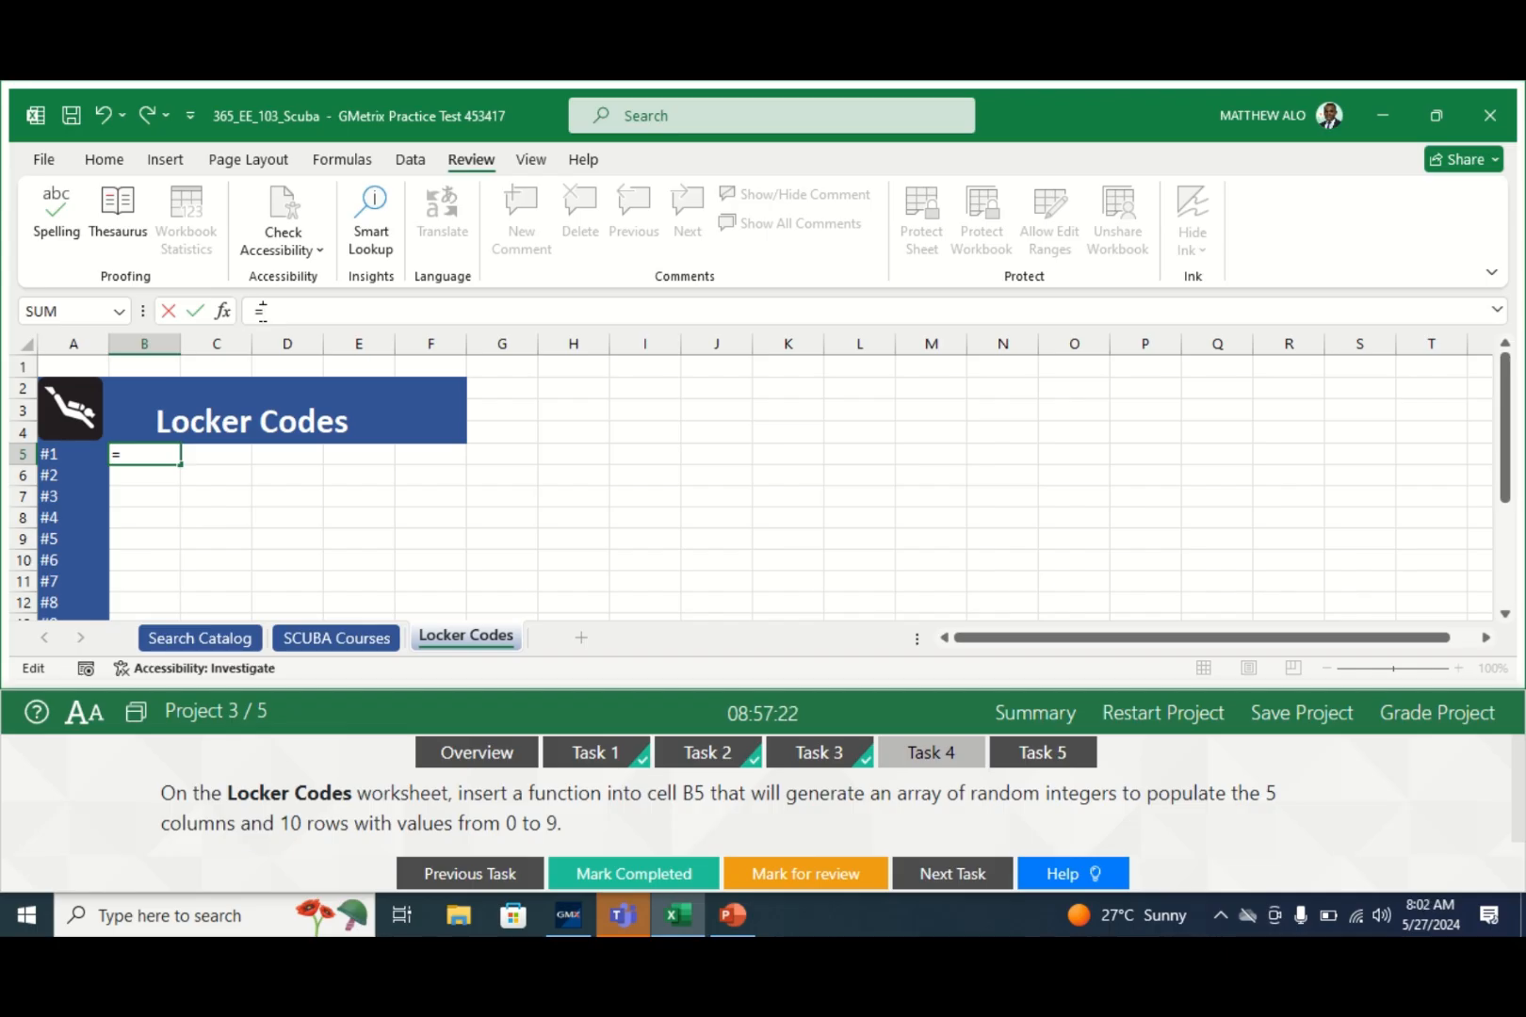
{"action": "type", "text": "RA"}
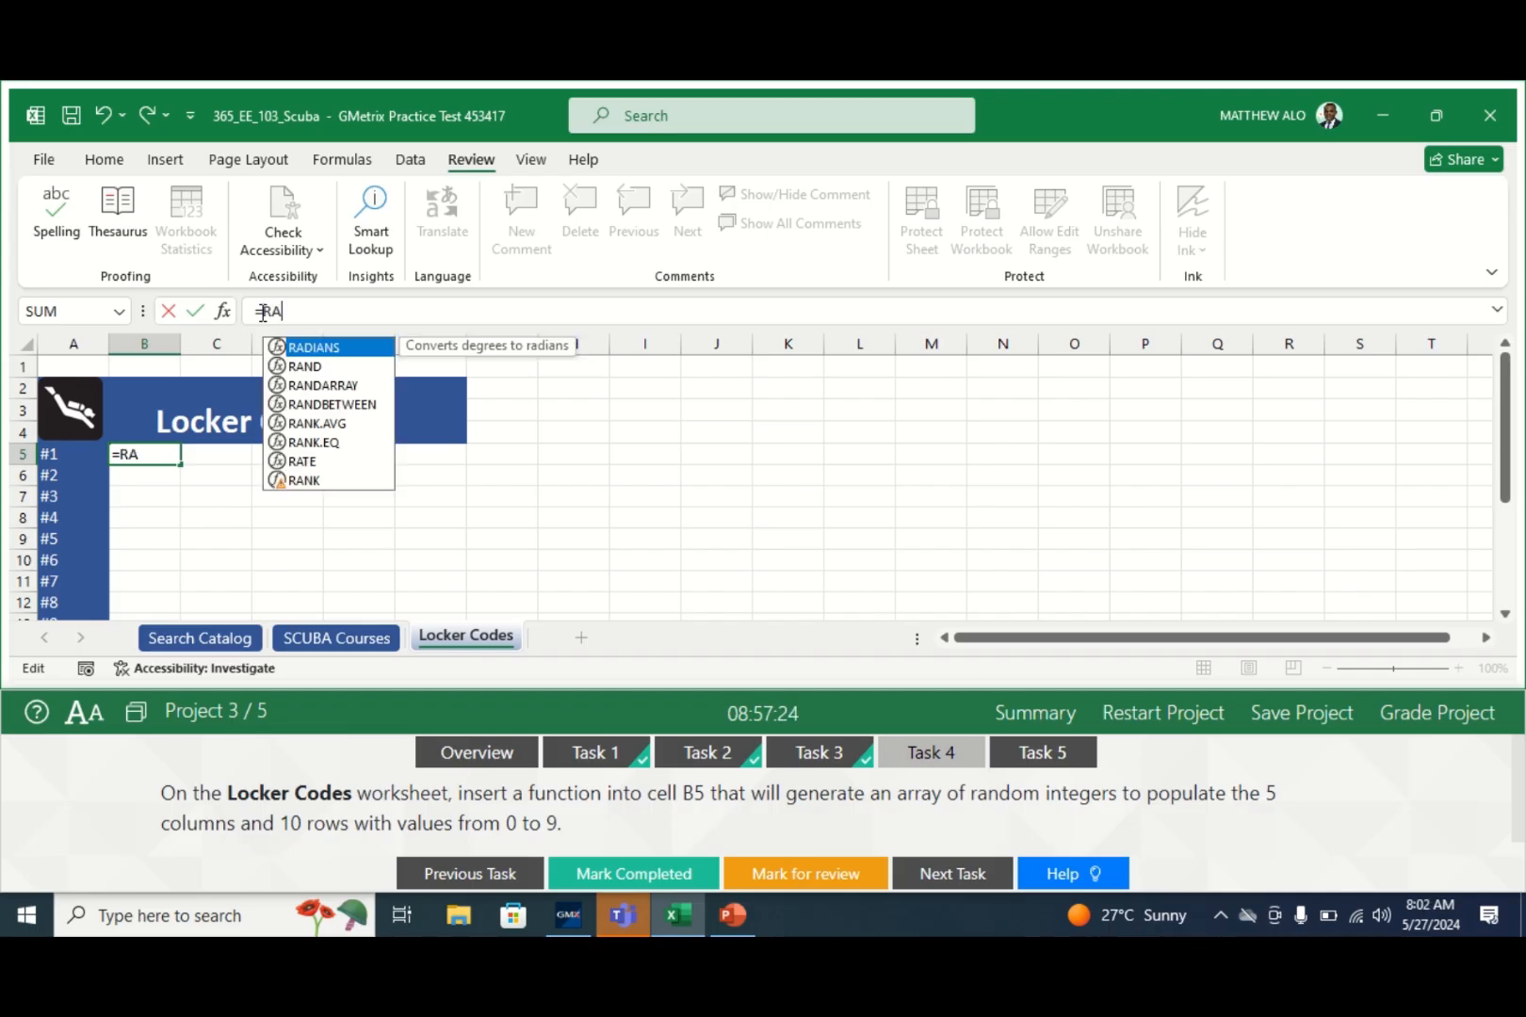
{"action": "type", "text": "ND"}
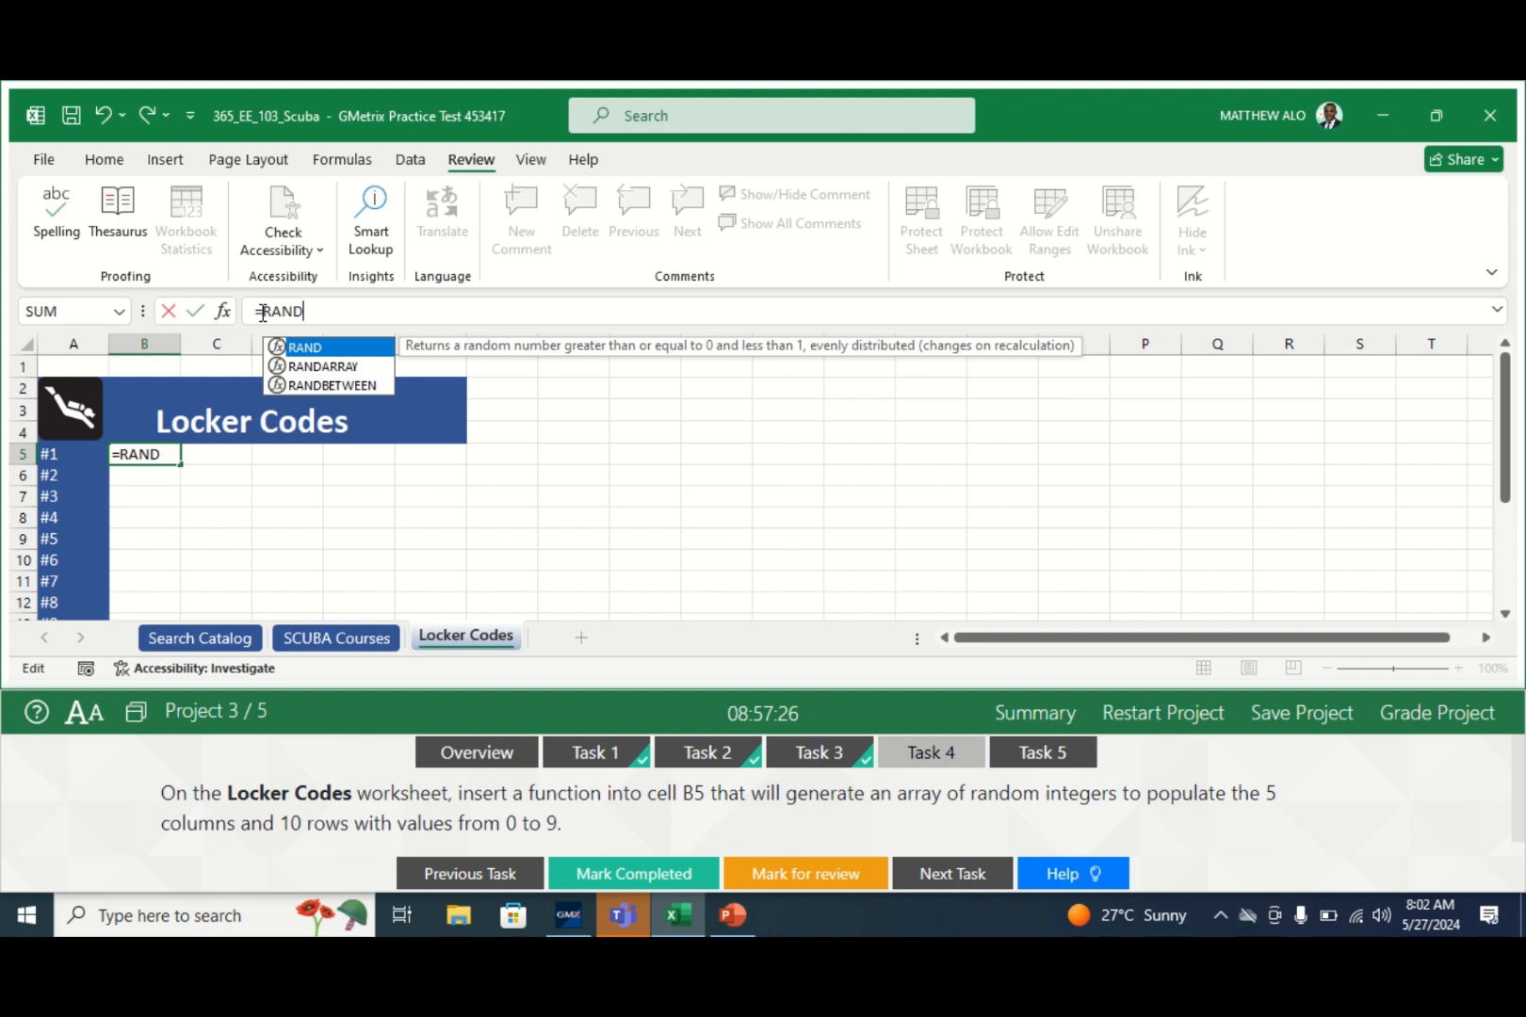
{"action": "type", "text": "ARR"}
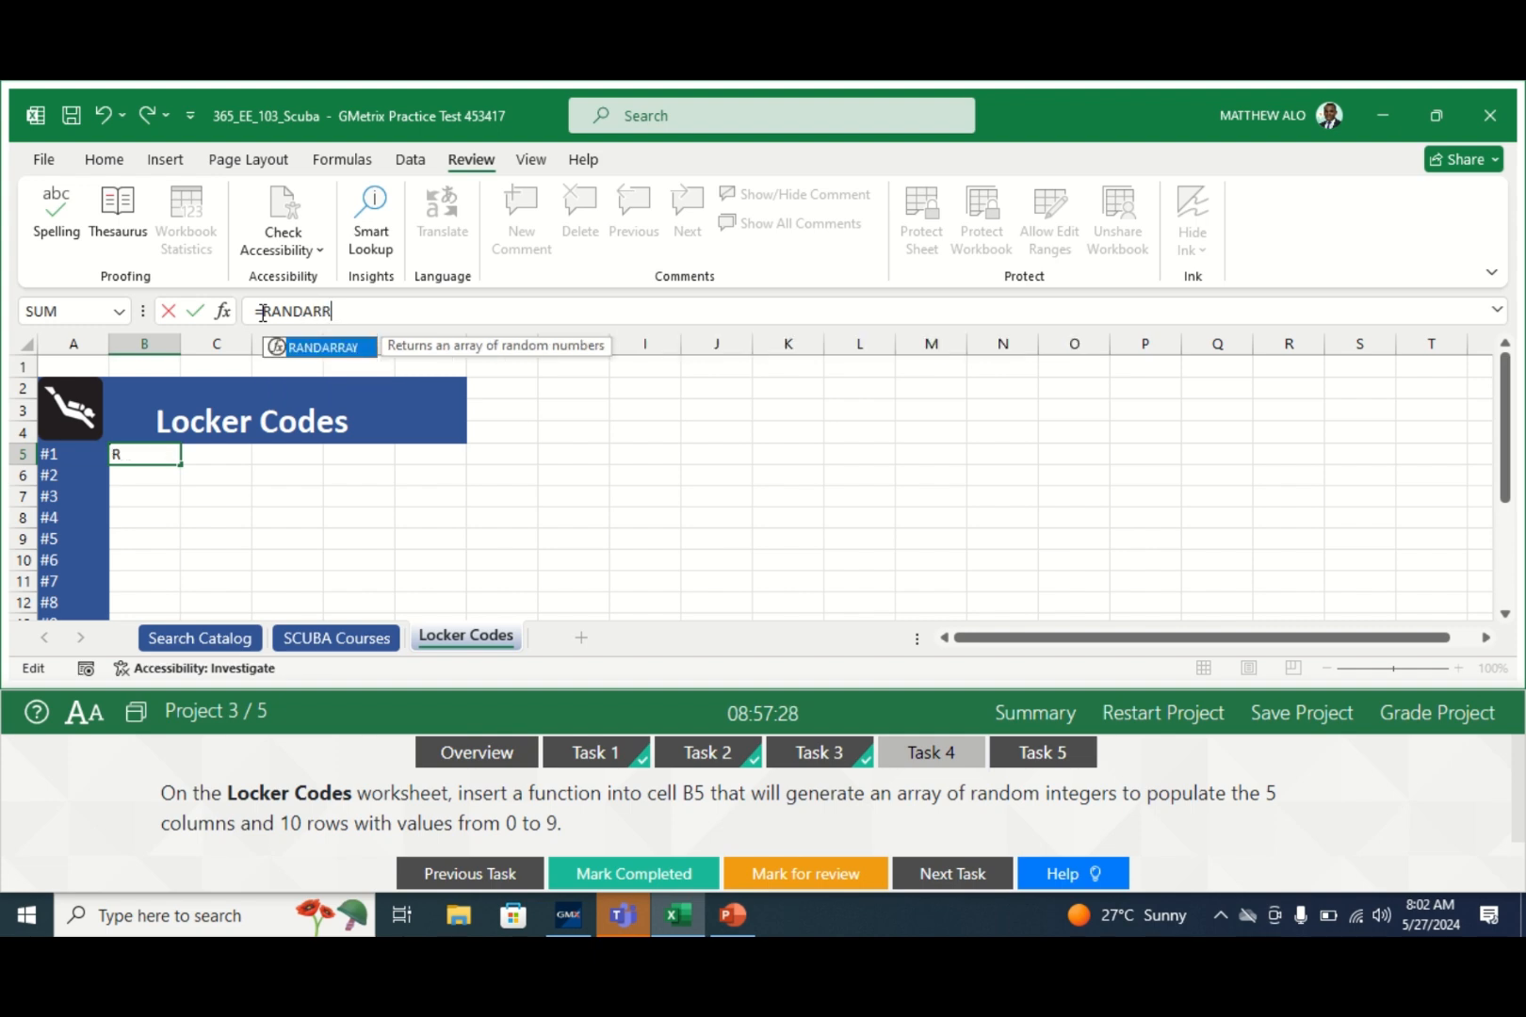
{"action": "double_click", "coordinate": [325, 352]}
{"action": "left_click", "coordinate": [325, 346]}
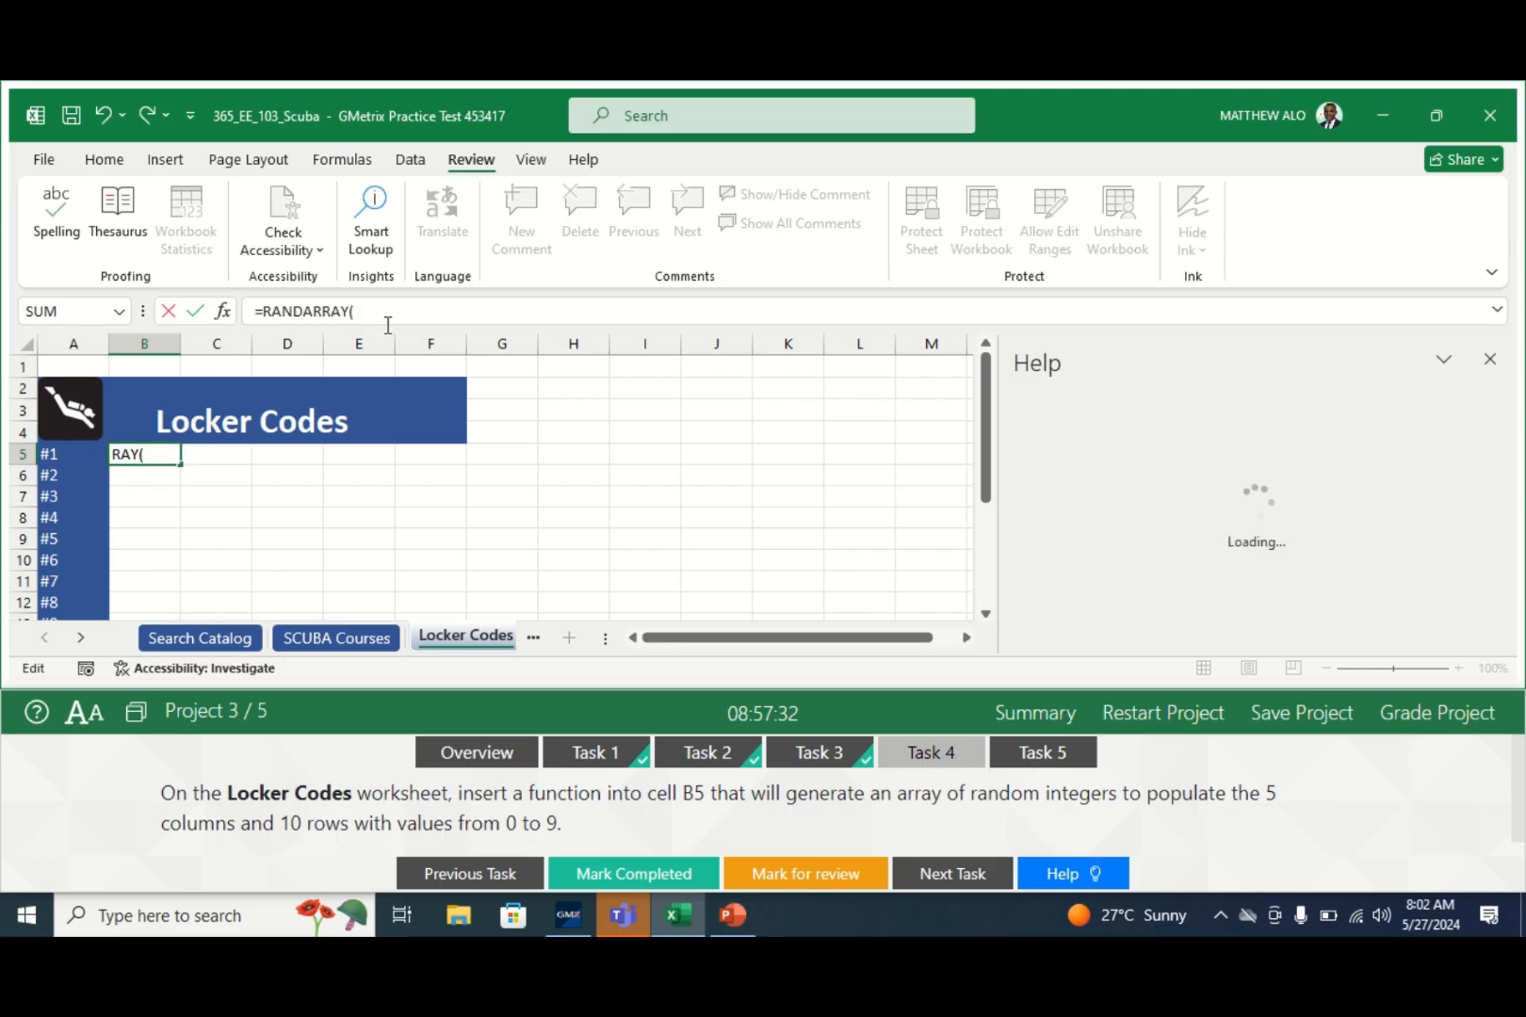
{"action": "left_click", "coordinate": [1490, 360]}
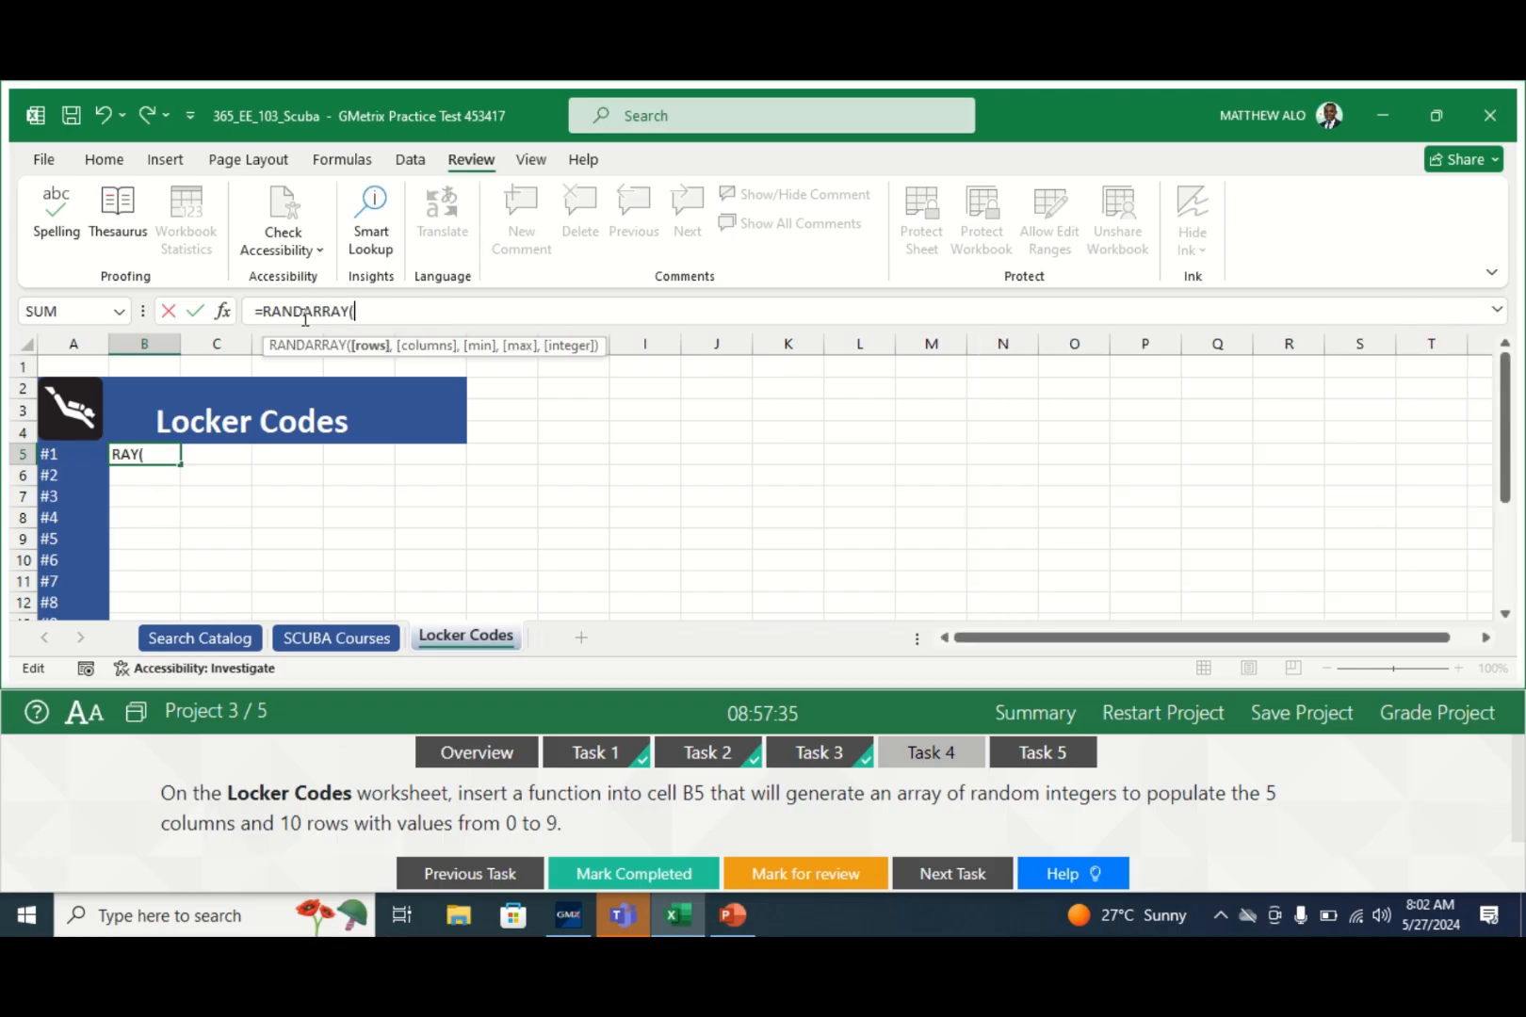
{"action": "left_click", "coordinate": [223, 311]}
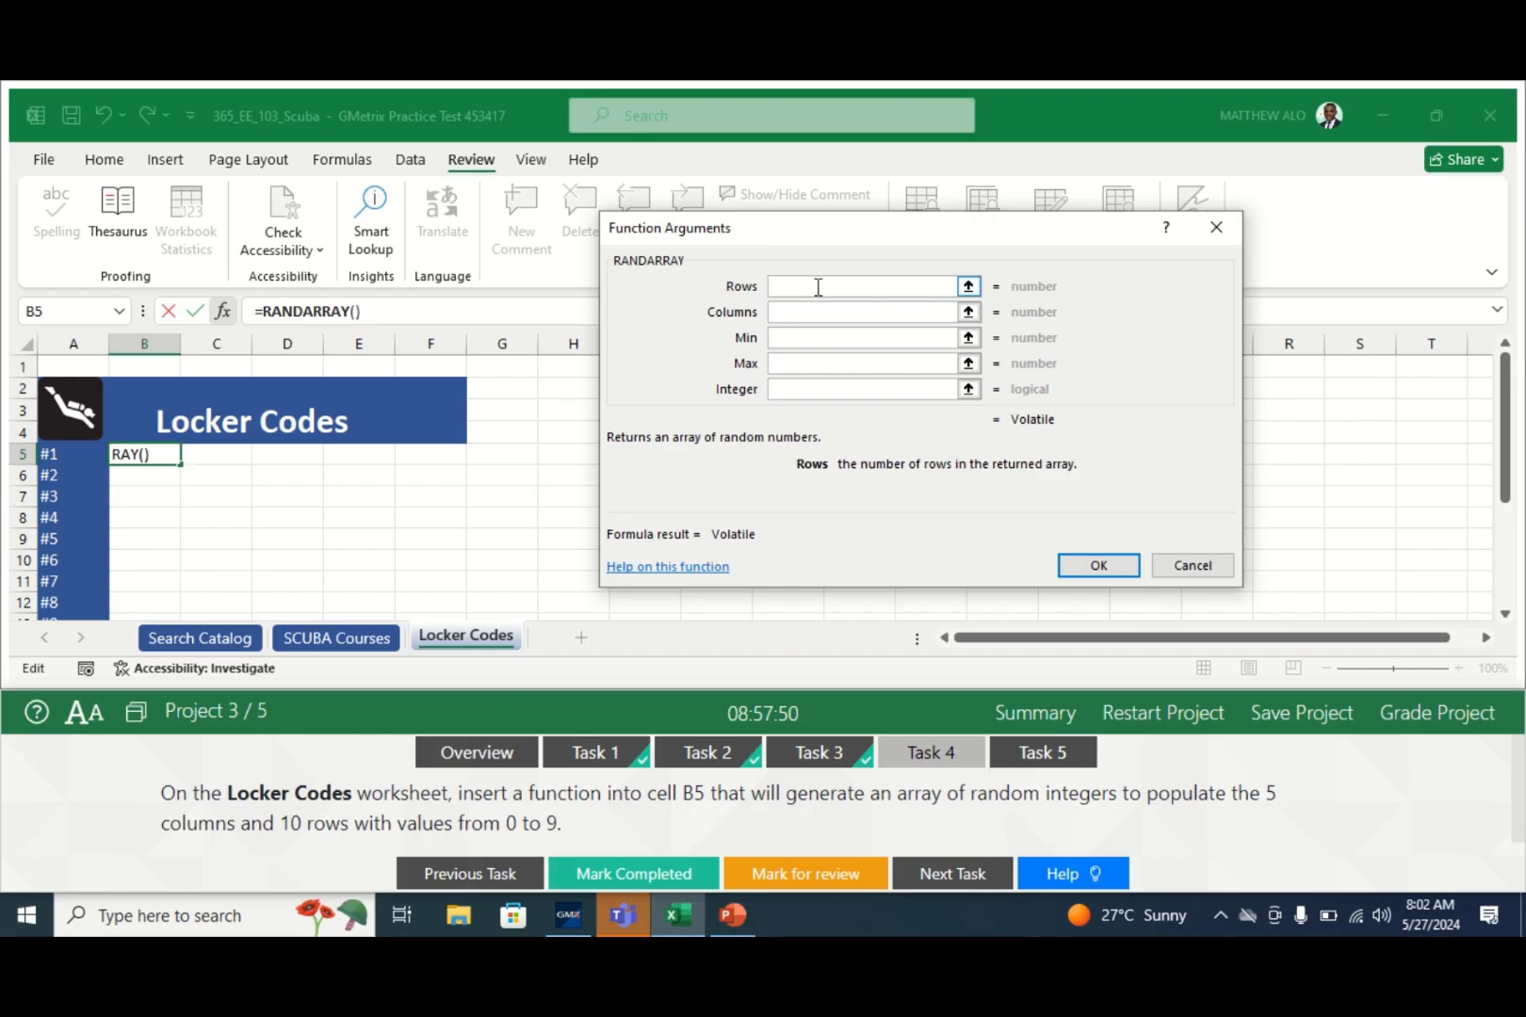
- Enter Rows 10, Columns 5, Min 0, Max 9, Integer TRUE, giving =RANDARRAY(10,5,0,9,TRUE)
{"action": "type", "text": "10"}
{"action": "left_click", "coordinate": [801, 312]}
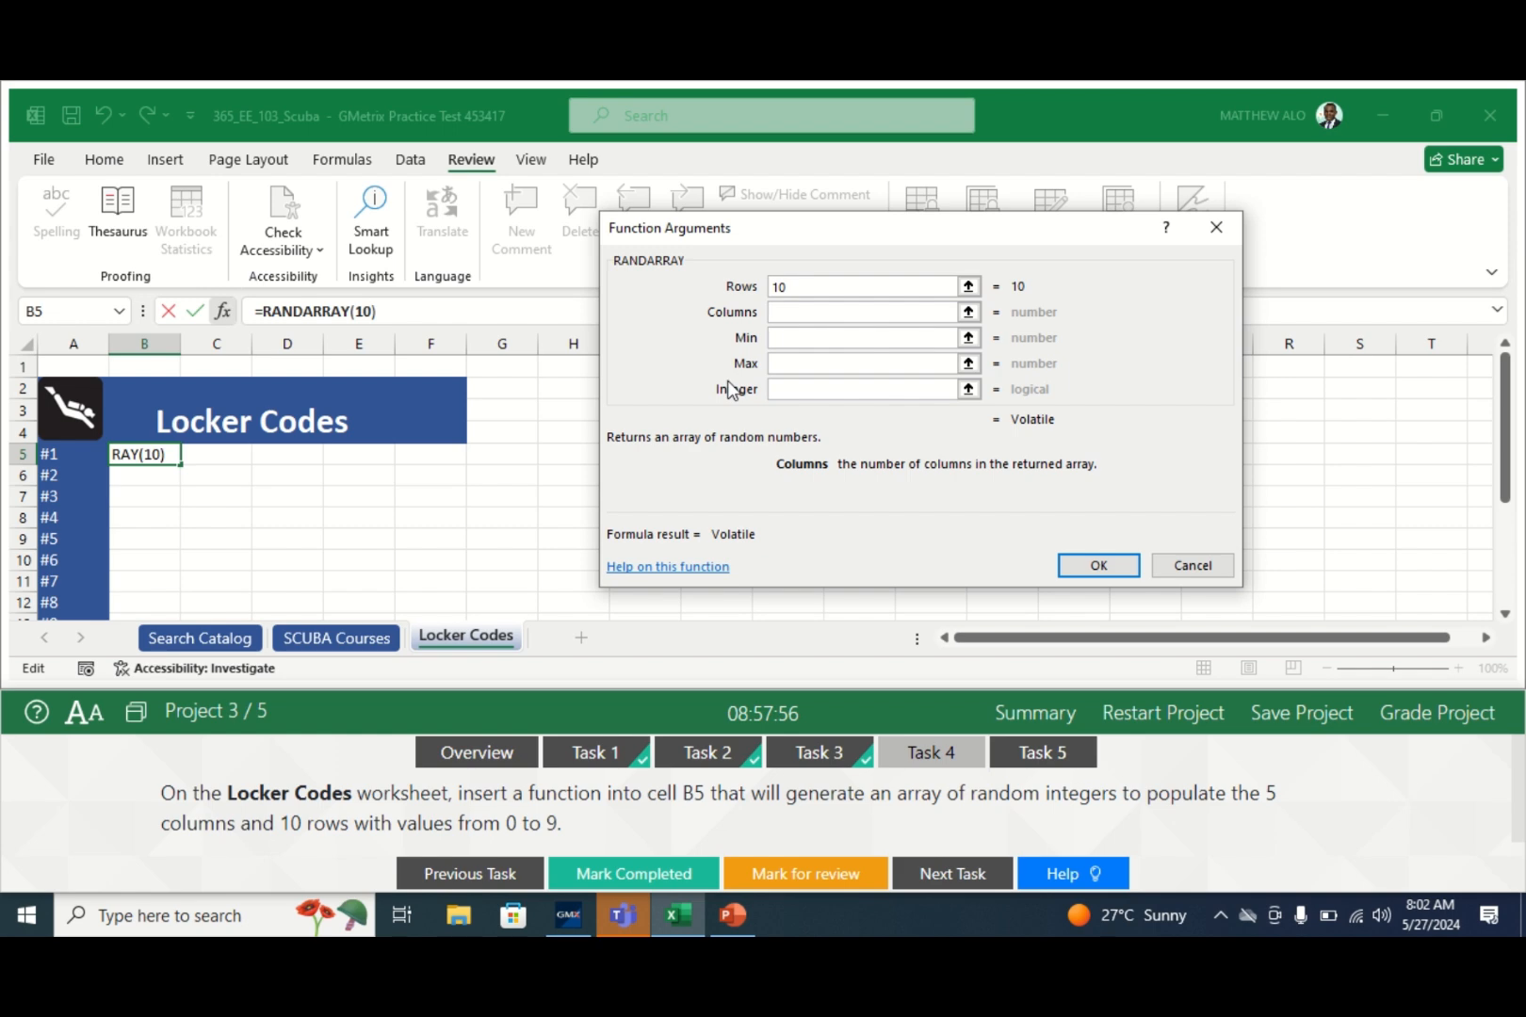
{"action": "type", "text": "5"}
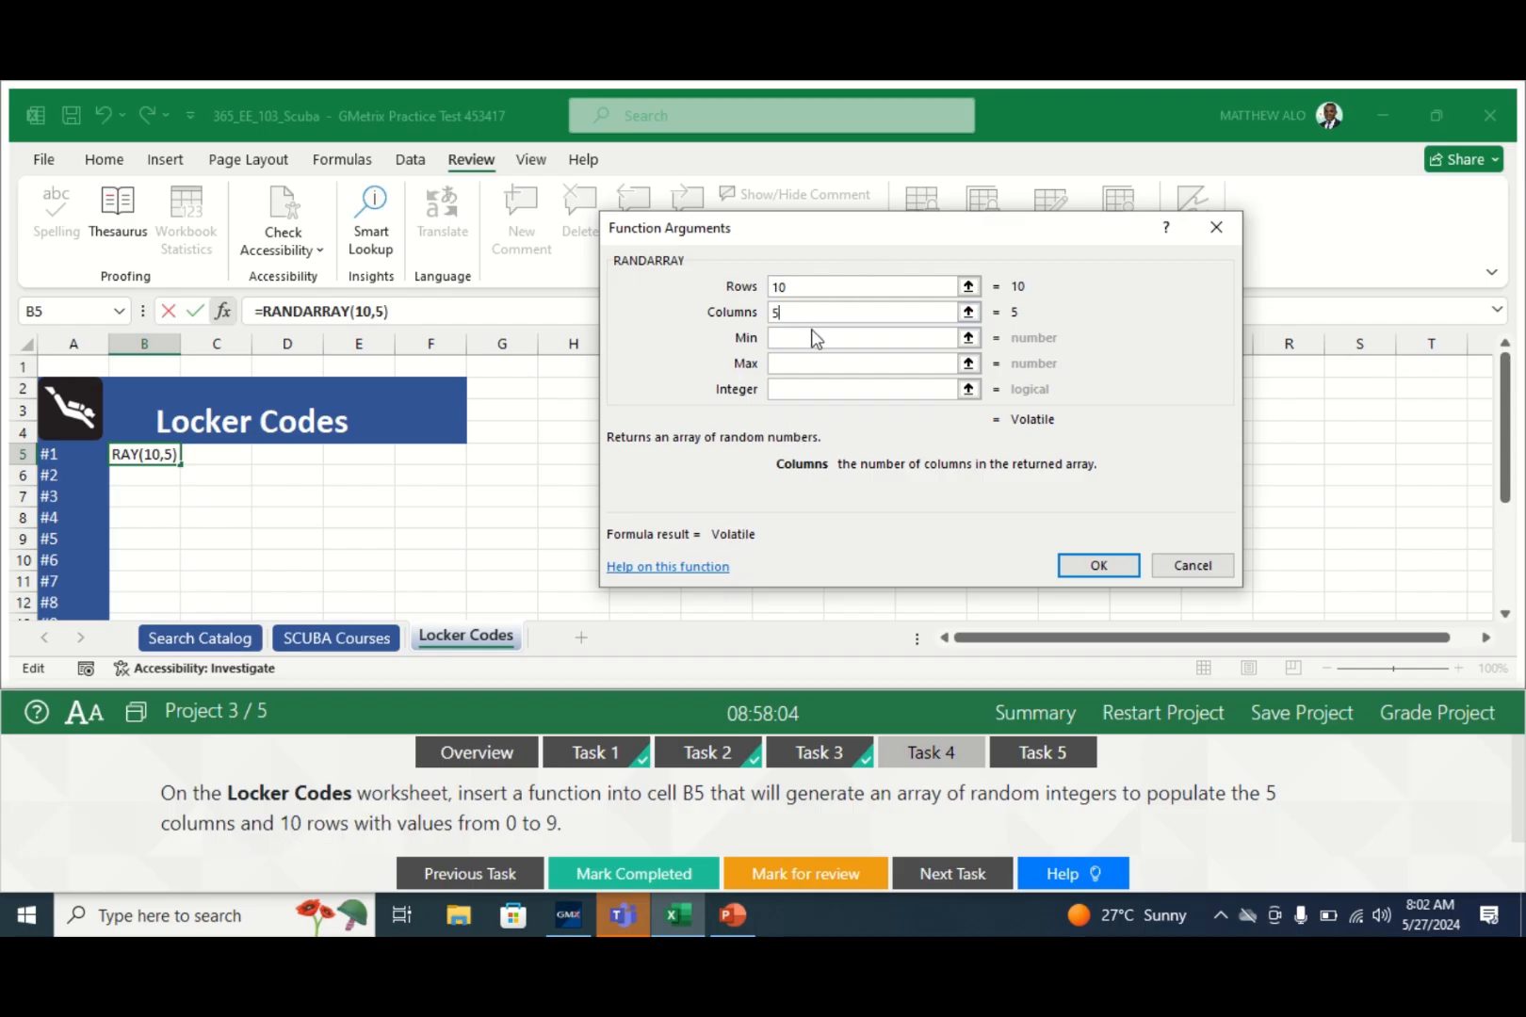
{"action": "left_click", "coordinate": [803, 341]}
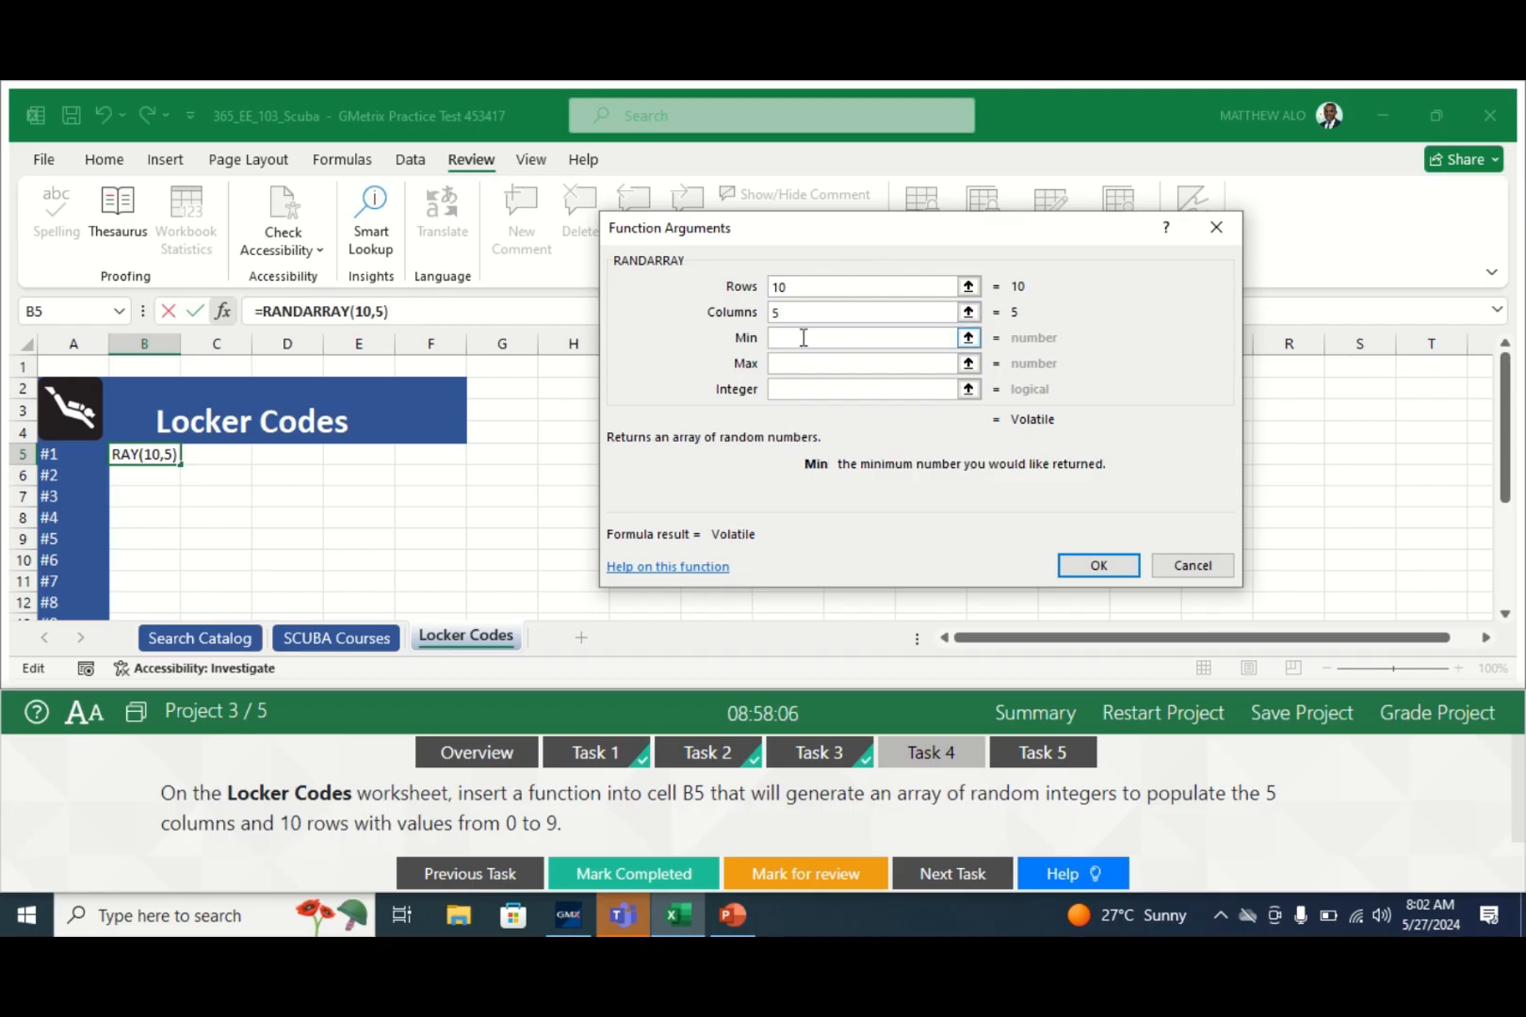
{"action": "type", "text": "0"}
{"action": "left_click", "coordinate": [796, 369]}
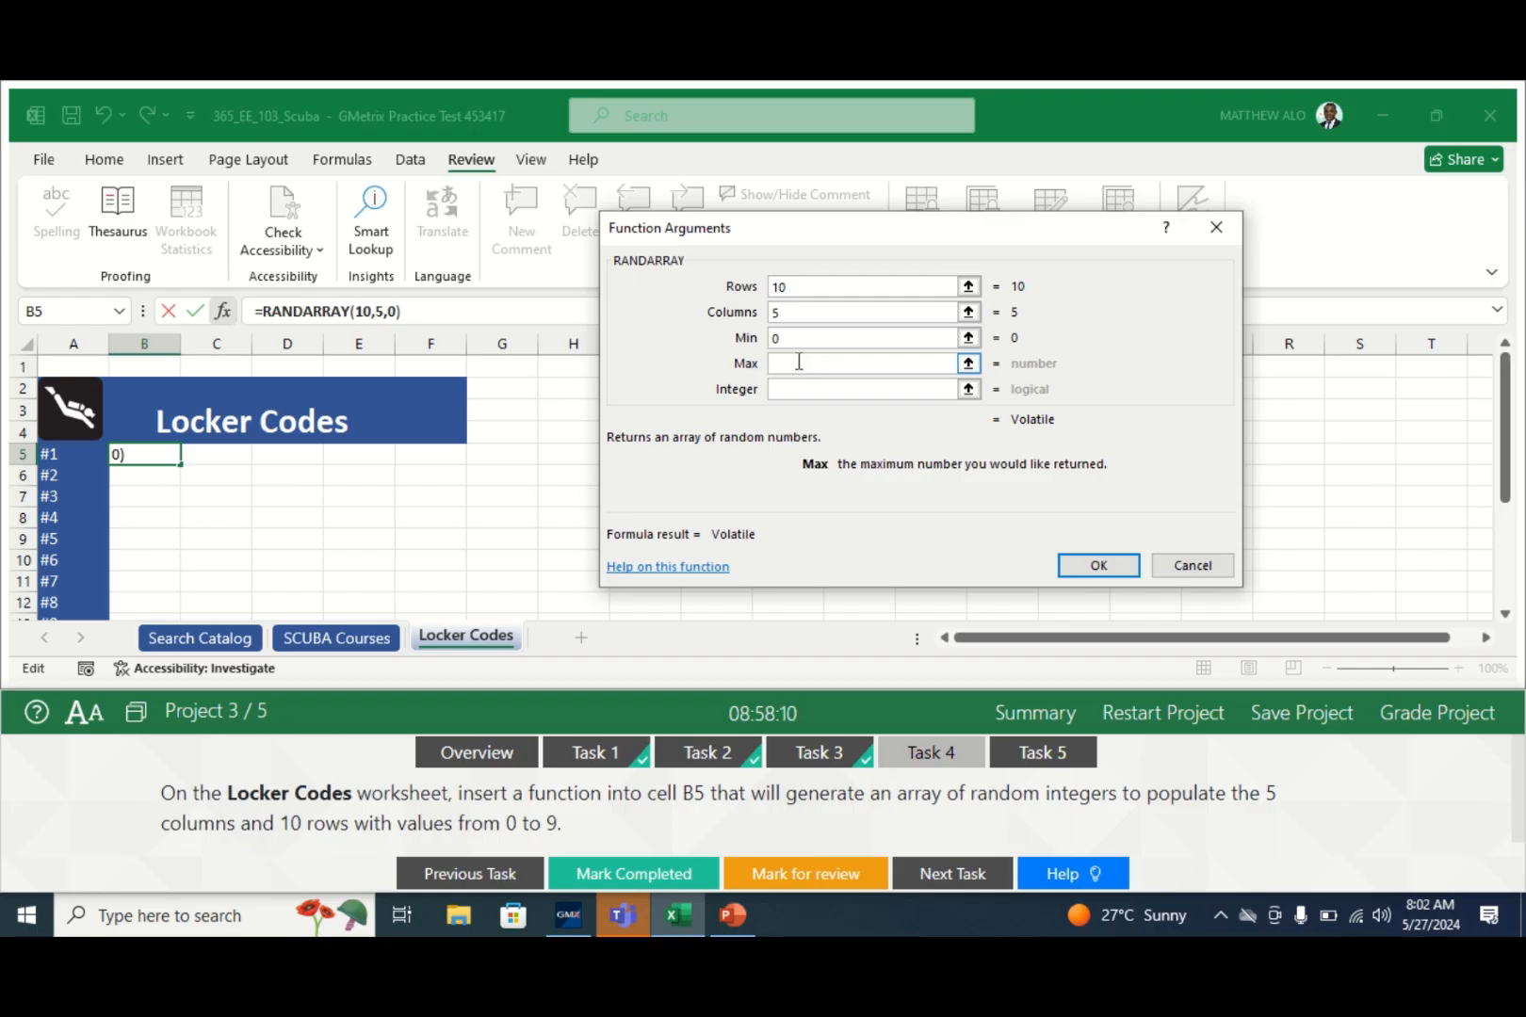
{"action": "type", "text": "9"}
{"action": "left_click", "coordinate": [794, 392]}
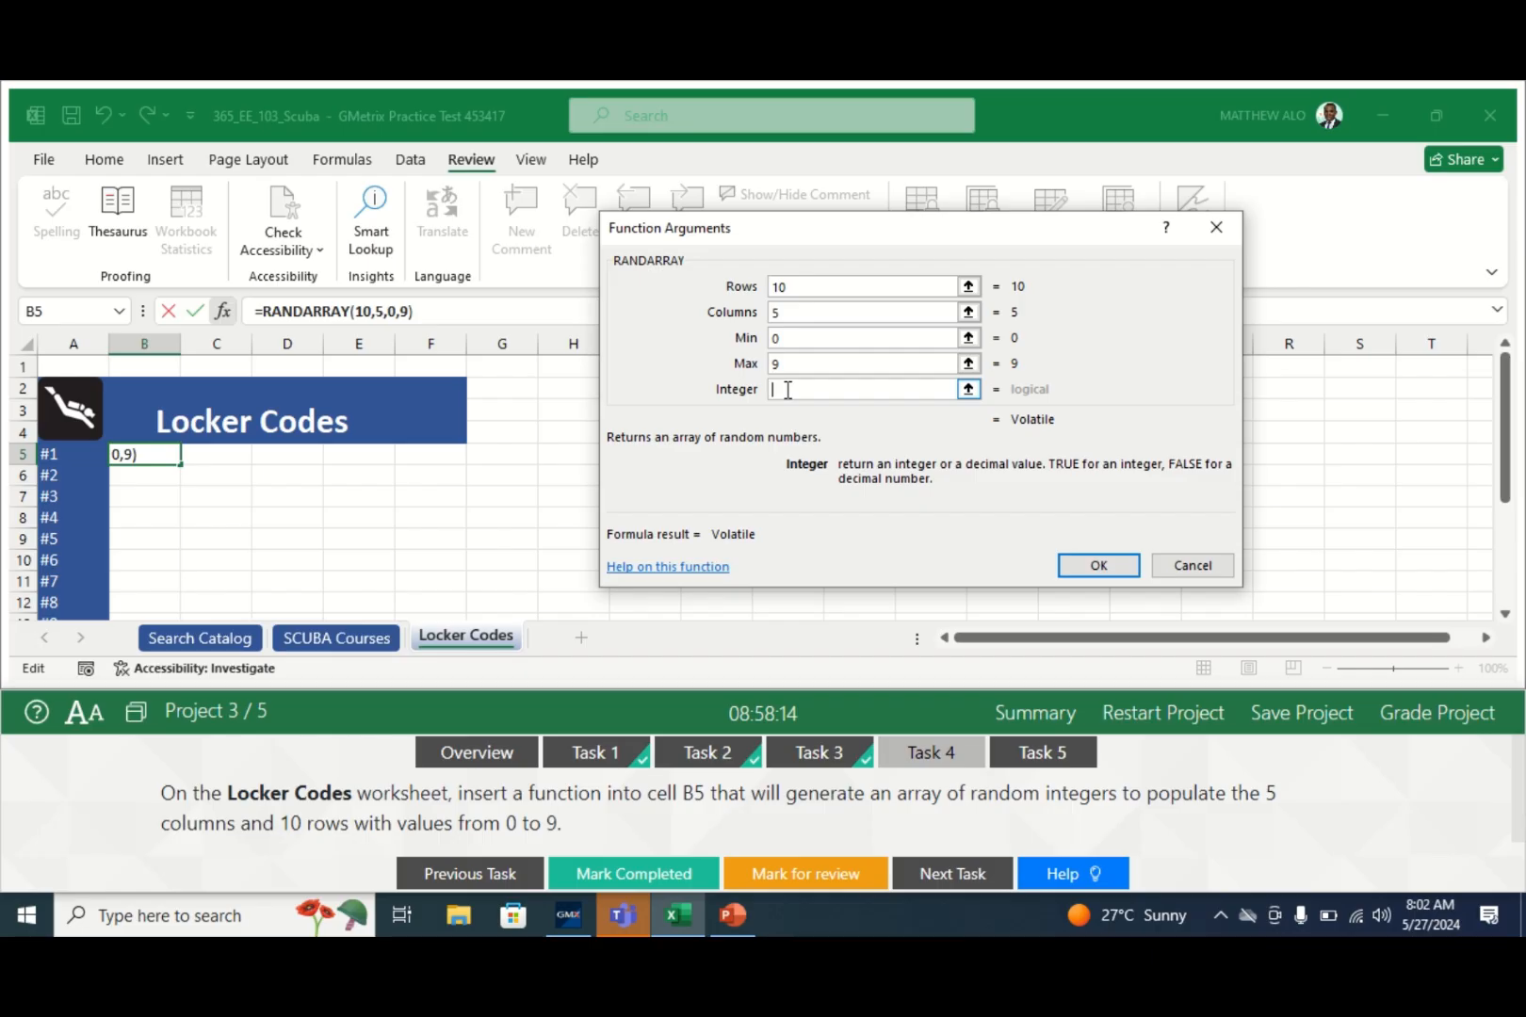
{"action": "type", "text": "TRUE"}
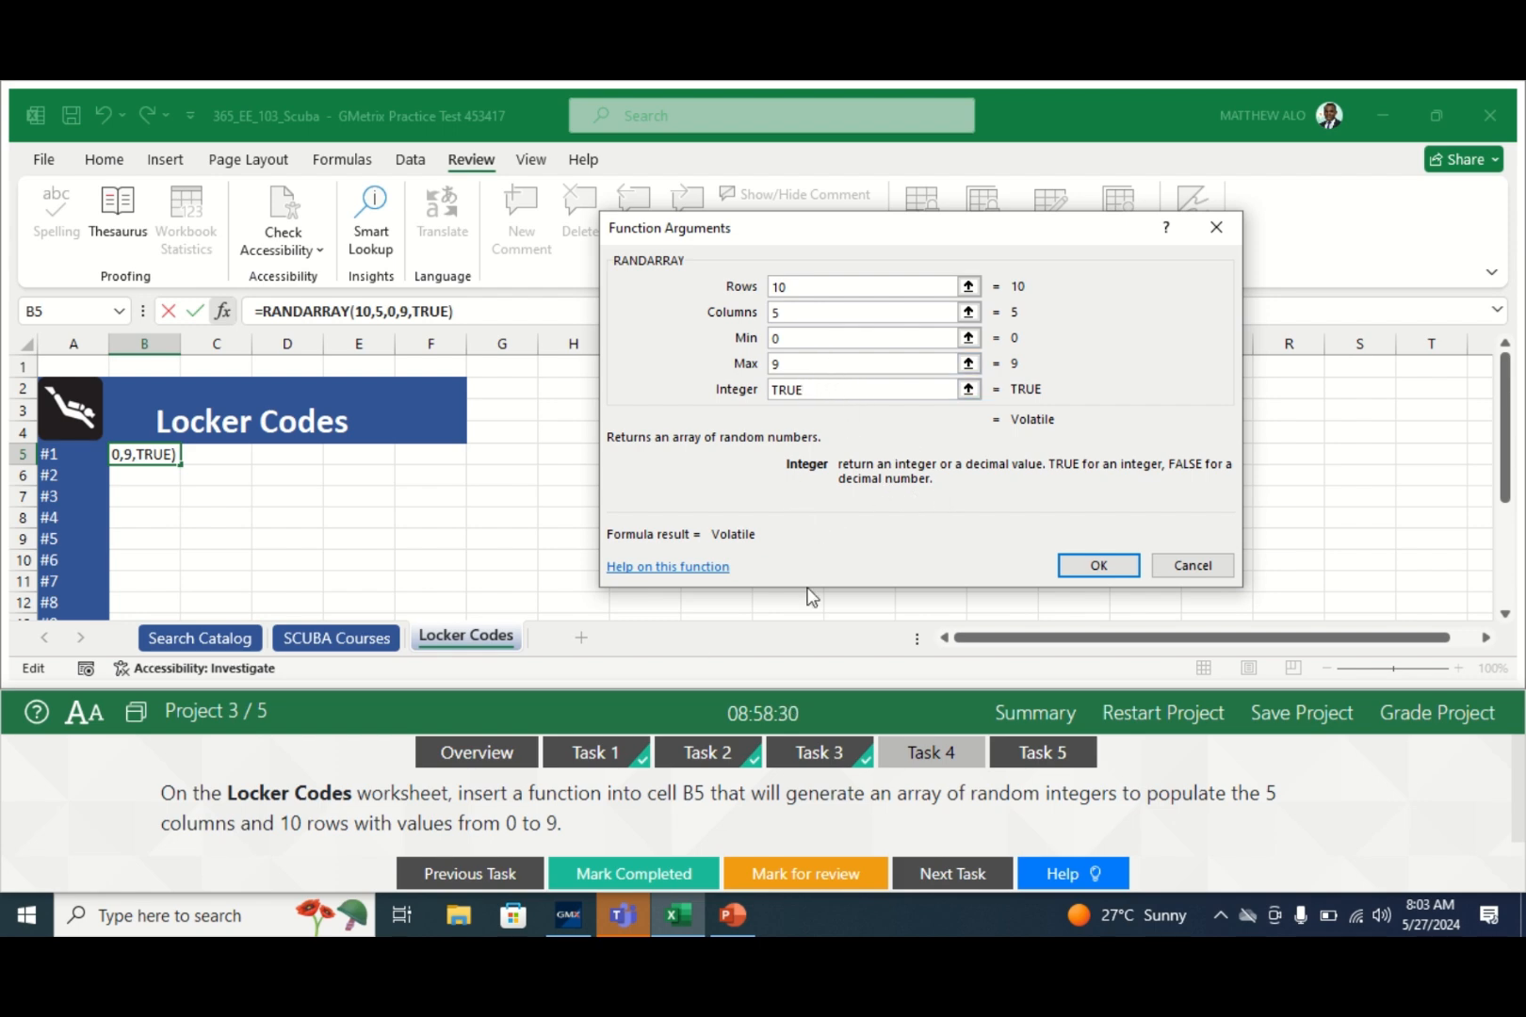
{"action": "left_click", "coordinate": [1098, 566]}
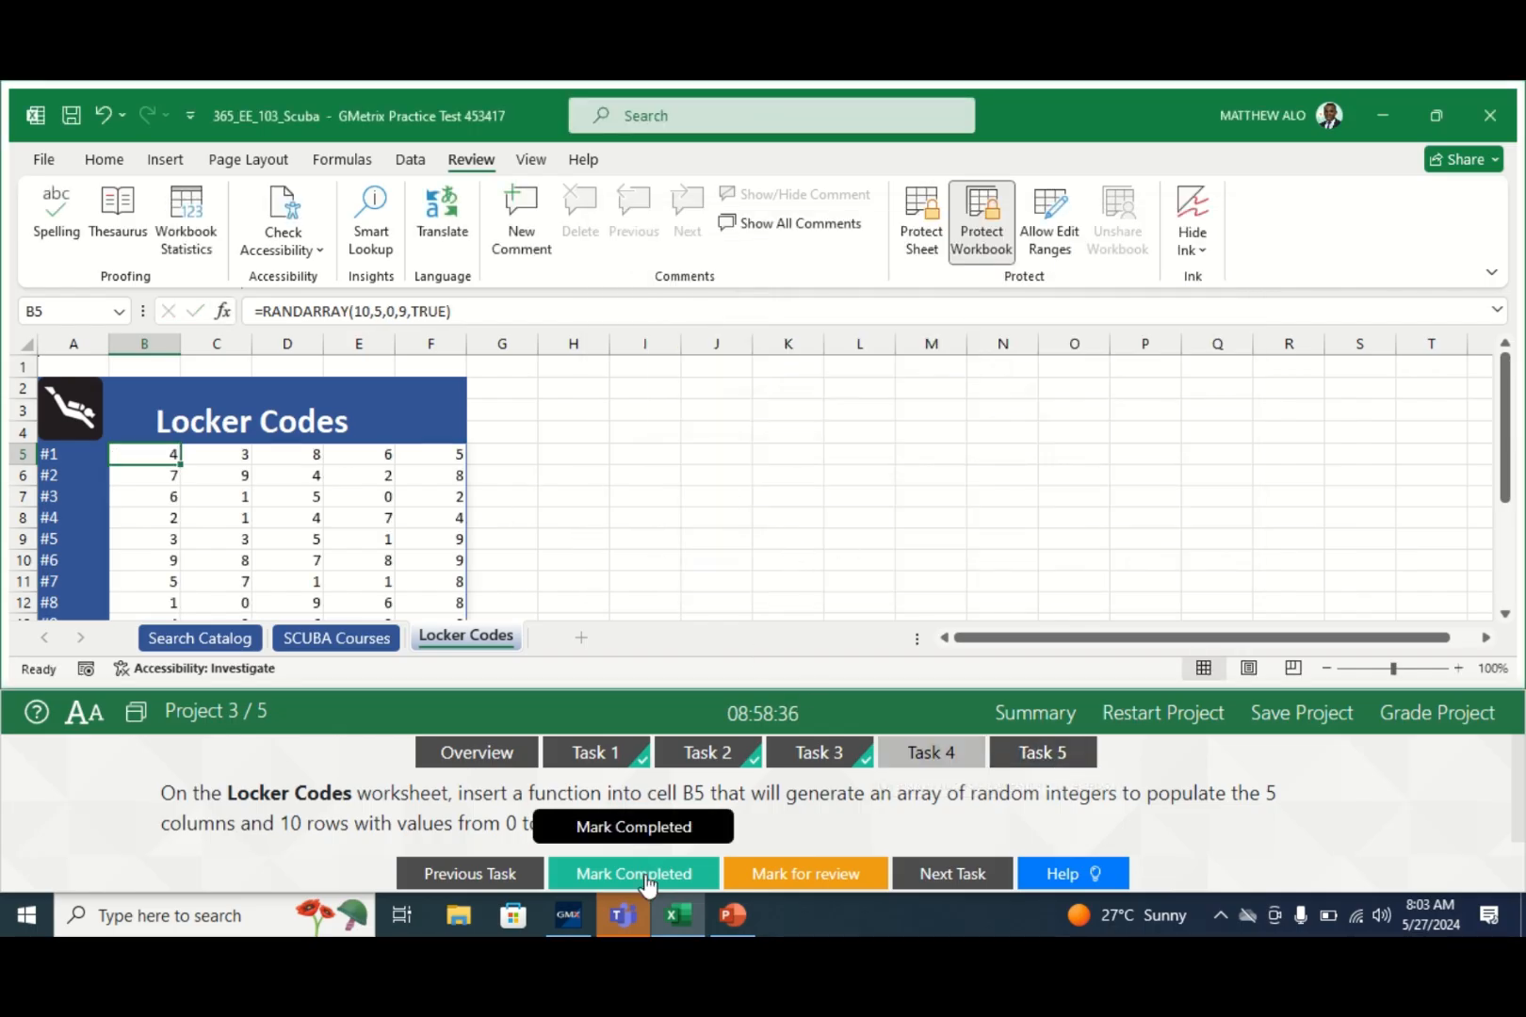
- Mark Task 4 completed and show Task 5's FILTER instructions for cell E7
{"action": "left_click", "coordinate": [610, 884]}
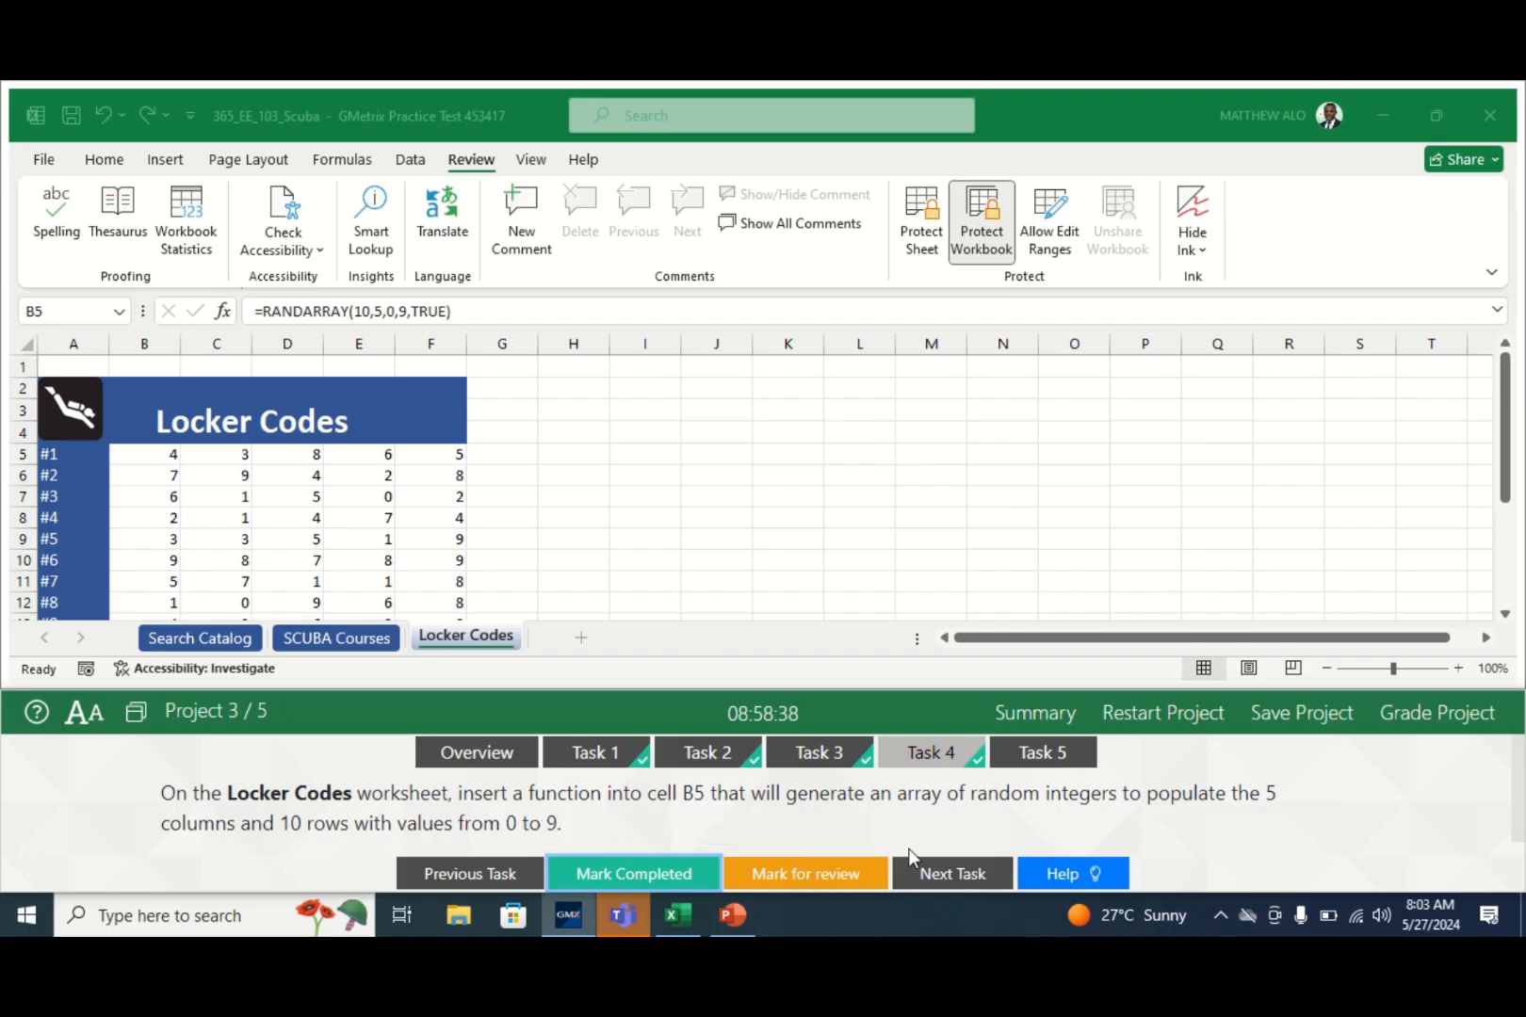
{"action": "left_click", "coordinate": [1052, 754]}
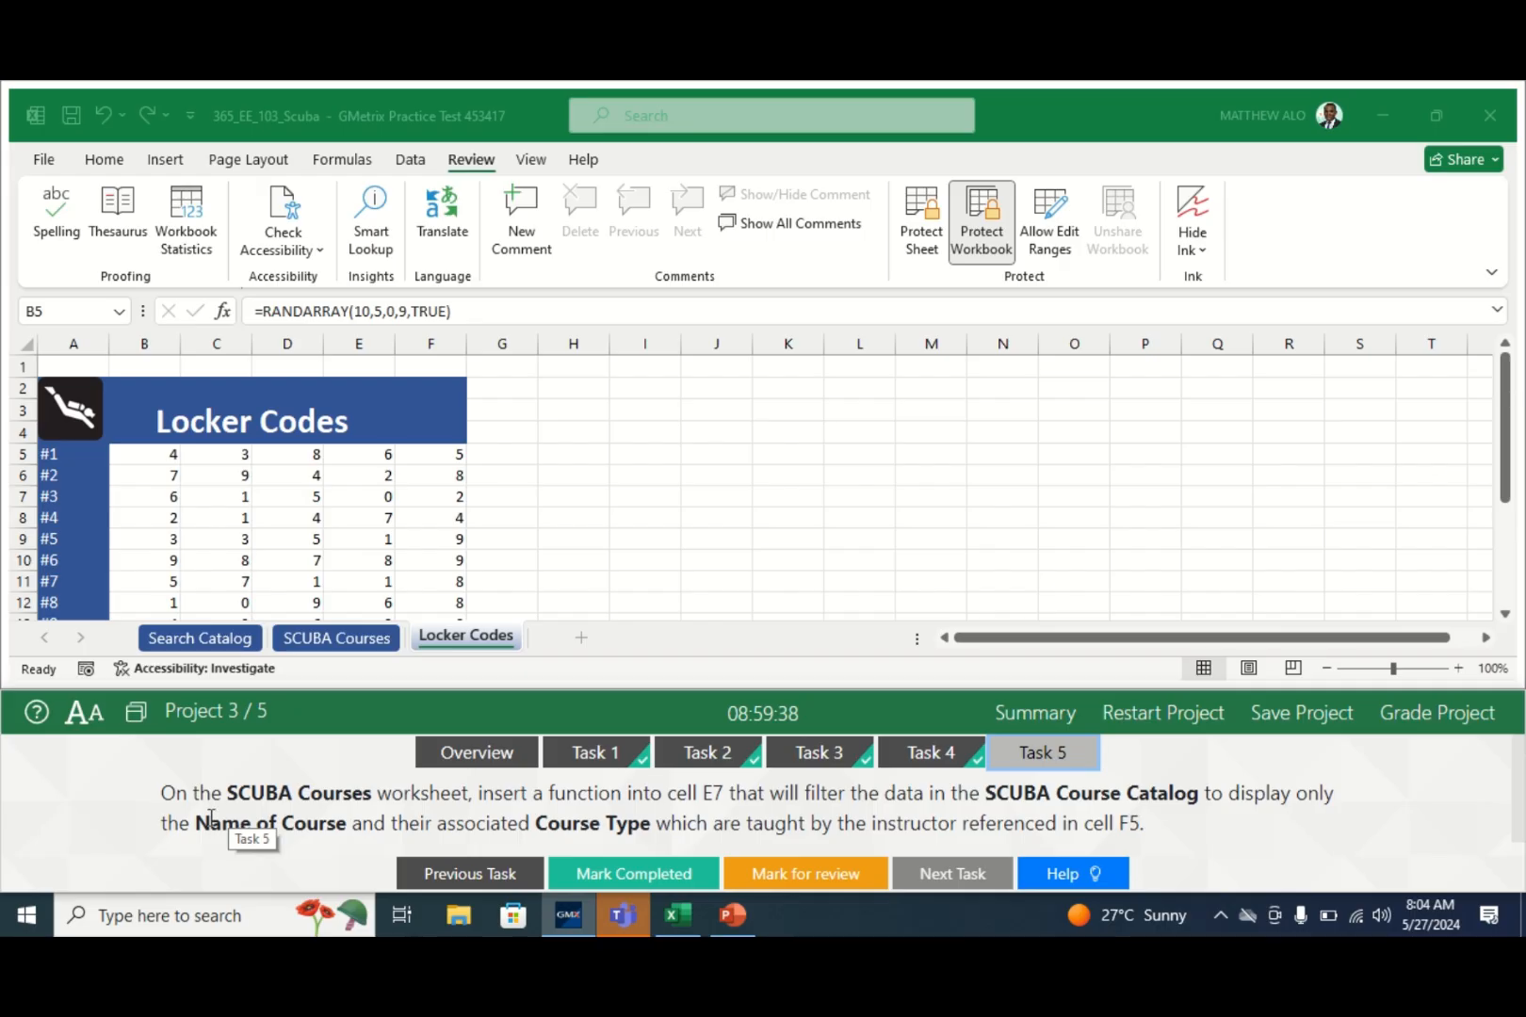
- On the SCUBA Courses sheet, select E7 and begin the formula =FILTER(, fixing a misspelling
{"action": "left_click", "coordinate": [347, 641]}
{"action": "left_click", "coordinate": [337, 640]}
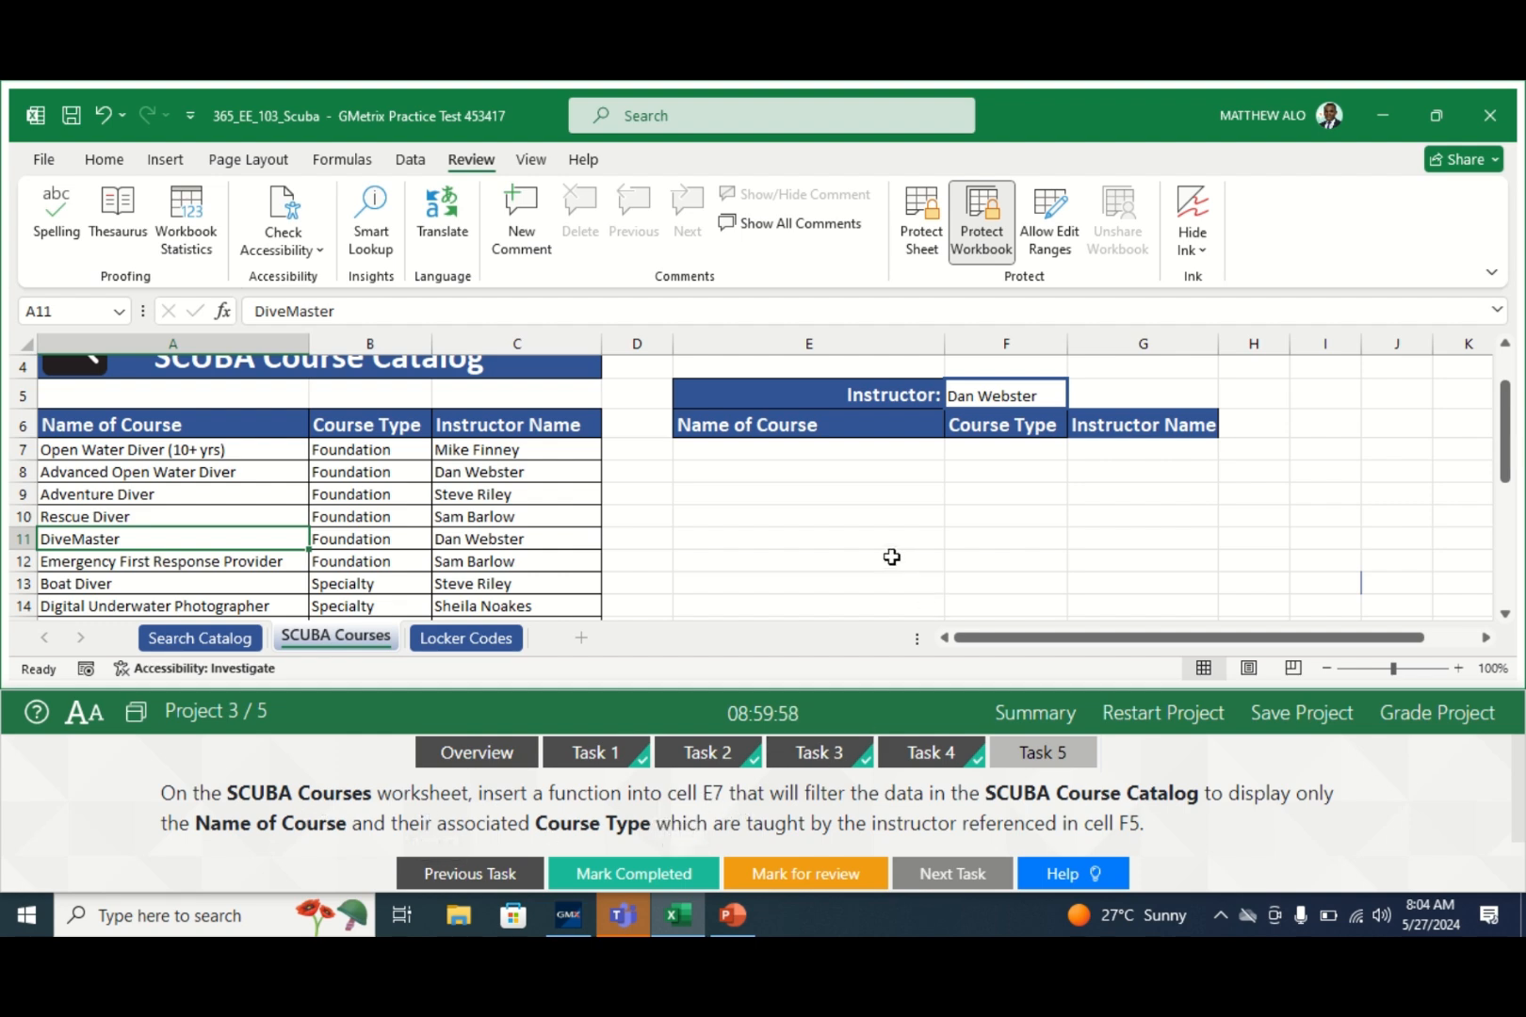
{"action": "left_click", "coordinate": [800, 451]}
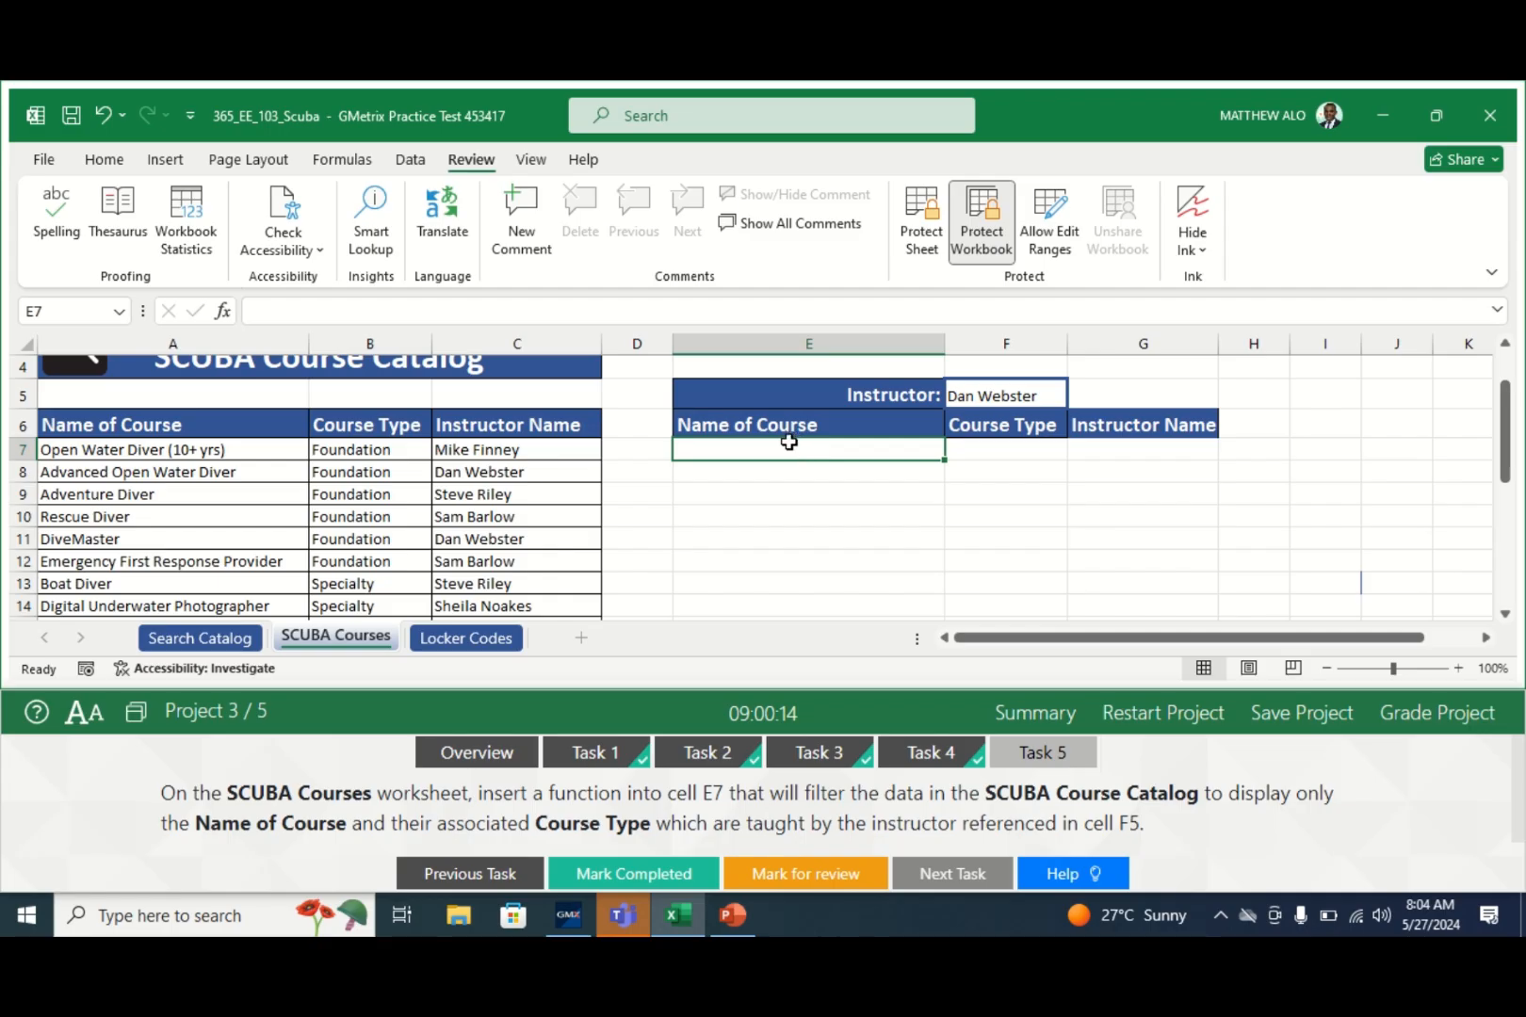
{"action": "left_click", "coordinate": [268, 312]}
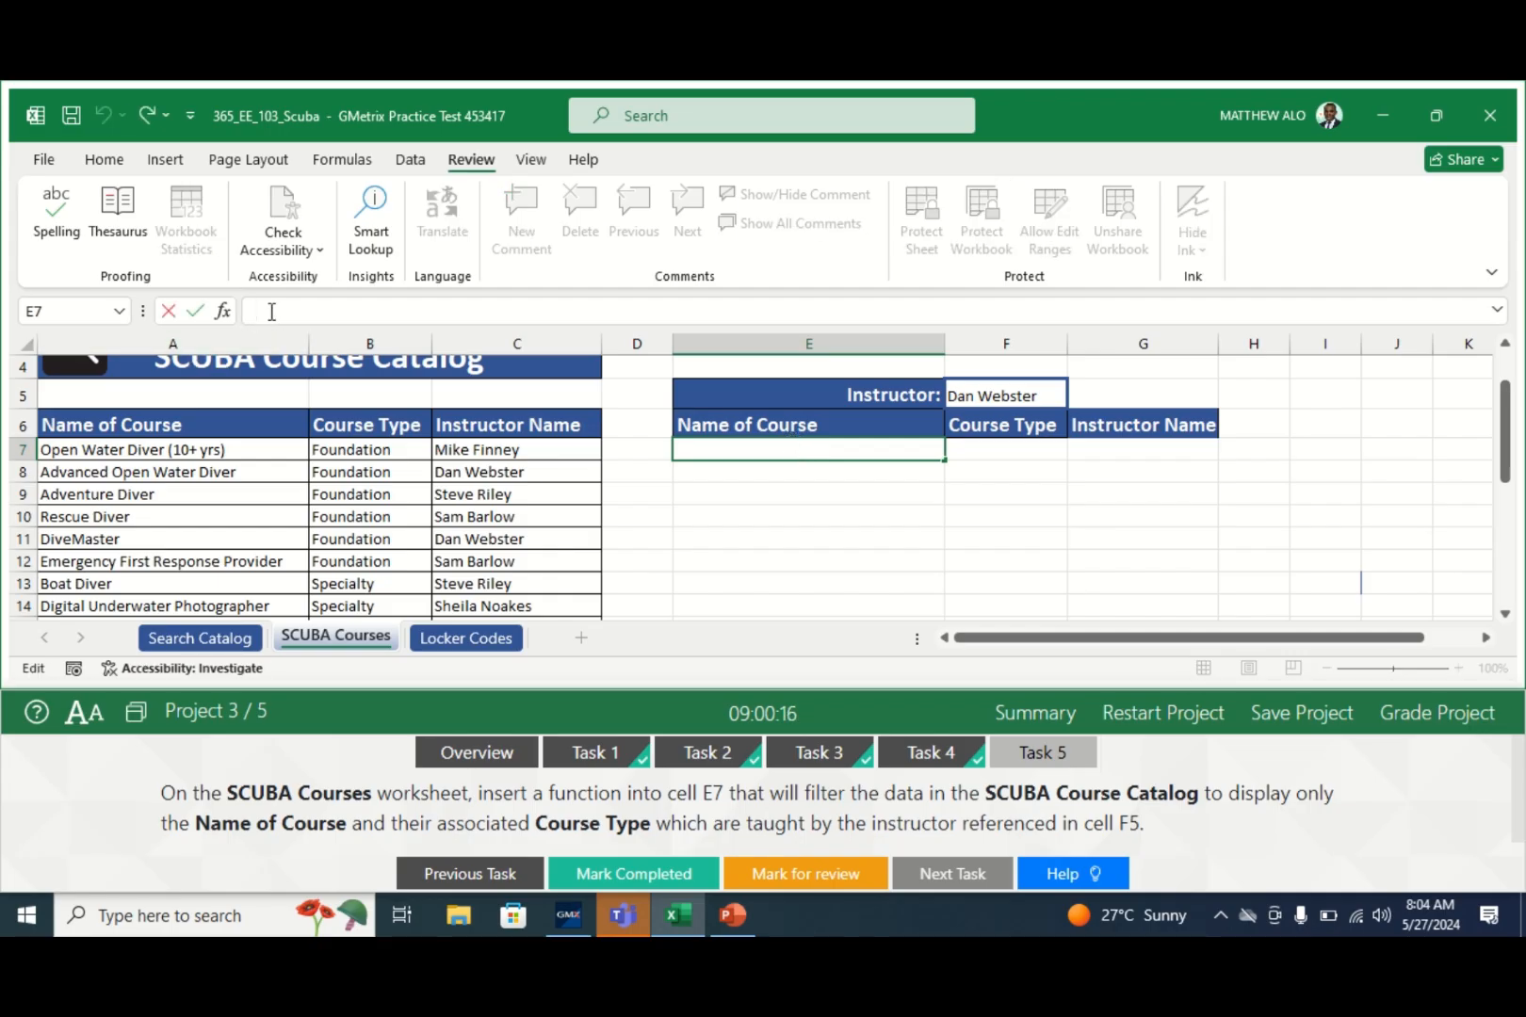
{"action": "type", "text": "=FILERT"}
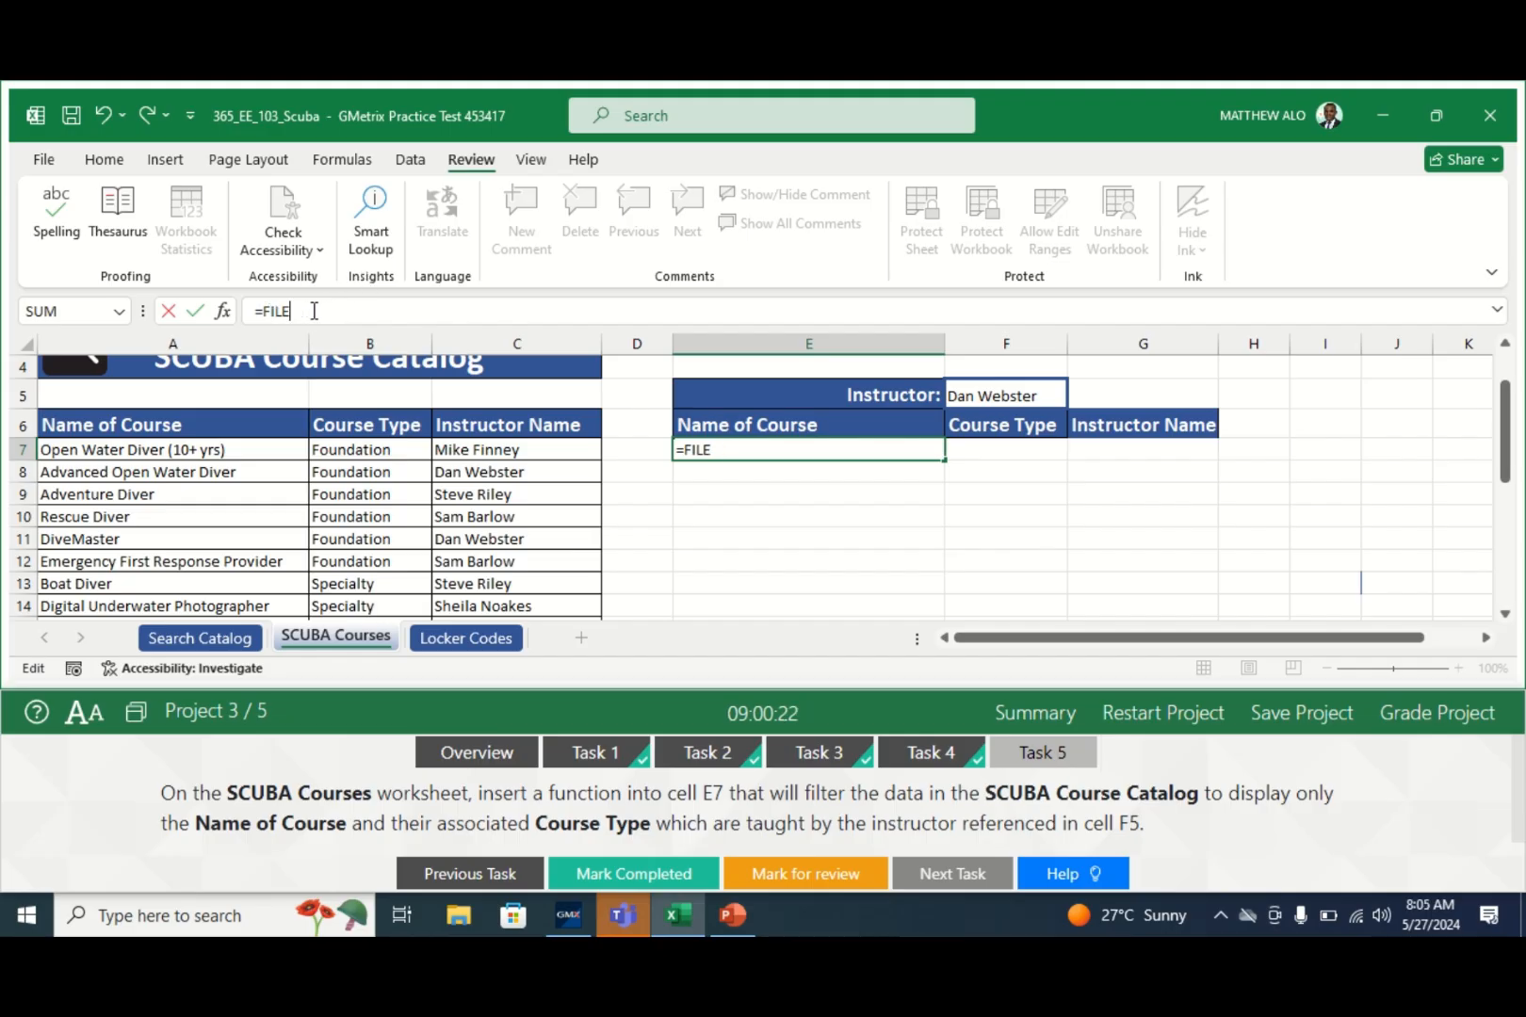
{"action": "key", "text": "BackSpace"}
{"action": "type", "text": "TER"}
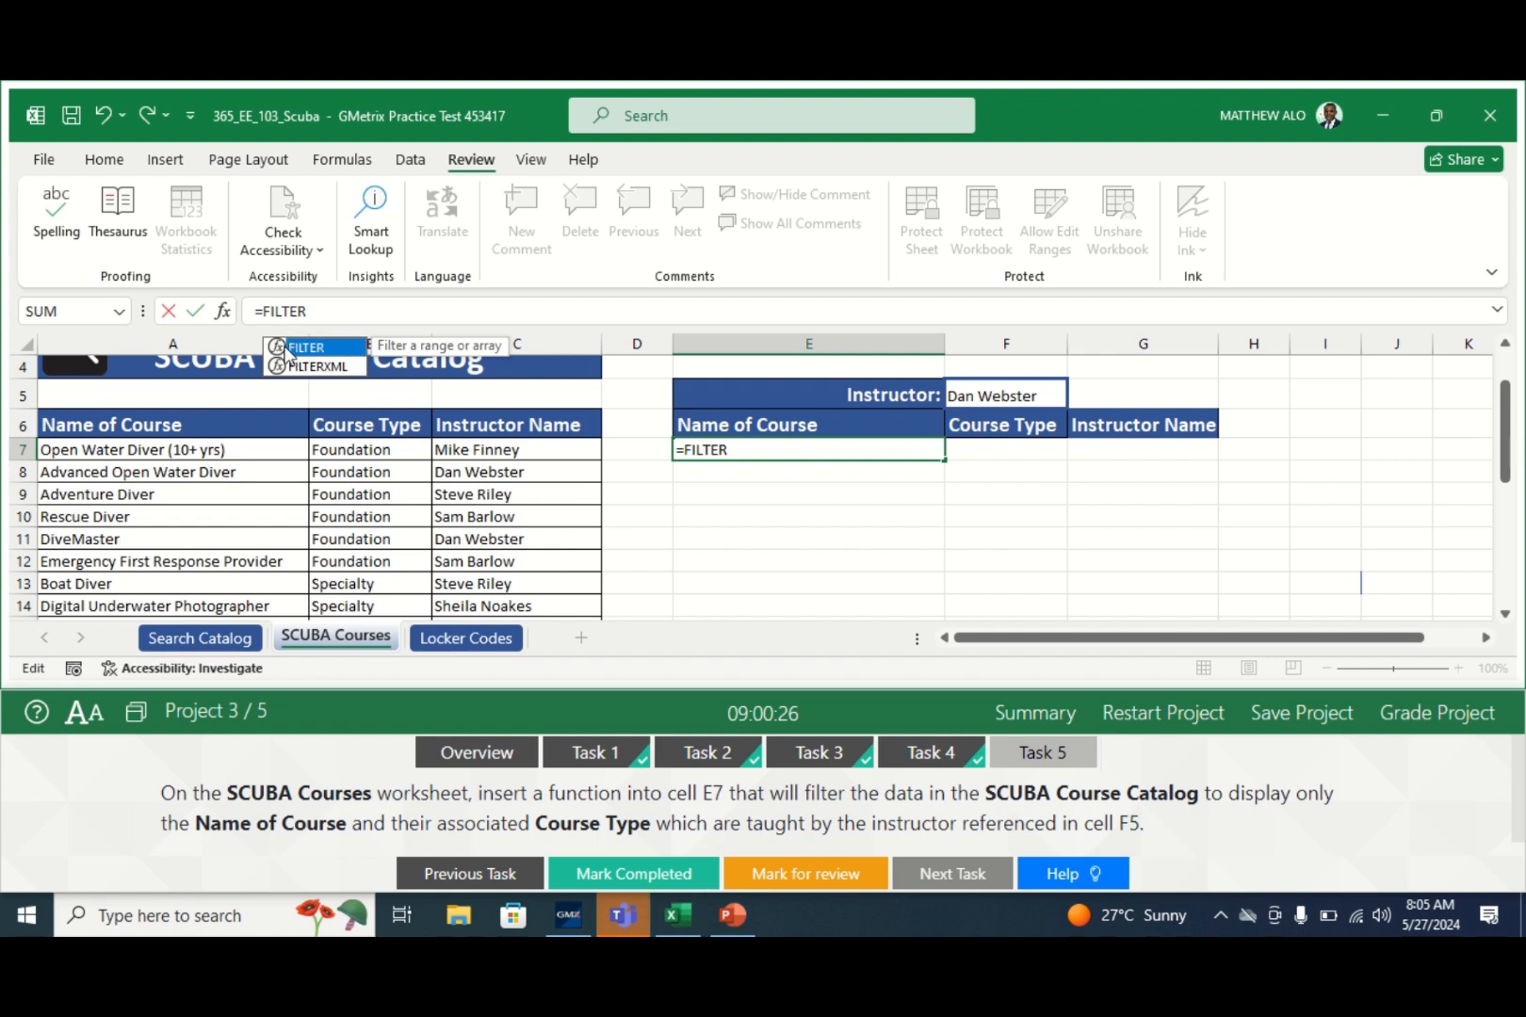
{"action": "double_click", "coordinate": [280, 349]}
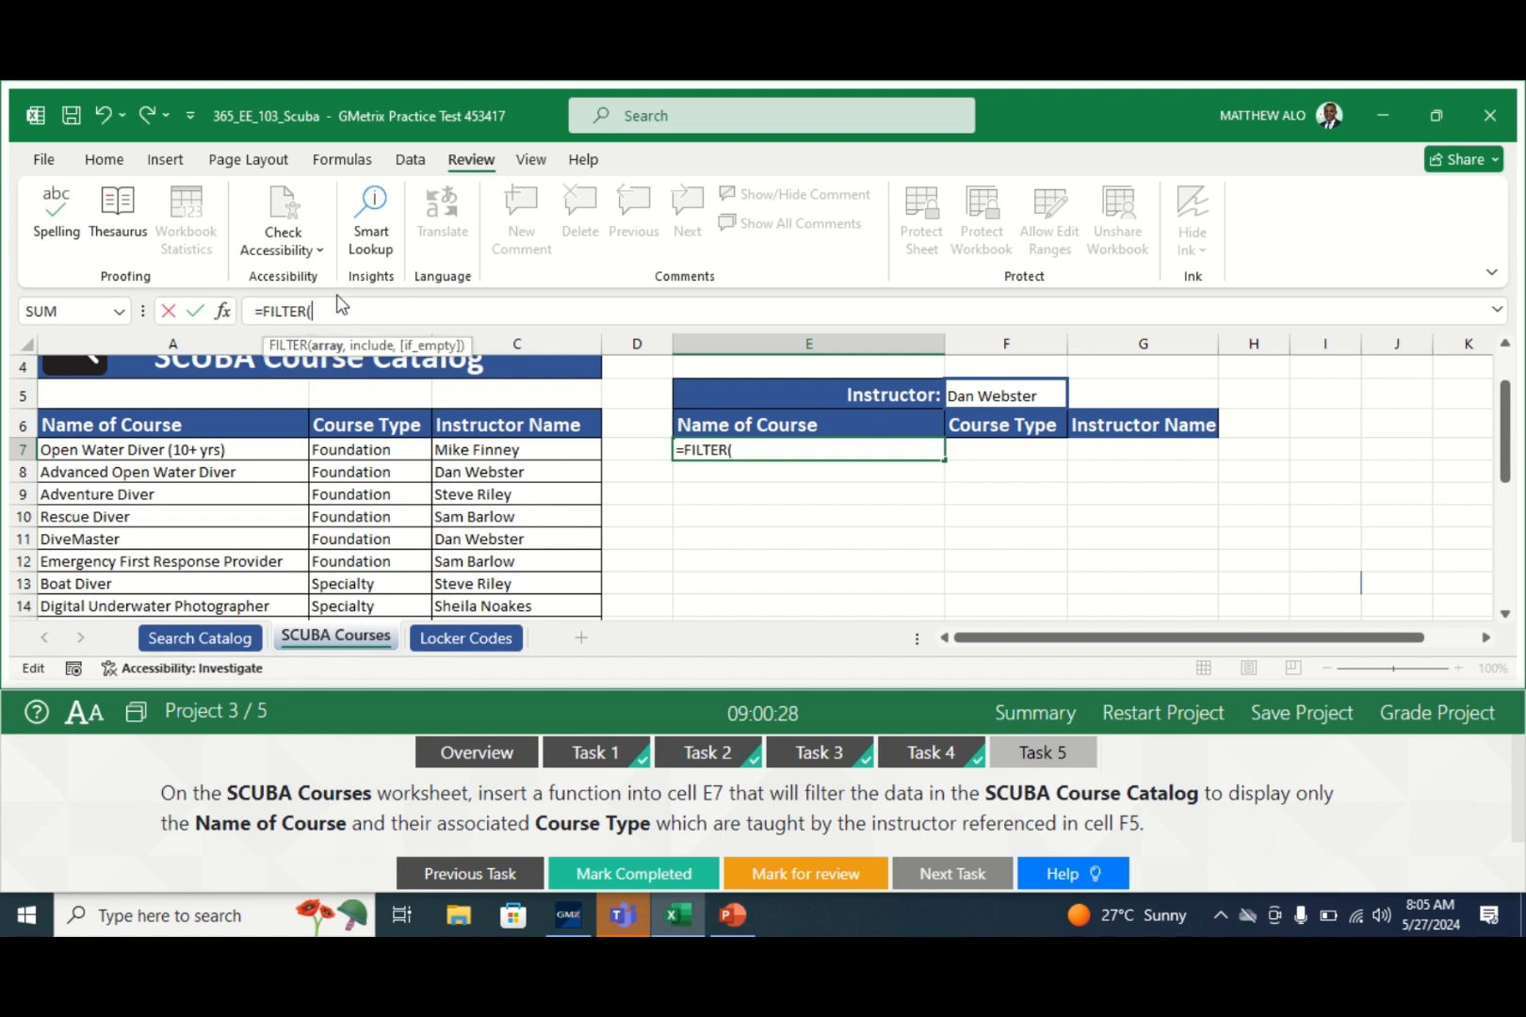
- Set the FILTER function's Array argument to the course catalog range A7:C27
{"action": "left_click", "coordinate": [224, 320]}
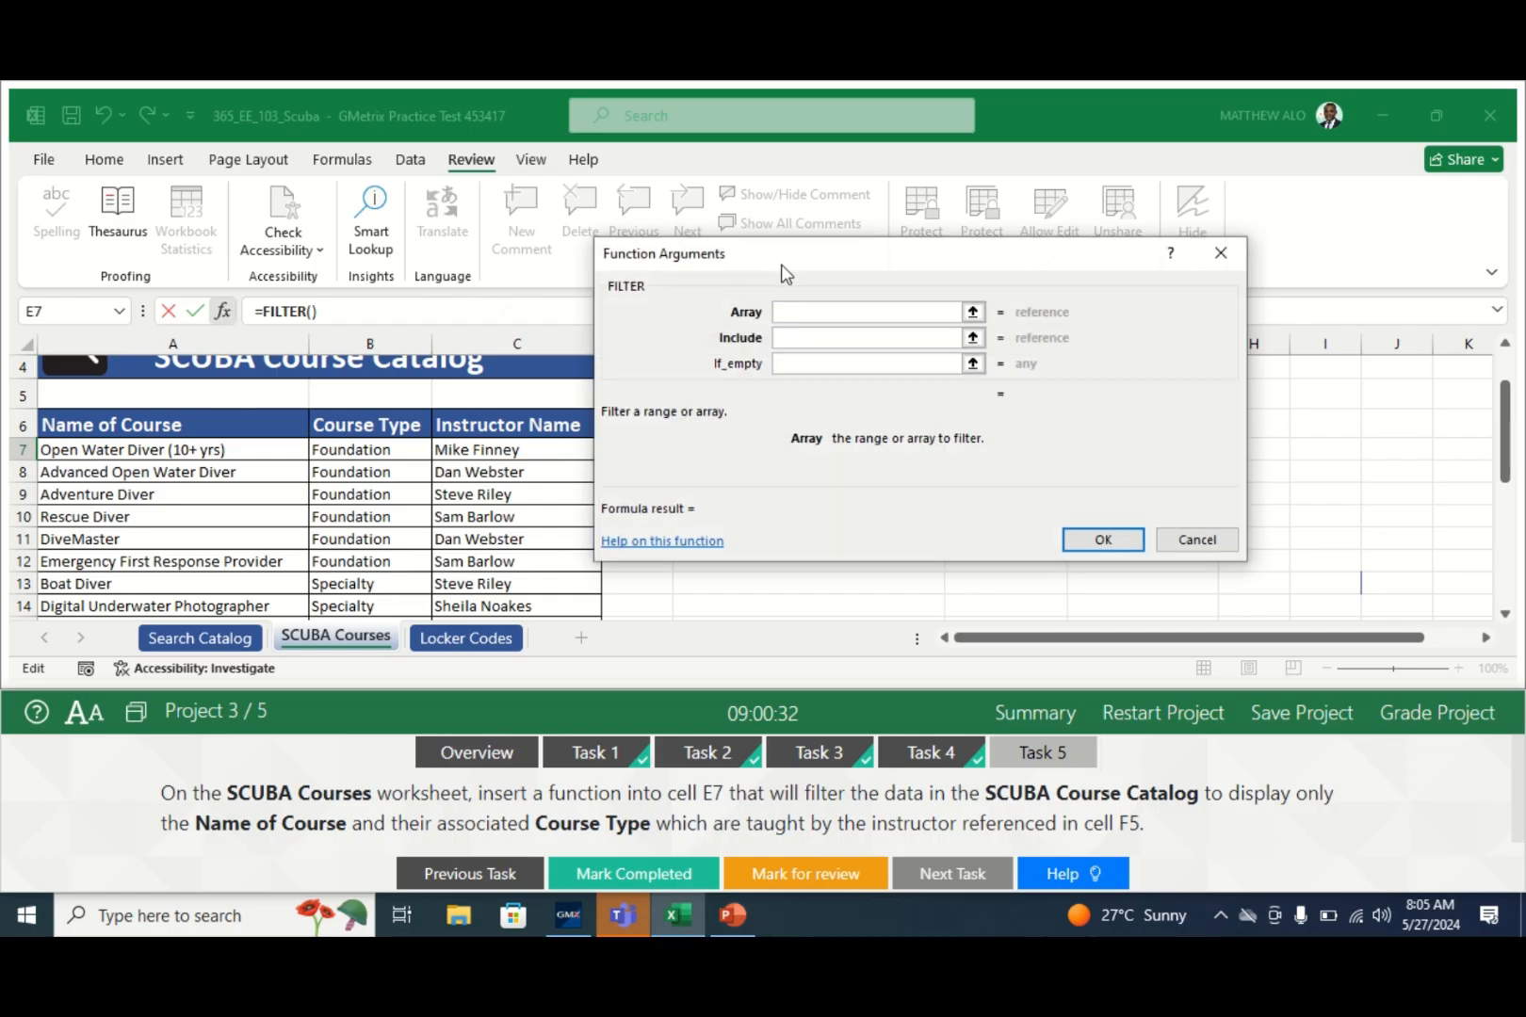
{"action": "left_click_drag", "start_coordinate": [830, 272], "coordinate": [925, 248]}
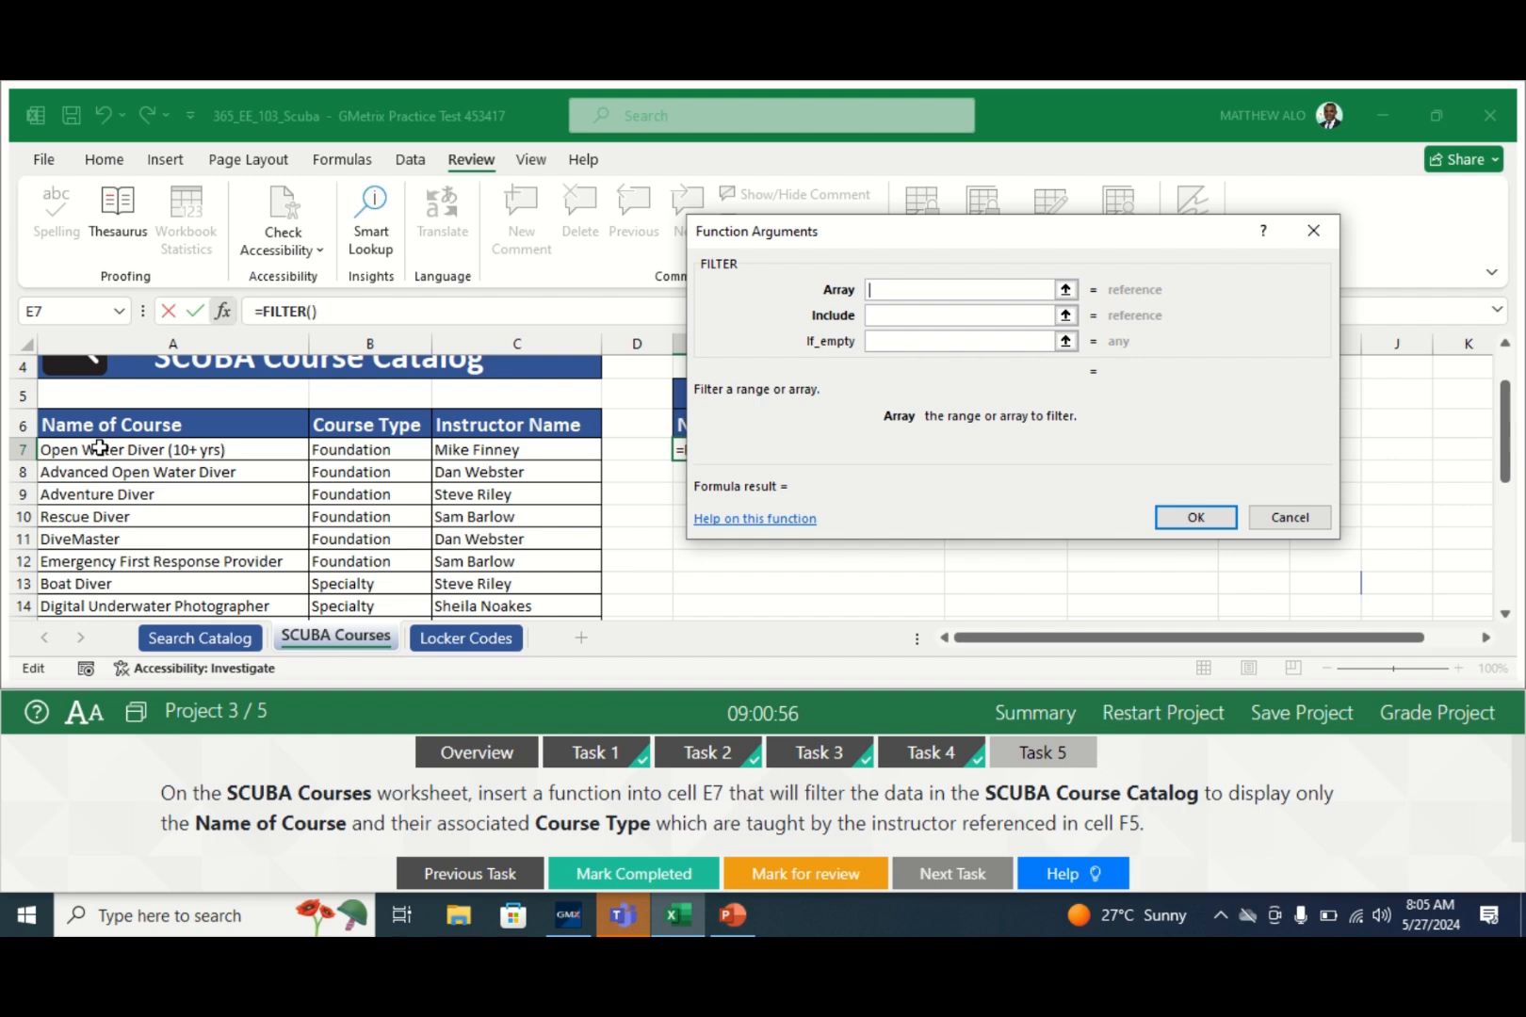
{"action": "left_click_drag", "start_coordinate": [98, 448], "coordinate": [345, 478]}
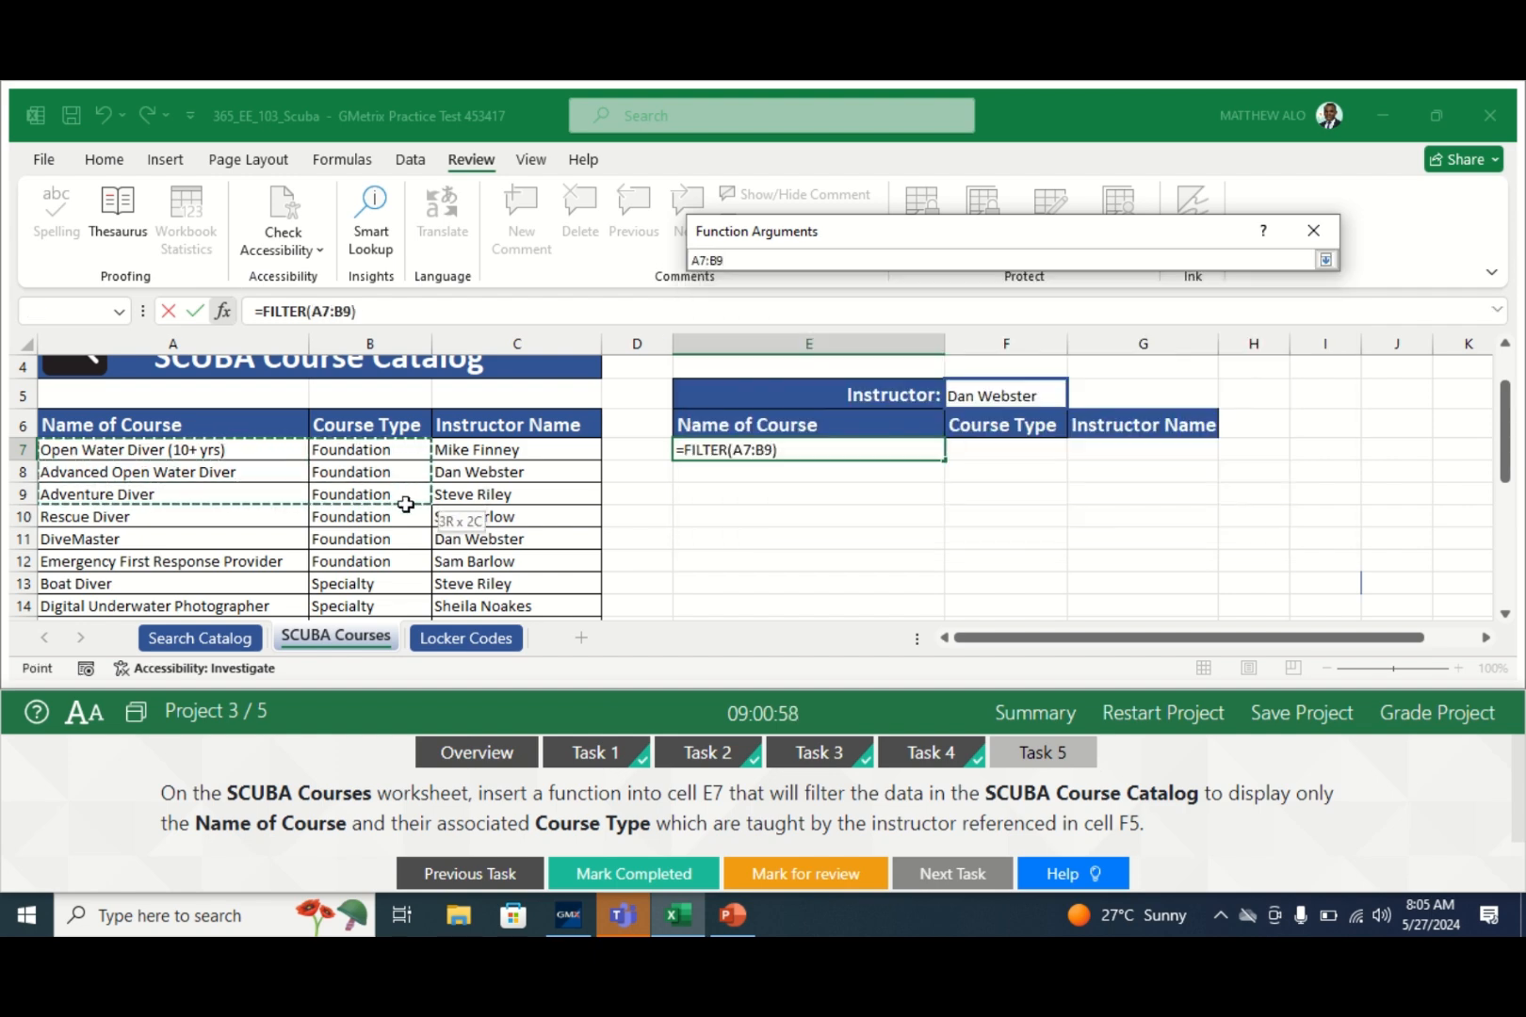
{"action": "left_click_drag", "start_coordinate": [406, 505], "coordinate": [526, 543]}
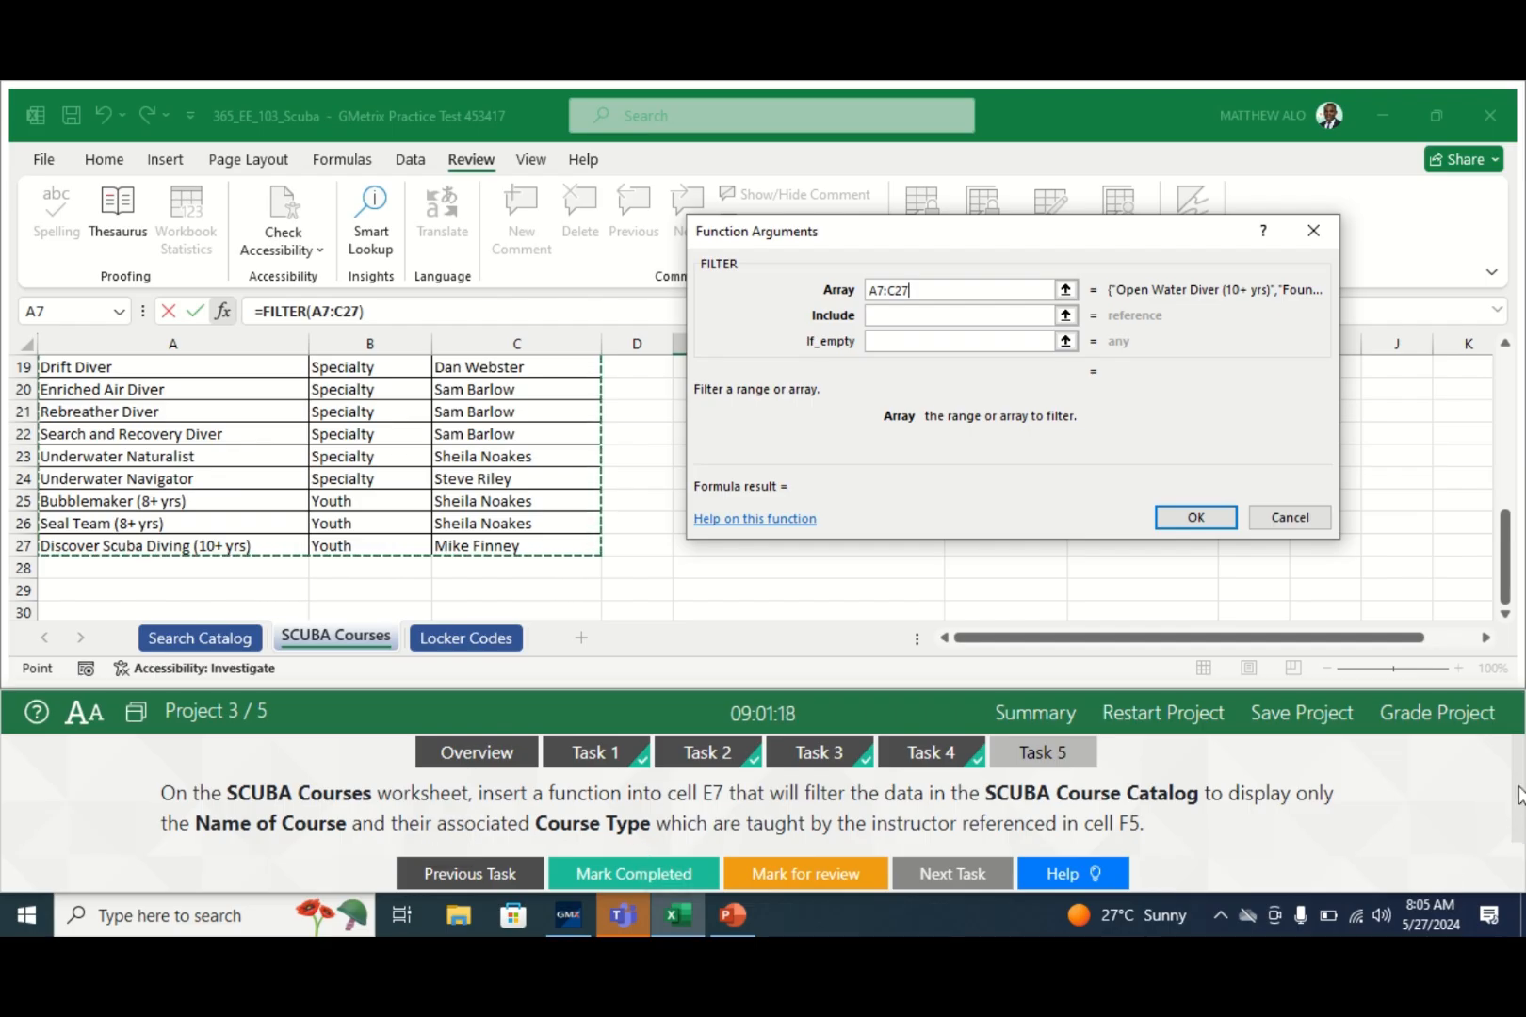
{"action": "left_click_drag", "start_coordinate": [1508, 566], "coordinate": [1507, 464]}
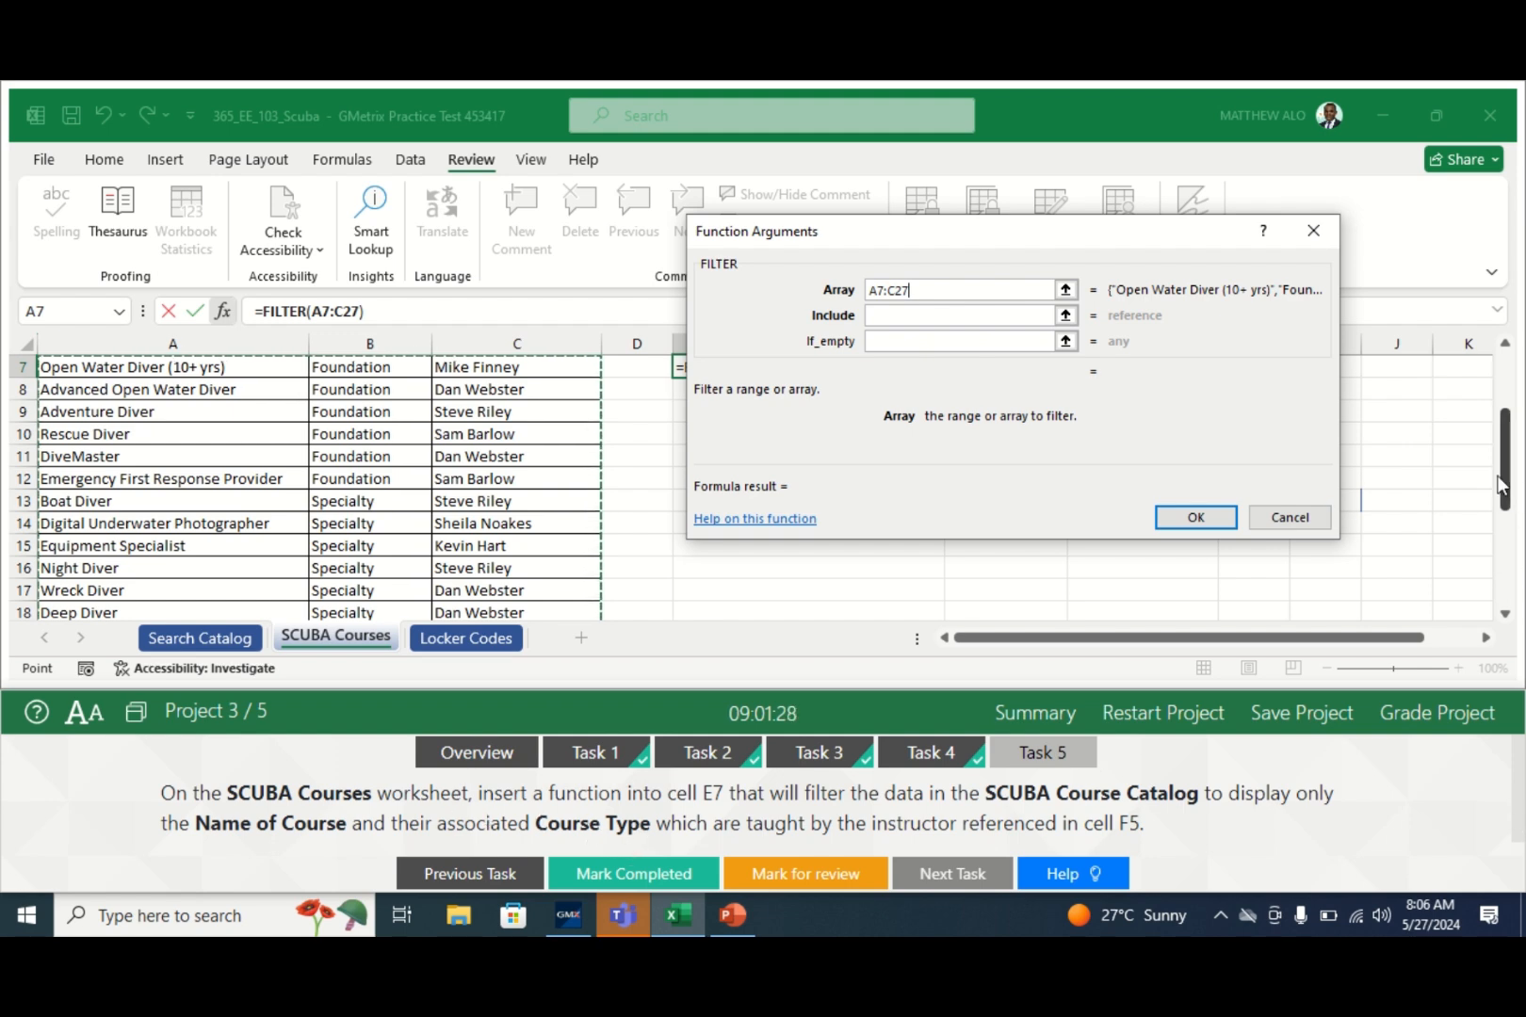
{"action": "left_click_drag", "start_coordinate": [1508, 495], "coordinate": [1523, 477]}
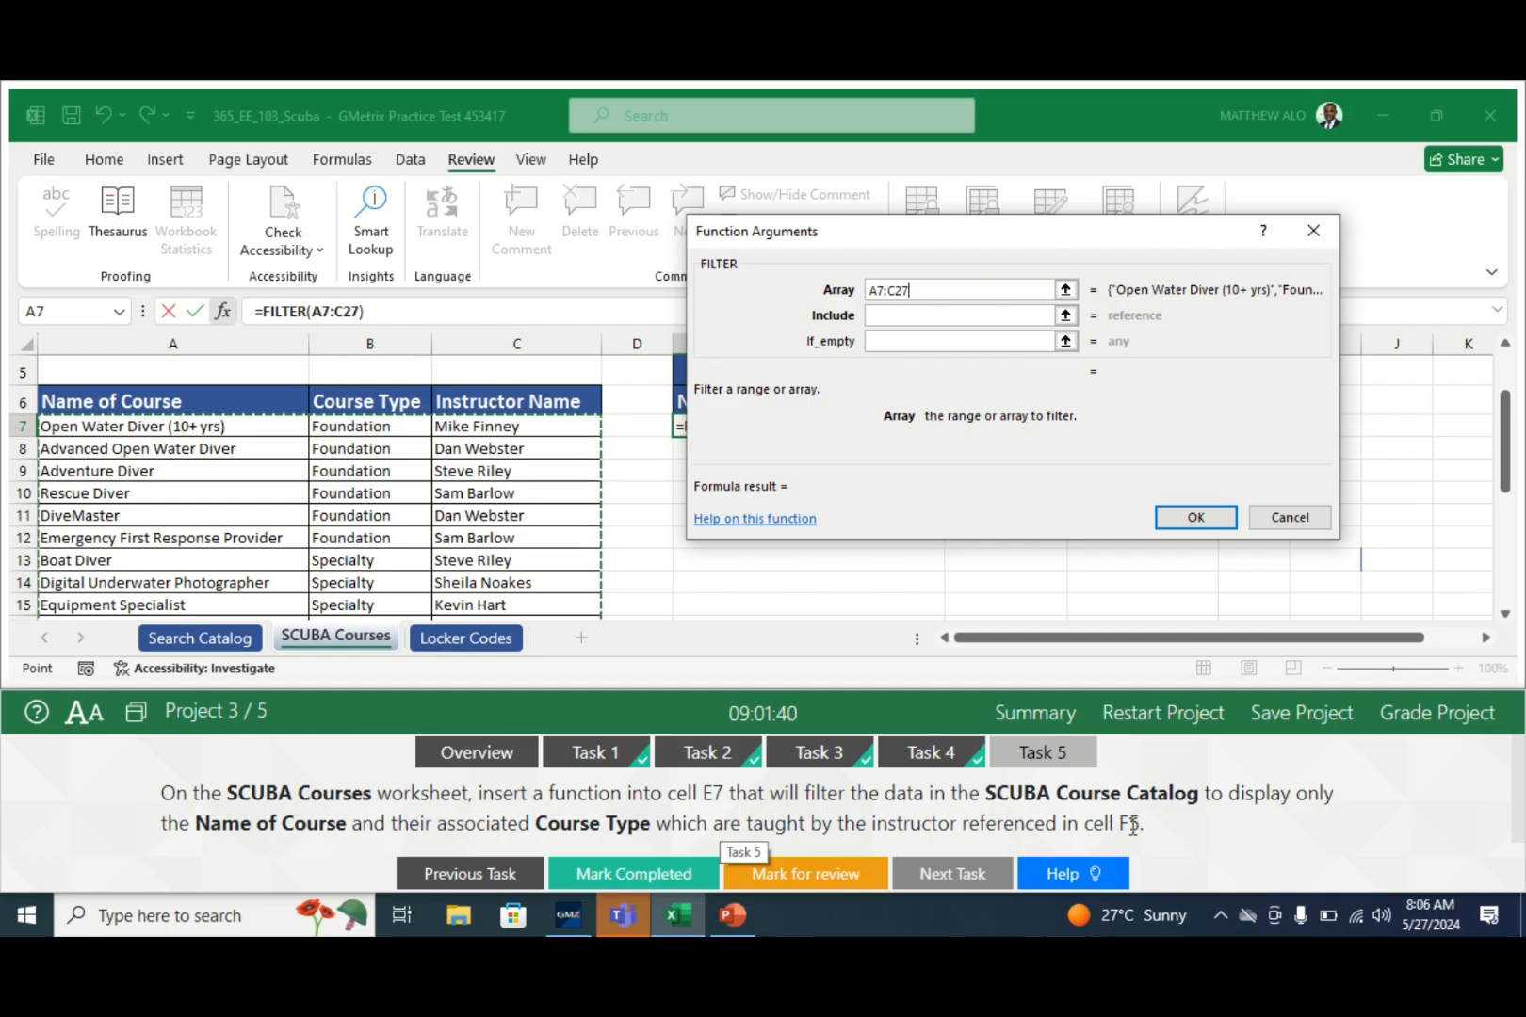
- Enter C7:C27=F5 as FILTER's Include condition, replacing a mistaken first selection
{"action": "left_click", "coordinate": [890, 315]}
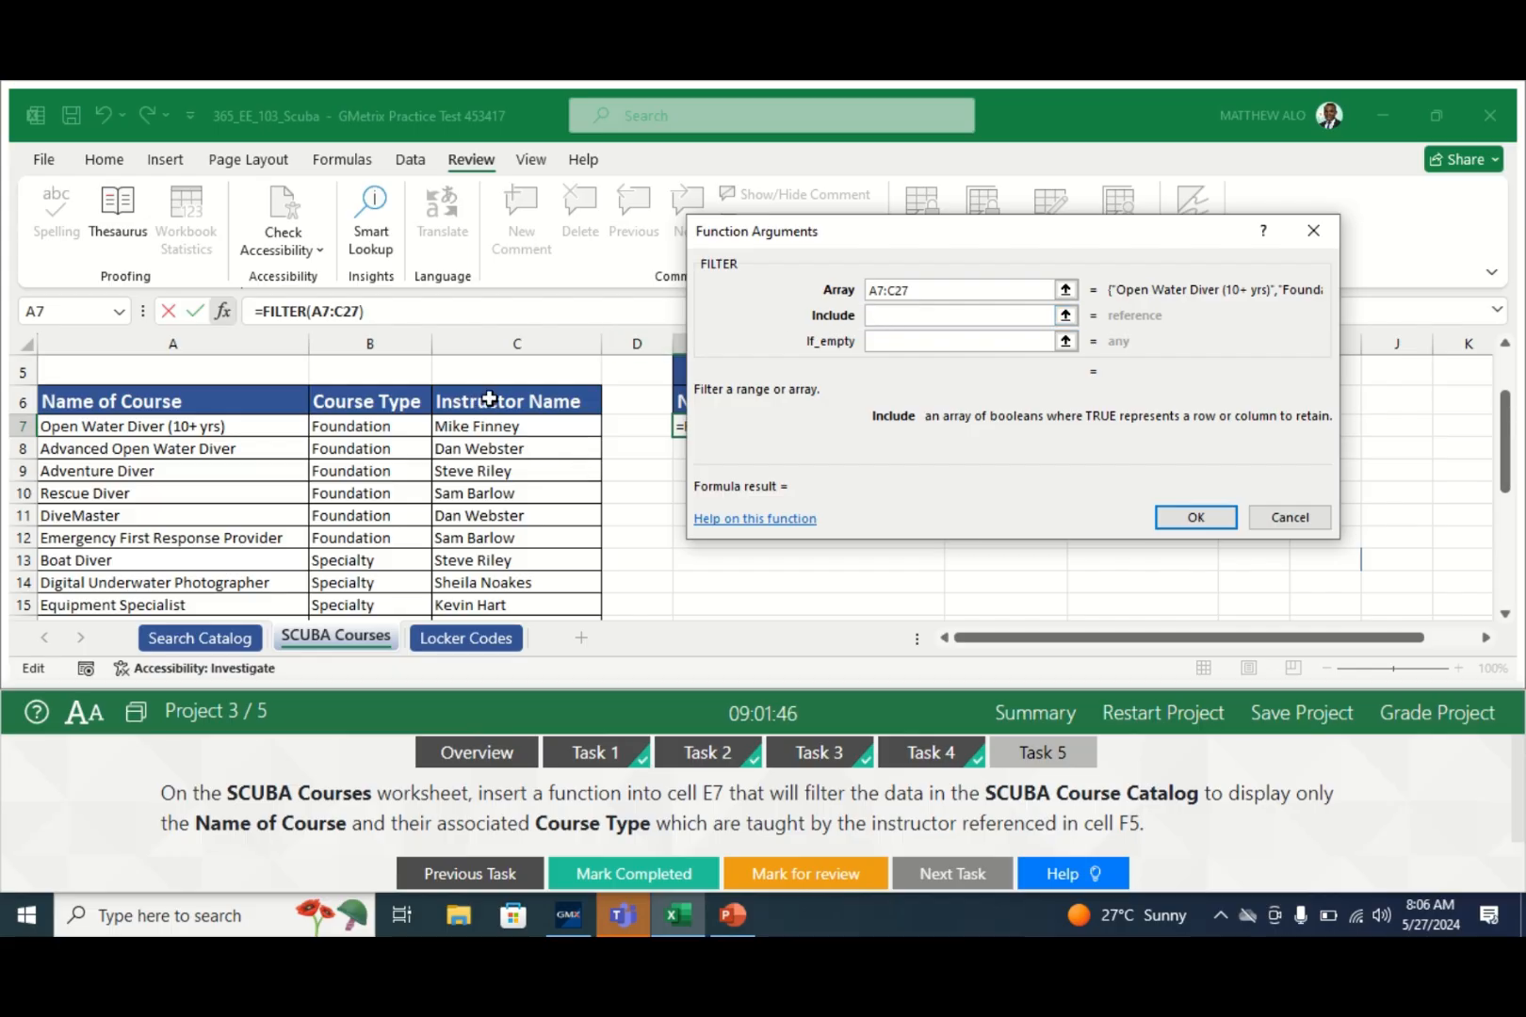
{"action": "mouse_move", "coordinate": [490, 400]}
{"action": "left_mouse_down"}
{"action": "mouse_move", "coordinate": [490, 472]}
{"action": "mouse_move", "coordinate": [493, 418]}
{"action": "left_mouse_up"}
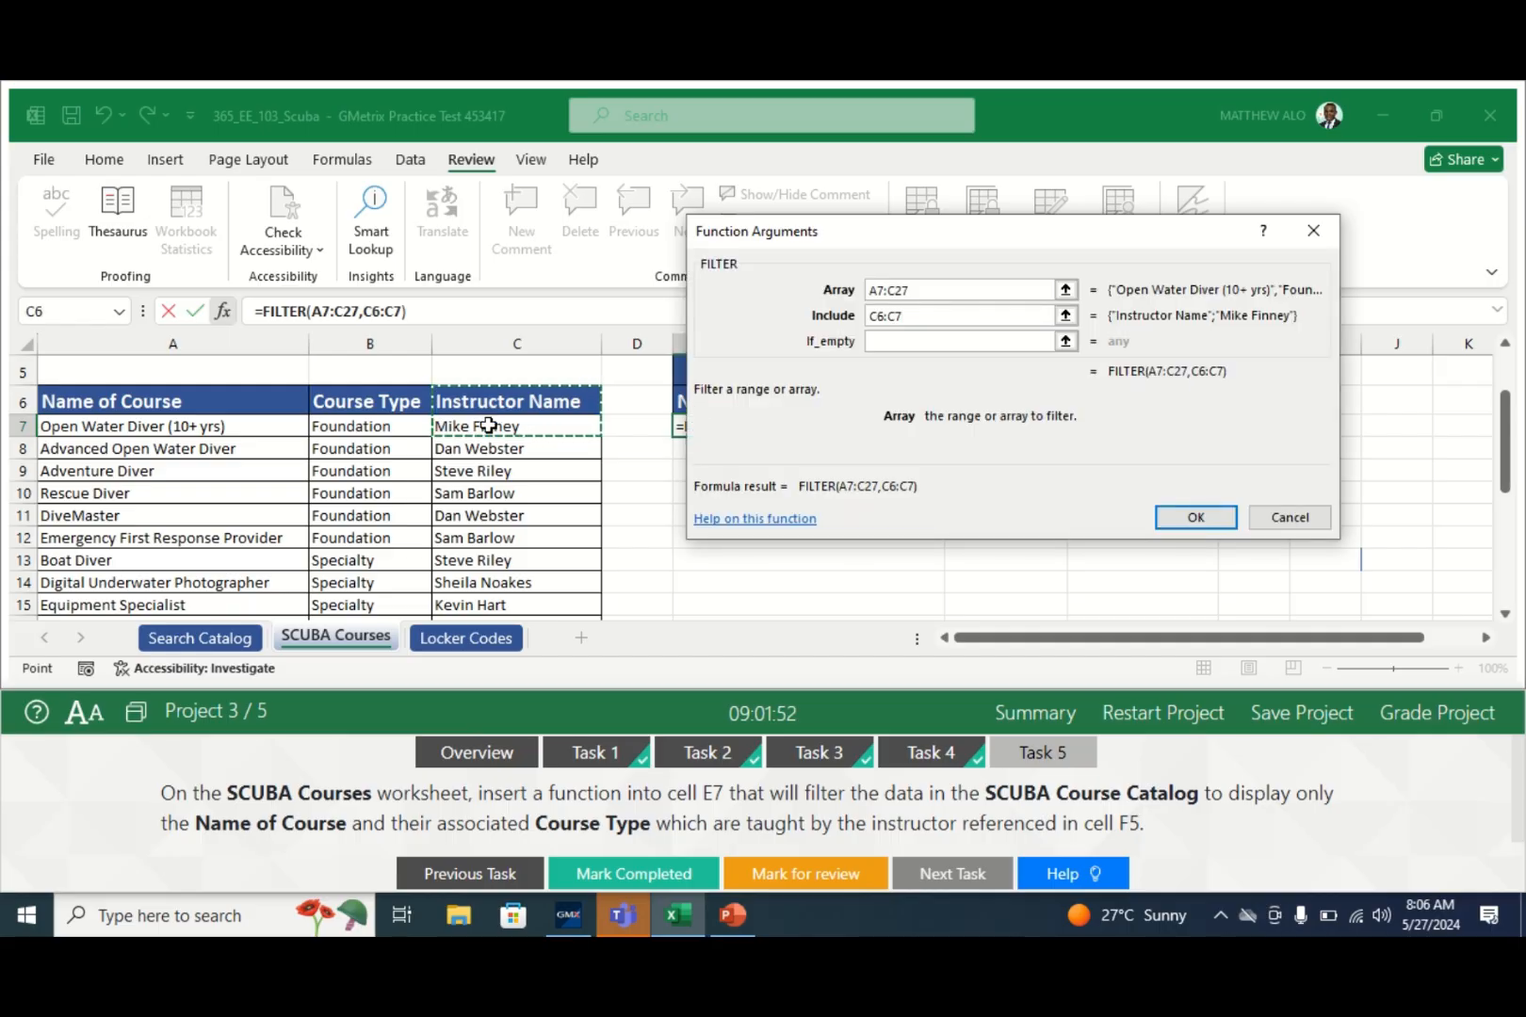
{"action": "key", "text": "BackSpace"}
{"action": "key", "text": "BackSpace"}
{"action": "key", "text": "BackSpace"}
{"action": "key", "text": "BackSpace"}
{"action": "key", "text": "BackSpace"}
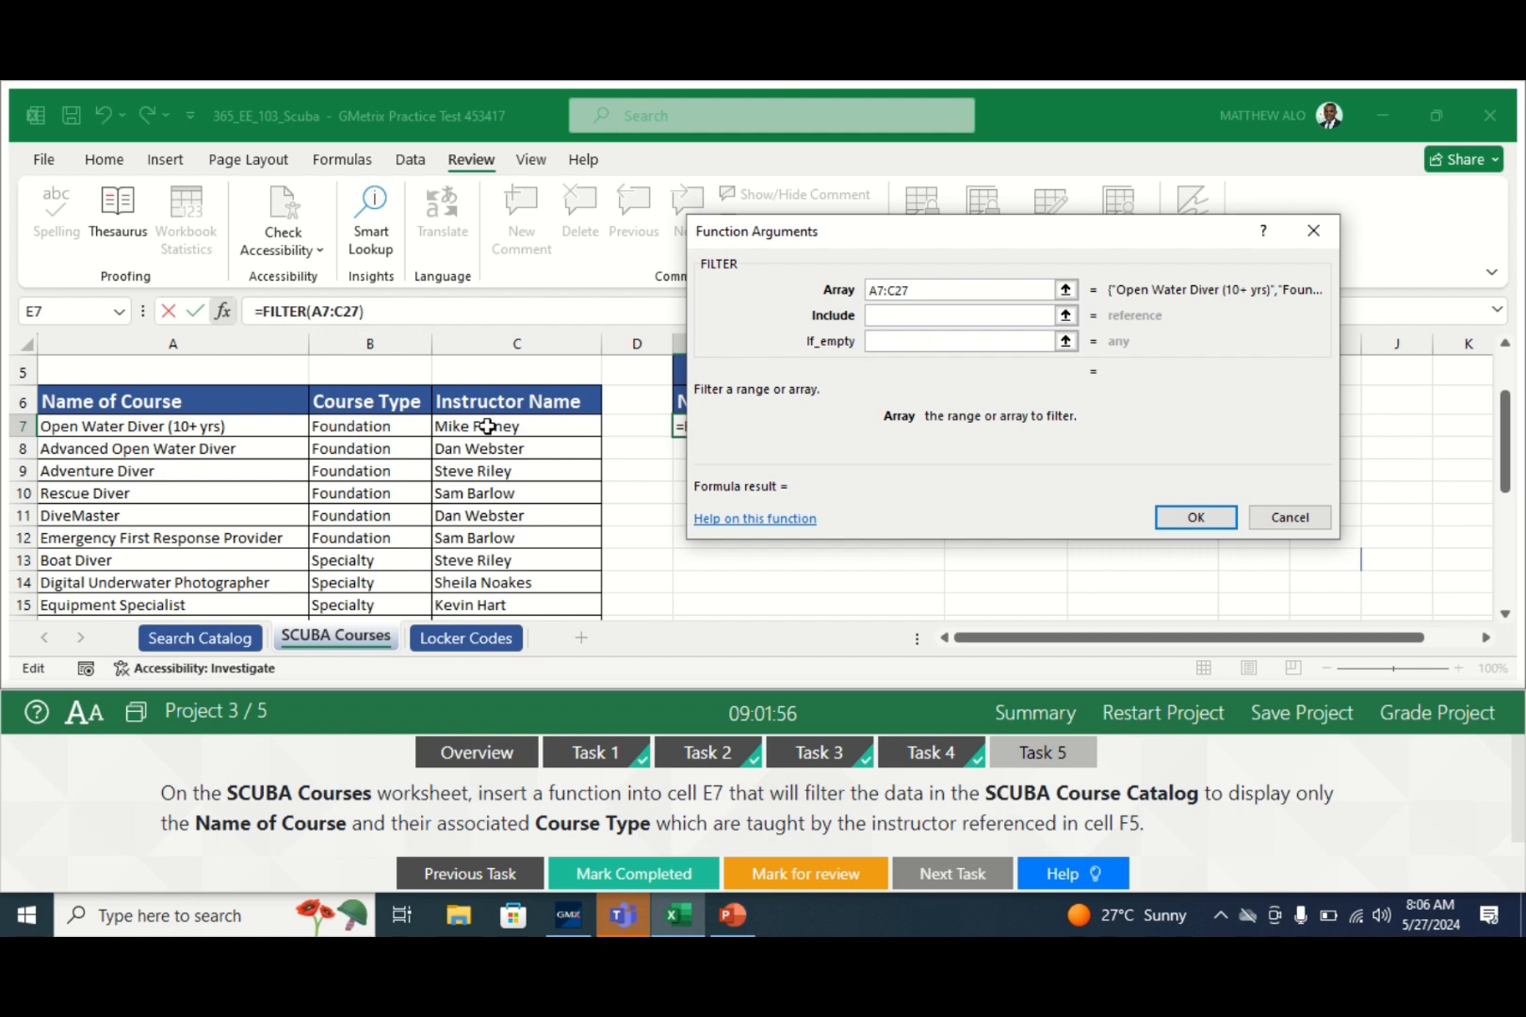
{"action": "left_click", "coordinate": [487, 426]}
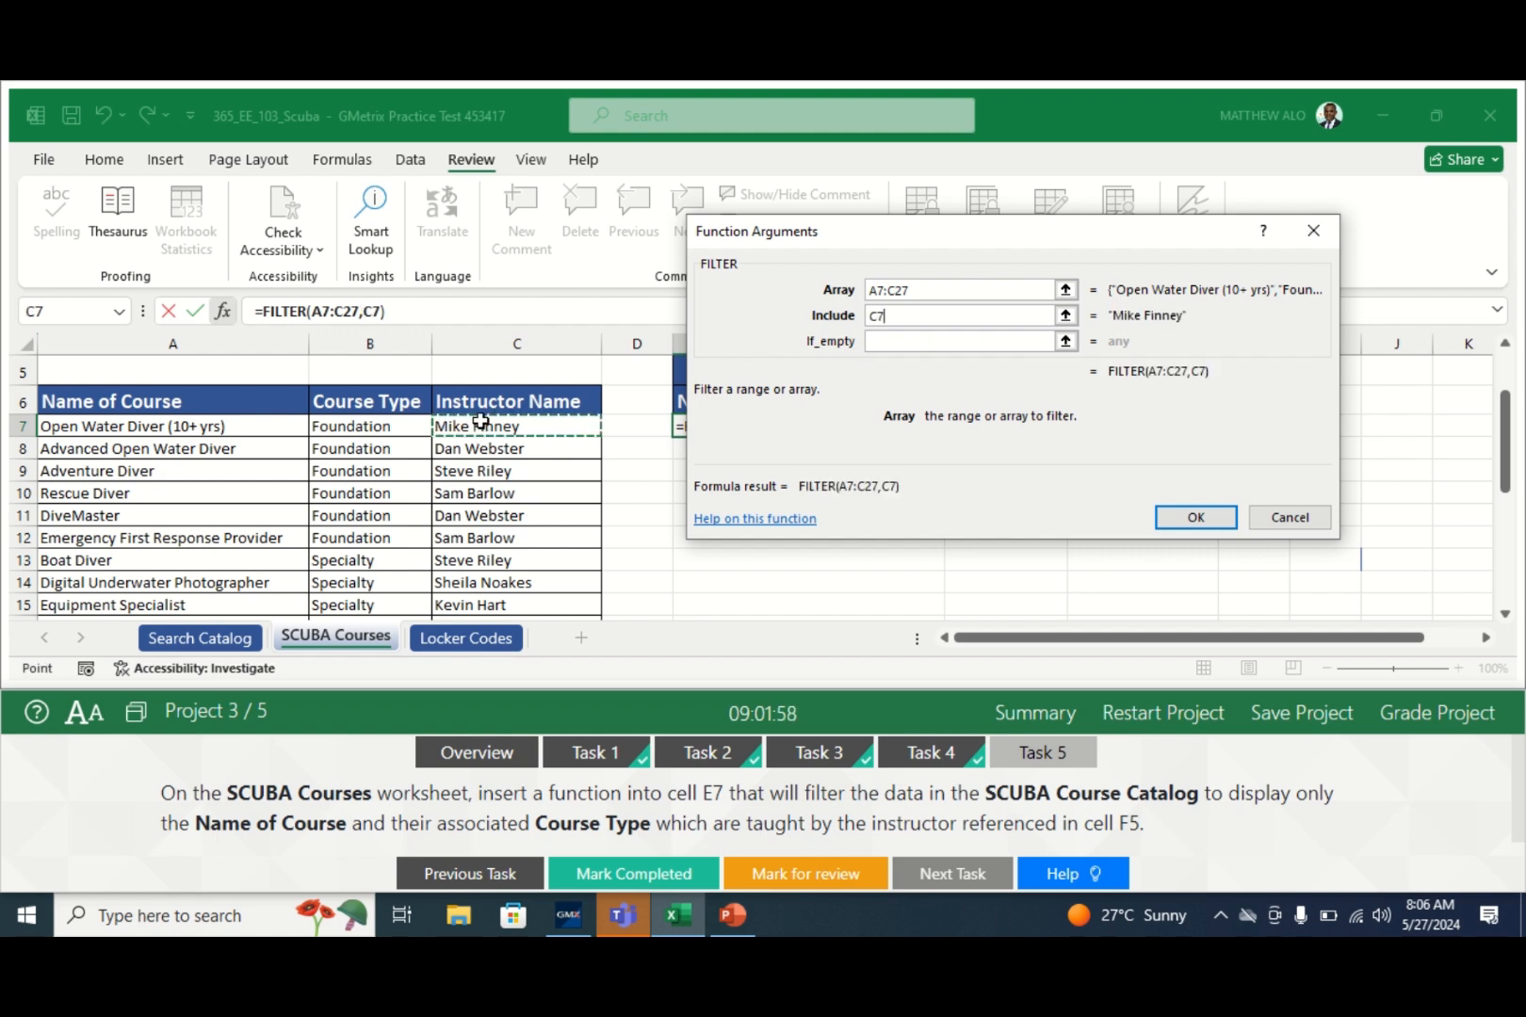
{"action": "left_click_drag", "start_coordinate": [480, 420], "coordinate": [492, 573]}
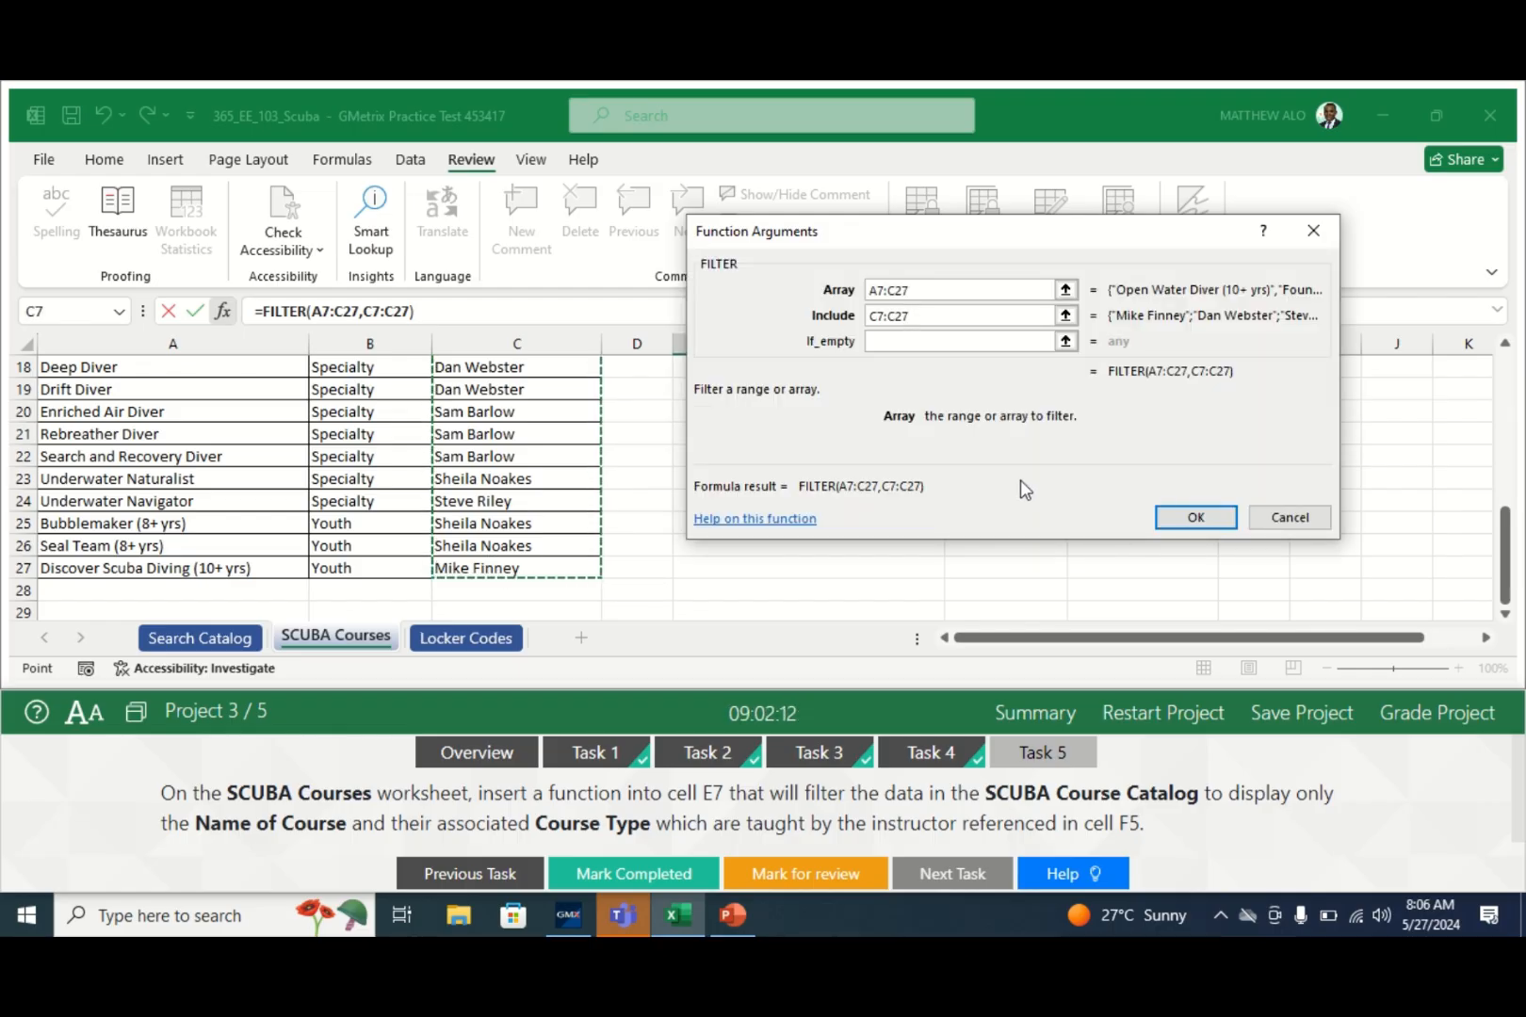
{"action": "type", "text": "="}
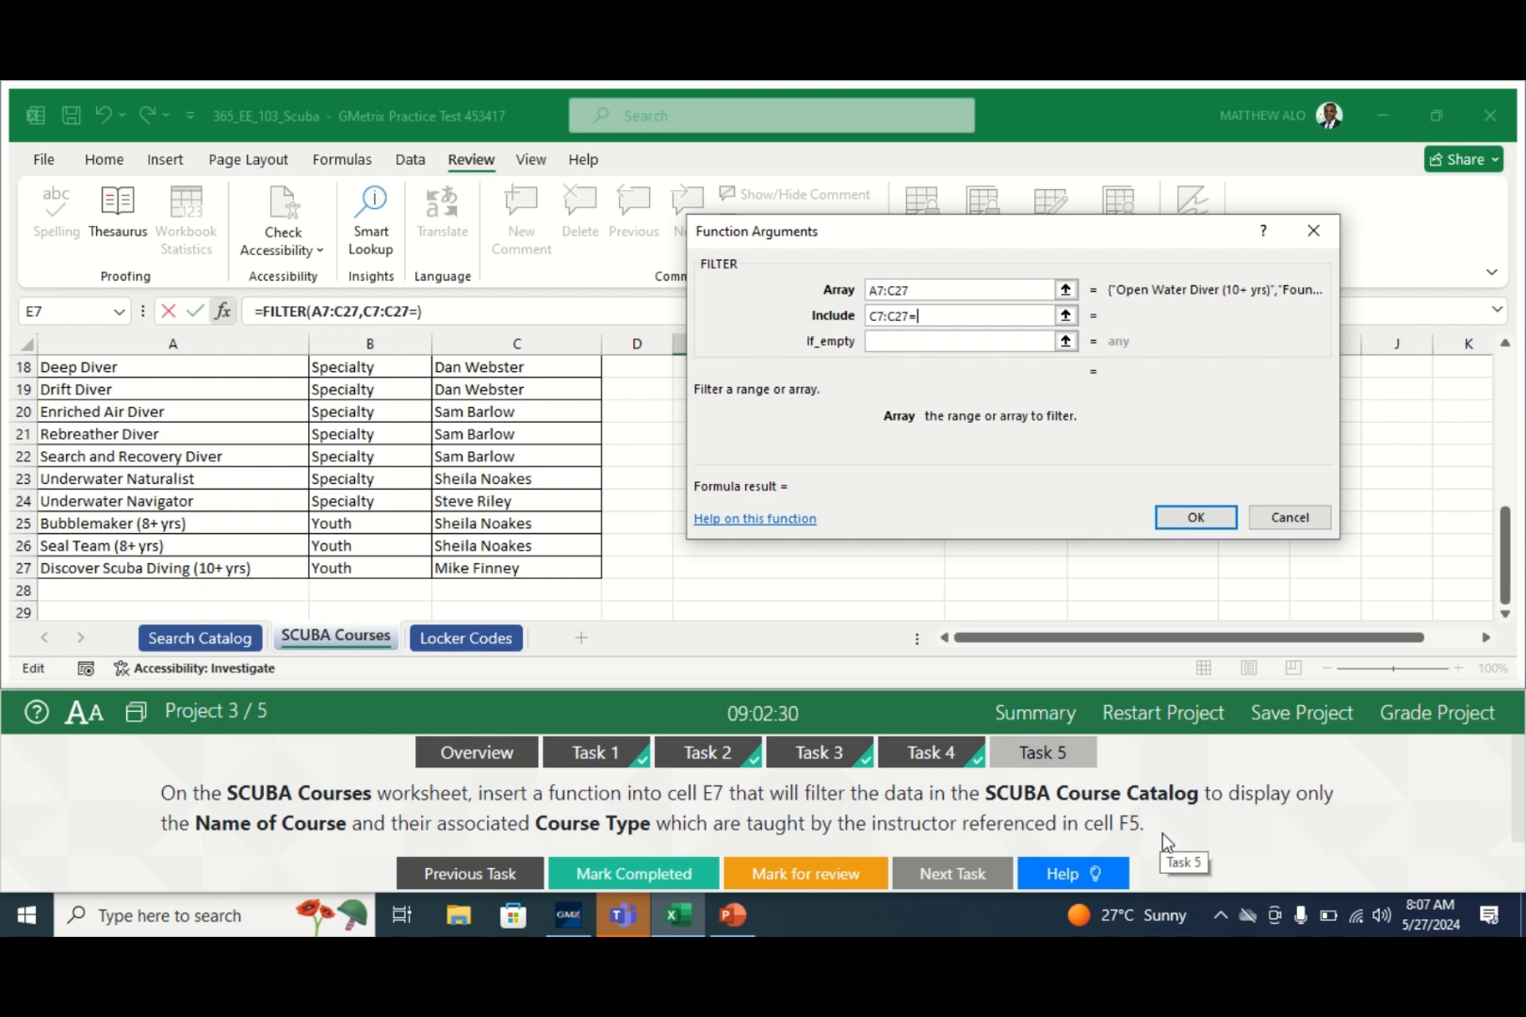
{"action": "type", "text": "F5"}
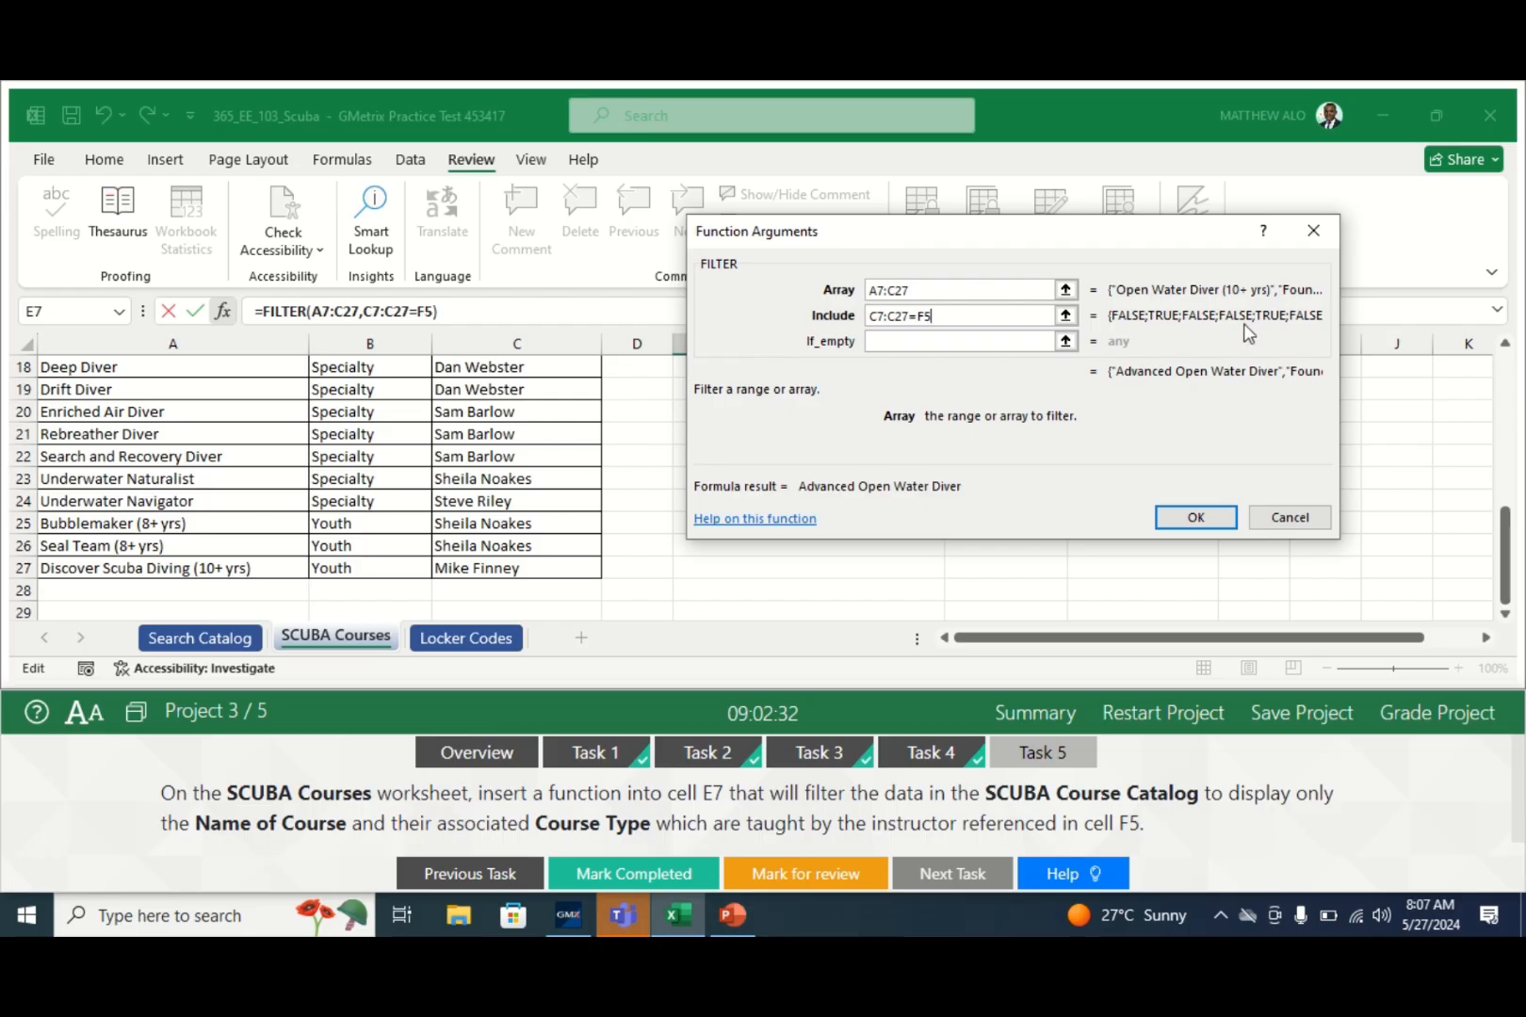
{"action": "left_click", "coordinate": [903, 341]}
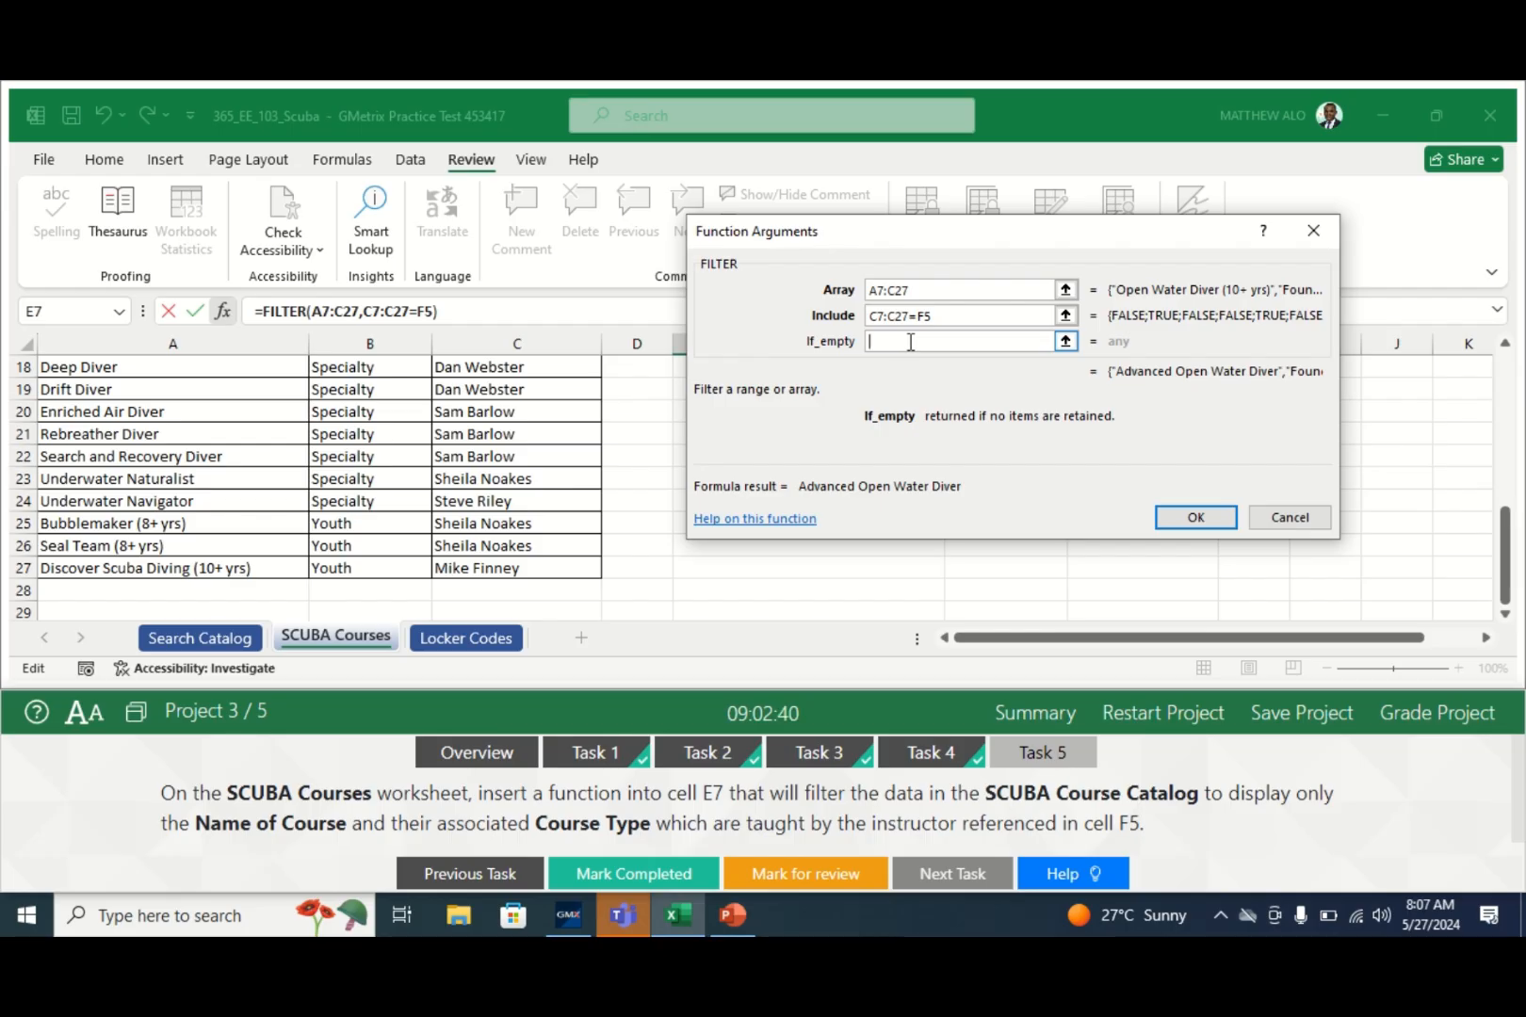
- Enter " " as FILTER's If_empty value so no matches show a blank
{"action": "type", "text": "\""}
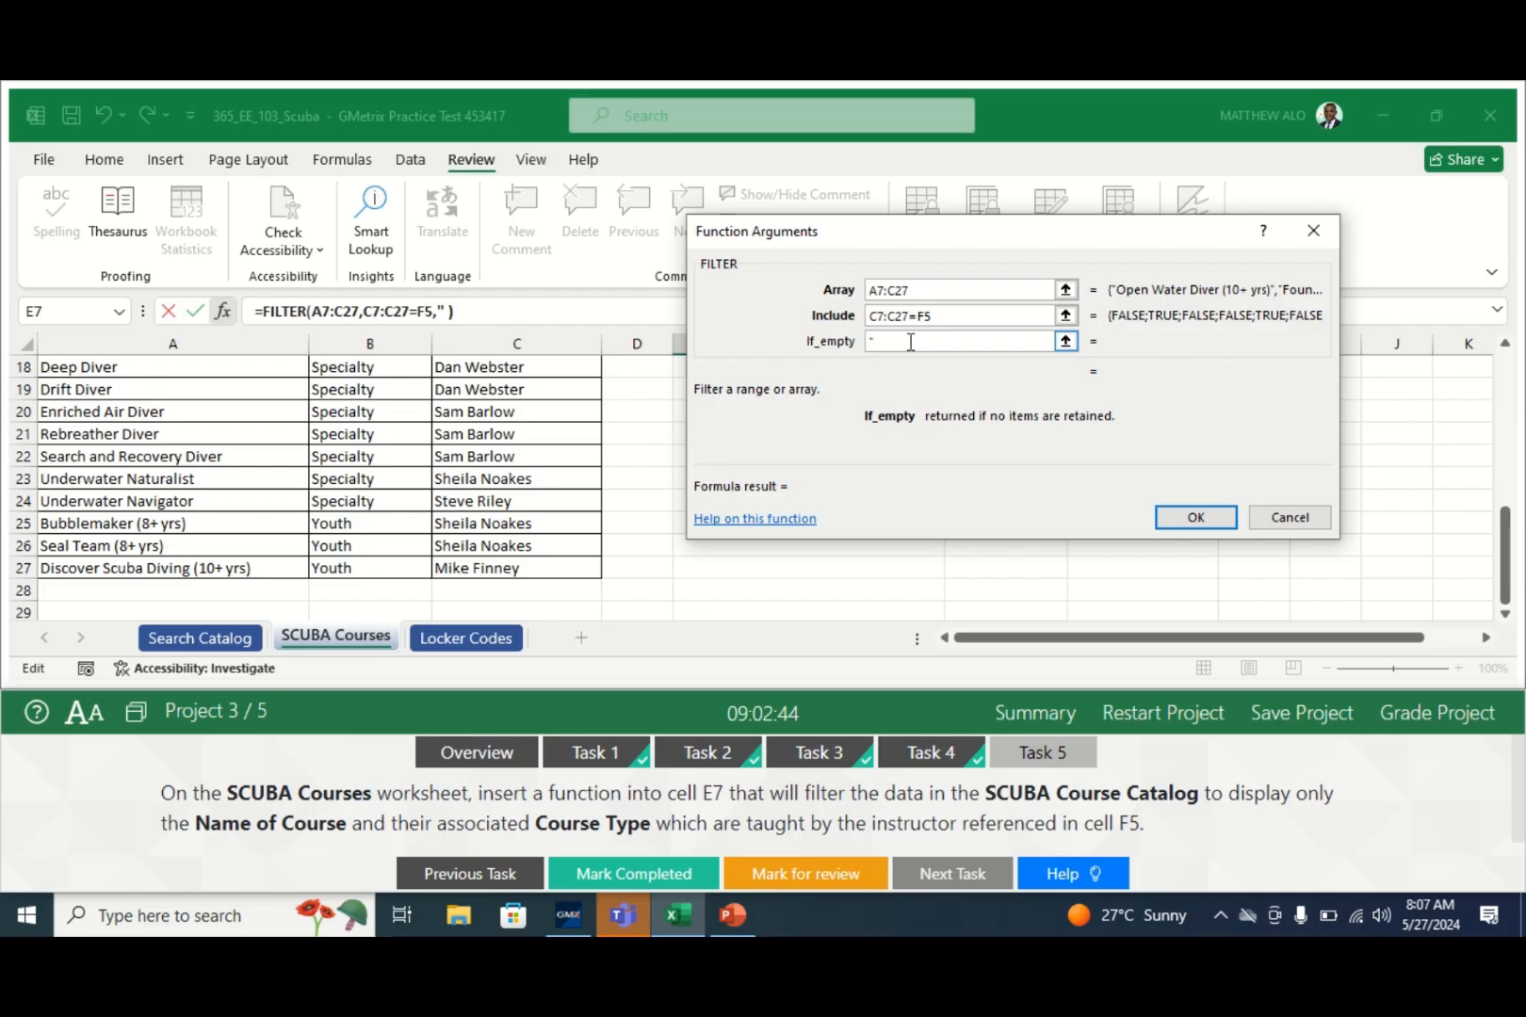
{"action": "type", "text": " \""}
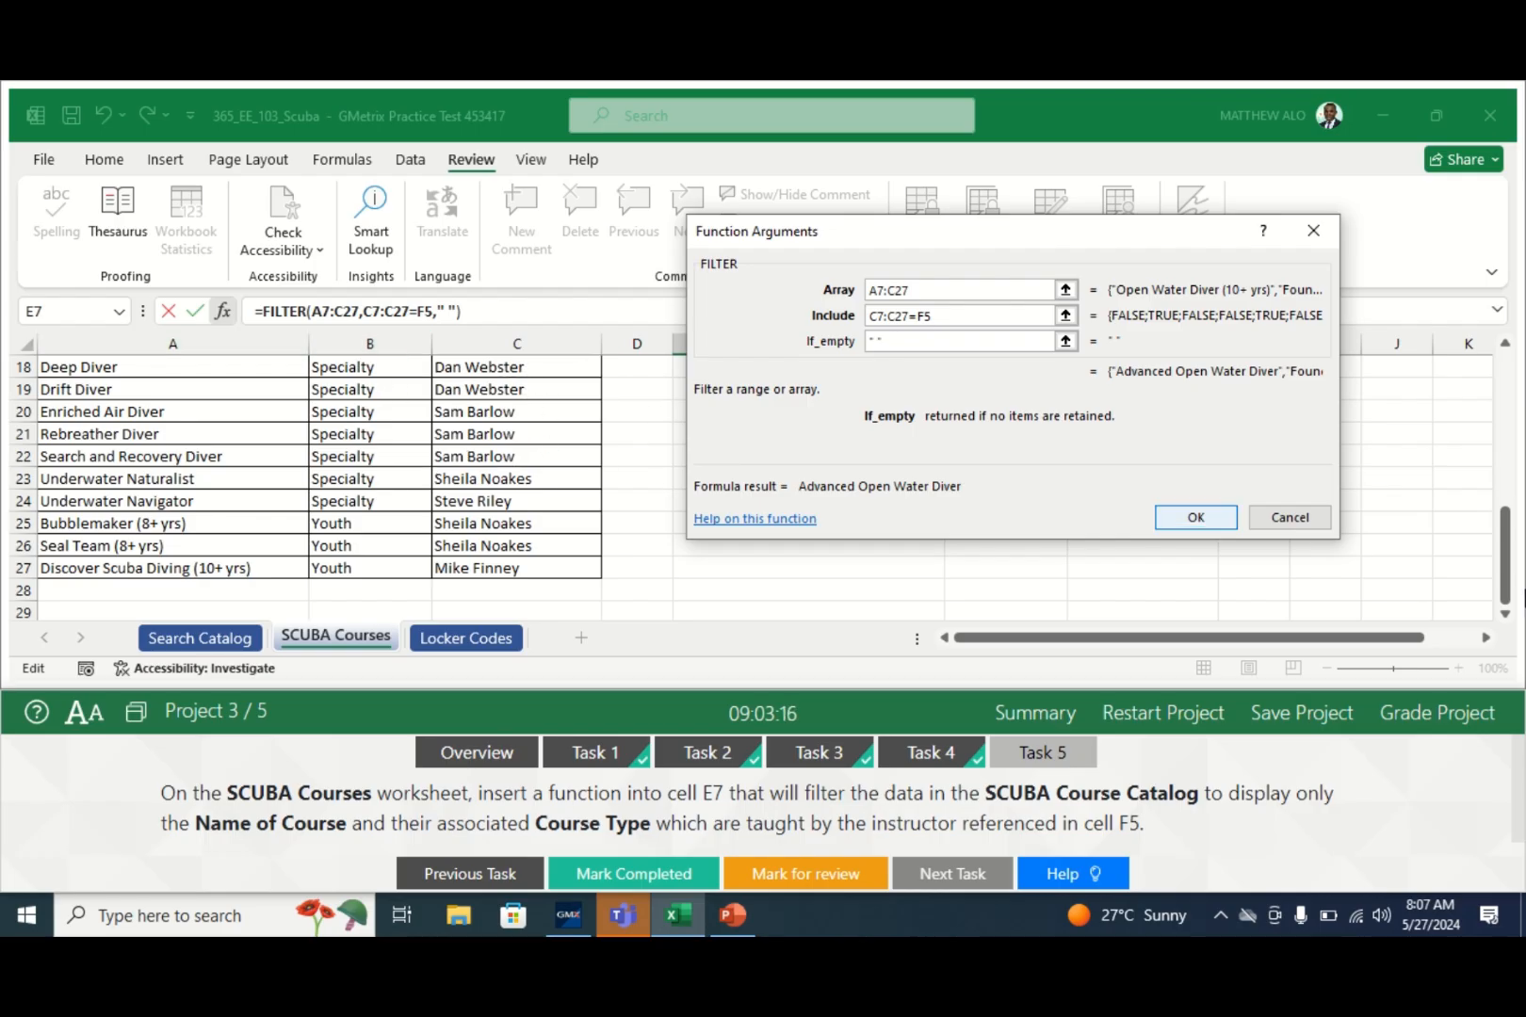
{"action": "left_click_drag", "start_coordinate": [1507, 562], "coordinate": [1511, 425]}
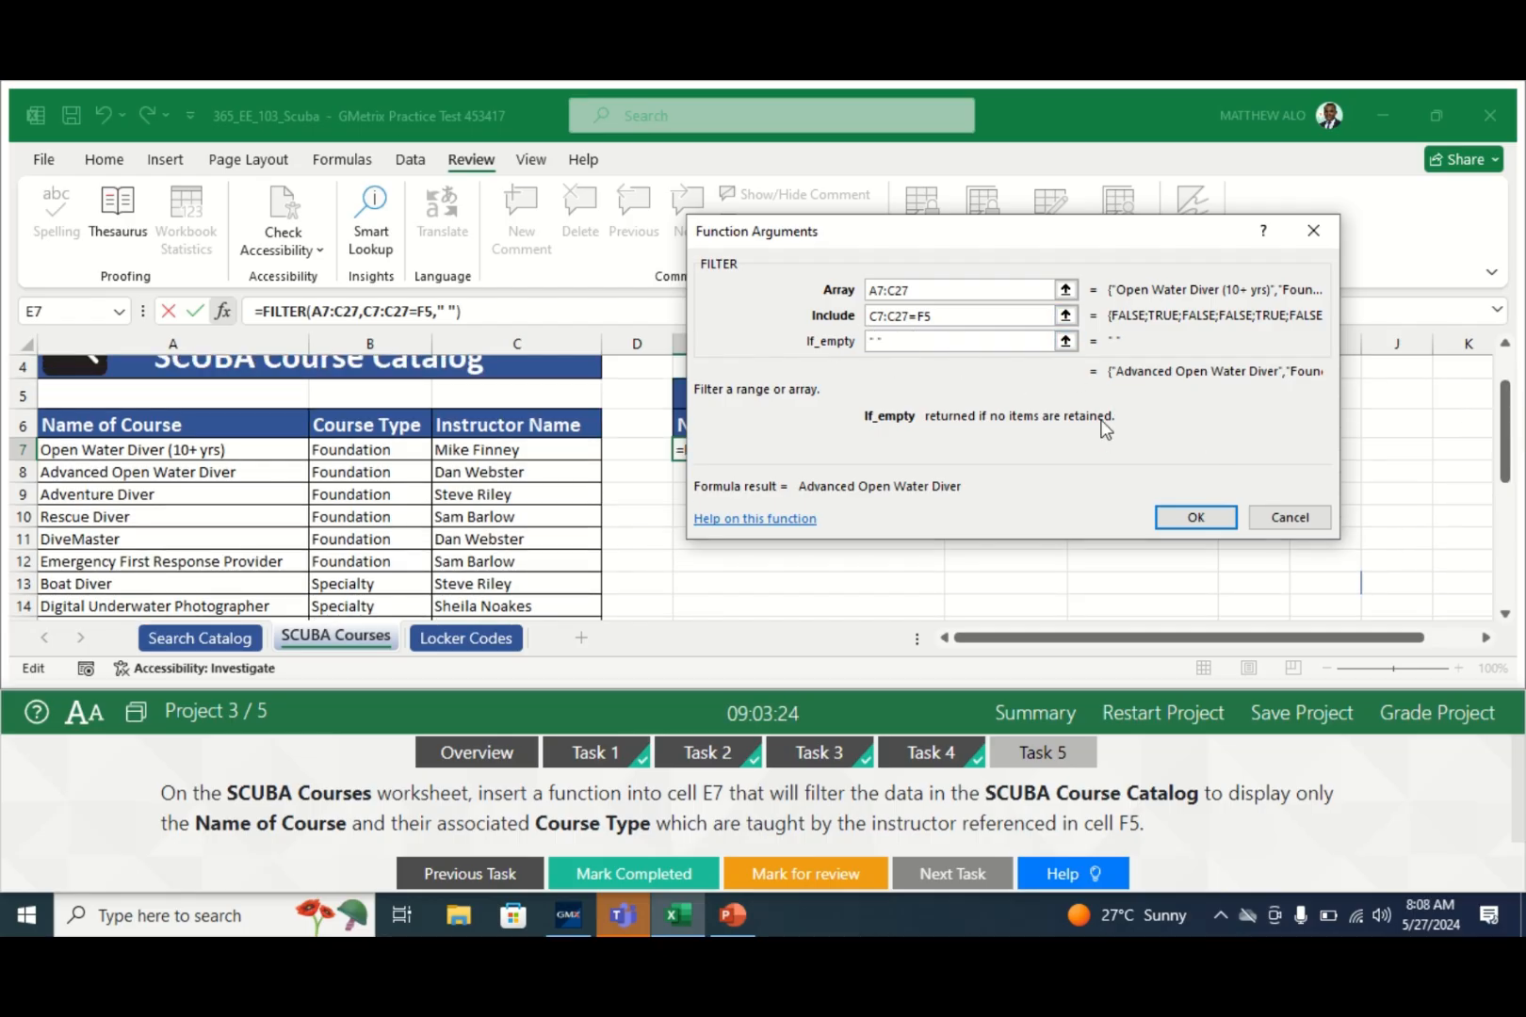
- Confirm =FILTER(A7:C27,C7:C27=F5," ") in E7 and mark the task completed
{"action": "left_click", "coordinate": [1189, 518]}
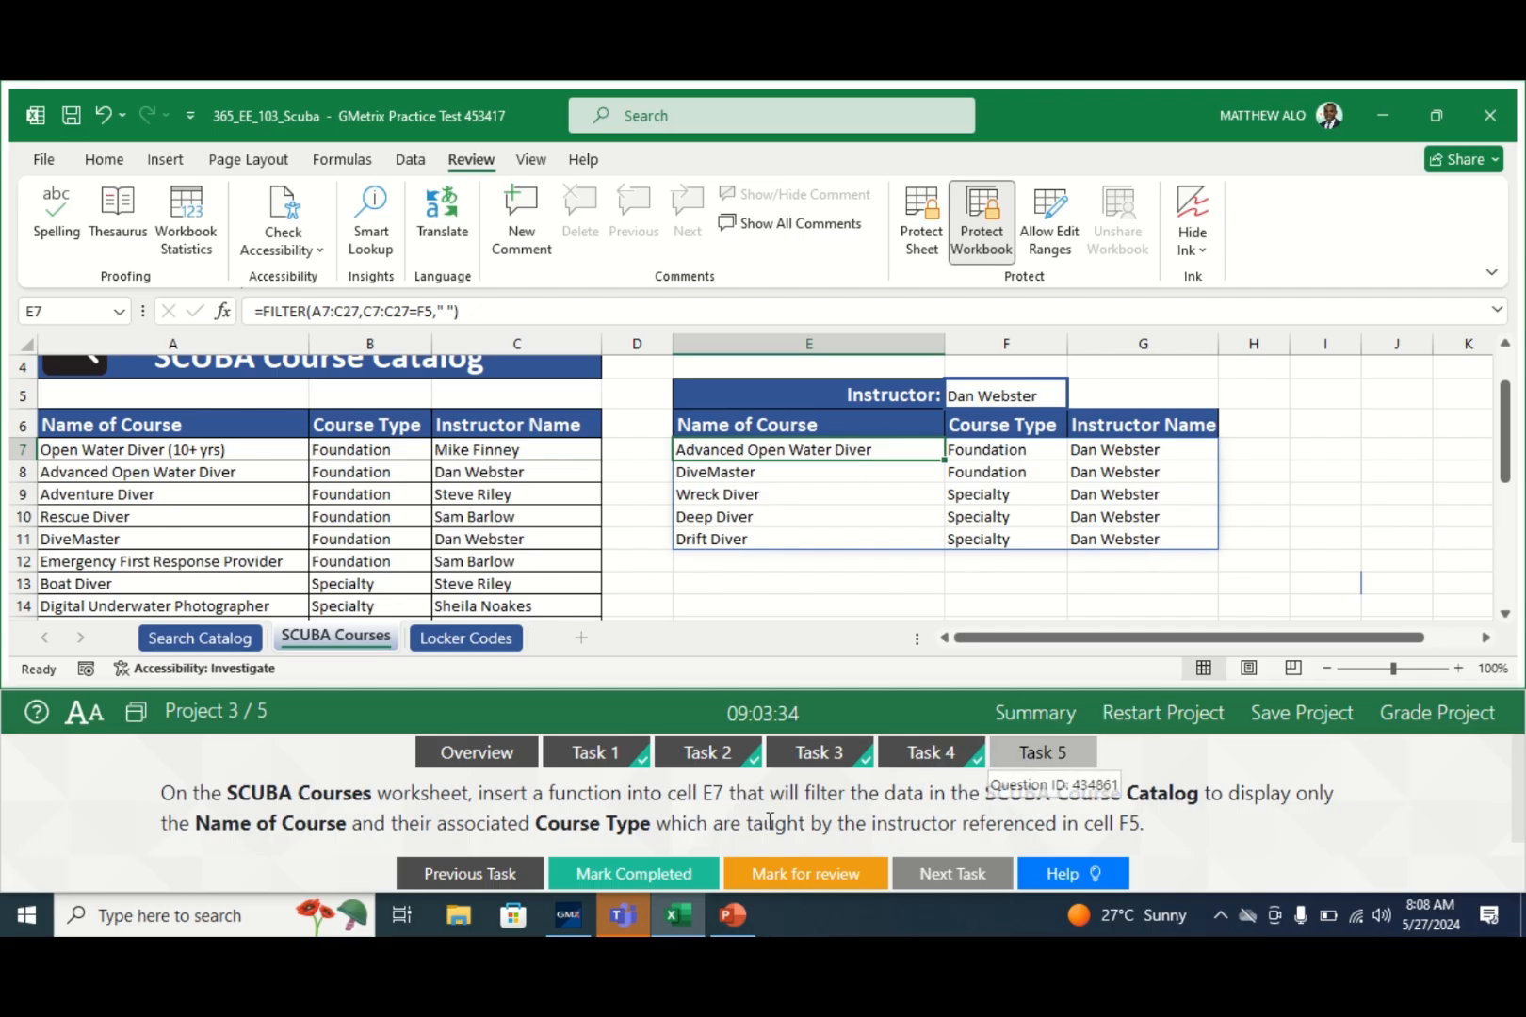
{"action": "left_click", "coordinate": [607, 876]}
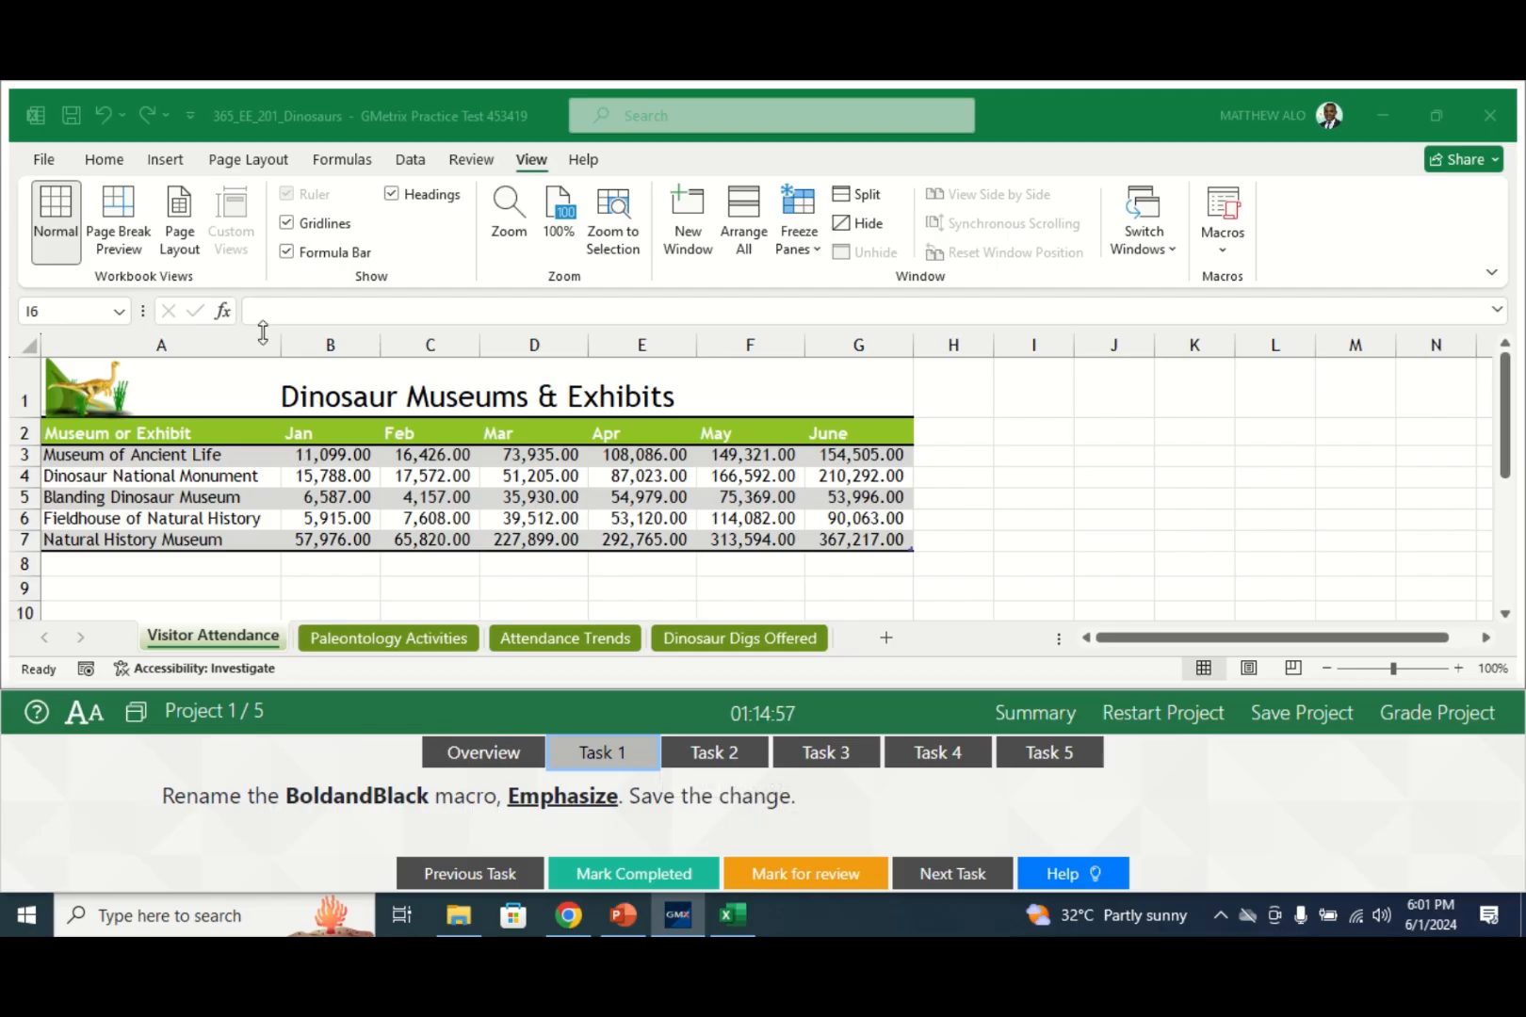
- Activate the 365_EE_201_Dinosaurs workbook window on the Visitor Attendance sheet
{"action": "left_click", "coordinate": [534, 162]}
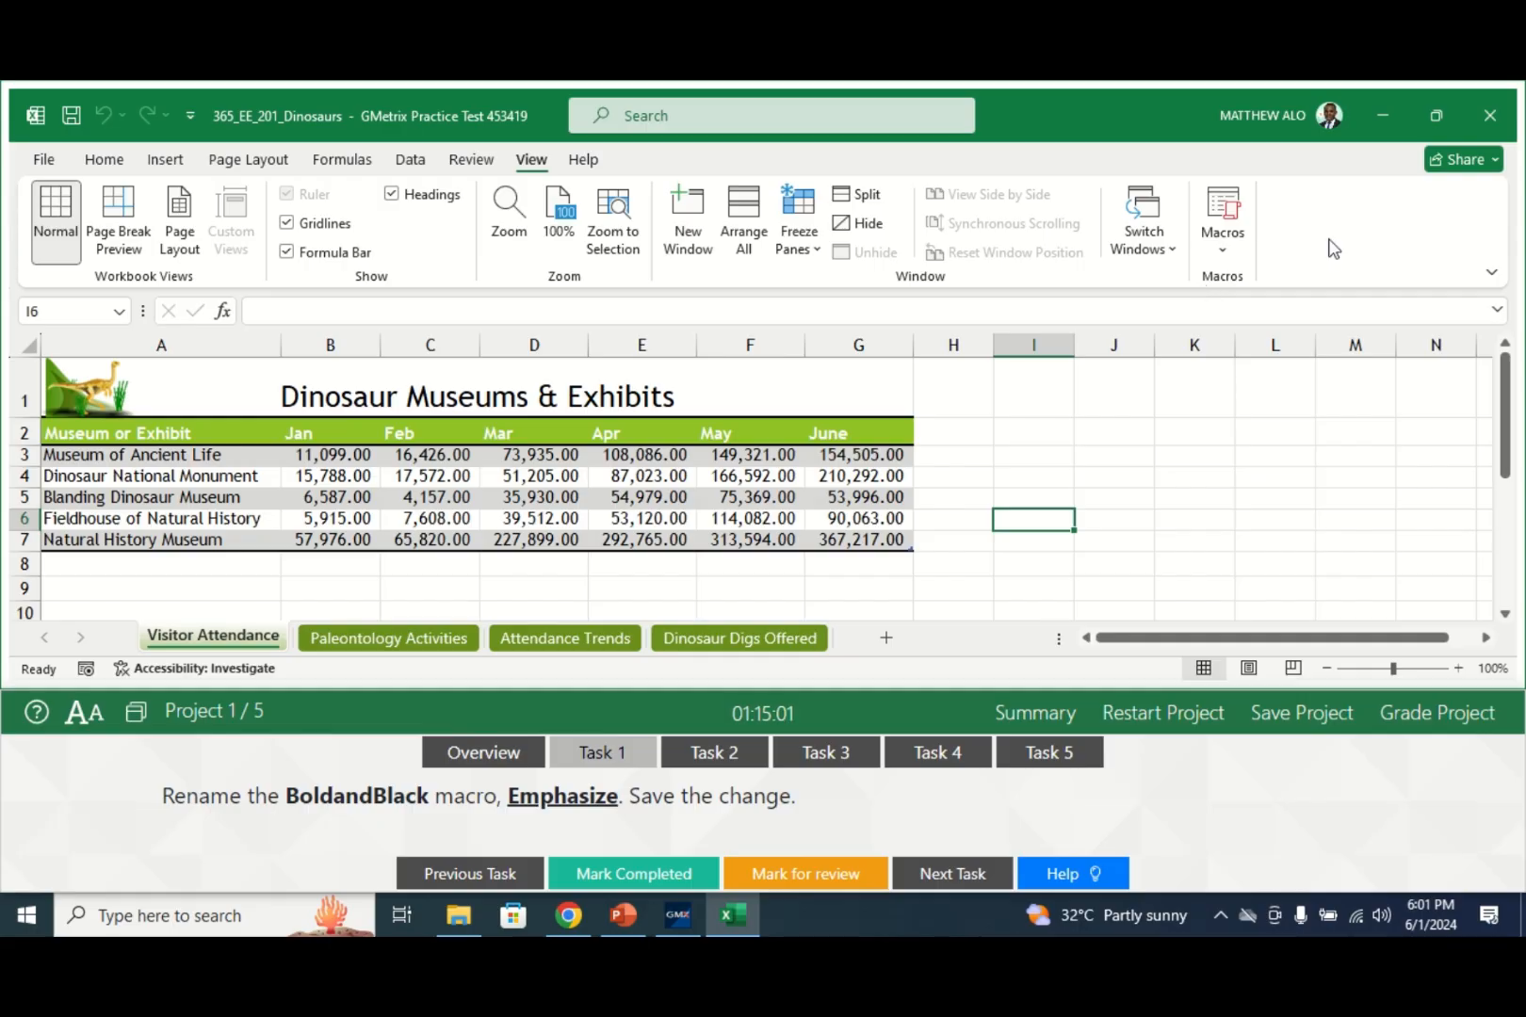
- Open the BoldandBlack macro's code in the VBA editor from View Macros
{"action": "left_click", "coordinate": [1220, 249]}
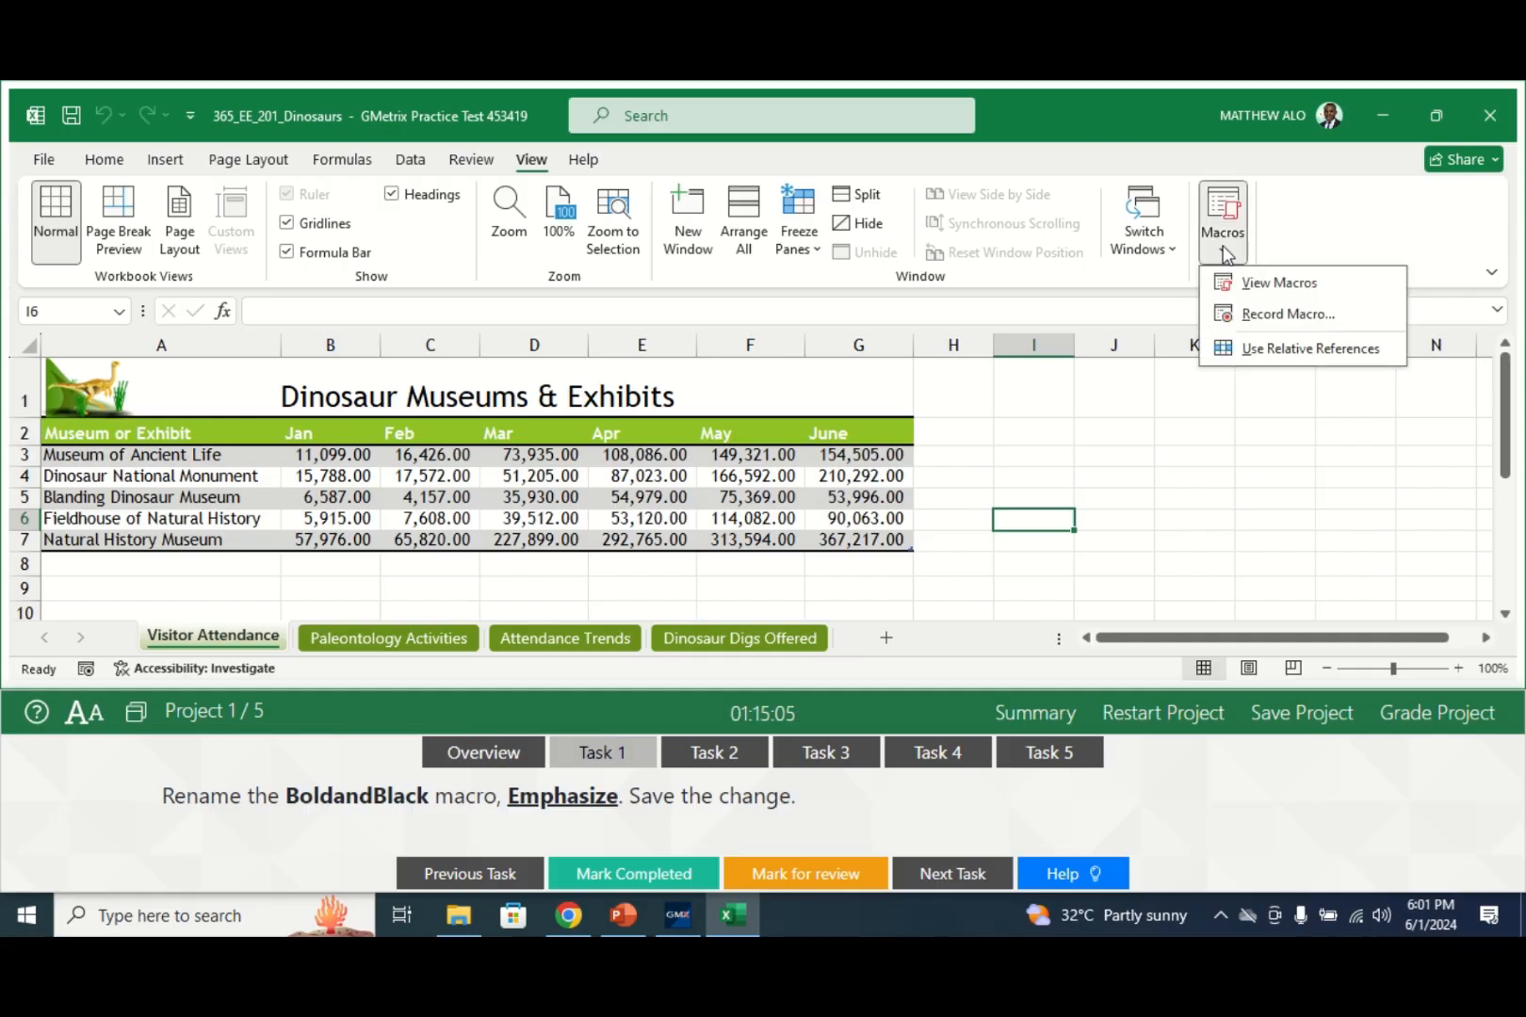
{"action": "left_click", "coordinate": [1253, 285]}
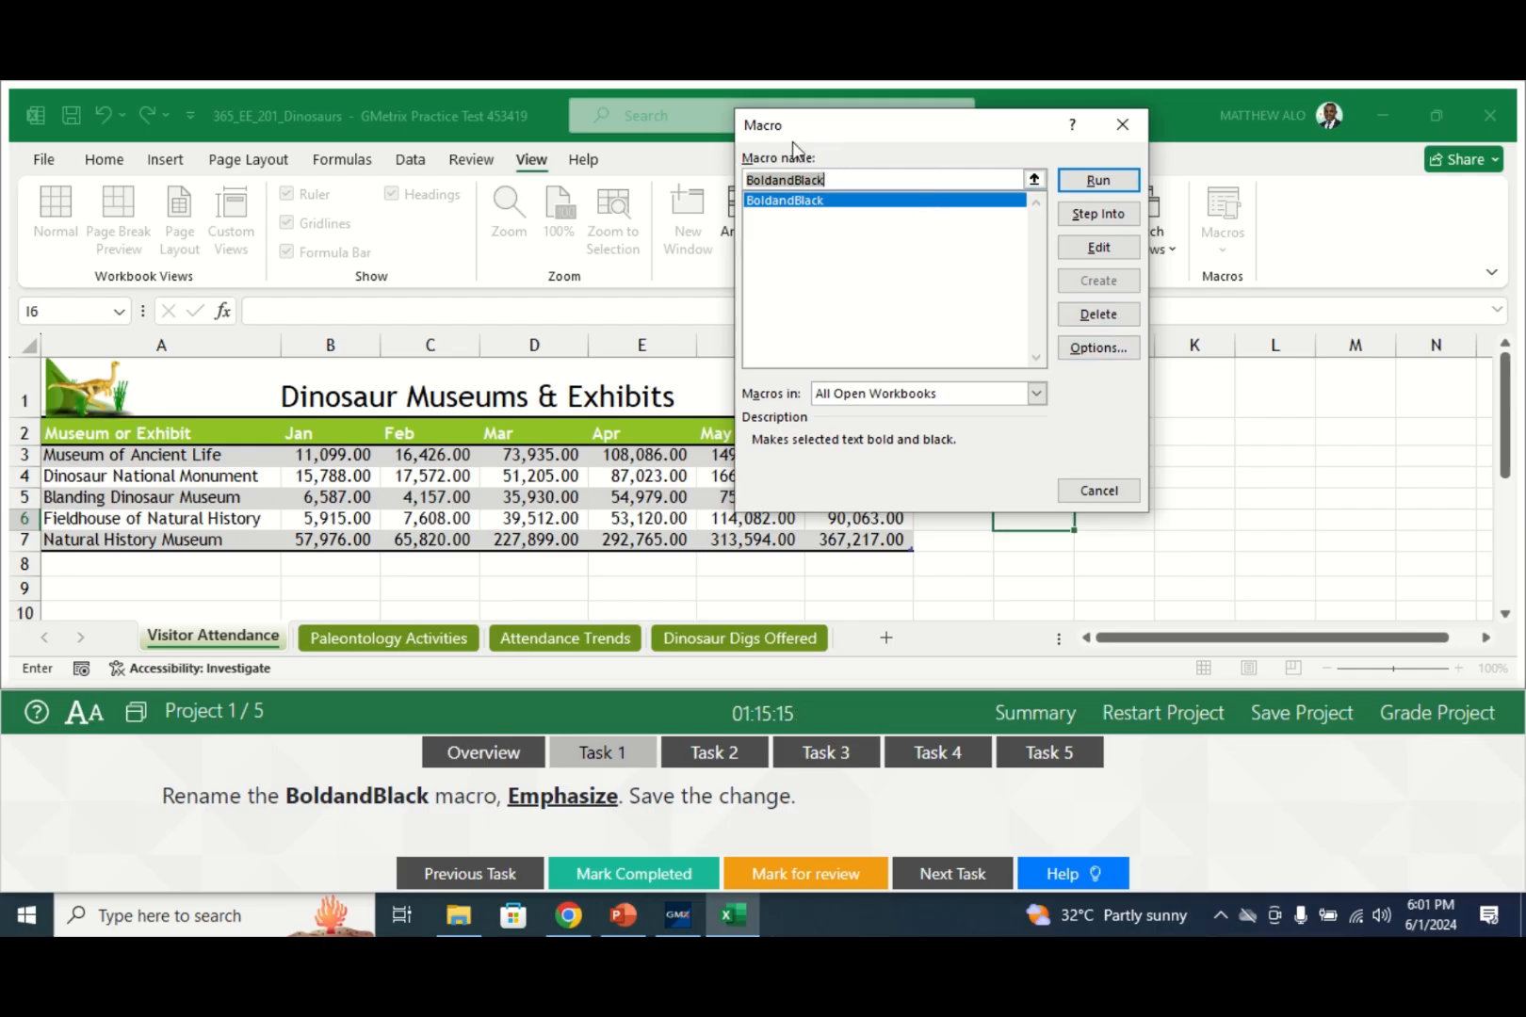
{"action": "left_click", "coordinate": [1099, 248]}
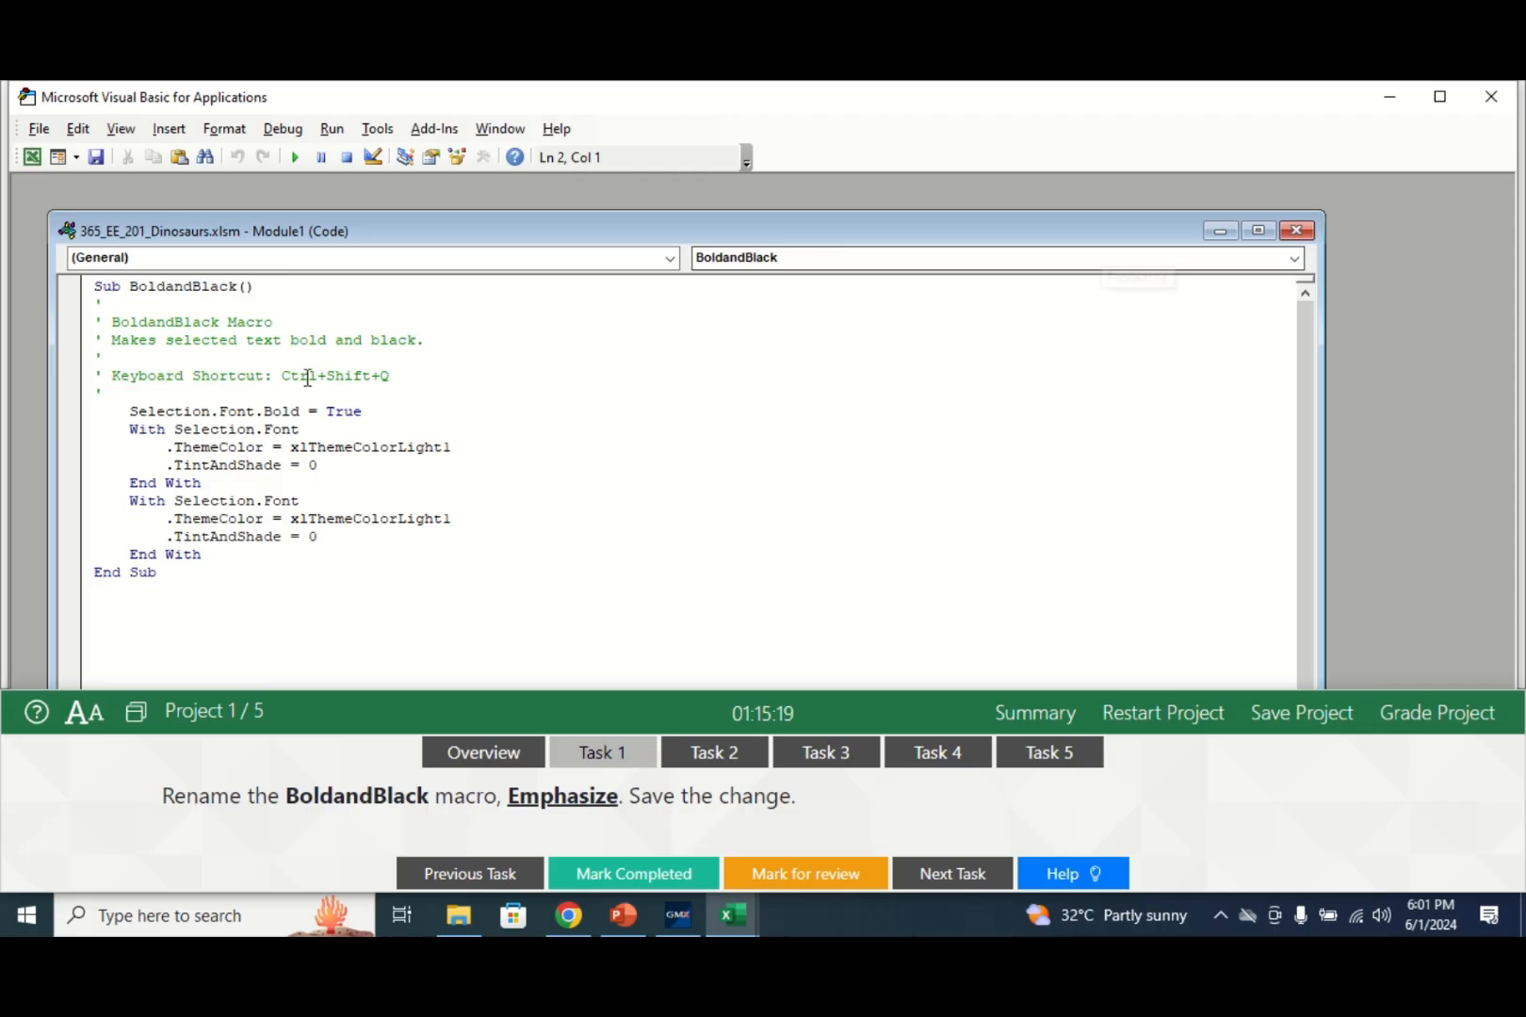
- Rename Sub BoldandBlack() to Sub Emphasize() in Module1
{"action": "left_click", "coordinate": [236, 285]}
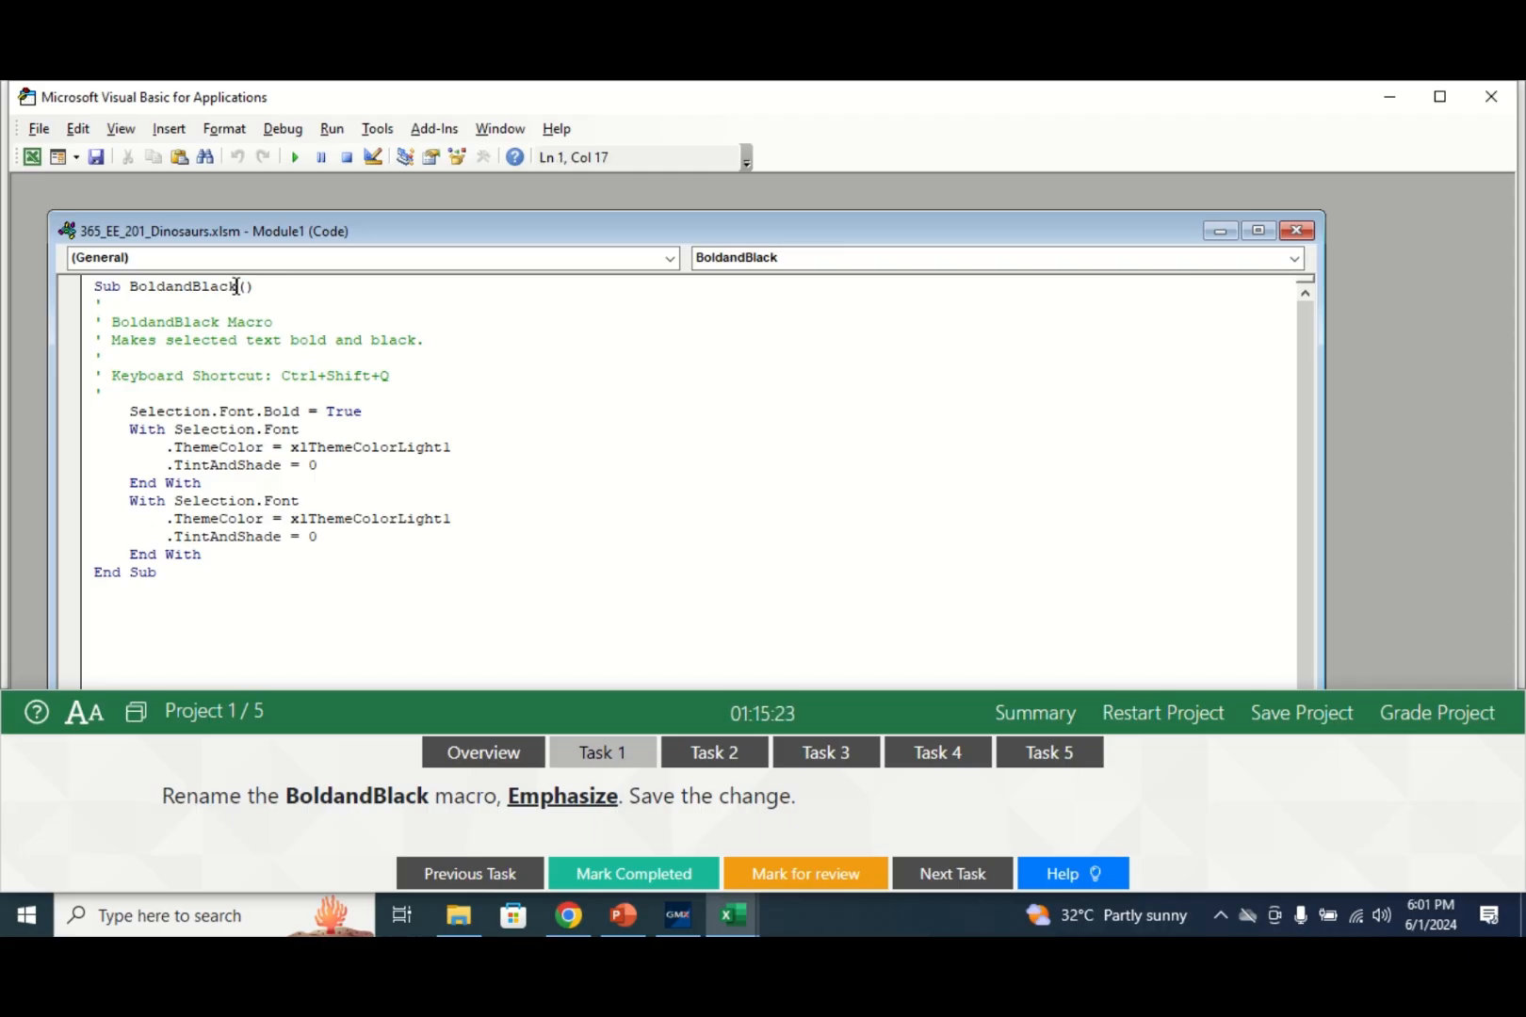
{"action": "key", "text": "BackSpace"}
{"action": "key", "text": "BackSpace"}
{"action": "key", "text": "BackSpace"}
{"action": "key", "text": "BackSpace"}
{"action": "key", "text": "BackSpace"}
{"action": "key", "text": "BackSpace"}
{"action": "key", "text": "BackSpace"}
{"action": "key", "text": "BackSpace"}
{"action": "key", "text": "BackSpace"}
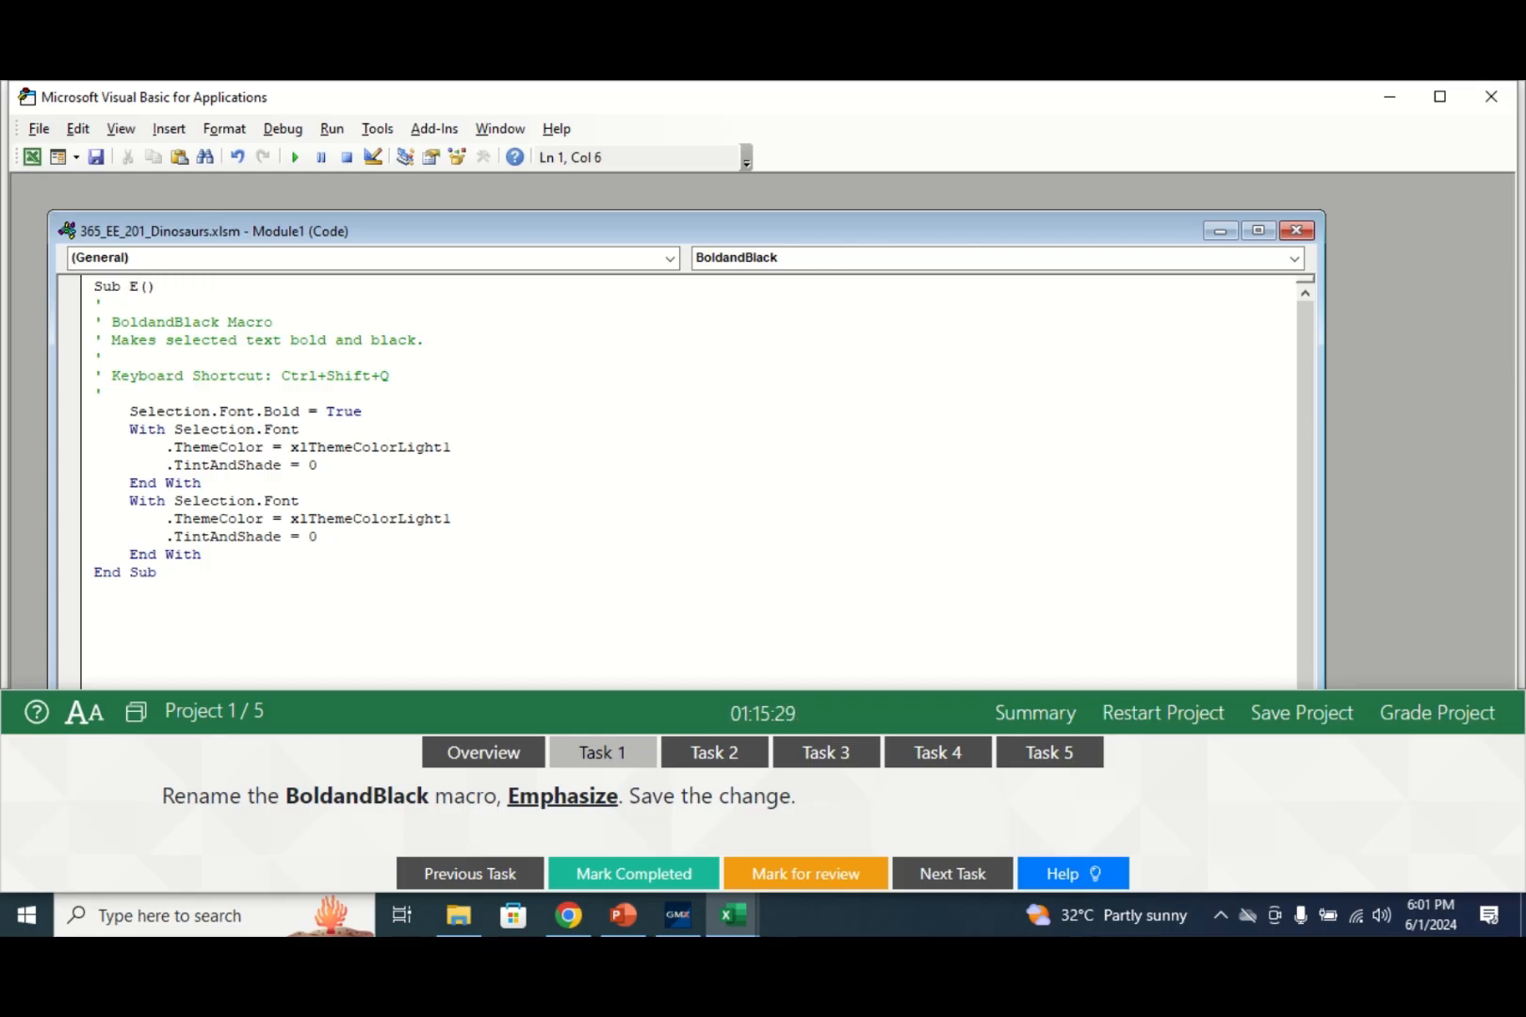
{"action": "type", "text": "Emphasize"}
- Save the workbook and close the VBA editor, returning to Excel
{"action": "left_click", "coordinate": [39, 129]}
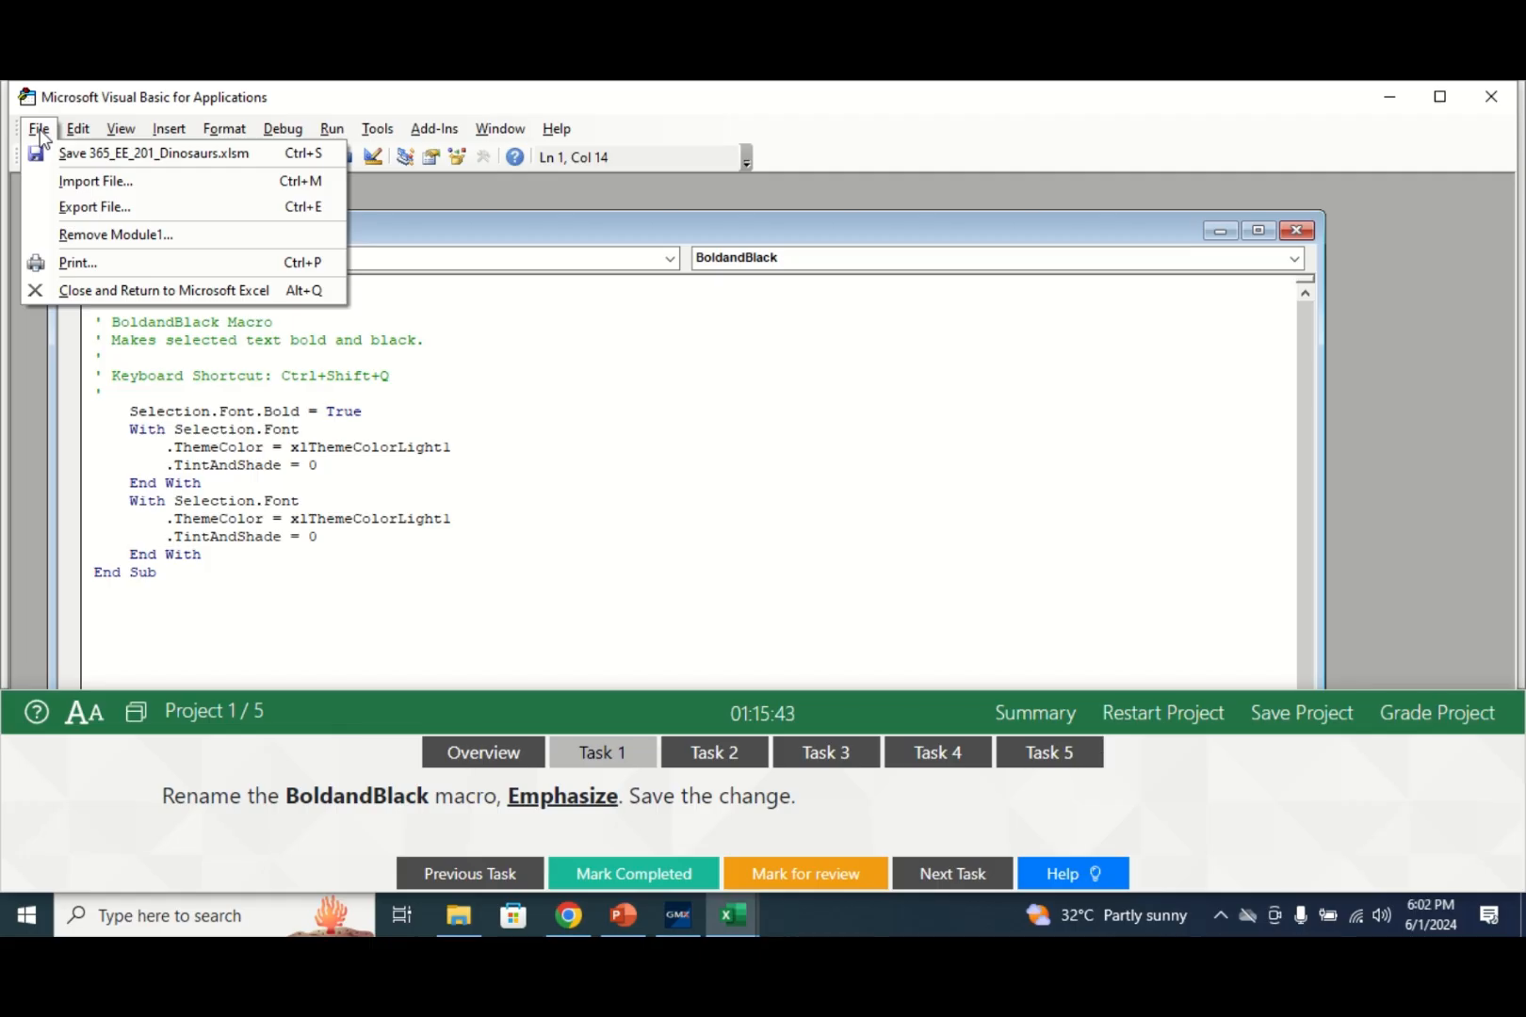
{"action": "left_click", "coordinate": [102, 155]}
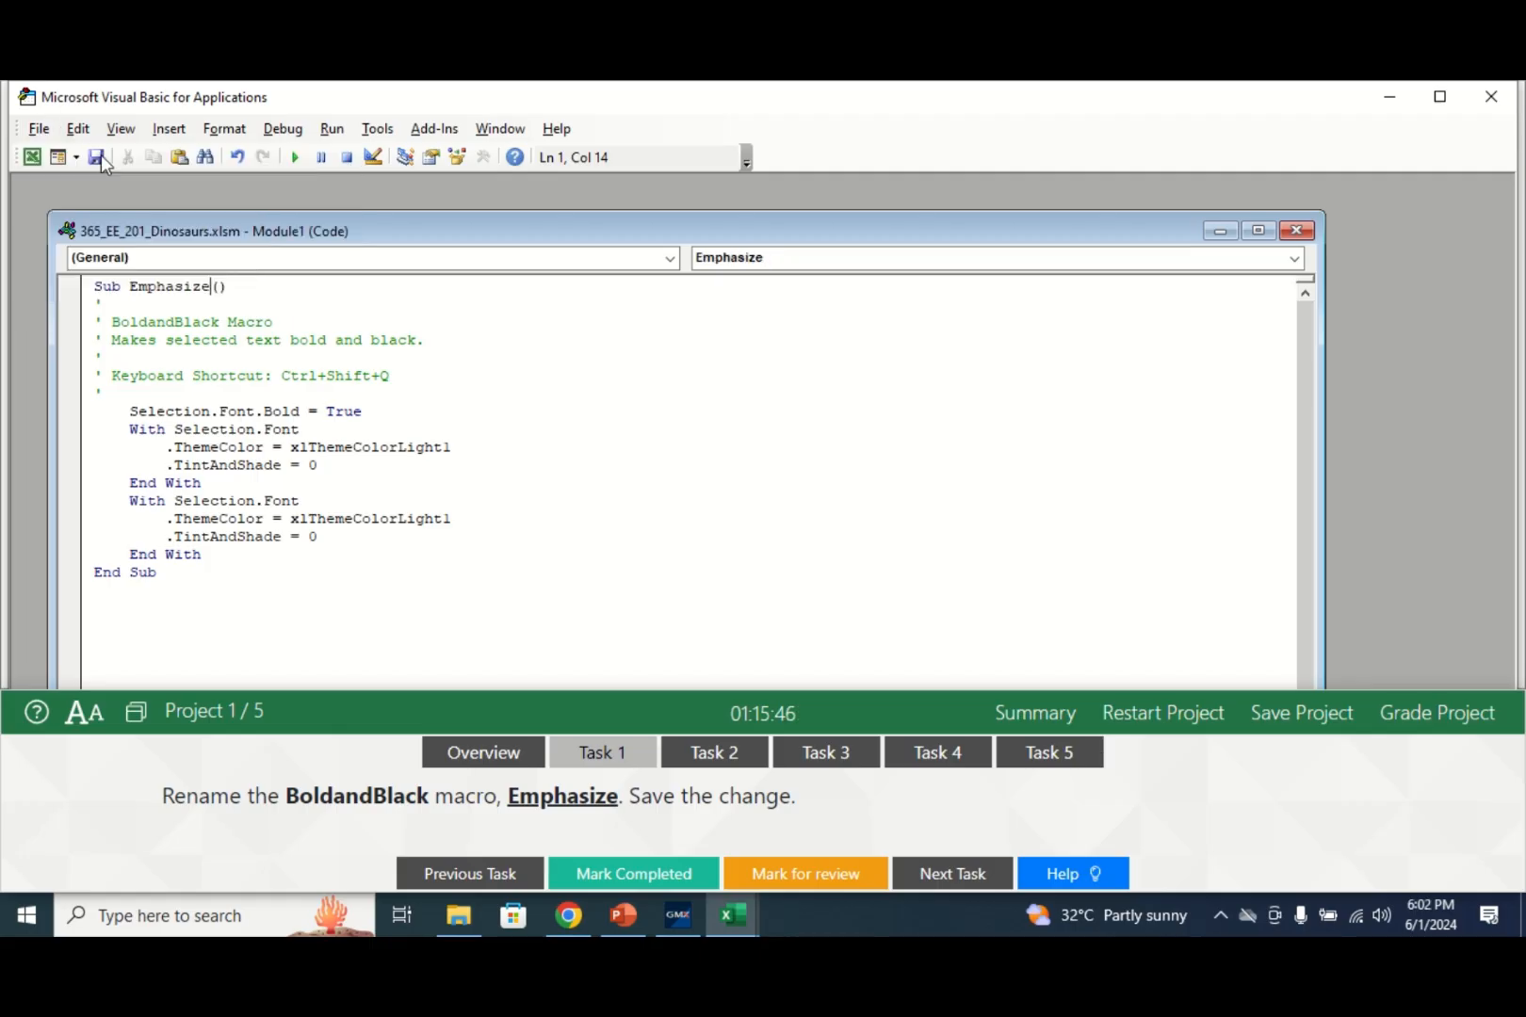
{"action": "left_click", "coordinate": [39, 131]}
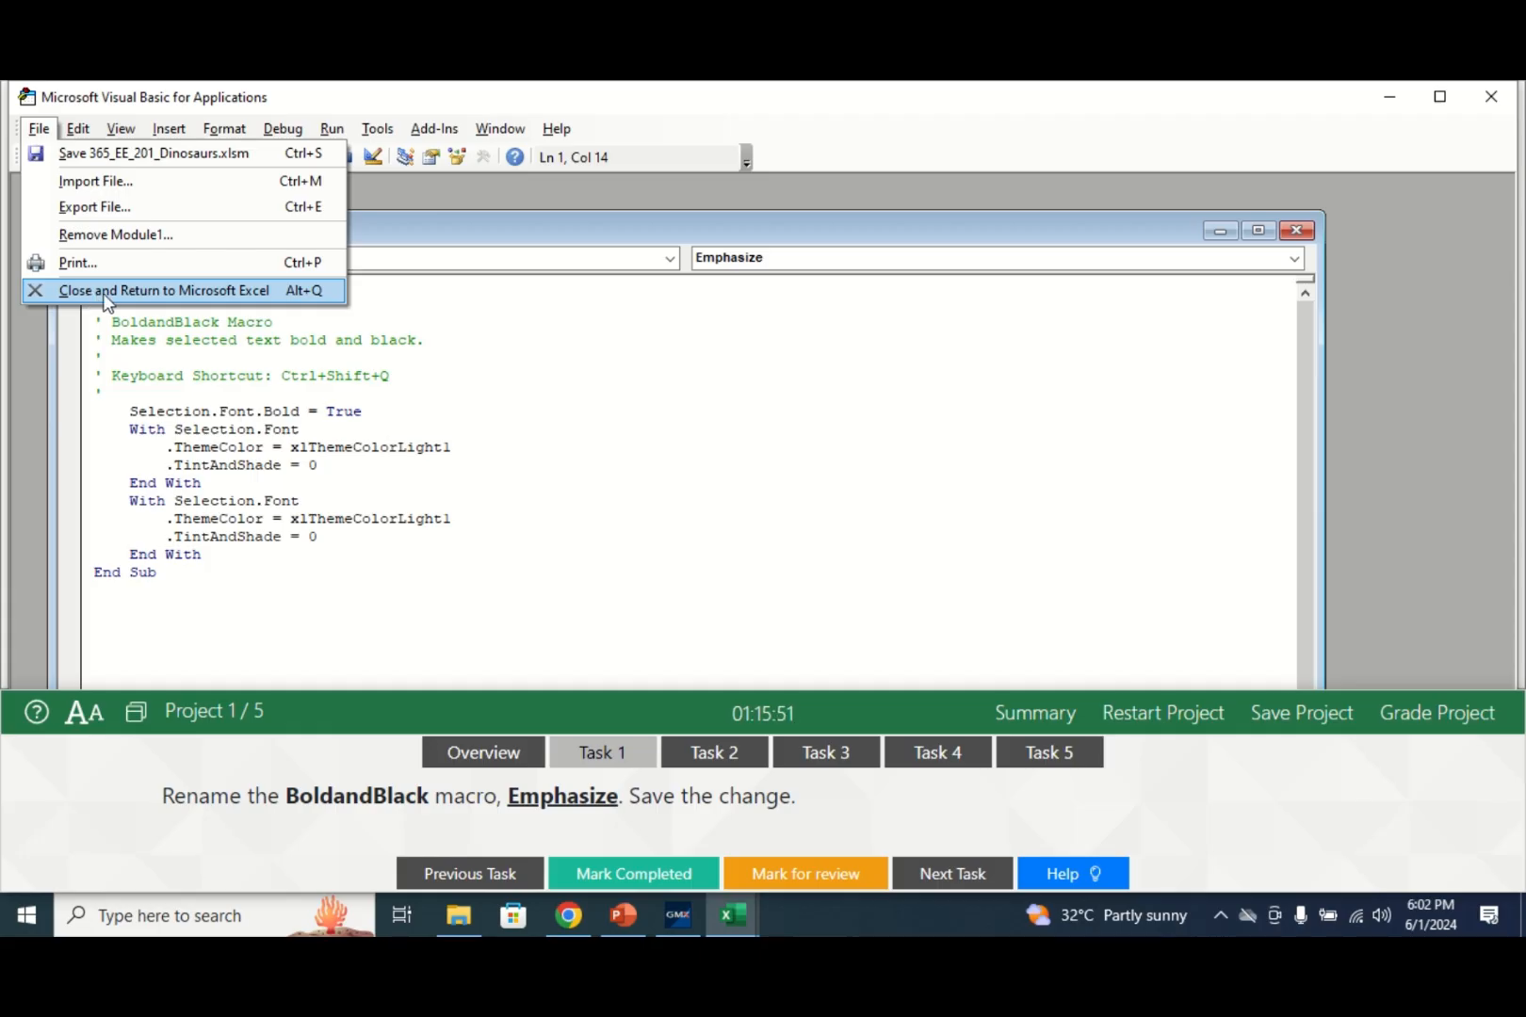
{"action": "left_click", "coordinate": [104, 294]}
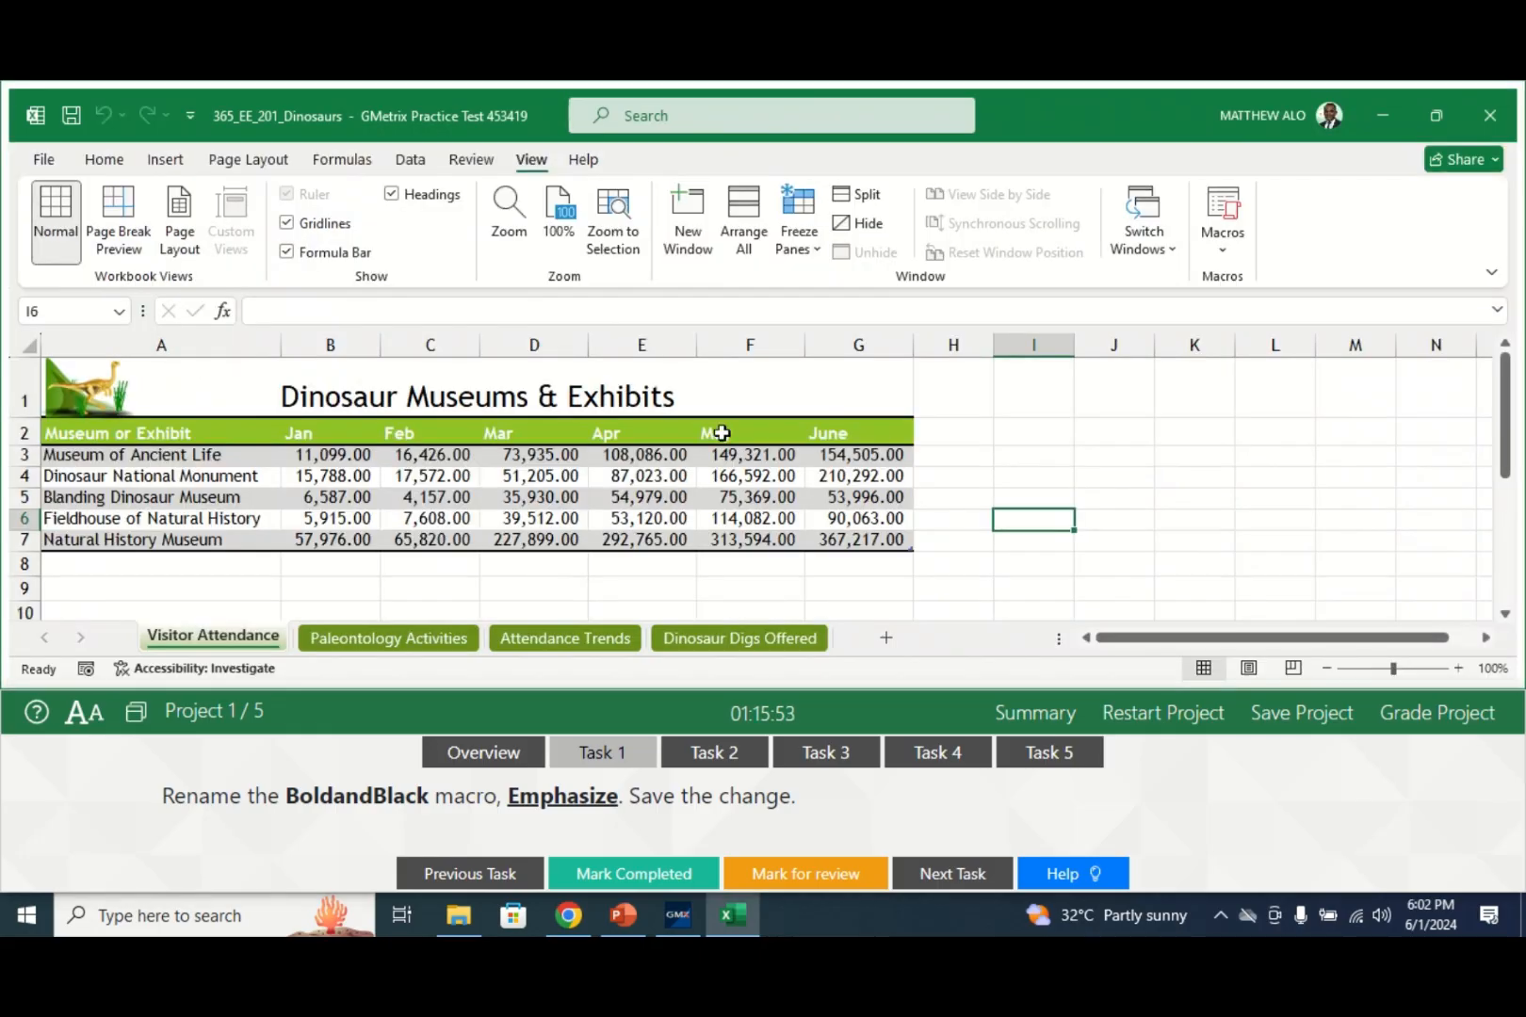
- Mark Task 1 completed and show Task 2's Fill Series instructions
{"action": "left_click", "coordinate": [633, 873]}
{"action": "left_click", "coordinate": [722, 753]}
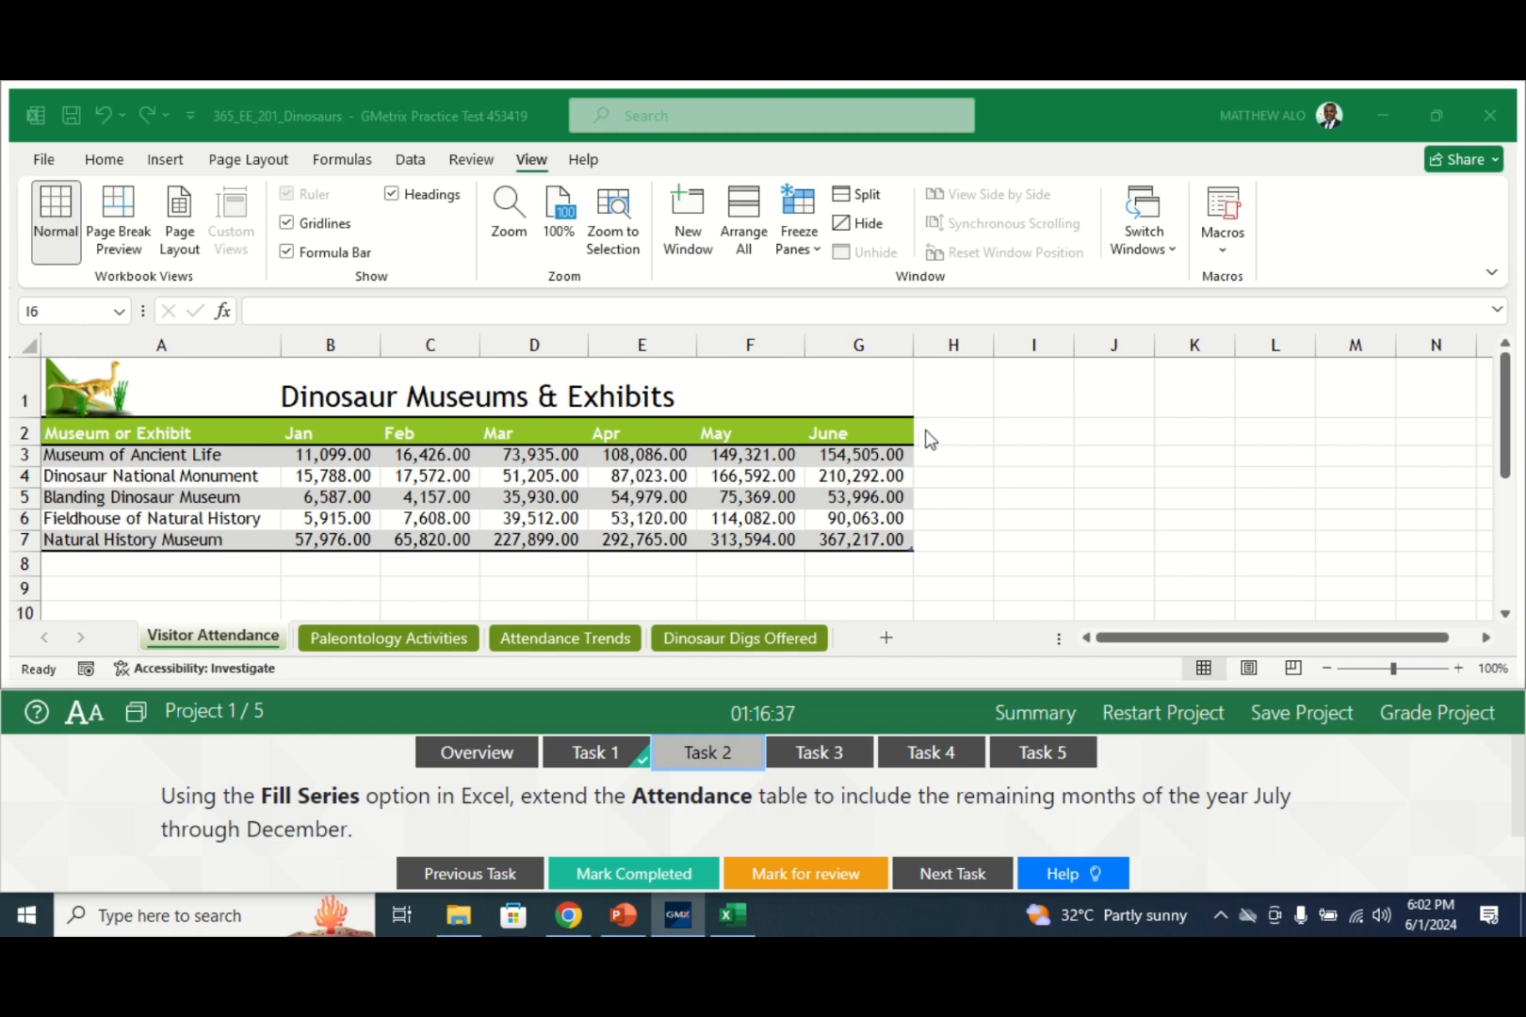
- Fill row 2 from G2 to M2 with July through December, then mark Task 2 complete
{"action": "left_click", "coordinate": [849, 434]}
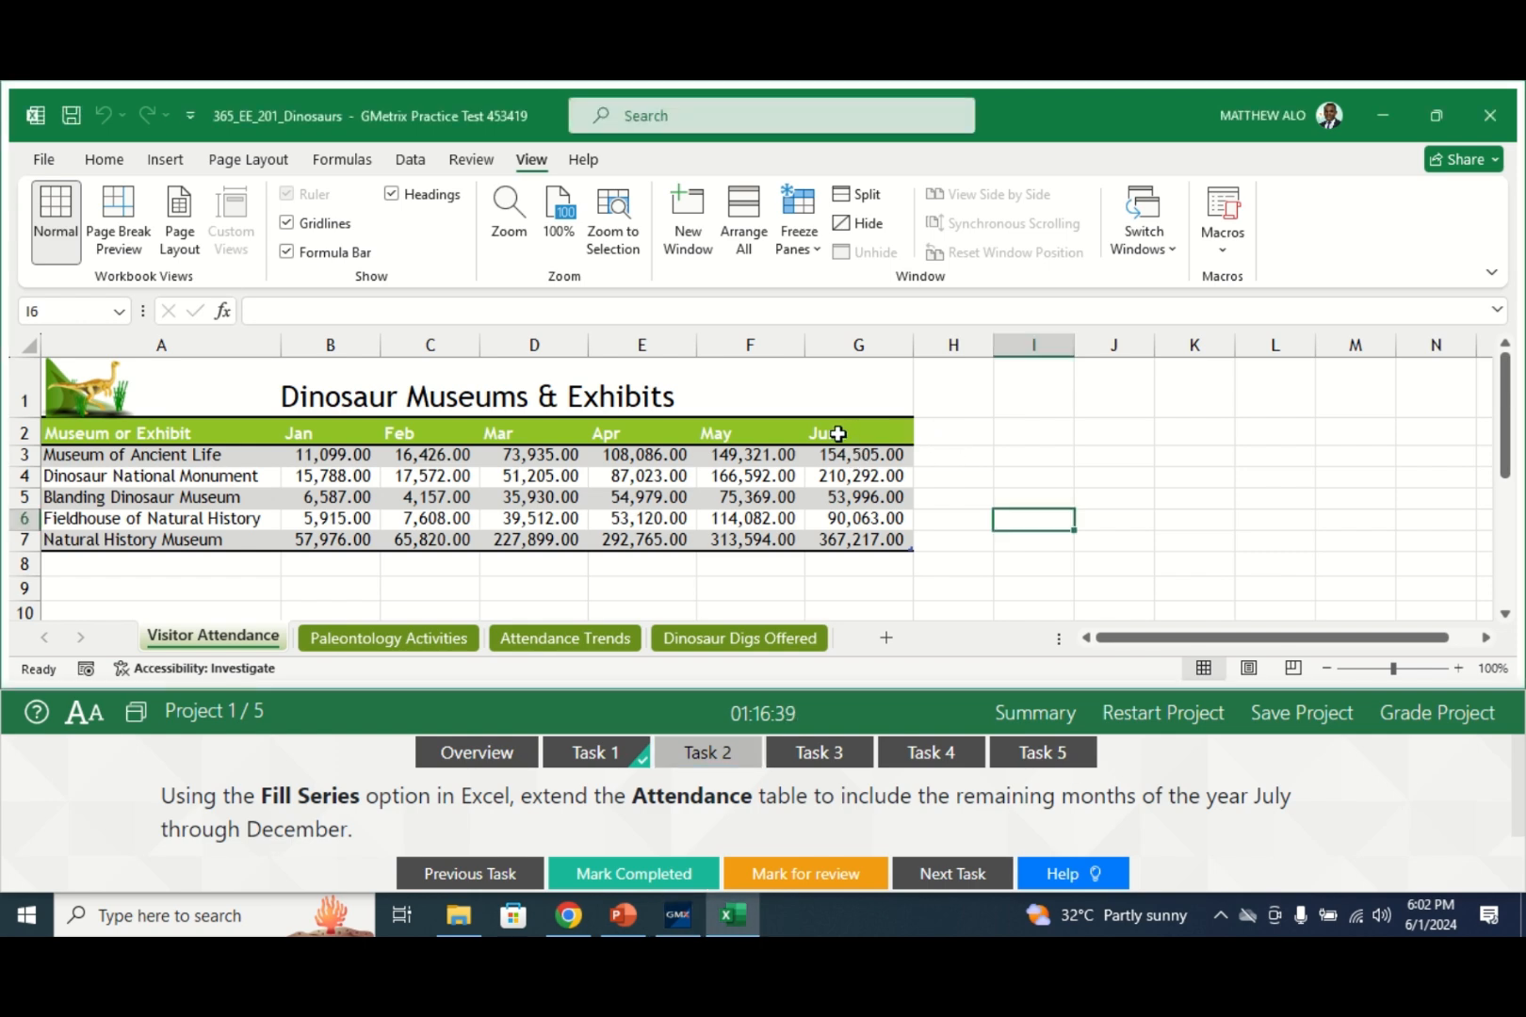
{"action": "left_click", "coordinate": [837, 434]}
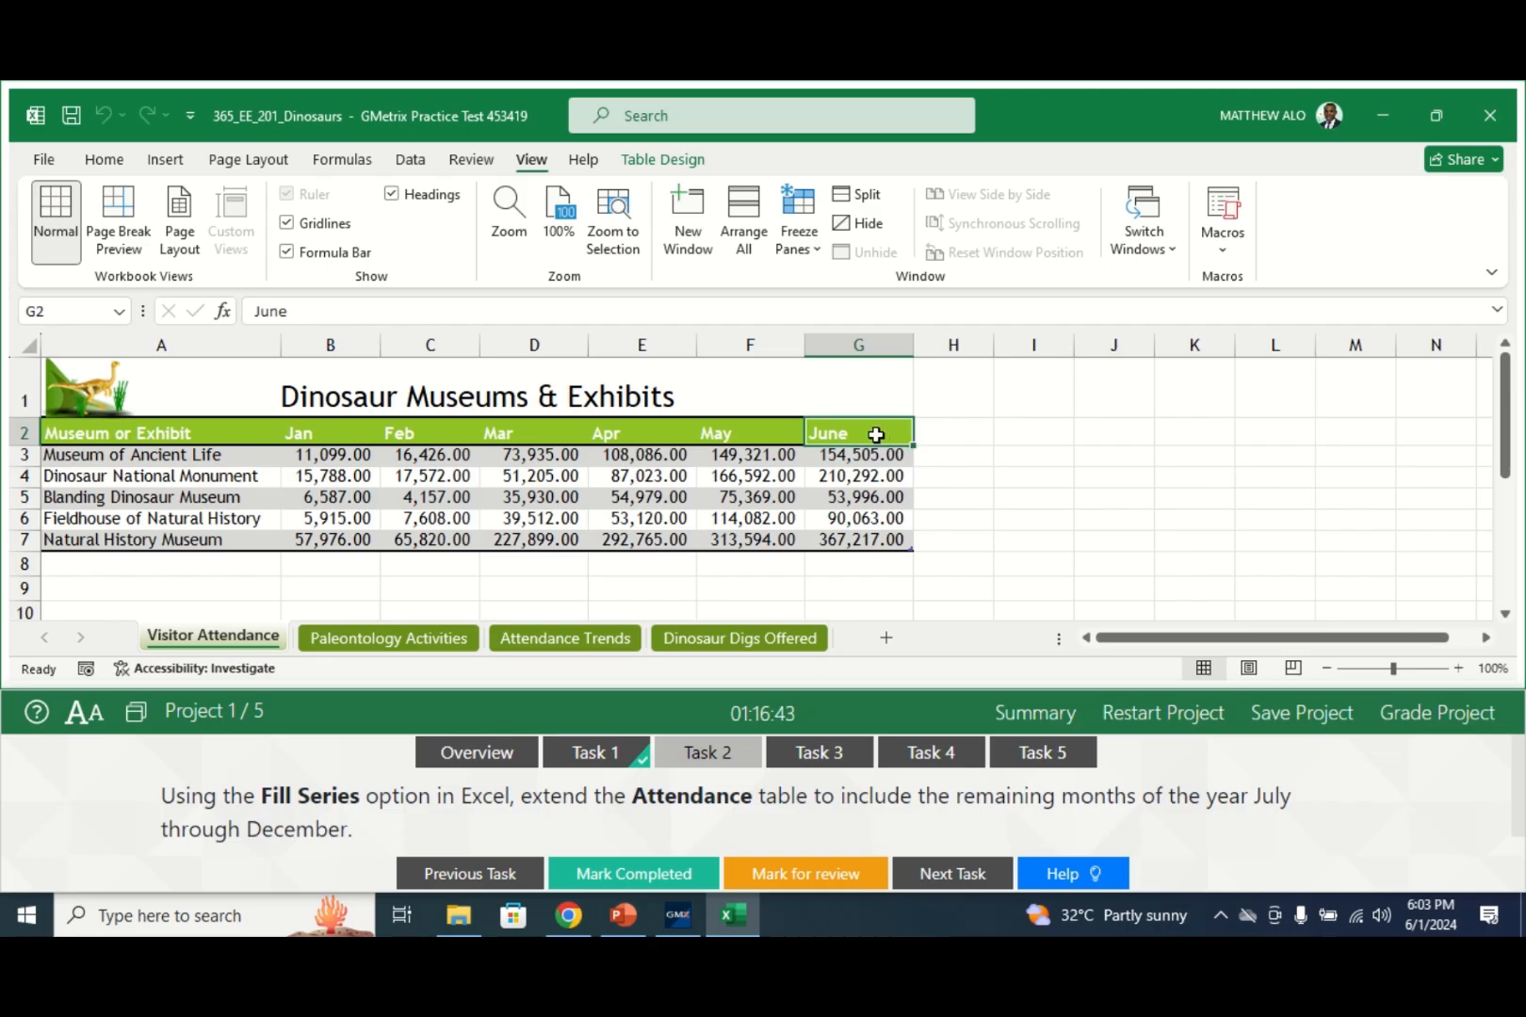
{"action": "left_click_drag", "start_coordinate": [914, 444], "coordinate": [1368, 426]}
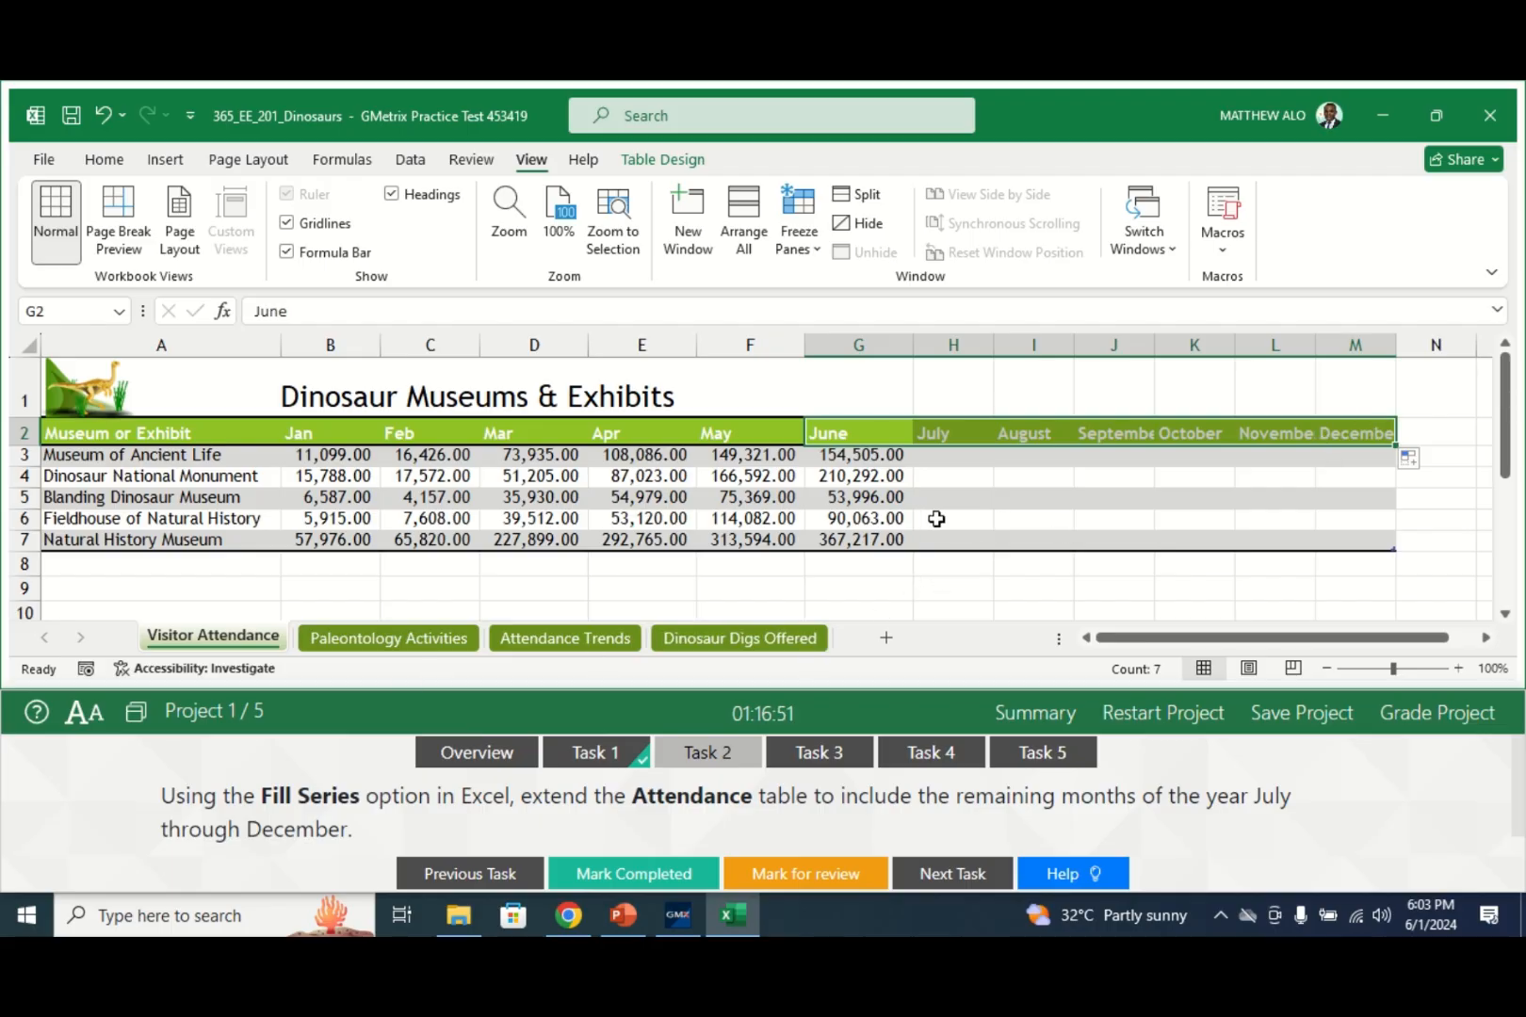
{"action": "left_click", "coordinate": [603, 876]}
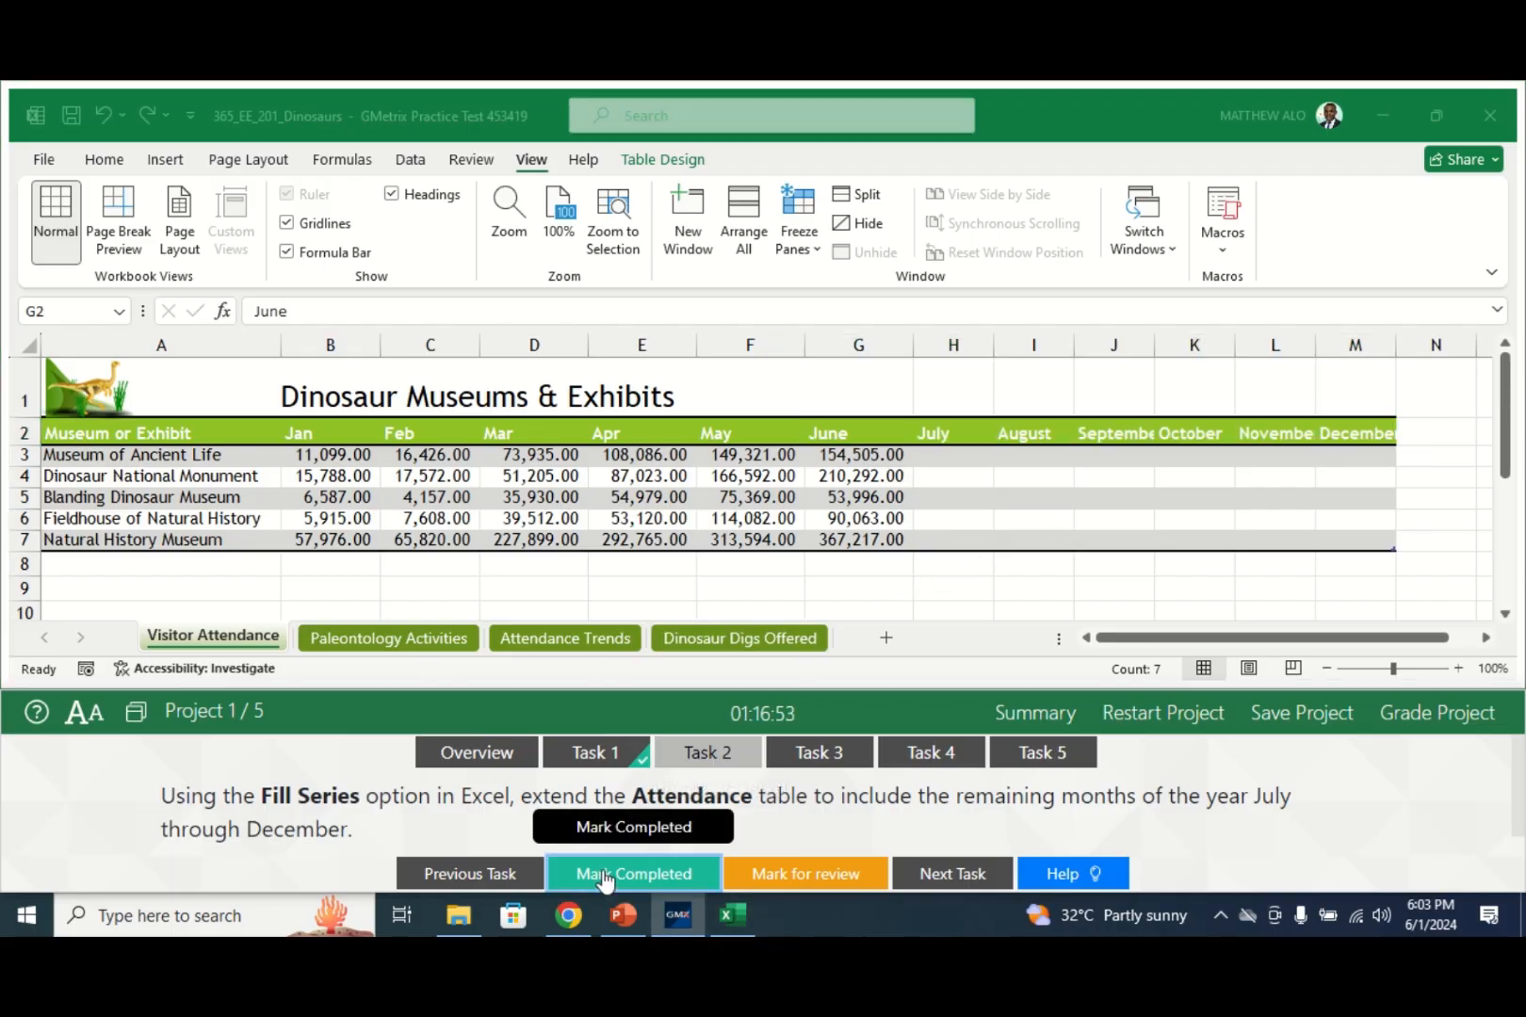
{"action": "left_click", "coordinate": [833, 754]}
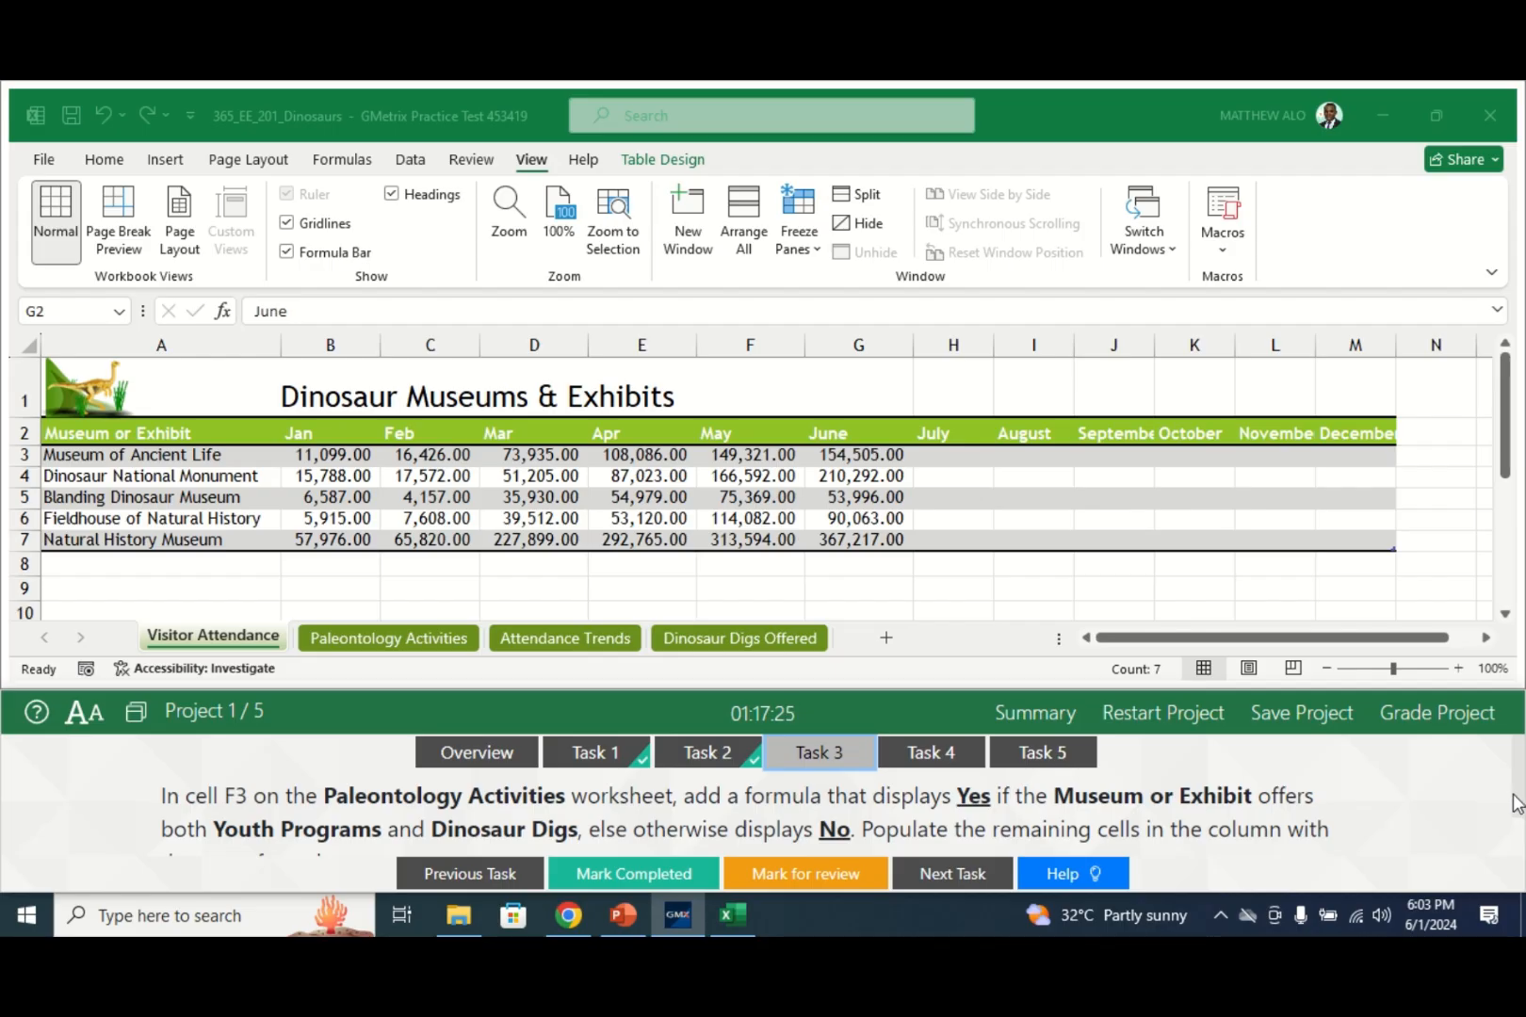
{"action": "scroll", "coordinate": [1514, 810], "scroll_direction": "down", "scroll_amount": 1}
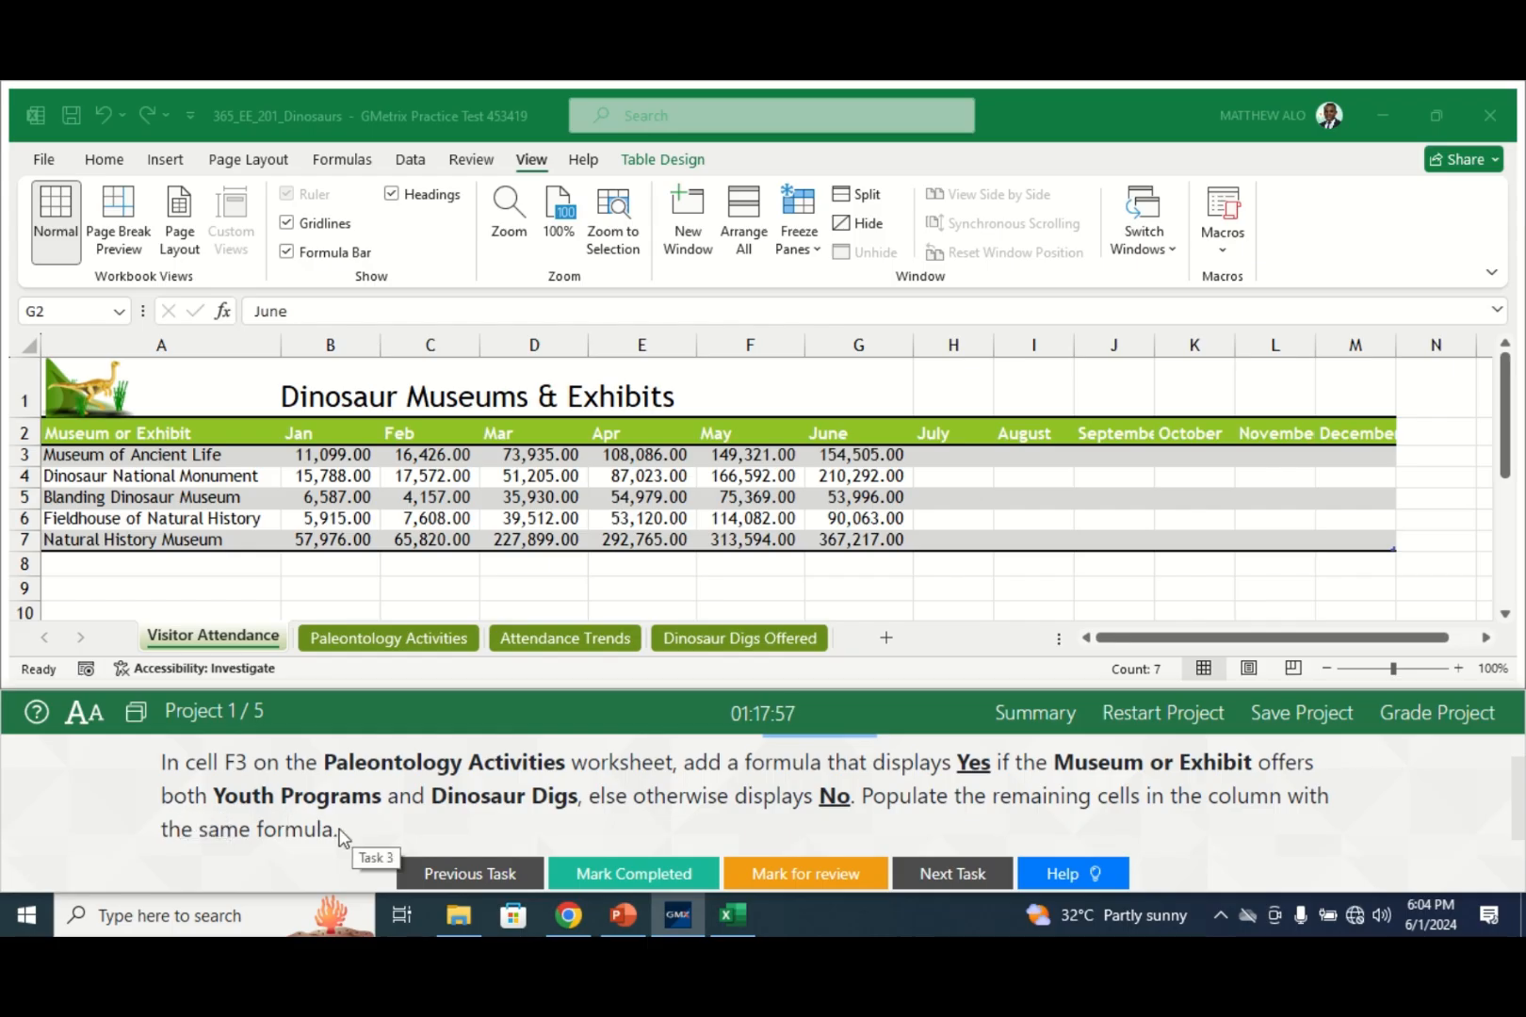
- Switch to the Paleontology Activities sheet, bring column A into view, and select cell F3
{"action": "left_click", "coordinate": [378, 642]}
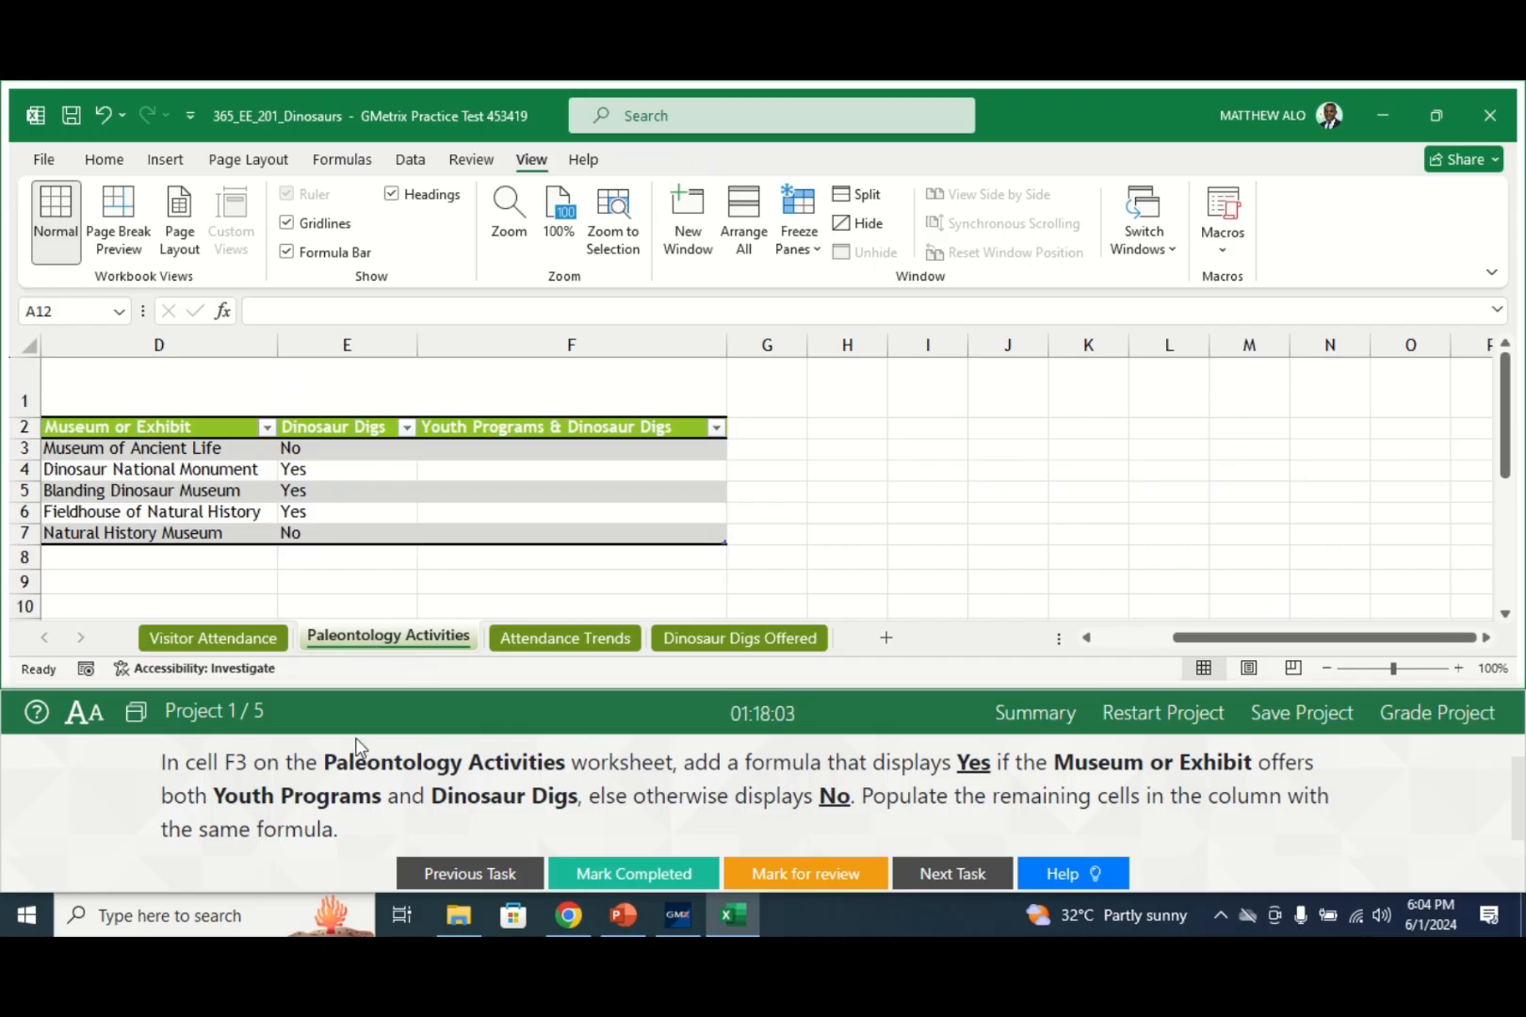
{"action": "left_click", "coordinate": [528, 455]}
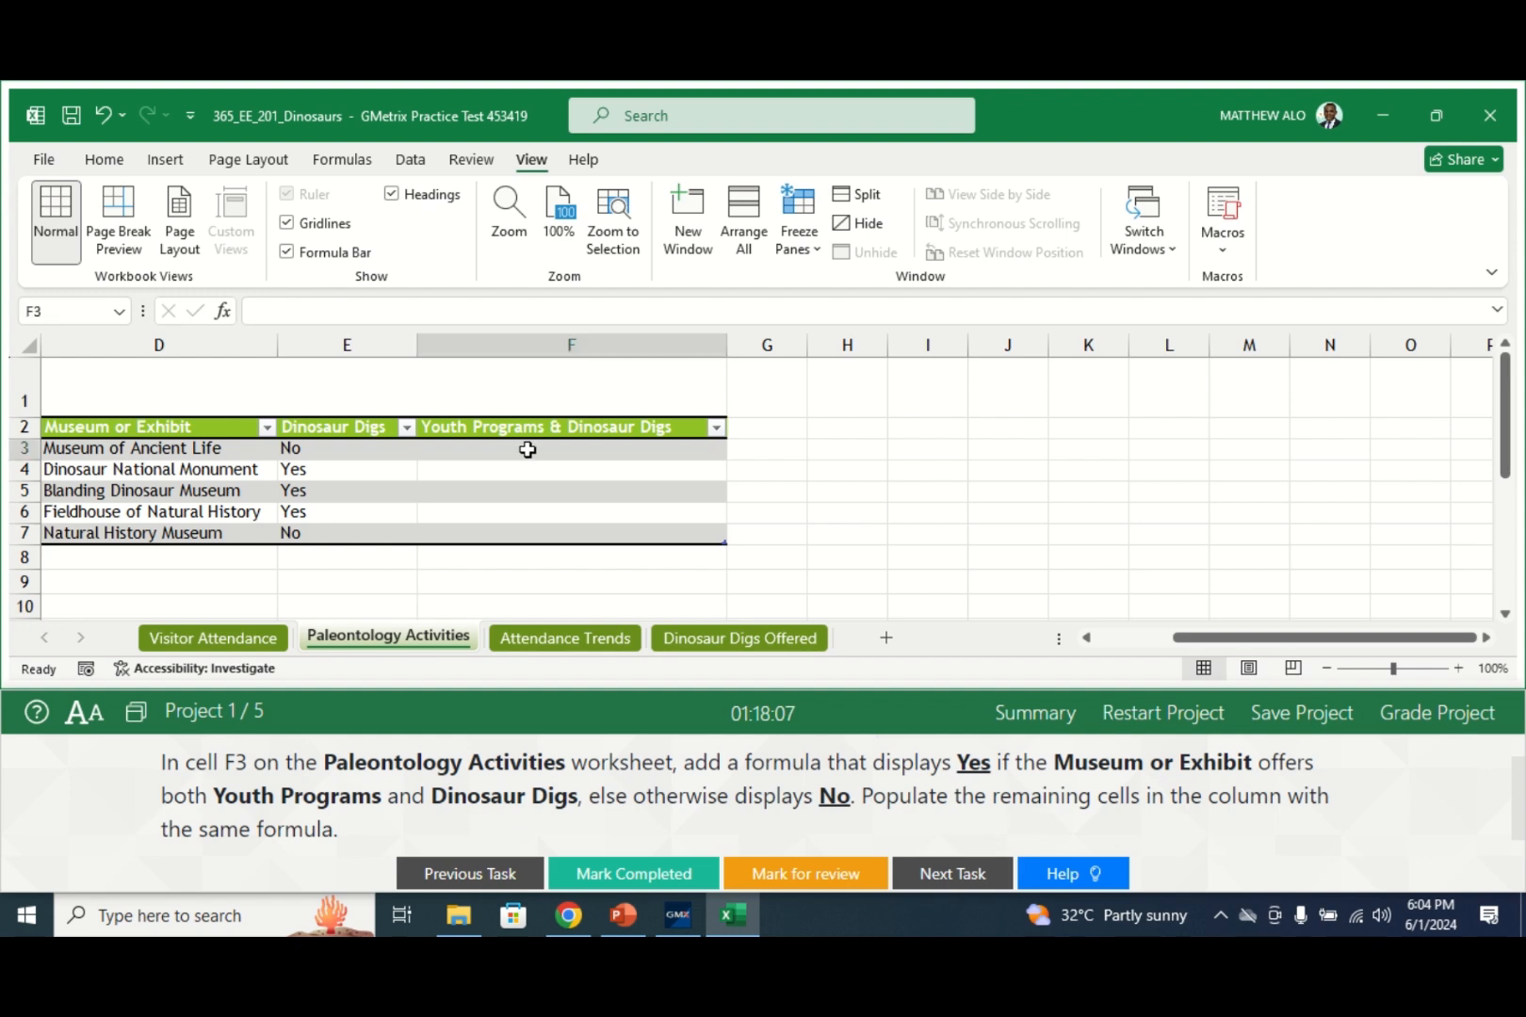
{"action": "key", "text": "Left"}
{"action": "key", "text": "Left"}
{"action": "key", "text": "Left"}
{"action": "key", "text": "Left"}
{"action": "key", "text": "Left"}
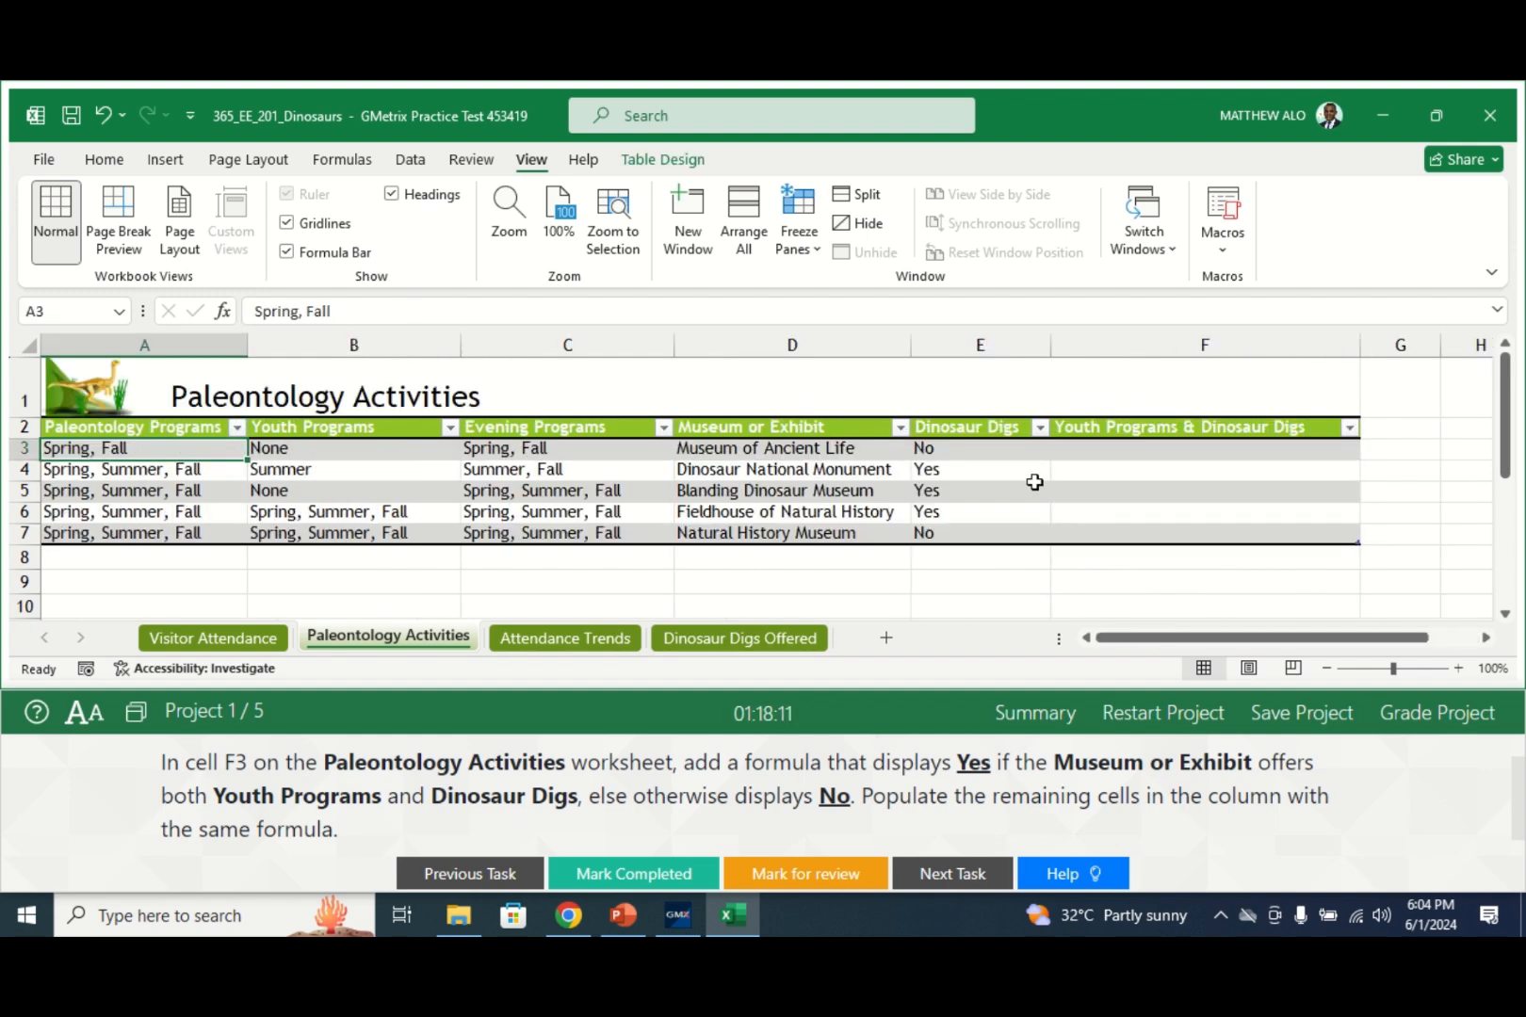
{"action": "left_click", "coordinate": [1111, 452]}
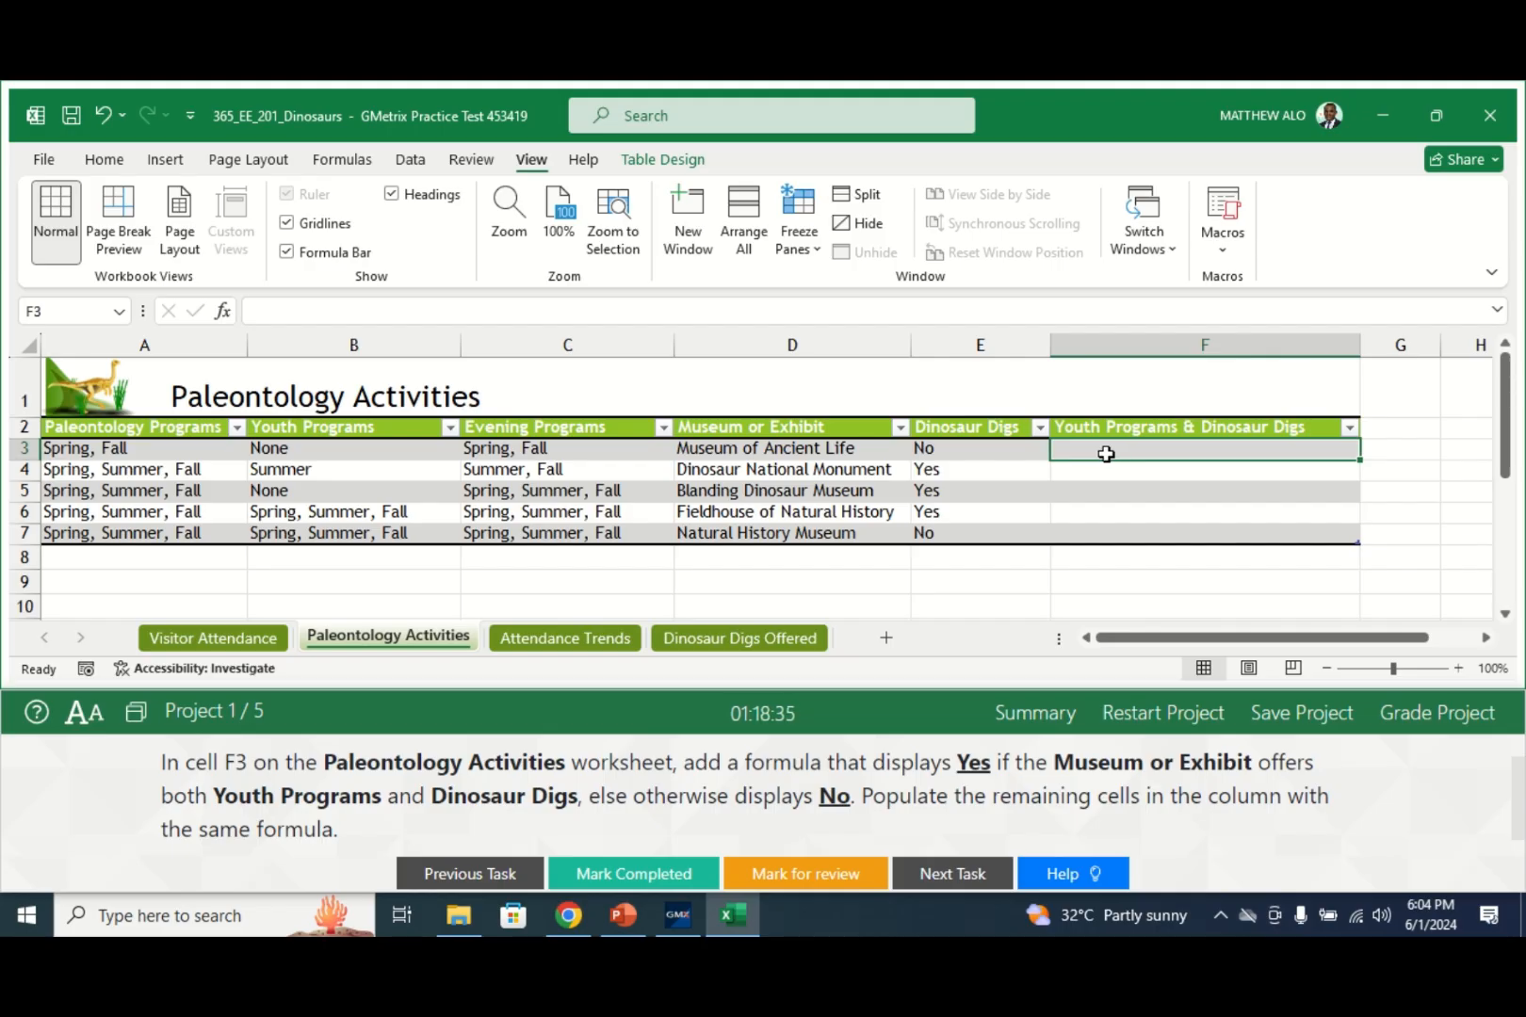
- Begin the F3 formula as =IF(AND( using AutoComplete for IF
{"action": "type", "text": "="}
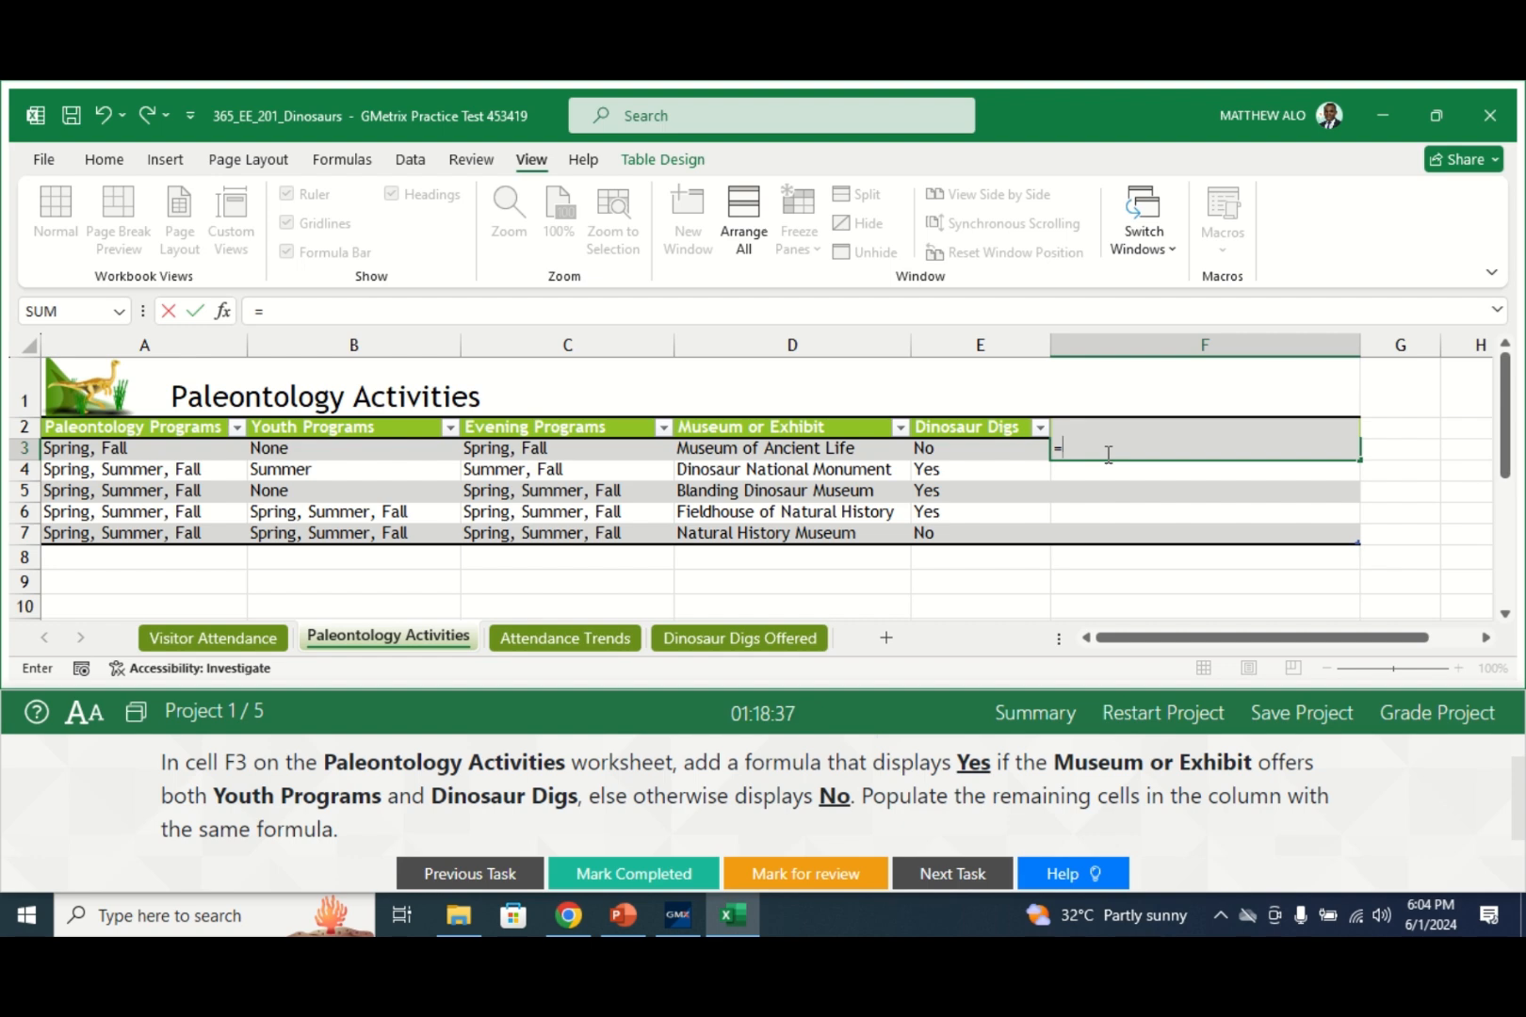
{"action": "type", "text": "IF"}
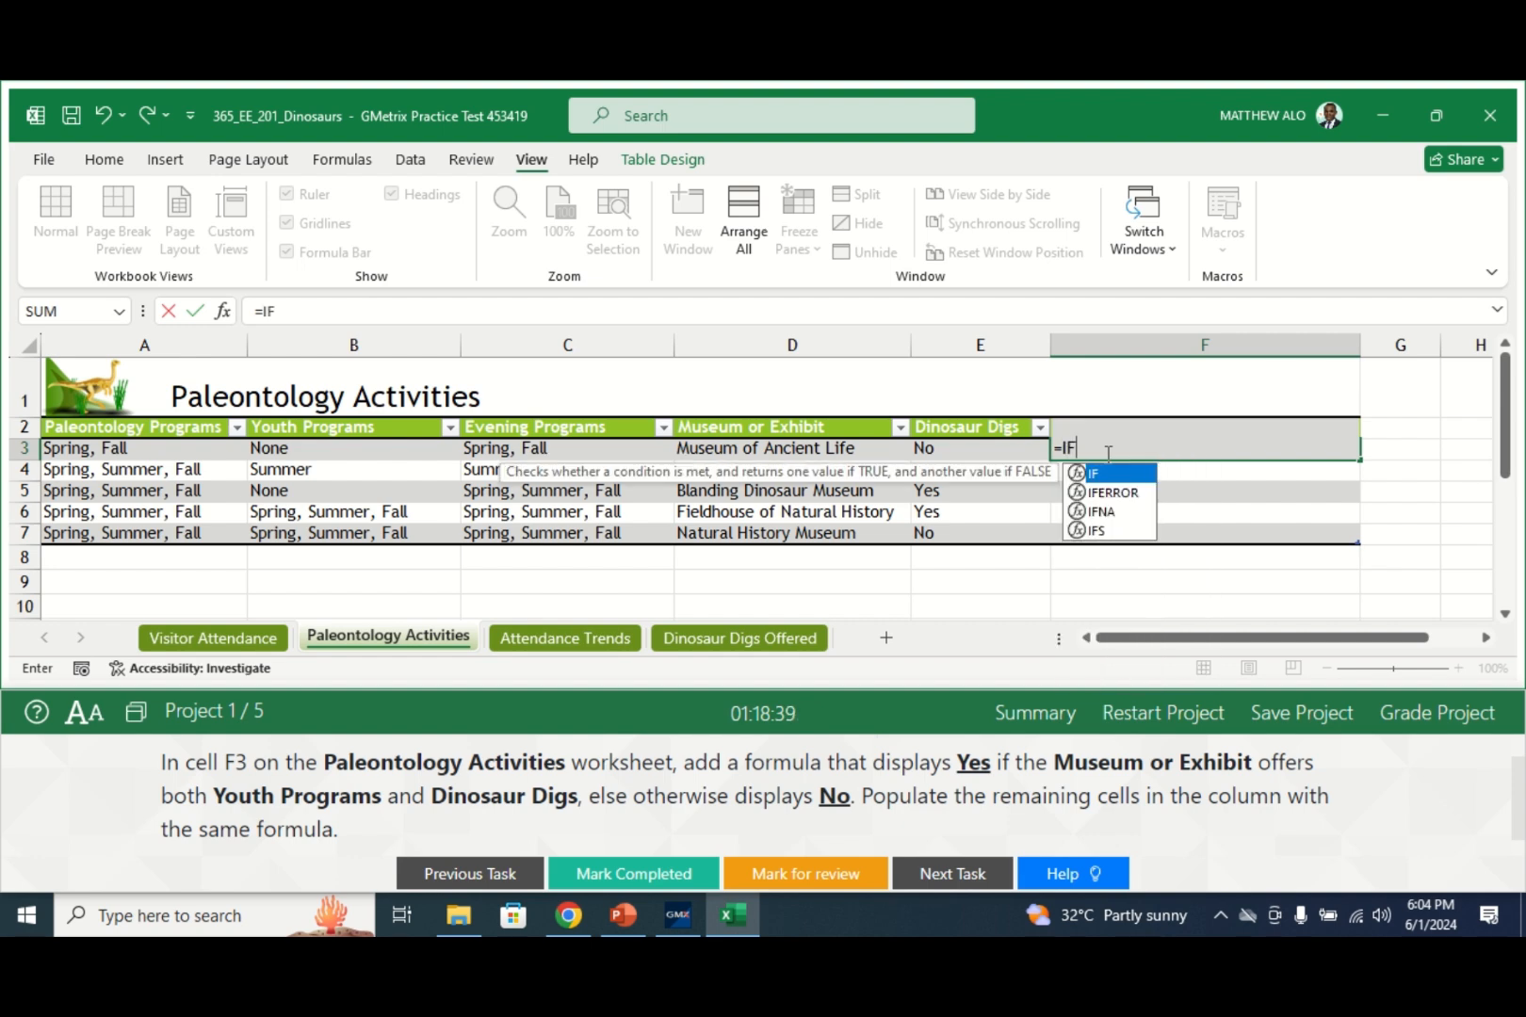
{"action": "double_click", "coordinate": [1089, 474]}
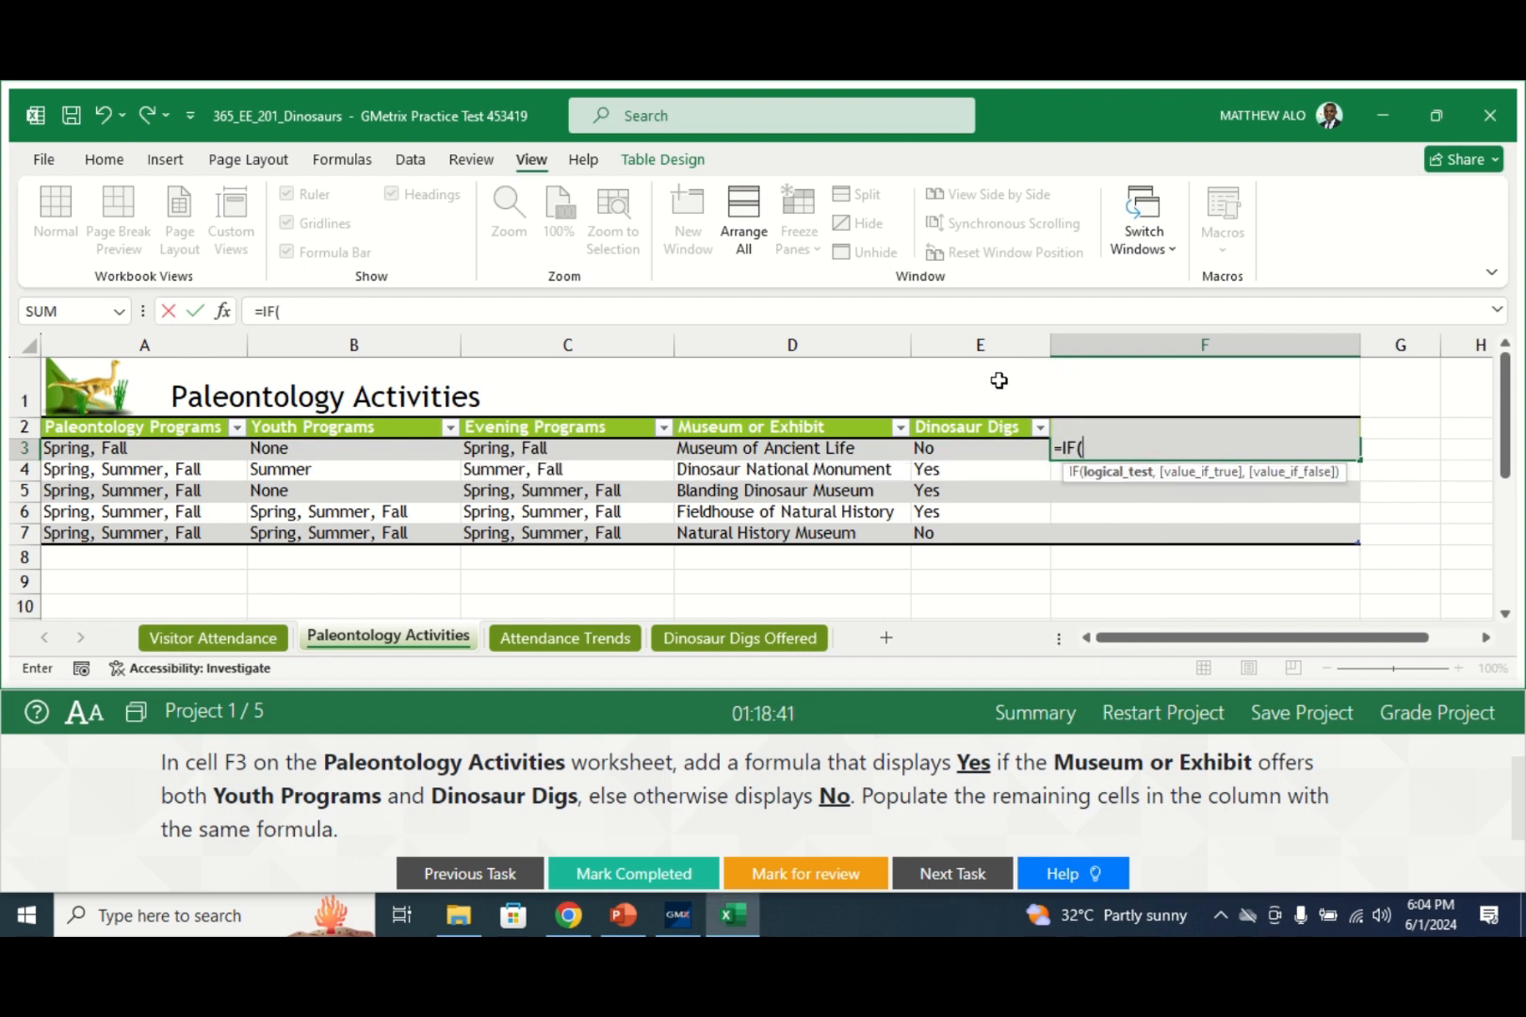
{"action": "left_click", "coordinate": [320, 319]}
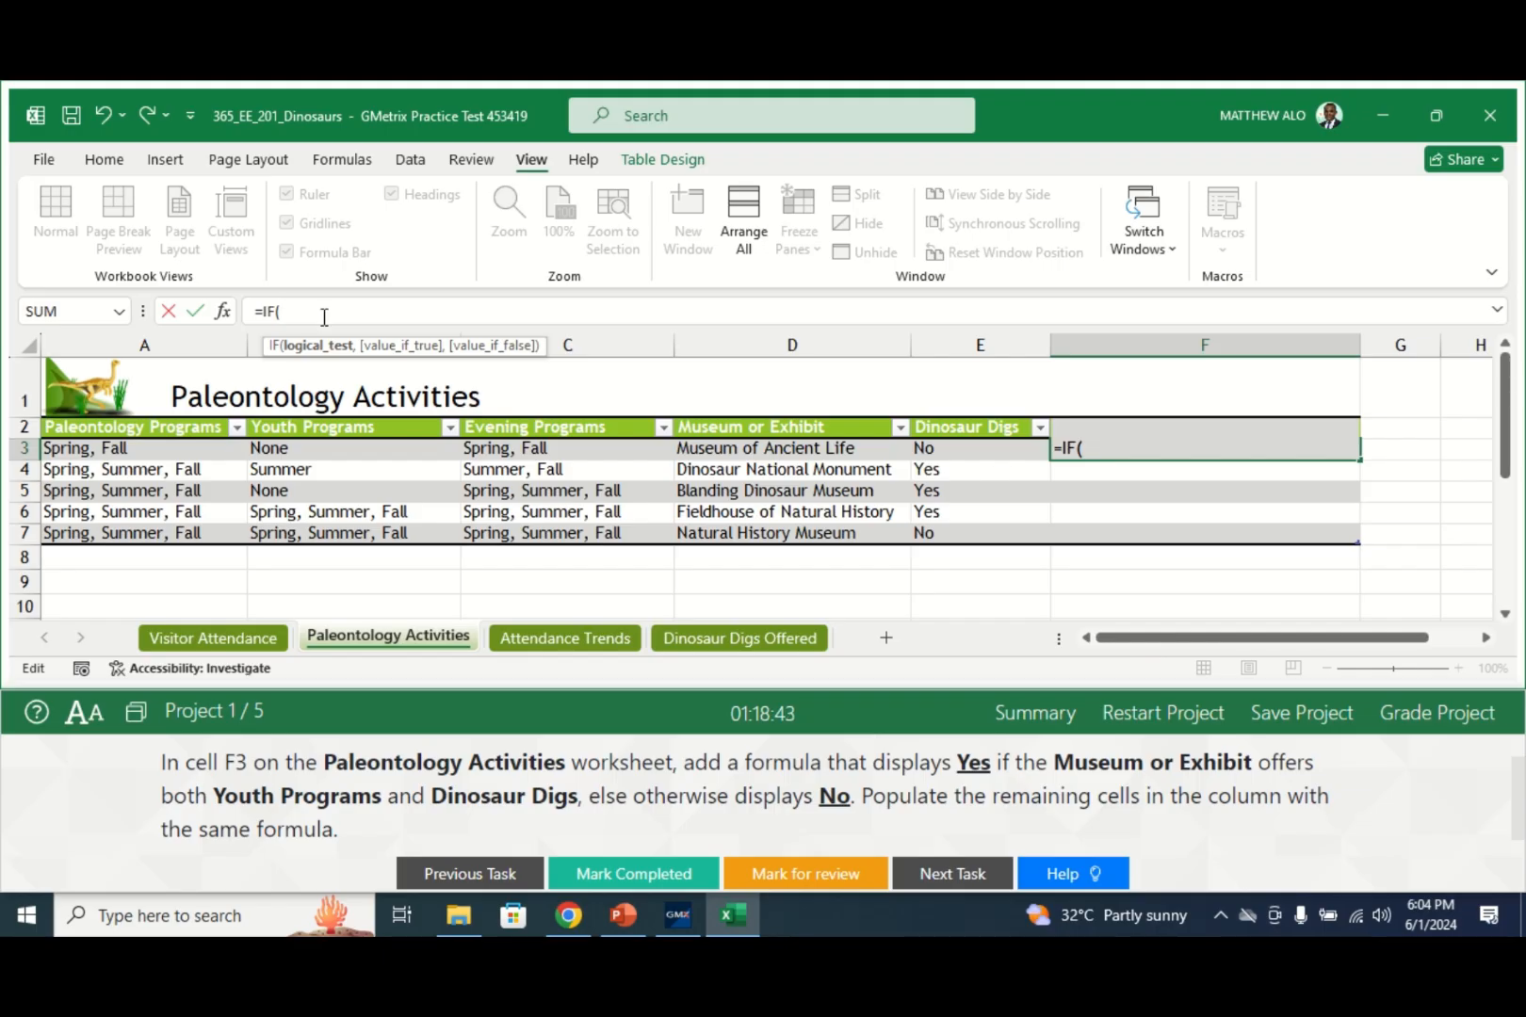
{"action": "type", "text": "AND"}
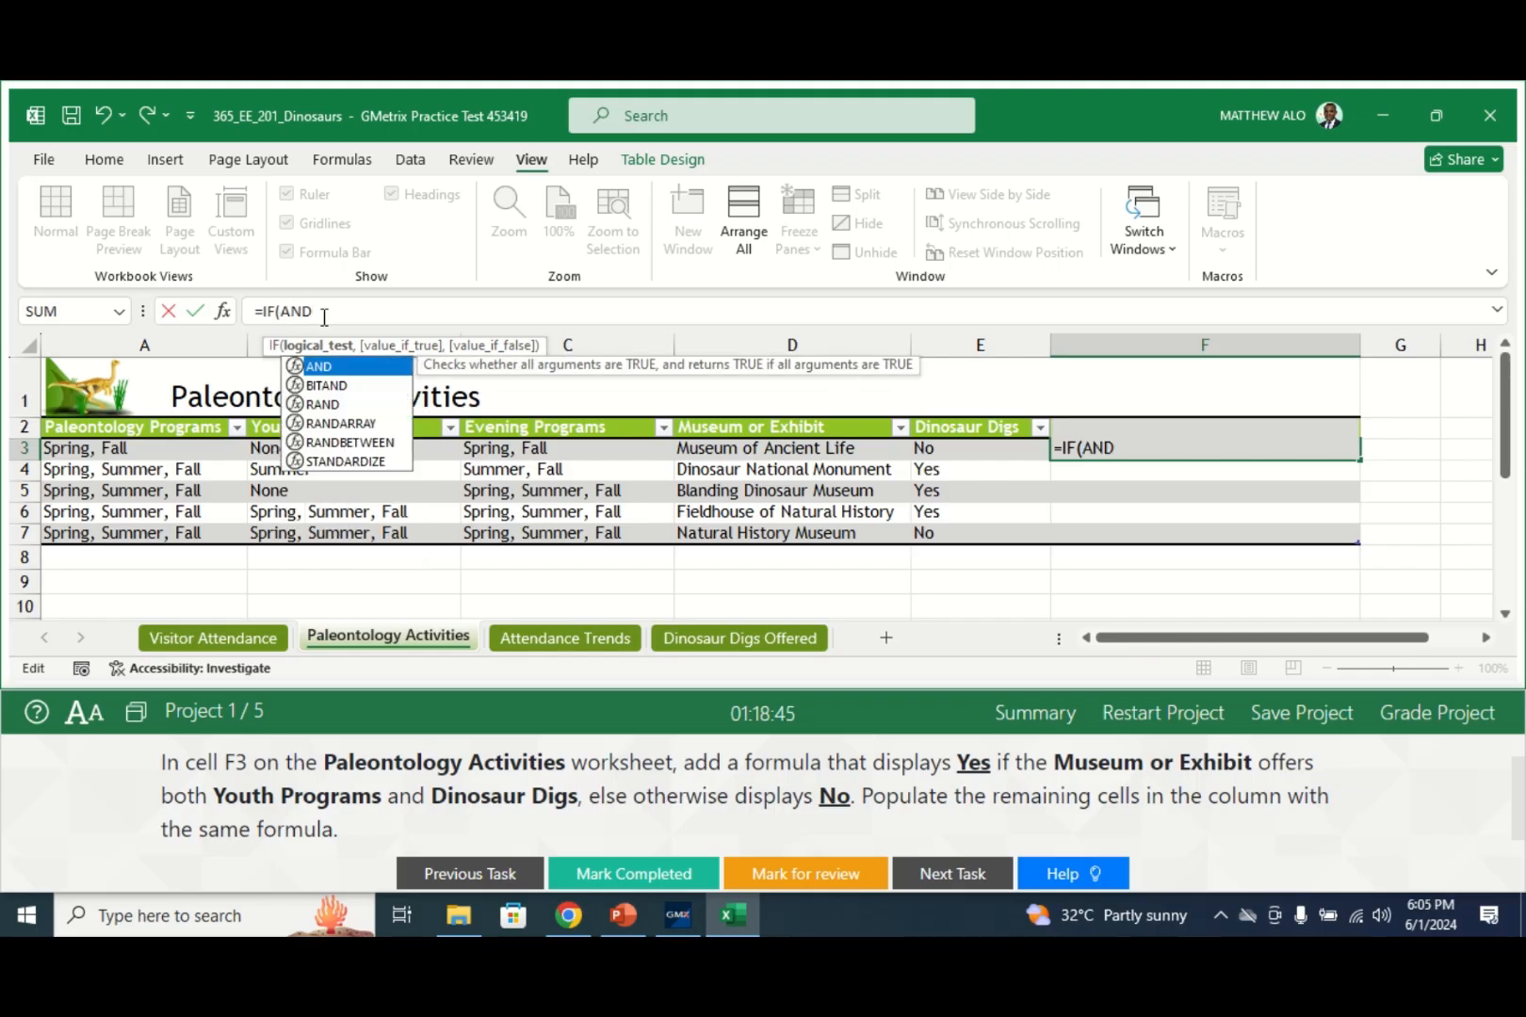
{"action": "type", "text": "("}
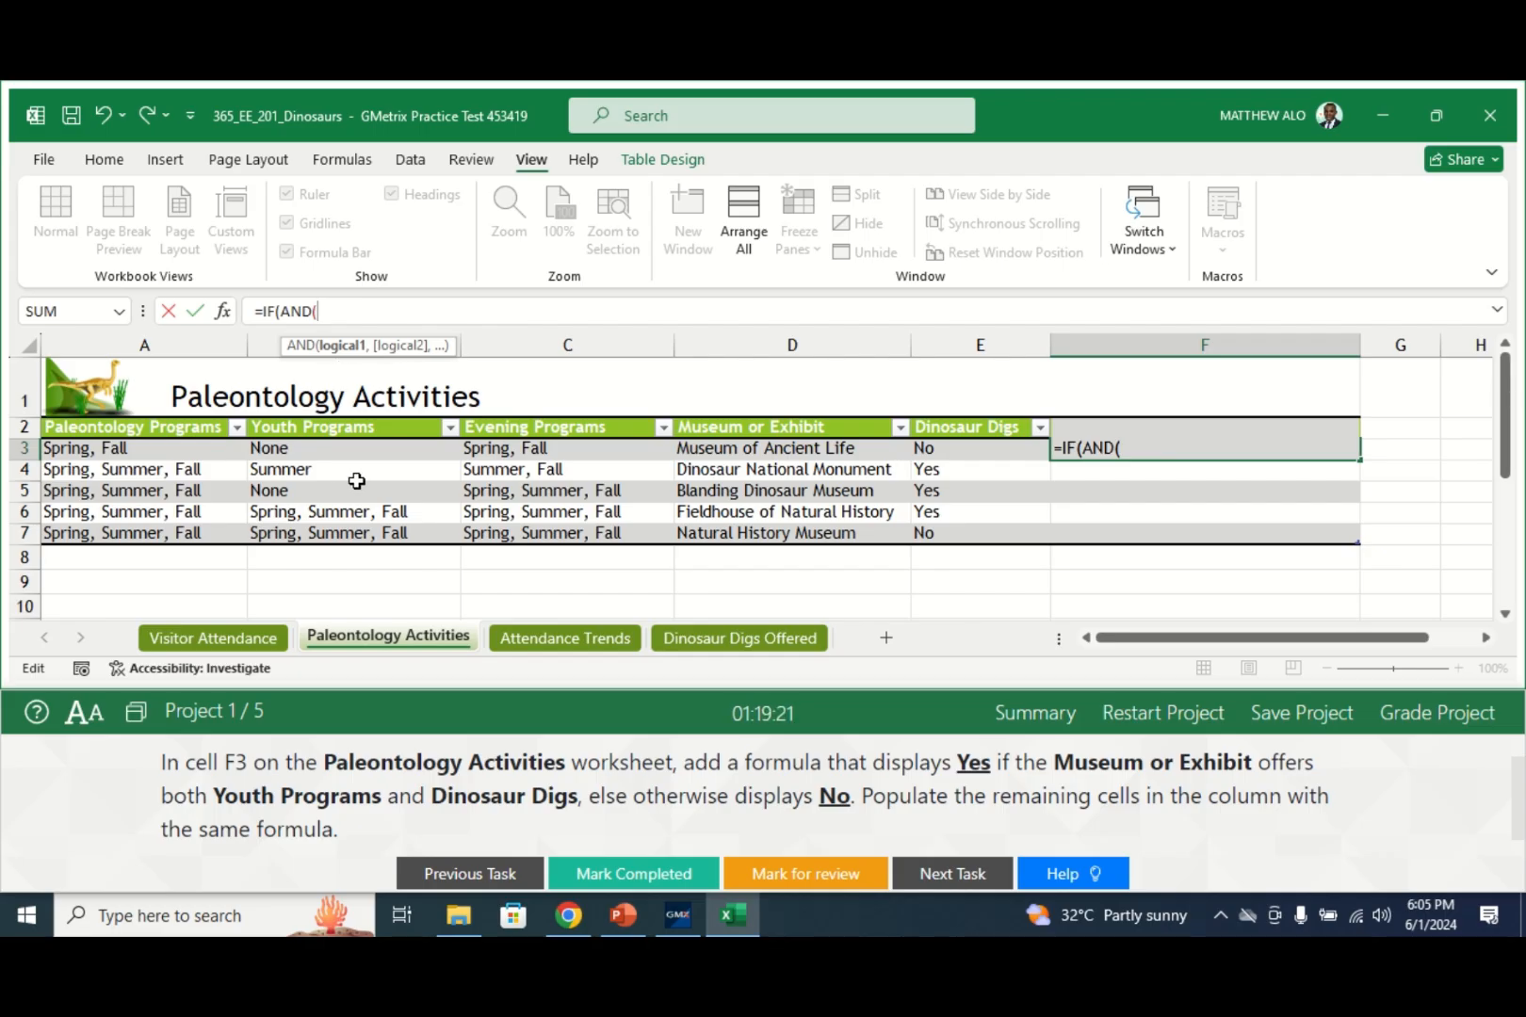
- Enter the first AND condition NOT(B3="None"), correcting the mistyped None
{"action": "type", "text": "B"}
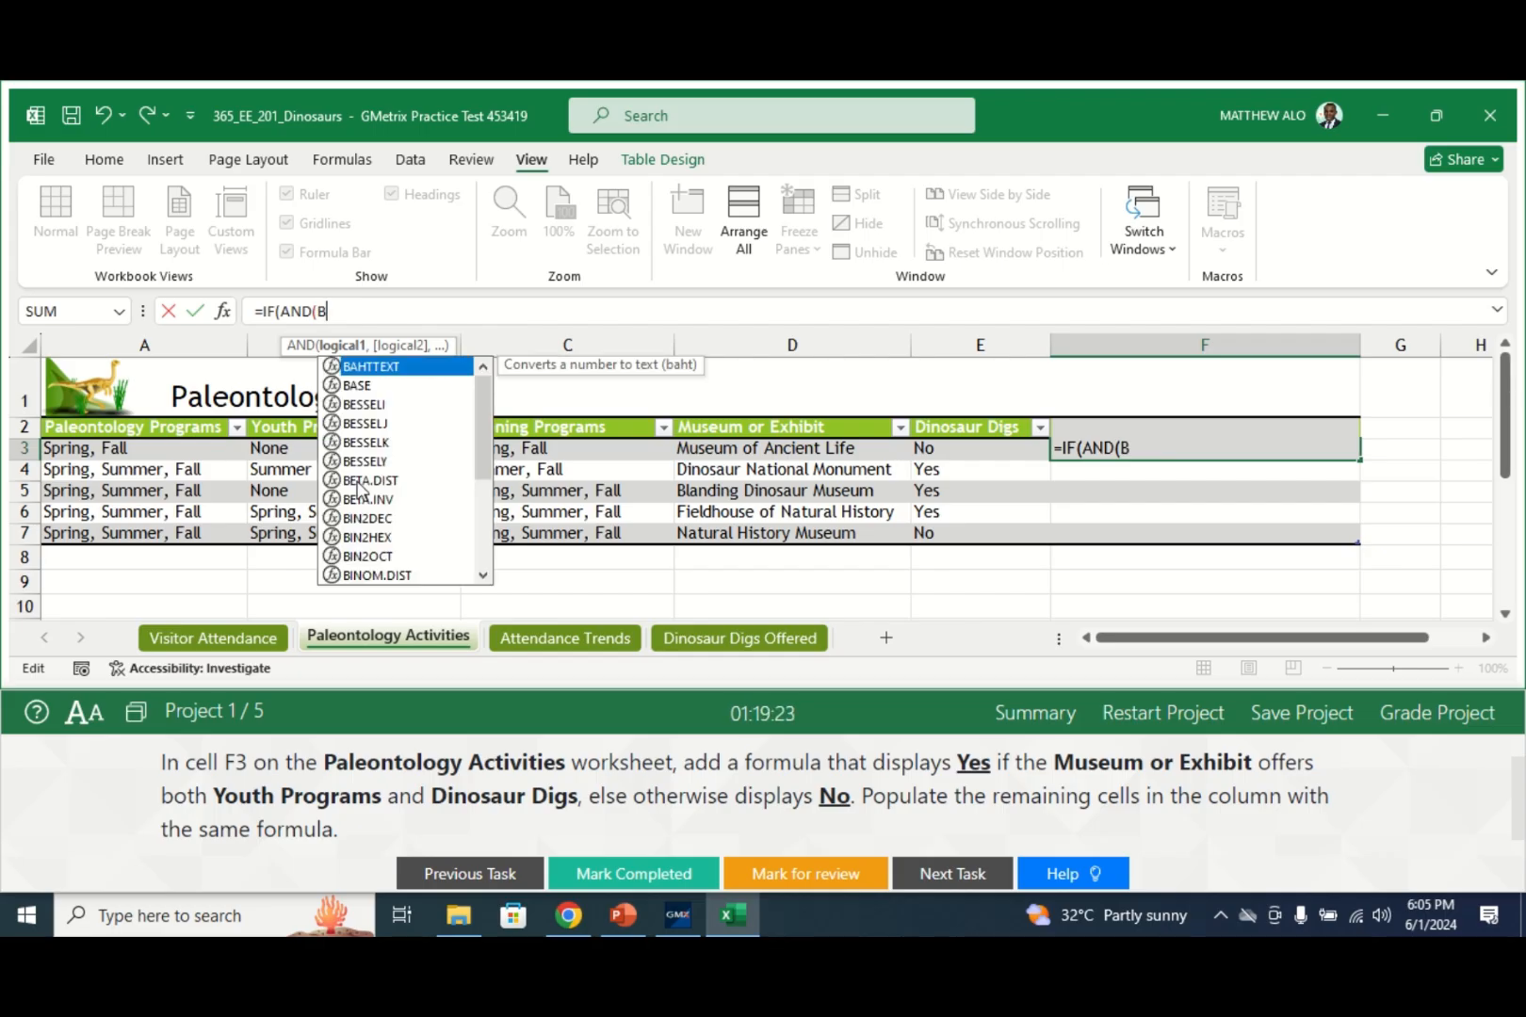
{"action": "type", "text": "3"}
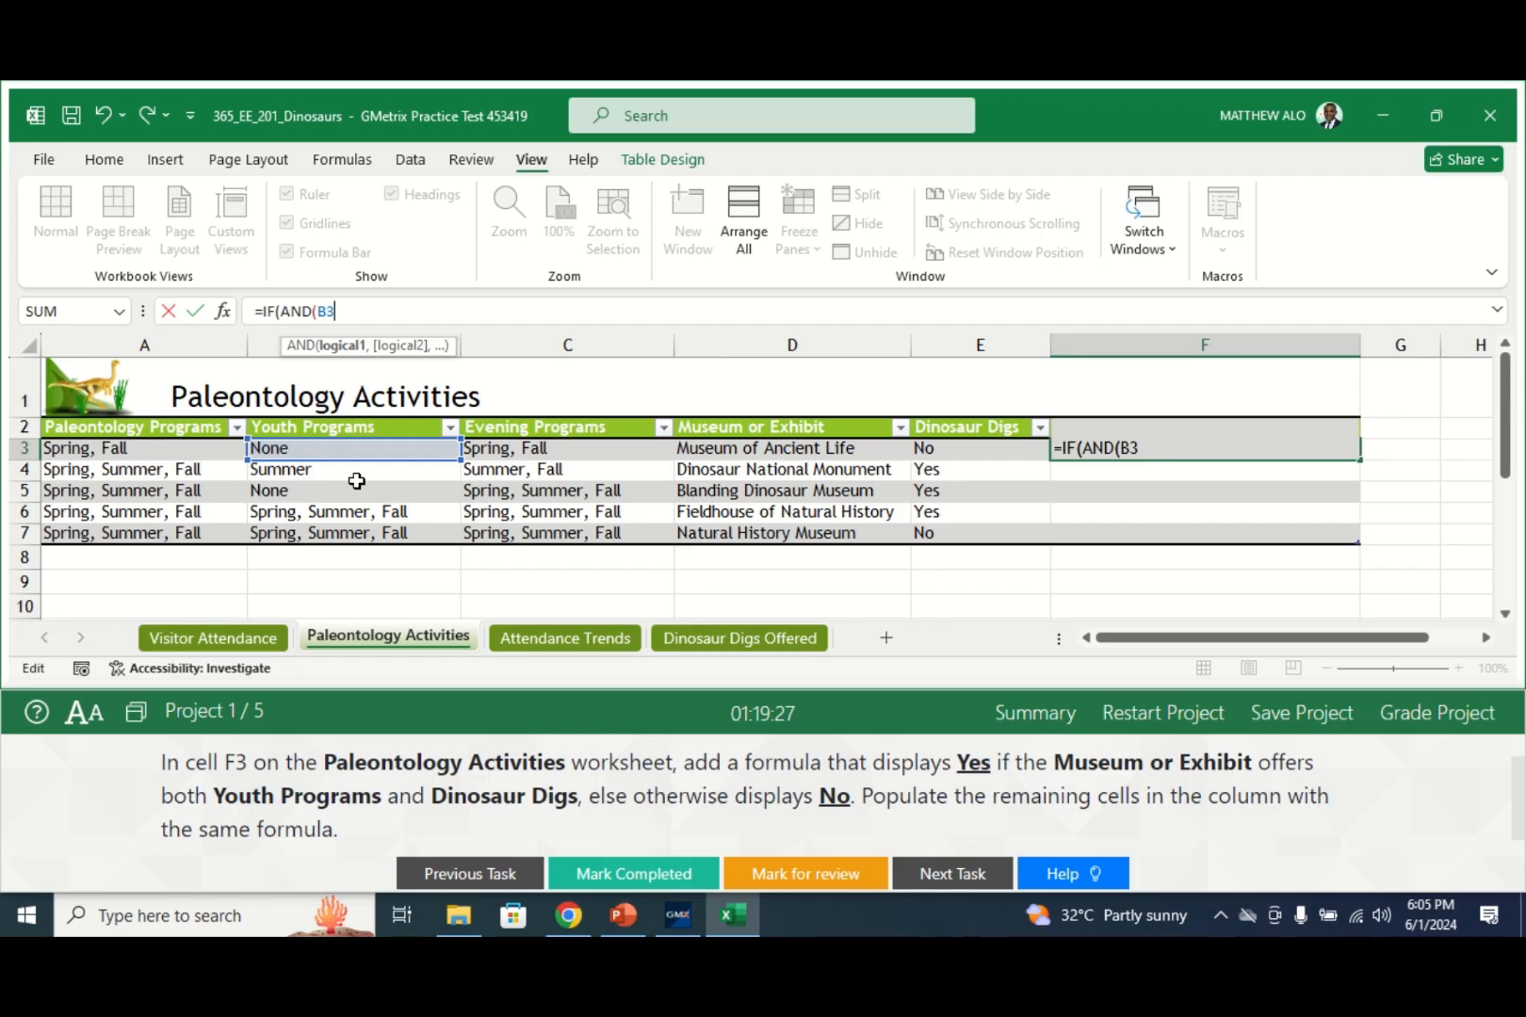
{"action": "type", "text": "="}
{"action": "type", "text": "N"}
{"action": "type", "text": "OT"}
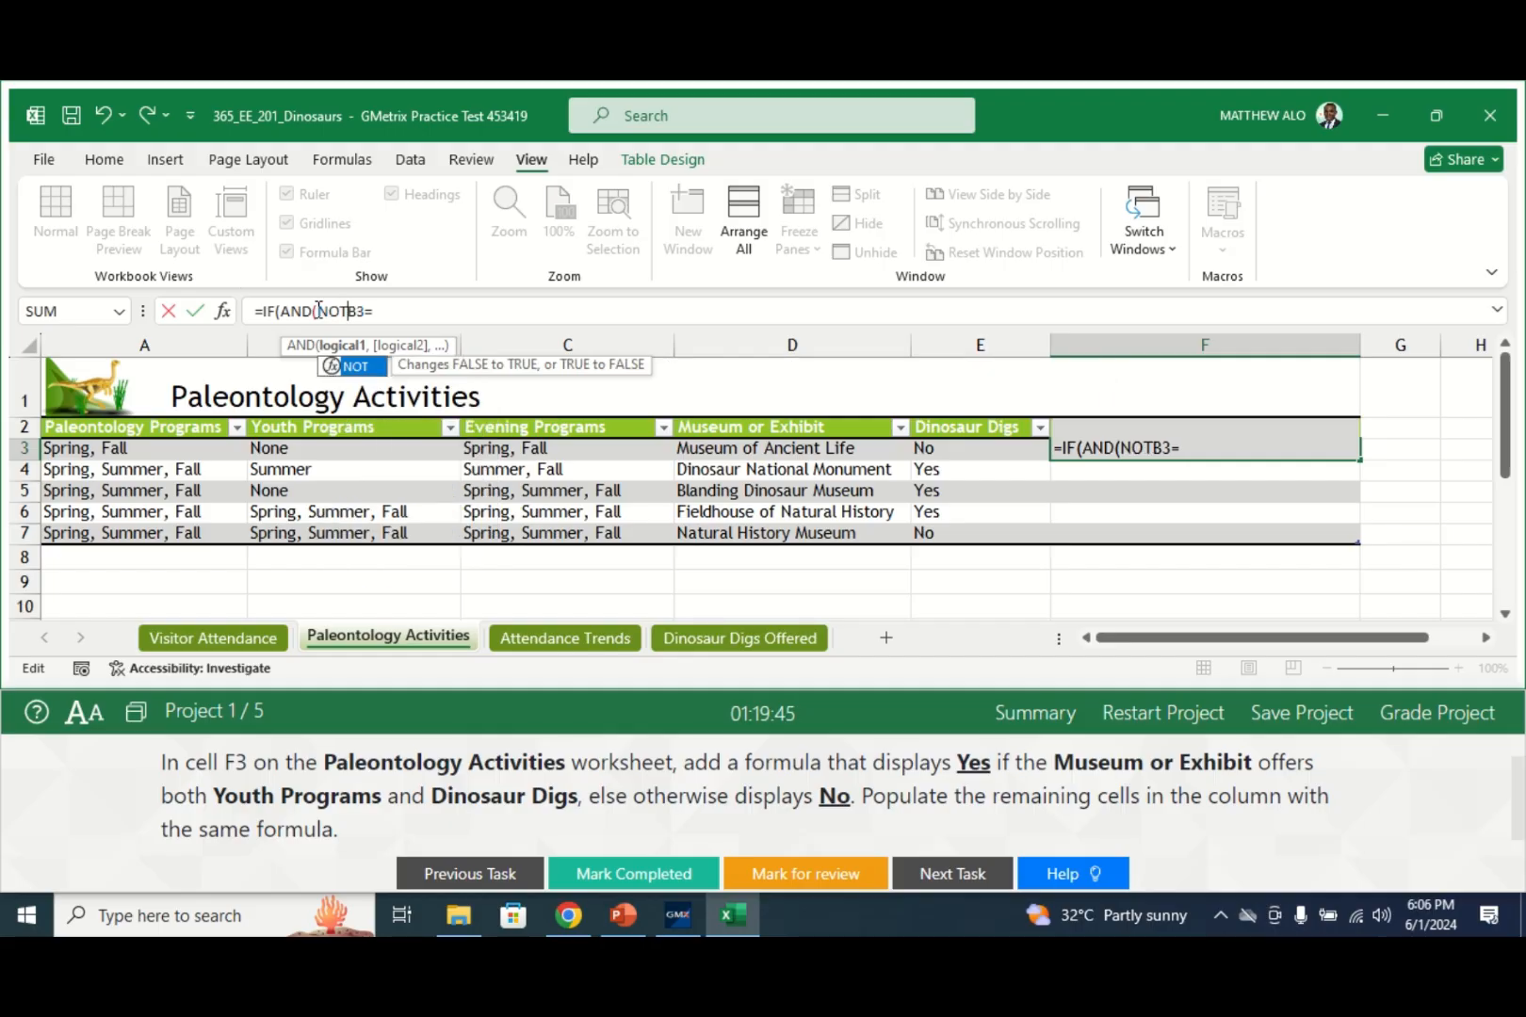
{"action": "type", "text": "("}
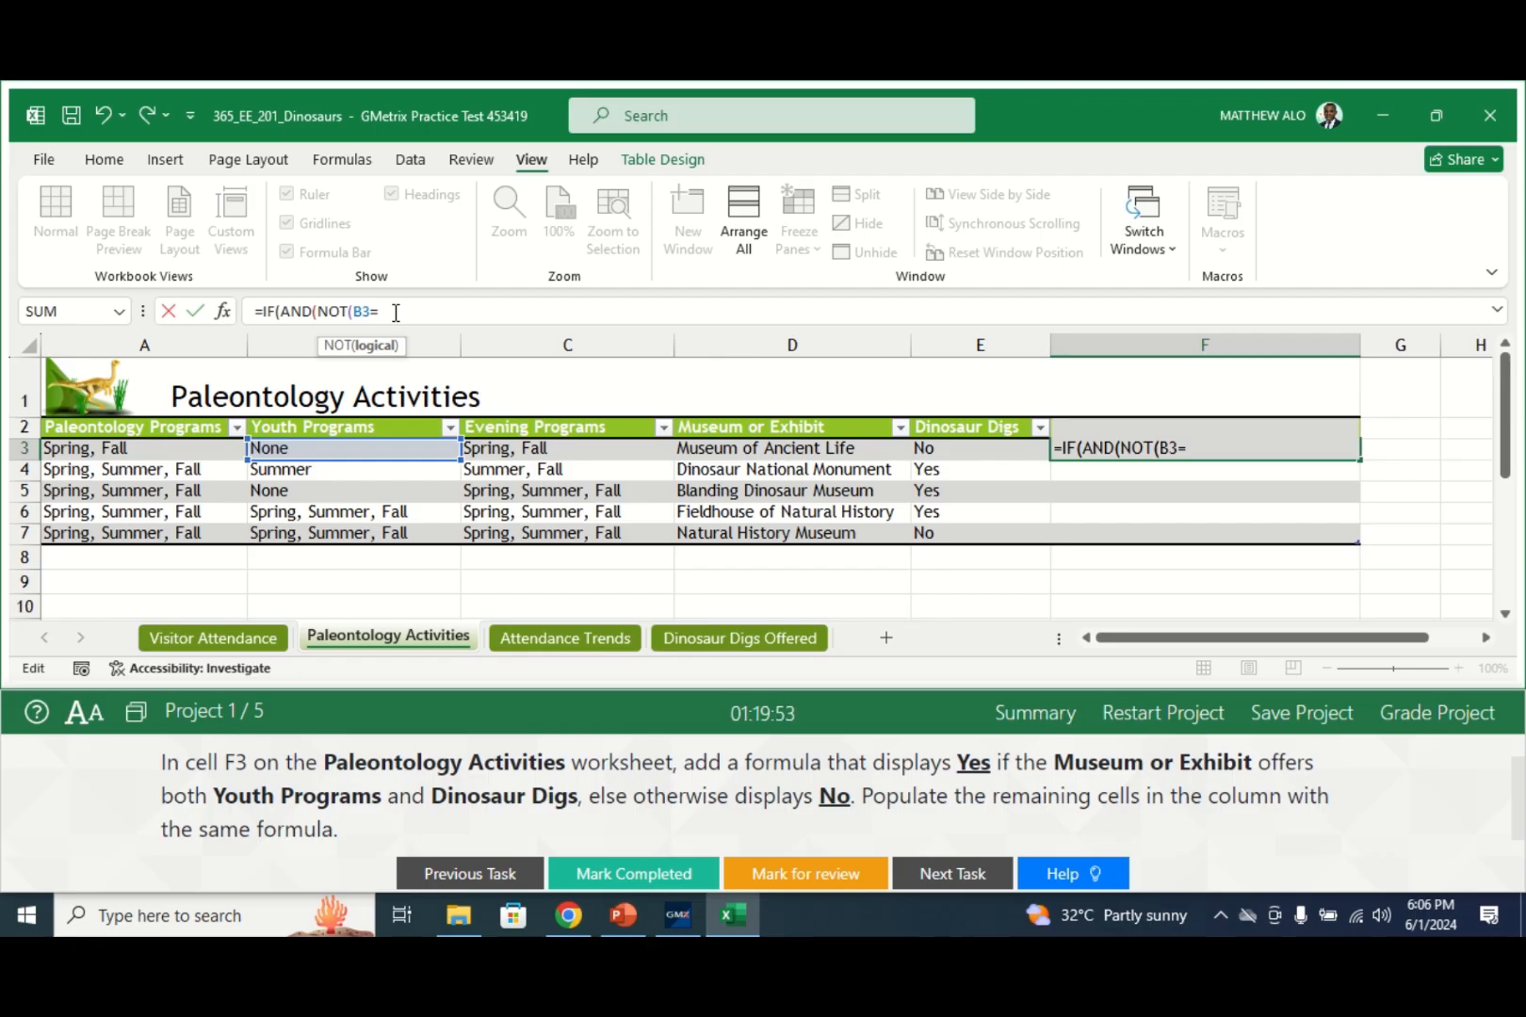
{"action": "type", "text": "nO"}
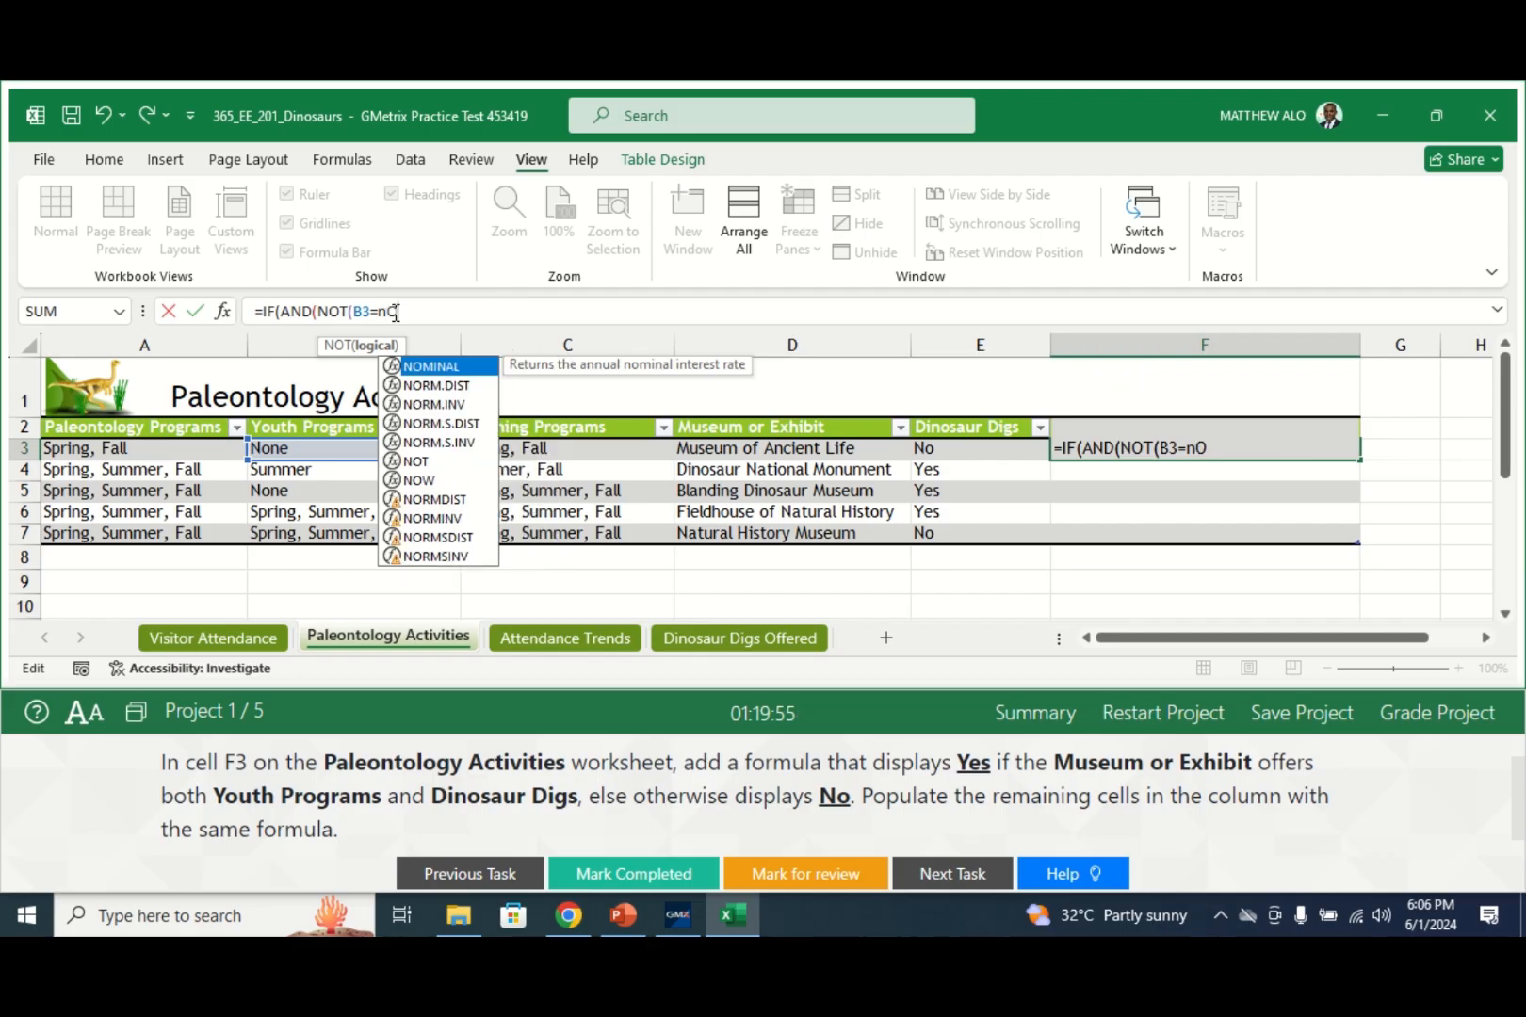
{"action": "type", "text": "NE"}
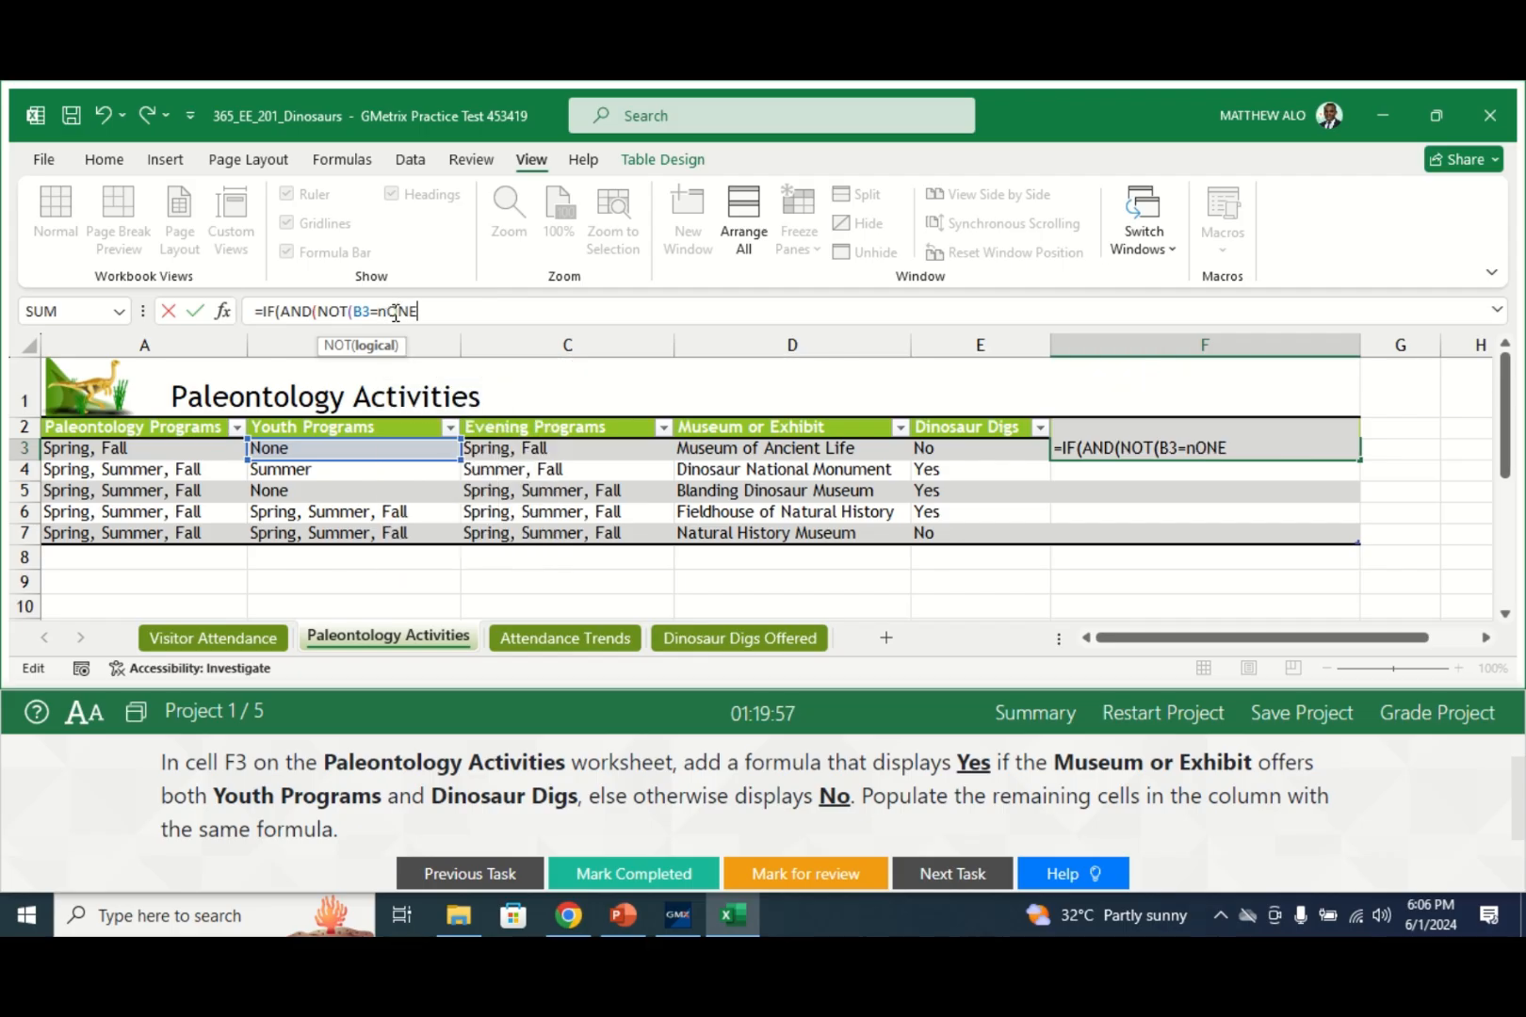
{"action": "key", "text": "BackSpace"}
{"action": "key", "text": "BackSpace"}
{"action": "key", "text": "BackSpace"}
{"action": "key", "text": "BackSpace"}
{"action": "type", "text": "No"}
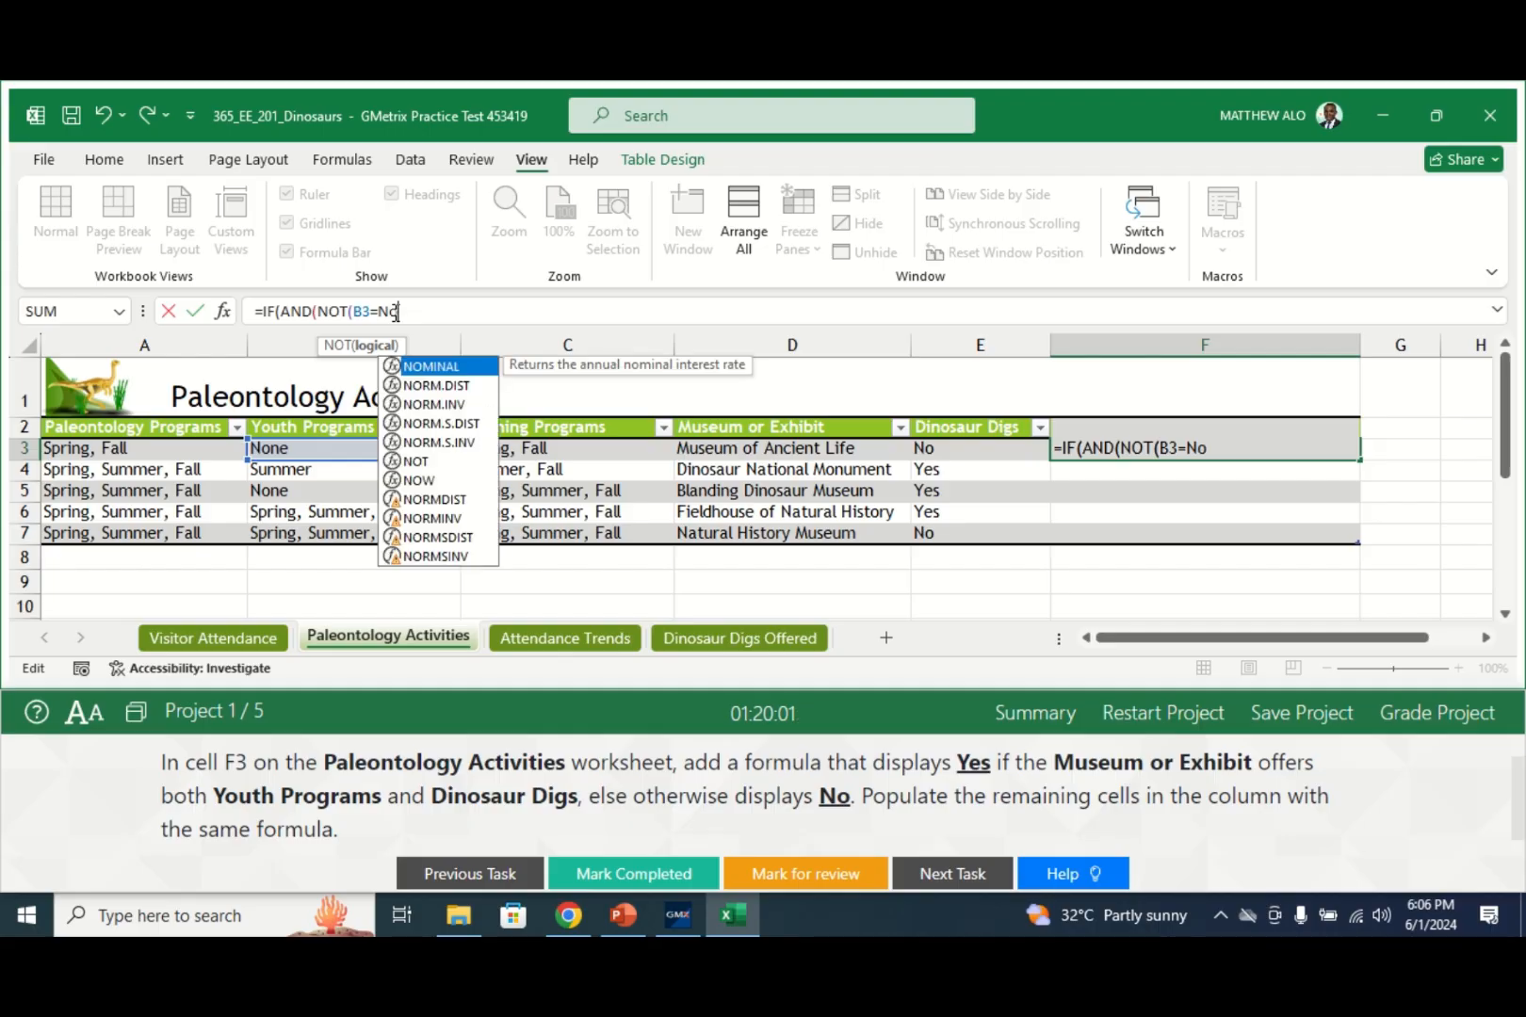
{"action": "type", "text": "ne"}
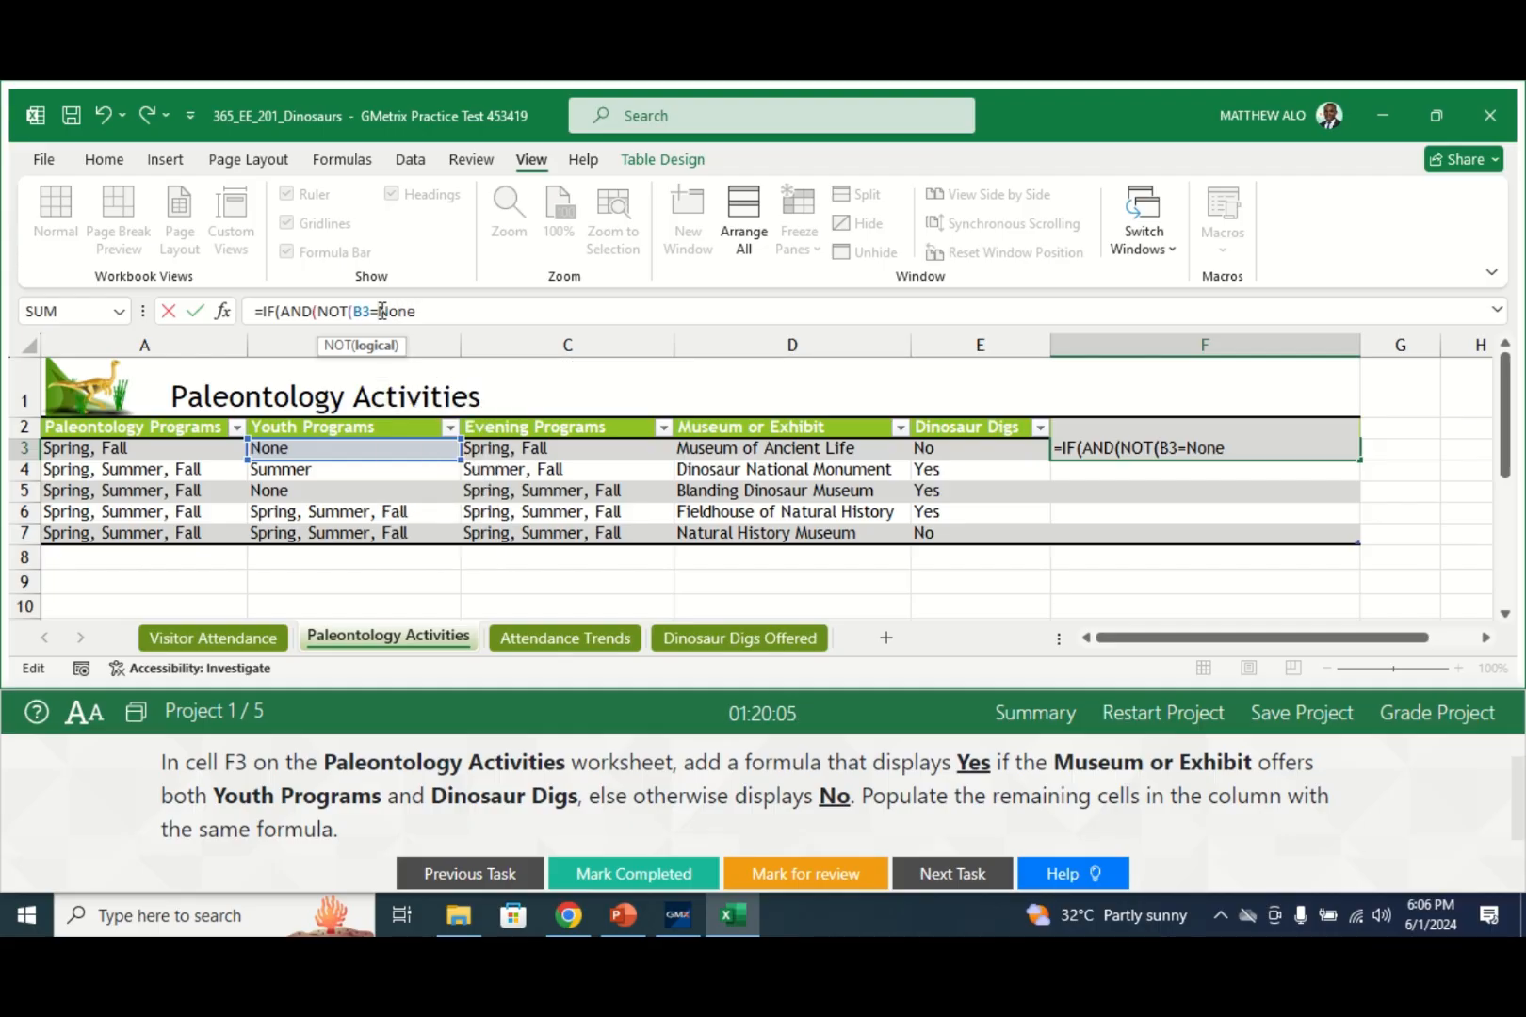
{"action": "left_click", "coordinate": [381, 312]}
{"action": "type", "text": "\""}
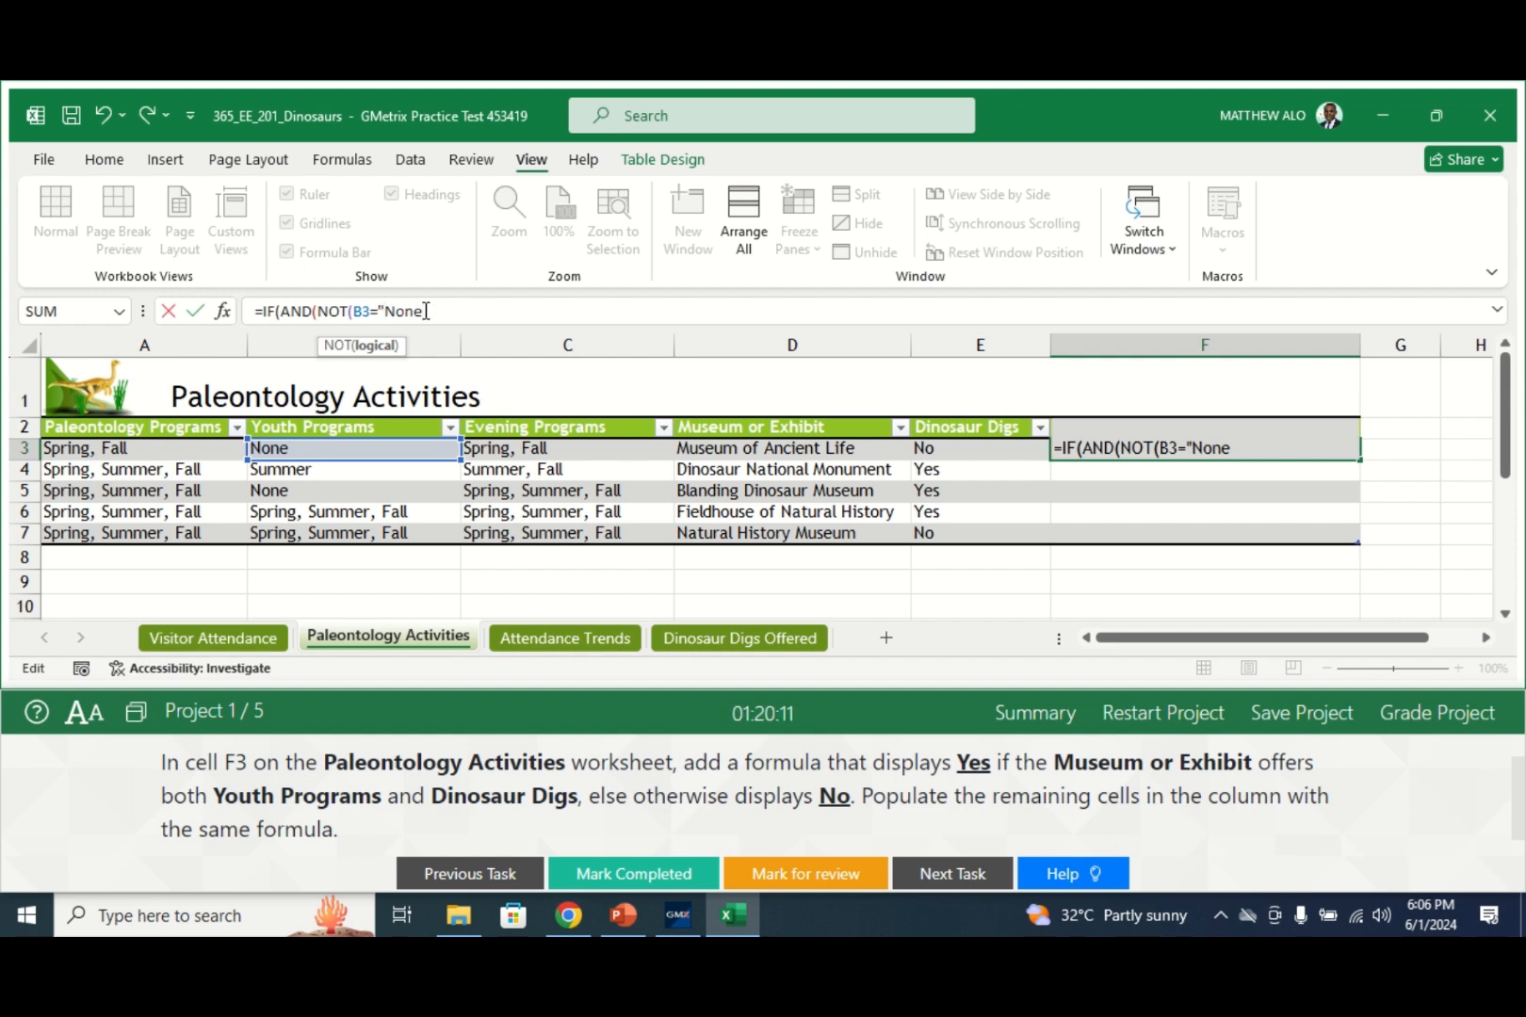
{"action": "left_click", "coordinate": [425, 311]}
{"action": "type", "text": "\"),"}
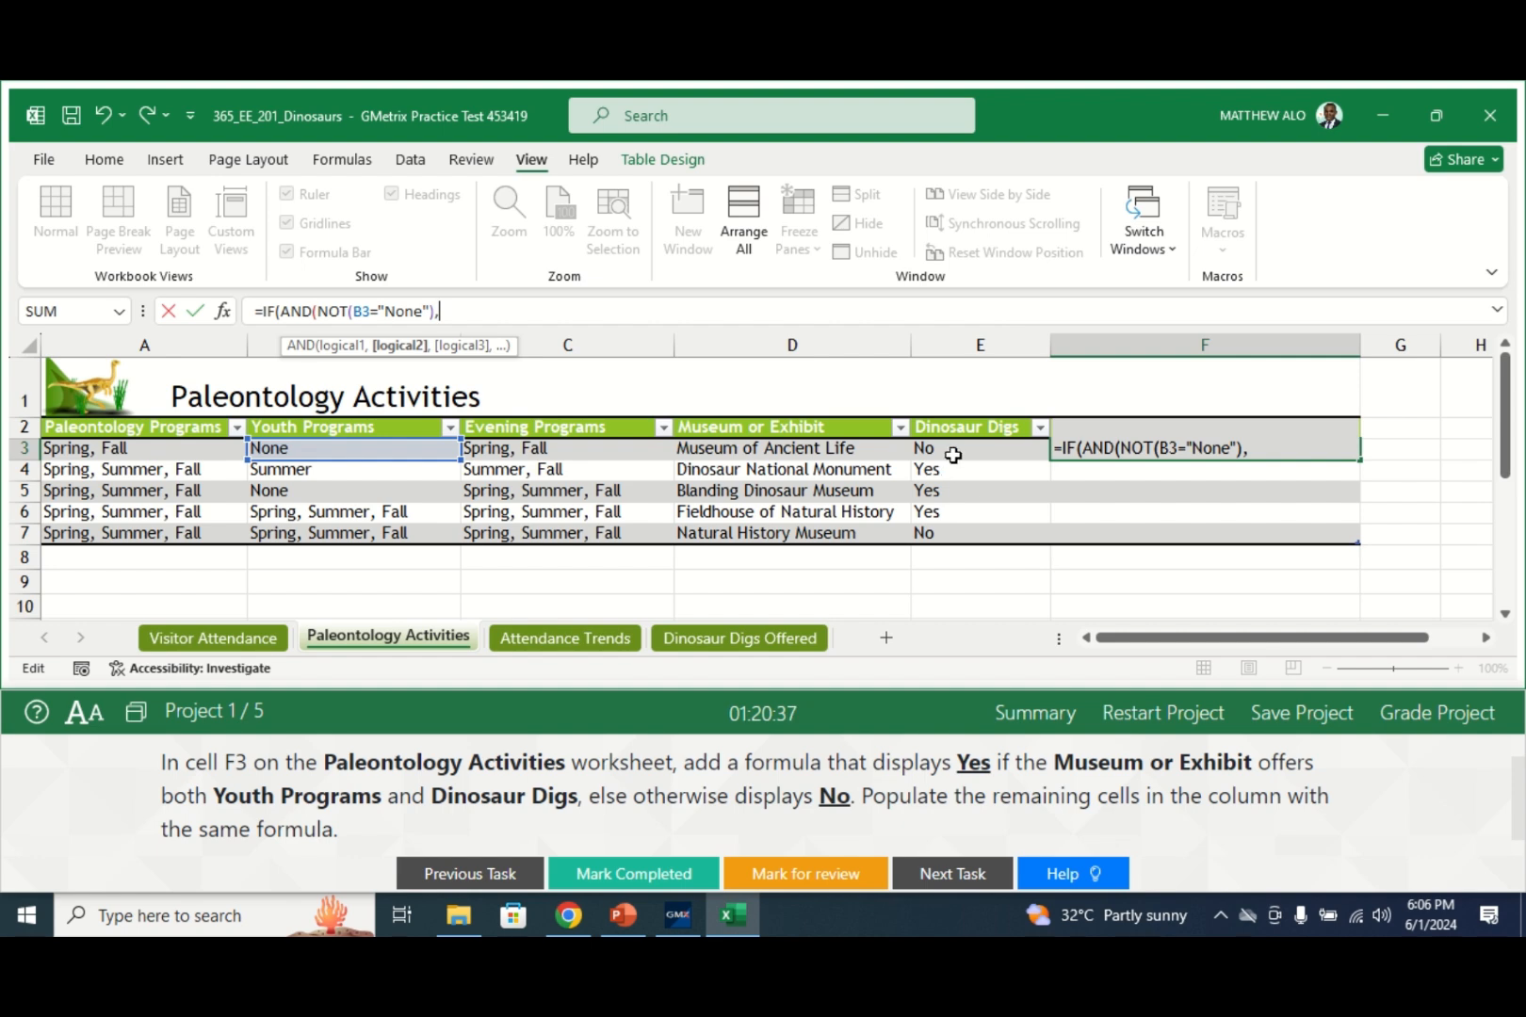
- Add the E3="Yes" condition and the "Yes"/"No" results to close the formula
{"action": "left_click", "coordinate": [586, 314]}
{"action": "type", "text": "e"}
{"action": "key", "text": "BackSpace"}
{"action": "type", "text": "E"}
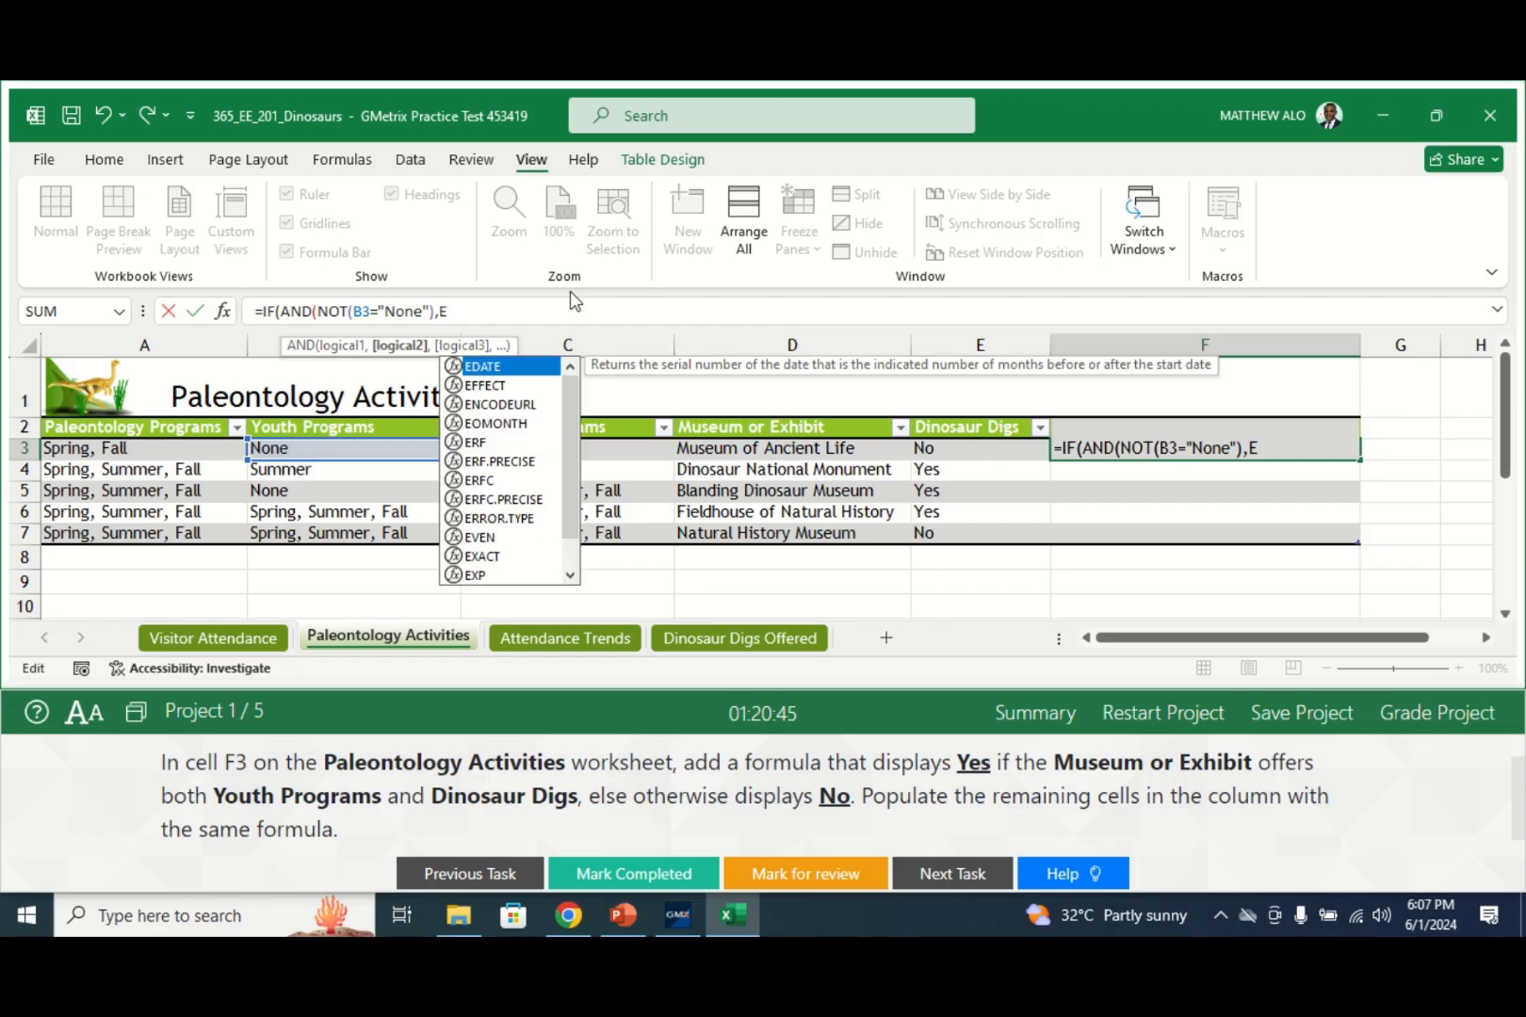
{"action": "type", "text": "E"}
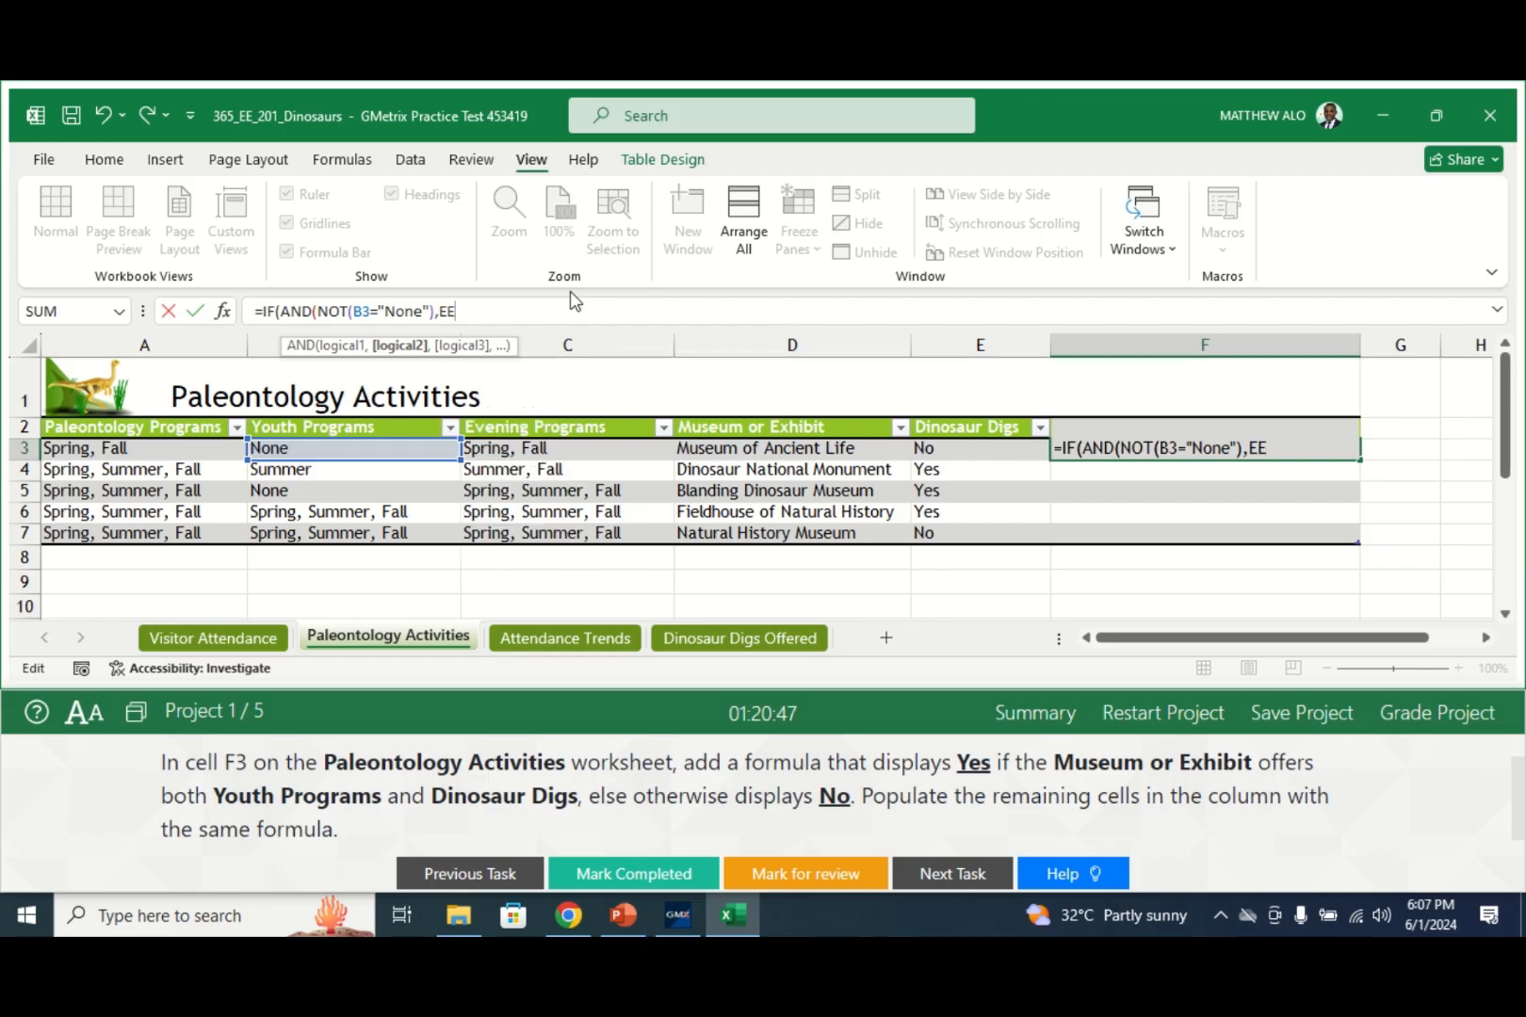
{"action": "key", "text": "BackSpace"}
{"action": "type", "text": "3="}
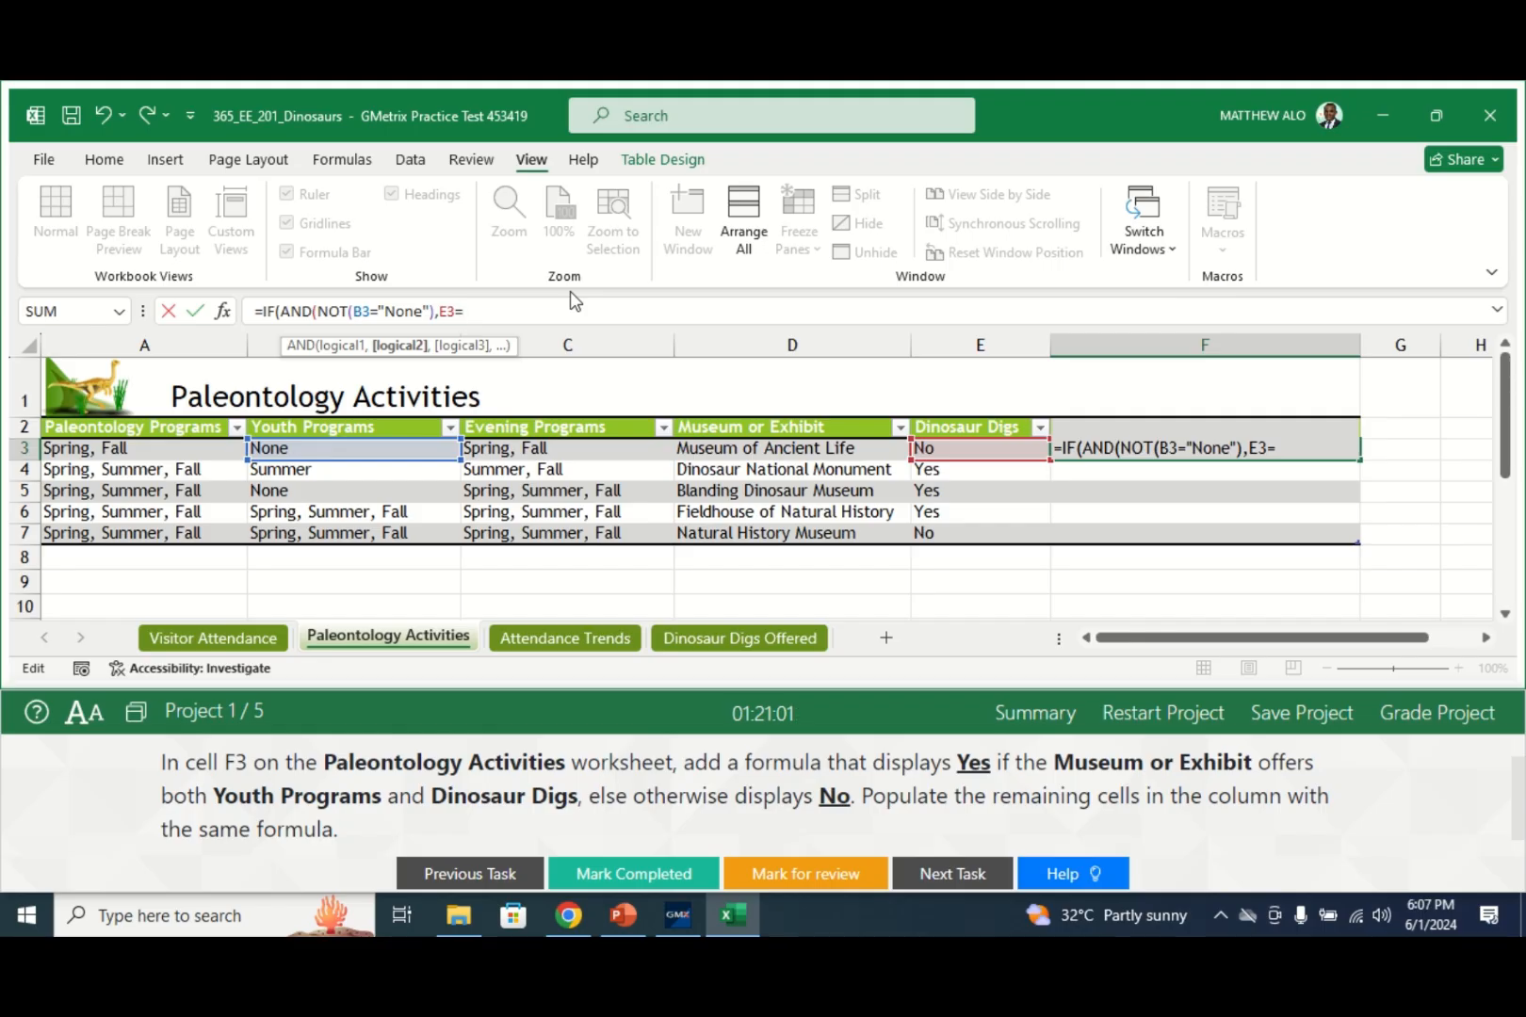
{"action": "type", "text": "y"}
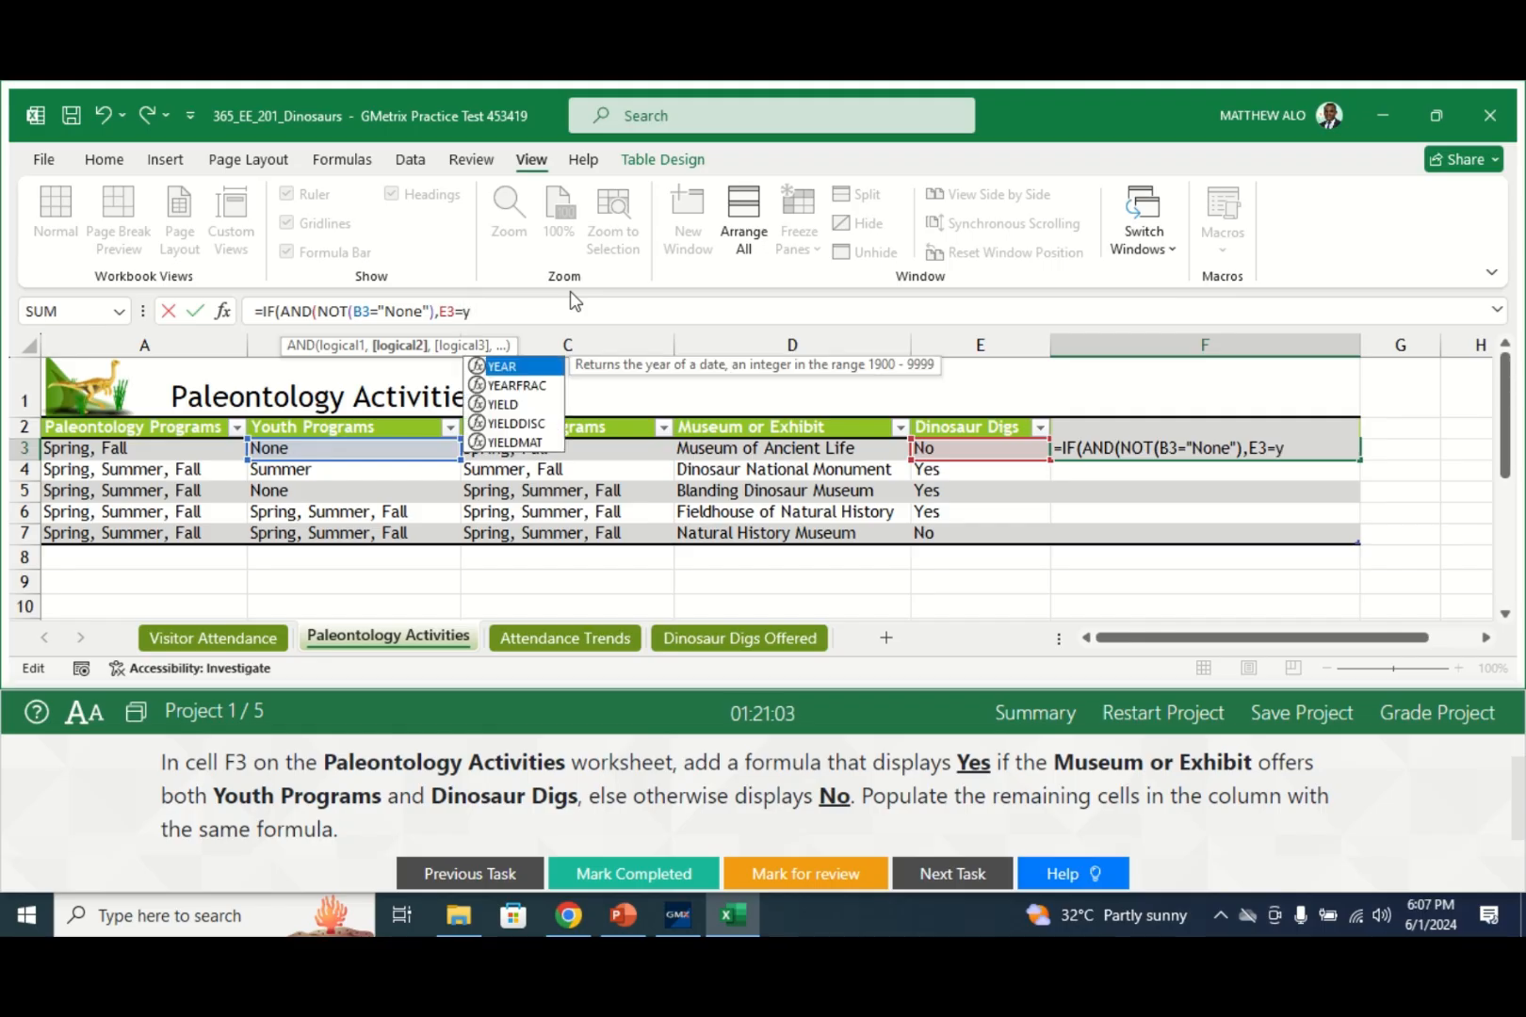
{"action": "key", "text": "BackSpace"}
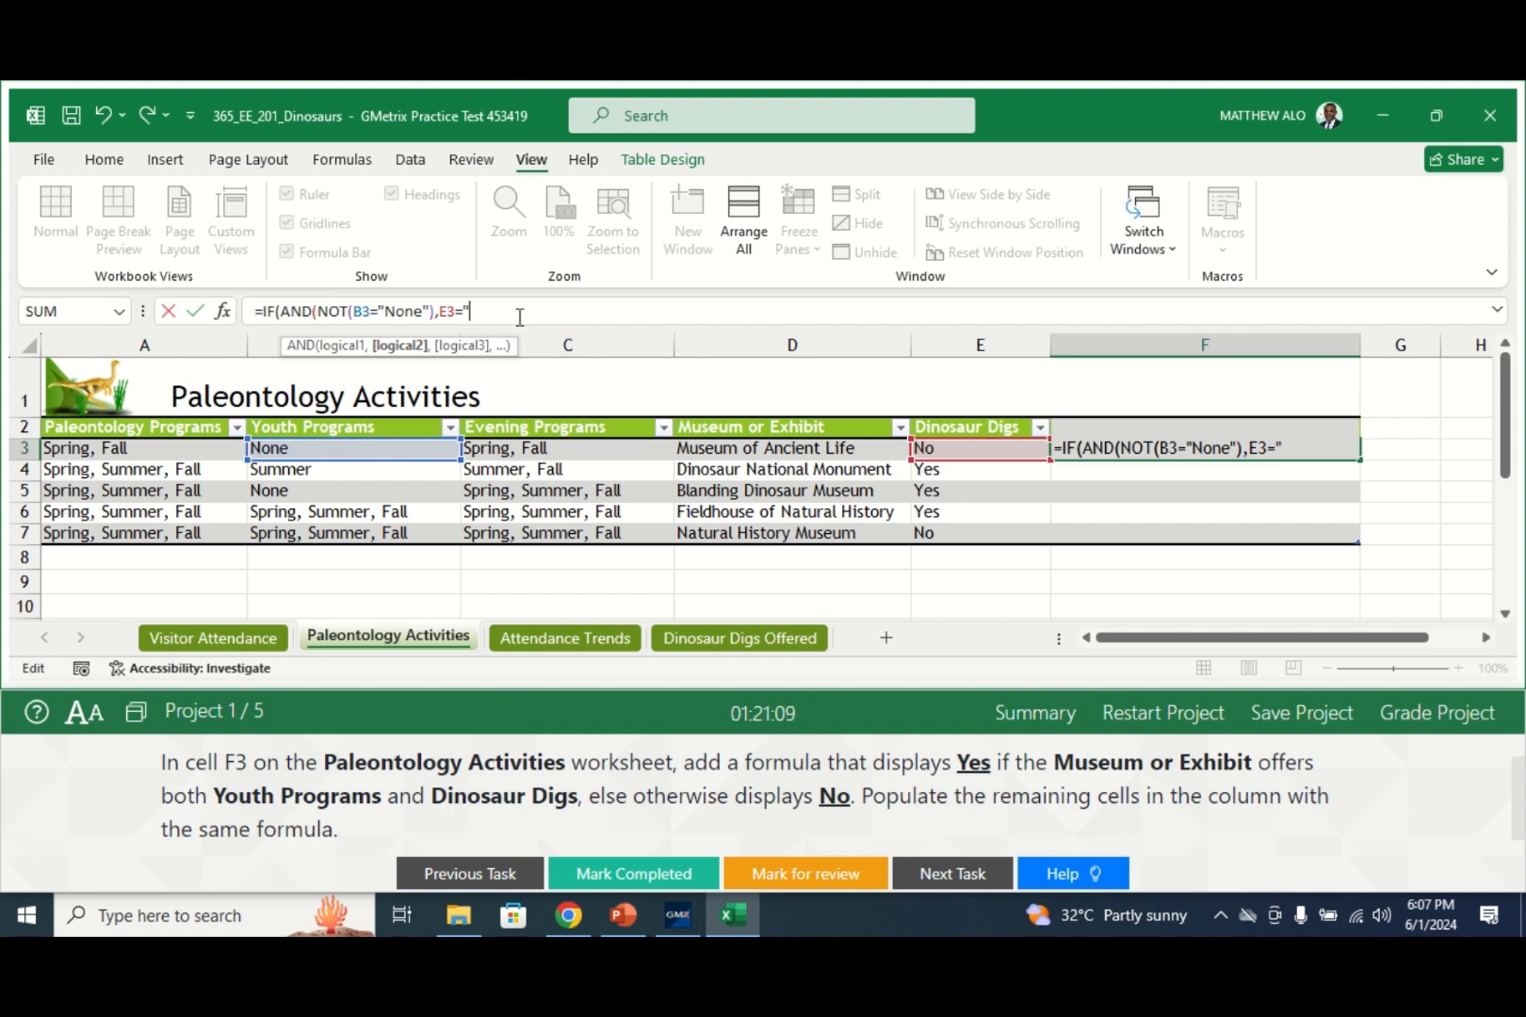
{"action": "type", "text": "Yes\""}
{"action": "type", "text": ")"}
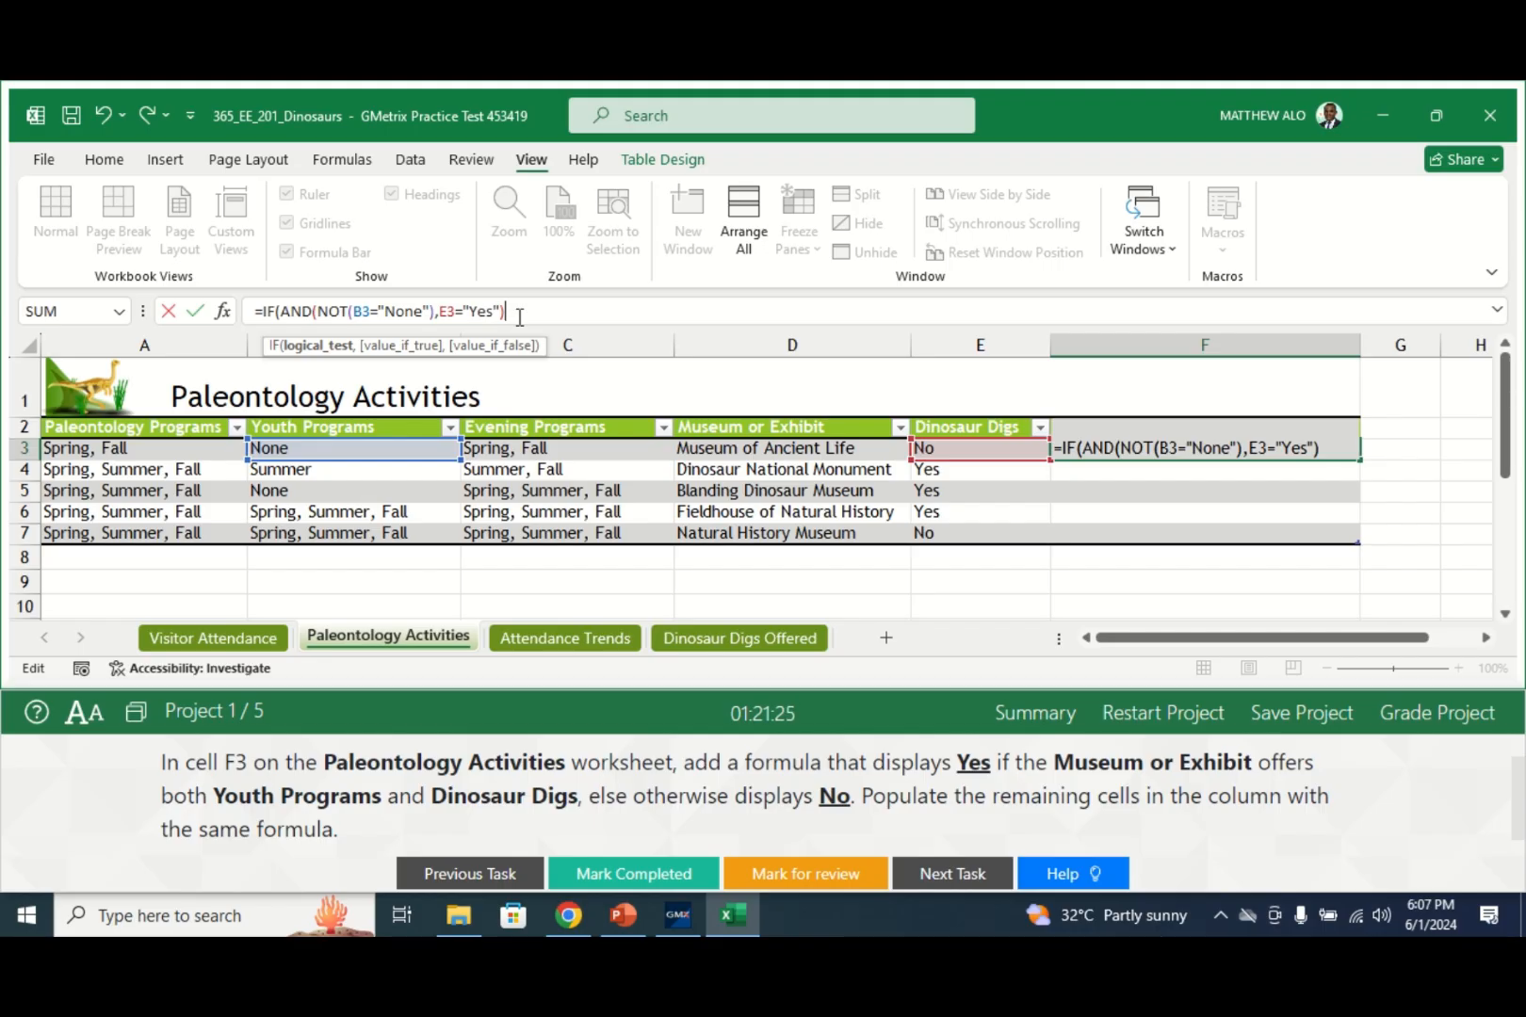
{"action": "type", "text": ","}
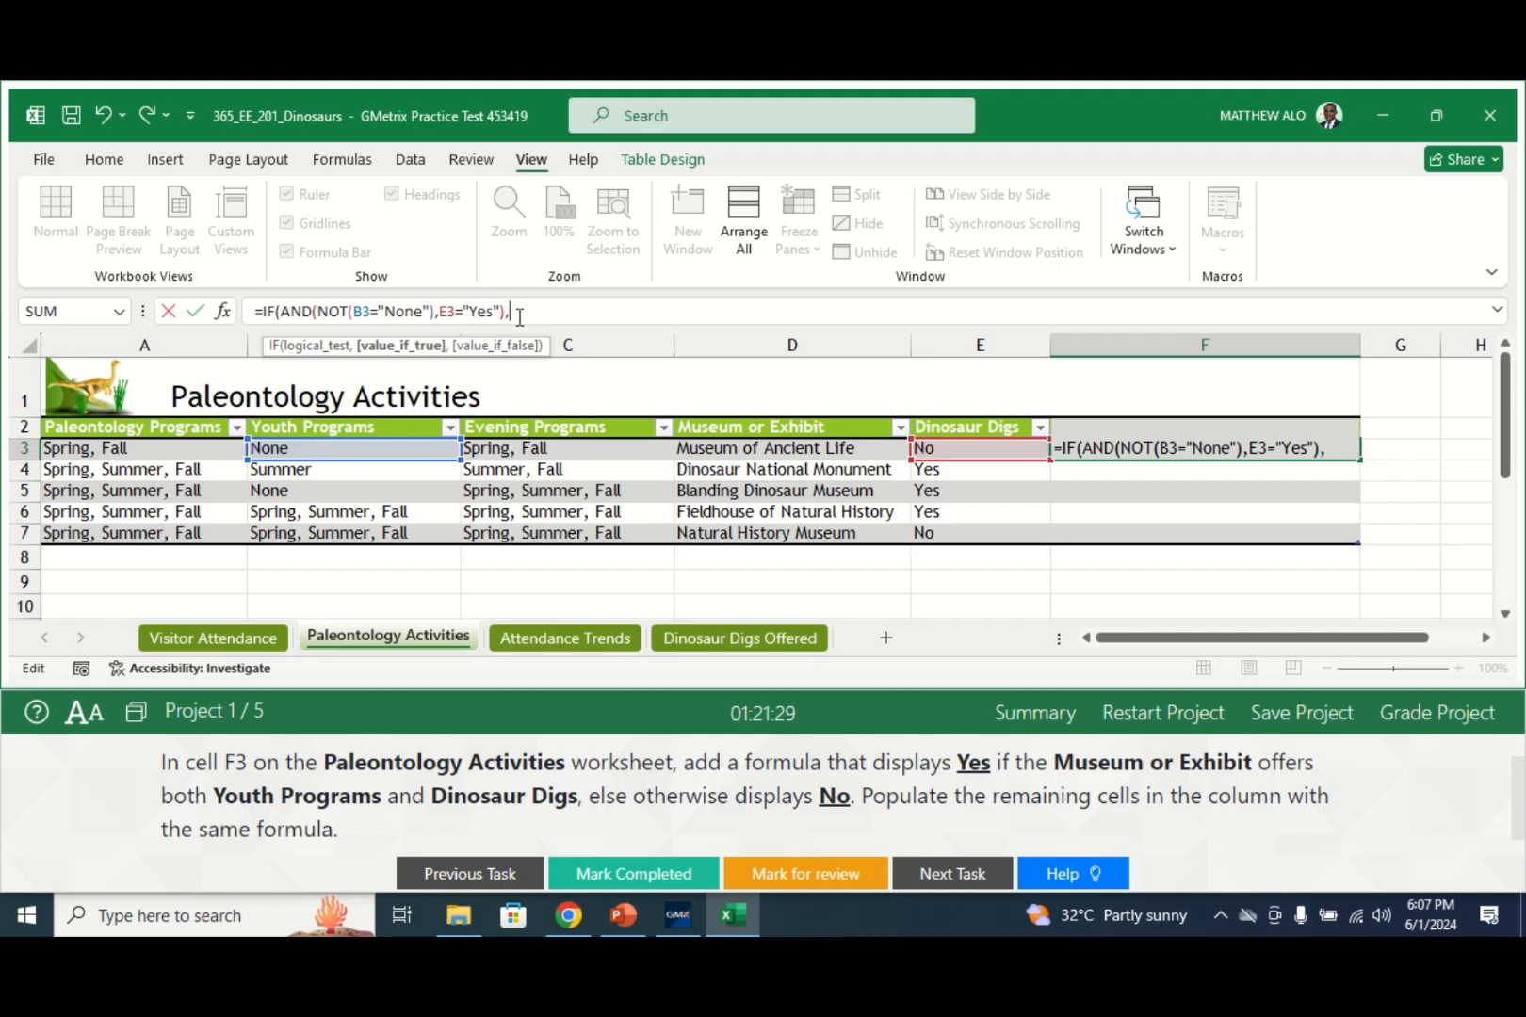
{"action": "type", "text": "\"Yes\","}
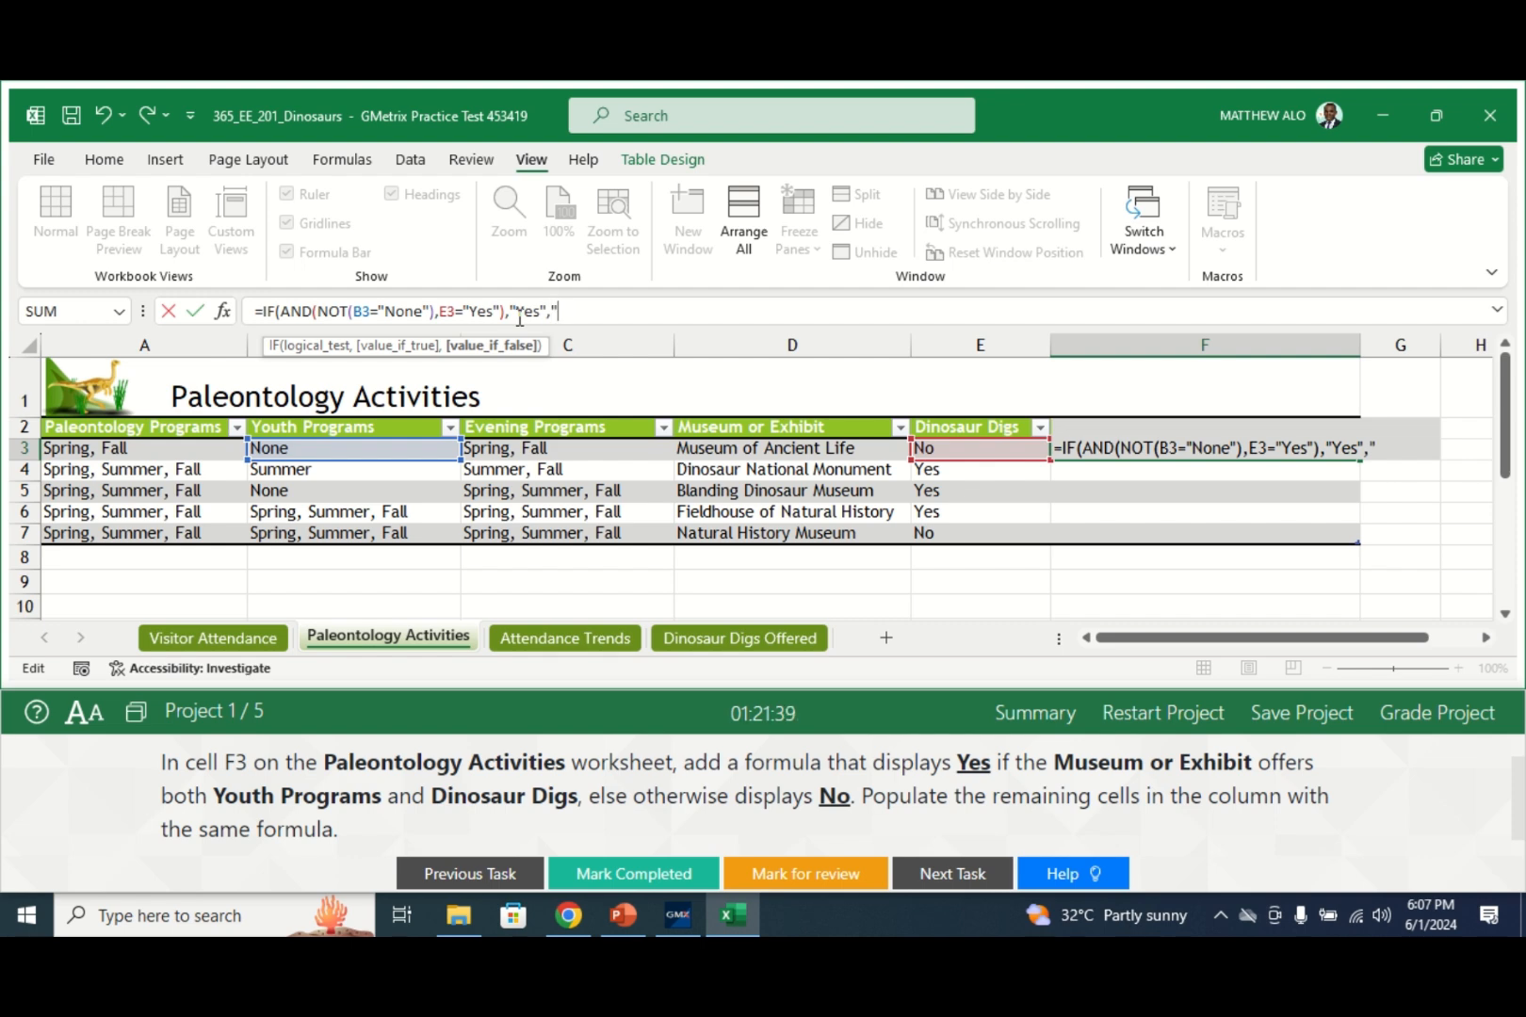
{"action": "type", "text": "N"}
{"action": "type", "text": "o\")"}
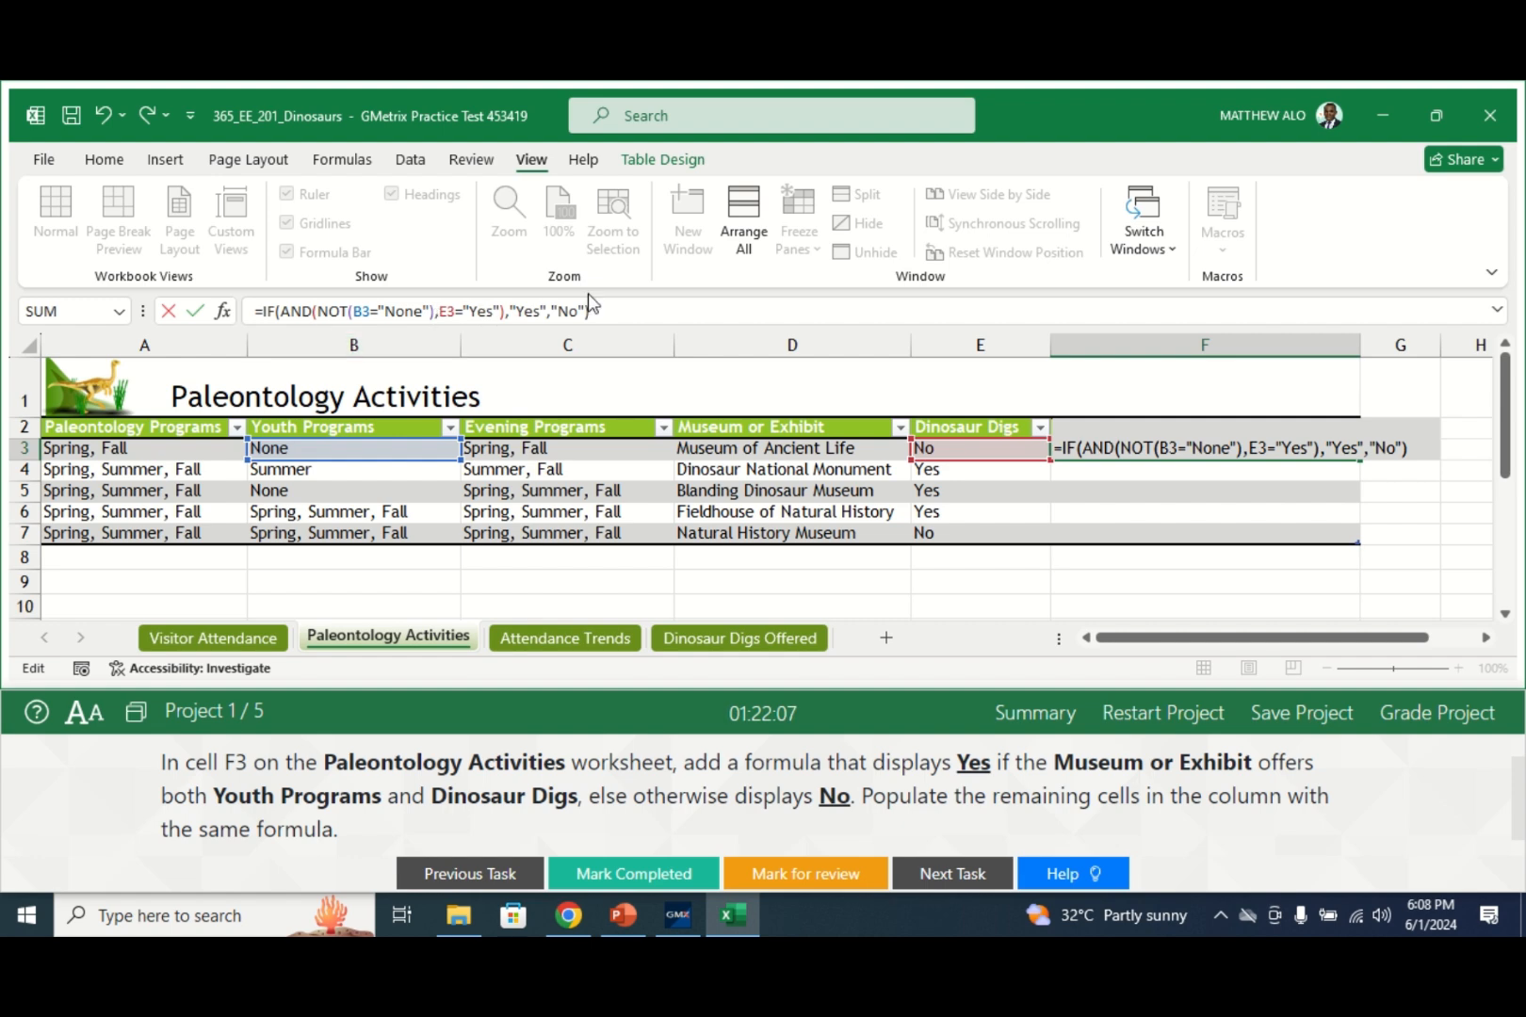
- Commit the formula so column F fills with Yes/No, then mark Task 3 completed
{"action": "key", "text": "Return"}
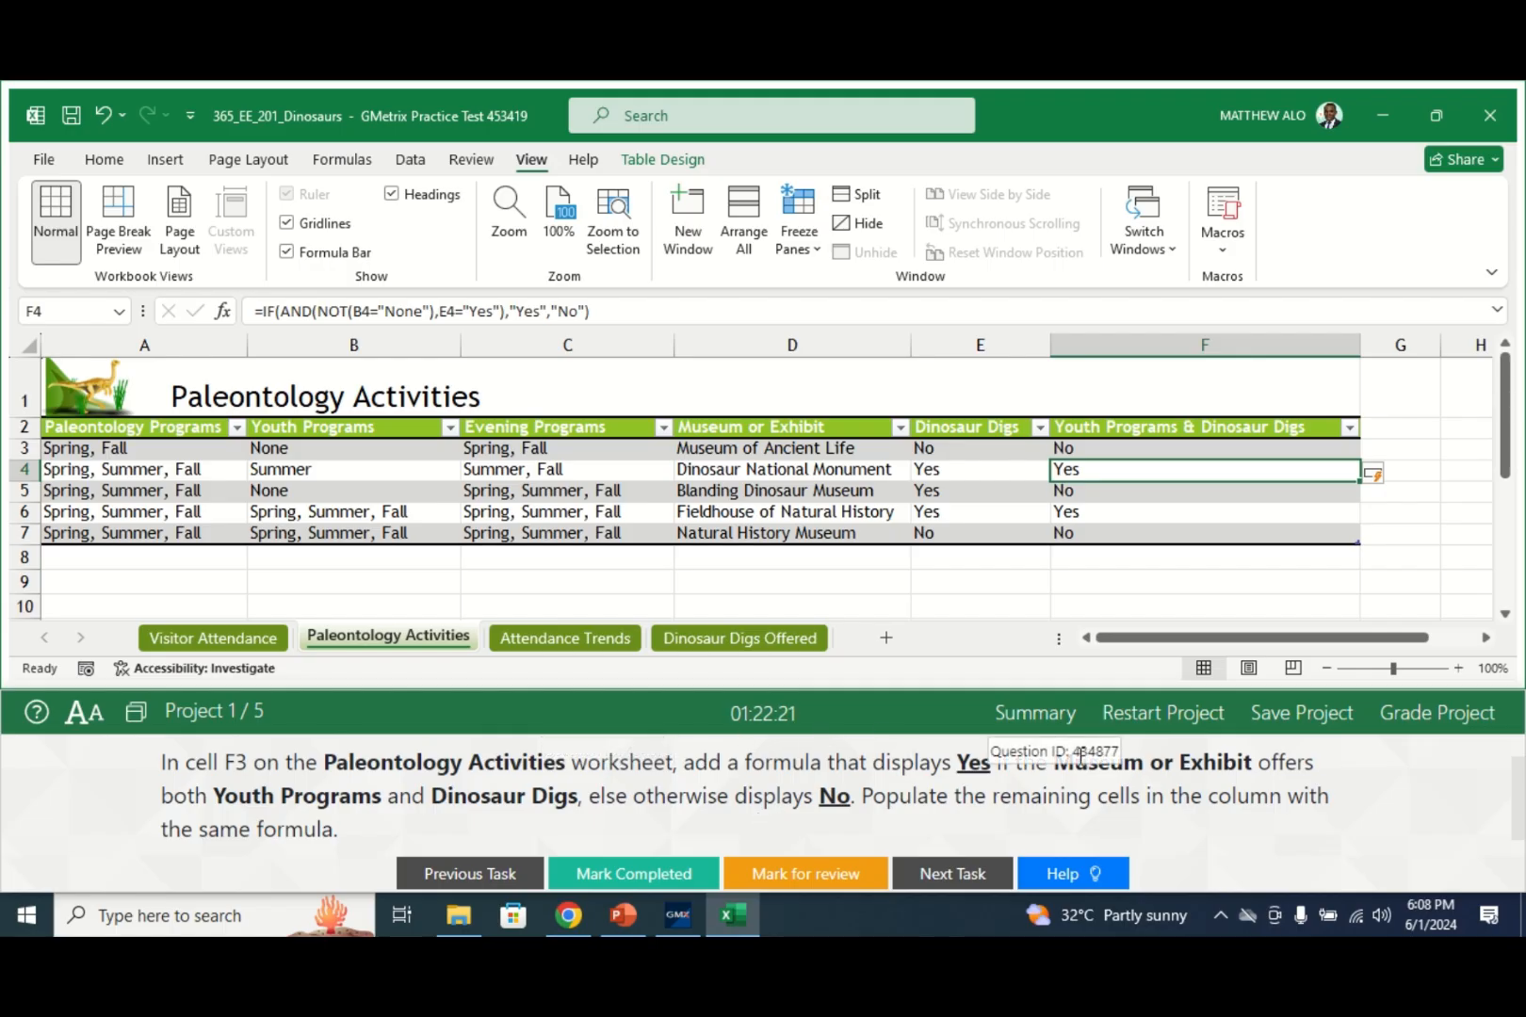
{"action": "left_click", "coordinate": [989, 765]}
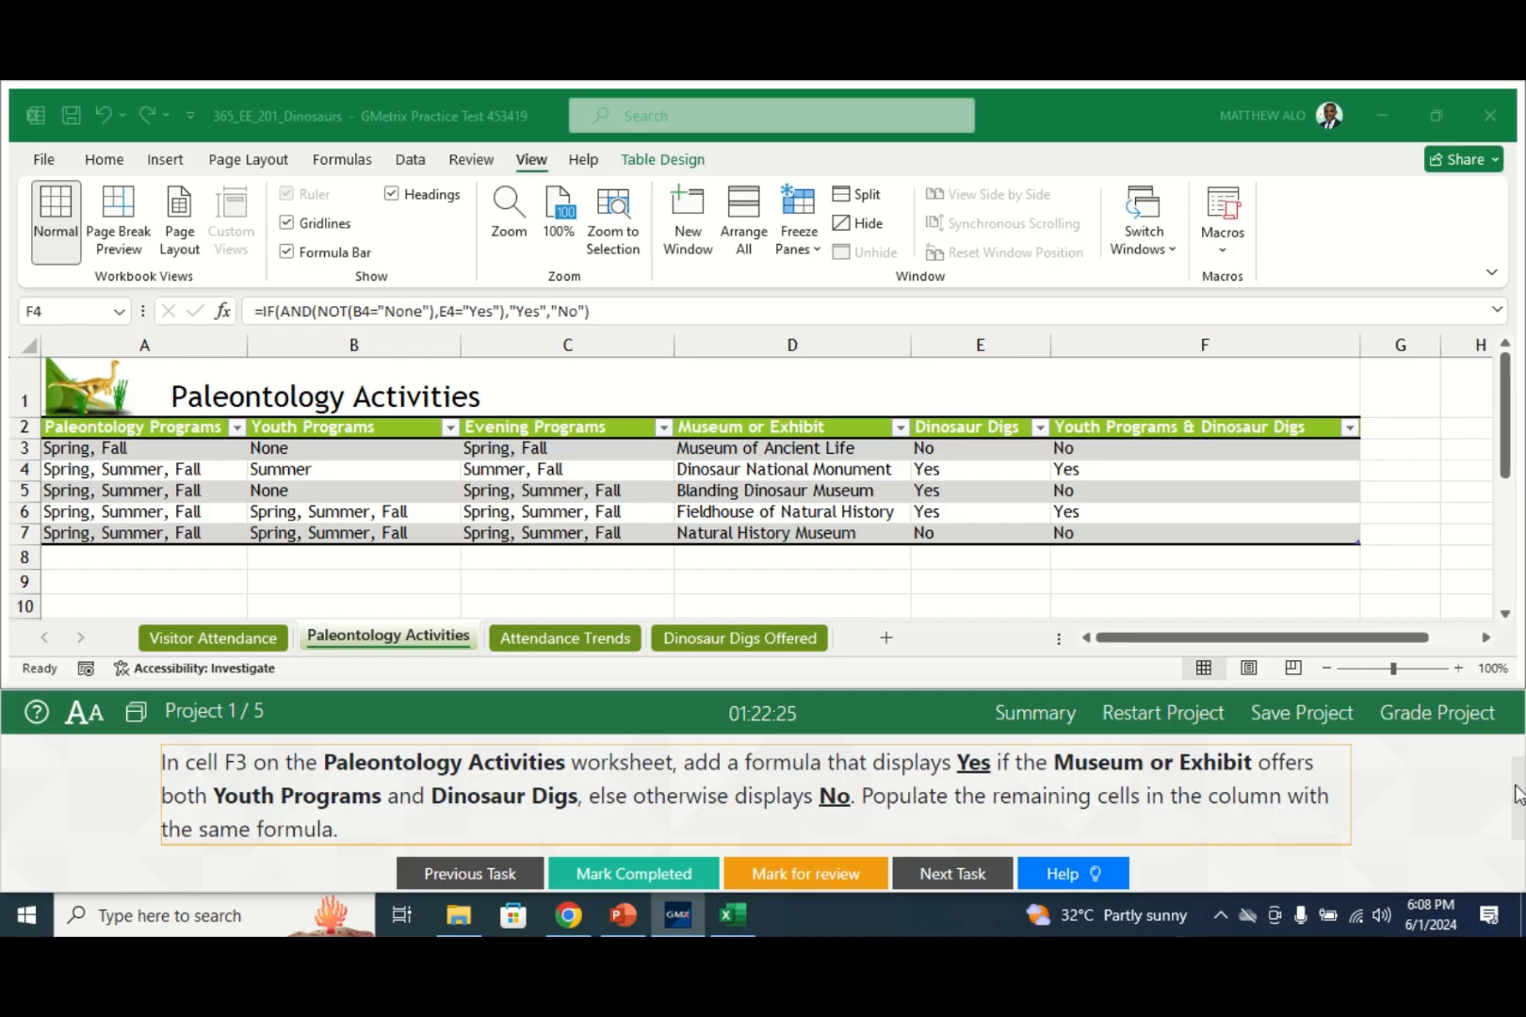
{"action": "scroll", "coordinate": [1518, 796], "scroll_direction": "up", "scroll_amount": 2}
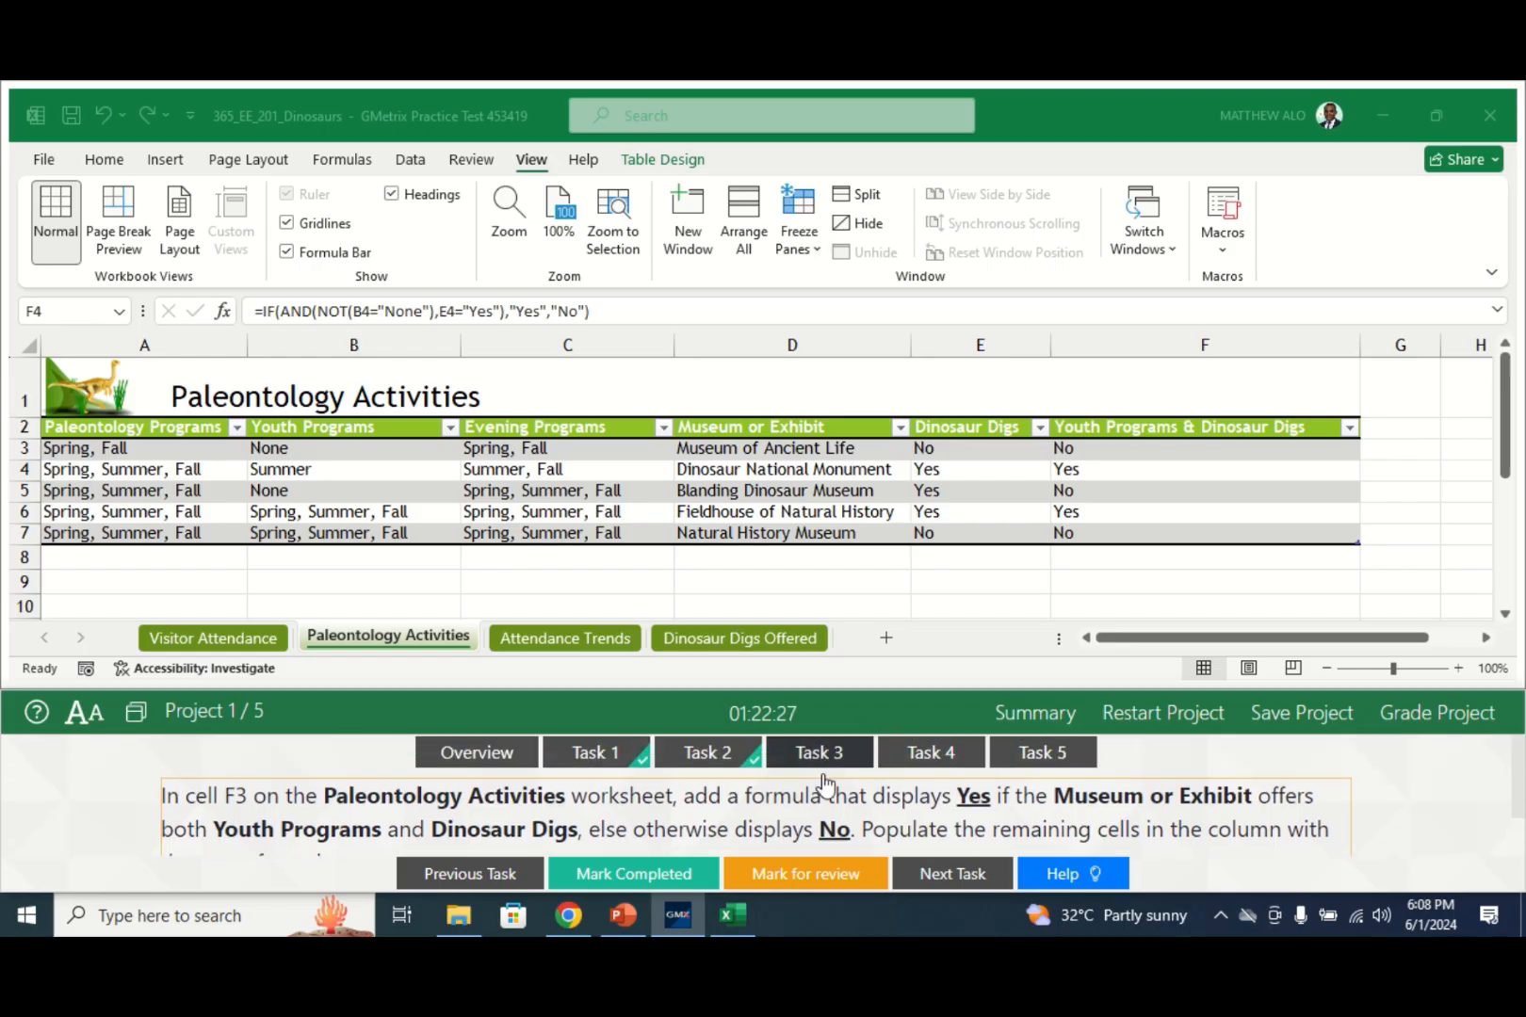
{"action": "left_click", "coordinate": [656, 876]}
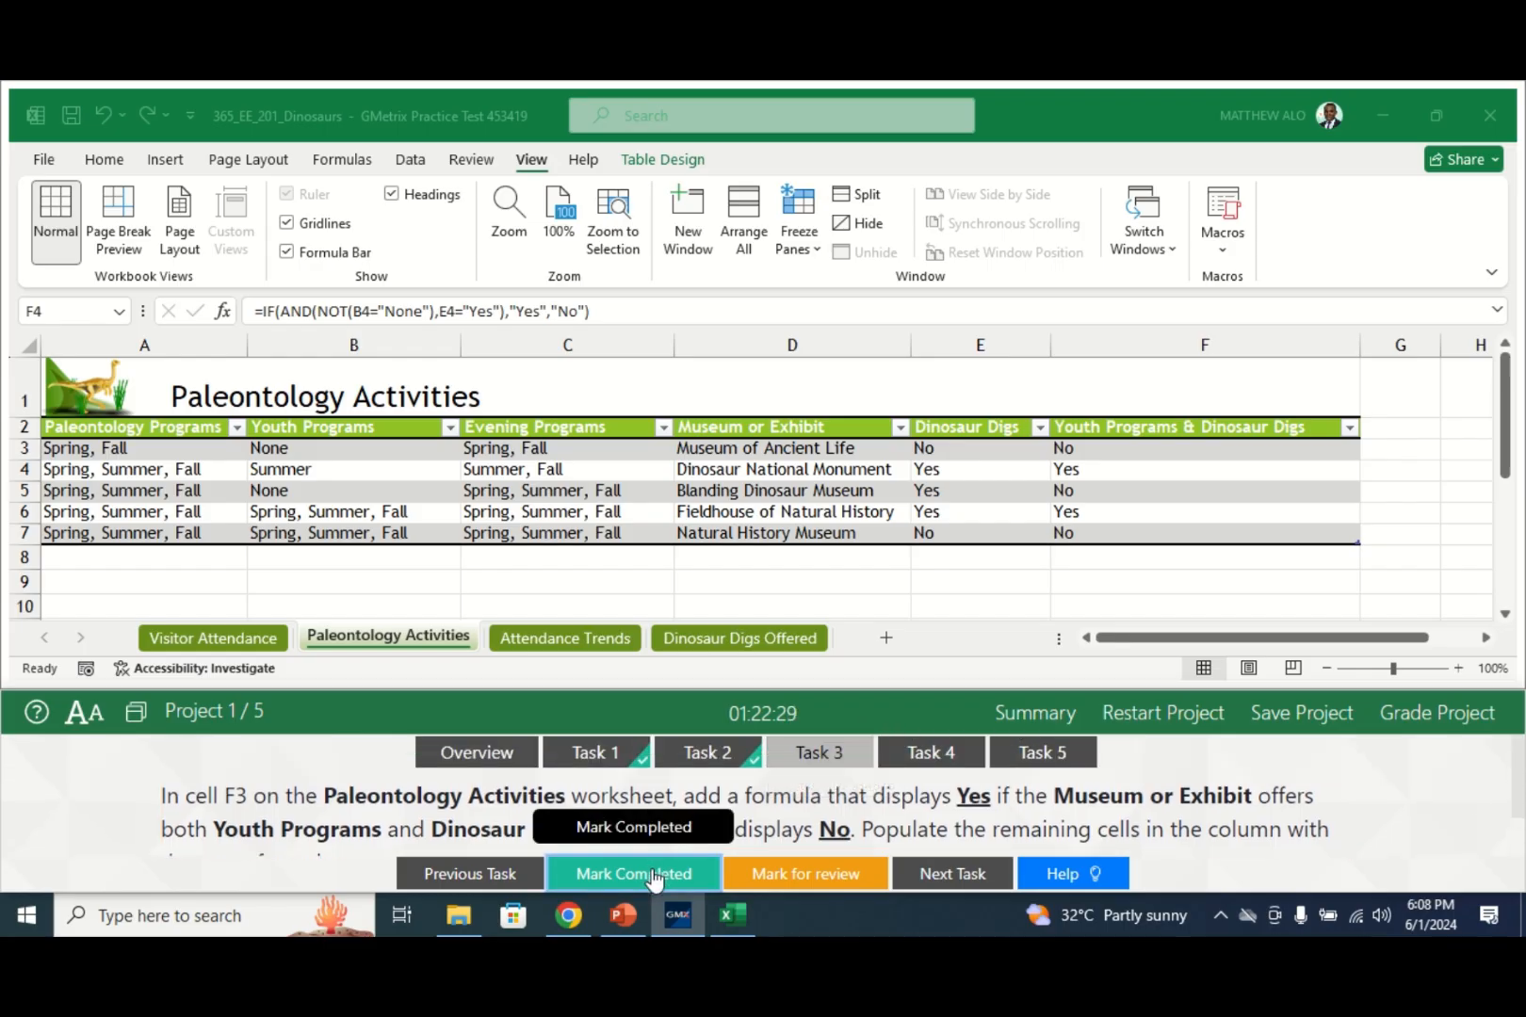
{"action": "left_click", "coordinate": [938, 754]}
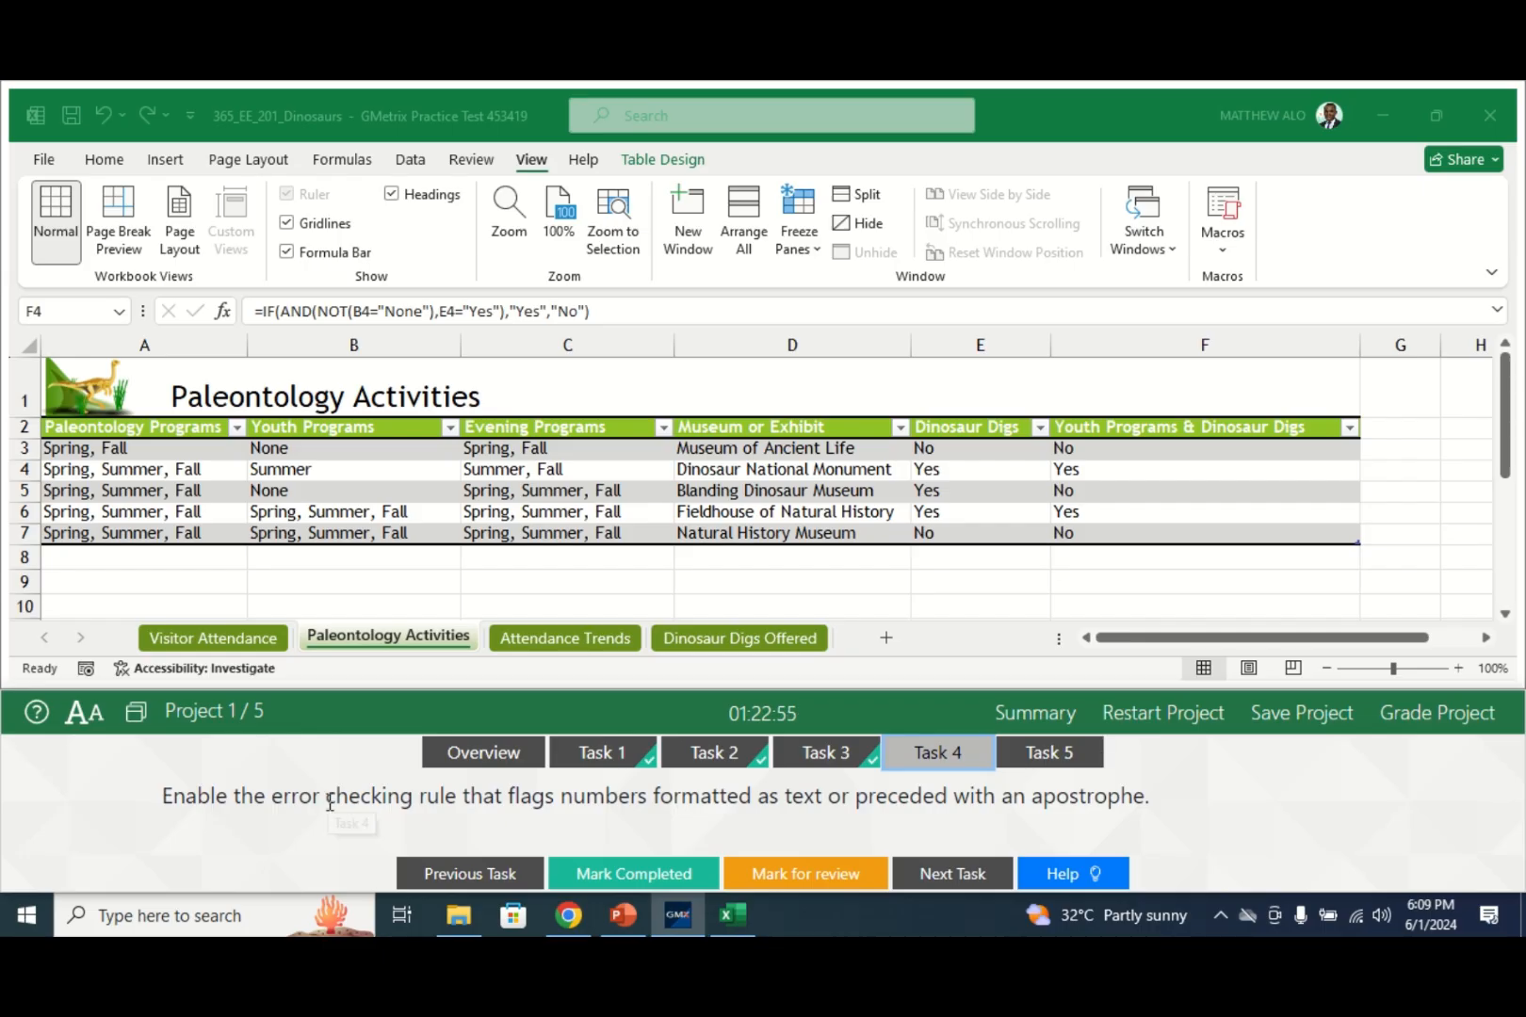
- In Excel Options > Formulas, enable the 'Numbers formatted as text or preceded by an apostrophe' rule
{"action": "left_click", "coordinate": [45, 159]}
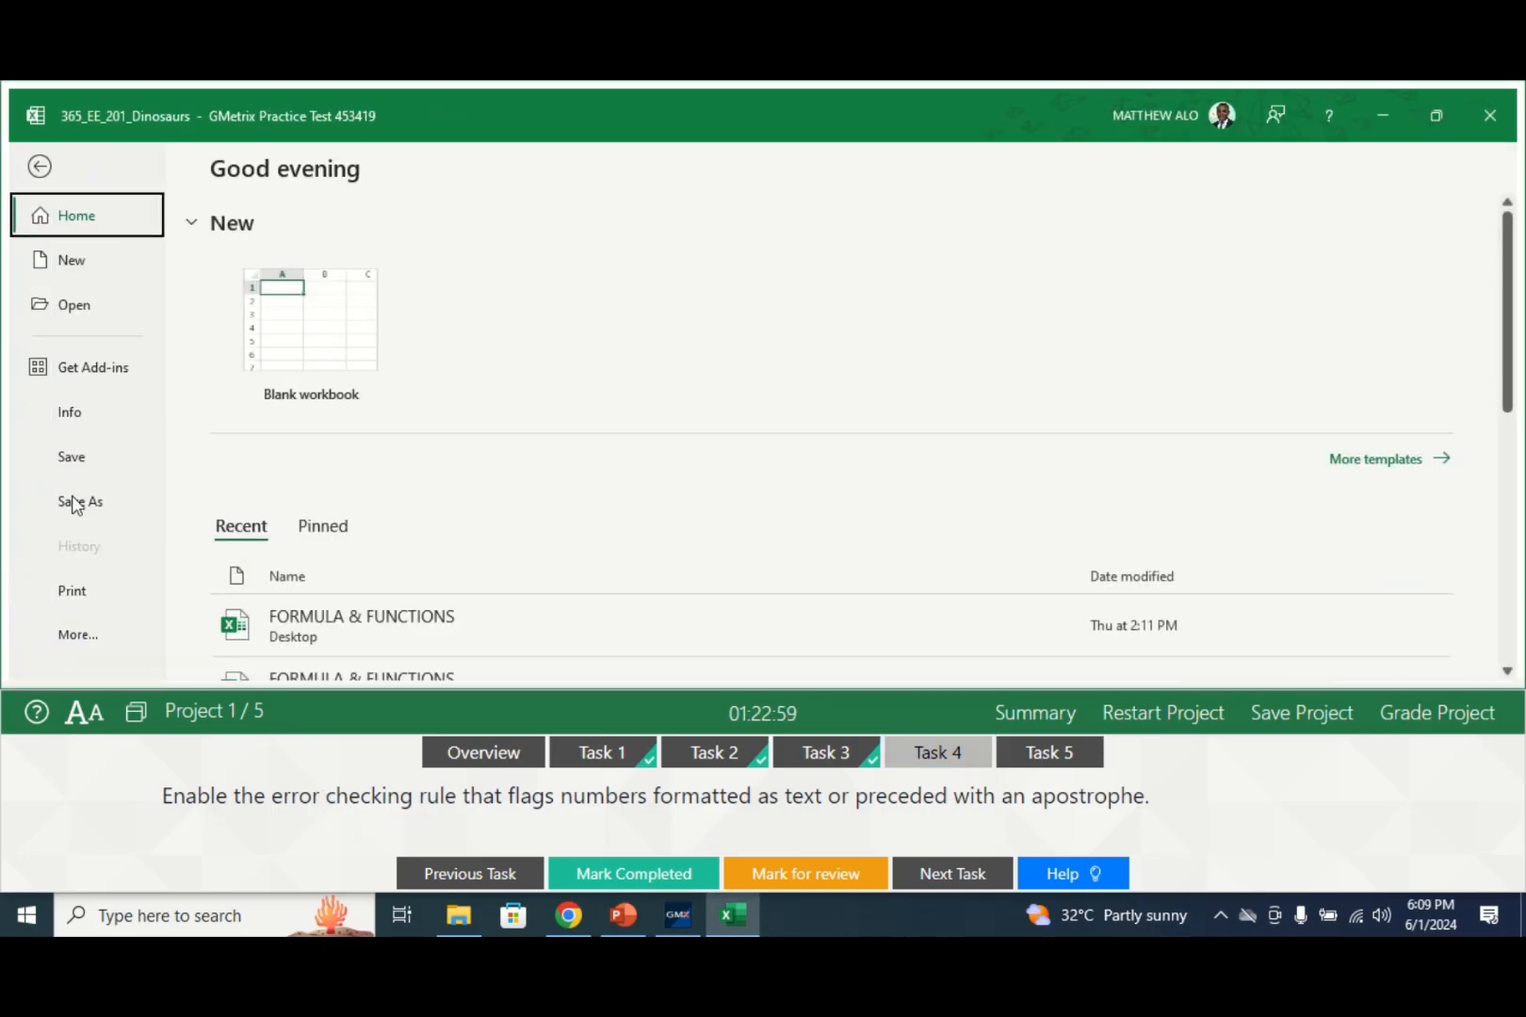
{"action": "left_click", "coordinate": [72, 641]}
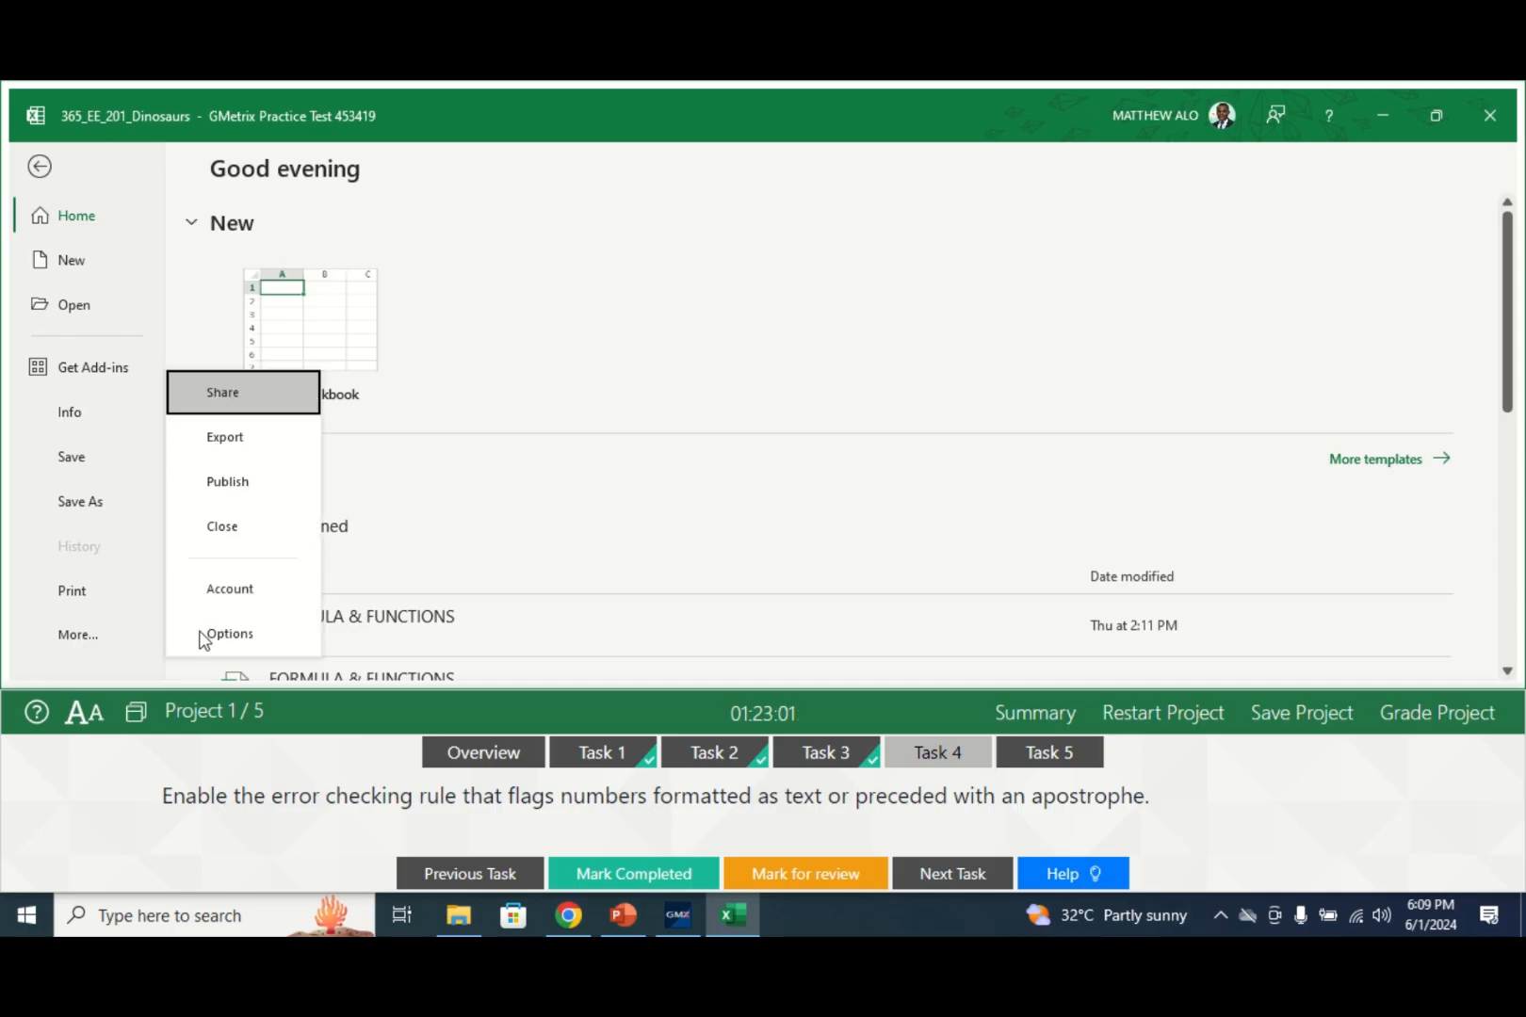
{"action": "left_click", "coordinate": [227, 634]}
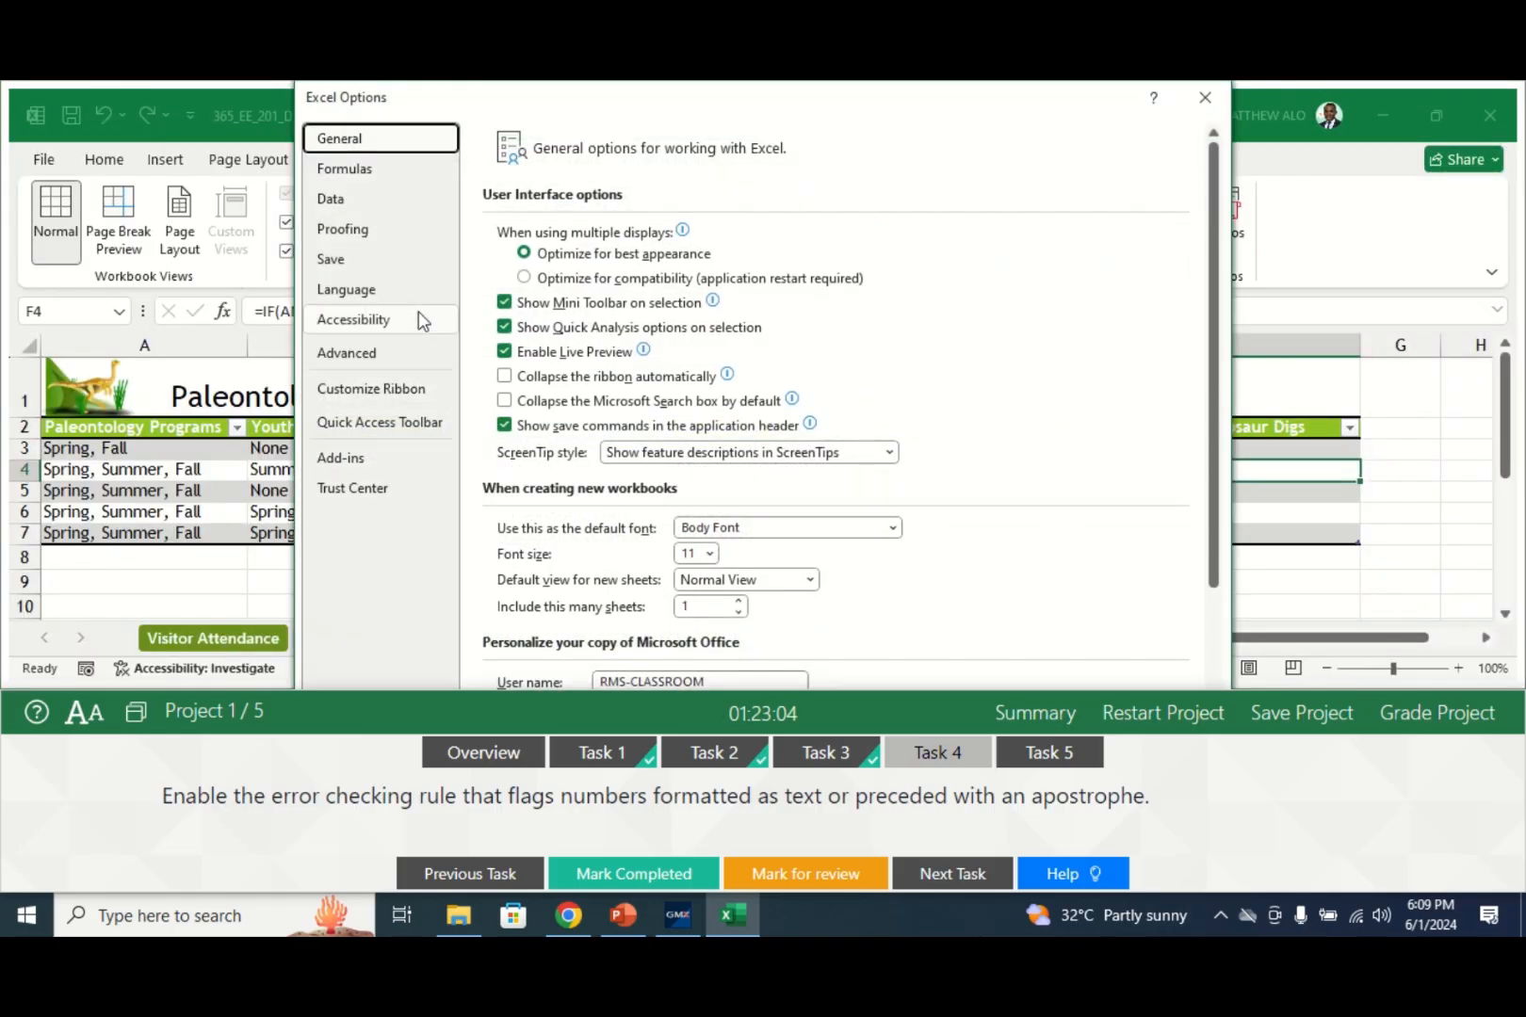
{"action": "left_click", "coordinate": [367, 171]}
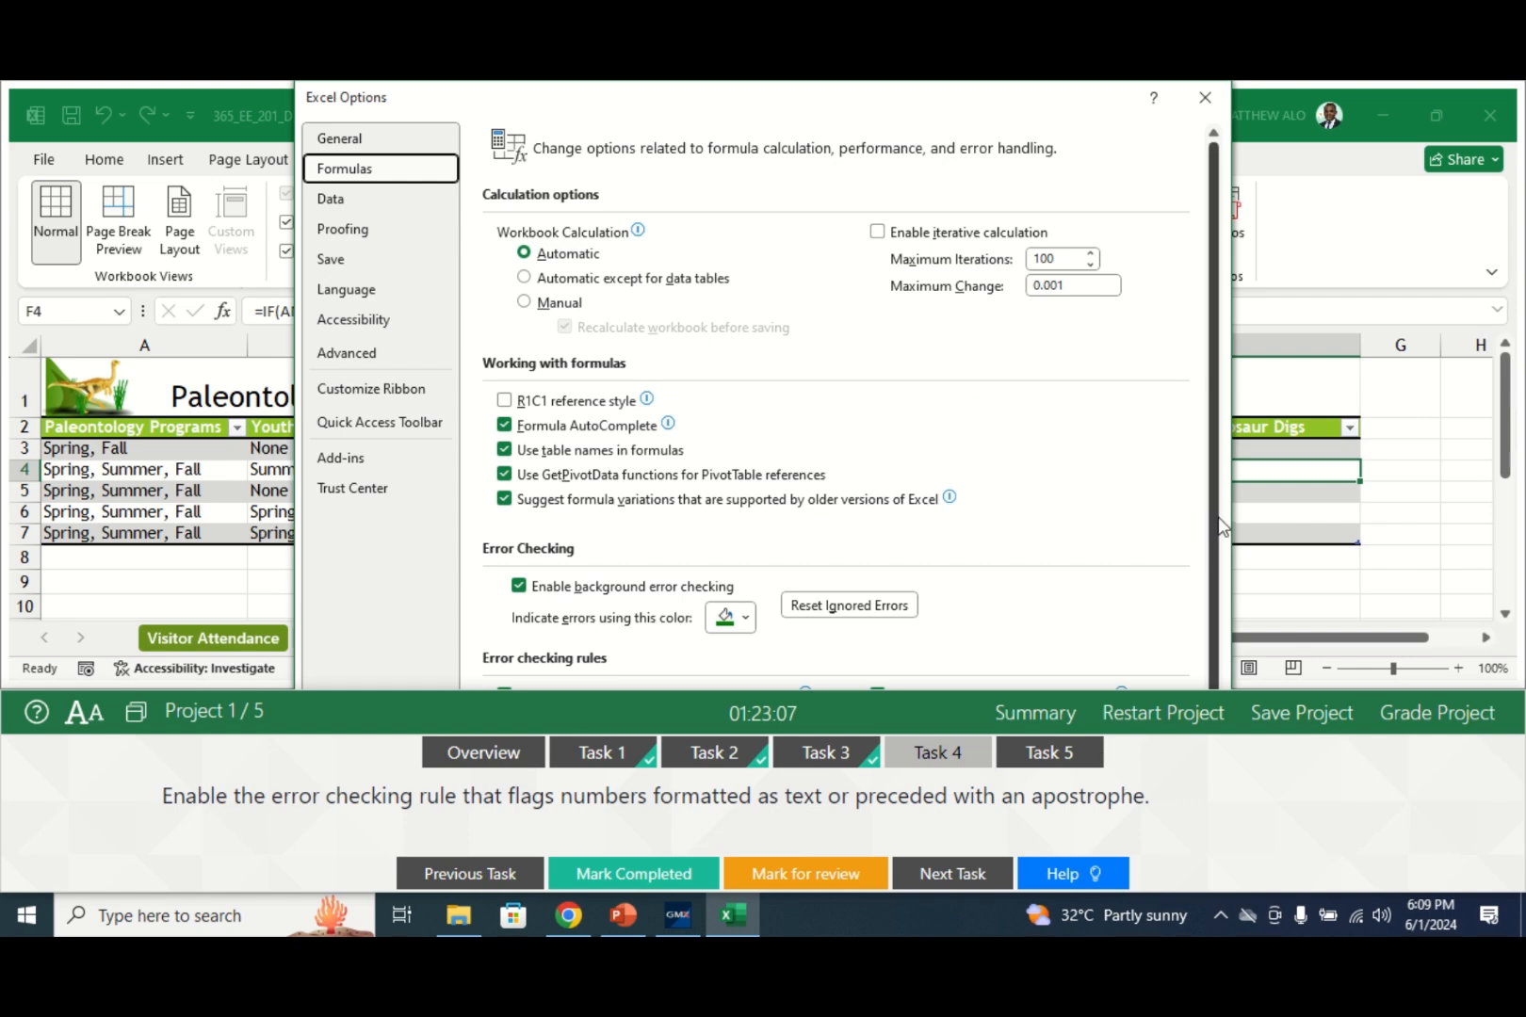
{"action": "scroll", "coordinate": [1179, 556], "scroll_direction": "down", "scroll_amount": 2}
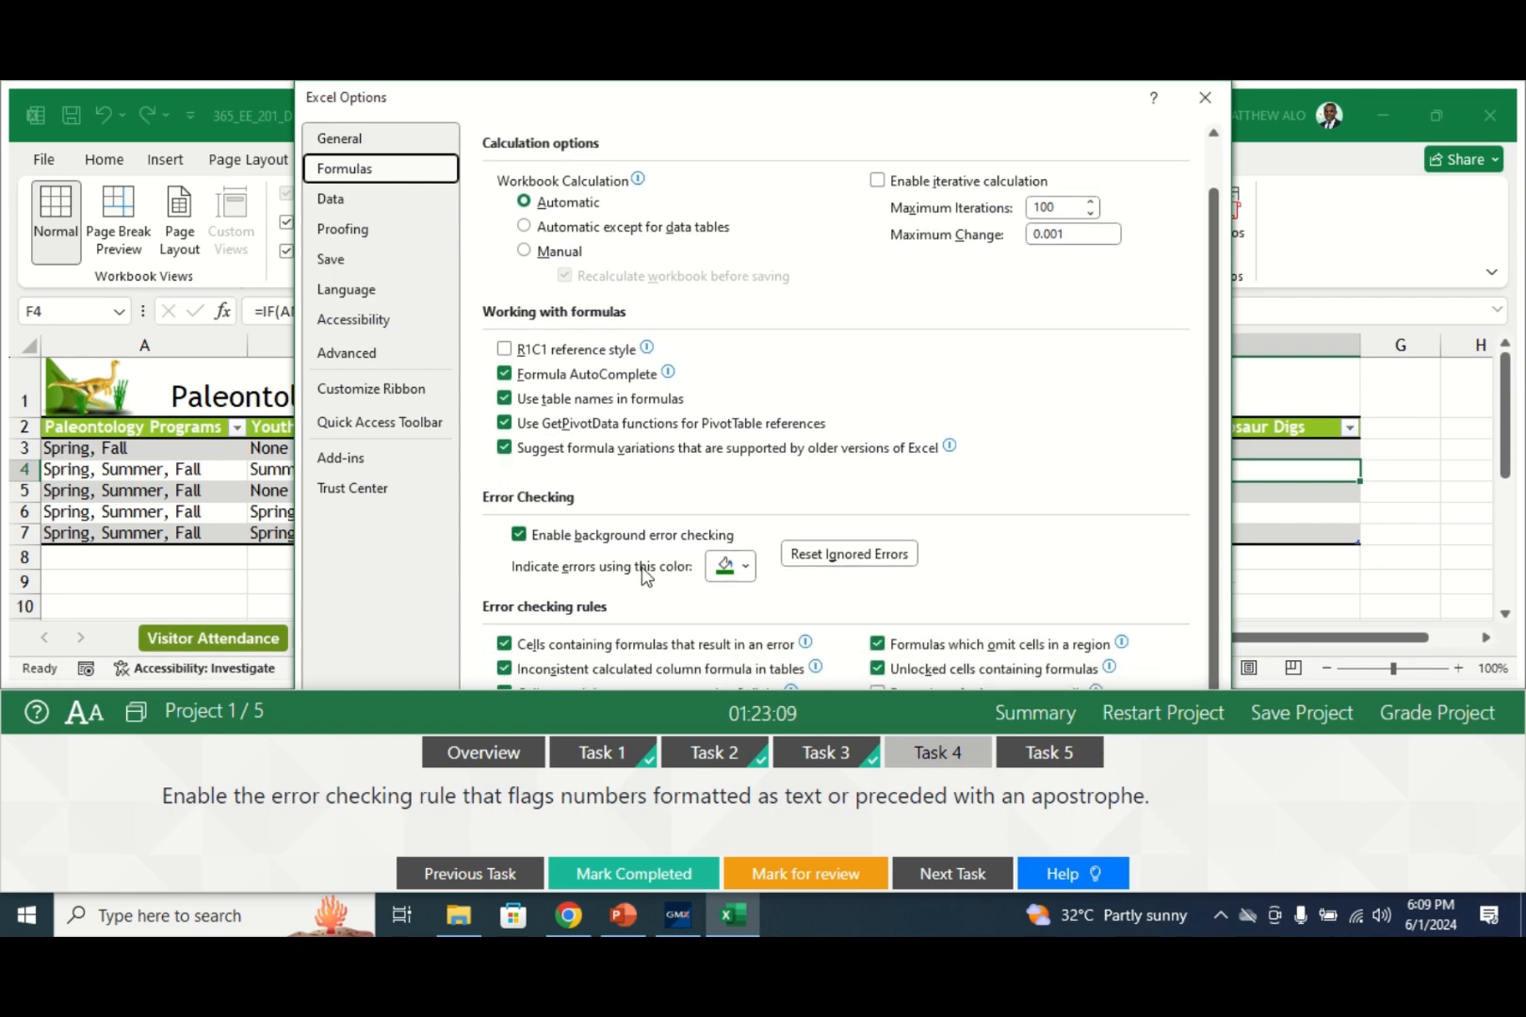
{"action": "left_click", "coordinate": [595, 694]}
{"action": "left_click_drag", "start_coordinate": [596, 694], "coordinate": [596, 738]}
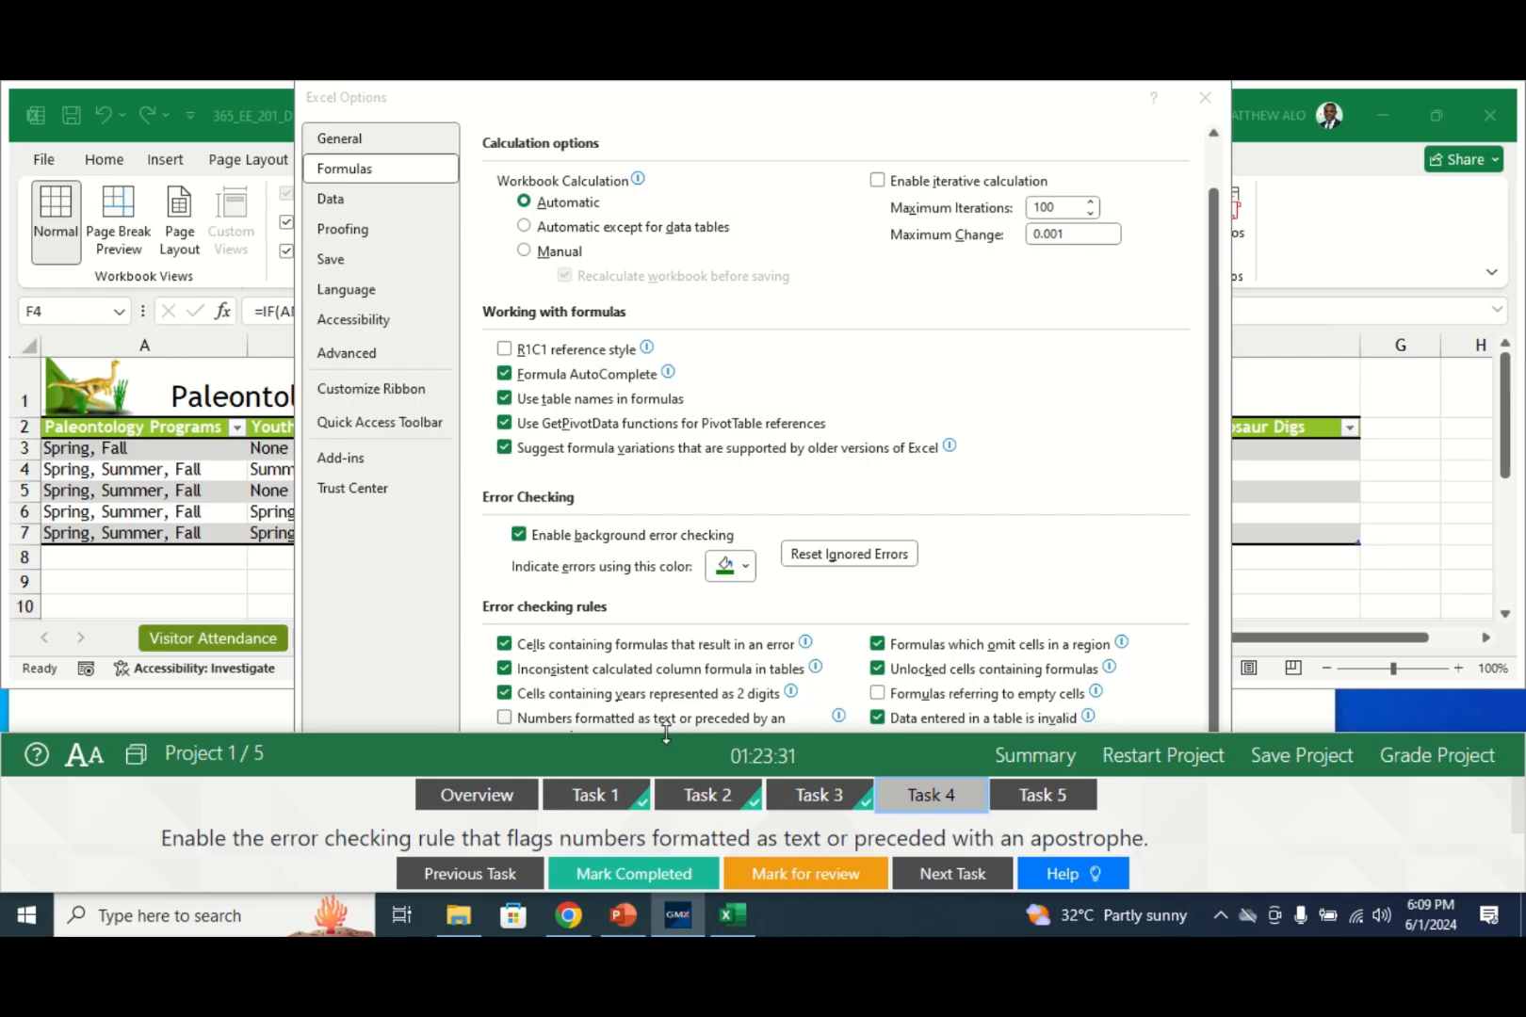
{"action": "left_click_drag", "start_coordinate": [668, 735], "coordinate": [668, 840]}
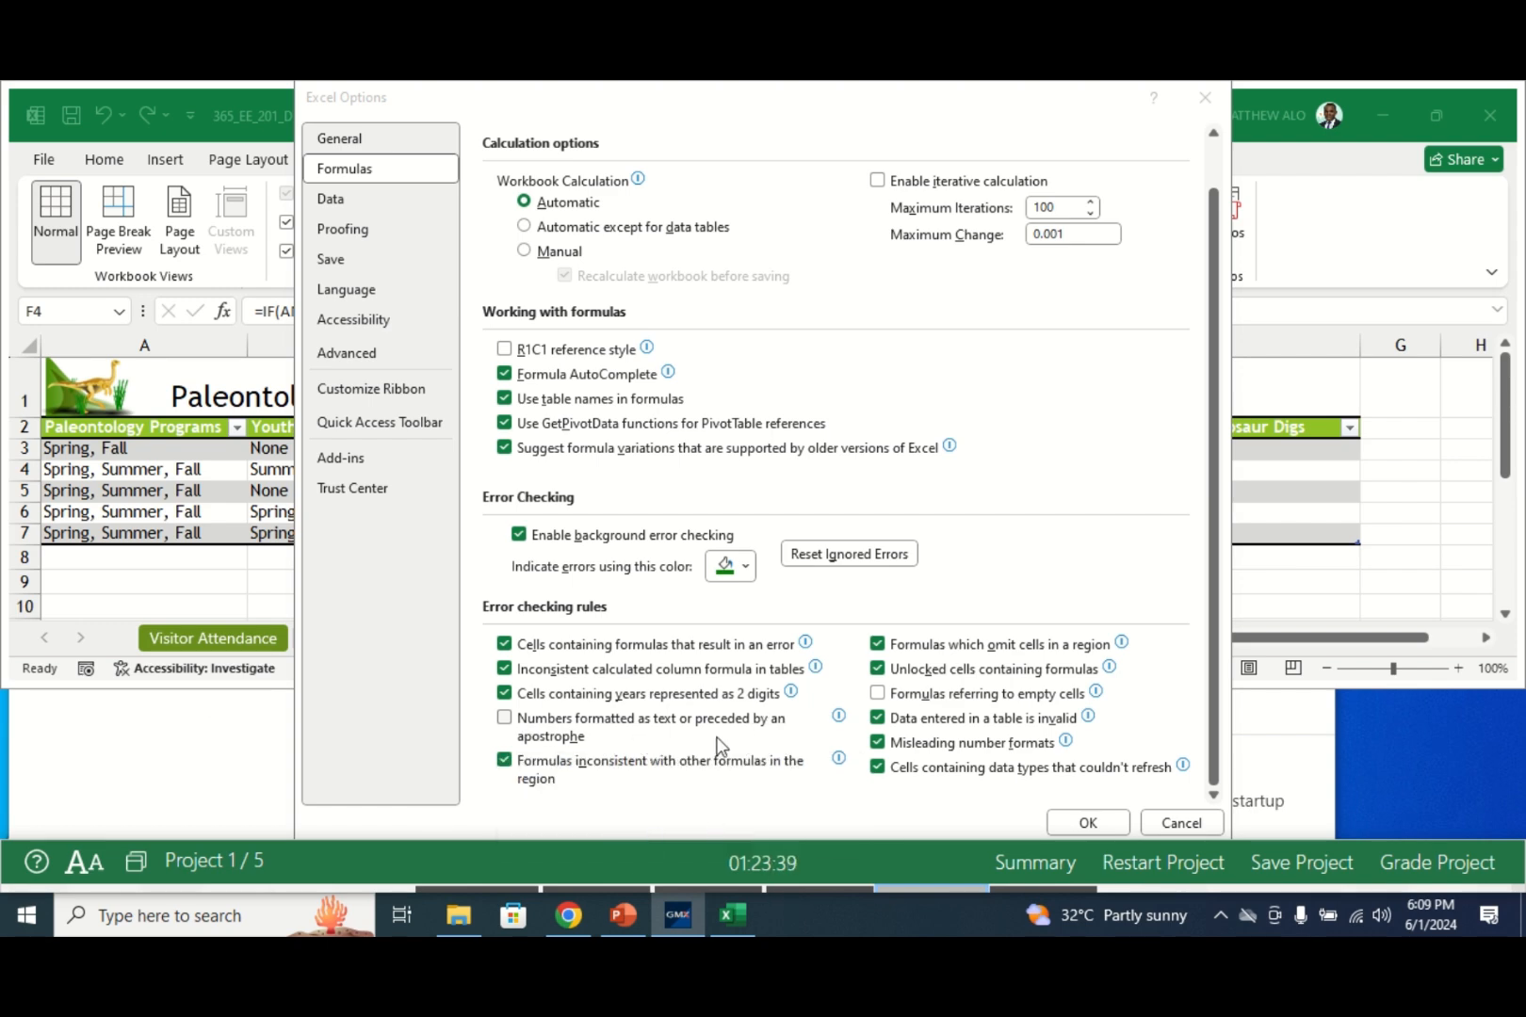
{"action": "left_click", "coordinate": [507, 722]}
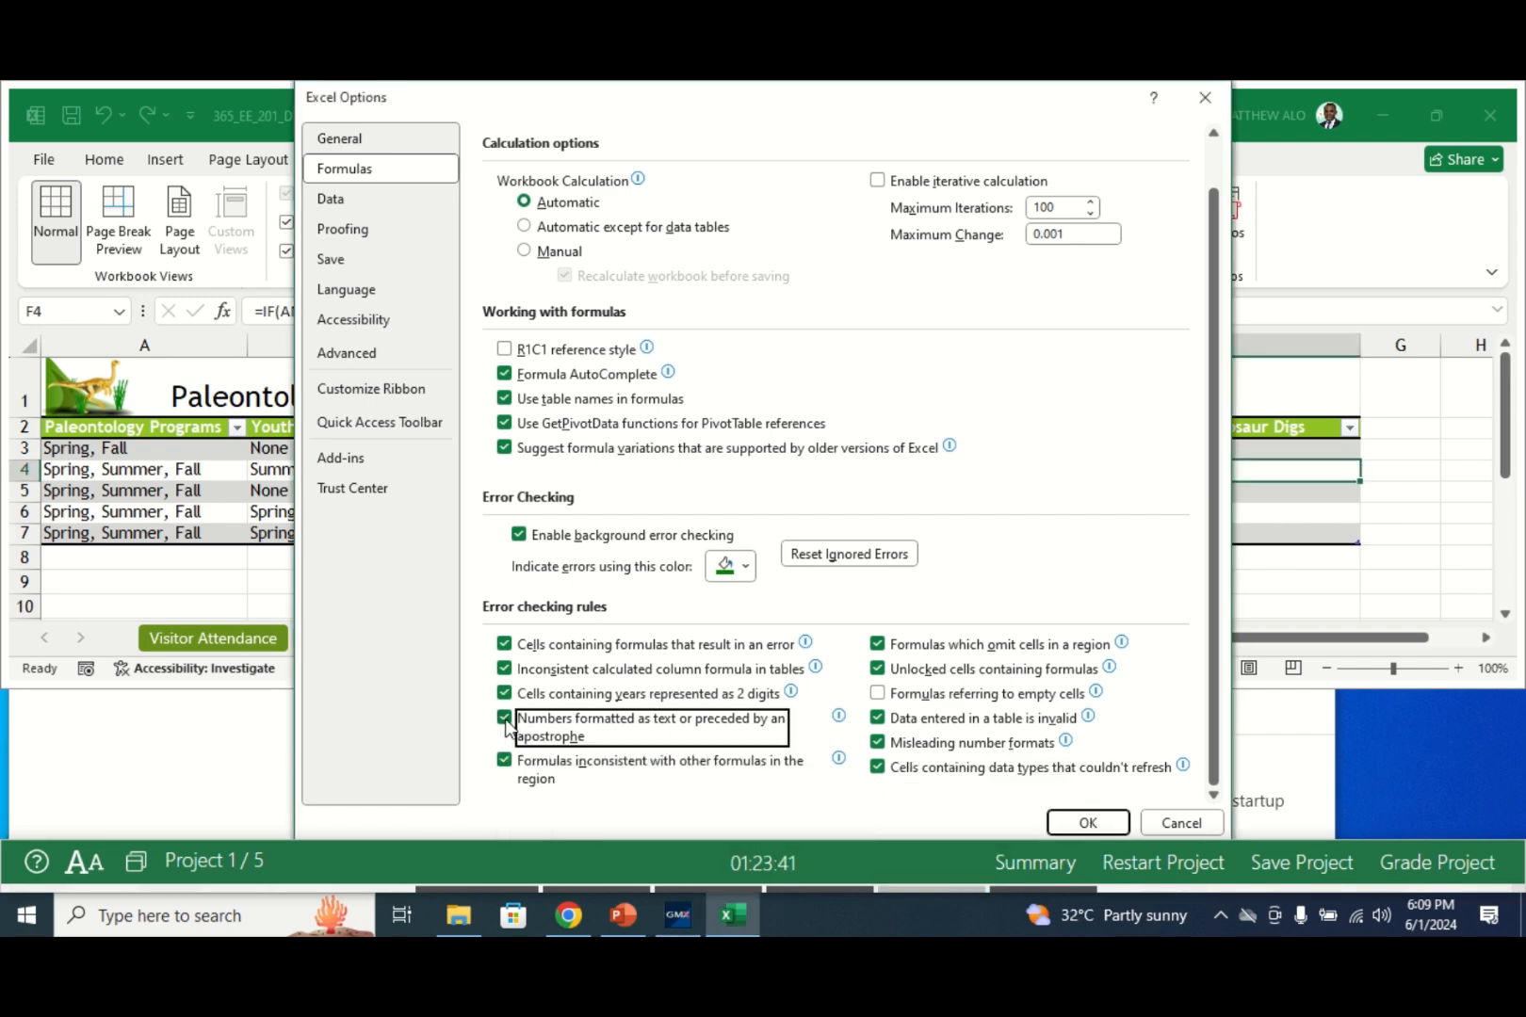
{"action": "left_click", "coordinate": [1069, 827]}
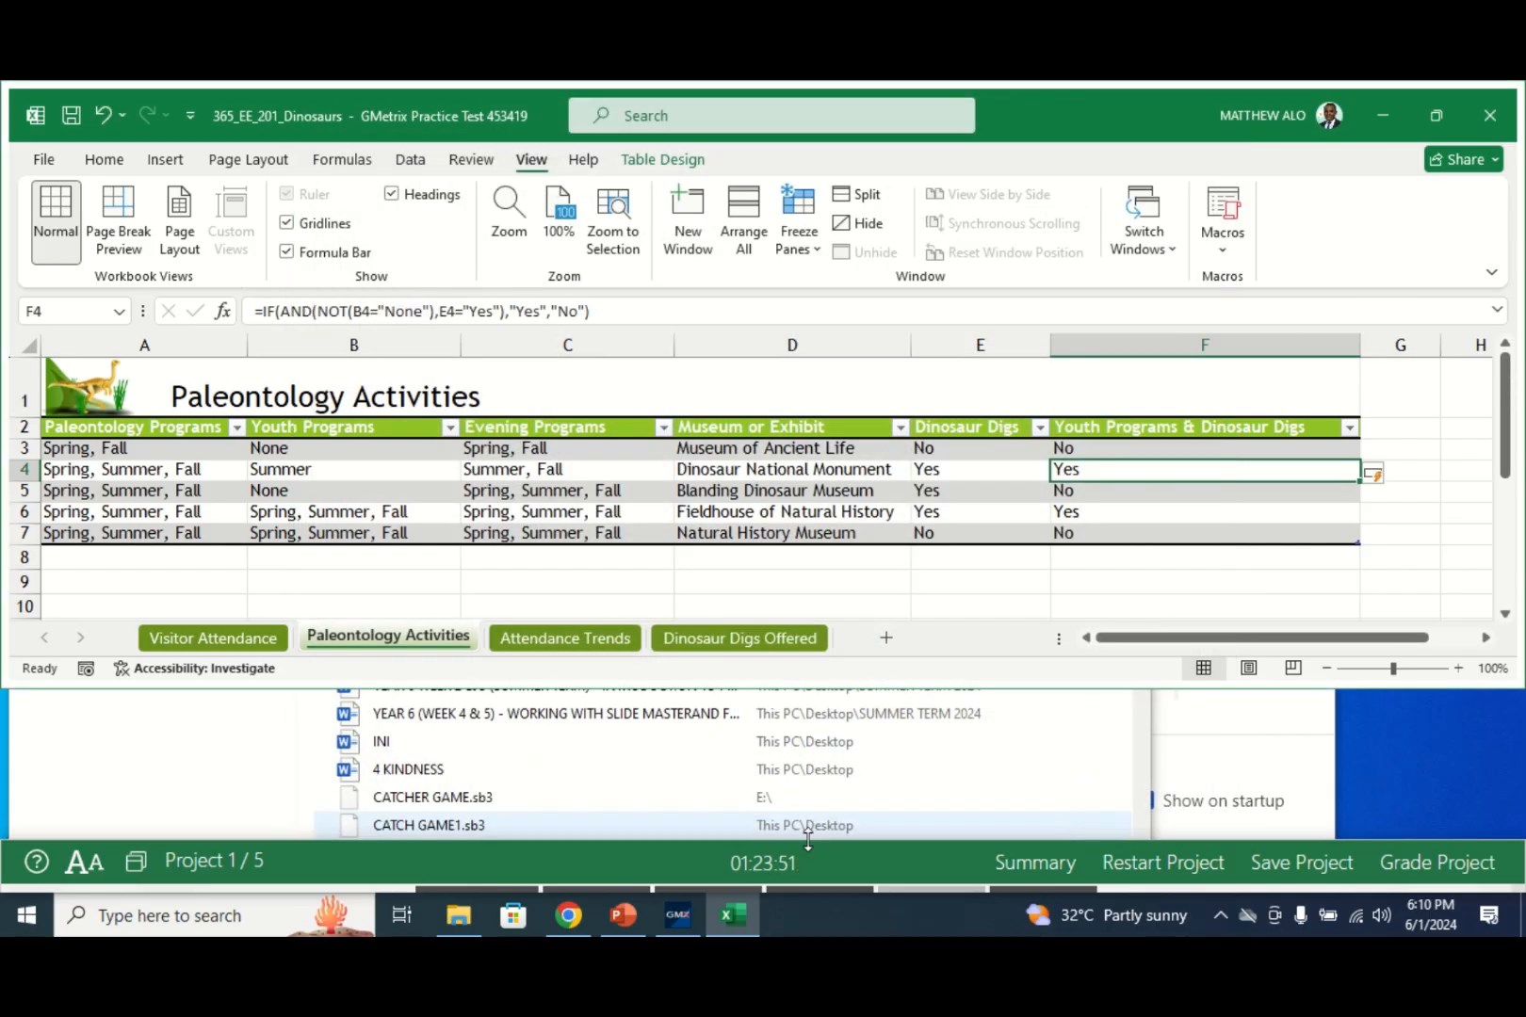
- Mark Task 4 completed and display the Task 5 instructions
{"action": "left_click_drag", "start_coordinate": [624, 842], "coordinate": [622, 690]}
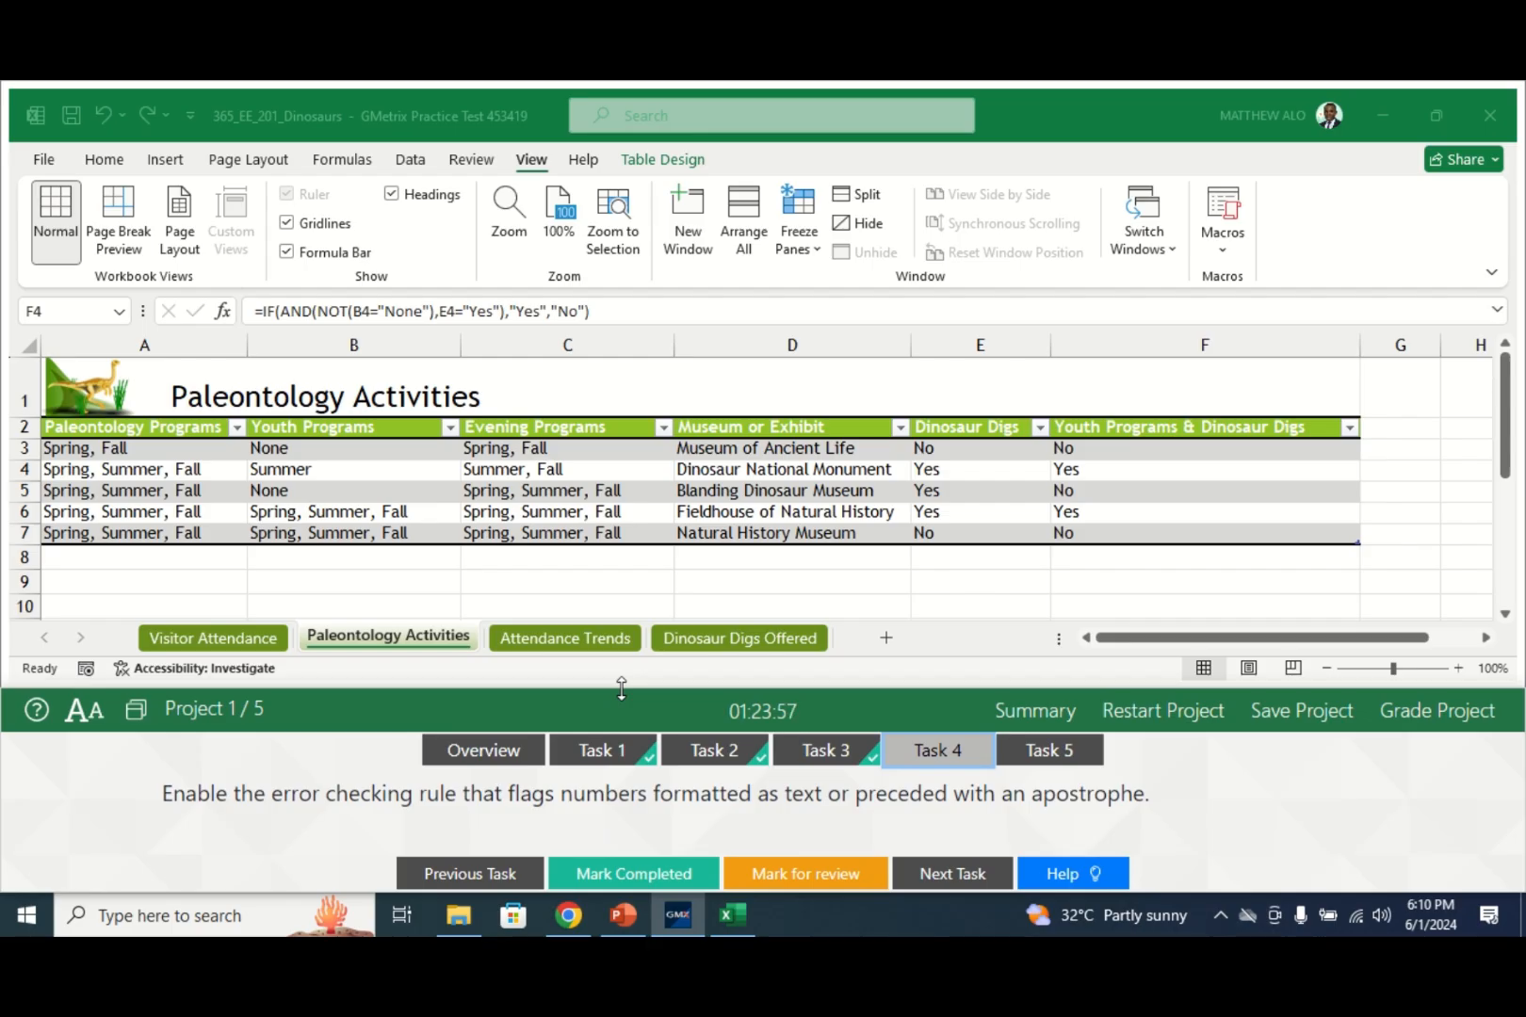
{"action": "left_click", "coordinate": [632, 876]}
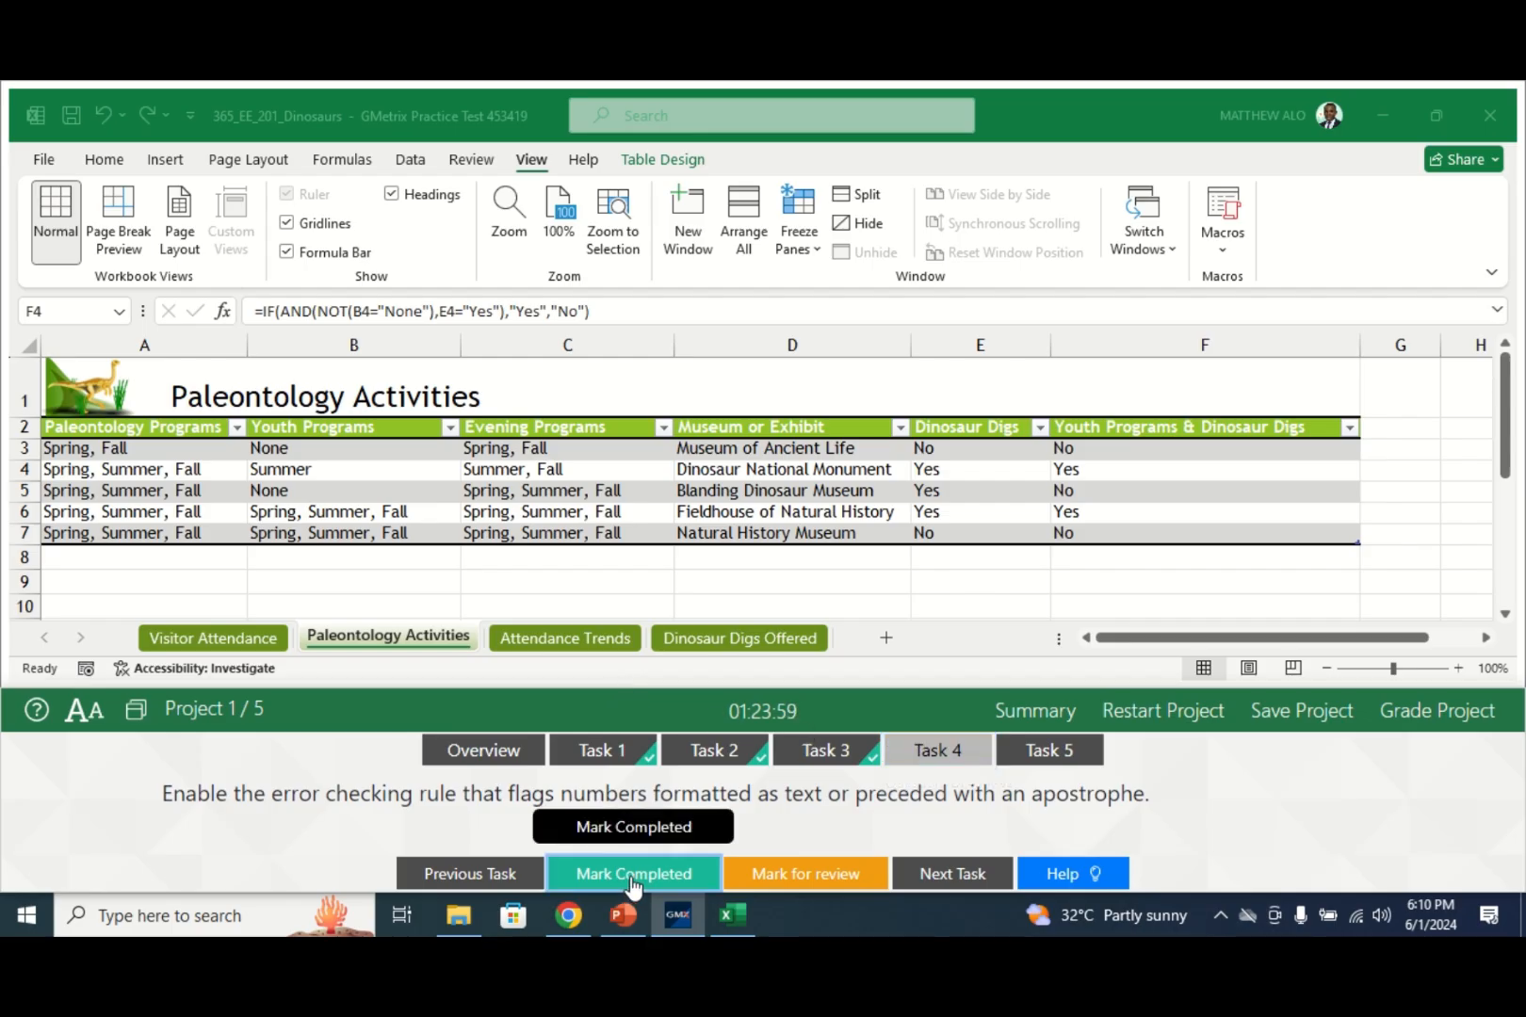
{"action": "left_click", "coordinate": [1066, 760]}
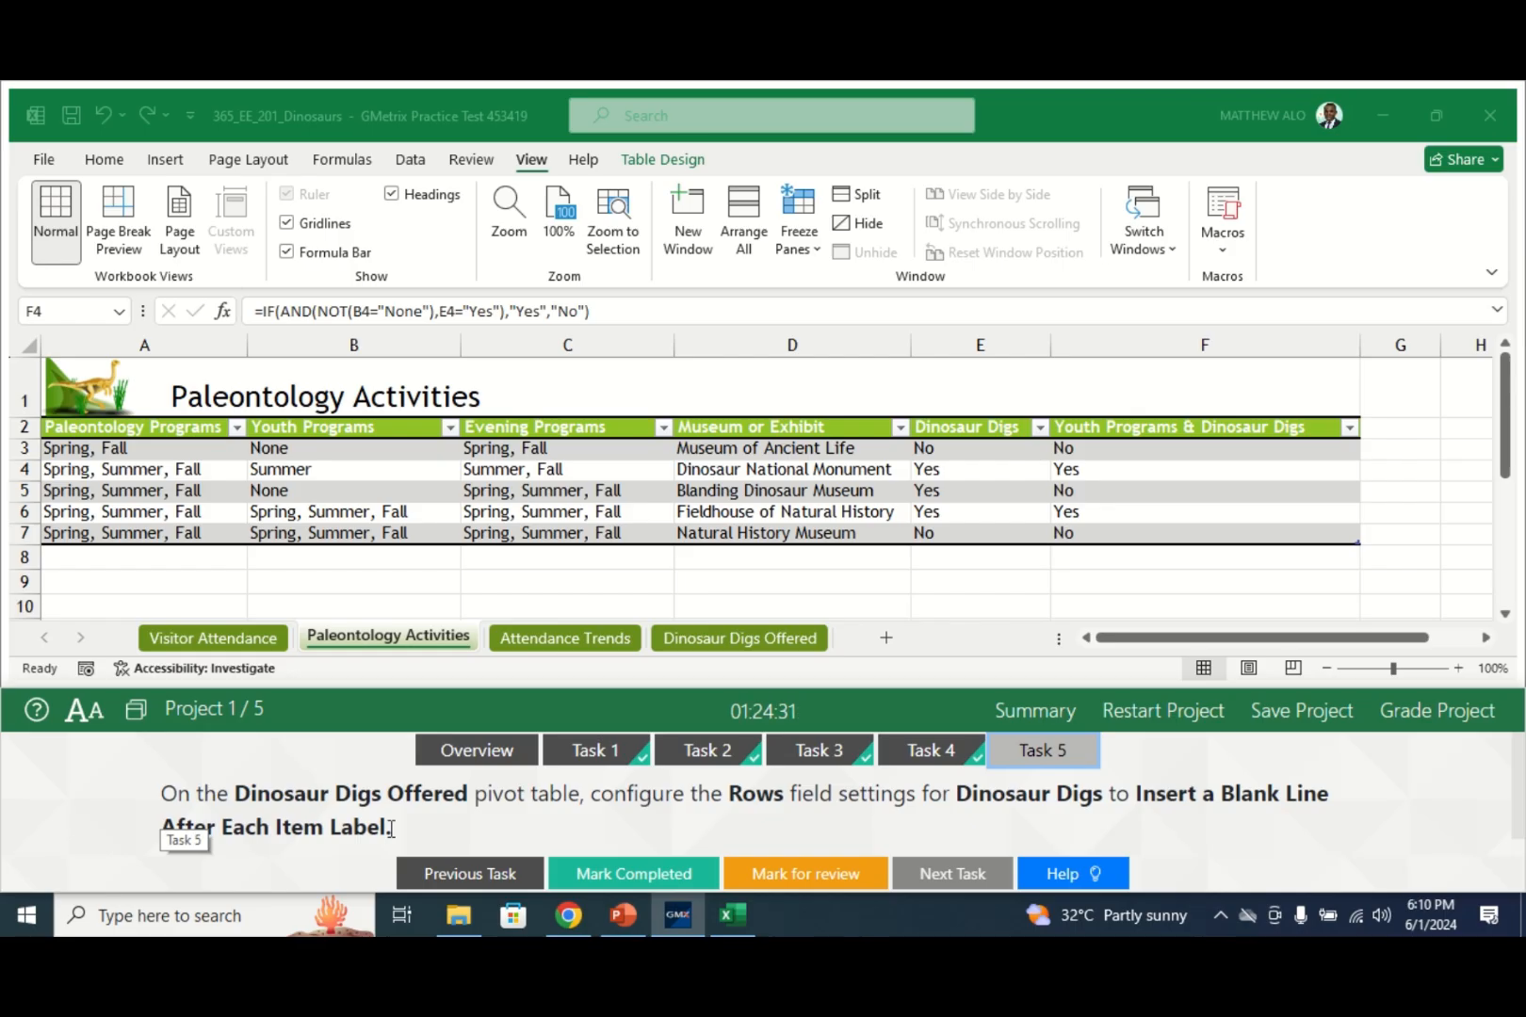
- Switch to the Dinosaur Digs Offered sheet and open the Dinosaur Digs row field menu
{"action": "left_click", "coordinate": [733, 640]}
{"action": "left_click", "coordinate": [726, 641]}
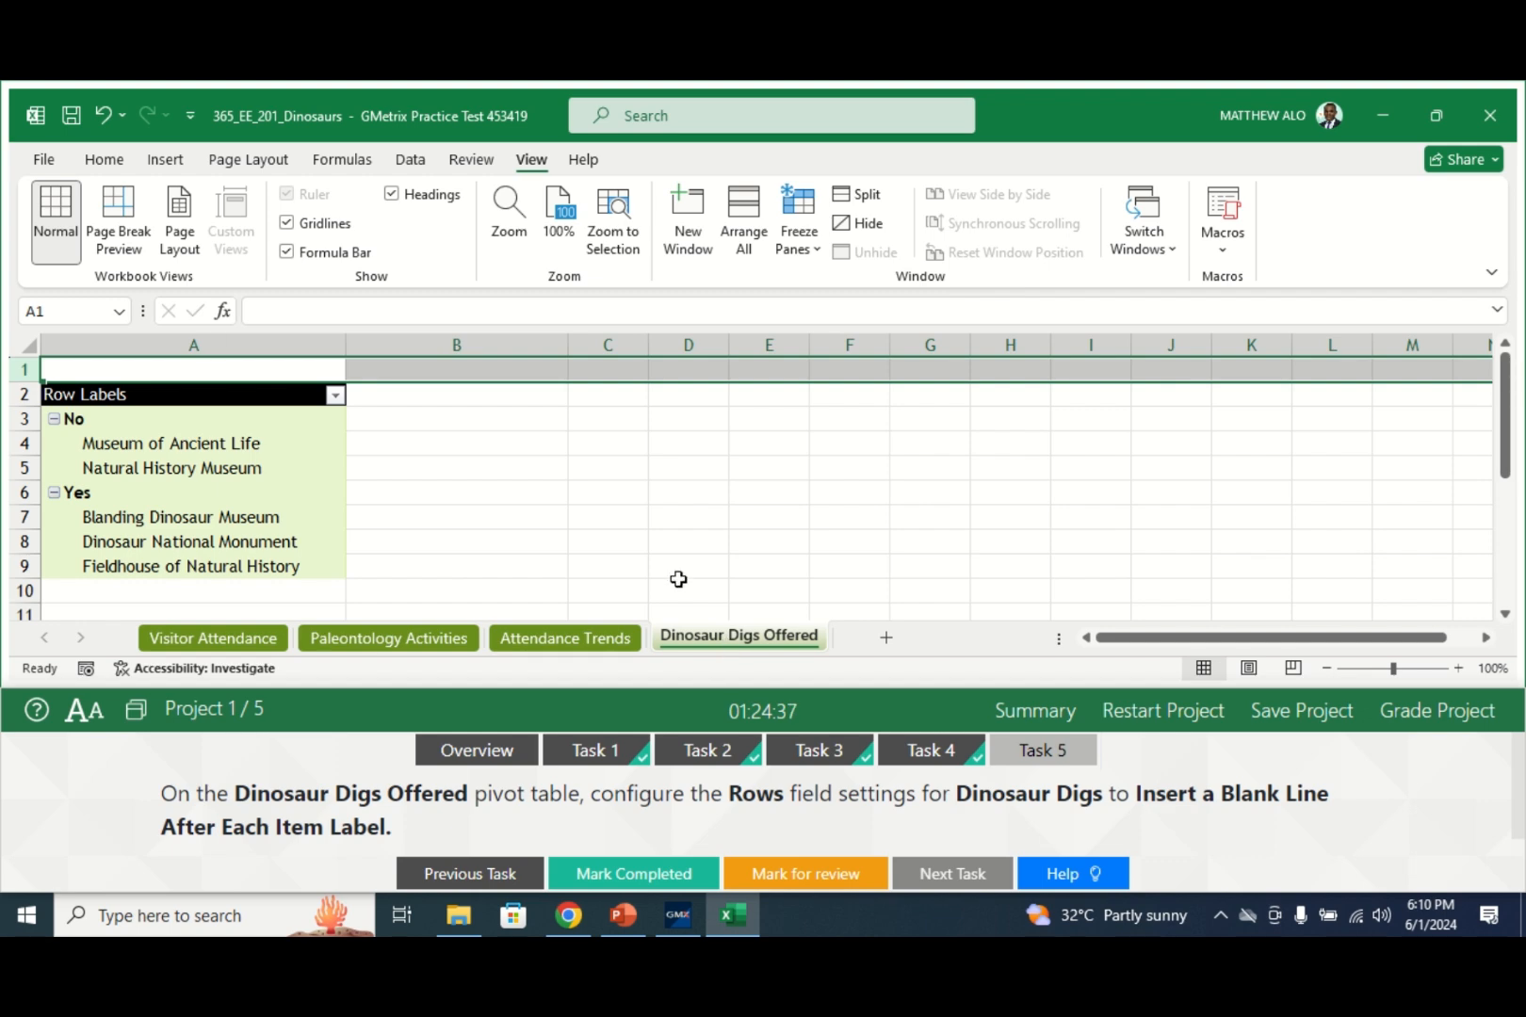
{"action": "left_click", "coordinate": [332, 468]}
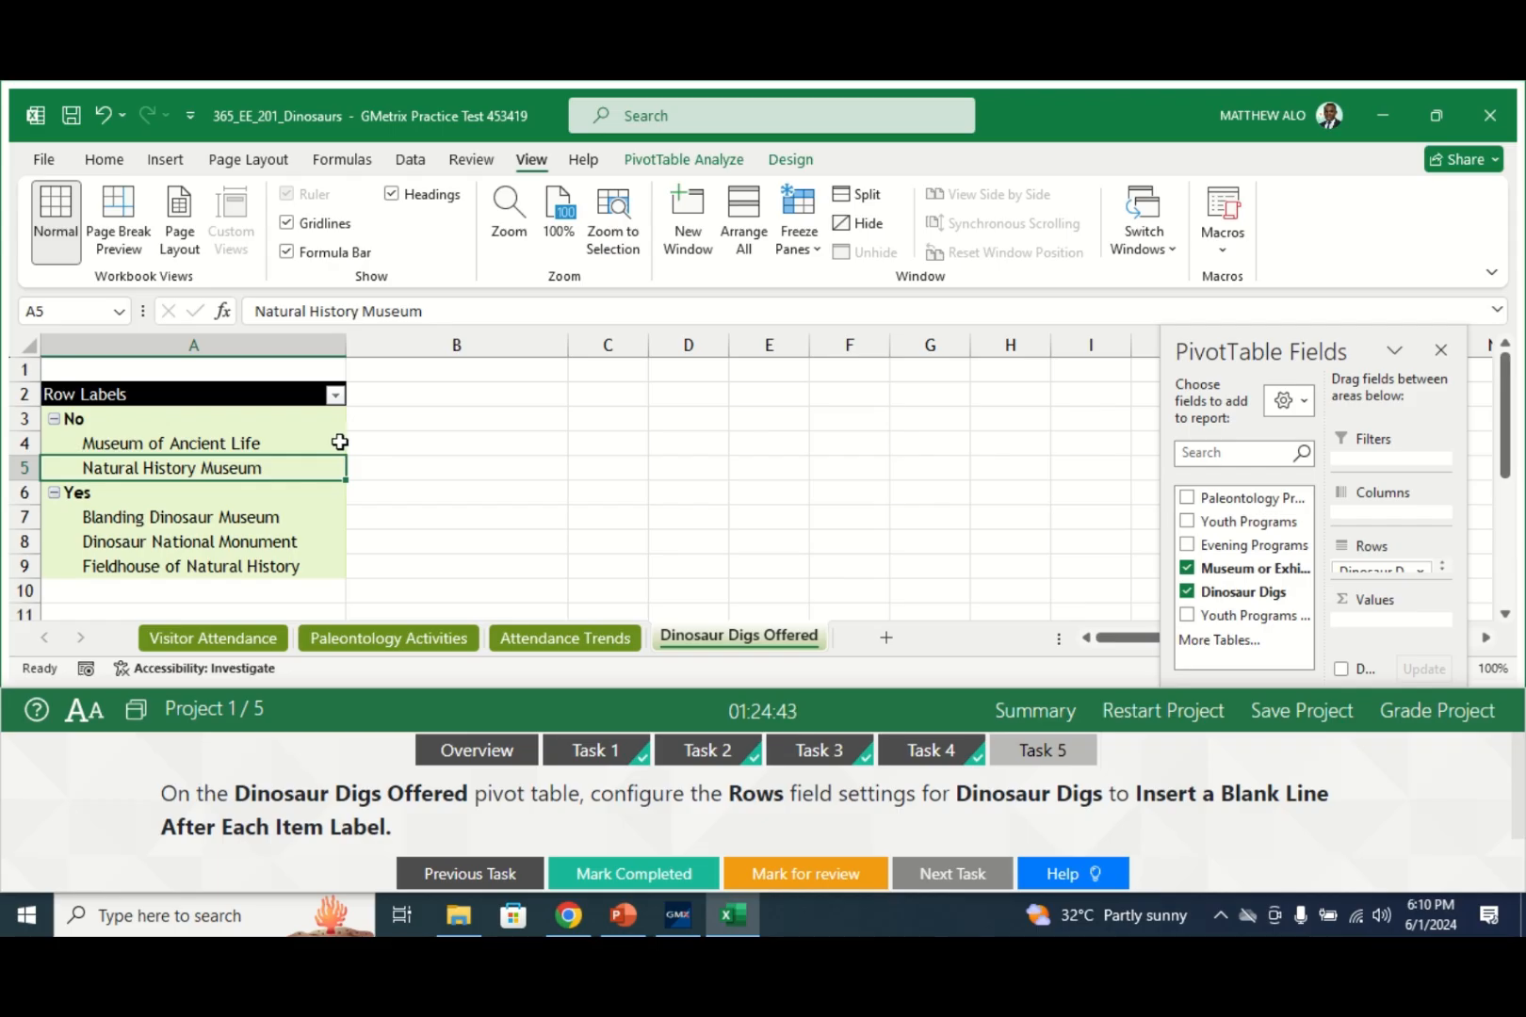
{"action": "left_click", "coordinate": [339, 442]}
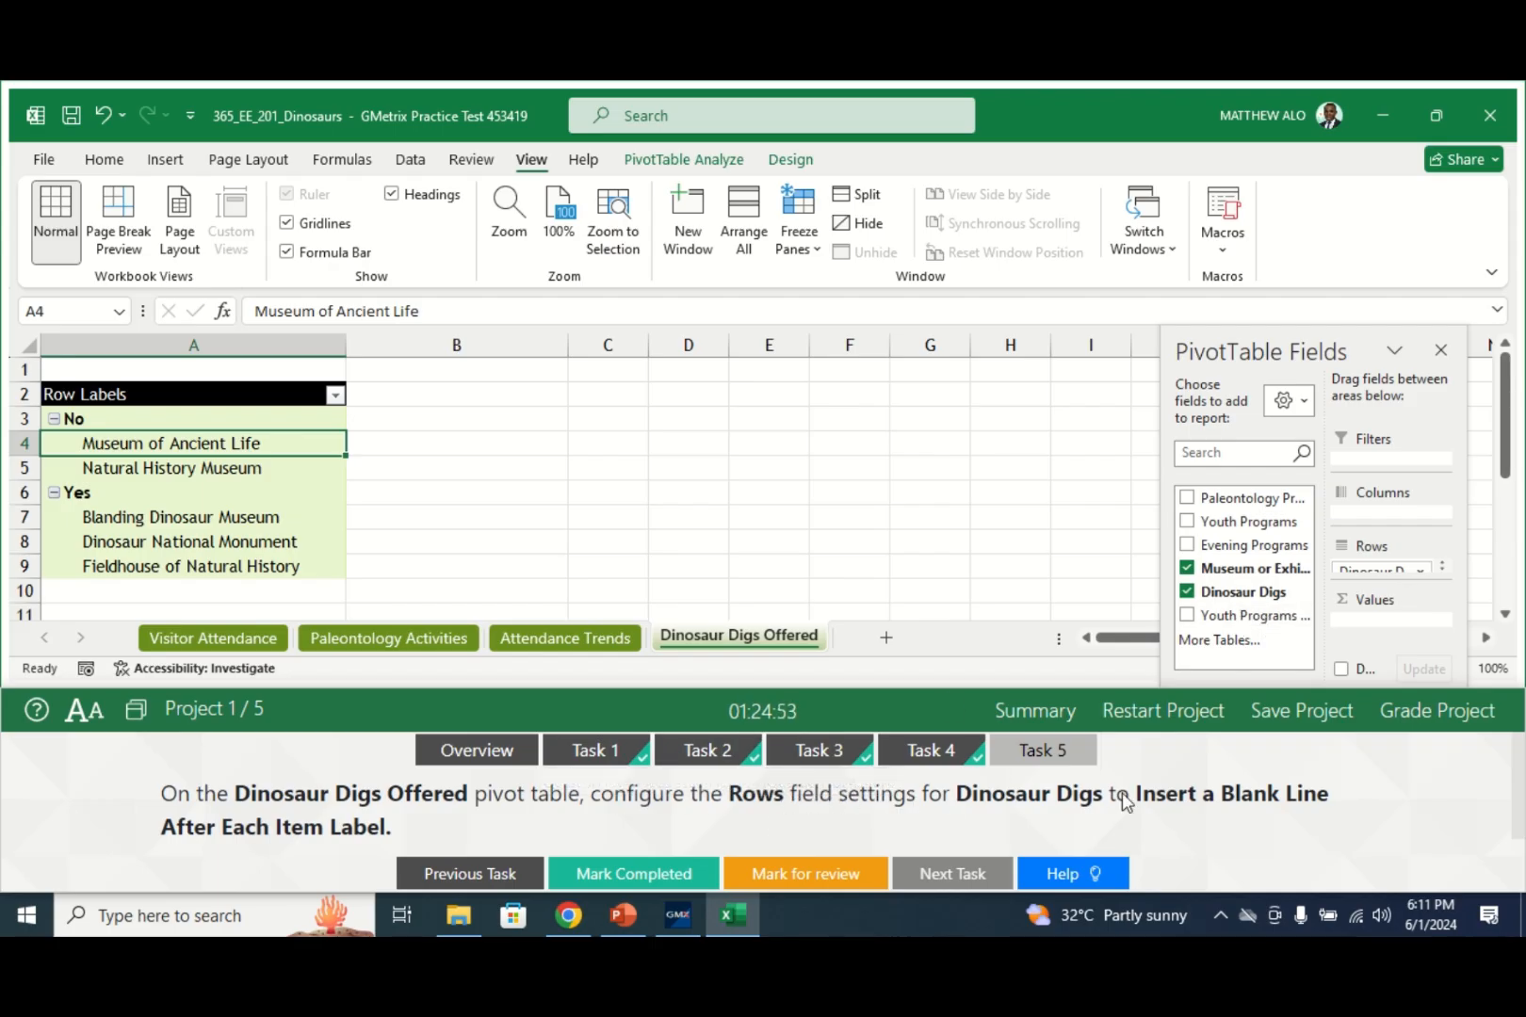
{"action": "left_click", "coordinate": [1415, 567]}
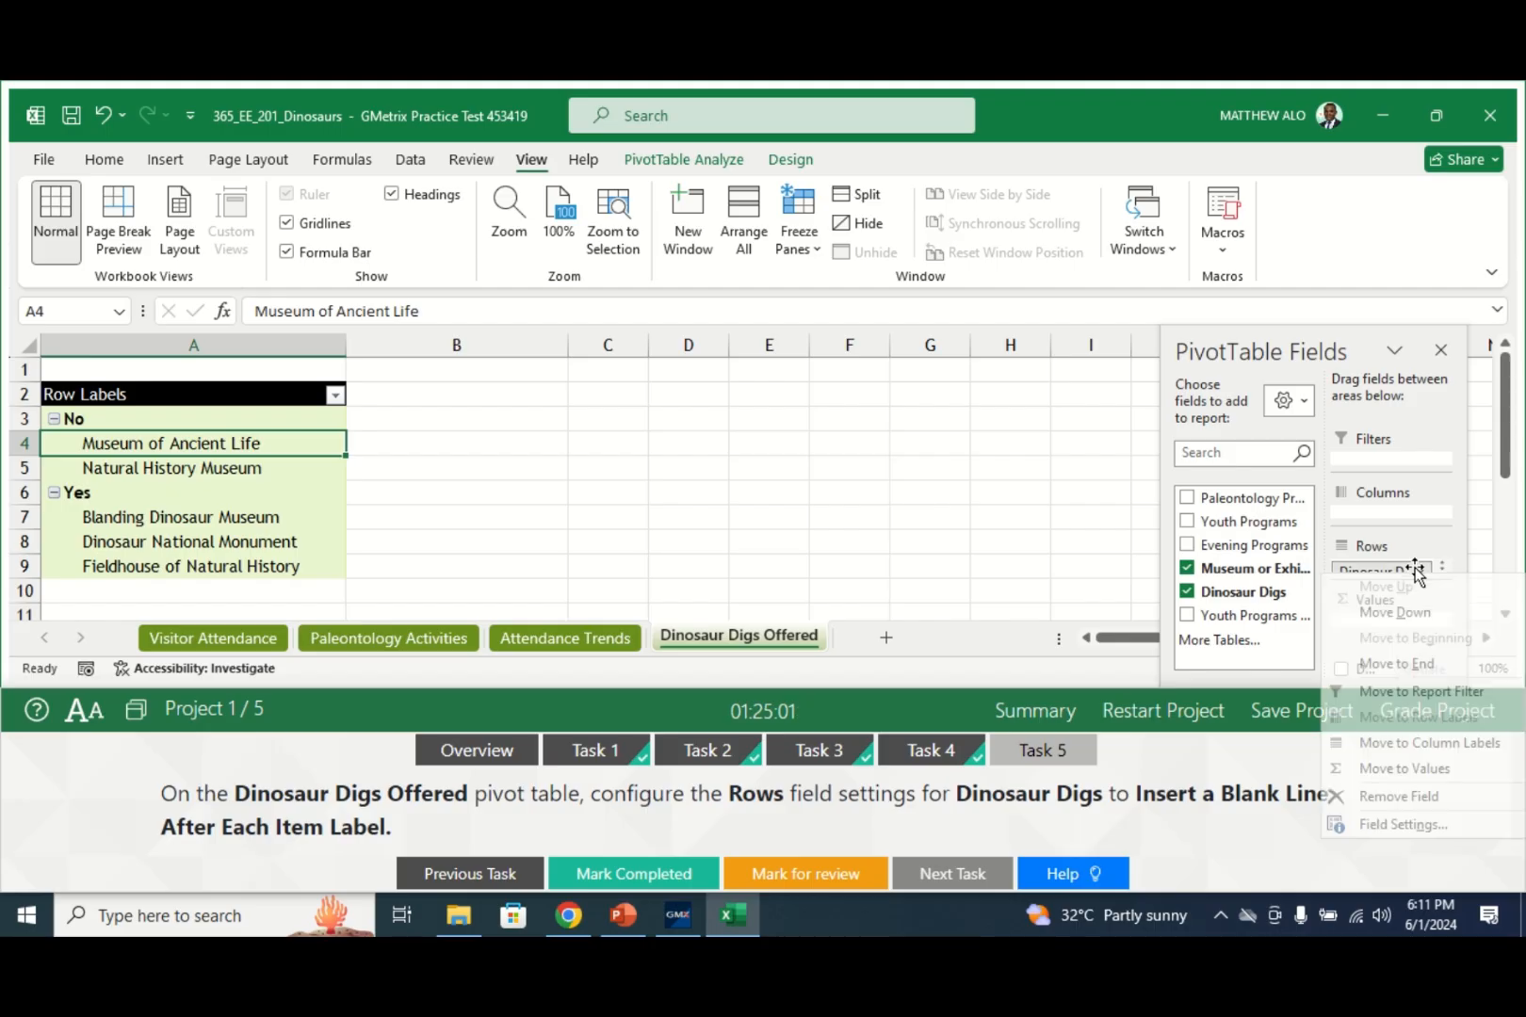
- Turn on 'Insert blank line after each item label' for Dinosaur Digs, then mark Task 5 done and grade
{"action": "left_click", "coordinate": [1387, 823]}
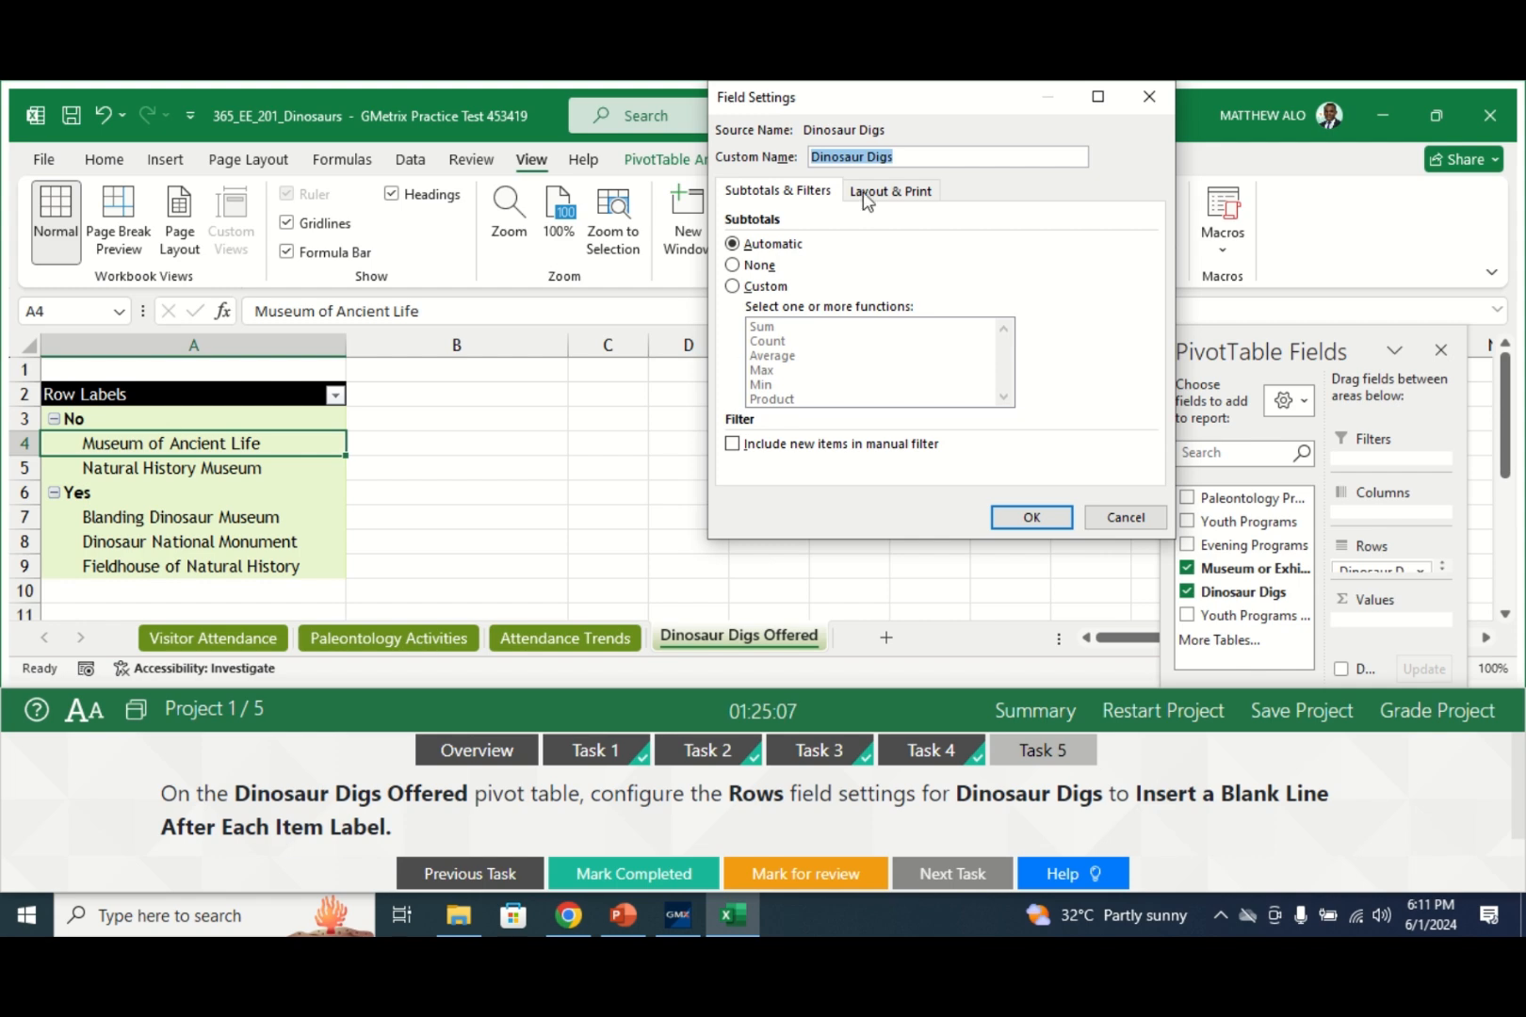
{"action": "left_click", "coordinate": [886, 200]}
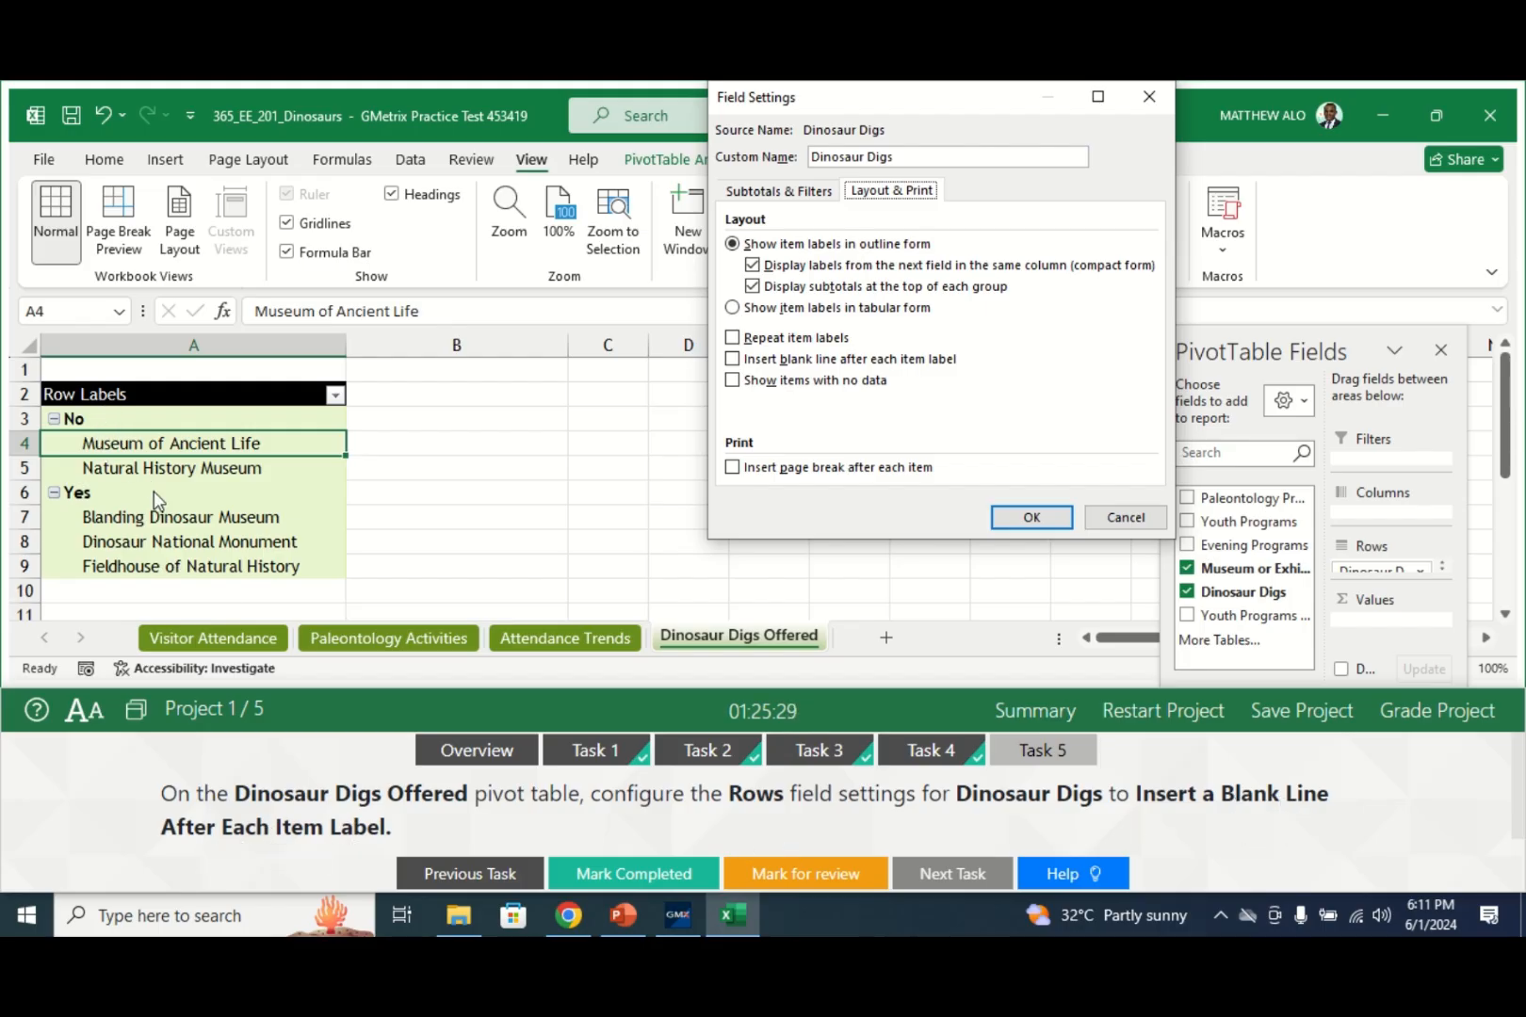
{"action": "left_click", "coordinate": [733, 360]}
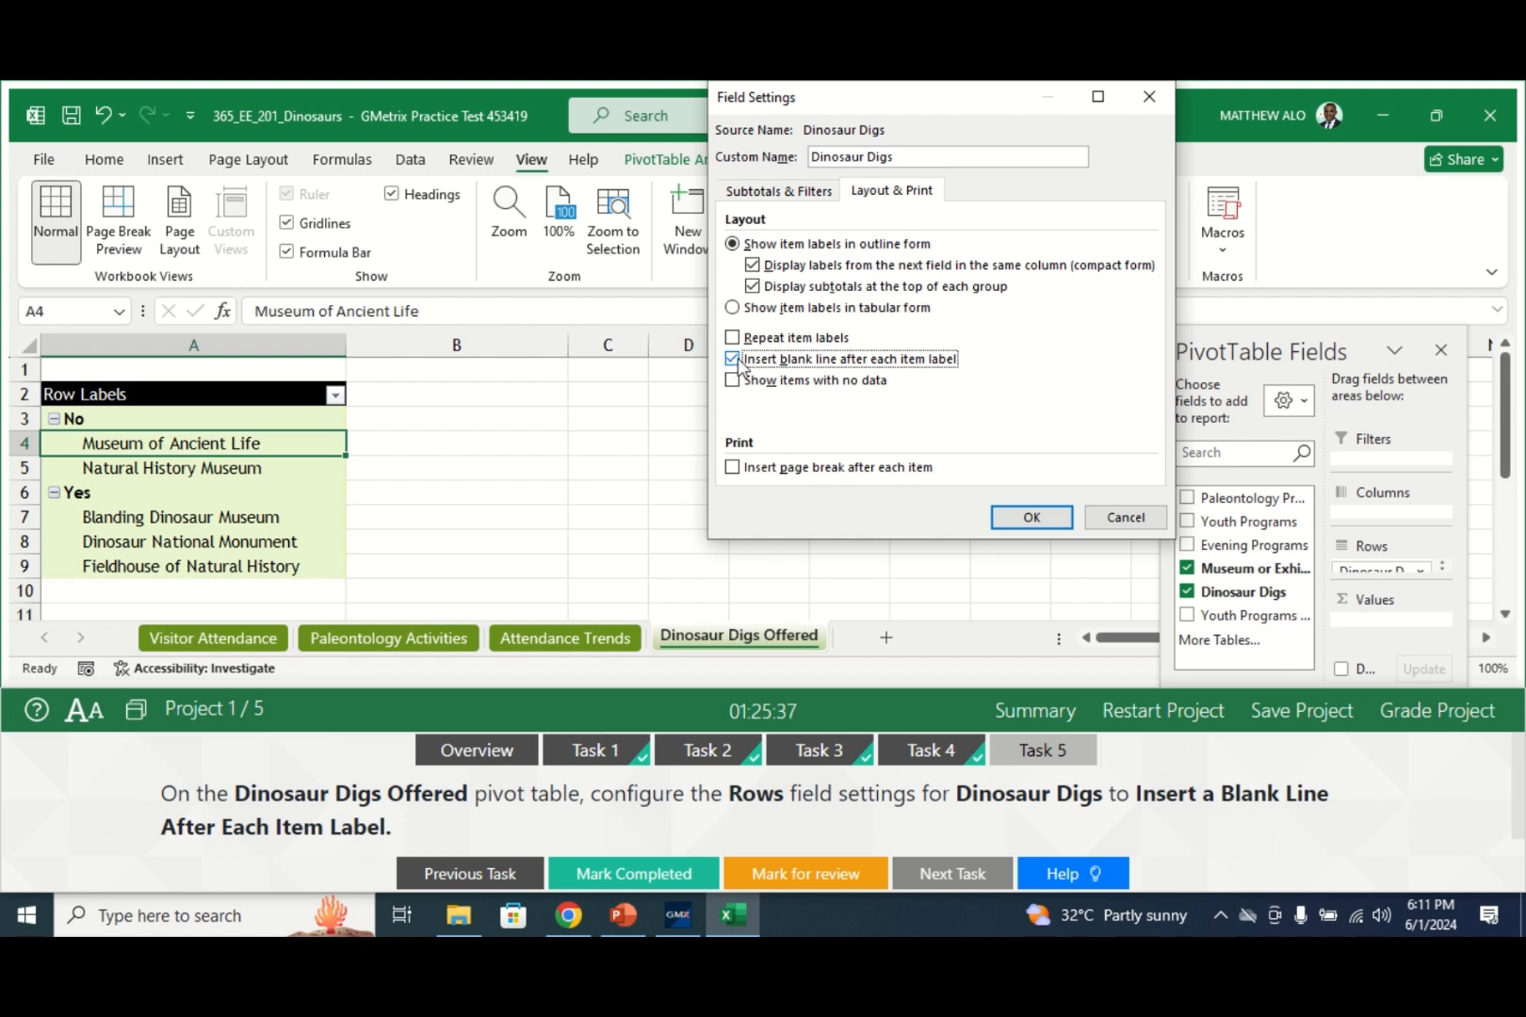
{"action": "left_click", "coordinate": [1032, 518]}
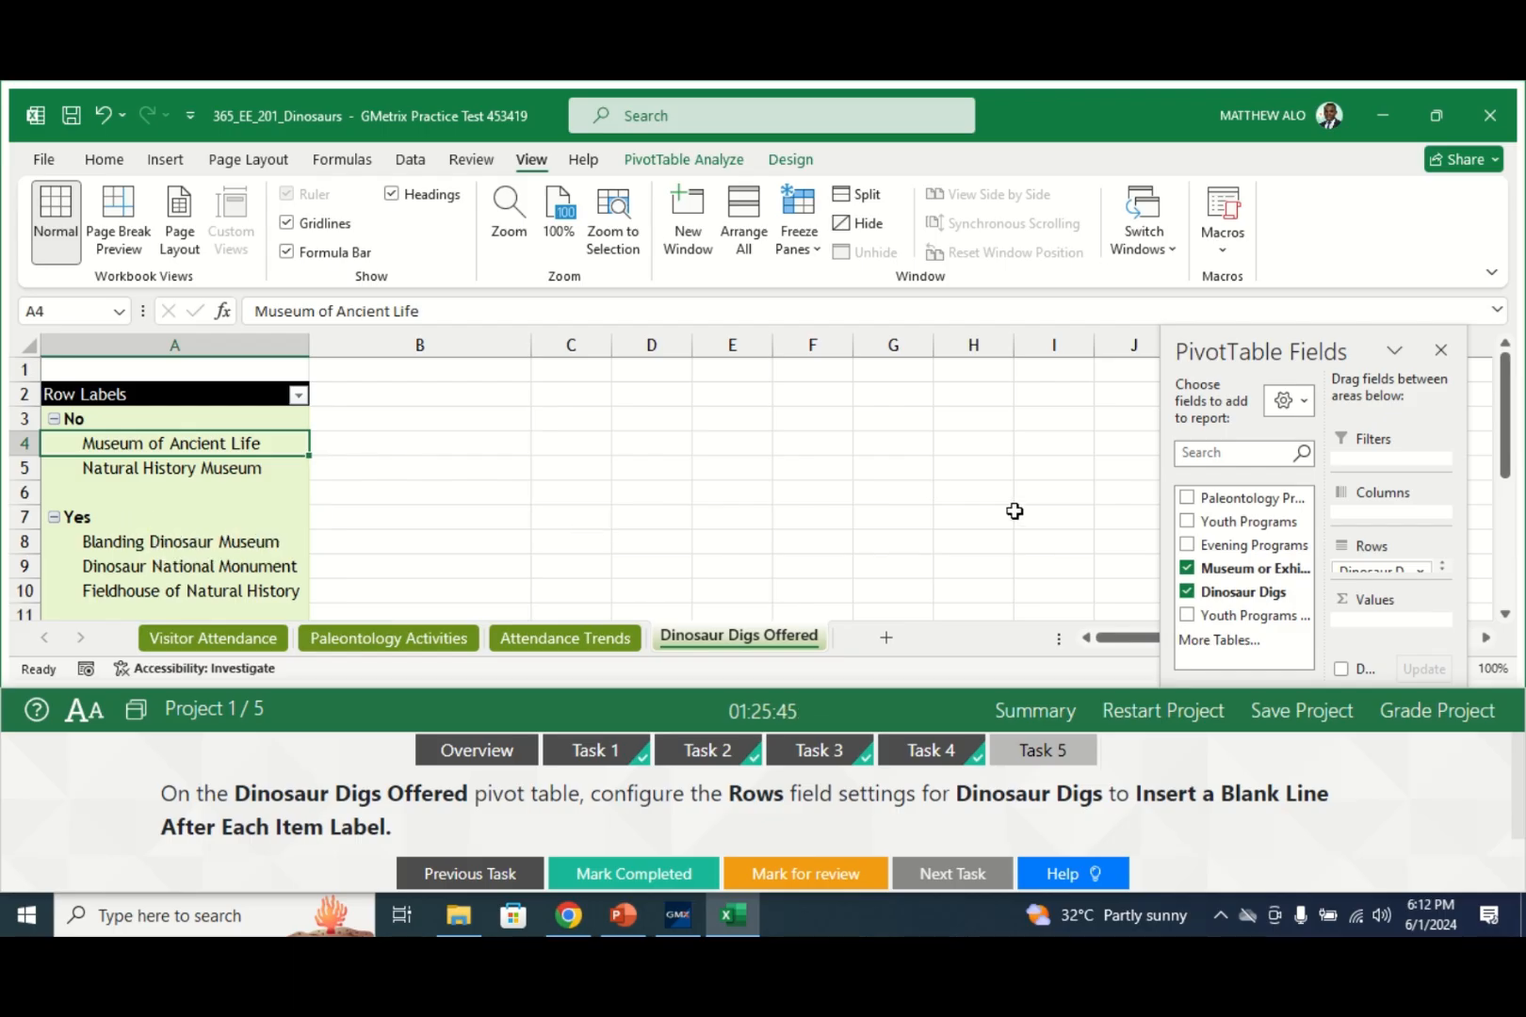
{"action": "left_click", "coordinate": [639, 876]}
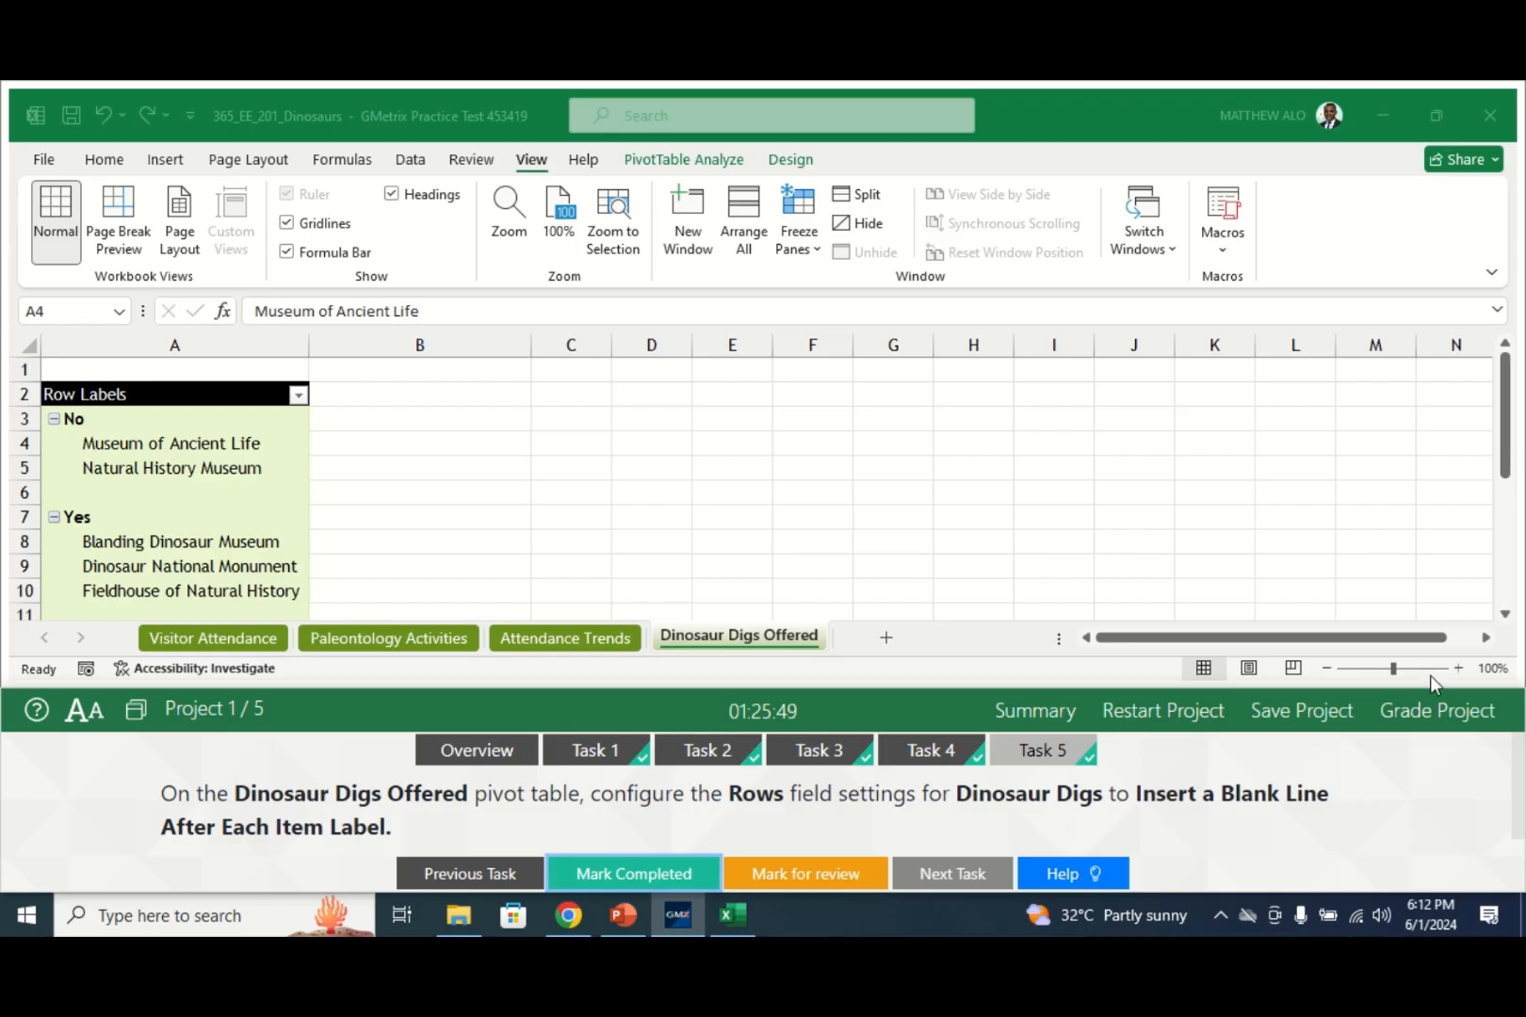
{"action": "left_click", "coordinate": [1401, 714]}
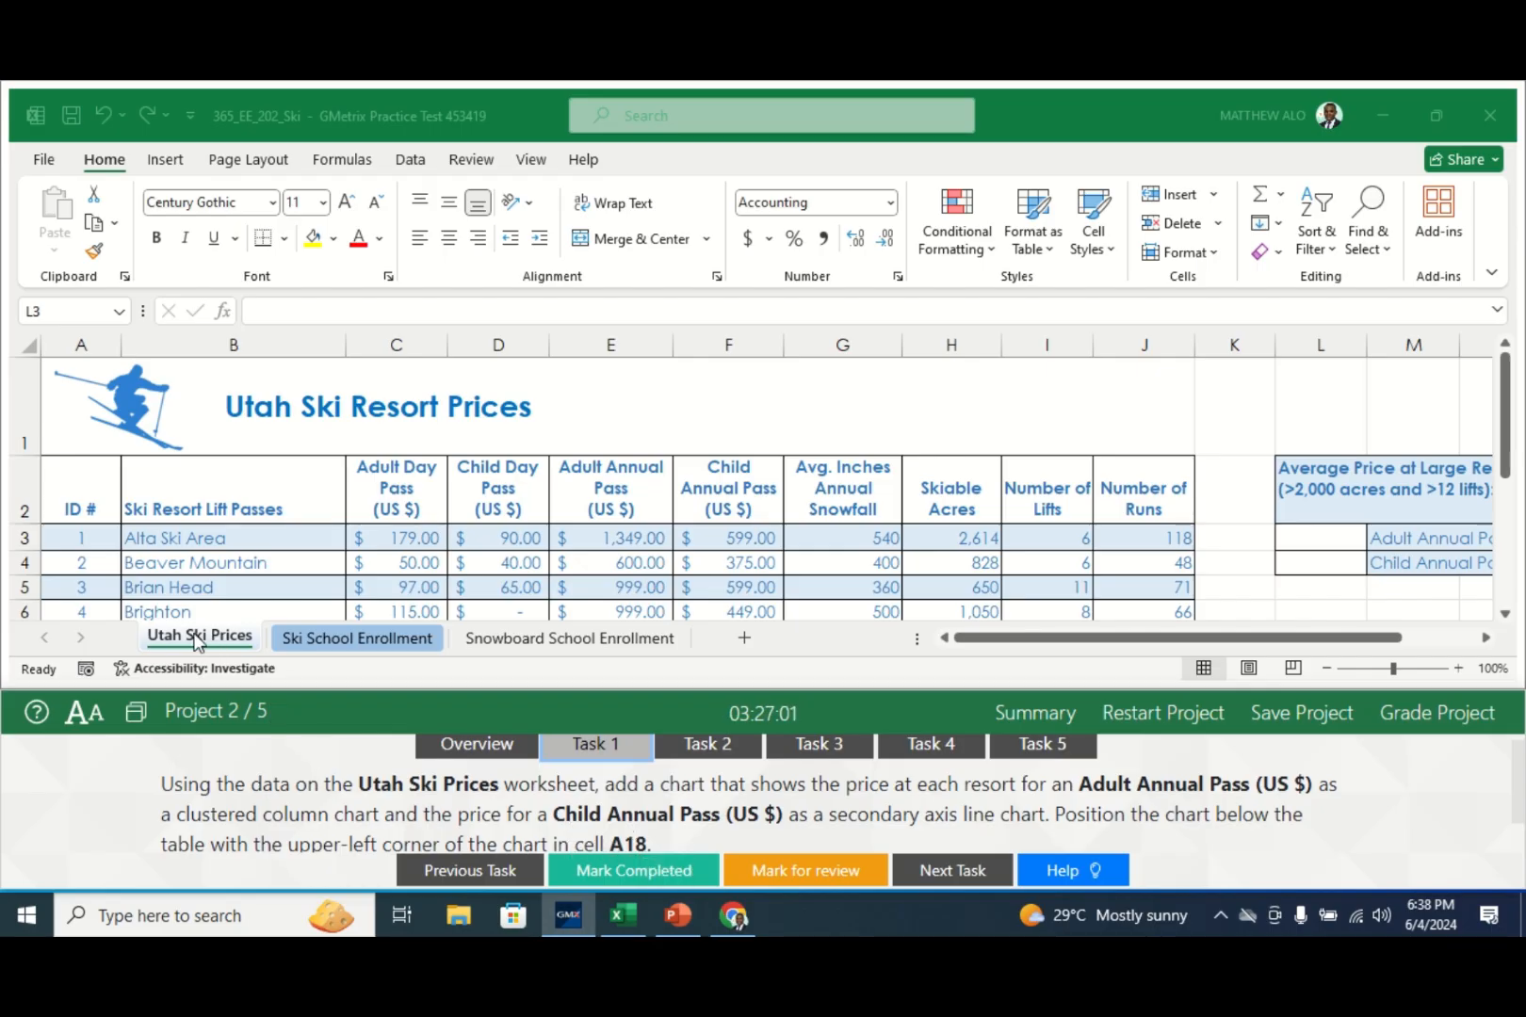
{"action": "left_click", "coordinate": [229, 640]}
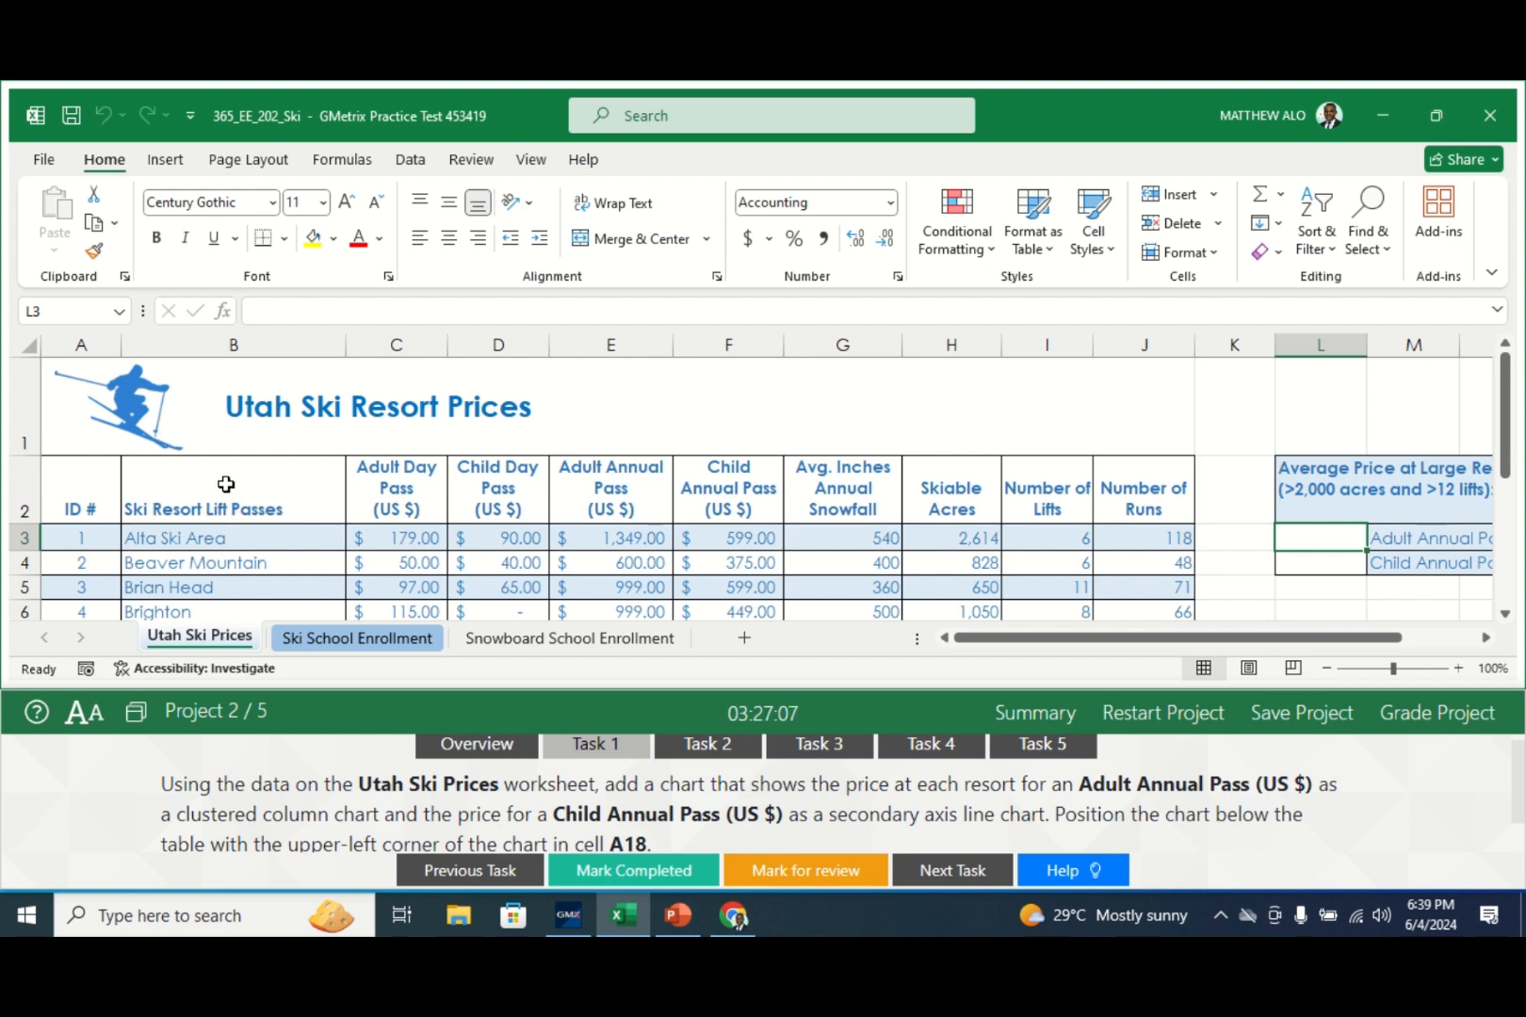
- Select resort names B2:B16 plus Adult and Child Annual Pass prices E2:E16 and F2:F16
{"action": "left_click_drag", "start_coordinate": [237, 478], "coordinate": [237, 574]}
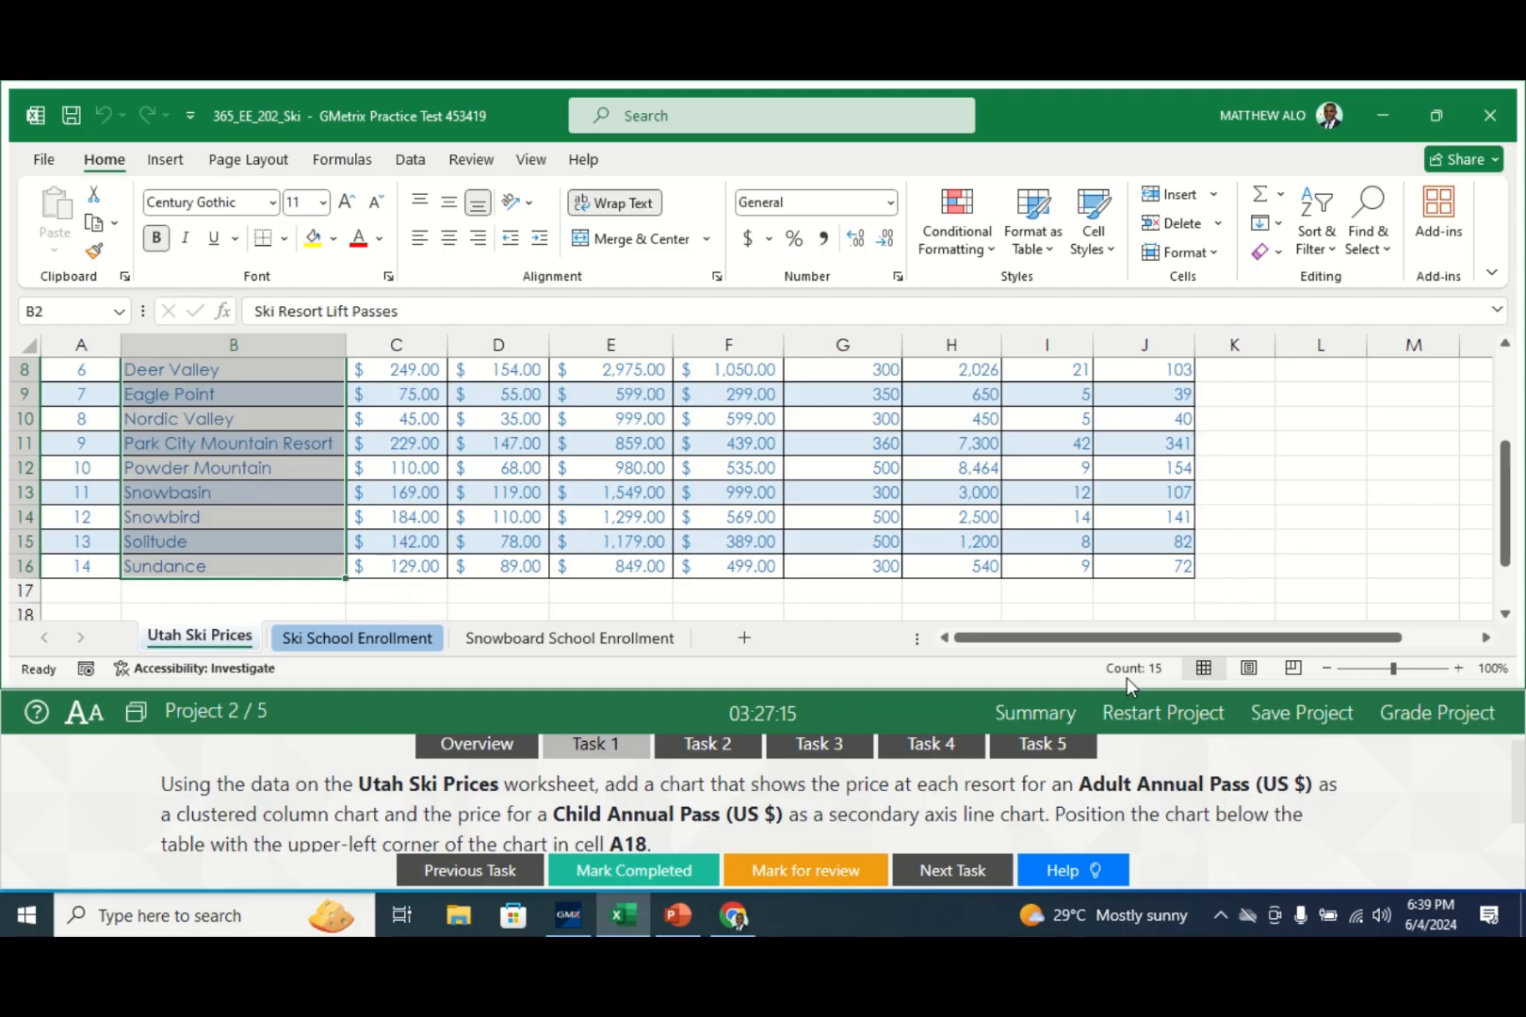
{"action": "left_click_drag", "start_coordinate": [1507, 570], "coordinate": [1508, 466]}
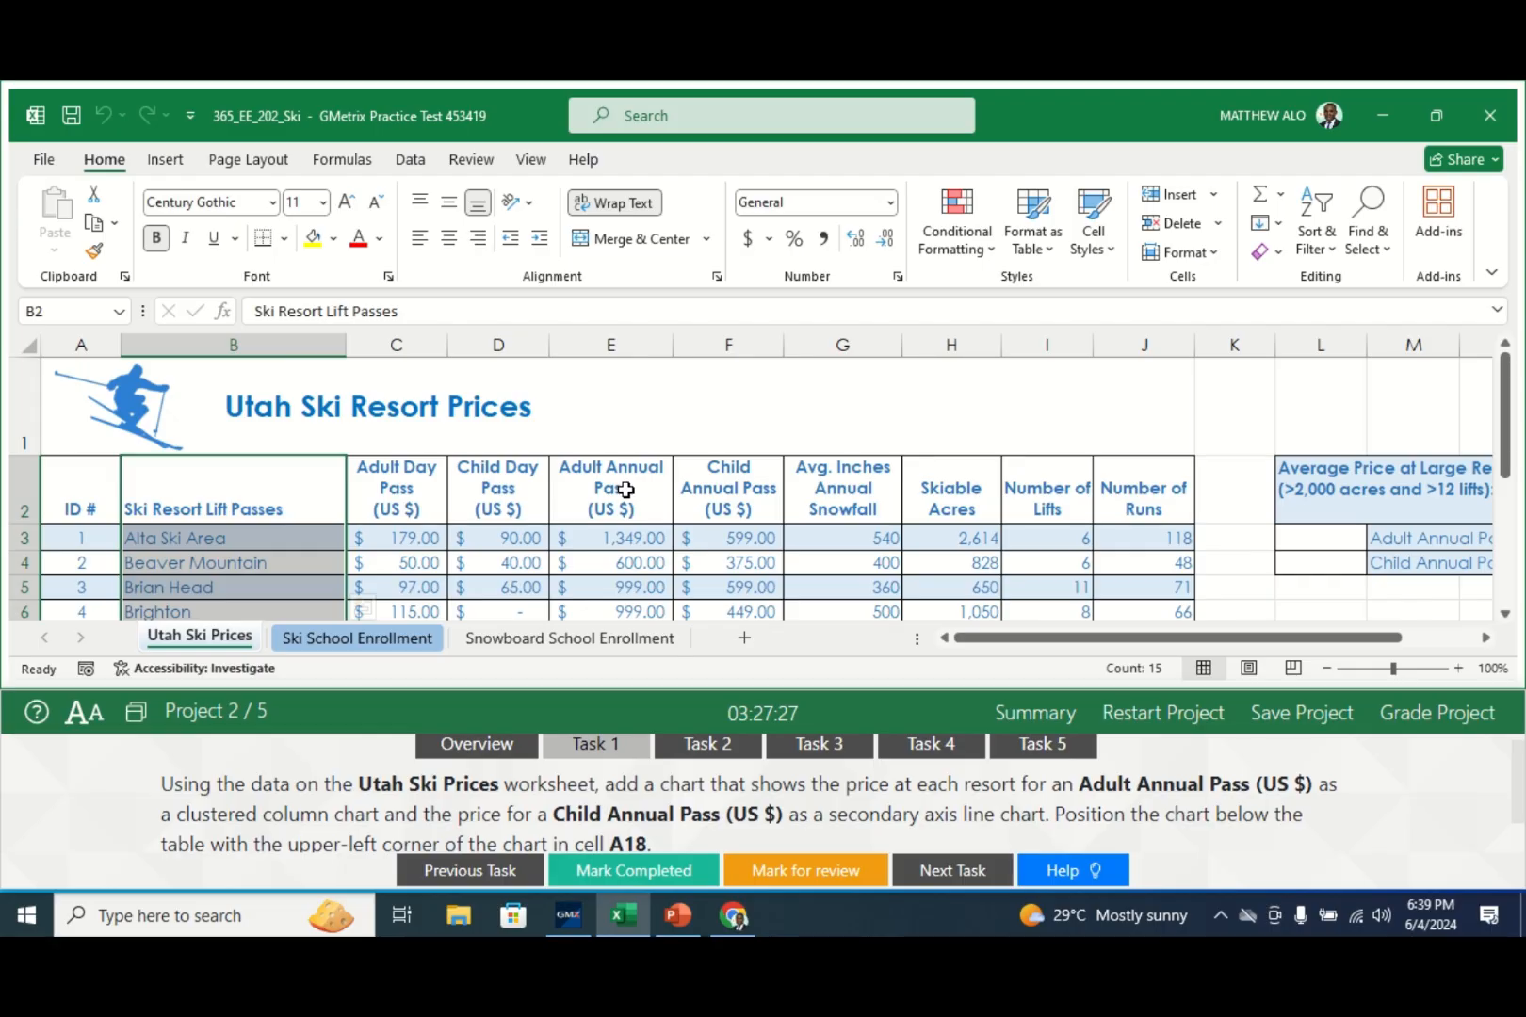
{"action": "left_click_drag", "start_coordinate": [625, 486], "coordinate": [606, 569]}
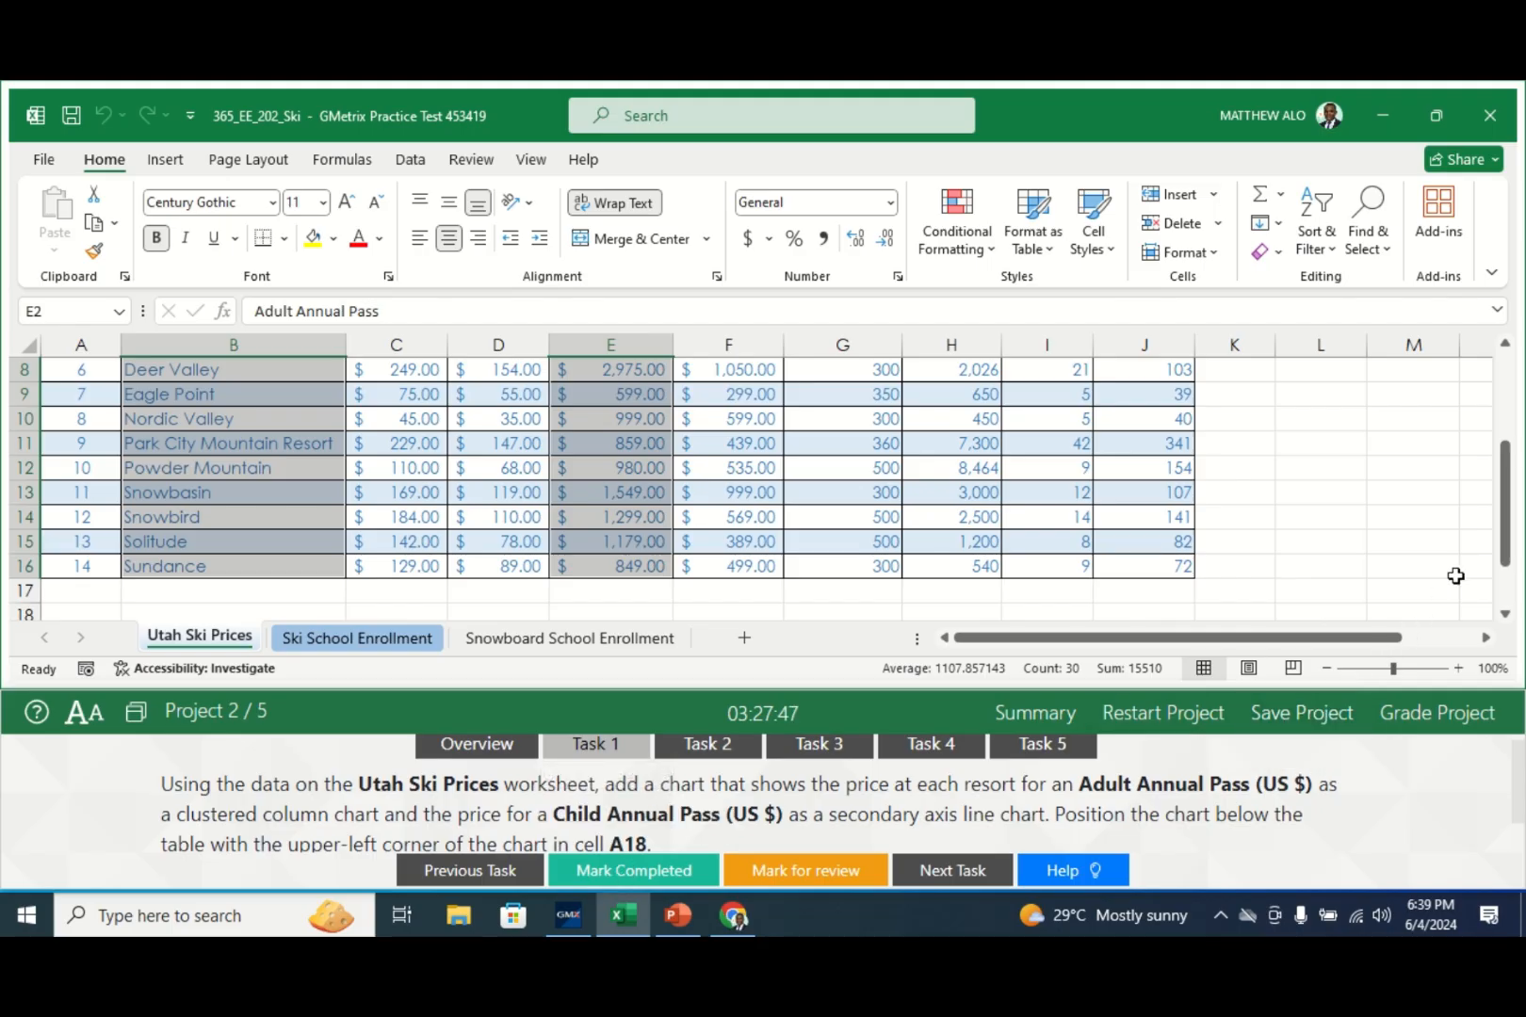
{"action": "left_click_drag", "start_coordinate": [1507, 547], "coordinate": [1508, 454]}
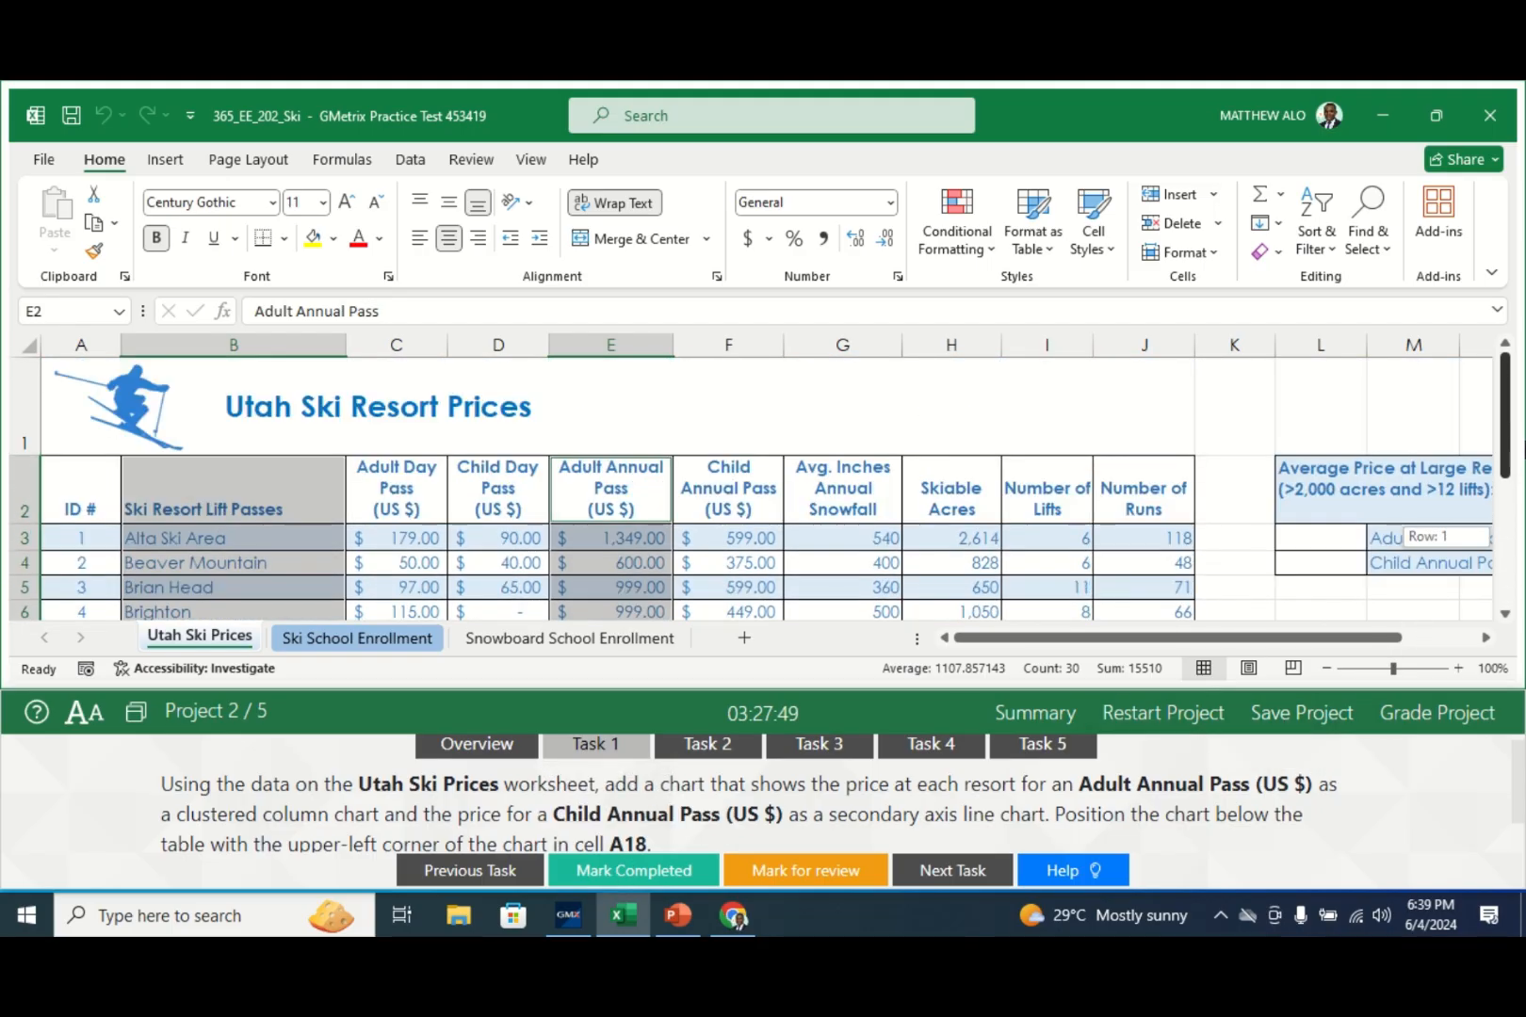
{"action": "left_click_drag", "start_coordinate": [763, 478], "coordinate": [749, 572]}
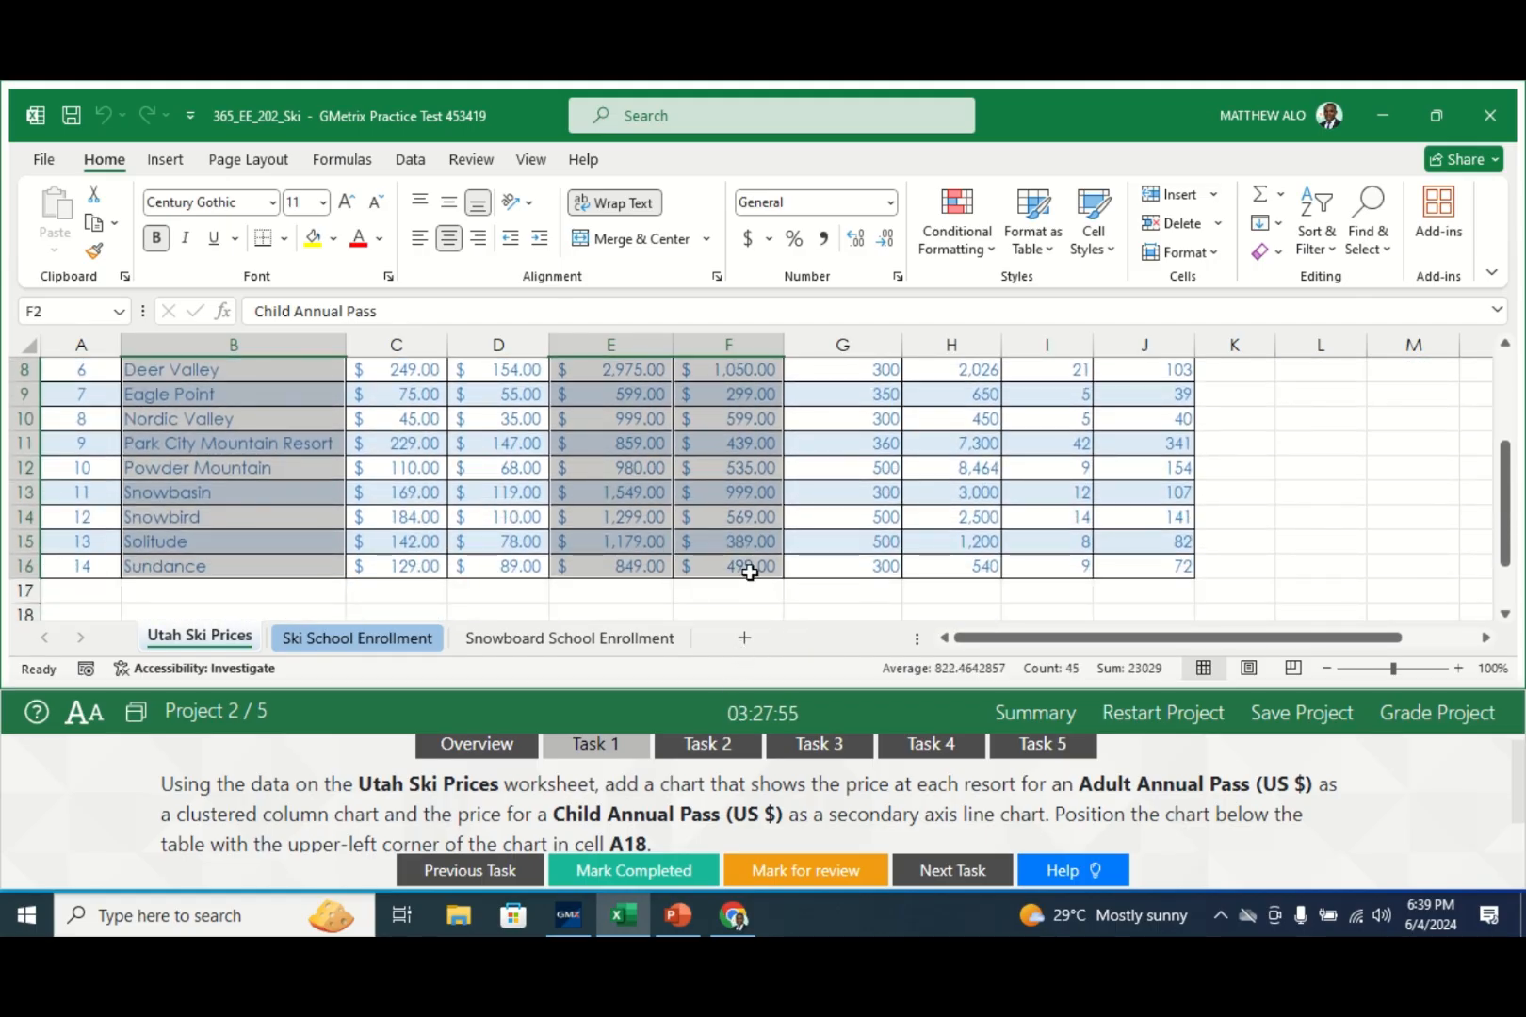
- Open the Combo chart options with a custom combination of chart types
{"action": "left_click", "coordinate": [167, 160]}
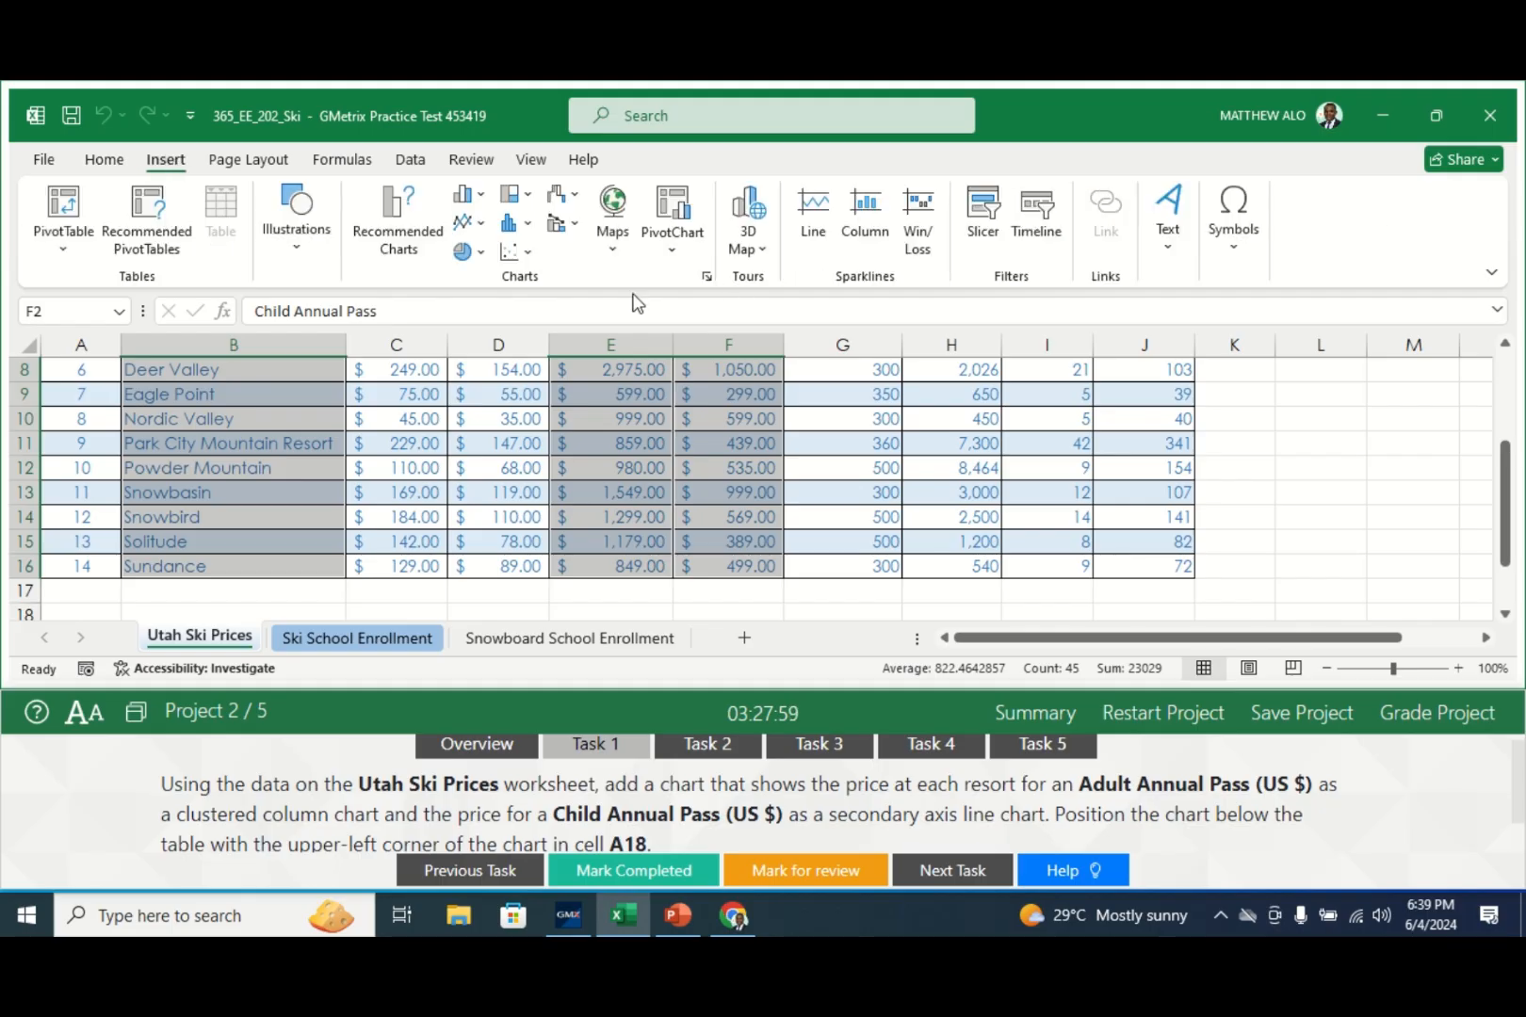
{"action": "left_click", "coordinate": [571, 236]}
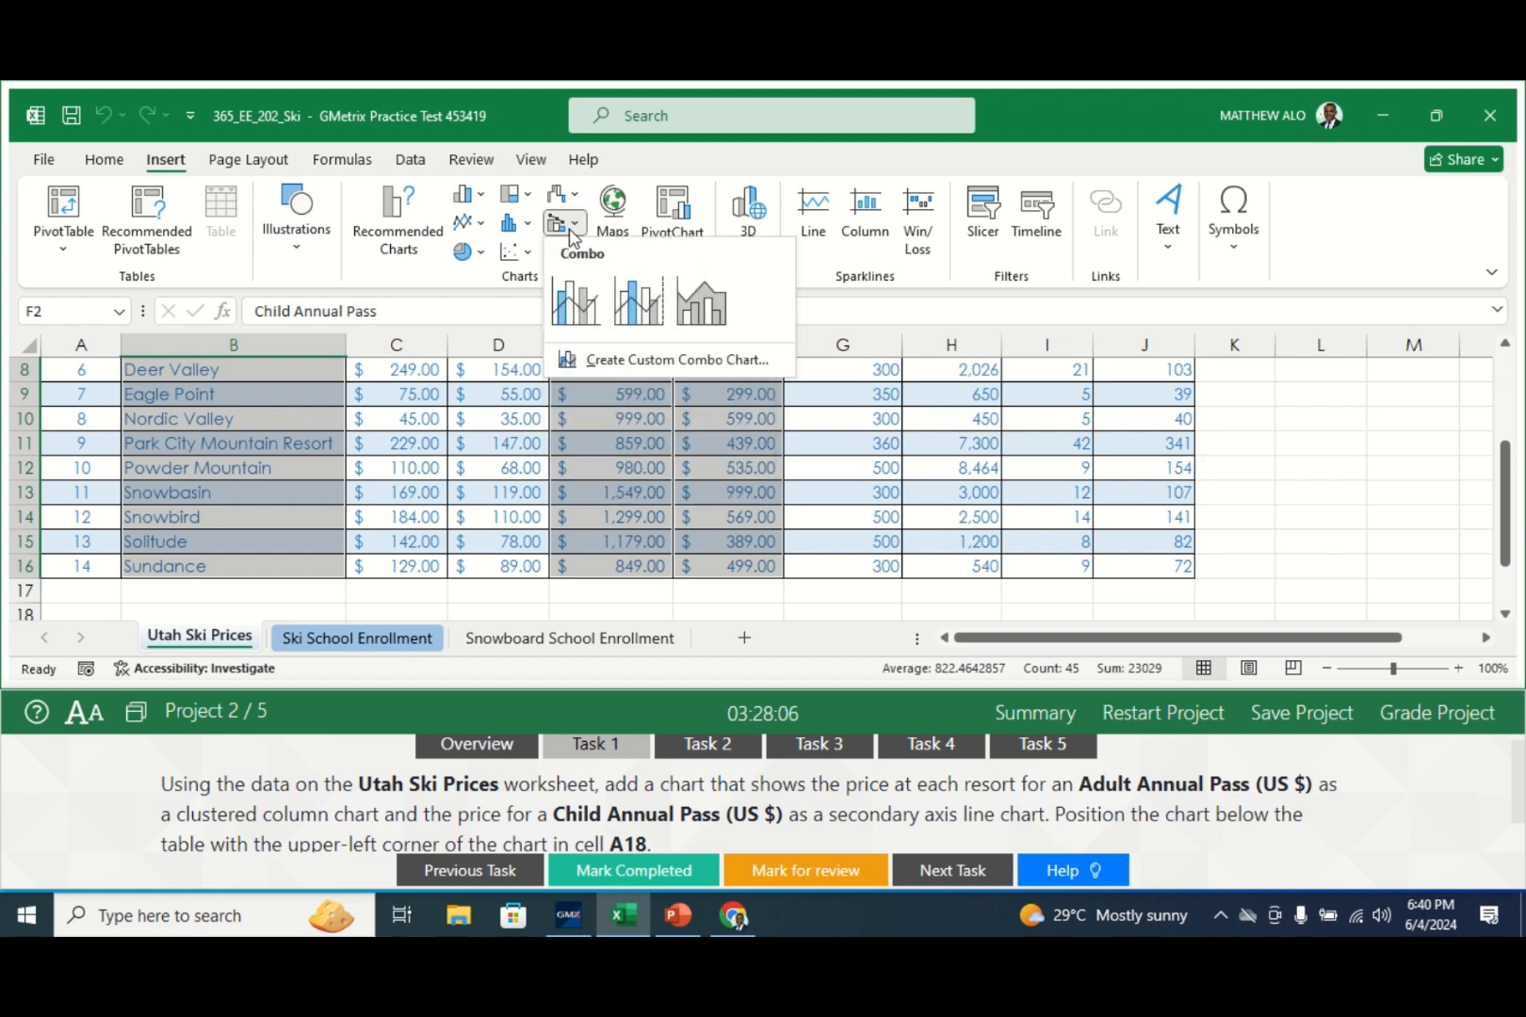
{"action": "left_click", "coordinate": [682, 360]}
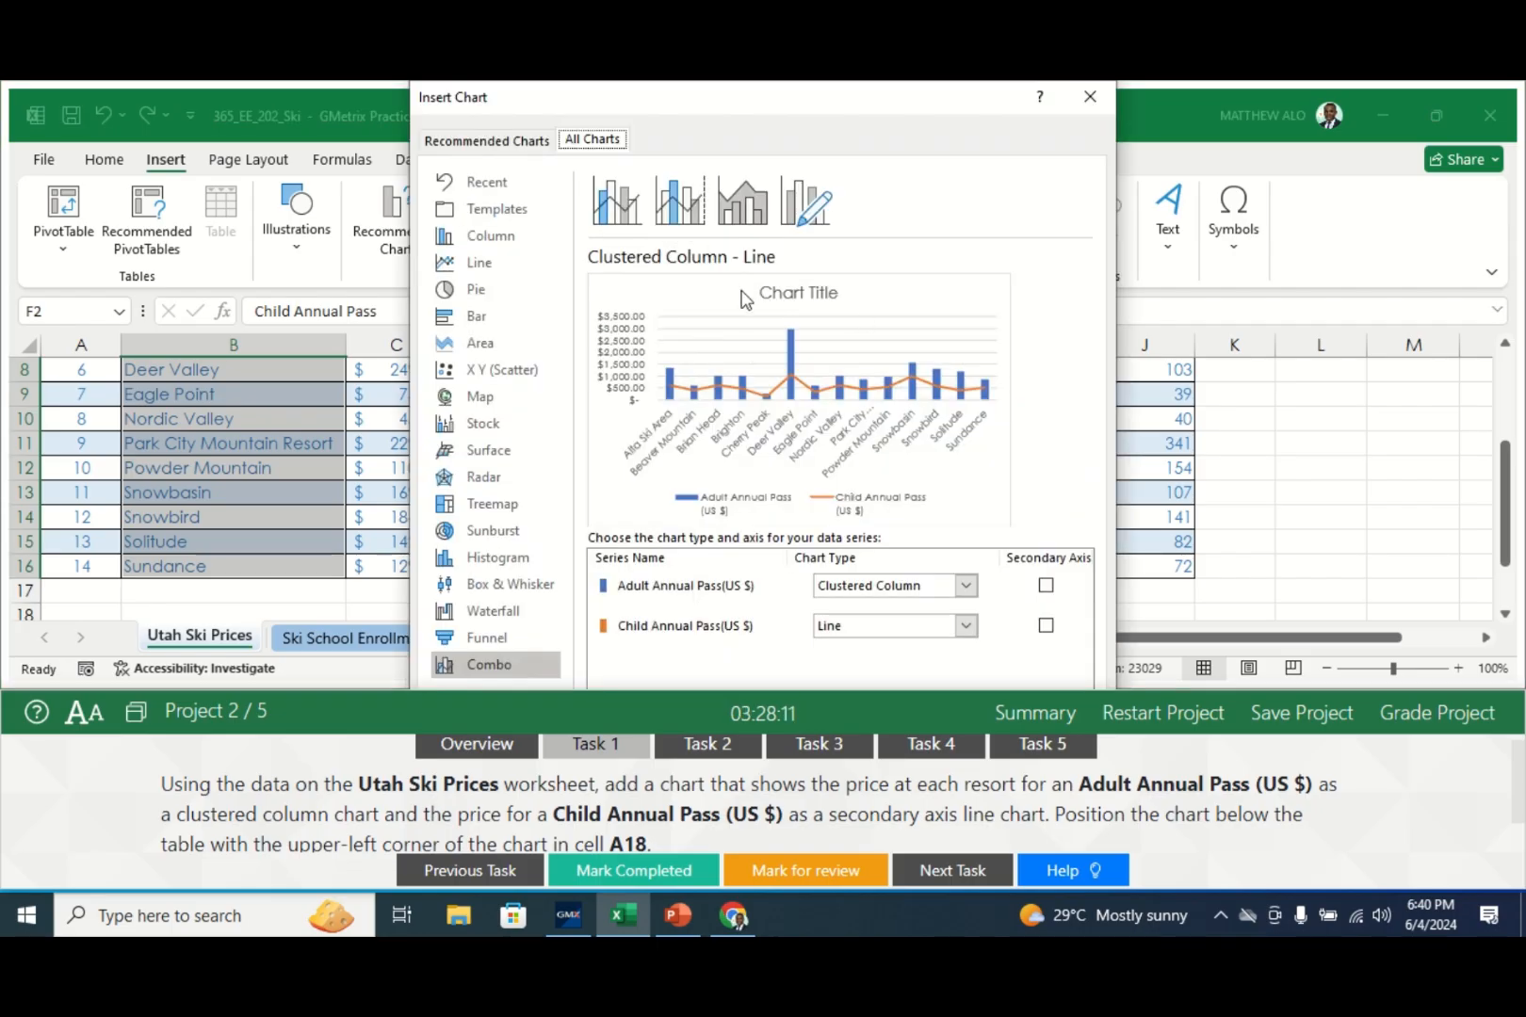
{"action": "left_click", "coordinate": [746, 223]}
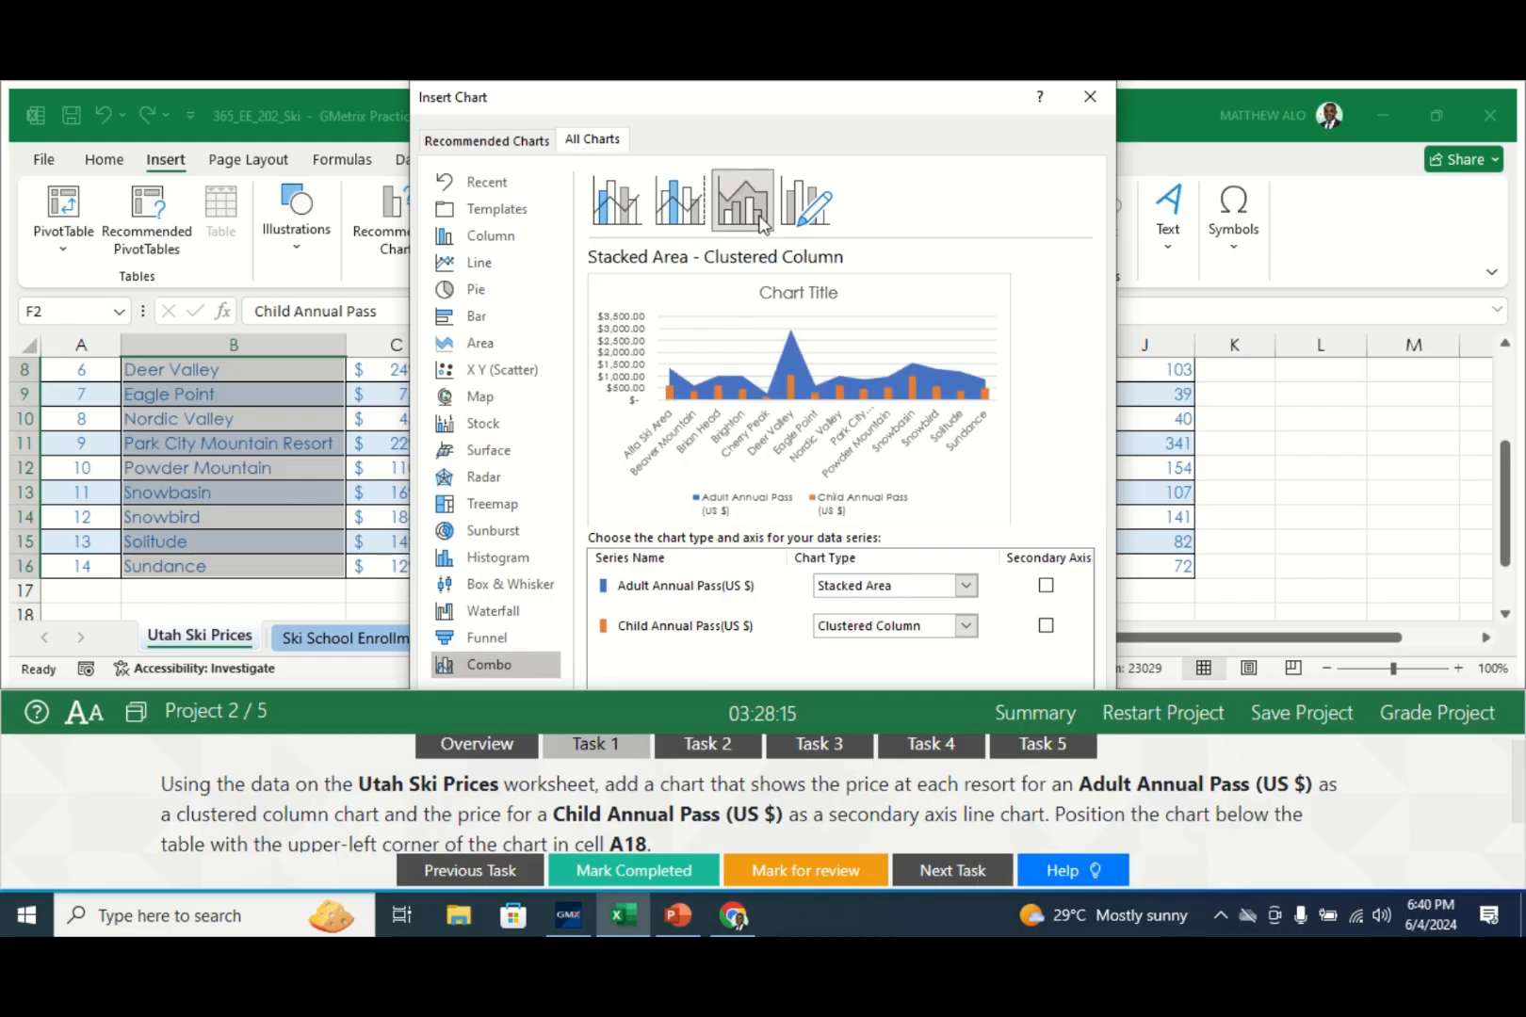
{"action": "left_click", "coordinate": [790, 219]}
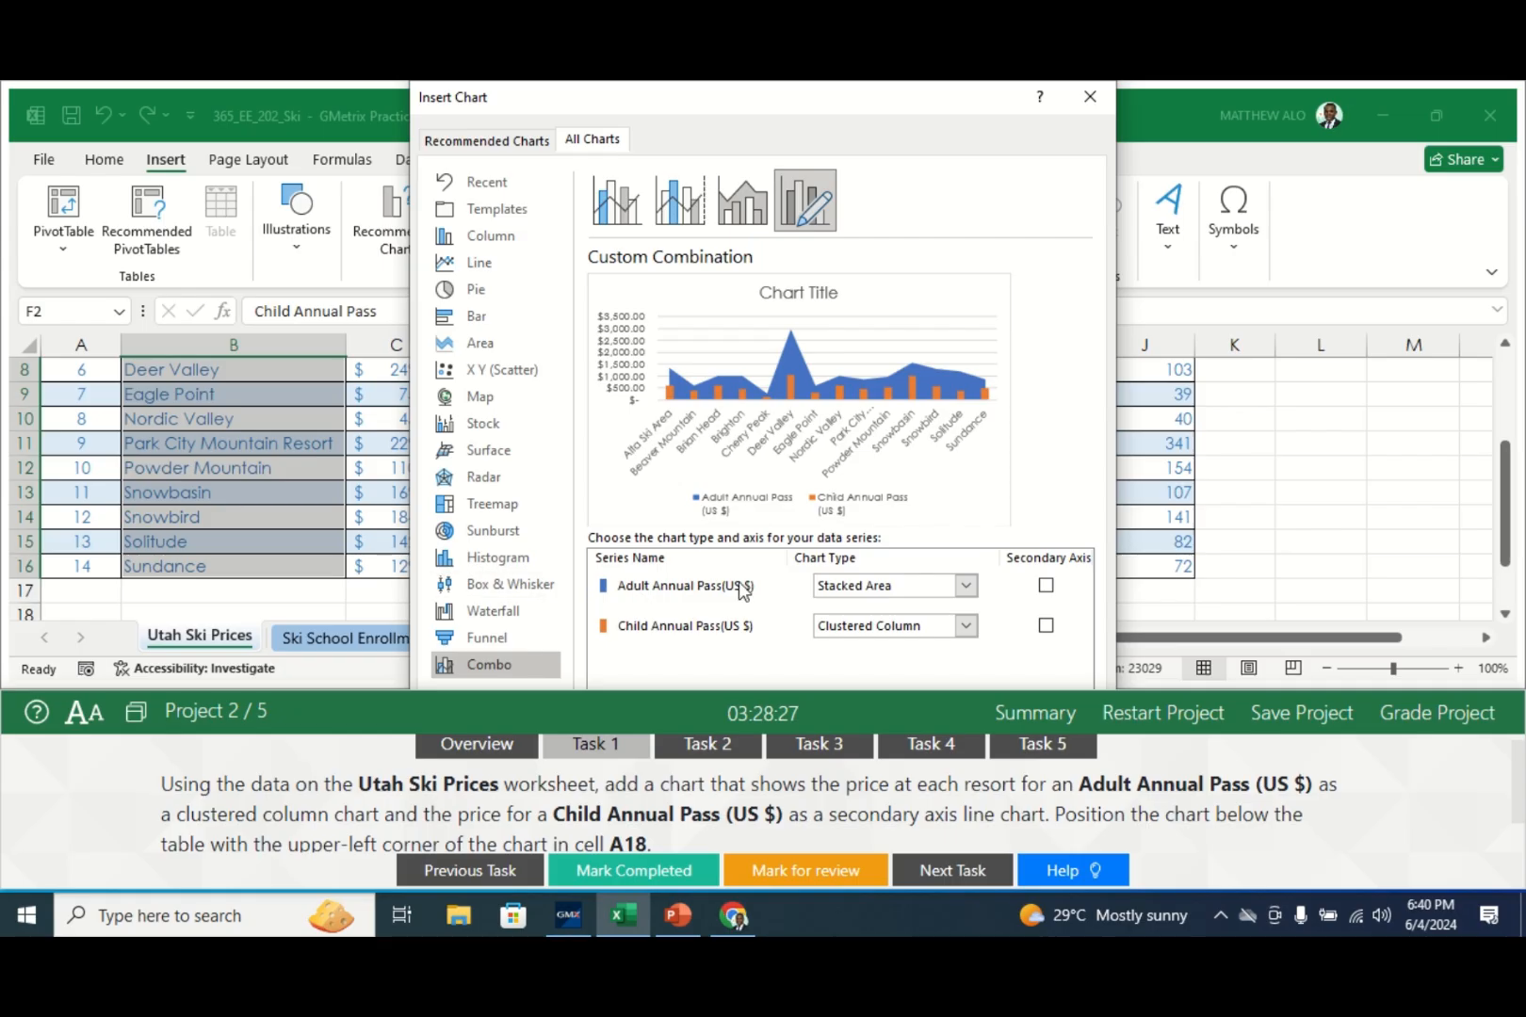
- Set Adult Annual Pass to Clustered Column and Child Annual Pass to Line on a secondary axis
{"action": "left_click", "coordinate": [966, 586]}
{"action": "left_click", "coordinate": [965, 587]}
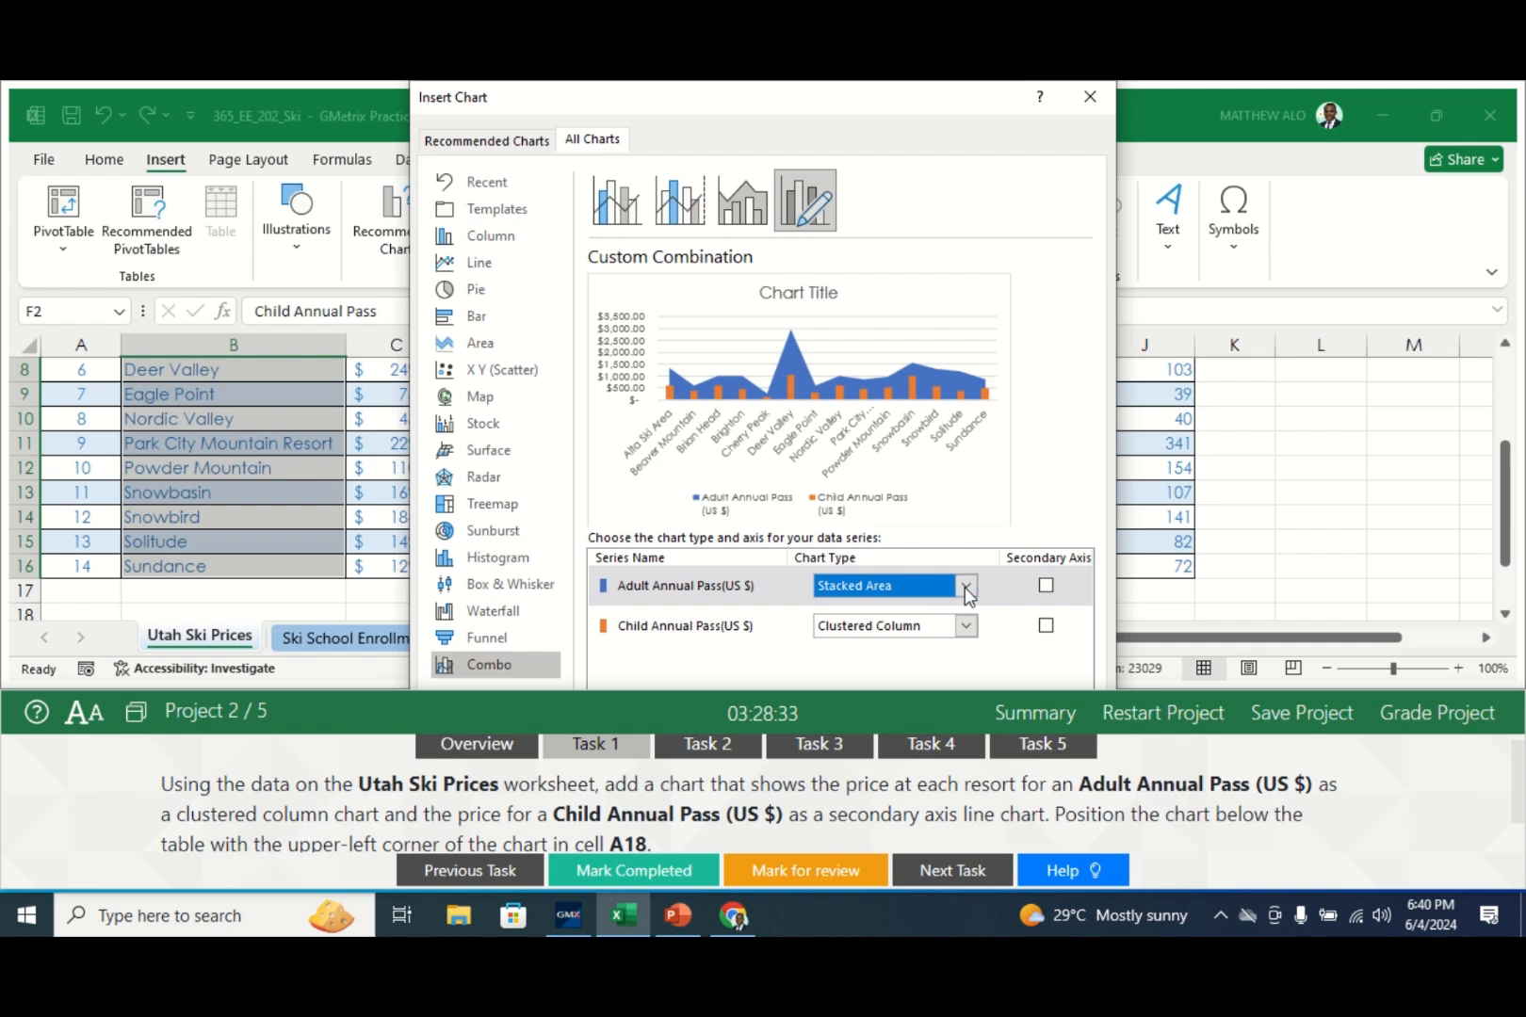
{"action": "left_click", "coordinate": [965, 587]}
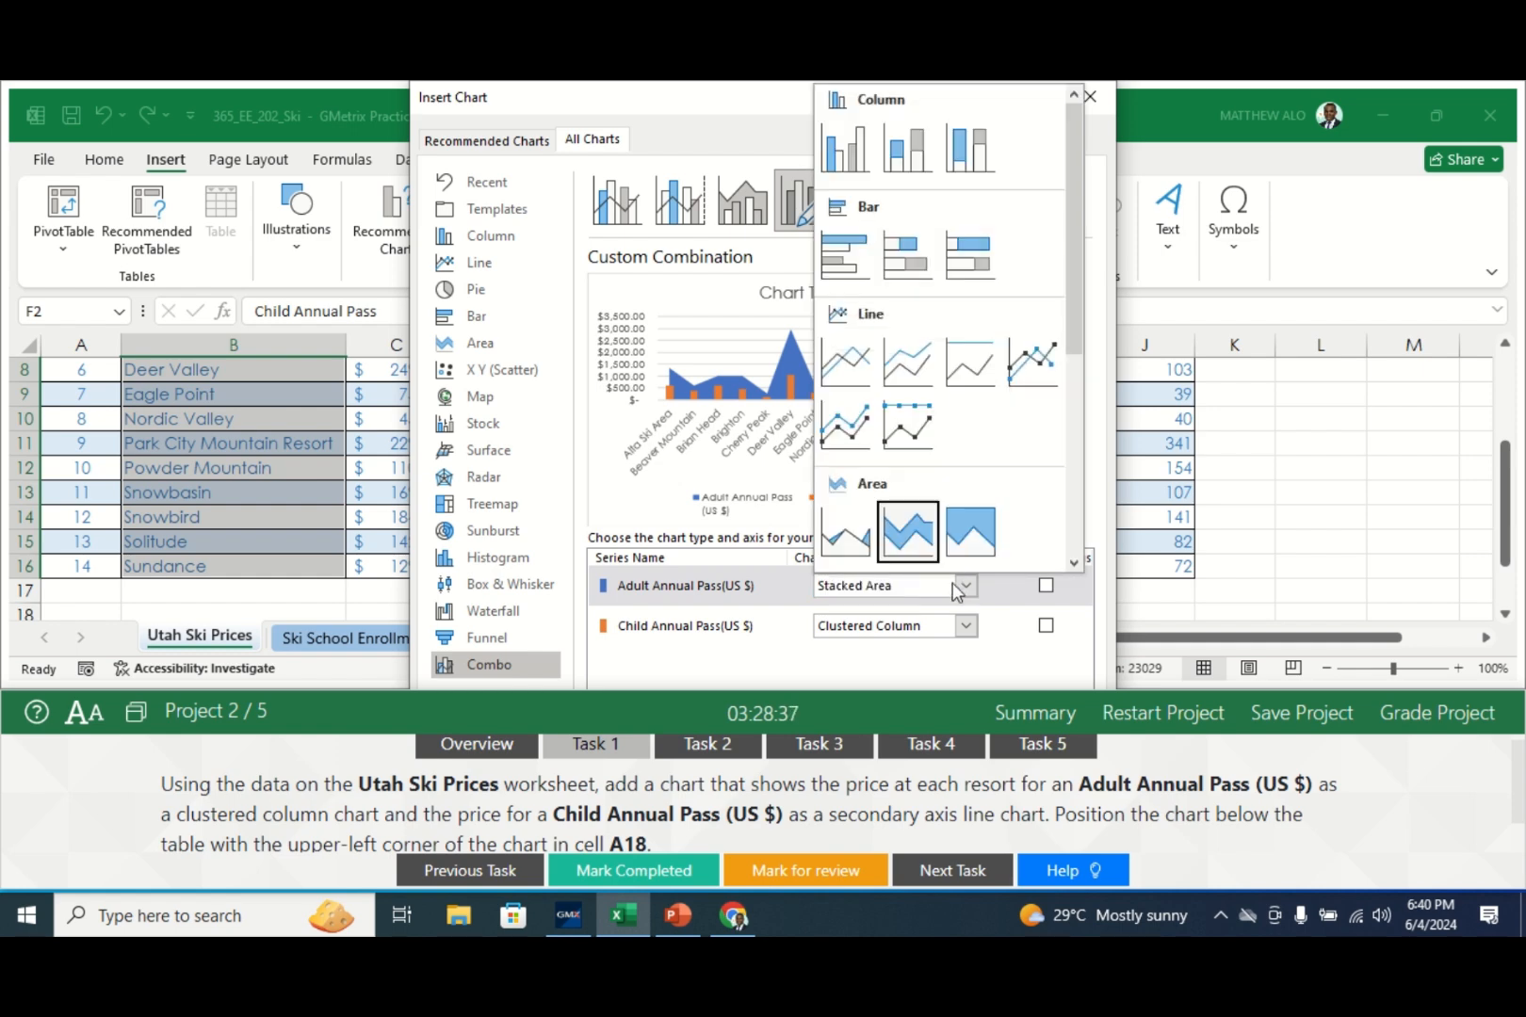
{"action": "left_click", "coordinate": [896, 151]}
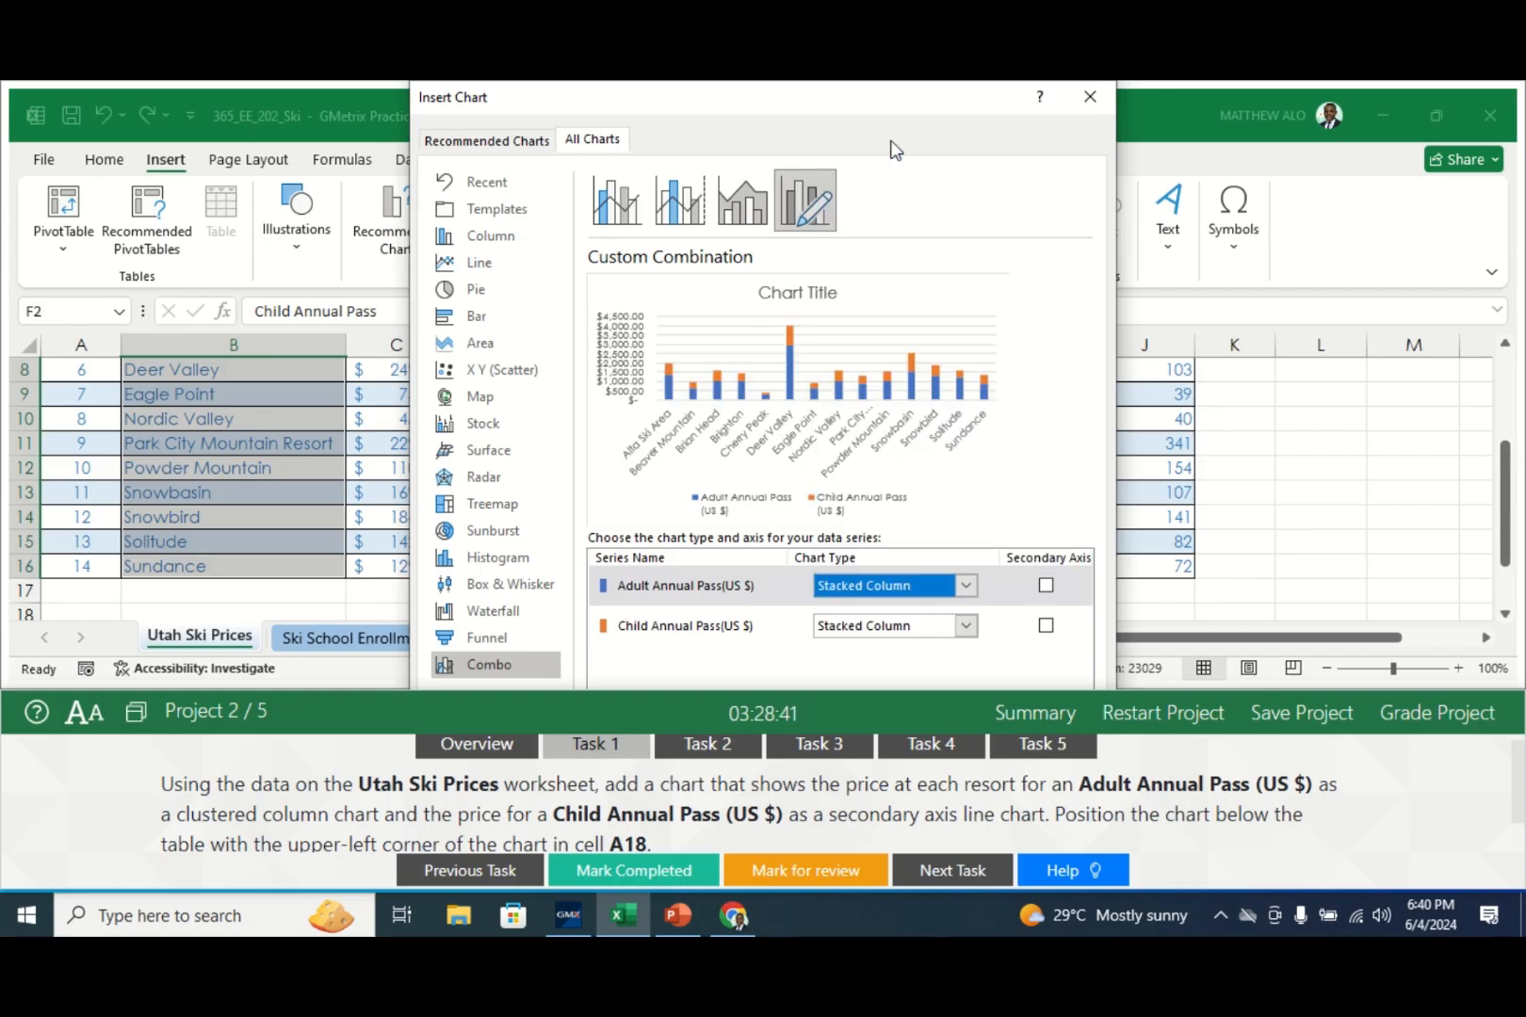
{"action": "left_click", "coordinate": [966, 585]}
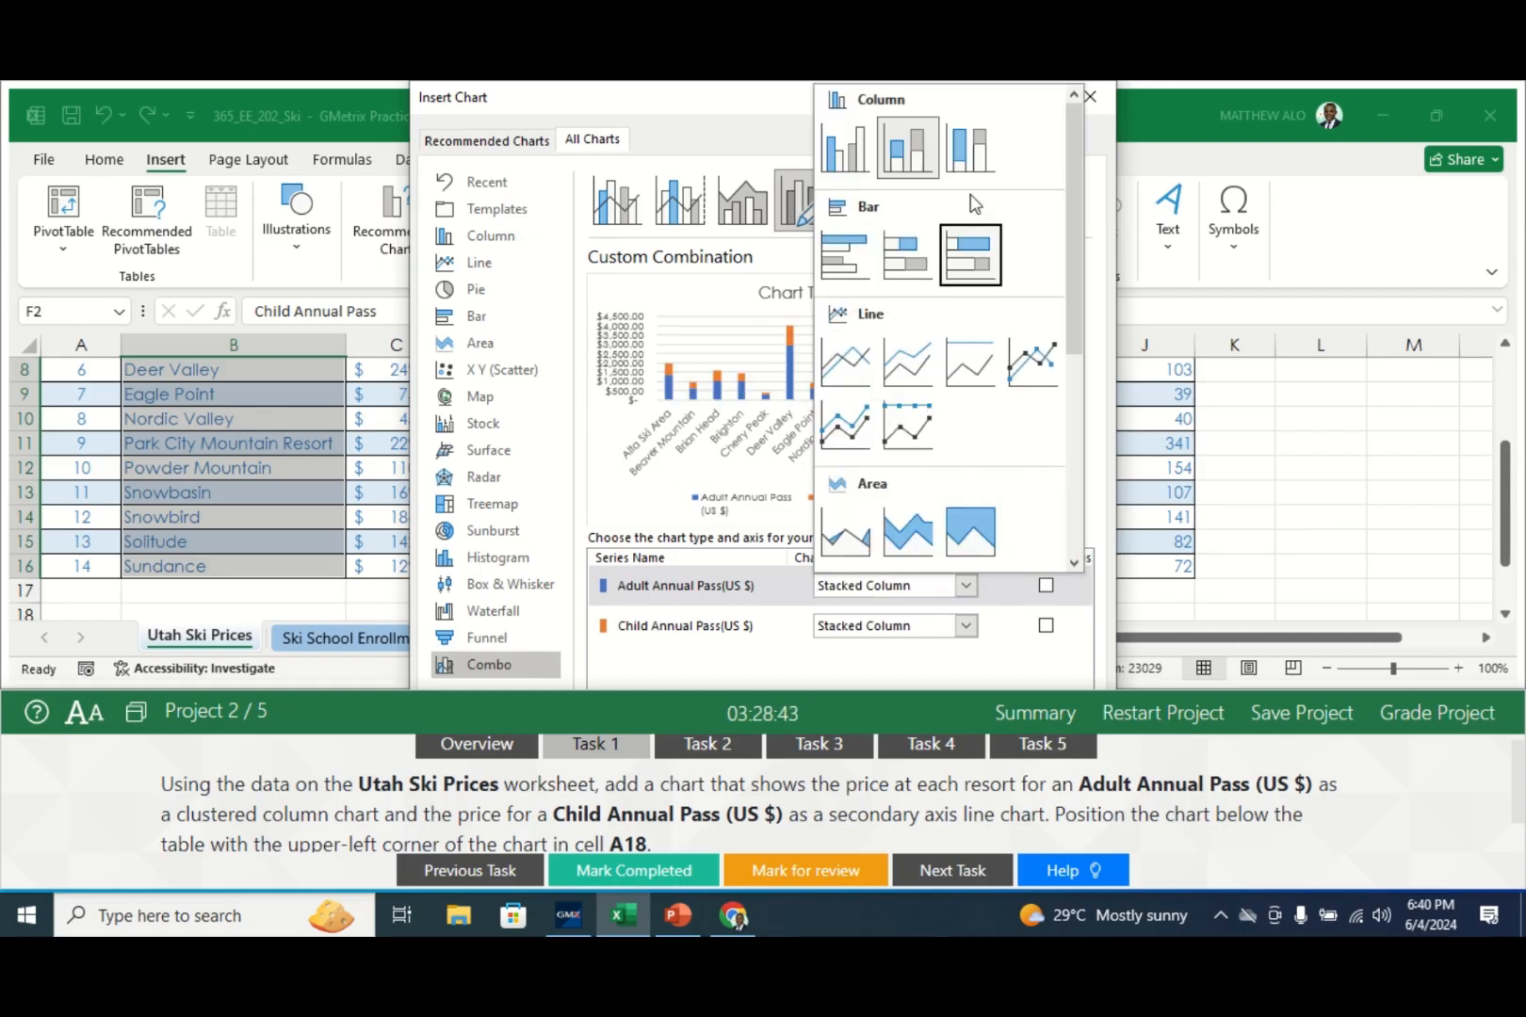
{"action": "left_click", "coordinate": [971, 149]}
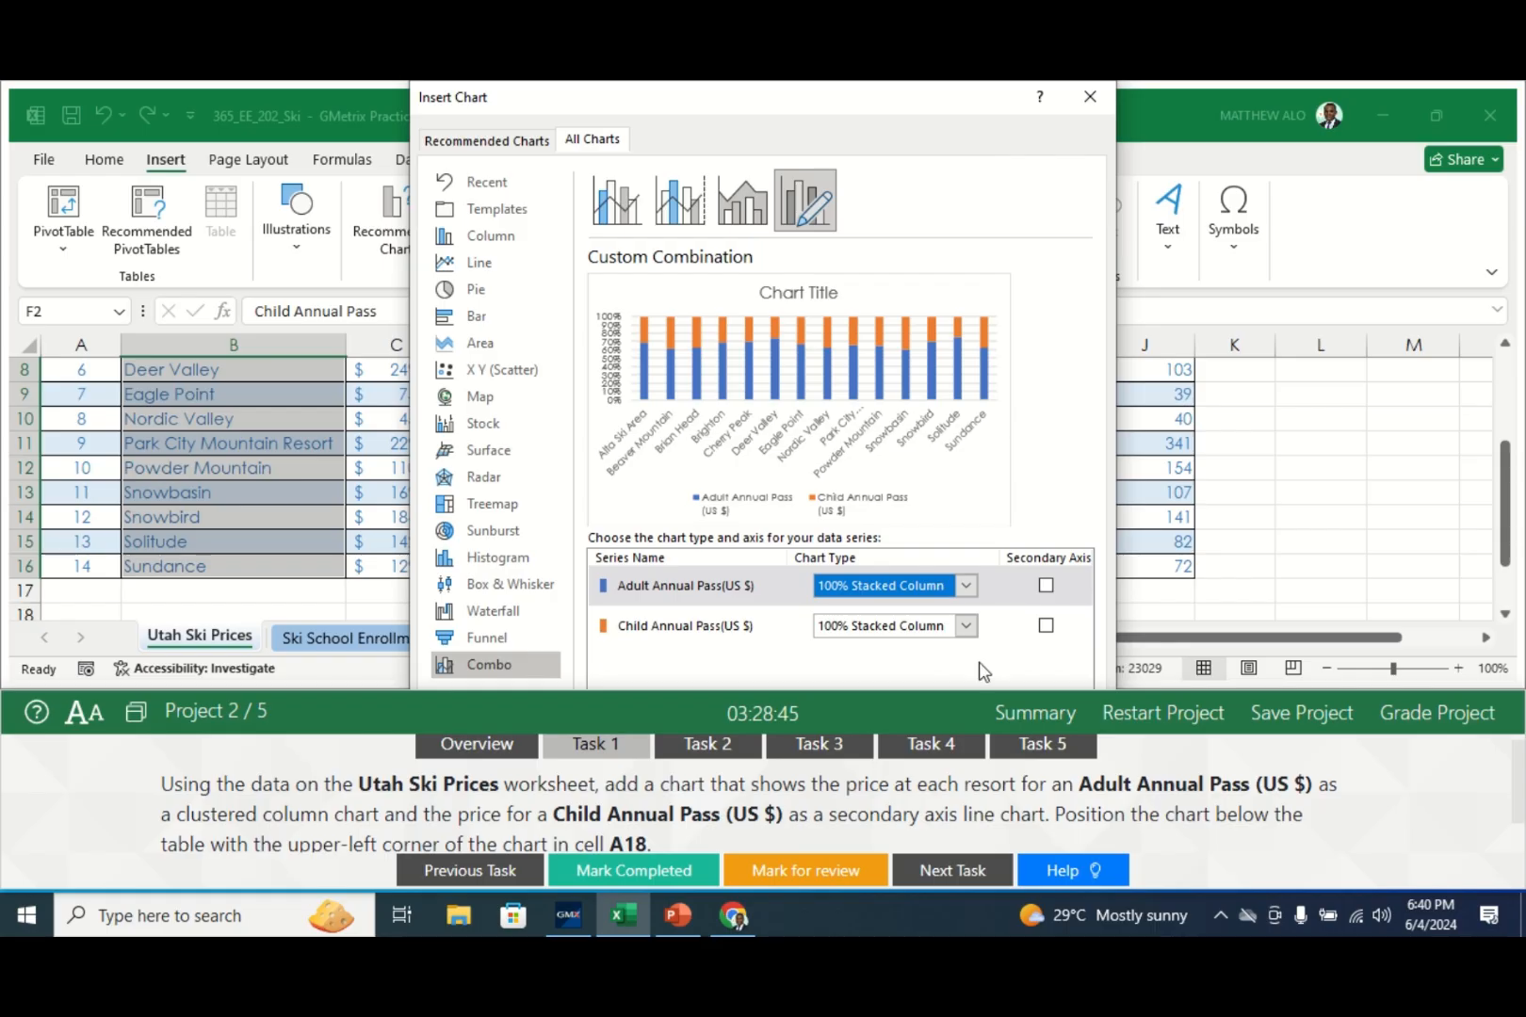
{"action": "left_click", "coordinate": [966, 585]}
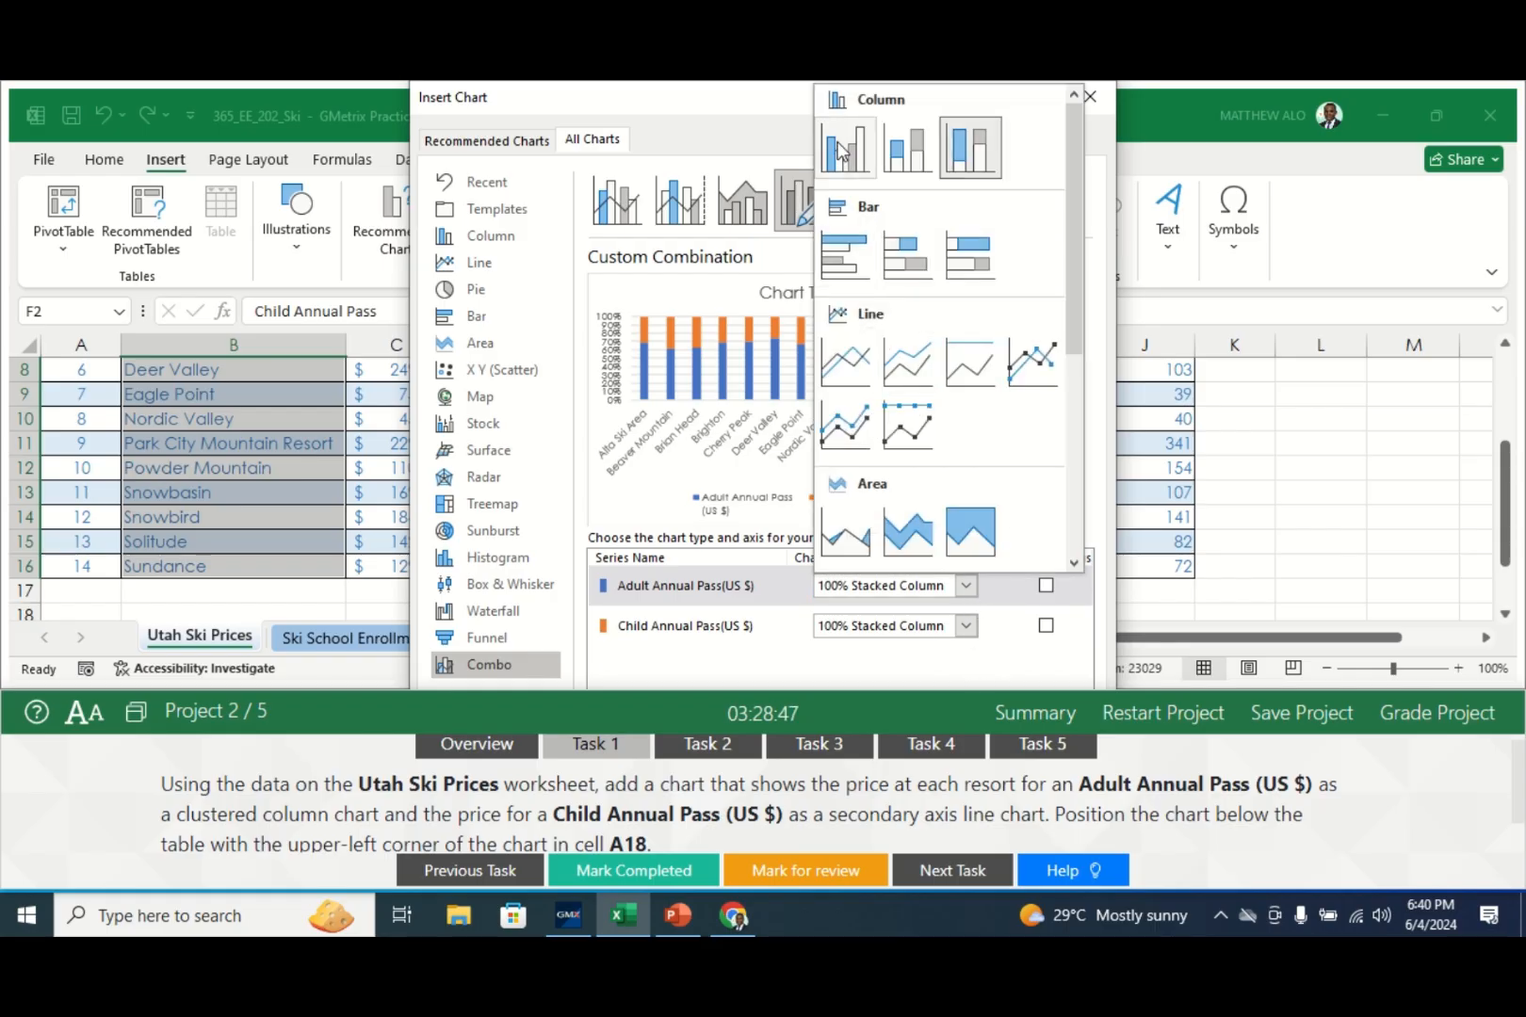
{"action": "left_click", "coordinate": [843, 149]}
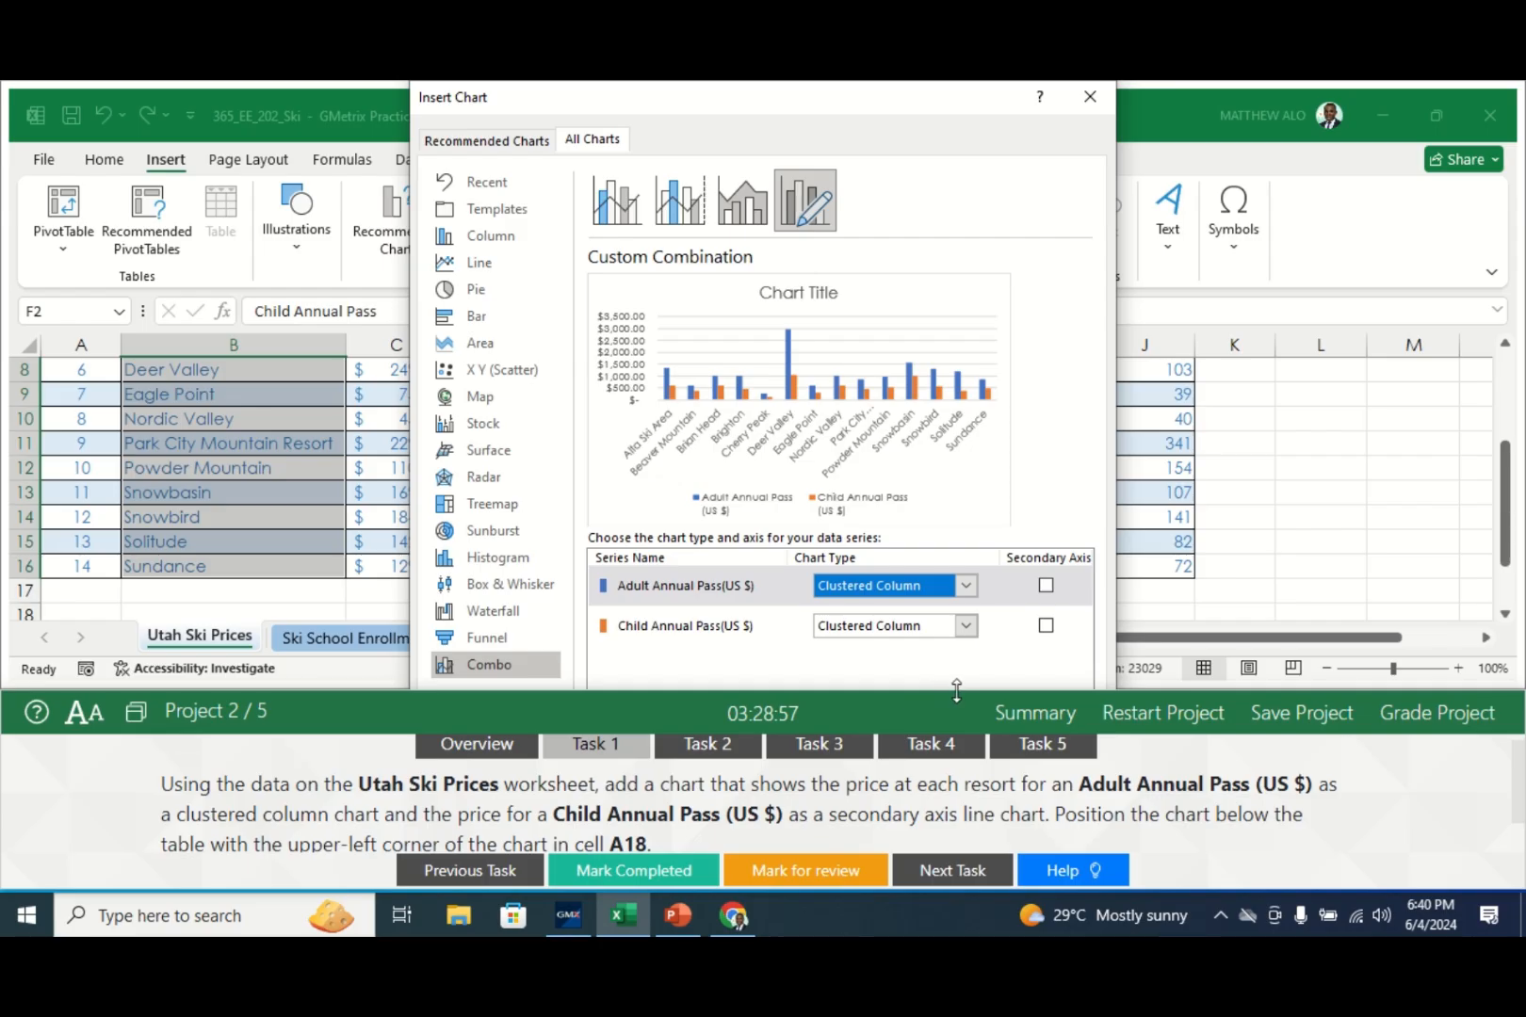
{"action": "left_click", "coordinate": [965, 626]}
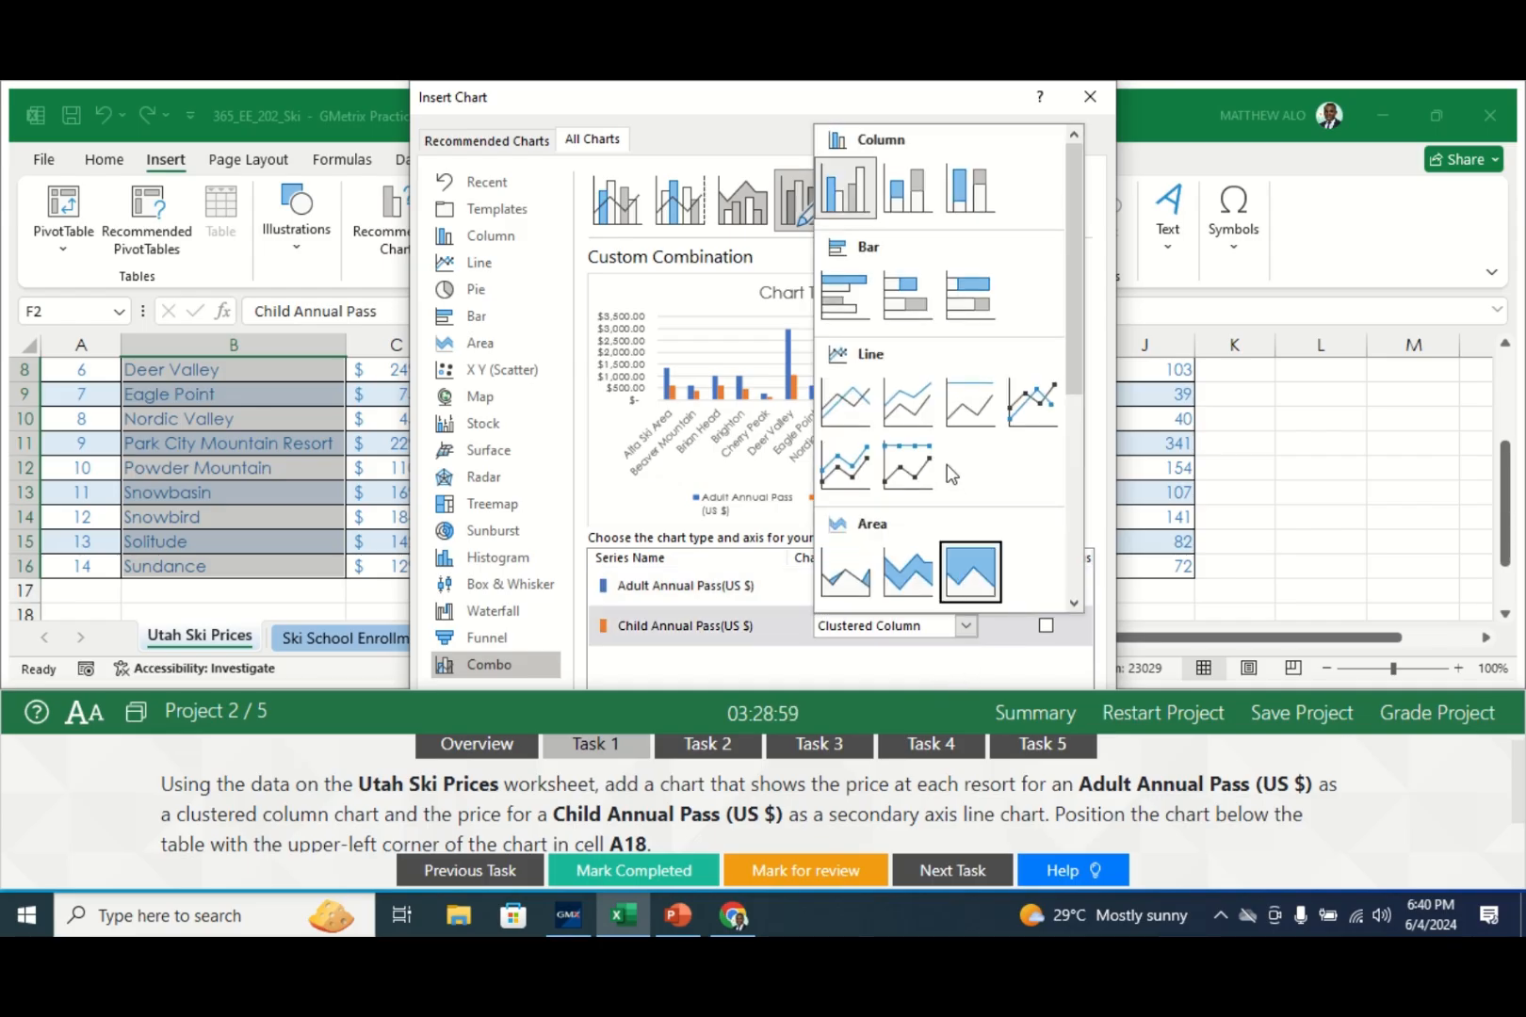
{"action": "left_click", "coordinate": [846, 403]}
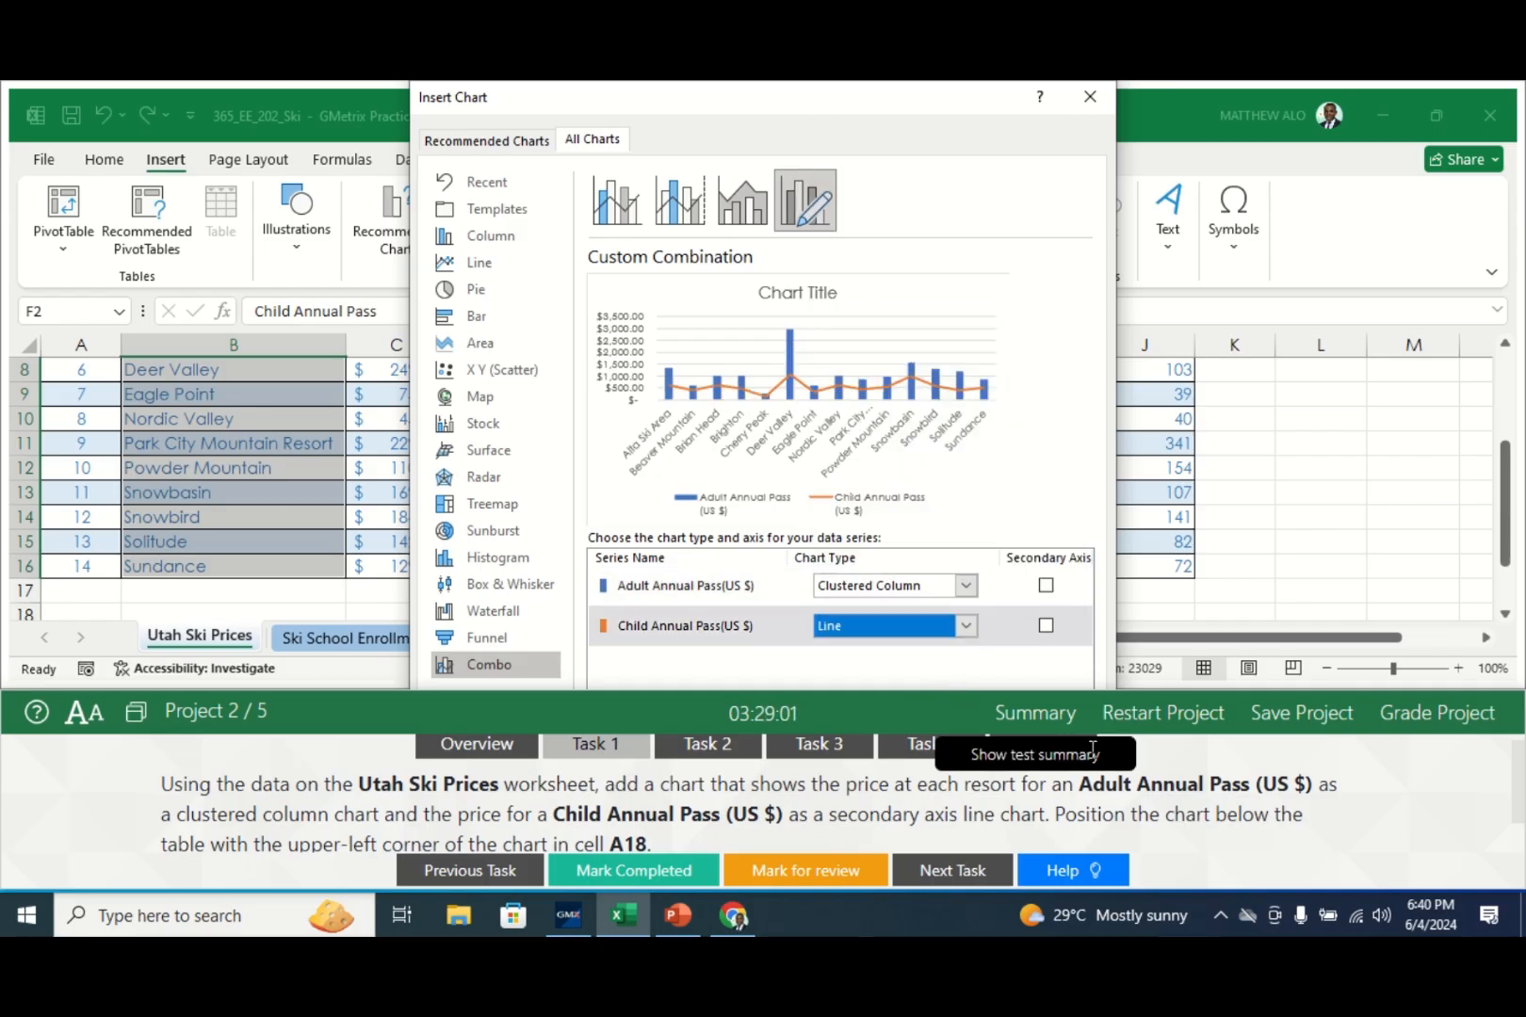
{"action": "left_click", "coordinate": [1046, 627]}
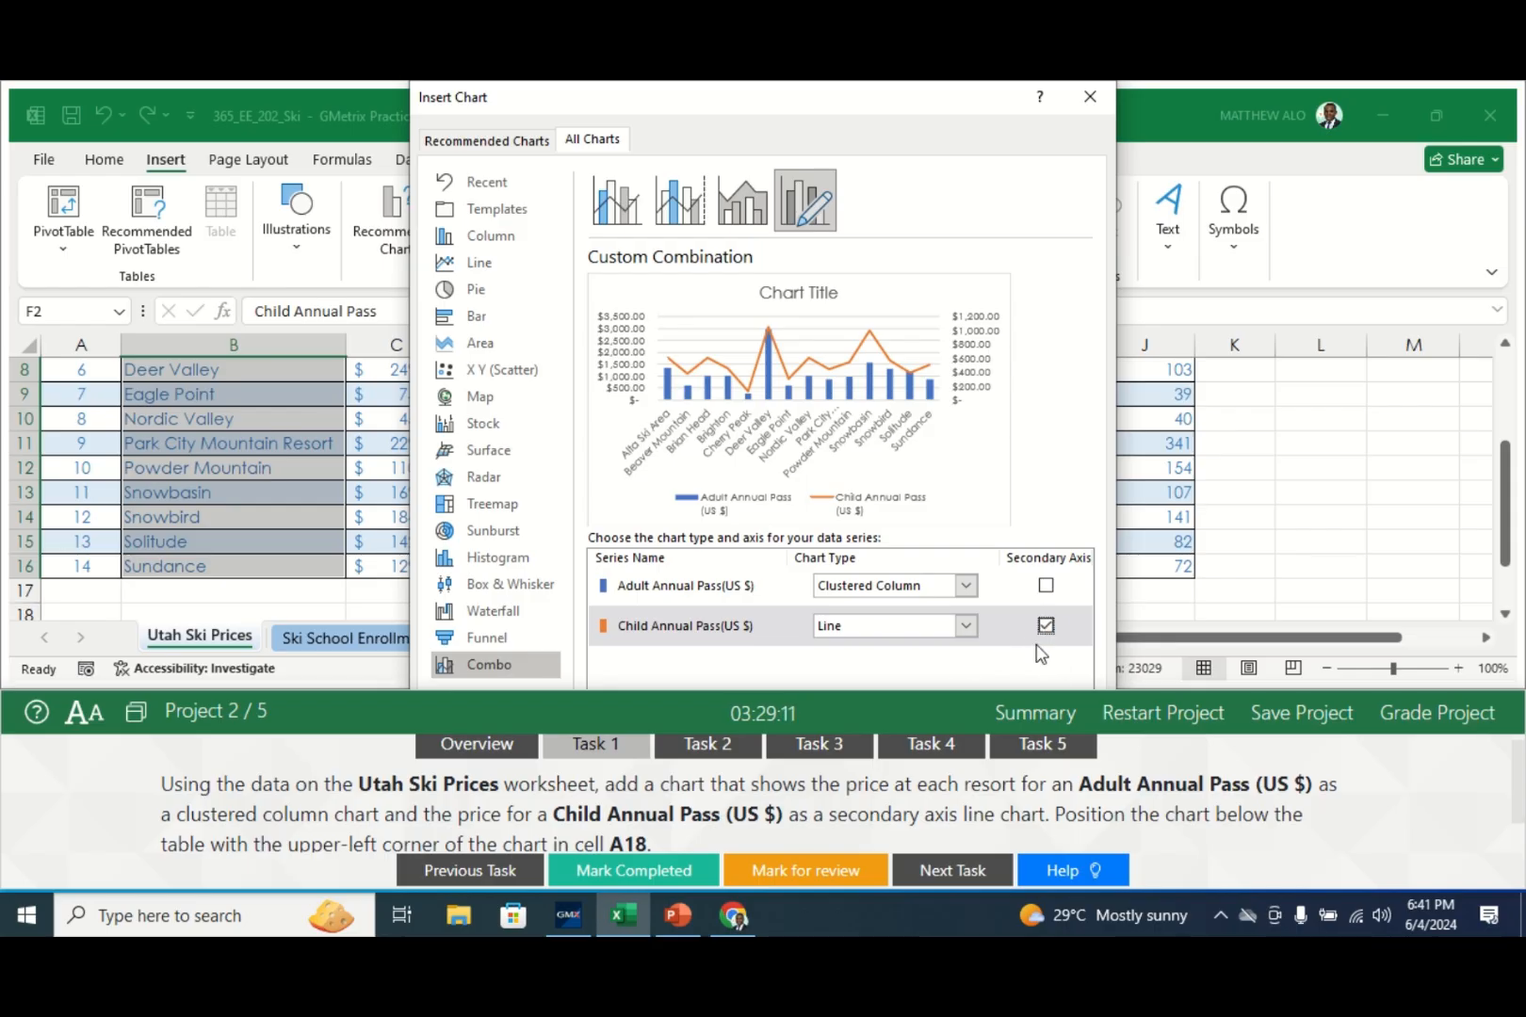
- Insert the combo chart and position its upper-left corner at cell A18
{"action": "key", "text": "Return"}
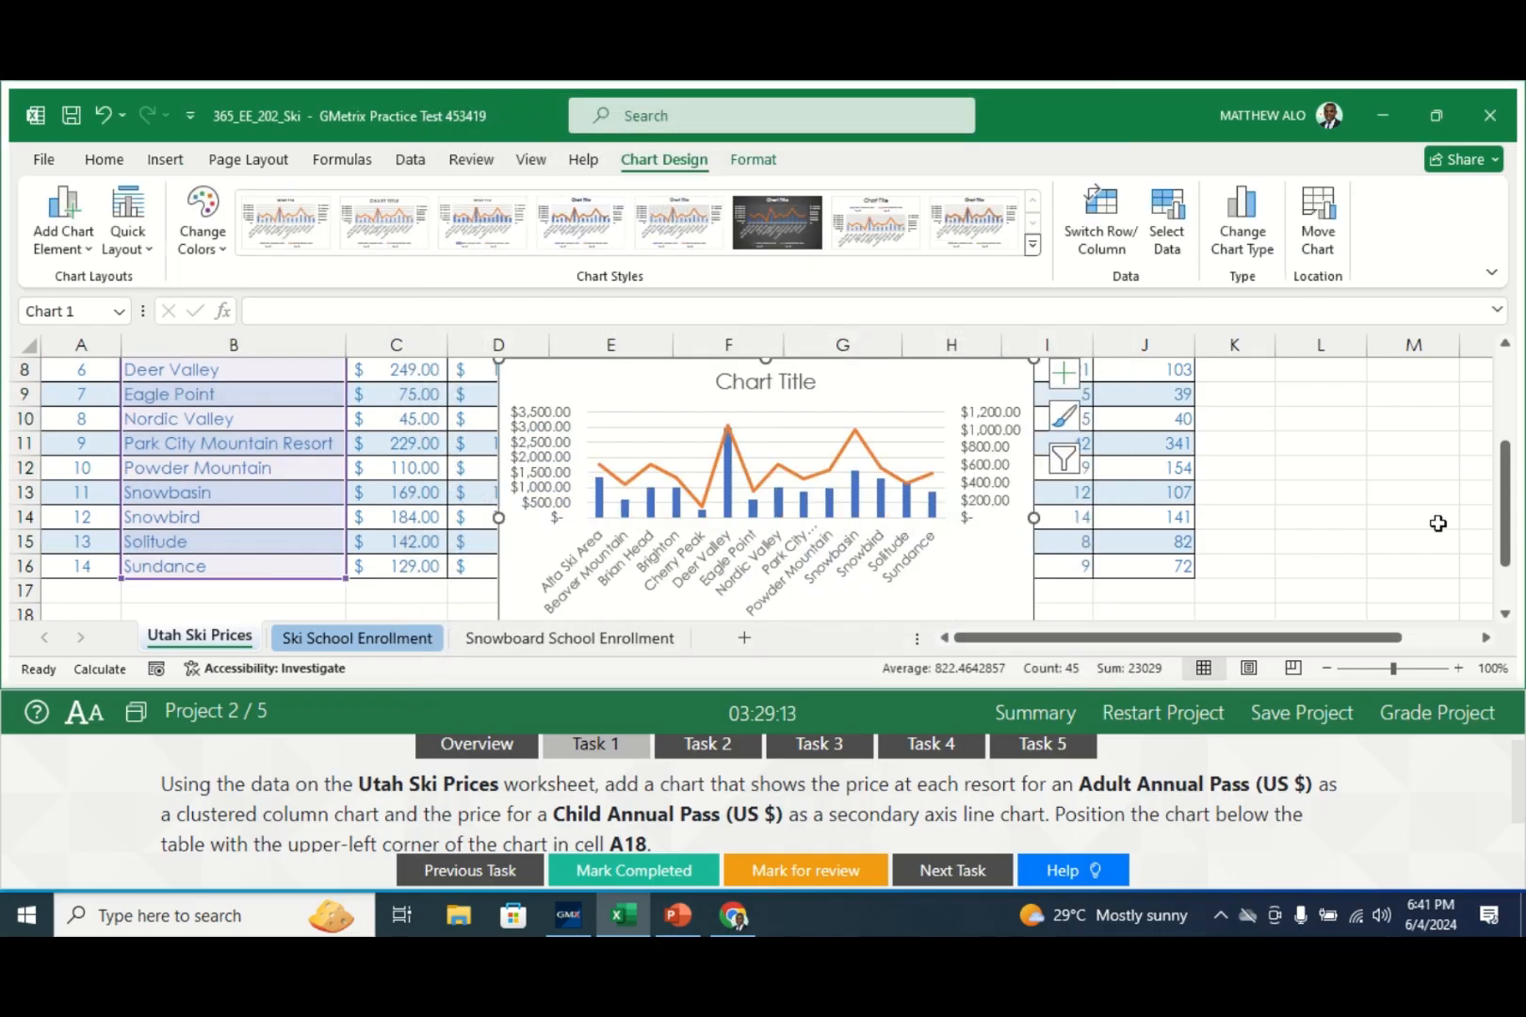
{"action": "left_click_drag", "start_coordinate": [1507, 526], "coordinate": [1504, 614]}
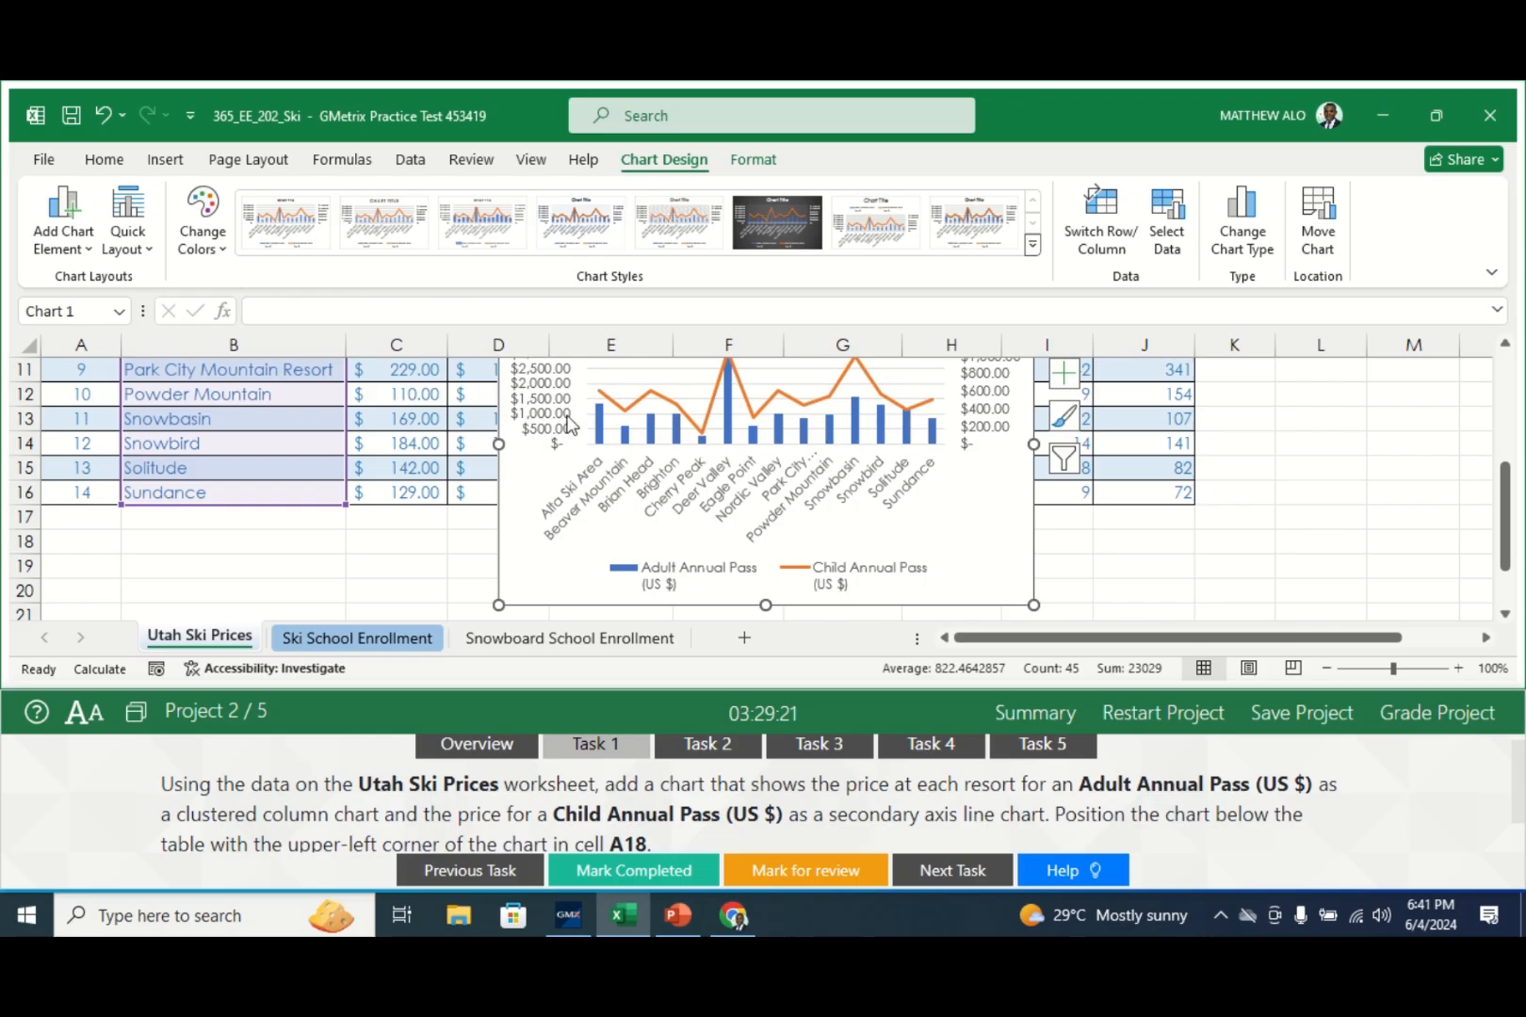
{"action": "left_click_drag", "start_coordinate": [504, 511], "coordinate": [137, 648]}
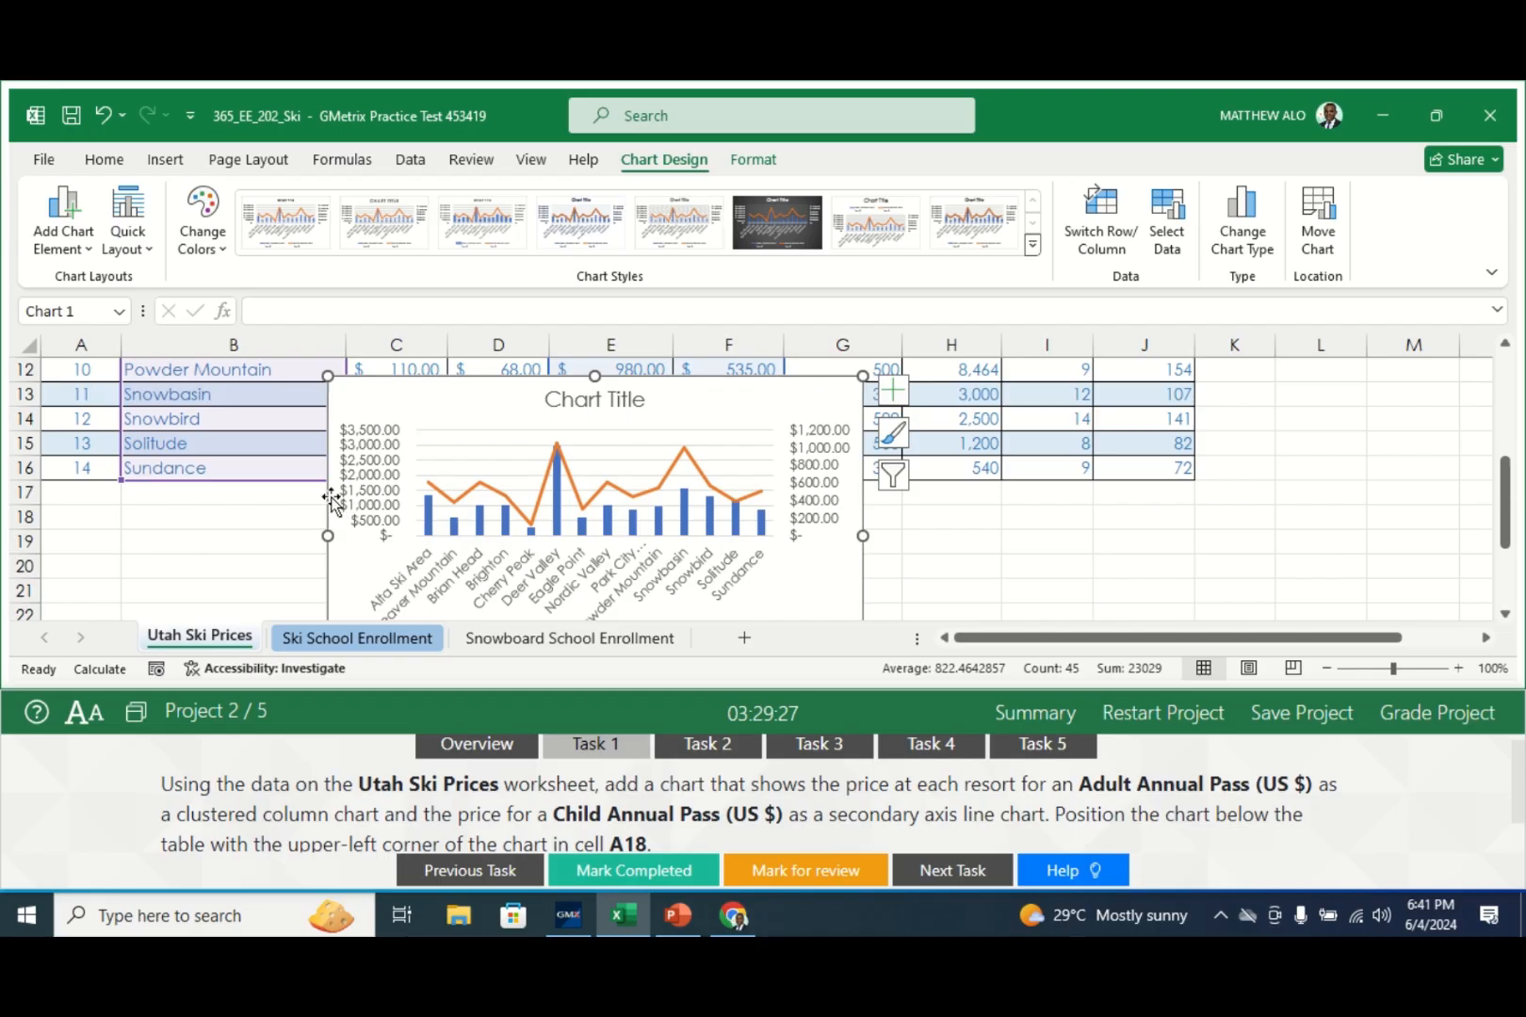
{"action": "left_click_drag", "start_coordinate": [317, 504], "coordinate": [39, 554]}
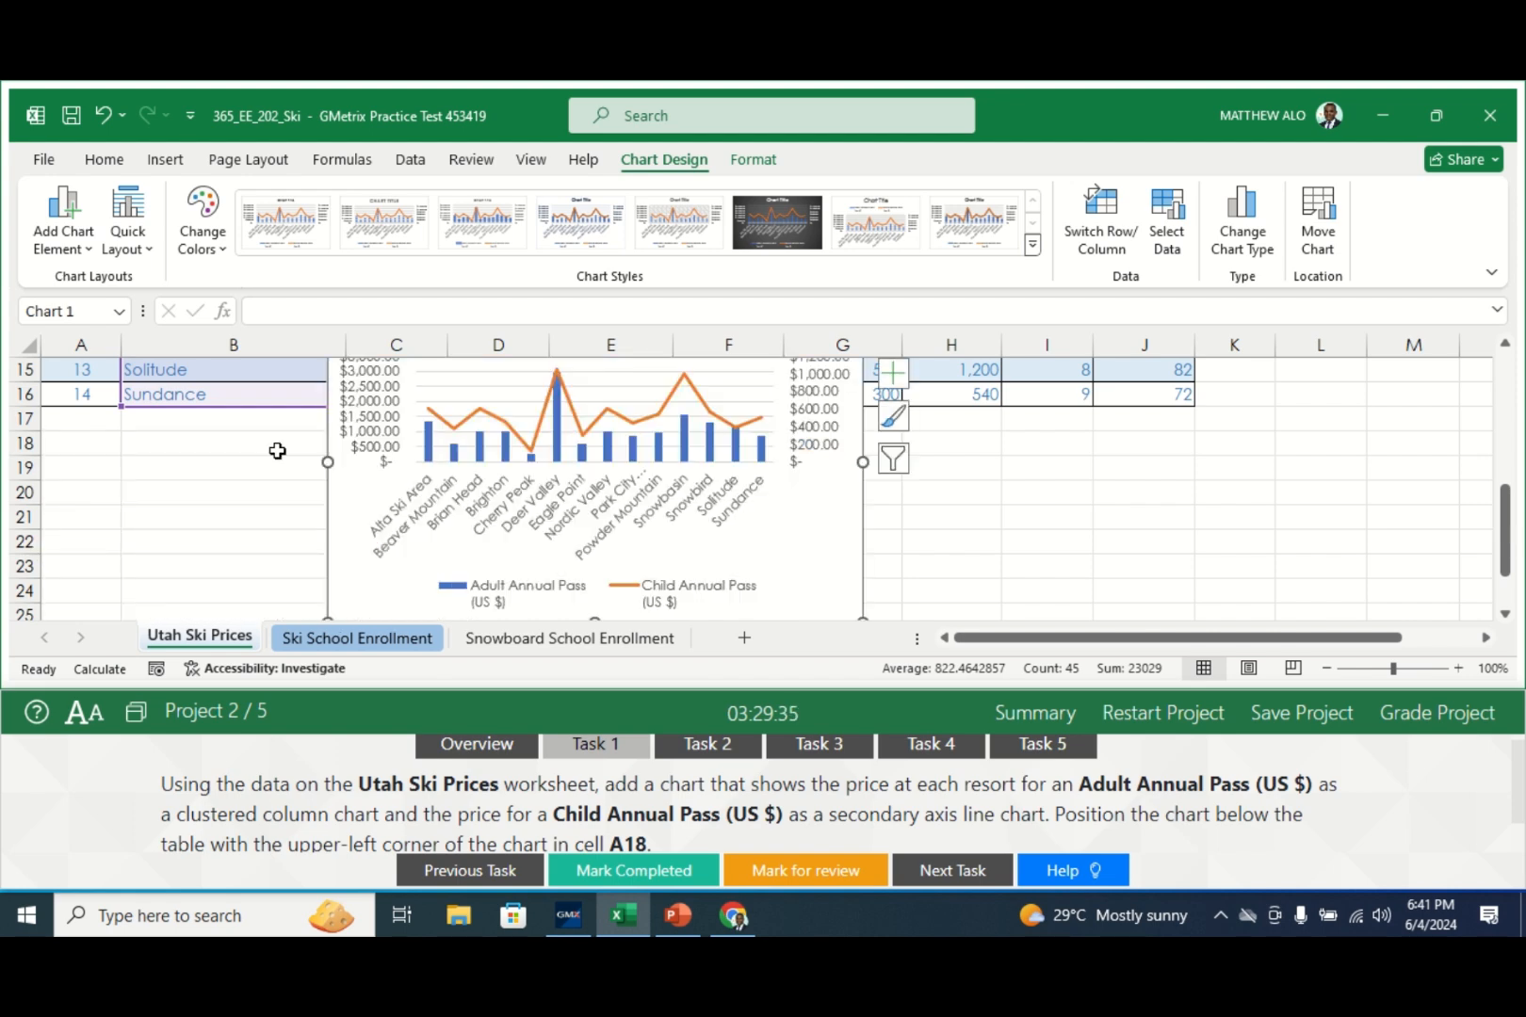
{"action": "left_click_drag", "start_coordinate": [329, 539], "coordinate": [65, 549]}
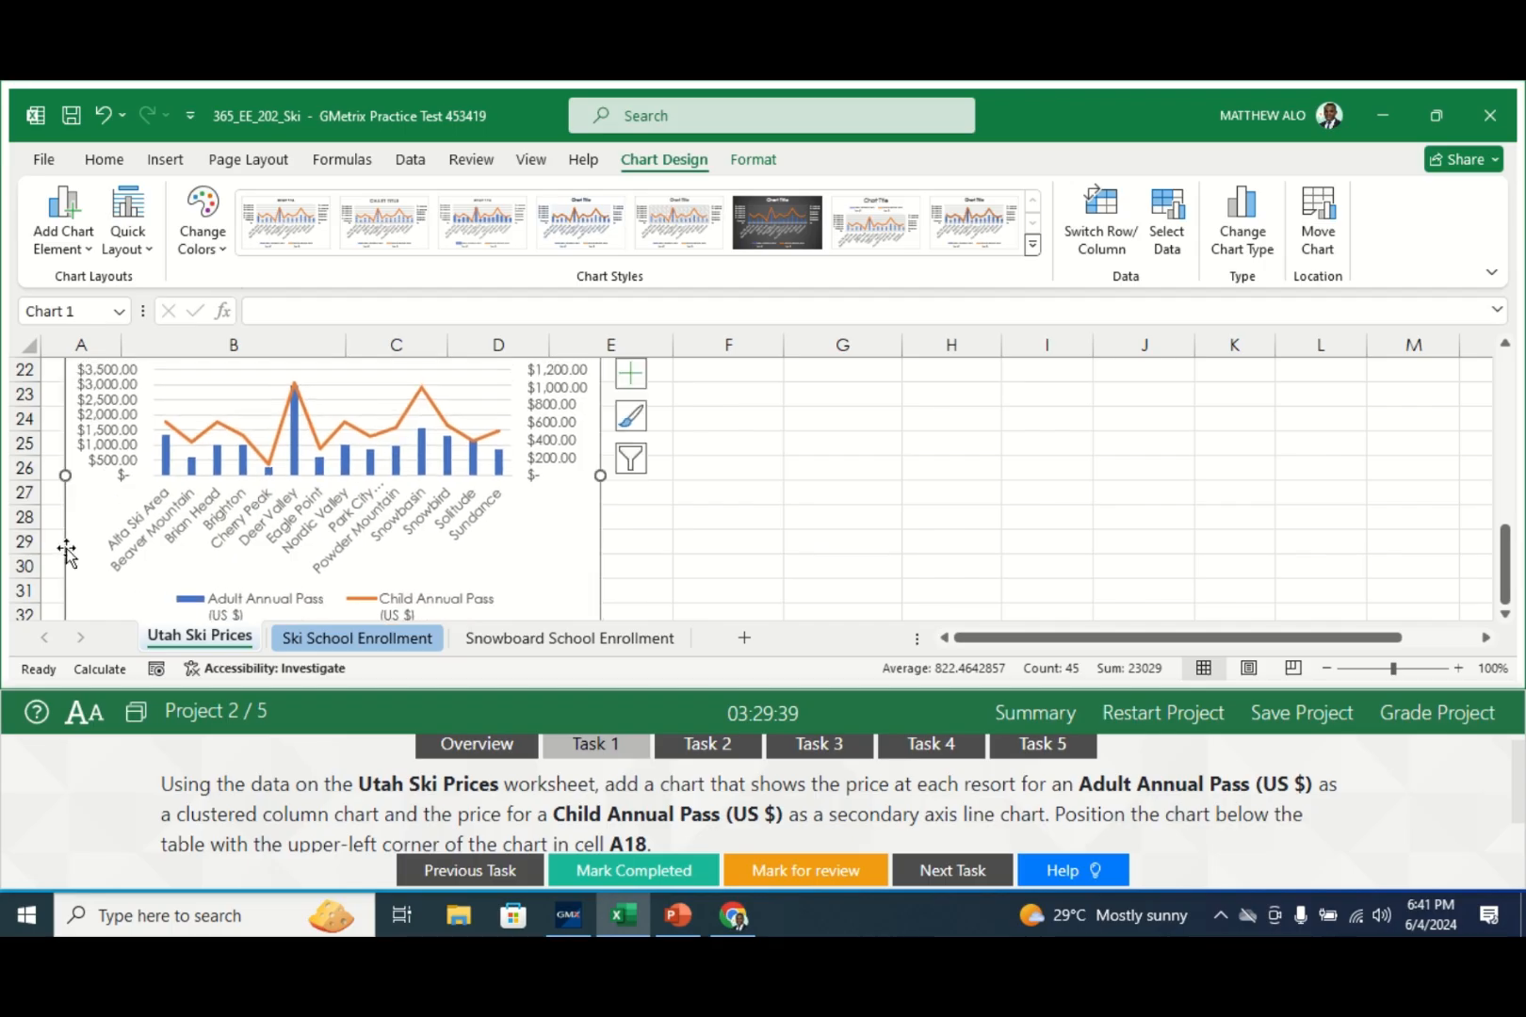
{"action": "left_click_drag", "start_coordinate": [1511, 591], "coordinate": [1507, 513]}
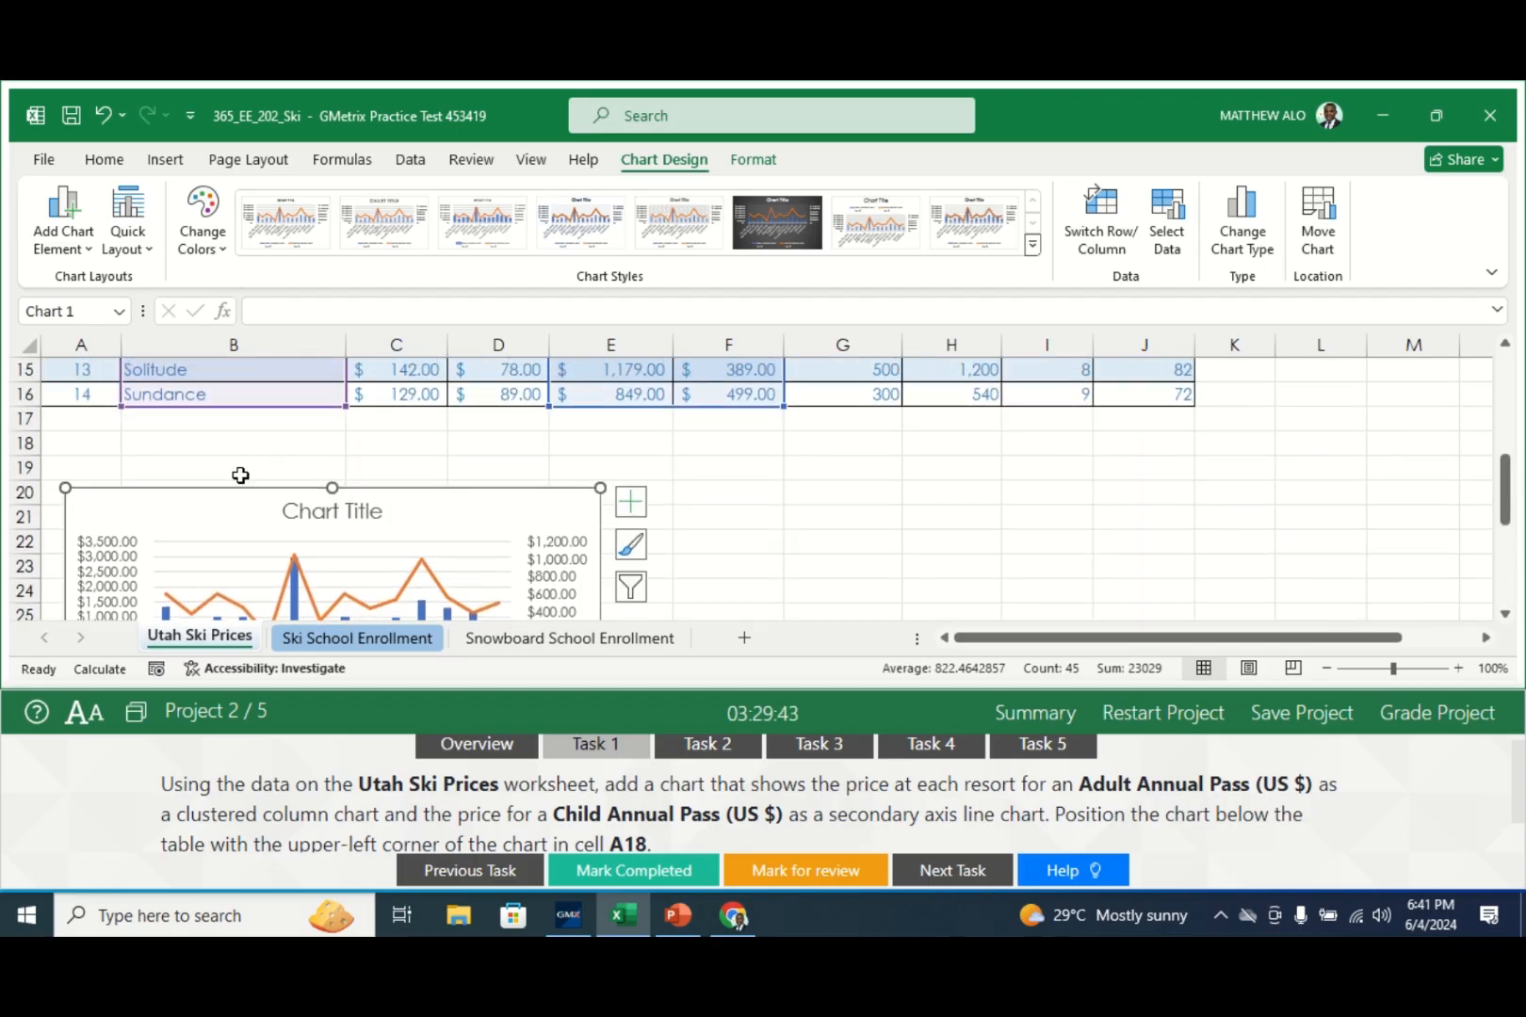
{"action": "left_click_drag", "start_coordinate": [222, 501], "coordinate": [192, 442]}
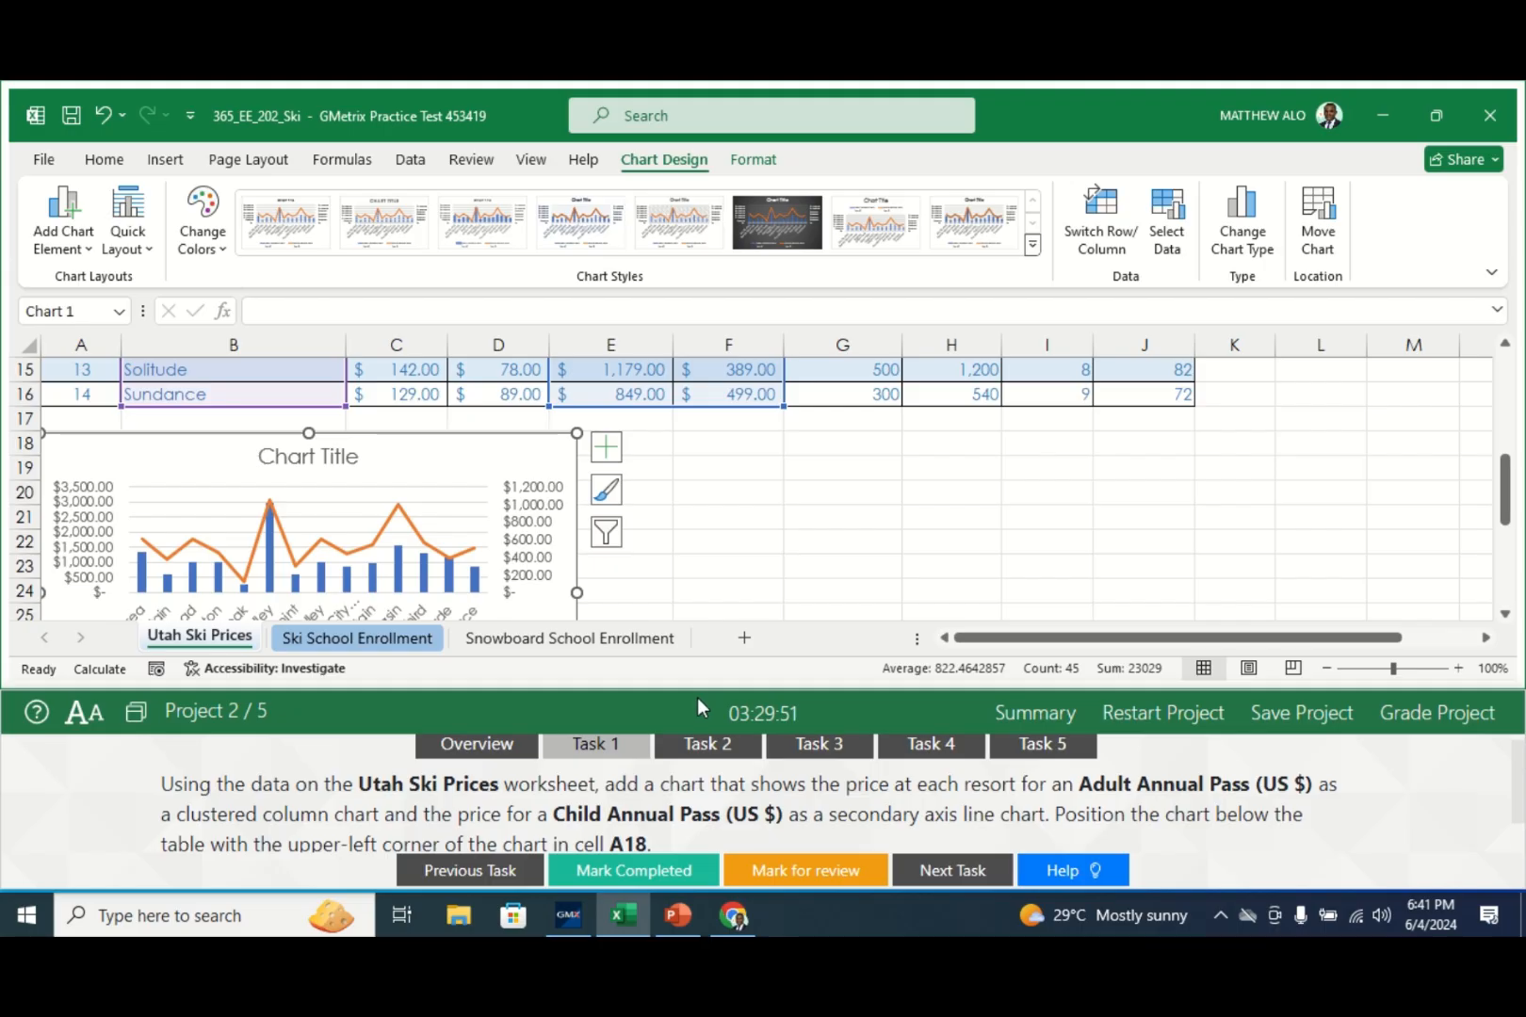
{"action": "left_click", "coordinate": [758, 520]}
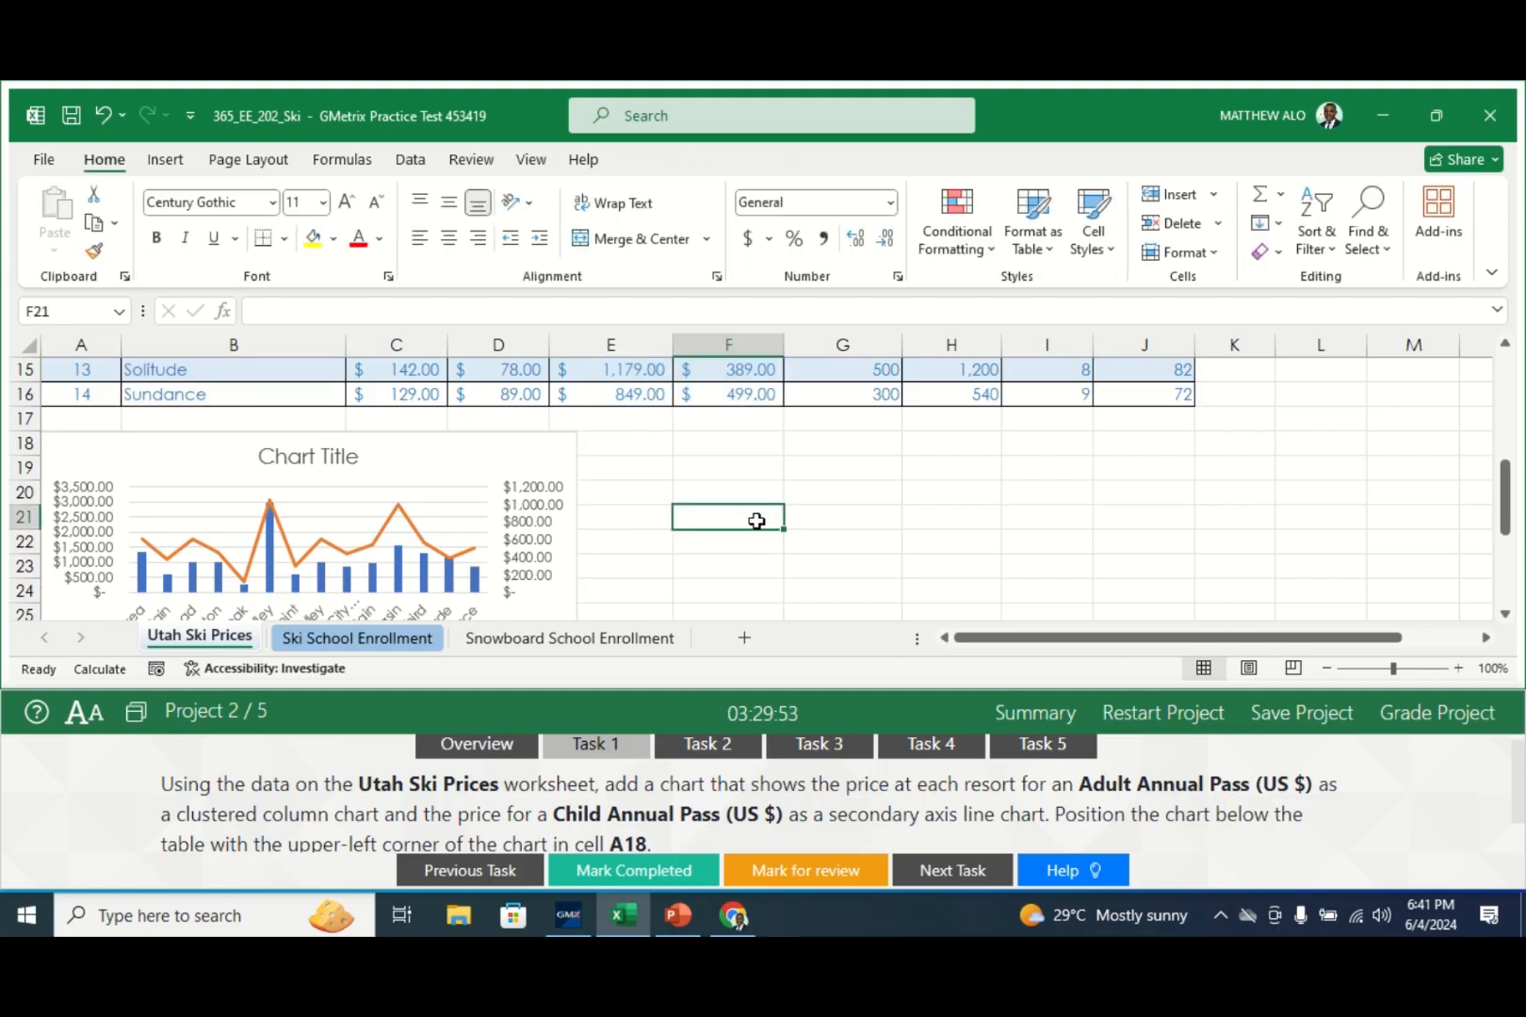
- Mark the chart task completed and read Task 2's data validation instructions for C3:C12
{"action": "left_click", "coordinate": [608, 865]}
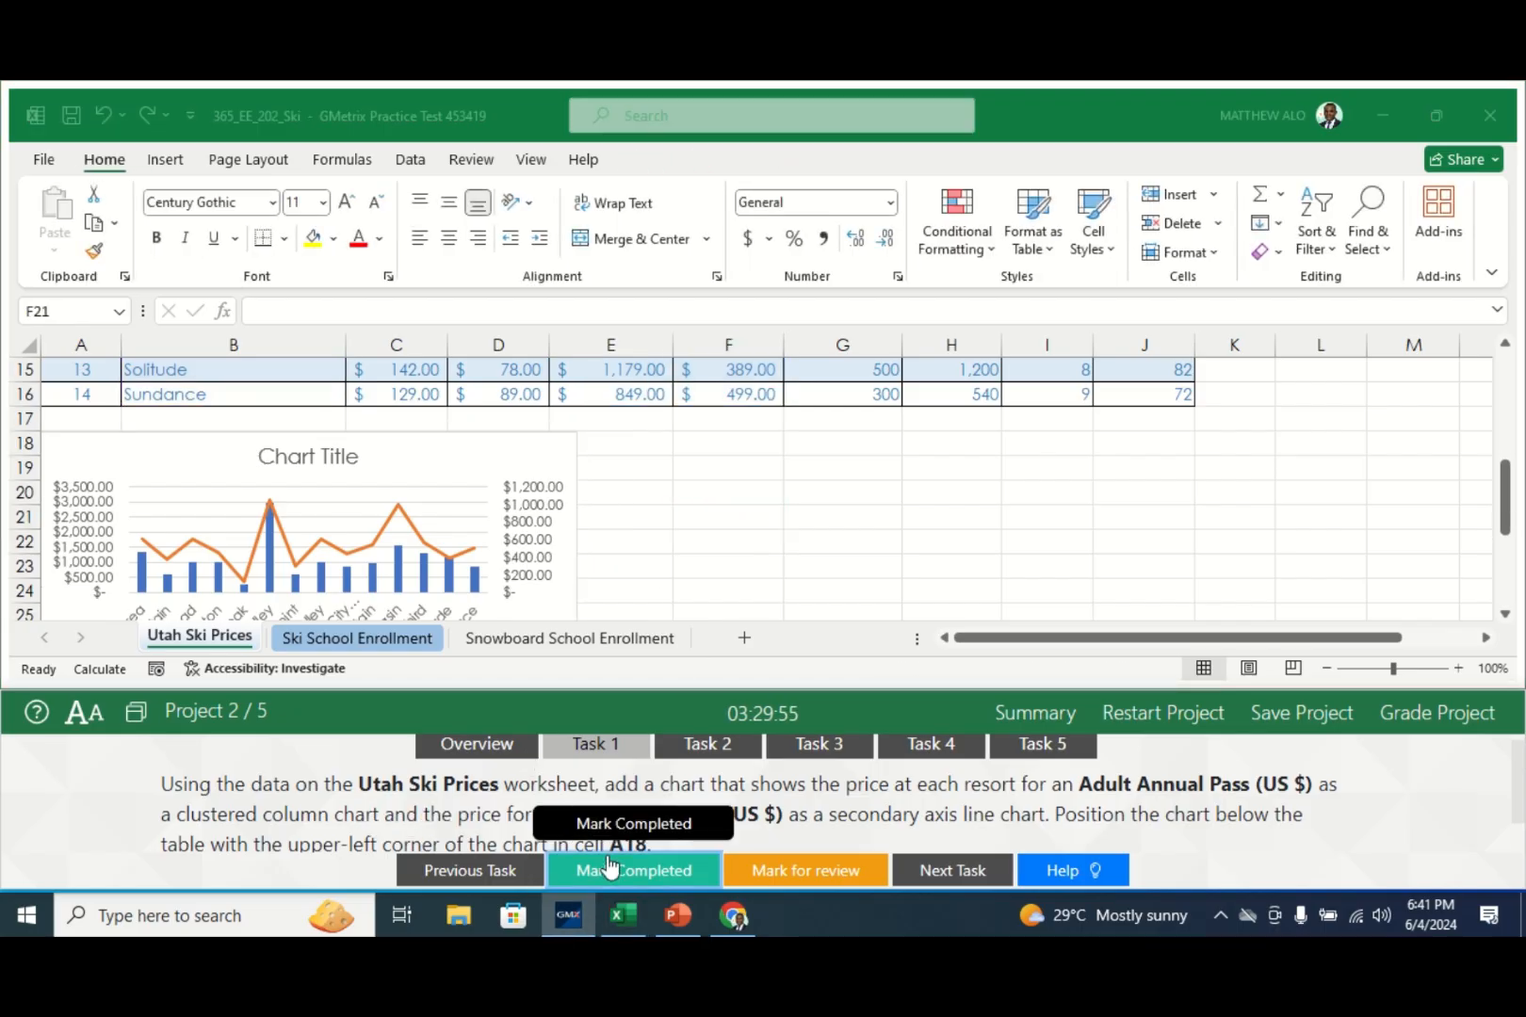
{"action": "left_click", "coordinate": [704, 744]}
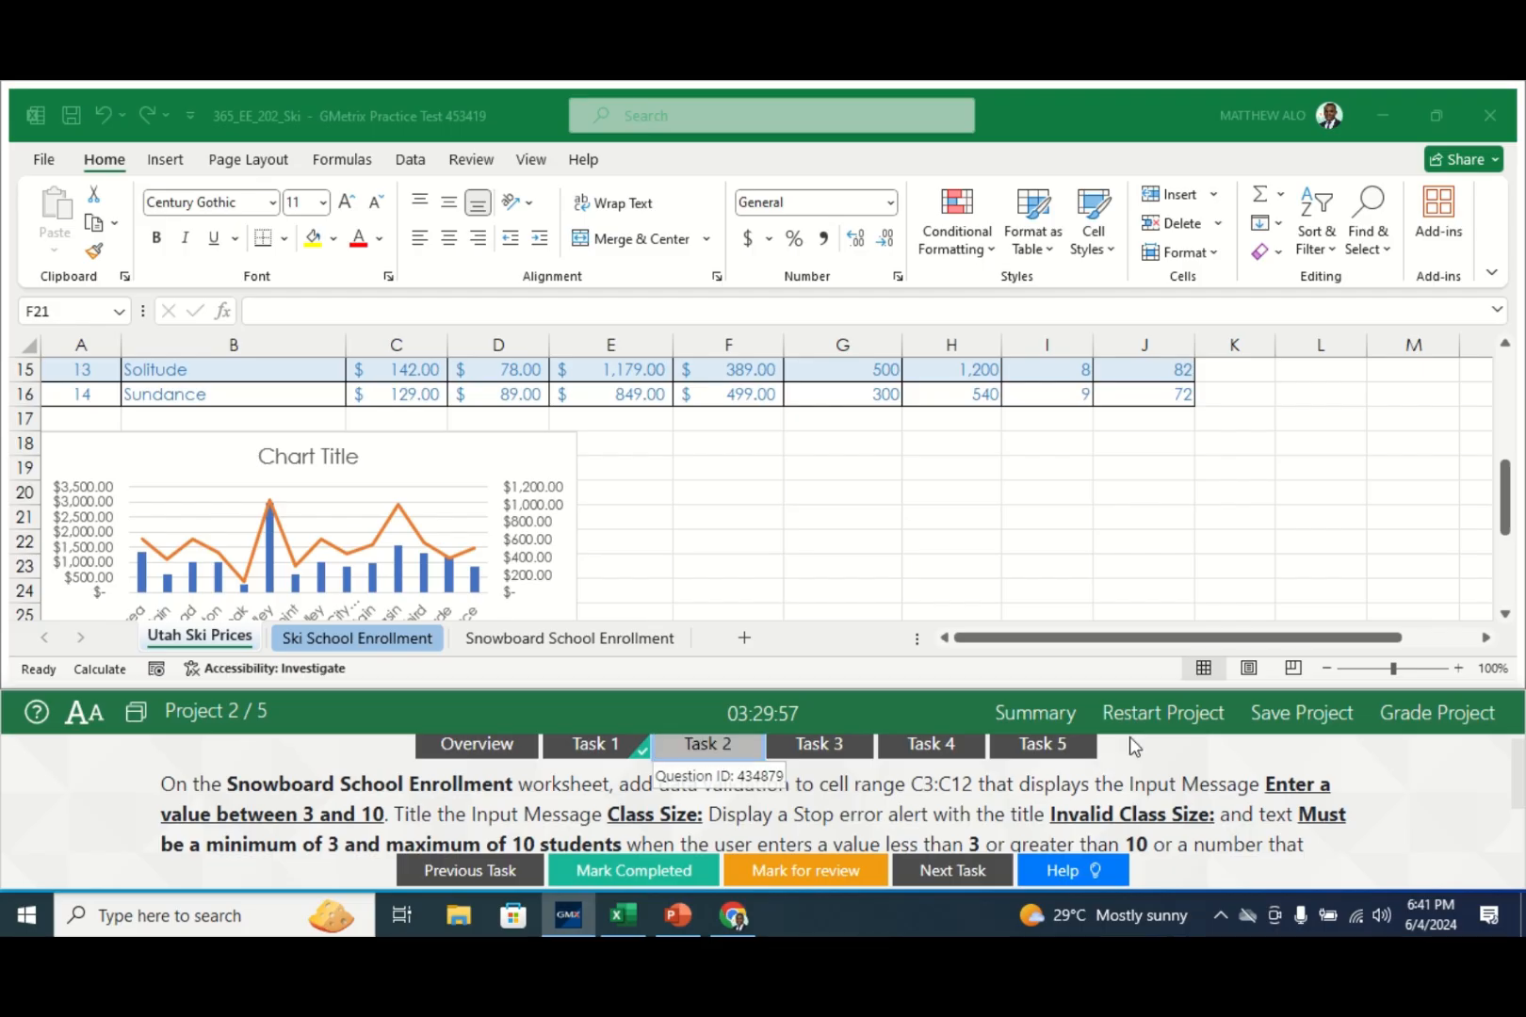
{"action": "left_click_drag", "start_coordinate": [1519, 781], "coordinate": [1519, 796]}
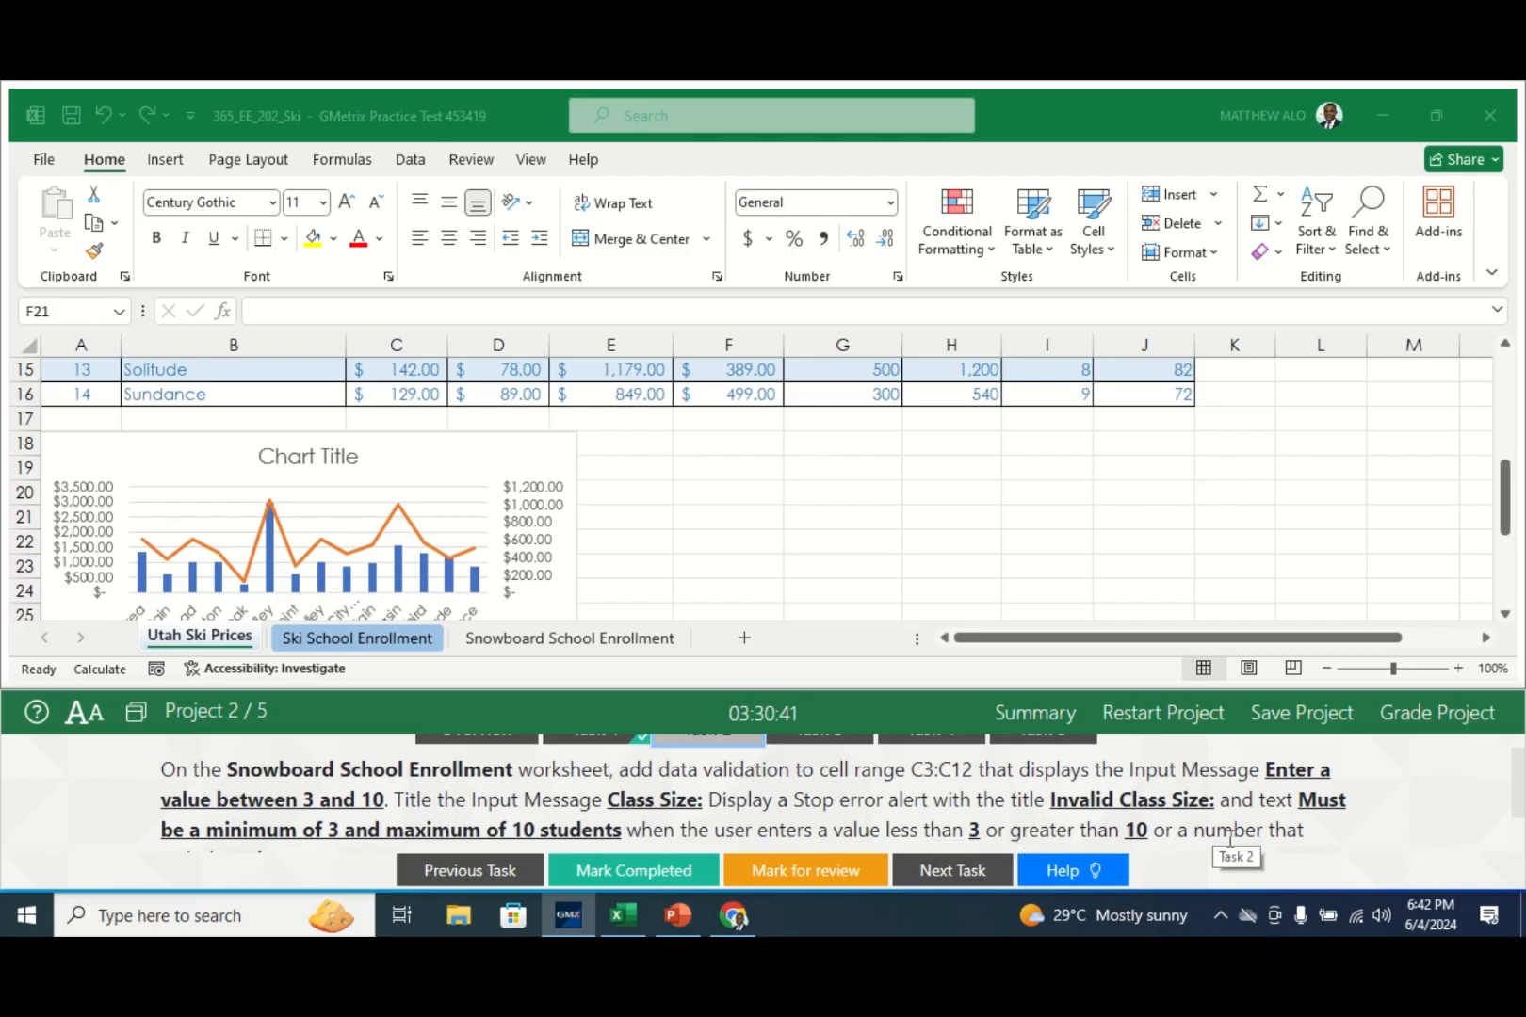
{"action": "left_click_drag", "start_coordinate": [1519, 812], "coordinate": [1519, 825]}
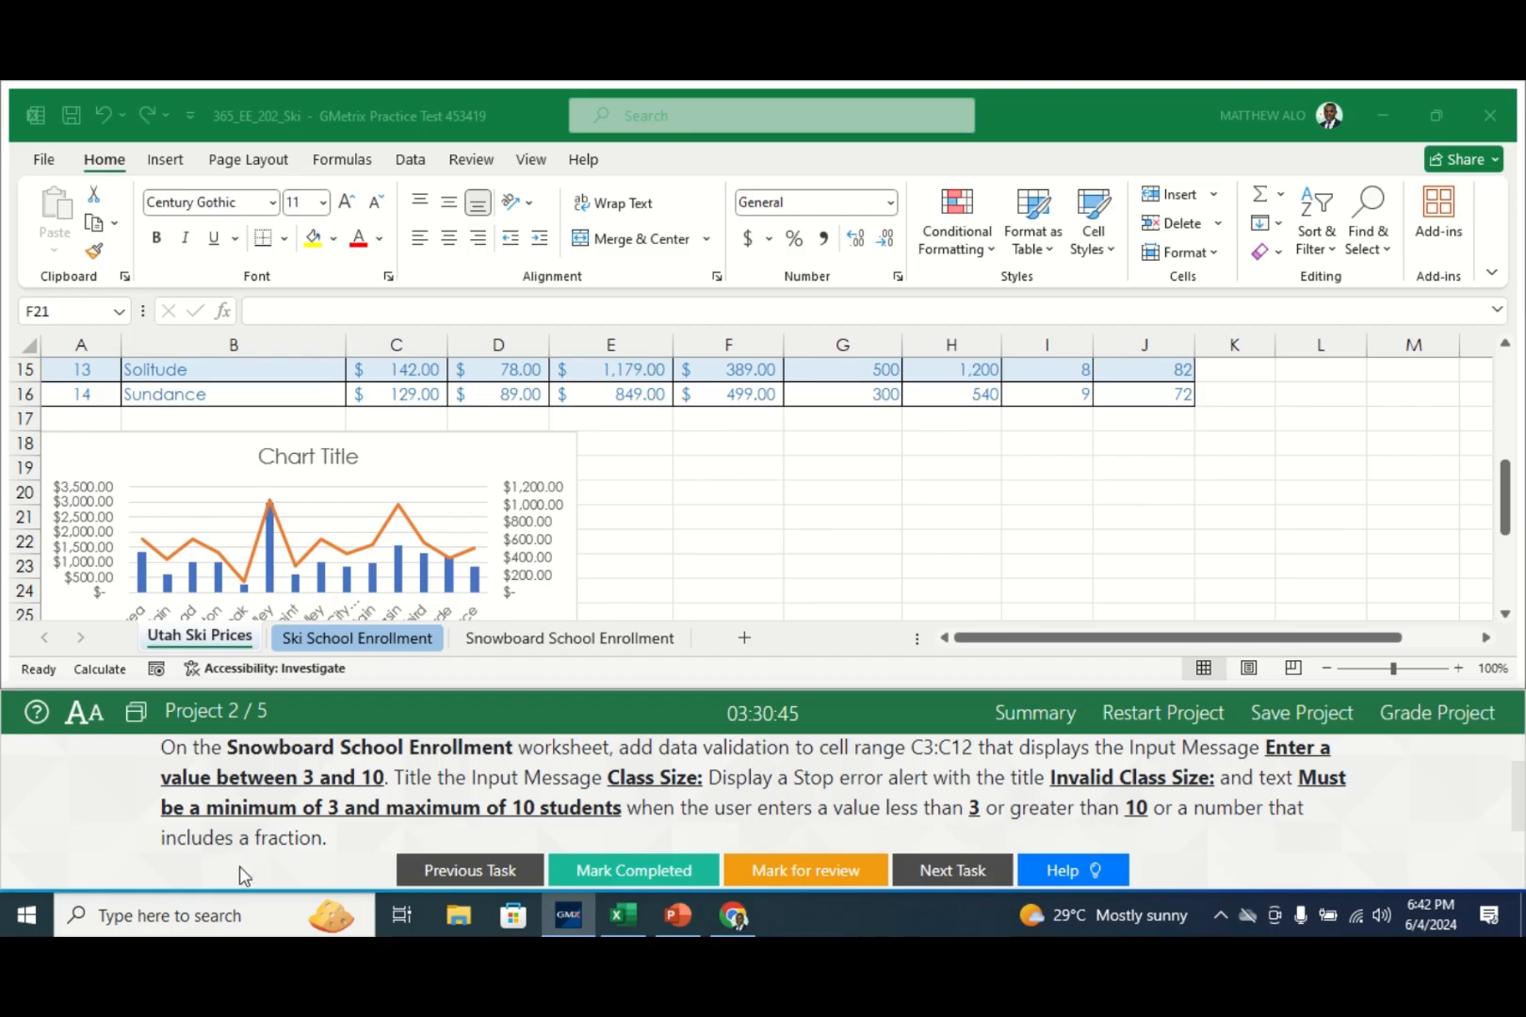
{"action": "left_click_drag", "start_coordinate": [1519, 802], "coordinate": [1518, 794]}
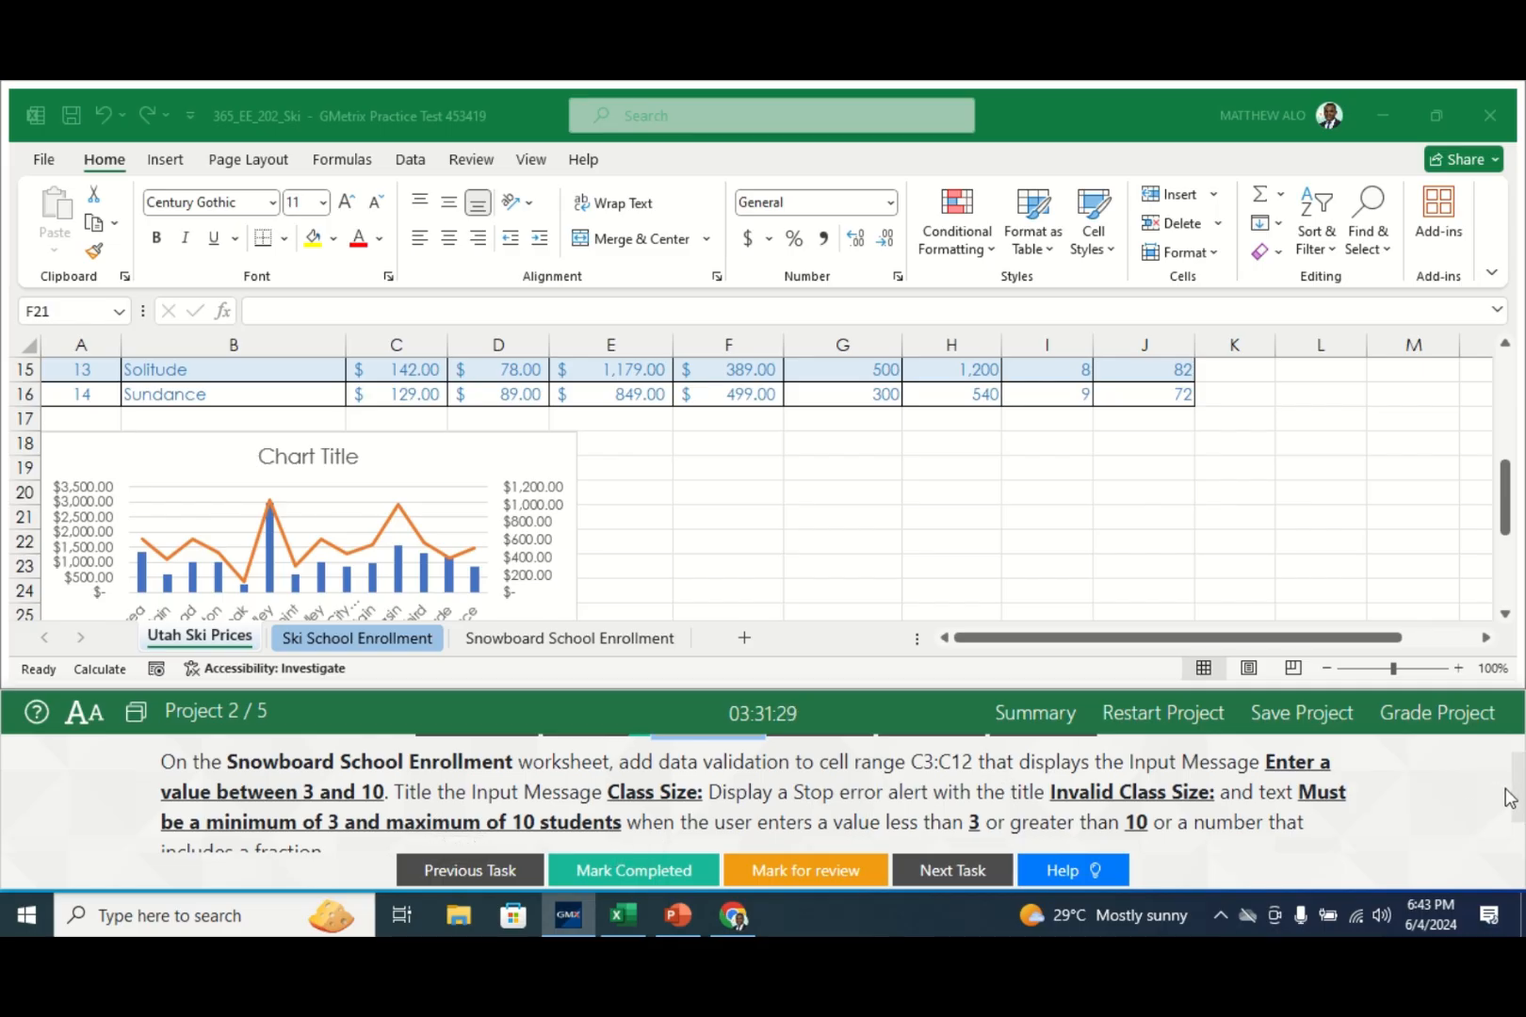
- Select the Class Size cells C3:C12 on the Snowboard School Enrollment sheet
{"action": "scroll", "coordinate": [1517, 805], "scroll_direction": "down", "scroll_amount": 1}
{"action": "scroll", "coordinate": [1516, 806], "scroll_direction": "up", "scroll_amount": 1}
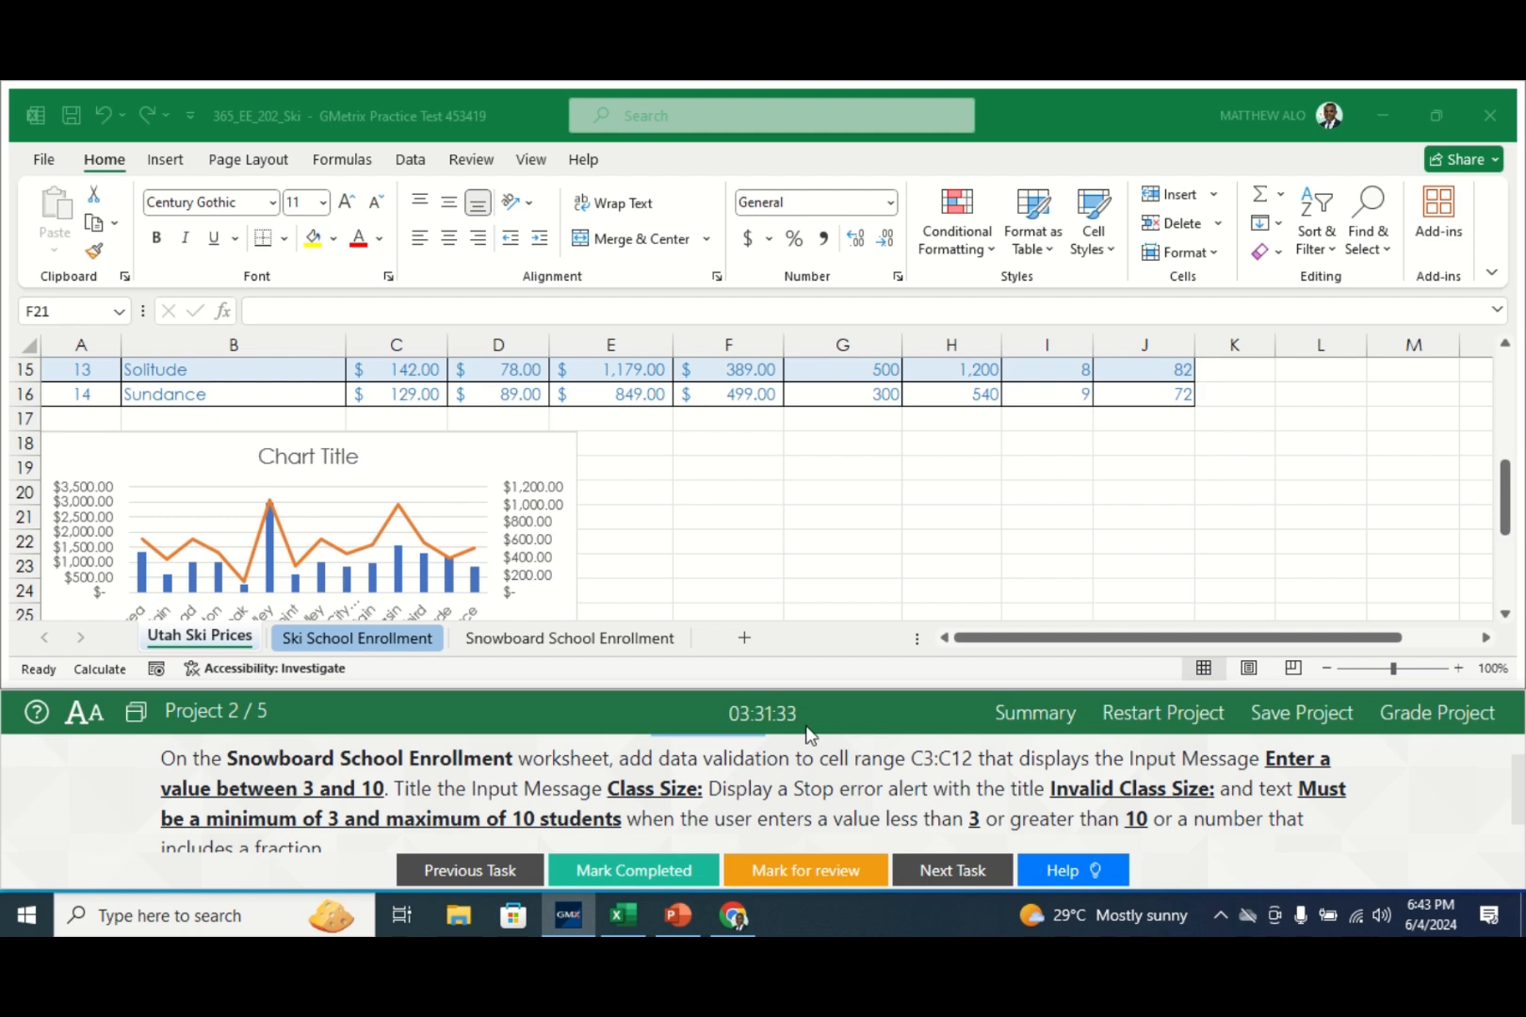
{"action": "left_click", "coordinate": [537, 647]}
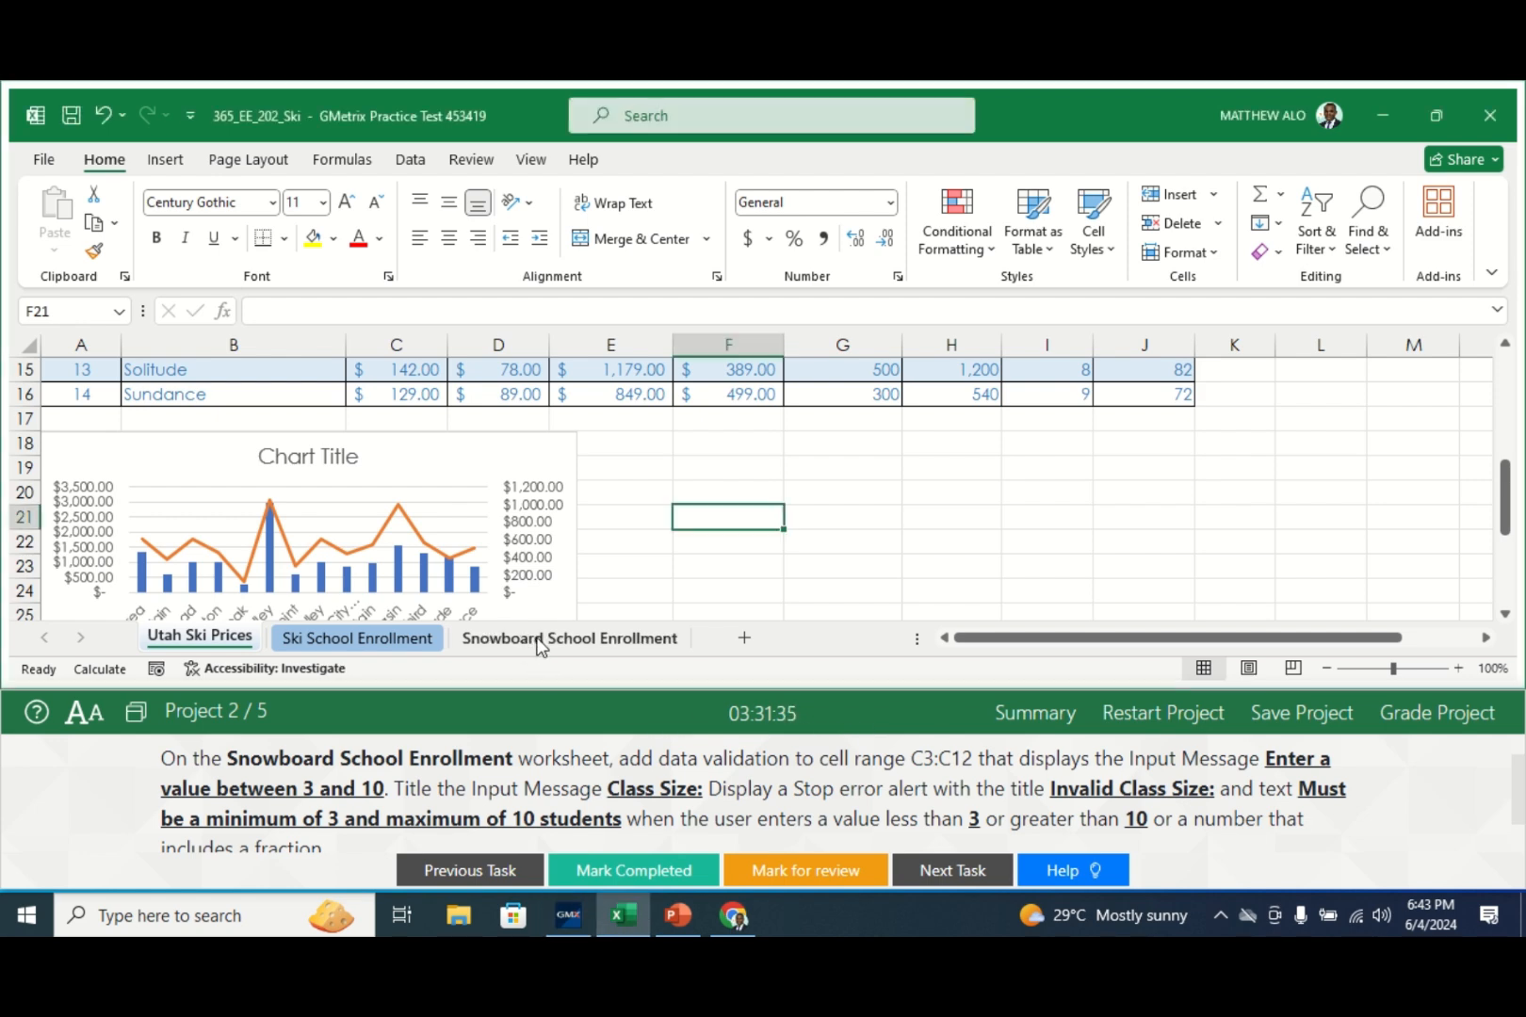
{"action": "left_click", "coordinate": [540, 642]}
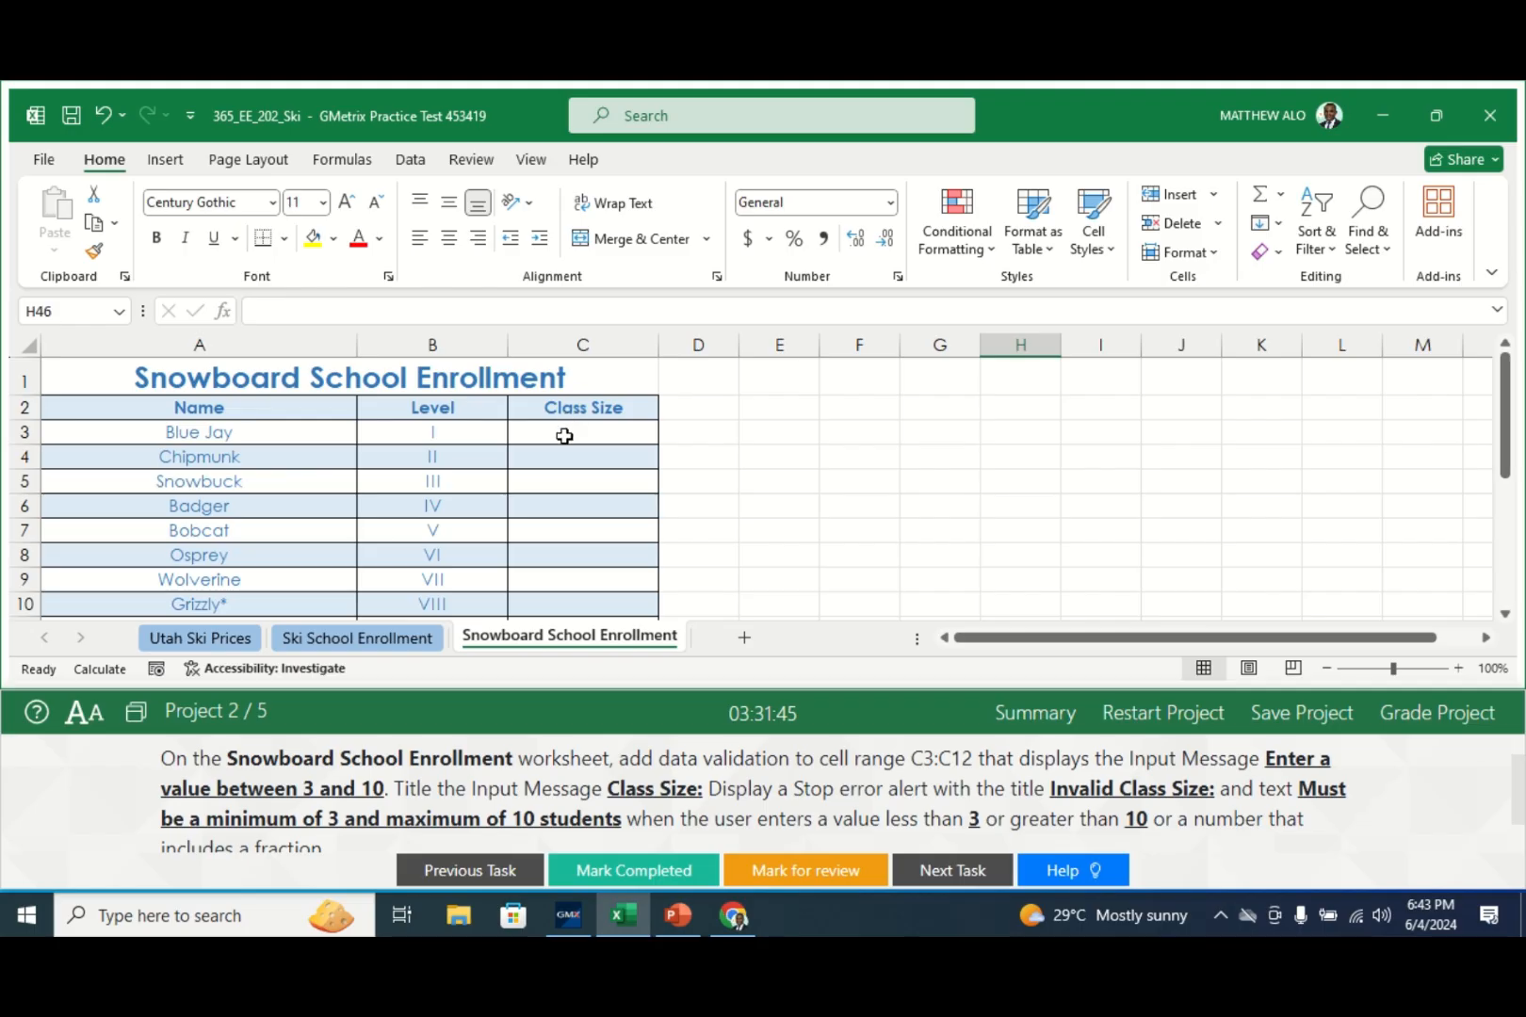
{"action": "left_click_drag", "start_coordinate": [564, 437], "coordinate": [578, 566]}
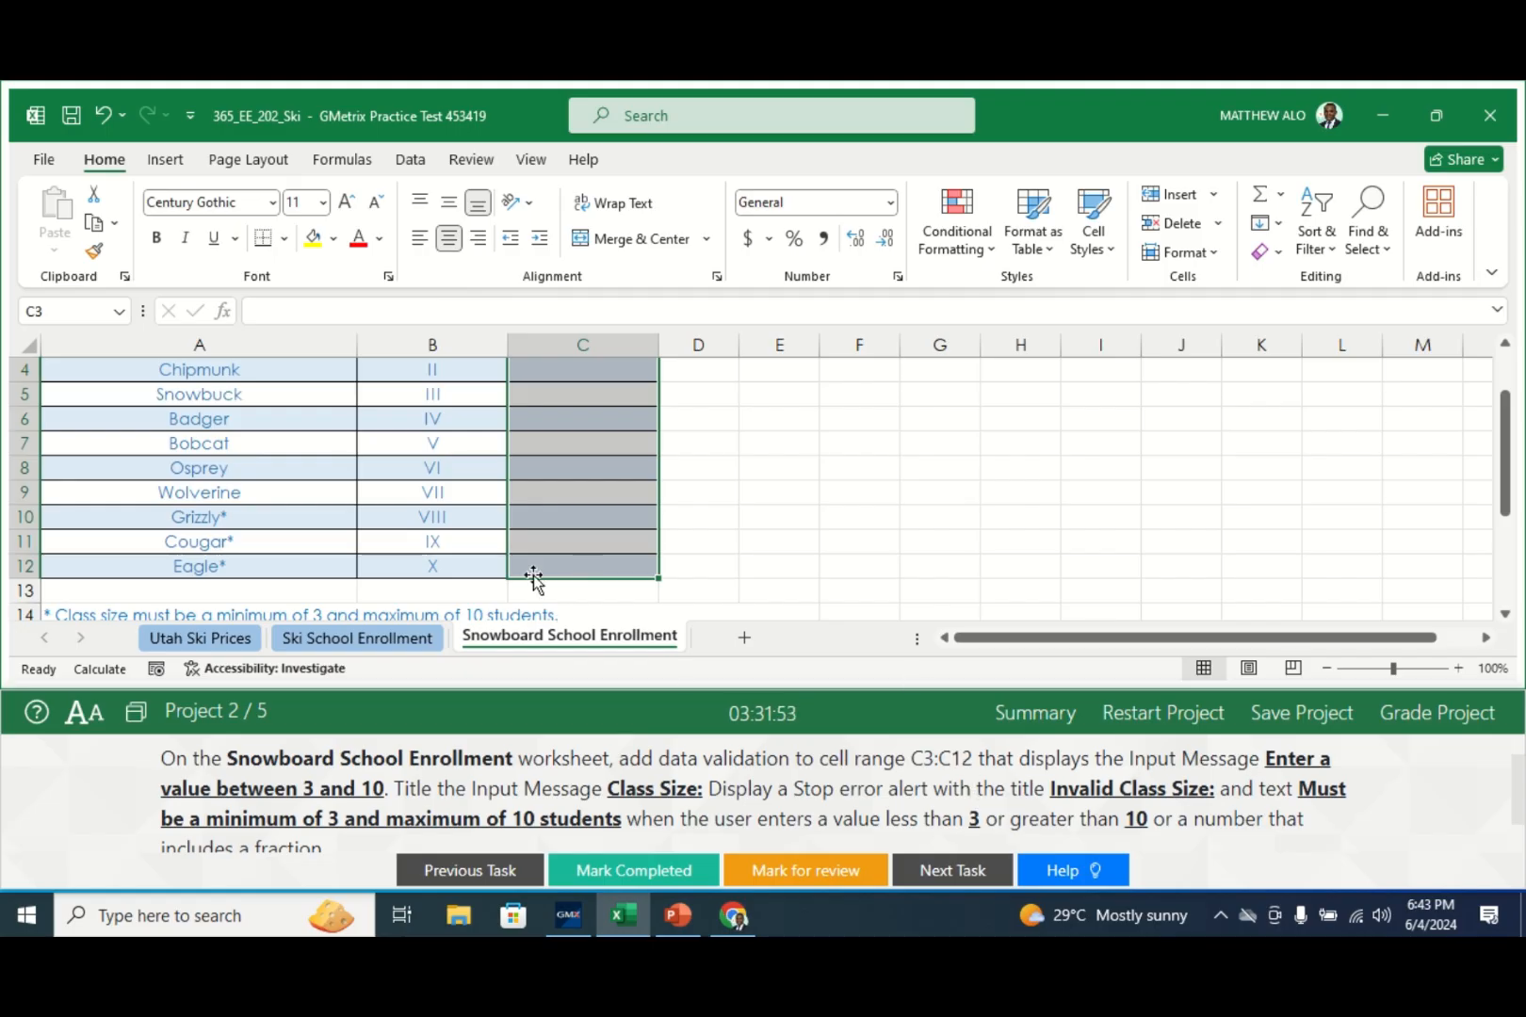
- Open the Data Validation dialog from the Data tab's Data Validation dropdown
{"action": "left_click", "coordinate": [408, 162]}
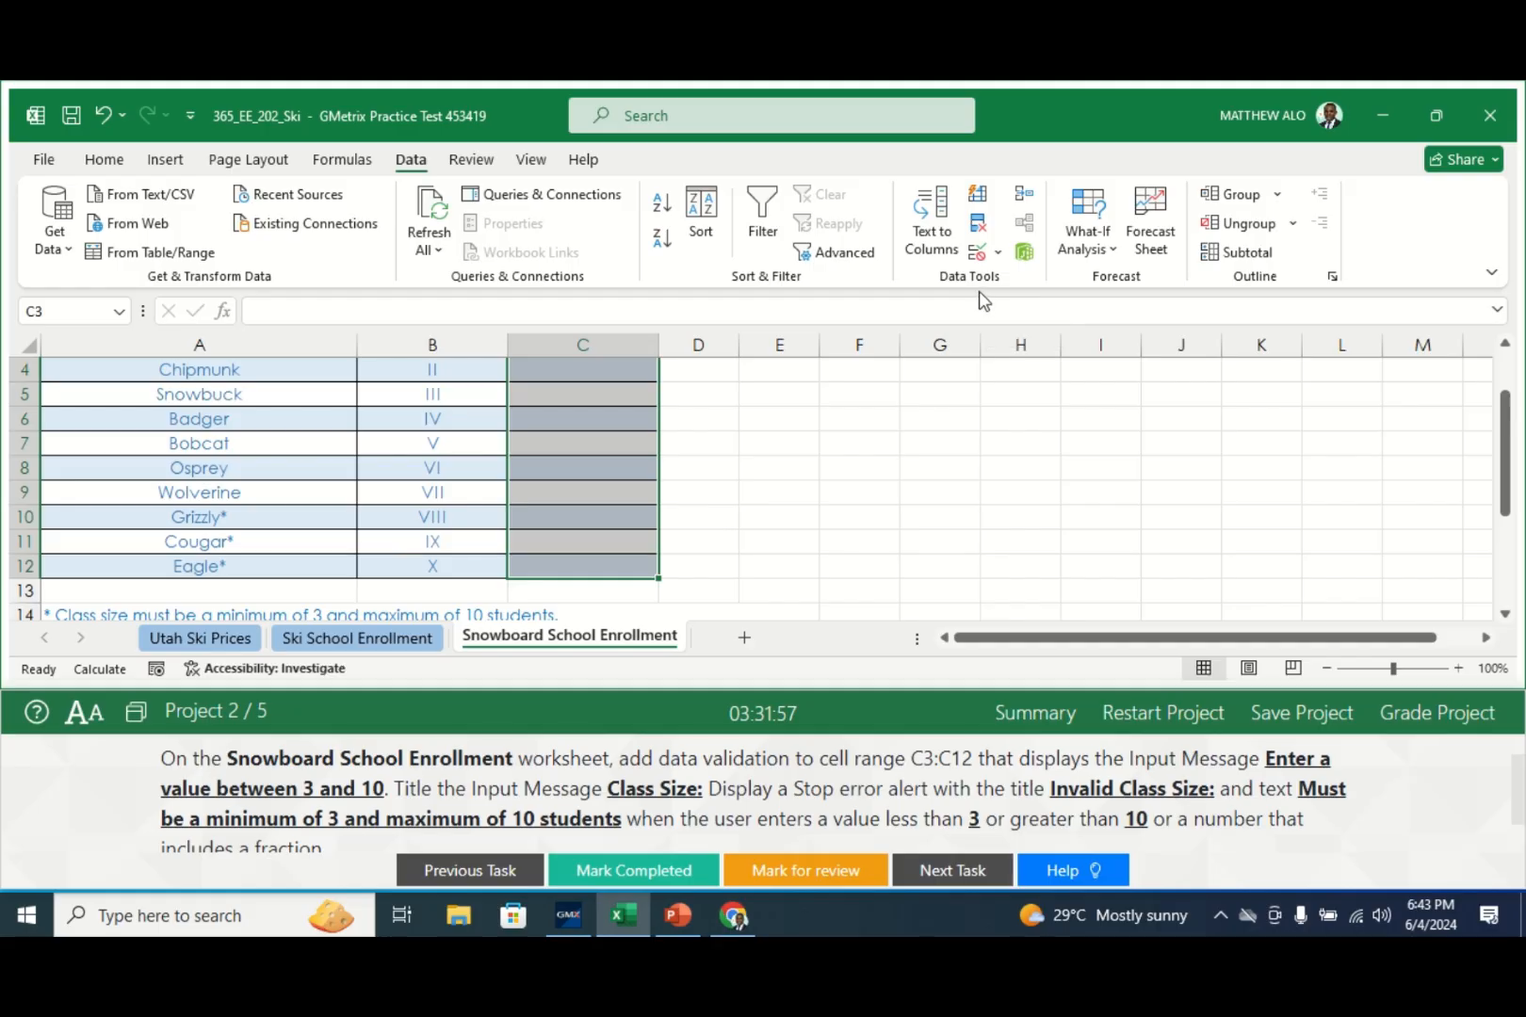
{"action": "left_click", "coordinate": [1002, 248]}
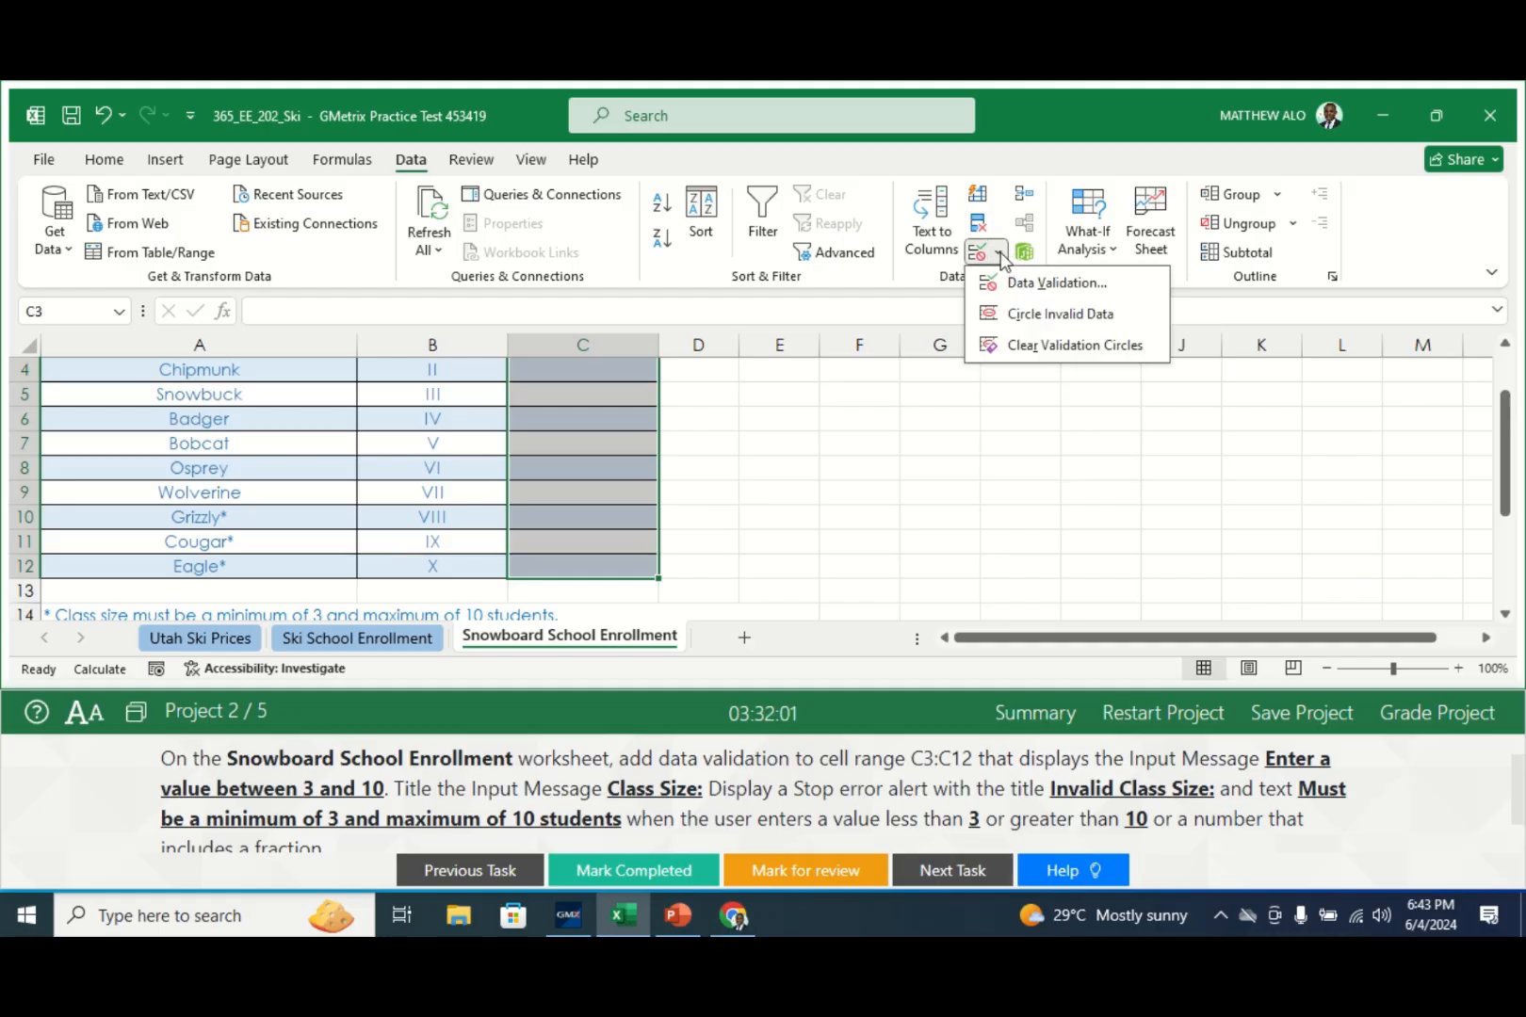
{"action": "left_click", "coordinate": [1014, 285]}
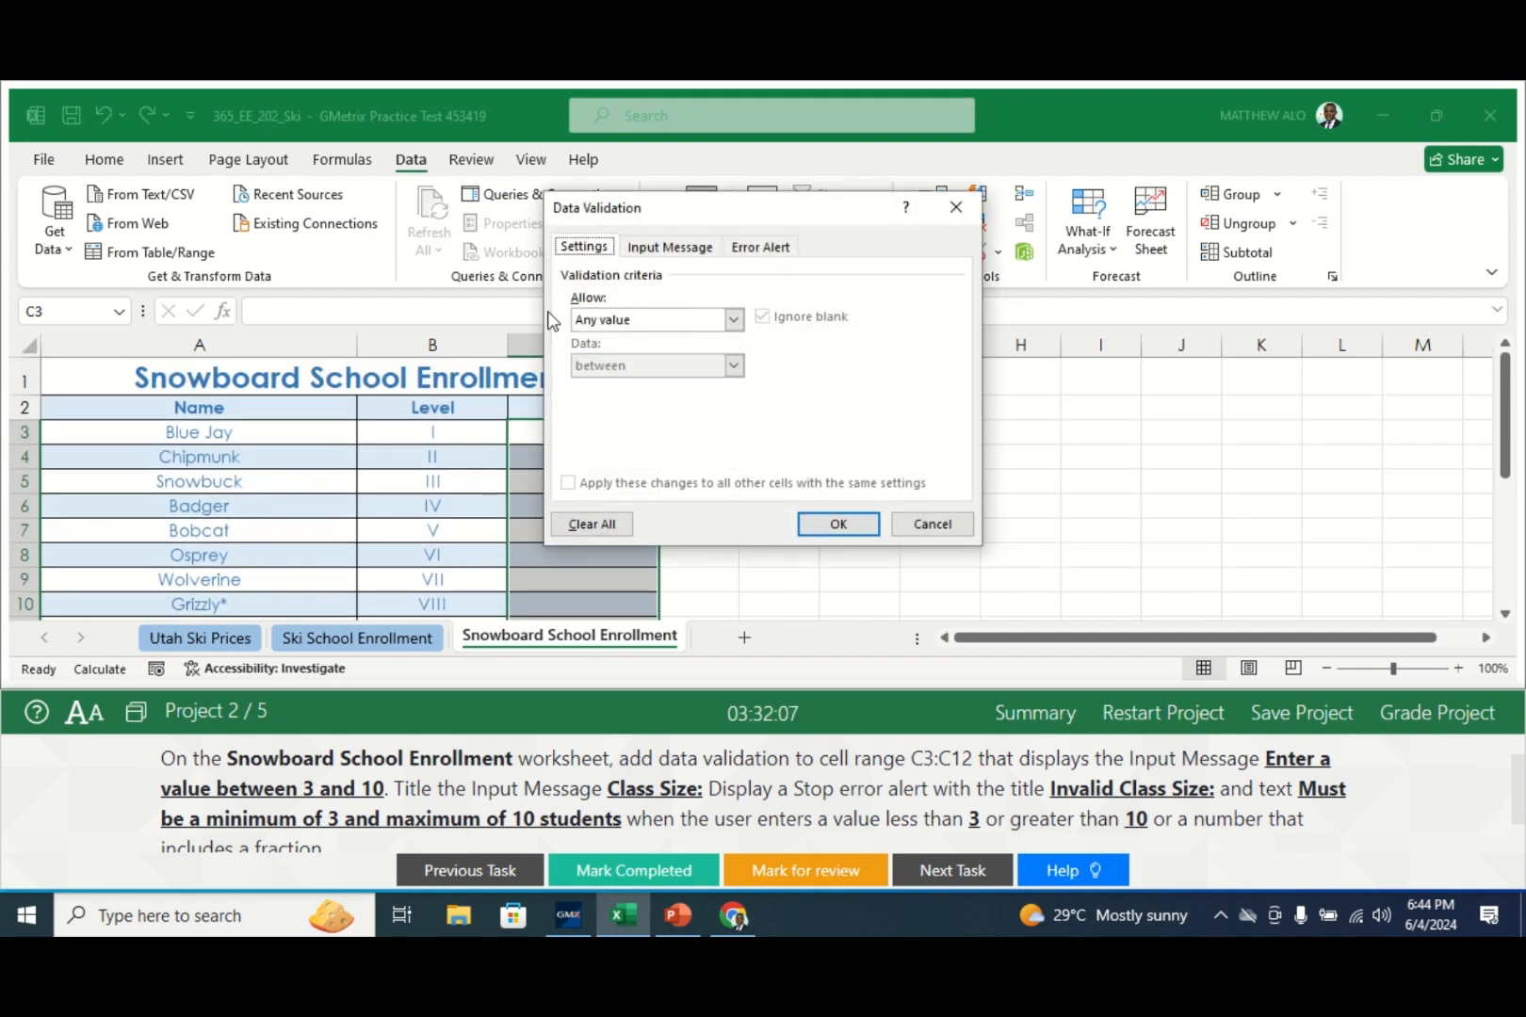
- Allow only whole numbers between a minimum of 3 and a maximum of 10
{"action": "left_click", "coordinate": [733, 321]}
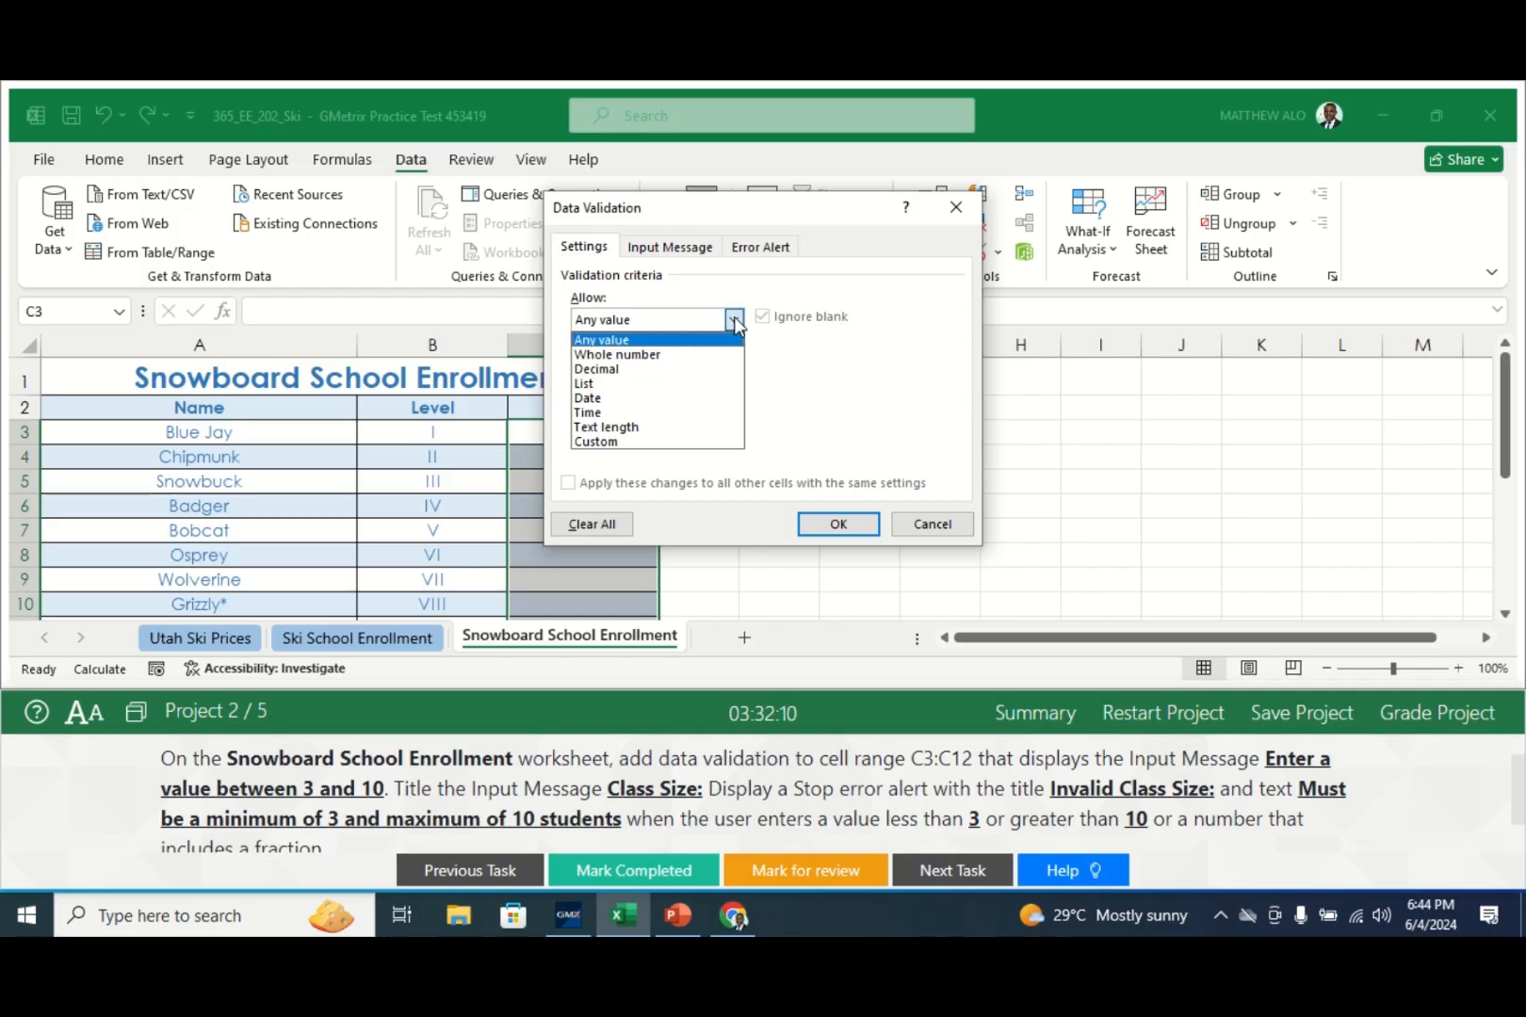
{"action": "left_click", "coordinate": [629, 354]}
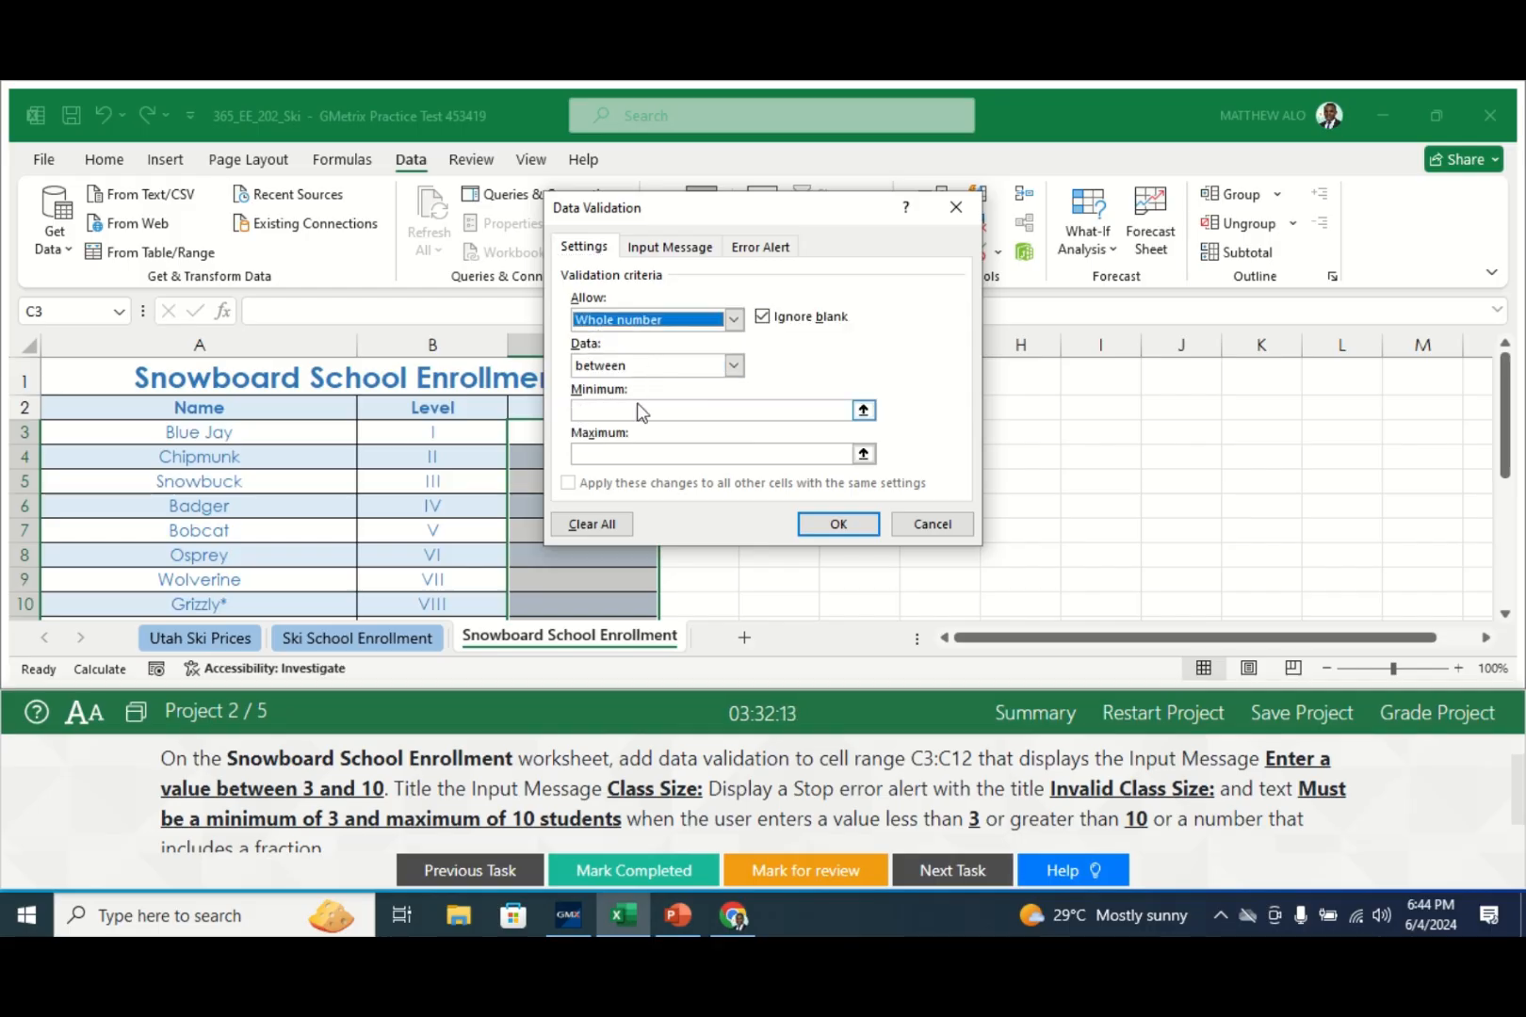
{"action": "left_click", "coordinate": [612, 409]}
{"action": "type", "text": "3"}
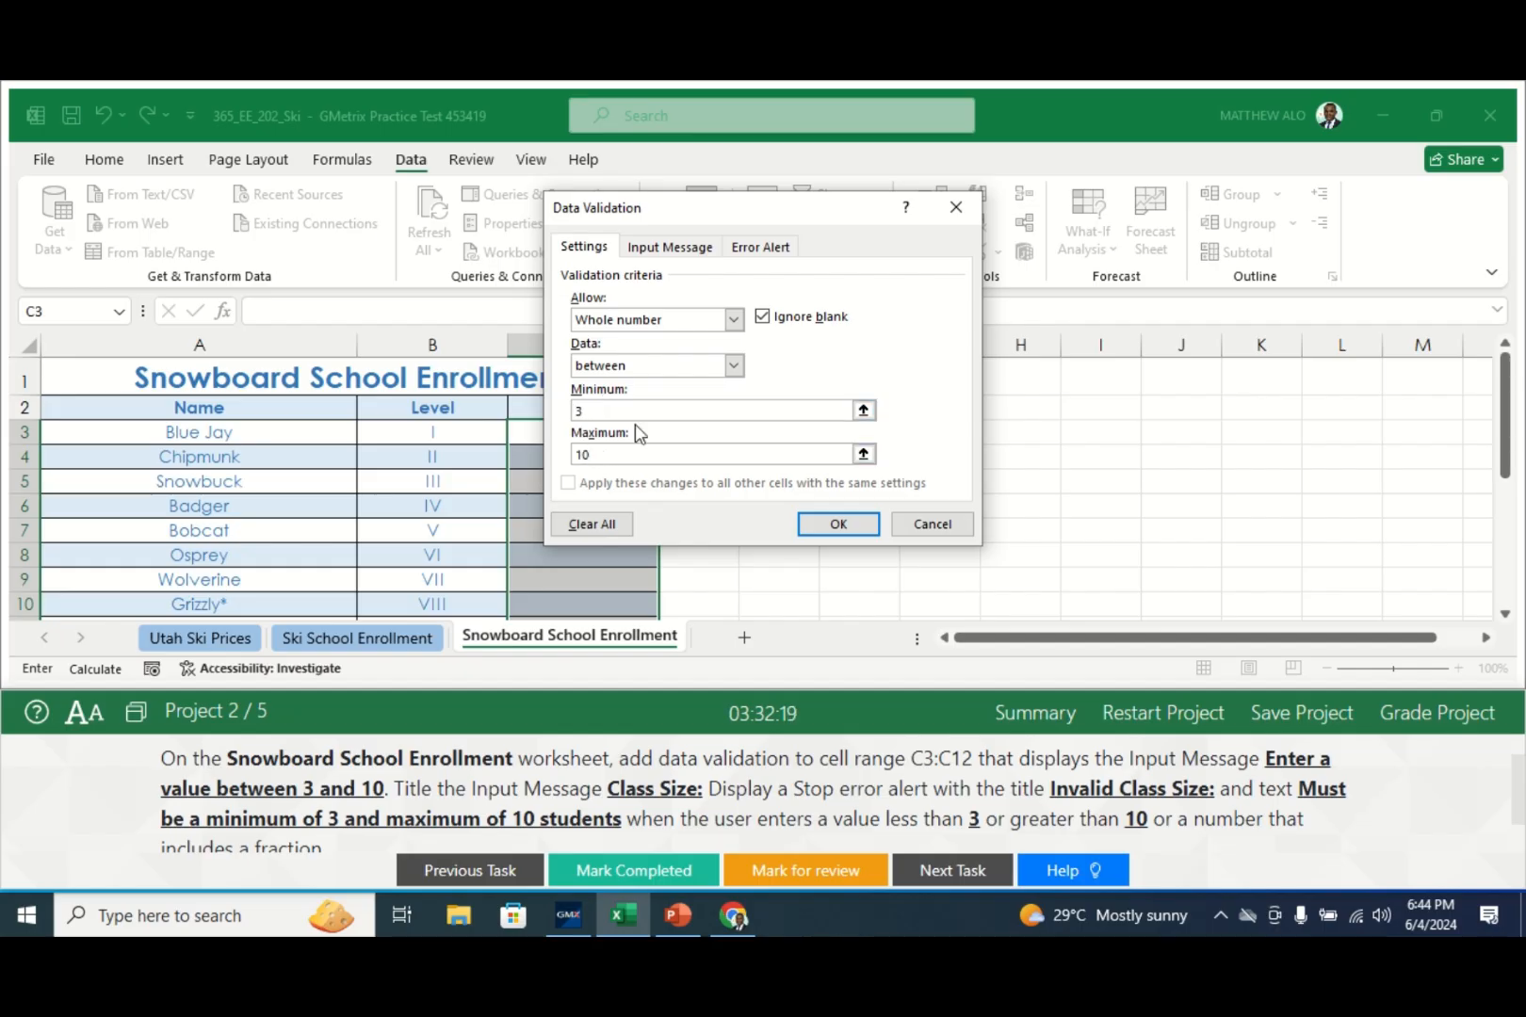
{"action": "left_click", "coordinate": [644, 253]}
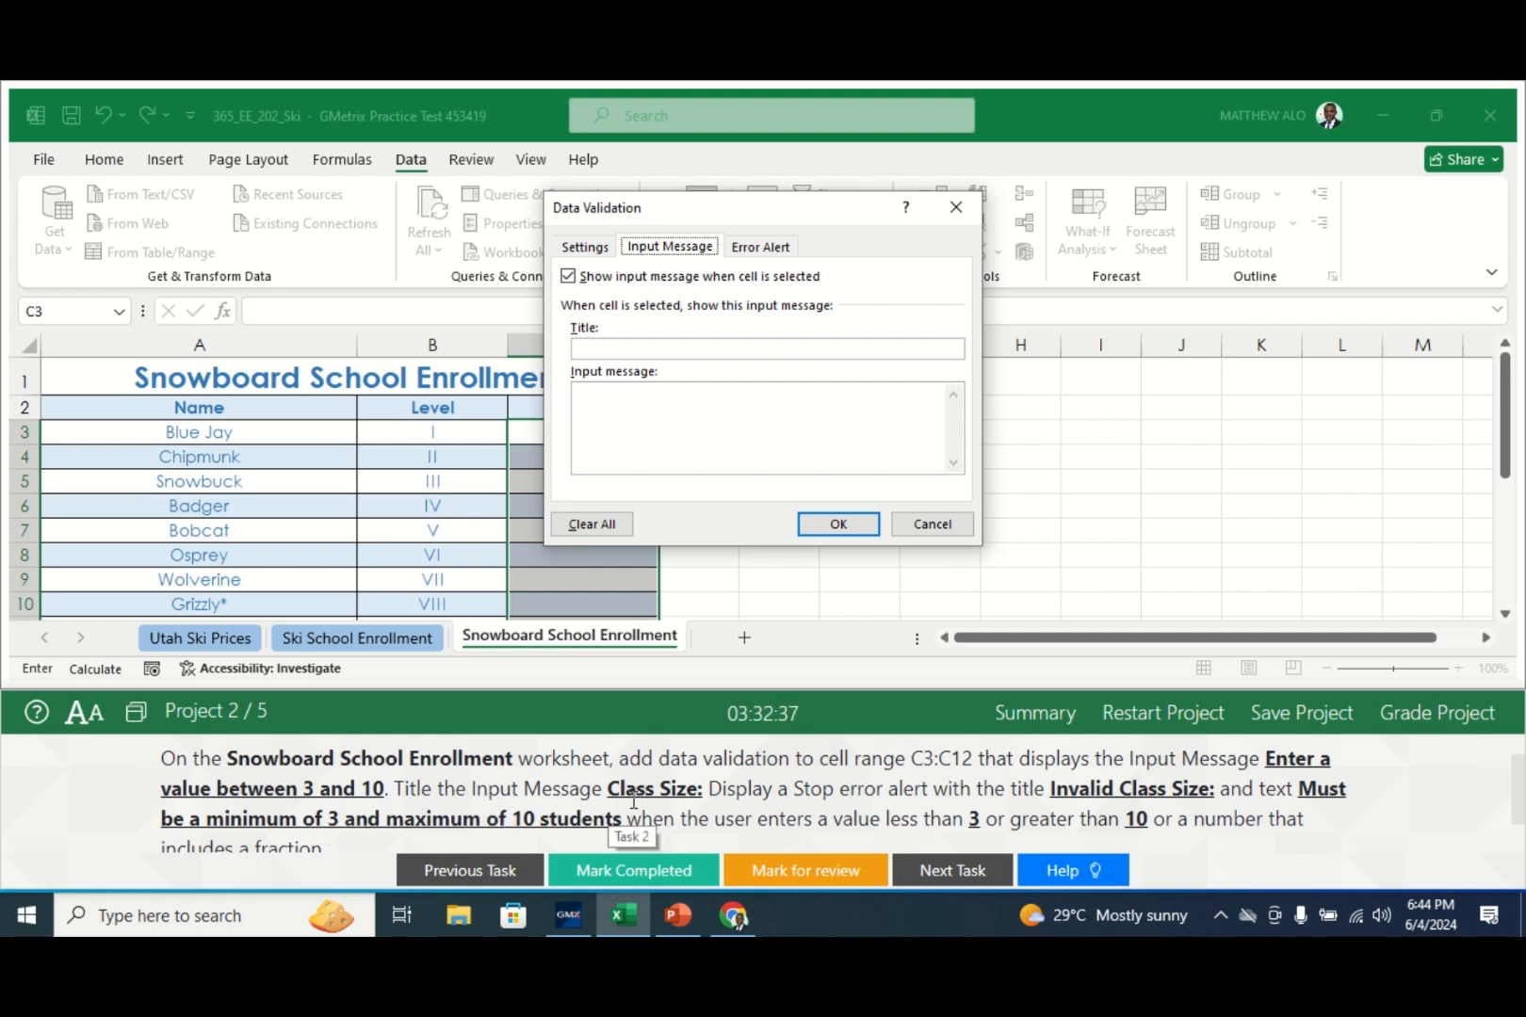
- Title the input message 'Class Size:' with text 'Must be a minimum of 3 and maximum of 10 students'
{"action": "left_click", "coordinate": [601, 347]}
{"action": "type", "text": "C"}
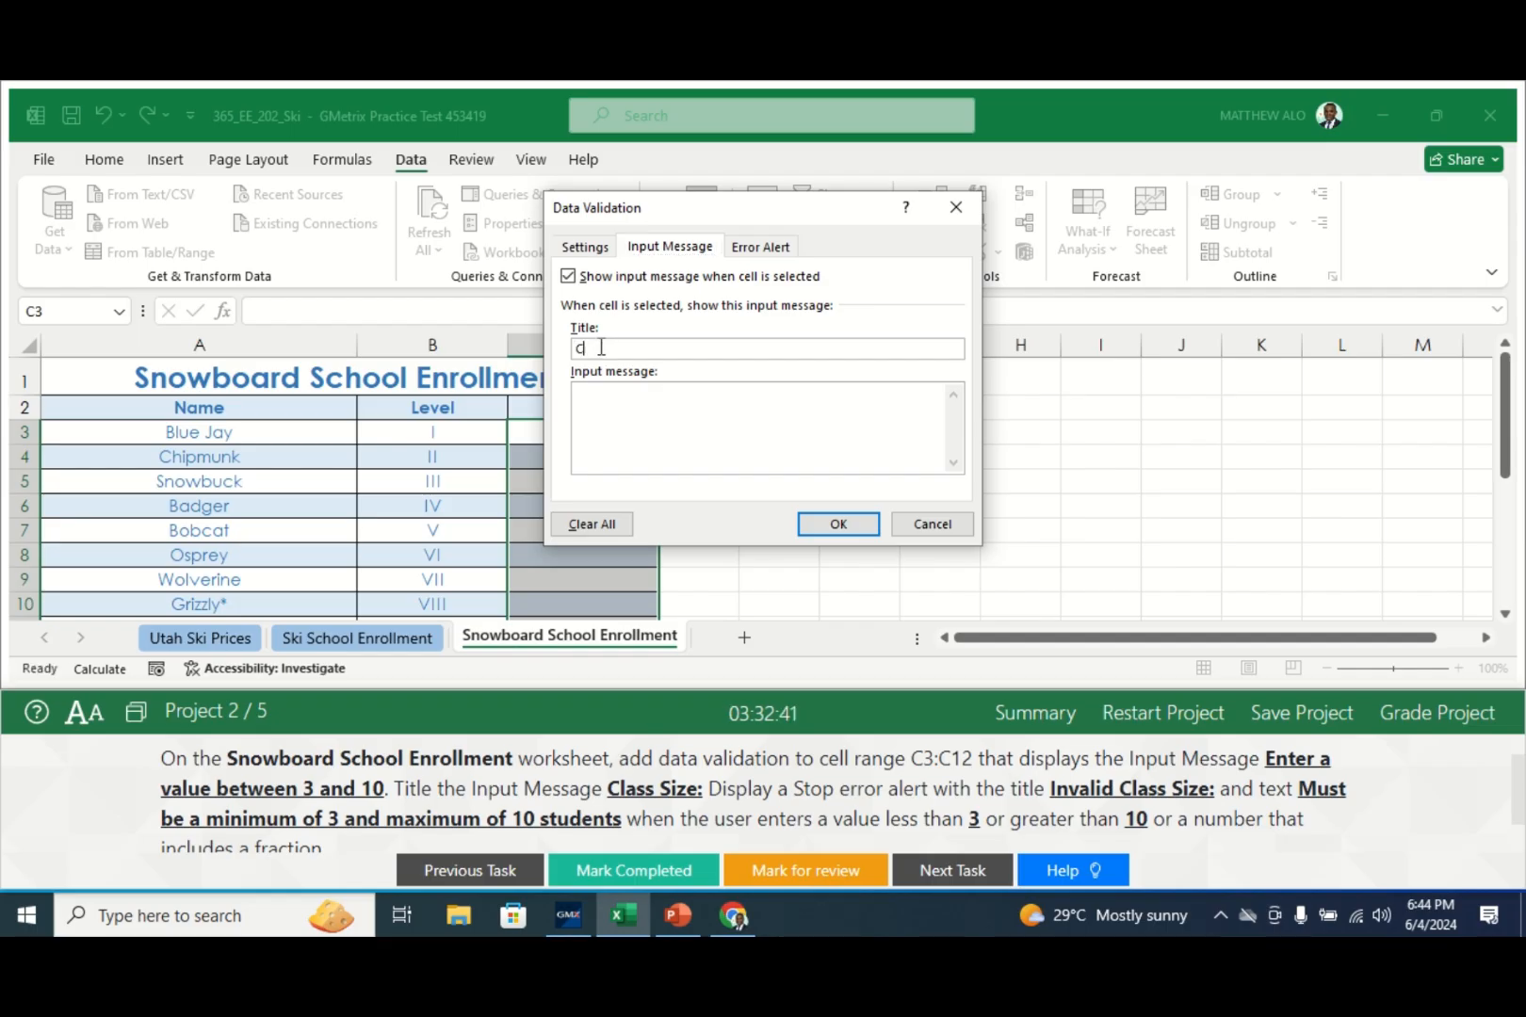
{"action": "type", "text": "lass Size:"}
{"action": "left_click", "coordinate": [642, 413]}
{"action": "type", "text": "Must be "}
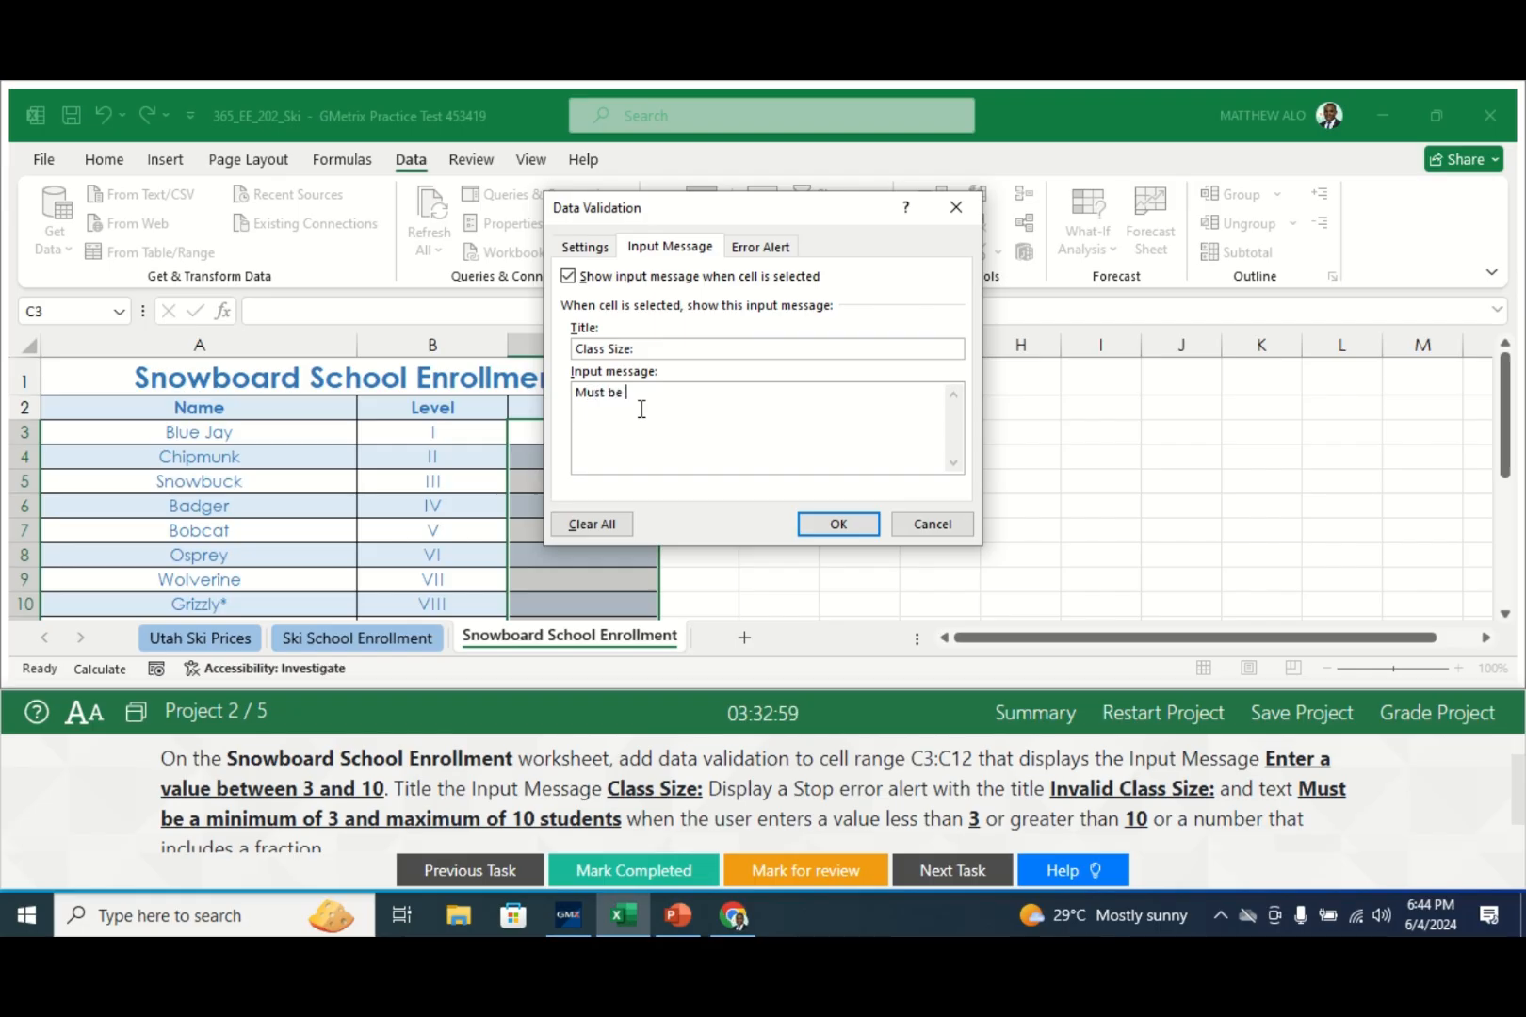
{"action": "type", "text": "a minimum of 3 and "}
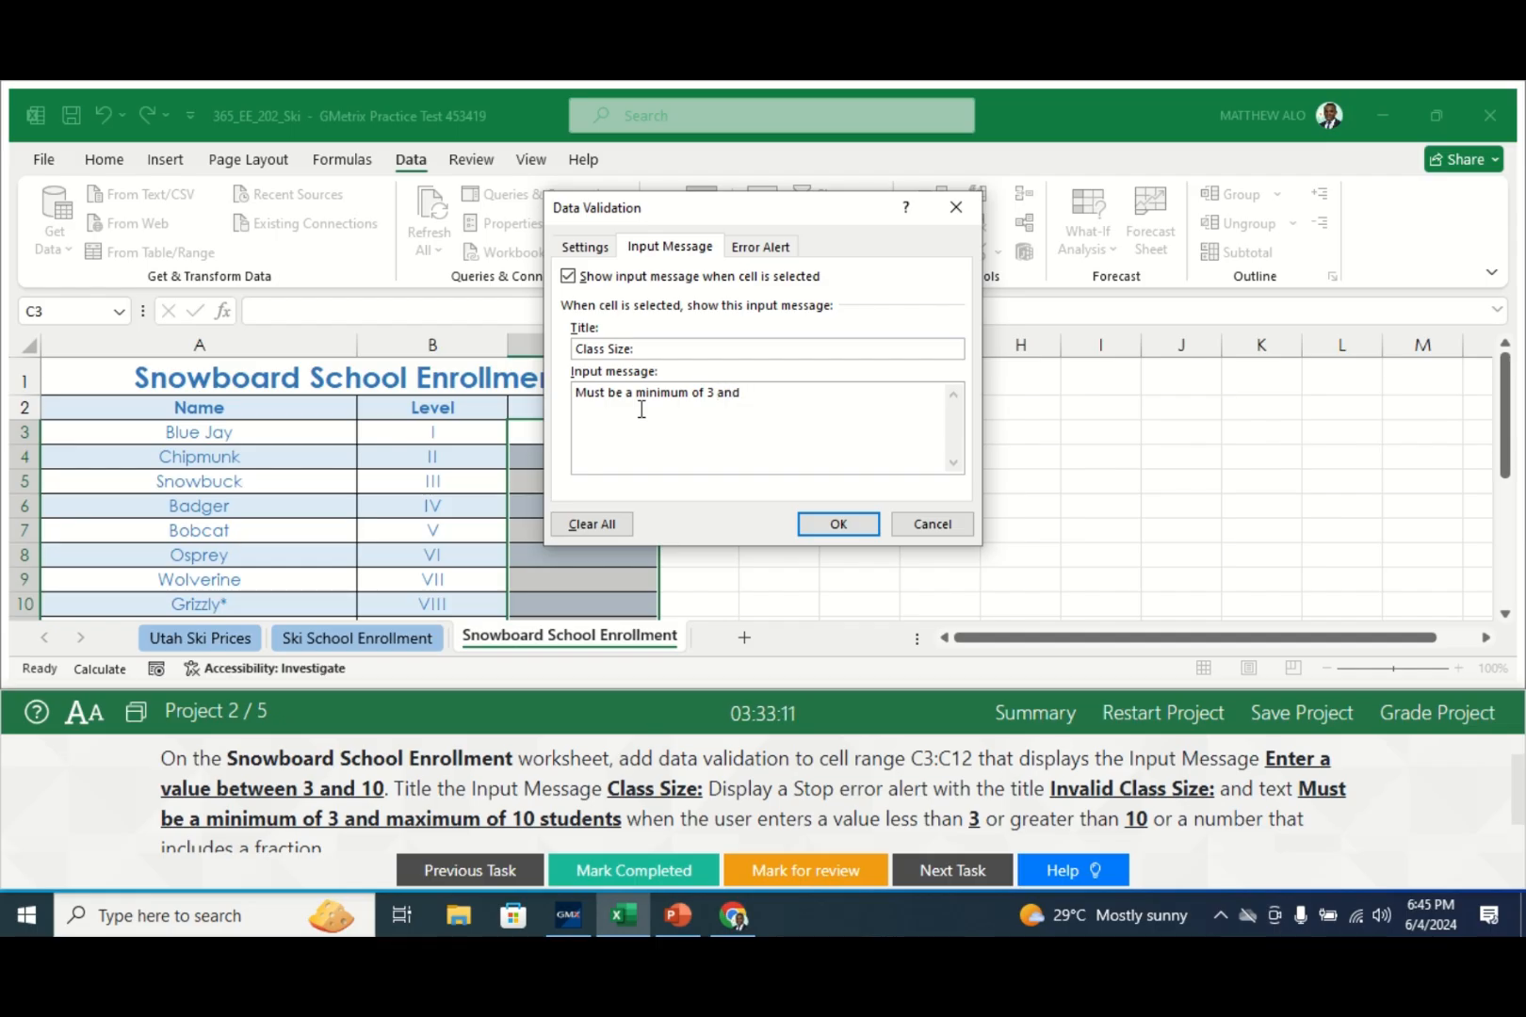
{"action": "type", "text": "m"}
{"action": "key", "text": "BackSpace"}
{"action": "type", "text": "maximum of 10"}
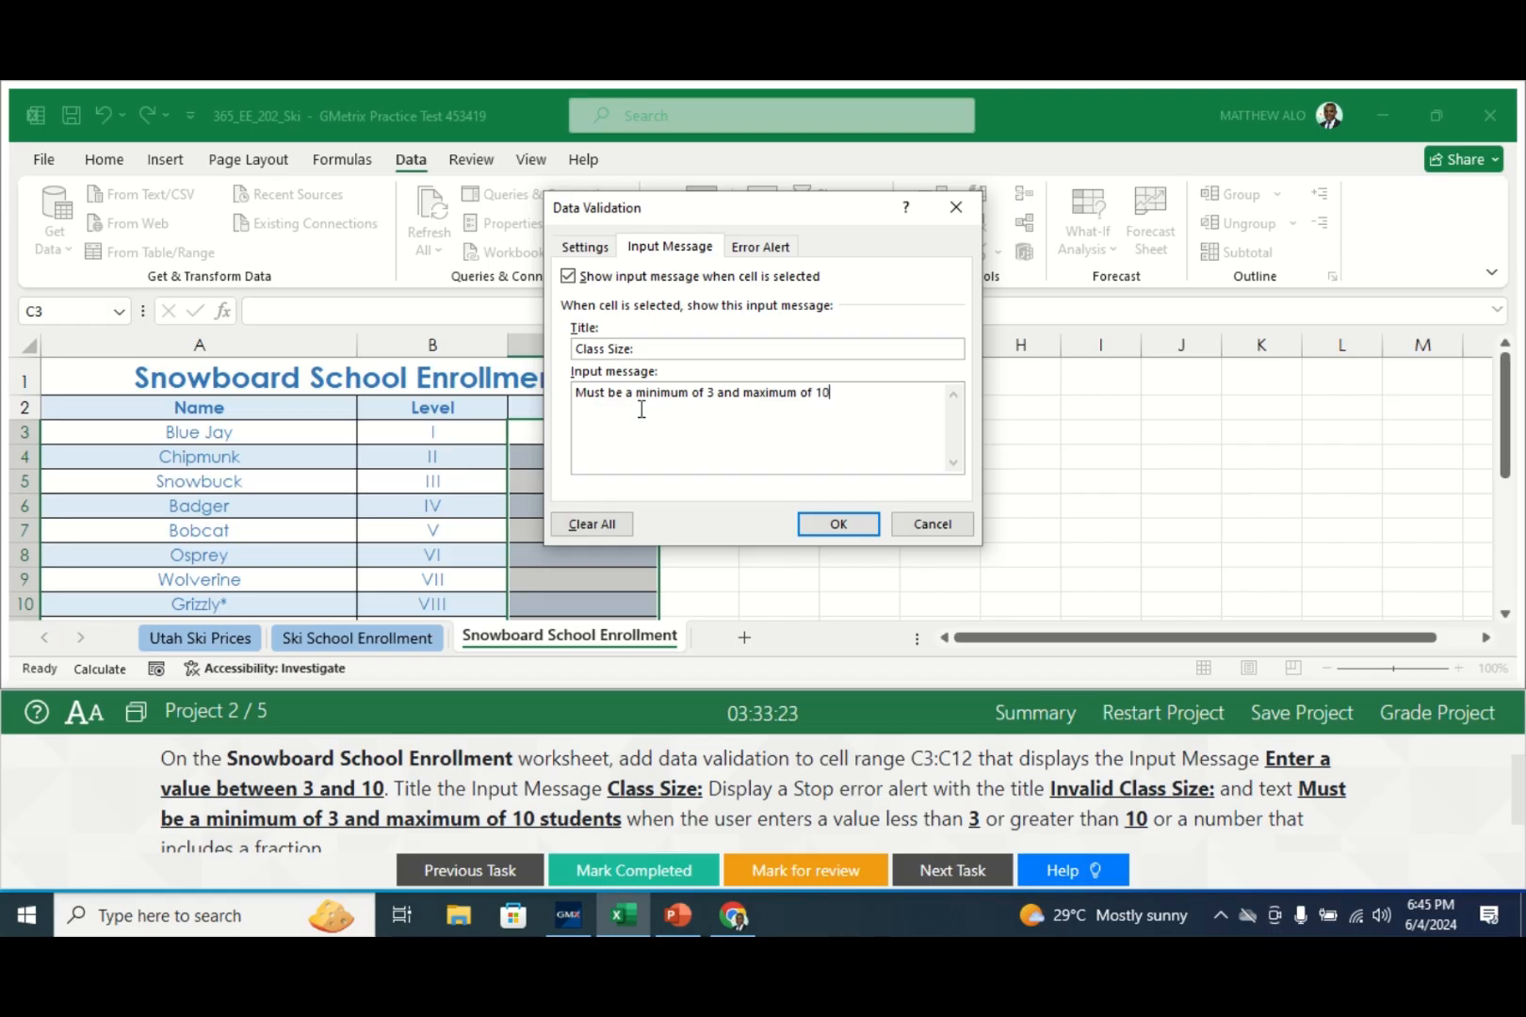
{"action": "type", "text": " students"}
{"action": "left_click", "coordinate": [757, 250]}
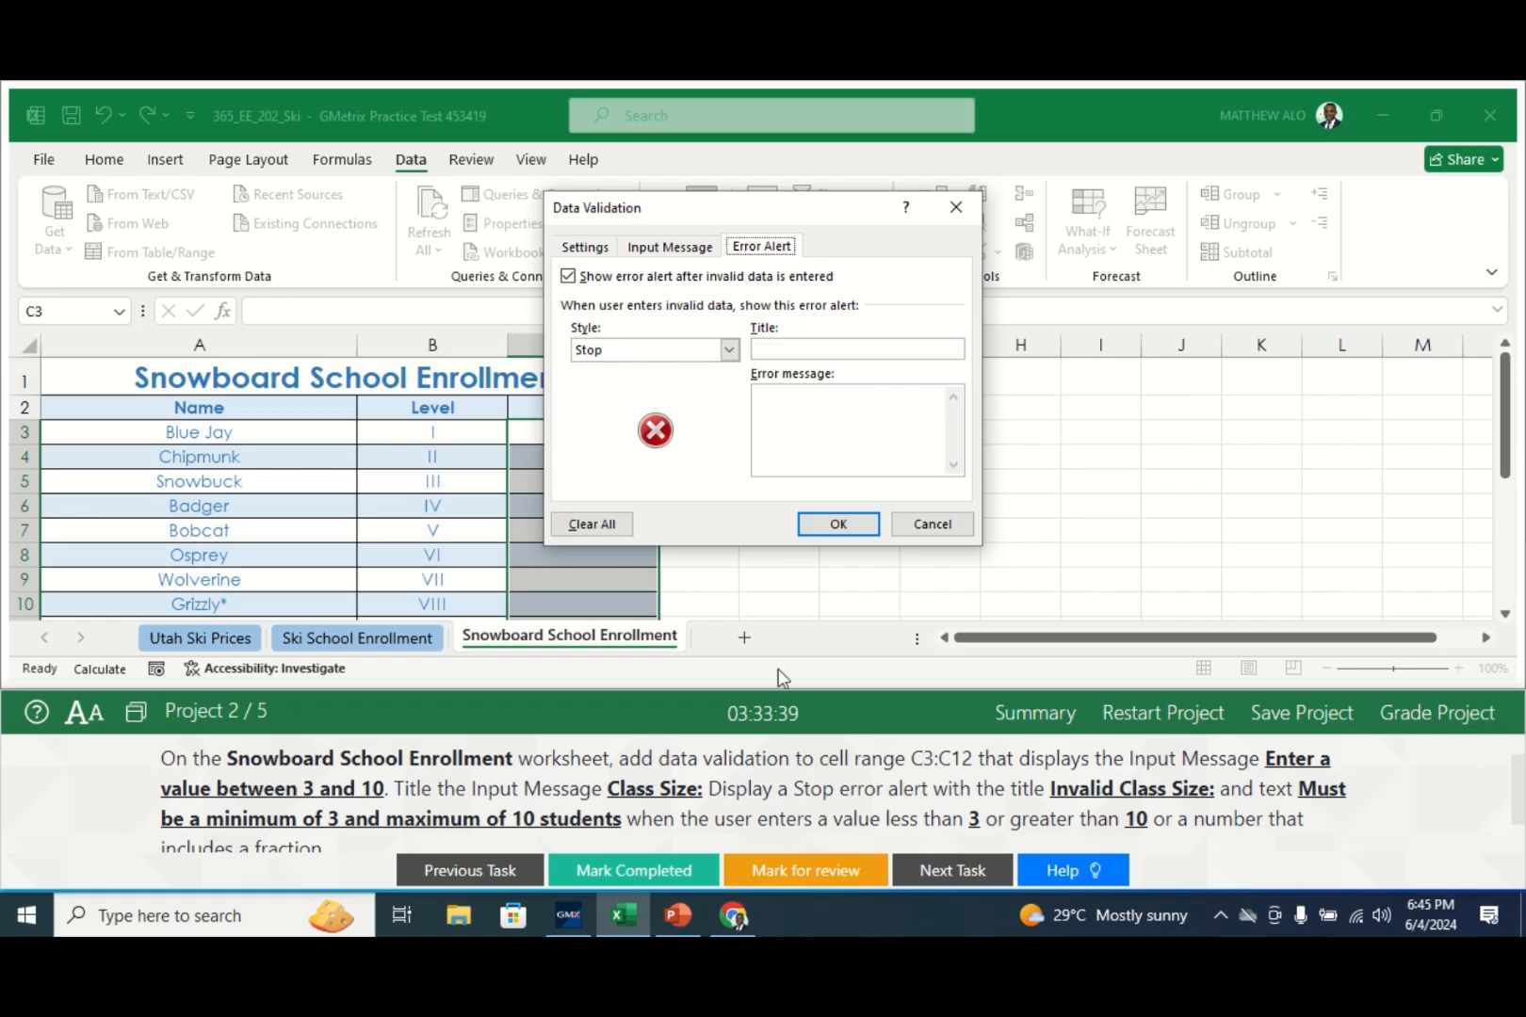
- Choose the Stop style, title 'Invalid Class Size', and enter the minimum-3, maximum-10 students message
{"action": "left_click", "coordinate": [731, 349]}
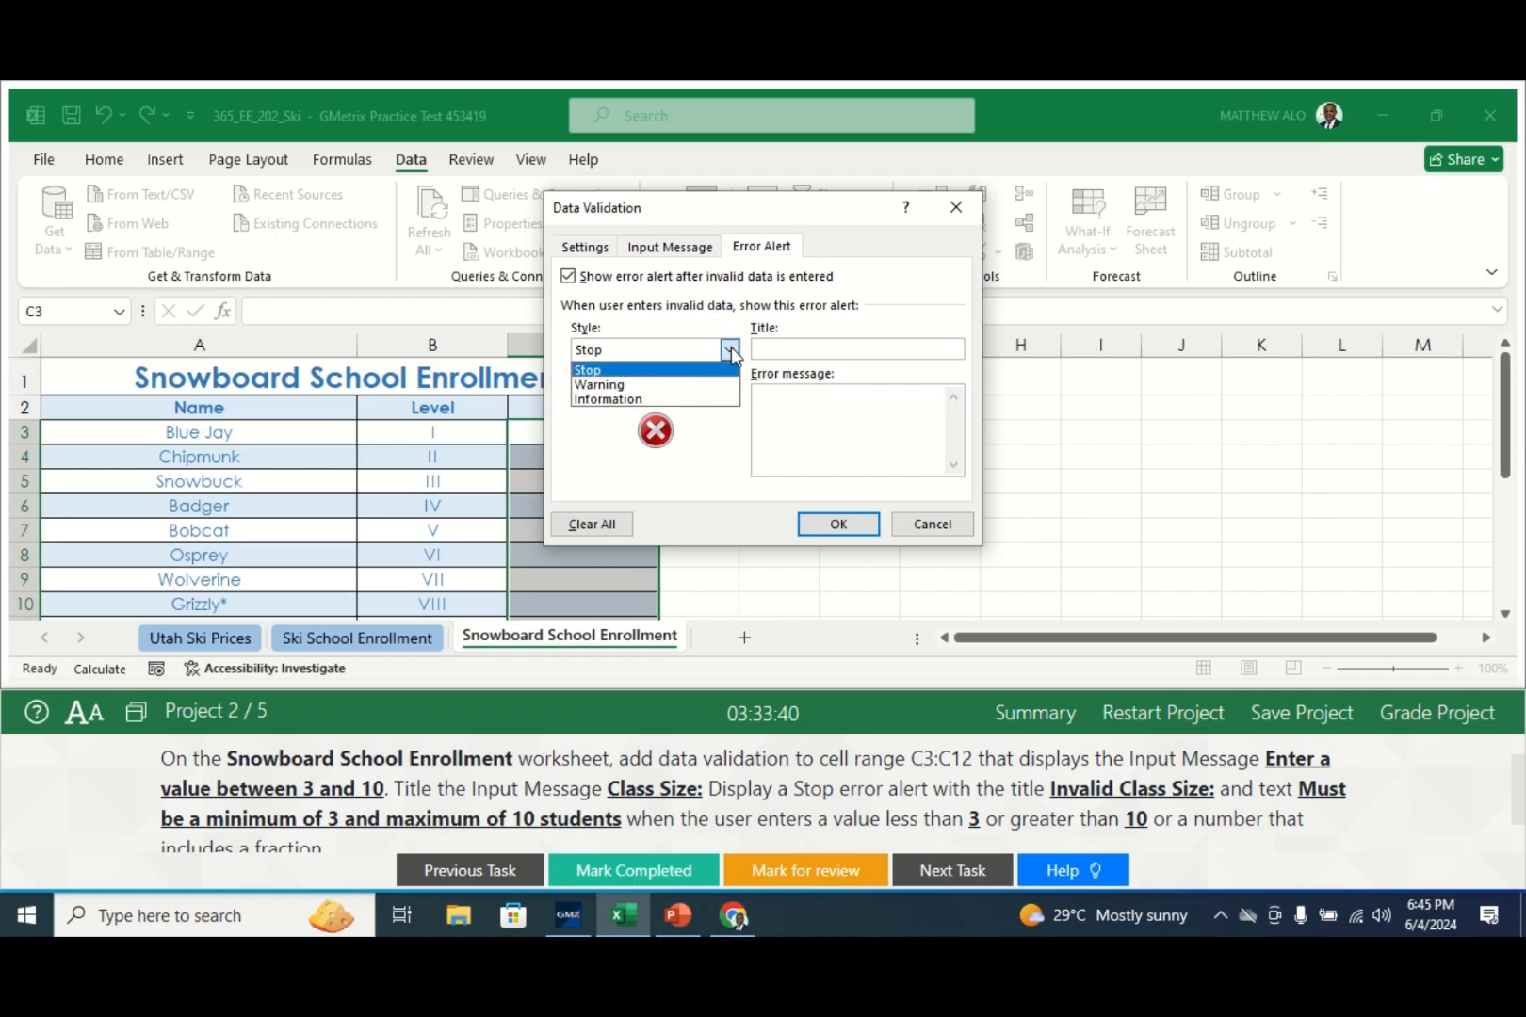
{"action": "left_click", "coordinate": [676, 370]}
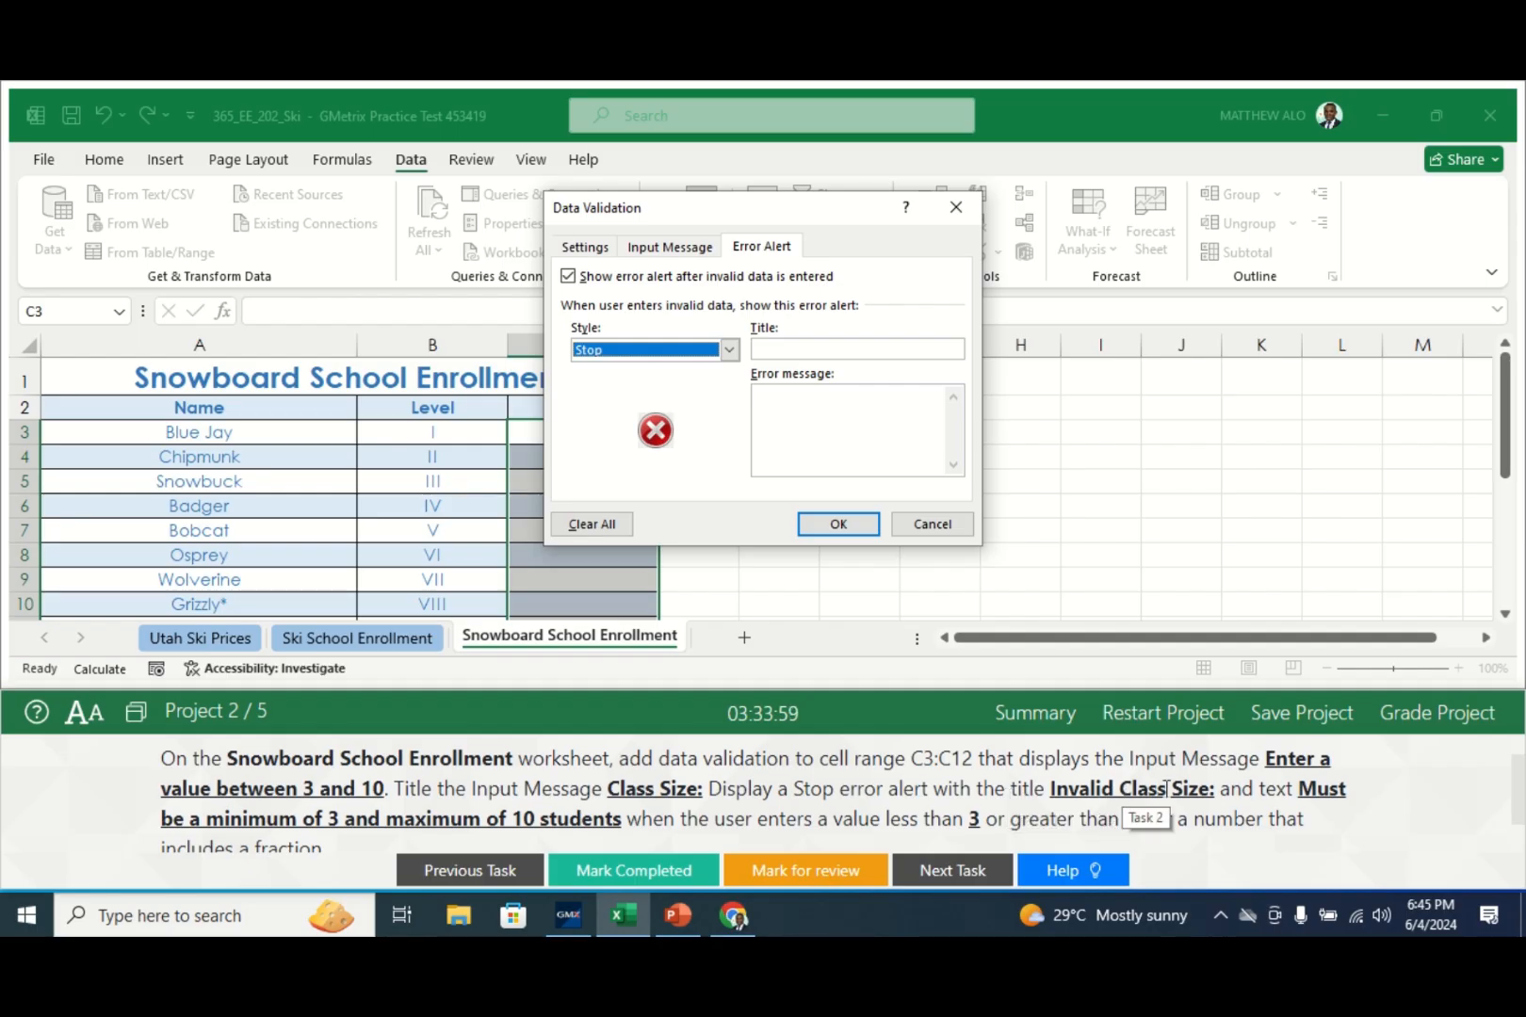
{"action": "left_click", "coordinate": [777, 345]}
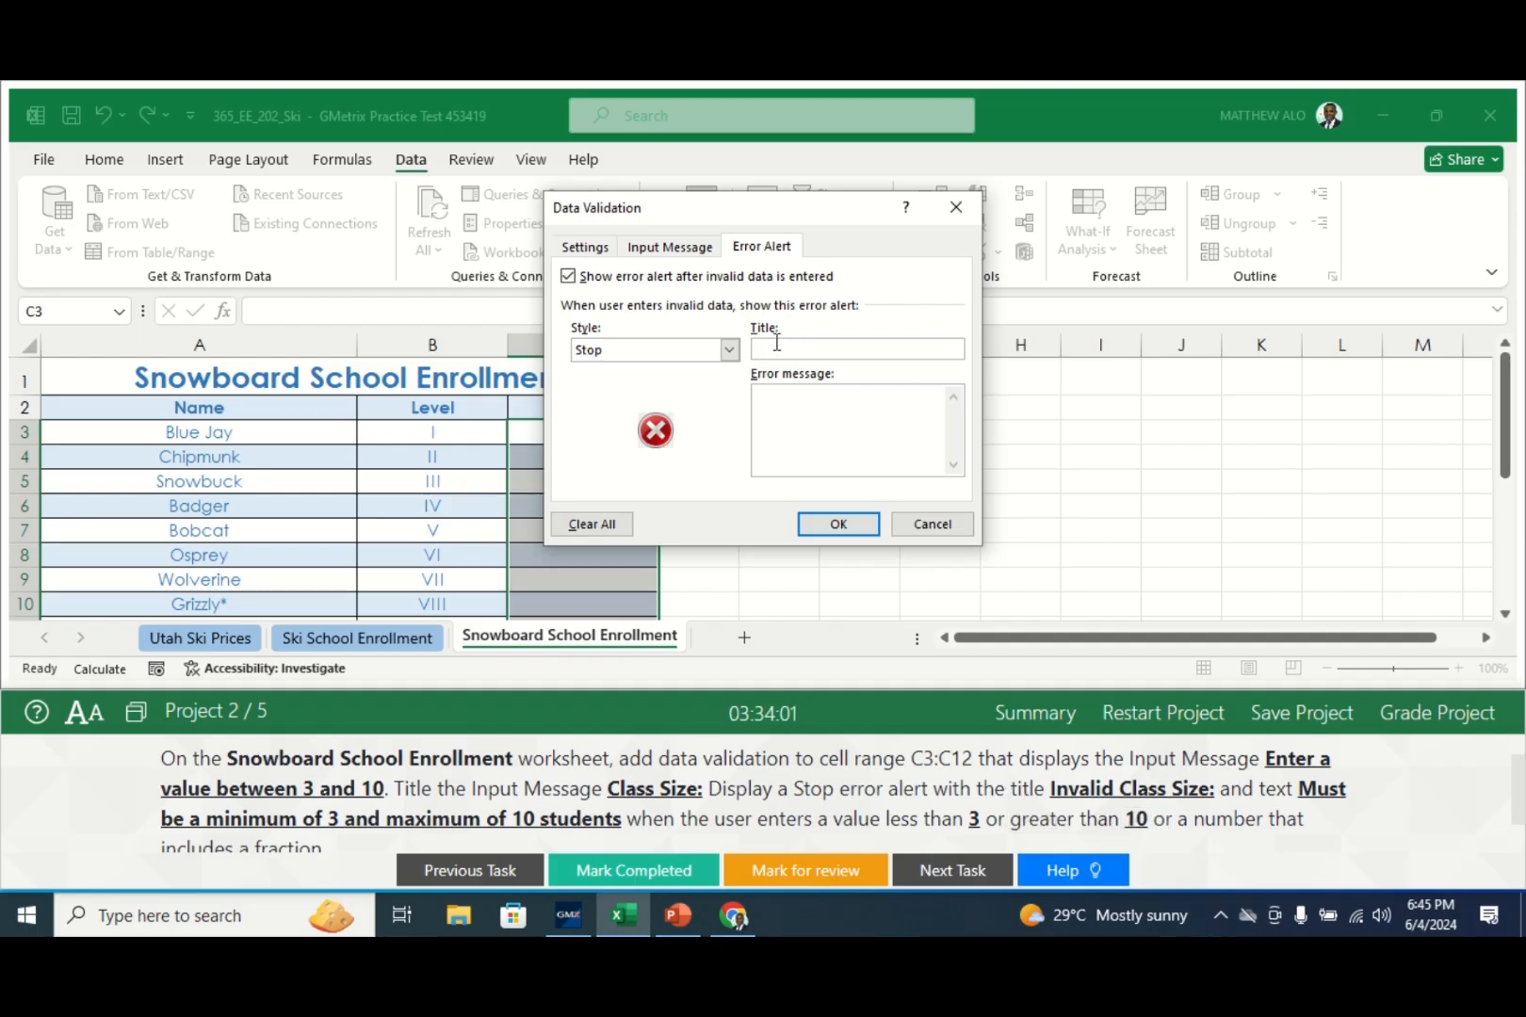
{"action": "type", "text": "Invalid Class Size"}
{"action": "left_click", "coordinate": [806, 410]}
{"action": "type", "text": "Must be"}
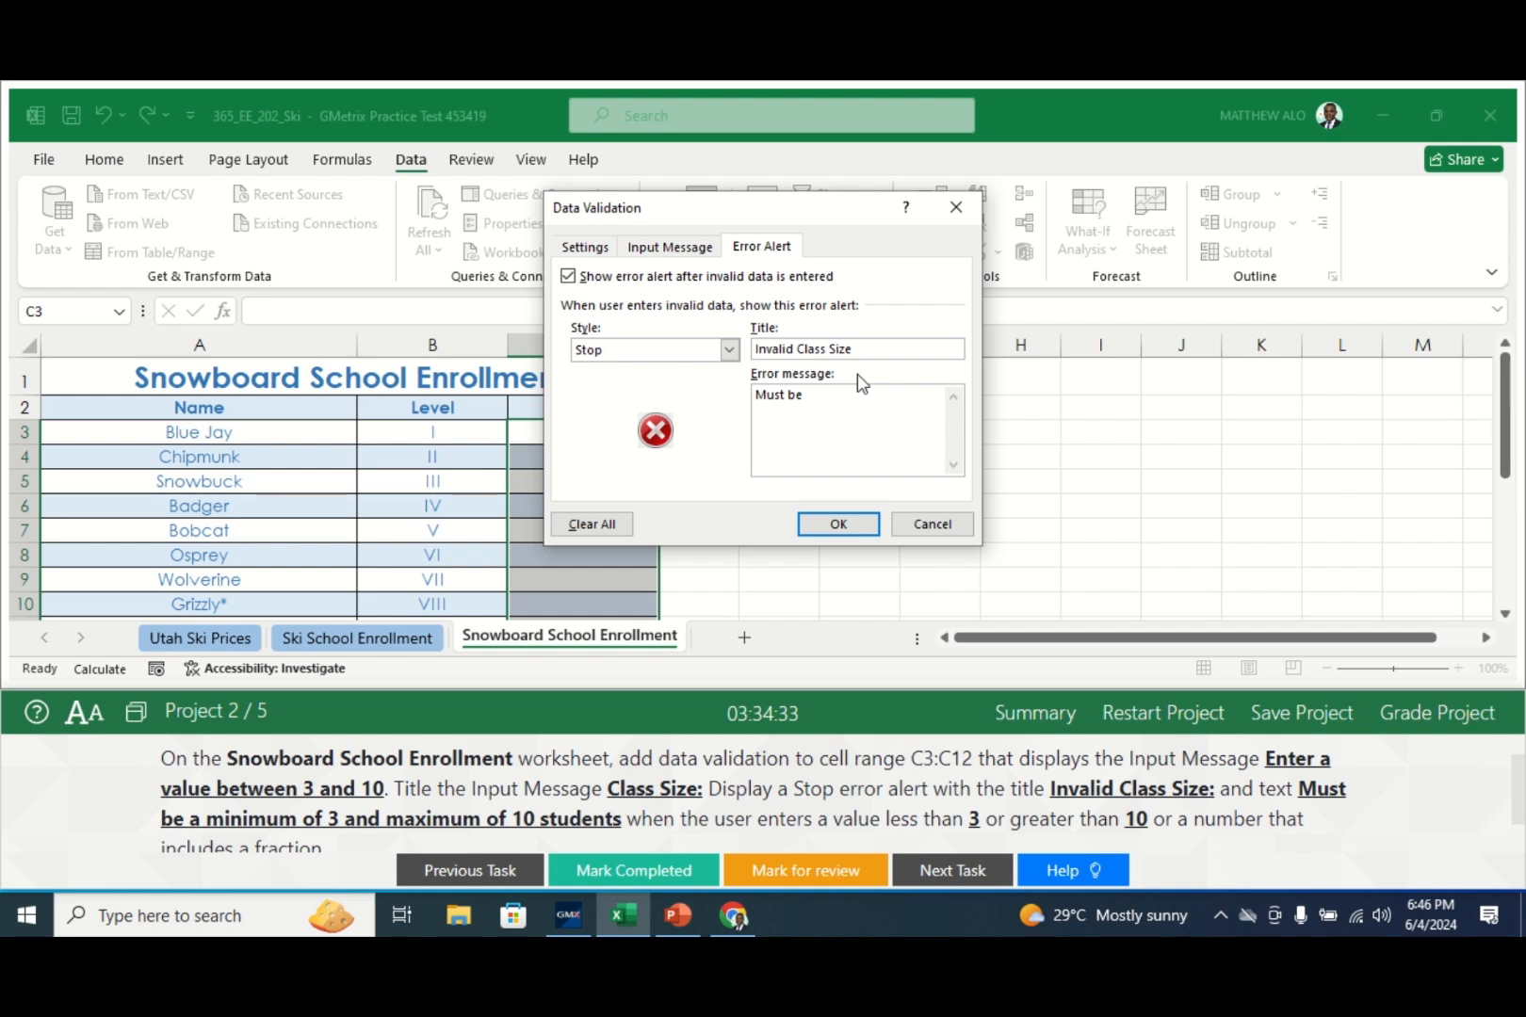
{"action": "type", "text": " a minimum of 3 and maximum"}
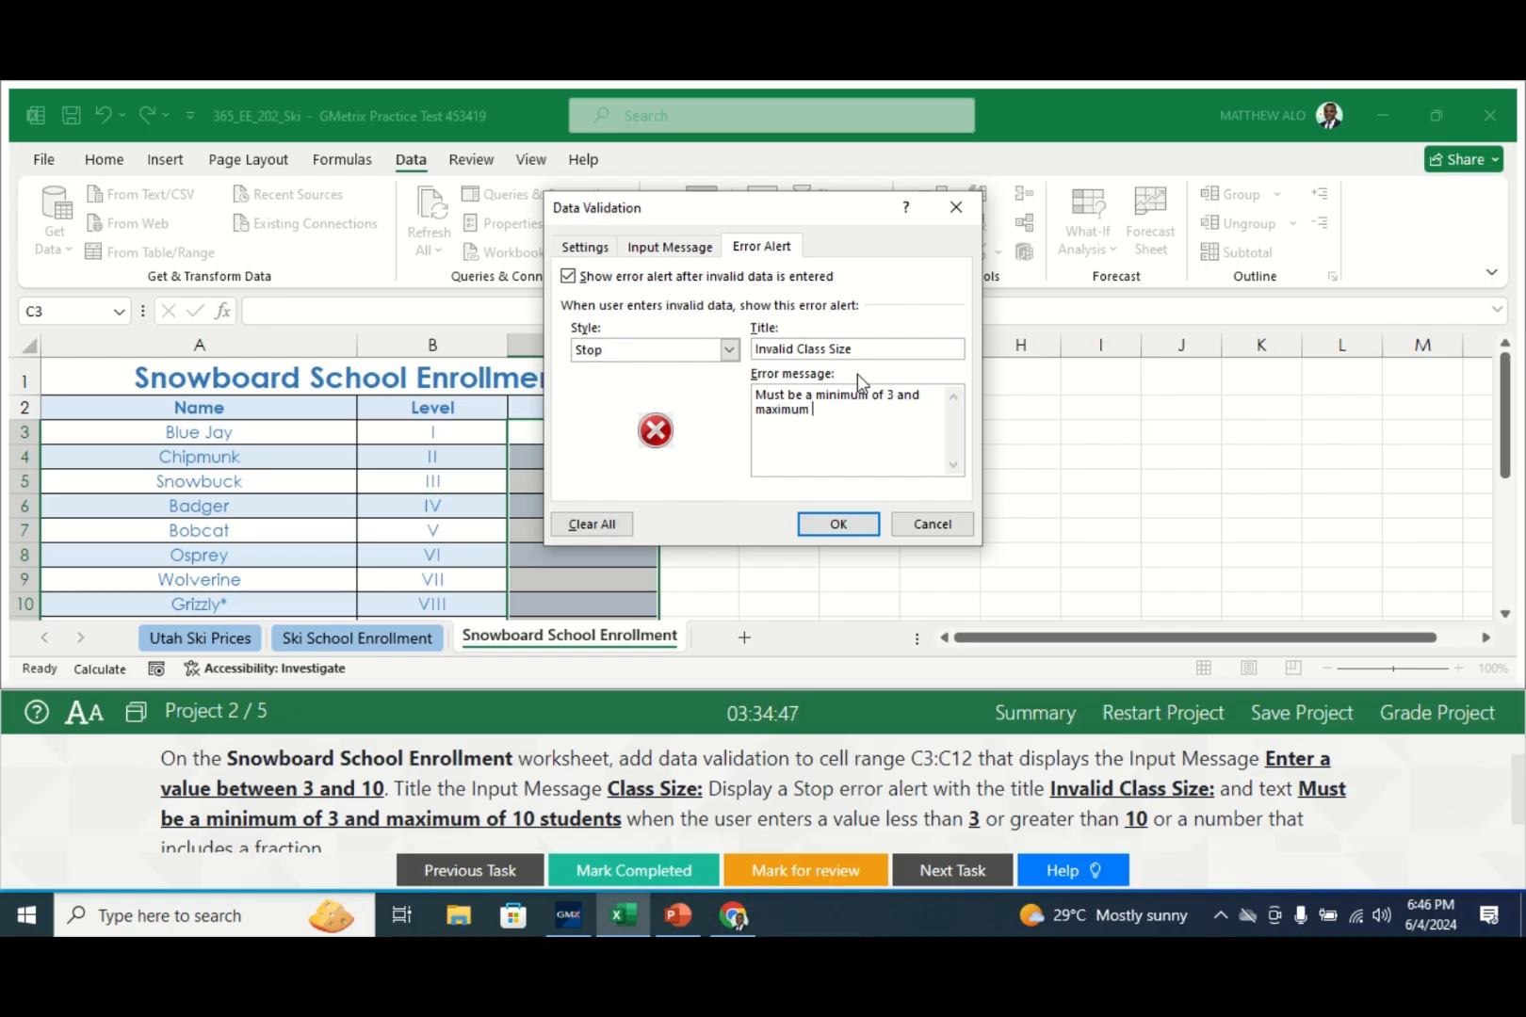
{"action": "type", "text": " of 10 students"}
- Review the Input Message, Error Alert and whole-number 3 to 10 Settings tabs
{"action": "left_click", "coordinate": [691, 250]}
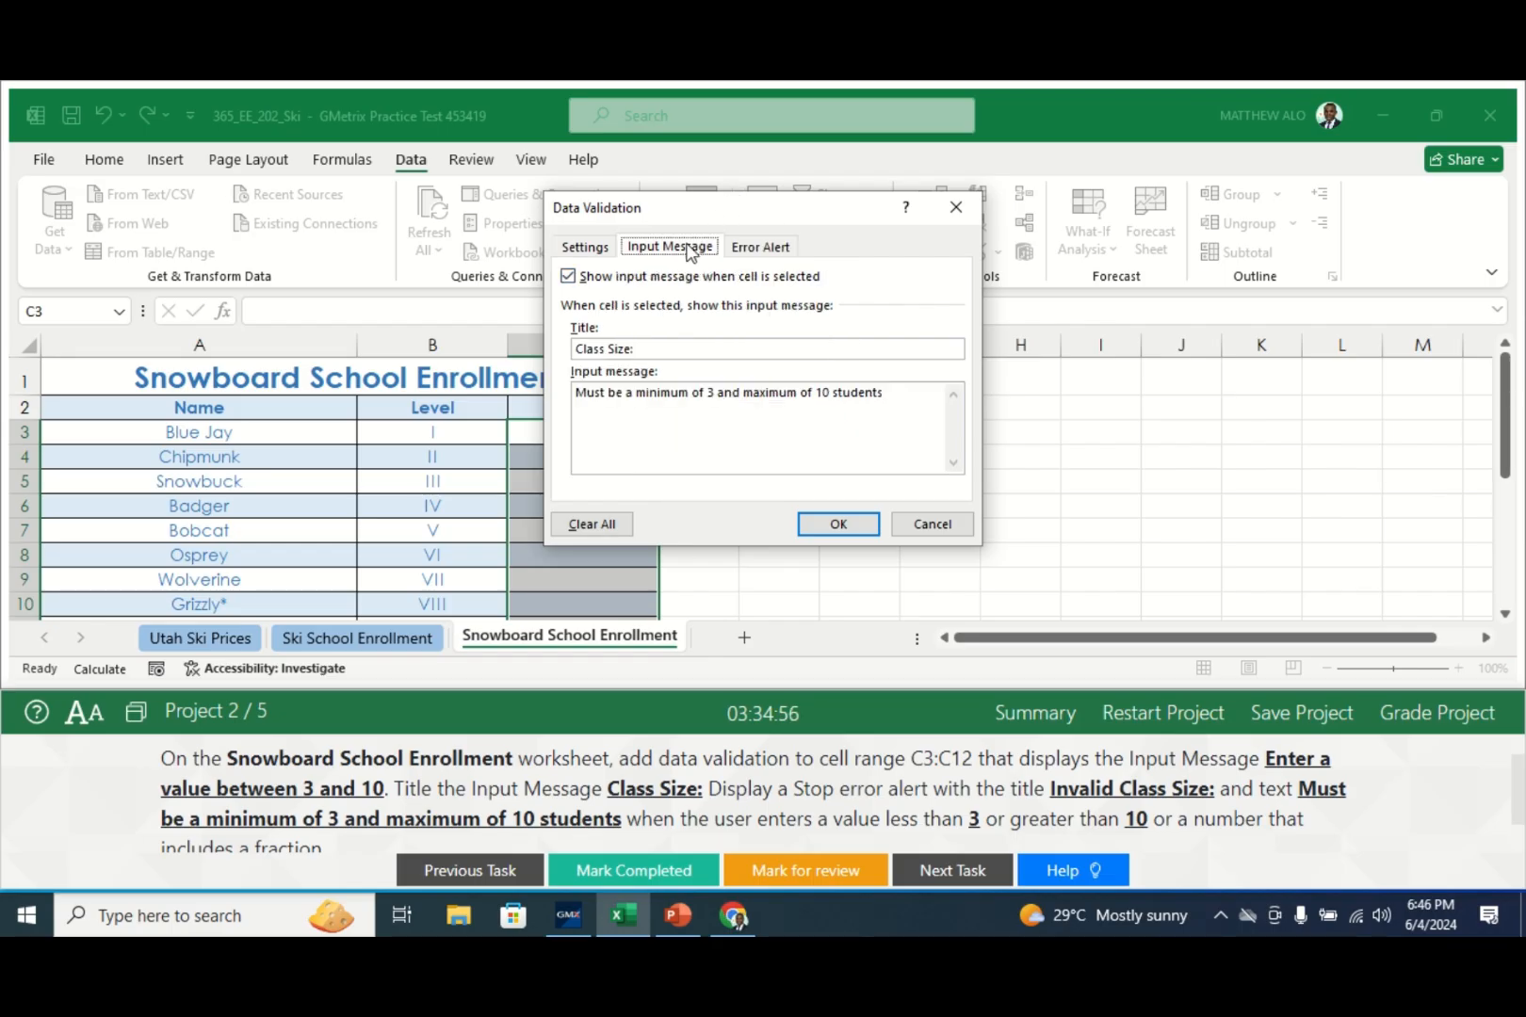
{"action": "left_click", "coordinate": [784, 249]}
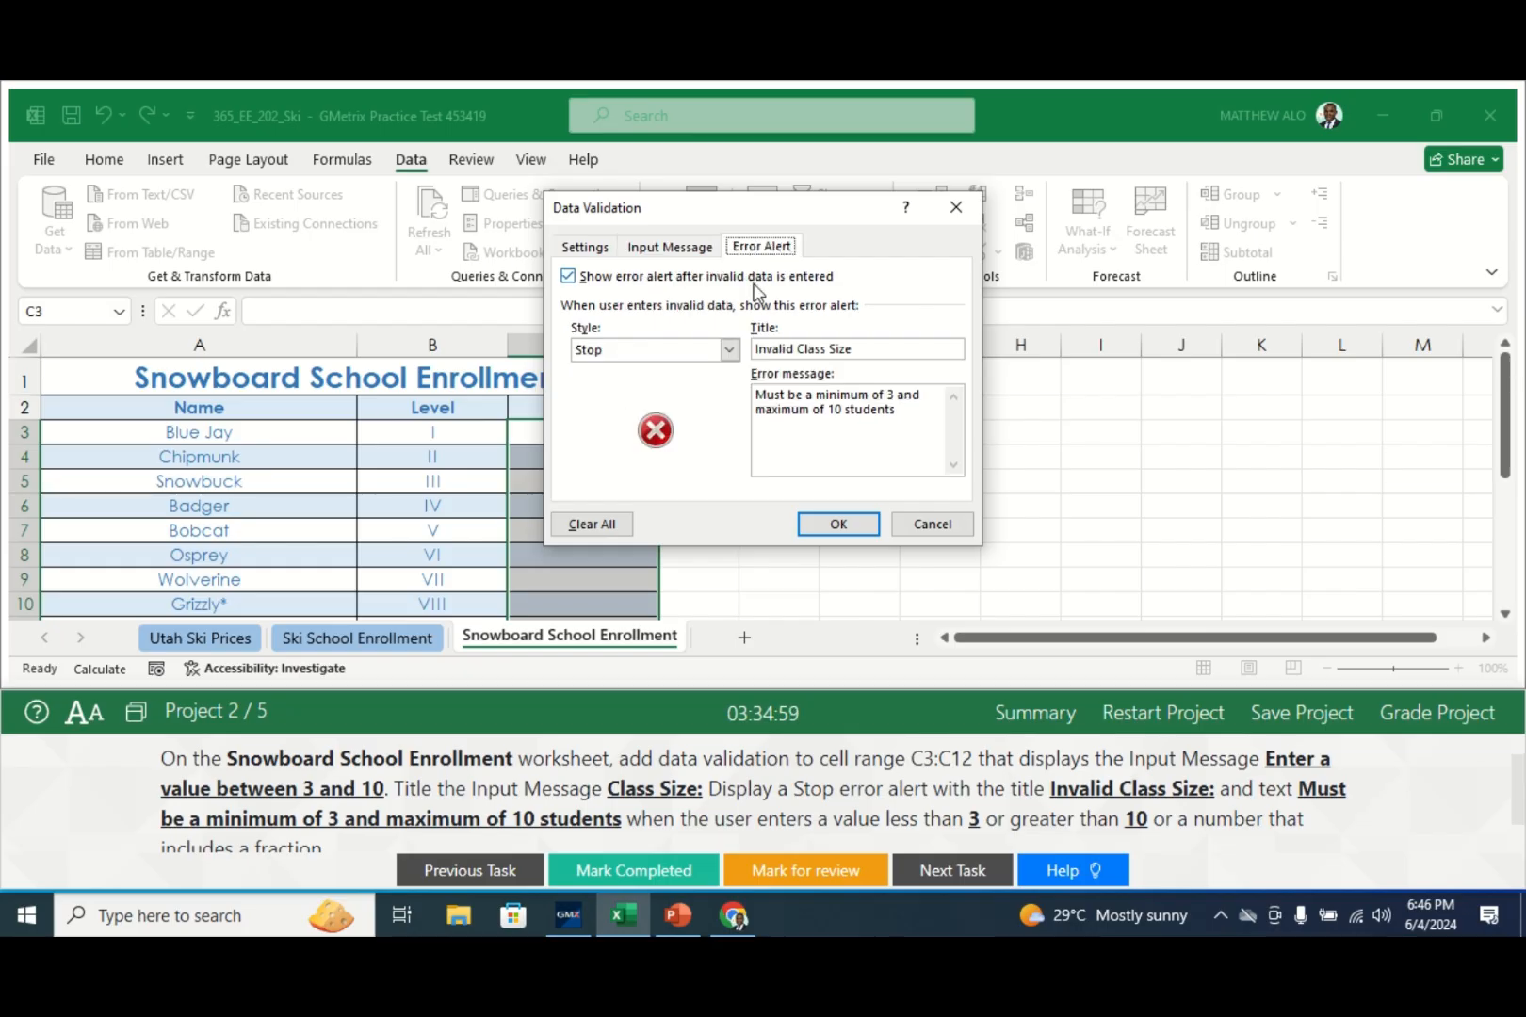
{"action": "left_click", "coordinate": [658, 248]}
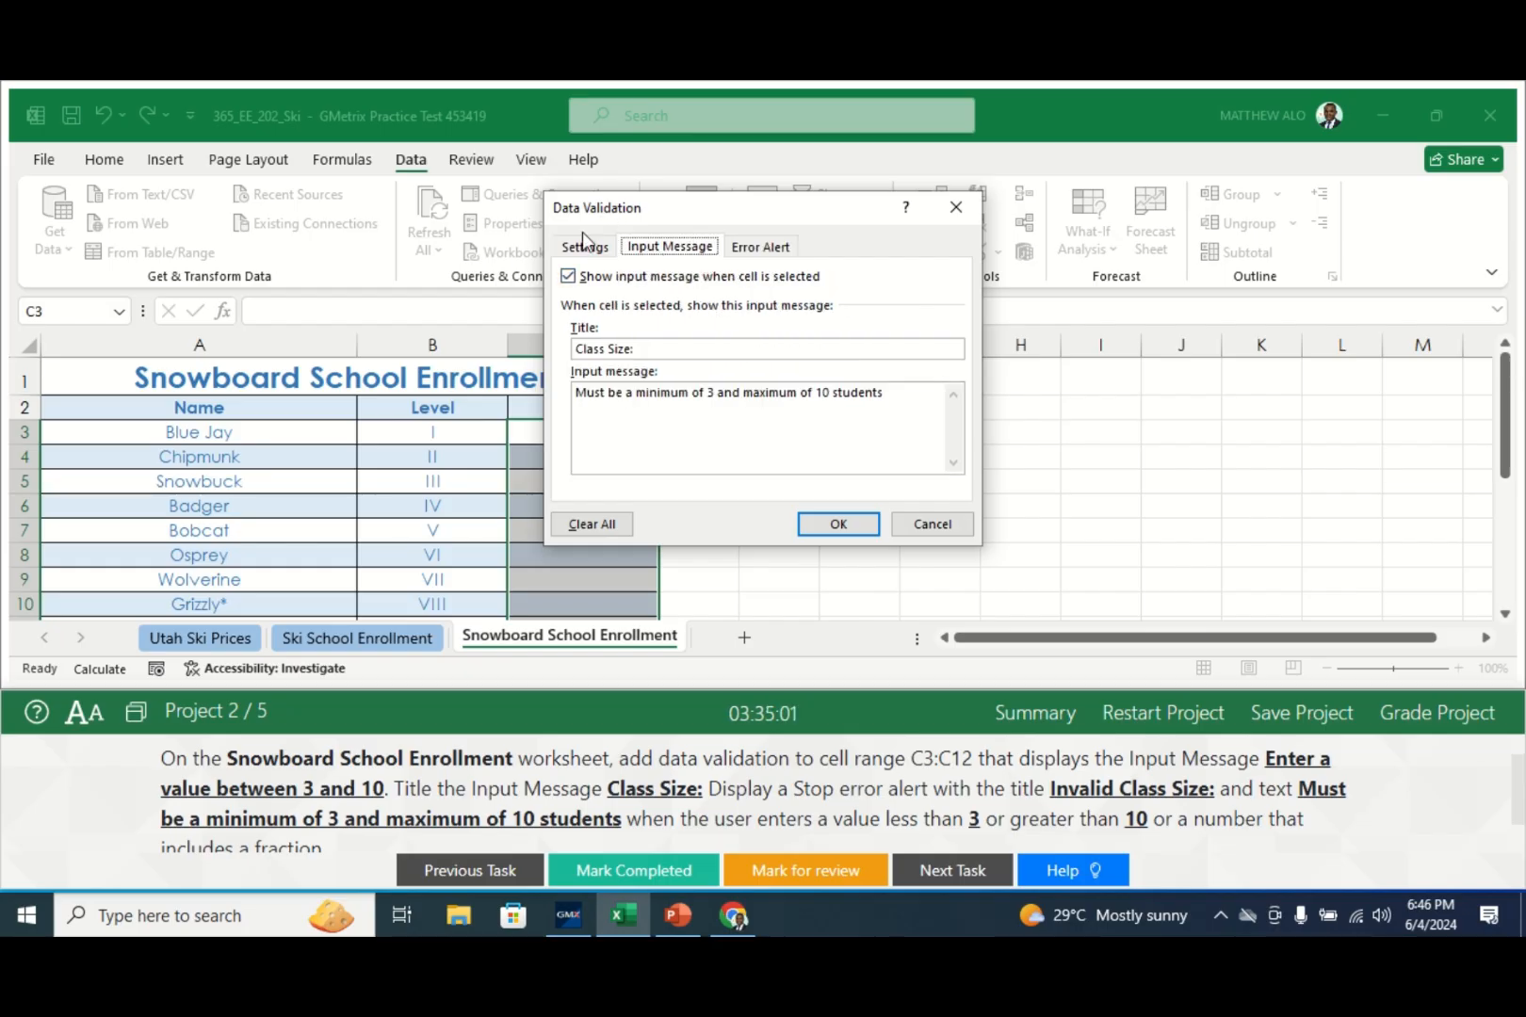
{"action": "left_click", "coordinate": [570, 249]}
{"action": "left_click", "coordinate": [650, 247]}
- Replace the input message text with 'Enter a value between 3 and 10'
{"action": "left_click_drag", "start_coordinate": [904, 397], "coordinate": [575, 392]}
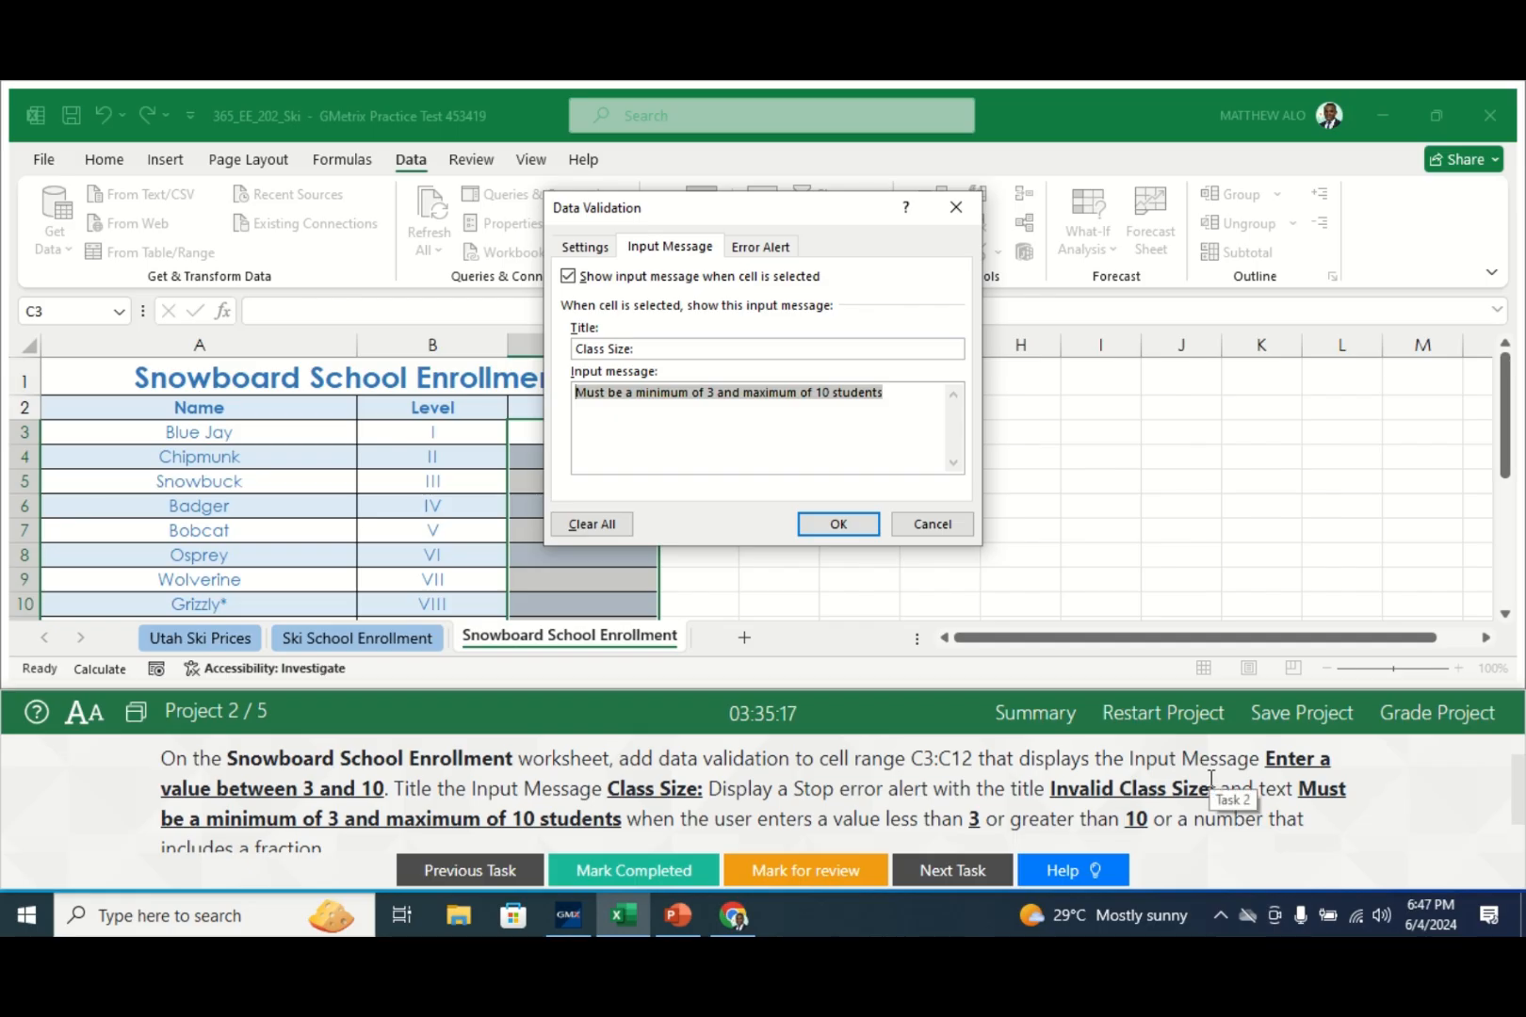
{"action": "type", "text": "E"}
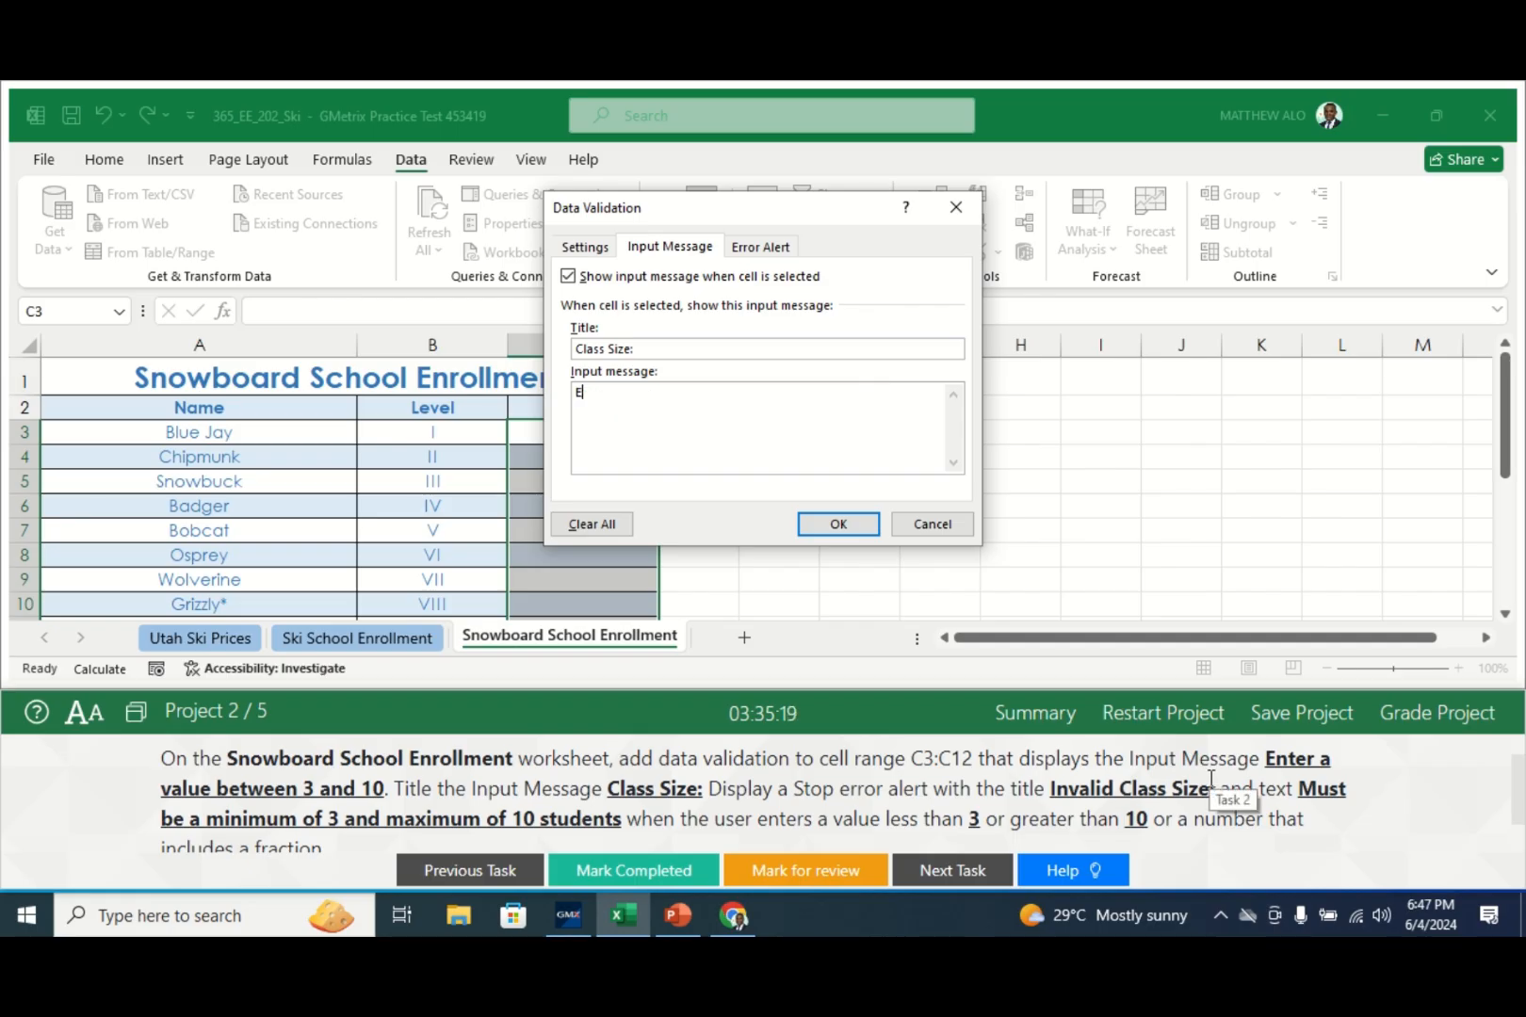
{"action": "type", "text": "nter a value bet"}
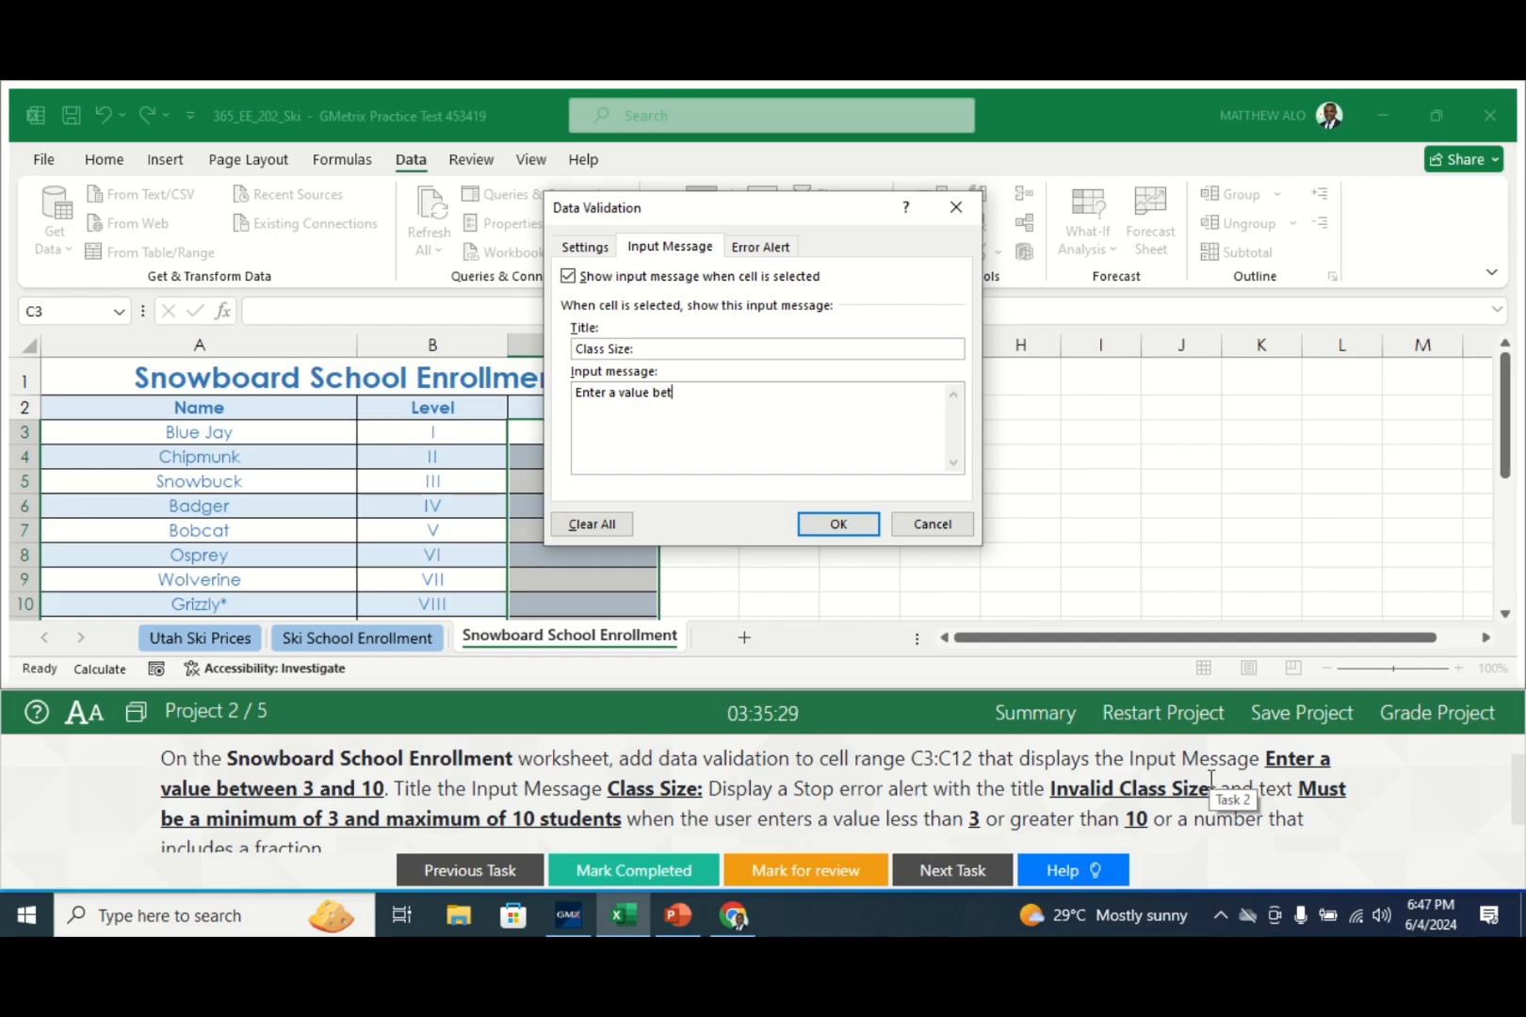
{"action": "type", "text": "n 3 and 10"}
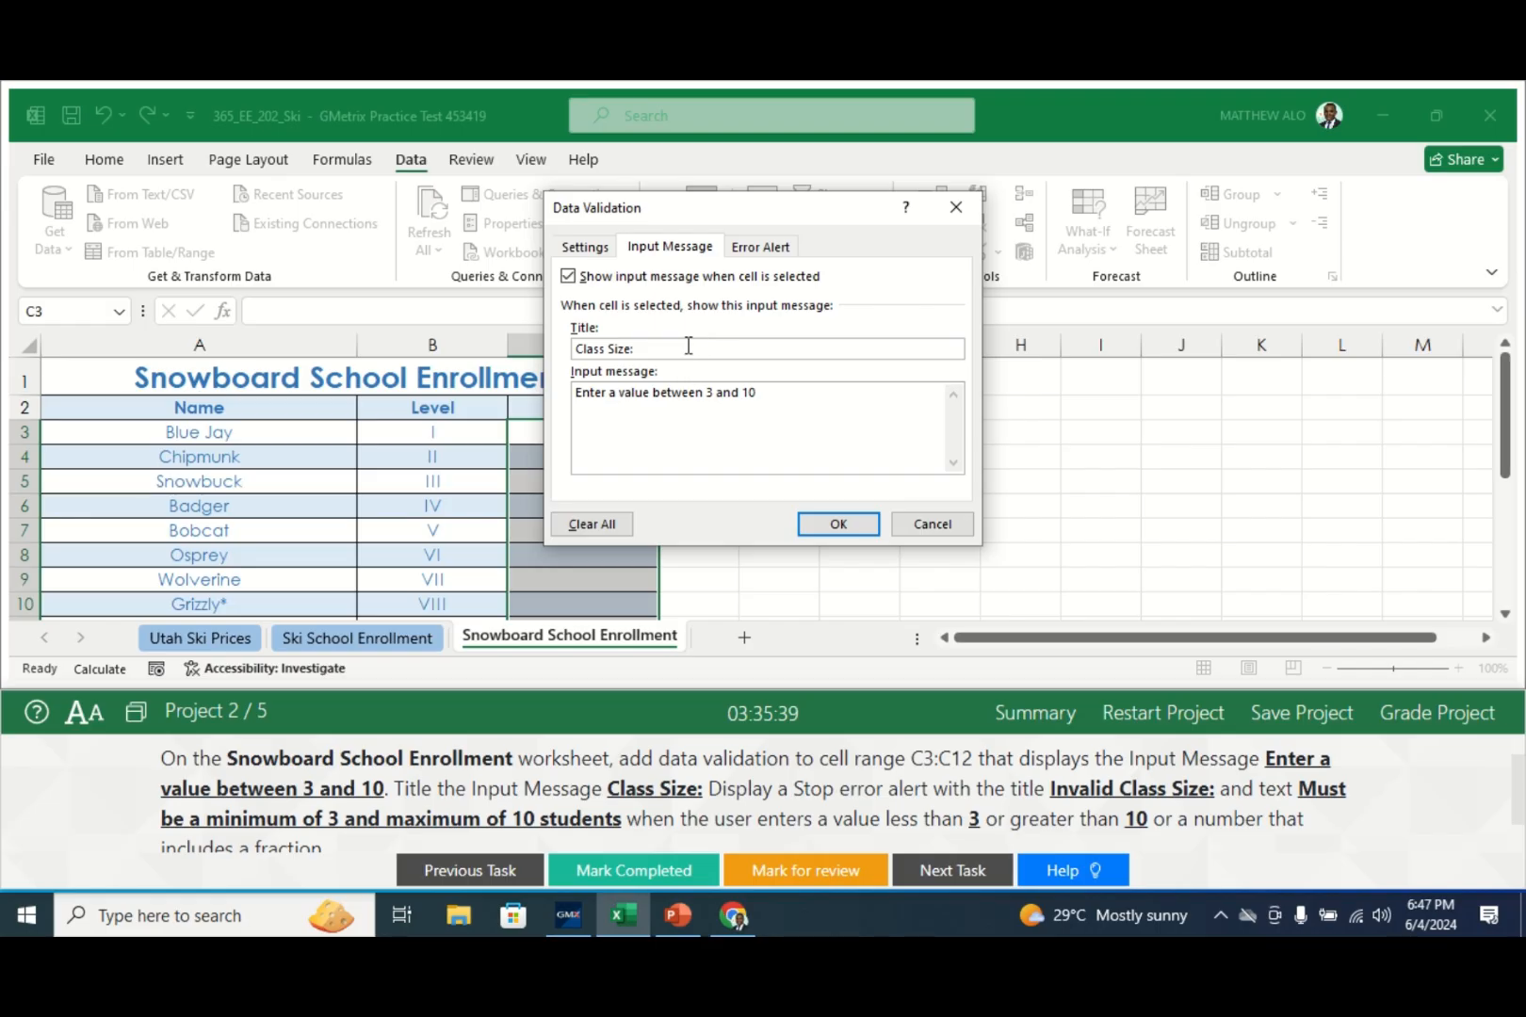
{"action": "left_click", "coordinate": [600, 251]}
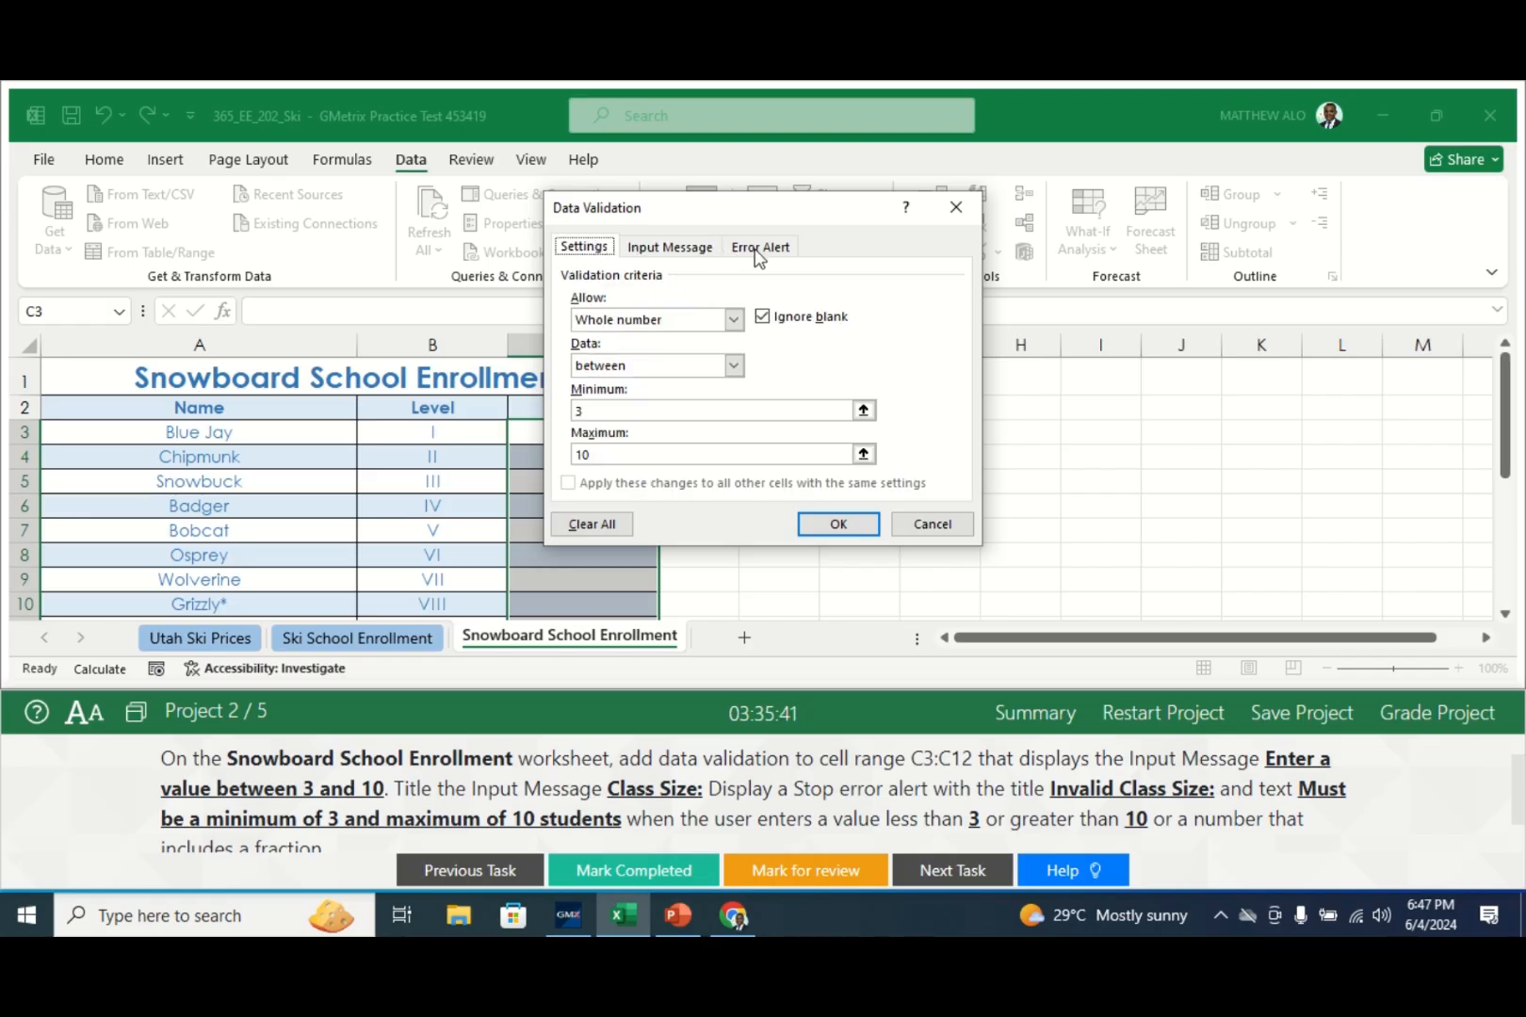
- Change the error alert title to 'Invalid Class Size:'
{"action": "left_click", "coordinate": [759, 251]}
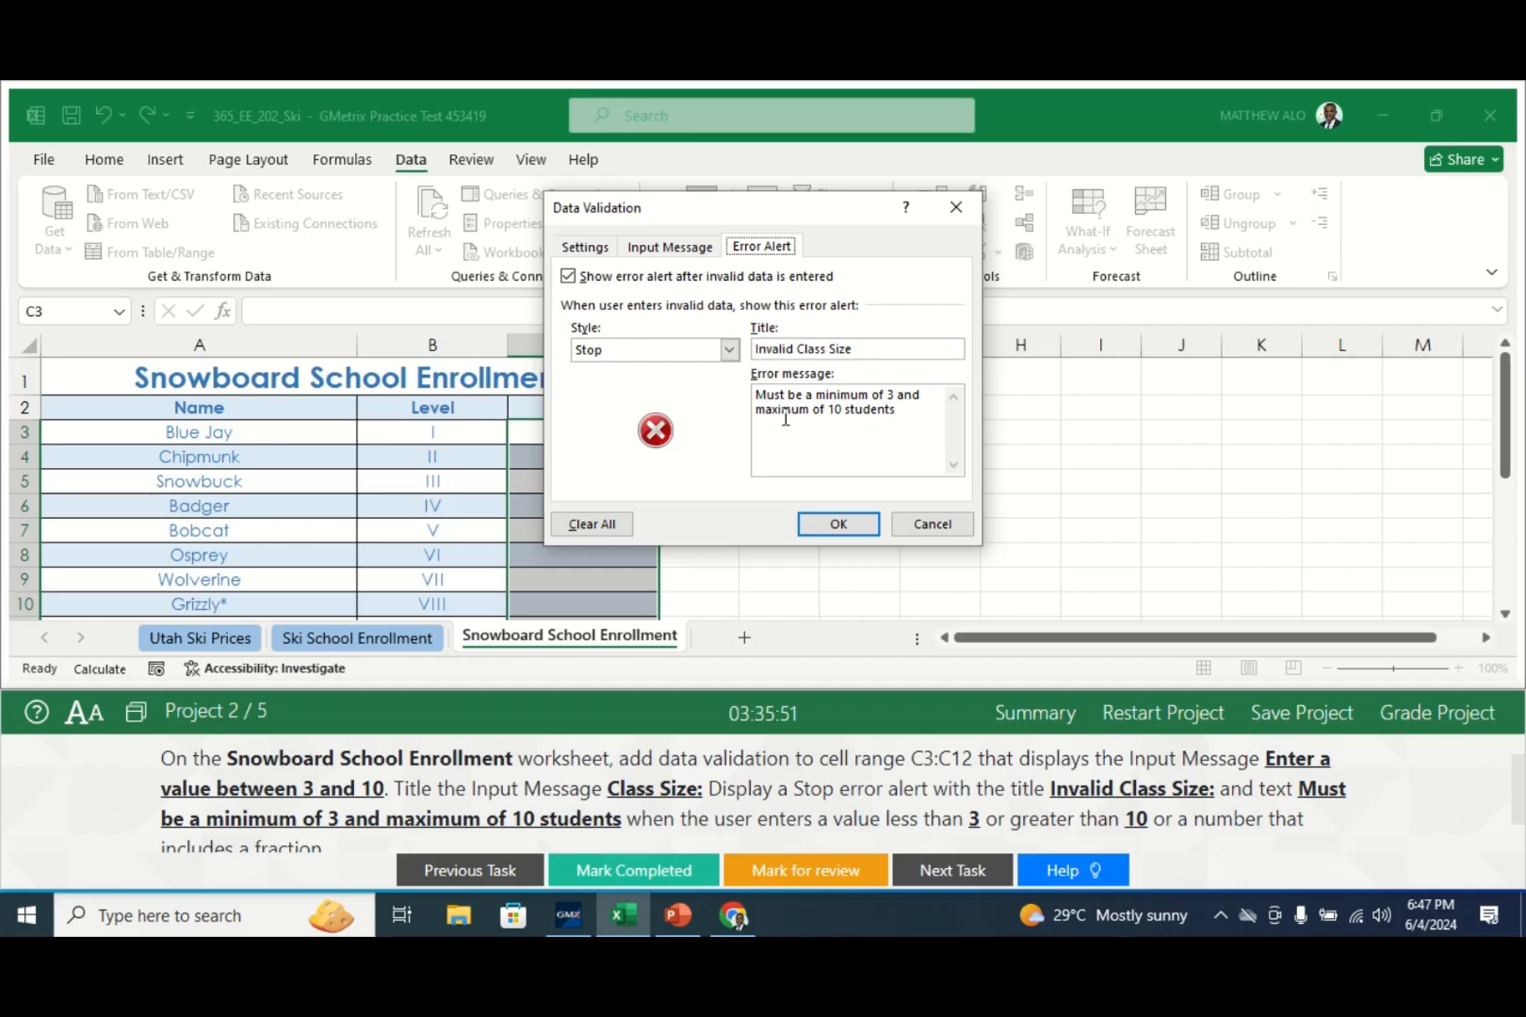
{"action": "left_click", "coordinate": [853, 349]}
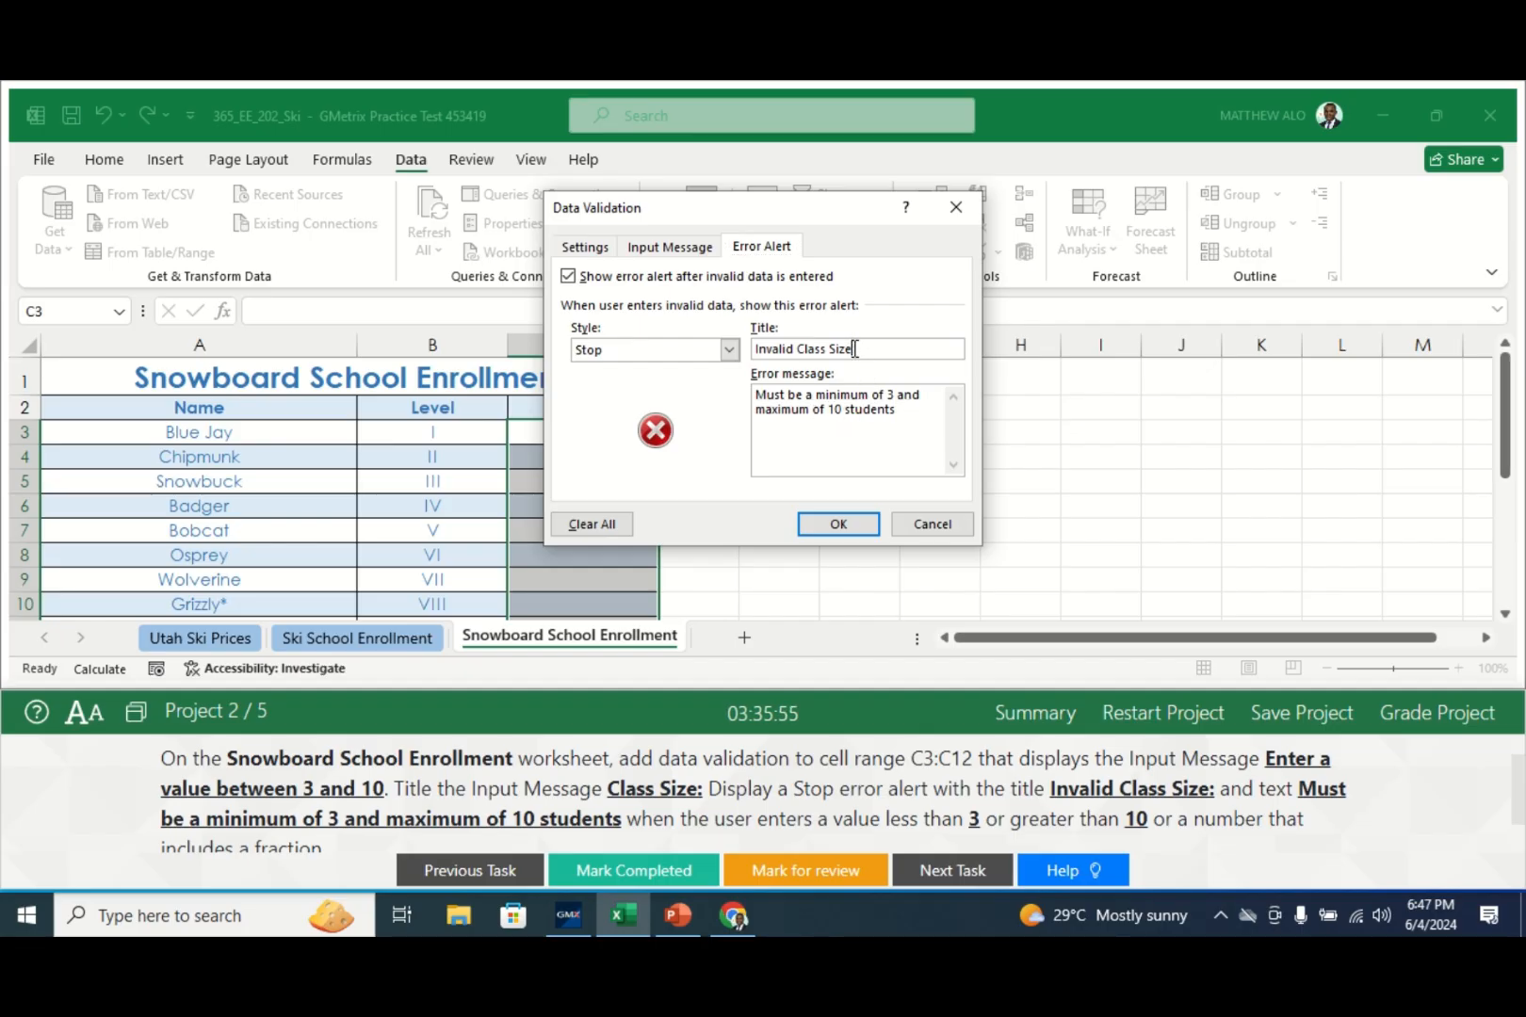
{"action": "type", "text": ":"}
- Recheck the criteria and messages, then apply the validation to C3:C12
{"action": "left_click", "coordinate": [669, 247]}
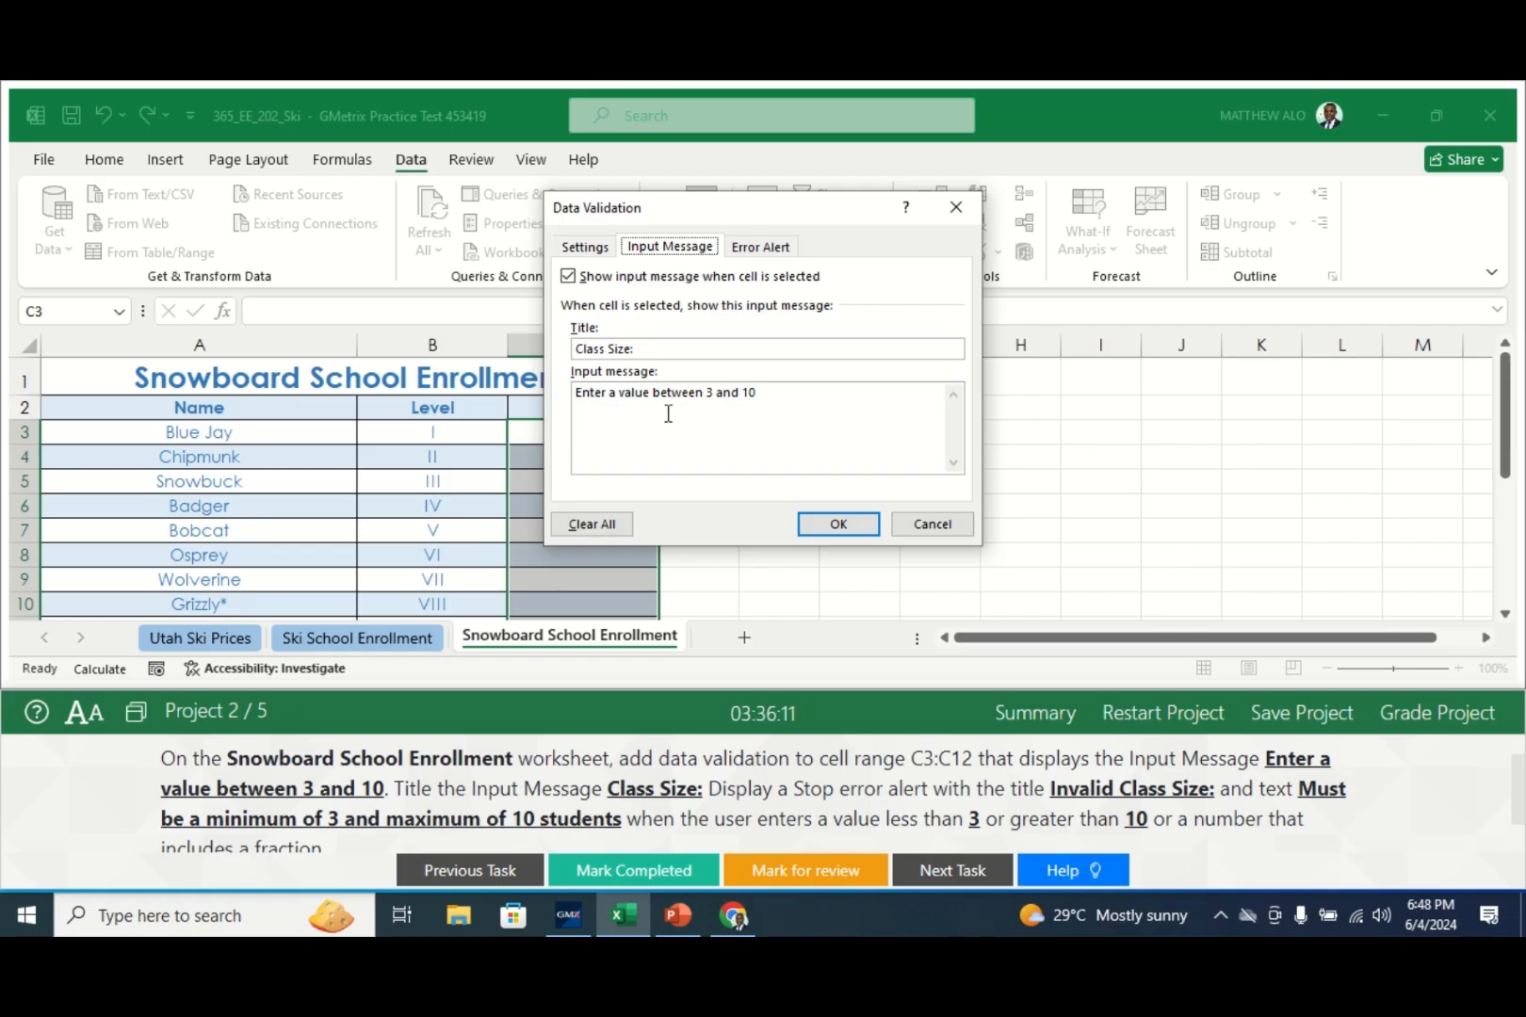
{"action": "left_click", "coordinate": [753, 251]}
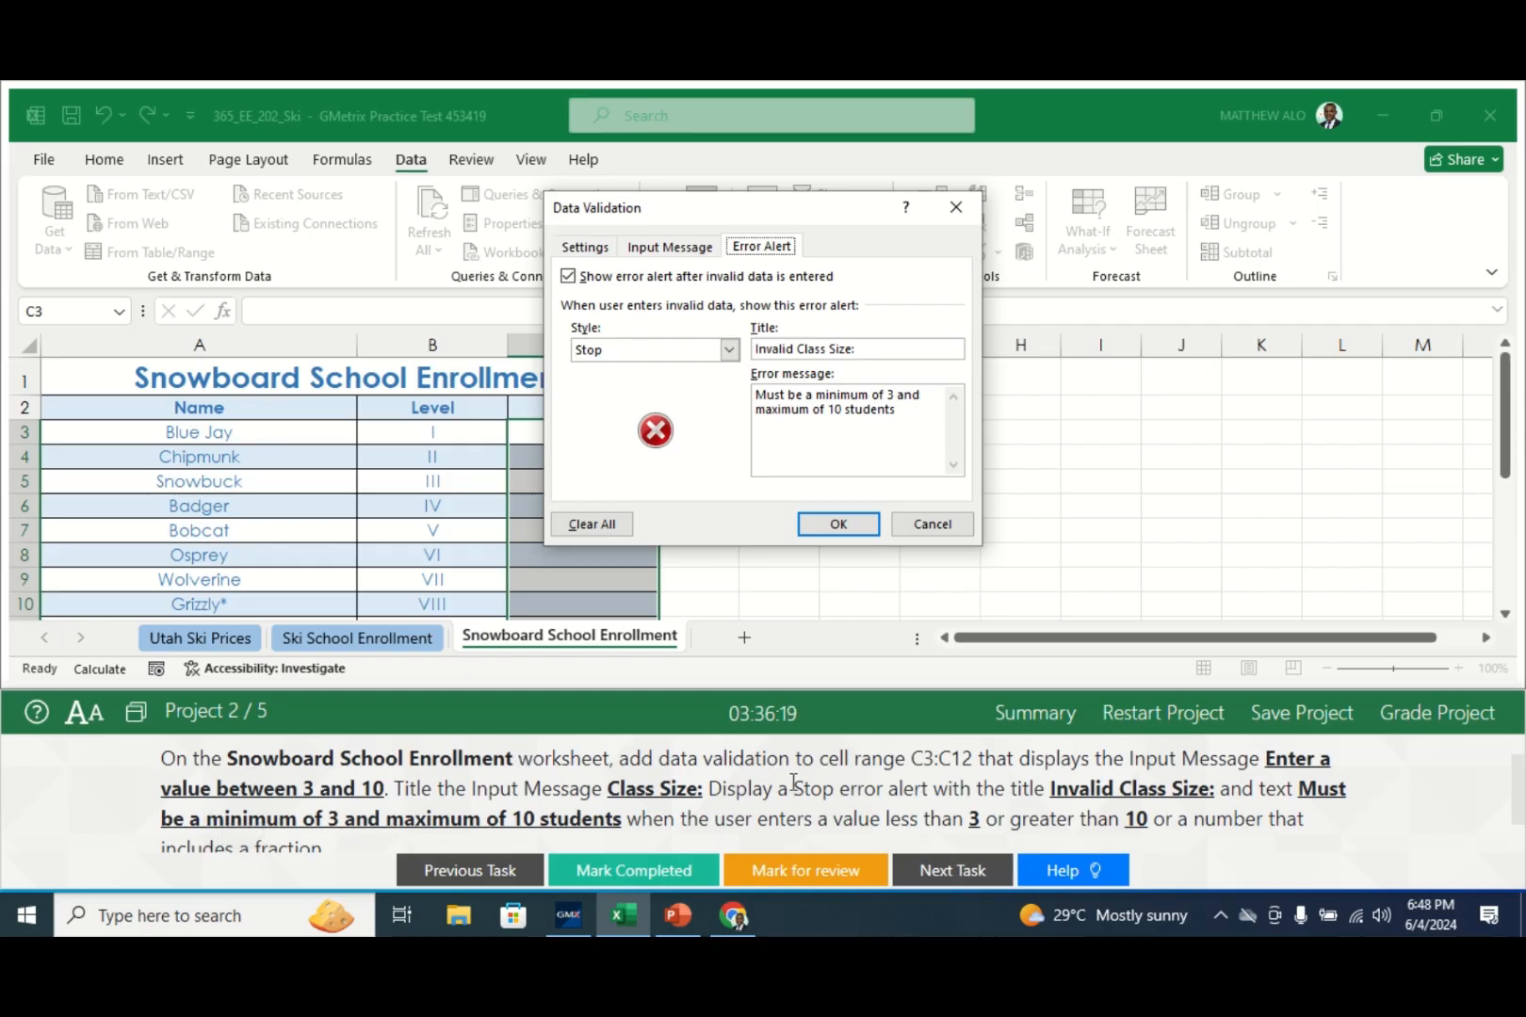
{"action": "left_click", "coordinate": [582, 246]}
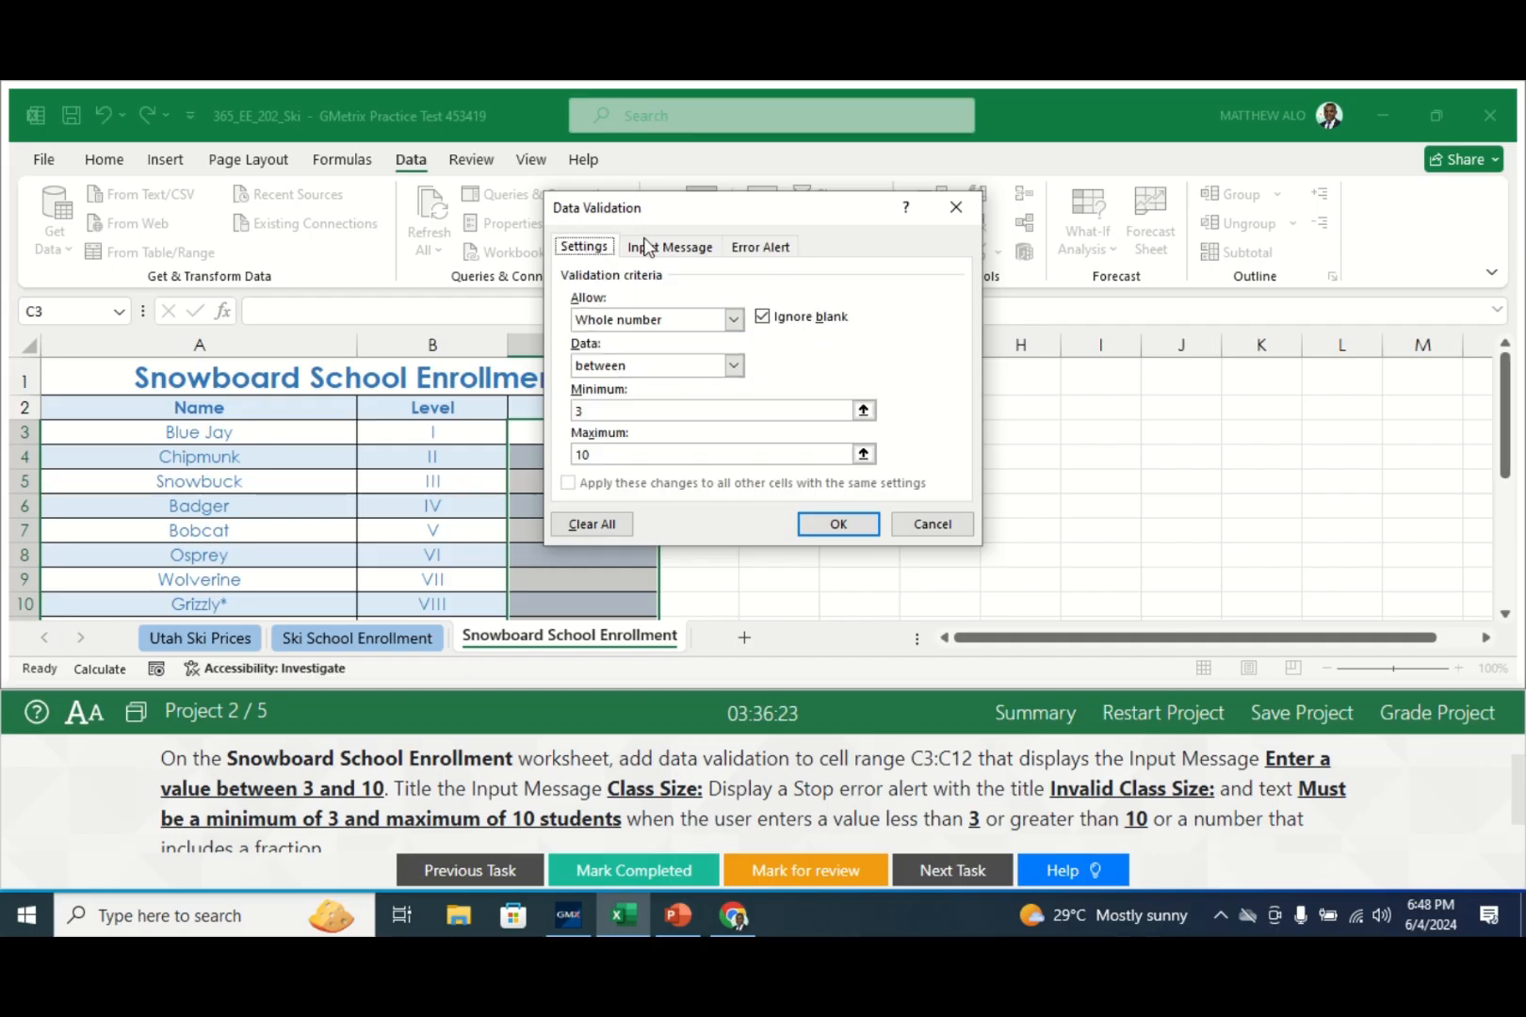
{"action": "left_click", "coordinate": [646, 247]}
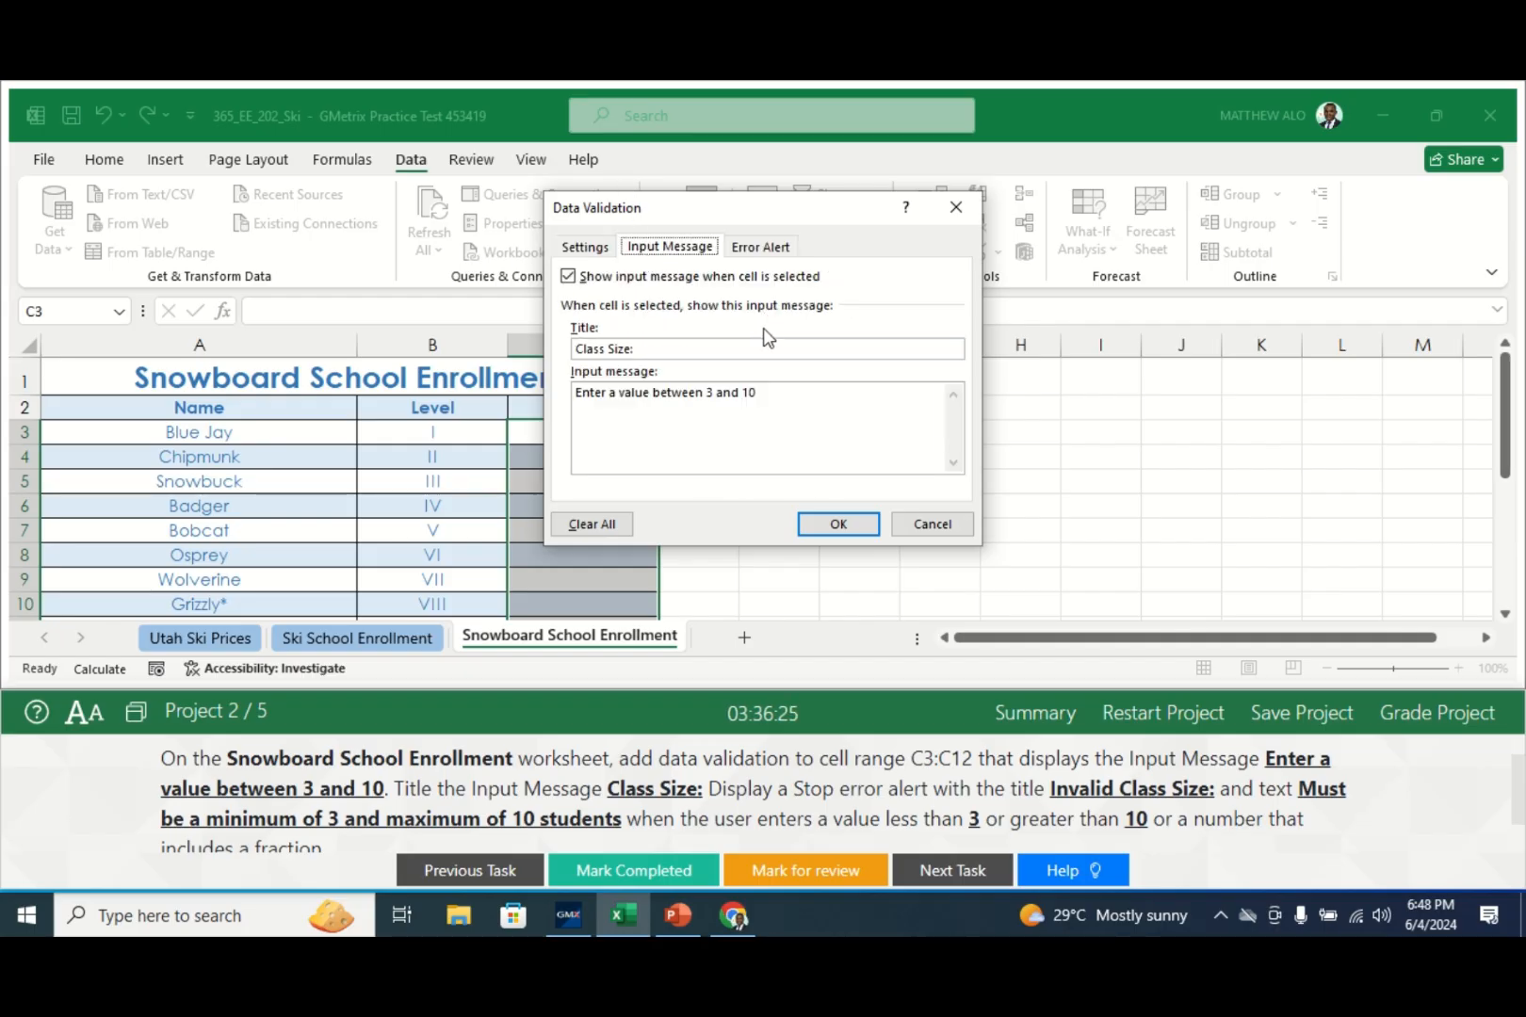
{"action": "left_click", "coordinate": [816, 527]}
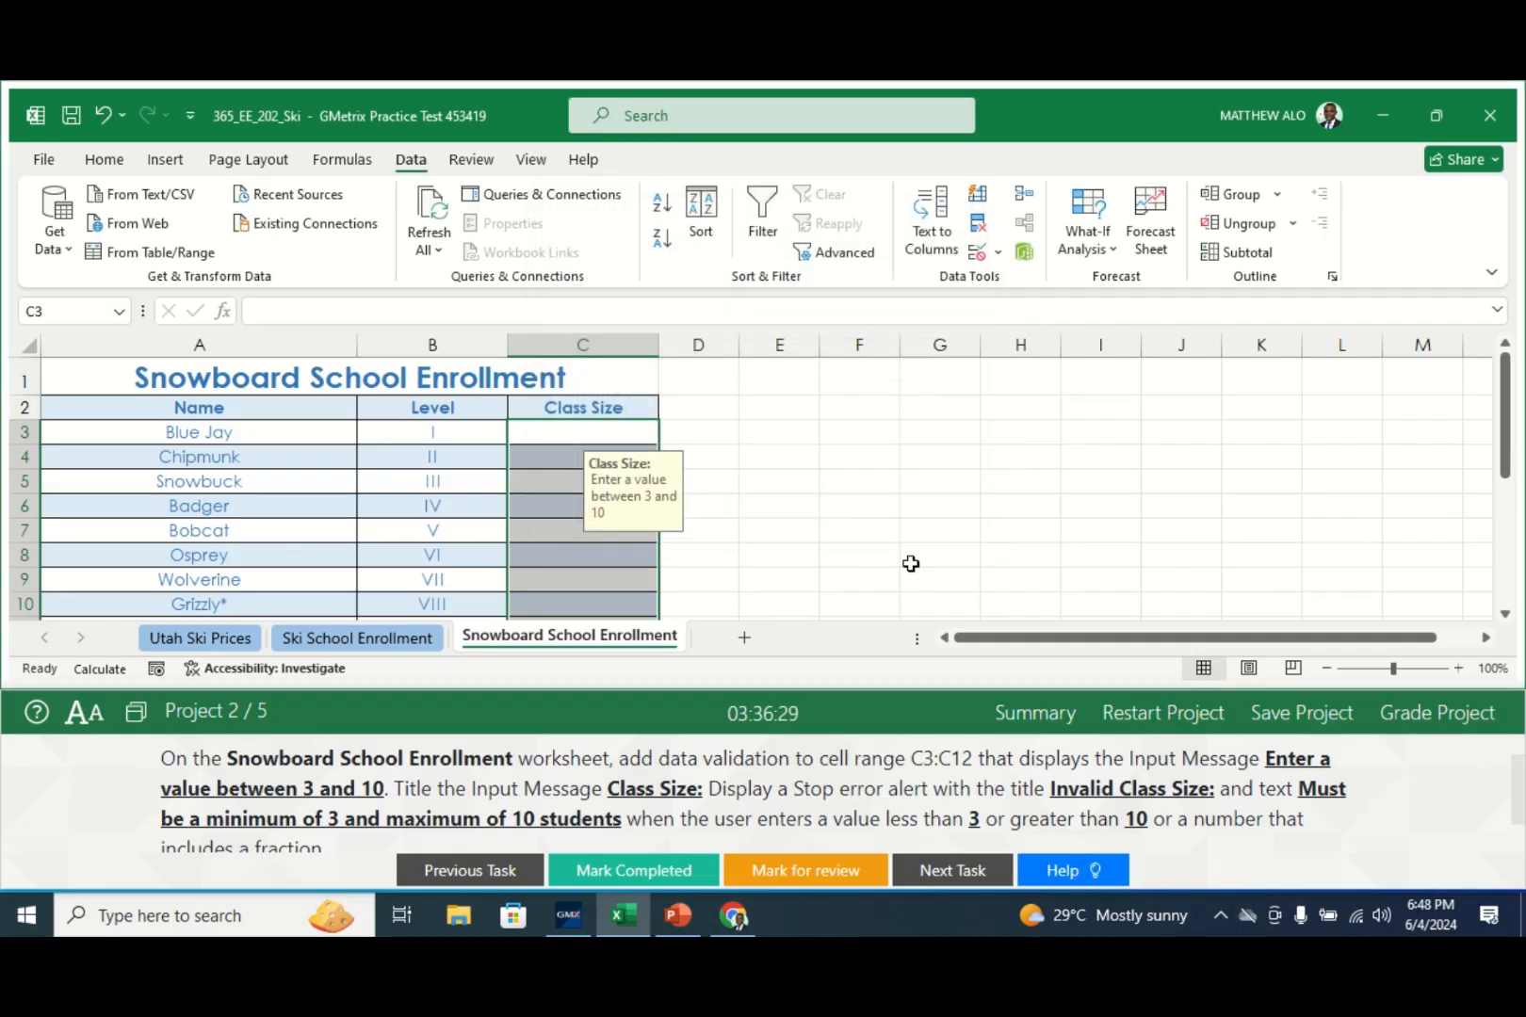
{"action": "left_click", "coordinate": [715, 540]}
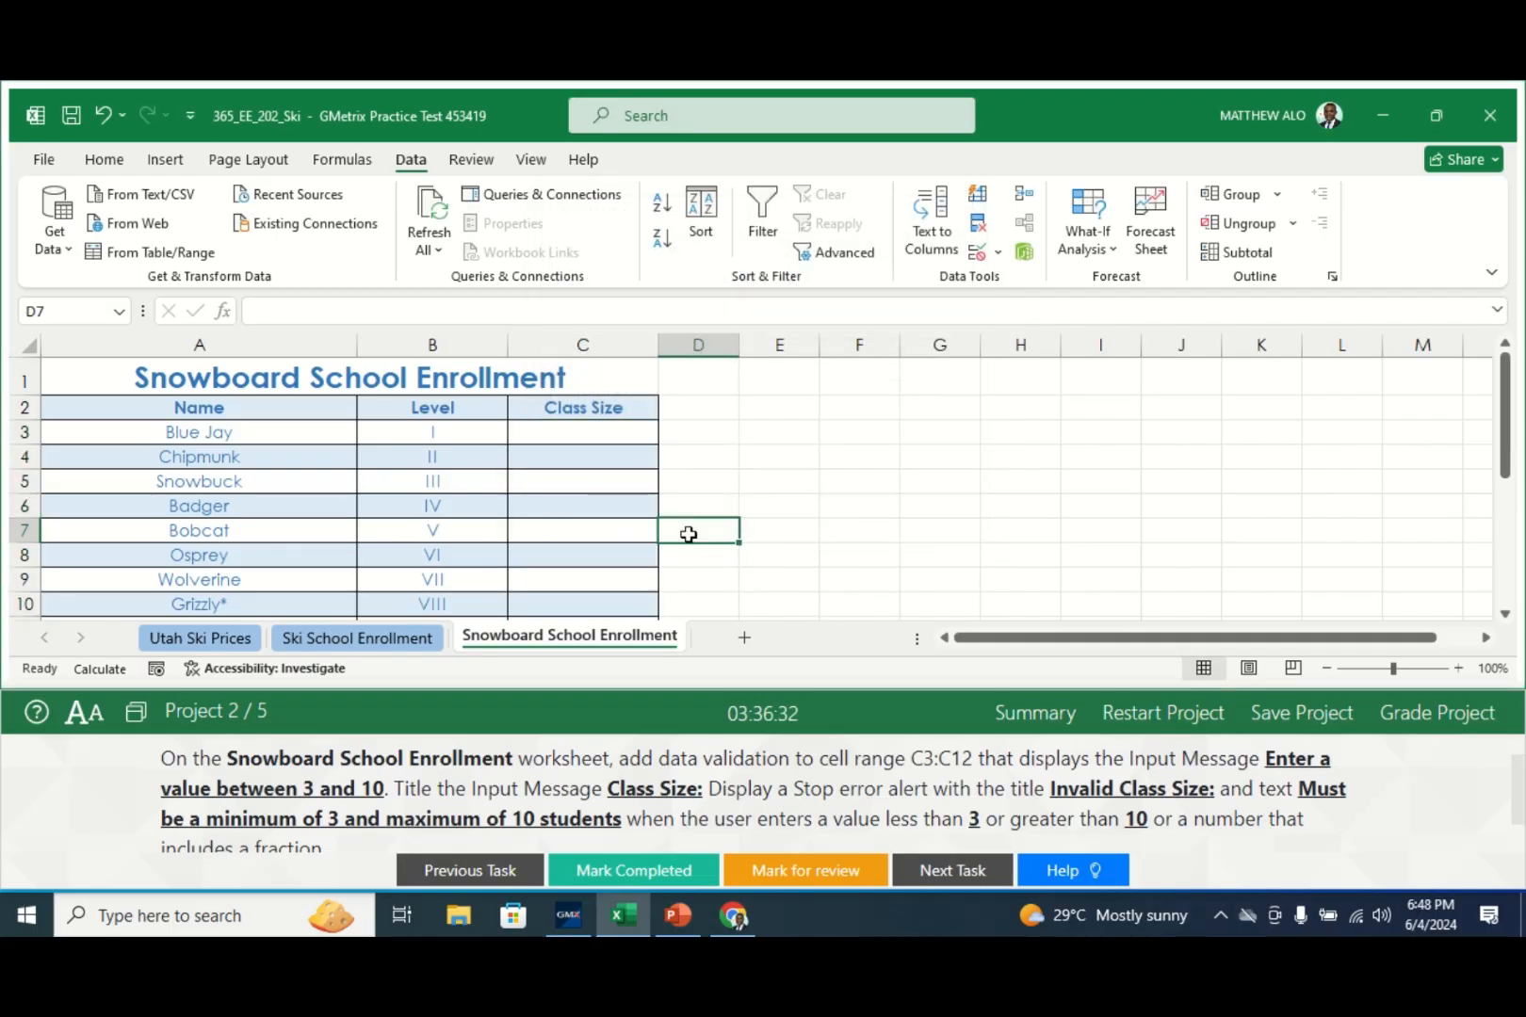
{"action": "left_click", "coordinate": [578, 460]}
{"action": "left_click", "coordinate": [787, 504]}
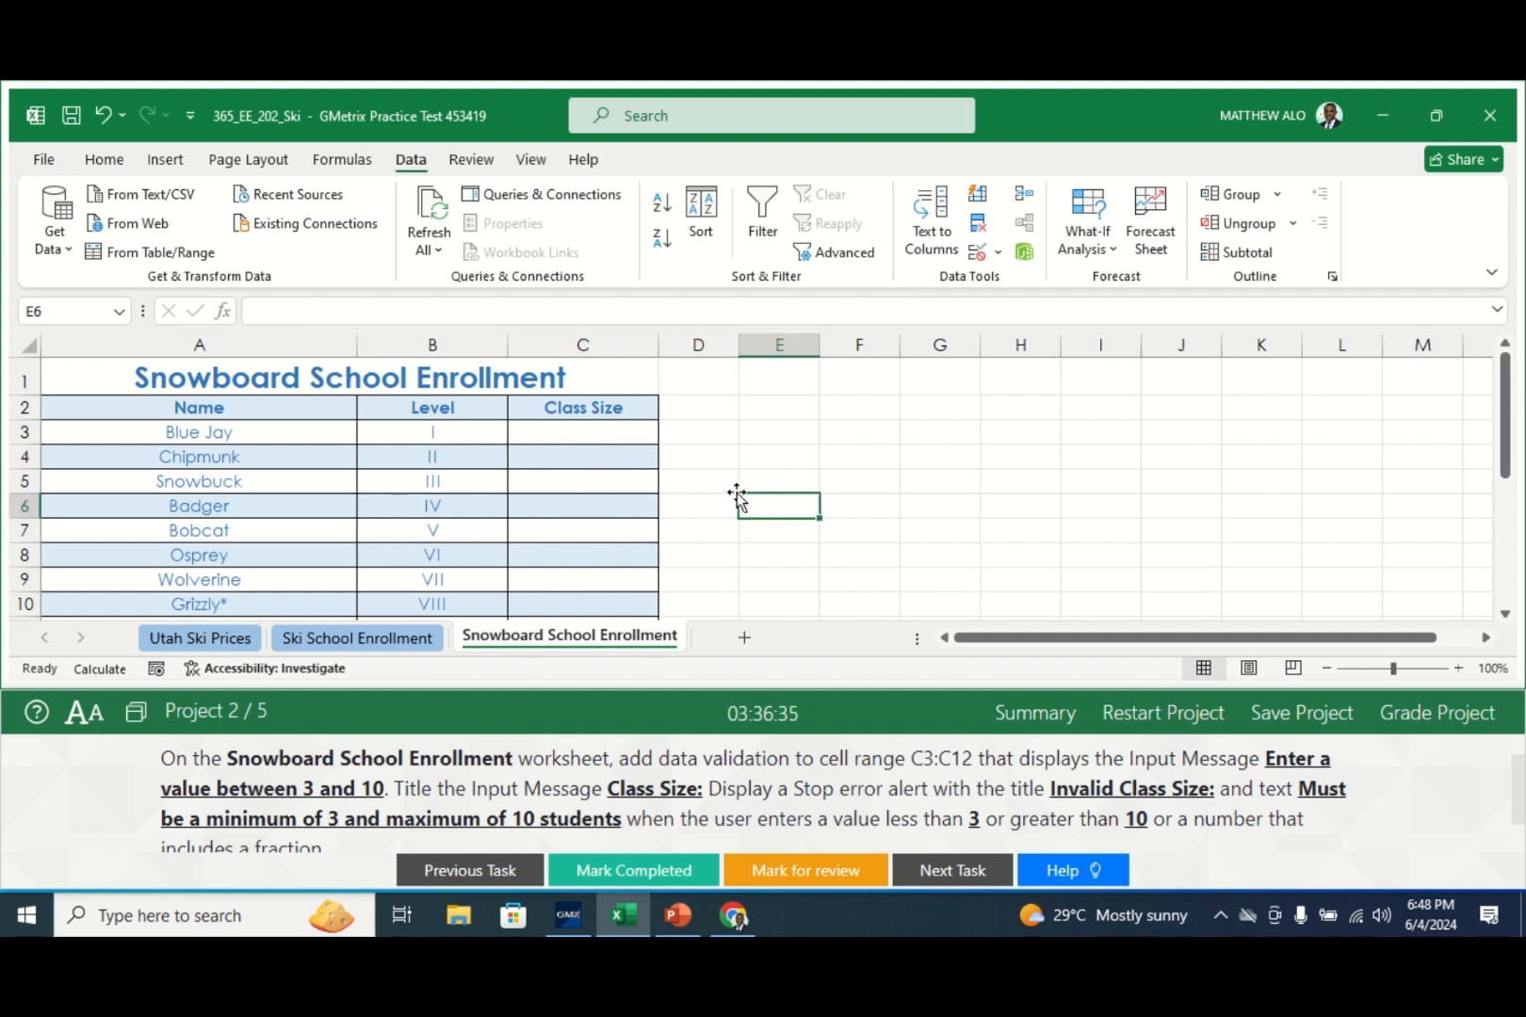
- Mark the data validation task completed and display Task 3's instructions
{"action": "left_click", "coordinate": [1512, 801]}
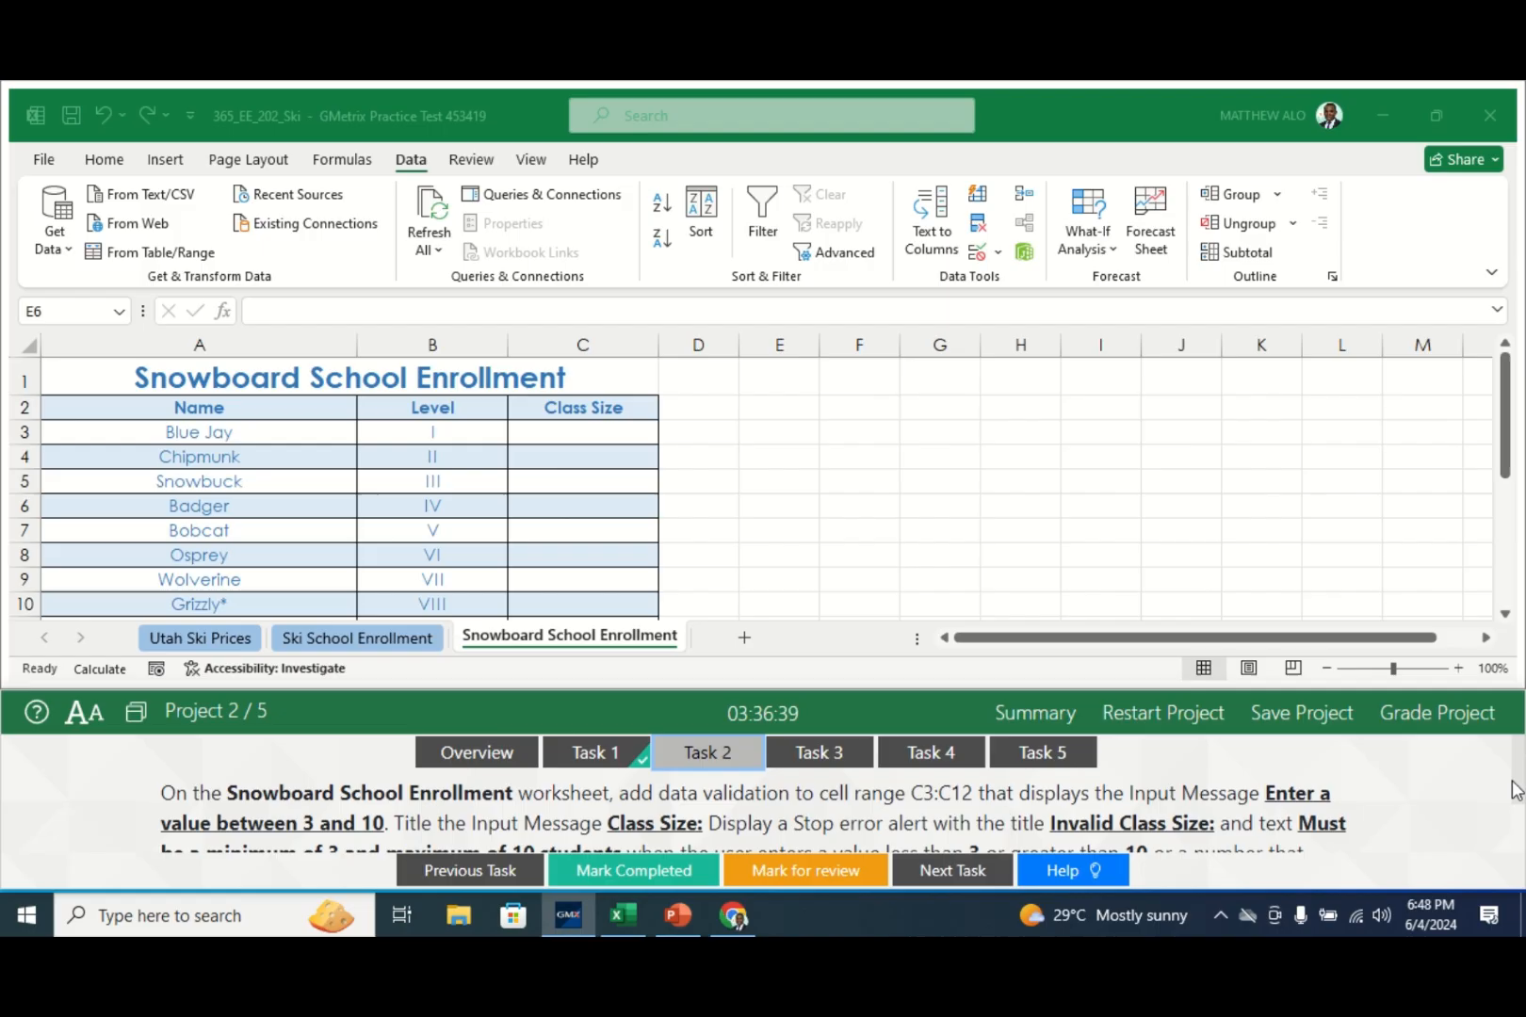
{"action": "left_click", "coordinate": [671, 870]}
{"action": "left_click", "coordinate": [841, 754]}
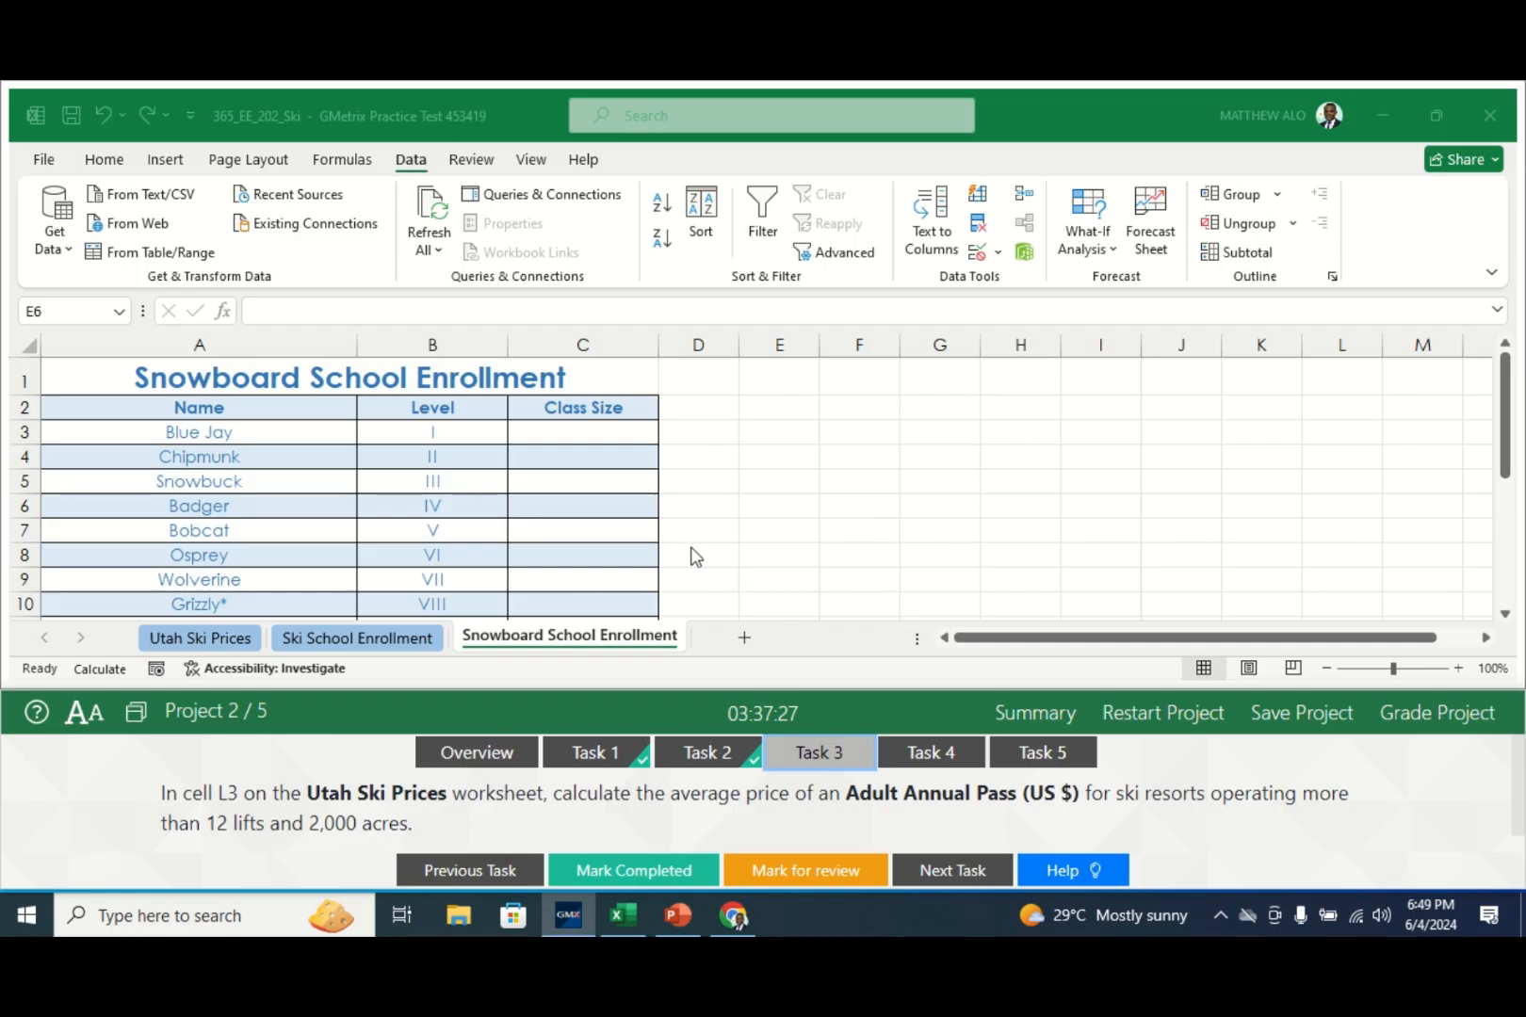
- Select cell L3 on the Utah Ski Prices sheet
{"action": "left_click", "coordinate": [219, 640]}
{"action": "left_click", "coordinate": [220, 641]}
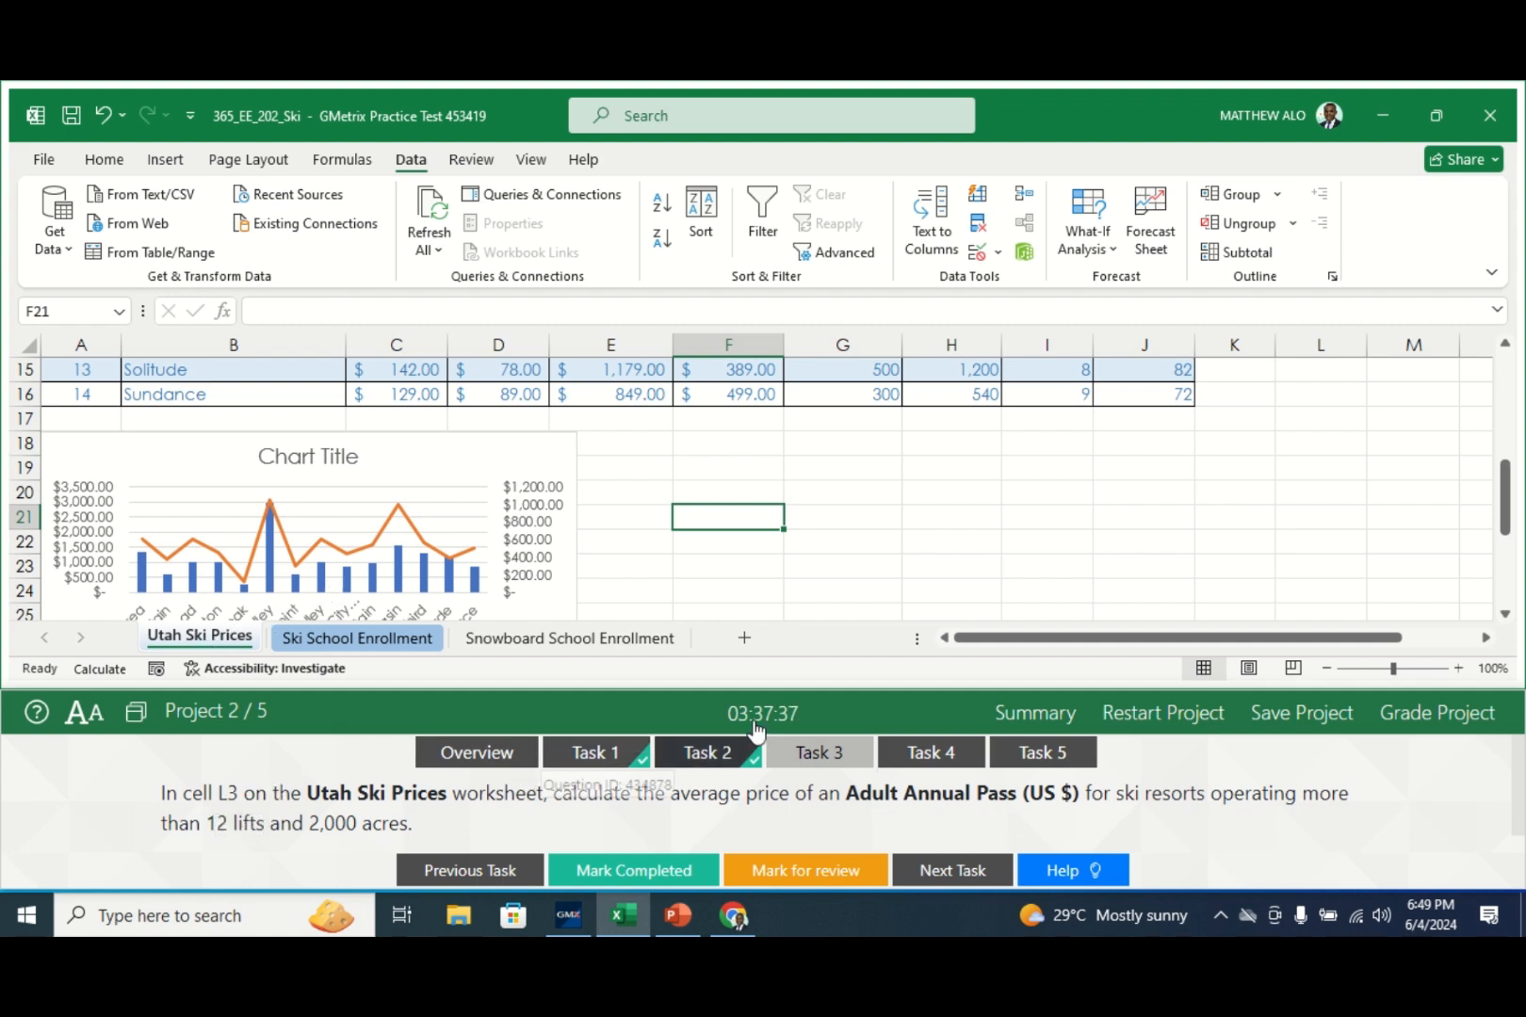
{"action": "left_click_drag", "start_coordinate": [1508, 477], "coordinate": [1518, 377]}
{"action": "left_click", "coordinate": [1304, 539]}
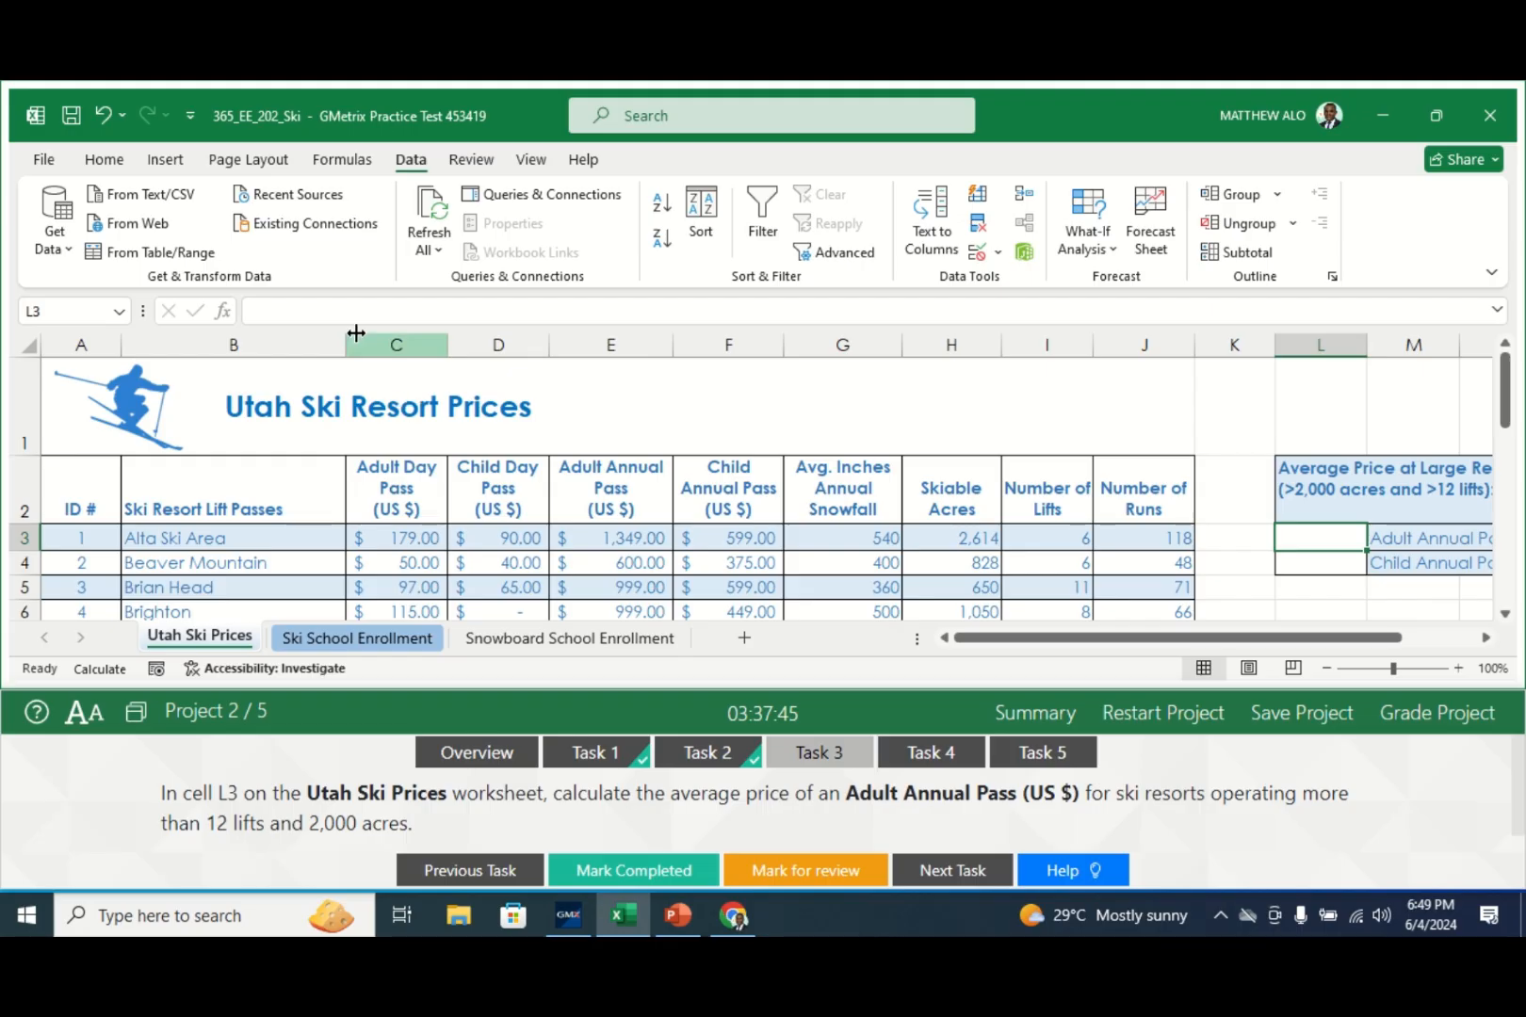
- Enter =AVERAGEIFS( in L3 and bring up its Function Arguments dialog
{"action": "left_click", "coordinate": [295, 312]}
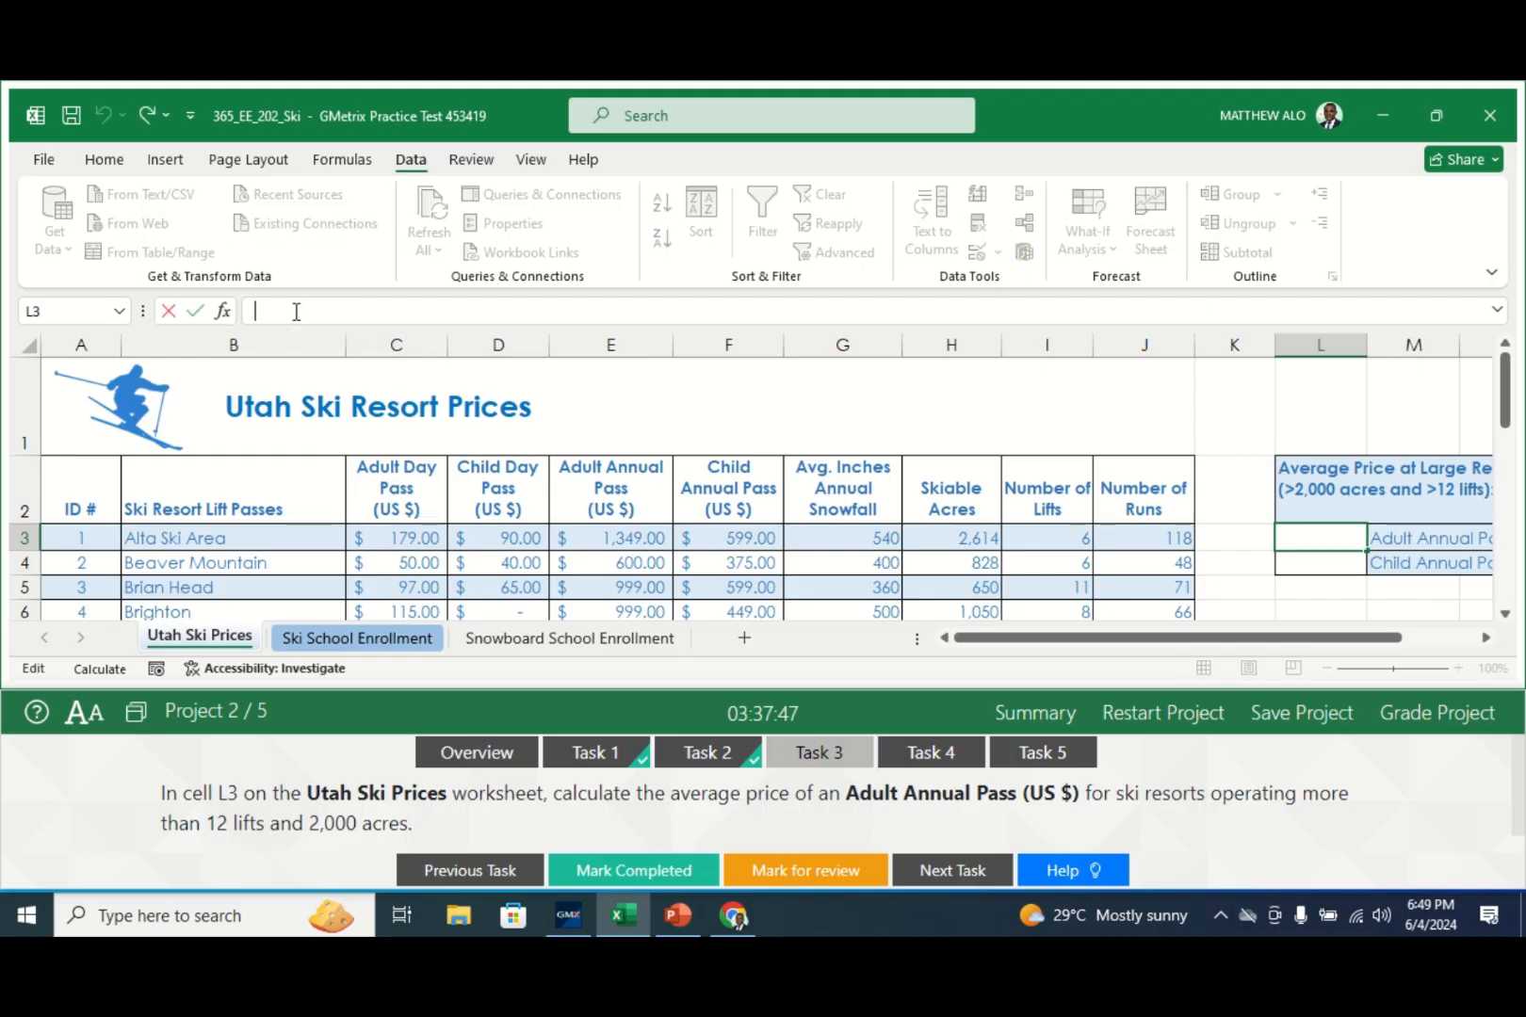
{"action": "type", "text": "=a"}
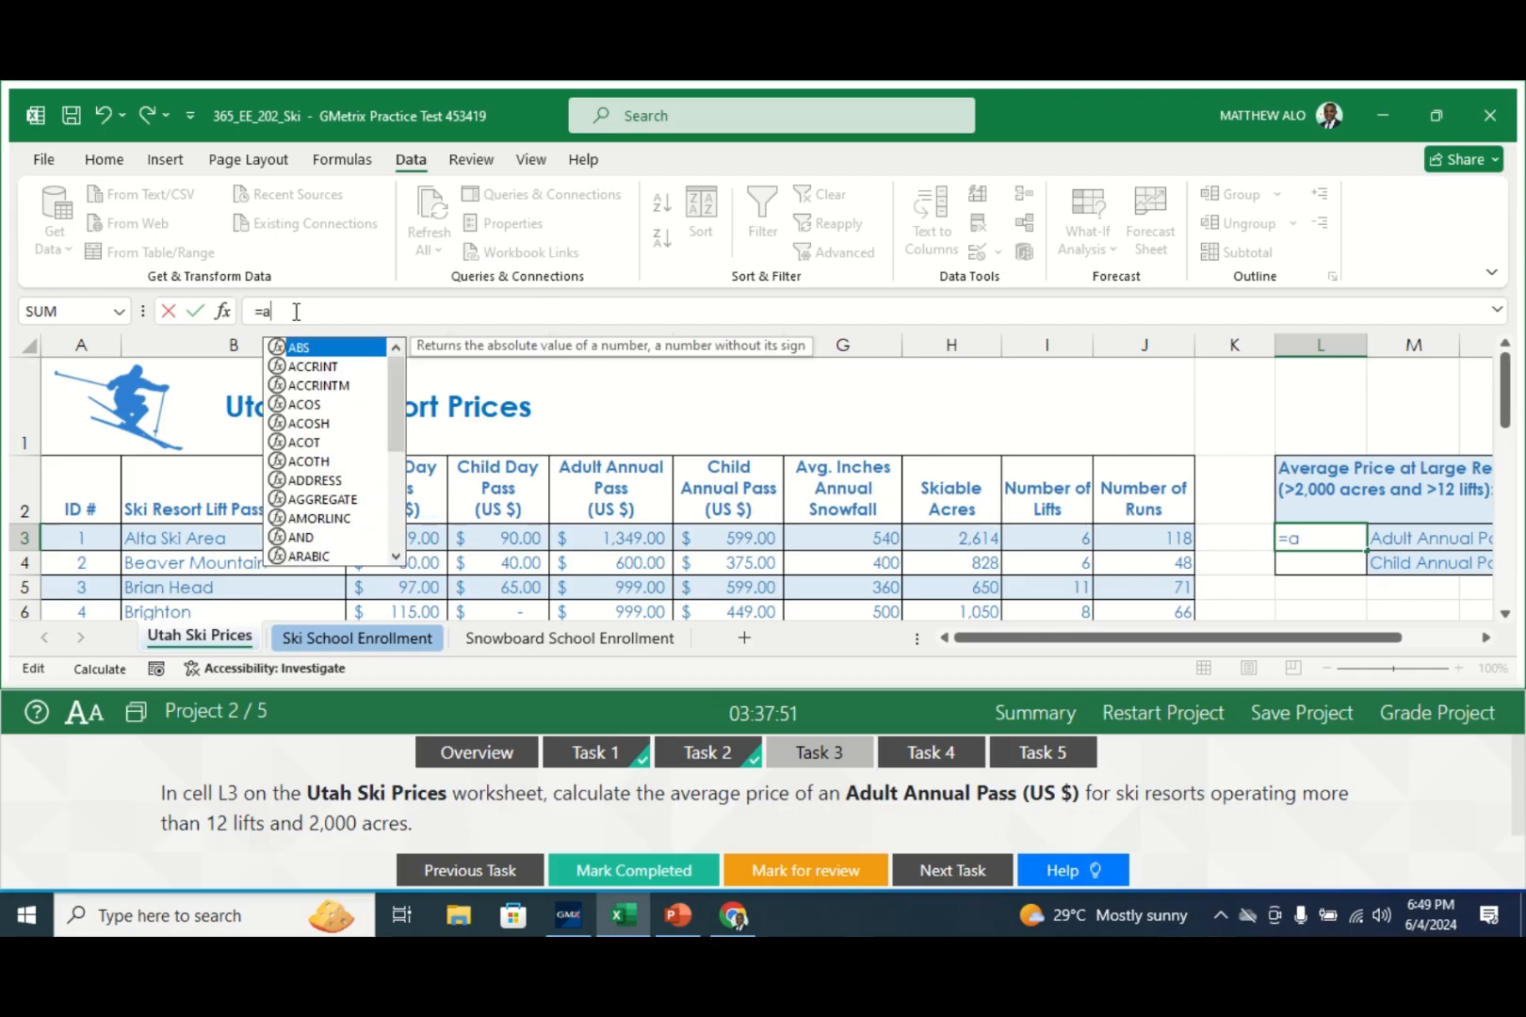
{"action": "type", "text": "veragr"}
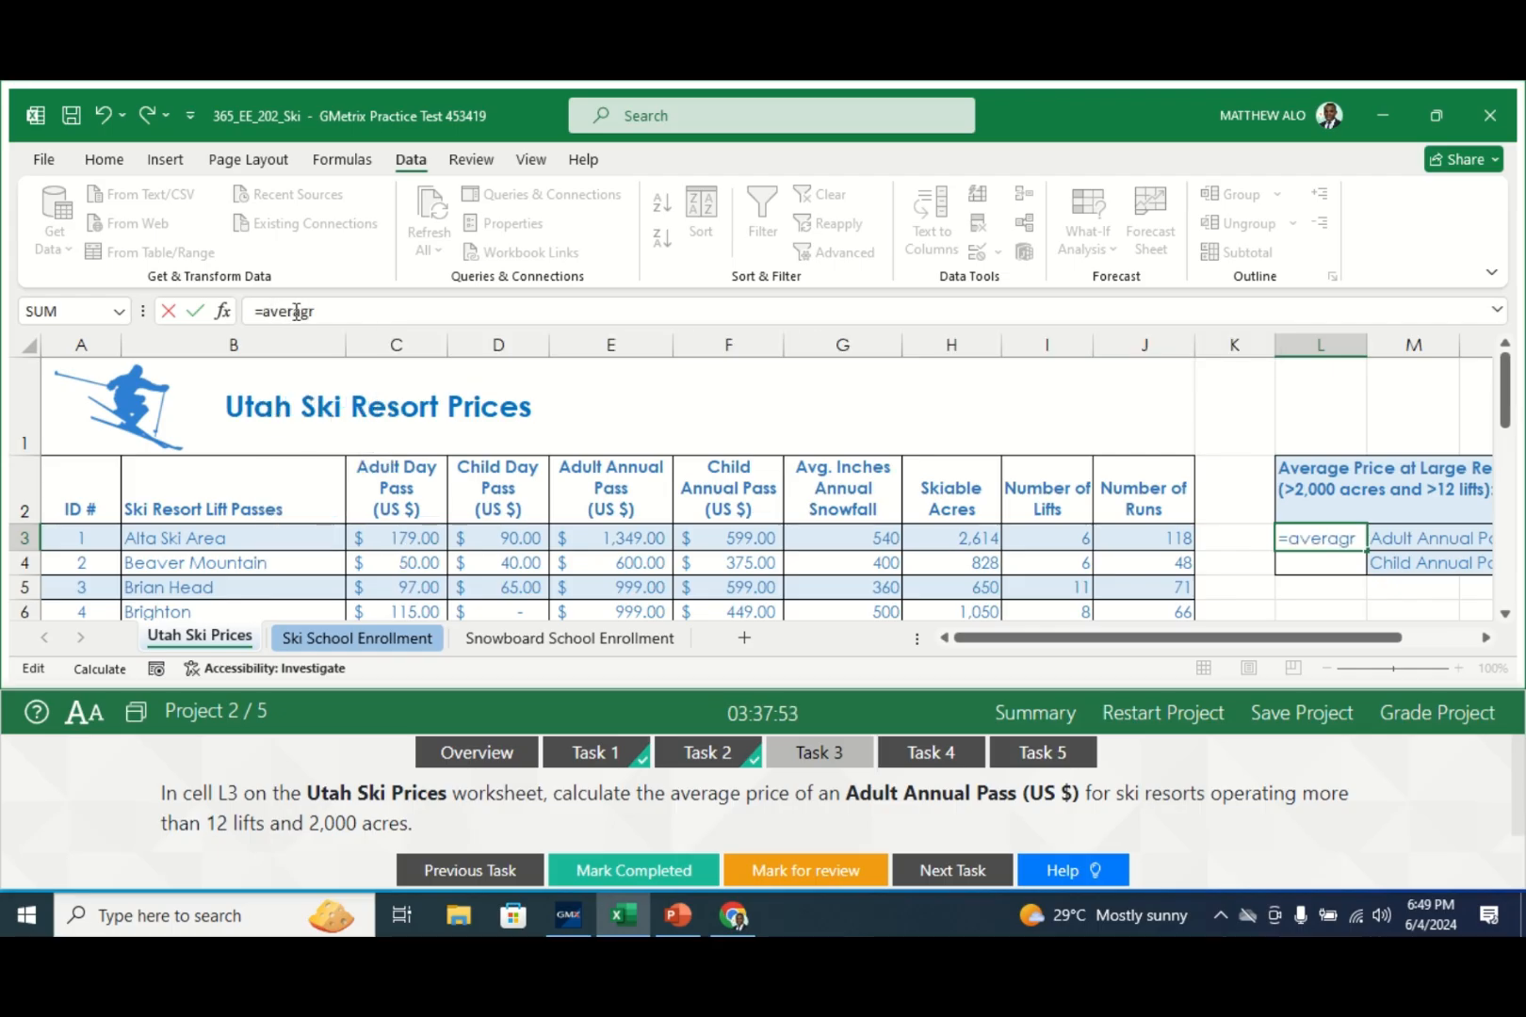
{"action": "key", "text": "BackSpace"}
{"action": "key", "text": "BackSpace"}
{"action": "key", "text": "BackSpace"}
{"action": "key", "text": "BackSpace"}
{"action": "key", "text": "BackSpace"}
{"action": "key", "text": "BackSpace"}
{"action": "type", "text": "AVERAG"}
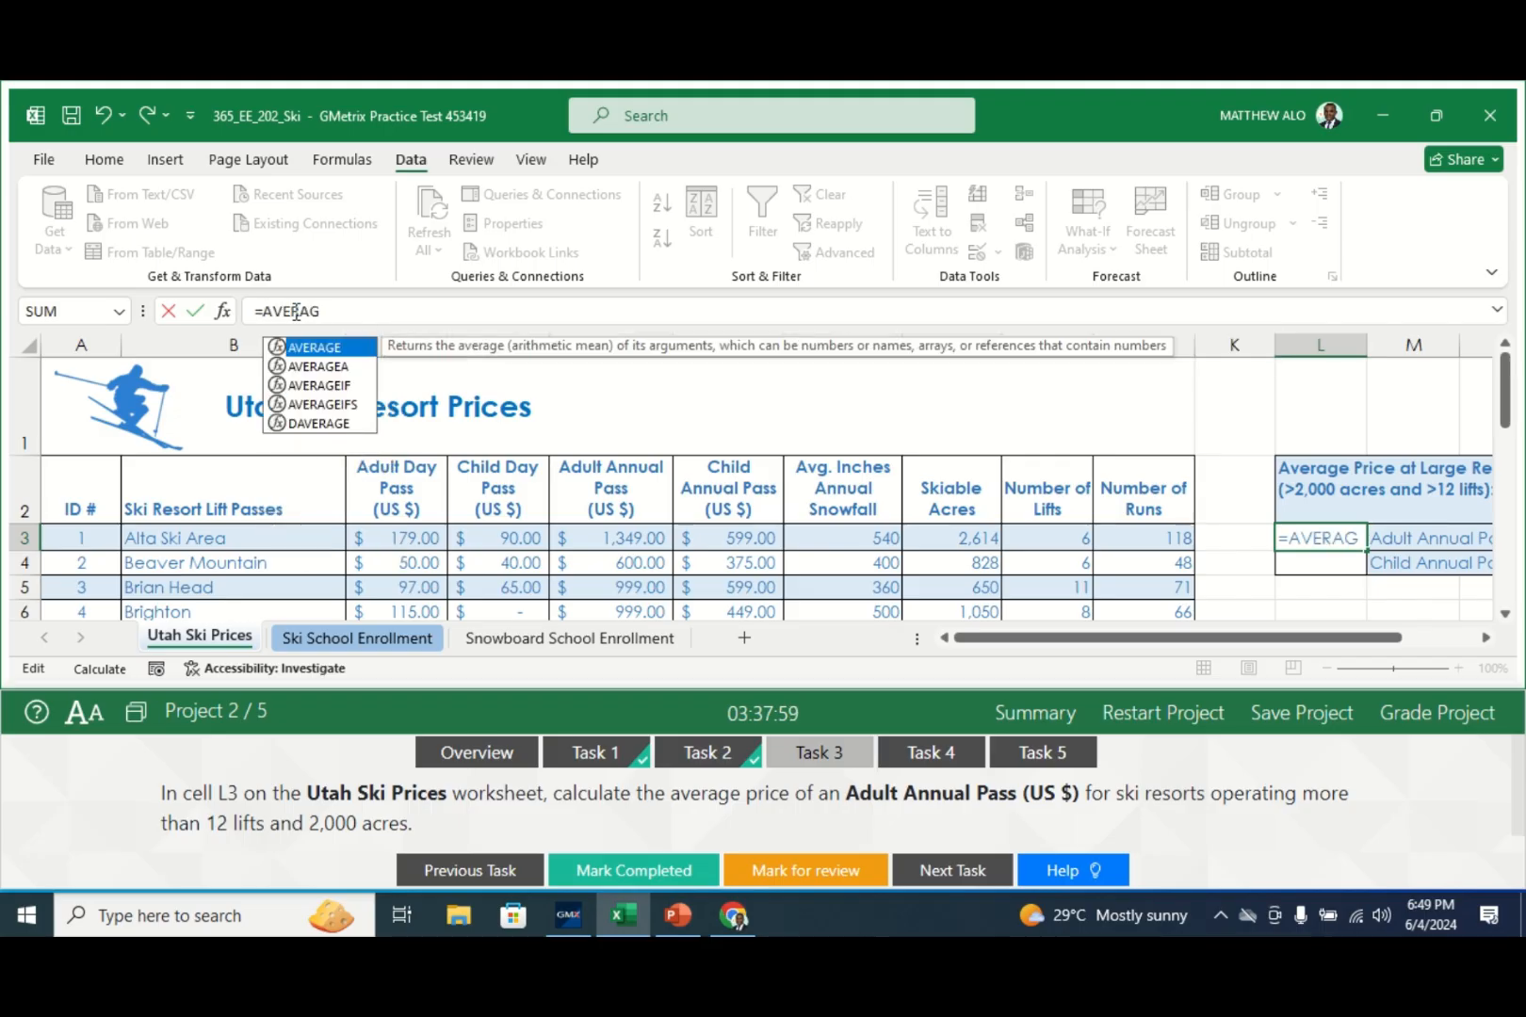
{"action": "type", "text": "ES"}
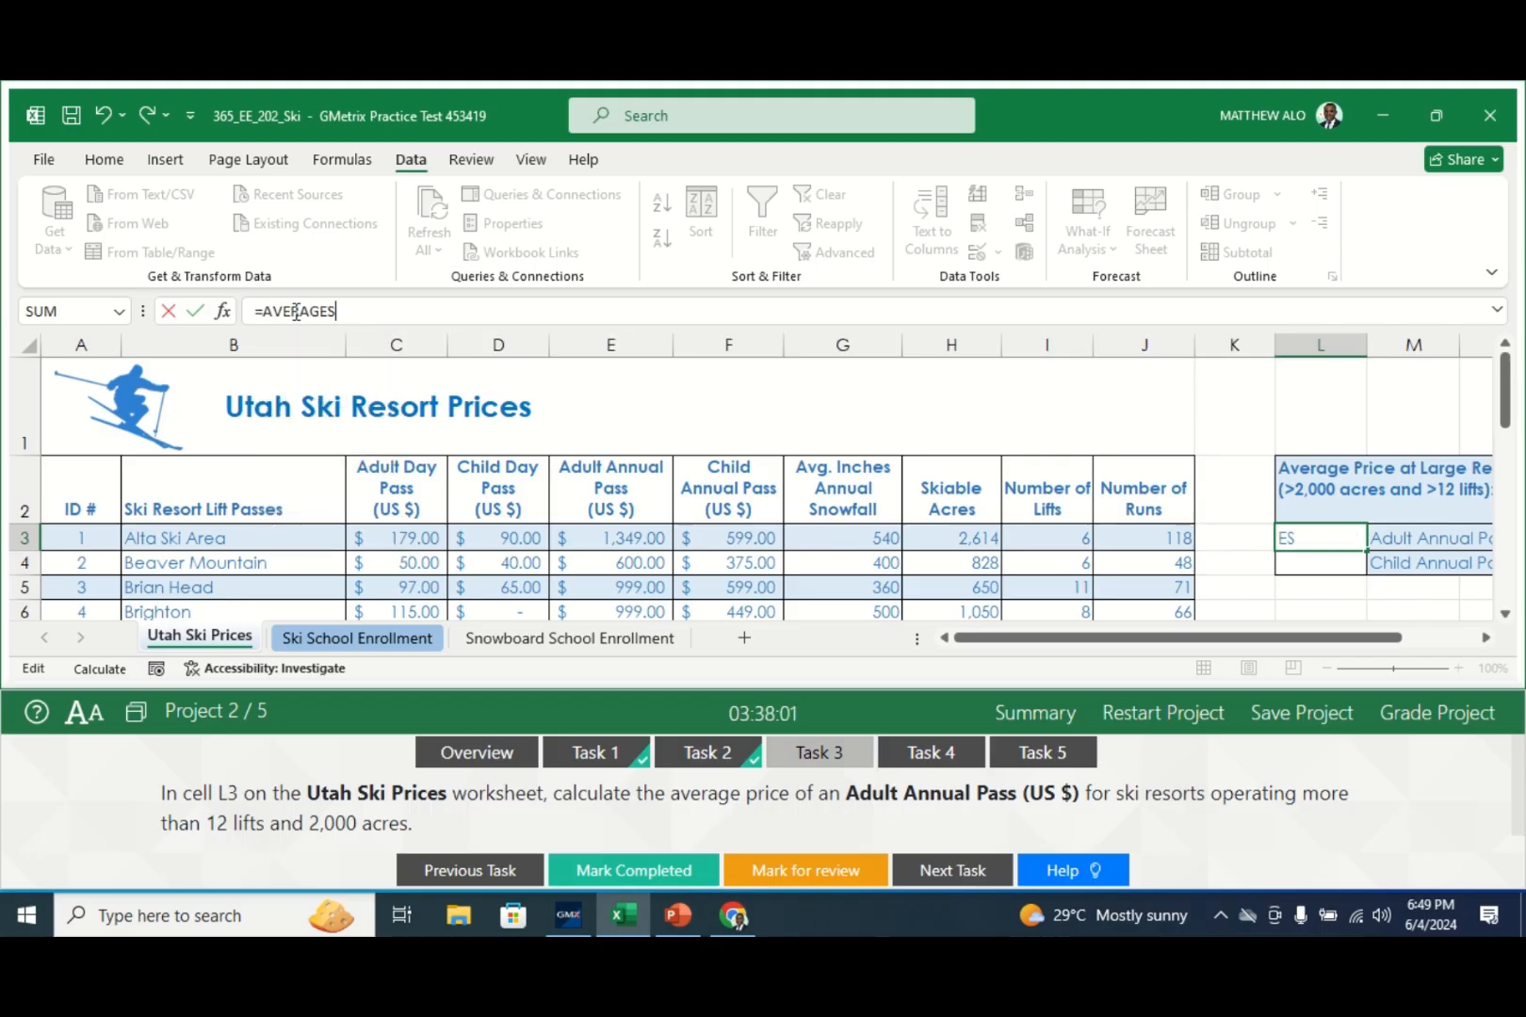
{"action": "key", "text": "BackSpace"}
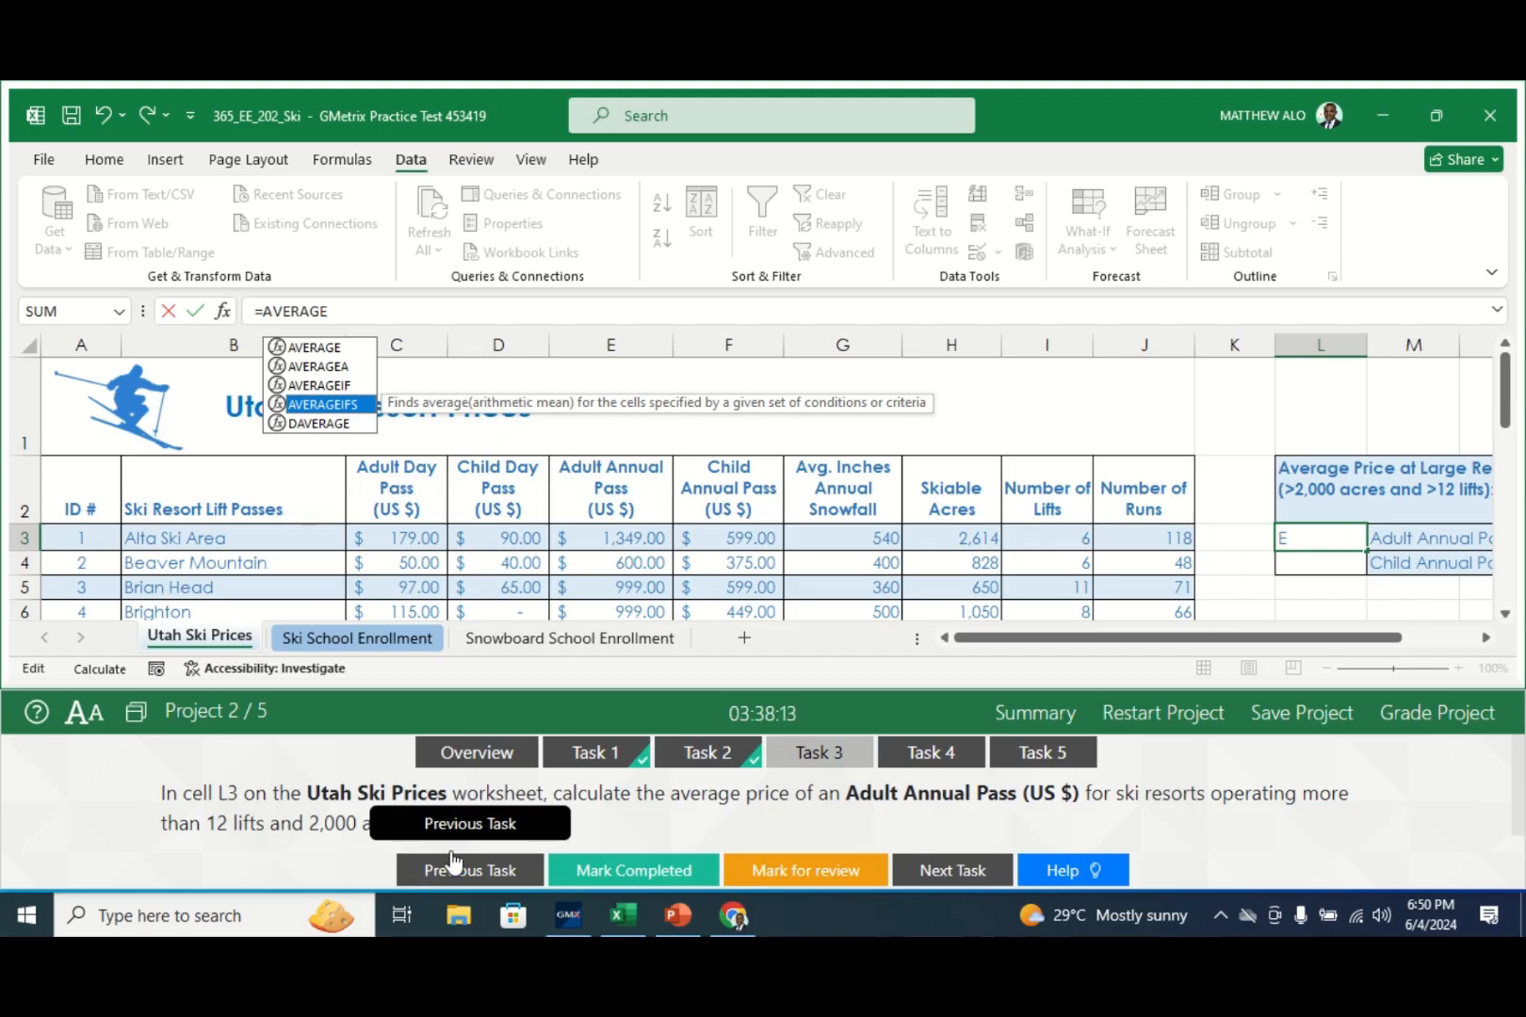
{"action": "double_click", "coordinate": [332, 407]}
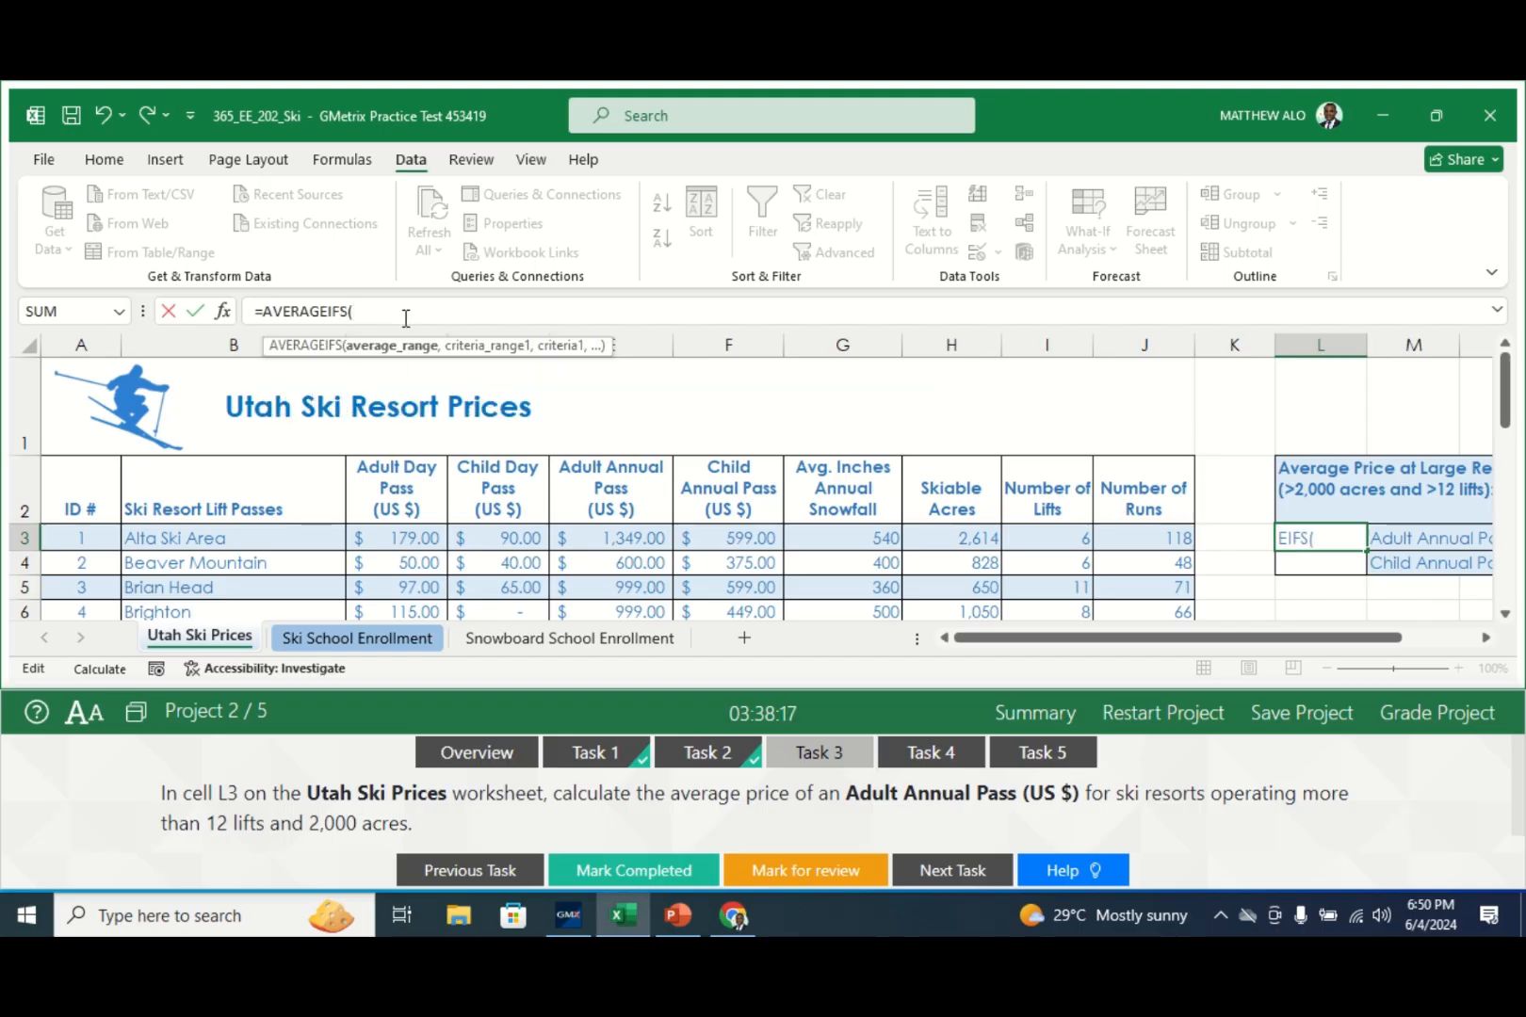
{"action": "left_click", "coordinate": [224, 312]}
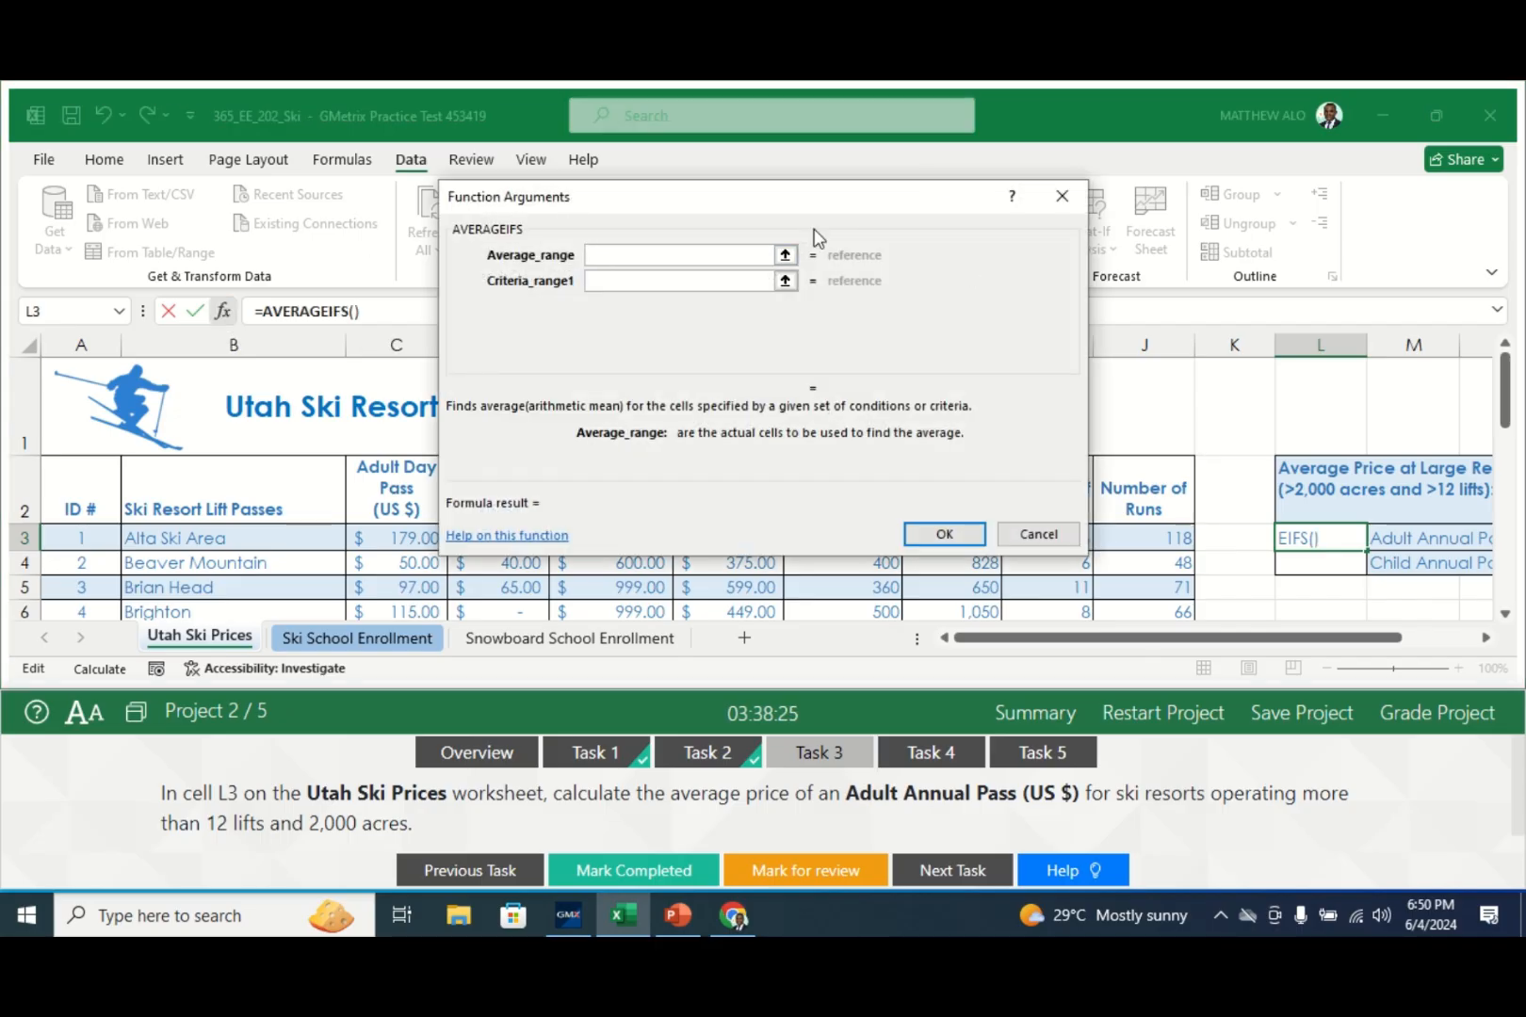
- Set Average_range to E3:E16 and Criteria_range1 to the Skiable Acres cells H3:H16
{"action": "left_click_drag", "start_coordinate": [793, 207], "coordinate": [1237, 175]}
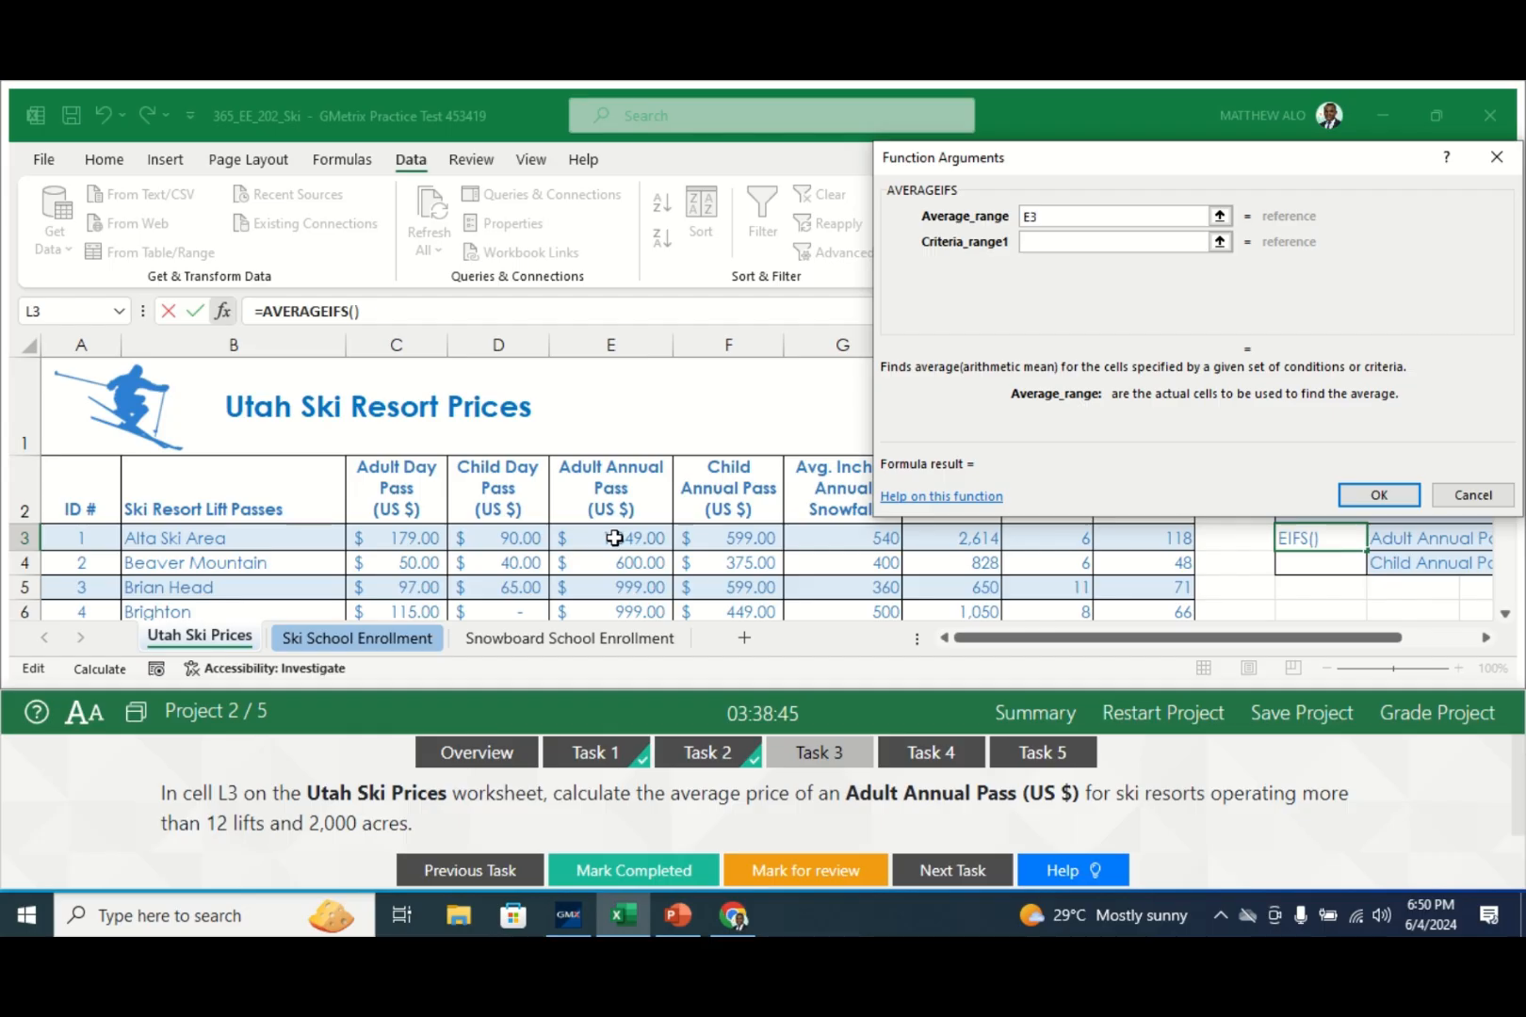
{"action": "mouse_move", "coordinate": [614, 538]}
{"action": "left_mouse_down"}
{"action": "mouse_move", "coordinate": [614, 693]}
{"action": "mouse_move", "coordinate": [635, 563]}
{"action": "left_mouse_up"}
{"action": "left_click", "coordinate": [1069, 245]}
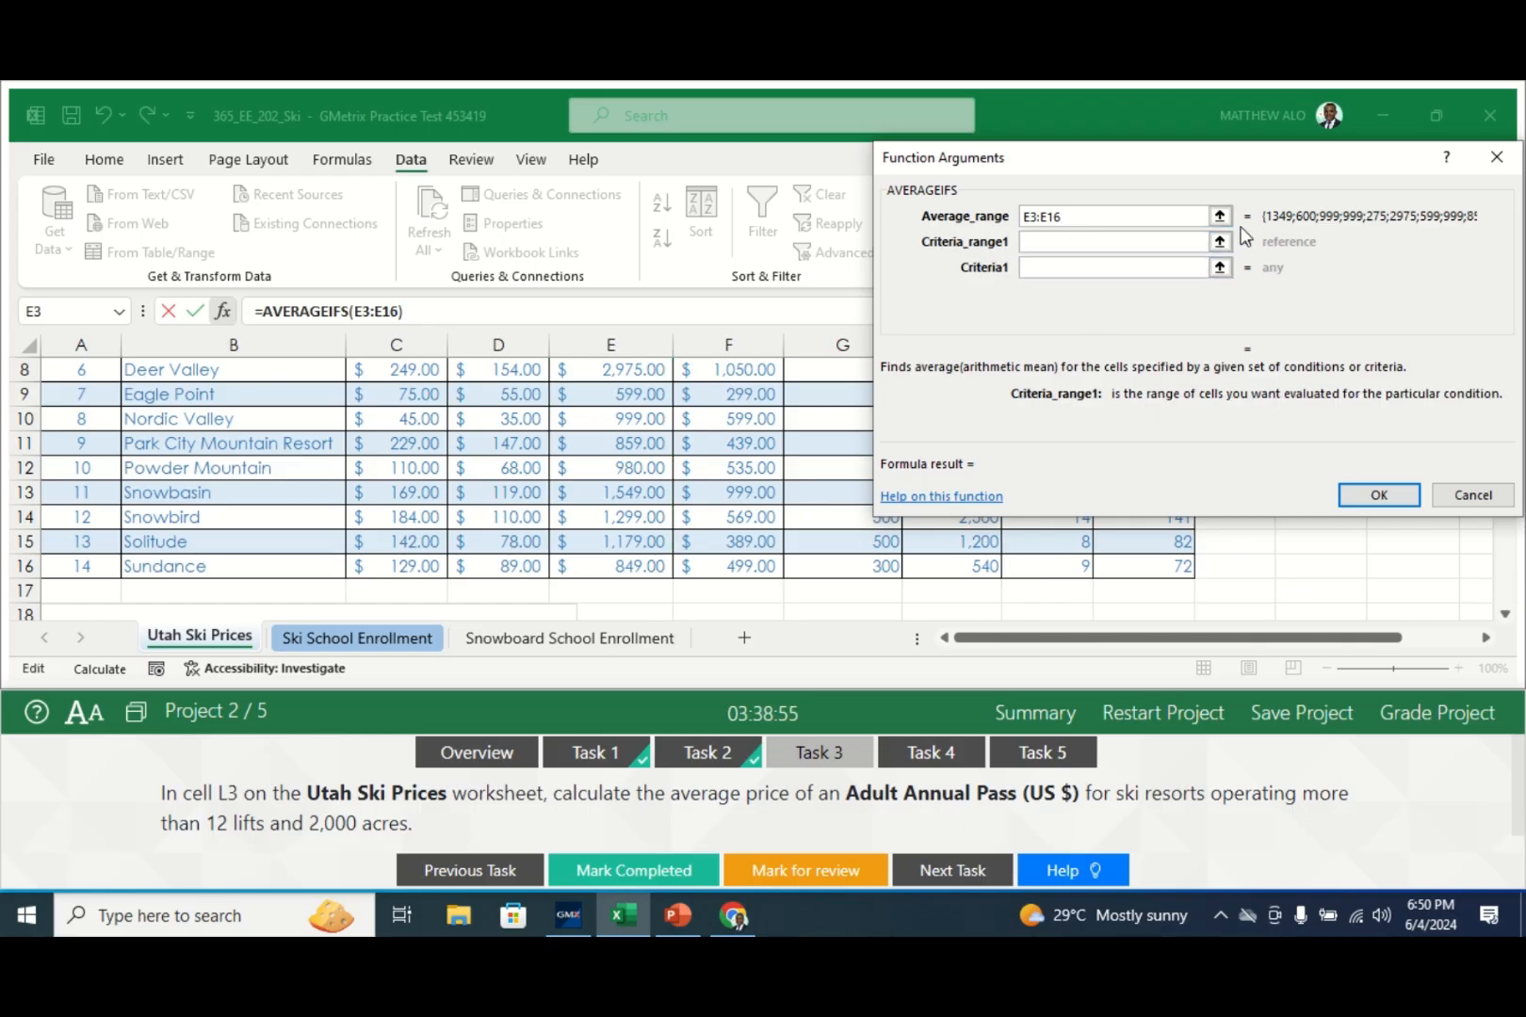
{"action": "left_click_drag", "start_coordinate": [1184, 153], "coordinate": [411, 183]}
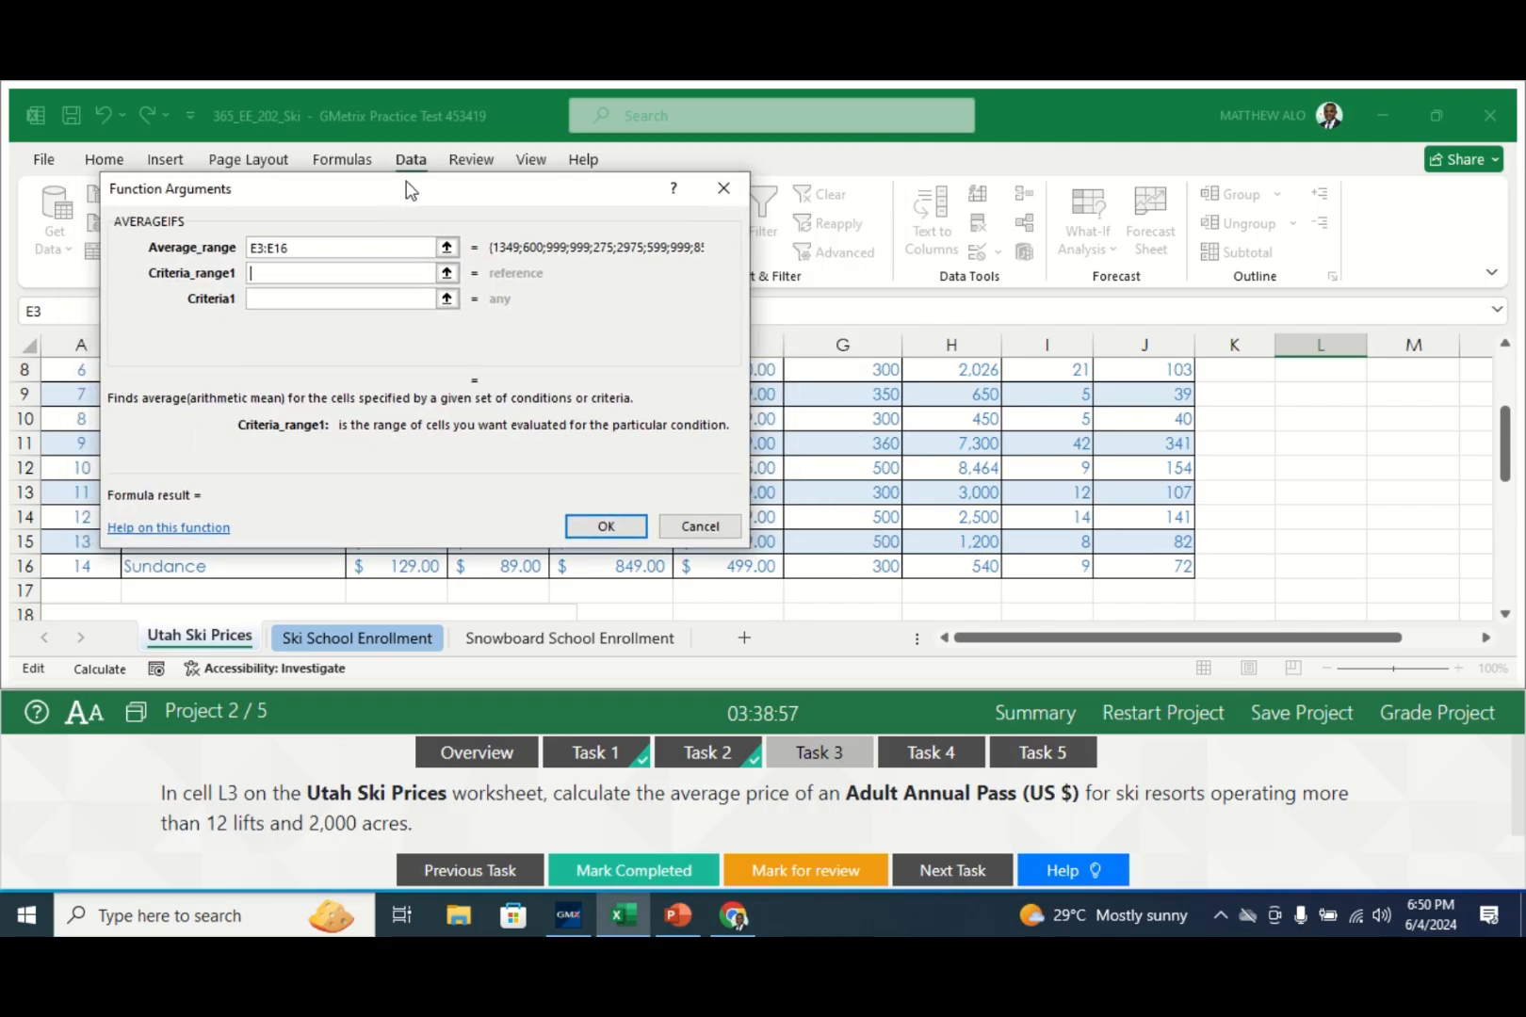
{"action": "scroll", "coordinate": [1501, 424], "scroll_direction": "up", "scroll_amount": 2}
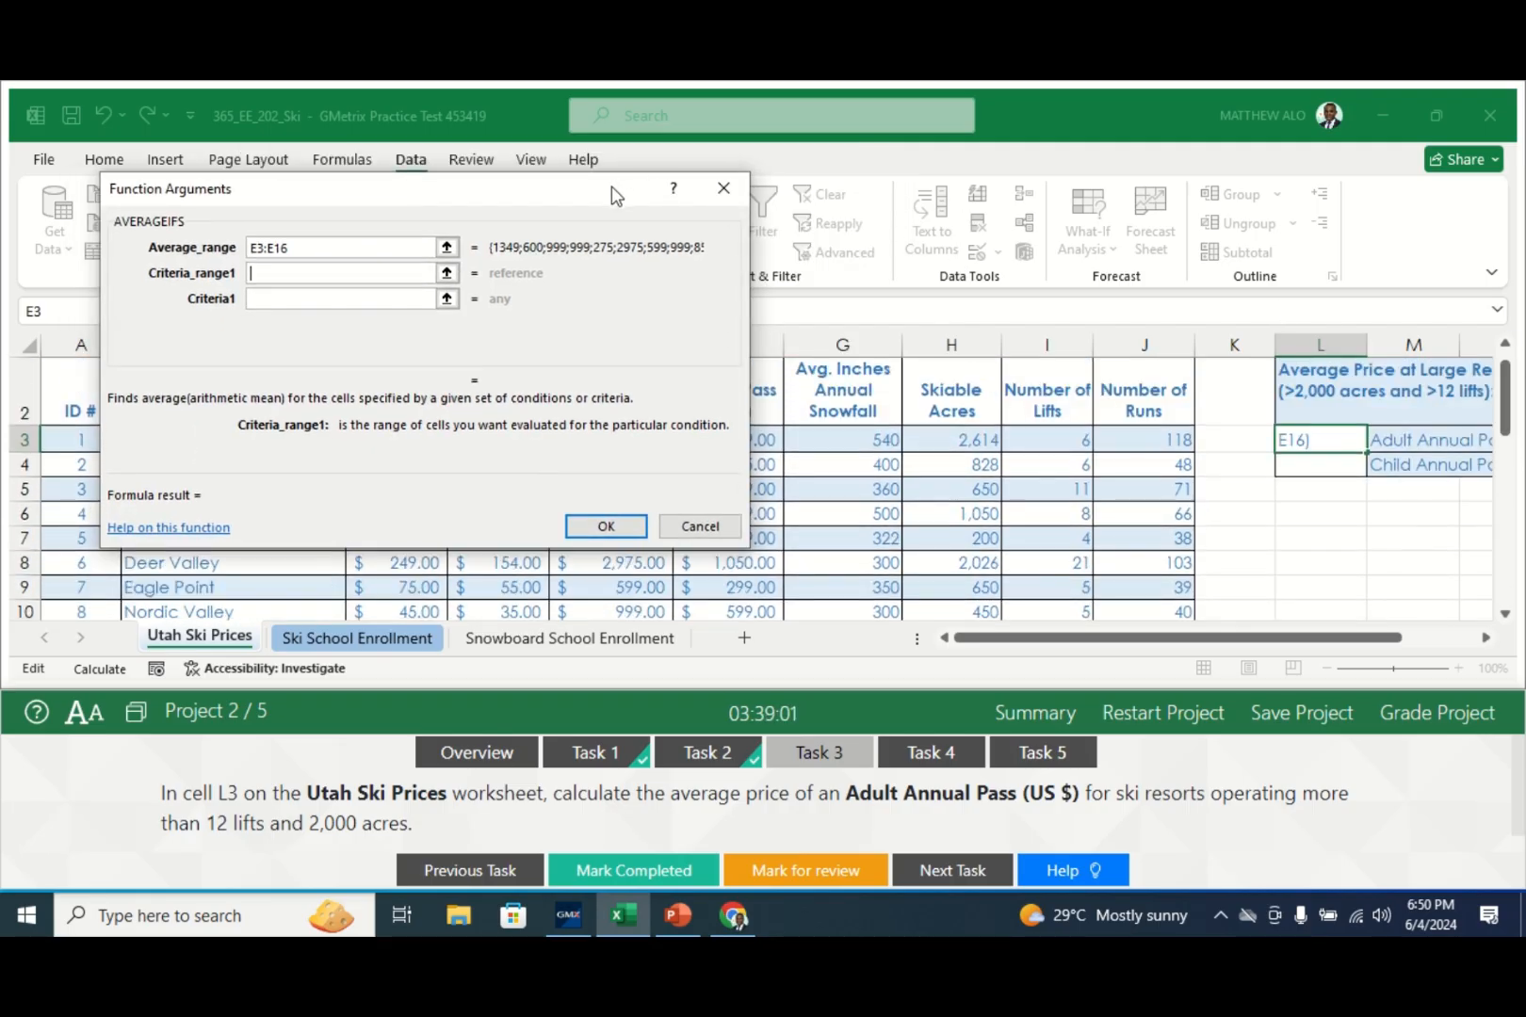
{"action": "left_click_drag", "start_coordinate": [615, 195], "coordinate": [574, 273]}
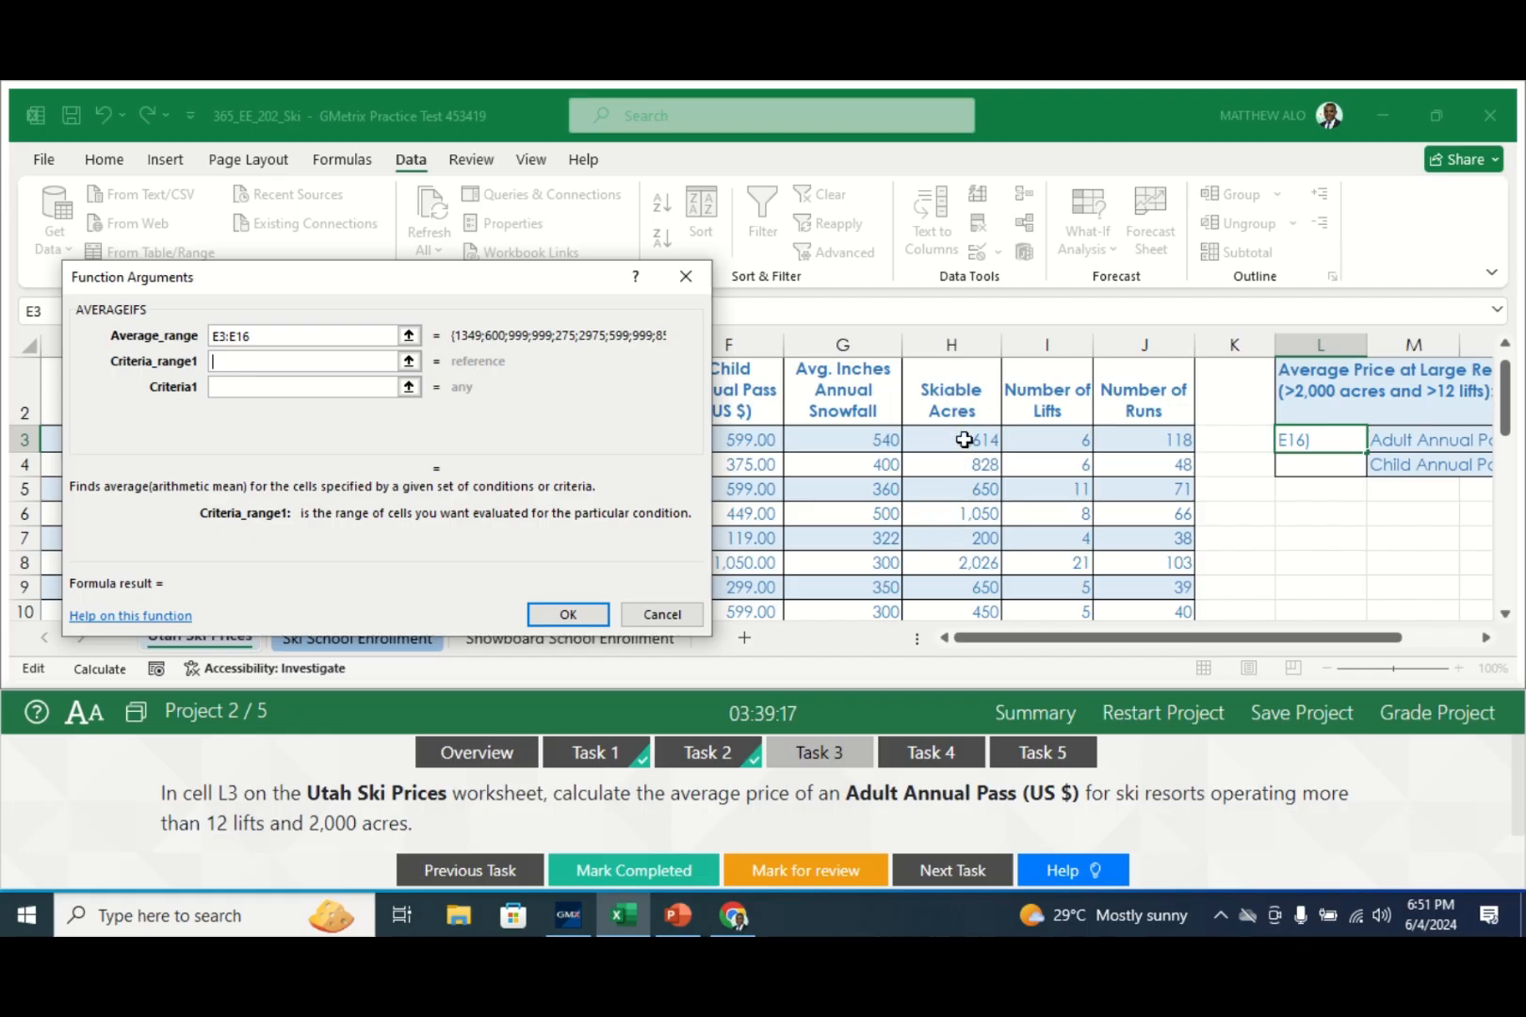
{"action": "left_click_drag", "start_coordinate": [965, 440], "coordinate": [956, 551]}
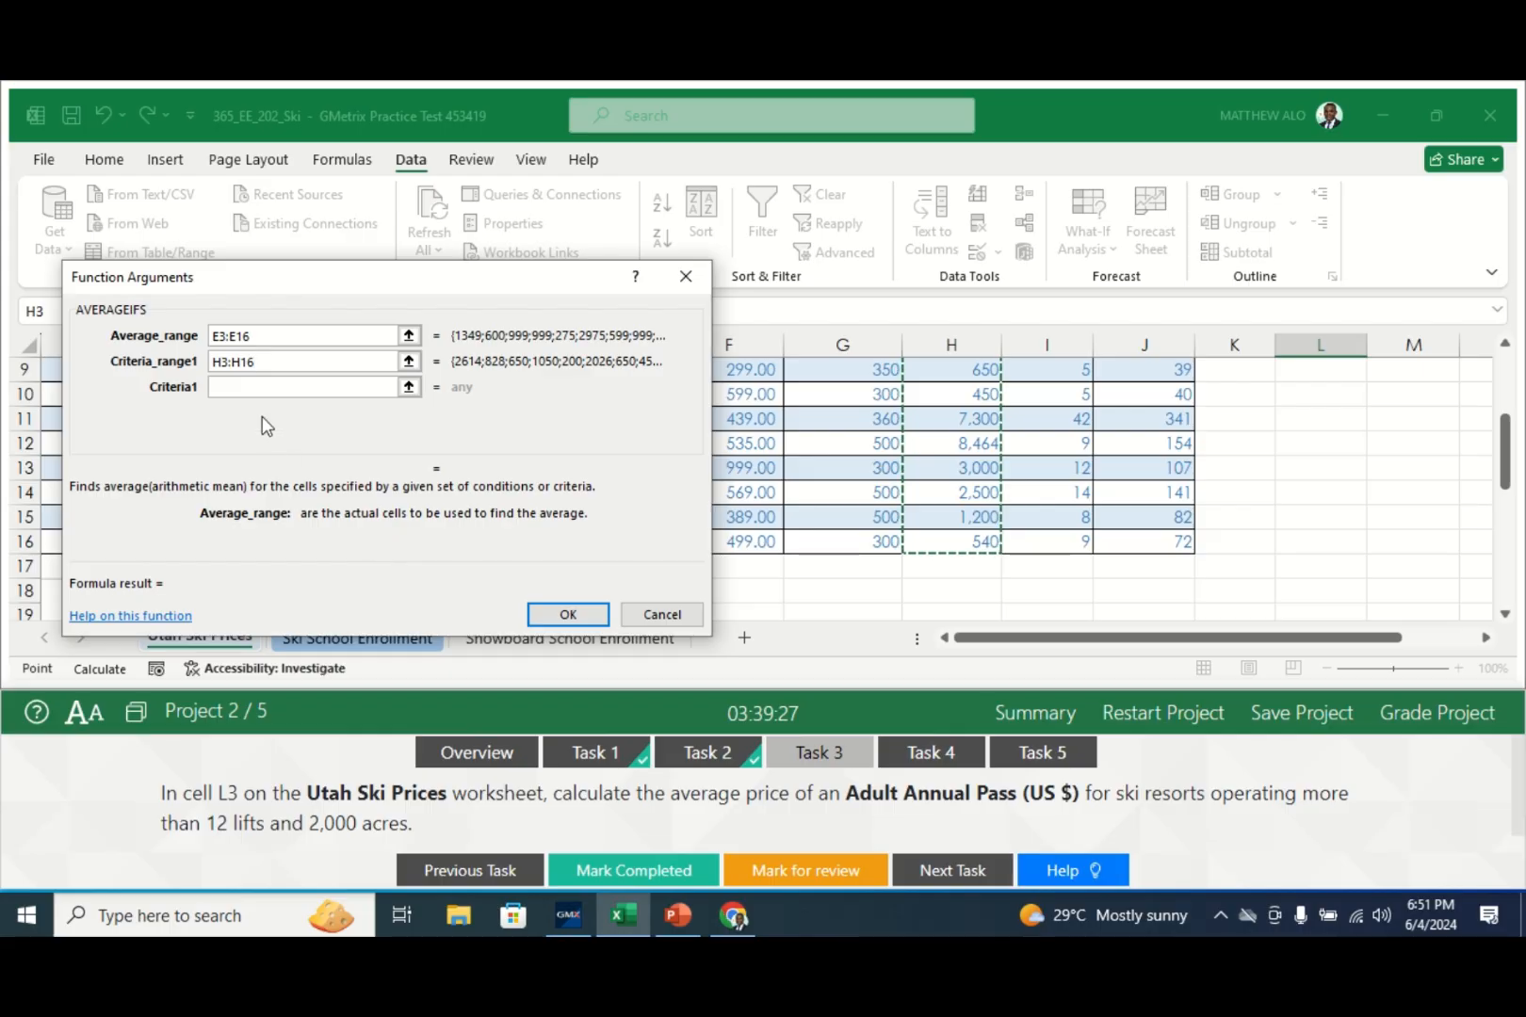
- Enter >2000 as Criteria1 so only resorts over 2000 skiable acres count
{"action": "left_click", "coordinate": [246, 387]}
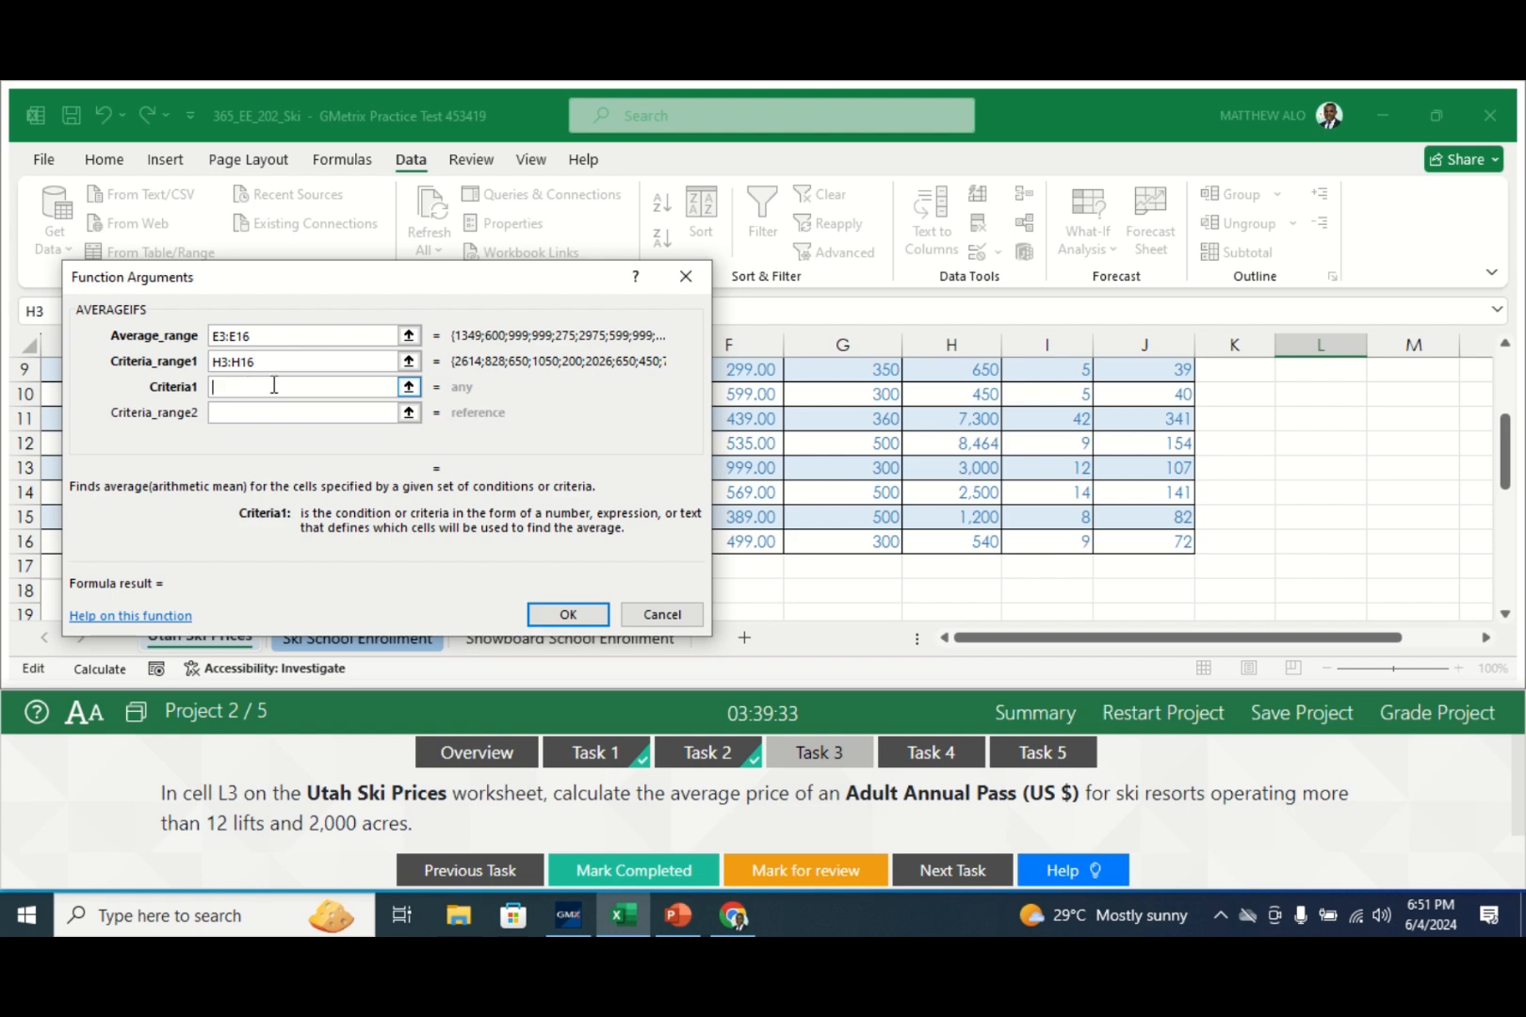
{"action": "left_click_drag", "start_coordinate": [1508, 451], "coordinate": [1502, 411]}
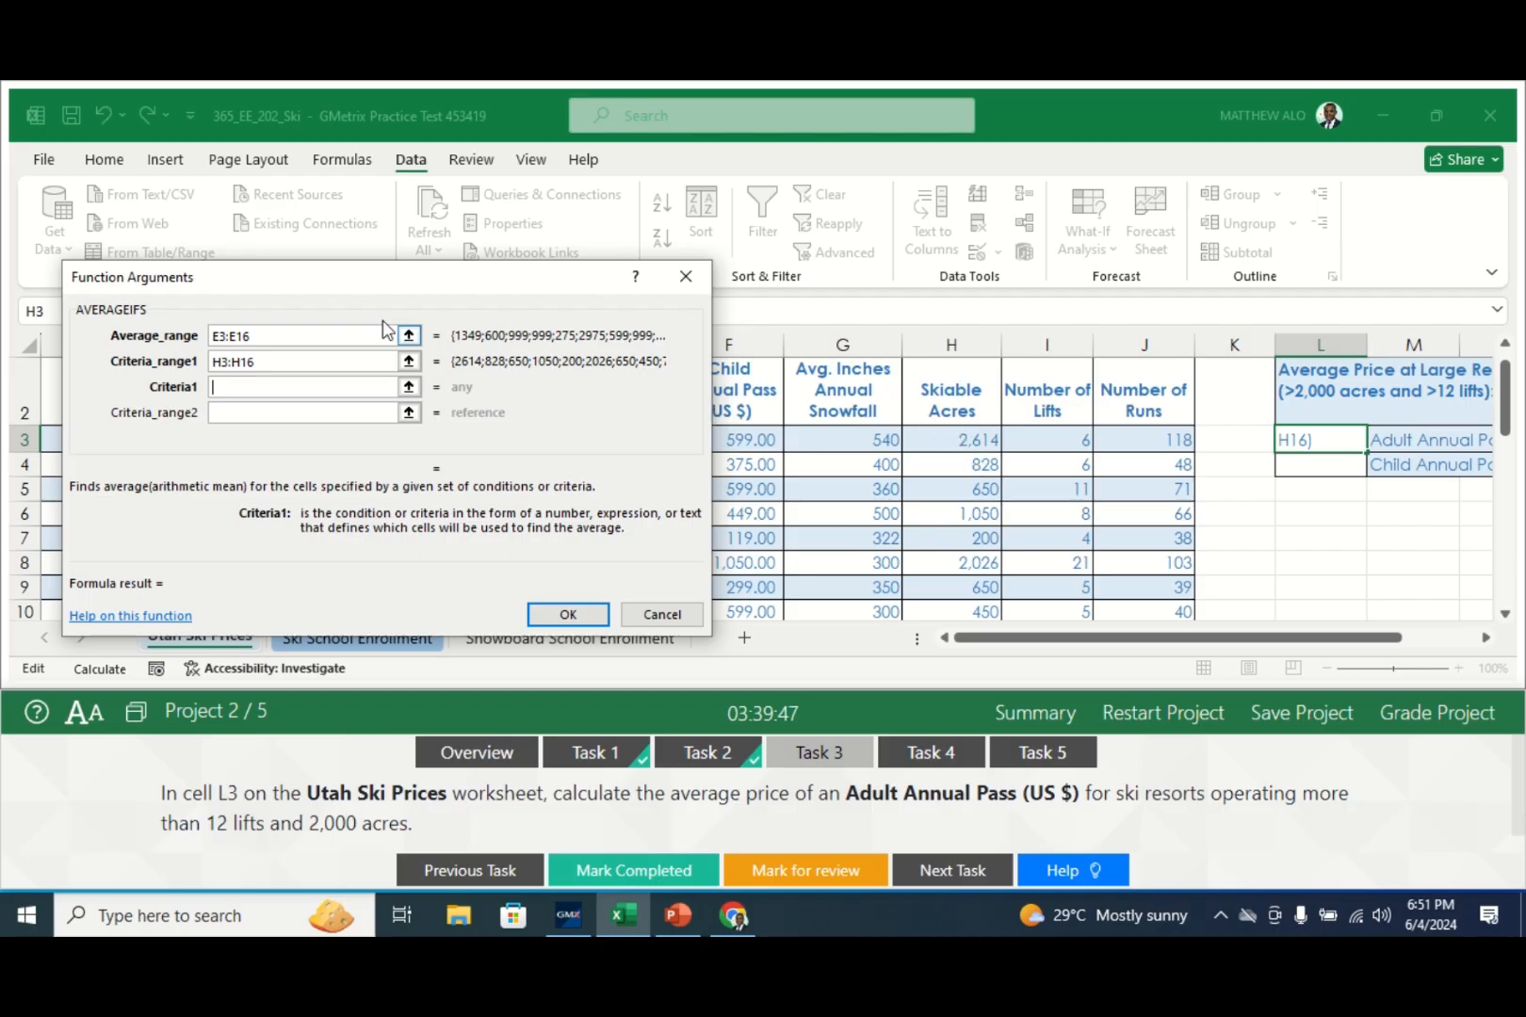
{"action": "left_click_drag", "start_coordinate": [1506, 403], "coordinate": [1507, 426]}
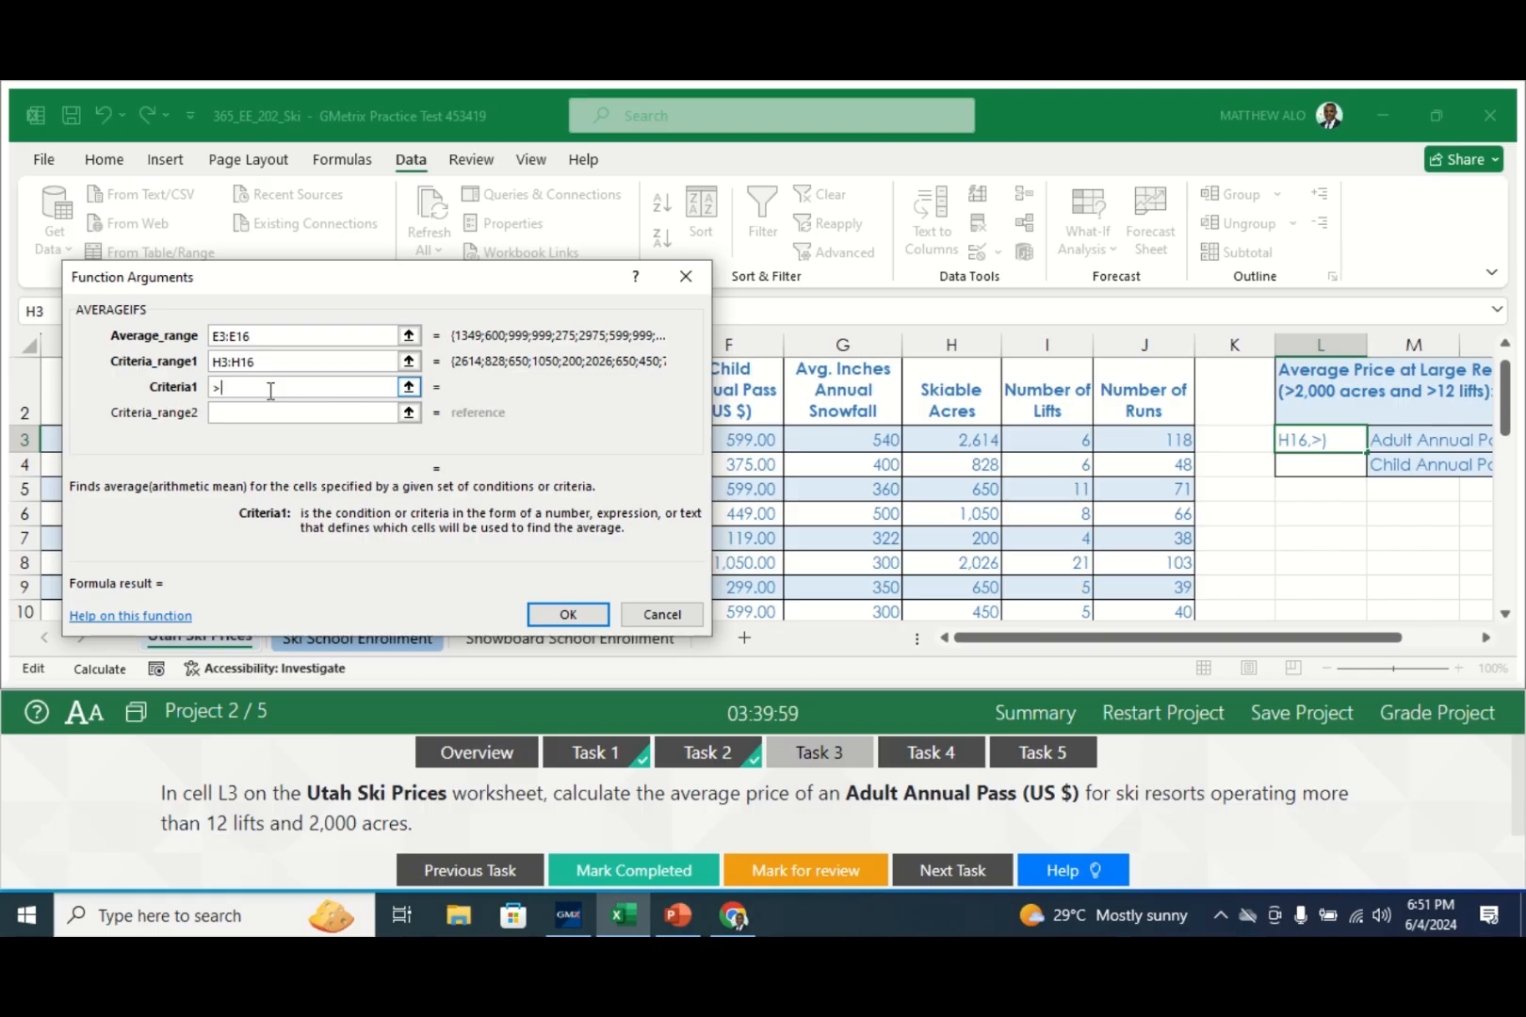
{"action": "type", "text": "2000"}
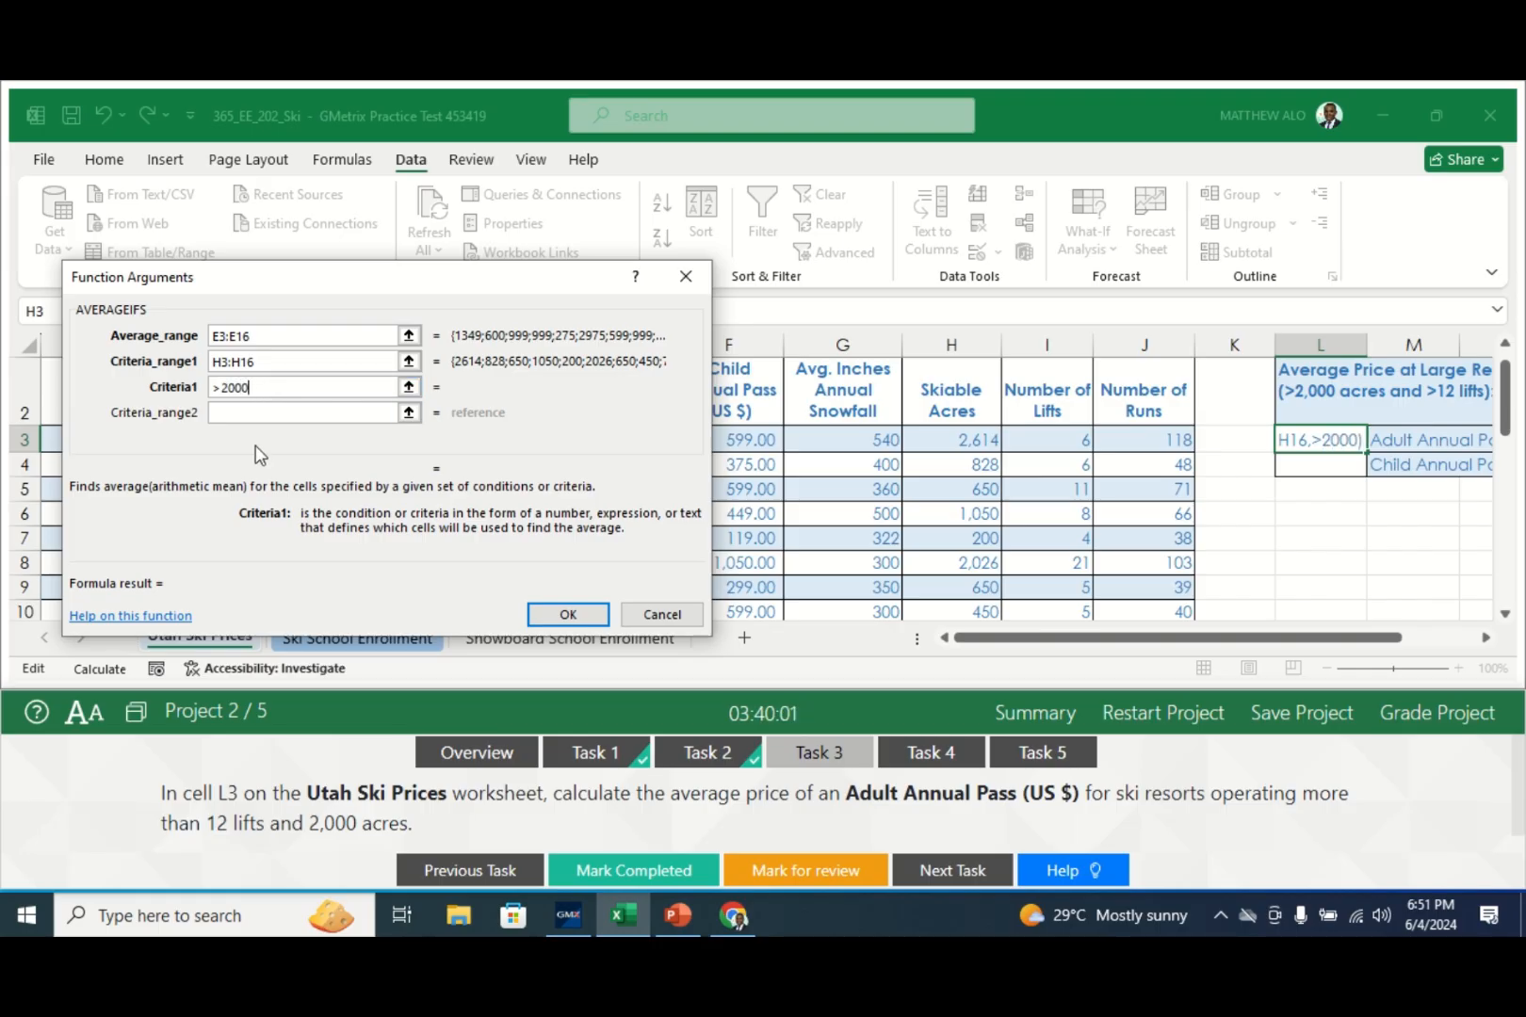
{"action": "left_click", "coordinate": [250, 414]}
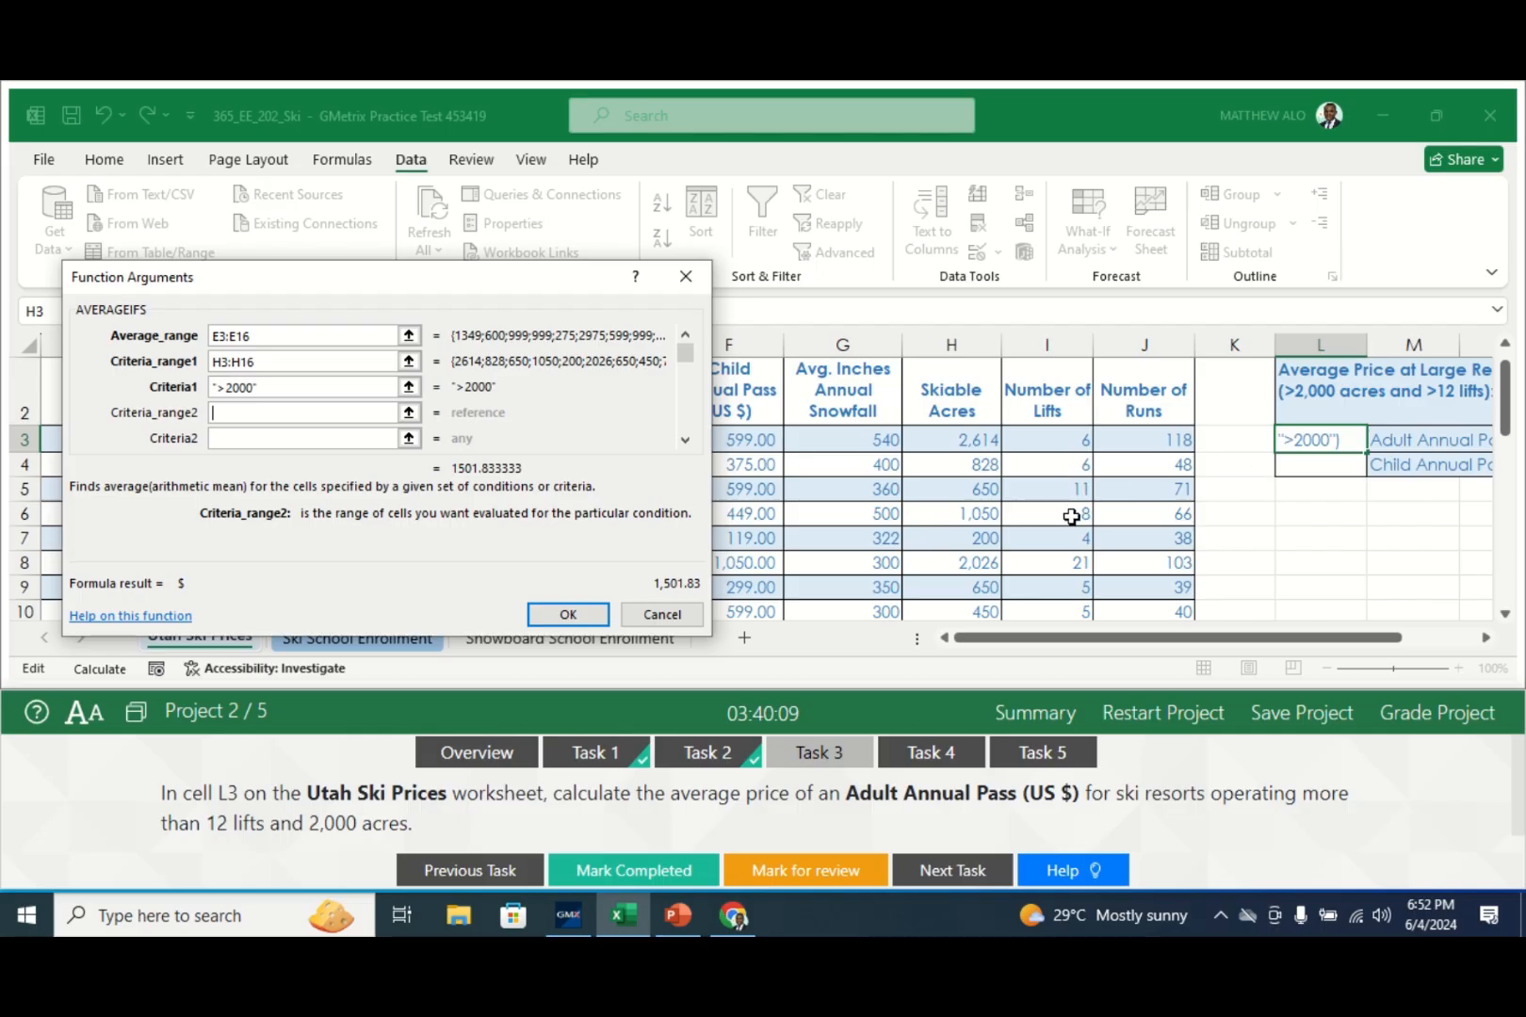
- Add lifts range I3:I16 with criterion >12 so L3 averages to $1,711.00
{"action": "left_click", "coordinate": [1062, 439]}
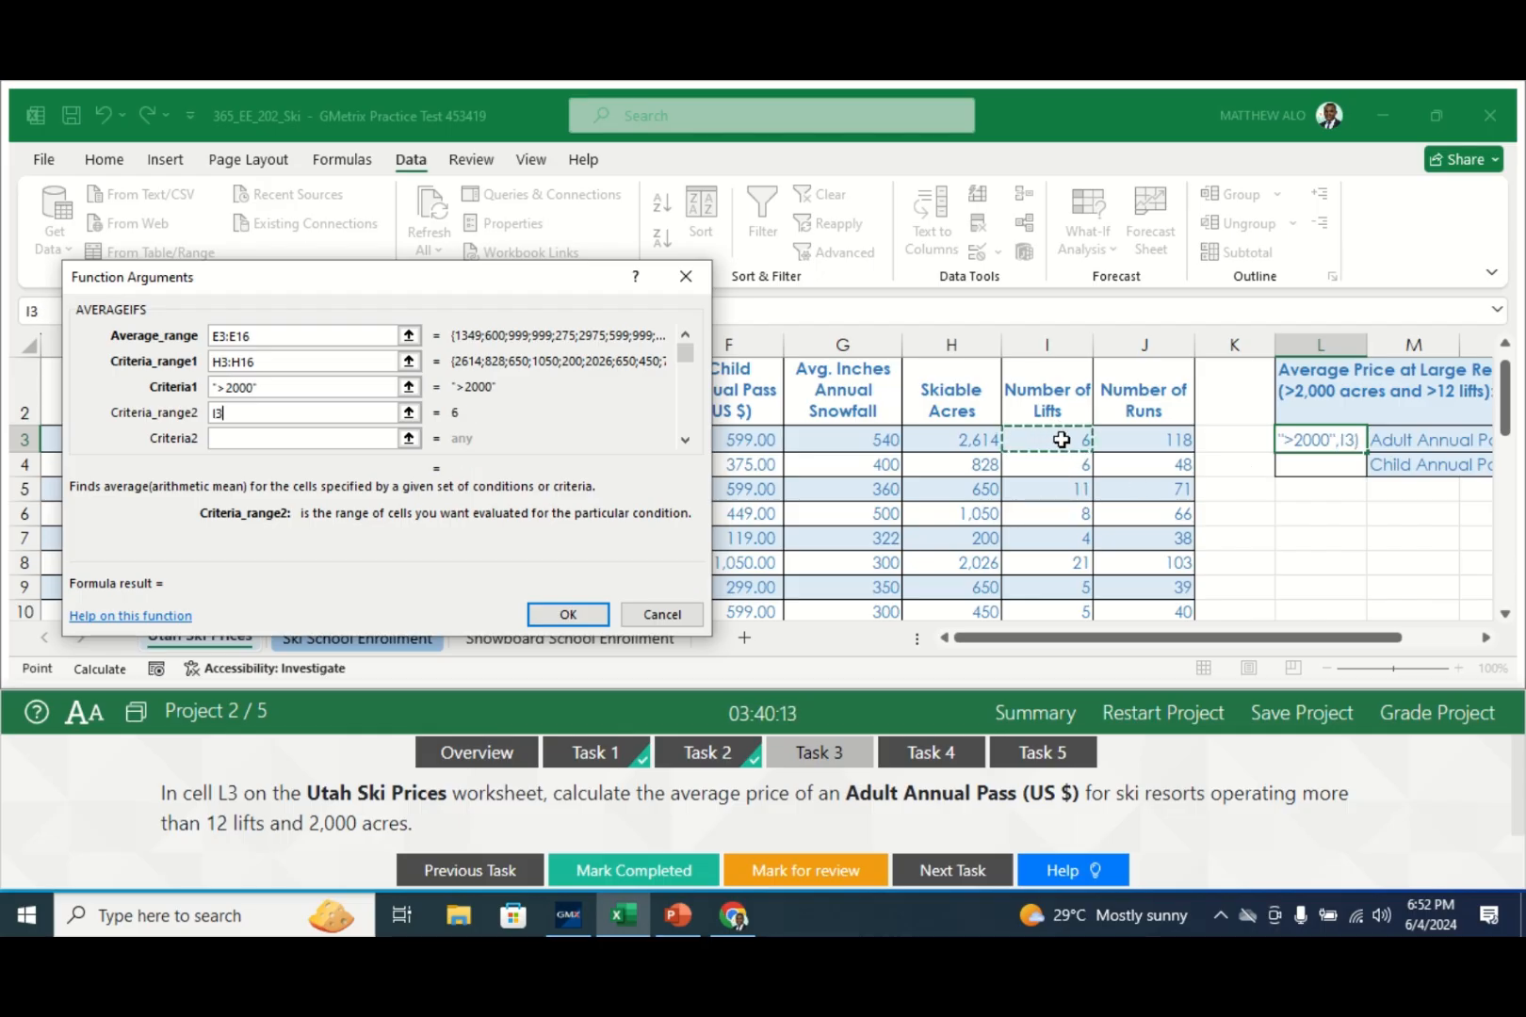
{"action": "left_click_drag", "start_coordinate": [1062, 439], "coordinate": [1064, 566]}
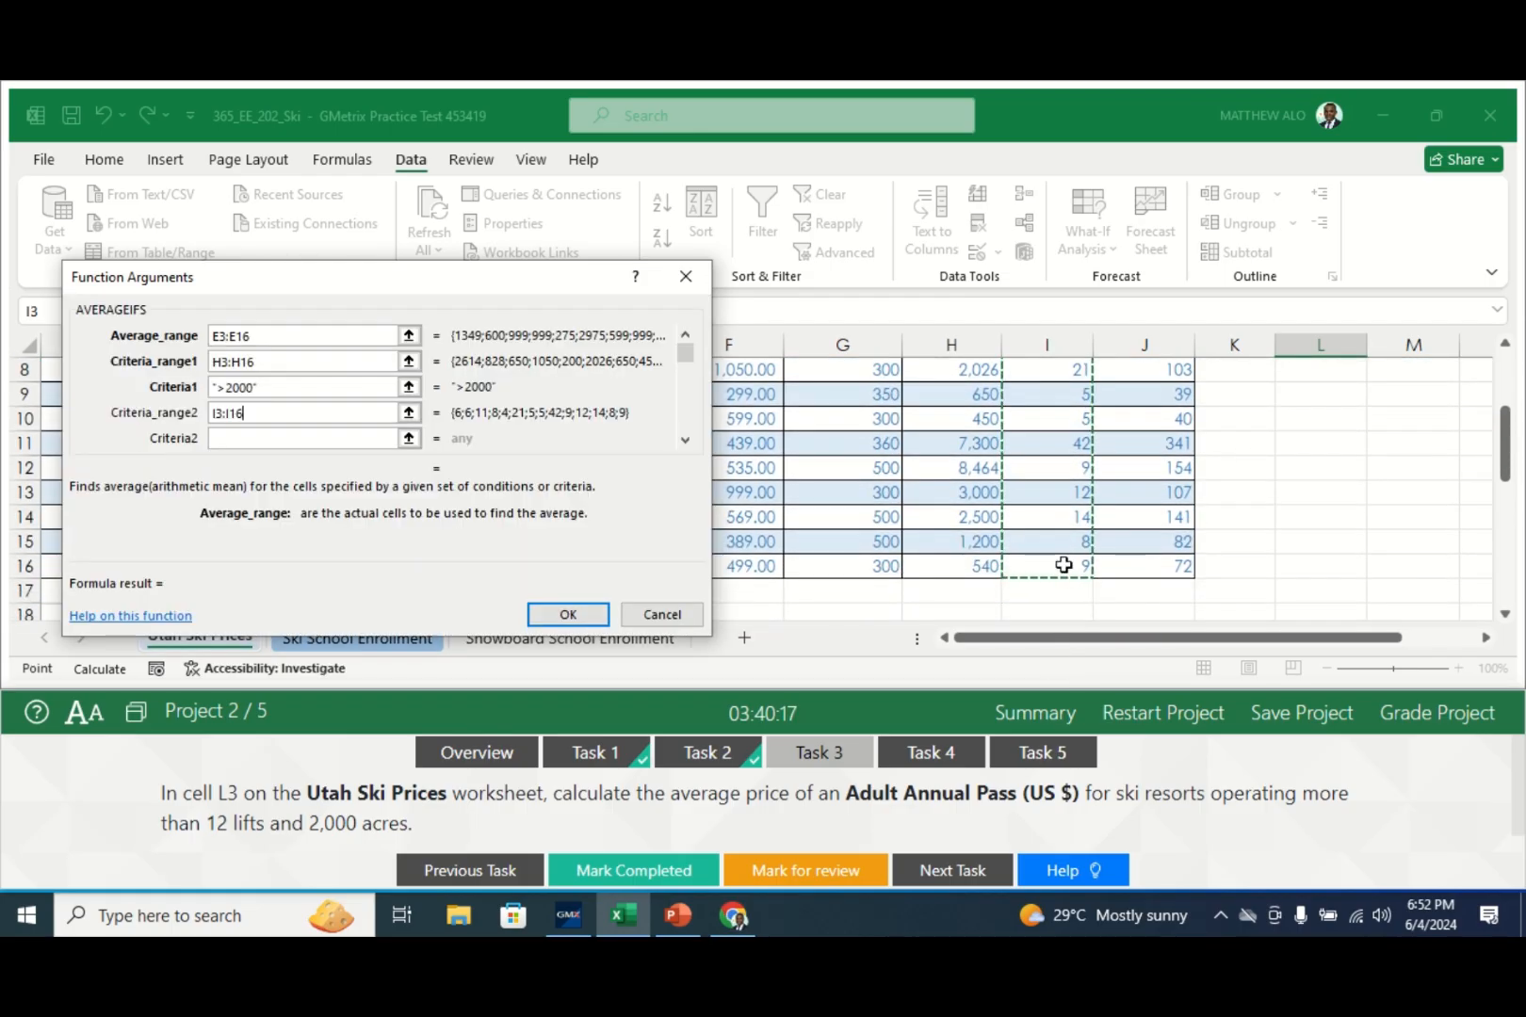
{"action": "left_click", "coordinate": [240, 437]}
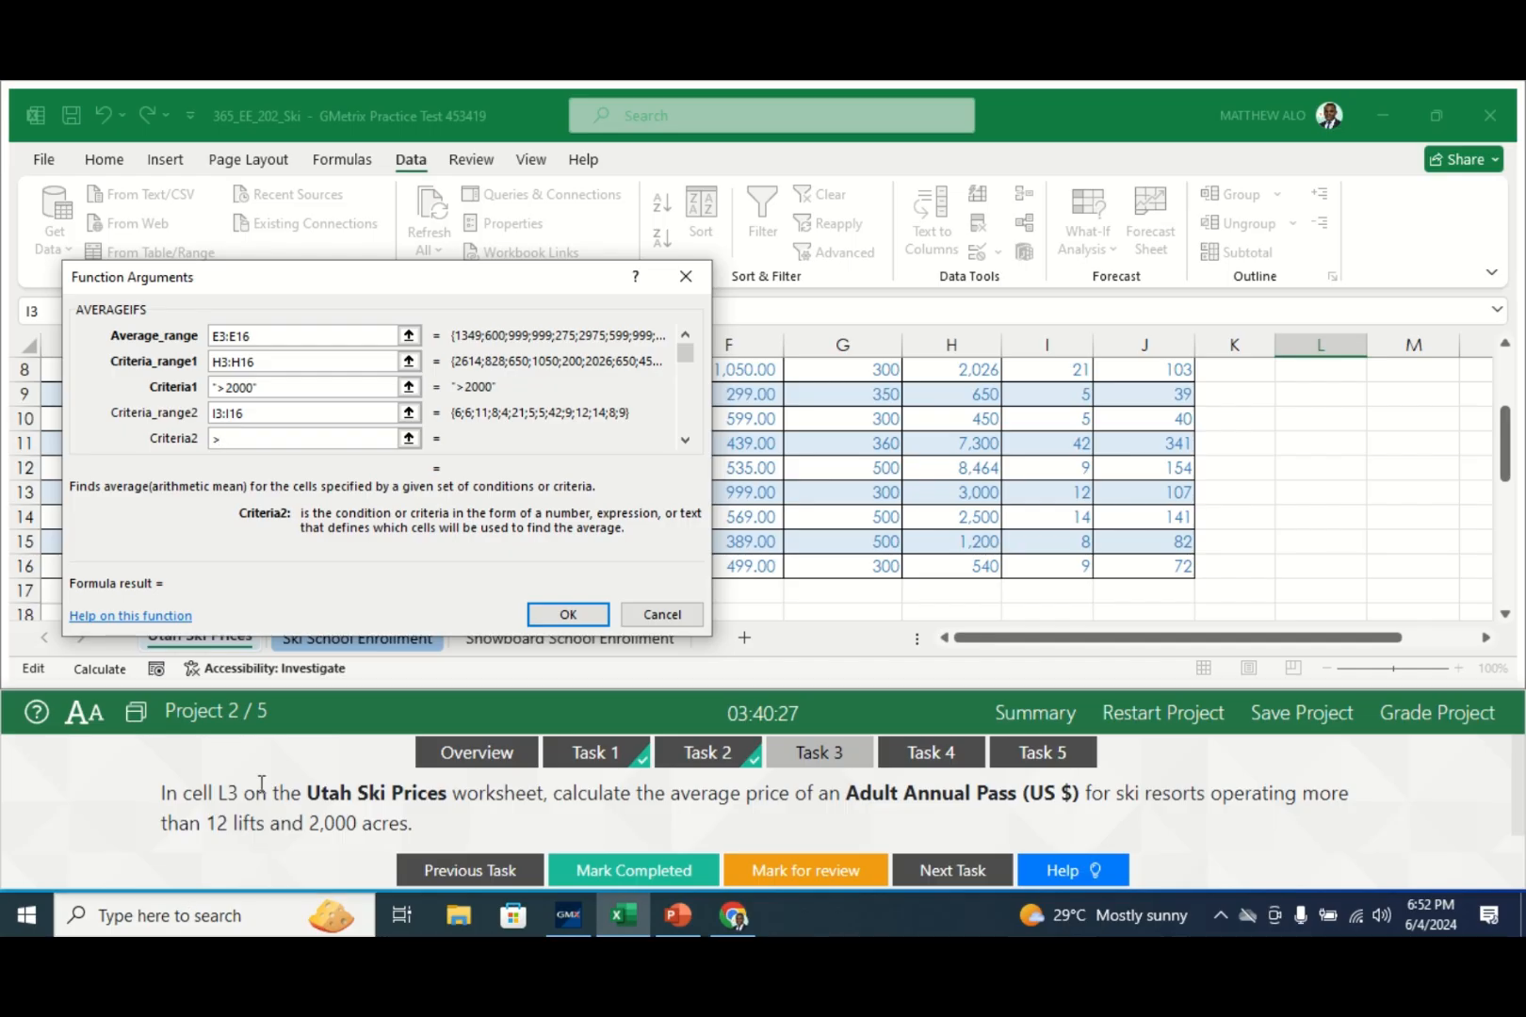
{"action": "type", "text": "12"}
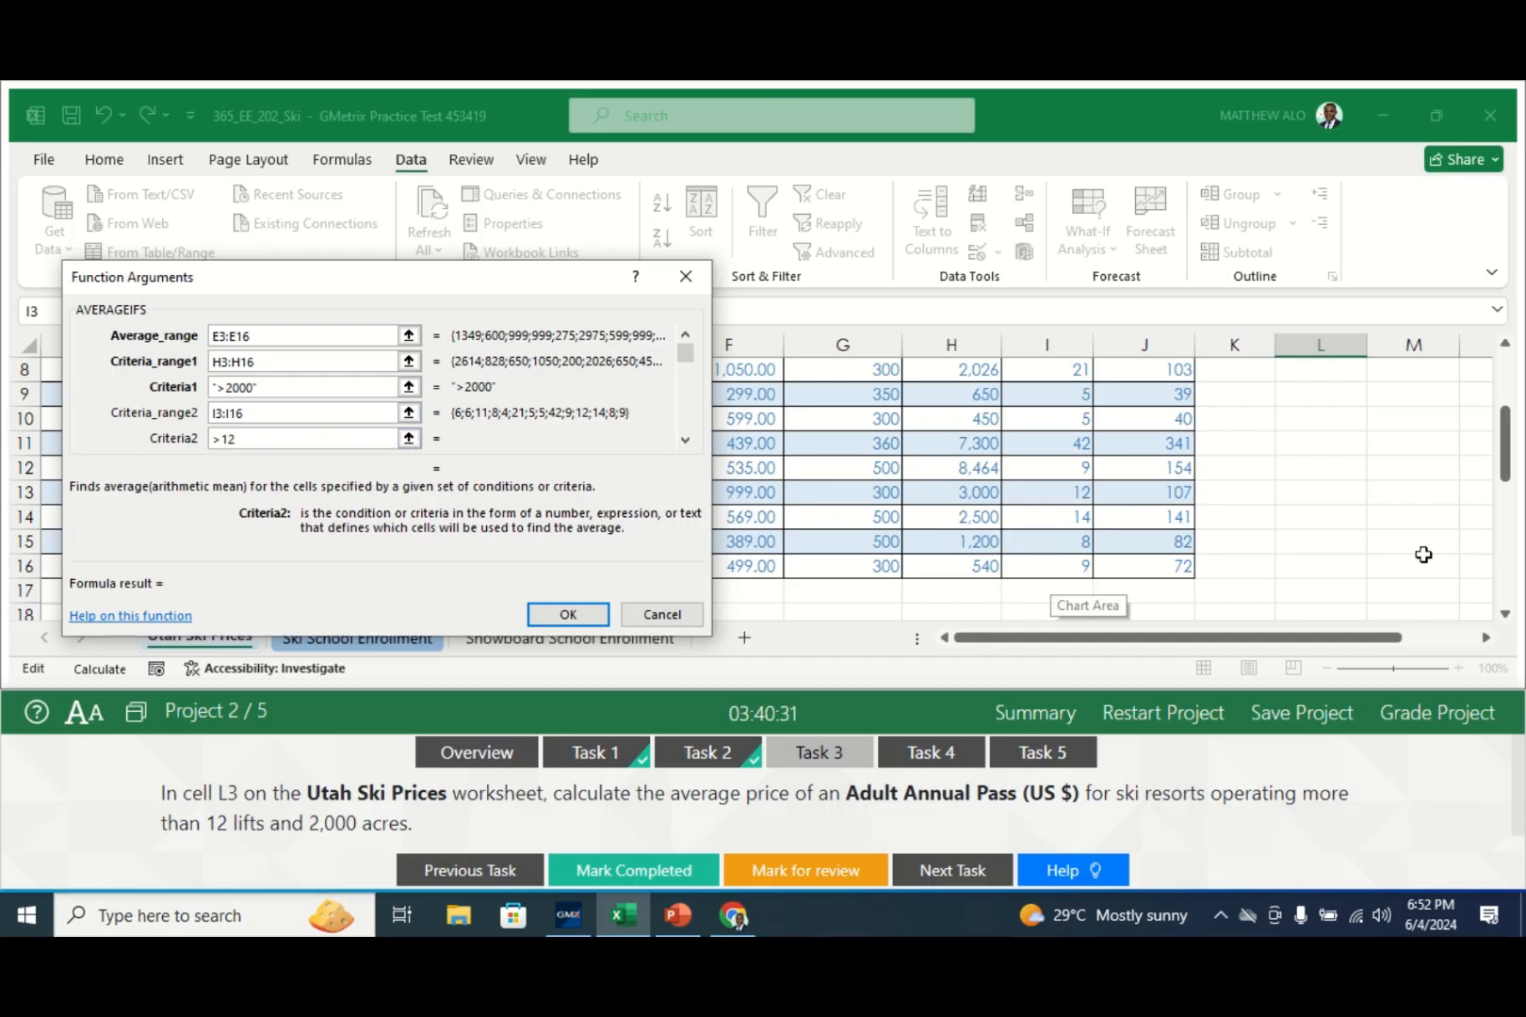
{"action": "left_click_drag", "start_coordinate": [1506, 469], "coordinate": [1508, 407]}
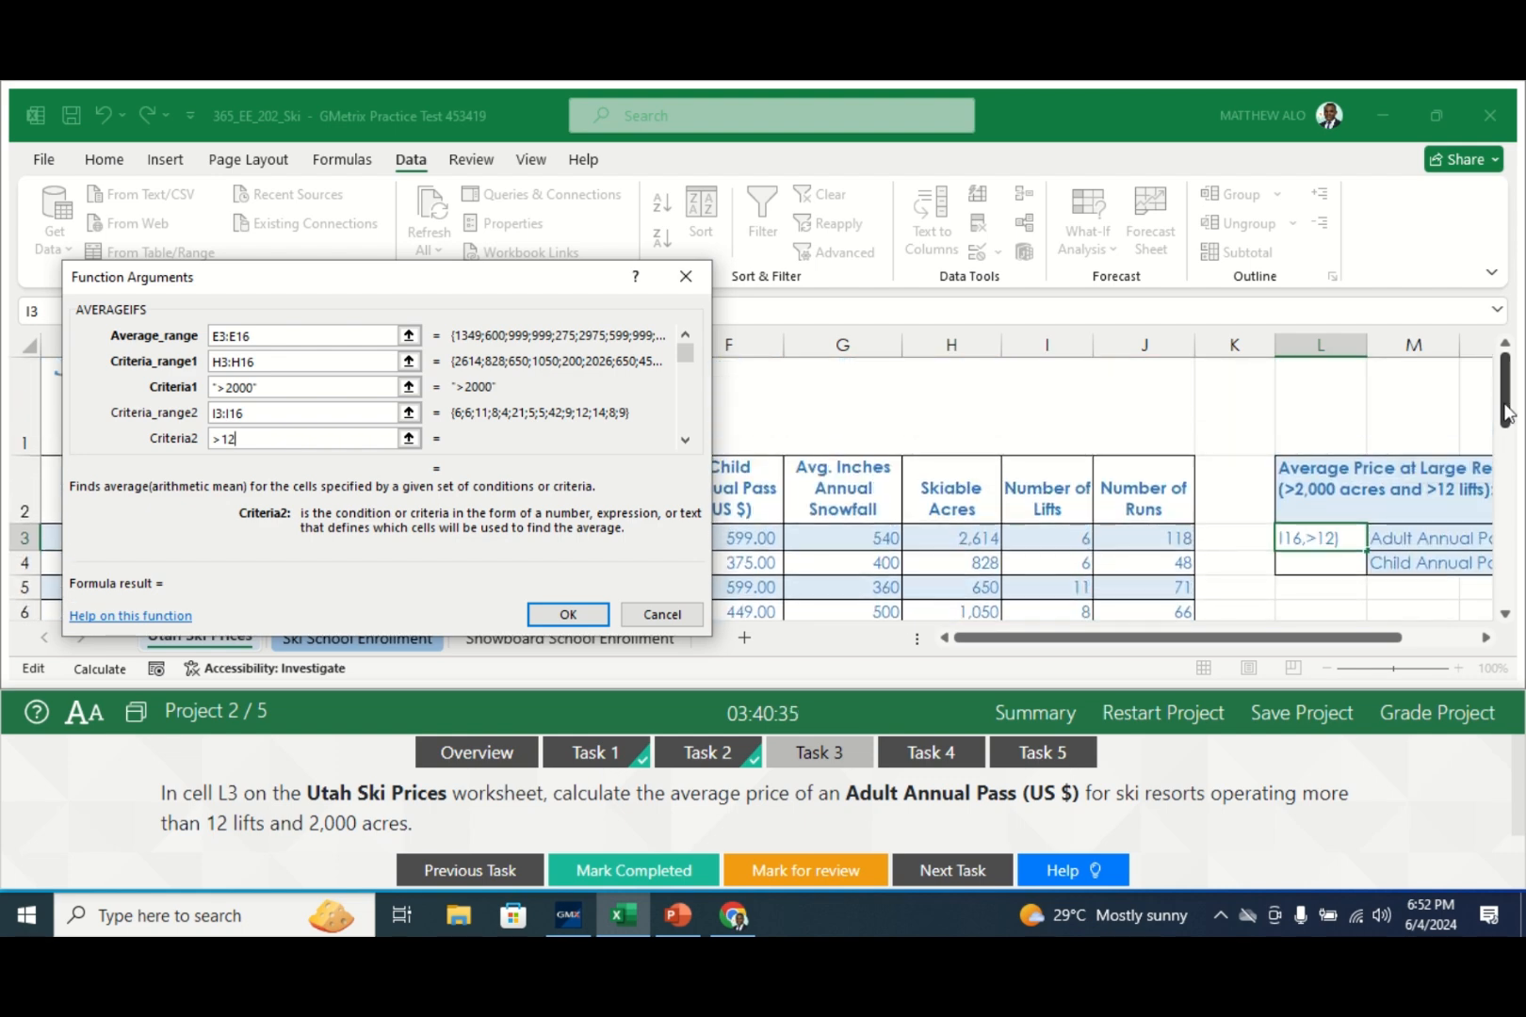
{"action": "key", "text": "Return"}
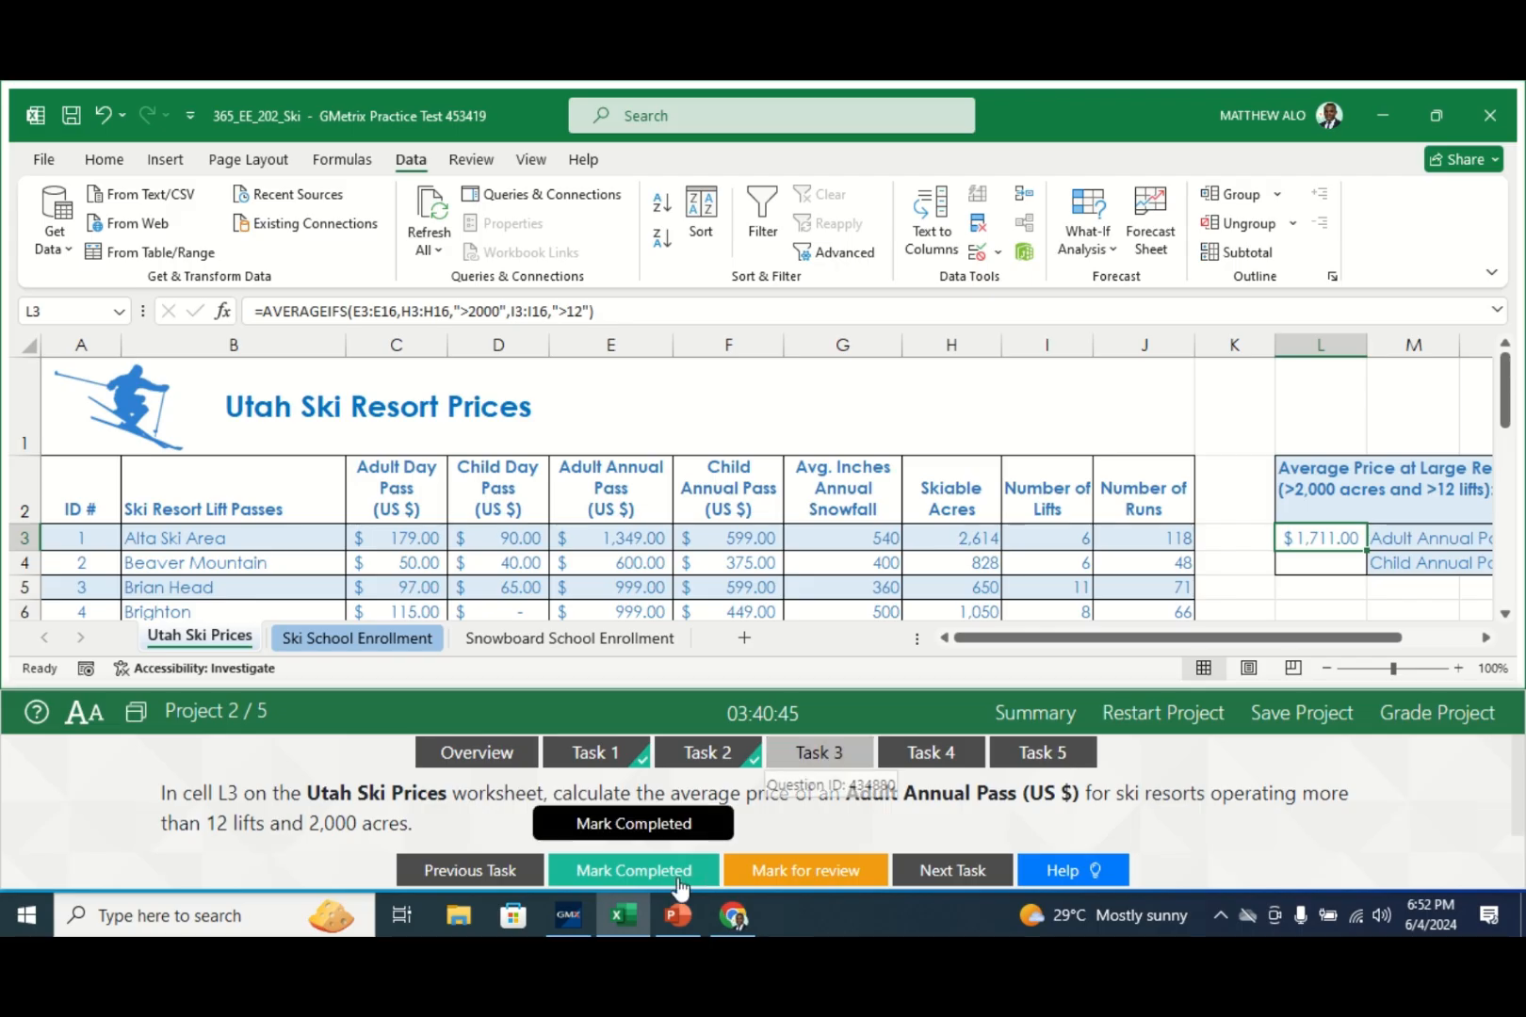
- Mark Task 3 completed and bring up Task 4's Enrollment range instructions
{"action": "left_click", "coordinate": [644, 872]}
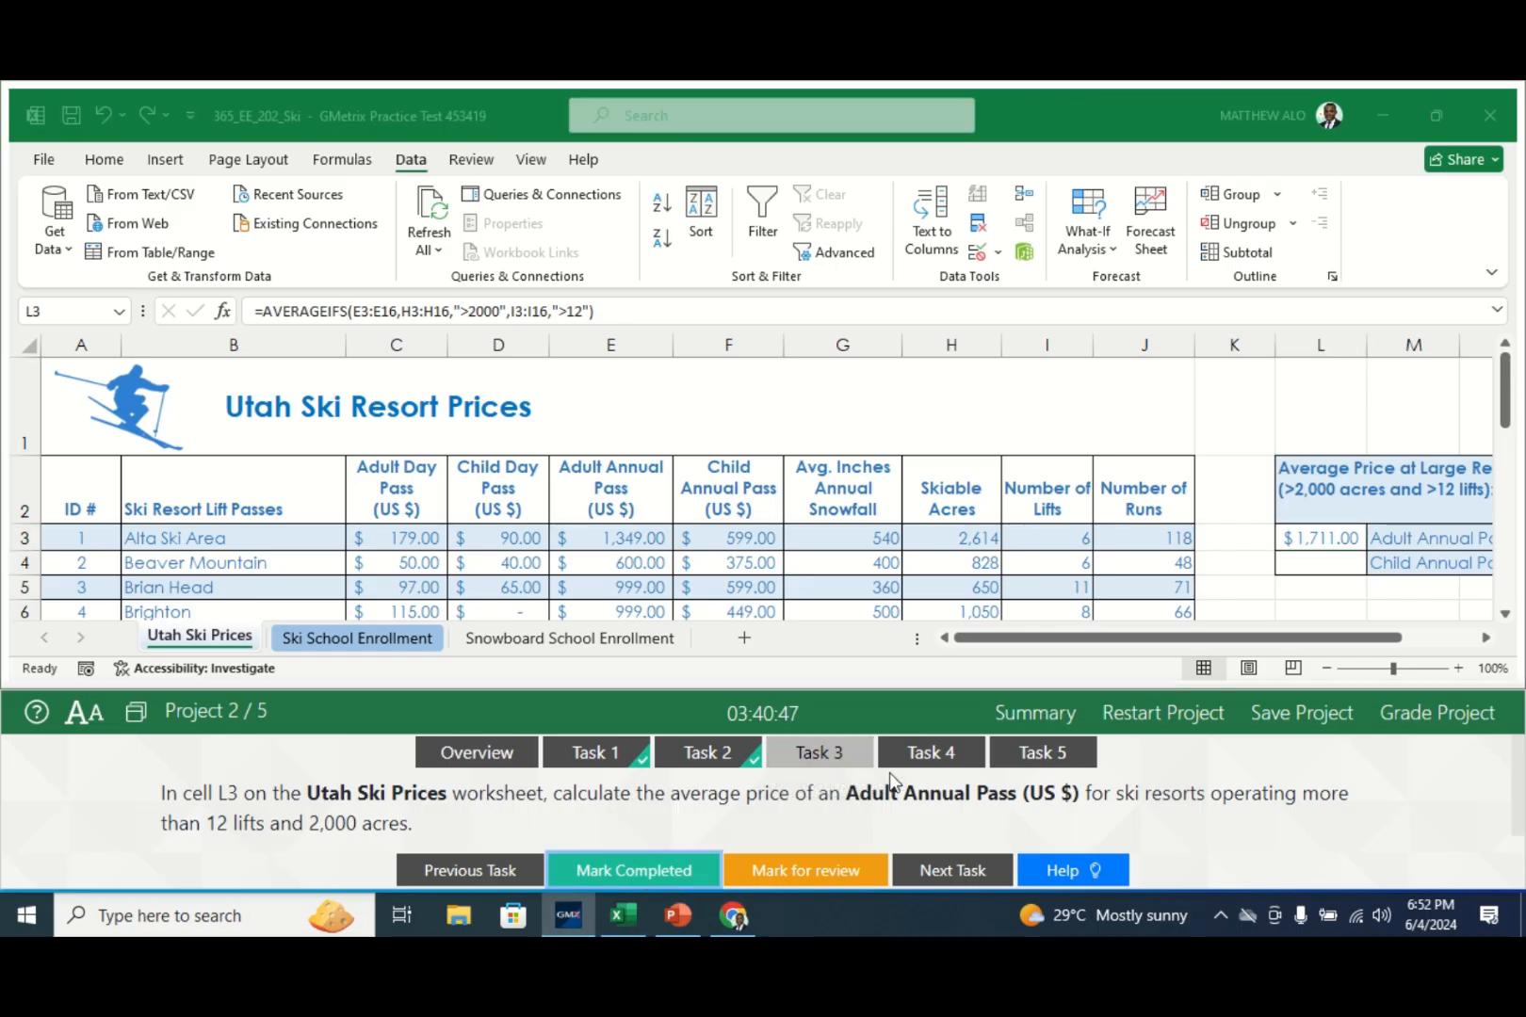
{"action": "left_click", "coordinate": [942, 751]}
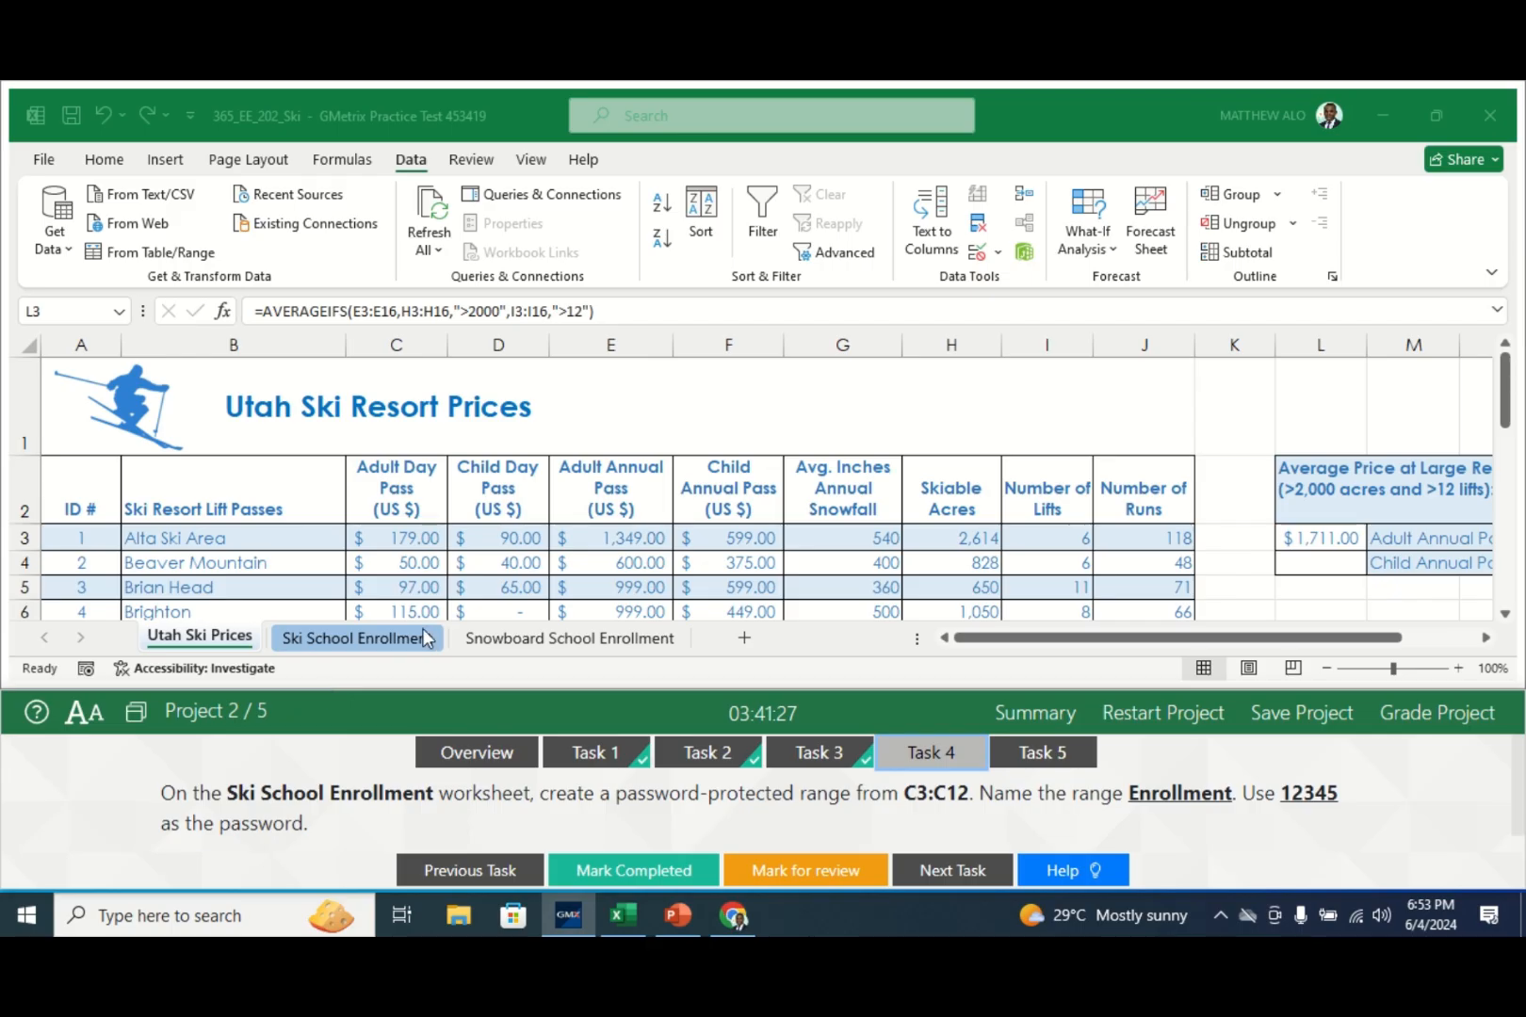
- Select the Class Size cells C3:C12 on the Ski School Enrollment sheet
{"action": "left_click", "coordinate": [338, 643]}
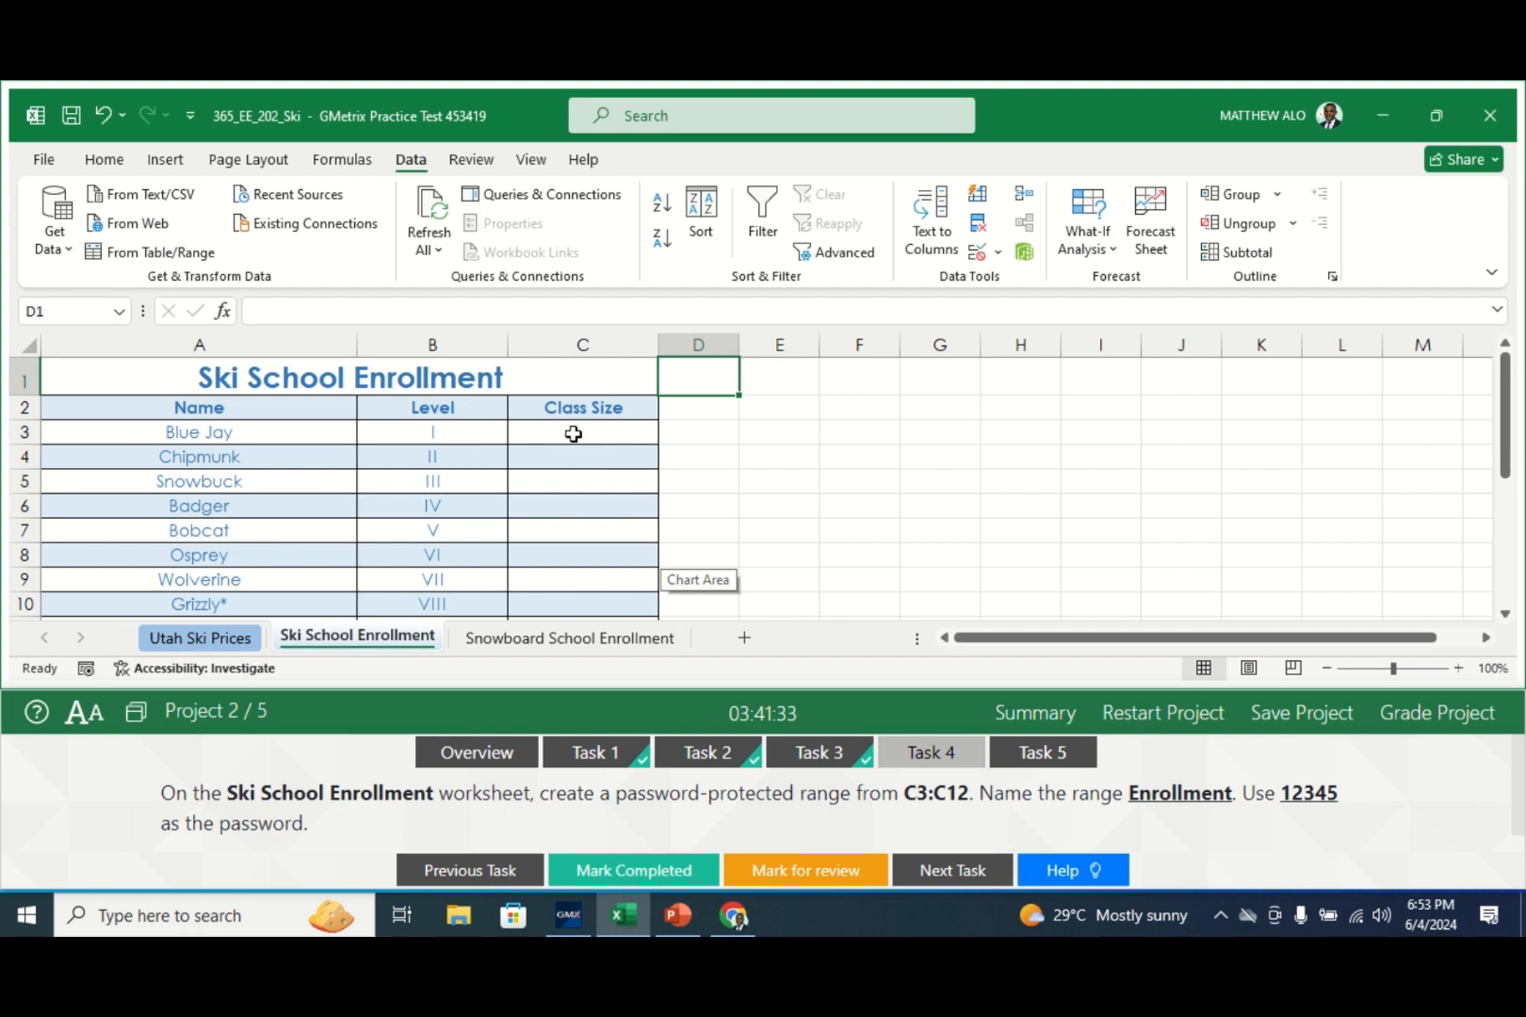
{"action": "left_click_drag", "start_coordinate": [572, 433], "coordinate": [574, 484]}
{"action": "left_click_drag", "start_coordinate": [578, 640], "coordinate": [583, 569]}
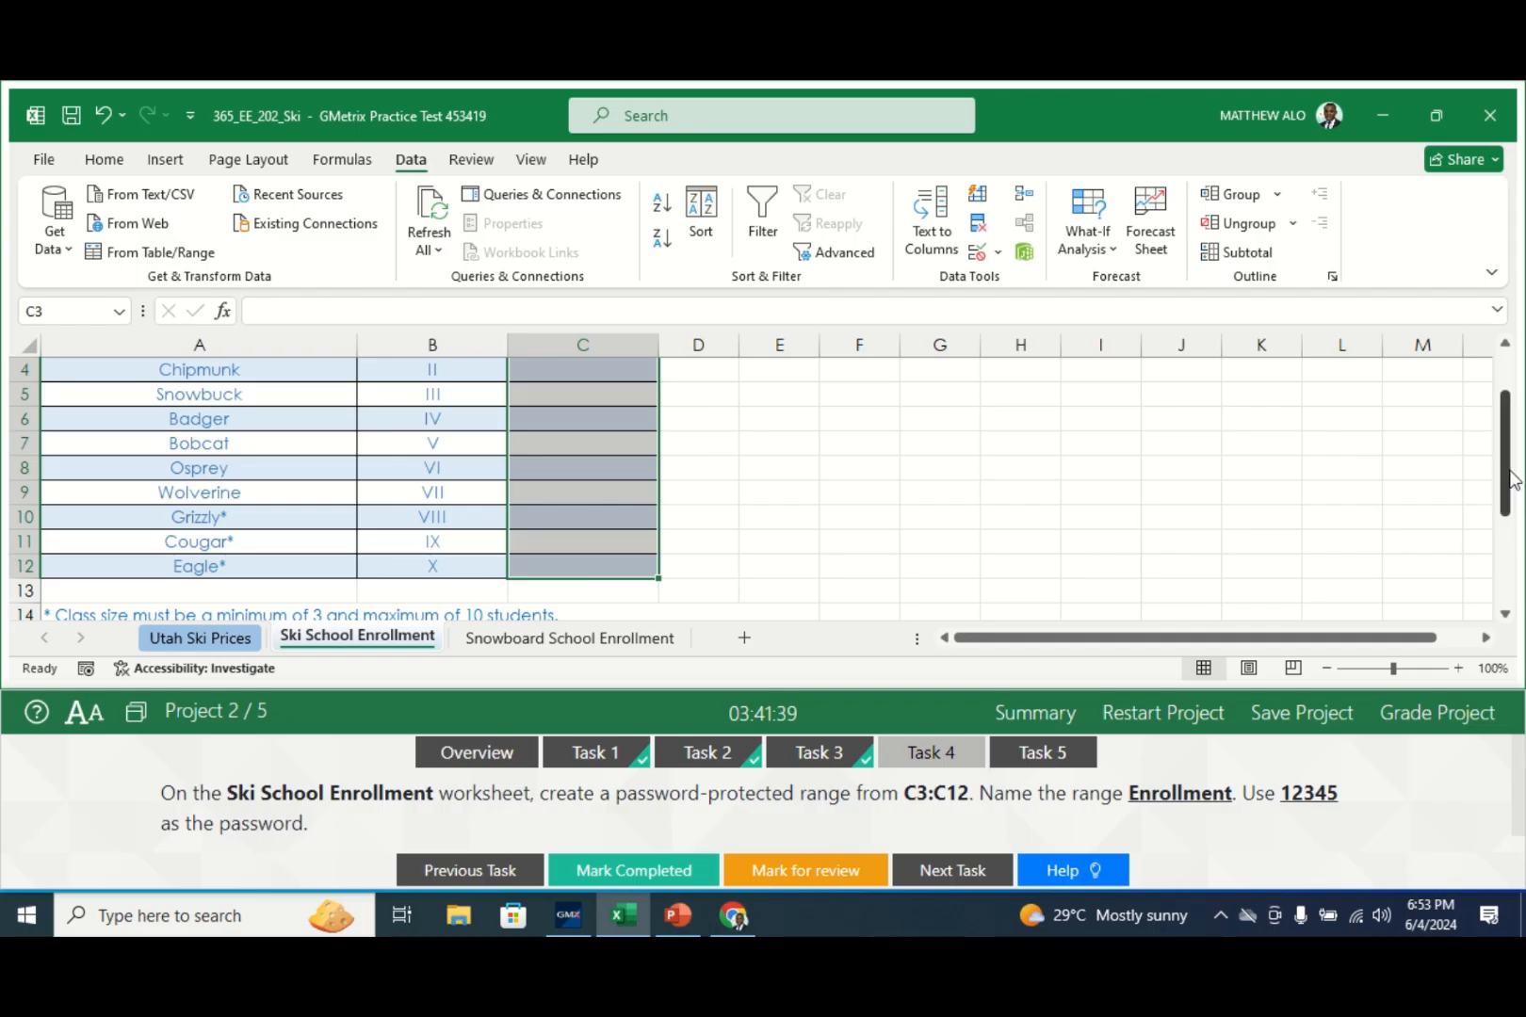
{"action": "left_click_drag", "start_coordinate": [1510, 480], "coordinate": [1511, 440]}
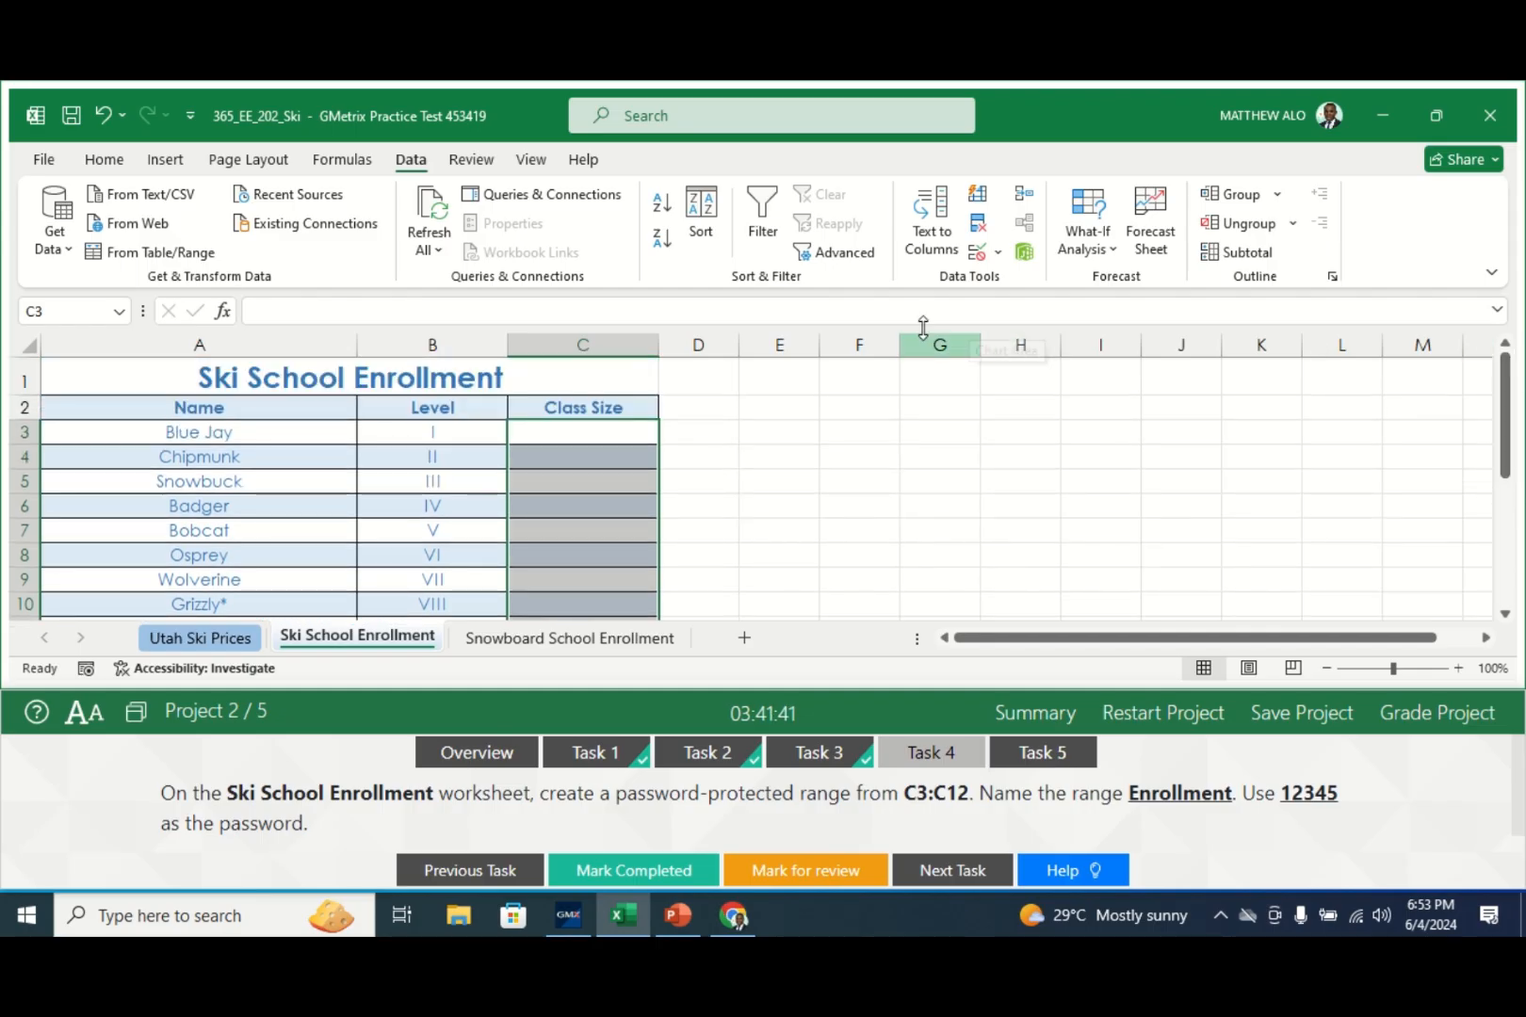
- Define a new Allow Edit Ranges entry titled Enrollment with the task password
{"action": "left_click", "coordinate": [471, 160]}
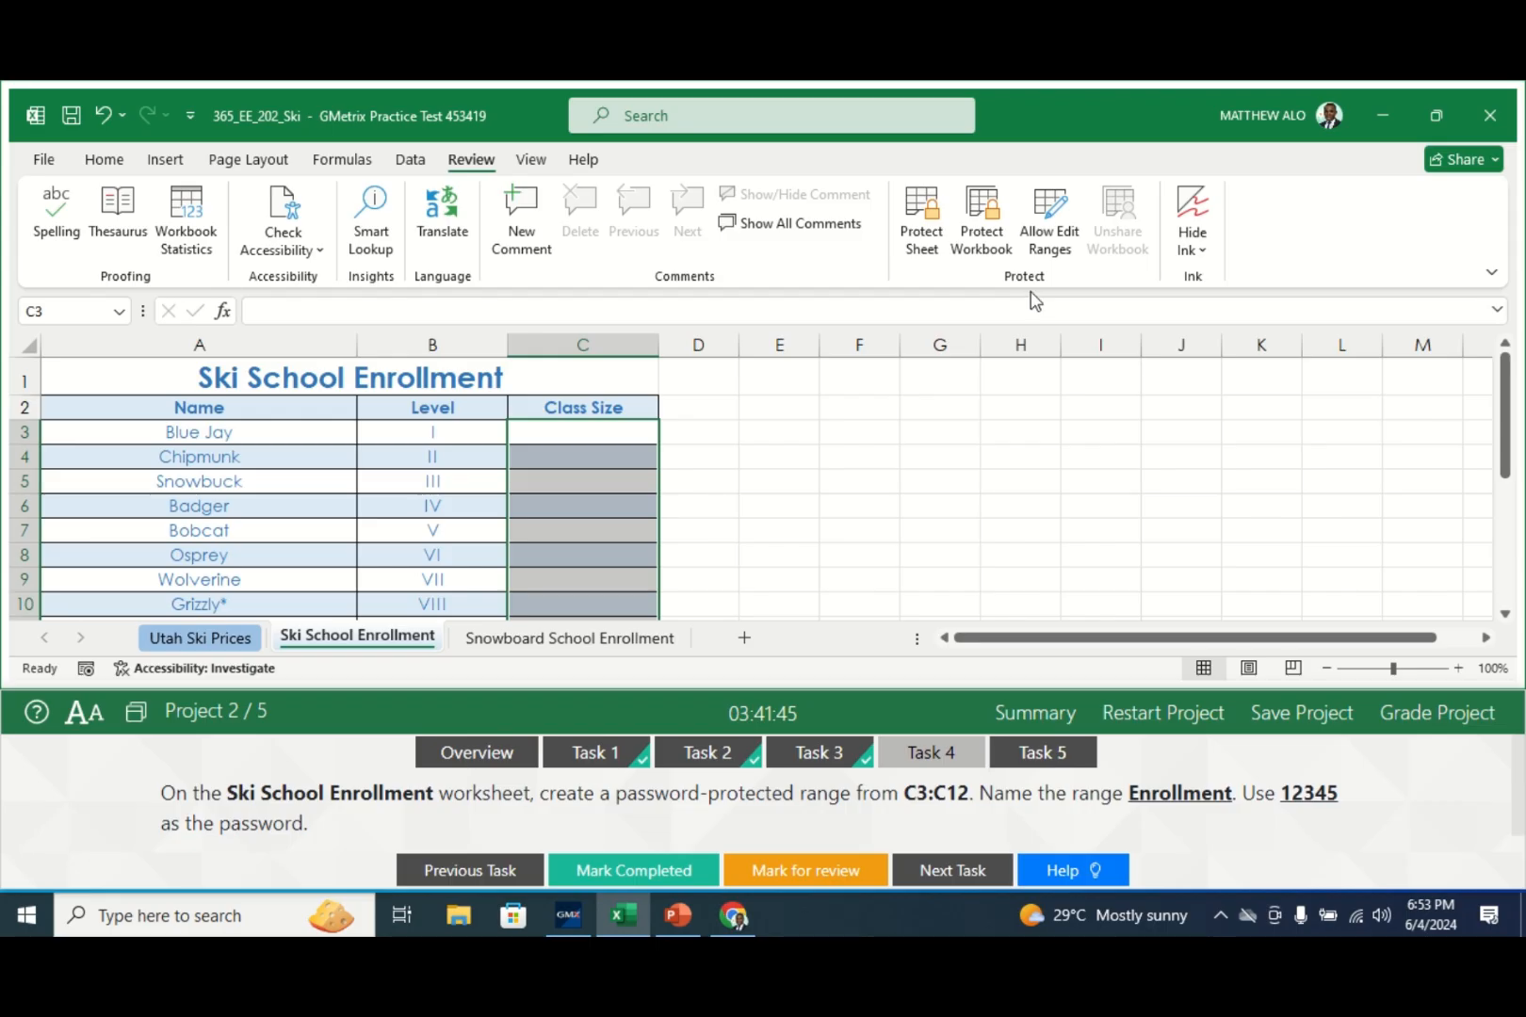
{"action": "left_click", "coordinate": [1054, 226]}
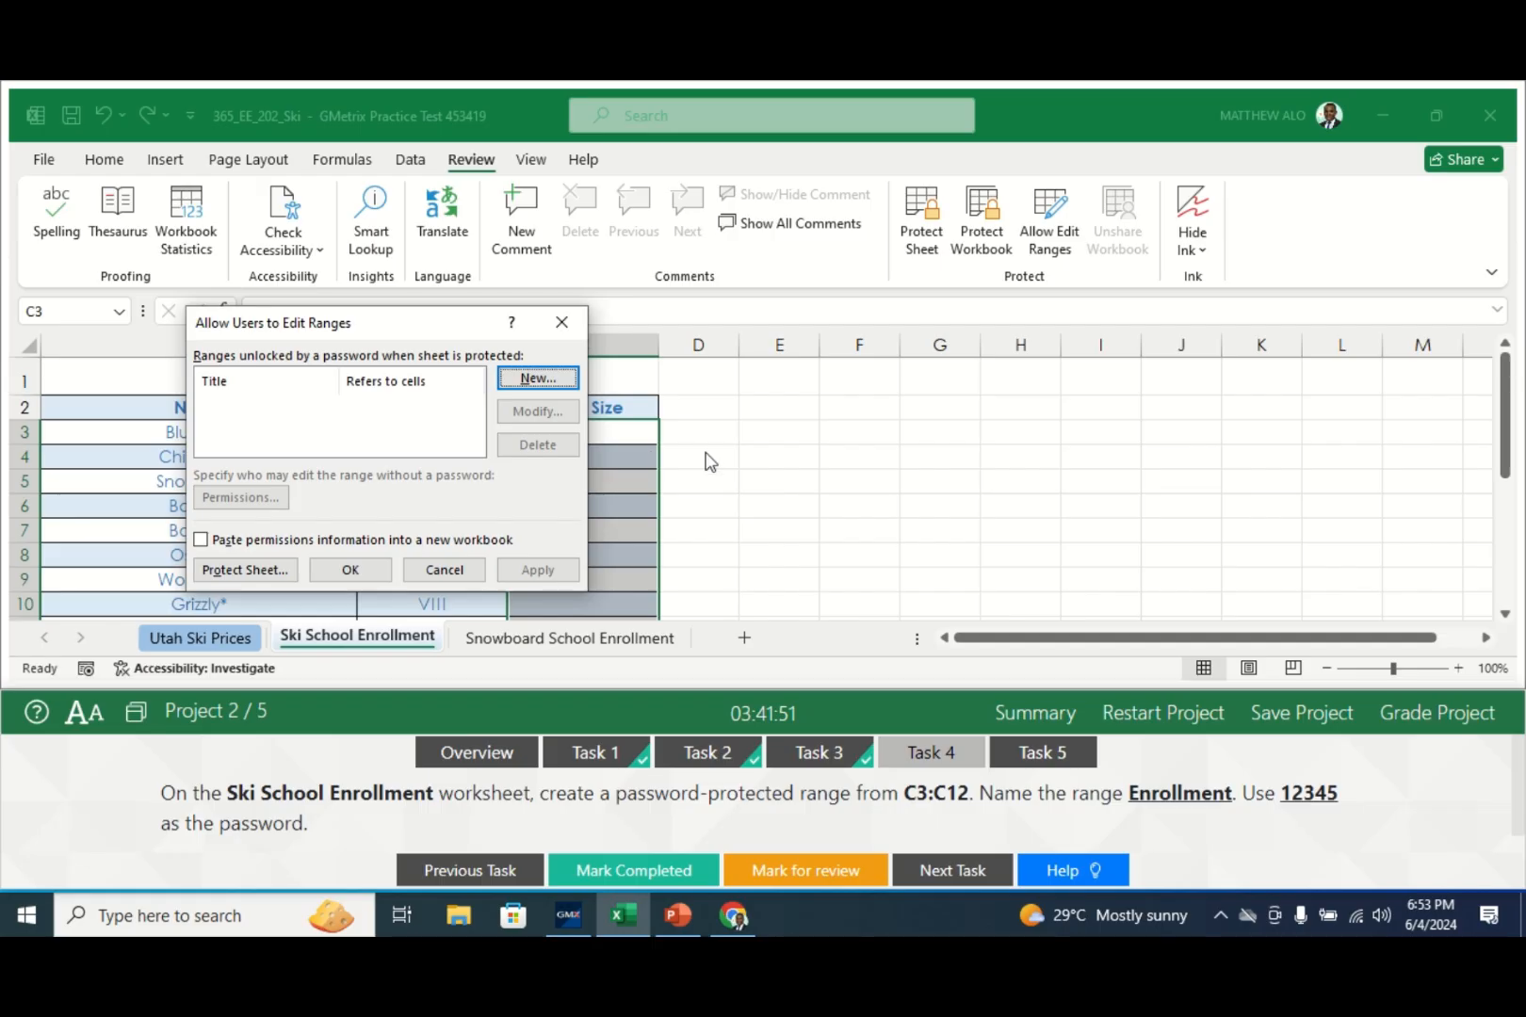
{"action": "left_click", "coordinate": [533, 380]}
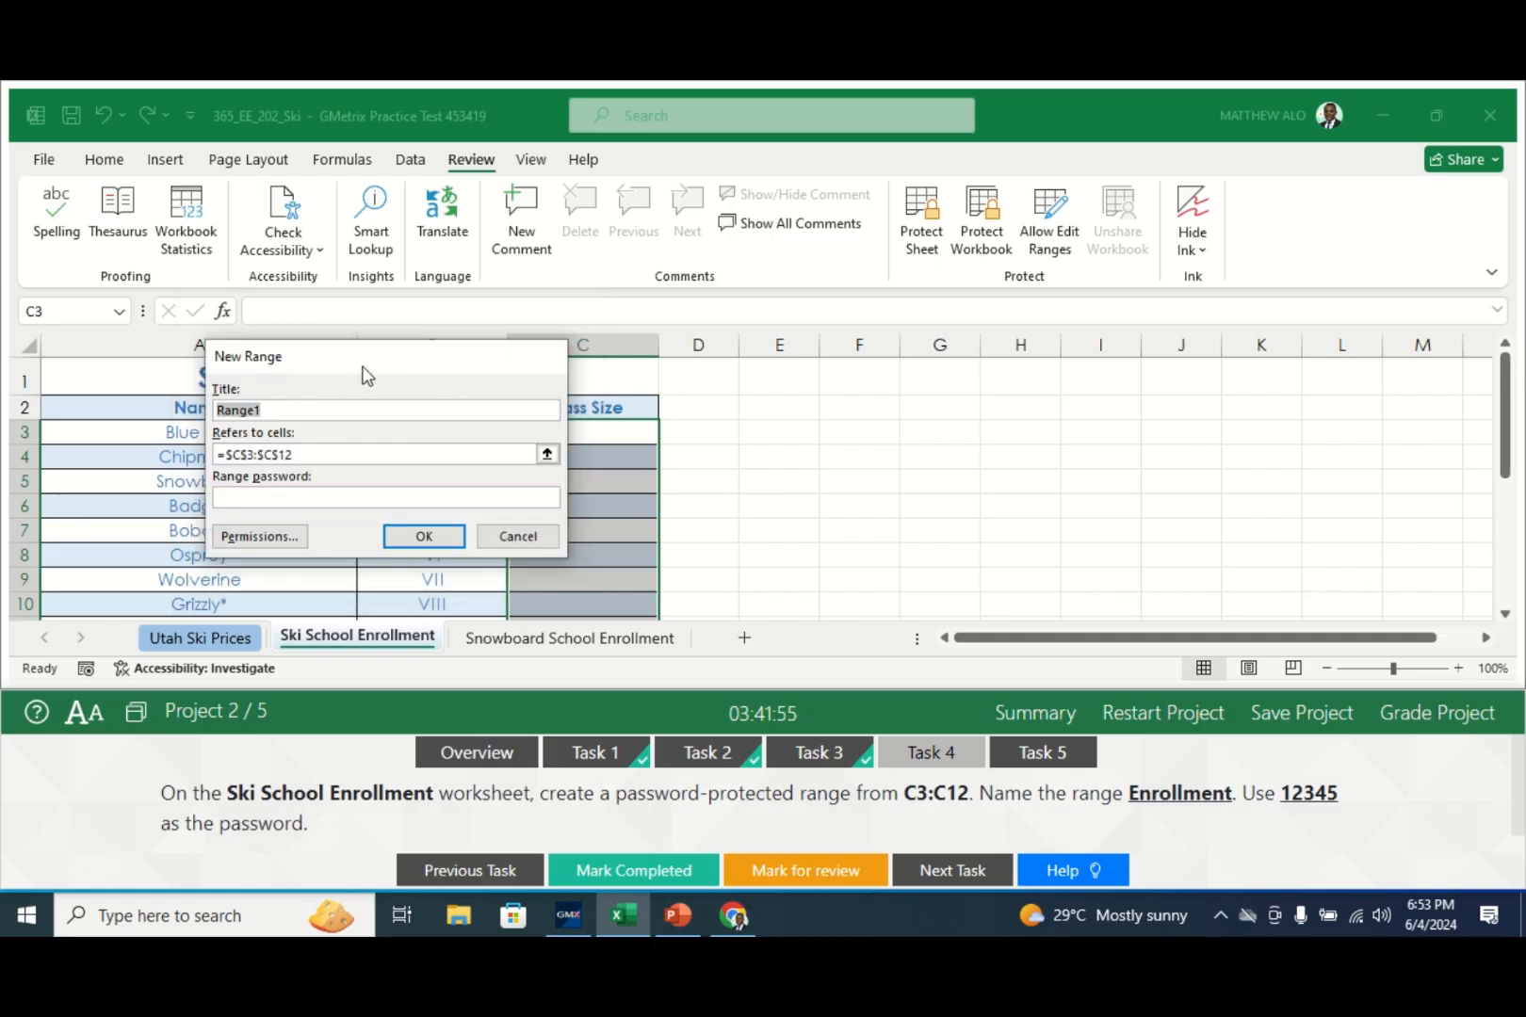
{"action": "left_click_drag", "start_coordinate": [334, 354], "coordinate": [970, 337]}
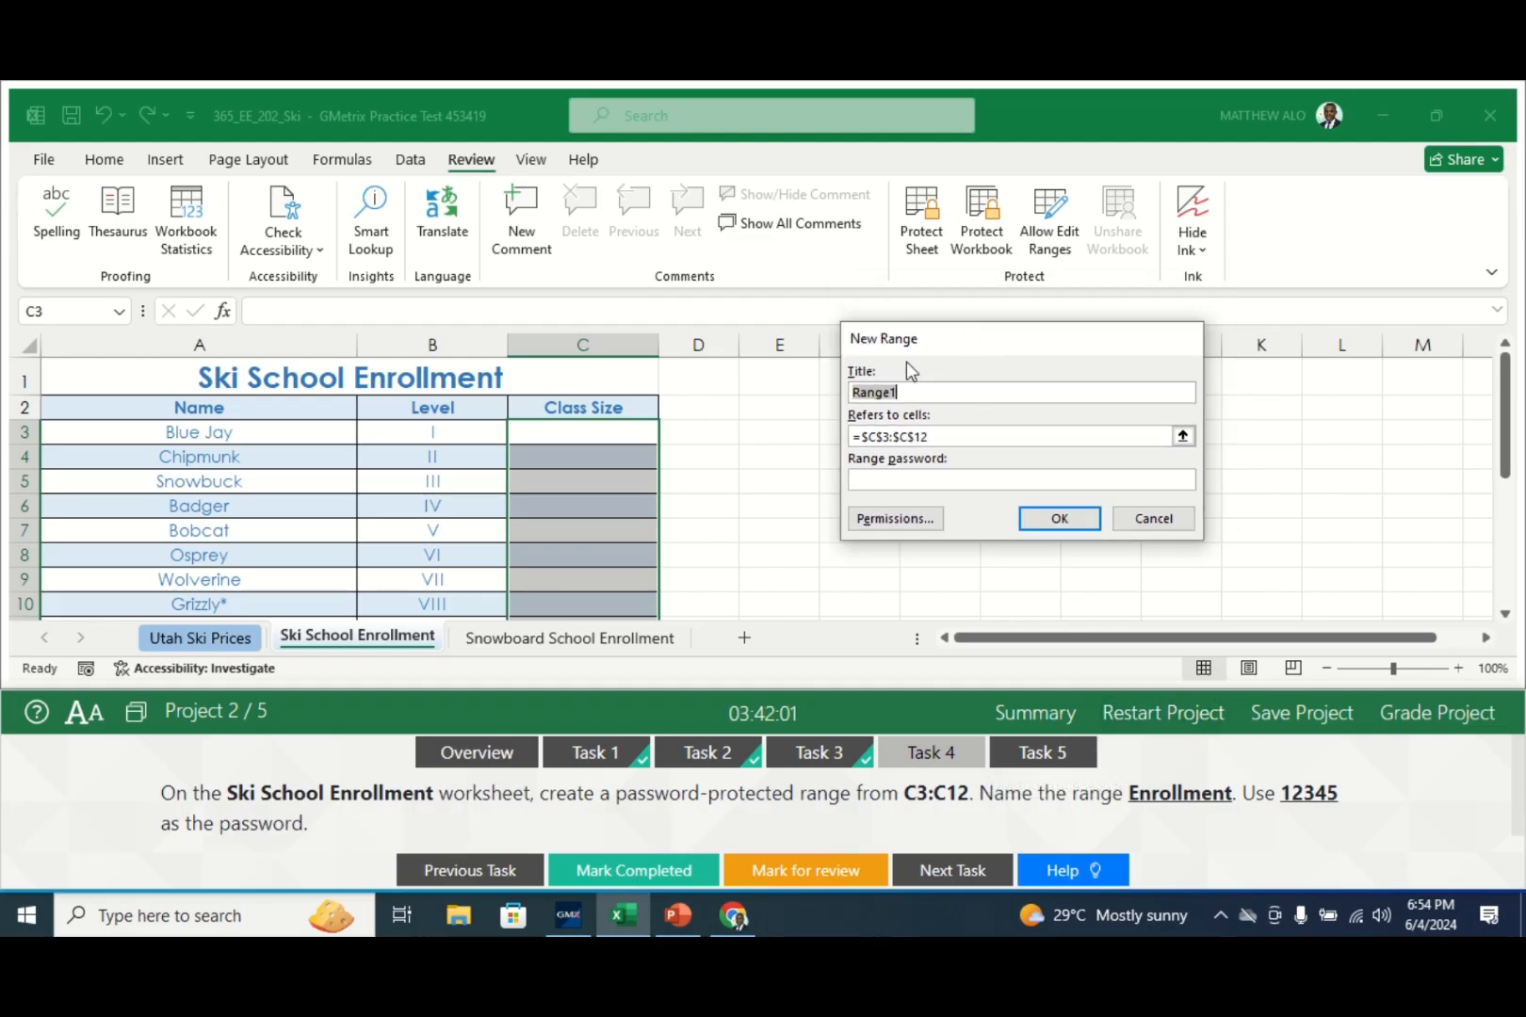
{"action": "key", "text": "BackSpace"}
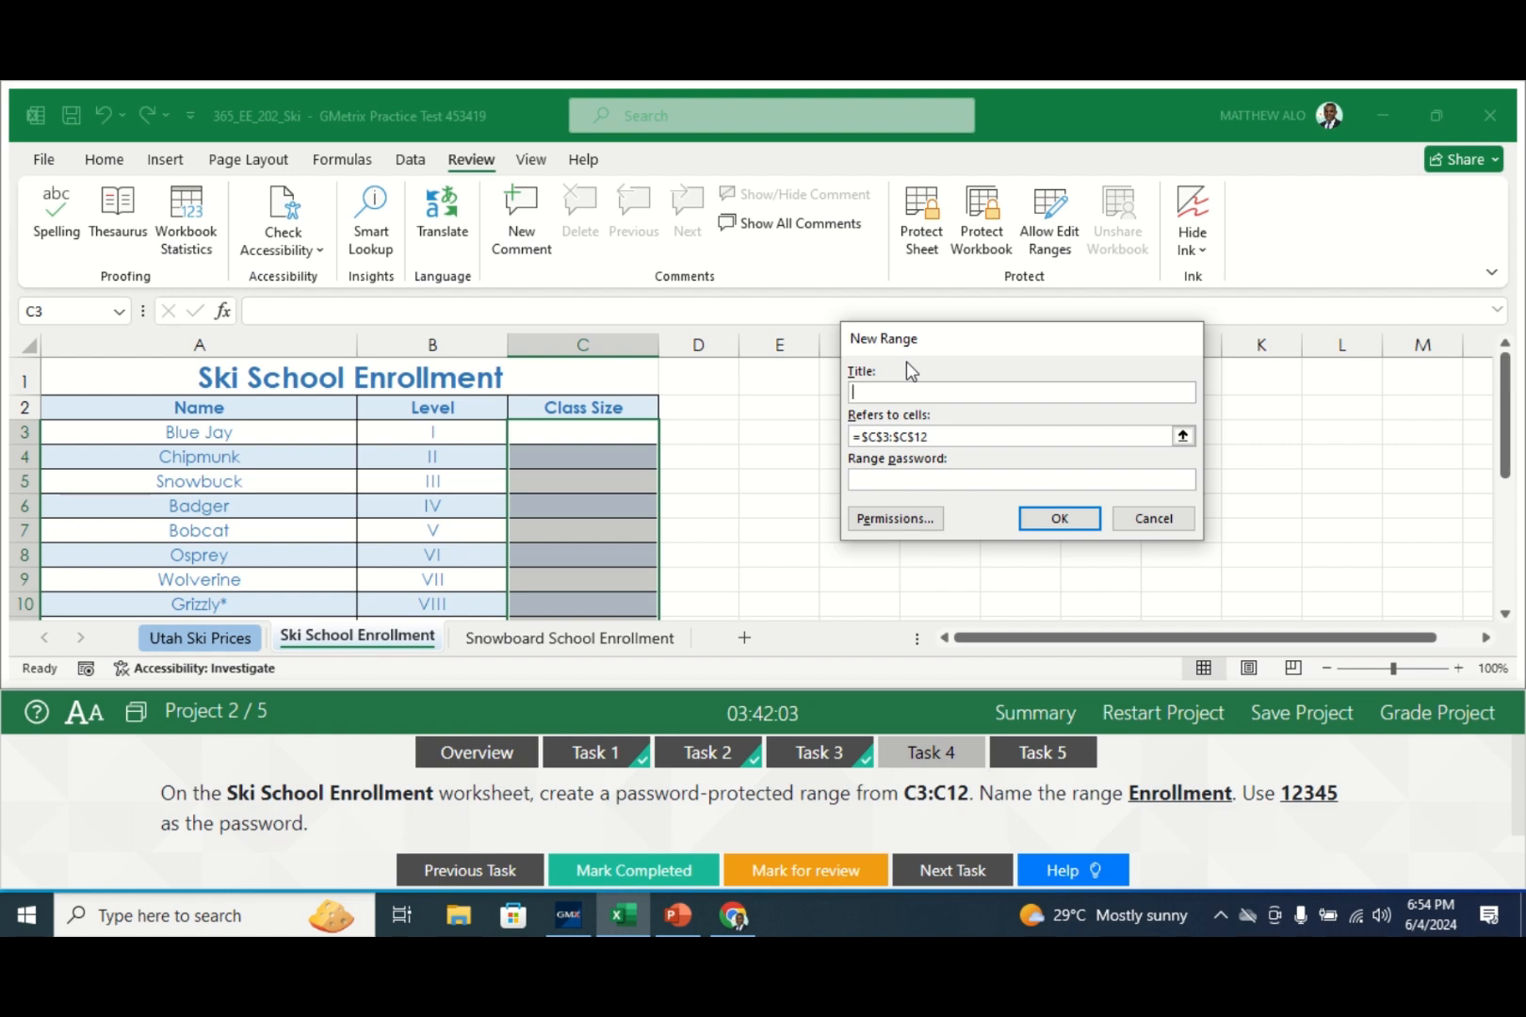
{"action": "type", "text": "Enrollment"}
{"action": "type", "text": "234"}
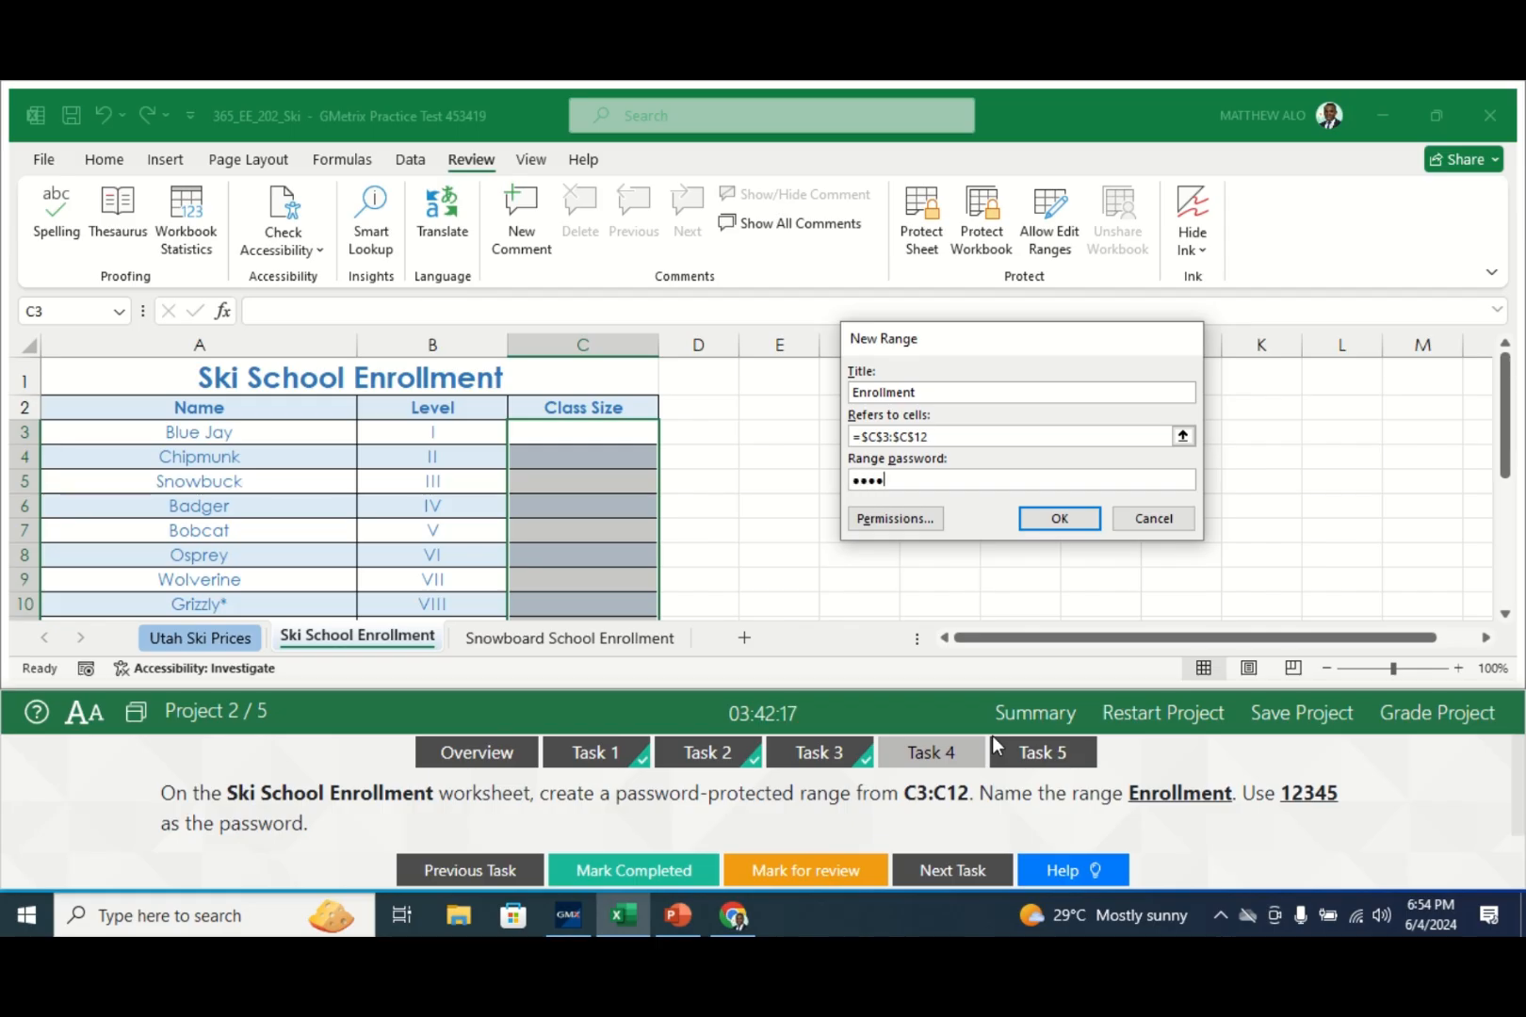
{"action": "type", "text": "5"}
{"action": "left_click", "coordinate": [1064, 520]}
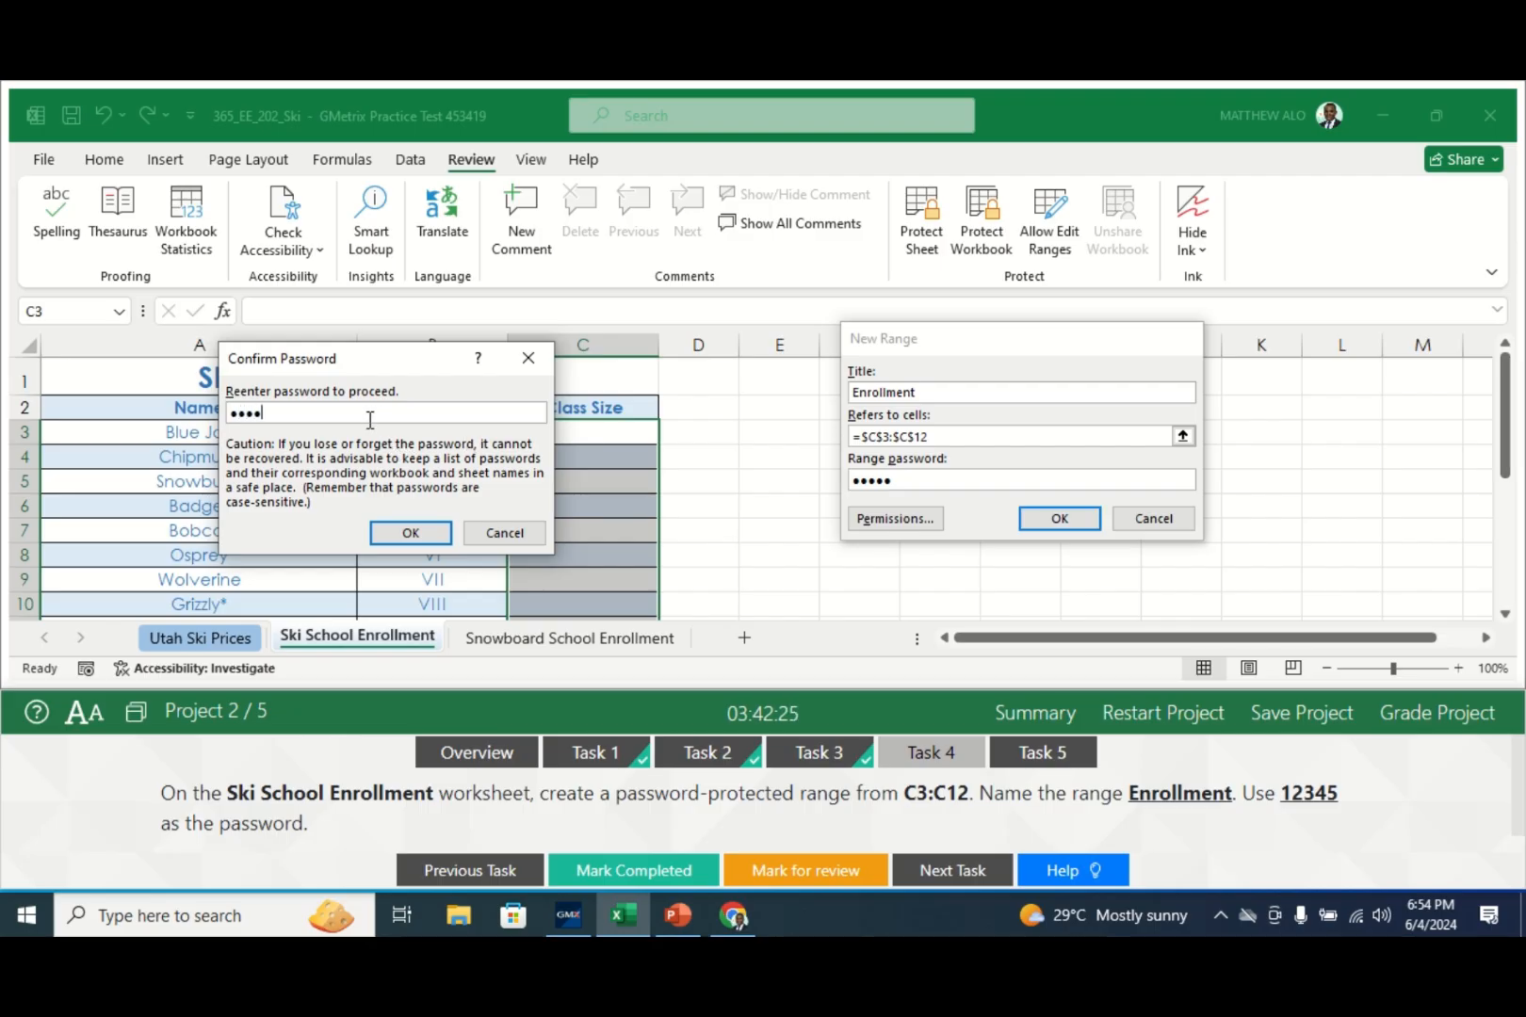
- Confirm the range password, save the Enrollment range, and mark the task completed
{"action": "left_click", "coordinate": [388, 533]}
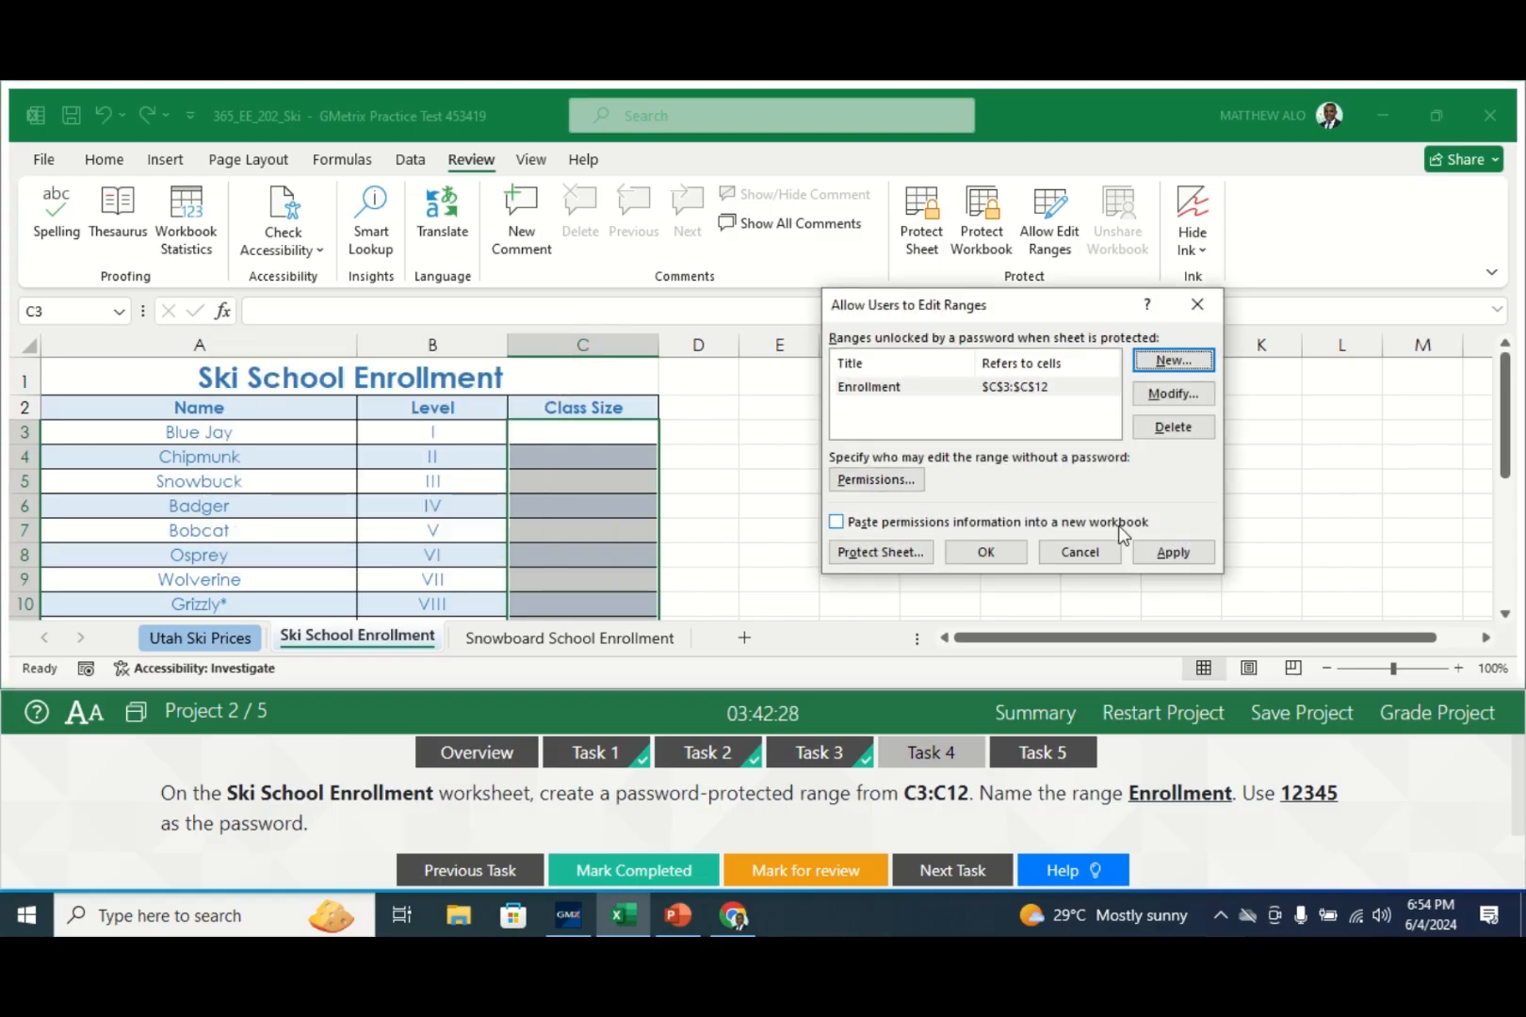
{"action": "left_click", "coordinate": [980, 554]}
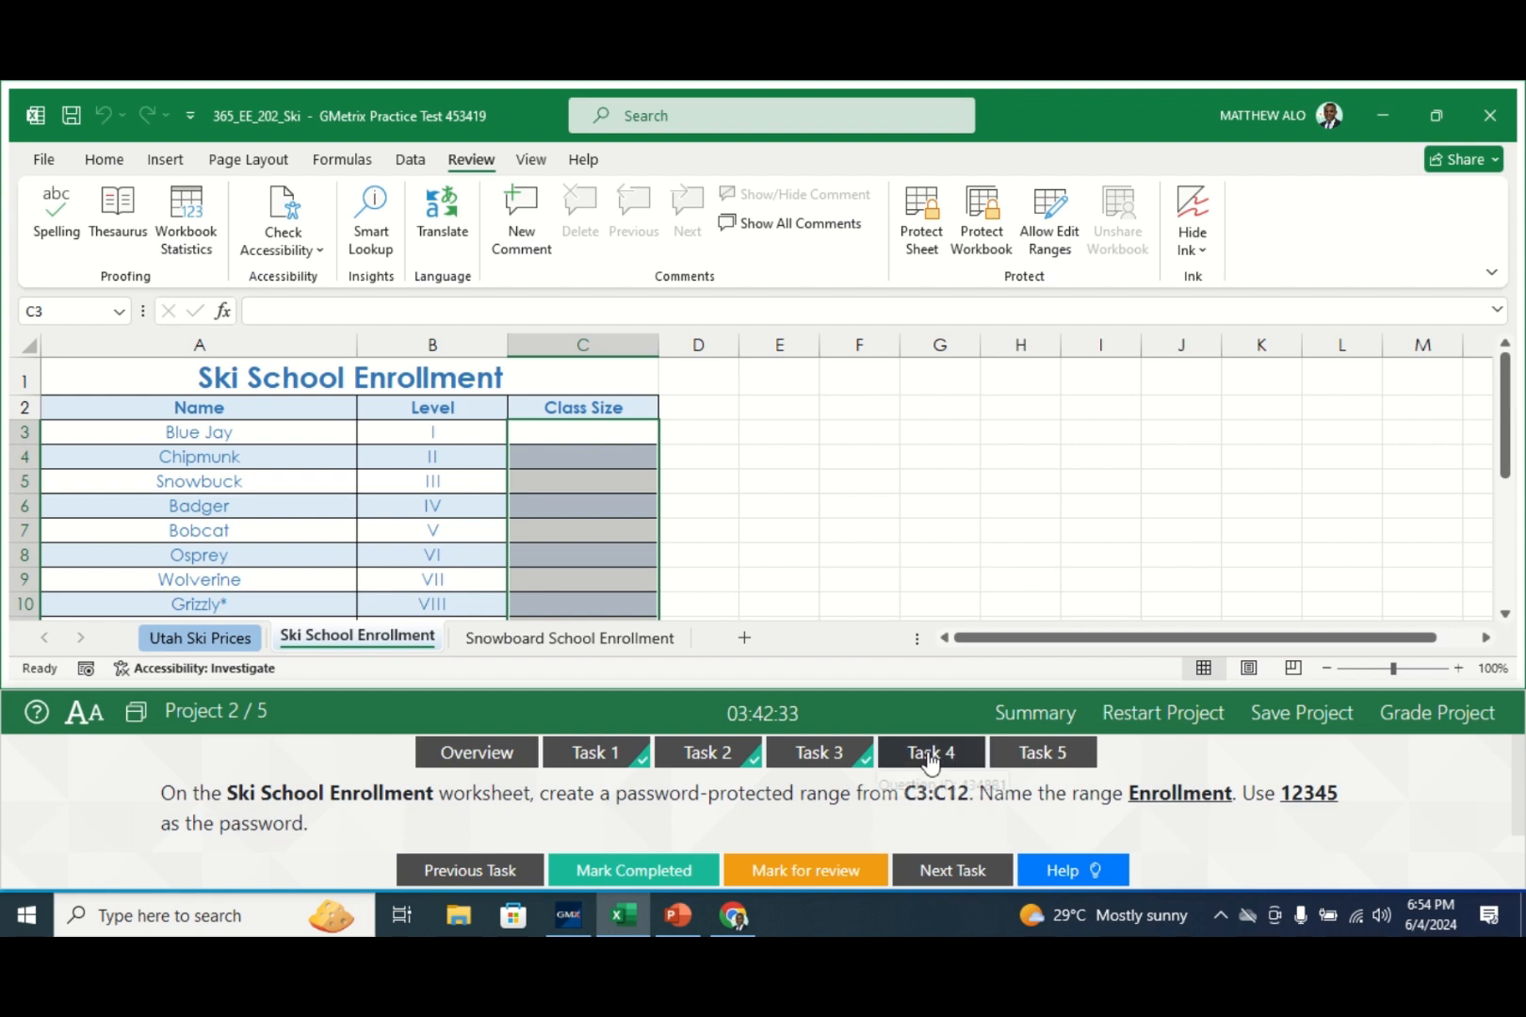
{"action": "left_click", "coordinate": [647, 871]}
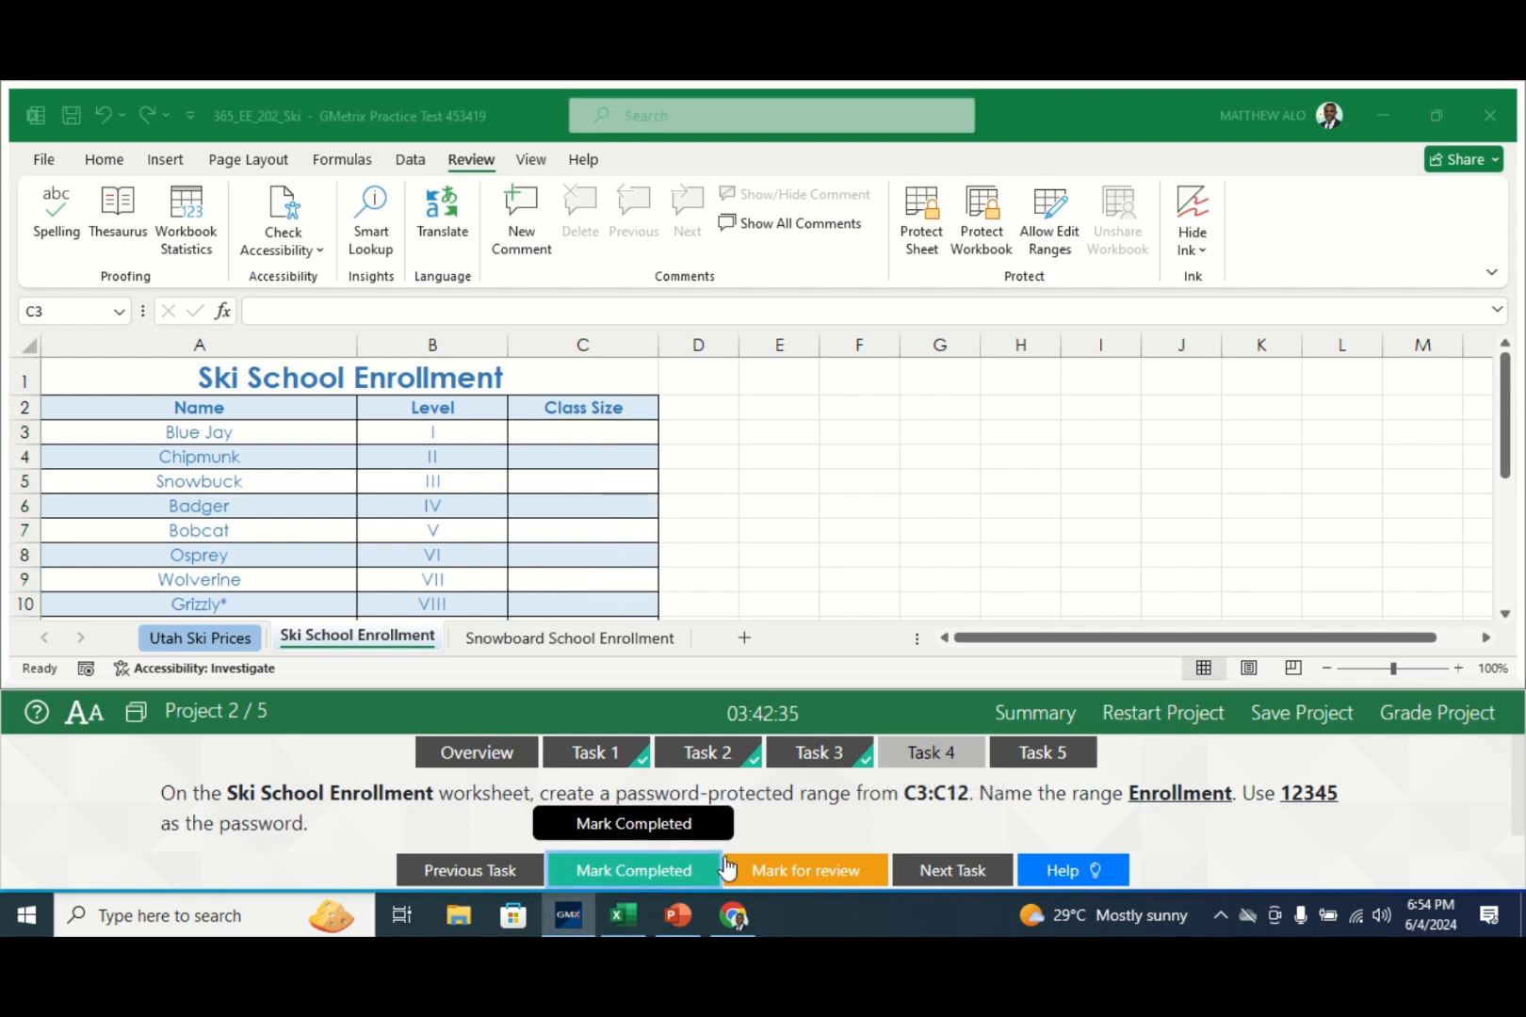
- Show Task 5 about making only Bluejay and Chipmunk editable in a browser
{"action": "left_click", "coordinate": [1051, 753]}
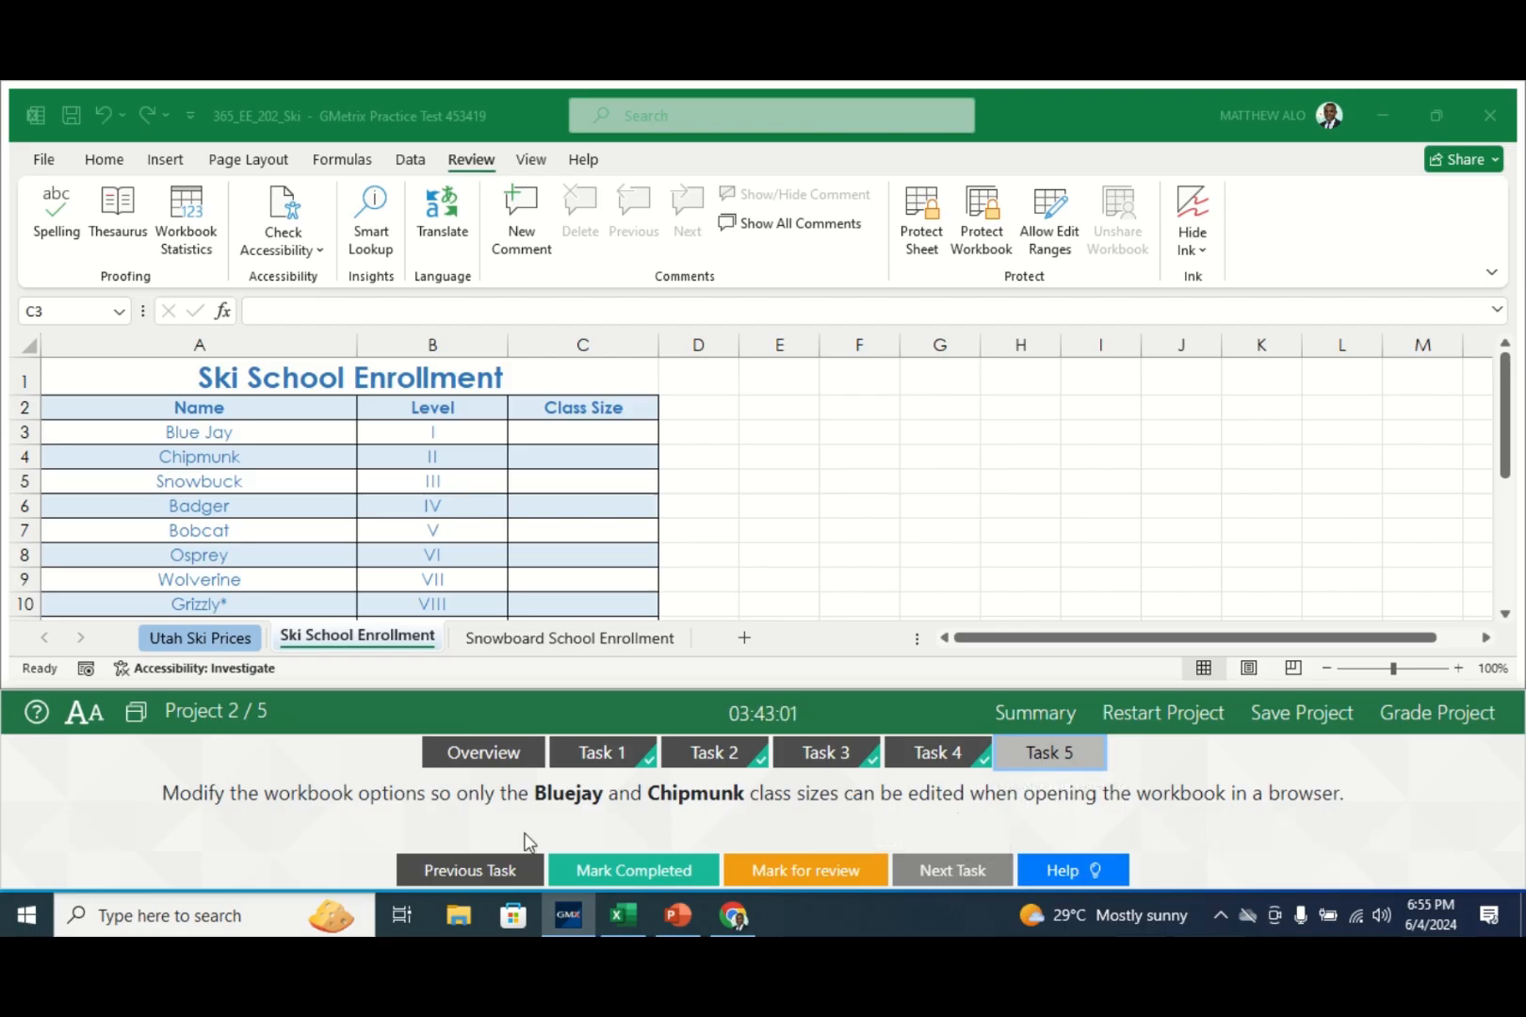
- Reach the Parameters settings of Browser View Options from the File > Info page
{"action": "left_click", "coordinate": [53, 166]}
{"action": "left_click", "coordinate": [44, 161]}
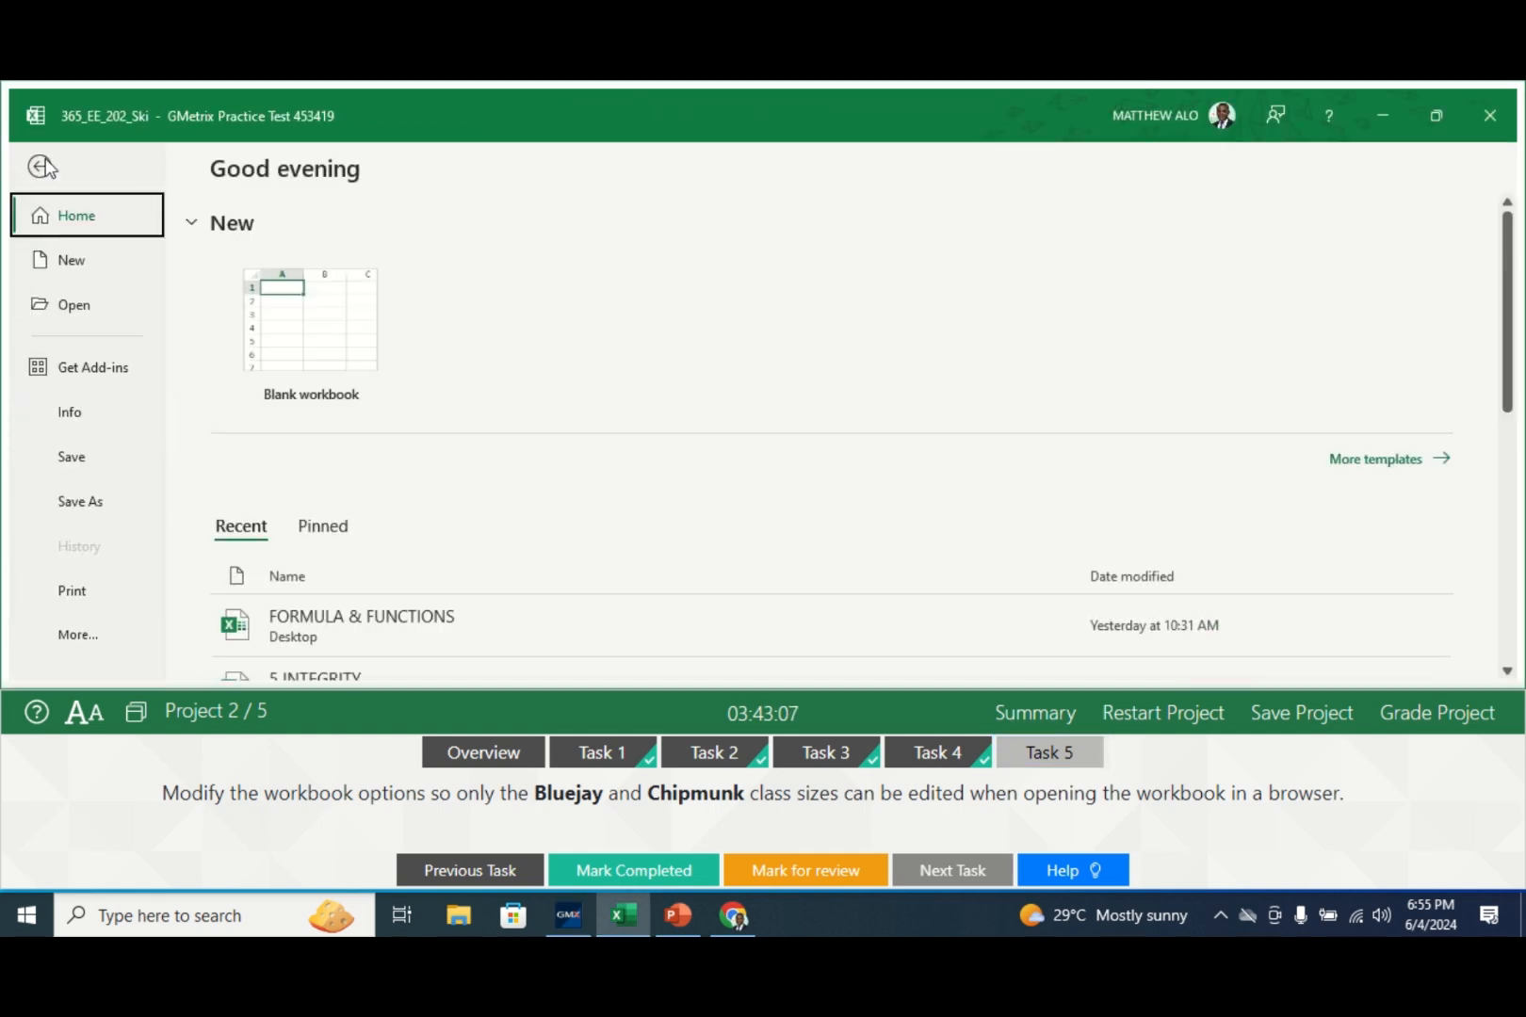
{"action": "left_click", "coordinate": [77, 417]}
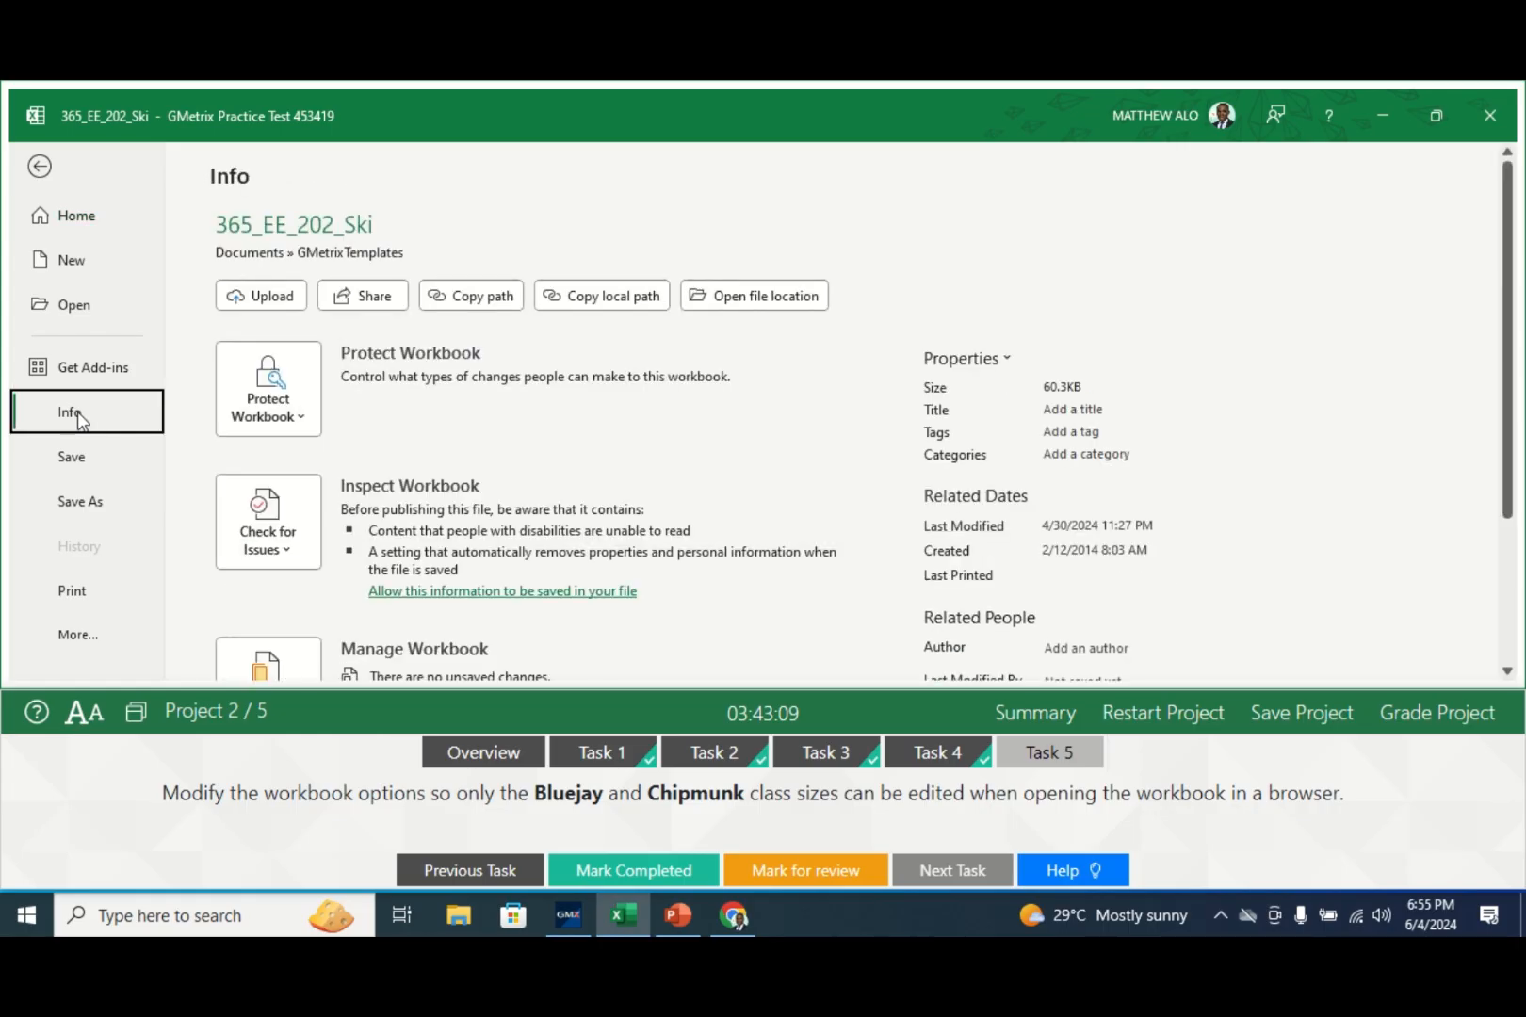
{"action": "scroll", "coordinate": [1514, 443], "scroll_direction": "down", "scroll_amount": 3}
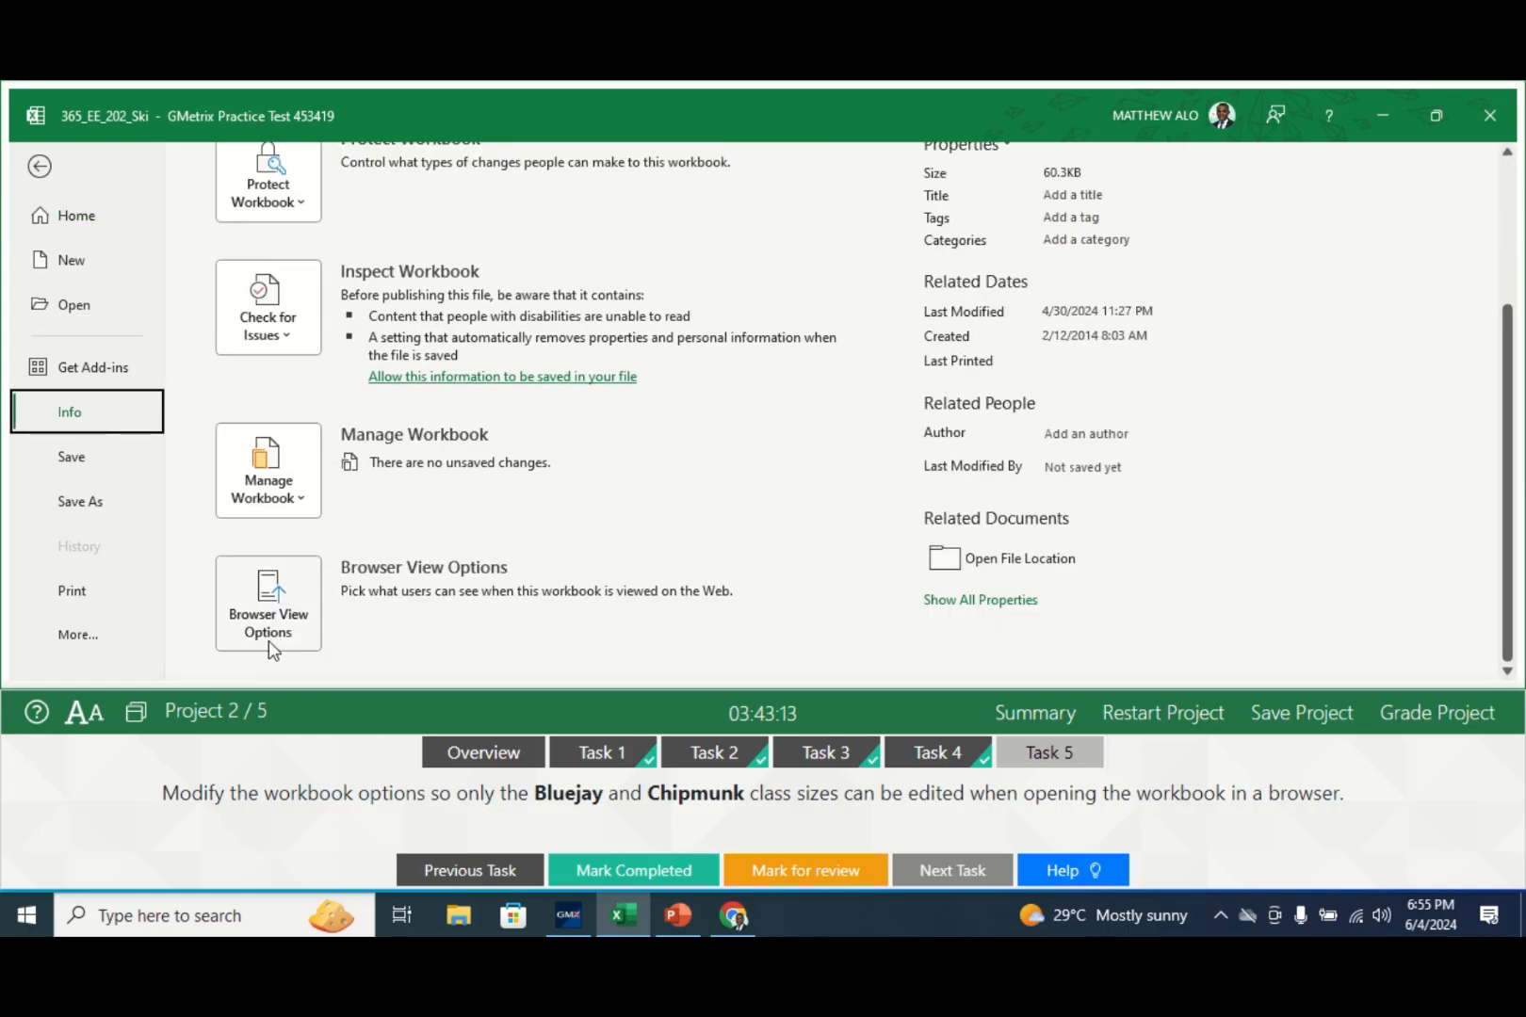
{"action": "left_click", "coordinate": [282, 631]}
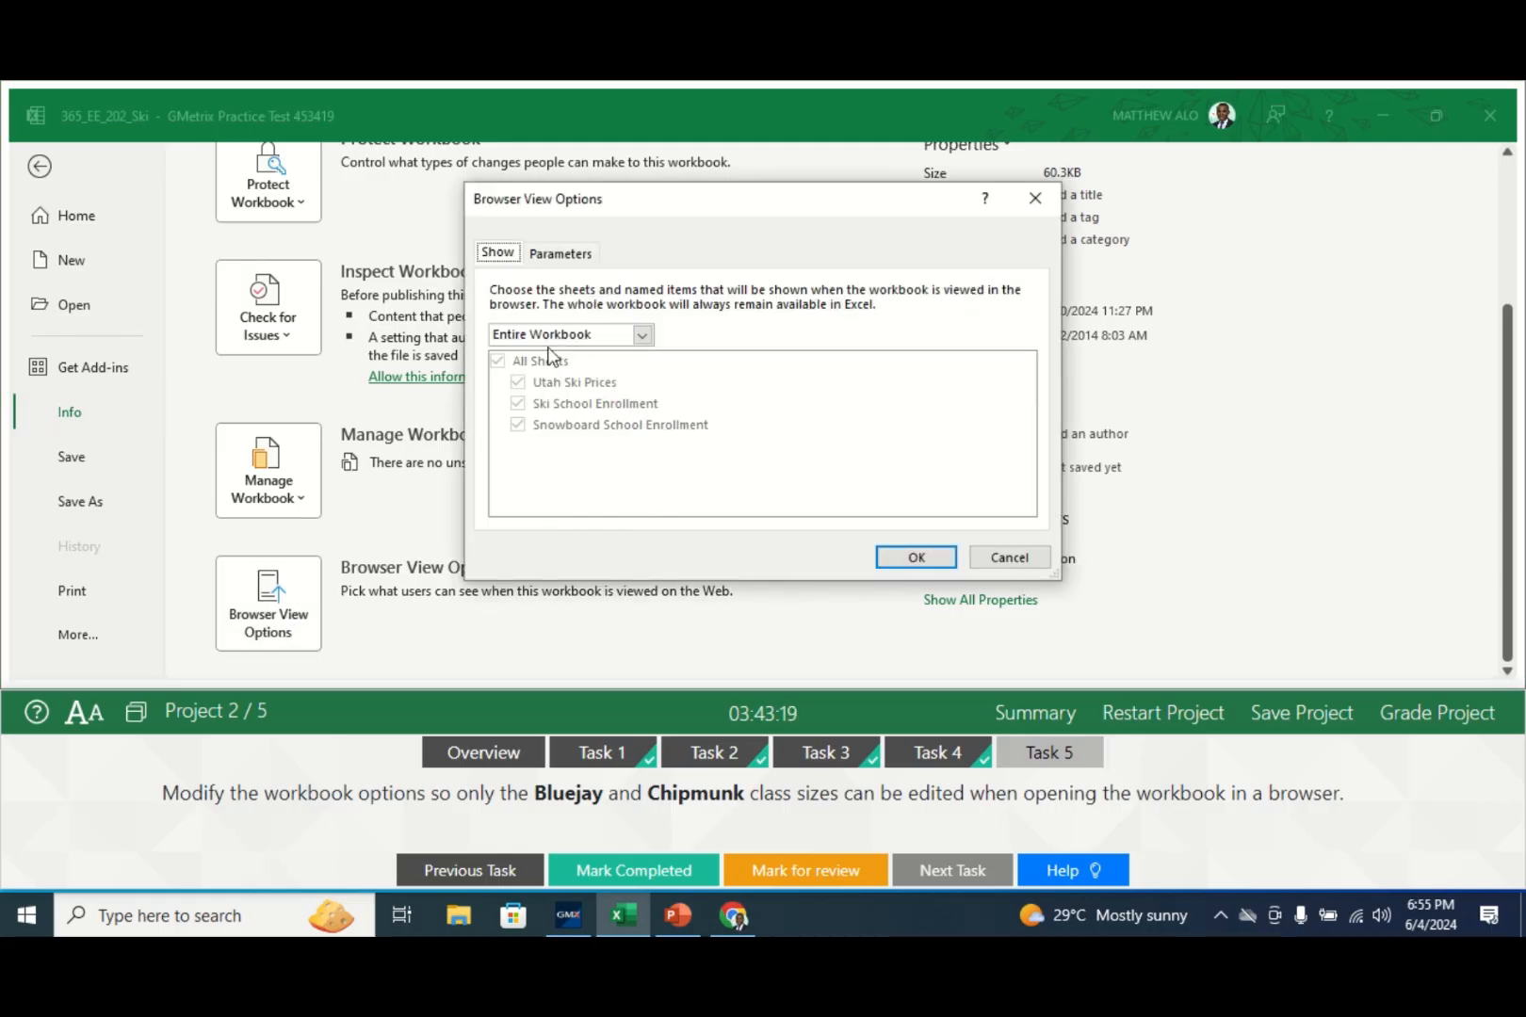
{"action": "left_click", "coordinate": [564, 254]}
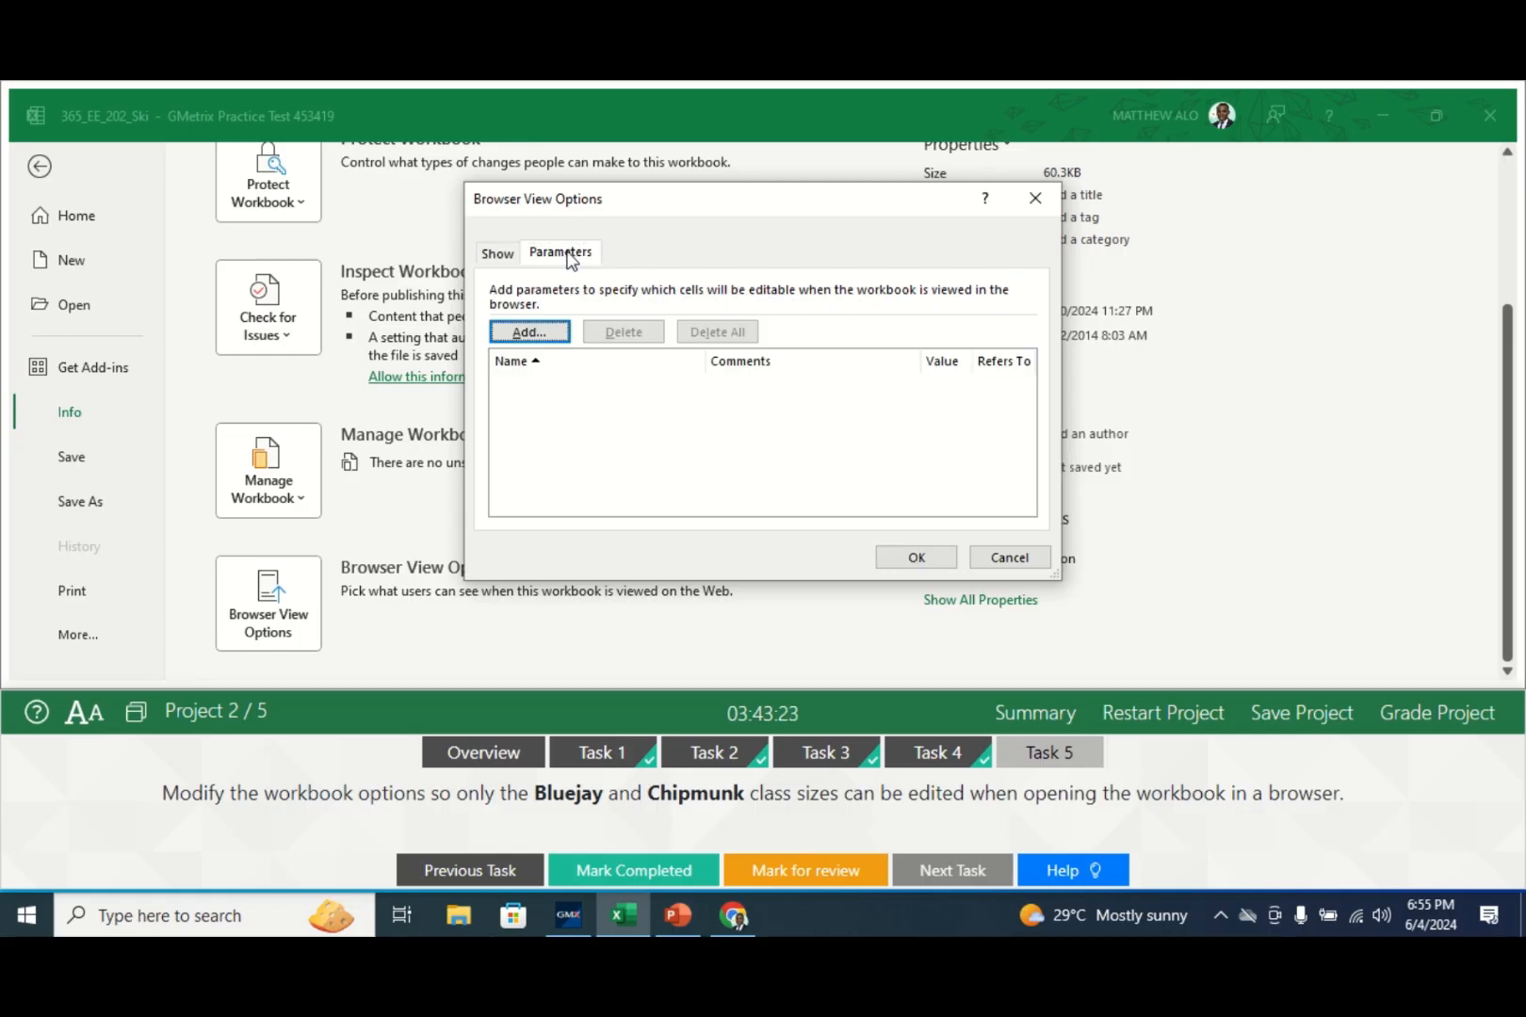
- Add Bluejay and Chipmunk as browser-editable parameters and return to the worksheet
{"action": "left_click", "coordinate": [531, 333]}
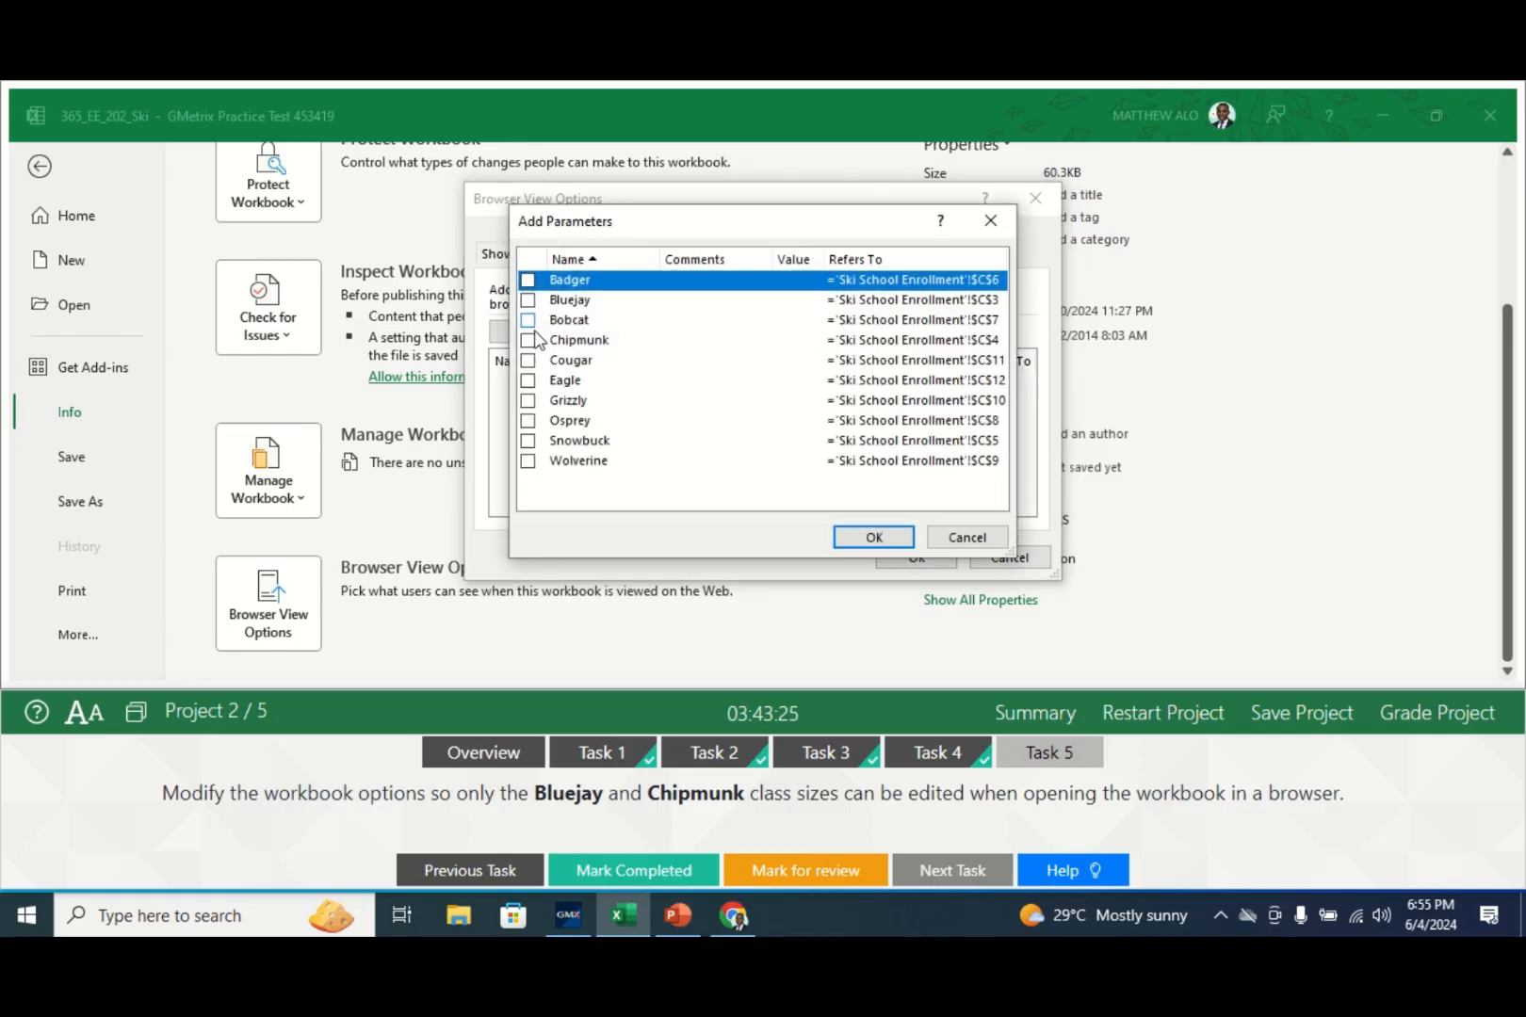
{"action": "mouse_move", "coordinate": [691, 228]}
{"action": "left_mouse_down"}
{"action": "mouse_move", "coordinate": [759, 218]}
{"action": "mouse_move", "coordinate": [699, 233]}
{"action": "left_mouse_up"}
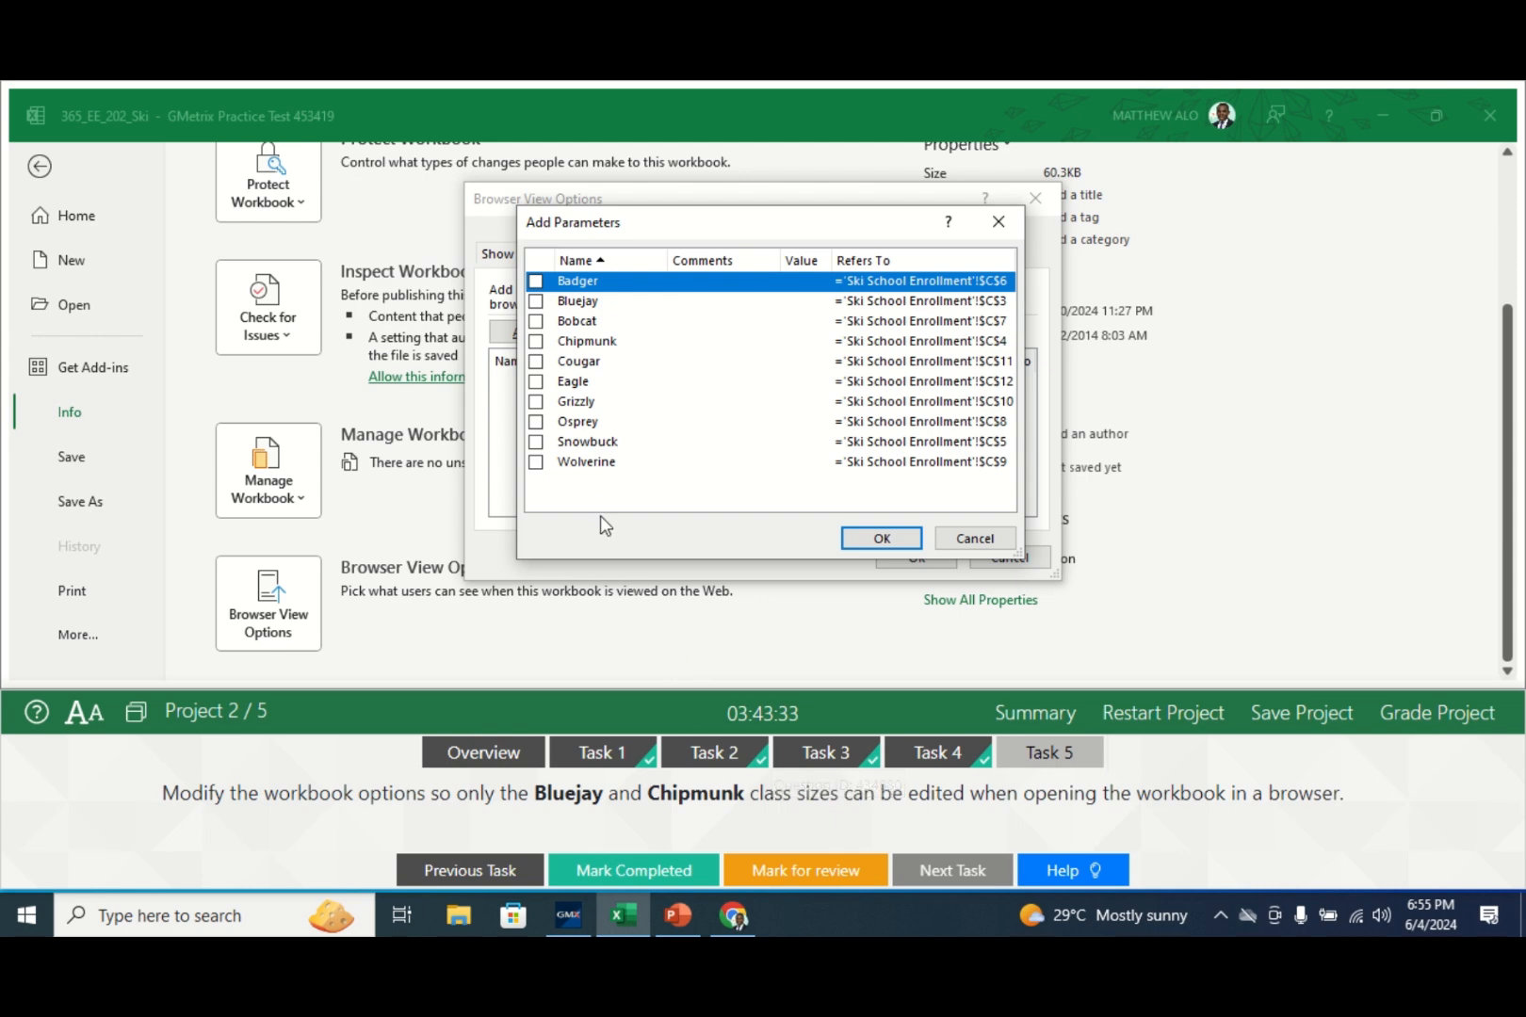
{"action": "left_click", "coordinate": [535, 302]}
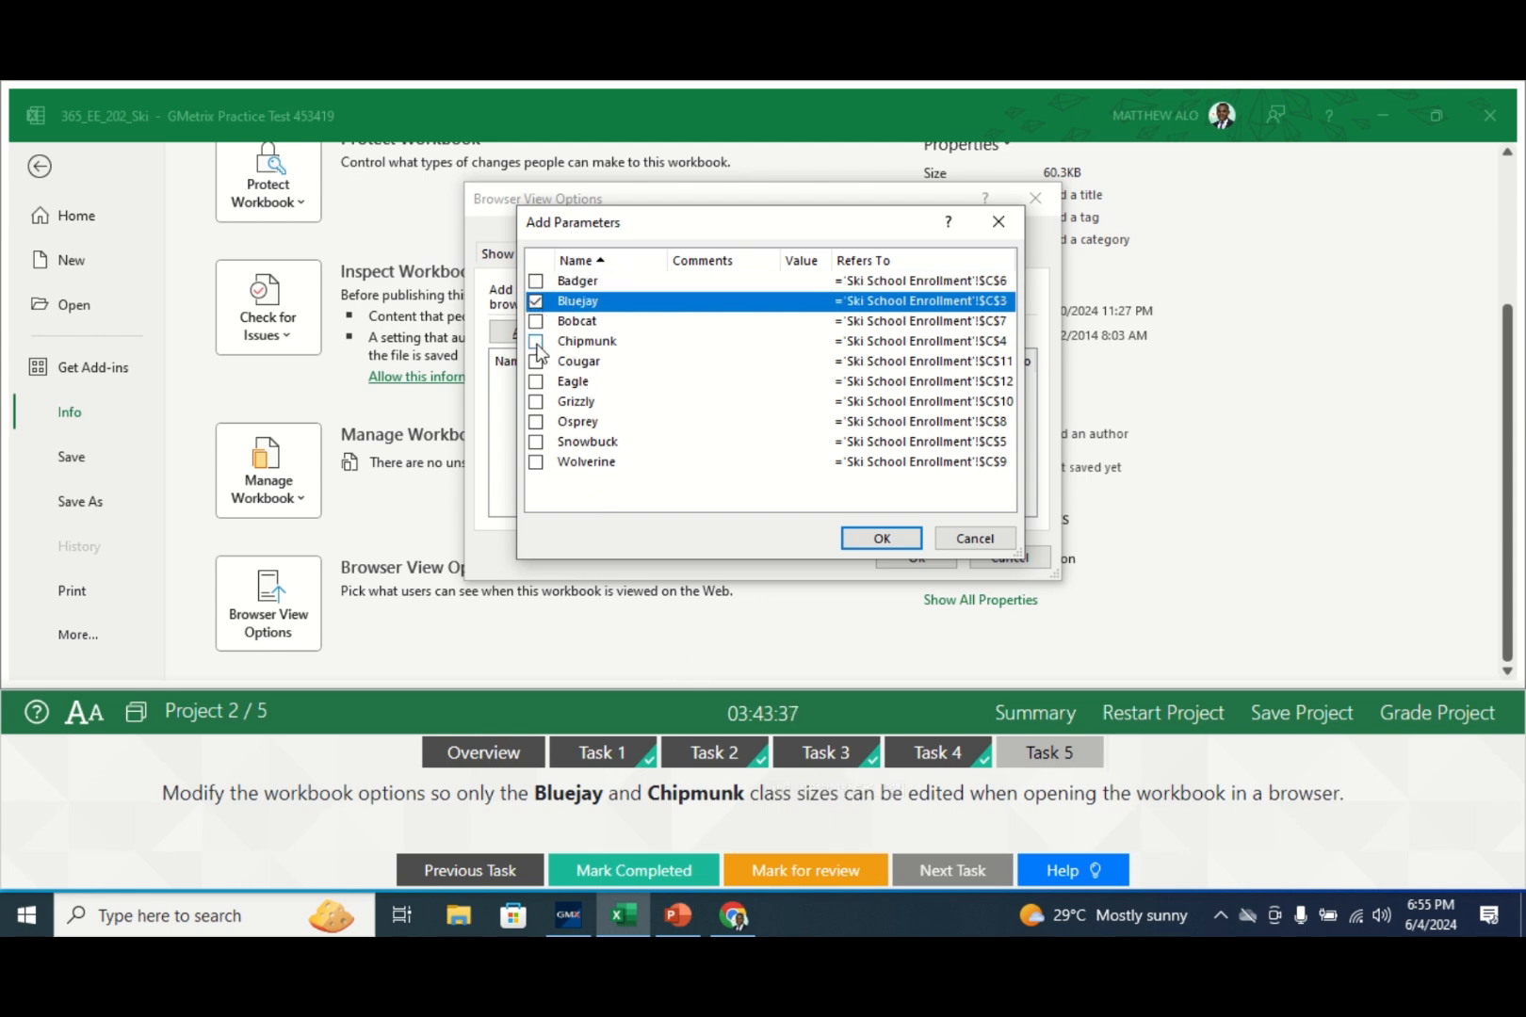
{"action": "left_click", "coordinate": [535, 342]}
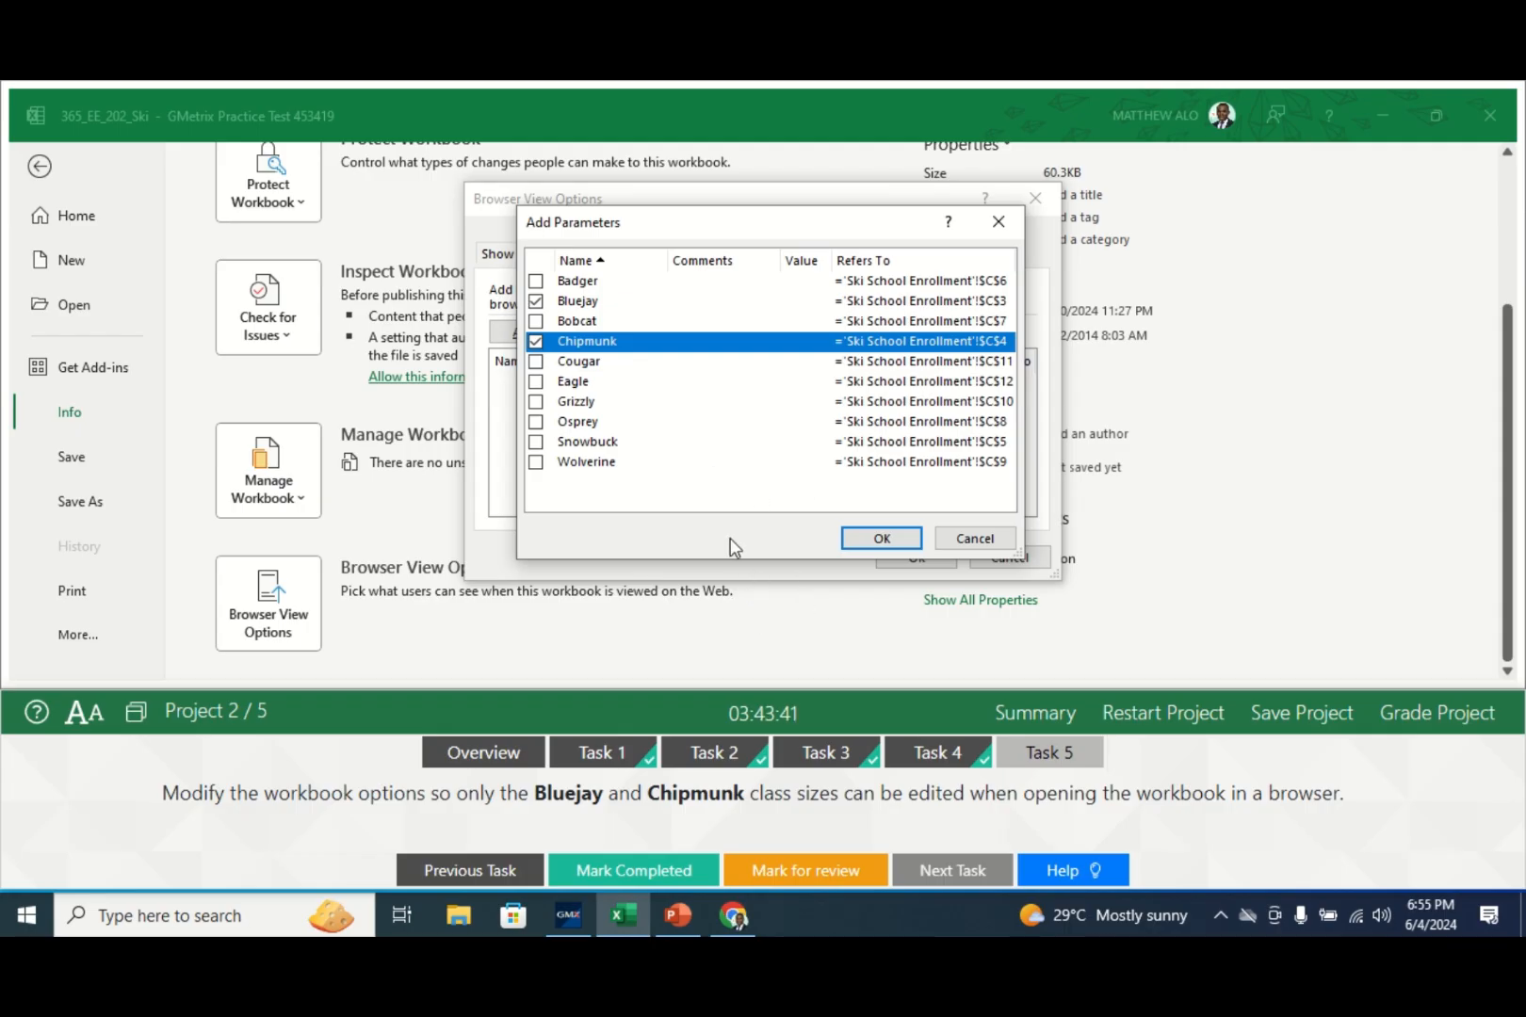
{"action": "left_click", "coordinate": [884, 540]}
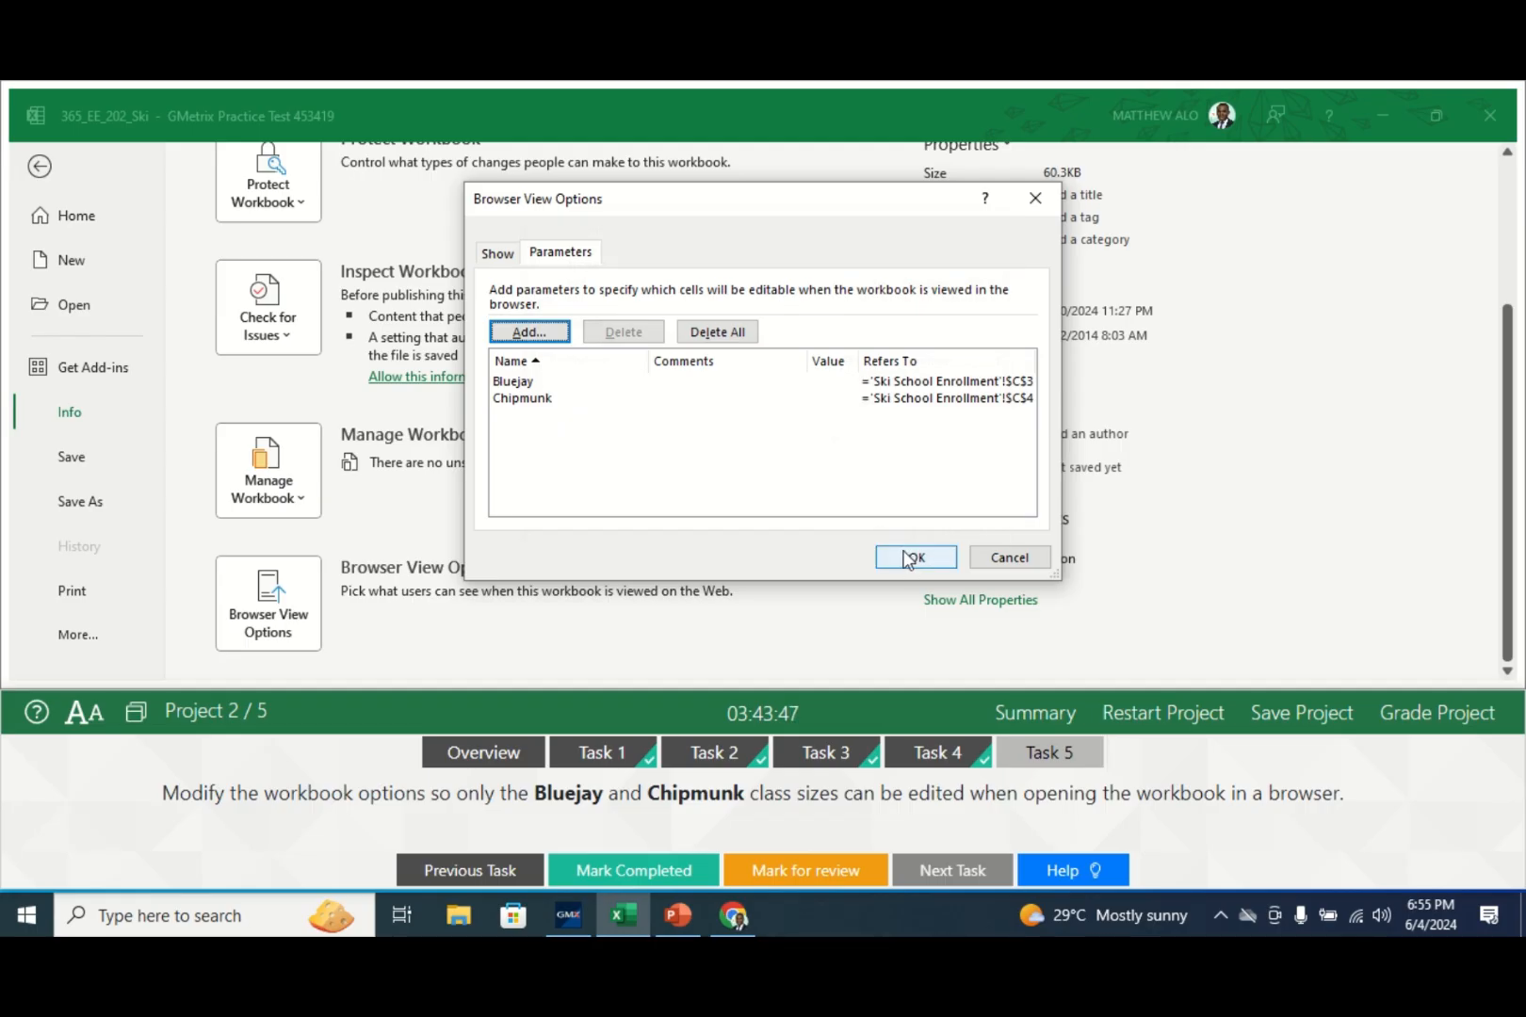
{"action": "left_click", "coordinate": [907, 558]}
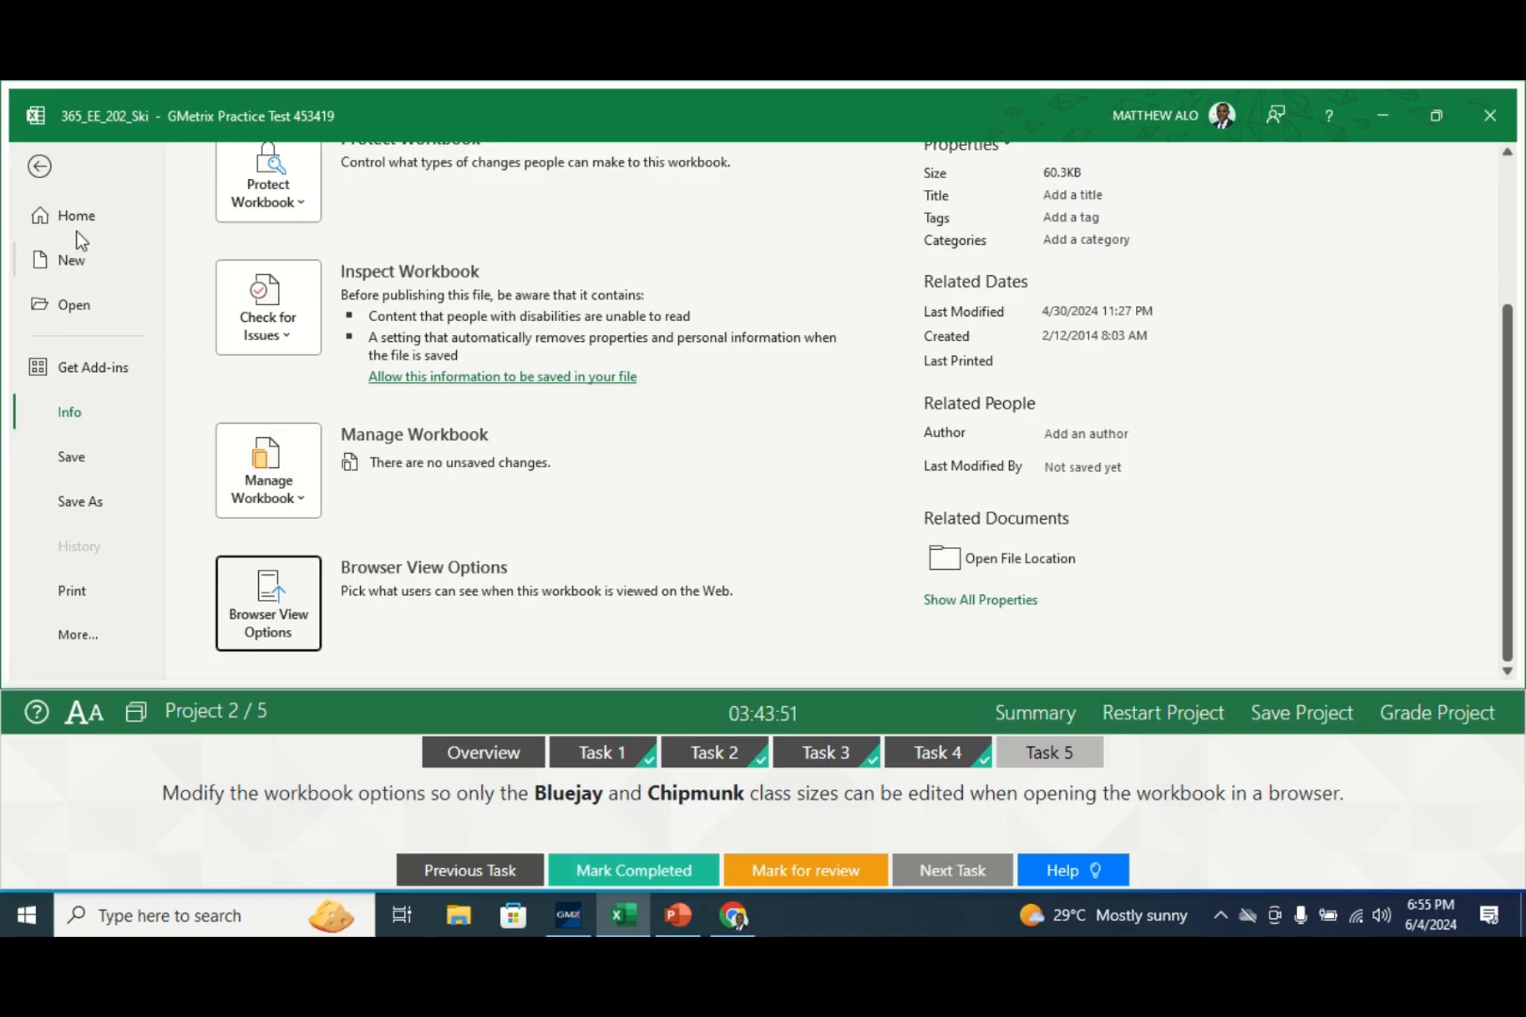
{"action": "left_click", "coordinate": [39, 169]}
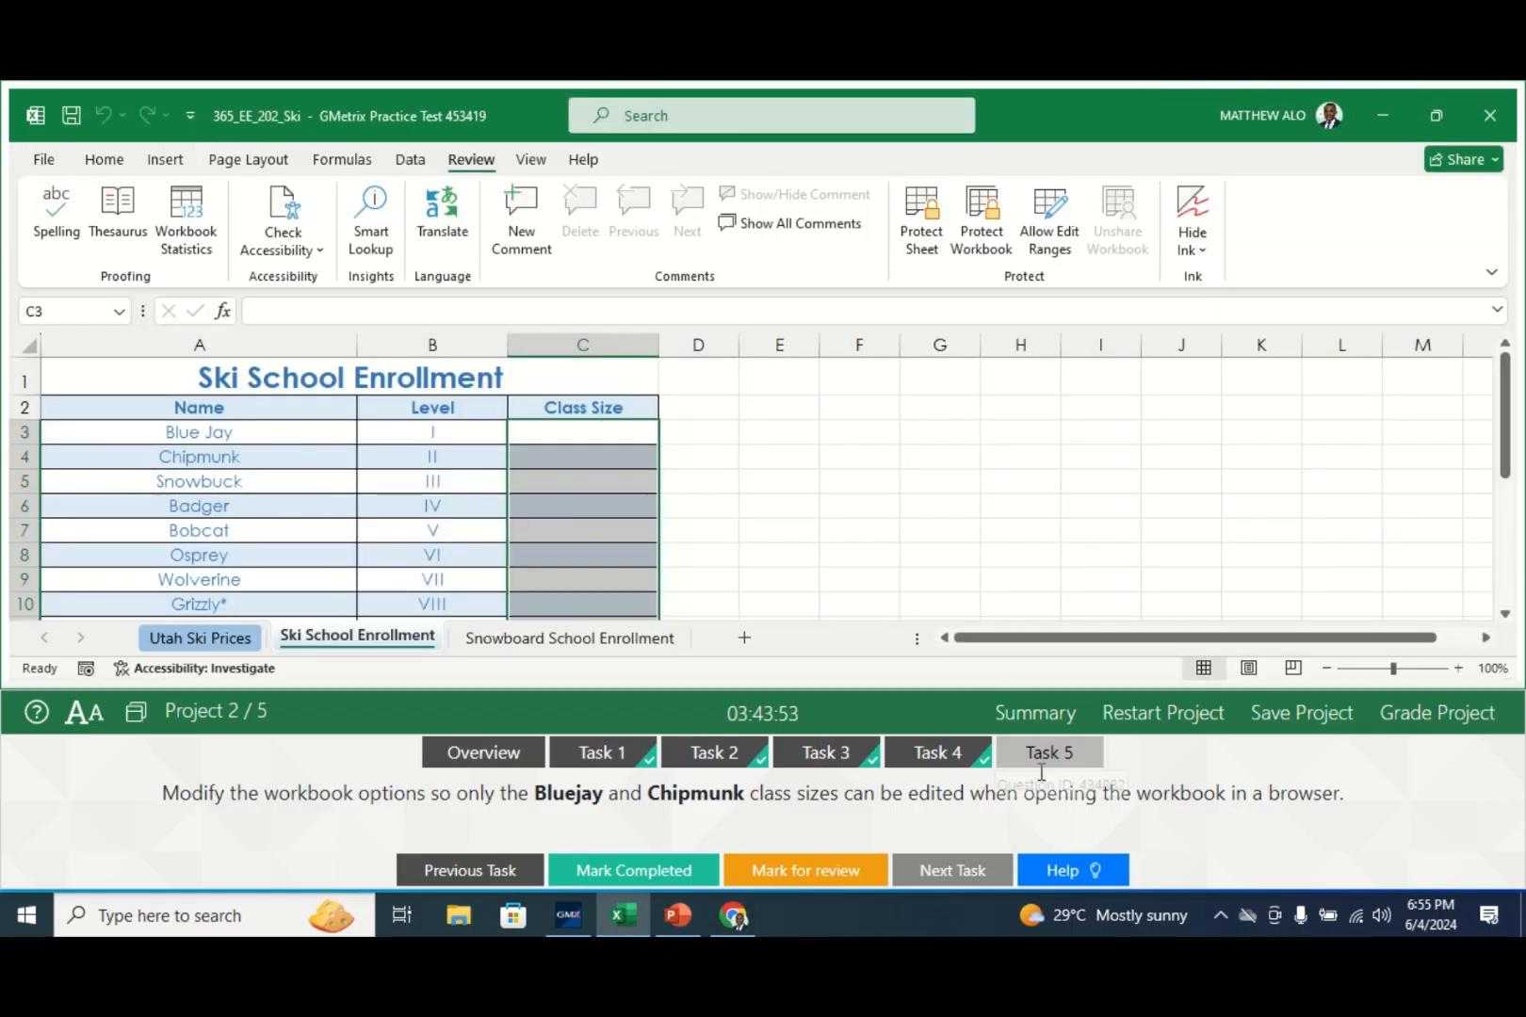
- Mark Task 5 completed, grade the ski project, and open Project 3's Task 1
{"action": "left_click", "coordinate": [622, 871]}
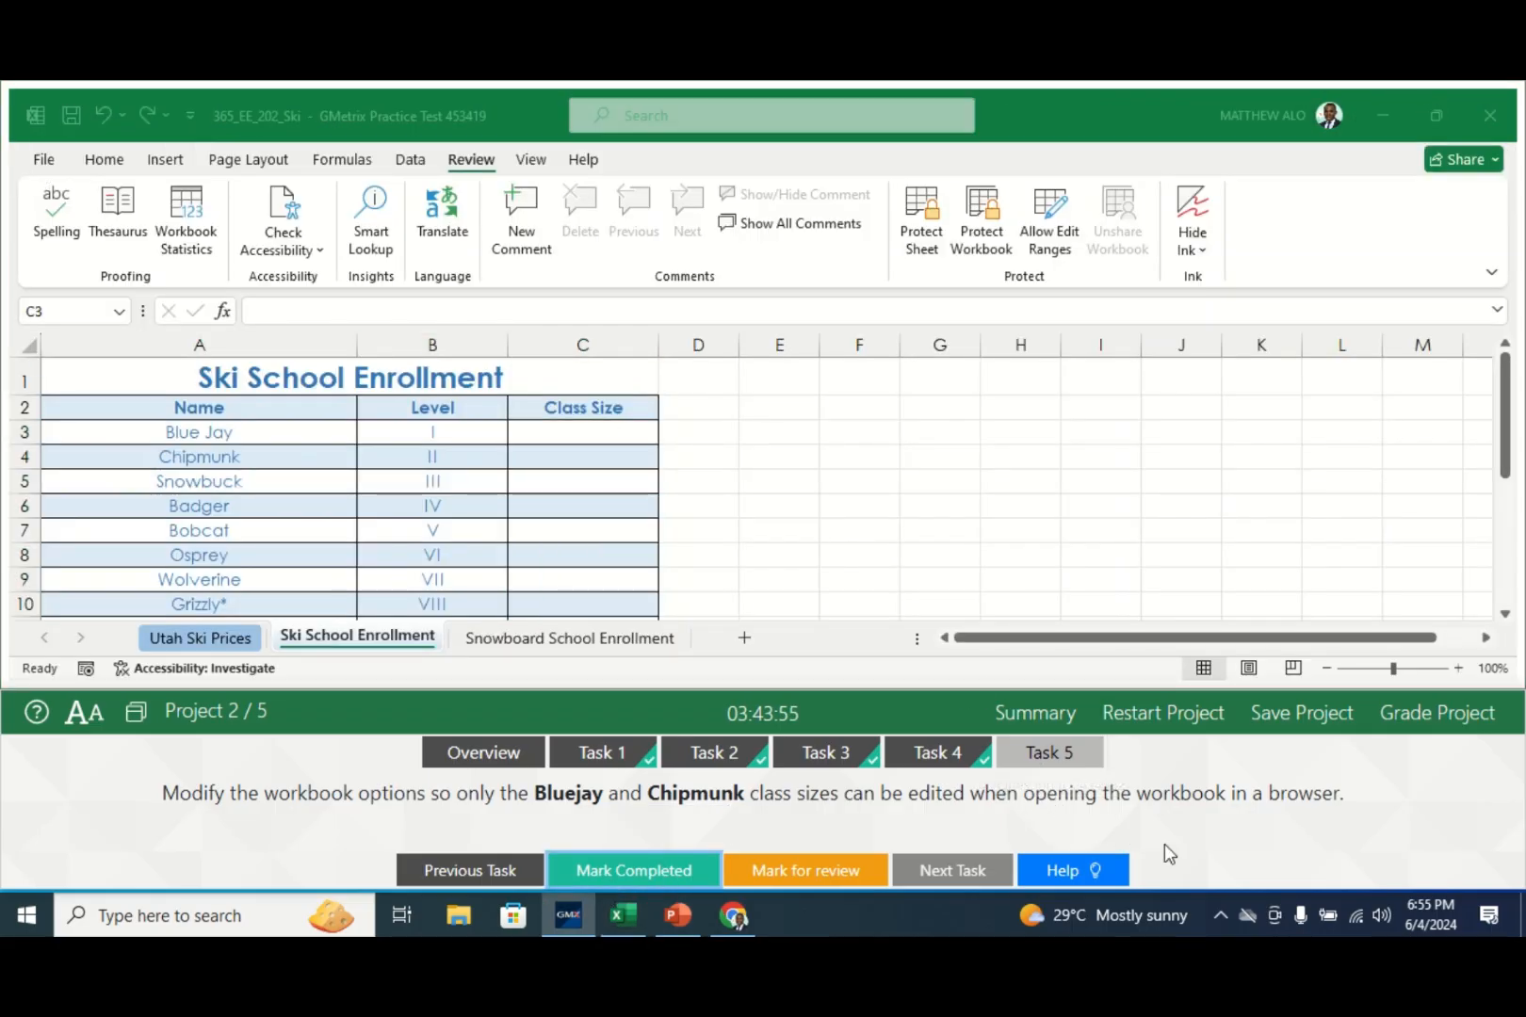
{"action": "left_click", "coordinate": [1429, 716]}
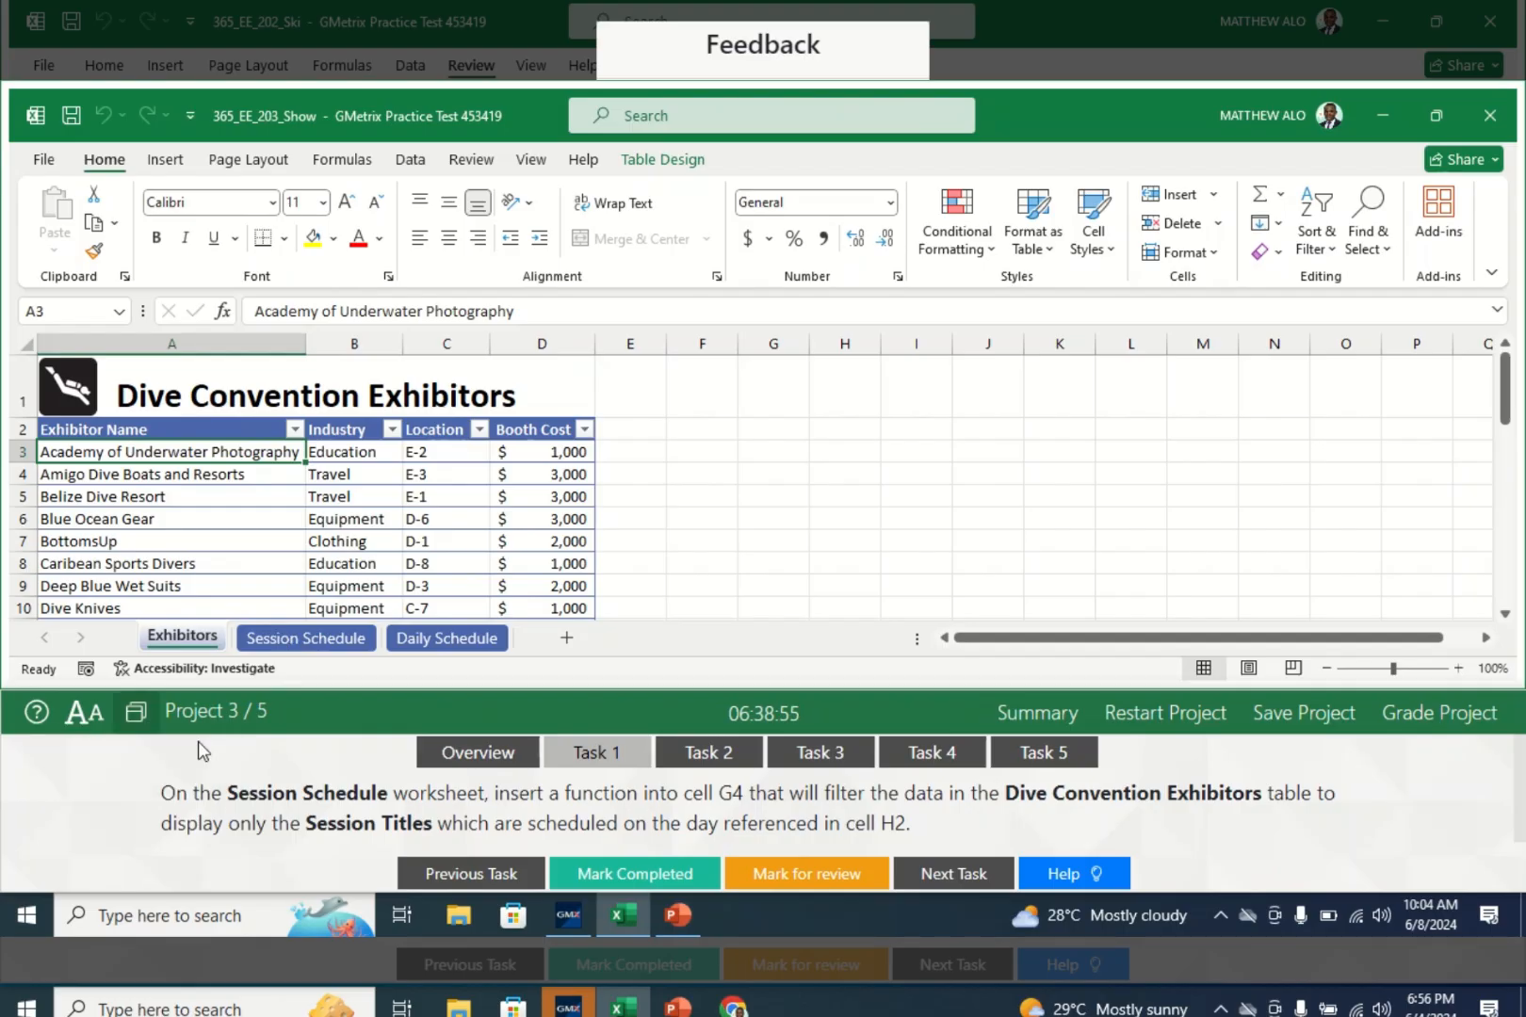
{"action": "left_click", "coordinate": [549, 754]}
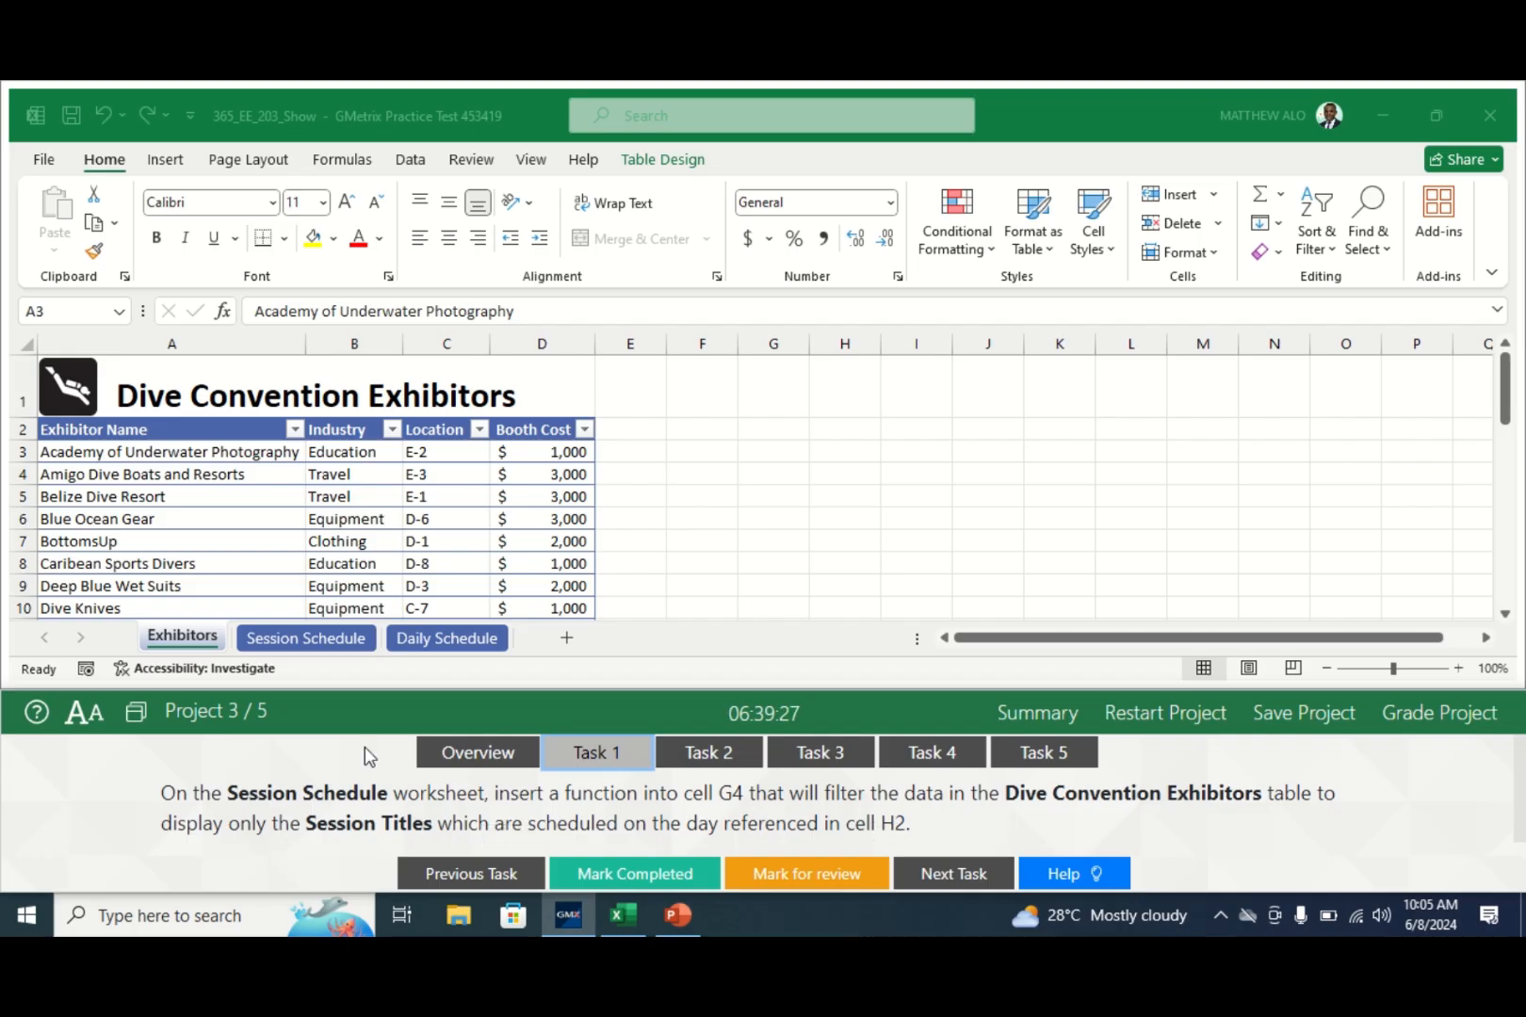
- Start a =FILTER formula in Session Schedule cell G4 and open its Function Arguments
{"action": "left_click", "coordinate": [311, 645]}
{"action": "left_click", "coordinate": [311, 648]}
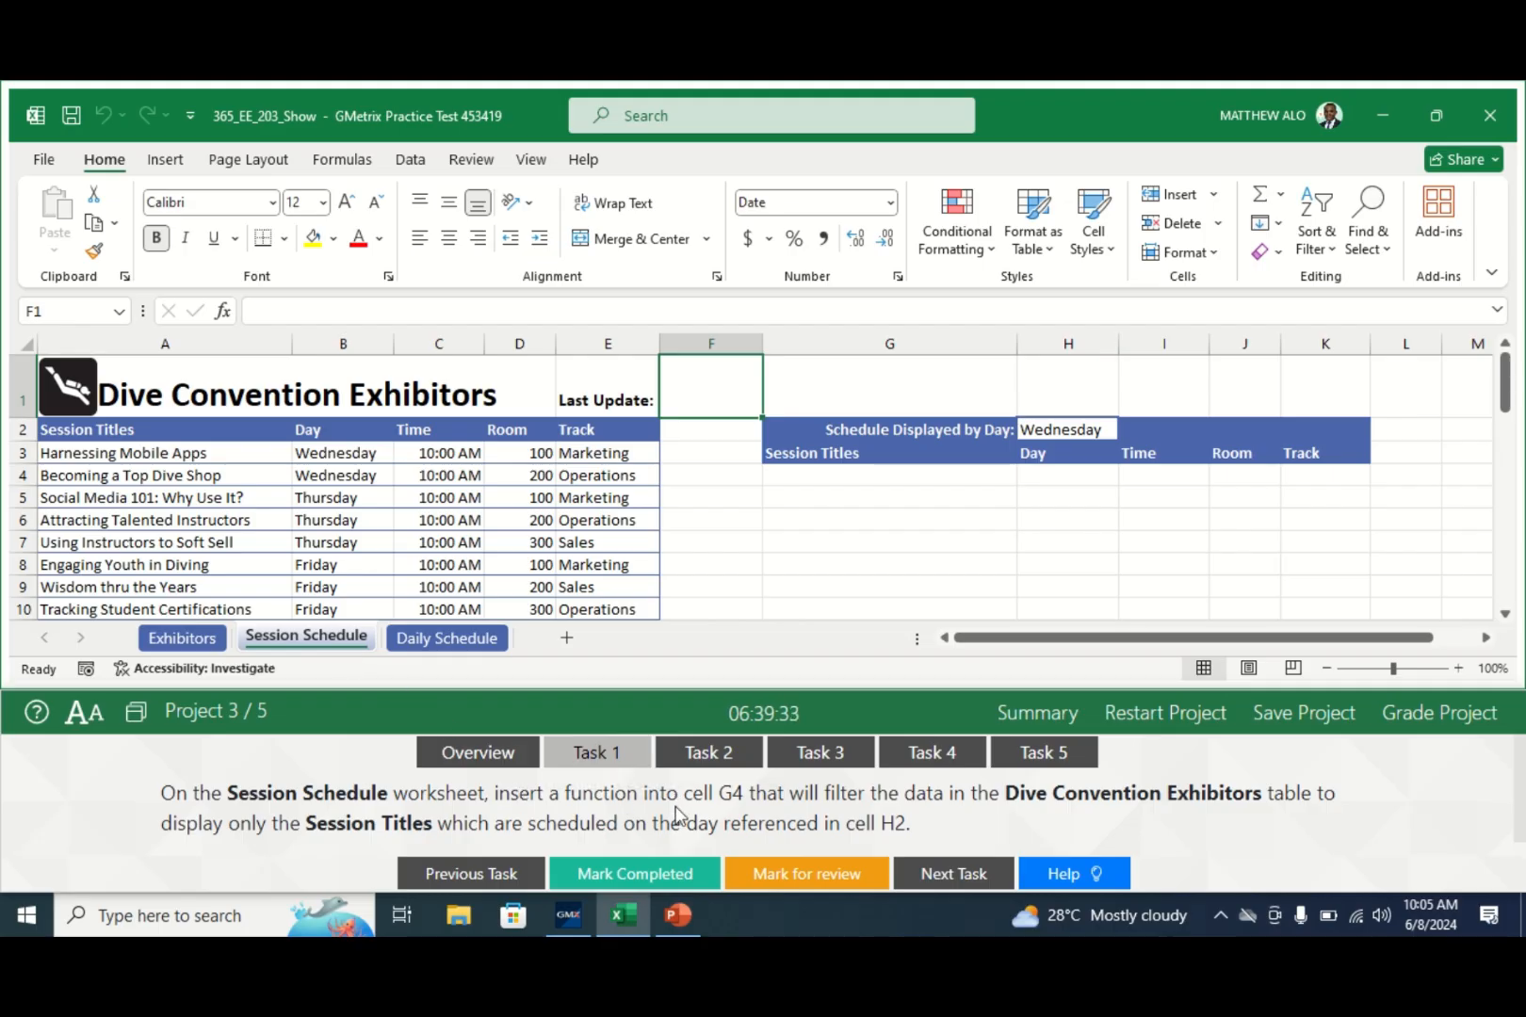
{"action": "left_click", "coordinate": [860, 477]}
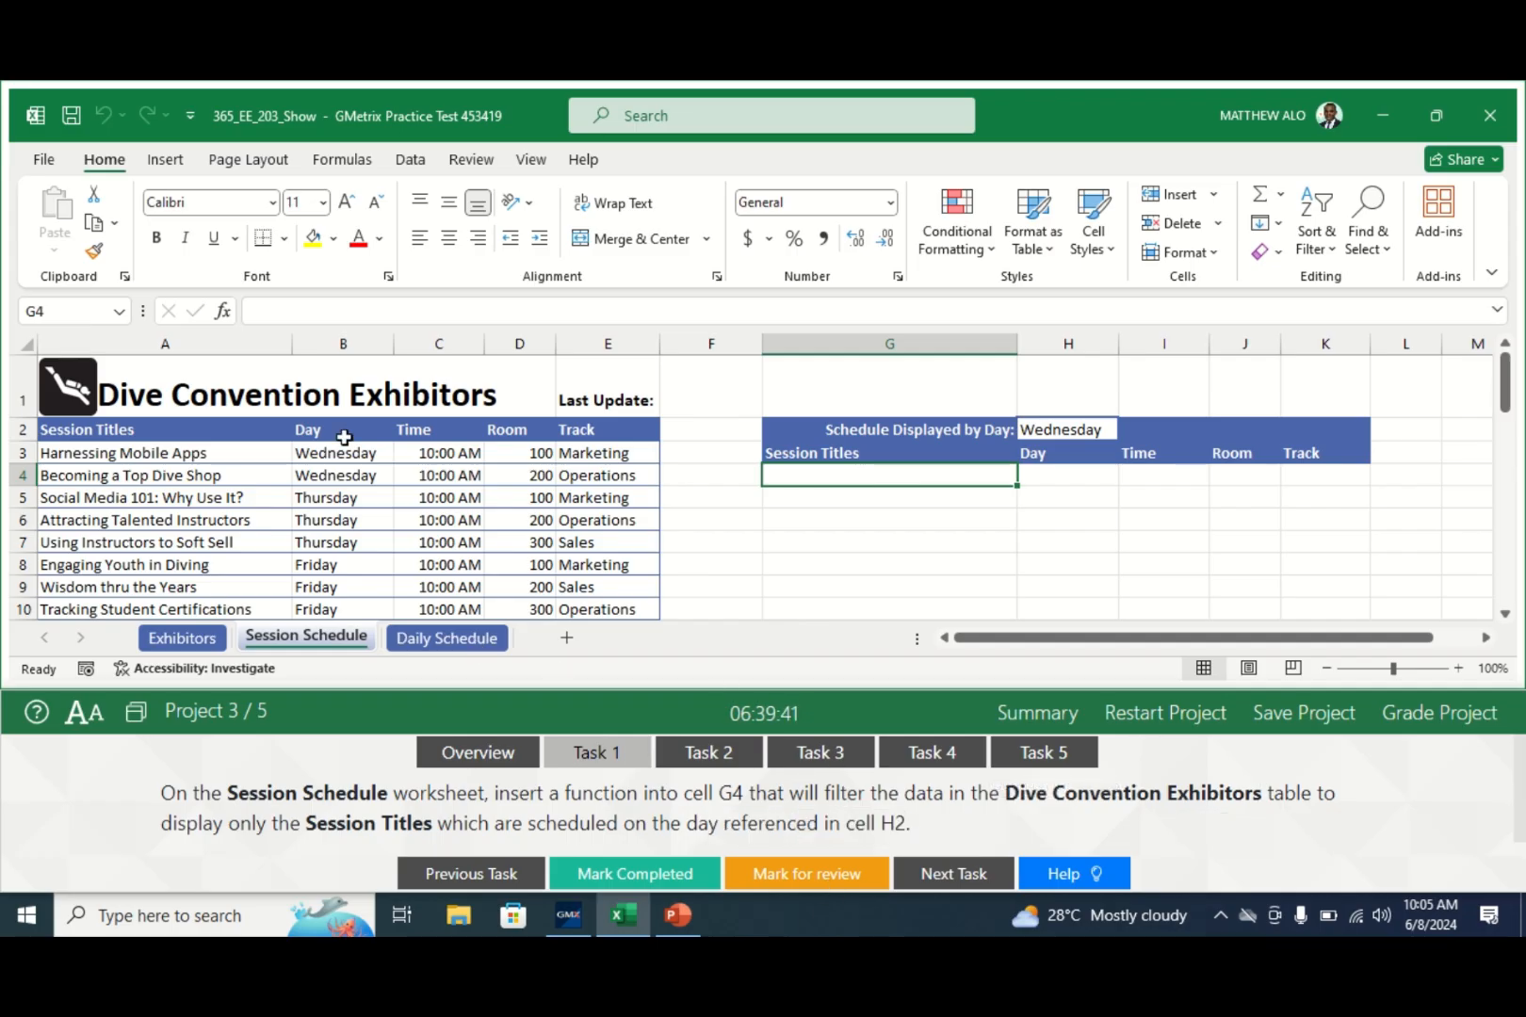
{"action": "left_click", "coordinate": [281, 315]}
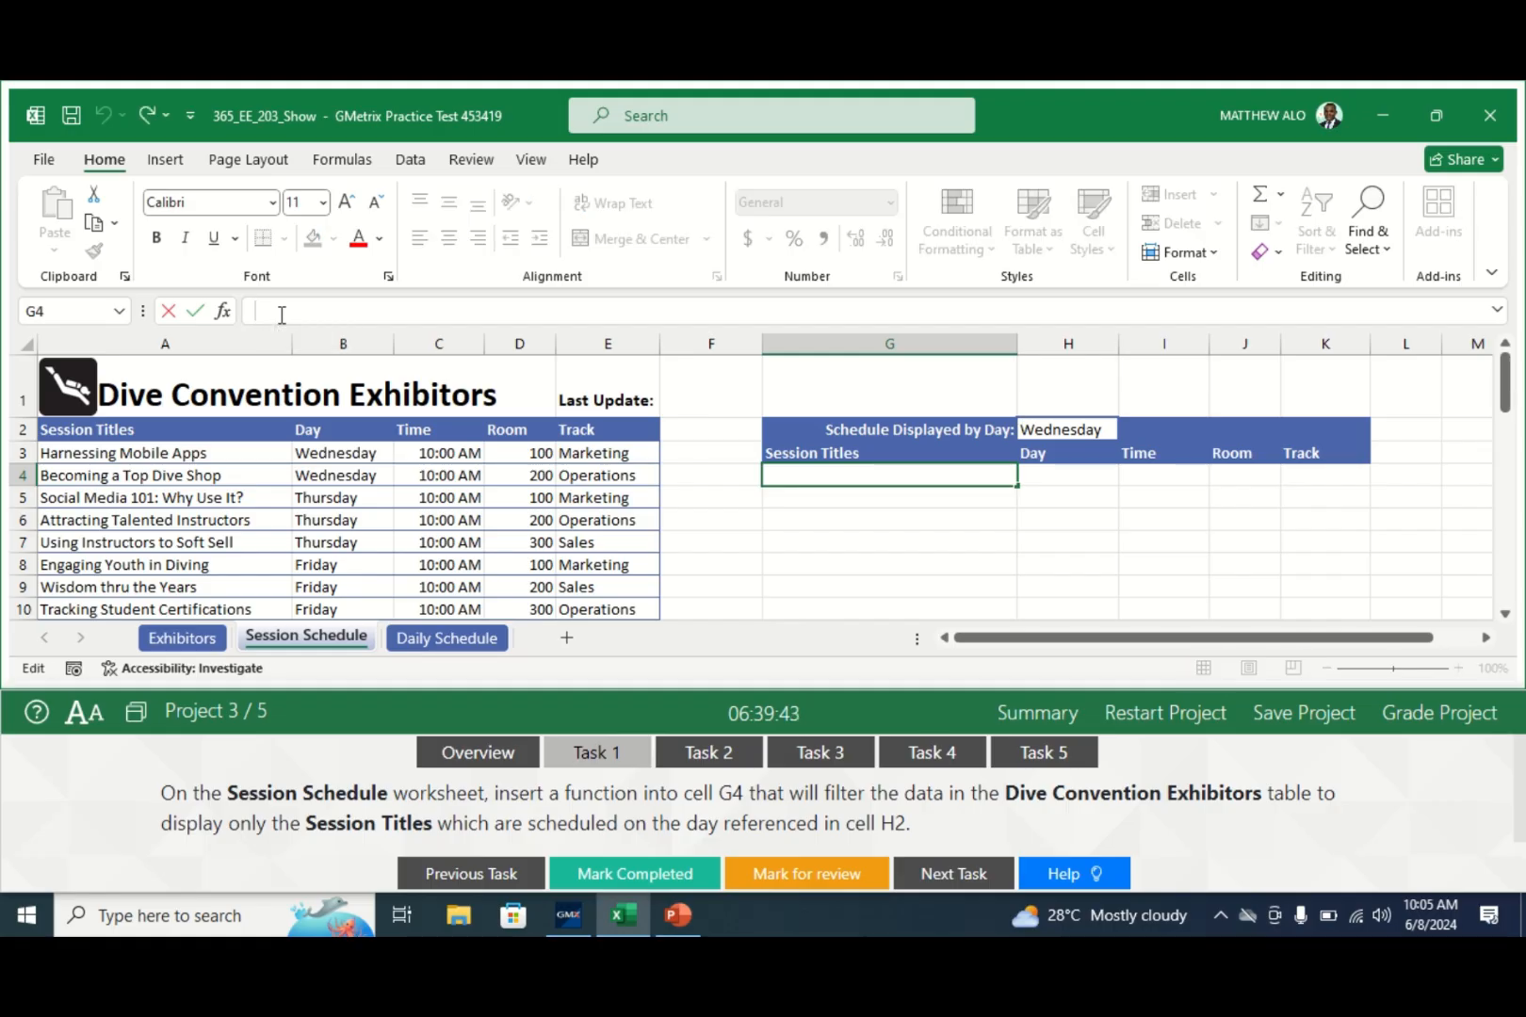
{"action": "type", "text": "="}
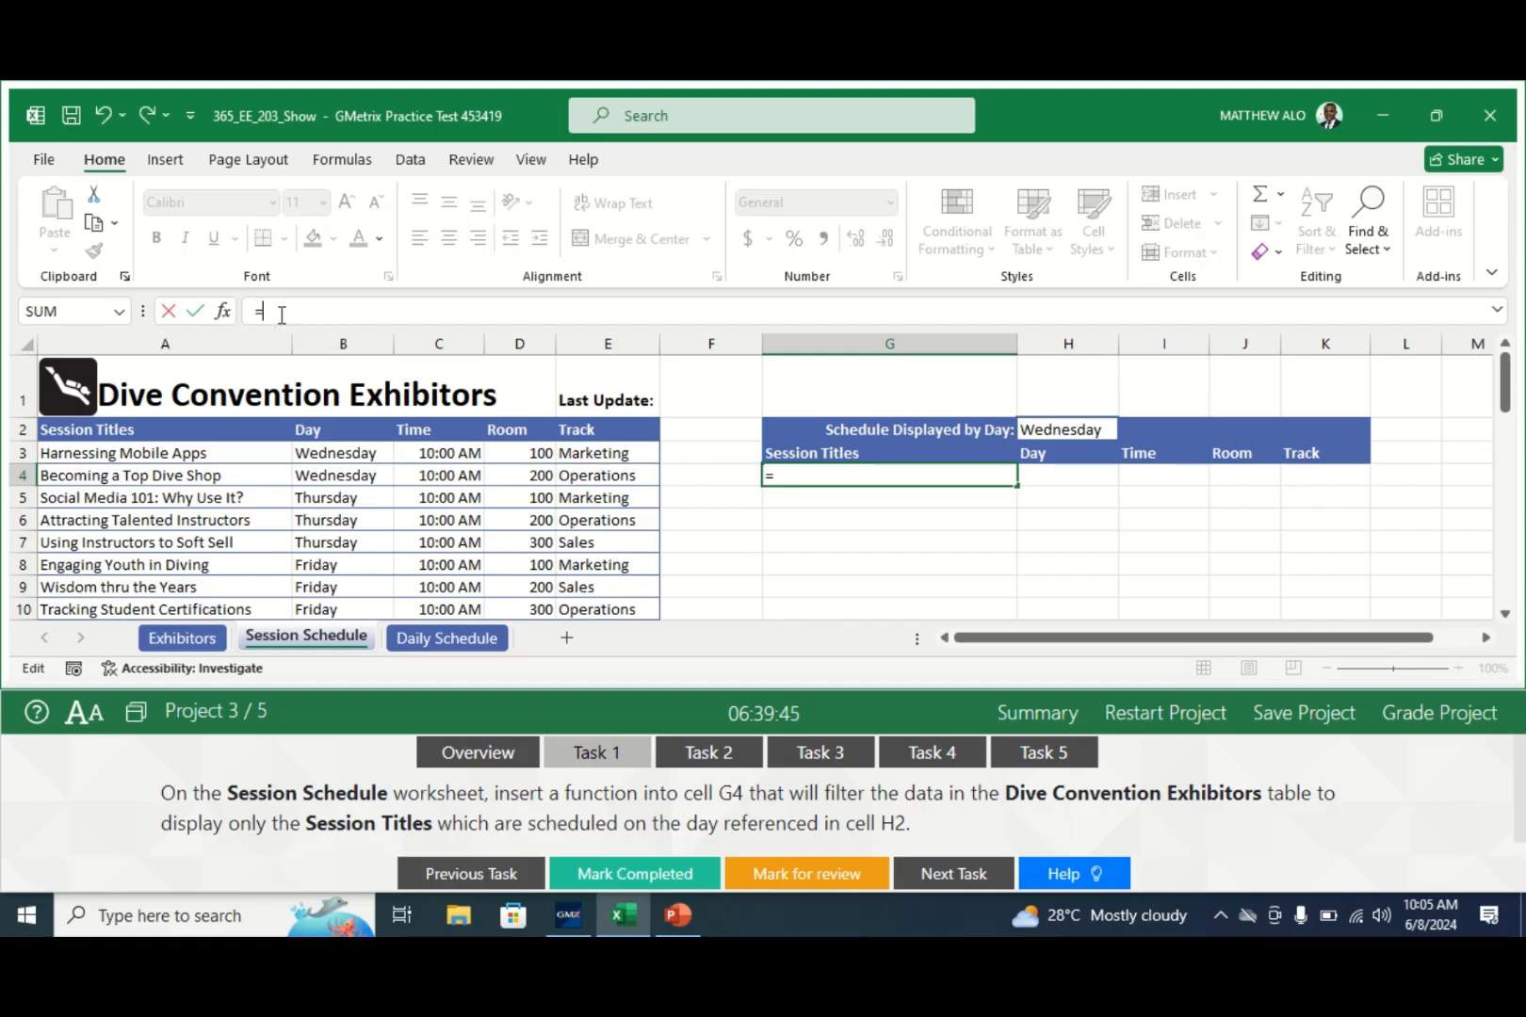
{"action": "type", "text": "FILTER"}
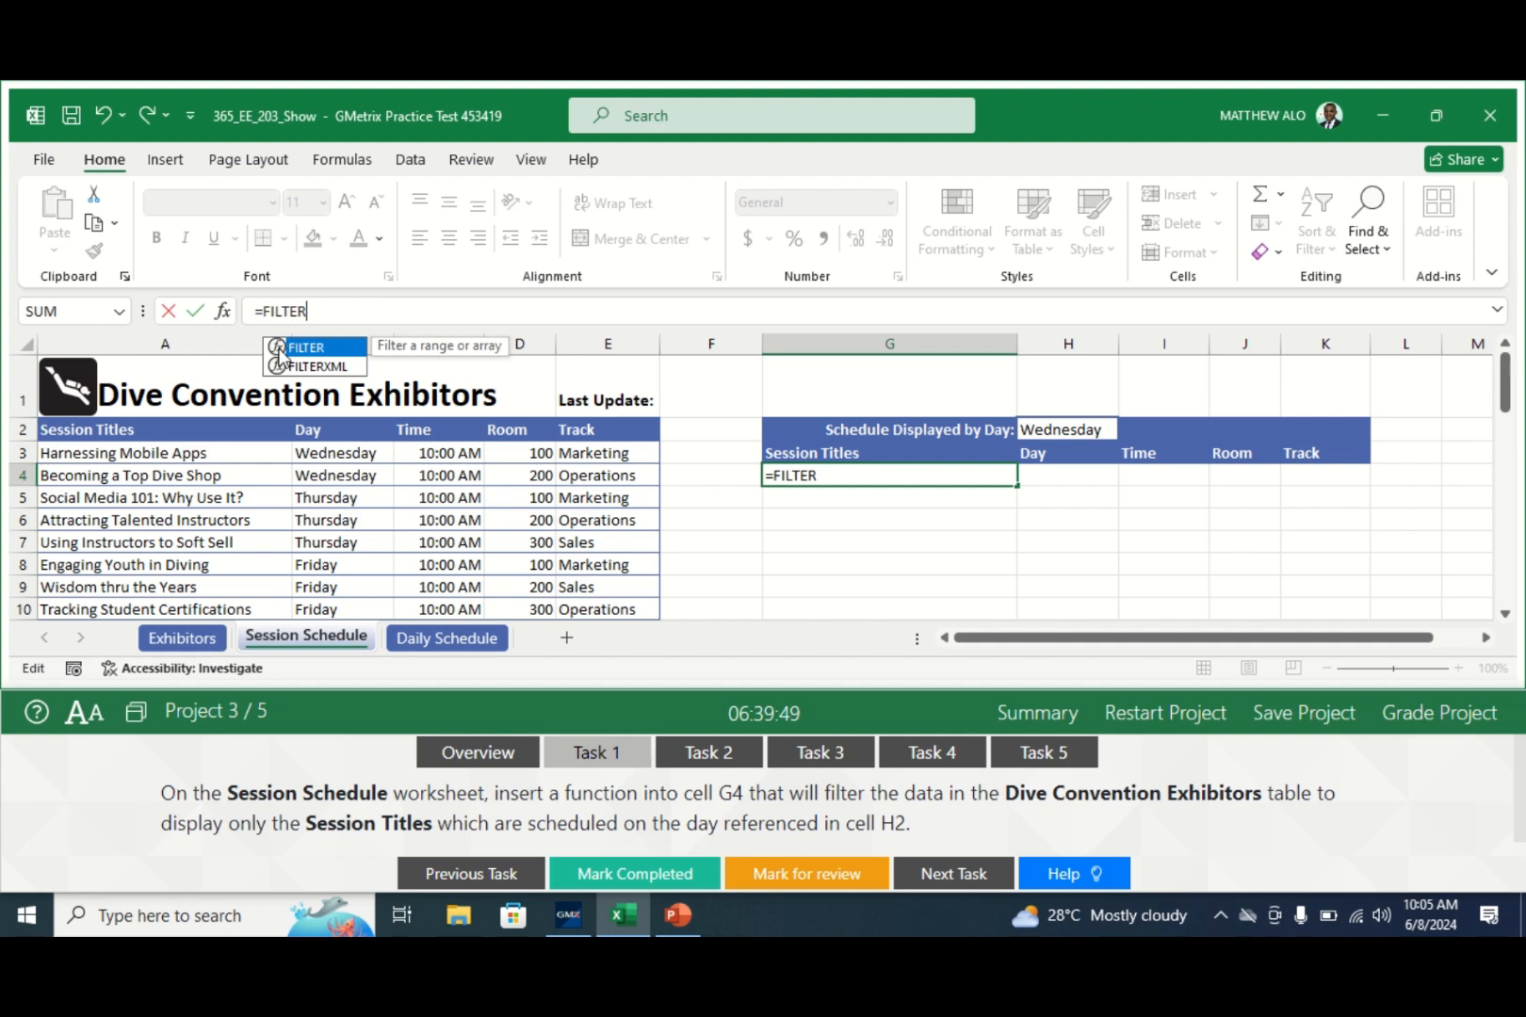
{"action": "double_click", "coordinate": [281, 346]}
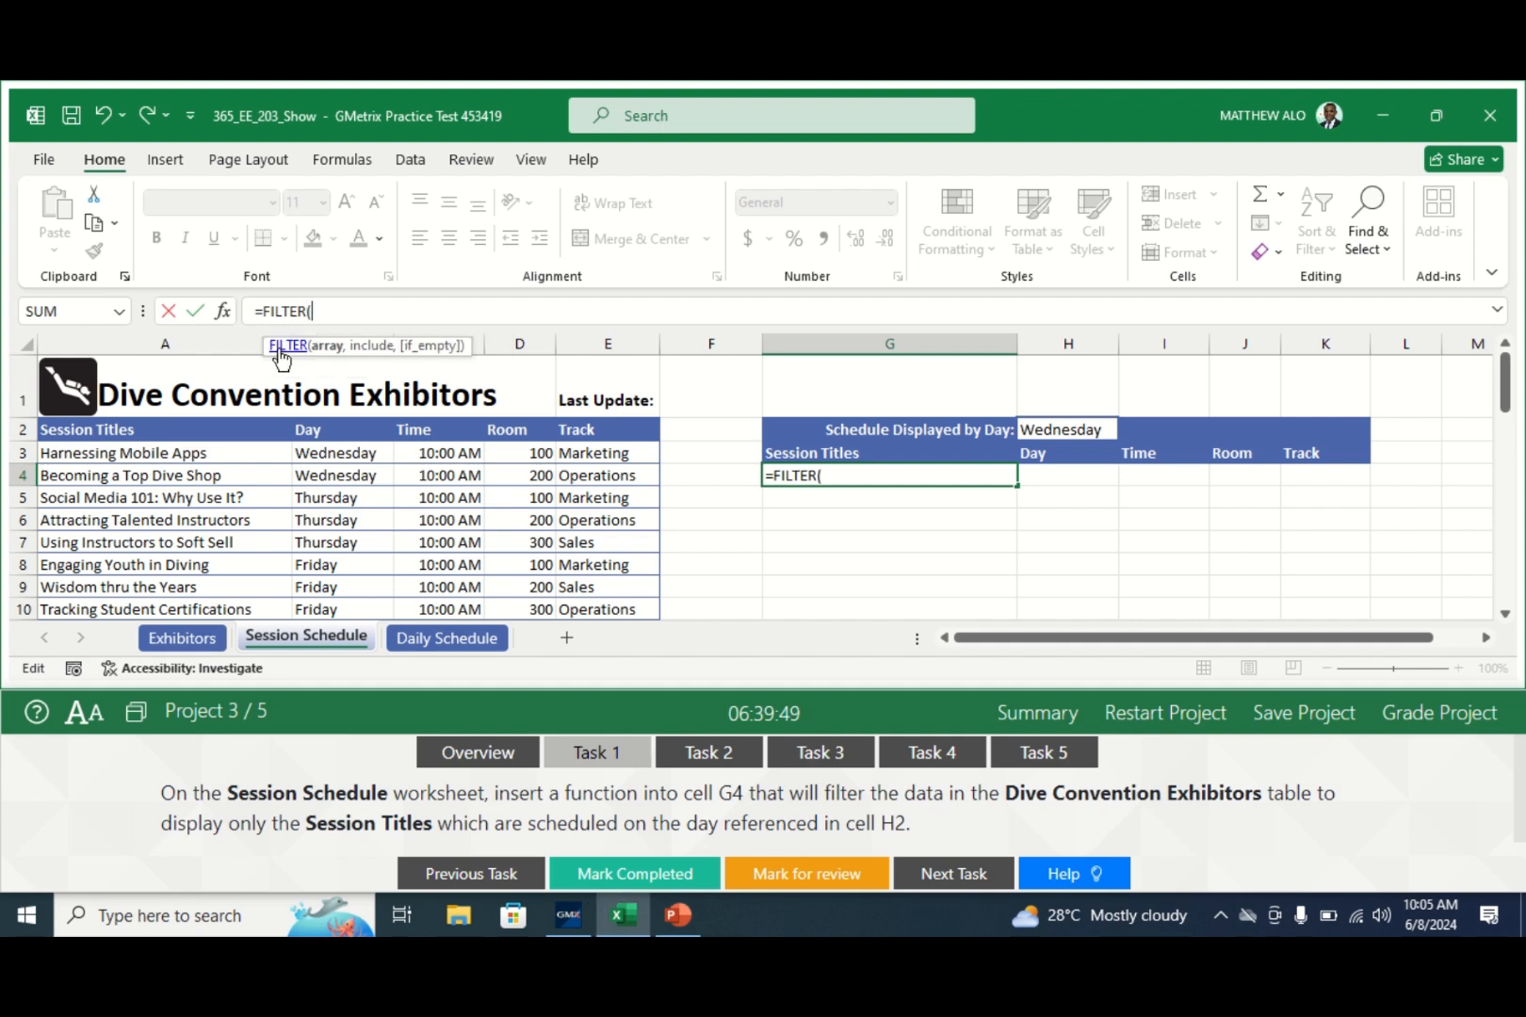
{"action": "left_click", "coordinate": [221, 319]}
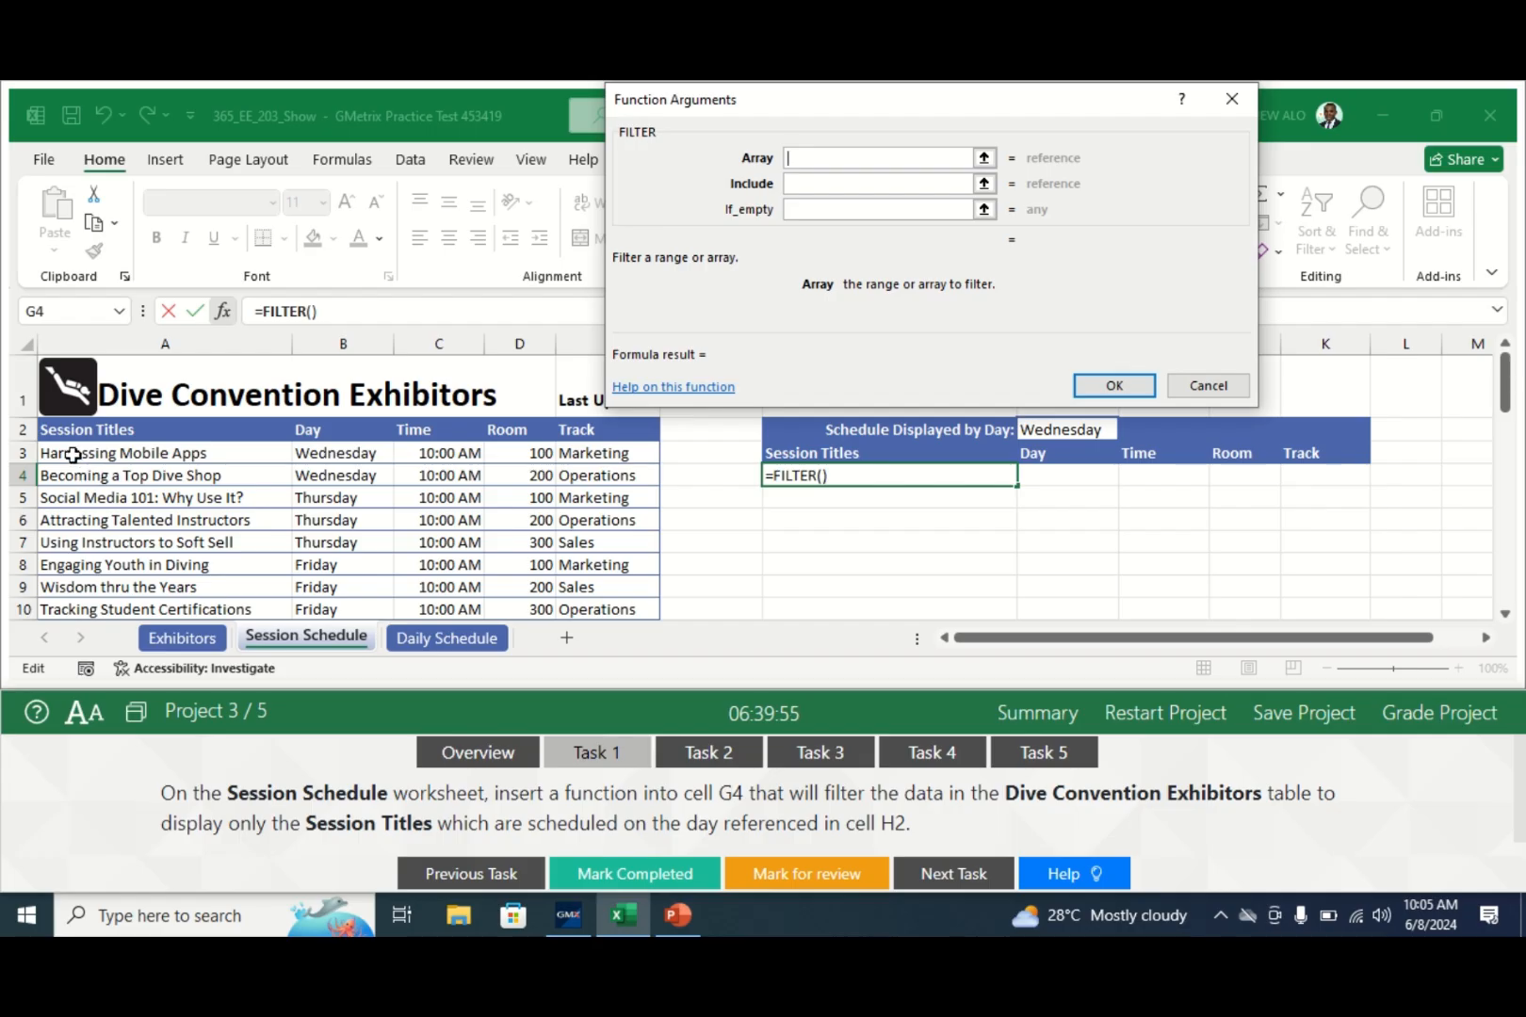
- Make G4 filter Table1 where Table1[Day]=H2, then mark Task 1 completed
{"action": "left_click_drag", "start_coordinate": [72, 457], "coordinate": [617, 561]}
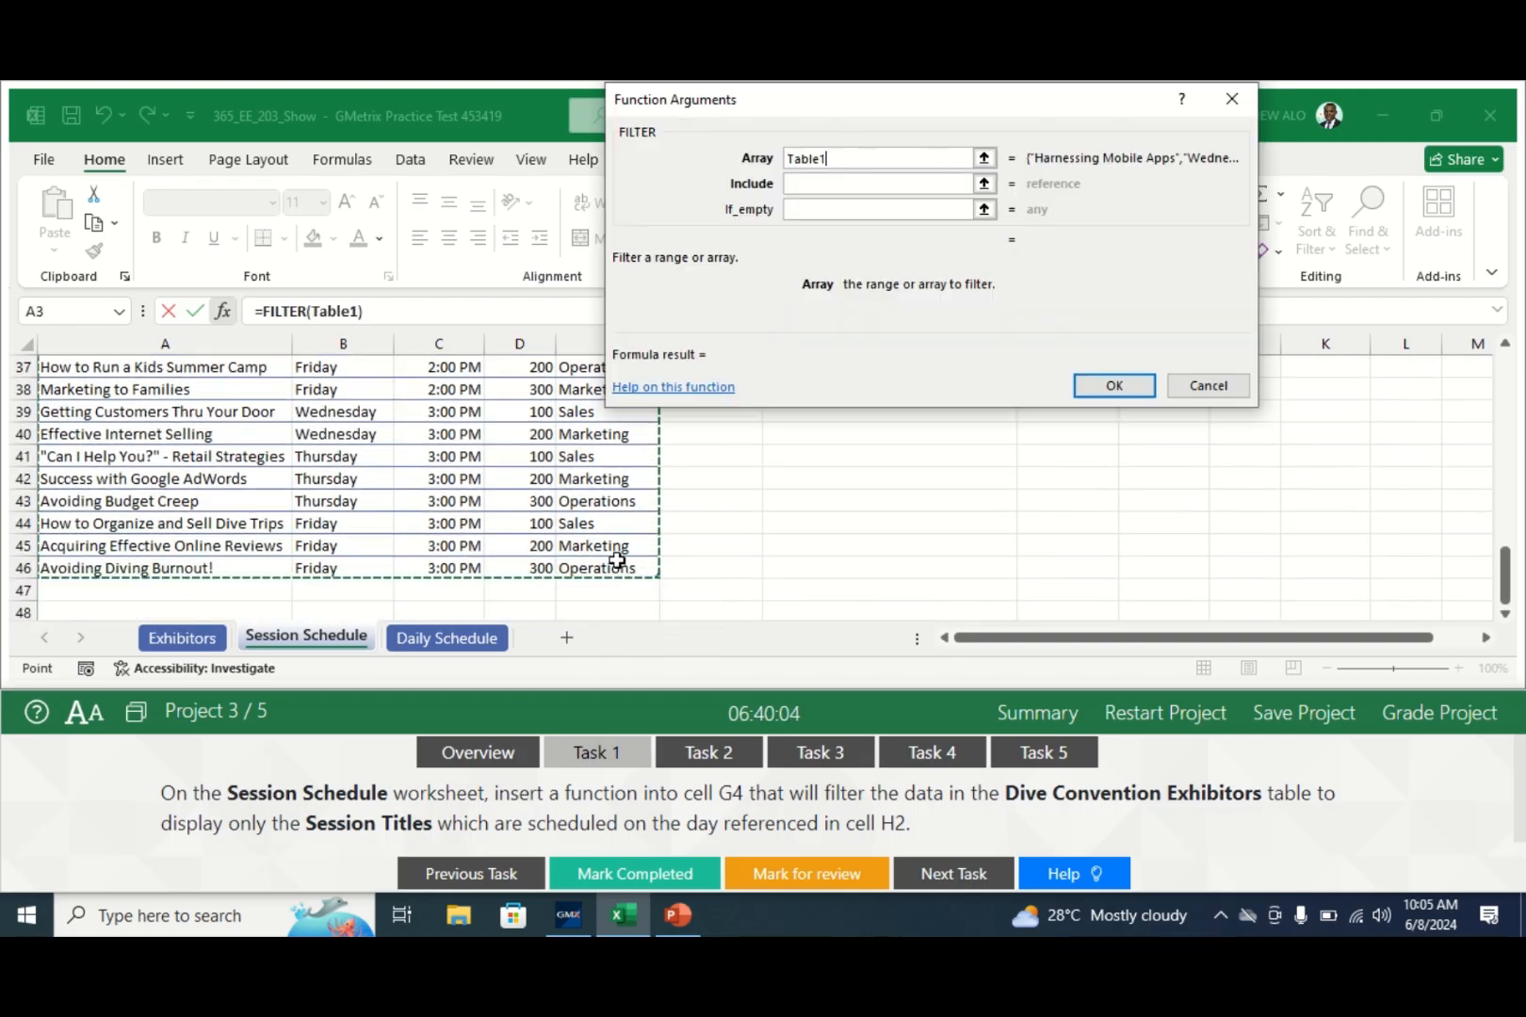
{"action": "left_click", "coordinate": [824, 185]}
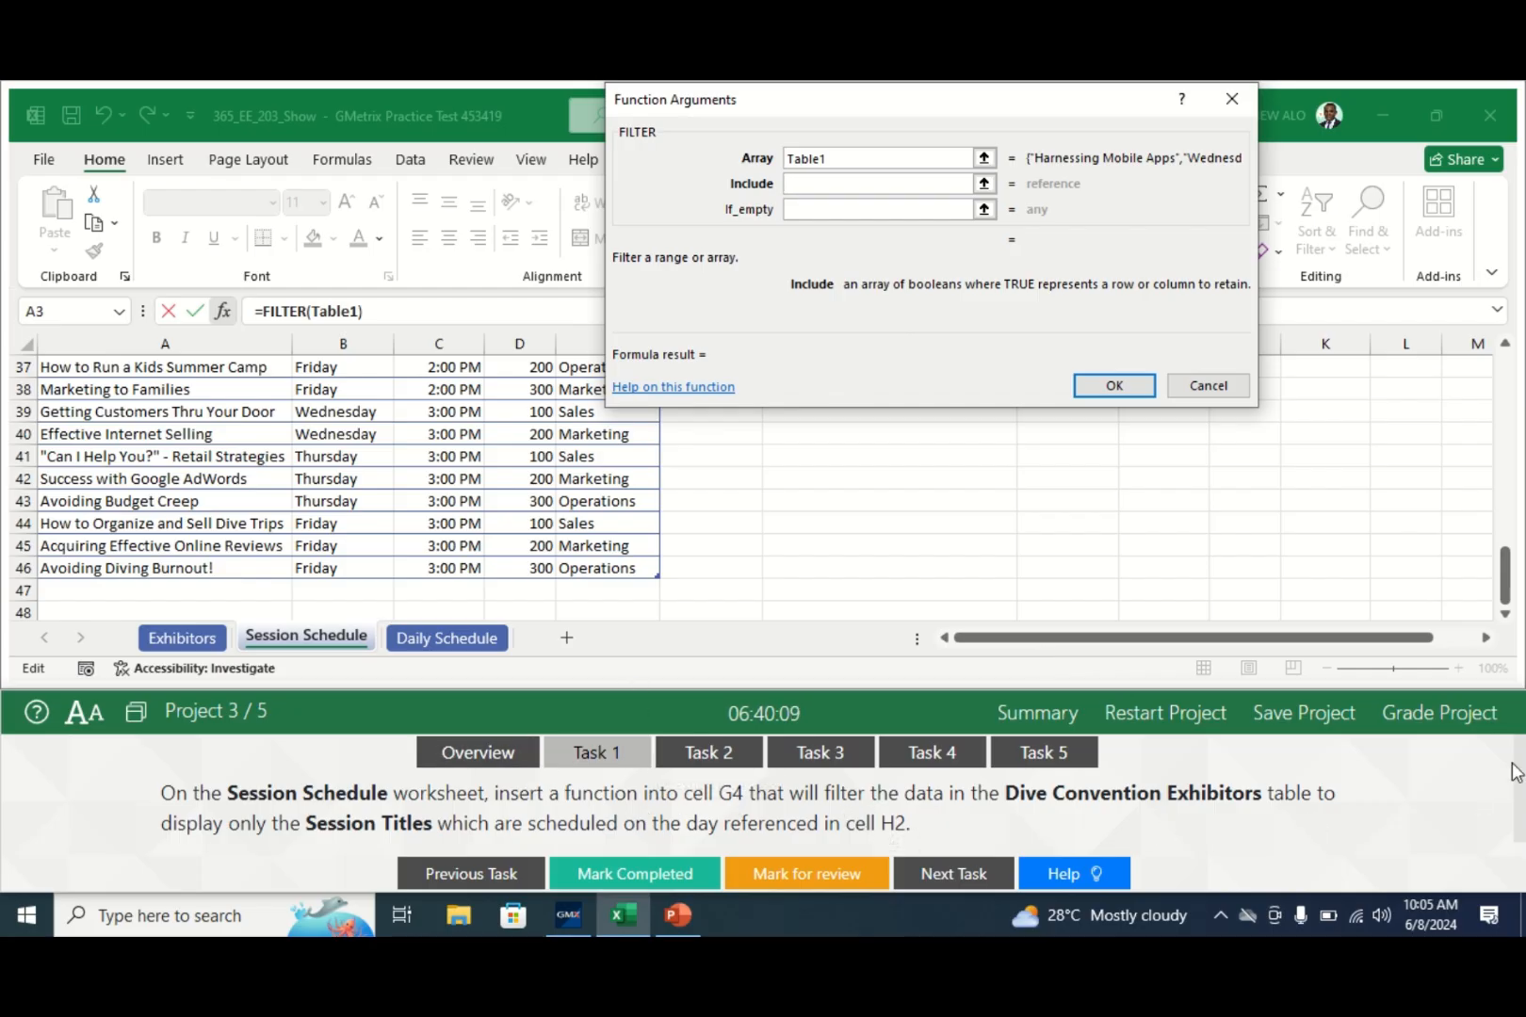
{"action": "left_click_drag", "start_coordinate": [1506, 576], "coordinate": [1506, 391]}
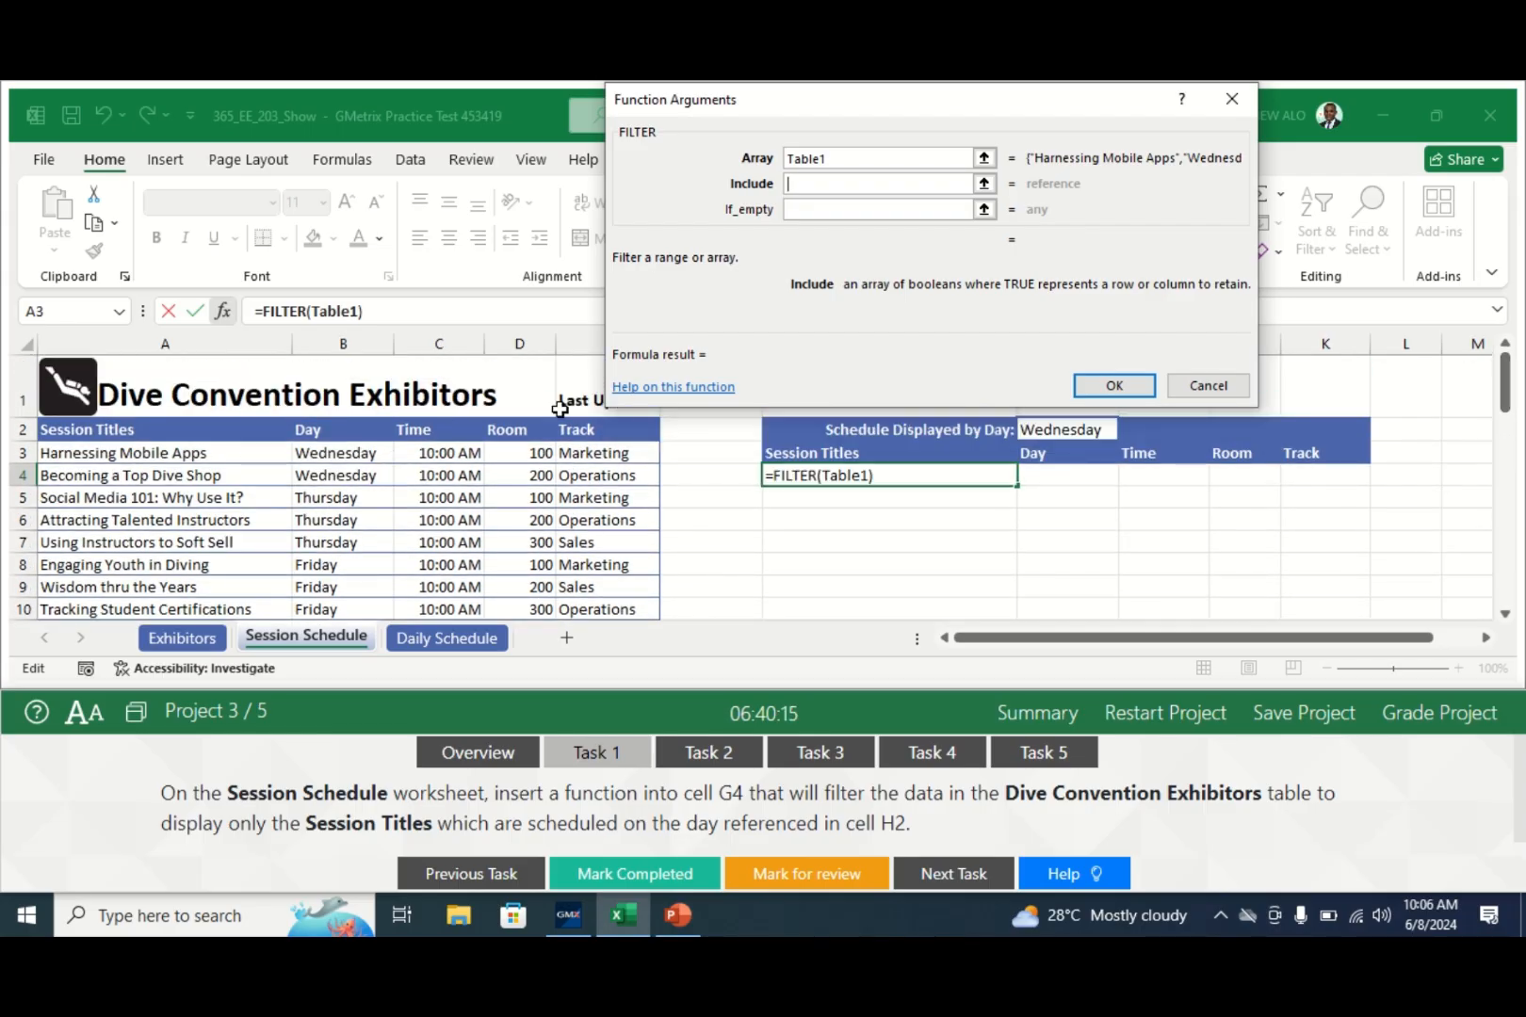
{"action": "left_click_drag", "start_coordinate": [346, 456], "coordinate": [341, 596]}
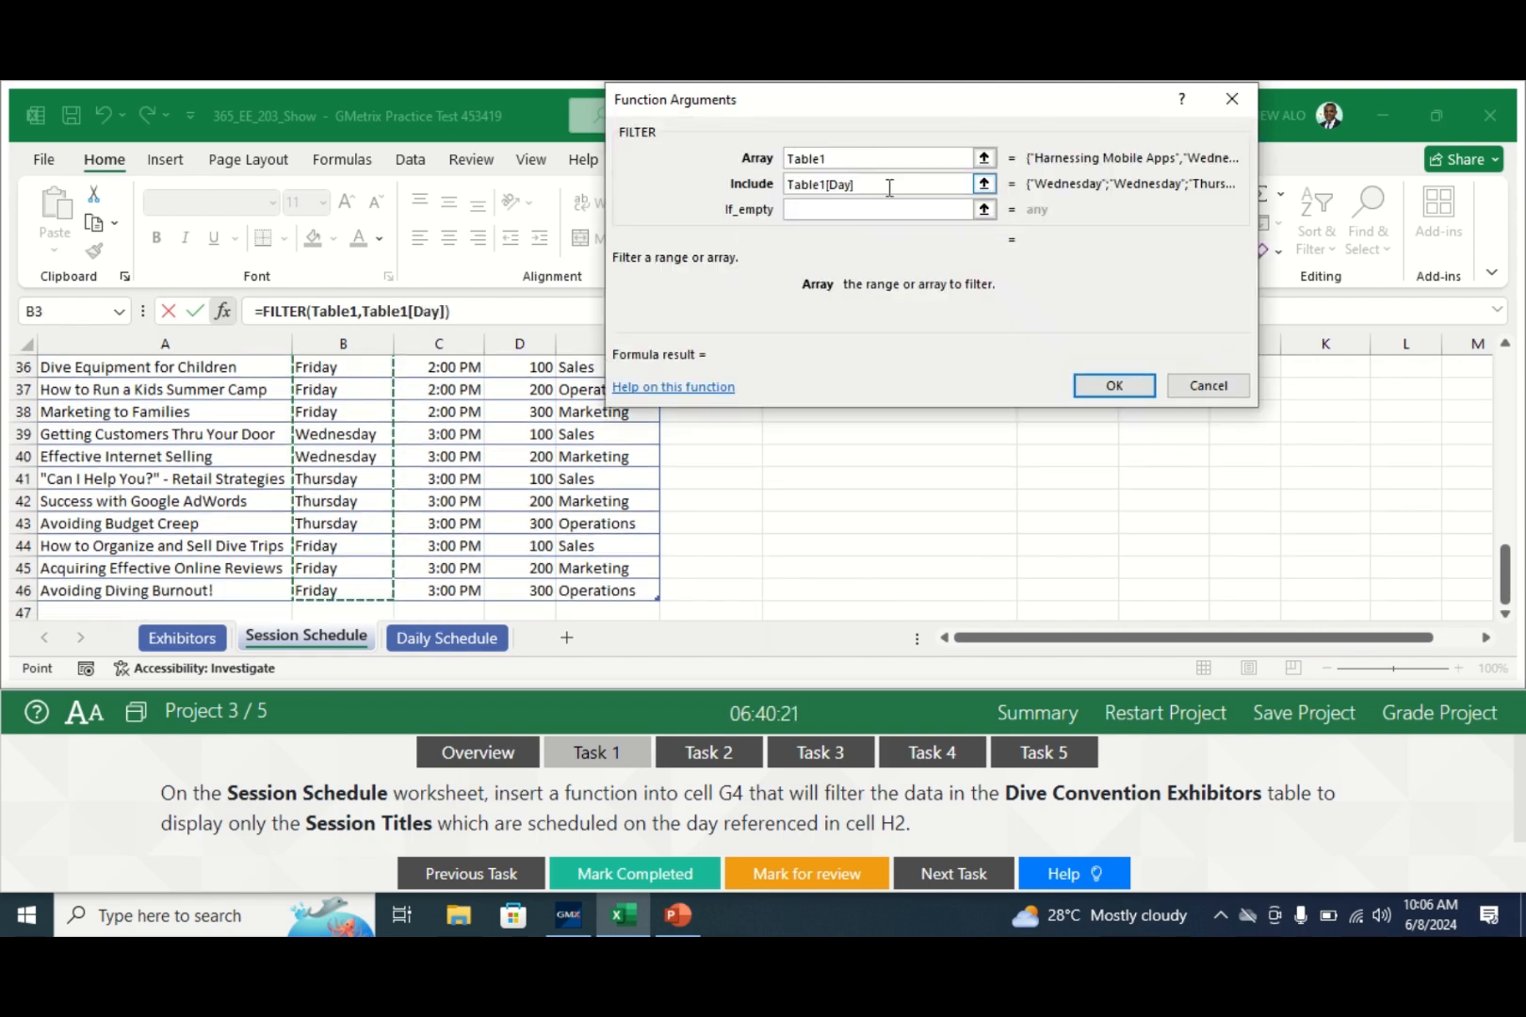
{"action": "type", "text": "=H2"}
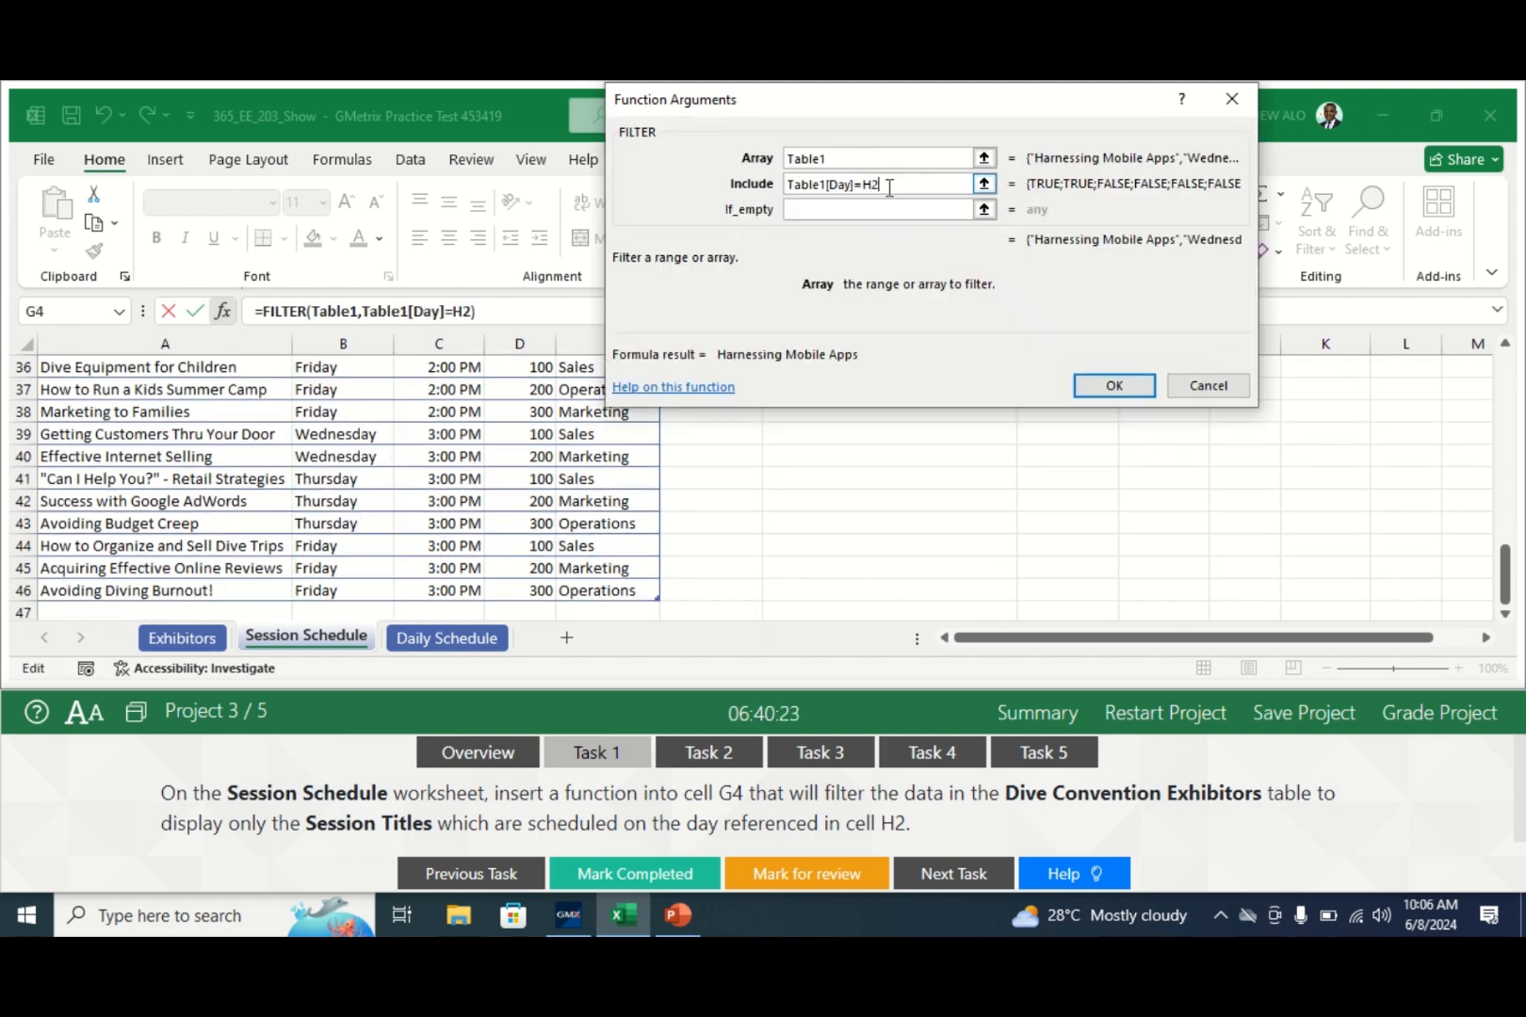
{"action": "left_click", "coordinate": [871, 210]}
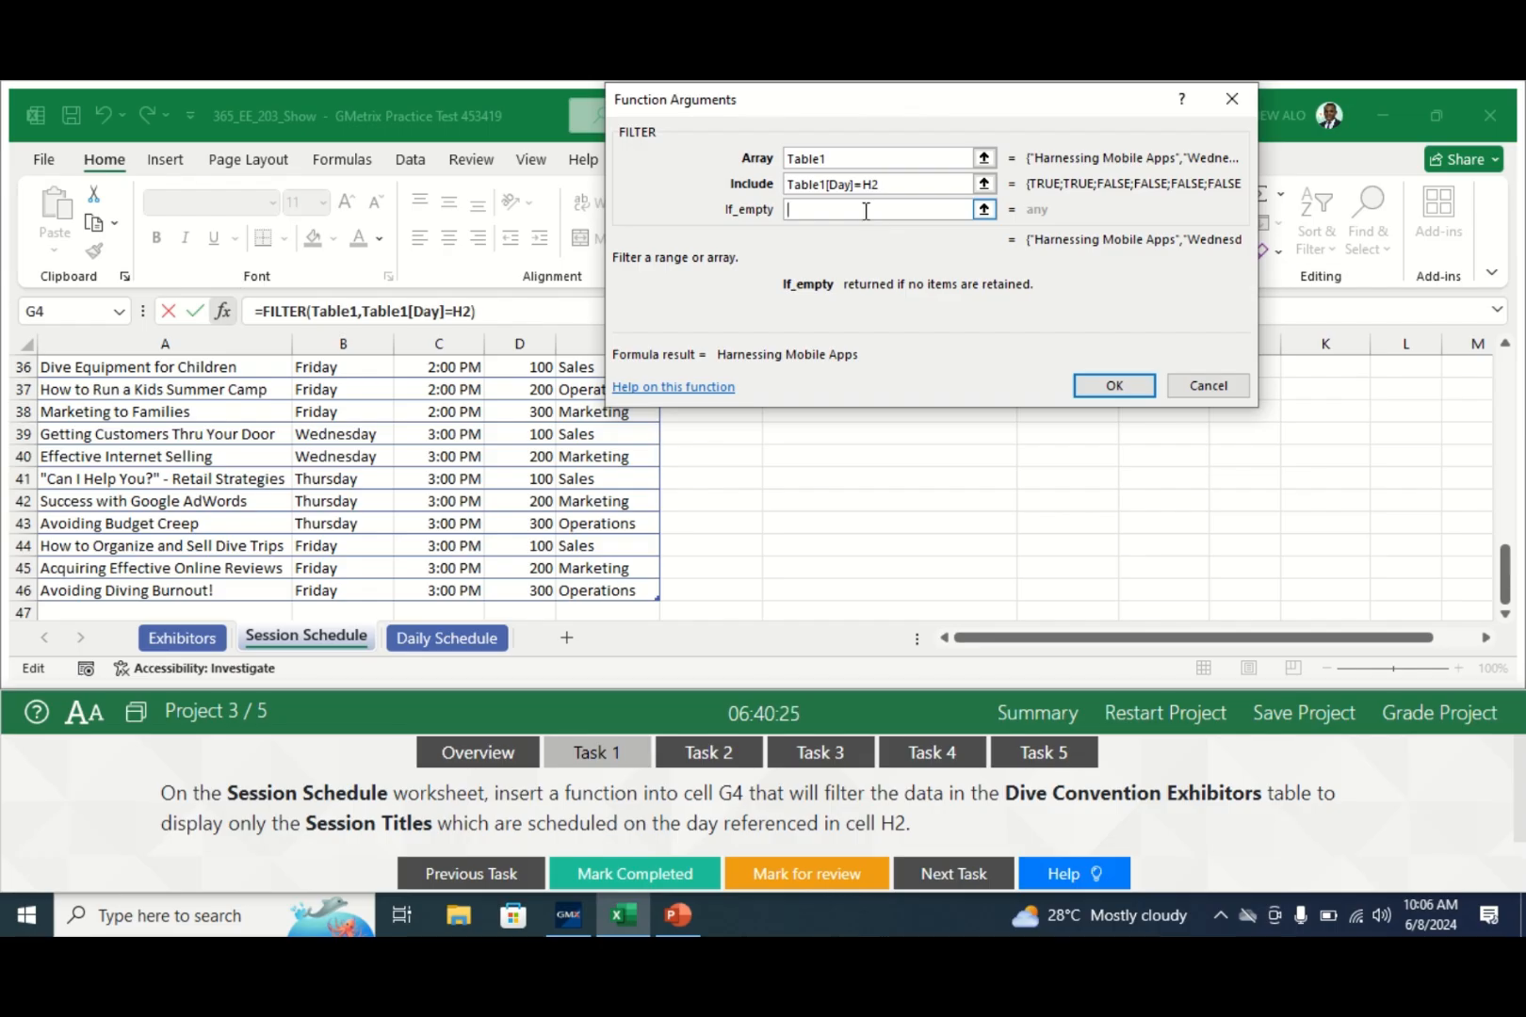
{"action": "left_click_drag", "start_coordinate": [1506, 572], "coordinate": [1505, 373]}
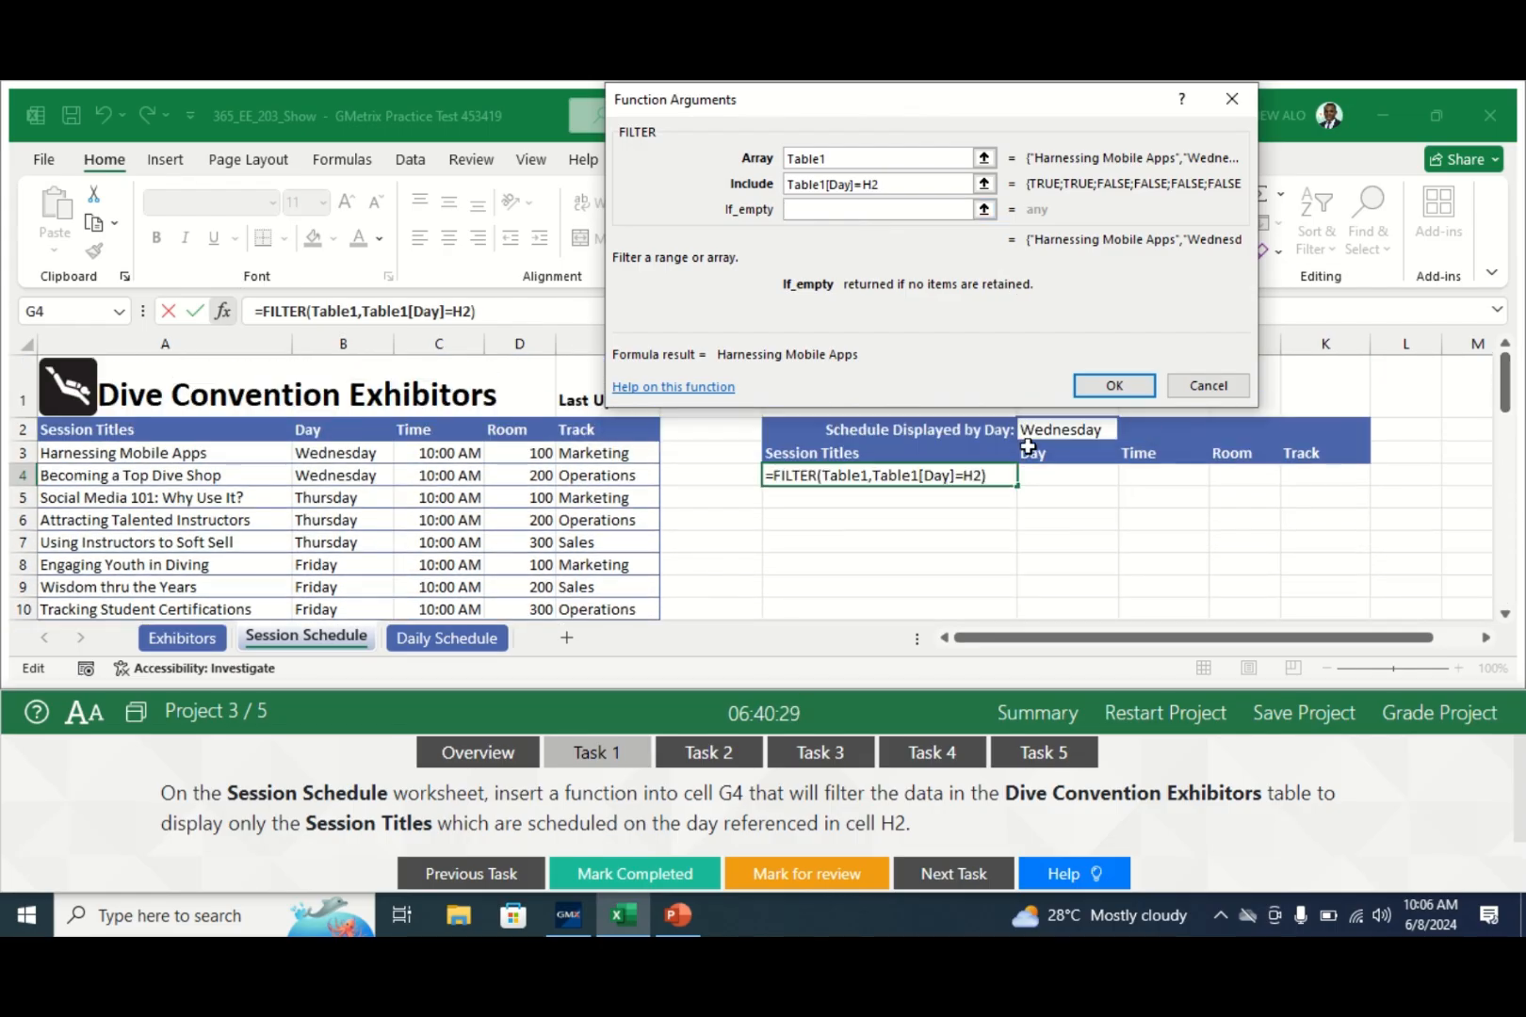
{"action": "left_click", "coordinate": [1114, 387]}
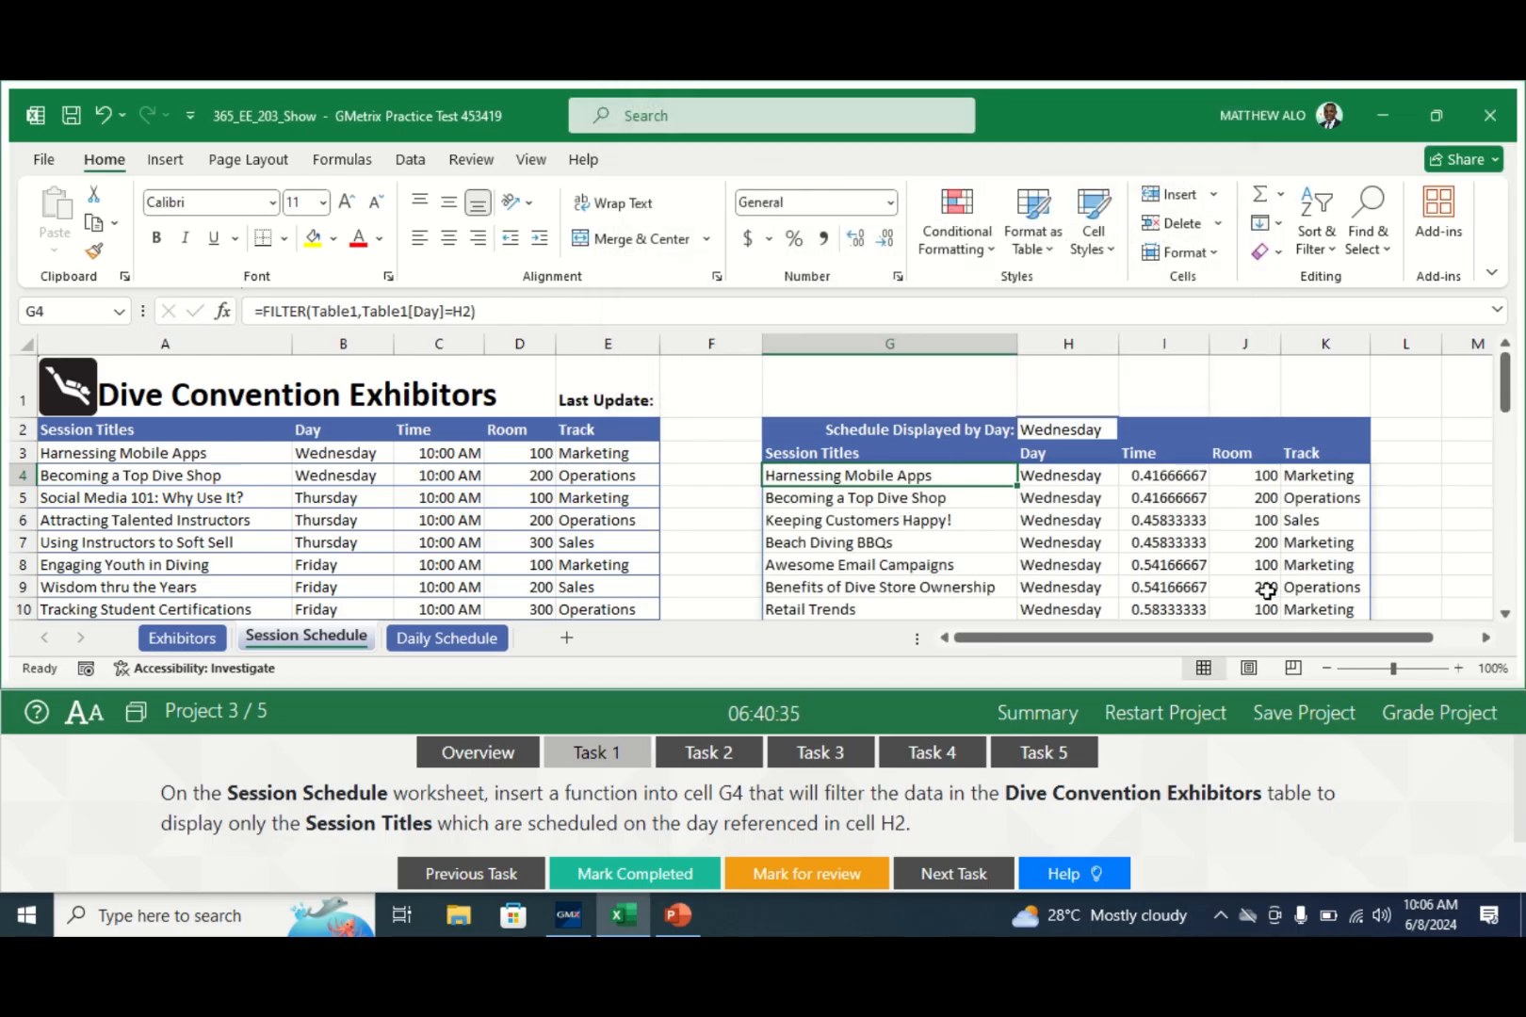
{"action": "left_click", "coordinate": [624, 878]}
- Display Task 2's instructions for a Yellow-fill rule on the Exhibitor Name column
{"action": "left_click", "coordinate": [709, 752]}
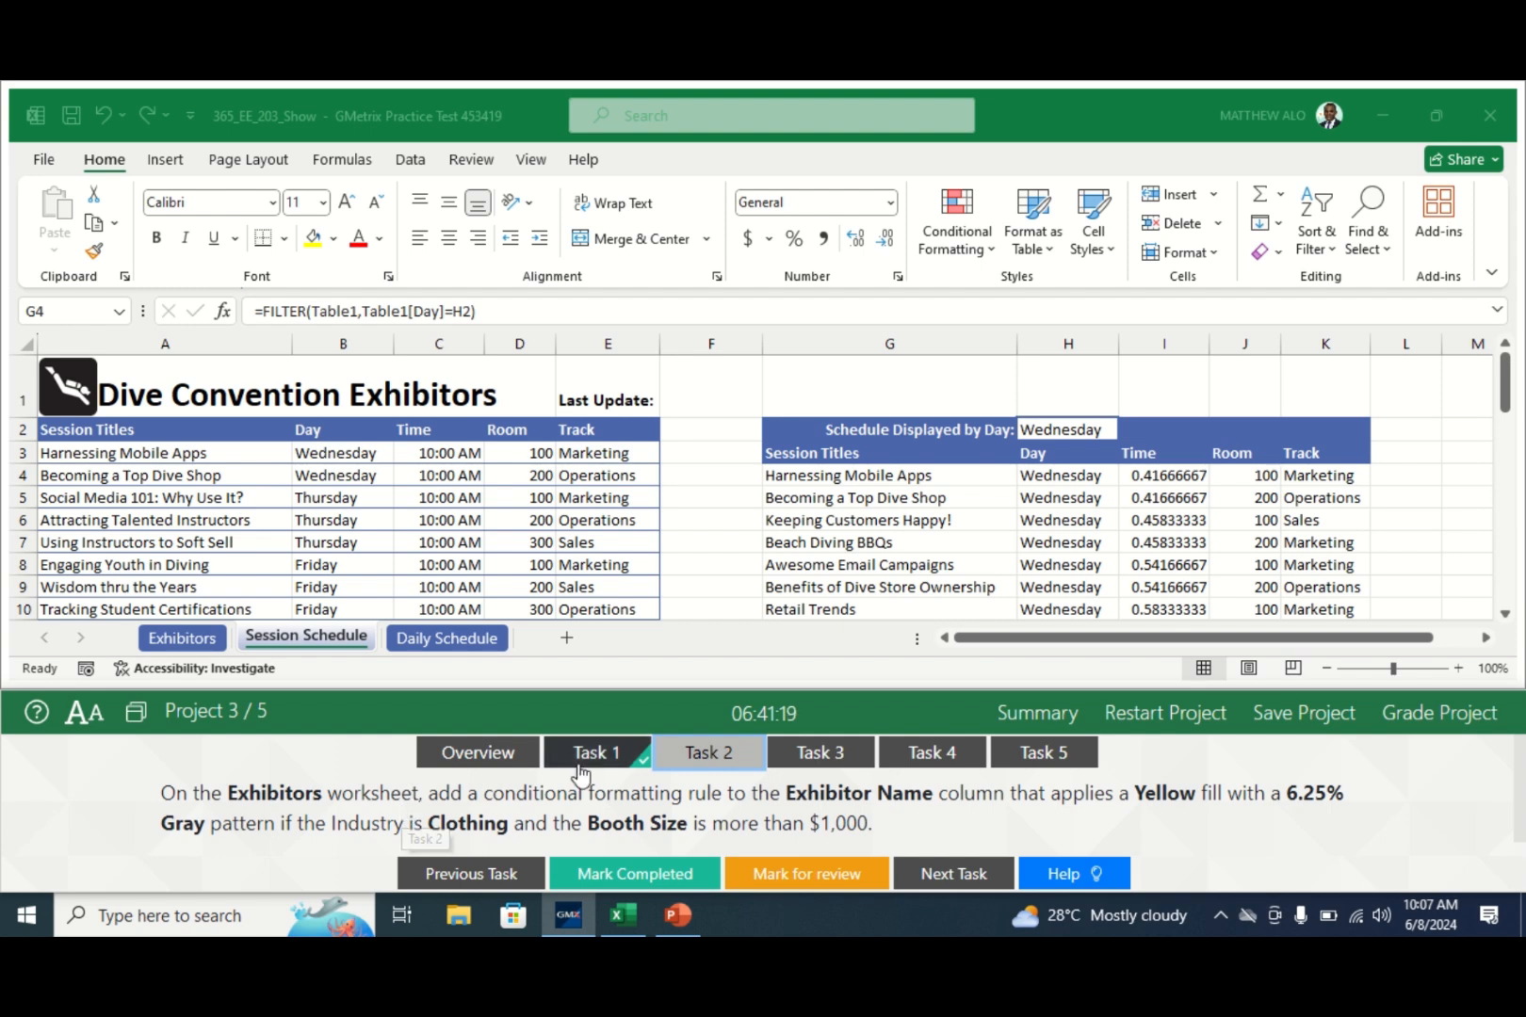
- Select the Exhibitor Name cells in column A of the Exhibitors sheet for conditional formatting
{"action": "left_click", "coordinate": [183, 641]}
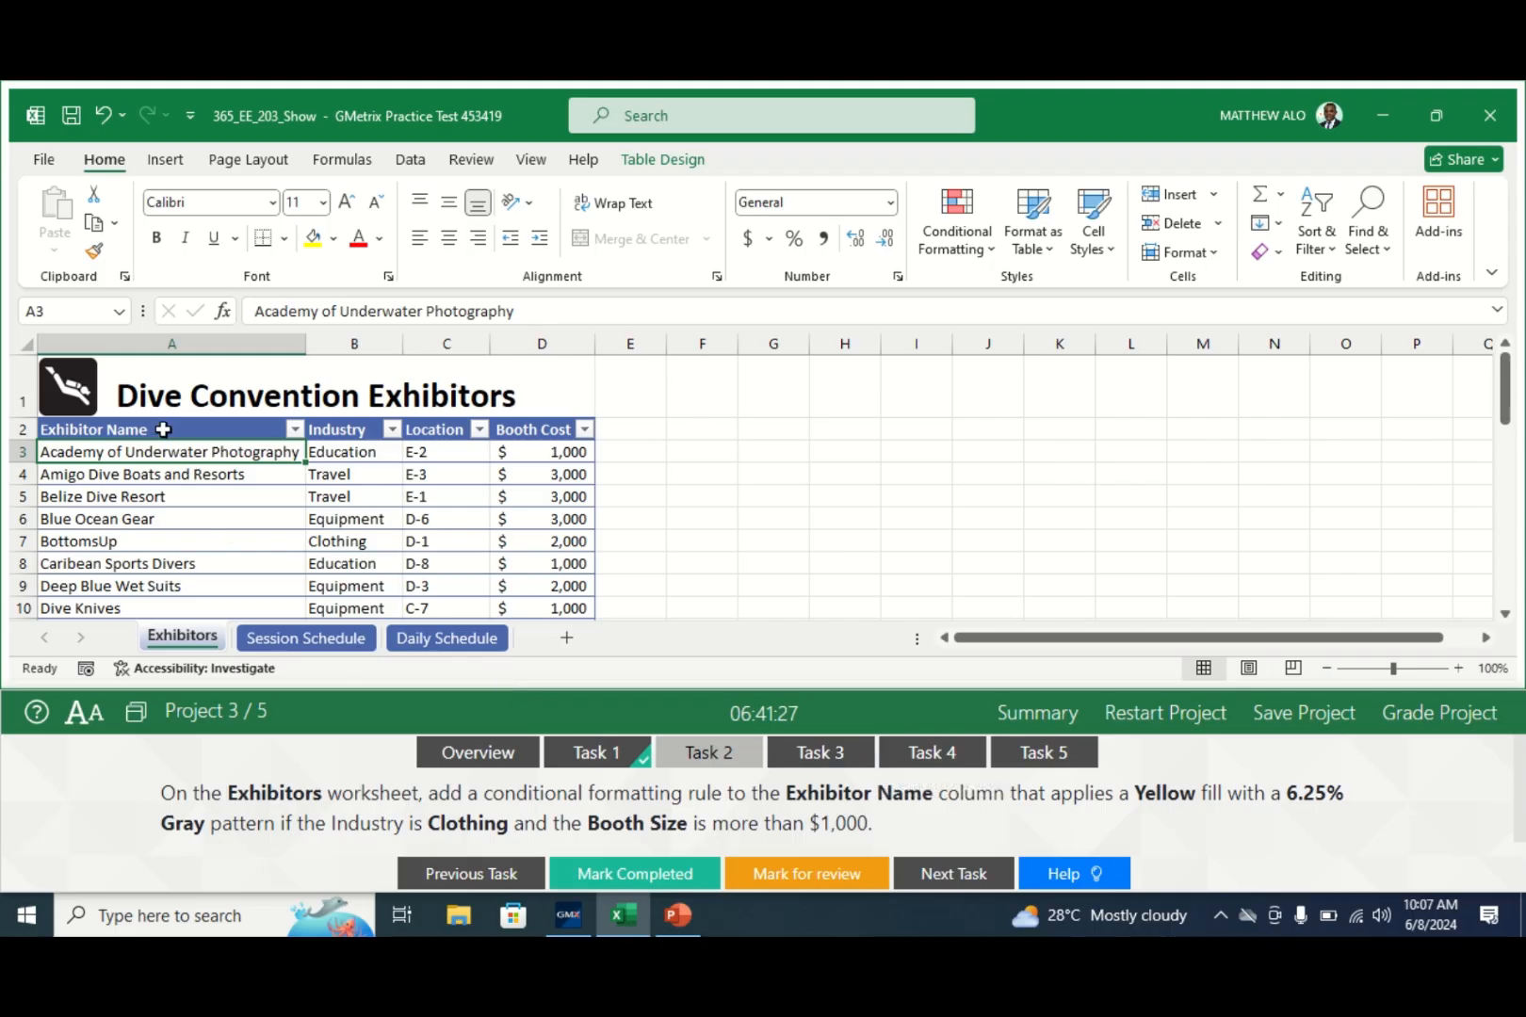
{"action": "left_click_drag", "start_coordinate": [163, 430], "coordinate": [138, 572]}
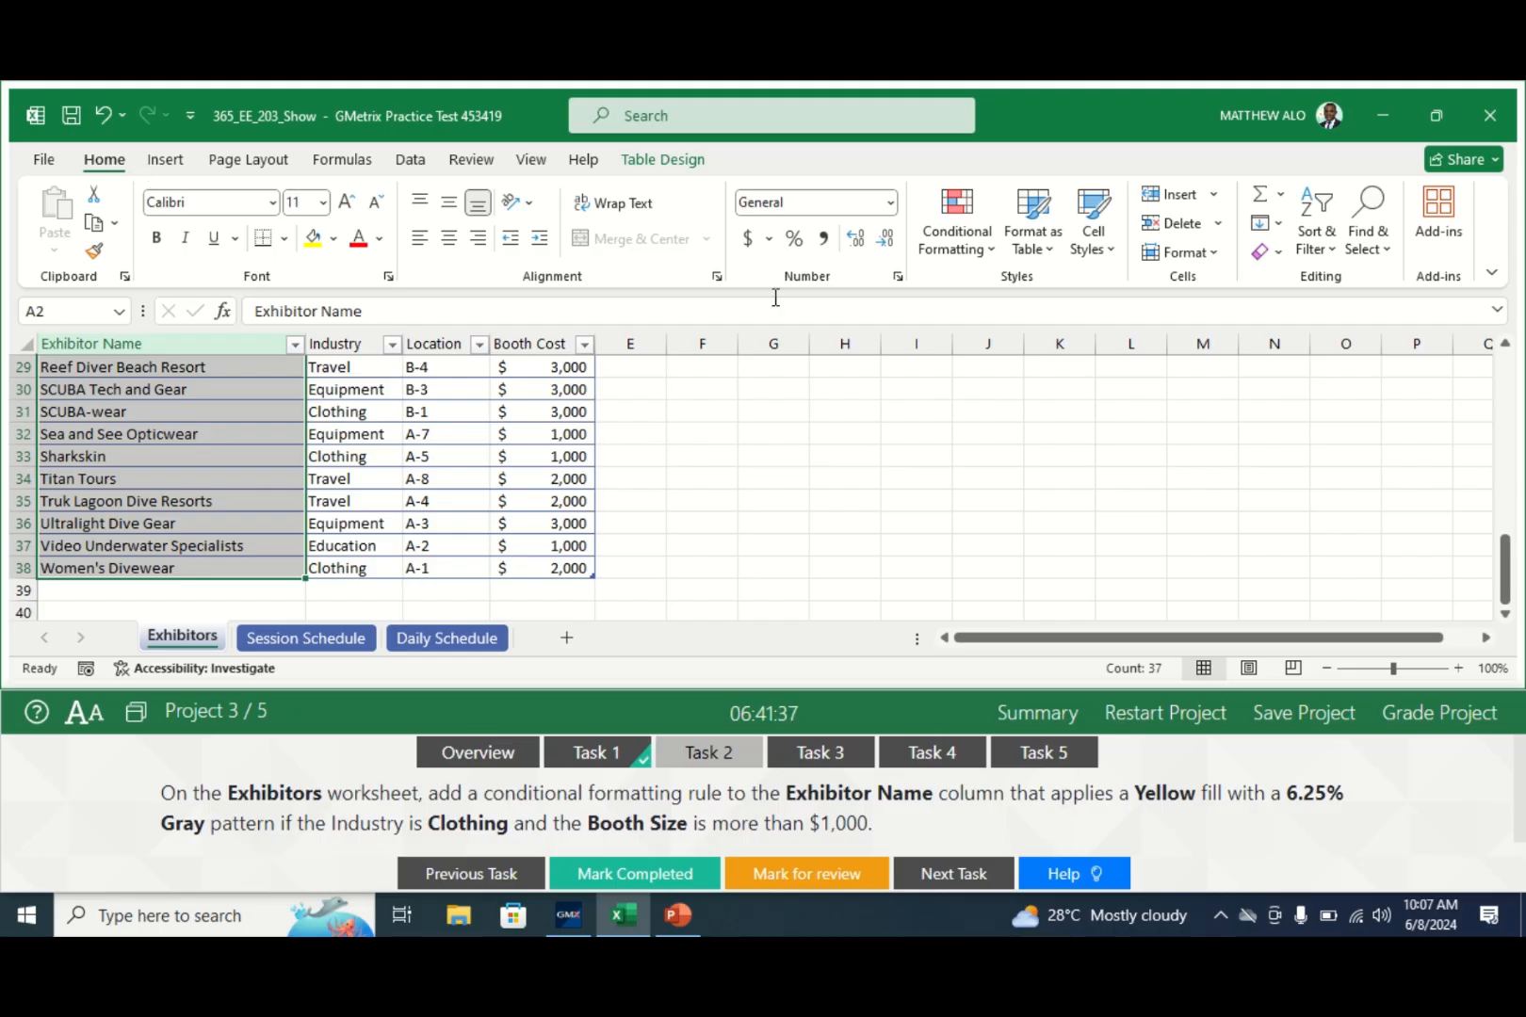
{"action": "left_click", "coordinate": [993, 267]}
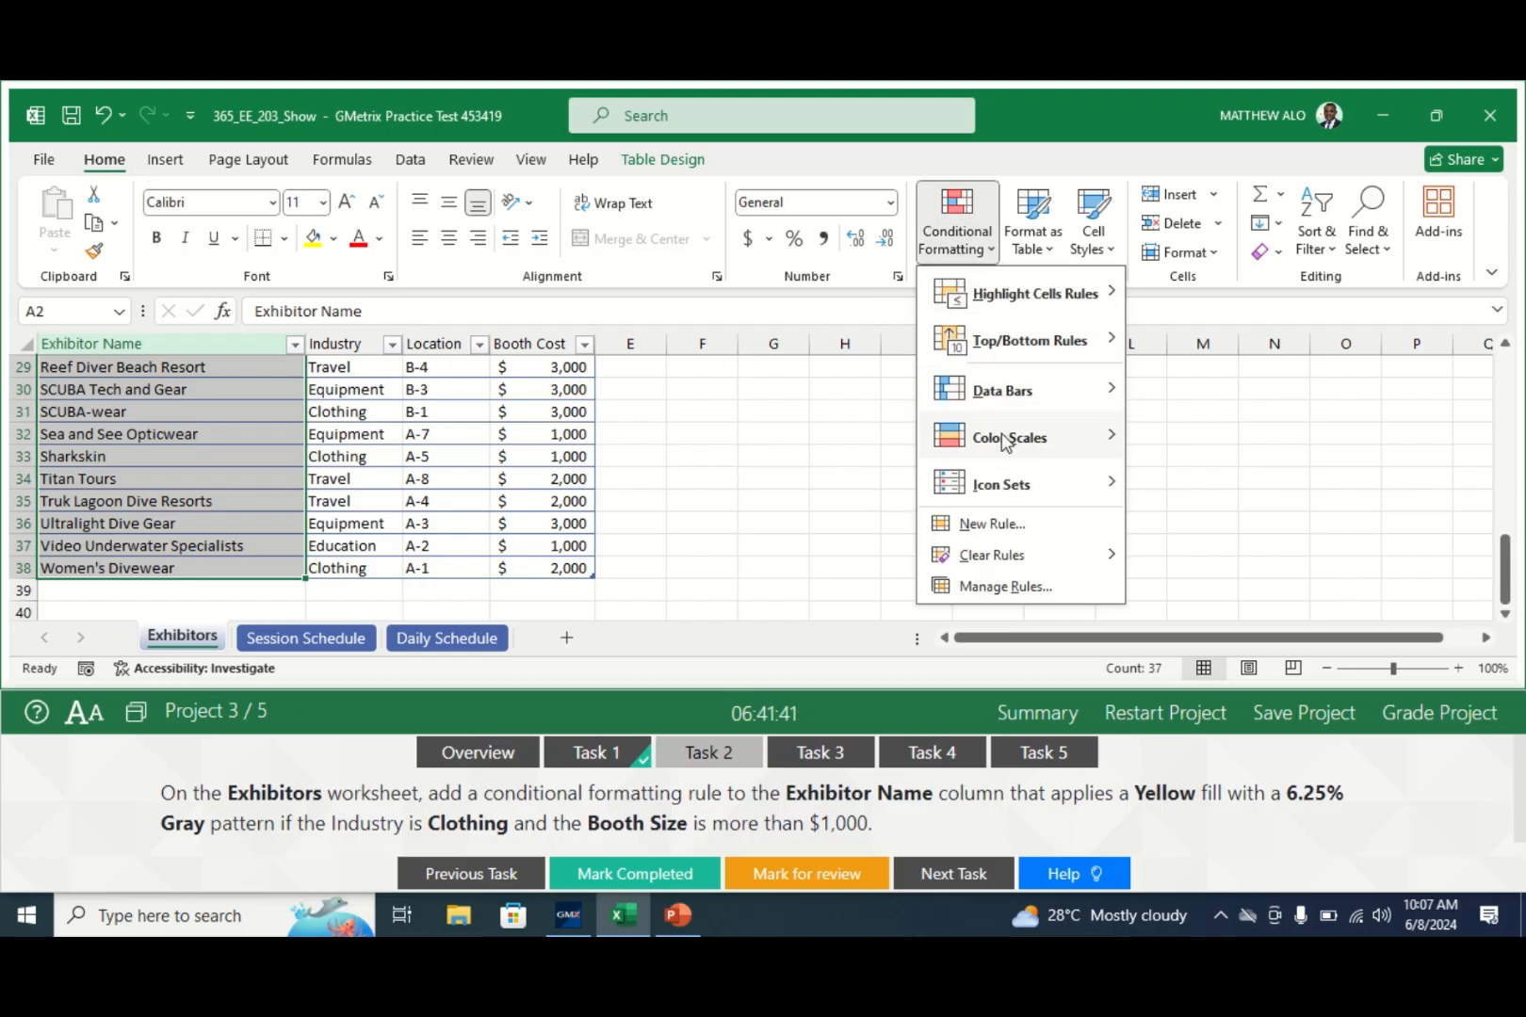
- Start a new conditional formatting rule using the formula =AND(B1="Clothing",D1>1000)
{"action": "left_click", "coordinate": [976, 526]}
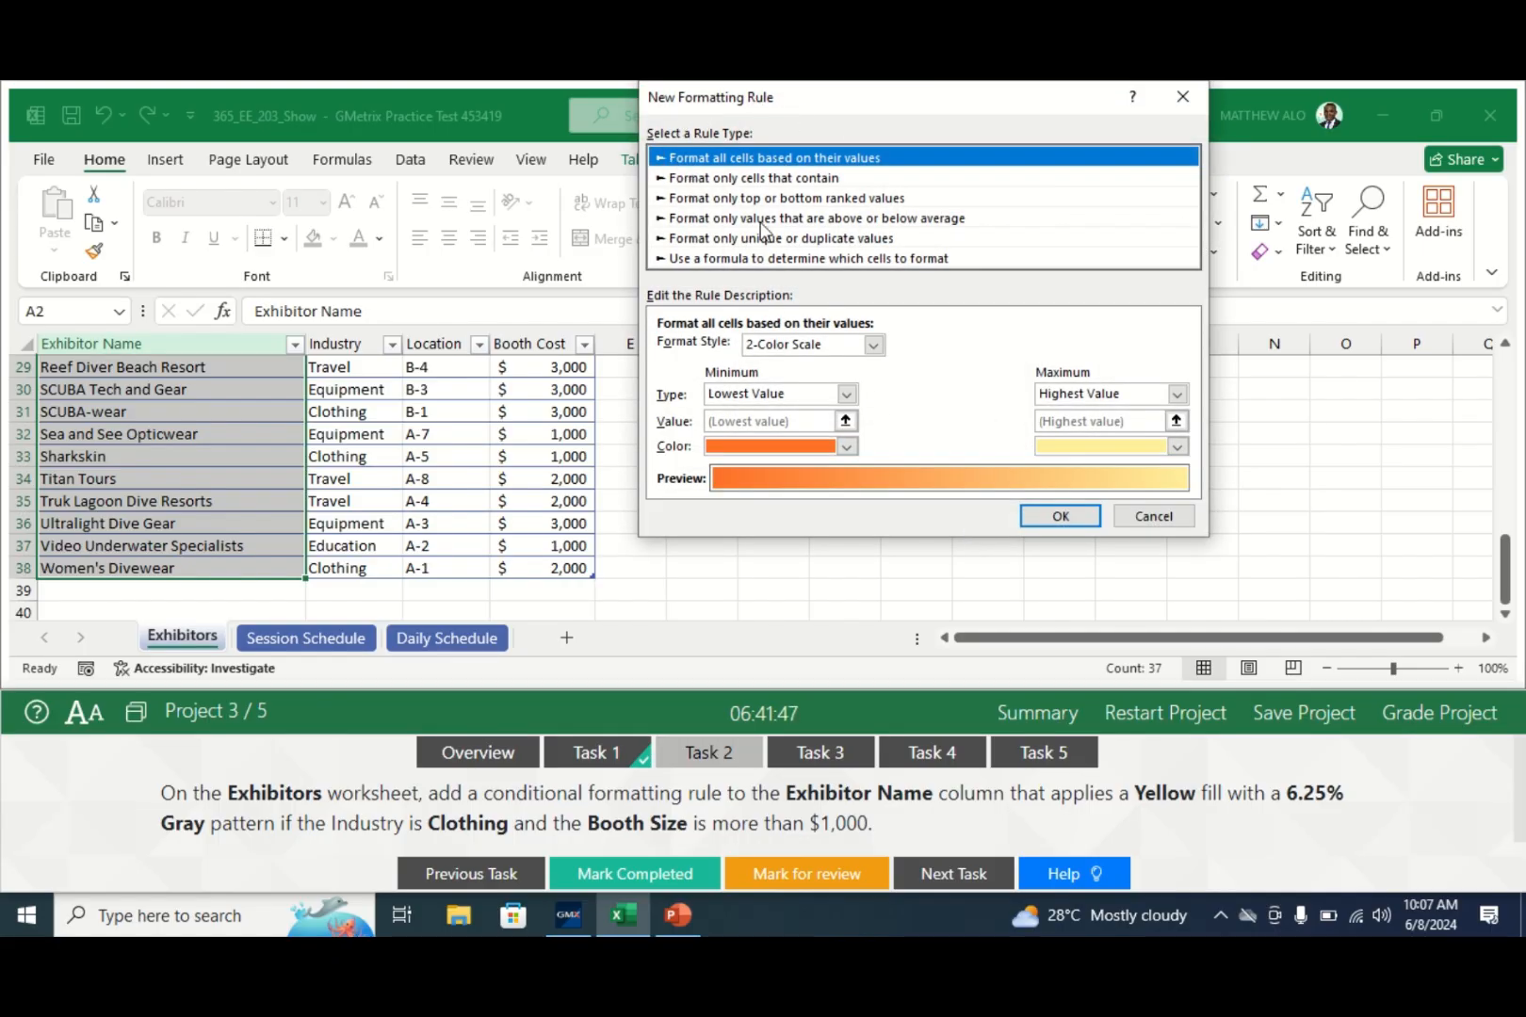
{"action": "left_click", "coordinate": [701, 260]}
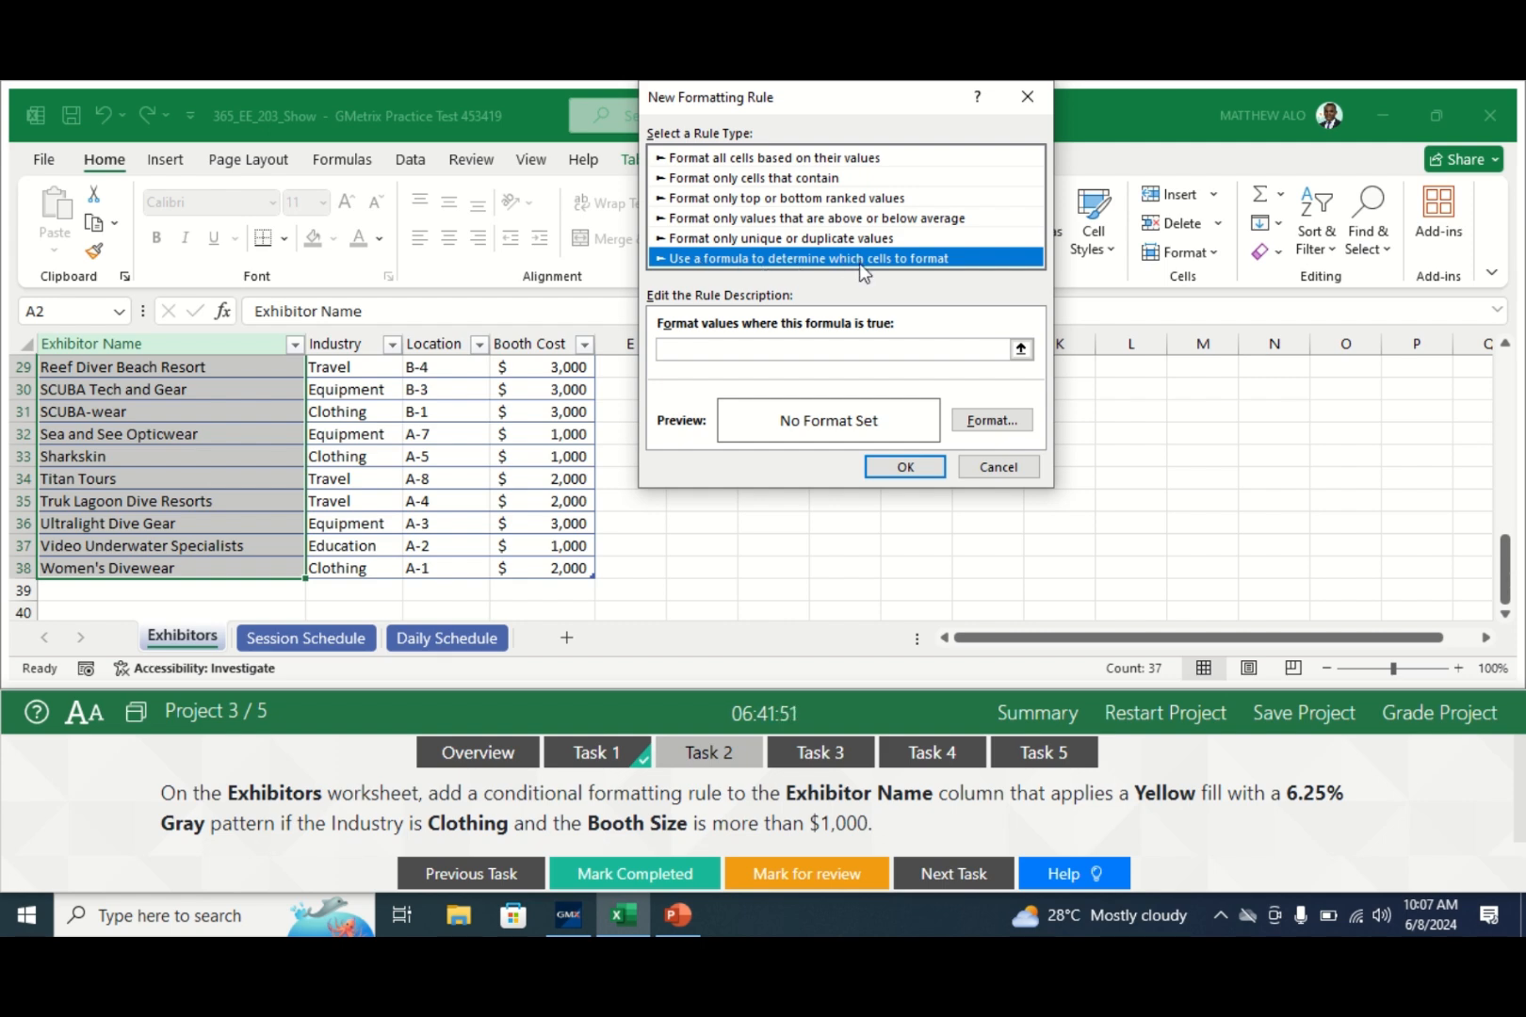
{"action": "left_click", "coordinate": [675, 352]}
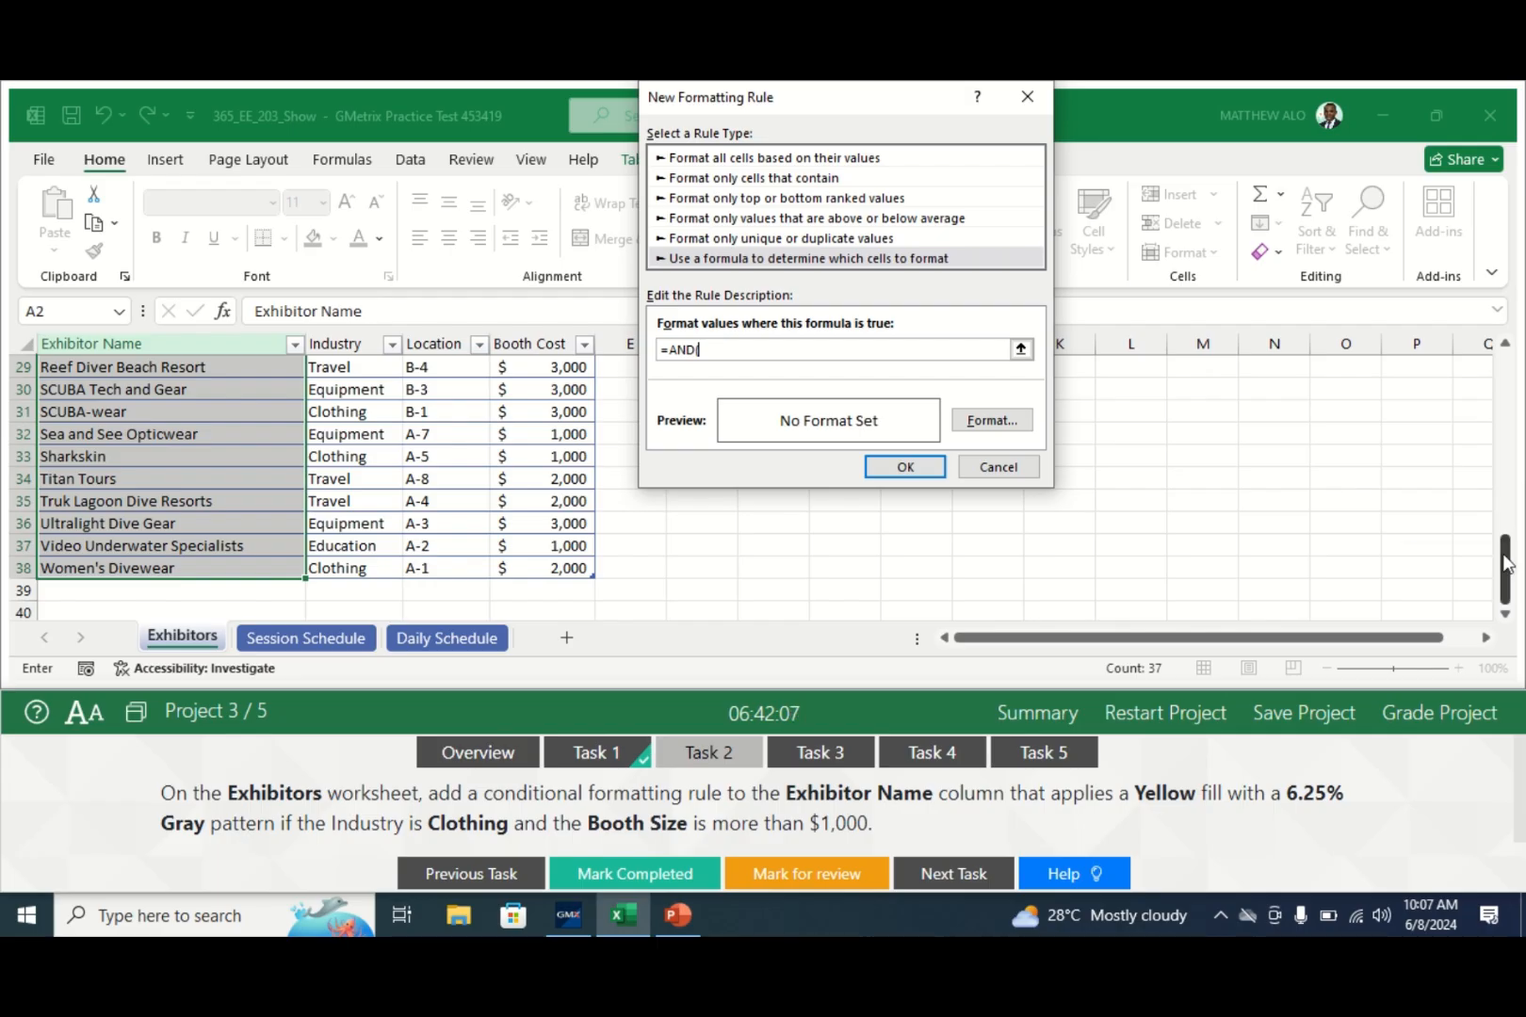
{"action": "left_click_drag", "start_coordinate": [1506, 561], "coordinate": [1481, 332]}
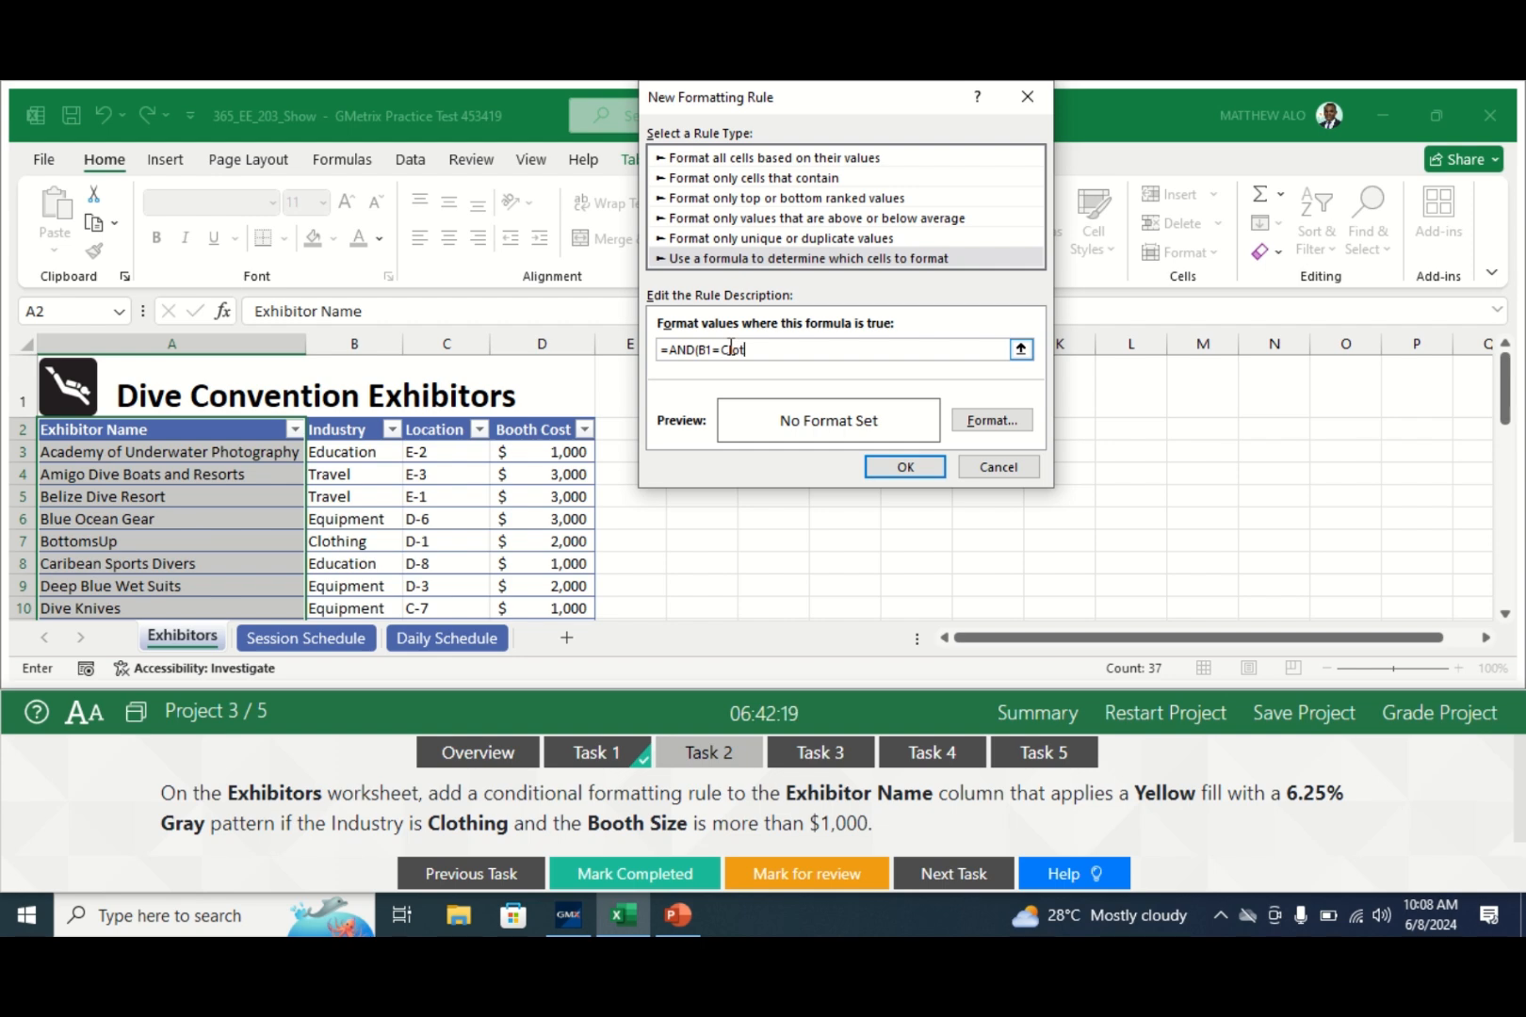
{"action": "type", "text": "in"}
{"action": "type", "text": "\""}
{"action": "left_click", "coordinate": [780, 350]}
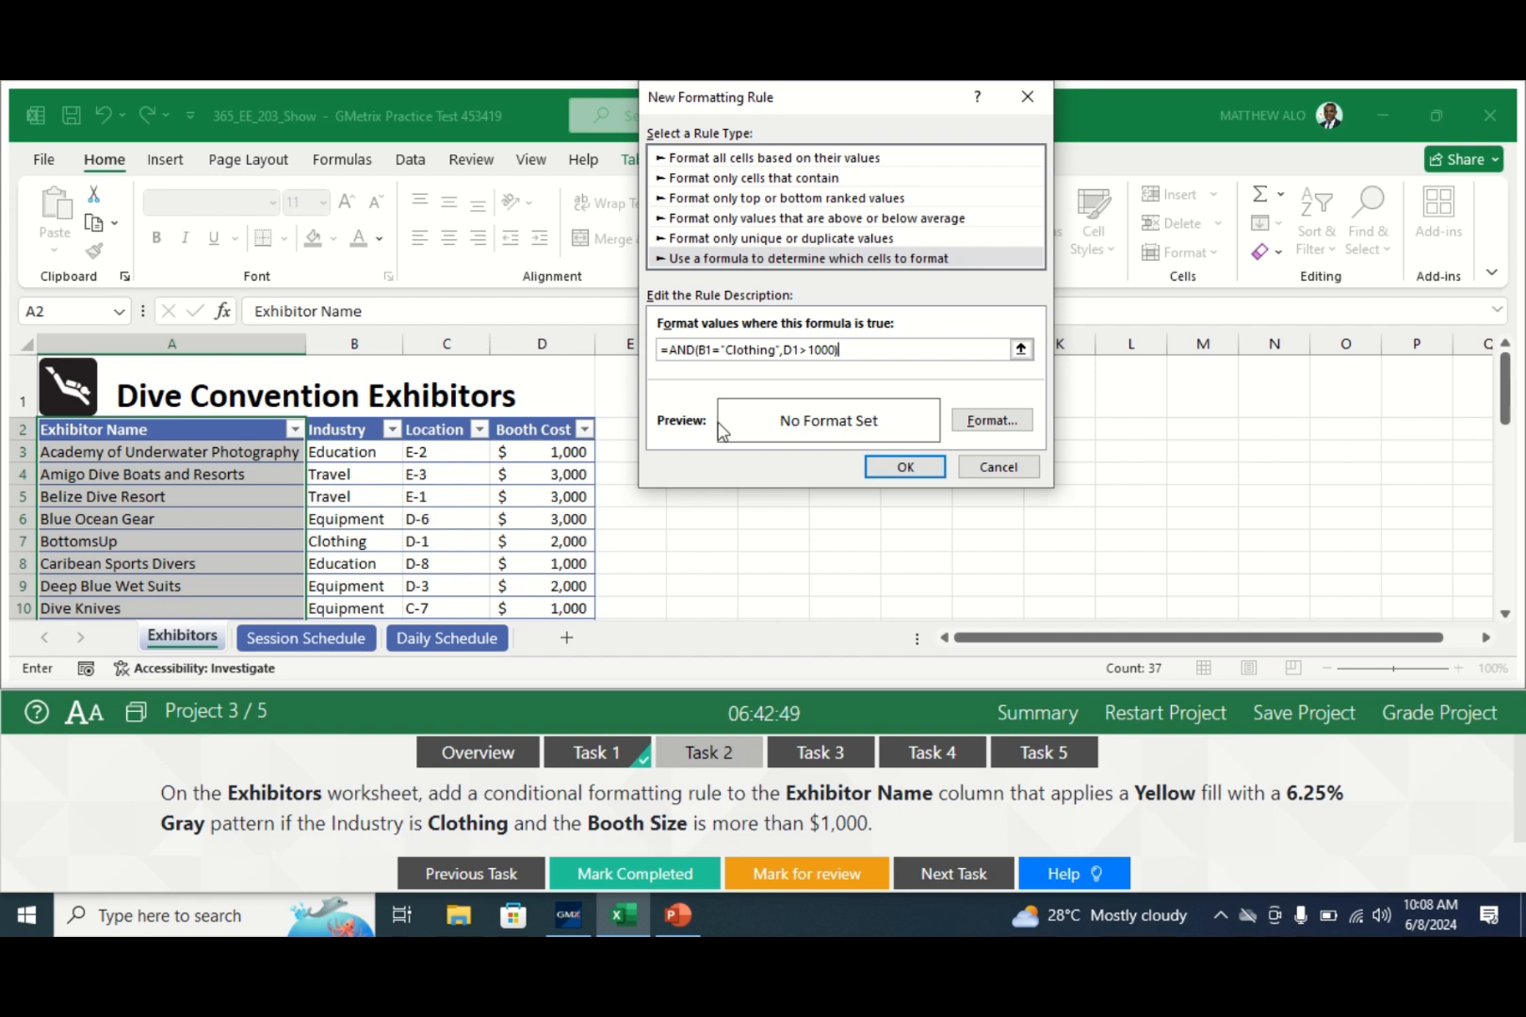
{"action": "left_click", "coordinate": [982, 424]}
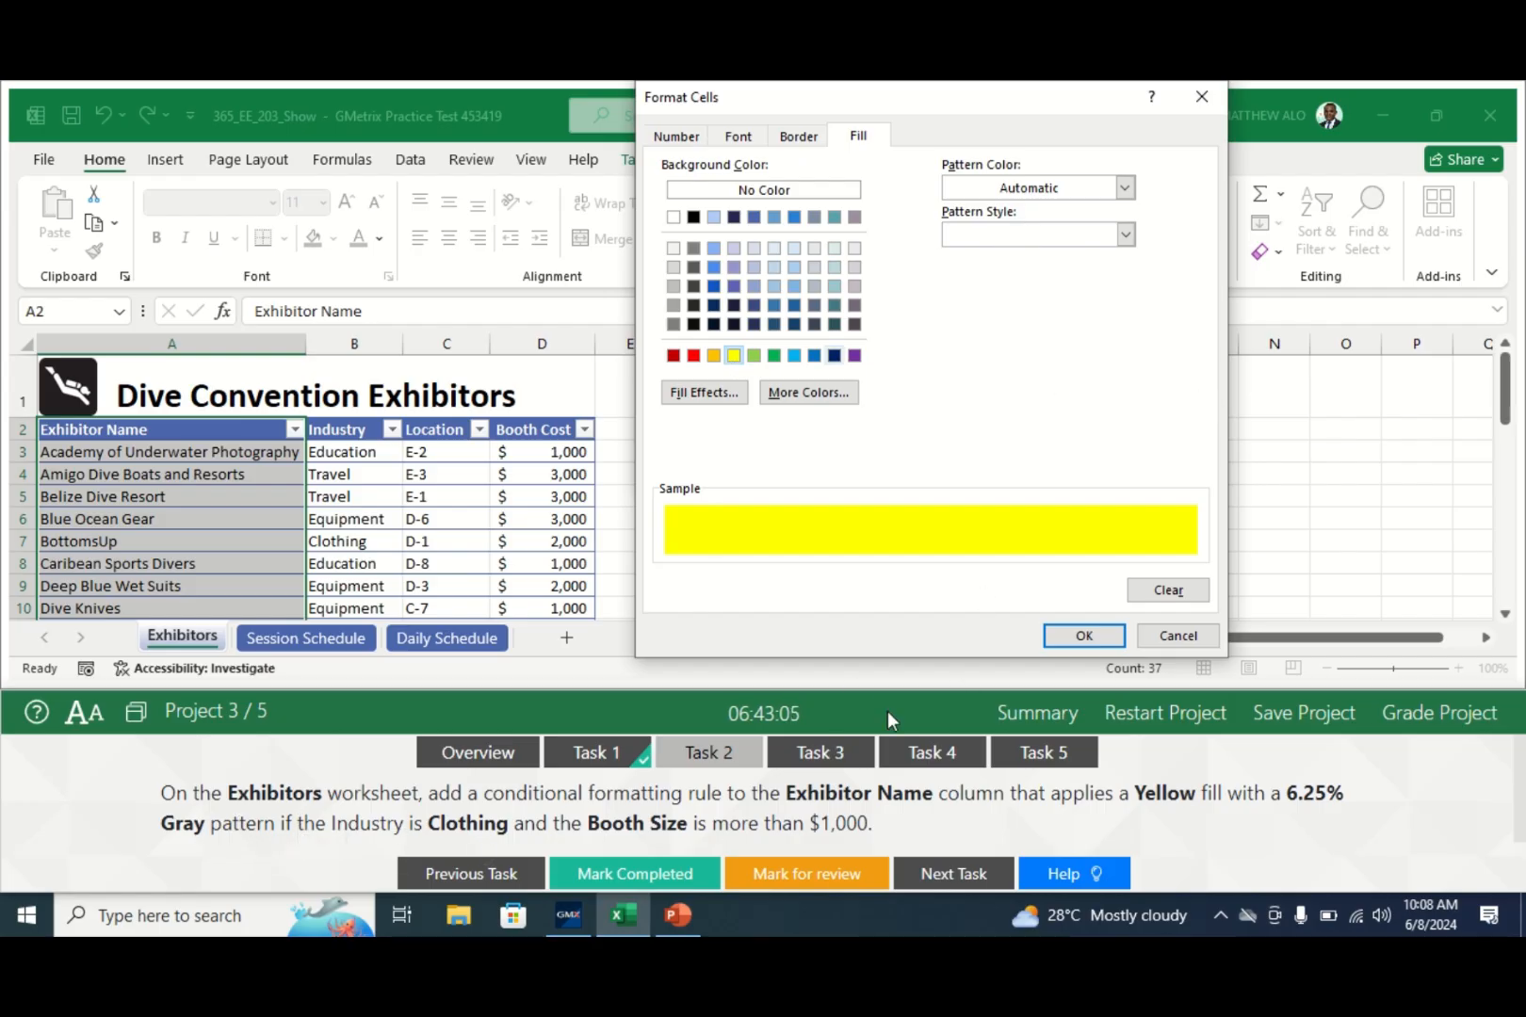
- Add a 6.25% Gray pattern to the yellow fill, apply the rule, and mark Task 2 completed
{"action": "left_click", "coordinate": [1128, 238]}
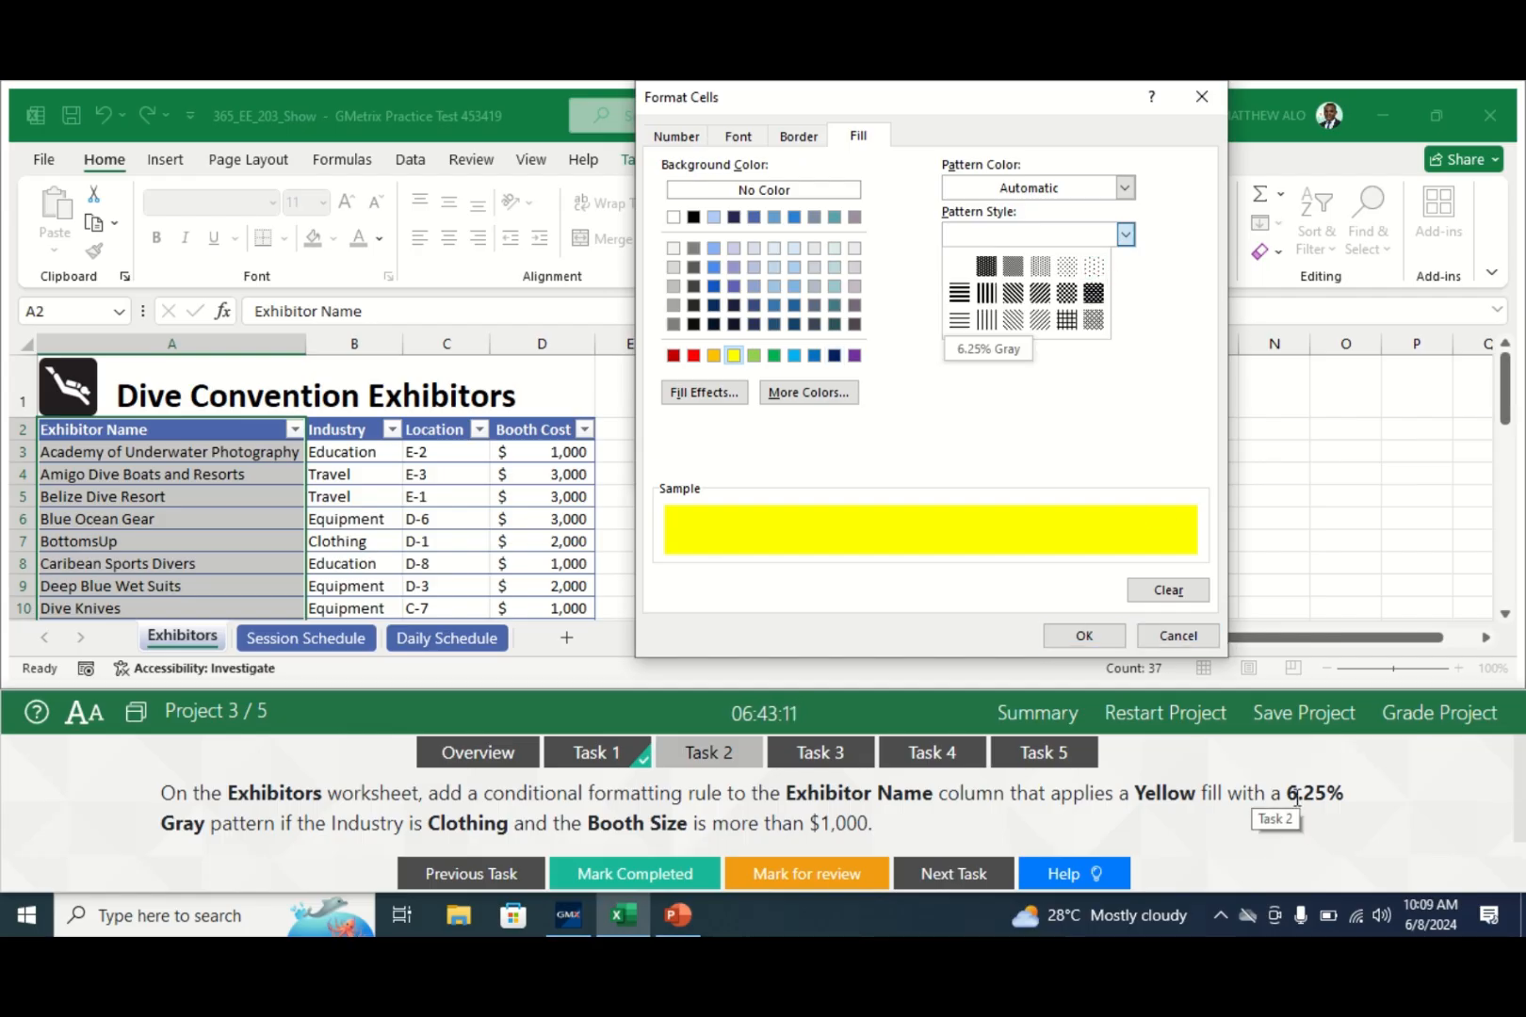
{"action": "left_click", "coordinate": [1093, 269]}
{"action": "left_click", "coordinate": [1129, 235]}
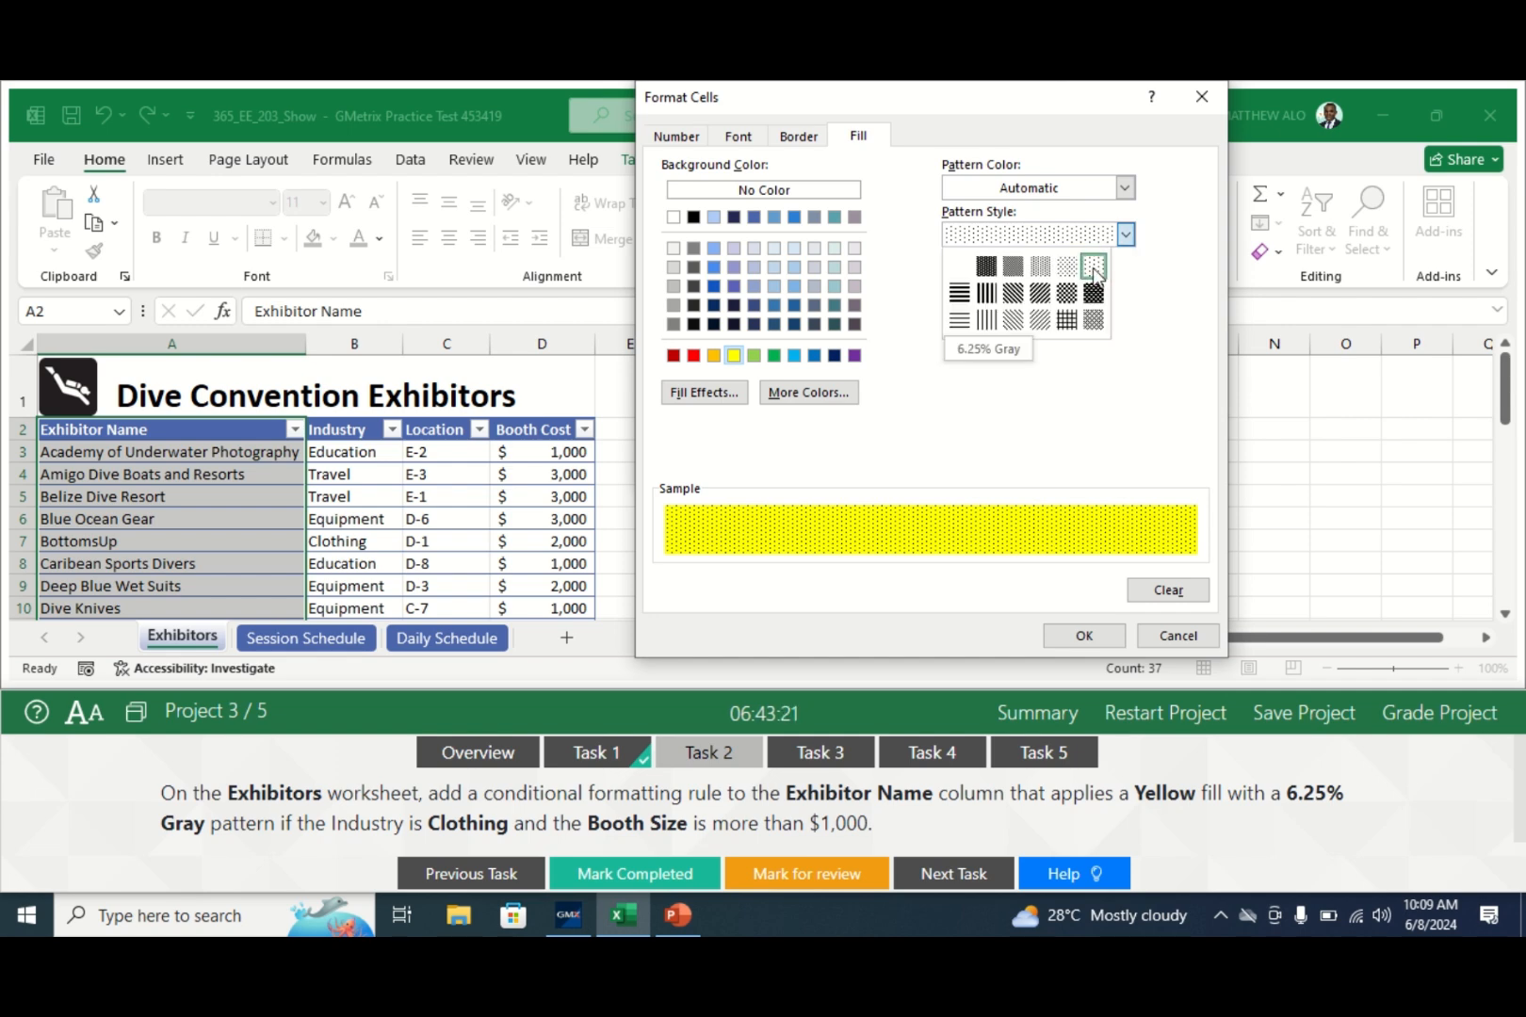
{"action": "left_click", "coordinate": [1092, 270]}
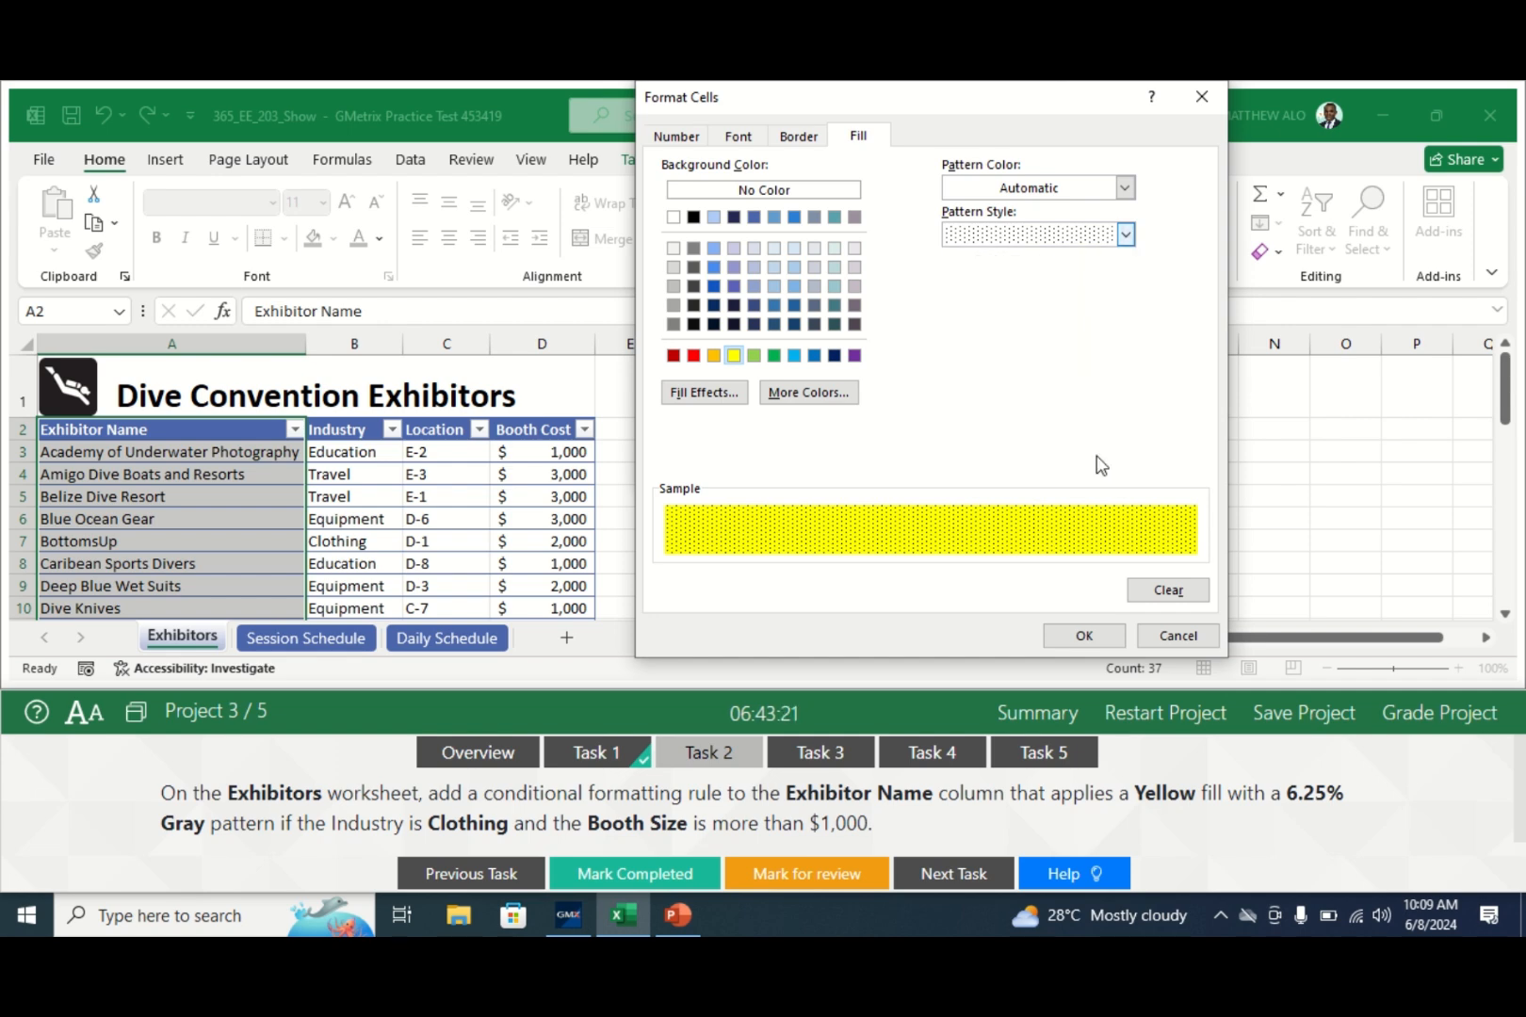
{"action": "left_click", "coordinate": [1079, 640]}
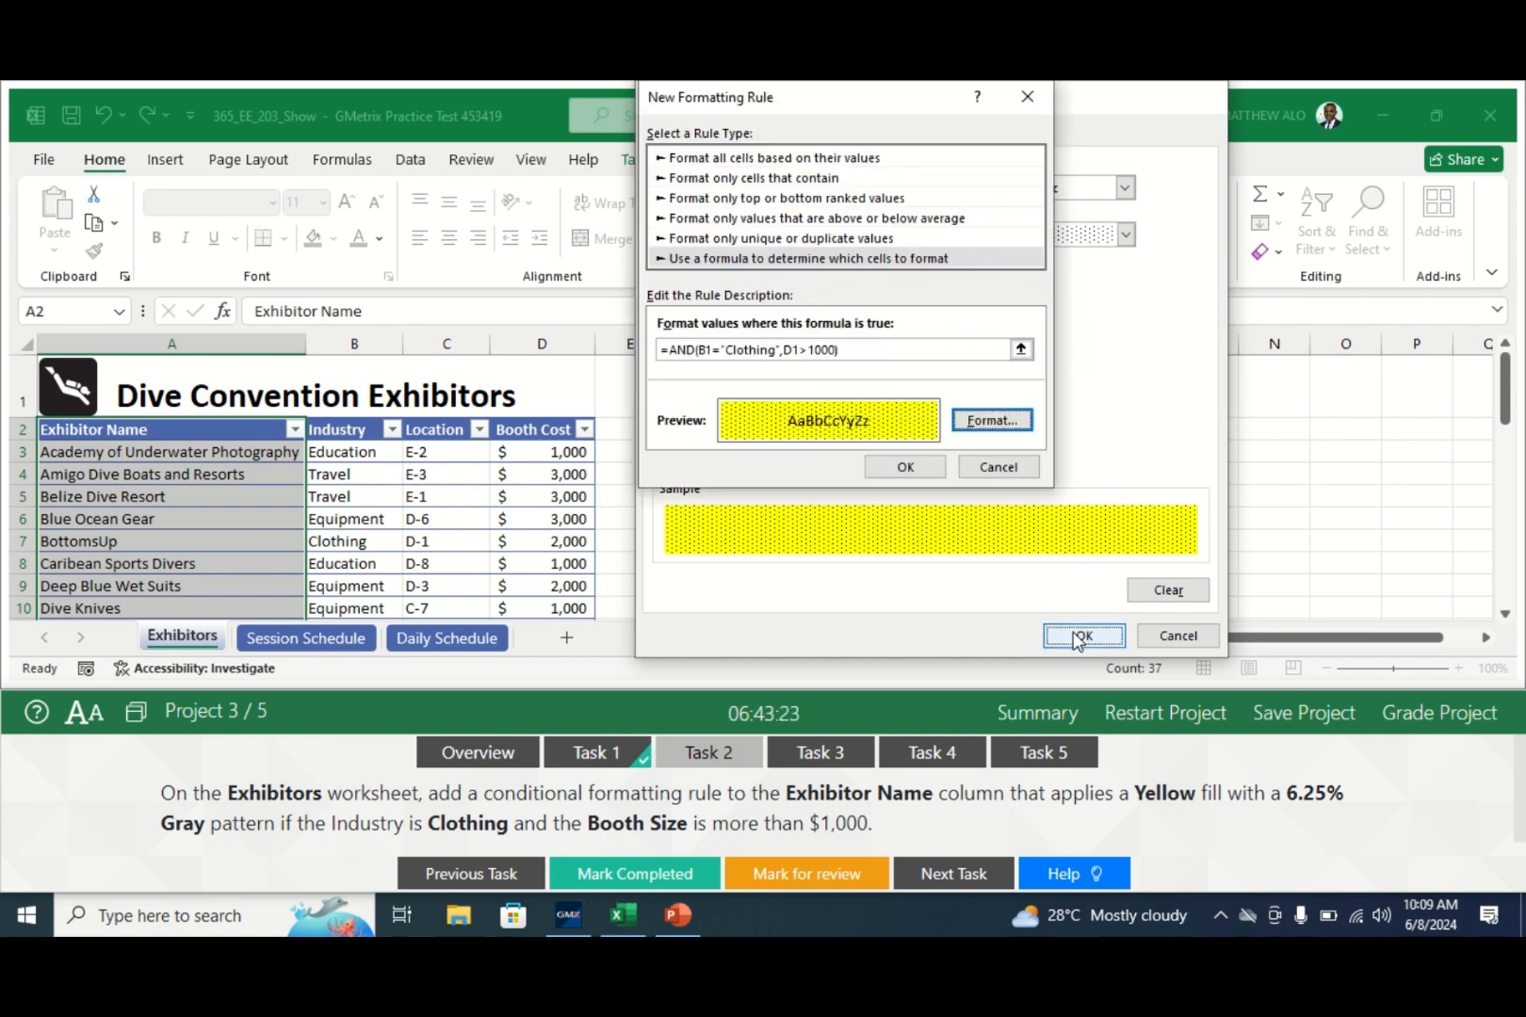
{"action": "left_click", "coordinate": [898, 468]}
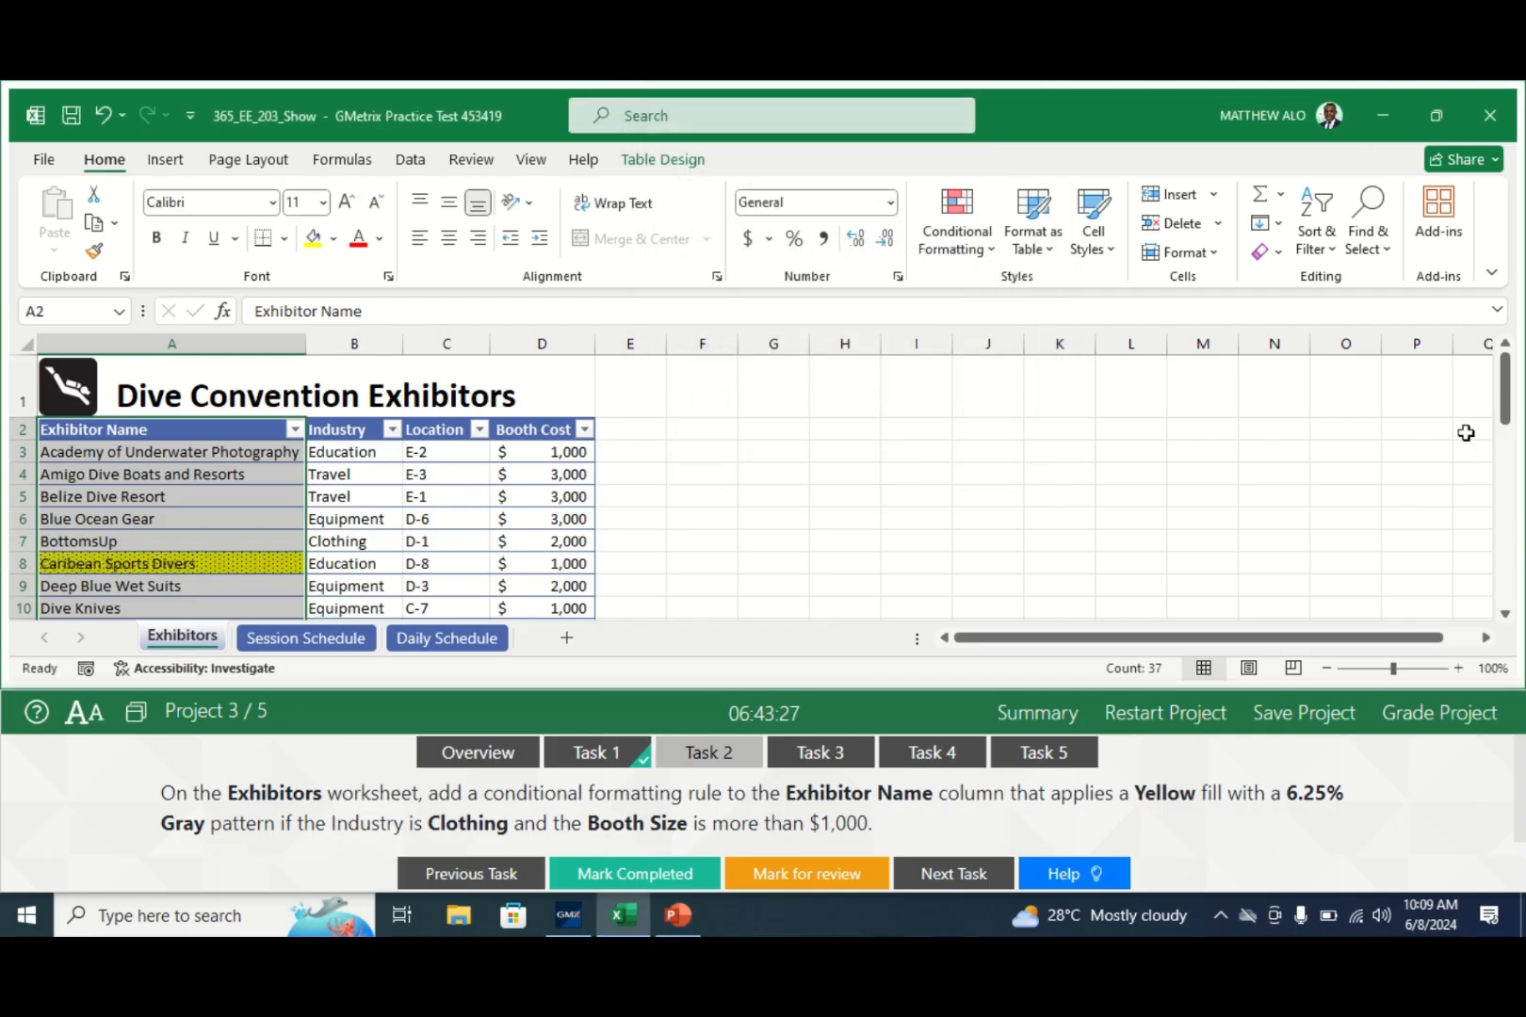
{"action": "mouse_move", "coordinate": [1507, 407]}
{"action": "left_mouse_down"}
{"action": "mouse_move", "coordinate": [1507, 563]}
{"action": "mouse_move", "coordinate": [1511, 413]}
{"action": "left_mouse_up"}
{"action": "left_click", "coordinate": [622, 881]}
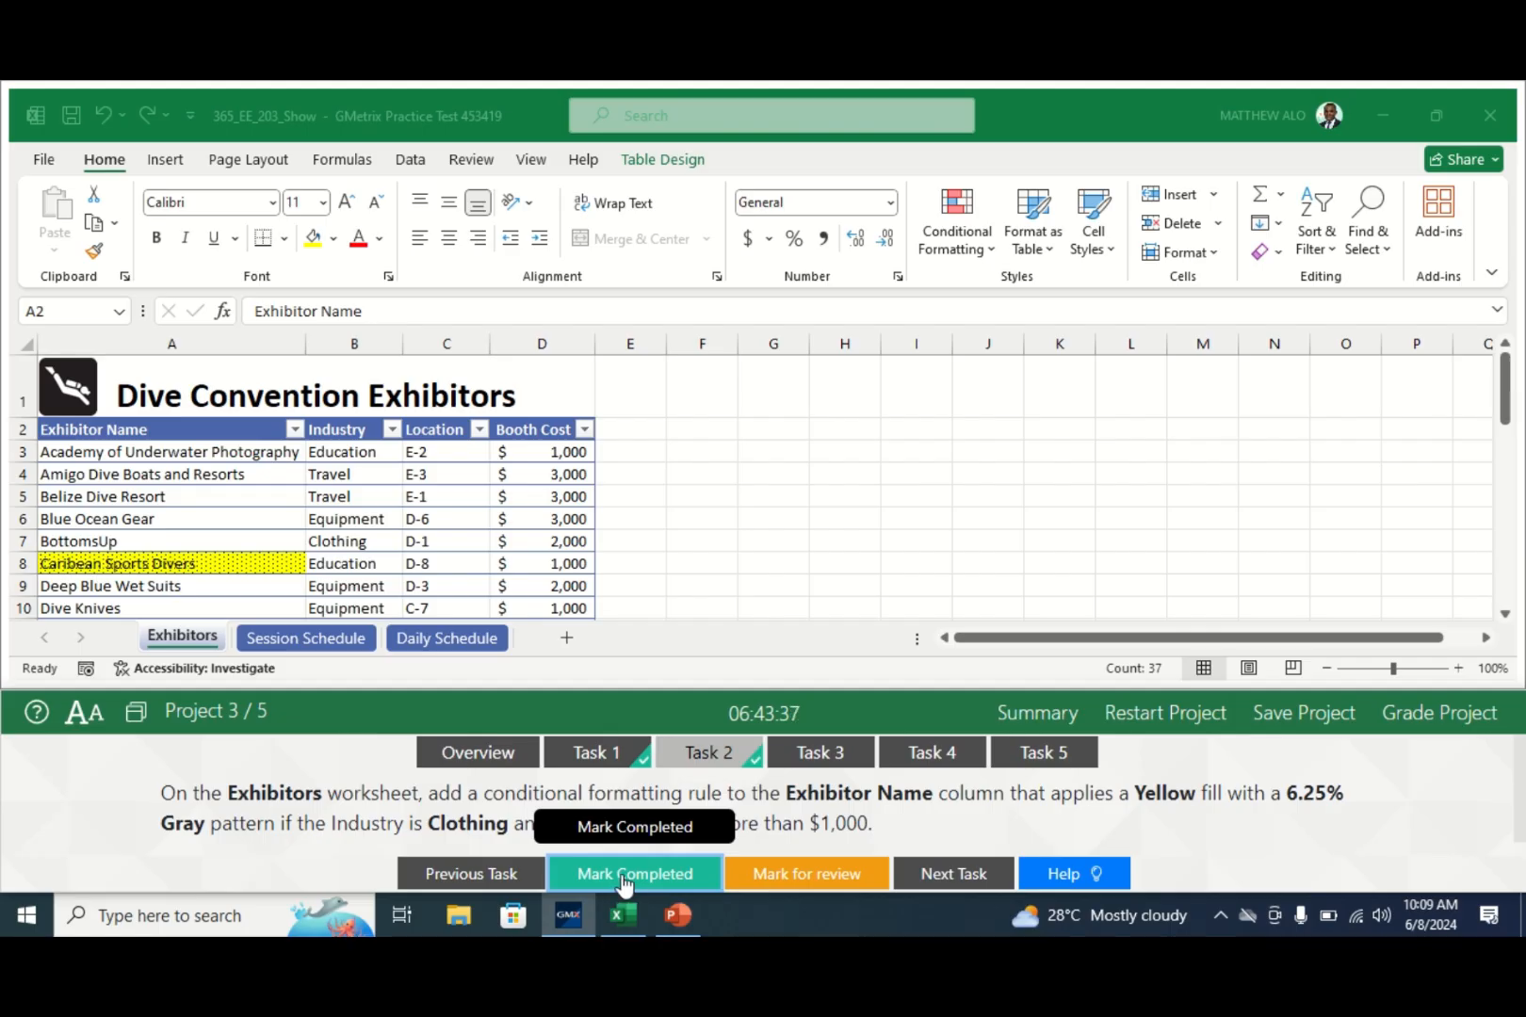
- Enter =NOW() in cell F1 of the Session Schedule sheet and mark Task 3 completed
{"action": "left_click", "coordinate": [818, 754]}
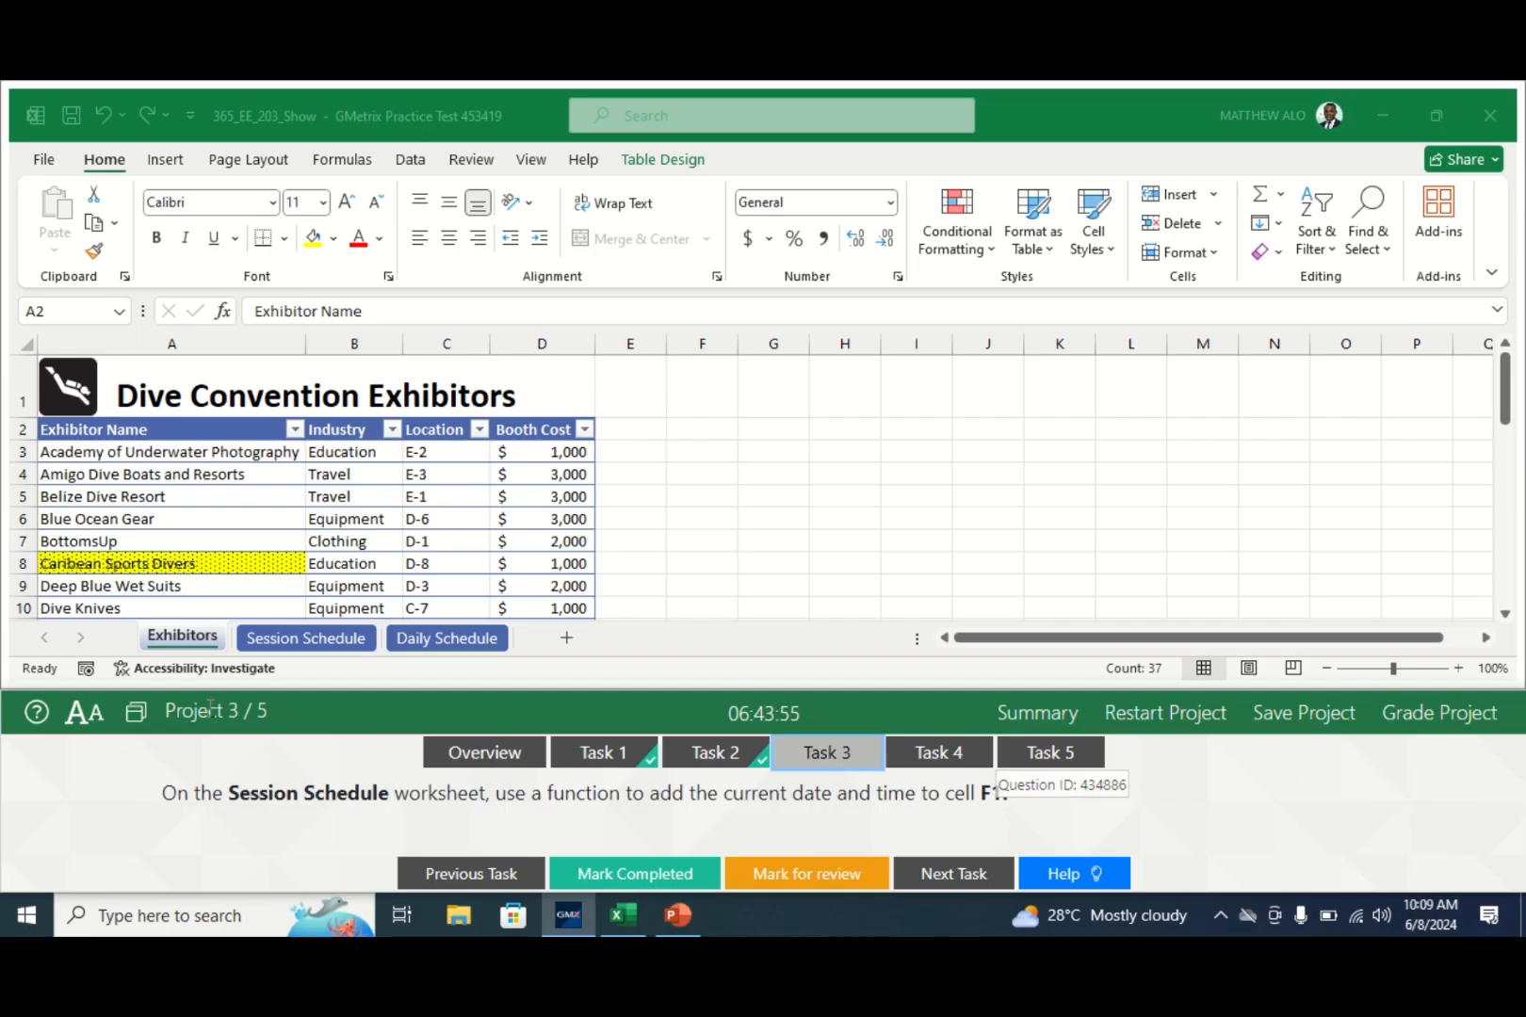
{"action": "left_click", "coordinate": [280, 650]}
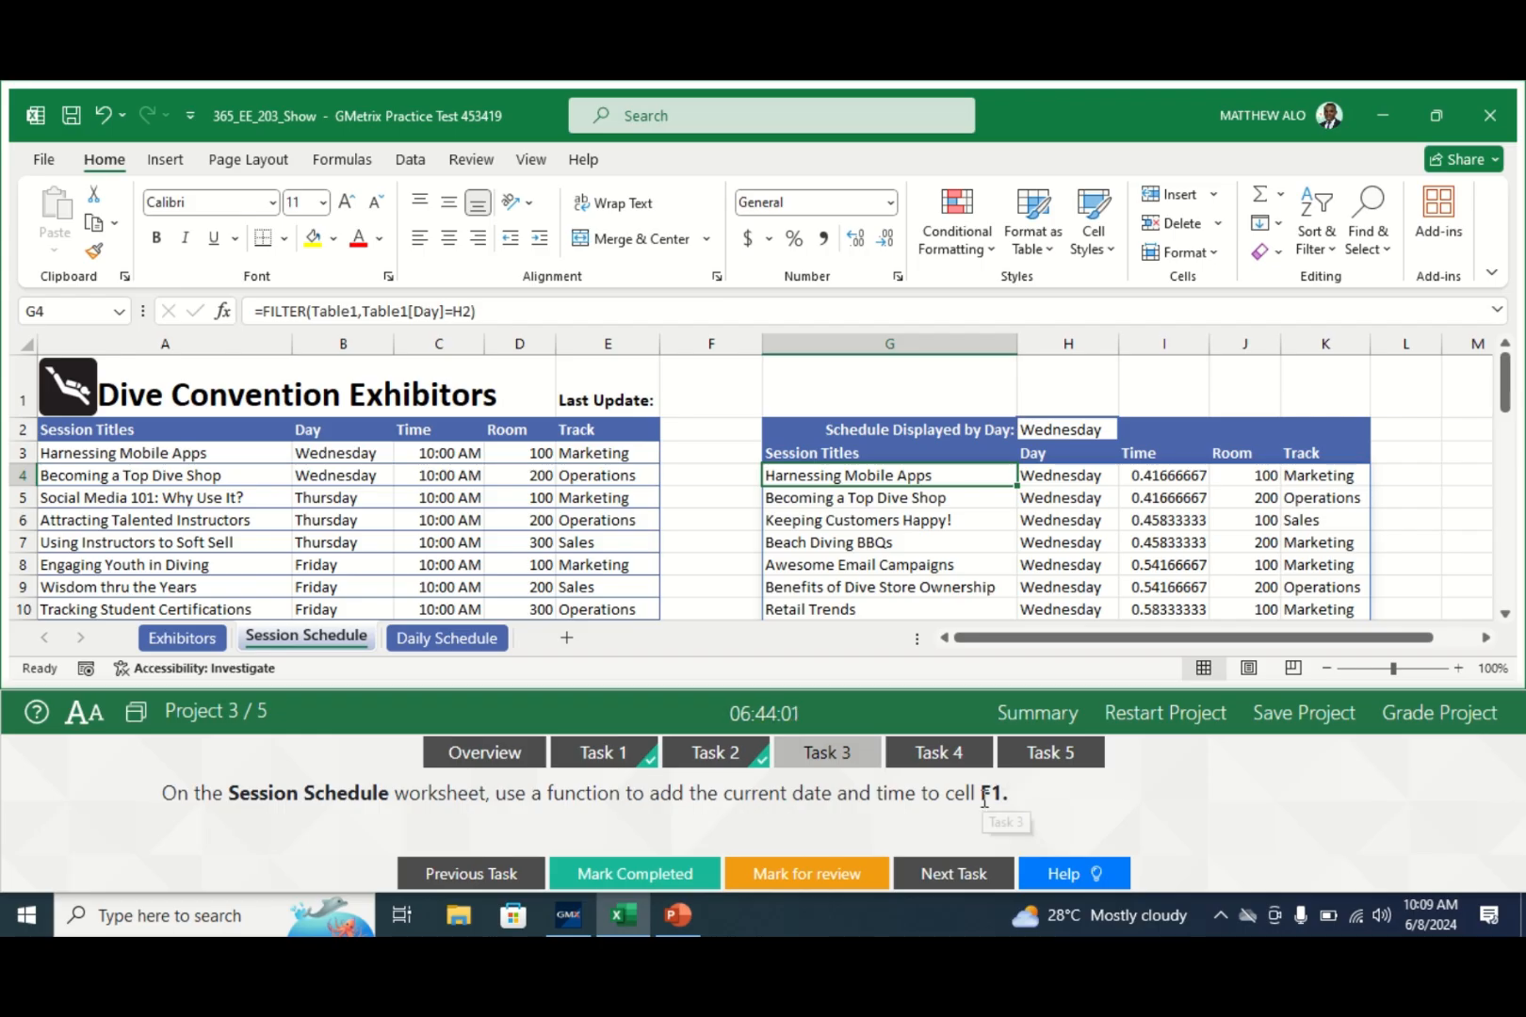
{"action": "left_click", "coordinate": [705, 400]}
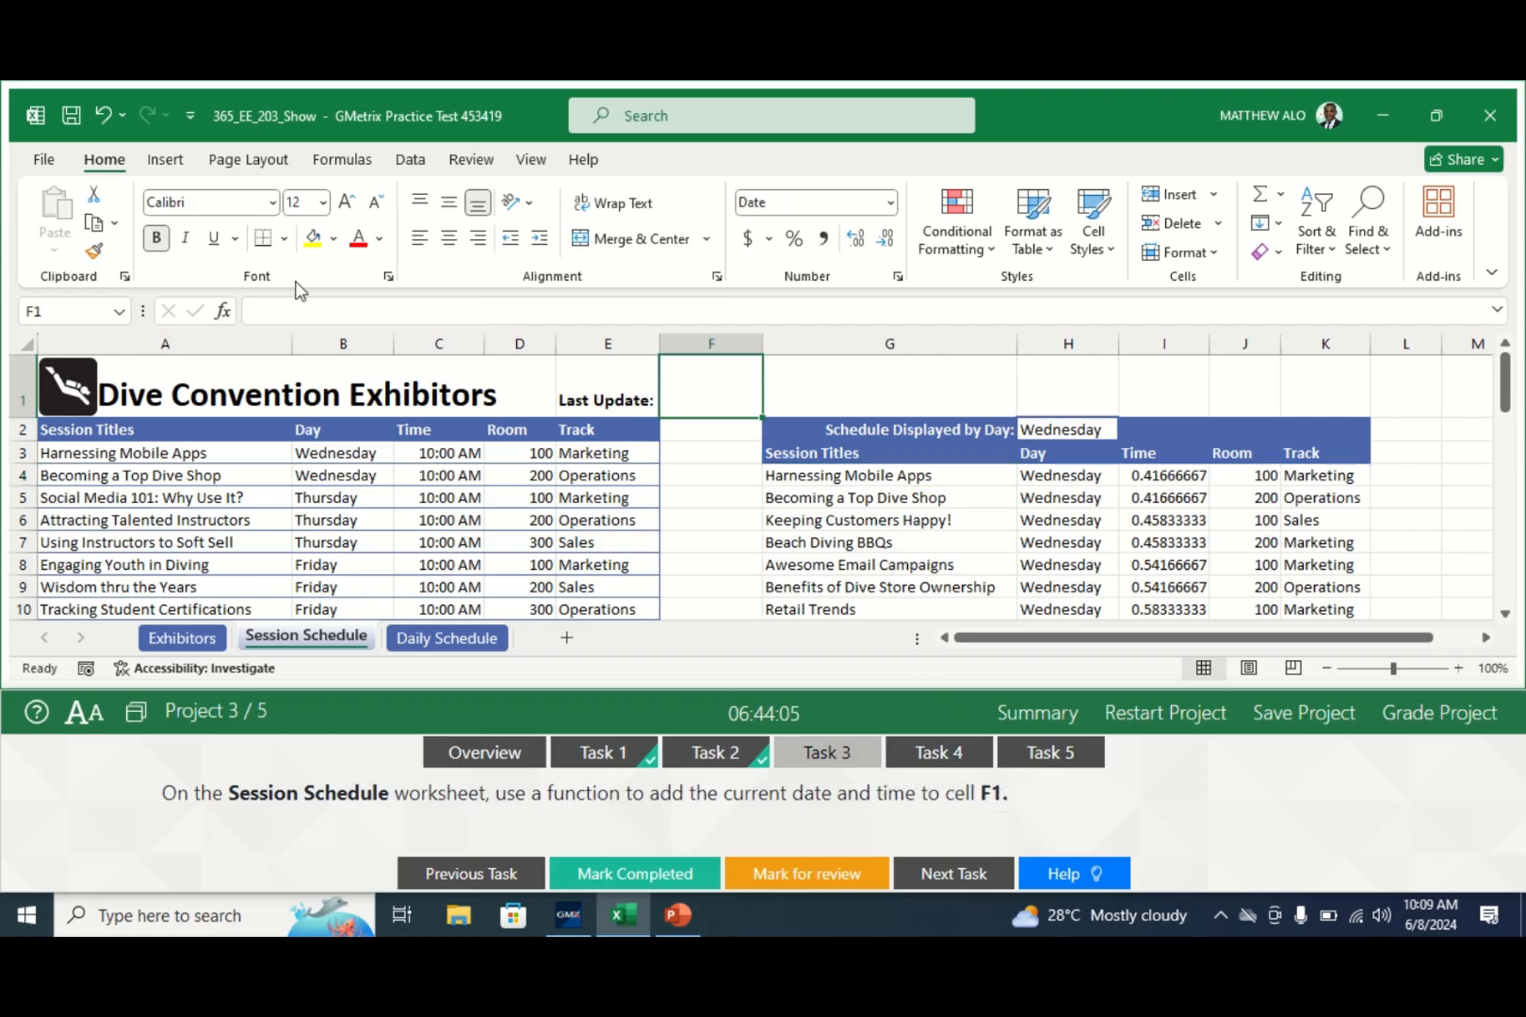
{"action": "left_click", "coordinate": [286, 309]}
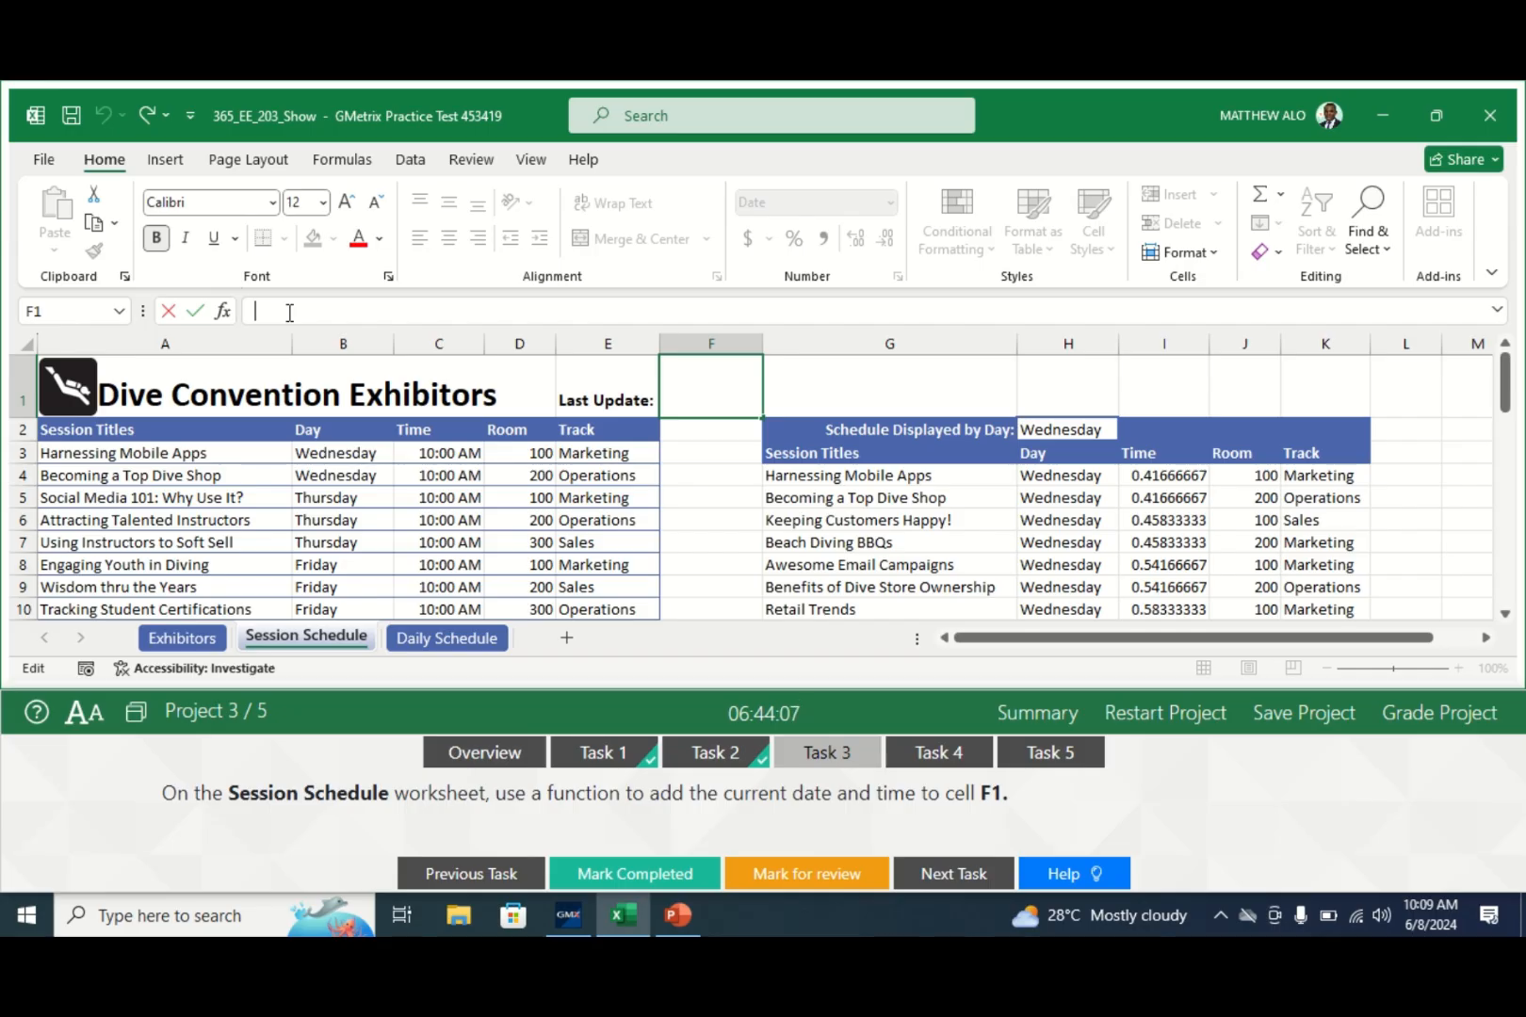
{"action": "type", "text": "="}
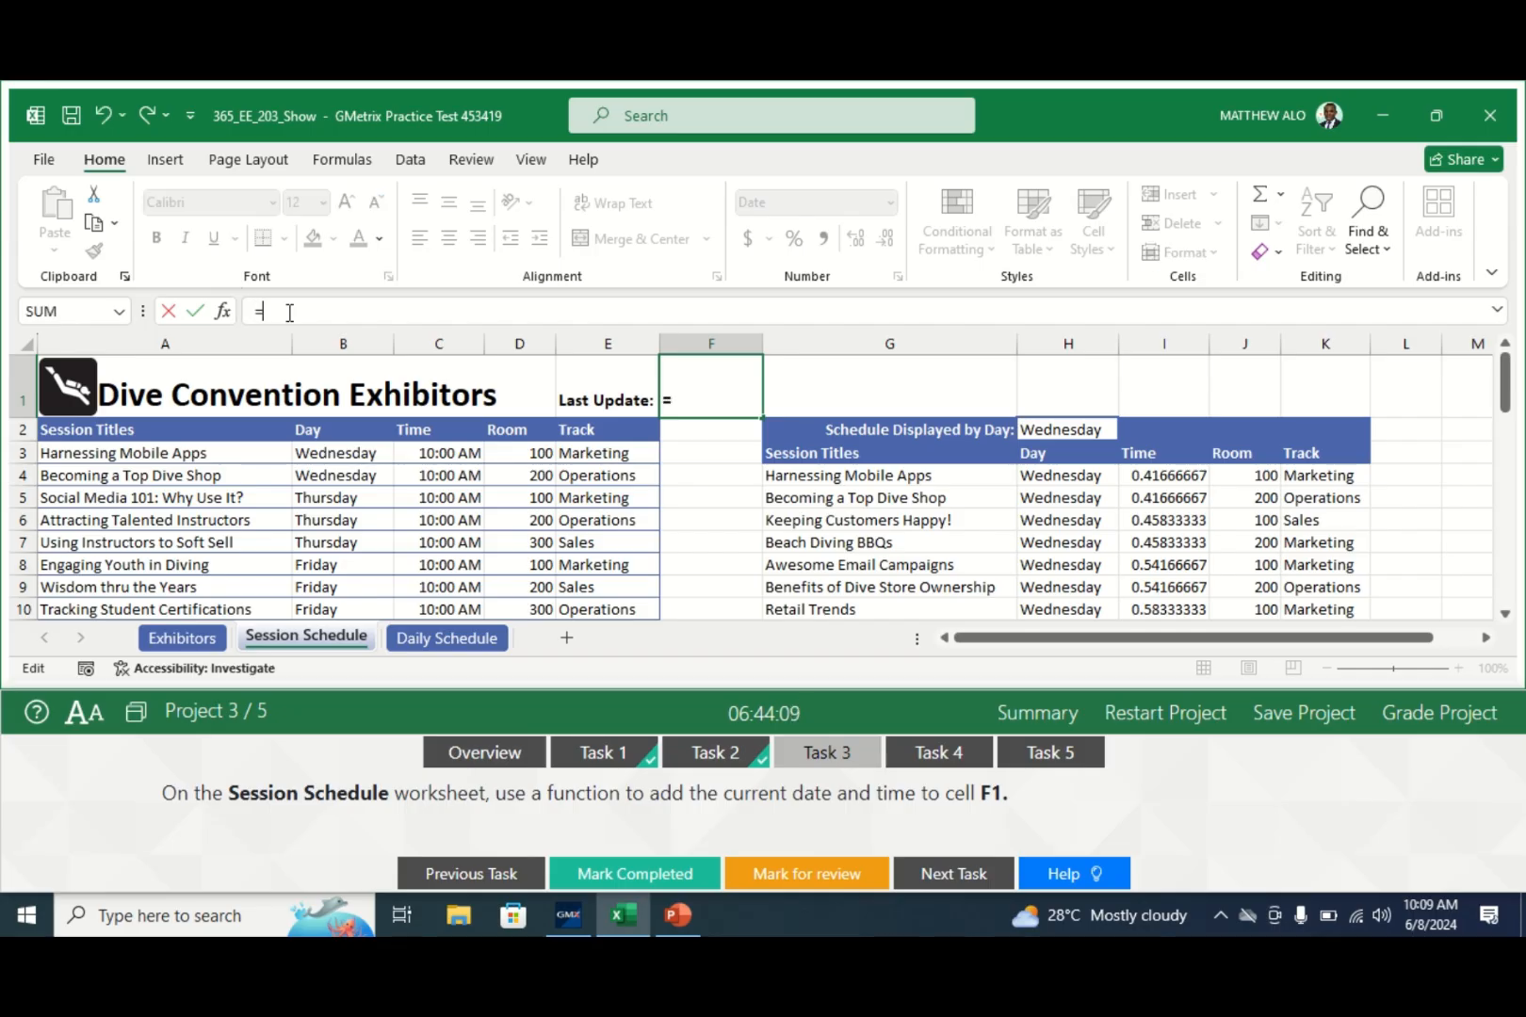
{"action": "type", "text": "NOW"}
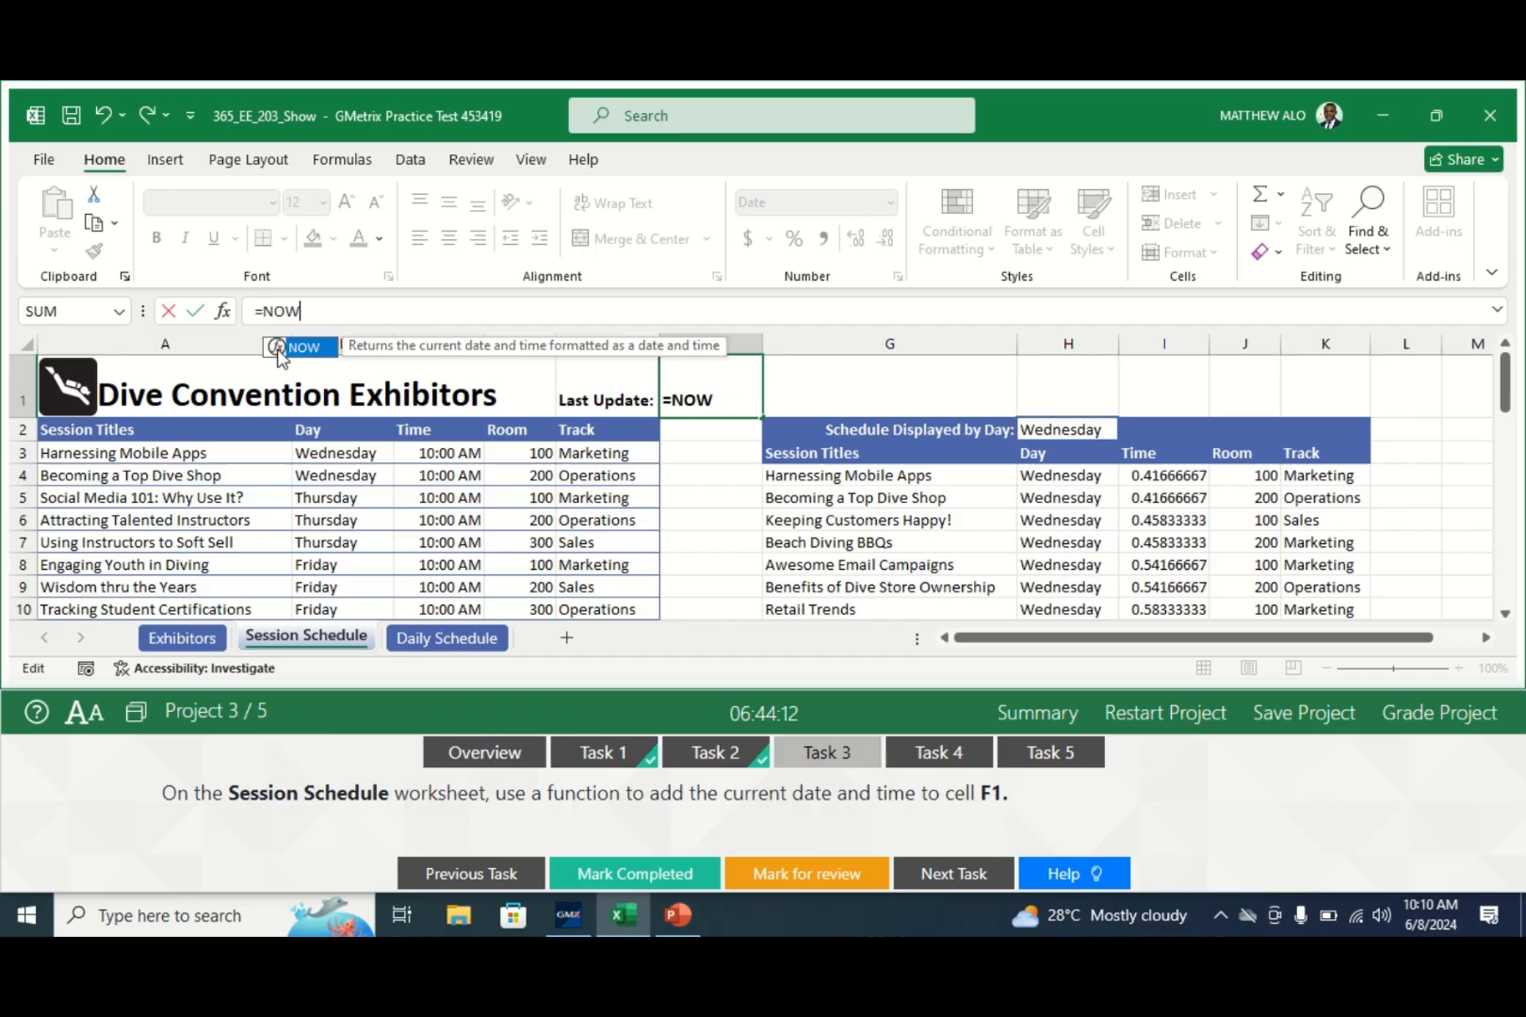
{"action": "double_click", "coordinate": [278, 351]}
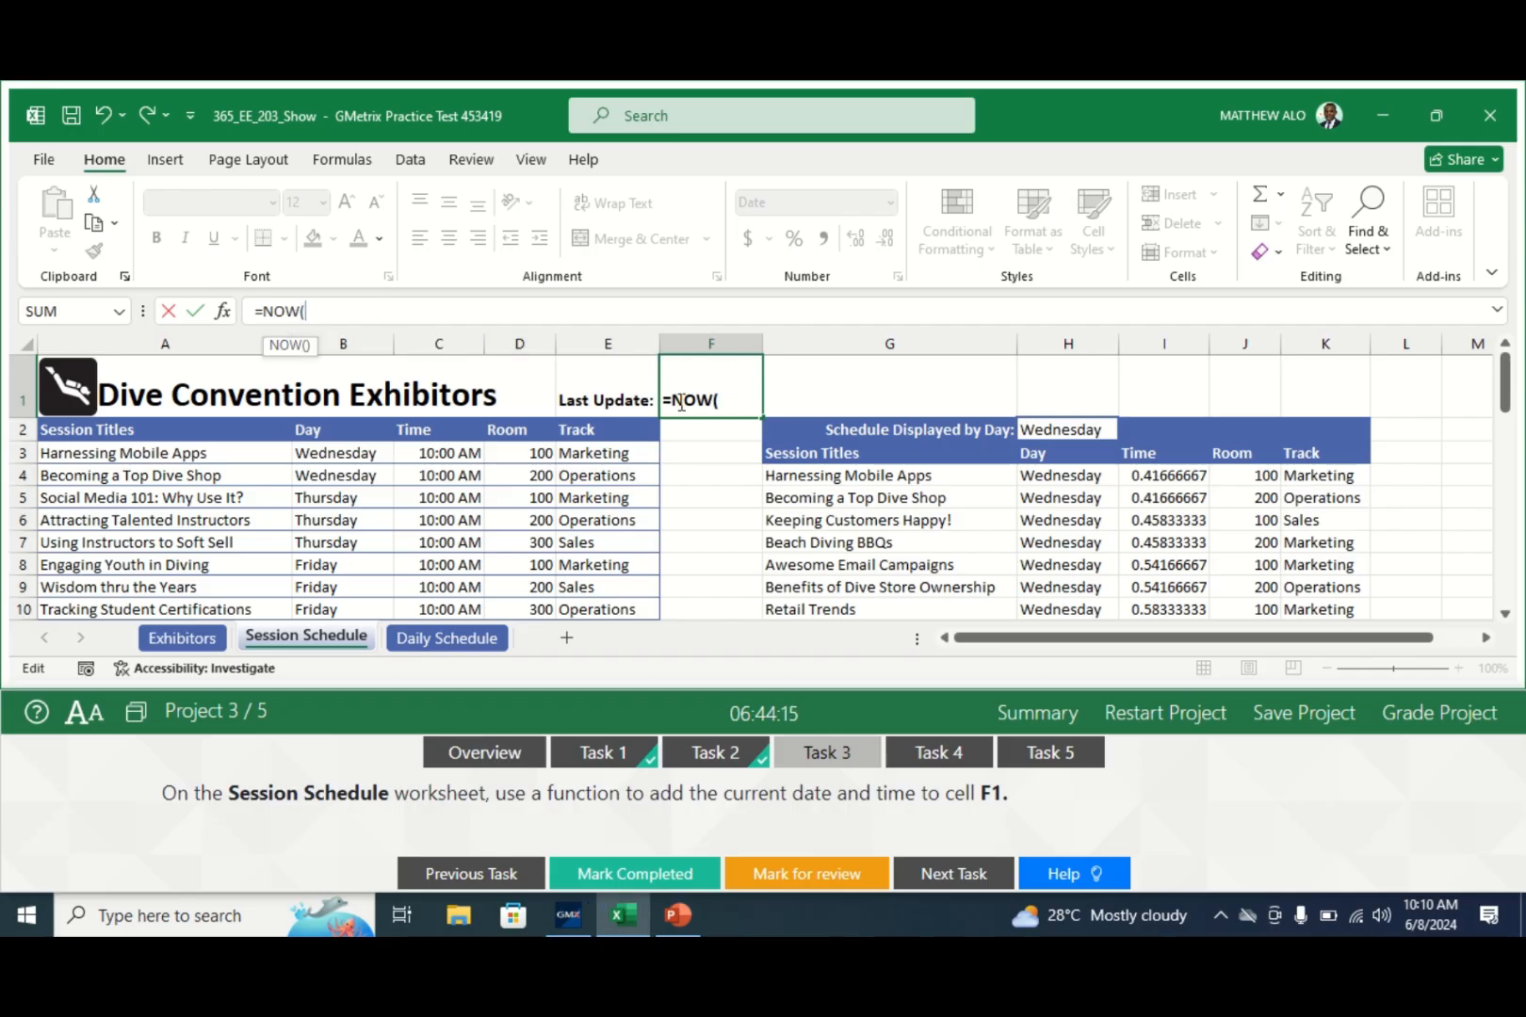
{"action": "key", "text": "Return"}
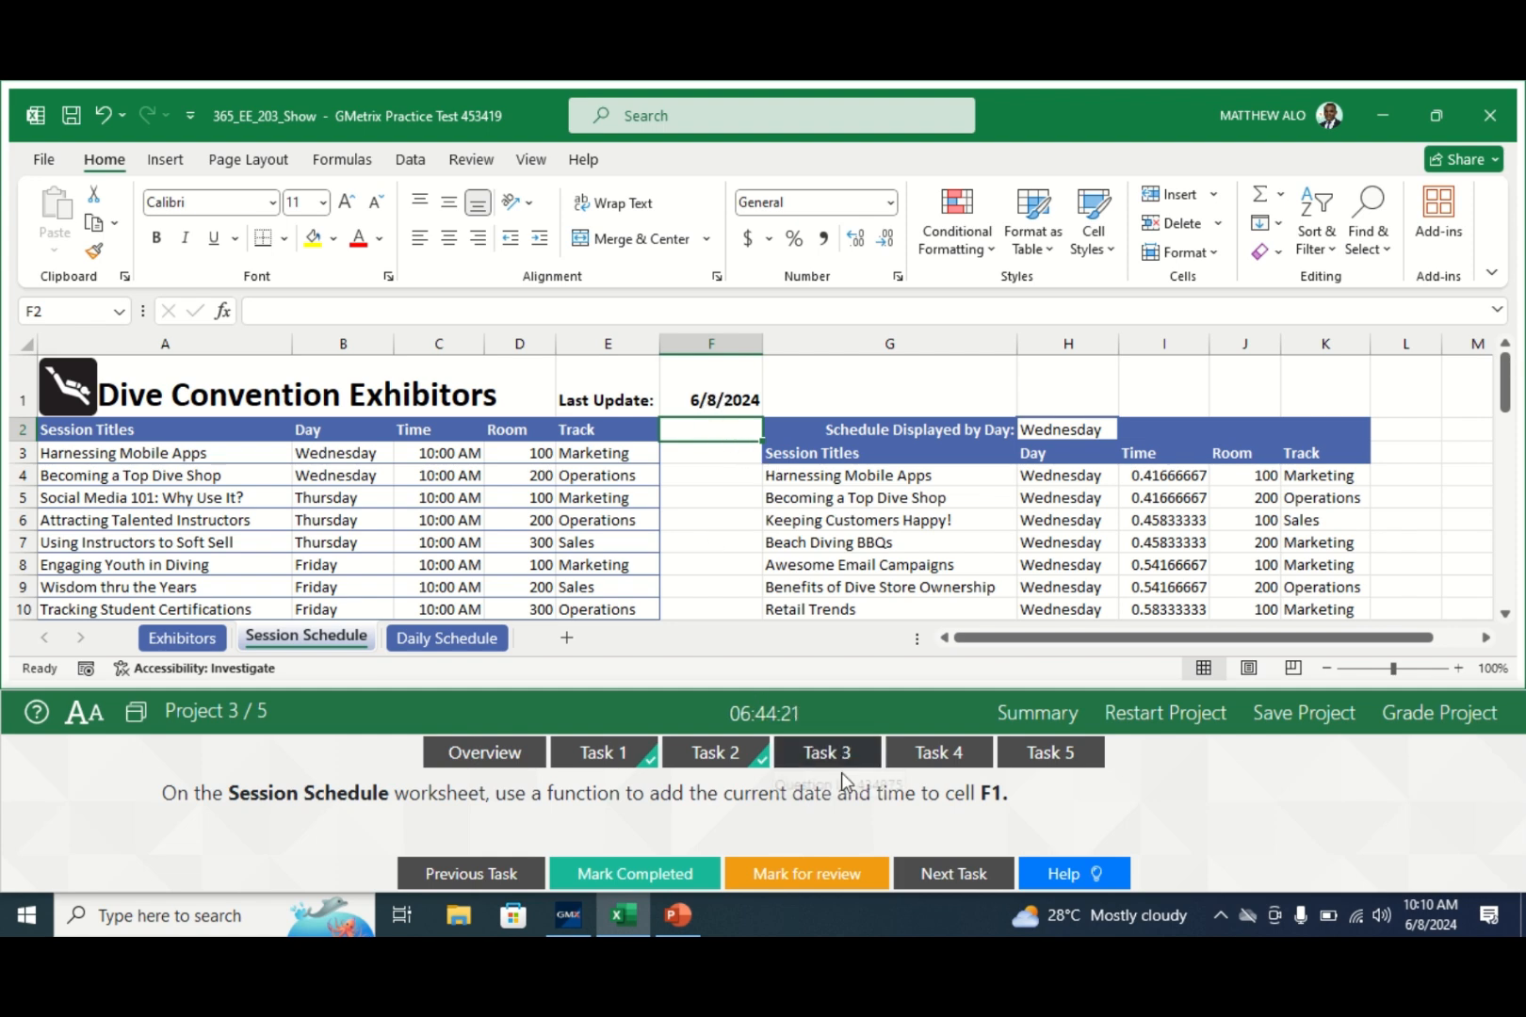
{"action": "left_click", "coordinate": [650, 877]}
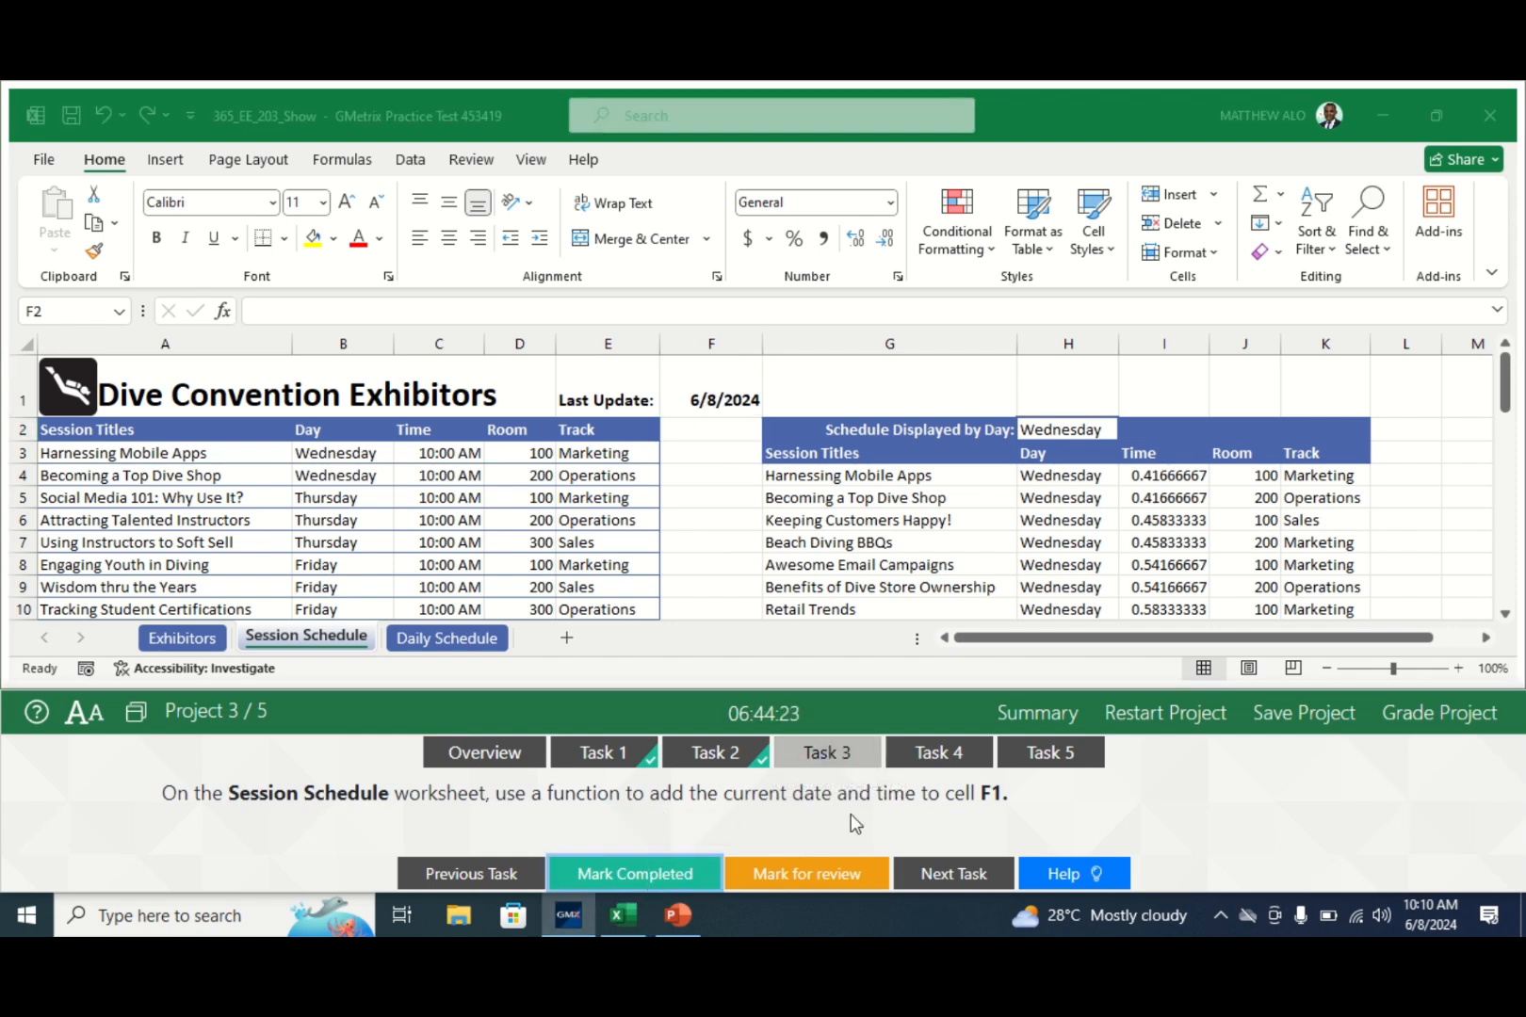
- Run Remove Duplicates on the Exhibitors table across all four columns
{"action": "left_click", "coordinate": [952, 751]}
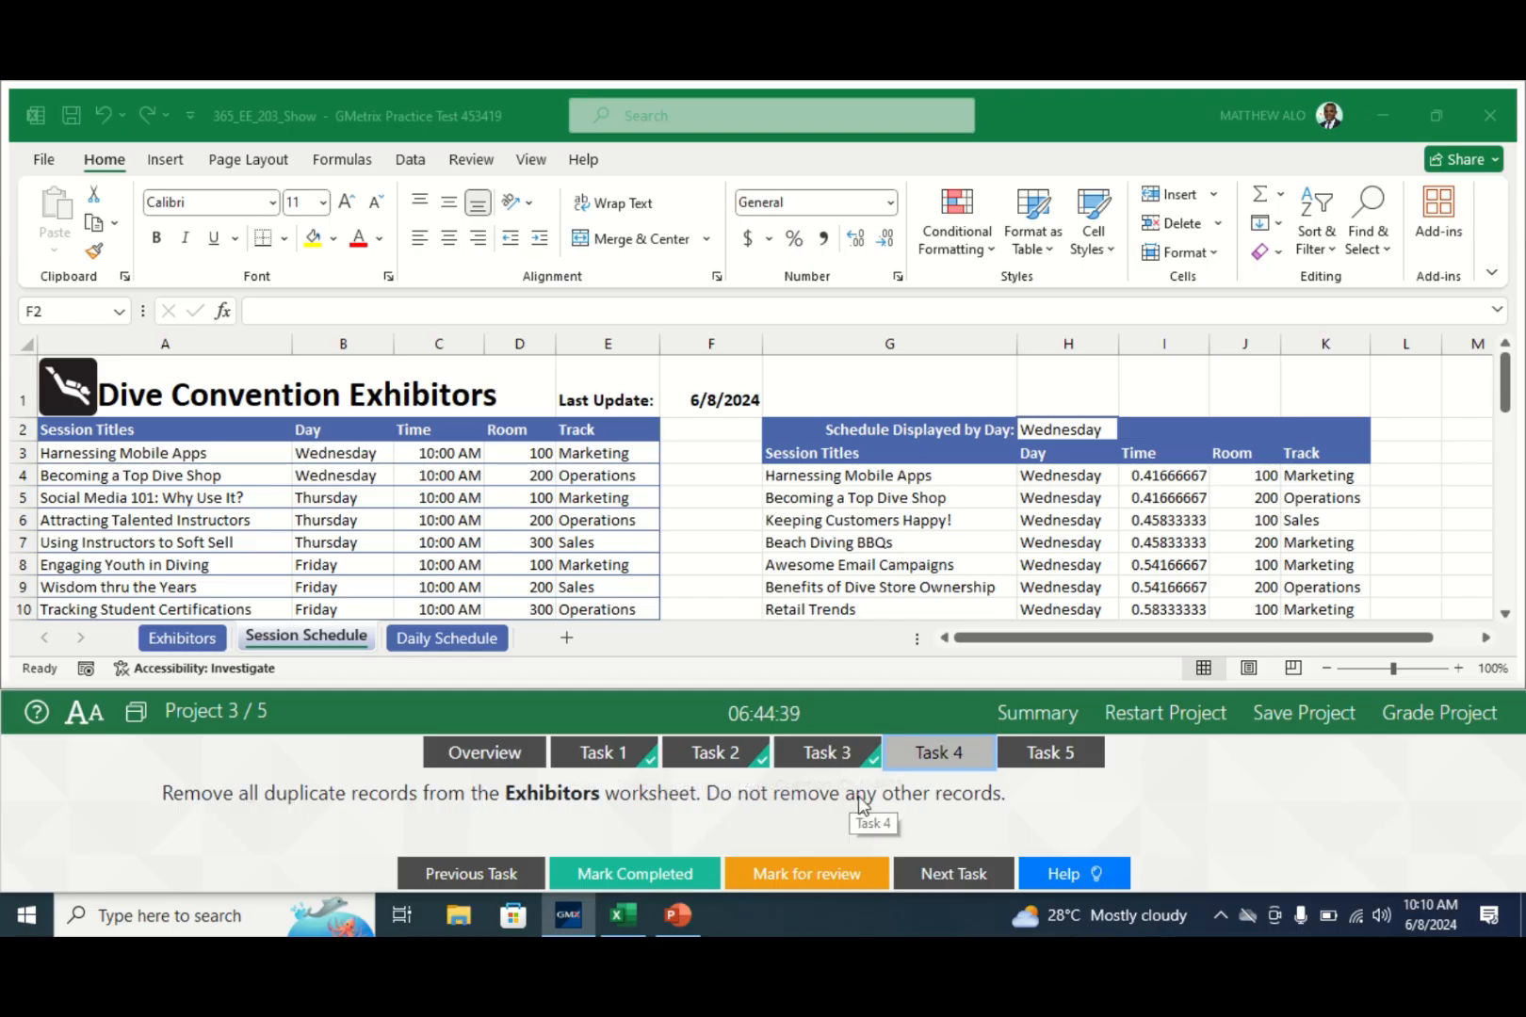
{"action": "left_click", "coordinate": [165, 641]}
{"action": "left_click", "coordinate": [165, 641]}
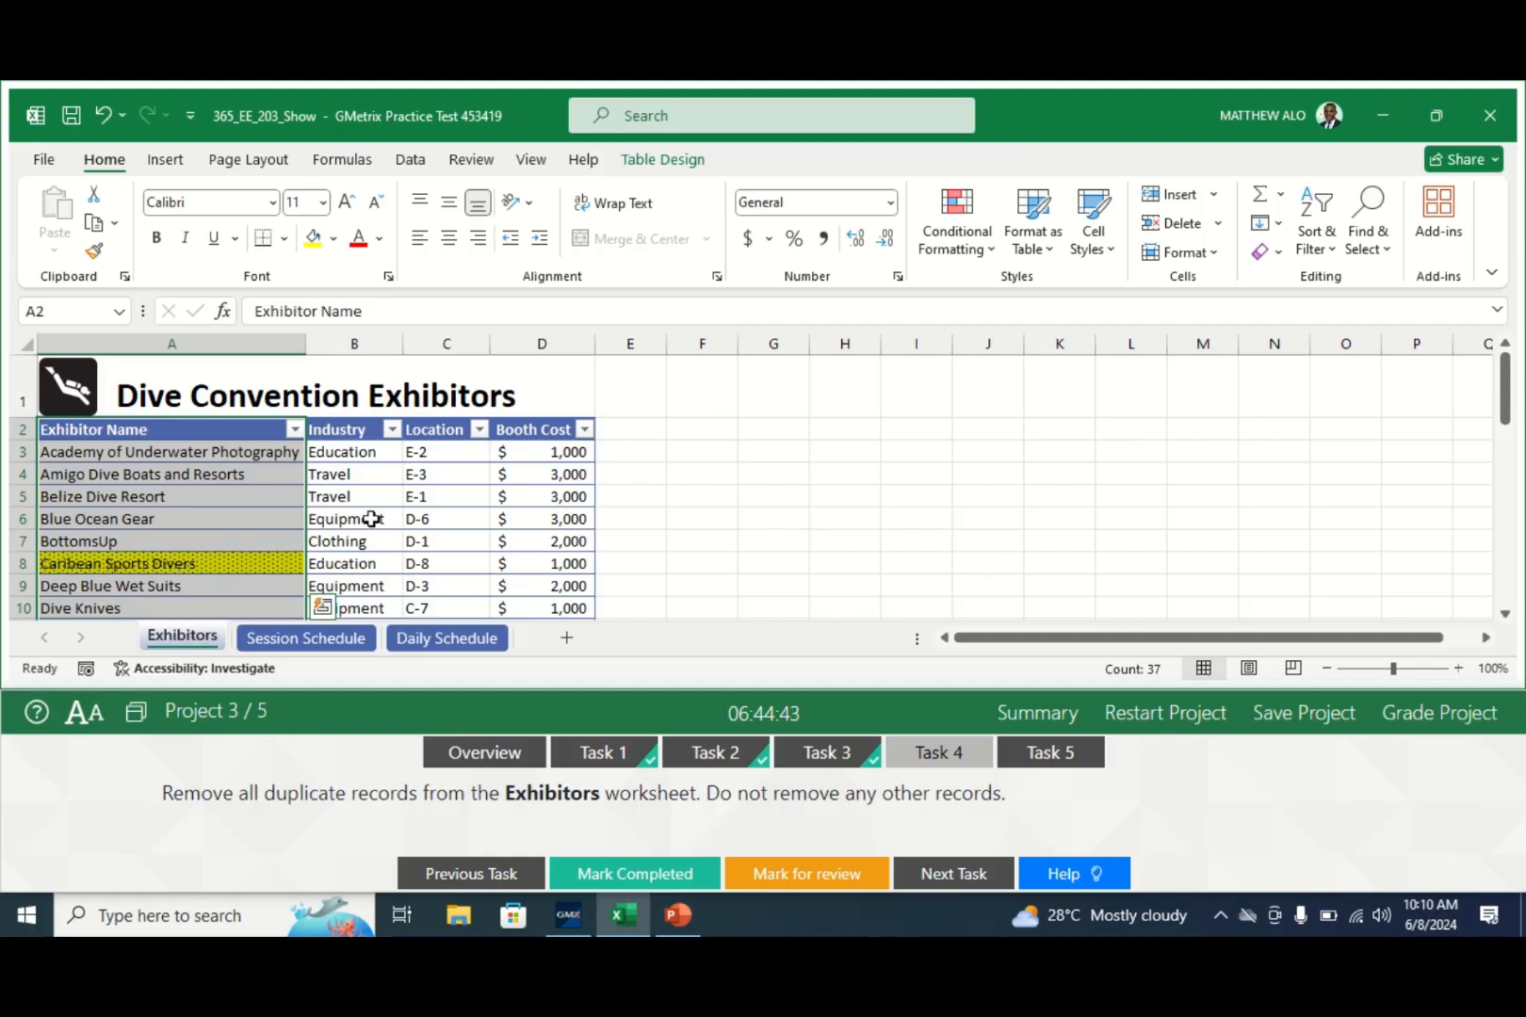
{"action": "left_click", "coordinate": [336, 520]}
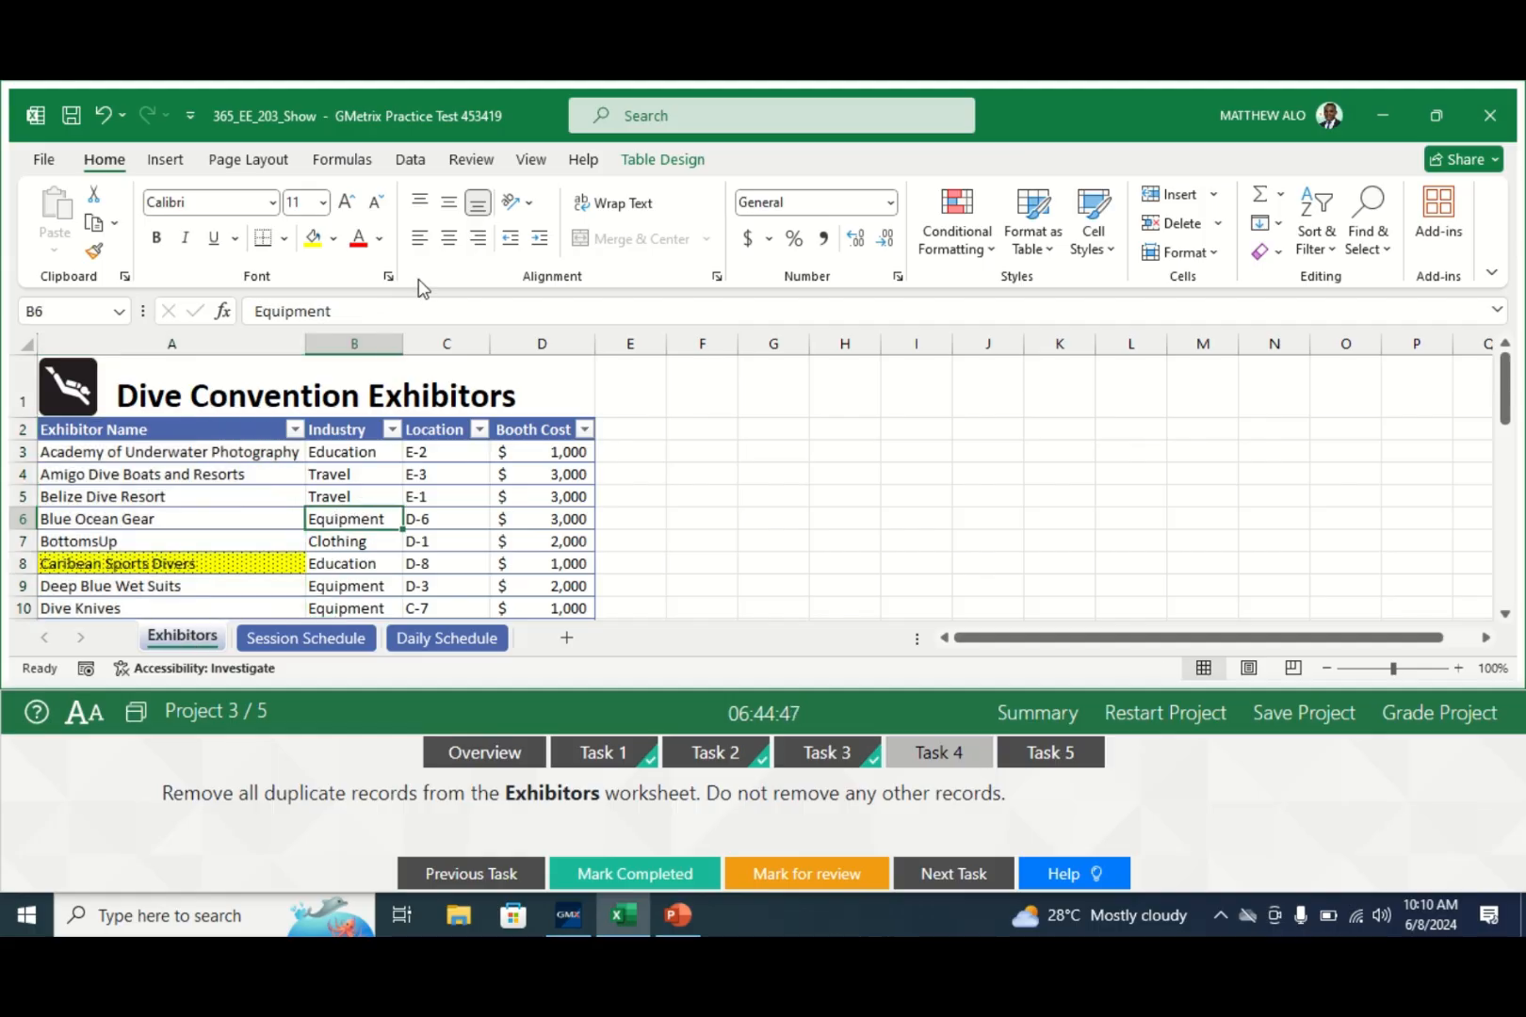
{"action": "left_click", "coordinate": [411, 161]}
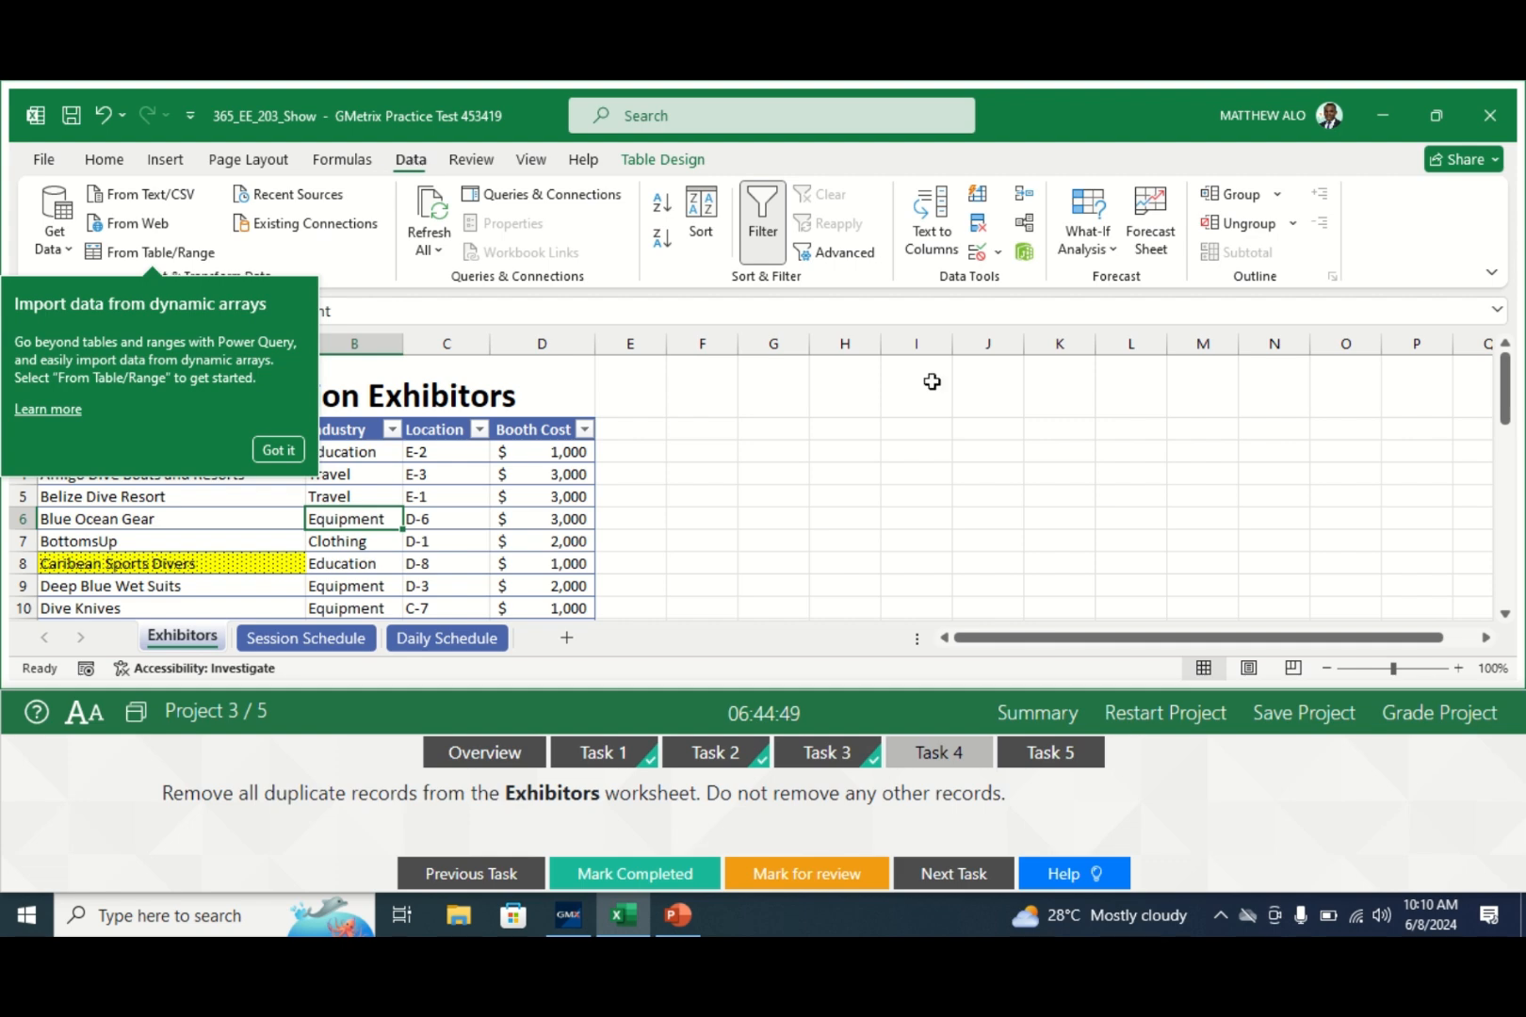
{"action": "left_click", "coordinate": [278, 450]}
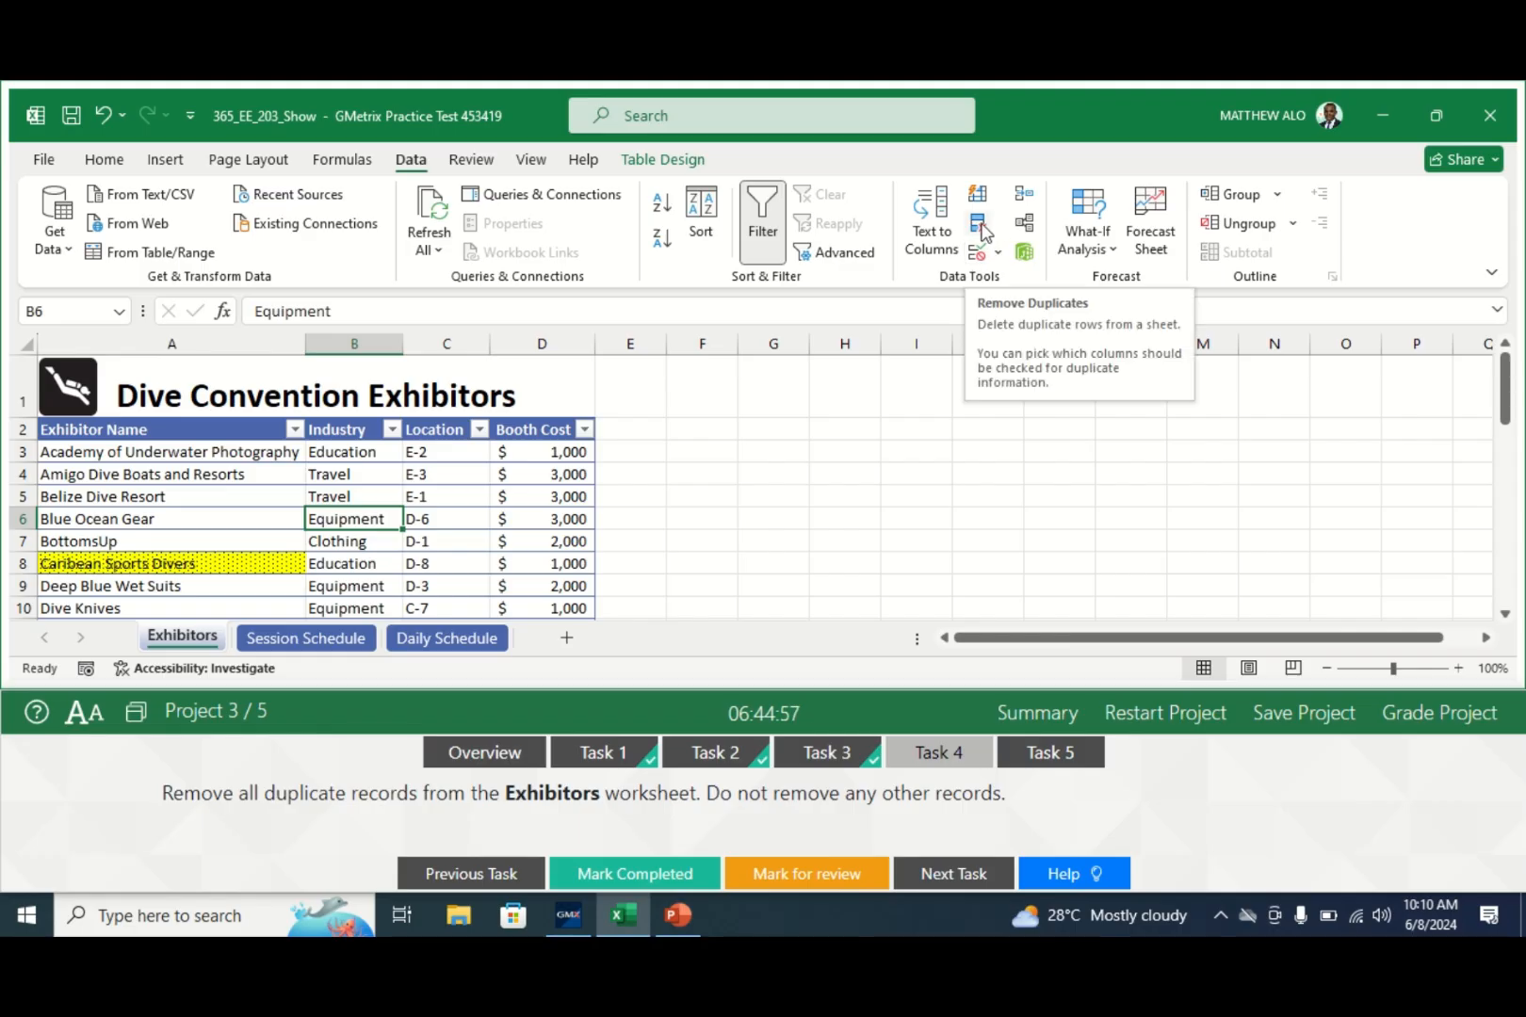
{"action": "left_click", "coordinate": [982, 228]}
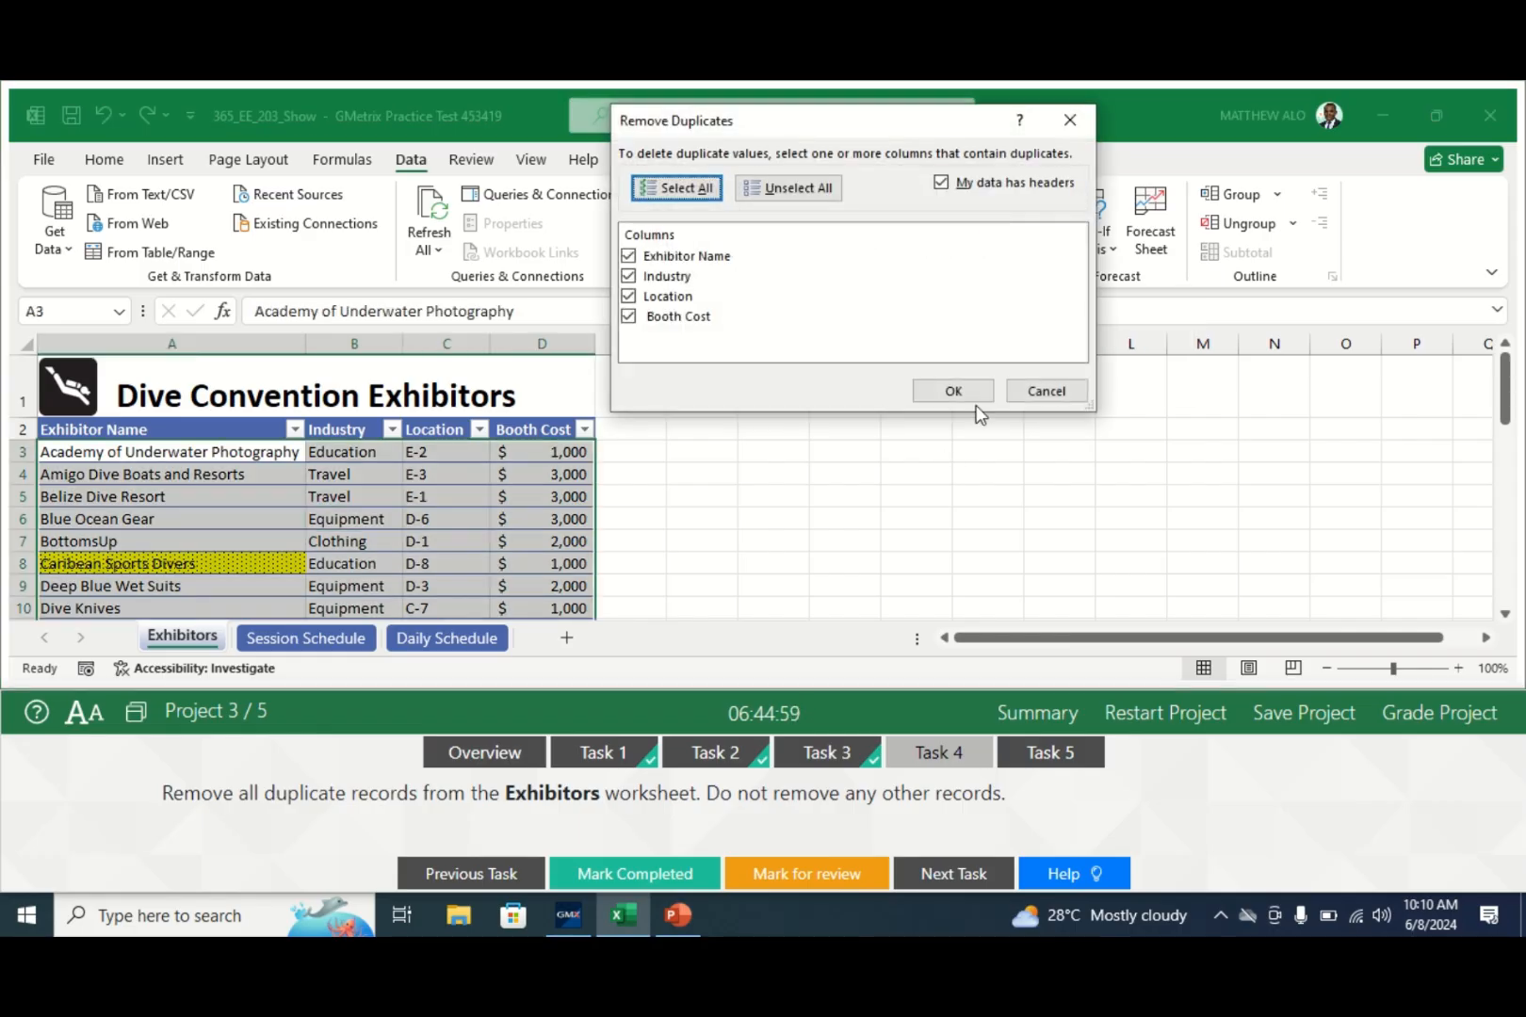
{"action": "left_click", "coordinate": [953, 391]}
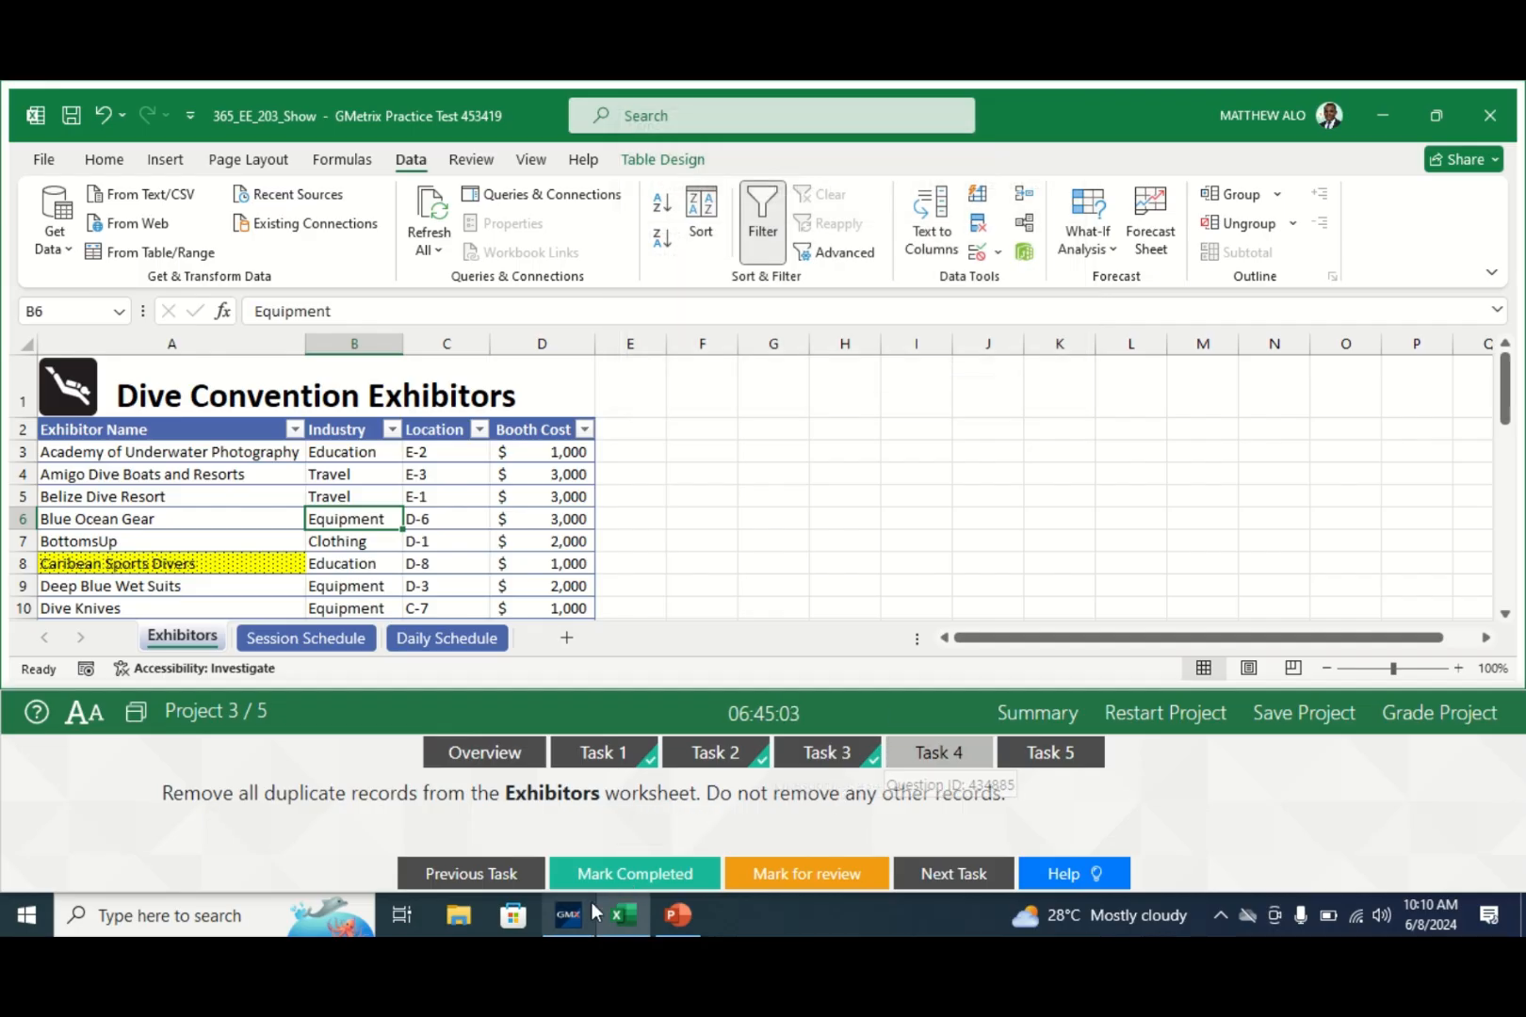
{"action": "left_click", "coordinate": [614, 883]}
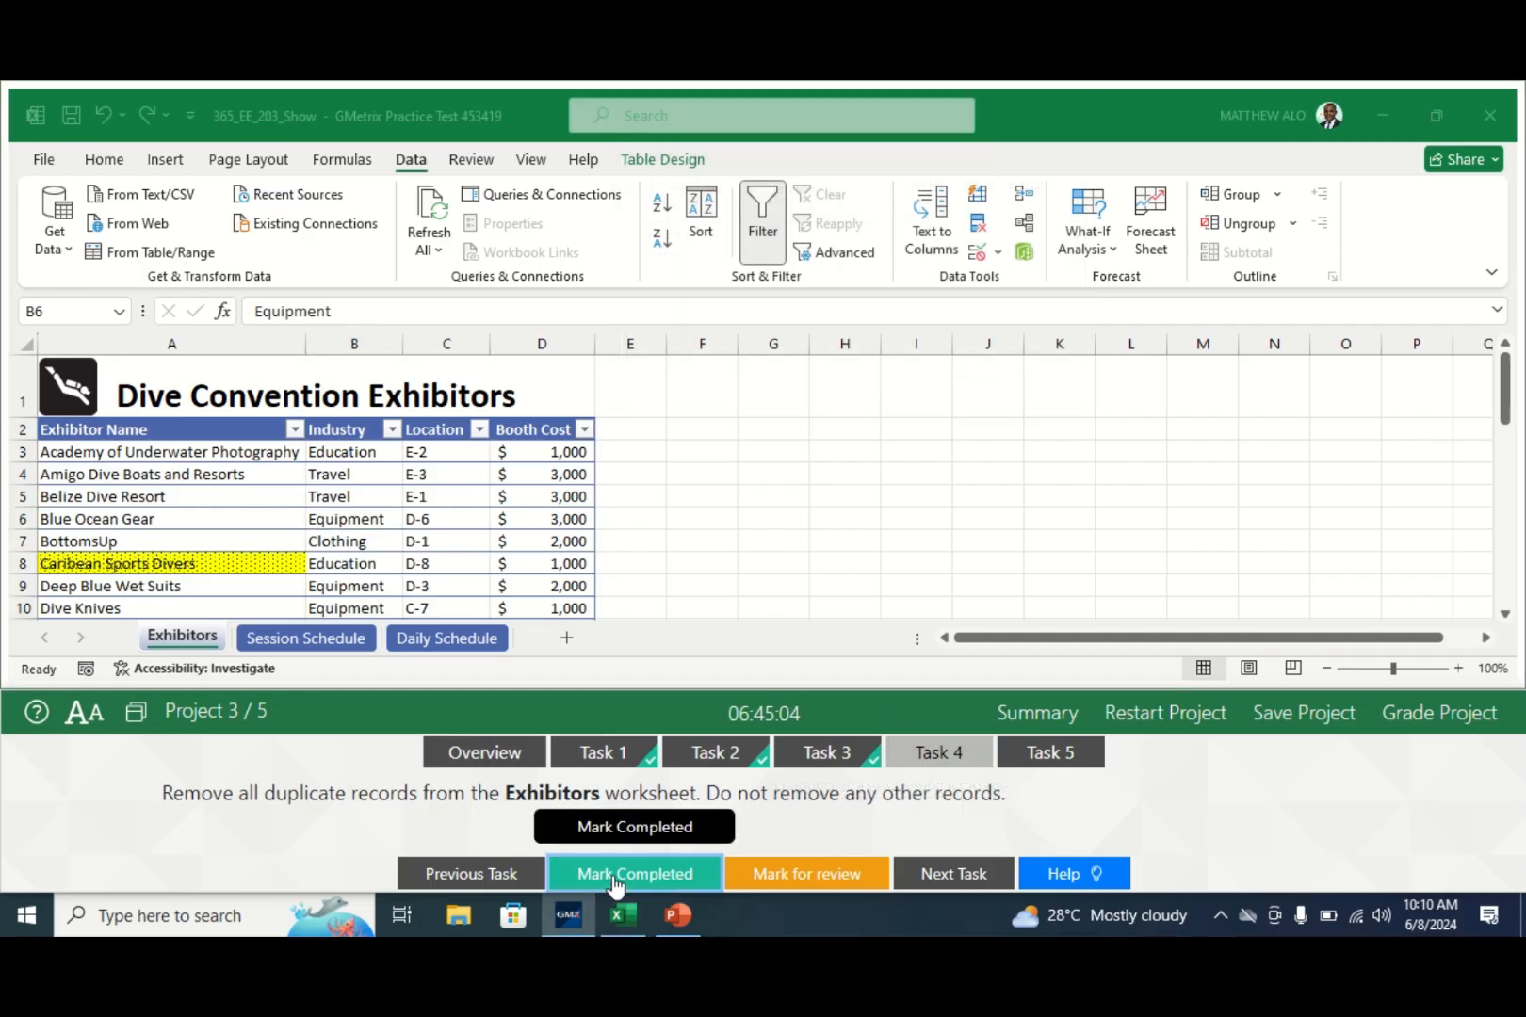
- Mark the duplicate-removal task completed and switch to the Daily Schedule worksheet
{"action": "left_click", "coordinate": [1041, 756]}
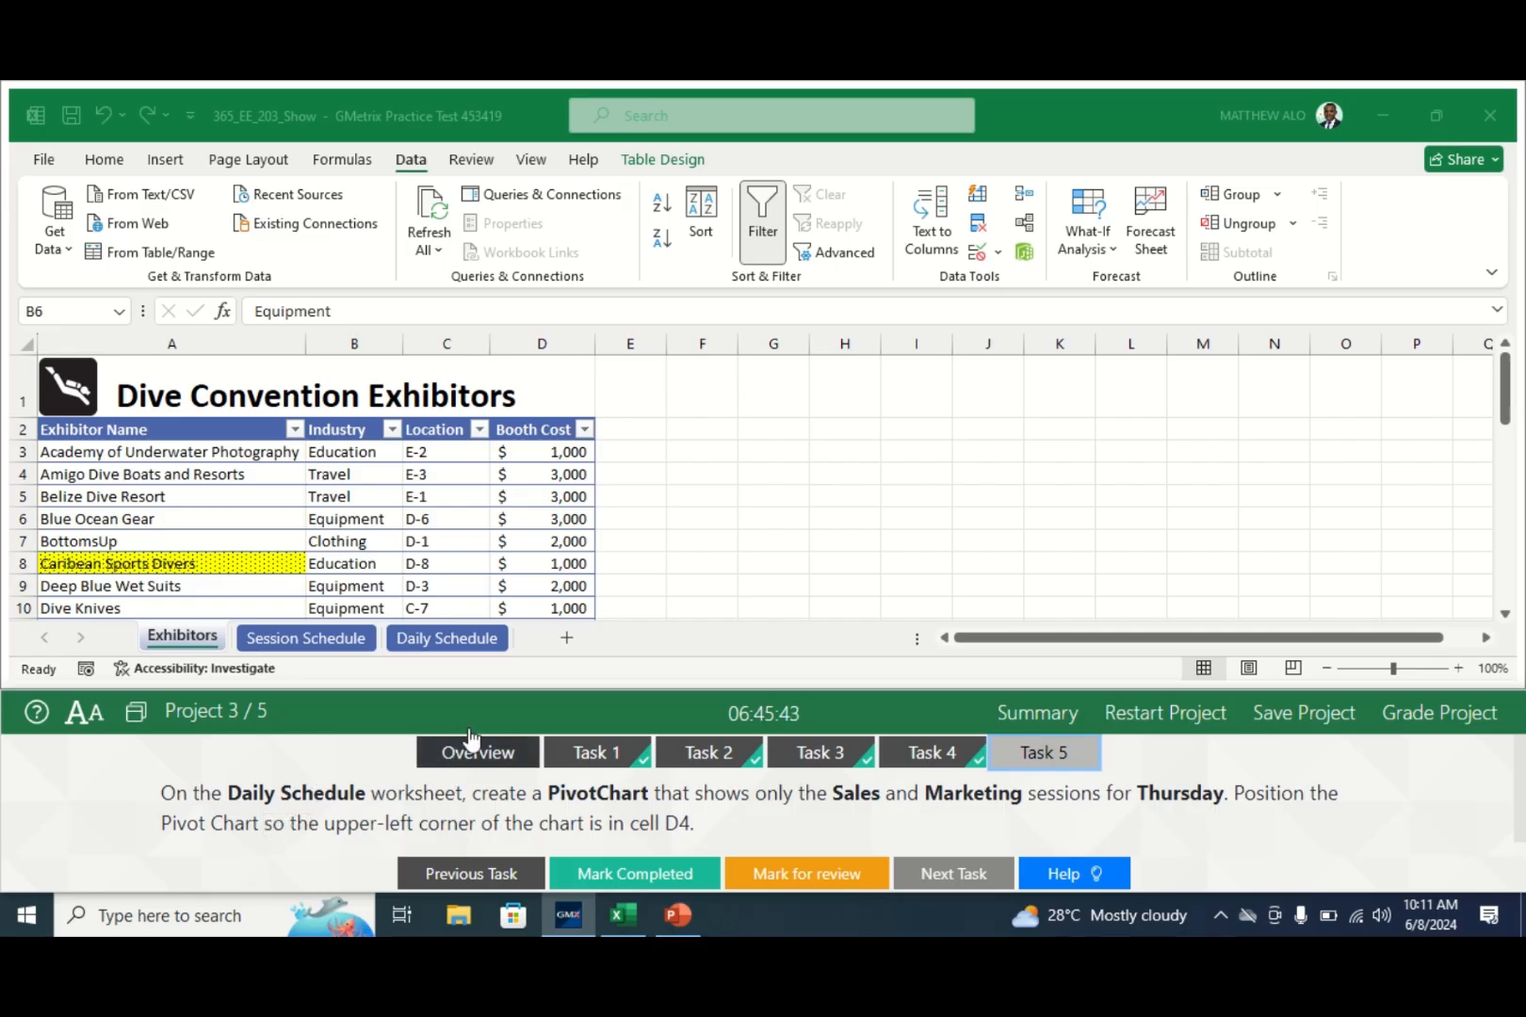
{"action": "left_click", "coordinate": [455, 636]}
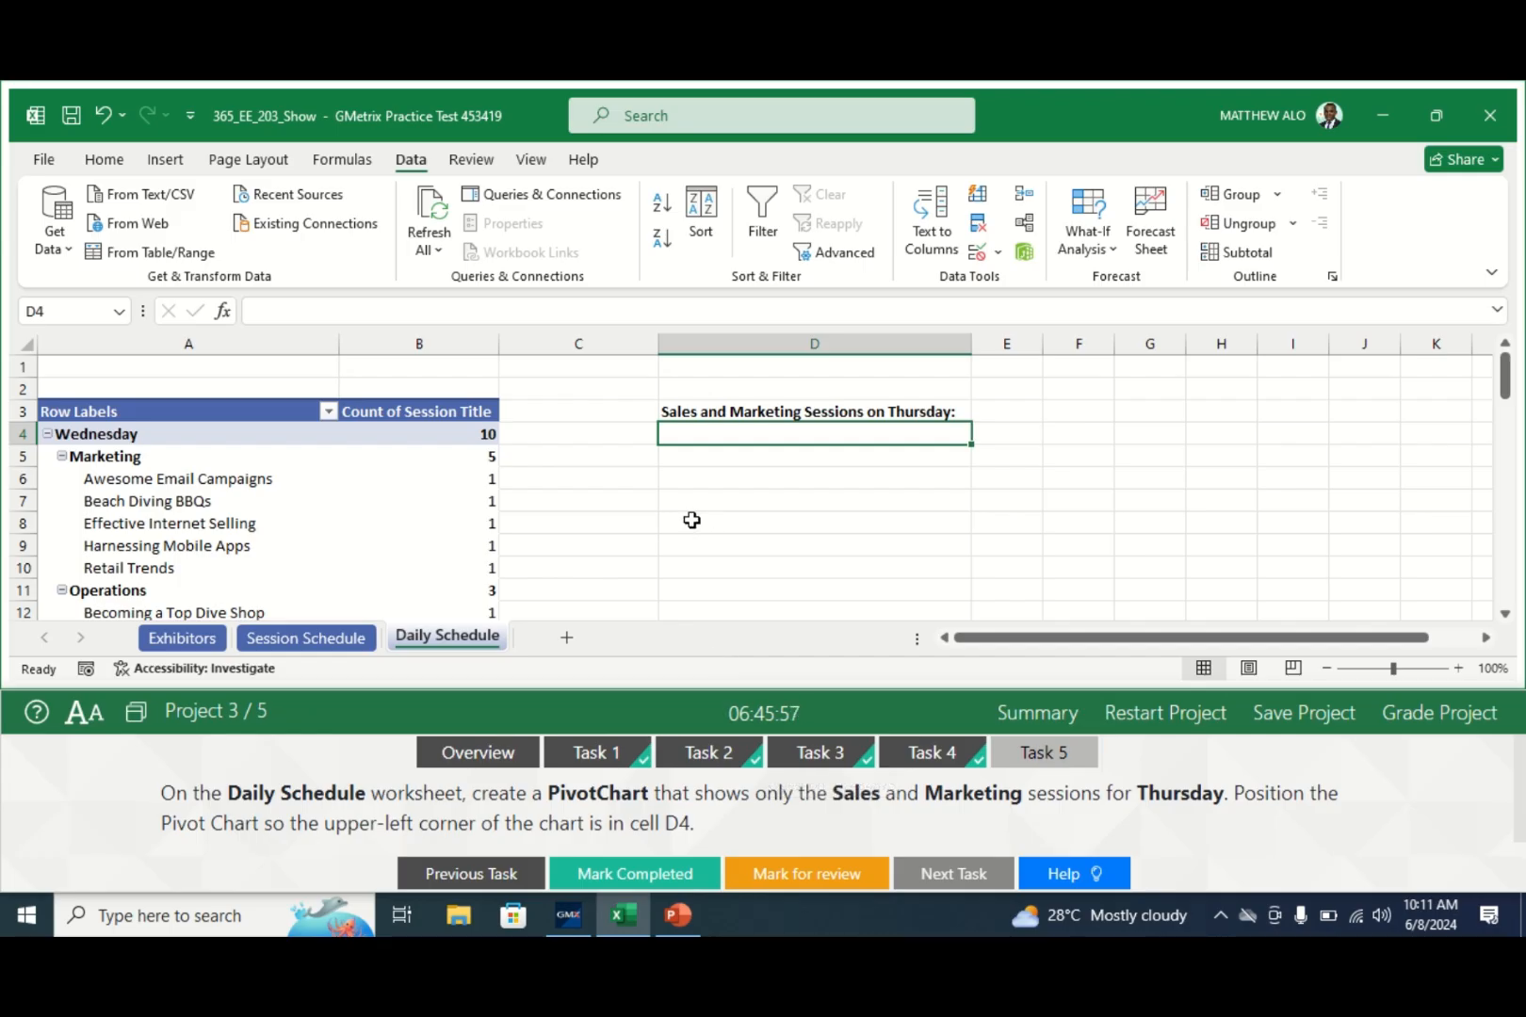
{"action": "left_click", "coordinate": [165, 159]}
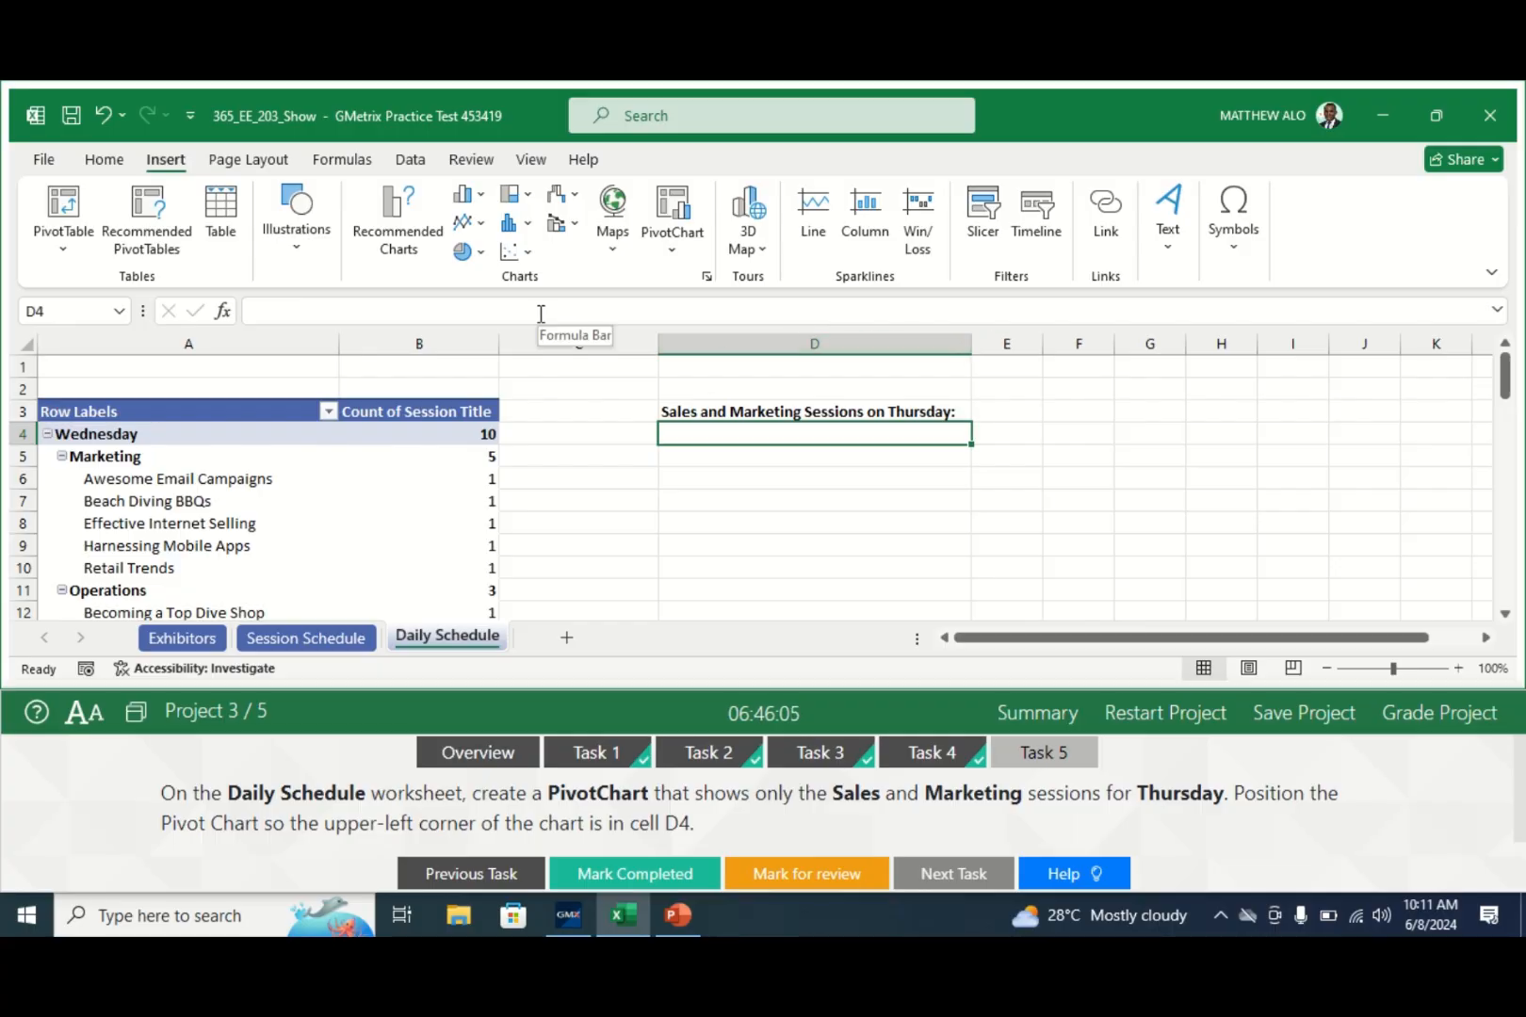
- Cancel a misplaced PivotChart attempt and dock the task instructions at the top
{"action": "left_click", "coordinate": [672, 201]}
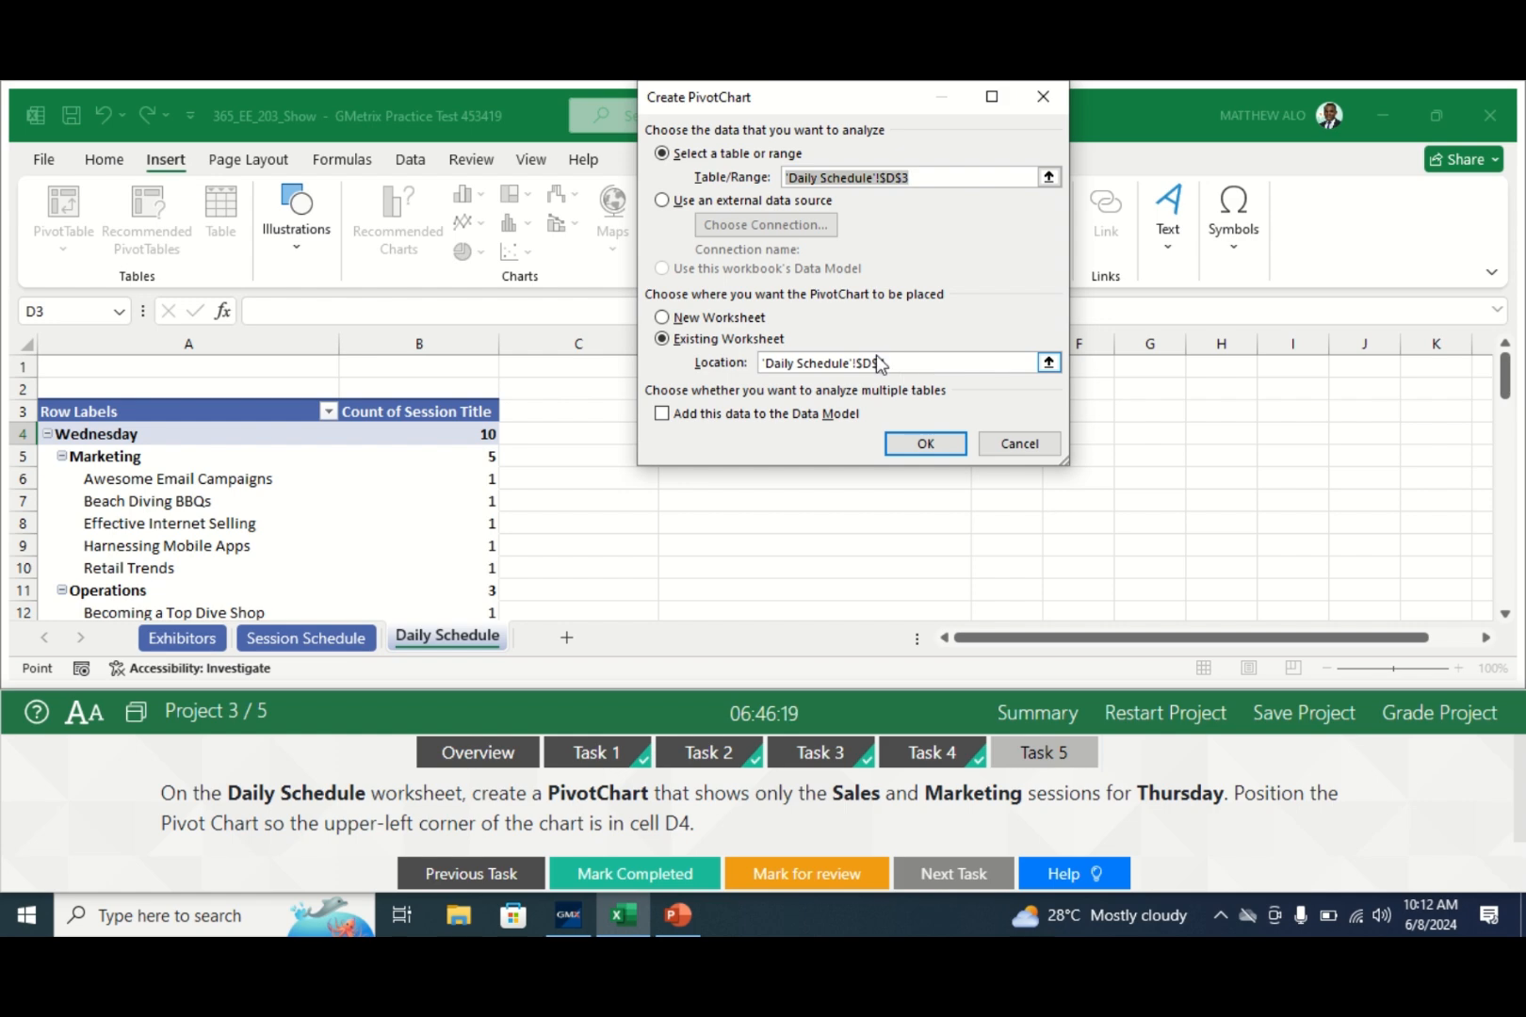
{"action": "key", "text": "Escape"}
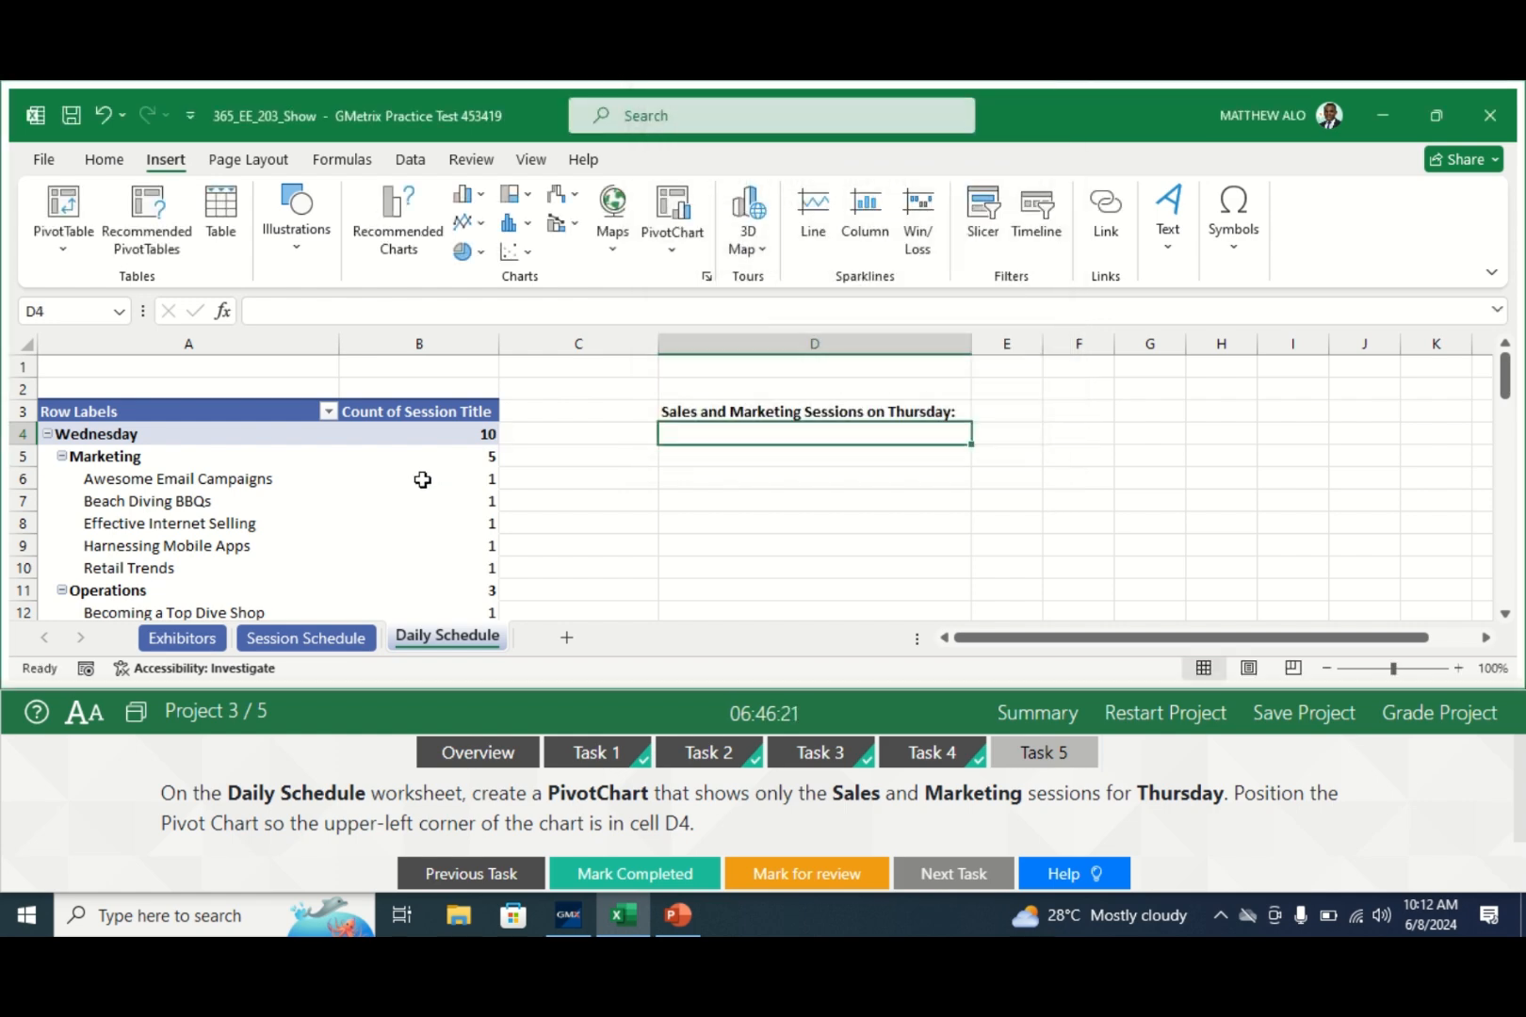
{"action": "left_click", "coordinate": [422, 478]}
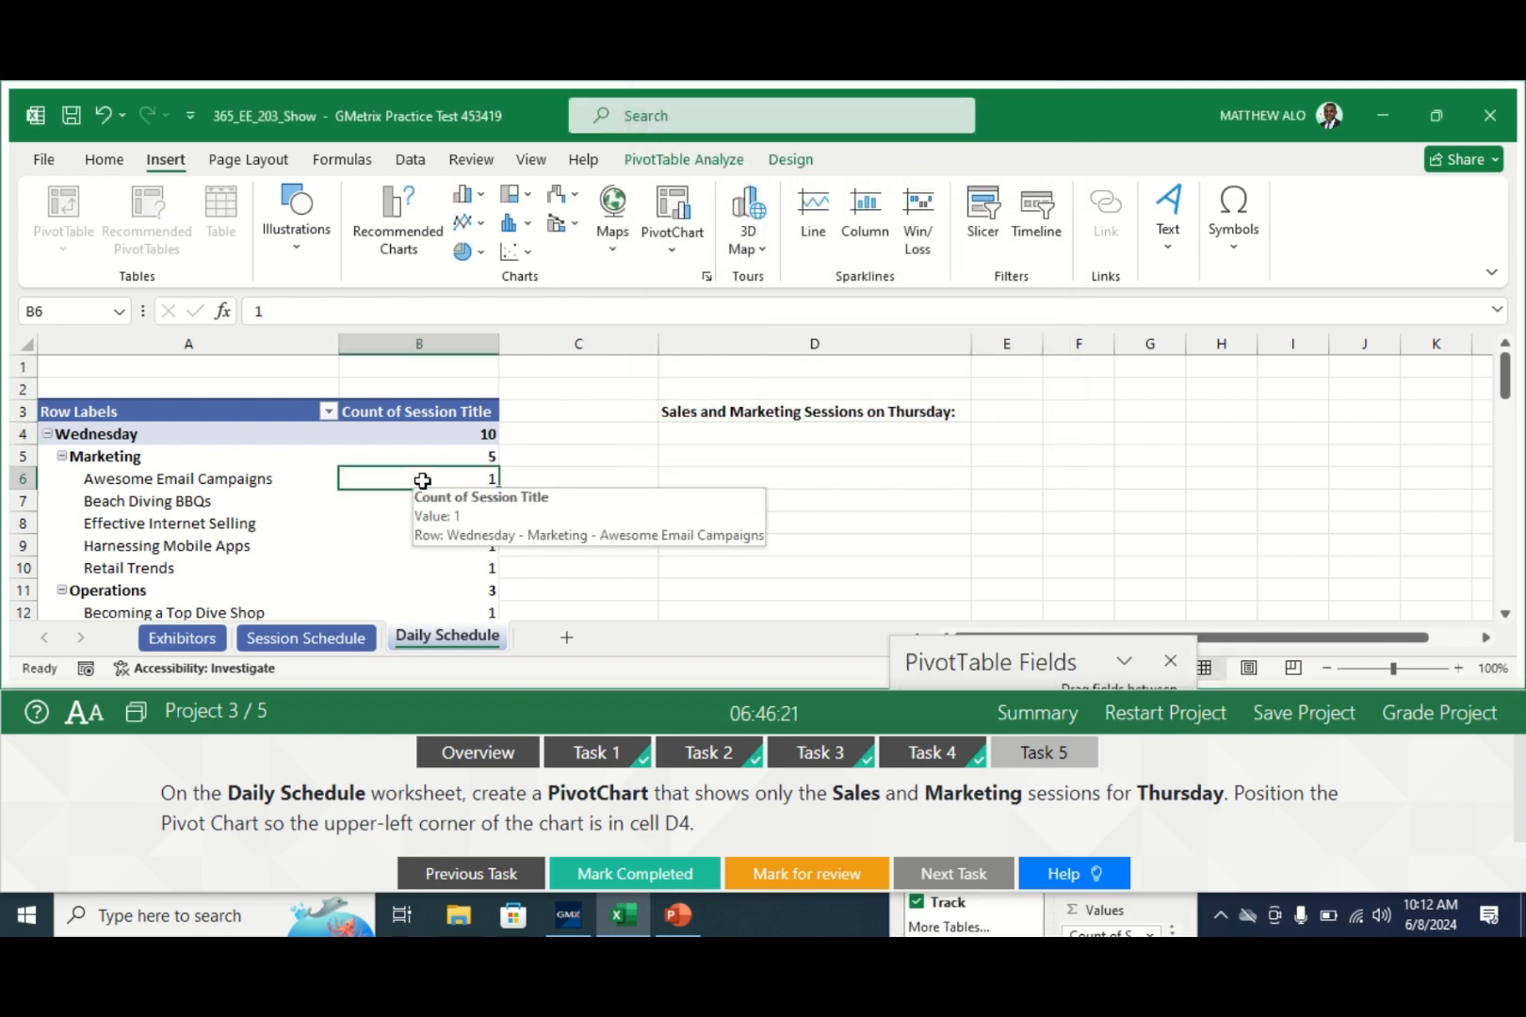
{"action": "left_click", "coordinate": [674, 212]}
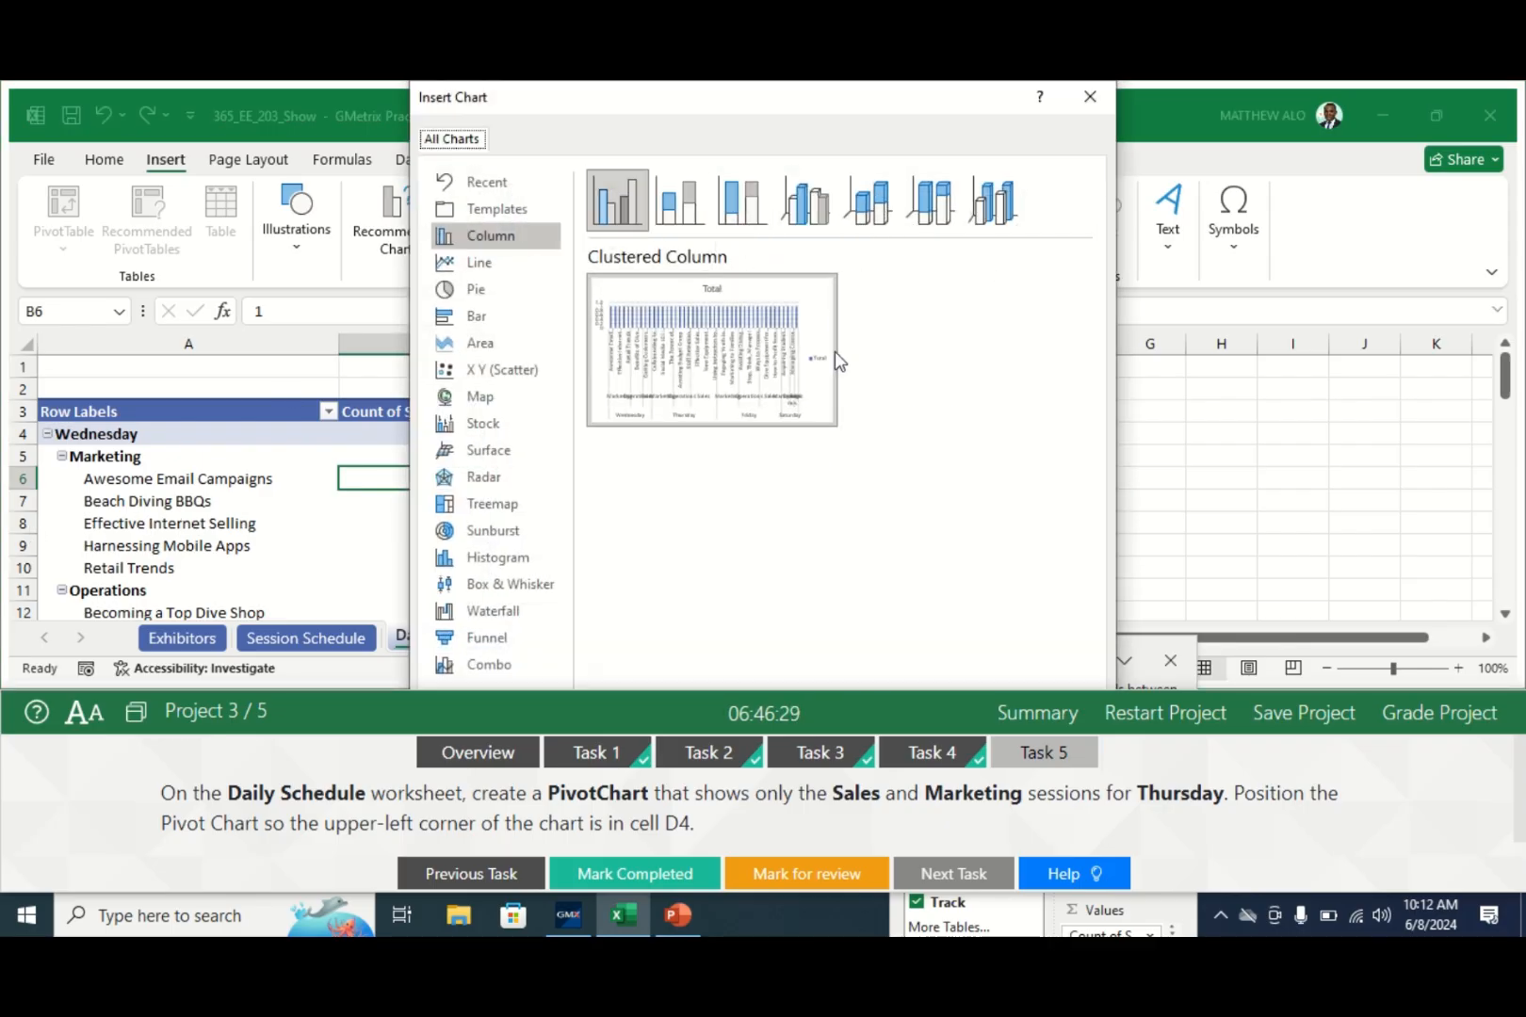
{"action": "left_click_drag", "start_coordinate": [816, 118], "coordinate": [906, 115]}
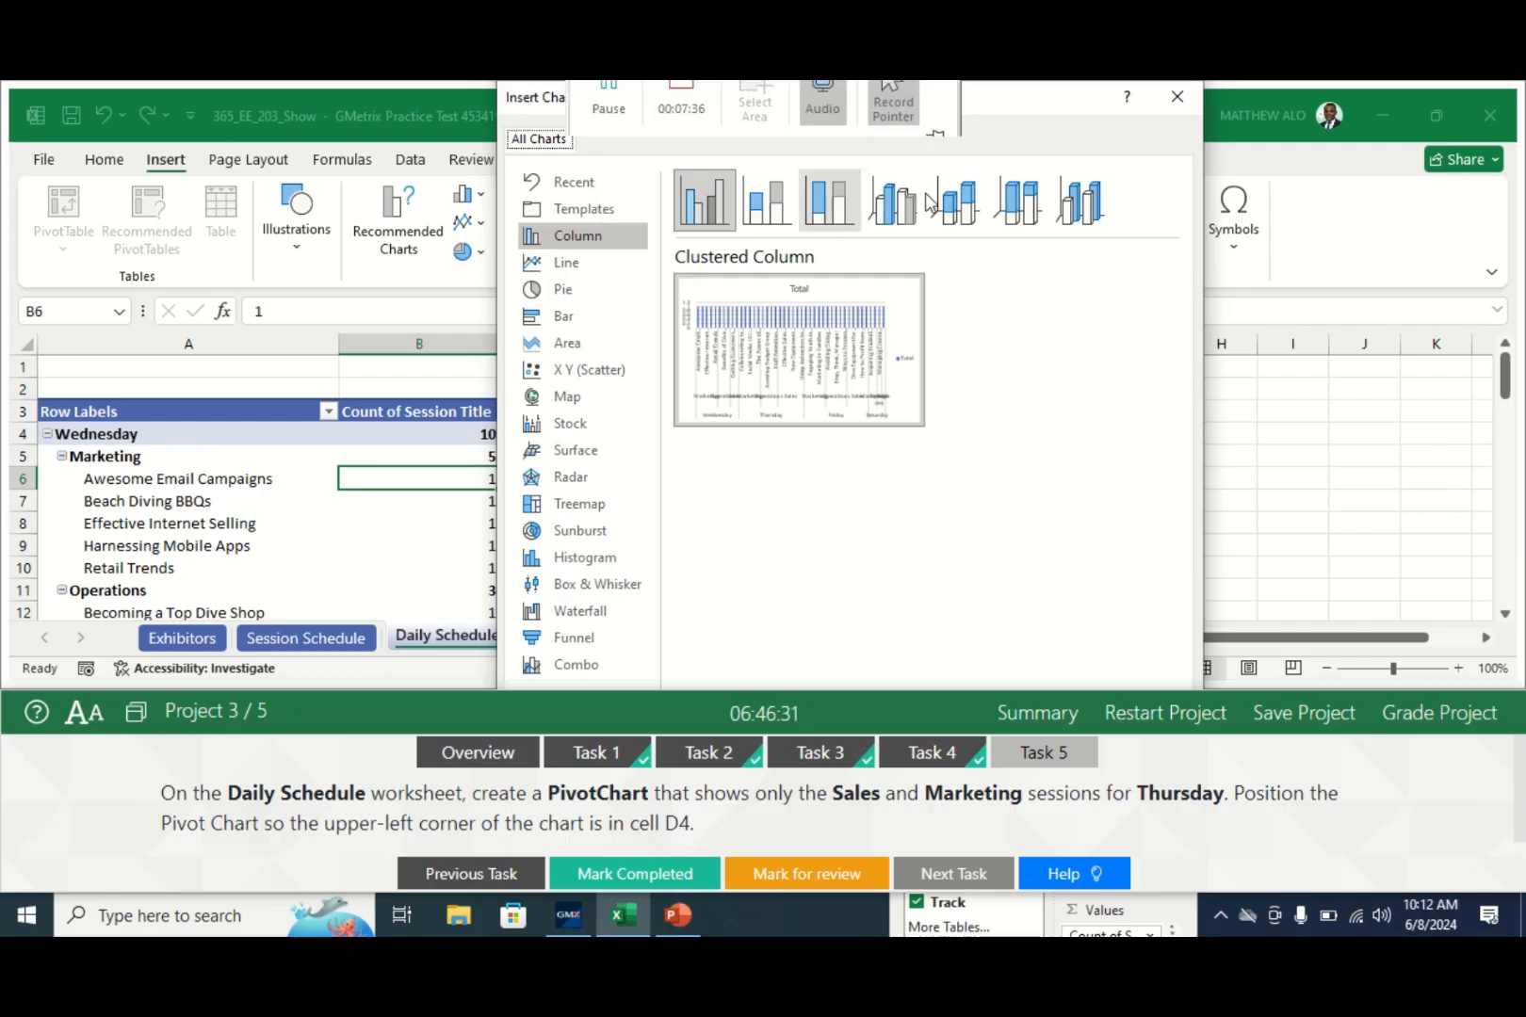
{"action": "mouse_move", "coordinate": [876, 431]}
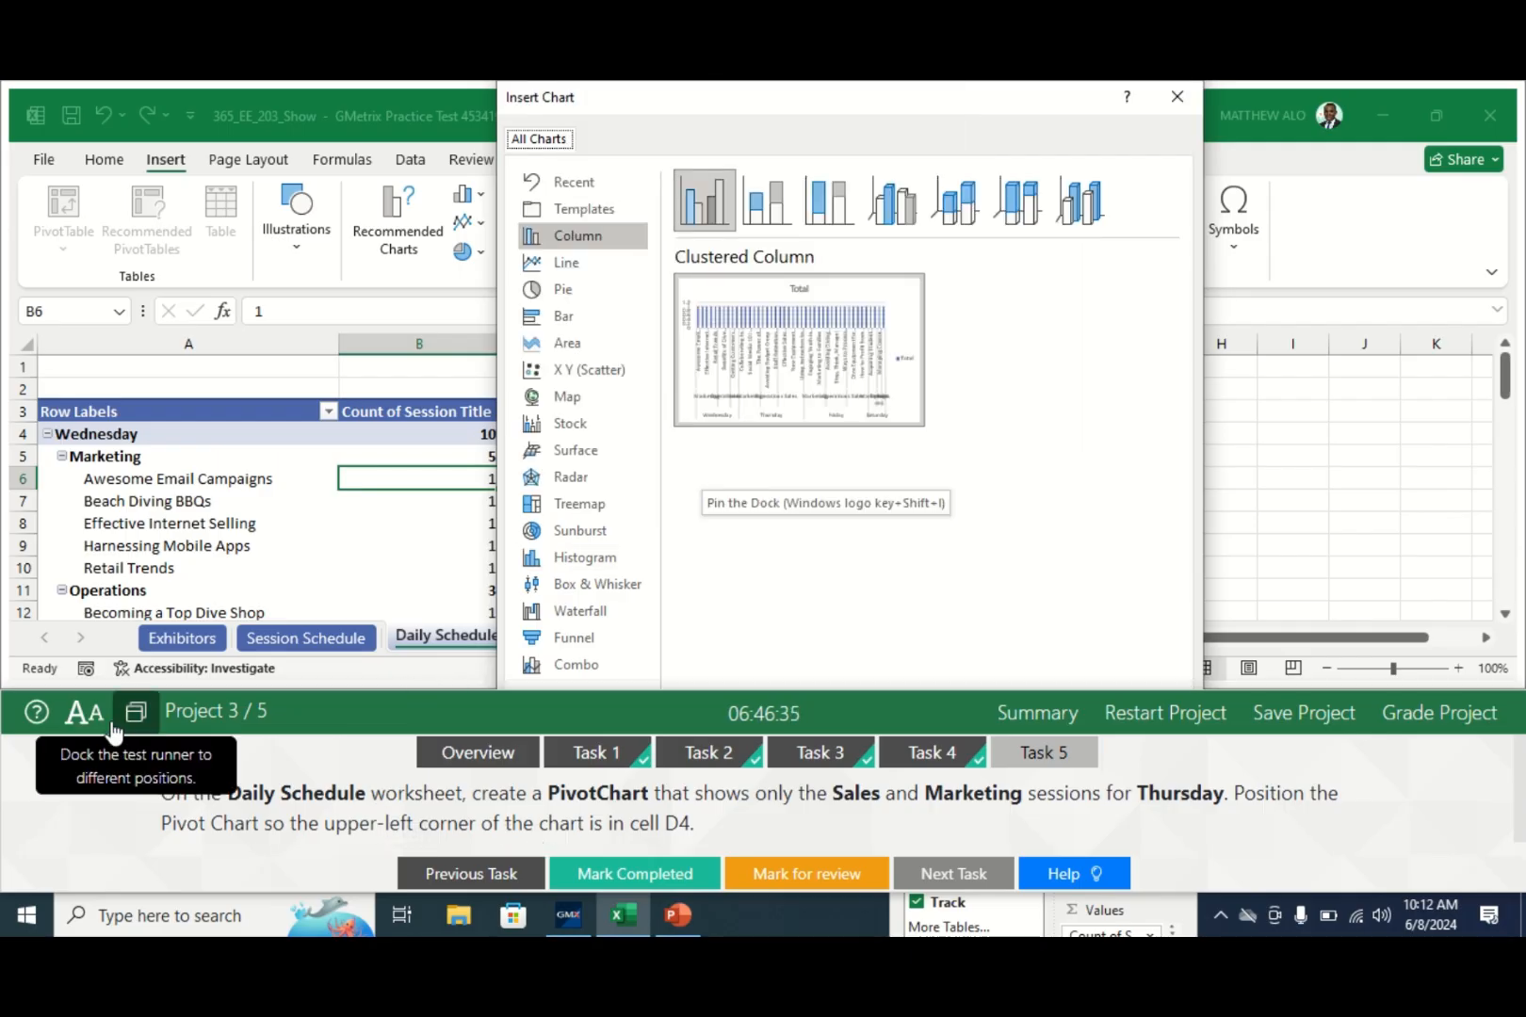
{"action": "left_click", "coordinate": [85, 713]}
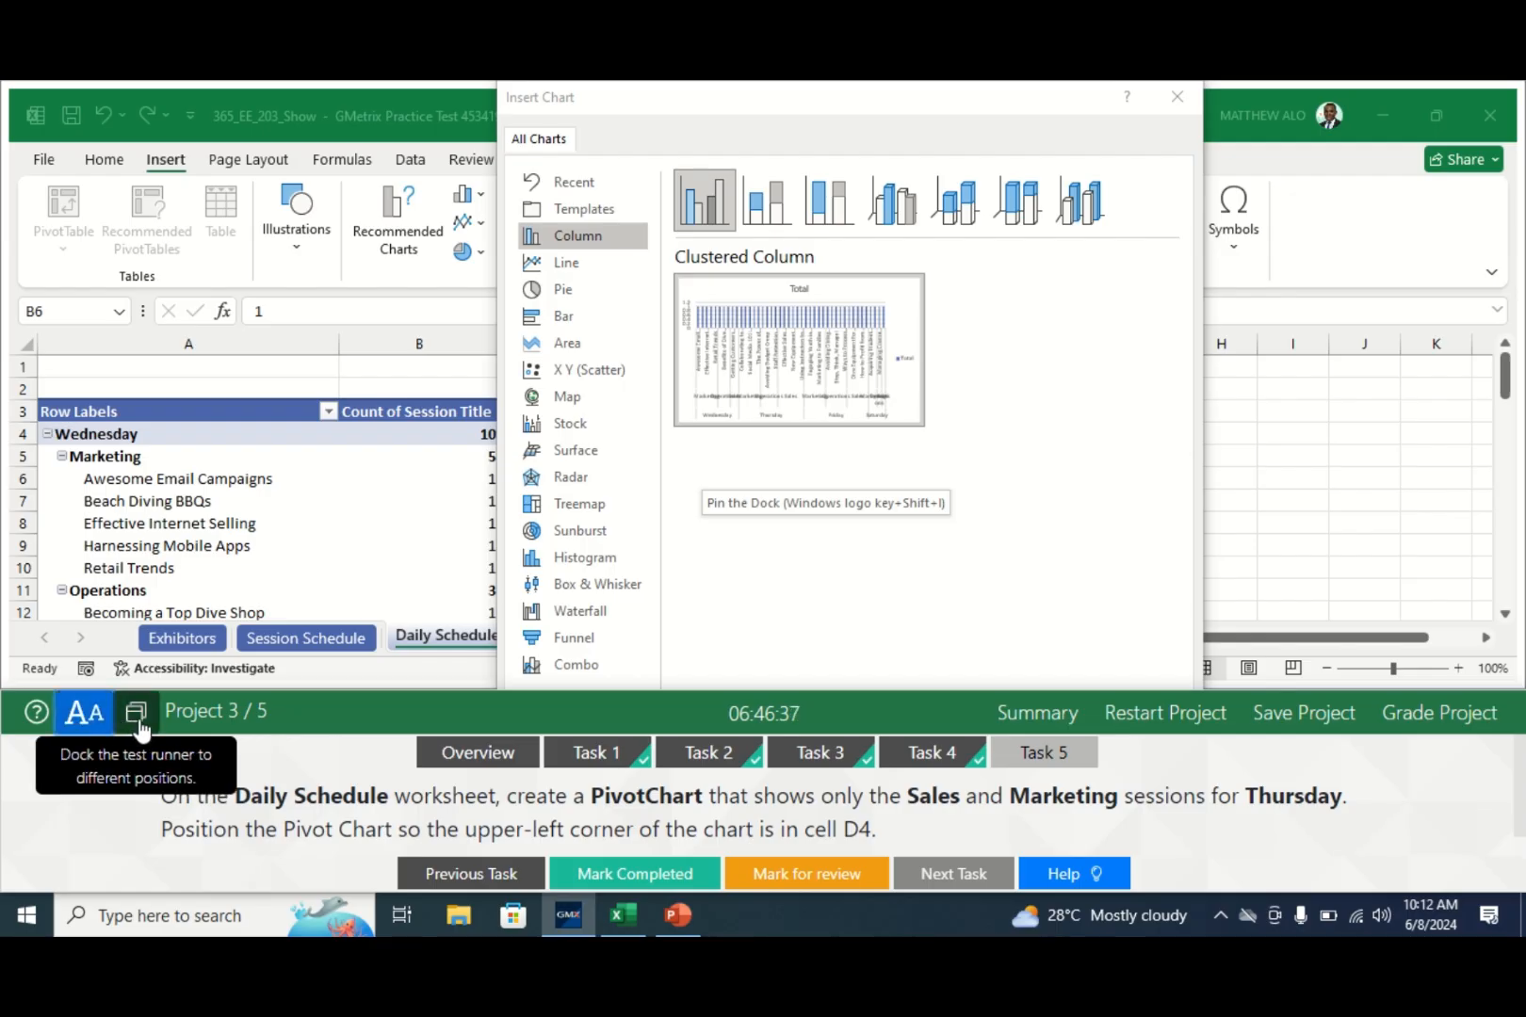
{"action": "left_click", "coordinate": [136, 714]}
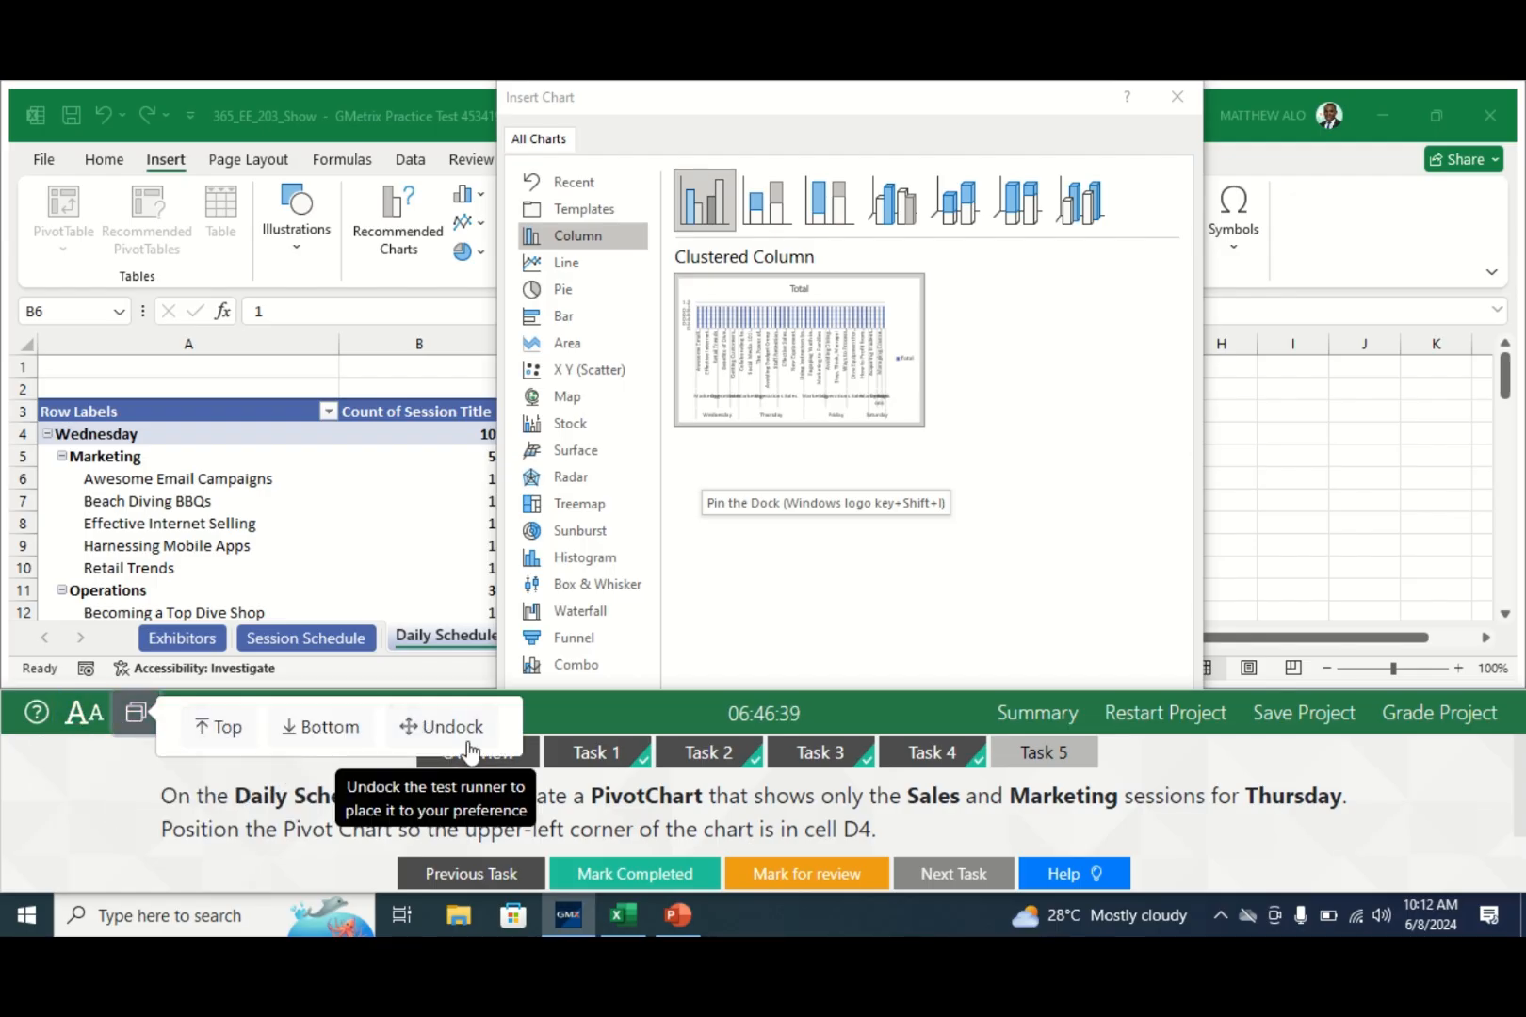
{"action": "left_click", "coordinate": [220, 728]}
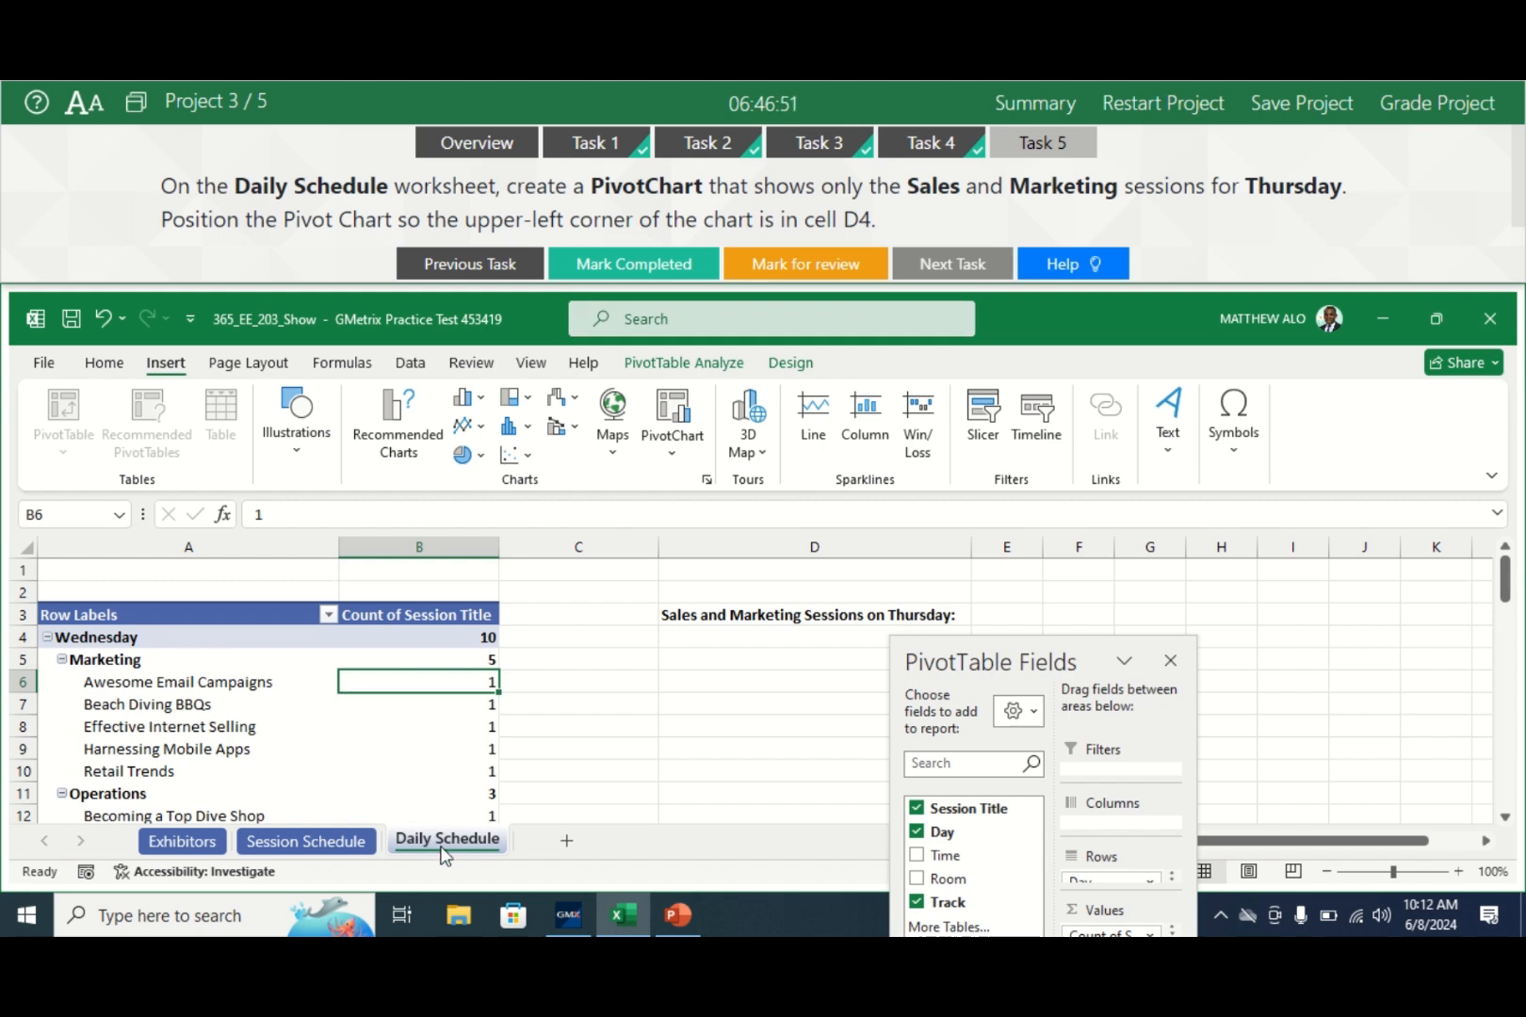
- Insert a clustered column PivotChart from the Daily Schedule pivot table
{"action": "left_click", "coordinate": [220, 734]}
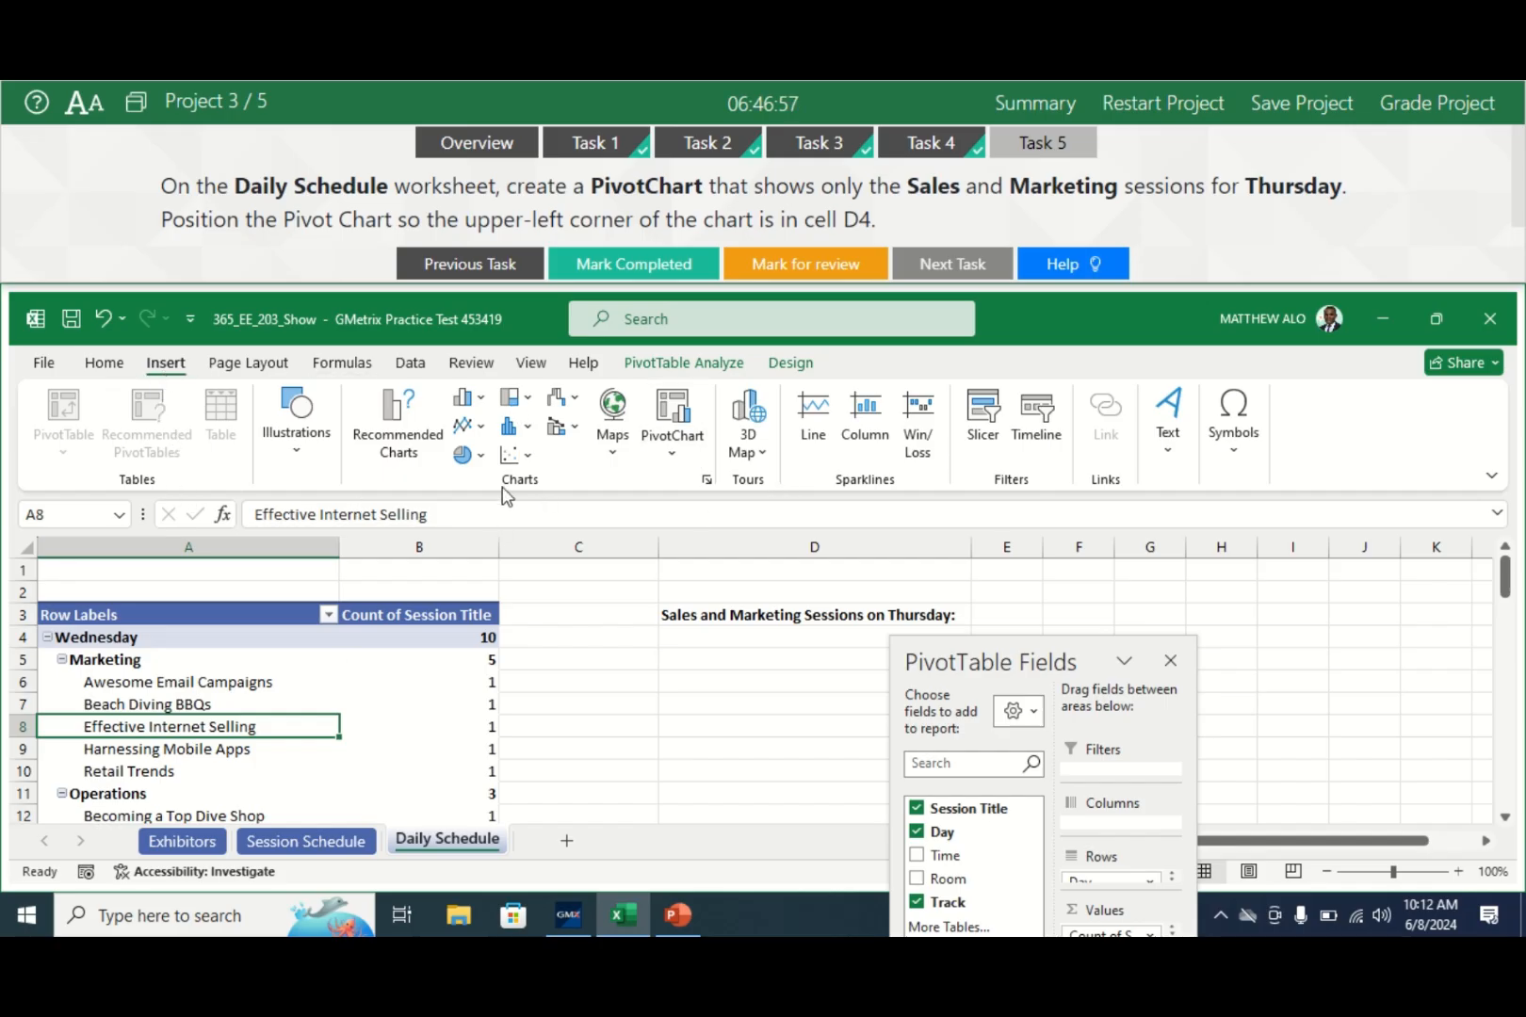
{"action": "left_click", "coordinate": [676, 411]}
{"action": "mouse_move", "coordinate": [702, 429]}
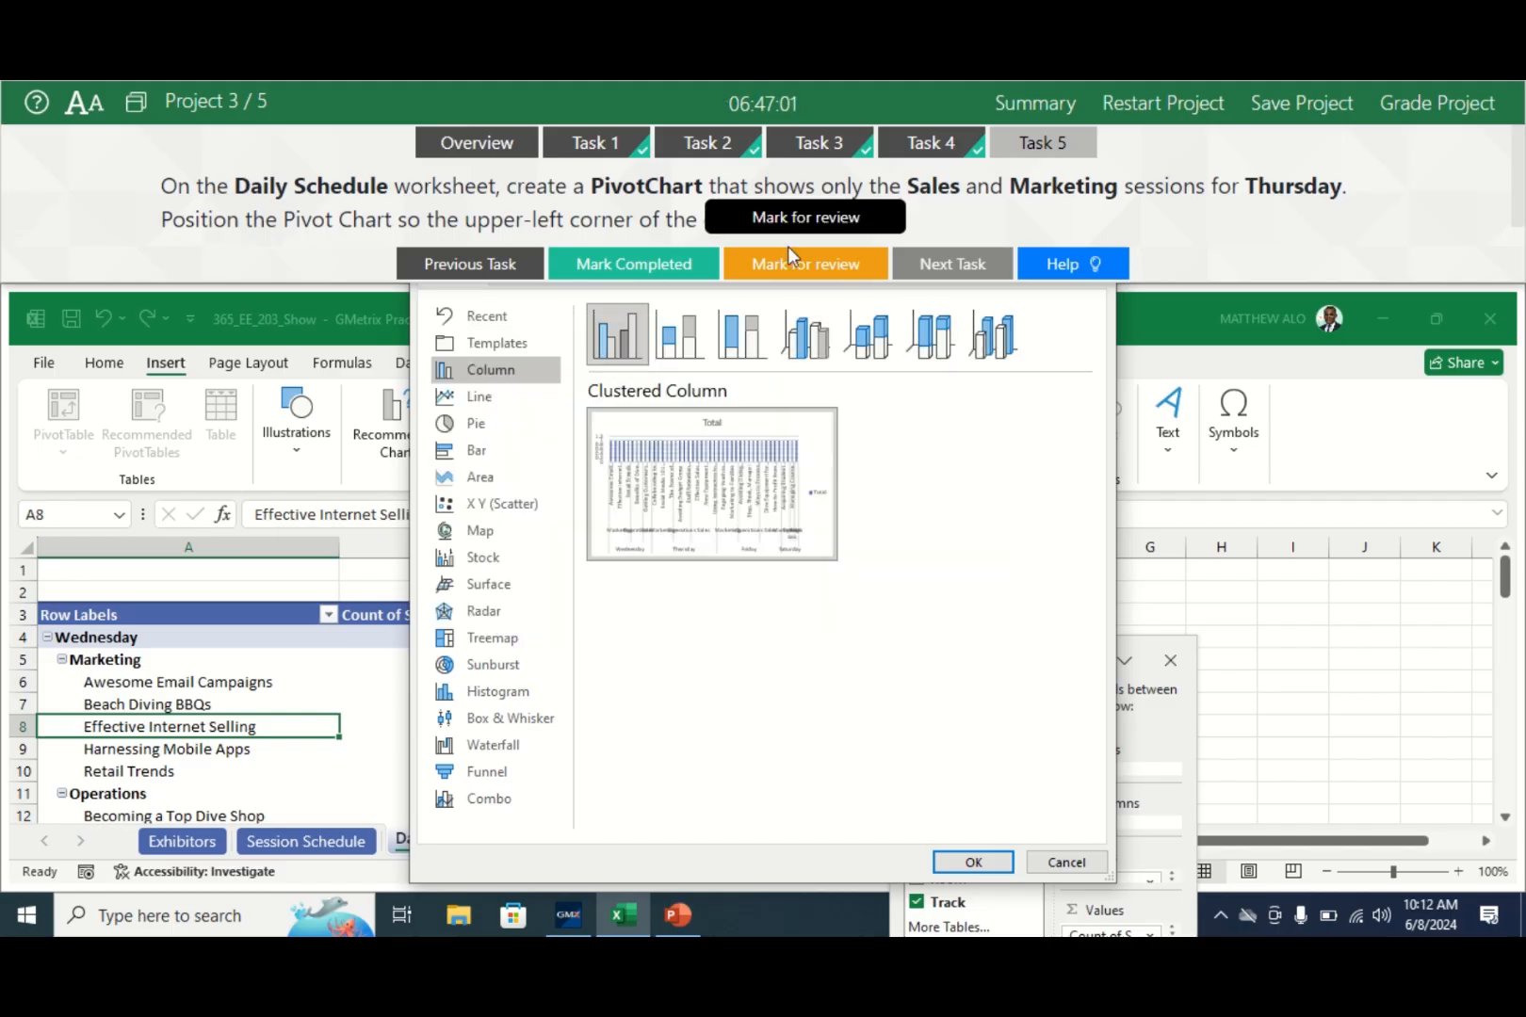
{"action": "left_click", "coordinate": [973, 863]}
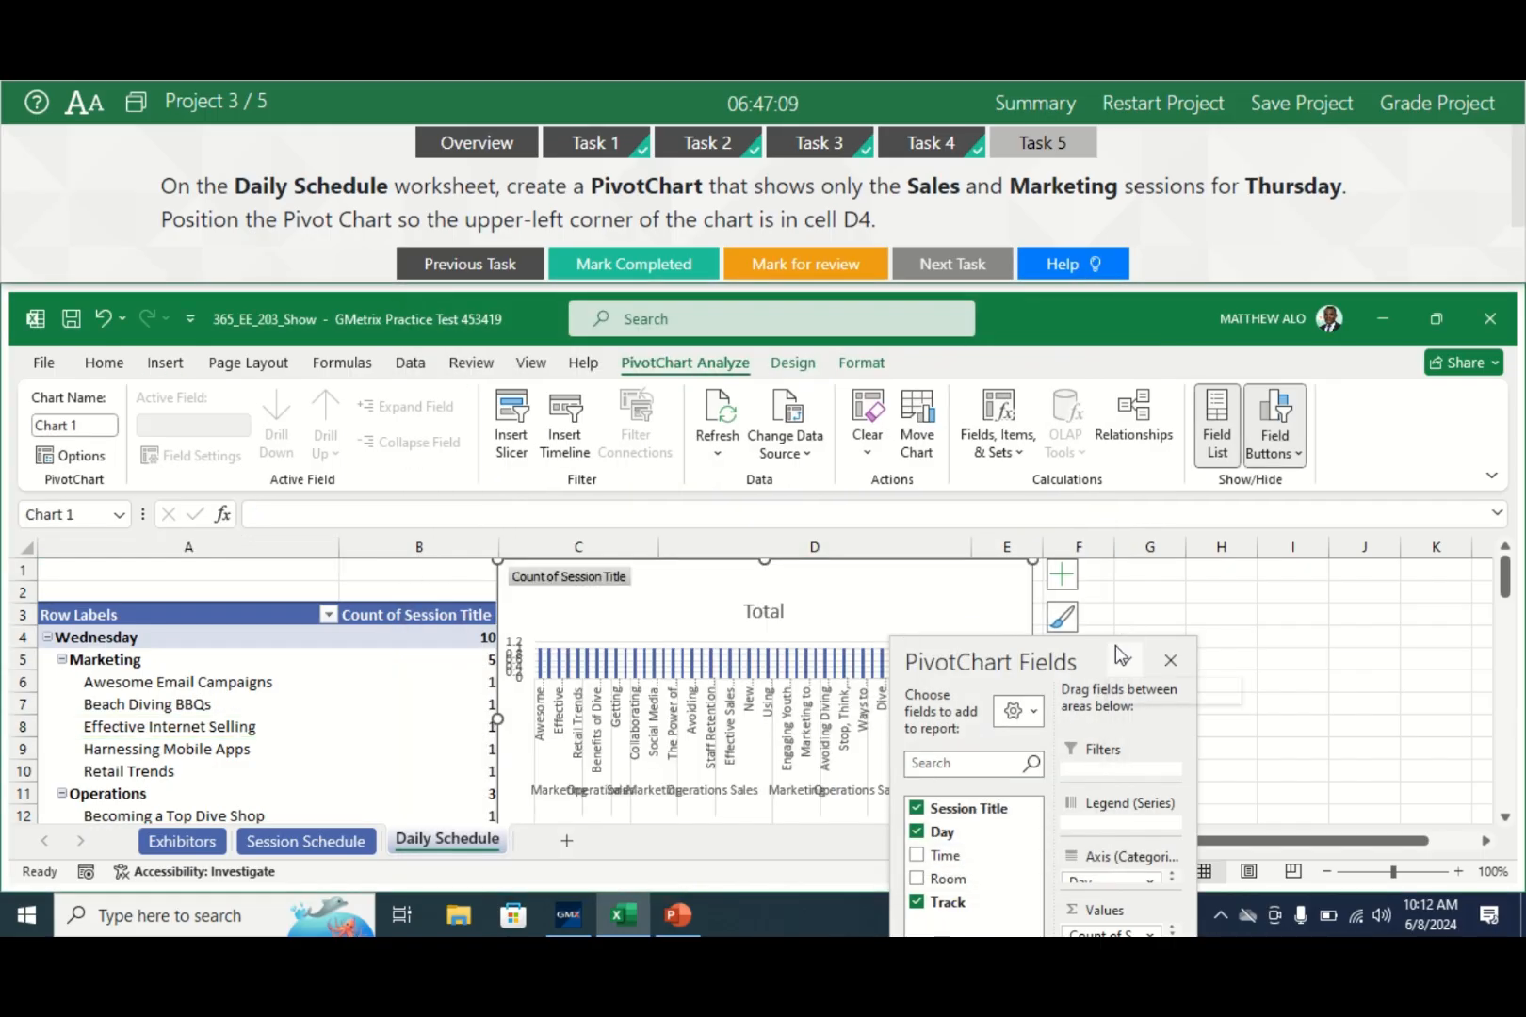
{"action": "left_click_drag", "start_coordinate": [1505, 582], "coordinate": [1510, 604]}
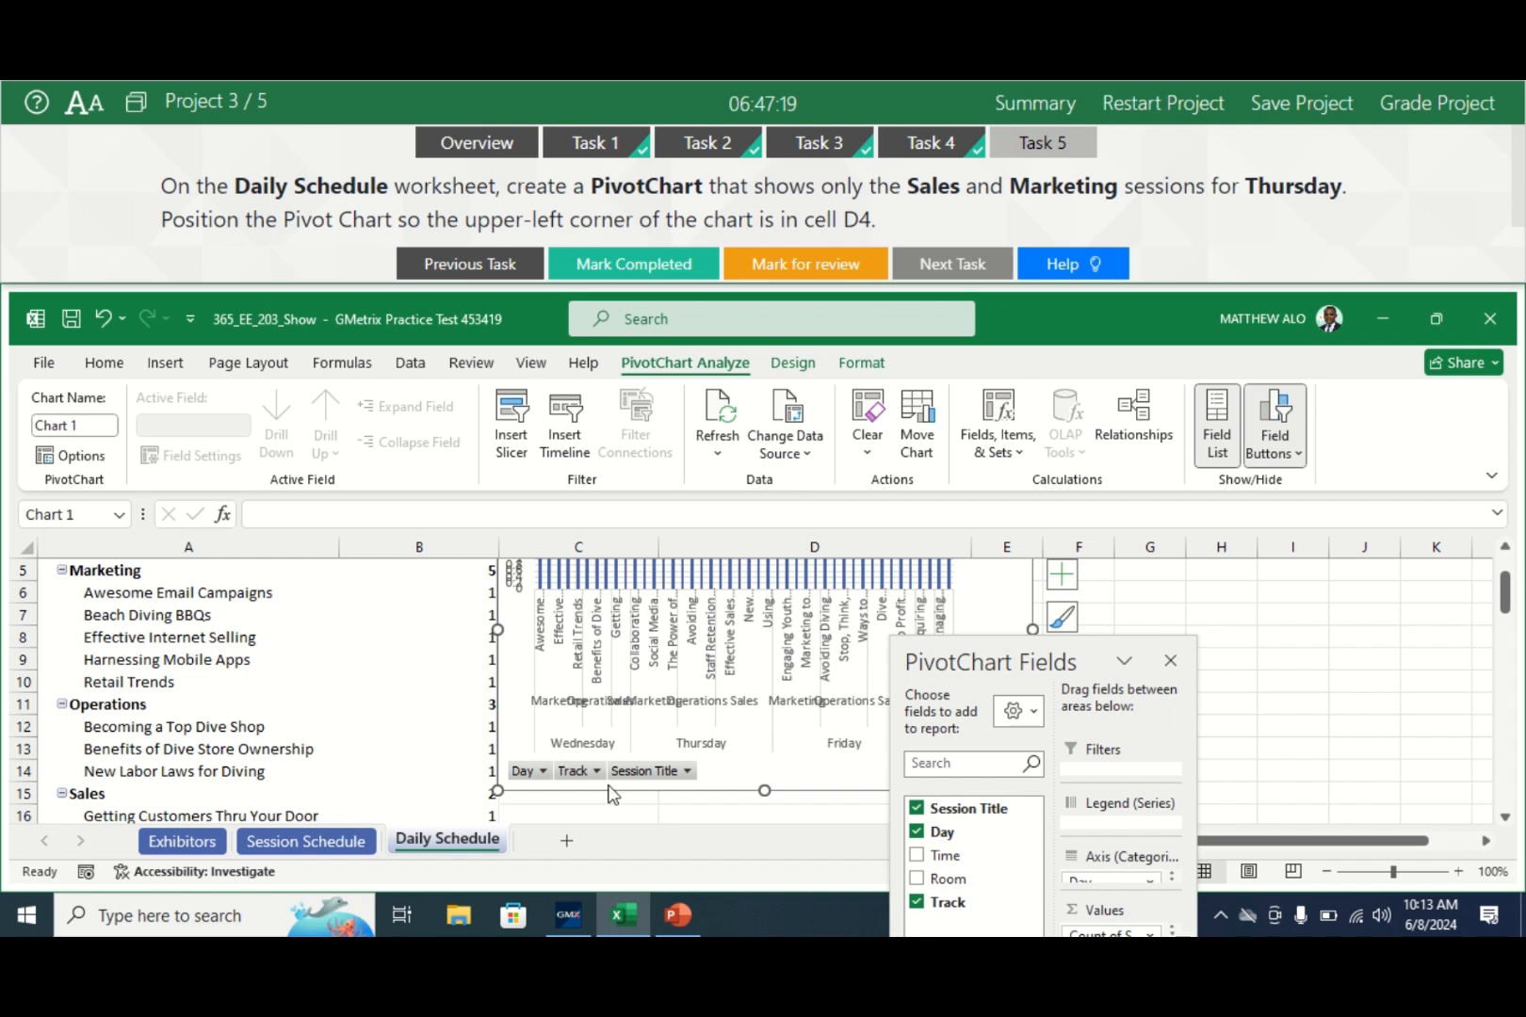
- Filter the PivotChart's Day field to show Thursday only
{"action": "left_click", "coordinate": [544, 773]}
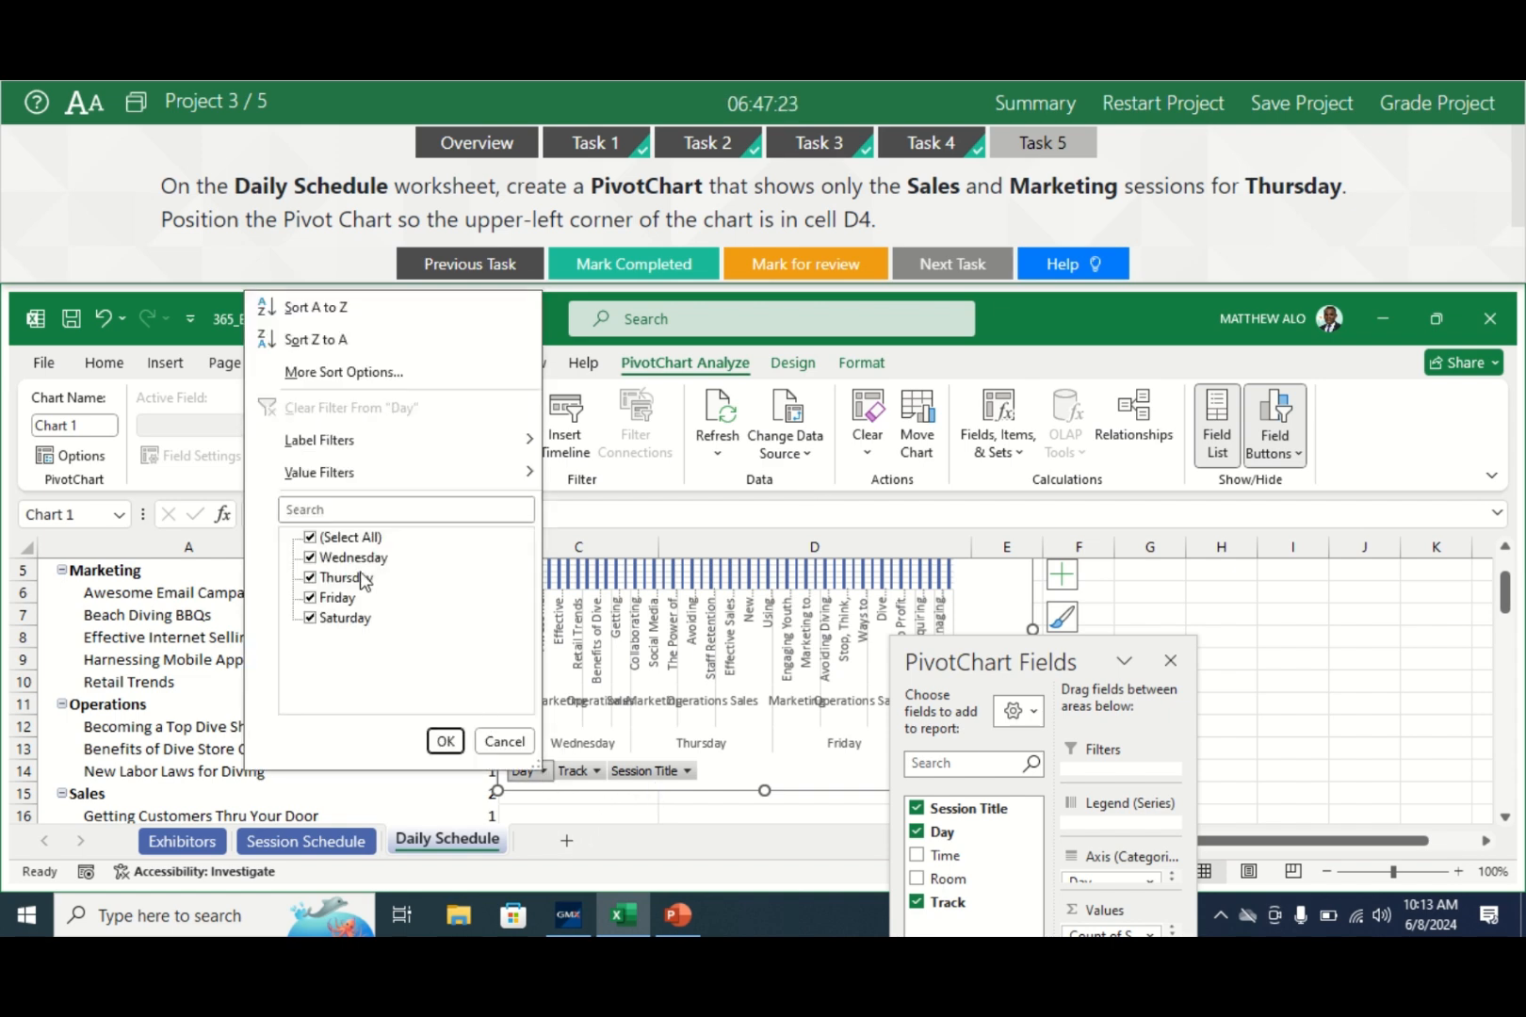
{"action": "left_click", "coordinate": [311, 539]}
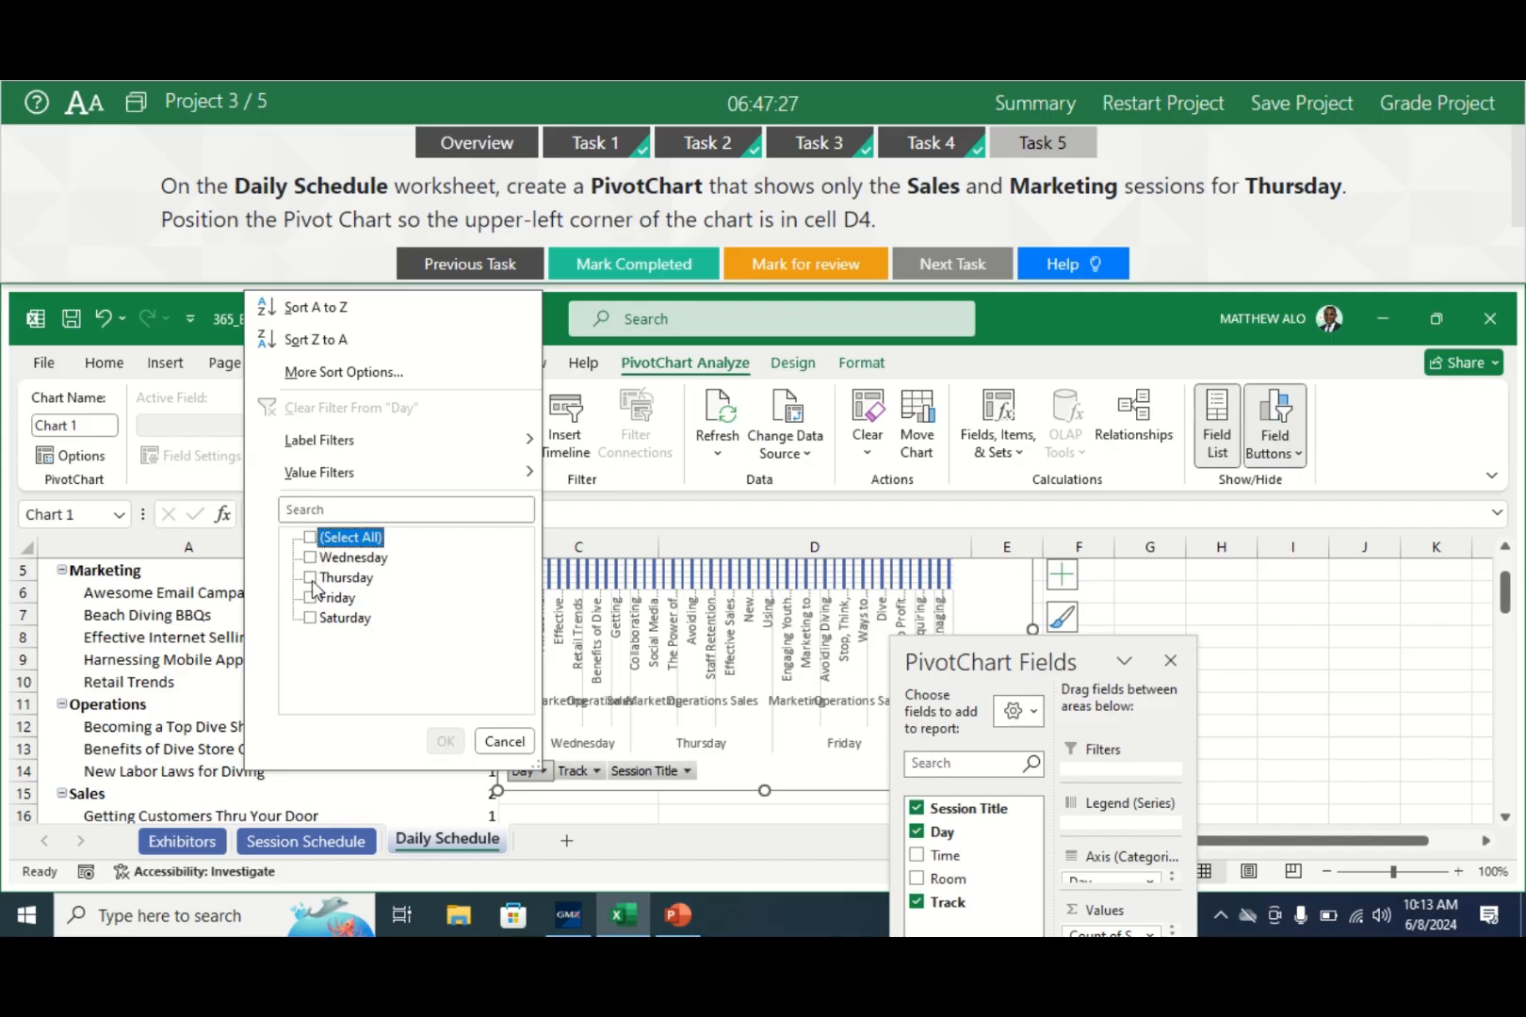
{"action": "left_click", "coordinate": [309, 578]}
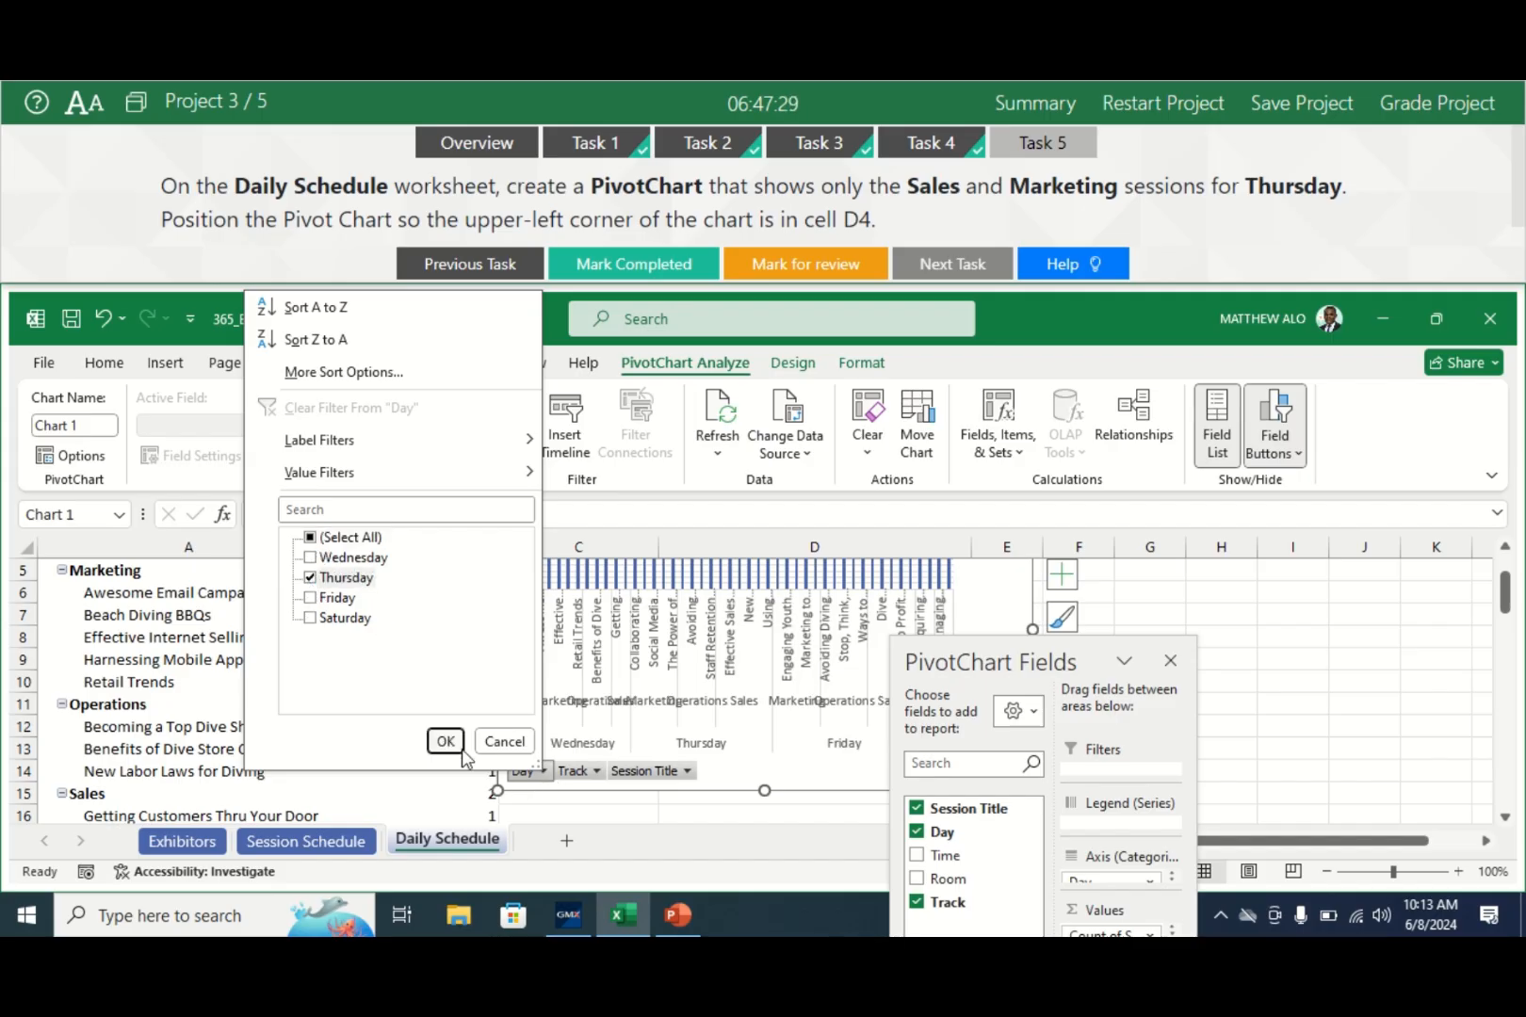
{"action": "left_click", "coordinate": [445, 742]}
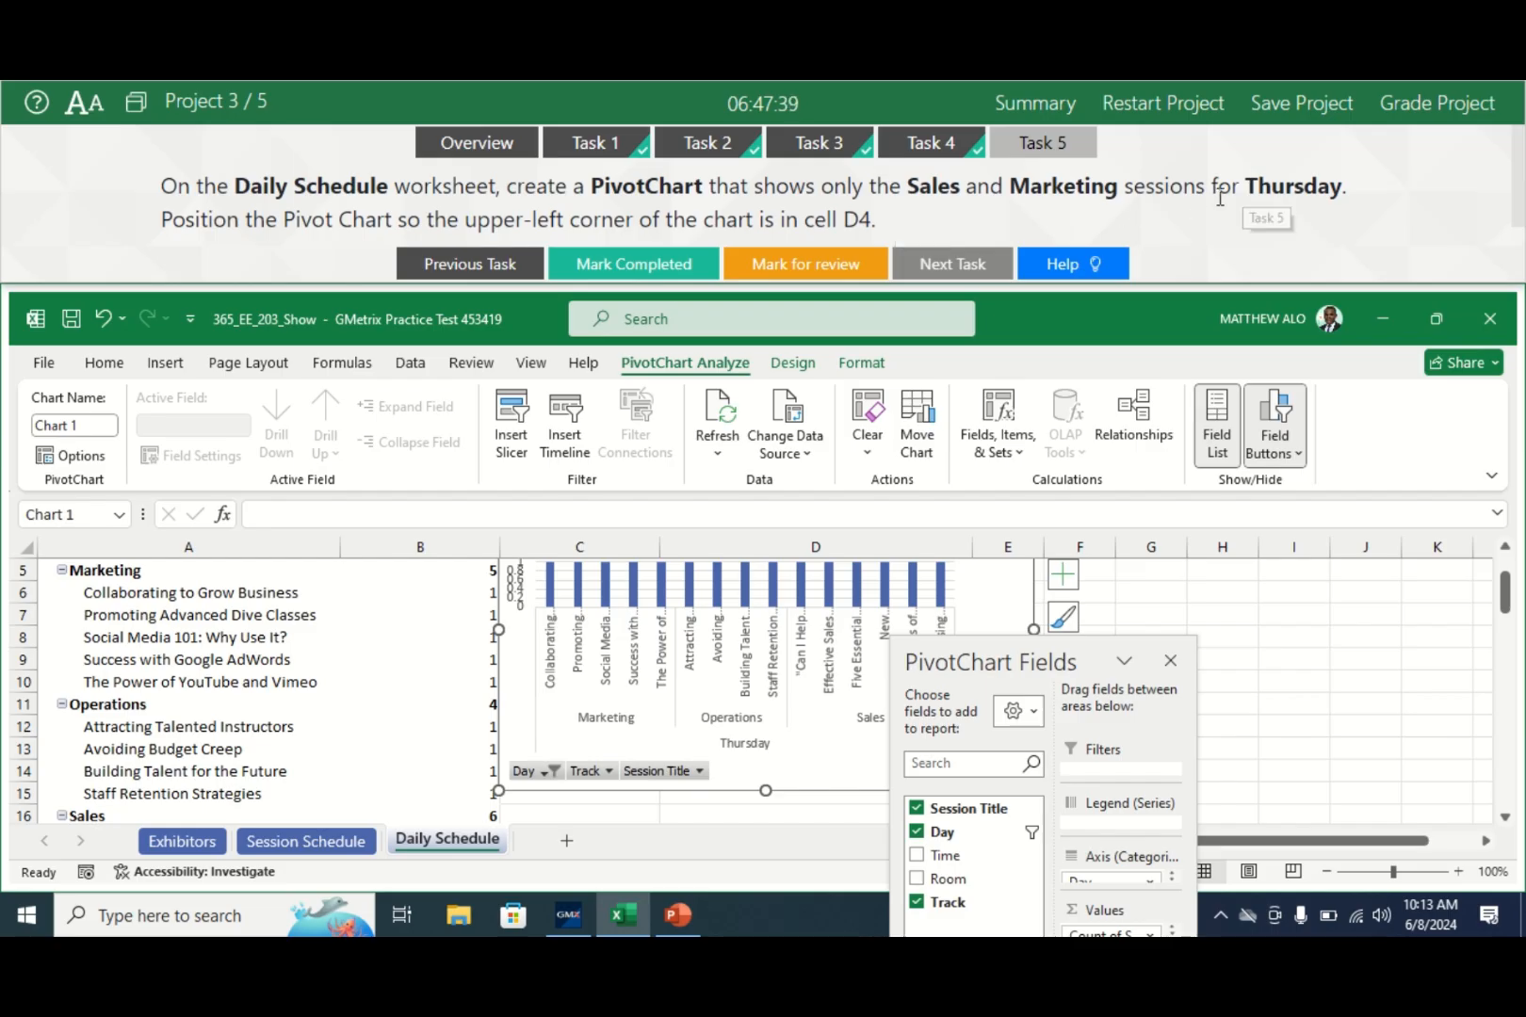
- Limit the PivotChart's Track filter to Sales and Marketing
{"action": "left_click", "coordinate": [608, 773]}
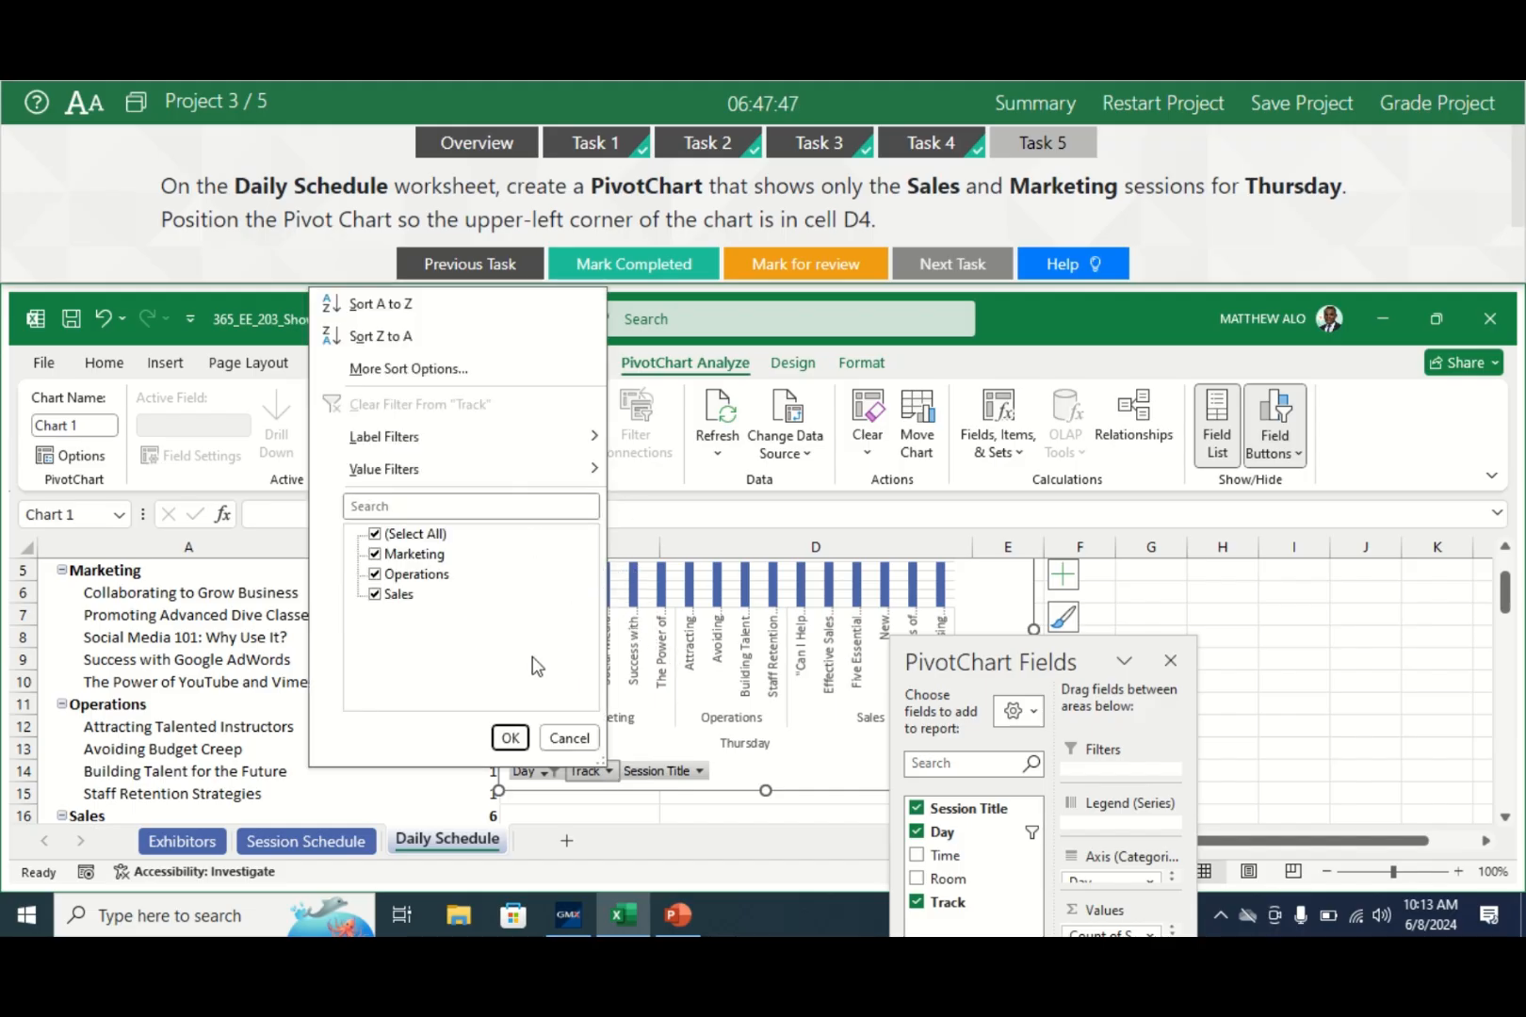
{"action": "left_click", "coordinate": [375, 534]}
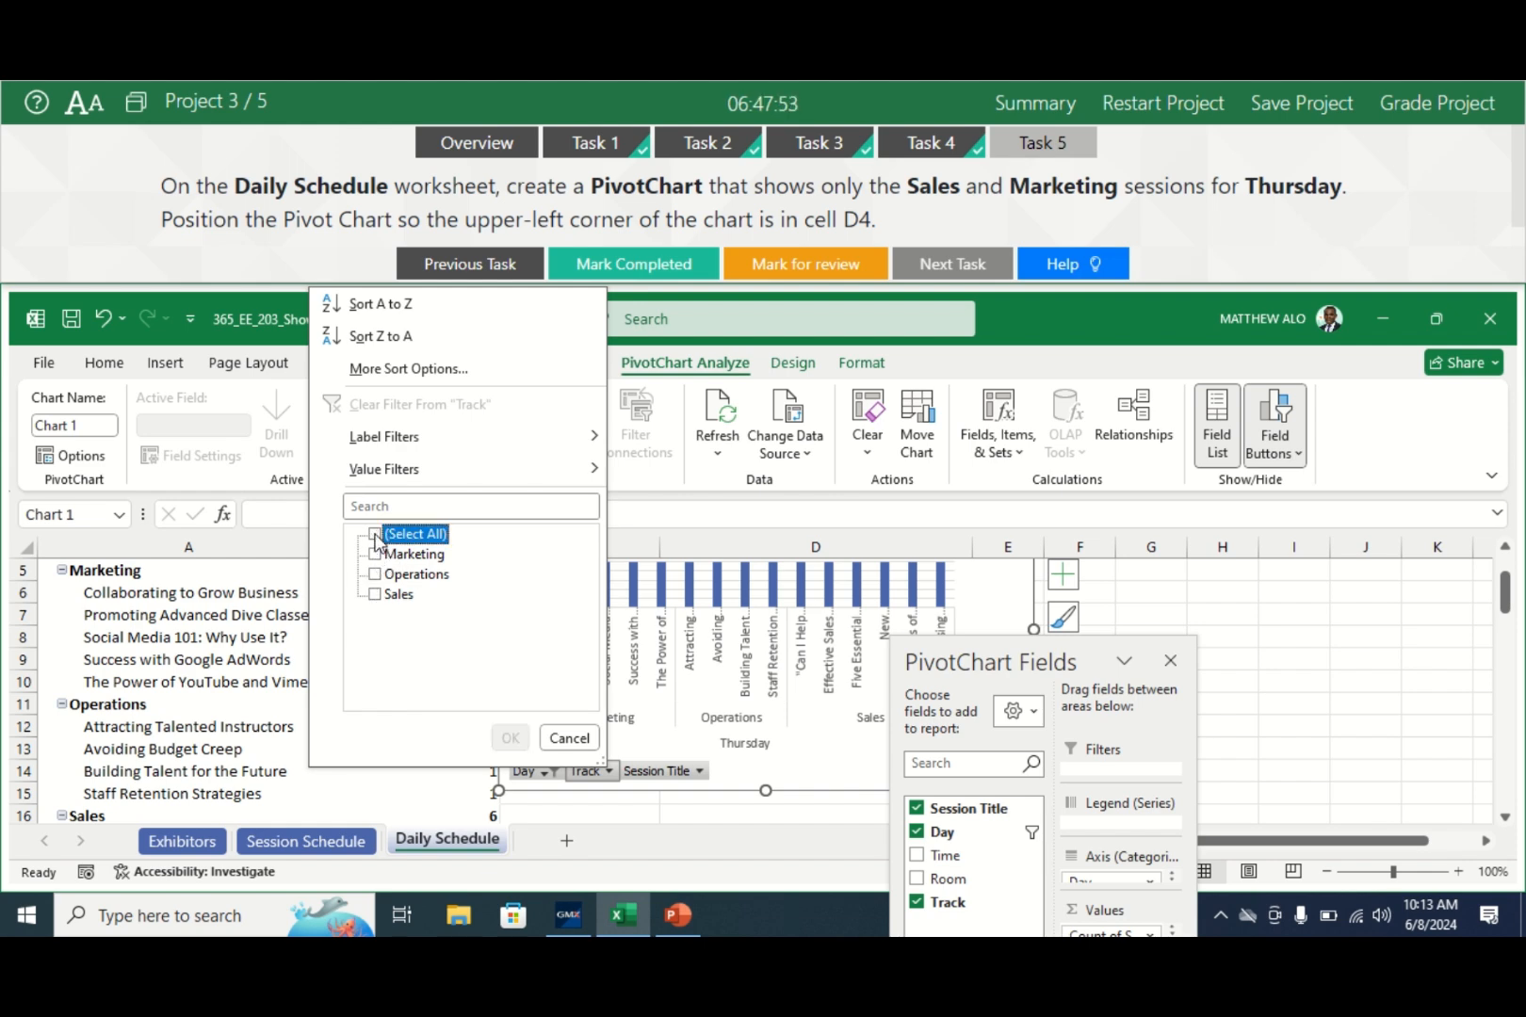
{"action": "left_click", "coordinate": [375, 594]}
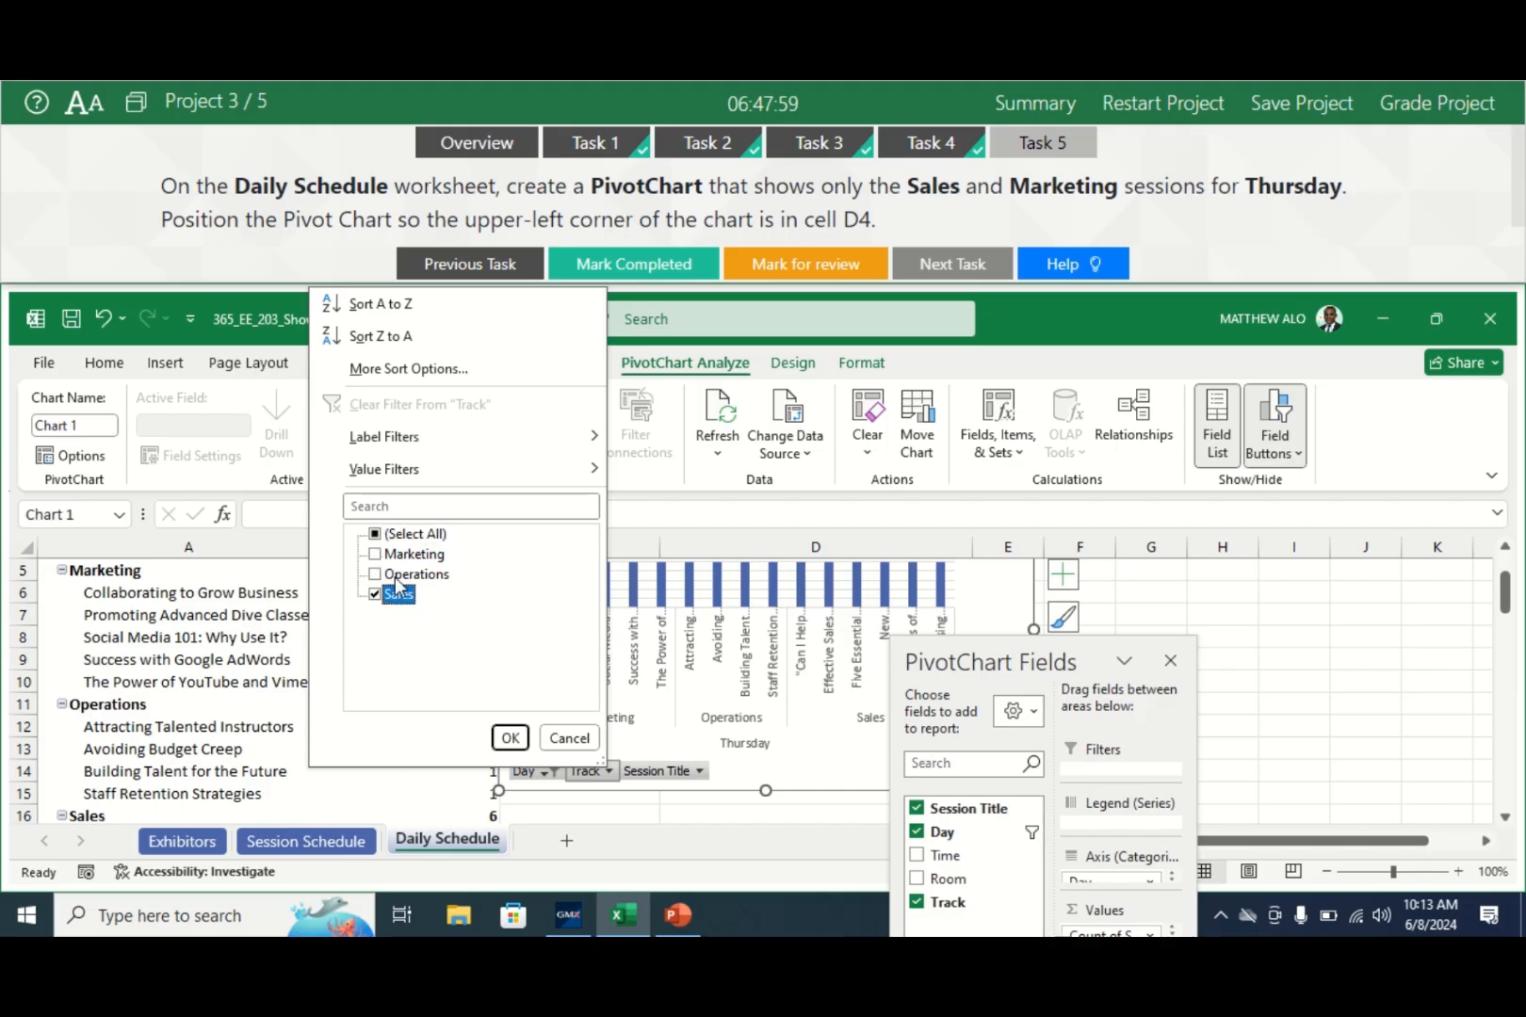
{"action": "left_click", "coordinate": [375, 555]}
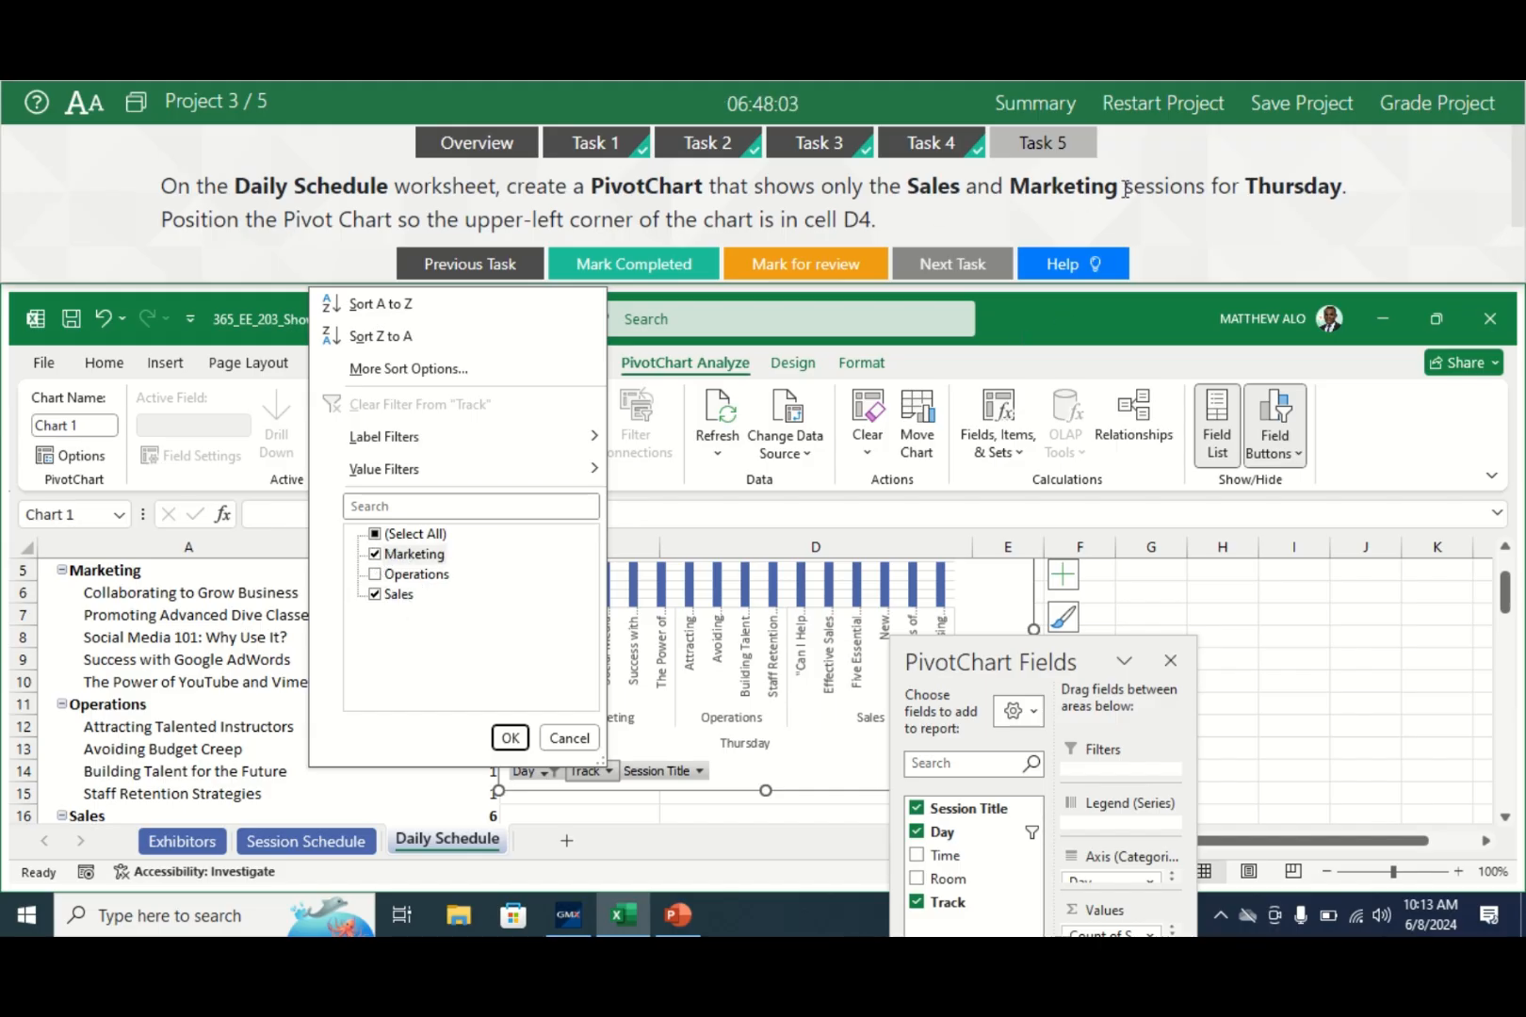
{"action": "left_click", "coordinate": [509, 739]}
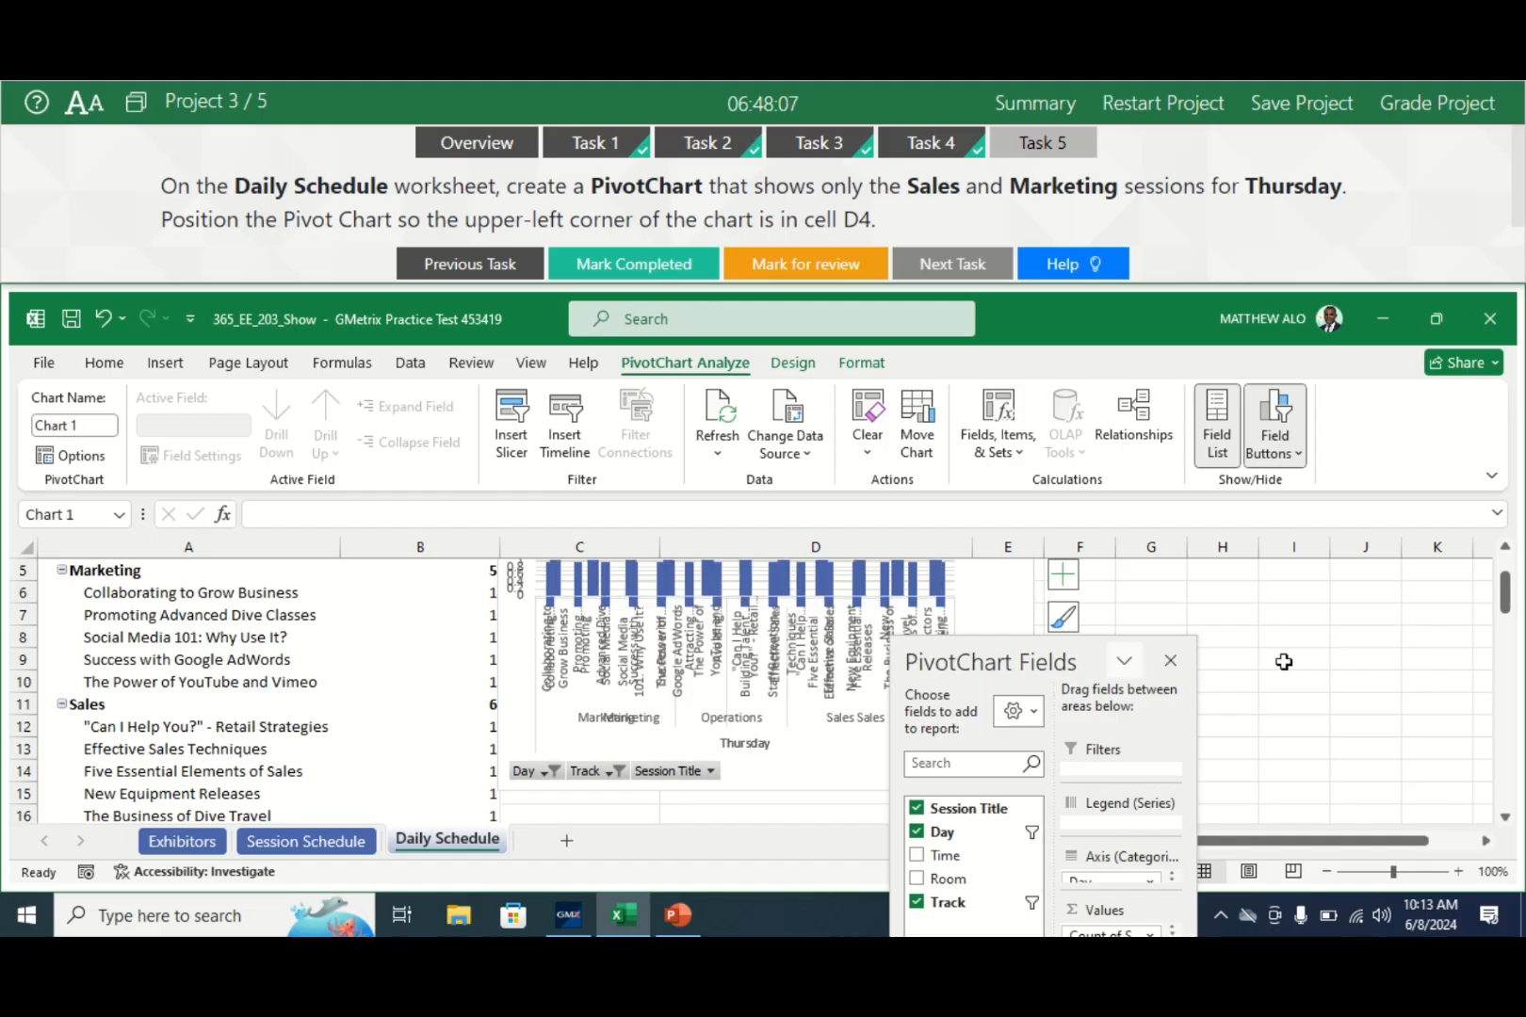
- Move the PivotChart so its top-left corner sits at cell D4
{"action": "left_click_drag", "start_coordinate": [1505, 596], "coordinate": [1504, 539]}
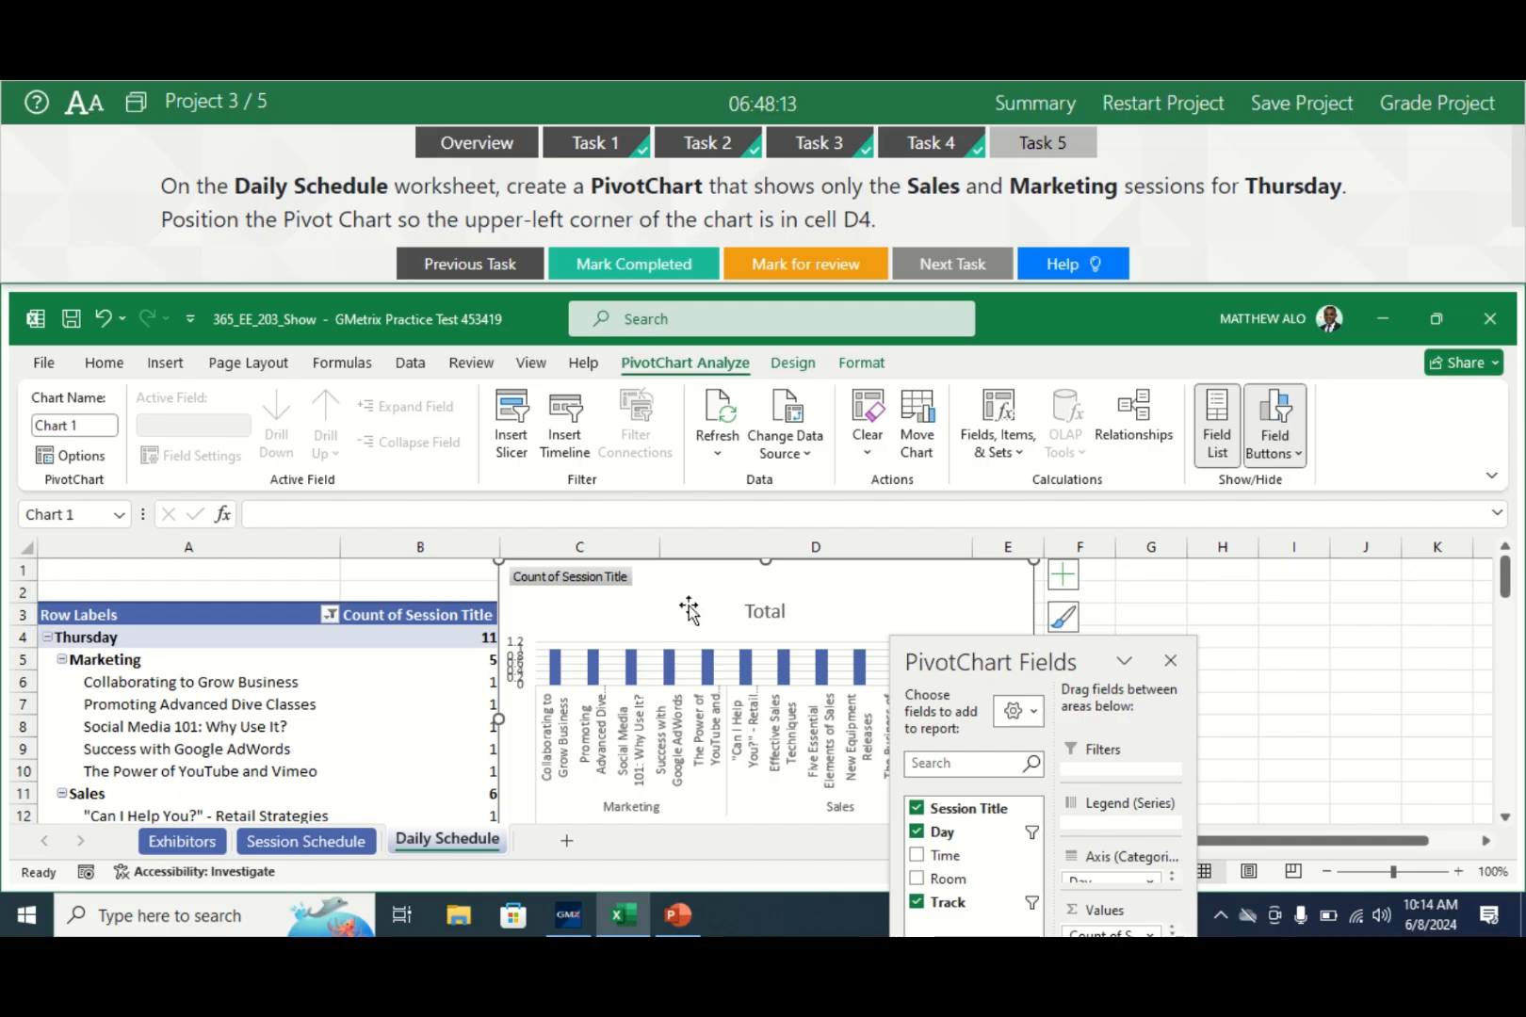
{"action": "left_click_drag", "start_coordinate": [681, 590], "coordinate": [903, 671]}
{"action": "left_click", "coordinate": [681, 638]}
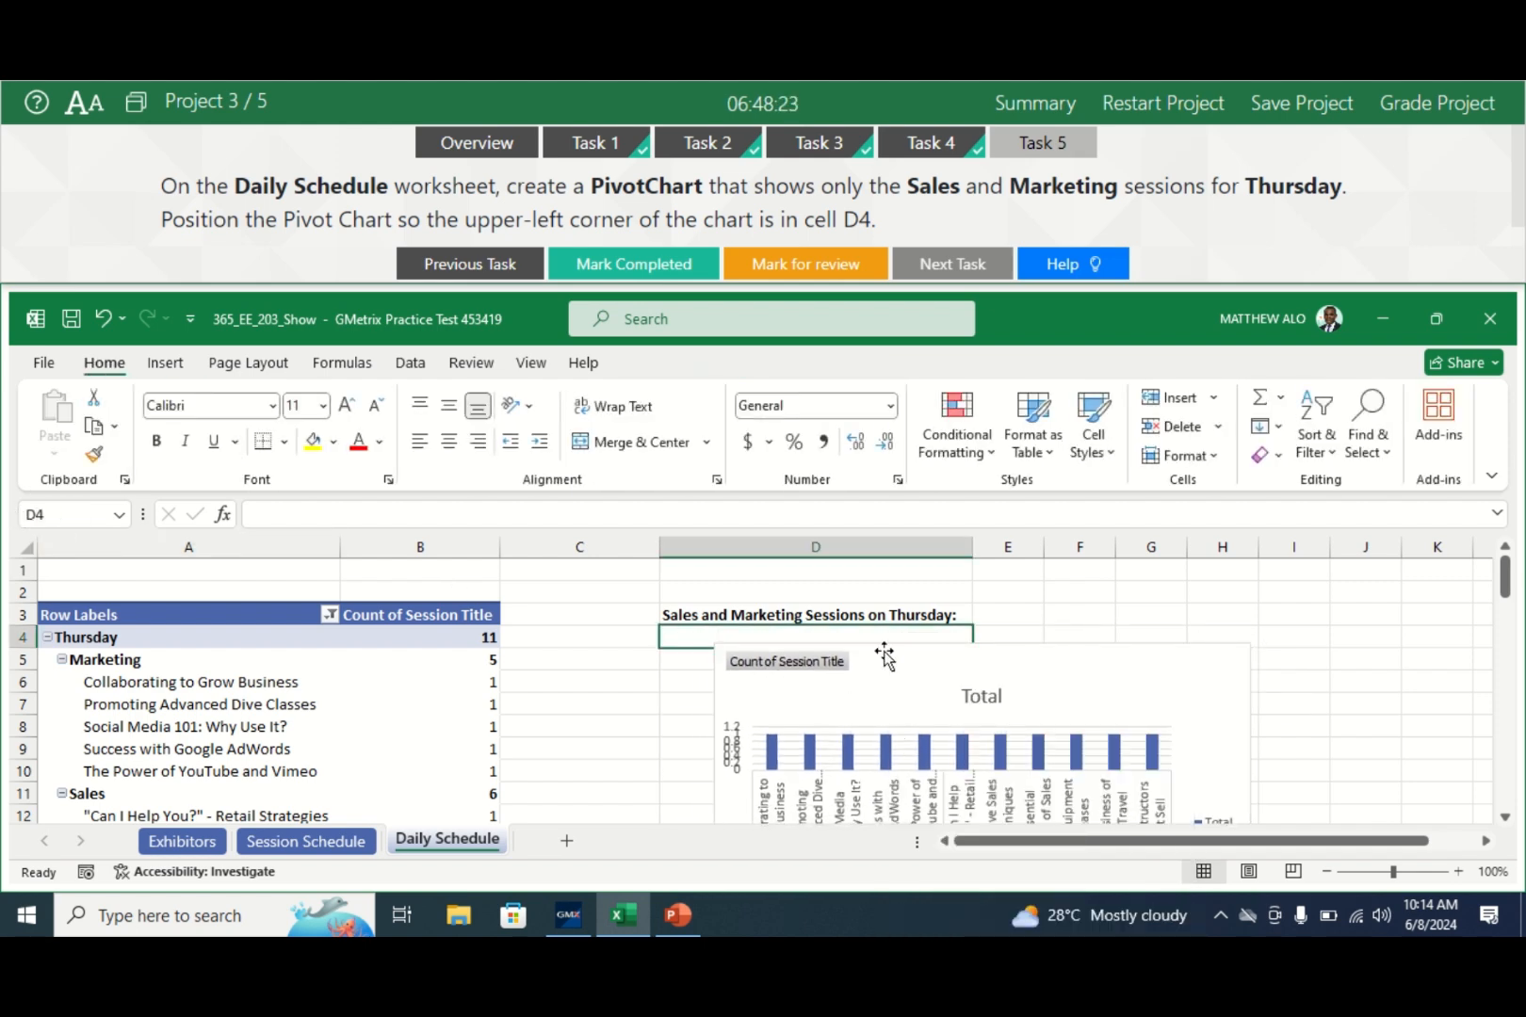
{"action": "left_click", "coordinate": [883, 657]}
{"action": "left_click_drag", "start_coordinate": [884, 656], "coordinate": [845, 650]}
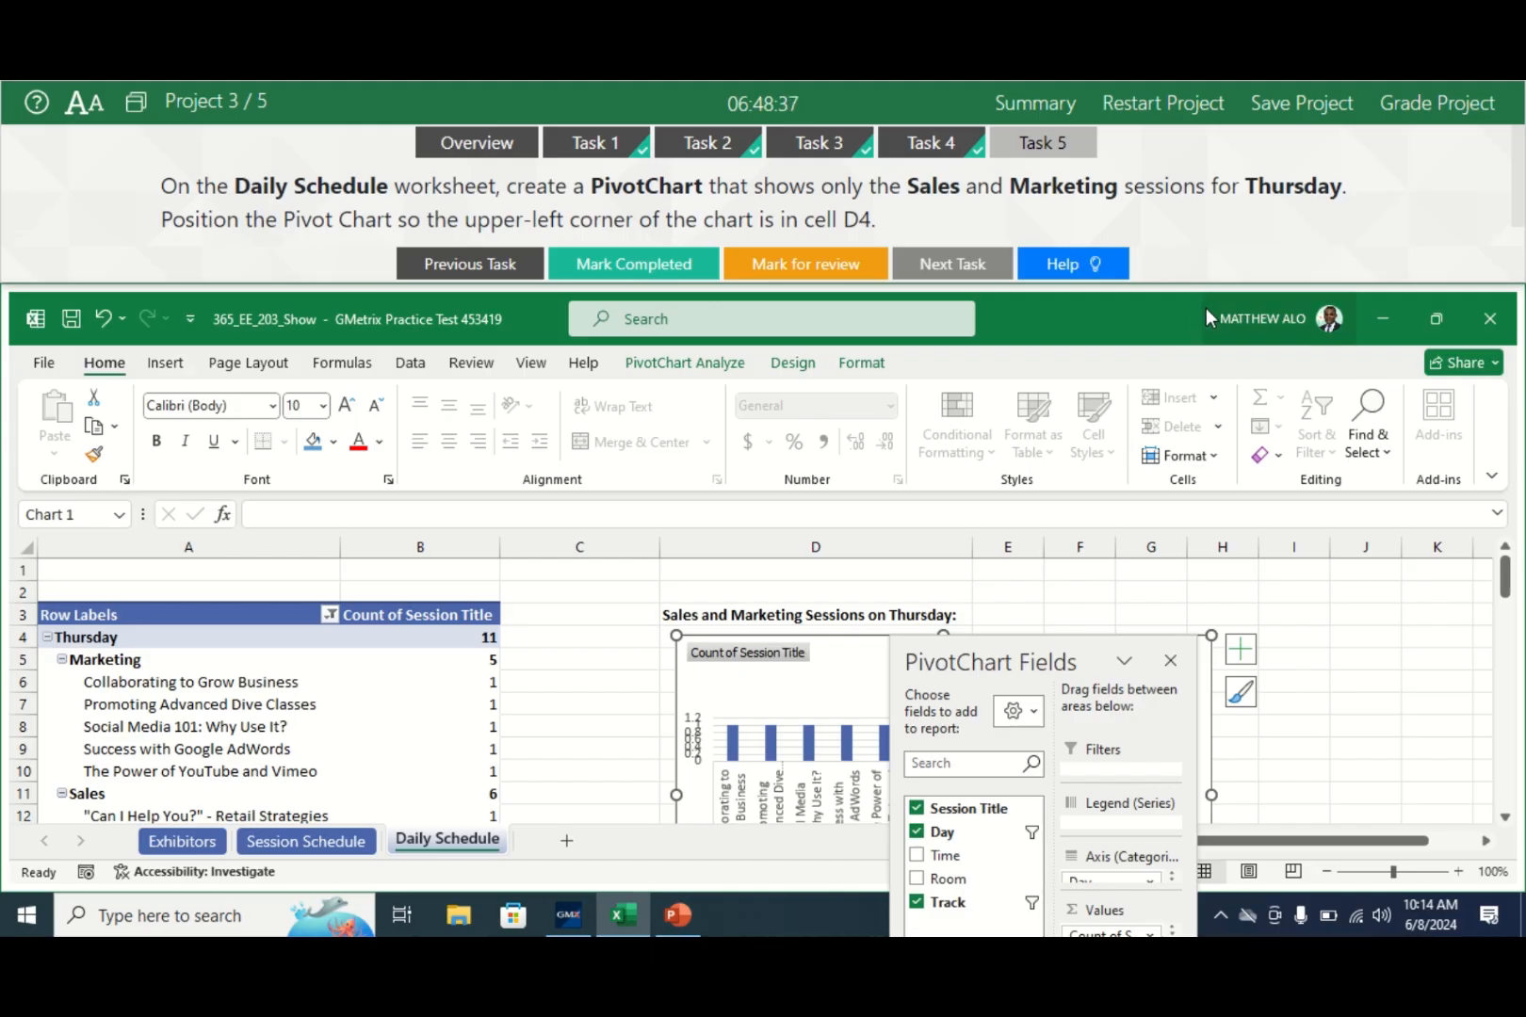
- Mark Task 5 completed and deselect the chart to check its placement
{"action": "left_click", "coordinate": [647, 266]}
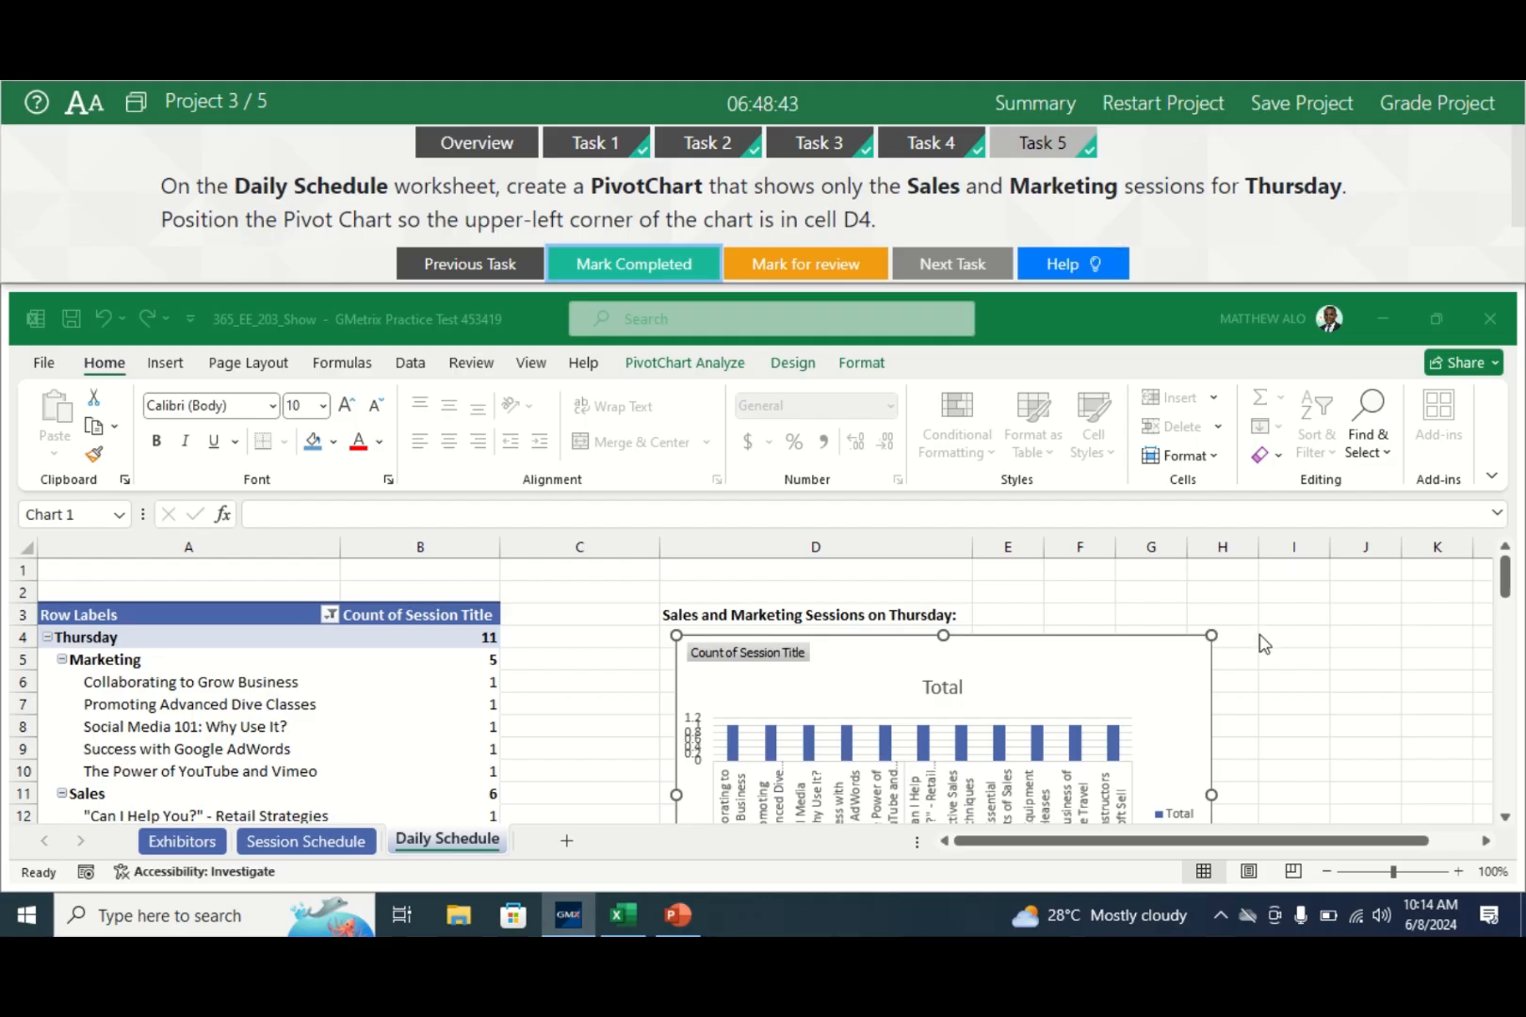
{"action": "left_click", "coordinate": [1270, 658]}
{"action": "left_click", "coordinate": [1314, 641]}
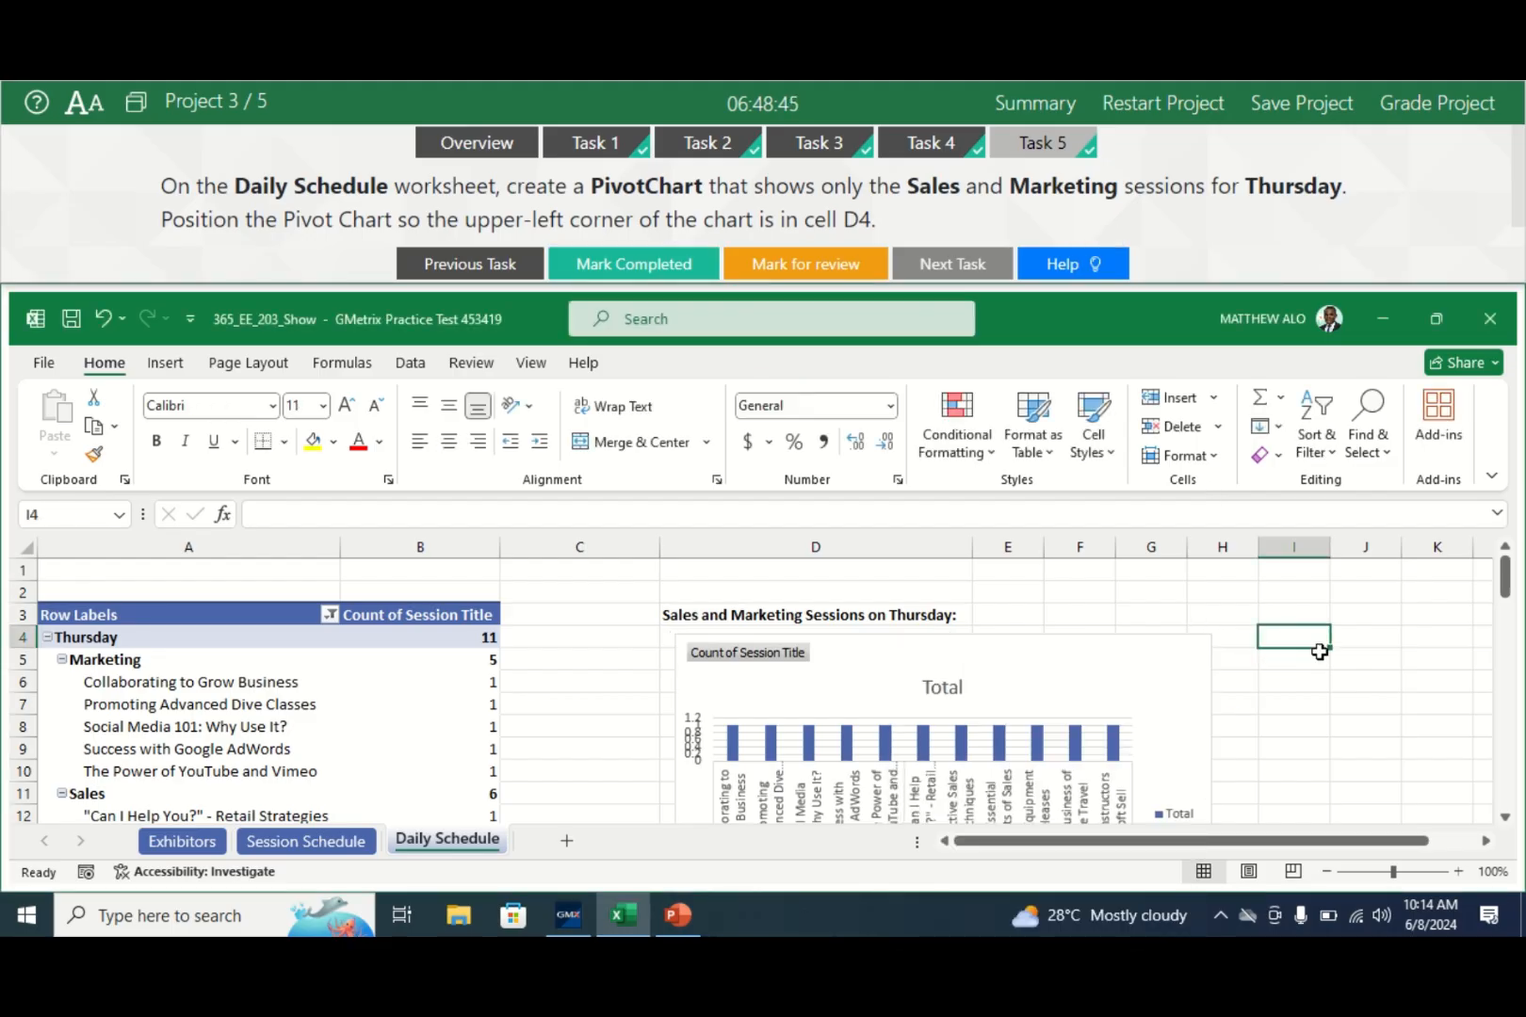
- Submit the current project for grading and load Project 4's Grain workbook
{"action": "left_click", "coordinate": [1436, 106]}
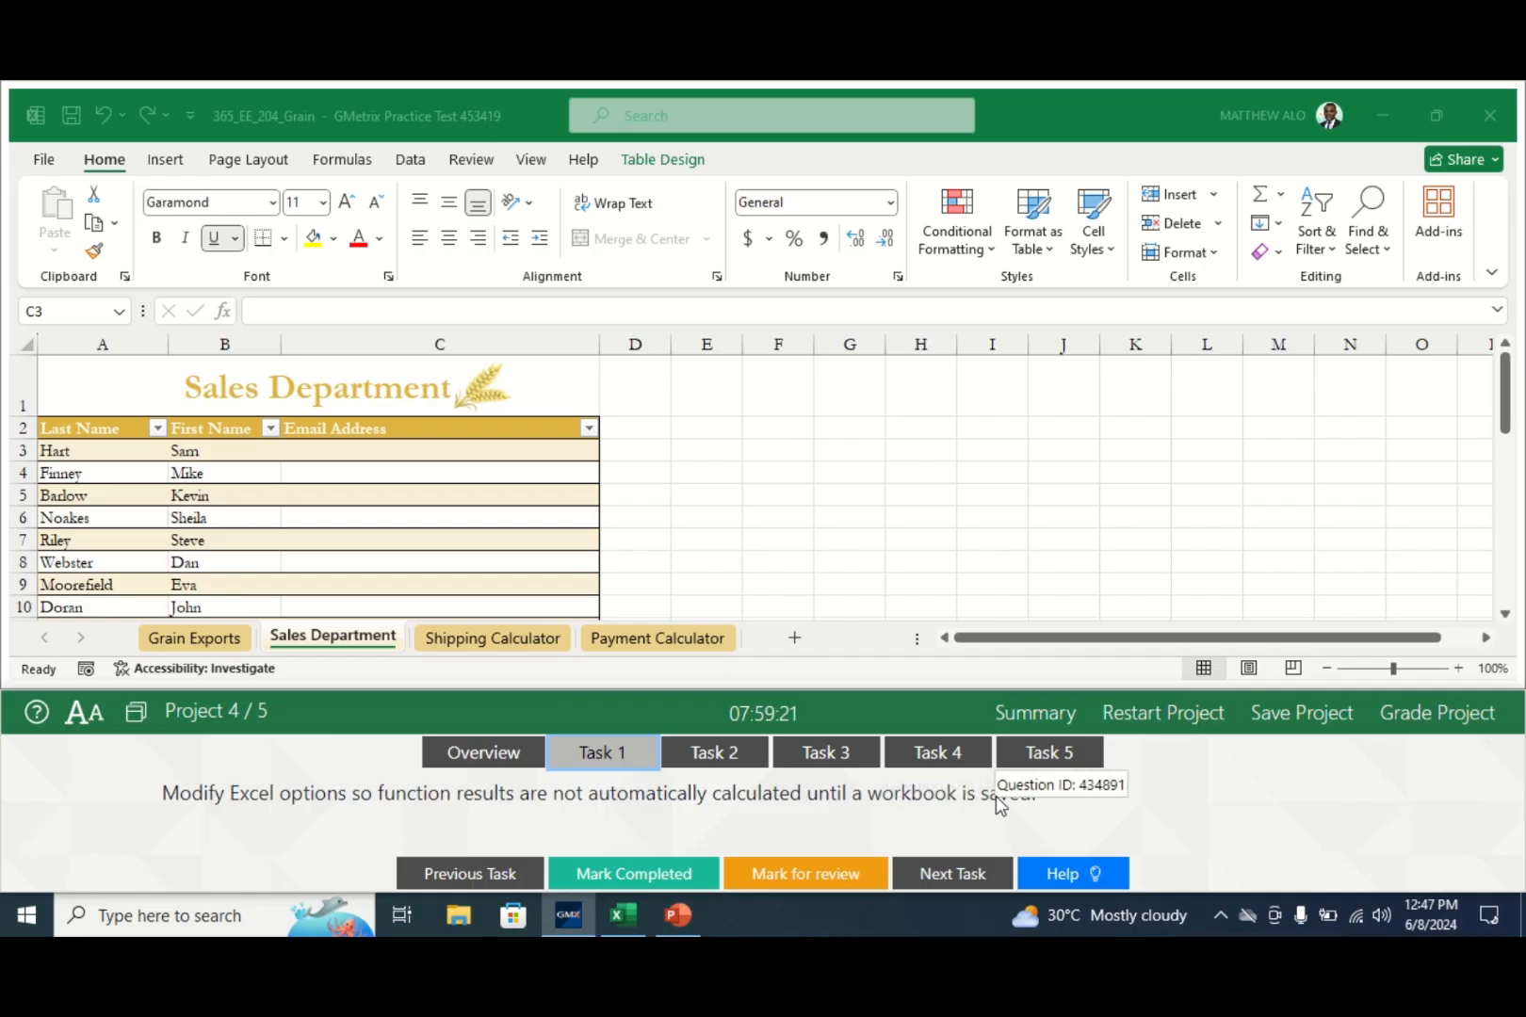
- Set workbook calculation to Manual in Excel Options and dock the task panel at the top
{"action": "left_click", "coordinate": [44, 169]}
{"action": "left_click", "coordinate": [42, 166]}
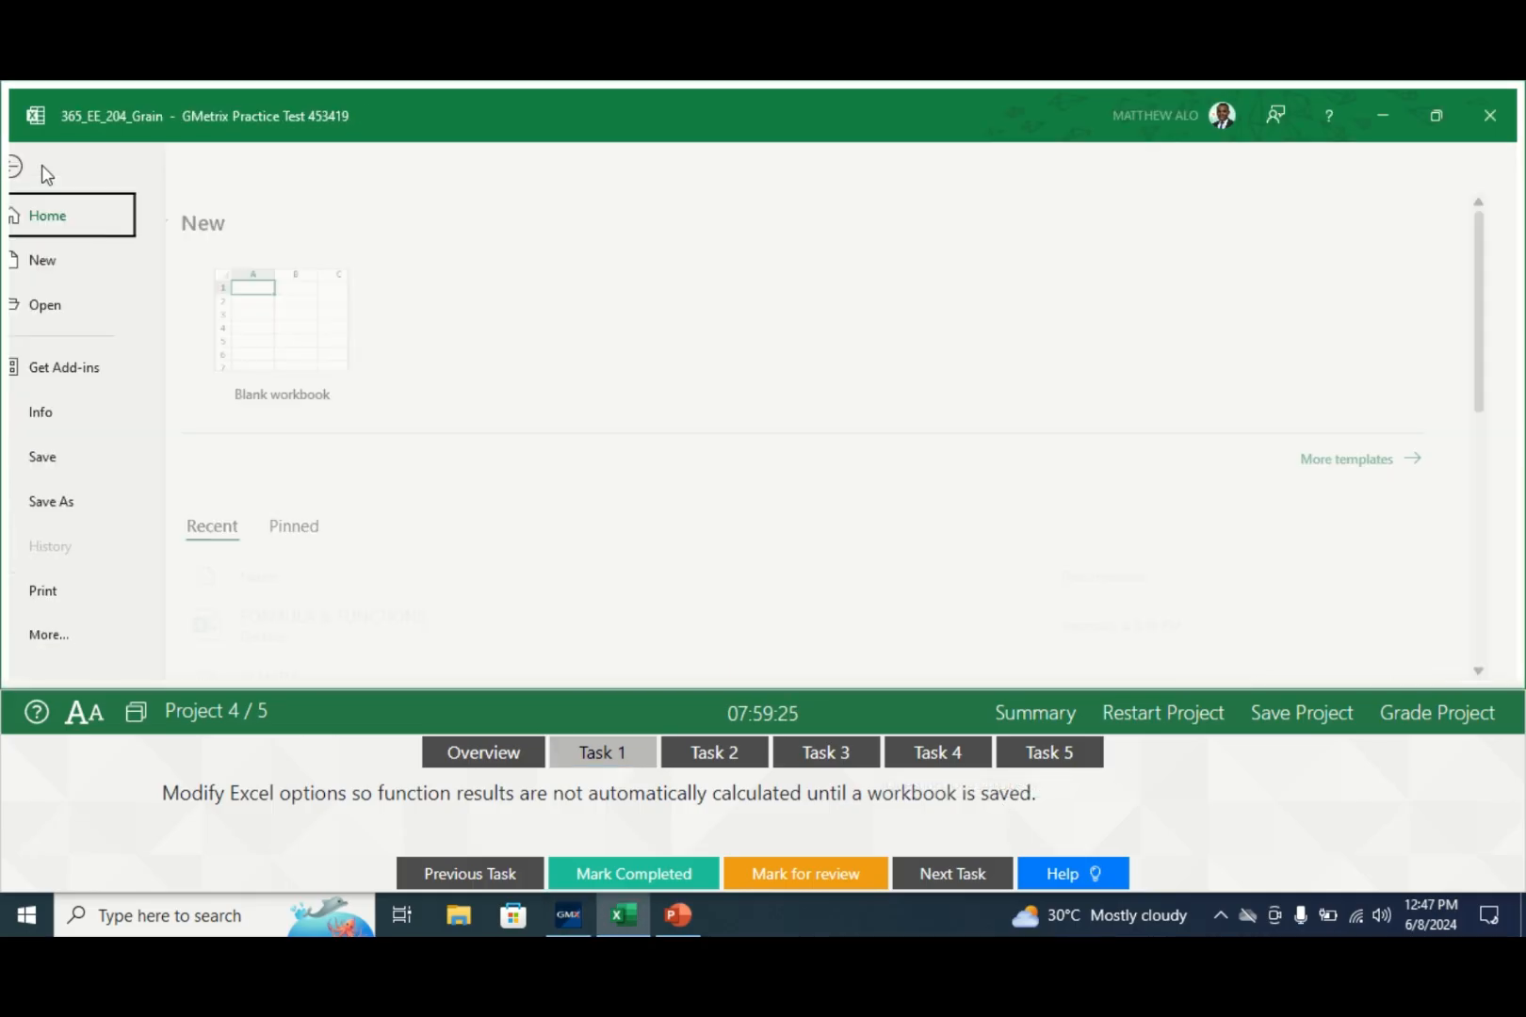
{"action": "left_click", "coordinate": [75, 638]}
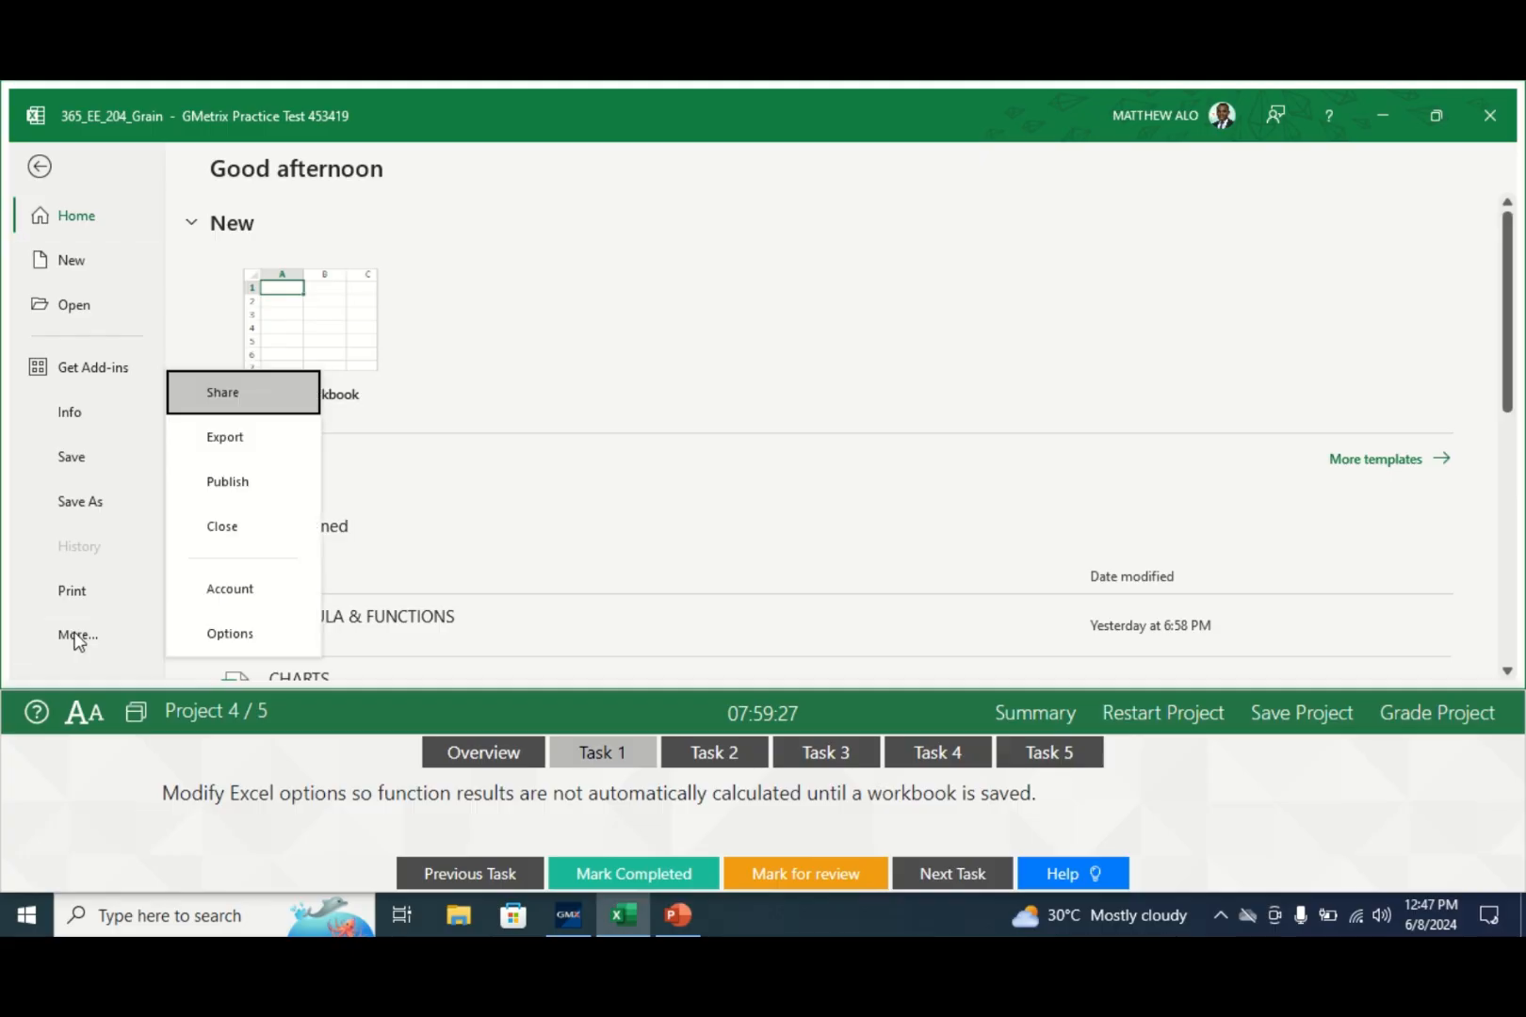
{"action": "left_click", "coordinate": [208, 640]}
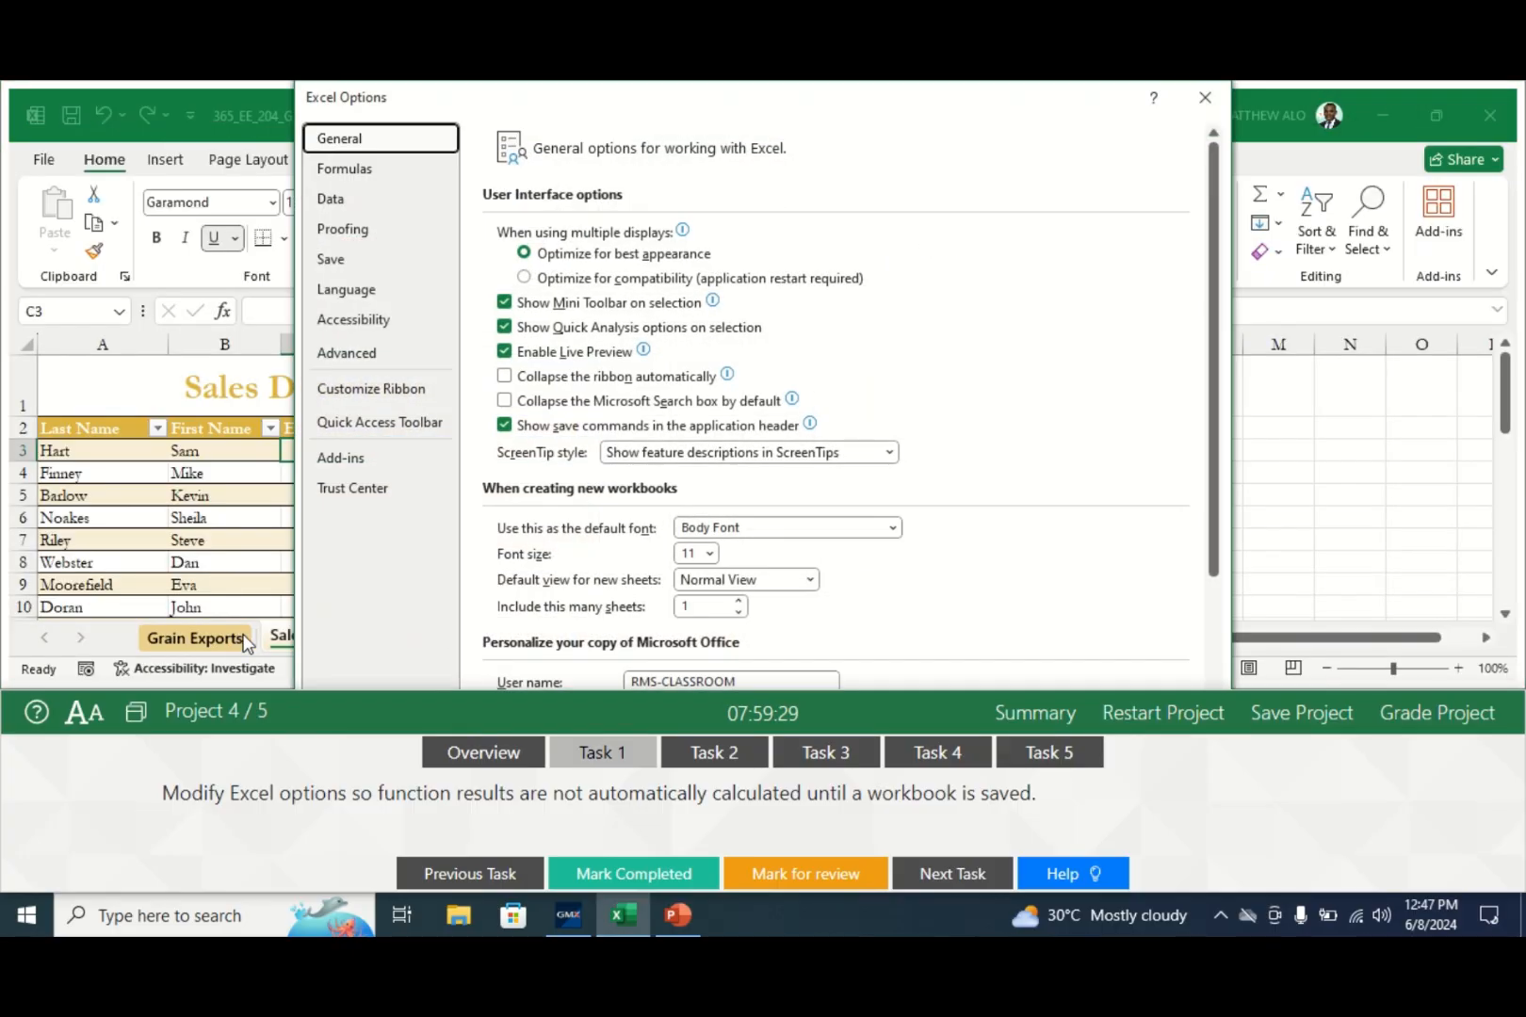
{"action": "left_click", "coordinate": [358, 179]}
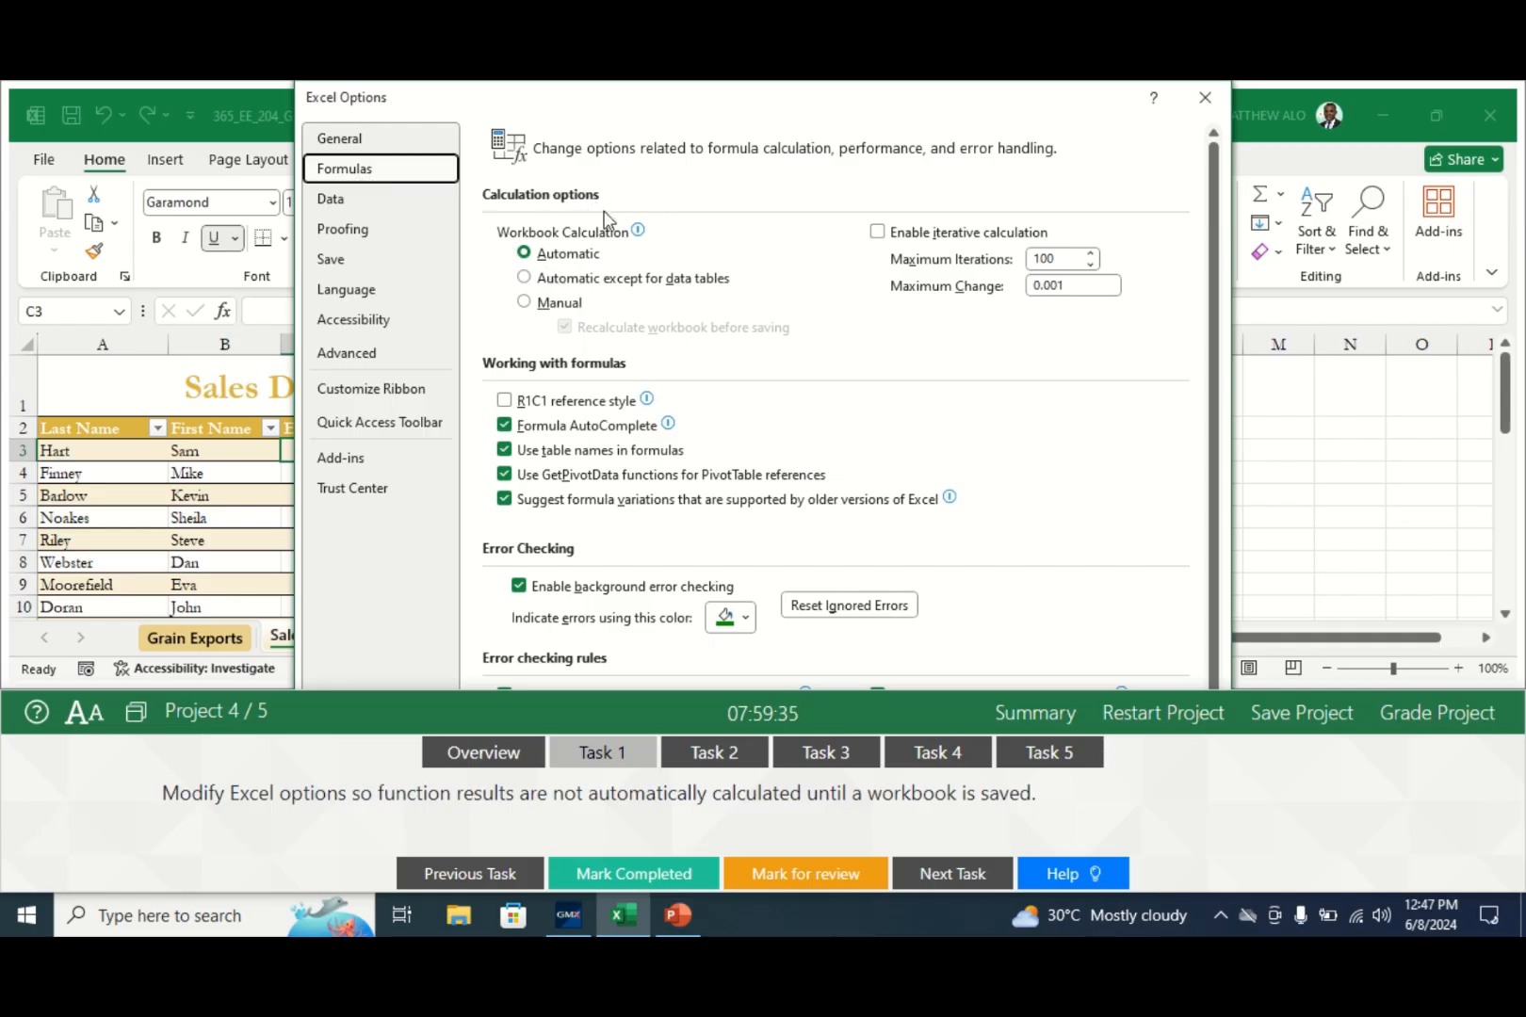
{"action": "left_click", "coordinate": [525, 303]}
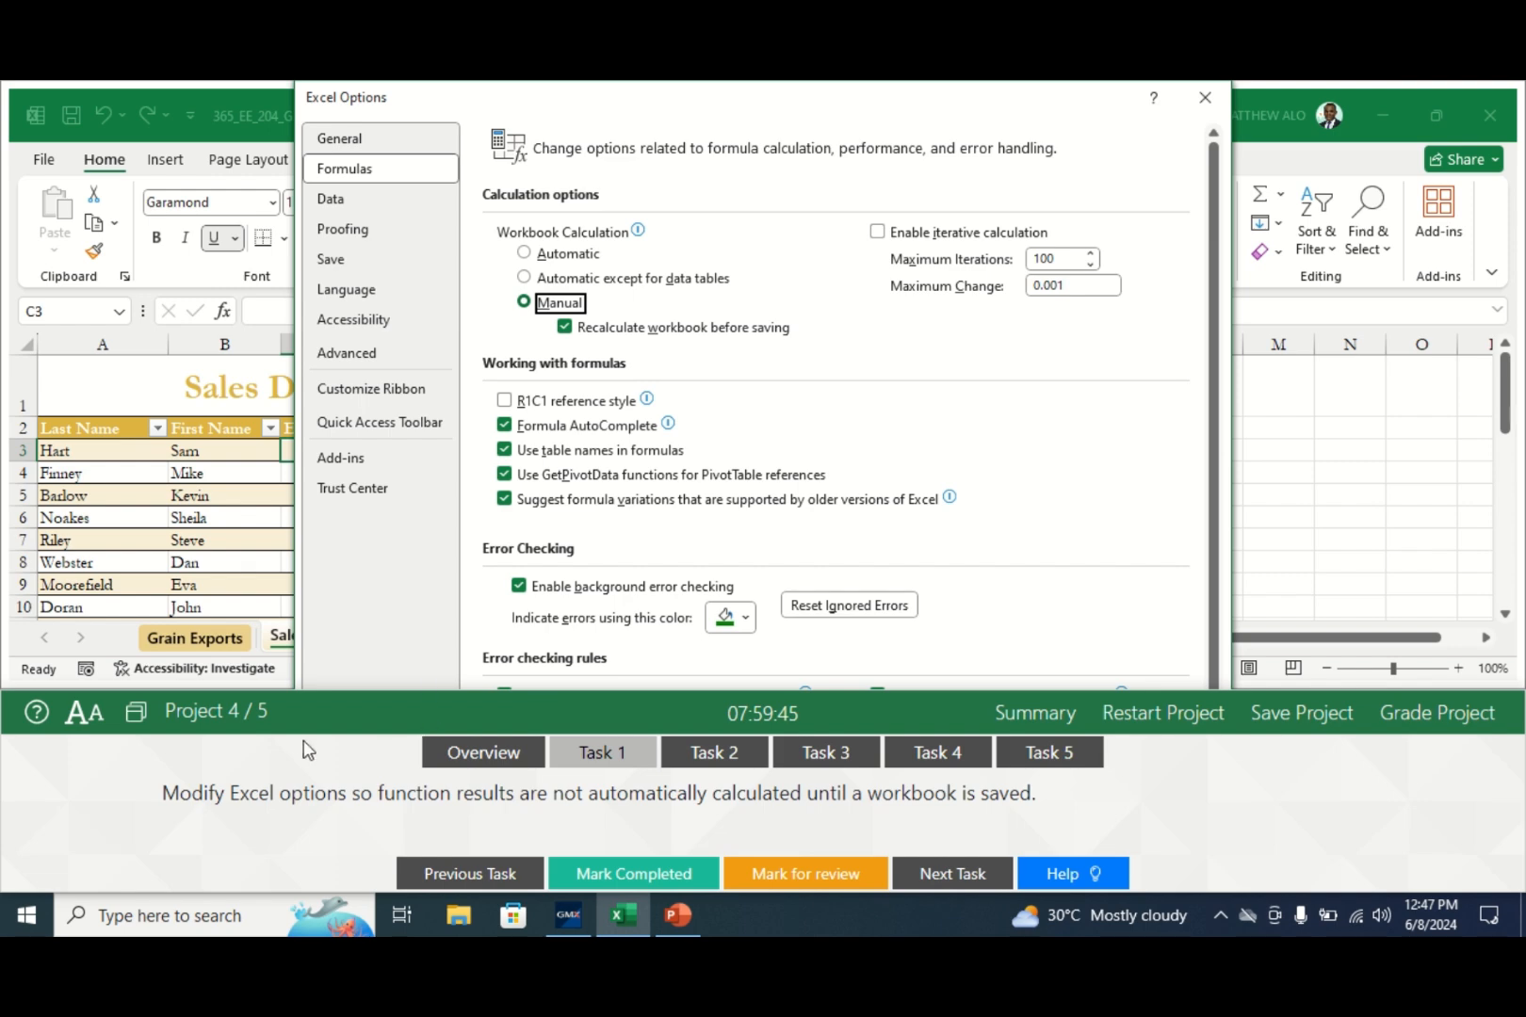
{"action": "left_click", "coordinate": [136, 716]}
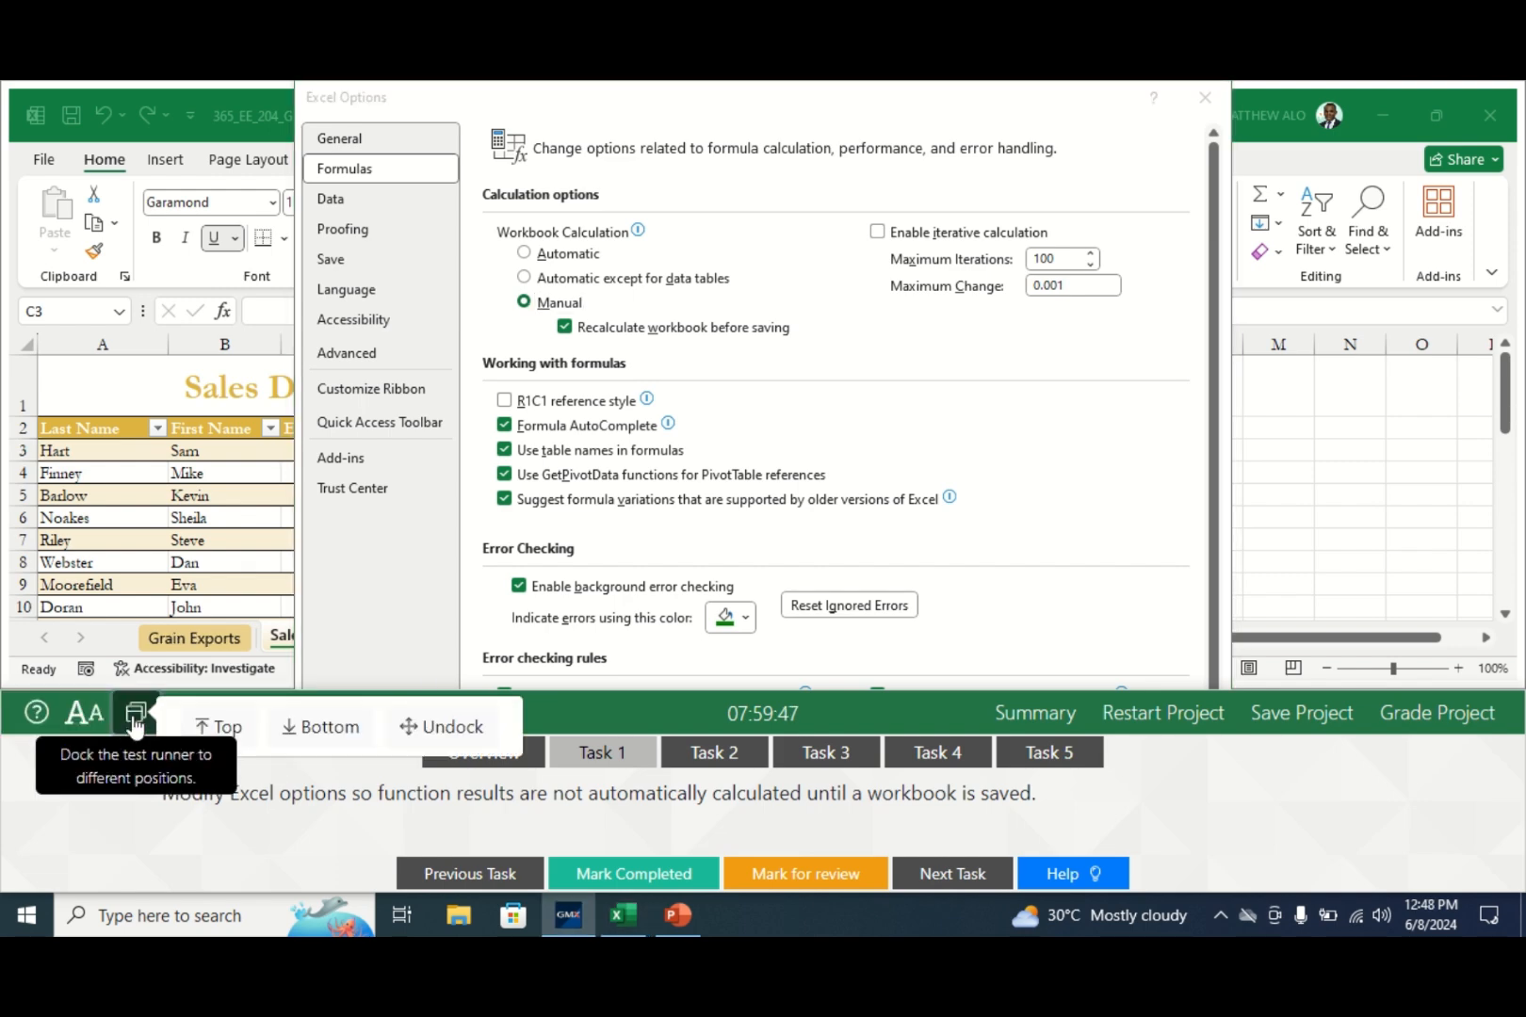
{"action": "left_click", "coordinate": [217, 727]}
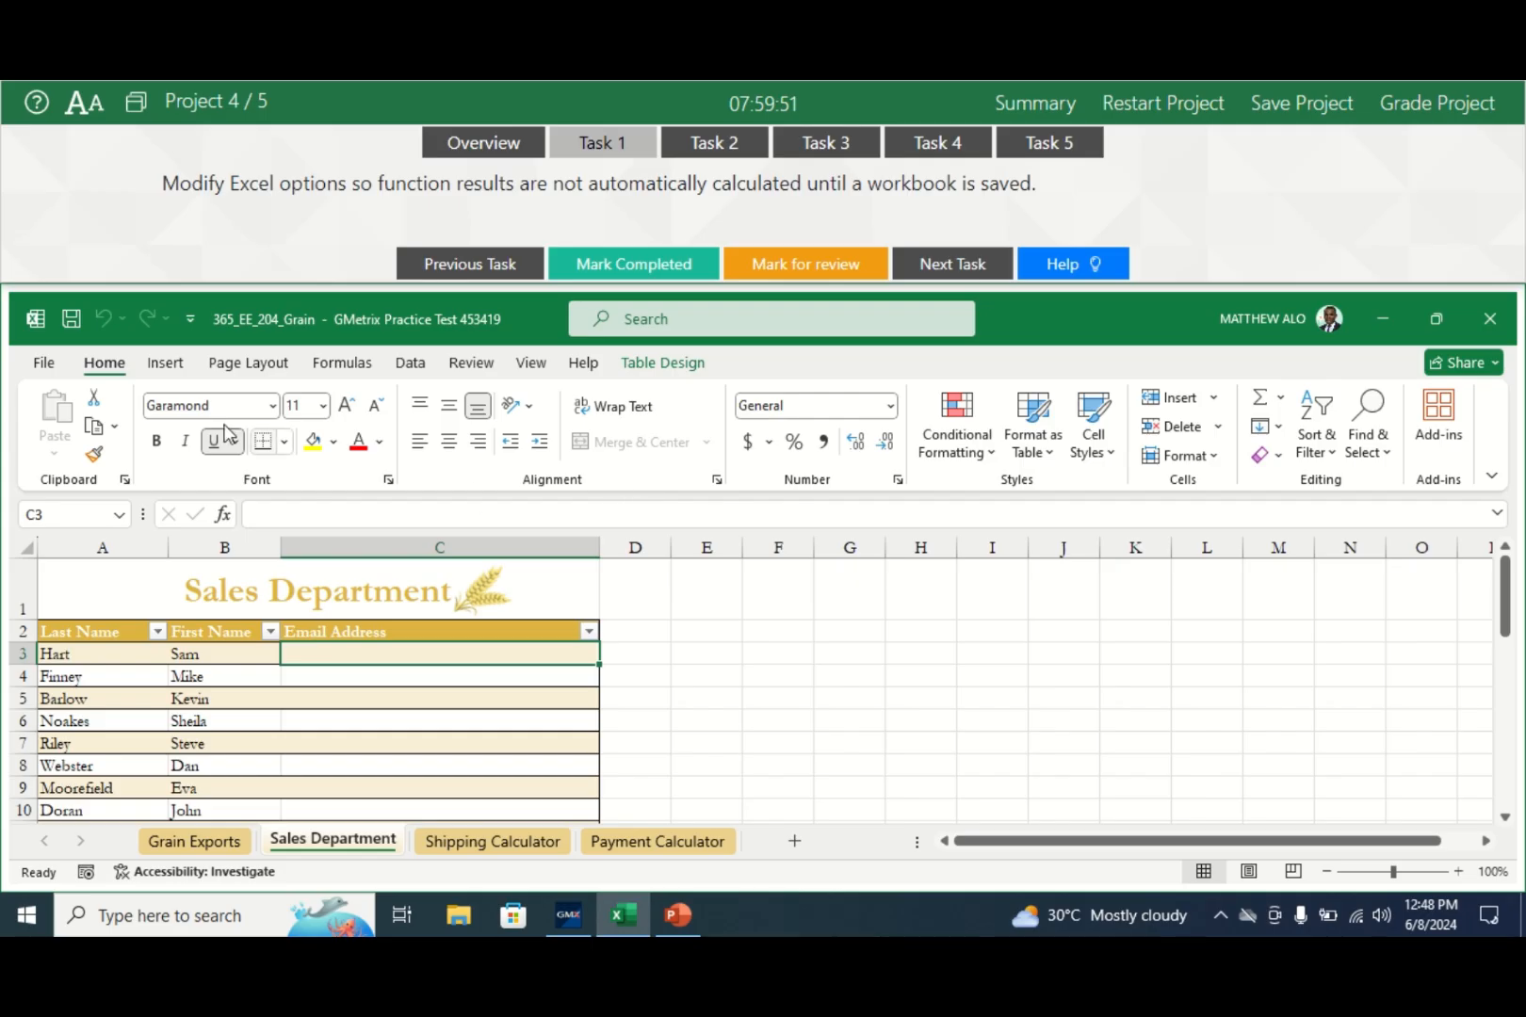
- Switch workbook calculation to Manual in Excel Options, then mark Task 1 complete and go to Task 2
{"action": "left_click", "coordinate": [44, 366]}
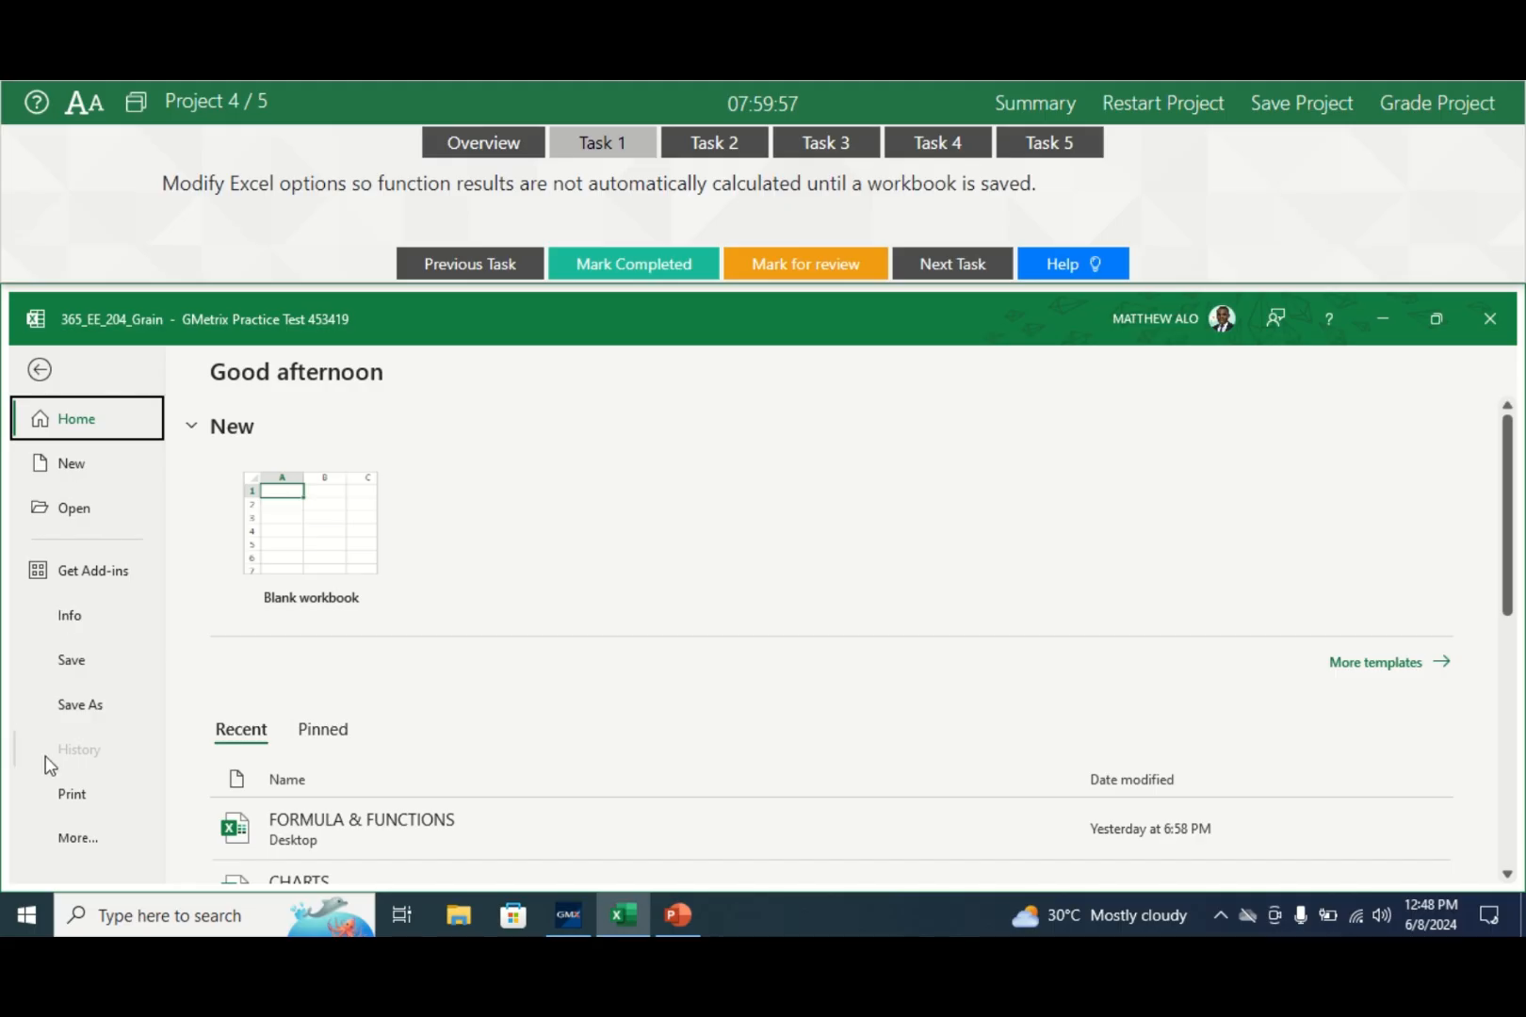
{"action": "left_click", "coordinate": [74, 836]}
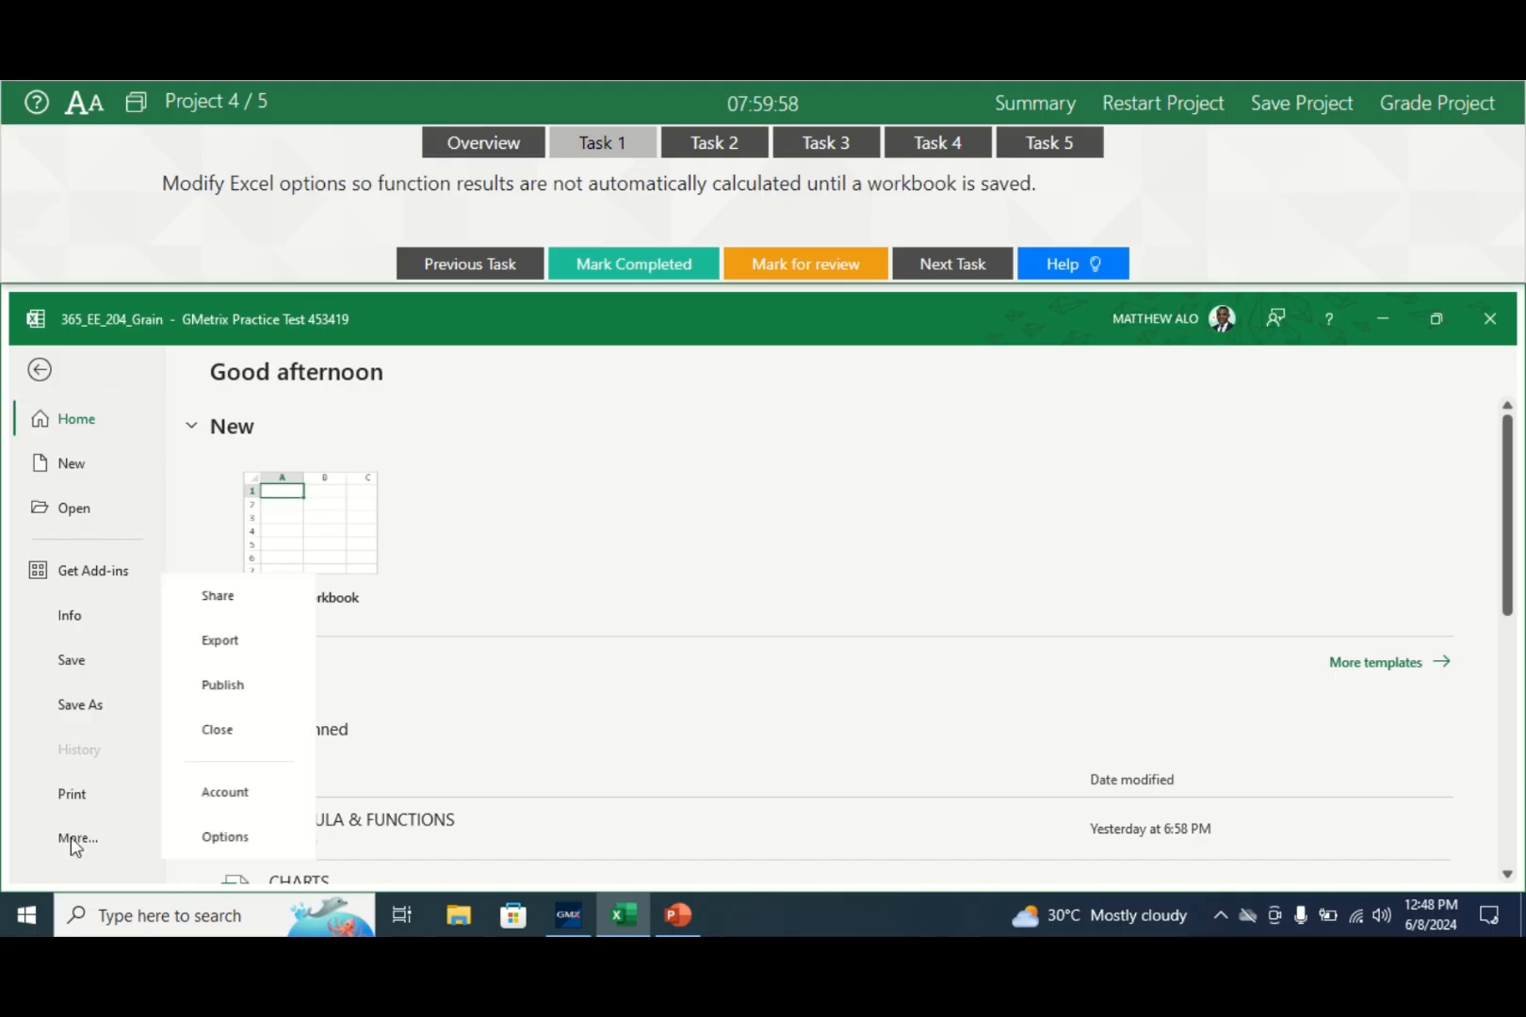
{"action": "left_click", "coordinate": [216, 829]}
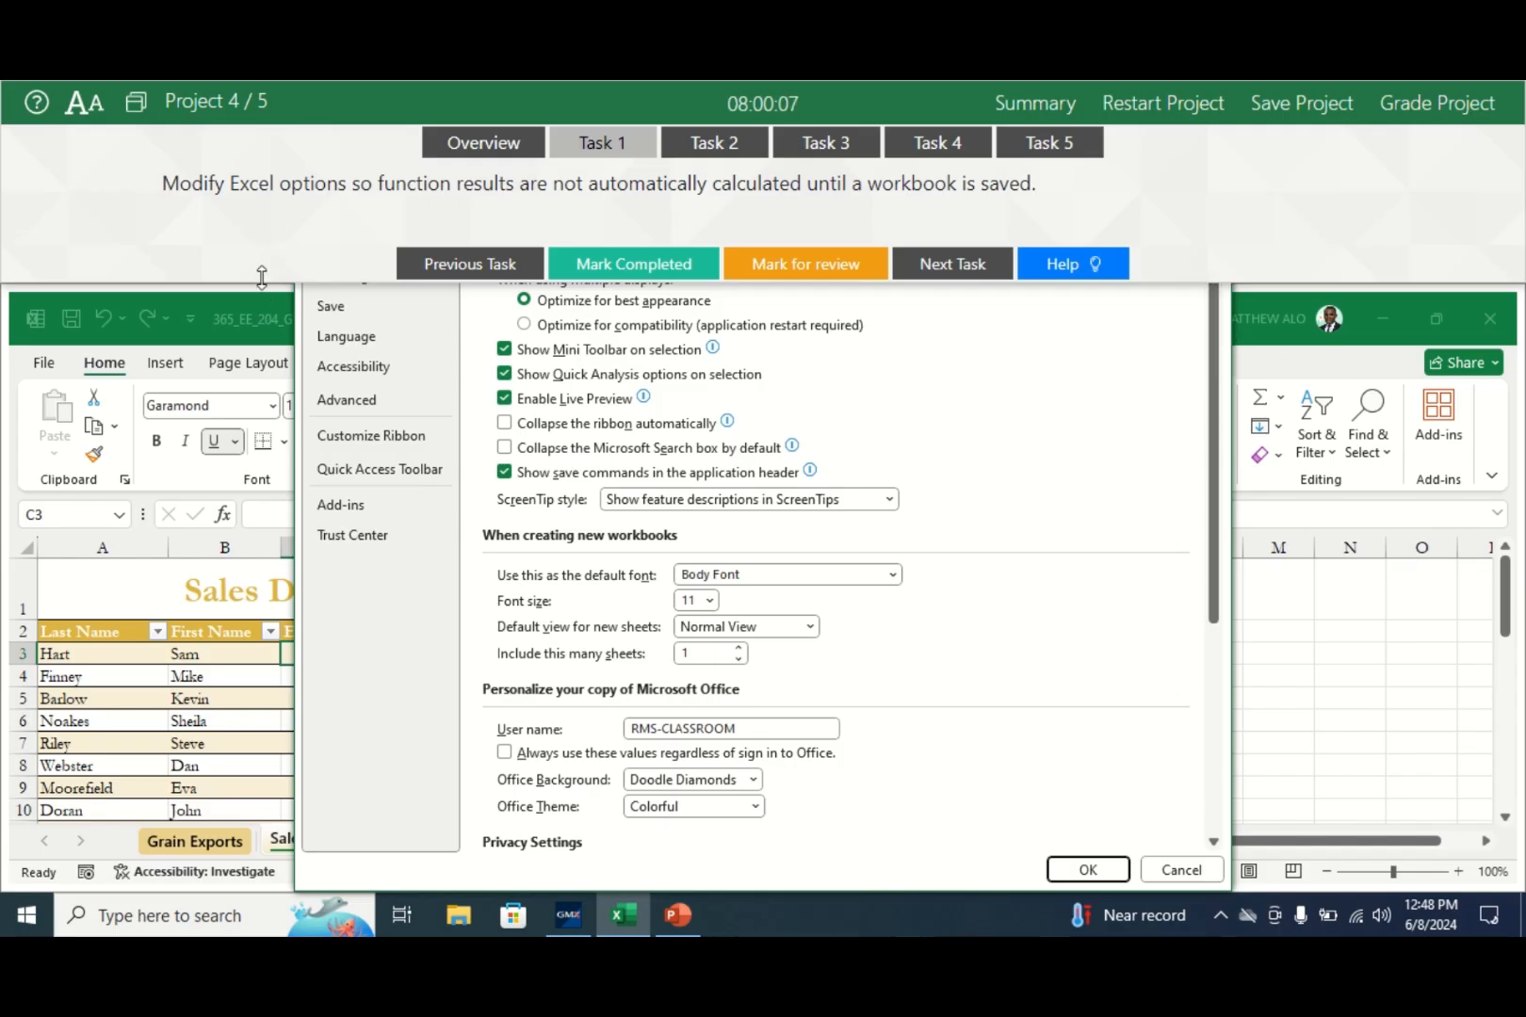
{"action": "left_click_drag", "start_coordinate": [262, 285], "coordinate": [256, 186]}
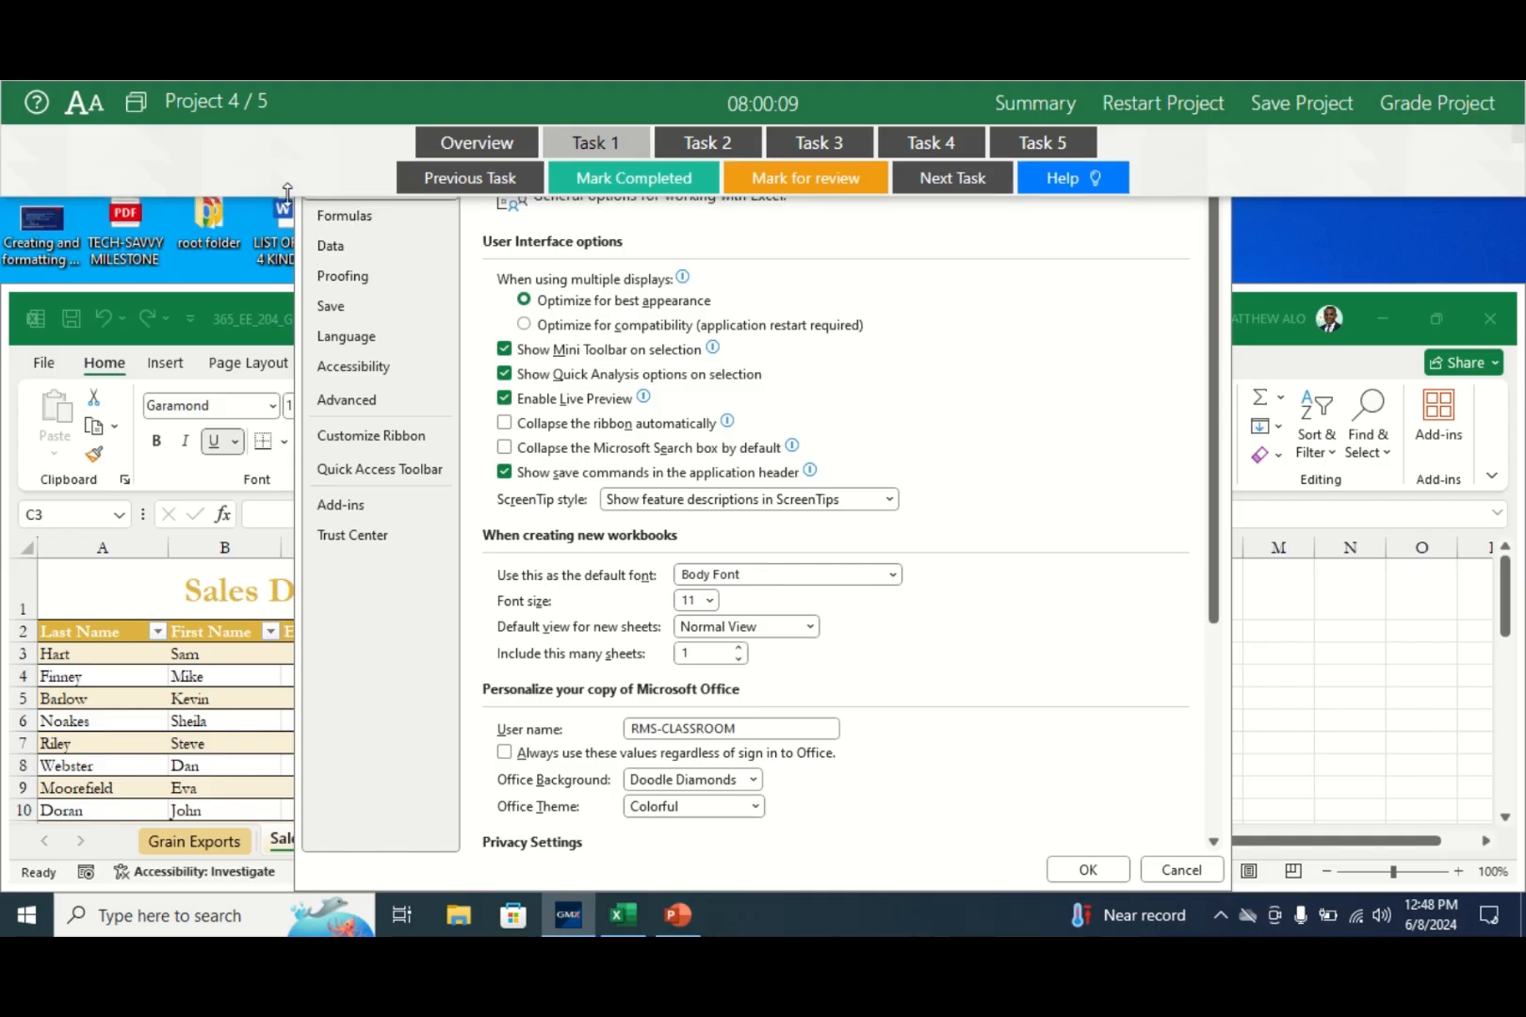
{"action": "left_click", "coordinate": [363, 216]}
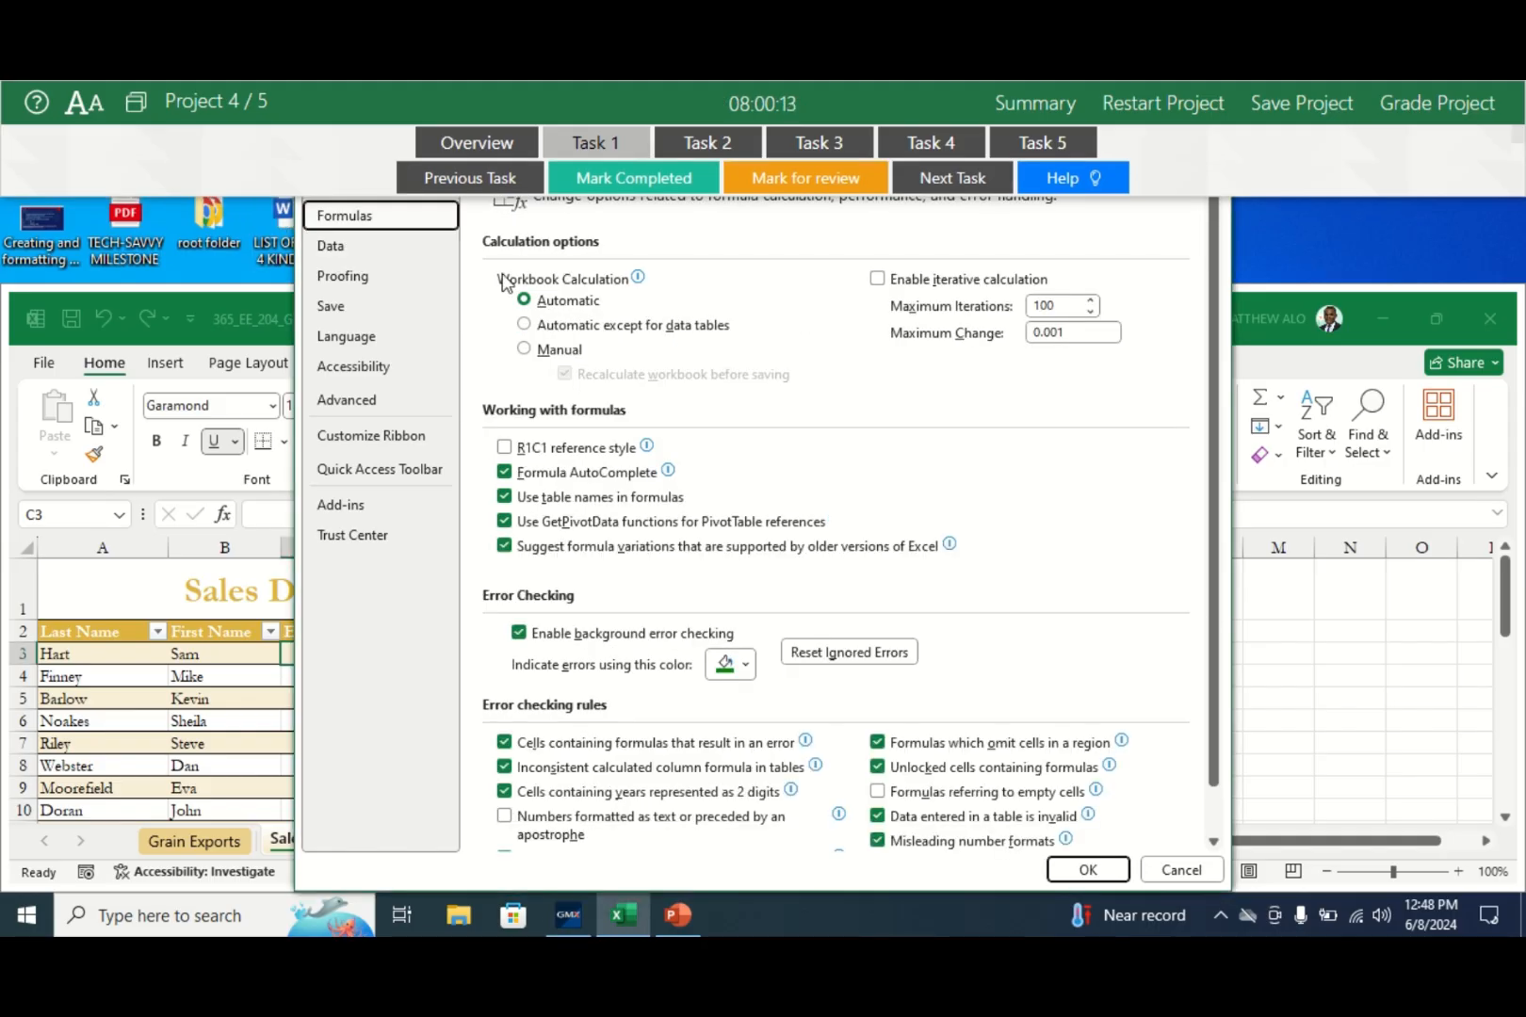
{"action": "left_click", "coordinate": [541, 349]}
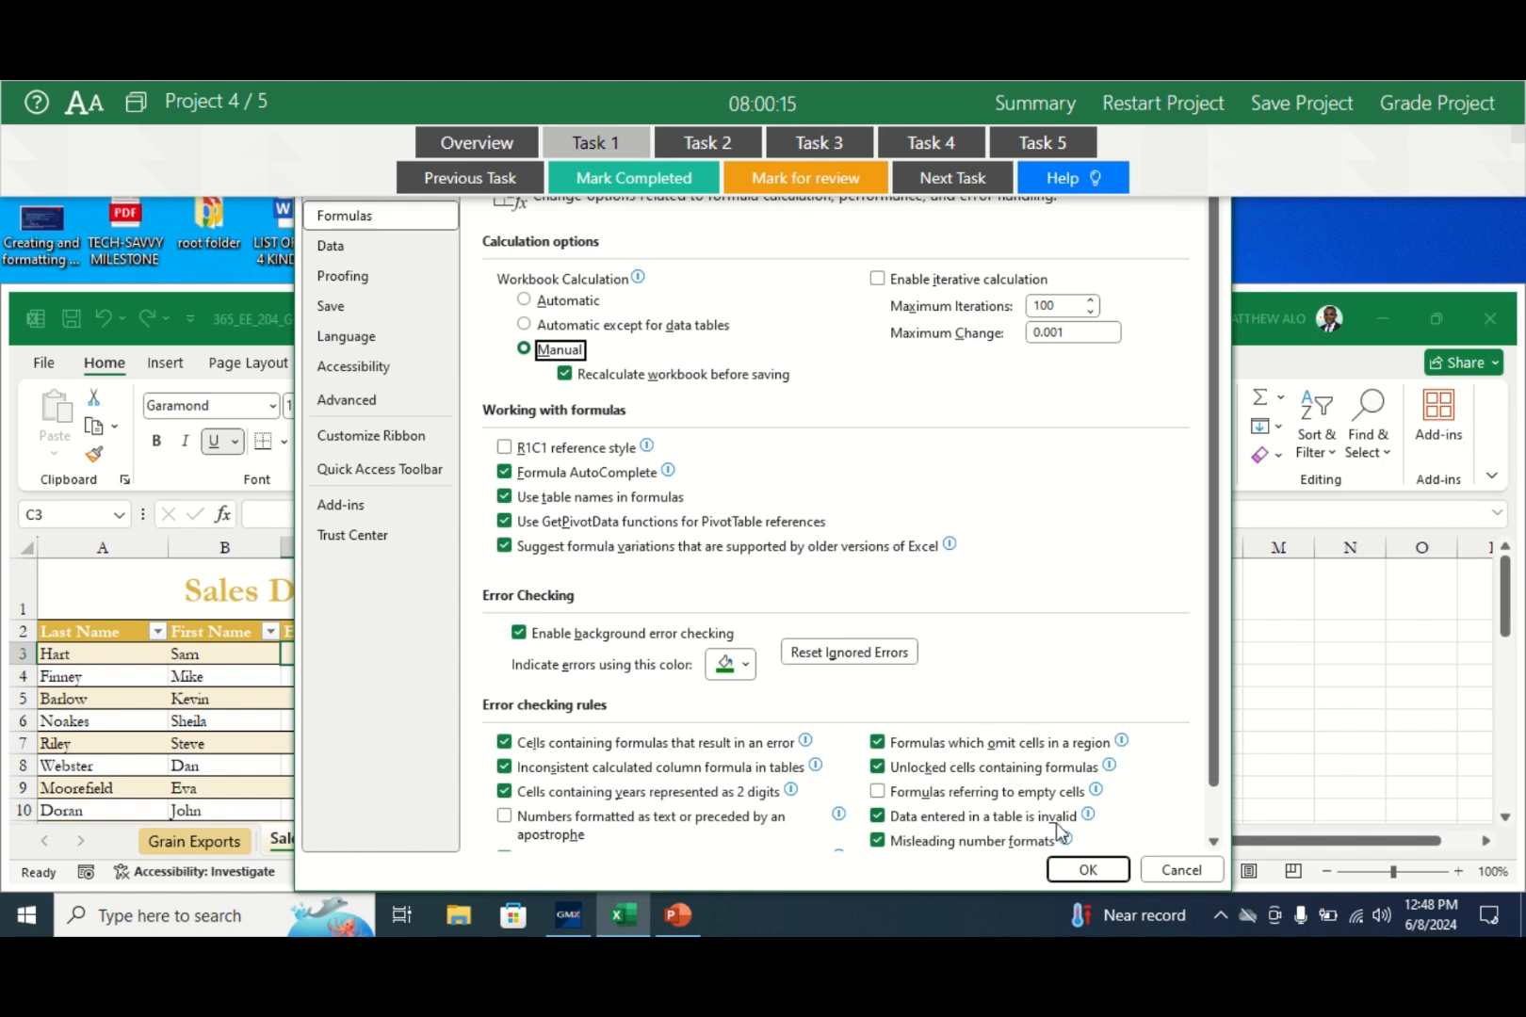
{"action": "left_click", "coordinate": [1072, 871]}
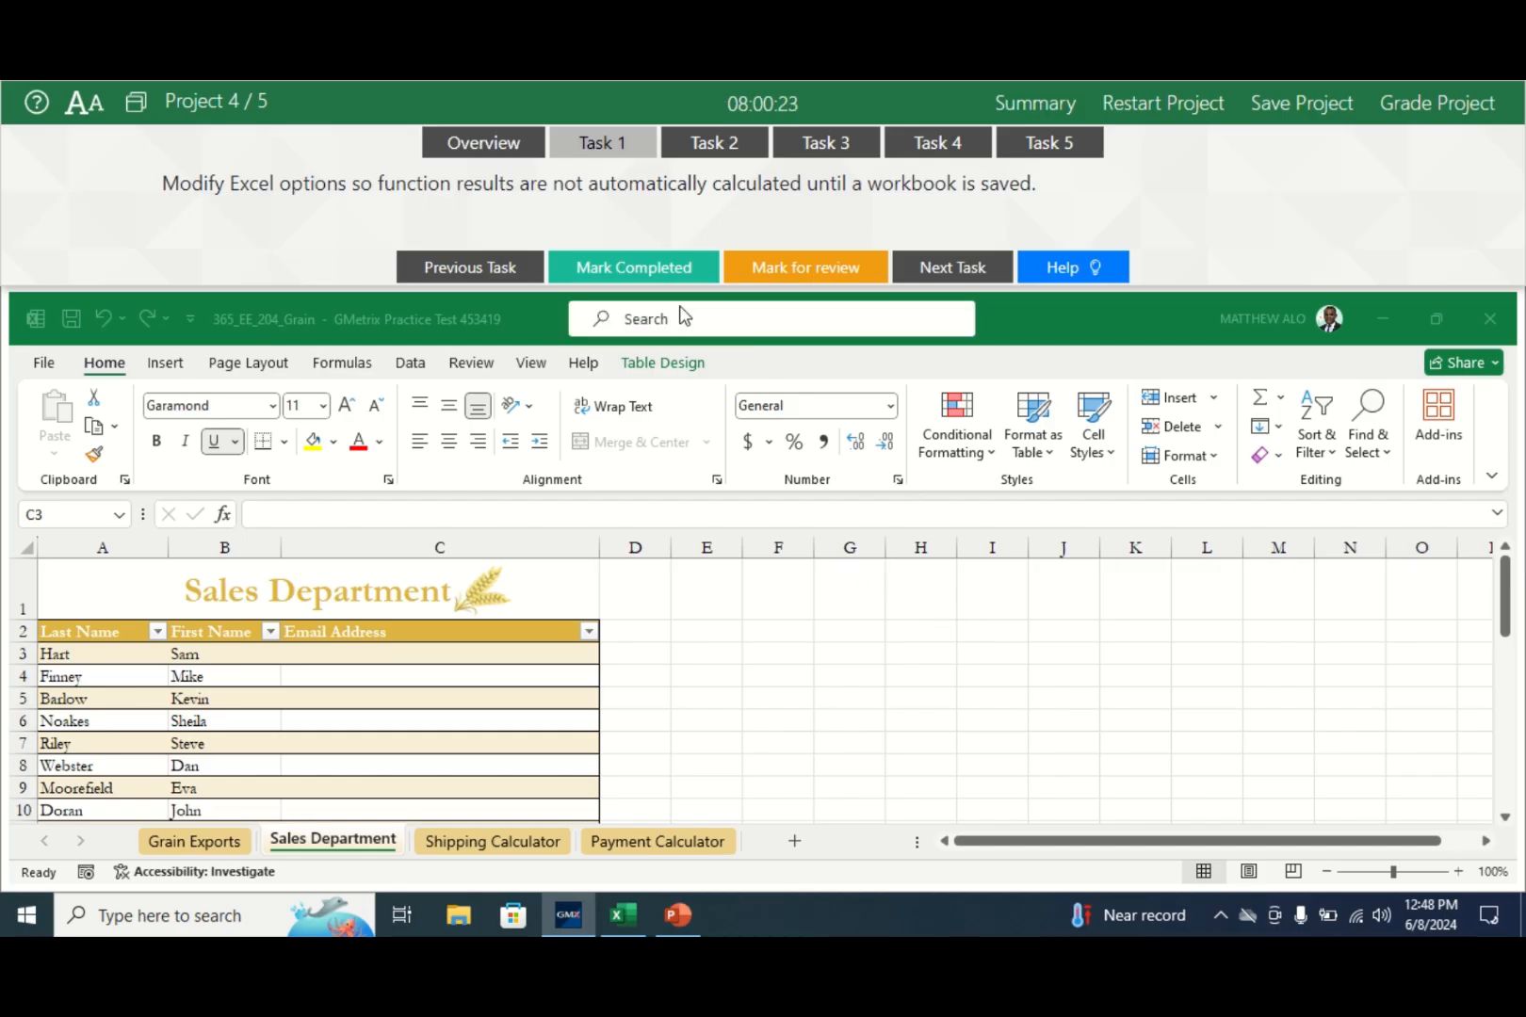
{"action": "left_click", "coordinate": [614, 274]}
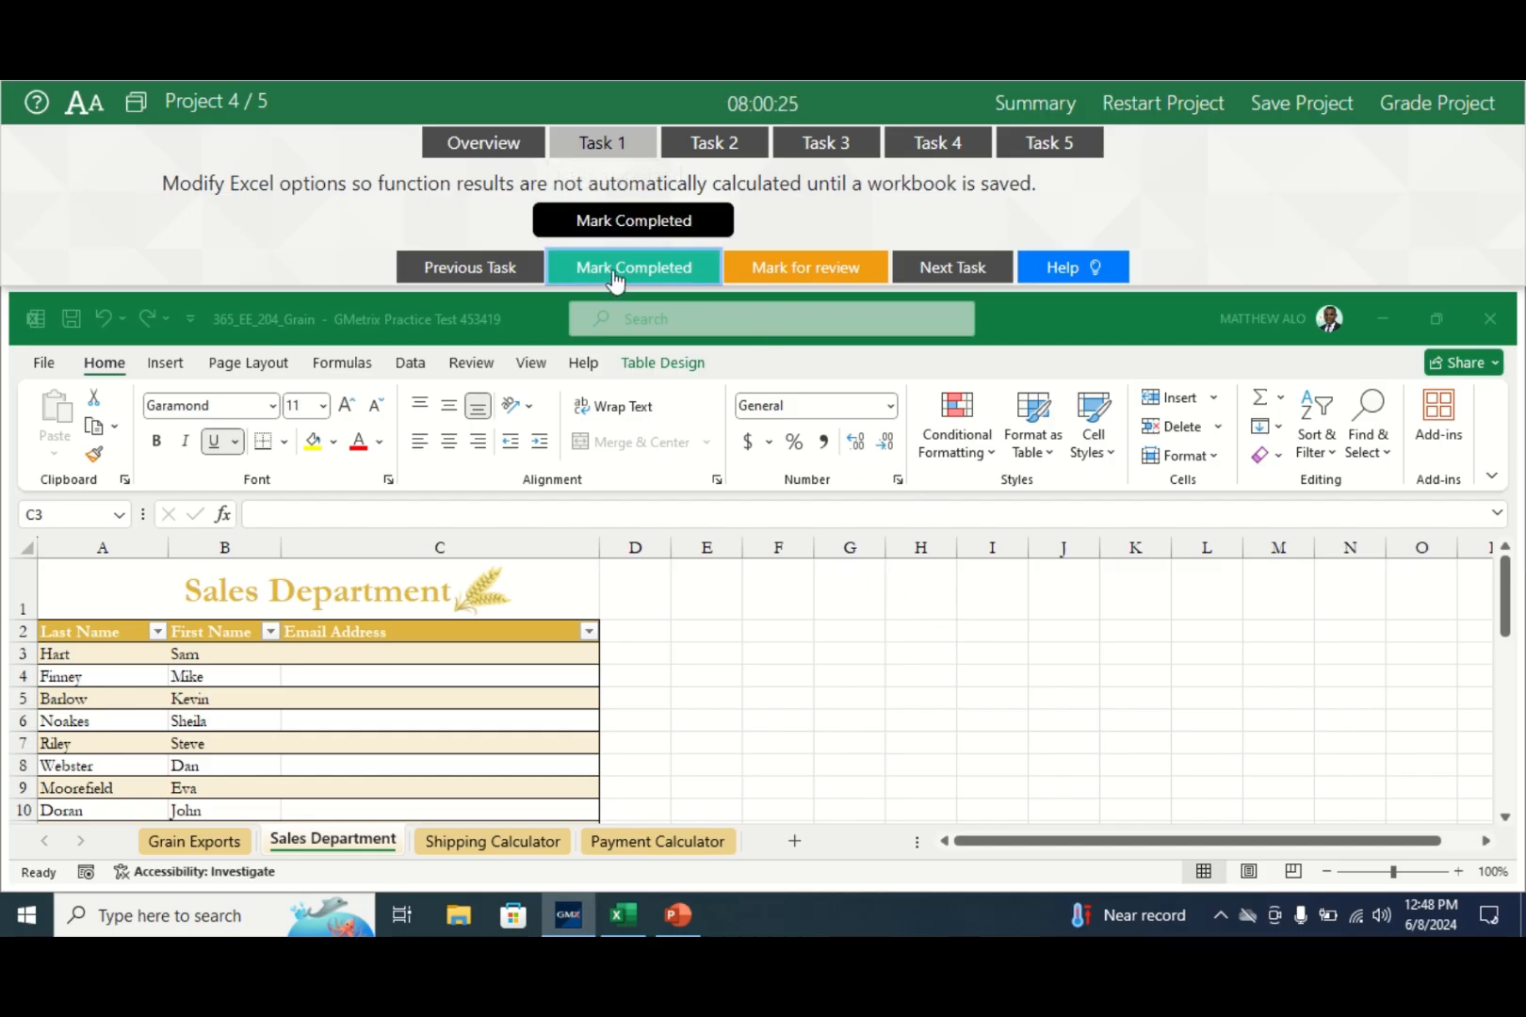
{"action": "left_click", "coordinate": [735, 154]}
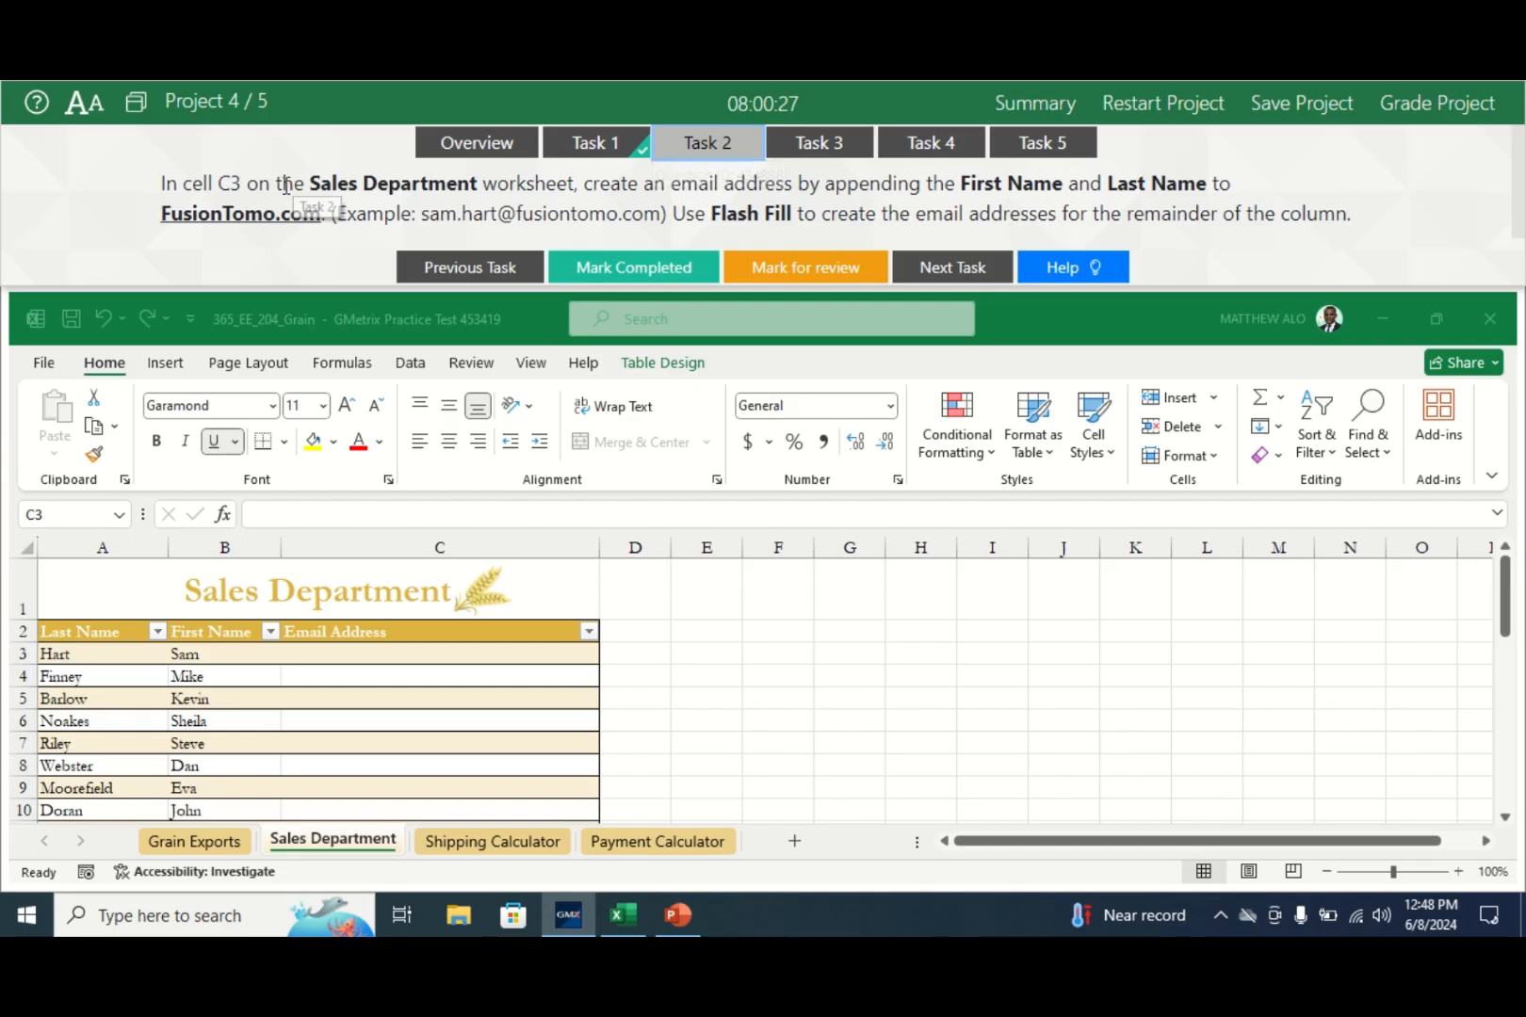
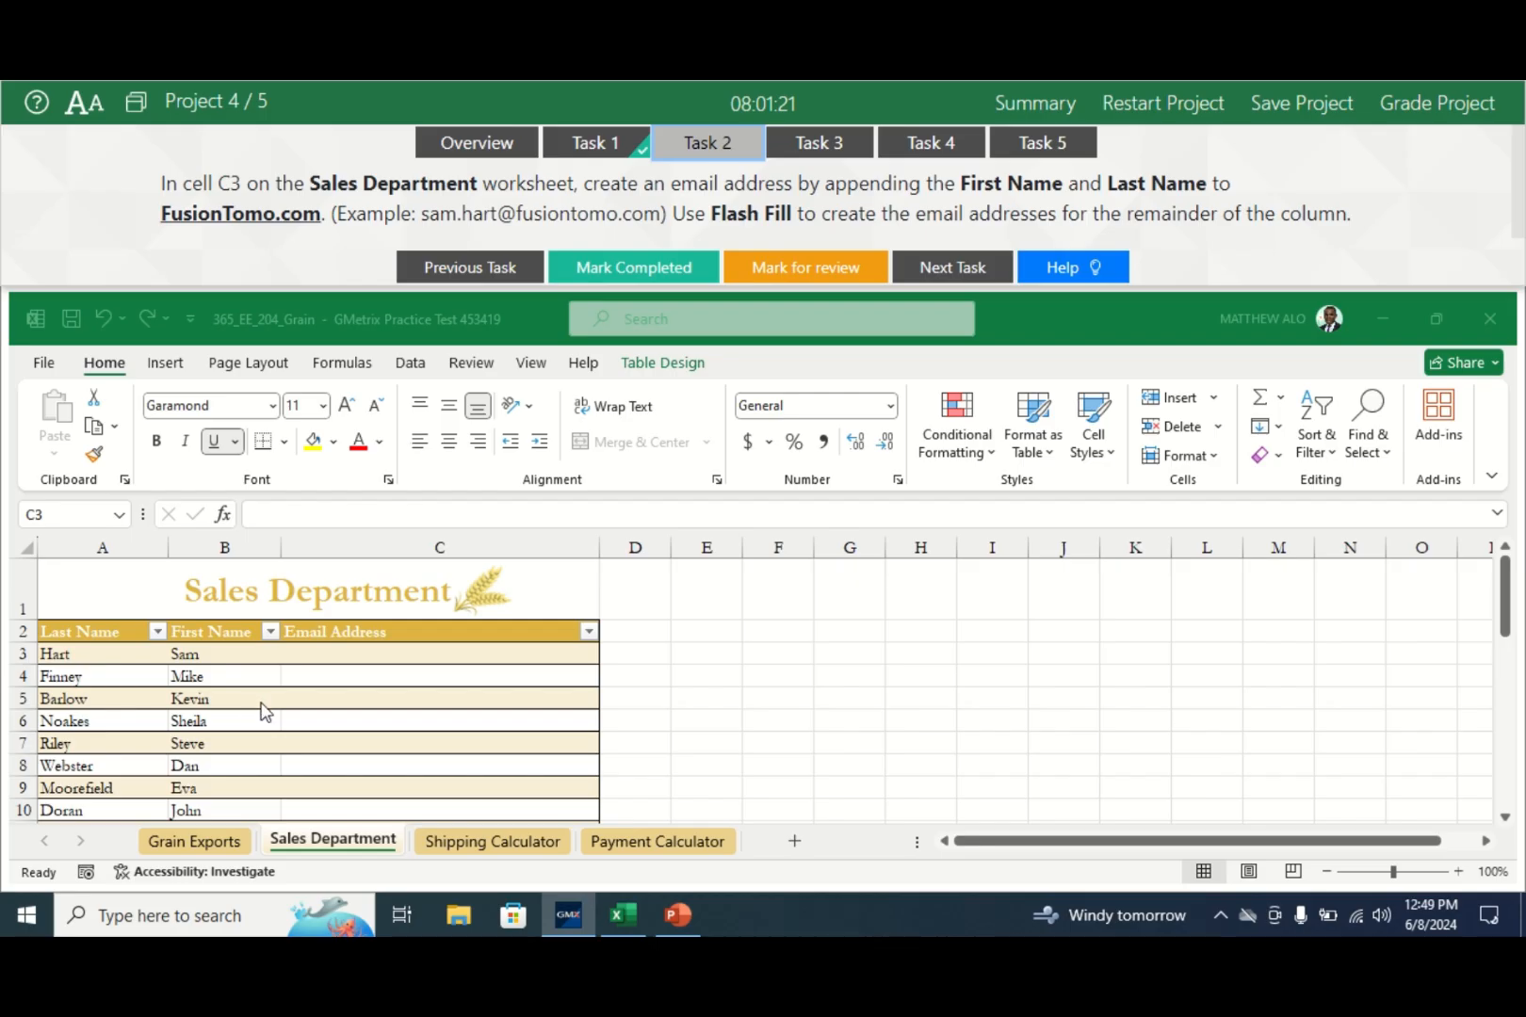
{"action": "left_click", "coordinate": [335, 847]}
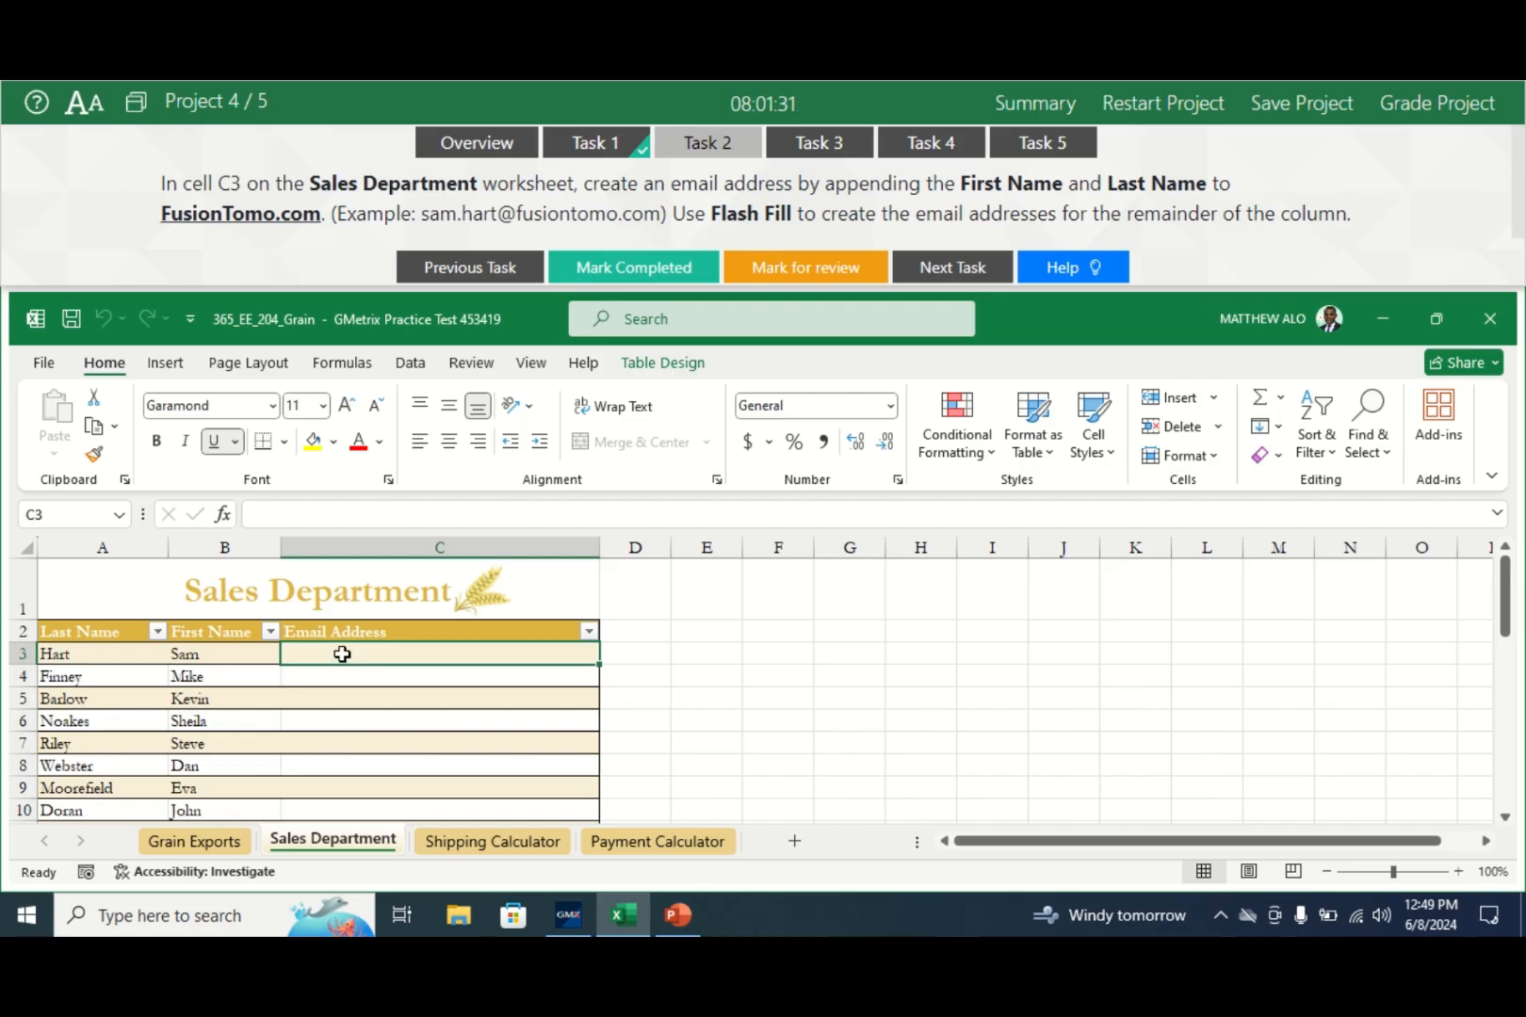
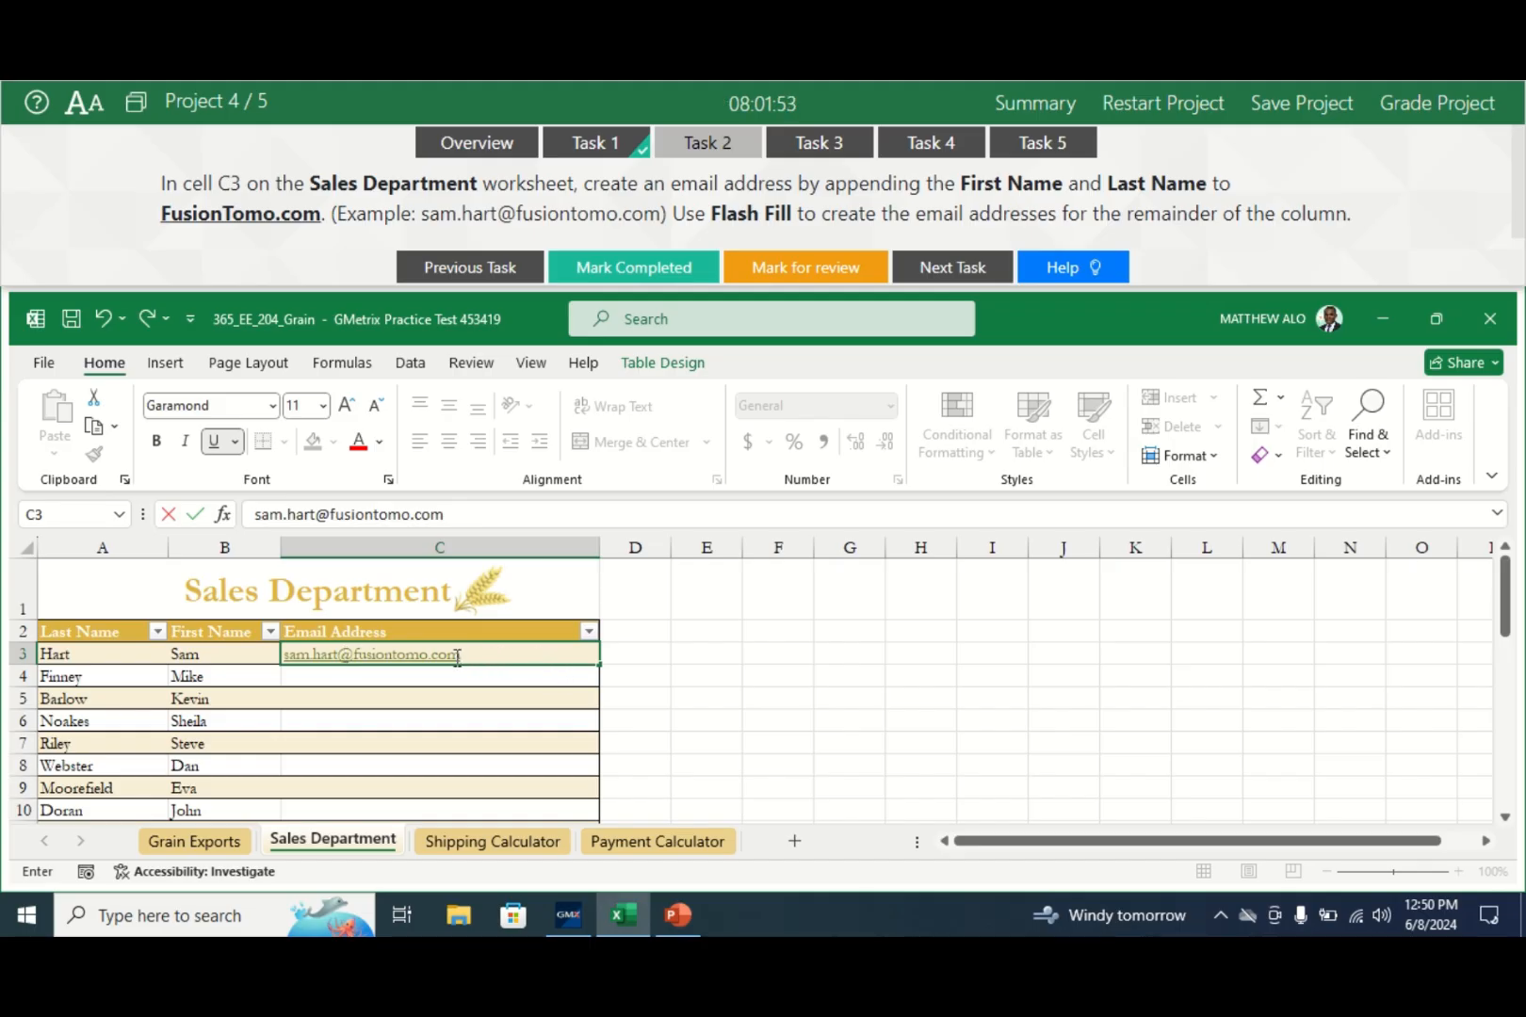
{"action": "left_click", "coordinate": [390, 679]}
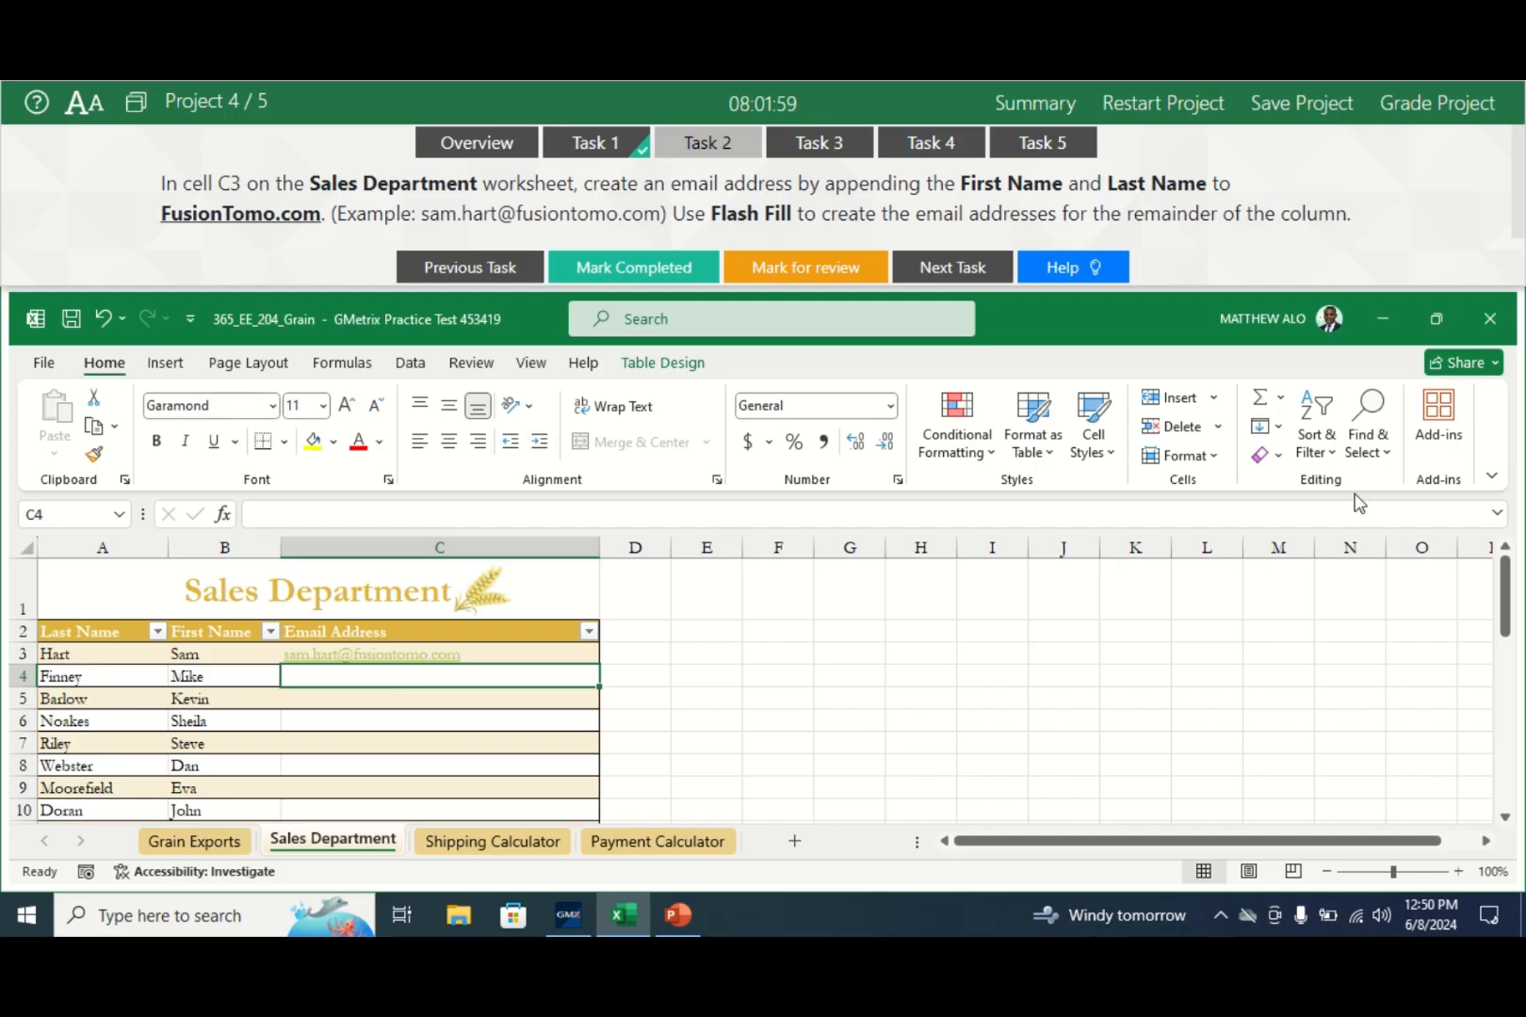
- Flash Fill the remaining 31 Email Address cells and mark the task completed
{"action": "left_click", "coordinate": [1280, 431]}
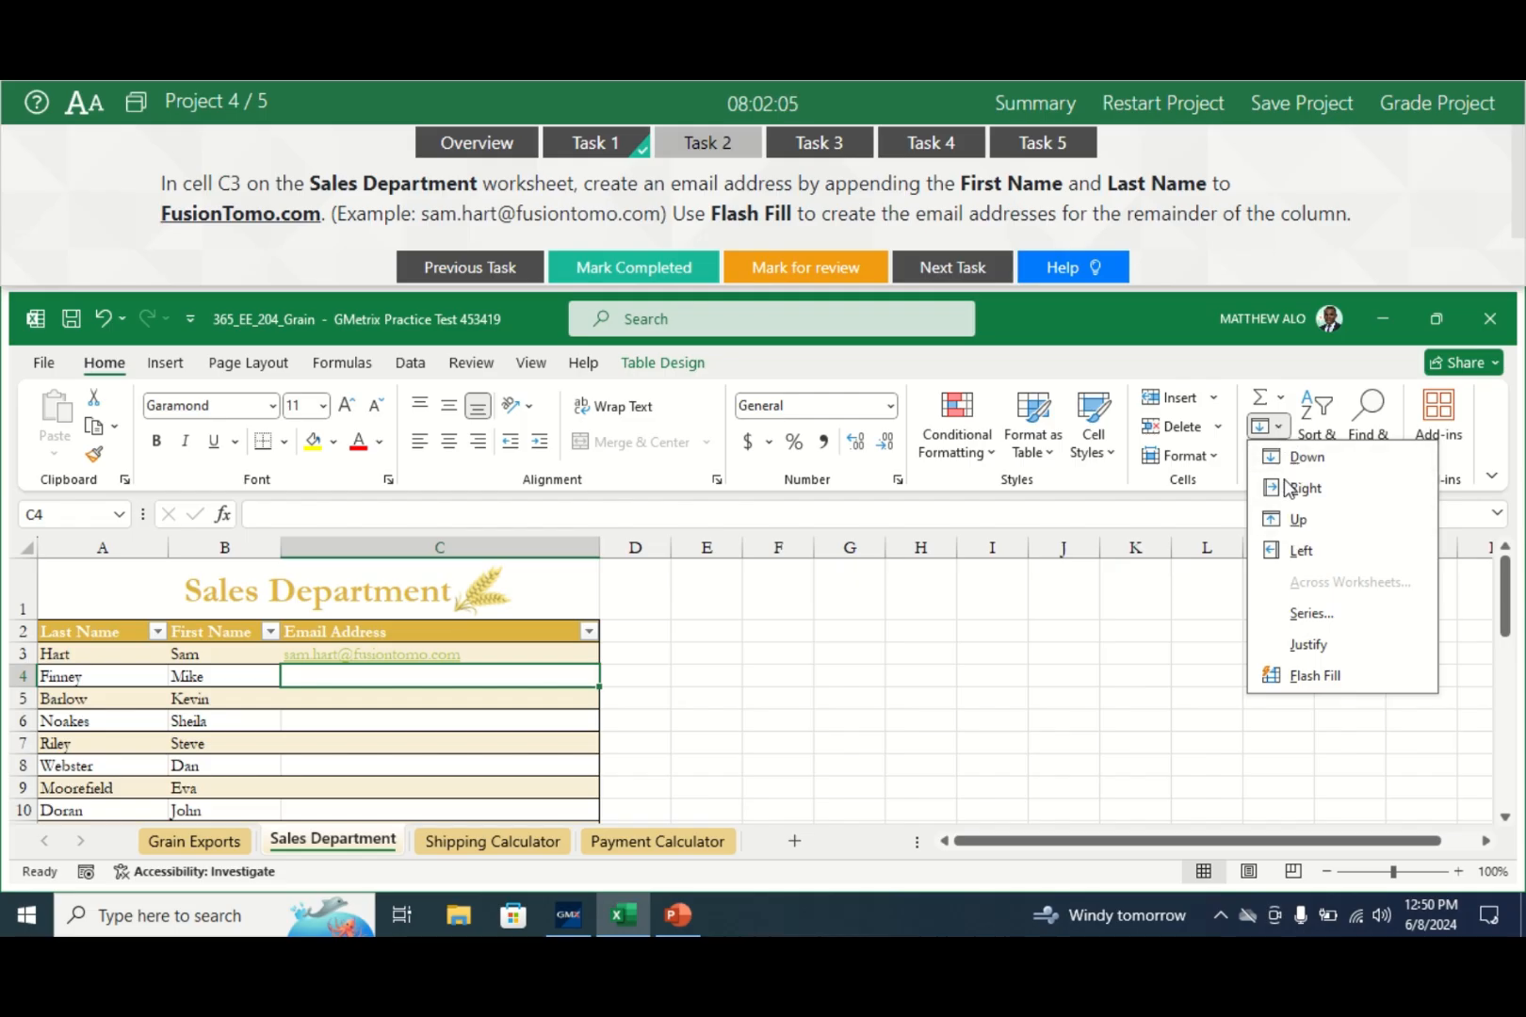
{"action": "left_click", "coordinate": [1306, 676]}
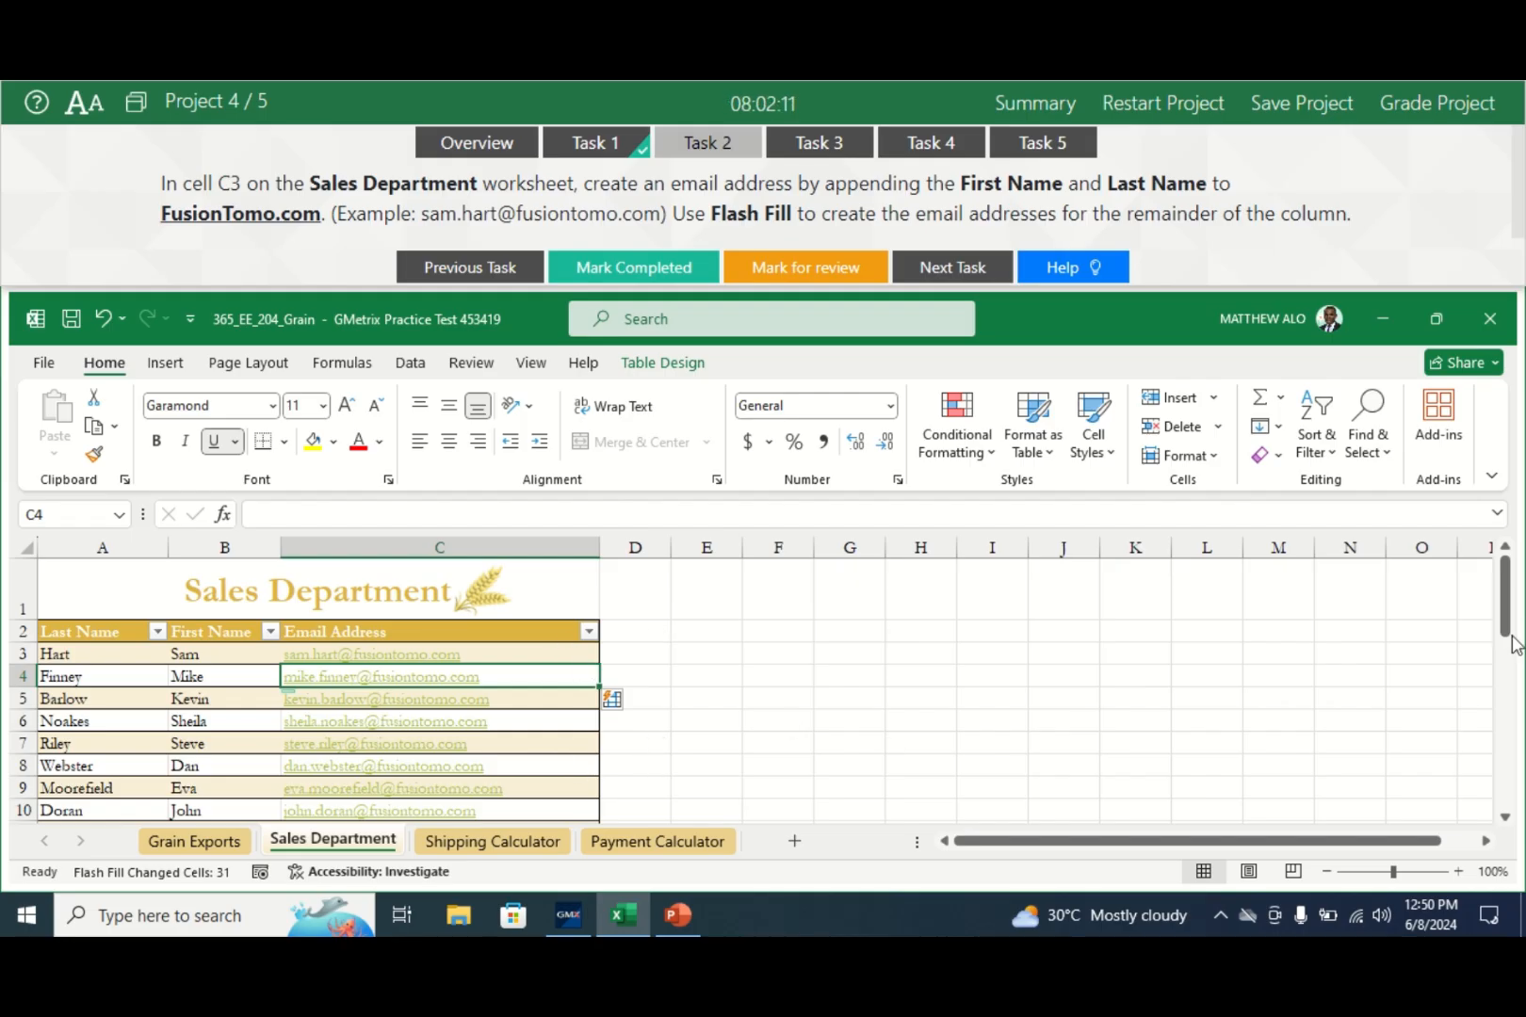
{"action": "mouse_move", "coordinate": [1511, 646]}
{"action": "left_mouse_down"}
{"action": "mouse_move", "coordinate": [1511, 801]}
{"action": "mouse_move", "coordinate": [1511, 622]}
{"action": "left_mouse_up"}
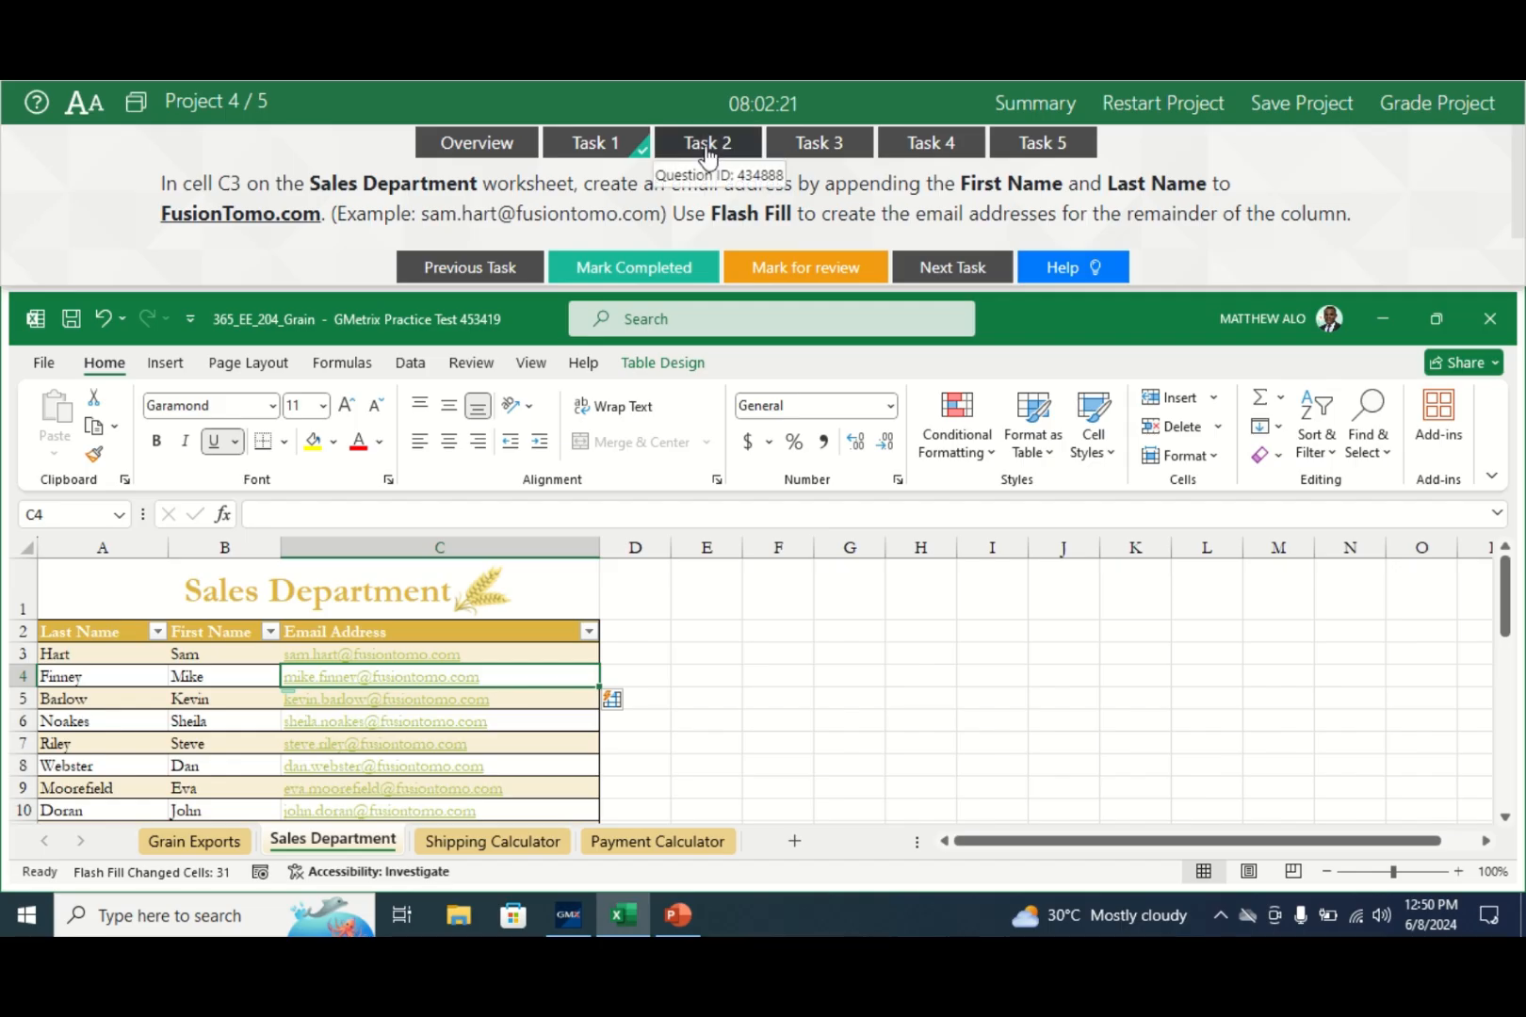
{"action": "left_click", "coordinate": [637, 277]}
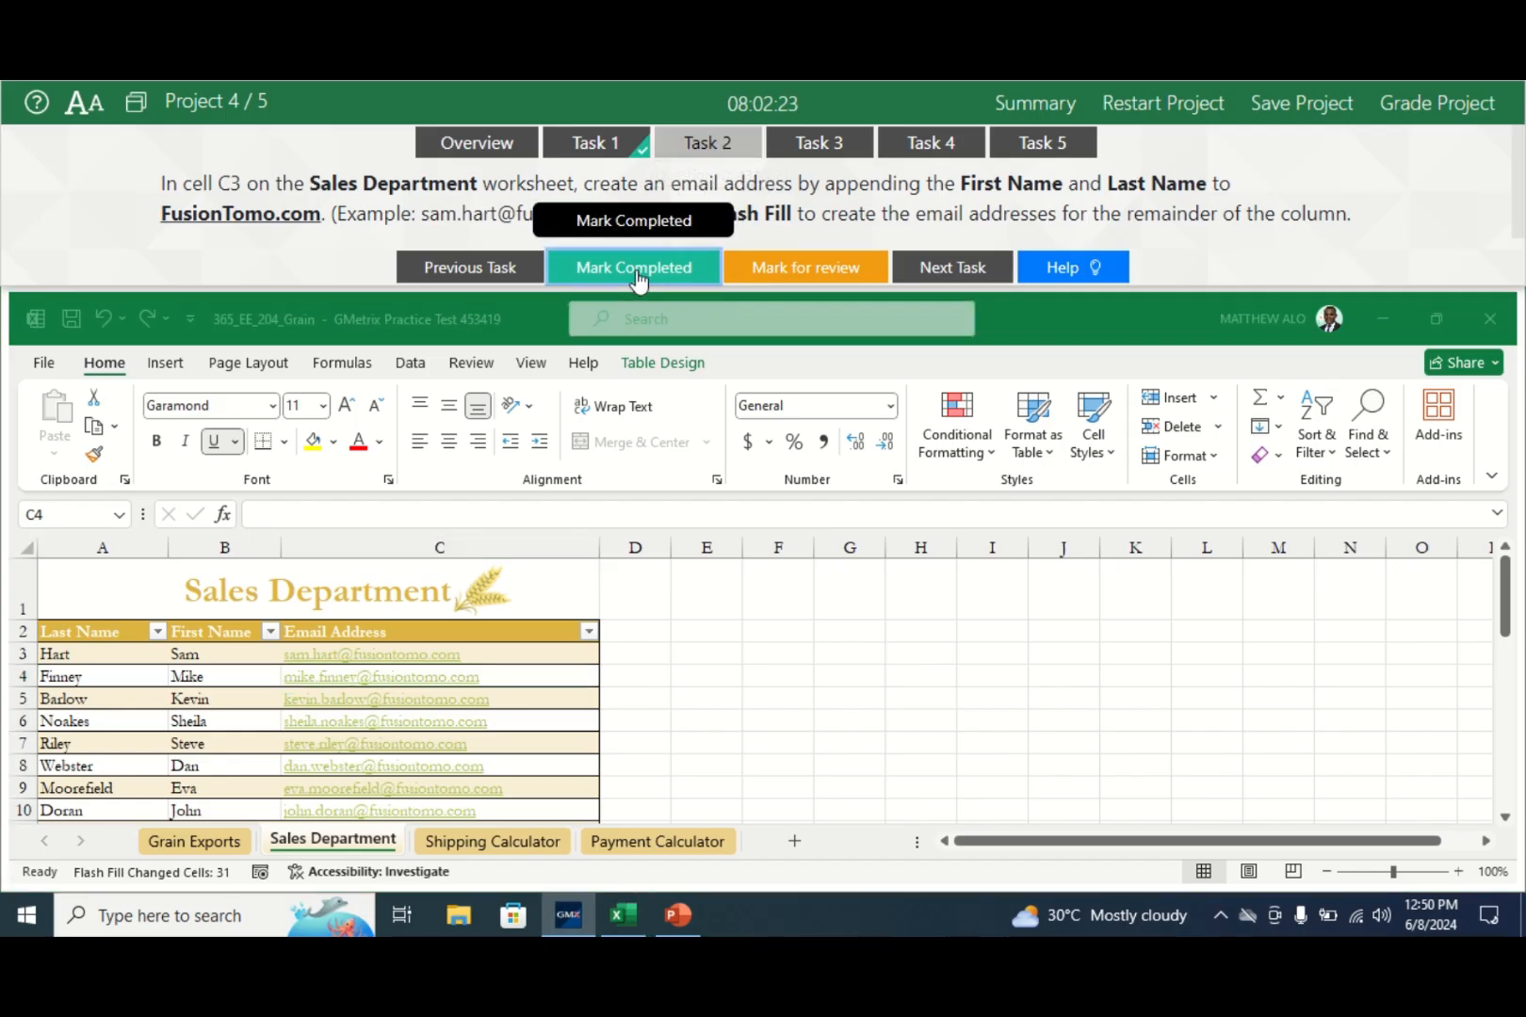
- Bring up the Task 3 instructions and go to the Grain Exports worksheet
{"action": "left_click", "coordinate": [822, 144]}
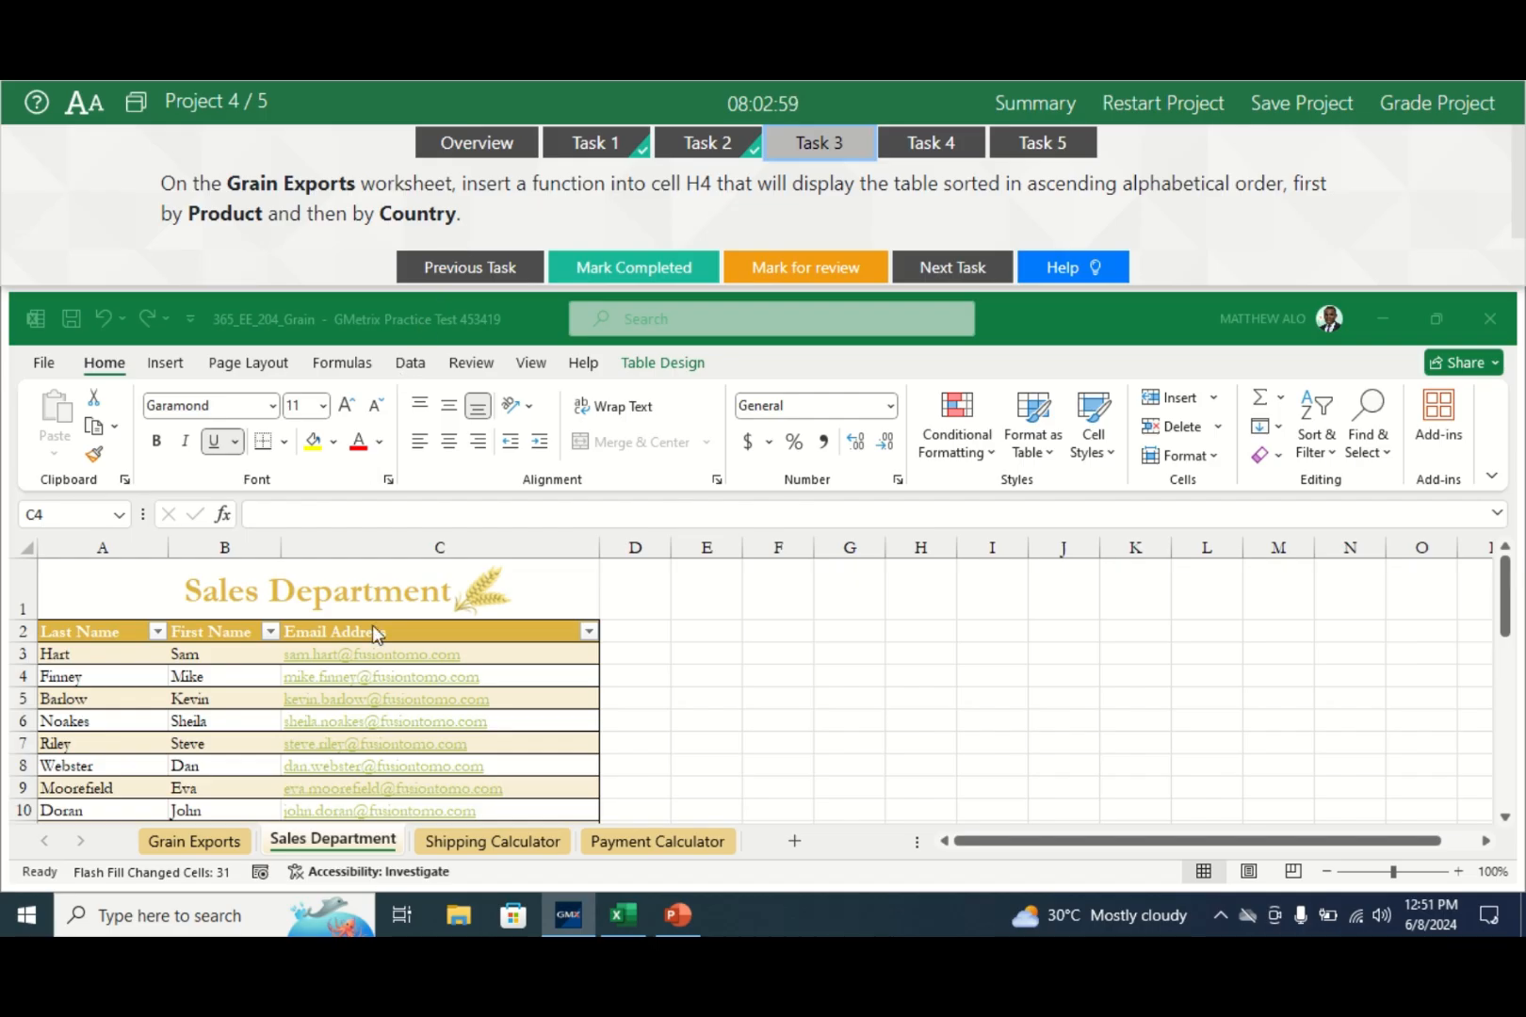
{"action": "left_click", "coordinate": [186, 841]}
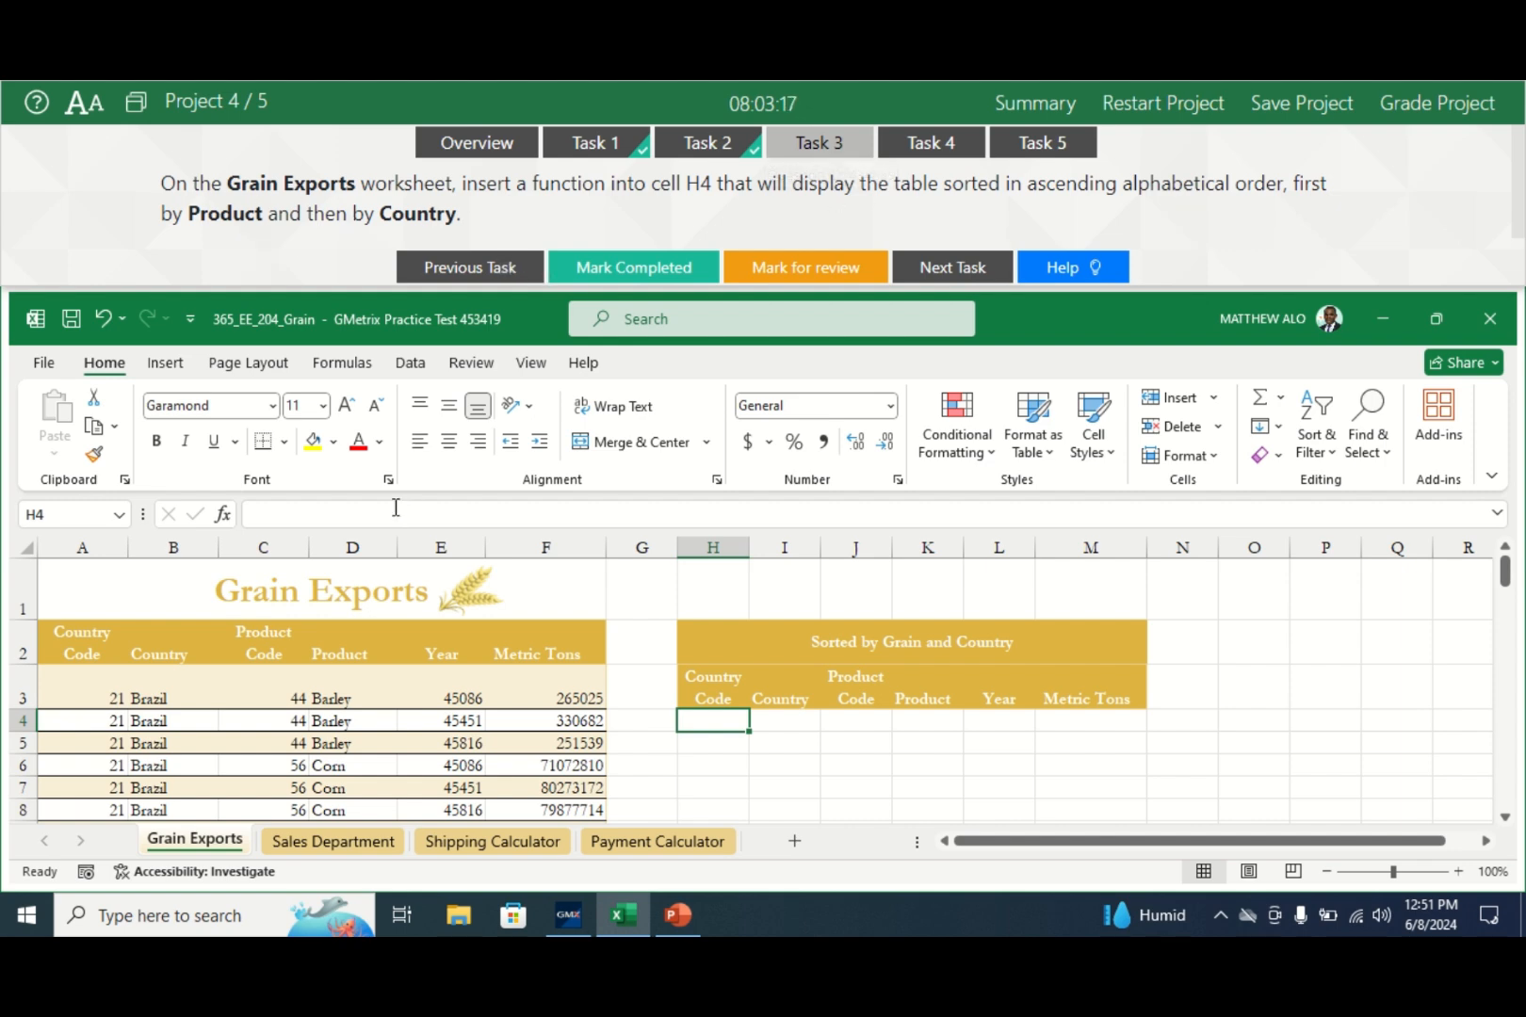
- Start a SORTBY formula in H4 with Table2 as the array to sort
{"action": "left_click", "coordinate": [297, 518]}
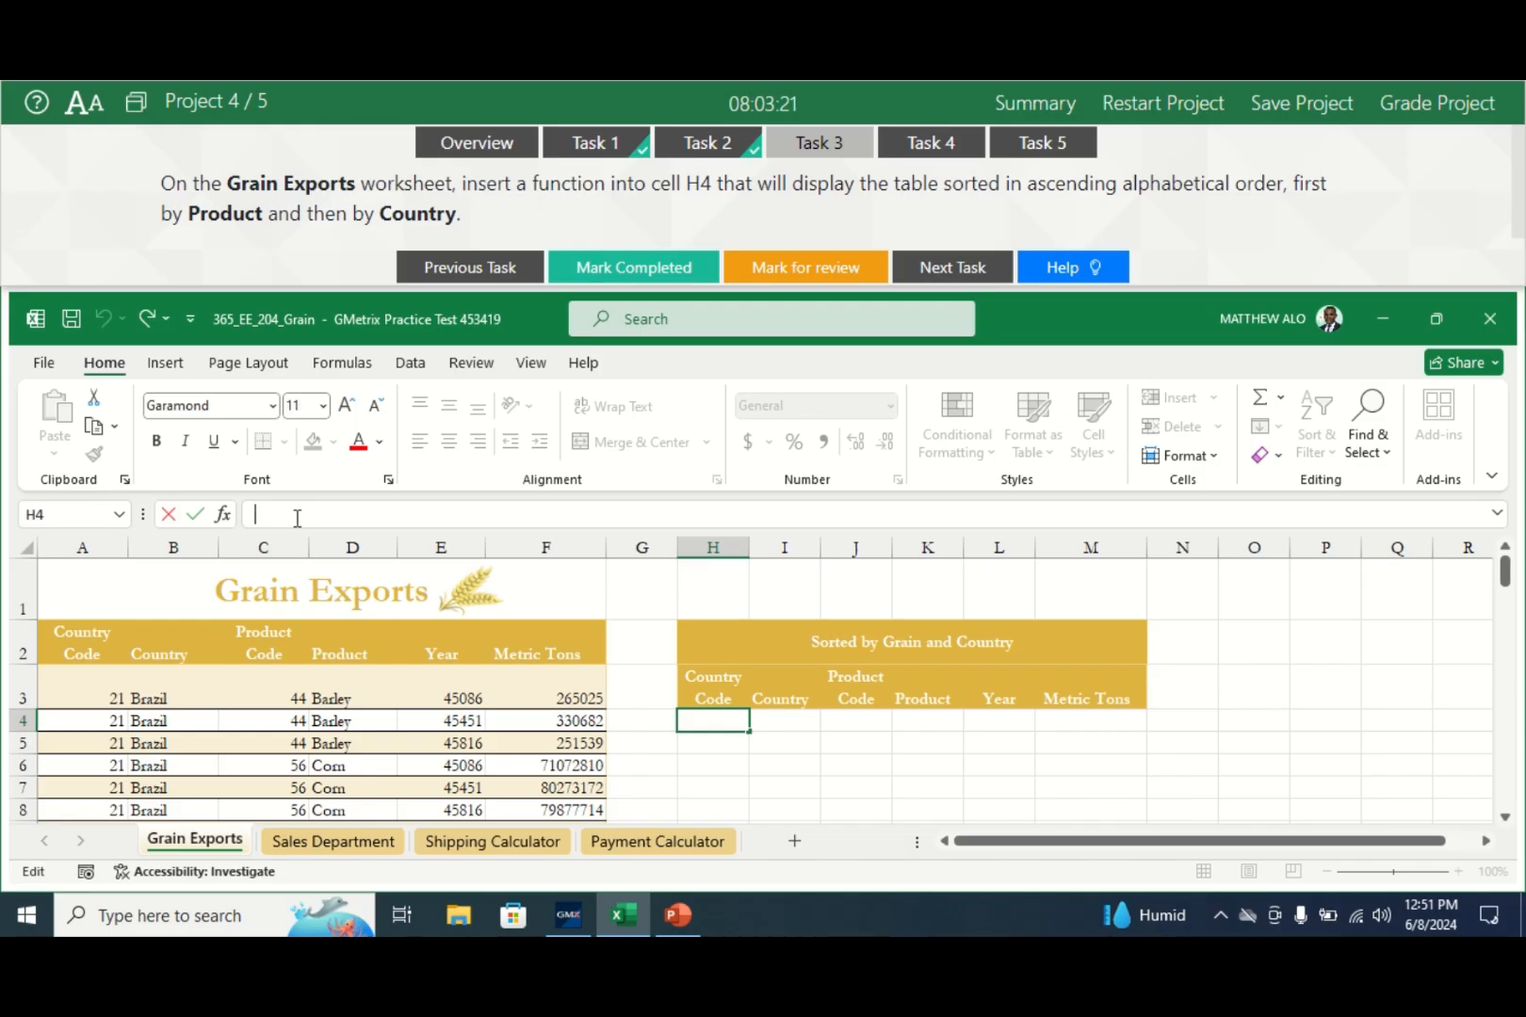
{"action": "type", "text": "=sor"}
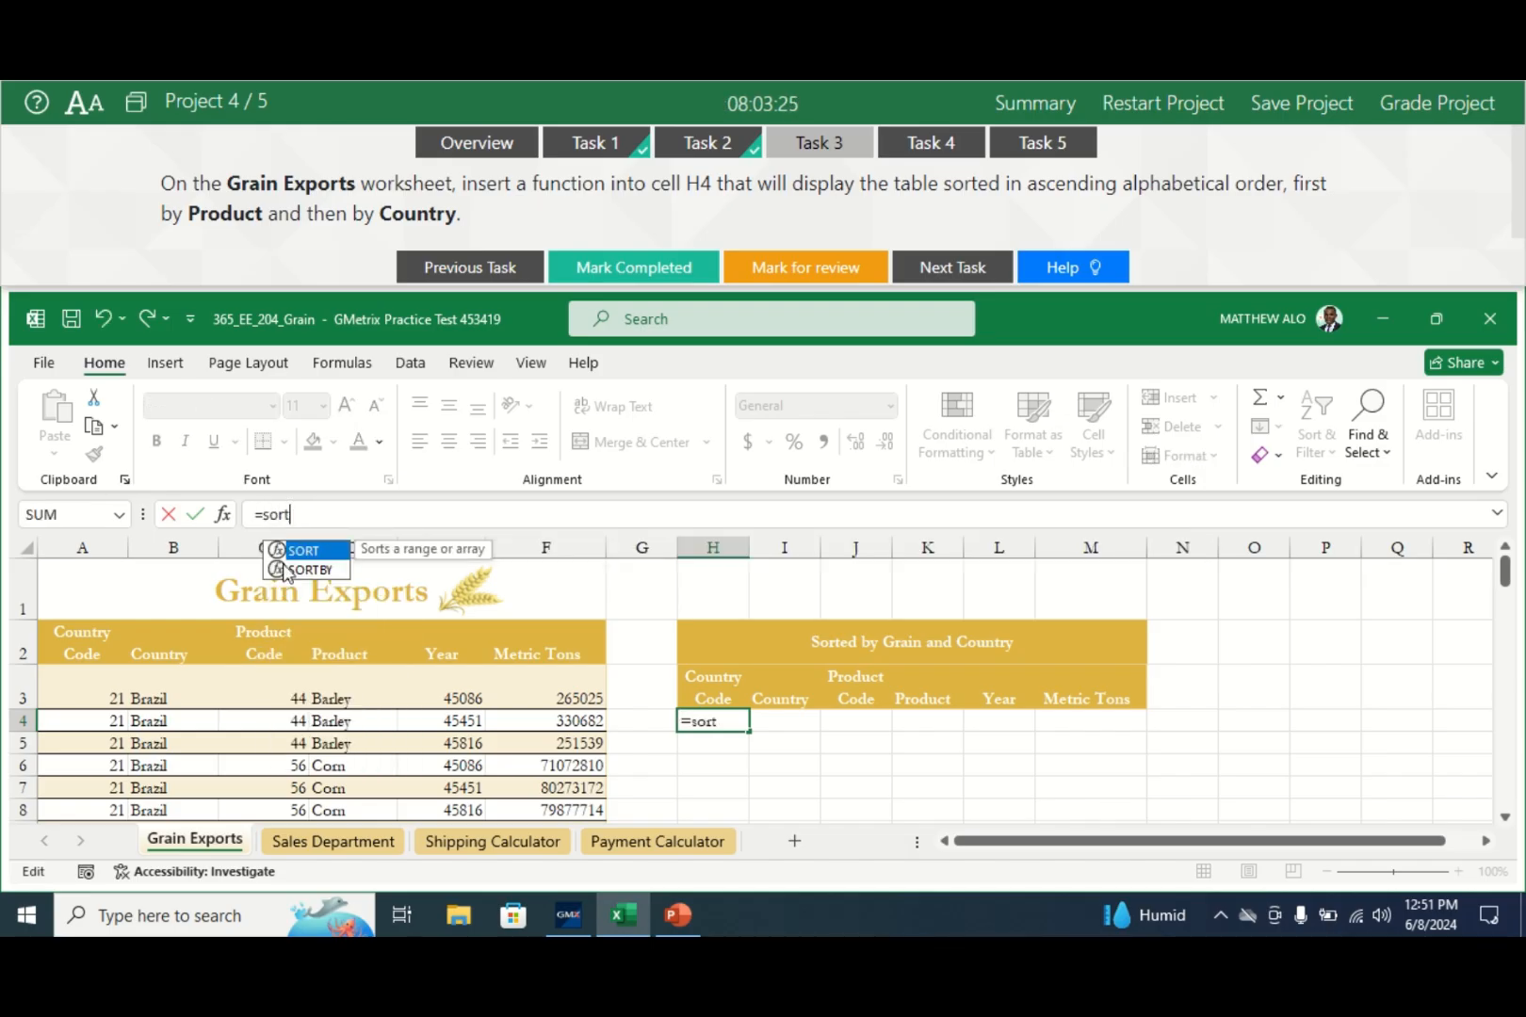
{"action": "type", "text": "t"}
{"action": "double_click", "coordinate": [306, 570]}
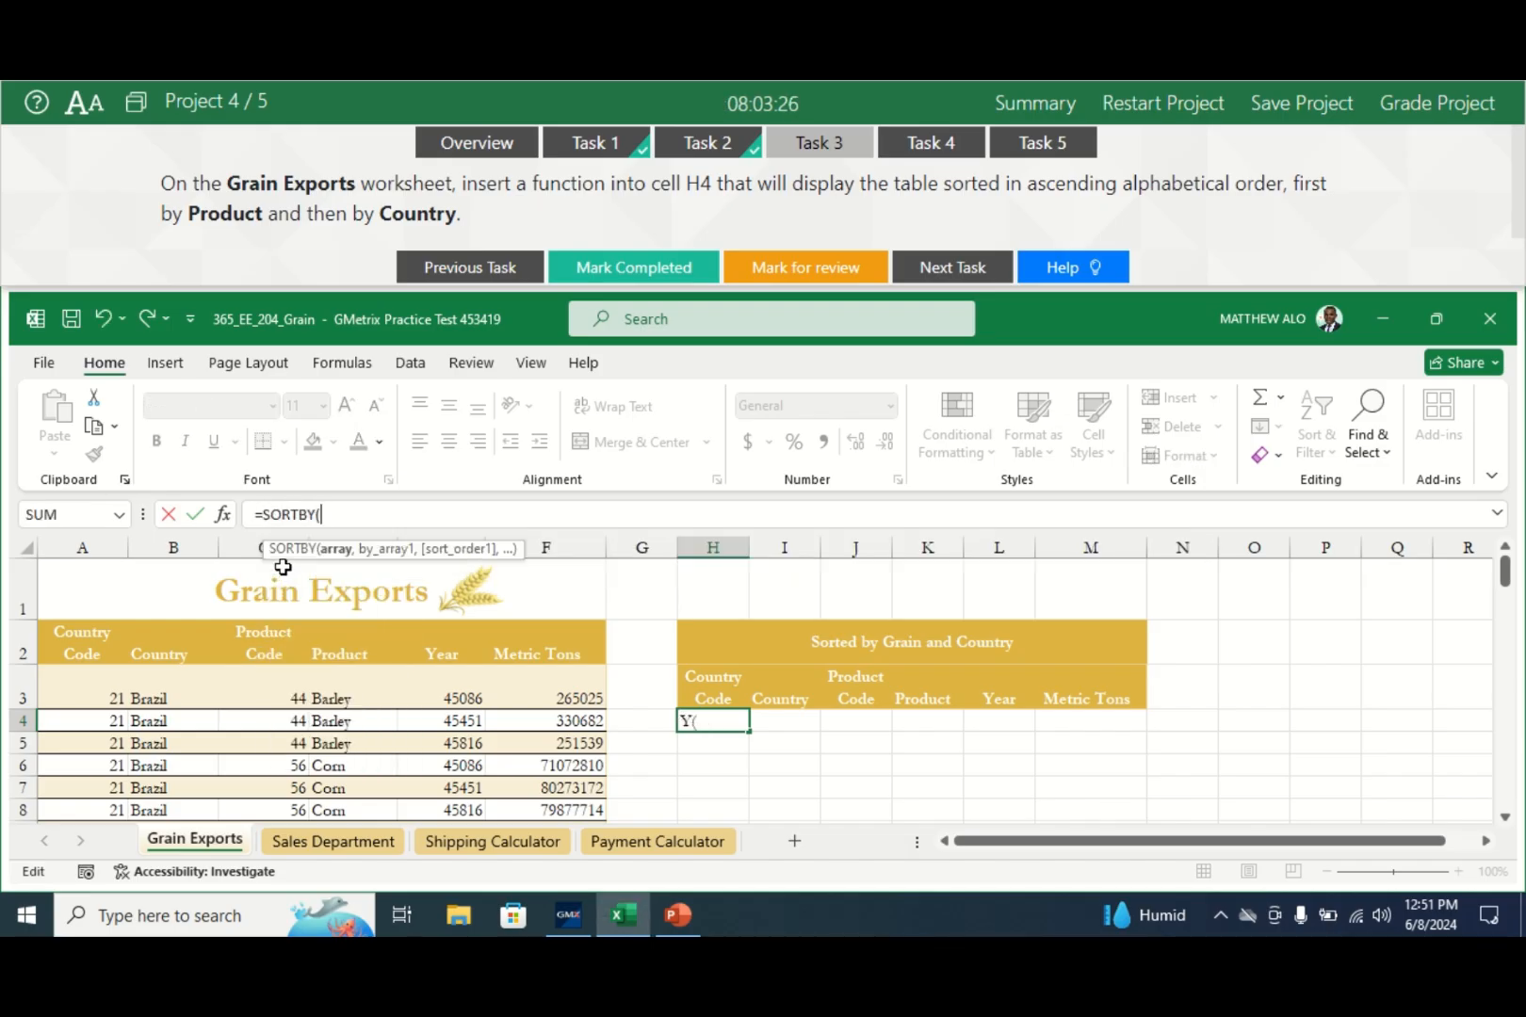
{"action": "left_click", "coordinate": [225, 517]}
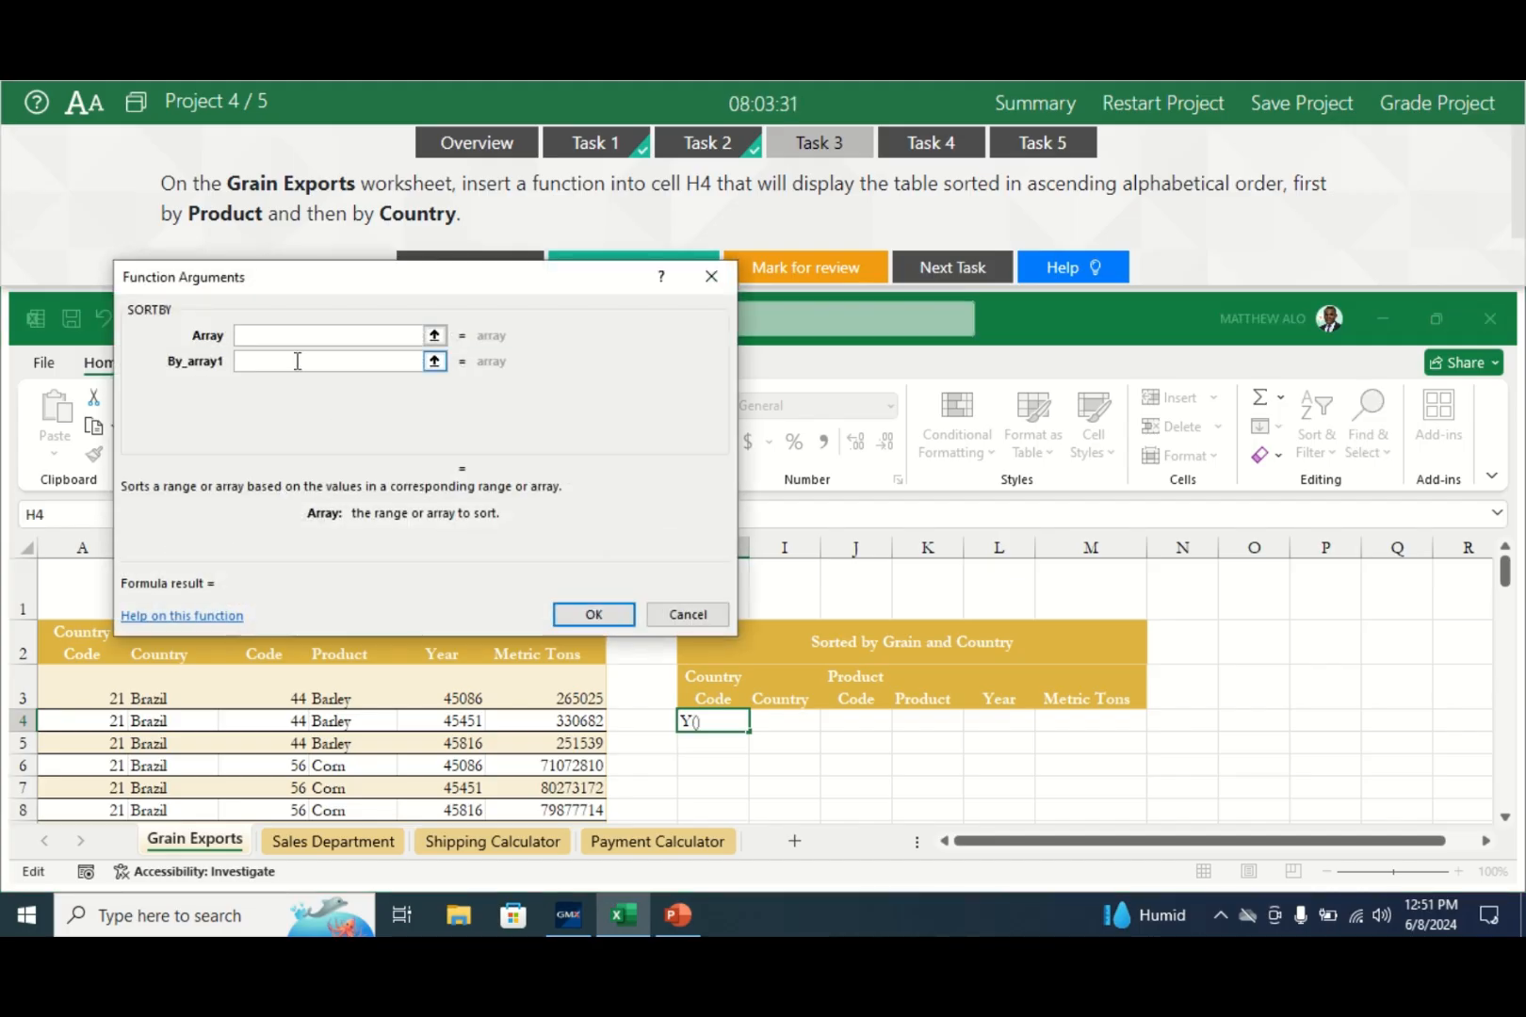
{"action": "left_click_drag", "start_coordinate": [328, 294], "coordinate": [883, 280]}
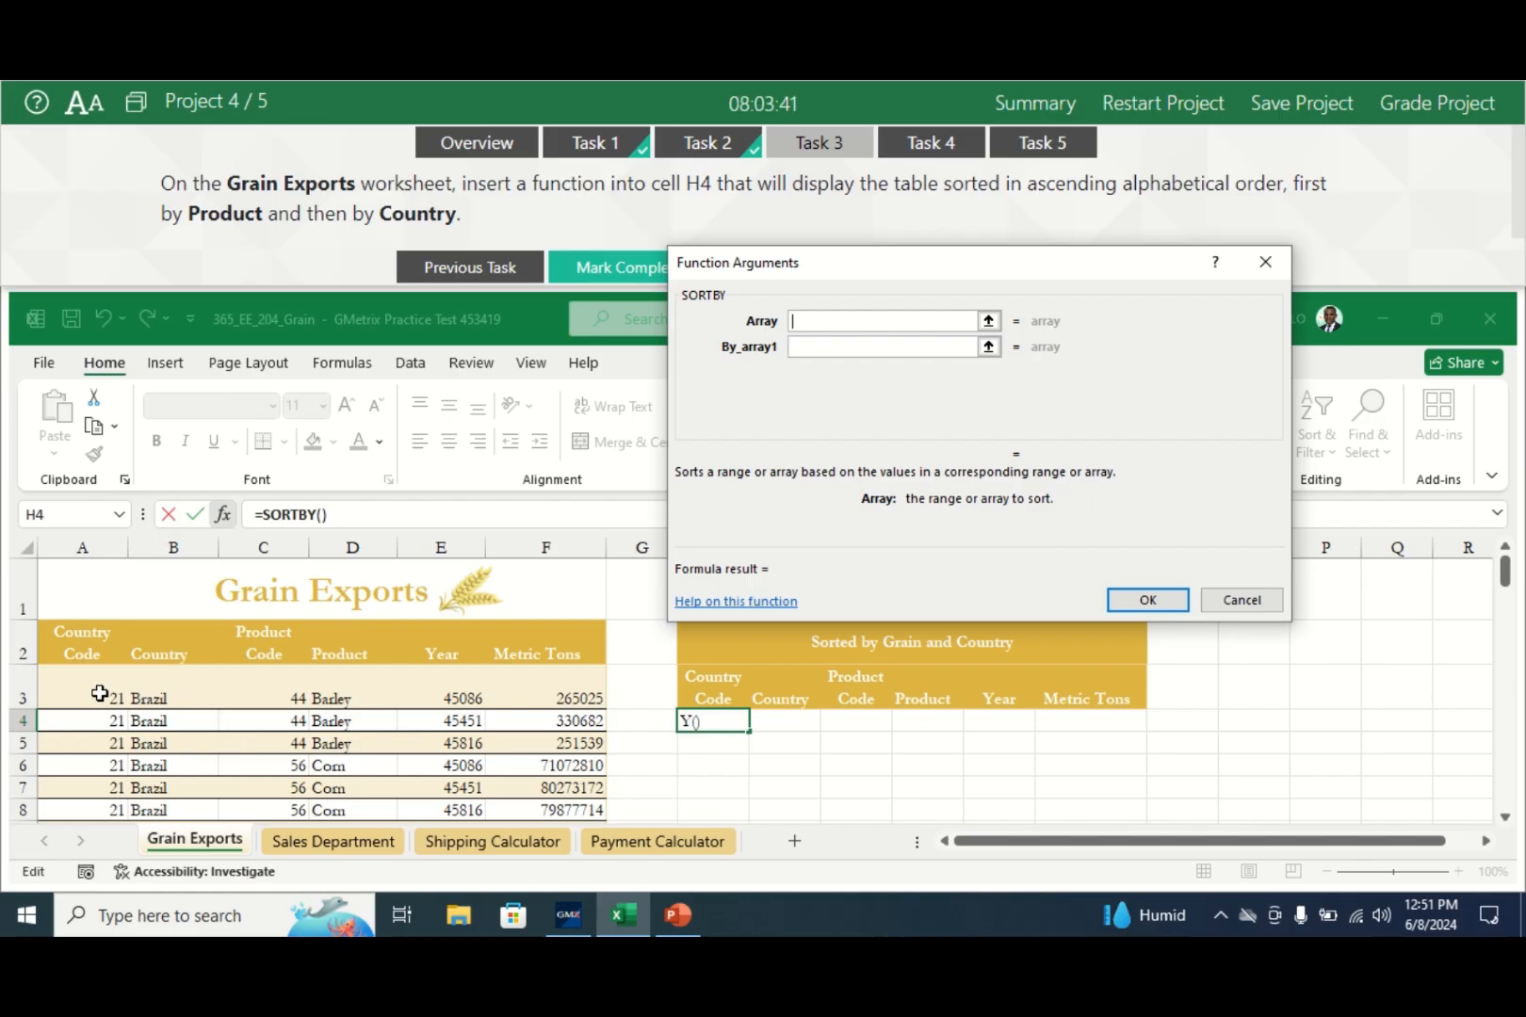
{"action": "left_click_drag", "start_coordinate": [100, 694], "coordinate": [535, 770]}
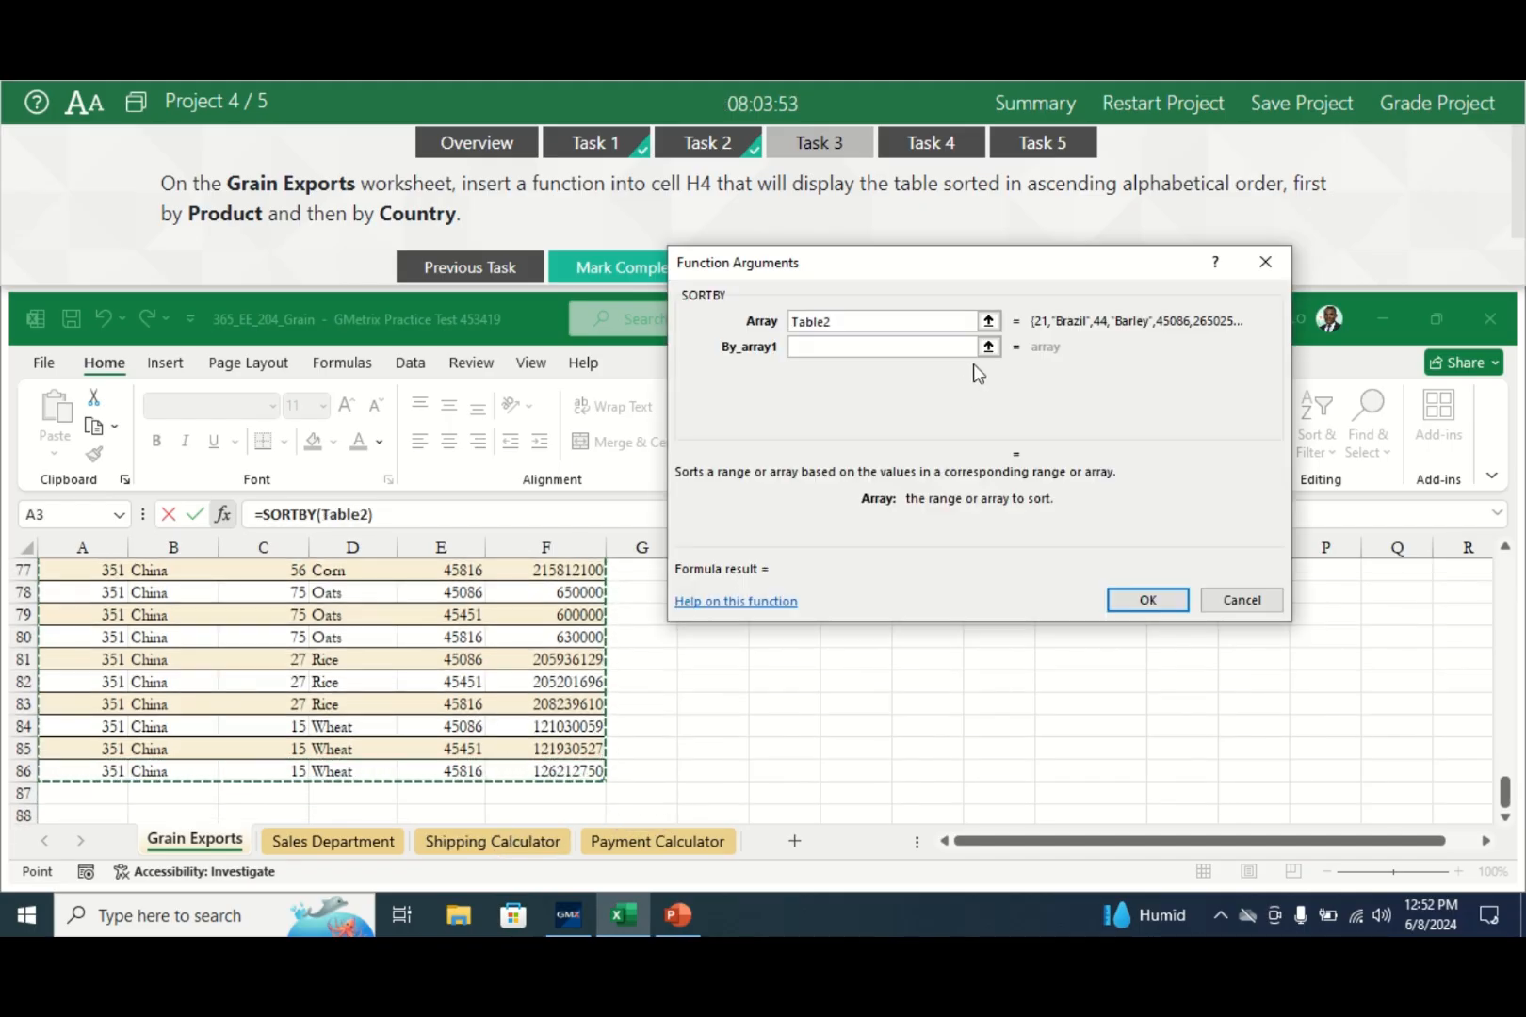
- Set the first SORTBY sort key (By_array1) to the Product column, Table2[Product]
{"action": "left_click", "coordinate": [874, 347]}
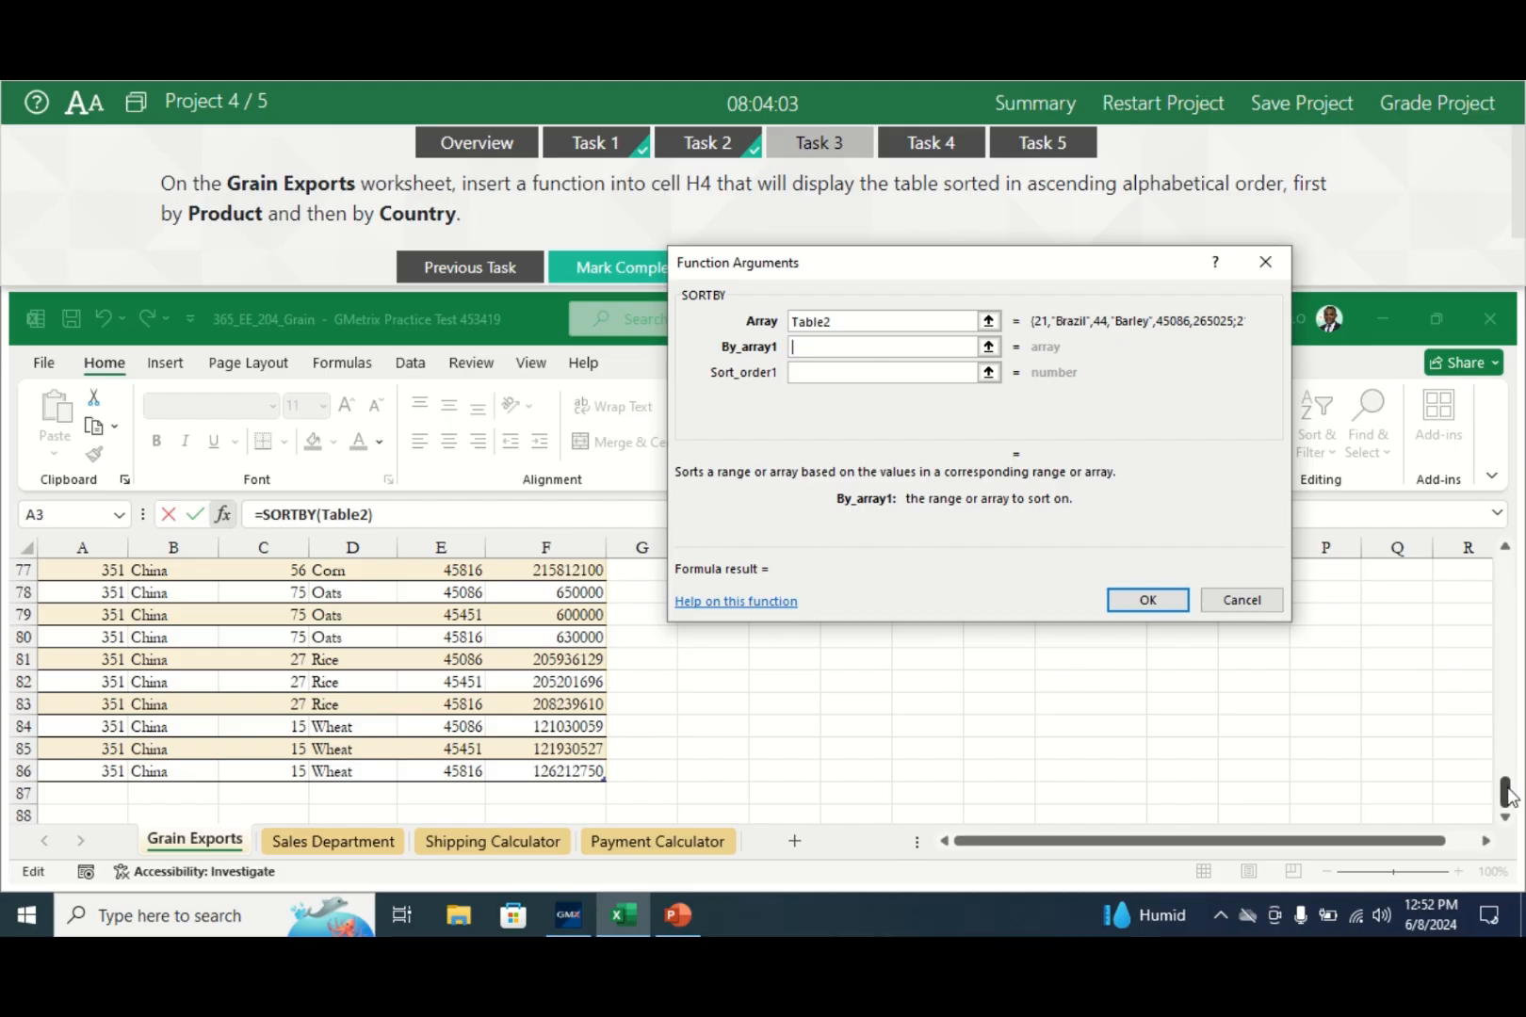
{"action": "left_click_drag", "start_coordinate": [1504, 792], "coordinate": [1484, 577]}
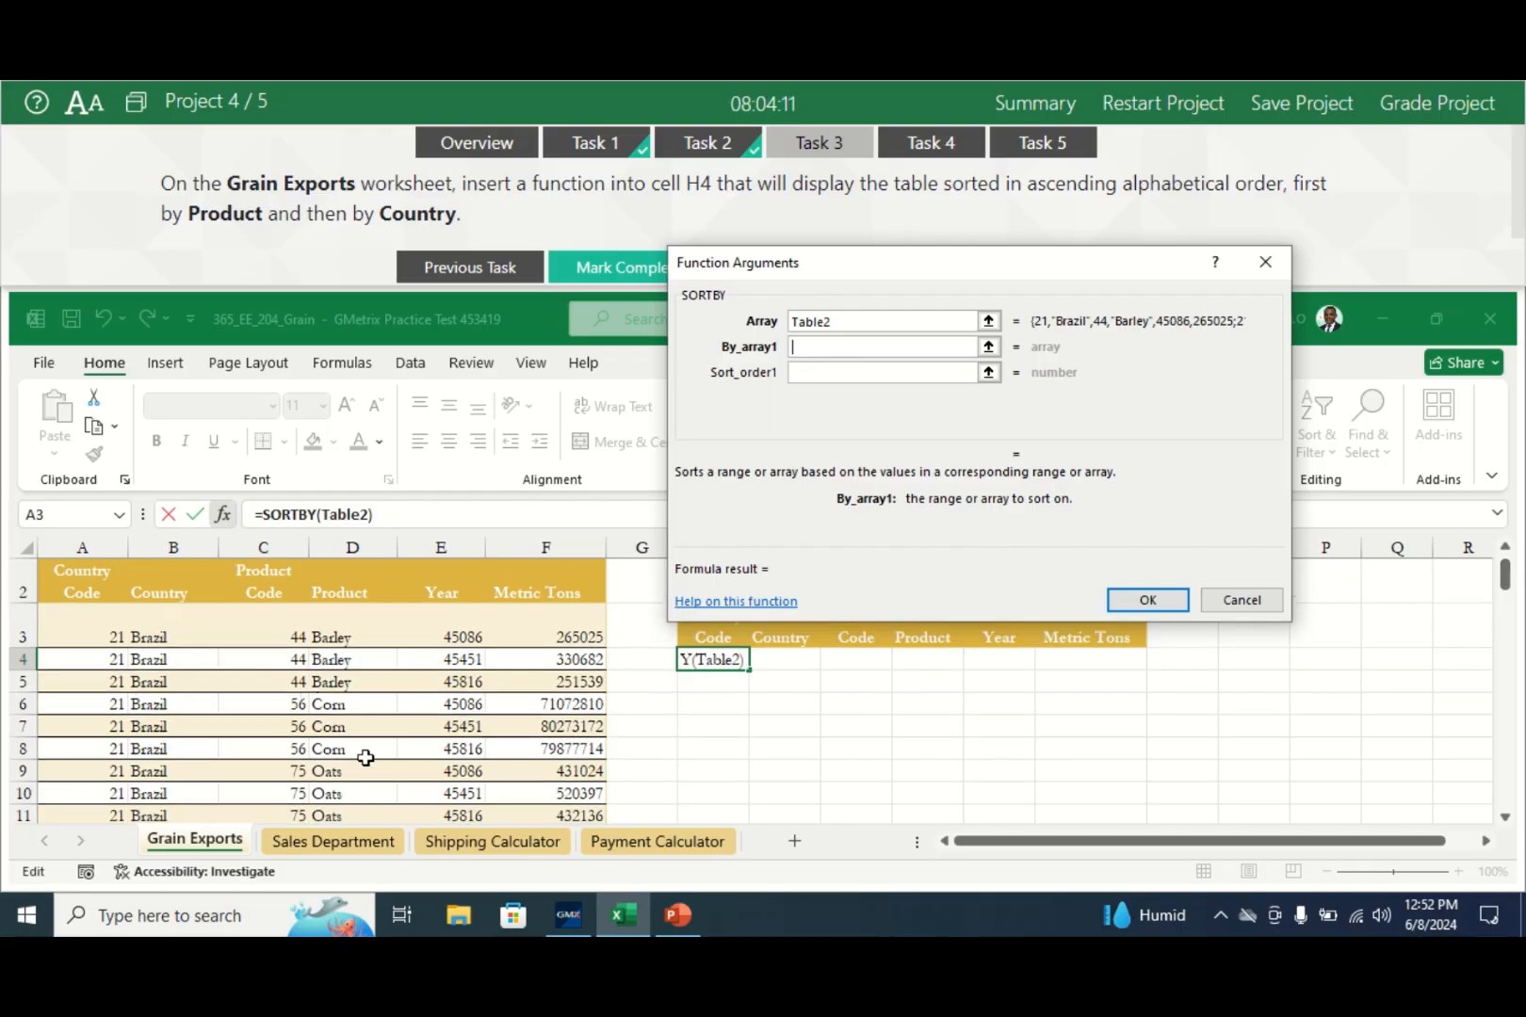
{"action": "left_click", "coordinate": [346, 635]}
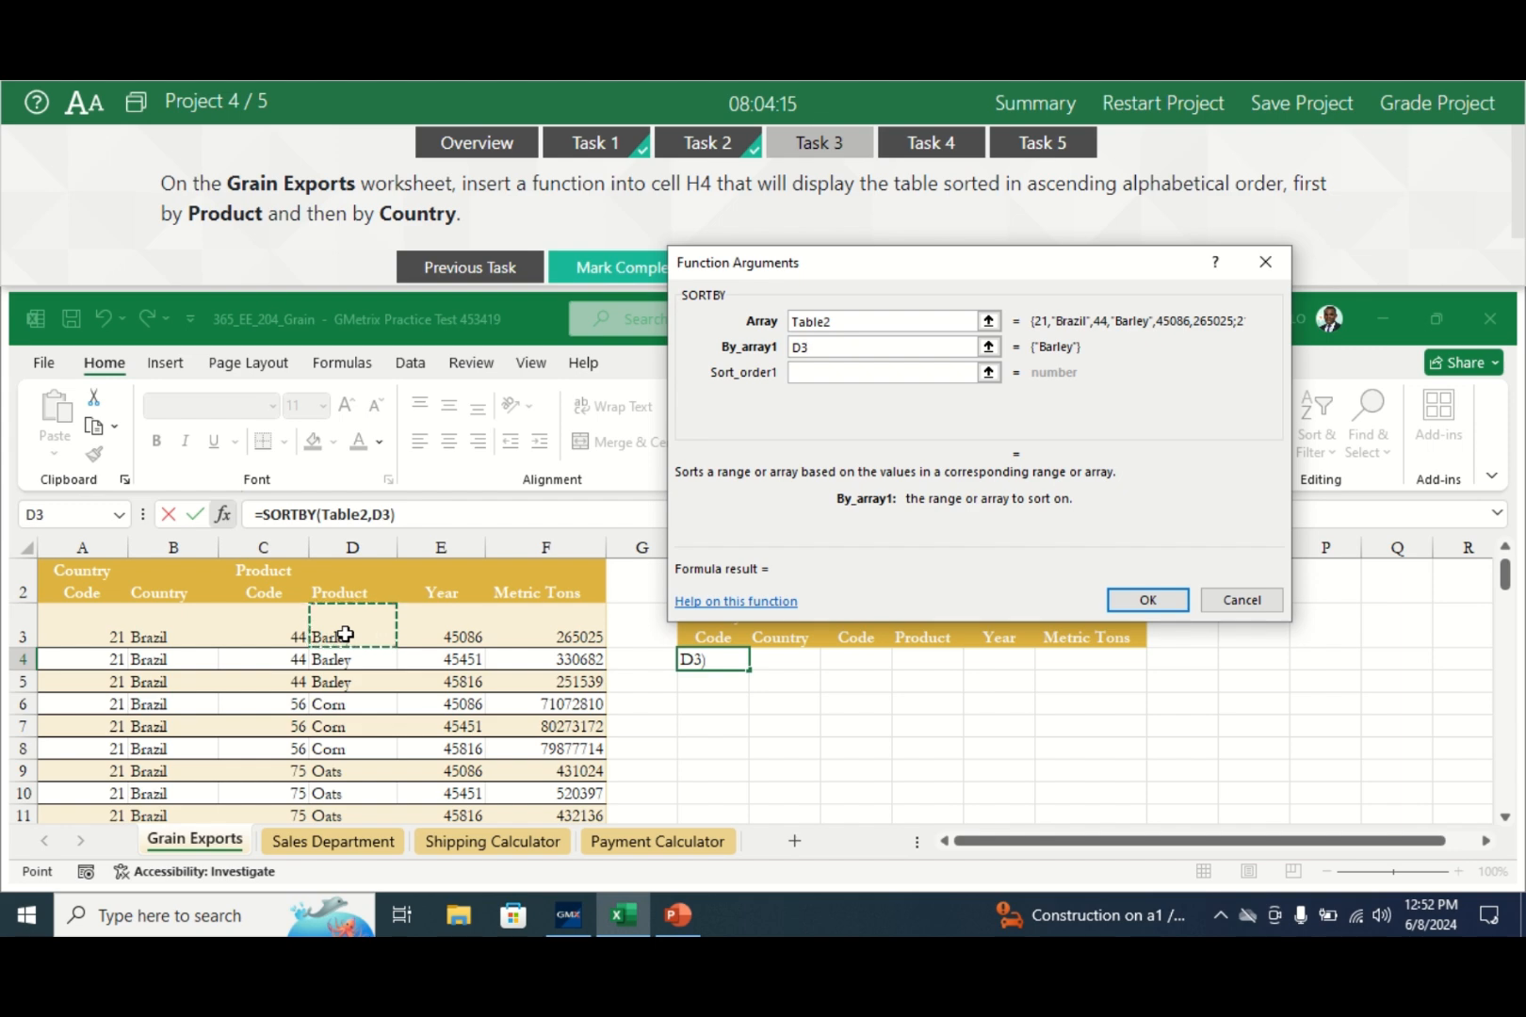
{"action": "left_click_drag", "start_coordinate": [343, 634], "coordinate": [349, 597]}
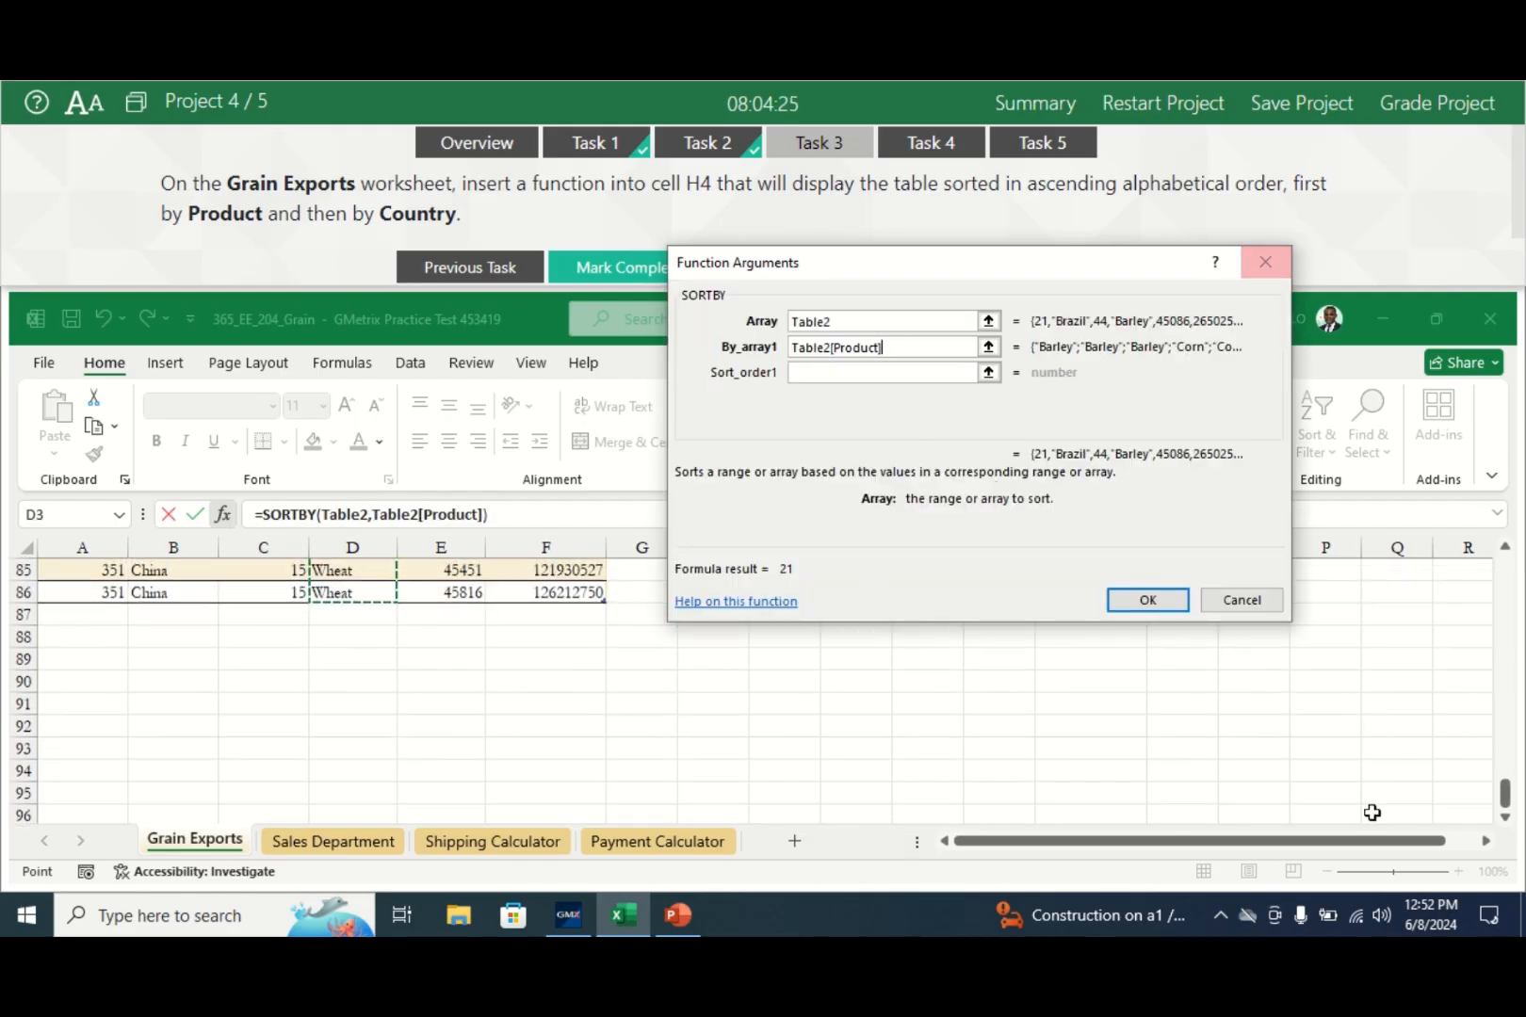
{"action": "left_click", "coordinate": [851, 372]}
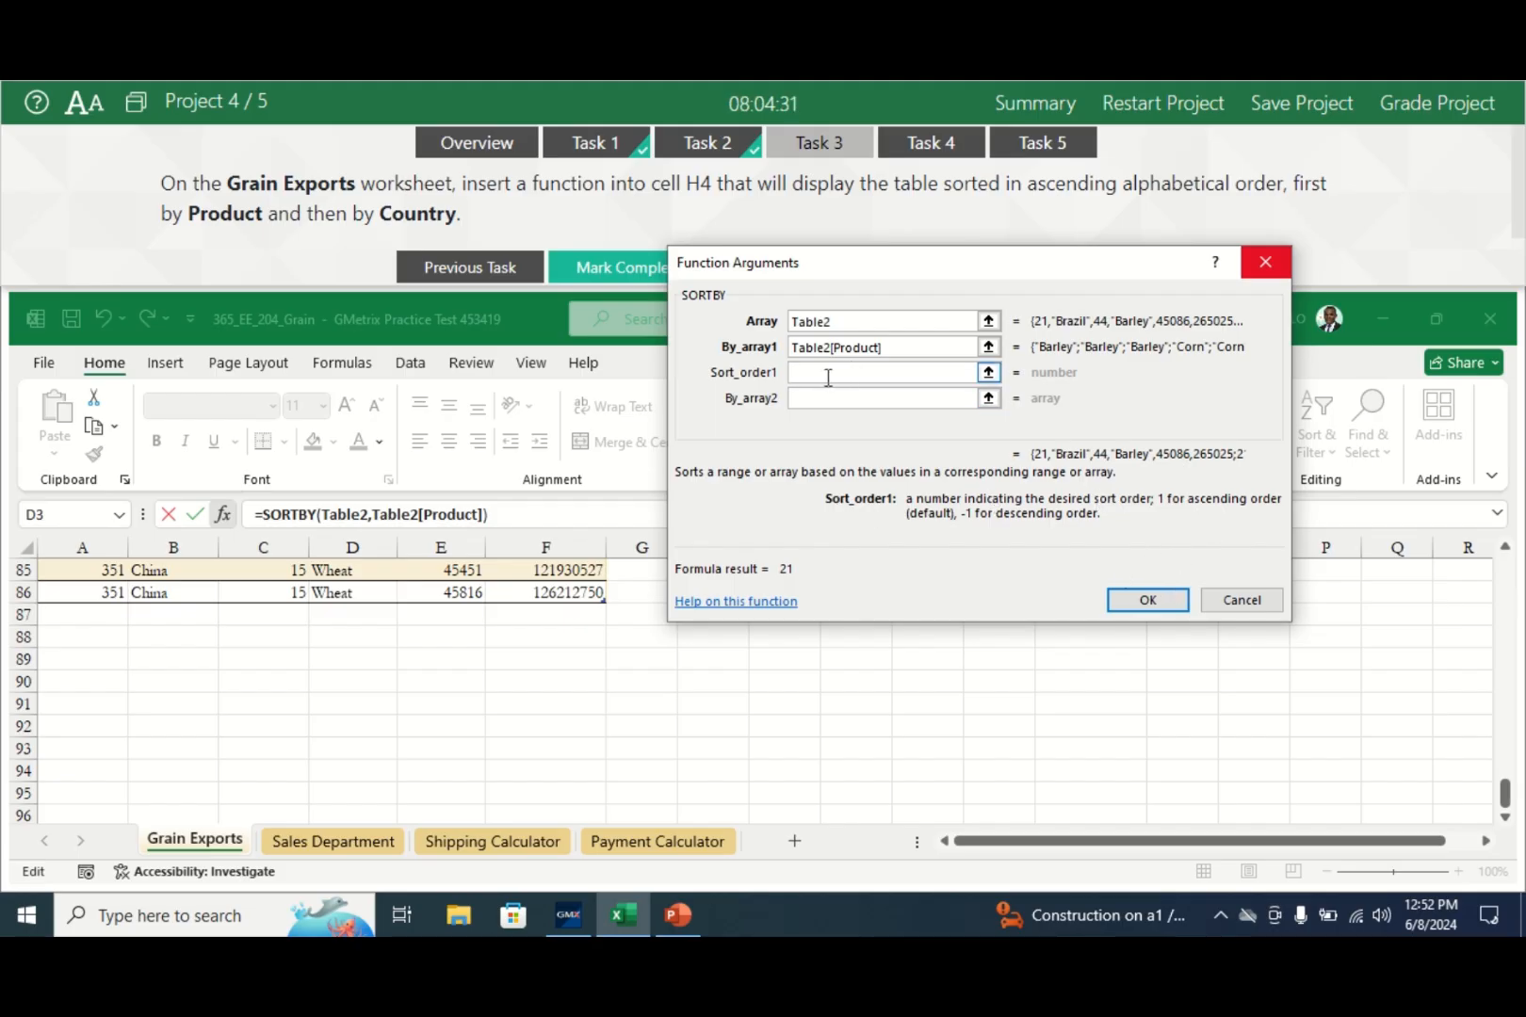
- Give Product sort order 1, then add Table2[Country] as second key with order 1
{"action": "type", "text": "1"}
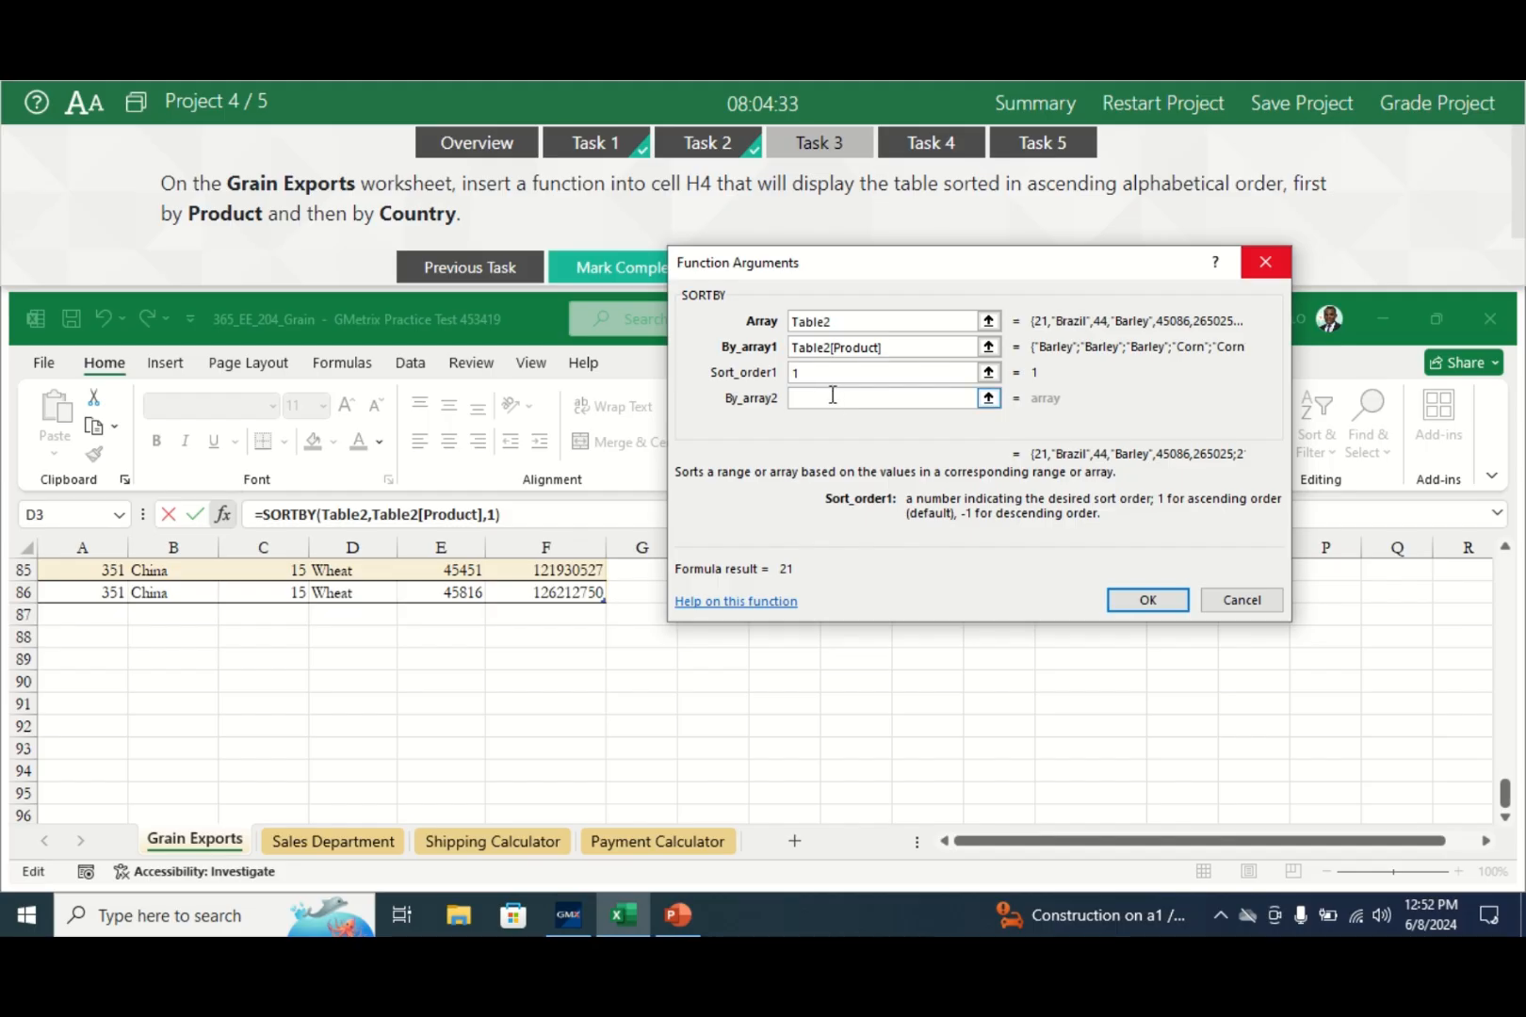
{"action": "left_click", "coordinate": [827, 403]}
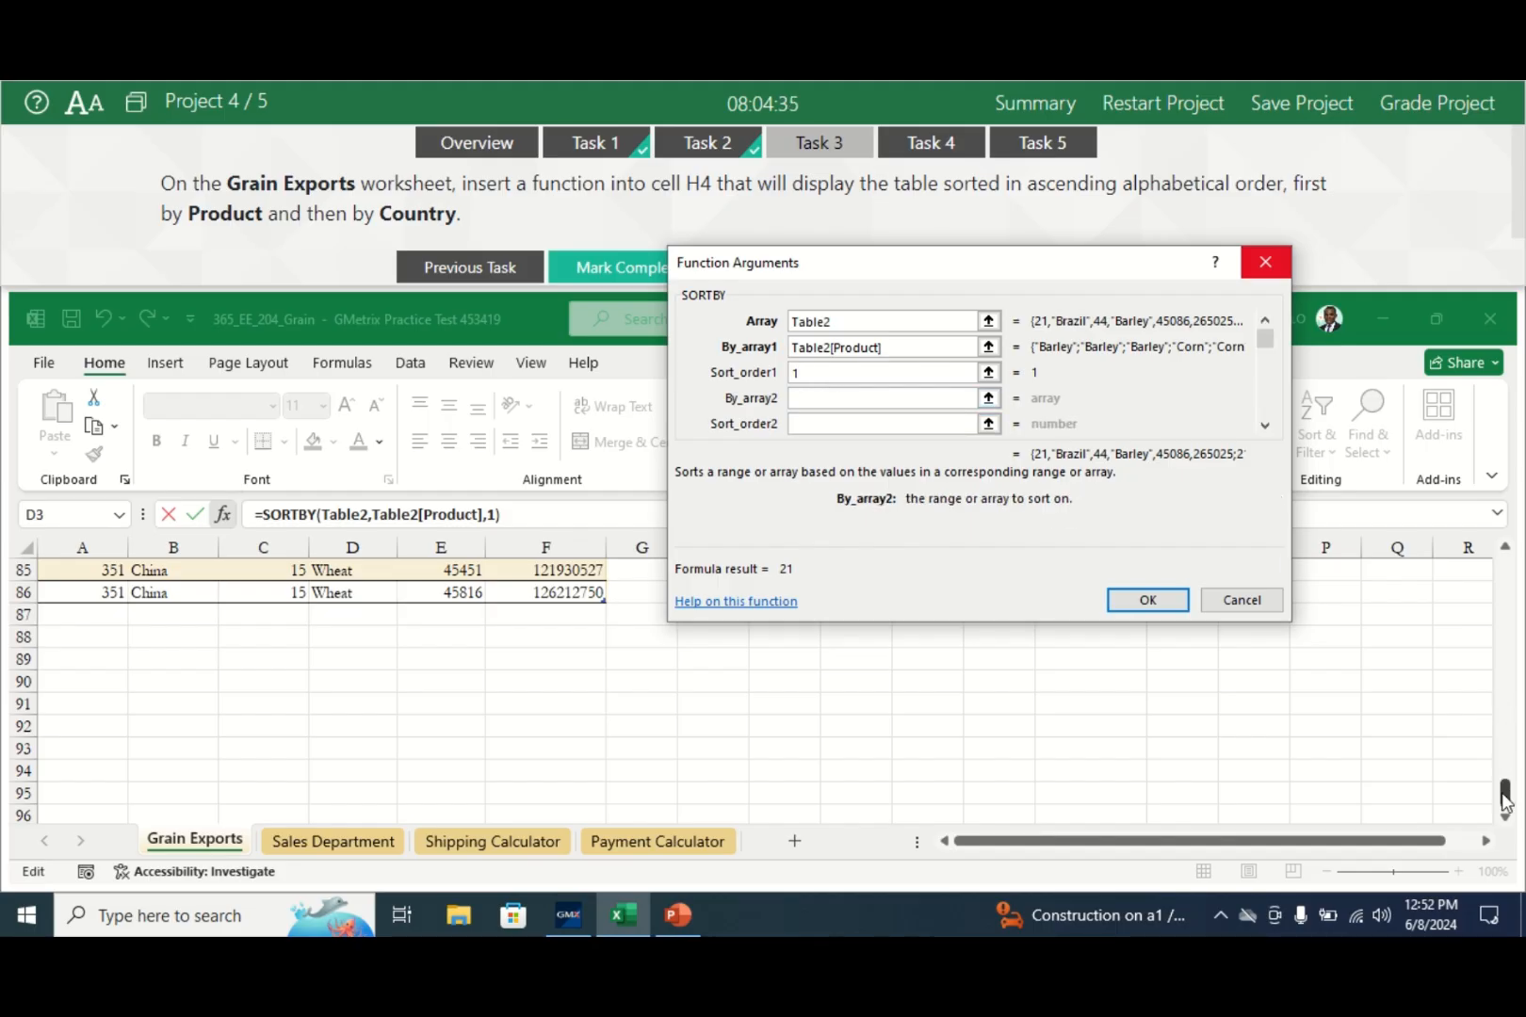
{"action": "left_click_drag", "start_coordinate": [1504, 794], "coordinate": [1493, 574]}
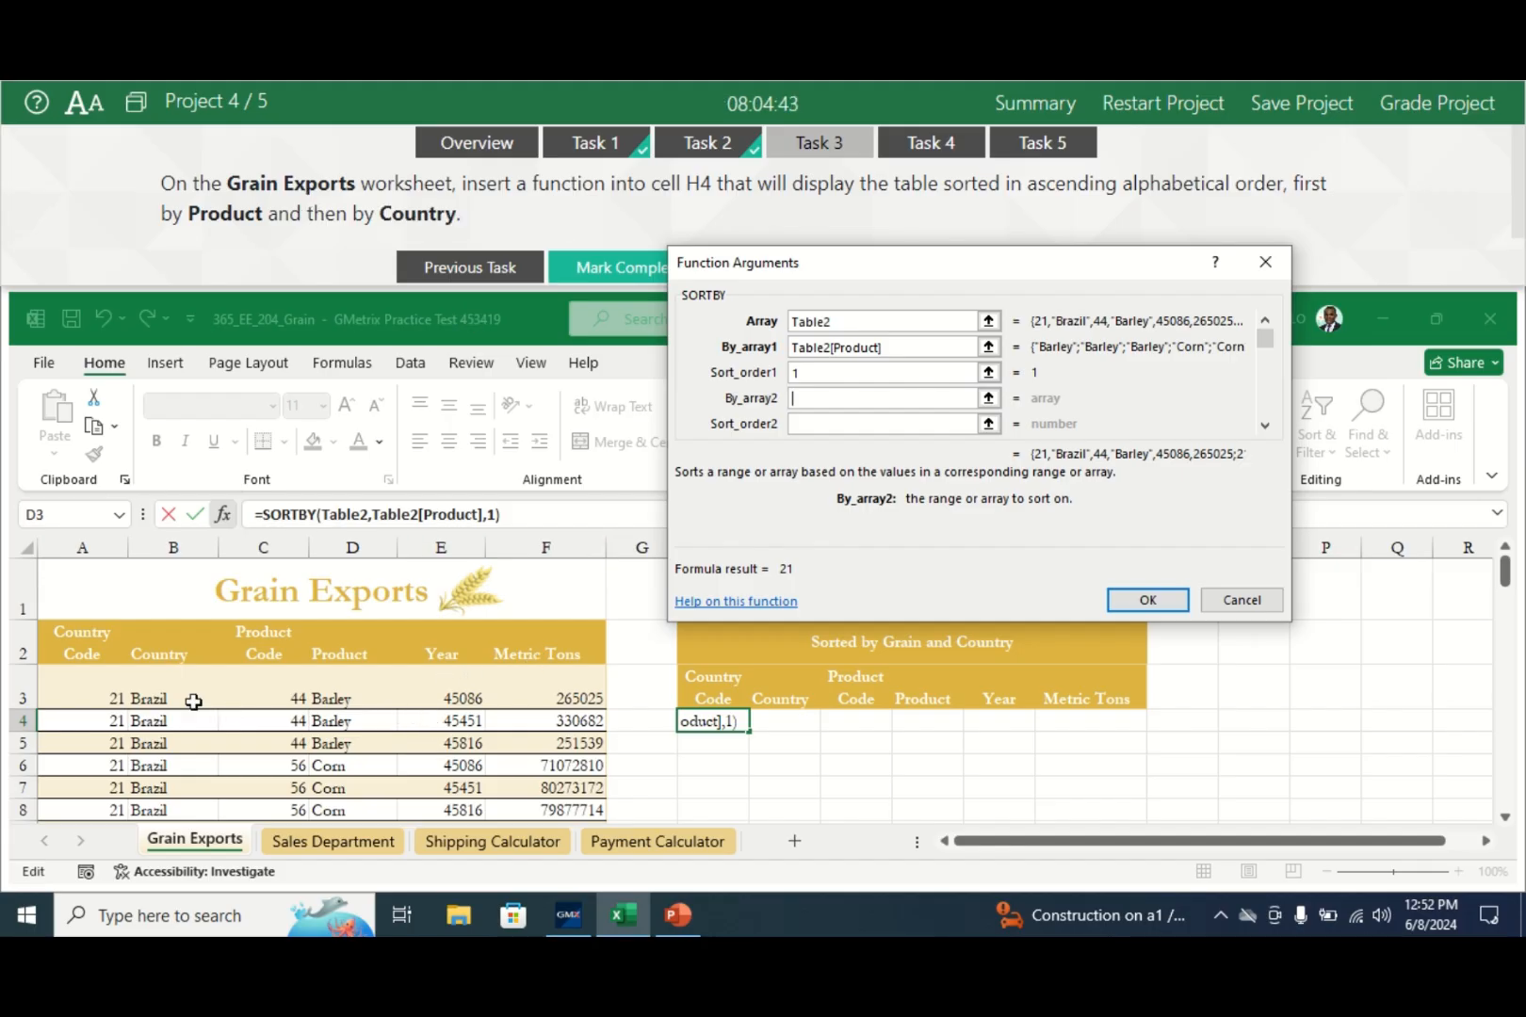
{"action": "left_click", "coordinate": [157, 687]}
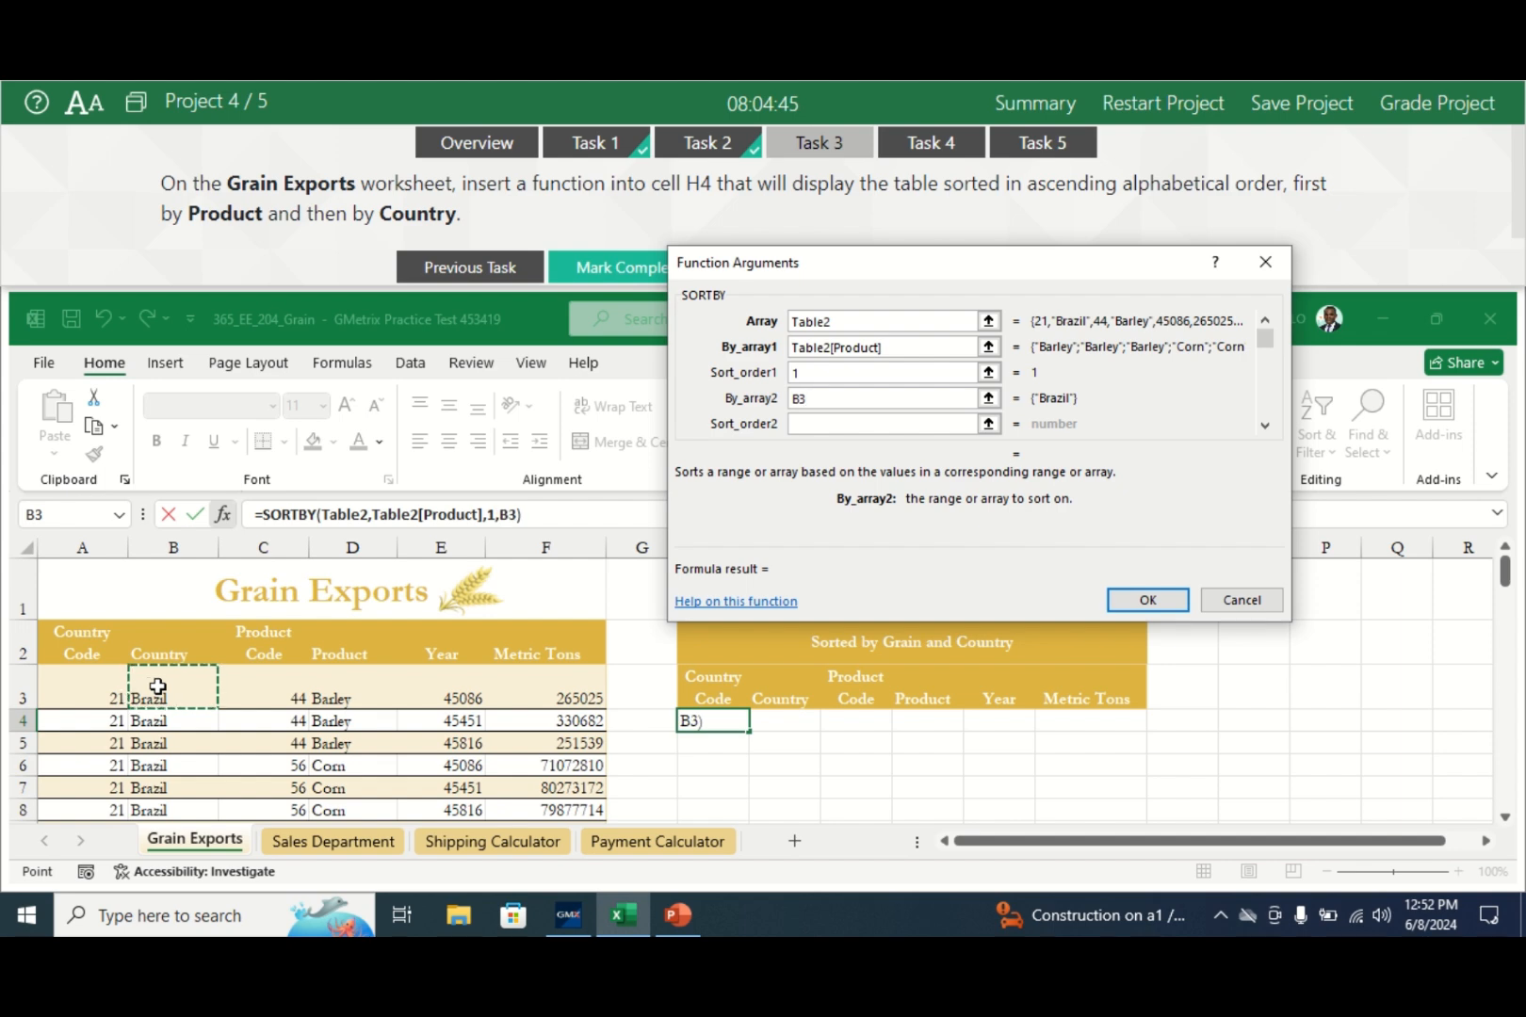
{"action": "left_click_drag", "start_coordinate": [158, 687], "coordinate": [156, 772]}
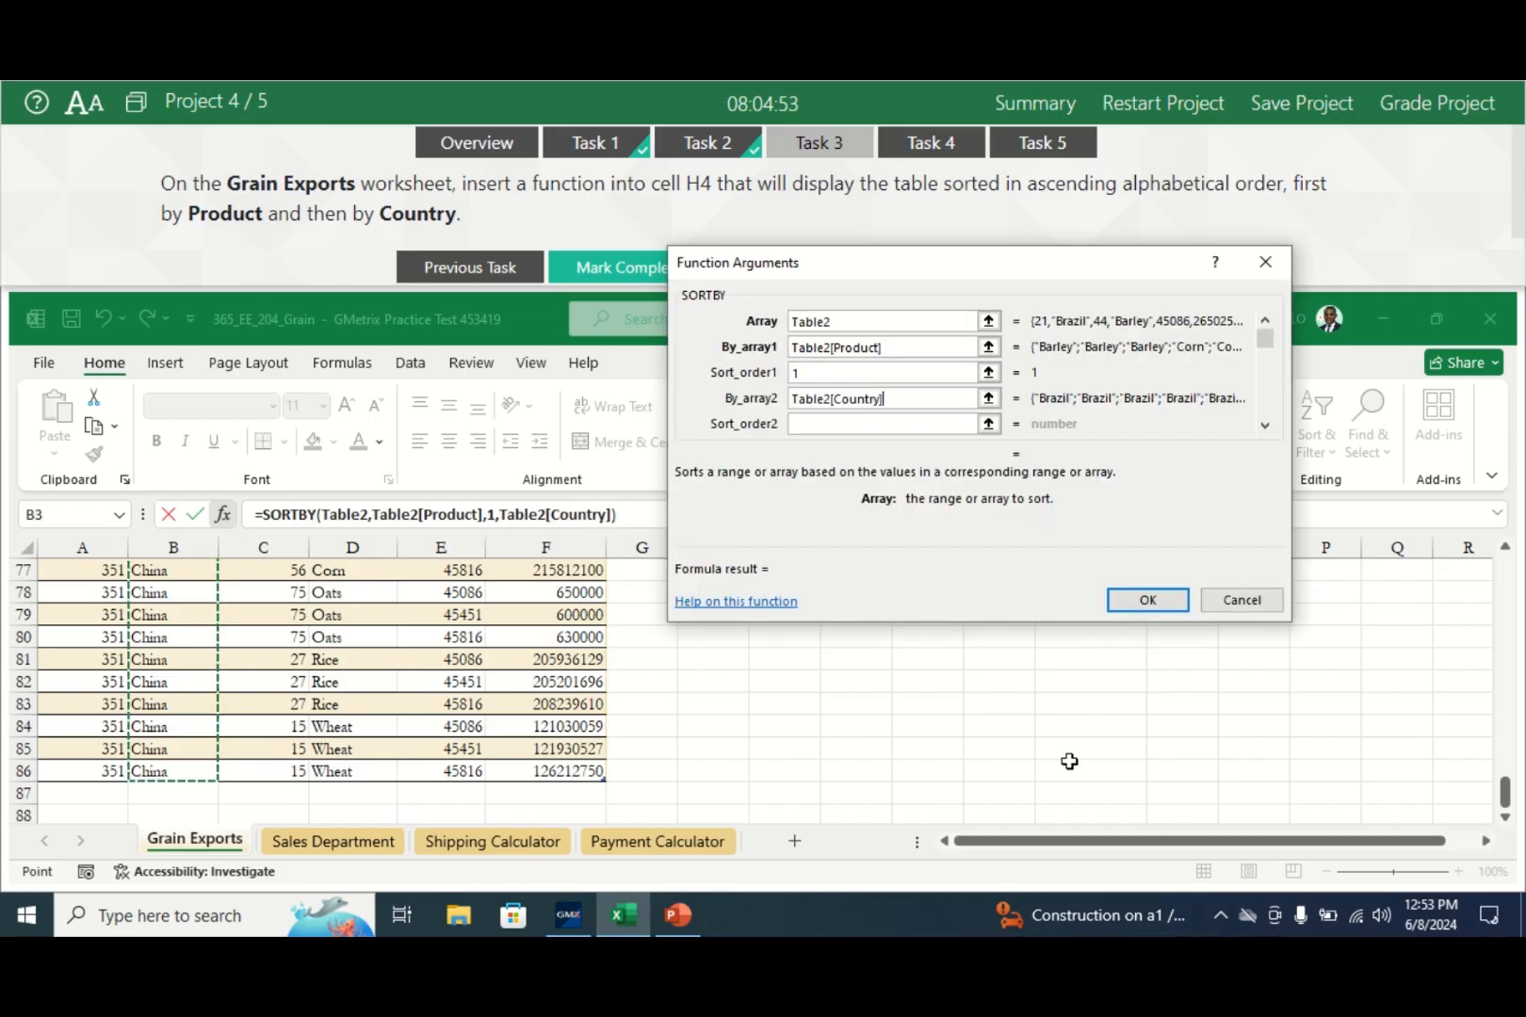
{"action": "left_click_drag", "start_coordinate": [1504, 796], "coordinate": [1490, 579]}
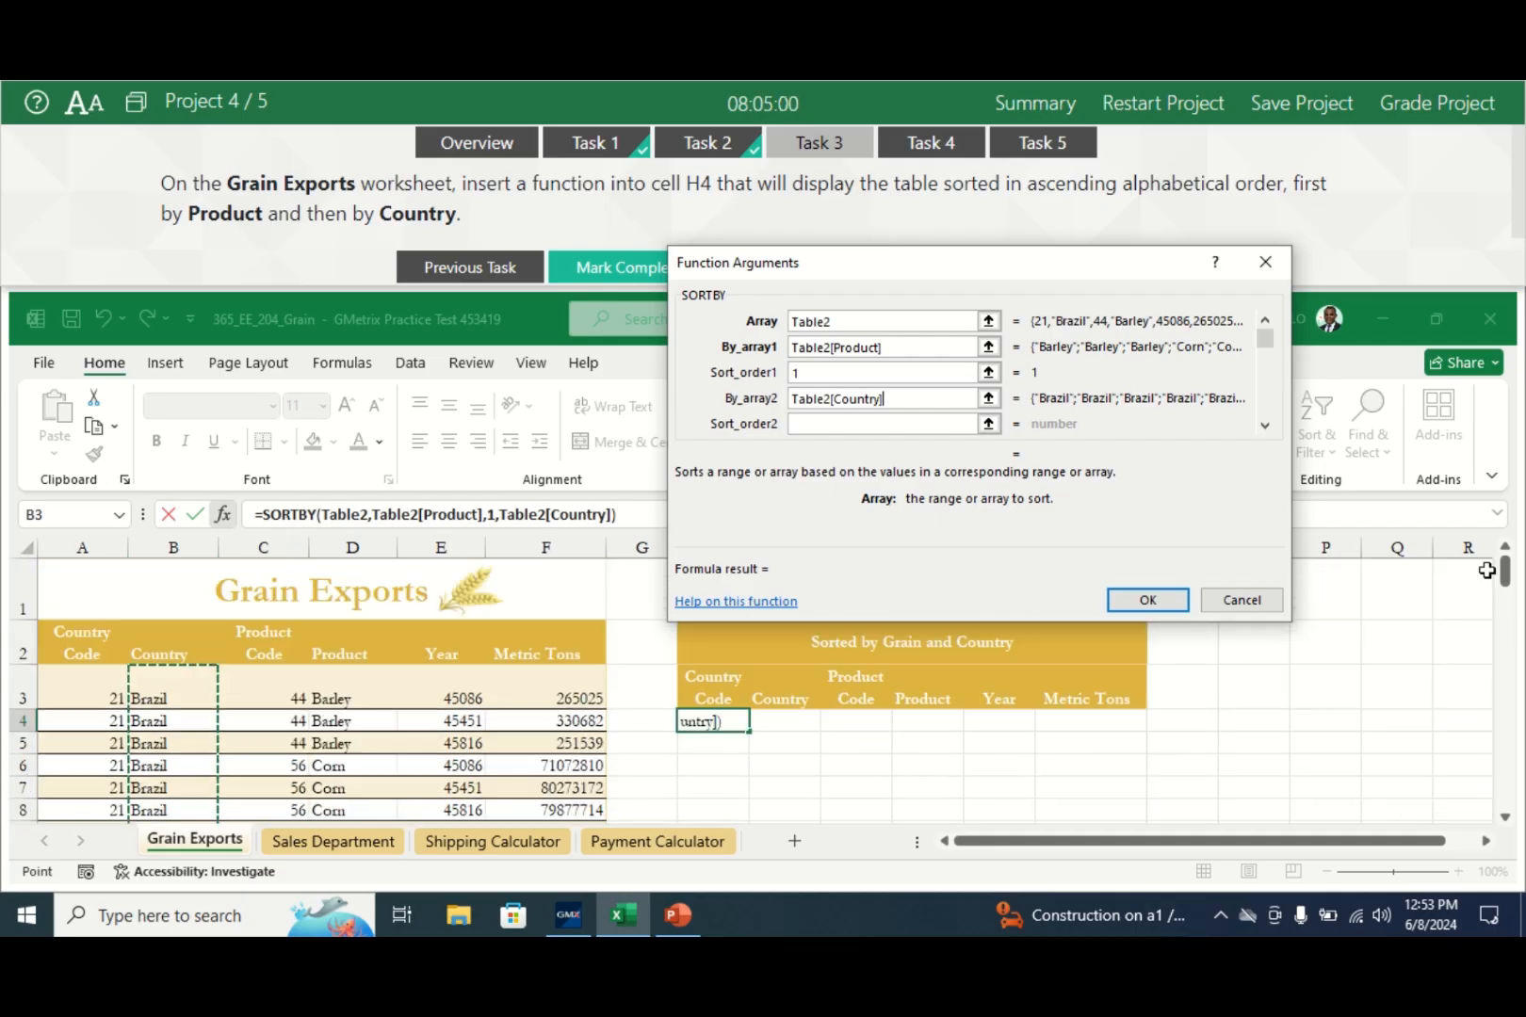
{"action": "left_click", "coordinate": [818, 425]}
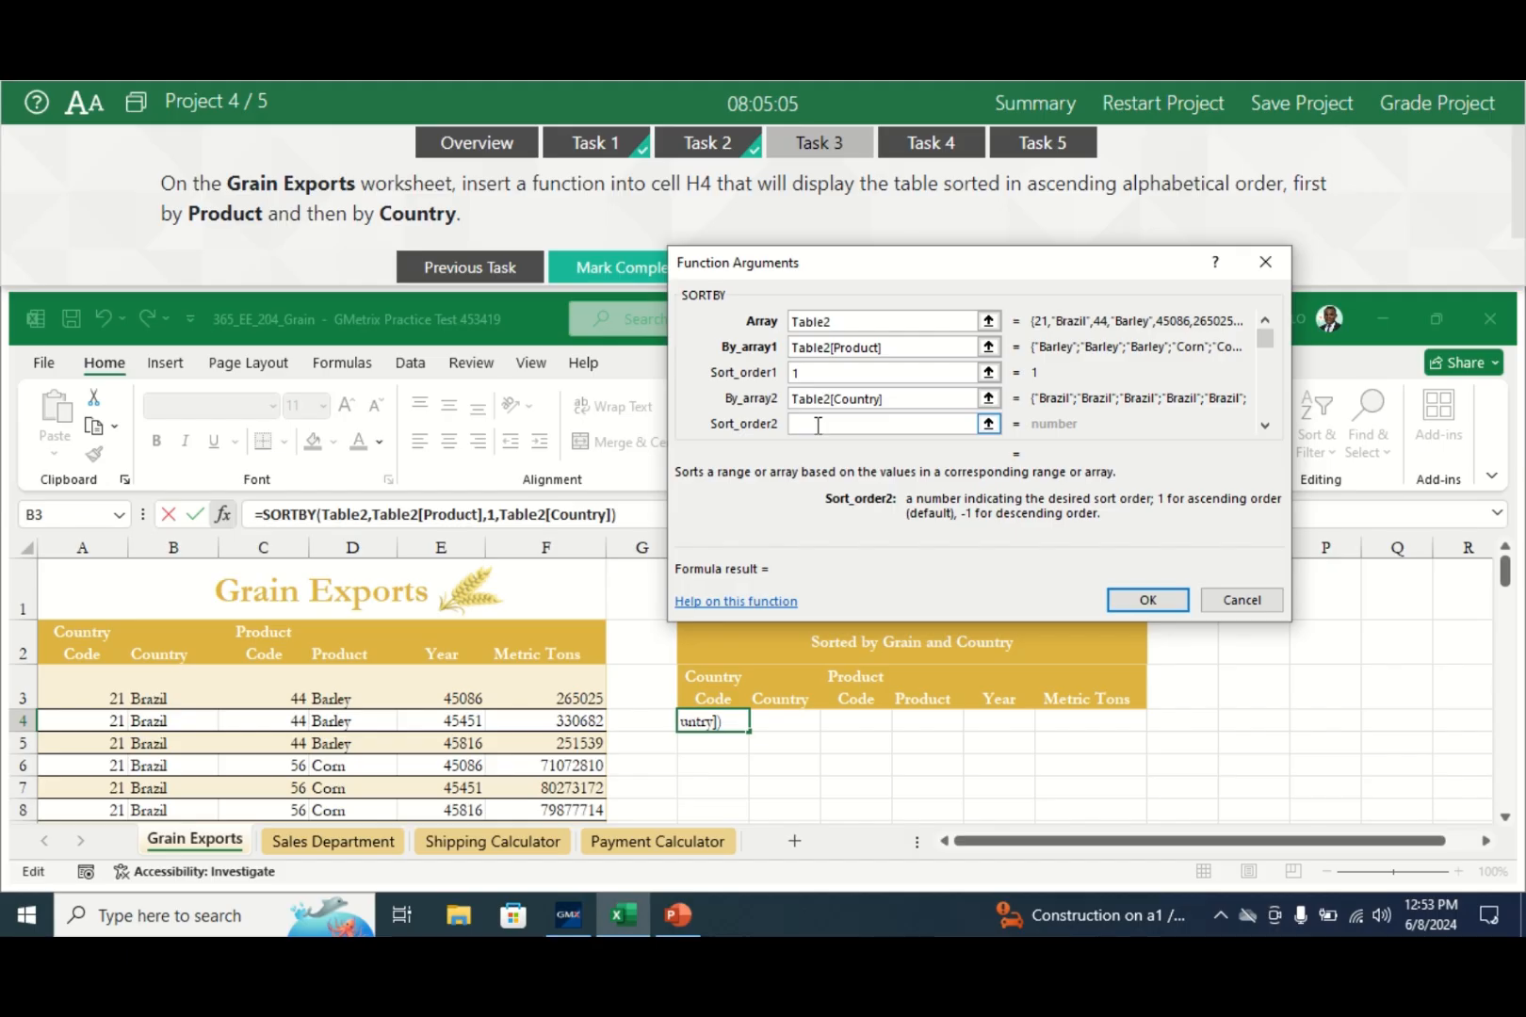
{"action": "type", "text": "1"}
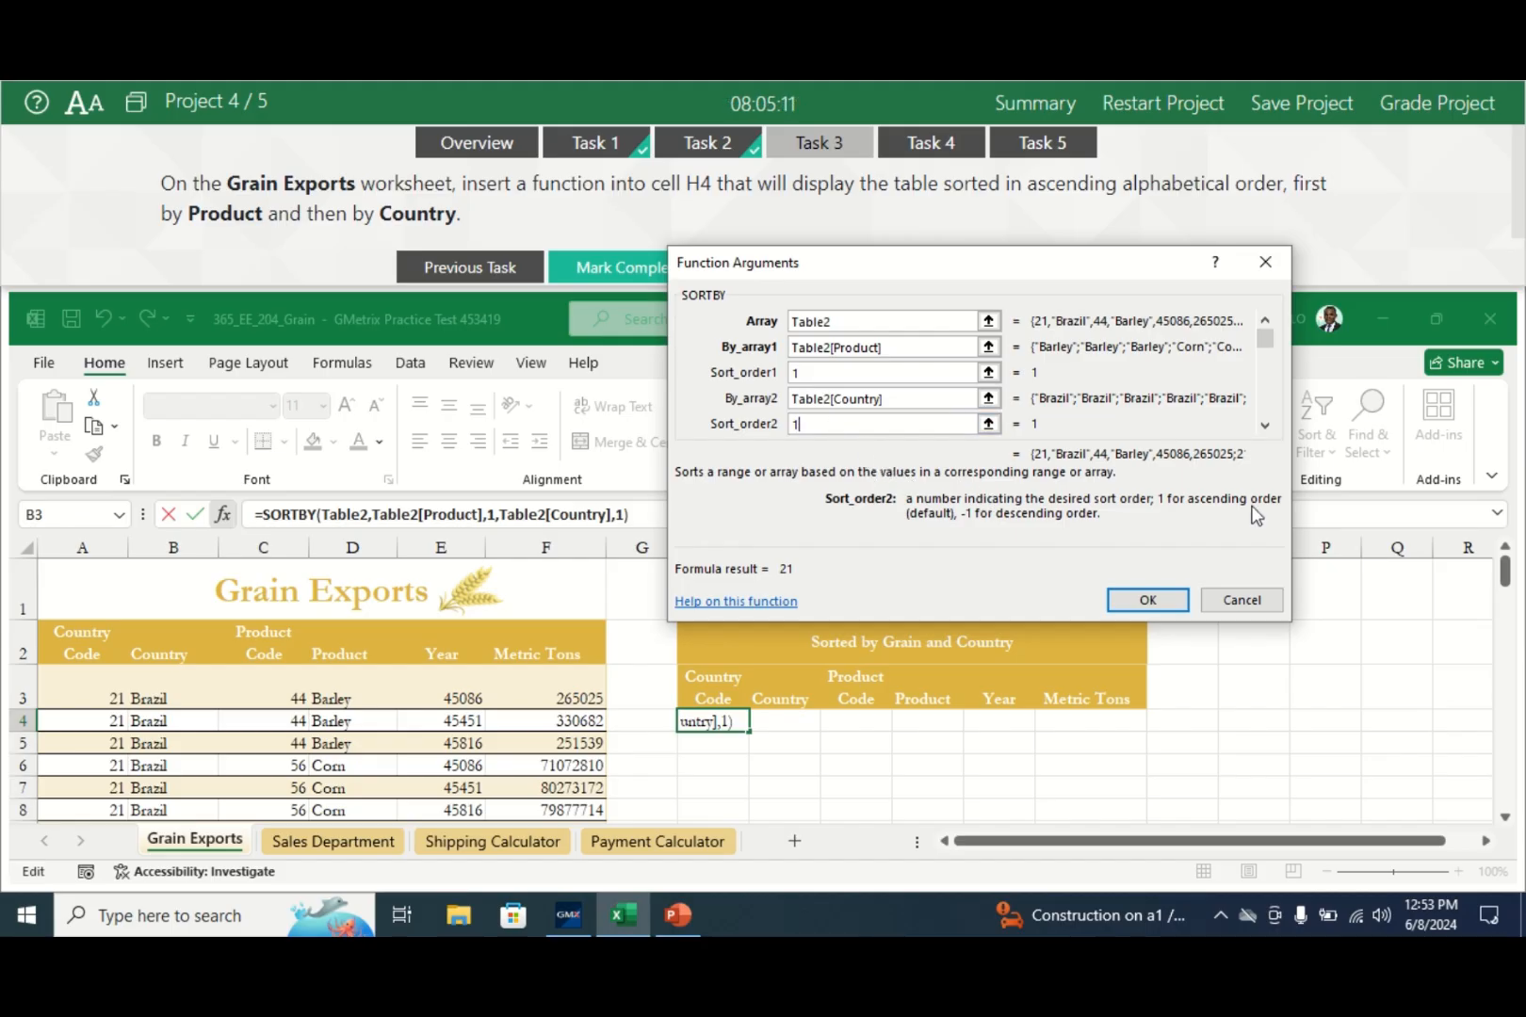
- Confirm the SORTBY formula so sorted rows spill from H4, mark completed, and open Task 4
{"action": "left_click", "coordinate": [1147, 600]}
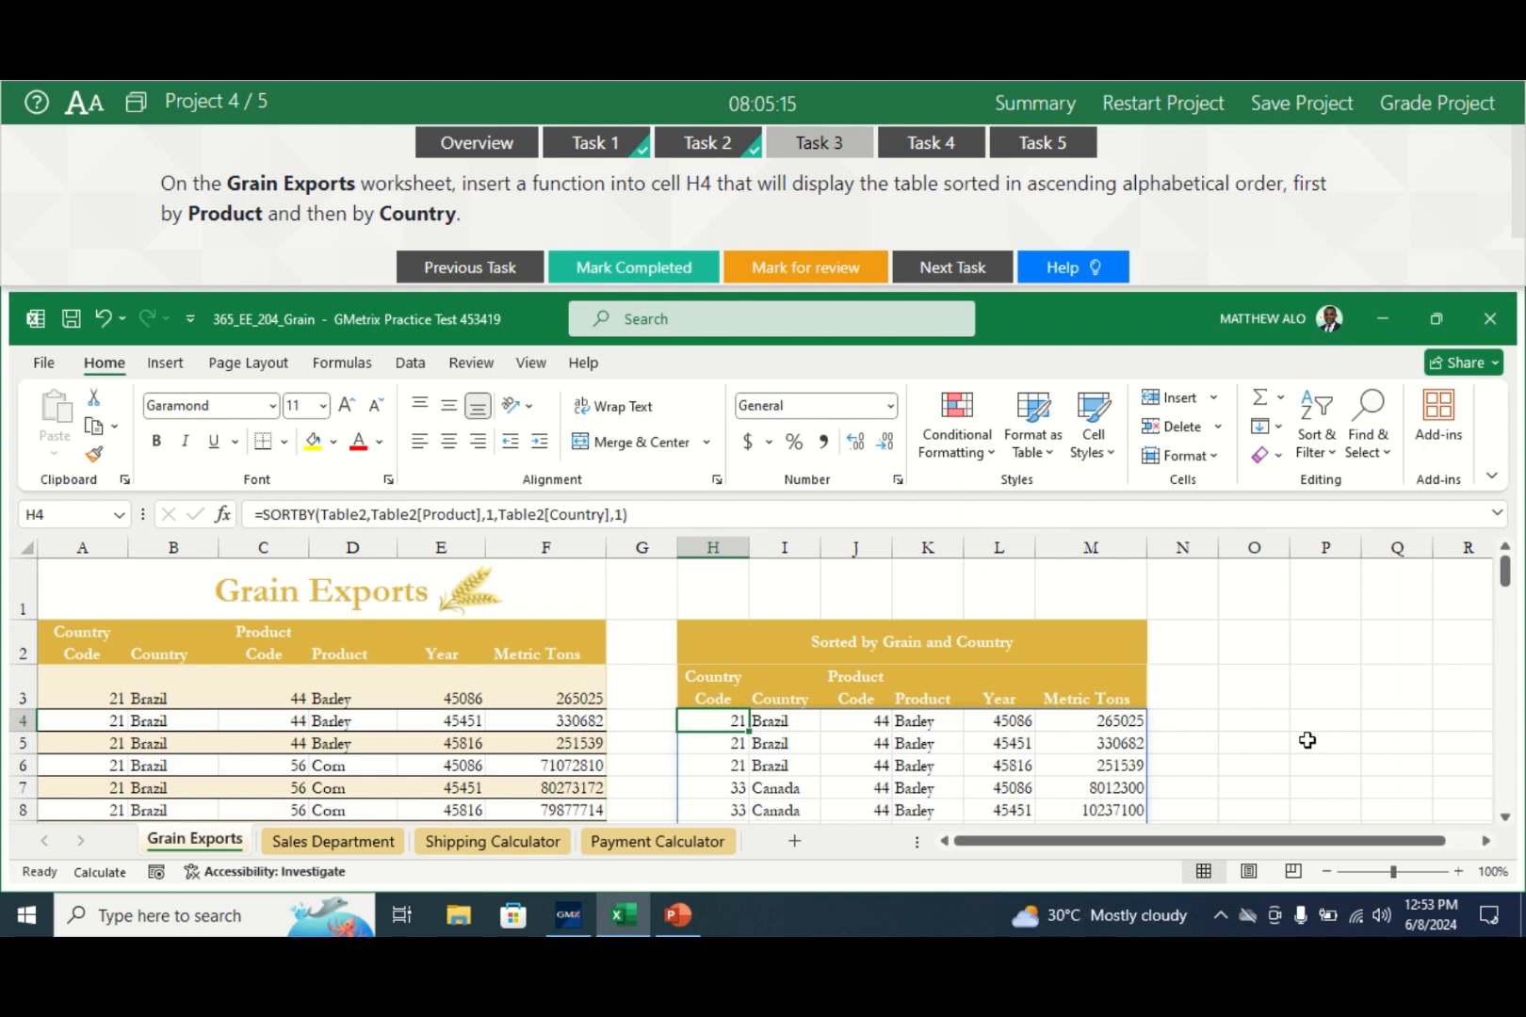
{"action": "mouse_move", "coordinate": [1508, 563]}
{"action": "left_mouse_down"}
{"action": "mouse_move", "coordinate": [1519, 791]}
{"action": "mouse_move", "coordinate": [1504, 792]}
{"action": "mouse_move", "coordinate": [1522, 560]}
{"action": "left_mouse_up"}
{"action": "left_click", "coordinate": [671, 268]}
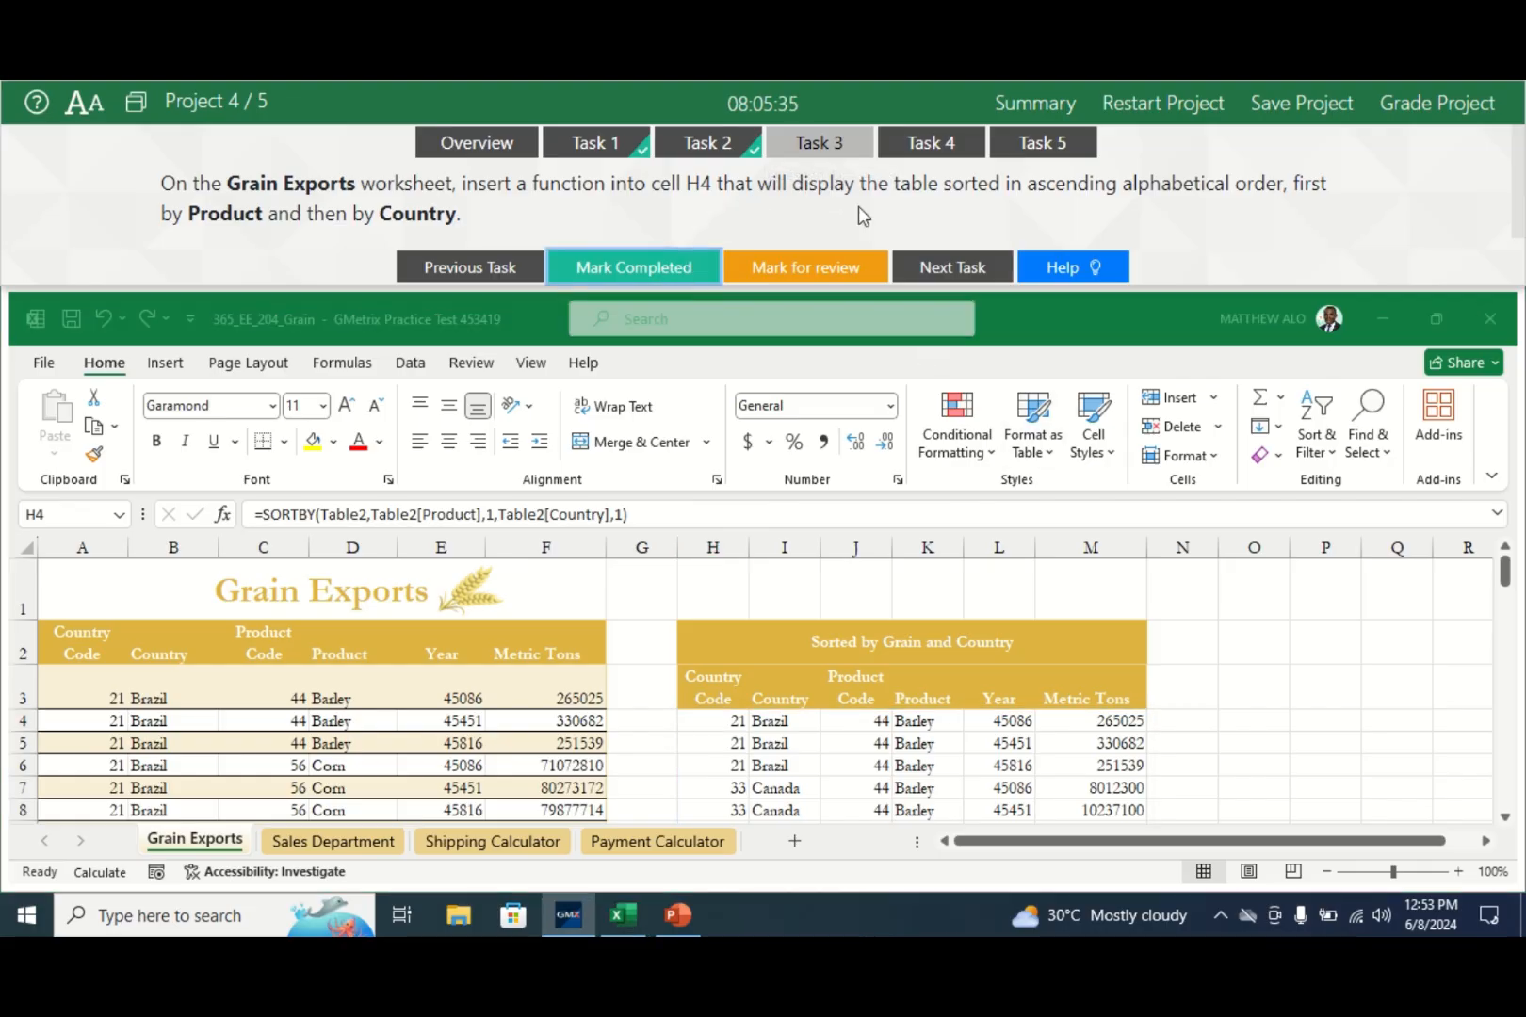
{"action": "left_click", "coordinate": [946, 146]}
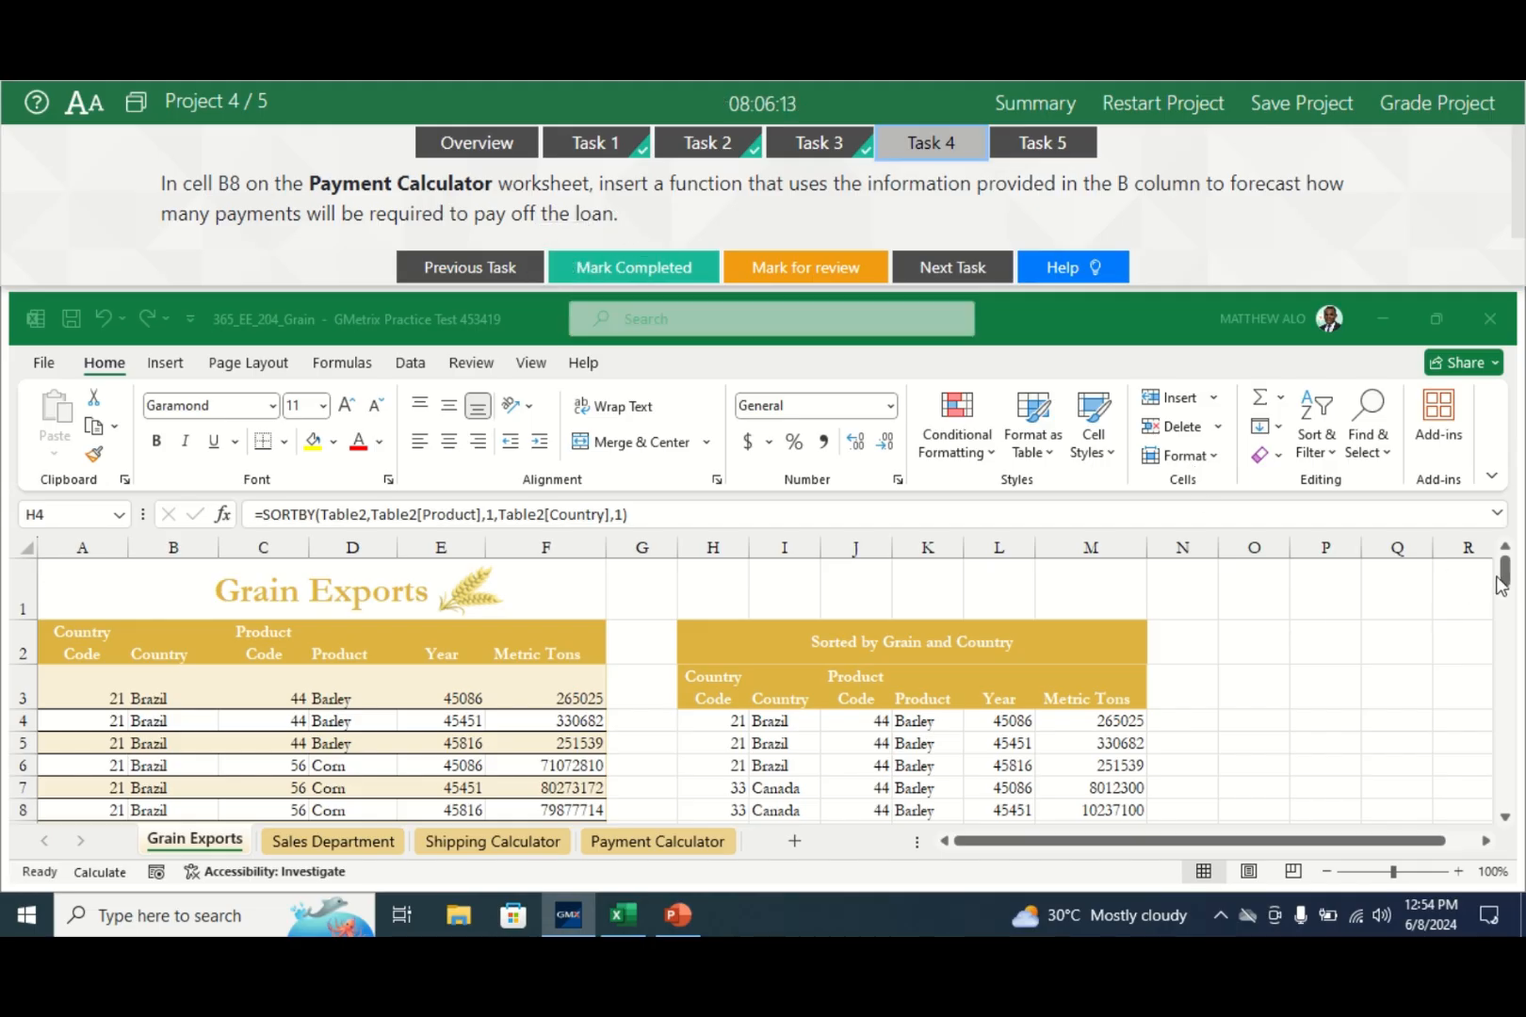
{"action": "left_click", "coordinate": [631, 854]}
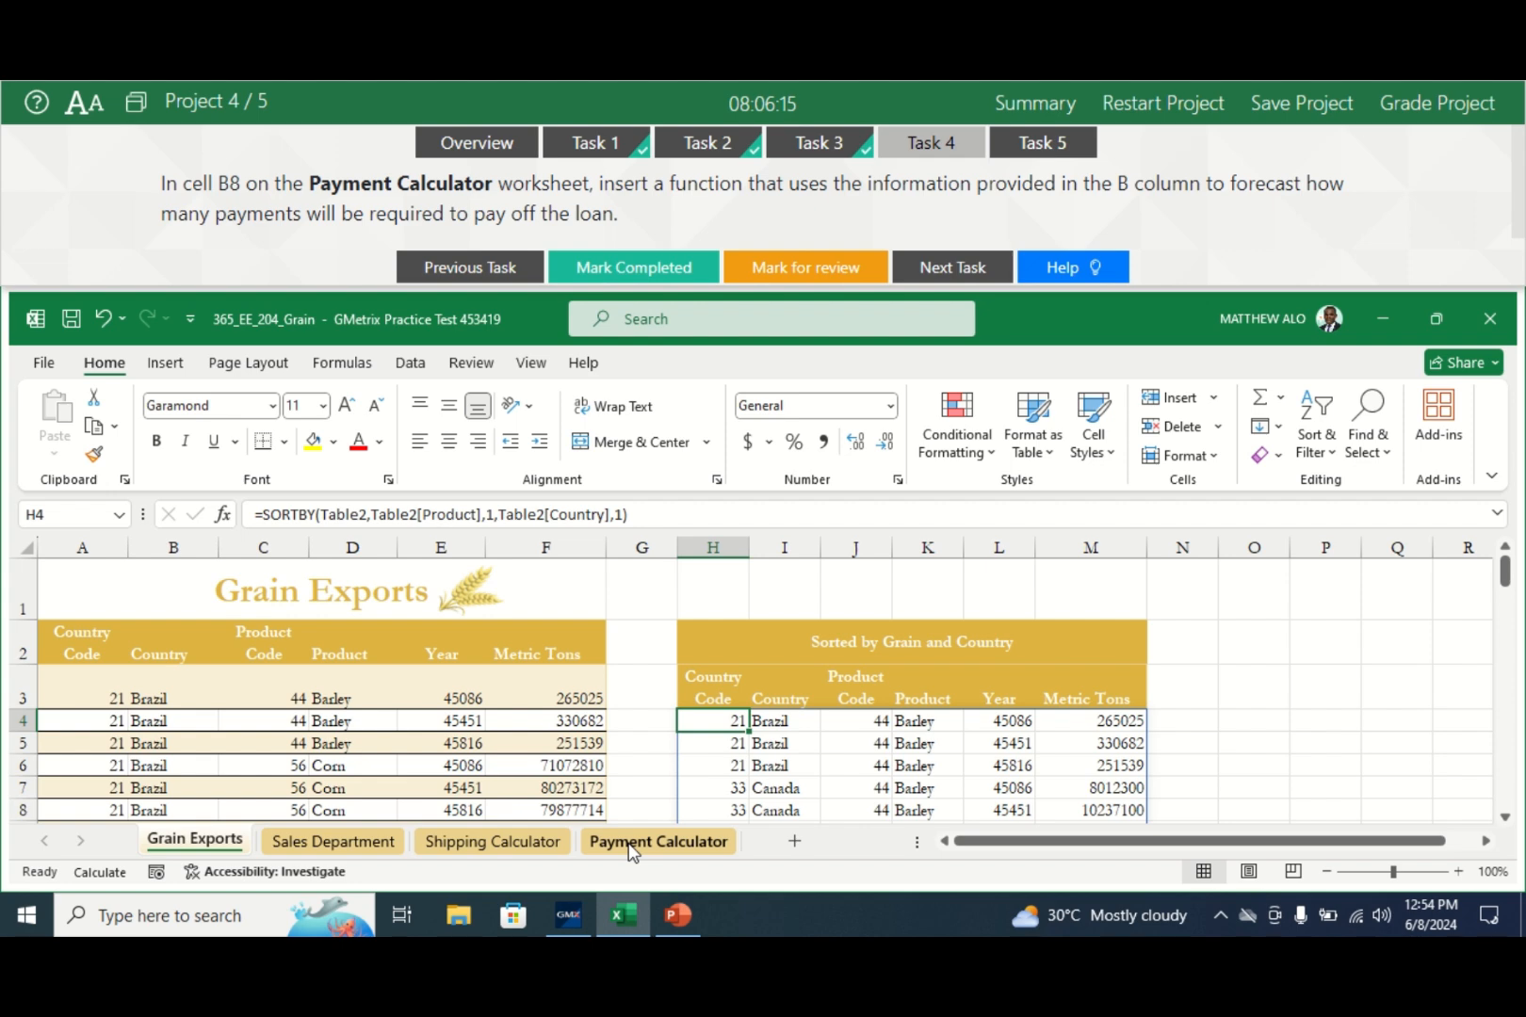
- Start an =NPER formula in B8 on the Payment Calculator sheet with its argument form open
{"action": "left_click", "coordinate": [632, 853]}
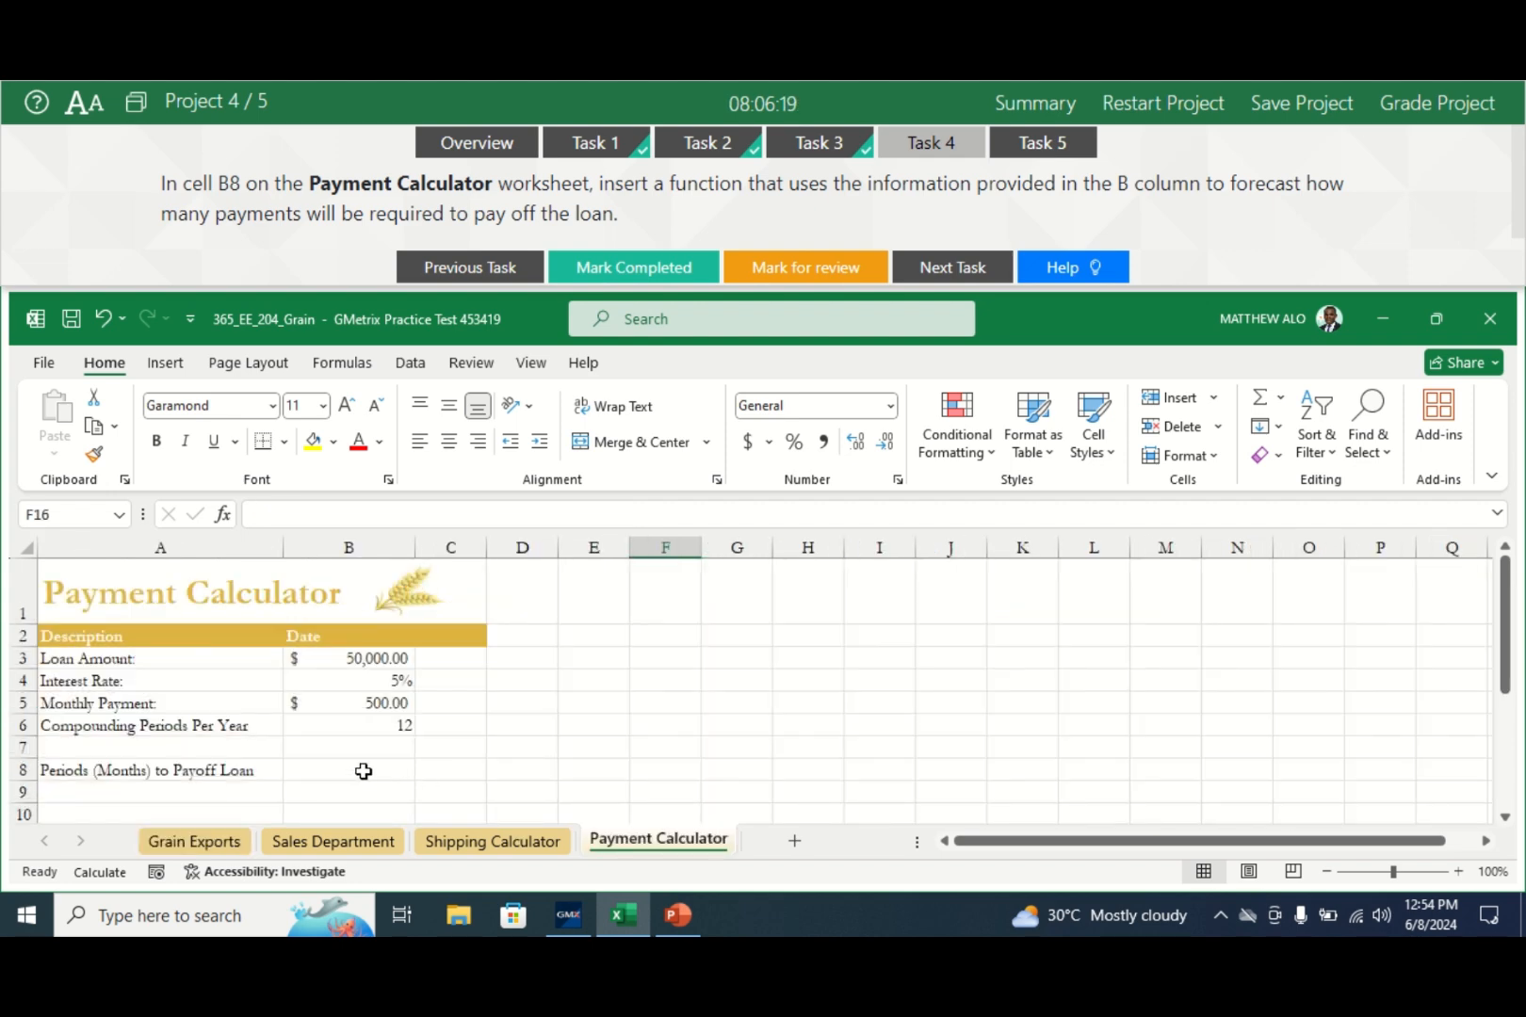
{"action": "left_click", "coordinate": [363, 771]}
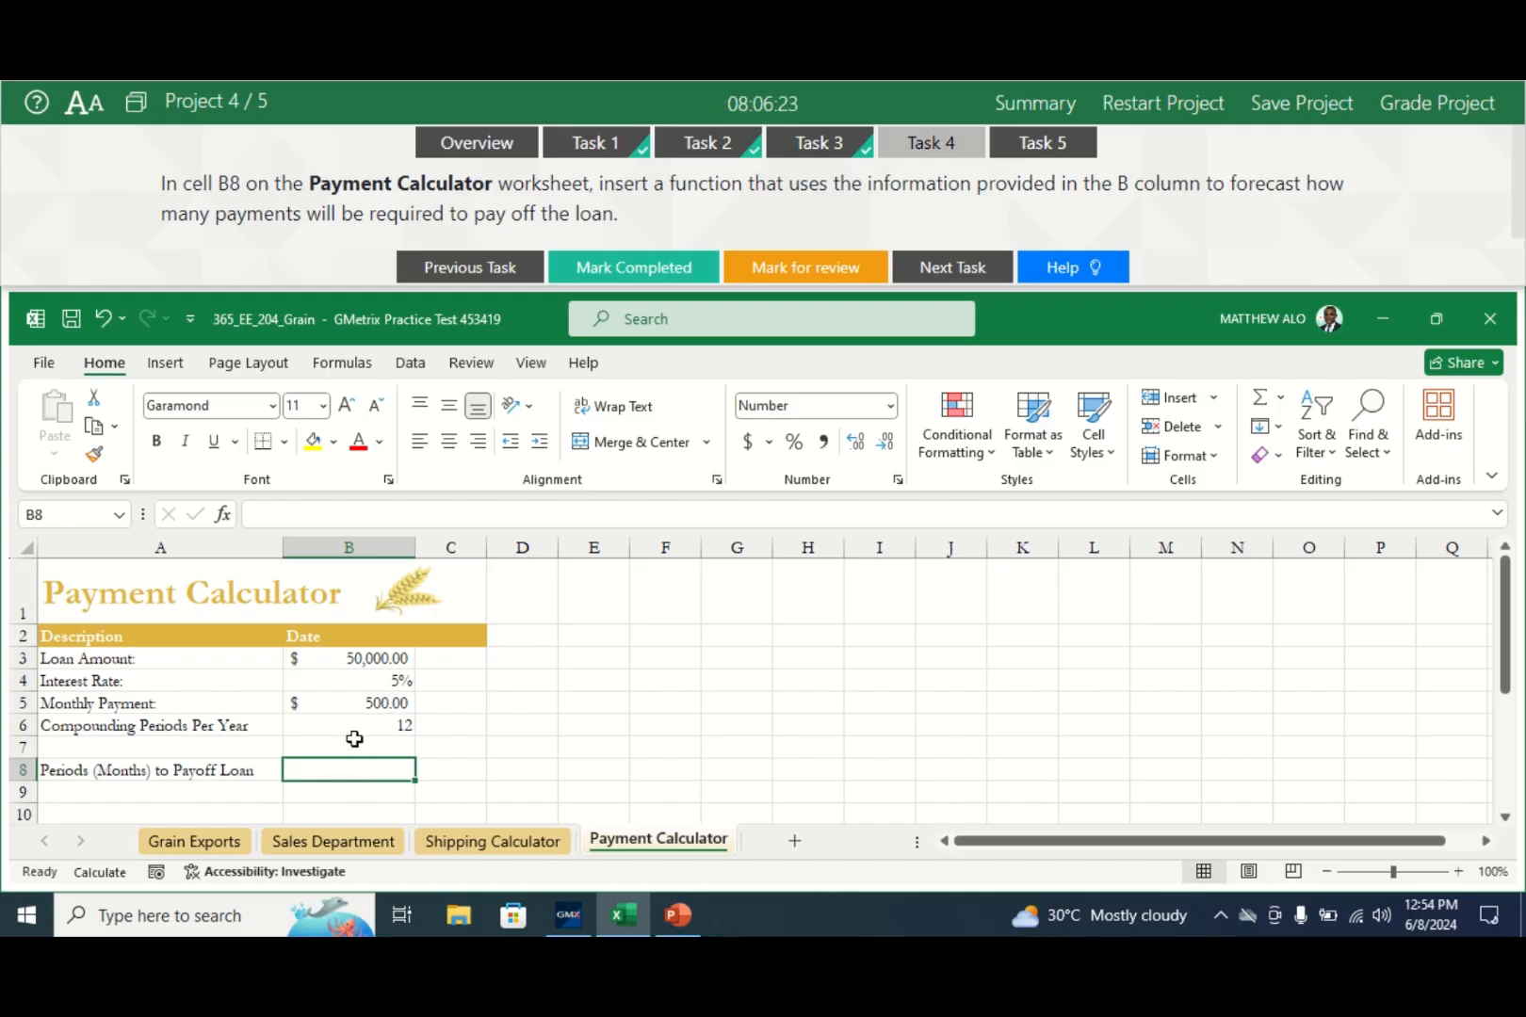
{"action": "left_click", "coordinate": [259, 516]}
{"action": "type", "text": "="}
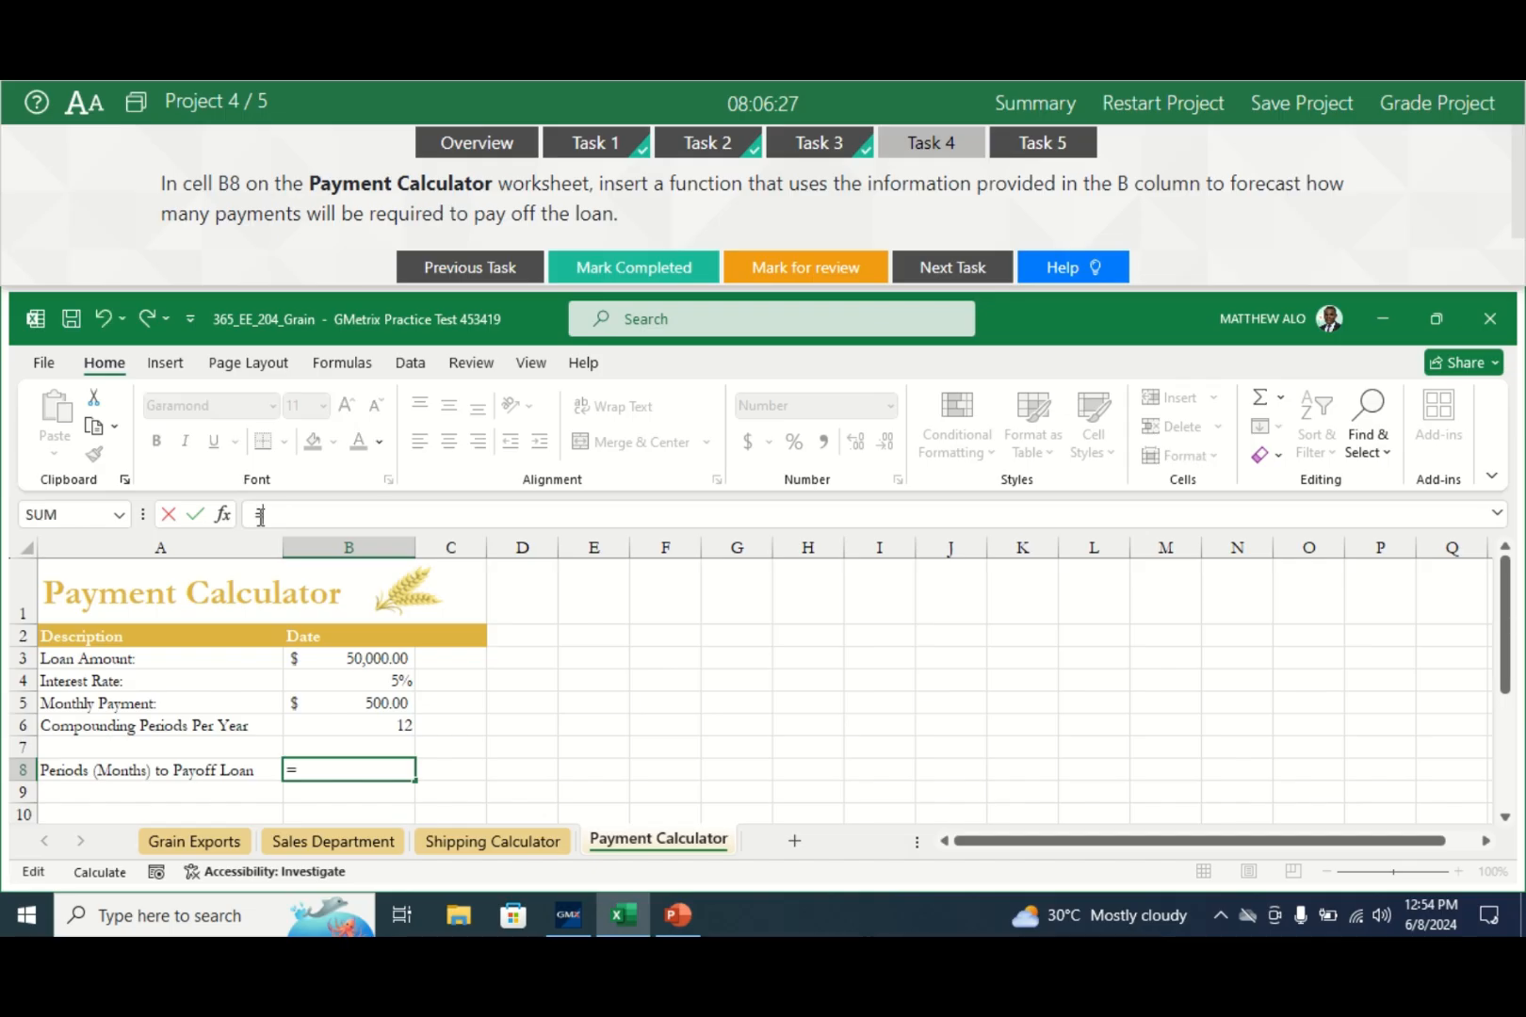
{"action": "type", "text": "N"}
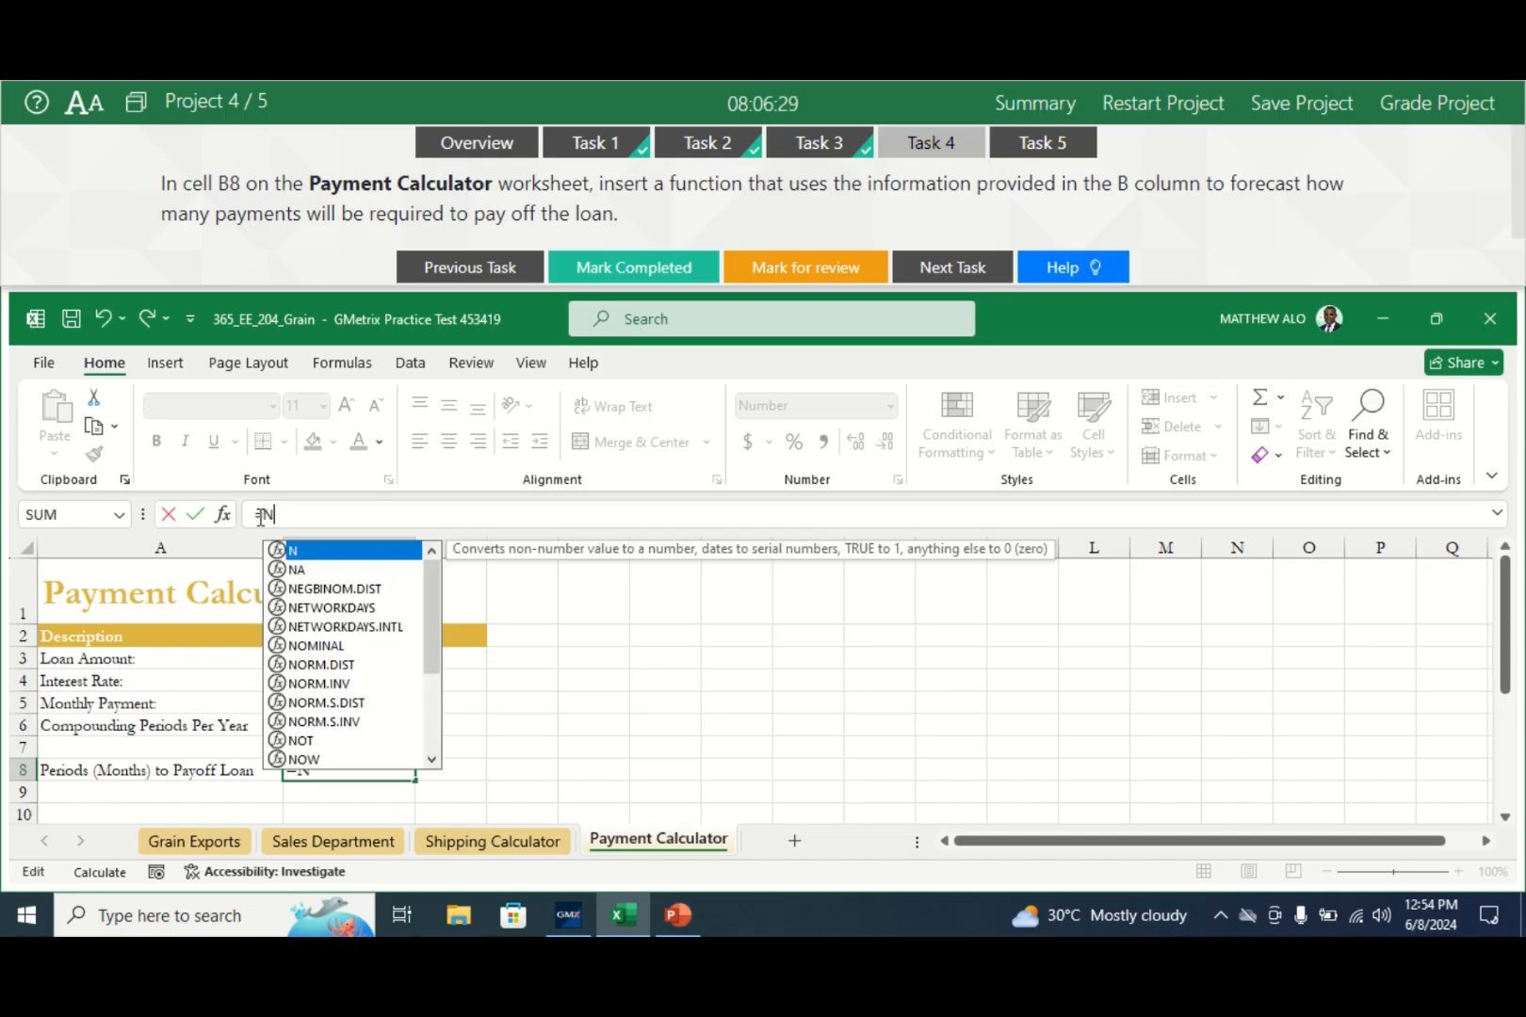
{"action": "type", "text": "PER"}
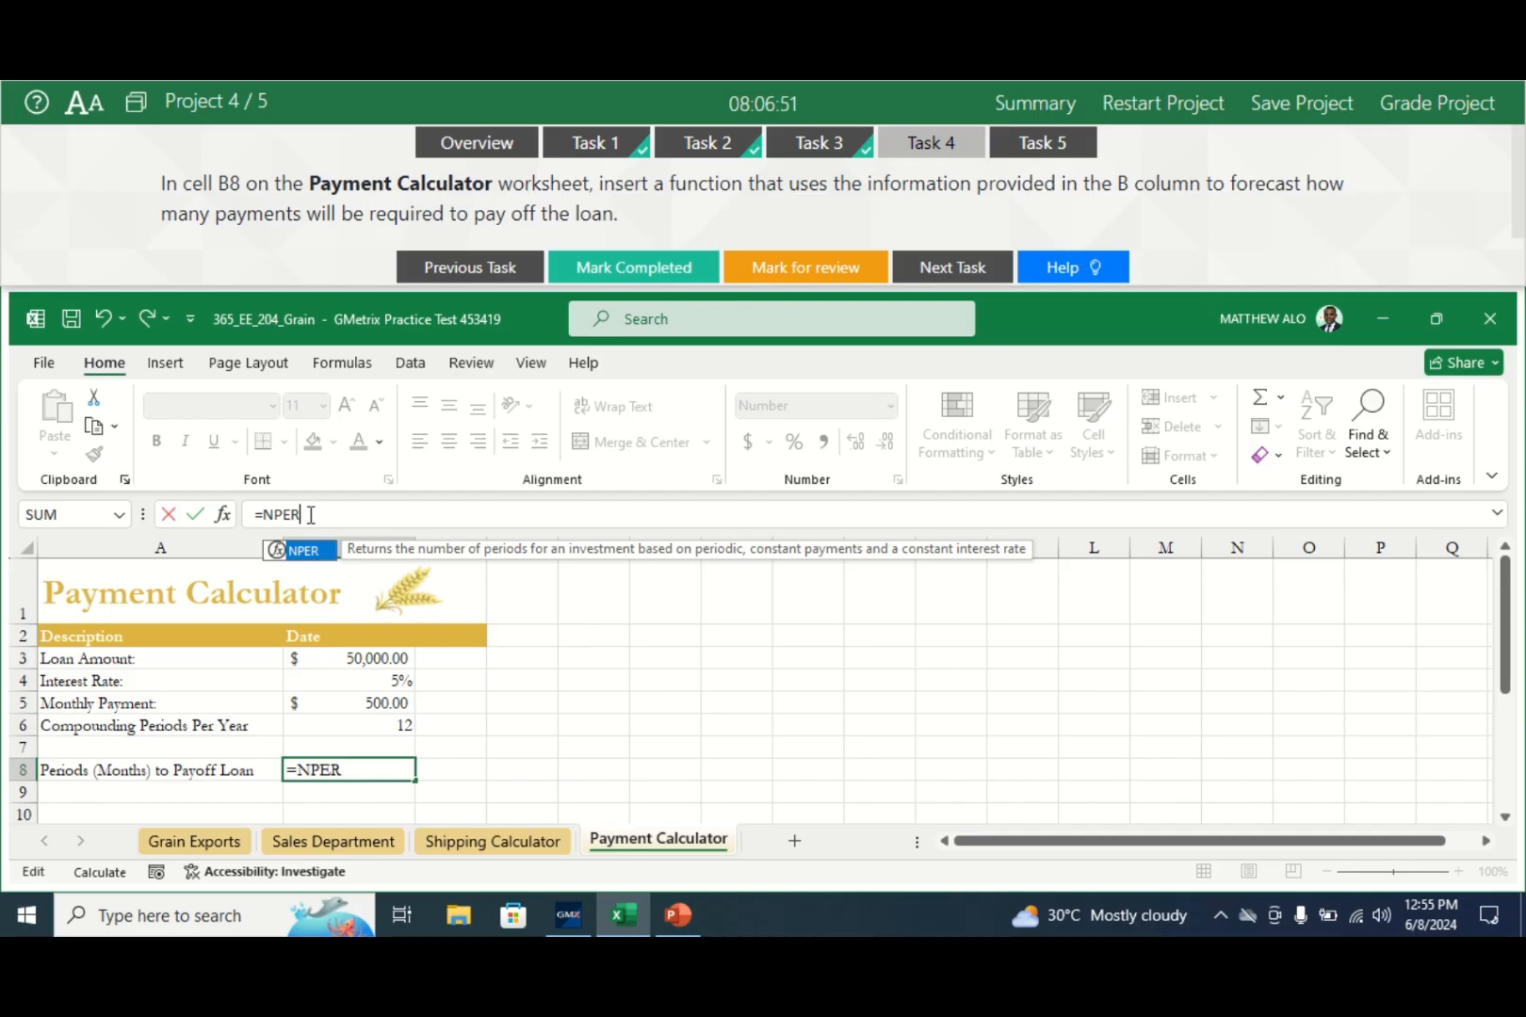
{"action": "double_click", "coordinate": [279, 552]}
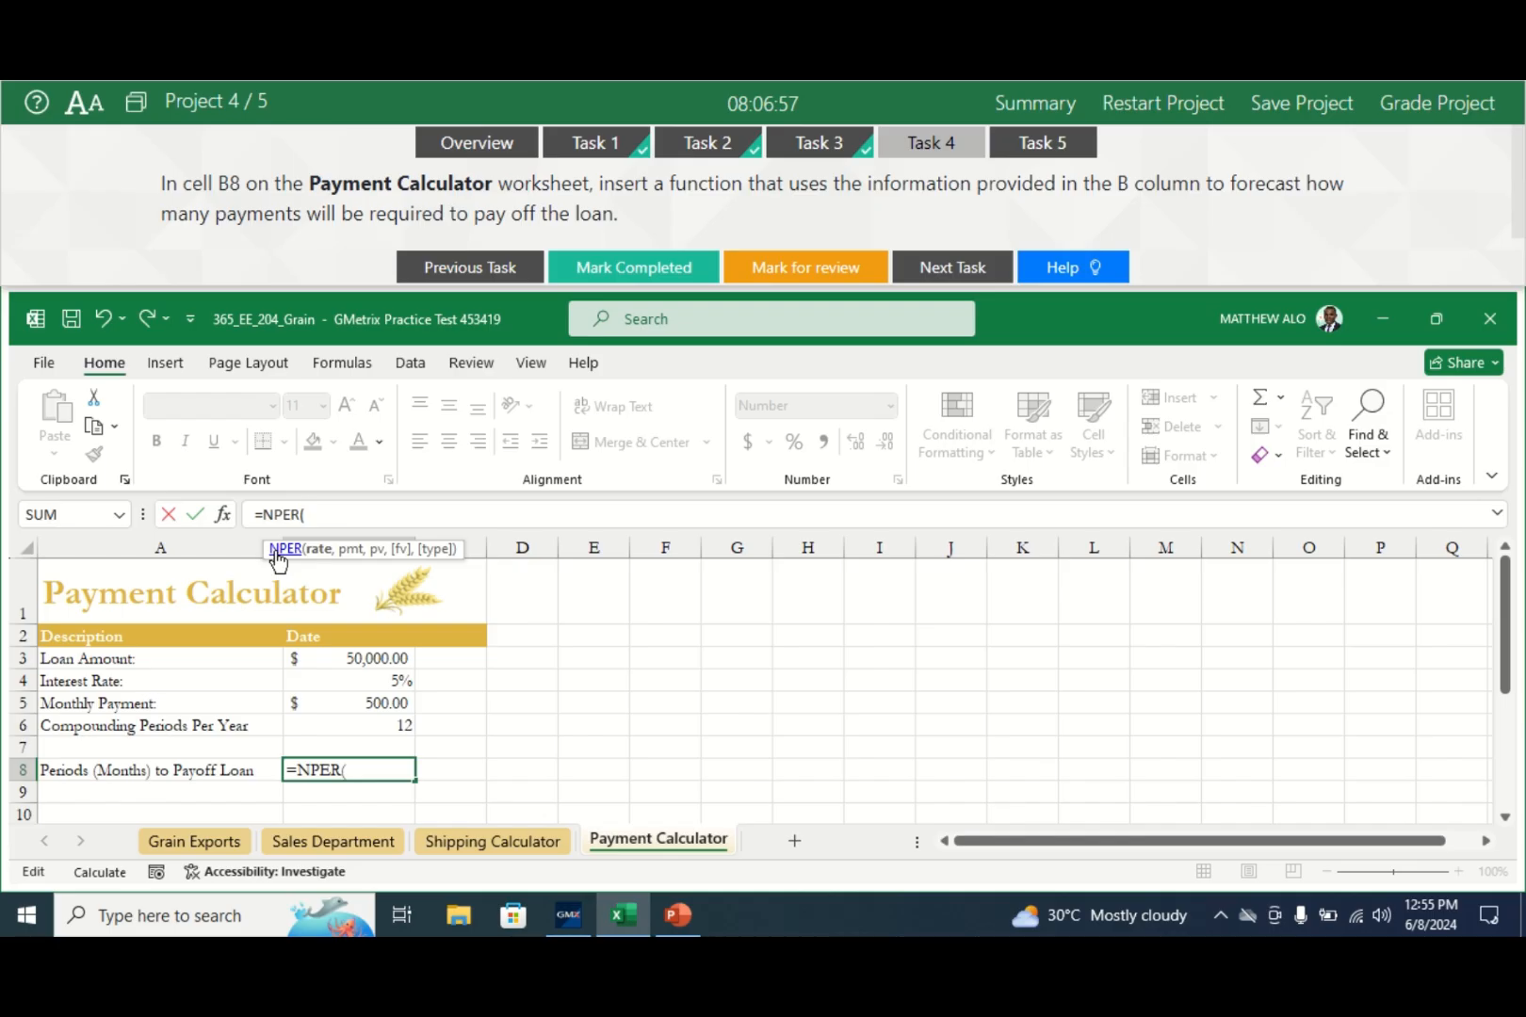
{"action": "left_click", "coordinate": [225, 516]}
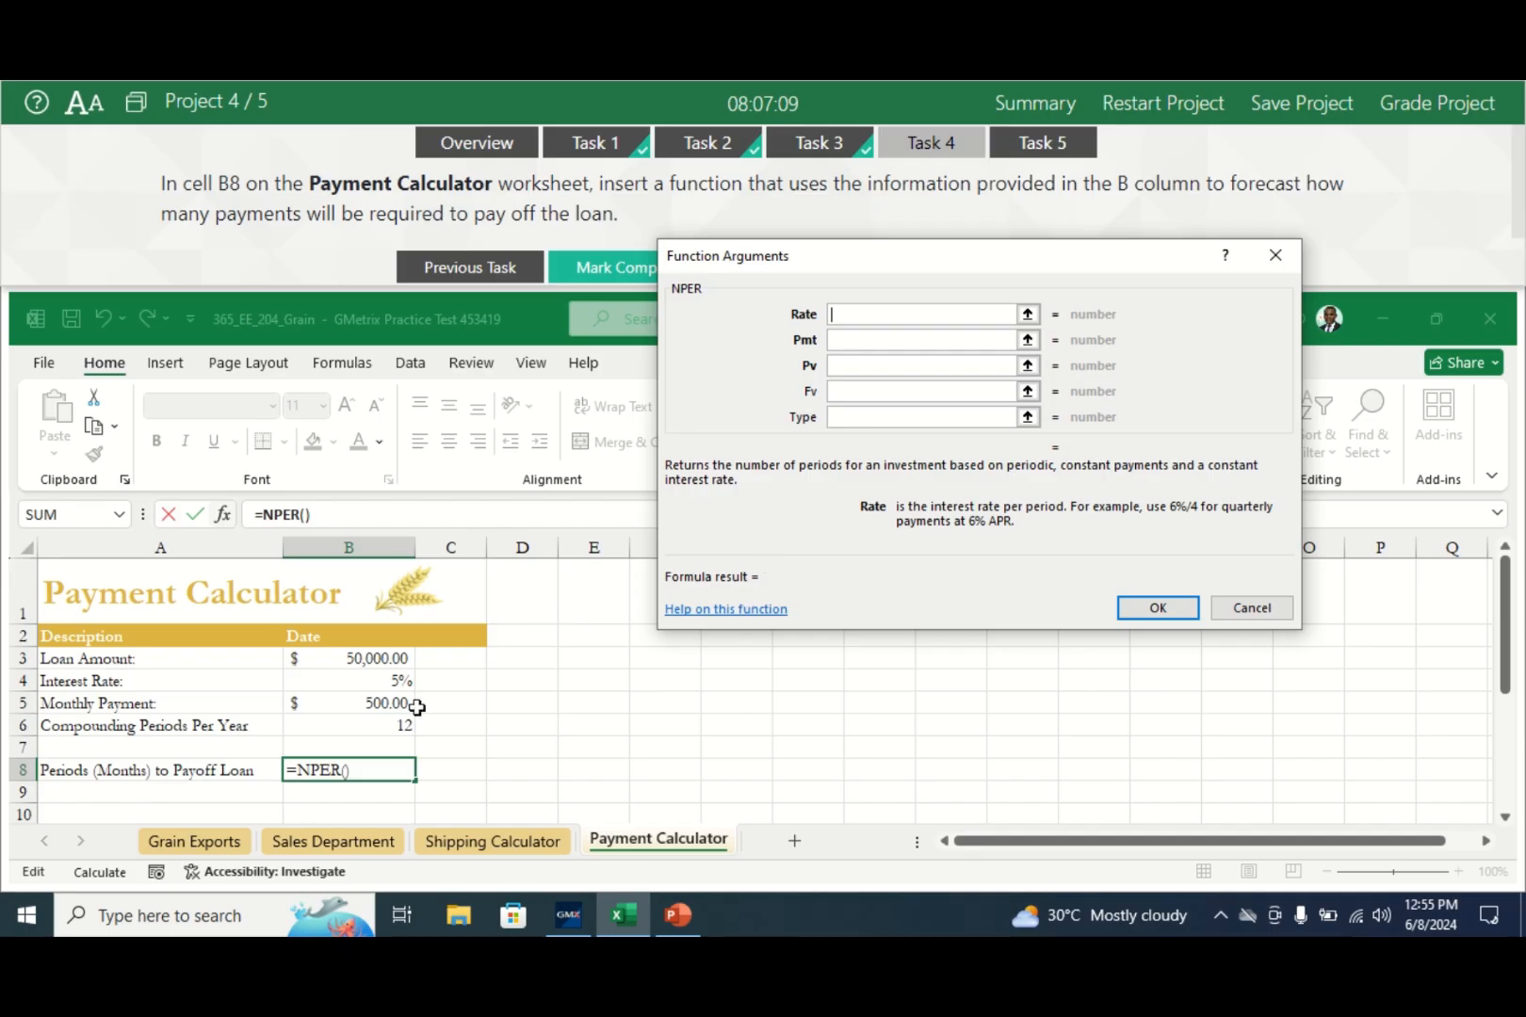
- Set the NPER Rate to B4/12 and Pmt to -B5
{"action": "left_click", "coordinate": [389, 682]}
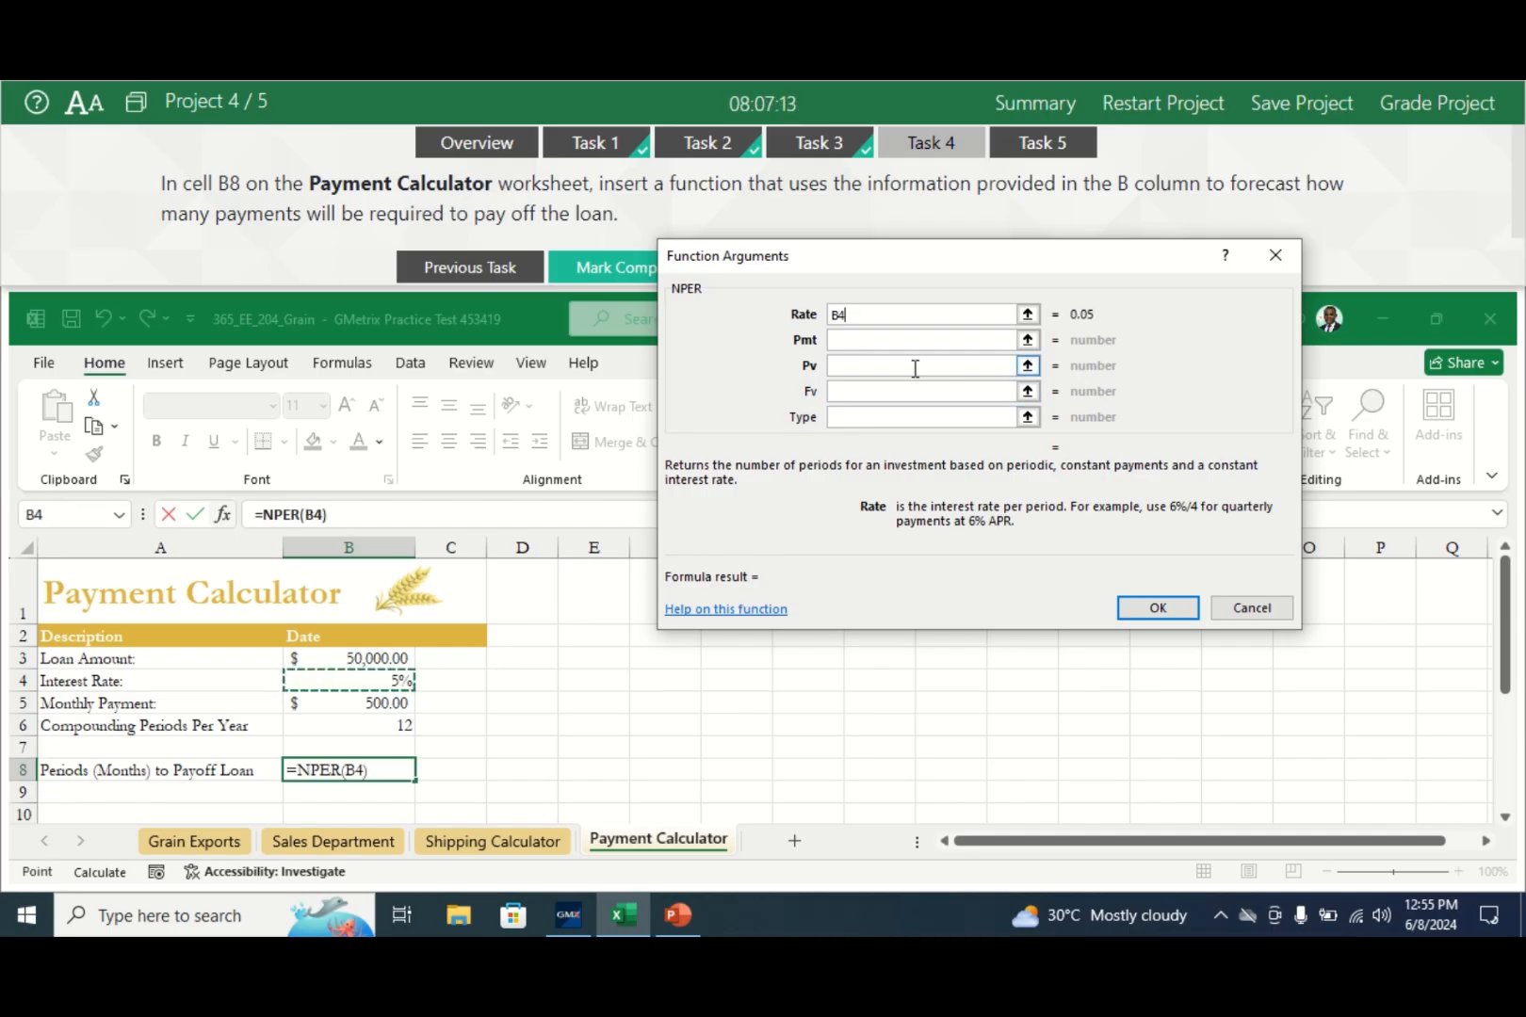
{"action": "type", "text": "/"}
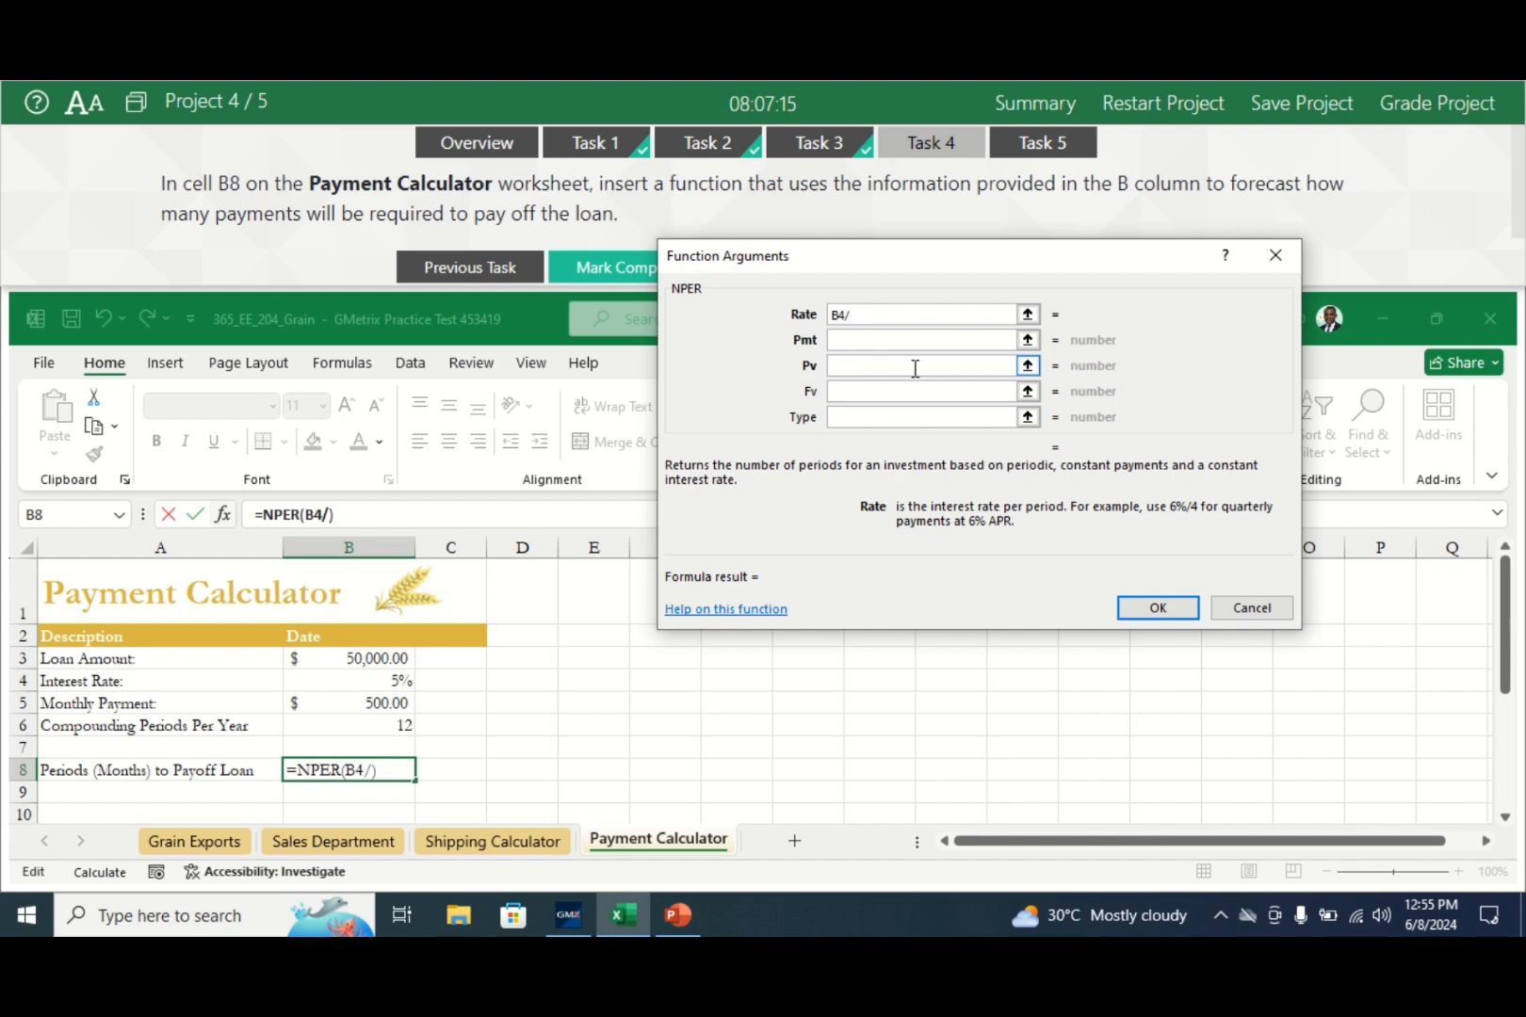
{"action": "type", "text": "12"}
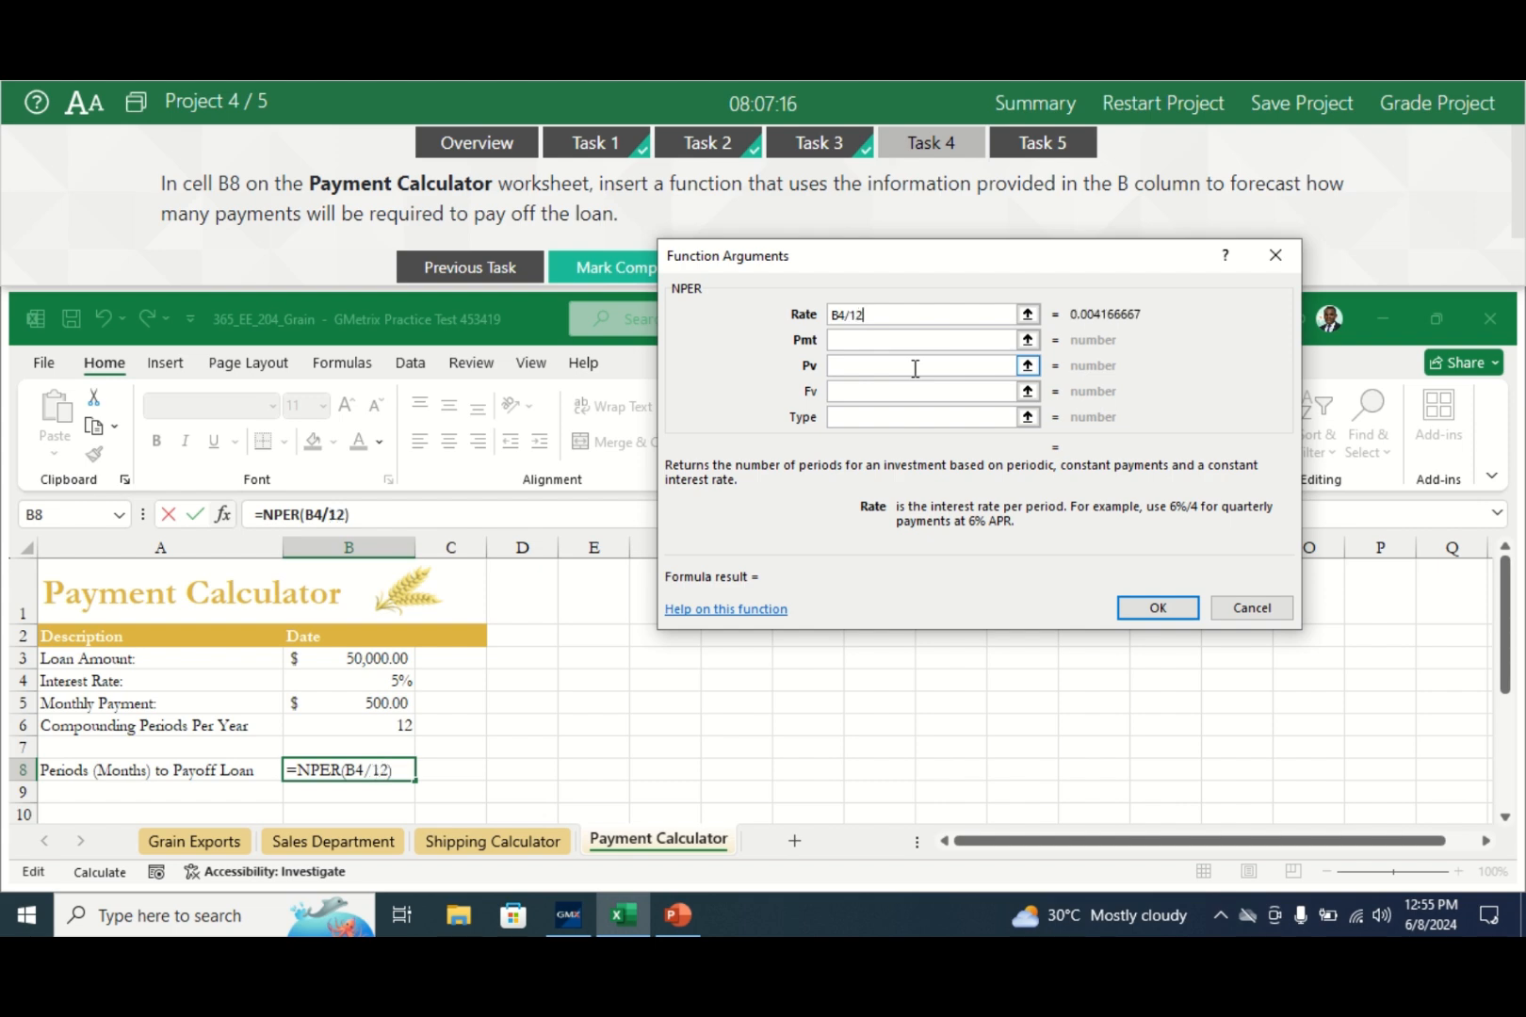
{"action": "left_click", "coordinate": [858, 339]}
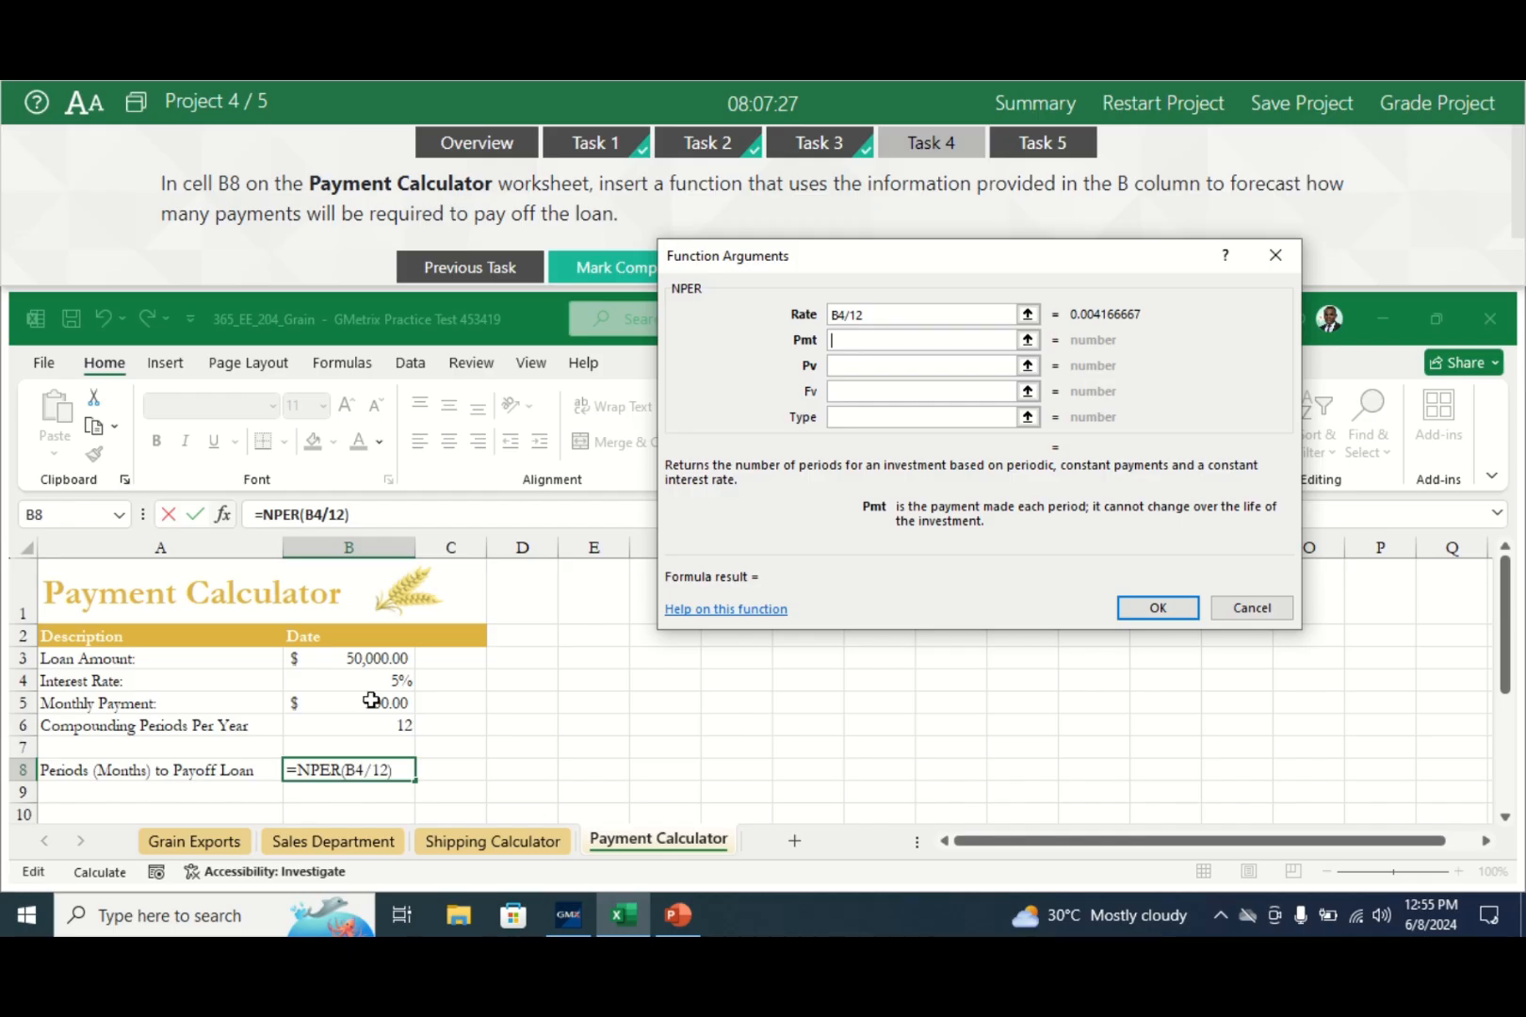
{"action": "type", "text": "-"}
{"action": "left_click", "coordinate": [348, 702]}
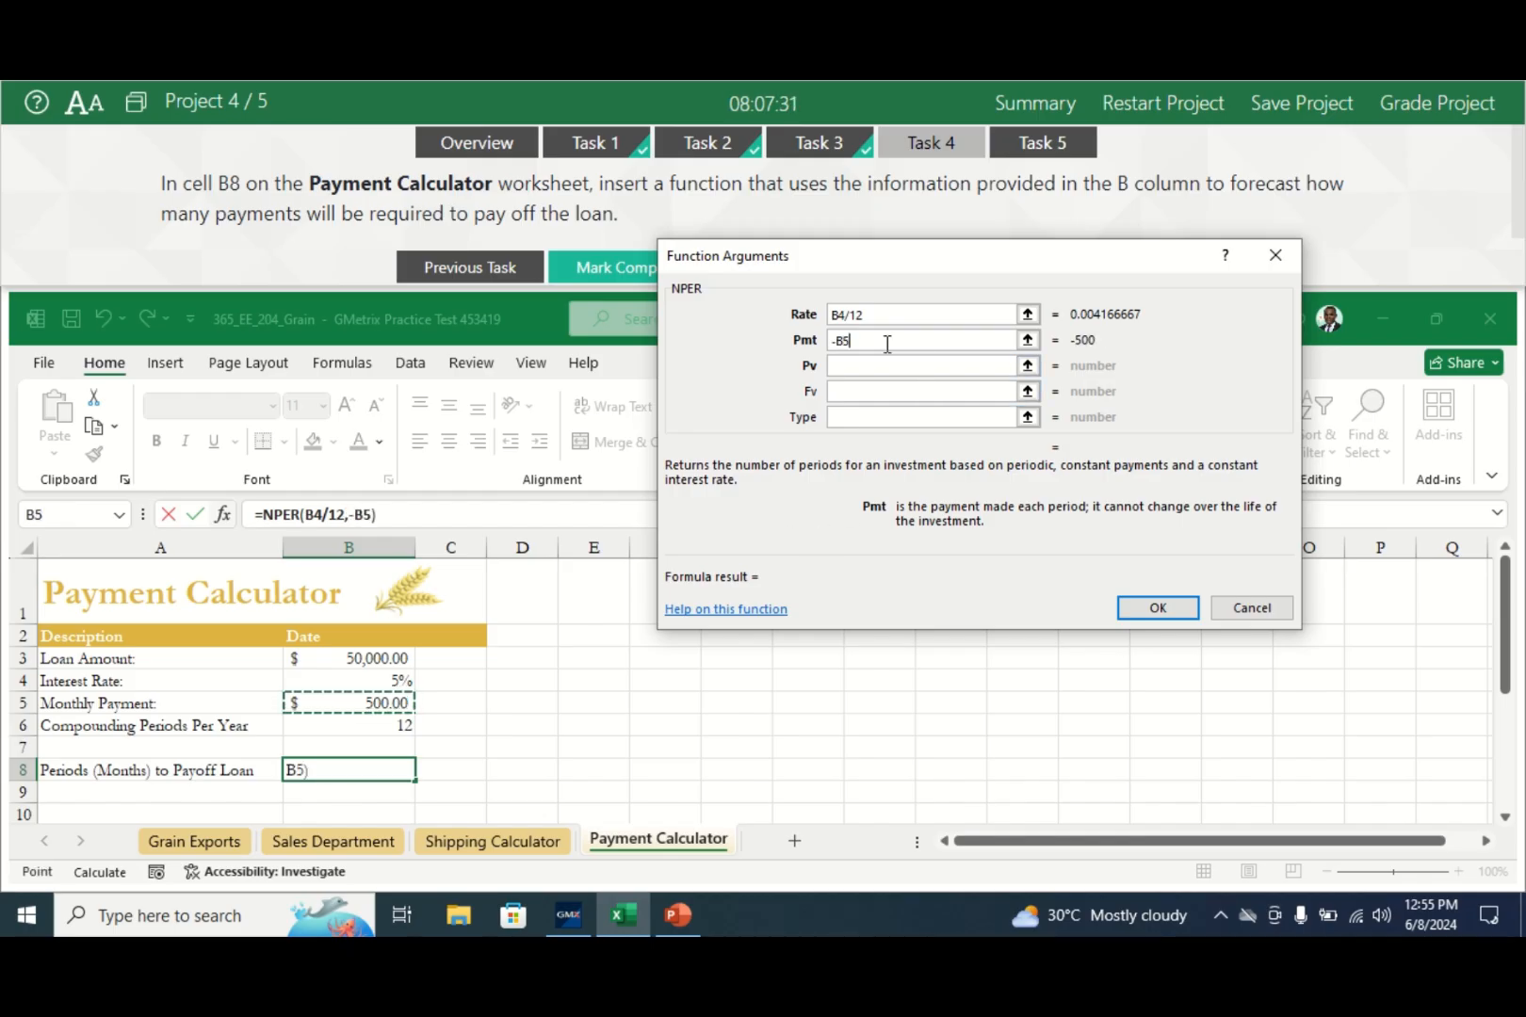
{"action": "left_click", "coordinate": [865, 365]}
{"action": "left_click", "coordinate": [856, 365]}
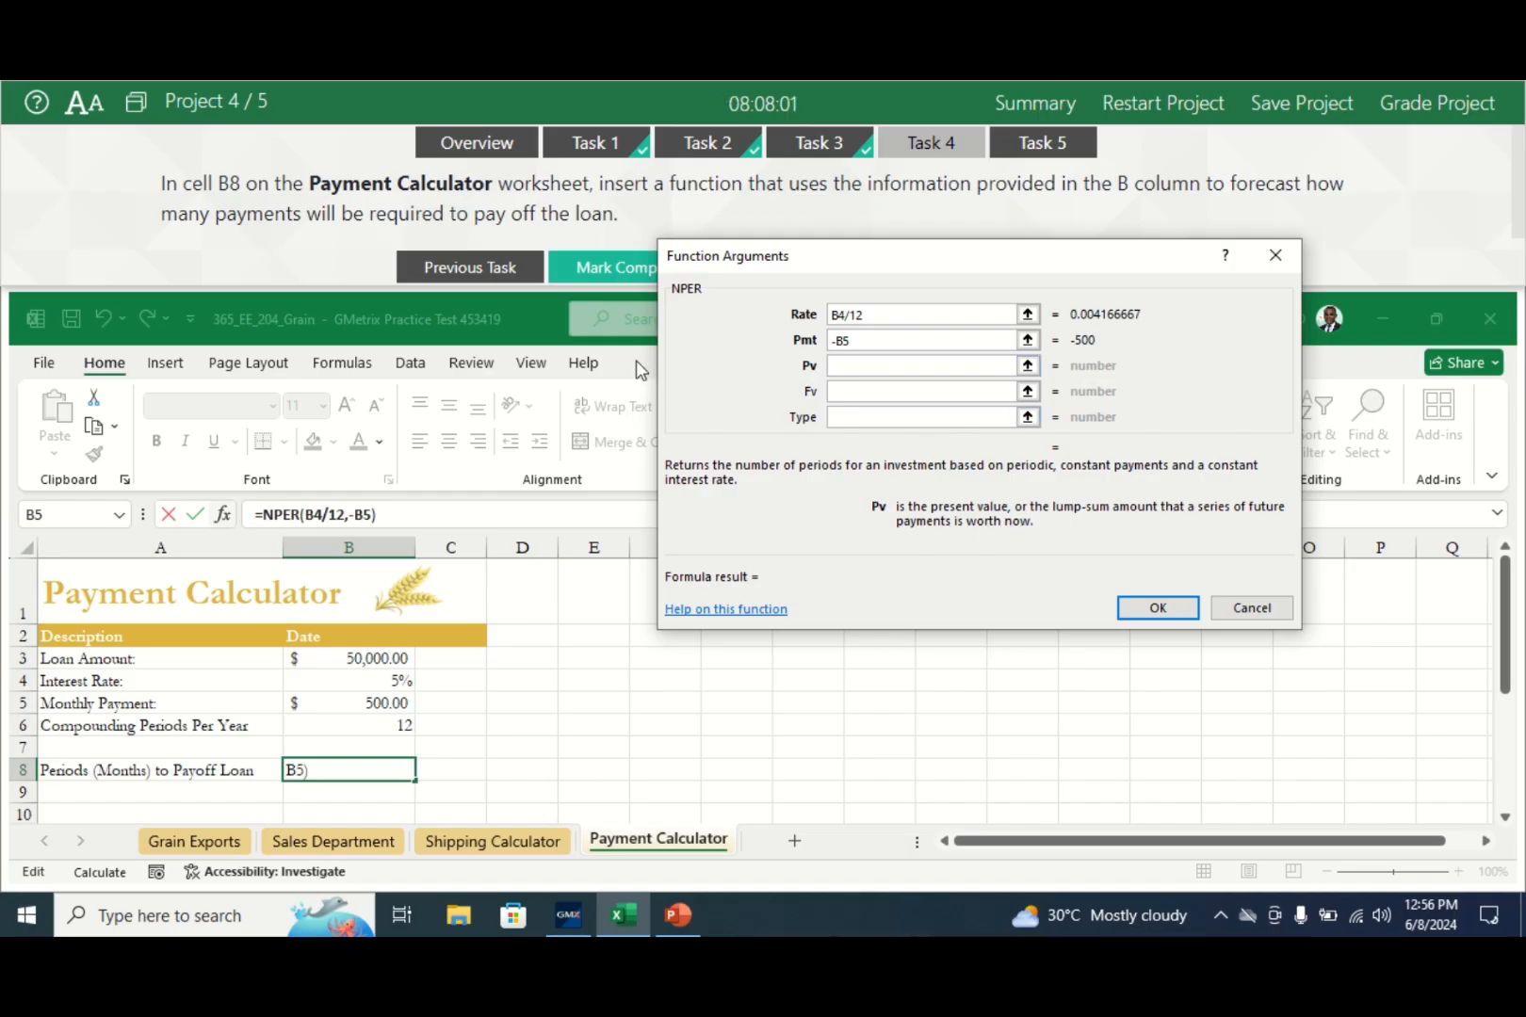
- Set Pv to B3 and Fv to 0 so B8 returns 130 months
{"action": "left_click", "coordinate": [366, 664]}
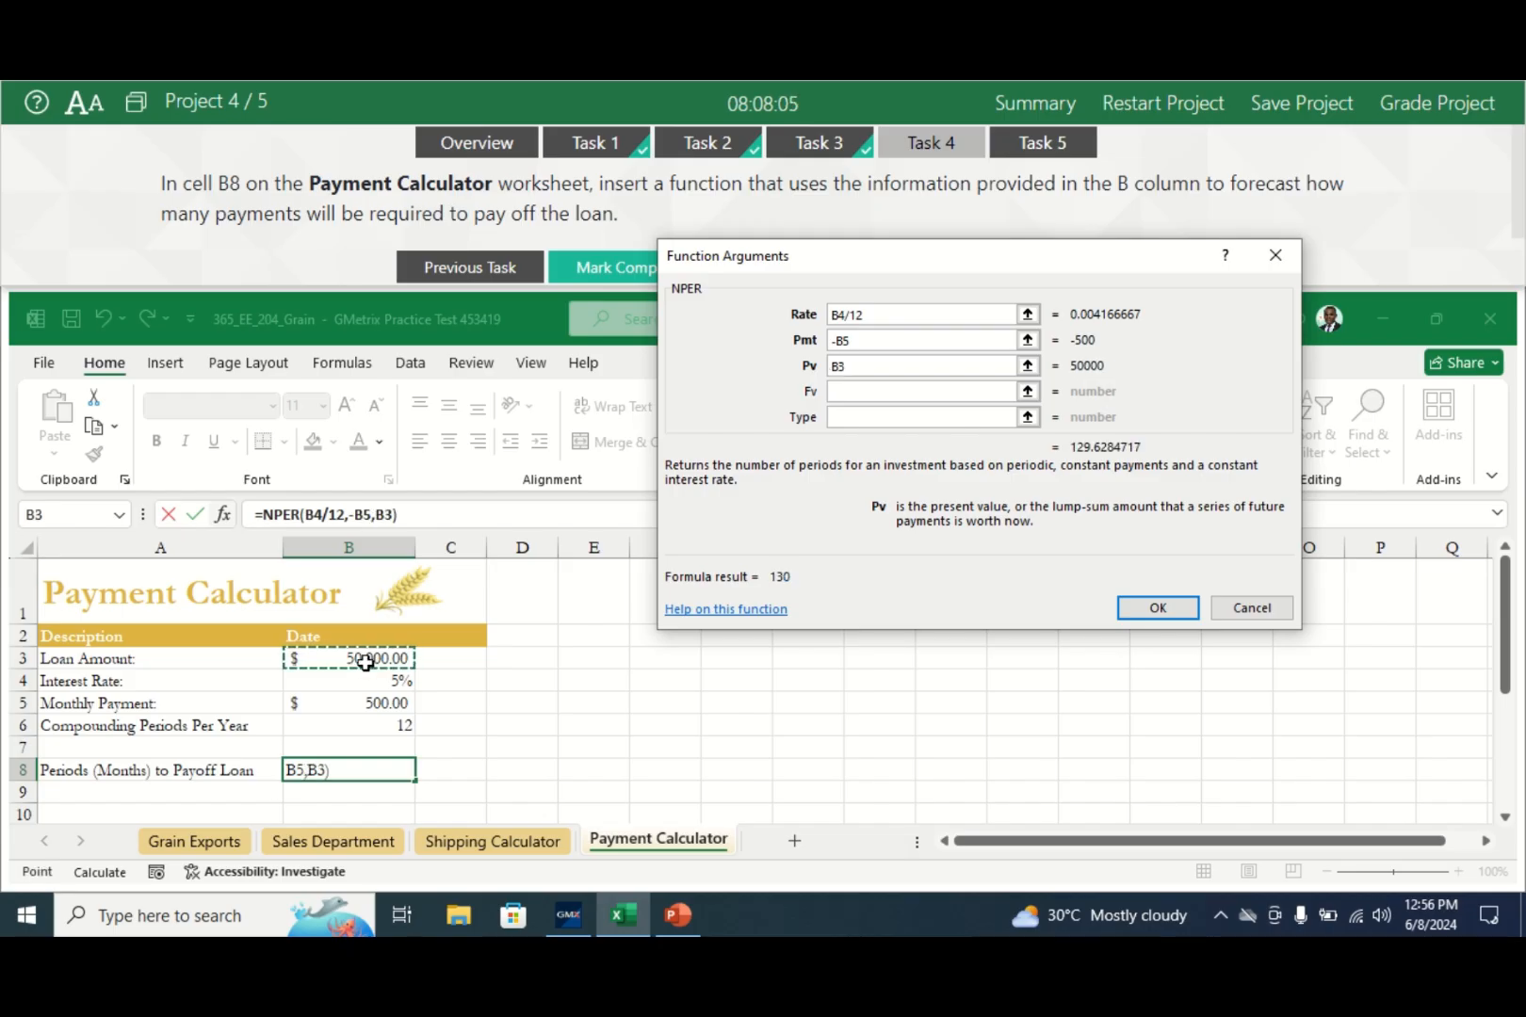
{"action": "left_click", "coordinate": [869, 392]}
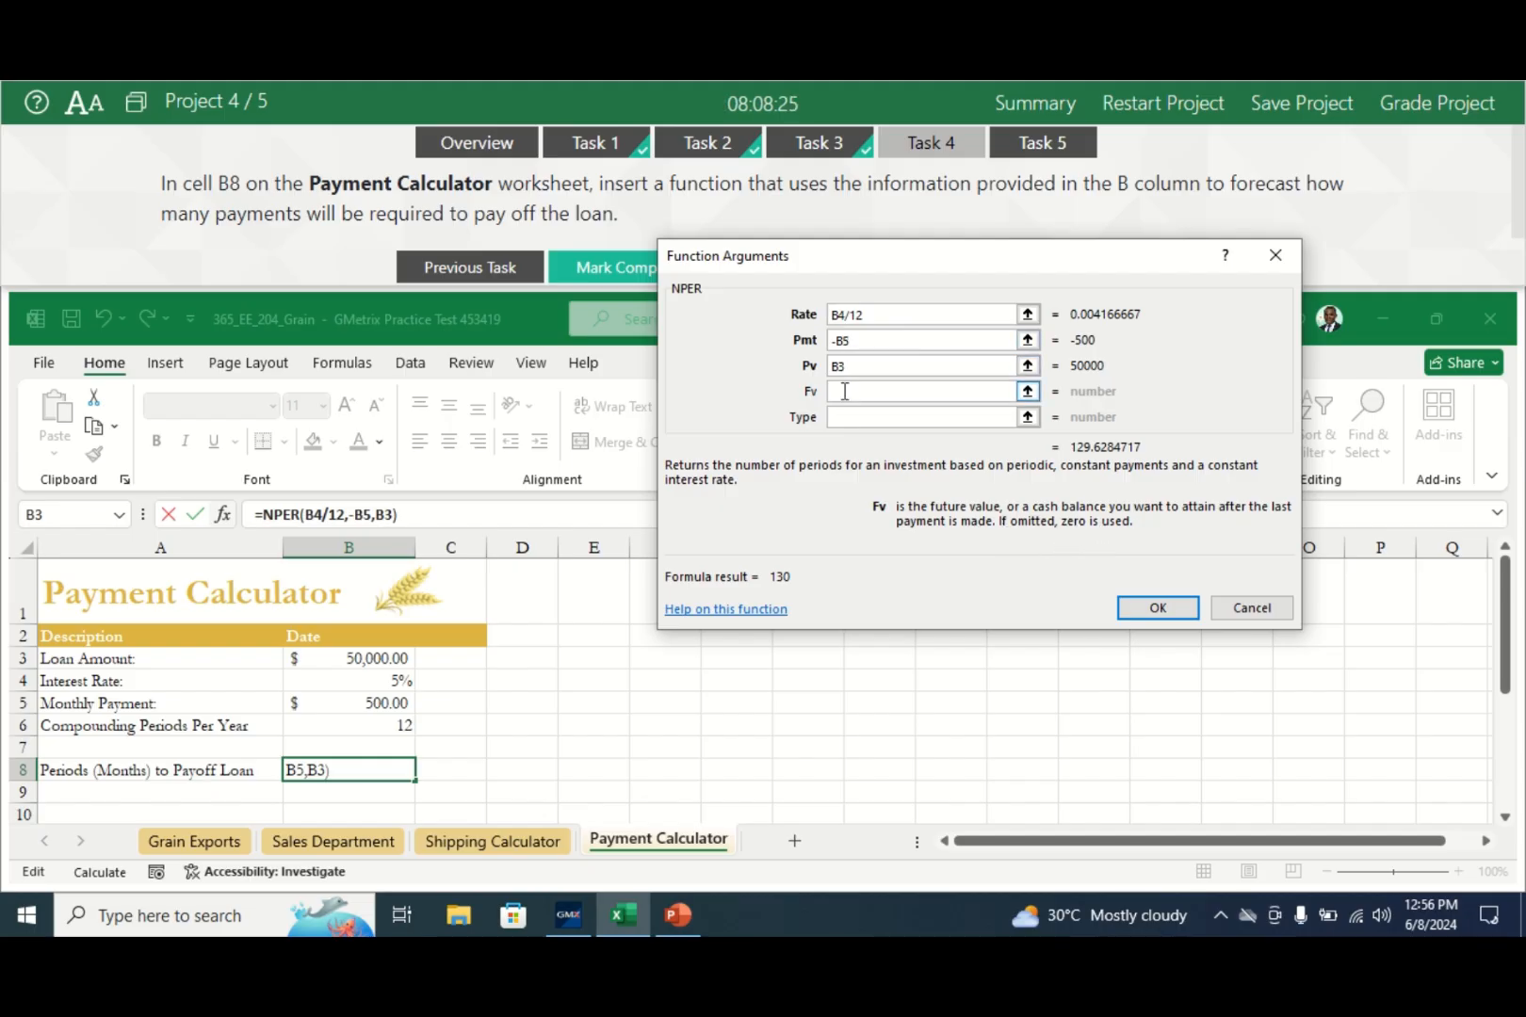
{"action": "type", "text": "0"}
{"action": "left_click", "coordinate": [845, 416]}
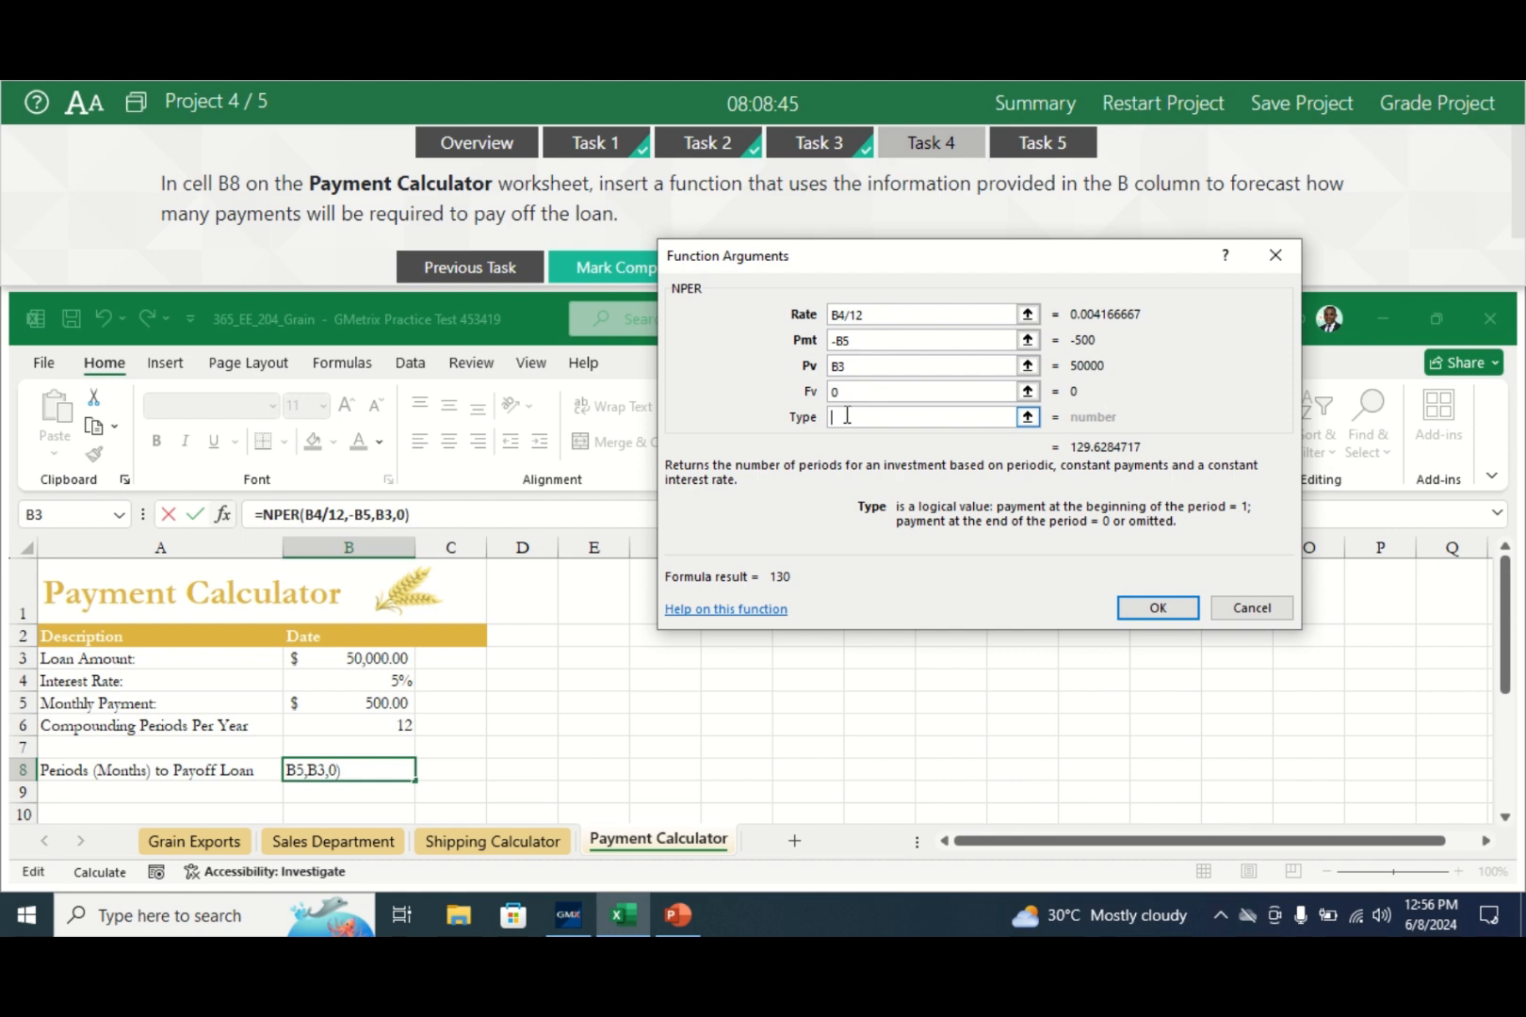
{"action": "left_click", "coordinate": [1158, 608]}
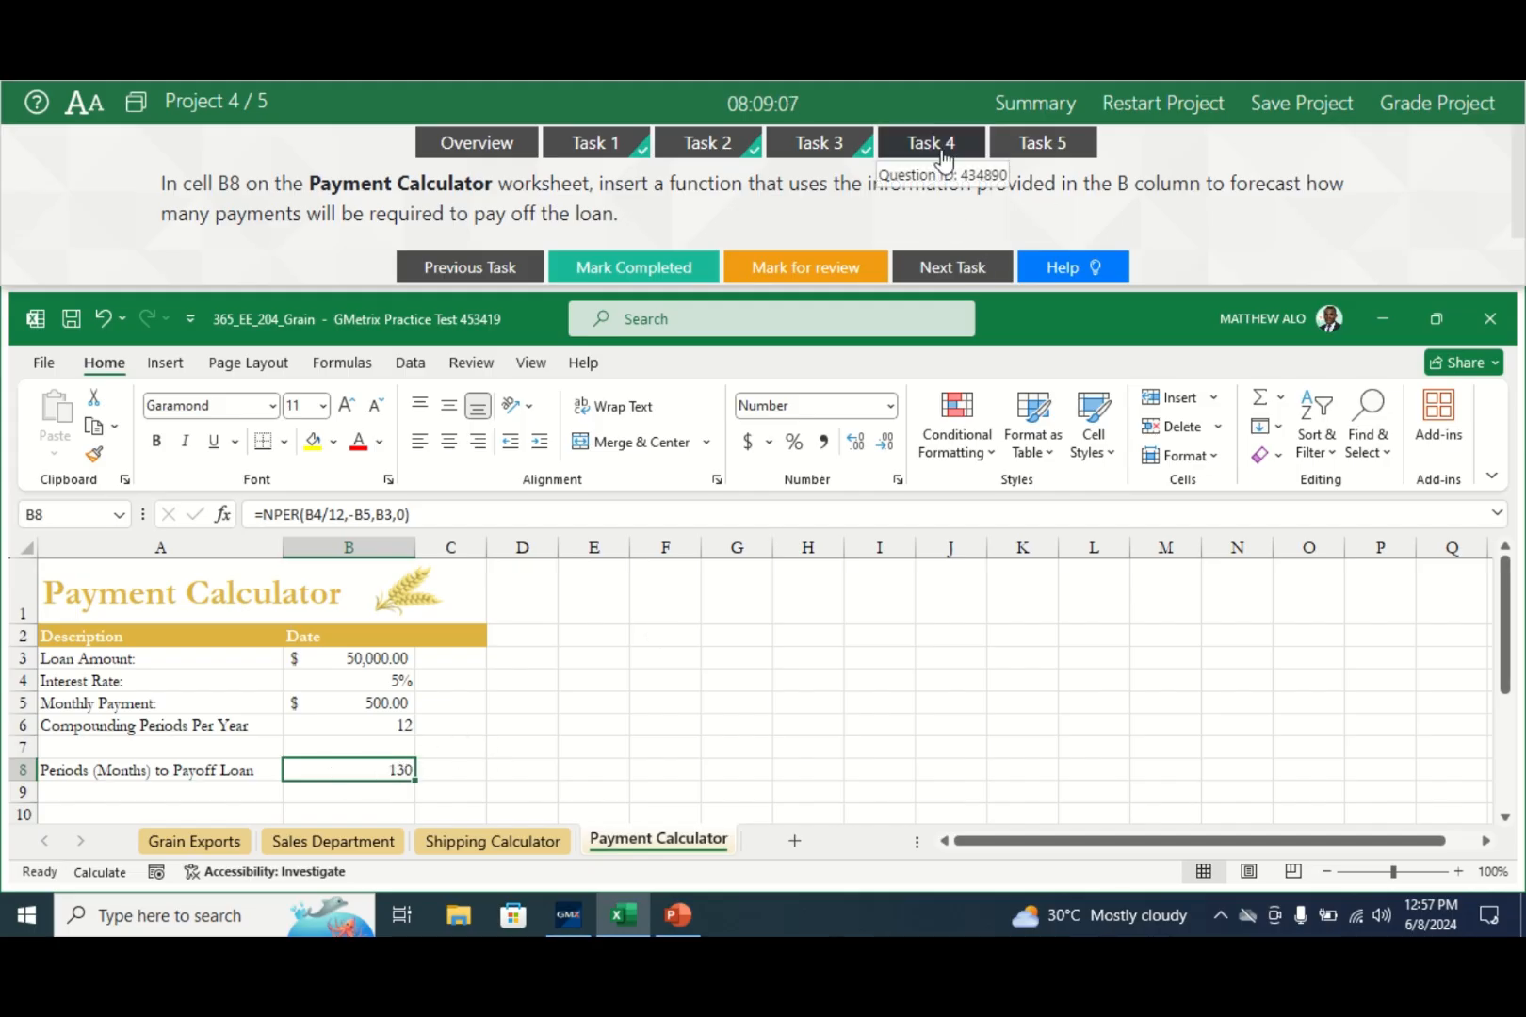
- Mark Task 4 completed, open Task 5, and switch to the Grain Exports worksheet
{"action": "left_click", "coordinate": [617, 270]}
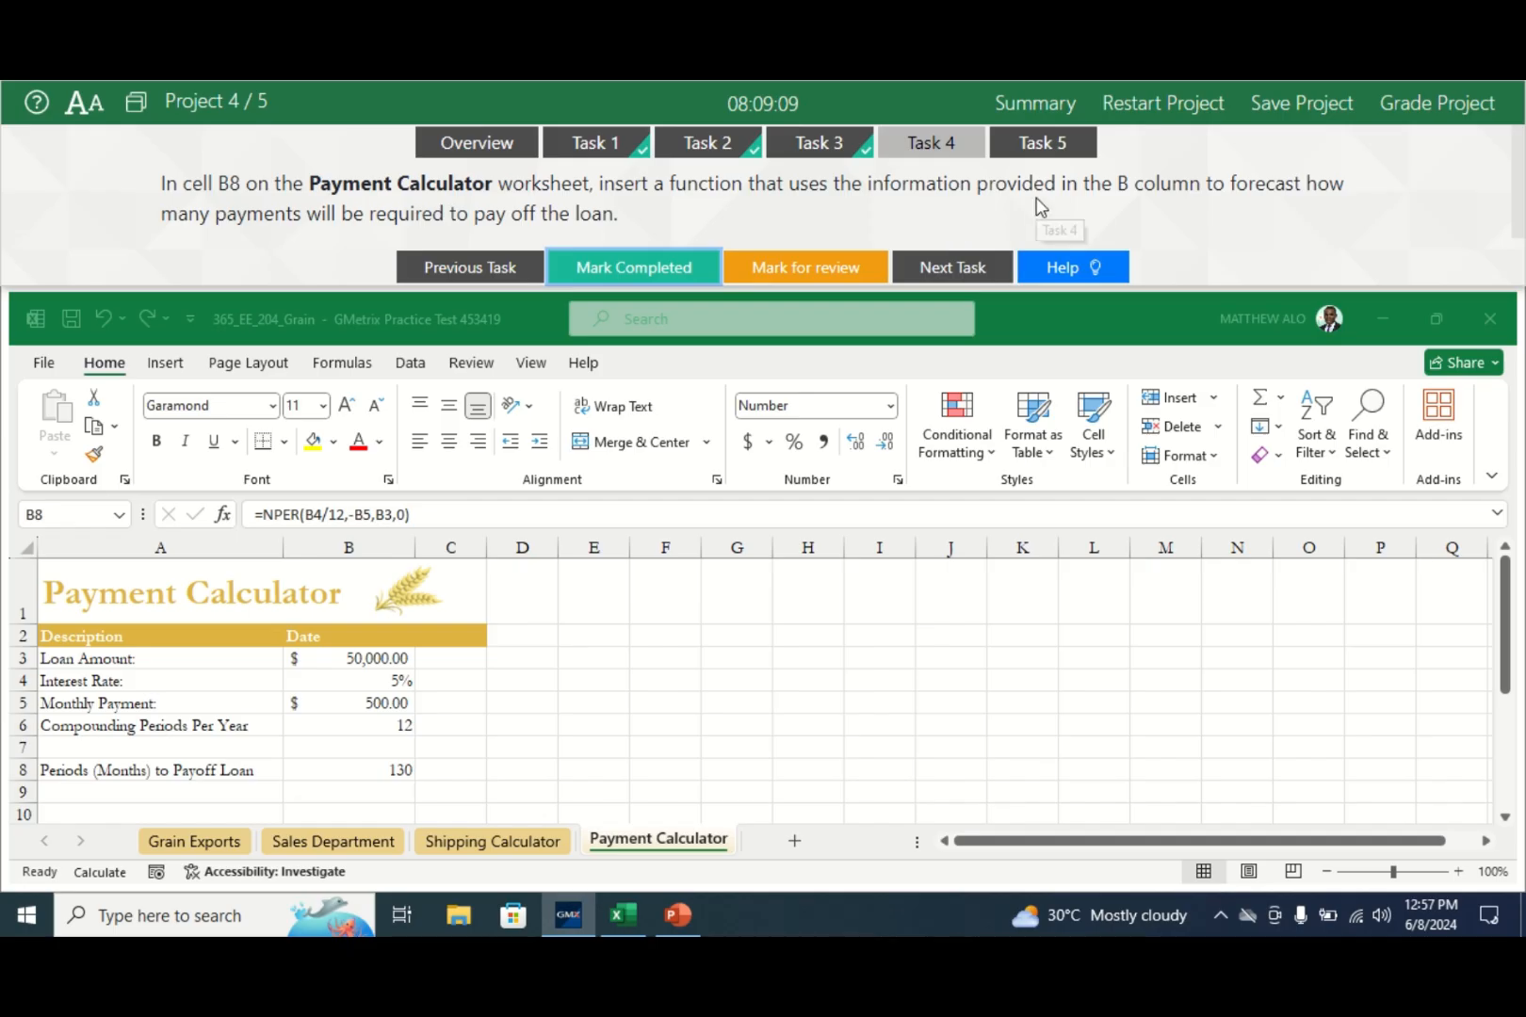
{"action": "left_click", "coordinate": [1040, 149]}
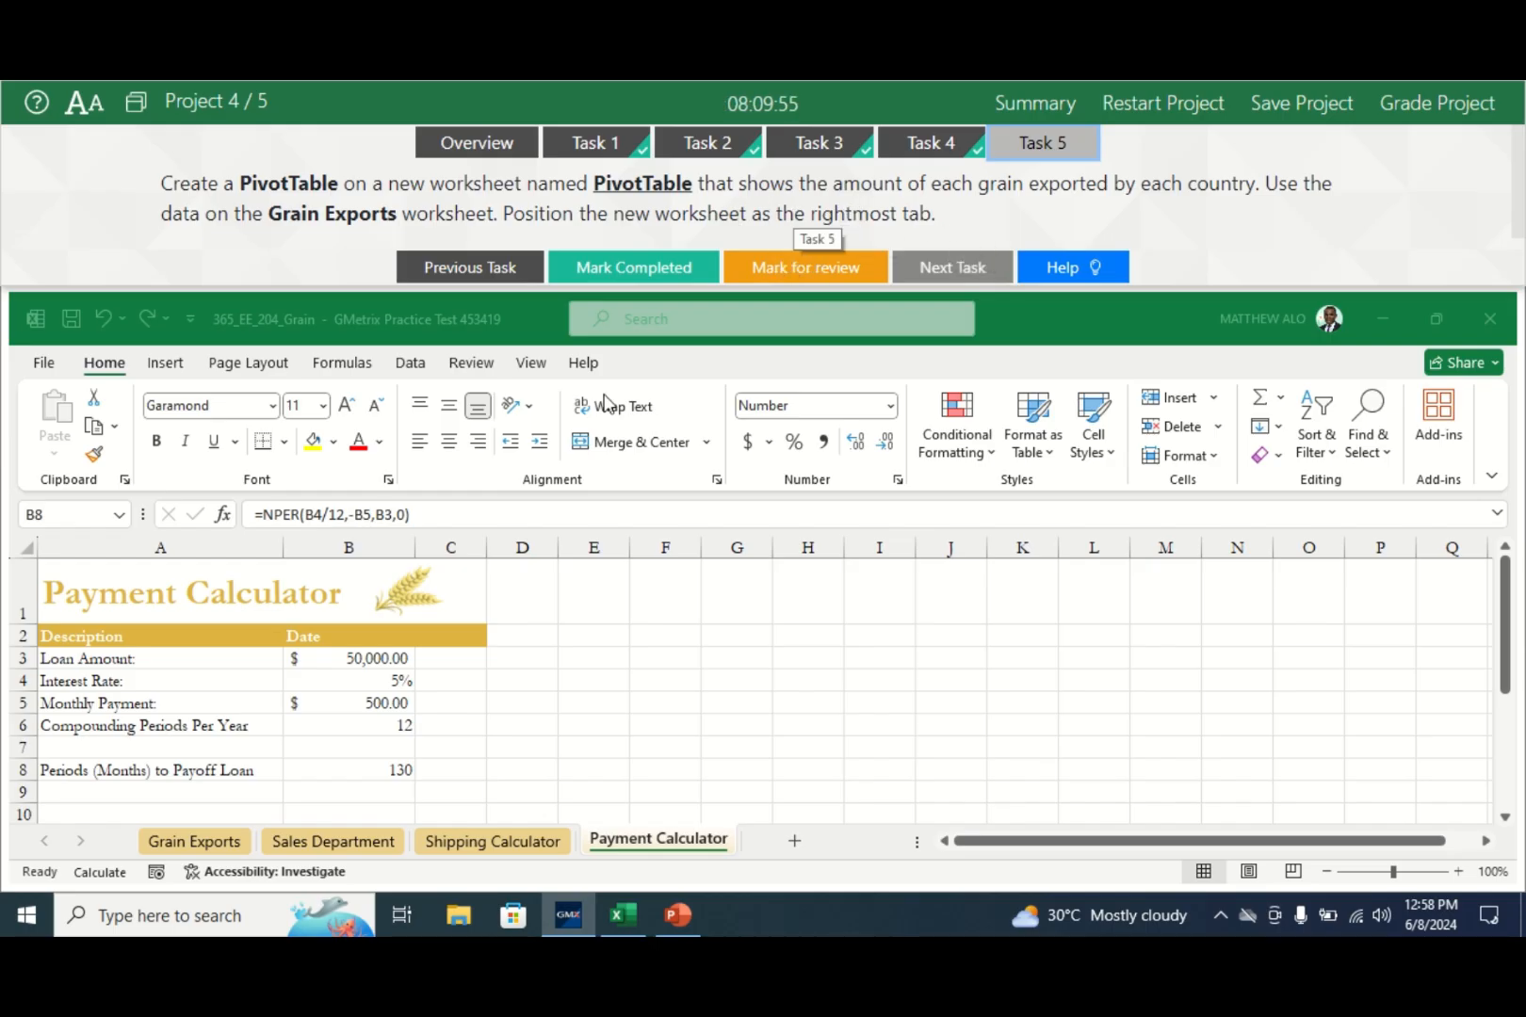
{"action": "left_click", "coordinate": [224, 850]}
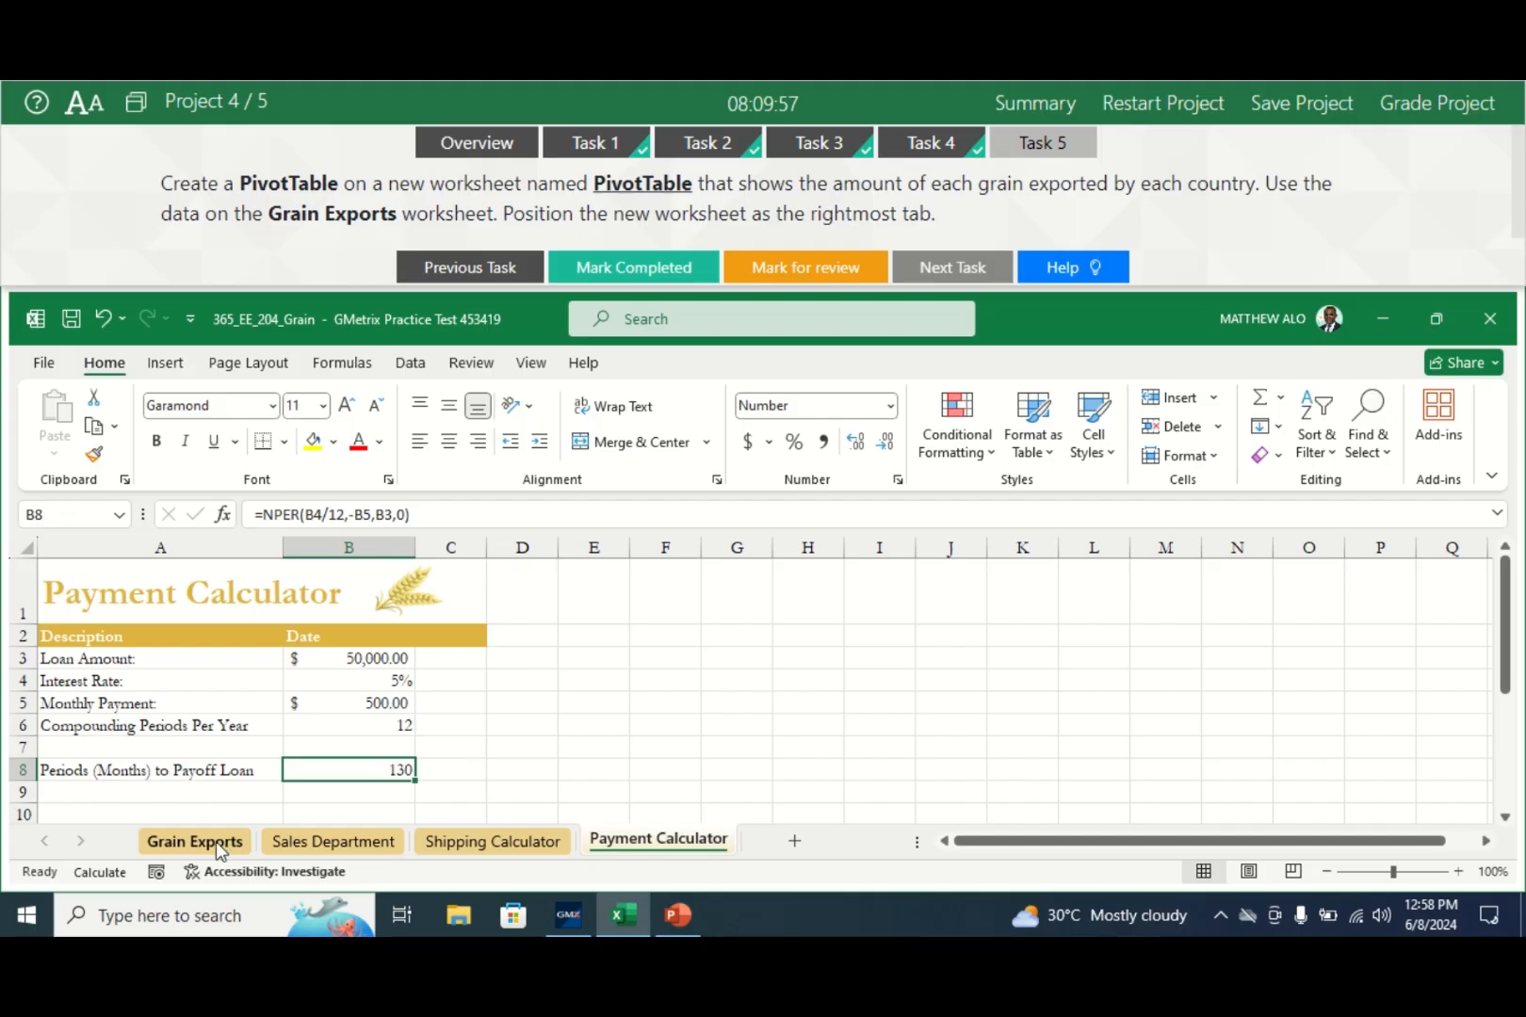
{"action": "left_click", "coordinate": [219, 850]}
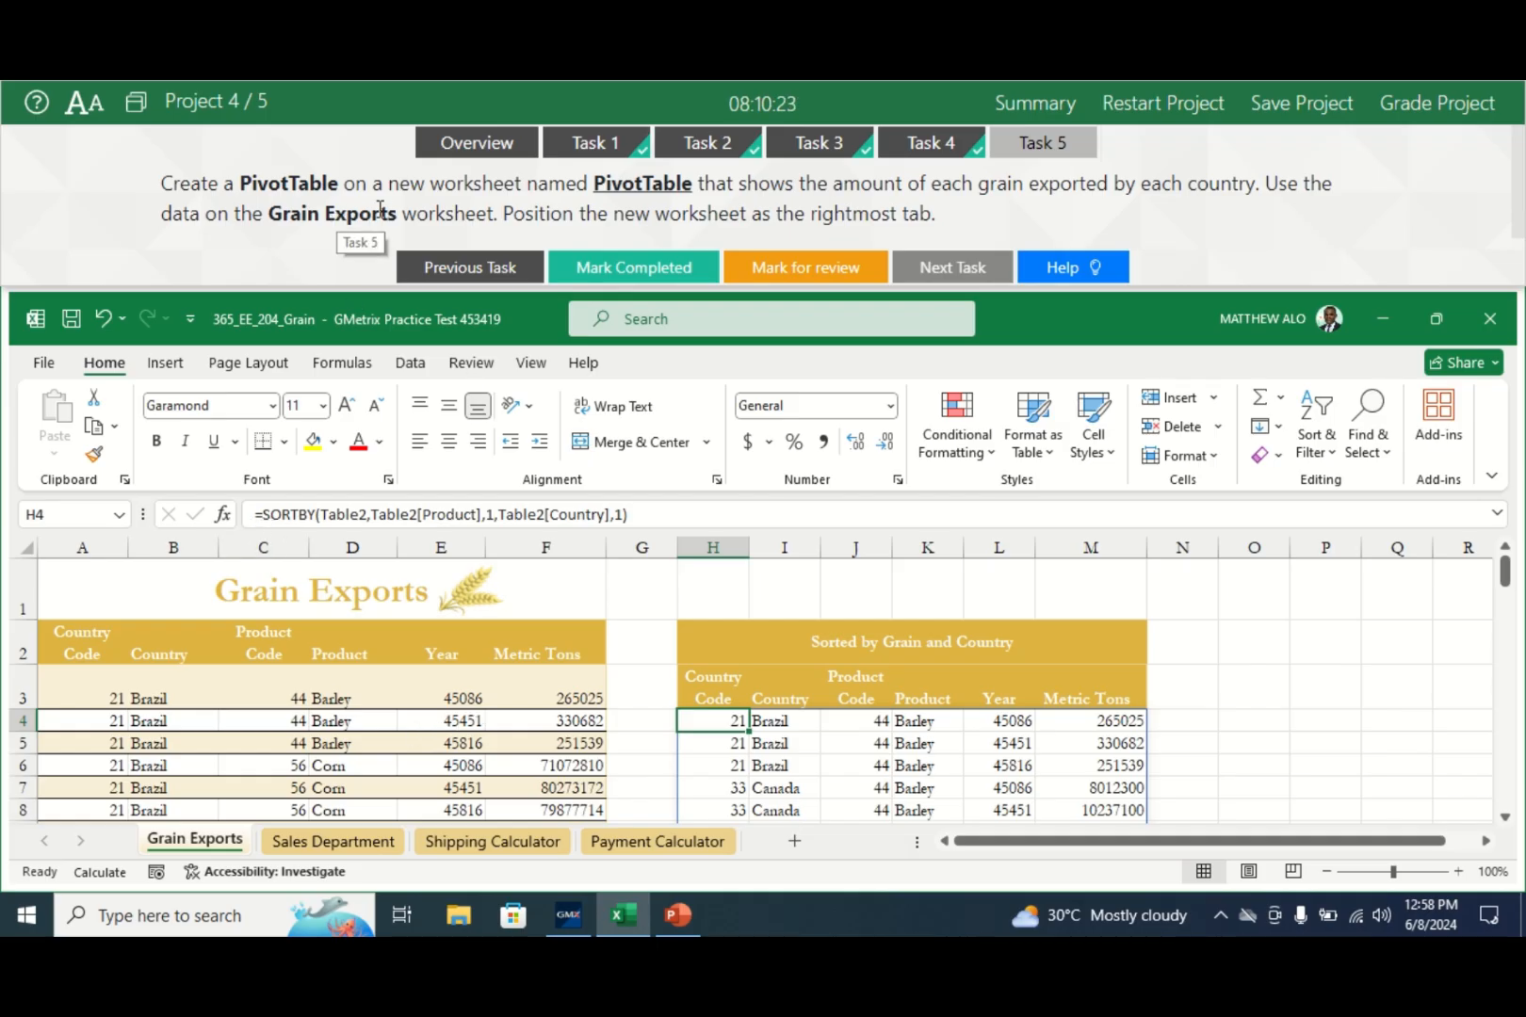
- Insert a PivotTable from the grain exports table onto a new worksheet
{"action": "left_click", "coordinate": [335, 758]}
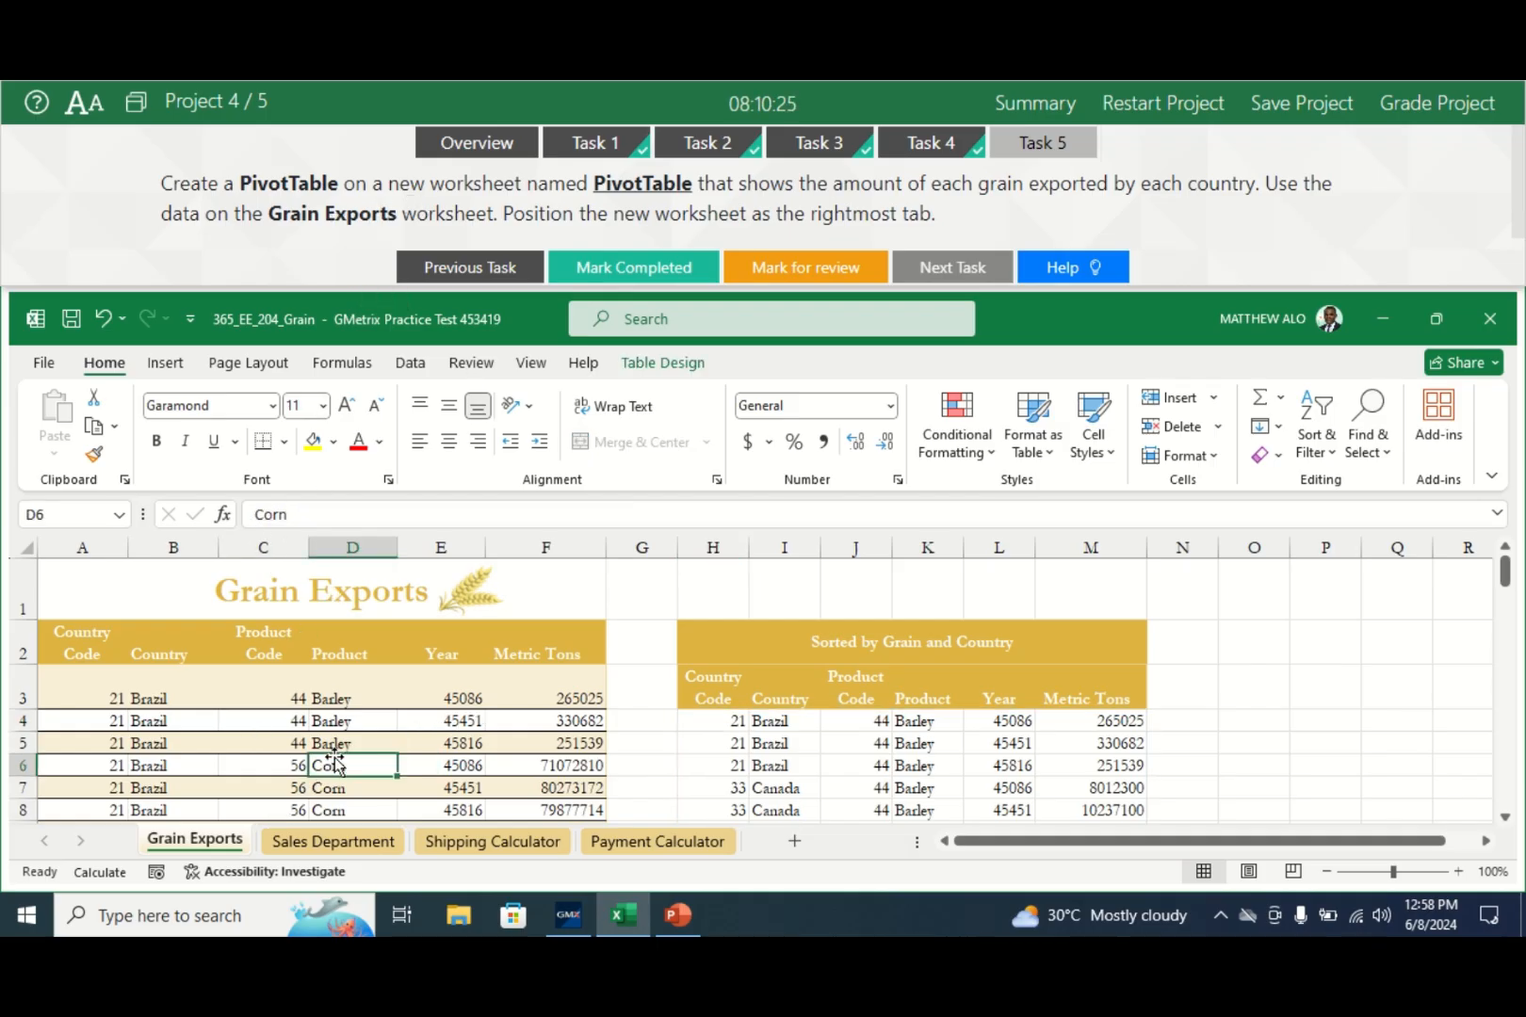
{"action": "left_click", "coordinate": [167, 366]}
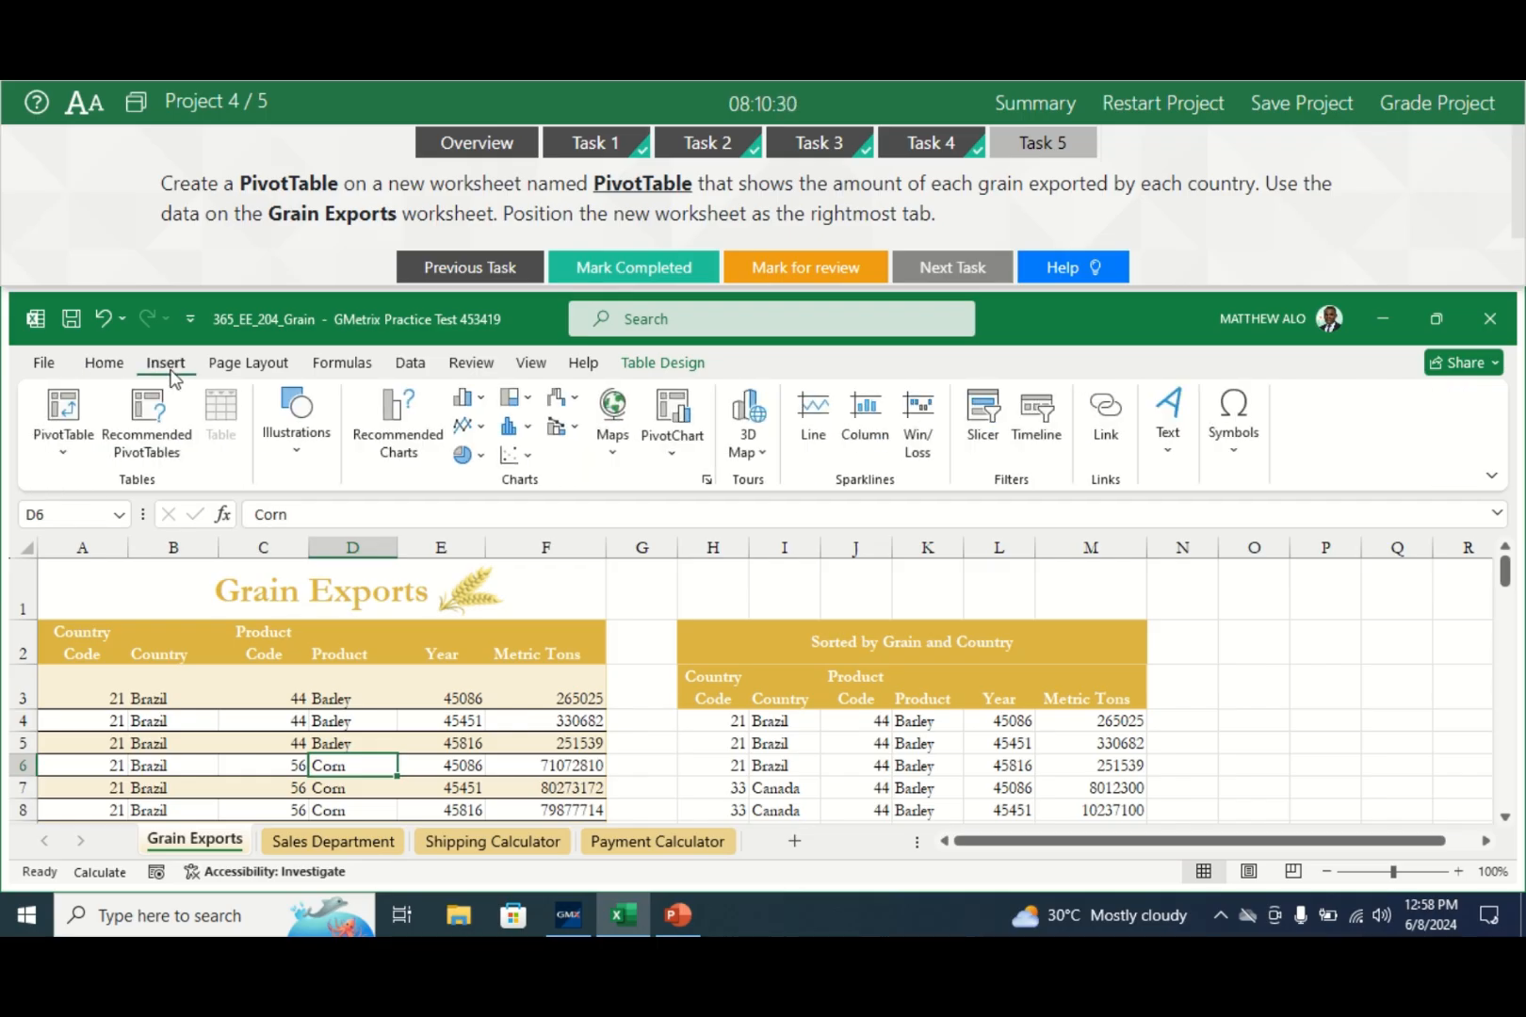
{"action": "left_click", "coordinate": [64, 407]}
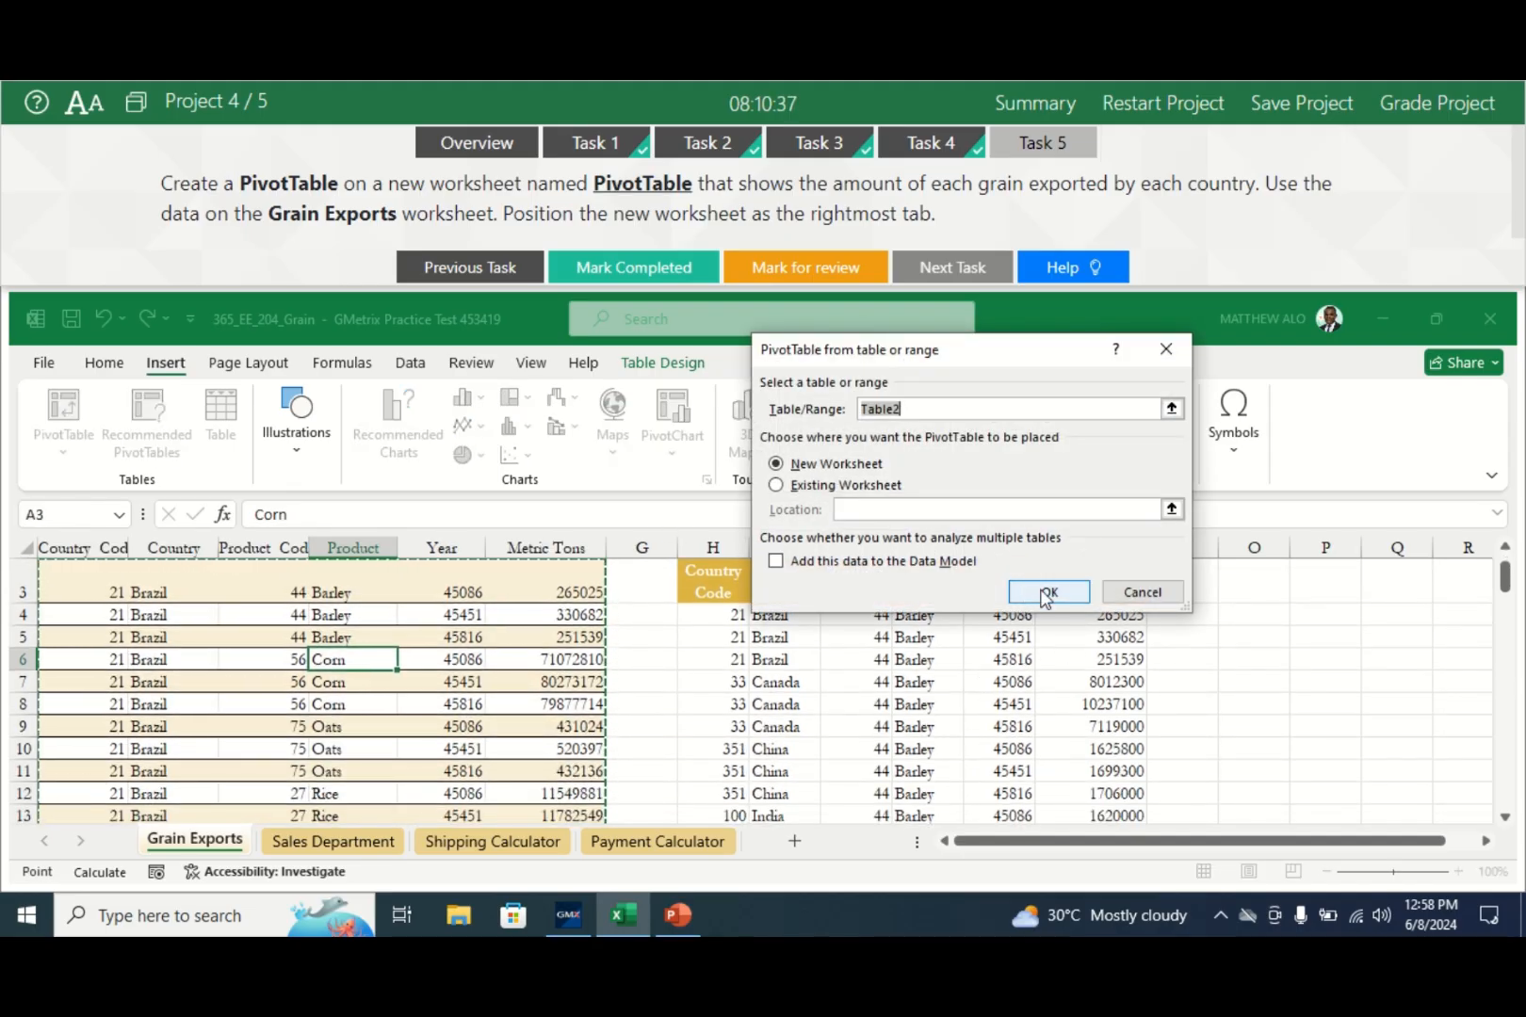
{"action": "left_click", "coordinate": [1046, 593]}
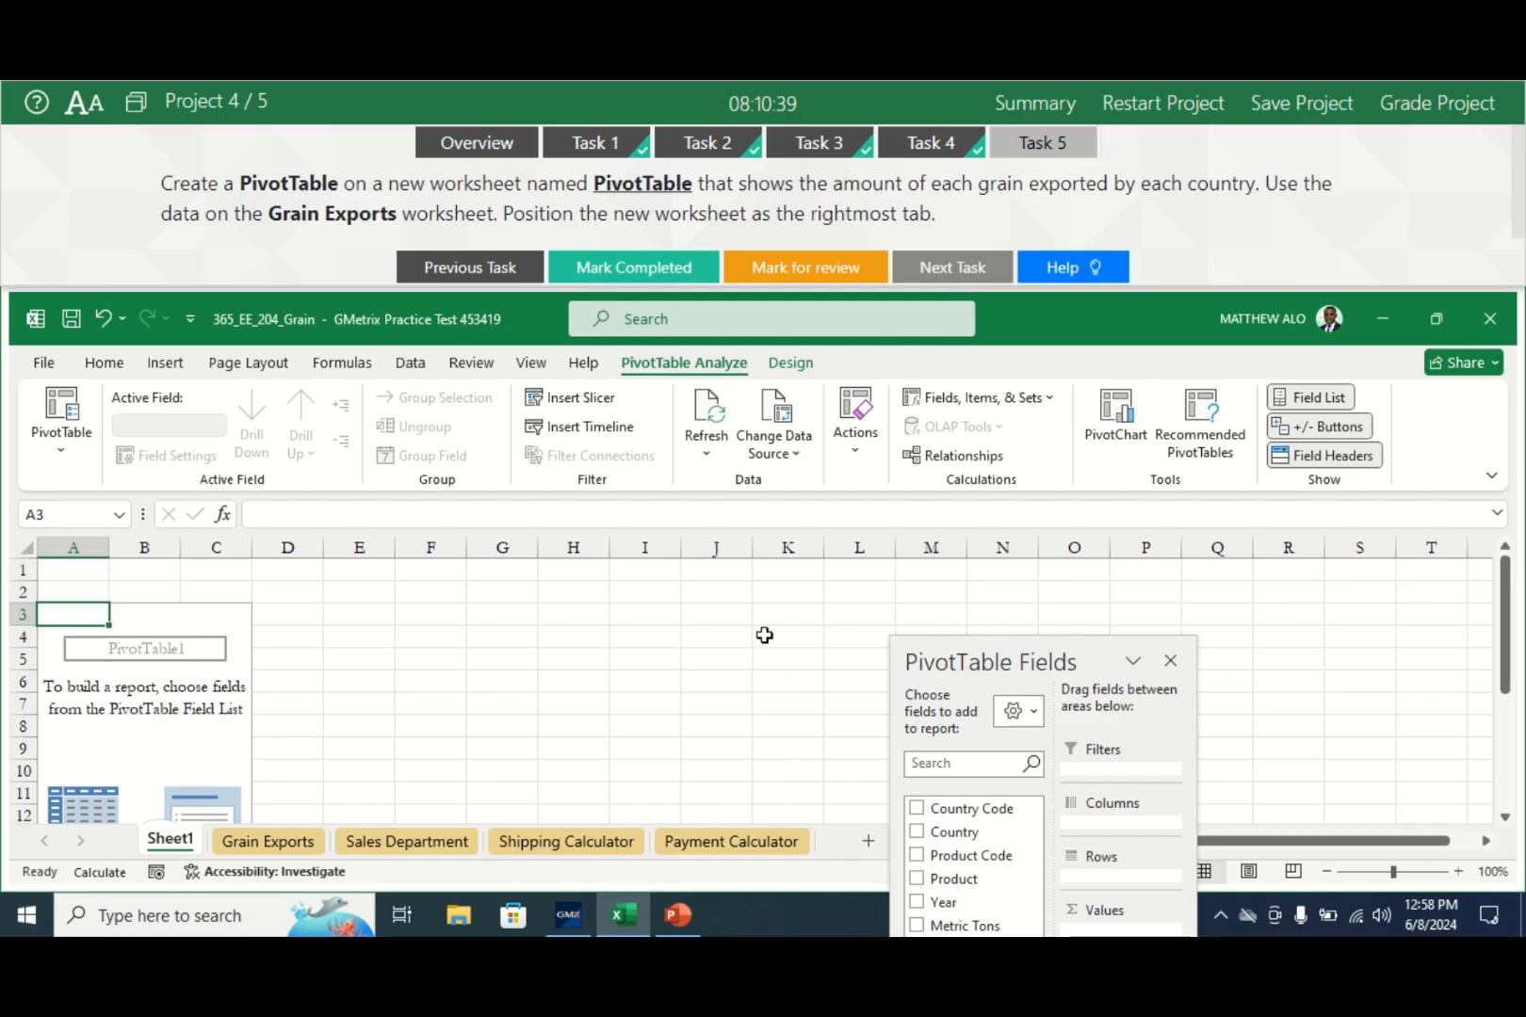
- Put Country then Product in Rows and sum Metric Tons in Values
{"action": "left_click_drag", "start_coordinate": [1042, 635], "coordinate": [864, 558]}
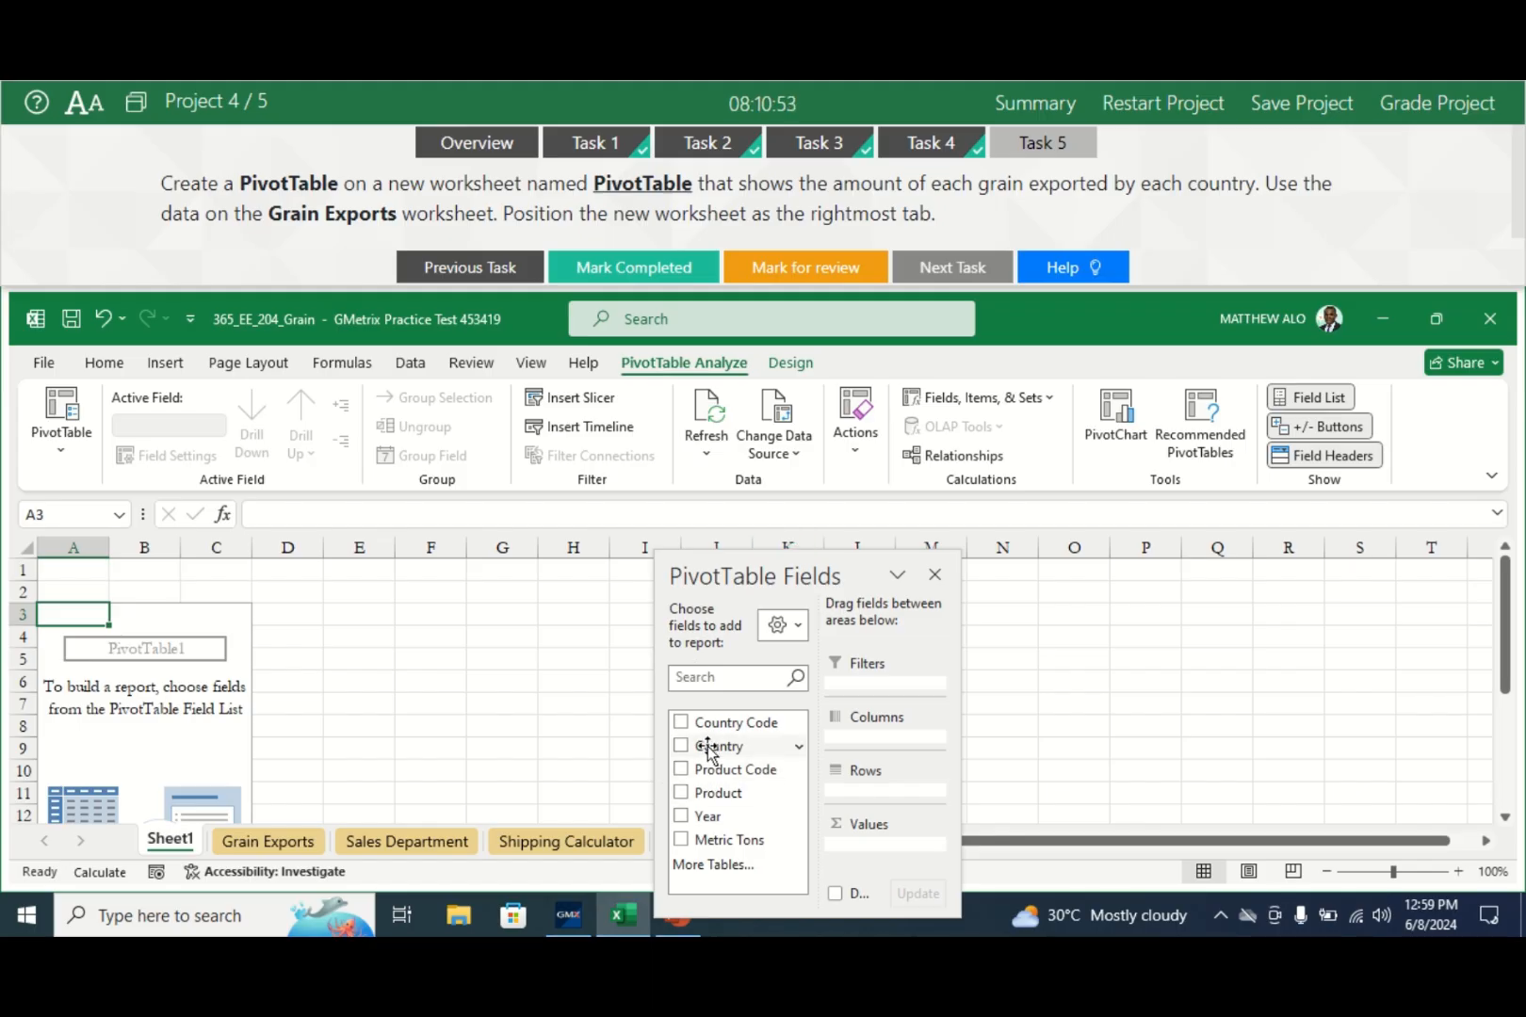
{"action": "left_click_drag", "start_coordinate": [711, 751], "coordinate": [859, 794]}
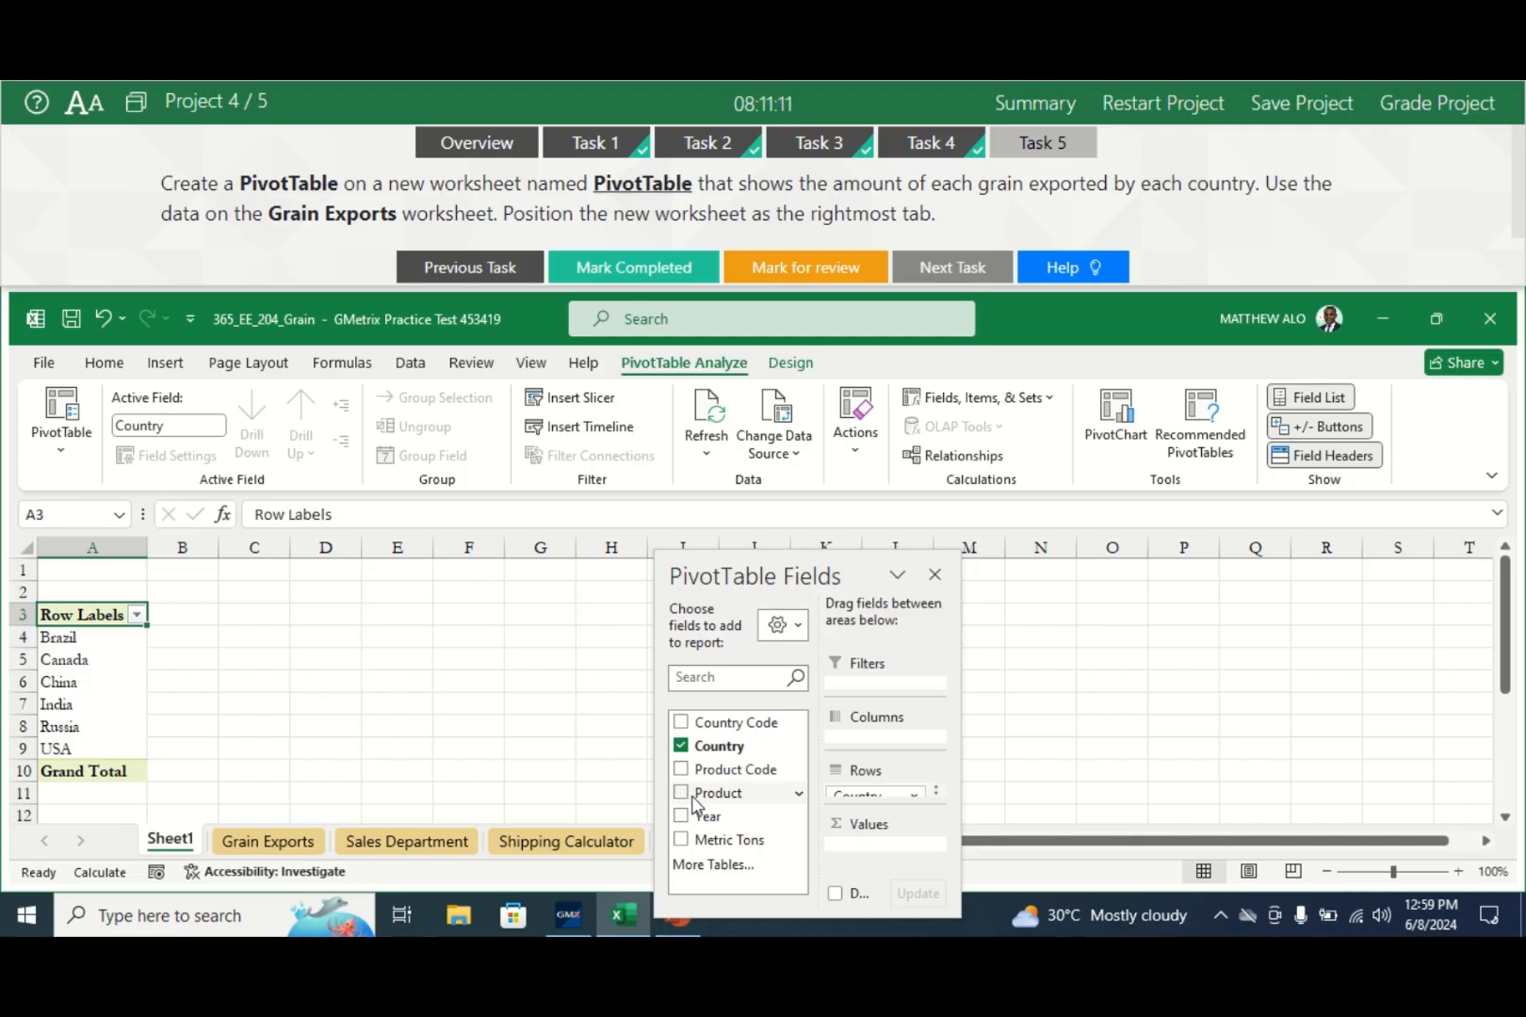
{"action": "left_click_drag", "start_coordinate": [697, 799], "coordinate": [919, 810]}
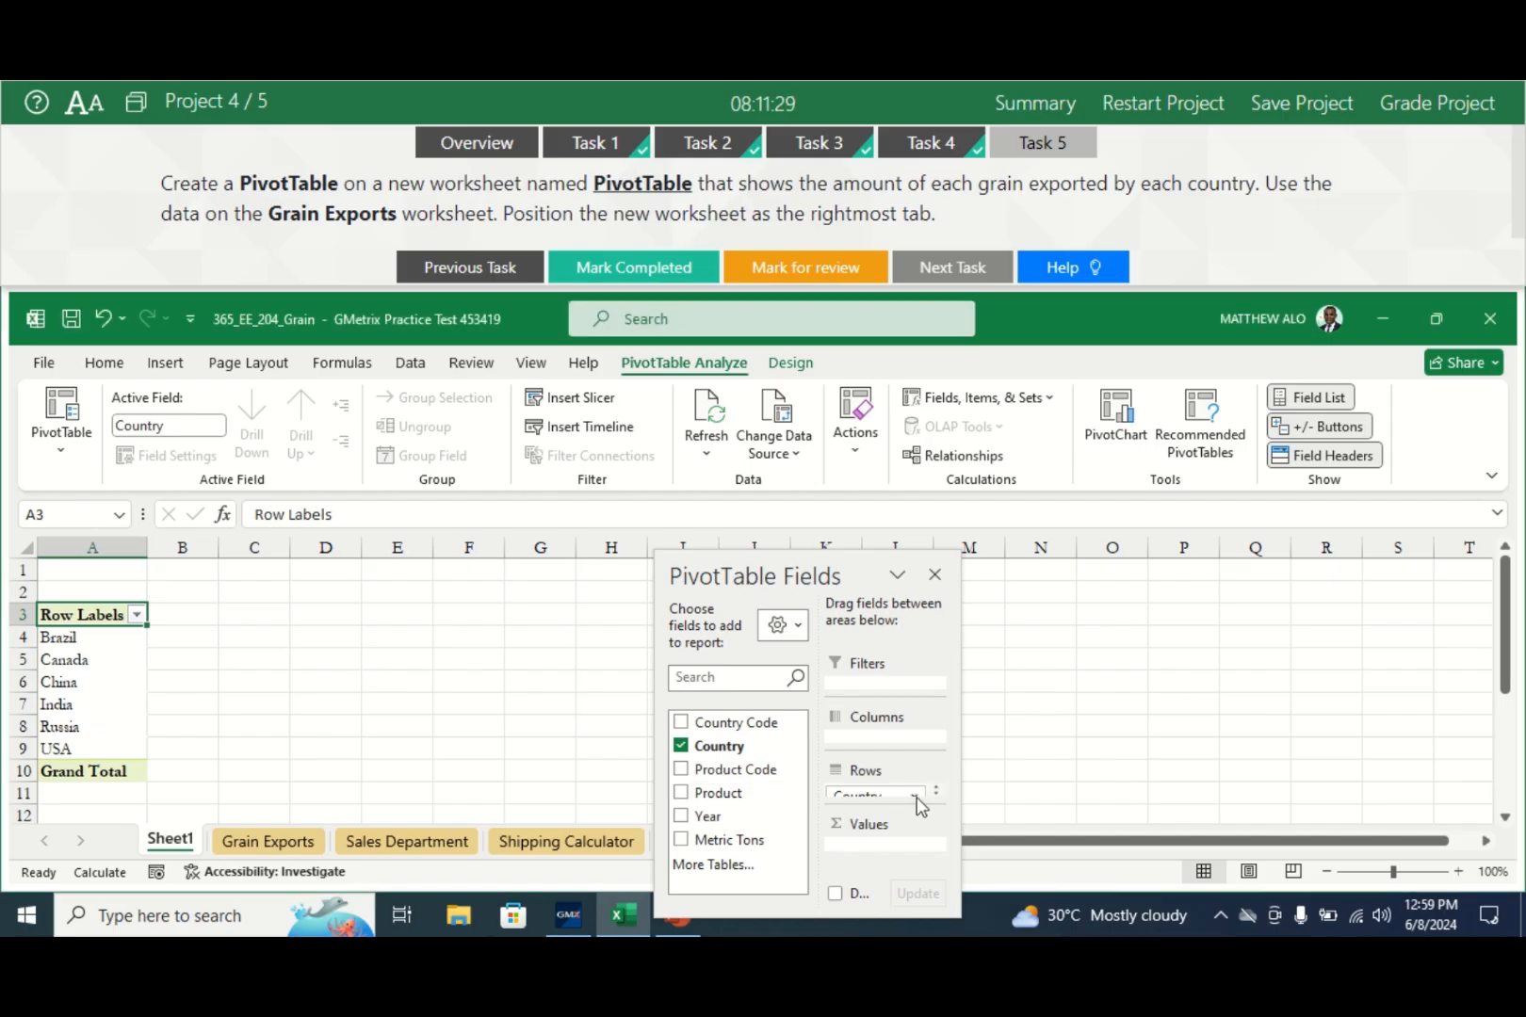
{"action": "left_click", "coordinate": [912, 795]}
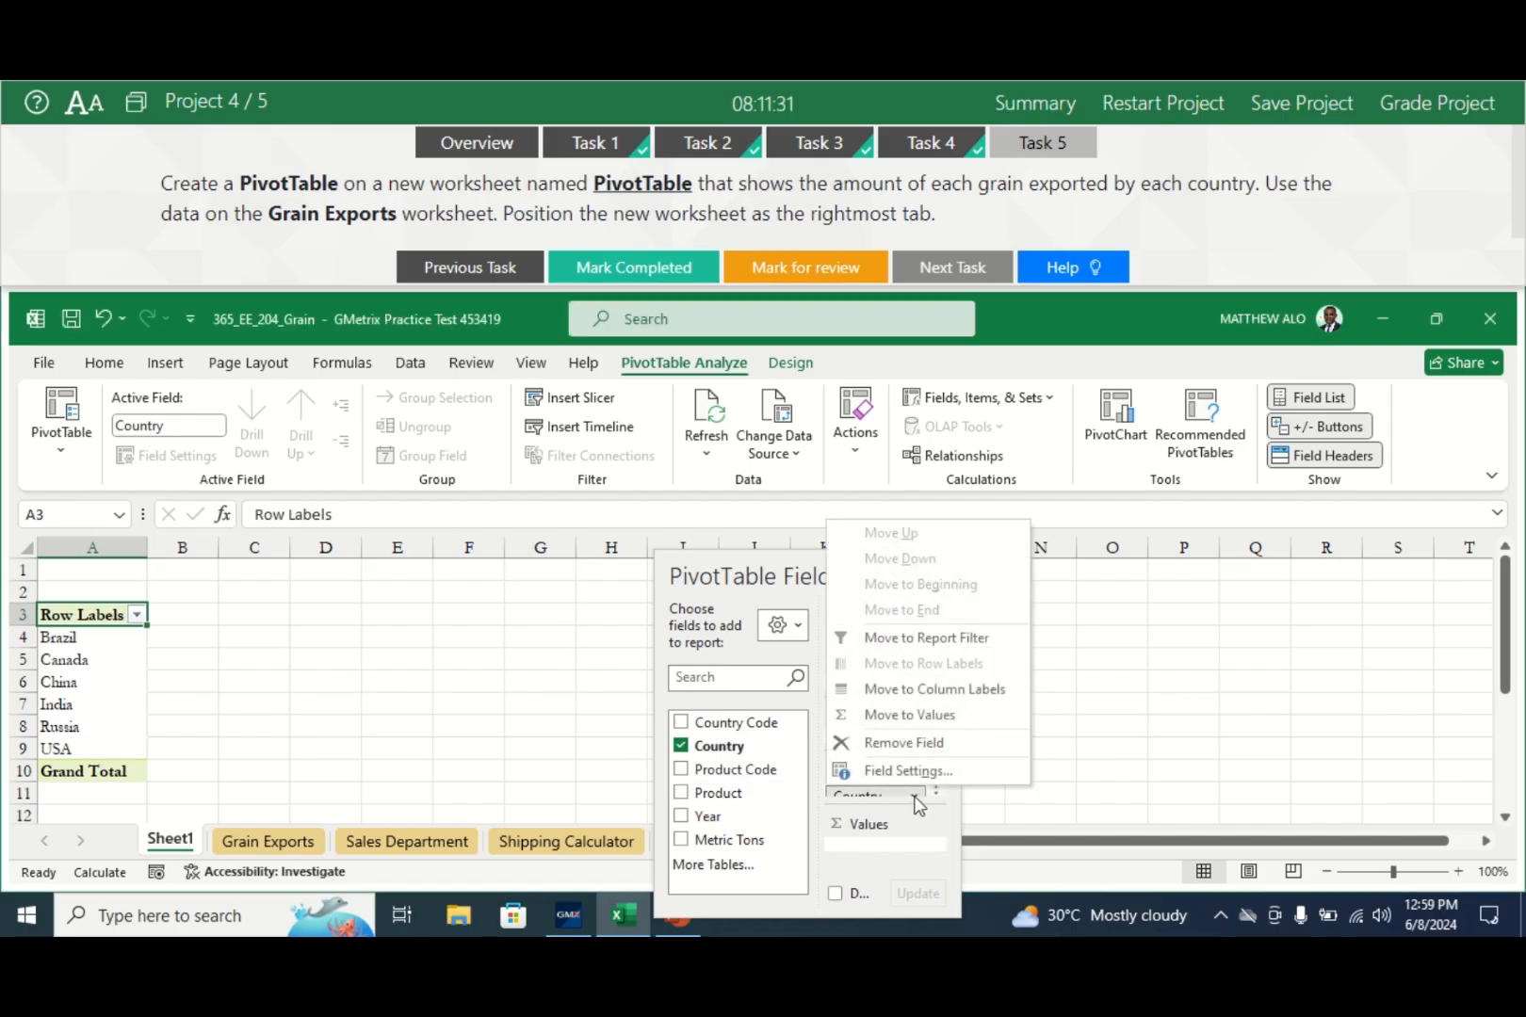
{"action": "left_click", "coordinate": [914, 801]}
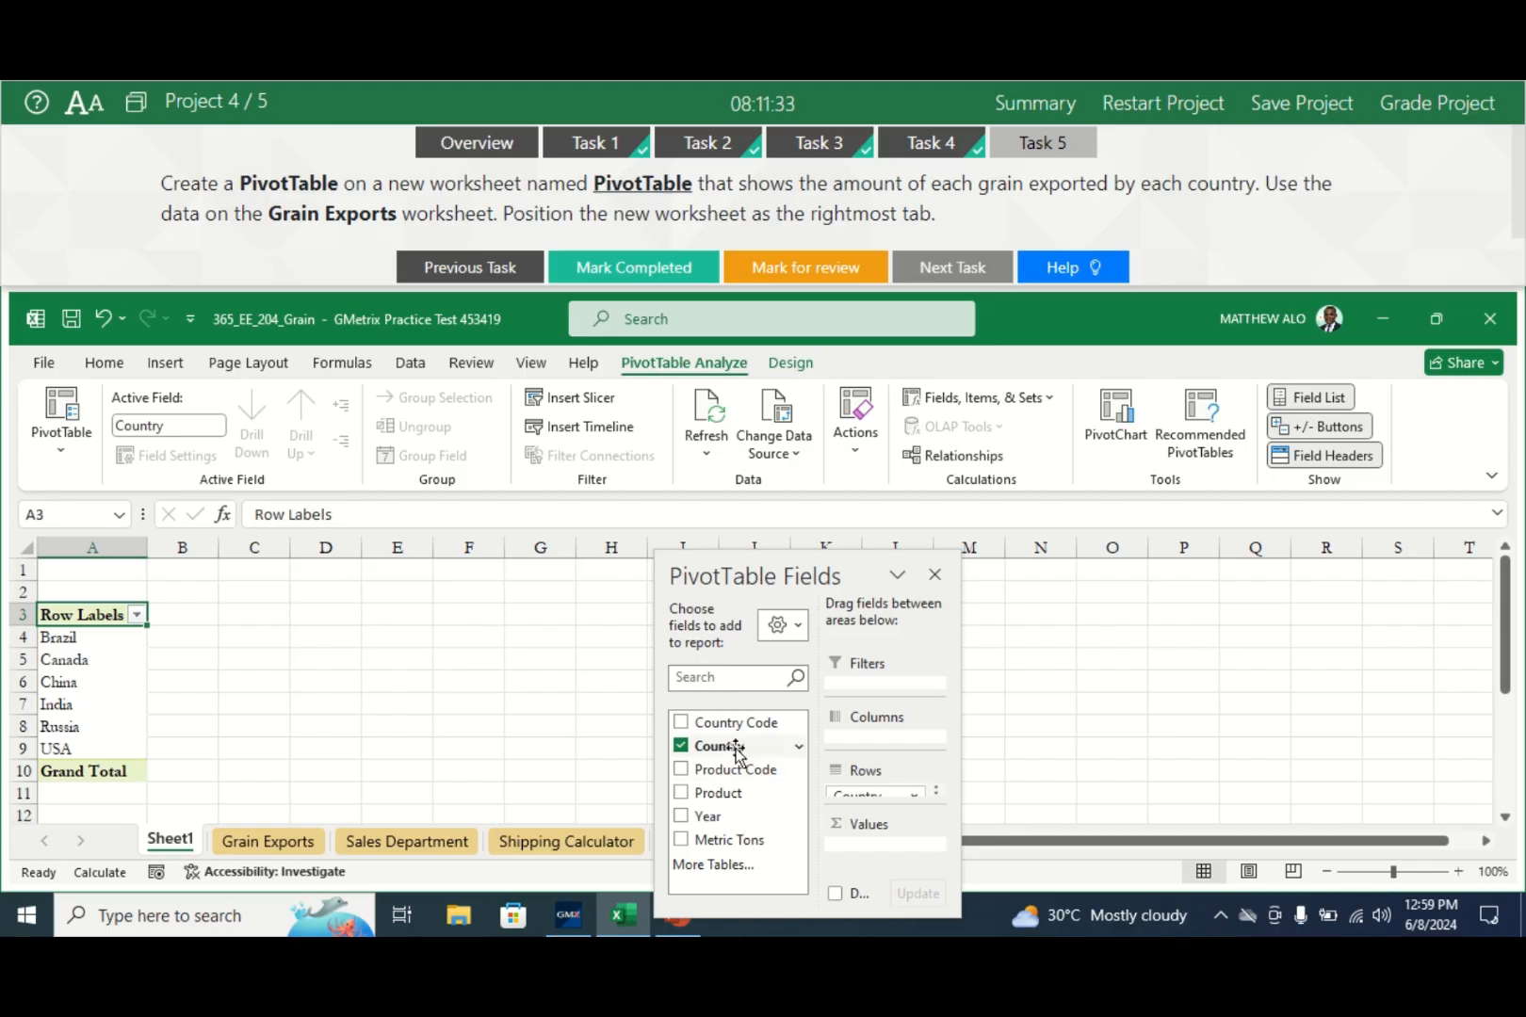
{"action": "left_click_drag", "start_coordinate": [707, 801], "coordinate": [870, 803]}
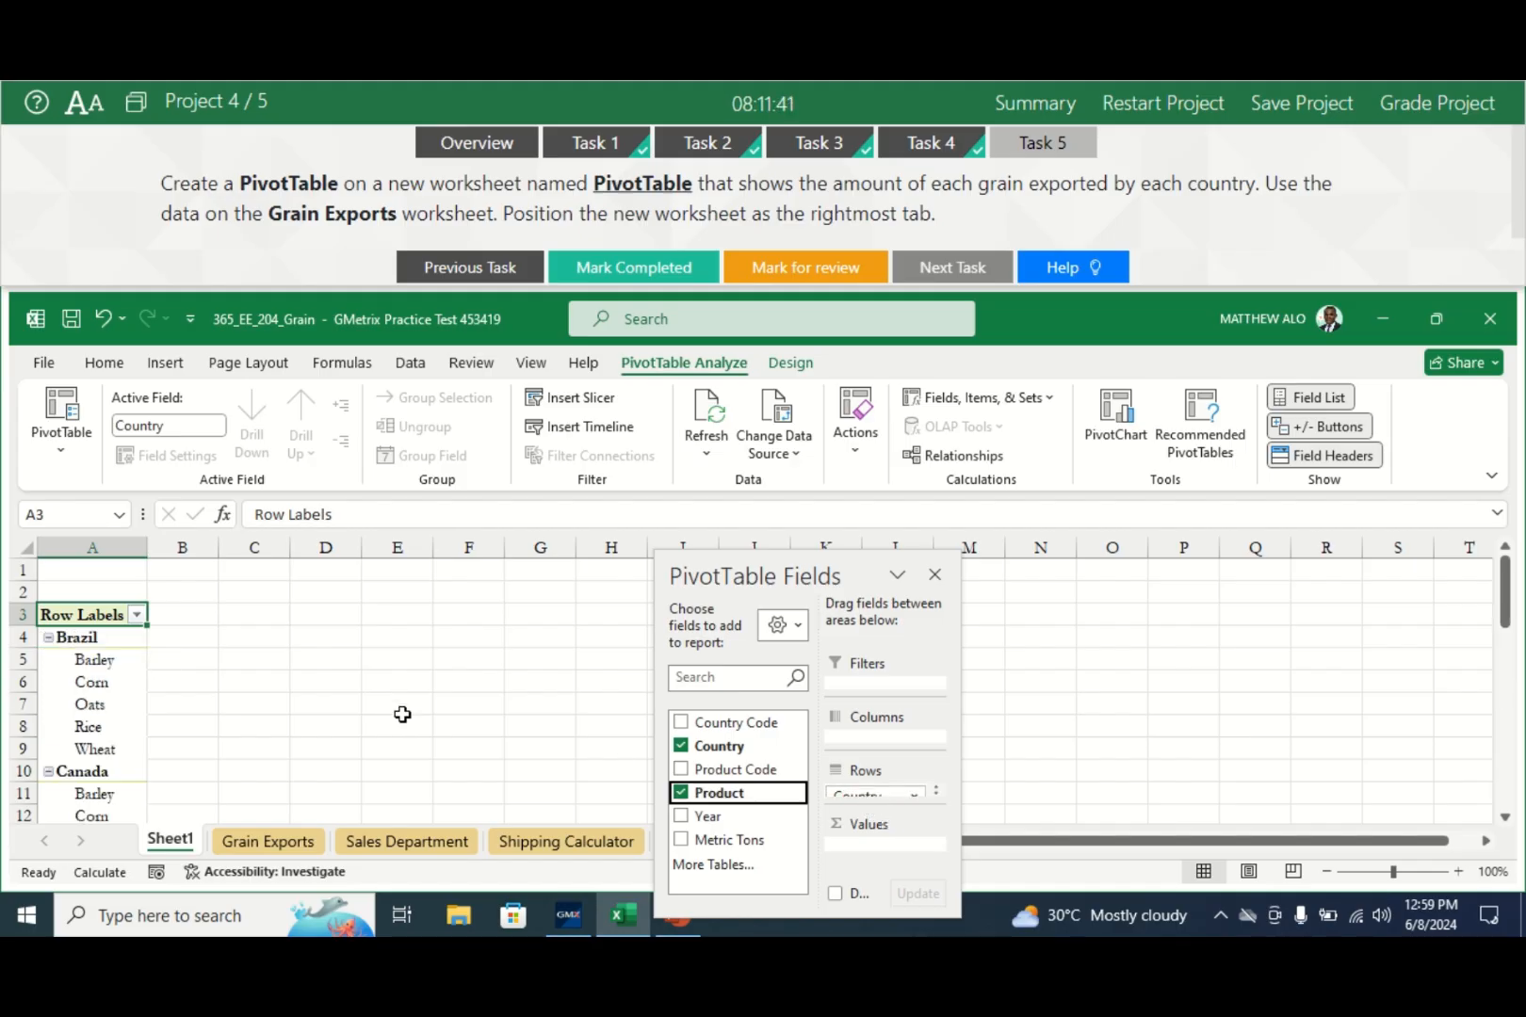
{"action": "left_click", "coordinate": [716, 842]}
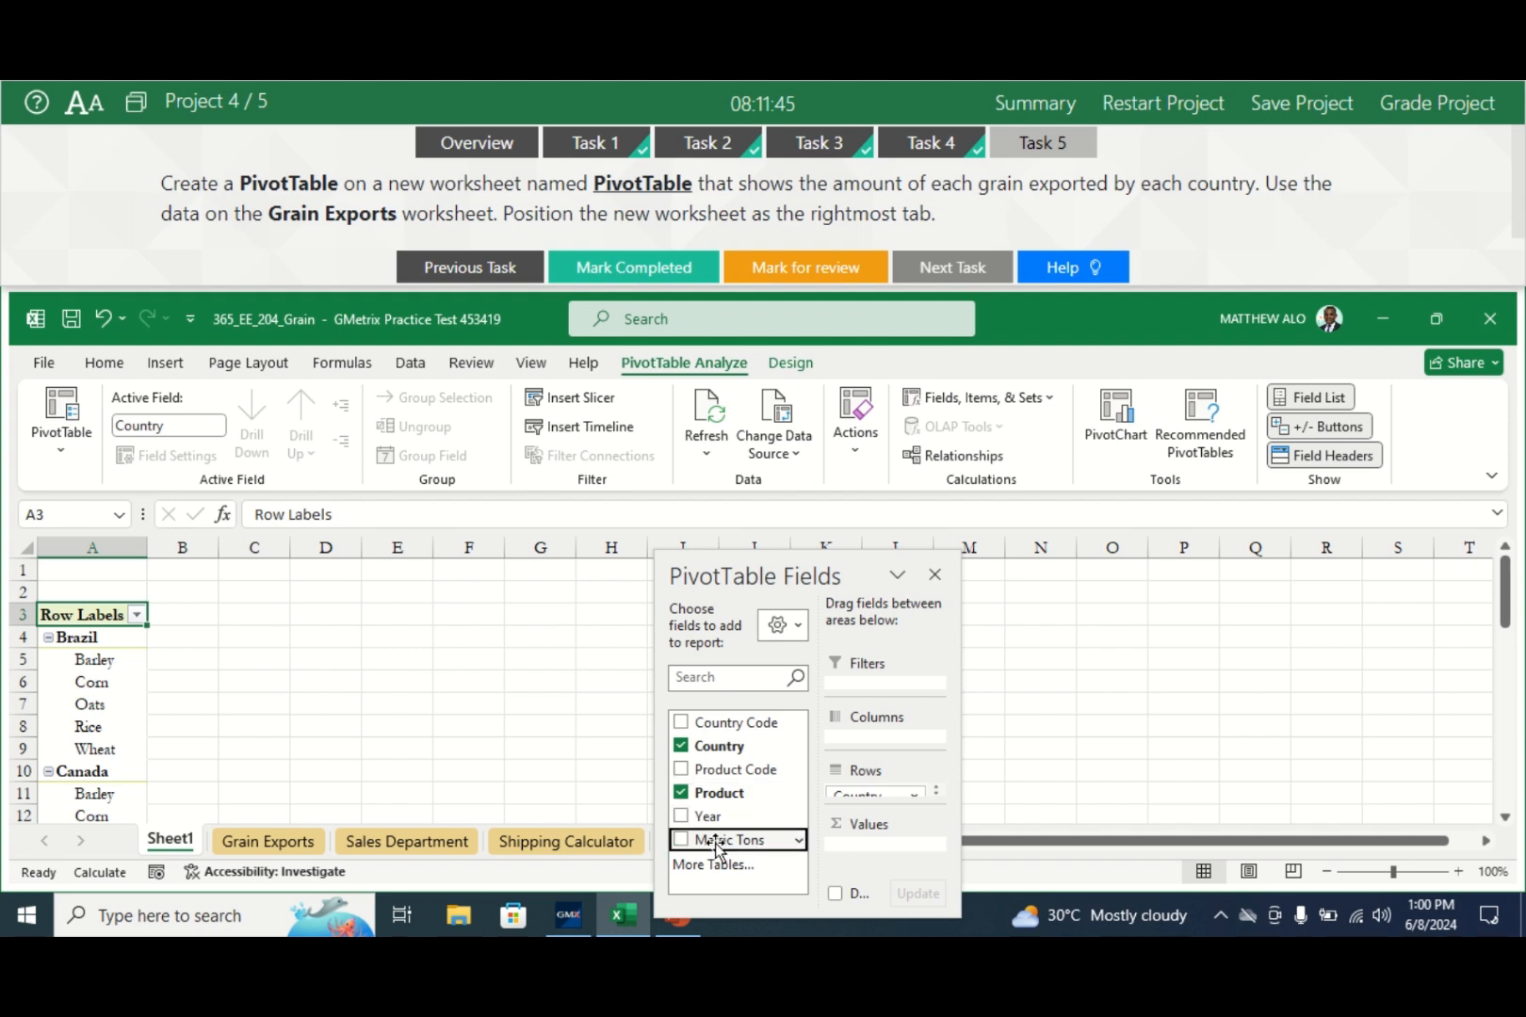
{"action": "left_click_drag", "start_coordinate": [716, 845], "coordinate": [865, 847]}
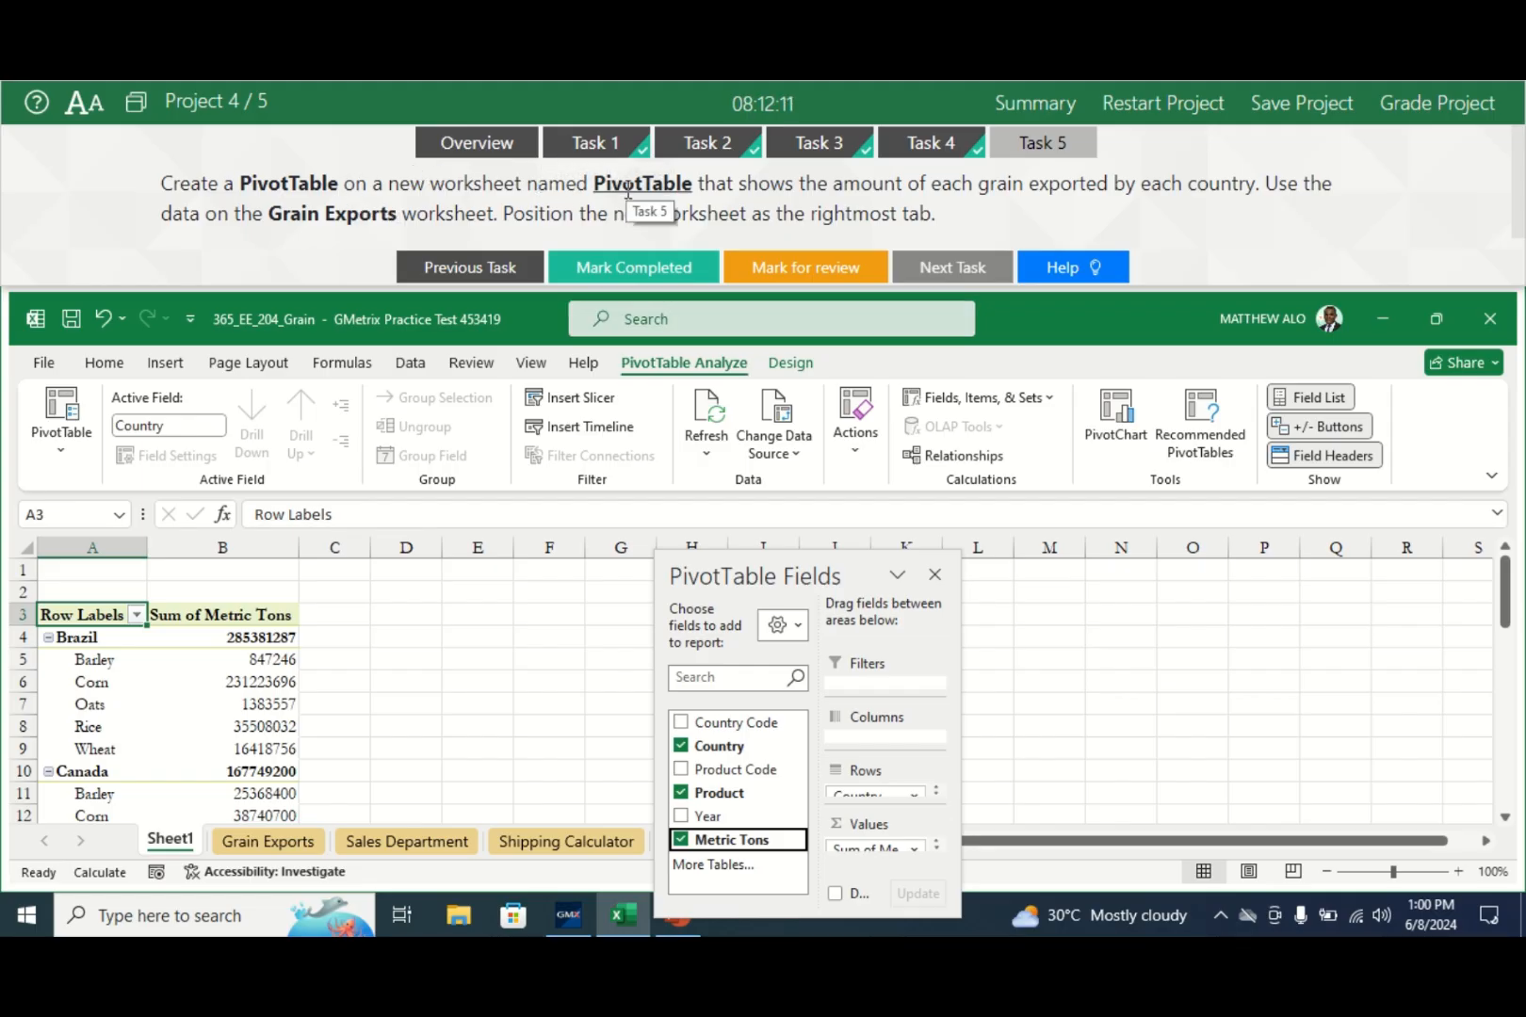
- Rename the Sheet1 tab holding the PivotTable to 'PivotTable'
{"action": "right_click", "coordinate": [190, 850]}
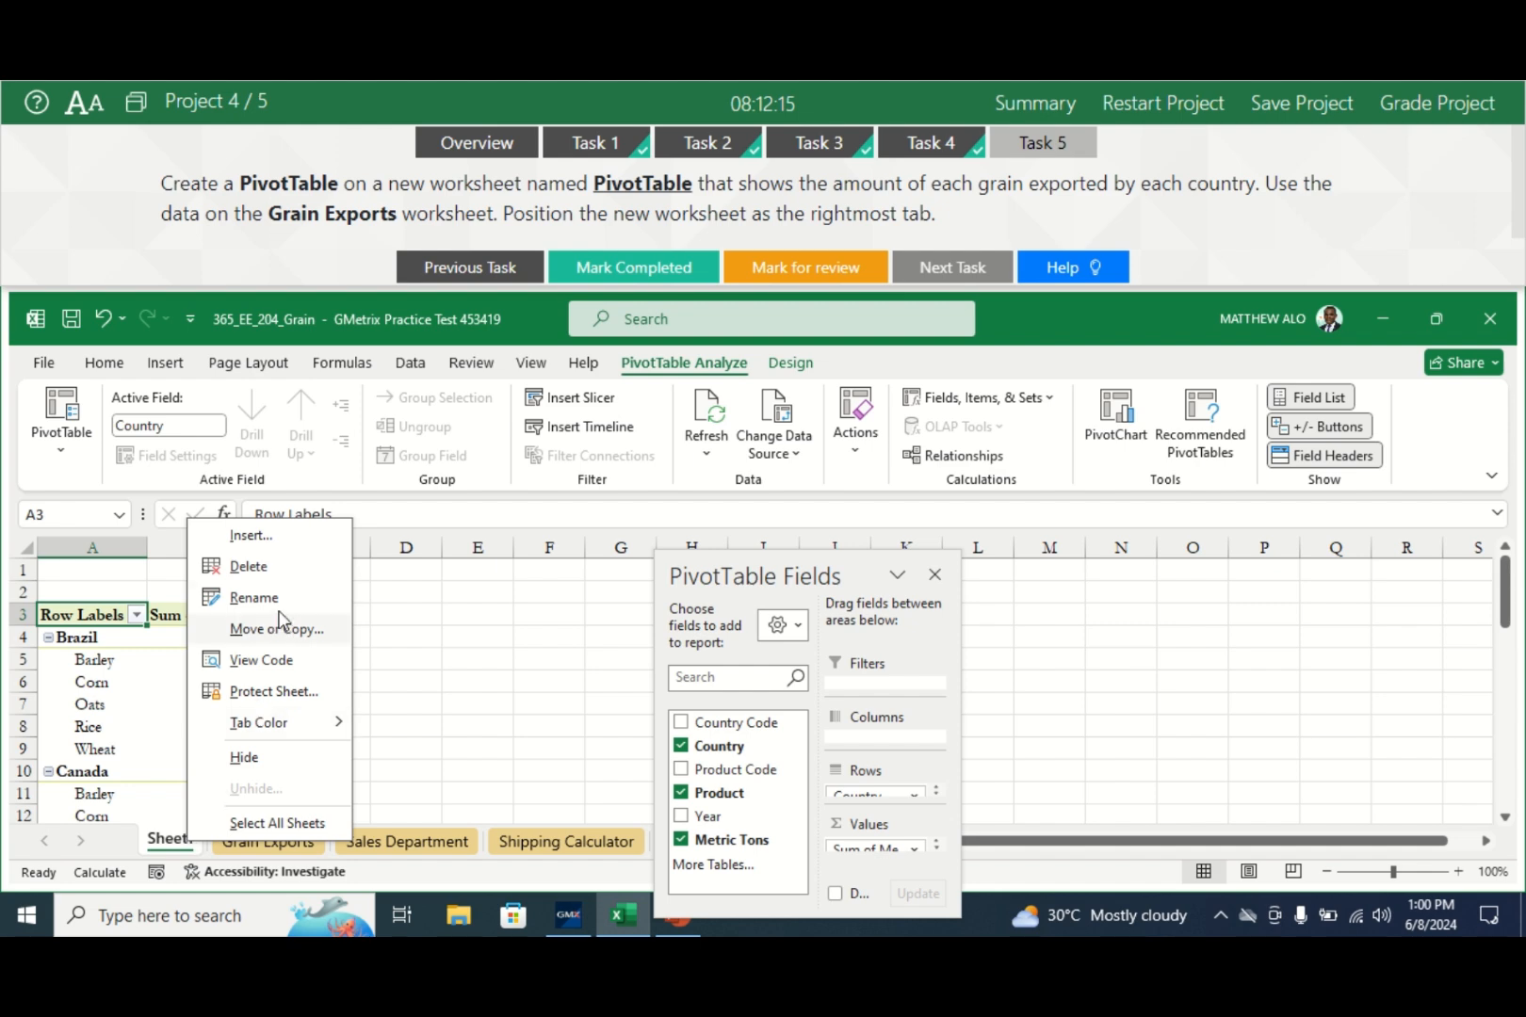
{"action": "left_click", "coordinate": [252, 598]}
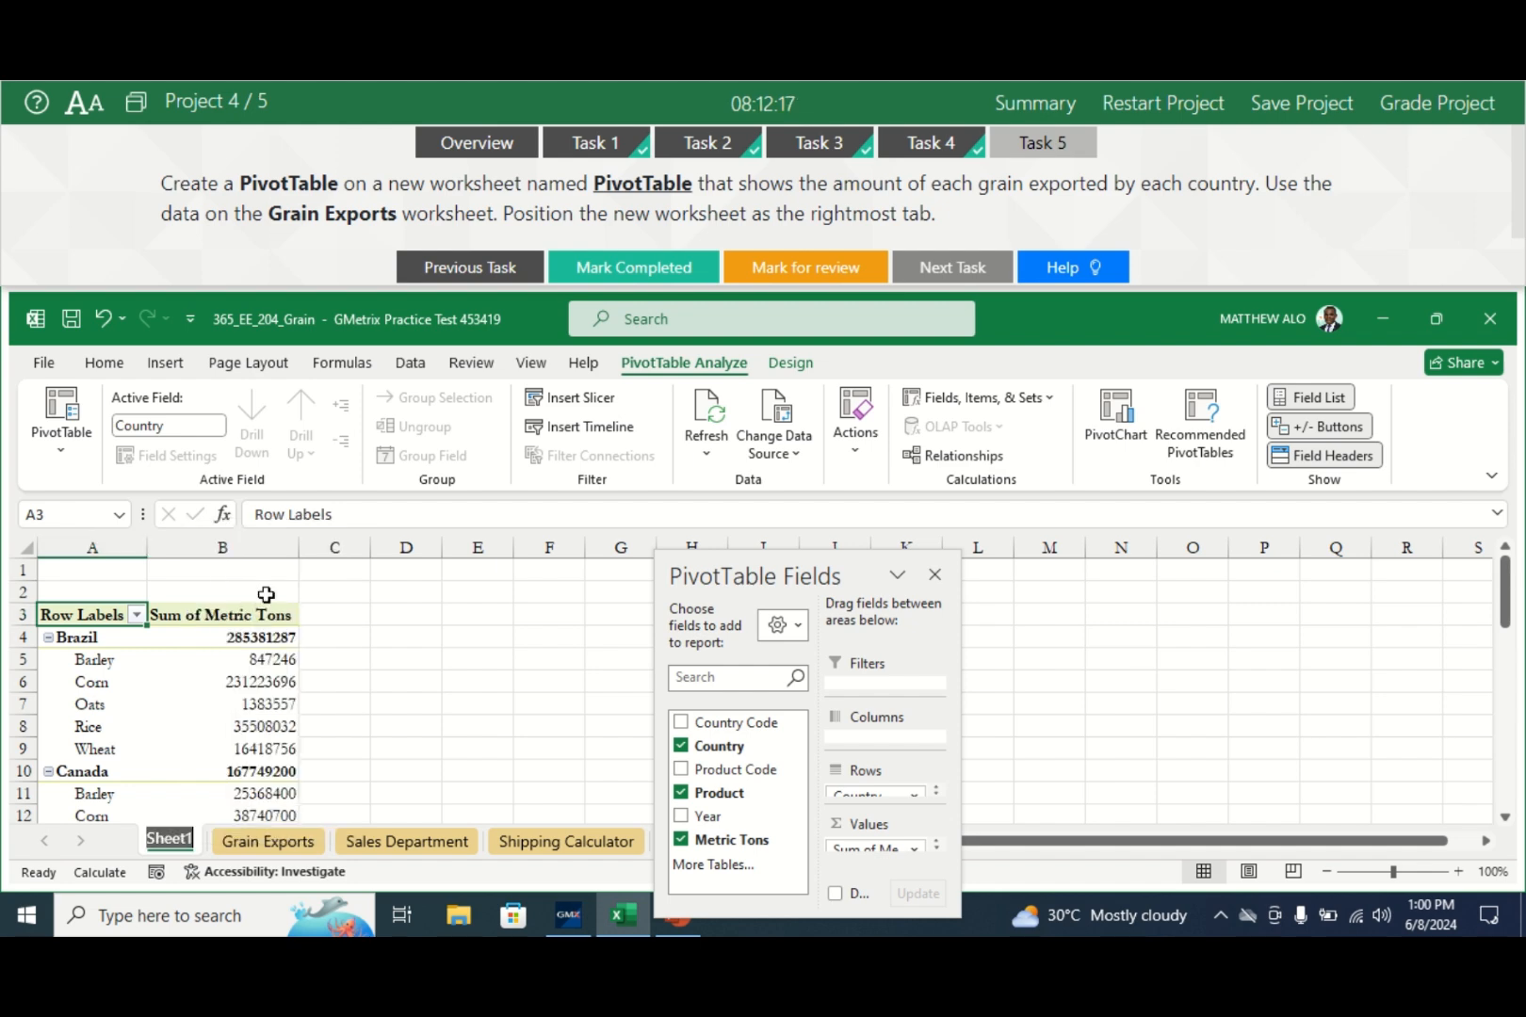
{"action": "mouse_move", "coordinate": [276, 659]}
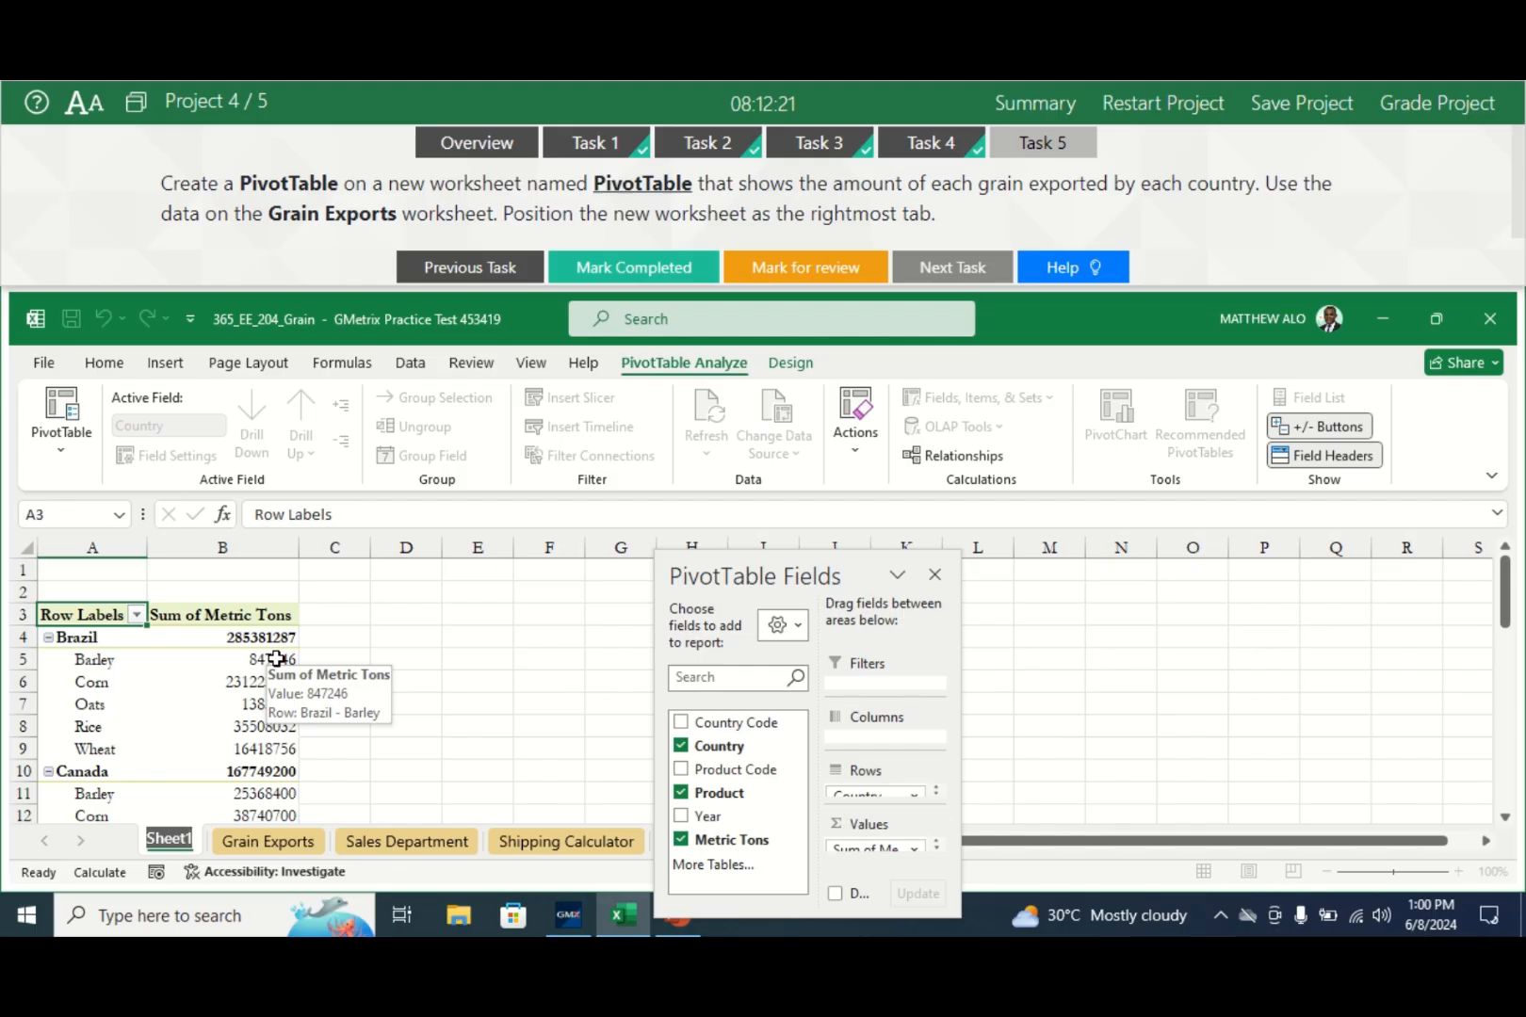
{"action": "type", "text": "Pivot"}
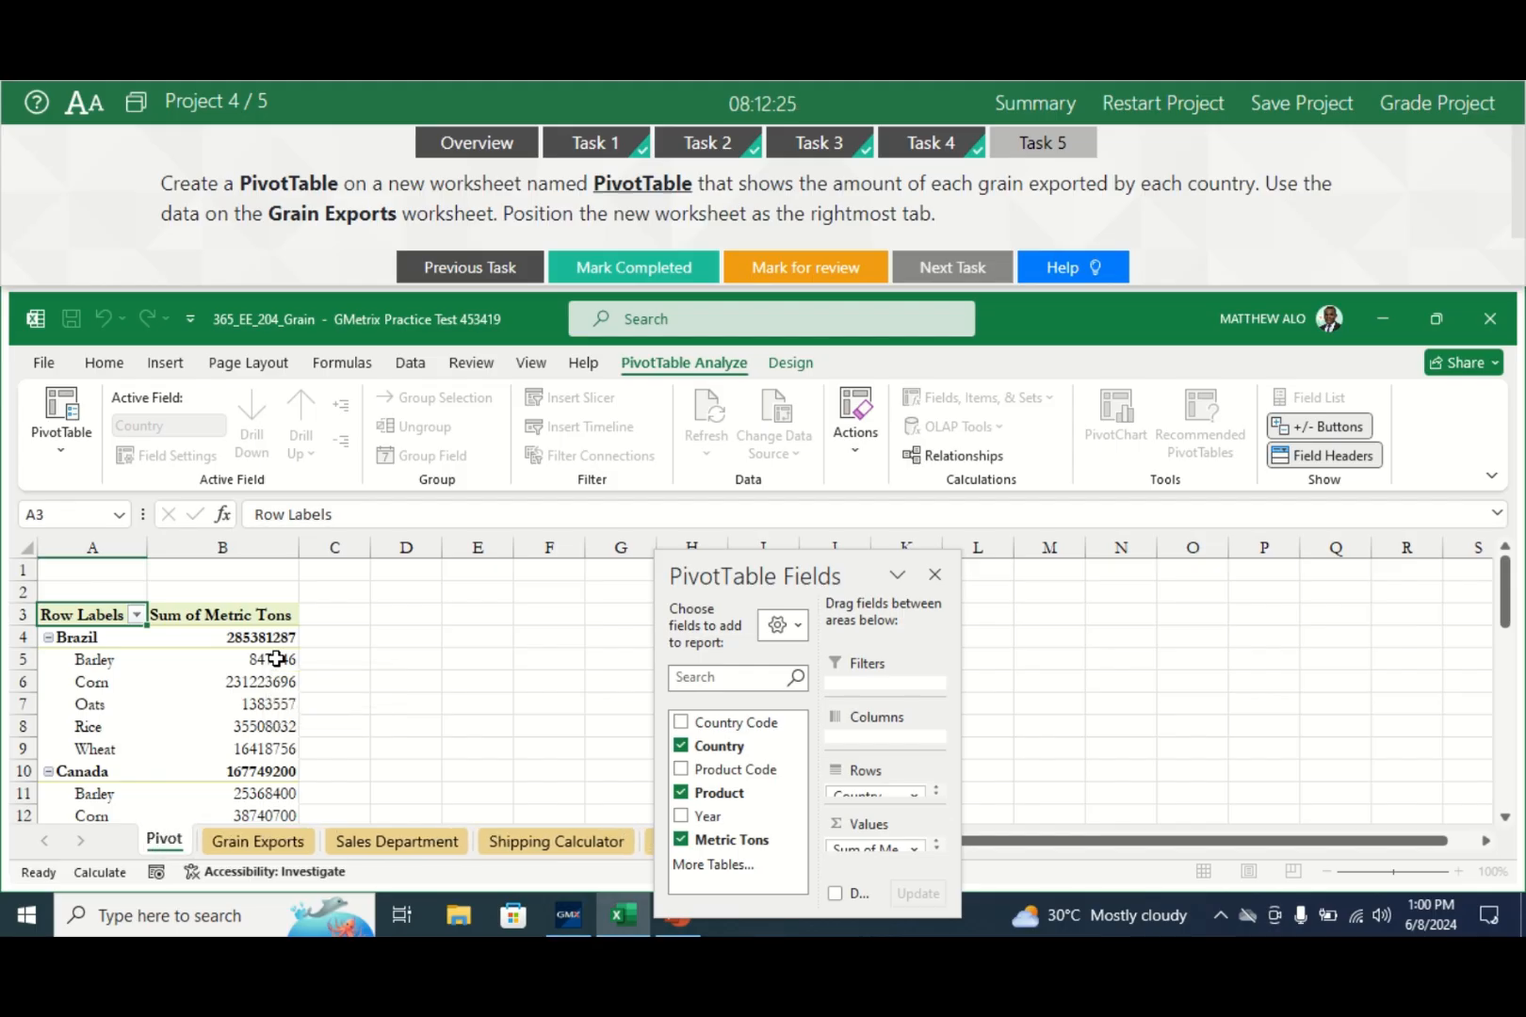
{"action": "type", "text": "Ta"}
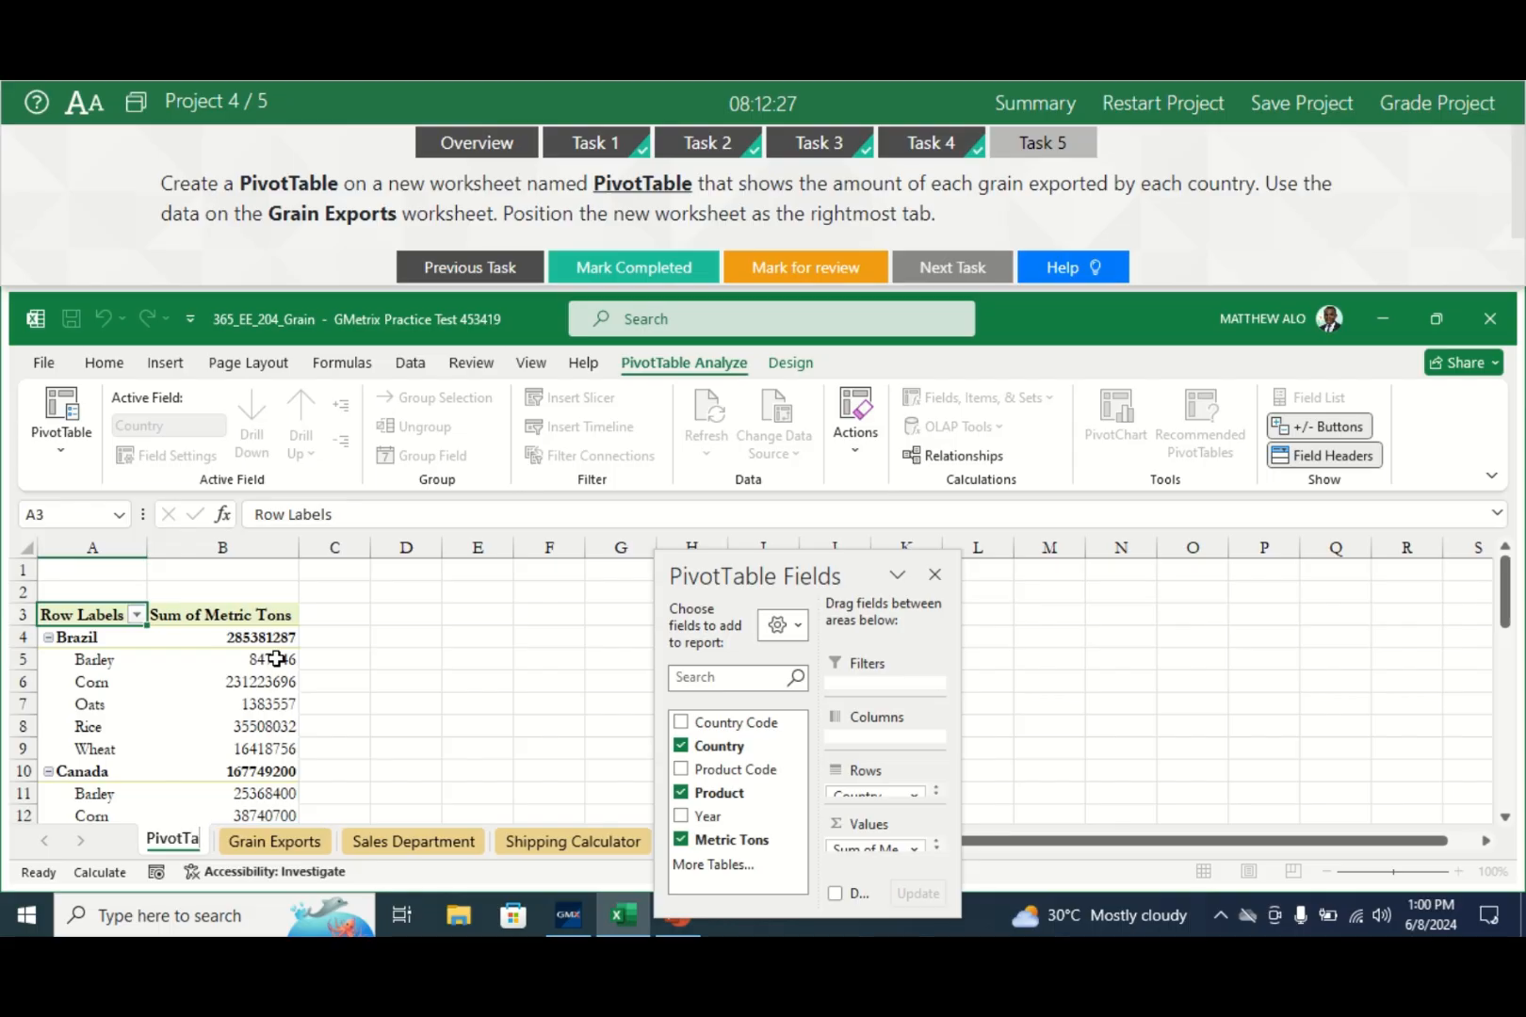
{"action": "type", "text": "ble"}
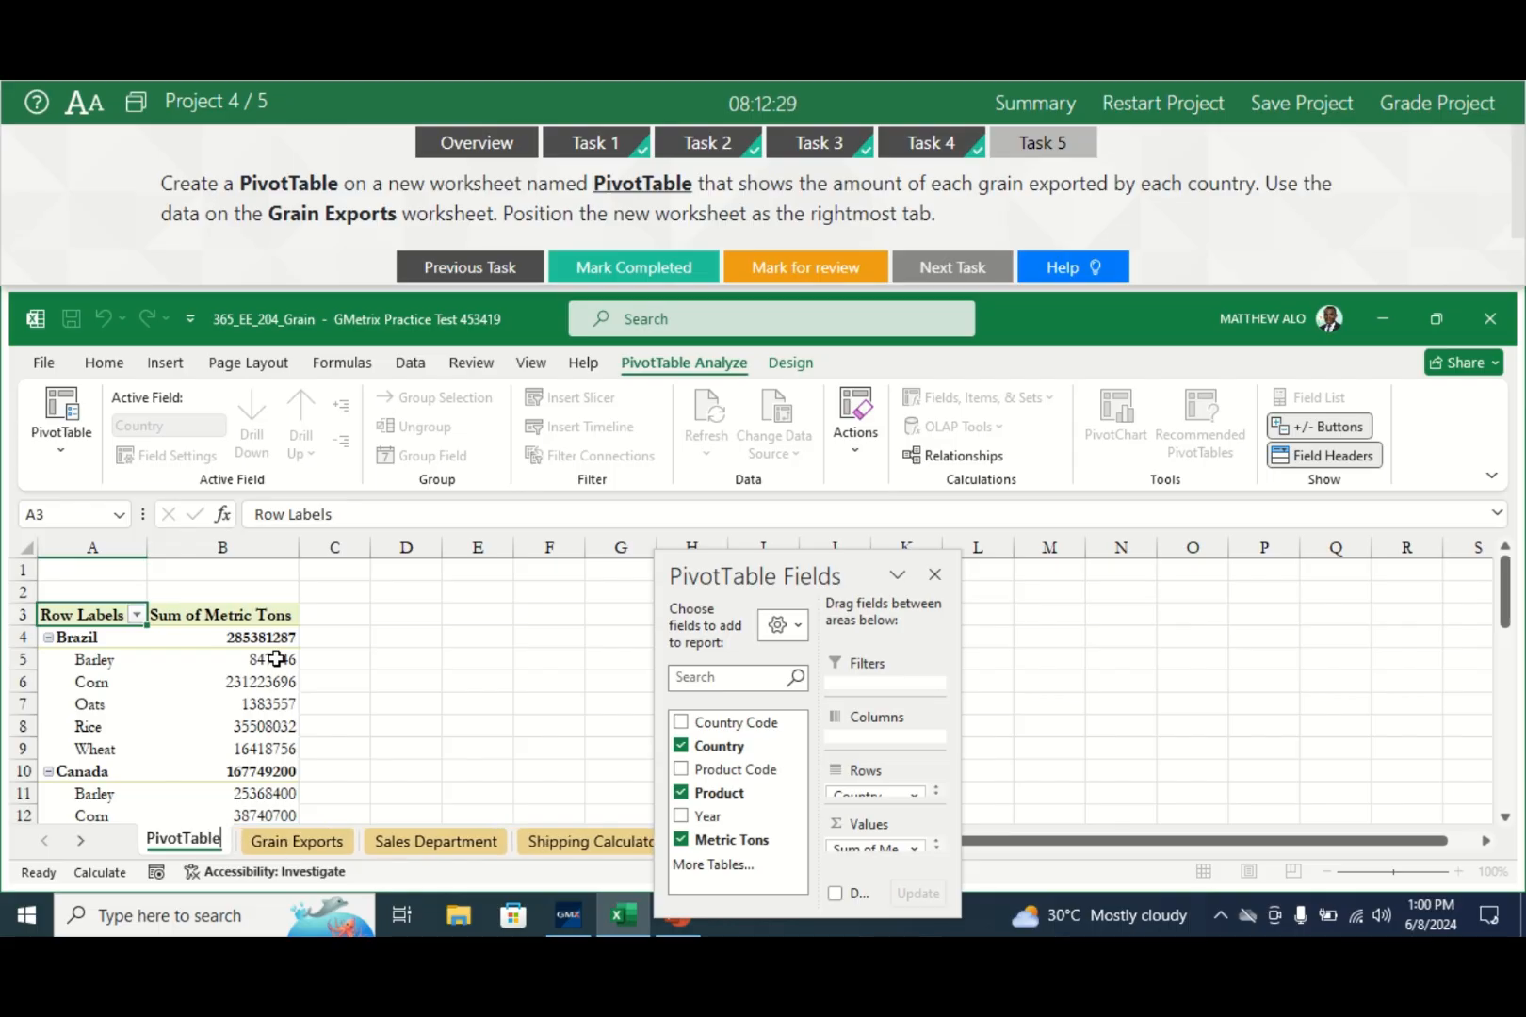
{"action": "key", "text": "Return"}
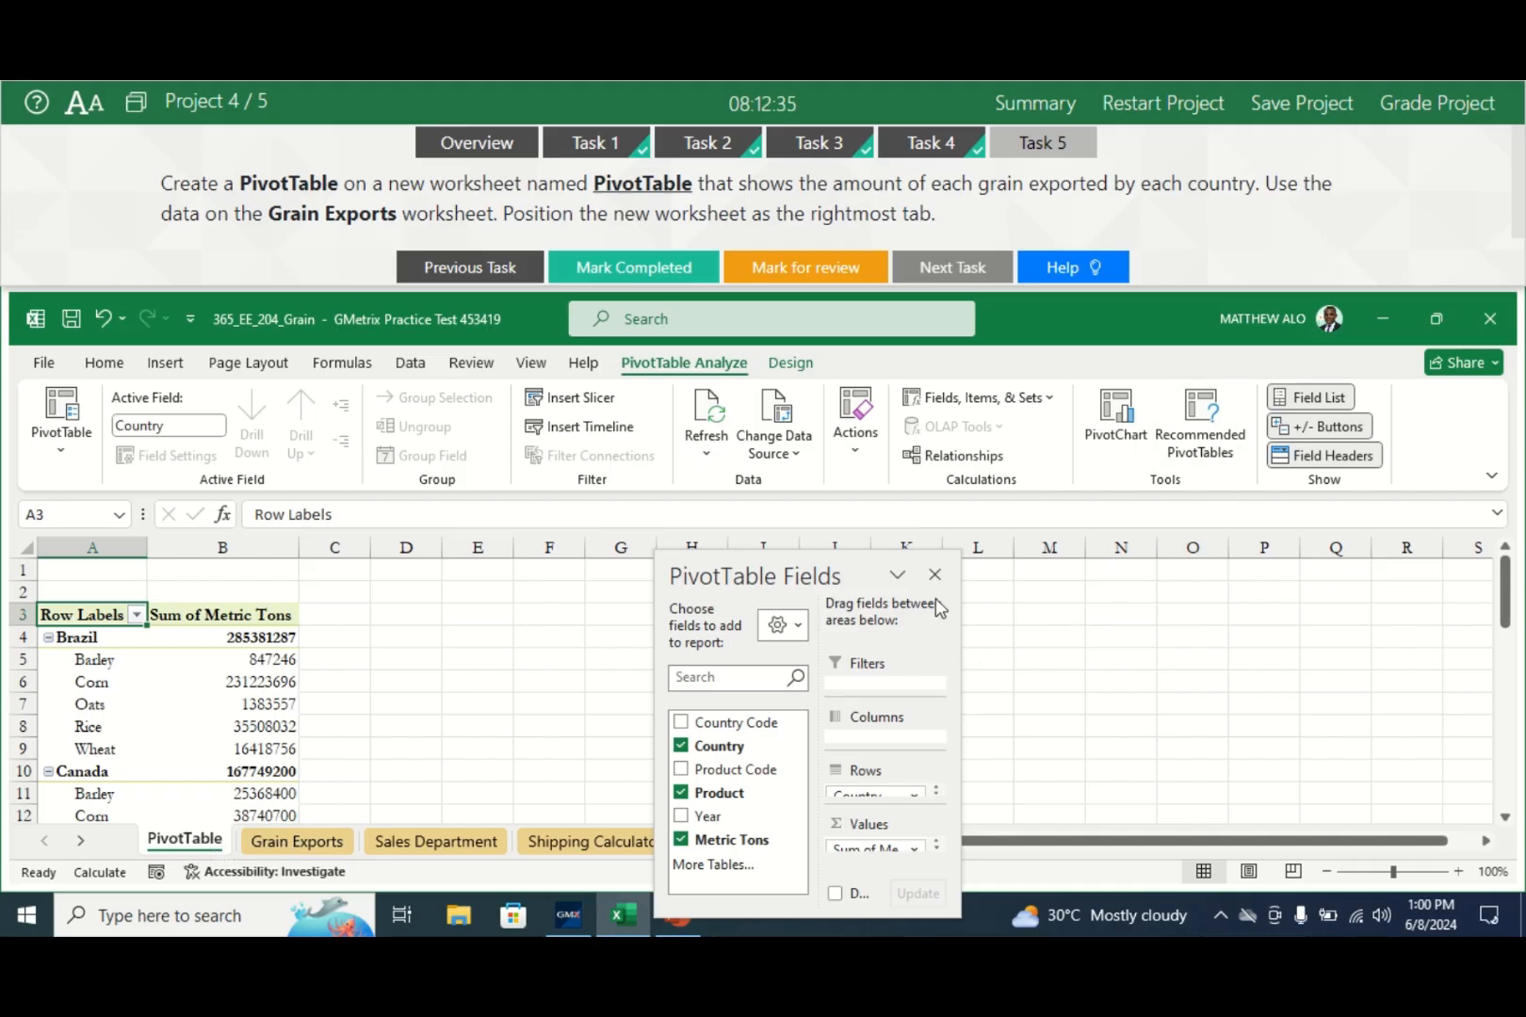
{"action": "left_click_drag", "start_coordinate": [824, 572], "coordinate": [1217, 574]}
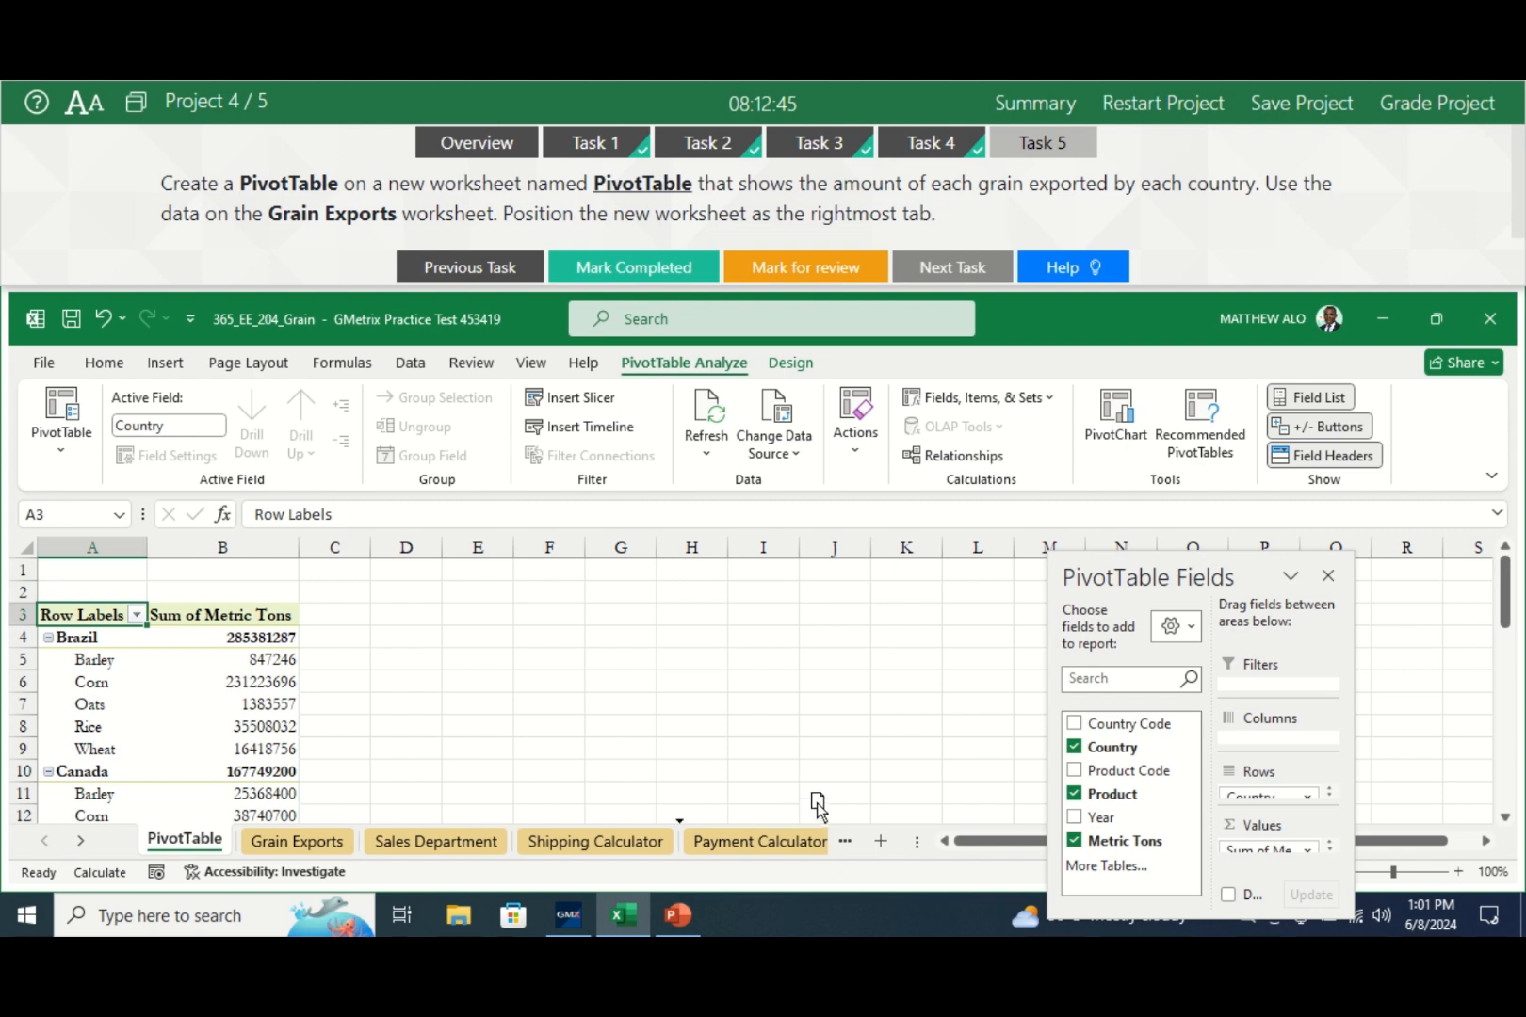
- Move the PivotTable tab after Payment Calculator, mark the task completed, and grade Project 4
{"action": "mouse_move", "coordinate": [838, 819]}
{"action": "left_mouse_down"}
{"action": "mouse_move", "coordinate": [837, 845]}
{"action": "mouse_move", "coordinate": [758, 850]}
{"action": "left_mouse_up"}
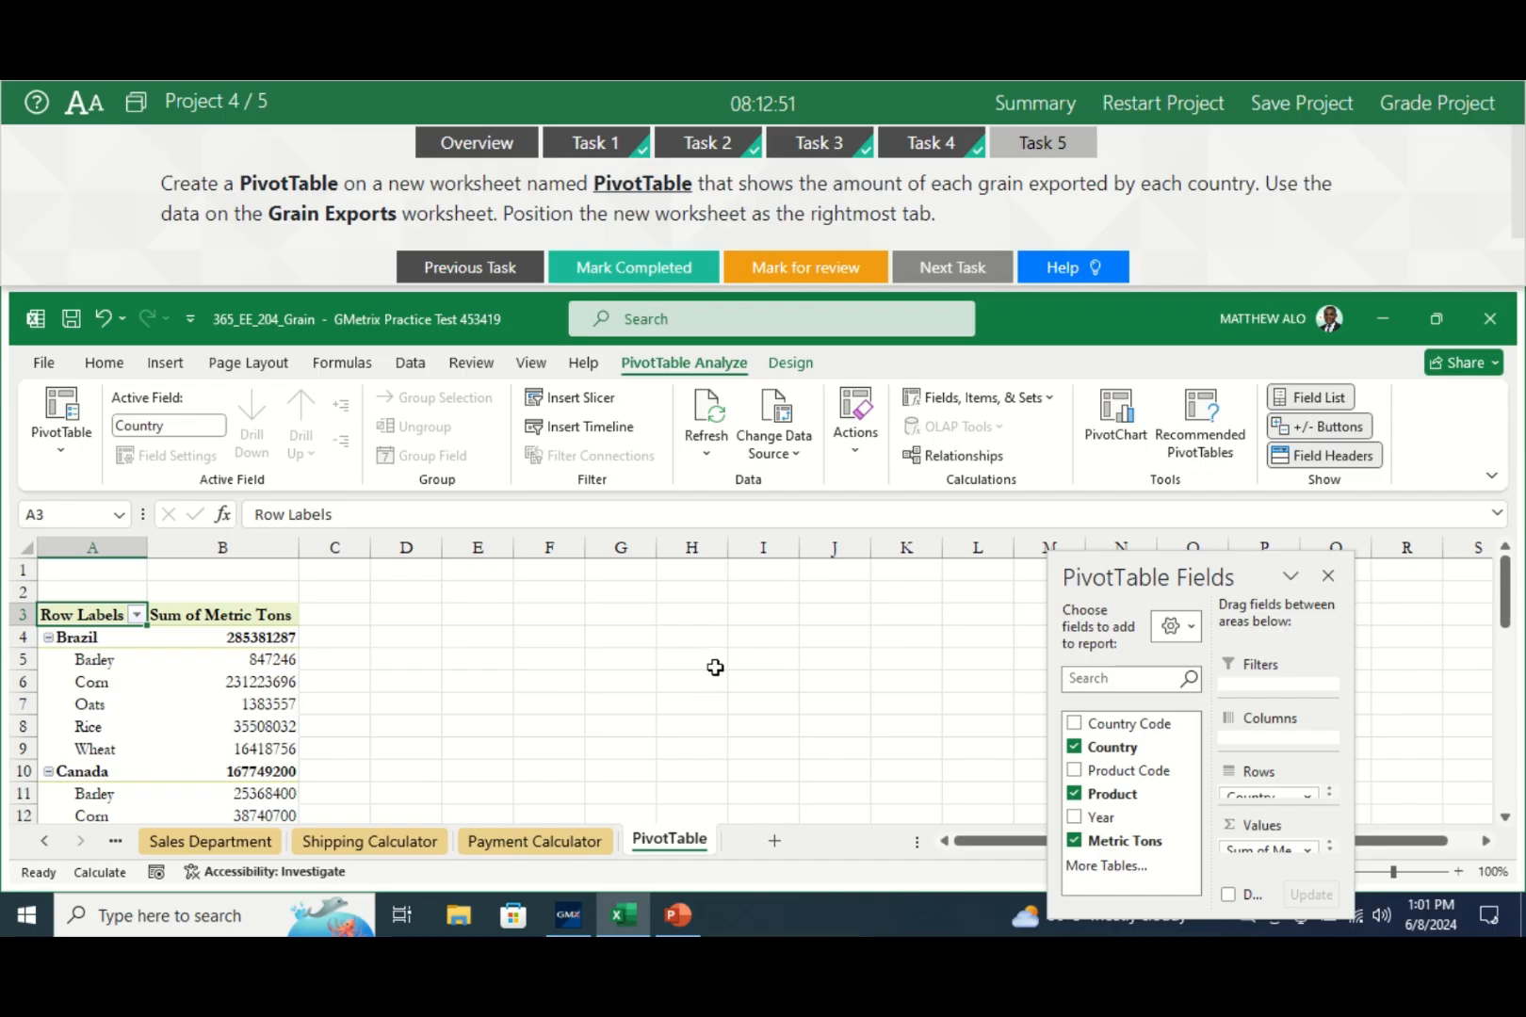
{"action": "left_click", "coordinate": [656, 271]}
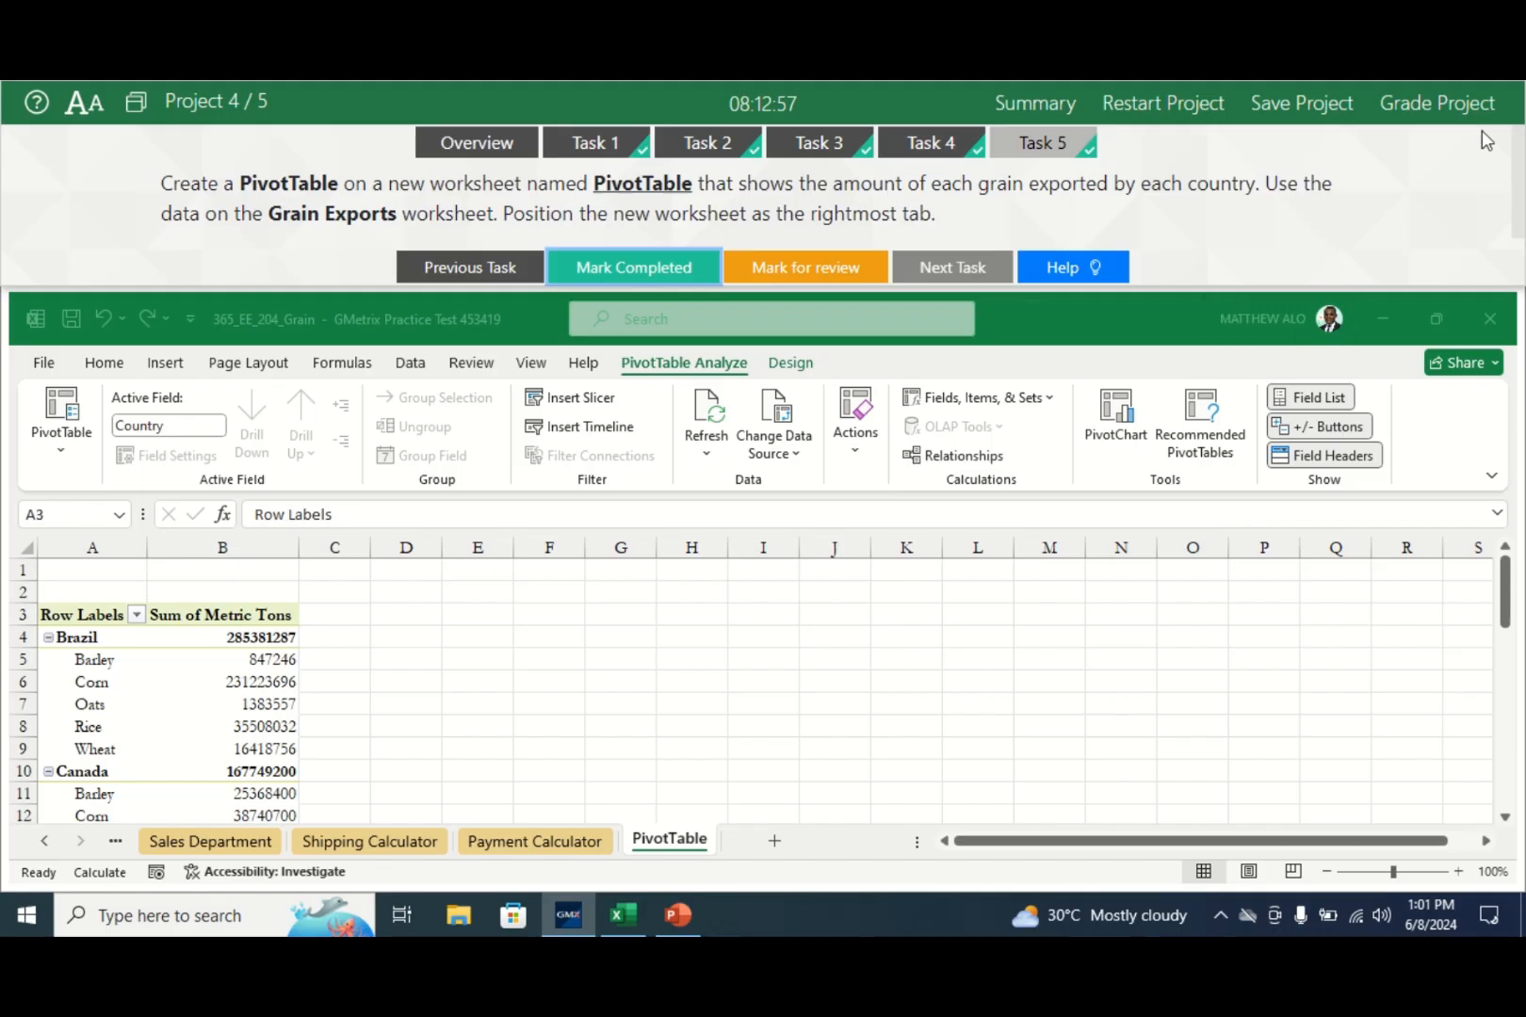
{"action": "left_click", "coordinate": [1438, 103]}
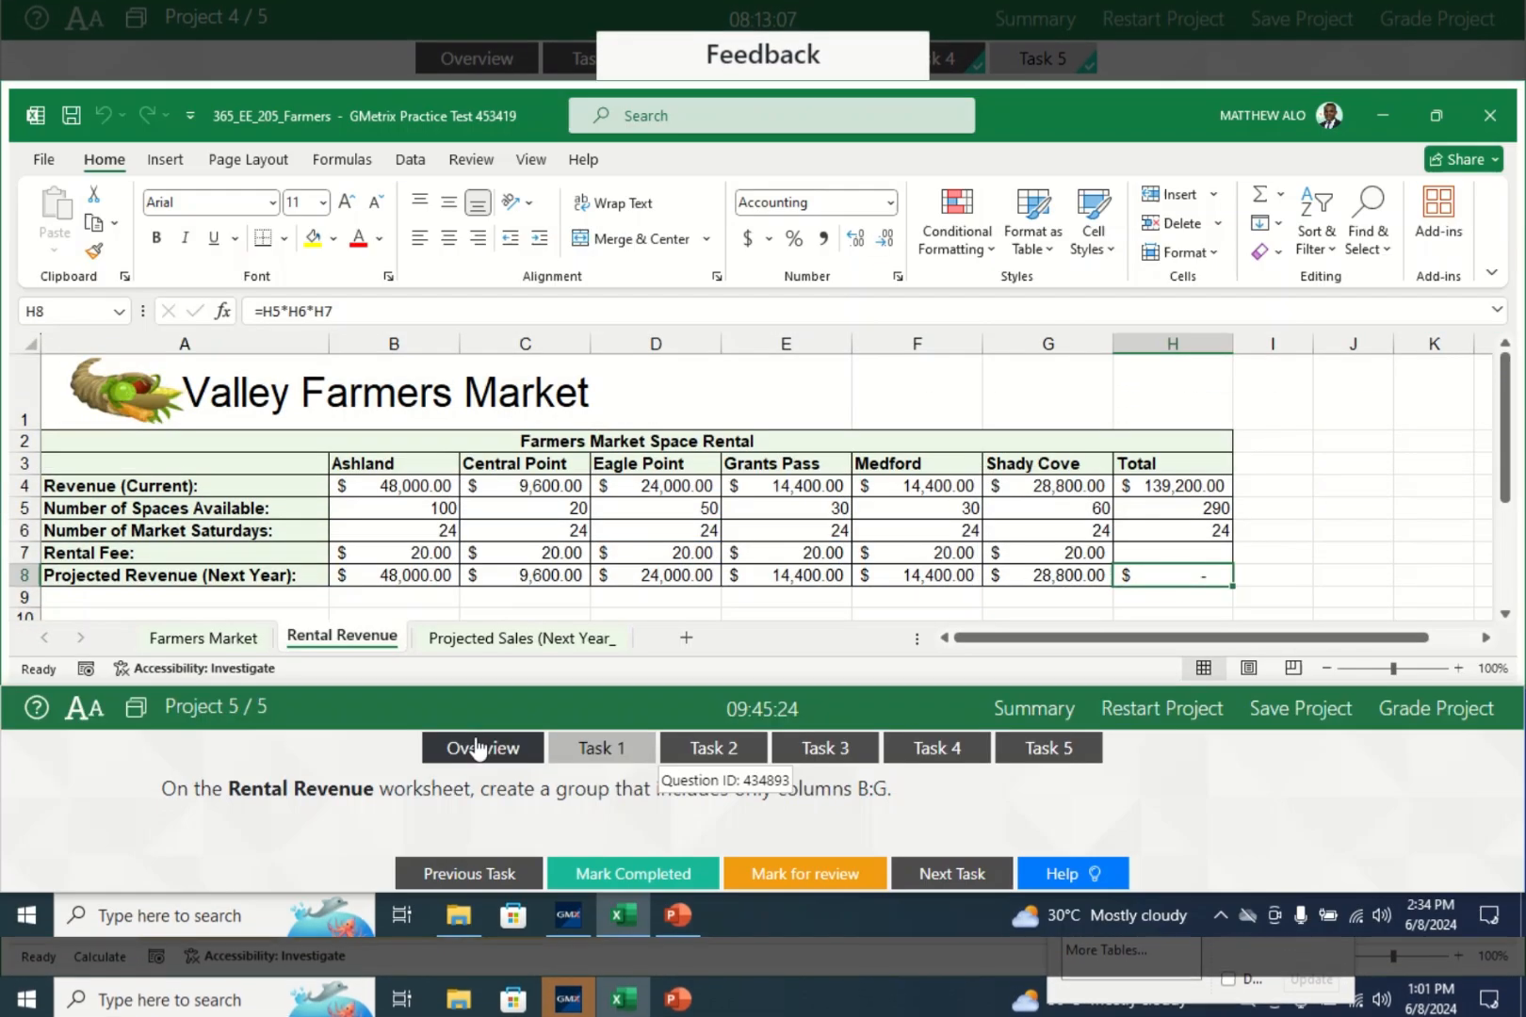
- Group columns B:G on Rental Revenue, mark Task 1 completed, and open Task 2
{"action": "left_click", "coordinate": [596, 748]}
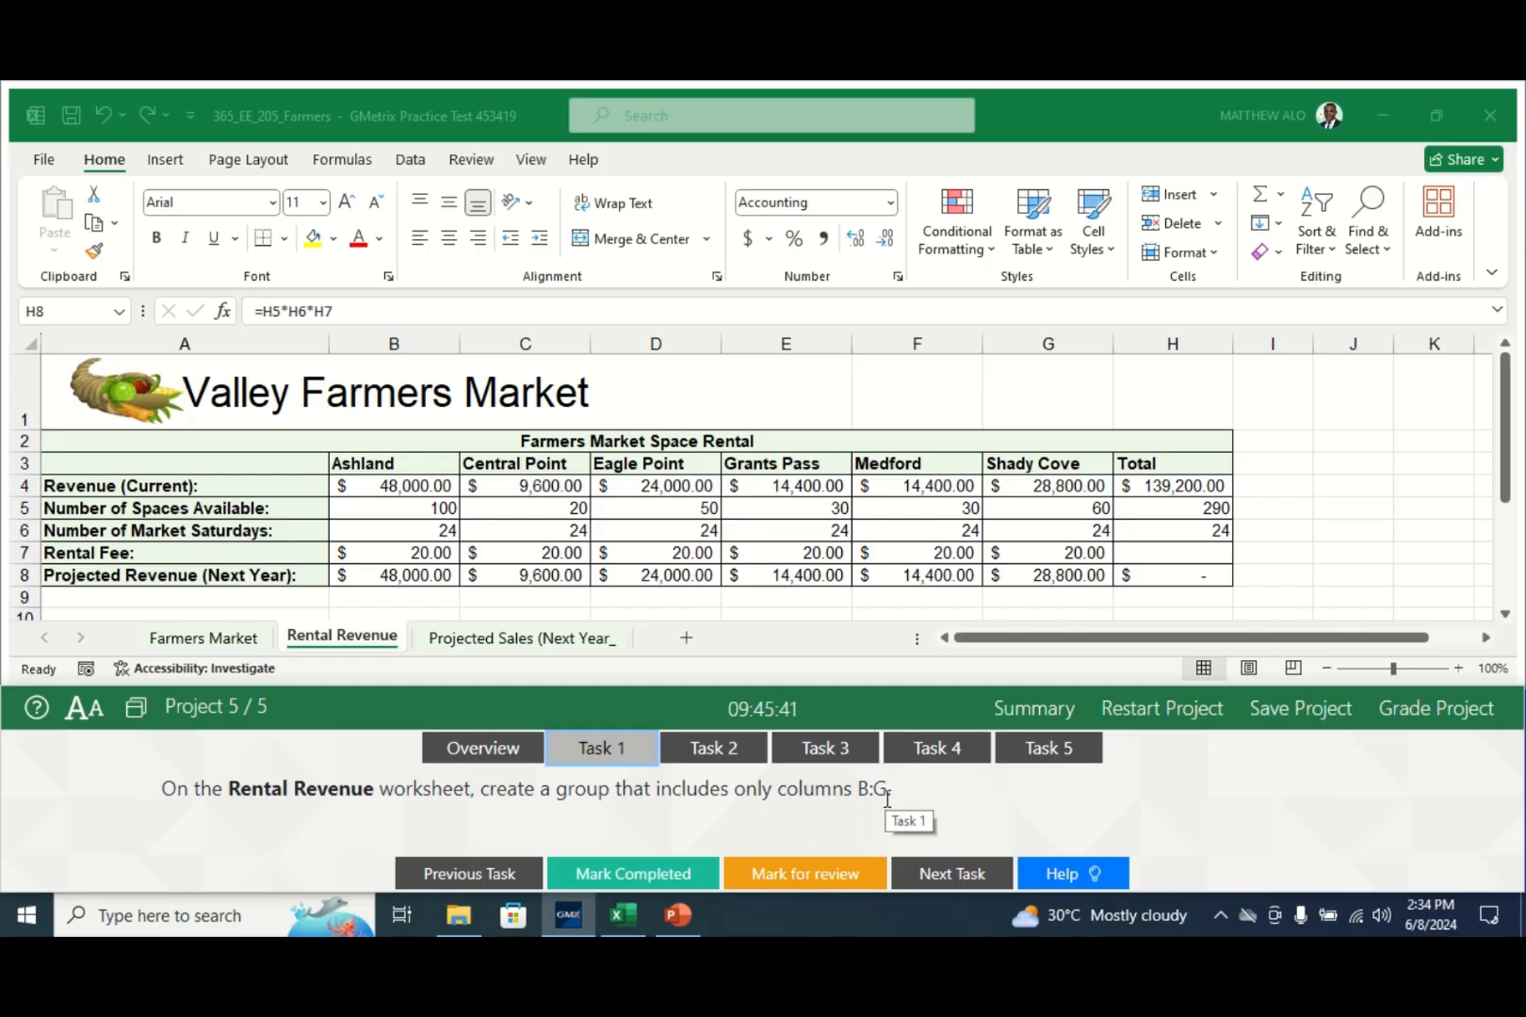
{"action": "left_click", "coordinate": [324, 641]}
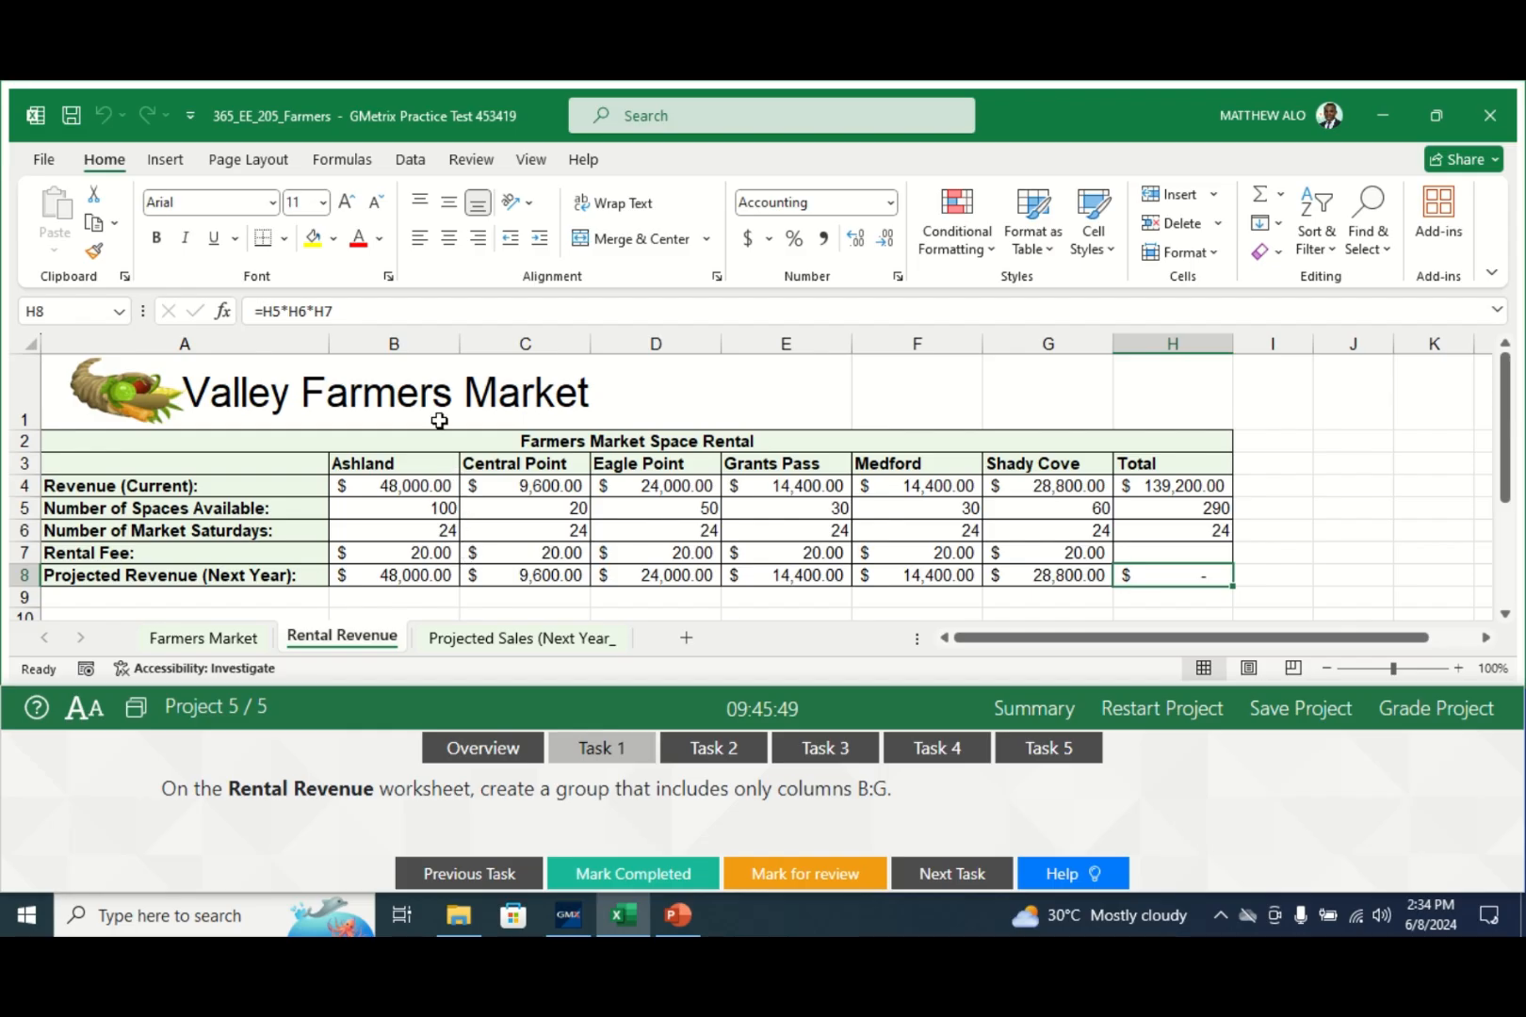
{"action": "left_click_drag", "start_coordinate": [409, 345], "coordinate": [1022, 365]}
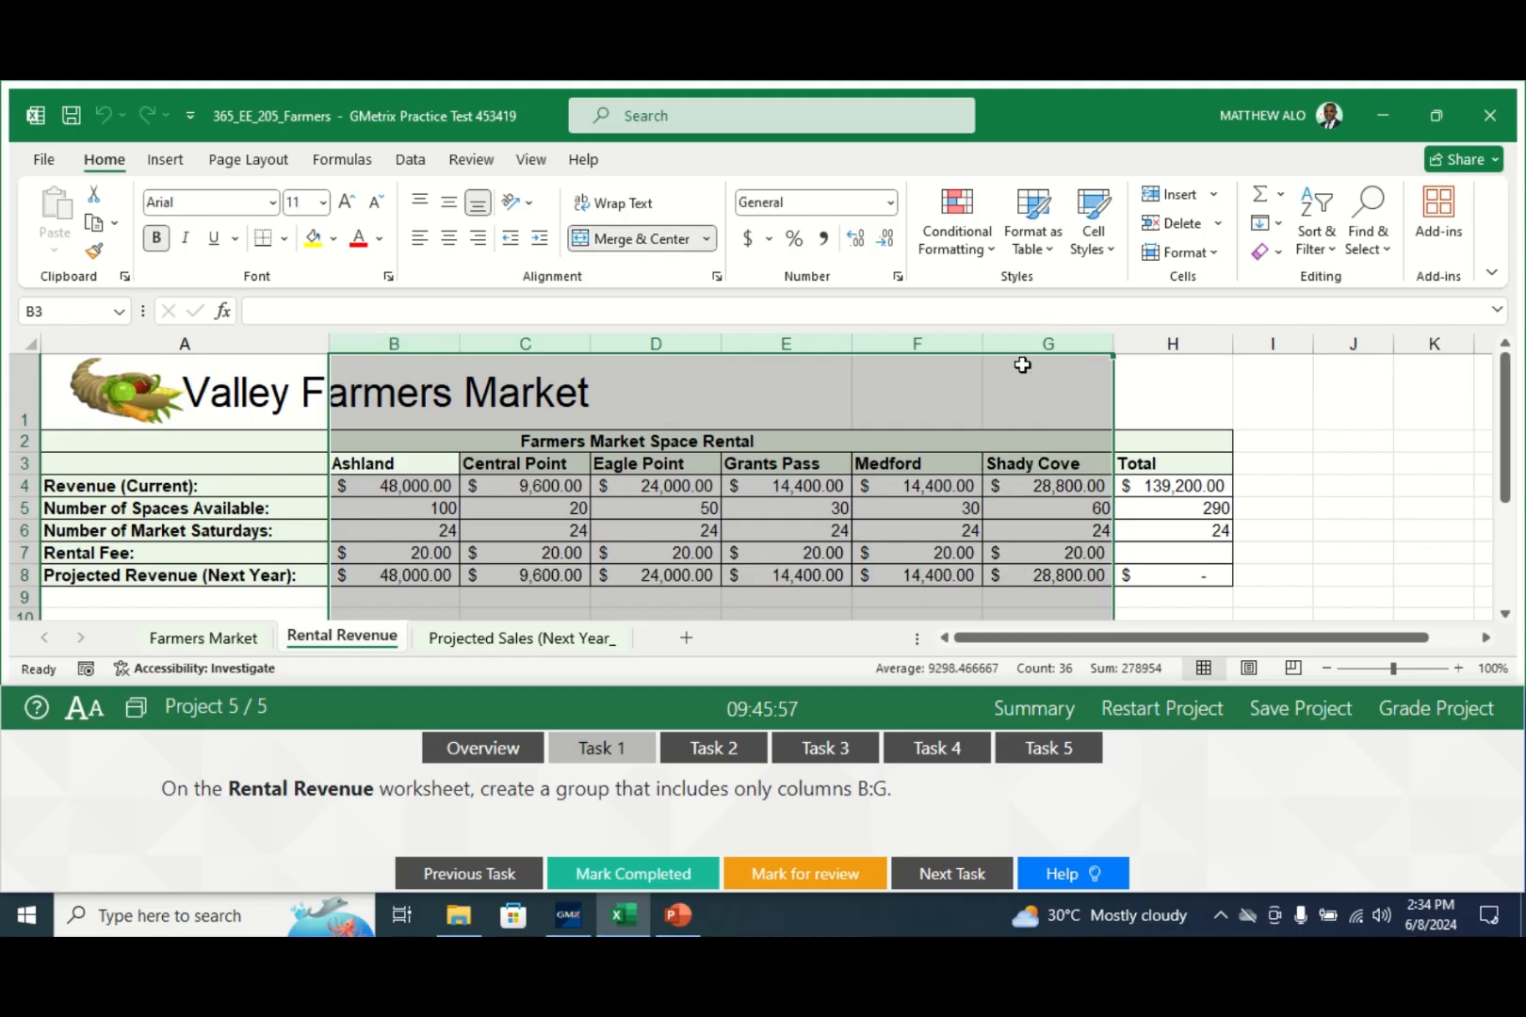
{"action": "left_click", "coordinate": [411, 161]}
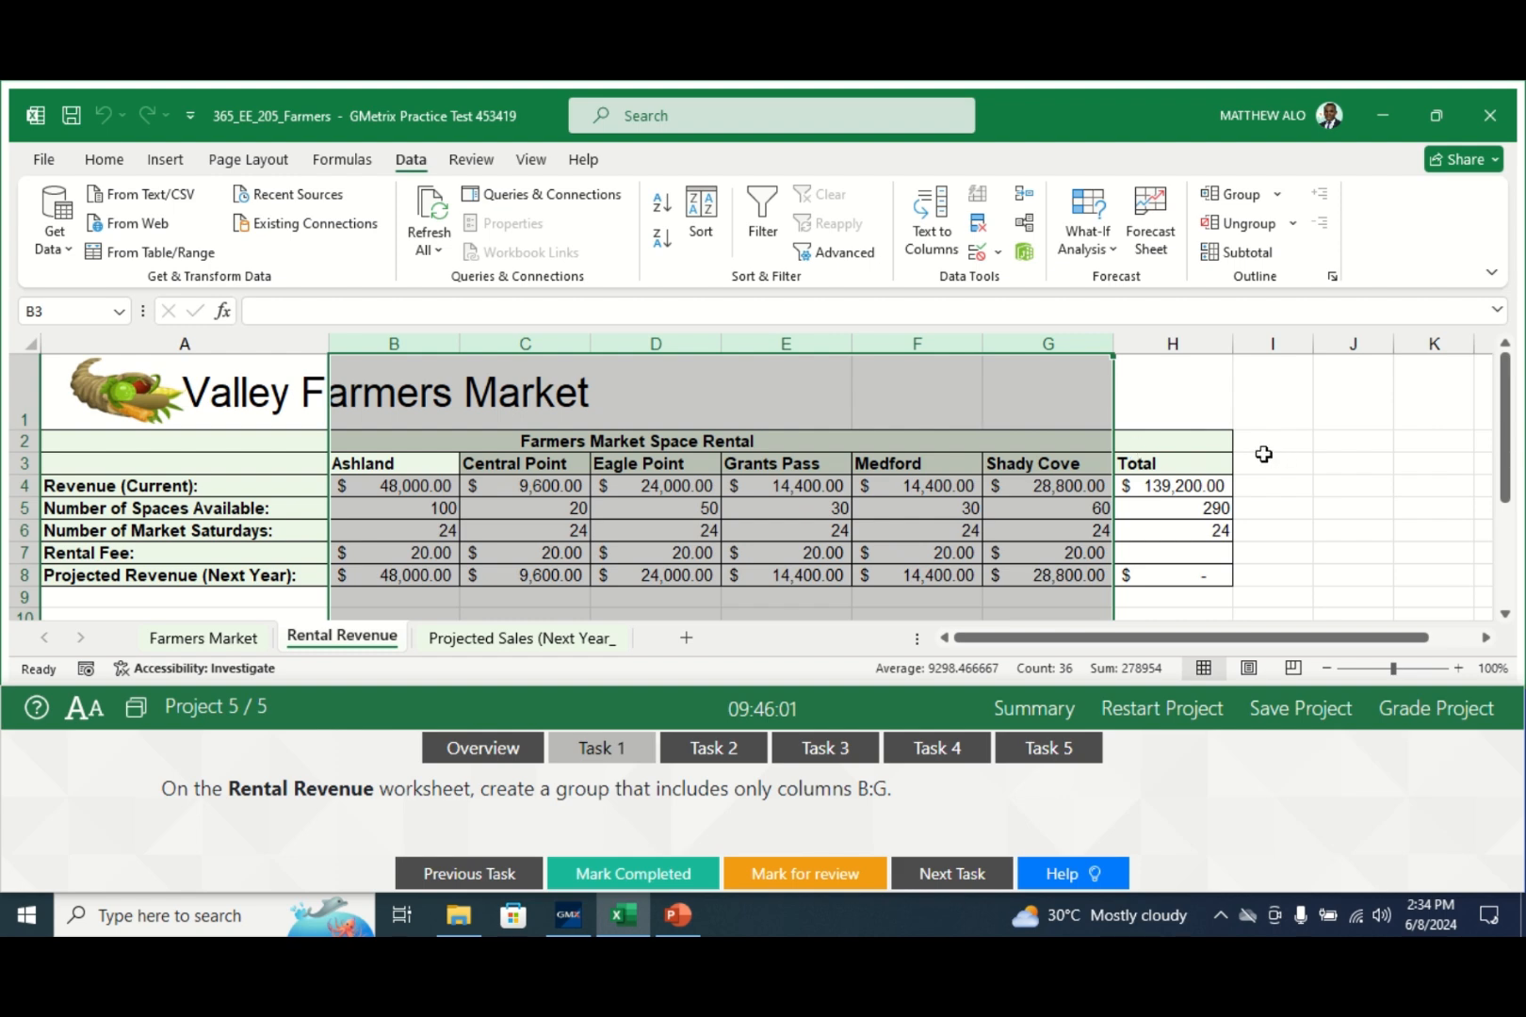
{"action": "left_click", "coordinate": [1233, 196]}
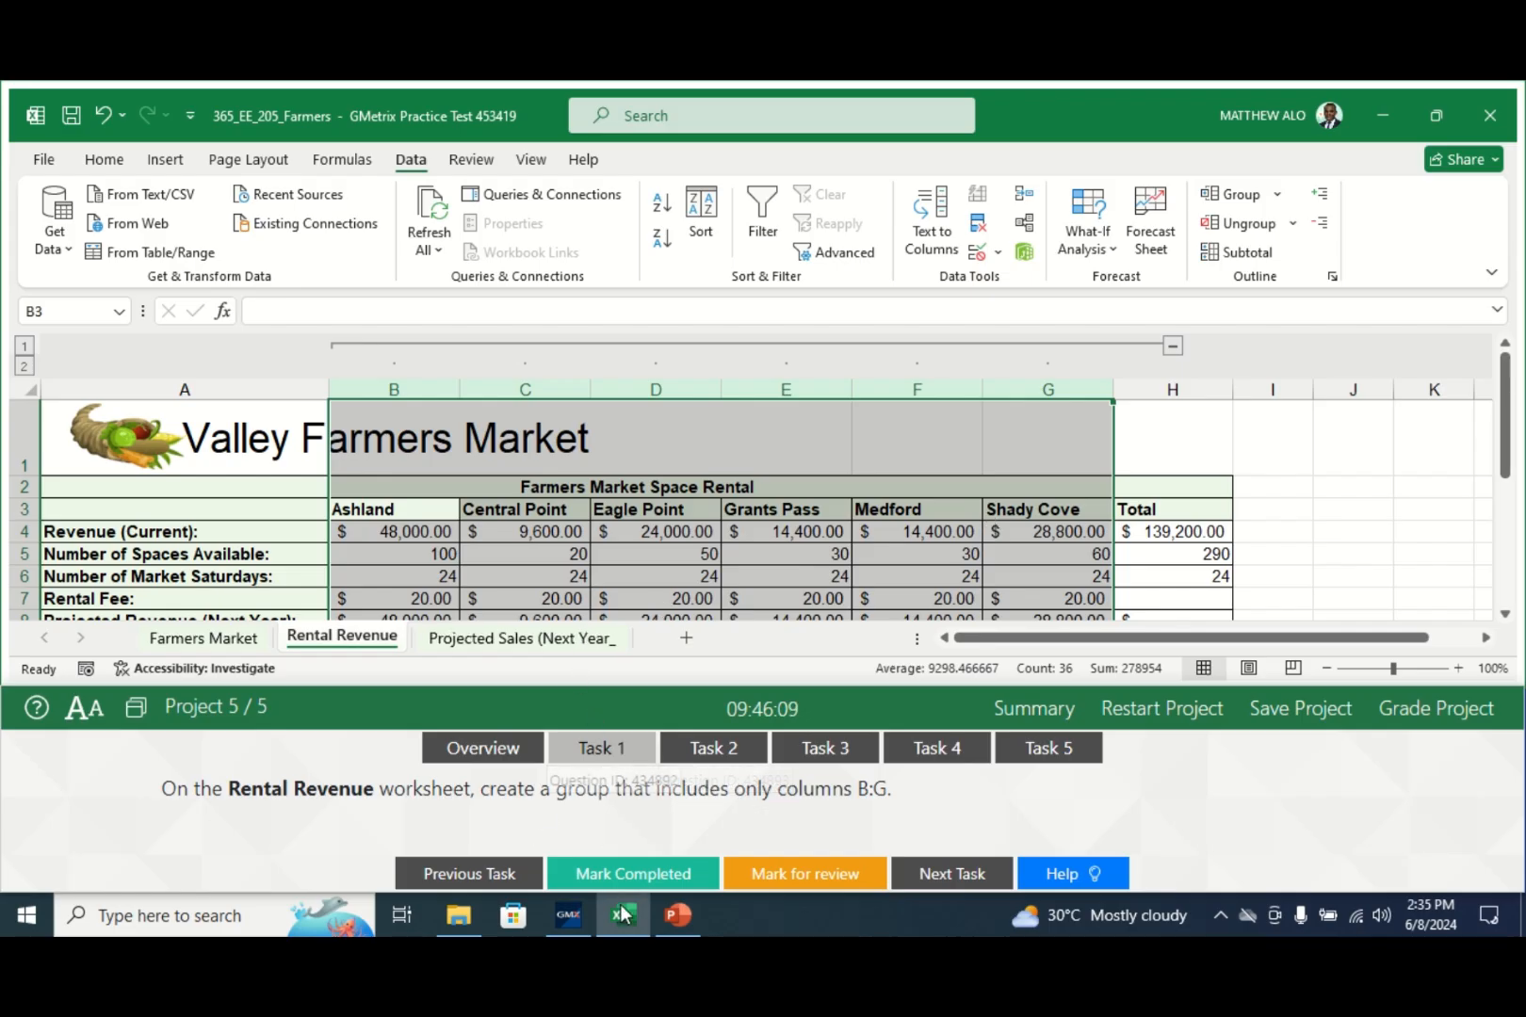
{"action": "left_click", "coordinate": [629, 875]}
{"action": "left_click", "coordinate": [723, 744]}
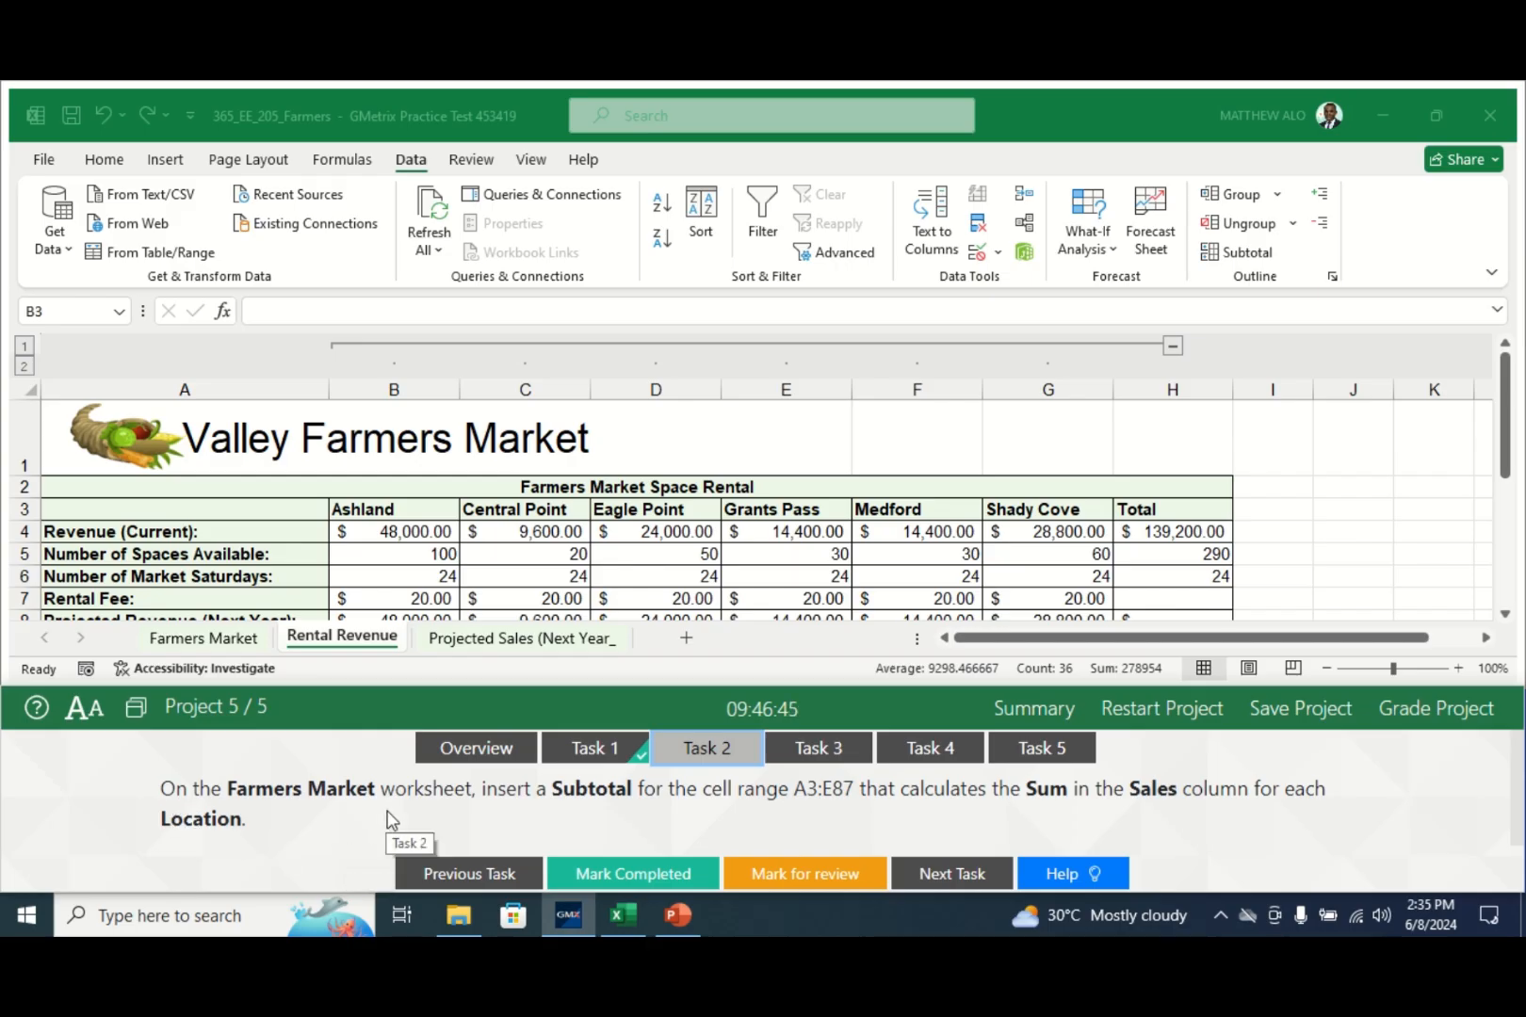
- Select A3:E87 on the Farmers Market sheet and open the Subtotal dialog
{"action": "left_click", "coordinate": [230, 646]}
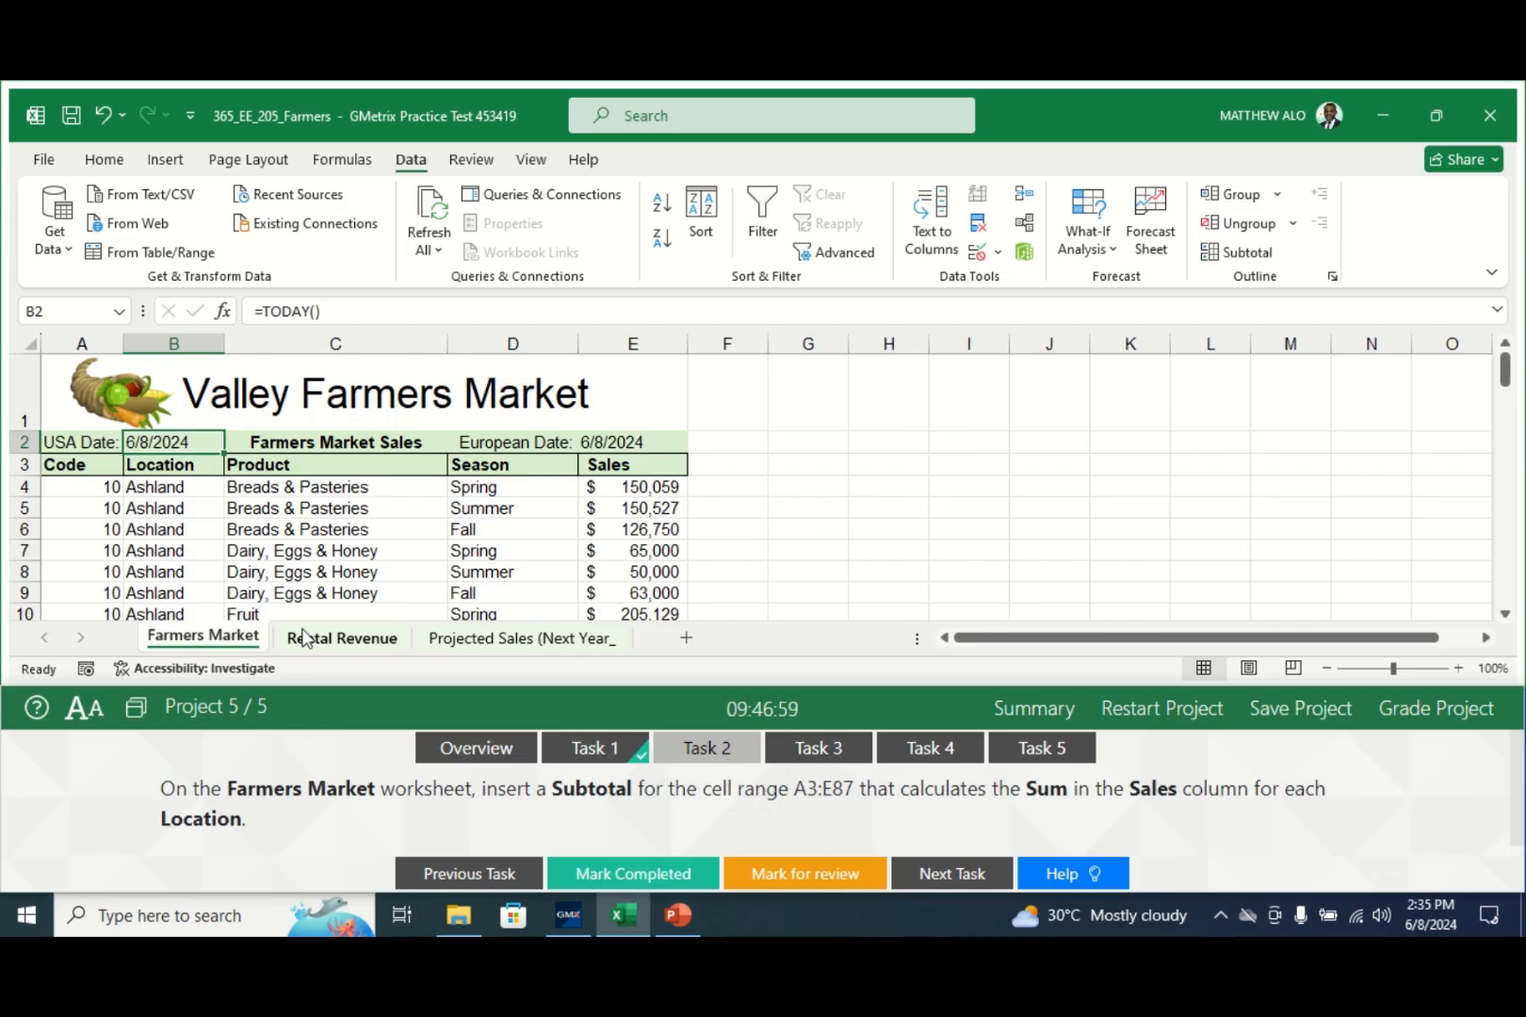
{"action": "left_click", "coordinate": [75, 471]}
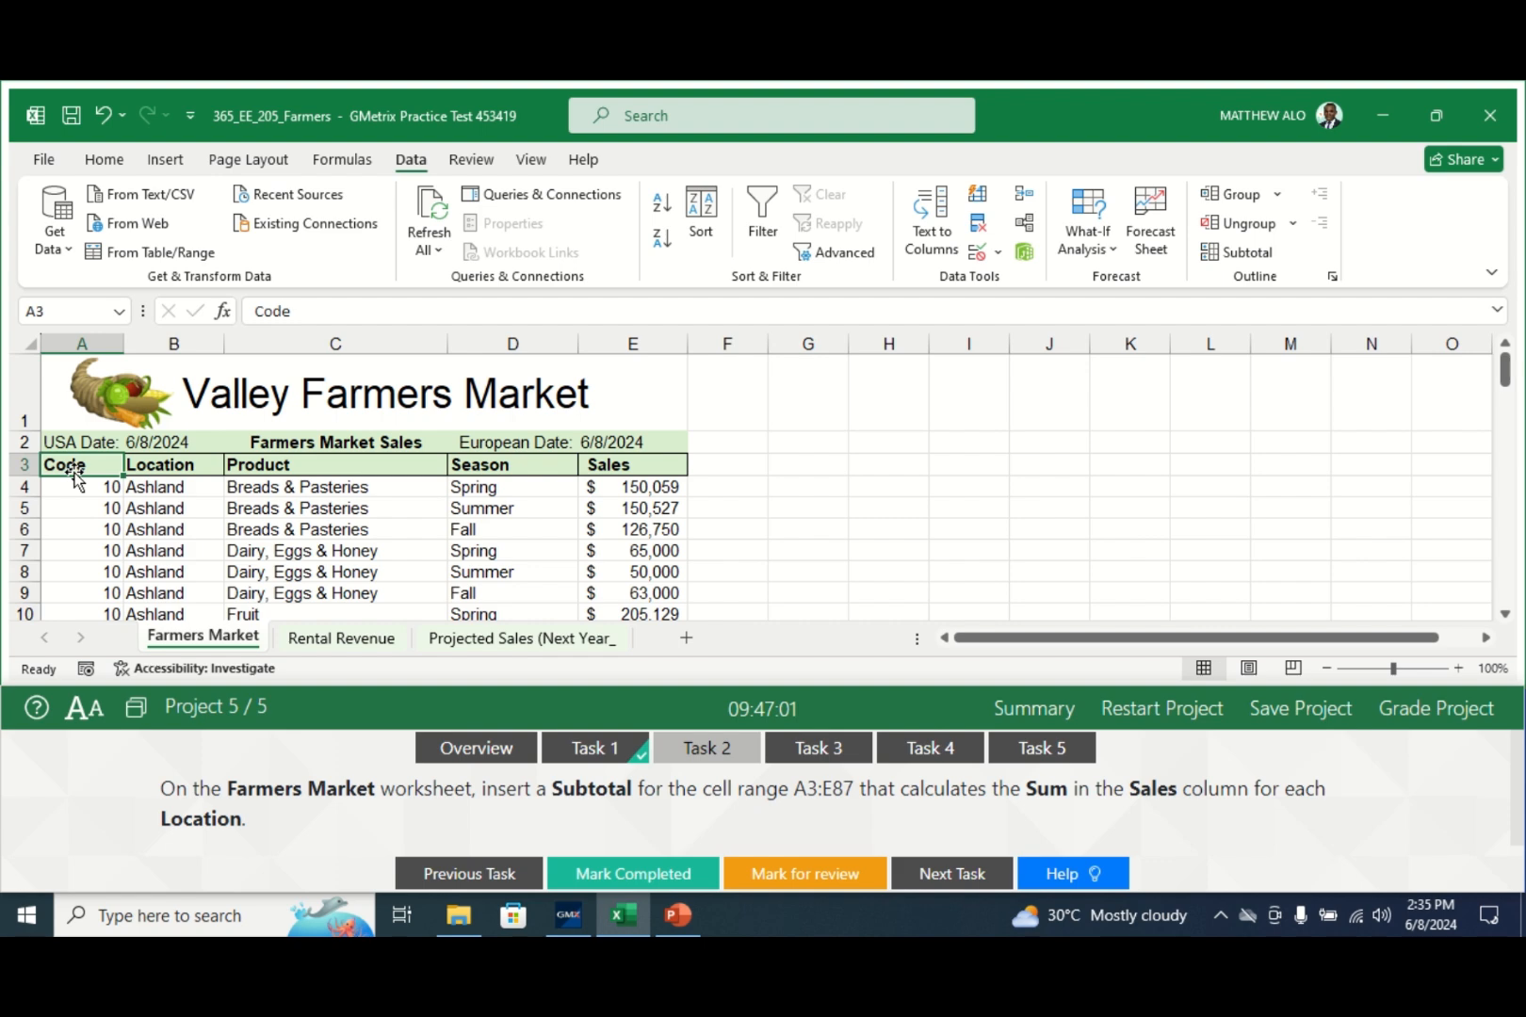
{"action": "left_click_drag", "start_coordinate": [75, 471], "coordinate": [604, 572]}
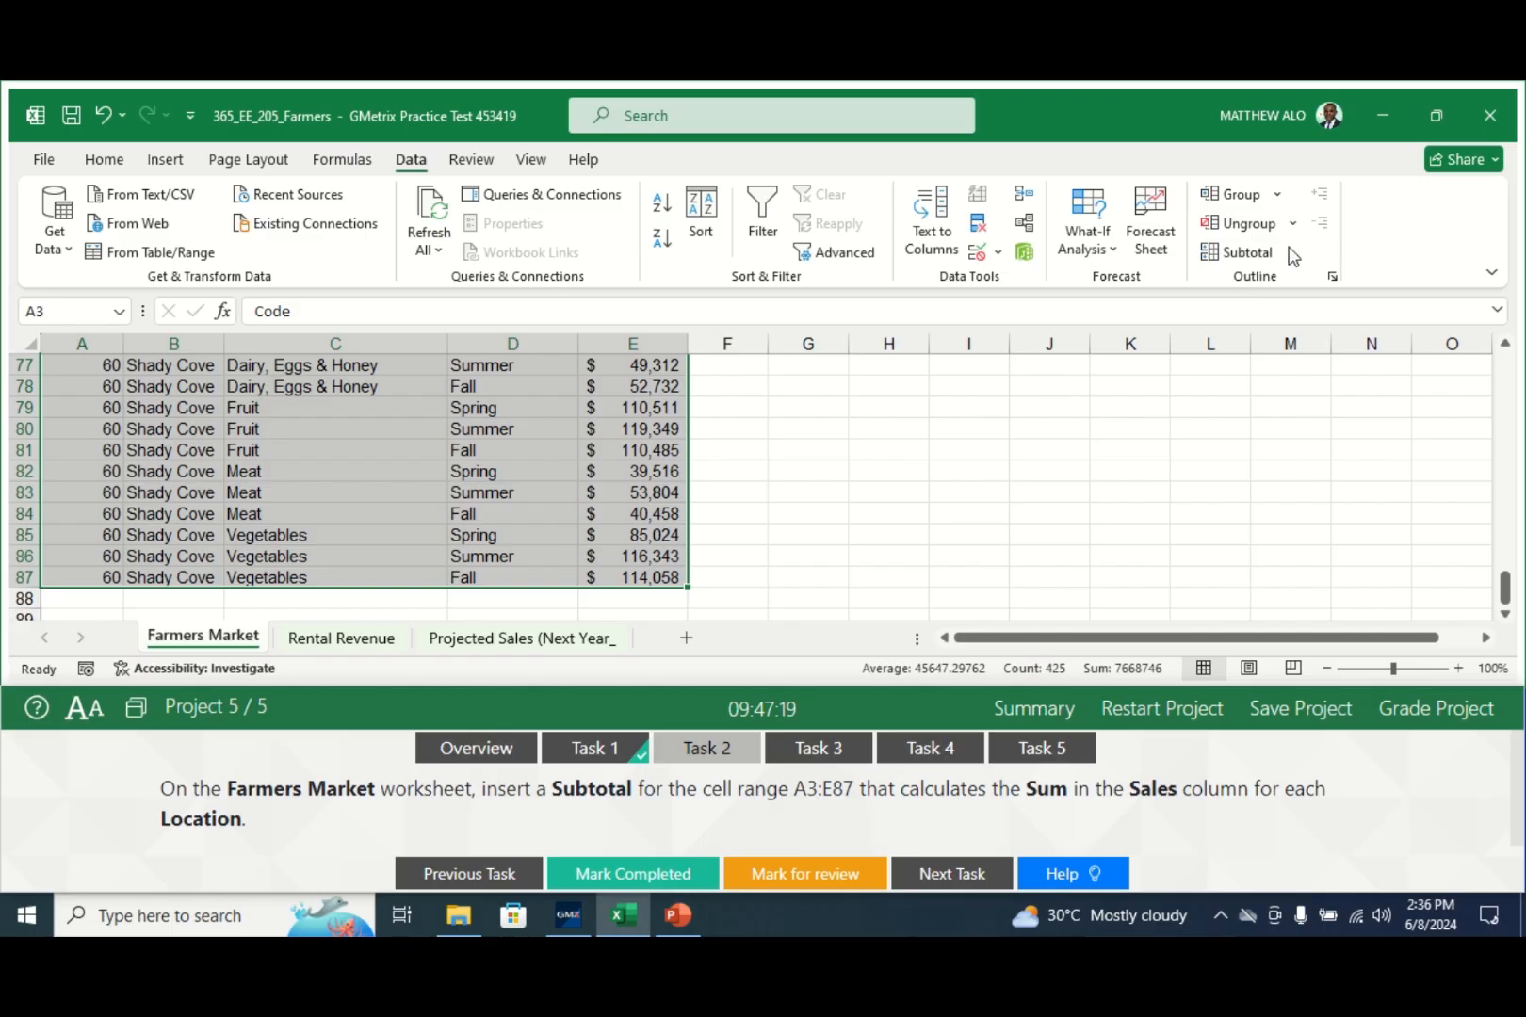
{"action": "left_click", "coordinate": [1253, 257]}
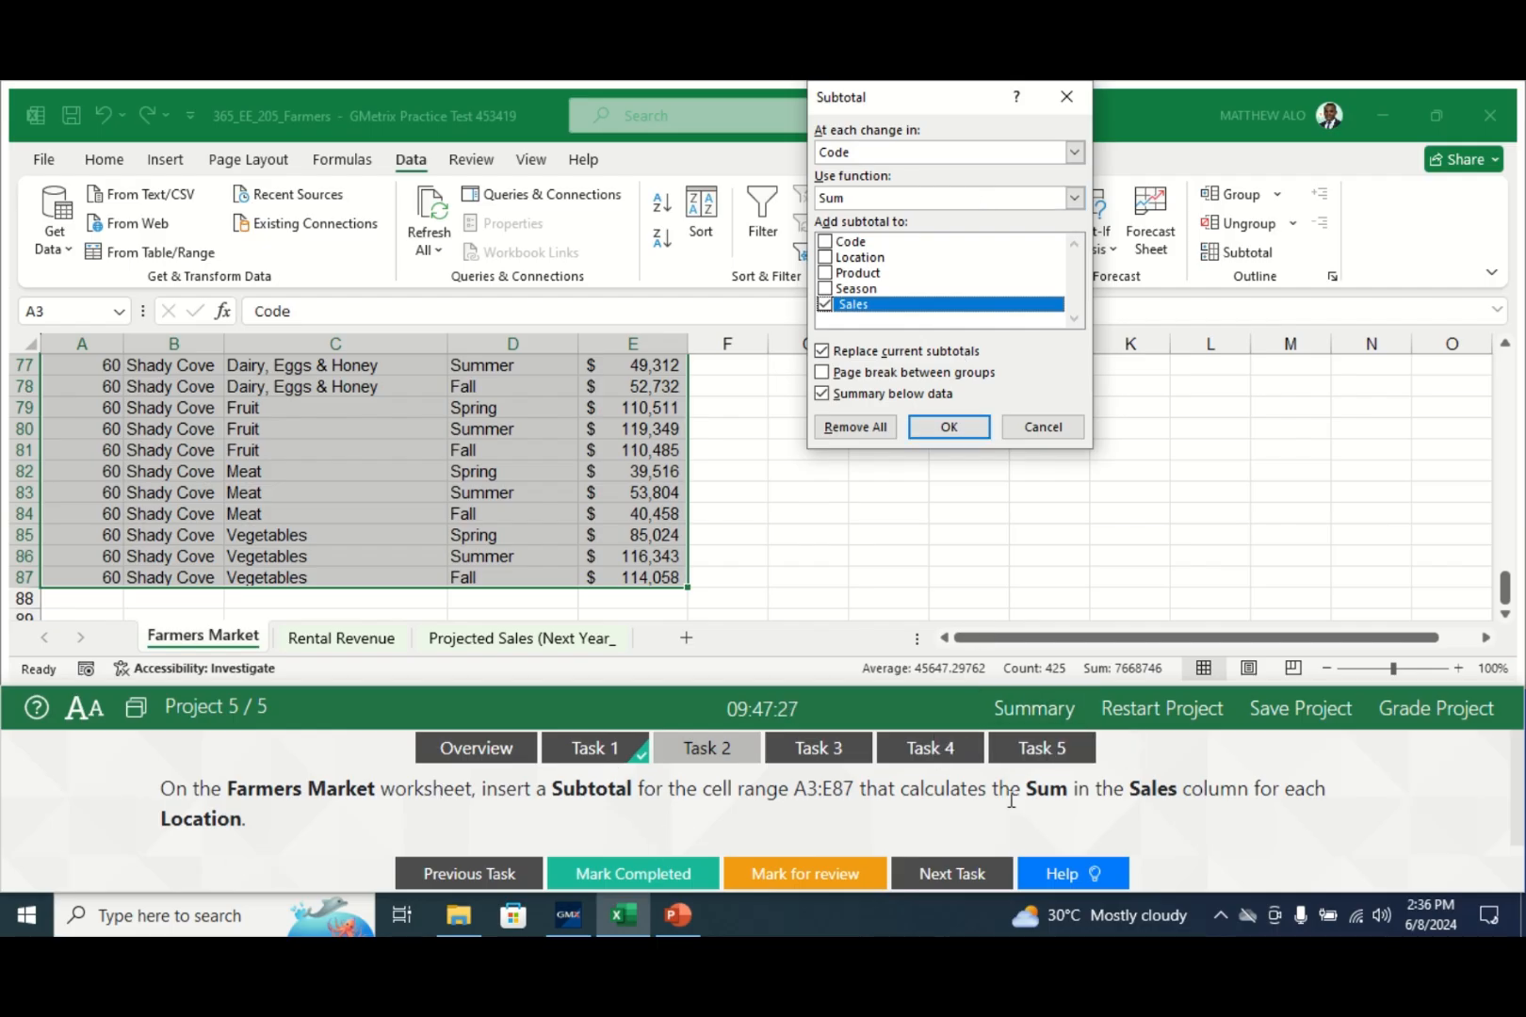
- Subtotal Sales with Sum at each change in Location
{"action": "left_click", "coordinate": [1075, 154]}
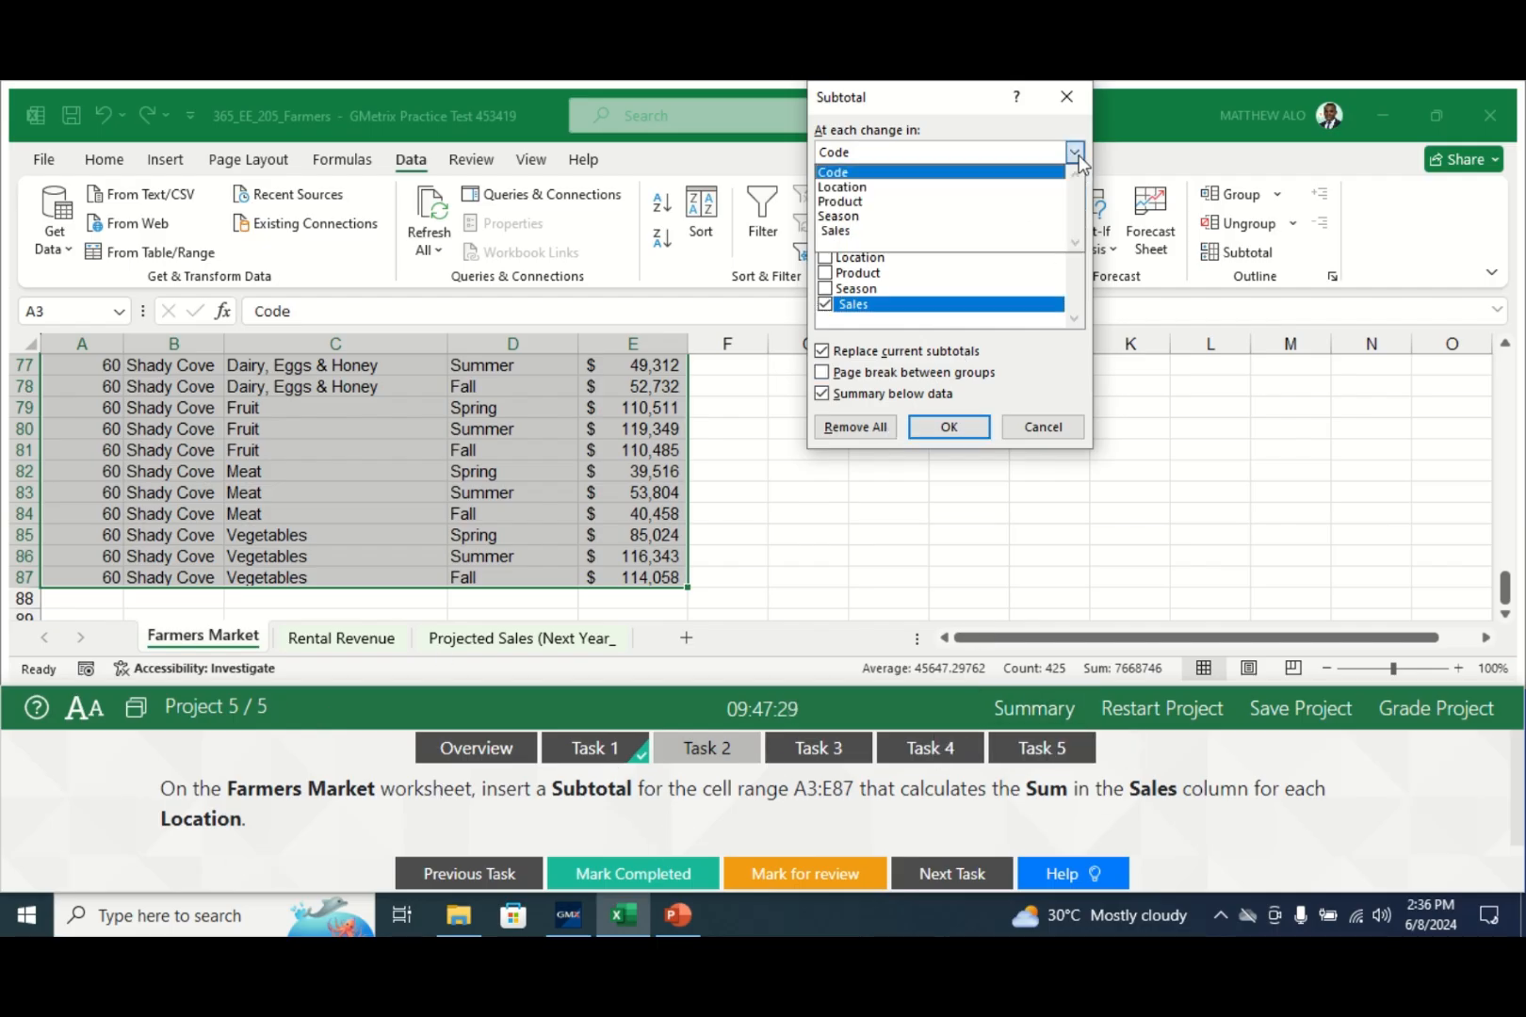
{"action": "left_click", "coordinate": [890, 194]}
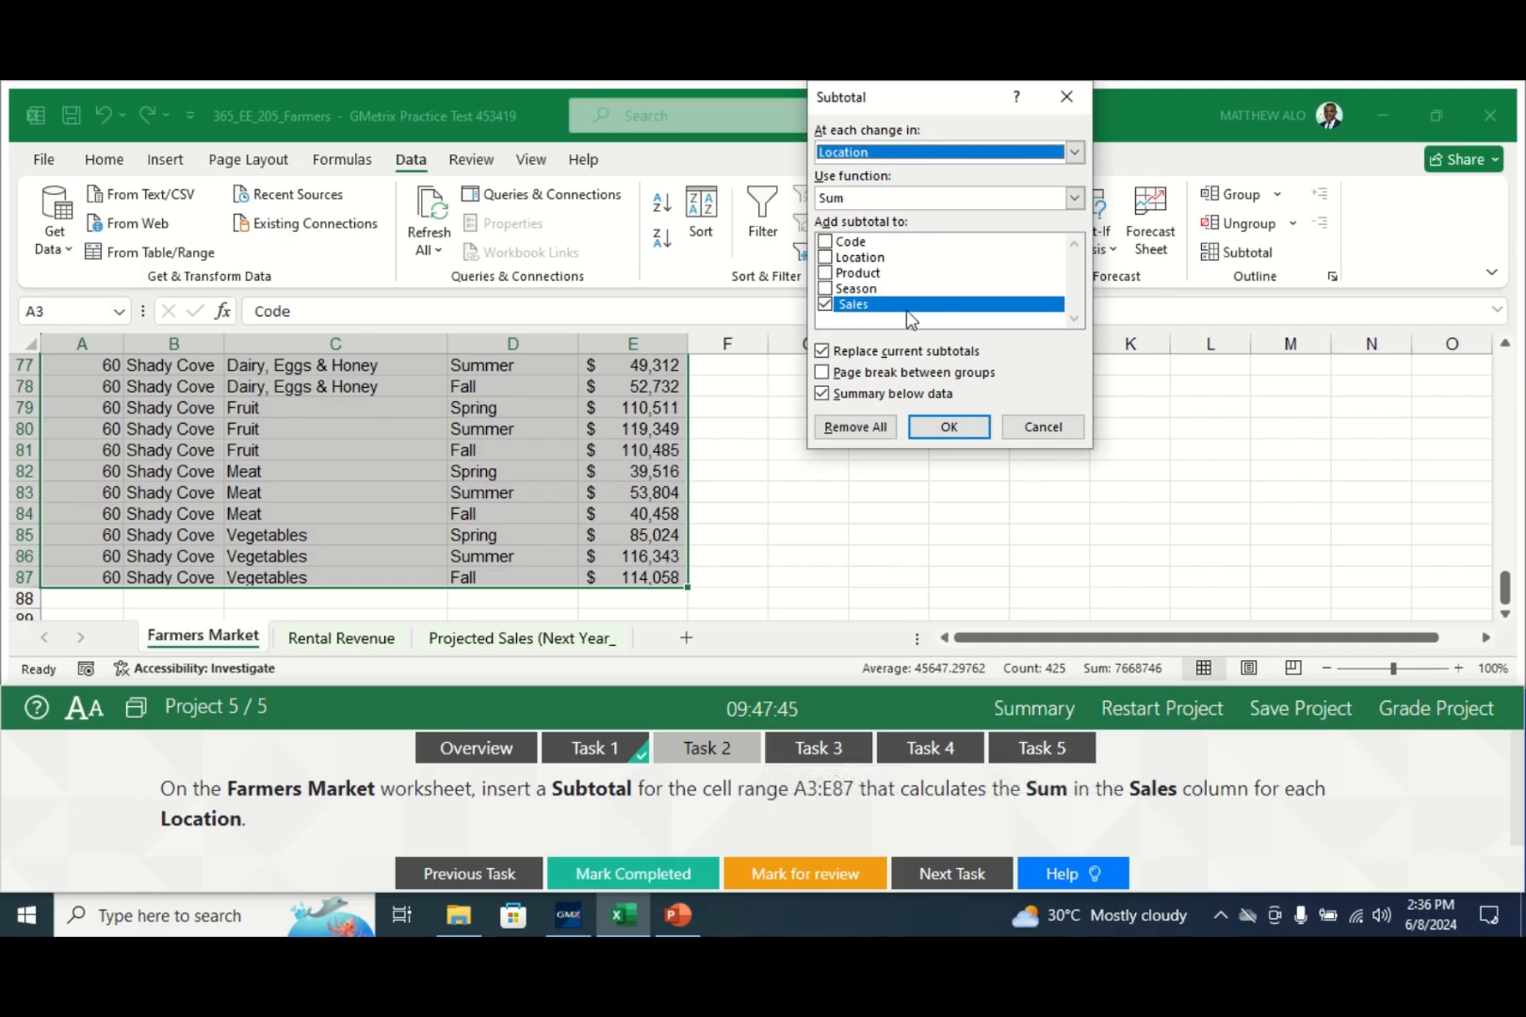
{"action": "left_click", "coordinate": [945, 429]}
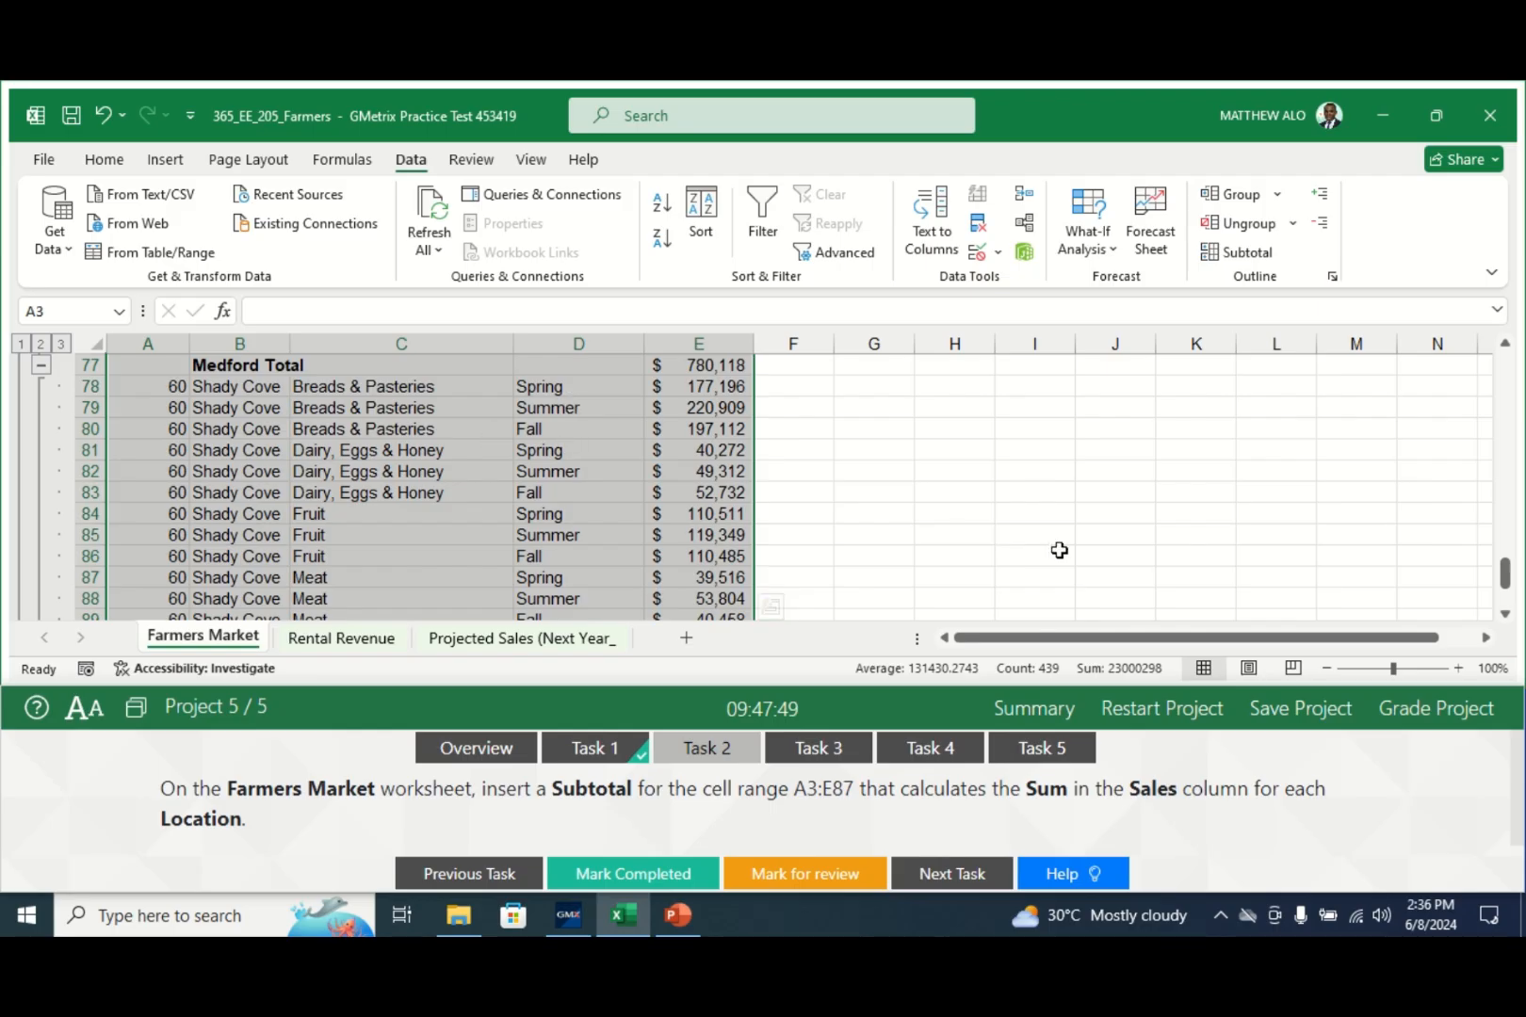
- Review the per-Location subtotals, mark Task 2 completed, and open Task 3
{"action": "mouse_move", "coordinate": [1505, 555]}
{"action": "left_mouse_down"}
{"action": "mouse_move", "coordinate": [1485, 476]}
{"action": "mouse_move", "coordinate": [1486, 393]}
{"action": "mouse_move", "coordinate": [1502, 367]}
{"action": "mouse_move", "coordinate": [1508, 526]}
{"action": "left_mouse_up"}
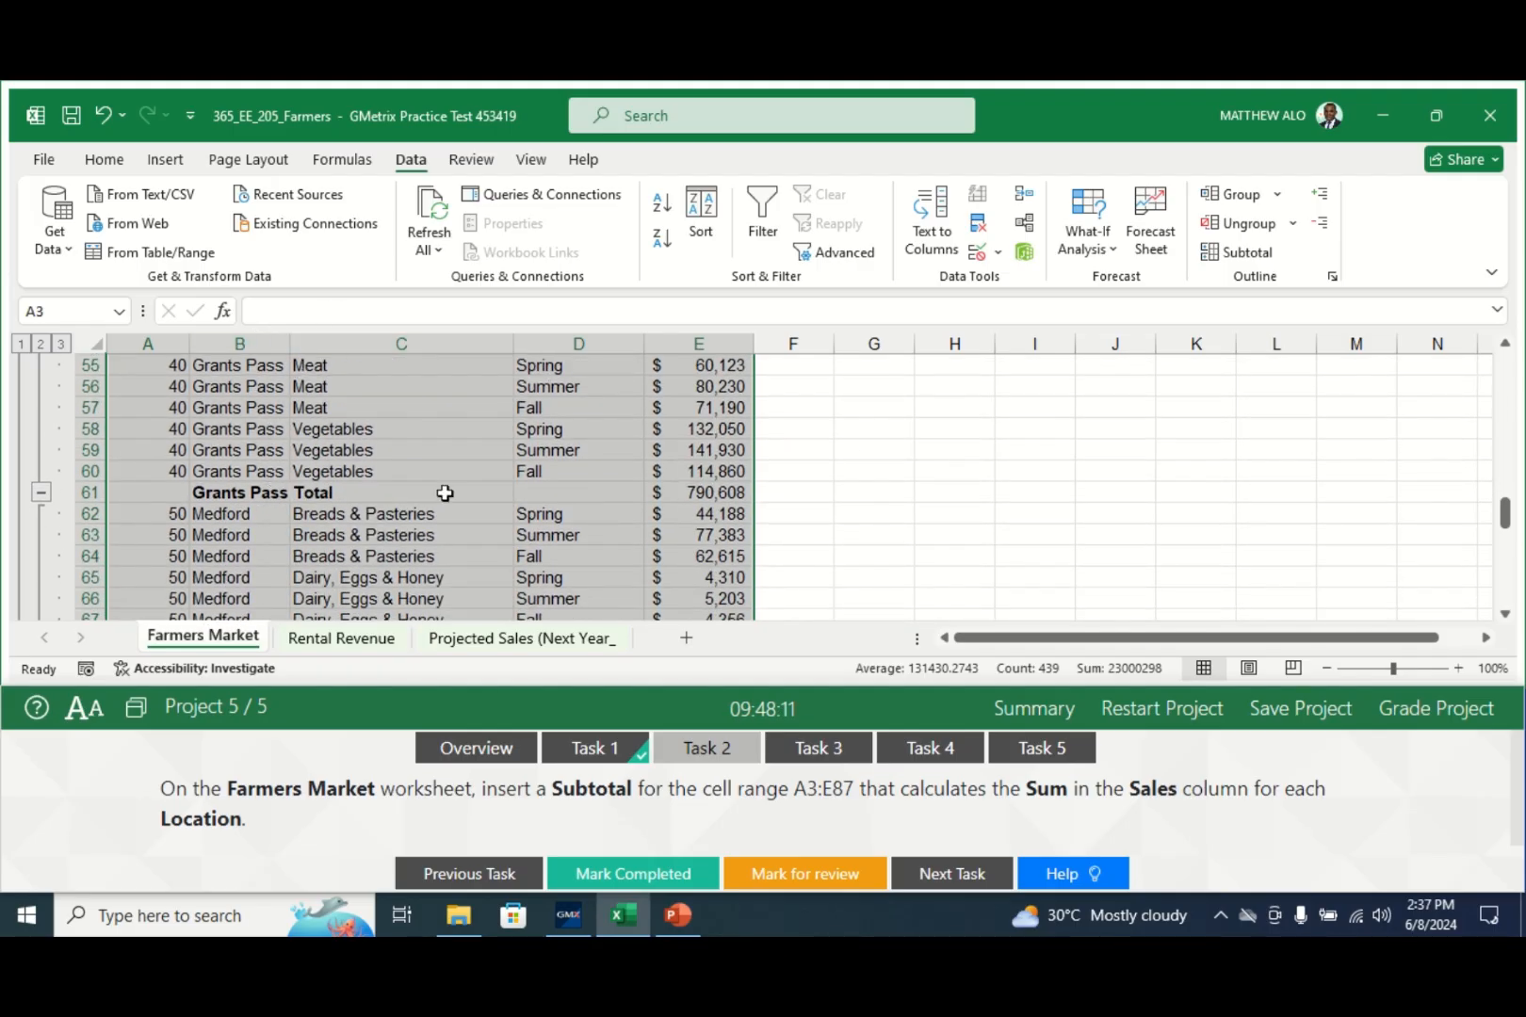
{"action": "left_click_drag", "start_coordinate": [1505, 511], "coordinate": [1487, 386]}
{"action": "left_click", "coordinate": [970, 452]}
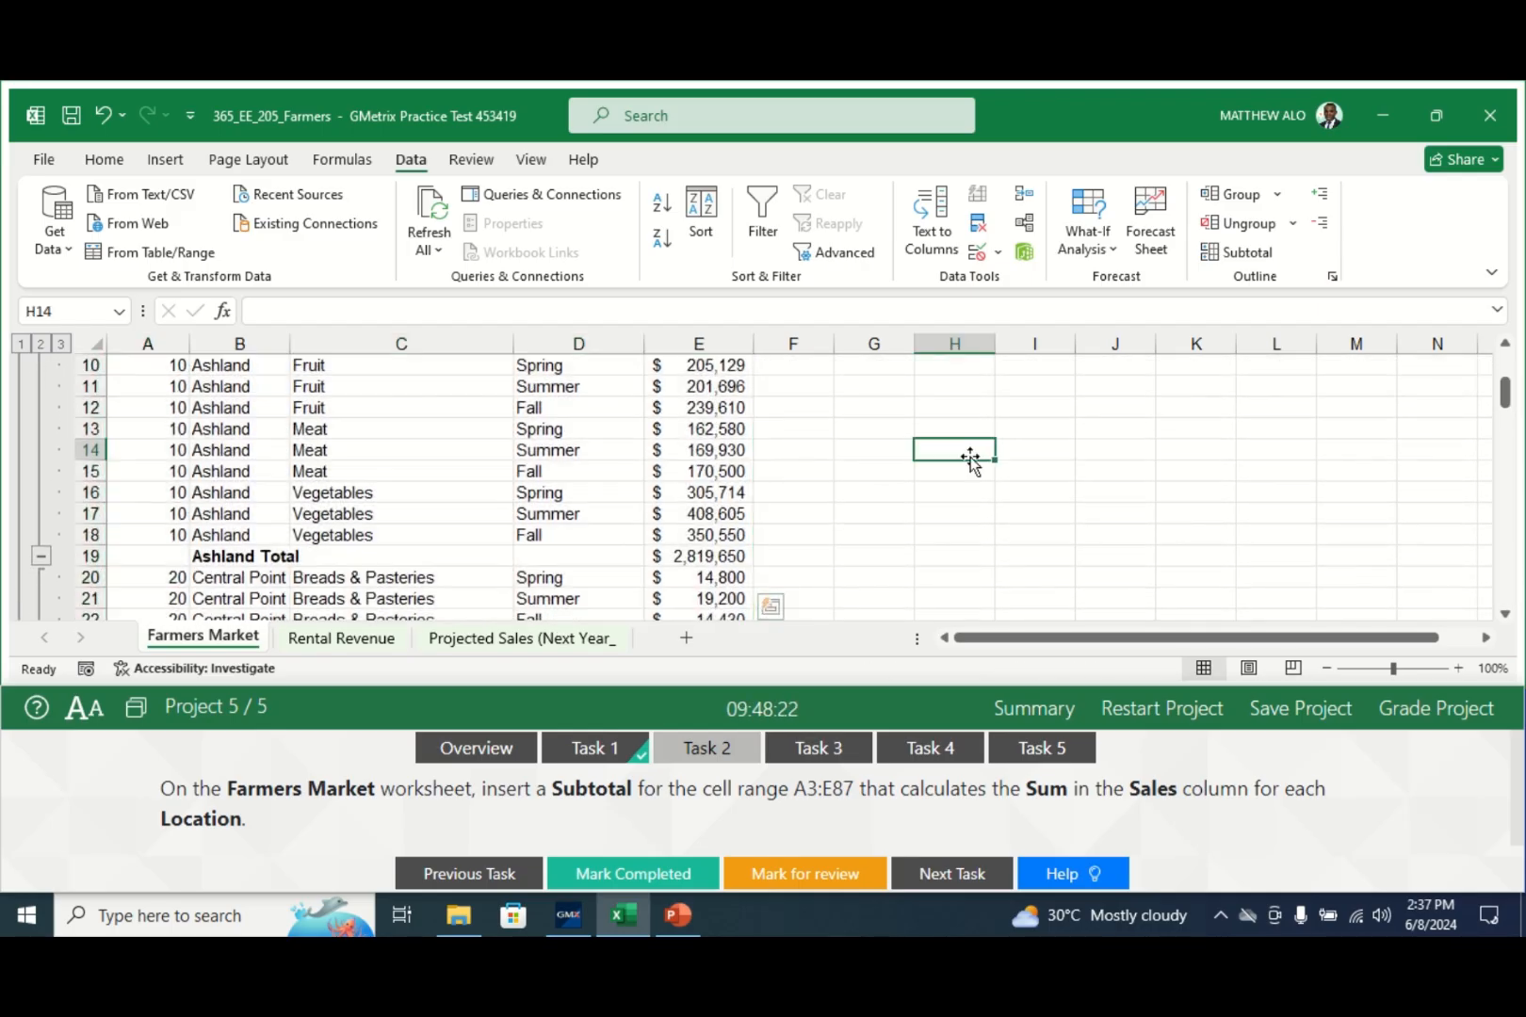
{"action": "left_click", "coordinate": [655, 876]}
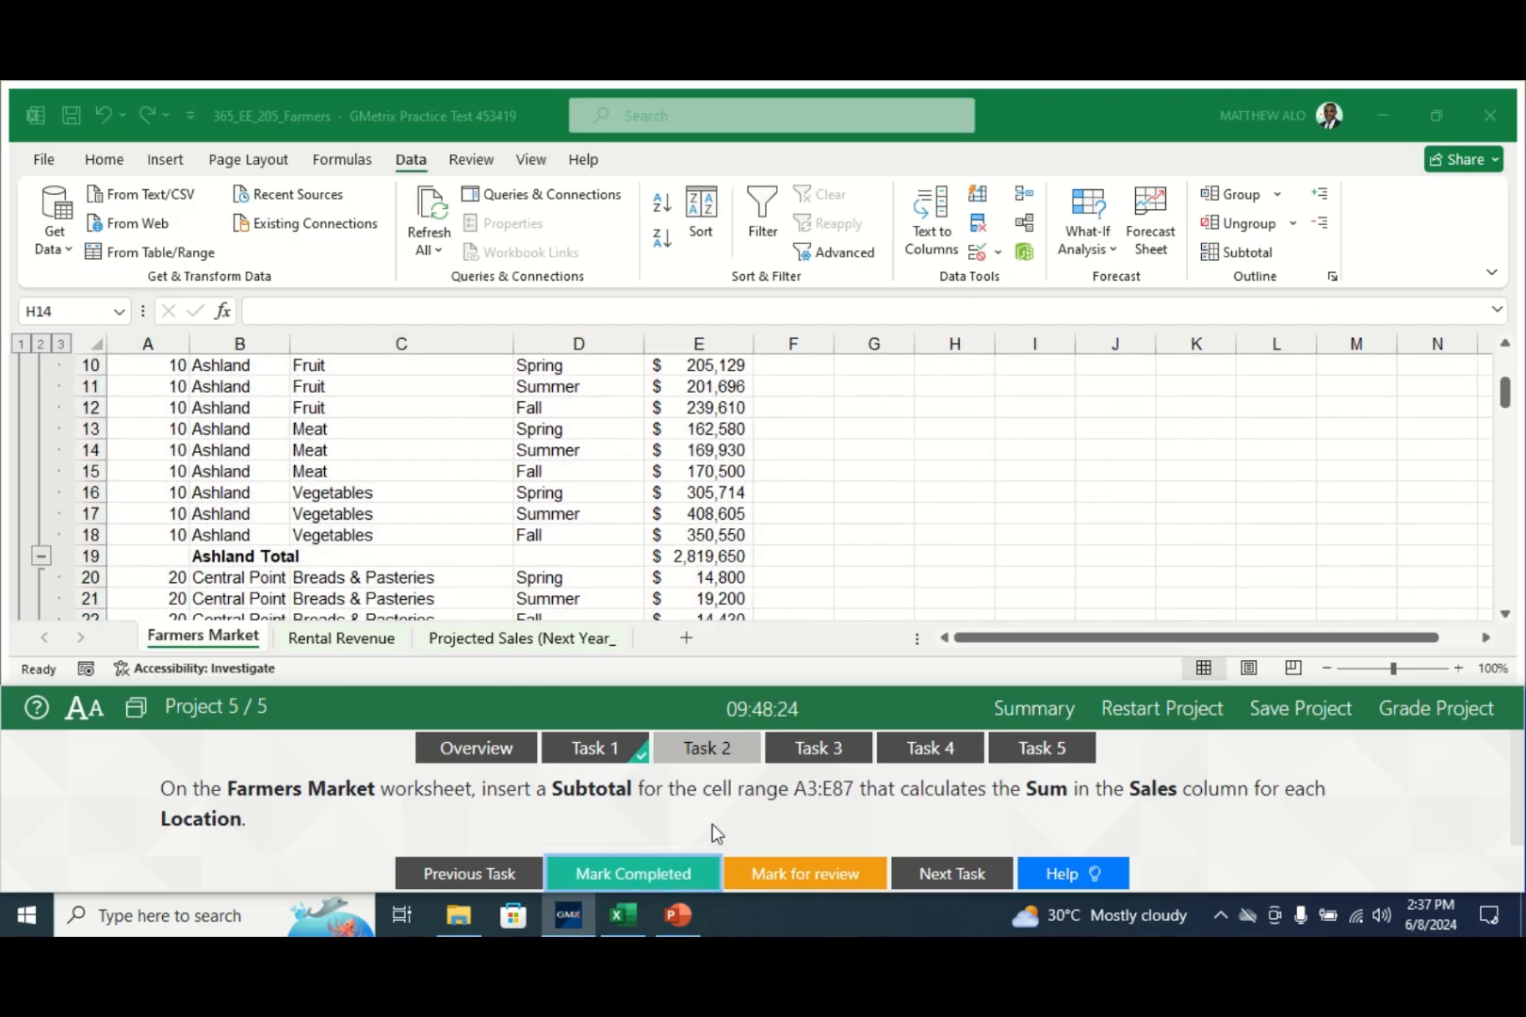
{"action": "left_click", "coordinate": [820, 754]}
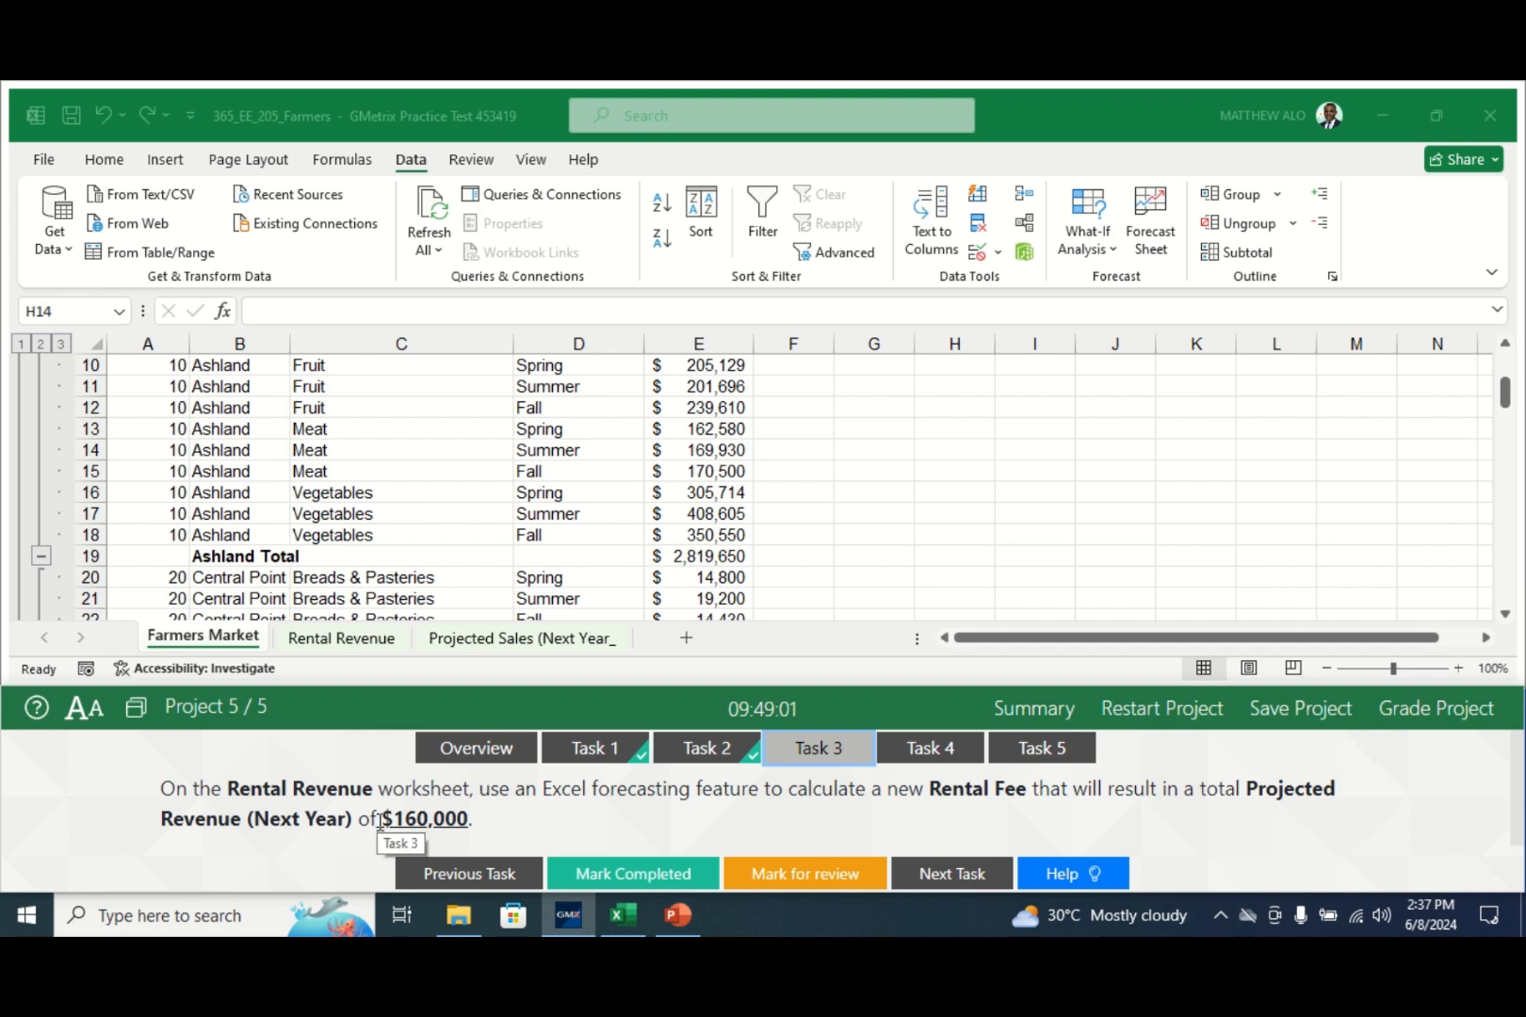
- Switch to the Rental Revenue sheet and select cell H7
{"action": "left_click", "coordinate": [351, 650]}
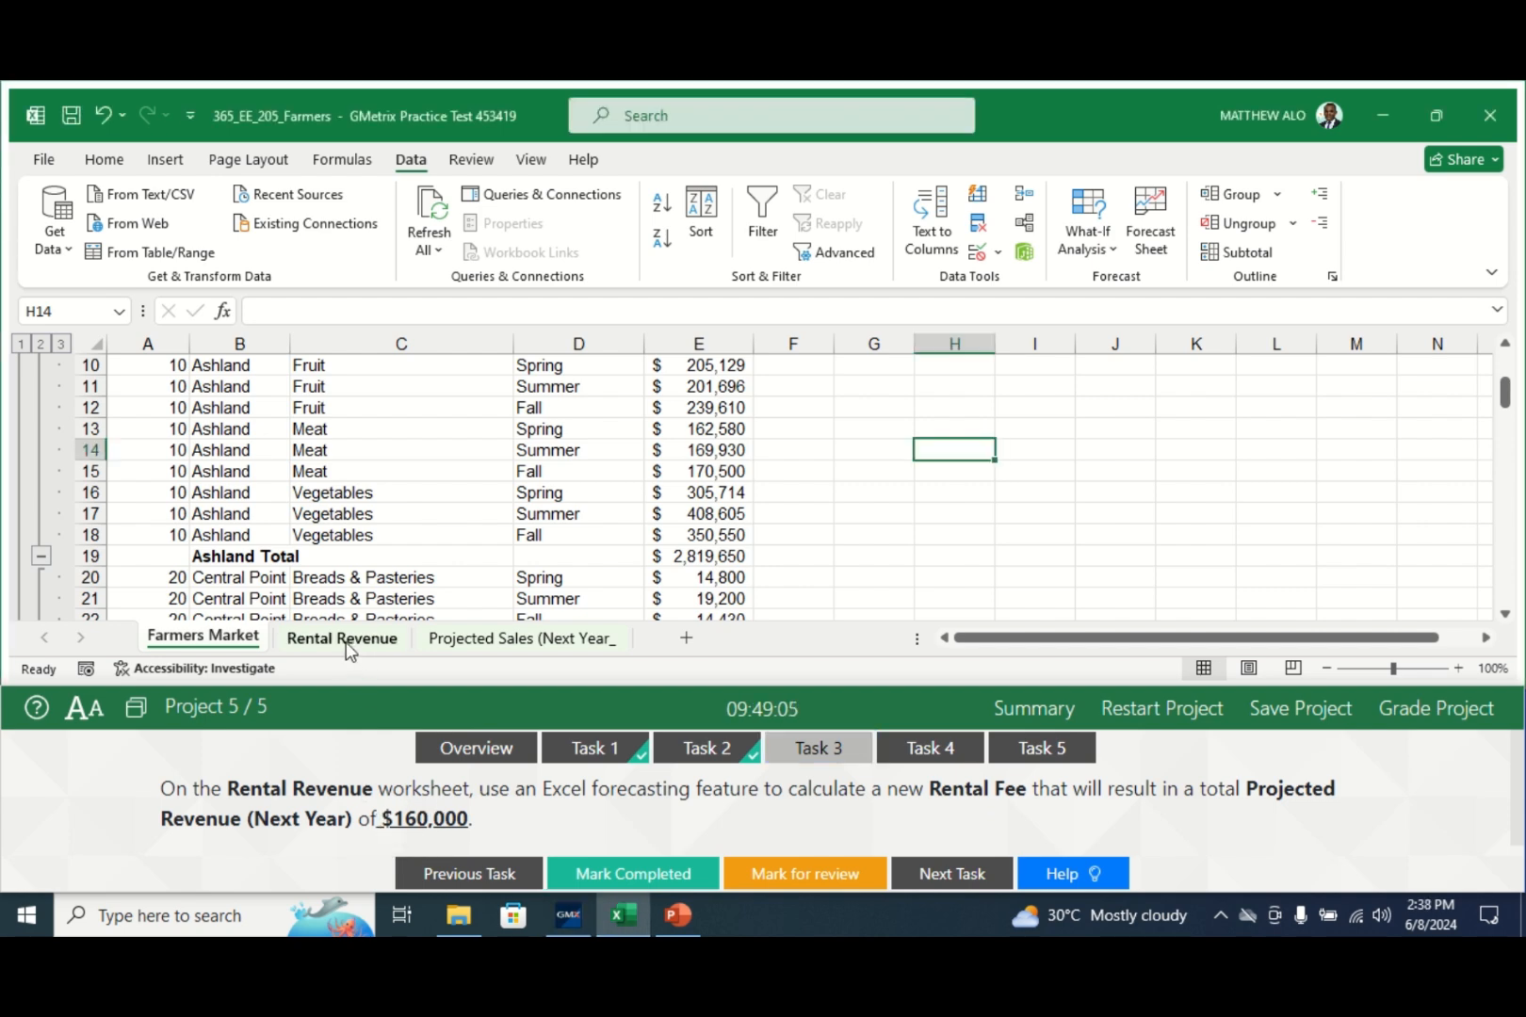
{"action": "left_click", "coordinate": [342, 640]}
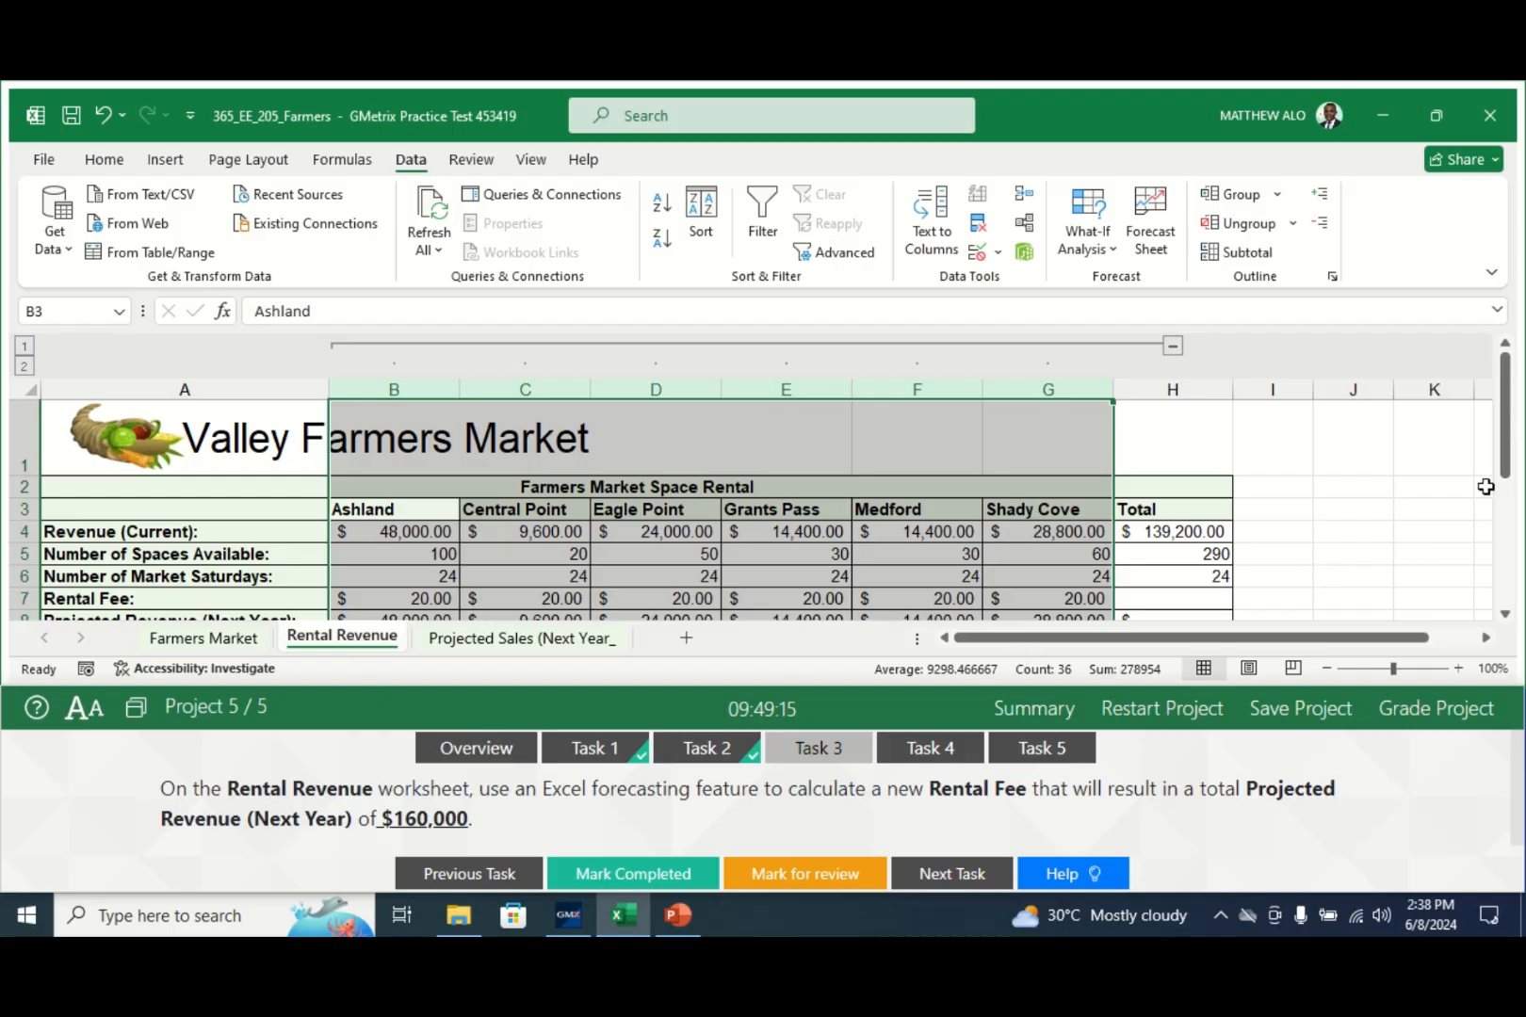
{"action": "left_click_drag", "start_coordinate": [1507, 467], "coordinate": [1508, 491]}
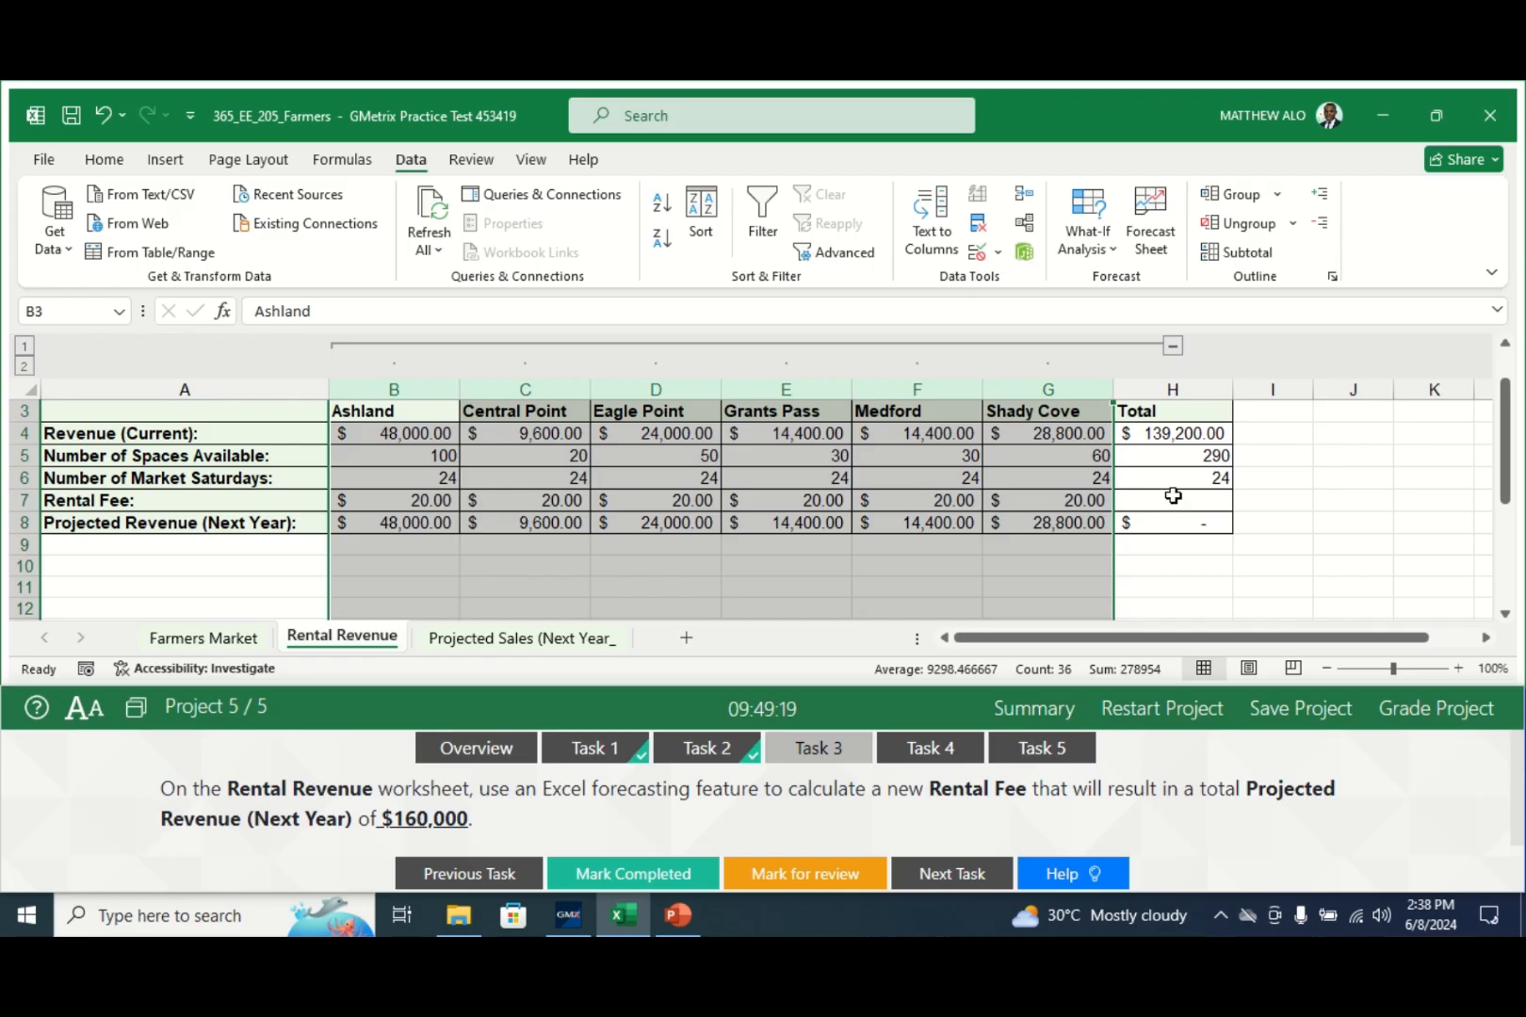
{"action": "left_click", "coordinate": [1172, 498]}
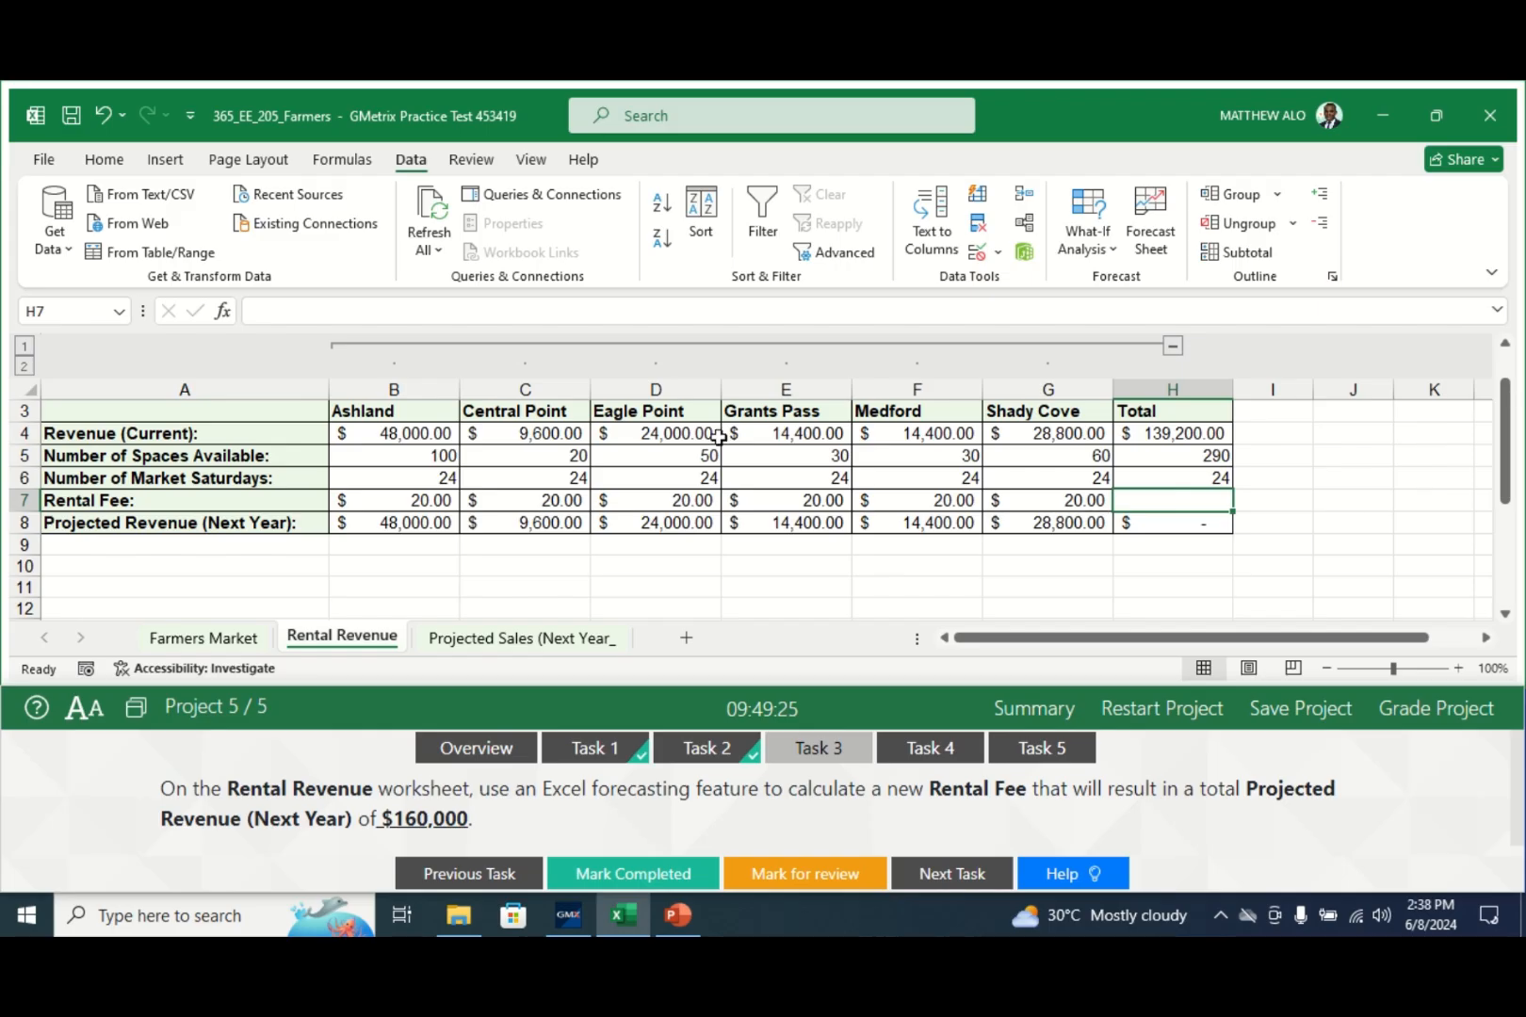
{"action": "left_click", "coordinate": [356, 162]}
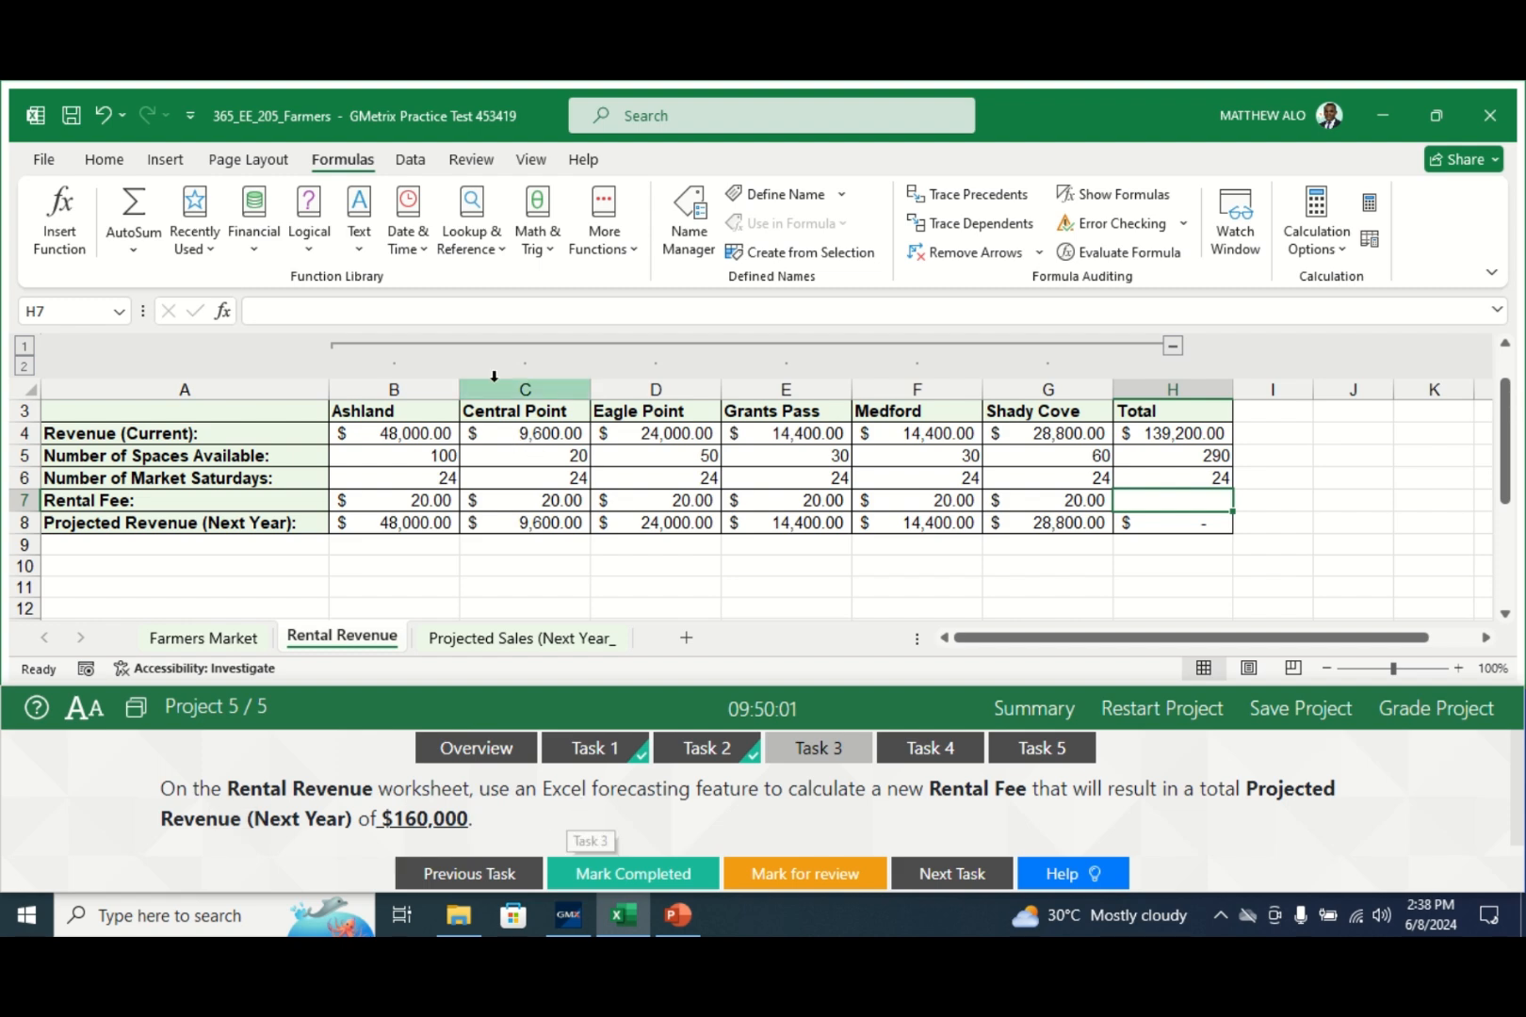
{"action": "left_click", "coordinate": [408, 160]}
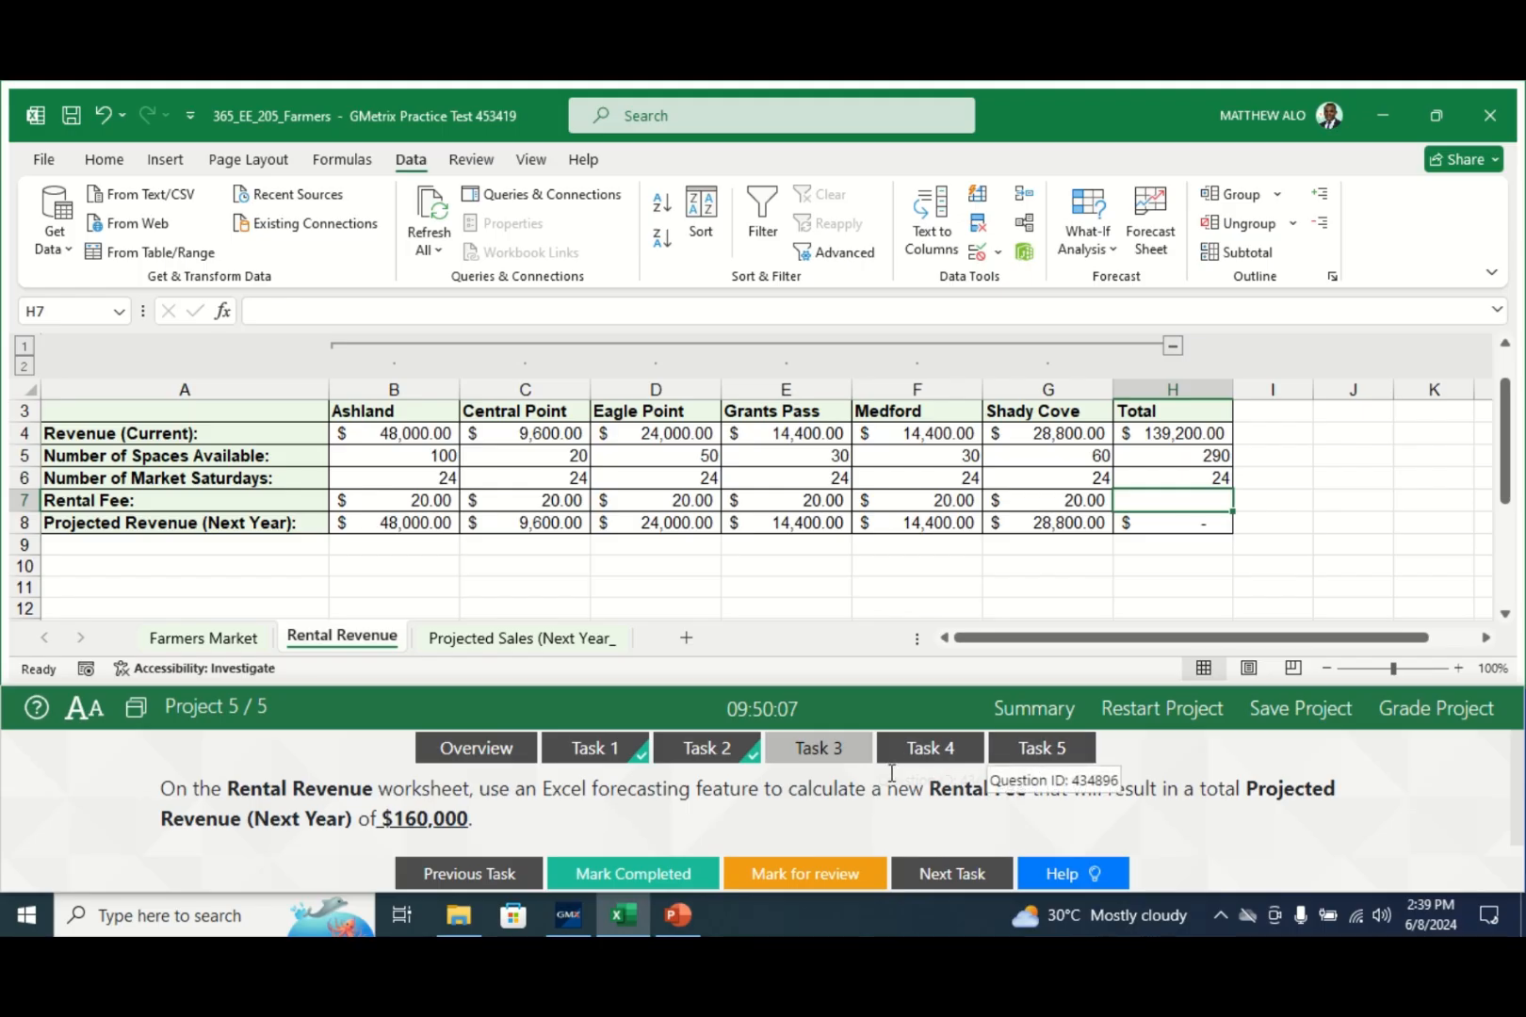
- Goal Seek H8 to 160000 by changing H7 ($22.99), then mark the task completed
{"action": "left_click", "coordinate": [1104, 256]}
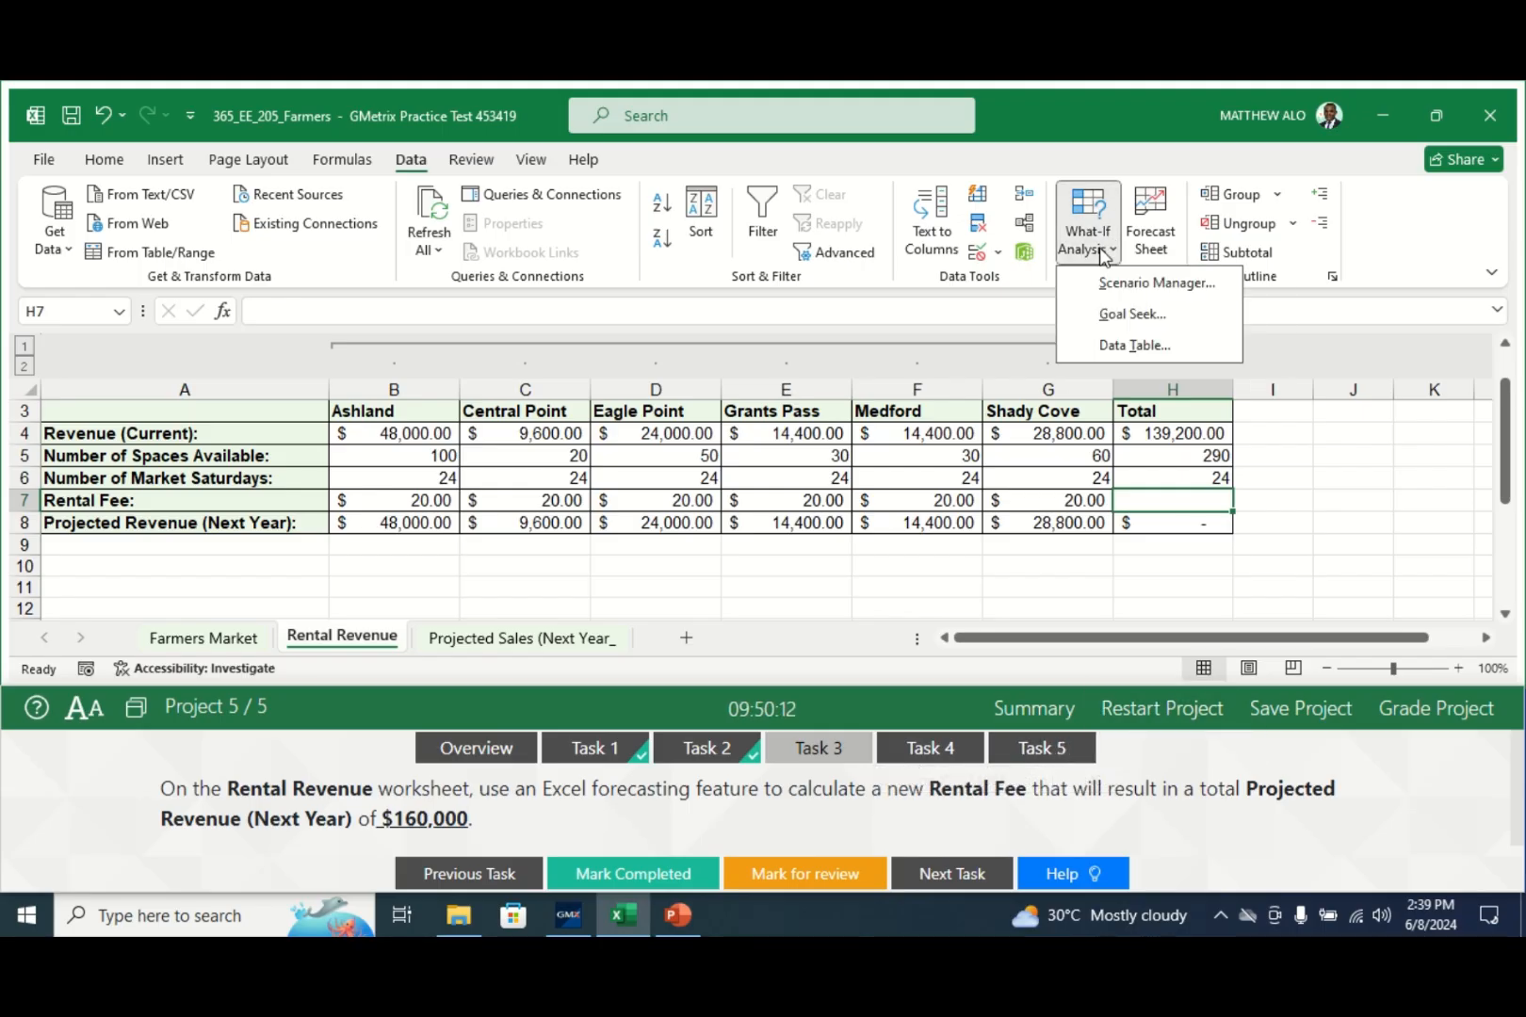
{"action": "left_click", "coordinate": [1113, 317]}
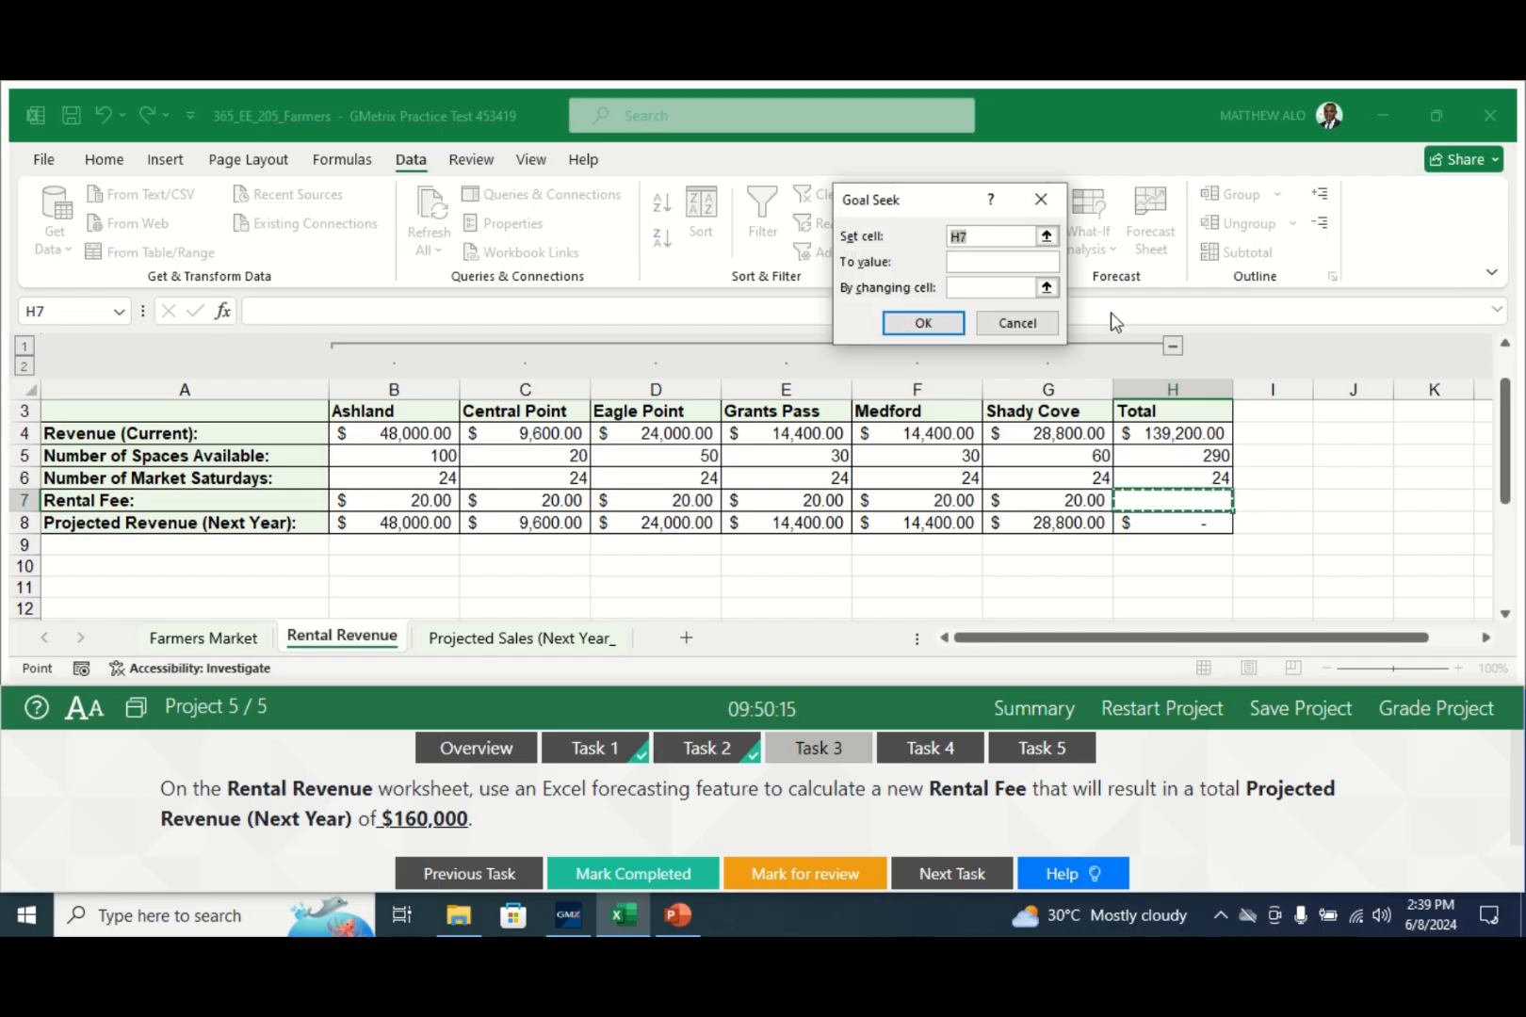
{"action": "left_click_drag", "start_coordinate": [914, 213], "coordinate": [763, 210]}
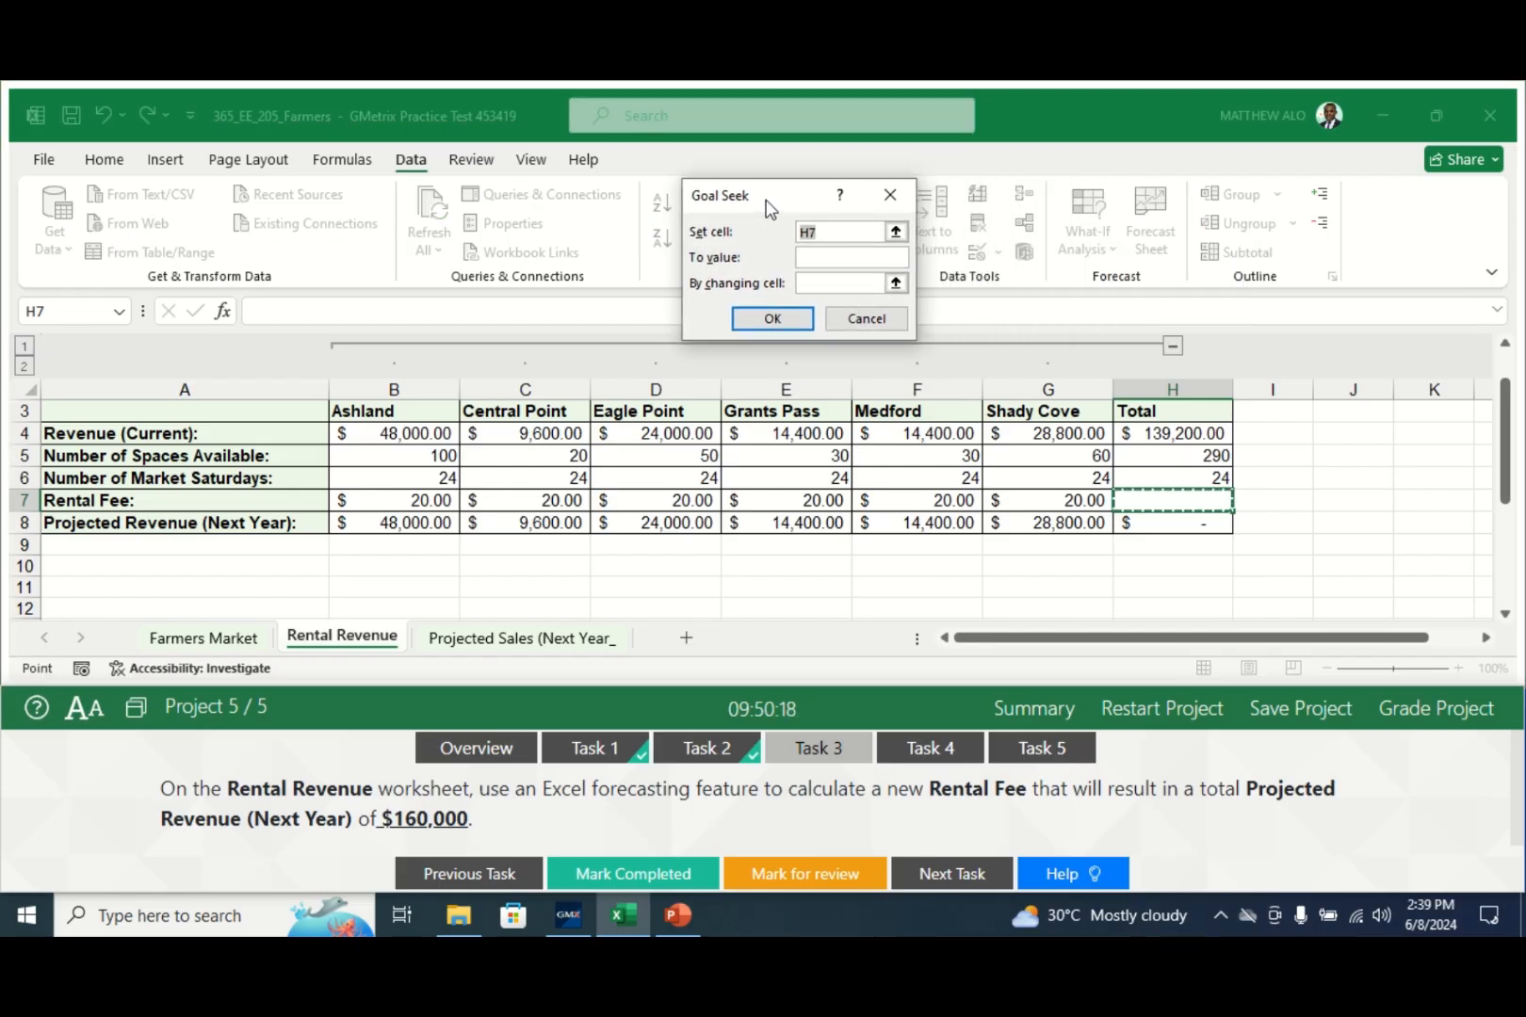
{"action": "left_click", "coordinate": [829, 232]}
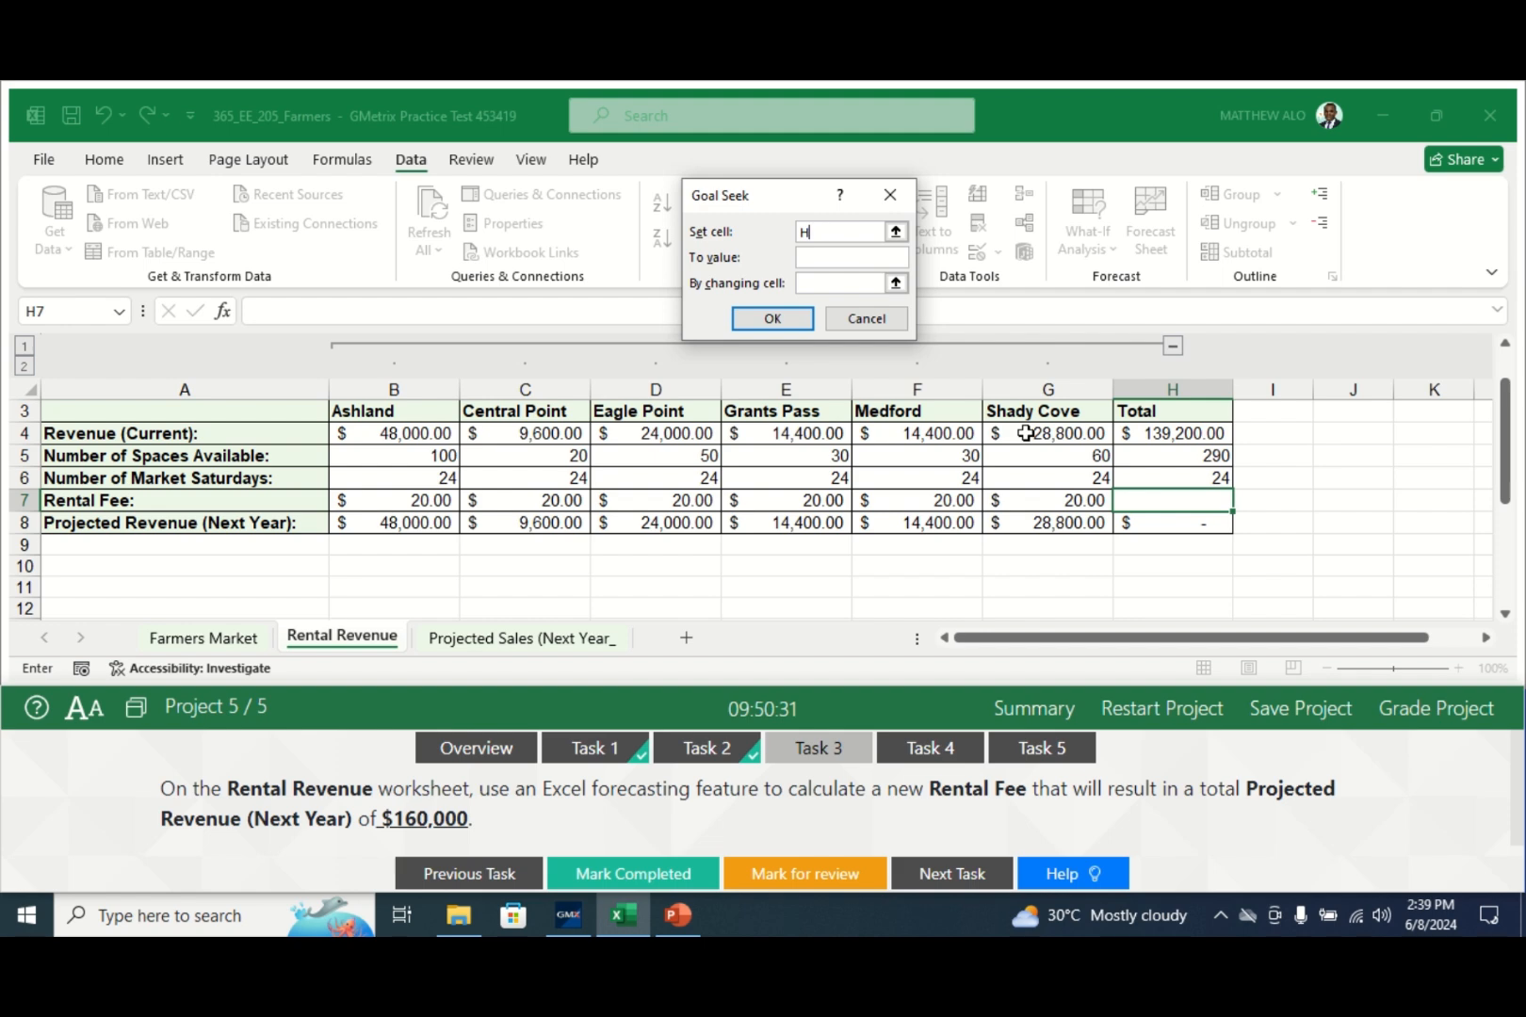
{"action": "type", "text": "8"}
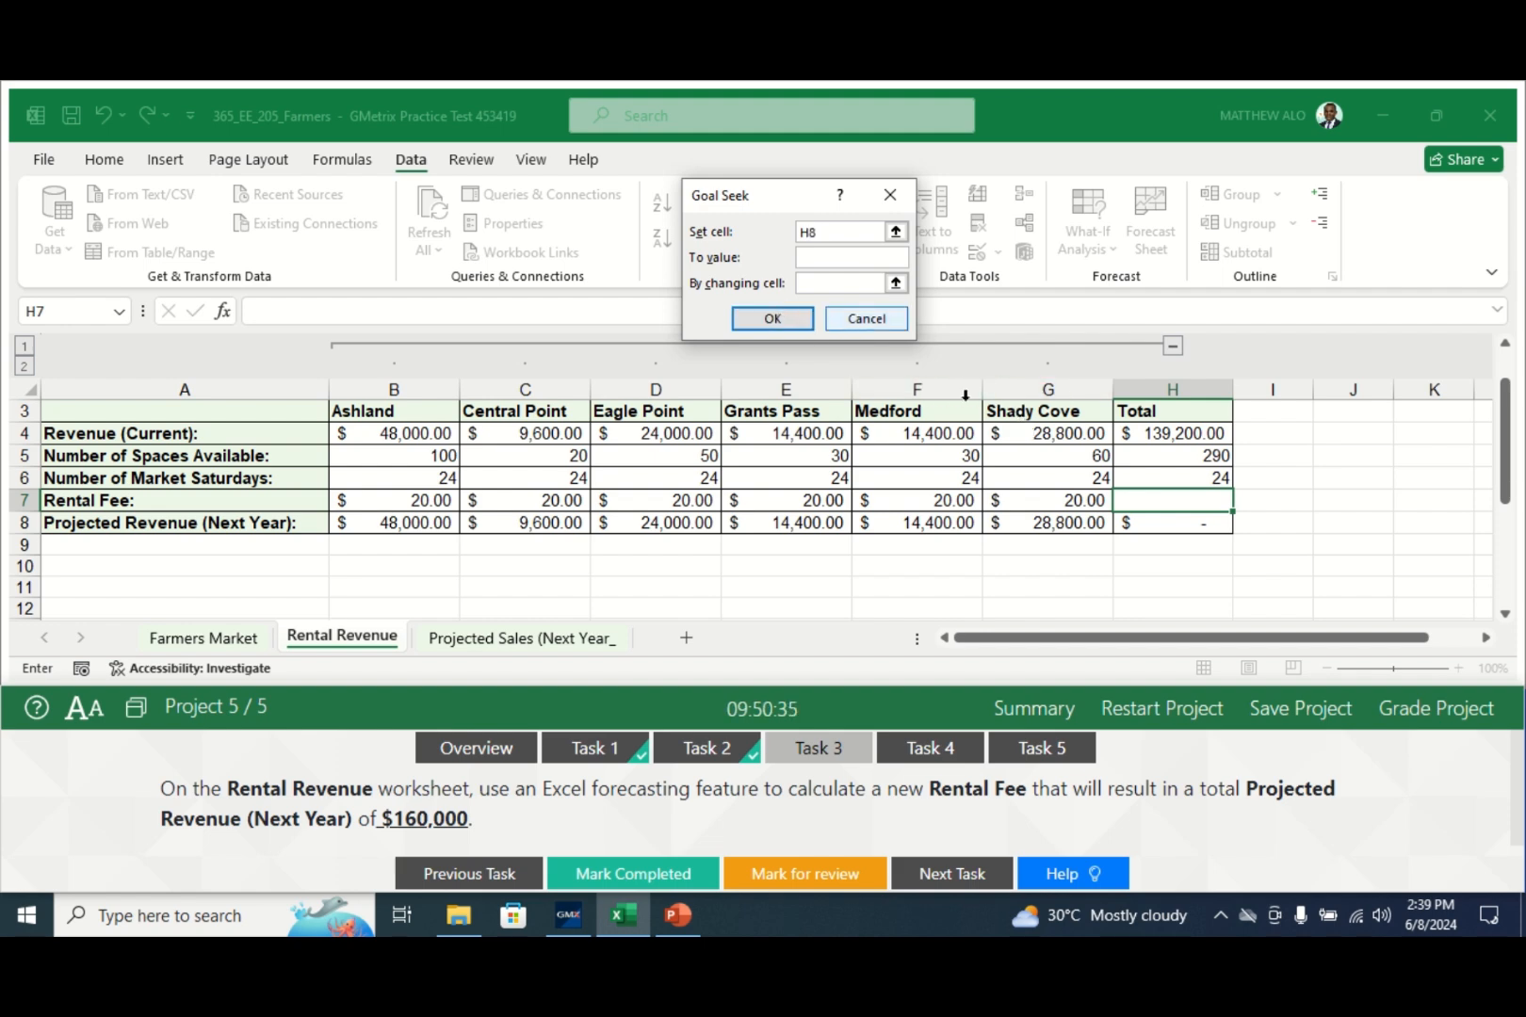
{"action": "left_click", "coordinate": [823, 256]}
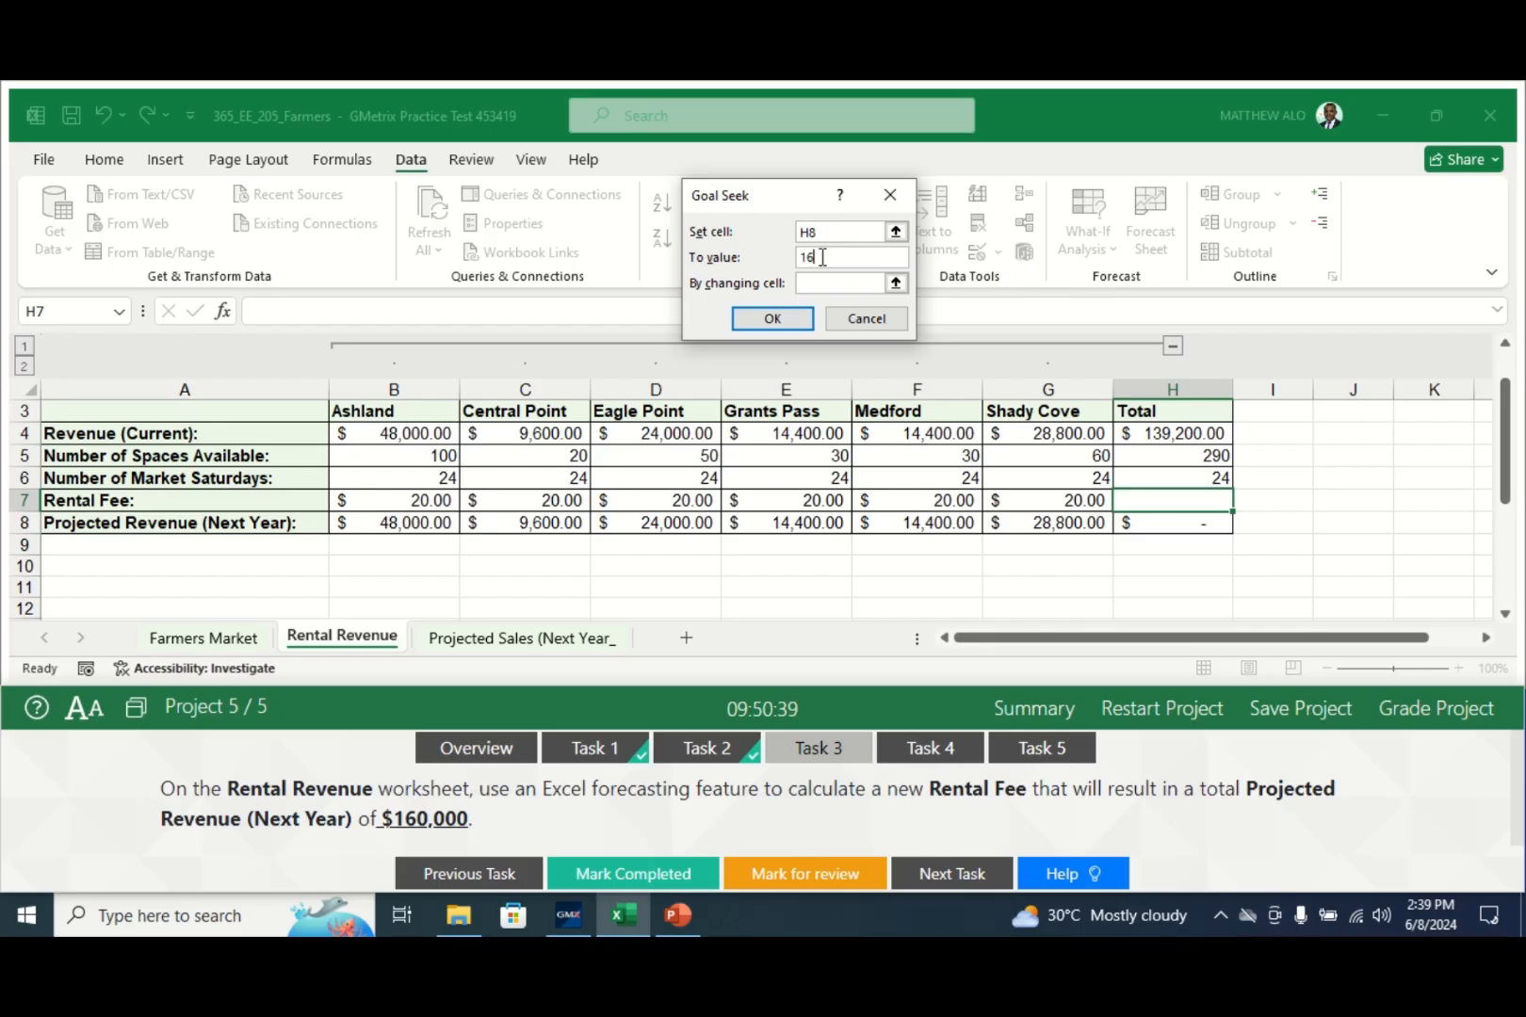
{"action": "type", "text": "160000"}
{"action": "left_click", "coordinate": [826, 283]}
{"action": "left_click", "coordinate": [824, 283]}
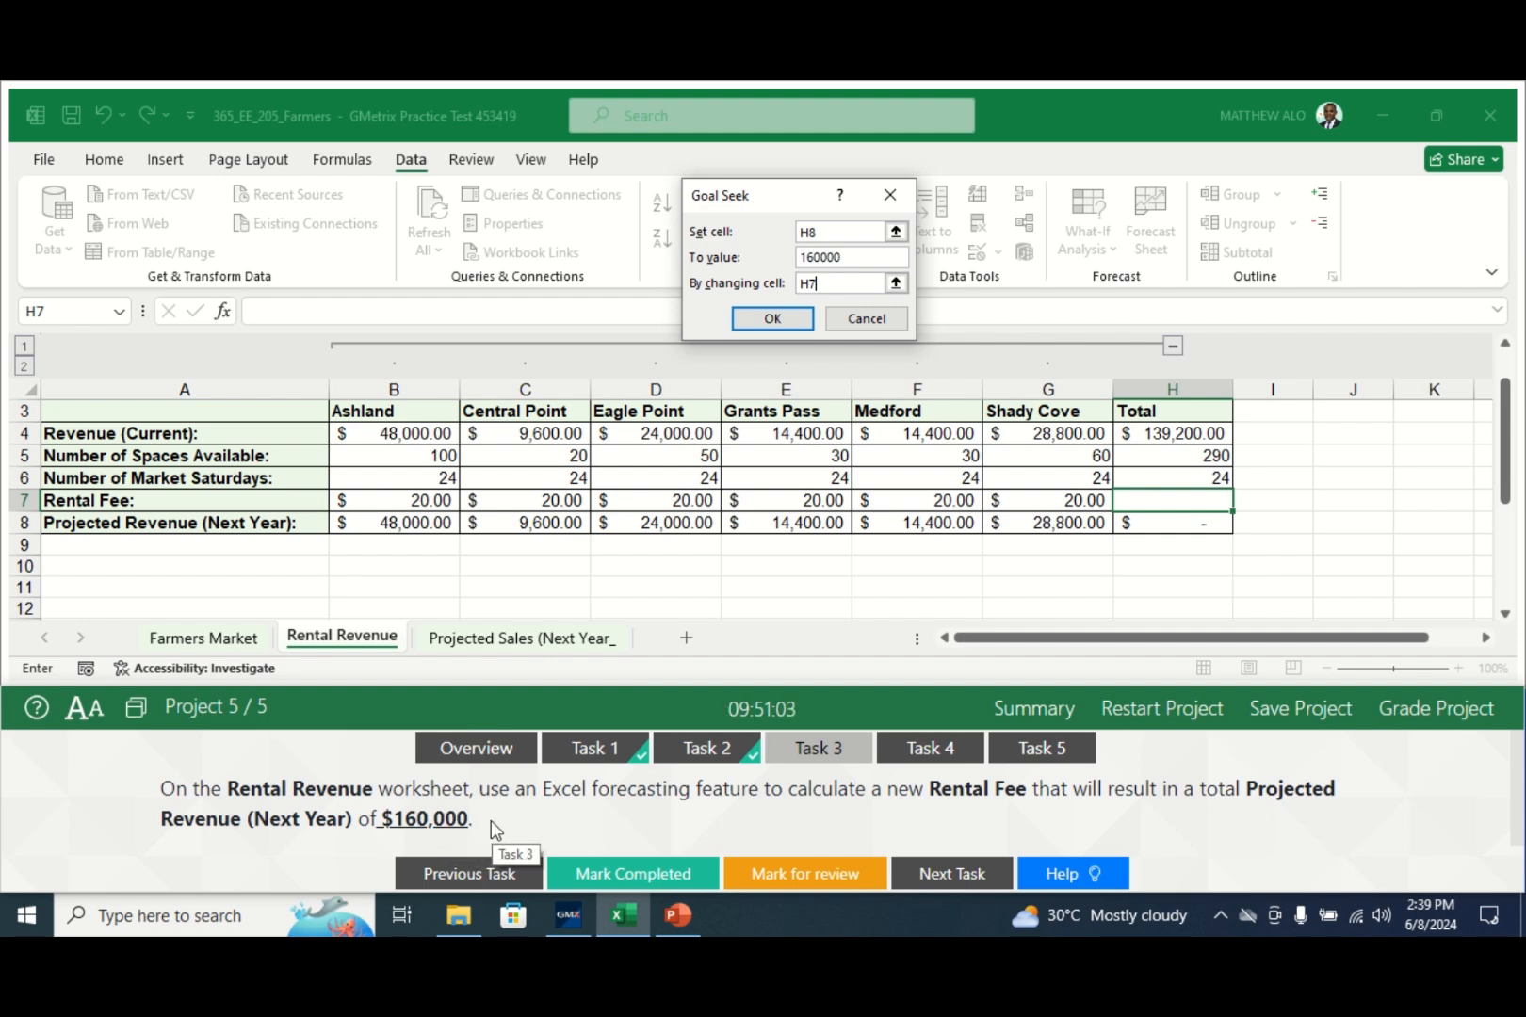
{"action": "left_click", "coordinate": [773, 318]}
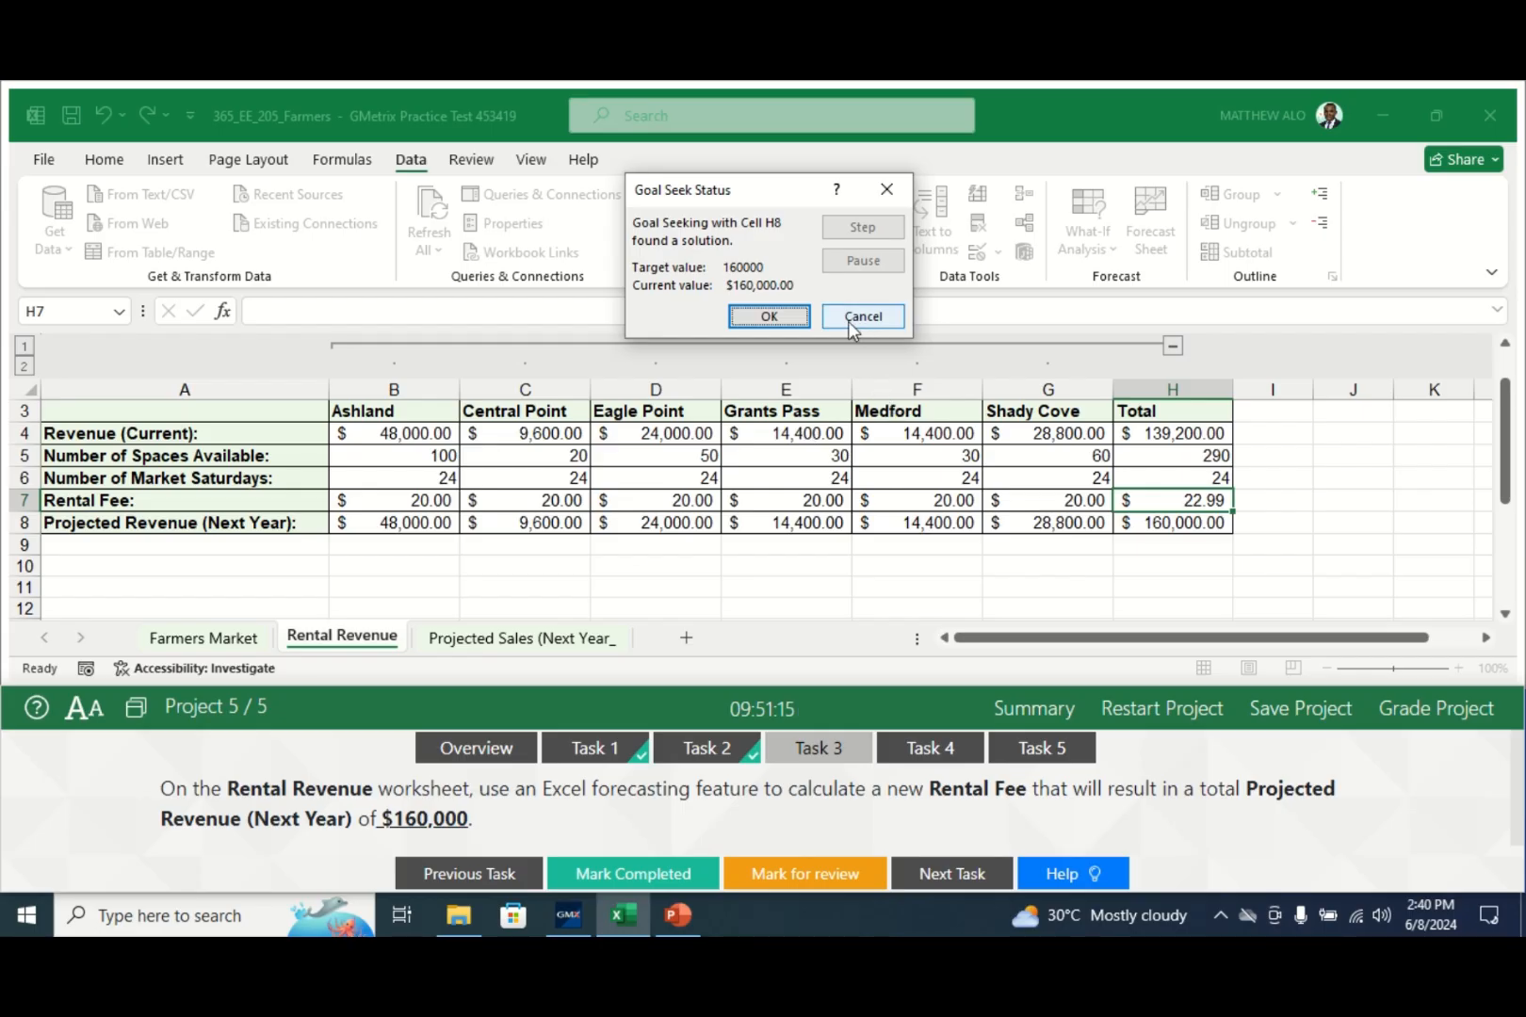
{"action": "left_click", "coordinate": [769, 316]}
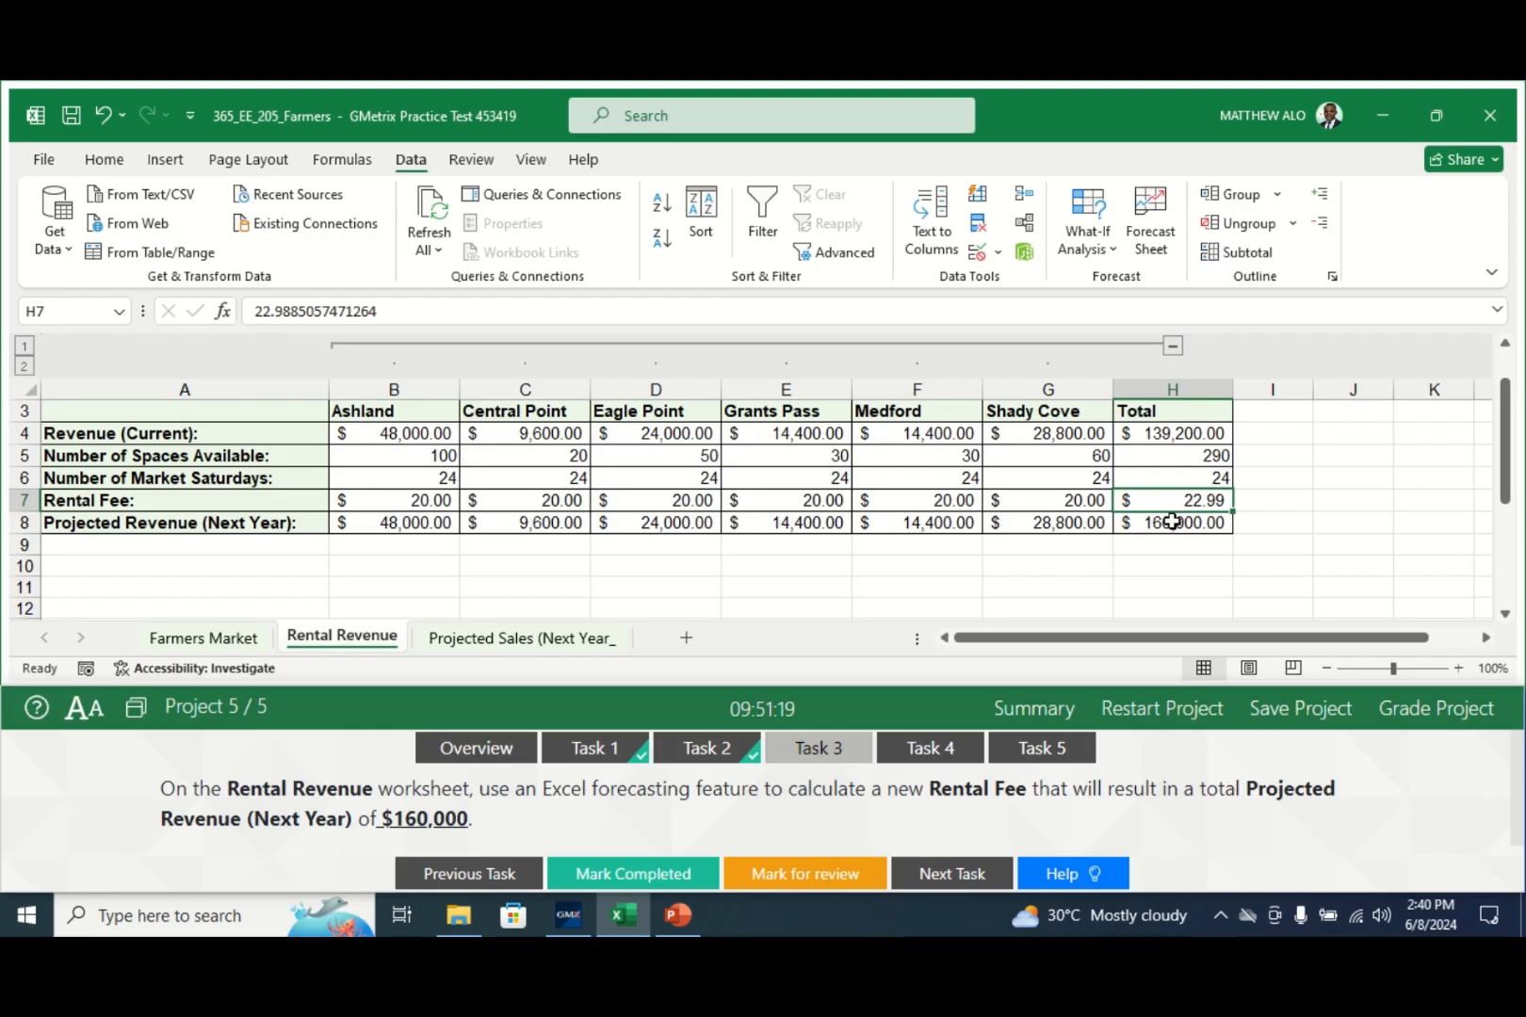
{"action": "left_click", "coordinate": [607, 876]}
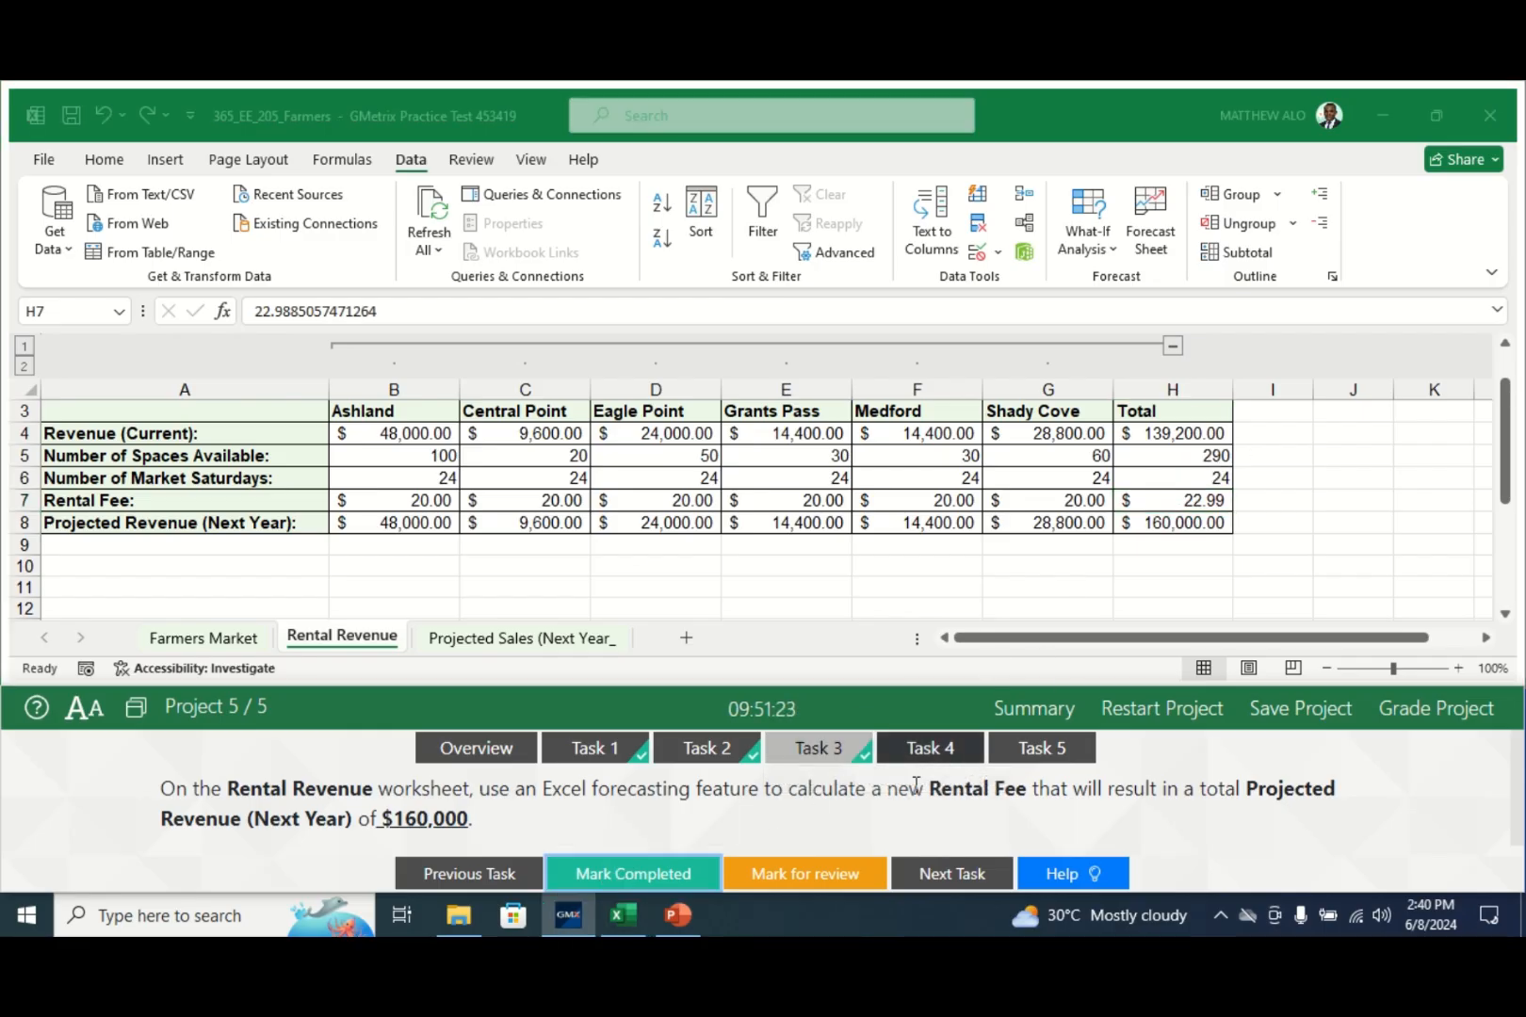
- Open Task 4, select cell B8 (=B5*B6*B7) on Rental Revenue, and show the Formulas ribbon
{"action": "left_click", "coordinate": [932, 751]}
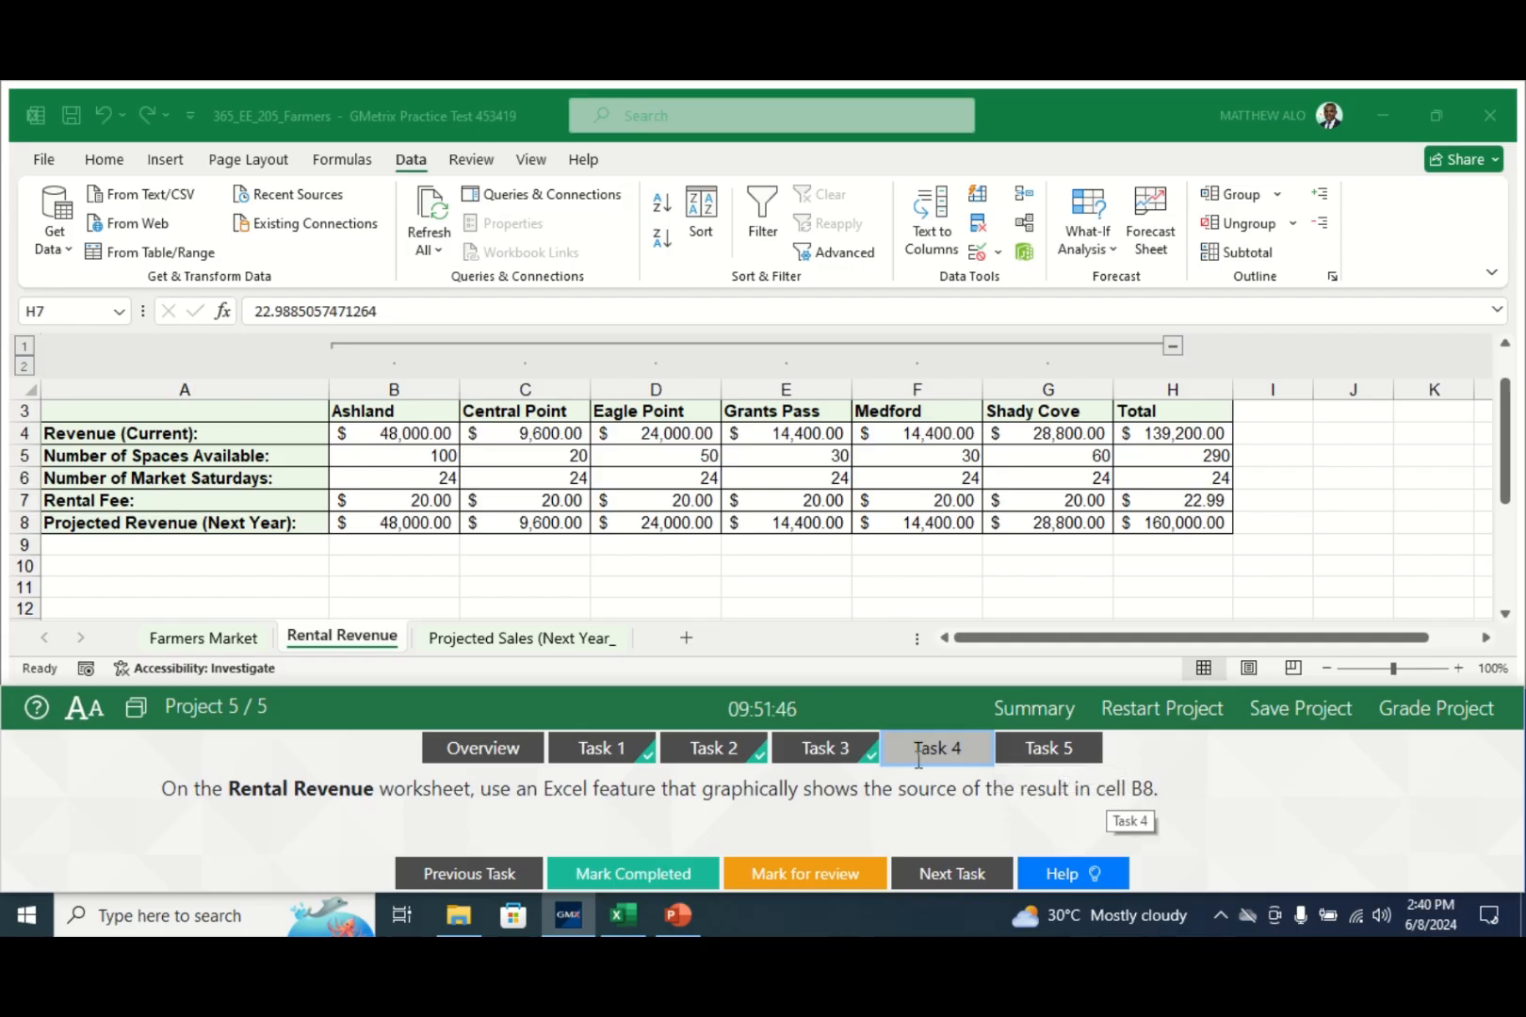
{"action": "left_click", "coordinate": [356, 650]}
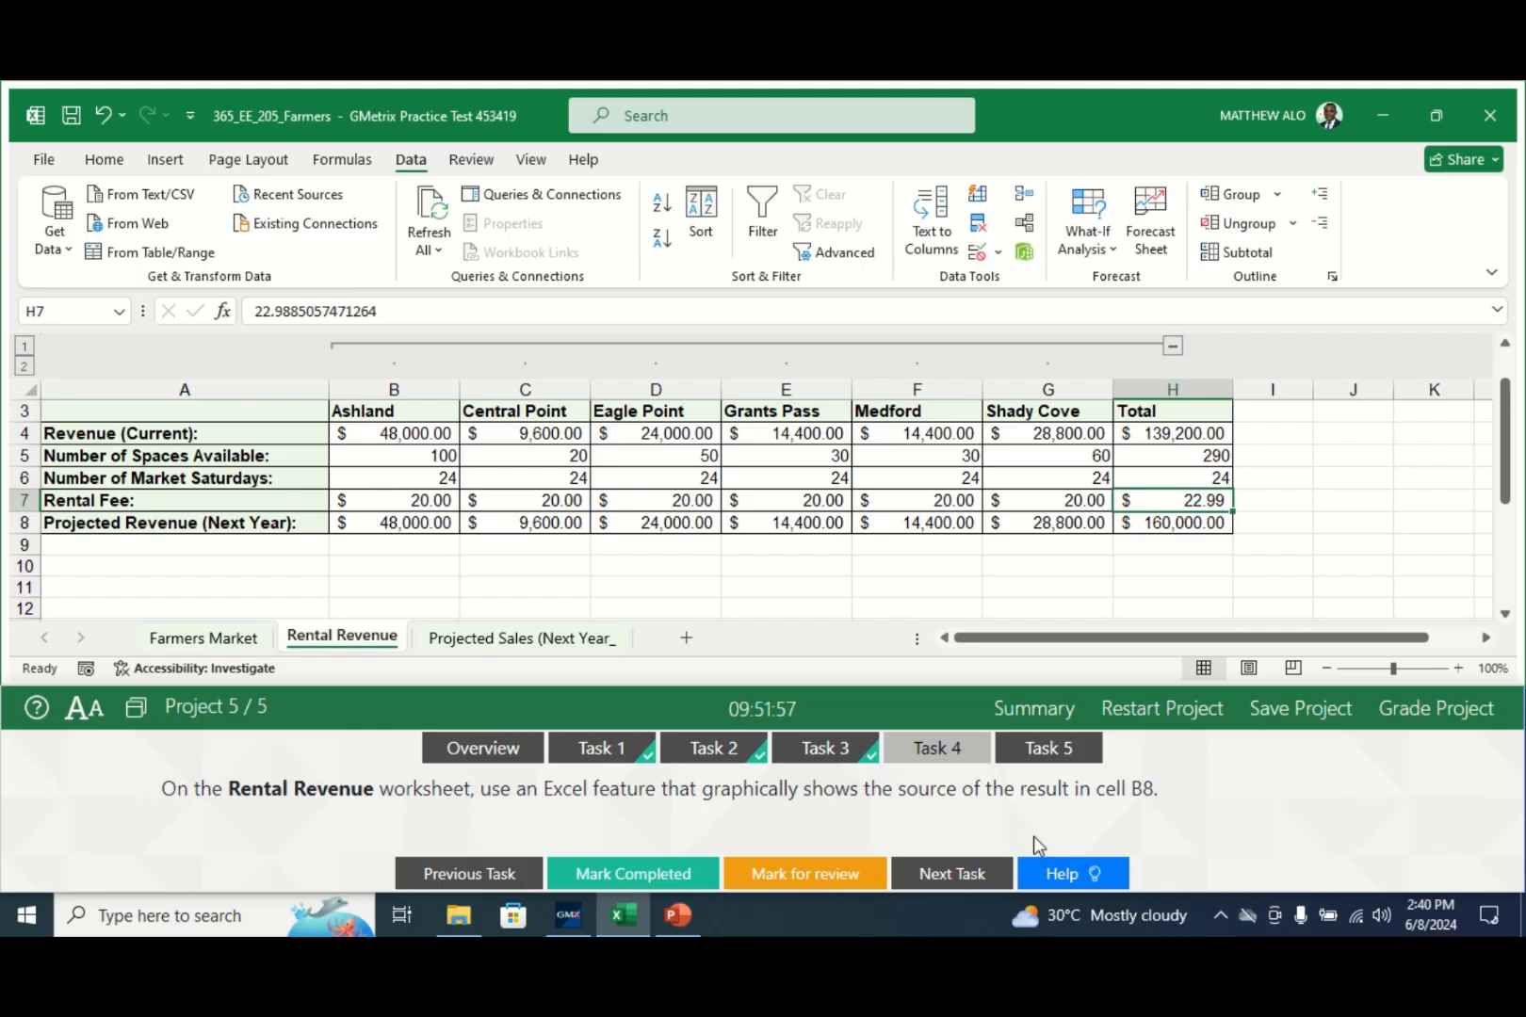
{"action": "left_click", "coordinate": [389, 524]}
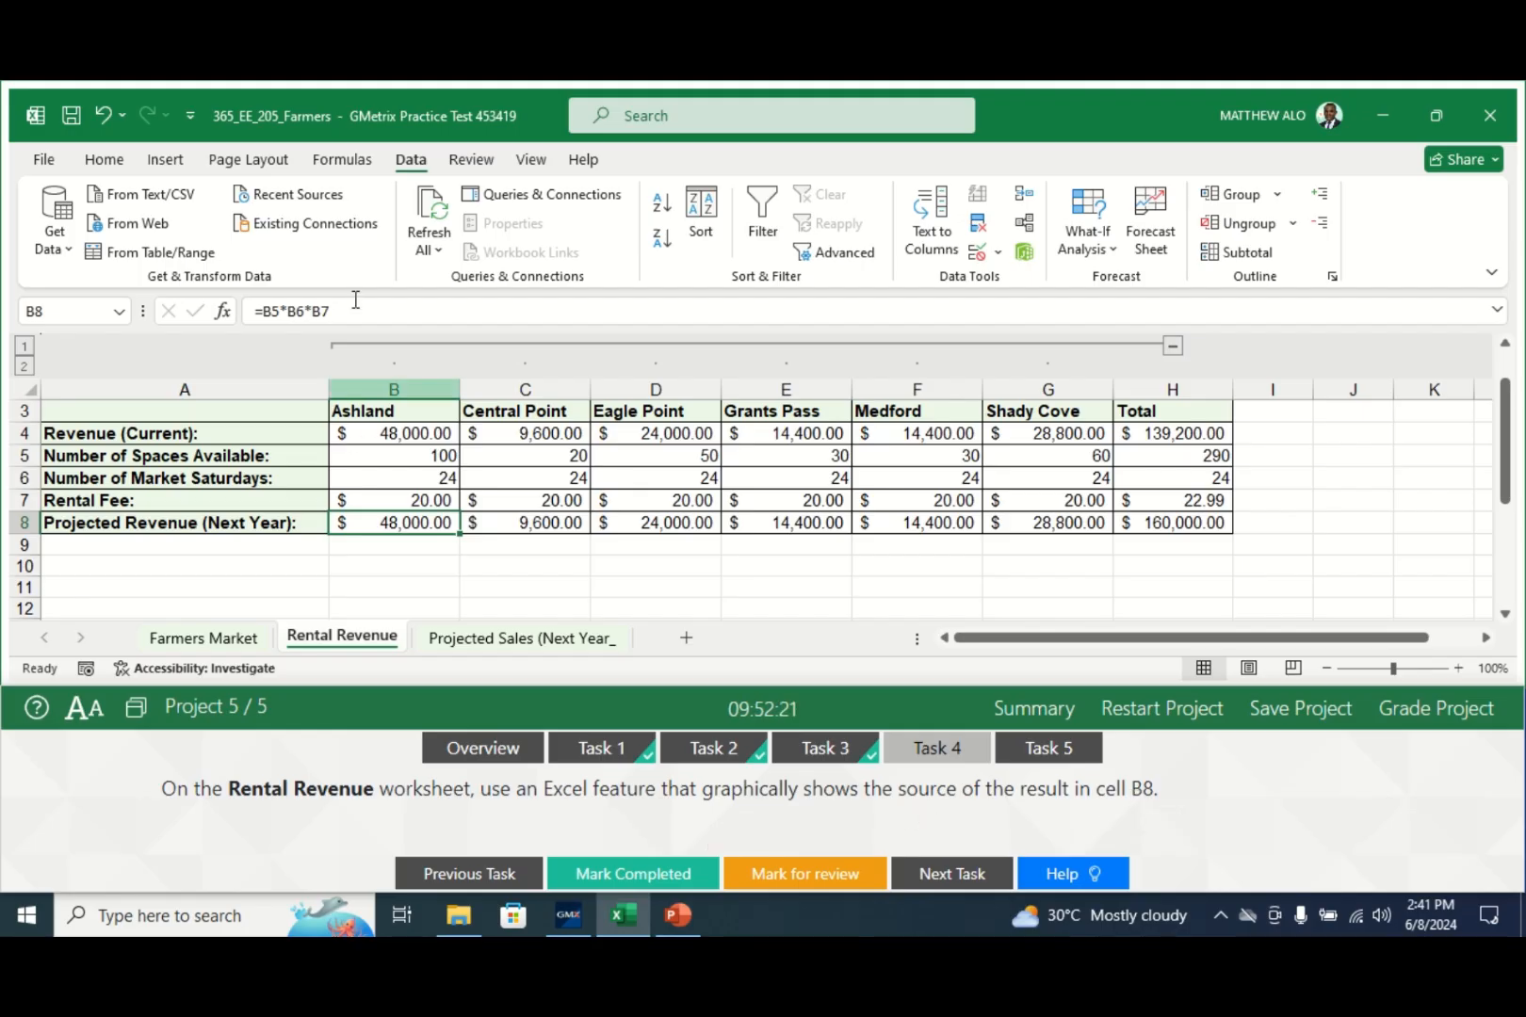
{"action": "left_click", "coordinate": [343, 159]}
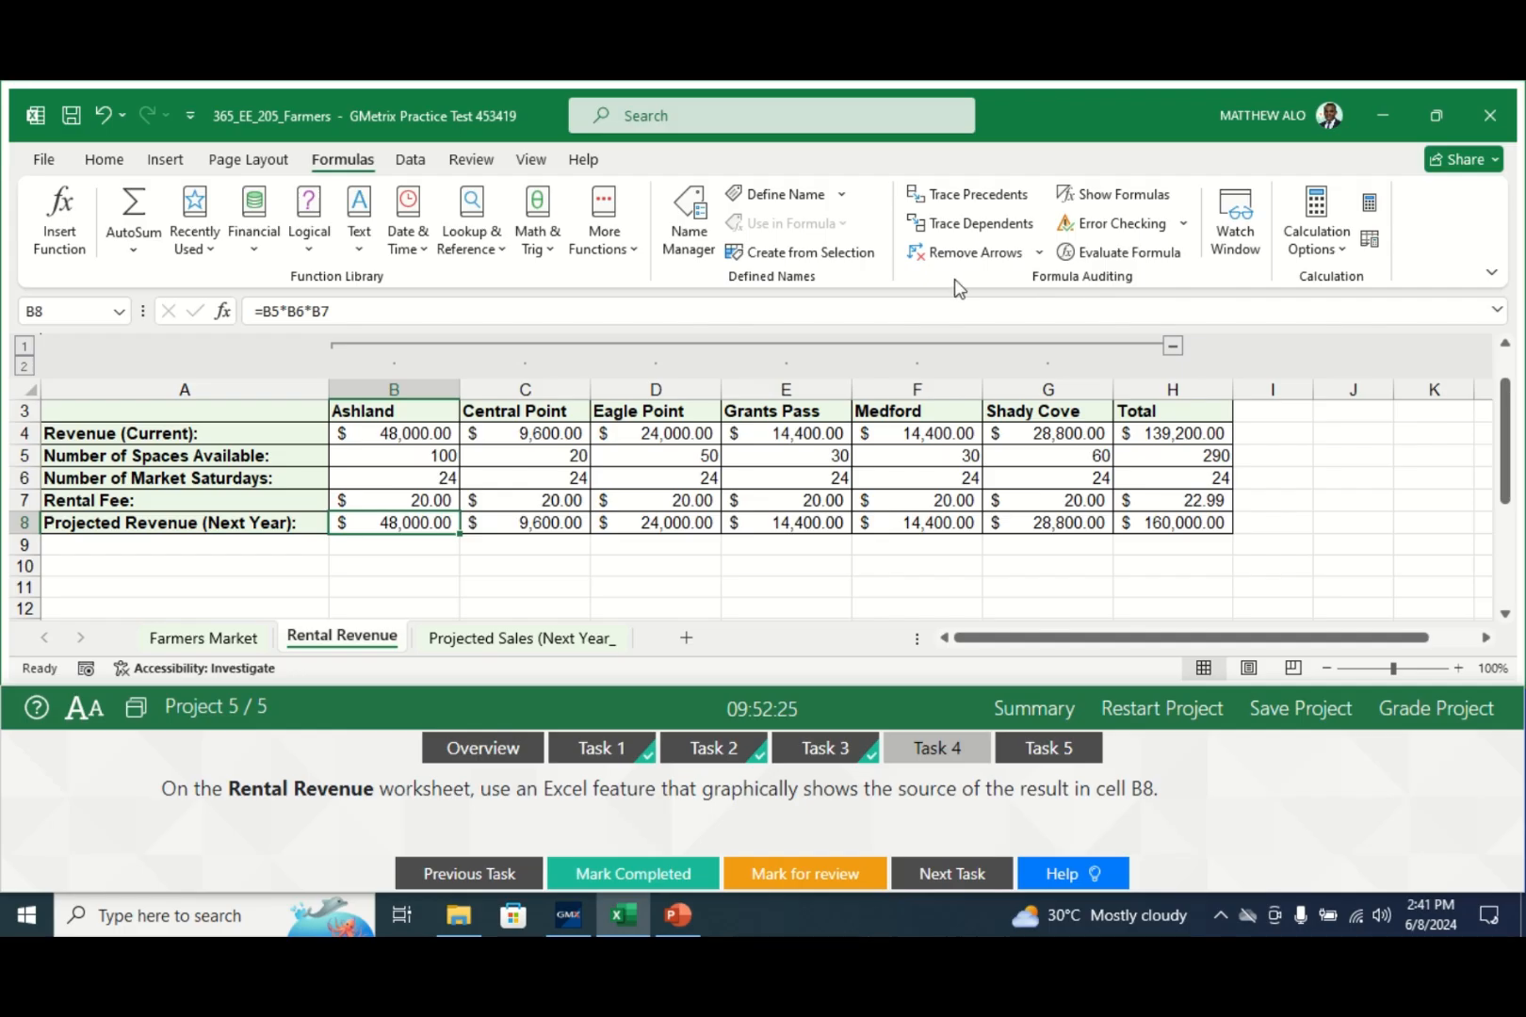
- Trace B8's precedents from B5, B6 and B7, mark Task 4 completed, and open Task 5
{"action": "left_click", "coordinate": [959, 199]}
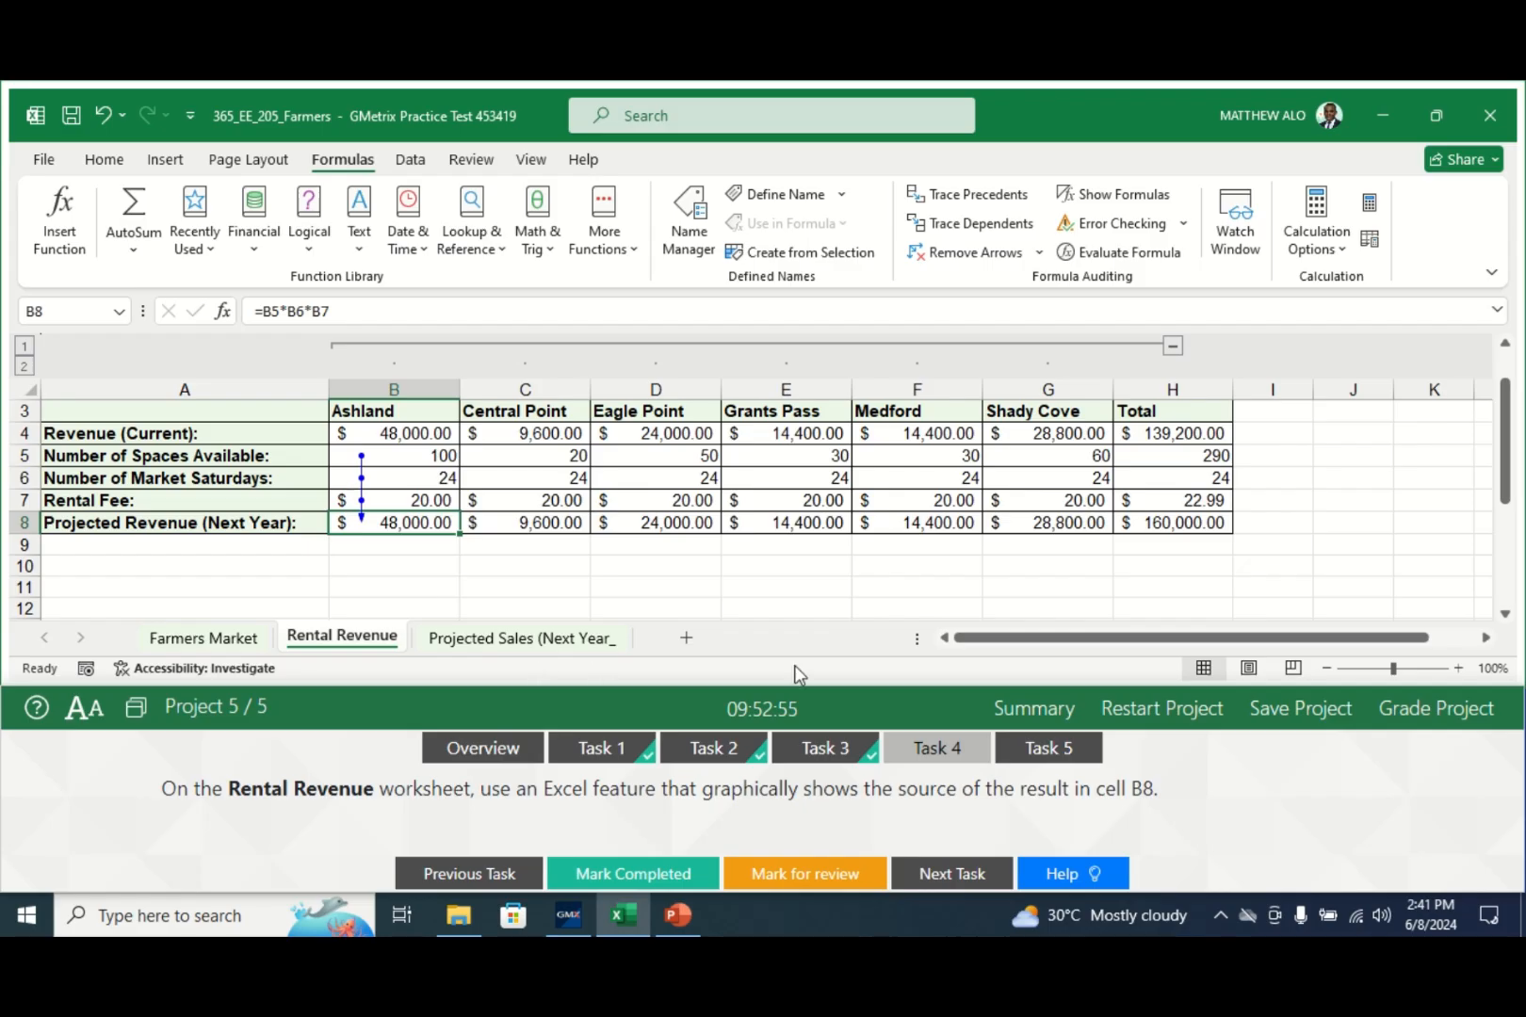
{"action": "left_click", "coordinate": [613, 881]}
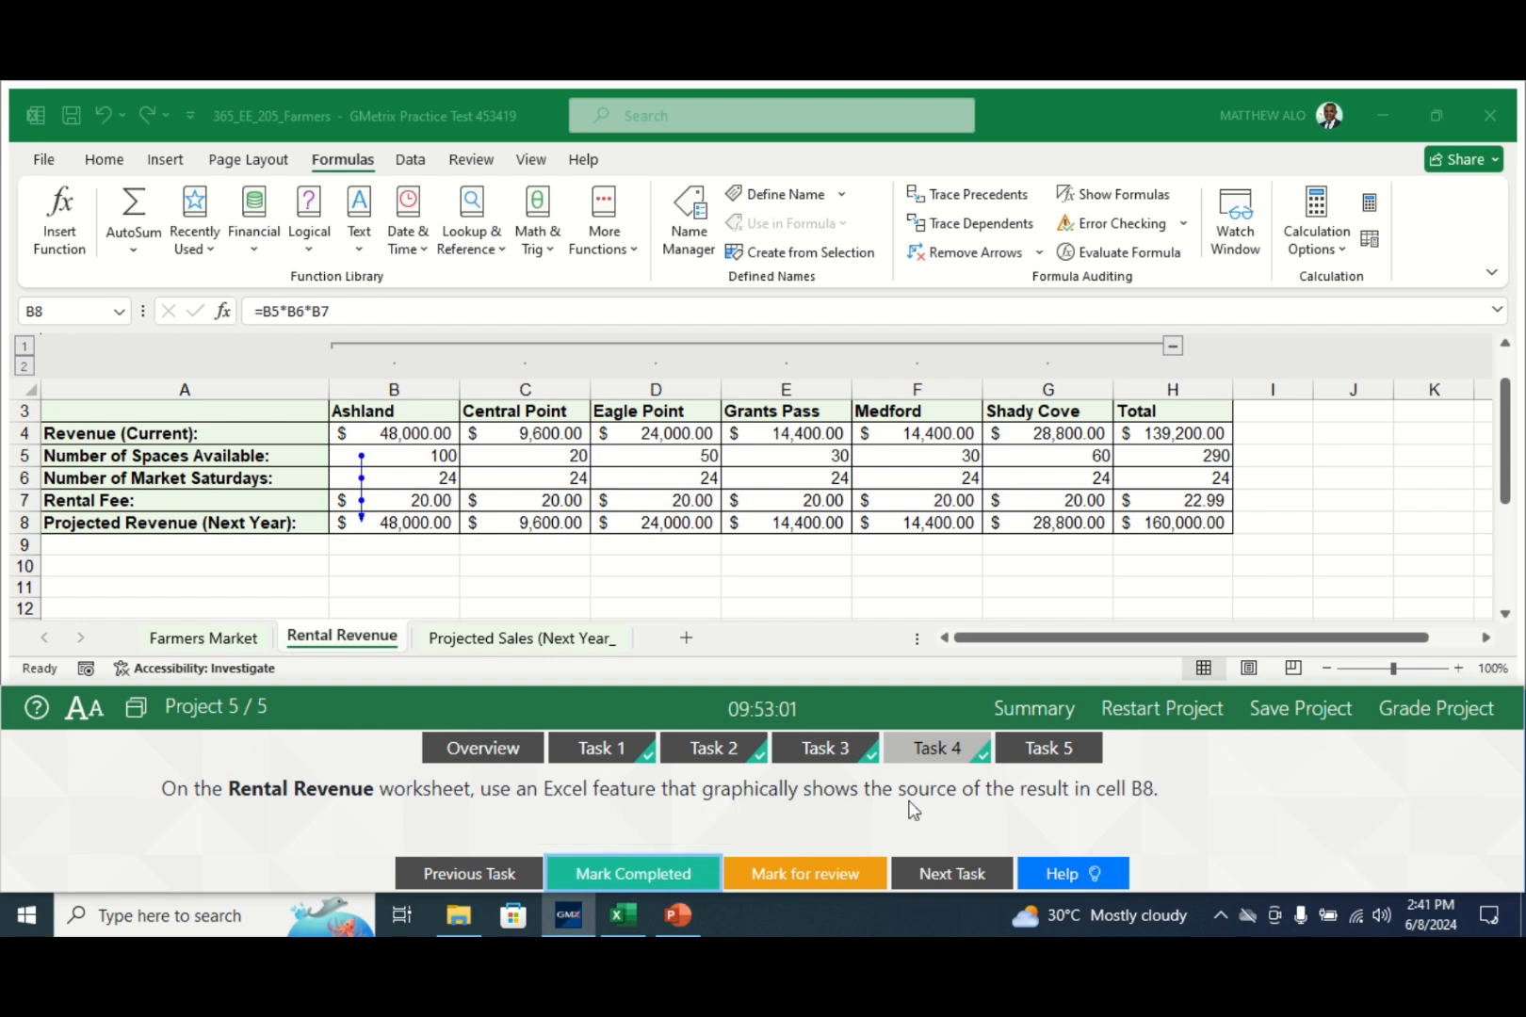
{"action": "left_click", "coordinate": [1053, 746]}
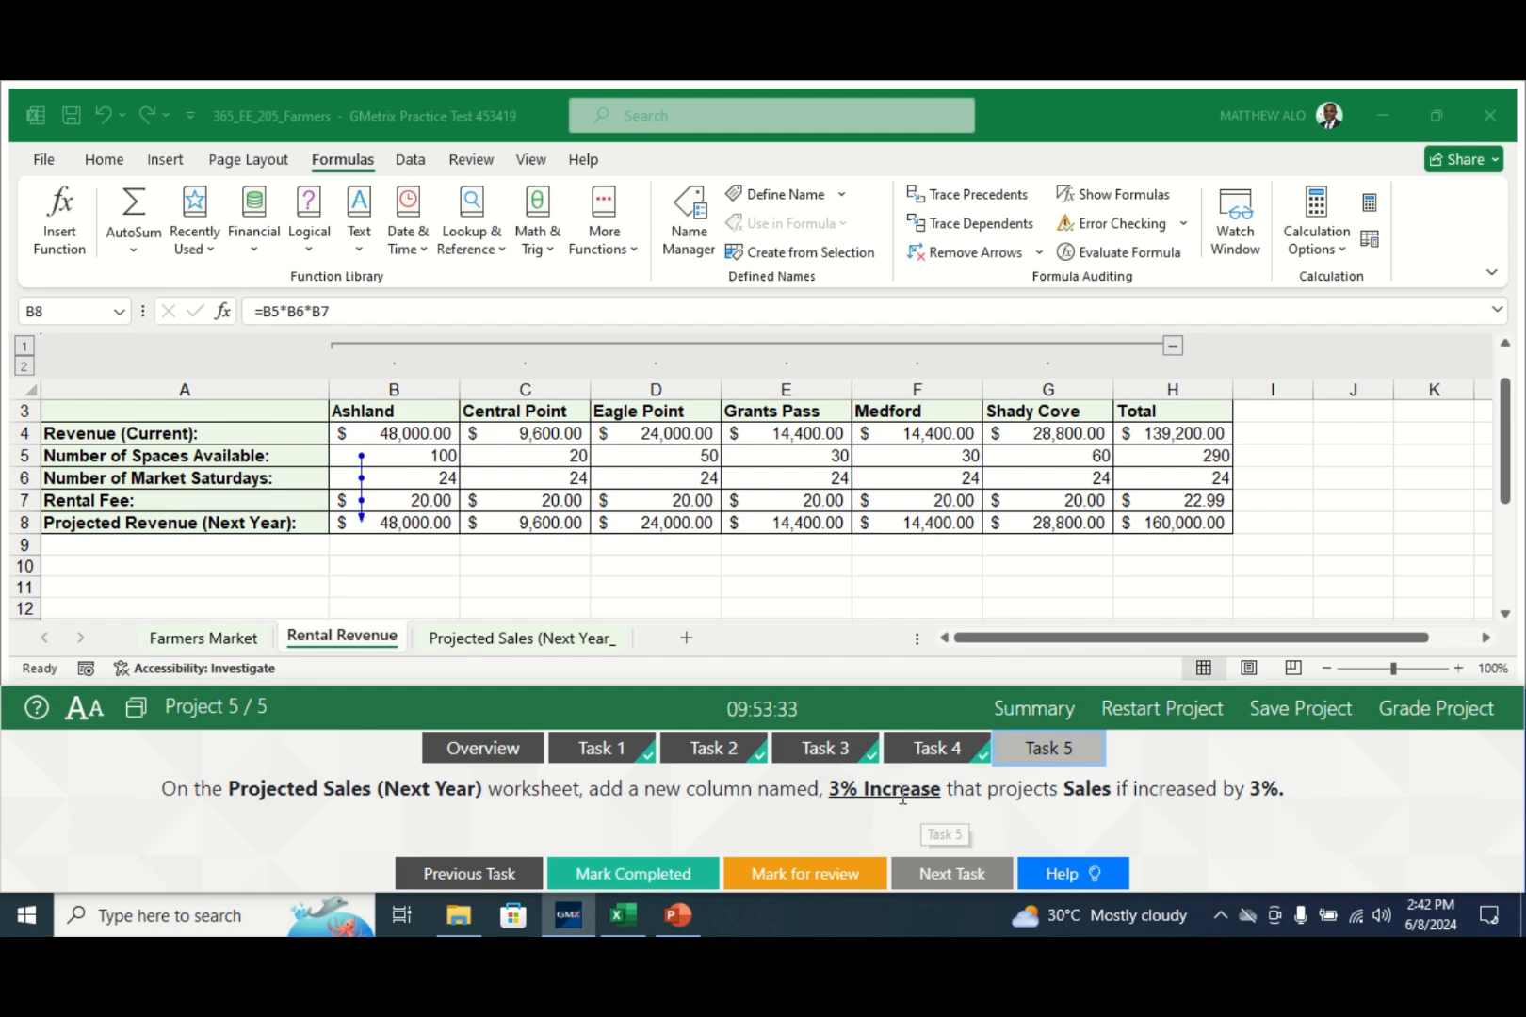
- Switch to the Projected Sales (Next Year) sheet and show the PivotTable Analyze tools
{"action": "left_click", "coordinate": [544, 640]}
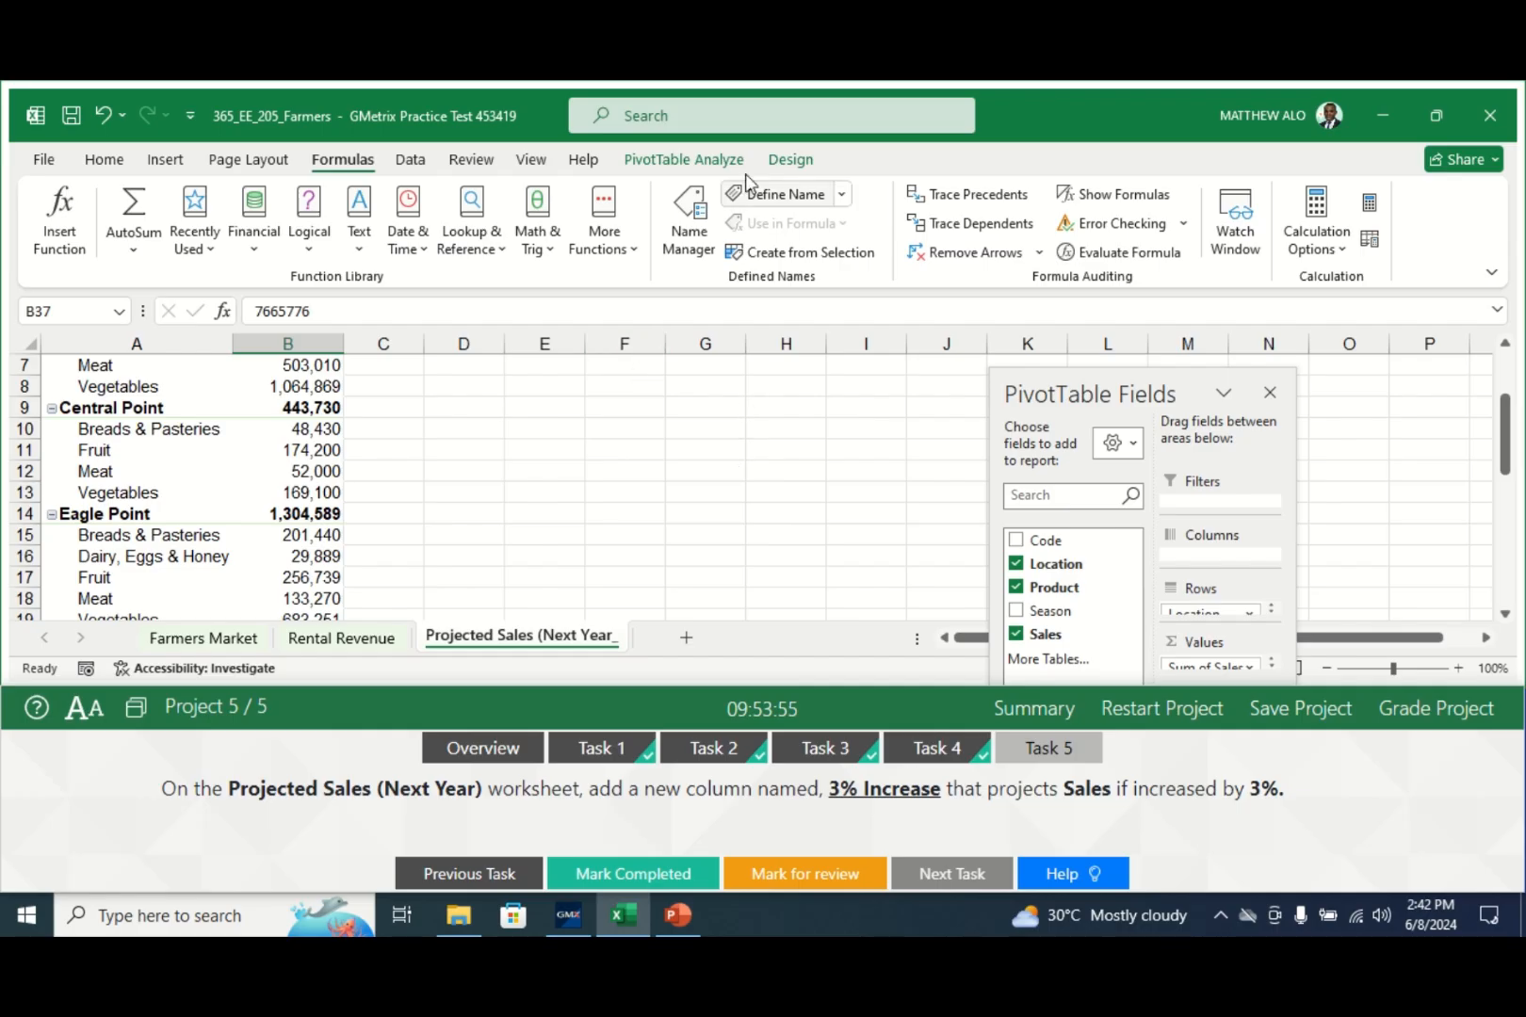
{"action": "left_click", "coordinate": [672, 162]}
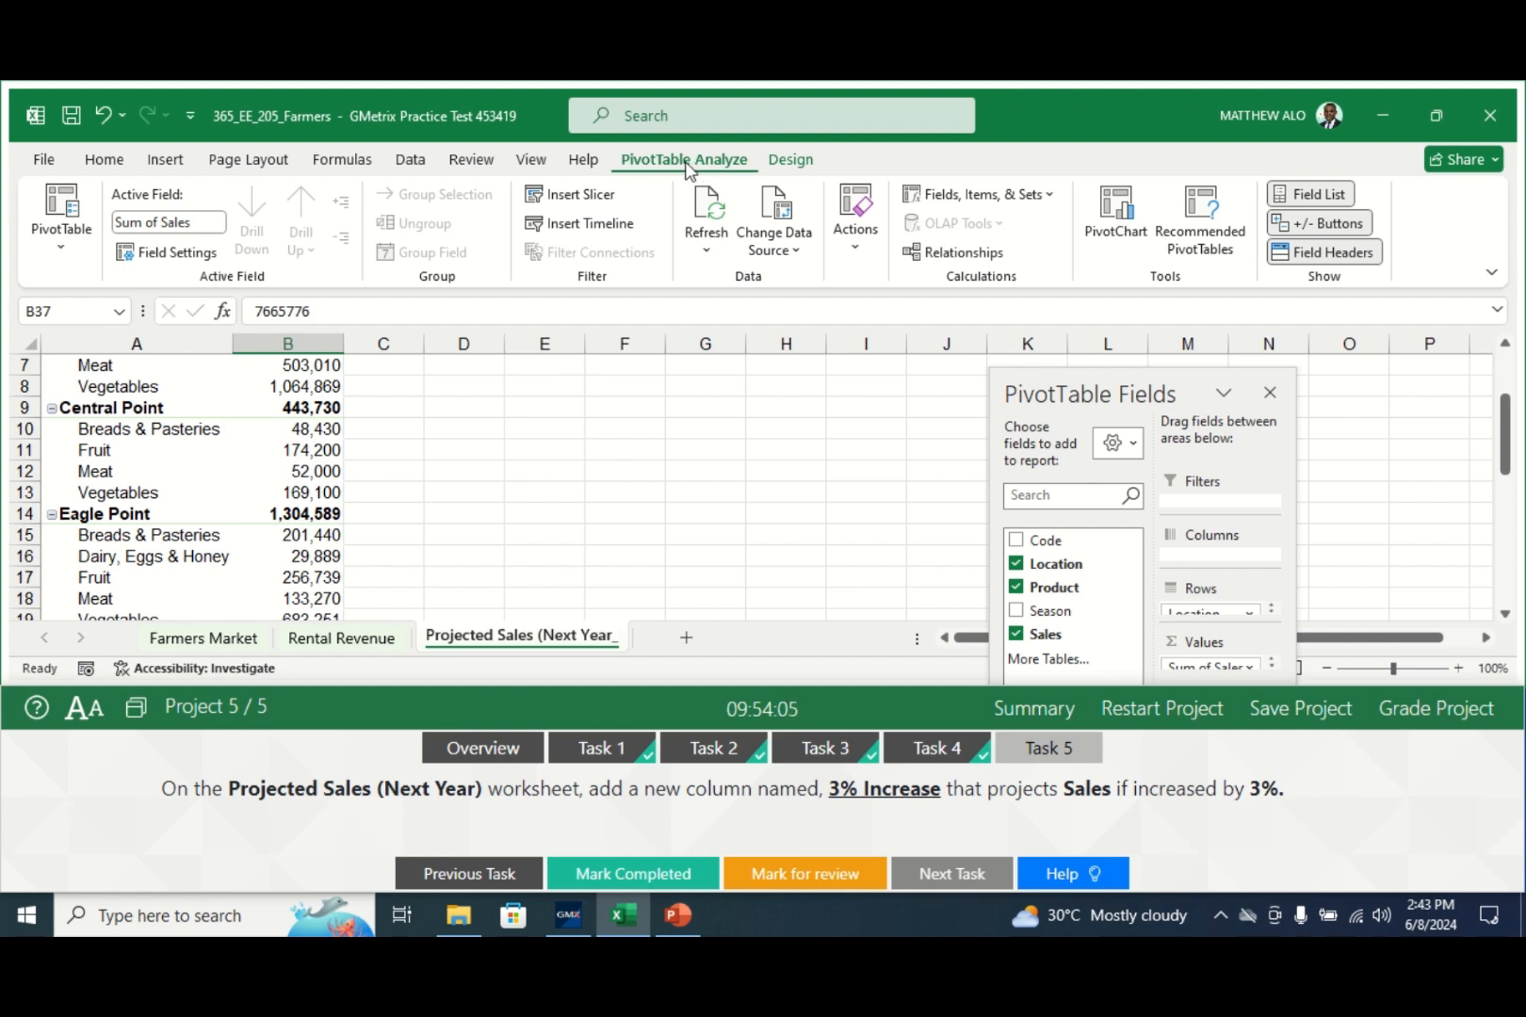
- Add a PivotTable calculated field named '3% Increase' with formula =(Sales*3%)+Sales
{"action": "left_click", "coordinate": [1027, 198]}
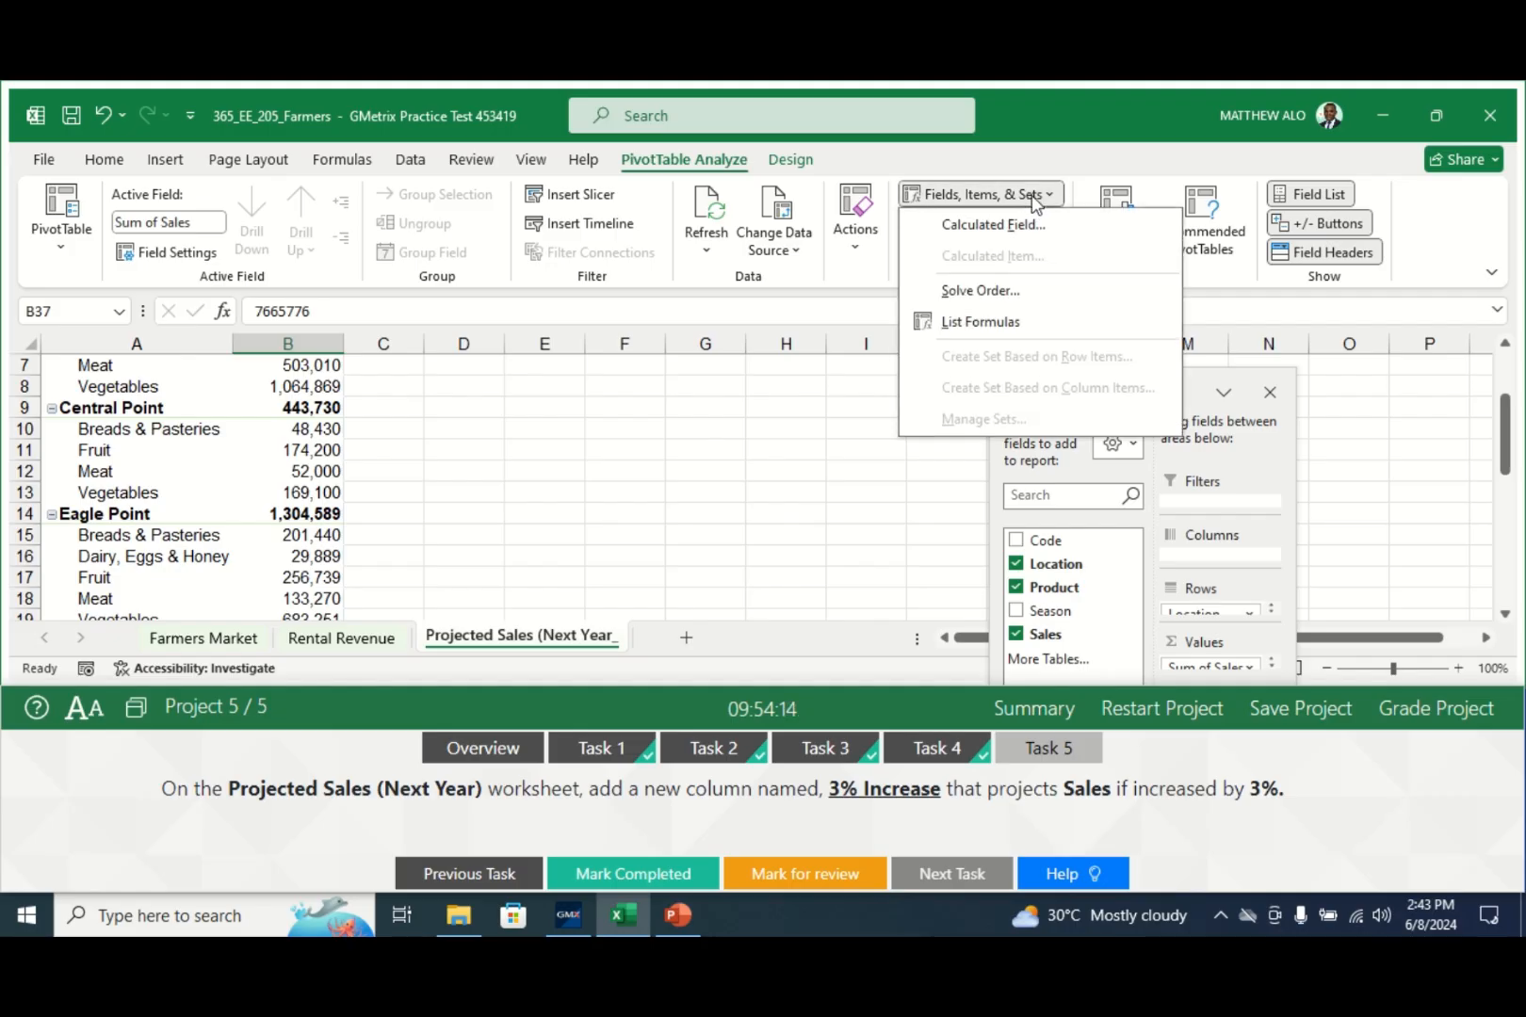
{"action": "left_click", "coordinate": [991, 226]}
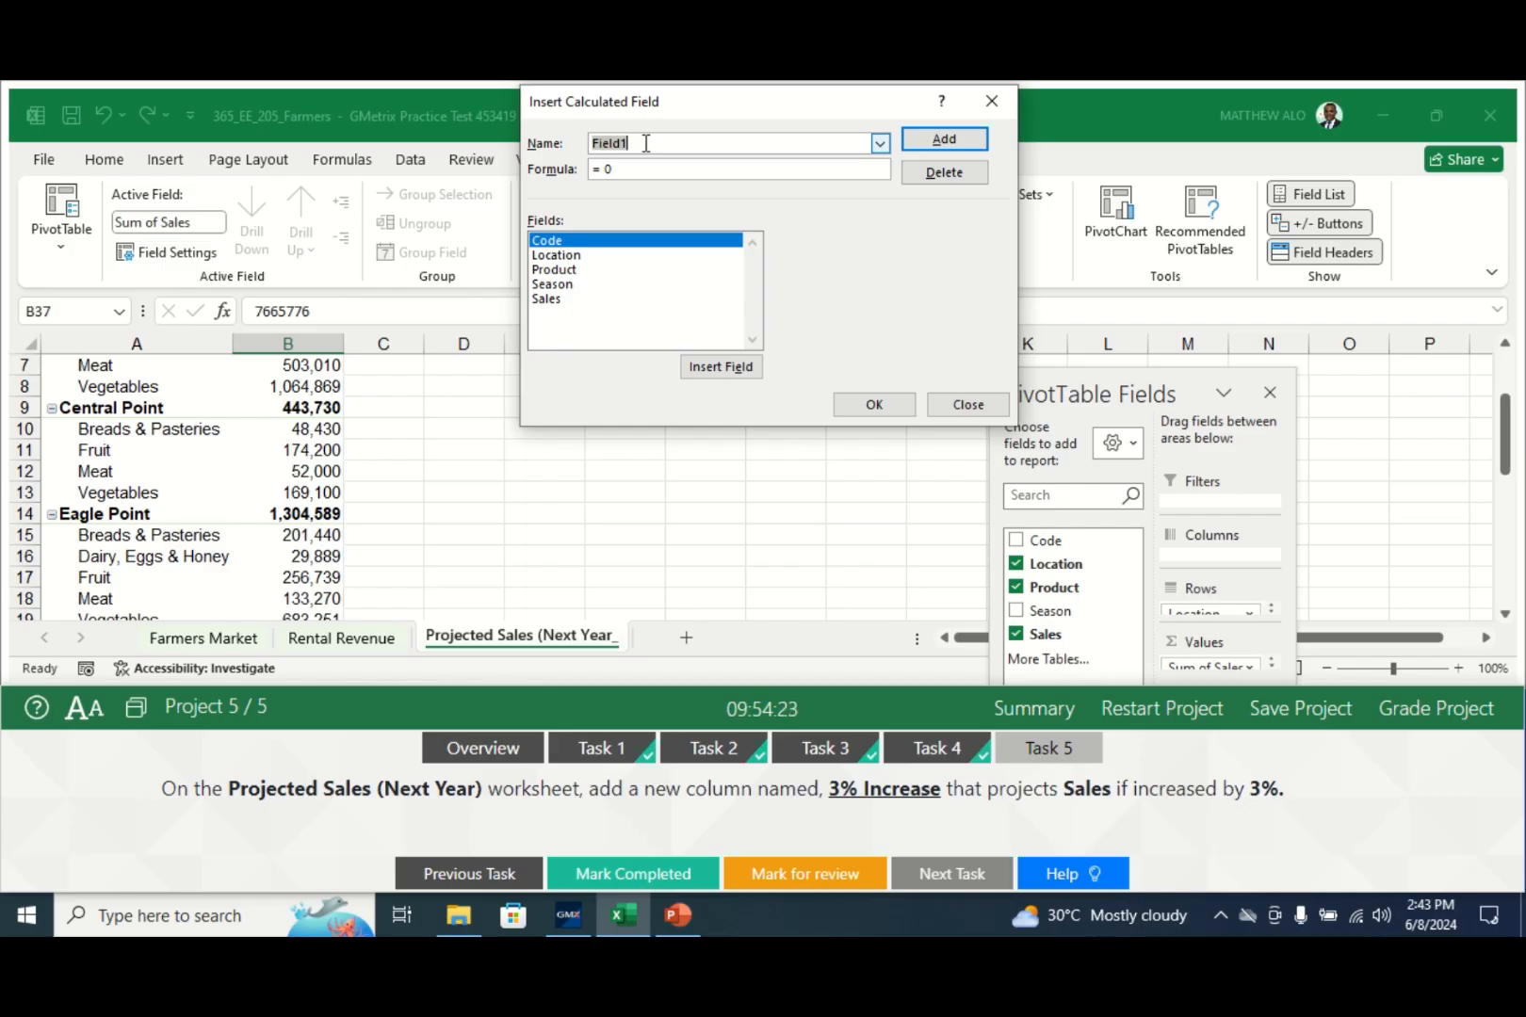
{"action": "key", "text": "BackSpace"}
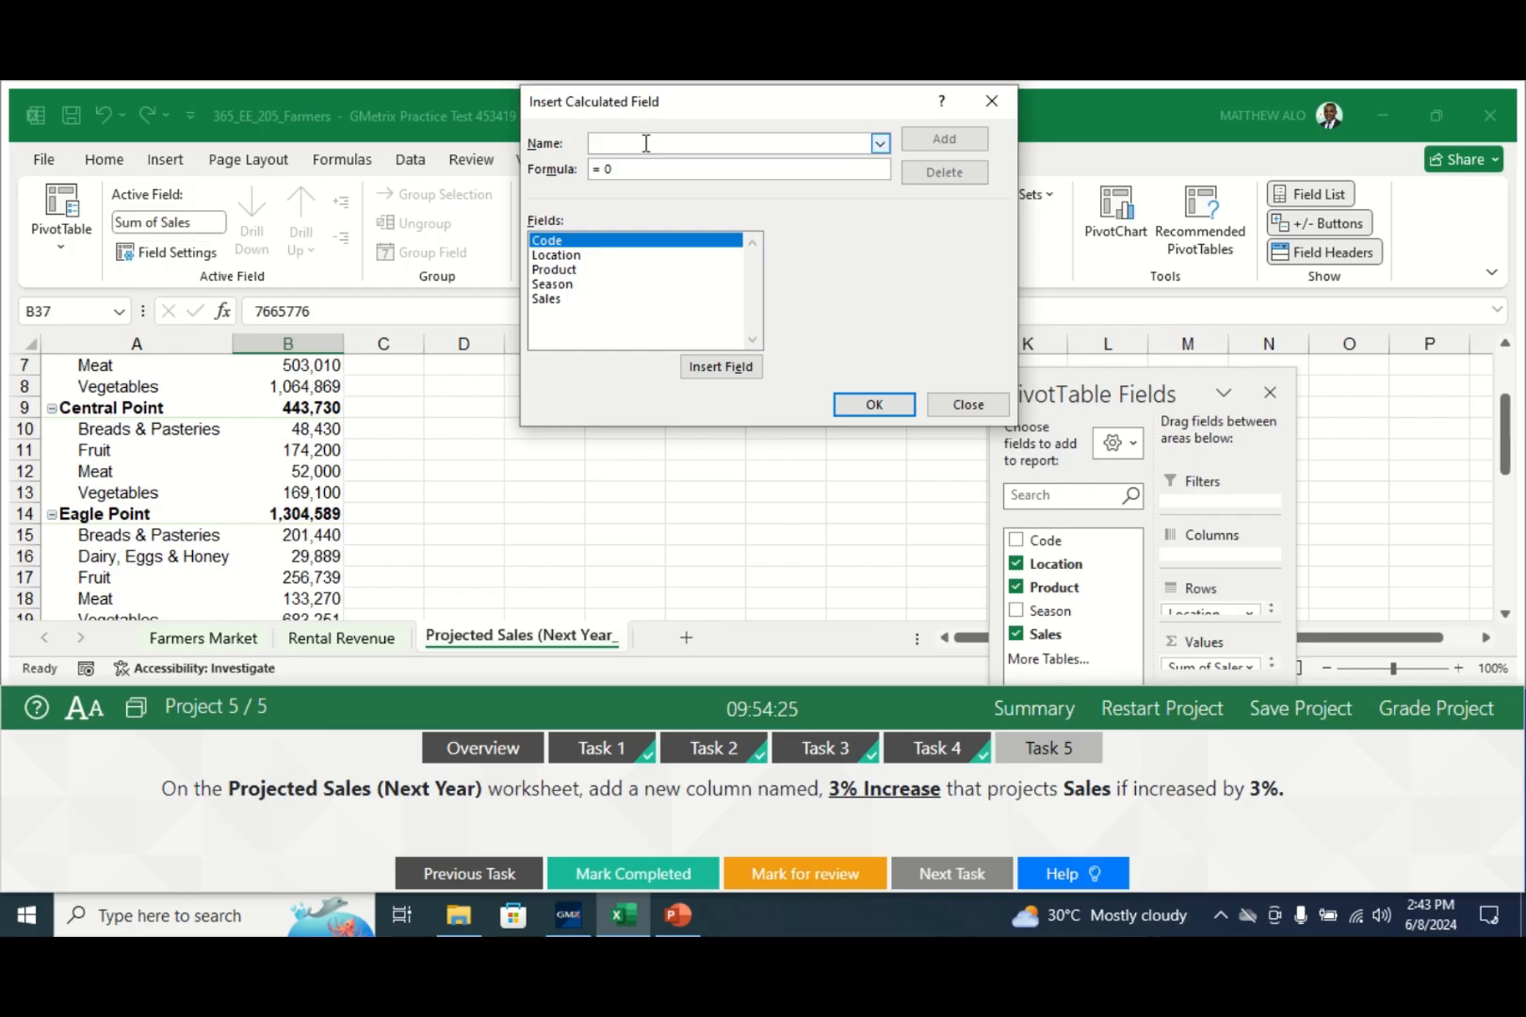
{"action": "type", "text": "3"}
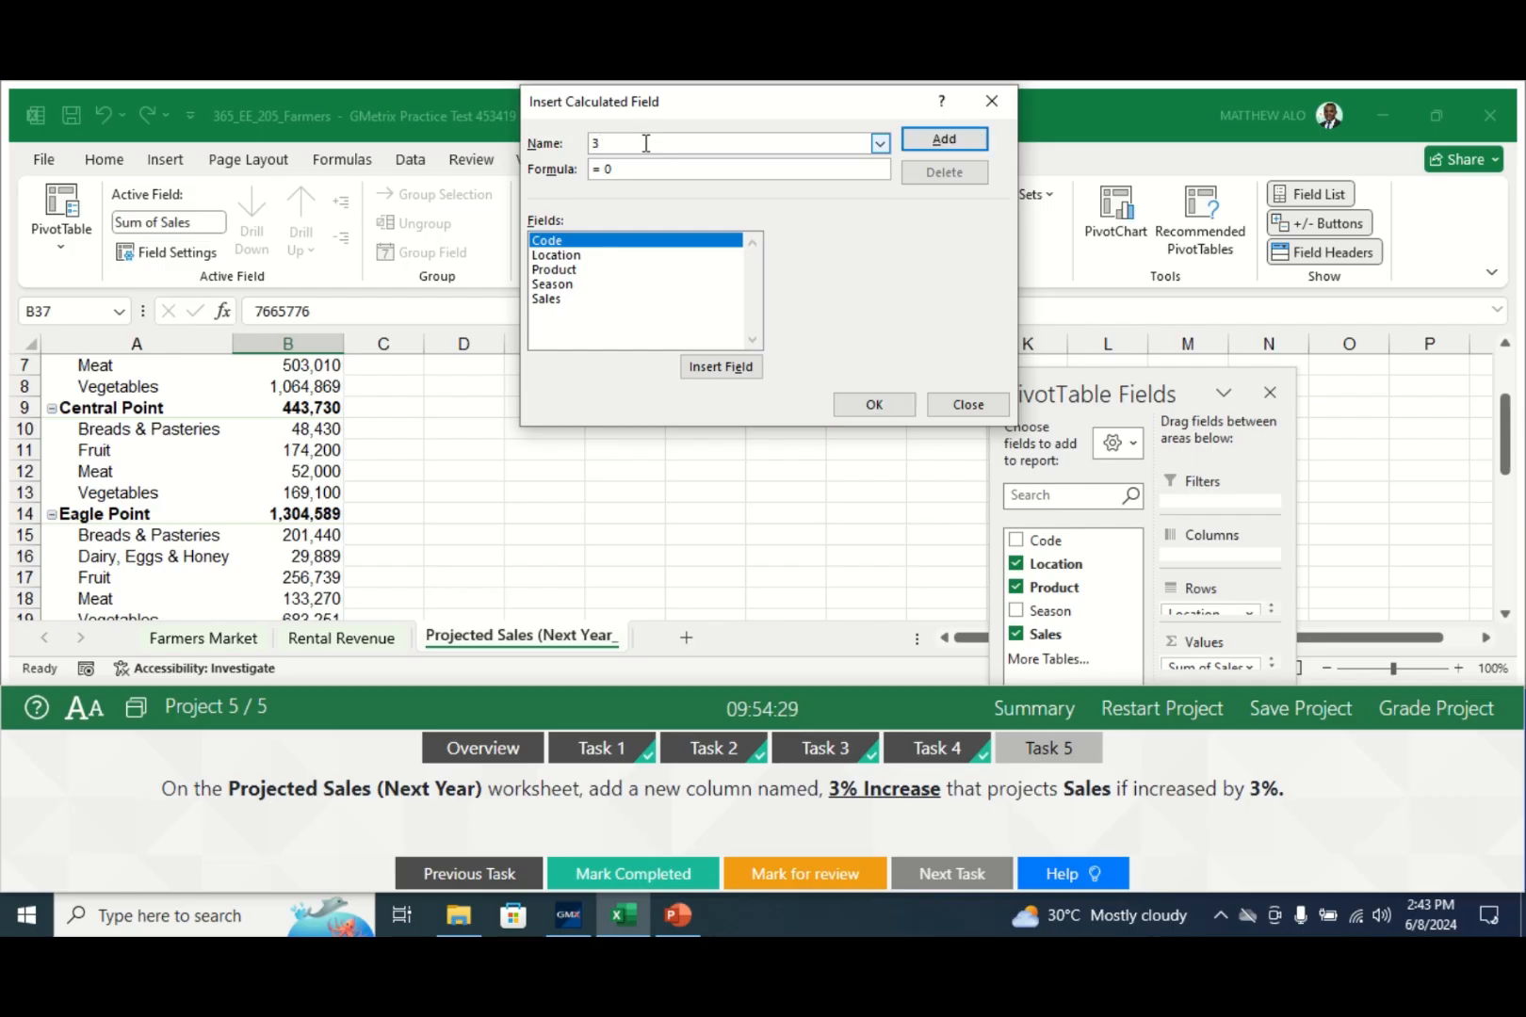
{"action": "type", "text": "%"}
{"action": "type", "text": " Increa"}
{"action": "type", "text": "se"}
{"action": "type", "text": "="}
{"action": "type", "text": "ales"}
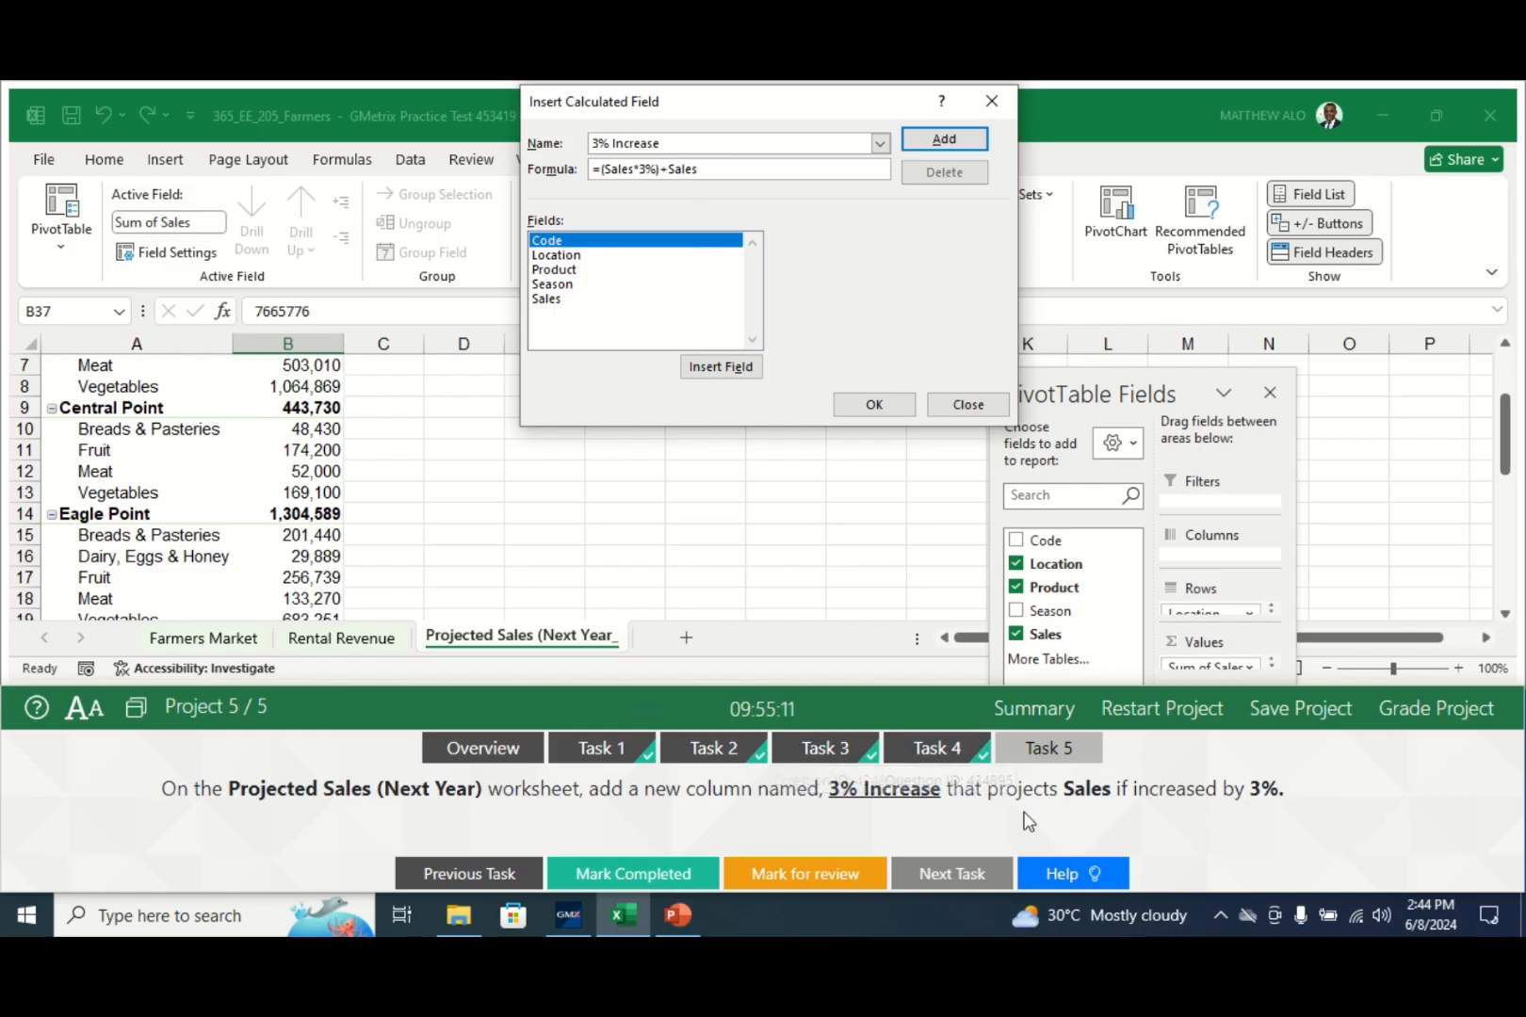
{"action": "left_click", "coordinate": [544, 301]}
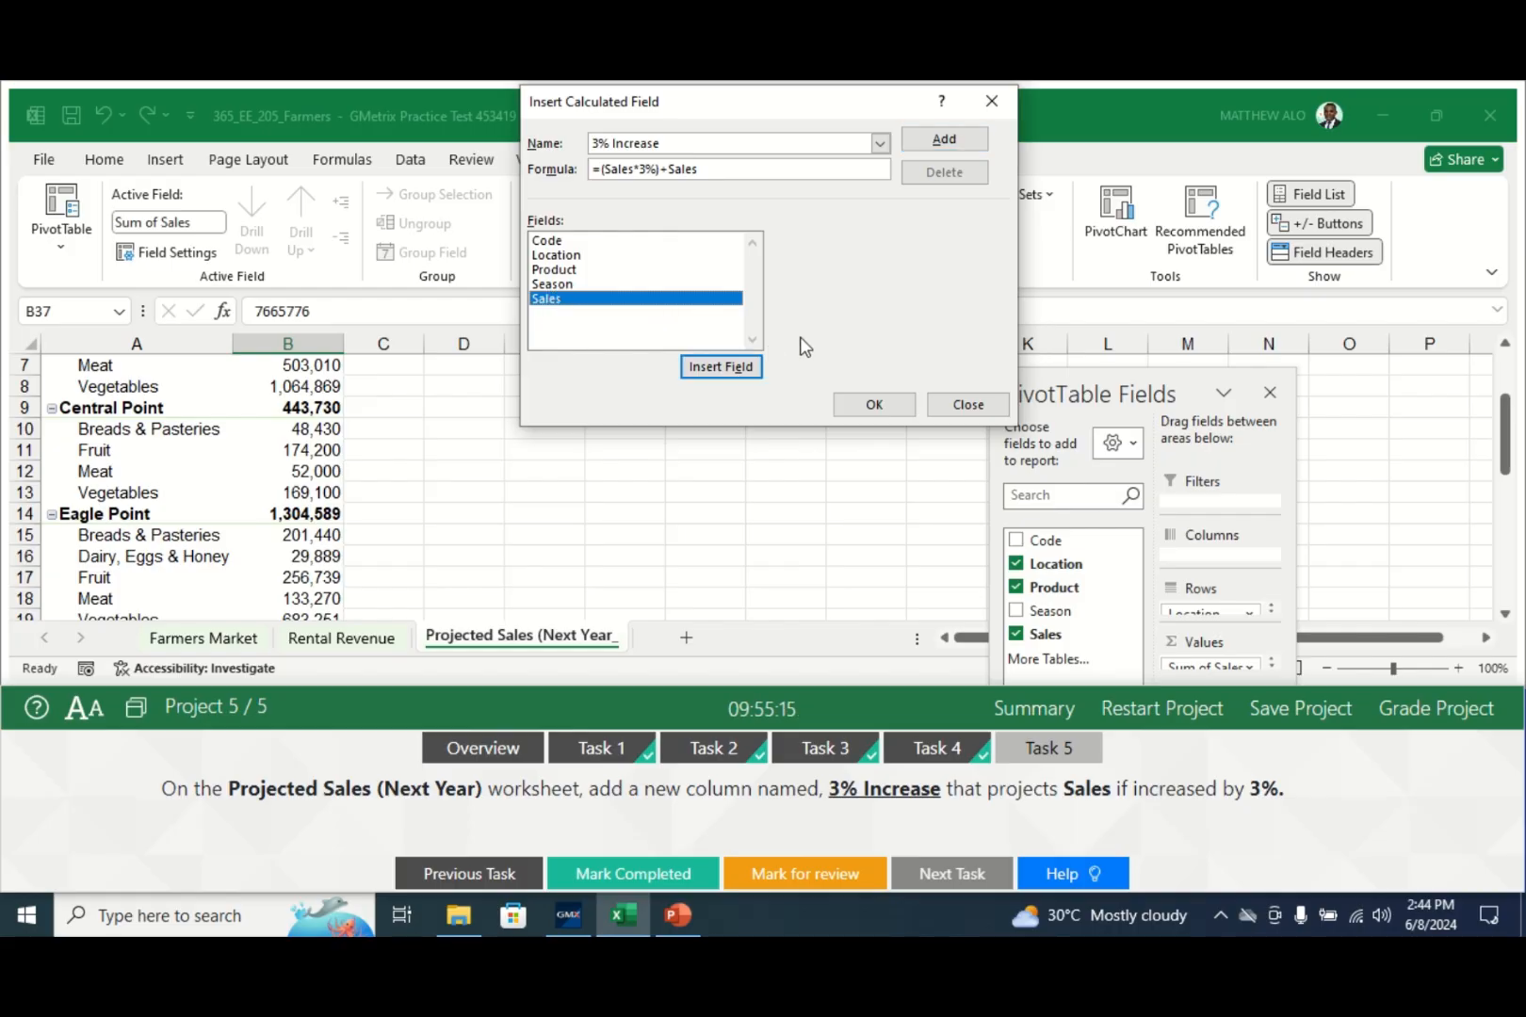
{"action": "left_click", "coordinate": [859, 407]}
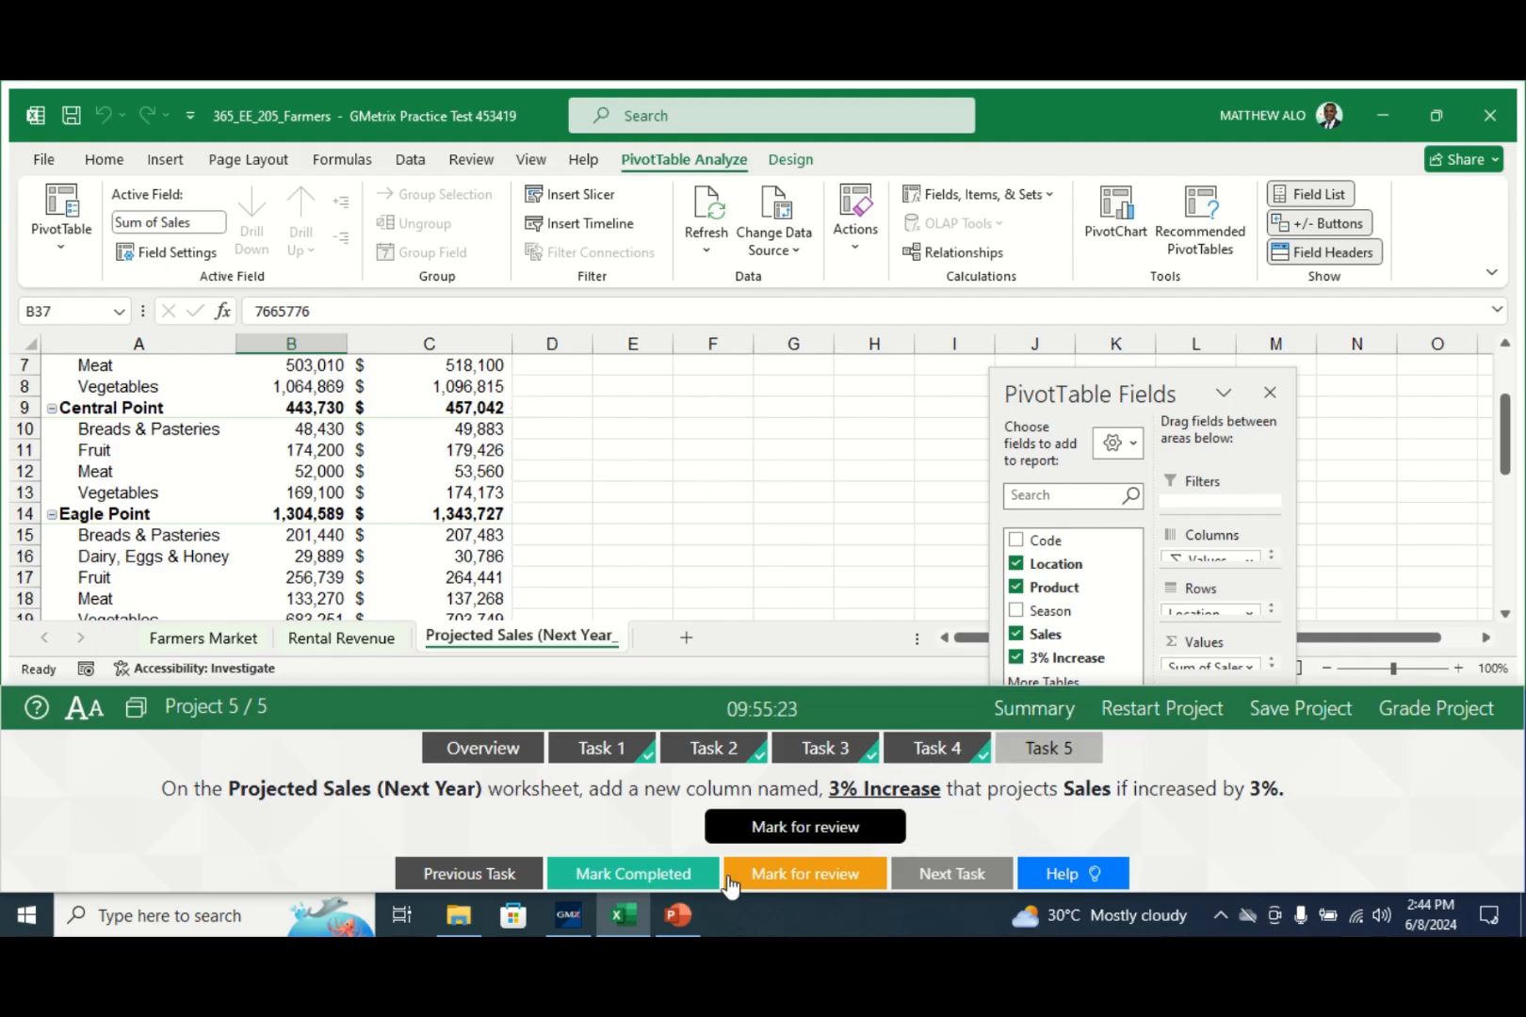
- Mark Task 5 completed and submit the farmers market project for grading
{"action": "left_click", "coordinate": [596, 876]}
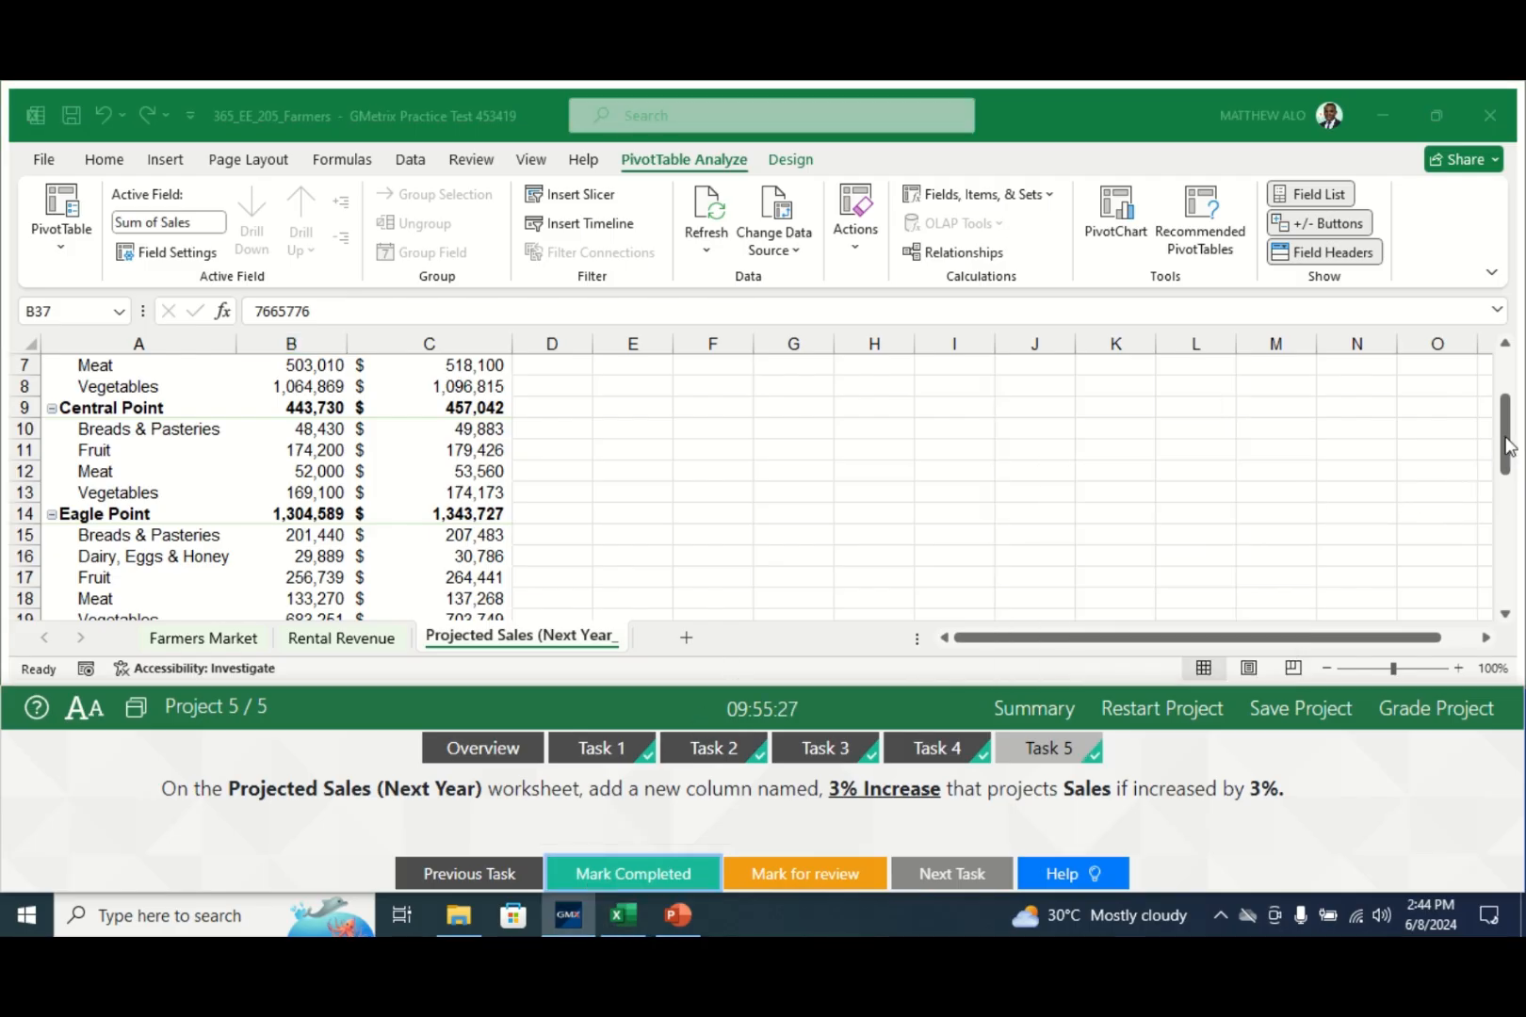
{"action": "left_click_drag", "start_coordinate": [1506, 439], "coordinate": [1508, 369]}
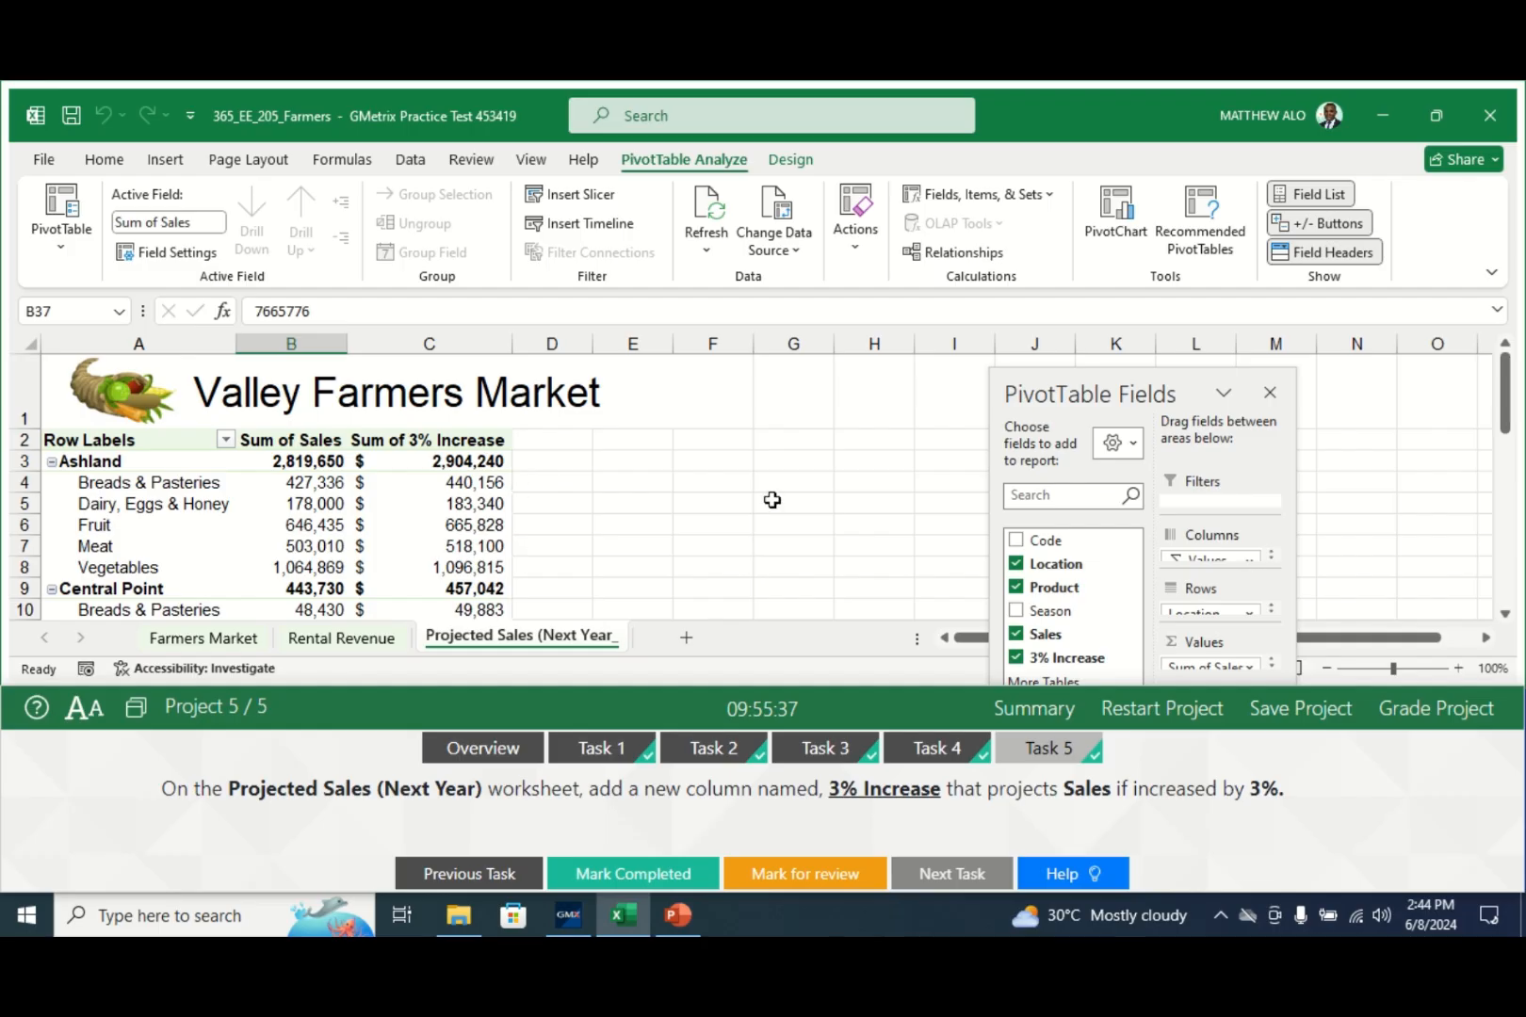
{"action": "left_click_drag", "start_coordinate": [1511, 420], "coordinate": [1508, 377]}
{"action": "left_click", "coordinate": [1439, 710]}
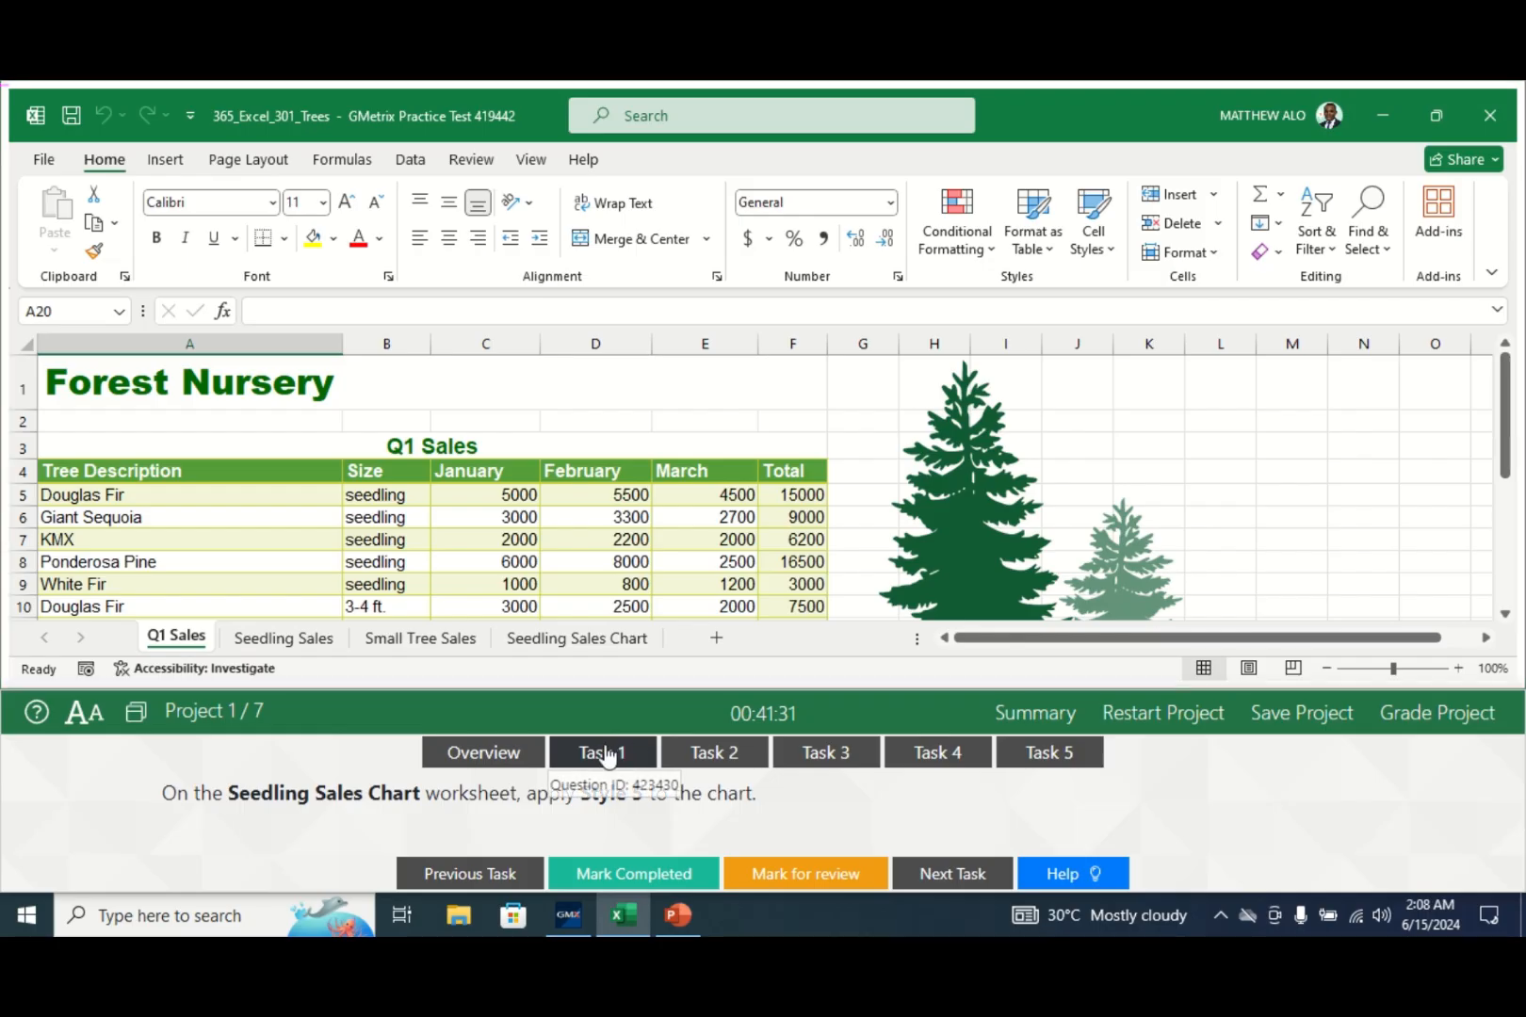
- Open the new project's Task 1 and switch to the Seedling Sales Chart sheet
{"action": "left_click", "coordinate": [621, 751]}
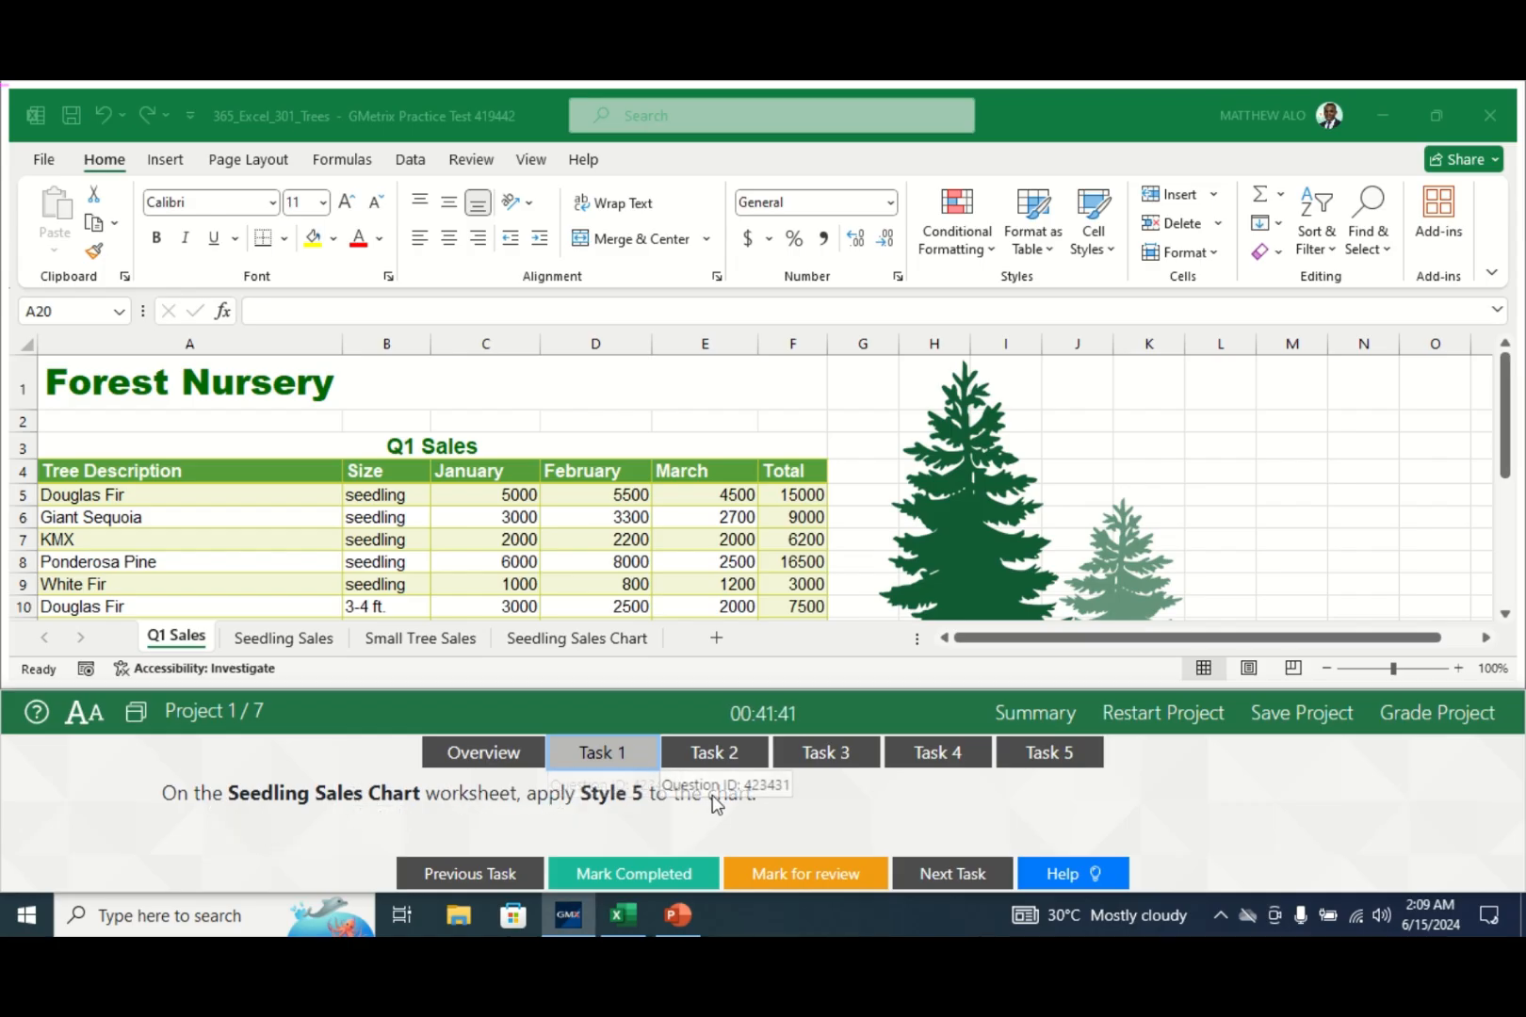
{"action": "left_click", "coordinate": [542, 642]}
{"action": "left_click", "coordinate": [542, 641]}
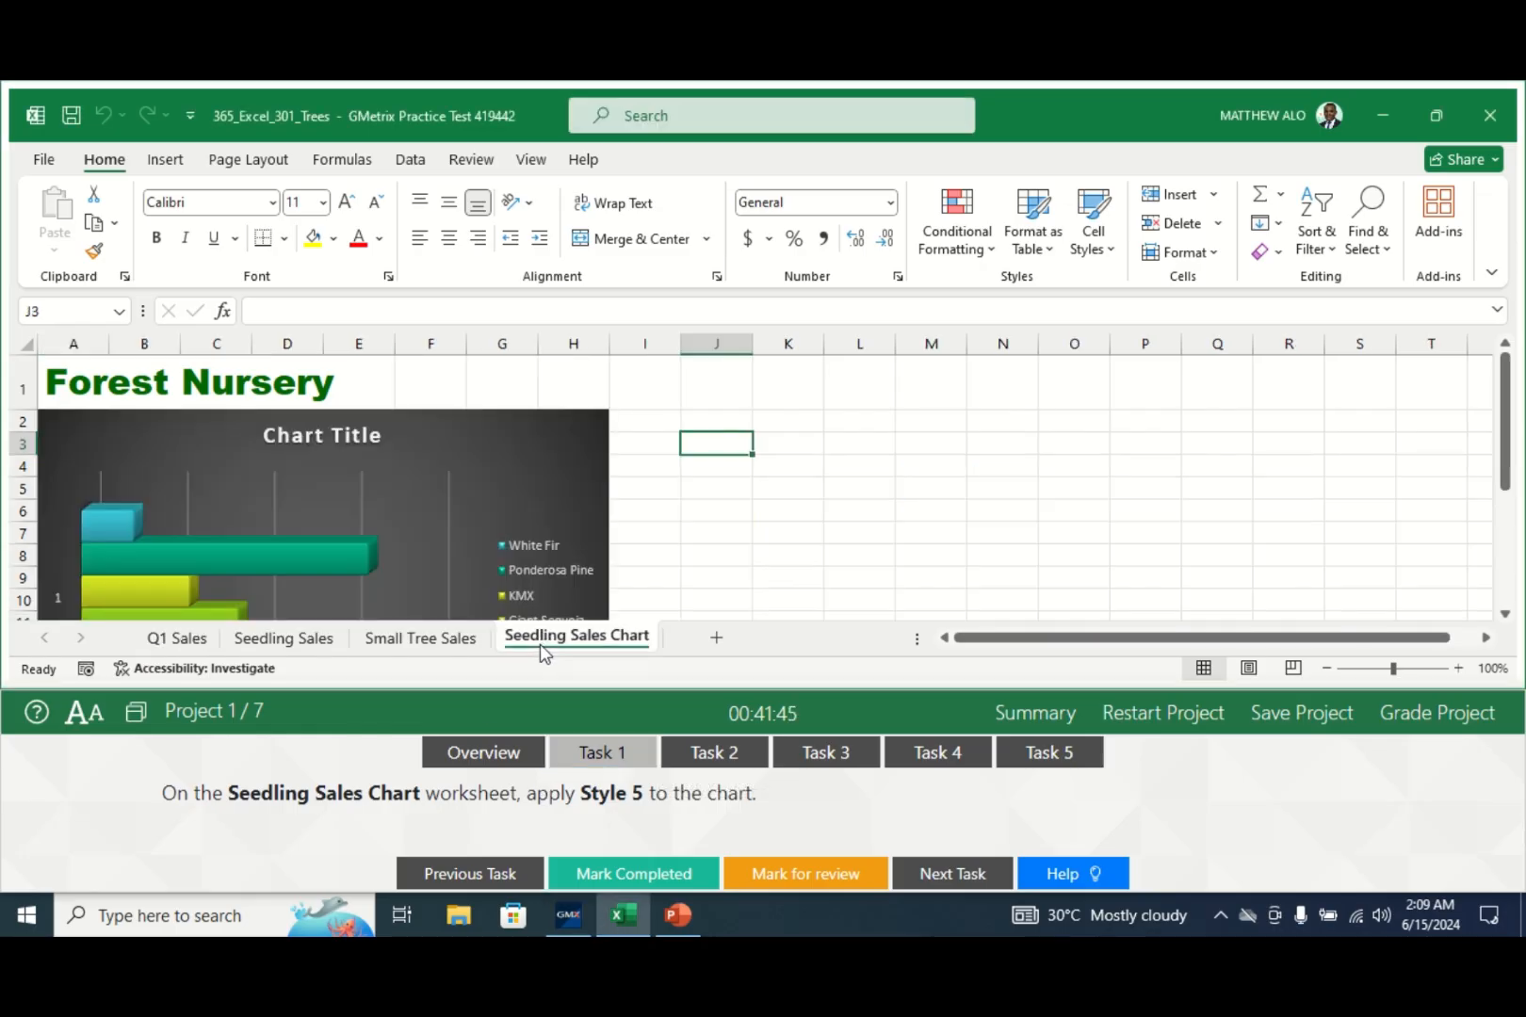
- Apply chart Style 5 to the seedling sales chart and mark Task 1 completed
{"action": "left_click", "coordinate": [602, 450]}
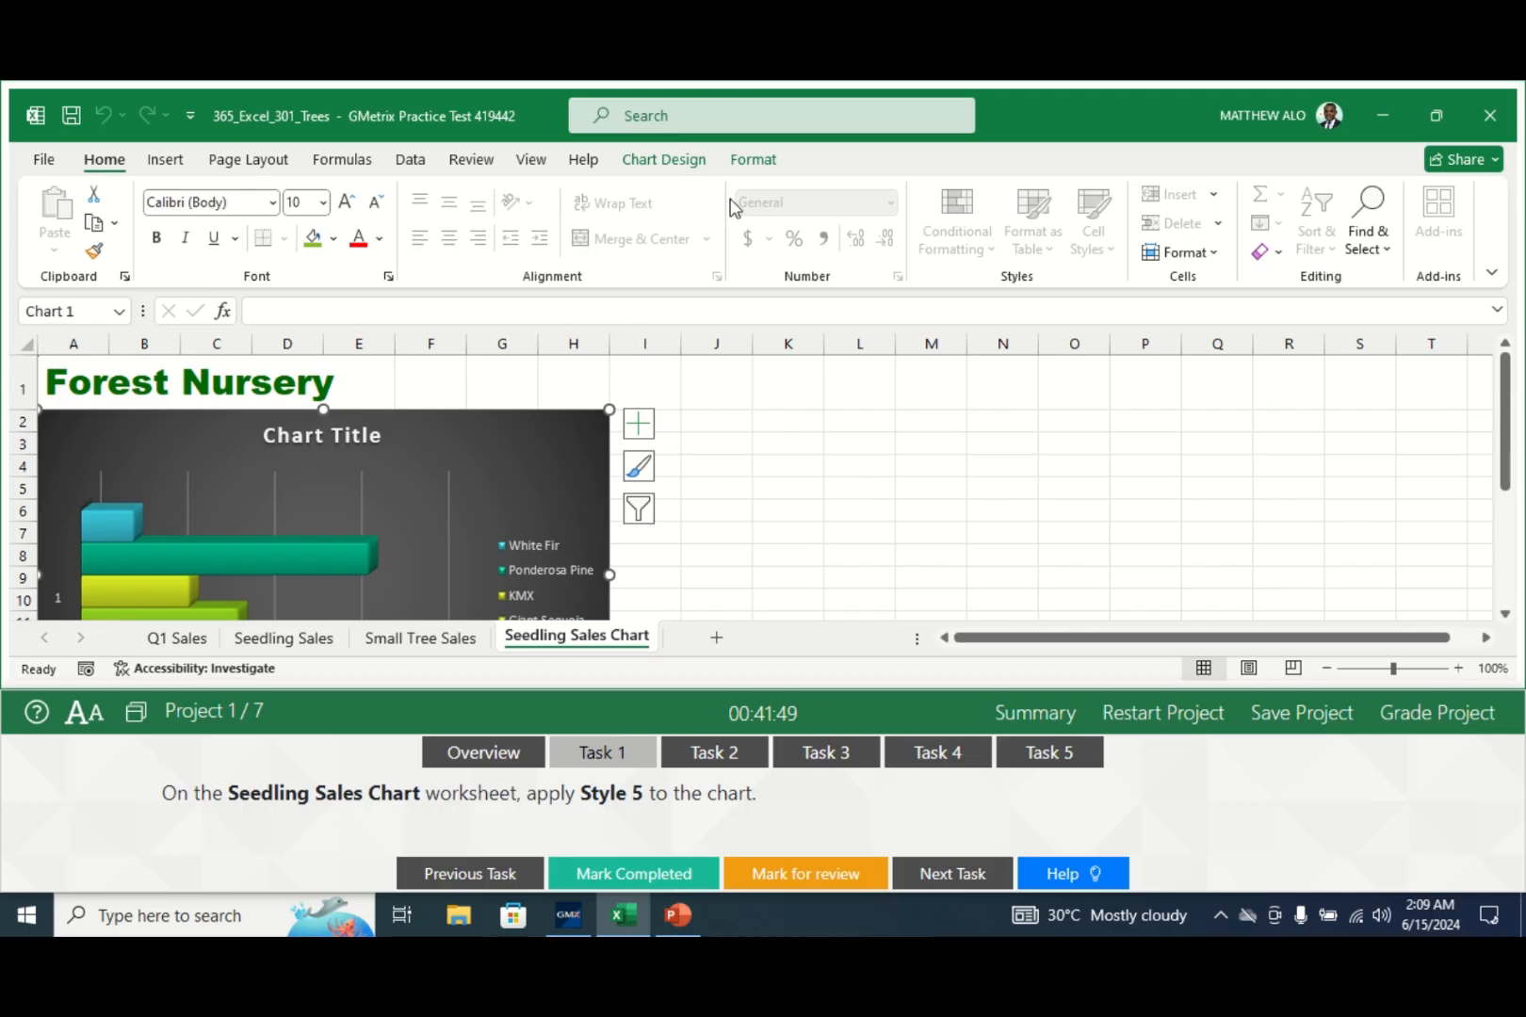
{"action": "left_click", "coordinate": [655, 165]}
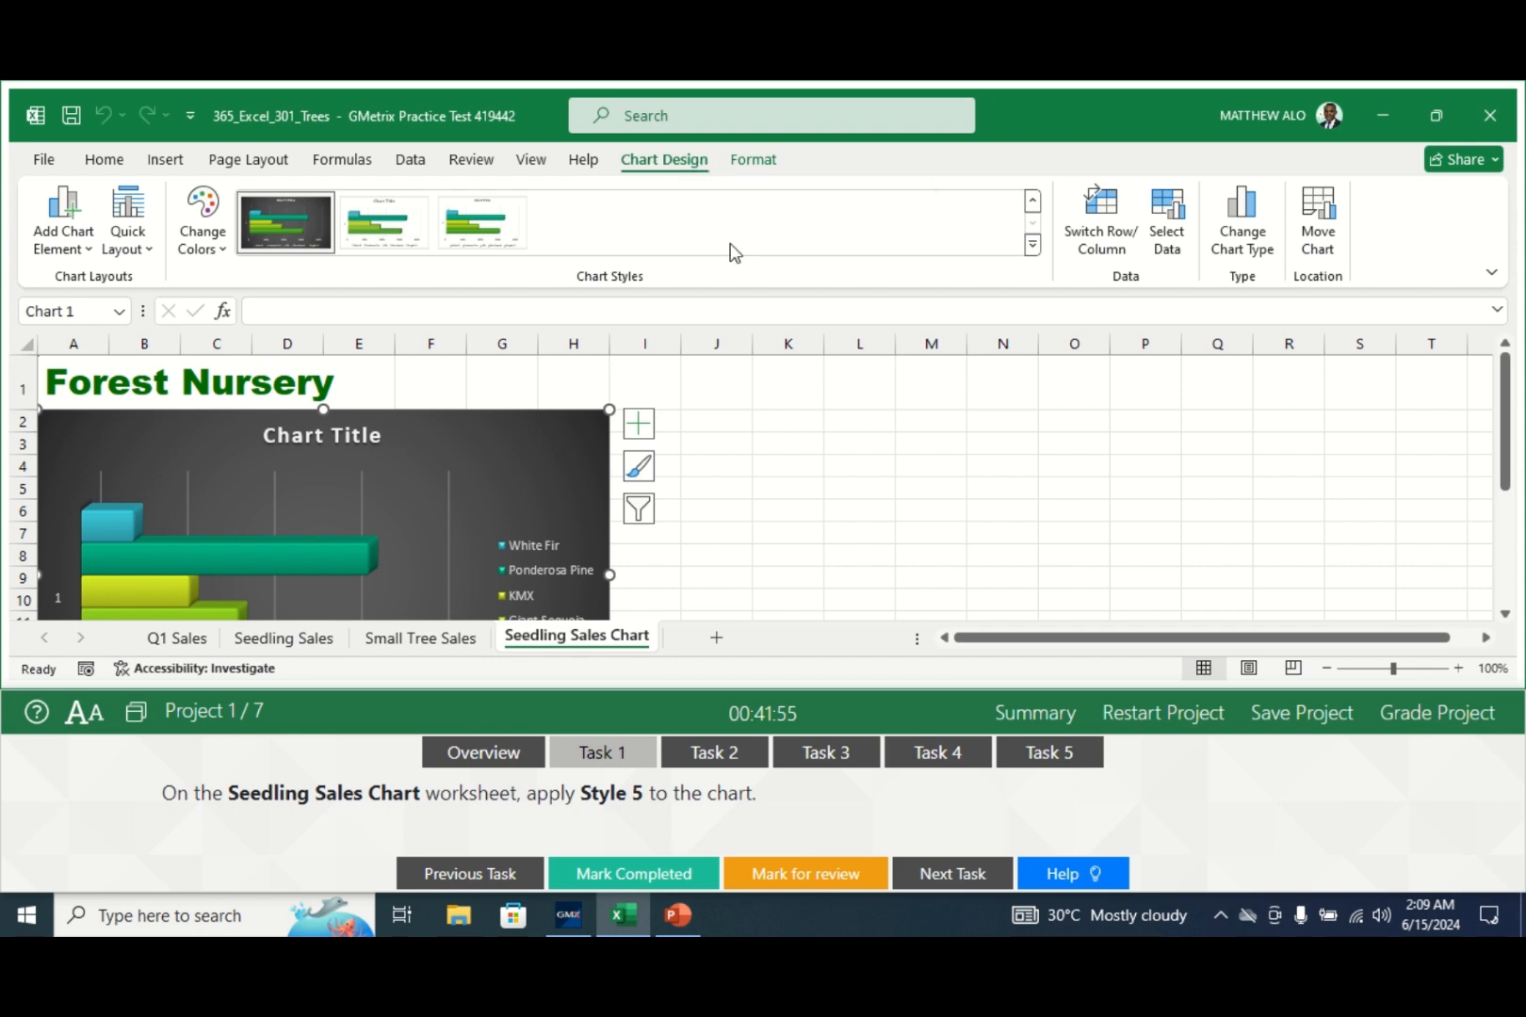
{"action": "left_click", "coordinate": [1031, 246]}
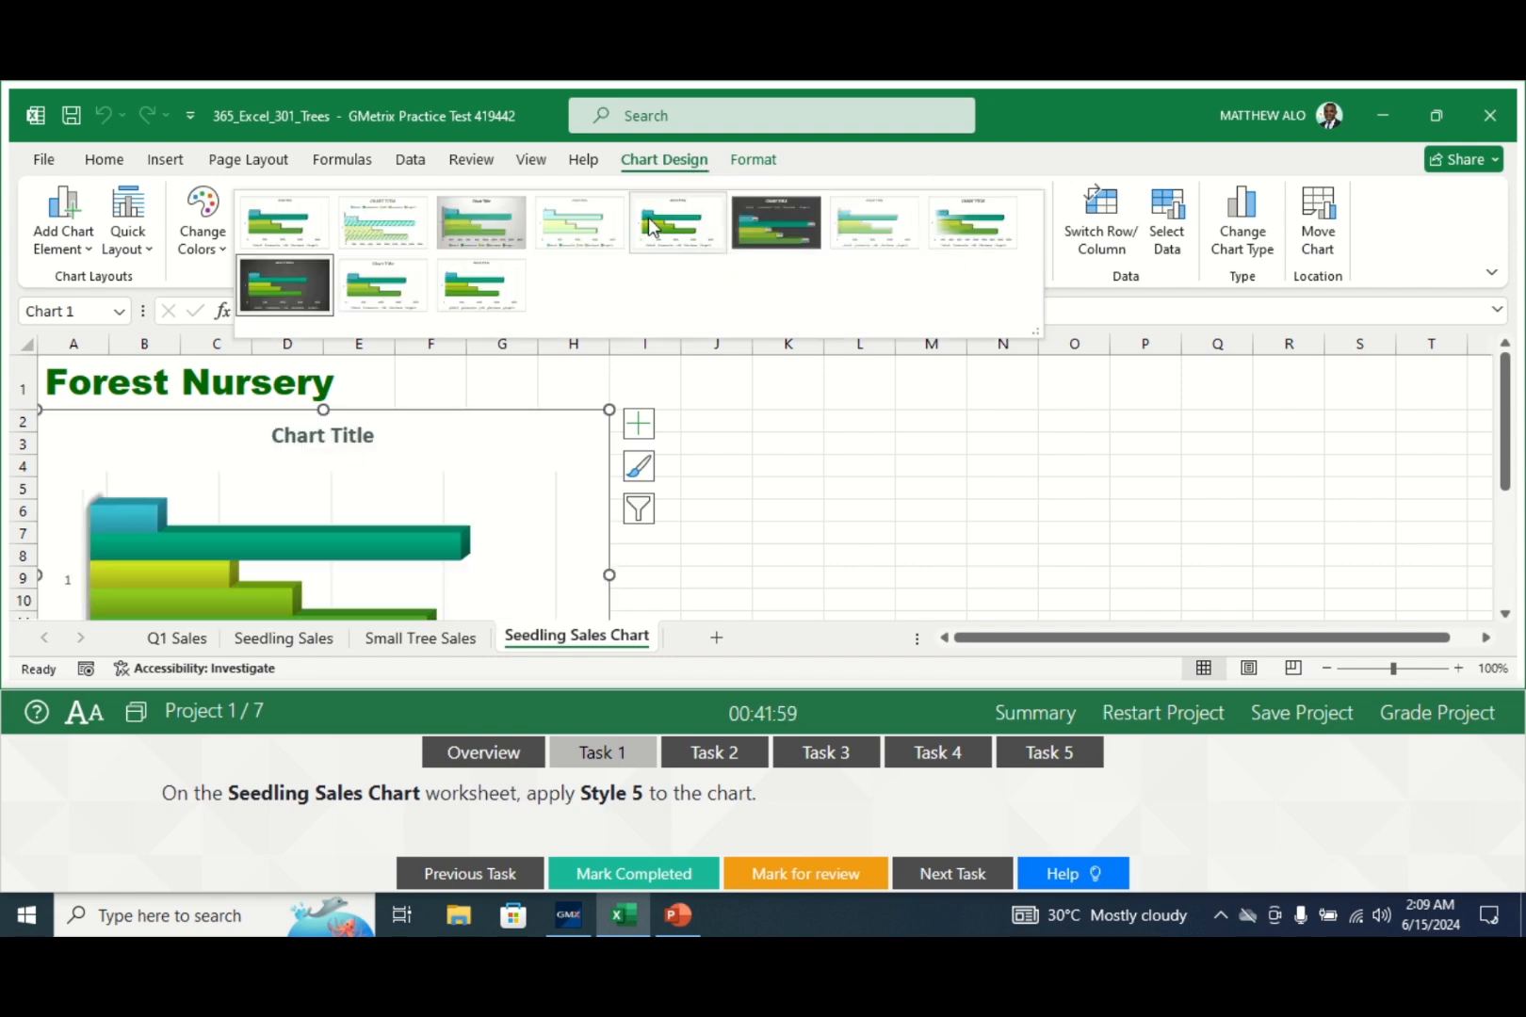
{"action": "left_click", "coordinate": [650, 226]}
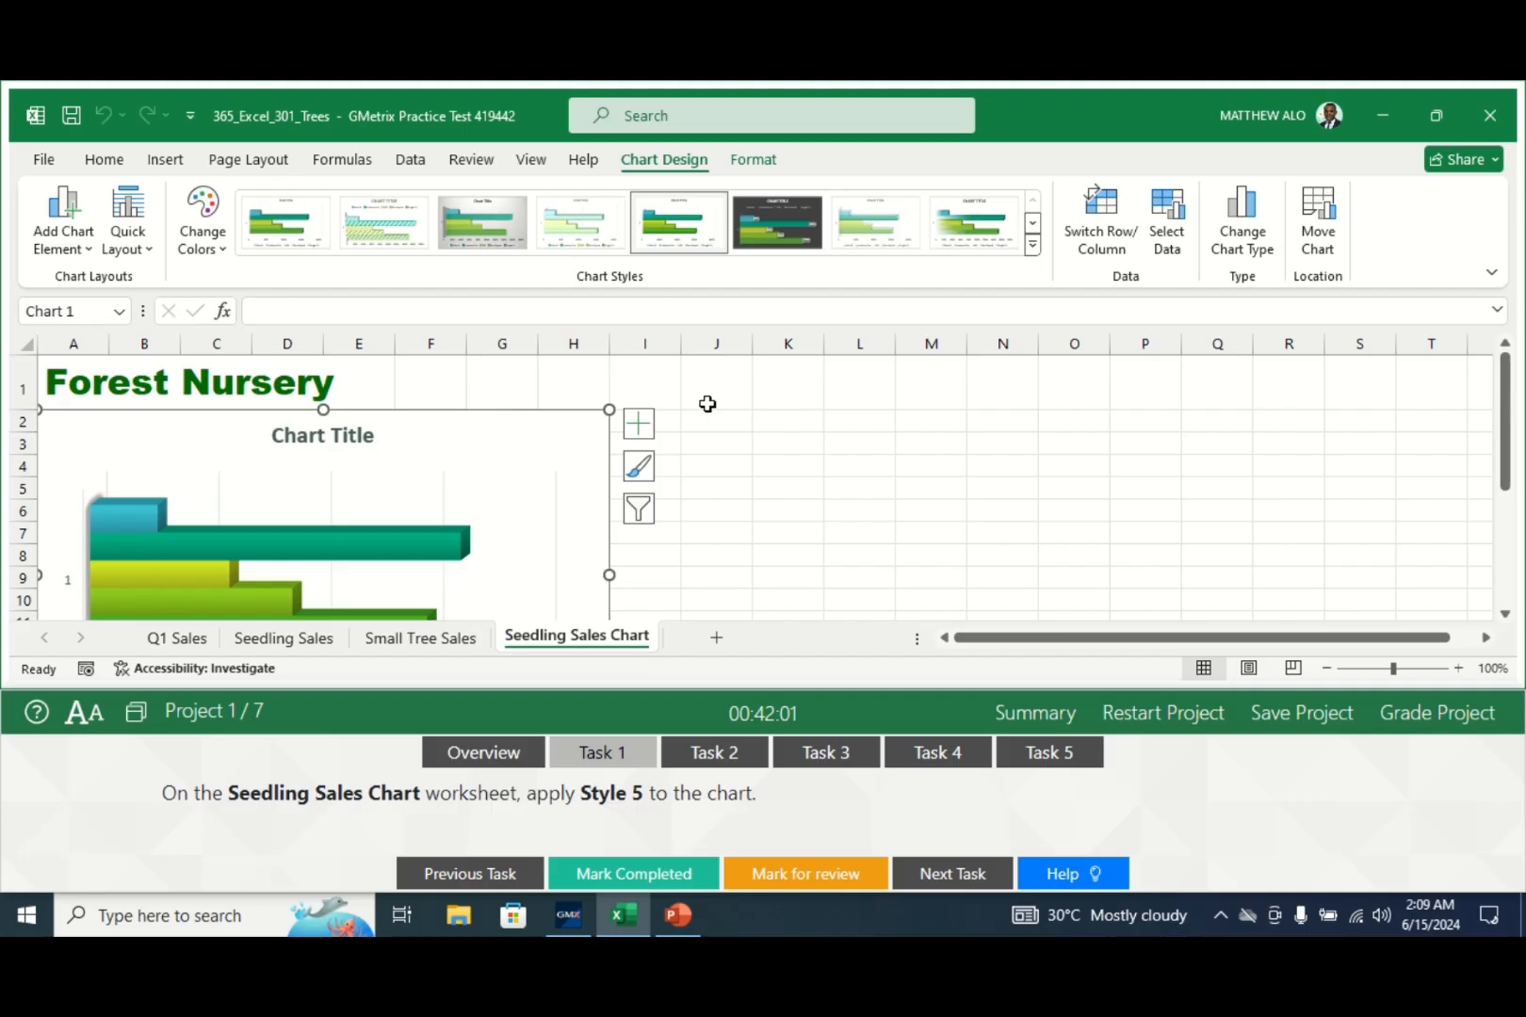
{"action": "left_click", "coordinate": [723, 484]}
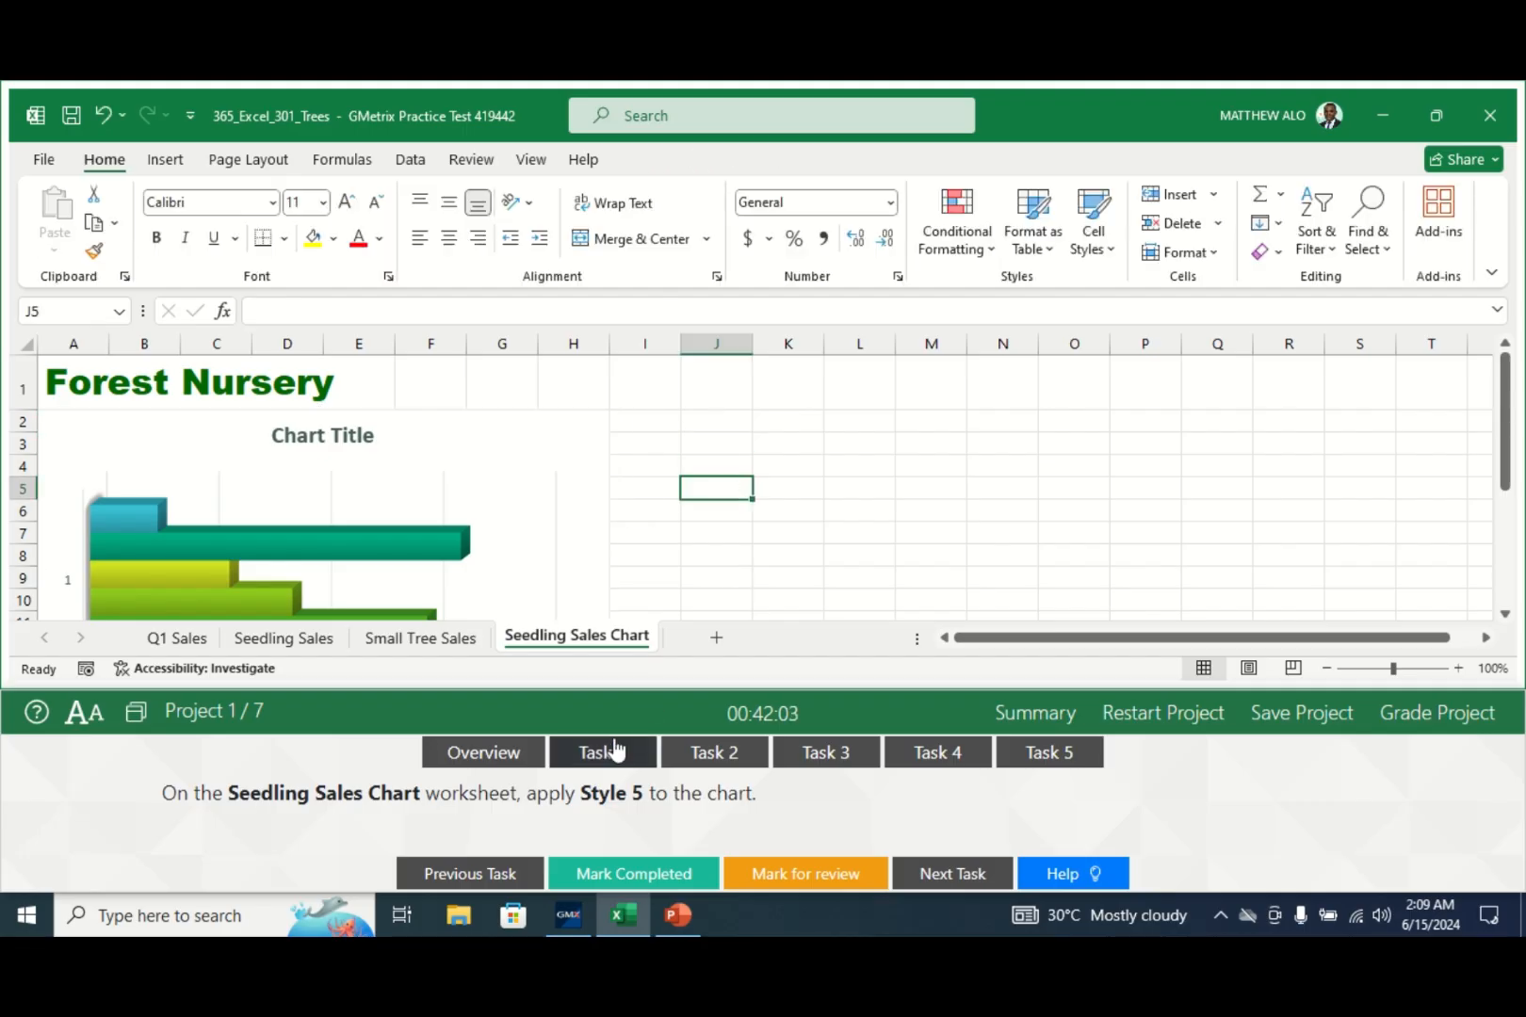
{"action": "left_click", "coordinate": [613, 874]}
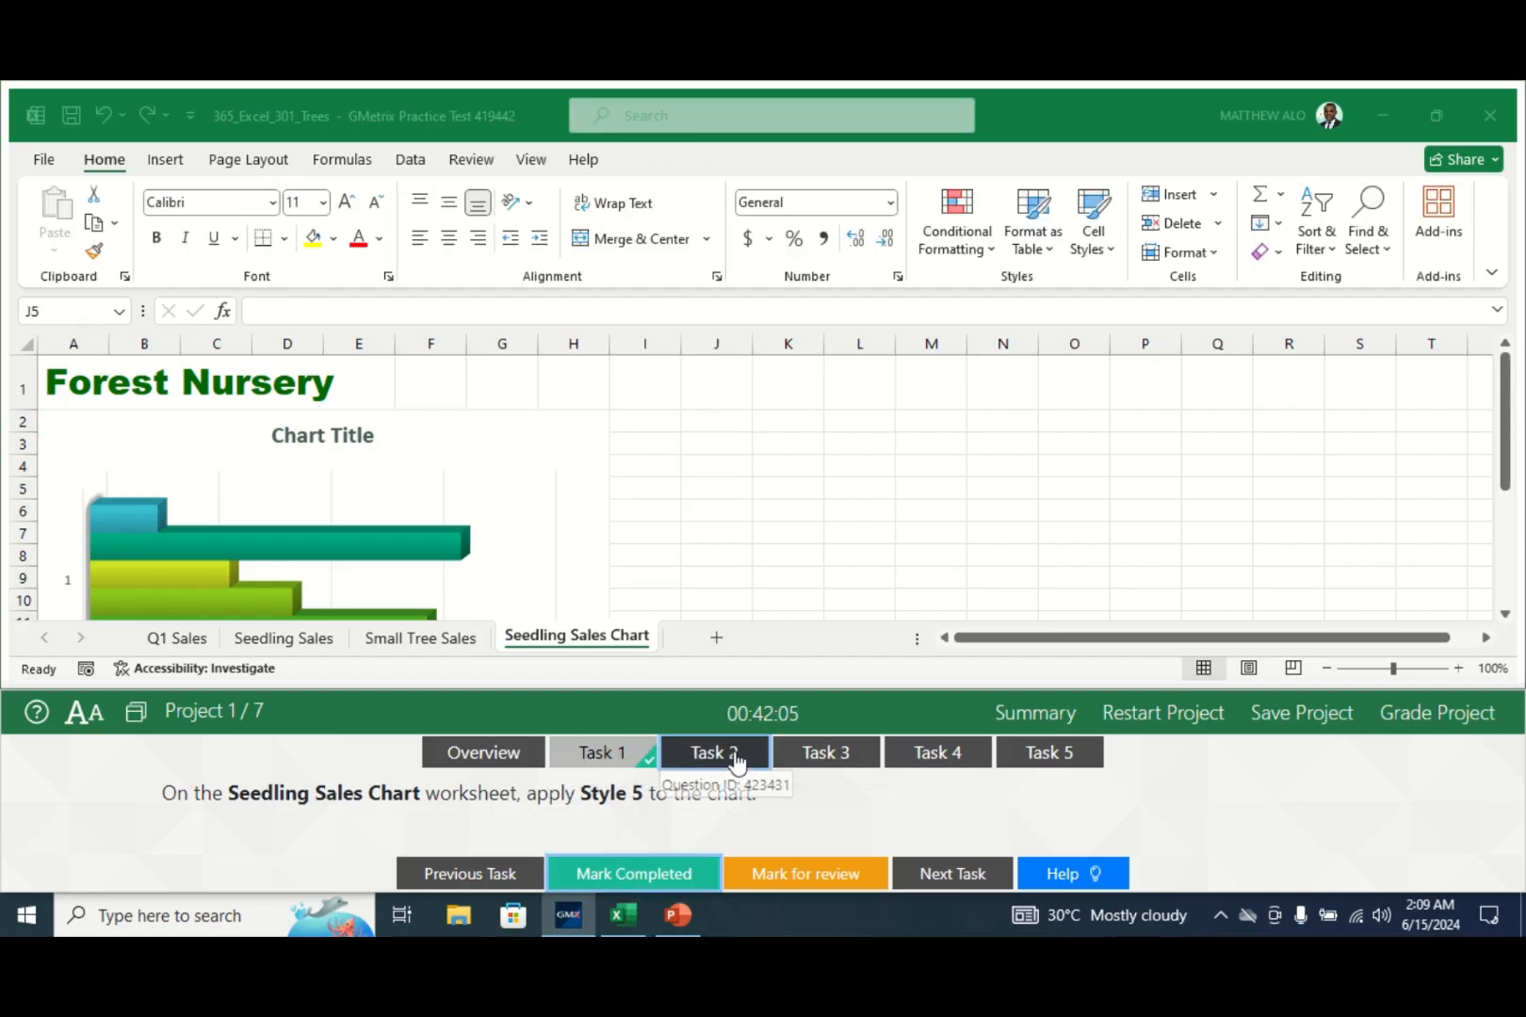
- Switch the Seedling Sales Chart's rows and columns so tree names label the axis; mark Task 2 completed
{"action": "left_click", "coordinate": [734, 754]}
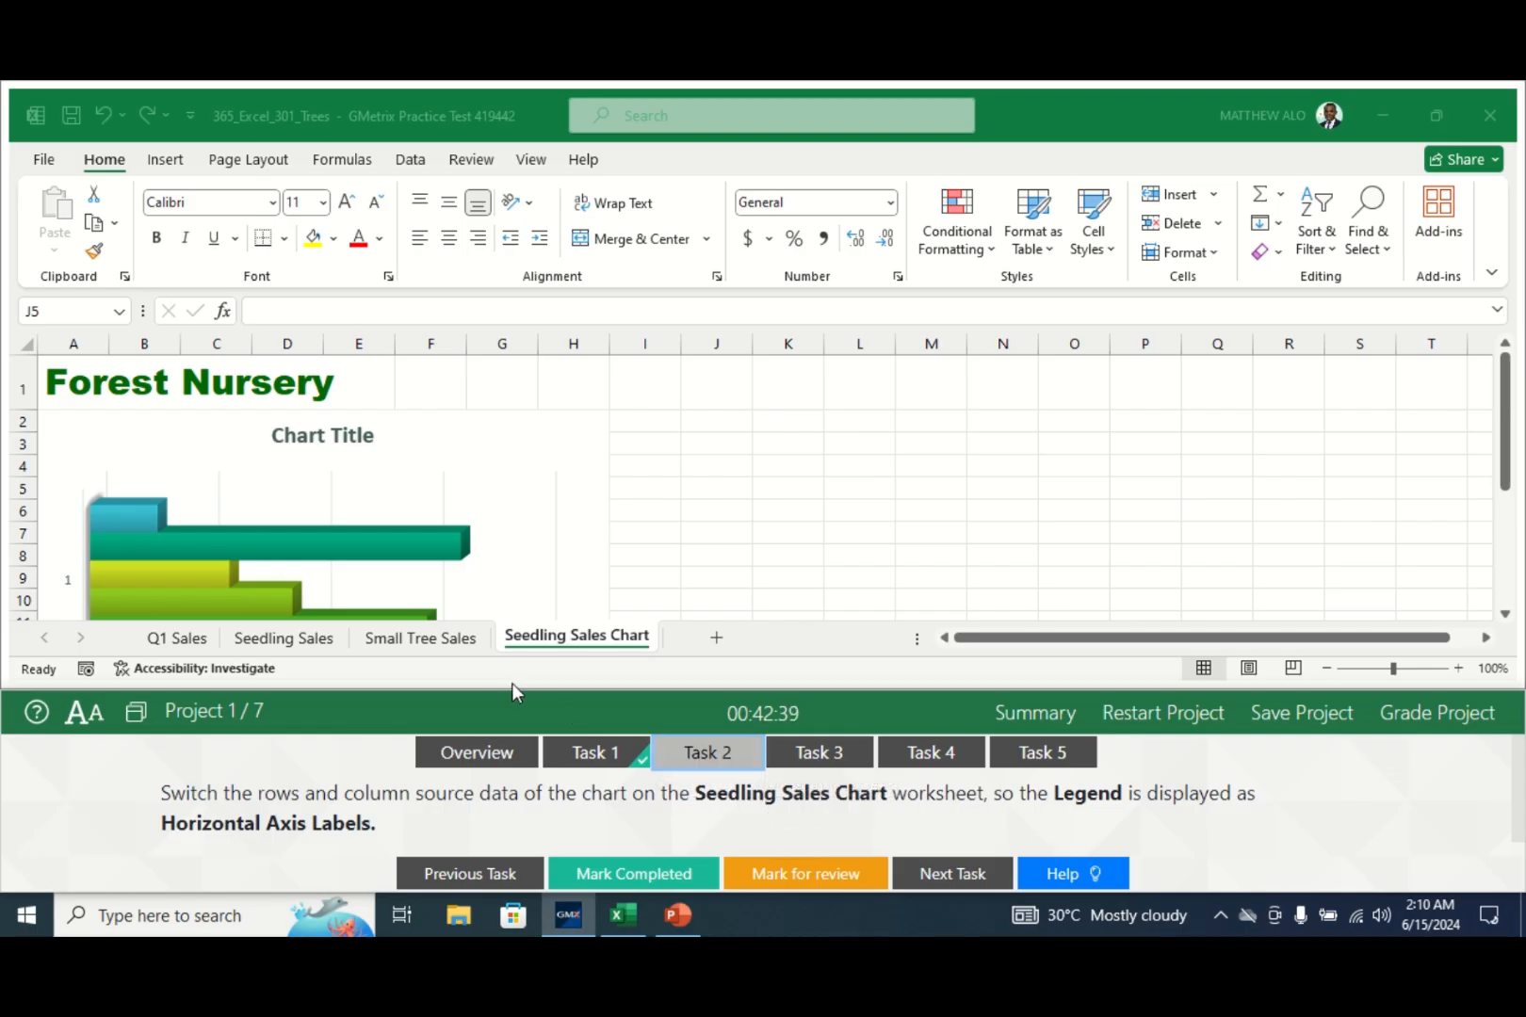
{"action": "left_click", "coordinate": [569, 648]}
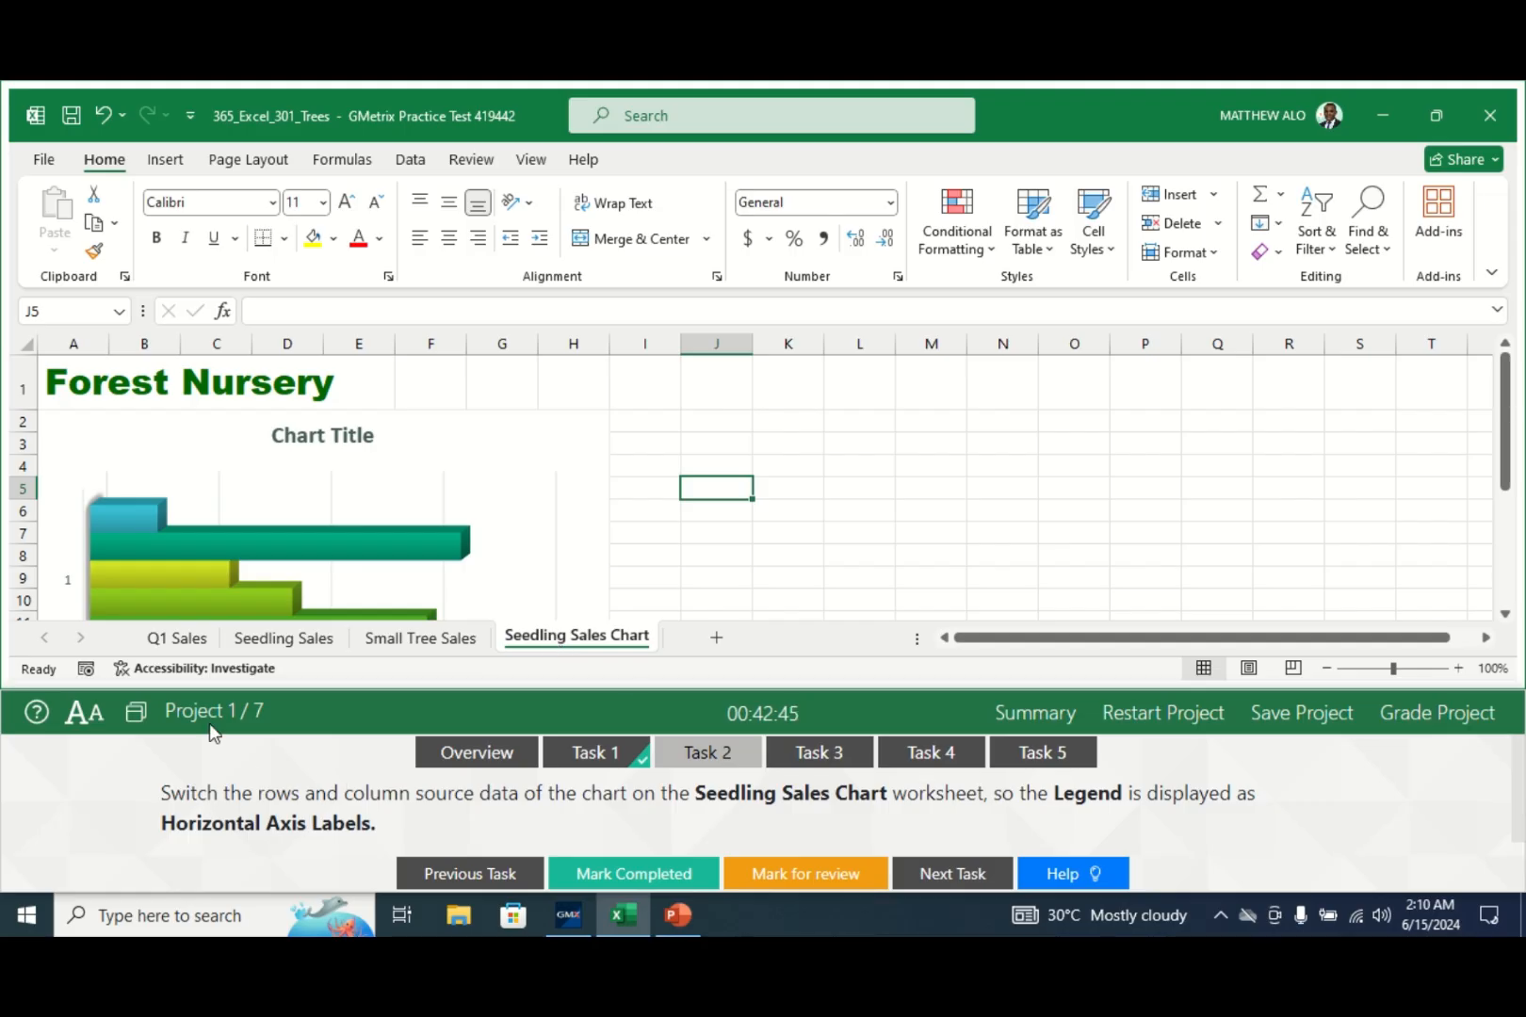
{"action": "left_click", "coordinate": [514, 426]}
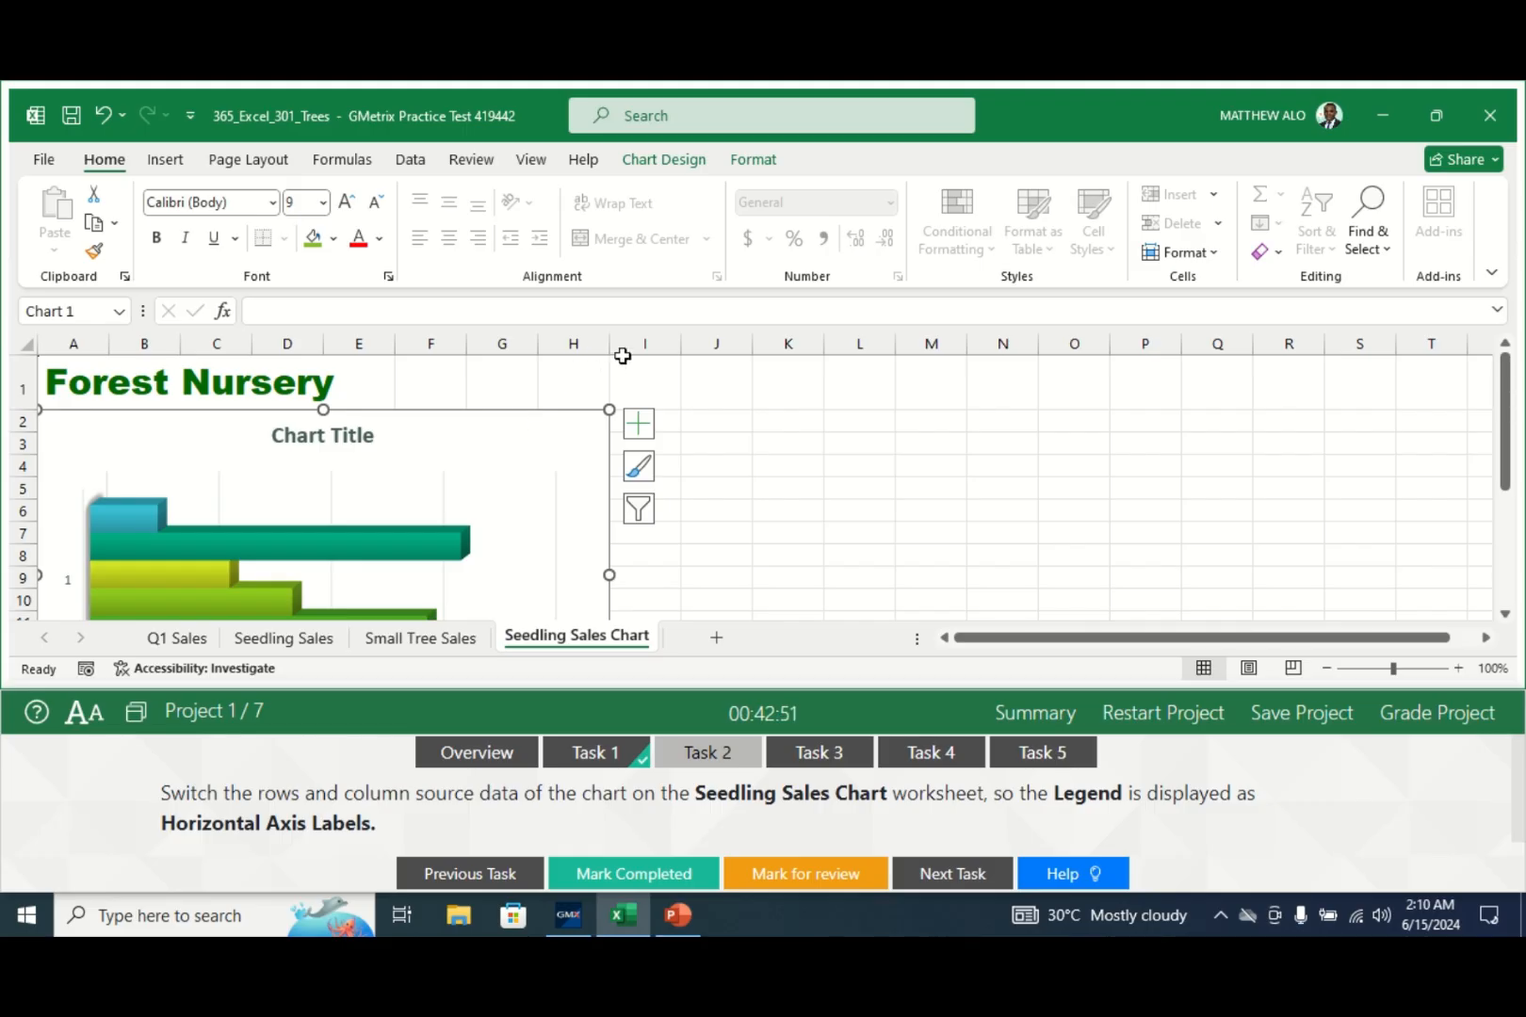
{"action": "left_click", "coordinate": [657, 162]}
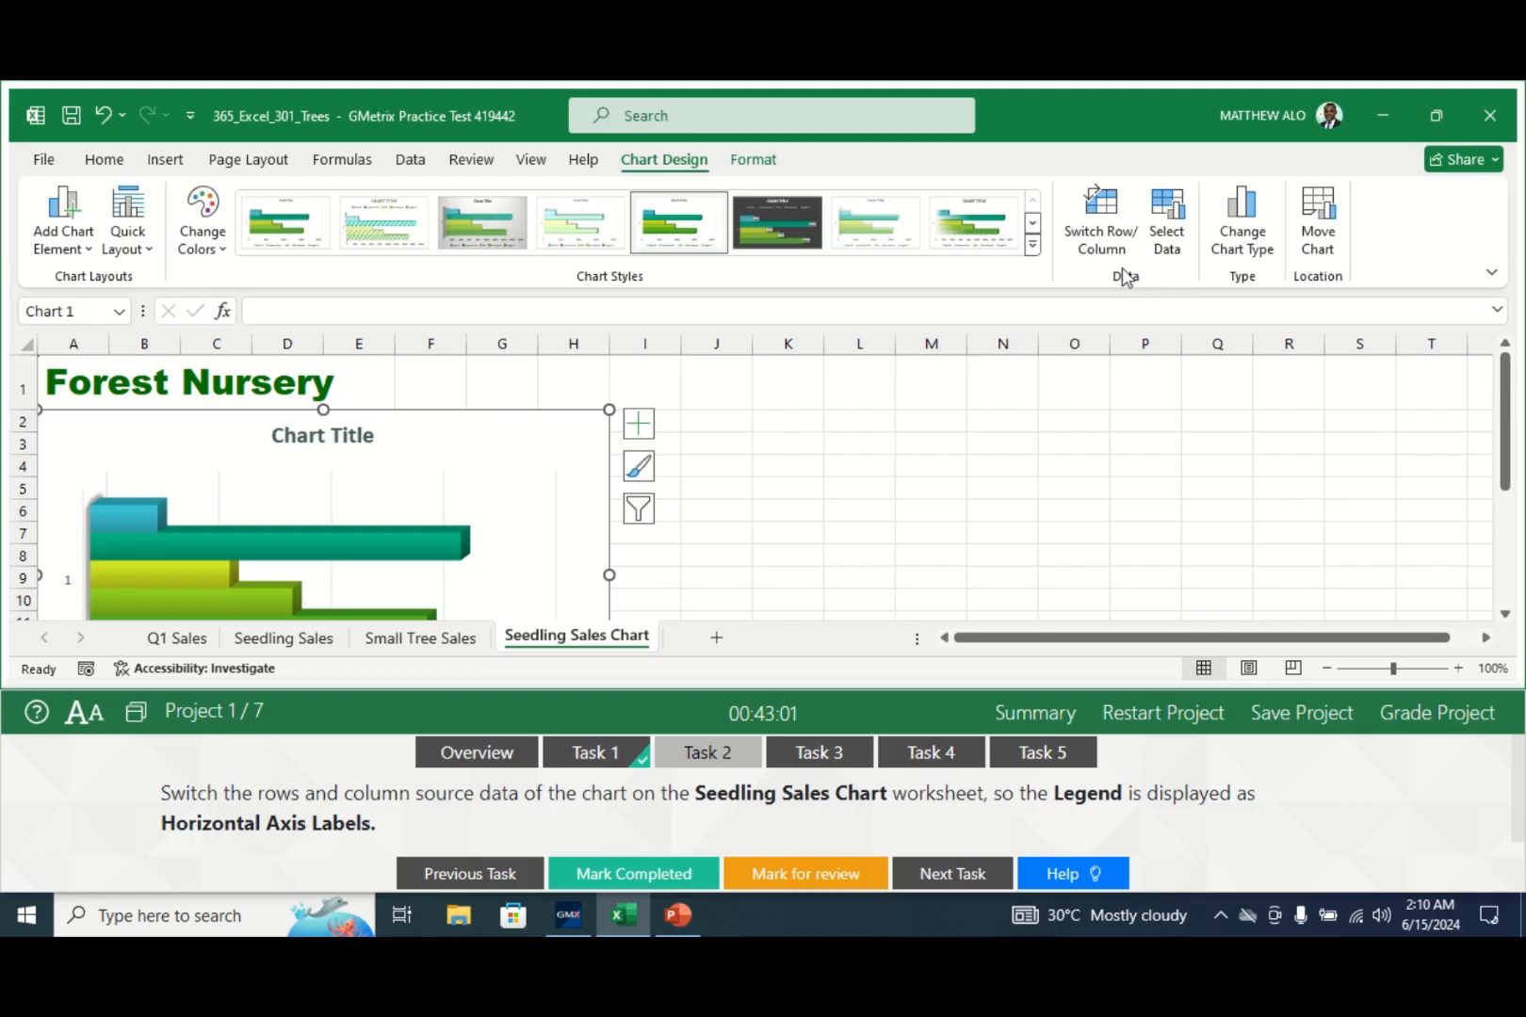
{"action": "left_click", "coordinate": [1102, 237]}
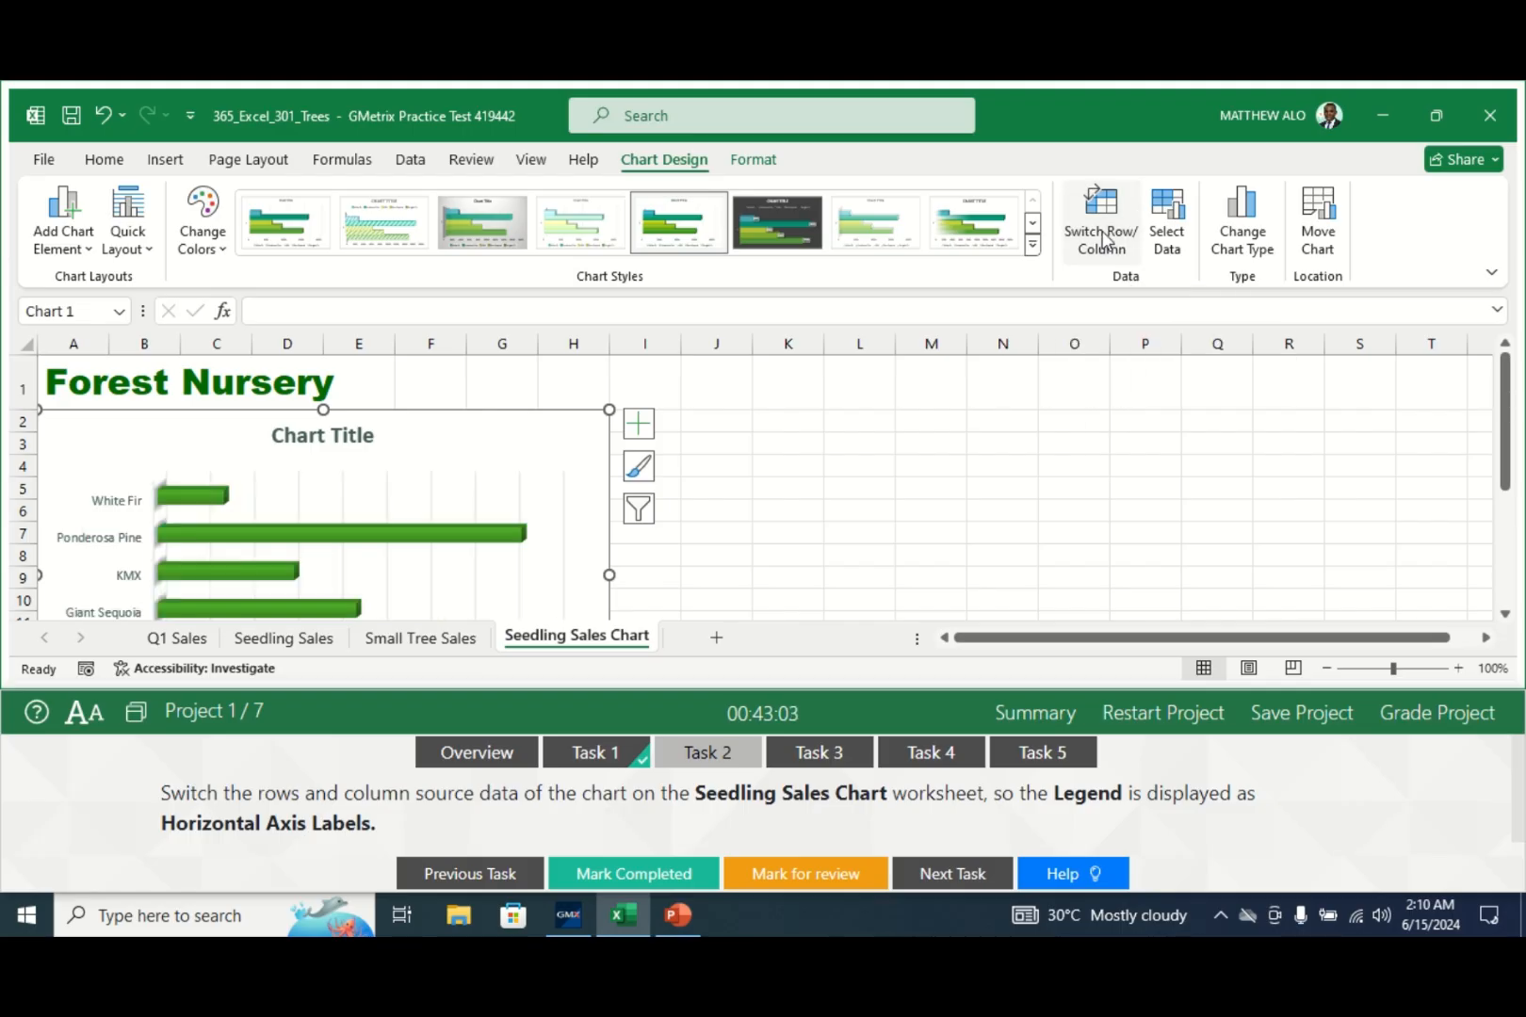
{"action": "mouse_move", "coordinate": [1505, 477]}
{"action": "left_mouse_down"}
{"action": "mouse_move", "coordinate": [1510, 514]}
{"action": "mouse_move", "coordinate": [1504, 461]}
{"action": "left_mouse_up"}
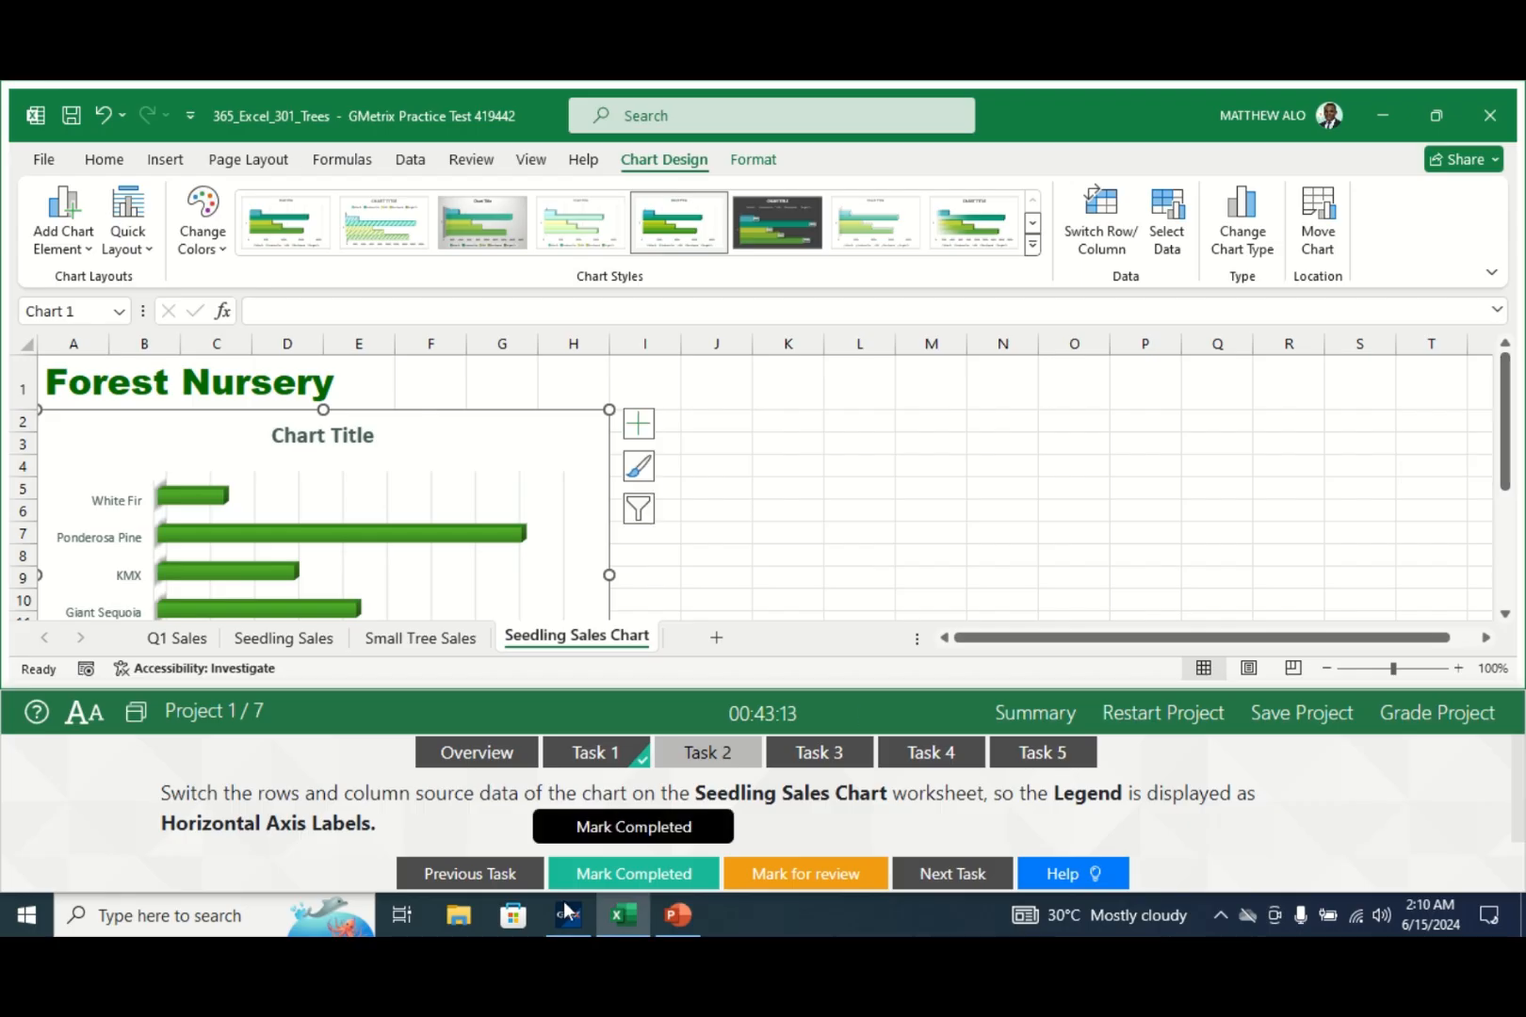
{"action": "left_click", "coordinate": [595, 880]}
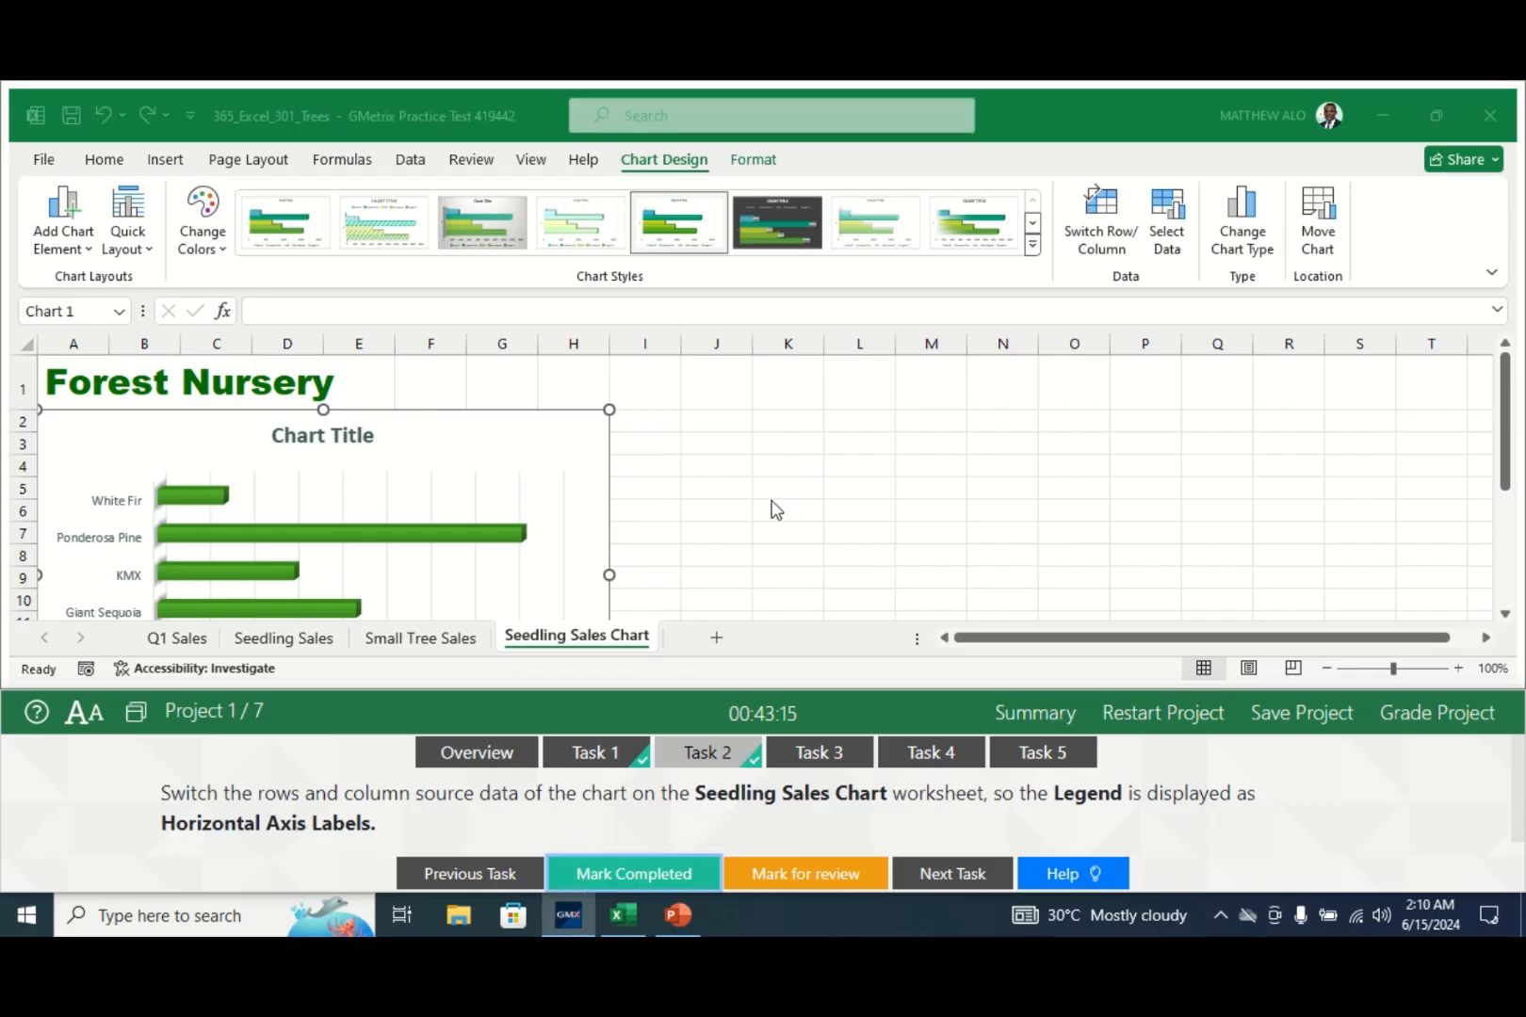
- Bring up Task 3's 'Page 1 of ?' instructions and switch to the Q1 Sales worksheet
{"action": "left_click", "coordinate": [815, 754]}
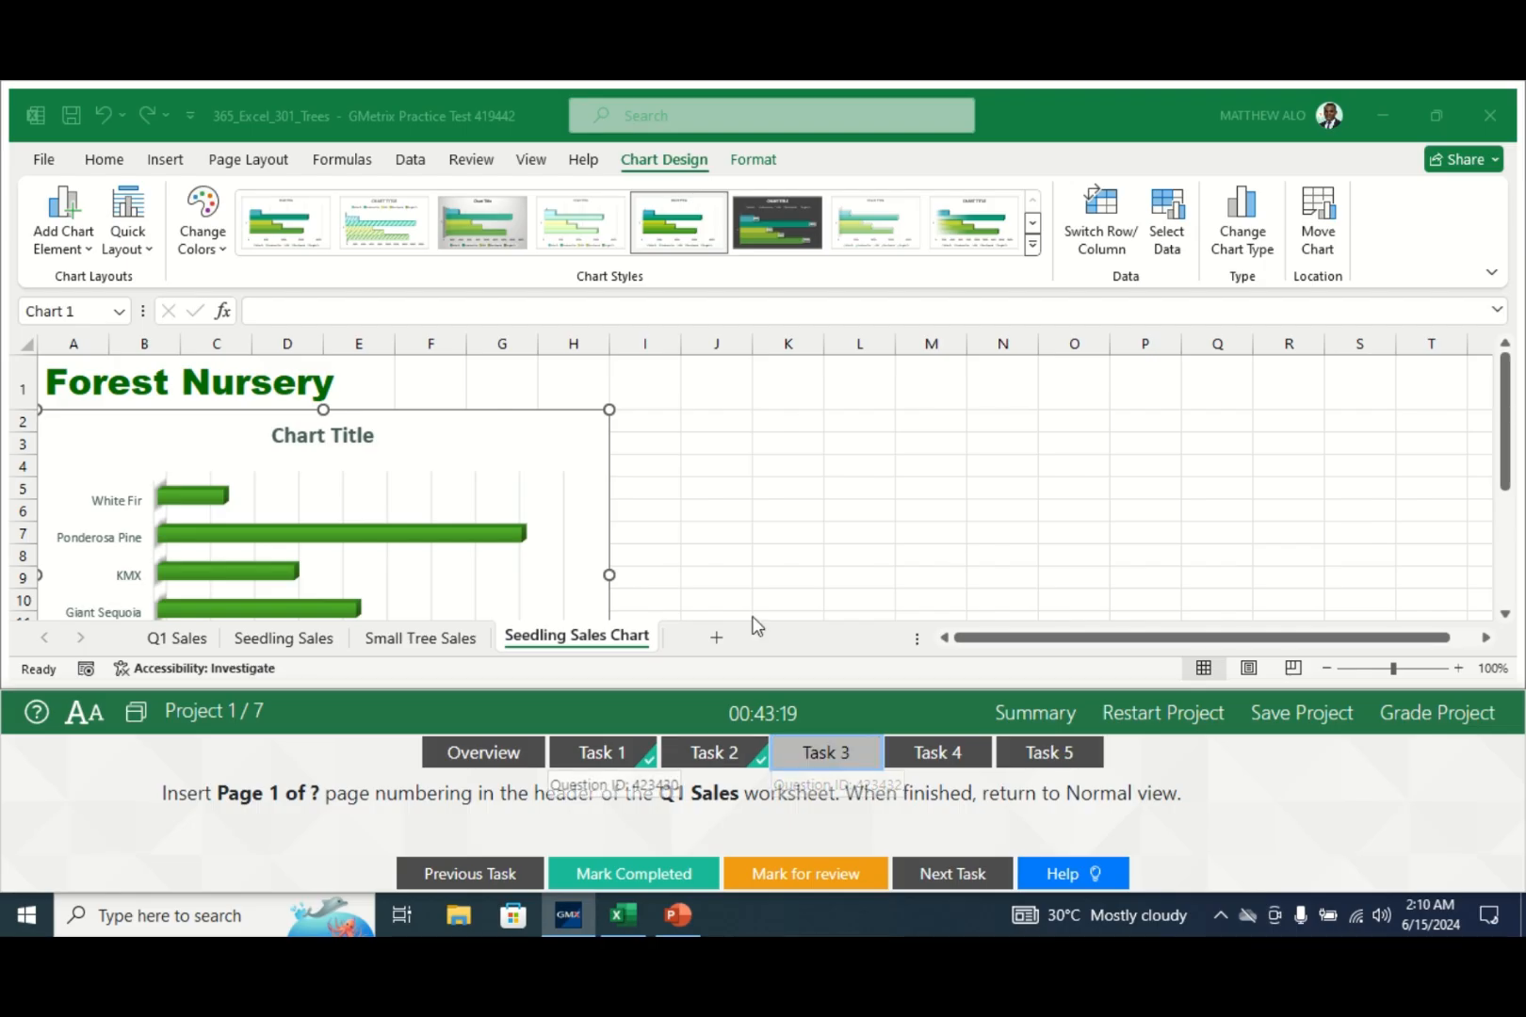
{"action": "left_click", "coordinate": [785, 535]}
{"action": "left_click", "coordinate": [820, 754]}
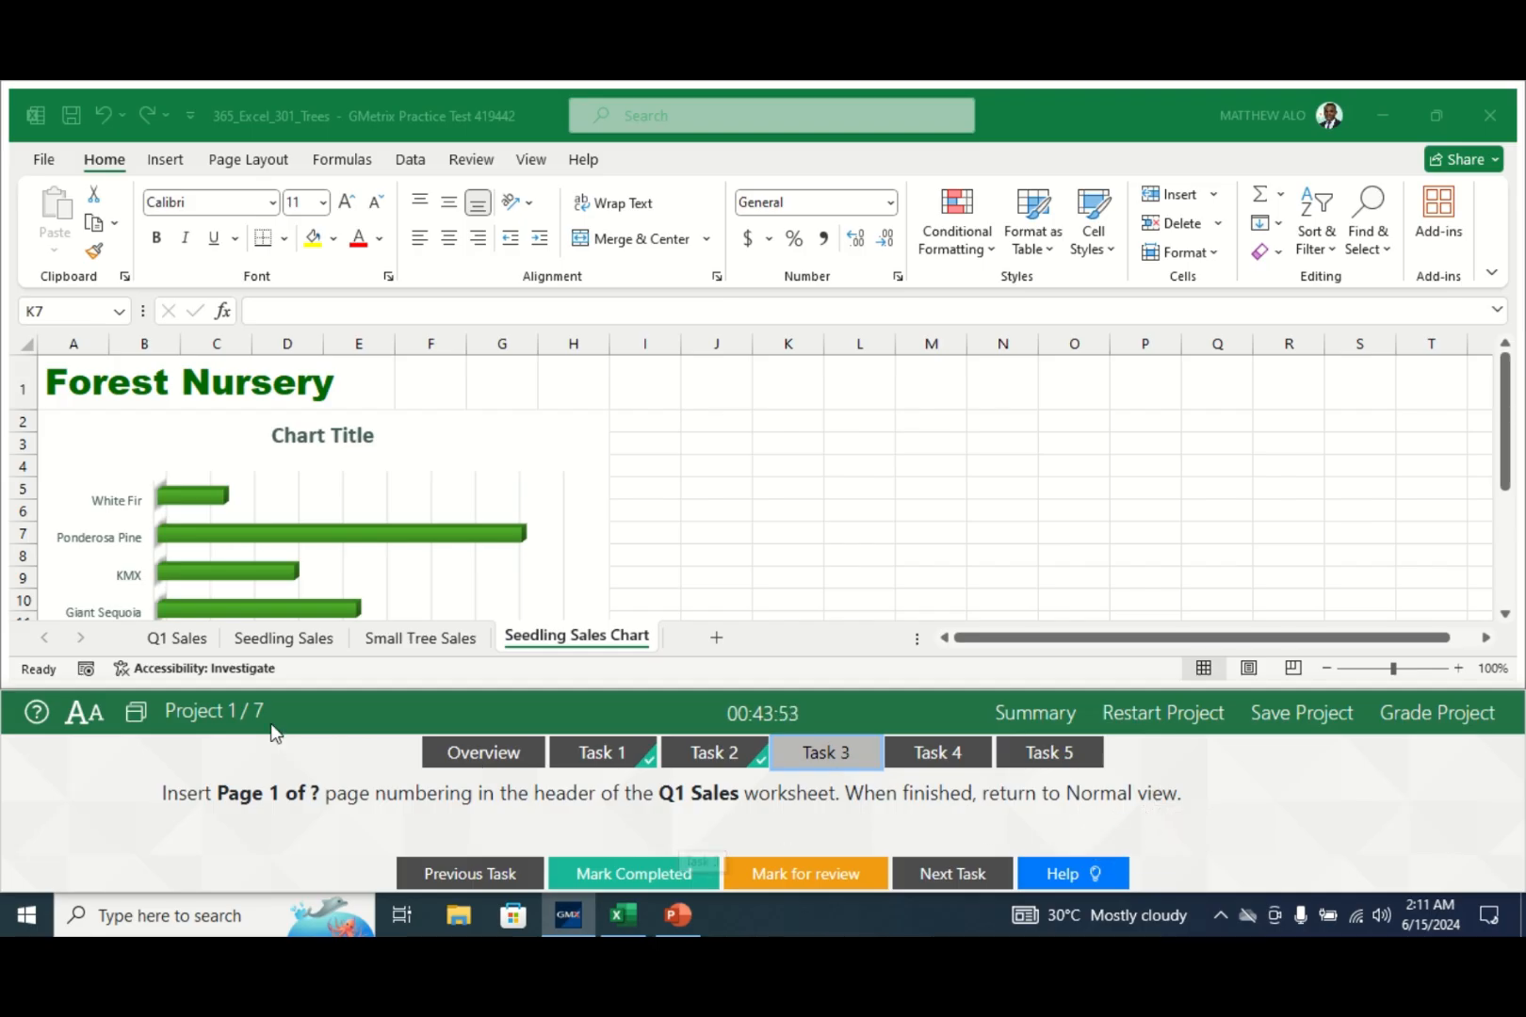
{"action": "left_click", "coordinate": [194, 643]}
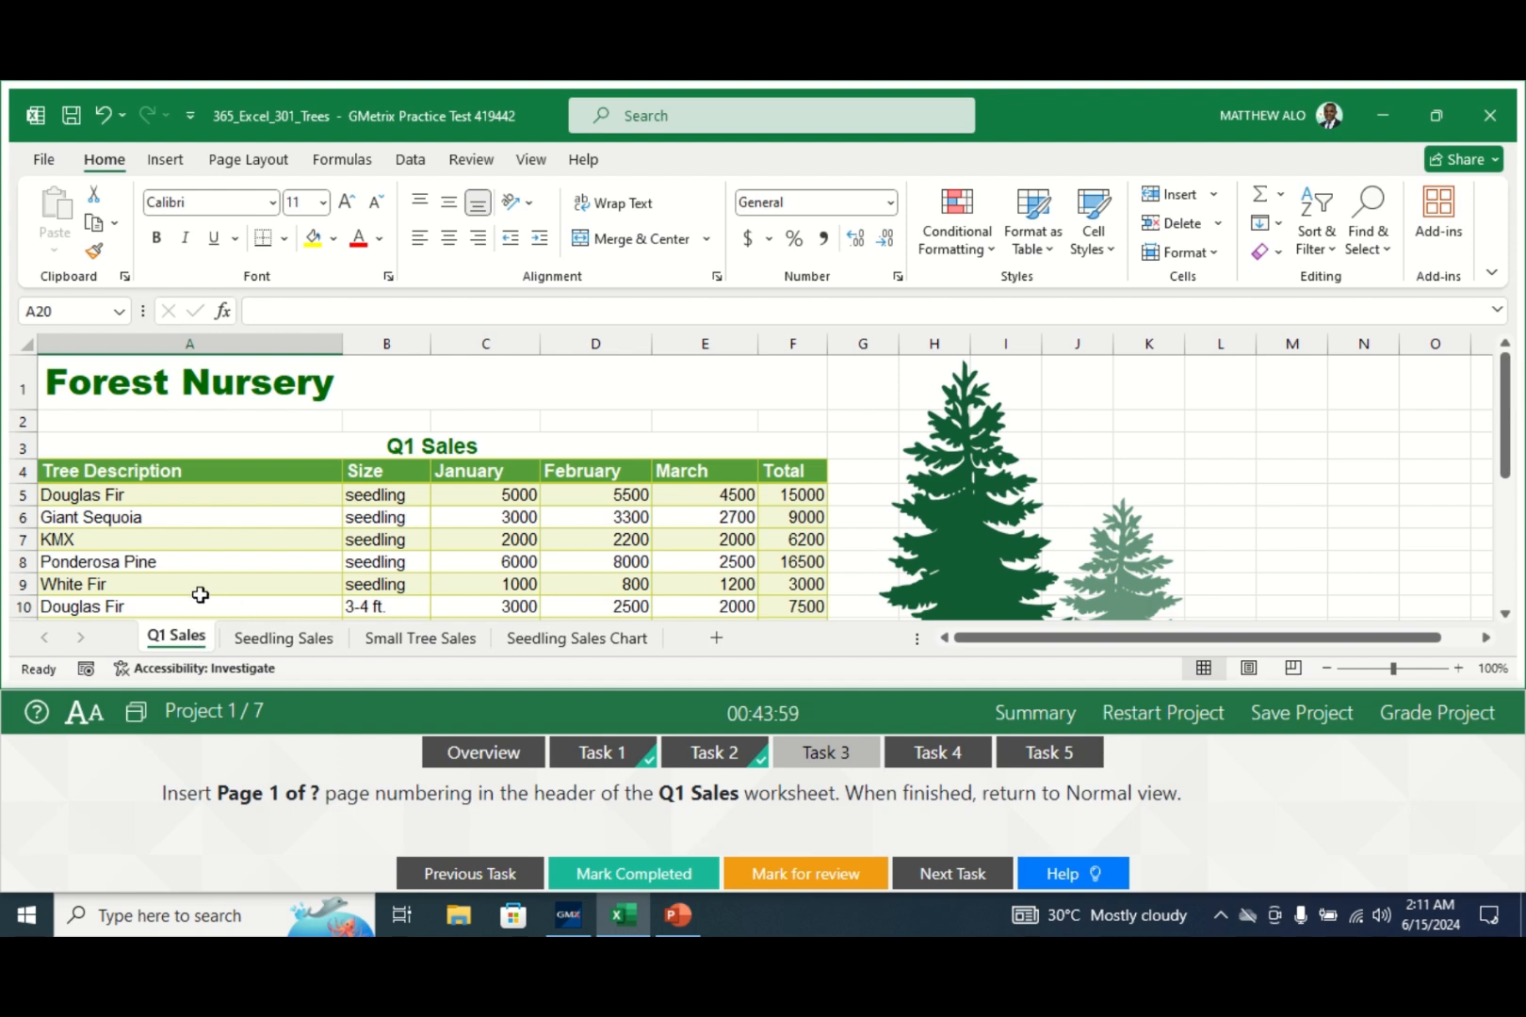
- Add the preset 'Page 1 of ?' header to the Q1 Sales sheet
{"action": "left_click", "coordinate": [161, 166]}
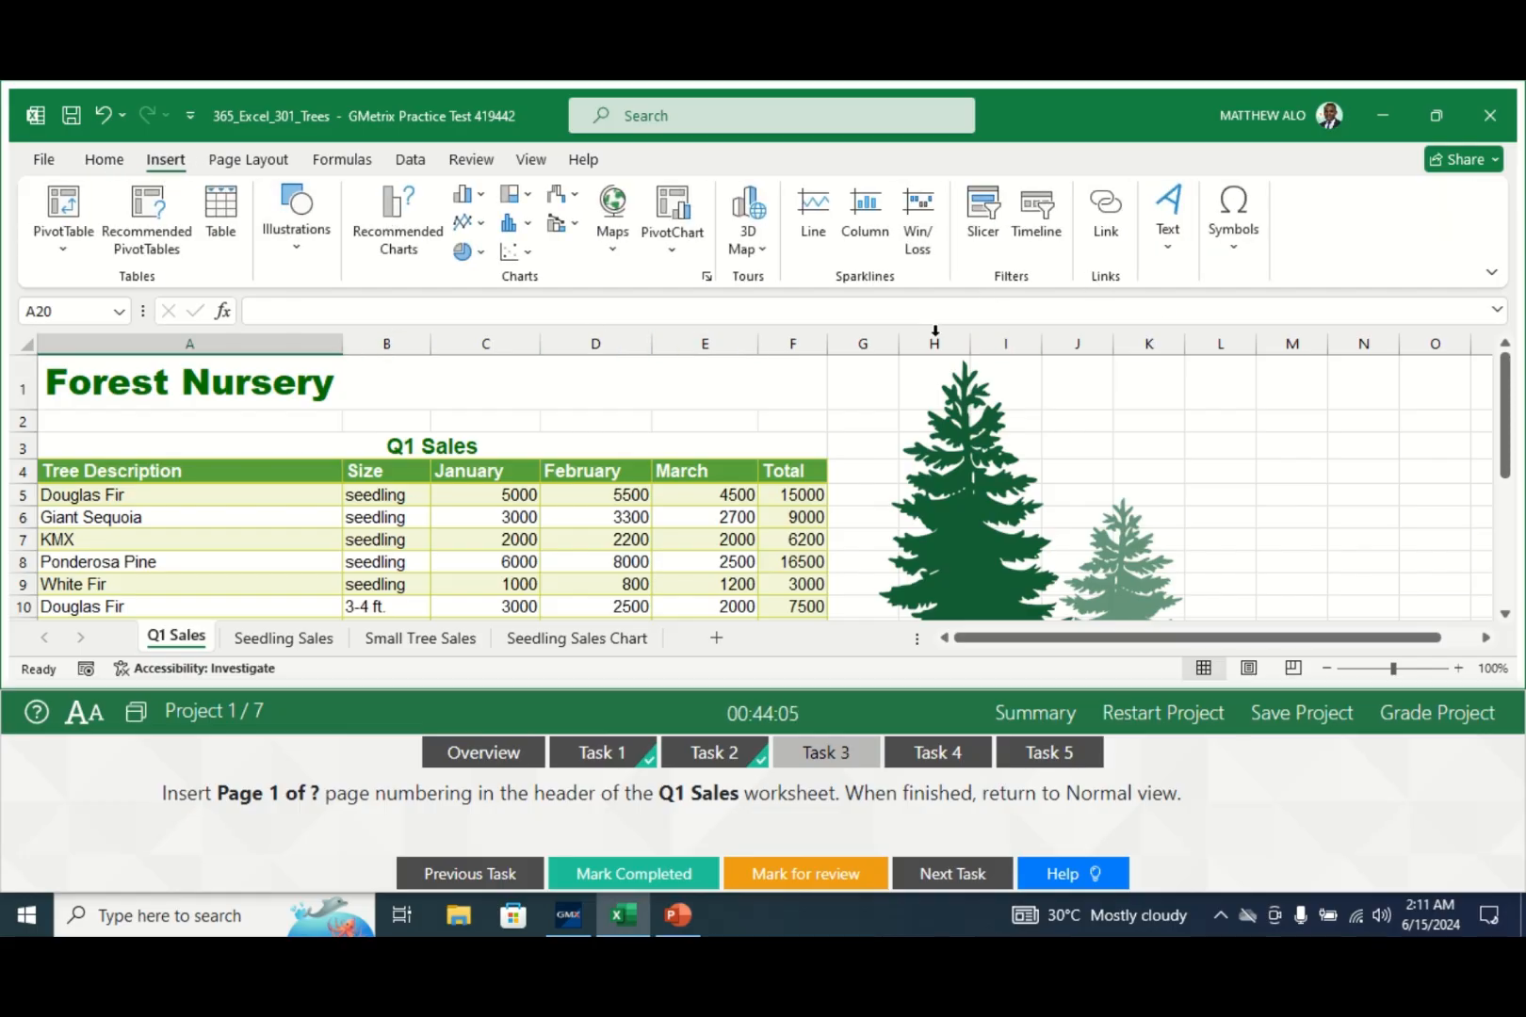
{"action": "left_click", "coordinate": [1168, 255]}
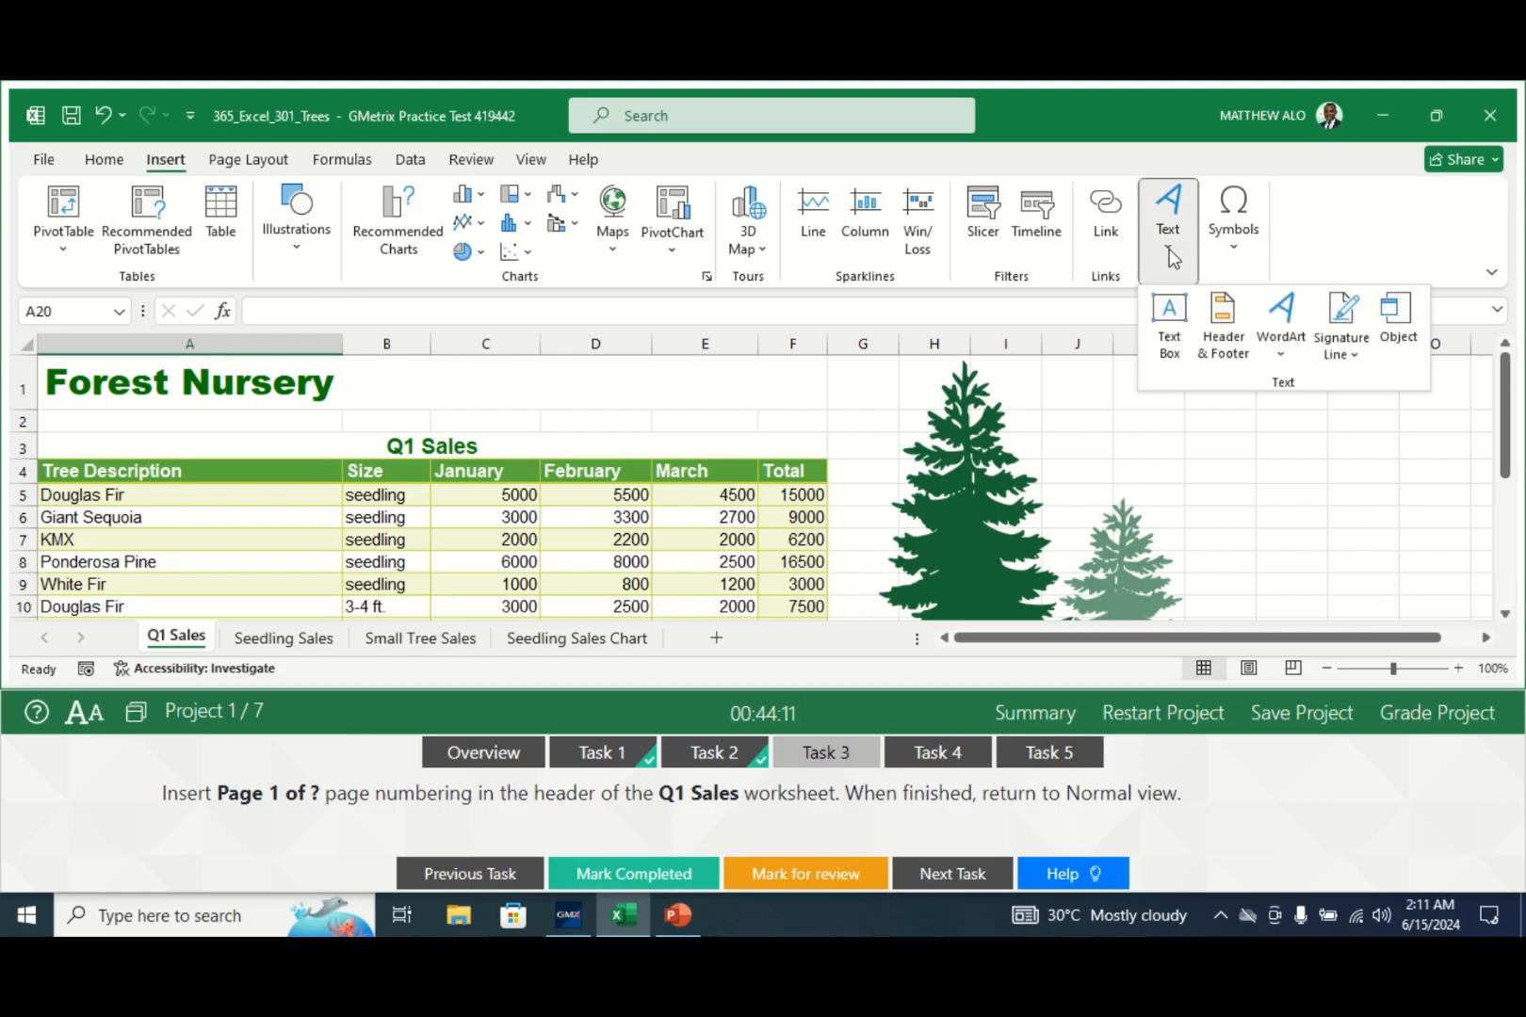
{"action": "left_click", "coordinate": [1227, 330]}
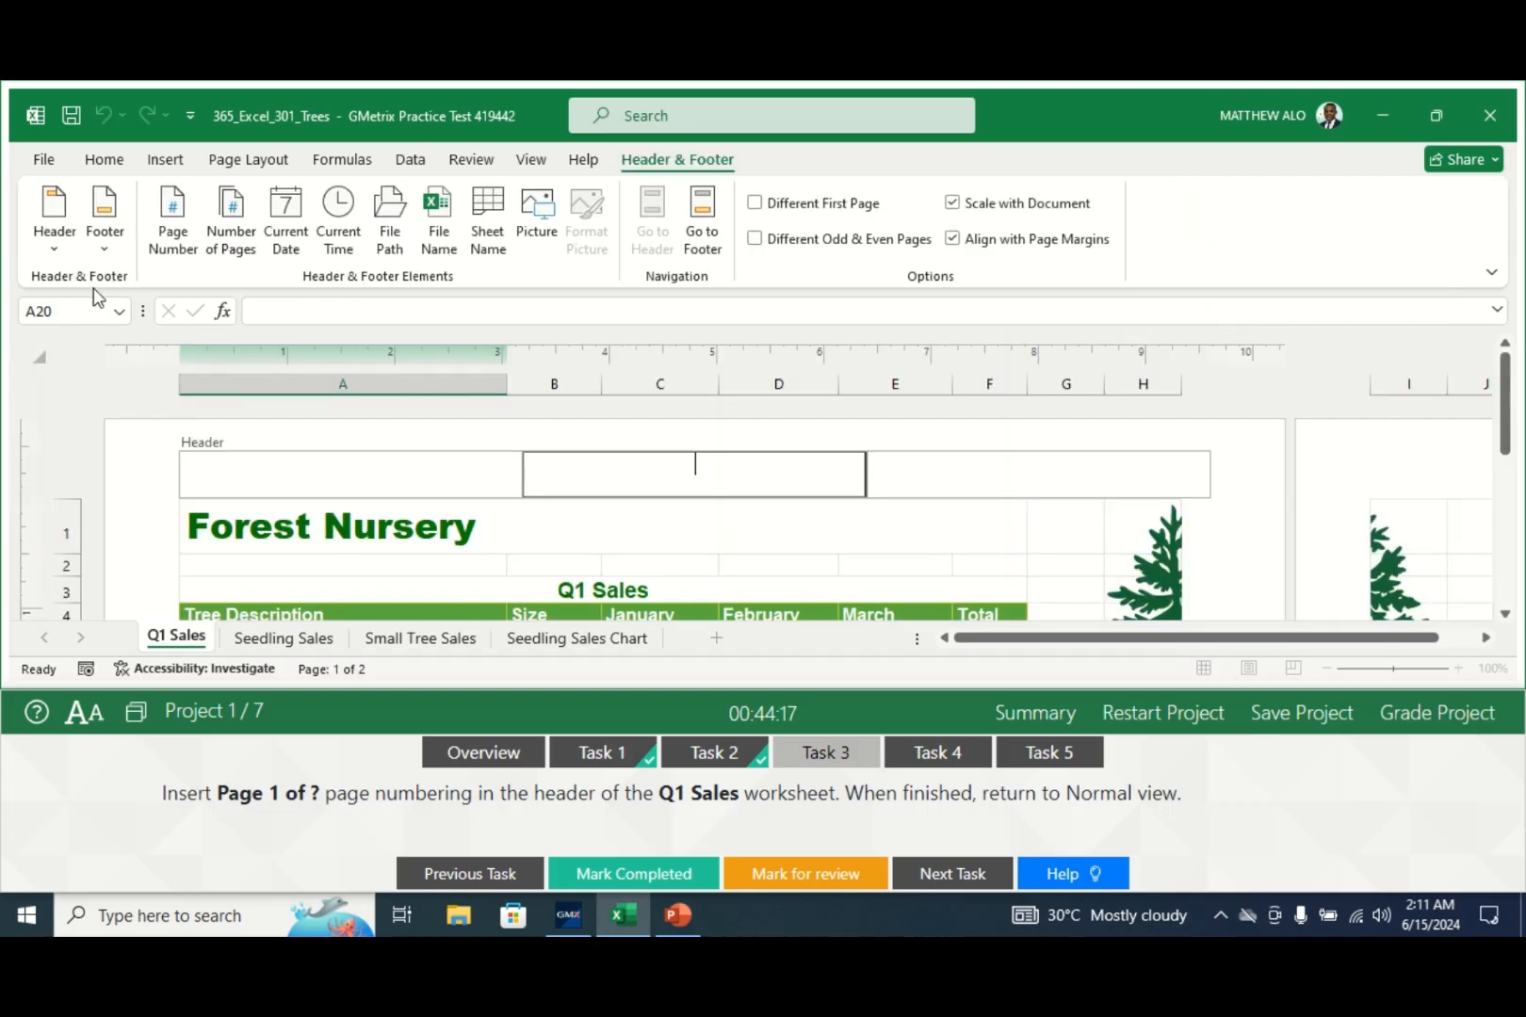
{"action": "left_click", "coordinate": [53, 251]}
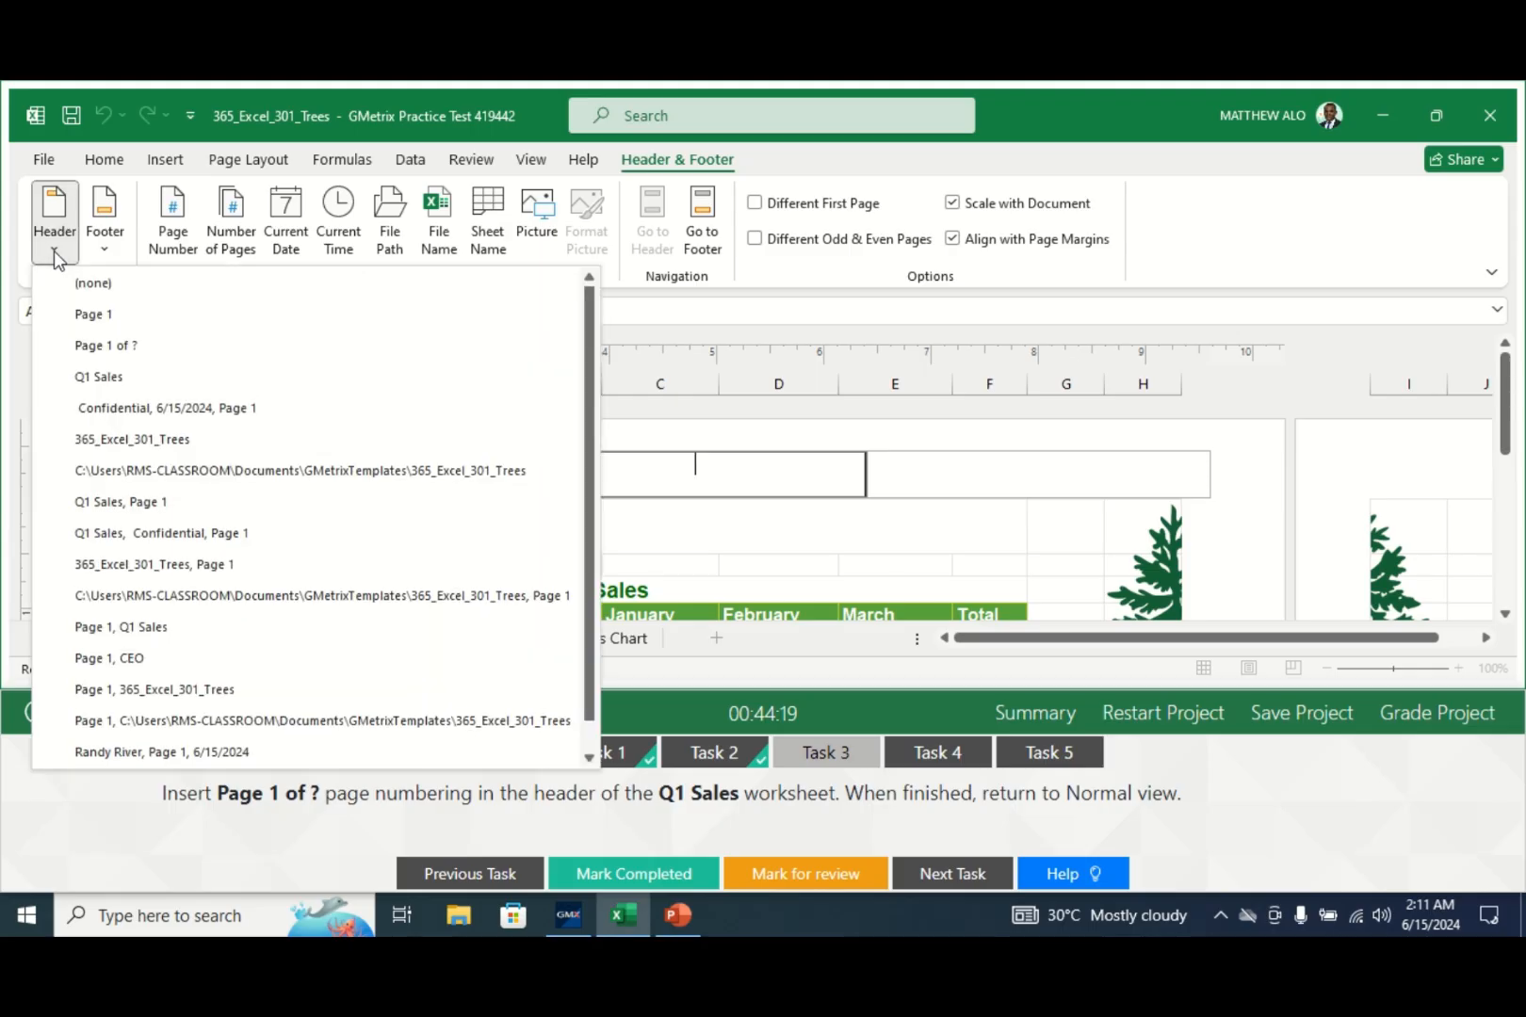
{"action": "left_click", "coordinate": [103, 348]}
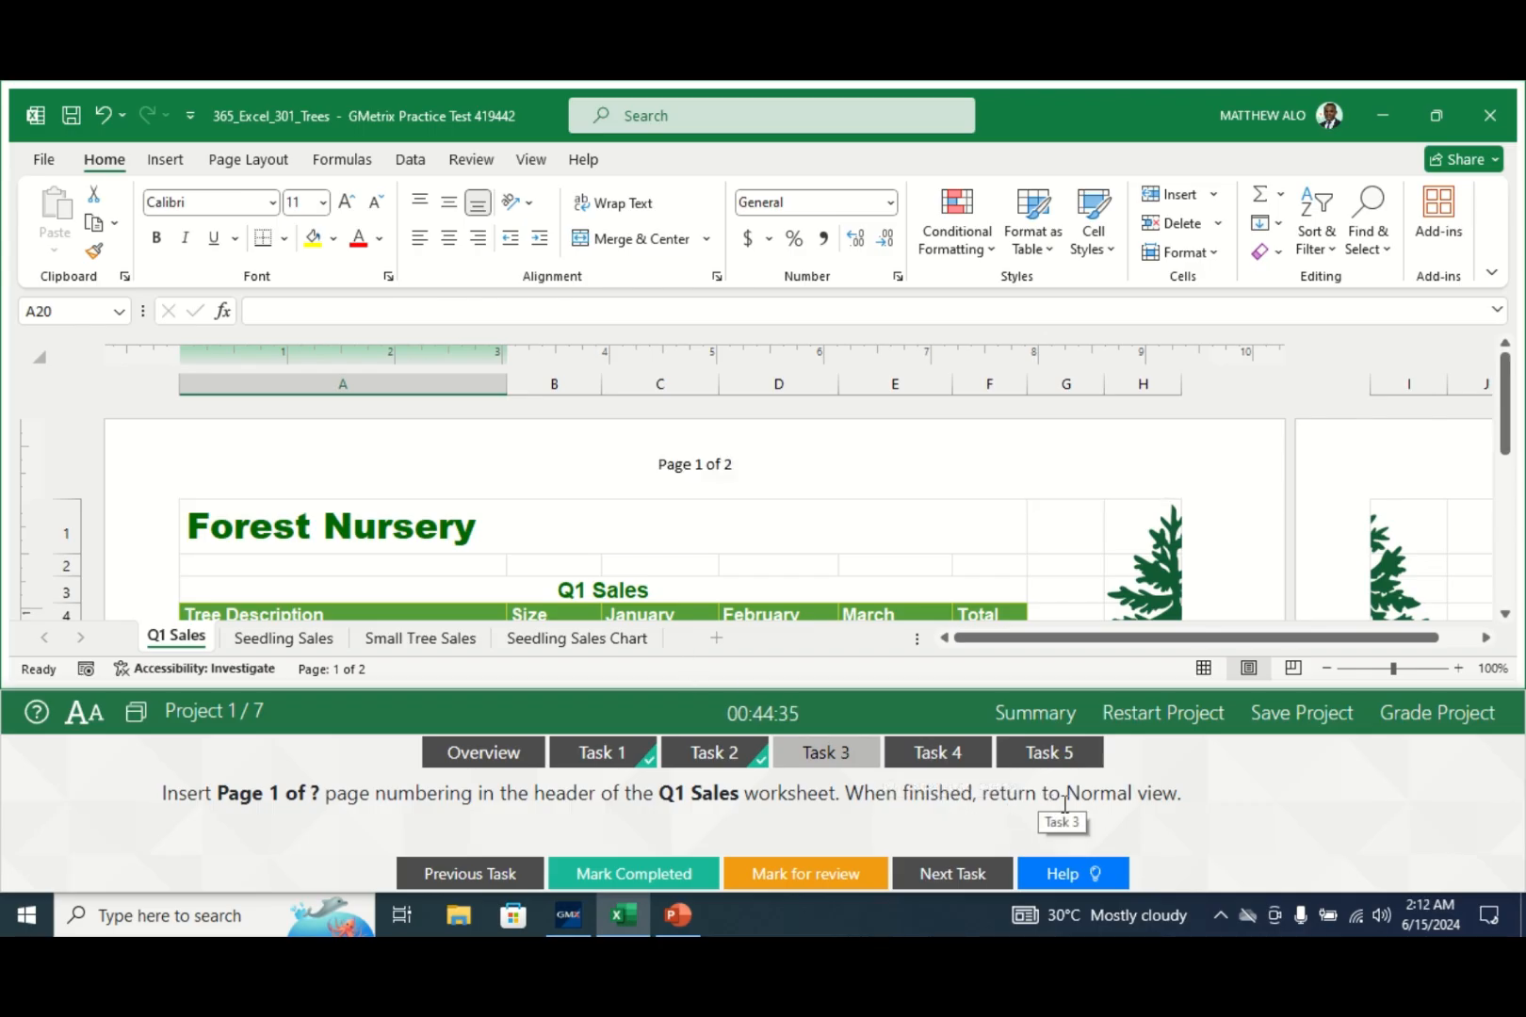
- Return to Normal view, mark Task 3 completed, and go to Task 4
{"action": "left_click", "coordinate": [530, 161]}
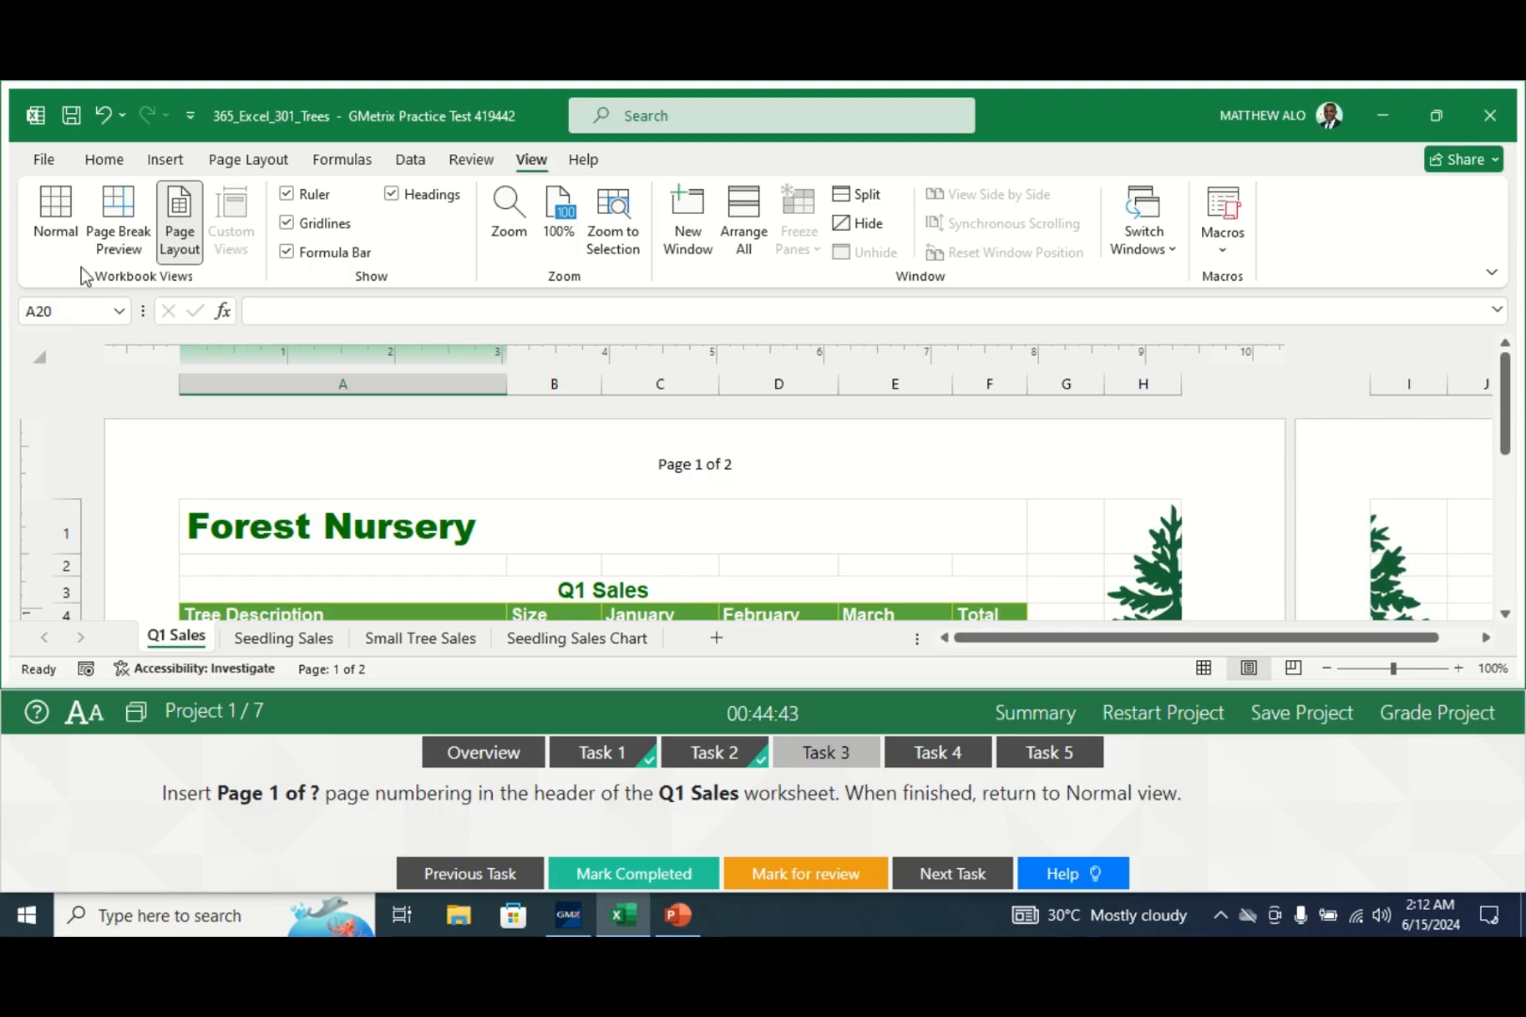
{"action": "left_click", "coordinate": [56, 231]}
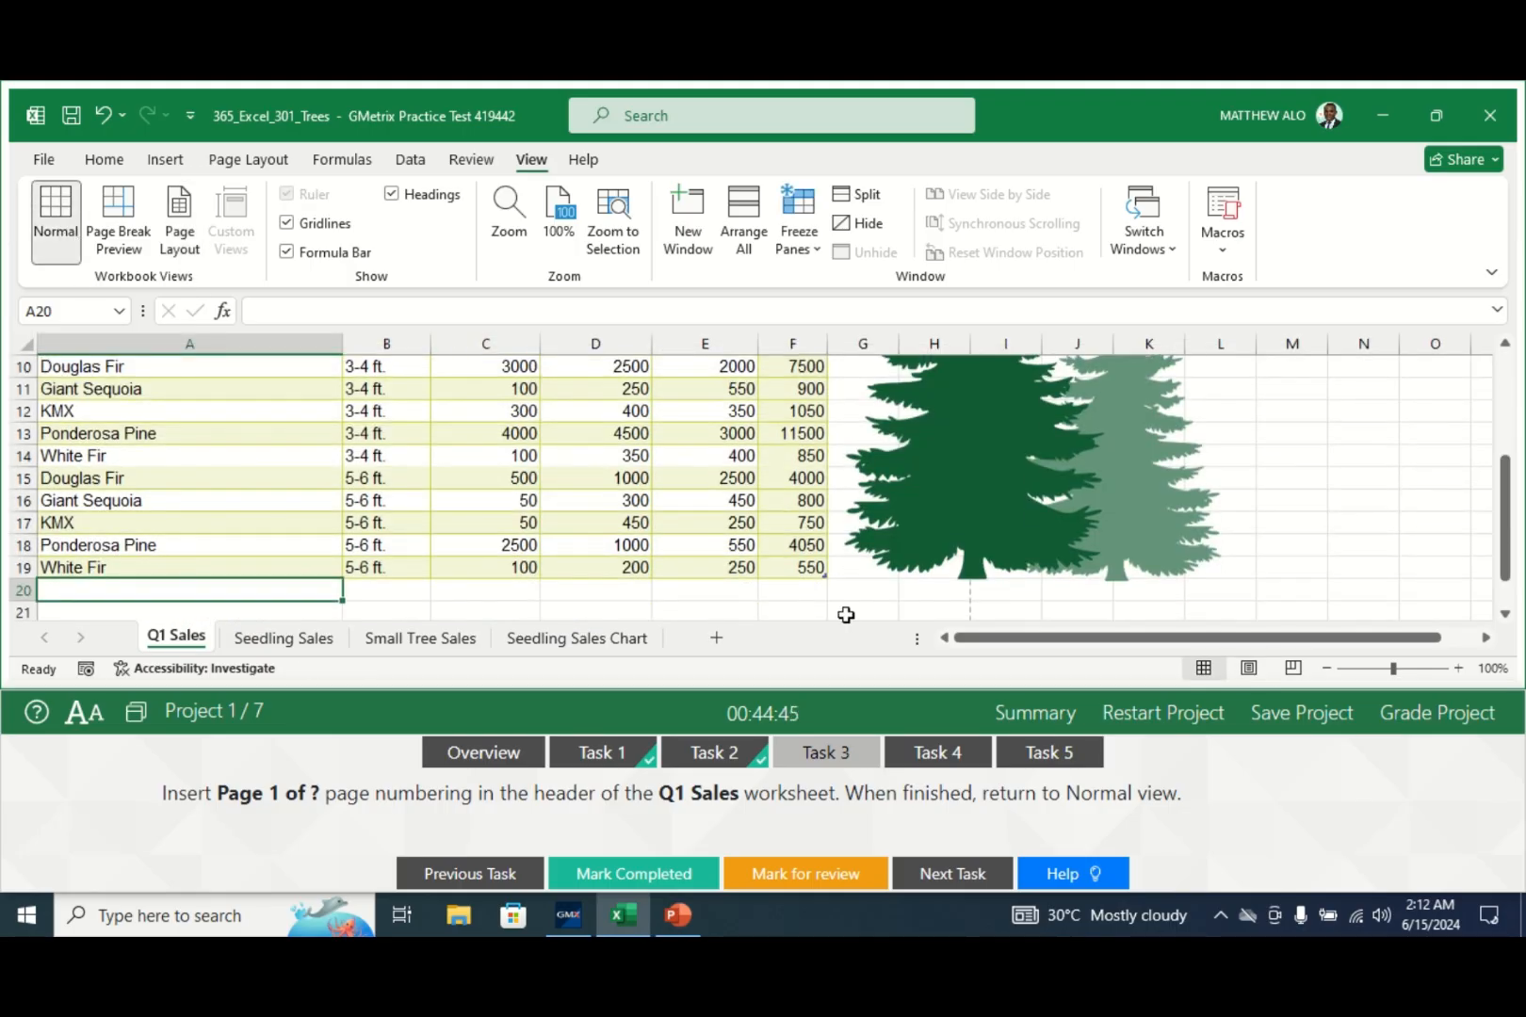
{"action": "left_click", "coordinate": [613, 876]}
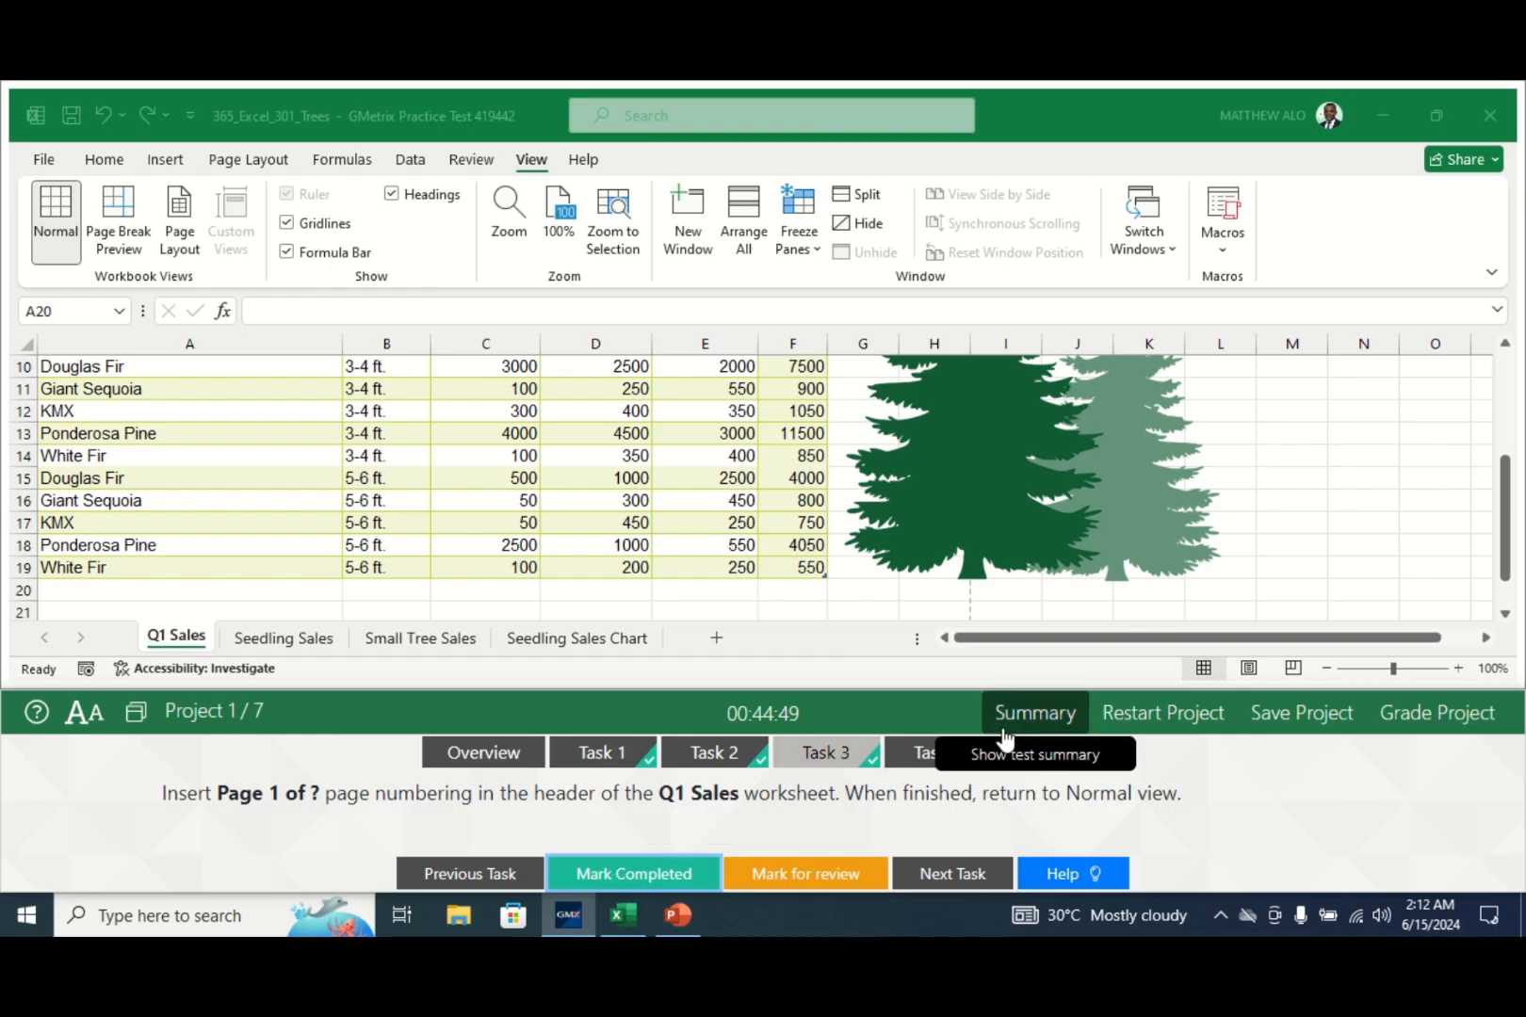
{"action": "left_click", "coordinate": [932, 752]}
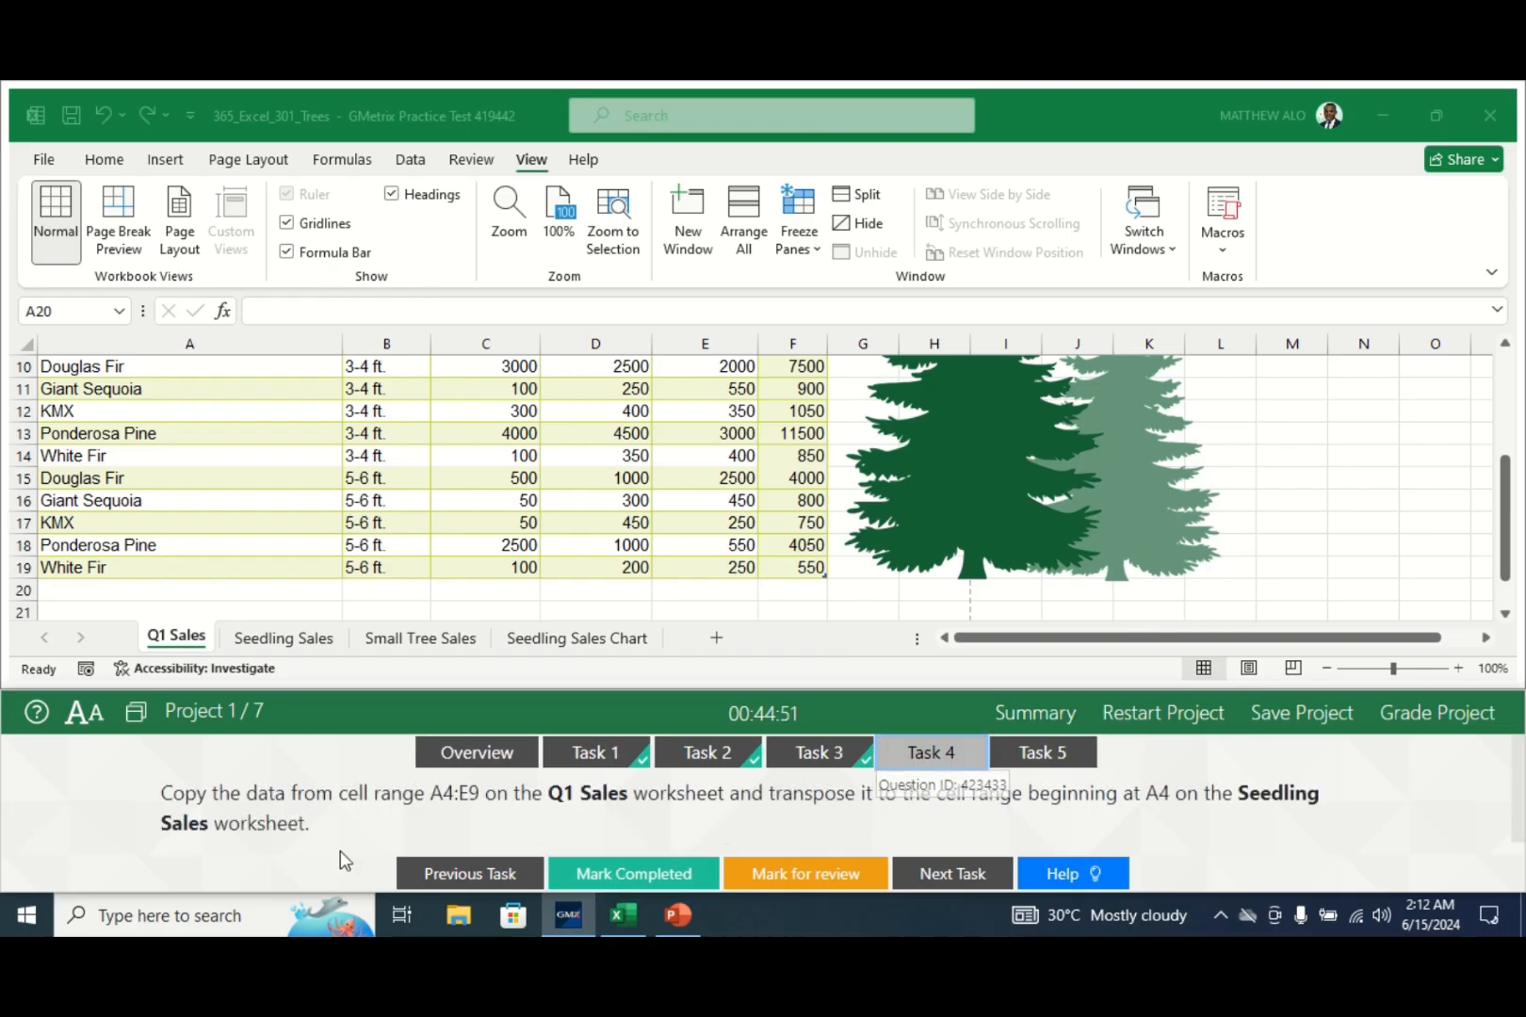
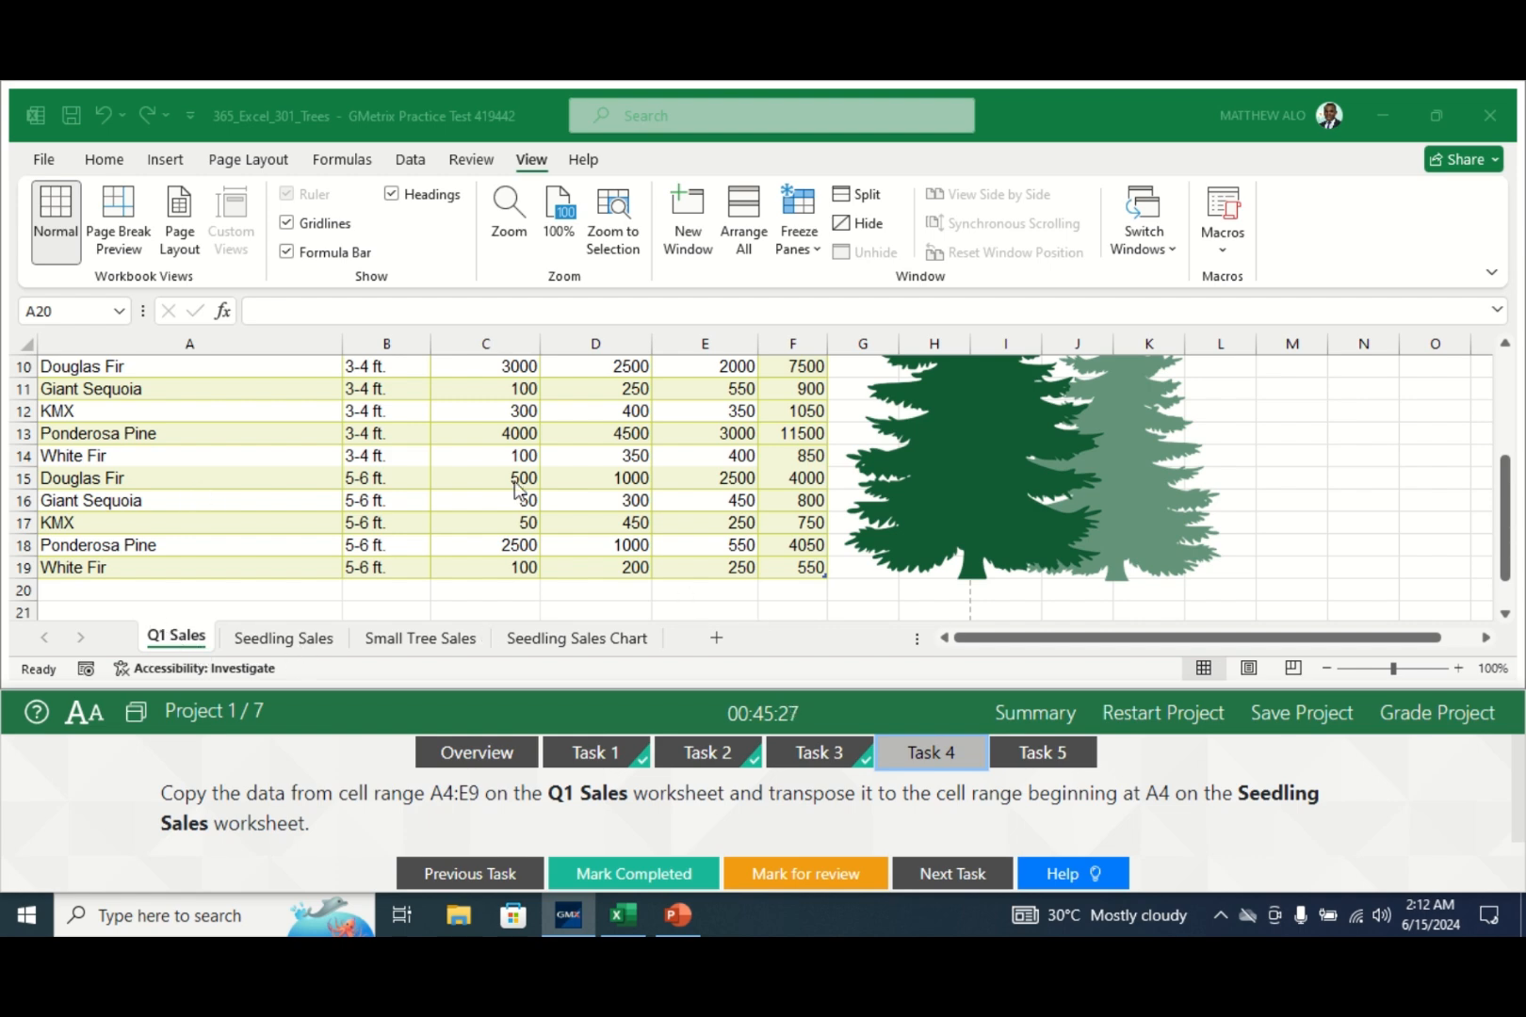
- Select A4:E9 on Q1 Sales, Tree Description header through the White Fir row, and copy it
{"action": "left_click", "coordinate": [1505, 508]}
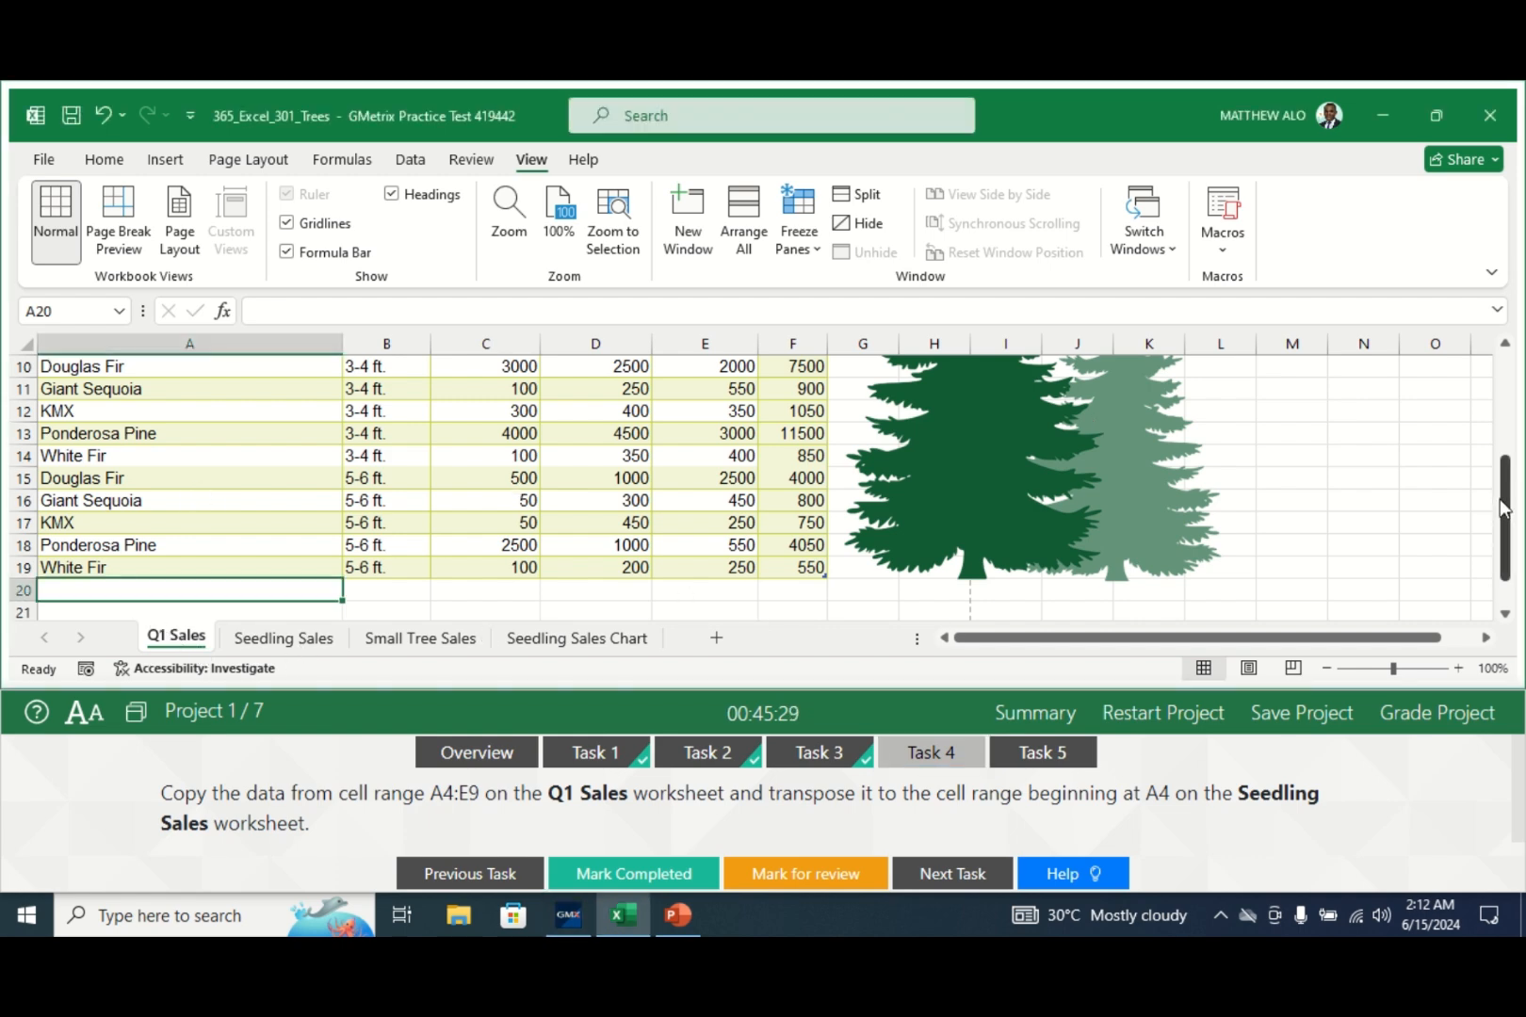
{"action": "left_click_drag", "start_coordinate": [1508, 523], "coordinate": [1508, 414]}
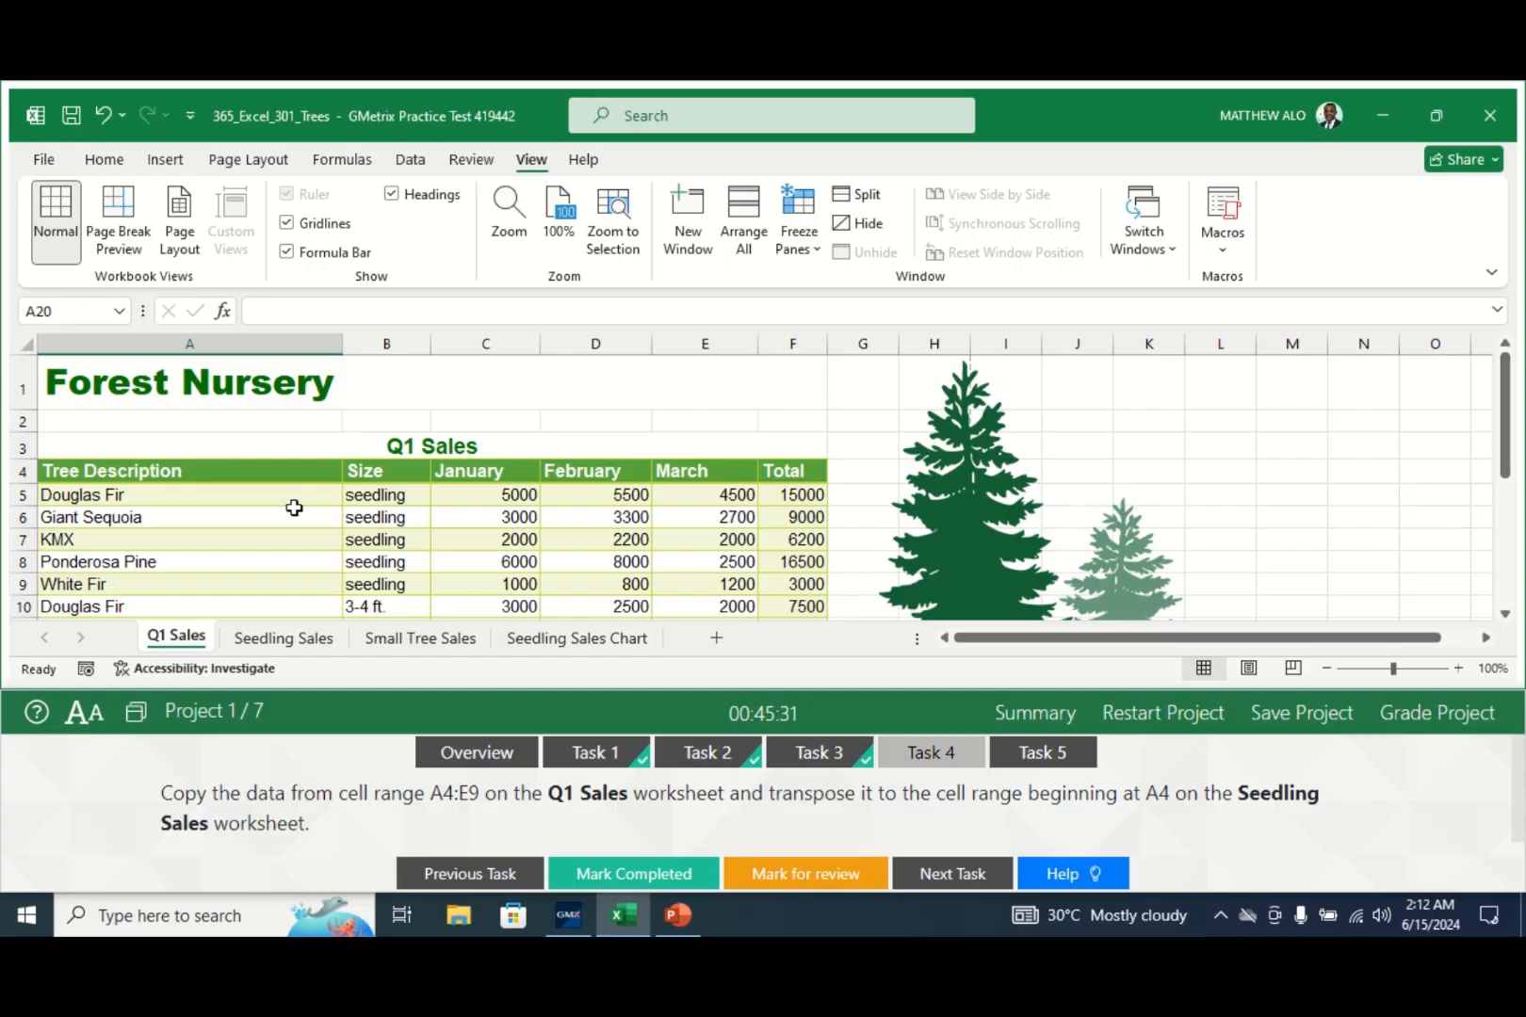
{"action": "left_click", "coordinate": [124, 471]}
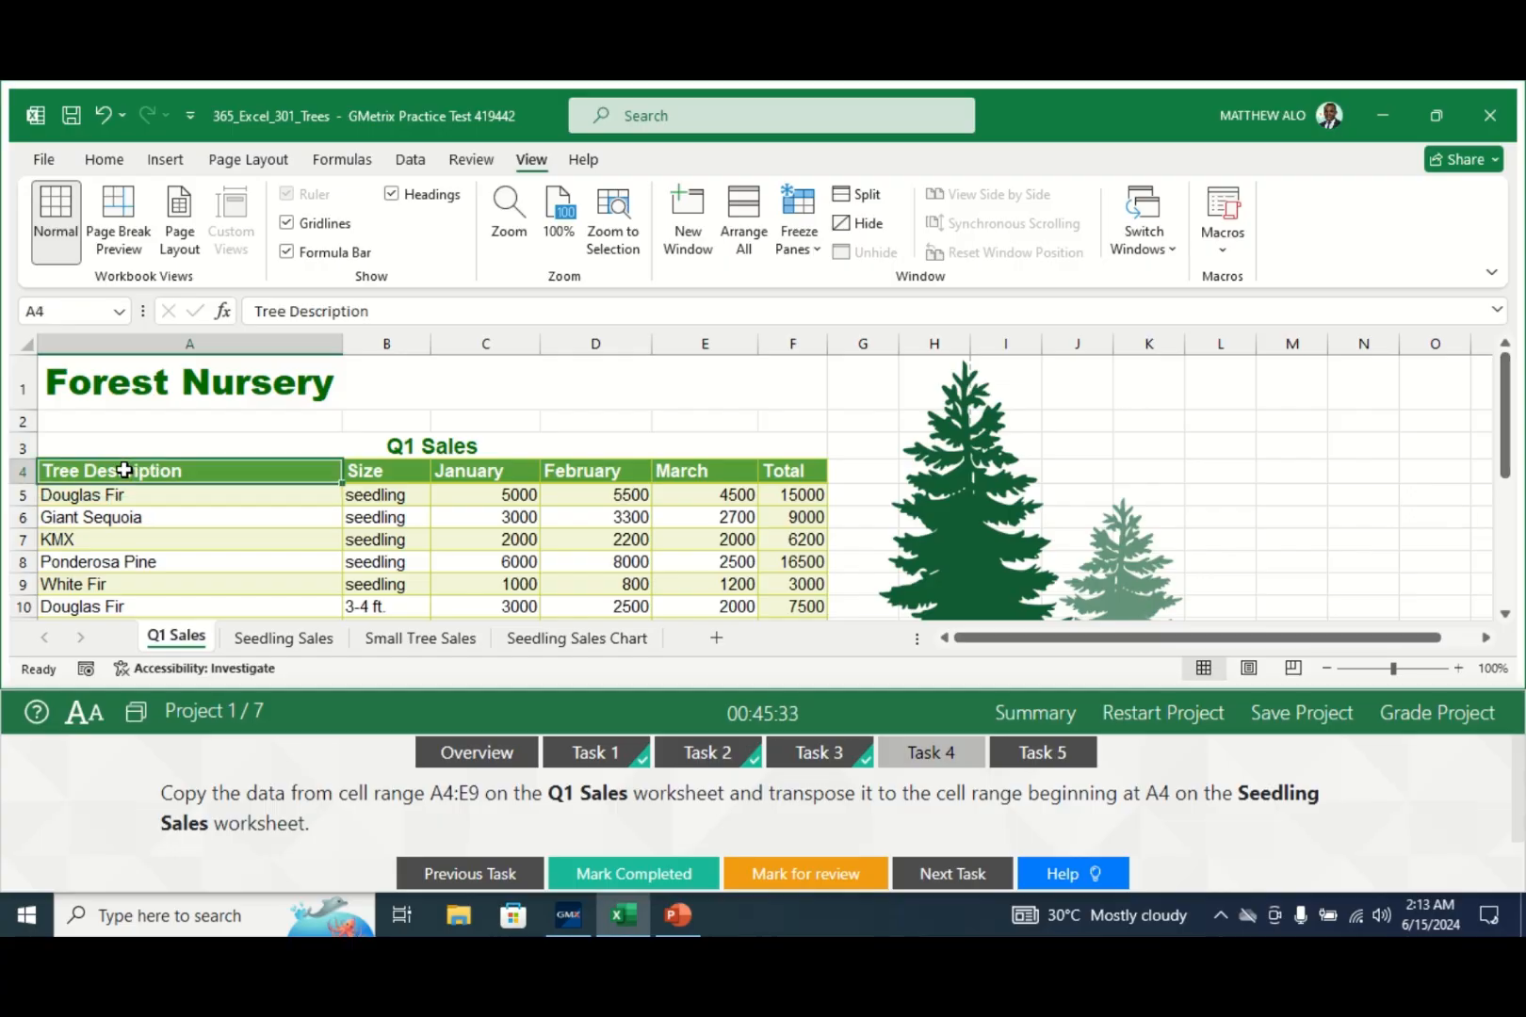
{"action": "left_click_drag", "start_coordinate": [123, 470], "coordinate": [700, 579]}
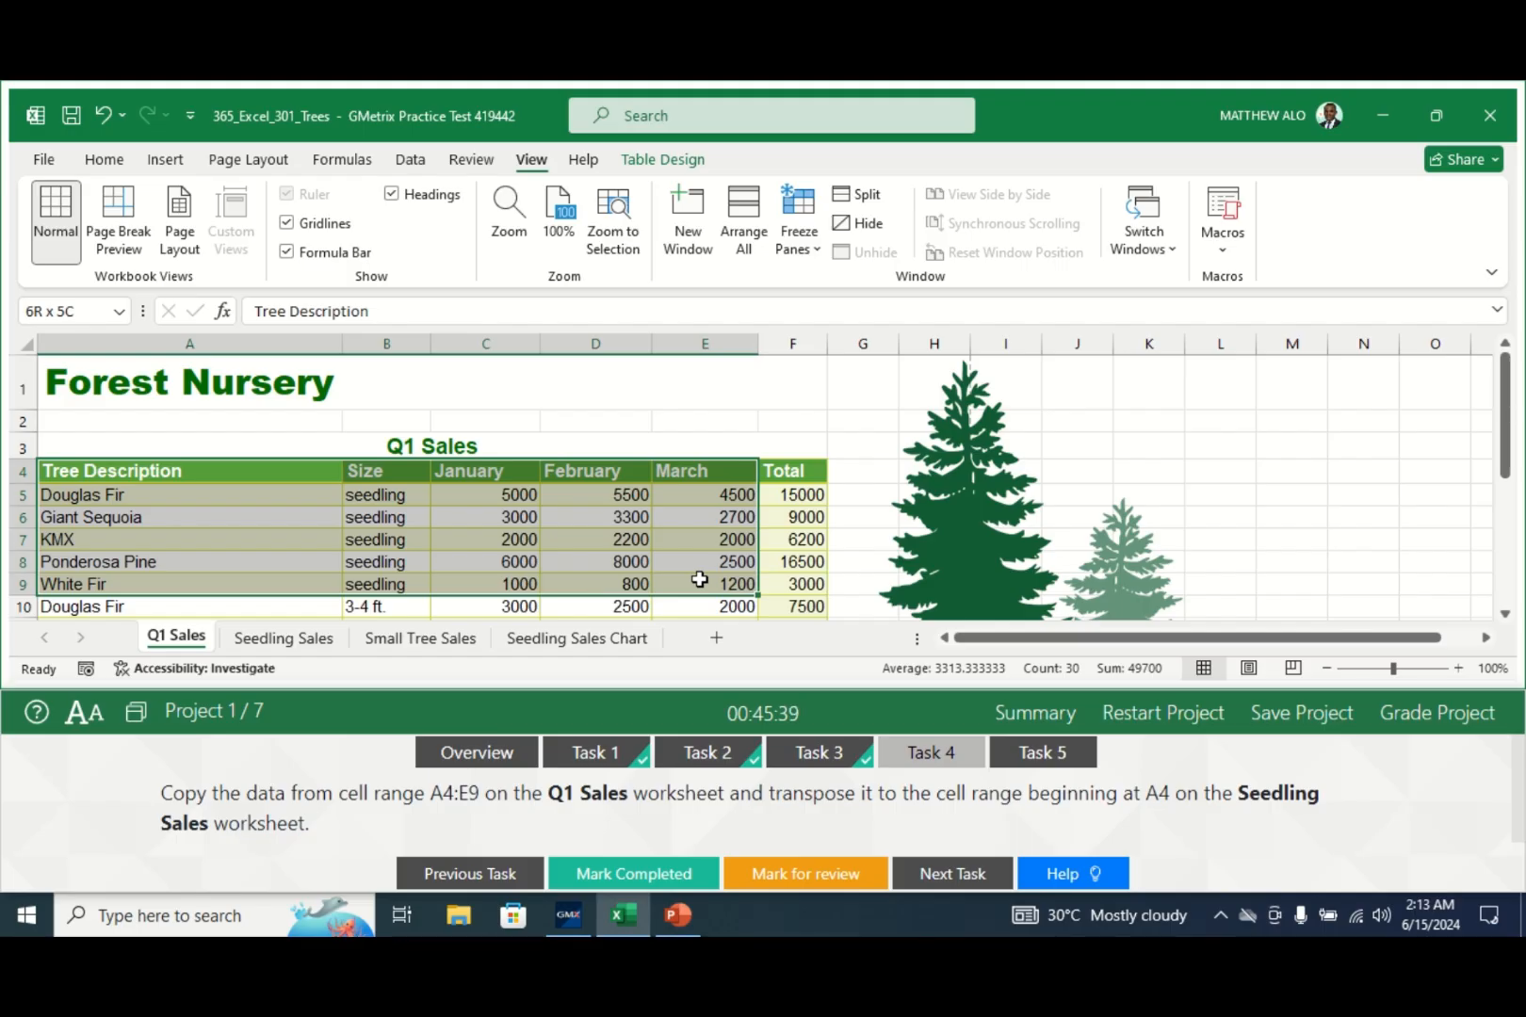
{"action": "left_click_drag", "start_coordinate": [699, 579], "coordinate": [698, 579]}
{"action": "left_click", "coordinate": [104, 162]}
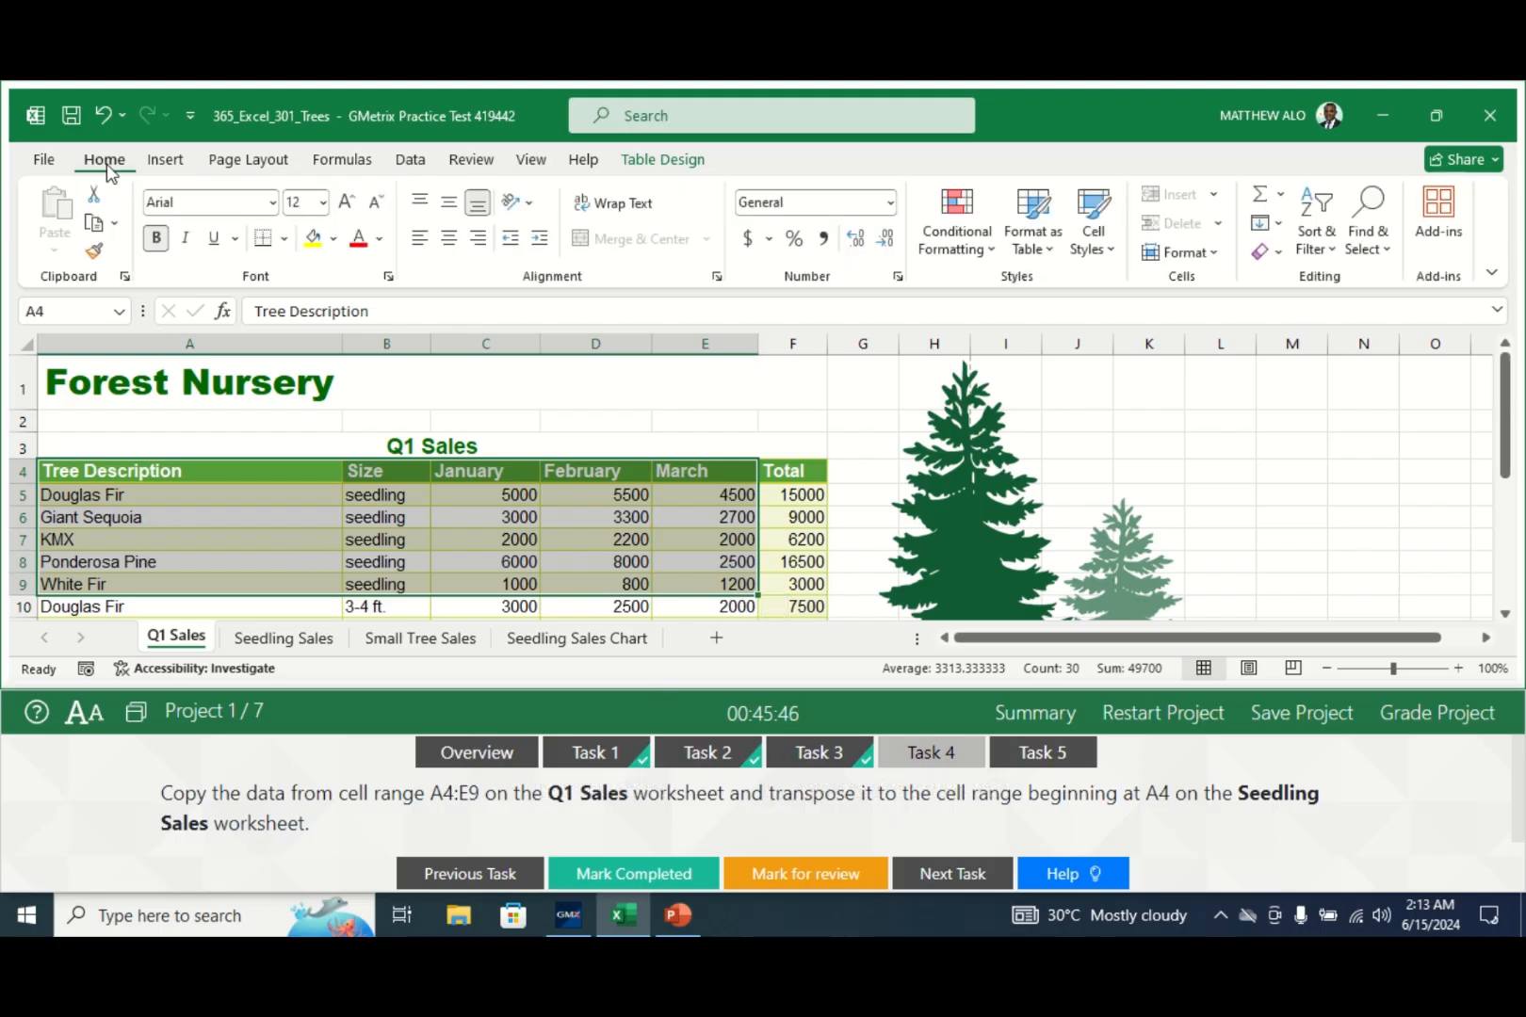
{"action": "left_click", "coordinate": [91, 226]}
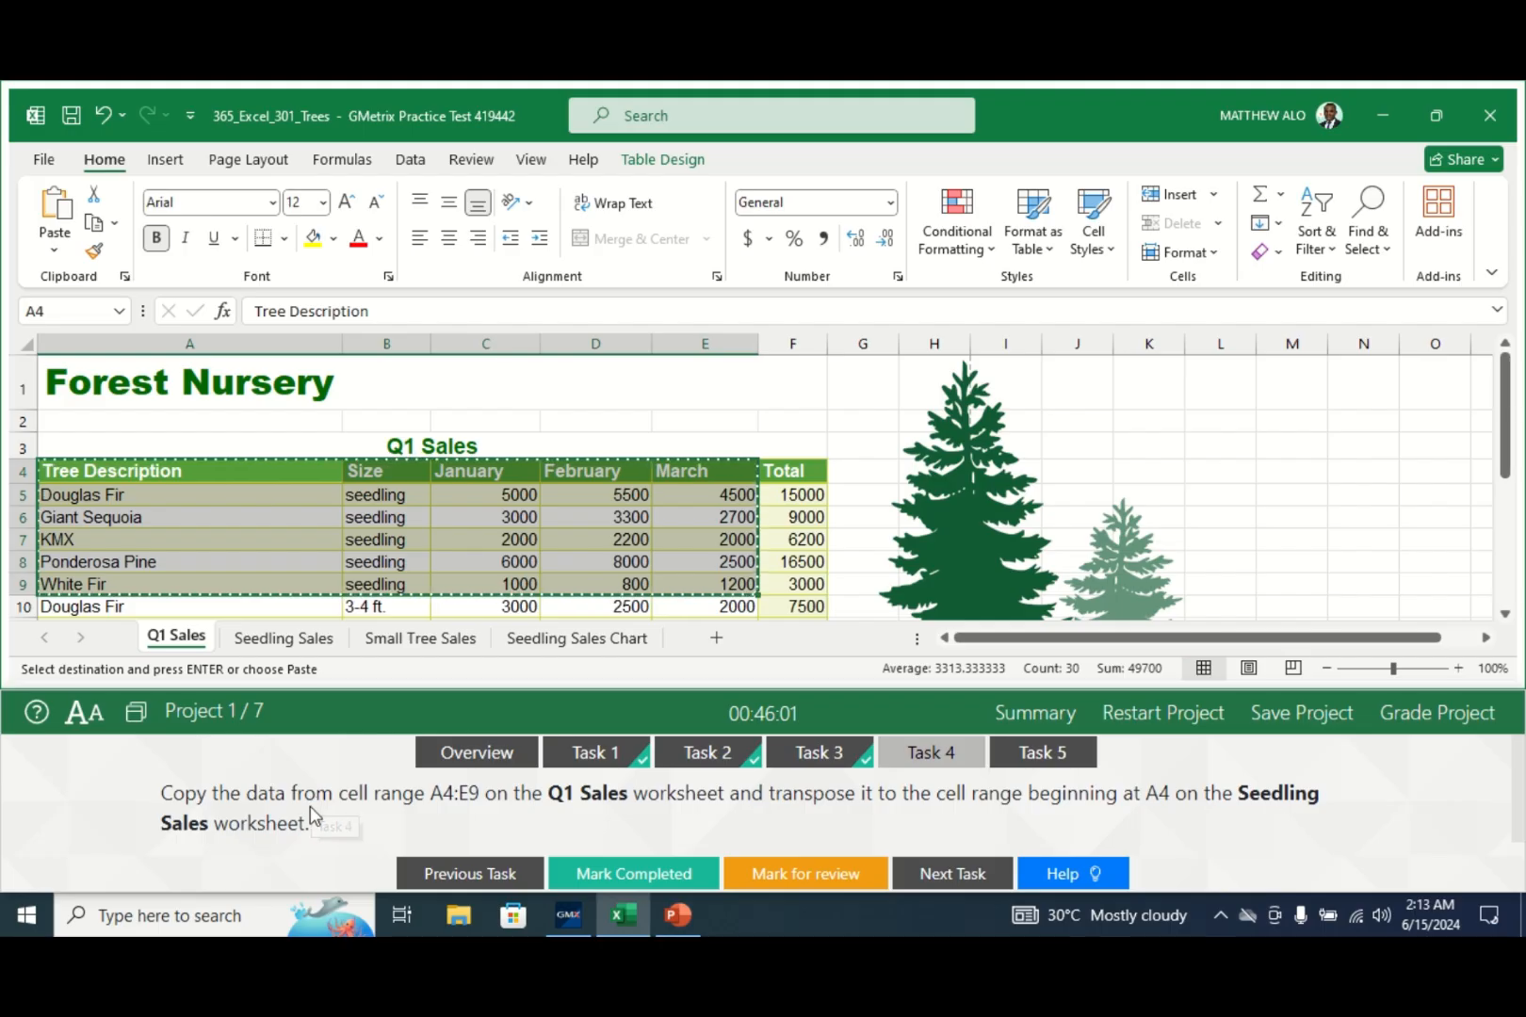
- Paste the copied Q1 Sales data transposed into Seedling Sales starting at cell A4
{"action": "left_click", "coordinate": [292, 640]}
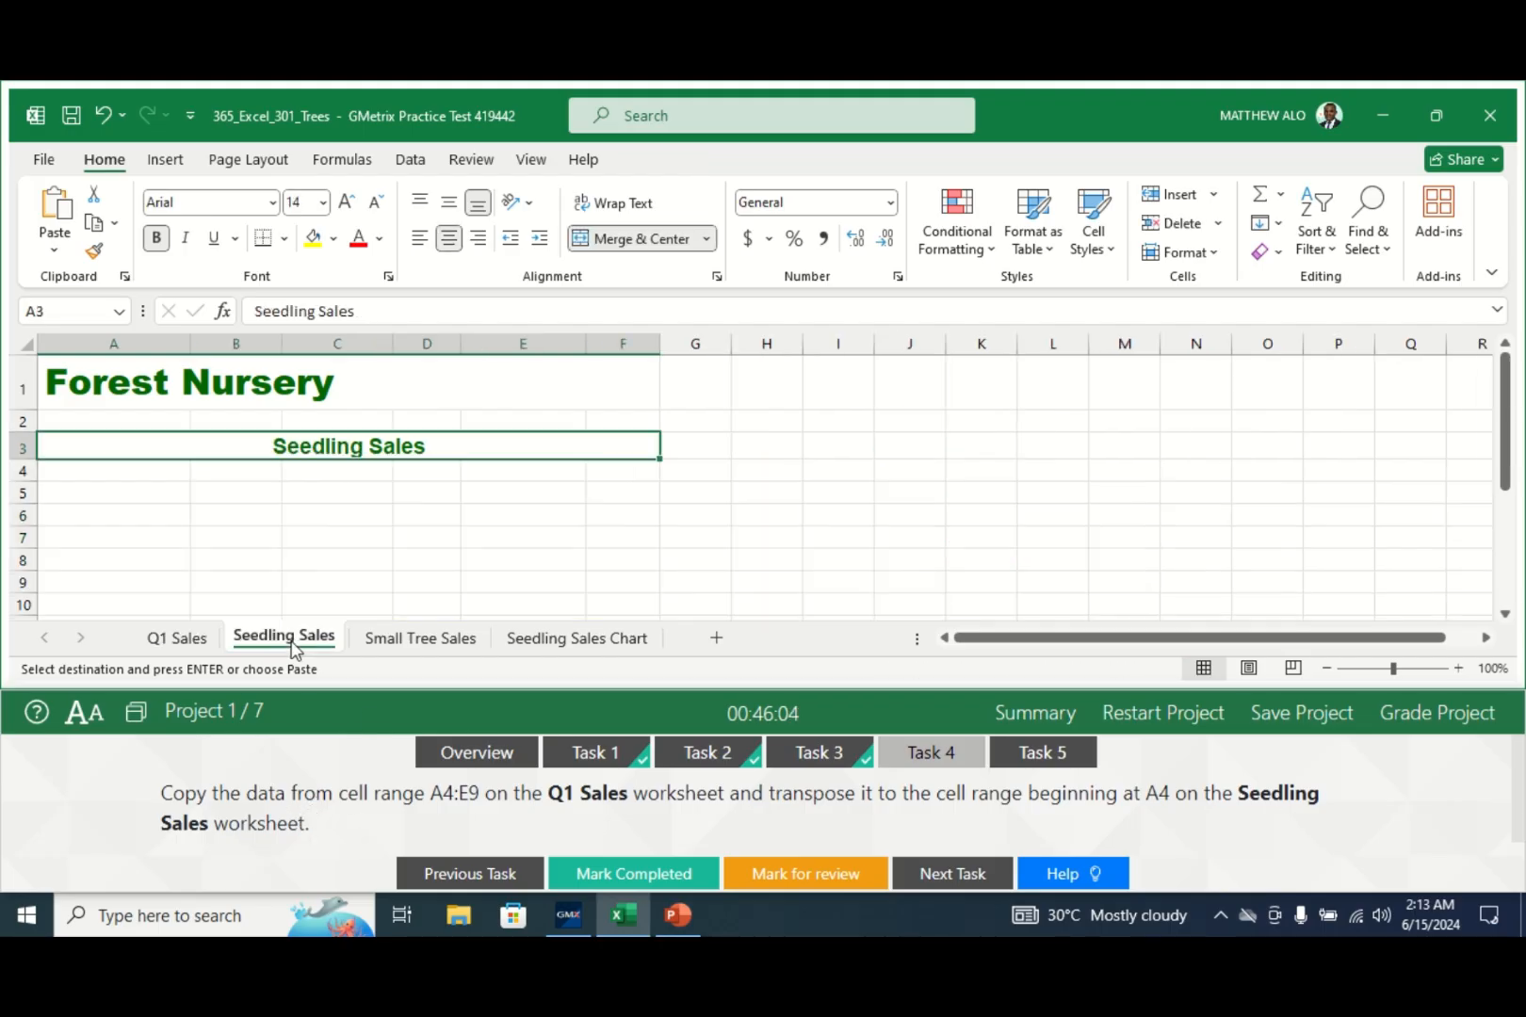
{"action": "left_click", "coordinate": [122, 472]}
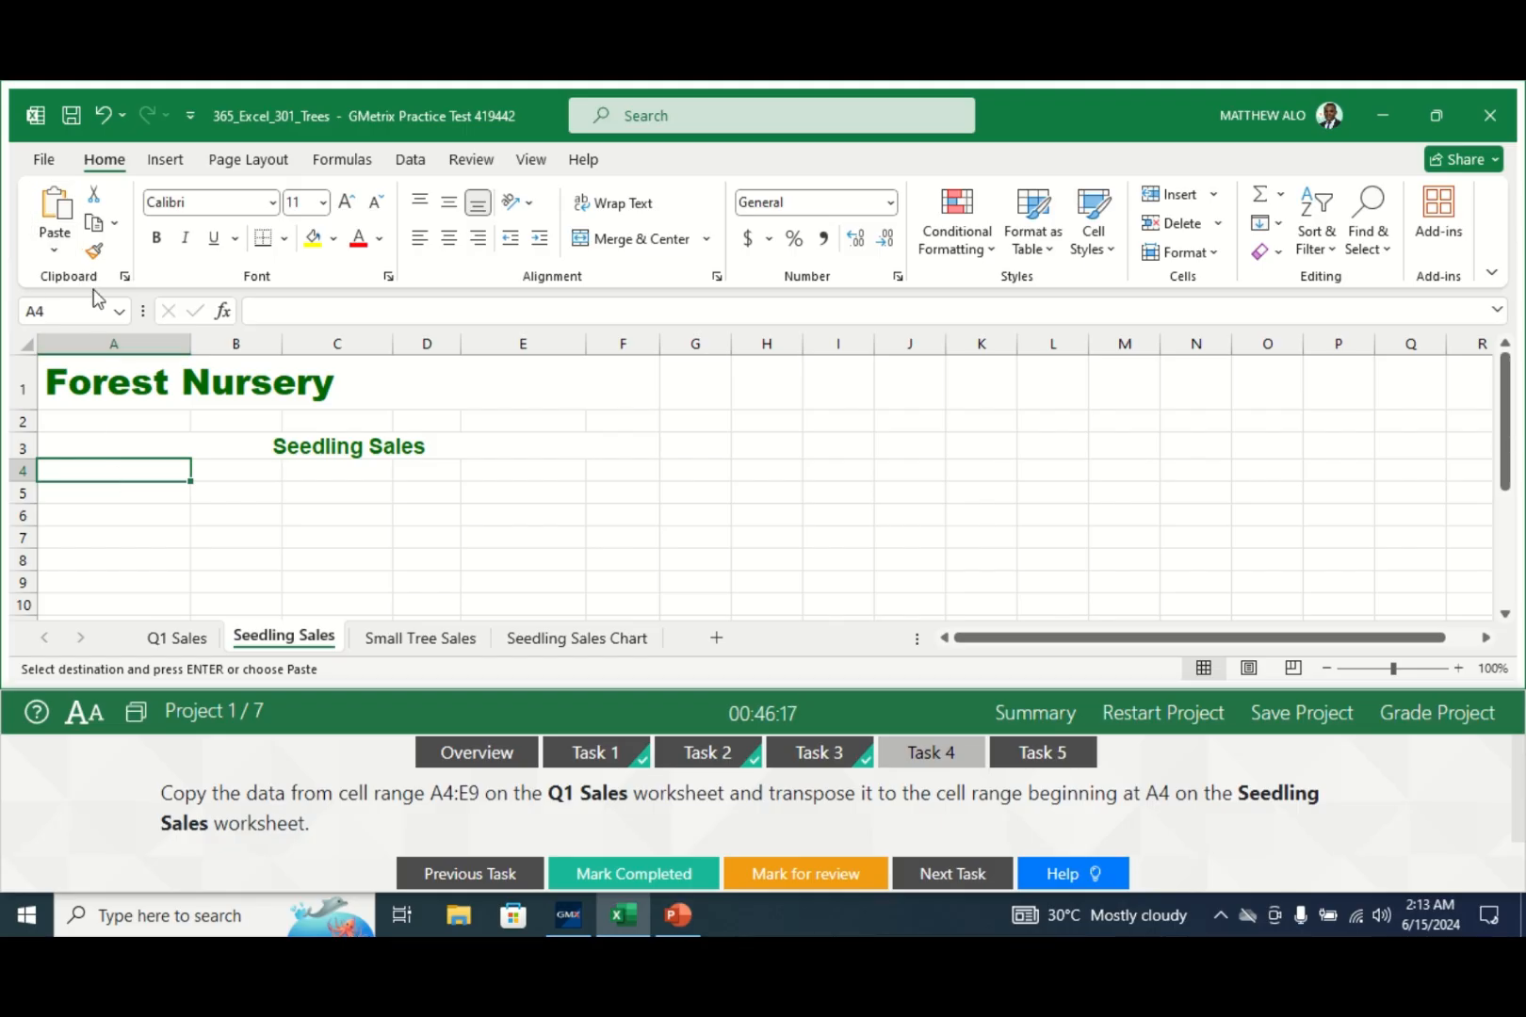
{"action": "left_click", "coordinate": [52, 252]}
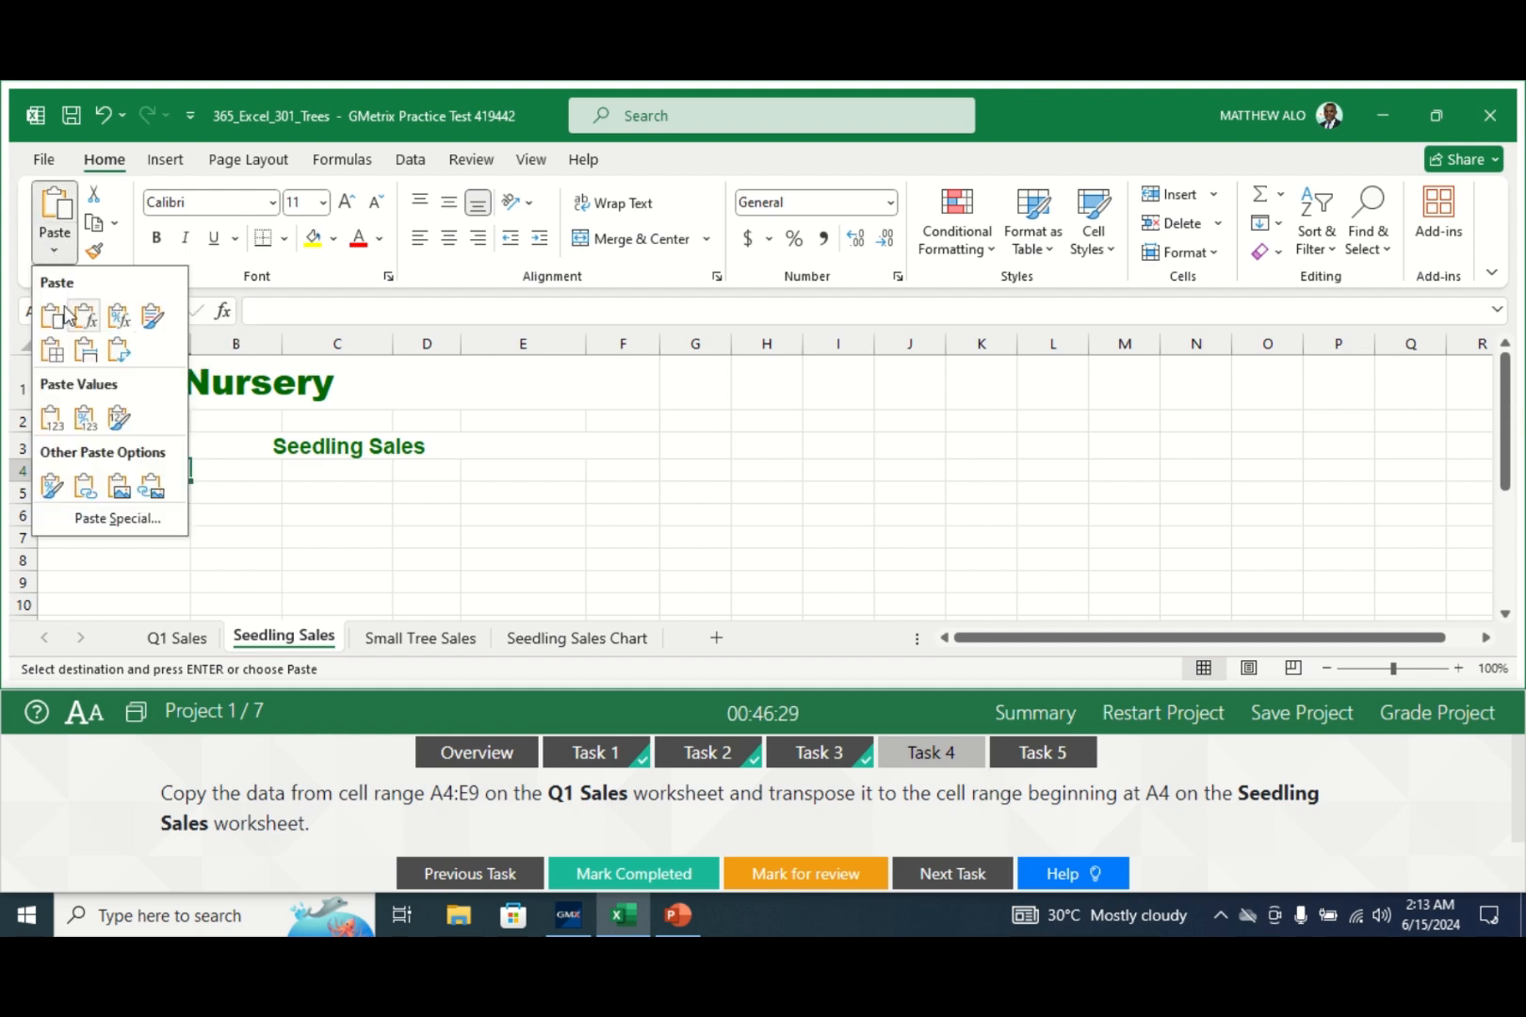
{"action": "left_click", "coordinate": [118, 352]}
{"action": "left_click", "coordinate": [810, 523]}
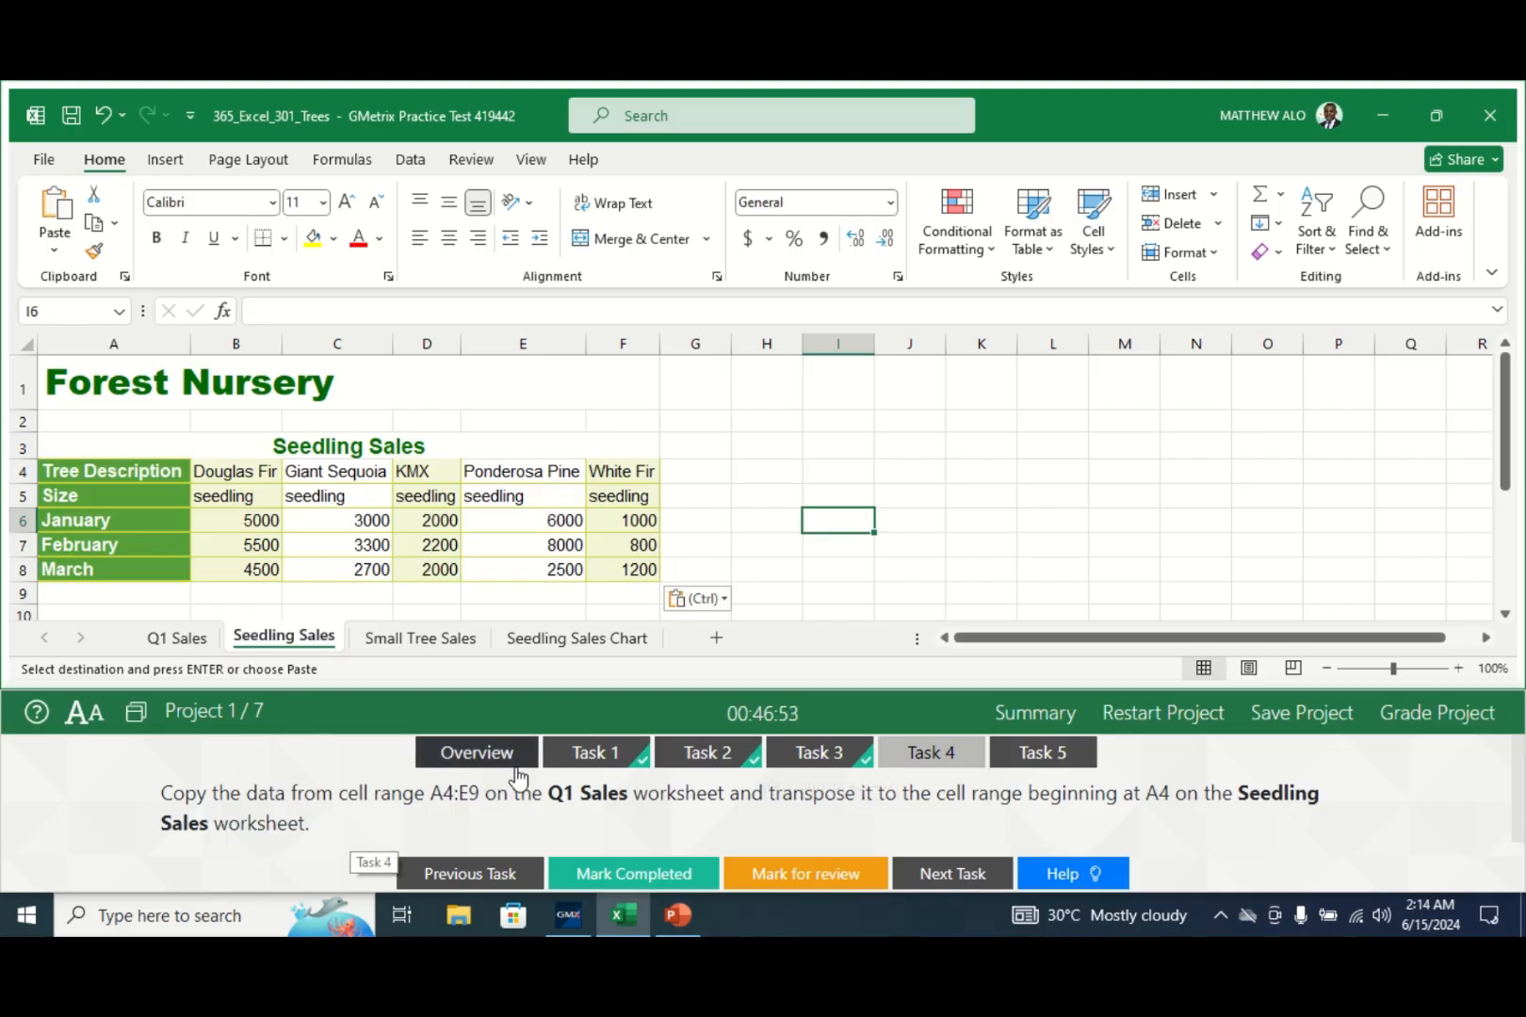
- Compare the transposed data against Q1 Sales, then mark Task 4 completed
{"action": "left_click", "coordinate": [179, 639]}
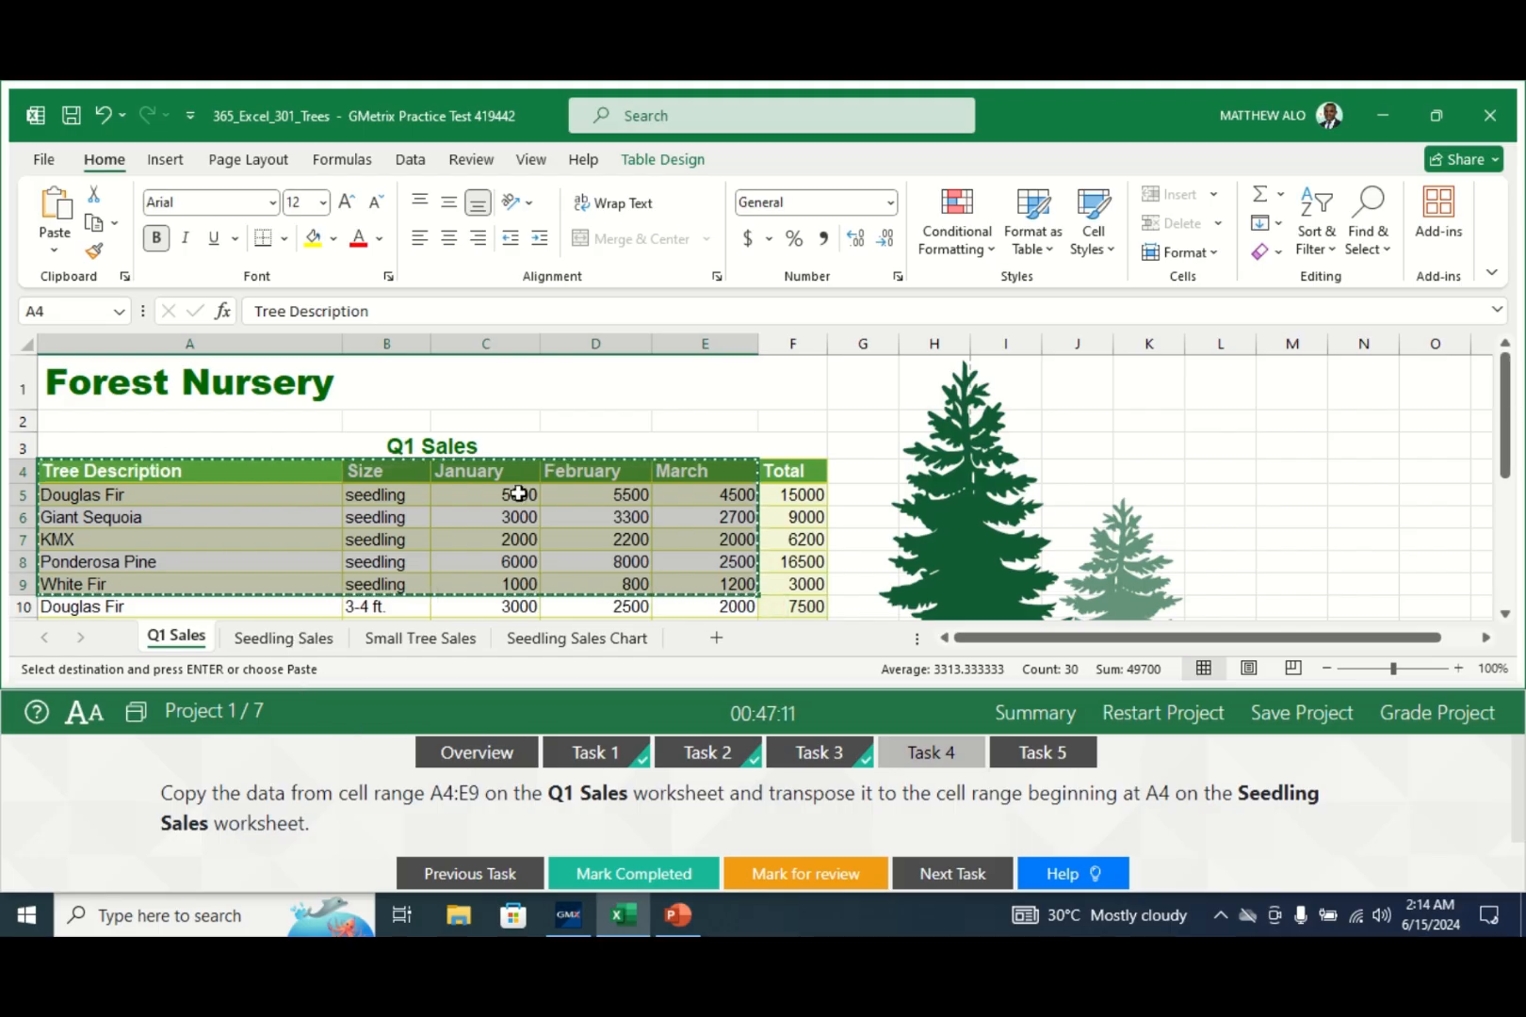
{"action": "left_click", "coordinate": [285, 639]}
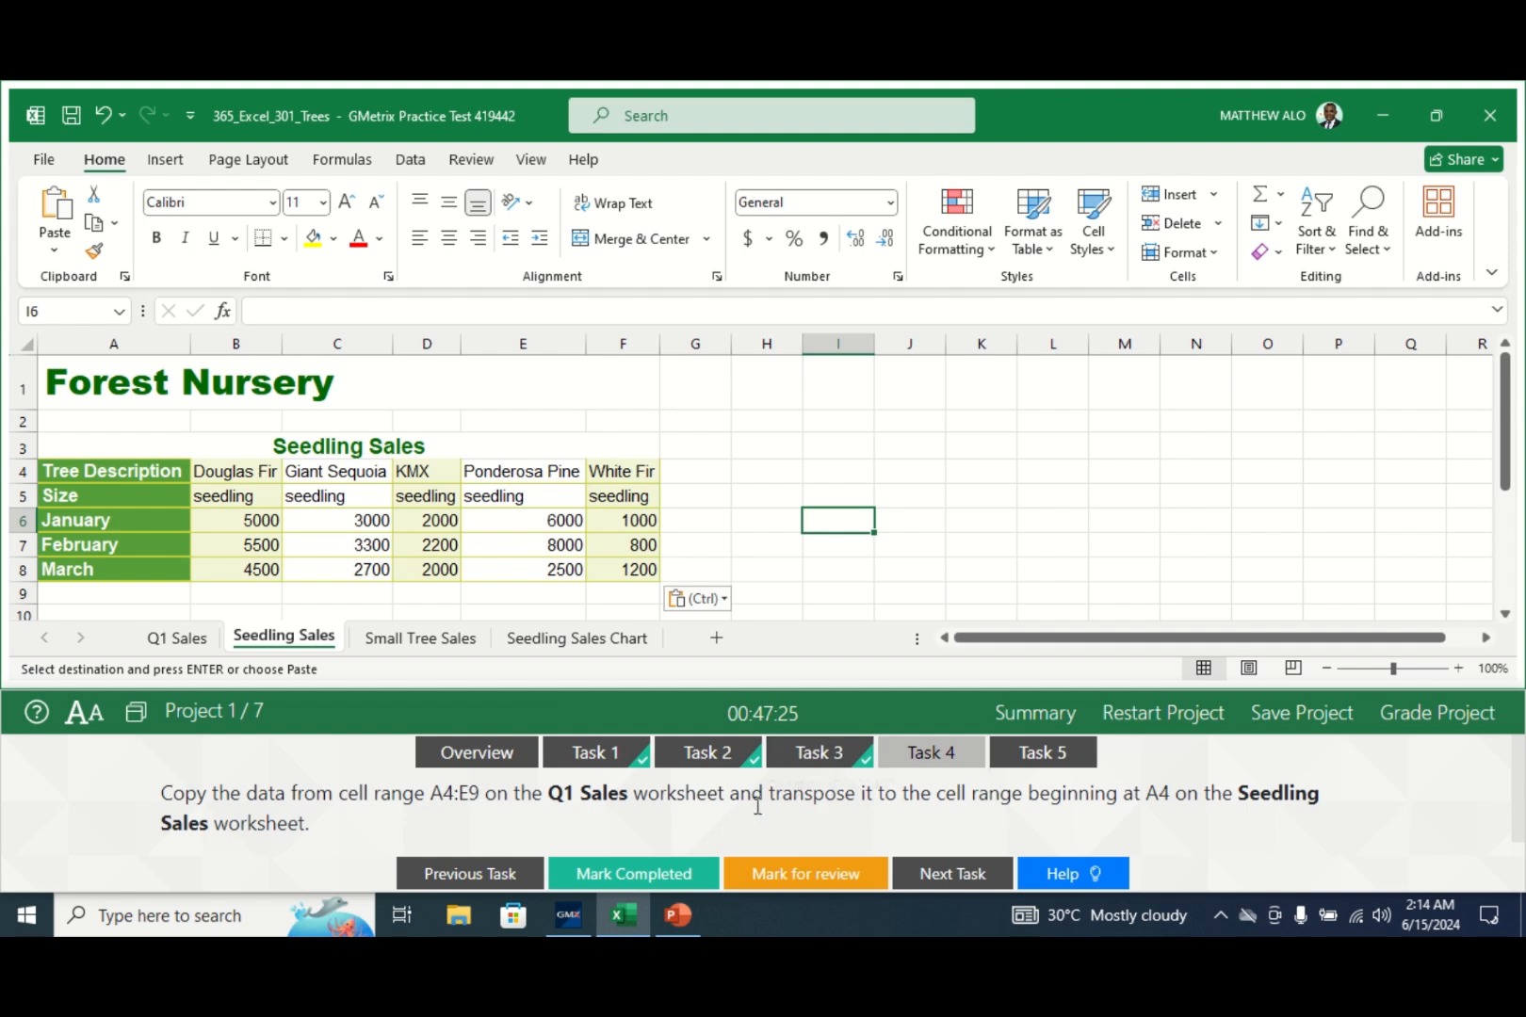
{"action": "left_click", "coordinate": [624, 875]}
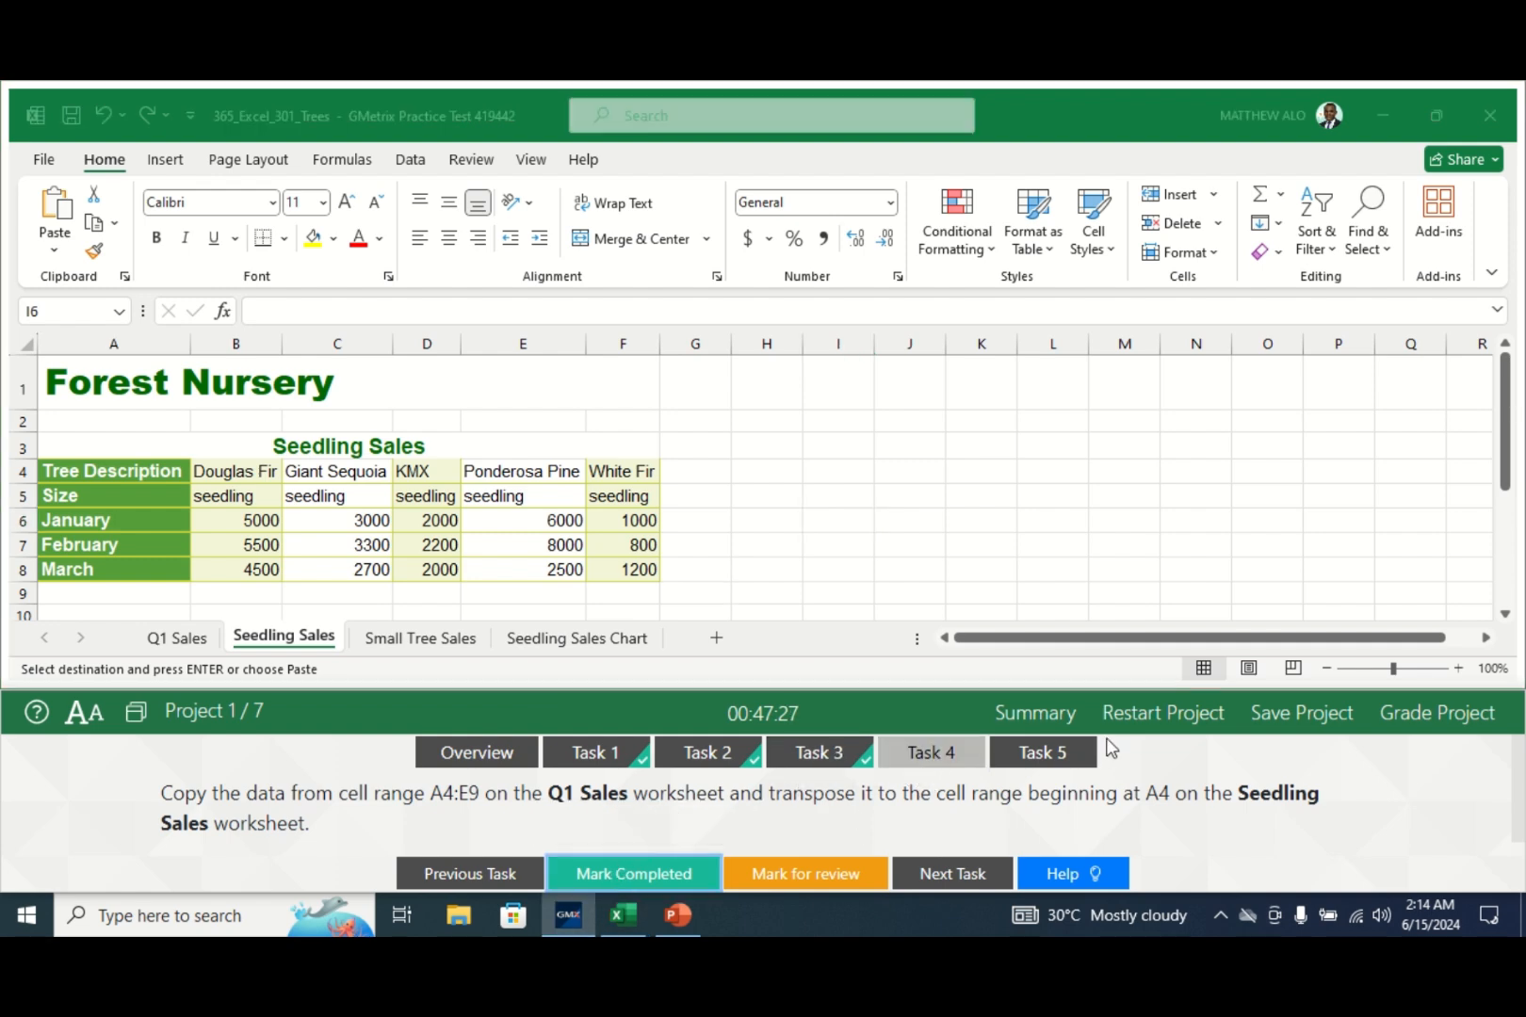
- Convert the Small Tree Sales table to a normal range, keeping its cell formatting
{"action": "left_click", "coordinate": [1039, 754]}
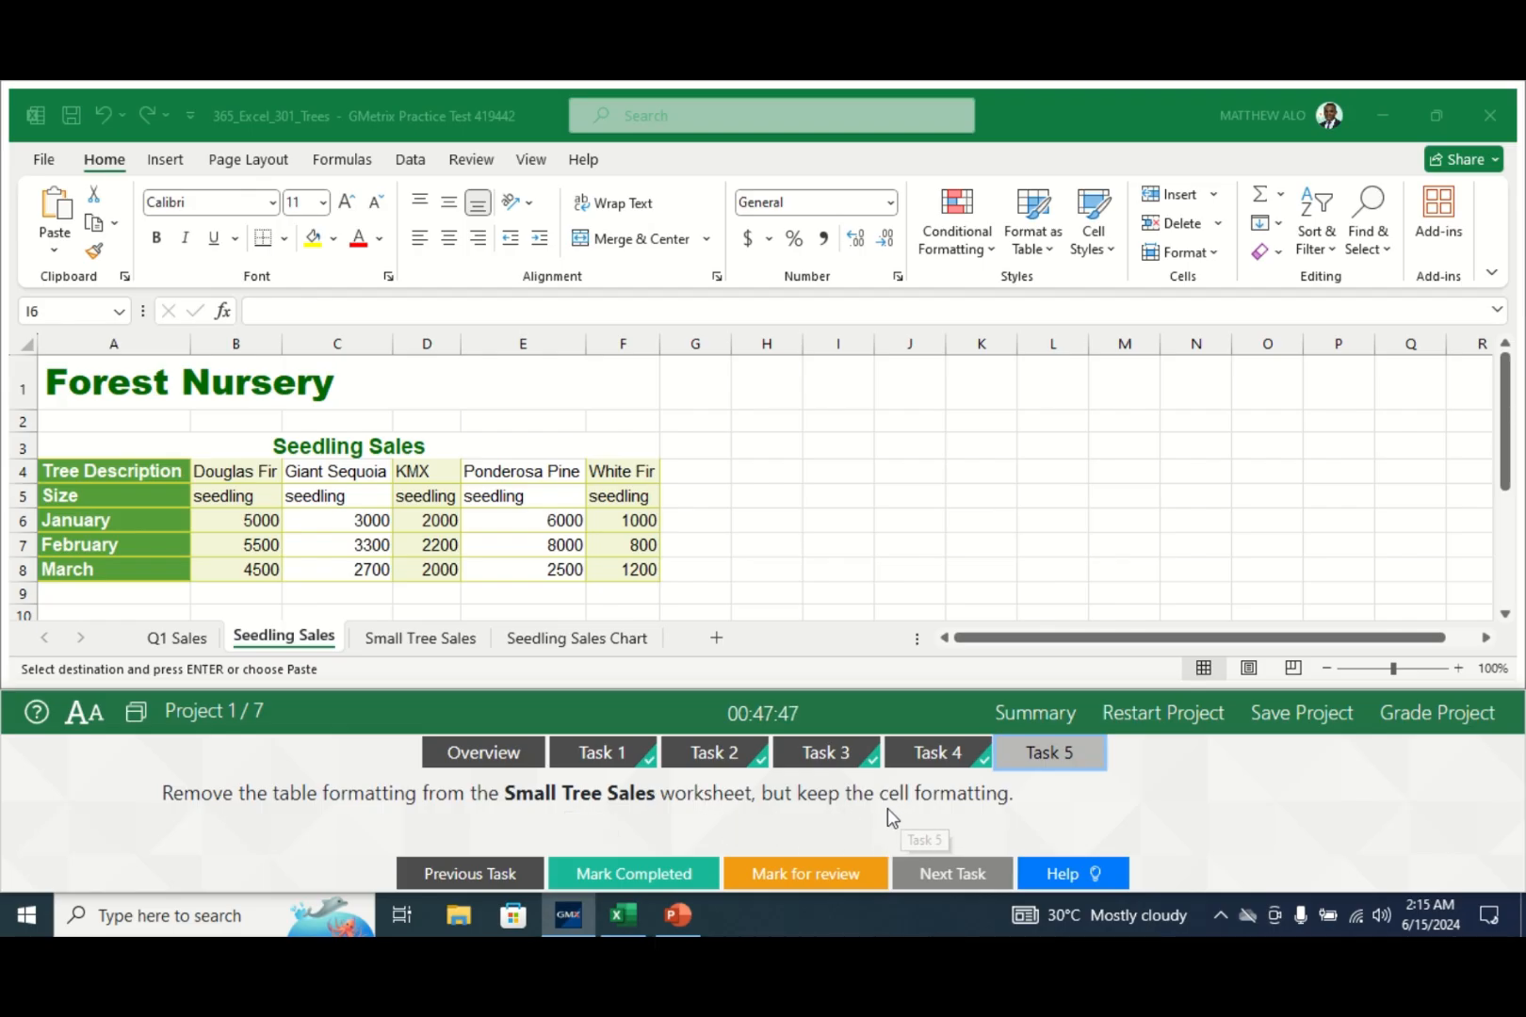
{"action": "left_click", "coordinate": [401, 639]}
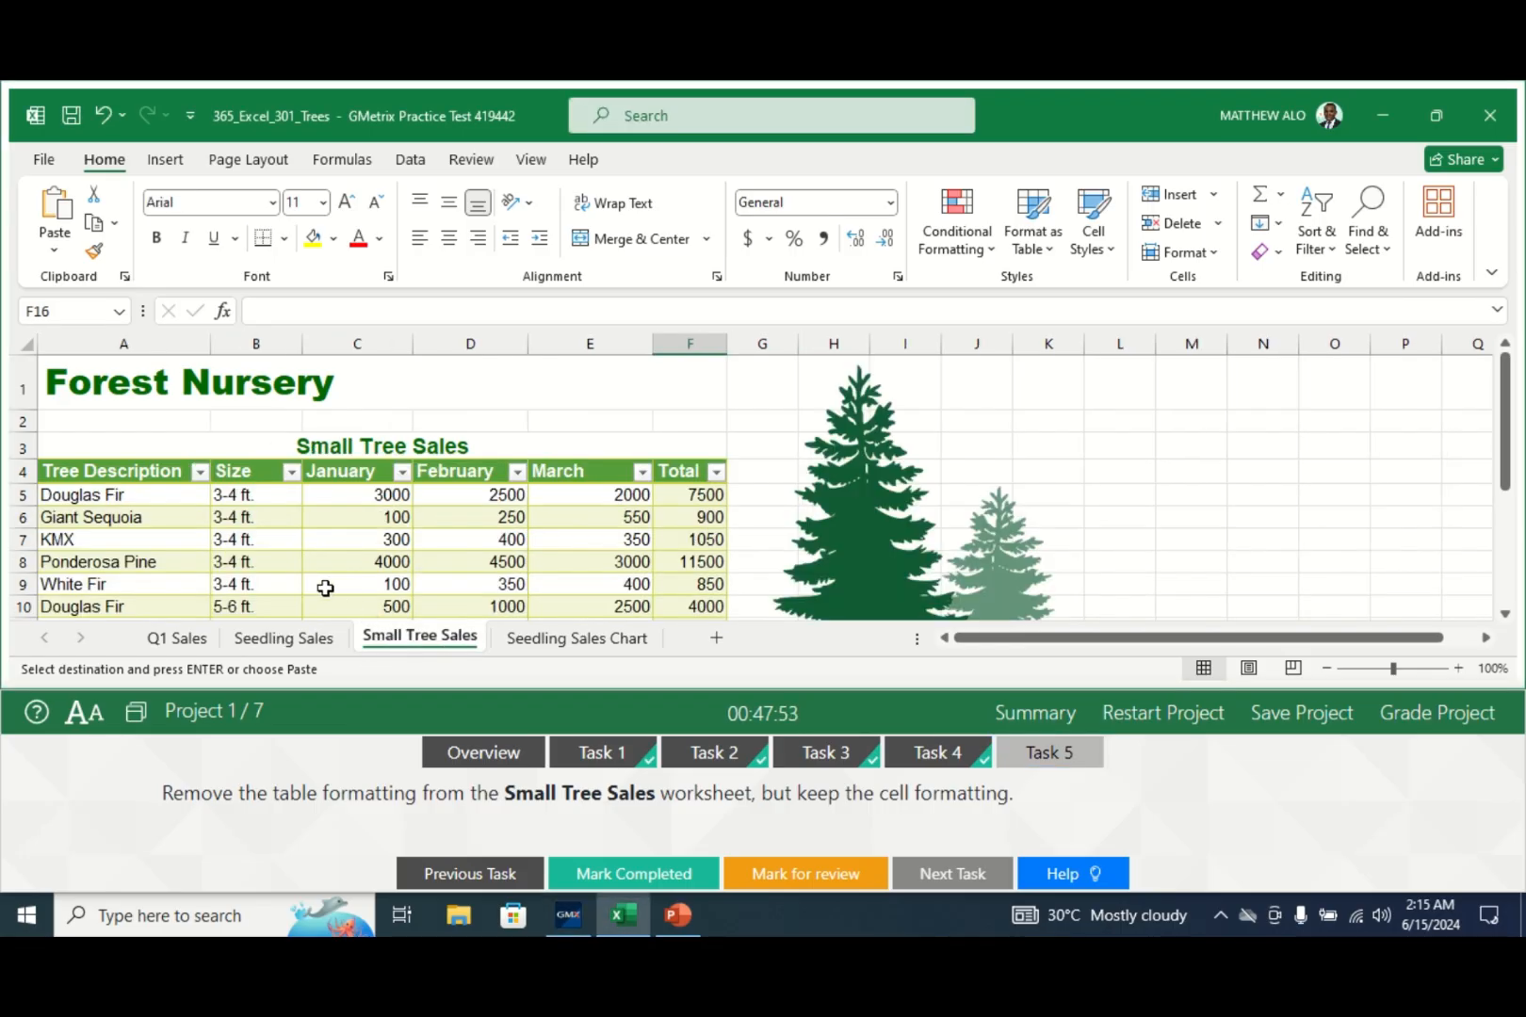
{"action": "left_click", "coordinate": [334, 559]}
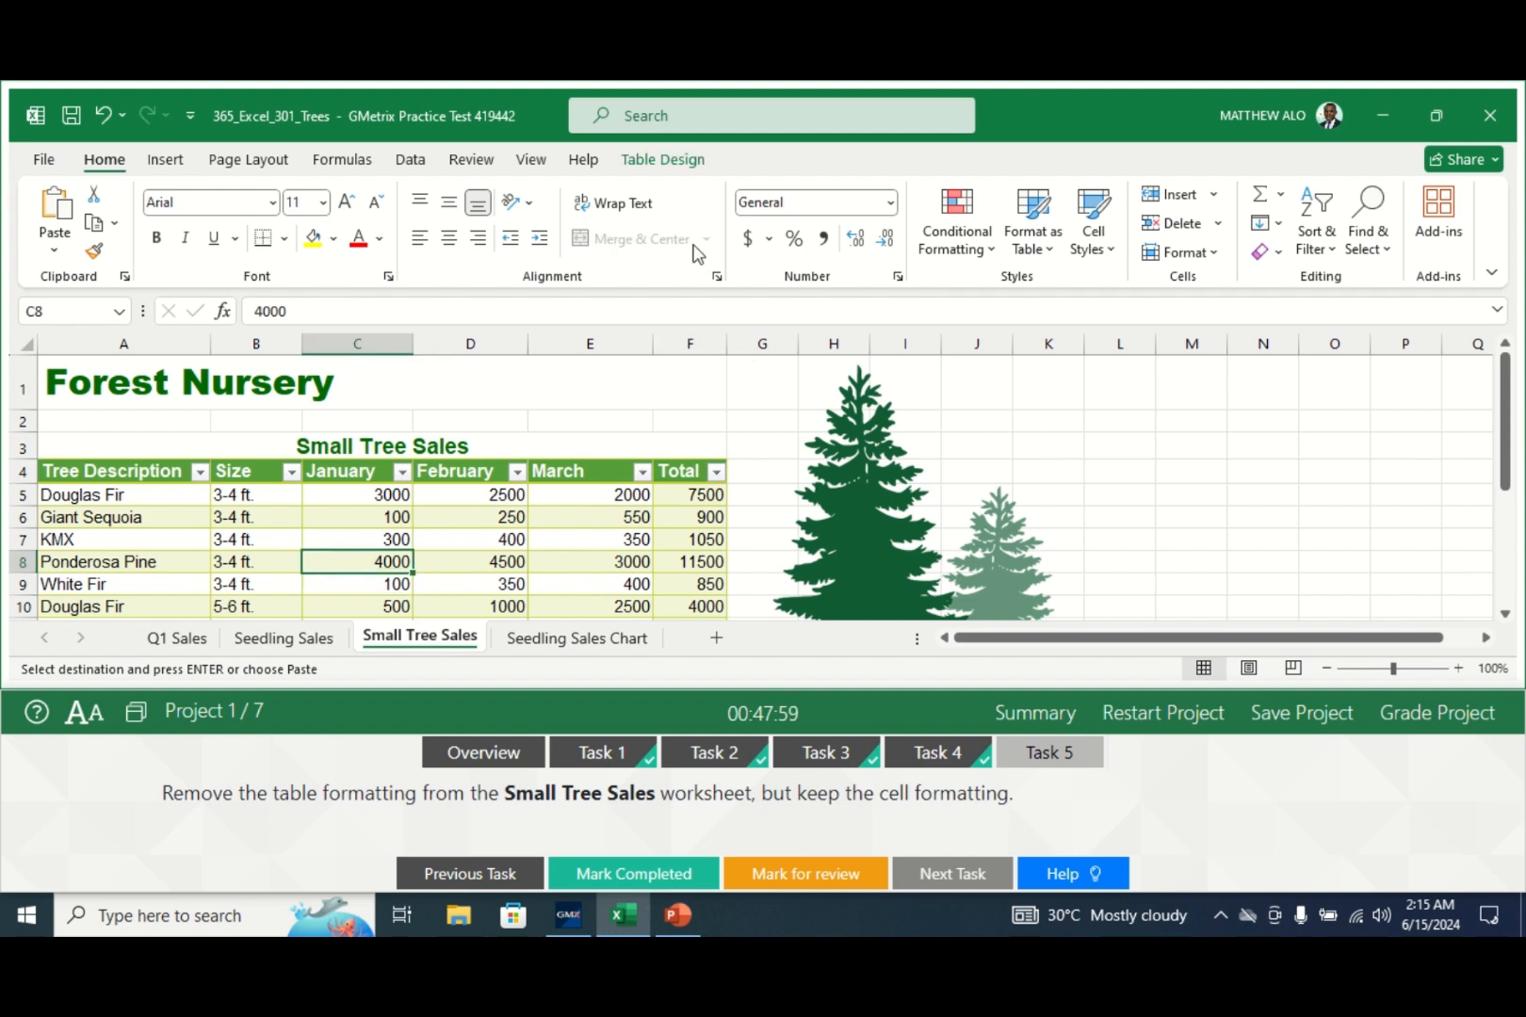
{"action": "left_click", "coordinate": [663, 160]}
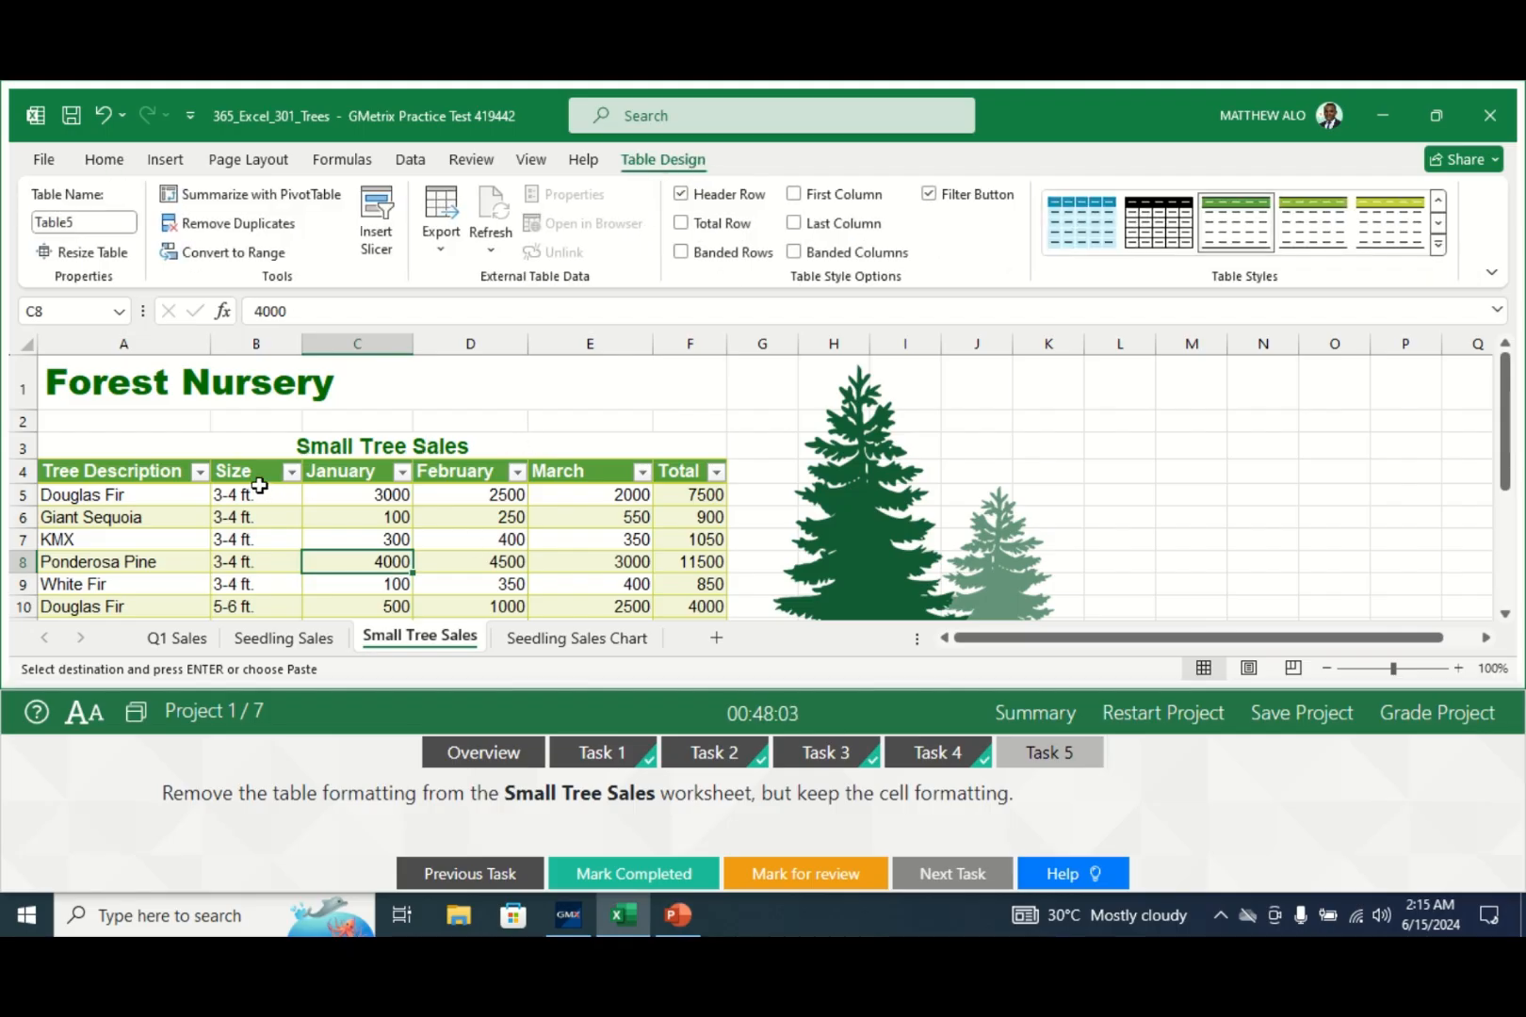
{"action": "left_click", "coordinate": [229, 258]}
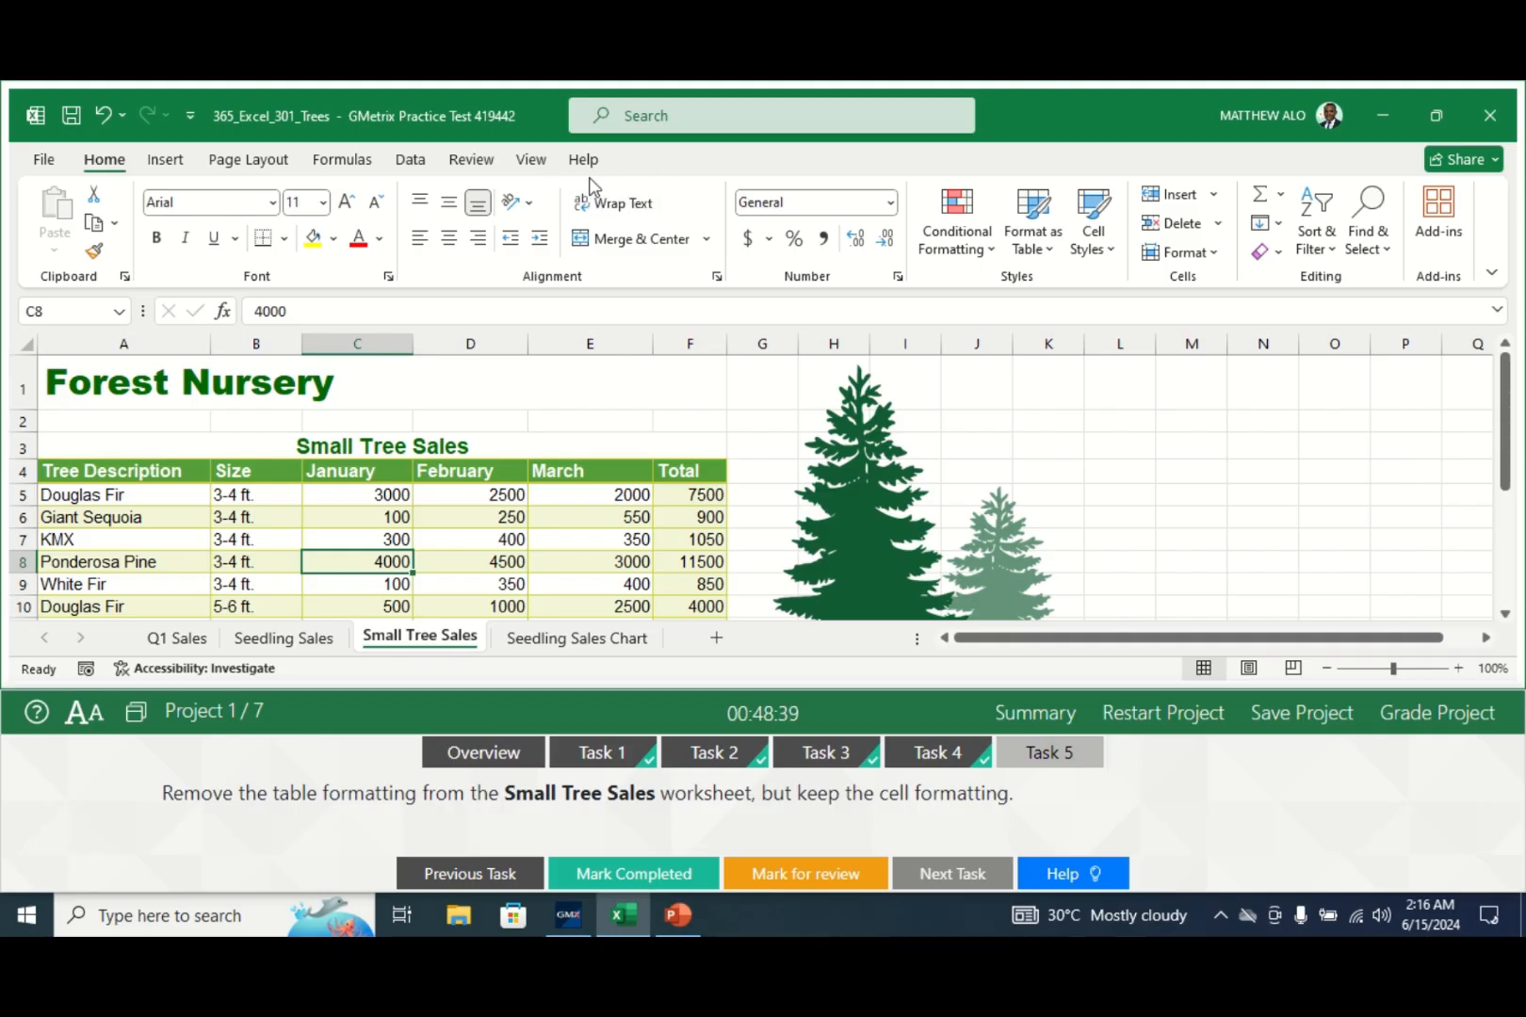
{"action": "left_click", "coordinate": [318, 541]}
{"action": "left_click", "coordinate": [245, 542]}
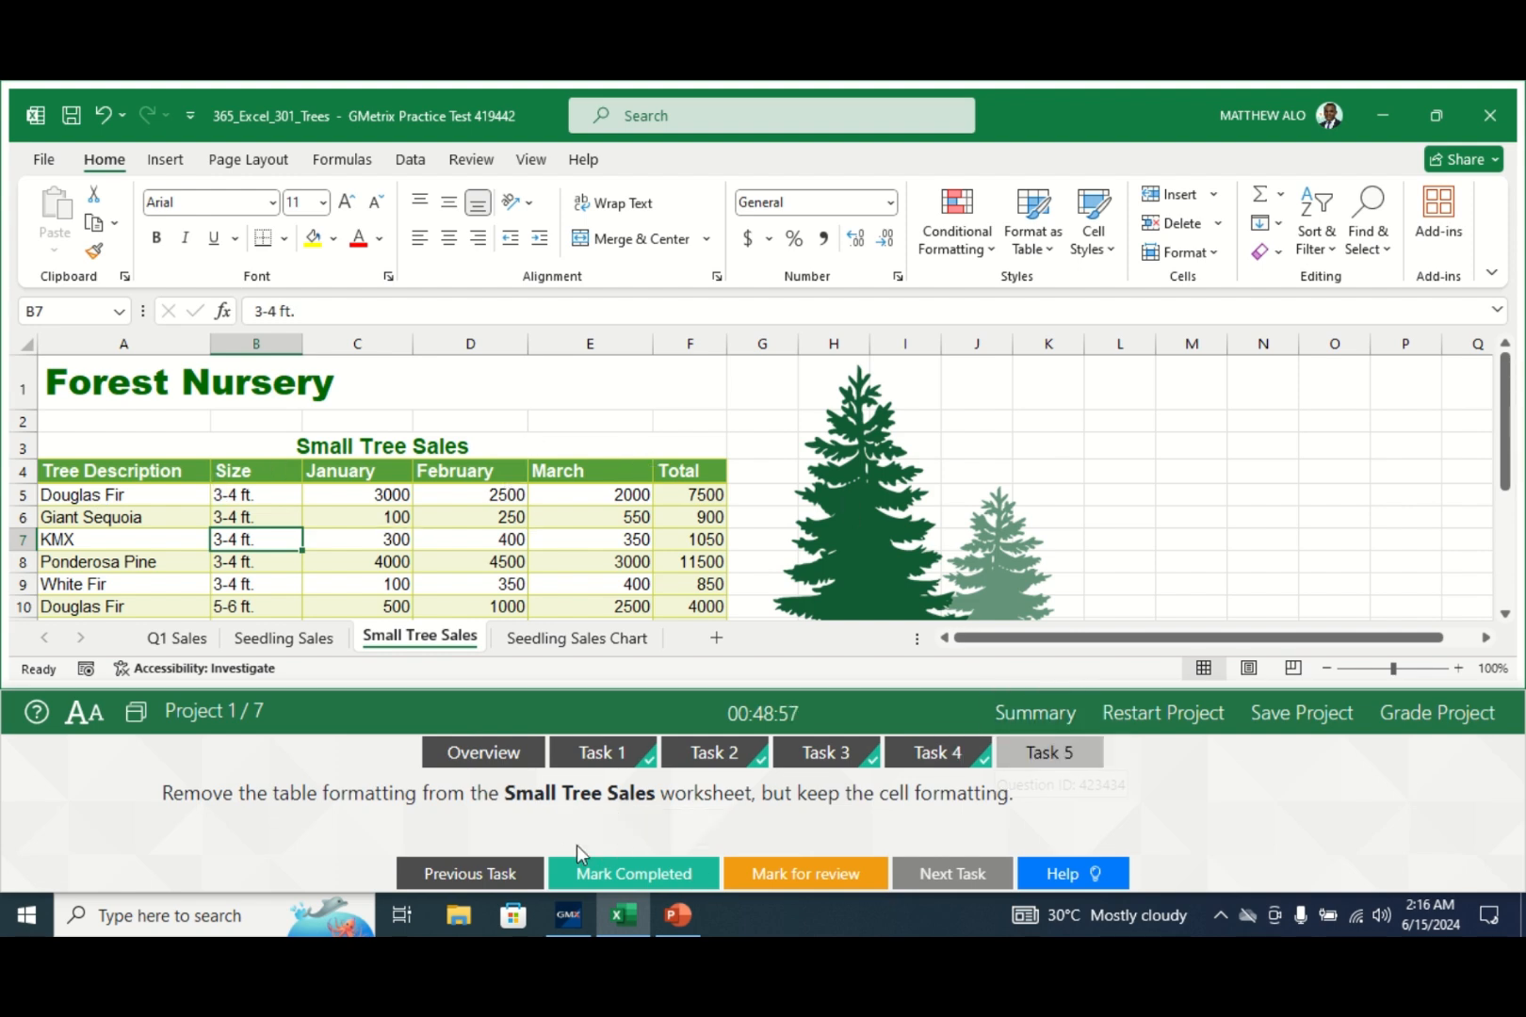
- Mark Task 5 completed and bring up Project 2's Task 1 in the Motorcross Fundraiser workbook
{"action": "left_click", "coordinate": [605, 880]}
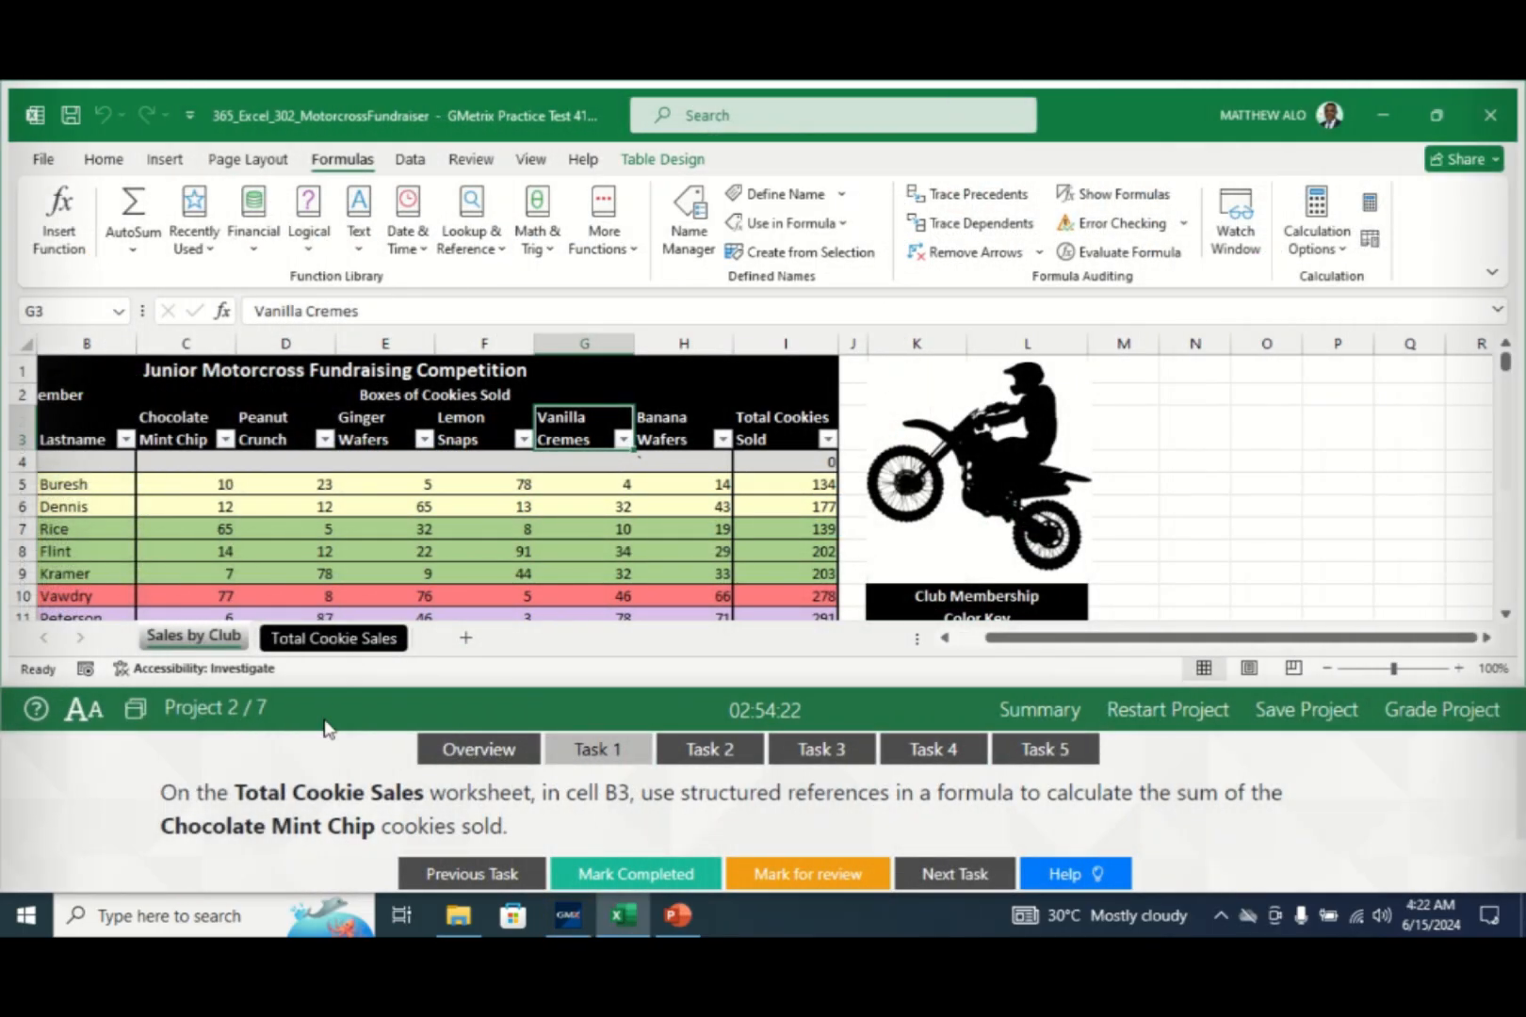
{"action": "left_click", "coordinate": [576, 751]}
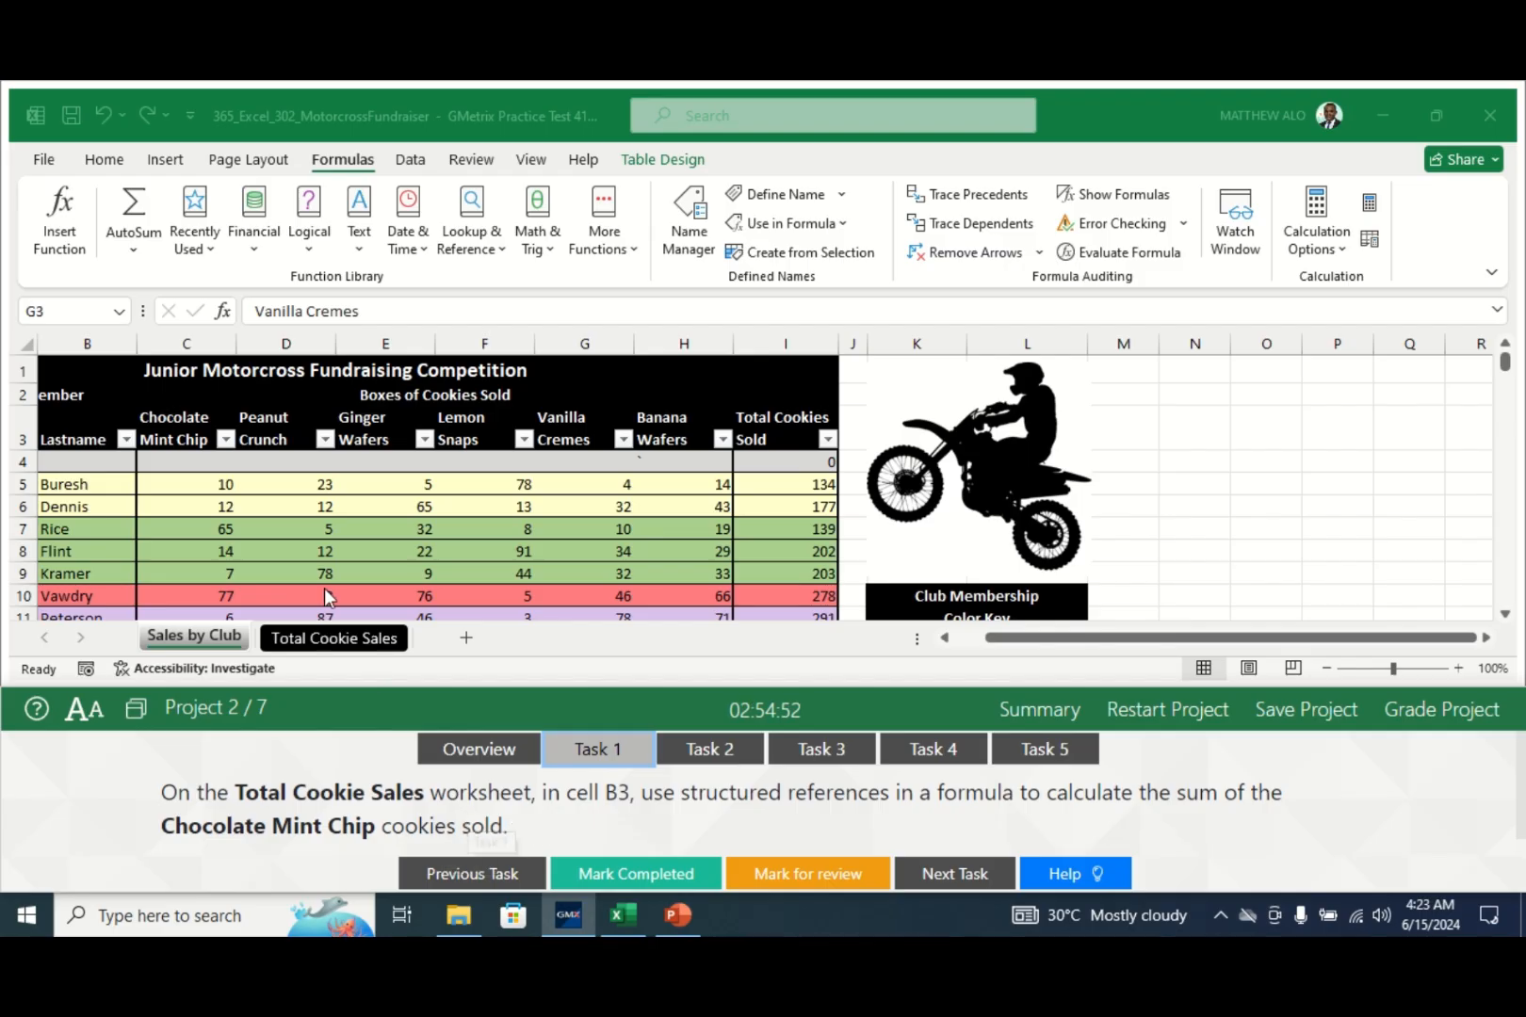
{"action": "left_click", "coordinate": [301, 639]}
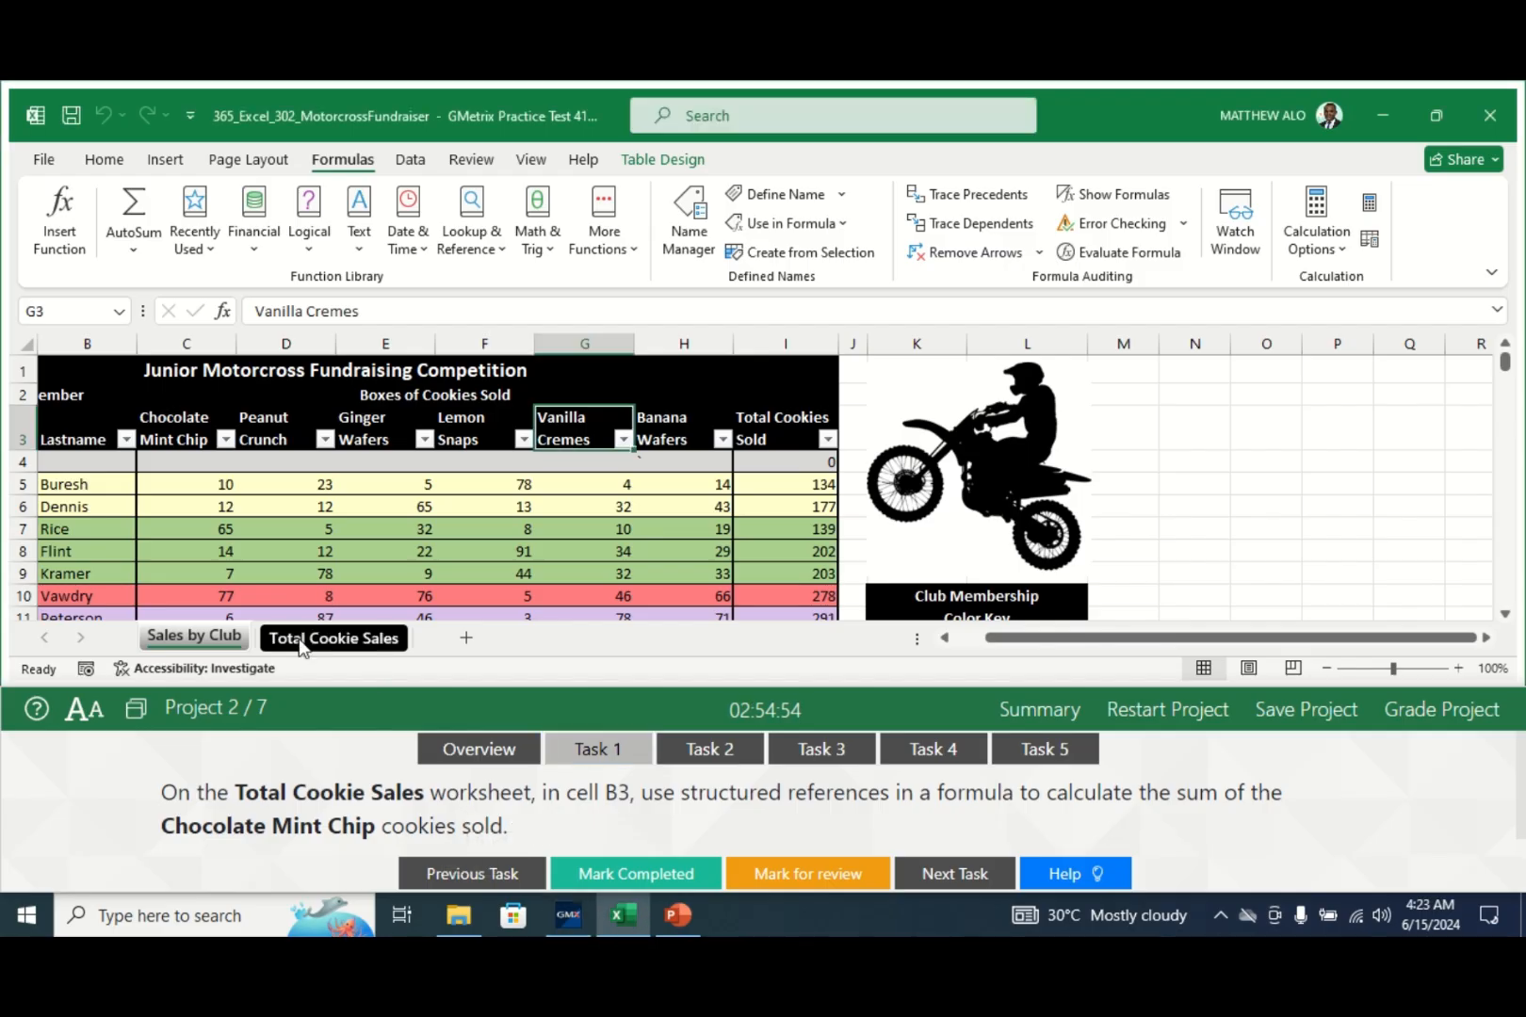
- Enter =SUM(Table1[Chocolate Mint Chip]) in B3 on Total Cookie Sales, giving 1366, then mark Task 1 completed
{"action": "left_click", "coordinate": [303, 641]}
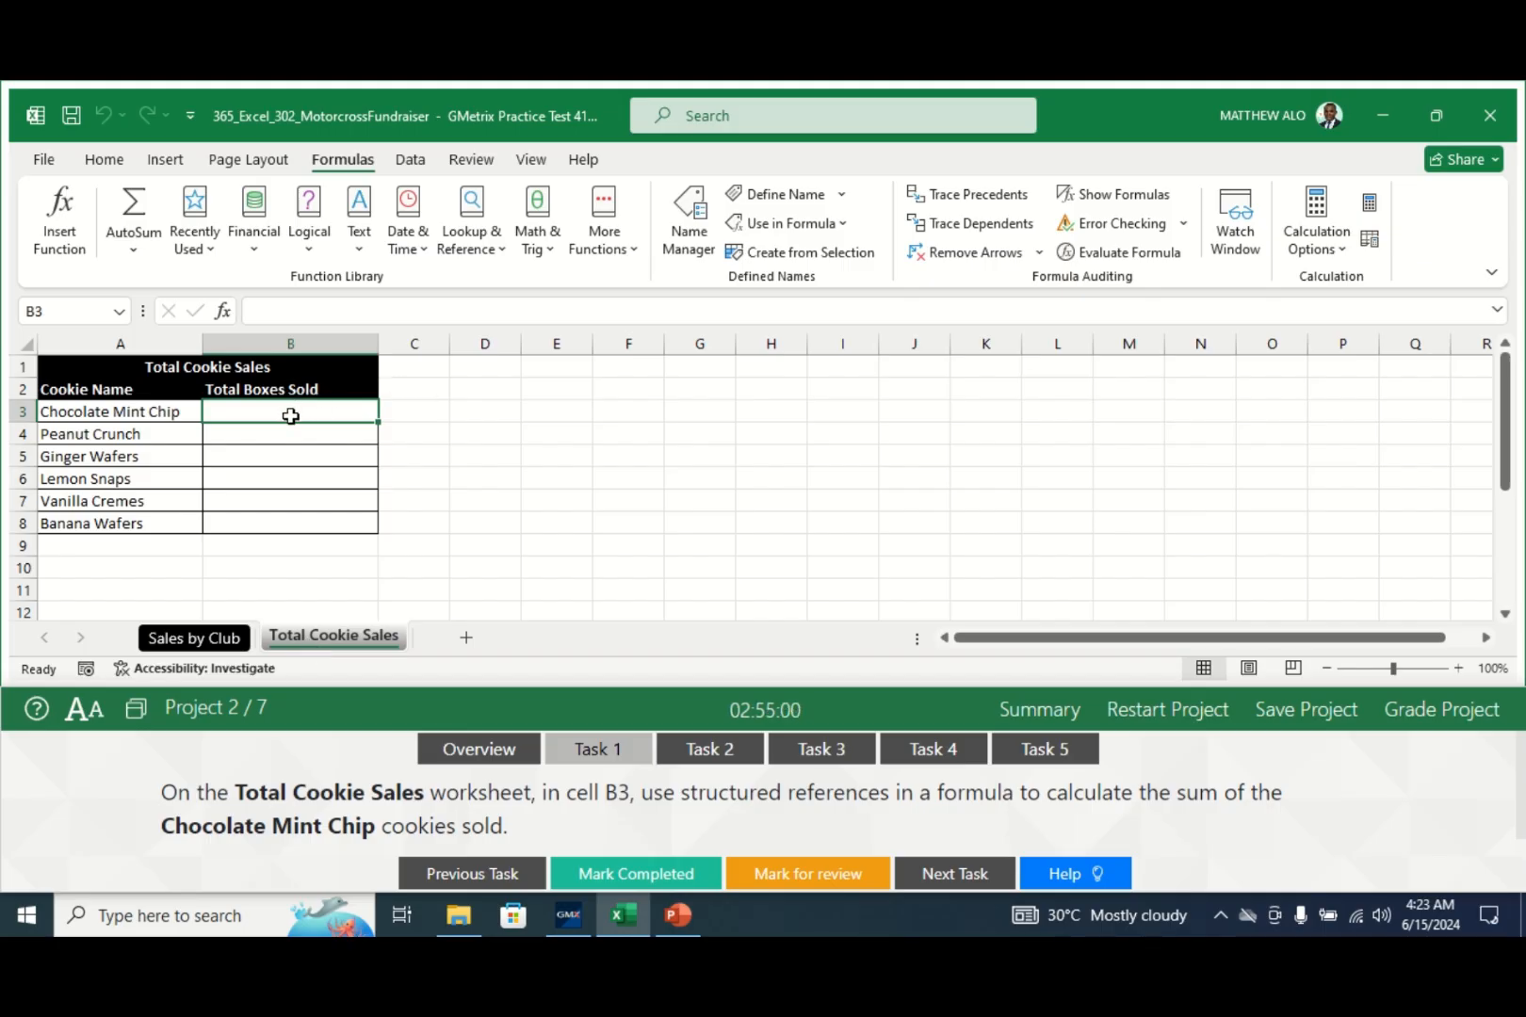
{"action": "left_click", "coordinate": [264, 308]}
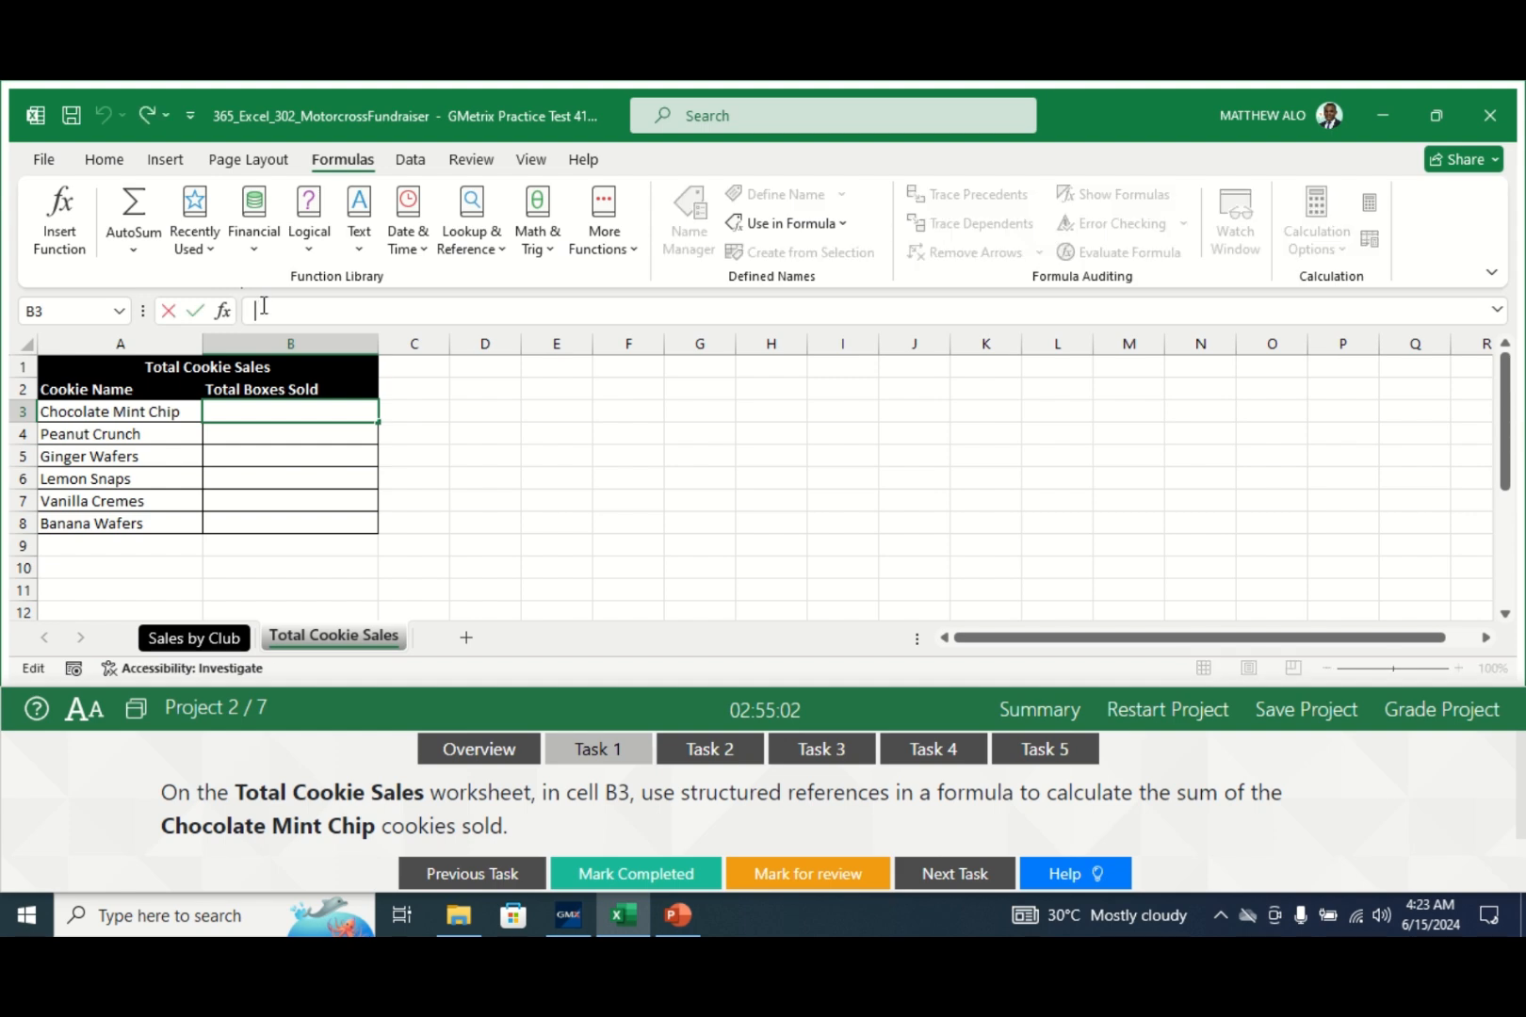
{"action": "type", "text": "=S"}
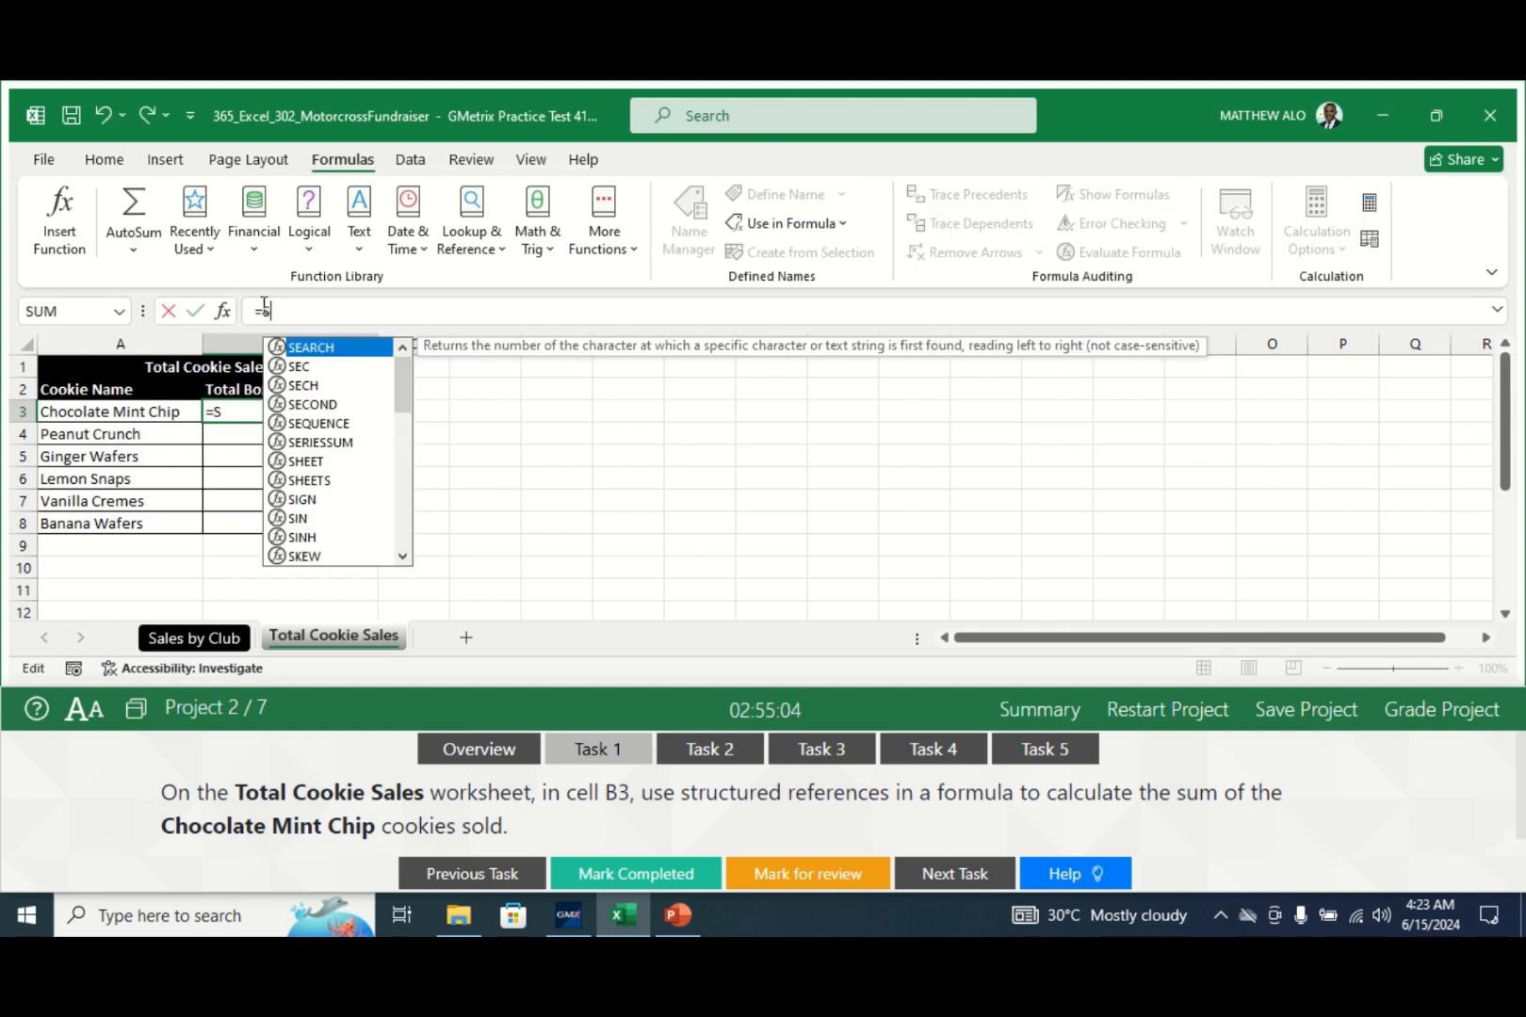
{"action": "type", "text": "UM"}
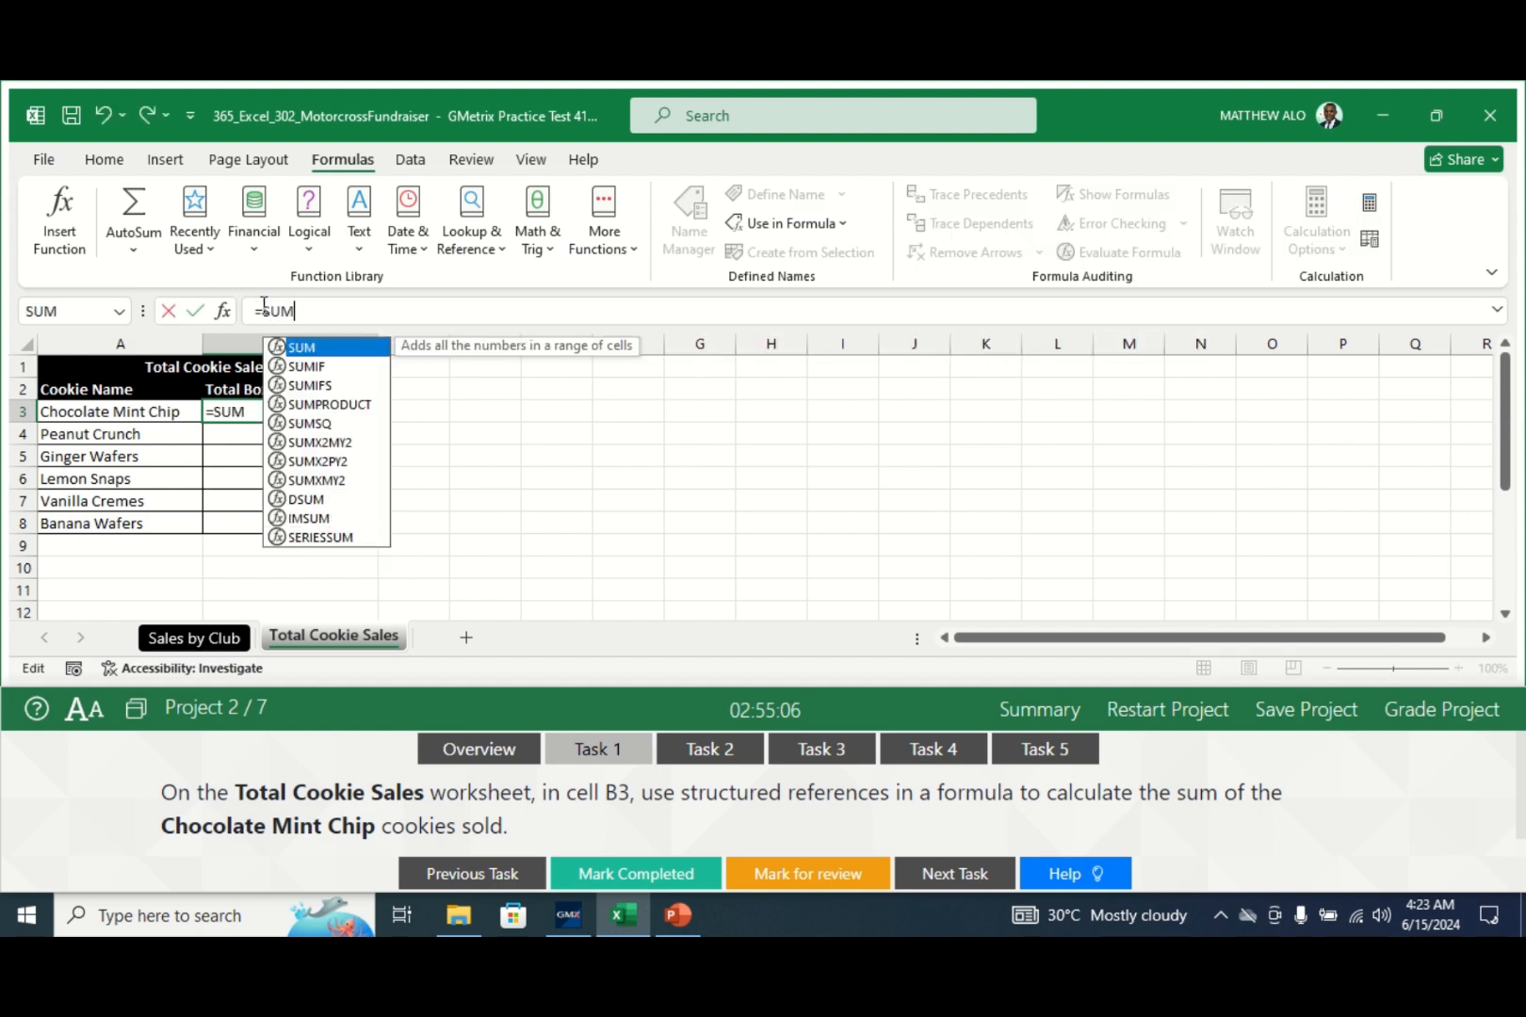
{"action": "type", "text": "("}
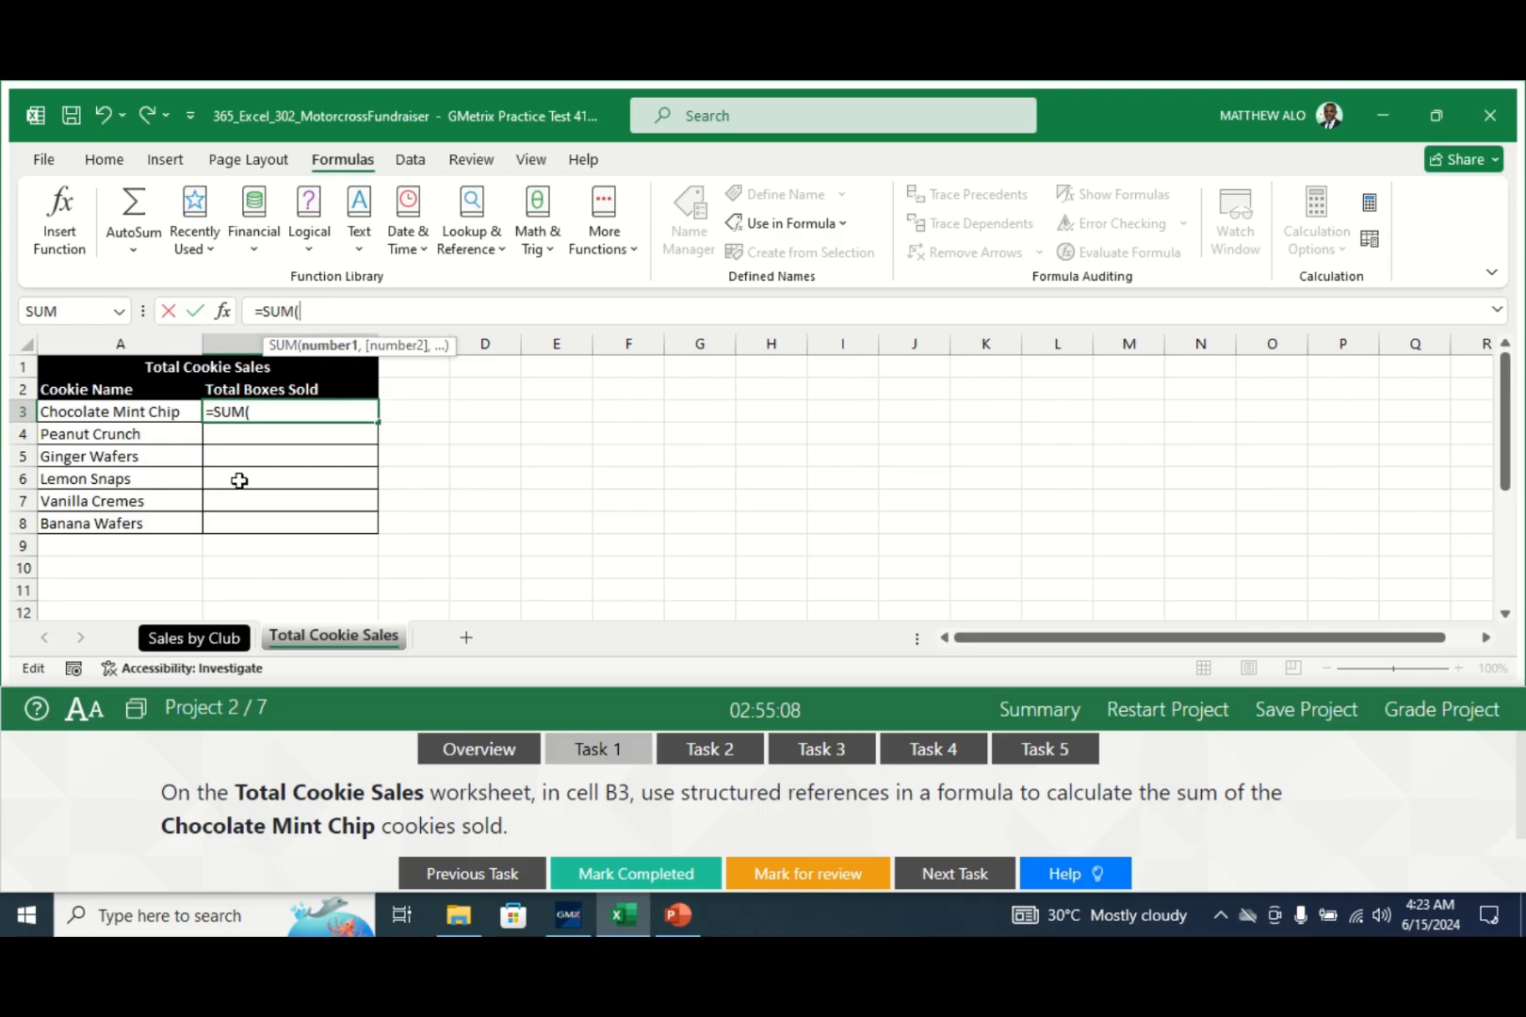
{"action": "left_click", "coordinate": [191, 646]}
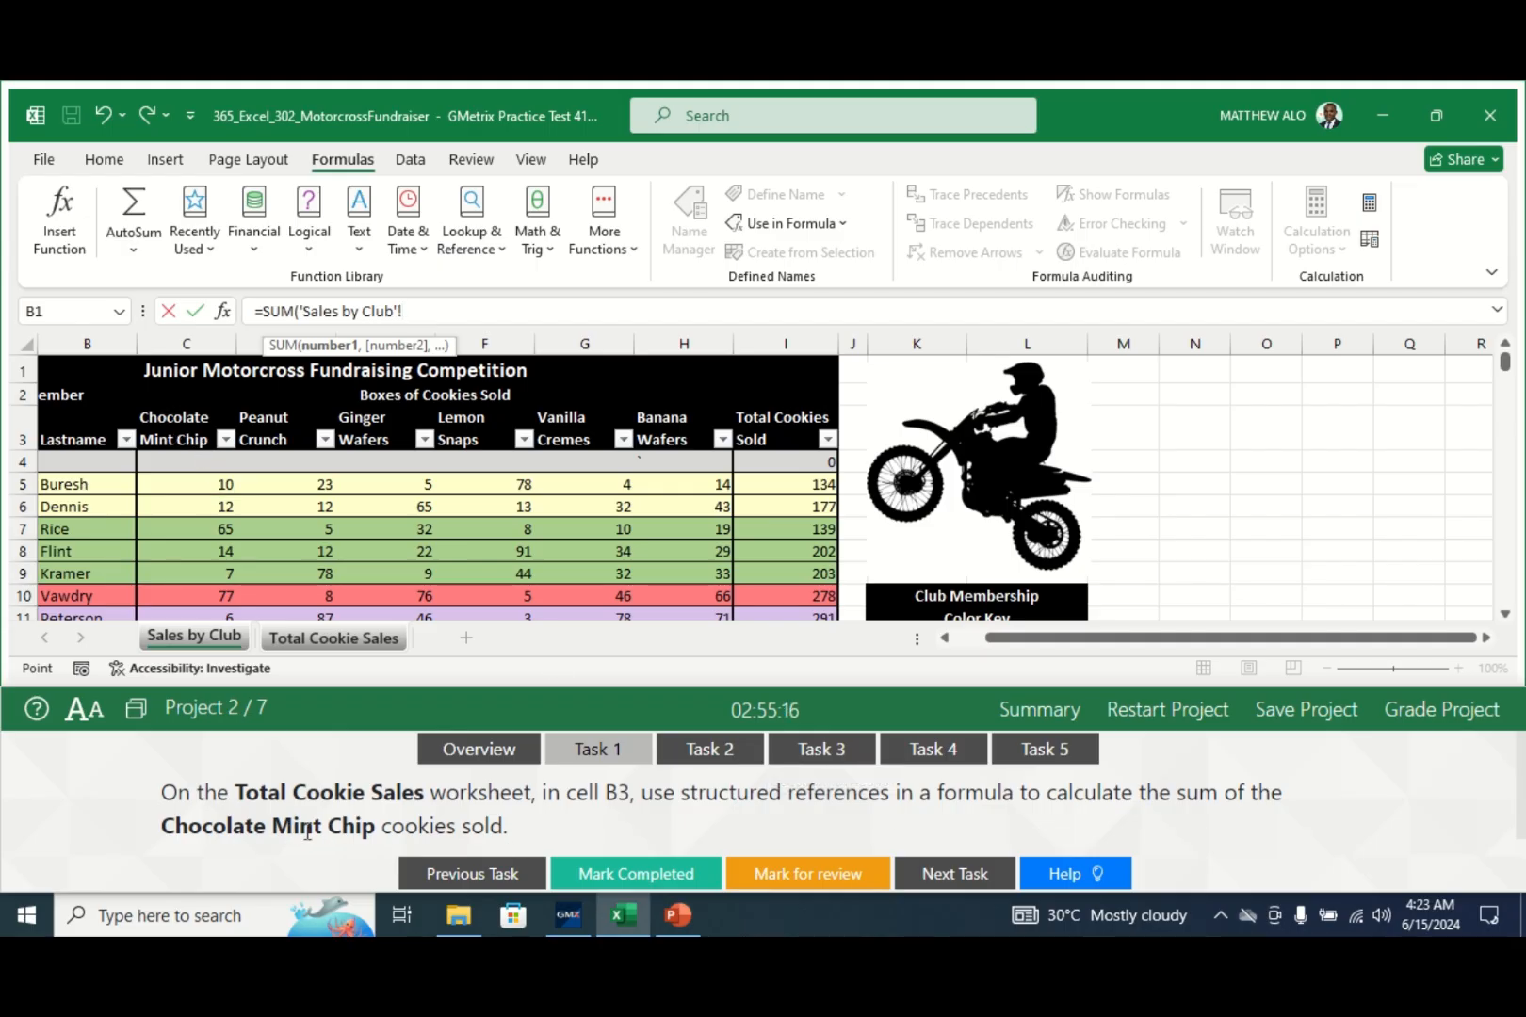
{"action": "left_click", "coordinate": [174, 401]}
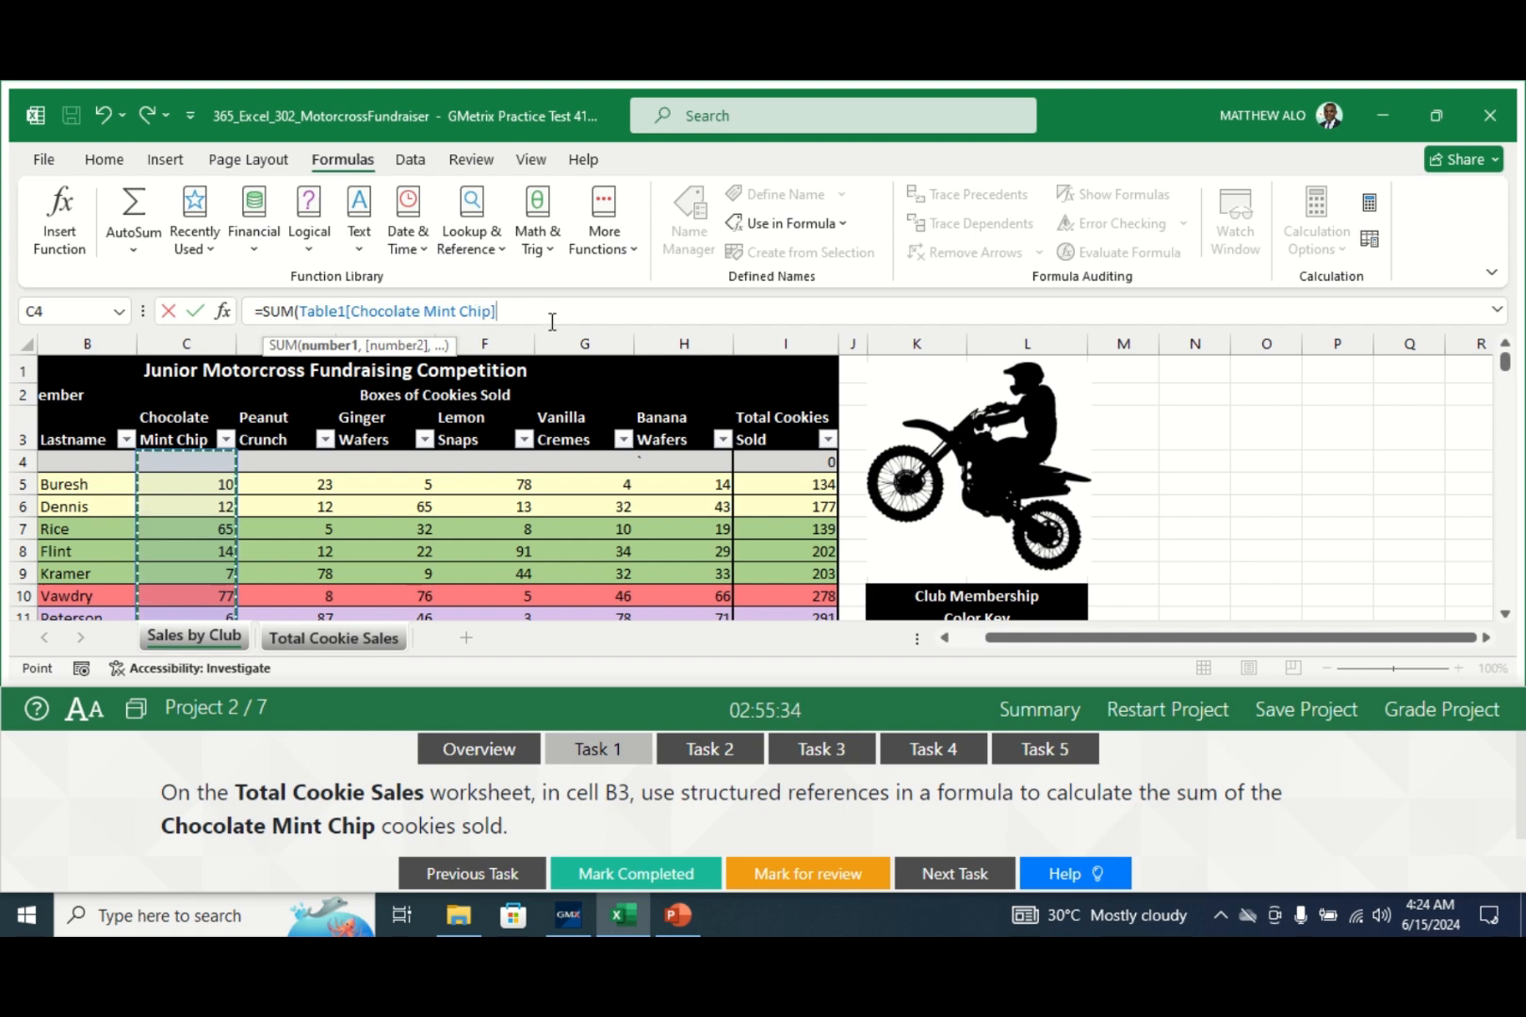
{"action": "type", "text": ")"}
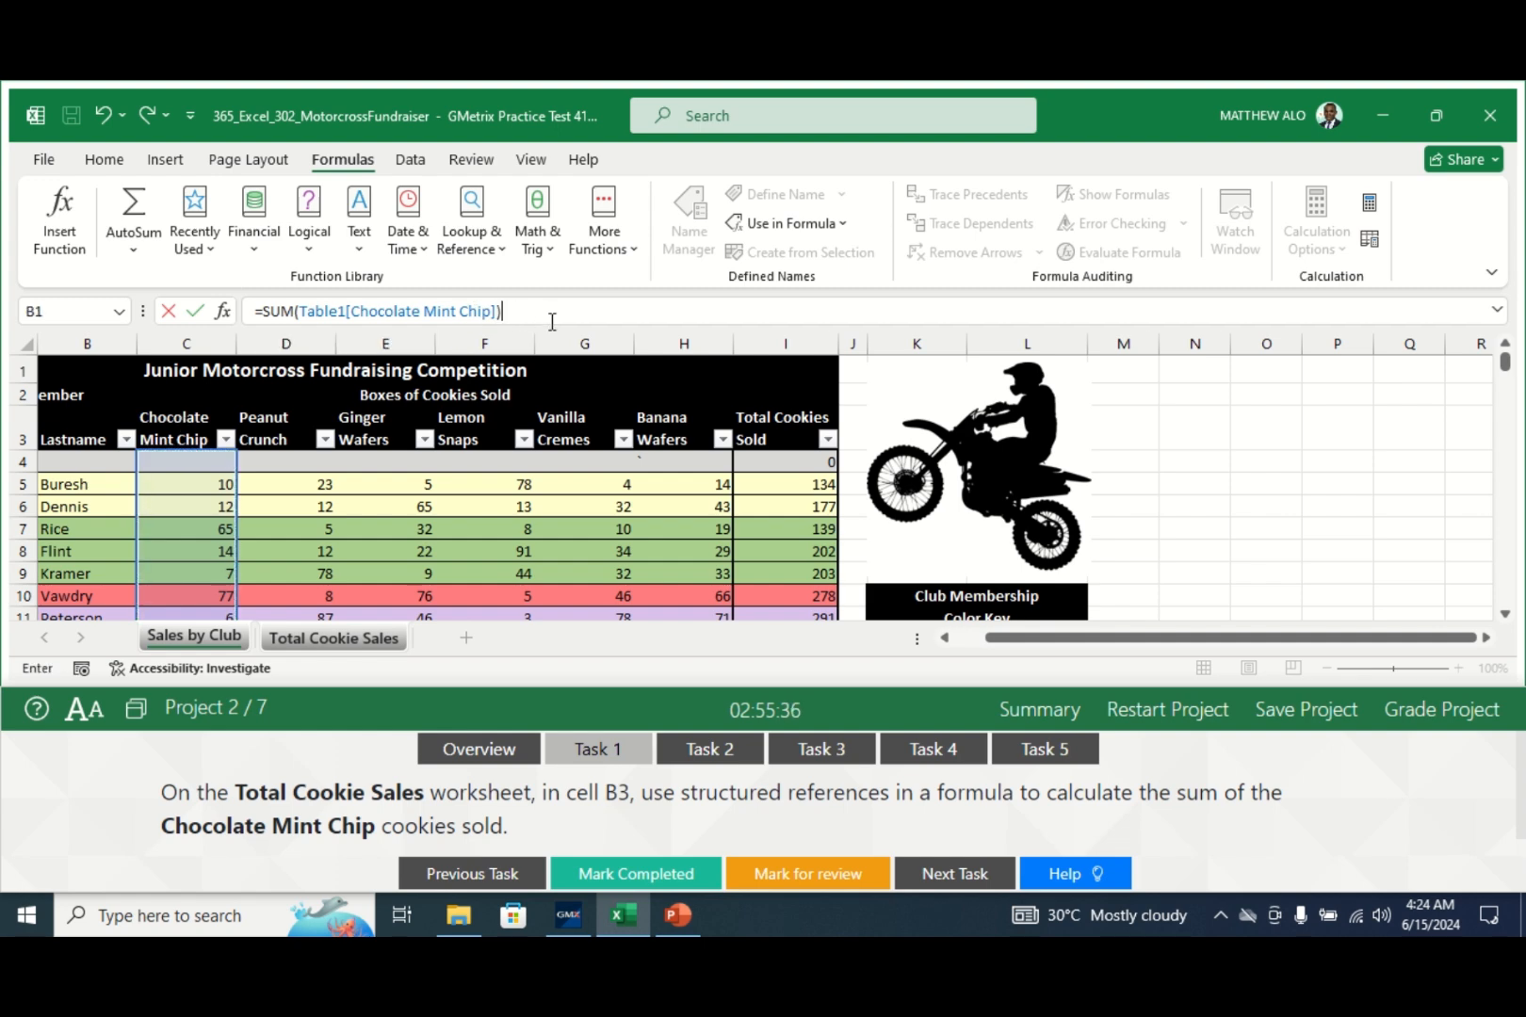
{"action": "key", "text": "Return"}
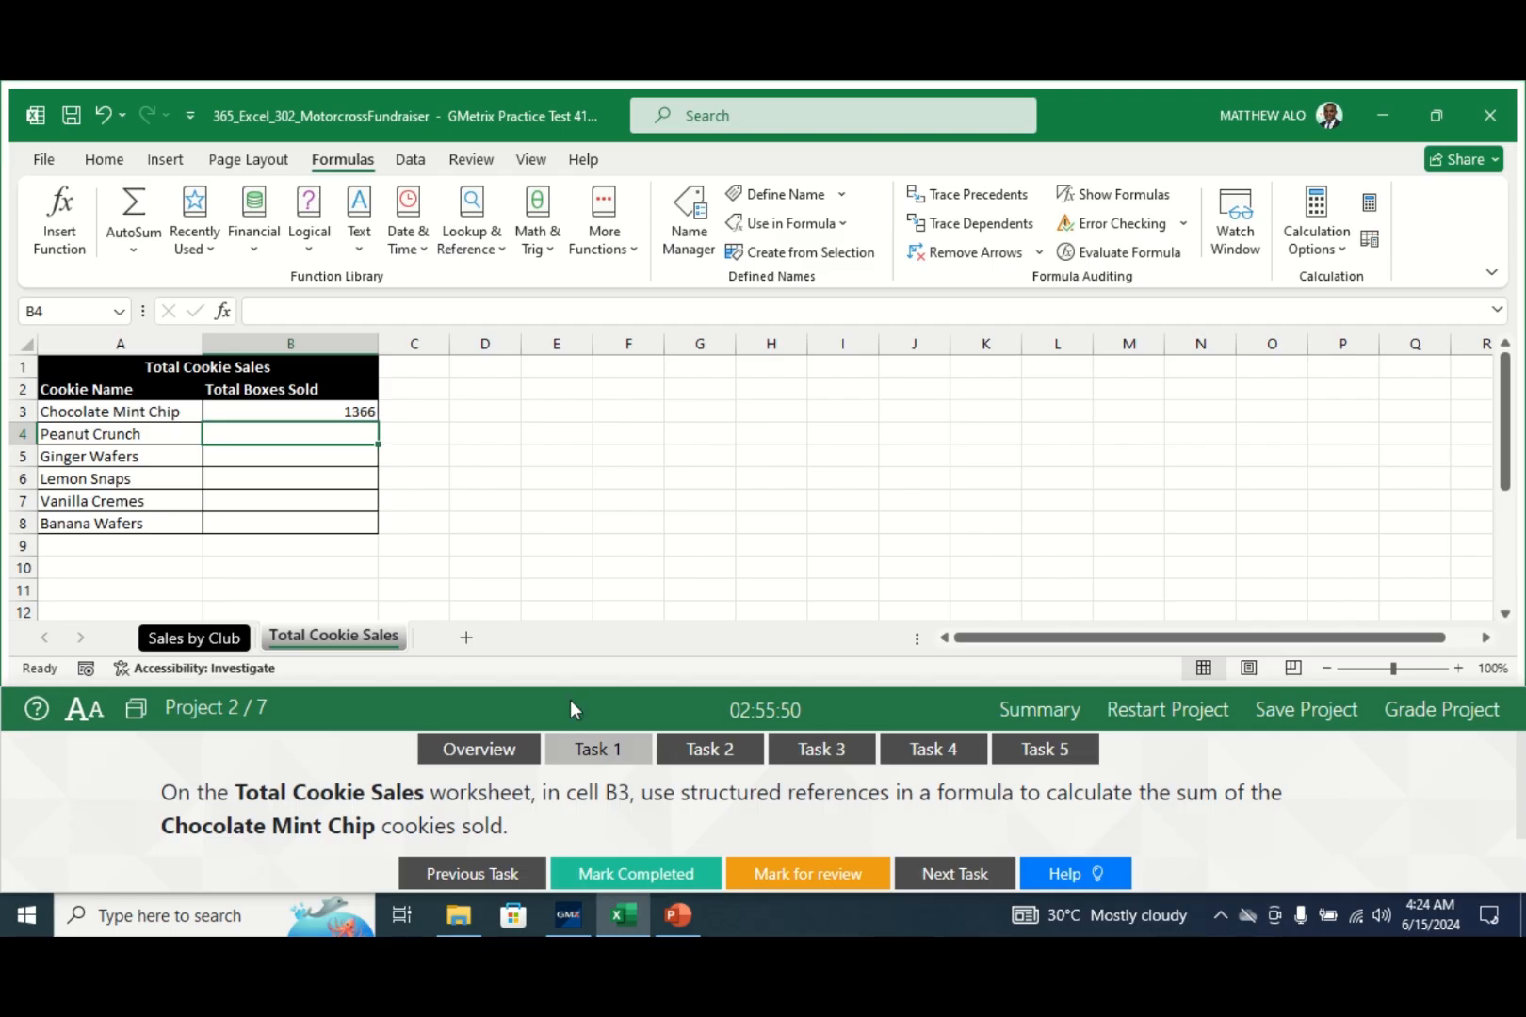
{"action": "left_click", "coordinate": [621, 878]}
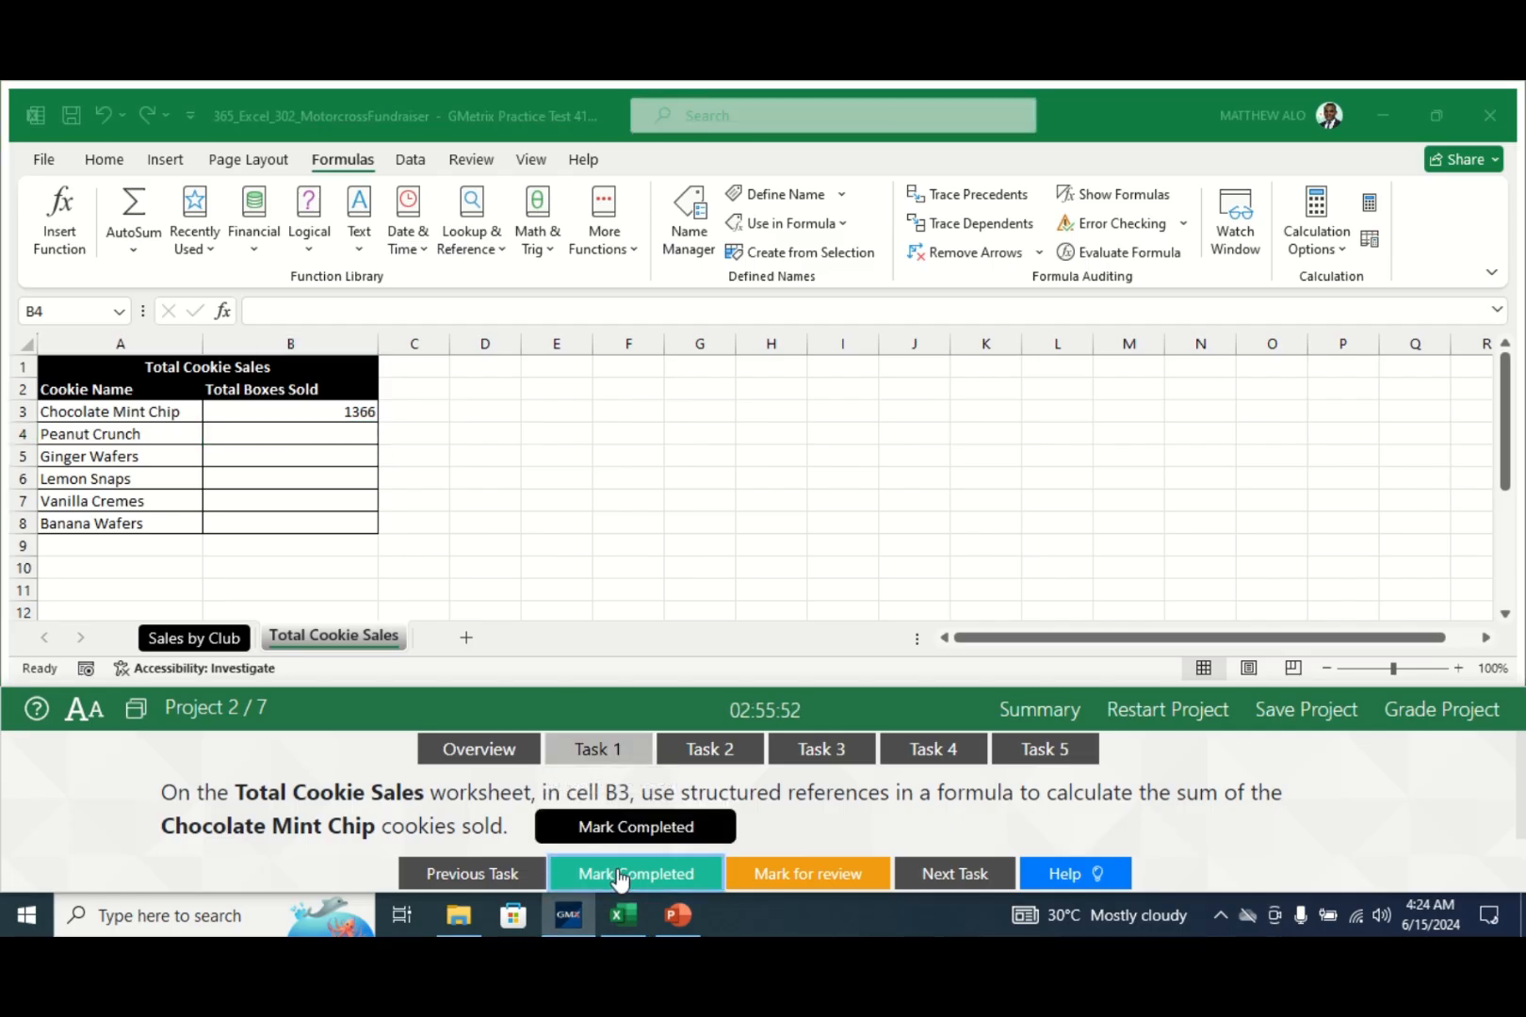
- Go to the Blazing_Bikes named-range task and switch to the Sales by Club sheet
{"action": "left_click", "coordinate": [740, 748]}
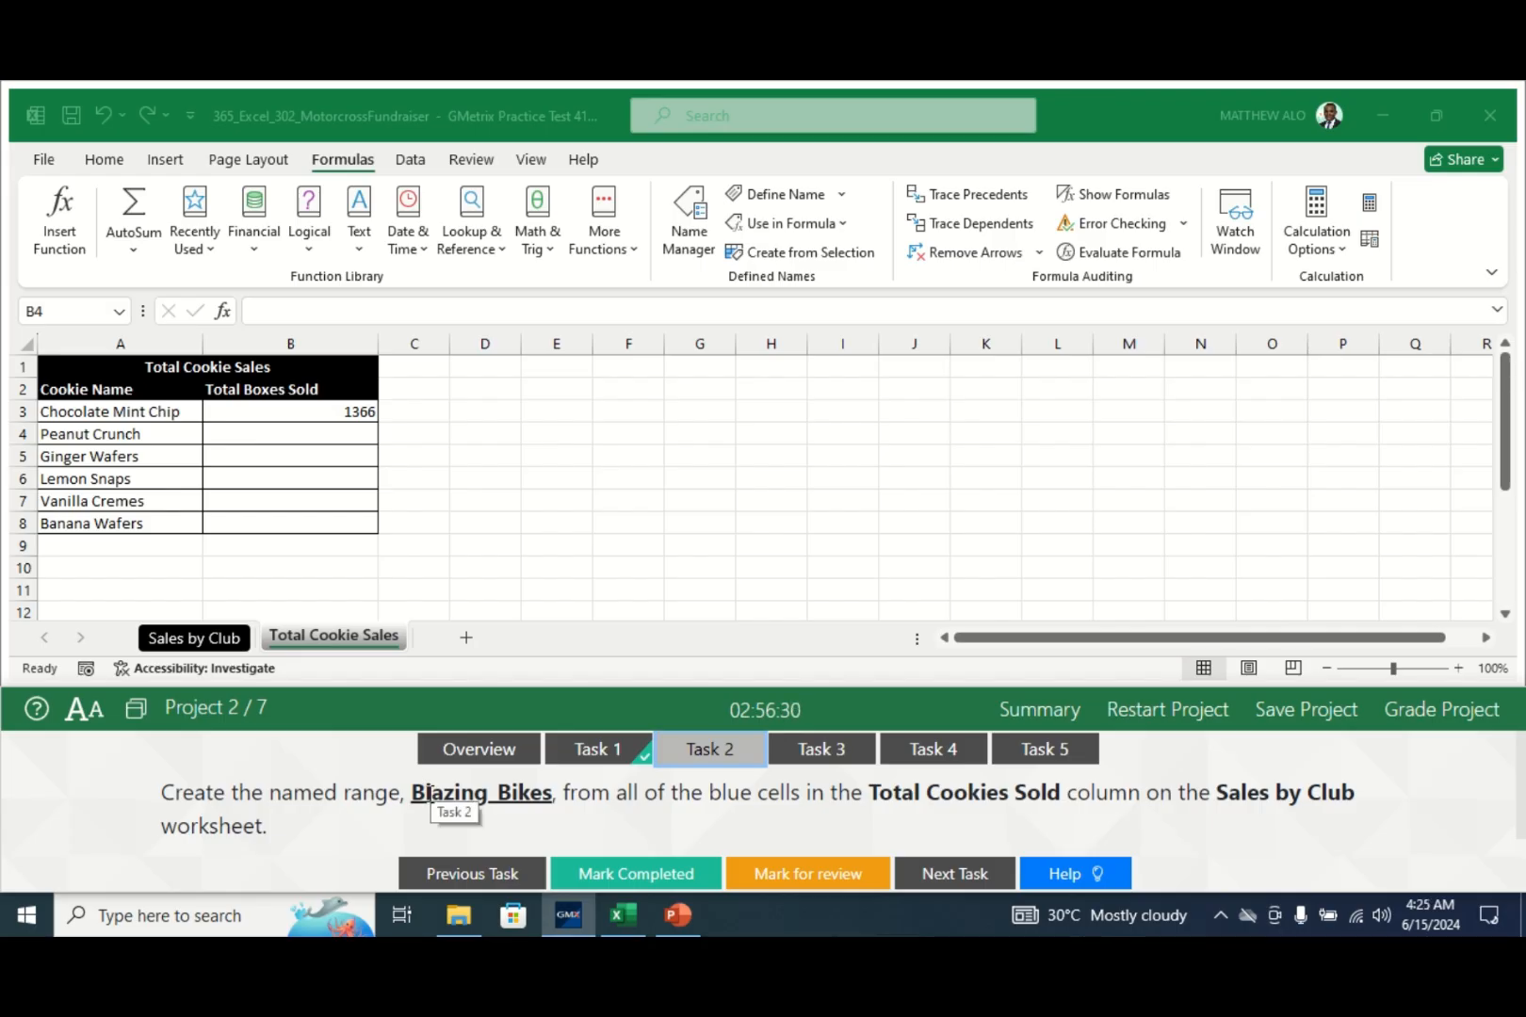
{"action": "left_click", "coordinate": [199, 639]}
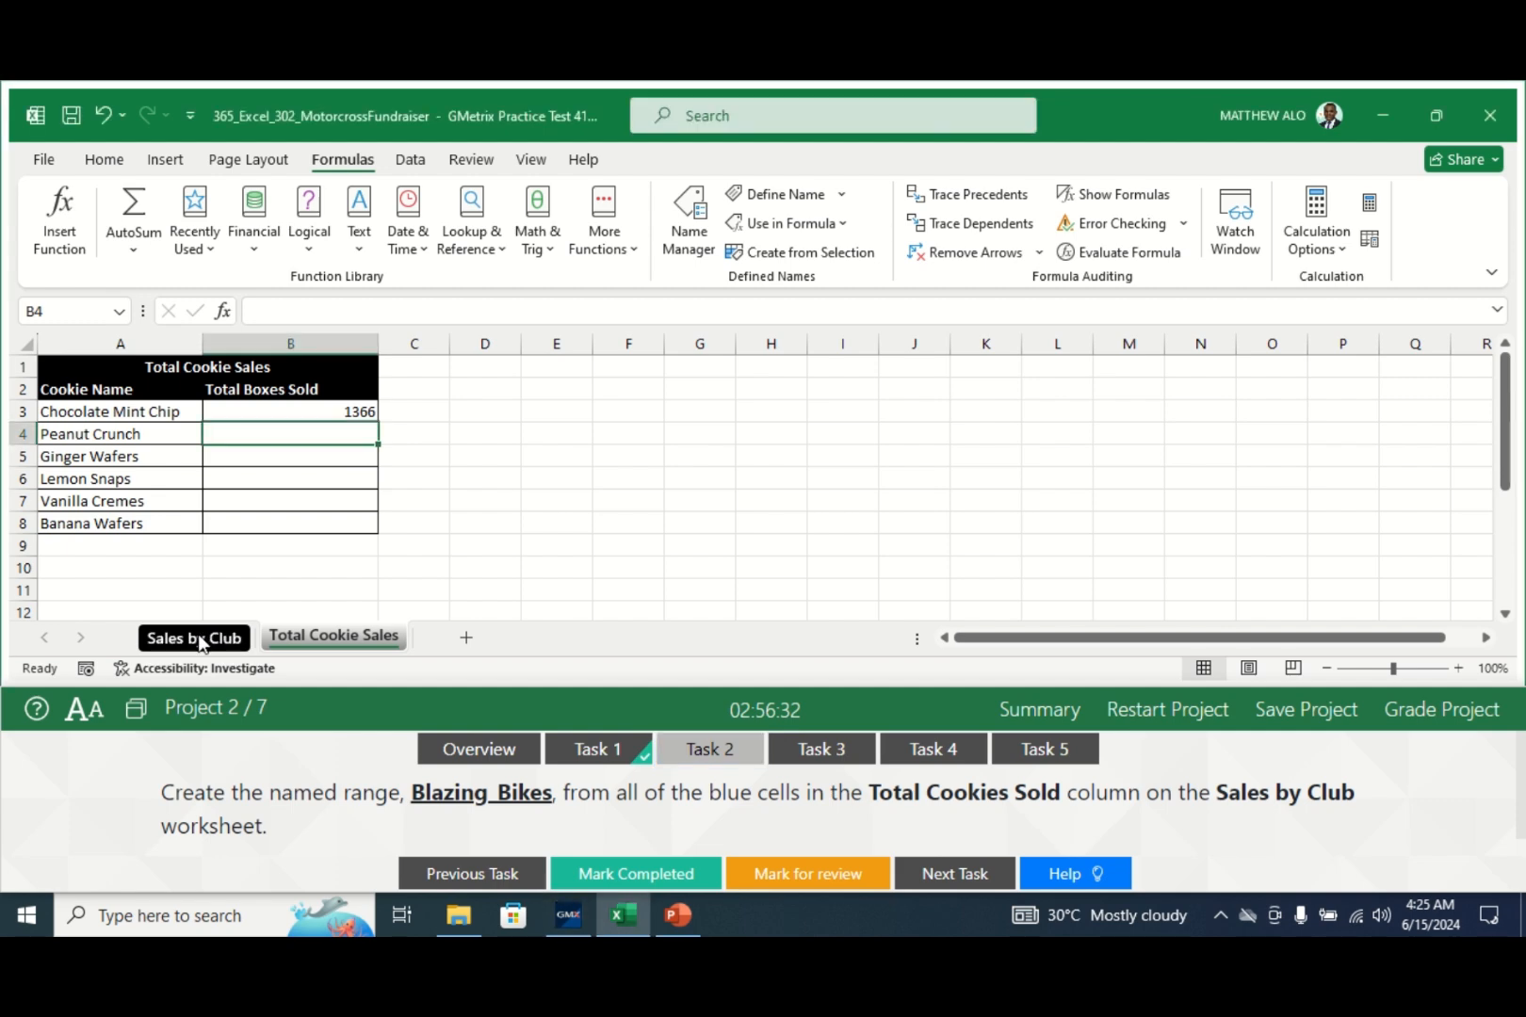
{"action": "left_click", "coordinate": [198, 639]}
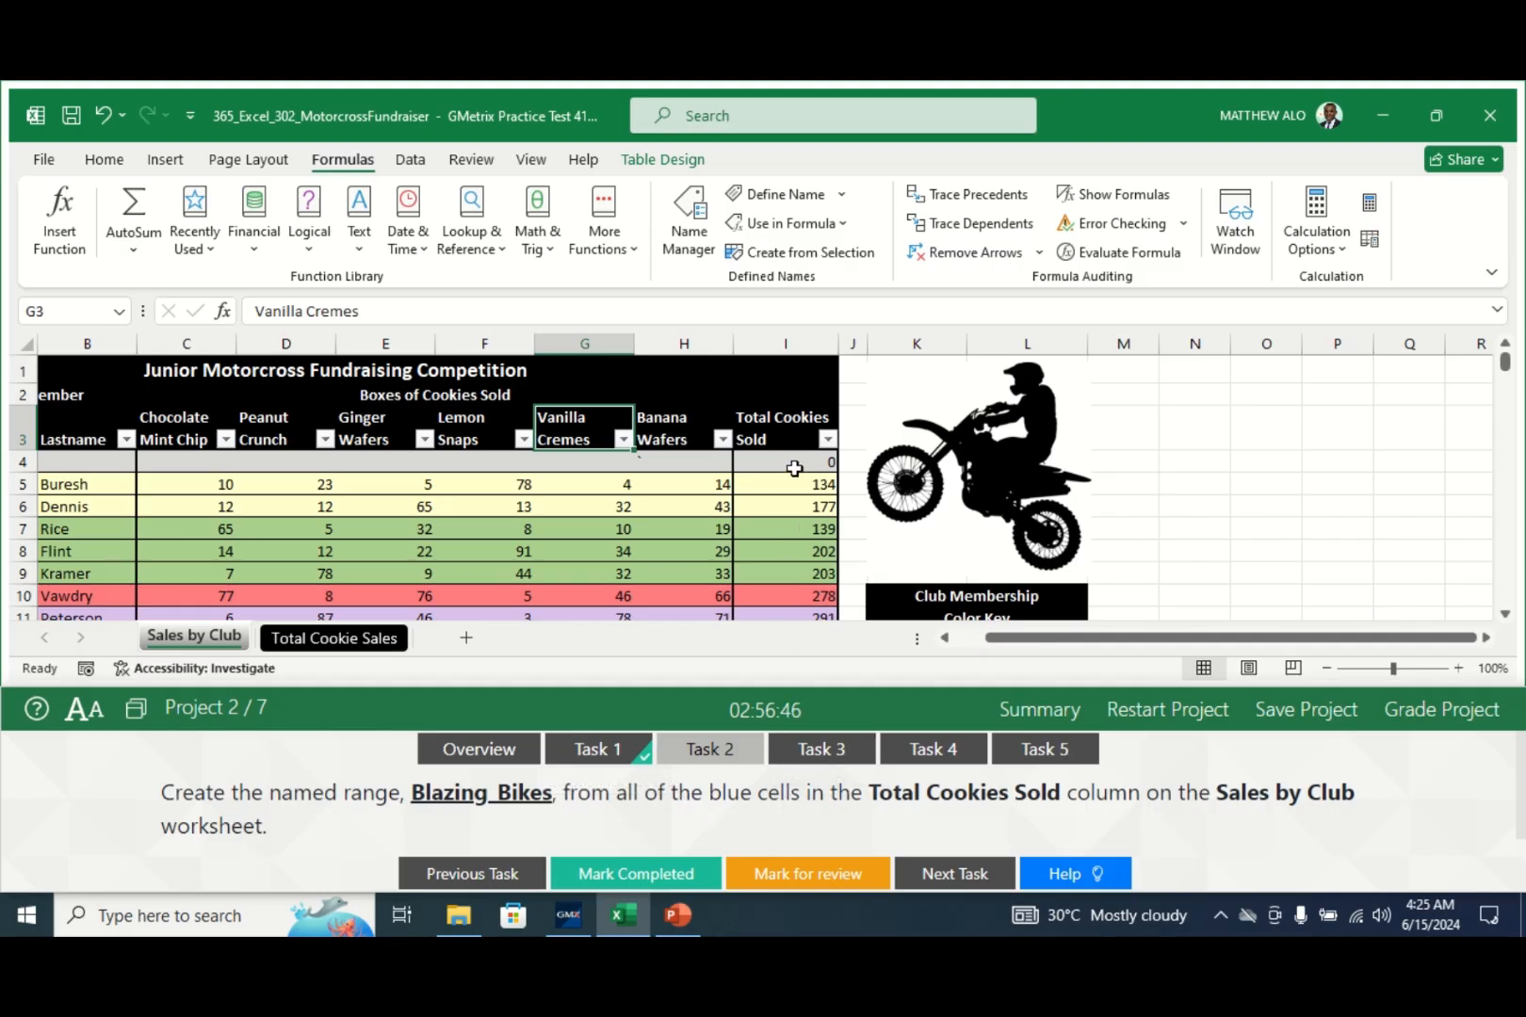
- Review the Total Cookies Sold column and select the first blue total, 274 in I17
{"action": "key", "text": "Down"}
{"action": "key", "text": "Down"}
{"action": "key", "text": "Down"}
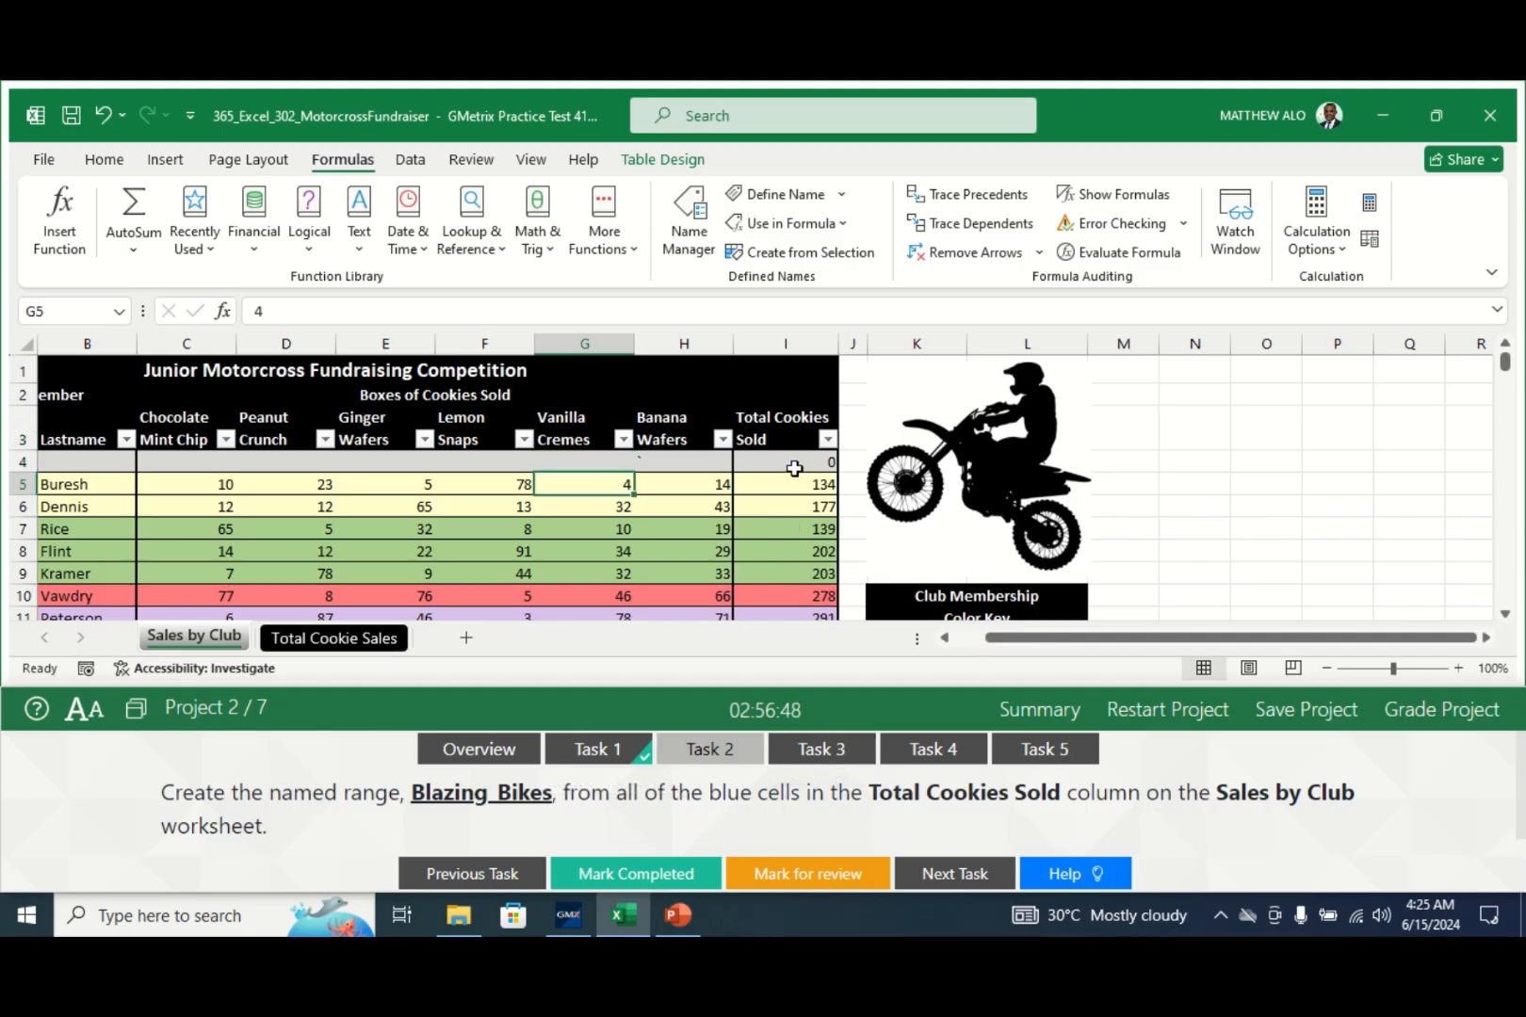
{"action": "left_click", "coordinate": [783, 463]}
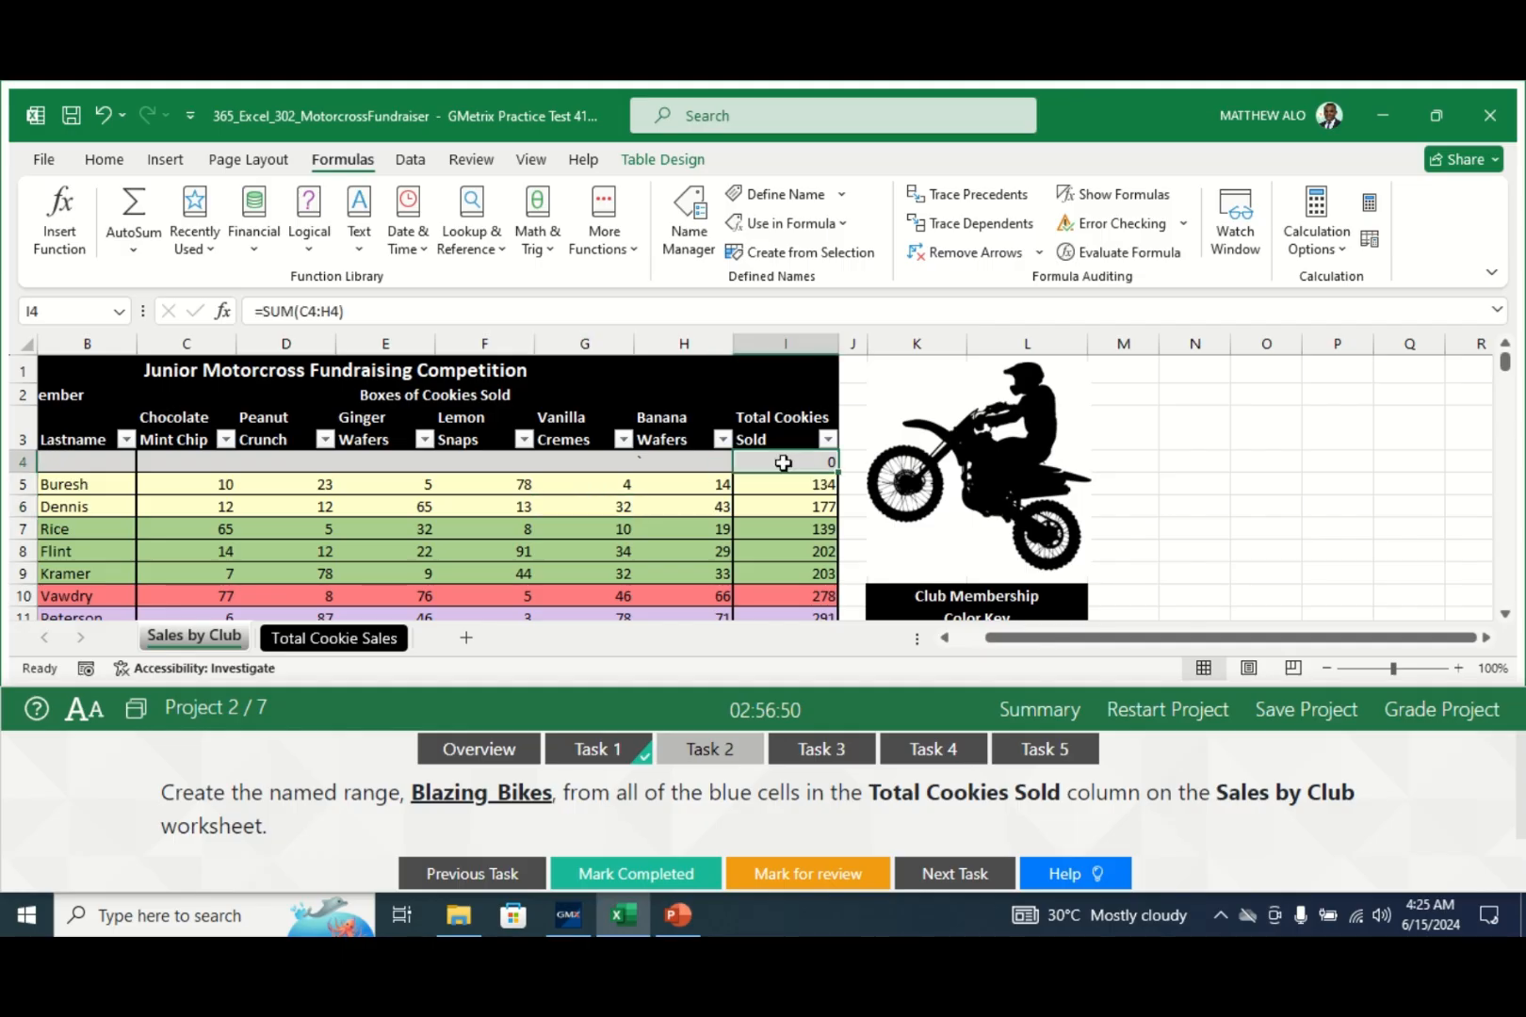
{"action": "key", "text": "Down"}
{"action": "key", "text": "Down"}
{"action": "key", "text": "Down"}
{"action": "key", "text": "Down"}
{"action": "key", "text": "Down"}
{"action": "key", "text": "Down"}
{"action": "key", "text": "Down"}
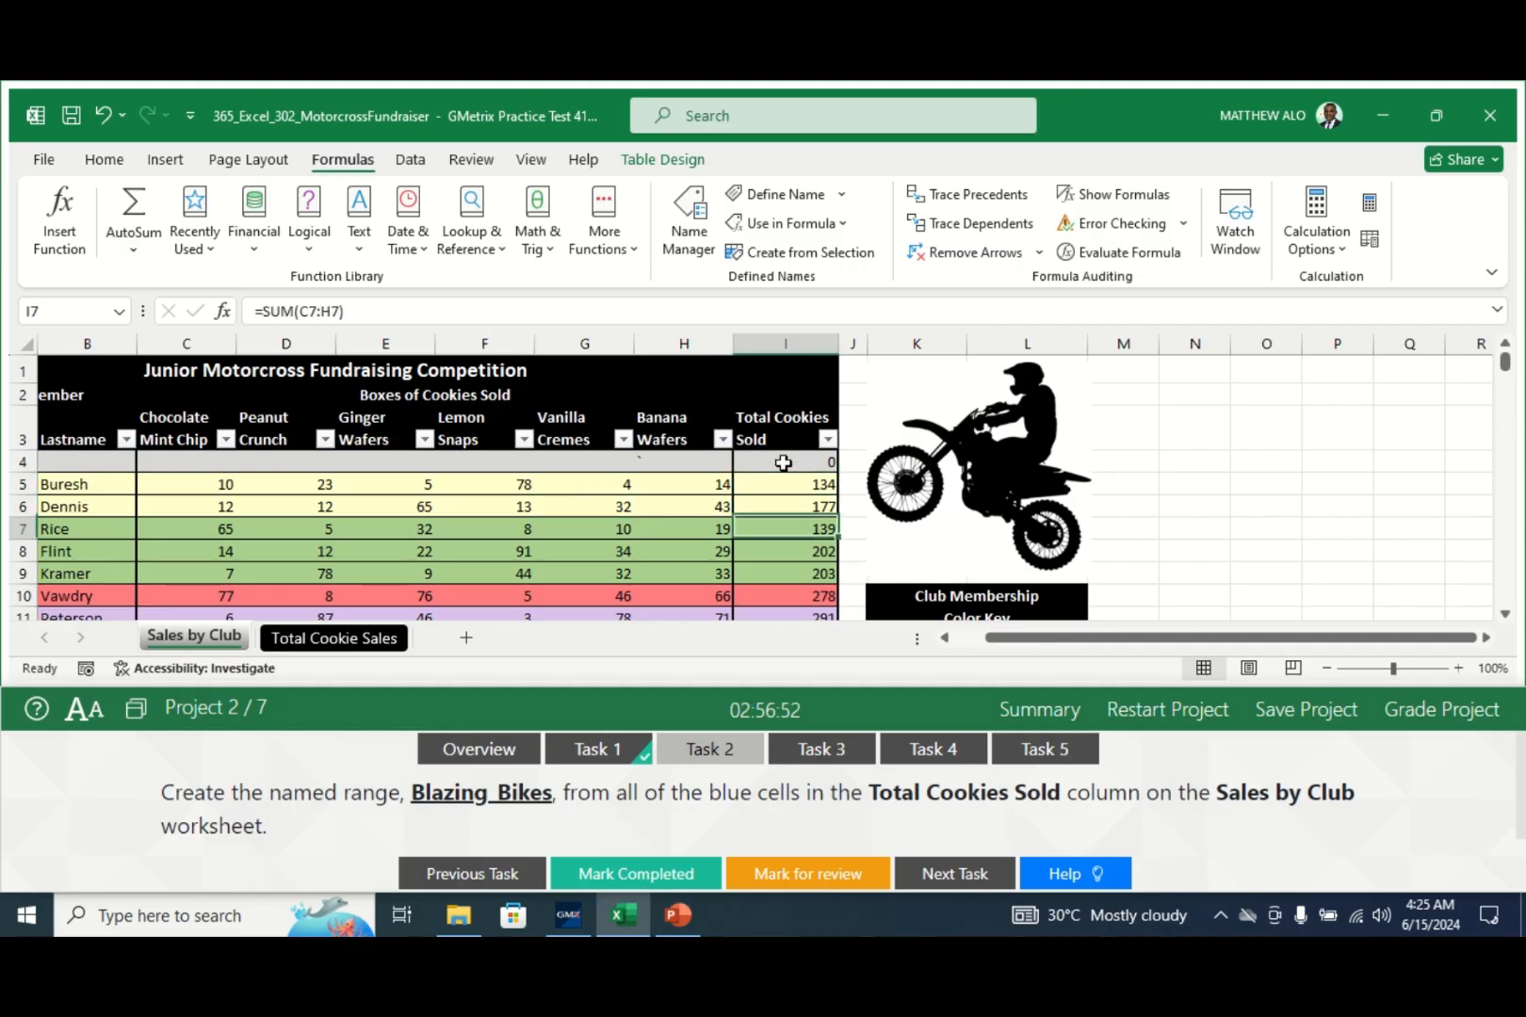
{"action": "key", "text": "Down"}
{"action": "key", "text": "Down"}
{"action": "key", "text": "Down"}
{"action": "key", "text": "Down"}
{"action": "key", "text": "Down"}
{"action": "key", "text": "Down"}
{"action": "key", "text": "Down"}
{"action": "key", "text": "Down"}
{"action": "key", "text": "Down"}
{"action": "key", "text": "Down"}
{"action": "key", "text": "Down"}
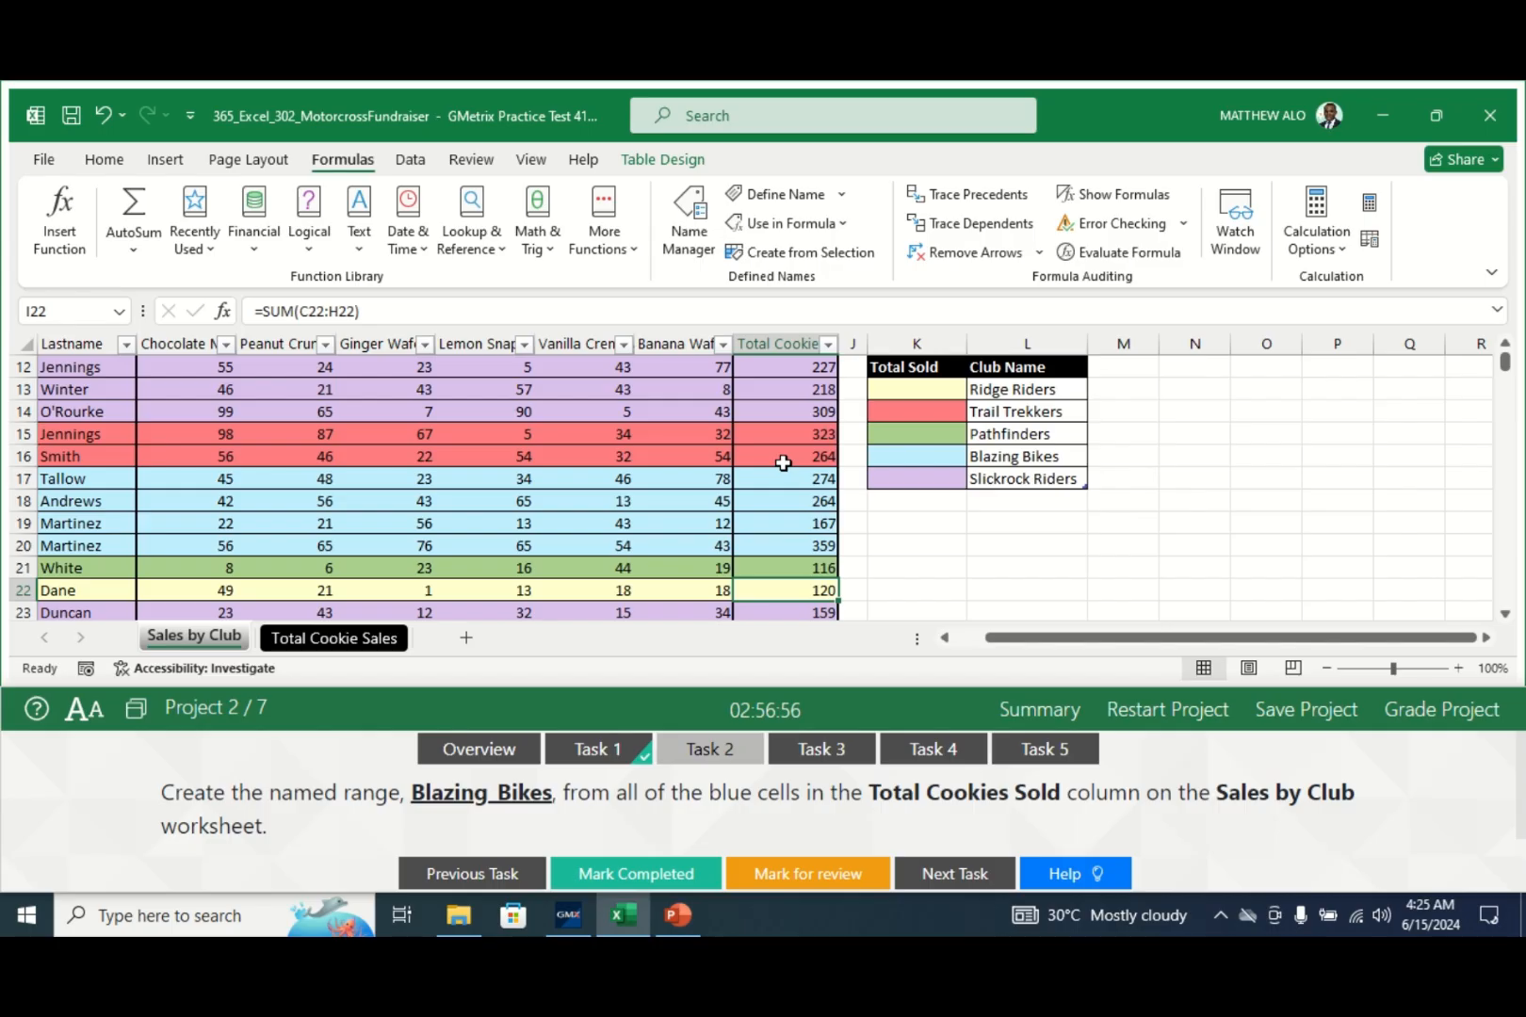
{"action": "key", "text": "Down"}
{"action": "key", "text": "Down"}
{"action": "key", "text": "Down"}
{"action": "key", "text": "Down"}
{"action": "key", "text": "Down"}
{"action": "key", "text": "Down"}
{"action": "key", "text": "Down"}
{"action": "key", "text": "Down"}
{"action": "key", "text": "Down"}
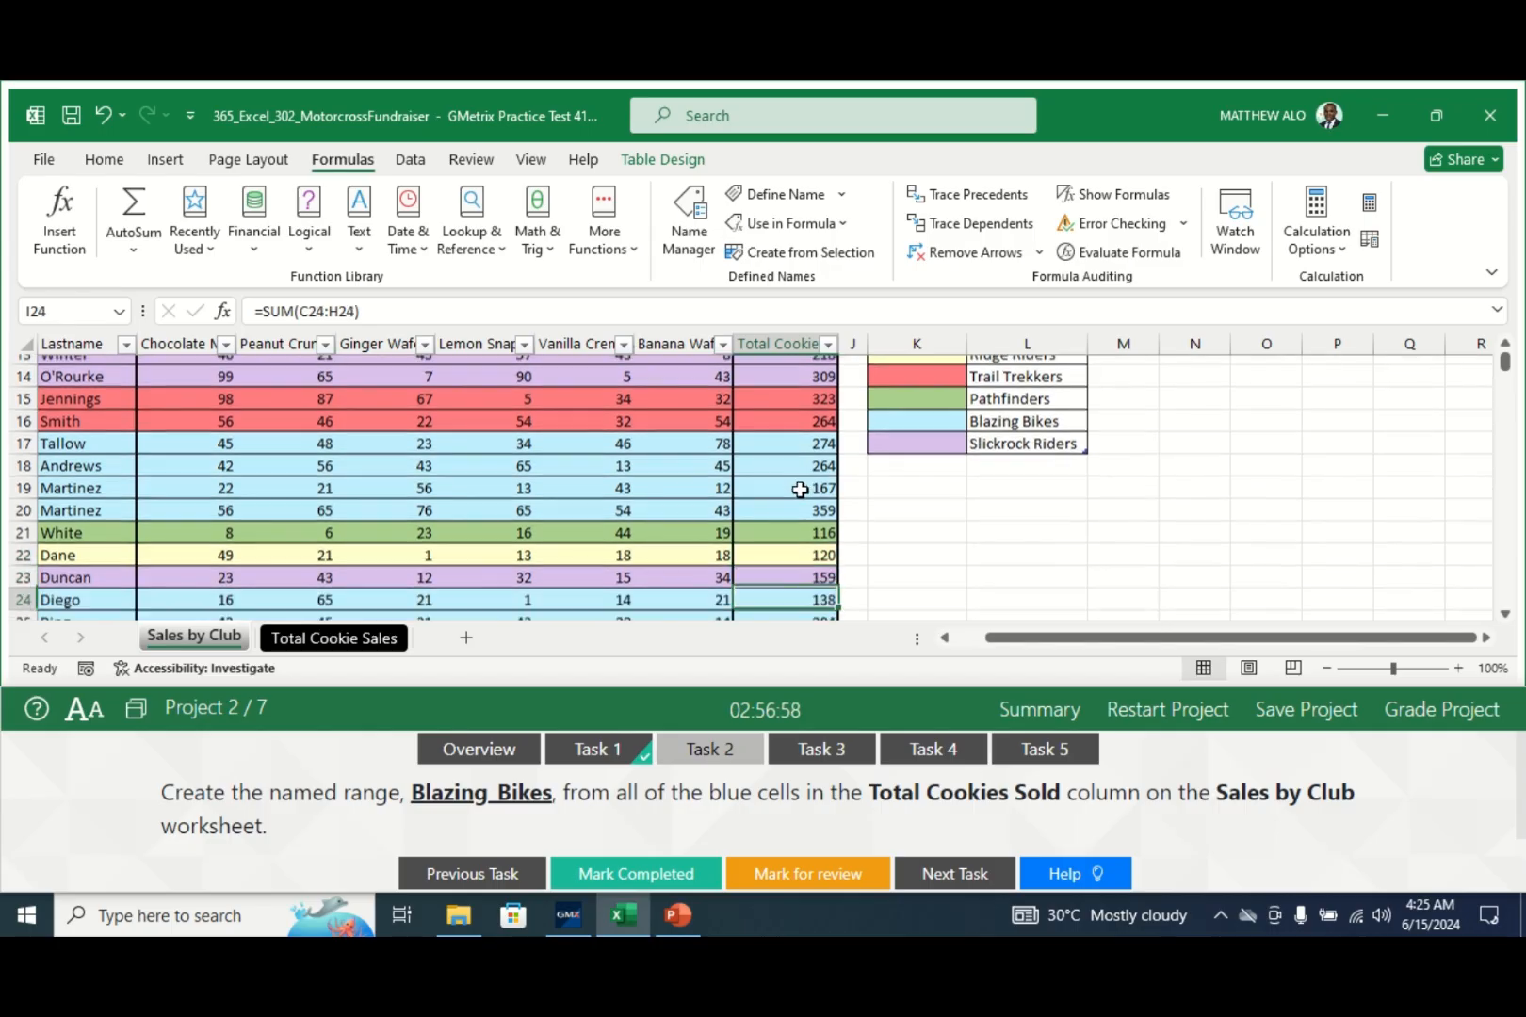
{"action": "key", "text": "Down"}
{"action": "key", "text": "Down"}
{"action": "key", "text": "Down"}
{"action": "key", "text": "Down"}
{"action": "key", "text": "Down"}
{"action": "key", "text": "Down"}
{"action": "key", "text": "Down"}
{"action": "key", "text": "Down"}
{"action": "key", "text": "Down"}
{"action": "key", "text": "Down"}
{"action": "key", "text": "Down"}
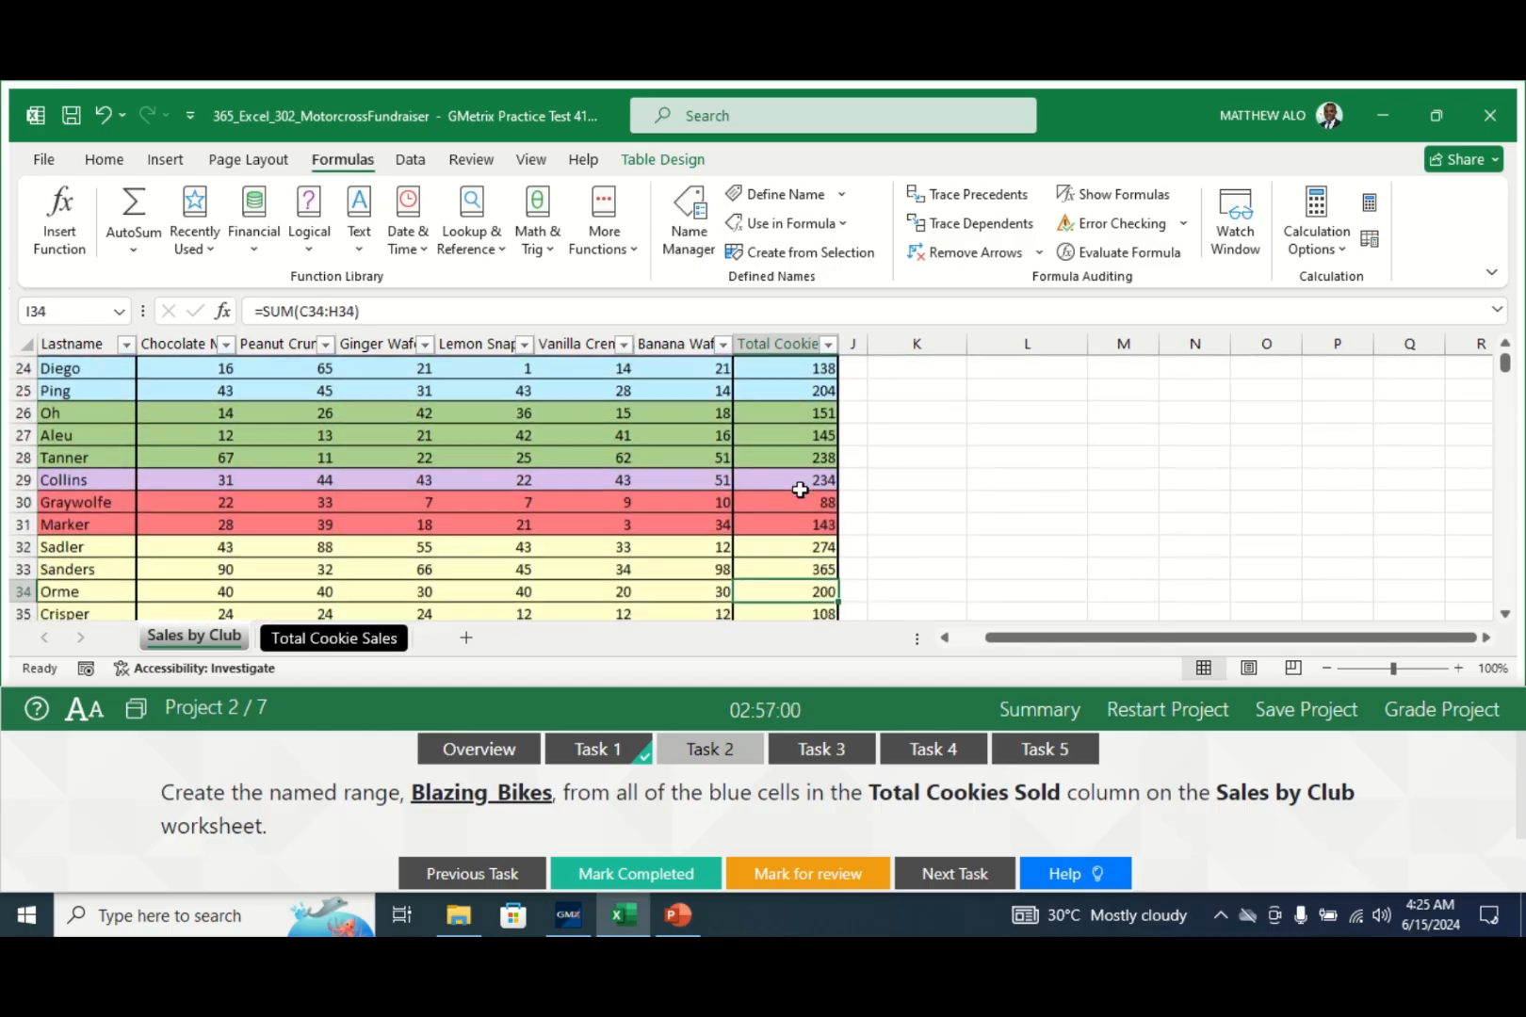
{"action": "key", "text": "Down"}
{"action": "key", "text": "Down"}
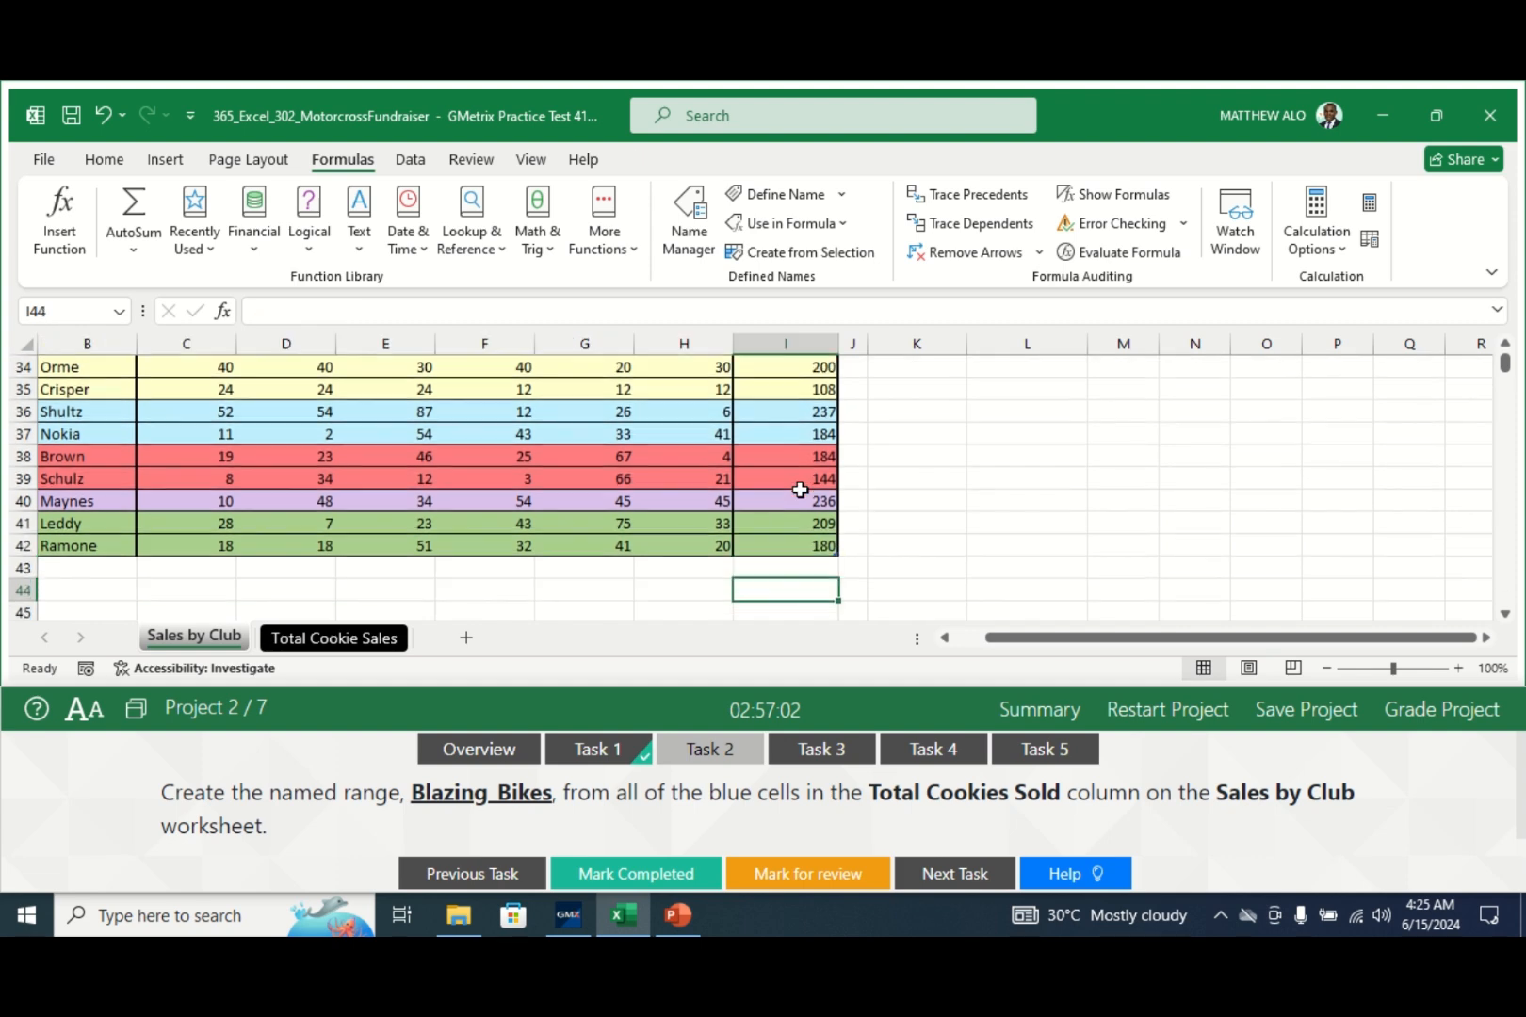
{"action": "key", "text": "Up"}
{"action": "key", "text": "Up"}
{"action": "key", "text": "Up"}
{"action": "key", "text": "Up"}
{"action": "key", "text": "Up"}
{"action": "key", "text": "Up"}
{"action": "key", "text": "Up"}
{"action": "key", "text": "Up"}
{"action": "key", "text": "Up"}
{"action": "key", "text": "Up"}
{"action": "key", "text": "Up"}
{"action": "key", "text": "Up"}
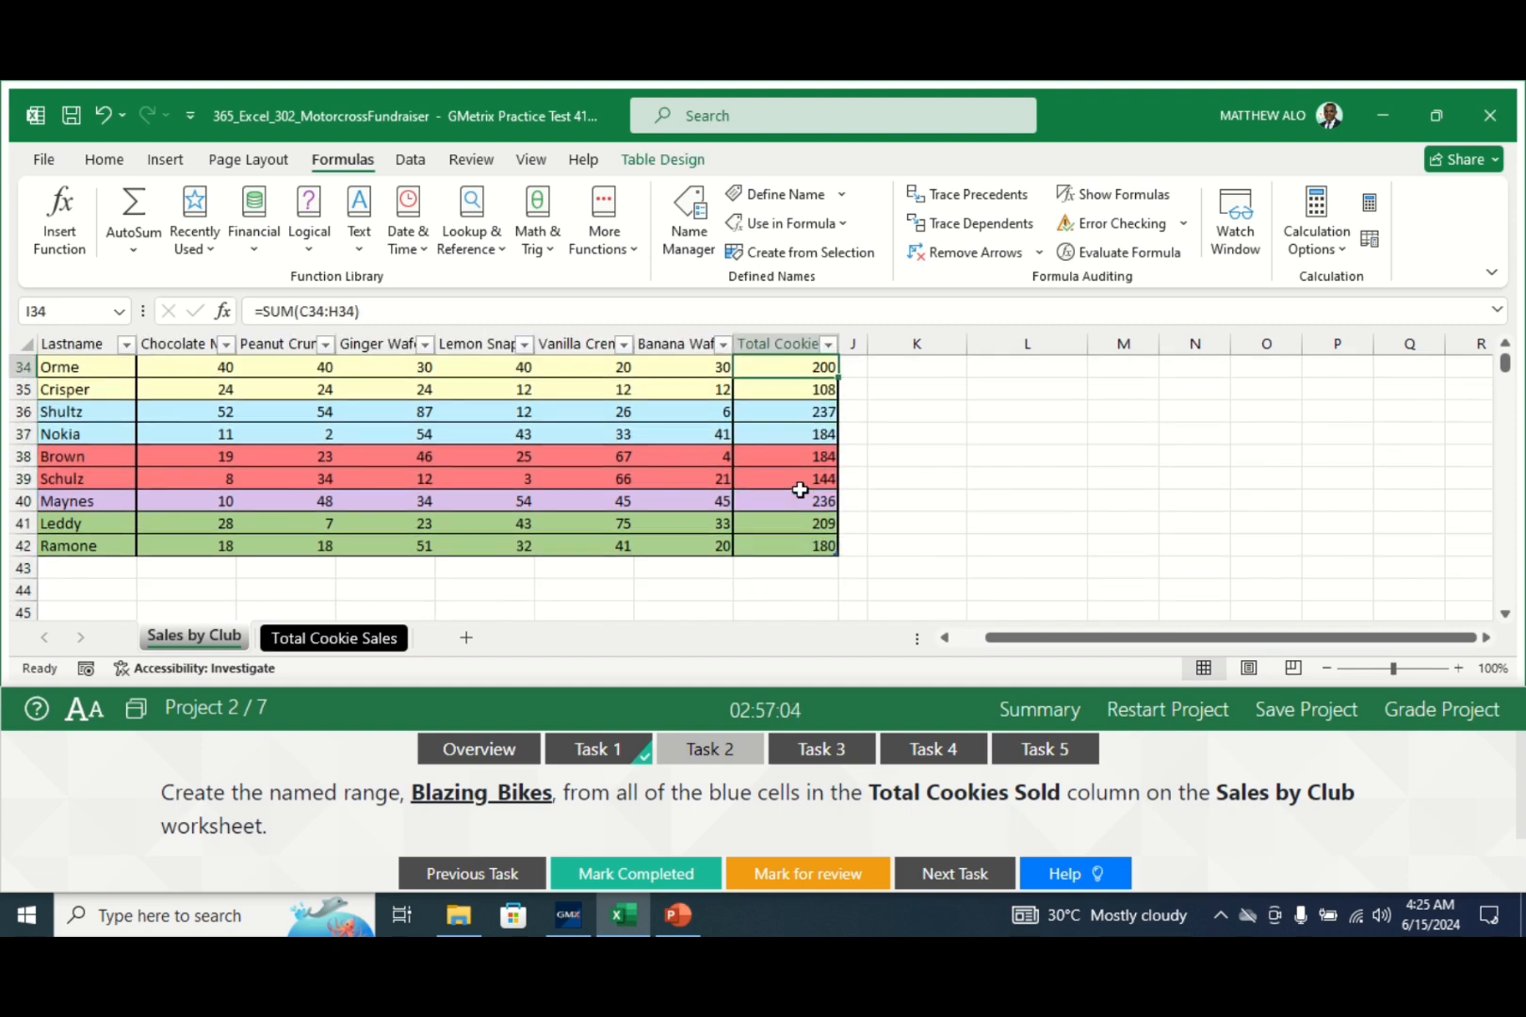
{"action": "key", "text": "Up"}
{"action": "key", "text": "Up"}
{"action": "key", "text": "Up"}
{"action": "key", "text": "Up"}
{"action": "key", "text": "Up"}
{"action": "key", "text": "Up"}
{"action": "key", "text": "Up"}
{"action": "key", "text": "Up"}
{"action": "key", "text": "Up"}
{"action": "key", "text": "Up"}
{"action": "key", "text": "Up"}
{"action": "key", "text": "Up"}
{"action": "key", "text": "Up"}
{"action": "key", "text": "Up"}
{"action": "key", "text": "Up"}
{"action": "key", "text": "Up"}
{"action": "key", "text": "Up"}
{"action": "key", "text": "Up"}
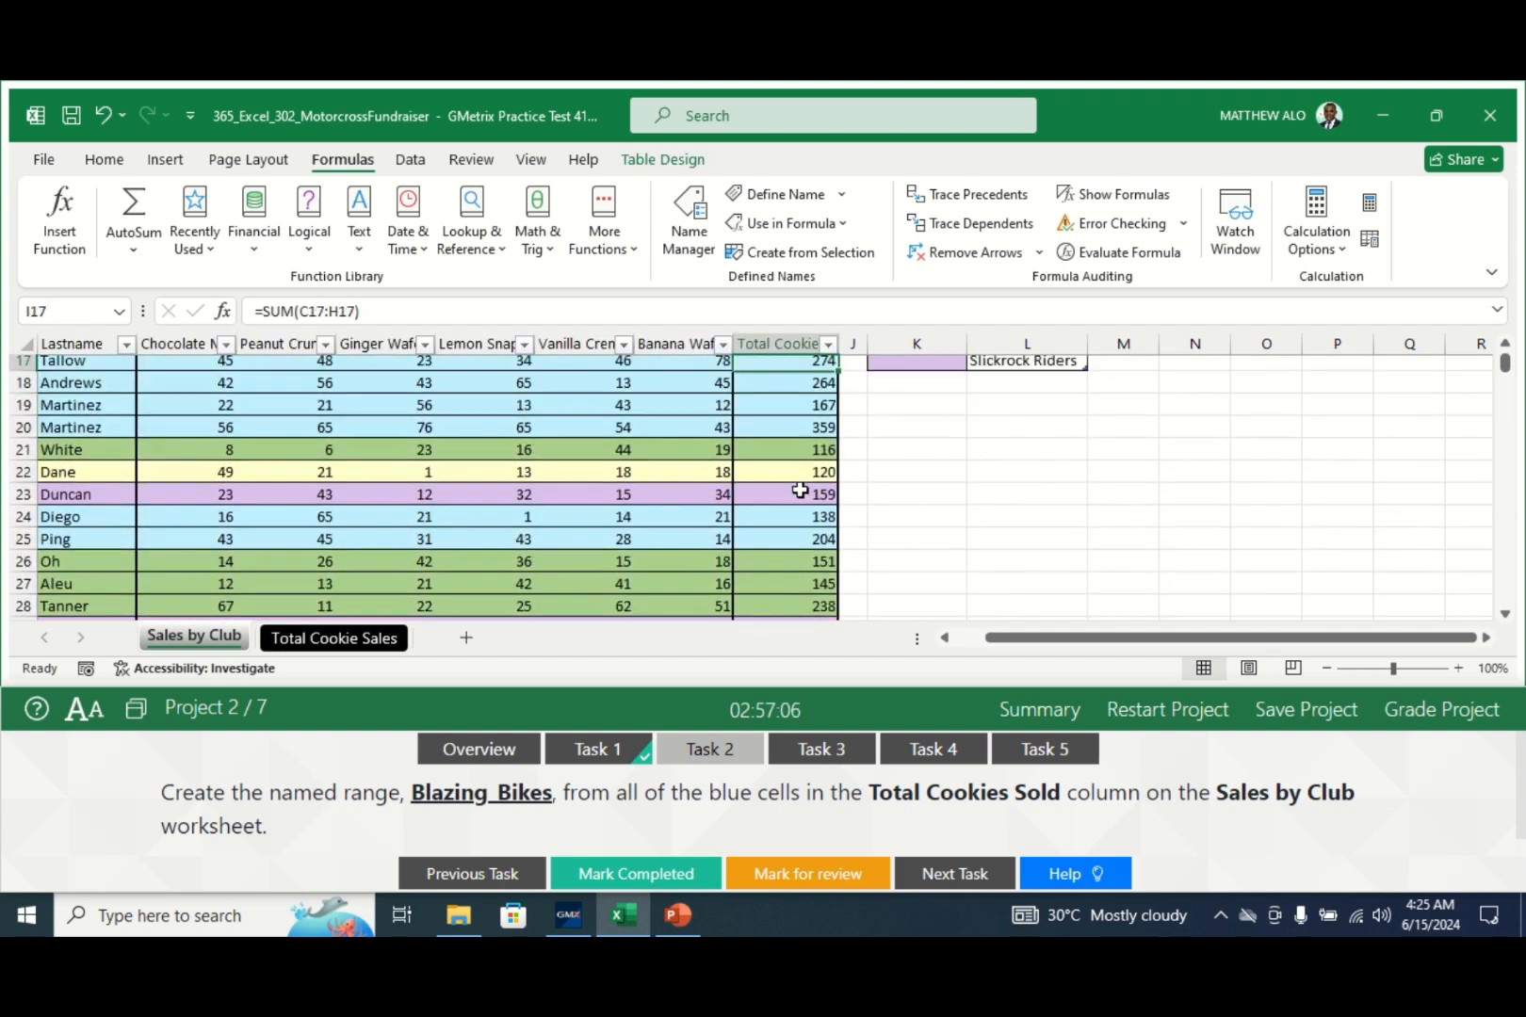
{"action": "key", "text": "Up"}
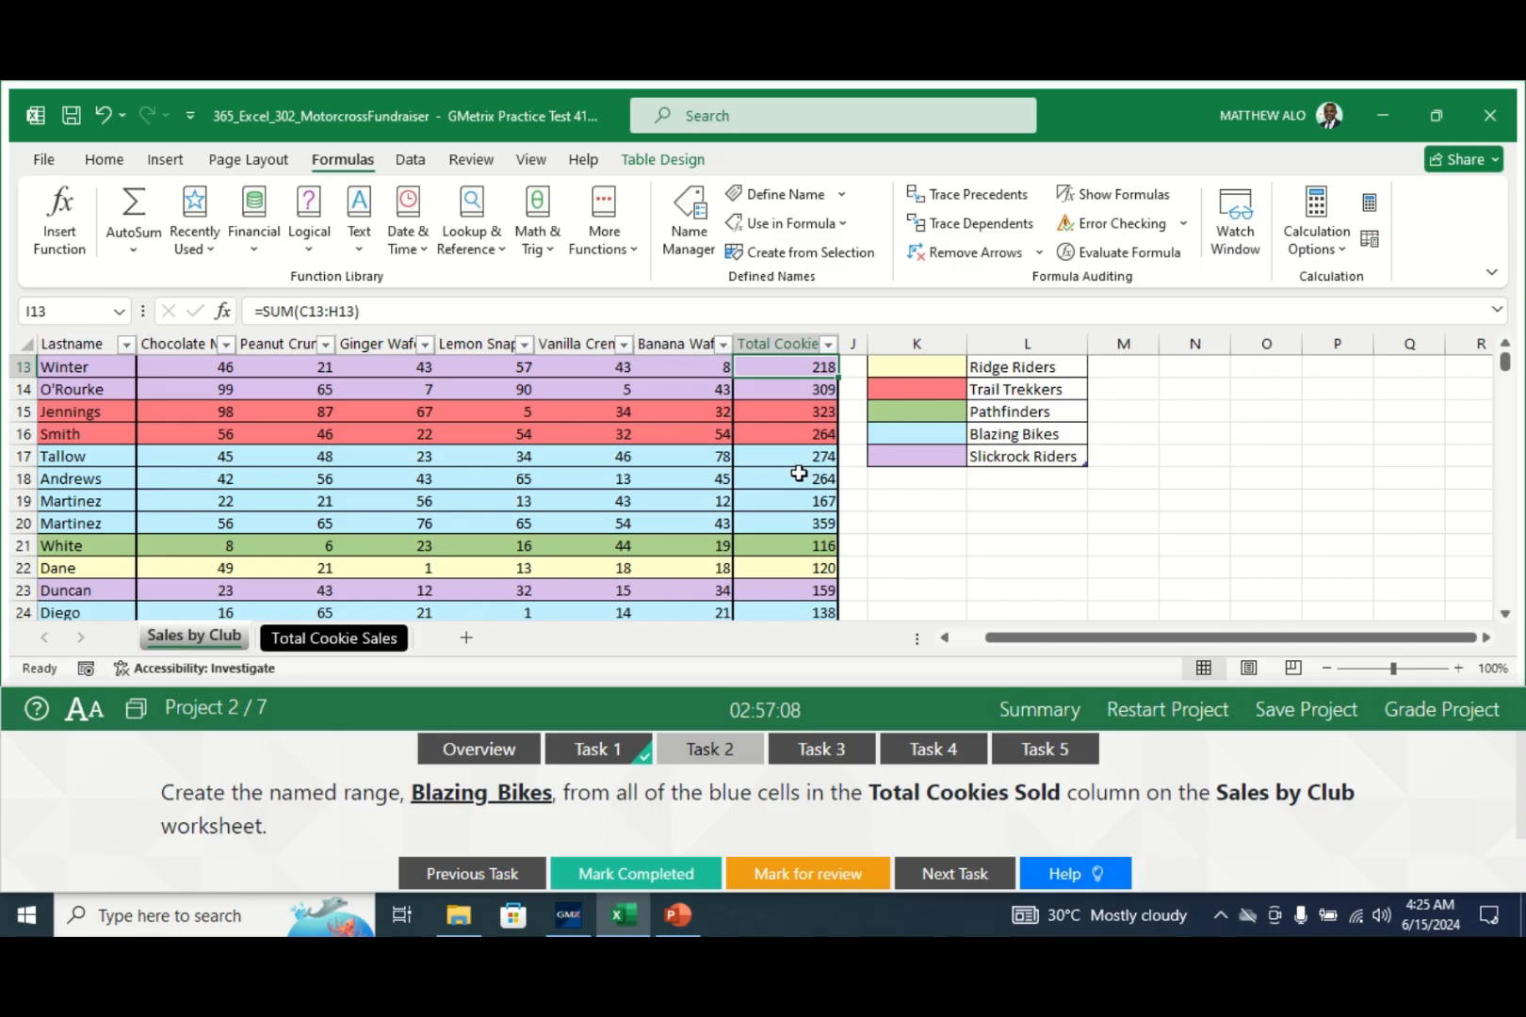
{"action": "left_click", "coordinate": [781, 461]}
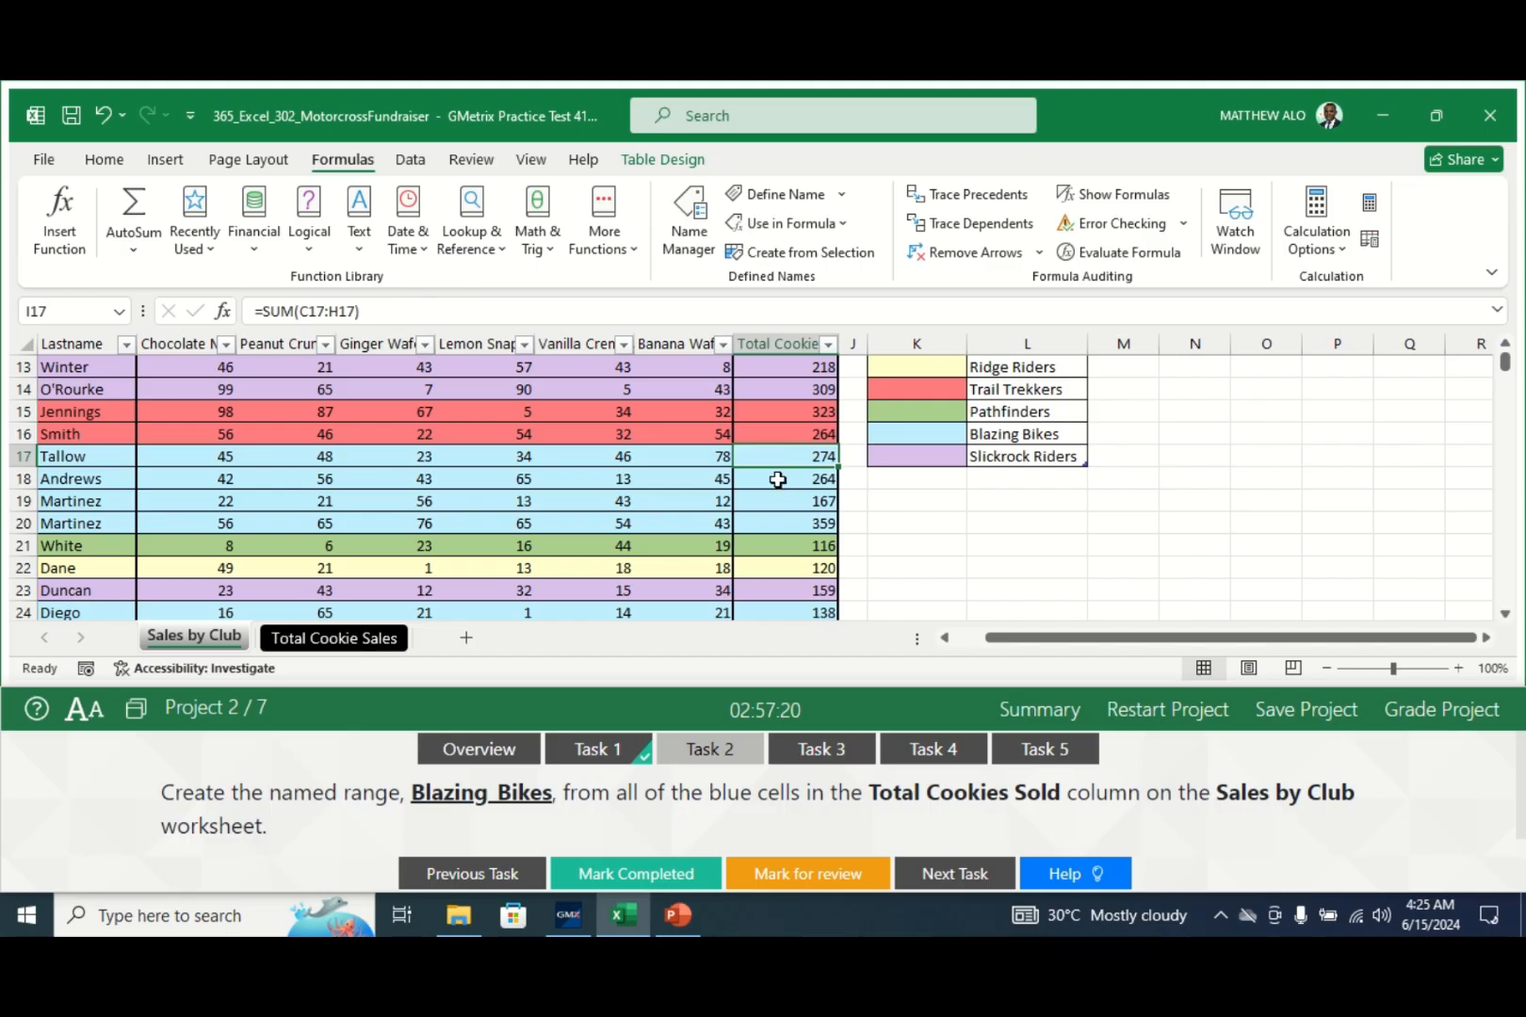
- Select the blue totals in I17, I18, I19 and I20 together
{"action": "left_click", "coordinate": [777, 479], "text": "ctrl"}
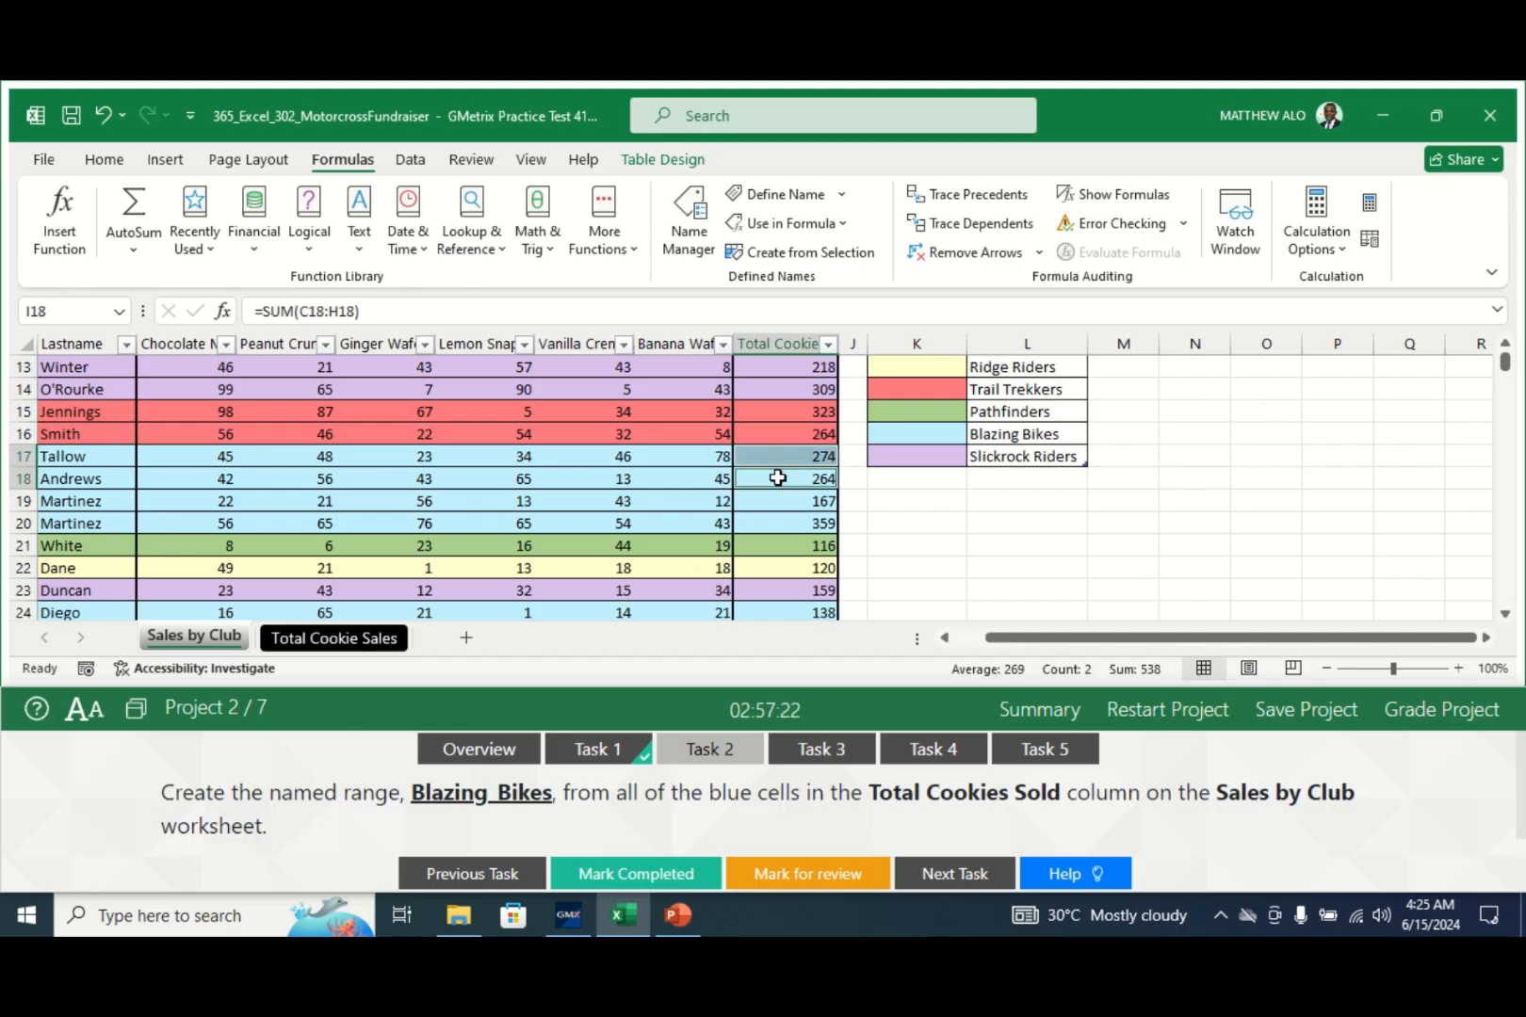
{"action": "left_click", "coordinate": [799, 456]}
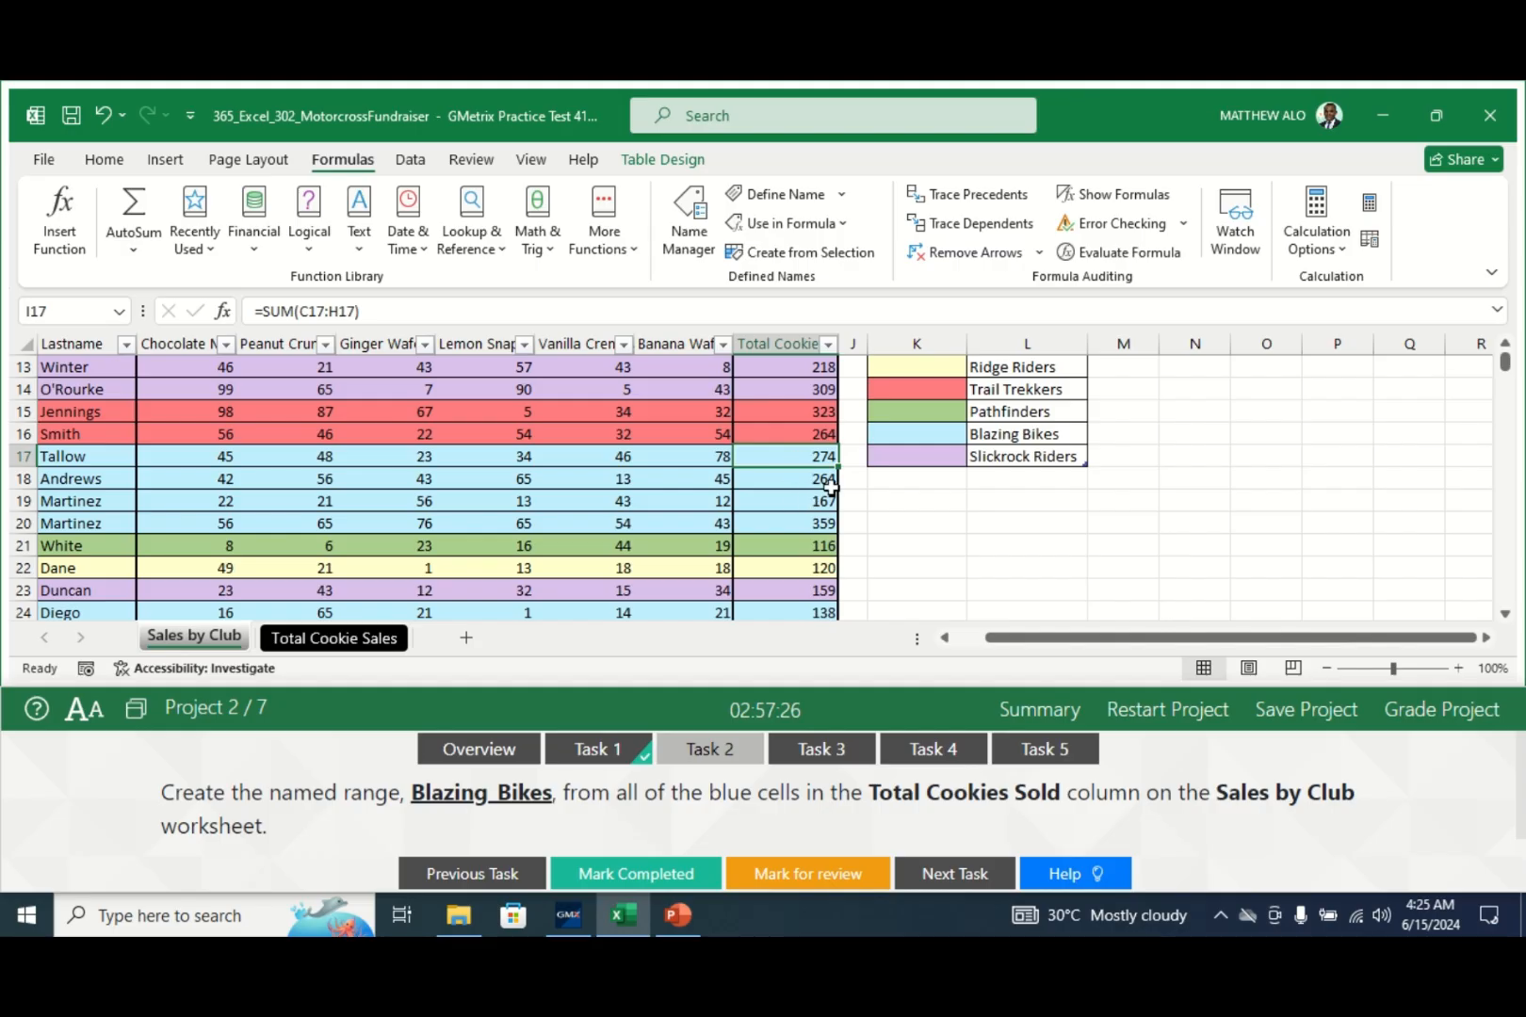
{"action": "left_click", "coordinate": [775, 480], "text": "ctrl"}
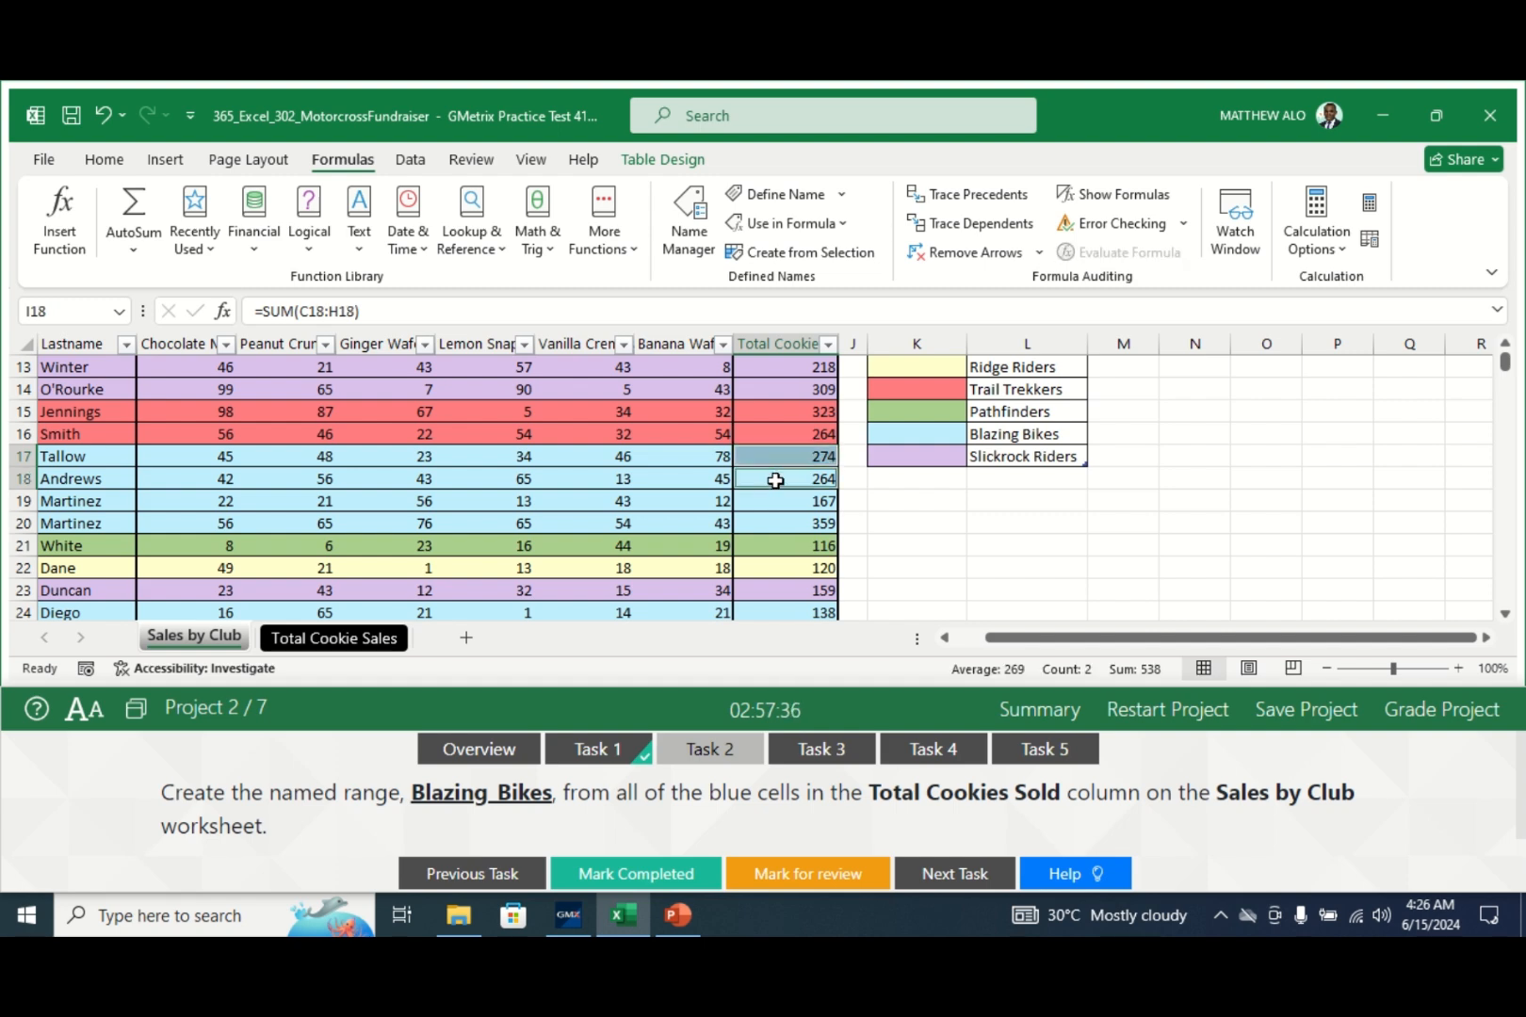
{"action": "left_click", "coordinate": [780, 503], "text": "ctrl"}
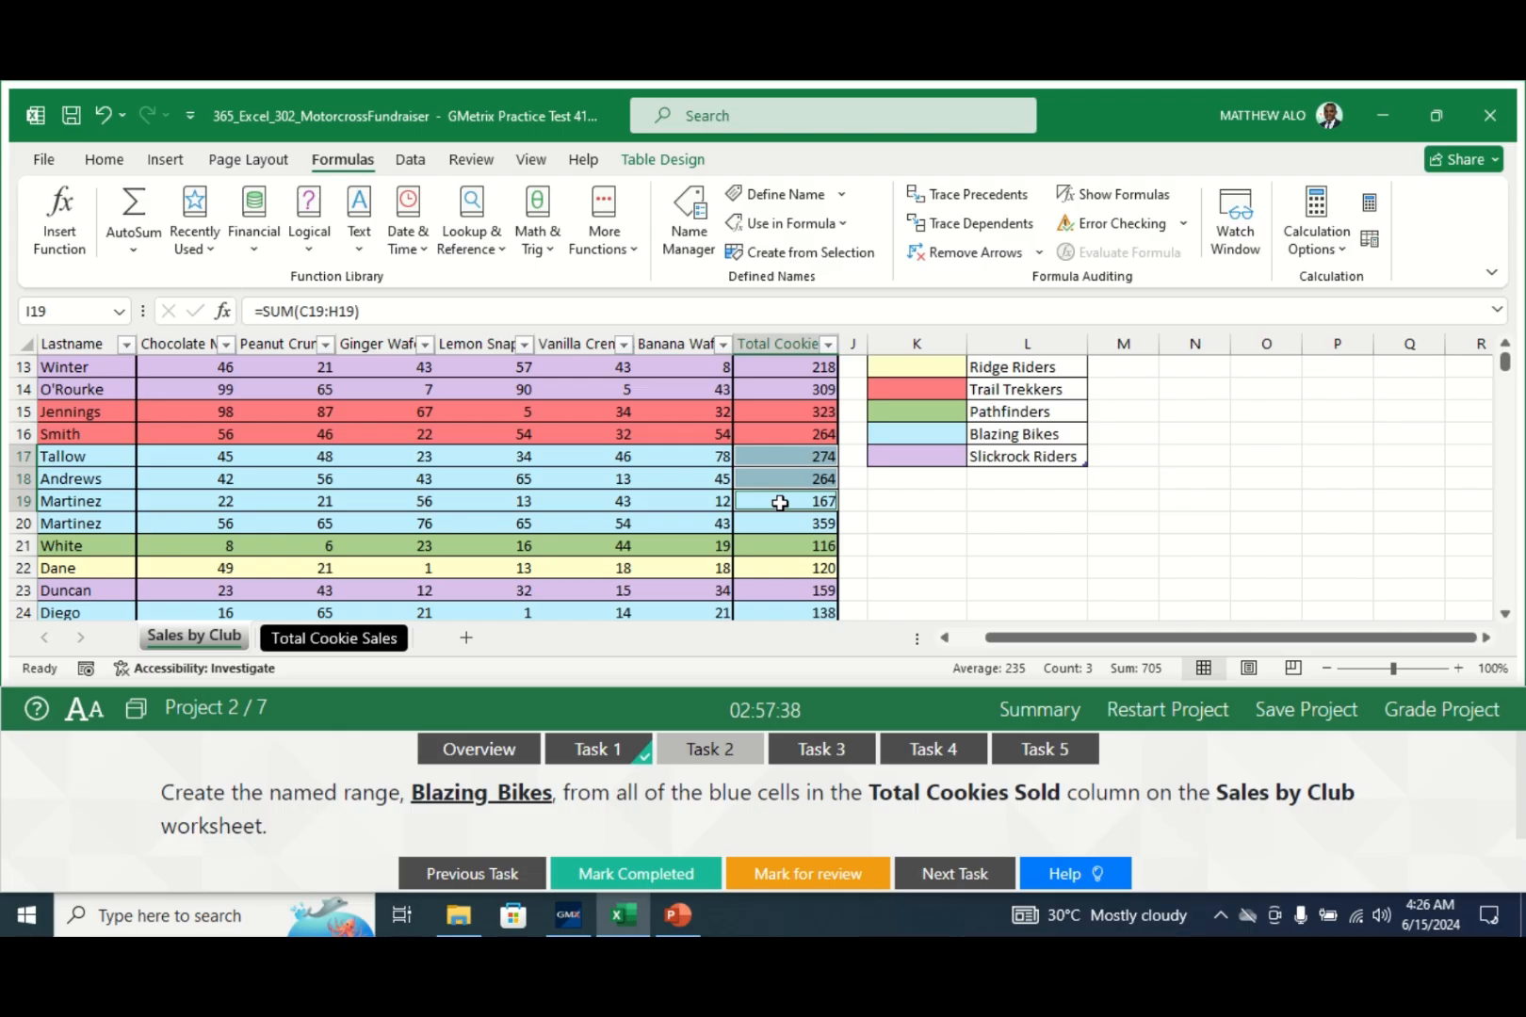
{"action": "left_click", "coordinate": [775, 524], "text": "ctrl"}
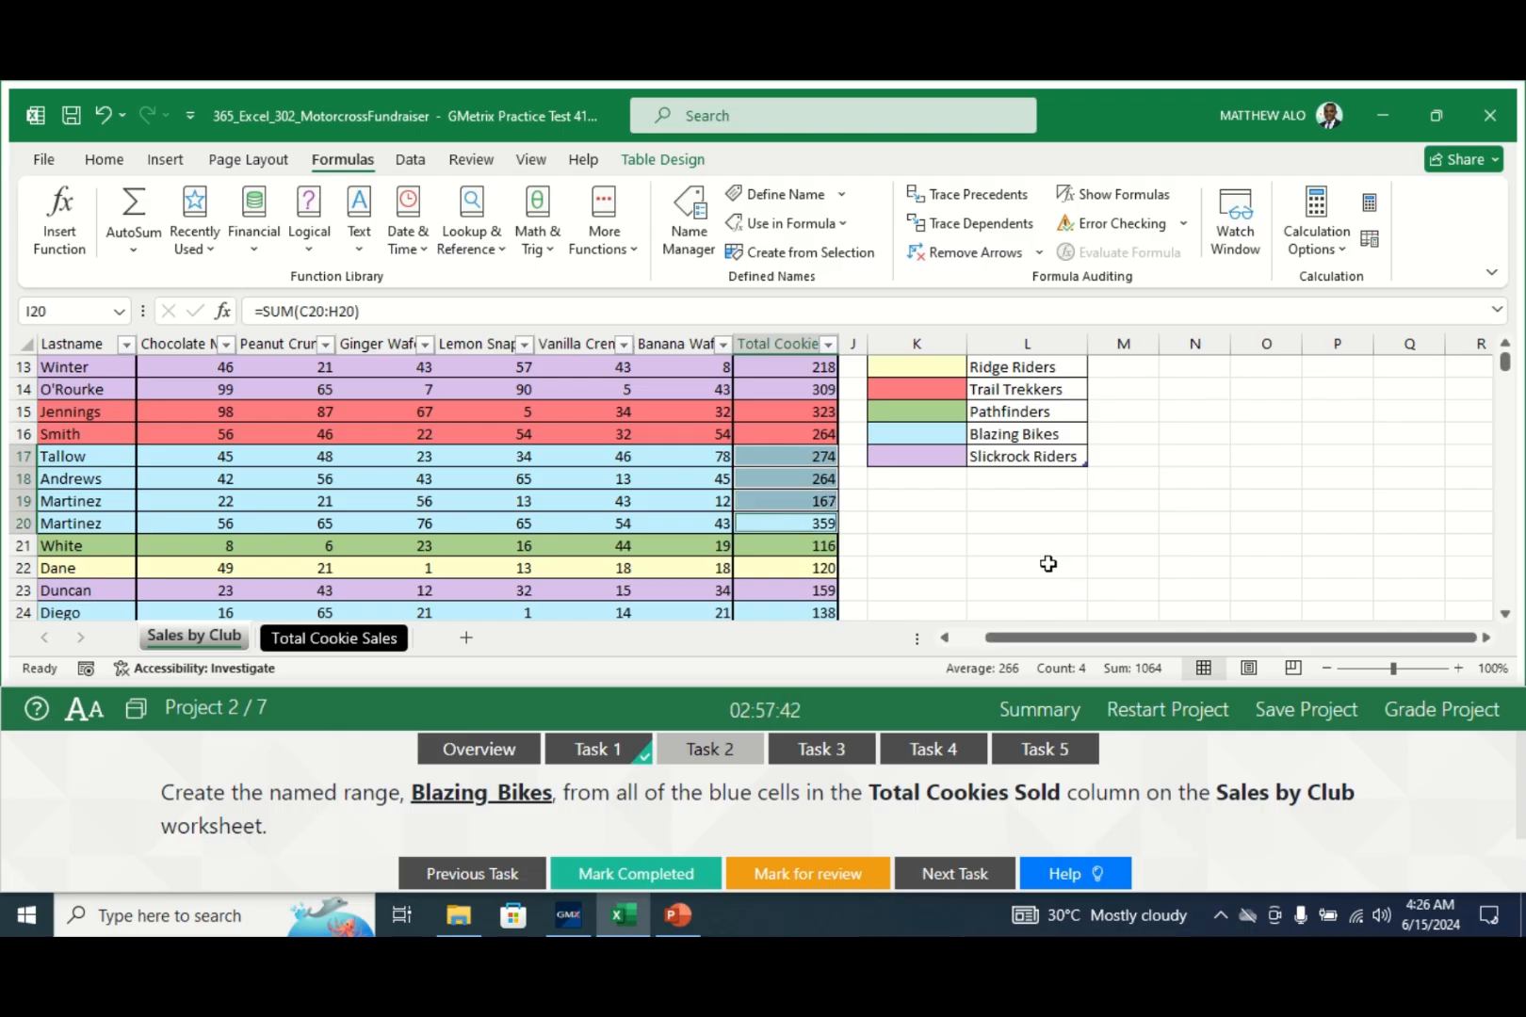
- Add the blue totals in I24, I25, I36 and I37 to the selection
{"action": "left_click", "coordinate": [1505, 614]}
{"action": "left_click", "coordinate": [1505, 615]}
{"action": "left_click", "coordinate": [1505, 614]}
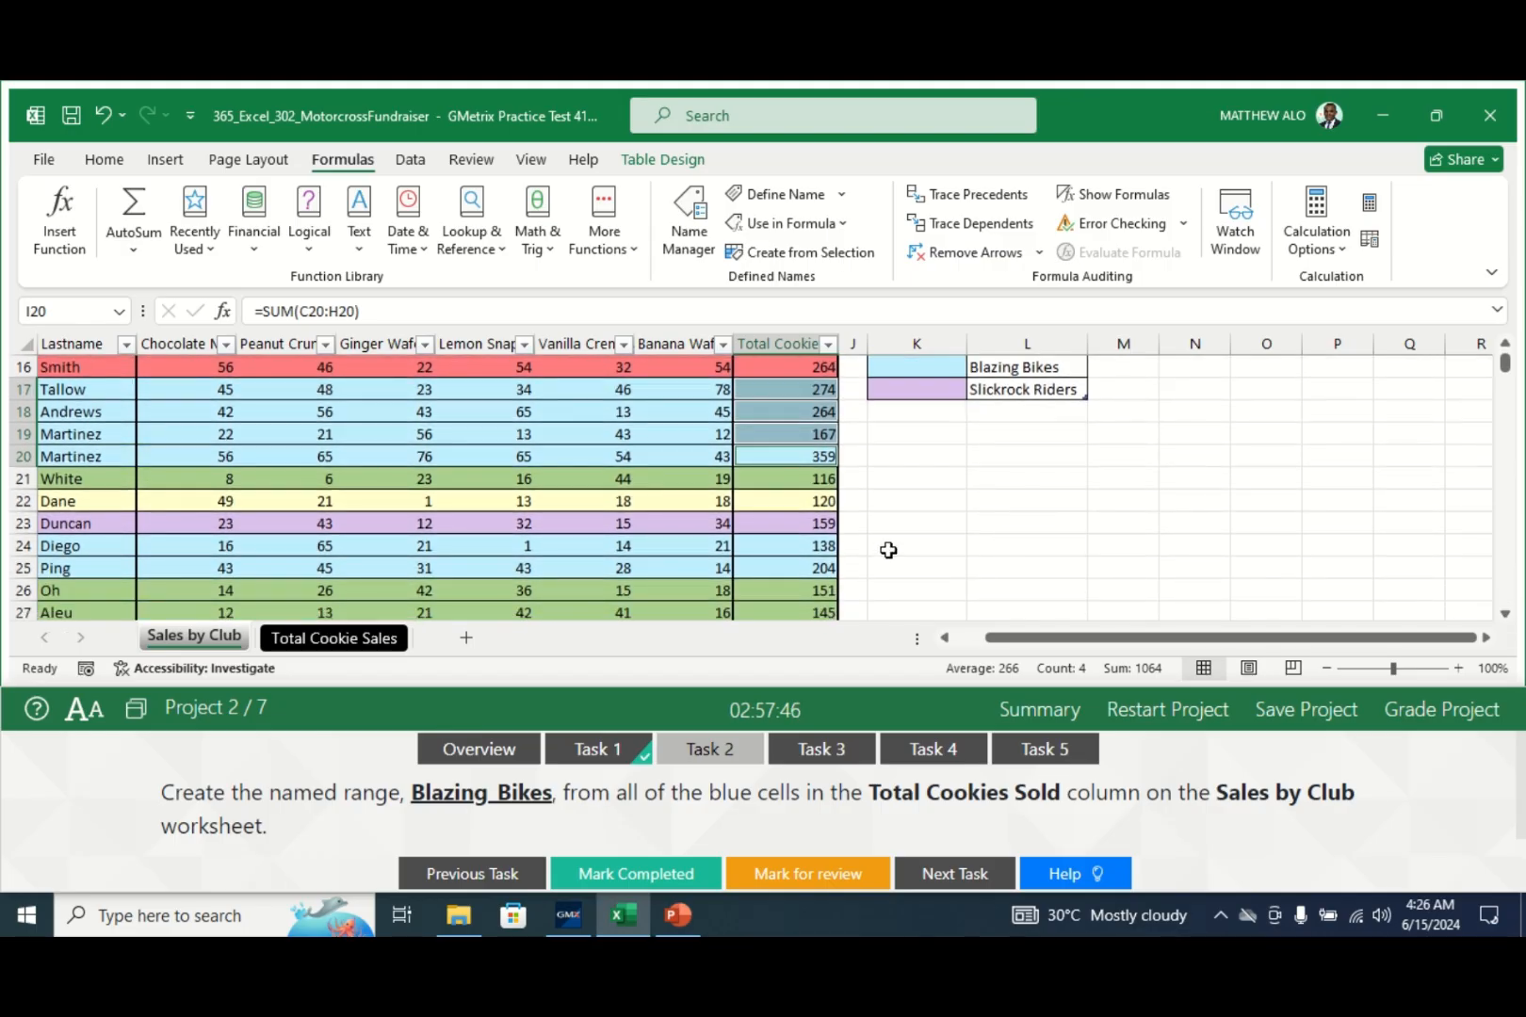
{"action": "left_click", "coordinate": [774, 545], "text": "ctrl"}
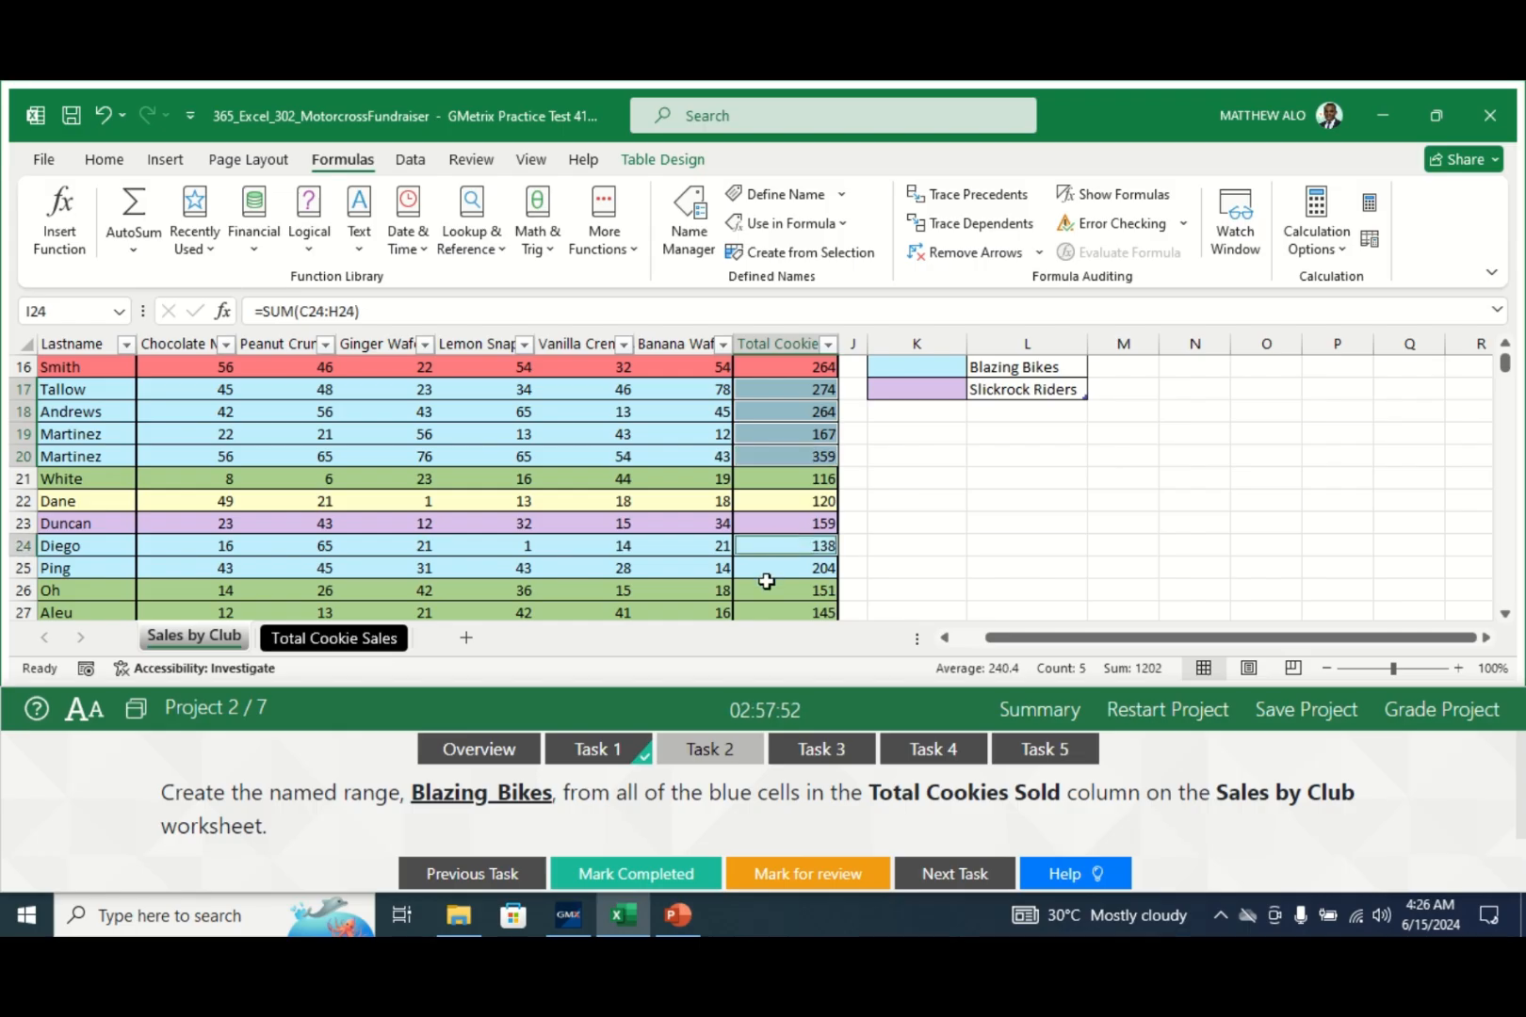
{"action": "left_click", "coordinate": [772, 568], "text": "ctrl"}
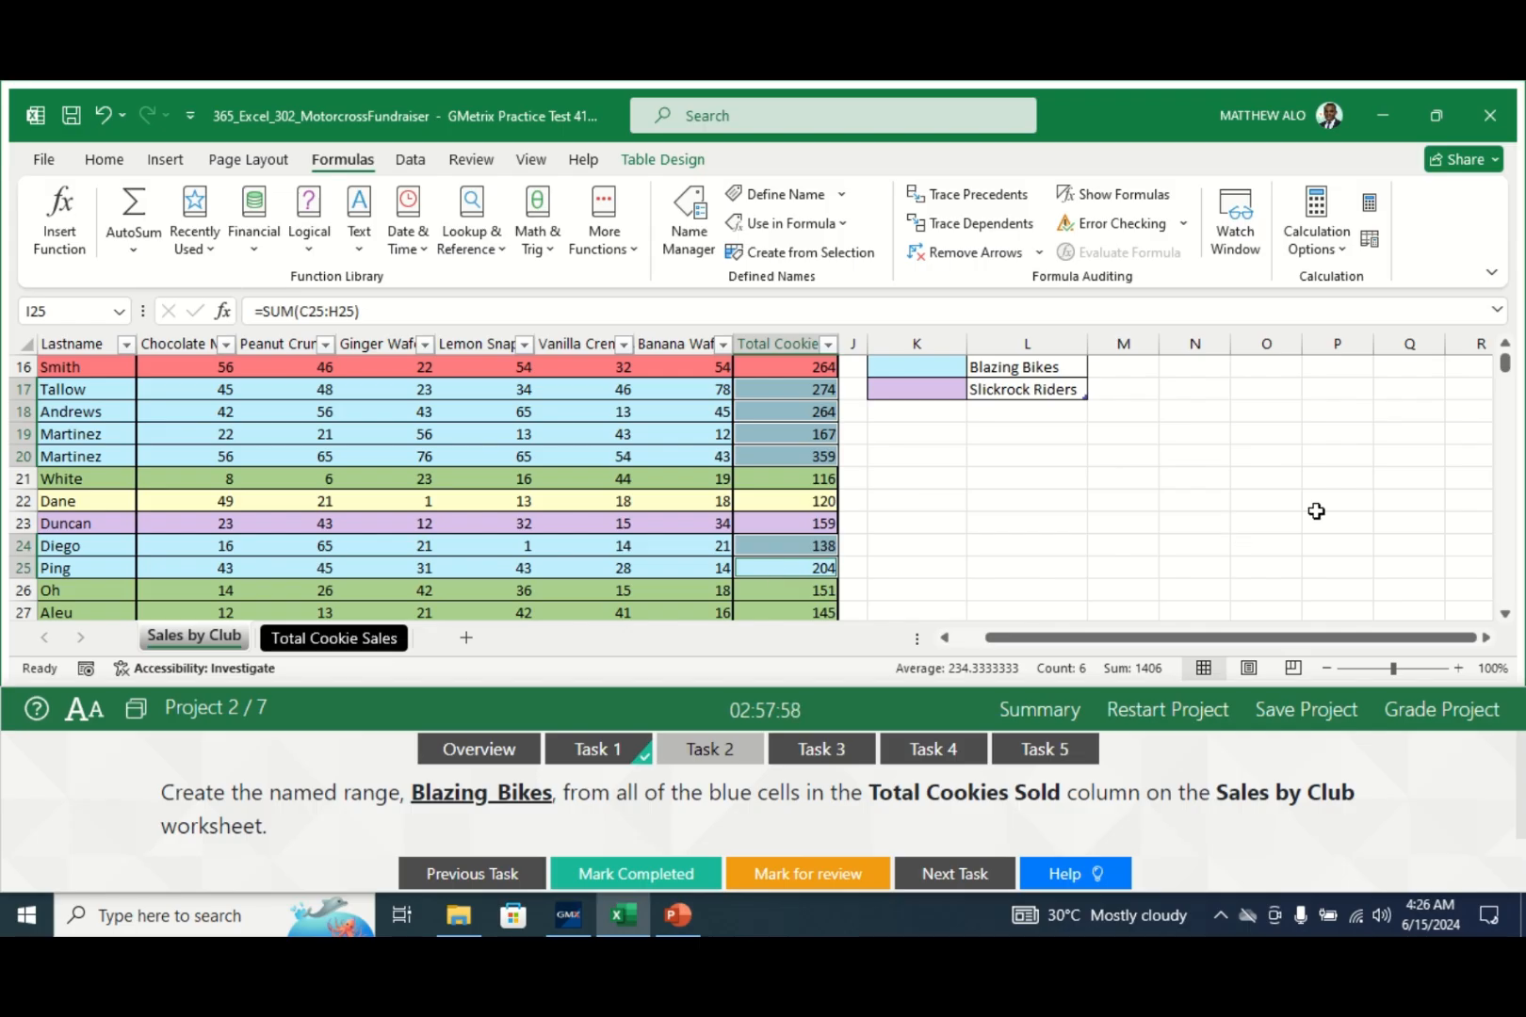
{"action": "left_click", "coordinate": [1505, 616]}
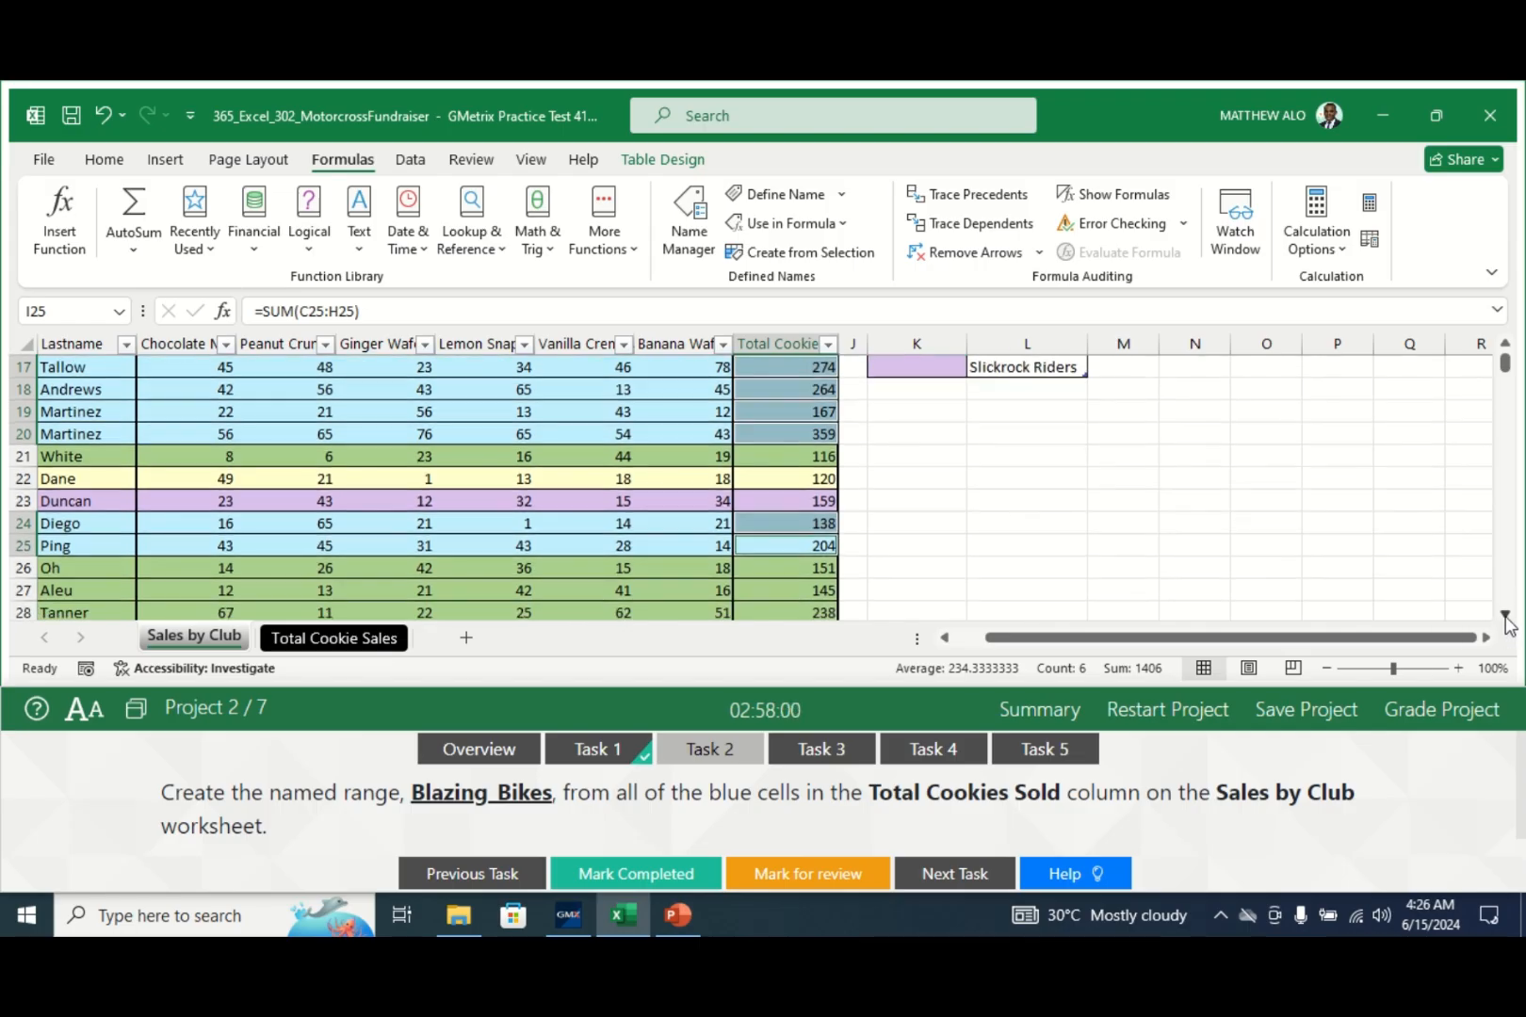
{"action": "left_click", "coordinate": [1505, 616]}
{"action": "left_click", "coordinate": [1505, 617]}
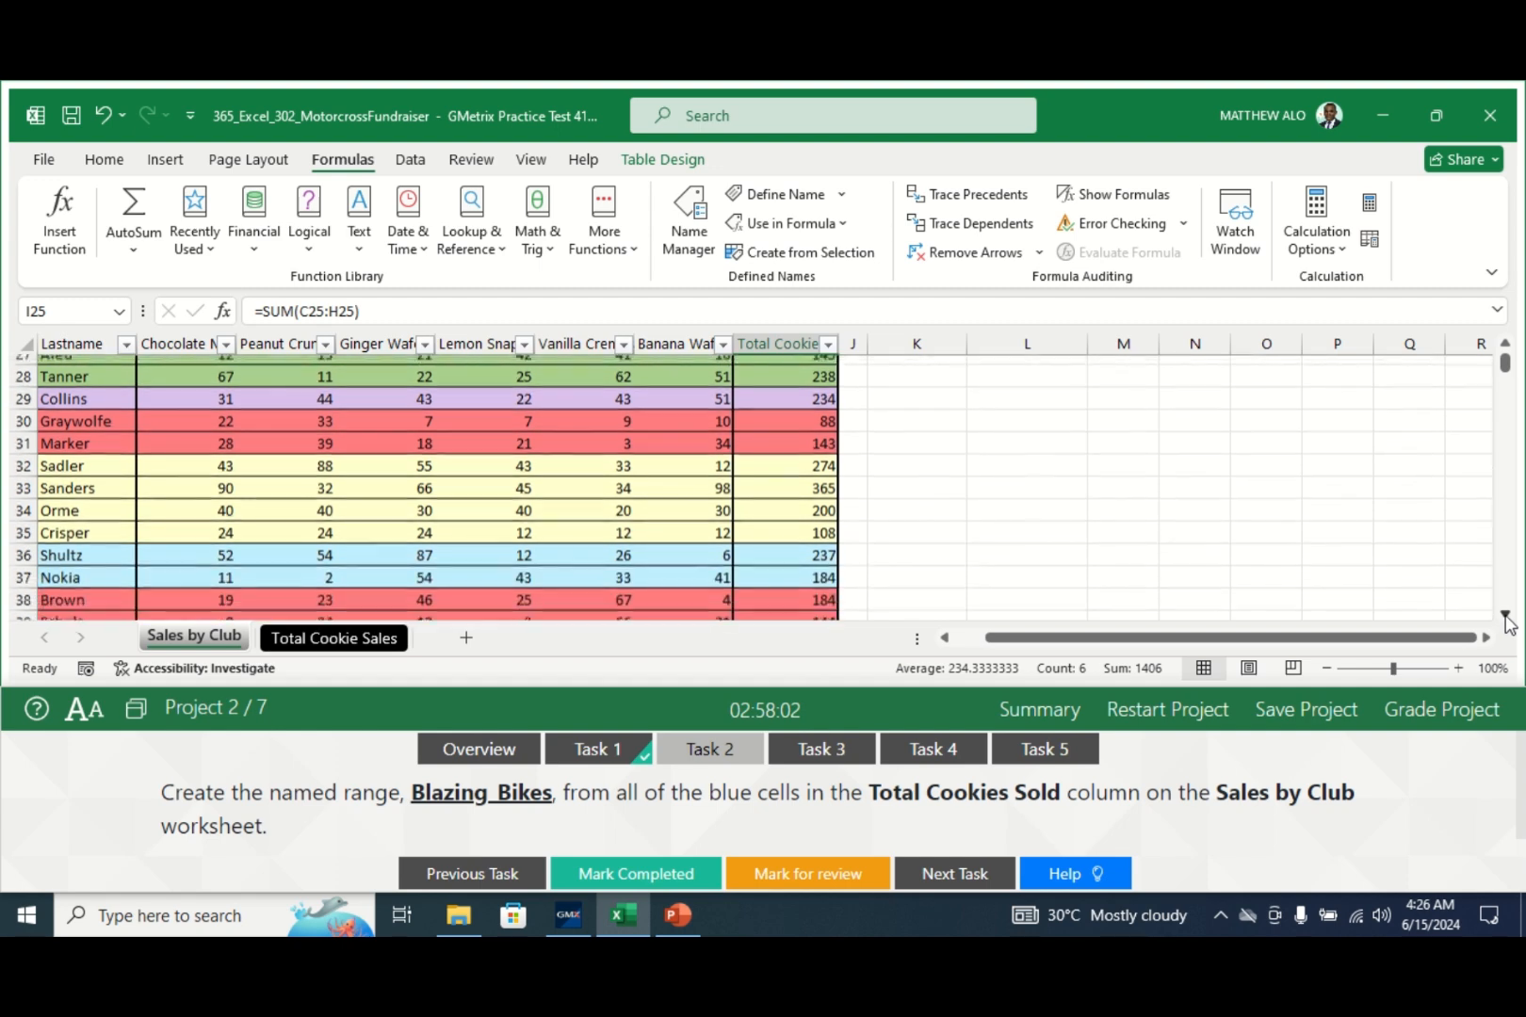
{"action": "left_click", "coordinate": [794, 545], "text": "ctrl"}
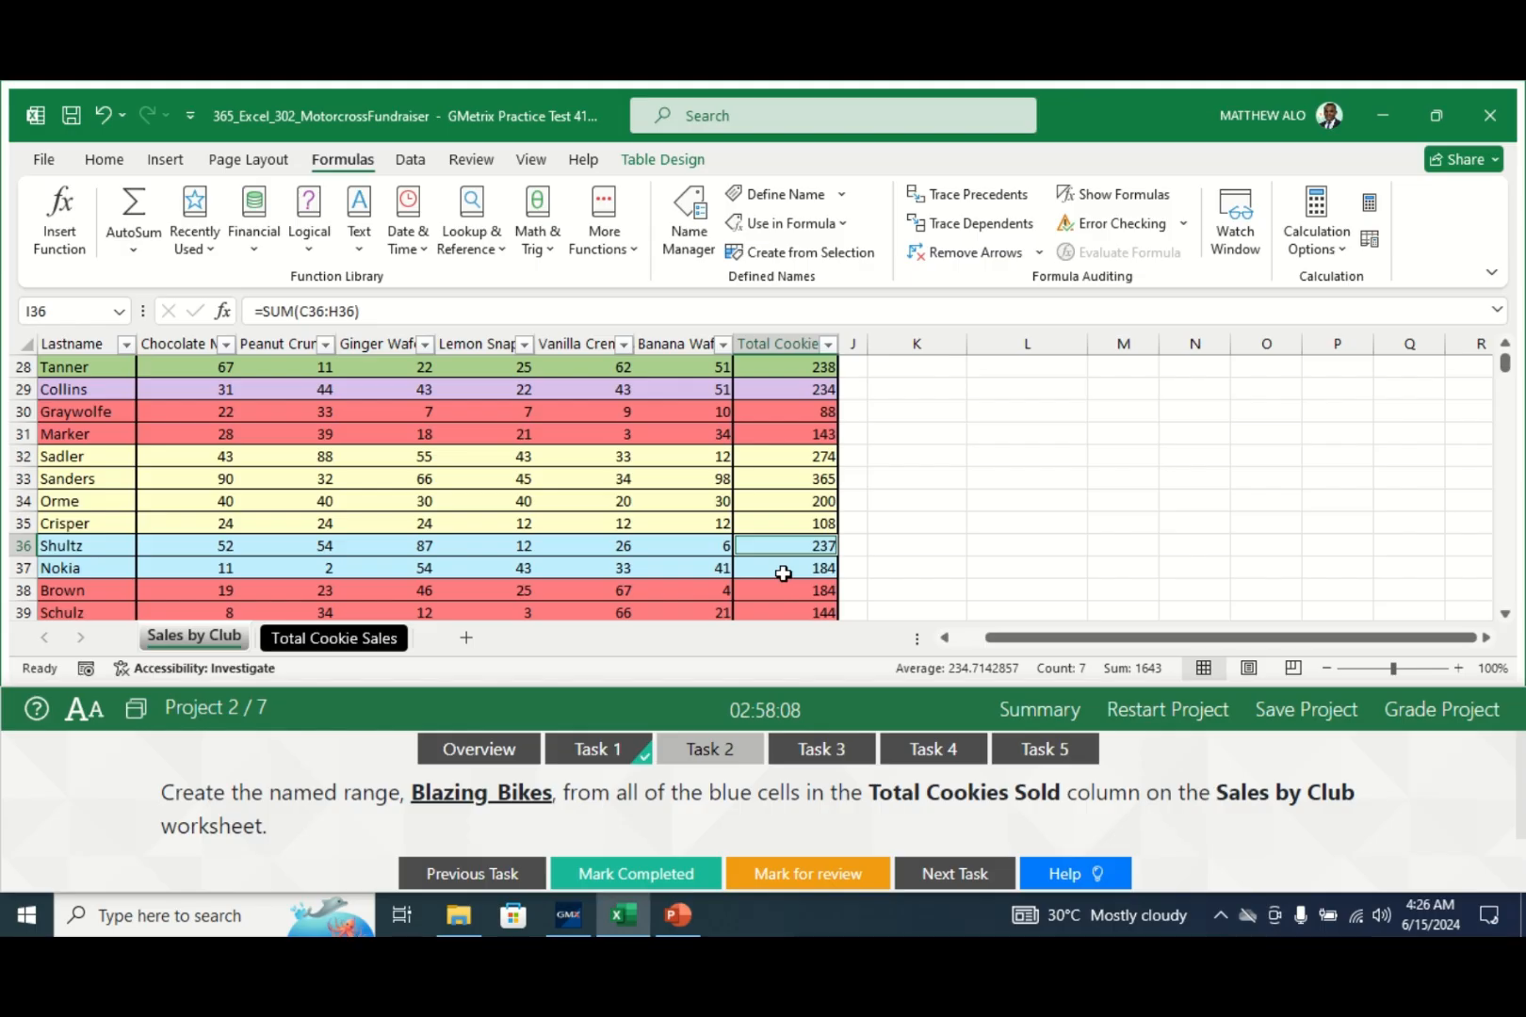
{"action": "left_click", "coordinate": [783, 574], "text": "ctrl"}
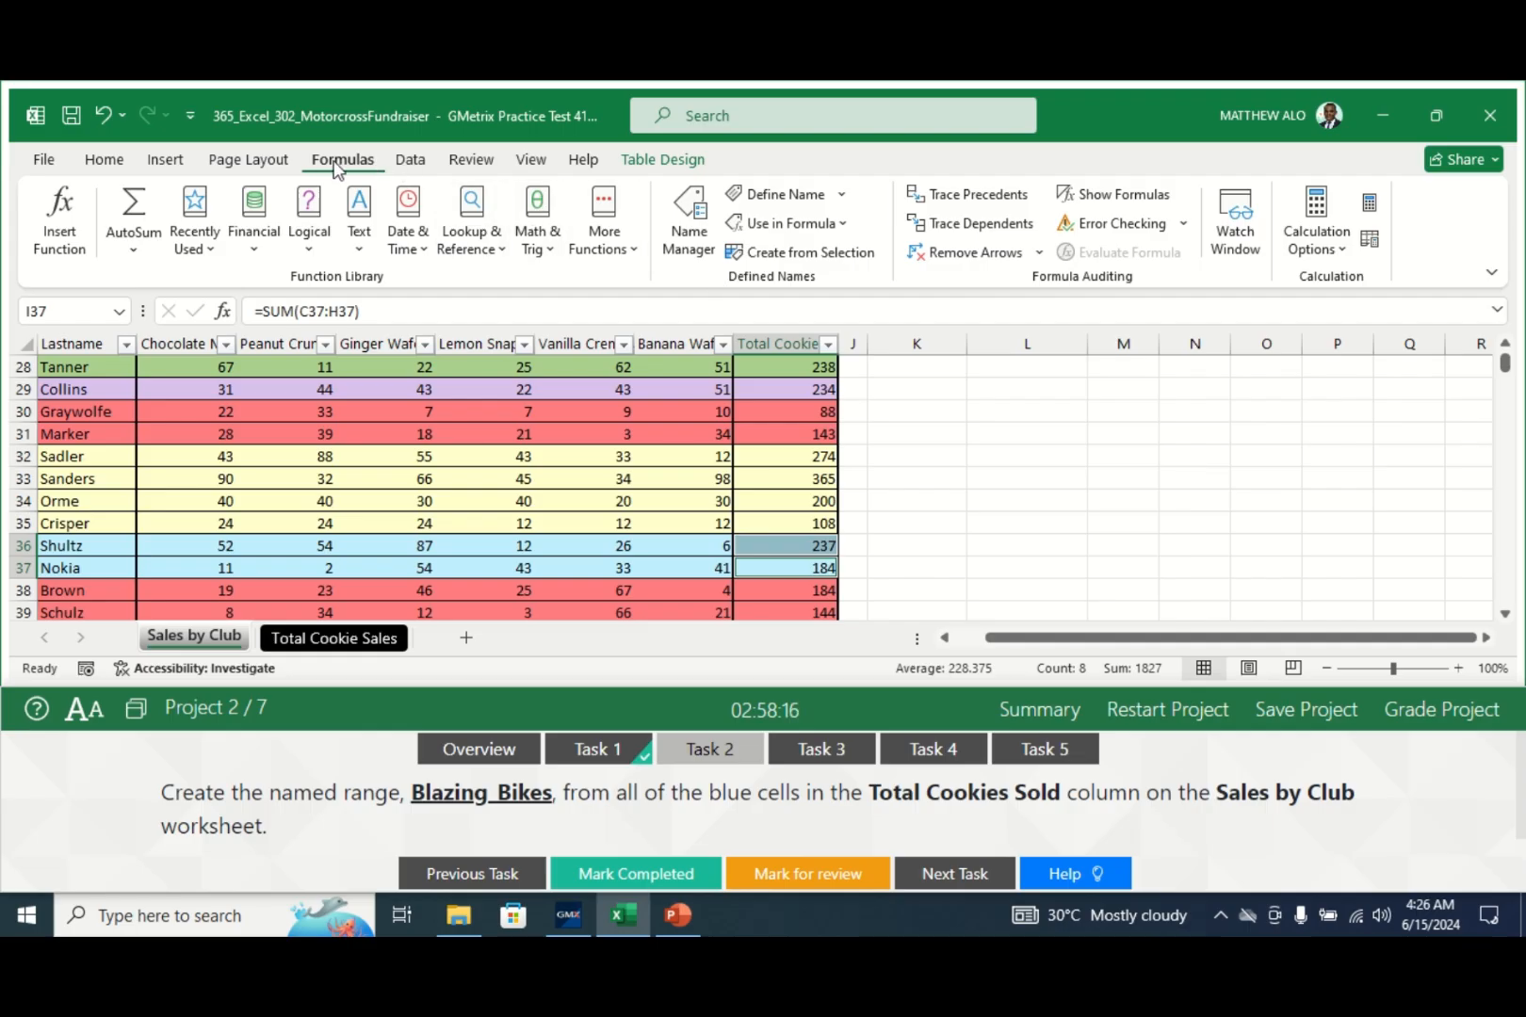
- Define the name Blazing_Bikes for the selected blue cells through Name Manager
{"action": "left_click", "coordinate": [701, 237]}
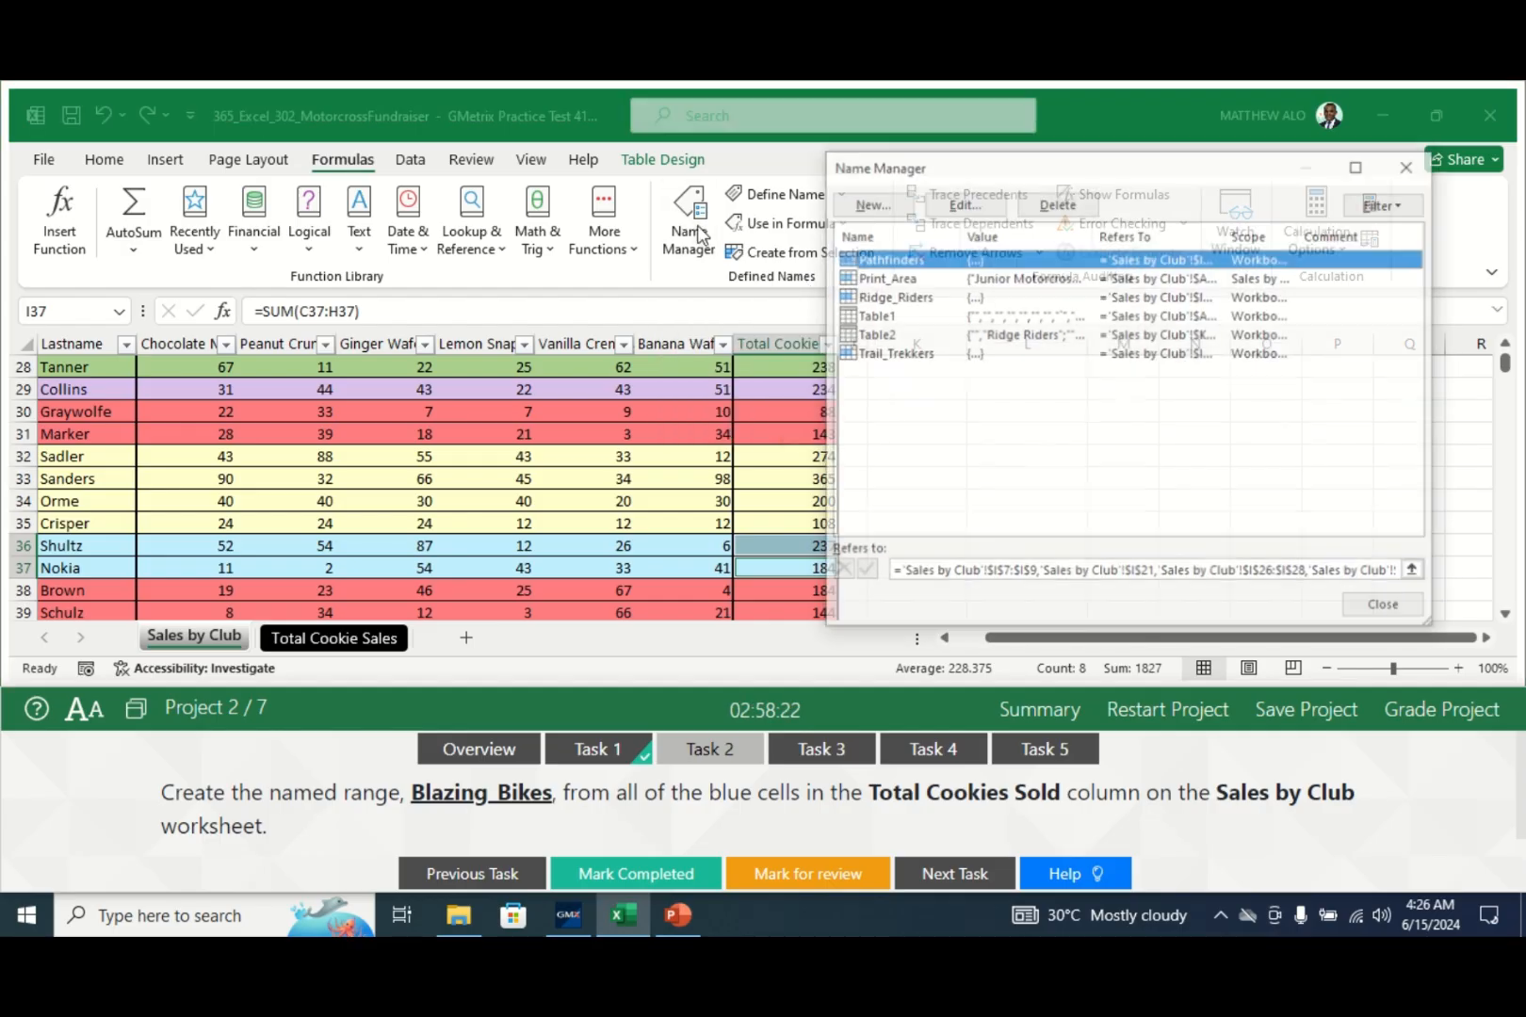
{"action": "left_click", "coordinate": [869, 203]}
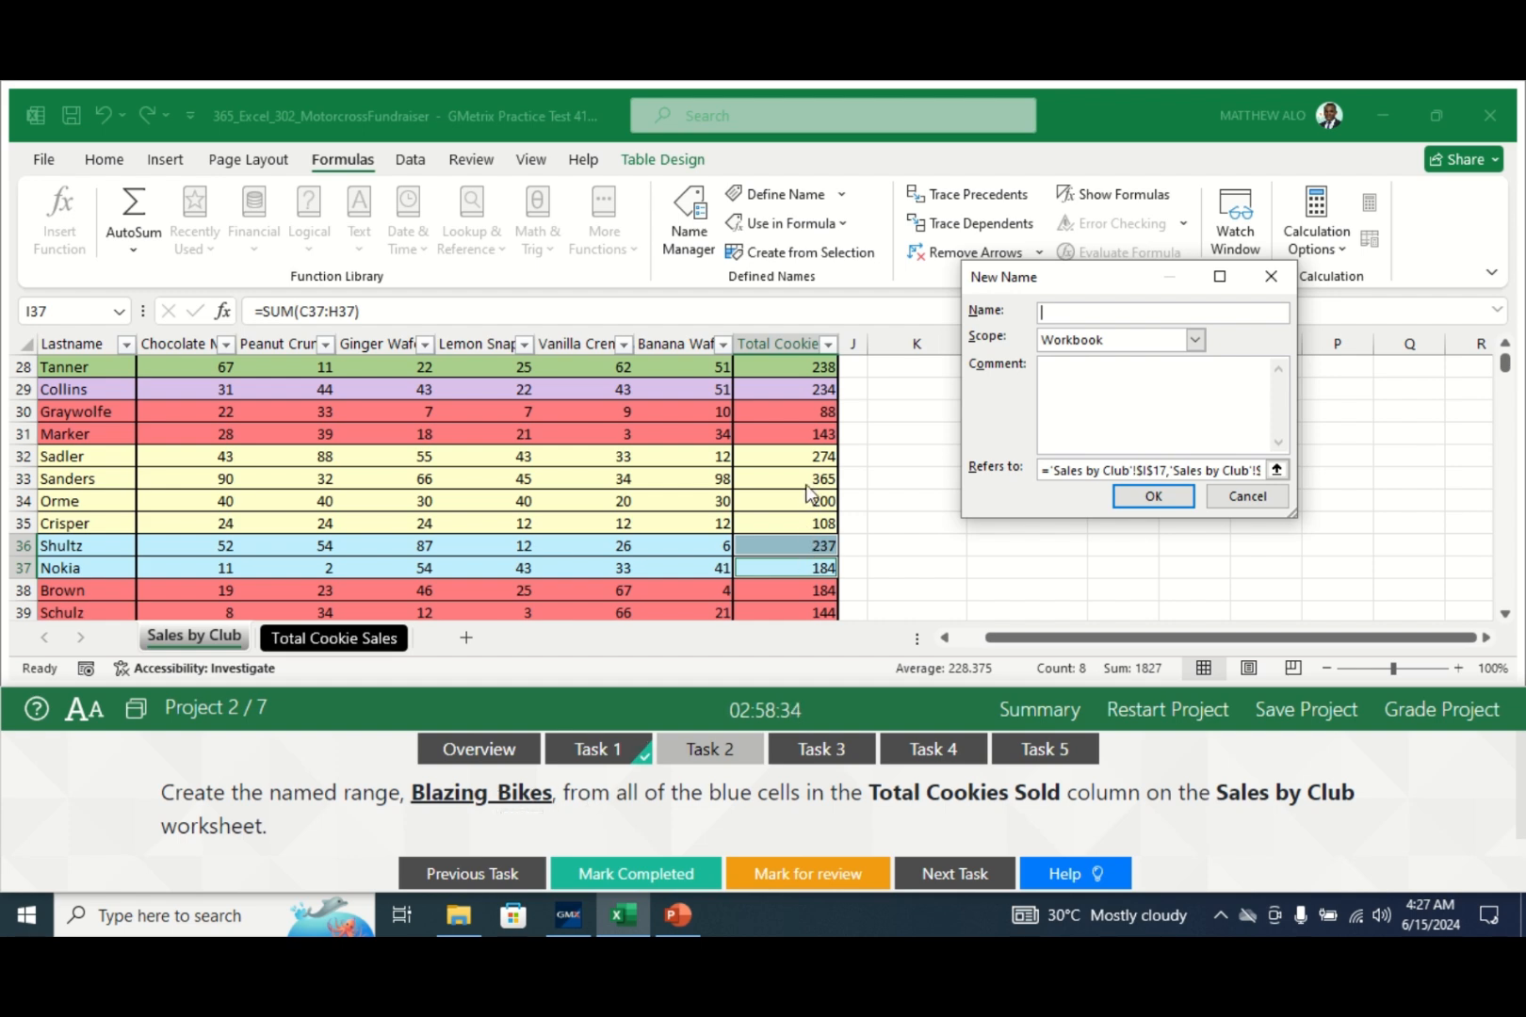
{"action": "type", "text": "Blazing_Bikes"}
{"action": "left_click", "coordinate": [1164, 504]}
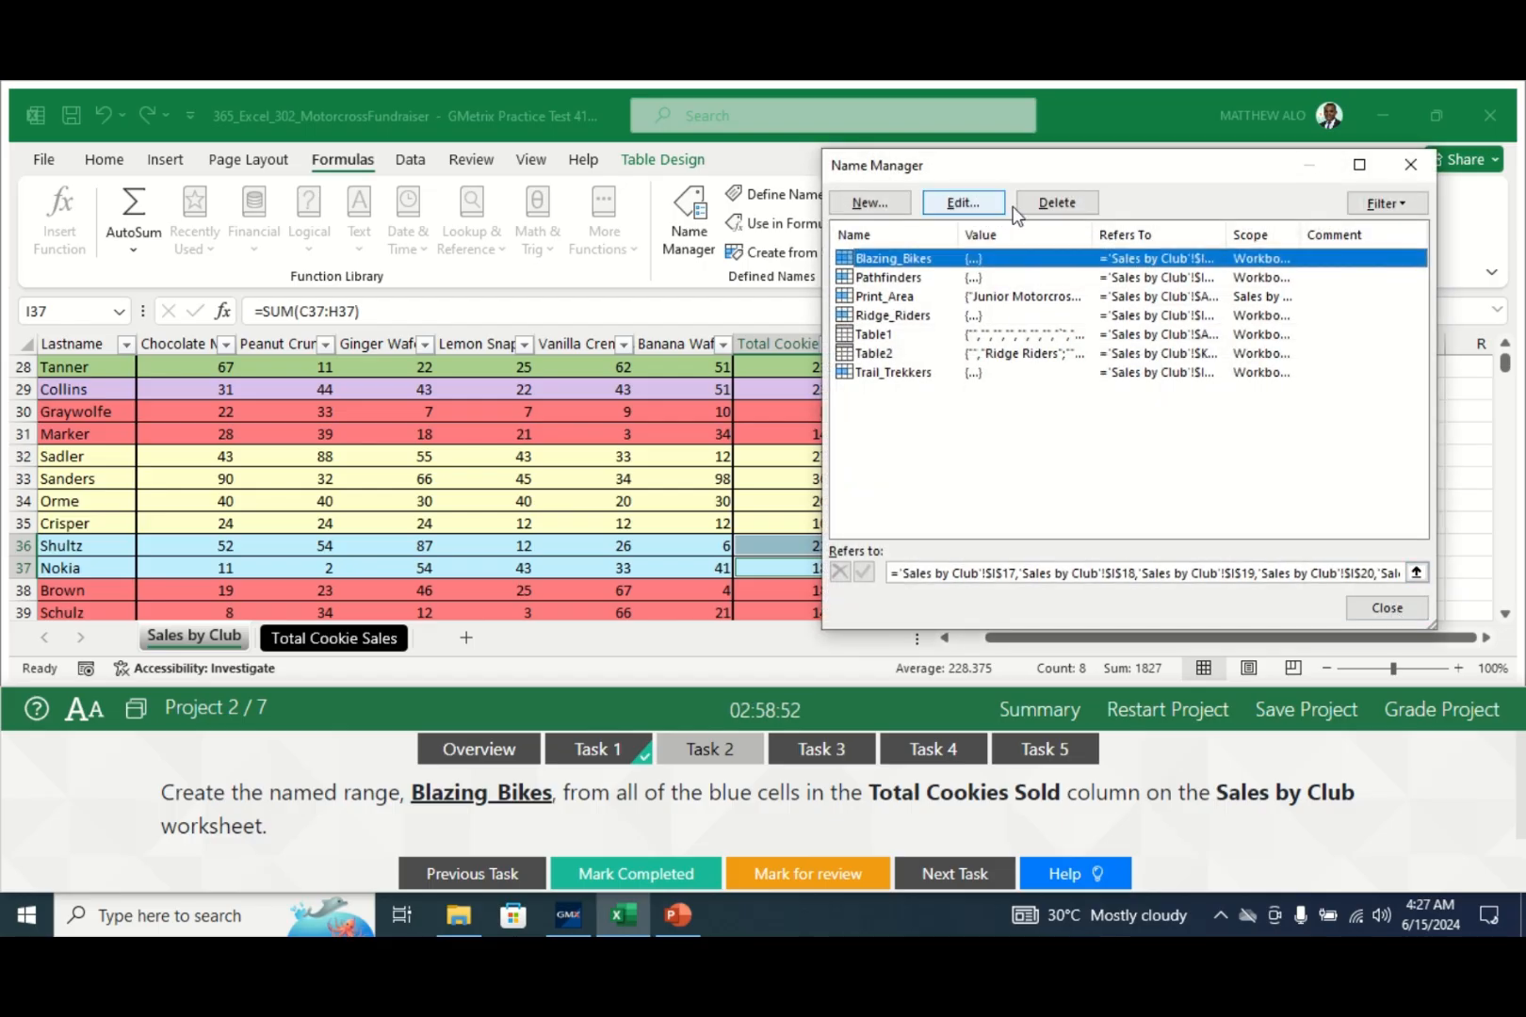
{"action": "left_click", "coordinate": [1385, 605]}
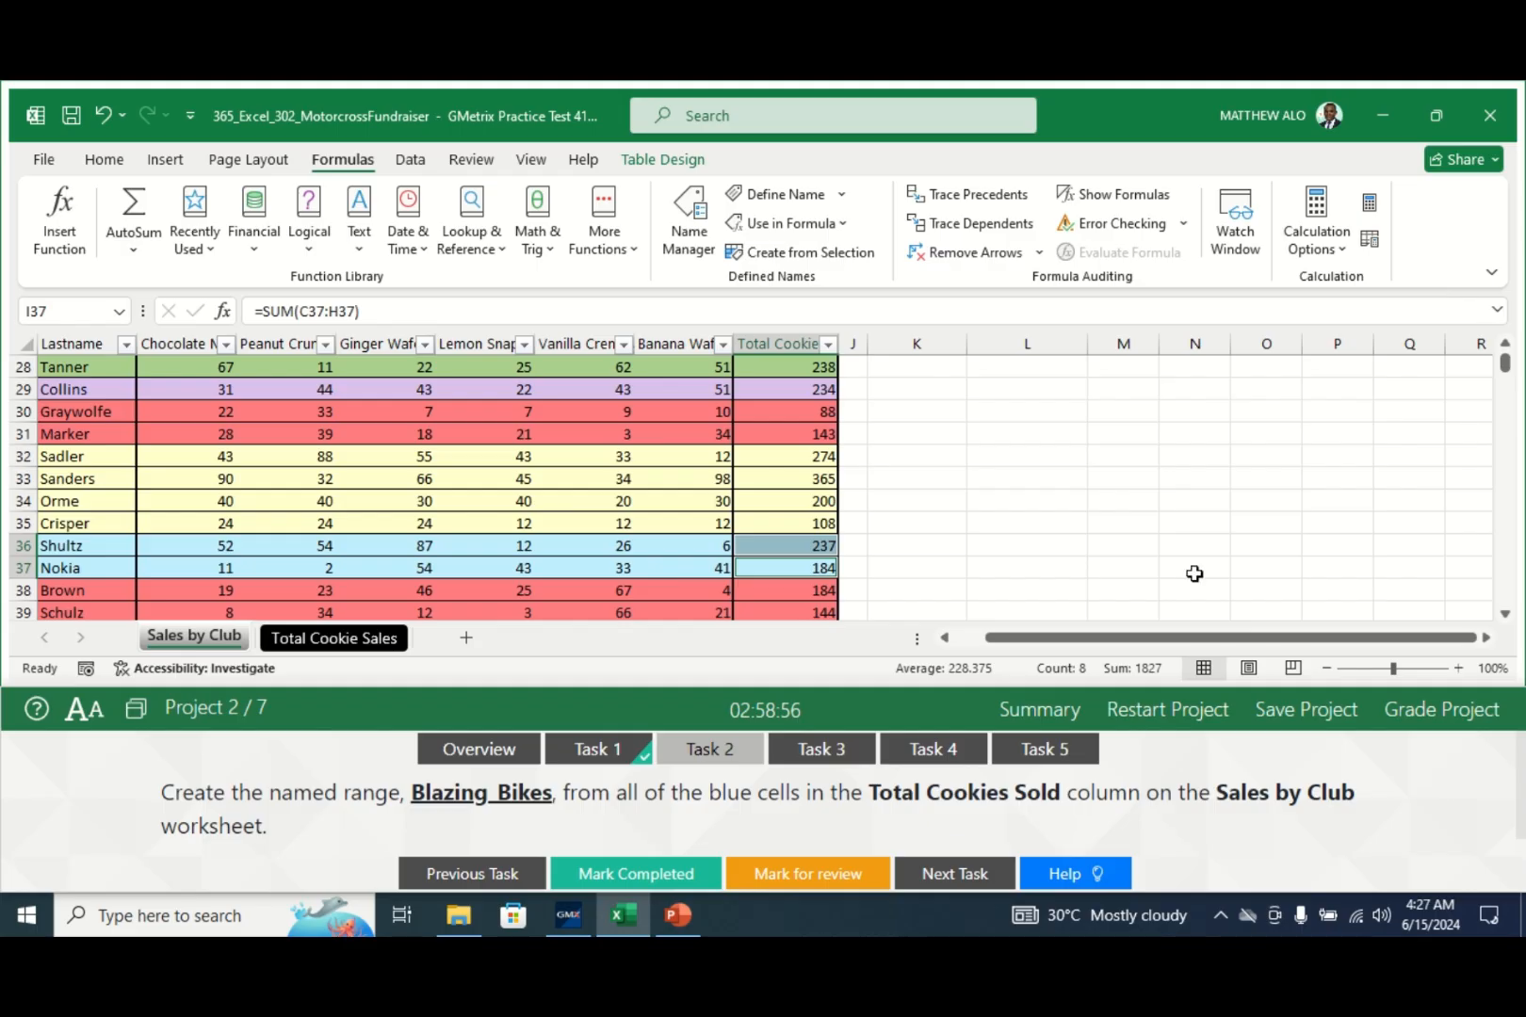
- Mark Task 2 completed and show Task 3's merge instructions
{"action": "left_click", "coordinate": [631, 874]}
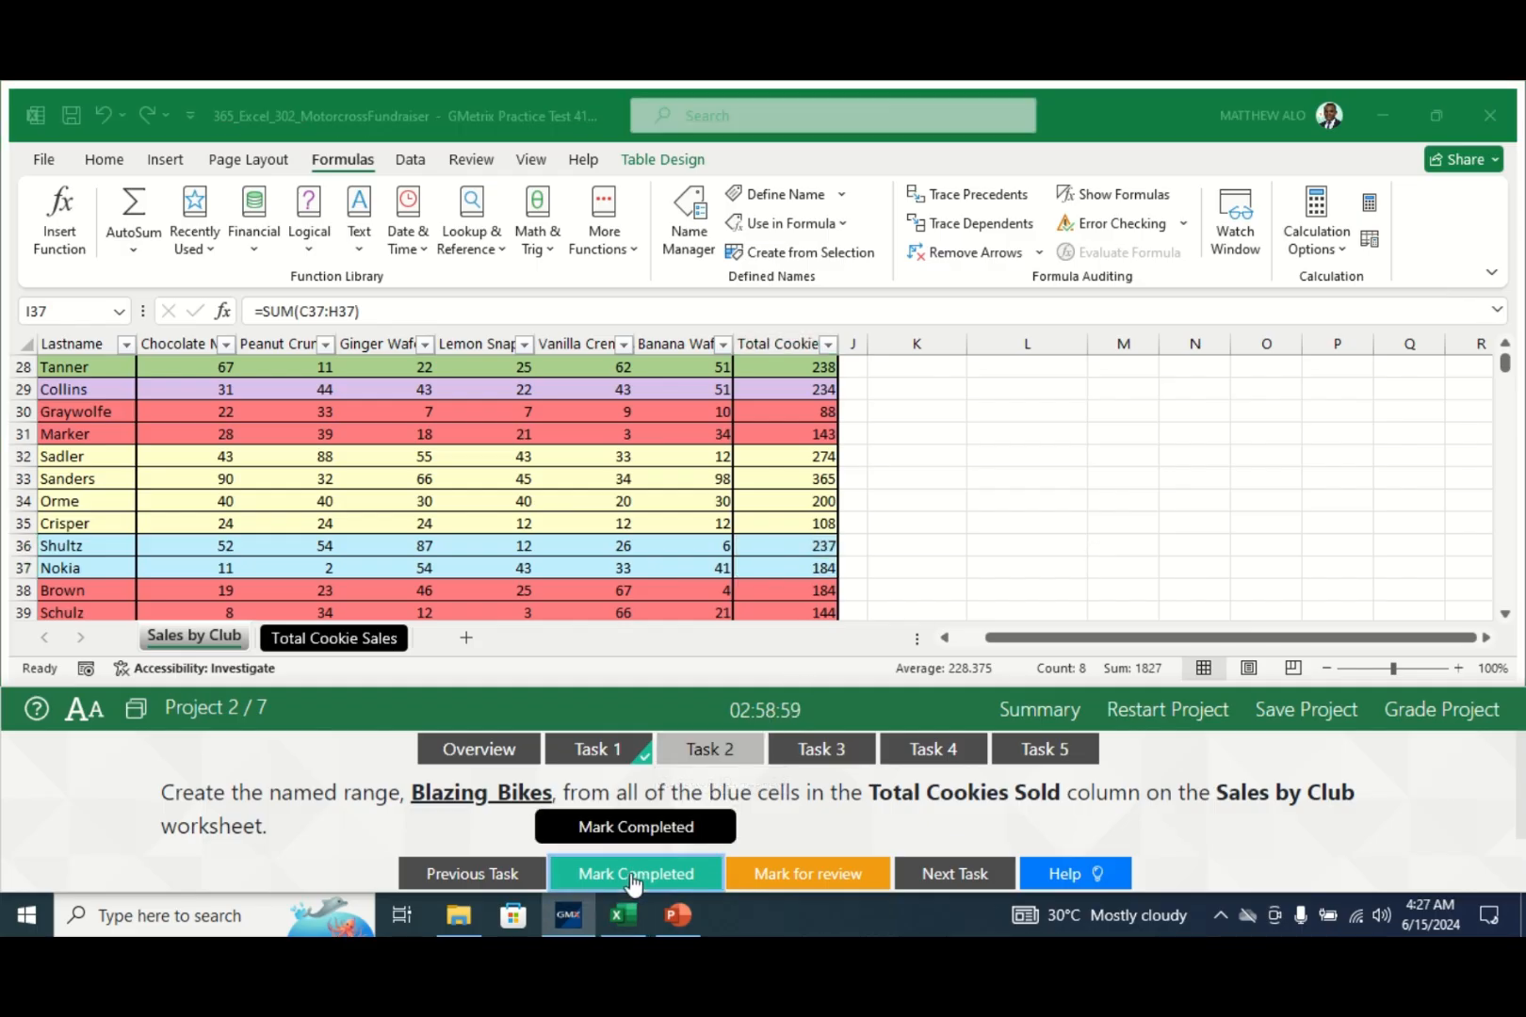
{"action": "left_click", "coordinate": [828, 750]}
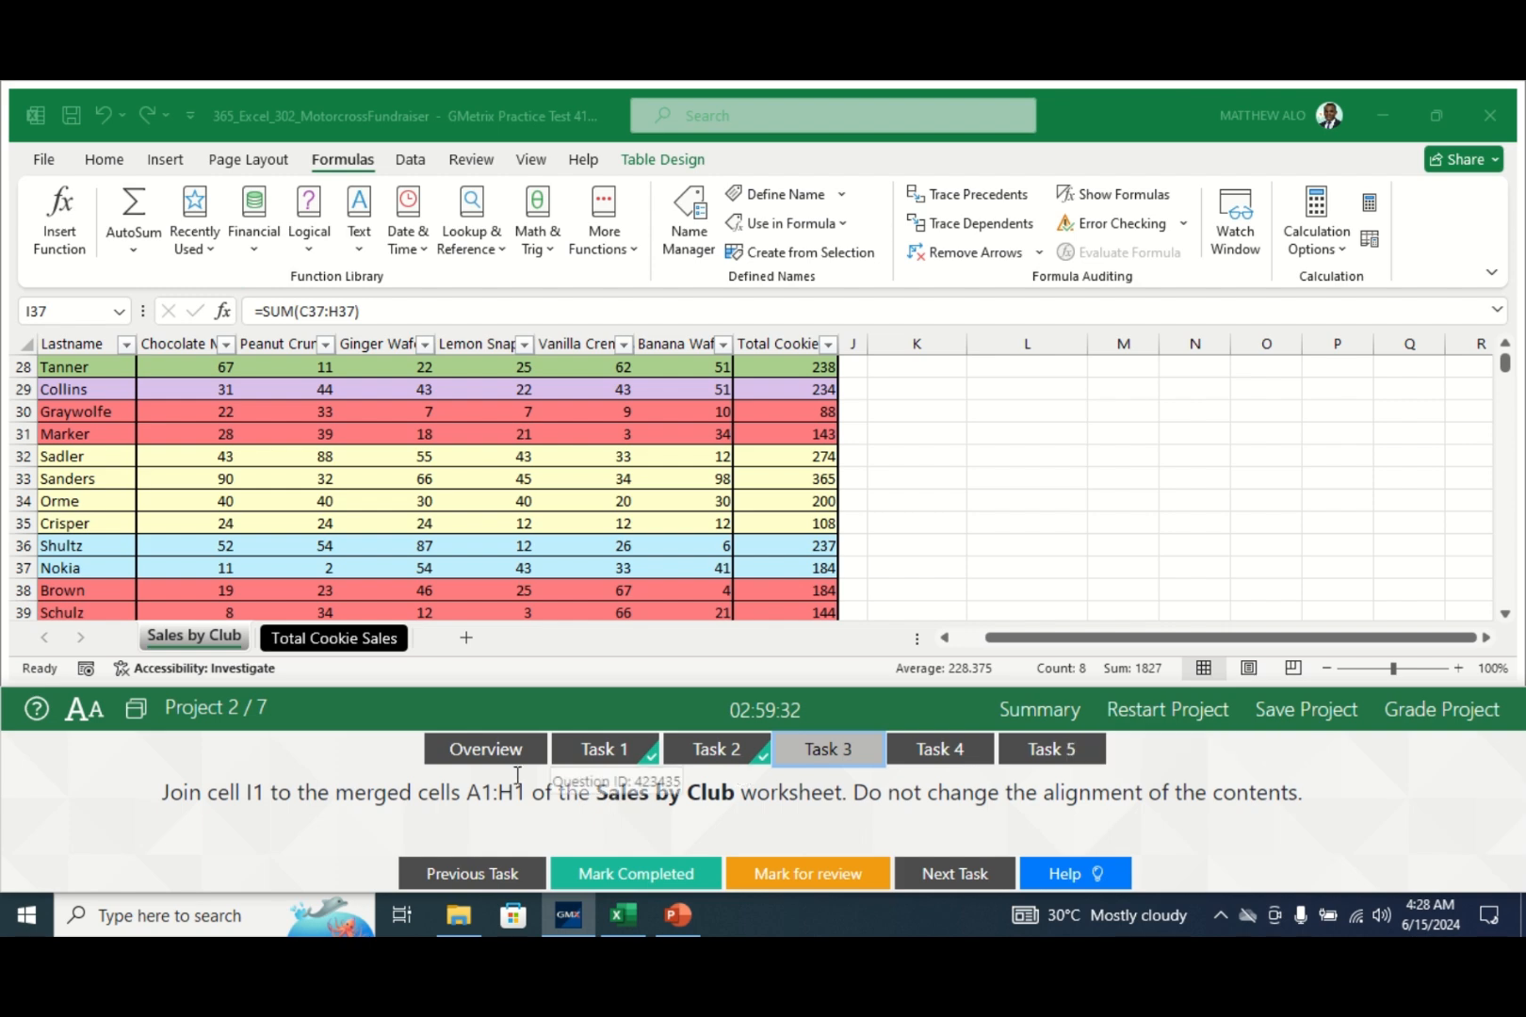
- Select the merged title A1:H1 together with cell I1
{"action": "left_click", "coordinate": [187, 638]}
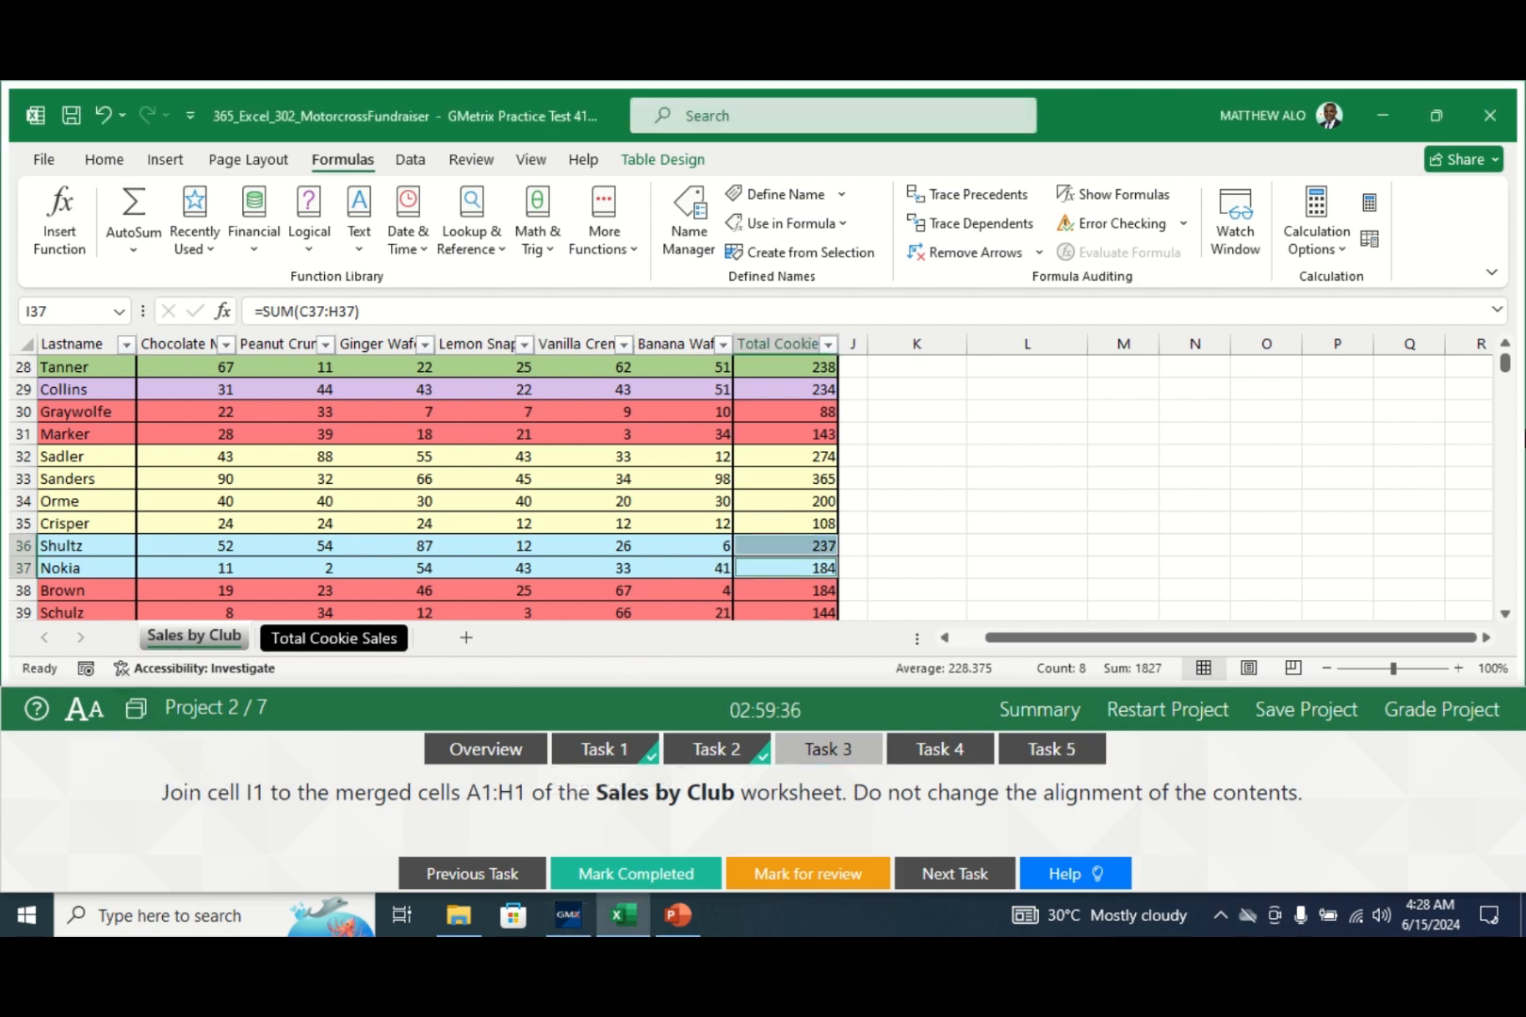
{"action": "left_click_drag", "start_coordinate": [1507, 364], "coordinate": [1507, 355]}
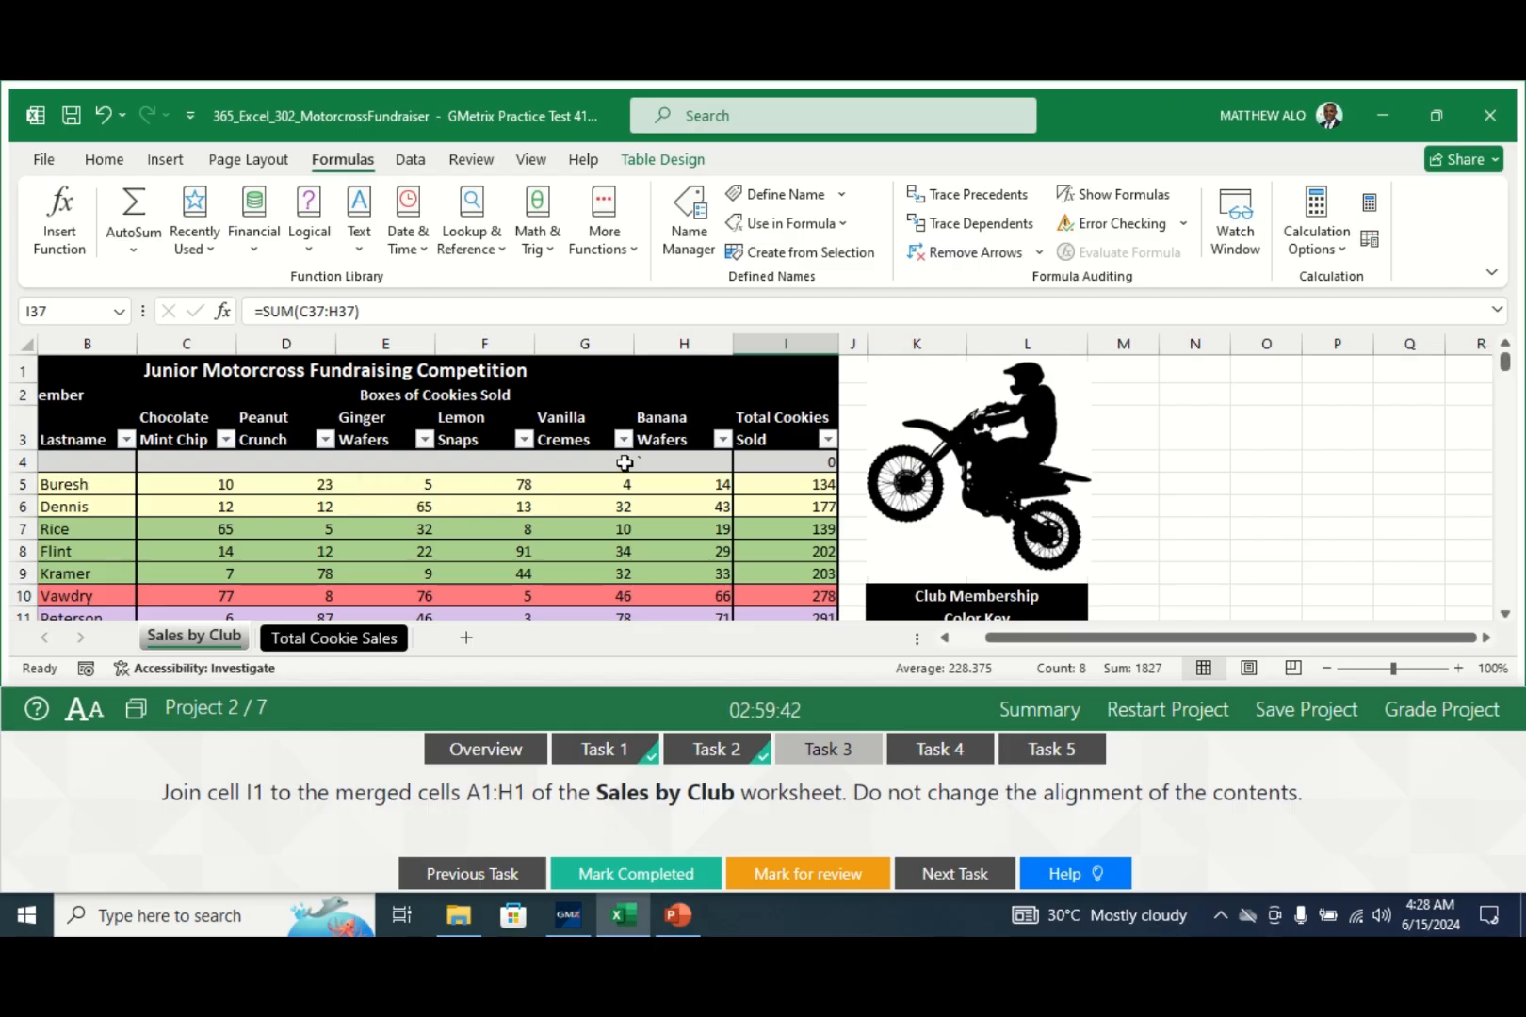
{"action": "left_click", "coordinate": [776, 423]}
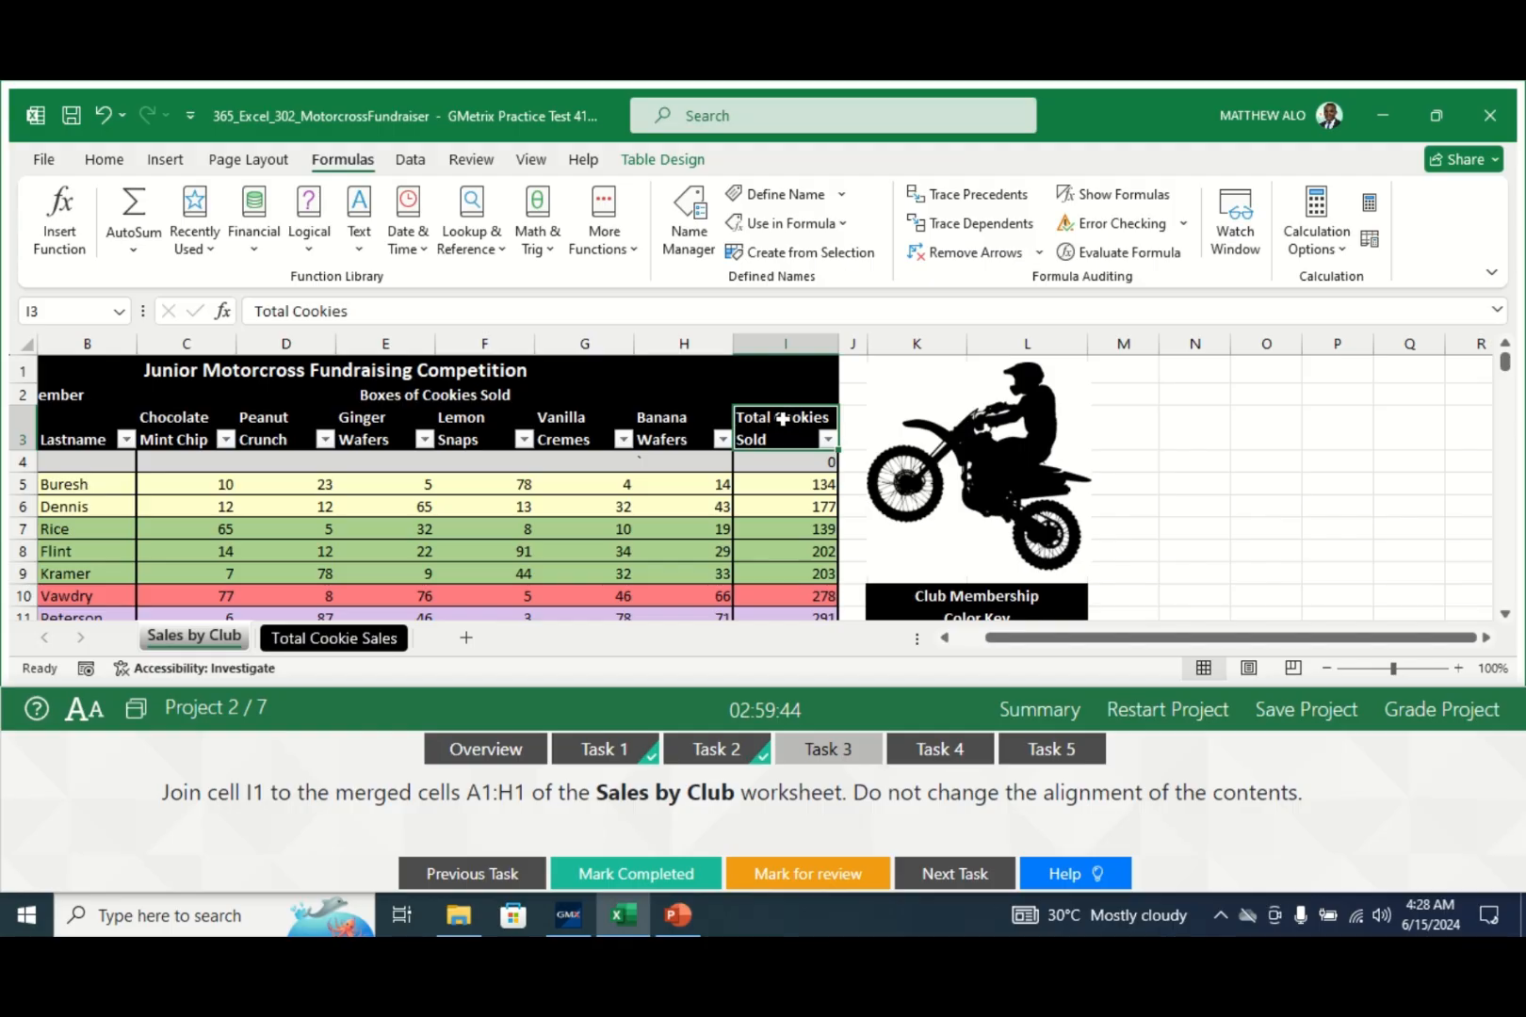
{"action": "left_click", "coordinate": [793, 374]}
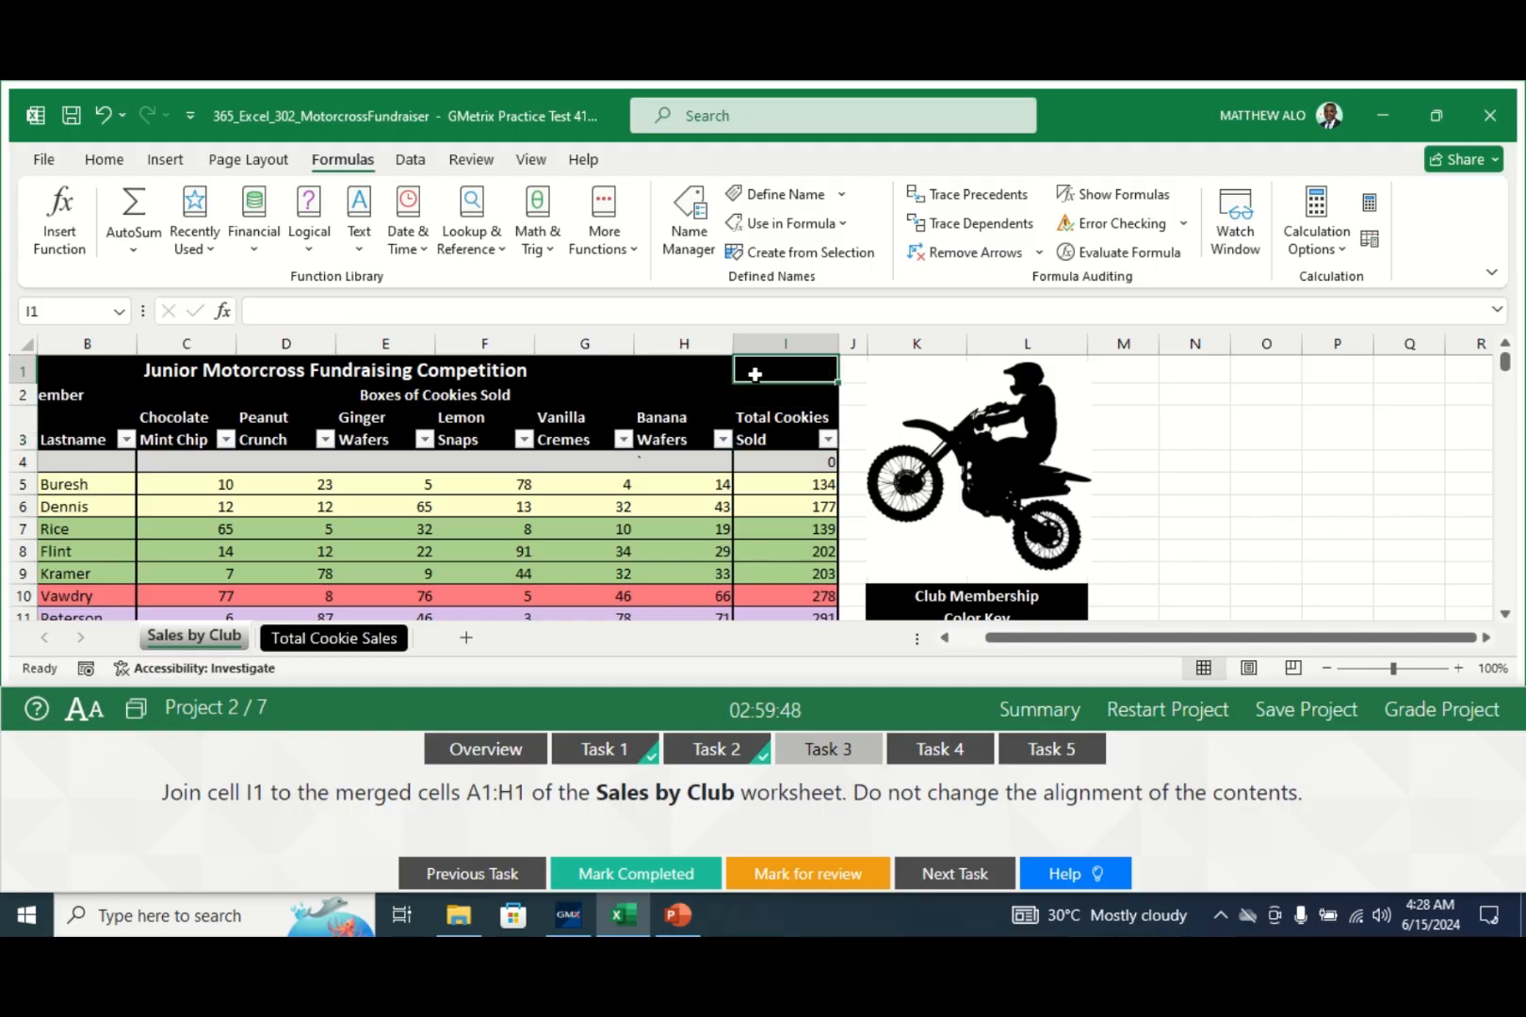
{"action": "left_click_drag", "start_coordinate": [755, 374], "coordinate": [558, 358]}
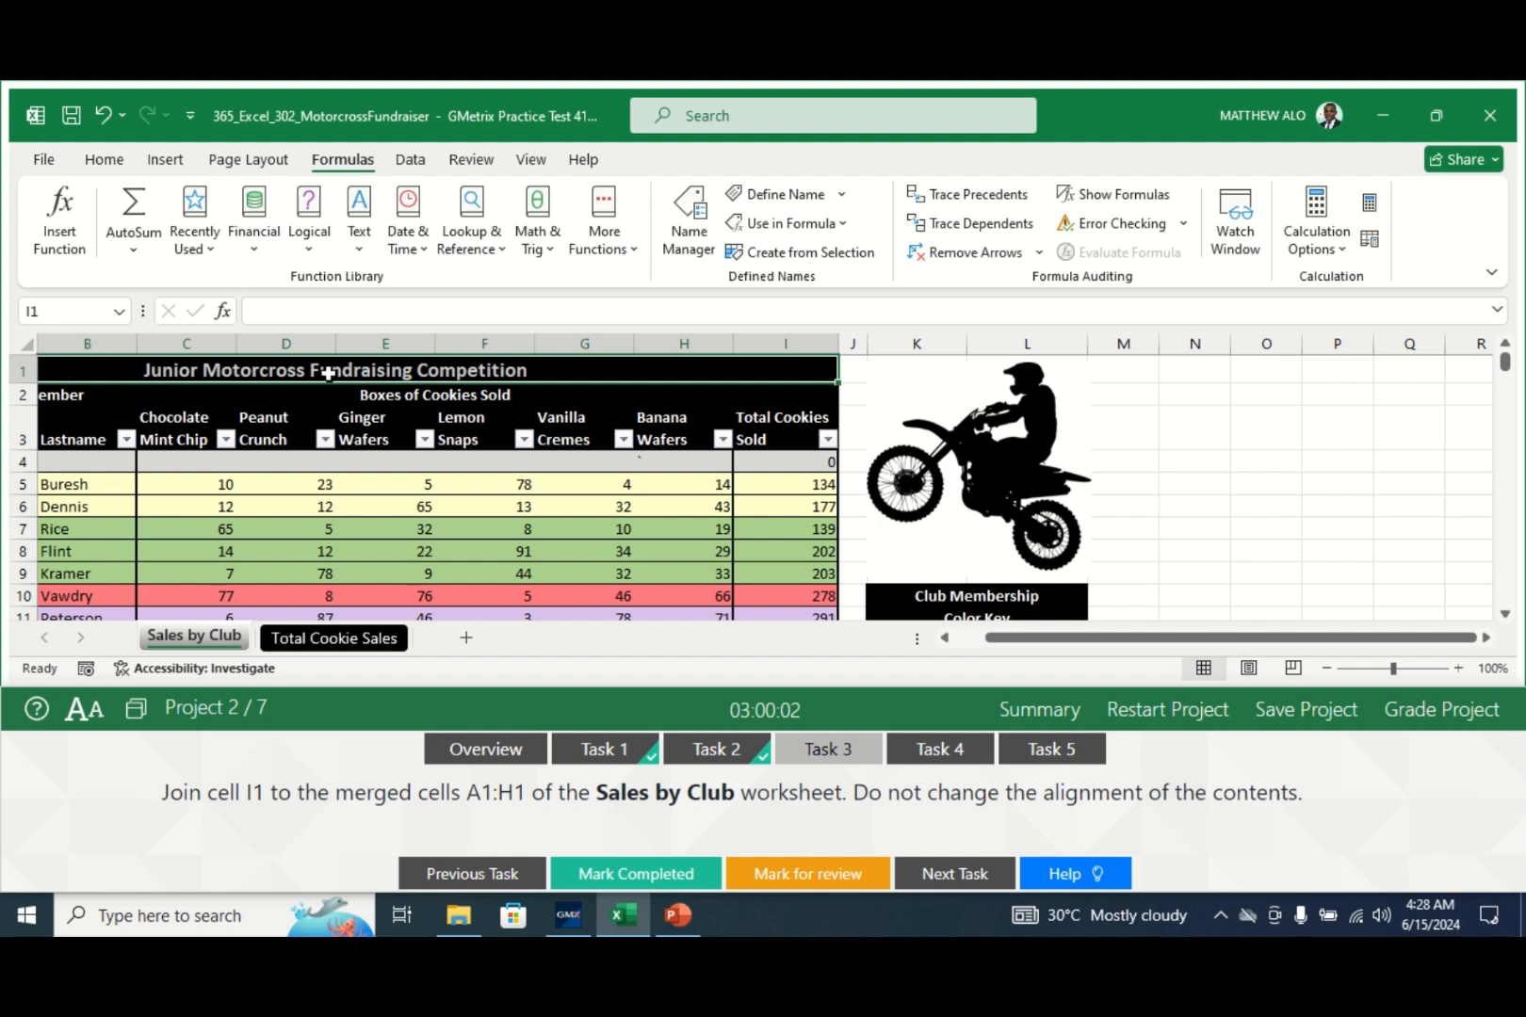
{"action": "left_click", "coordinate": [70, 373]}
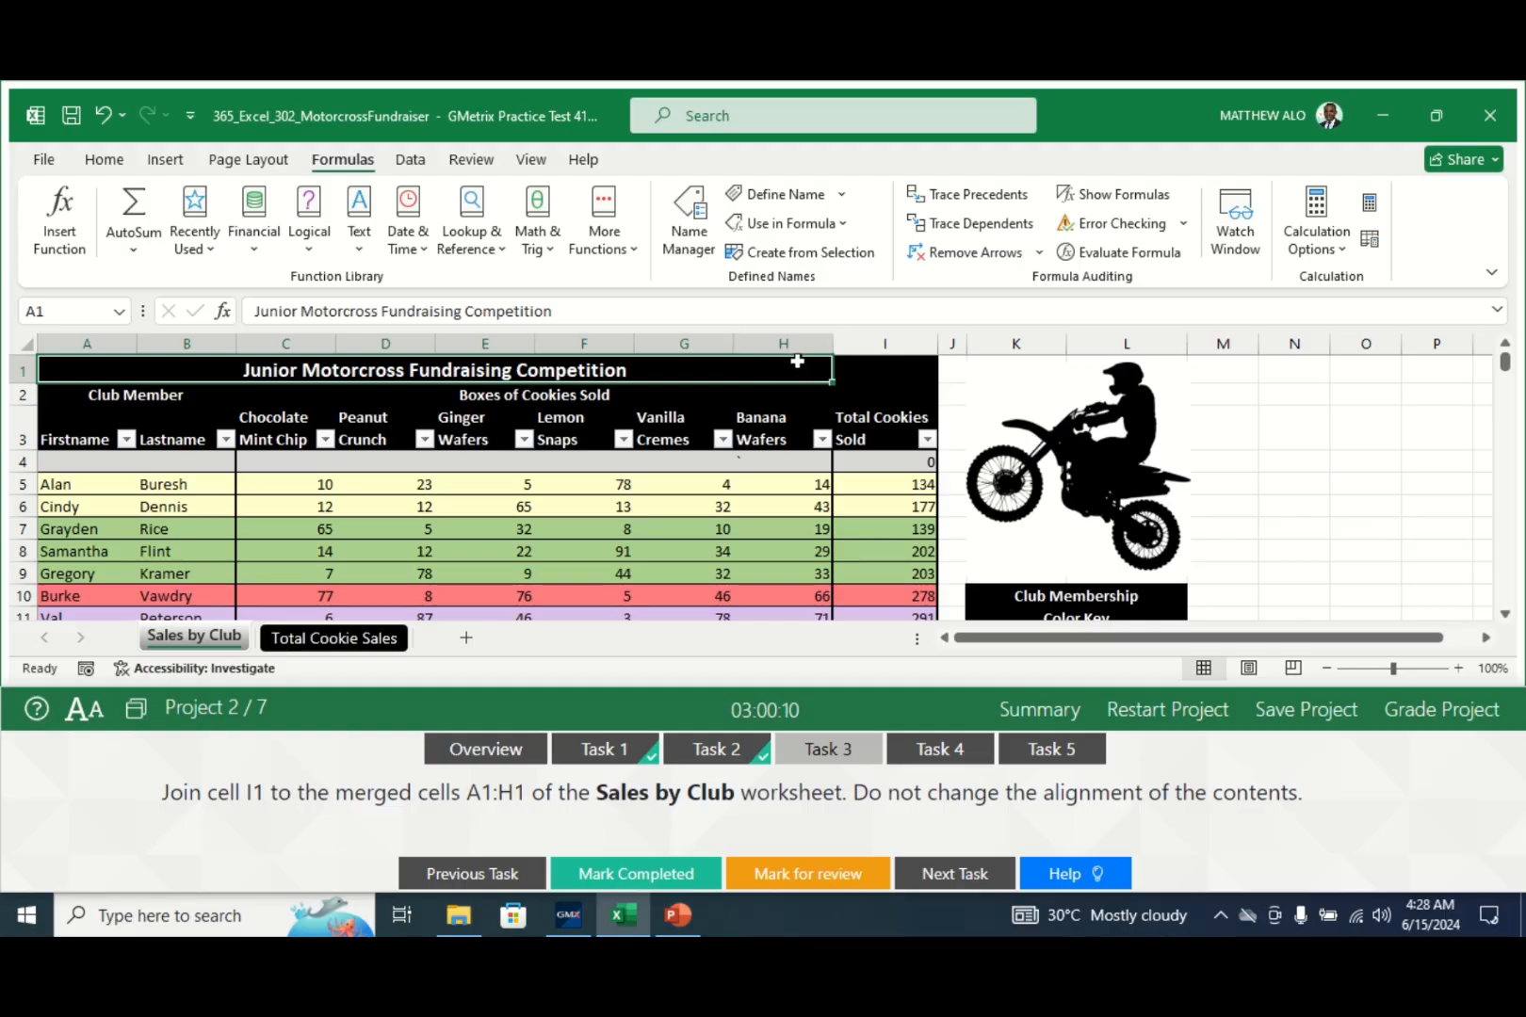
{"action": "left_click_drag", "start_coordinate": [839, 367], "coordinate": [867, 367]}
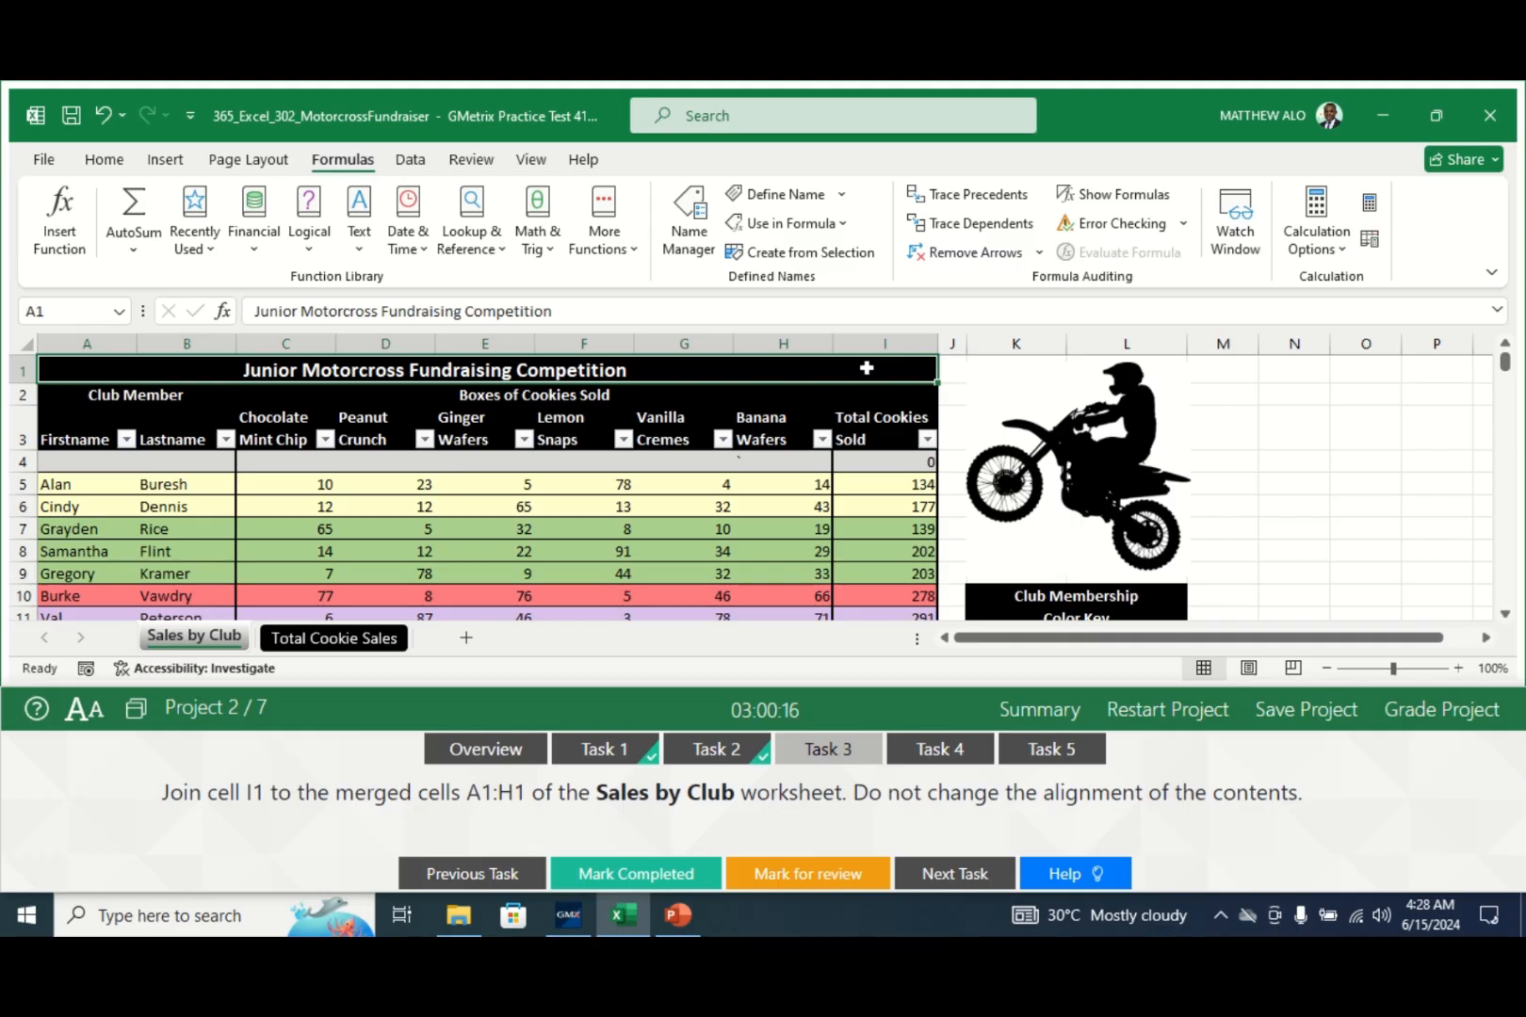
- Apply Merge Cells so the title spans A1:I1 without centring
{"action": "left_click", "coordinate": [107, 160]}
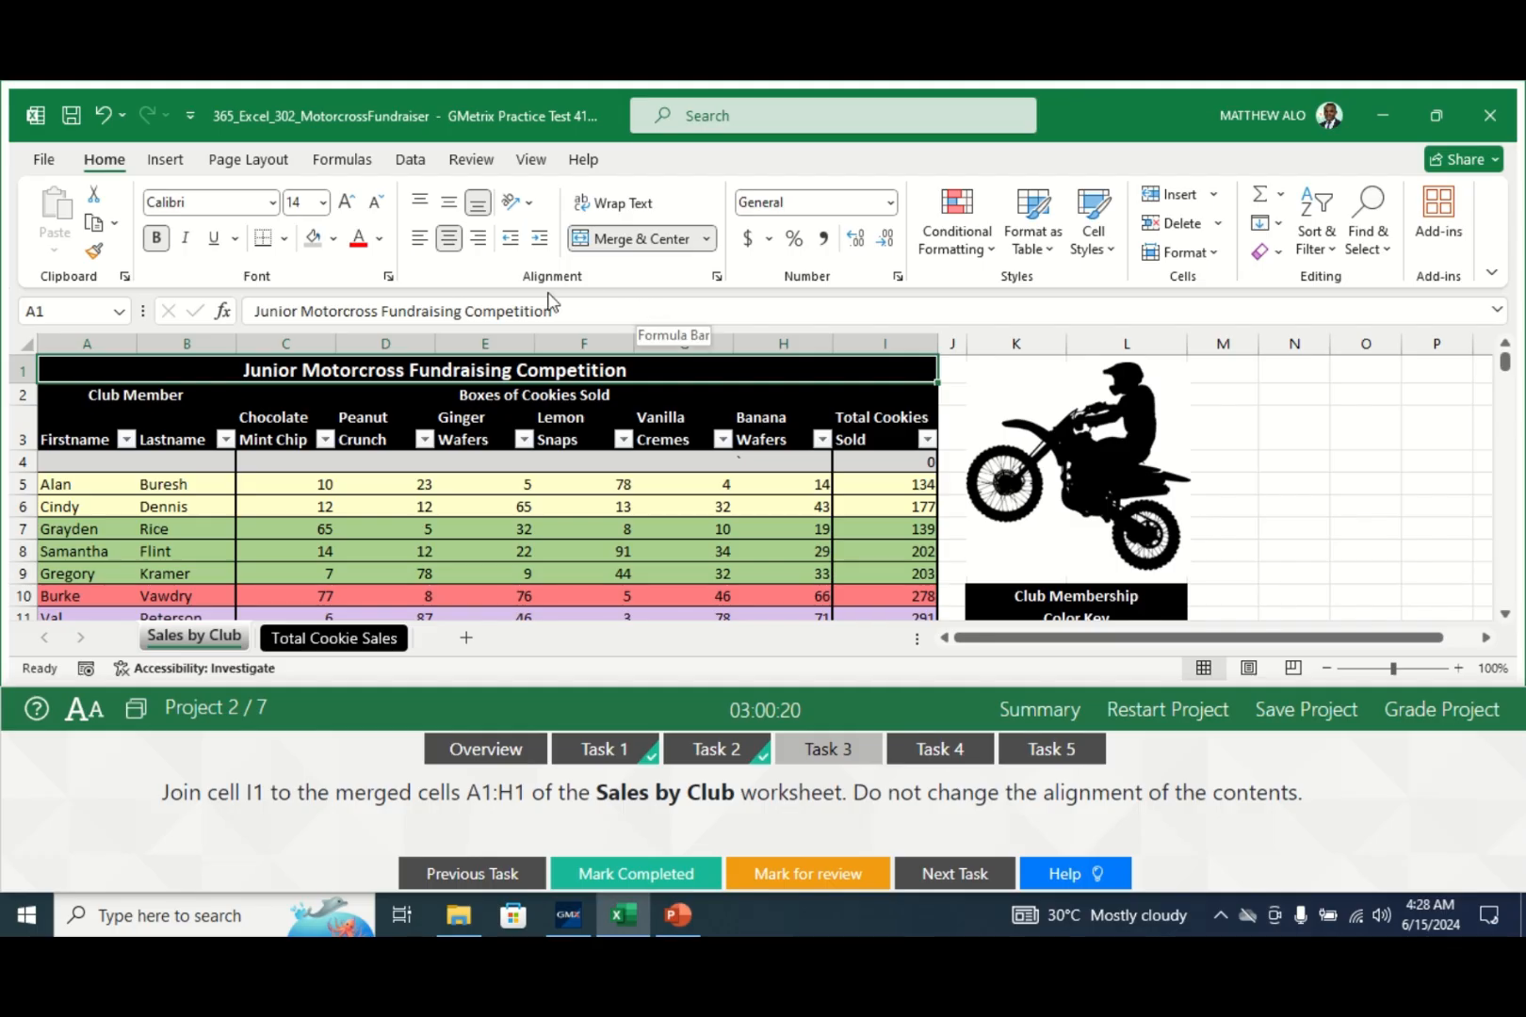
{"action": "left_click", "coordinate": [710, 240]}
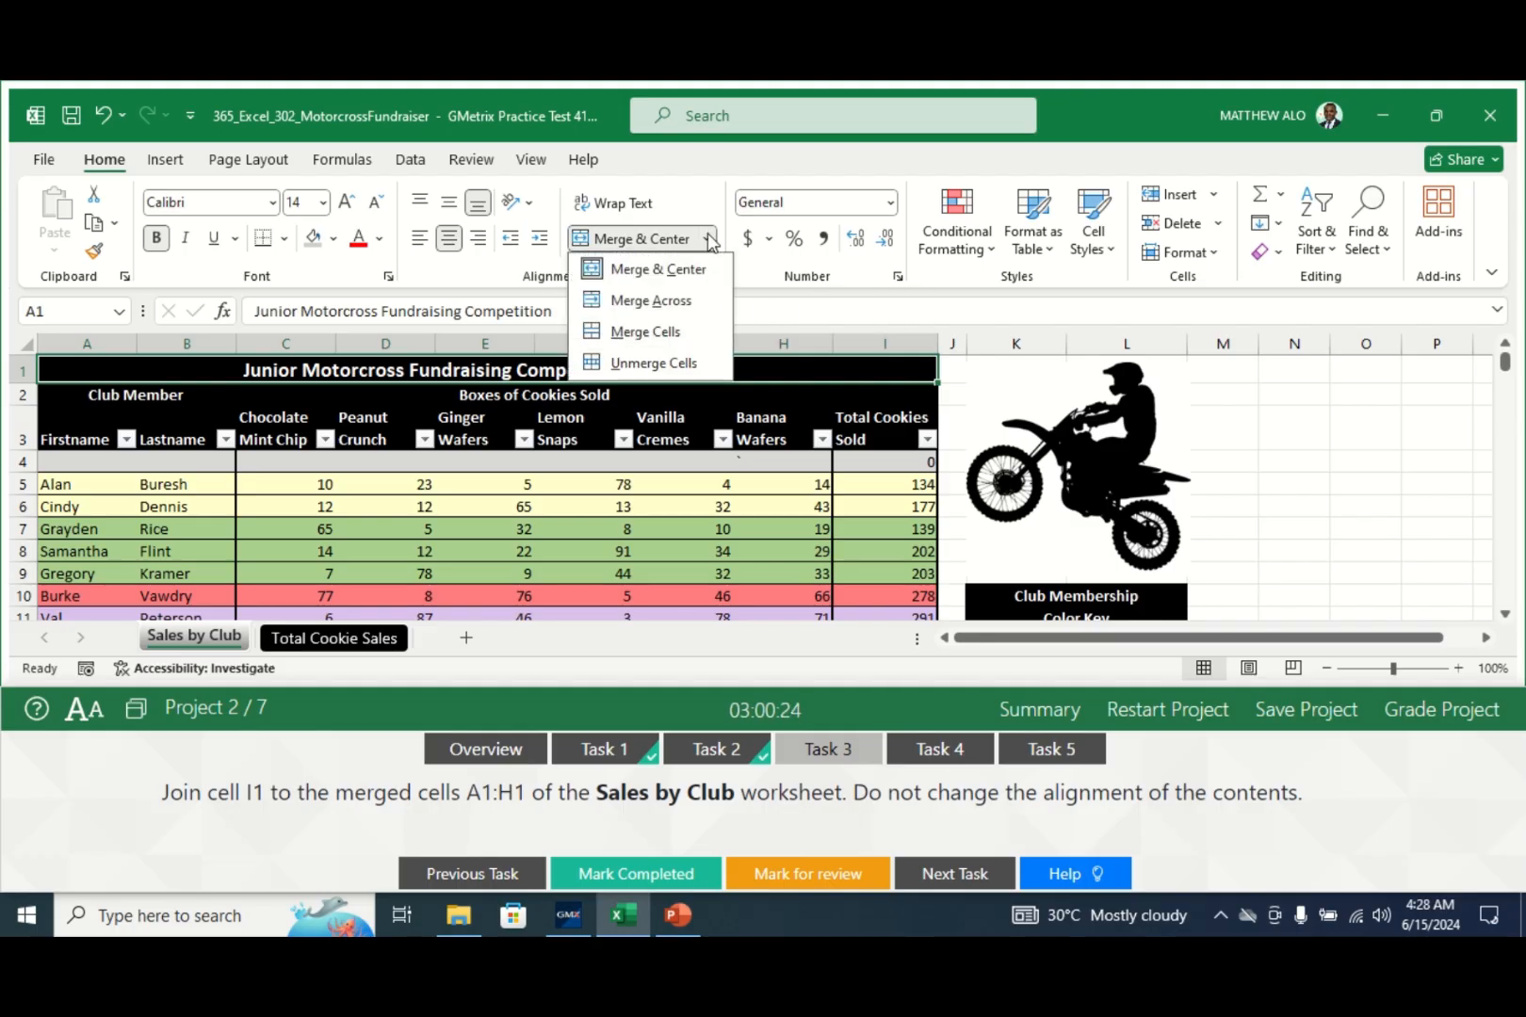
{"action": "left_click", "coordinate": [636, 334]}
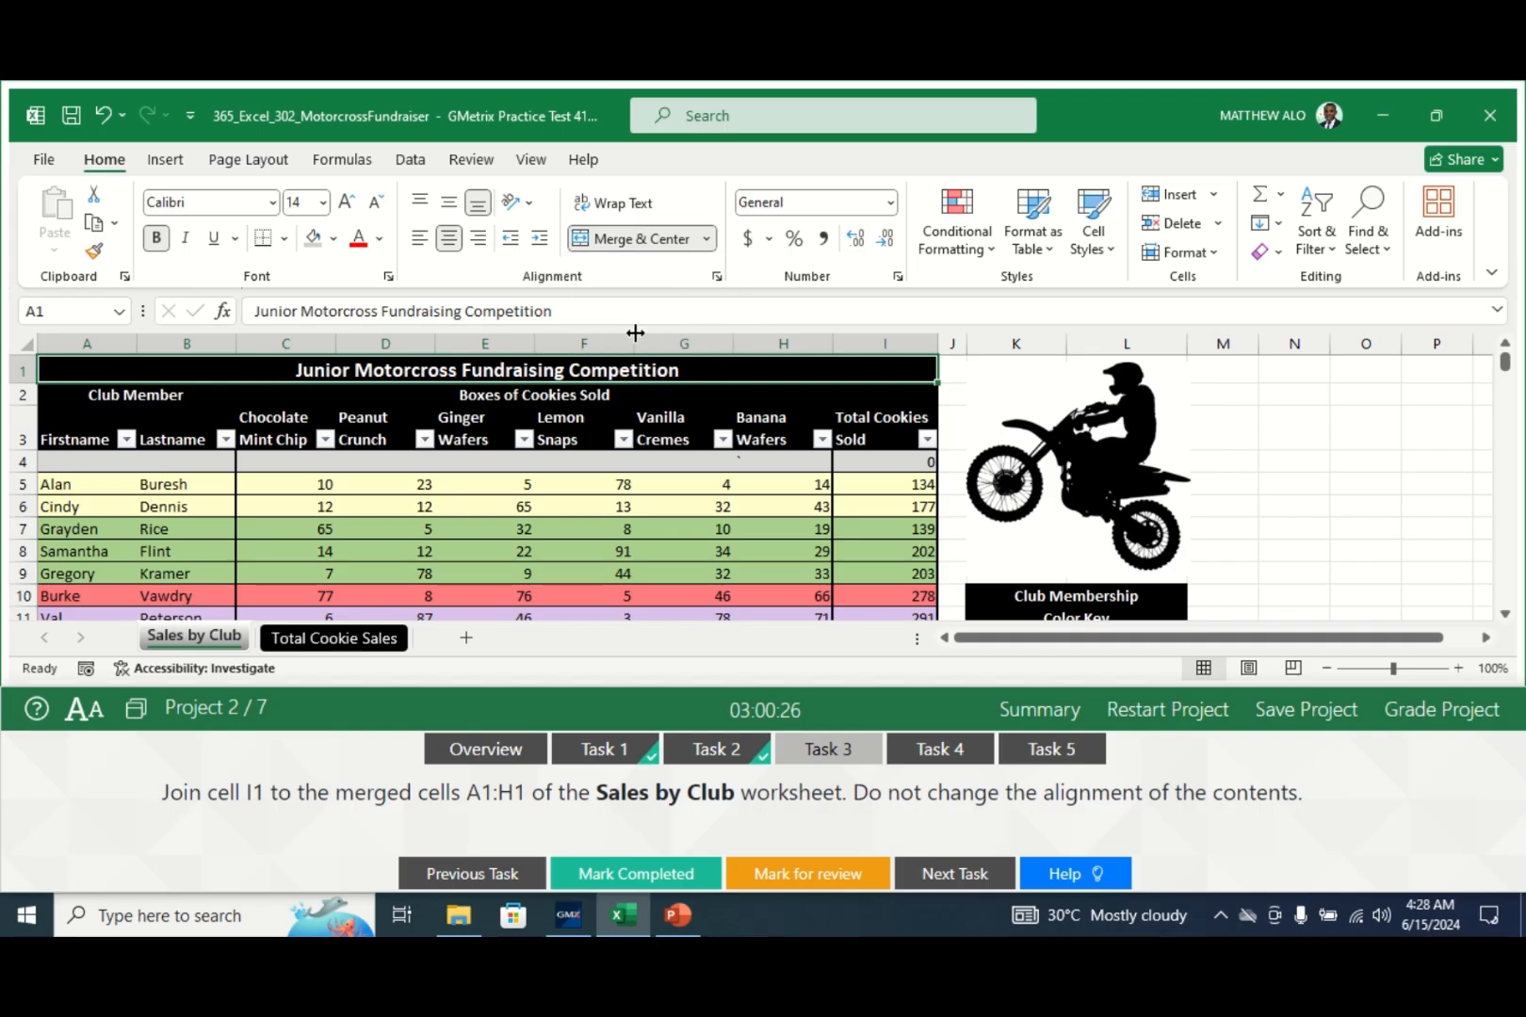
{"action": "left_click", "coordinate": [709, 242]}
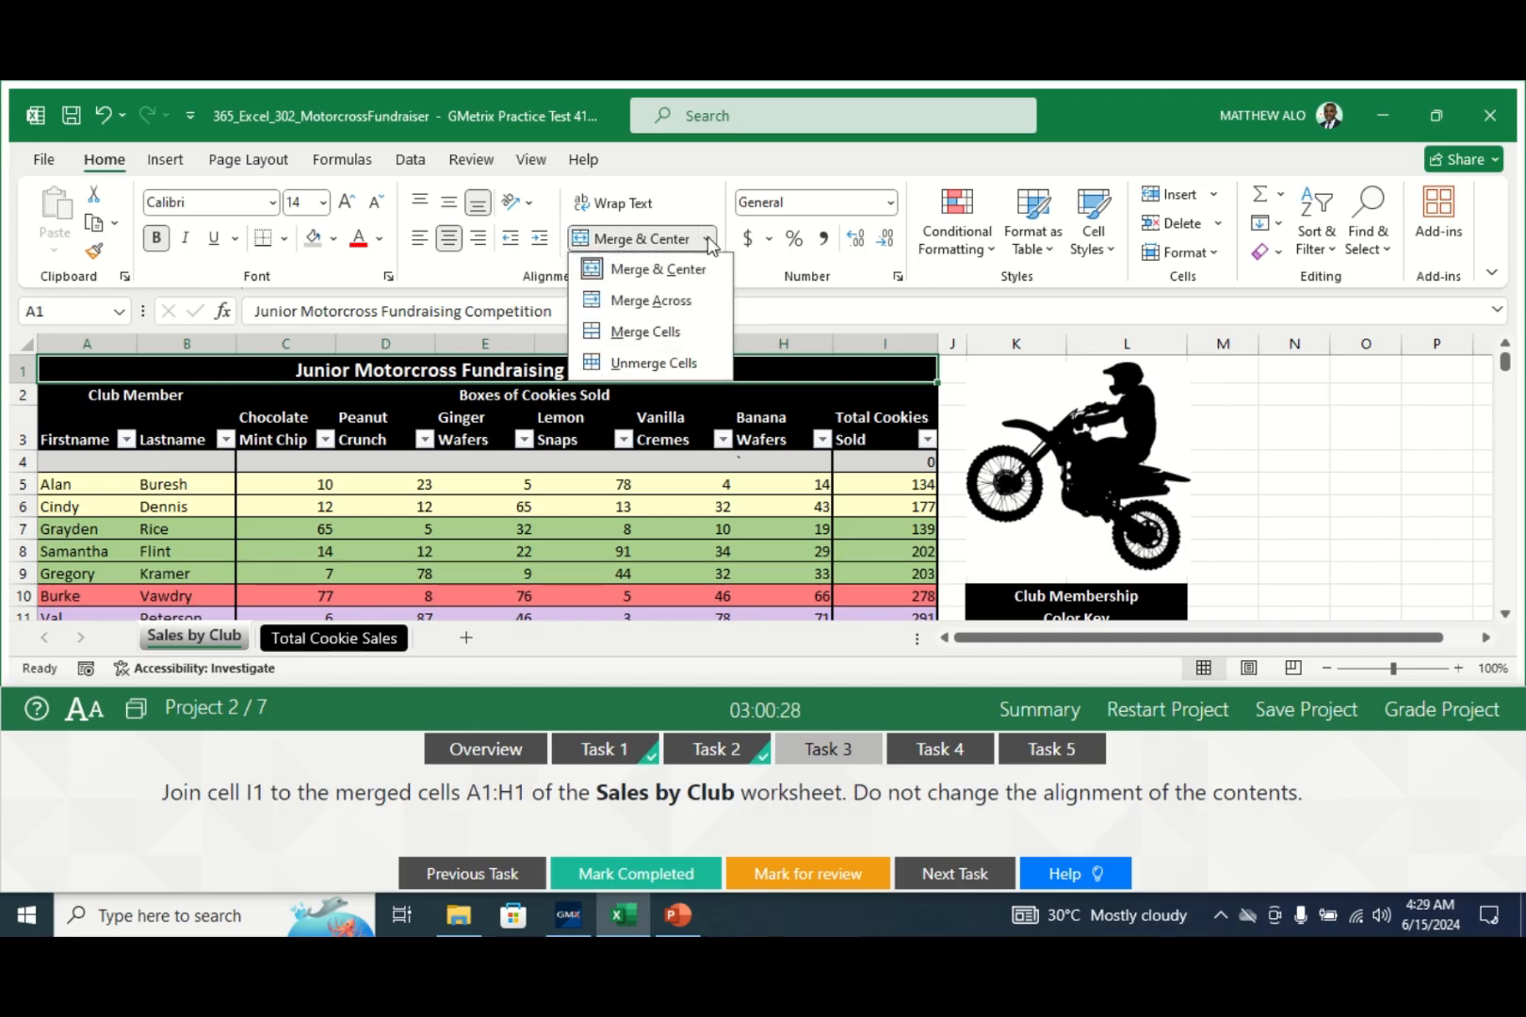
{"action": "left_click", "coordinate": [654, 327]}
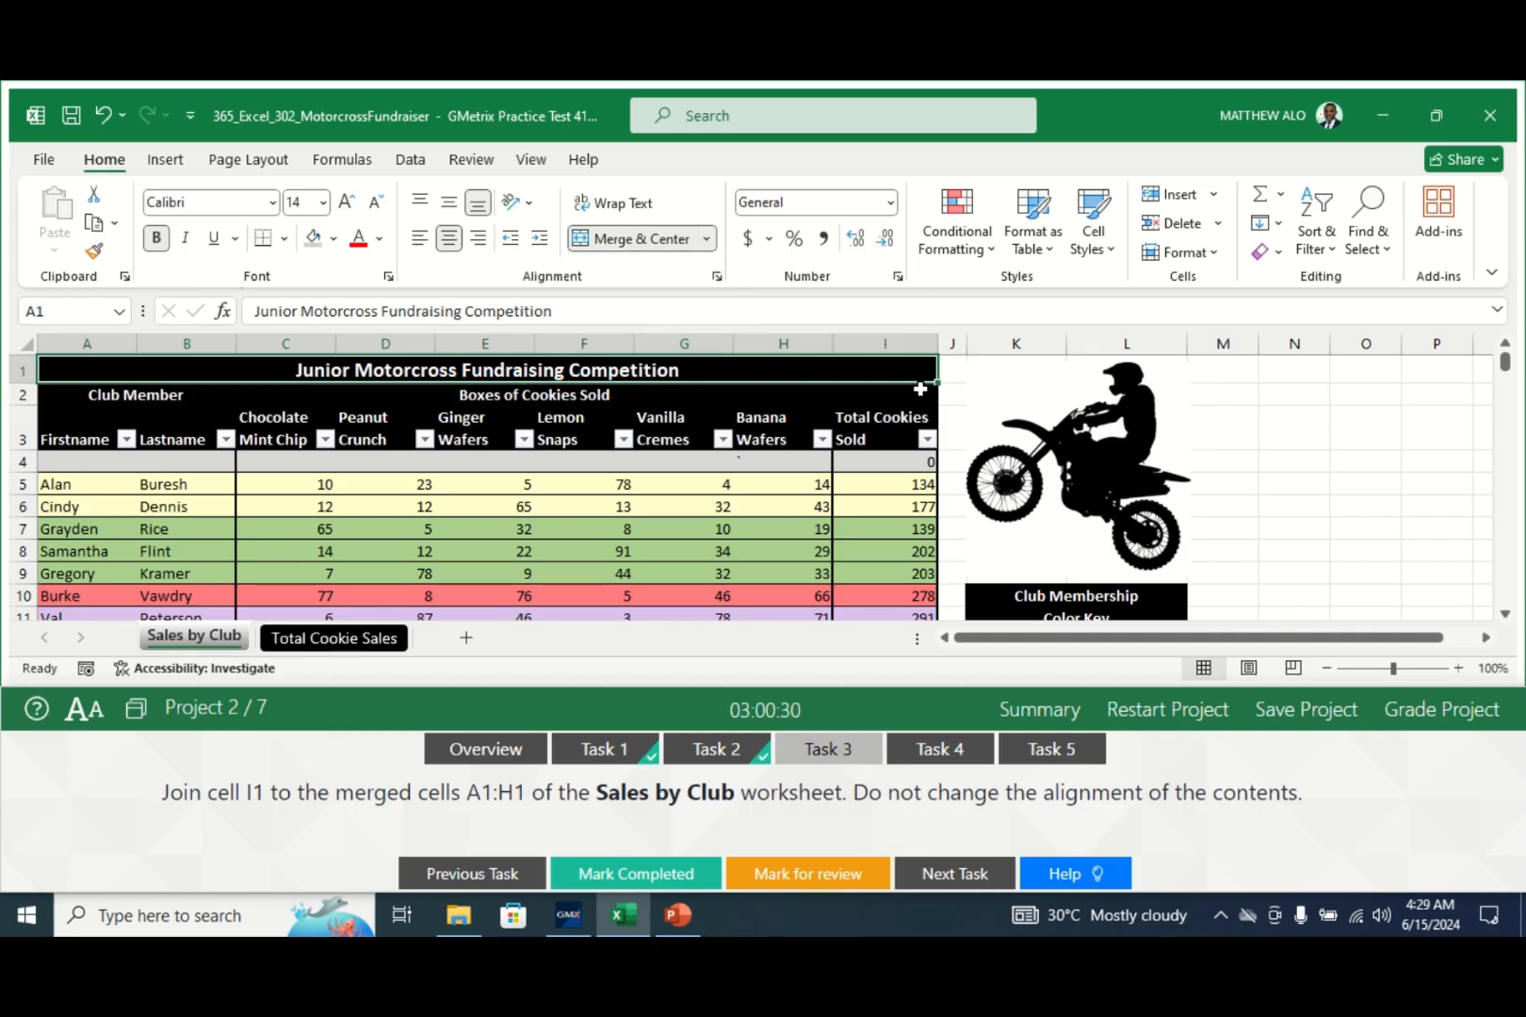
{"action": "left_click", "coordinate": [997, 372]}
{"action": "left_click", "coordinate": [758, 373]}
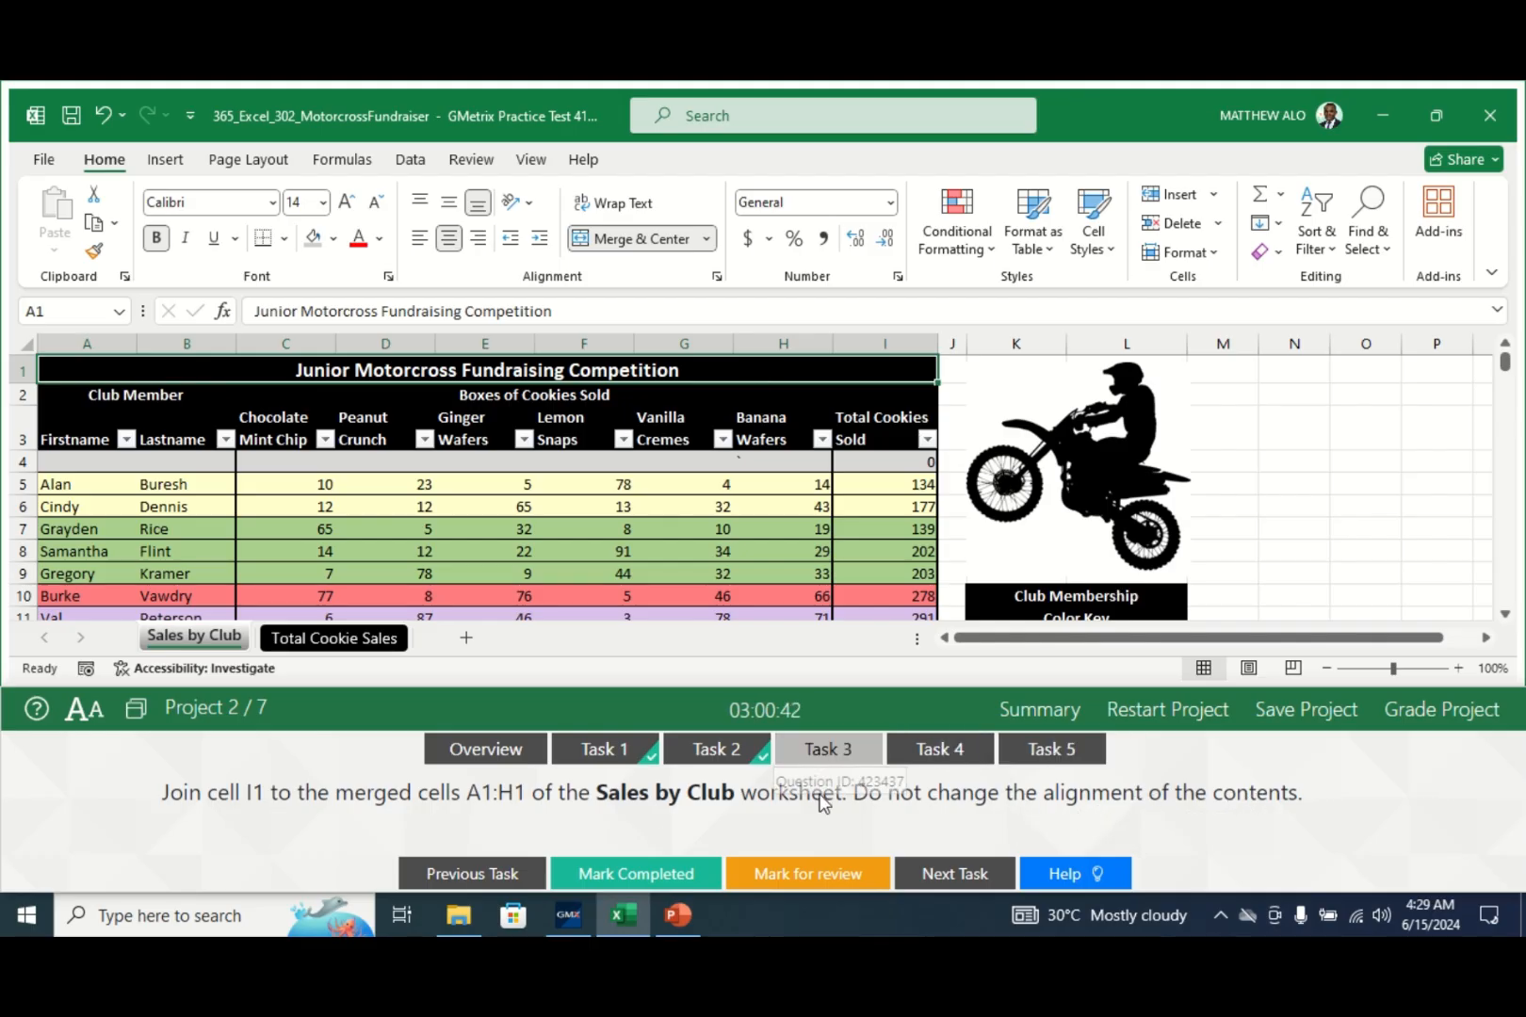
- Check off Task 3, show the Task 4 pattern-fill instructions, and switch to Total Cookie Sales
{"action": "left_click", "coordinate": [637, 874]}
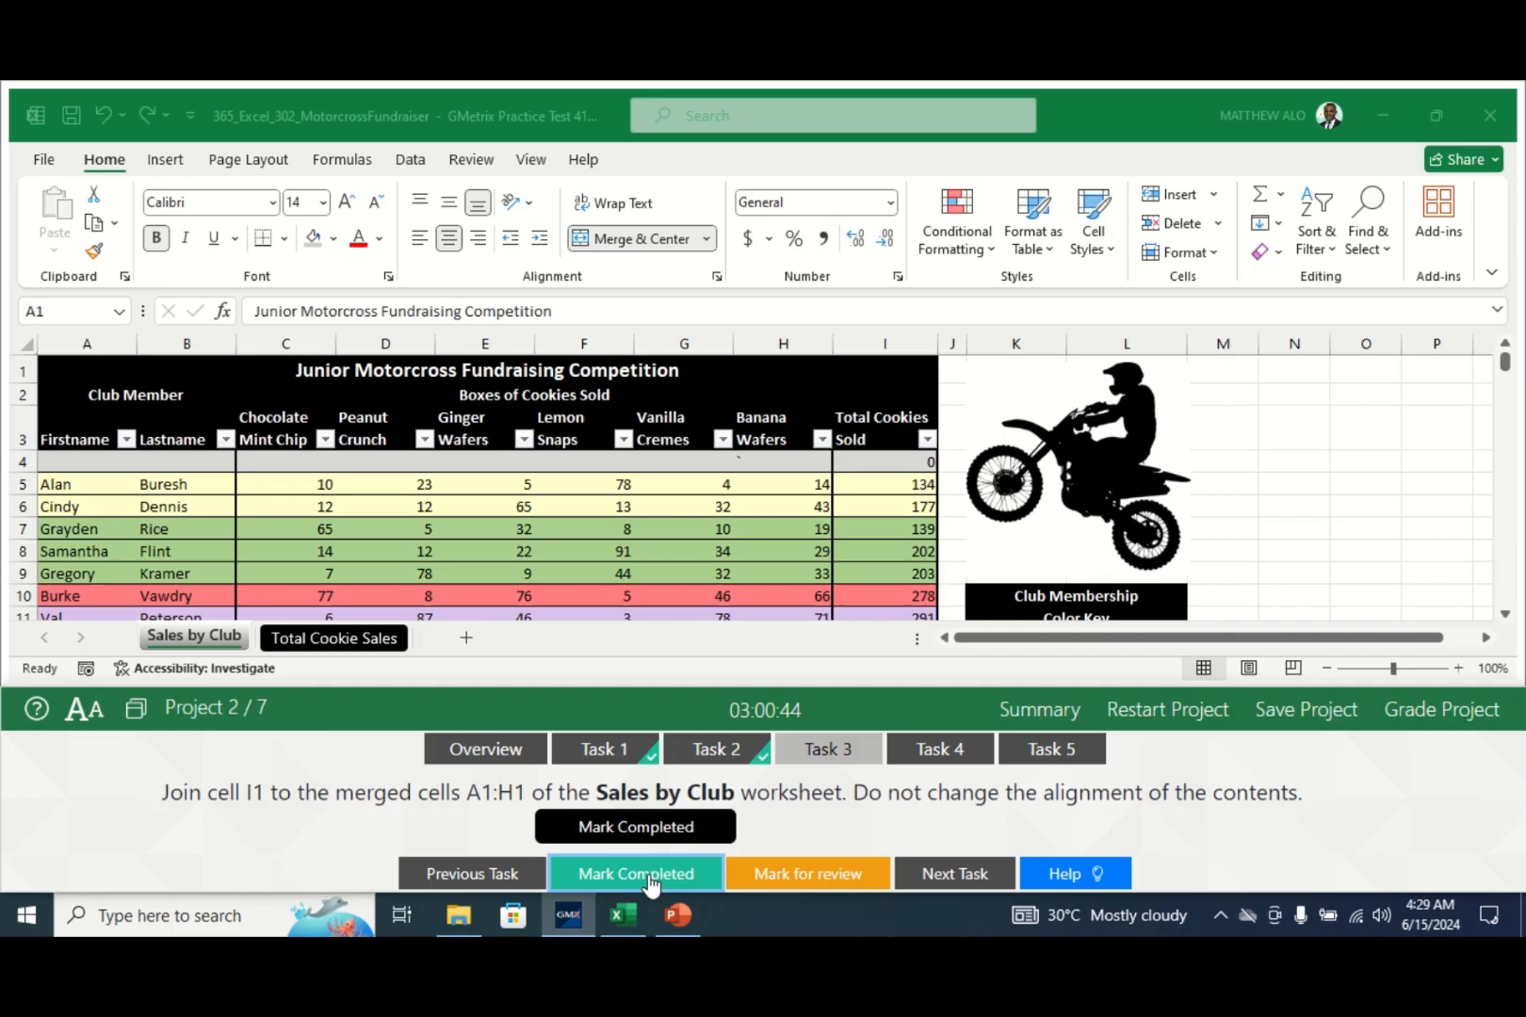
{"action": "left_click", "coordinate": [928, 754]}
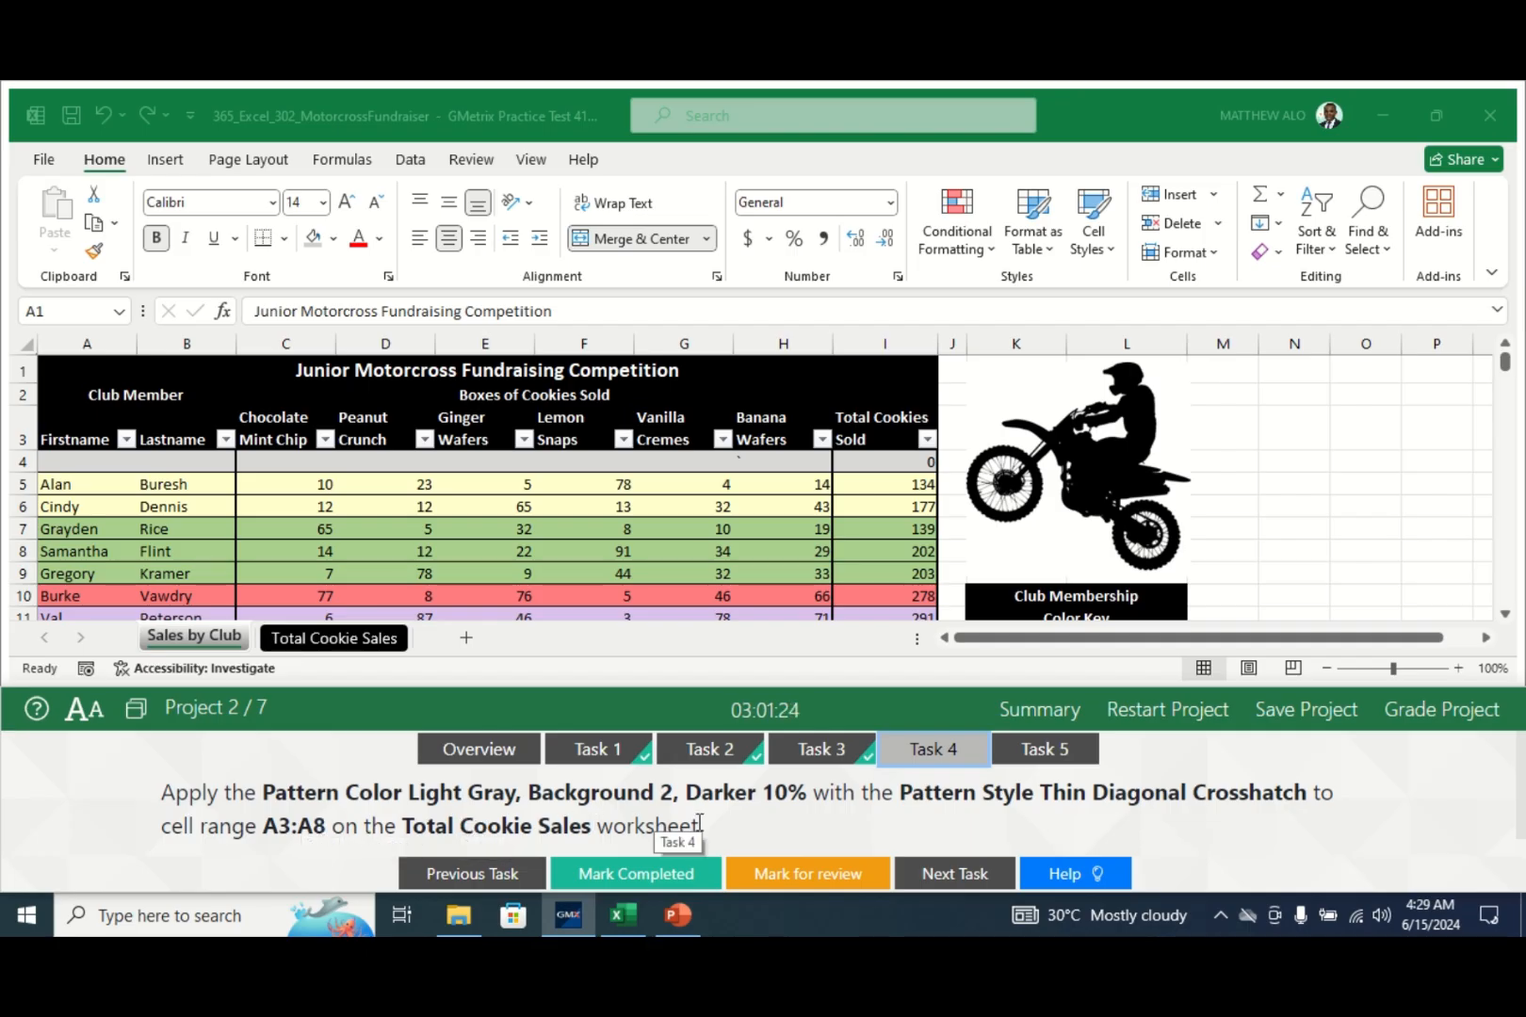
{"action": "left_click", "coordinate": [306, 639]}
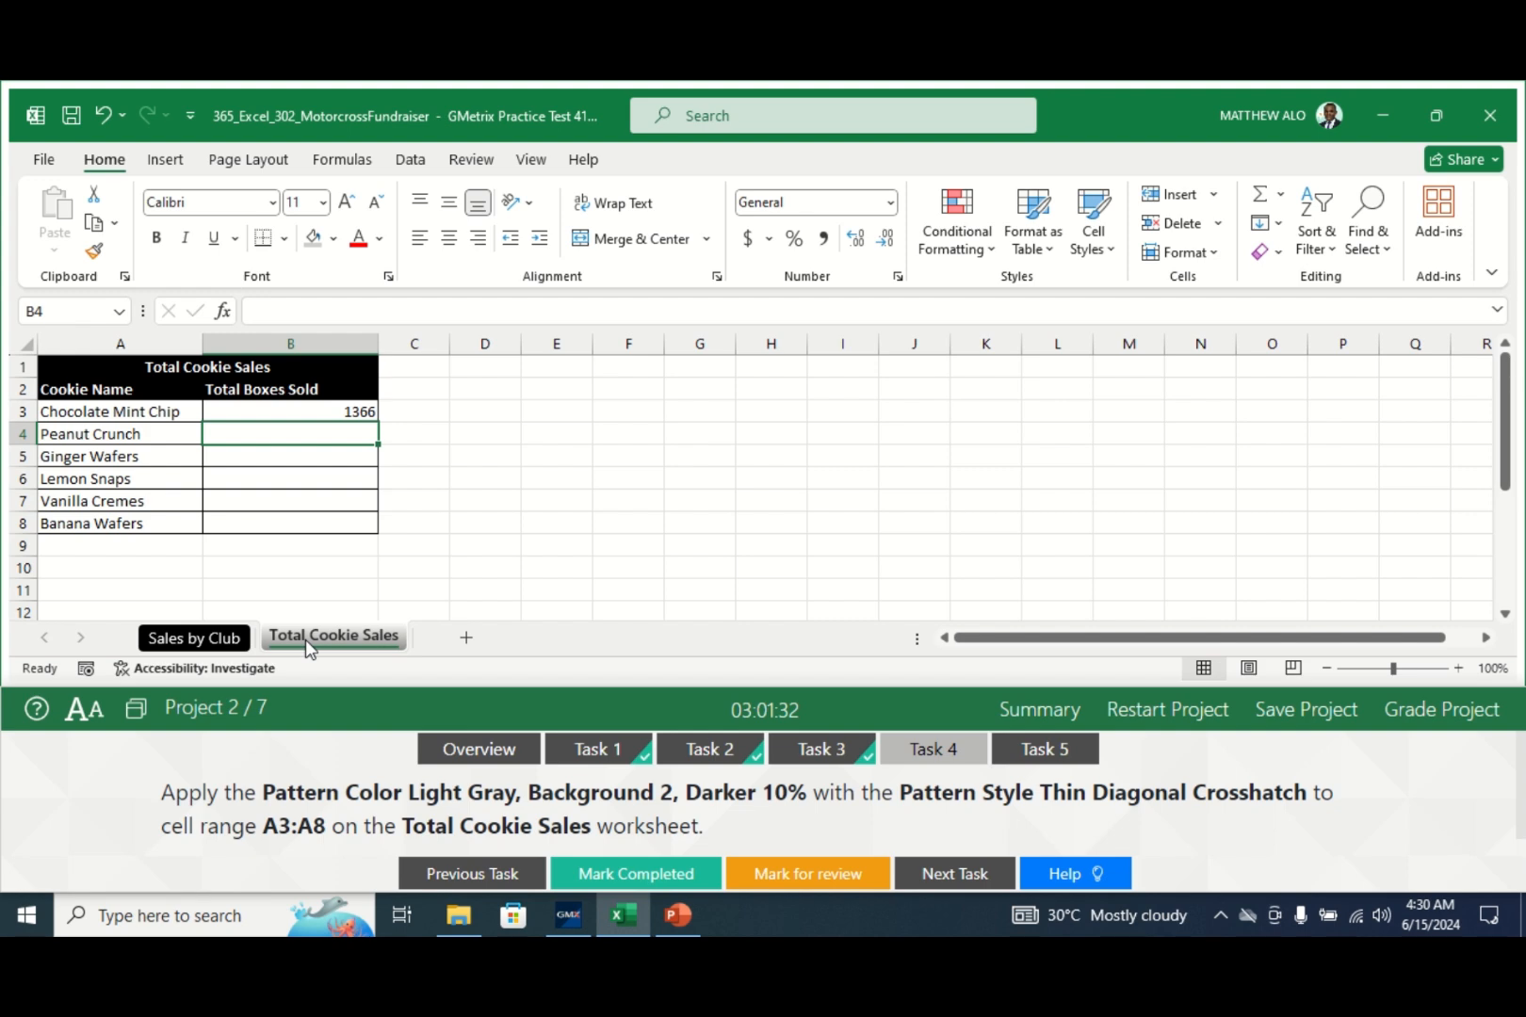
{"action": "left_click", "coordinate": [99, 432]}
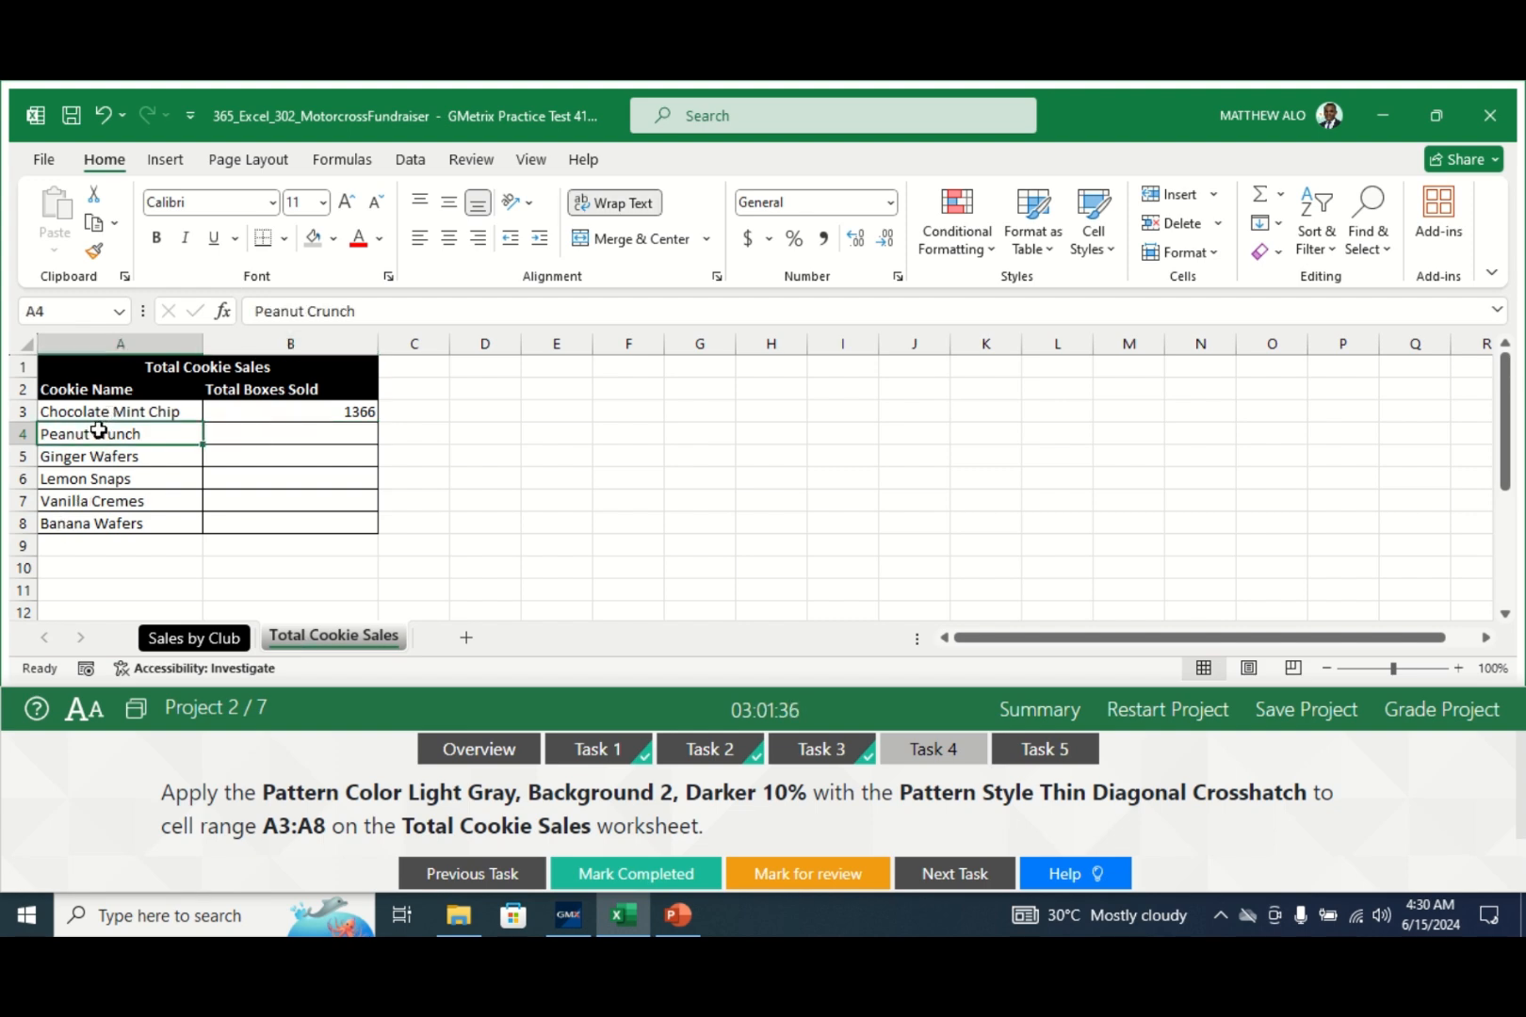
- Select the six cookie names in cells A3:A8
{"action": "left_click", "coordinate": [100, 411]}
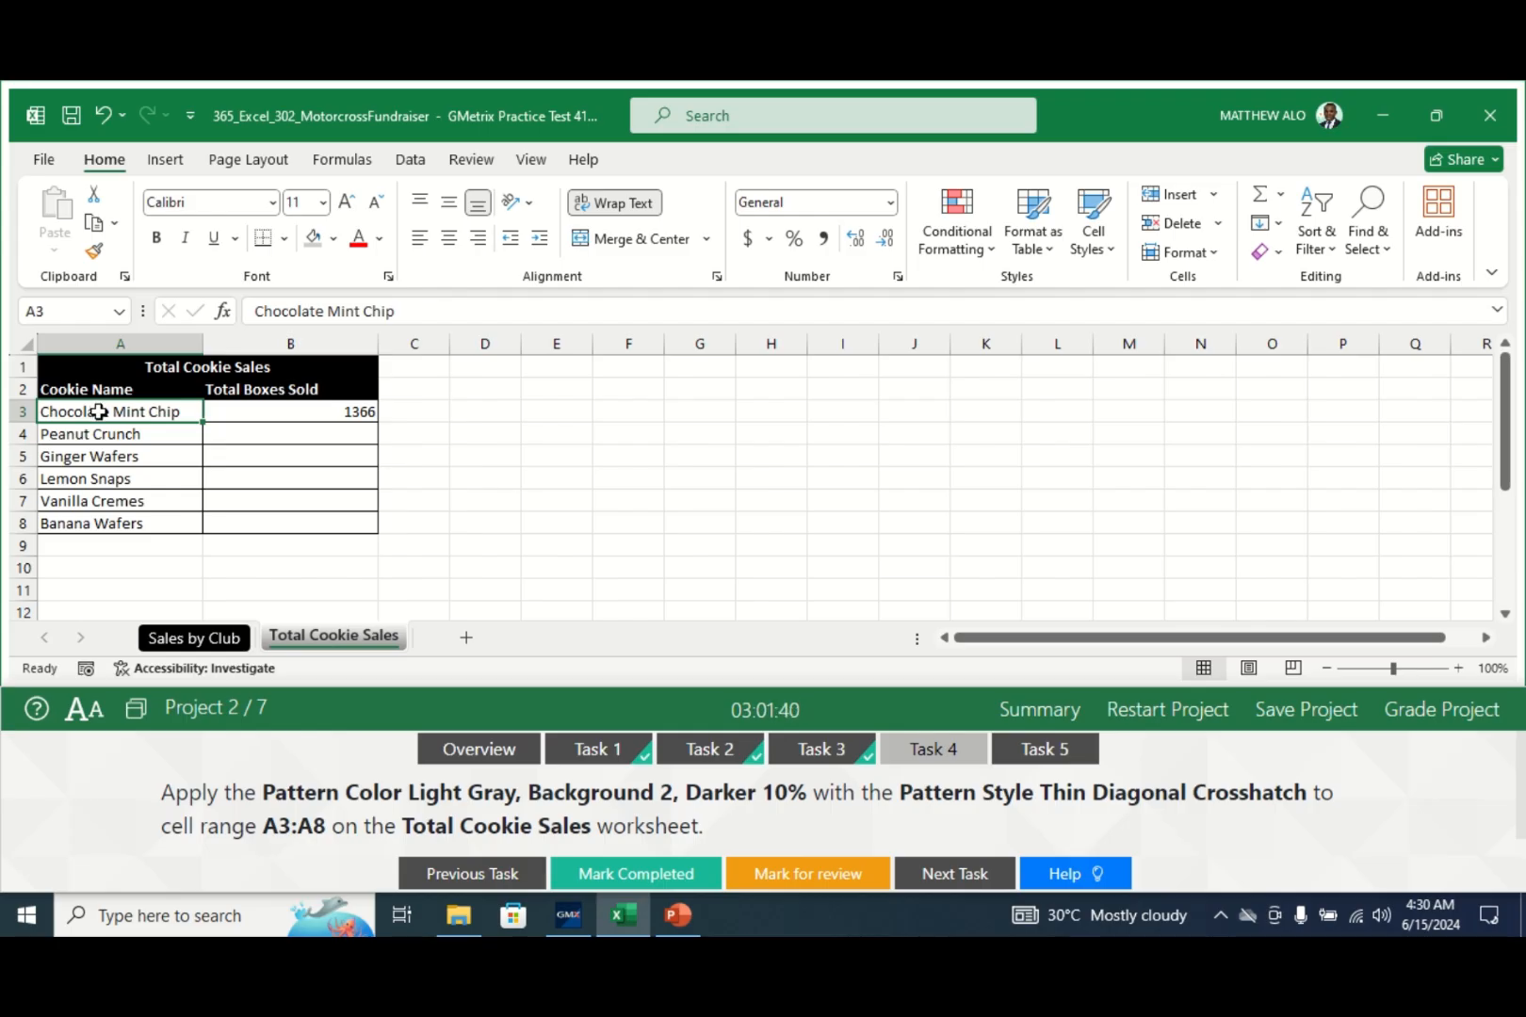
{"action": "left_click_drag", "start_coordinate": [100, 411], "coordinate": [100, 523]}
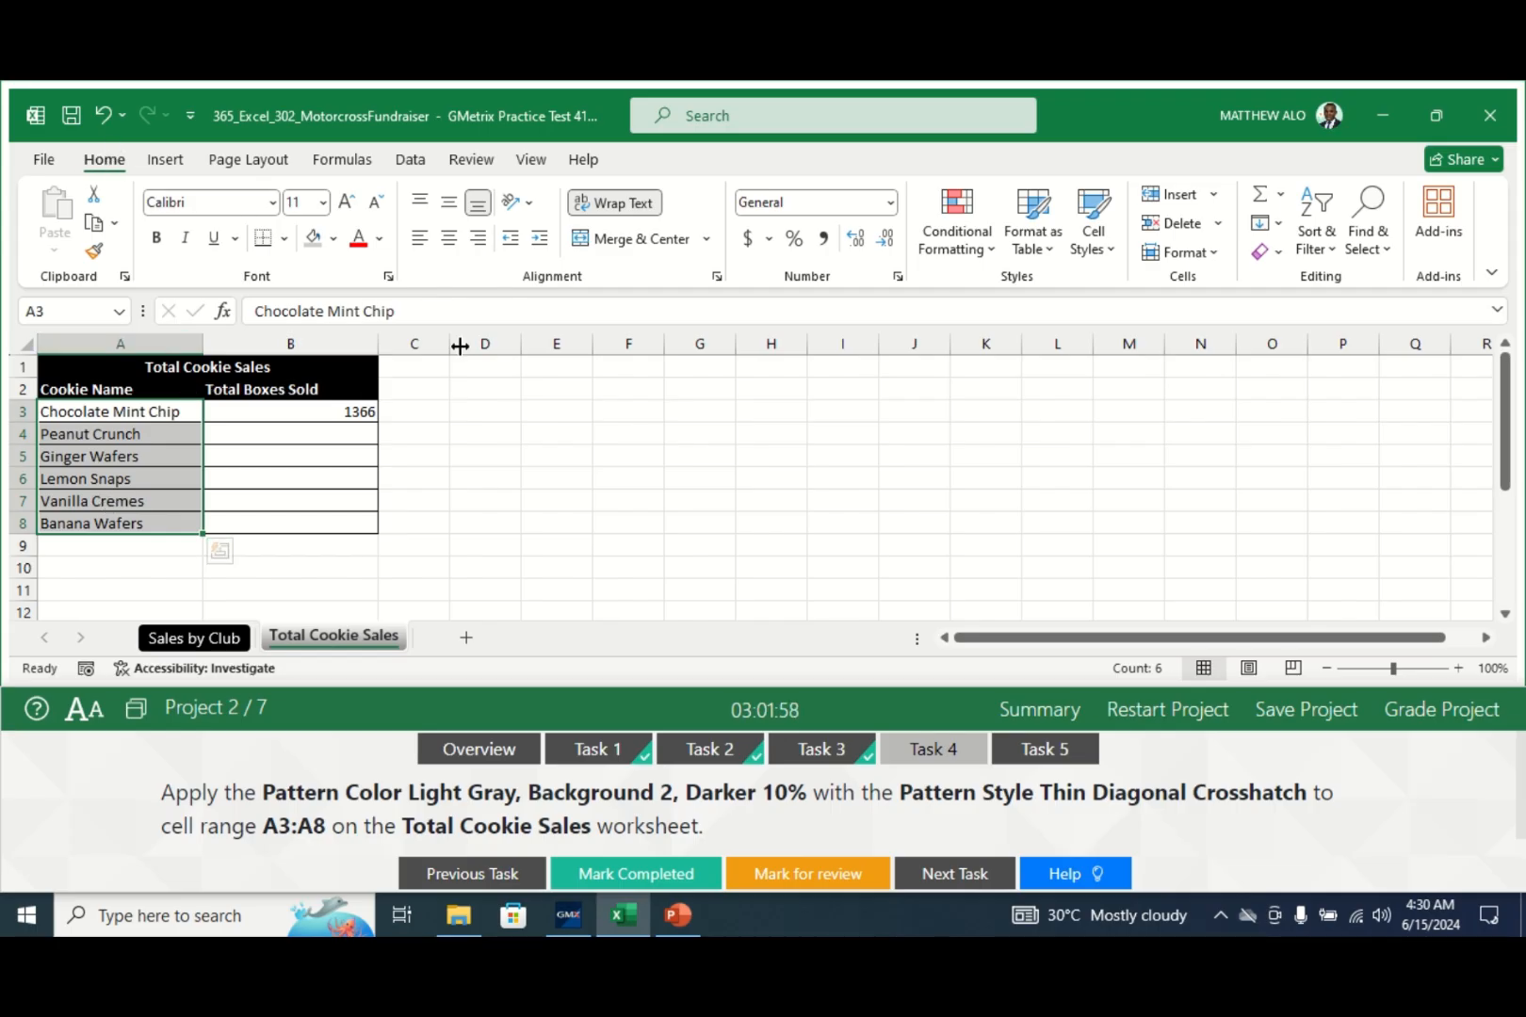
- Fill A3:A8 with a Light Gray, Background 2, Darker 10% Thin Diagonal Crosshatch pattern
{"action": "left_click", "coordinate": [388, 279]}
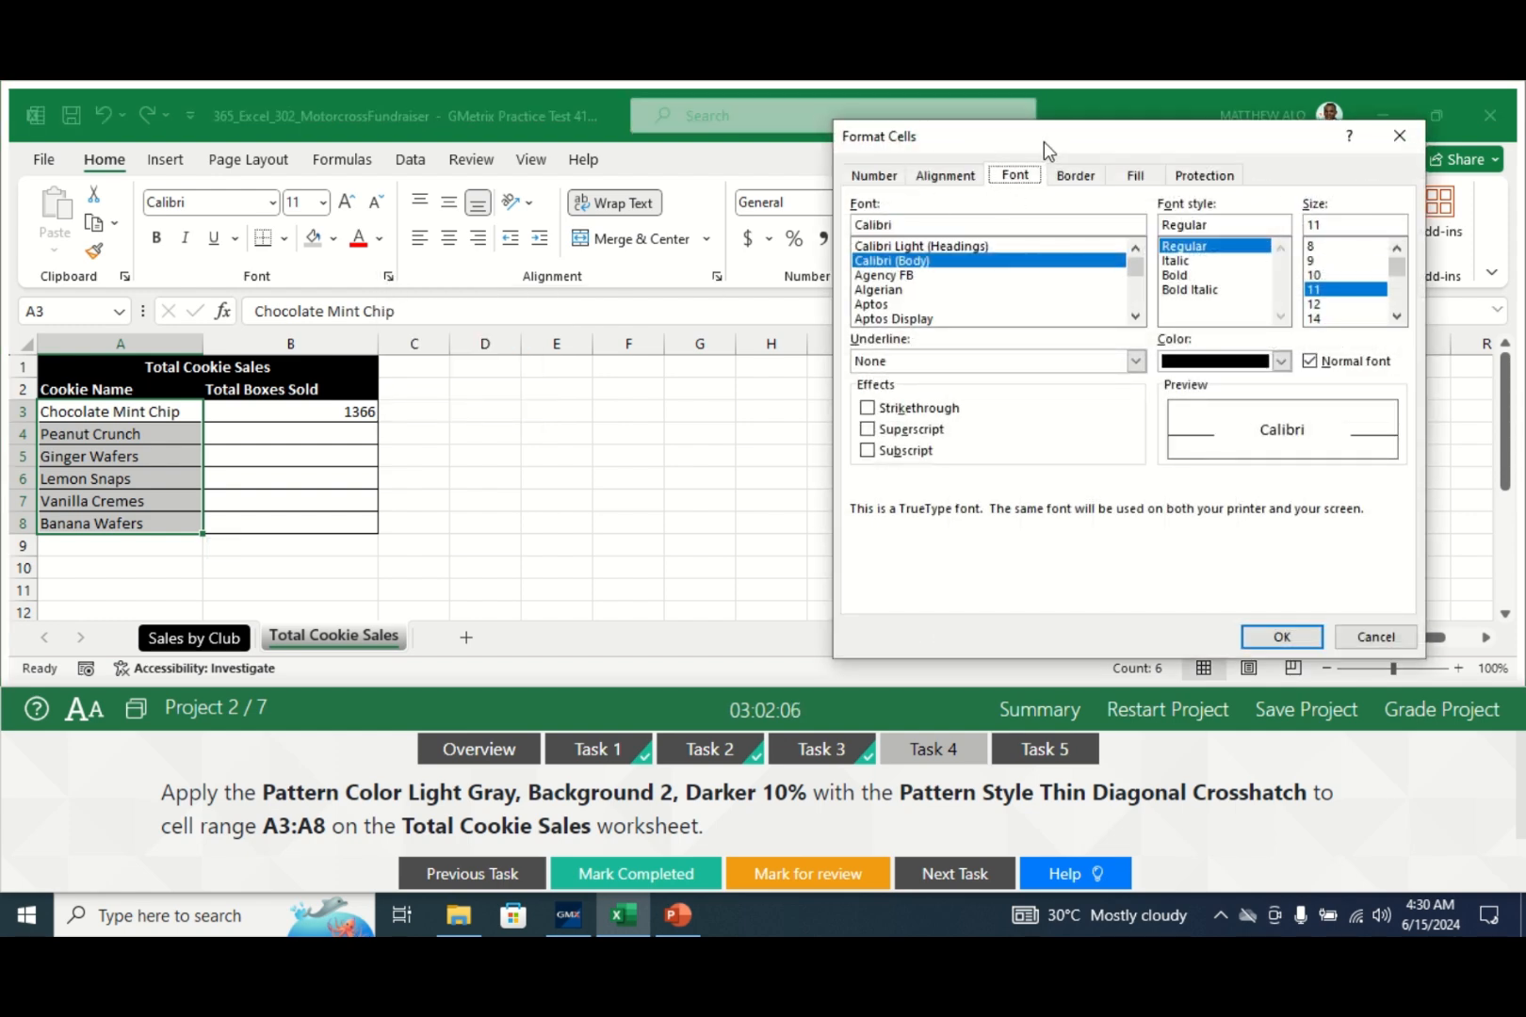
{"action": "left_click_drag", "start_coordinate": [1044, 142], "coordinate": [894, 123]}
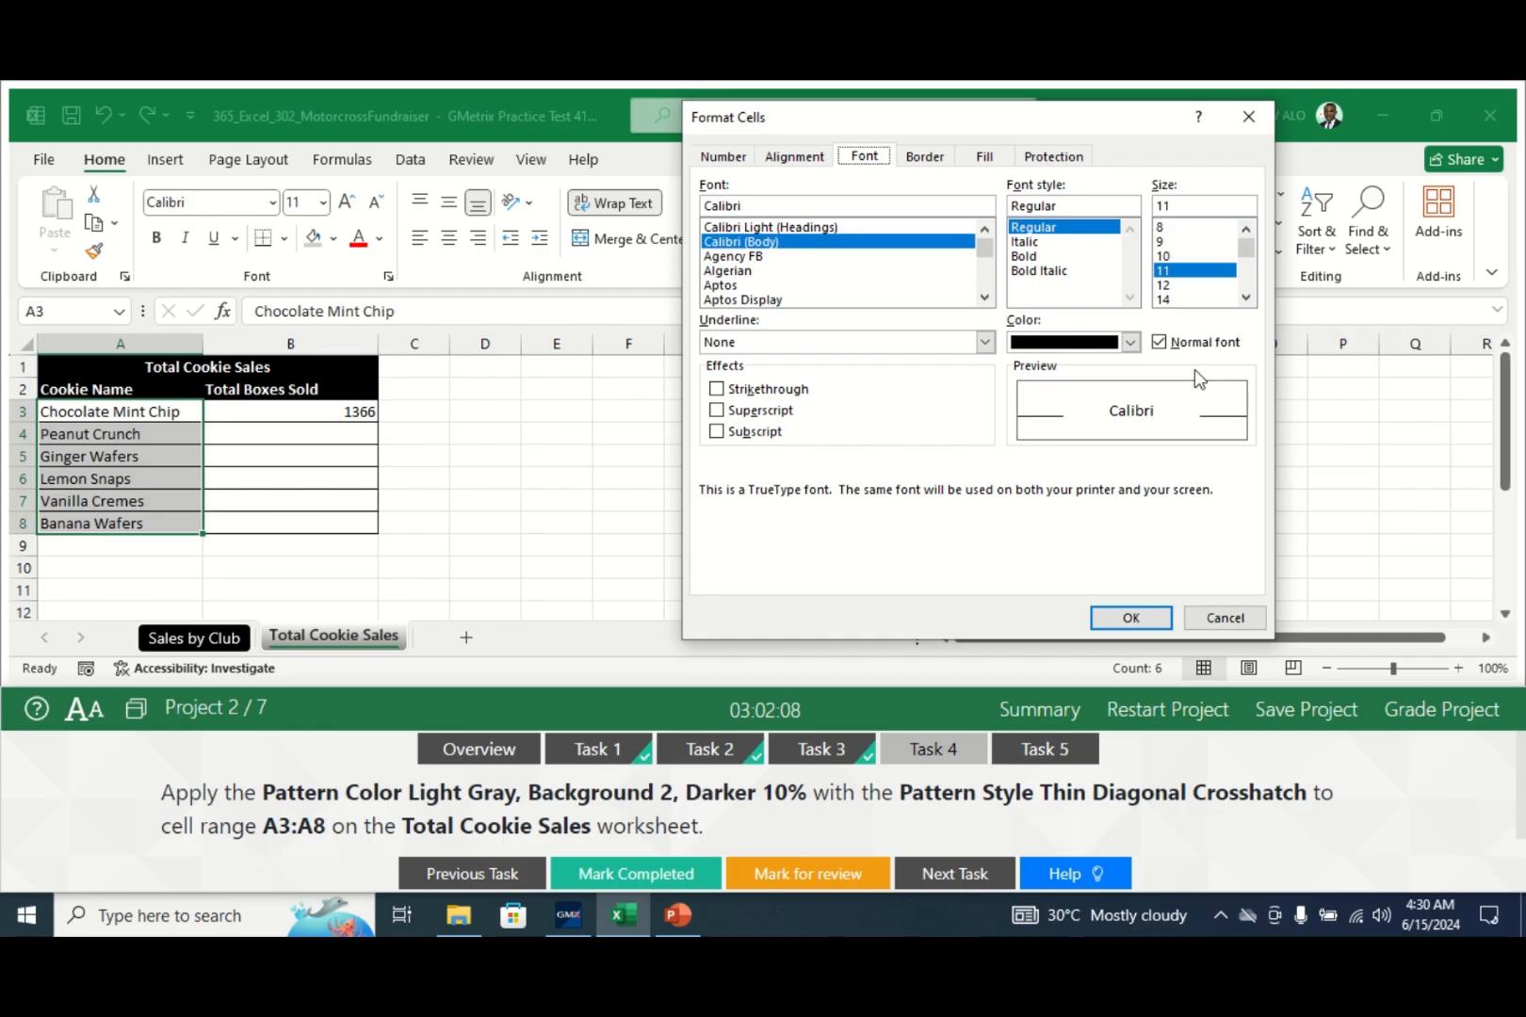
{"action": "left_click", "coordinate": [984, 159]}
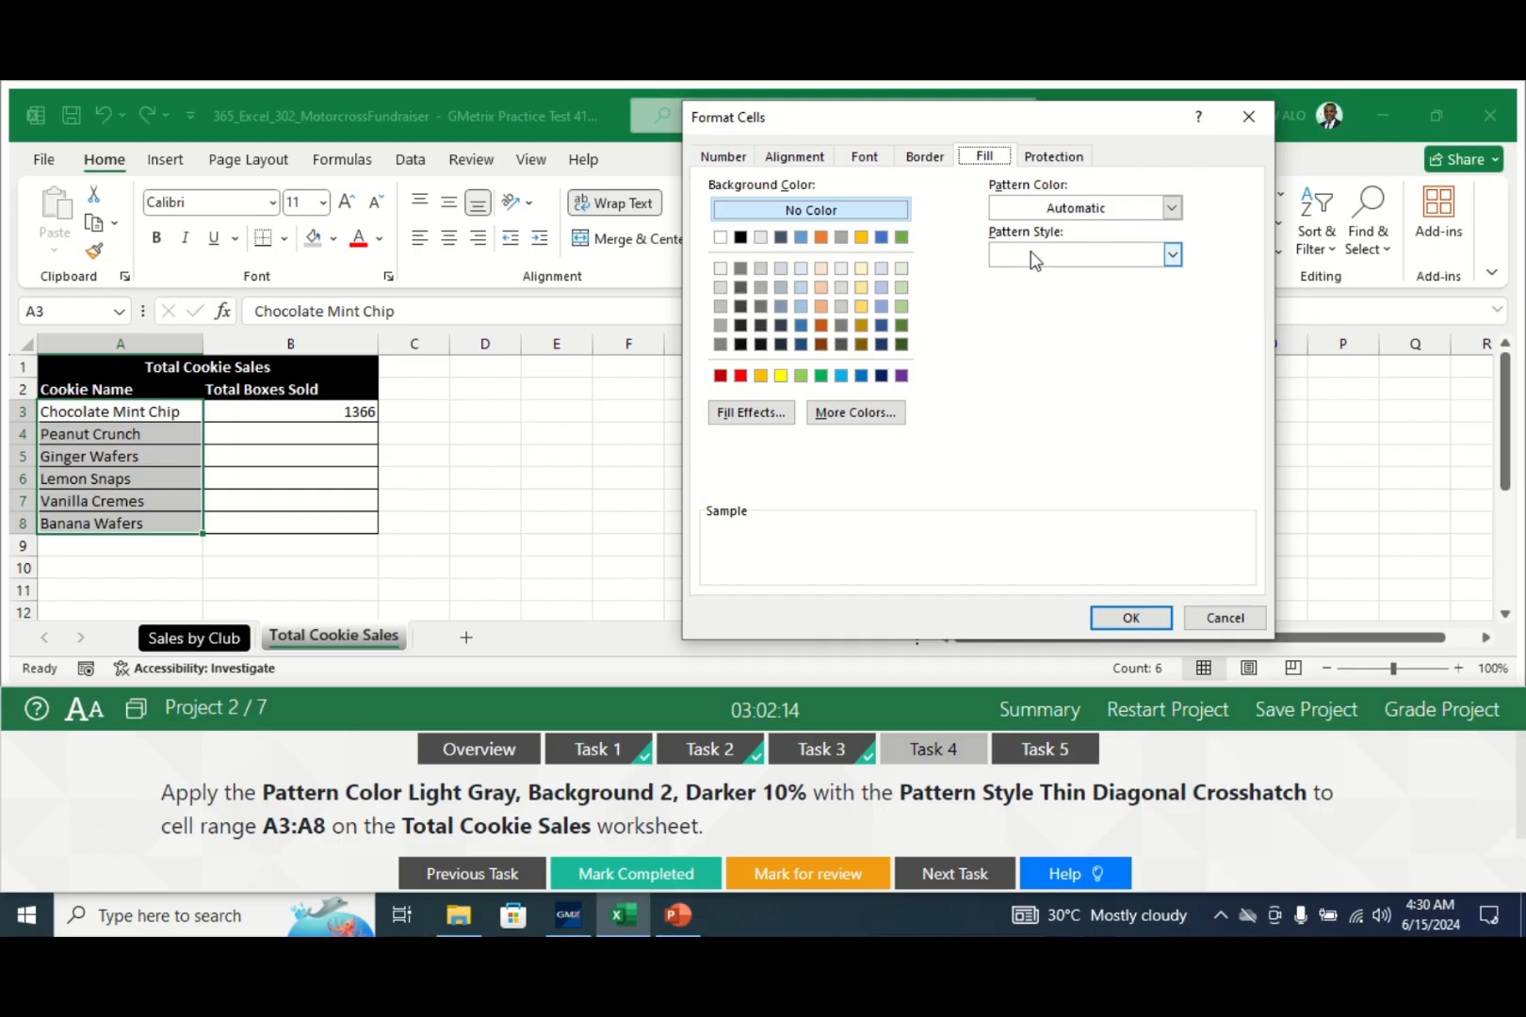
{"action": "left_click", "coordinate": [1172, 208]}
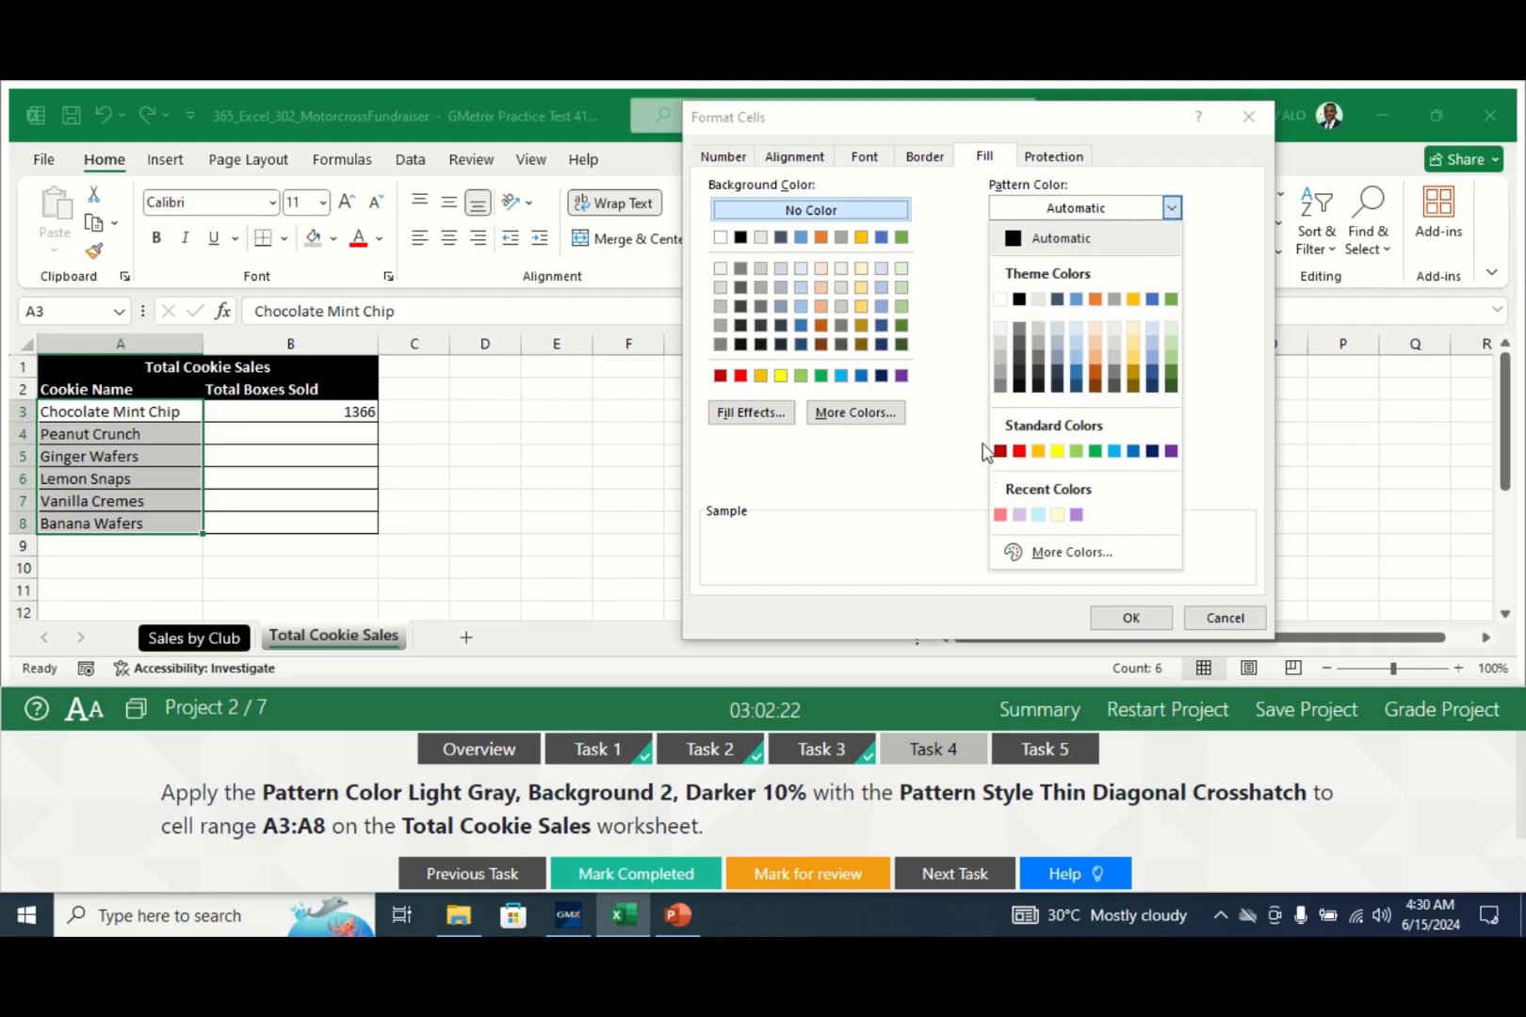
{"action": "left_click", "coordinate": [1038, 329]}
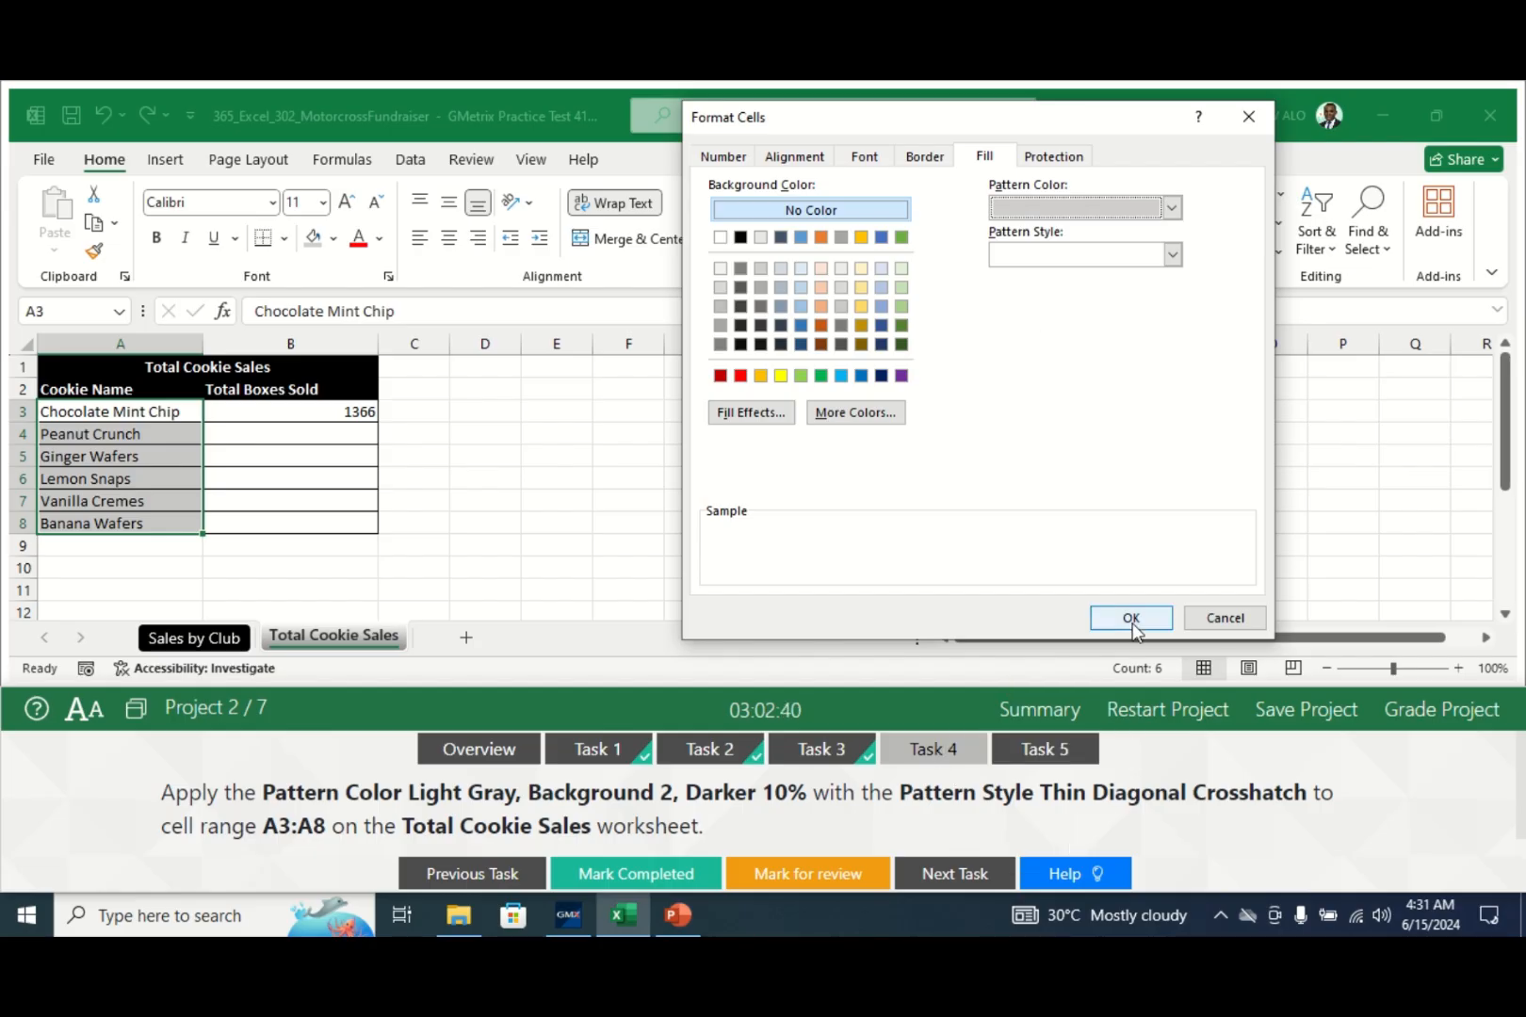
{"action": "left_click", "coordinate": [1172, 255]}
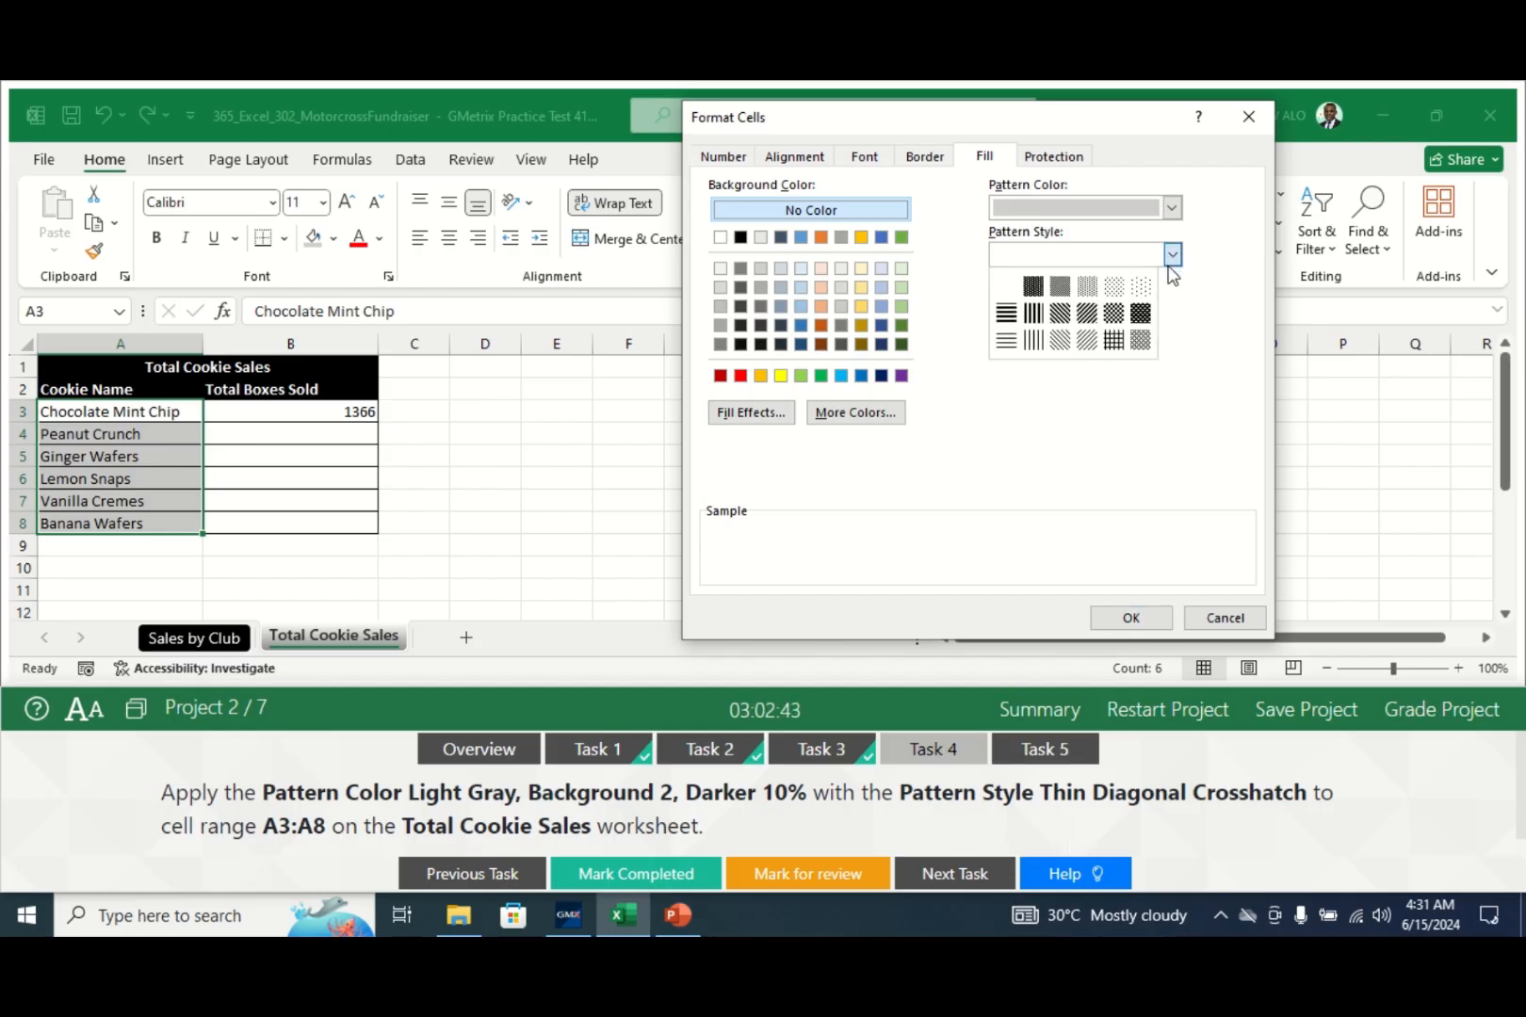
{"action": "left_click", "coordinate": [1139, 340]}
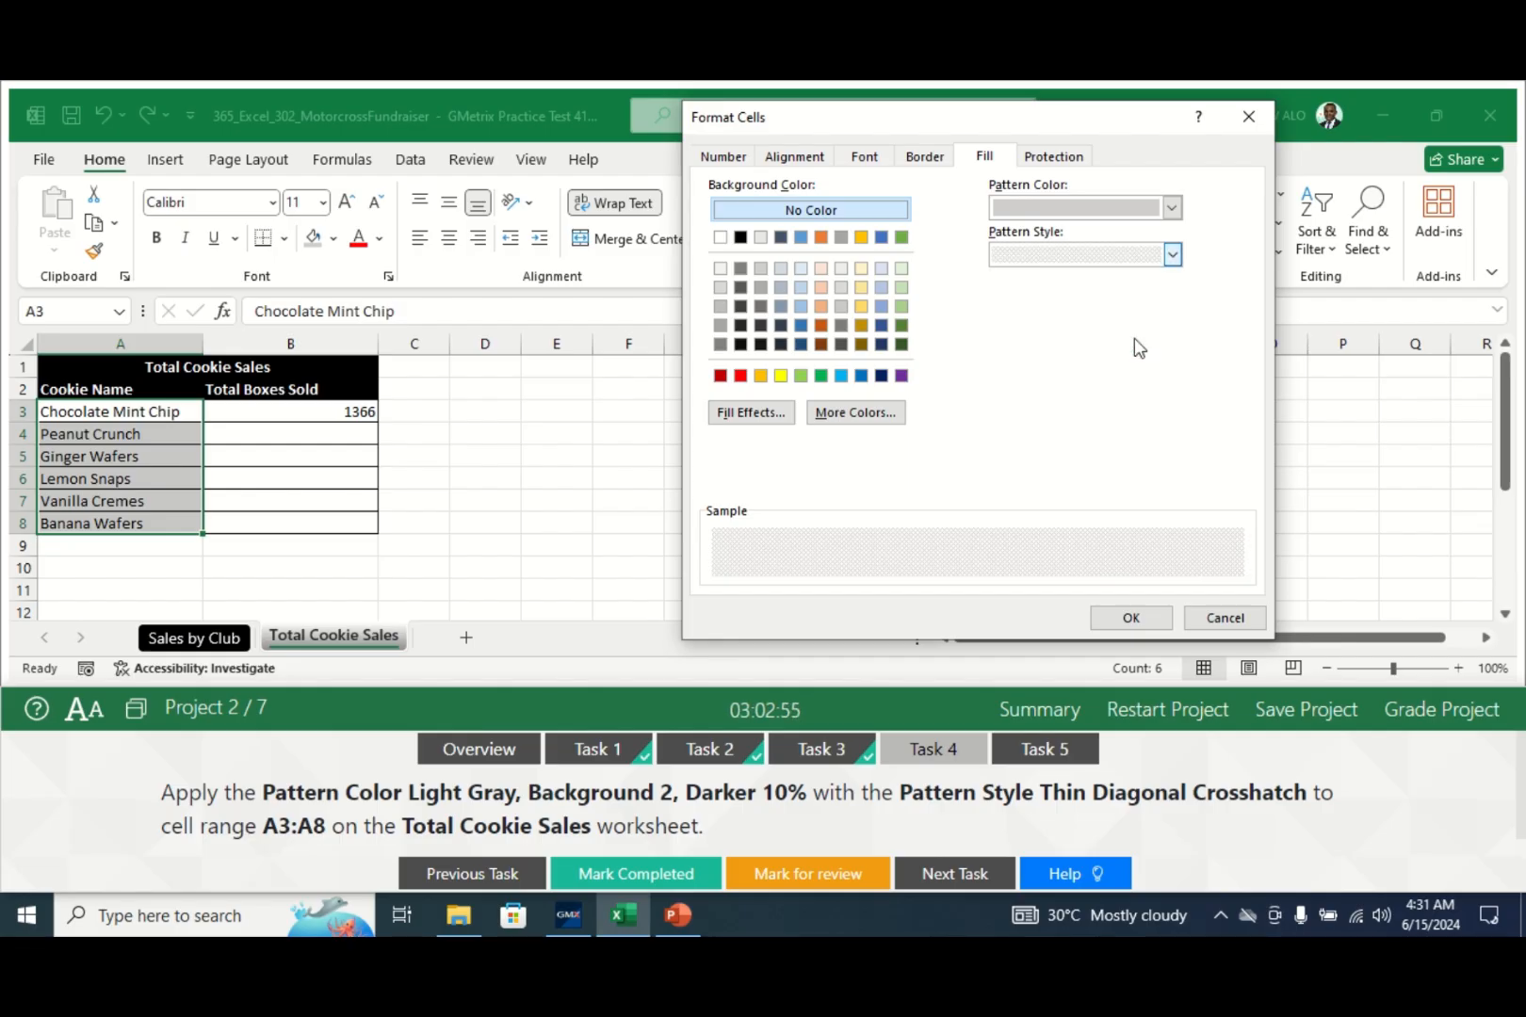
{"action": "left_click", "coordinate": [1131, 618]}
{"action": "left_click", "coordinate": [584, 482]}
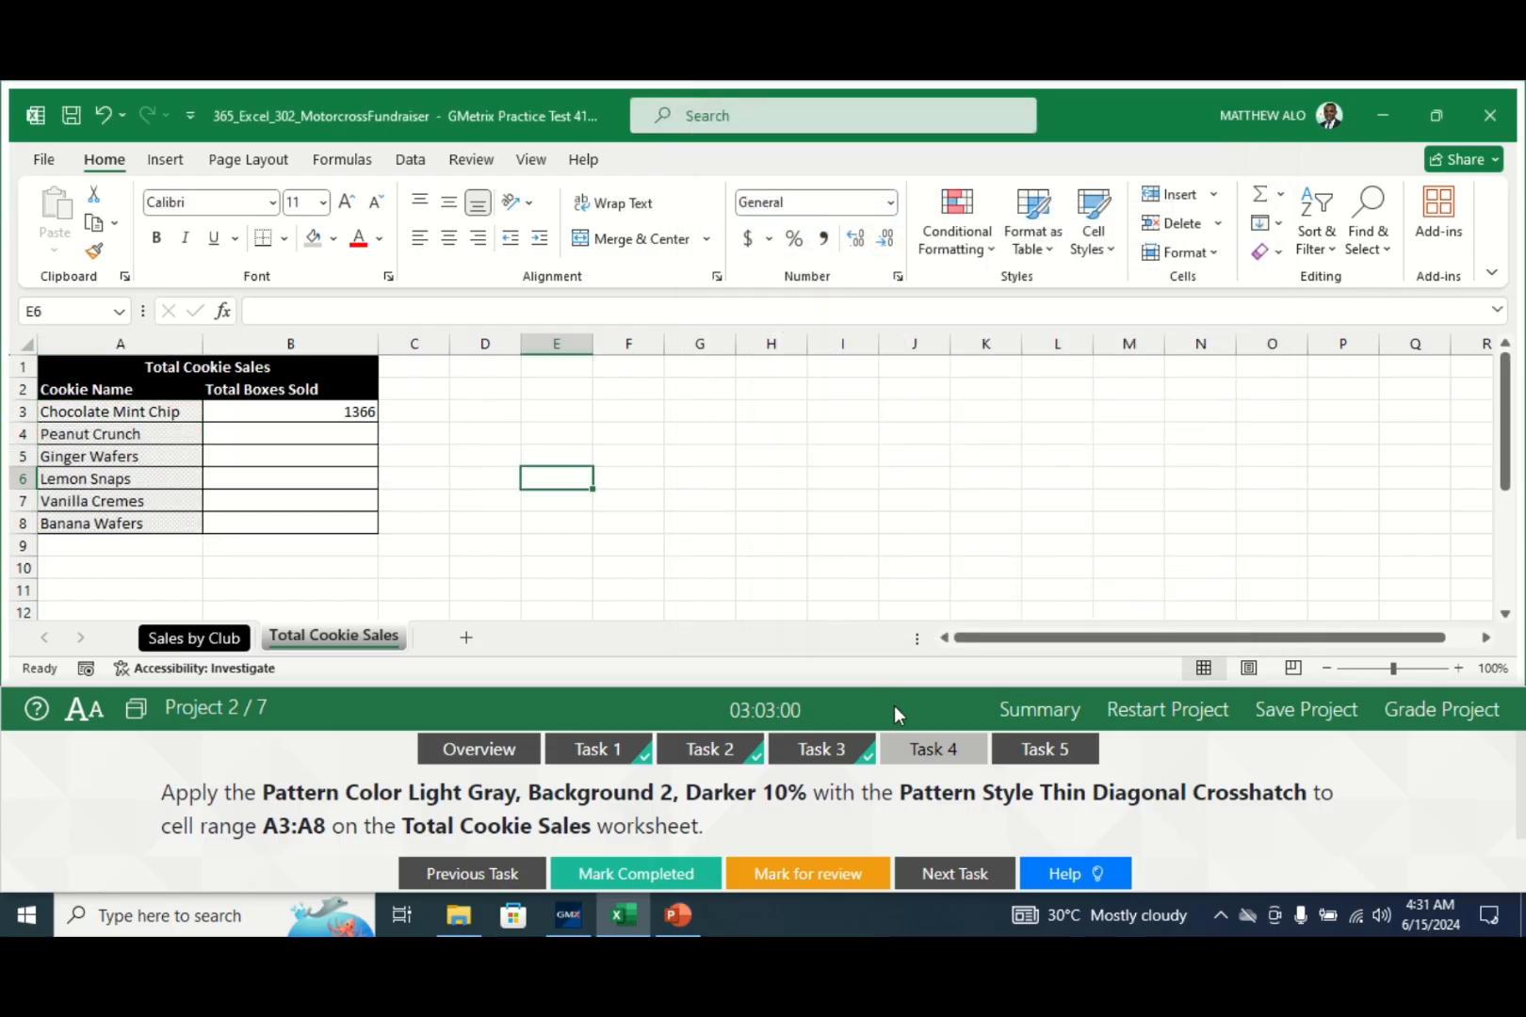
- Check off Task 4 and read Task 5's instructions on filtering by blue cell colour
{"action": "left_click", "coordinate": [612, 874]}
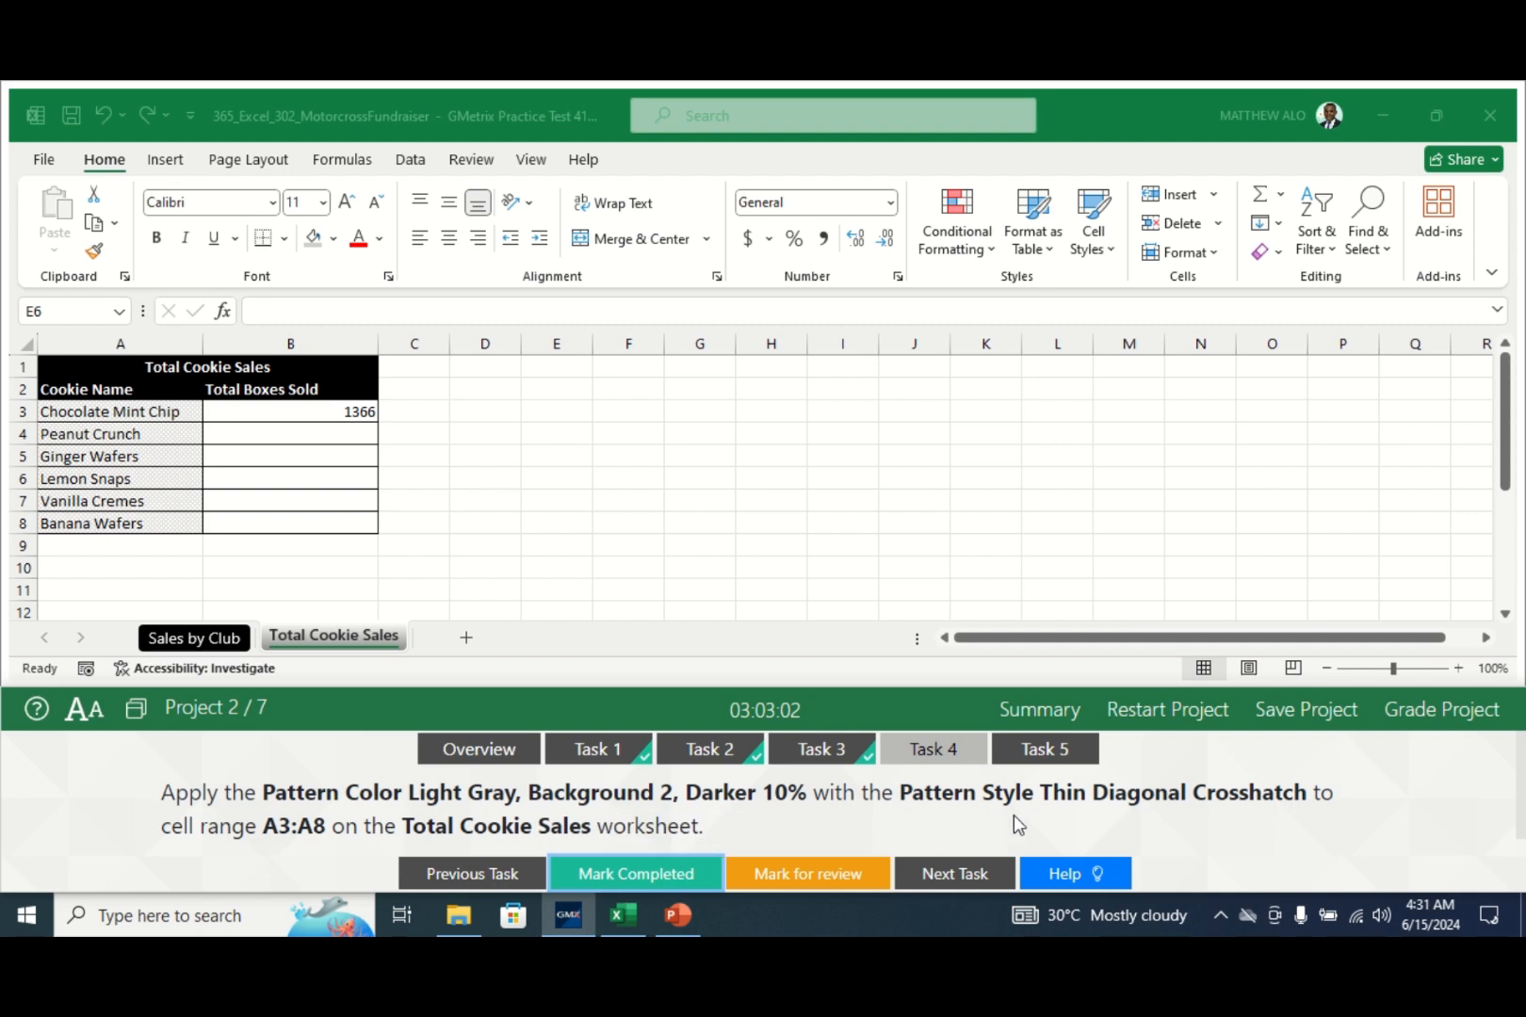
{"action": "left_click", "coordinate": [1037, 753]}
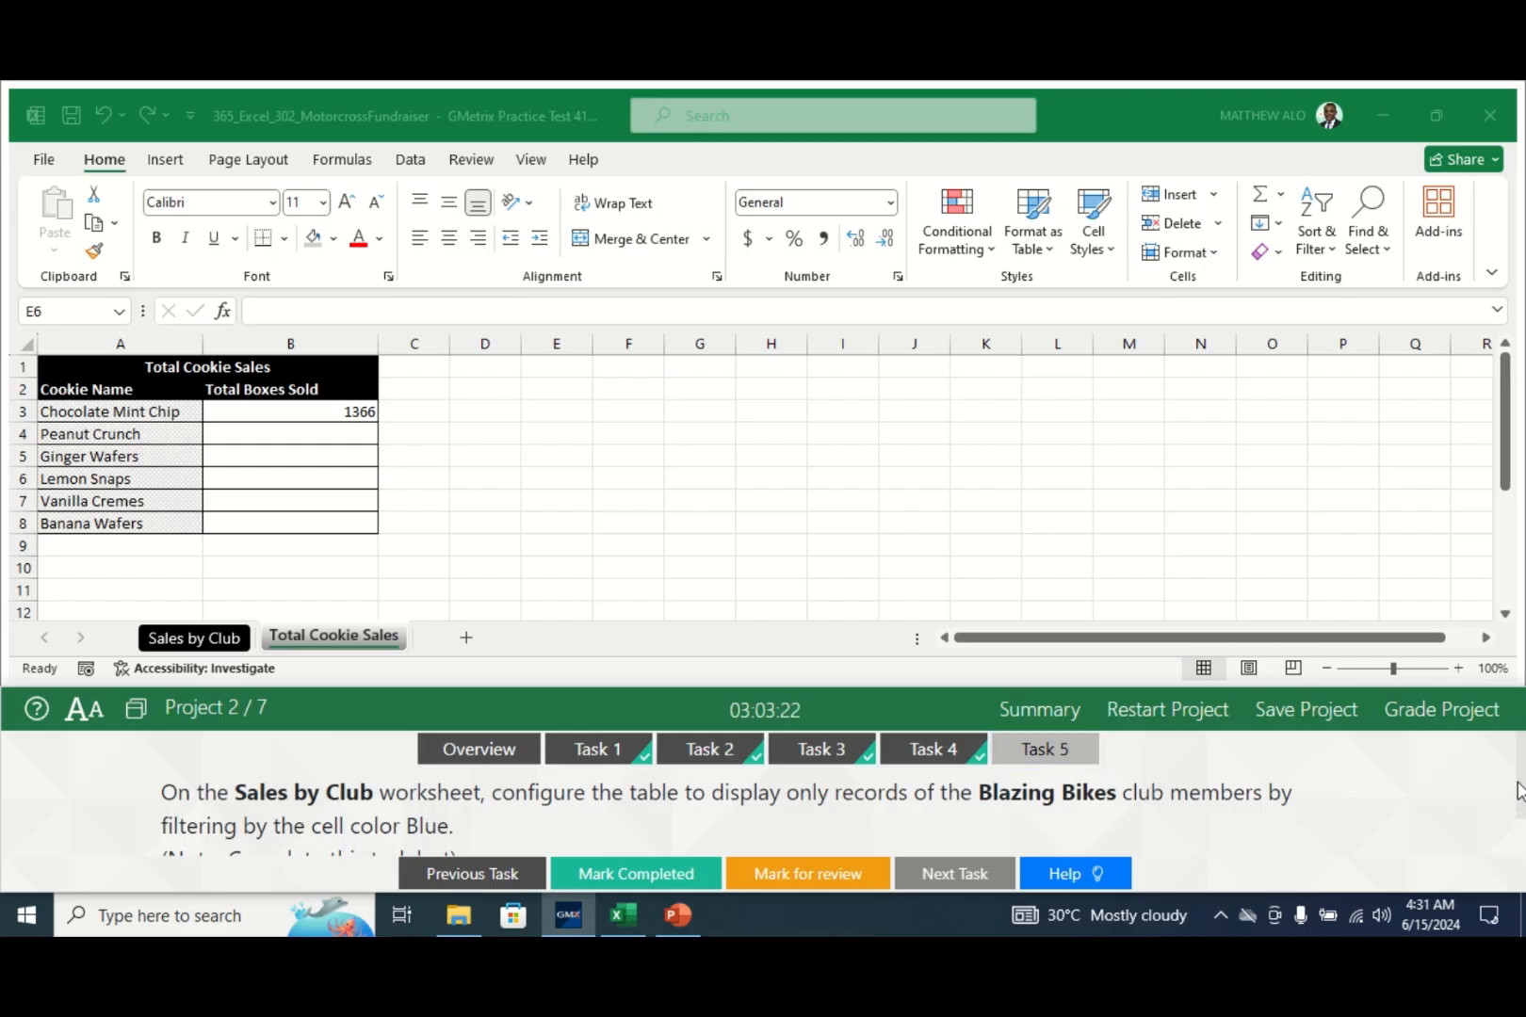
{"action": "scroll", "coordinate": [1519, 792], "scroll_direction": "down", "scroll_amount": 1}
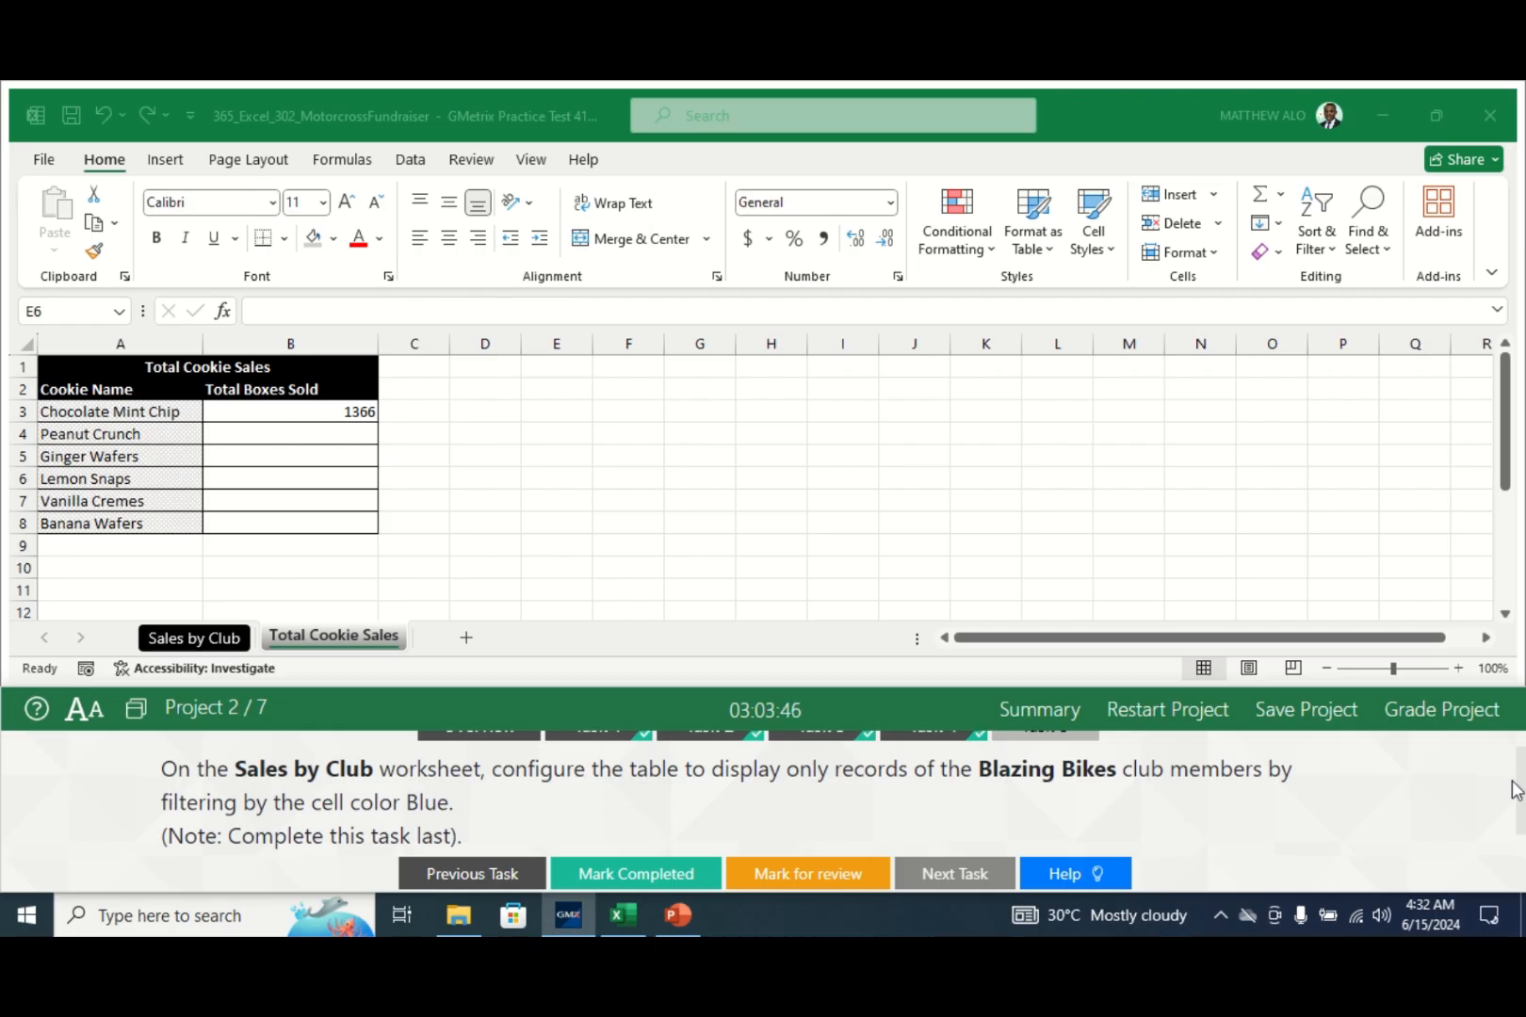
{"action": "scroll", "coordinate": [1521, 778], "scroll_direction": "up", "scroll_amount": 1}
{"action": "scroll", "coordinate": [1522, 775], "scroll_direction": "up", "scroll_amount": 1}
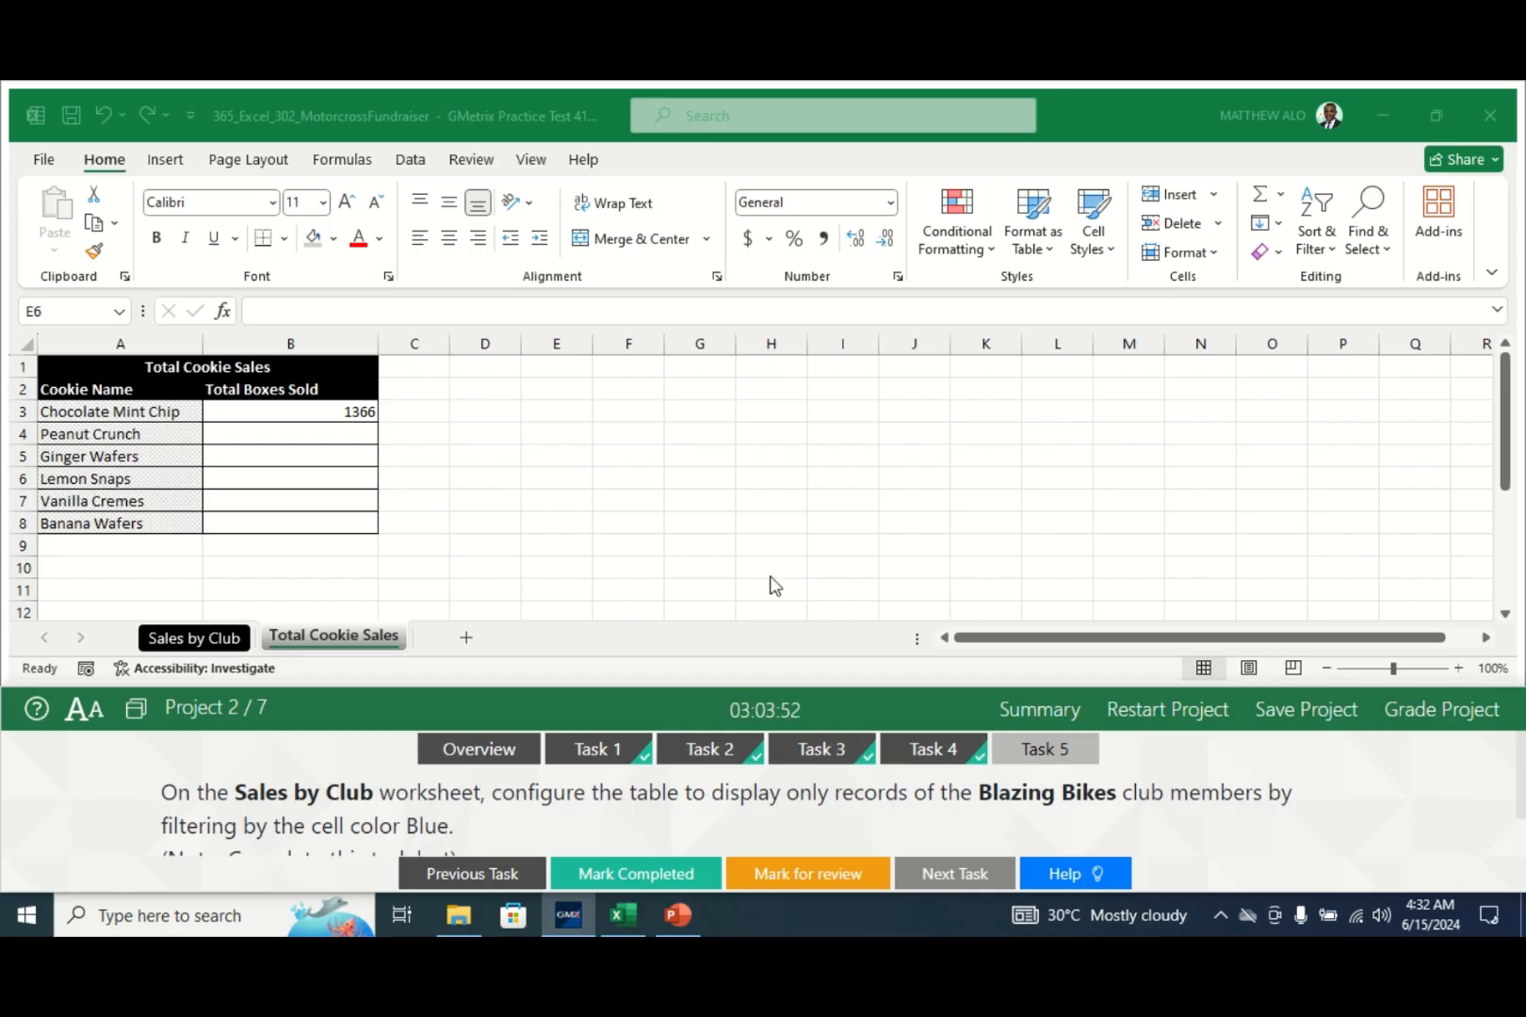
- Filter the Sales by Club table by light blue cell colour, leaving 8 Blazing Bikes rows
{"action": "left_click", "coordinate": [198, 638]}
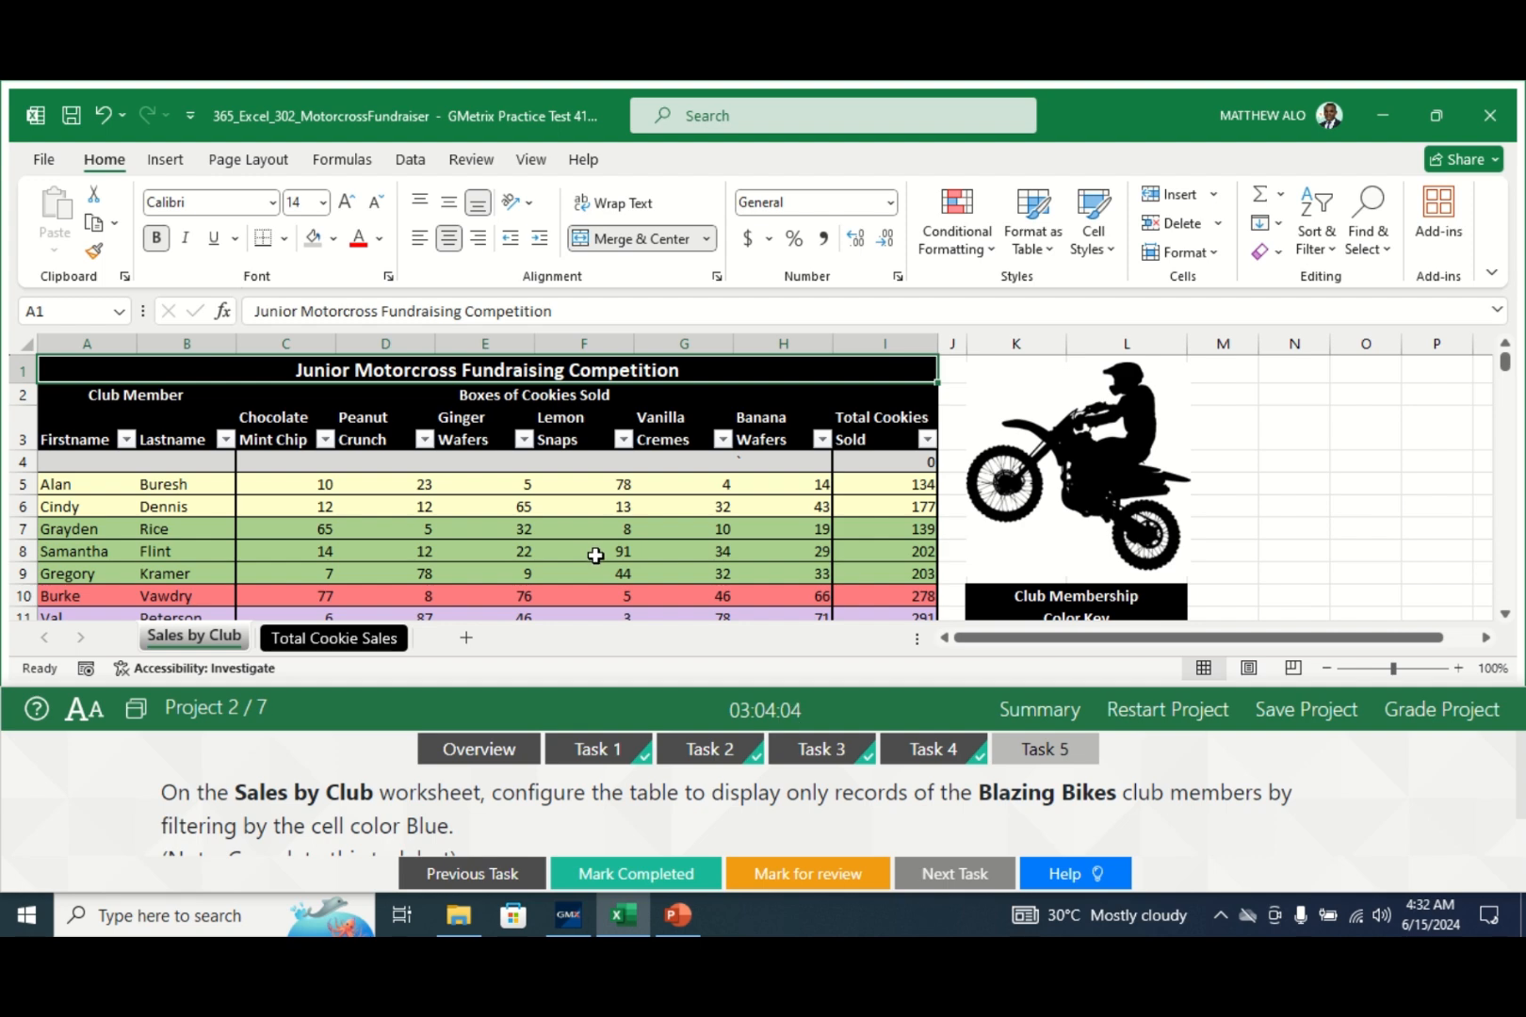
{"action": "left_click", "coordinate": [424, 440]}
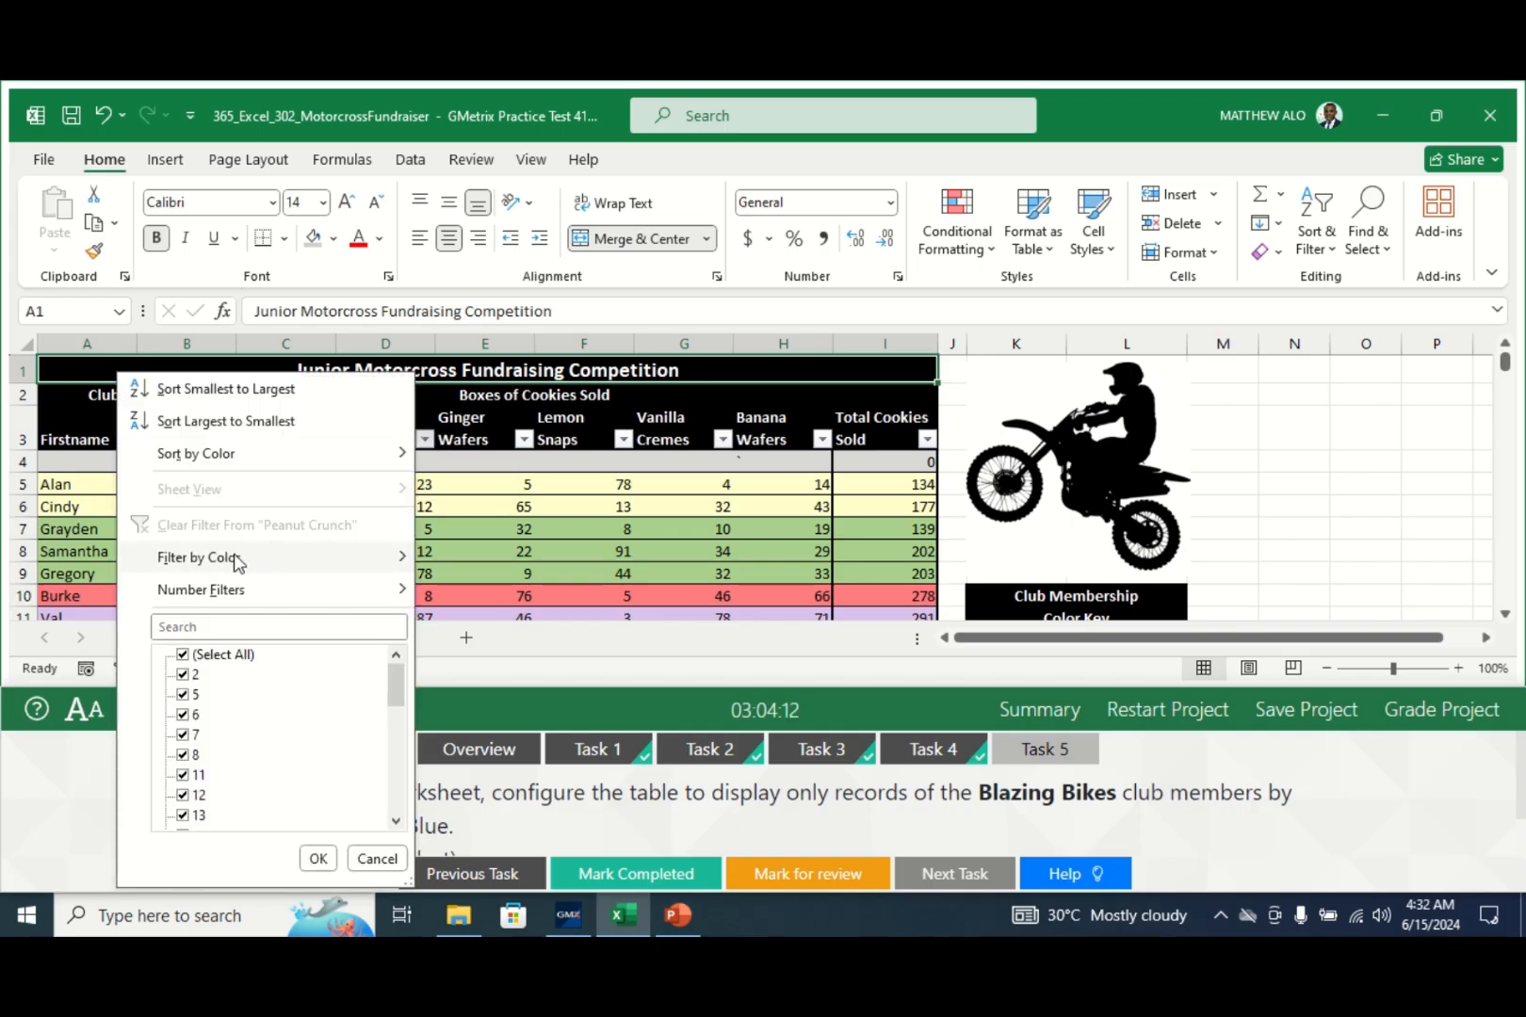
{"action": "mouse_move", "coordinate": [232, 564]}
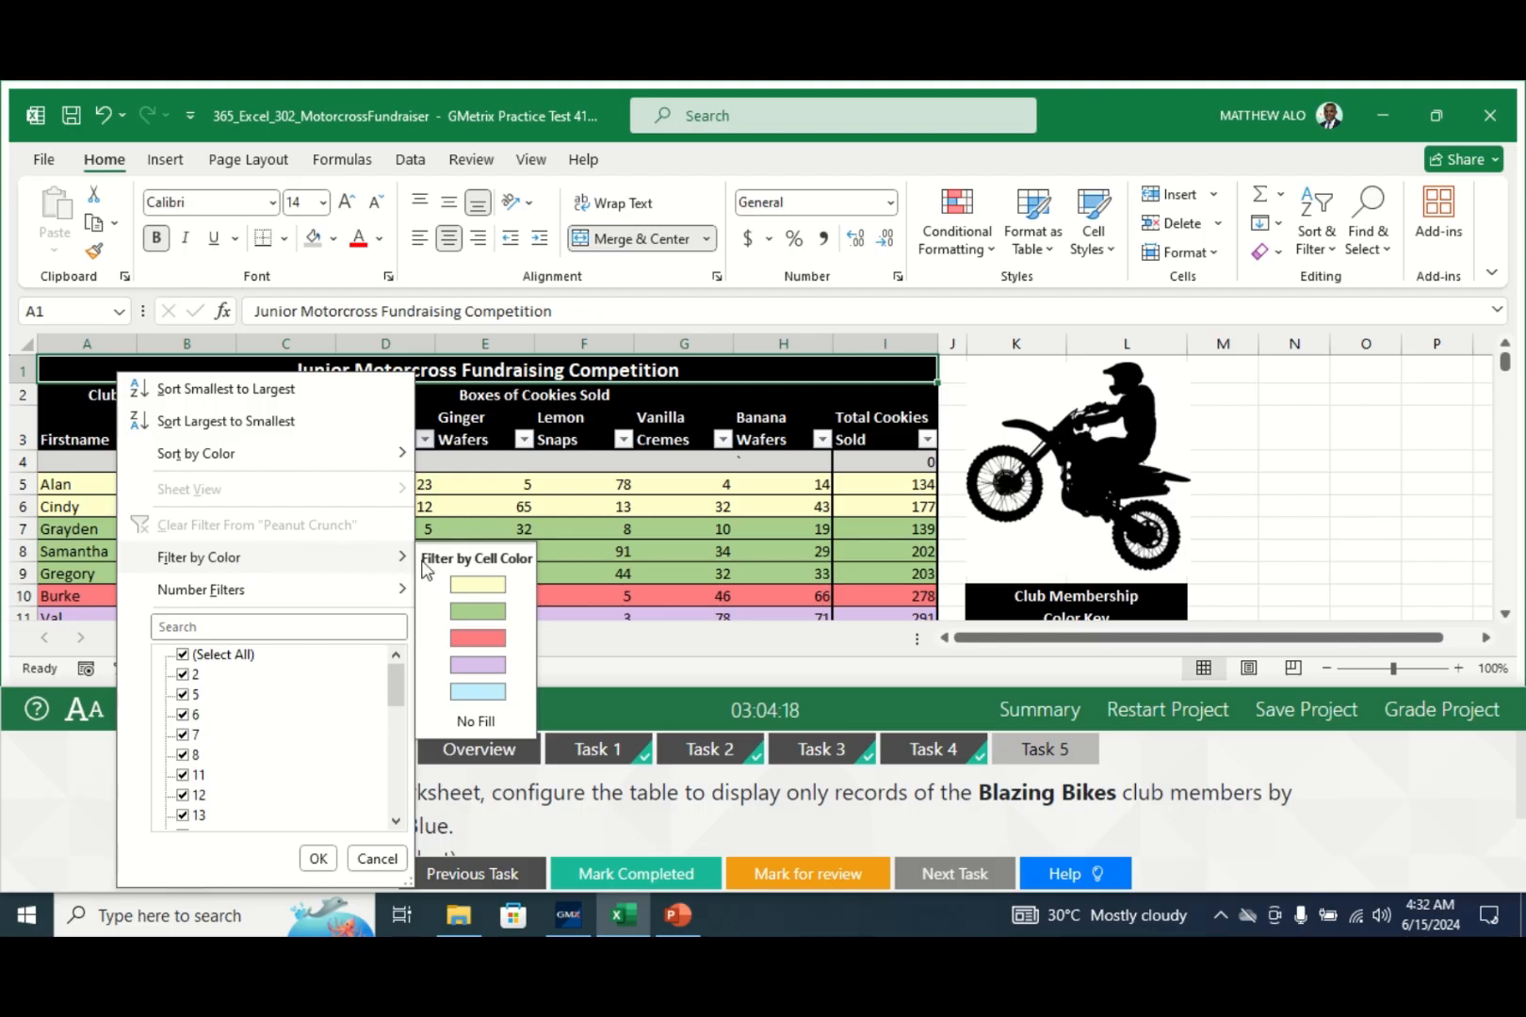
{"action": "left_click", "coordinate": [475, 694]}
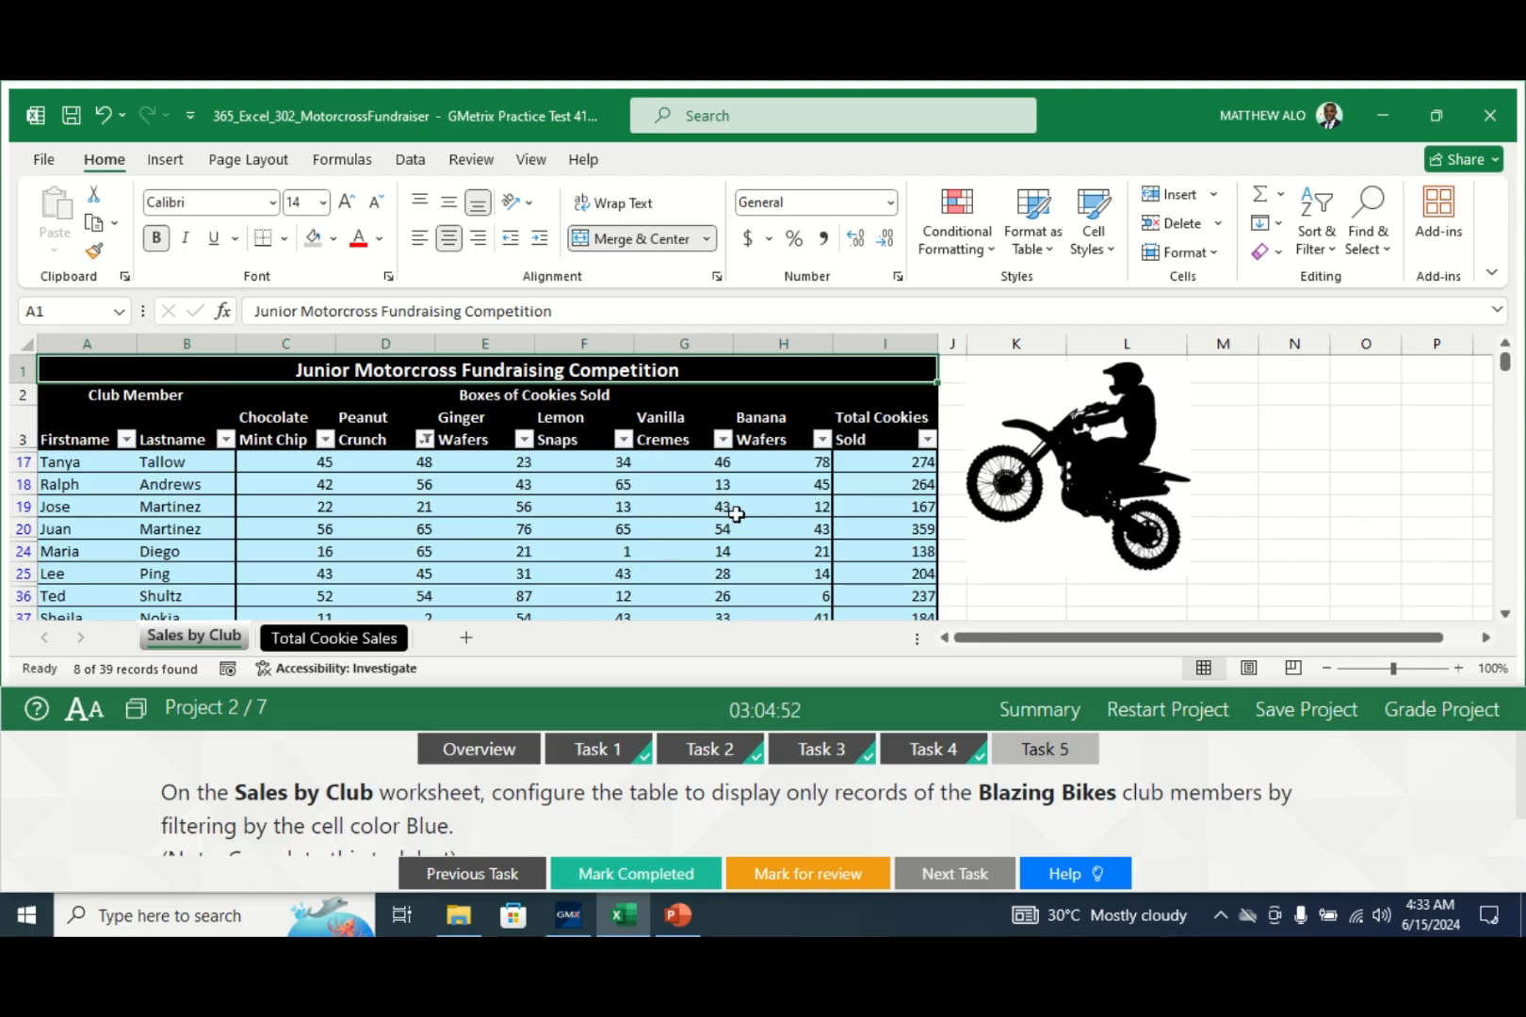
- Check off Task 5 and submit the cookie project for grading
{"action": "left_click", "coordinate": [633, 874]}
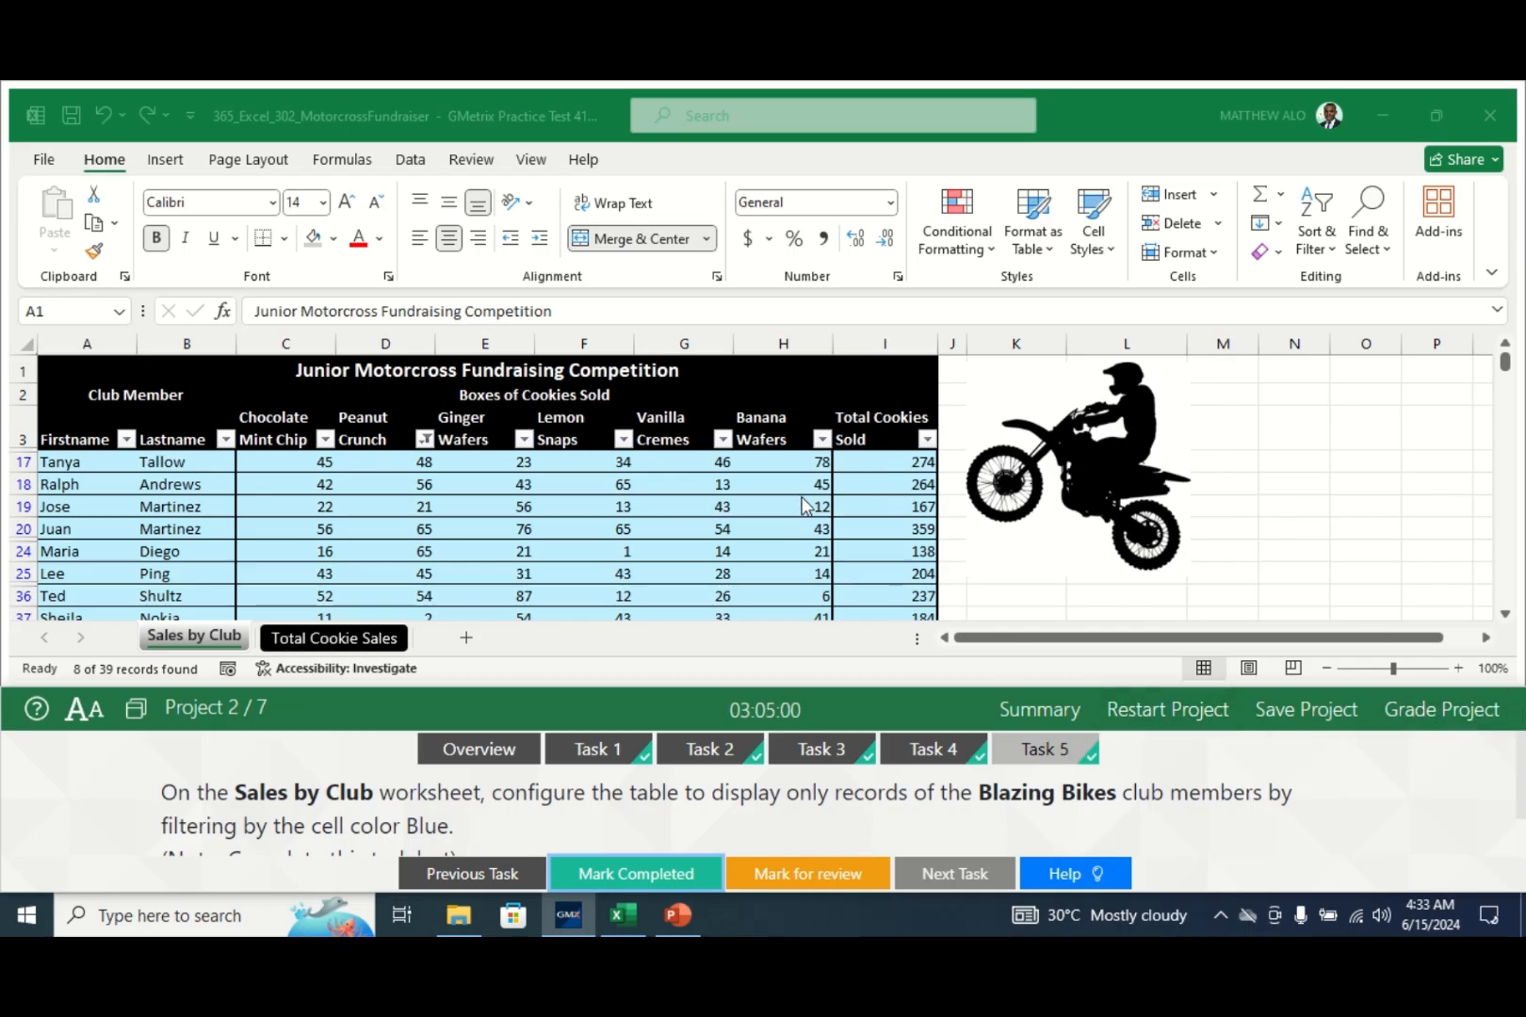
{"action": "left_click", "coordinate": [1451, 713]}
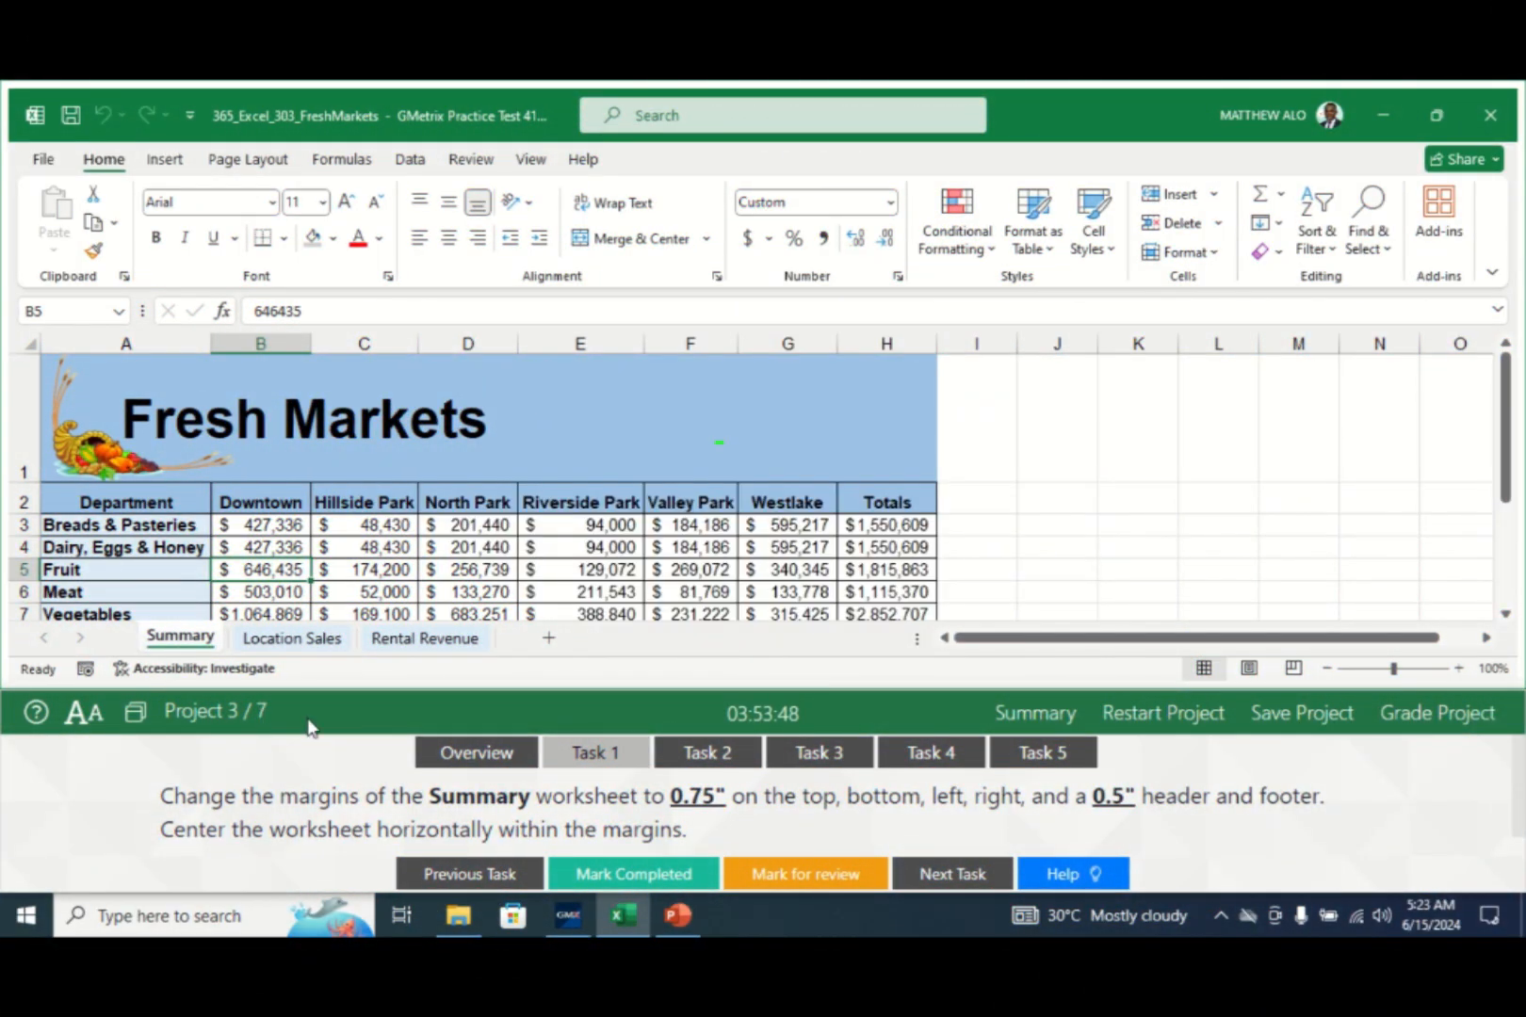
- Show the Fresh Markets margins task and bring up the Page Layout margin presets
{"action": "left_click", "coordinate": [622, 753]}
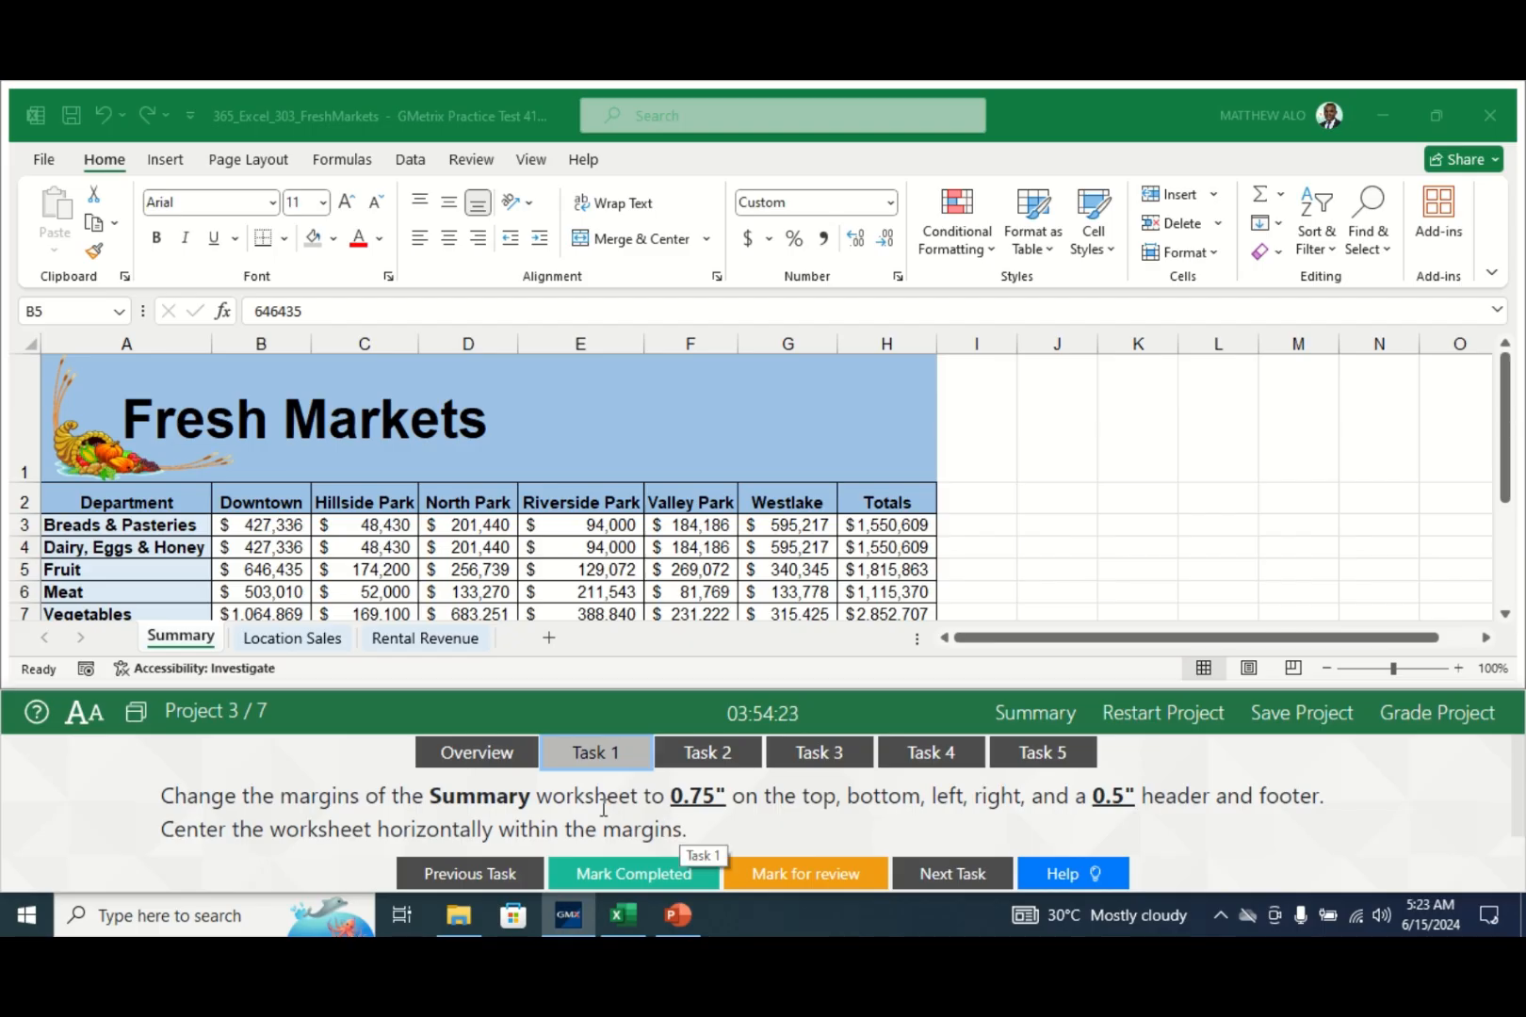
{"action": "left_click", "coordinate": [172, 641]}
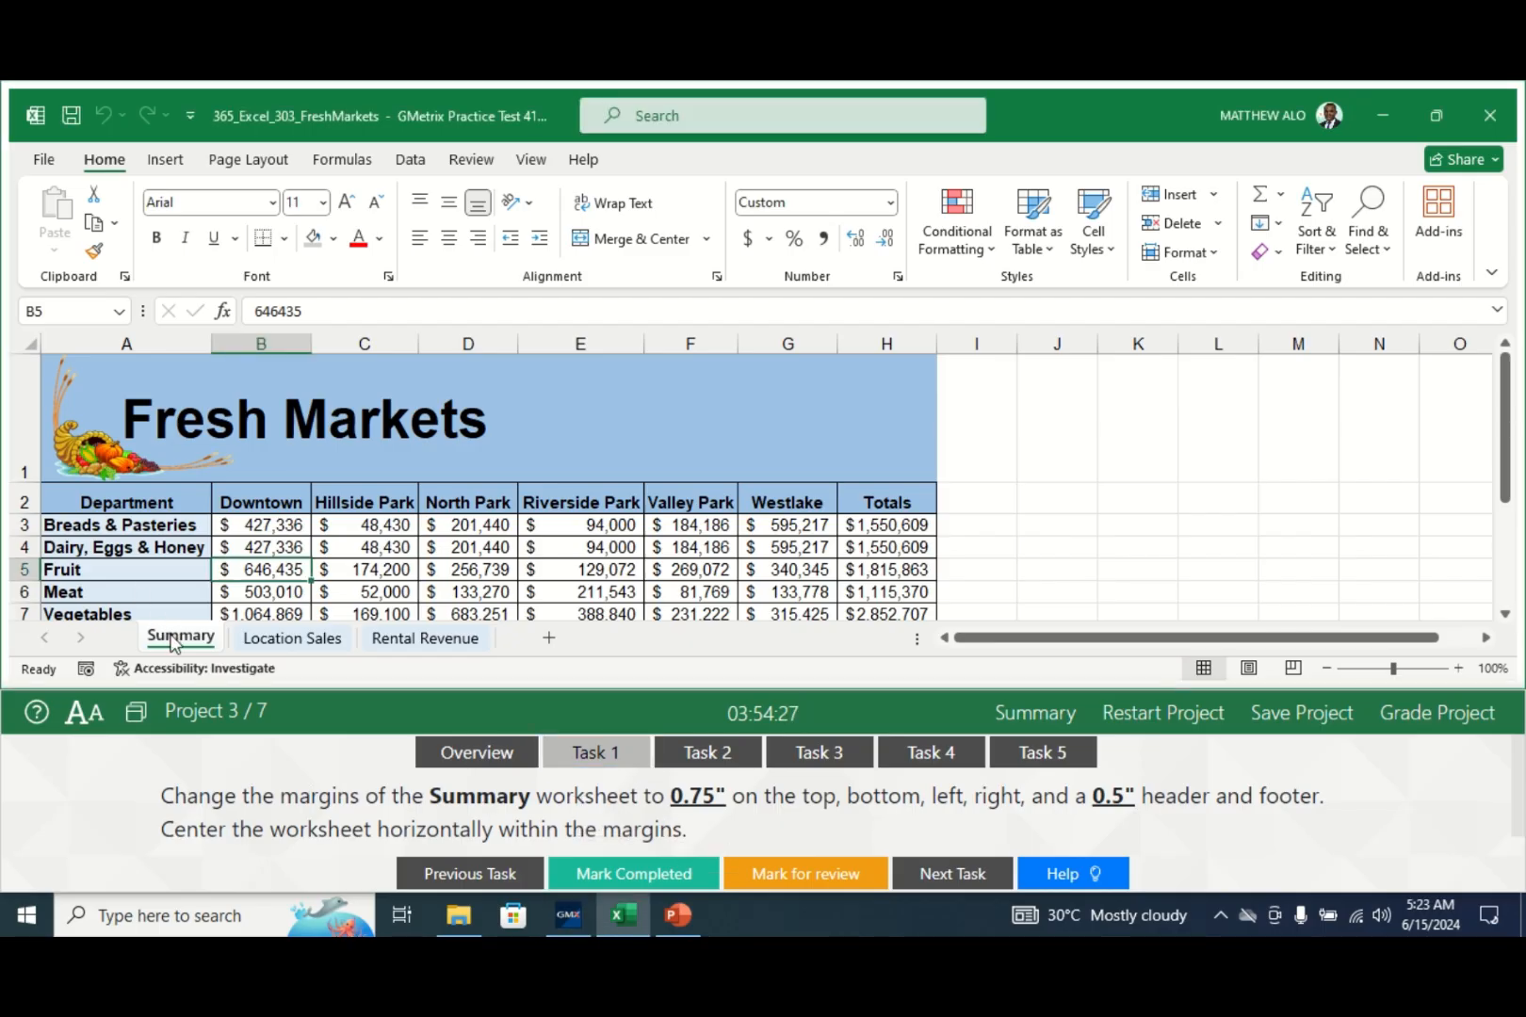
{"action": "left_click", "coordinate": [243, 164]}
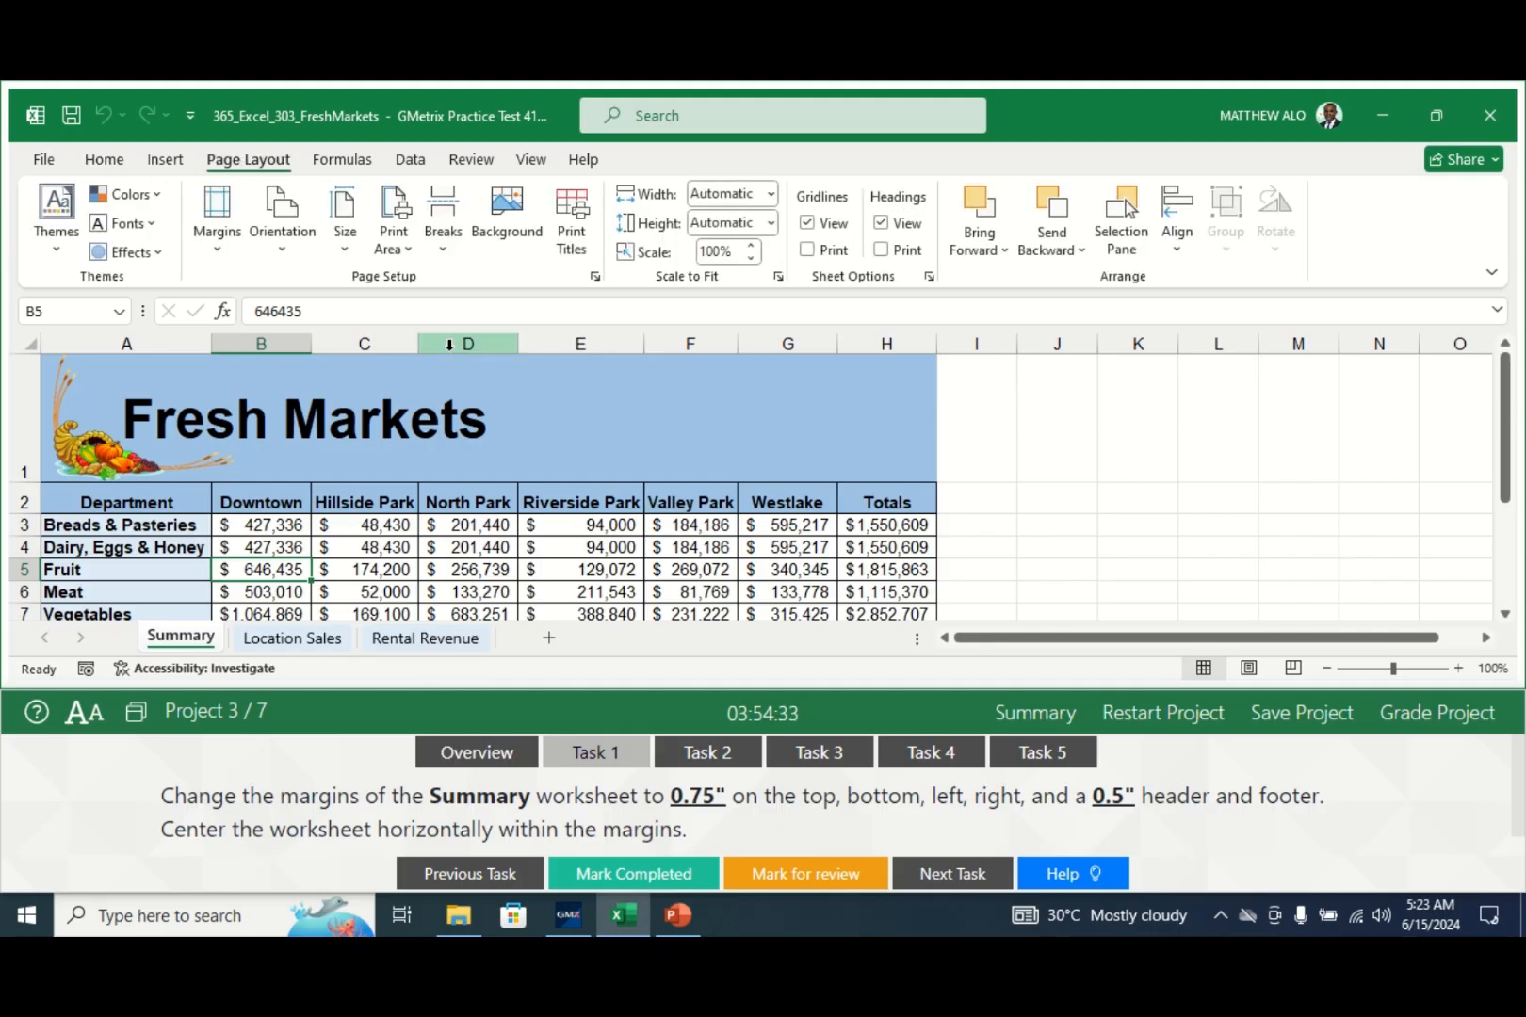
{"action": "left_click", "coordinate": [218, 247]}
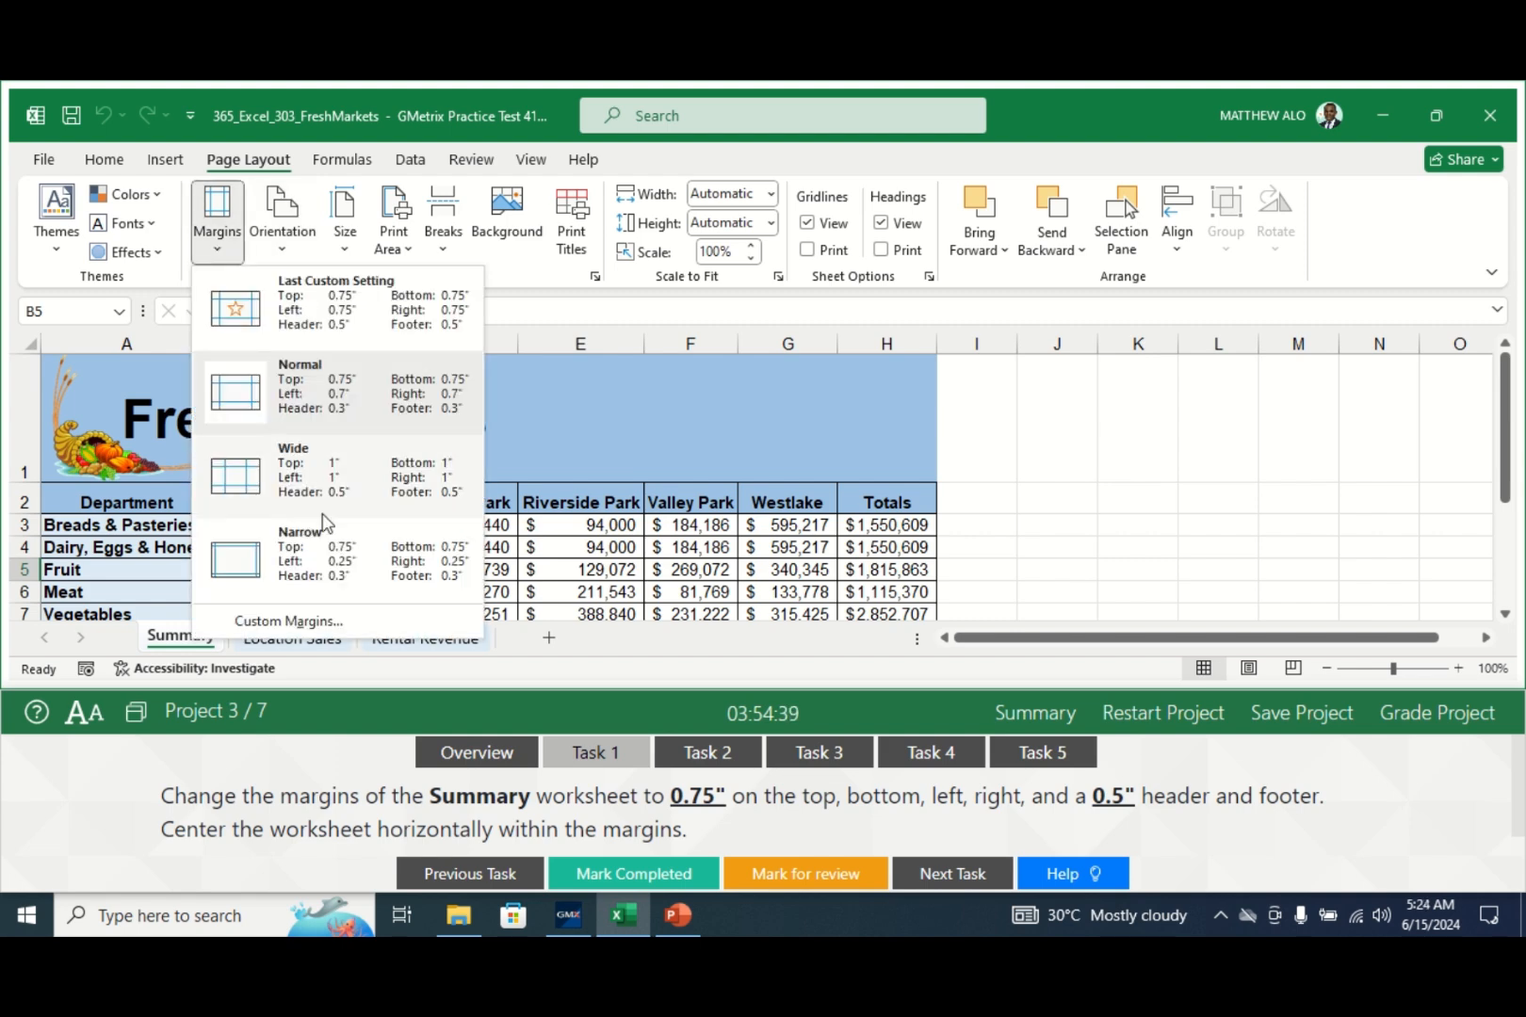
- Set custom margins: 0.75" left and right, 0.5" header and footer, centred horizontally
{"action": "left_click", "coordinate": [280, 622]}
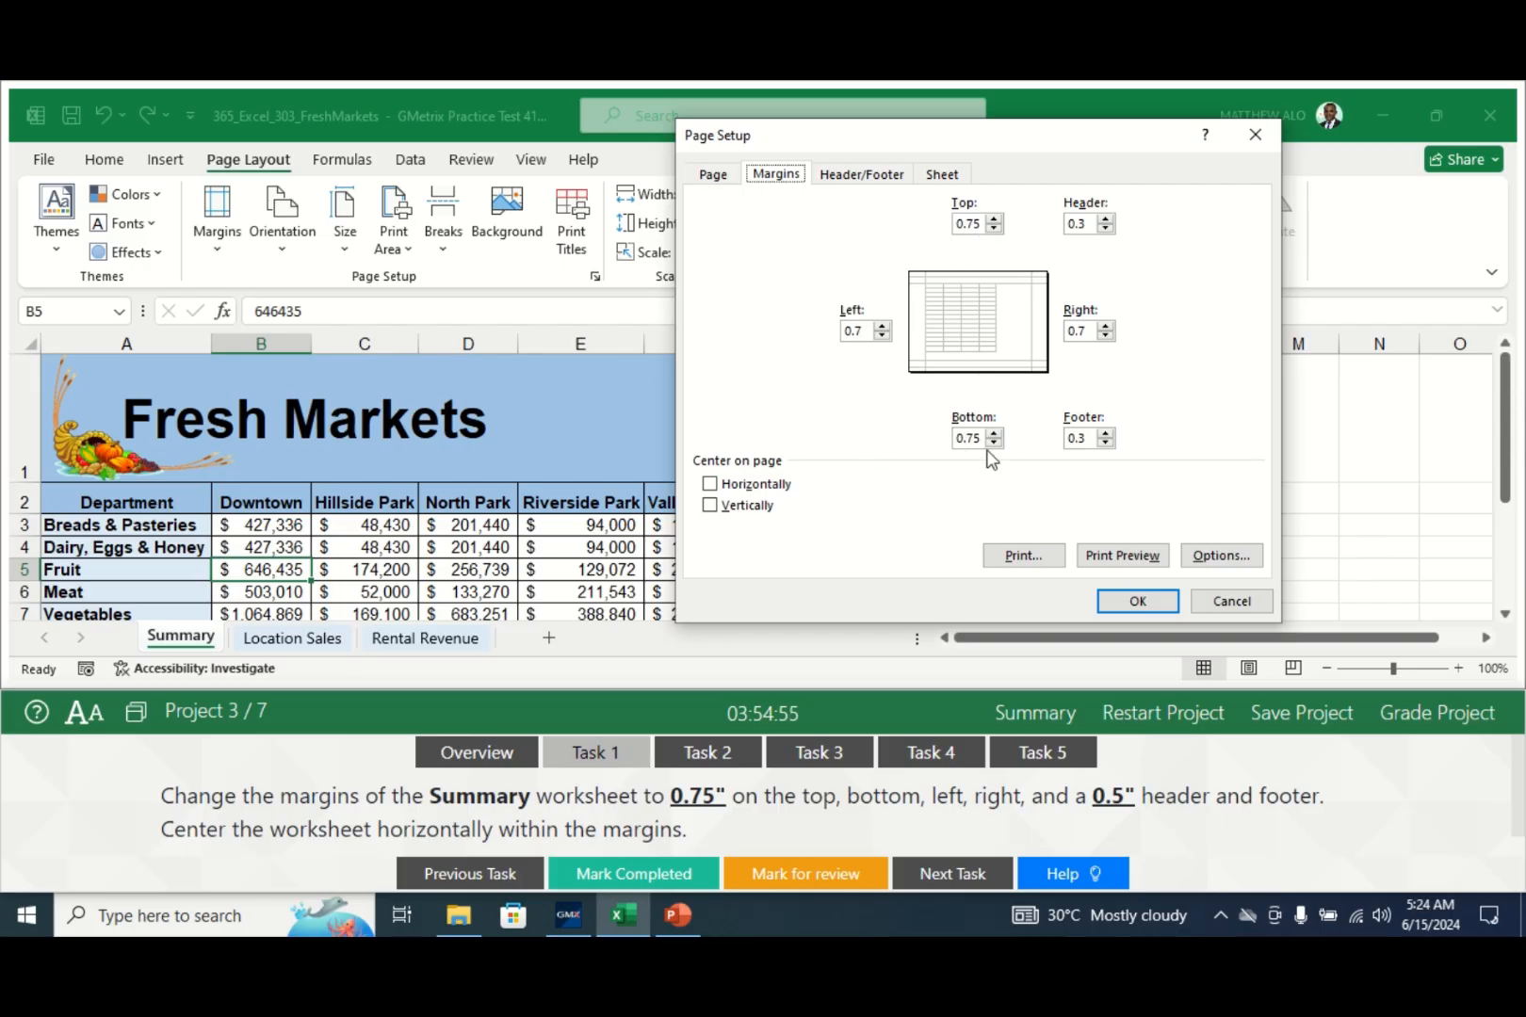
{"action": "left_click", "coordinate": [865, 330]}
{"action": "left_click", "coordinate": [1091, 331]}
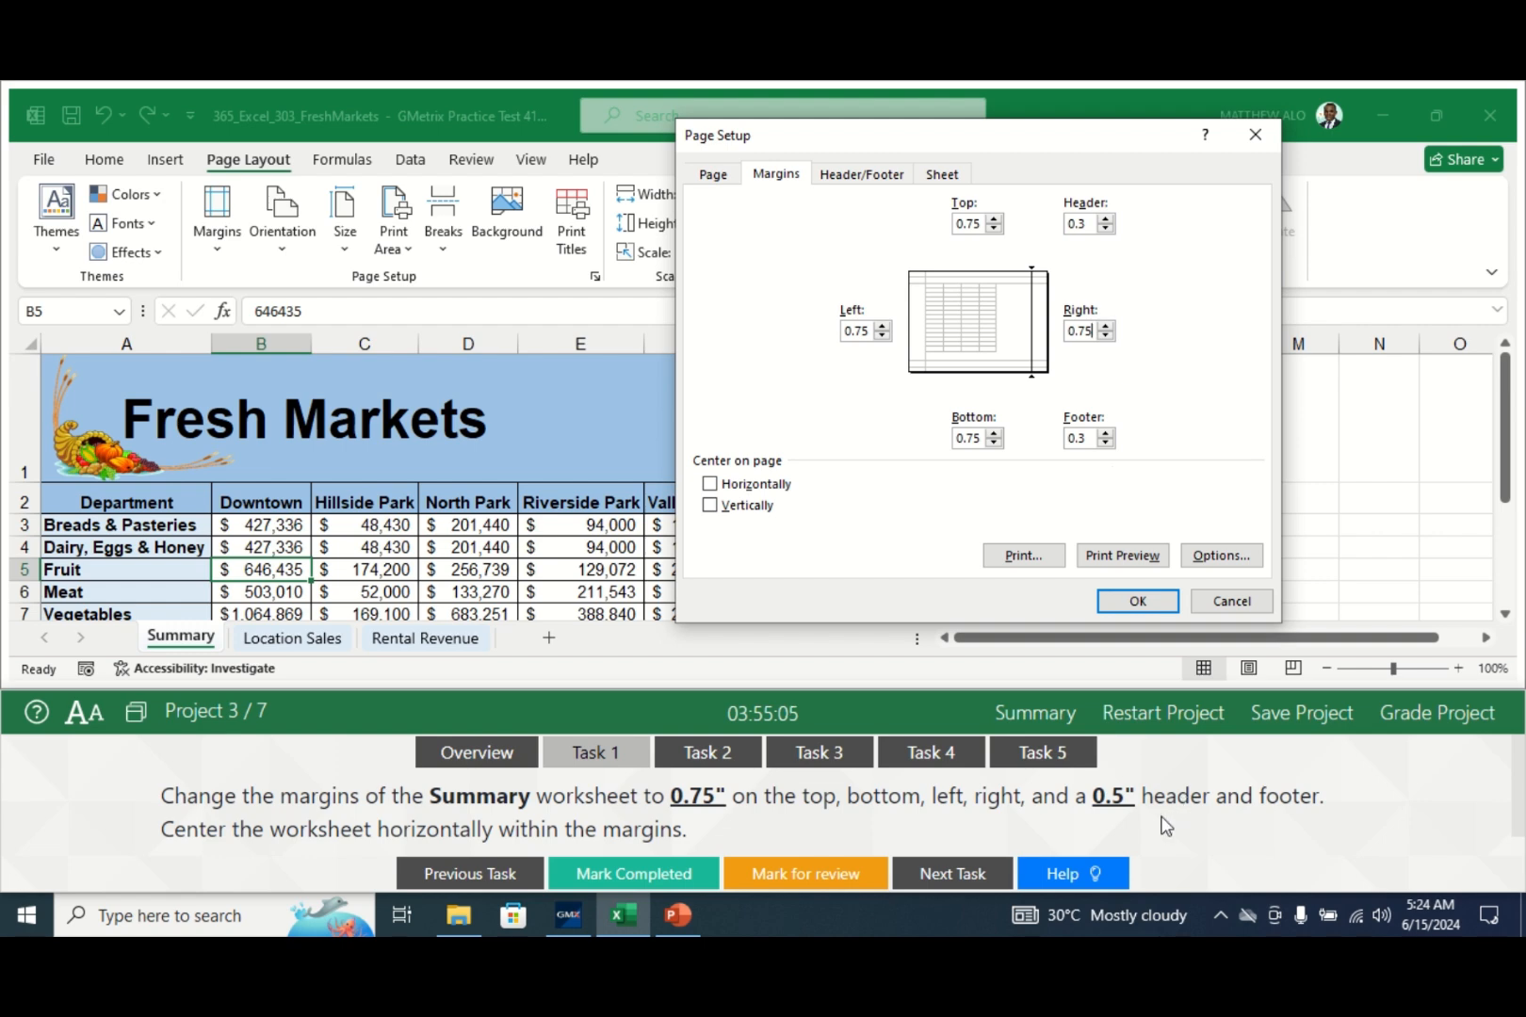
{"action": "left_click", "coordinate": [1087, 223]}
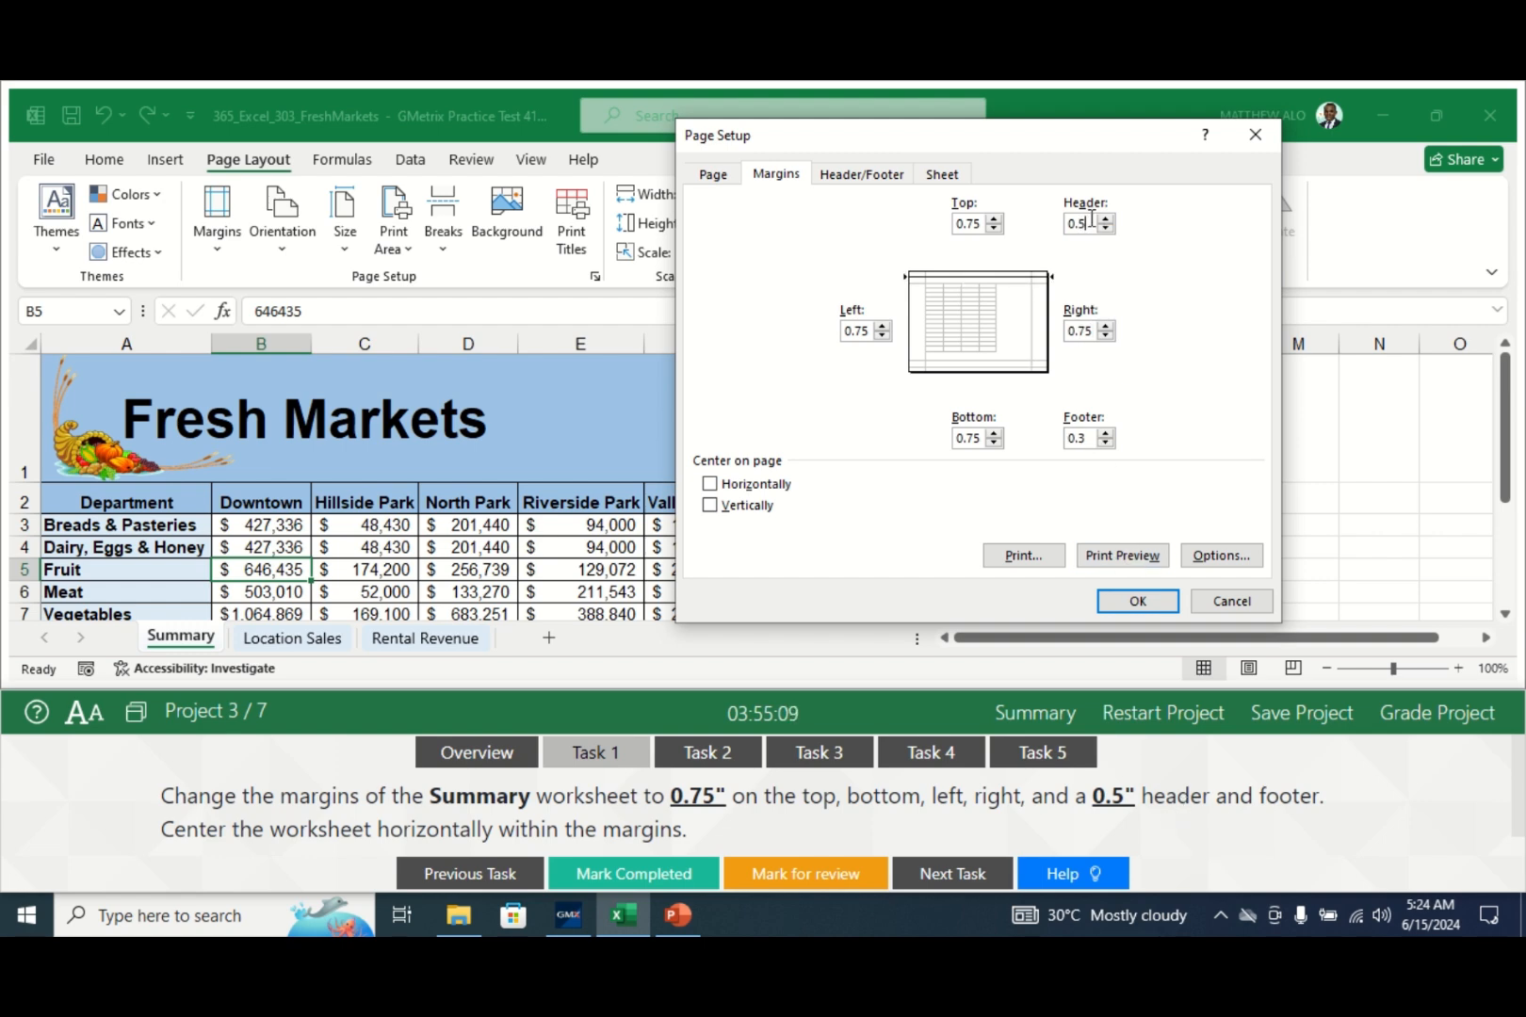
{"action": "left_click", "coordinate": [1087, 436]}
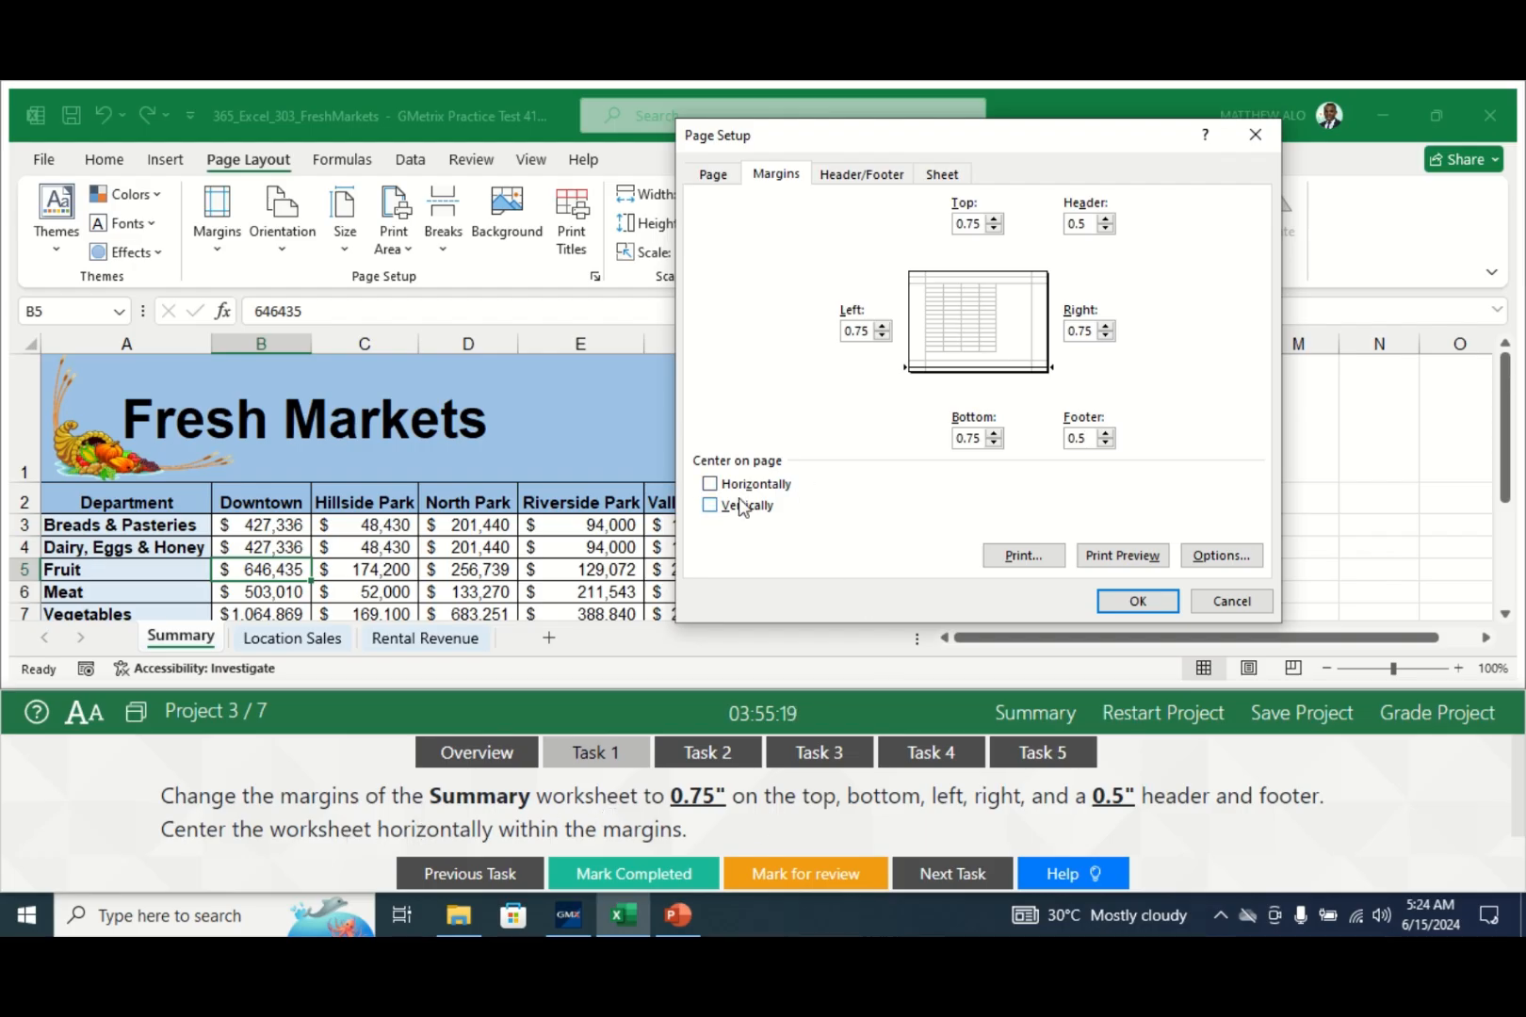
{"action": "left_click", "coordinate": [712, 486]}
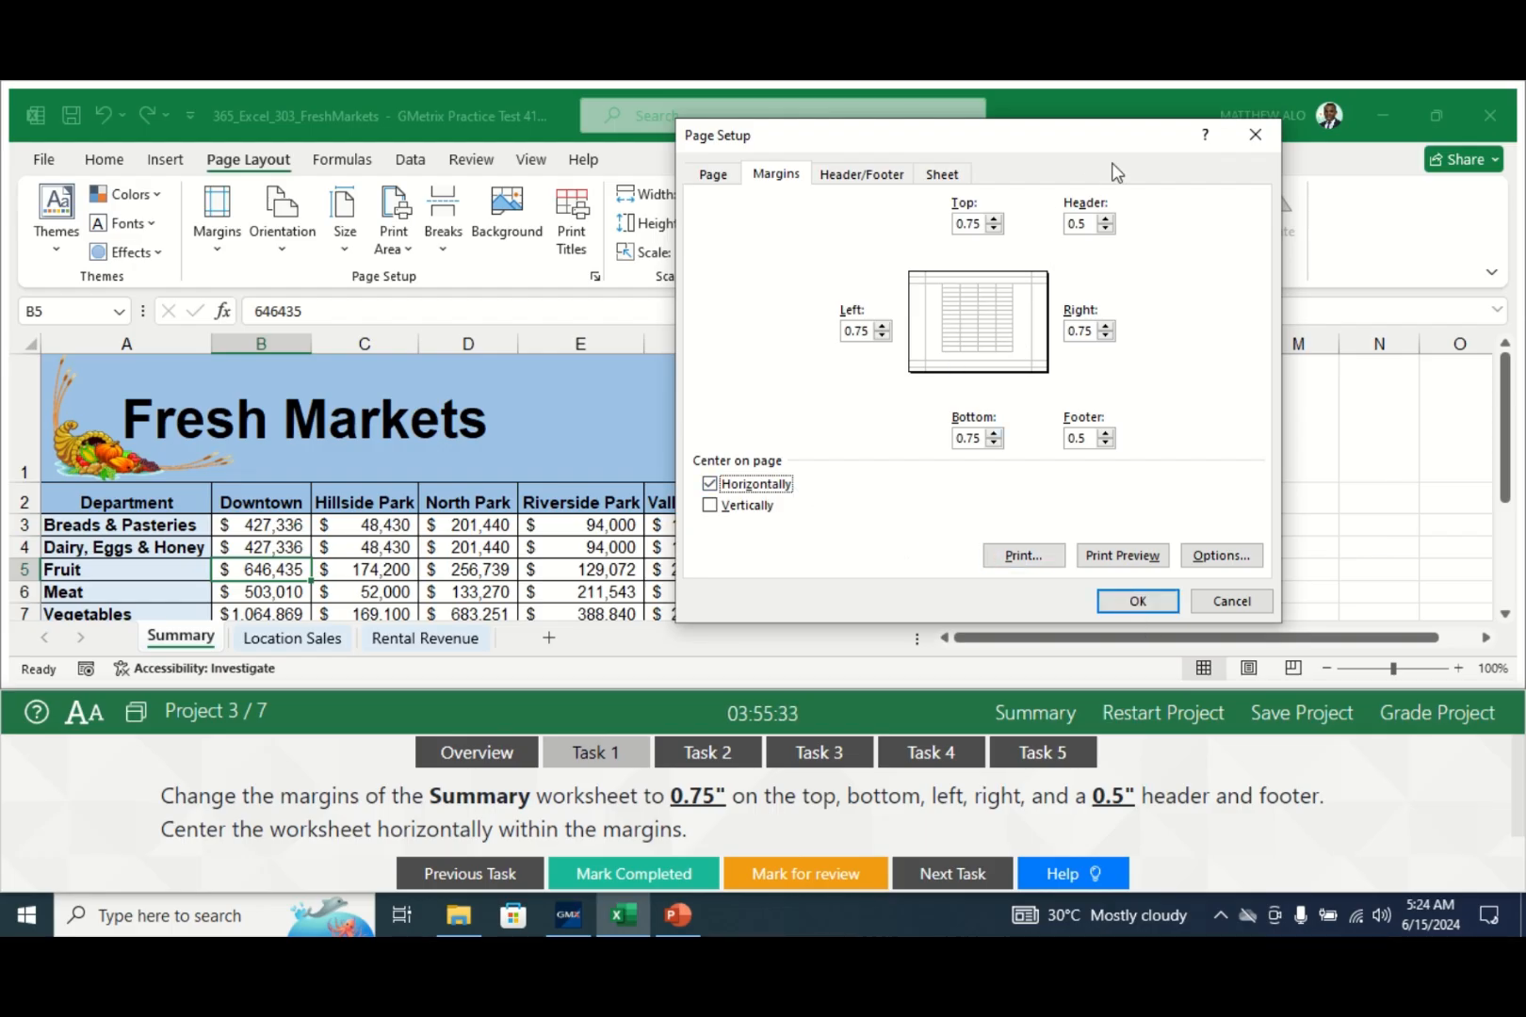
{"action": "left_click", "coordinate": [1132, 611]}
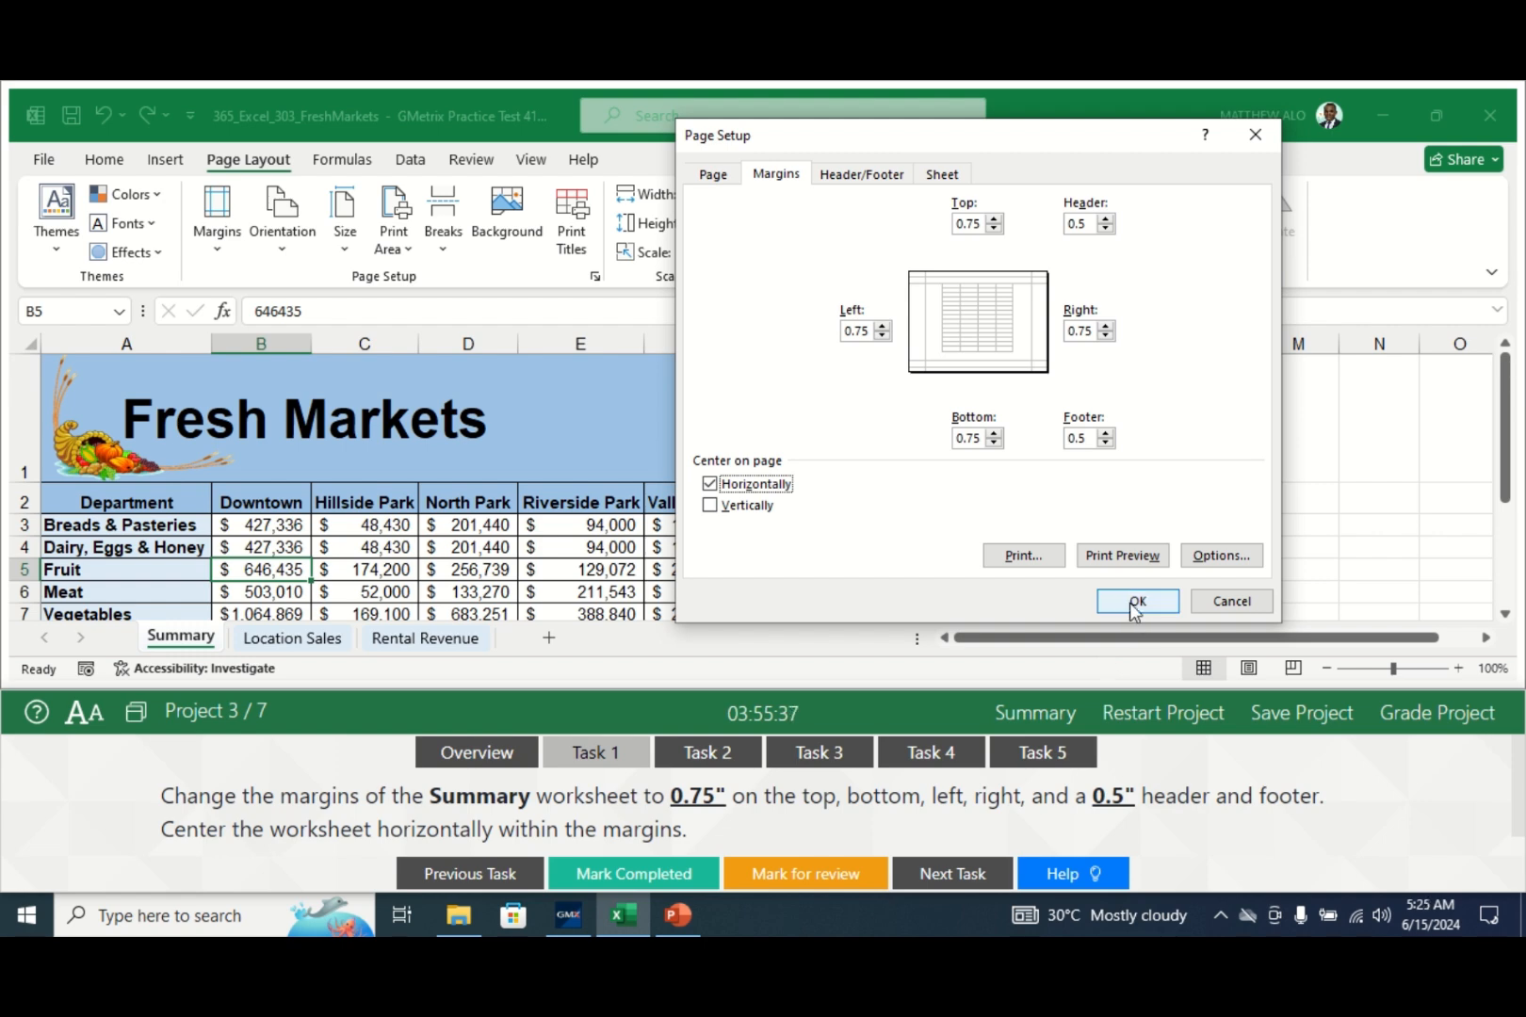
{"action": "left_click", "coordinate": [1135, 603]}
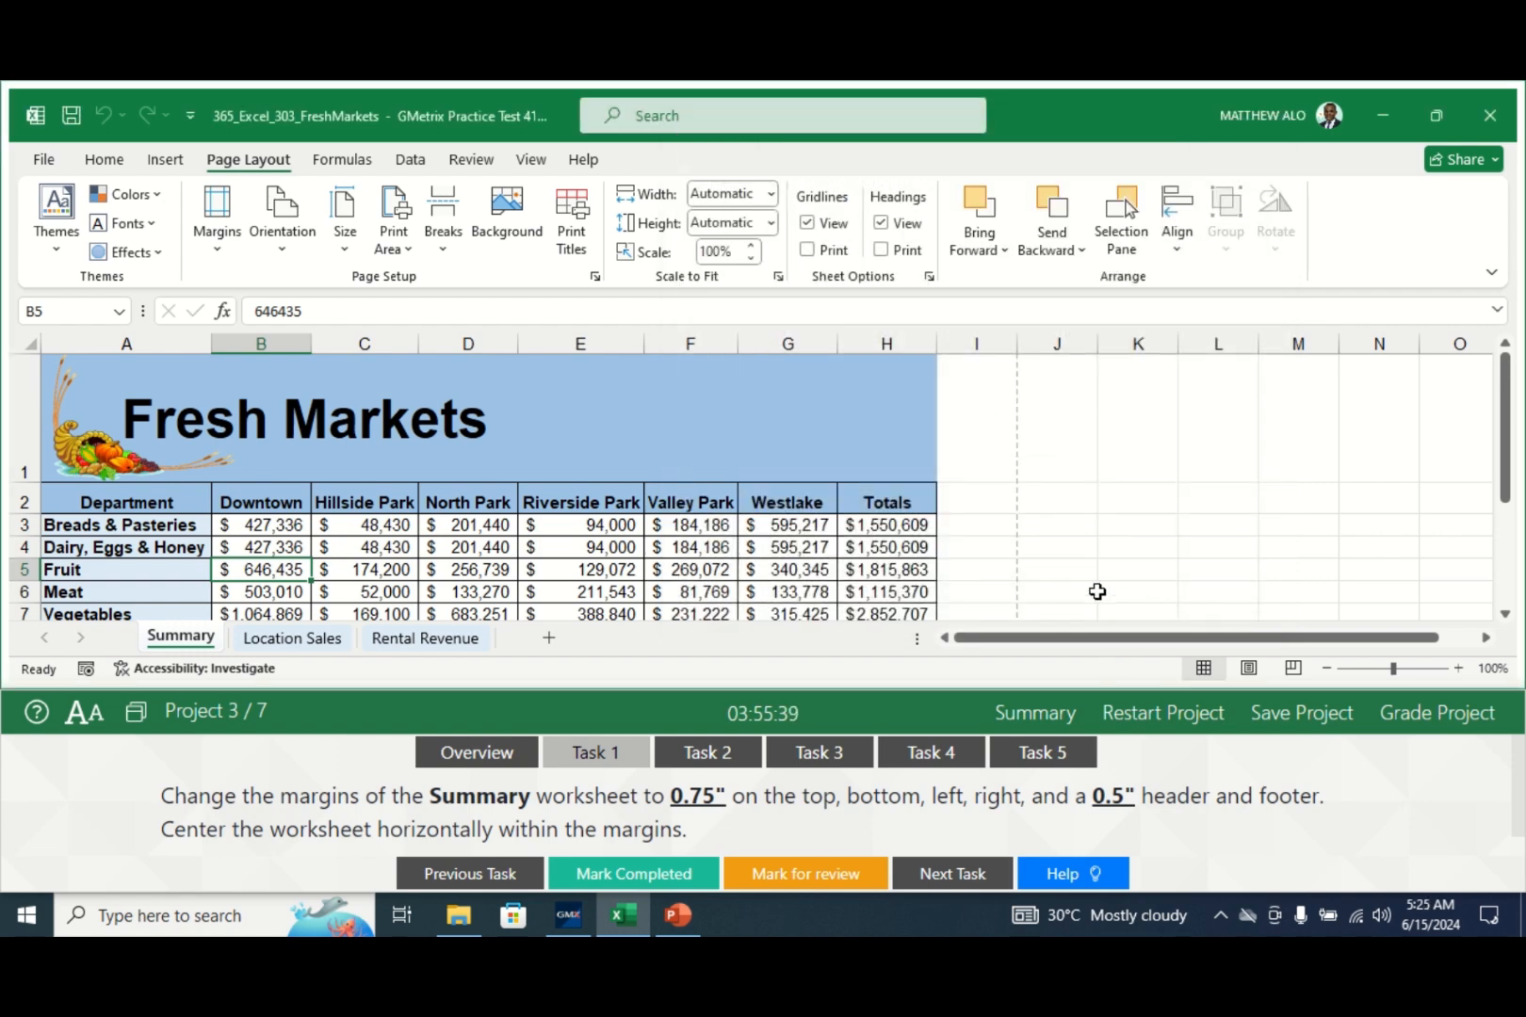
- Check off Task 1, turn on Show Formulas for the Summary sheet, and check off Task 2
{"action": "left_click", "coordinate": [629, 874]}
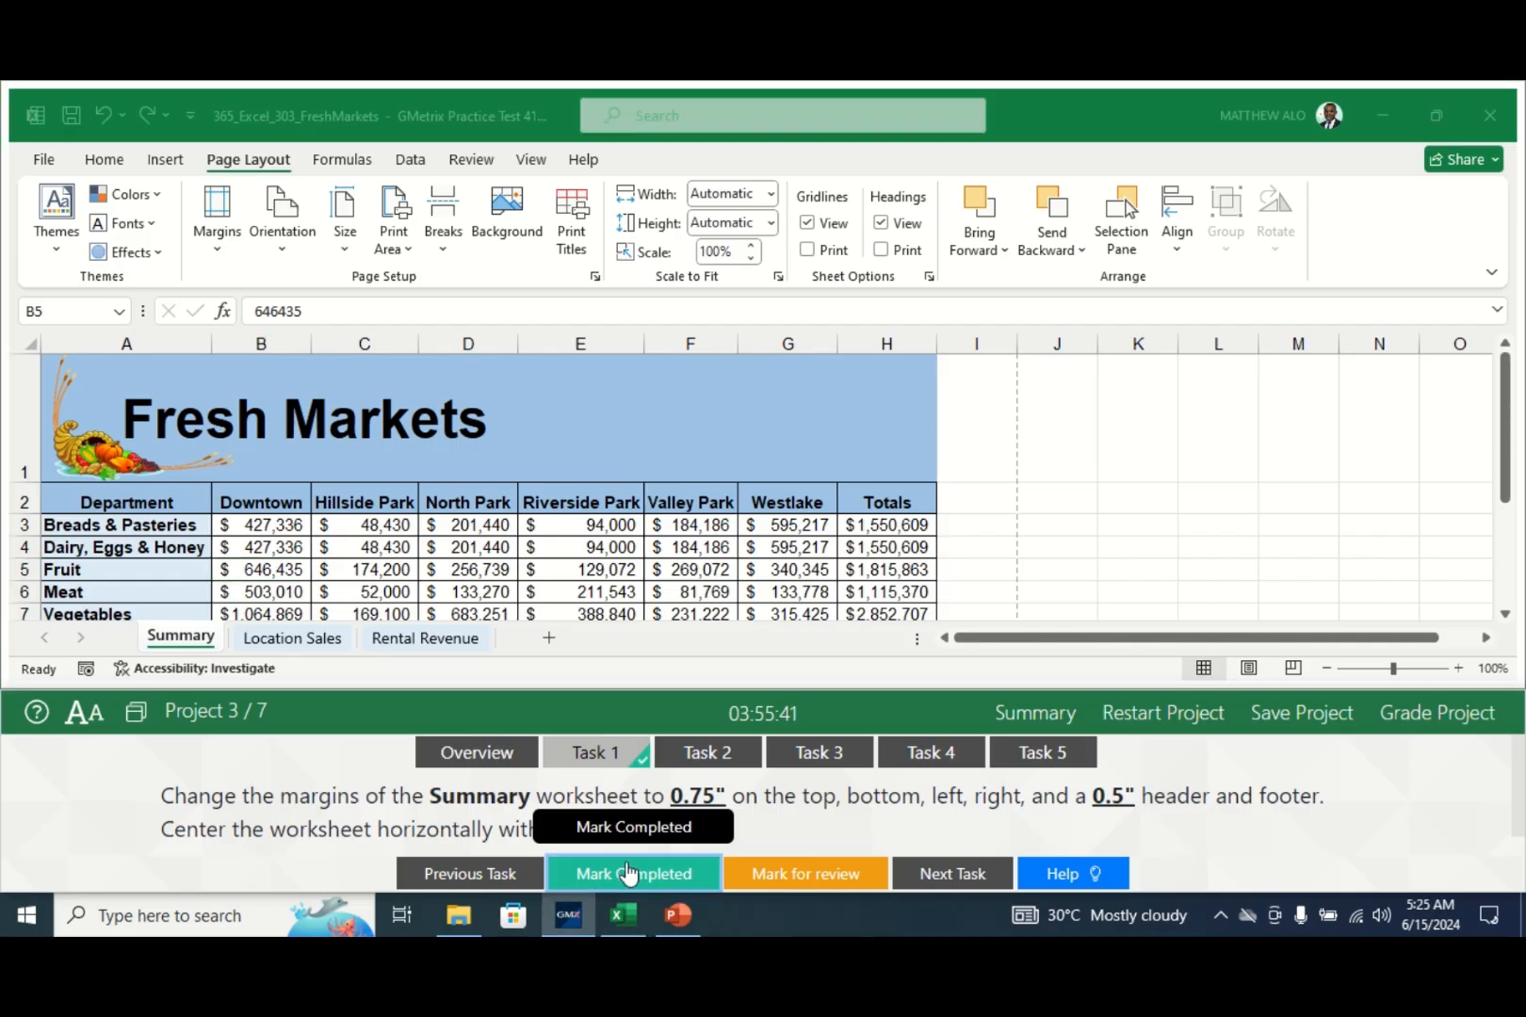
{"action": "left_click", "coordinate": [720, 754]}
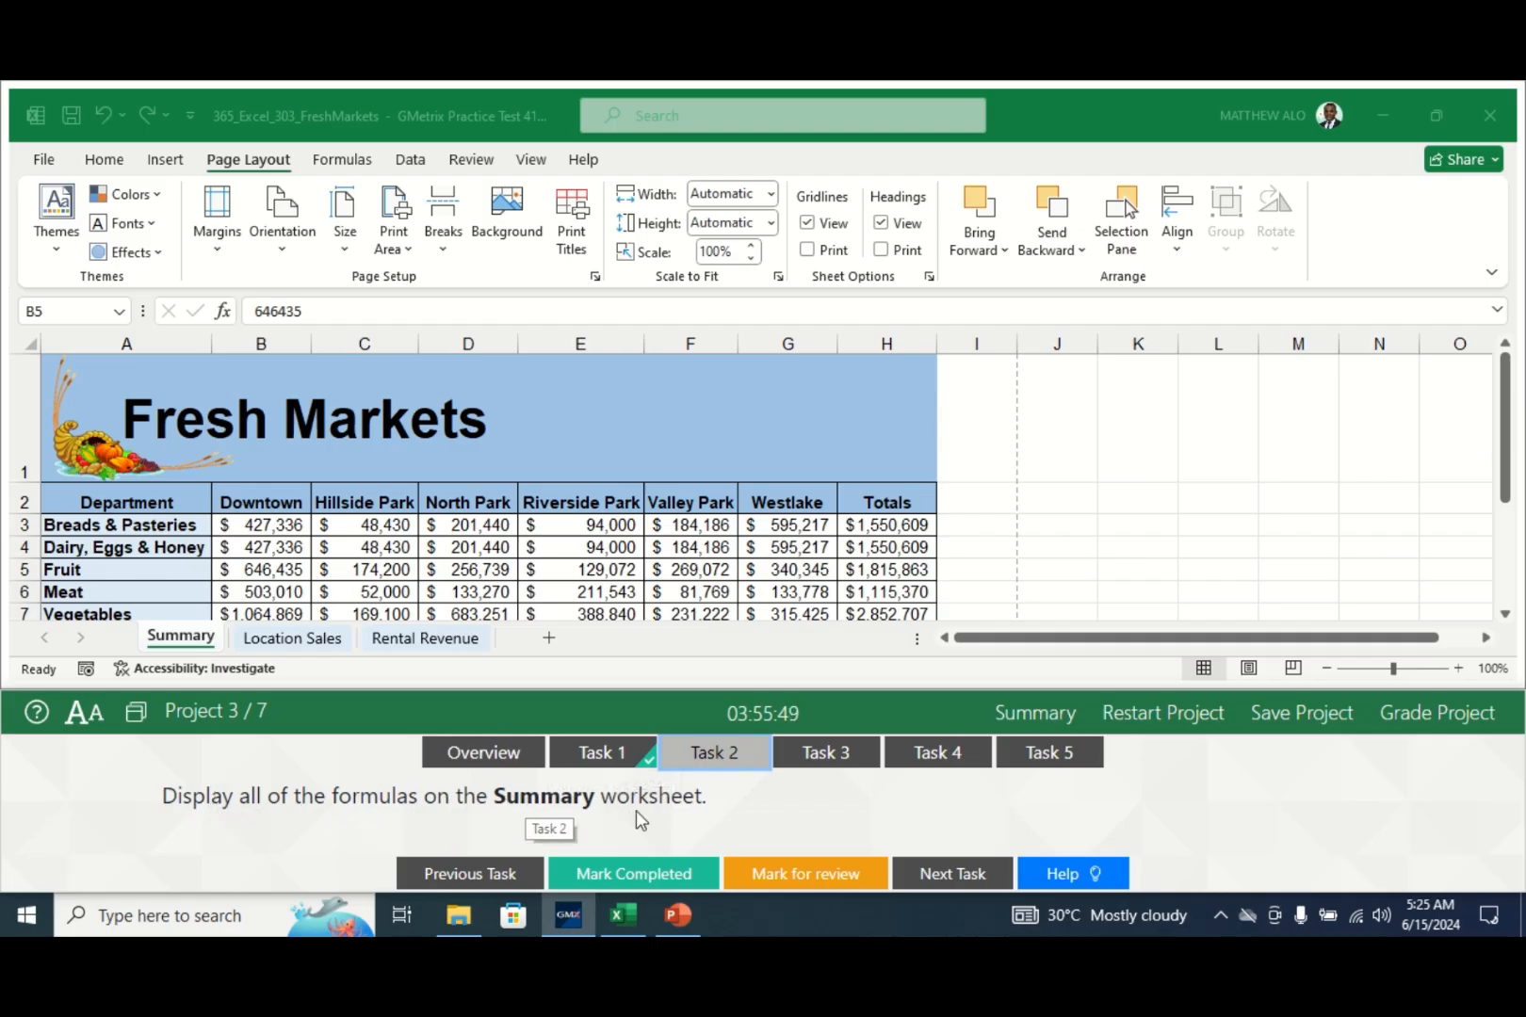
{"action": "left_click", "coordinate": [186, 641]}
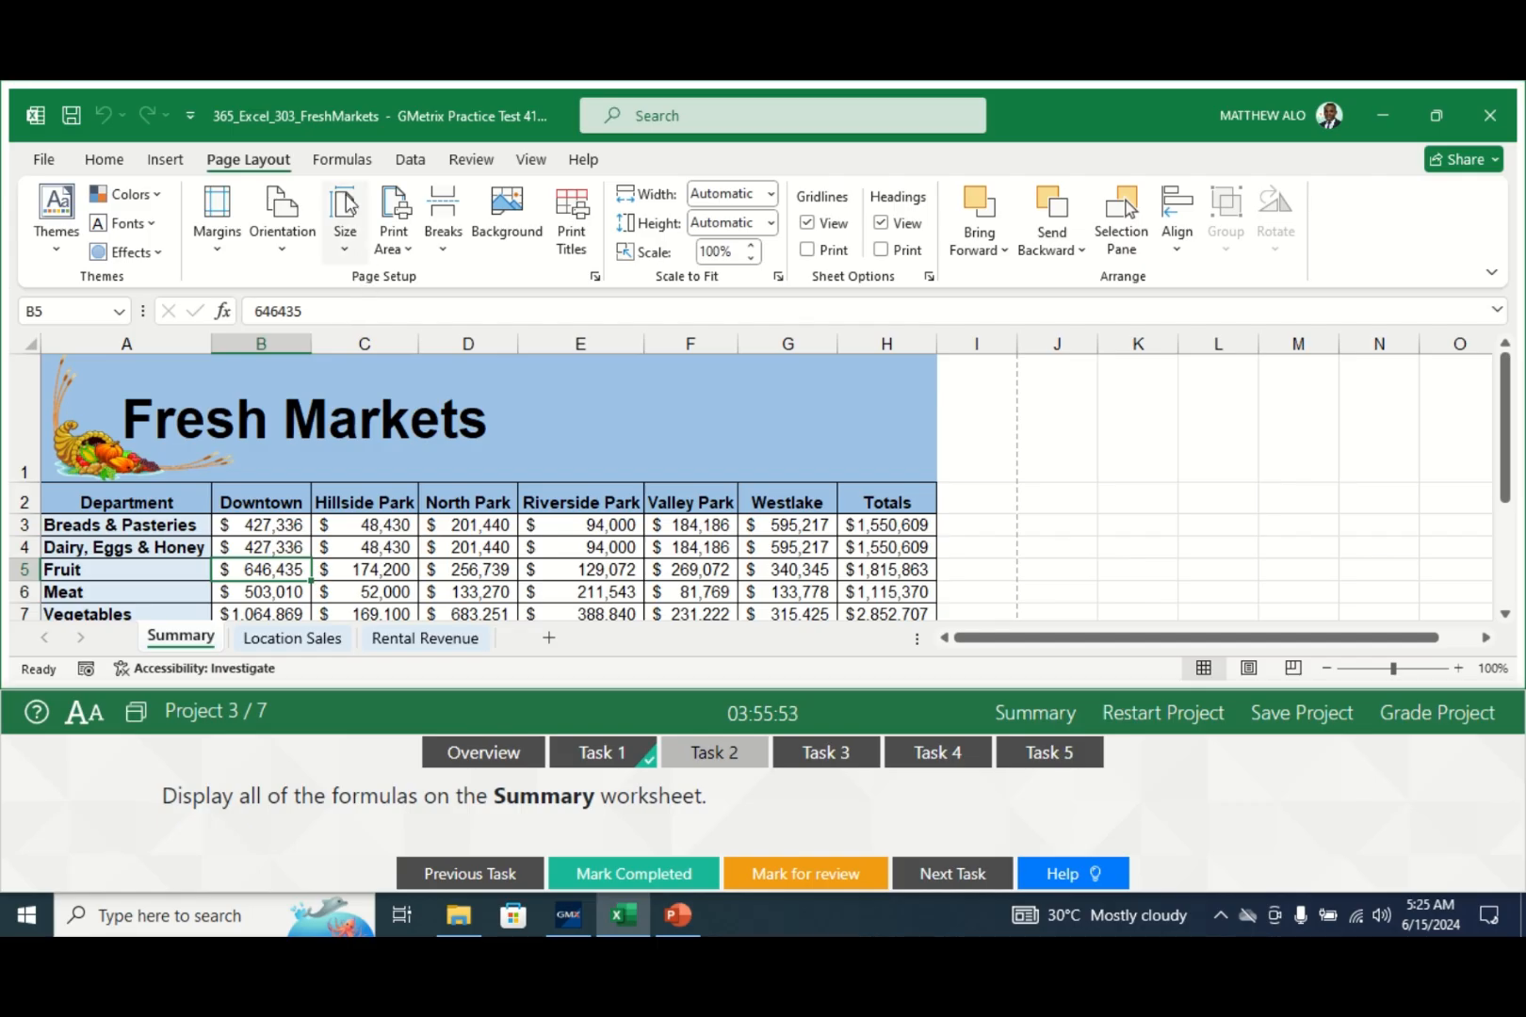
{"action": "left_click", "coordinate": [345, 162]}
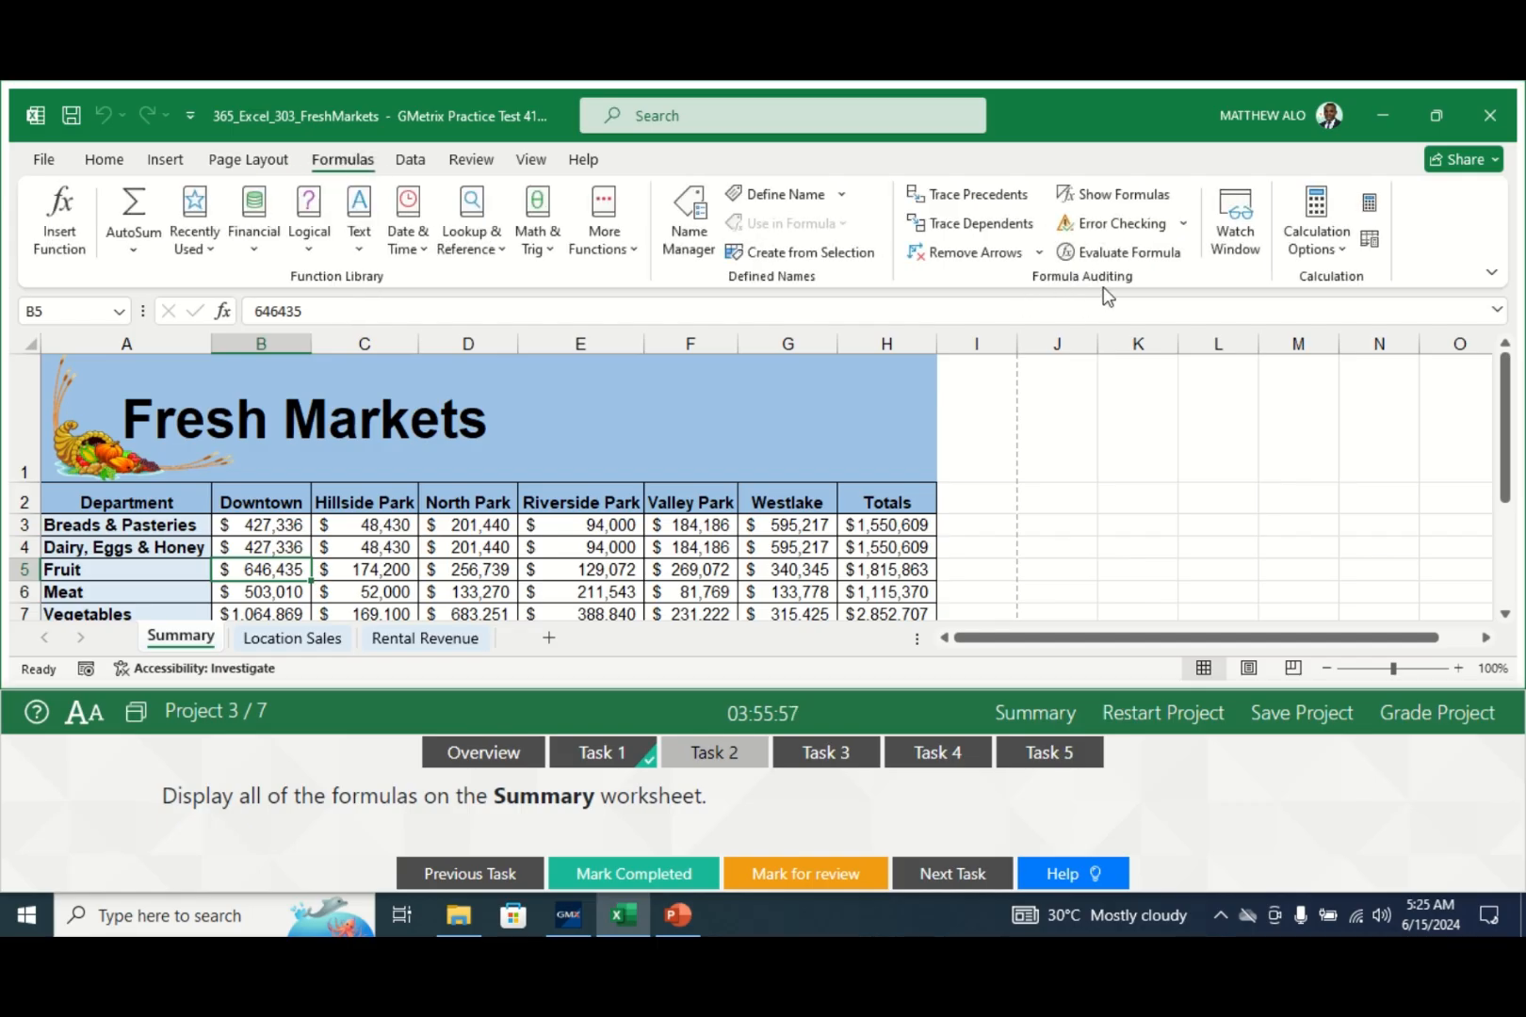
{"action": "left_click", "coordinate": [1115, 199]}
{"action": "left_click_drag", "start_coordinate": [989, 647], "coordinate": [1118, 647]}
{"action": "left_click_drag", "start_coordinate": [1512, 430], "coordinate": [1504, 494]}
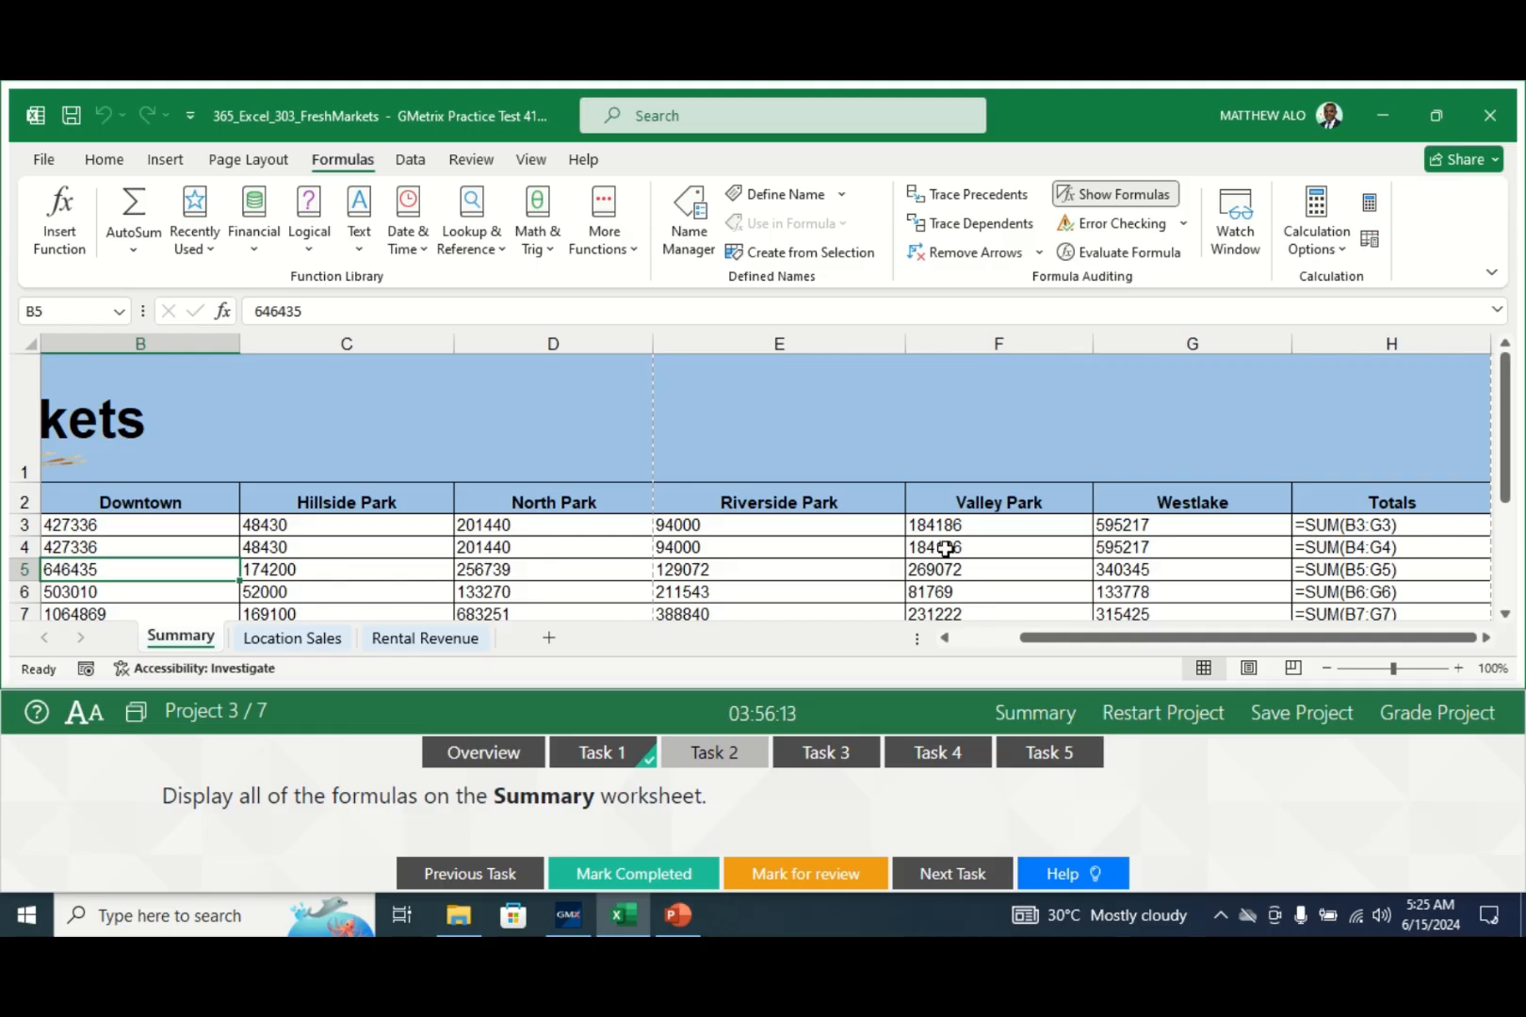
{"action": "left_click", "coordinate": [613, 876]}
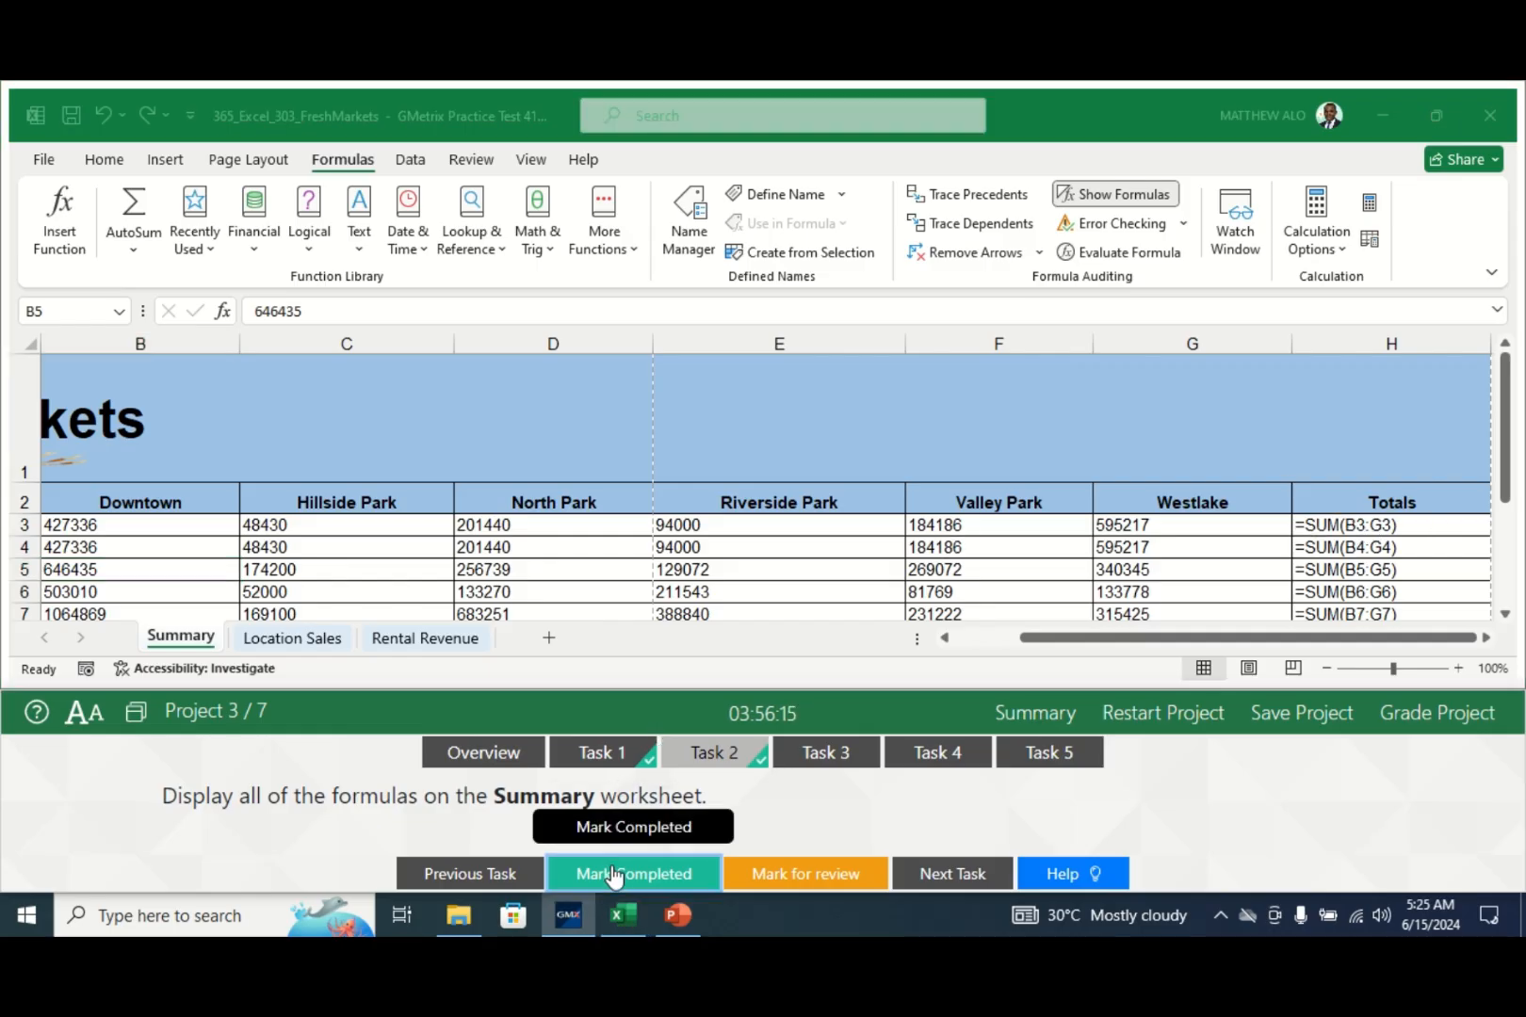
- Show Task 3's save-as-PDF instructions and return focus to the FreshMarkets Summary sheet
{"action": "left_click", "coordinate": [845, 754]}
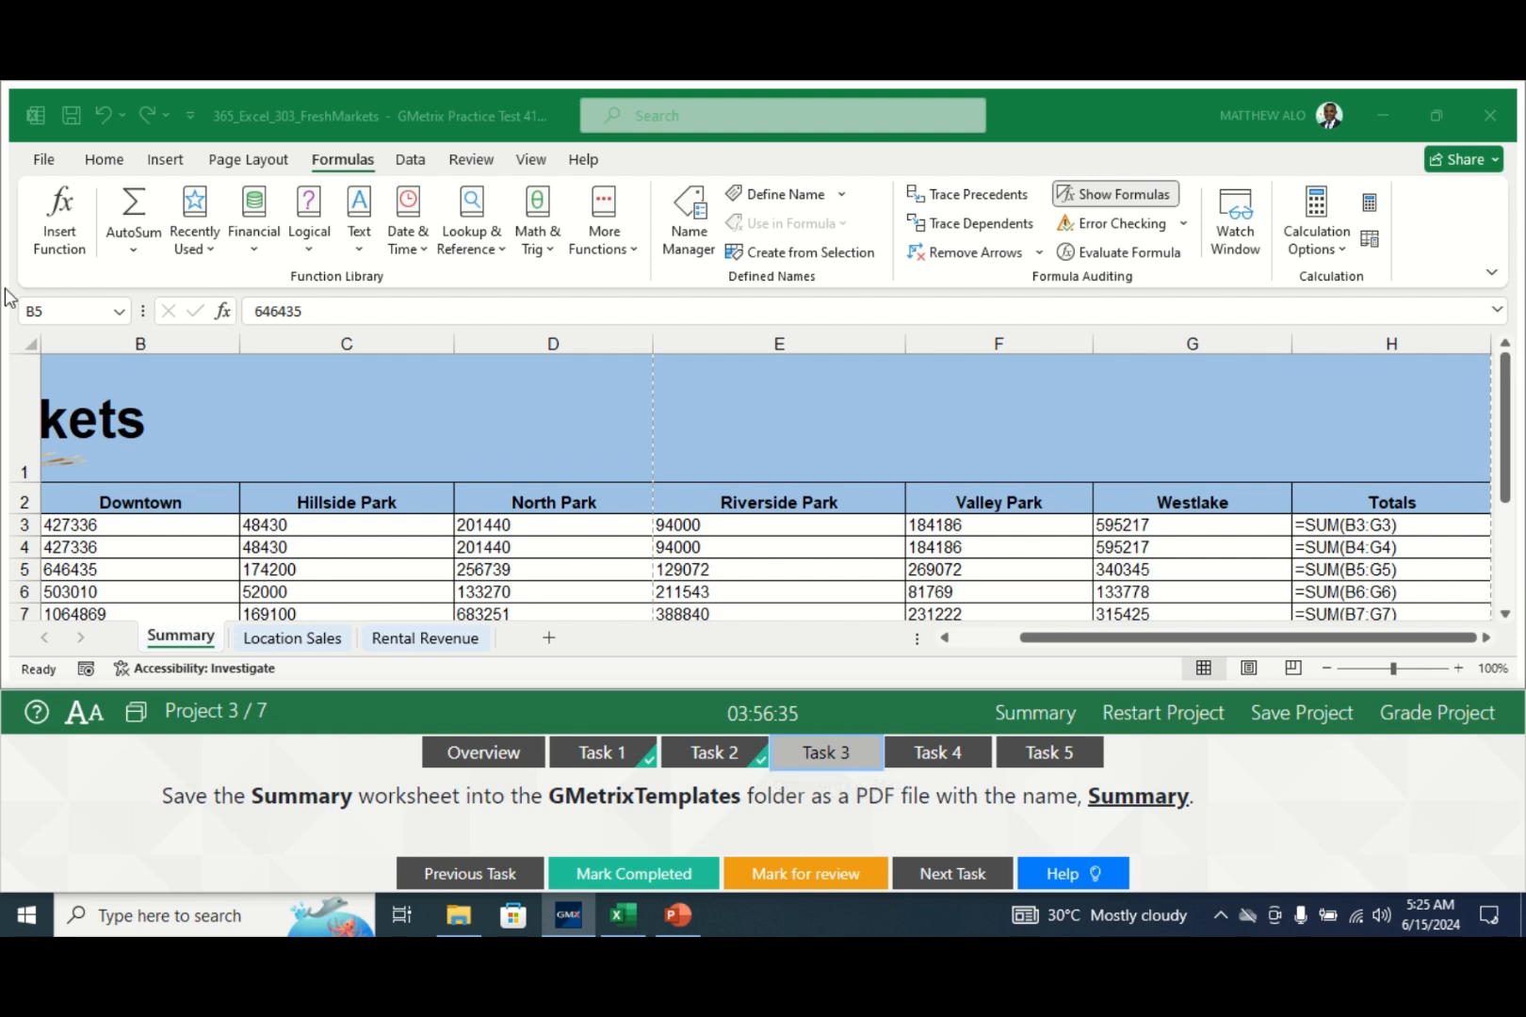
{"action": "left_click", "coordinate": [184, 641]}
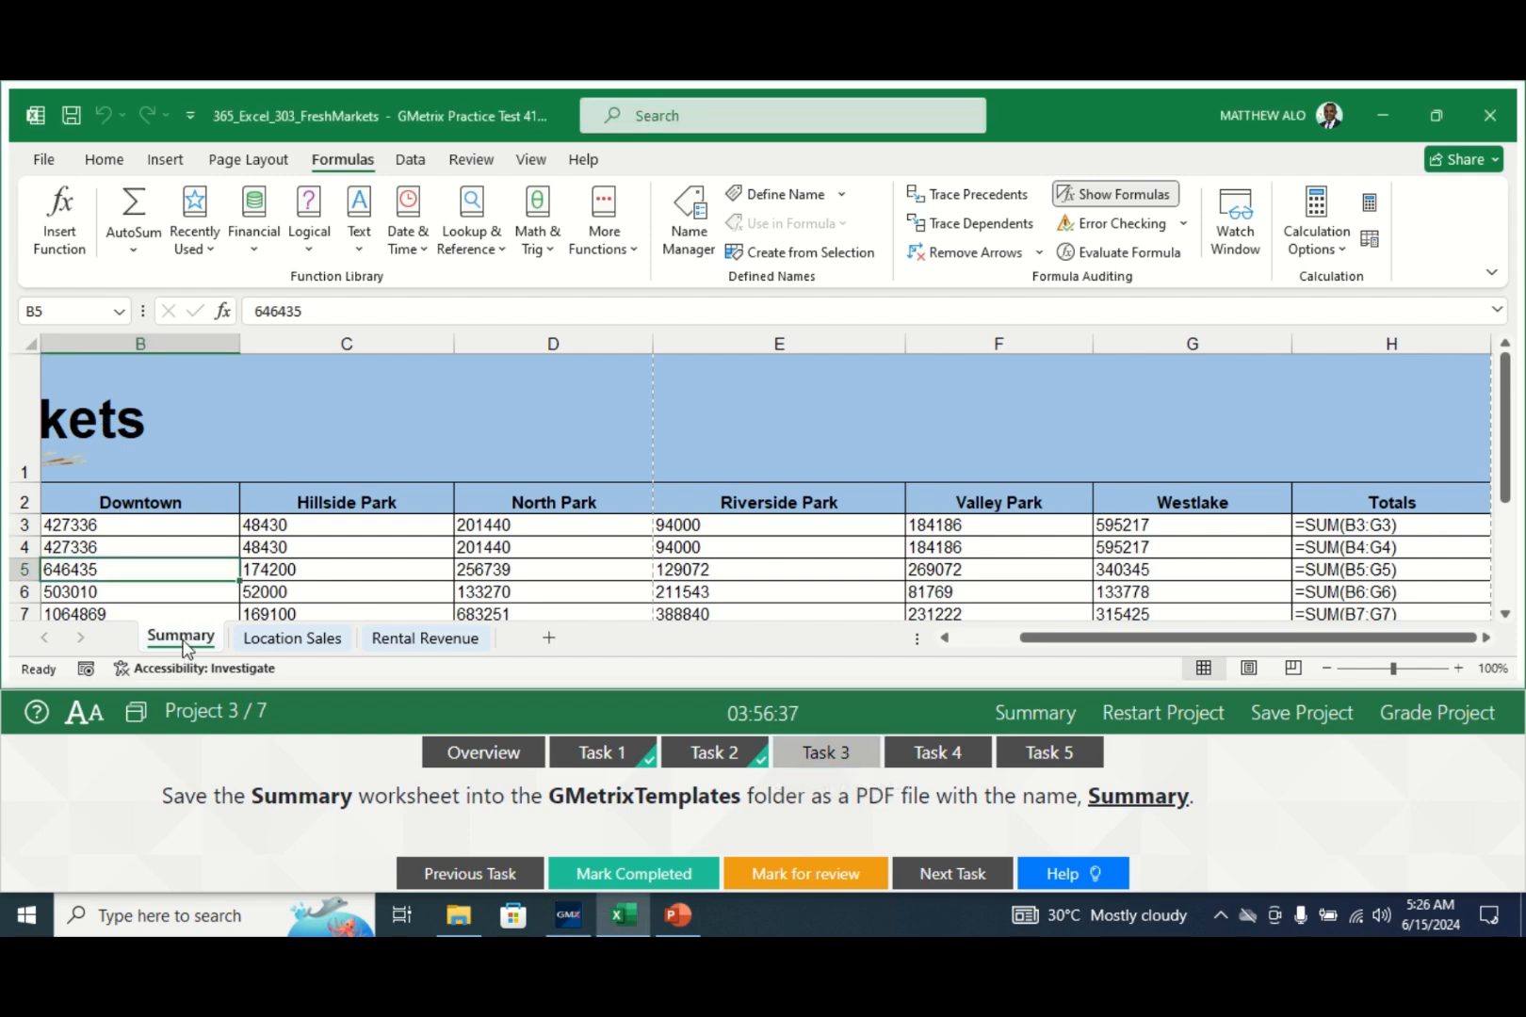
- Export the Summary sheet as Summary.pdf into the Documents > GMetrixTemplates folder
{"action": "left_click", "coordinate": [40, 164]}
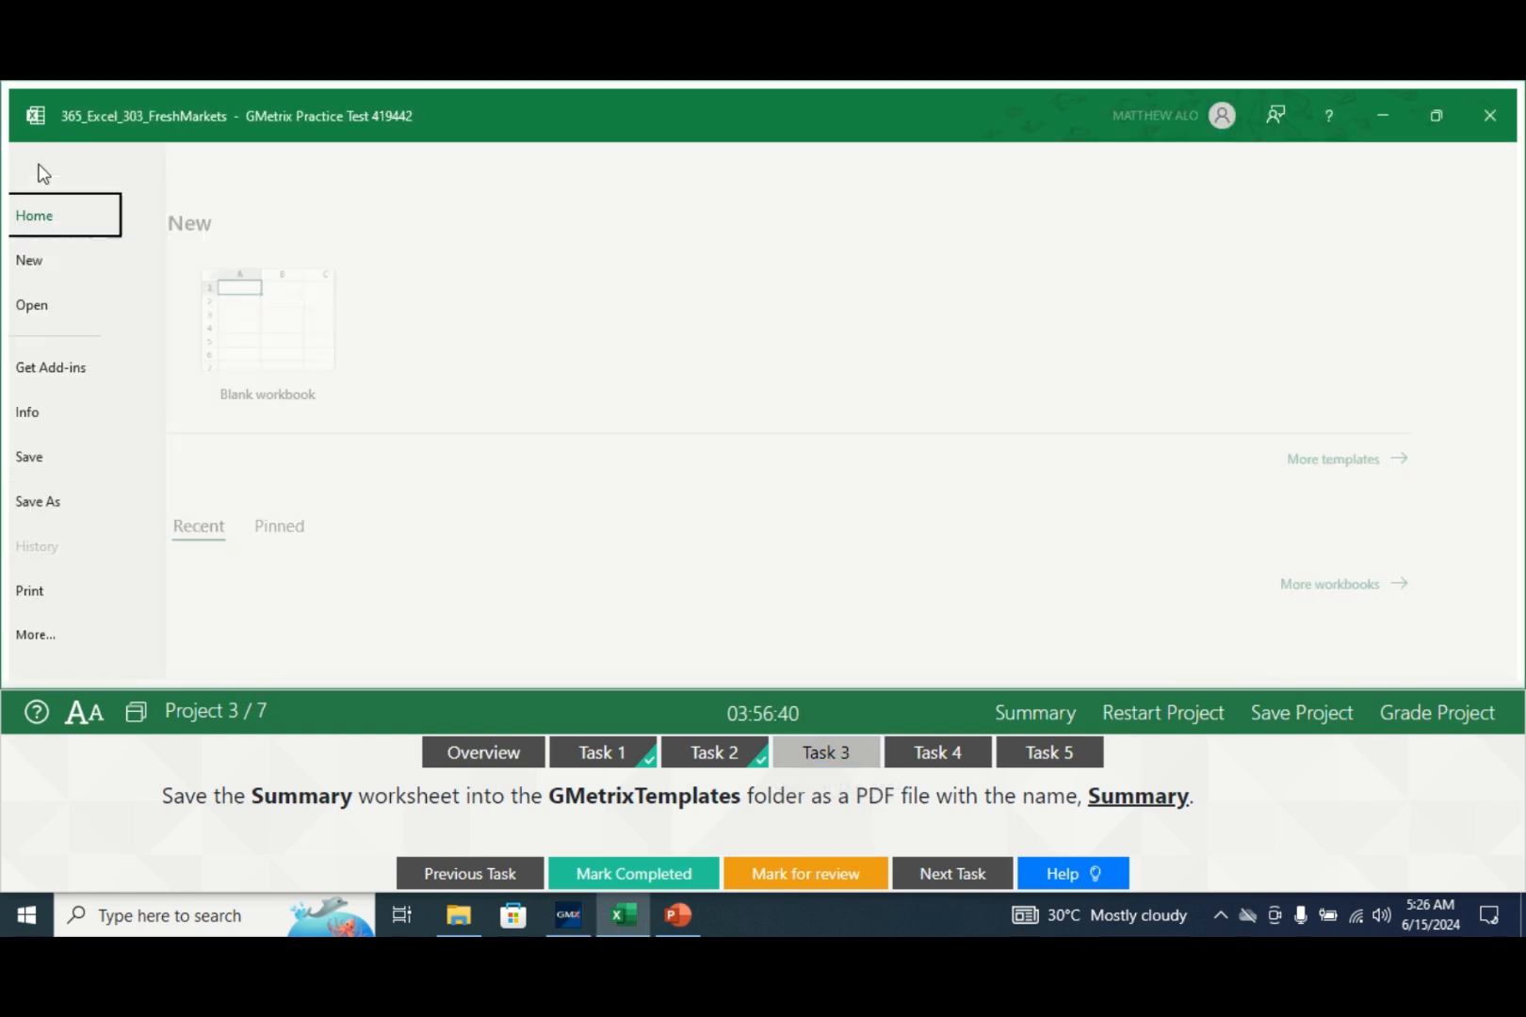
{"action": "left_click", "coordinate": [86, 505]}
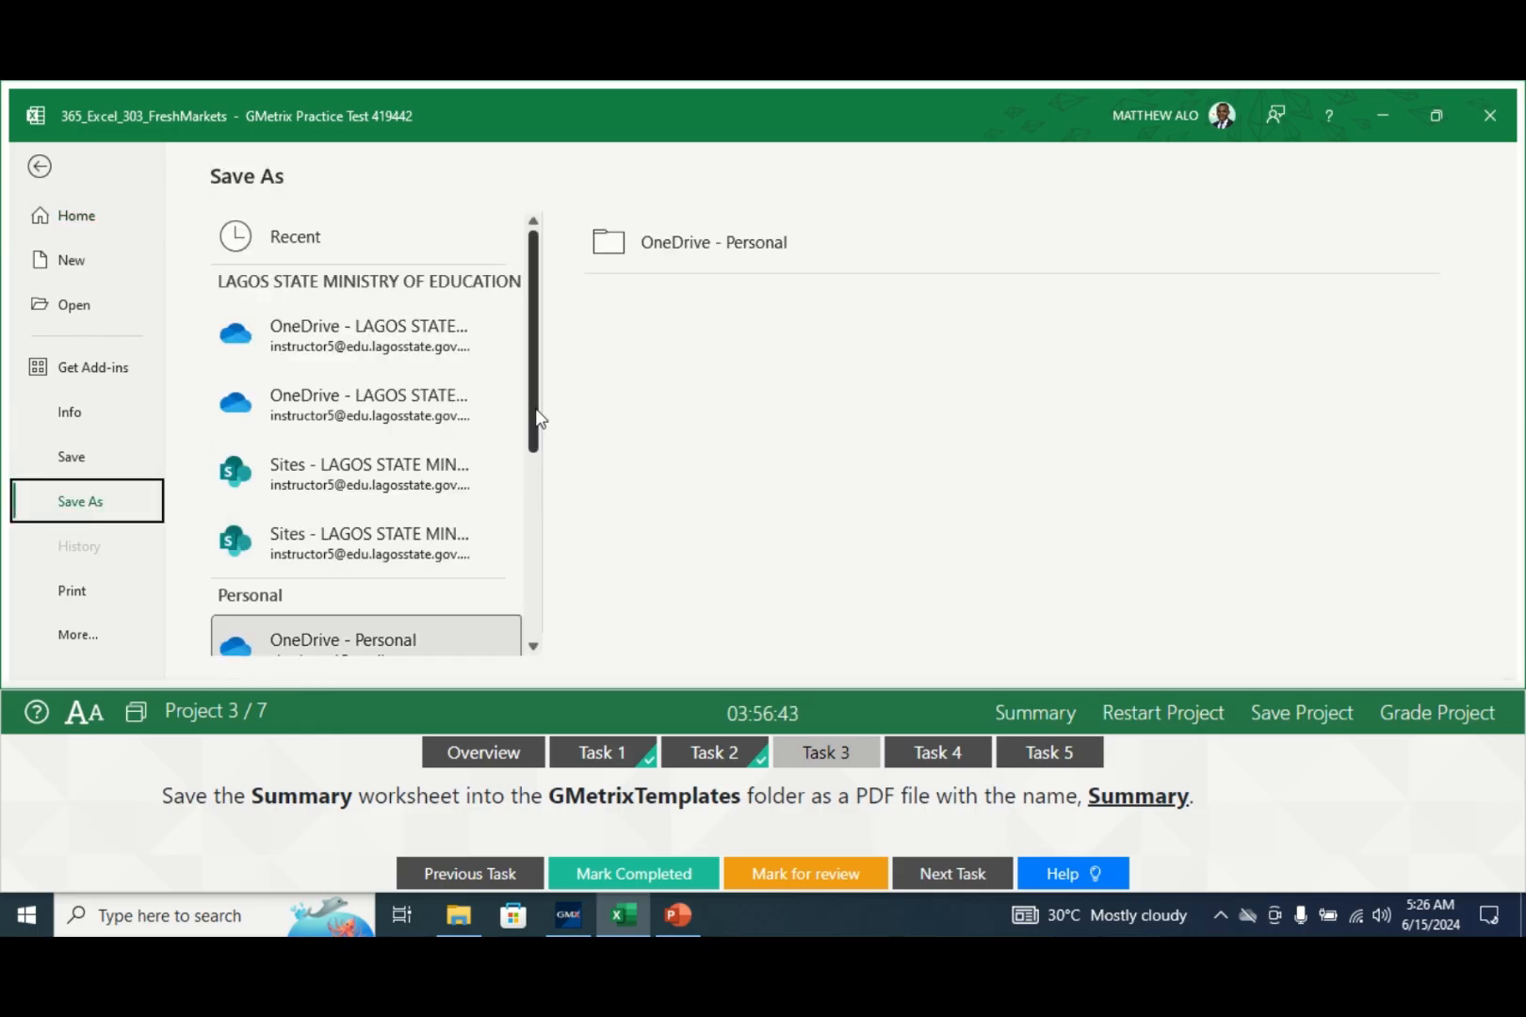
{"action": "left_click_drag", "start_coordinate": [536, 416], "coordinate": [512, 624]}
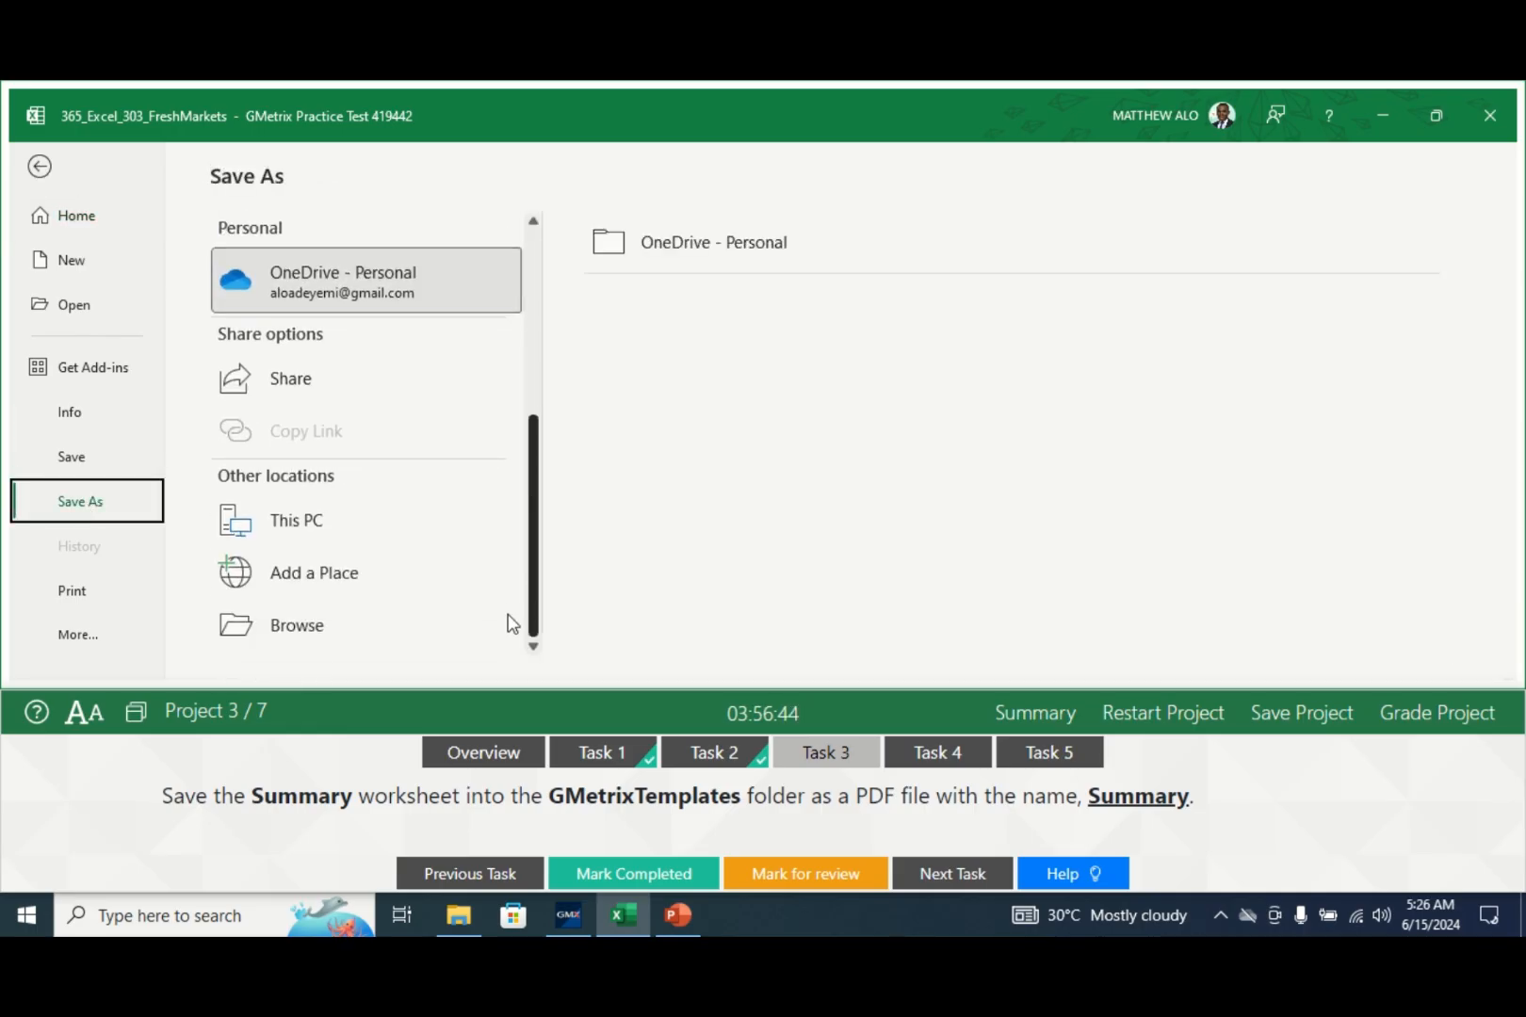
{"action": "left_click", "coordinate": [343, 622]}
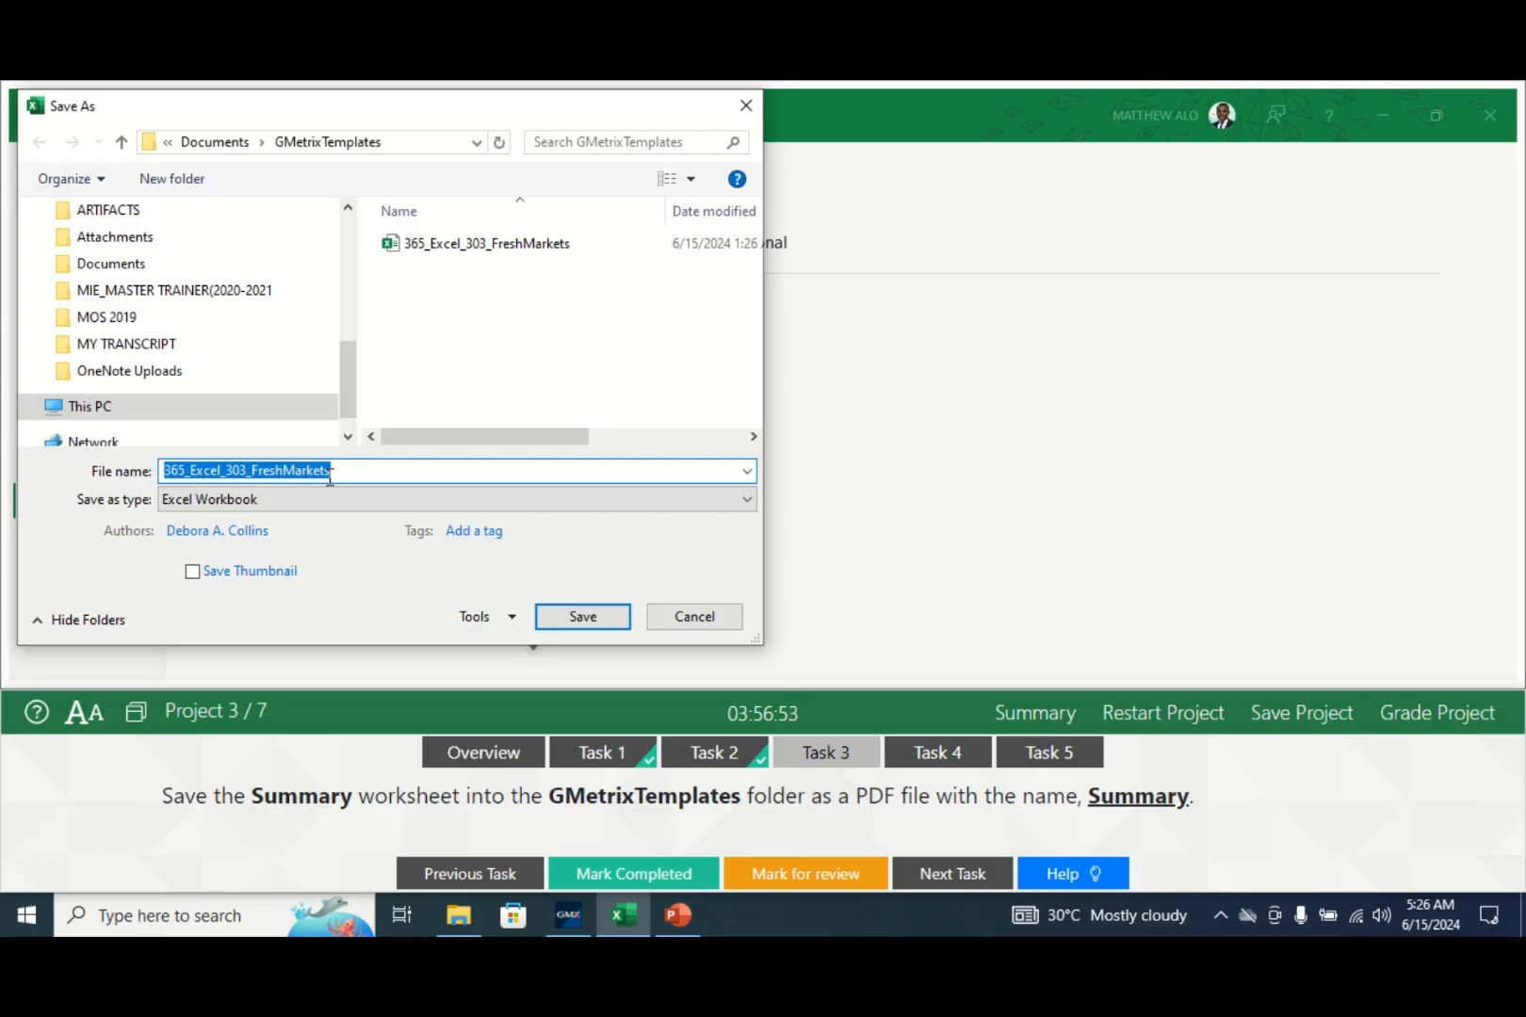
{"action": "type", "text": "S"}
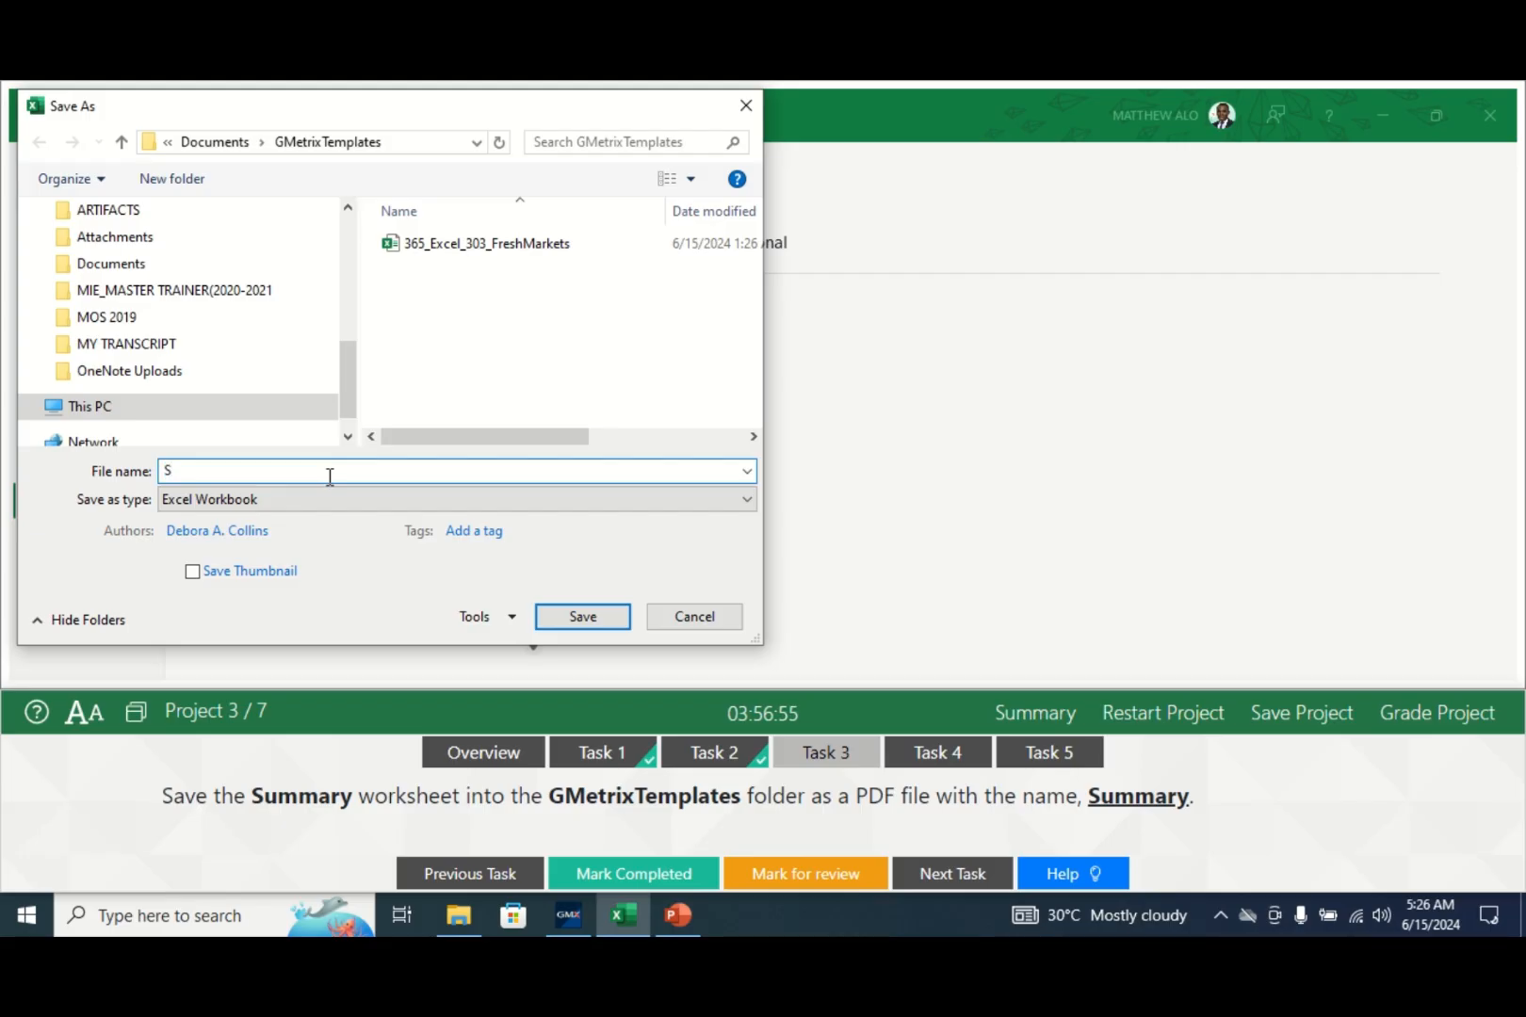
{"action": "type", "text": "Ummary"}
{"action": "left_click_drag", "start_coordinate": [356, 375], "coordinate": [354, 236]}
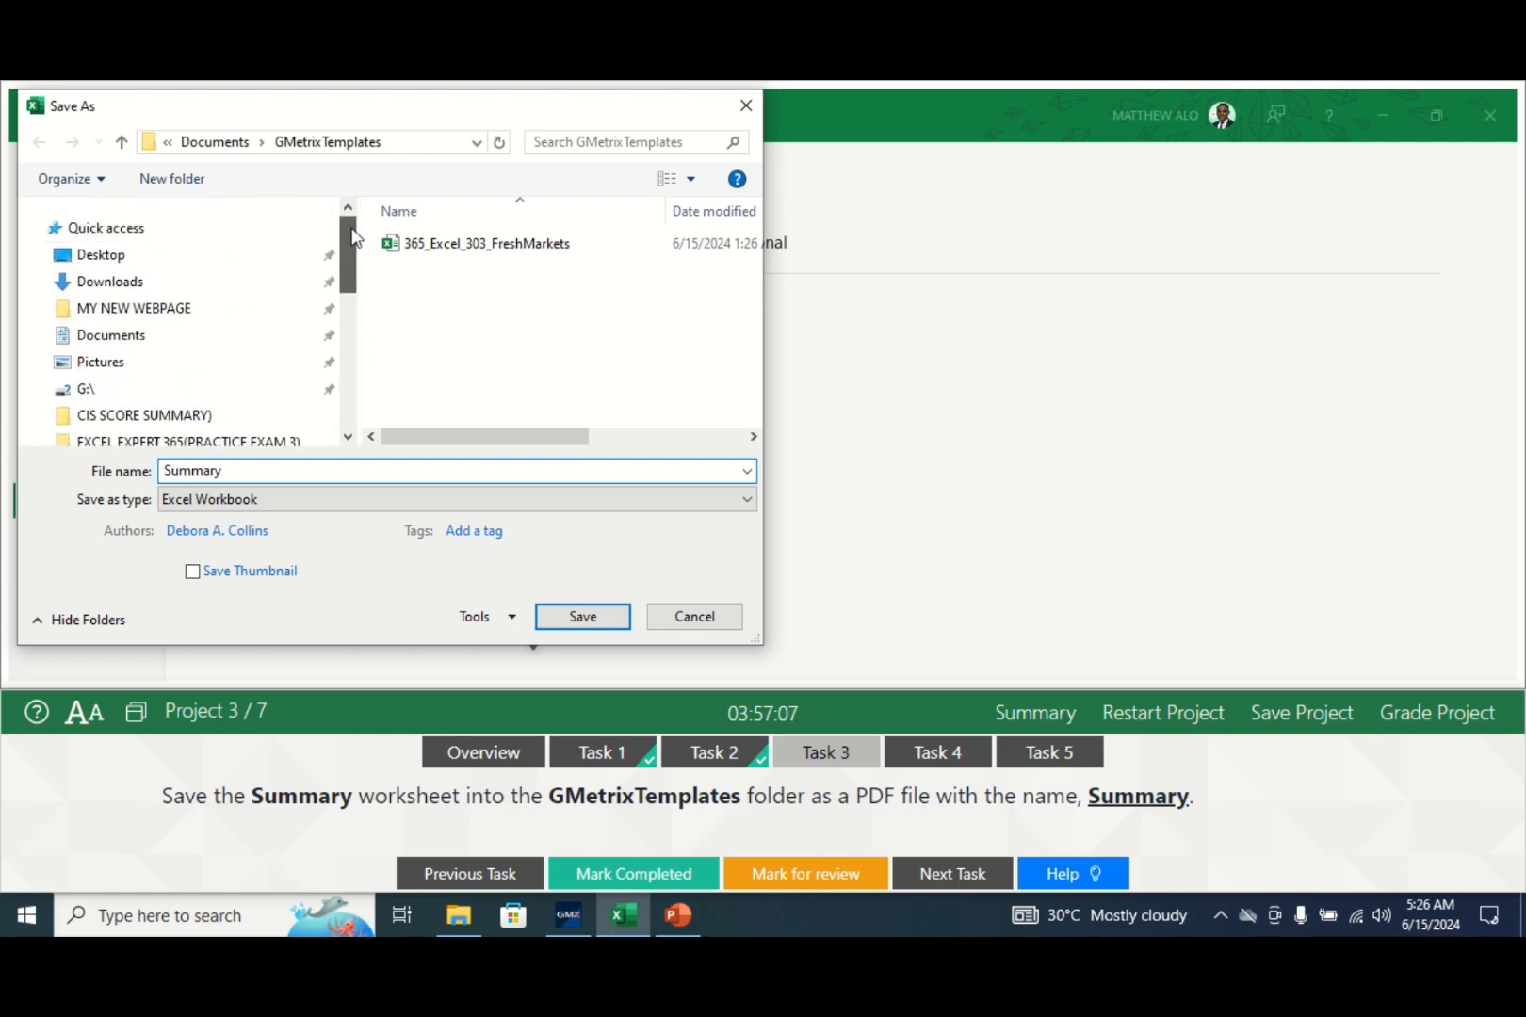
{"action": "left_click", "coordinate": [96, 336]}
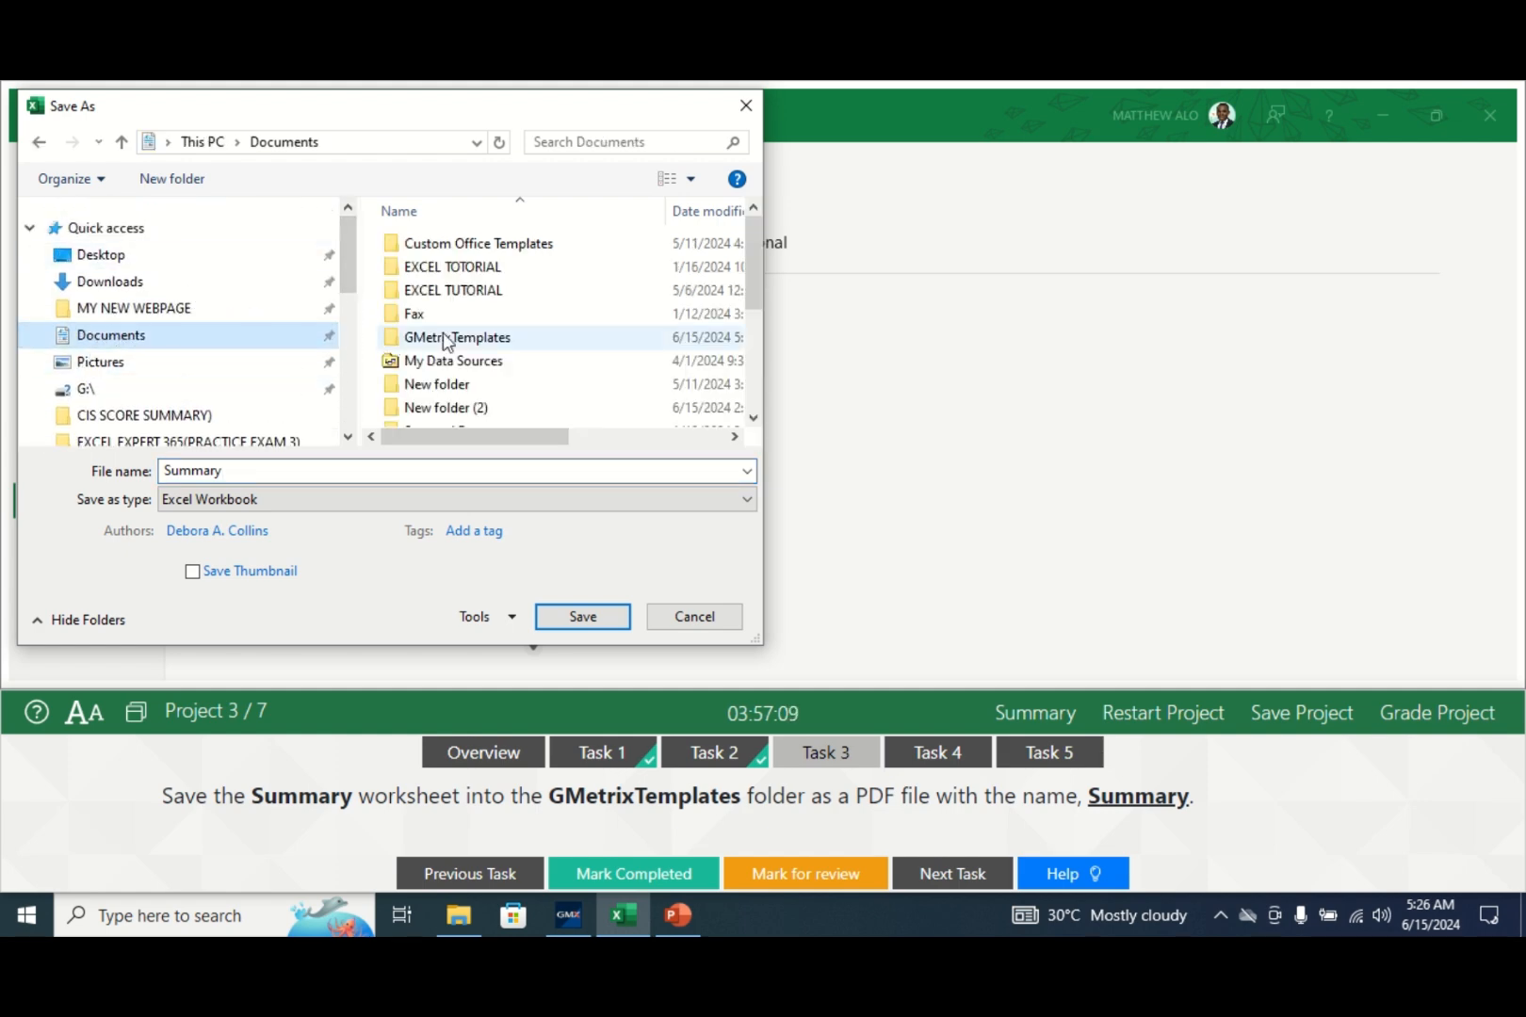
{"action": "double_click", "coordinate": [476, 336]}
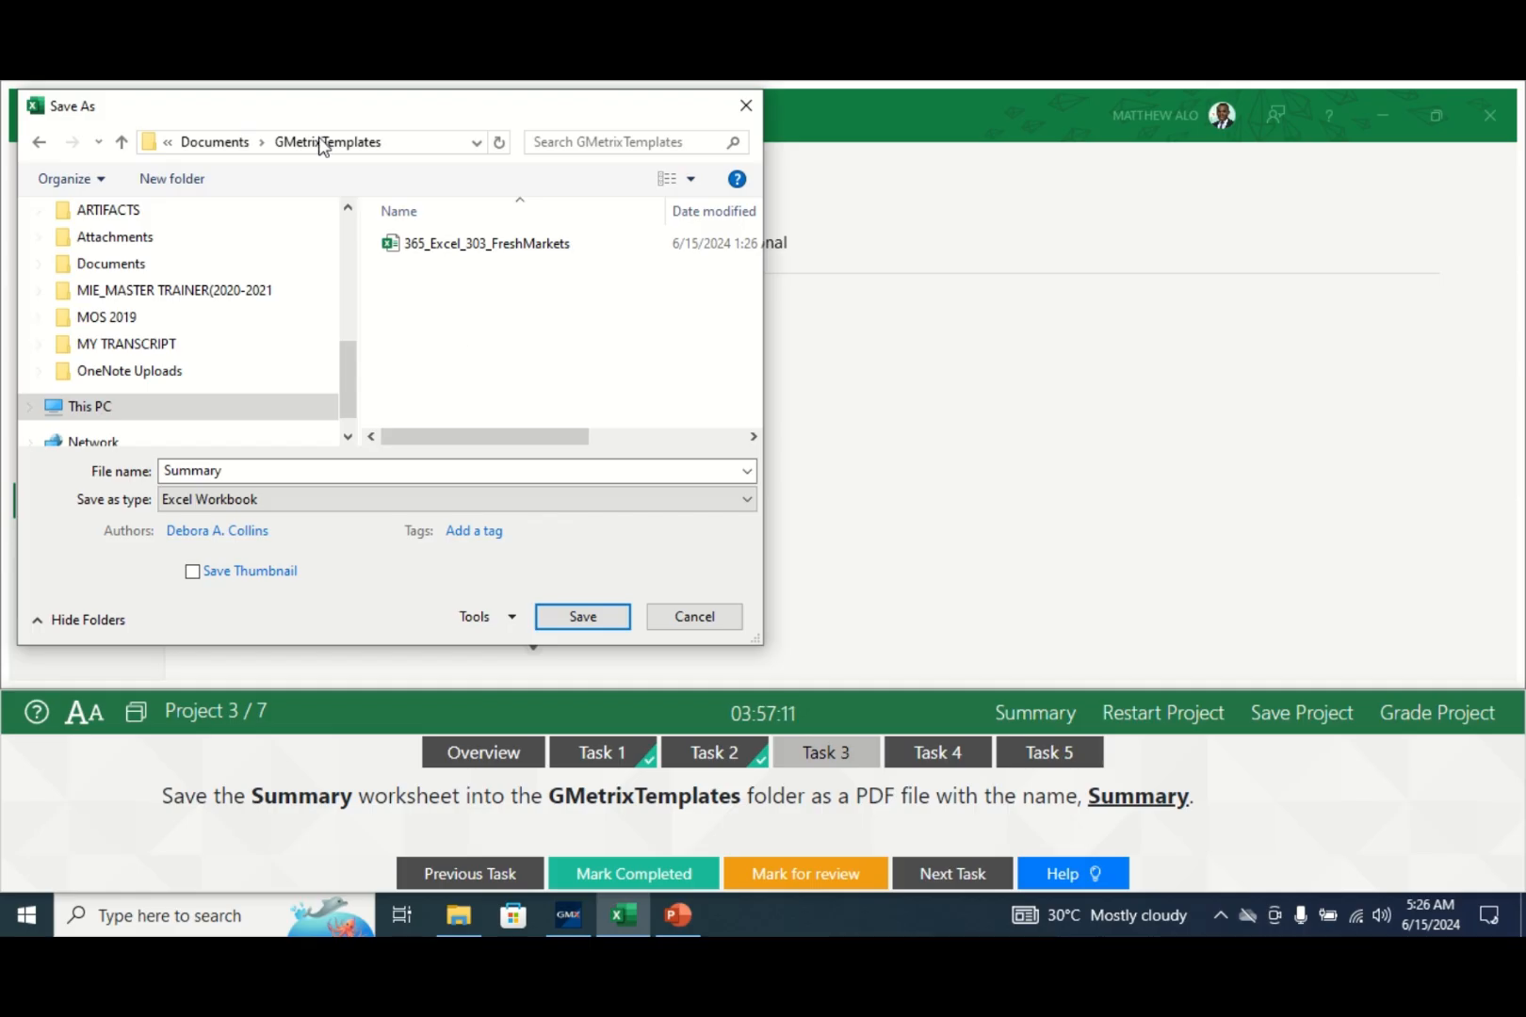
{"action": "left_click", "coordinate": [303, 499]}
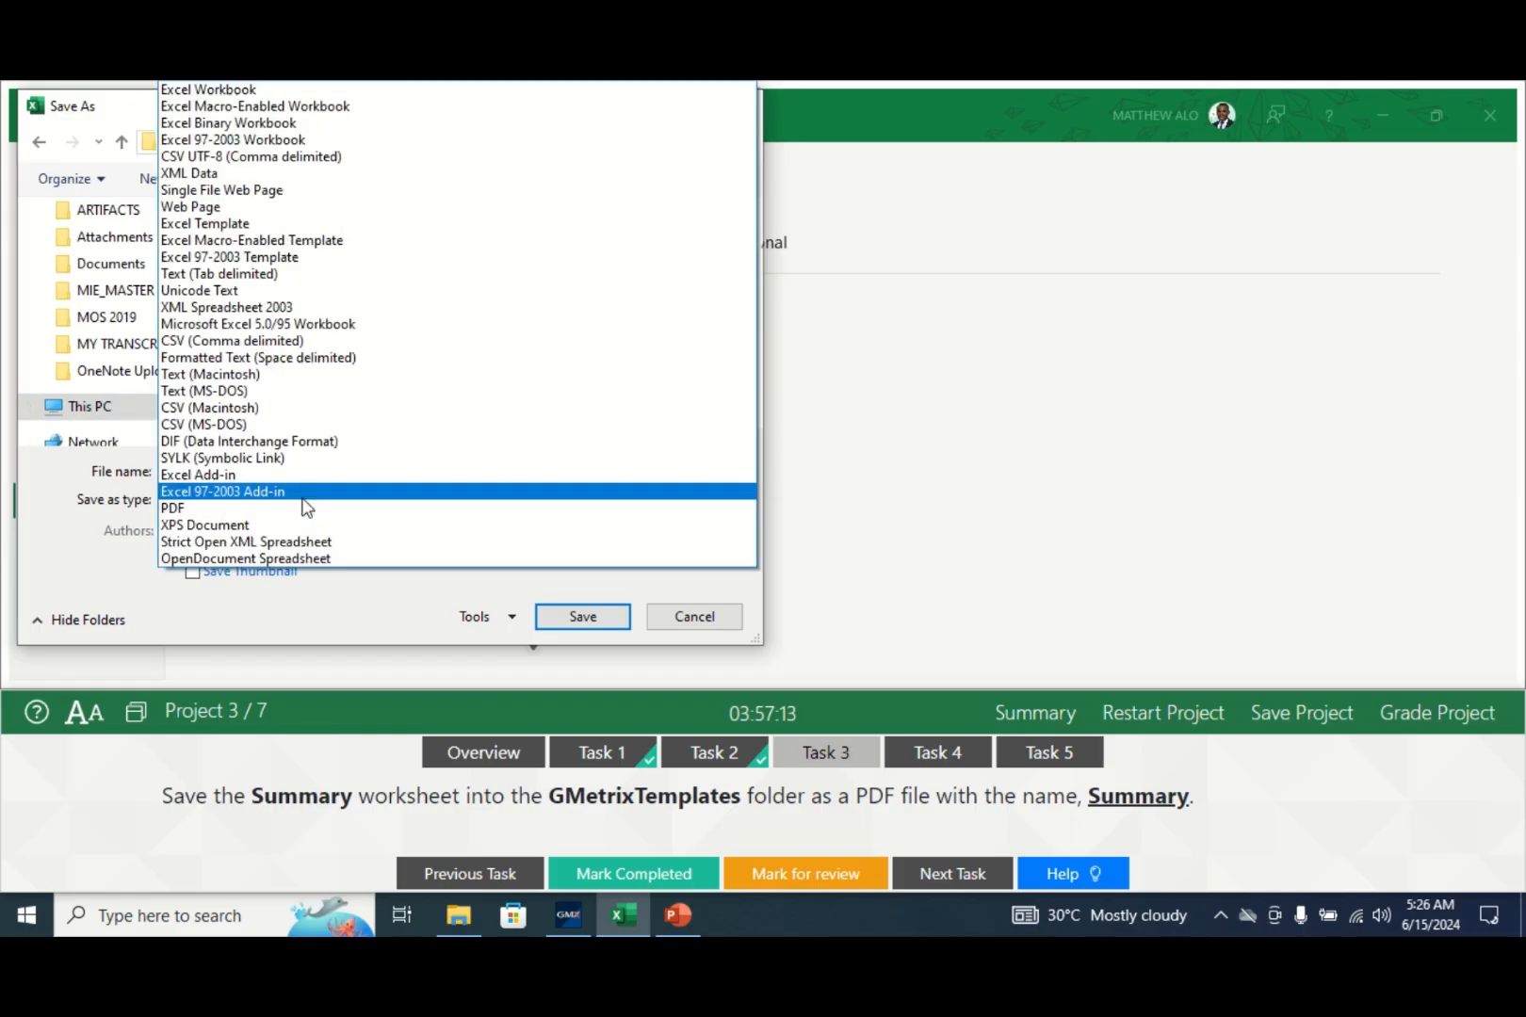
{"action": "left_click", "coordinate": [209, 509]}
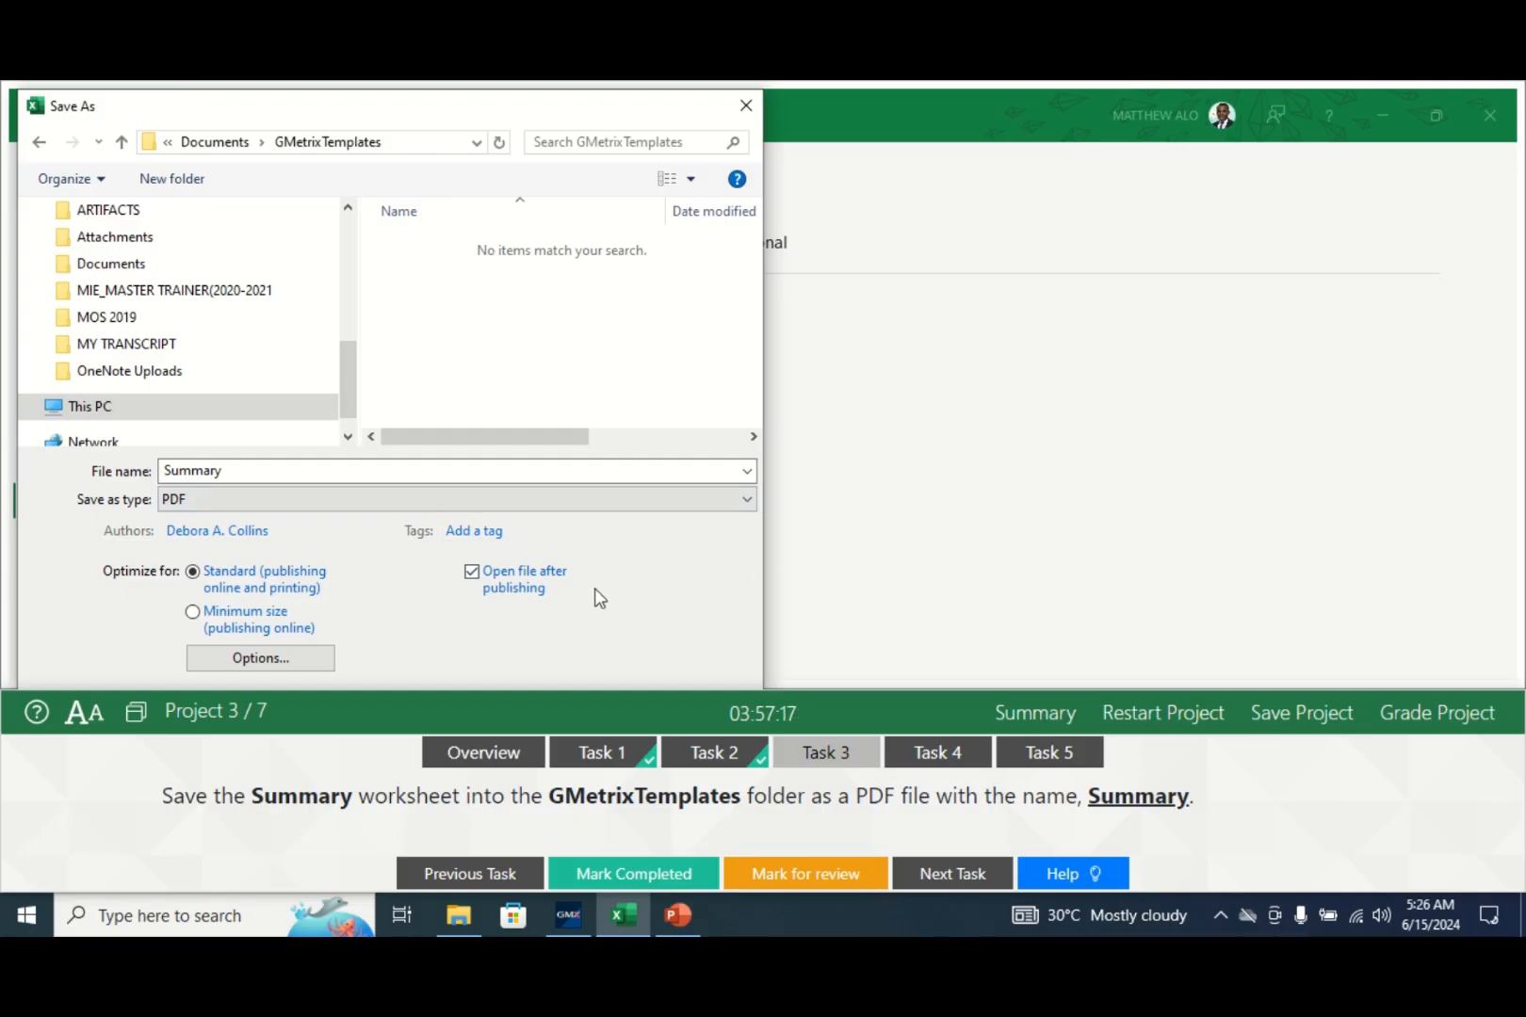
{"action": "key", "text": "Return"}
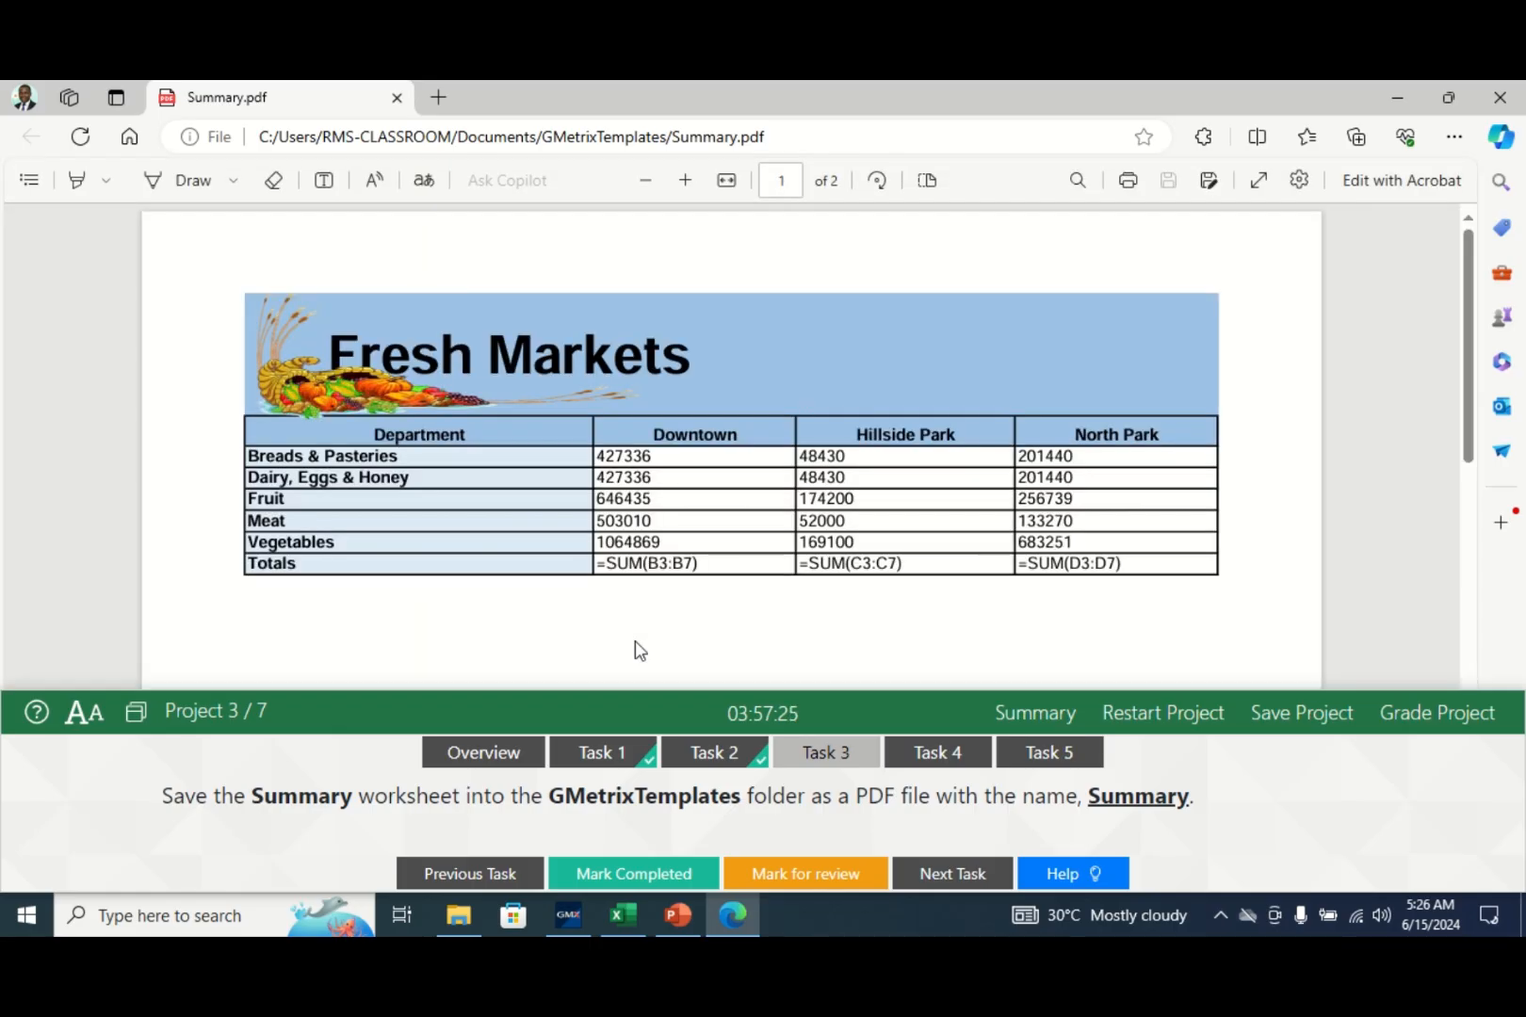
- Close the Summary.pdf preview in Edge
{"action": "left_click", "coordinate": [397, 98]}
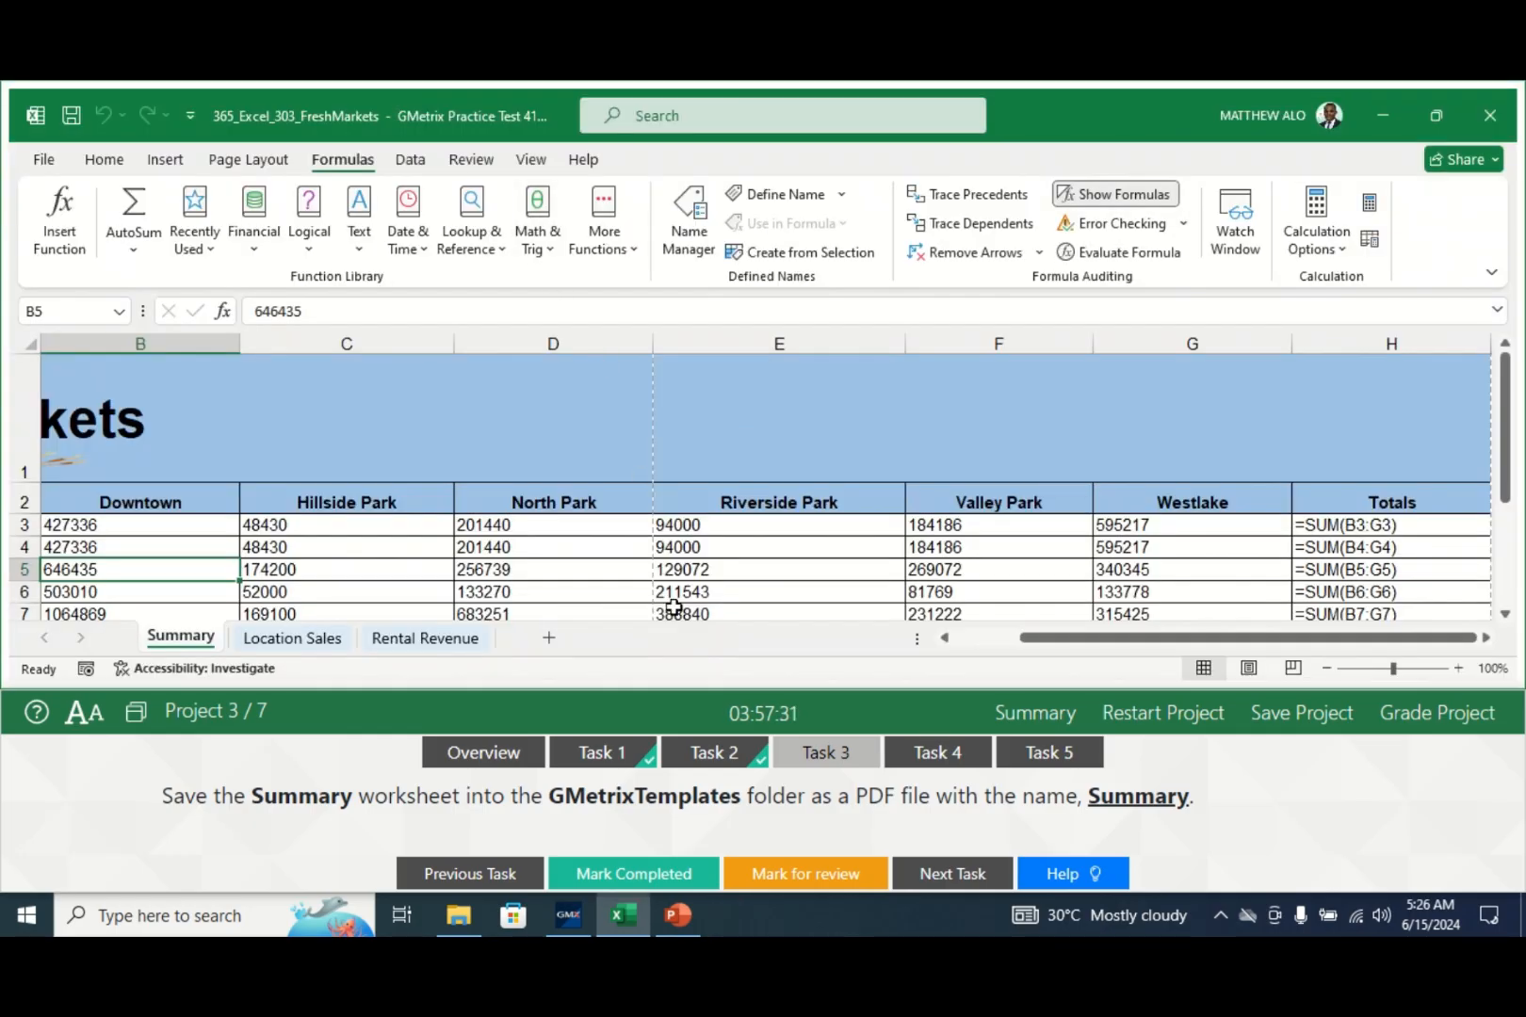
- Check off task 3 and show task 4's instructions for clearing A3:A7 formatting
{"action": "left_click", "coordinate": [579, 883]}
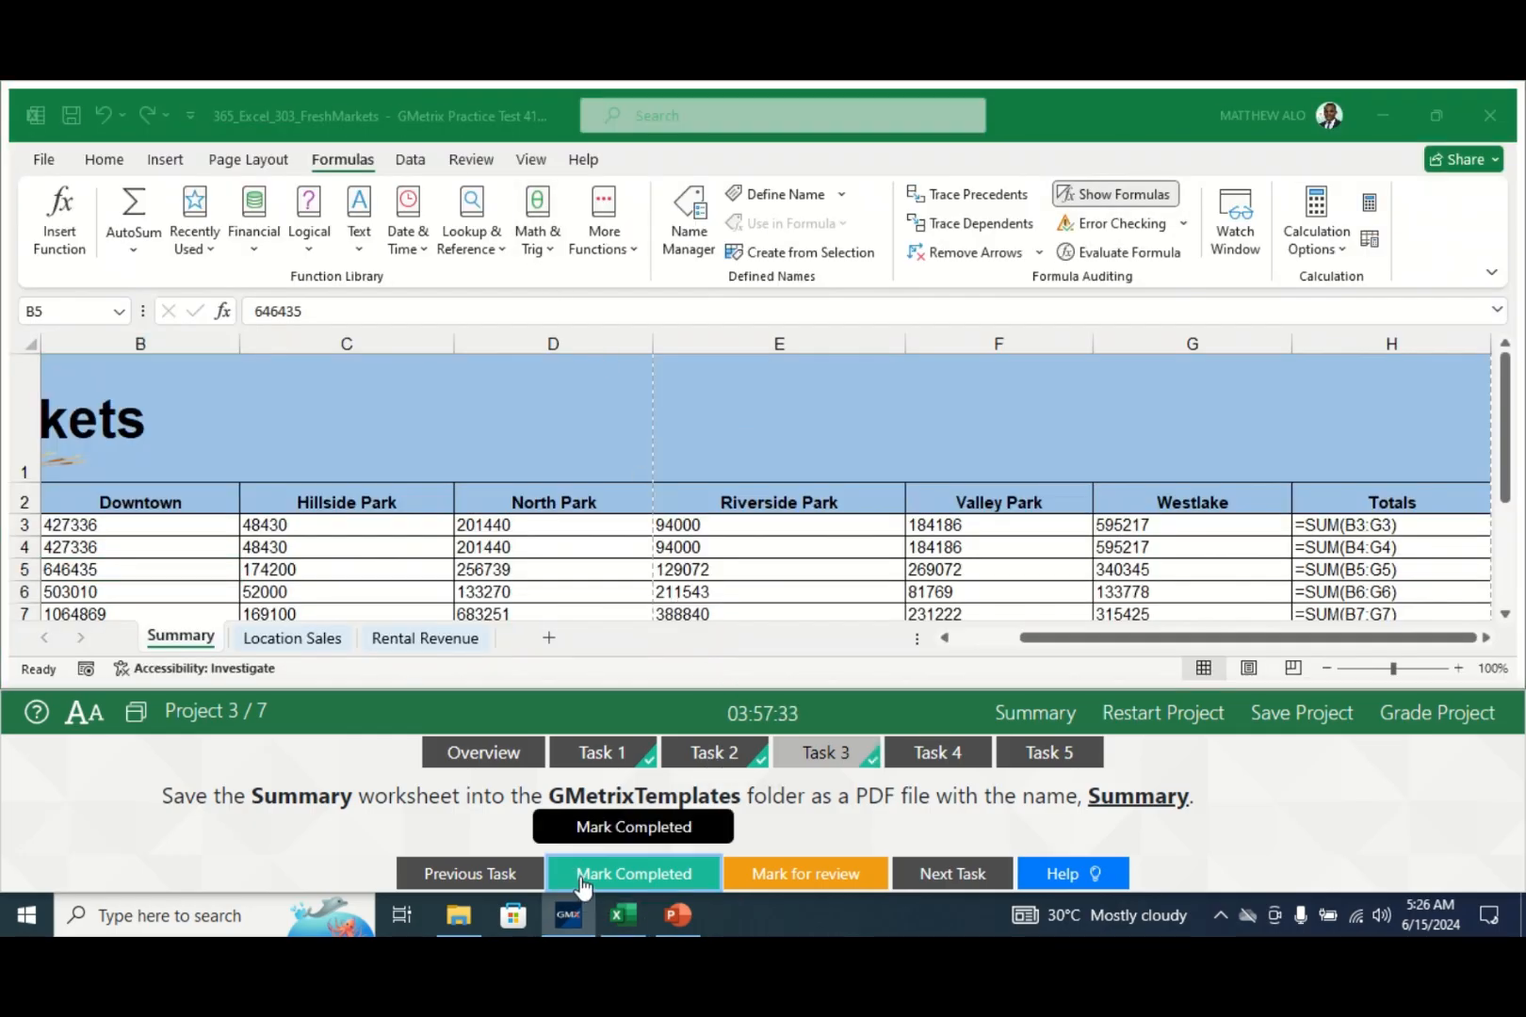
{"action": "left_click", "coordinate": [933, 753]}
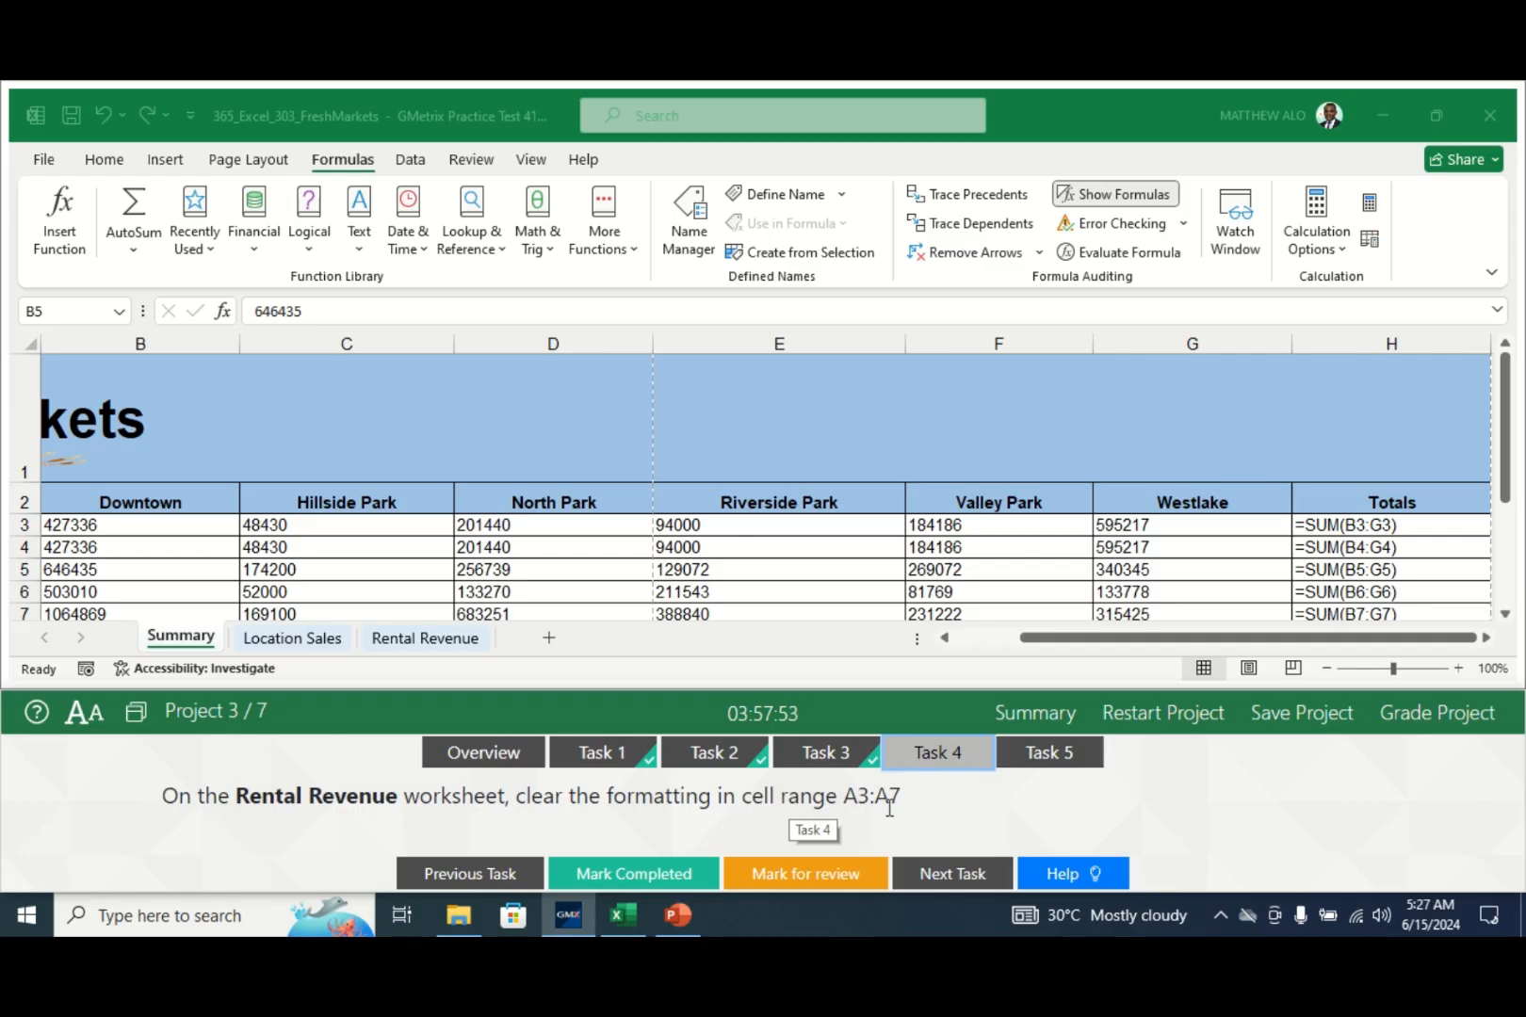
- On Rental Revenue, clear all formats from A3:A7 and check off task 4
{"action": "left_click", "coordinate": [404, 642]}
{"action": "left_click", "coordinate": [404, 640]}
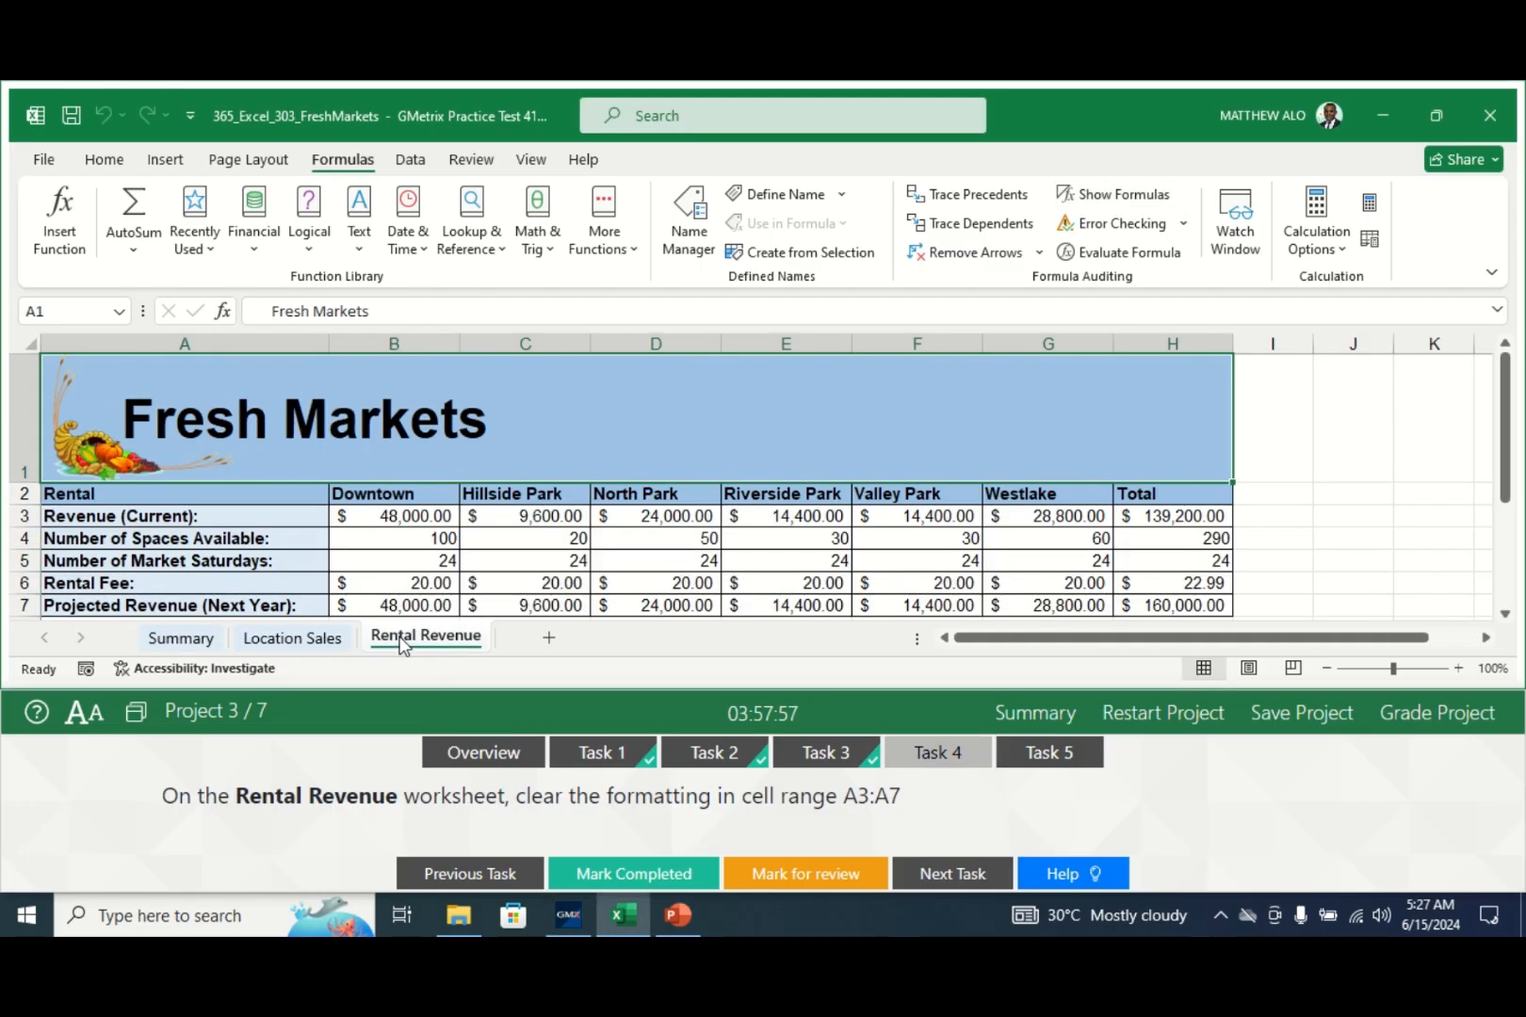
{"action": "left_click", "coordinate": [111, 518]}
{"action": "left_click_drag", "start_coordinate": [111, 516], "coordinate": [92, 605]}
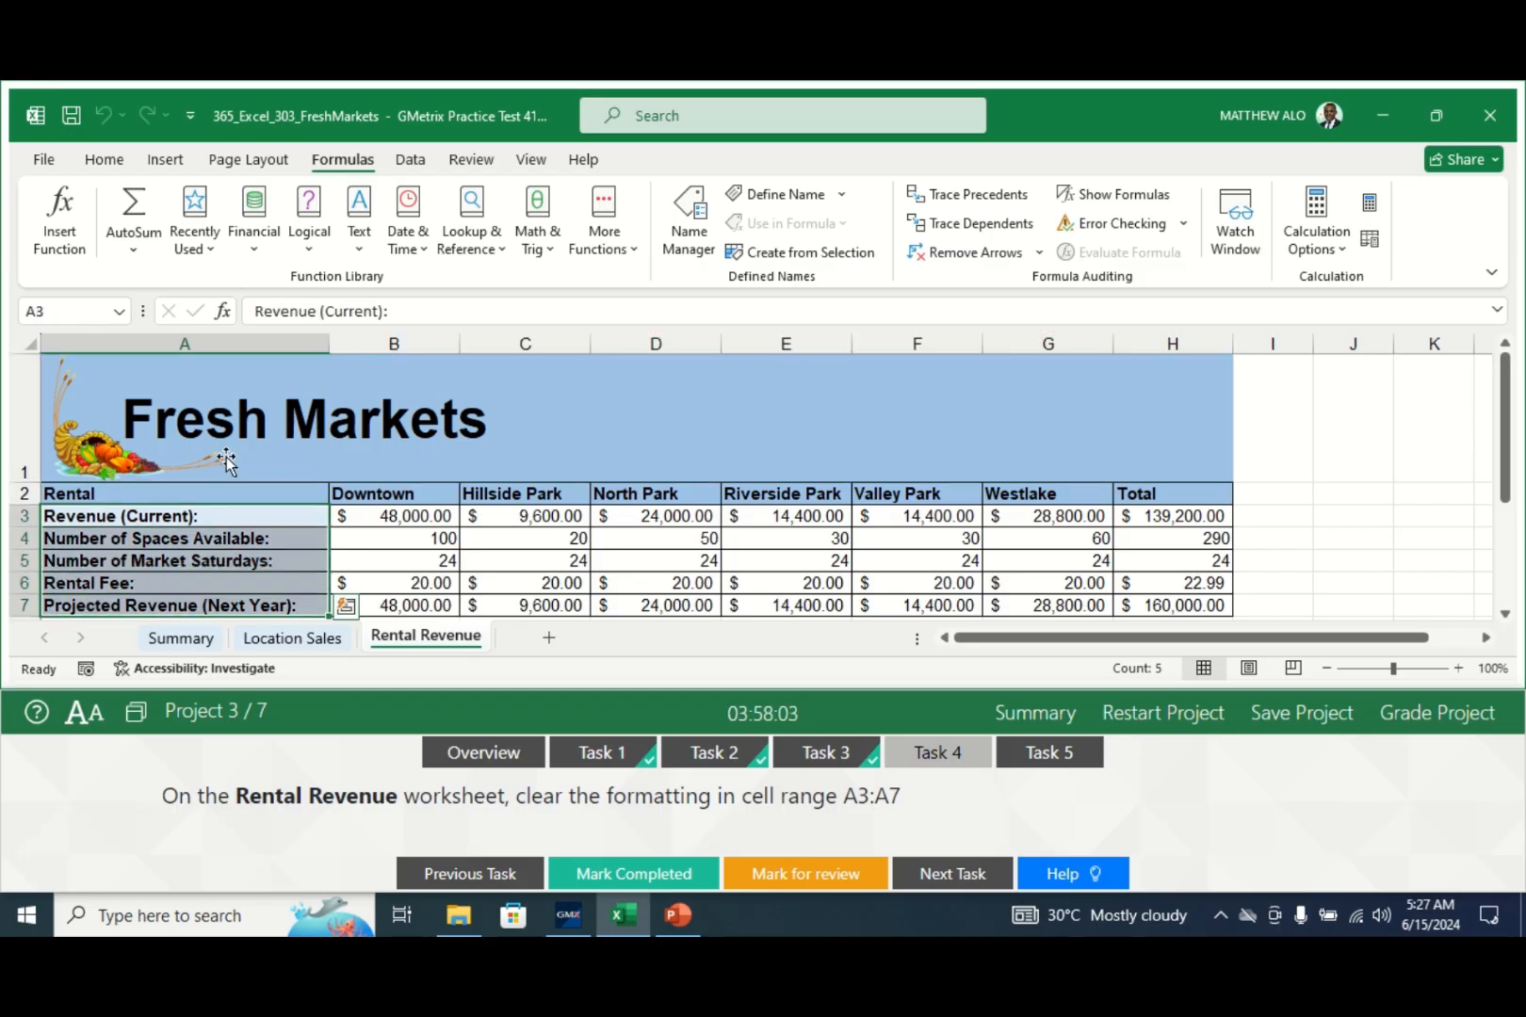
{"action": "left_click", "coordinate": [106, 168]}
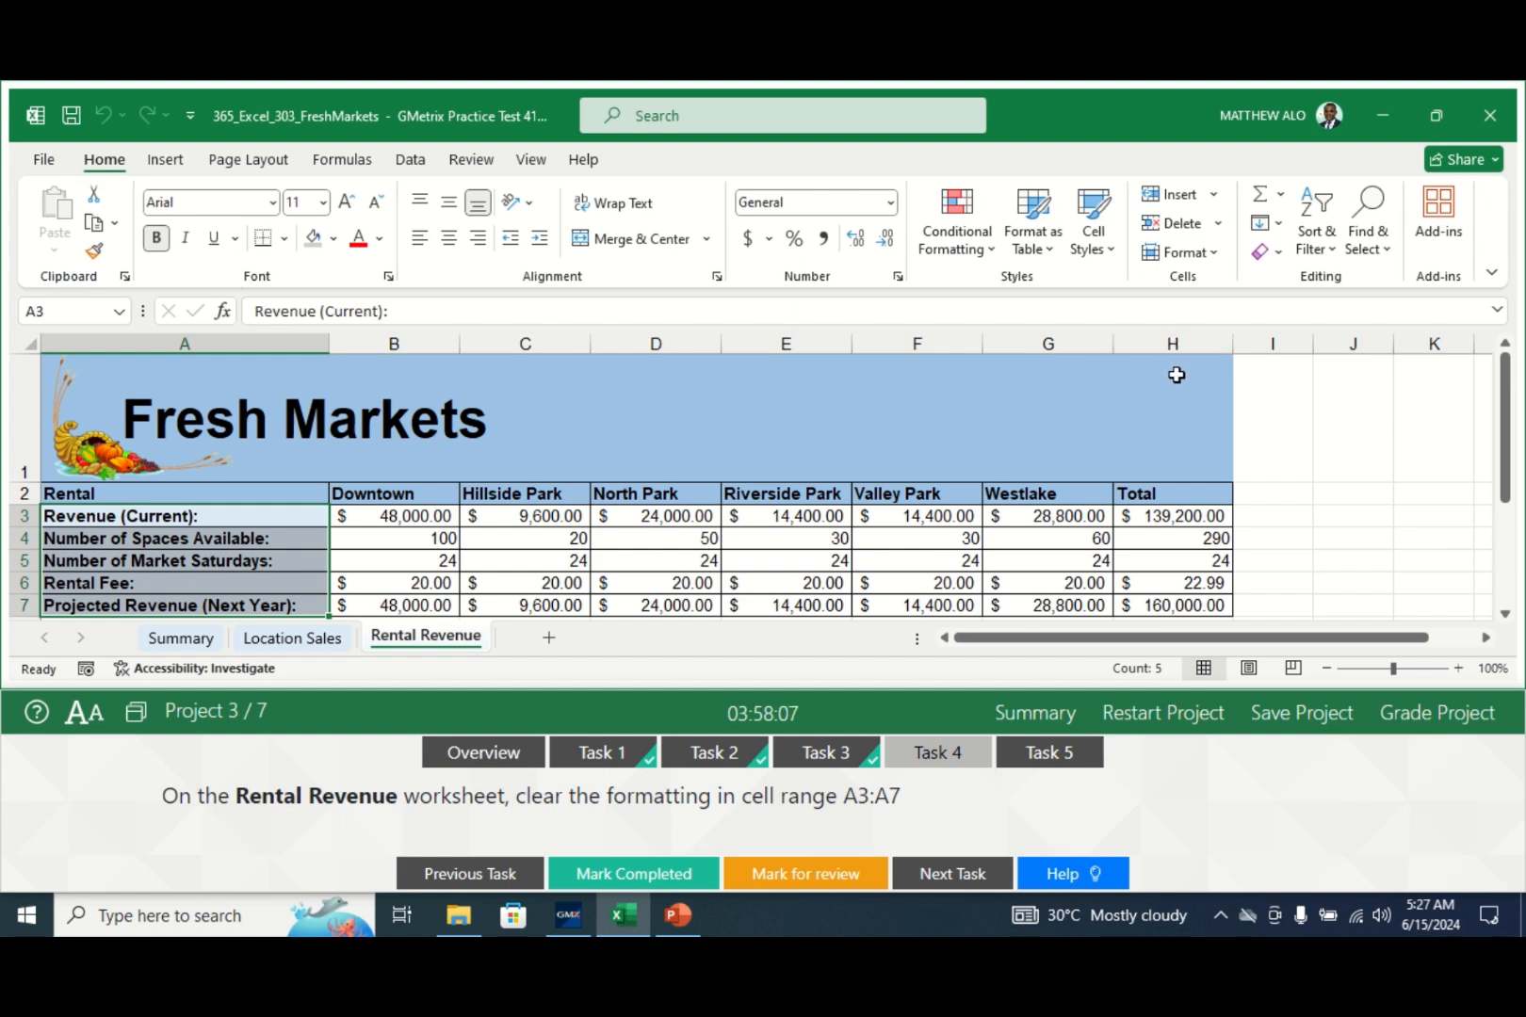
{"action": "left_click", "coordinate": [1282, 261]}
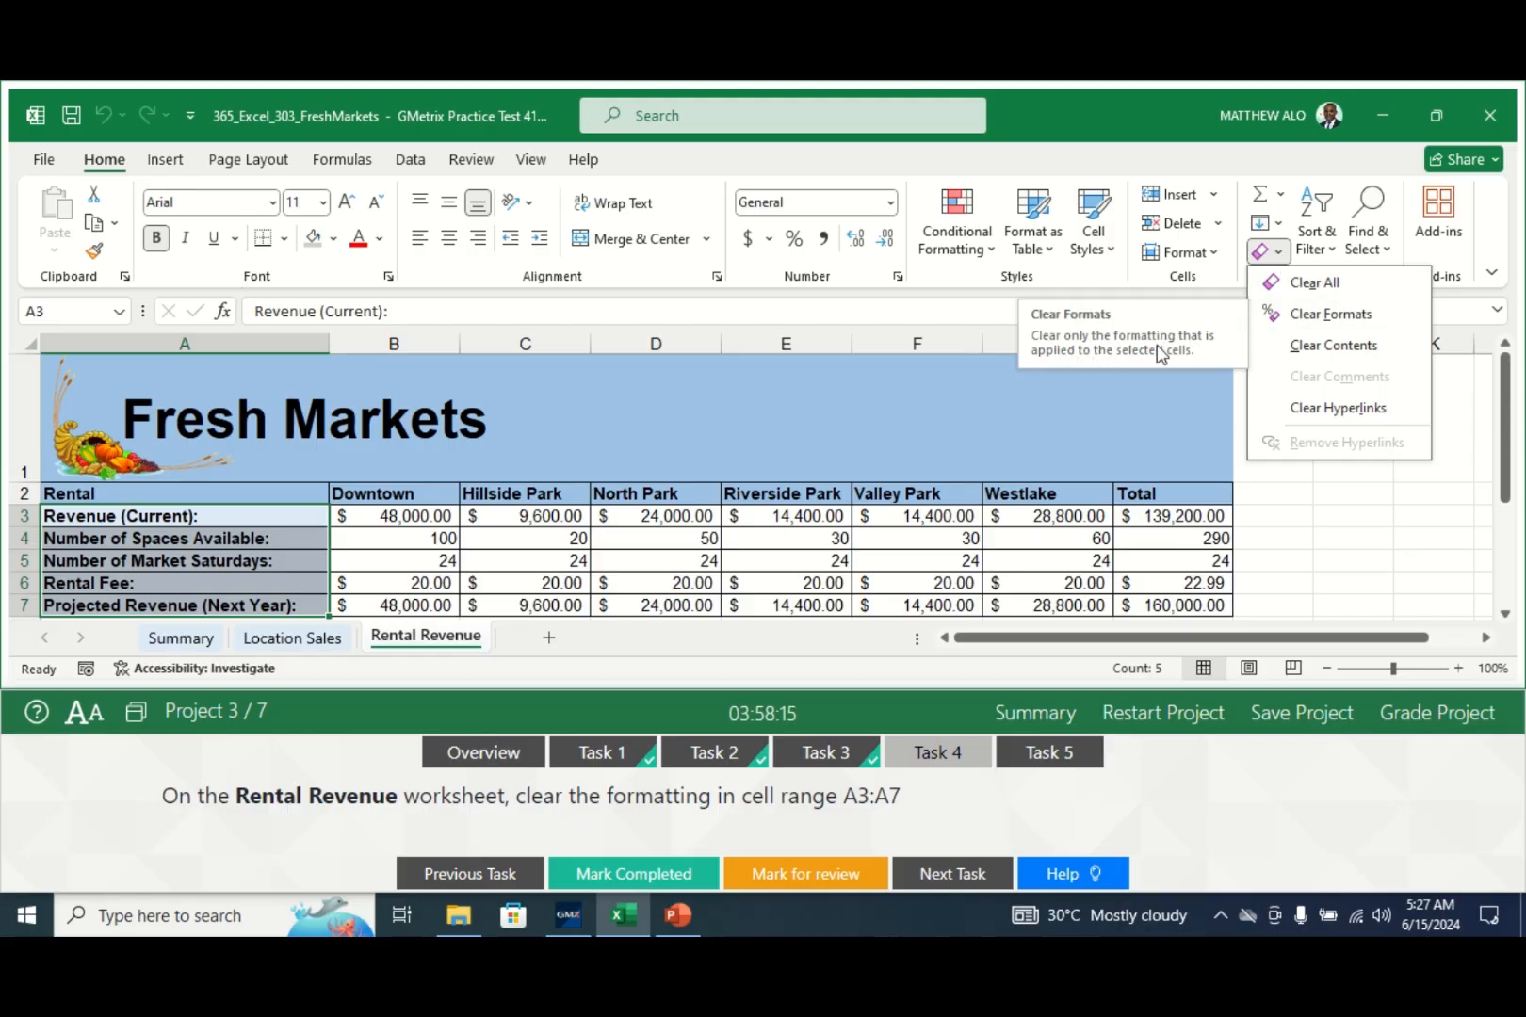
{"action": "left_click", "coordinate": [1305, 322]}
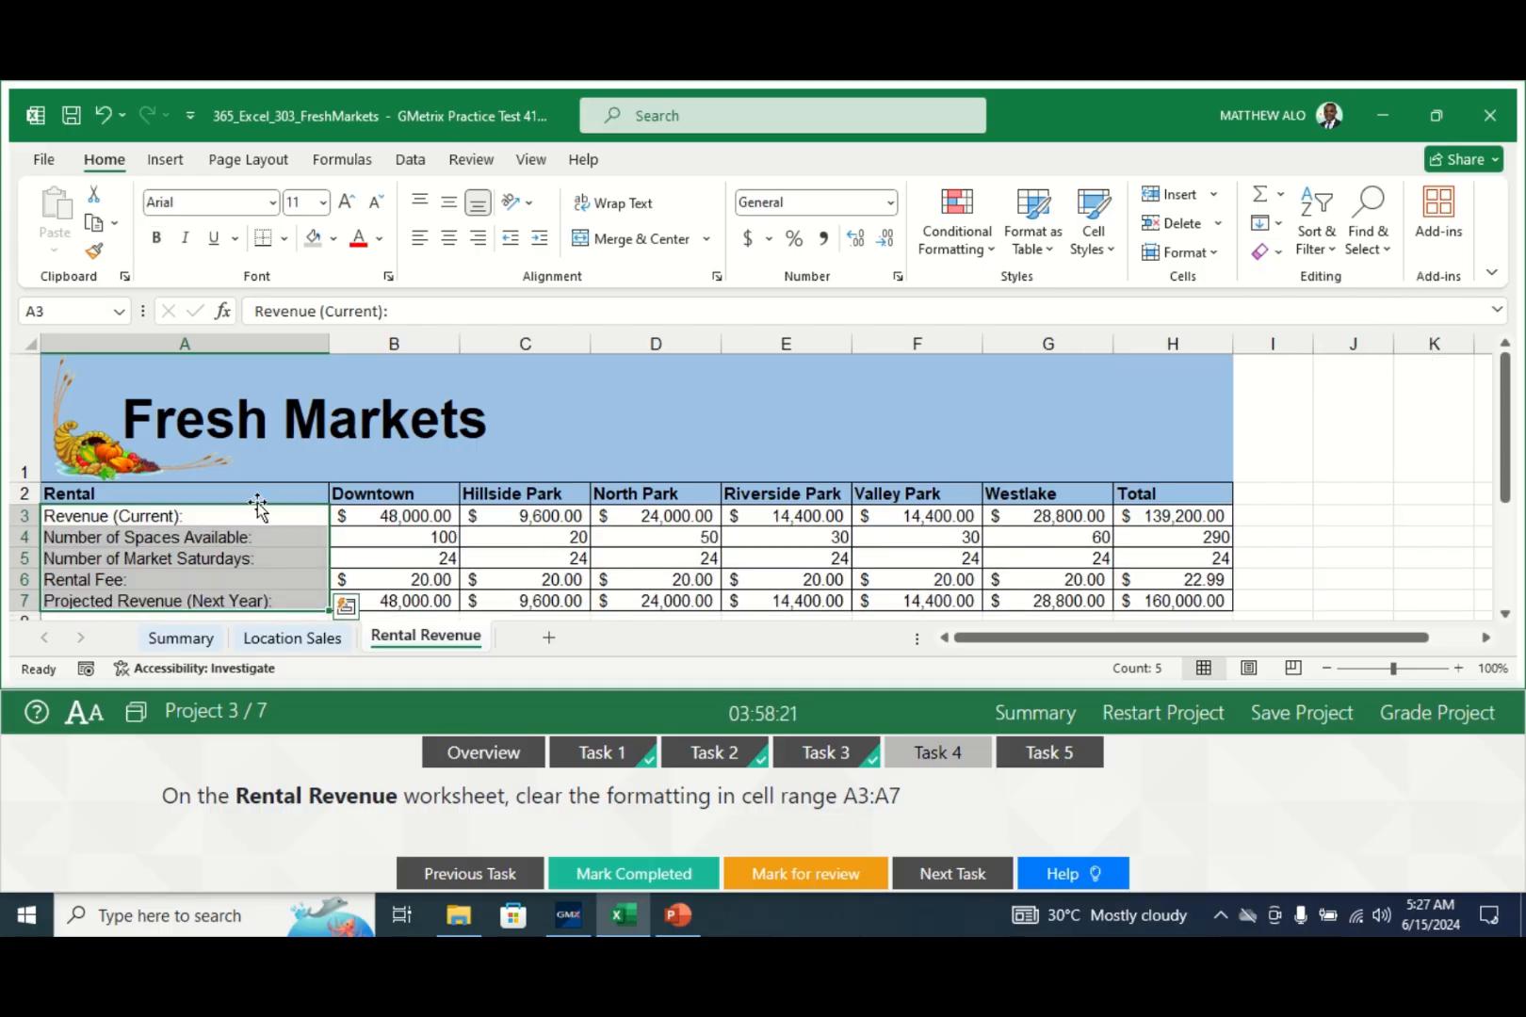
{"action": "left_click", "coordinate": [387, 580]}
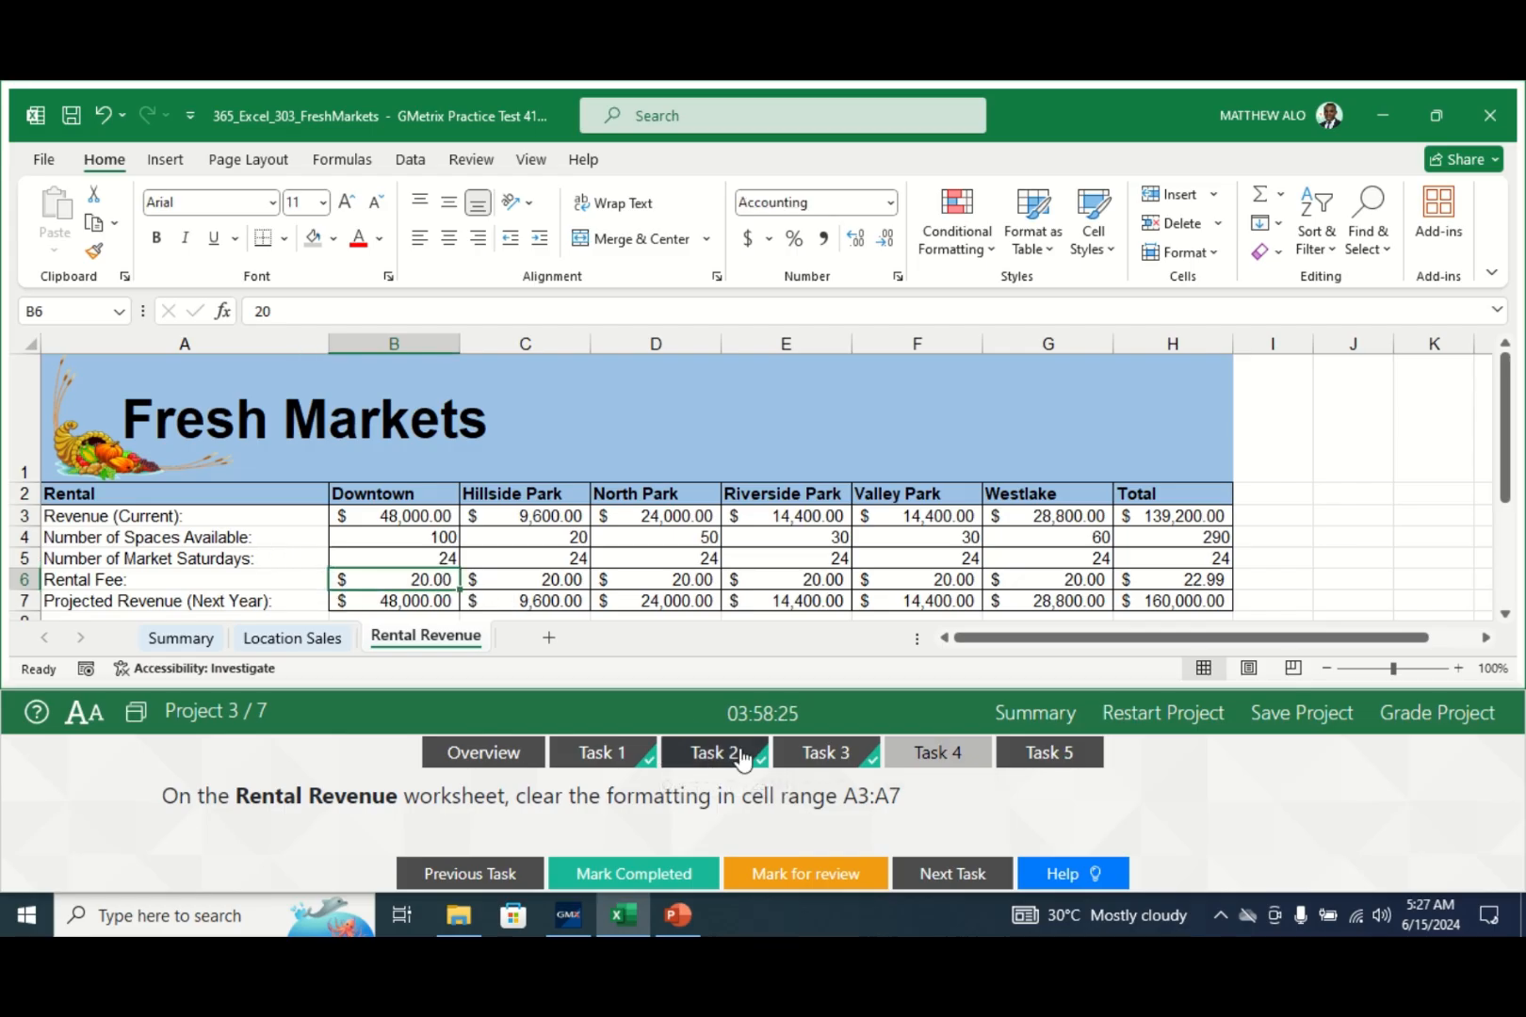
{"action": "left_click", "coordinate": [620, 874]}
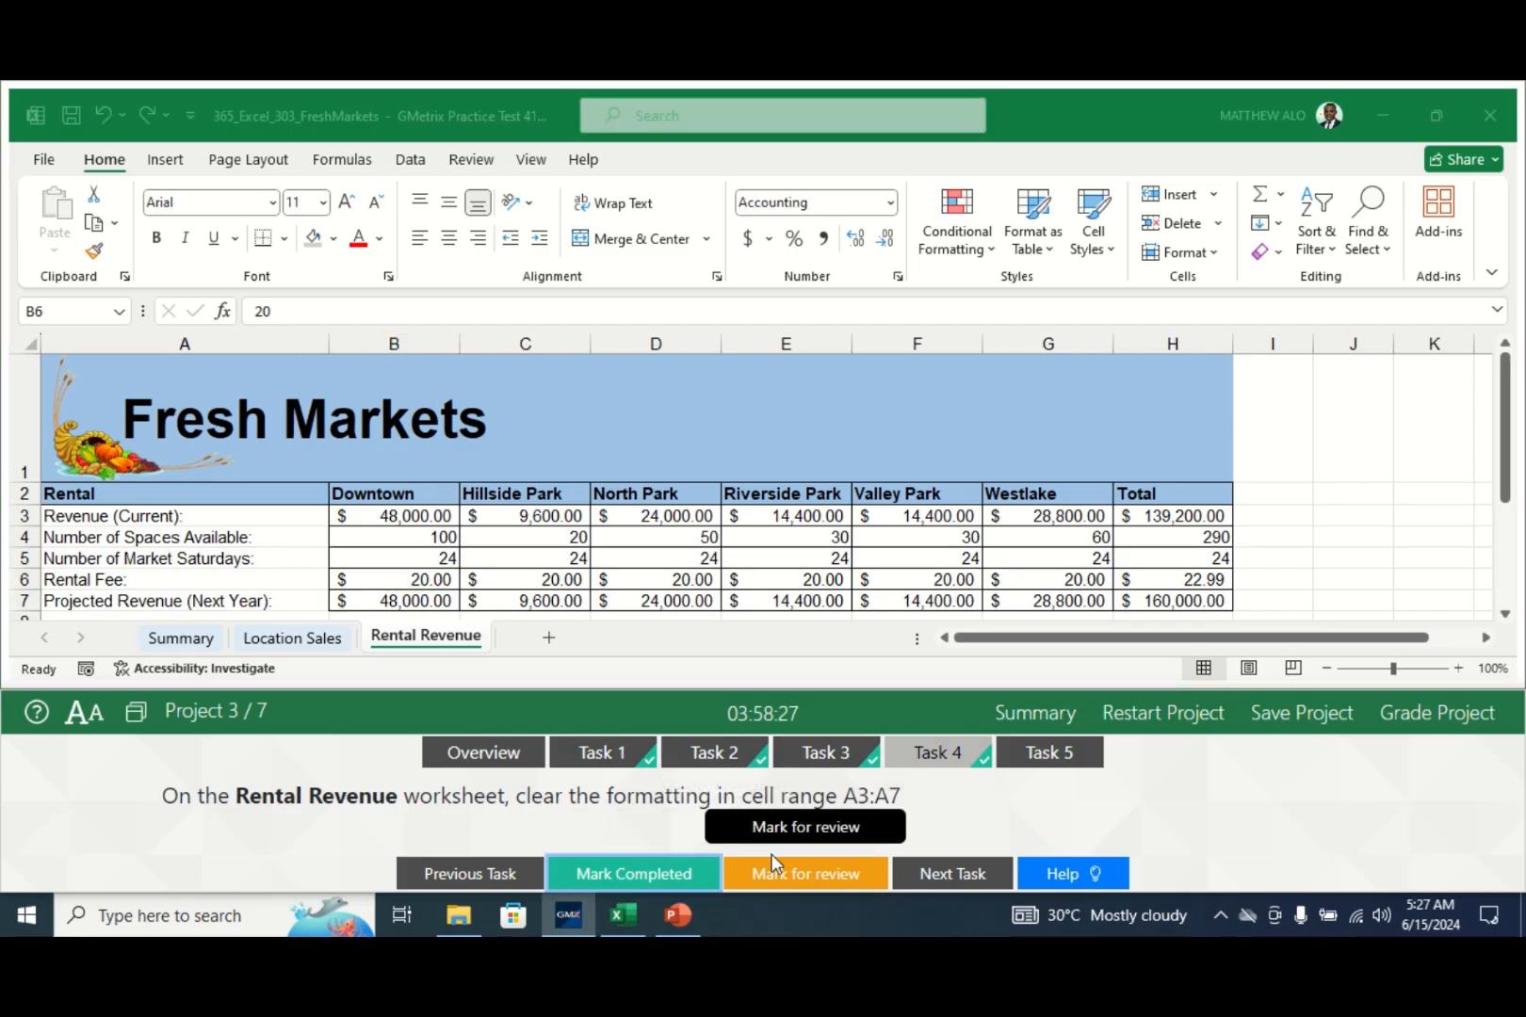
- Show task 5's sort instructions, open Location Sales, and select cell C5 in the table
{"action": "left_click", "coordinate": [1043, 753]}
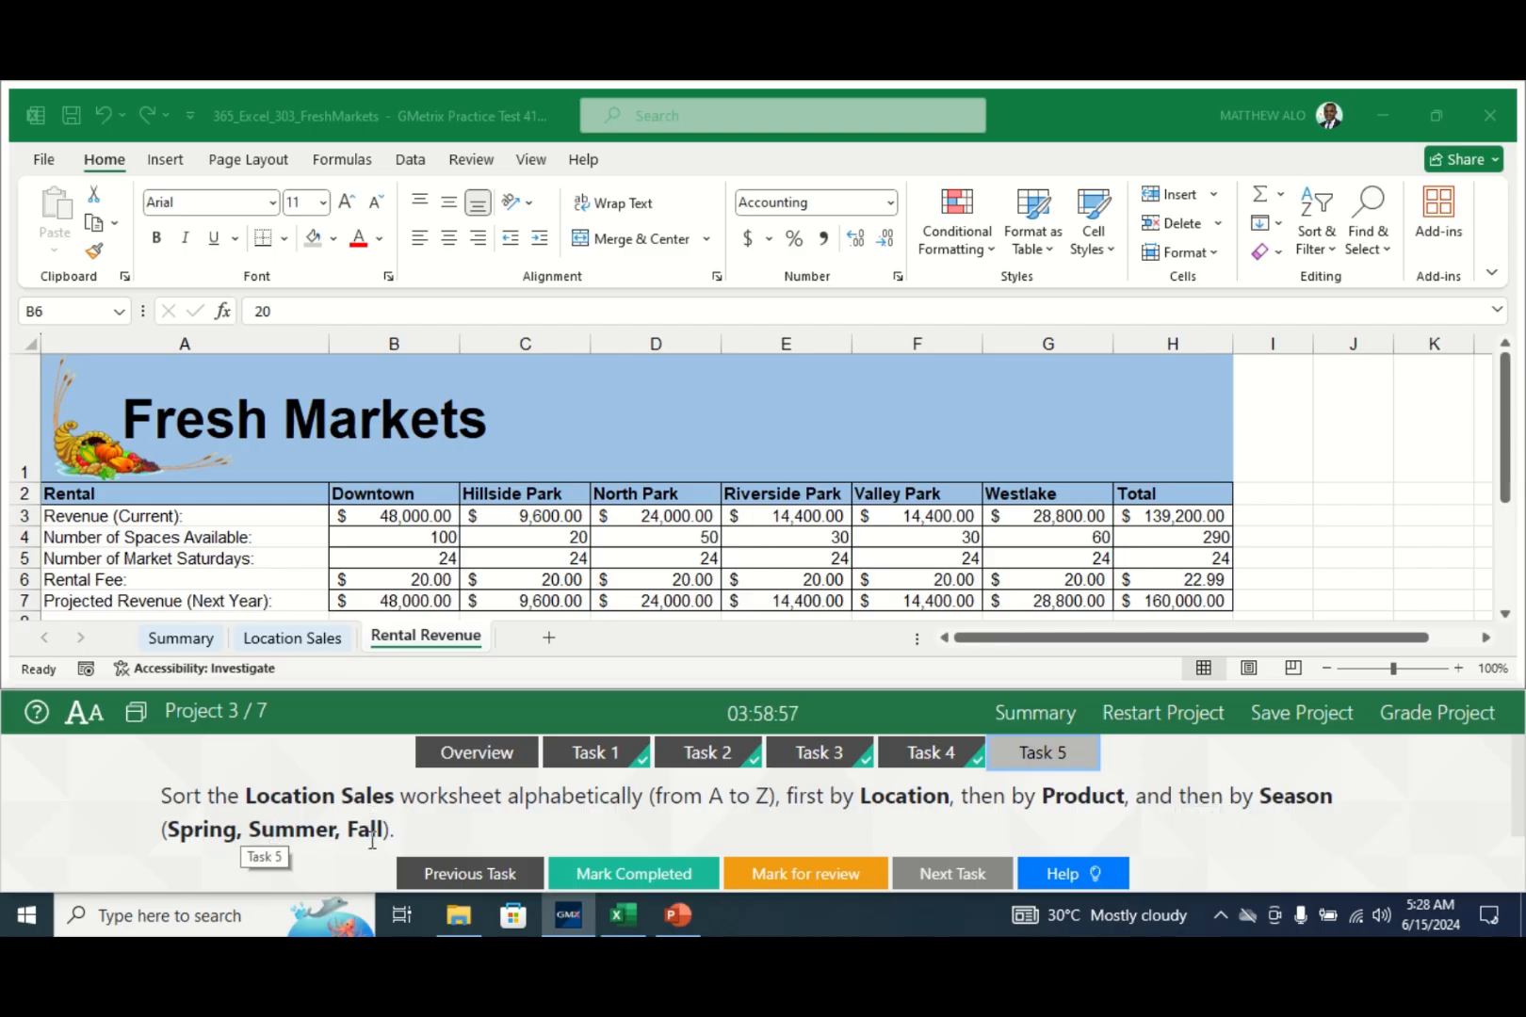
{"action": "left_click", "coordinate": [293, 641]}
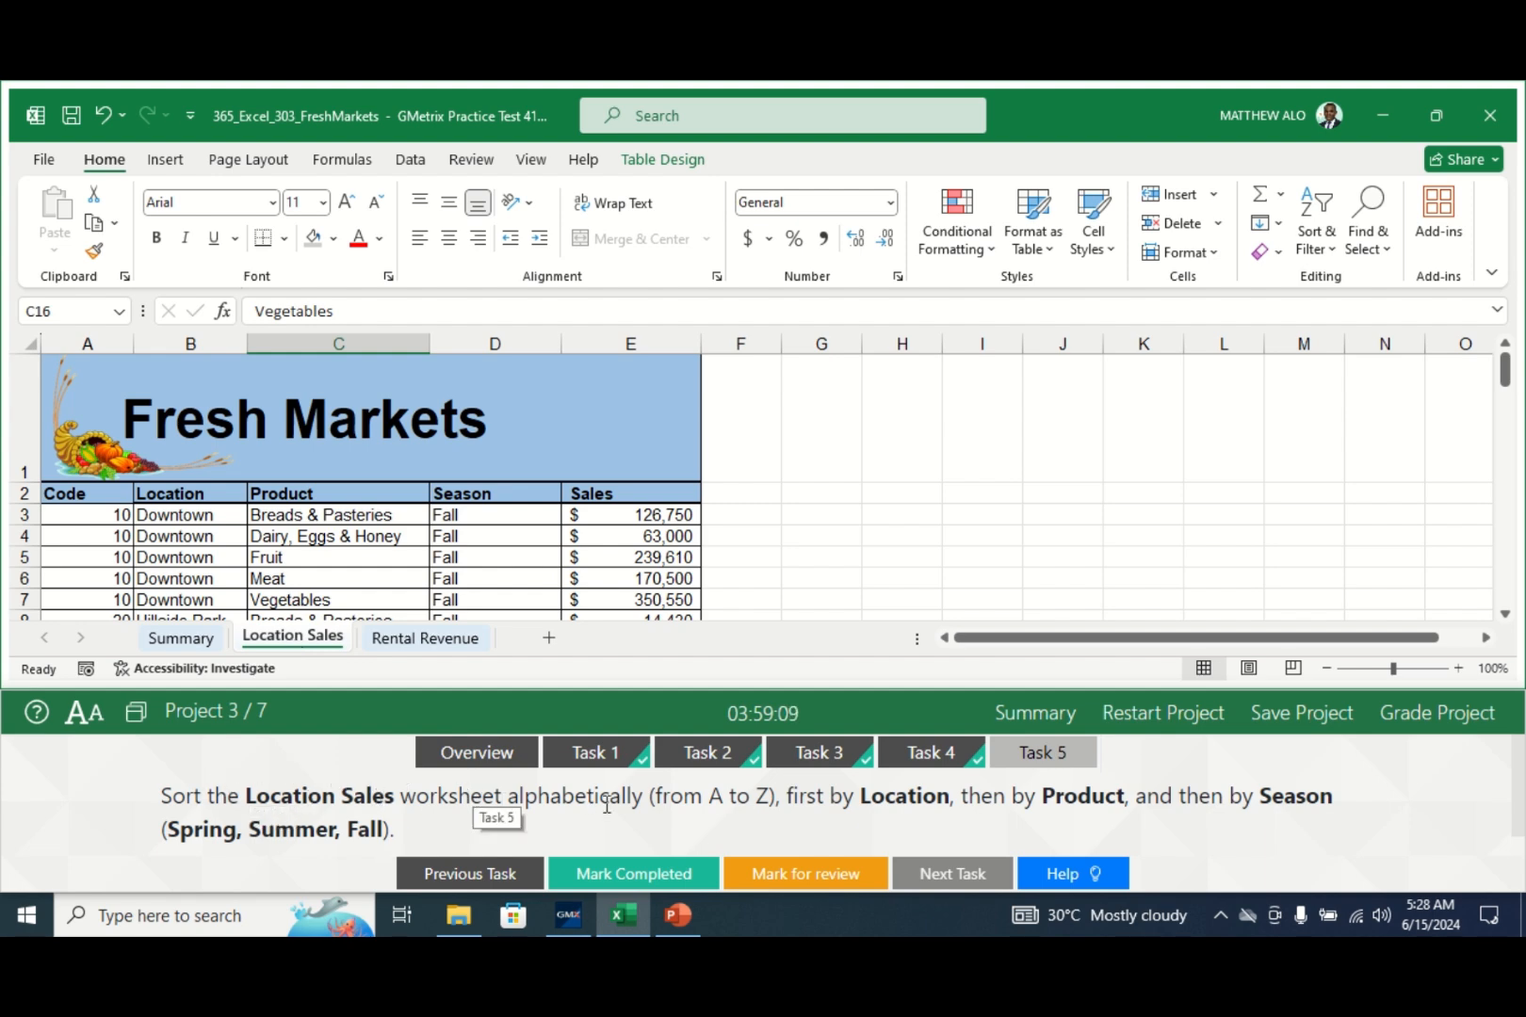
{"action": "left_click", "coordinate": [295, 555]}
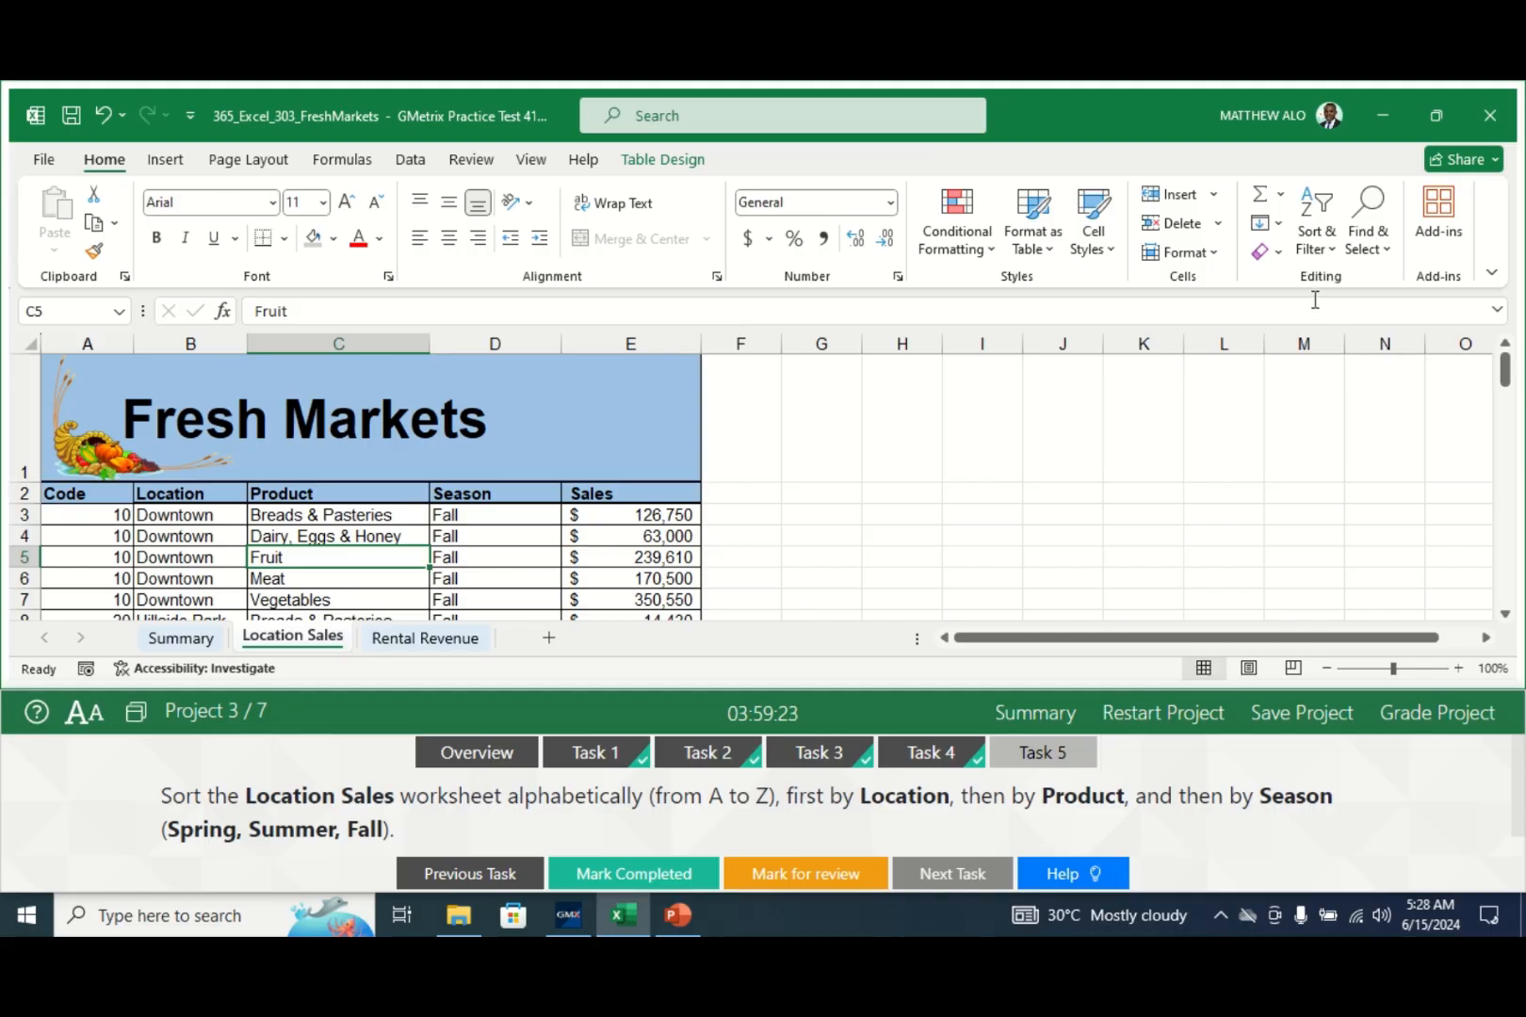
- Start a custom sort with Location on cell values as the first level
{"action": "left_click", "coordinate": [1330, 249]}
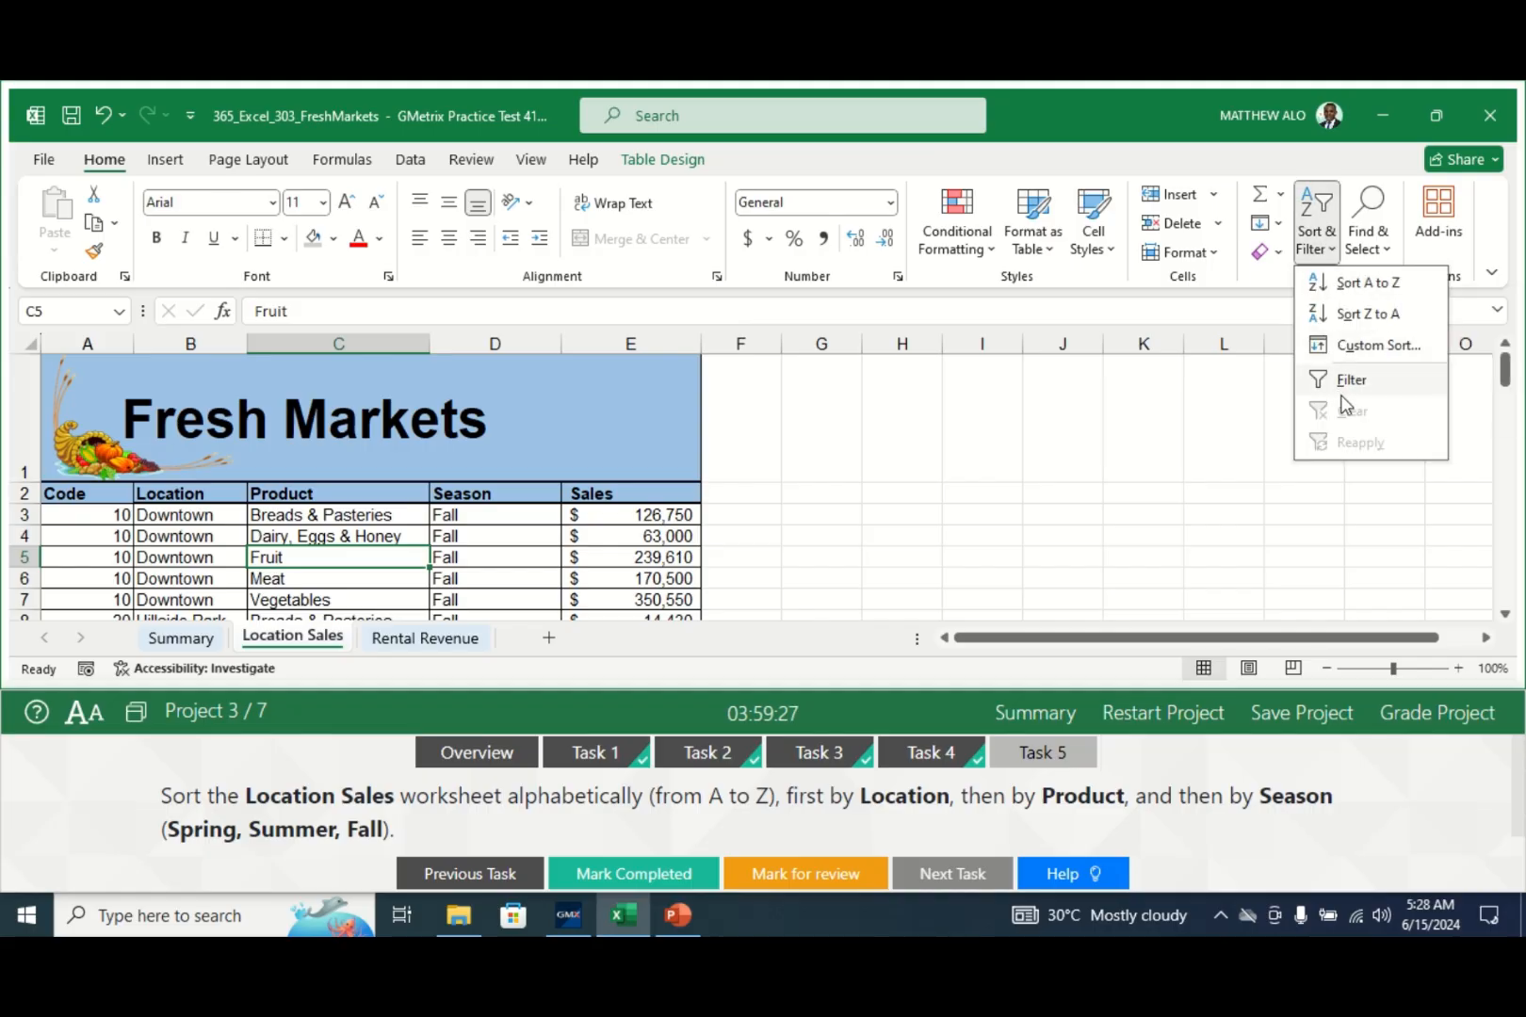
{"action": "left_click", "coordinate": [1357, 349]}
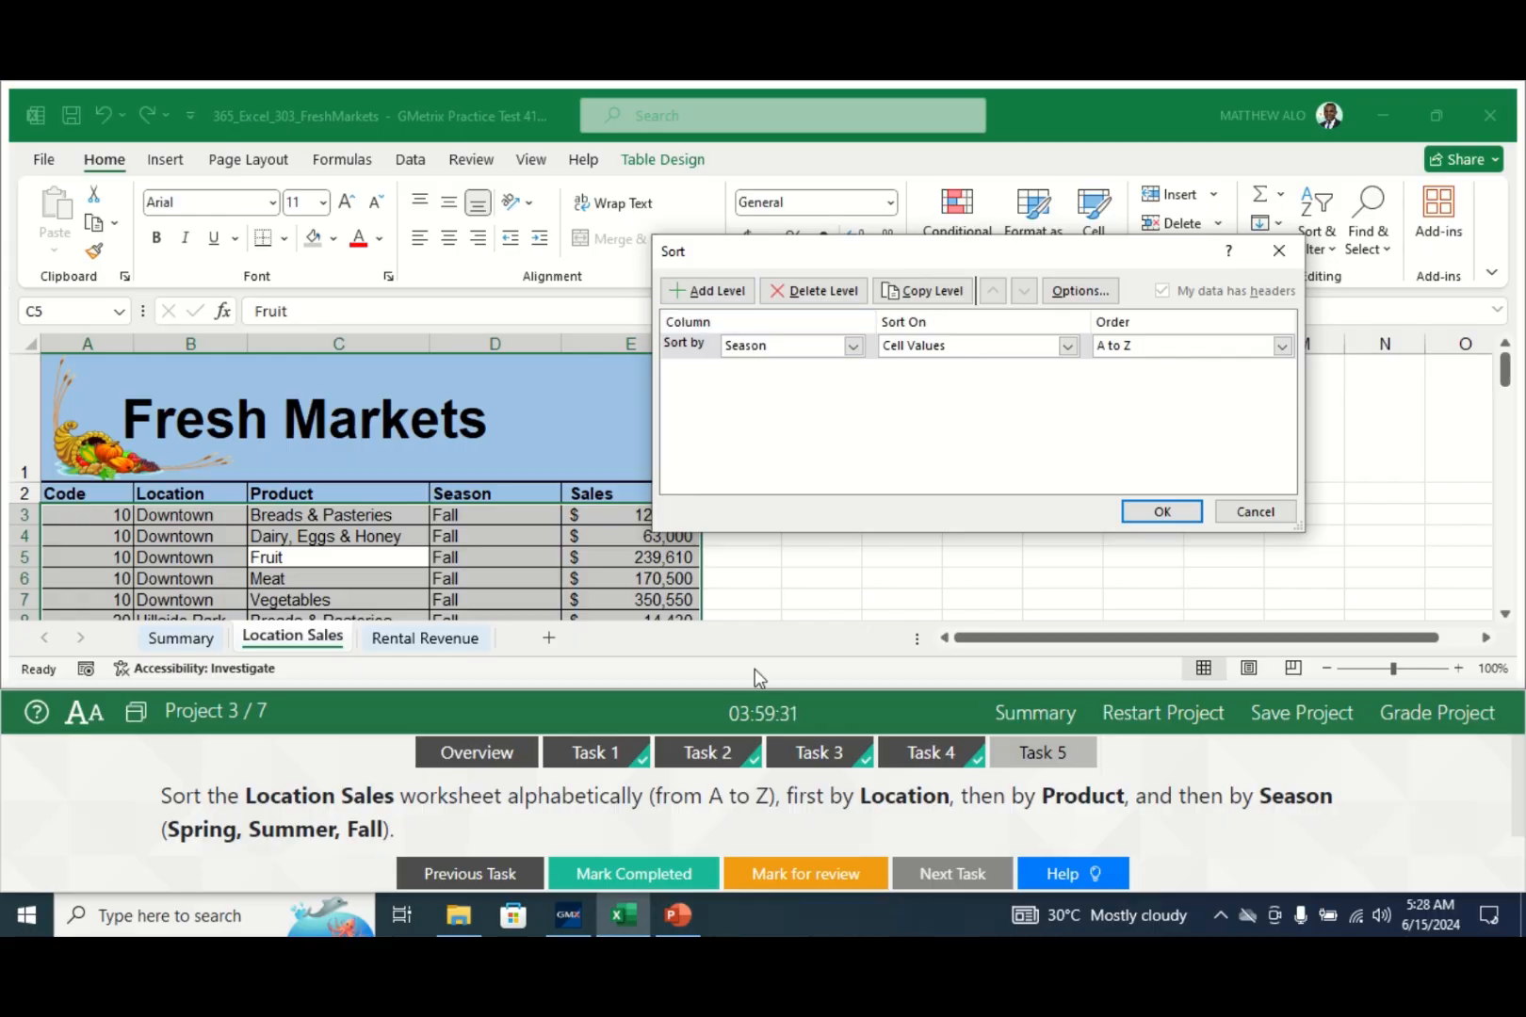
{"action": "left_click", "coordinate": [853, 346]}
{"action": "left_click", "coordinate": [770, 383]}
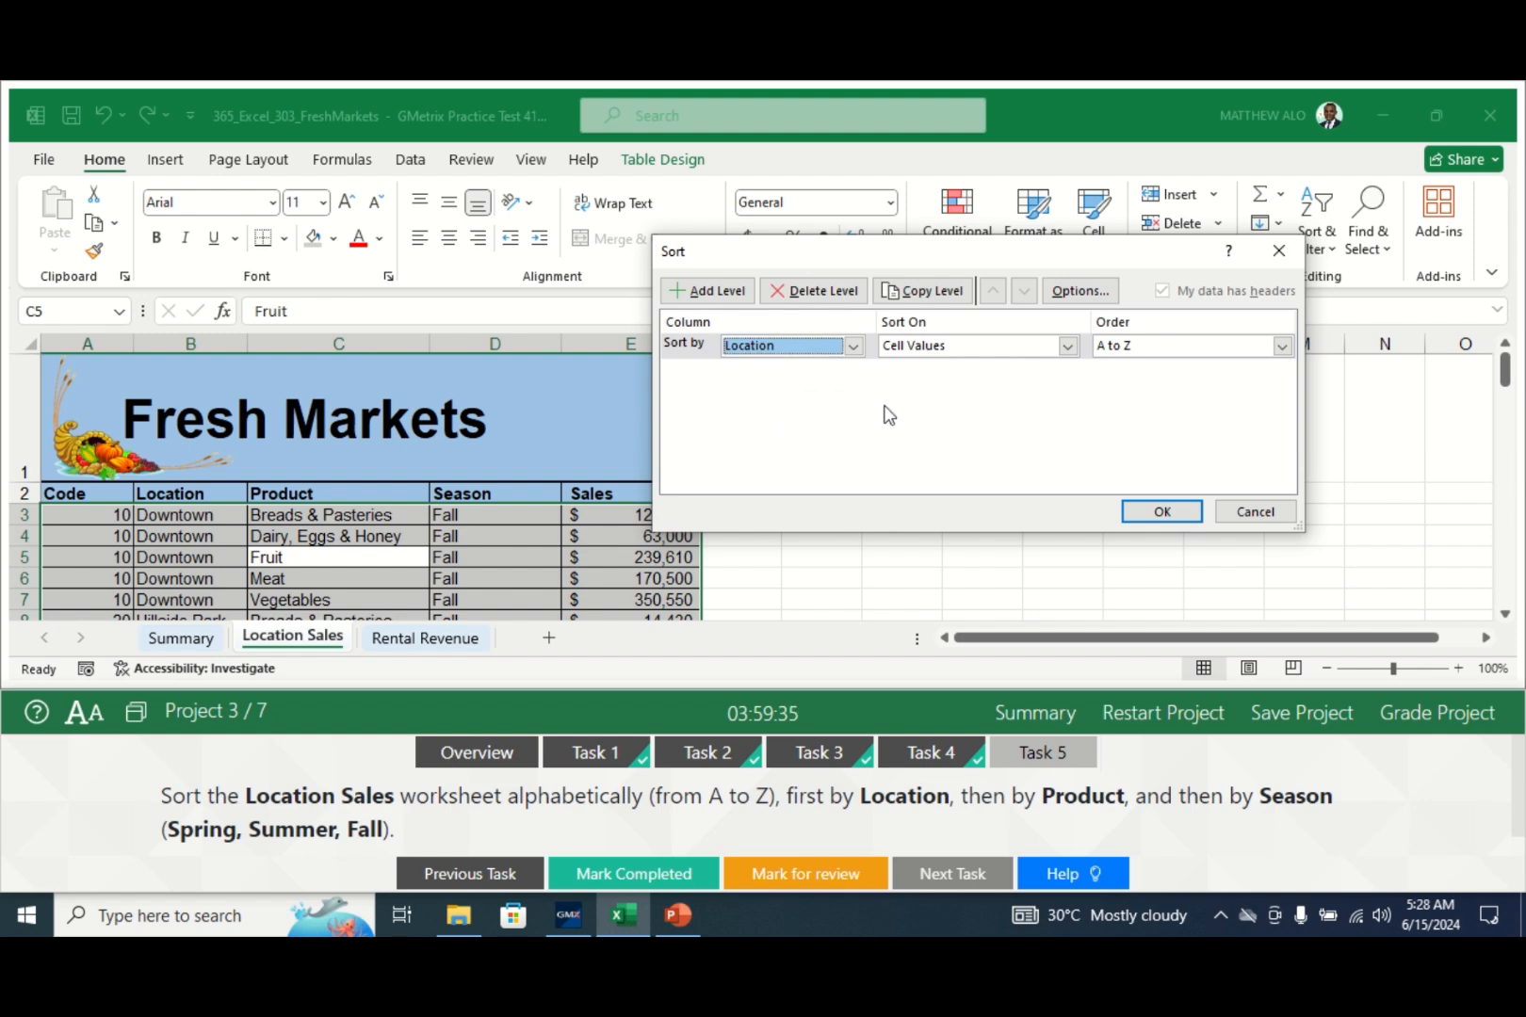
{"action": "left_click", "coordinate": [1068, 346]}
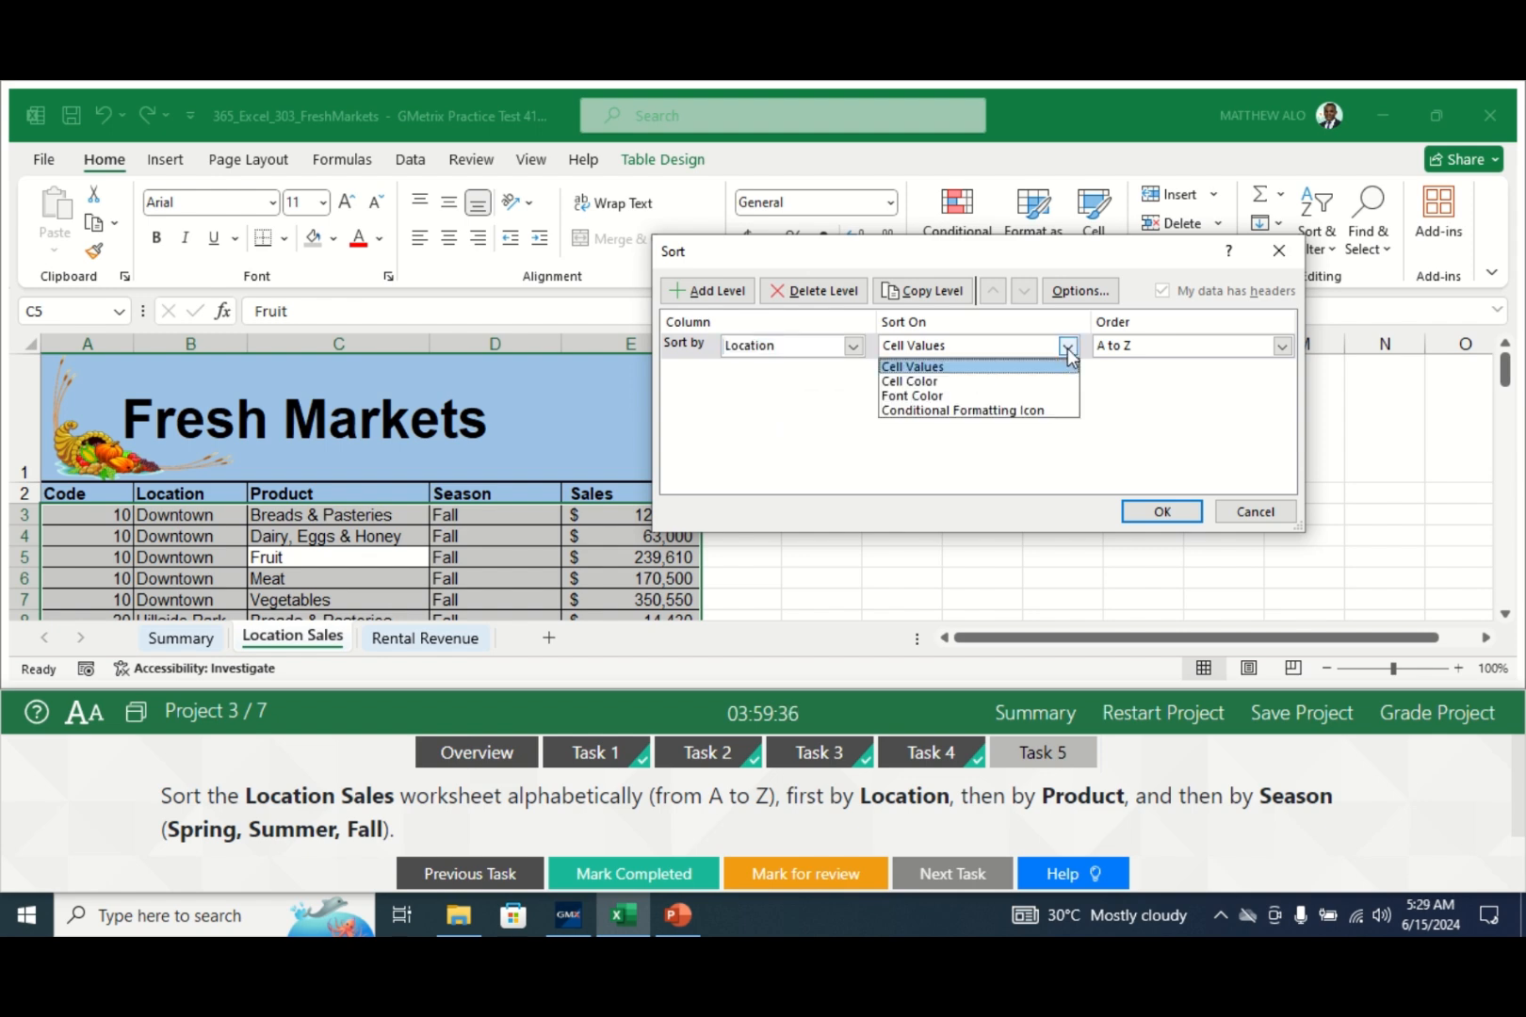
{"action": "left_click", "coordinate": [1016, 369]}
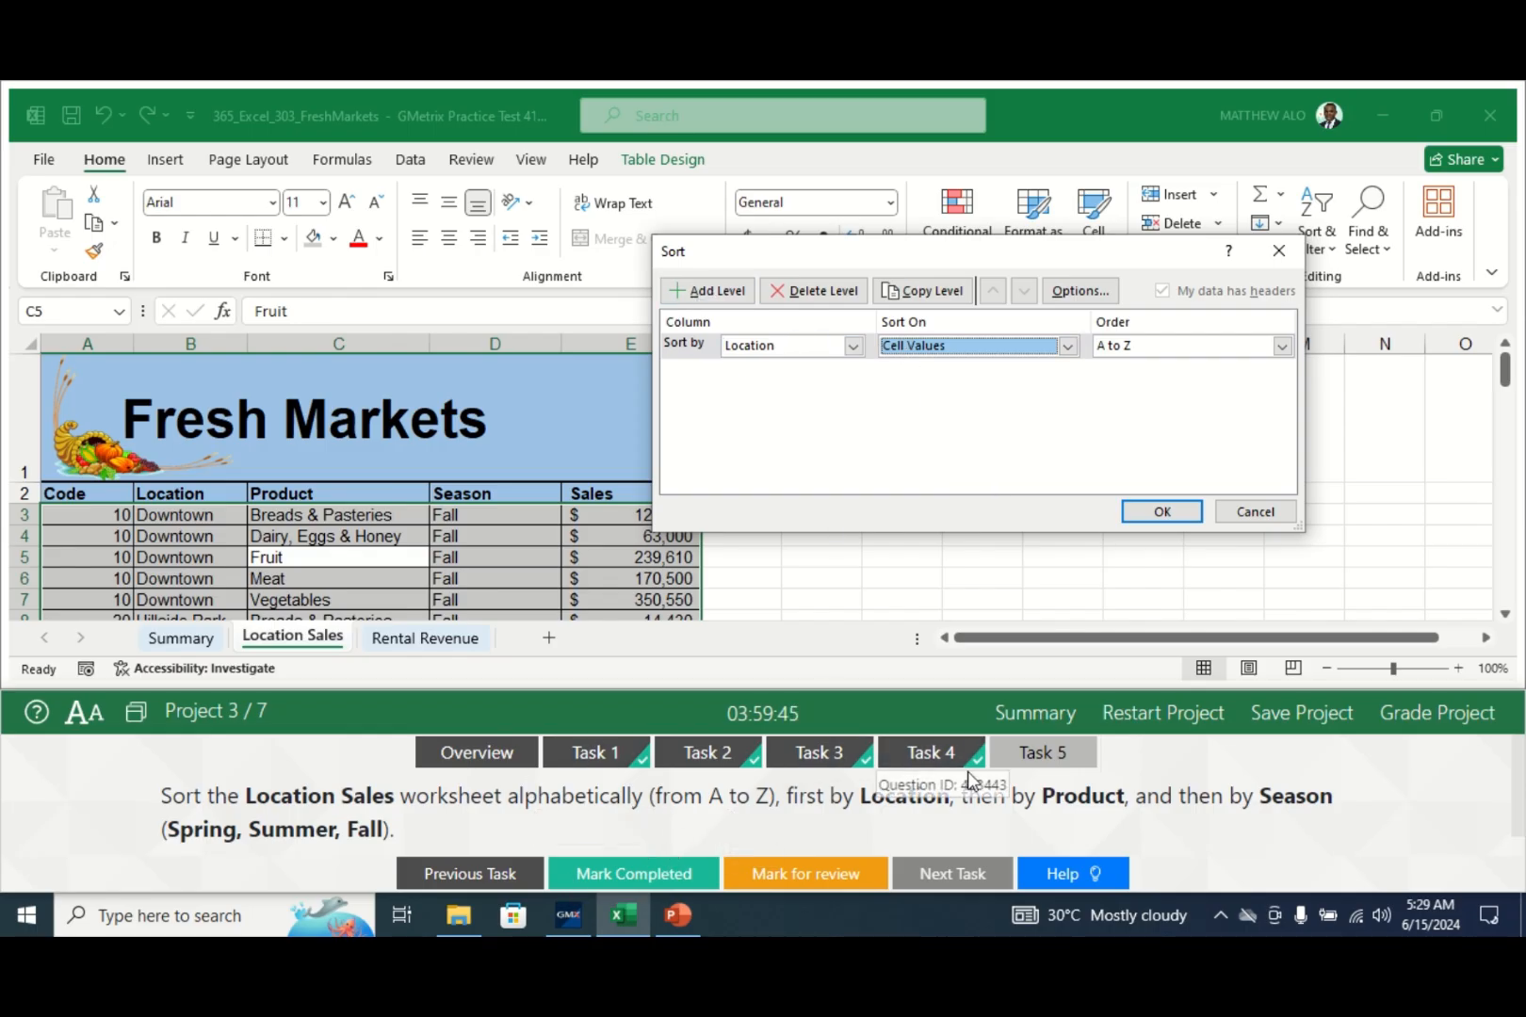
- Add a second sort level by Product on cell values
{"action": "left_click", "coordinate": [706, 290]}
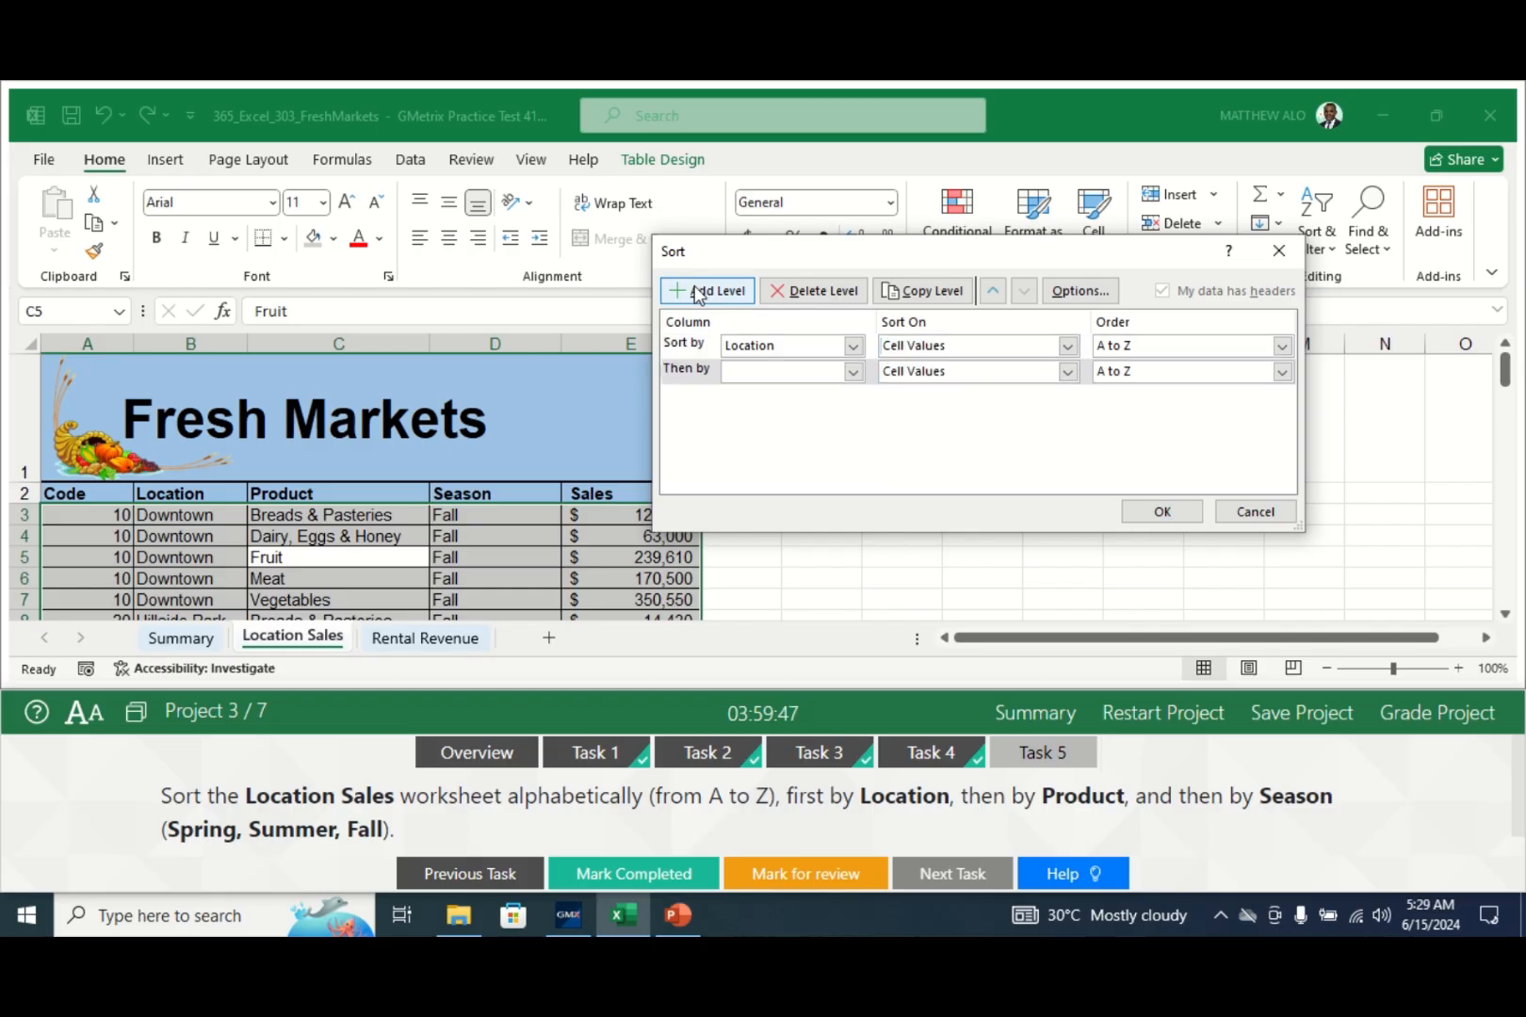
{"action": "left_click", "coordinate": [854, 372]}
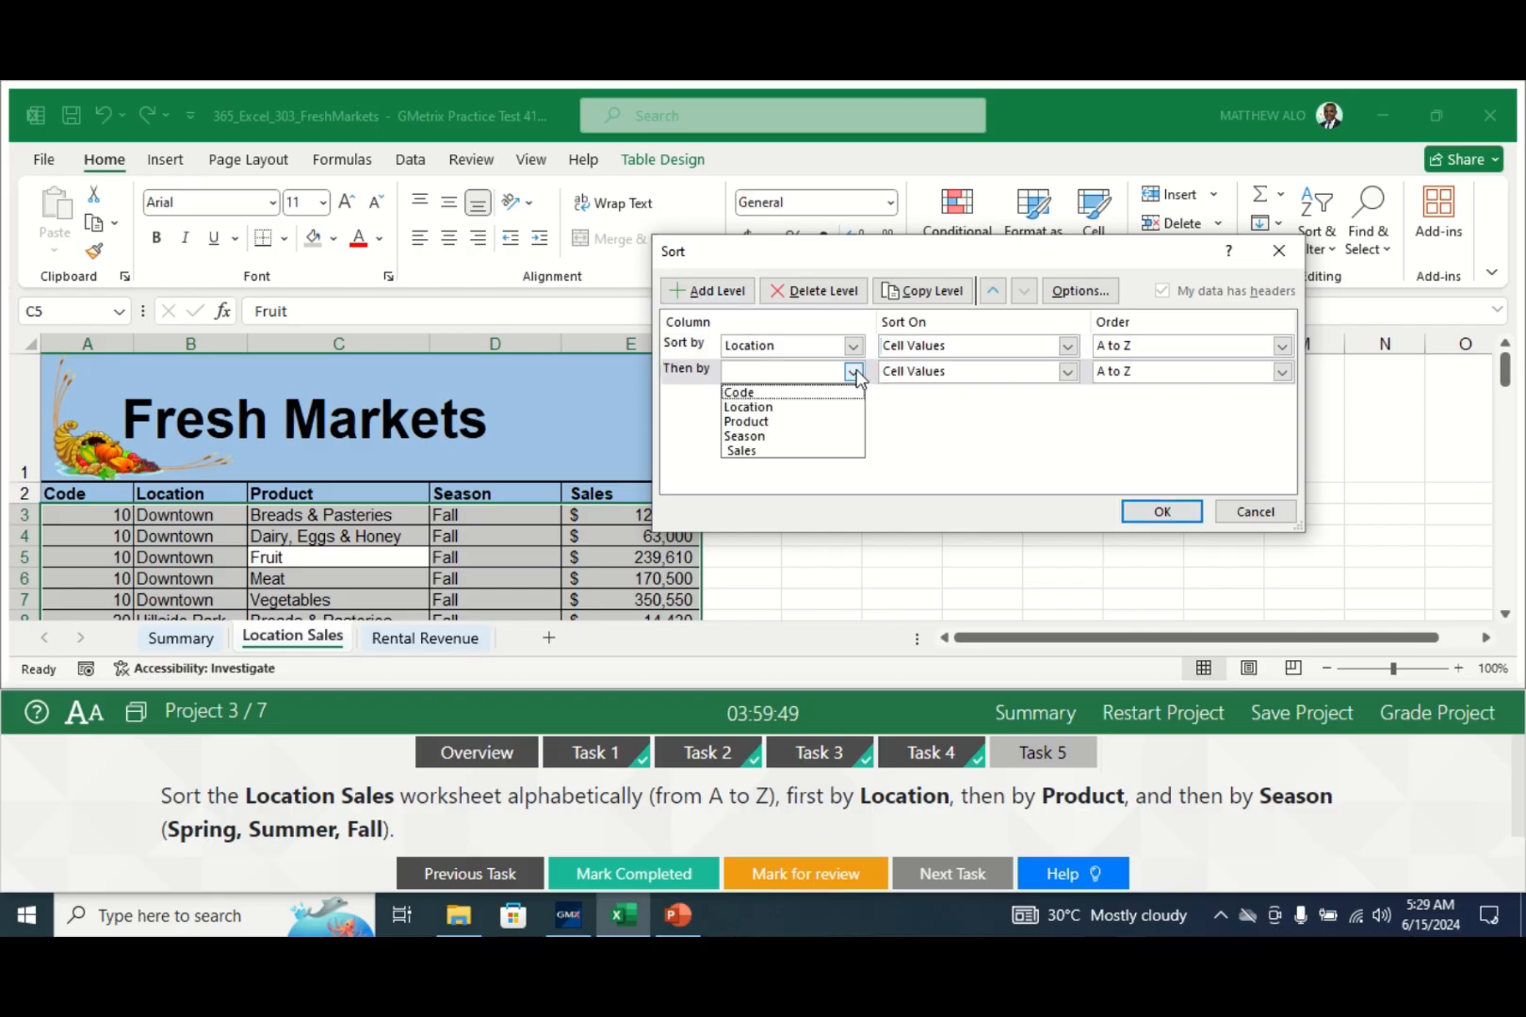
{"action": "left_click", "coordinate": [765, 419]}
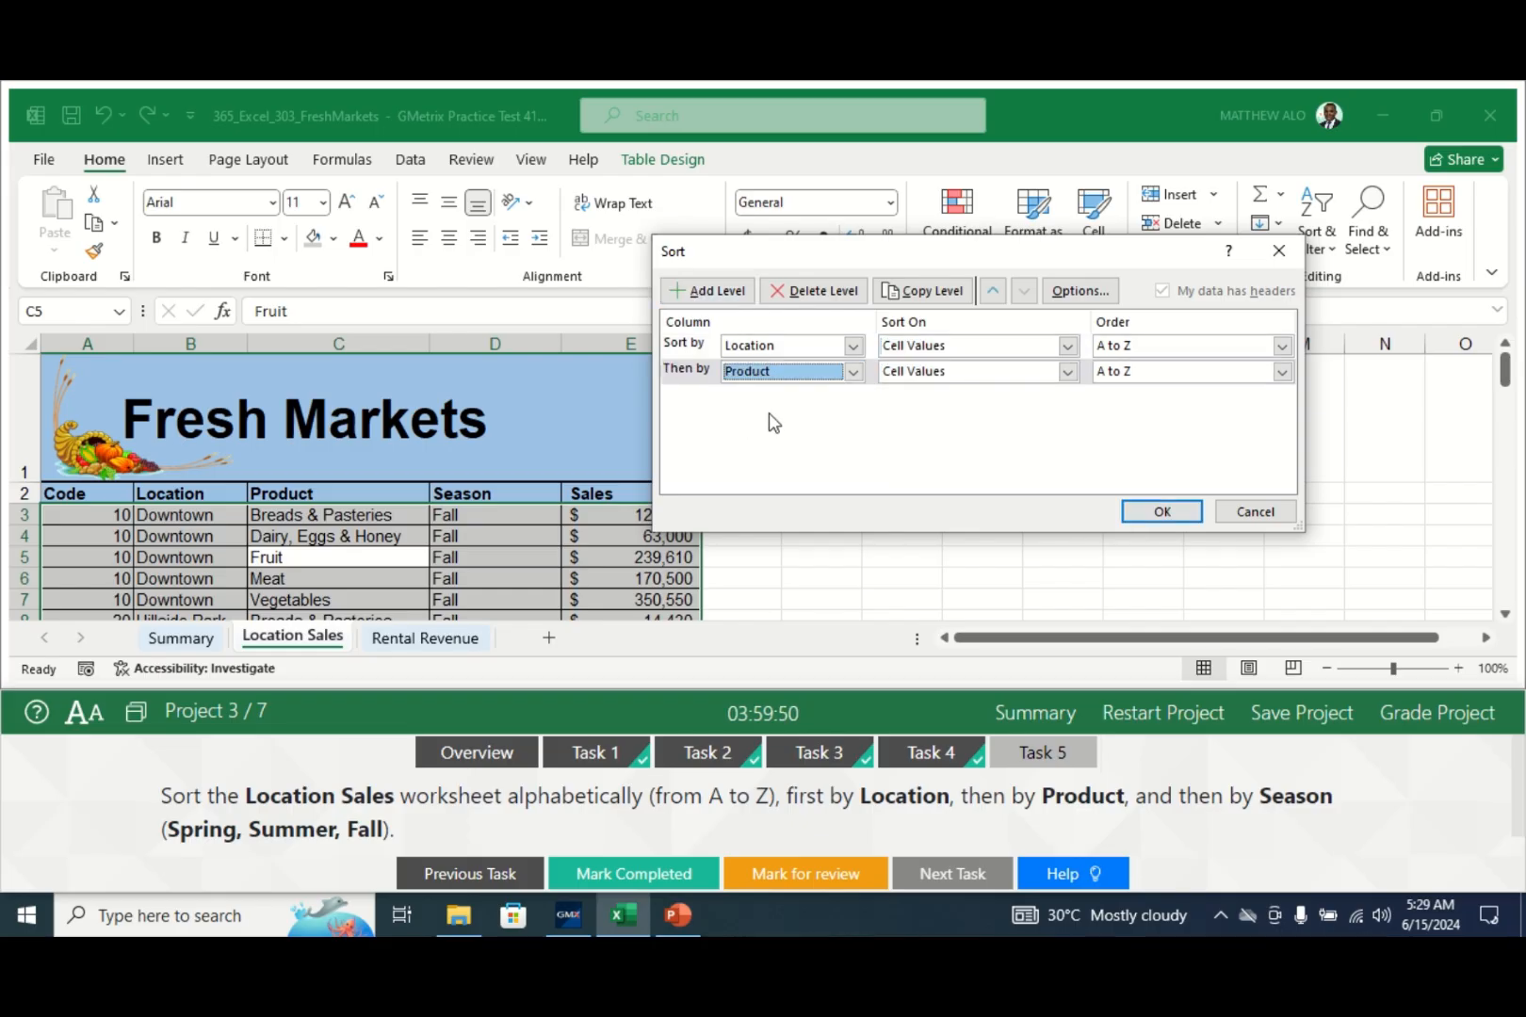
{"action": "left_click", "coordinate": [1069, 371]}
{"action": "left_click", "coordinate": [1071, 376]}
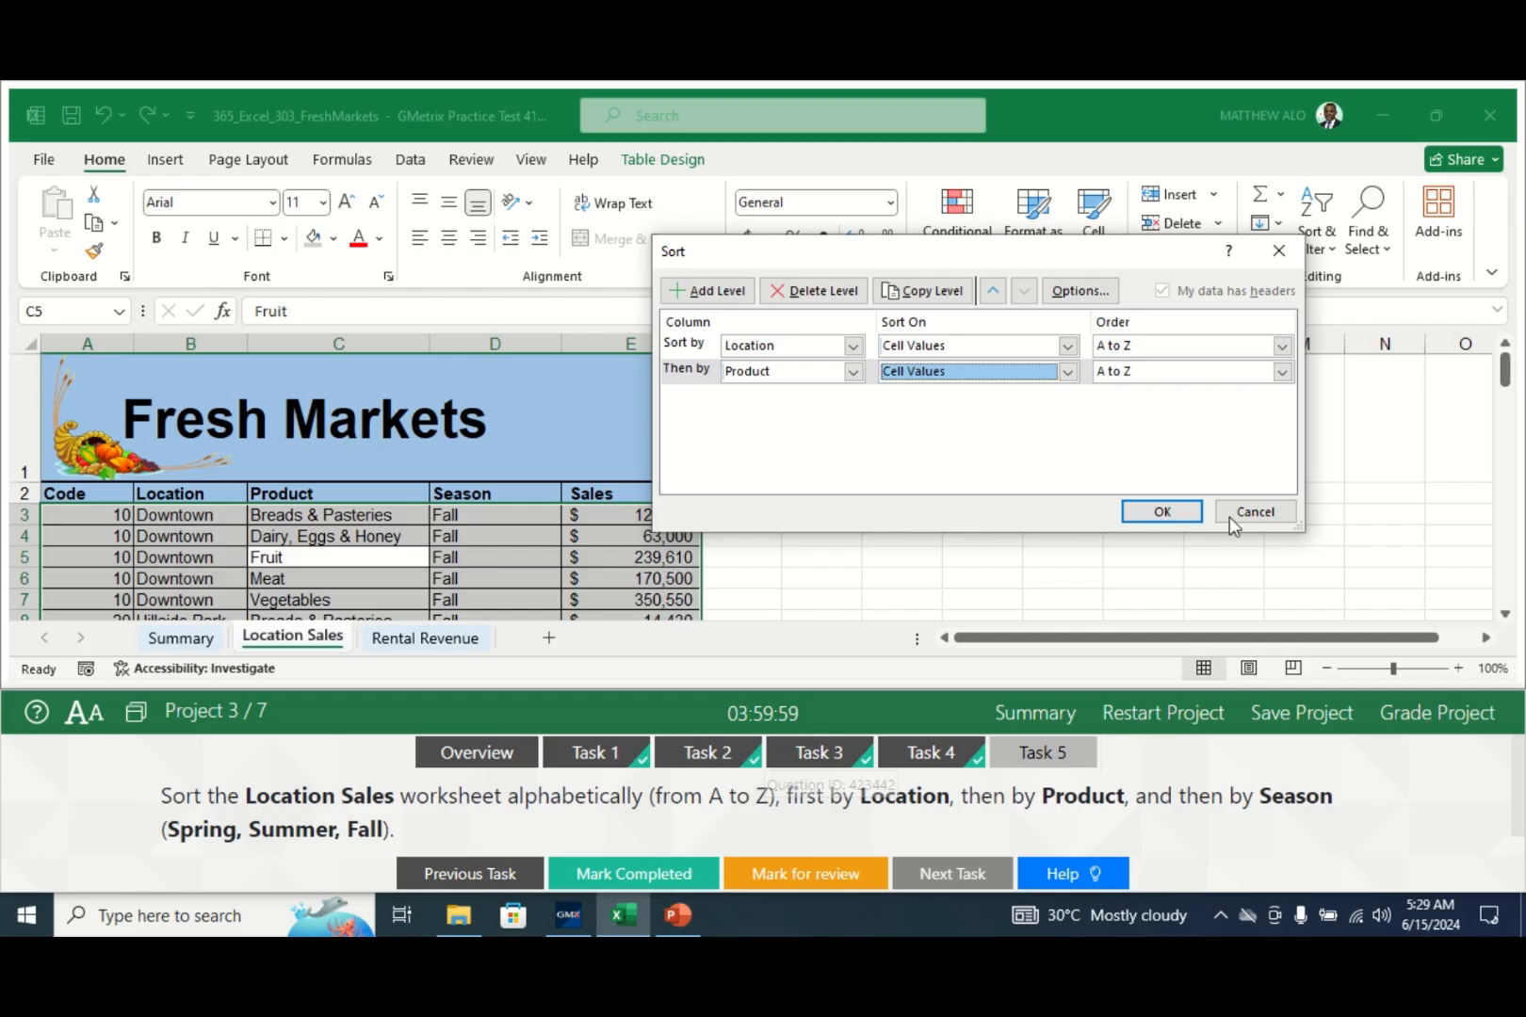
- Add a third sort level by Season on cell values
{"action": "left_click", "coordinate": [708, 290]}
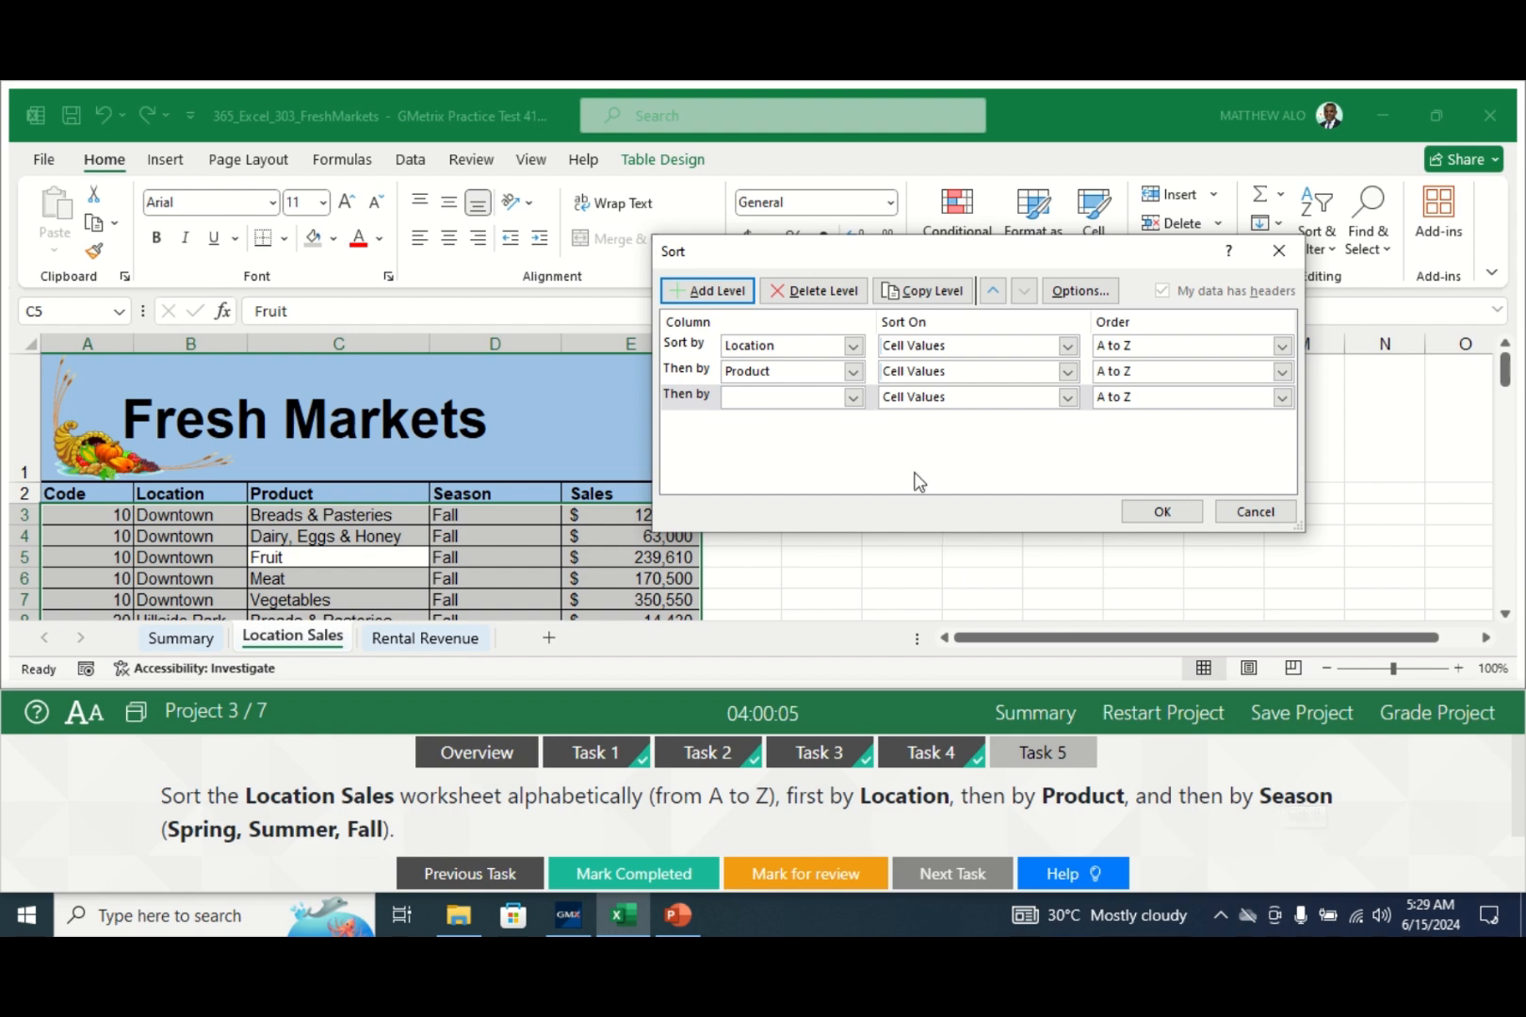
{"action": "left_click", "coordinate": [854, 399]}
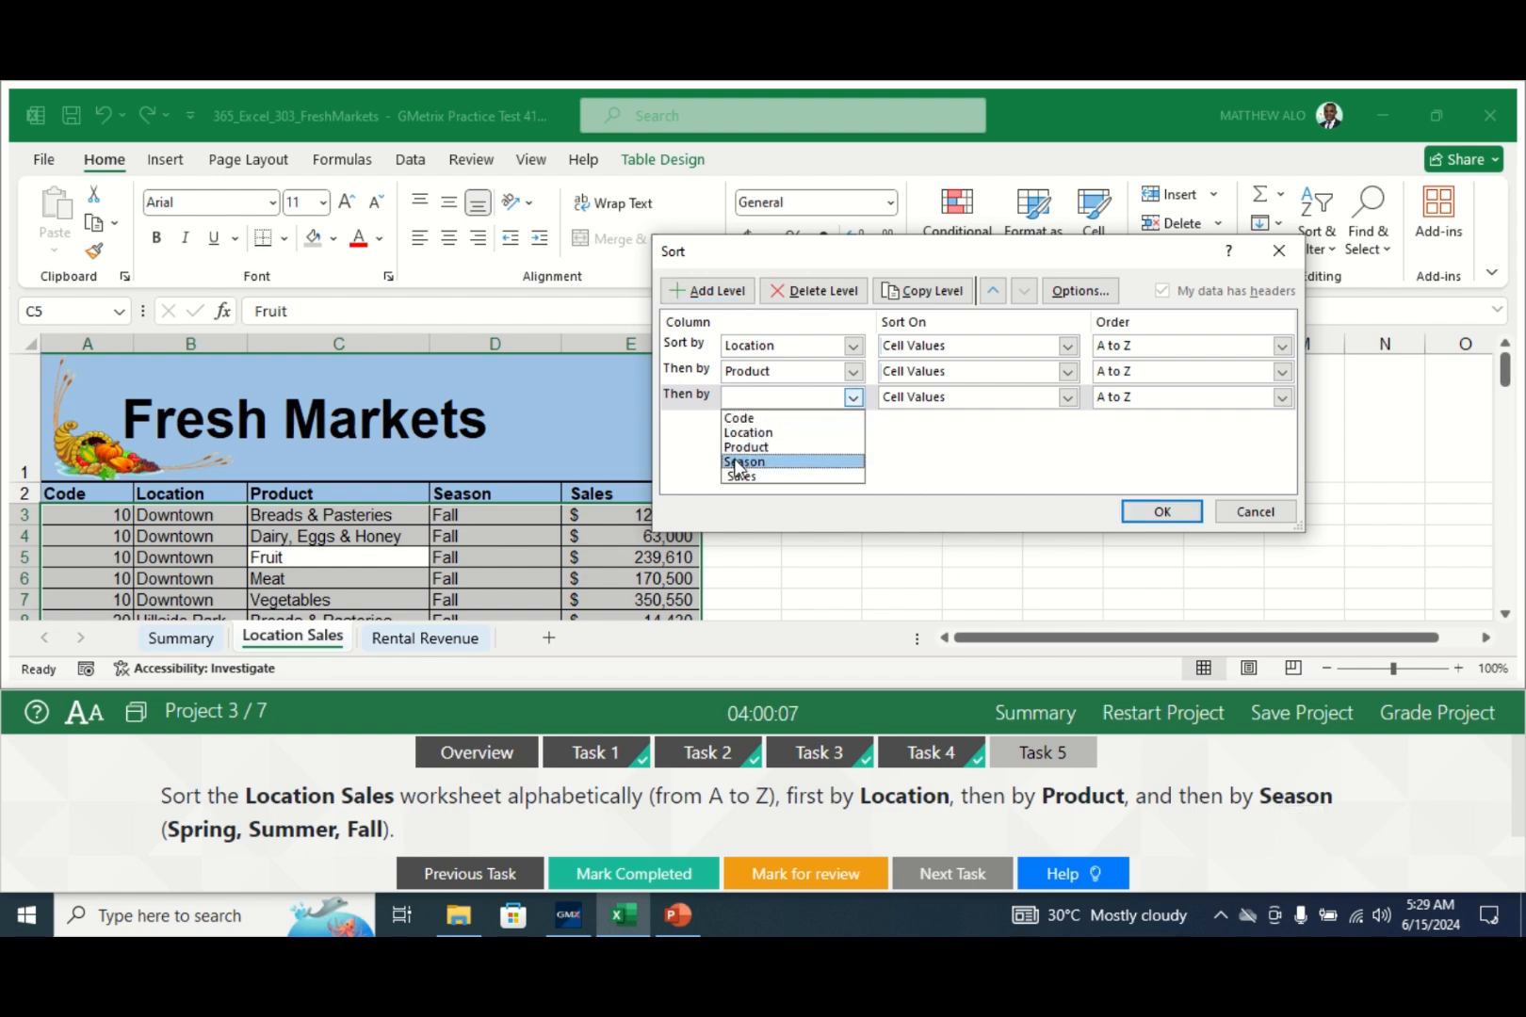
{"action": "left_click", "coordinate": [735, 459]}
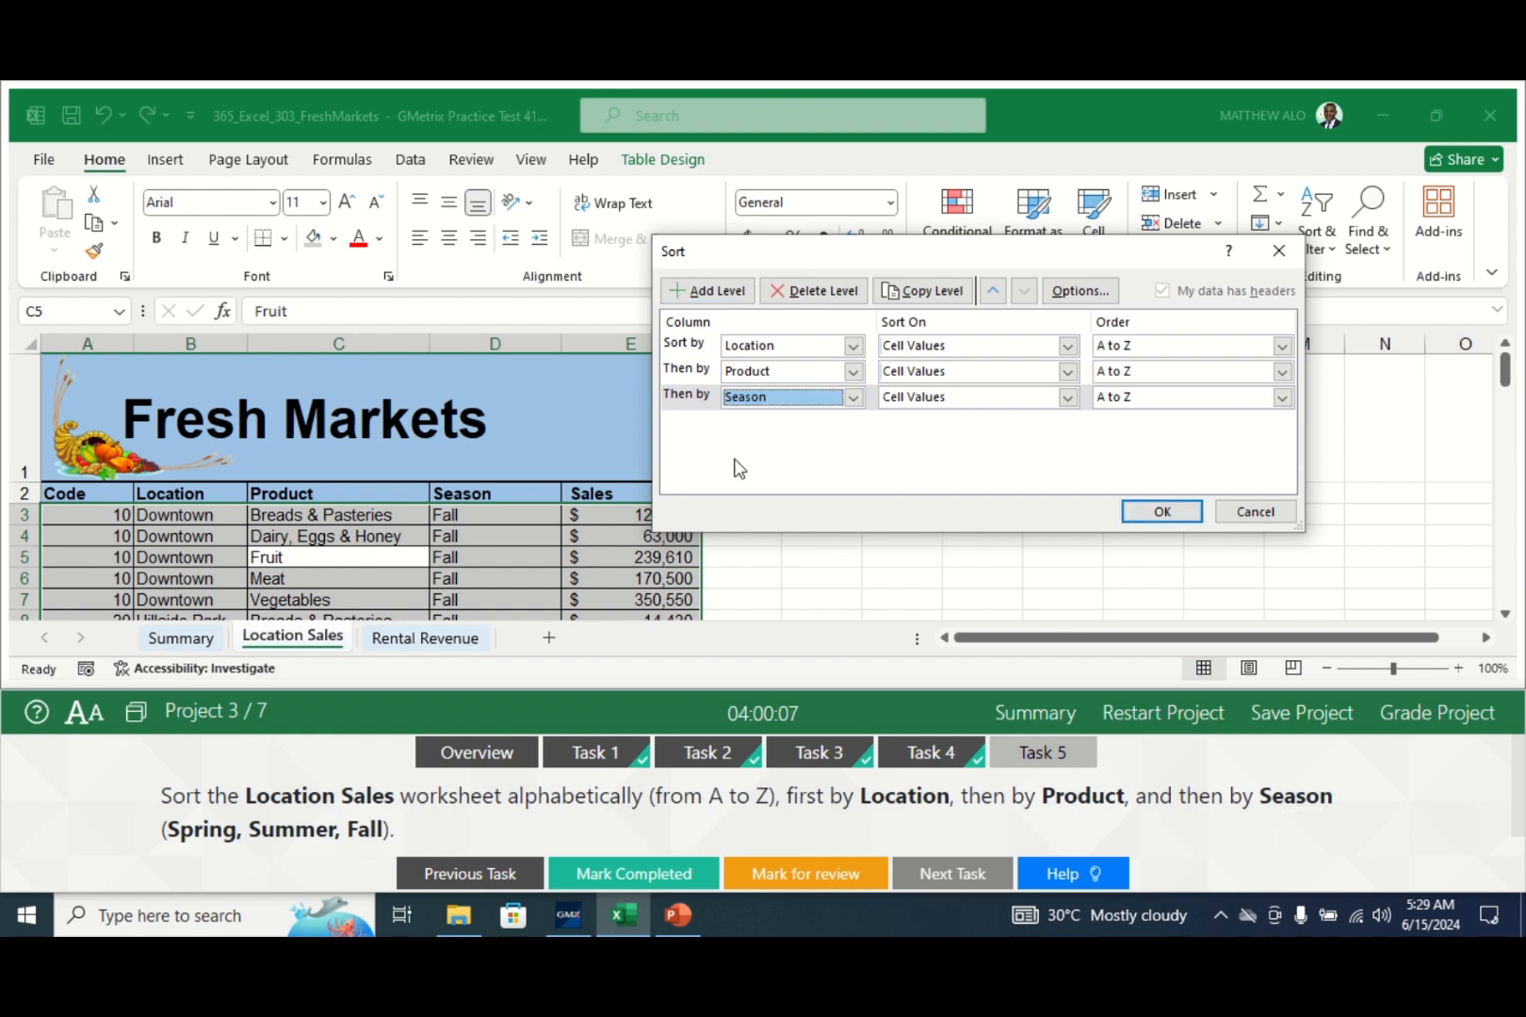
{"action": "left_click", "coordinate": [1067, 396]}
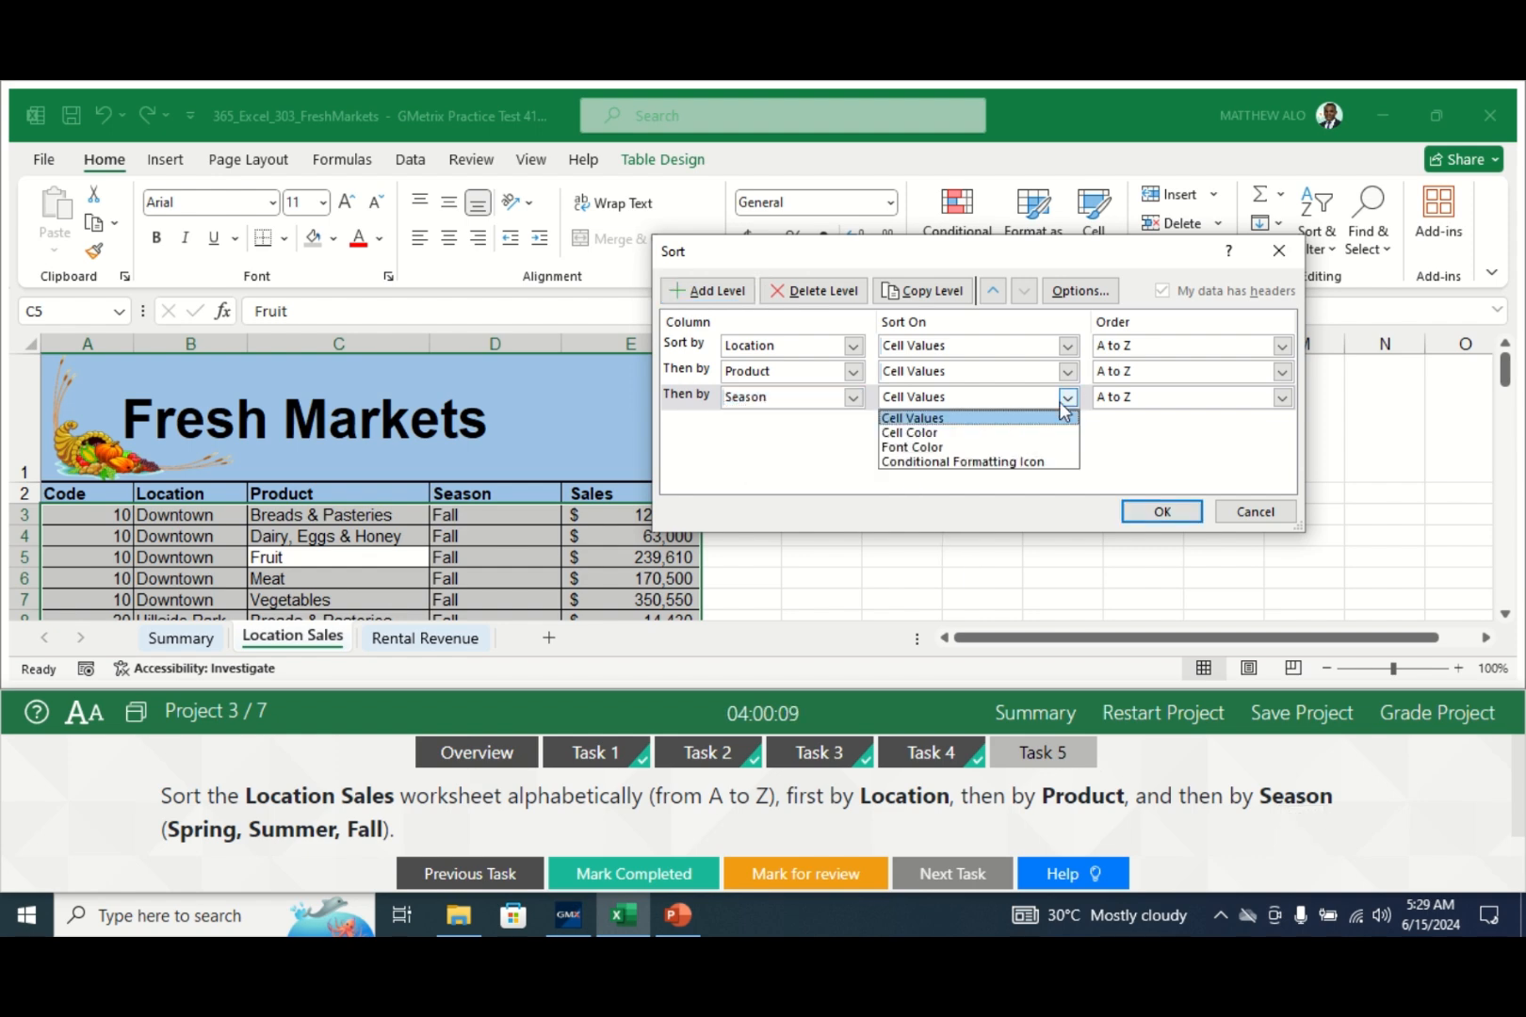
{"action": "left_click", "coordinate": [977, 420]}
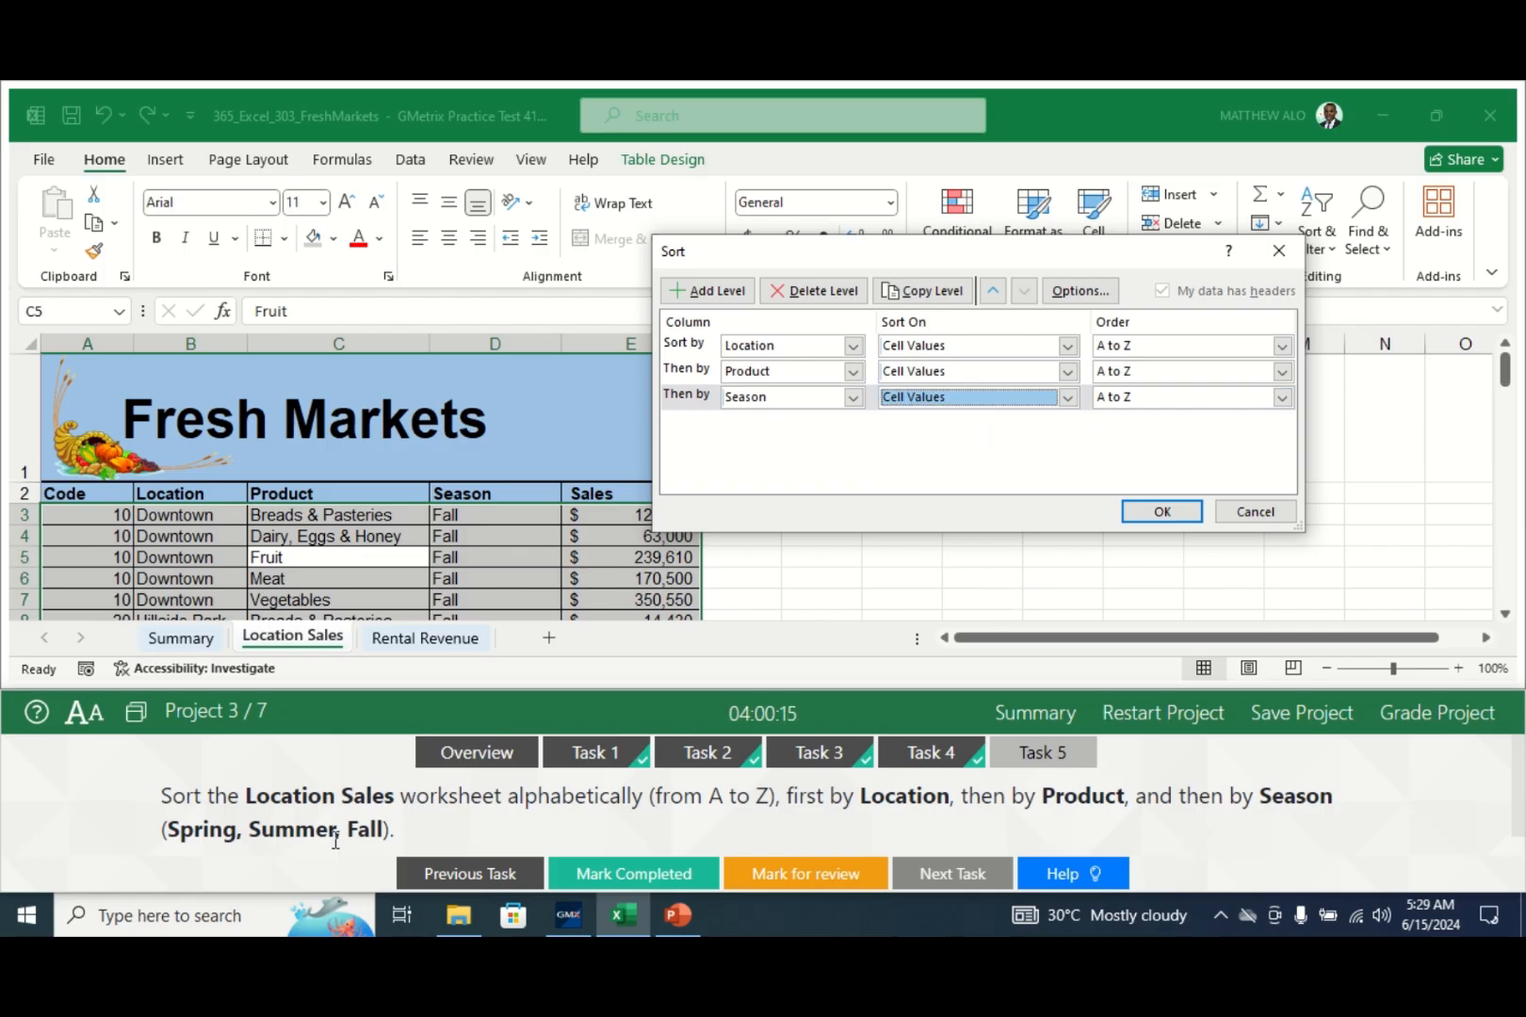
{"action": "left_click", "coordinate": [1282, 398]}
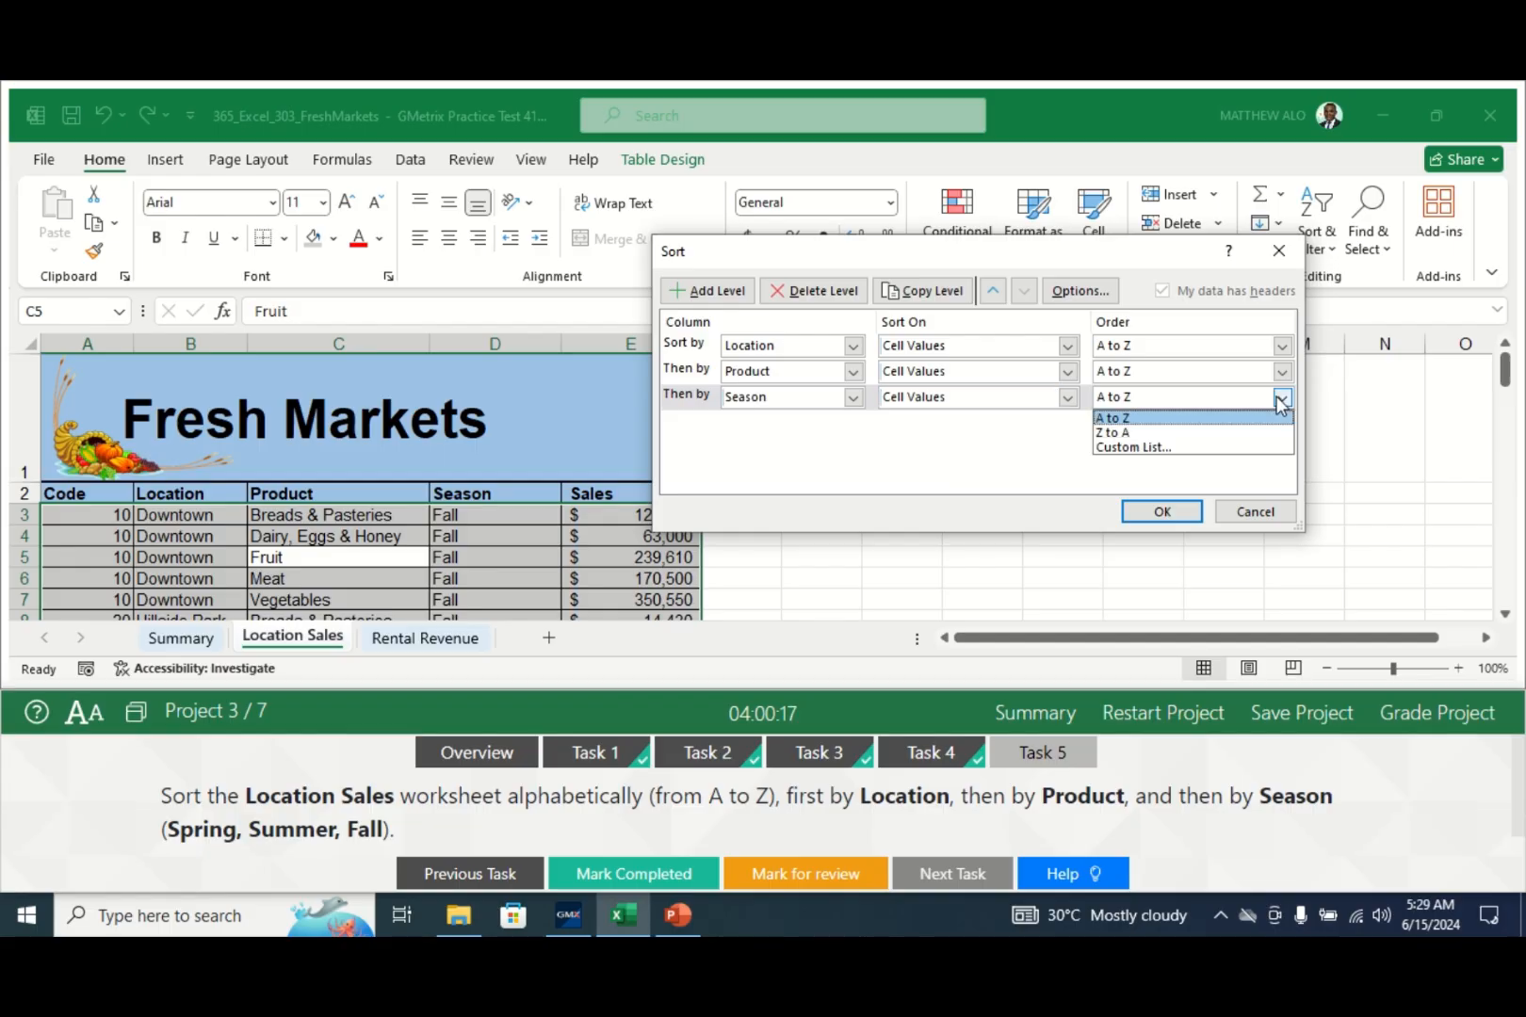
- Order Season by the custom list Spring, Summer, Fall, apply the sort, and grade Project 3
{"action": "left_click", "coordinate": [1135, 449]}
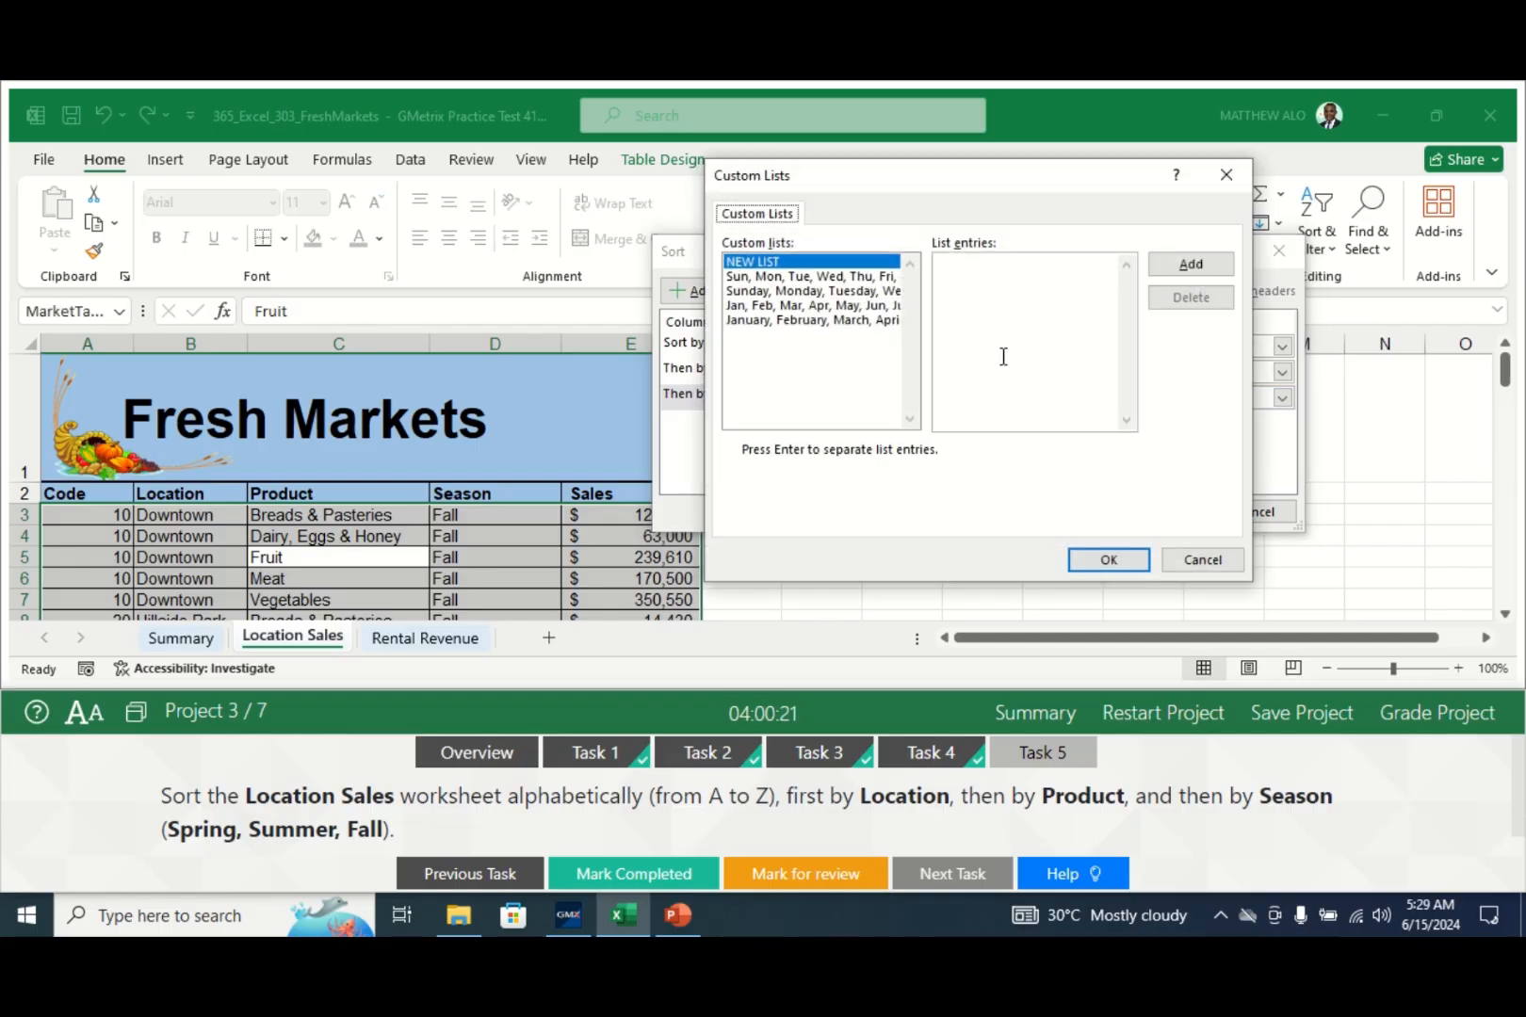
{"action": "left_click", "coordinate": [961, 285]}
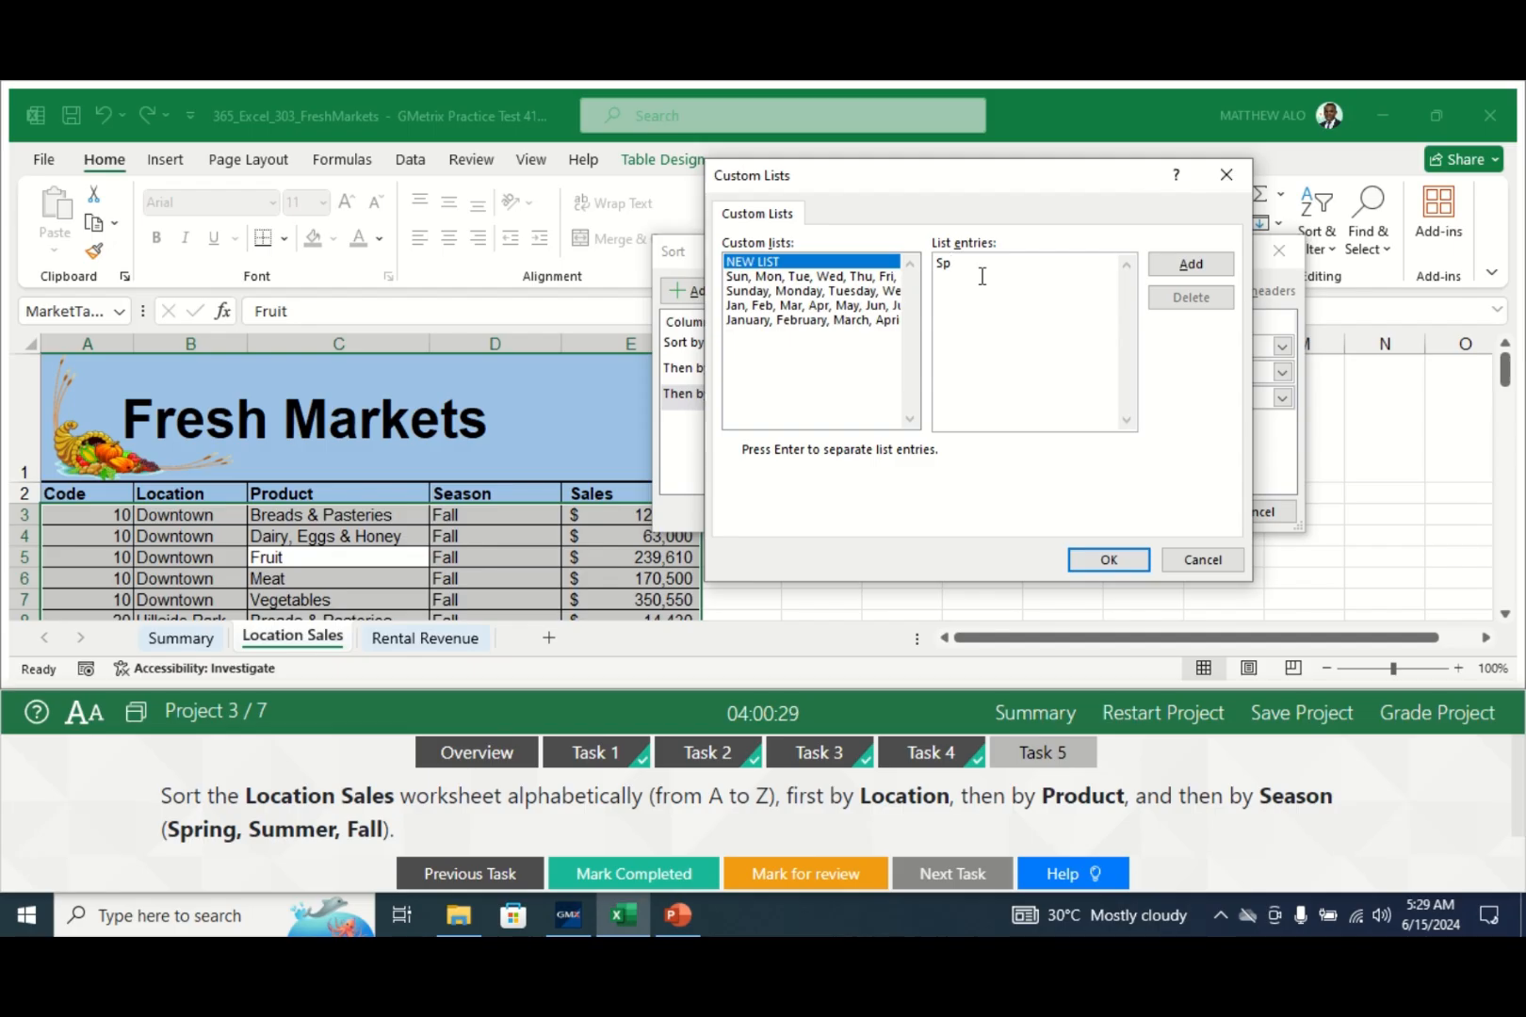
{"action": "type", "text": "g,"}
{"action": "type", "text": "all"}
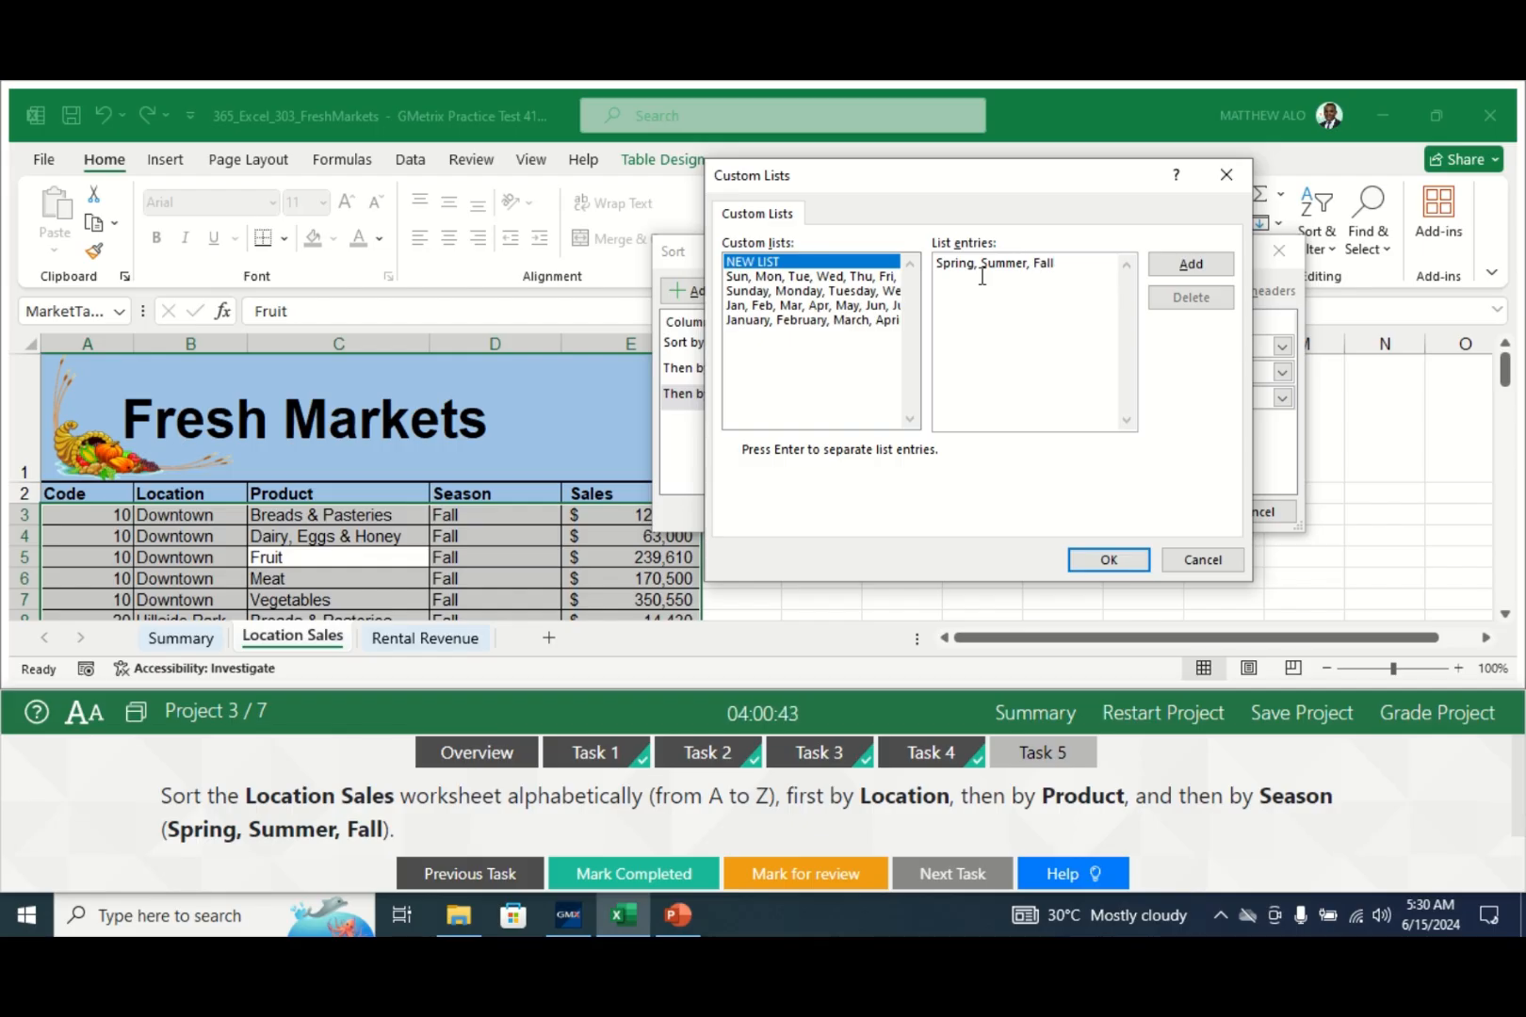
{"action": "left_click", "coordinate": [1189, 268]}
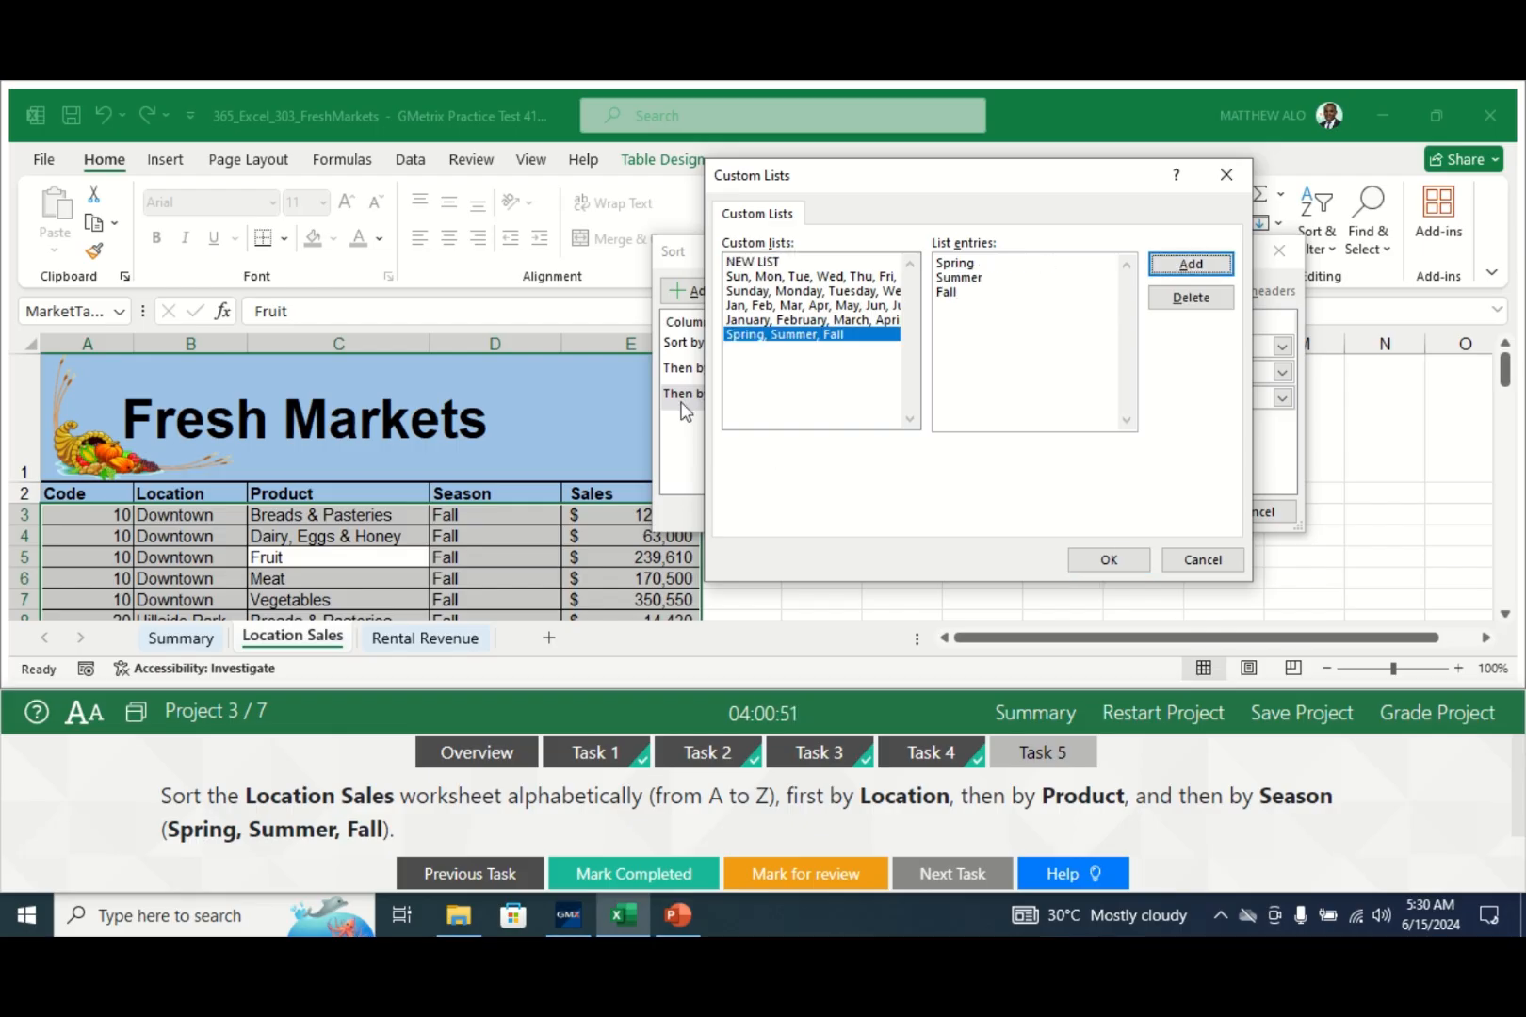
{"action": "left_click", "coordinate": [1115, 560]}
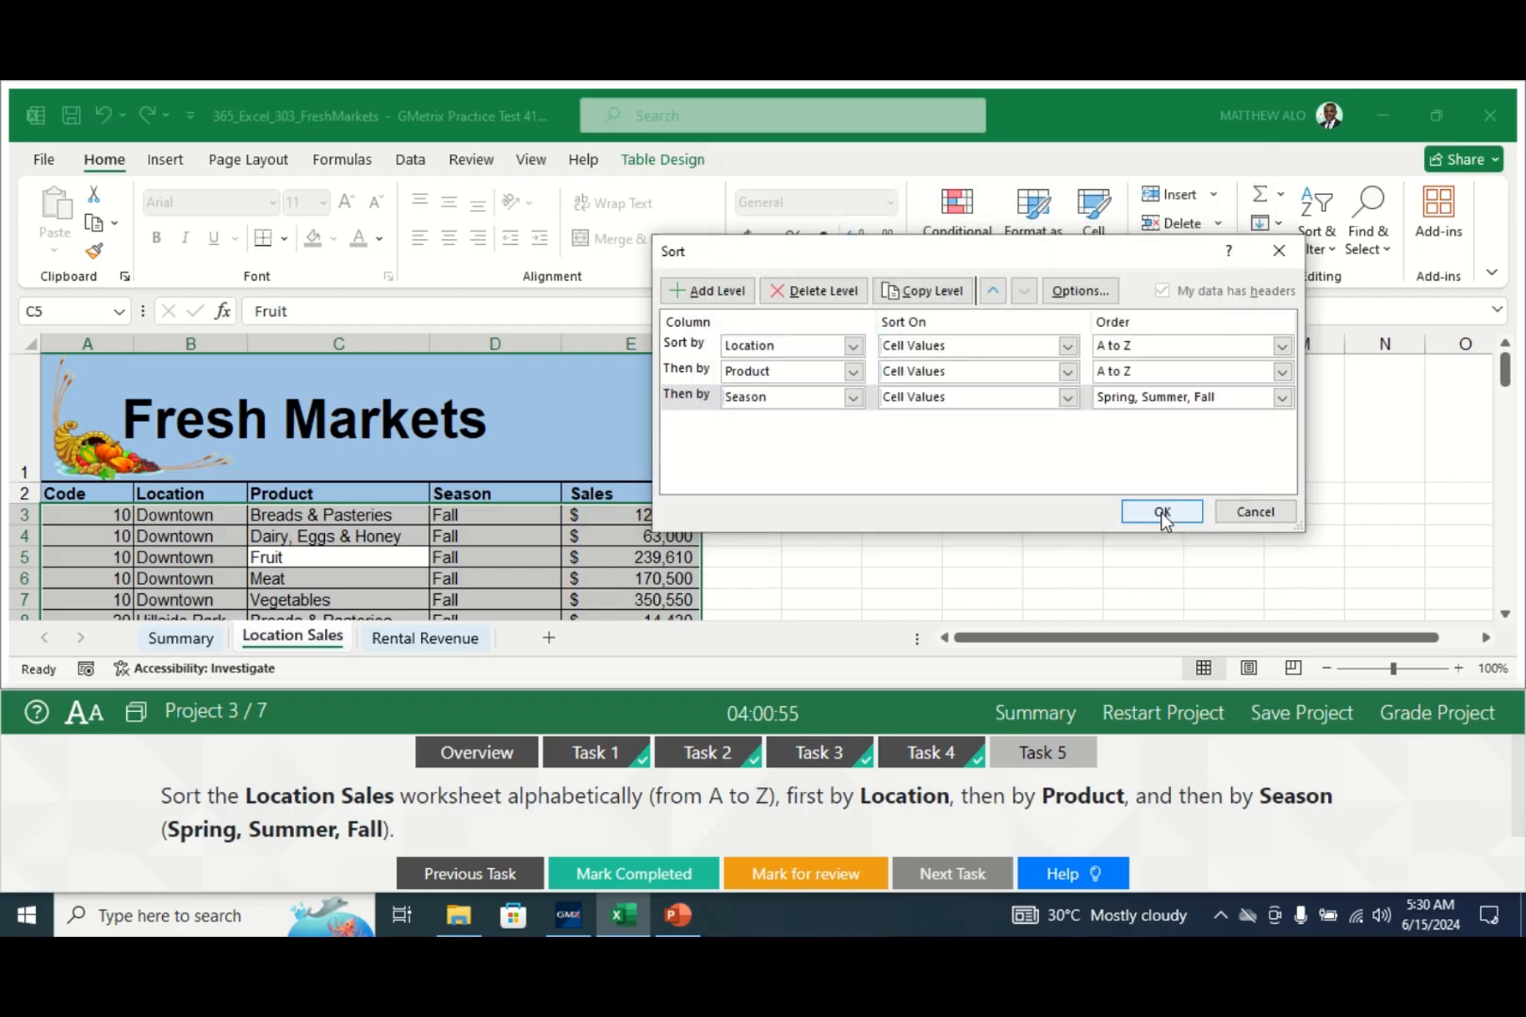
{"action": "left_click", "coordinate": [1163, 512]}
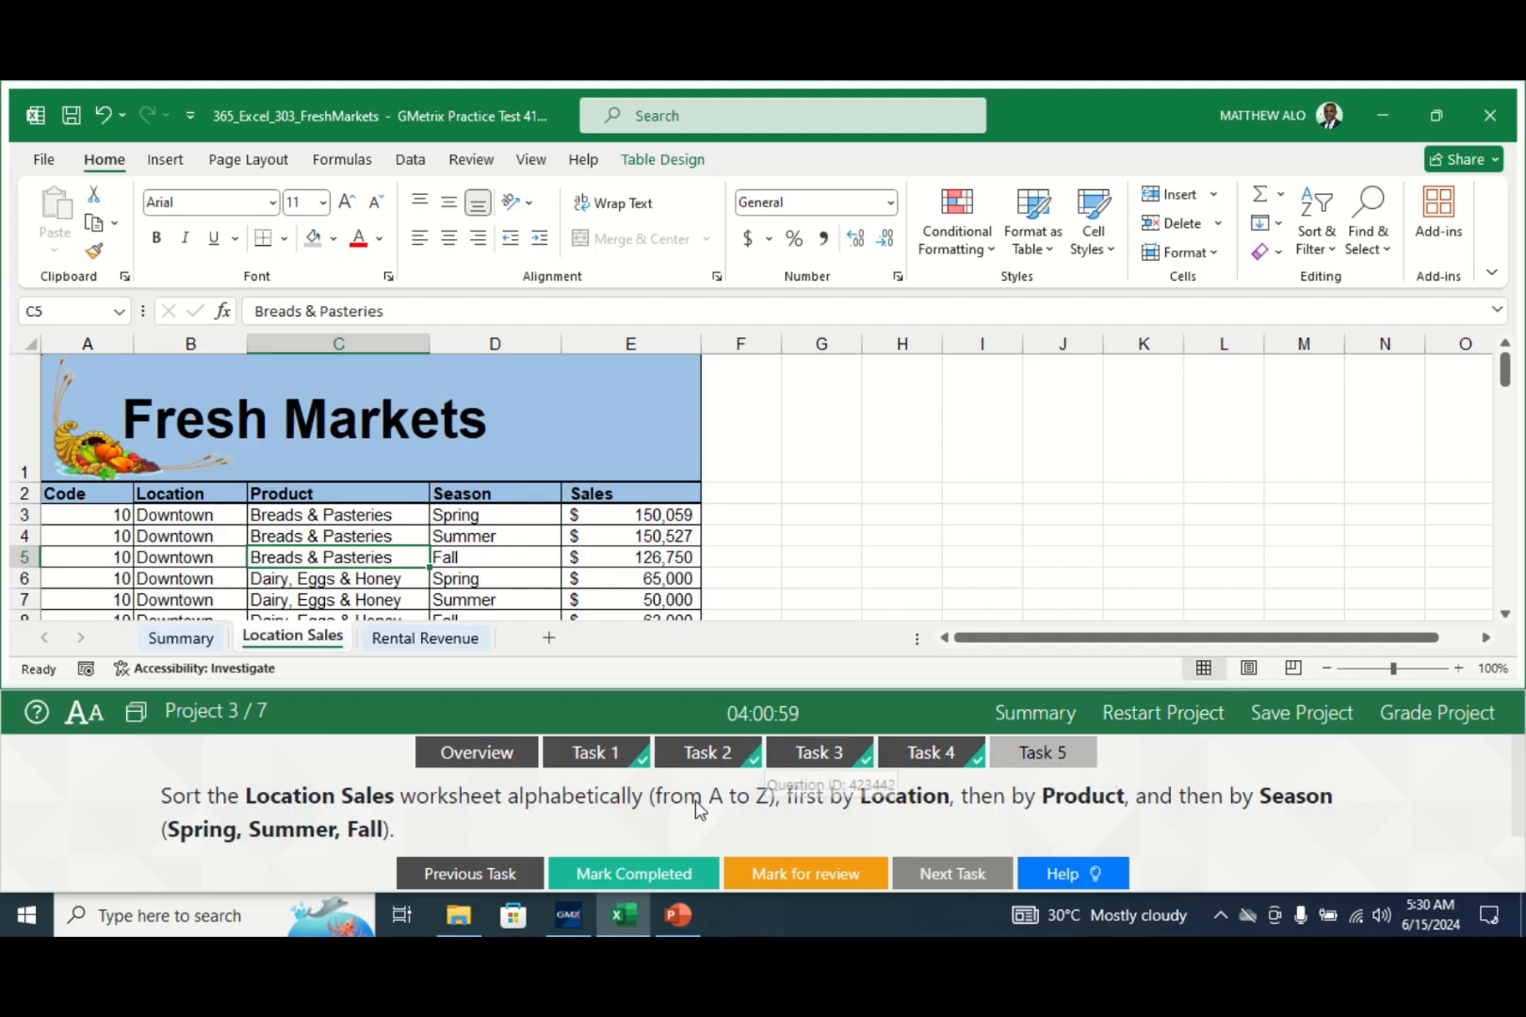
{"action": "left_click", "coordinate": [622, 877]}
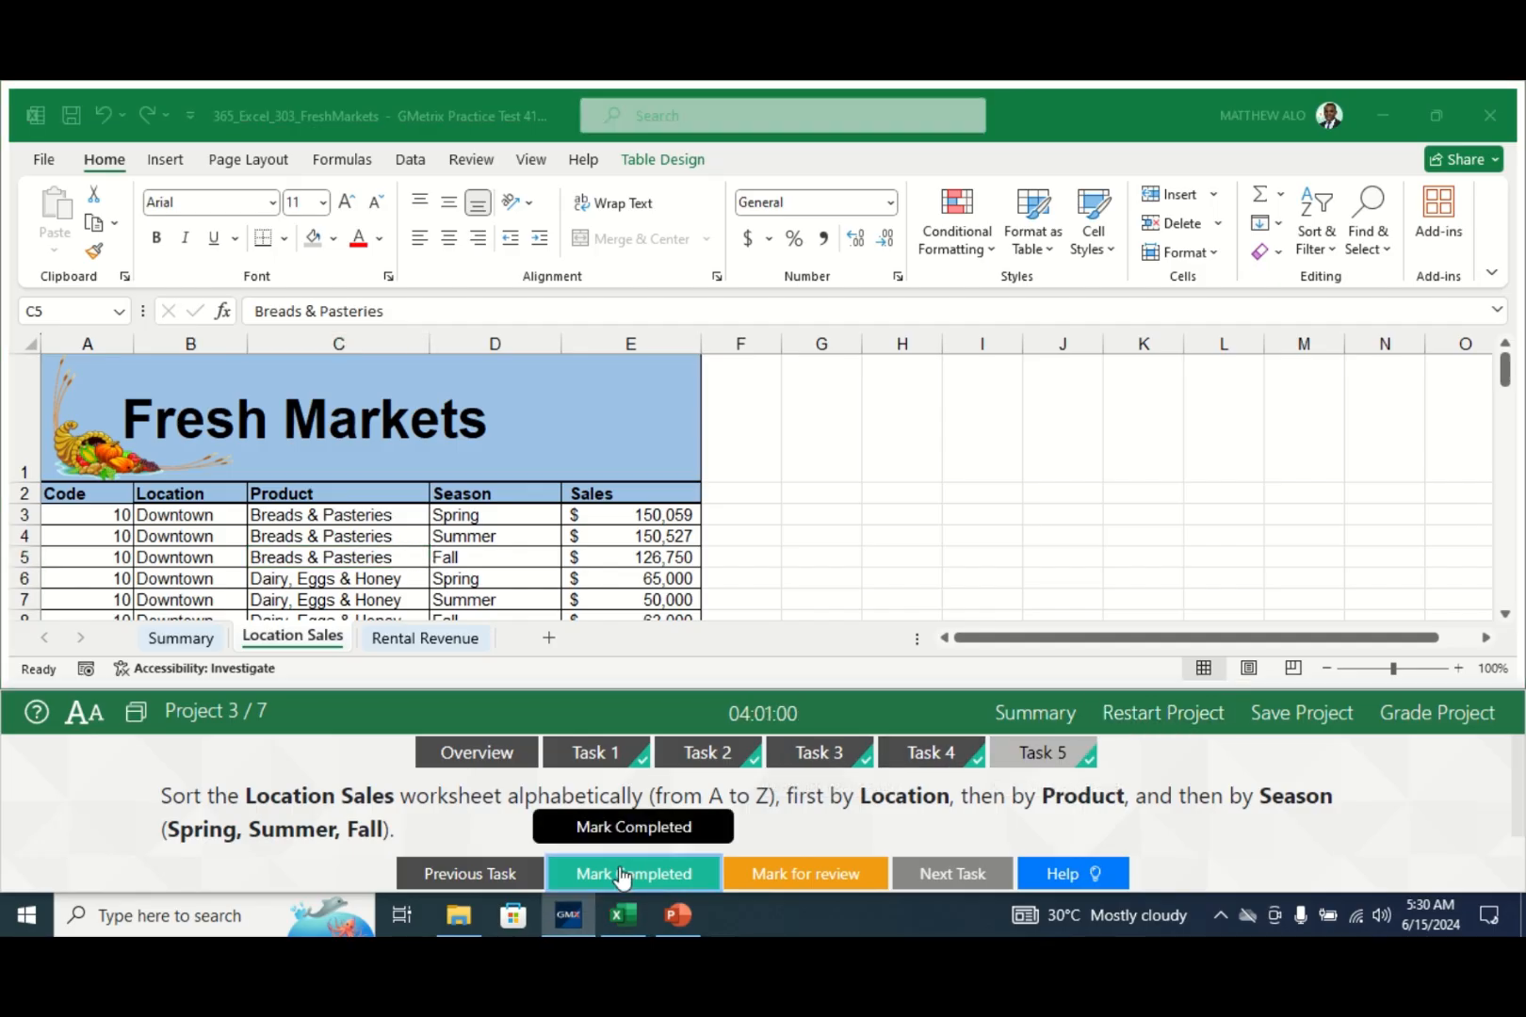
{"action": "left_click", "coordinate": [1416, 720]}
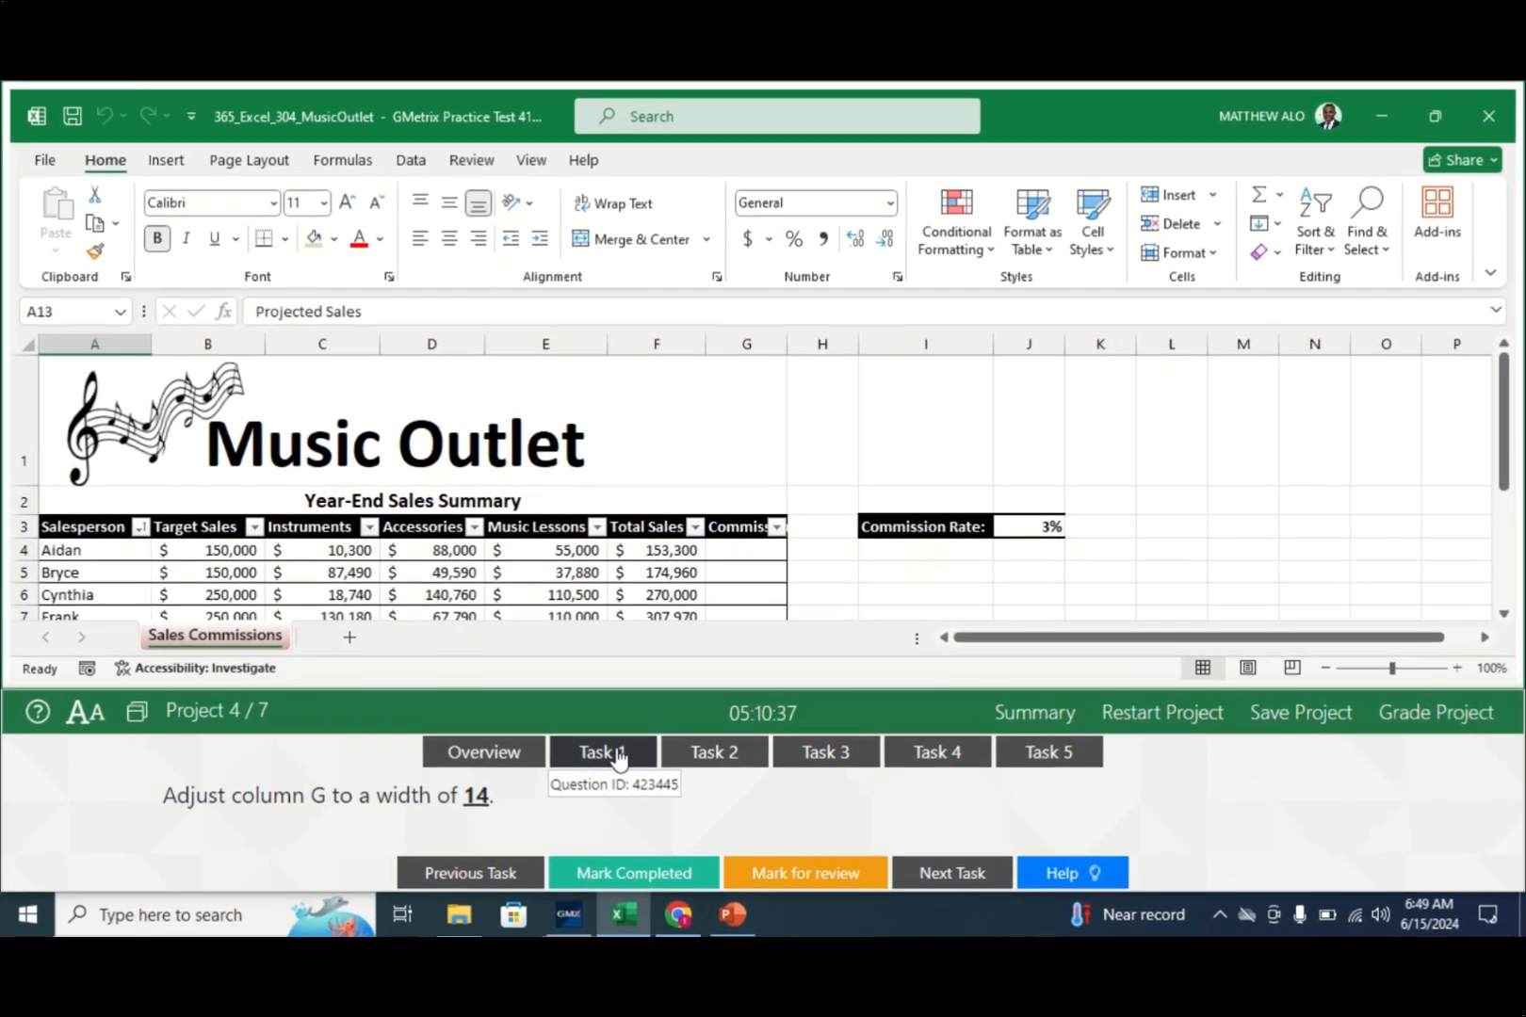
- Set column G's width on Sales Commissions to 14 and check off task 1
{"action": "left_click", "coordinate": [617, 758]}
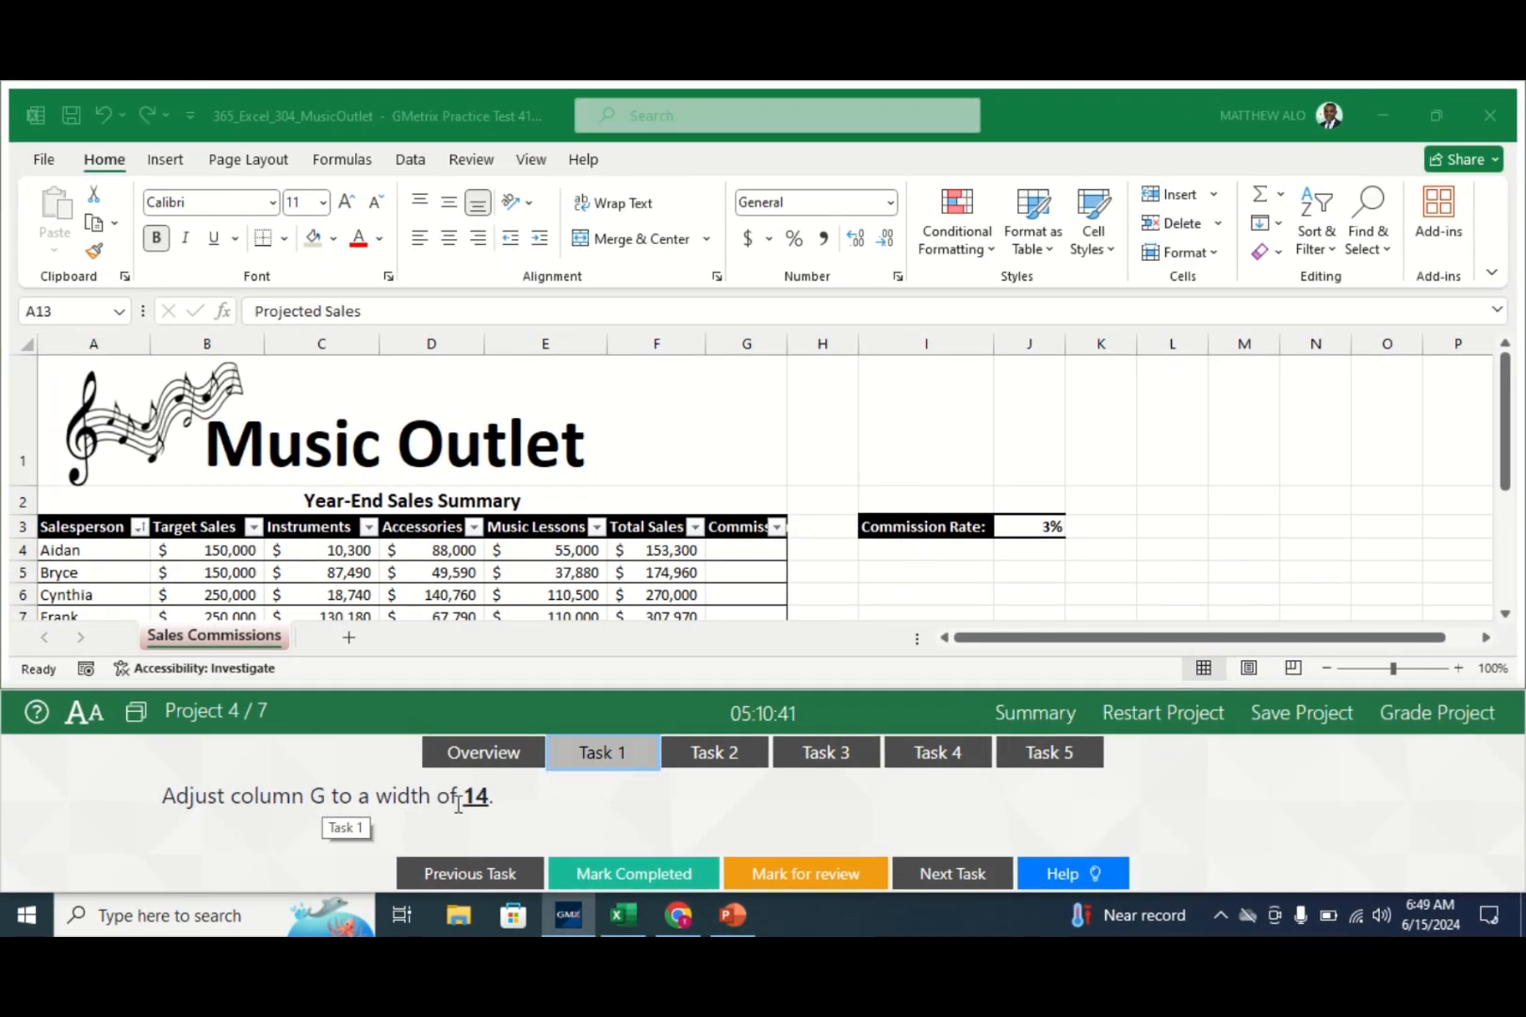
{"action": "left_click", "coordinate": [743, 338]}
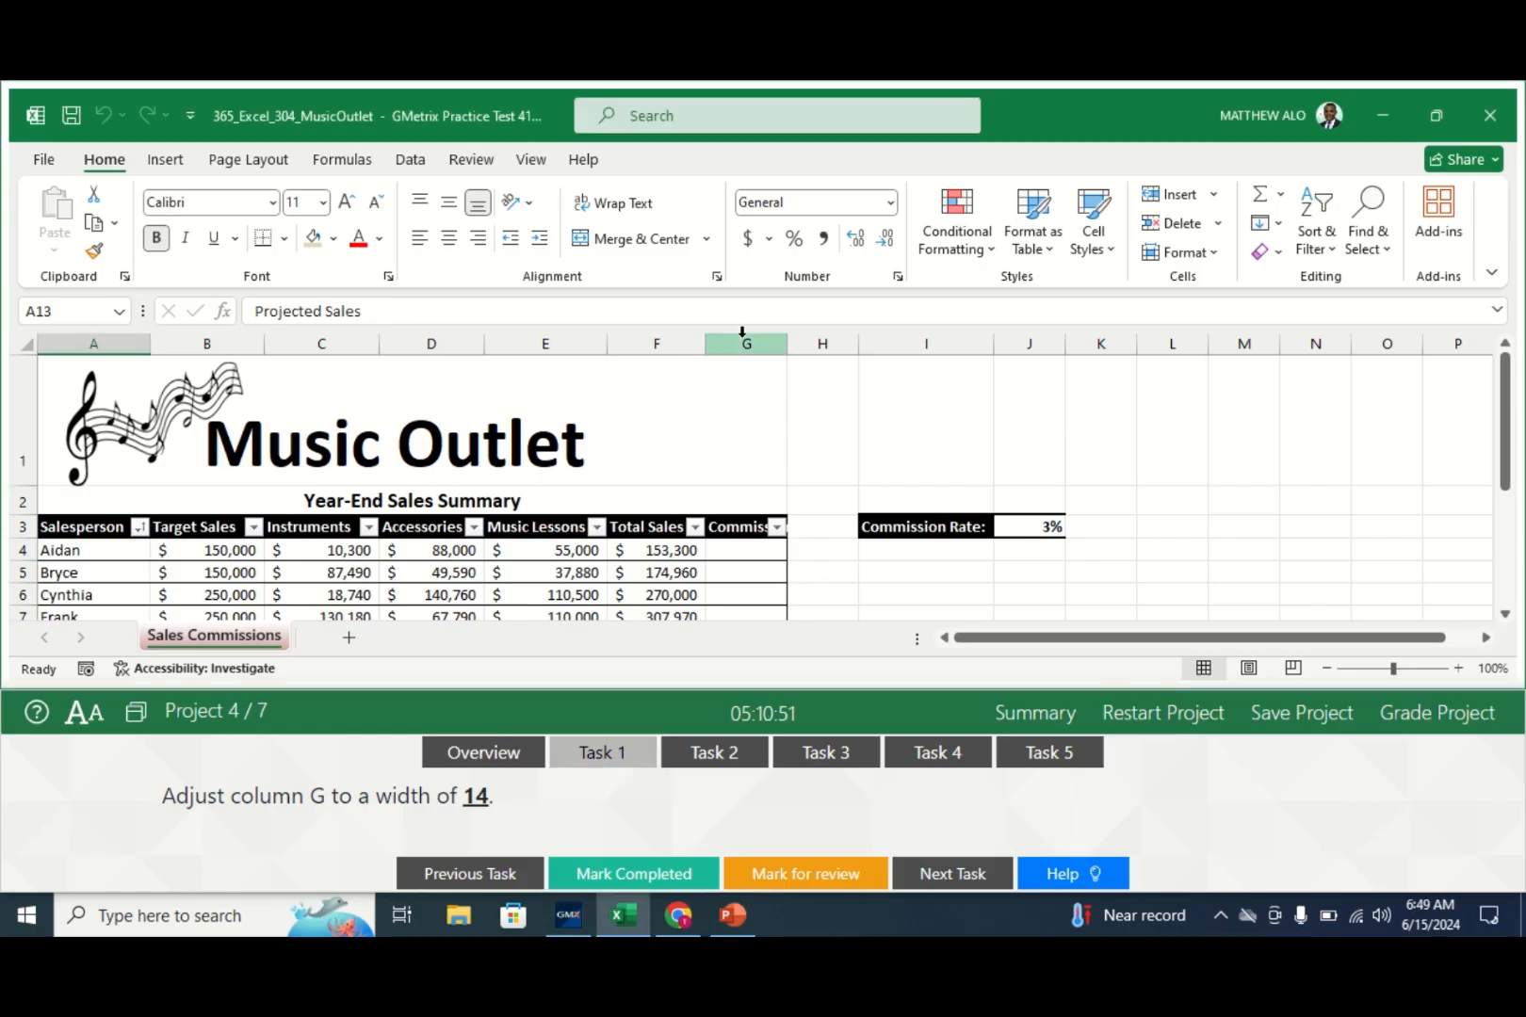
{"action": "left_click", "coordinate": [740, 341]}
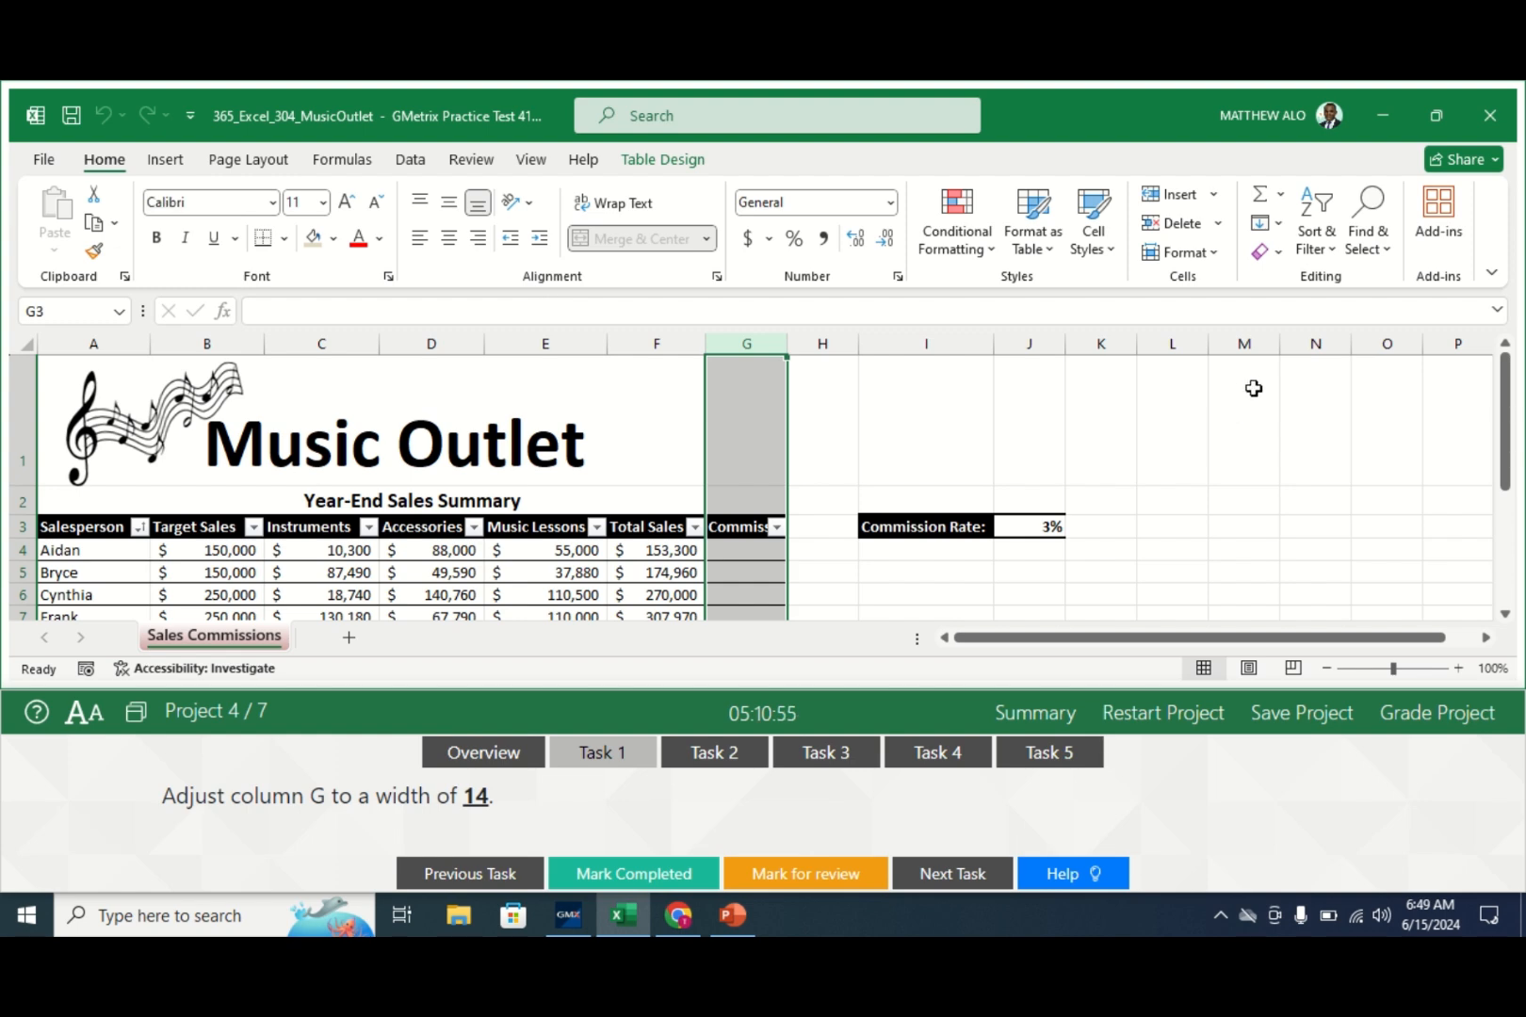
{"action": "left_click", "coordinate": [1216, 254]}
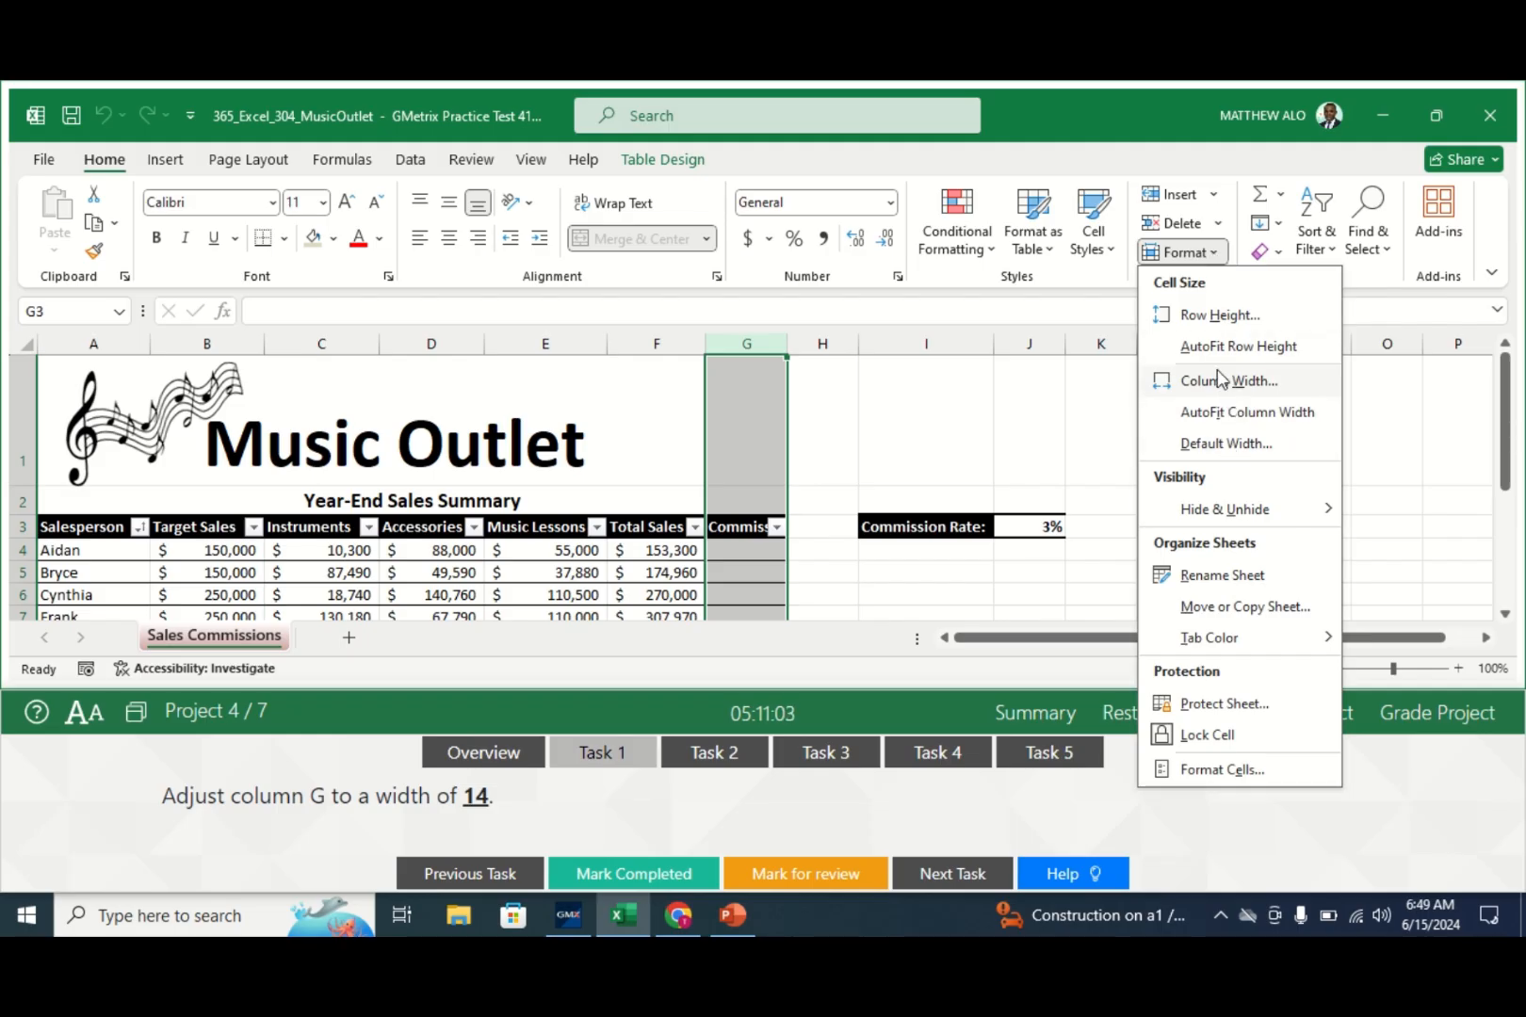
{"action": "left_click", "coordinate": [1216, 384]}
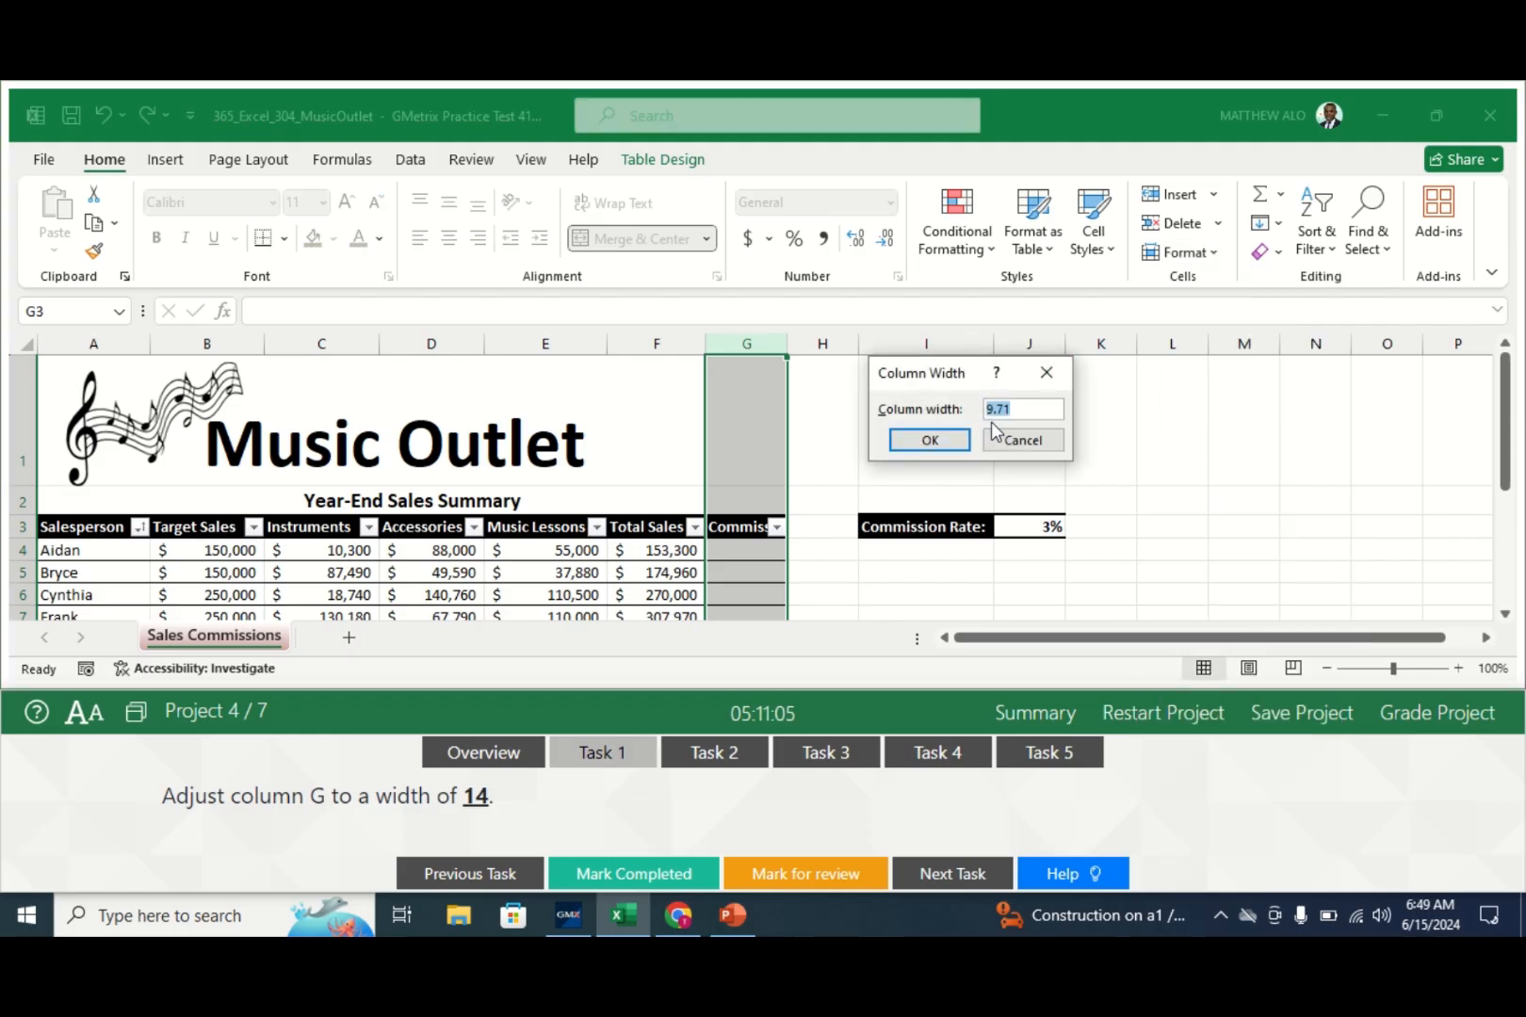
{"action": "key", "text": "BackSpace"}
{"action": "type", "text": "14"}
{"action": "left_click", "coordinate": [929, 441]}
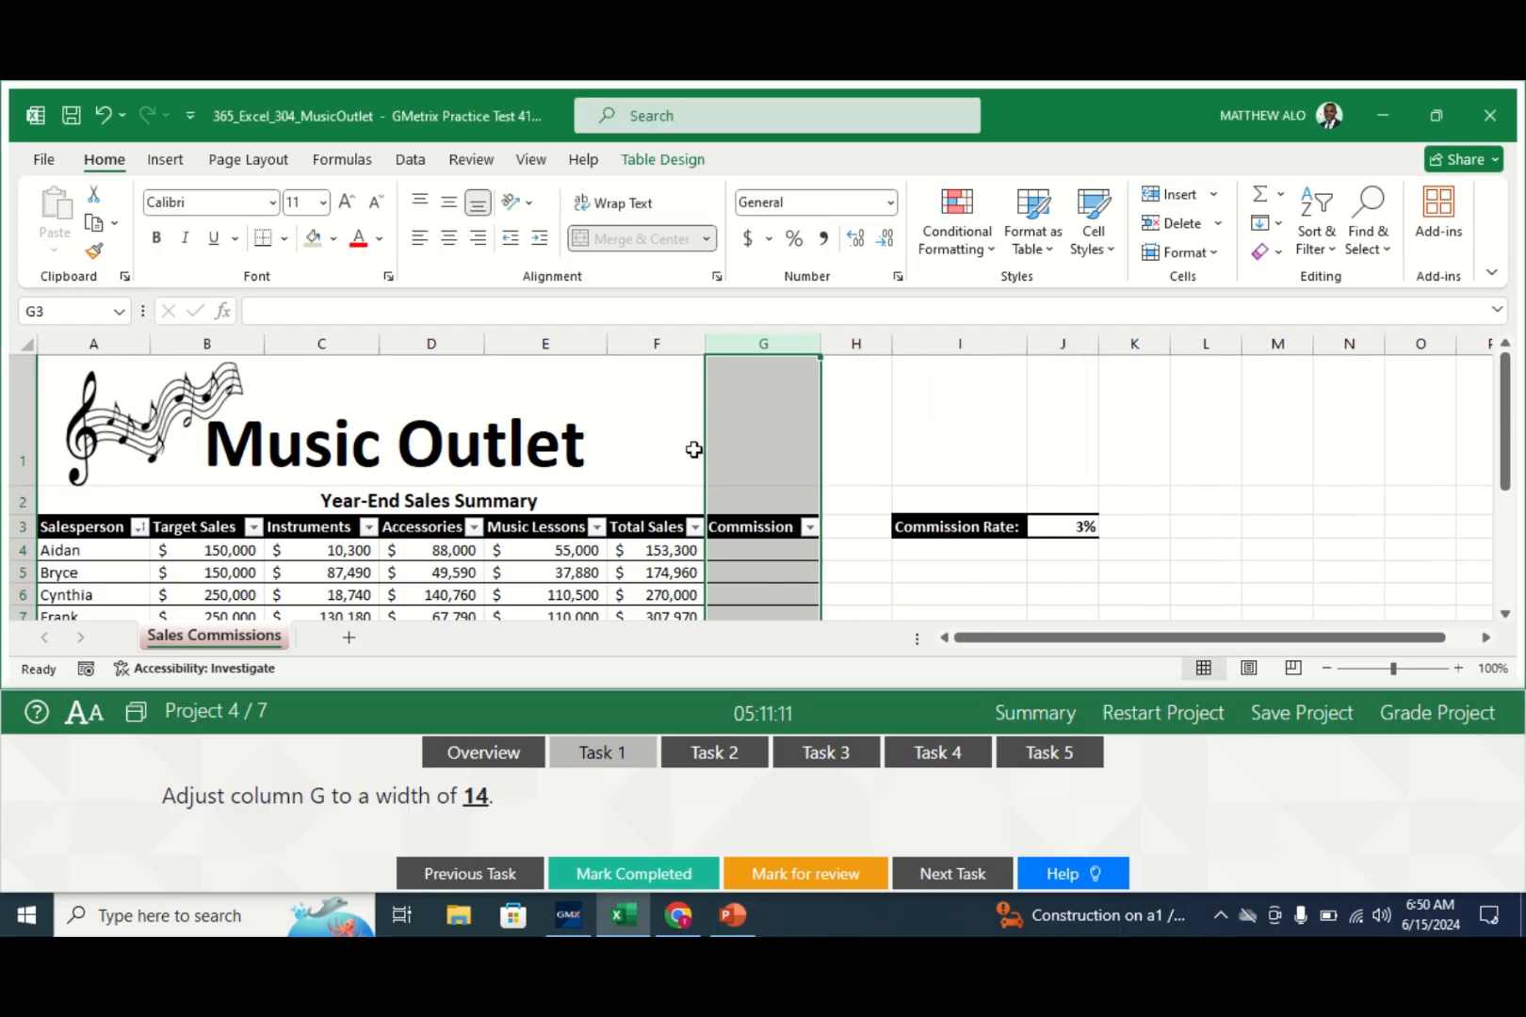
{"action": "left_click", "coordinate": [612, 878]}
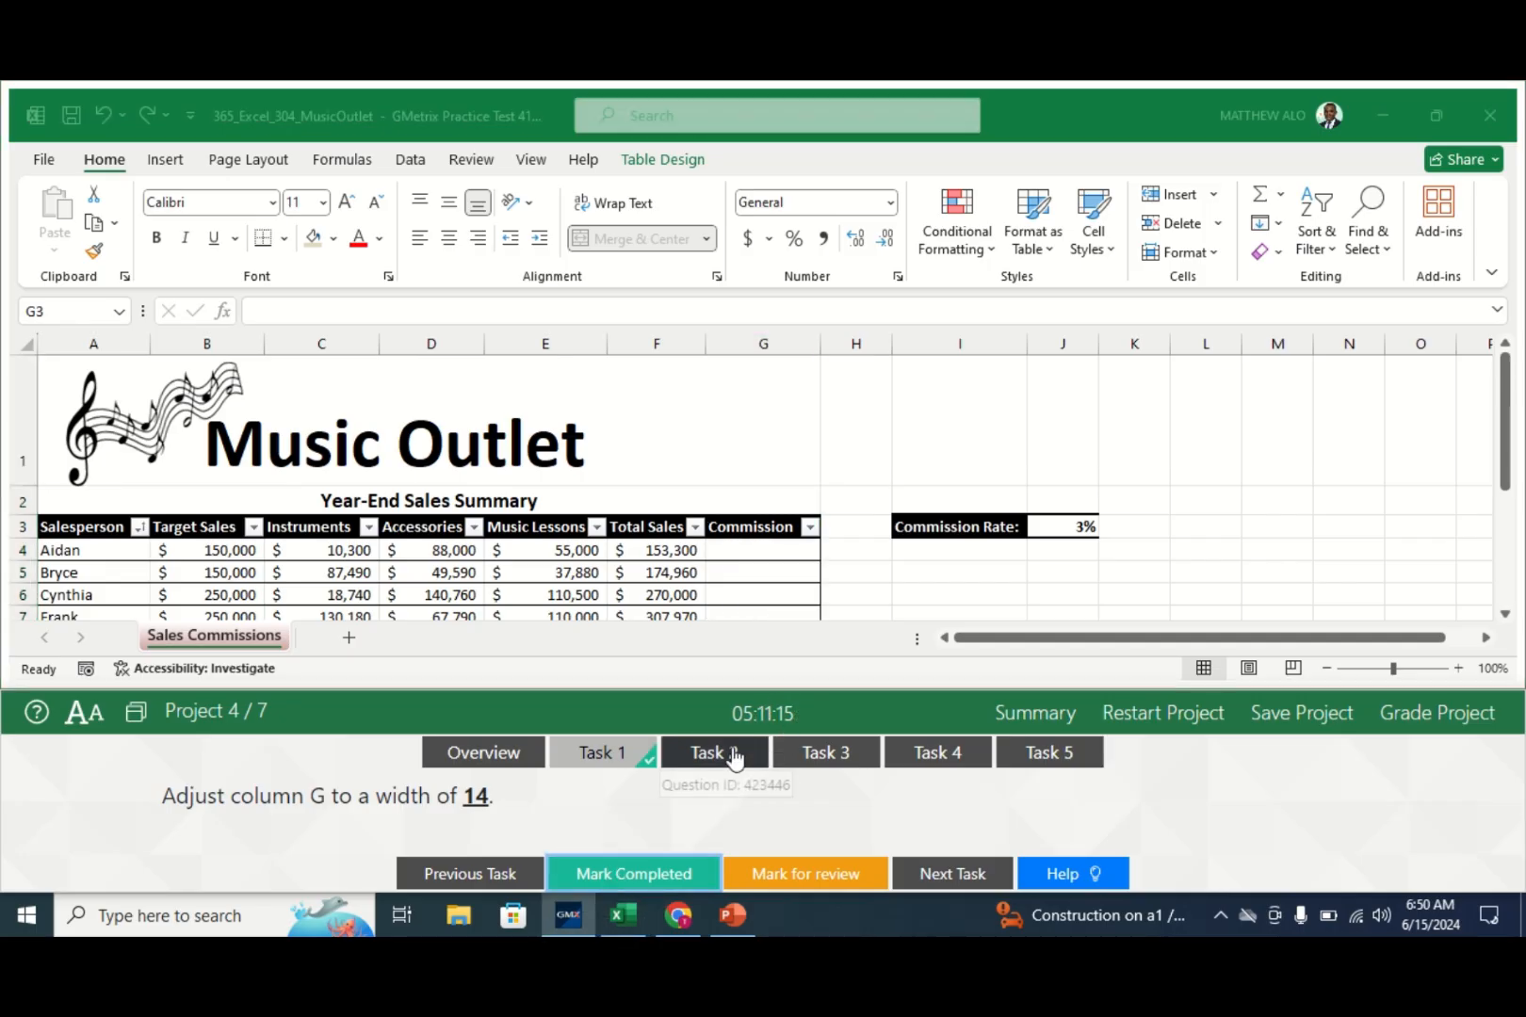
{"action": "left_click", "coordinate": [716, 754]}
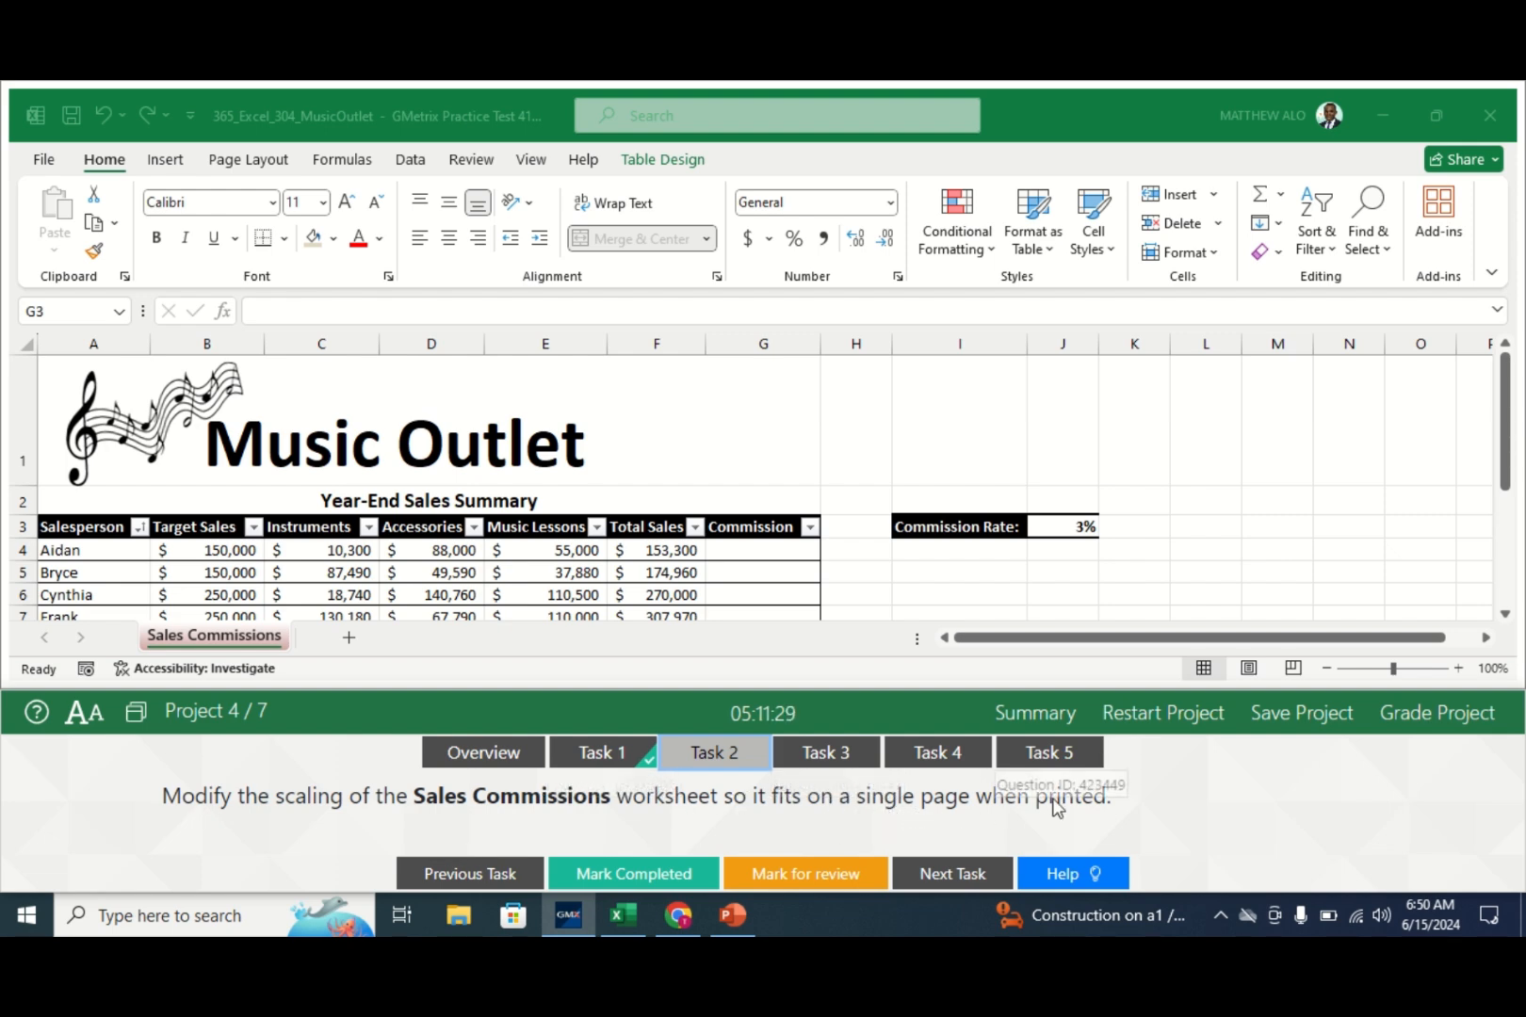
- Set Sales Commissions print scaling to Fit Sheet on One Page and check off task 2
{"action": "left_click", "coordinate": [197, 631]}
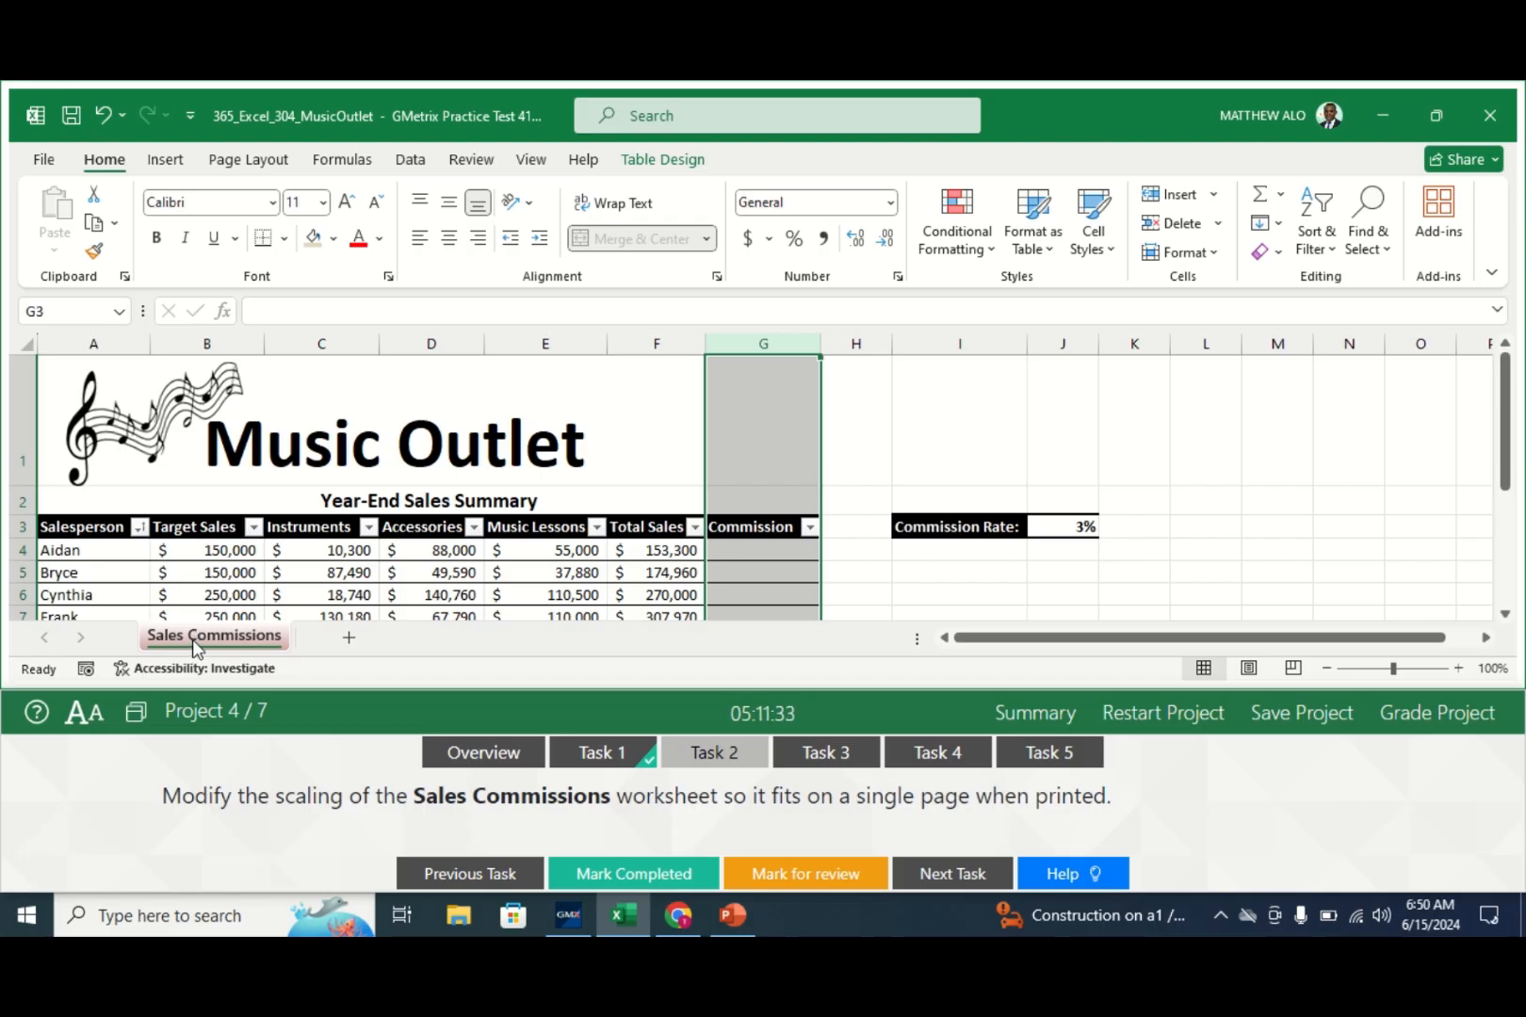
{"action": "left_click", "coordinate": [40, 162]}
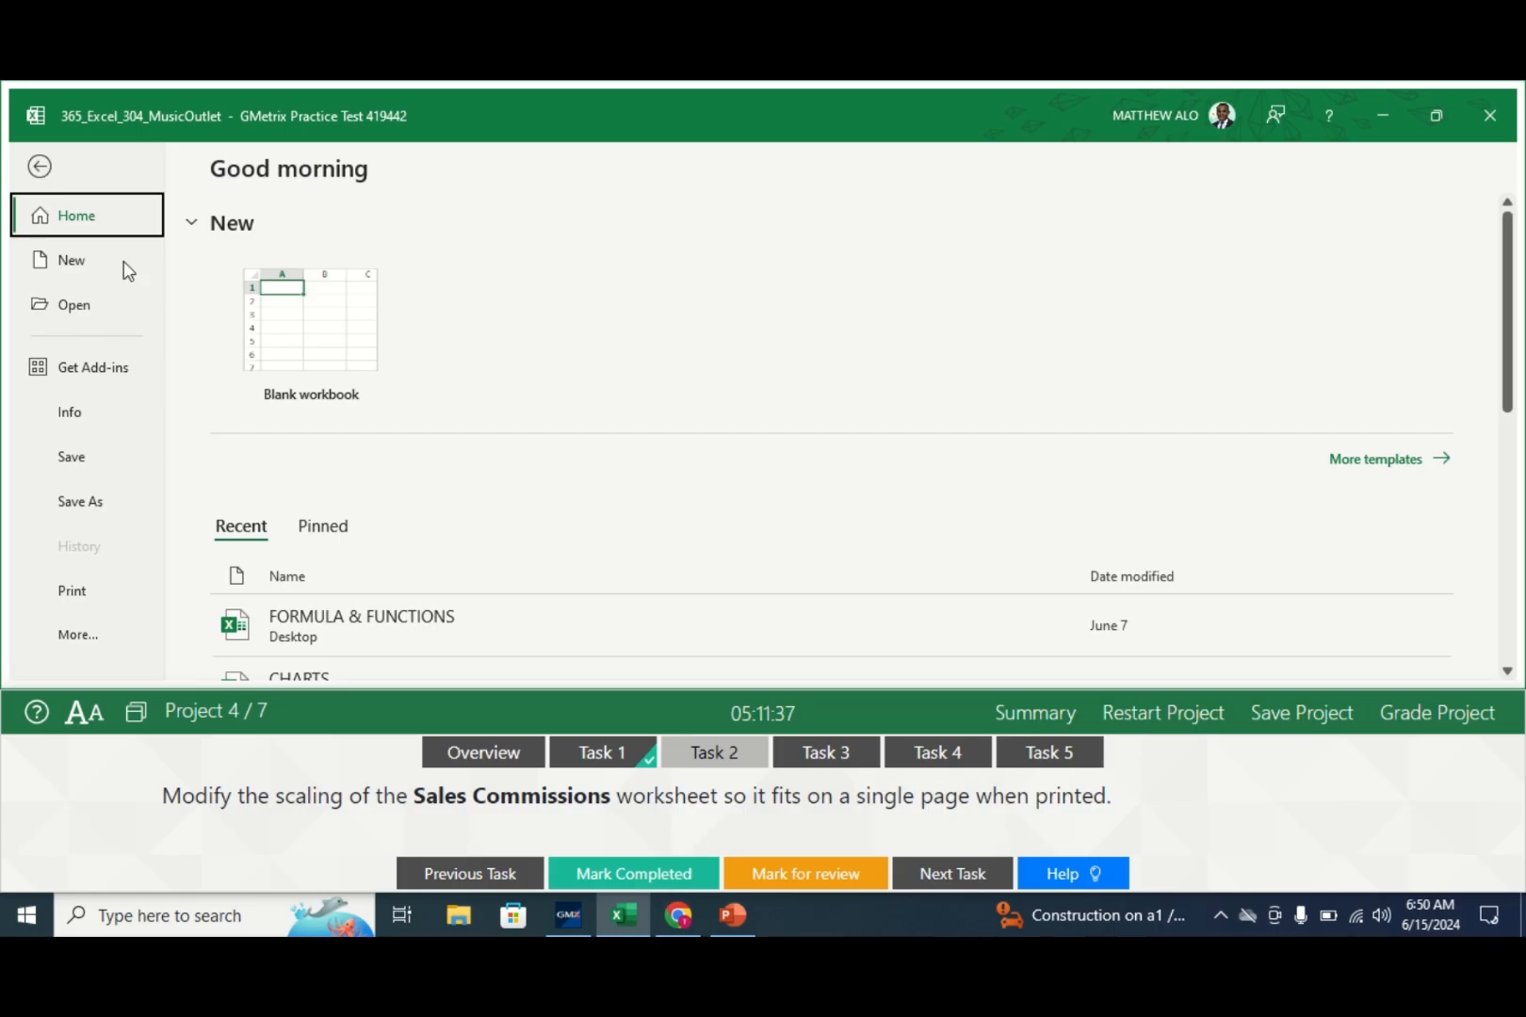
{"action": "left_click", "coordinate": [75, 596]}
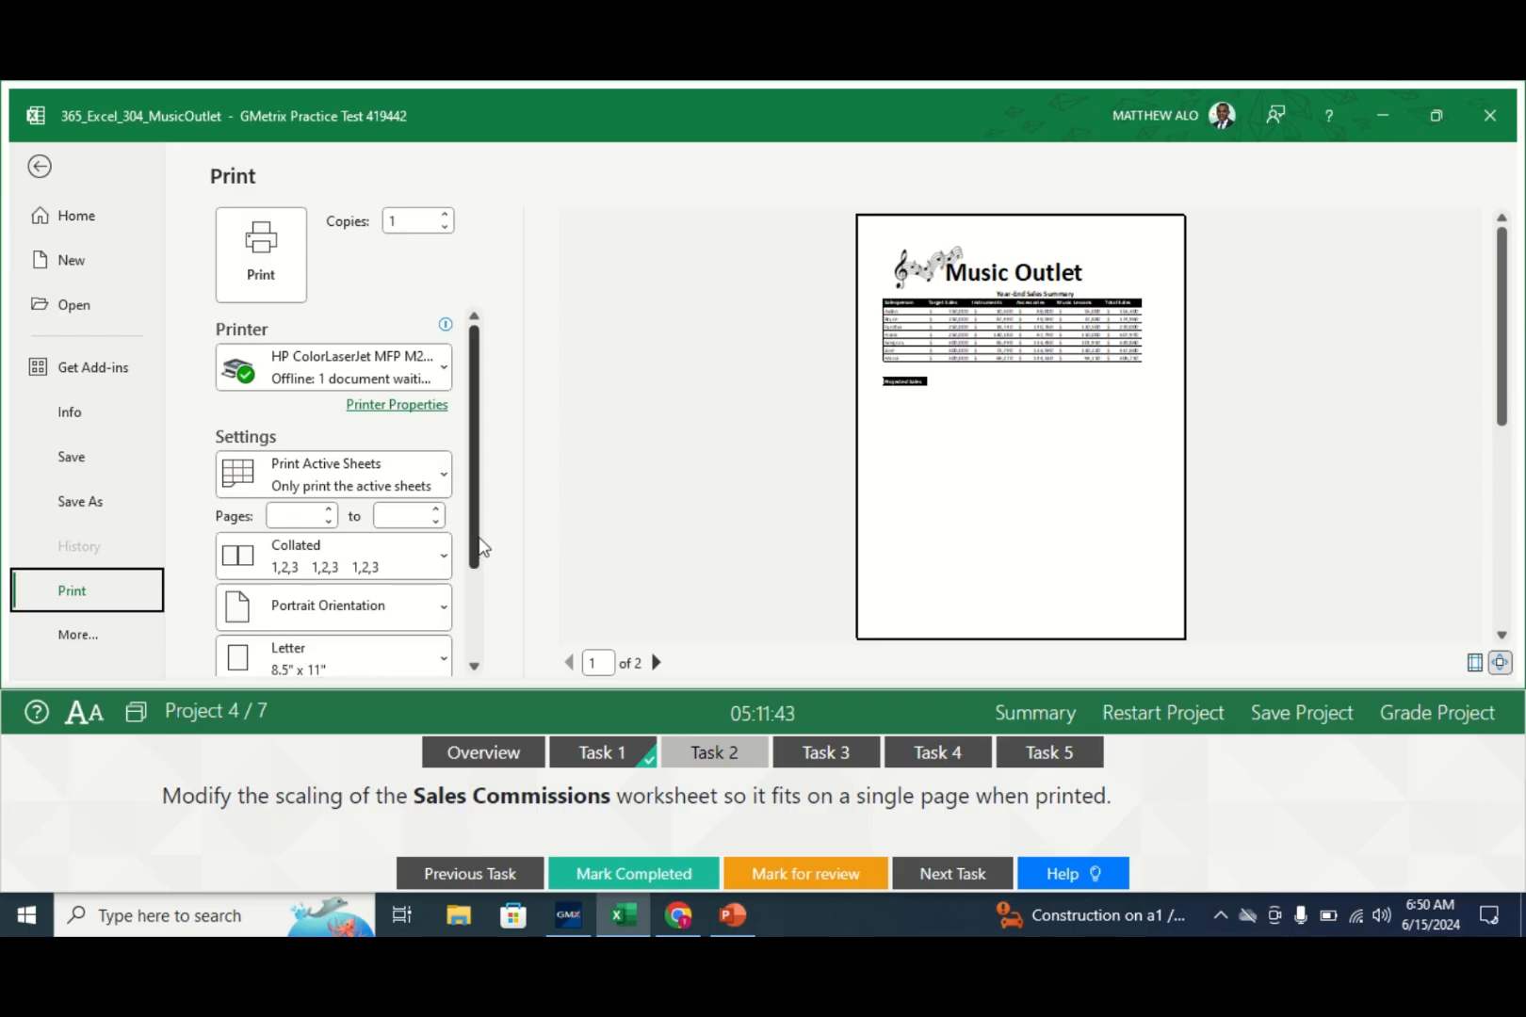
{"action": "left_click_drag", "start_coordinate": [474, 554], "coordinate": [469, 664]}
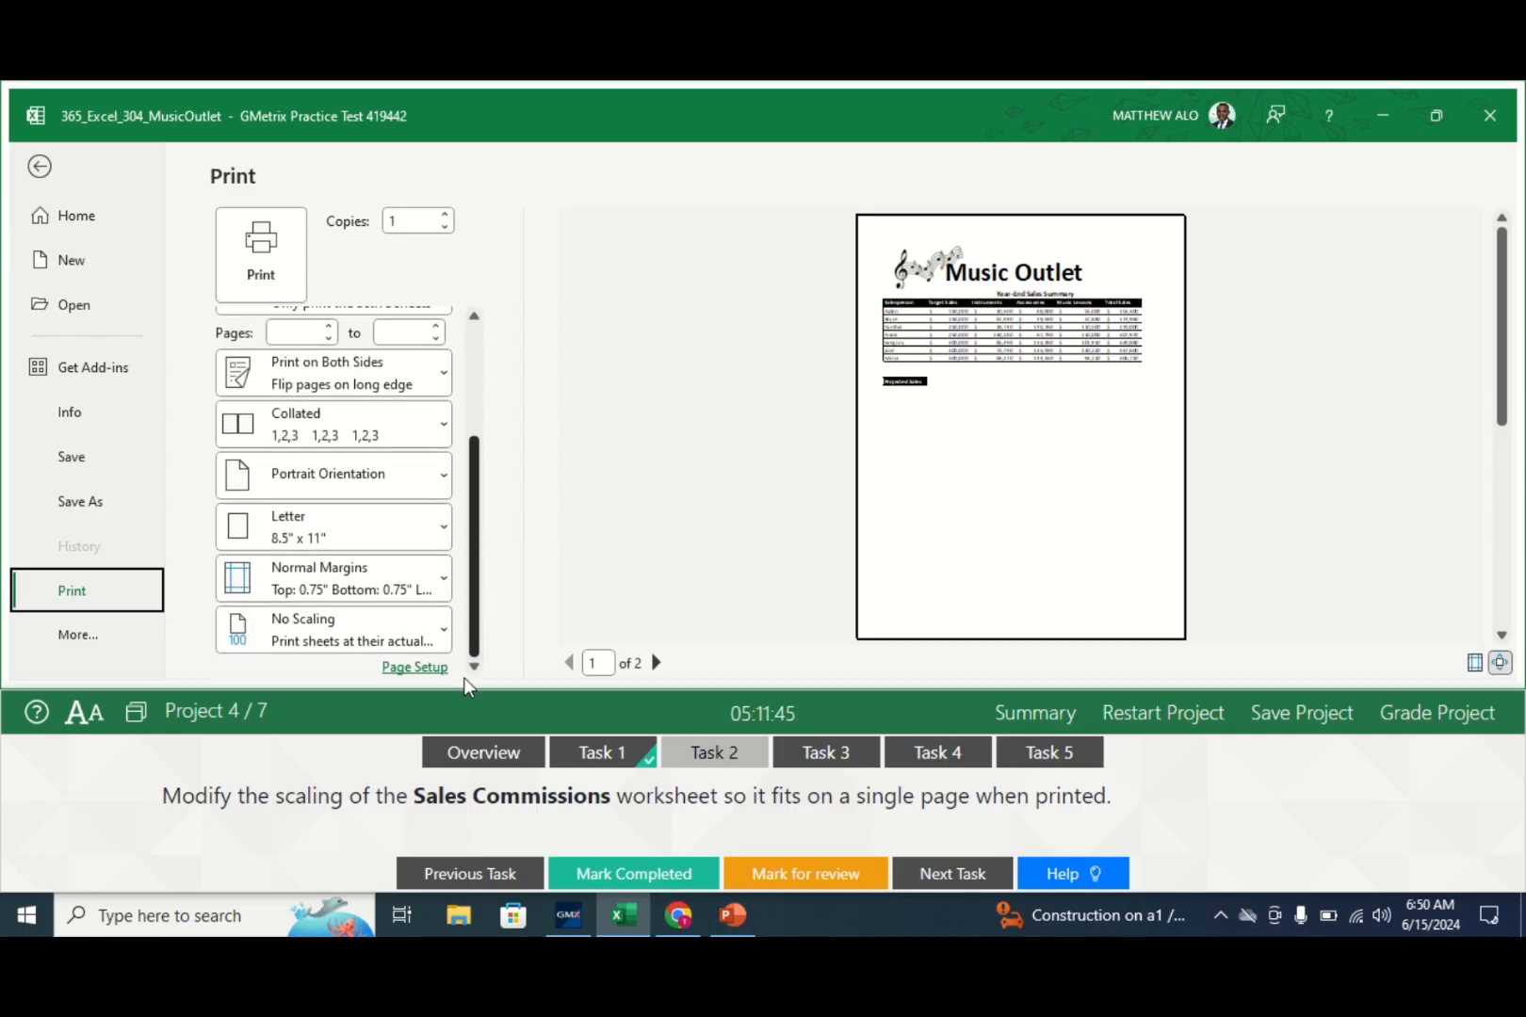
{"action": "left_click", "coordinate": [392, 644]}
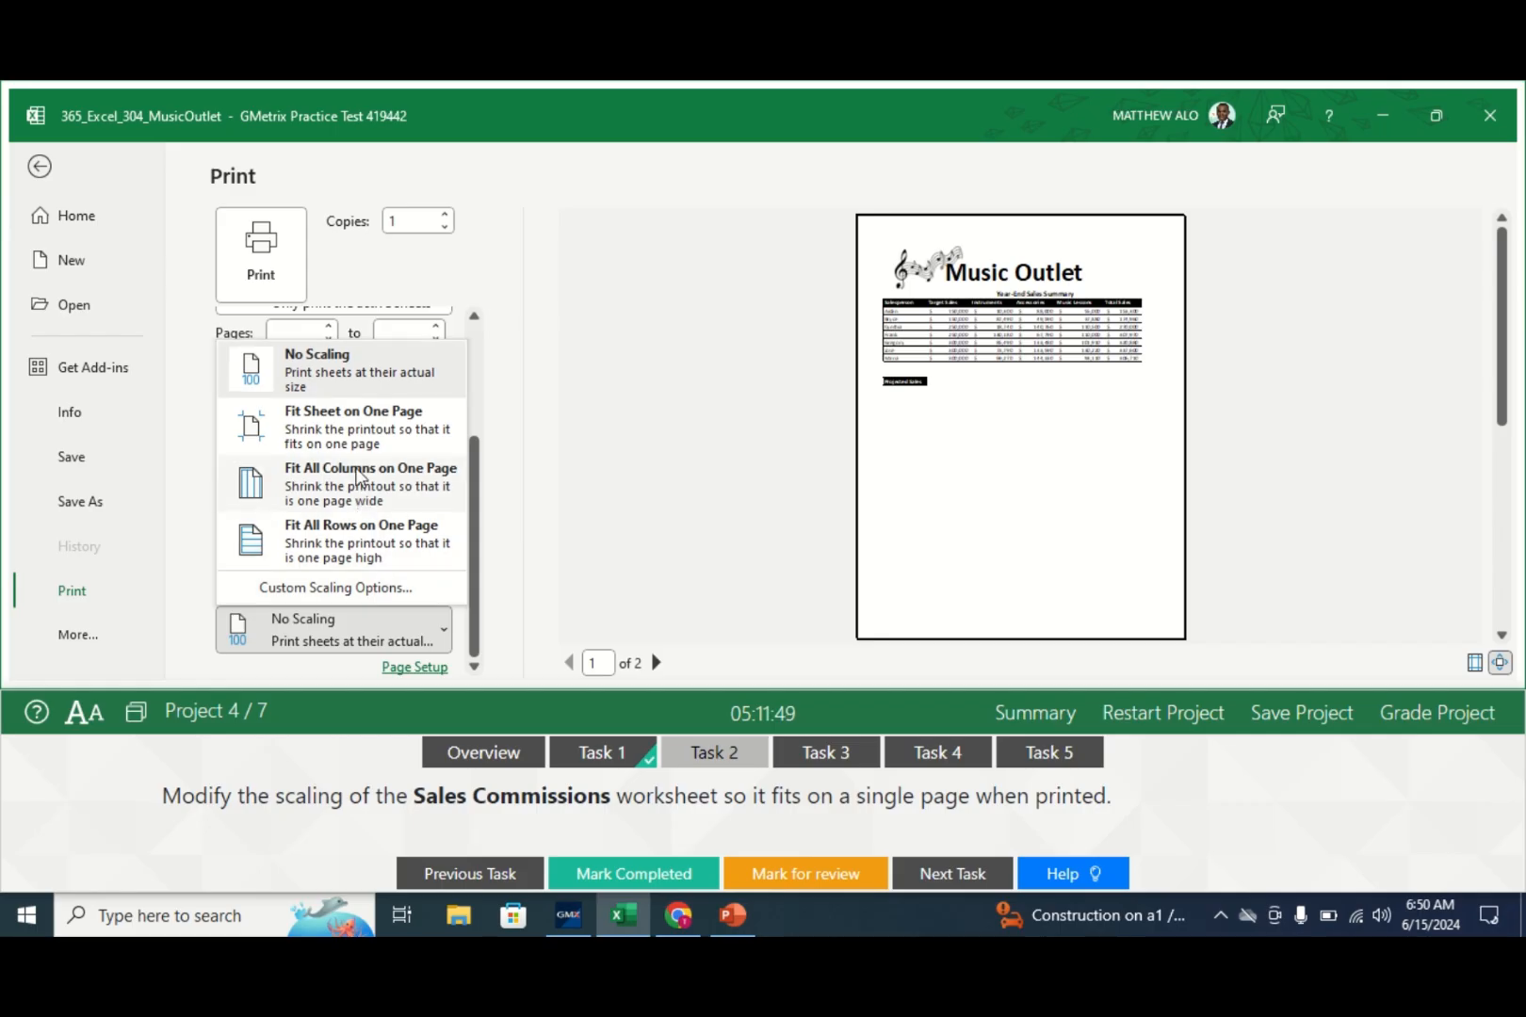
{"action": "left_click", "coordinate": [323, 435]}
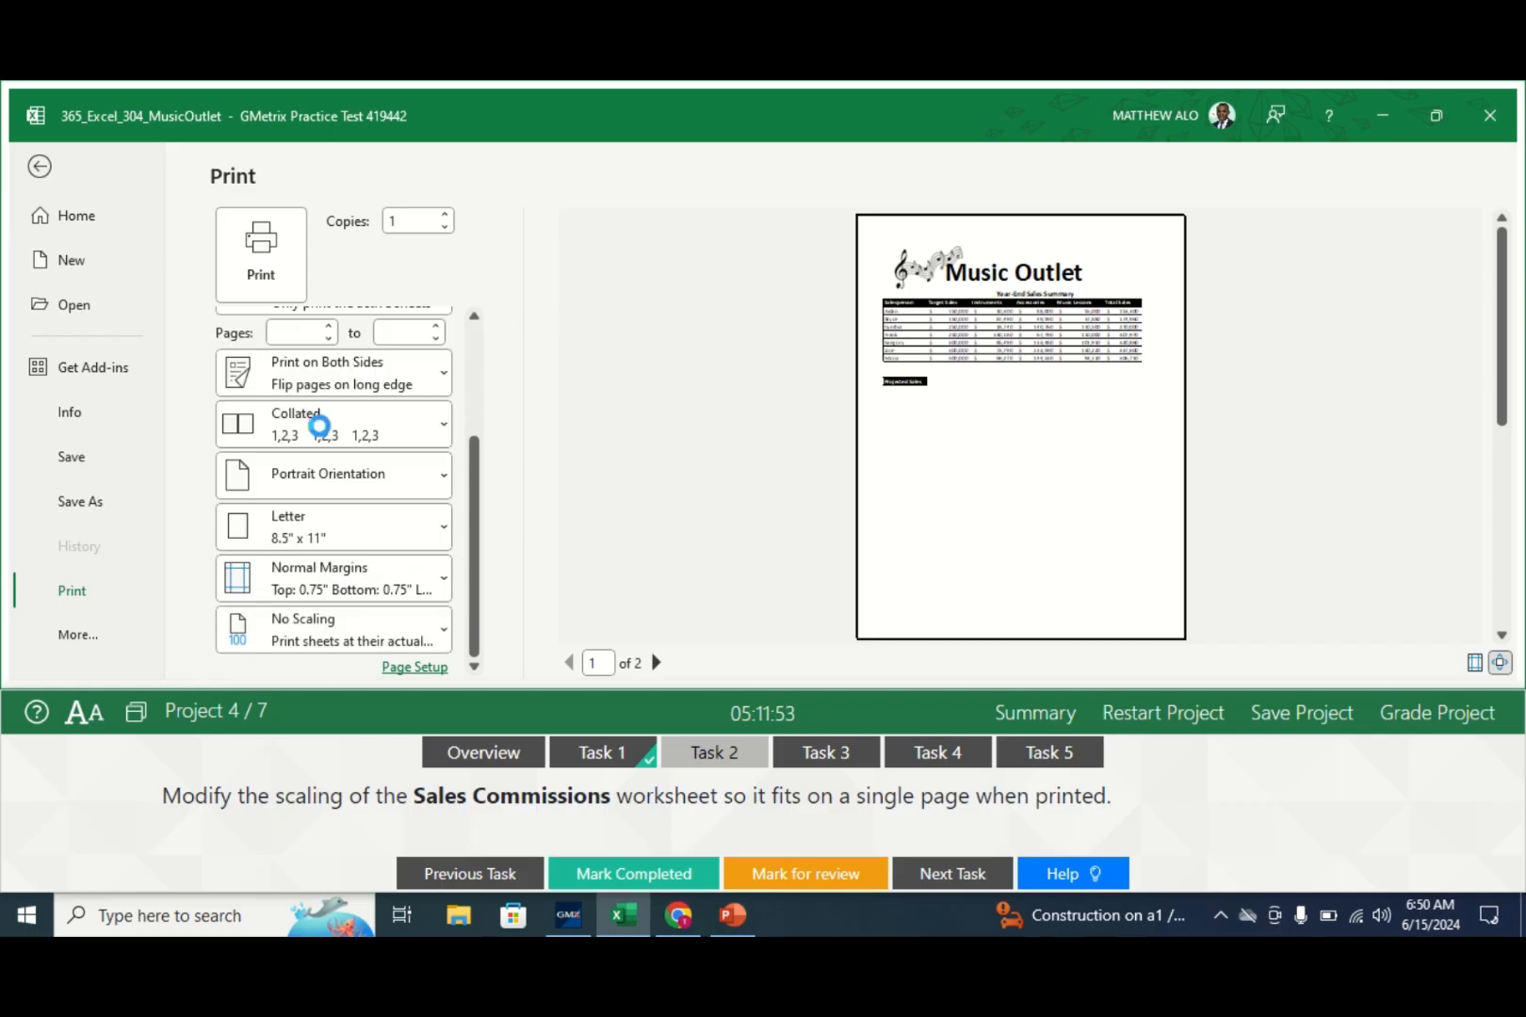
{"action": "left_click", "coordinate": [39, 167]}
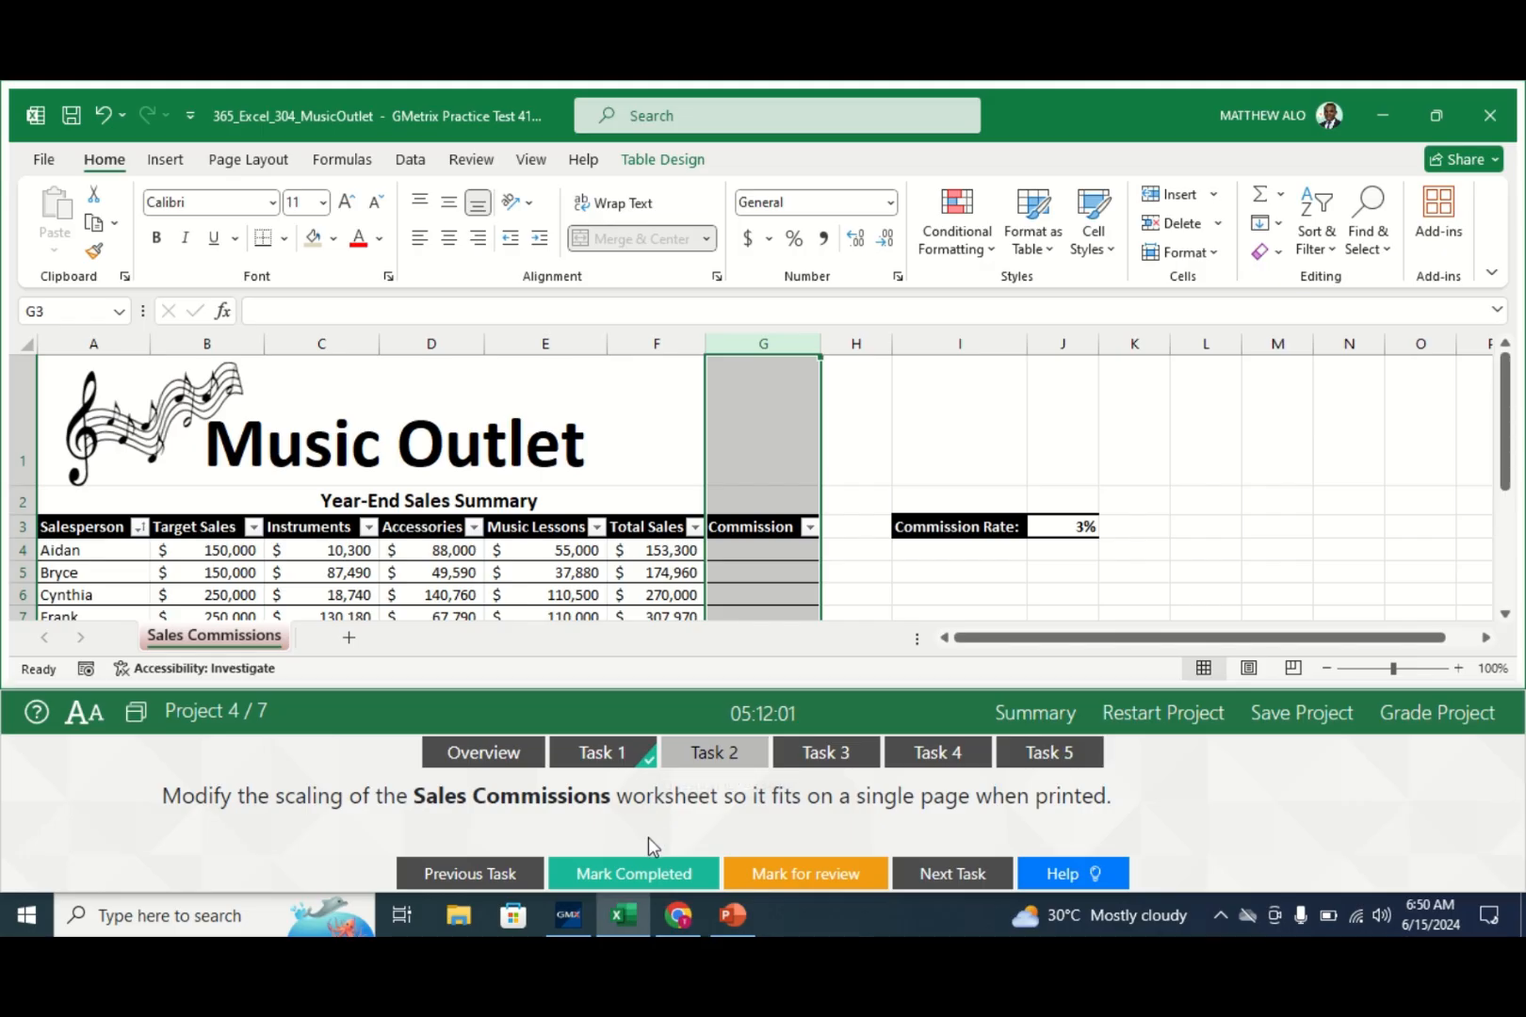
{"action": "left_click", "coordinate": [627, 875]}
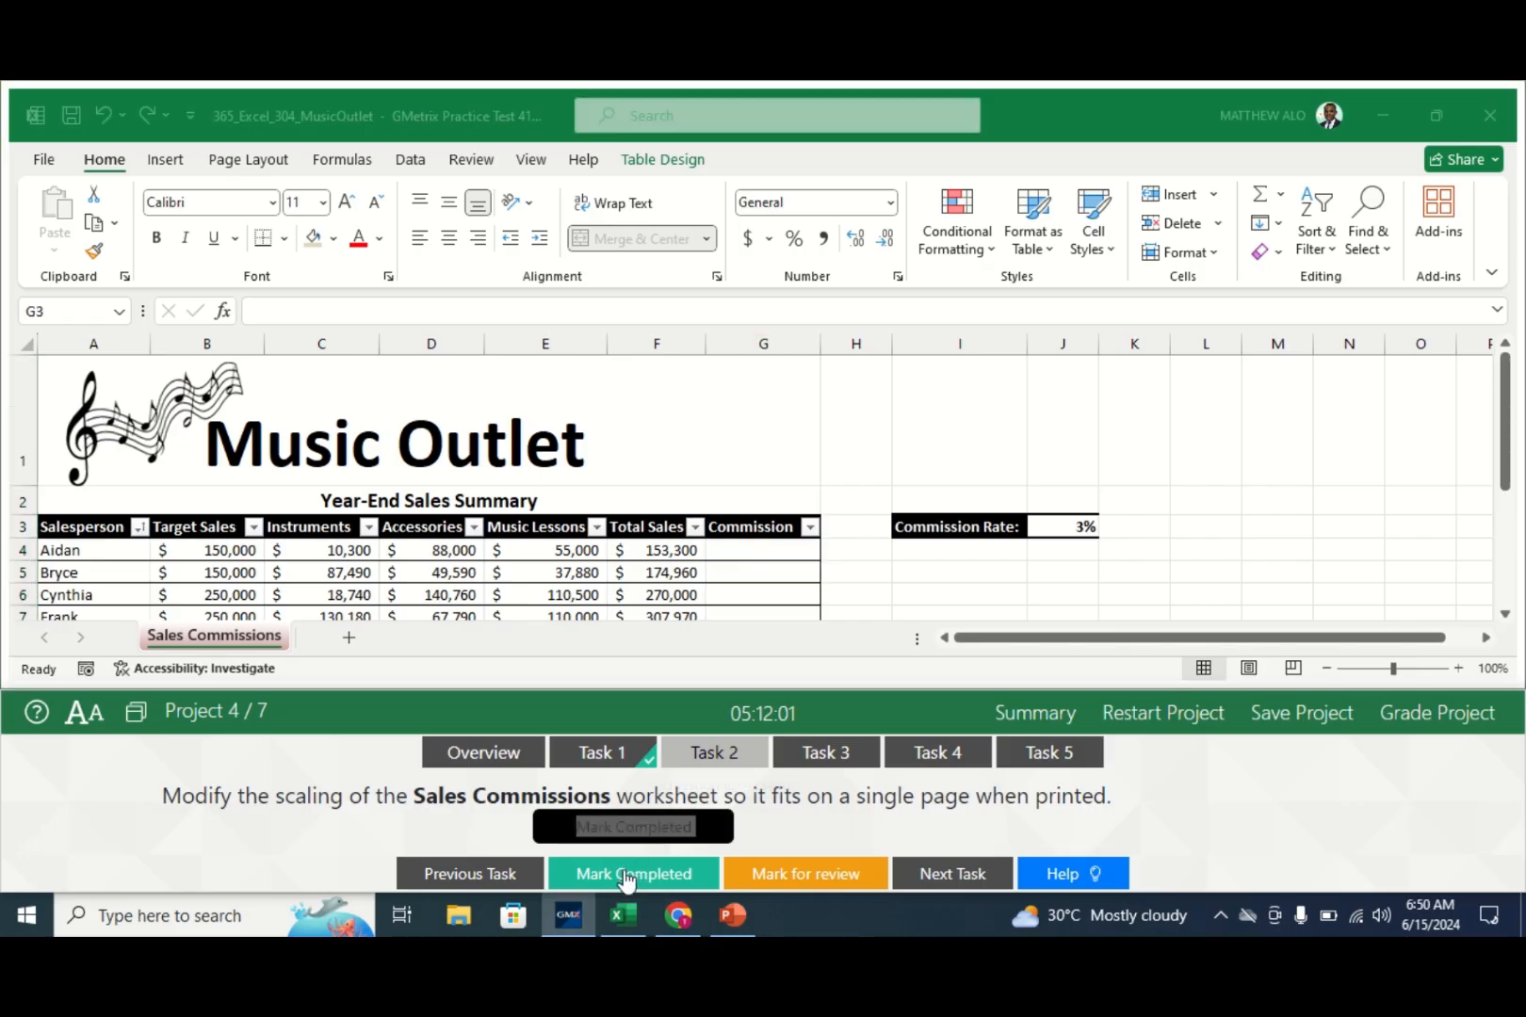
- Delete the Projected Sales cell A13, shifting cells left, and check off task 3
{"action": "left_click", "coordinate": [822, 754]}
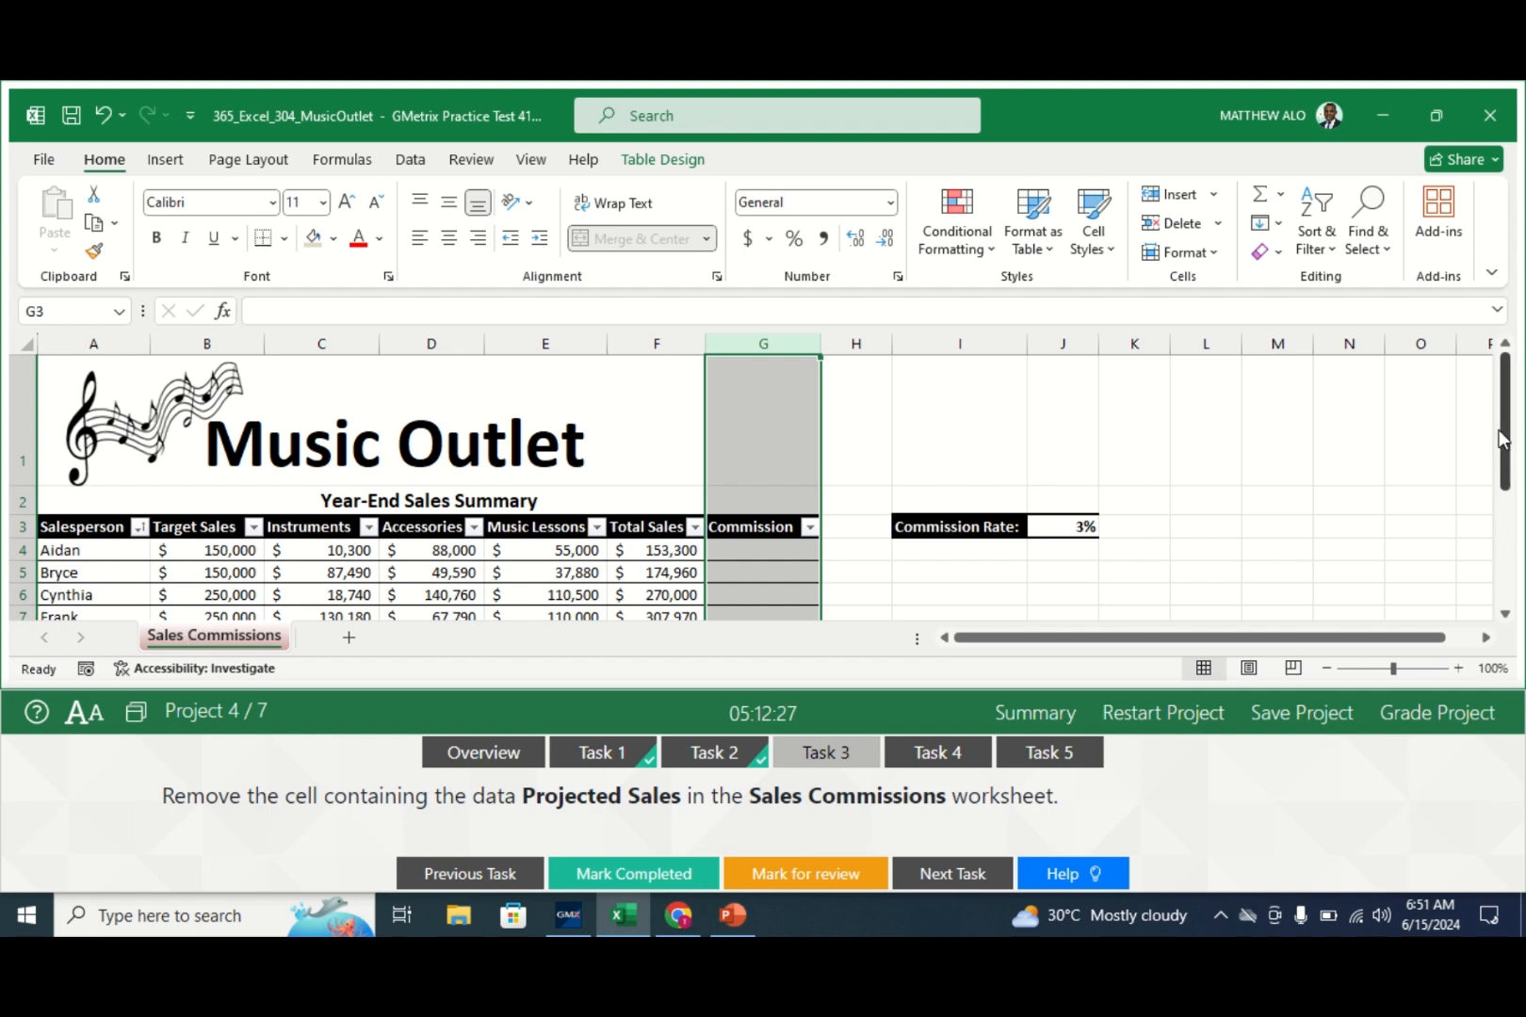
{"action": "left_click_drag", "start_coordinate": [1503, 442], "coordinate": [1510, 468]}
{"action": "left_click", "coordinate": [124, 590]}
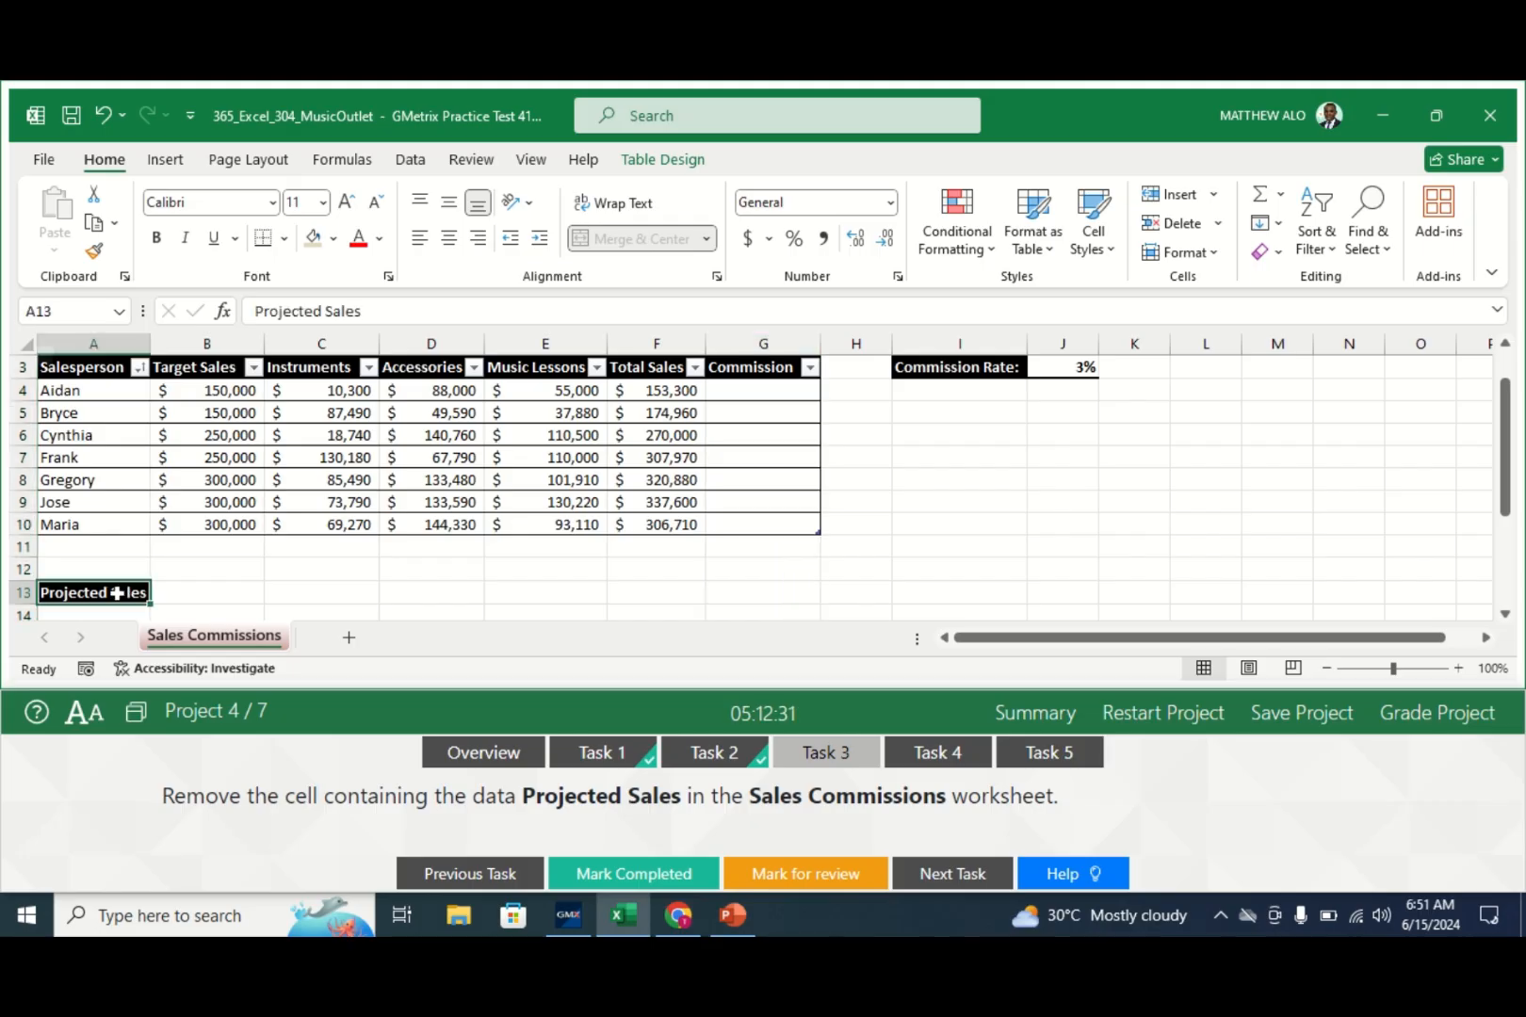
{"action": "right_click", "coordinate": [118, 596]}
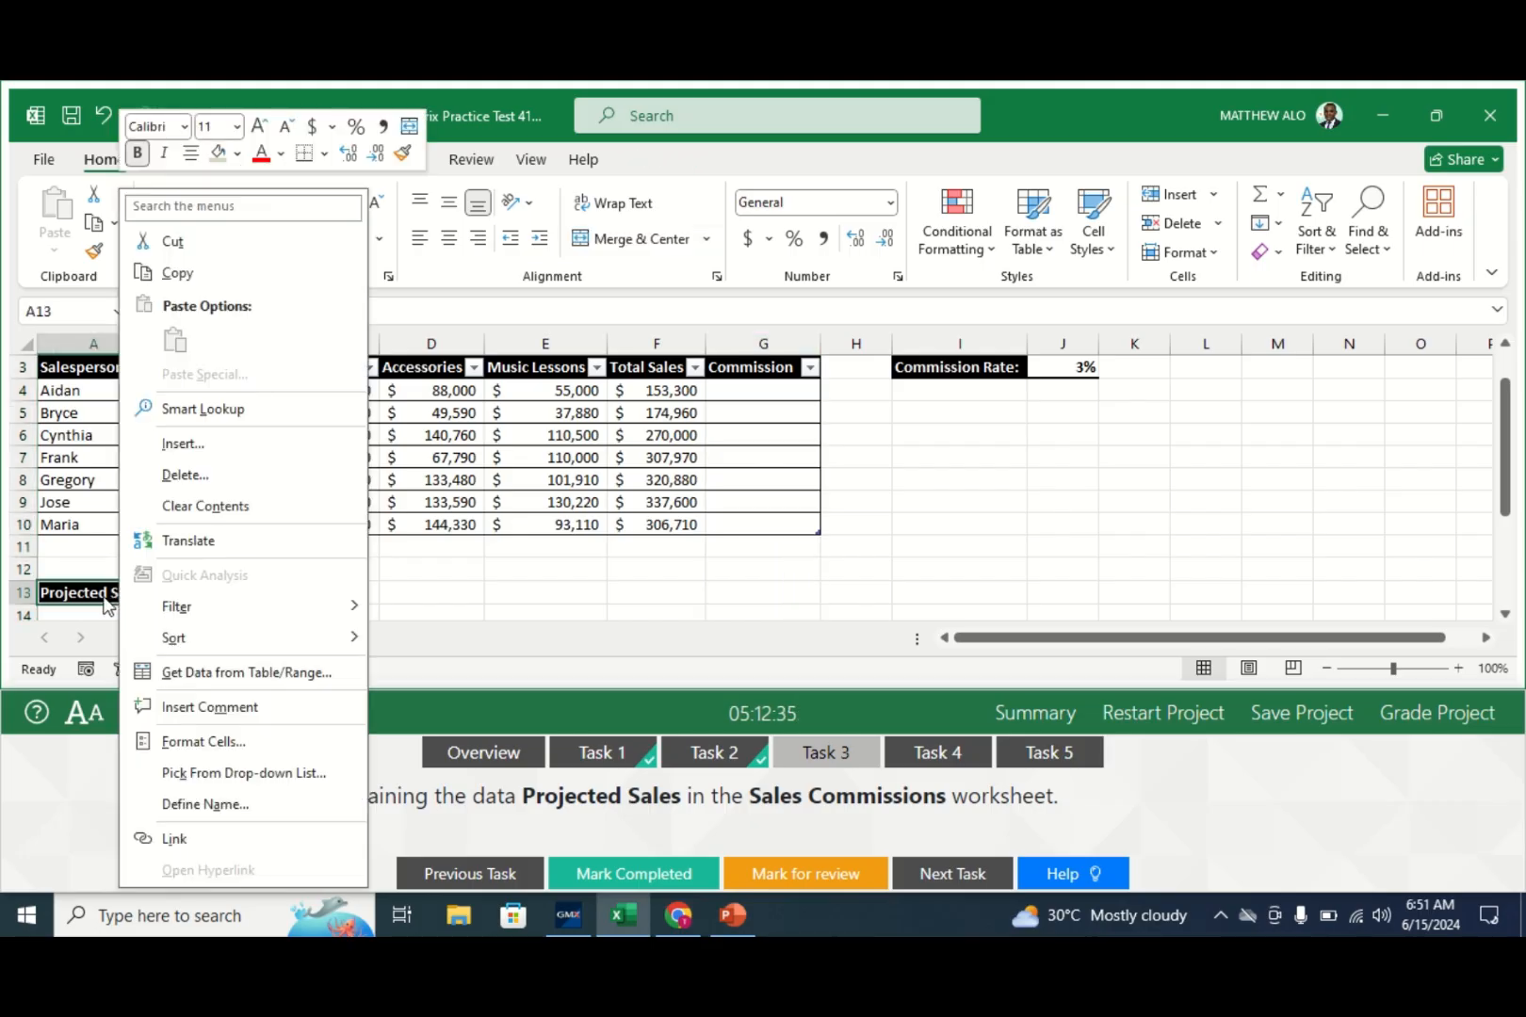
{"action": "left_click", "coordinate": [101, 595]}
{"action": "right_click", "coordinate": [103, 595]}
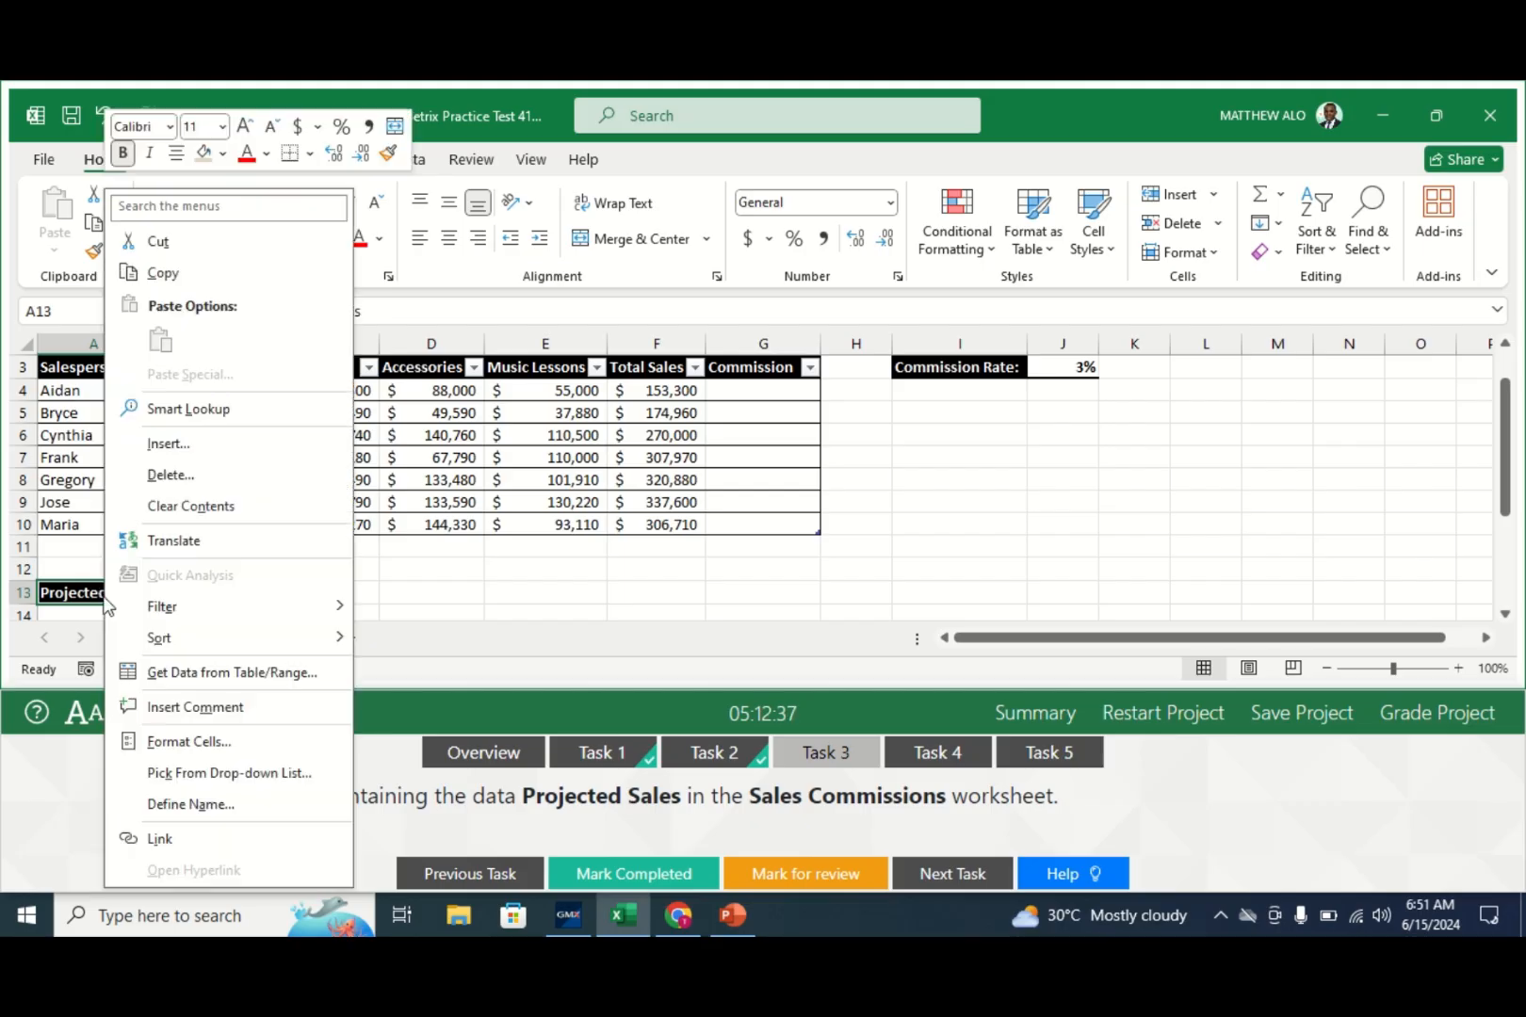
{"action": "left_click", "coordinate": [158, 477]}
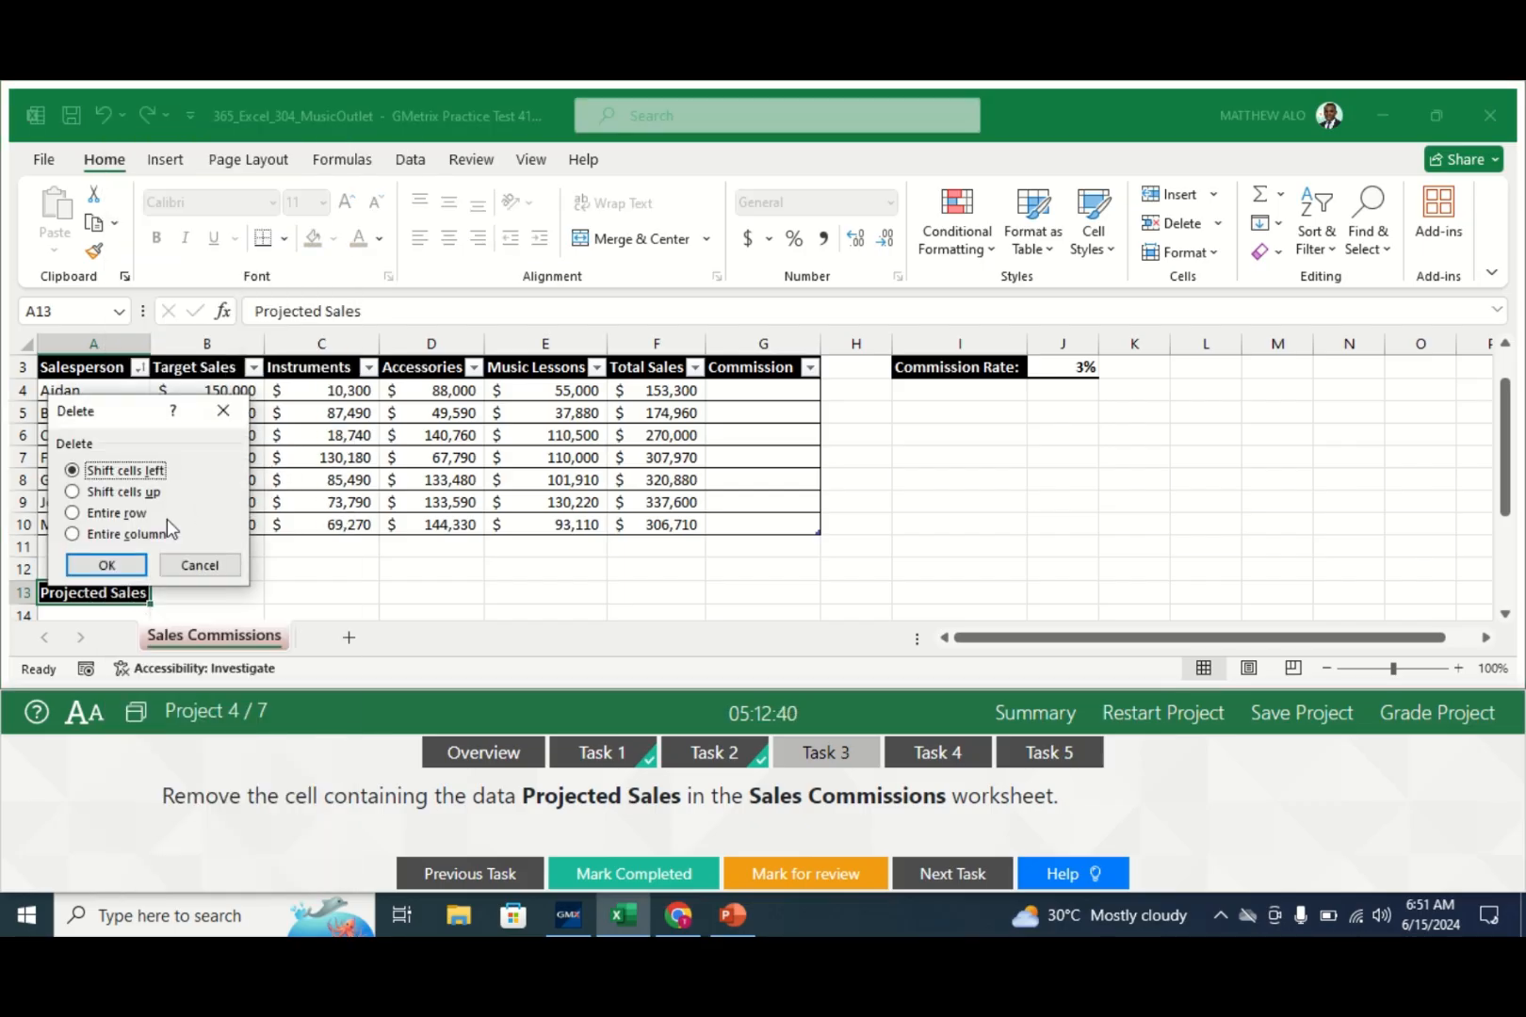
{"action": "left_click", "coordinate": [103, 566]}
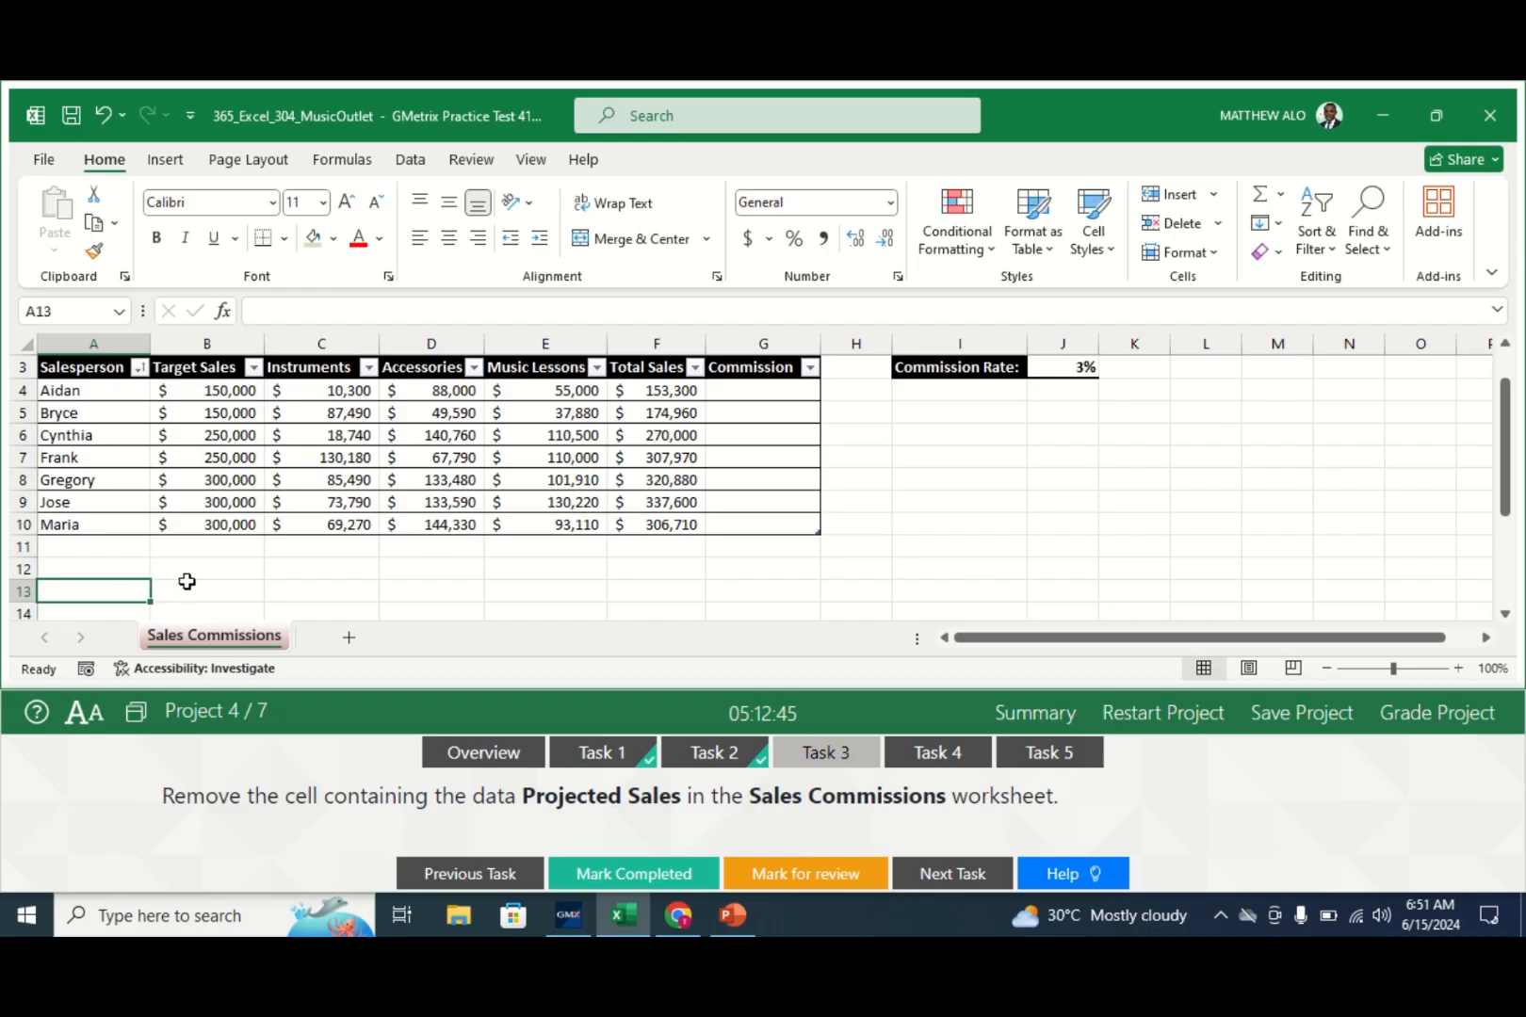
{"action": "left_click", "coordinate": [617, 874]}
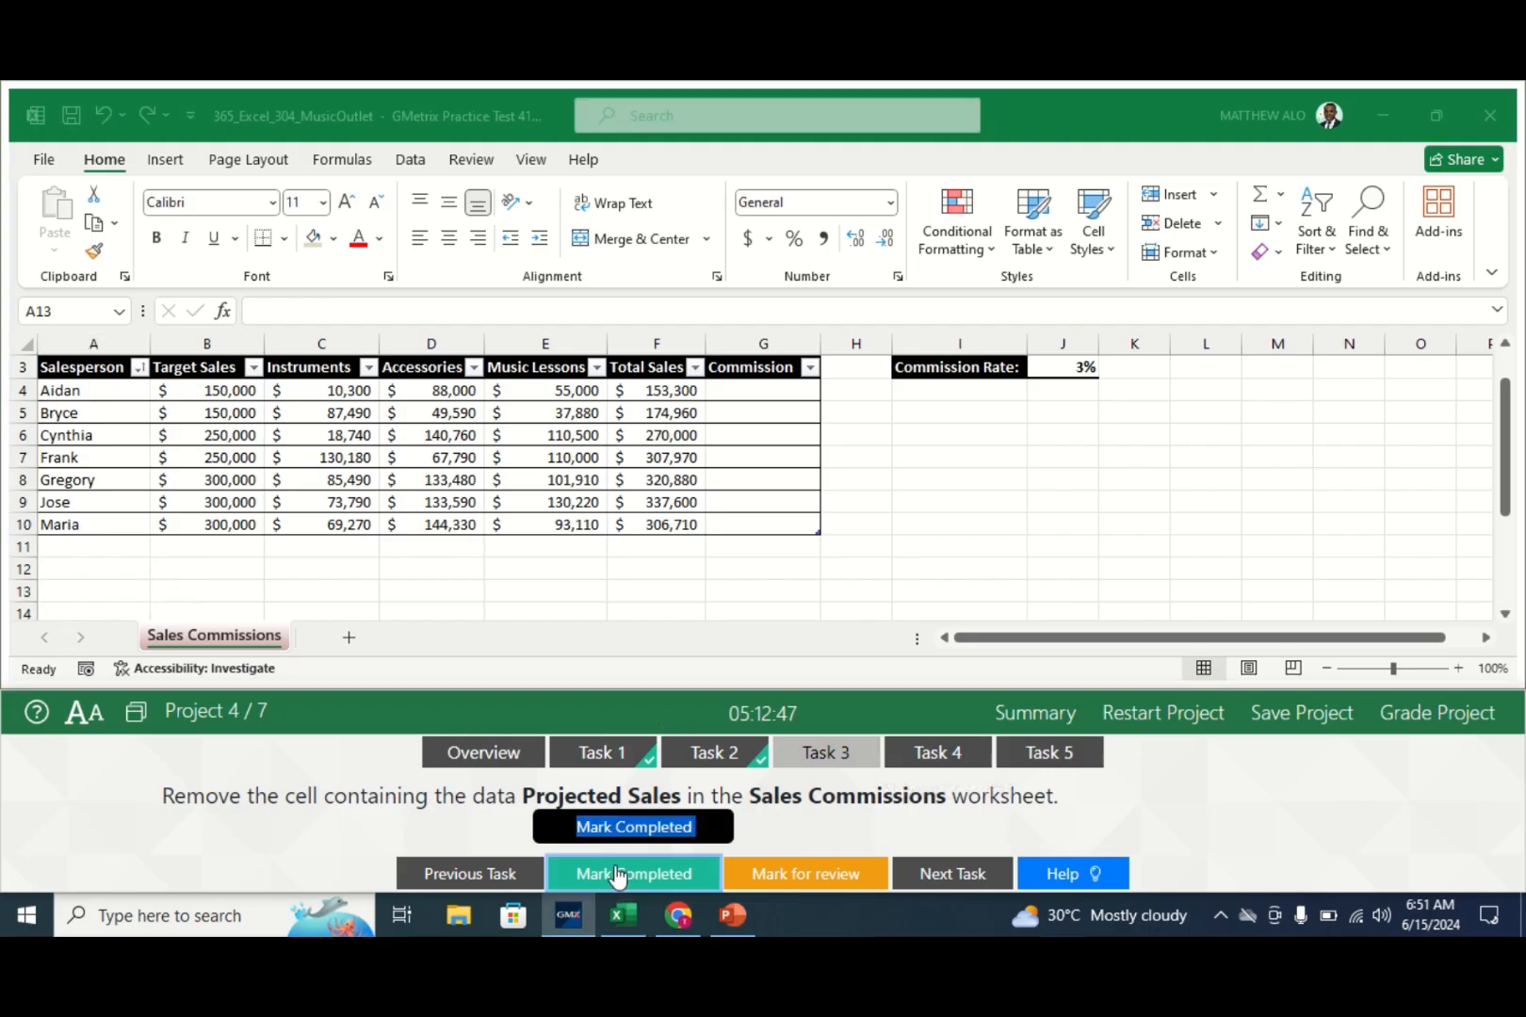
{"action": "left_click", "coordinate": [931, 763]}
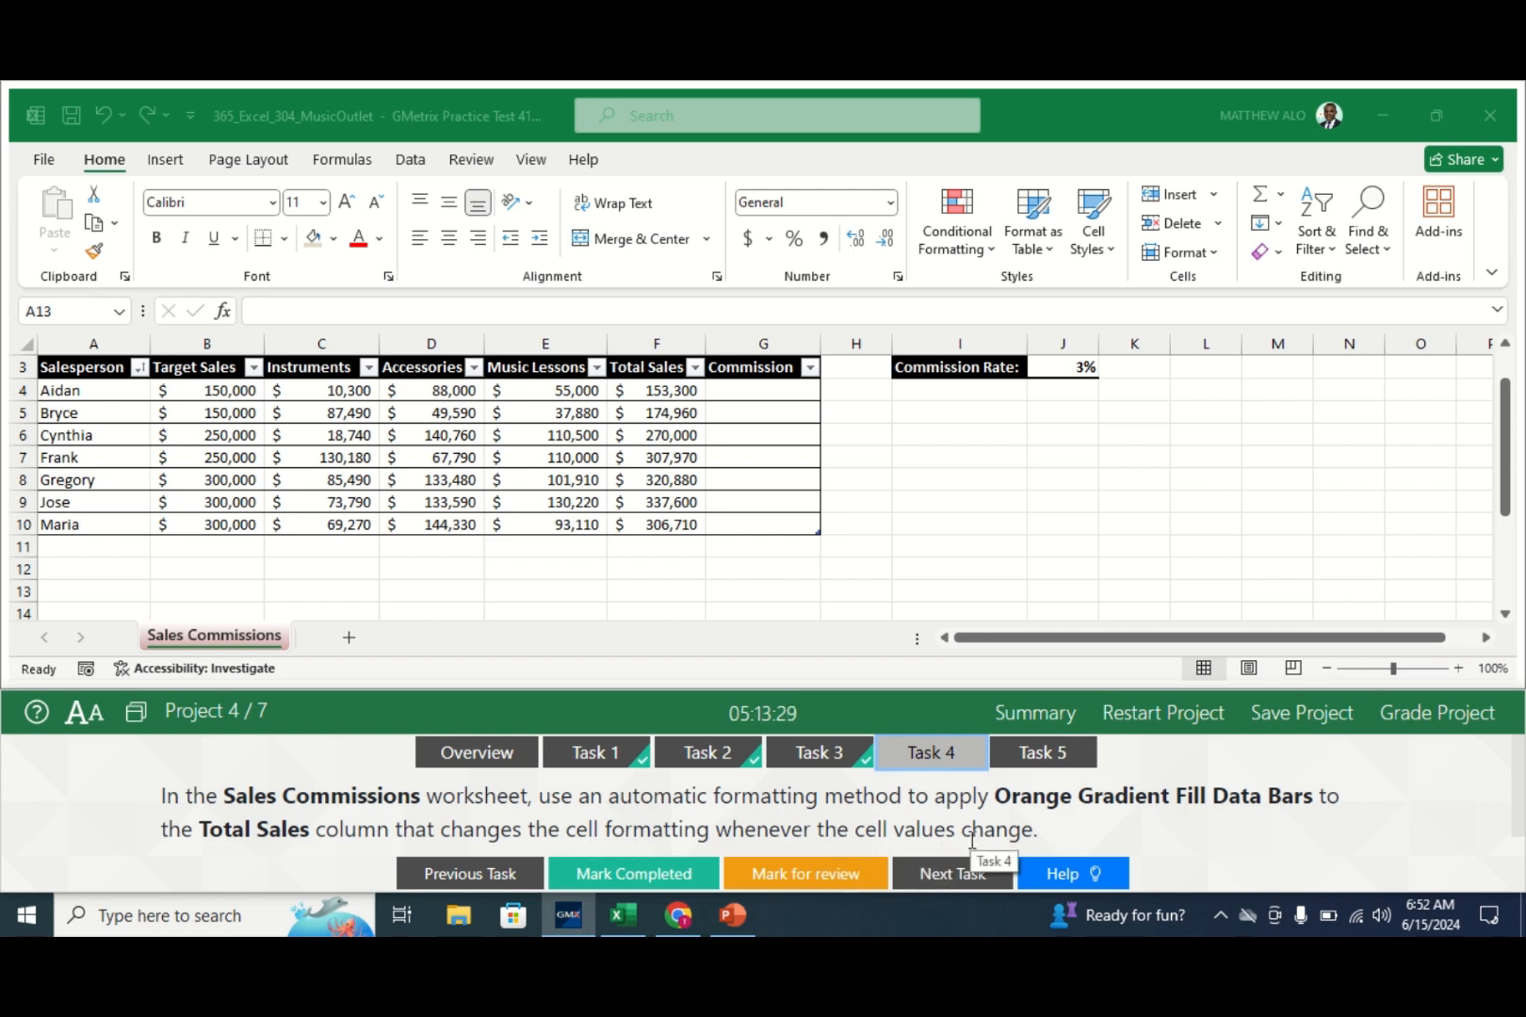
- Return to the Sales Commissions worksheet after reading Task 4's orange data bars instructions
{"action": "left_click", "coordinate": [211, 635]}
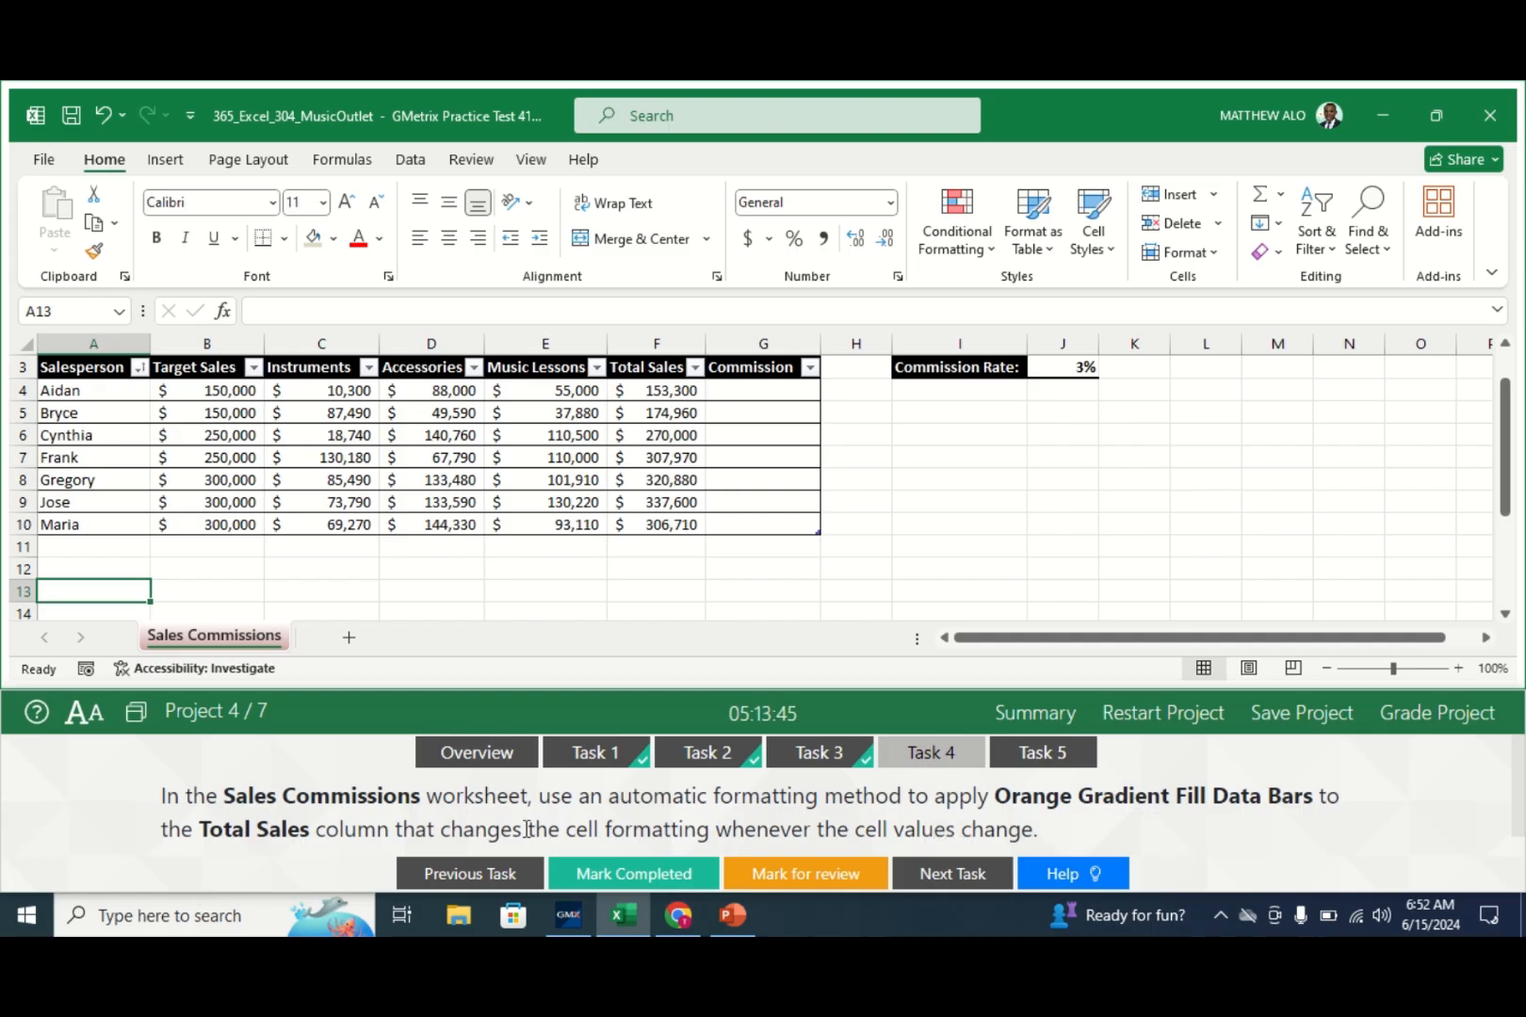
- Add Orange Gradient Fill data bars to Total Sales F4:F10 and mark Task 4 completed
{"action": "left_click", "coordinate": [660, 392]}
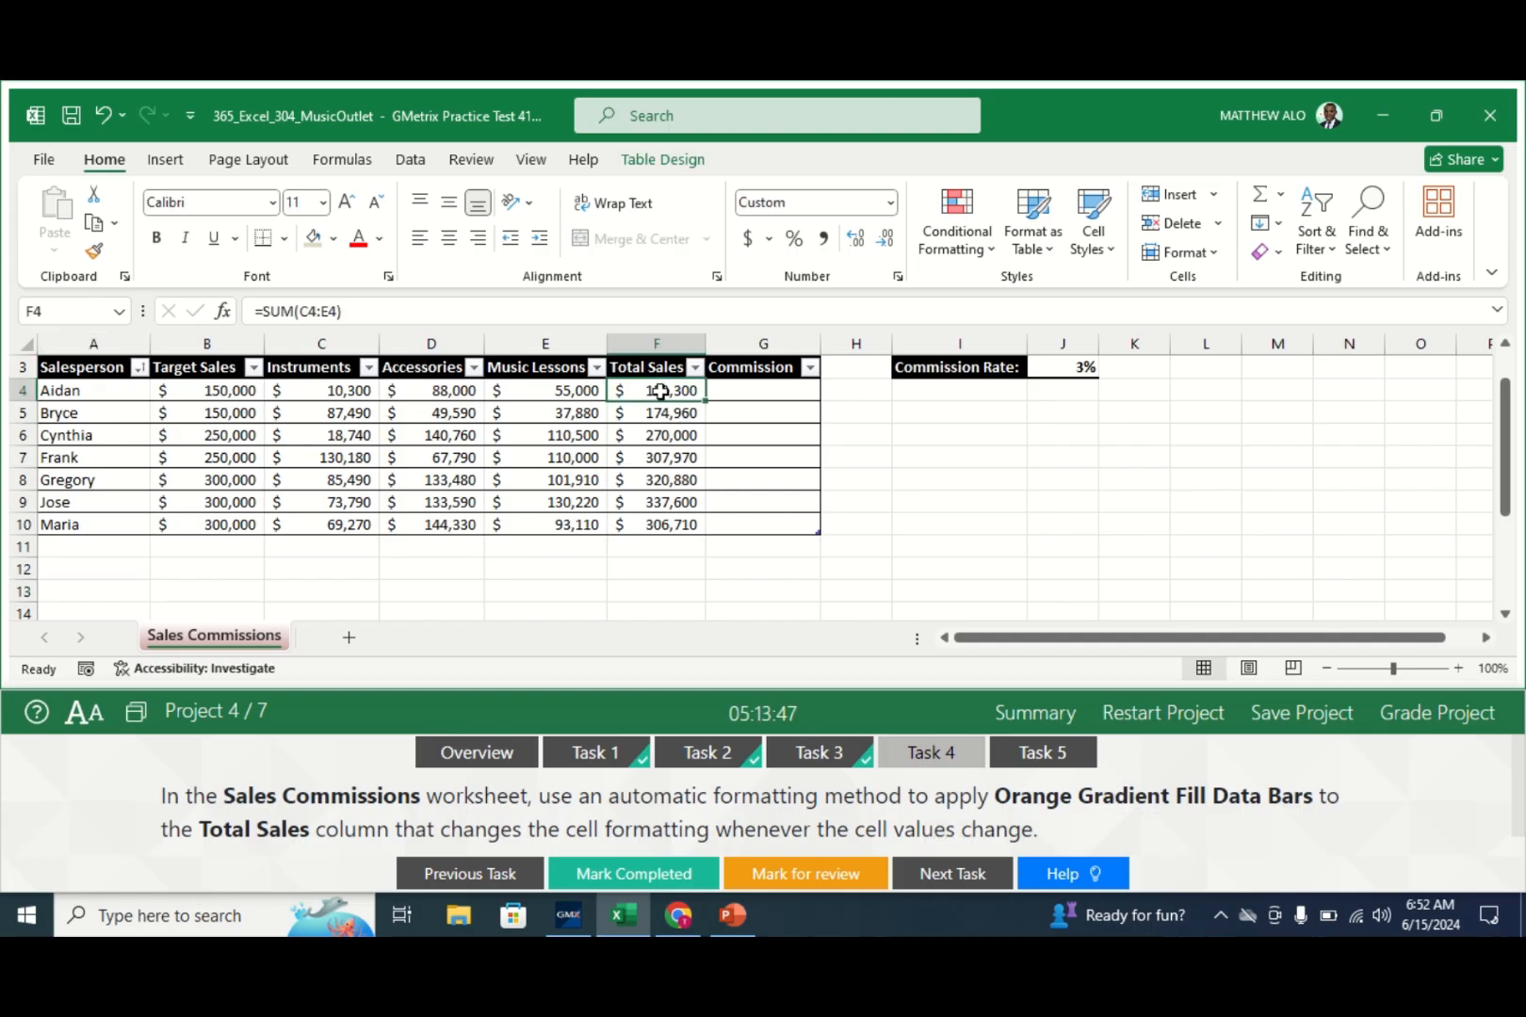
{"action": "left_click_drag", "start_coordinate": [659, 387], "coordinate": [647, 528]}
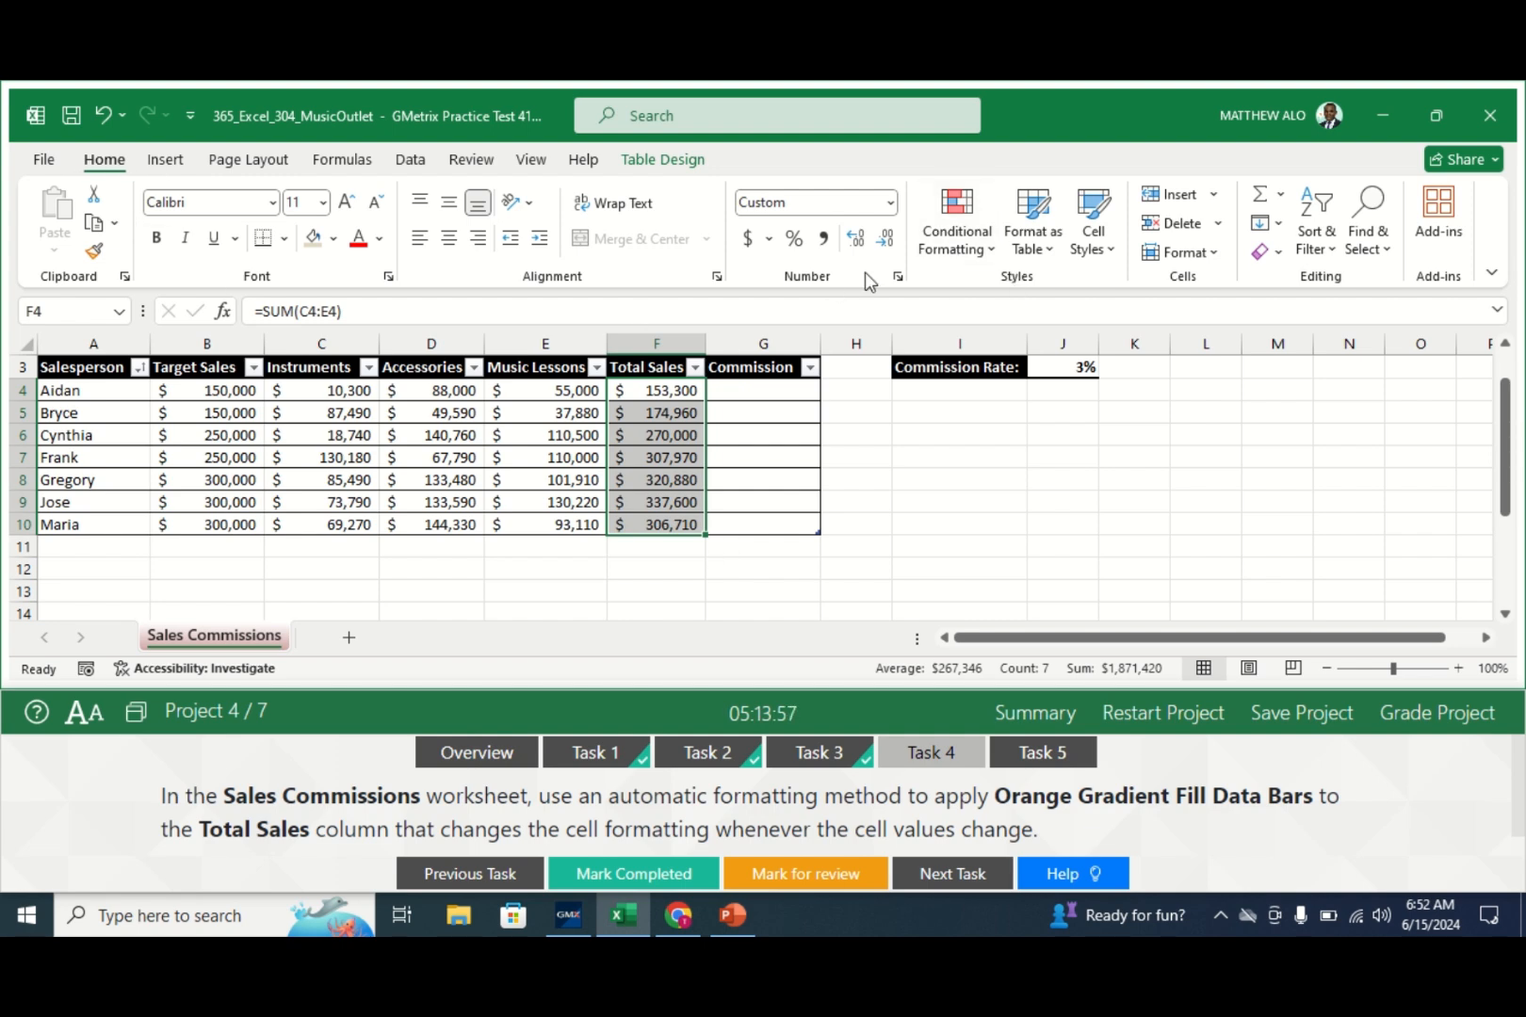
{"action": "left_click", "coordinate": [983, 245]}
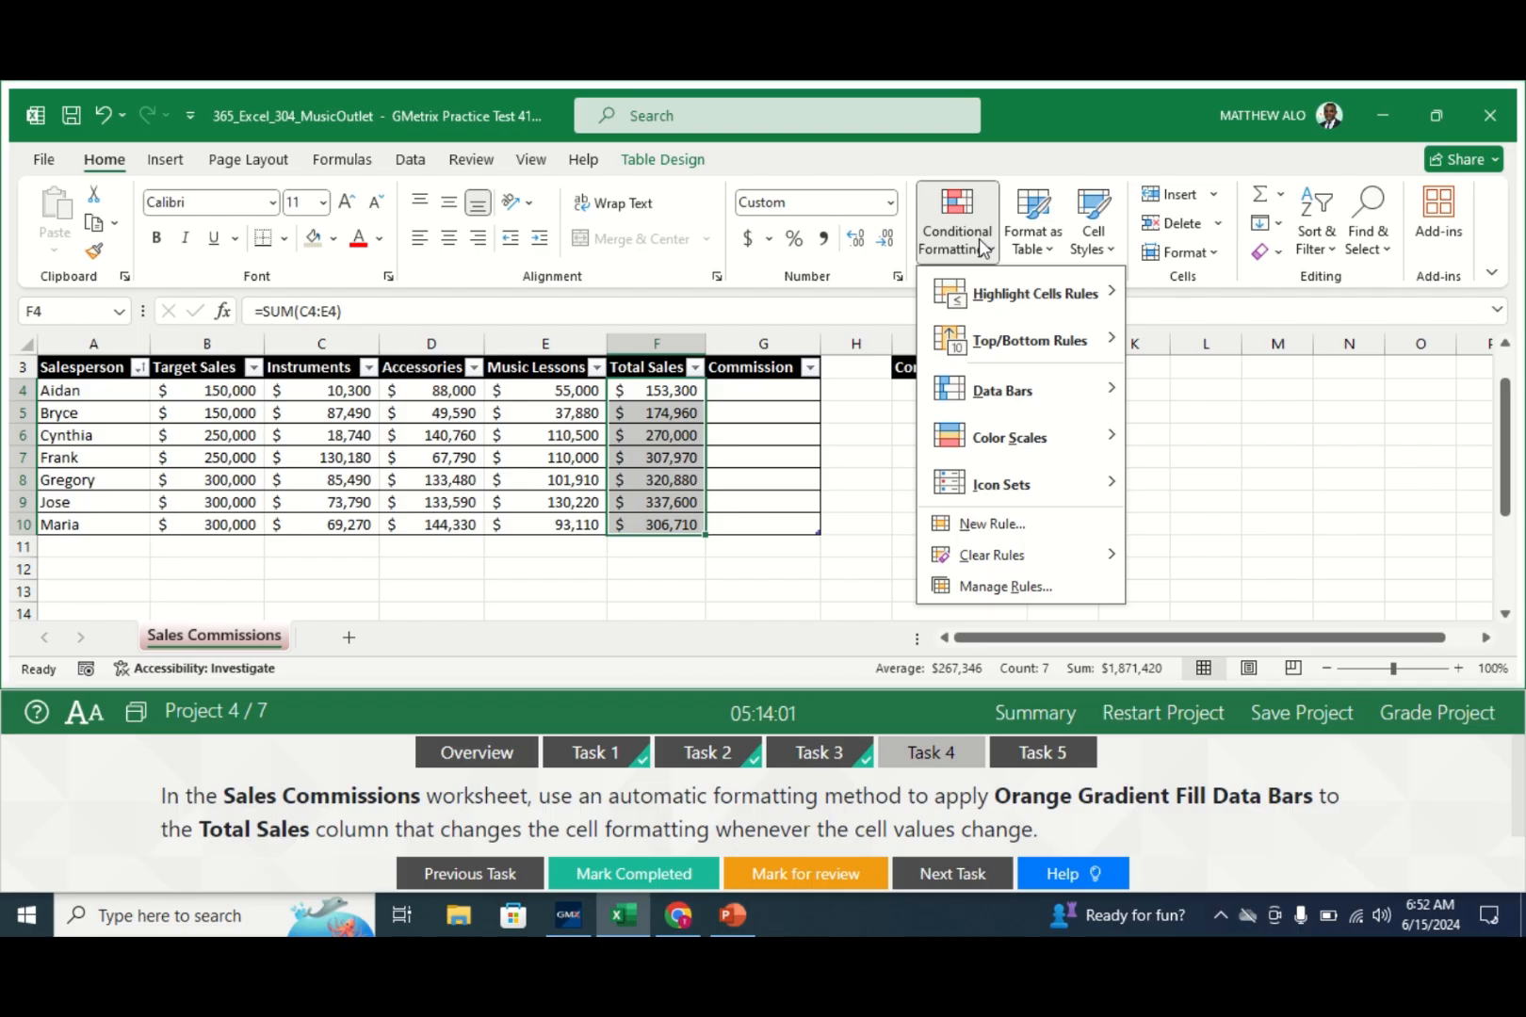
{"action": "mouse_move", "coordinate": [997, 376]}
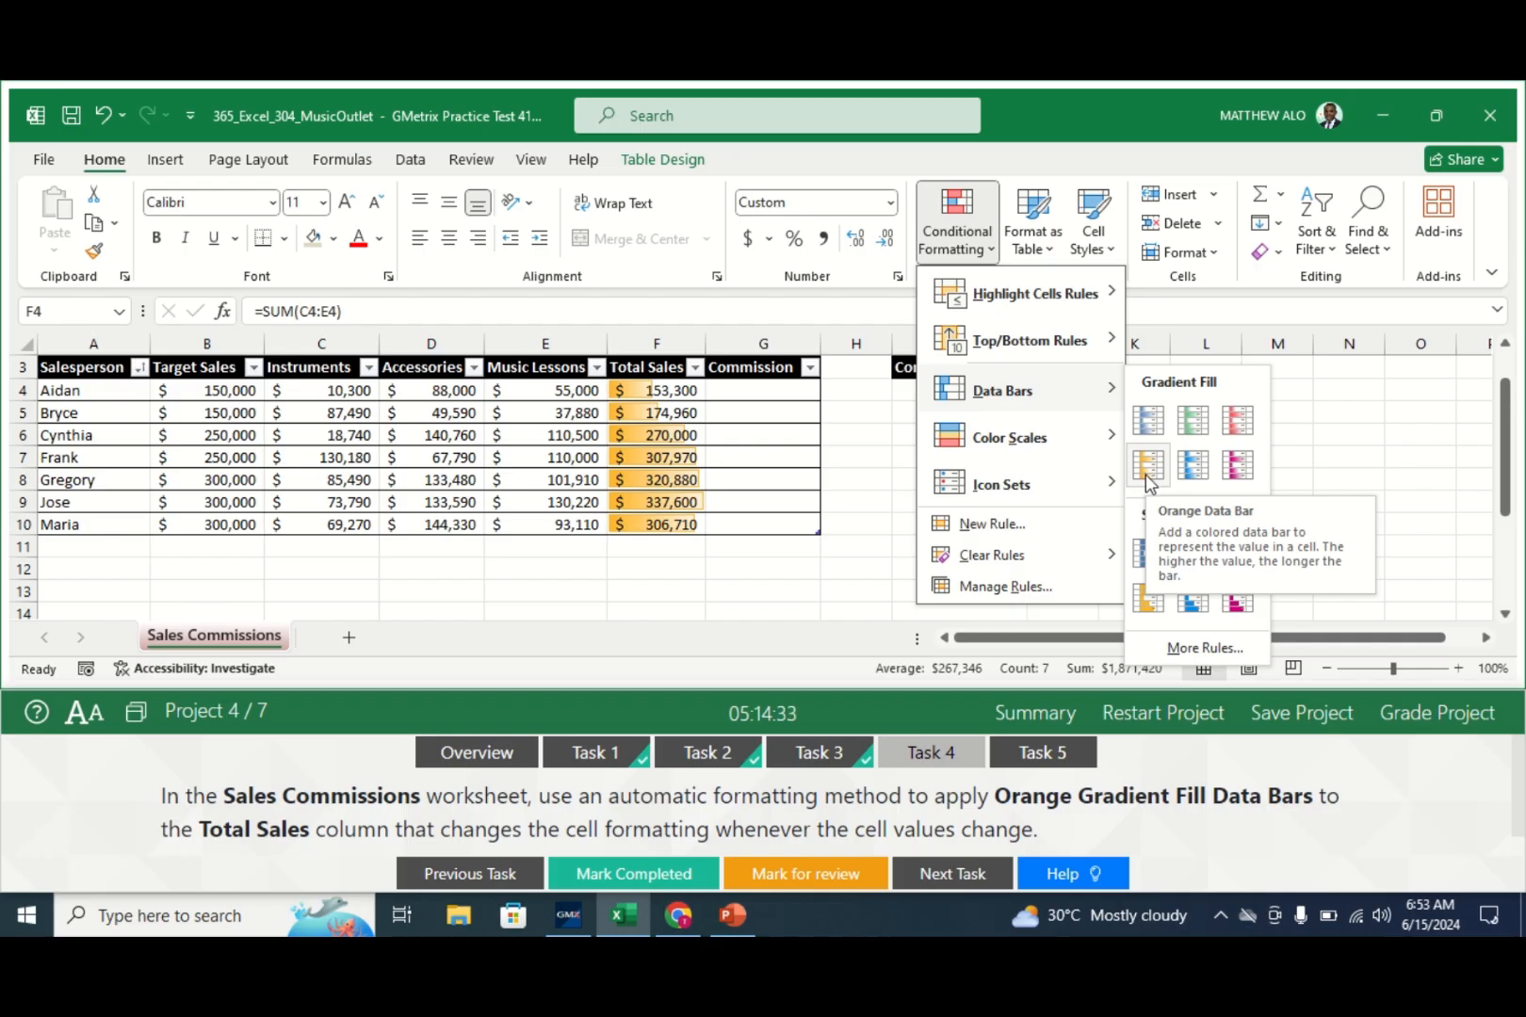
{"action": "left_click", "coordinate": [1146, 467]}
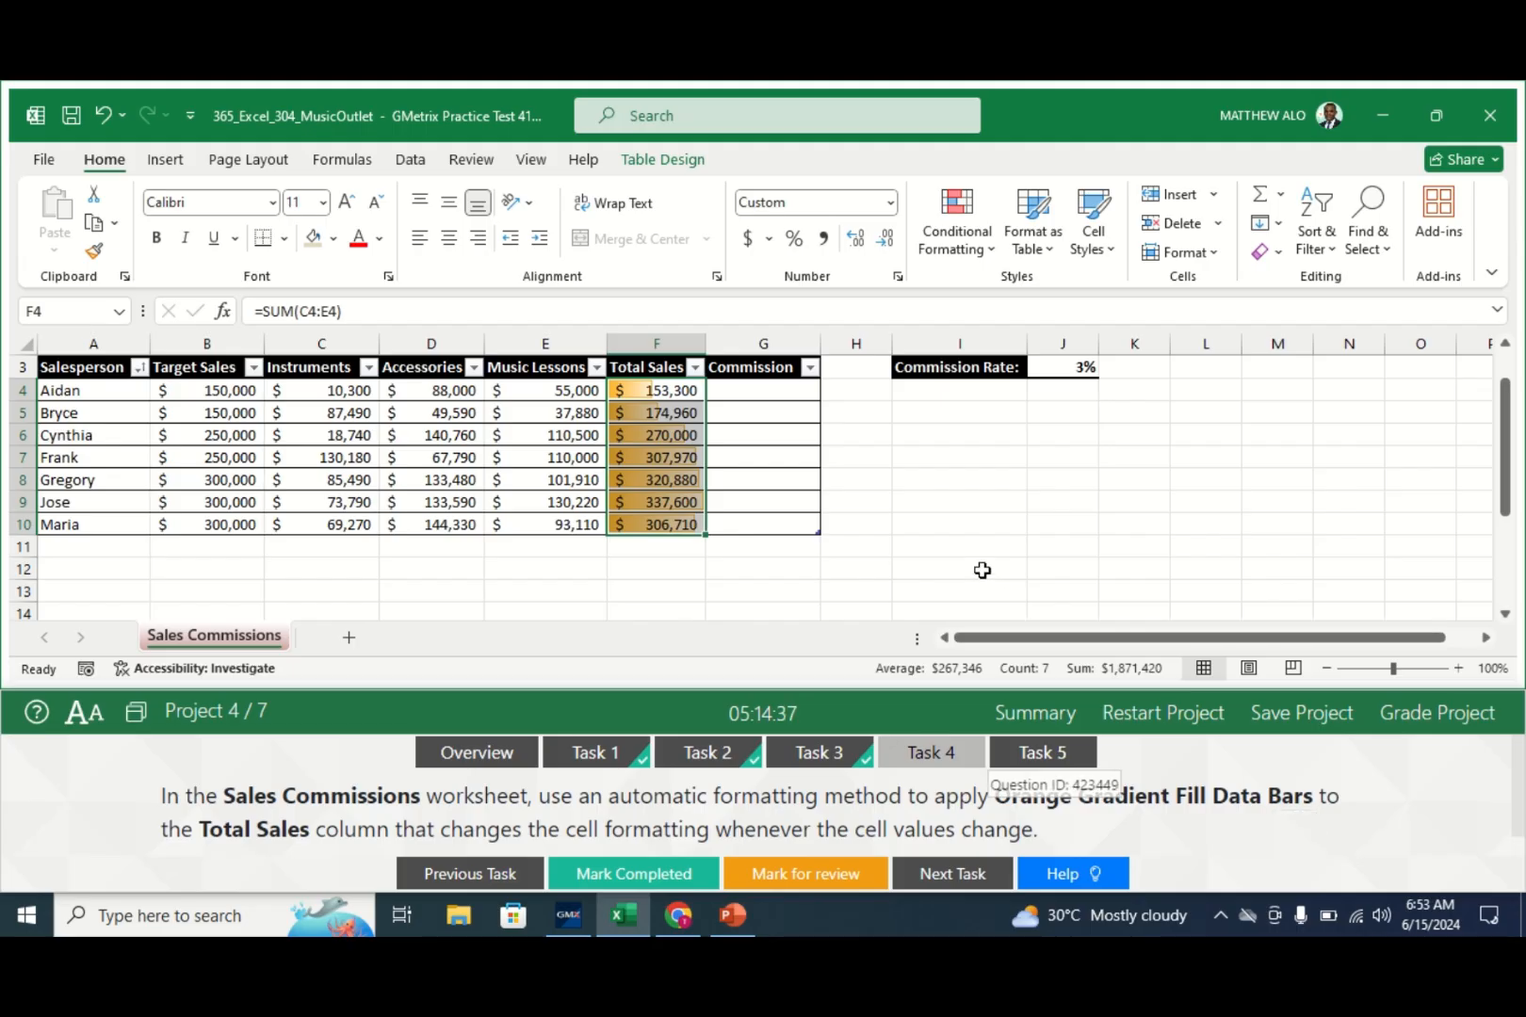
{"action": "left_click", "coordinate": [835, 435]}
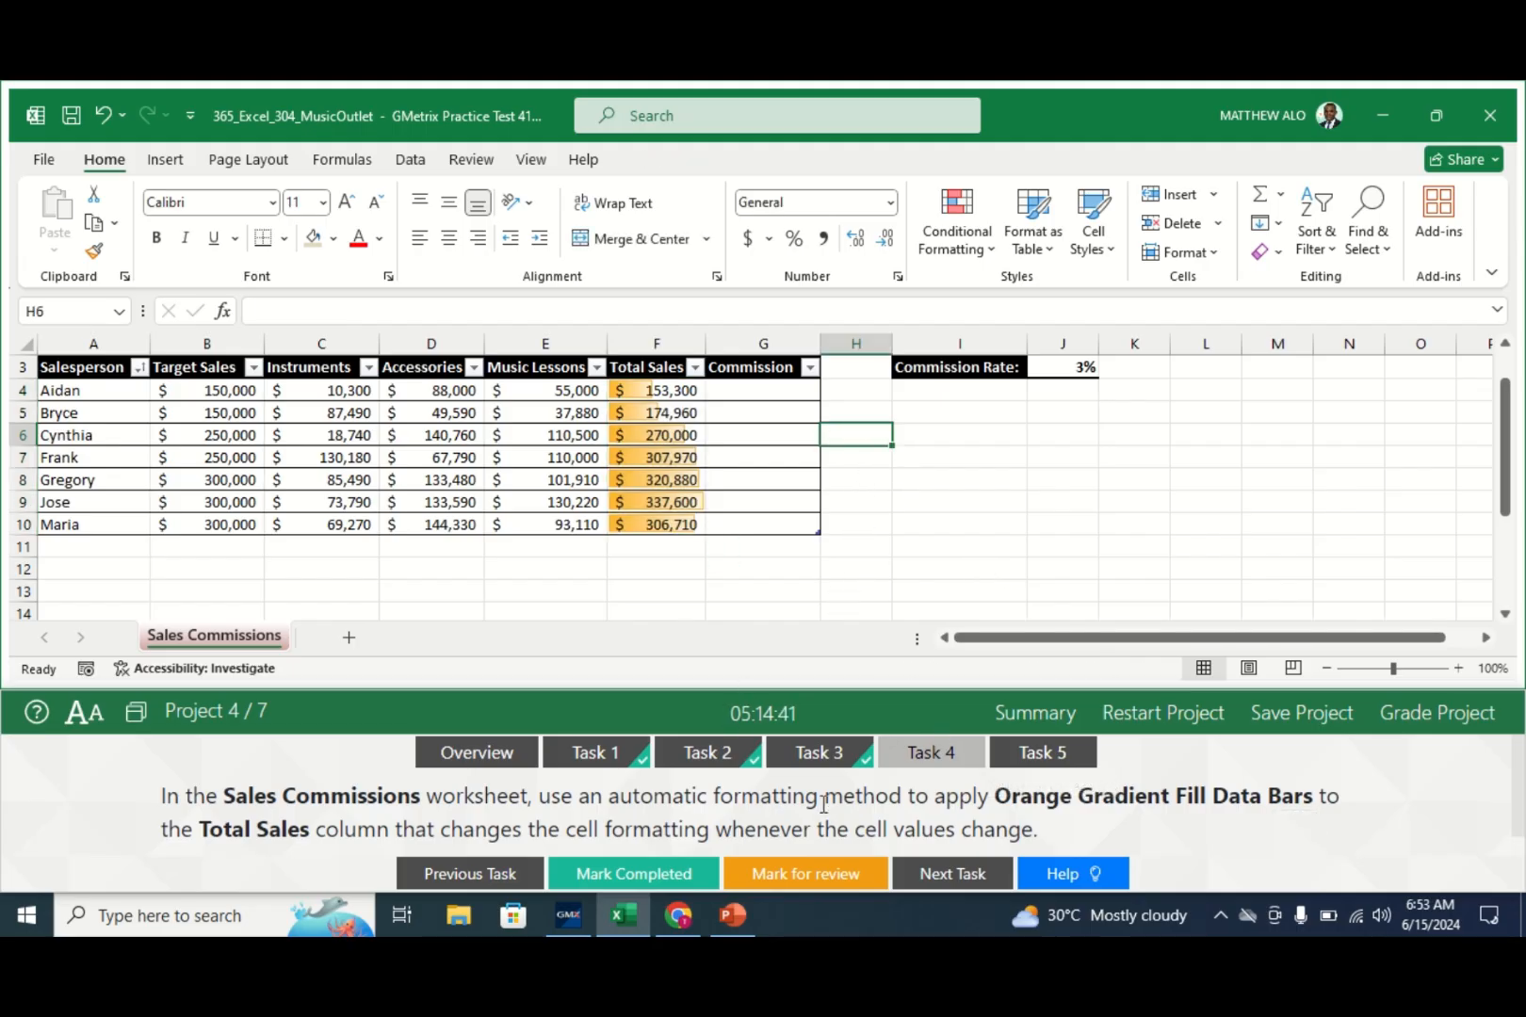
{"action": "left_click", "coordinate": [624, 886]}
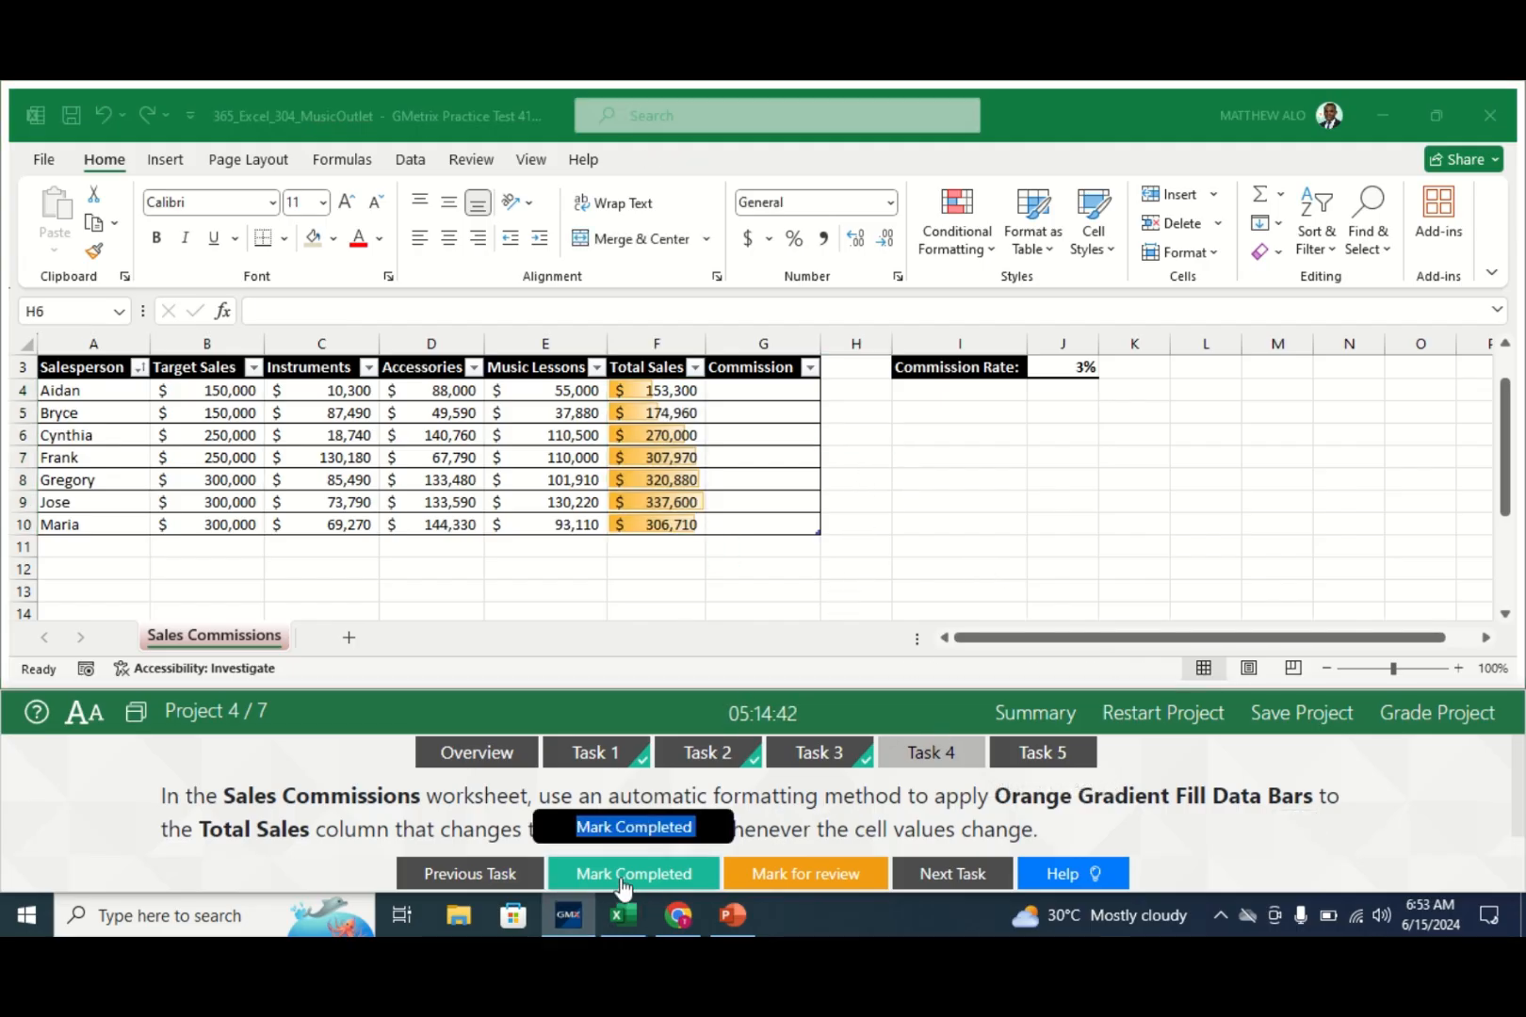
- Show Task 5's full instructions for the G4 Commission formula using the J3 rate
{"action": "left_click", "coordinate": [1037, 768]}
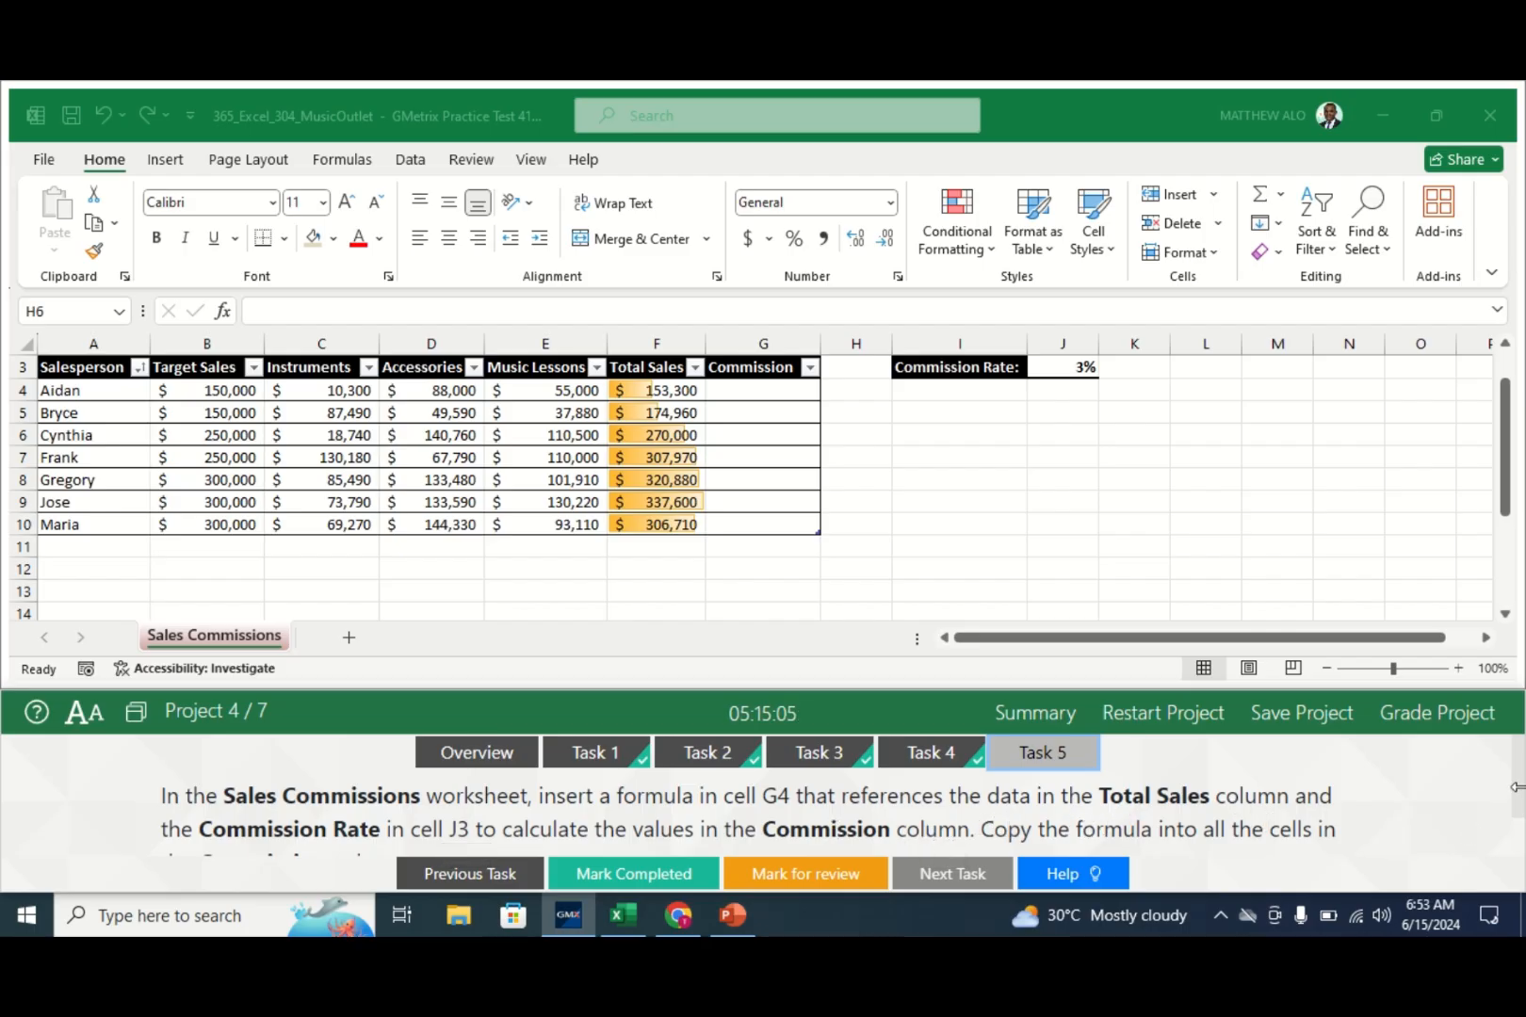
{"action": "left_click_drag", "start_coordinate": [1516, 778], "coordinate": [1516, 799]}
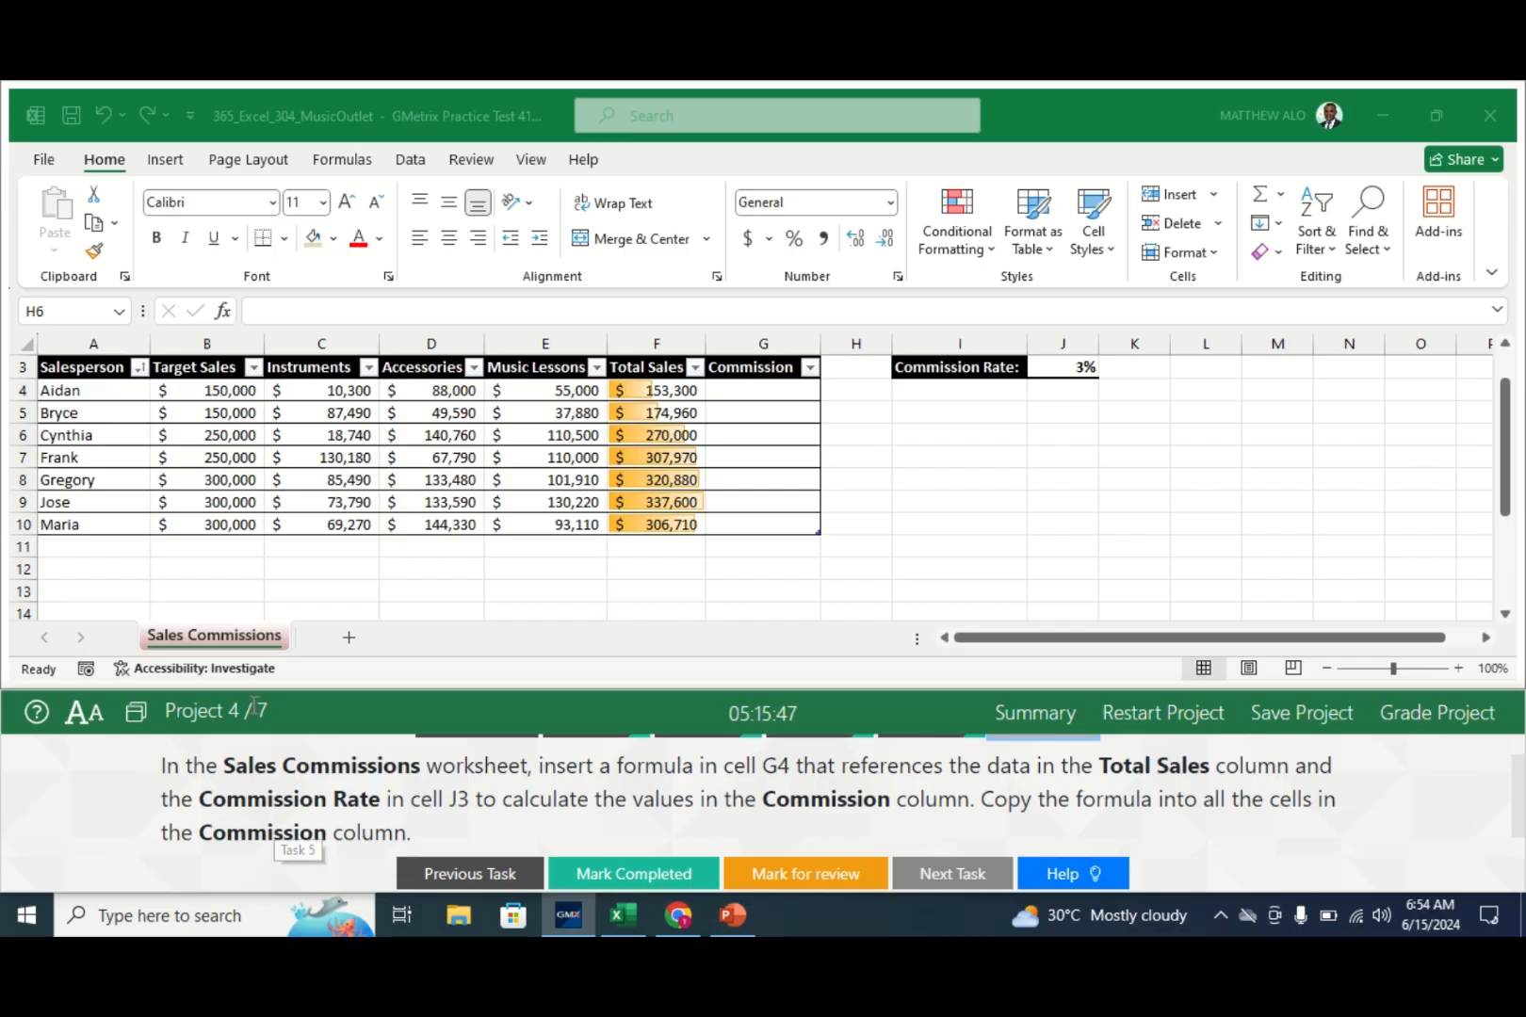
- Enter =[@[Total Sales]]*J$3 in G4 to fill the Commission column, then mark Task 5 completed
{"action": "left_click", "coordinate": [226, 639]}
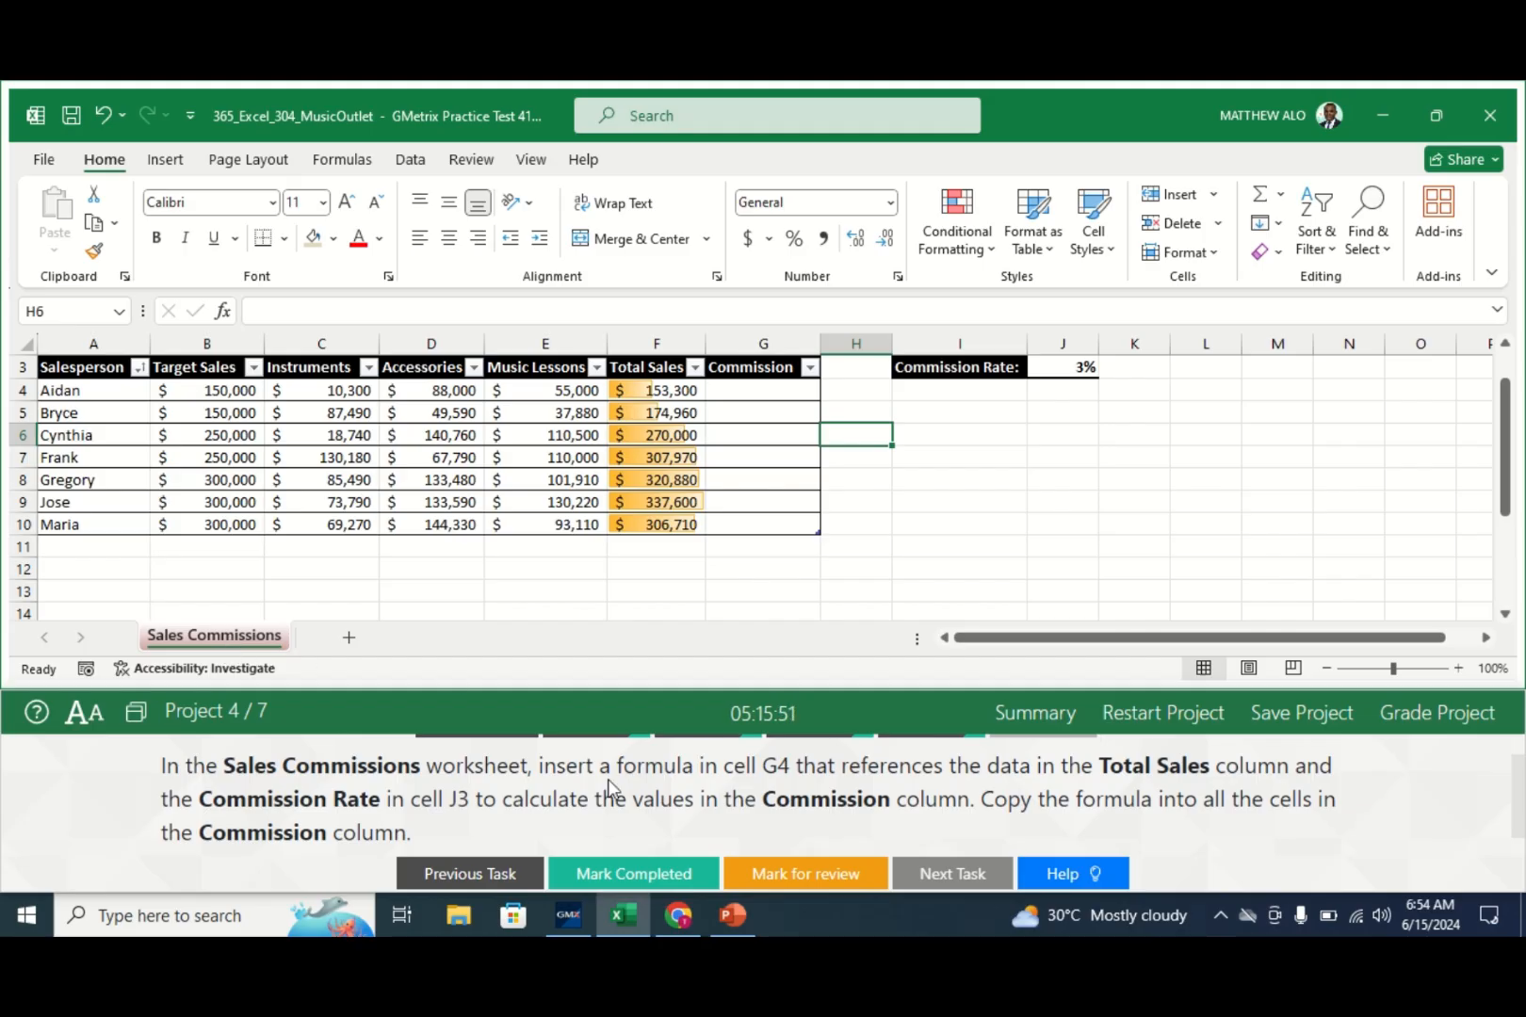
{"action": "left_click", "coordinate": [744, 394]}
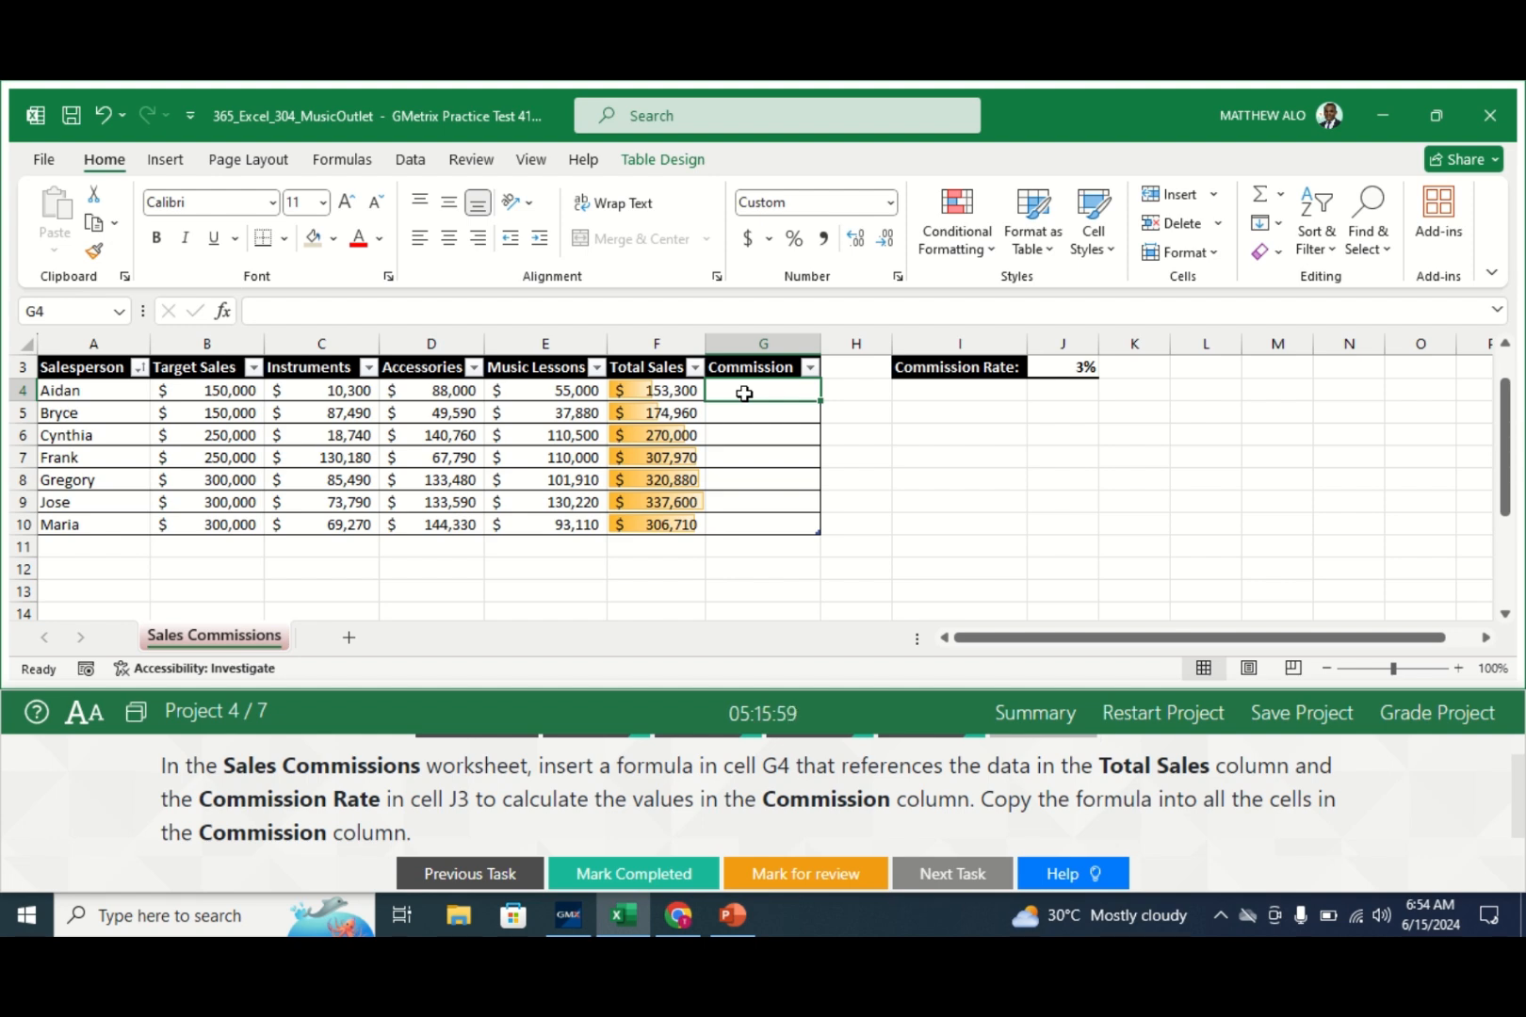
{"action": "type", "text": "="}
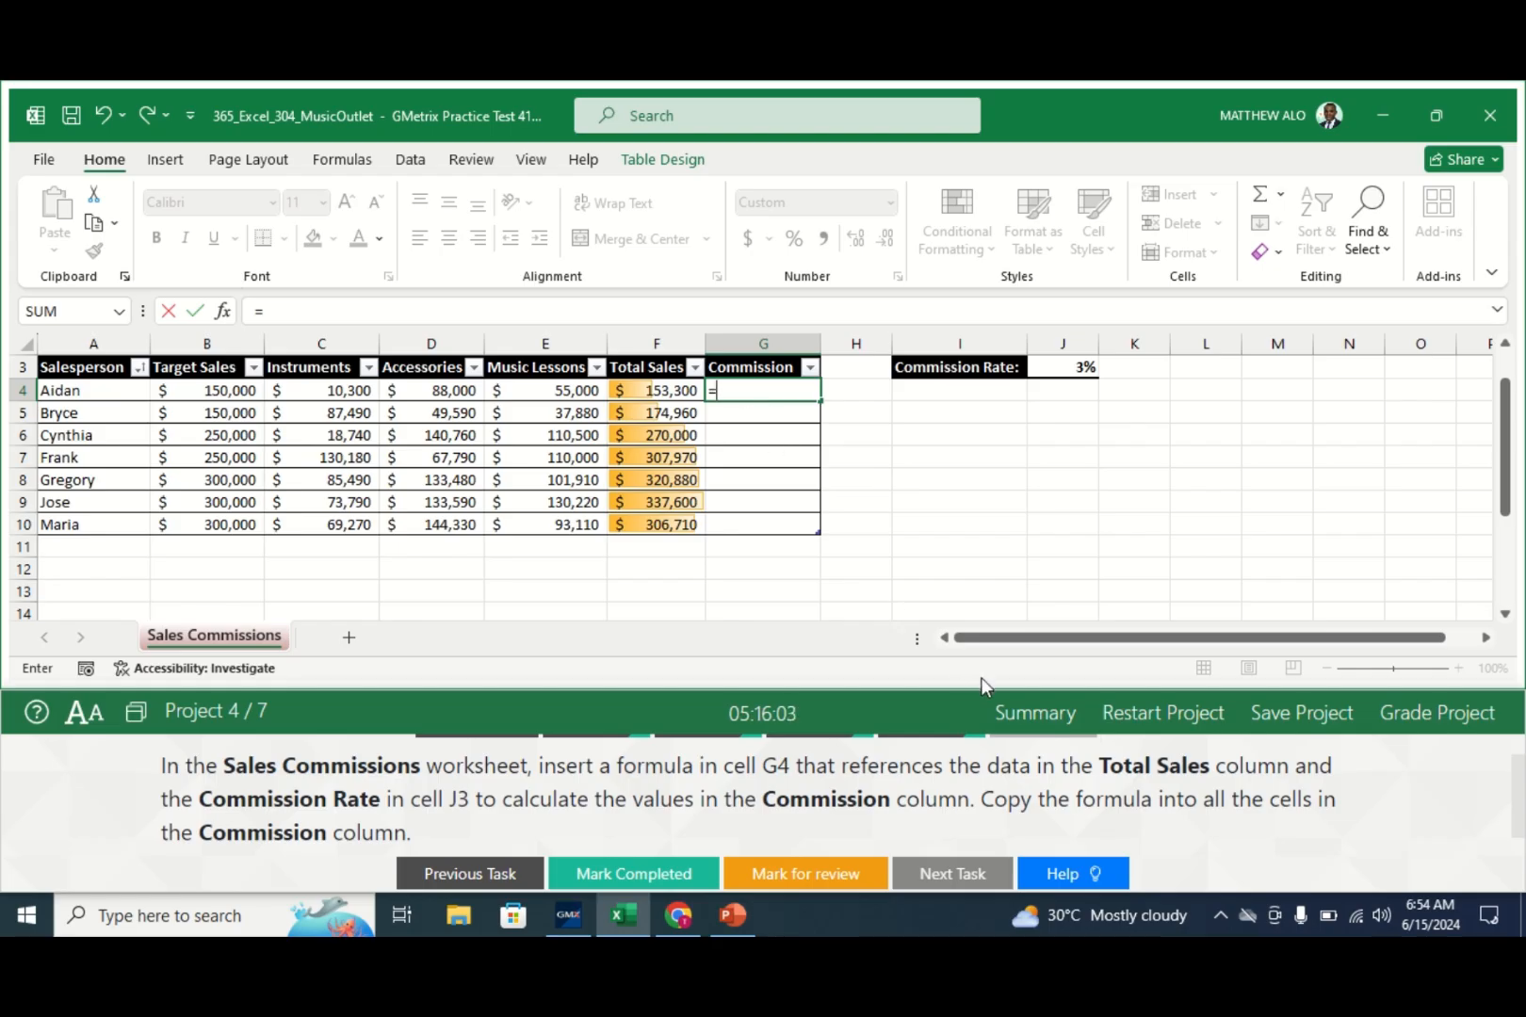
{"action": "left_click", "coordinate": [644, 392]}
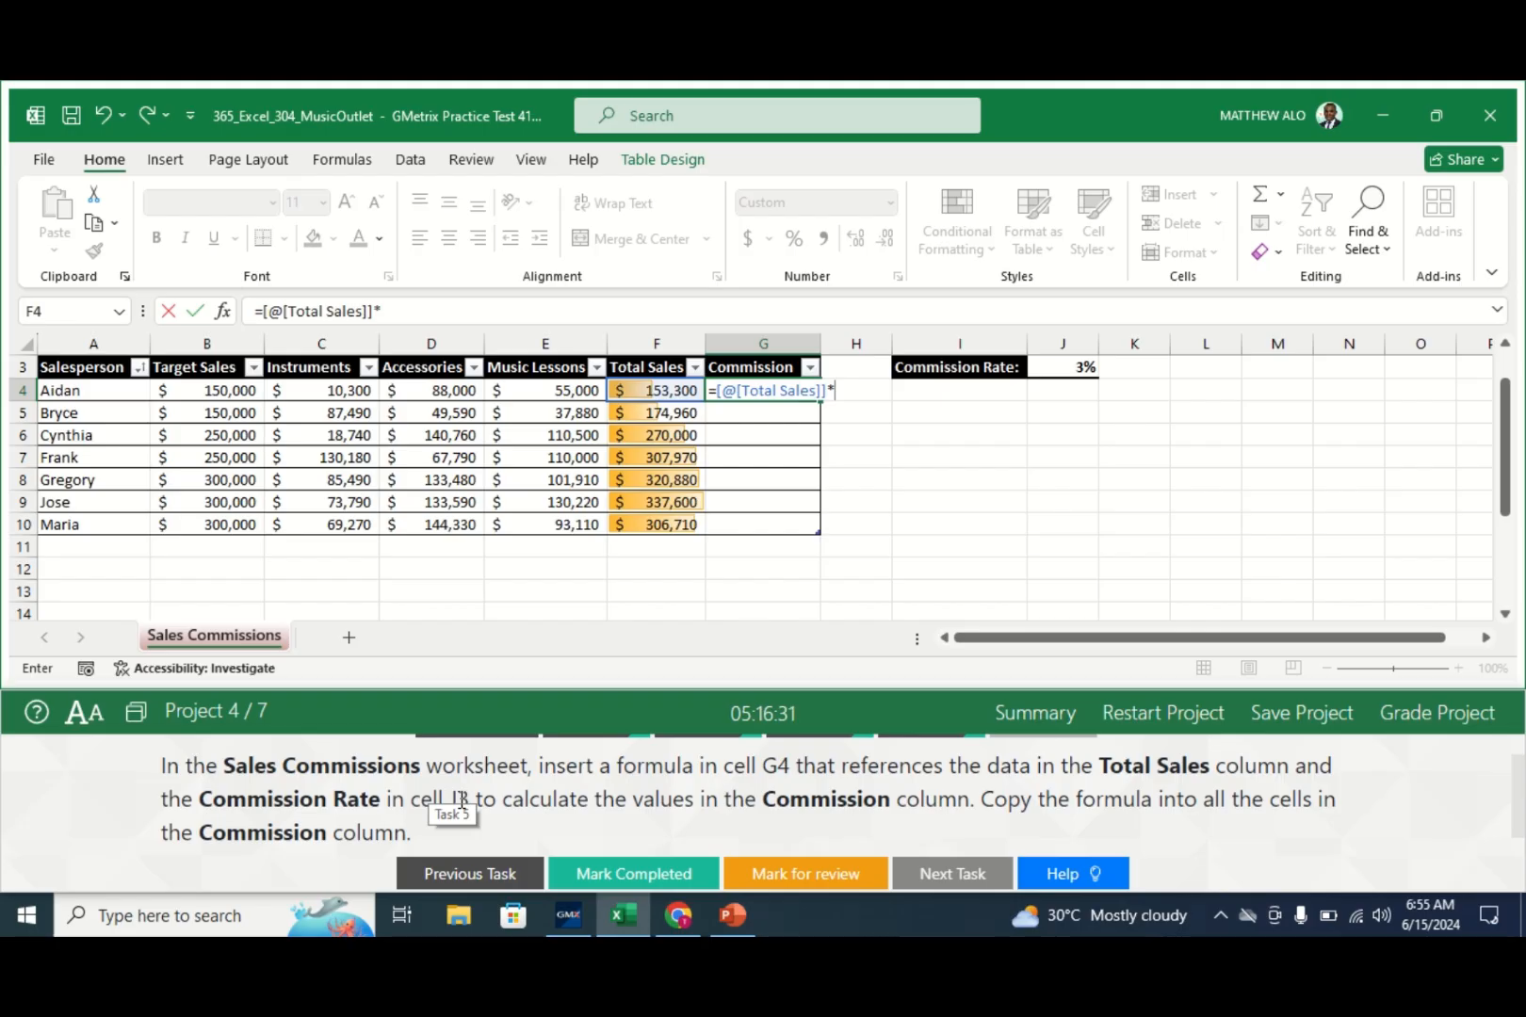
{"action": "left_click", "coordinate": [1081, 368]}
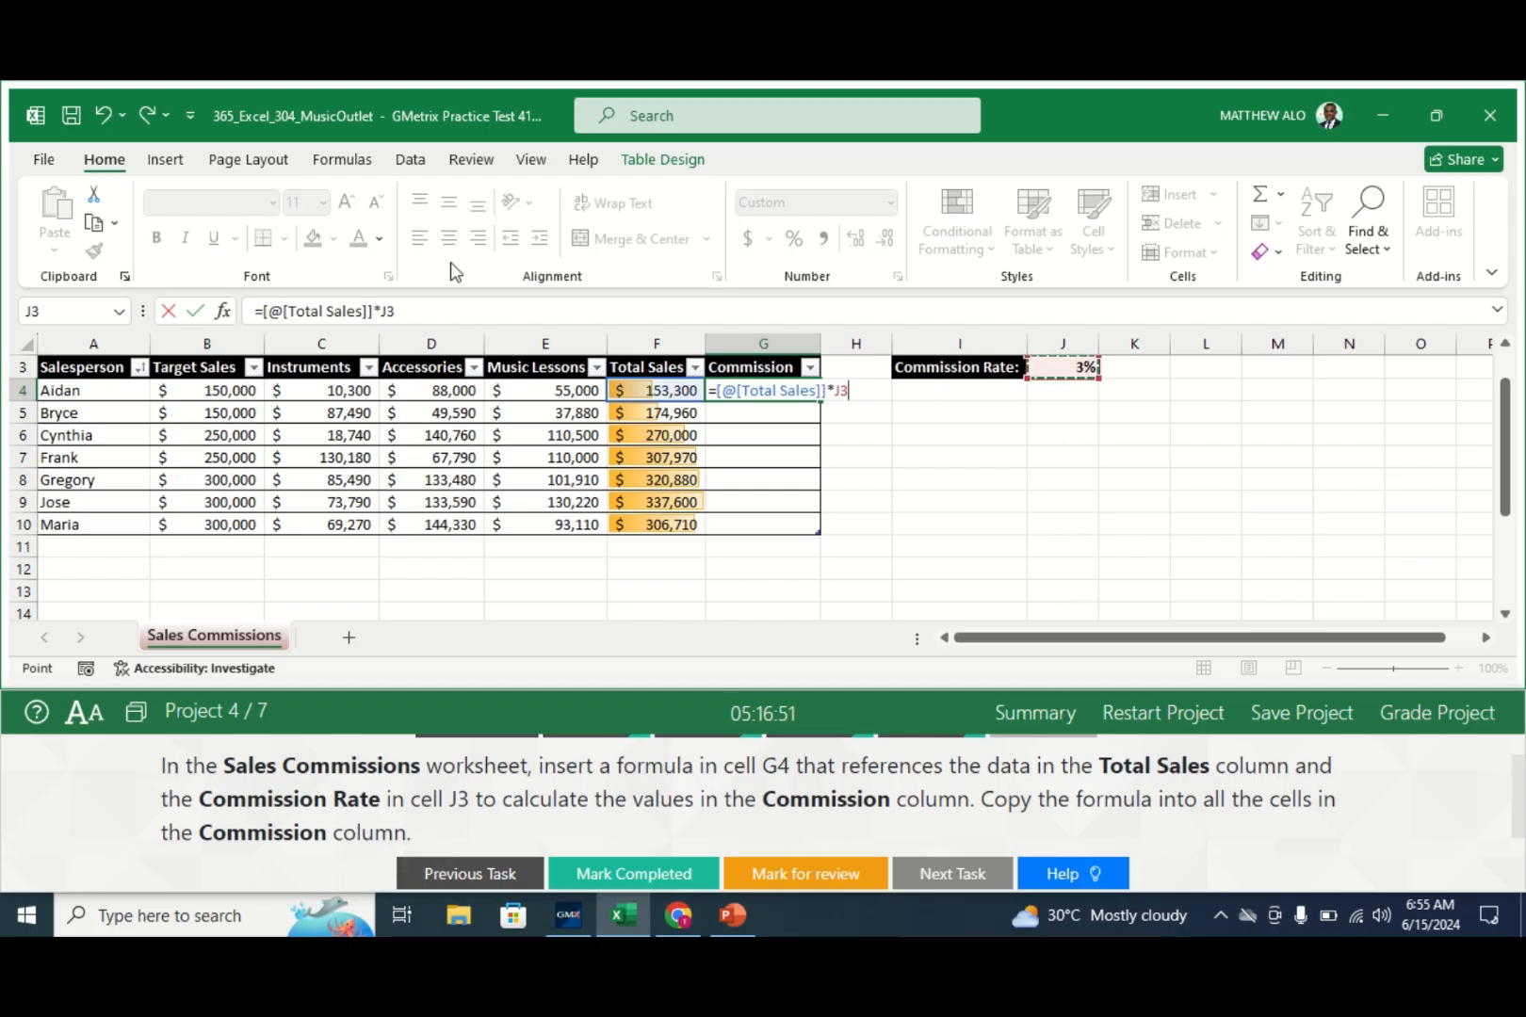
{"action": "left_click", "coordinate": [391, 314]}
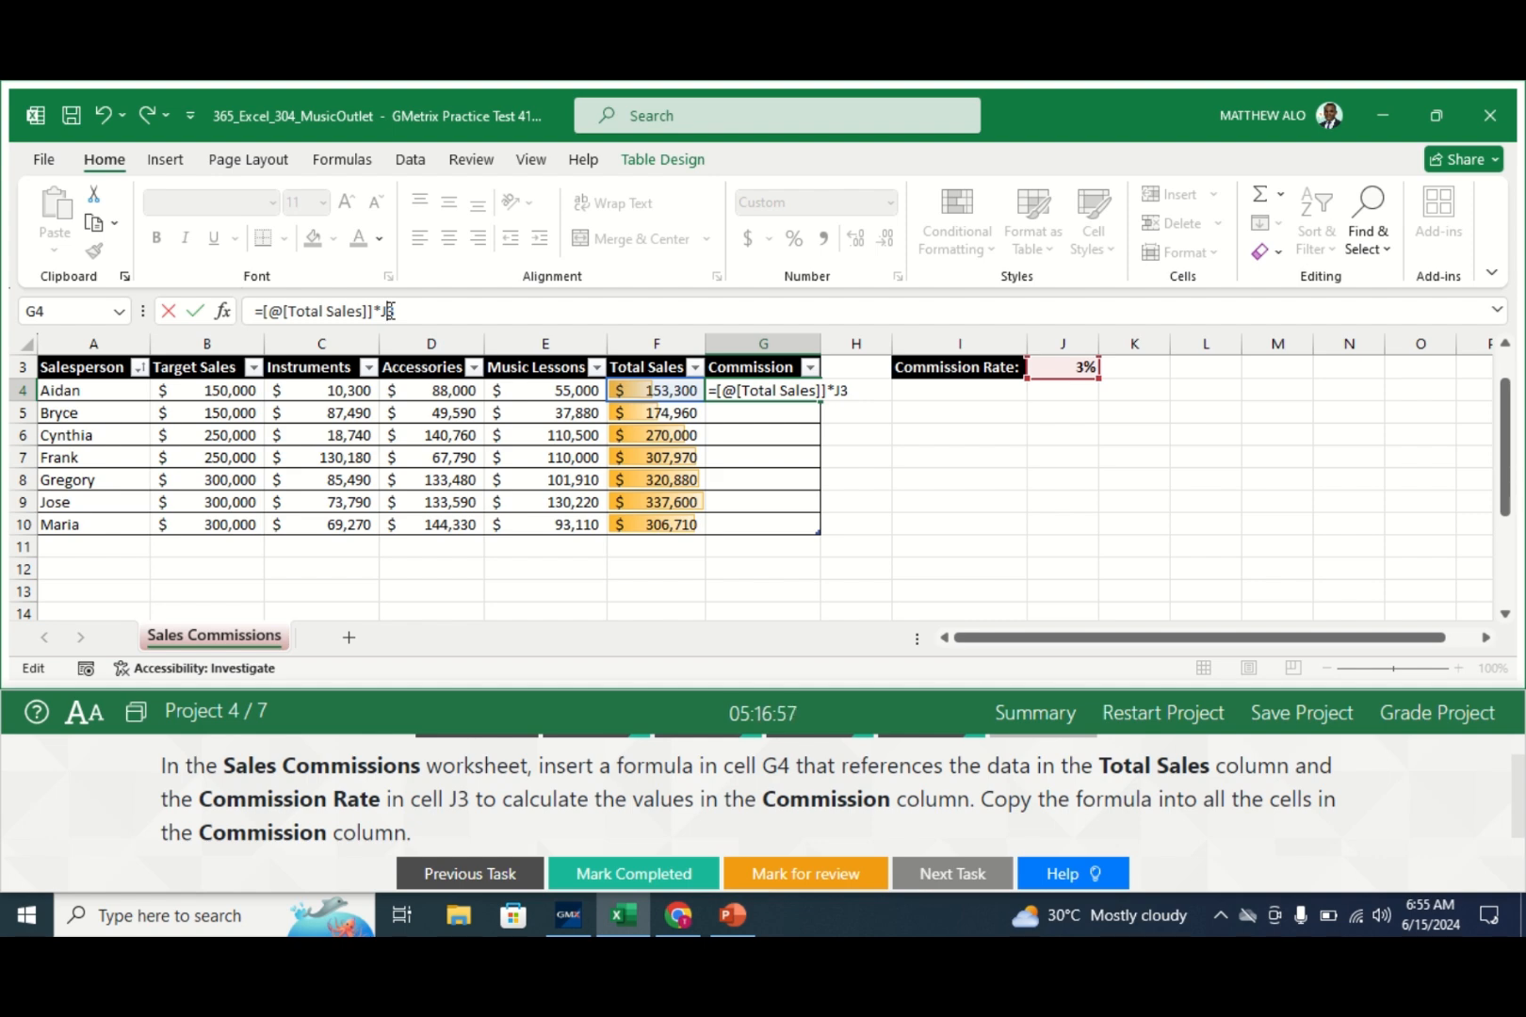
{"action": "type", "text": "$"}
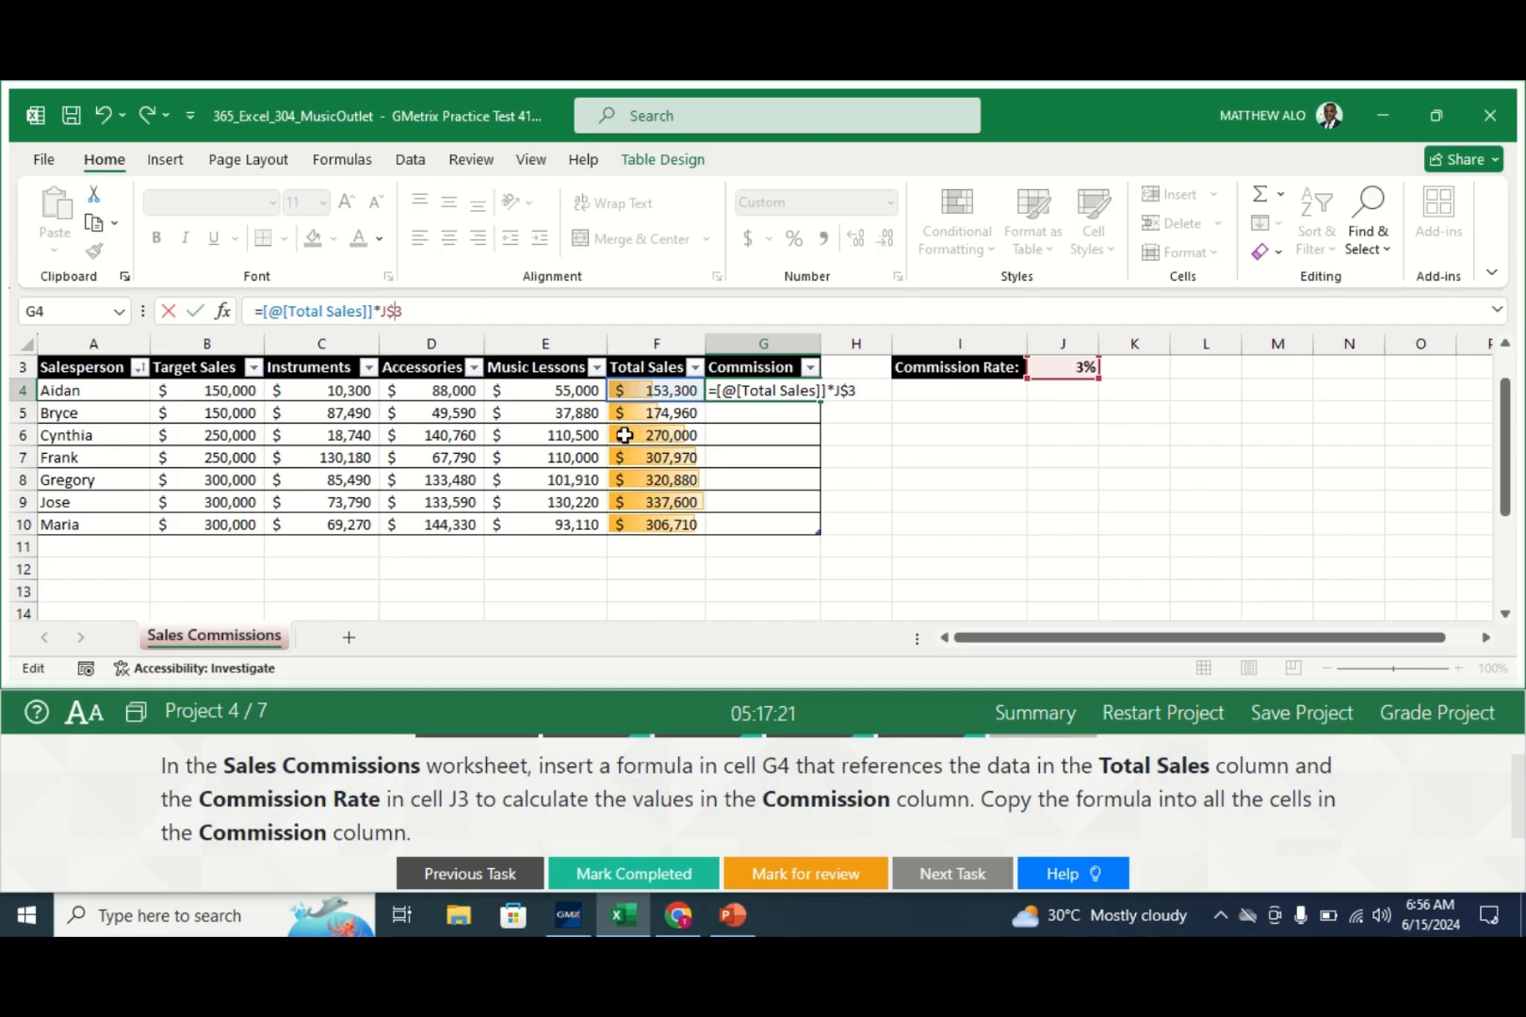
{"action": "key", "text": "Return"}
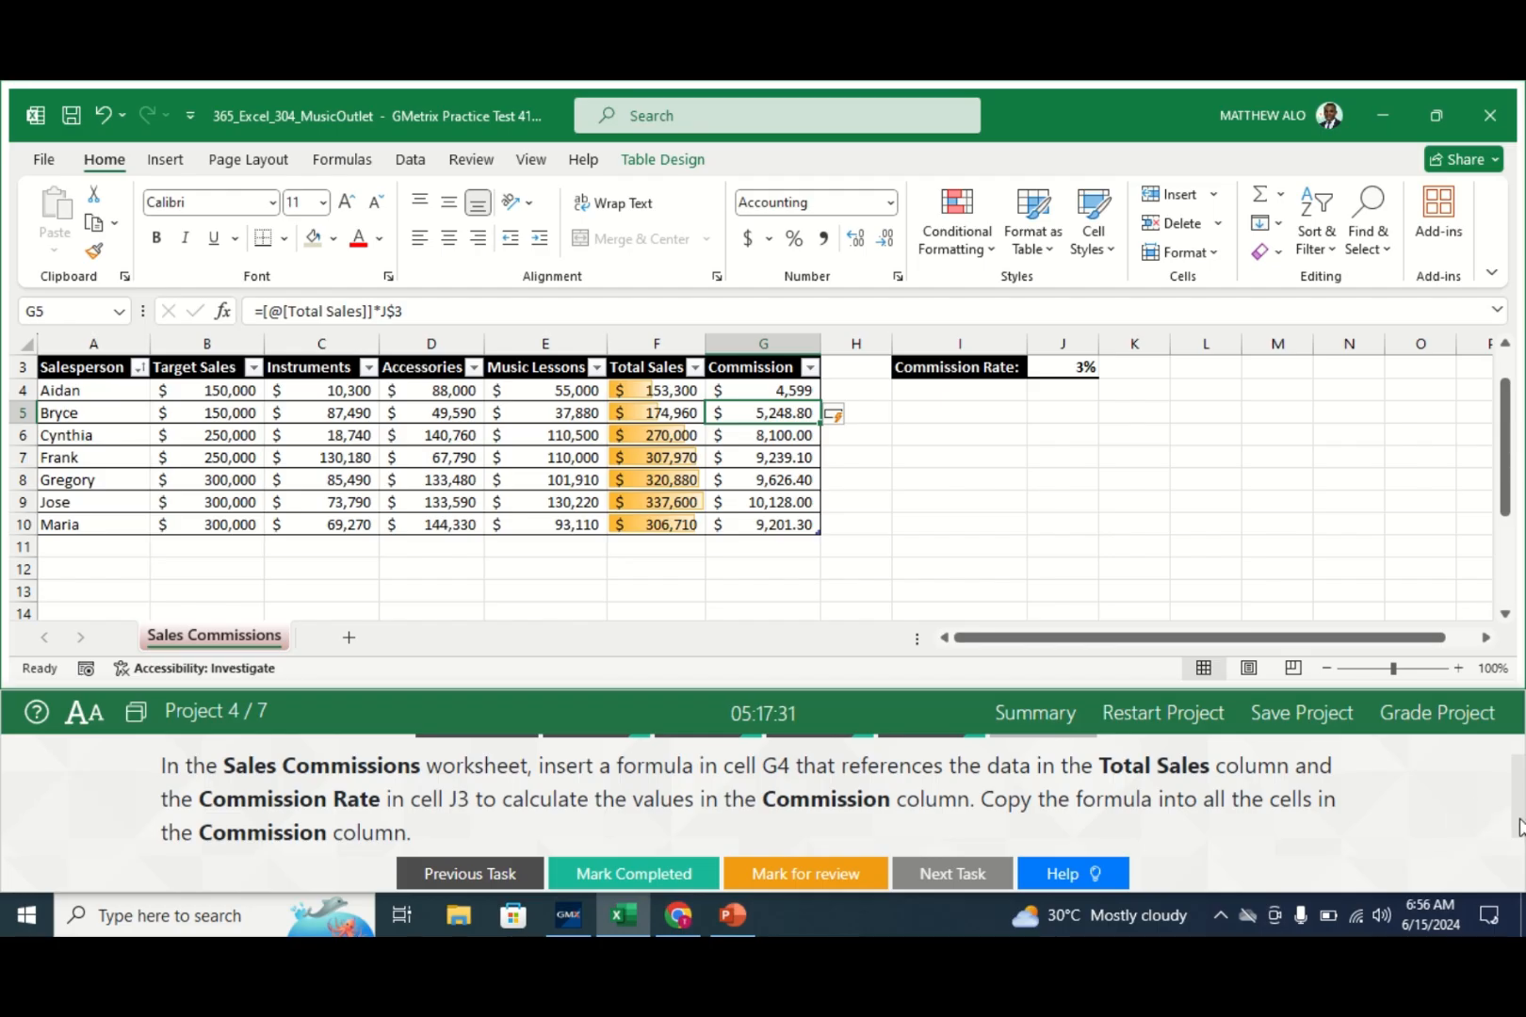
{"action": "left_click", "coordinate": [1518, 819]}
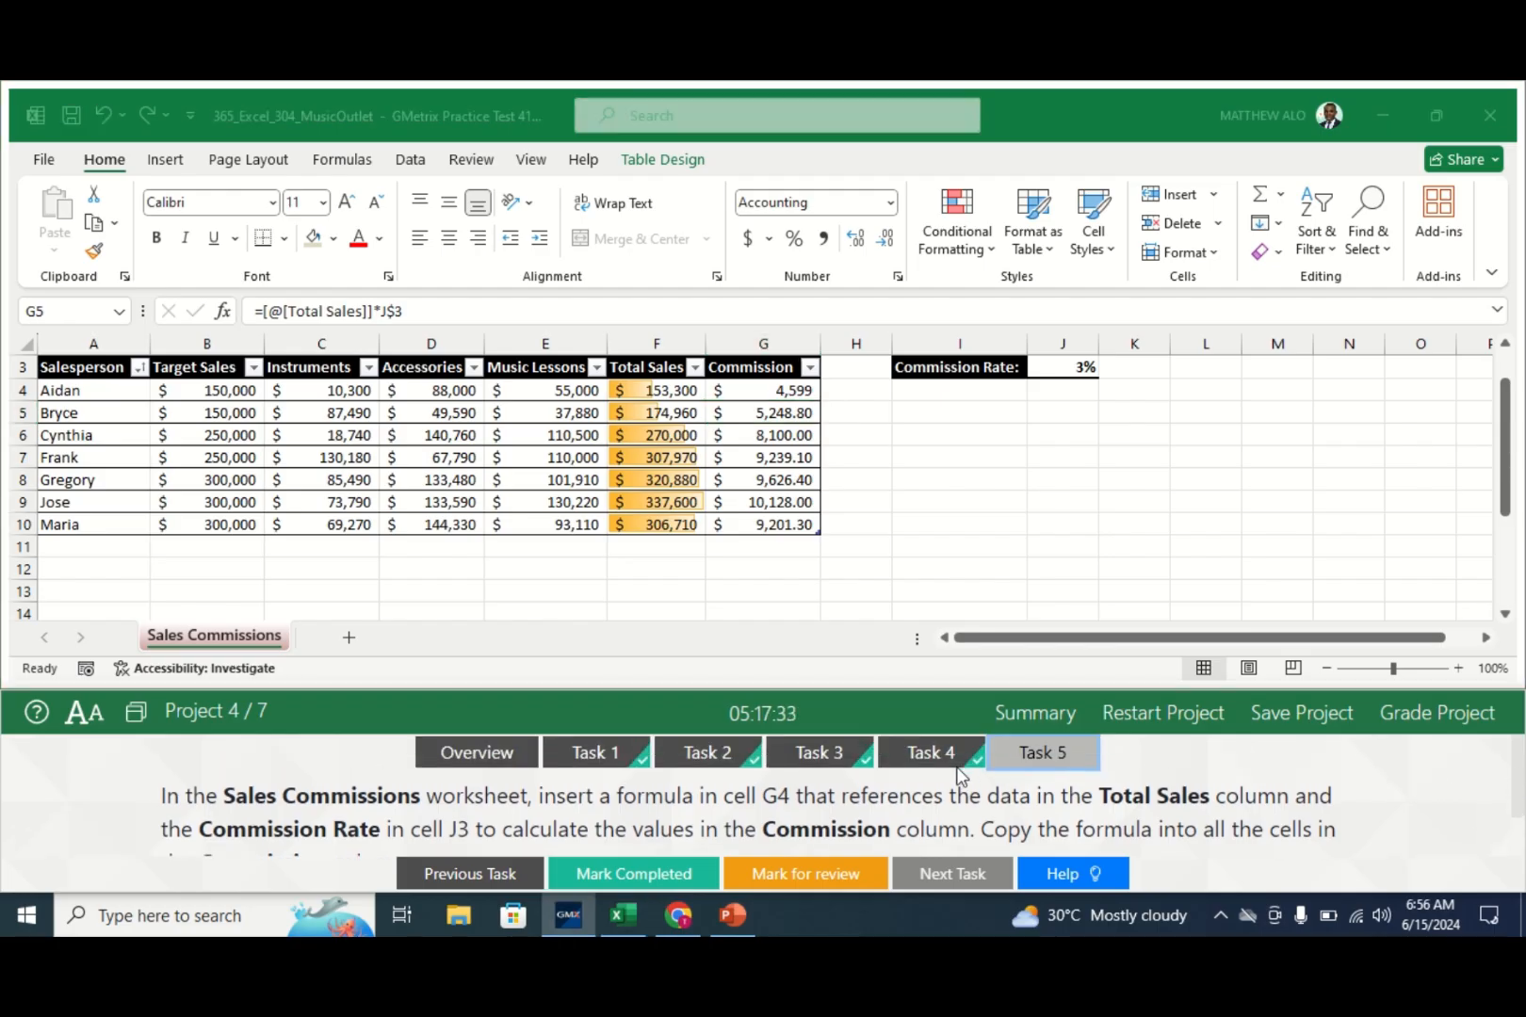
{"action": "left_click", "coordinate": [663, 874]}
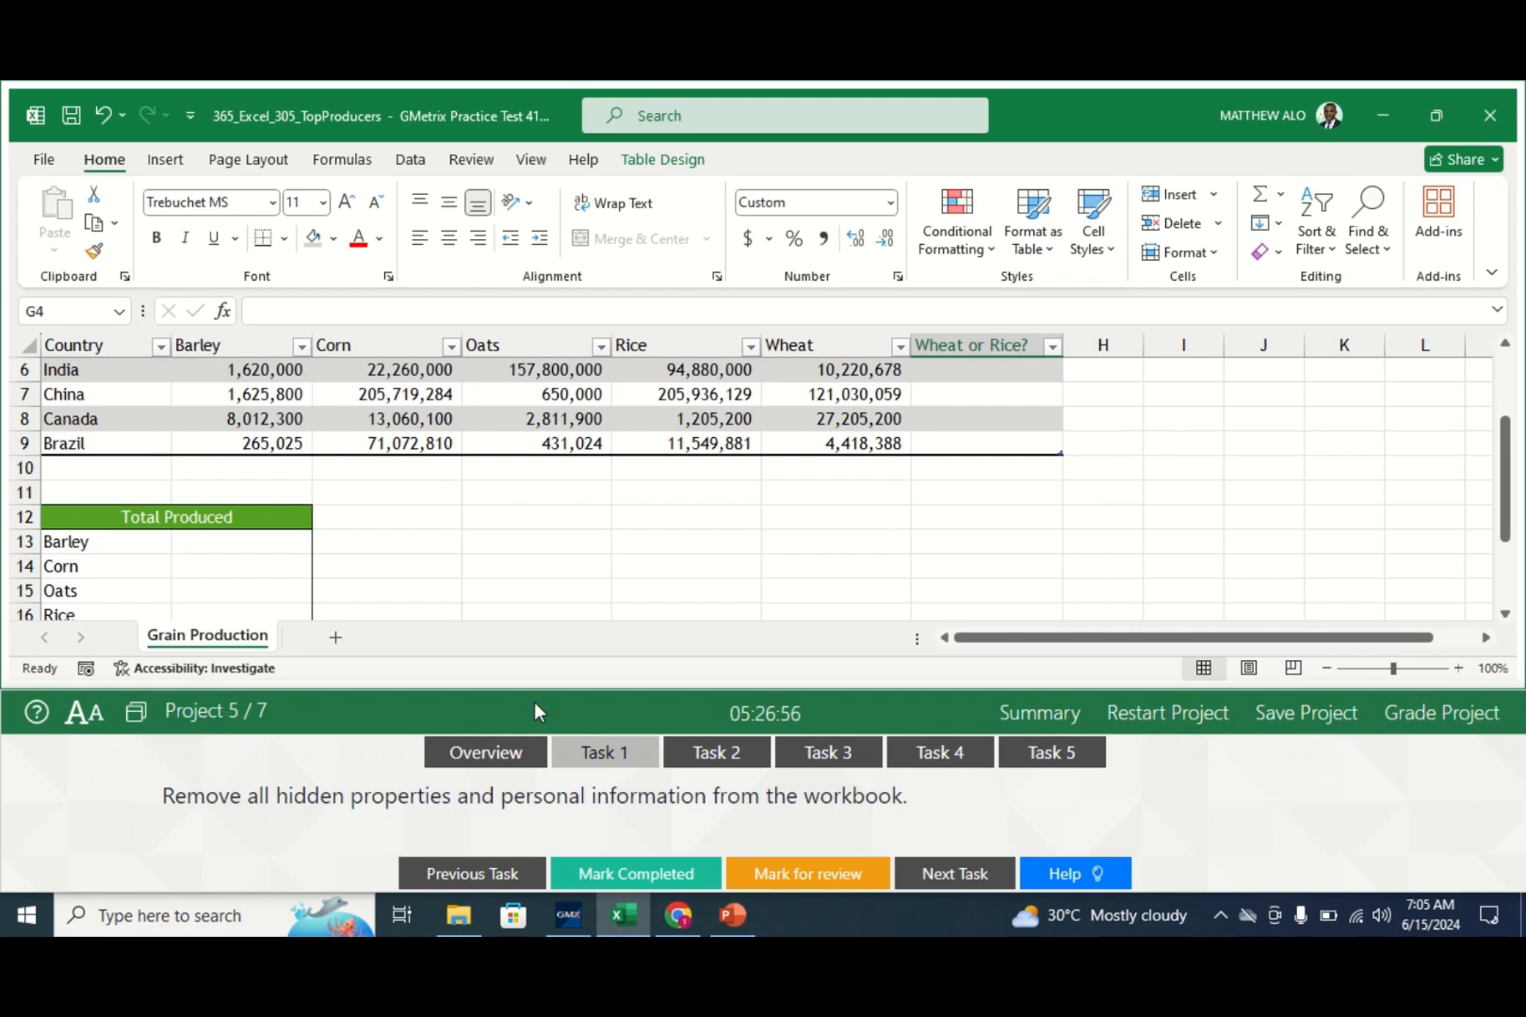
- Show Project 5's Task 1 on removing hidden properties and personal information
{"action": "left_click", "coordinate": [622, 758]}
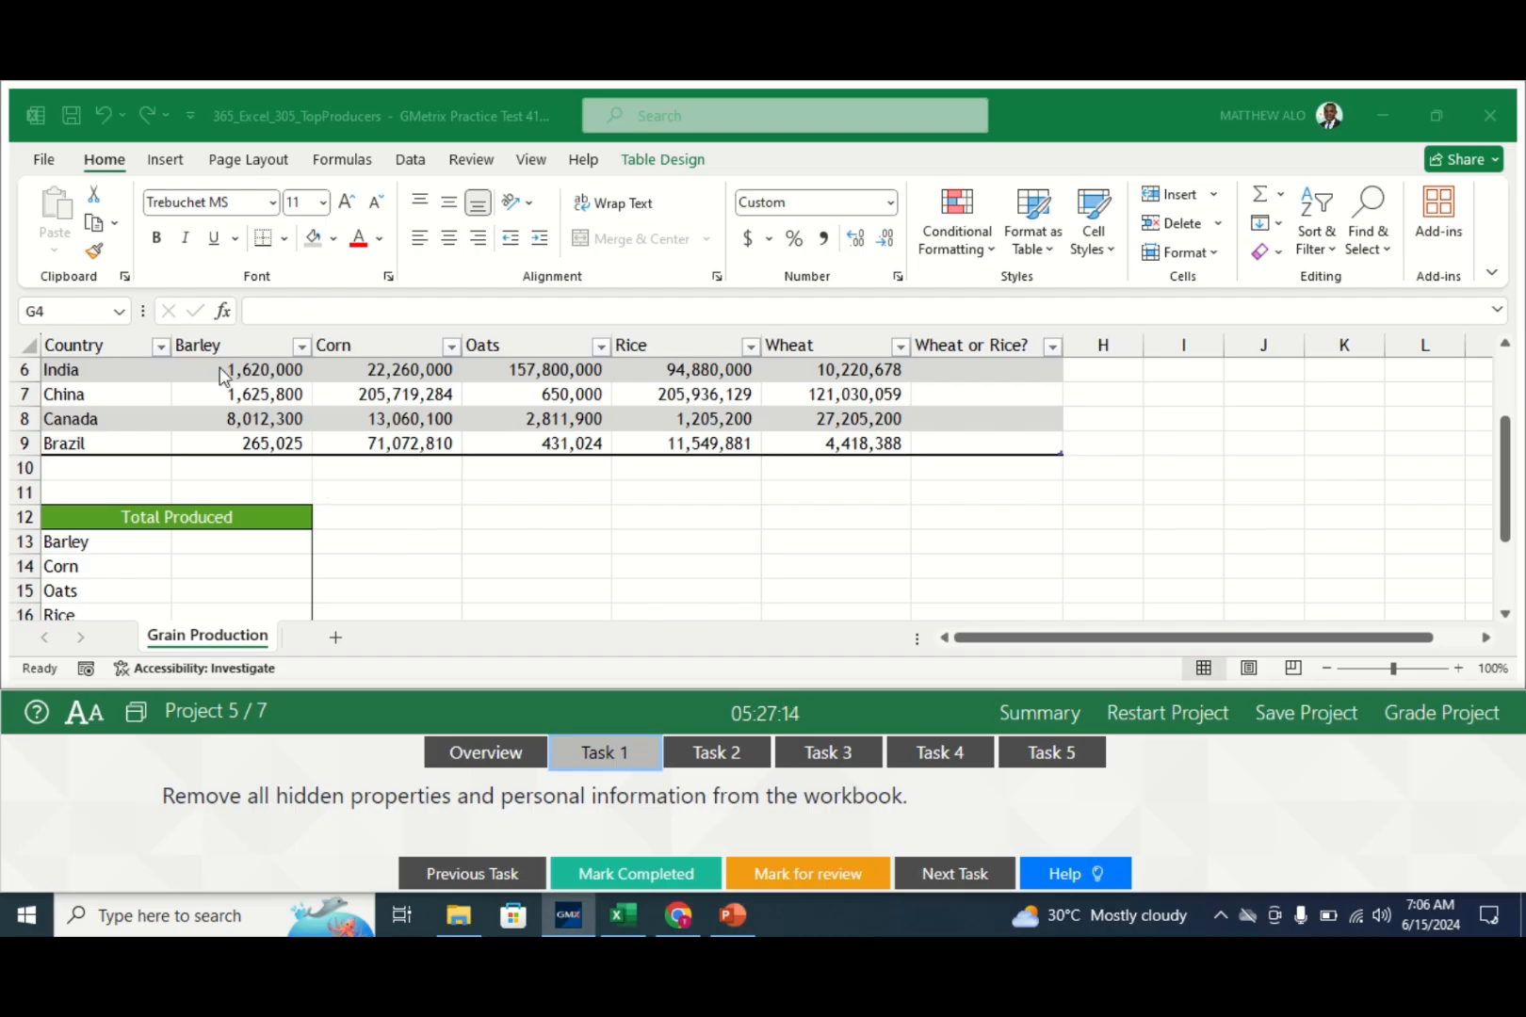
{"action": "left_click", "coordinate": [42, 160]}
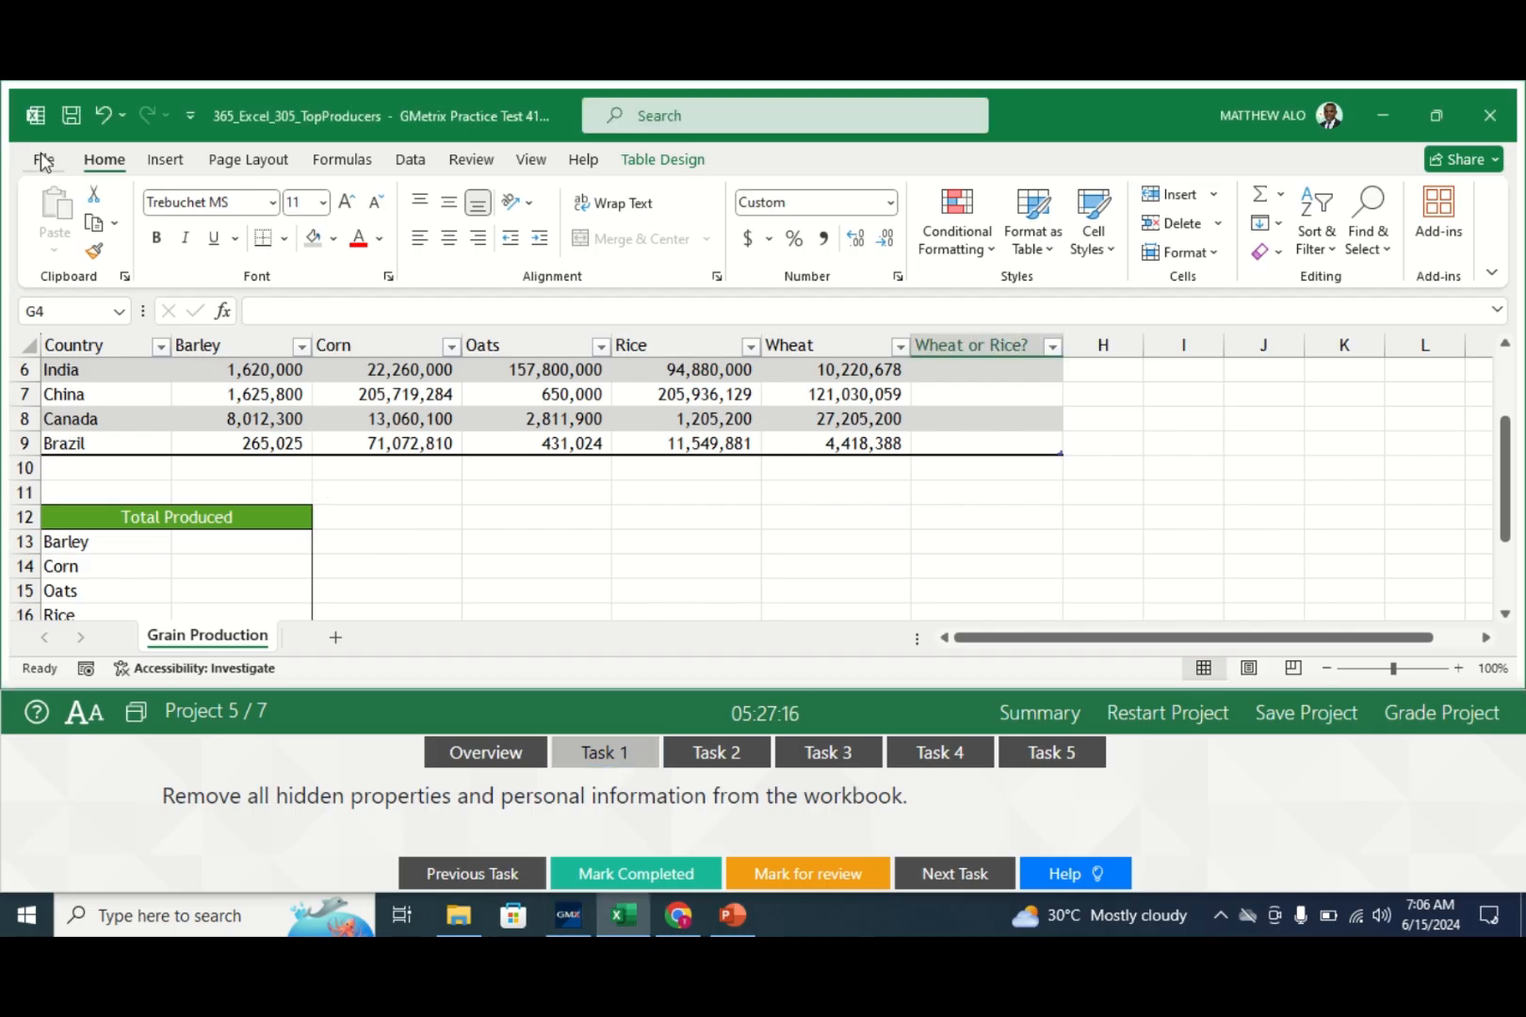
- Save and inspect the document, Remove All document properties and personal information, and mark Task 1 completed
{"action": "left_click", "coordinate": [42, 160]}
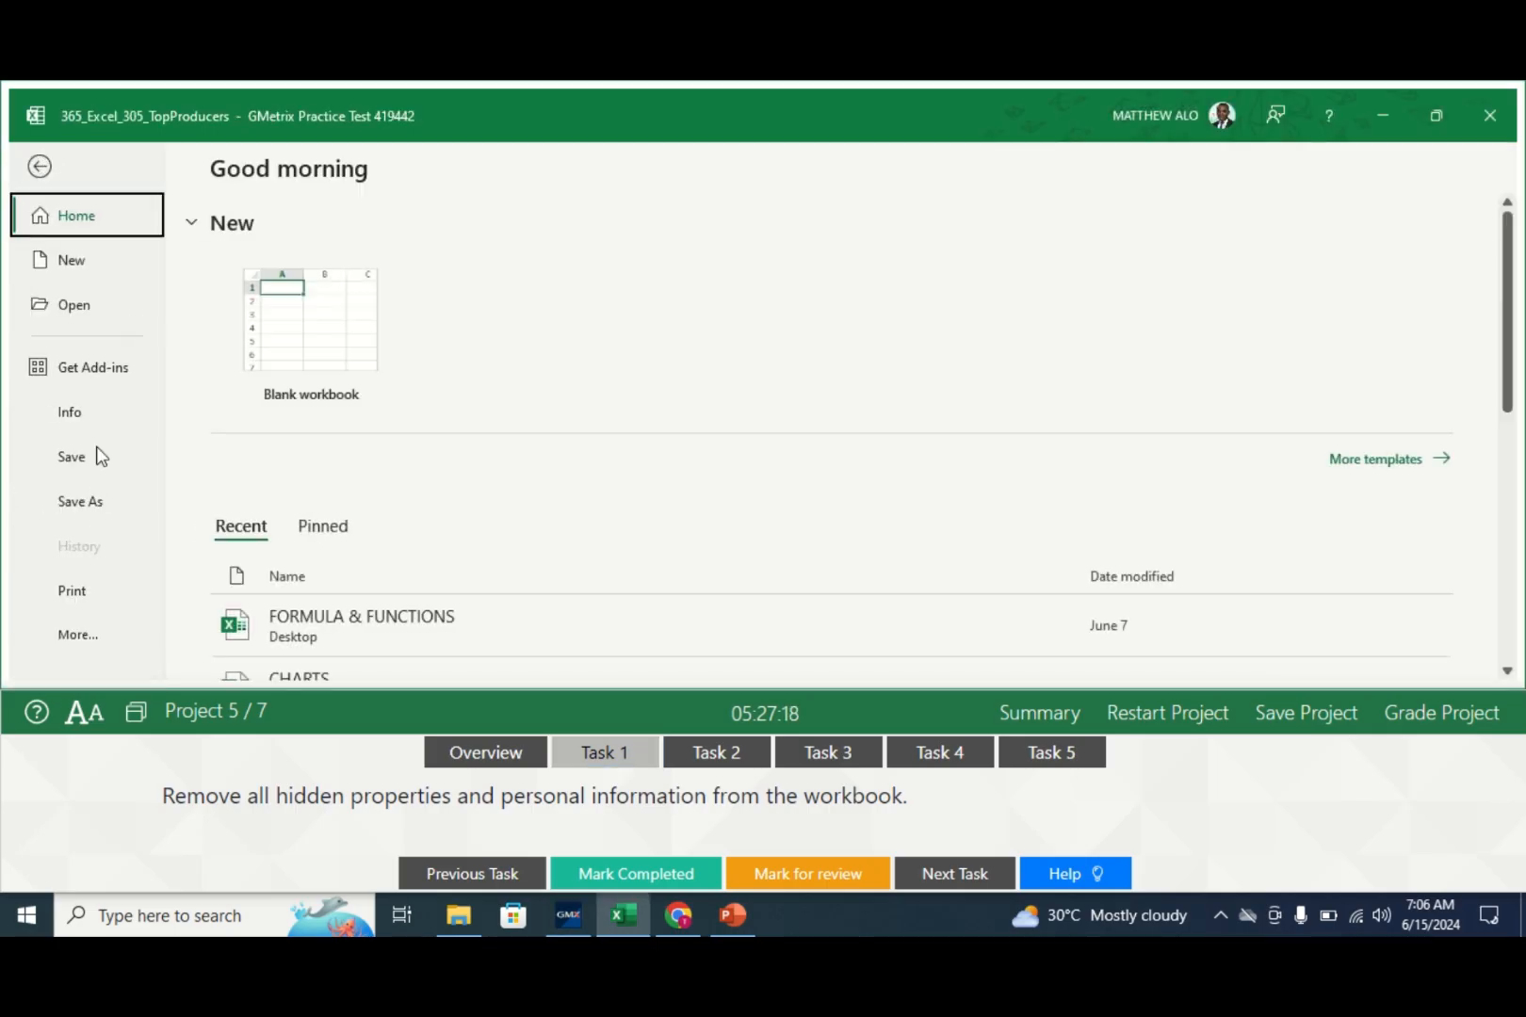
{"action": "left_click", "coordinate": [73, 413]}
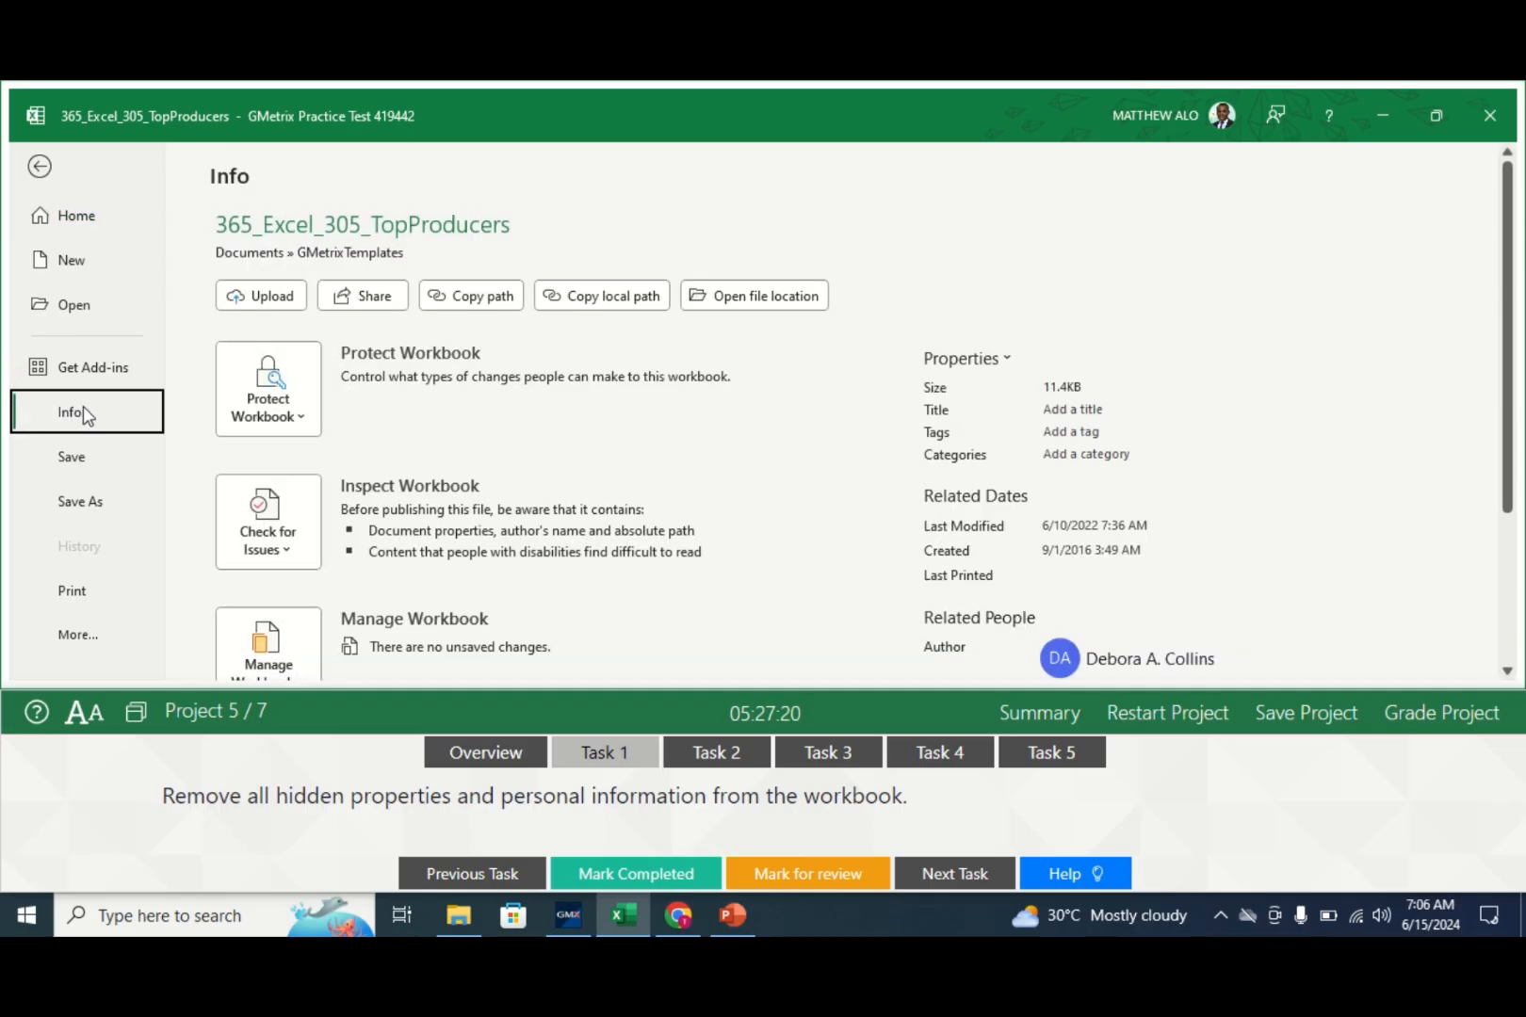
{"action": "left_click_drag", "start_coordinate": [1503, 433], "coordinate": [1482, 508]}
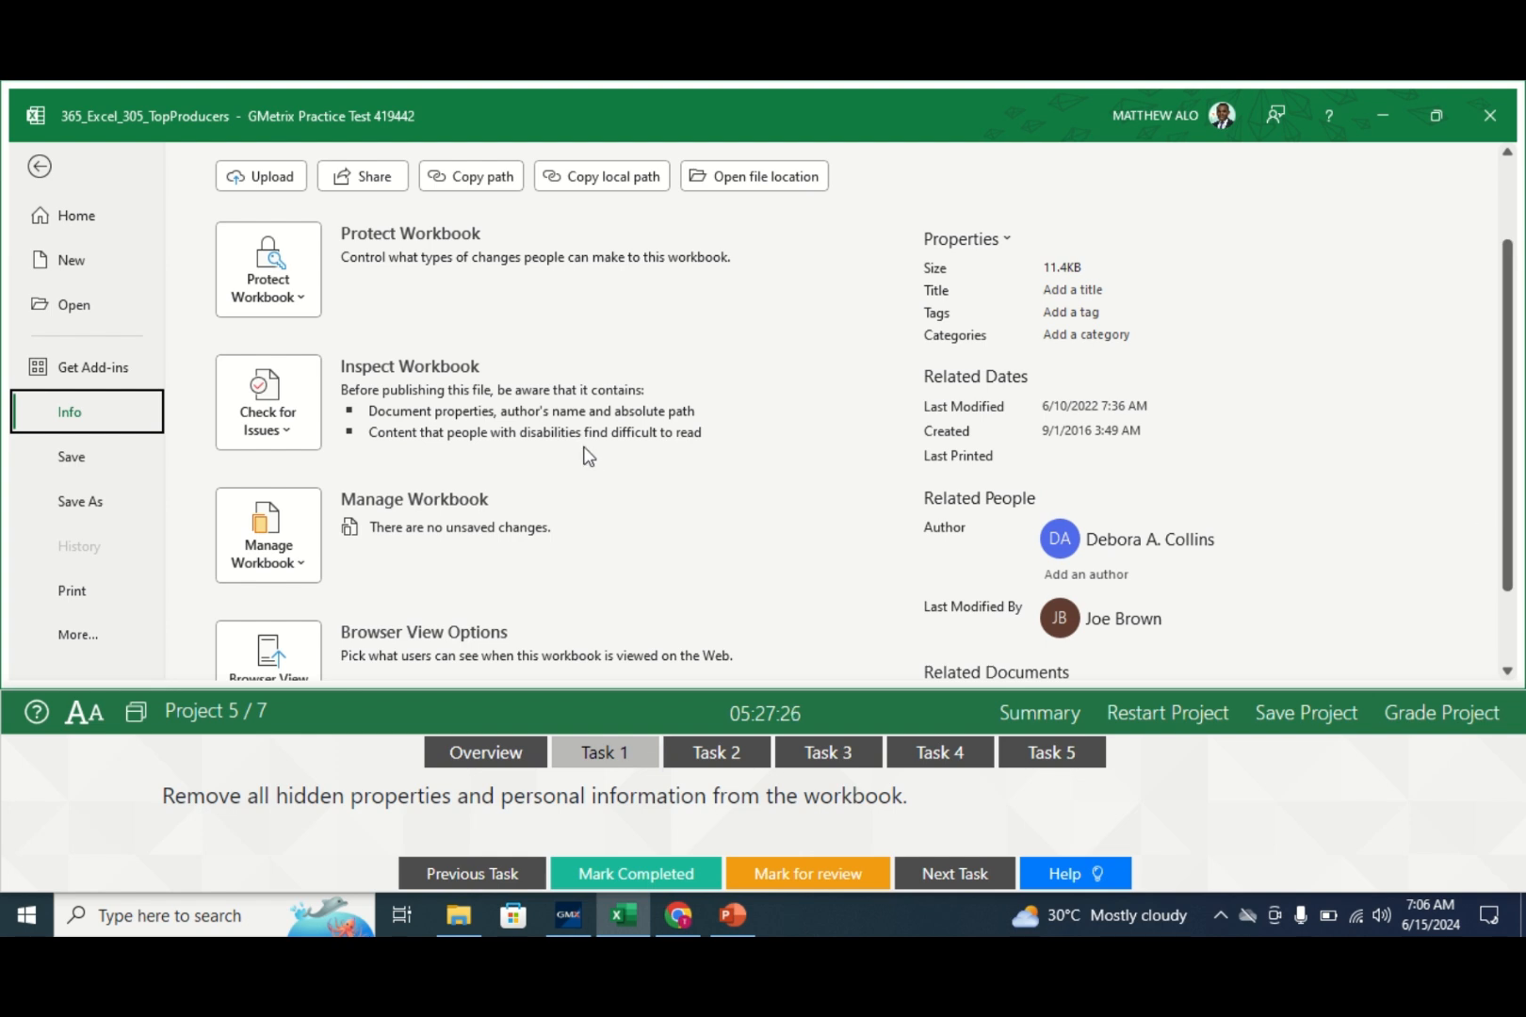
{"action": "left_click", "coordinate": [289, 411]}
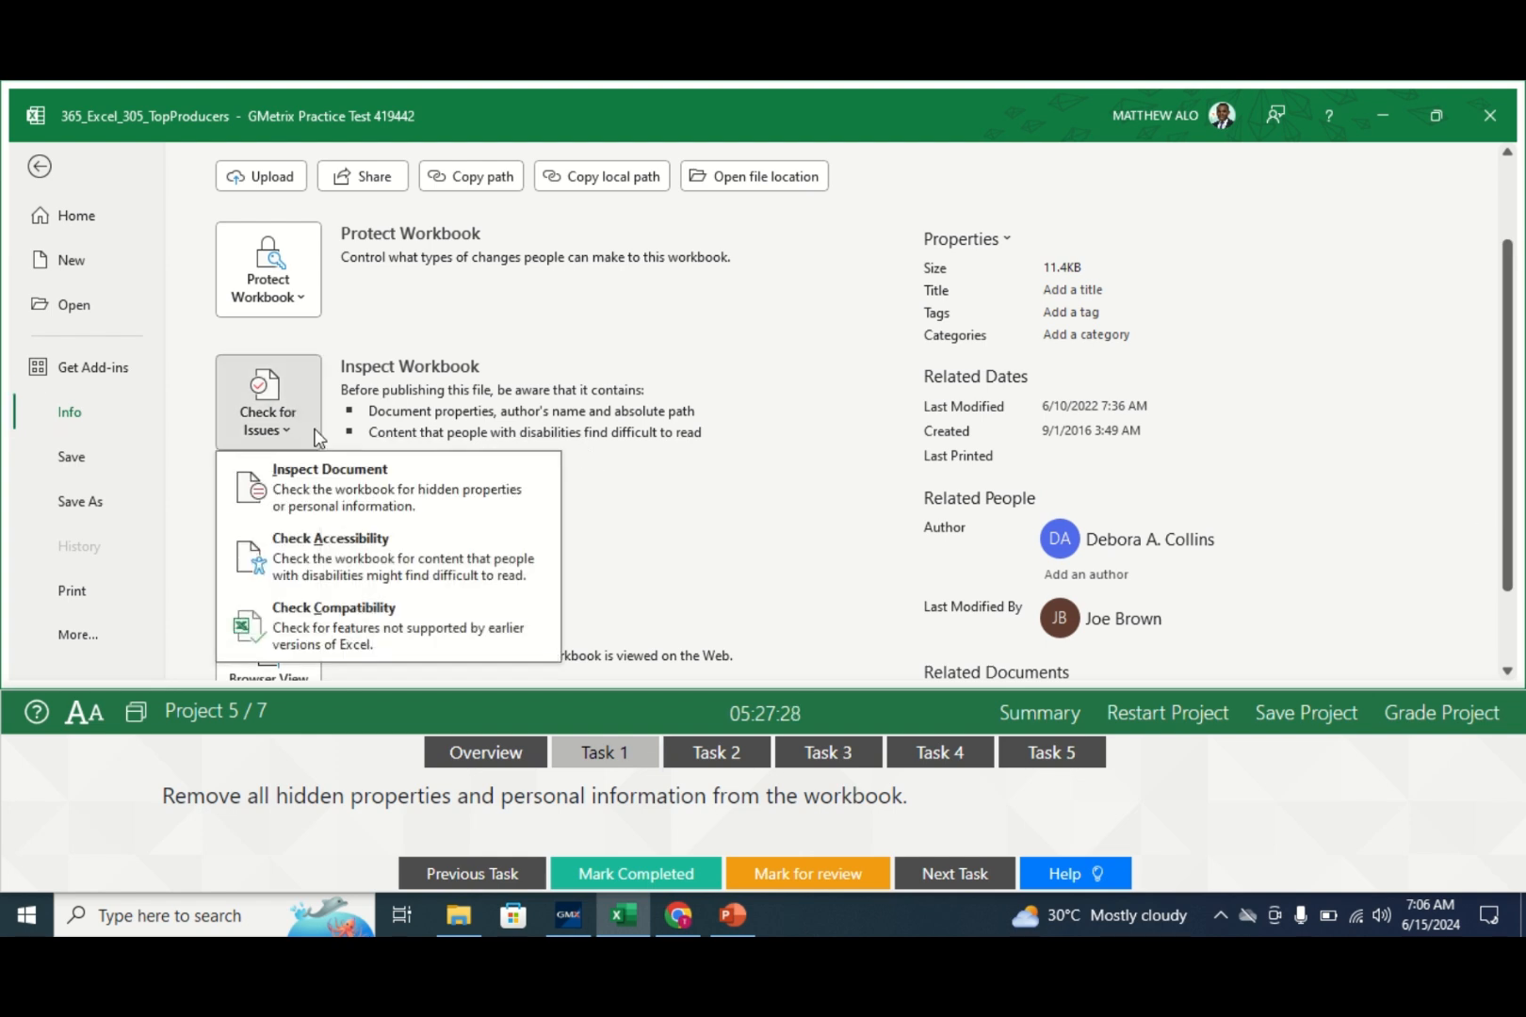
{"action": "left_click", "coordinate": [349, 478]}
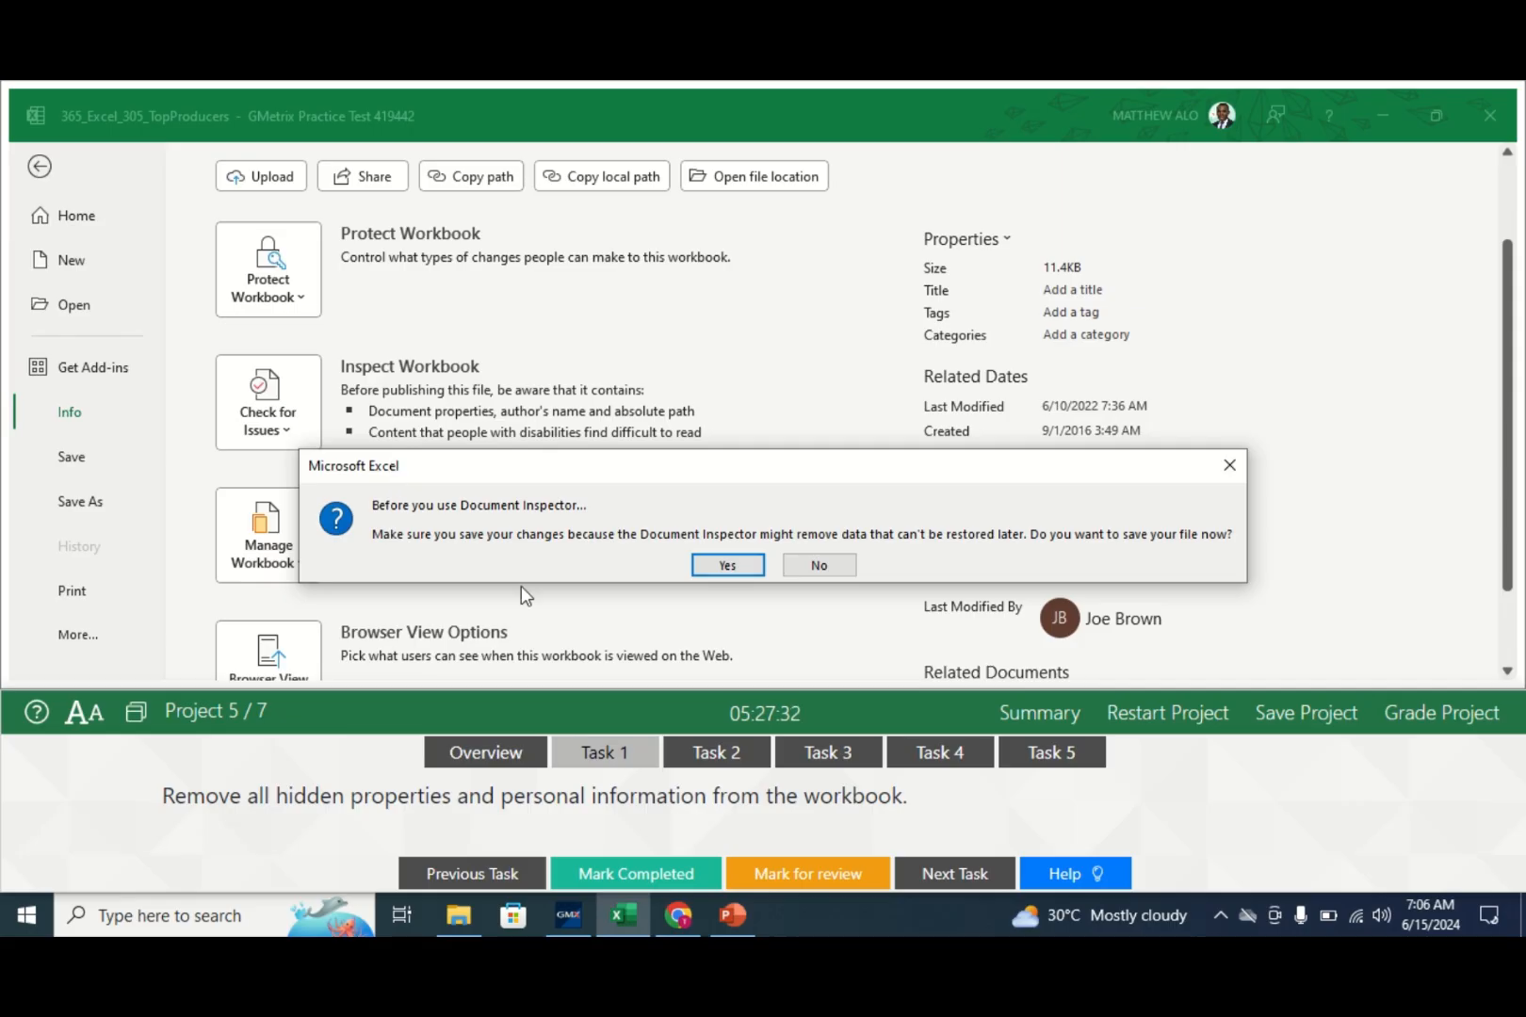
{"action": "left_click", "coordinate": [725, 566]}
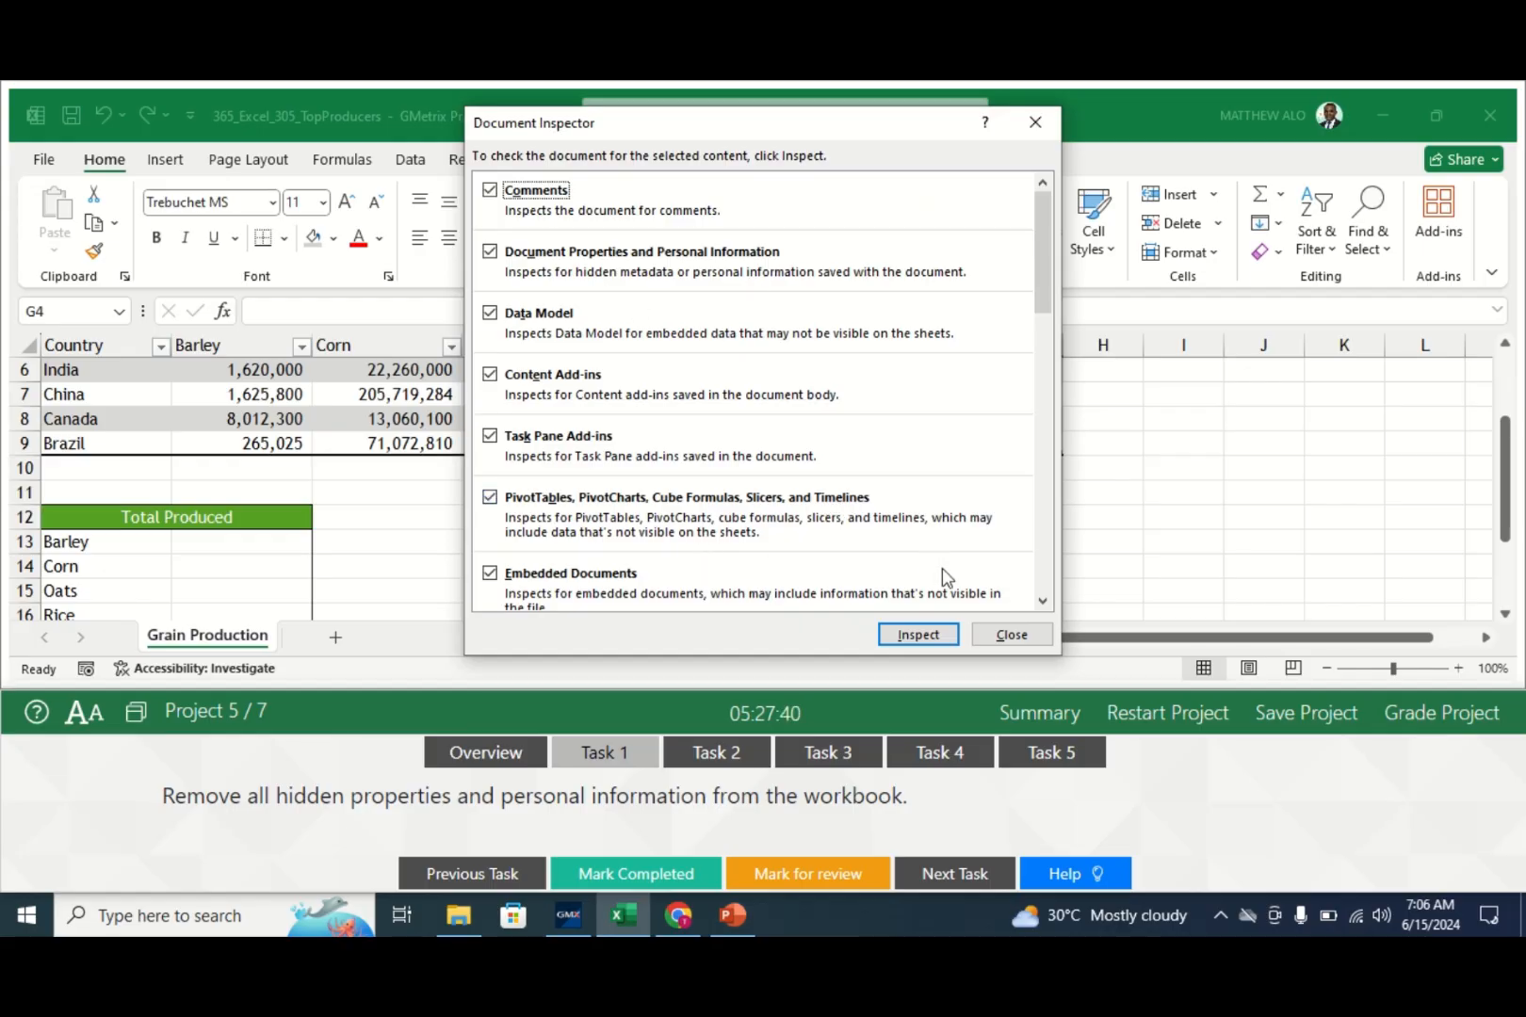
{"action": "left_click", "coordinate": [912, 634]}
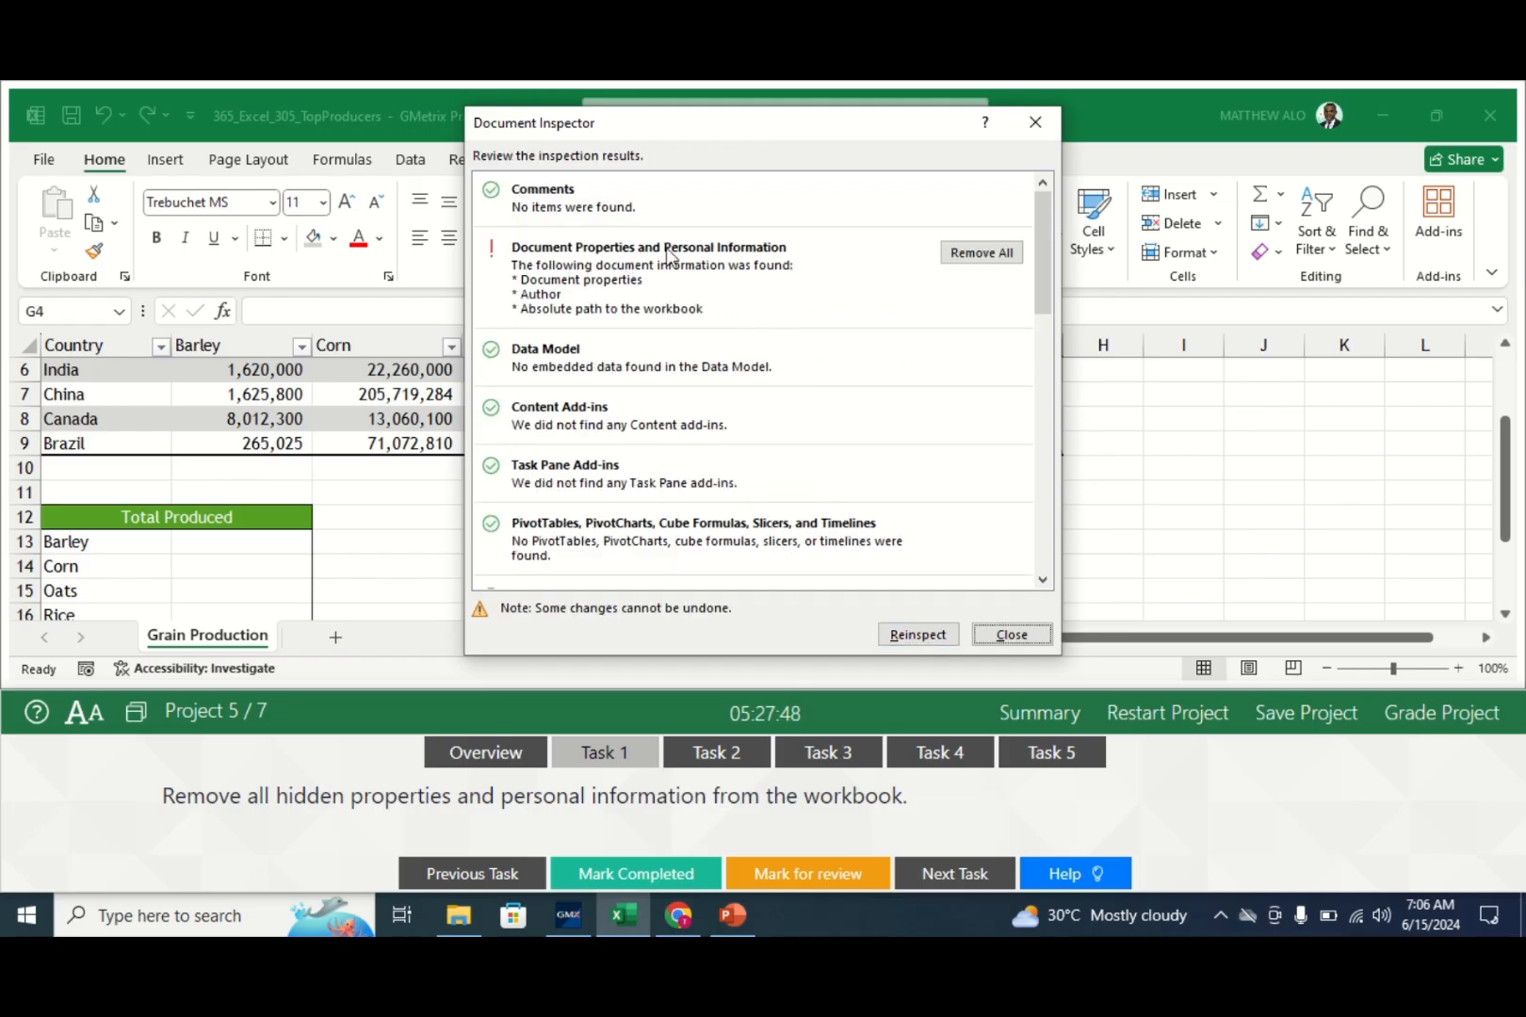
{"action": "left_click", "coordinate": [985, 255]}
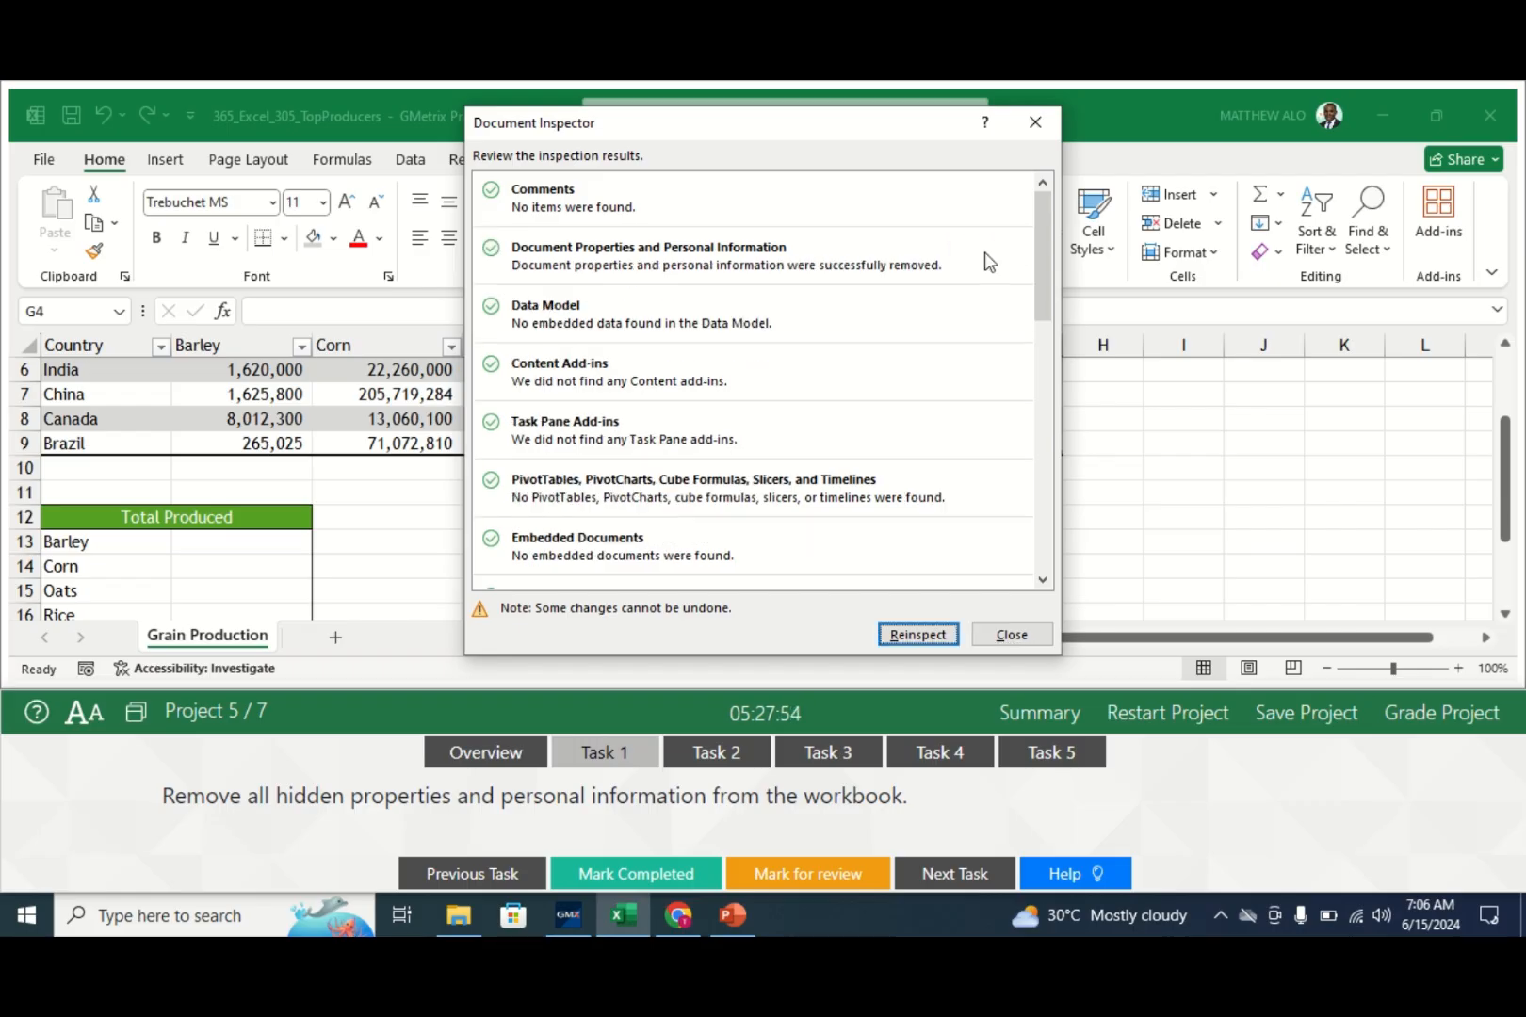
{"action": "left_click", "coordinate": [1007, 634]}
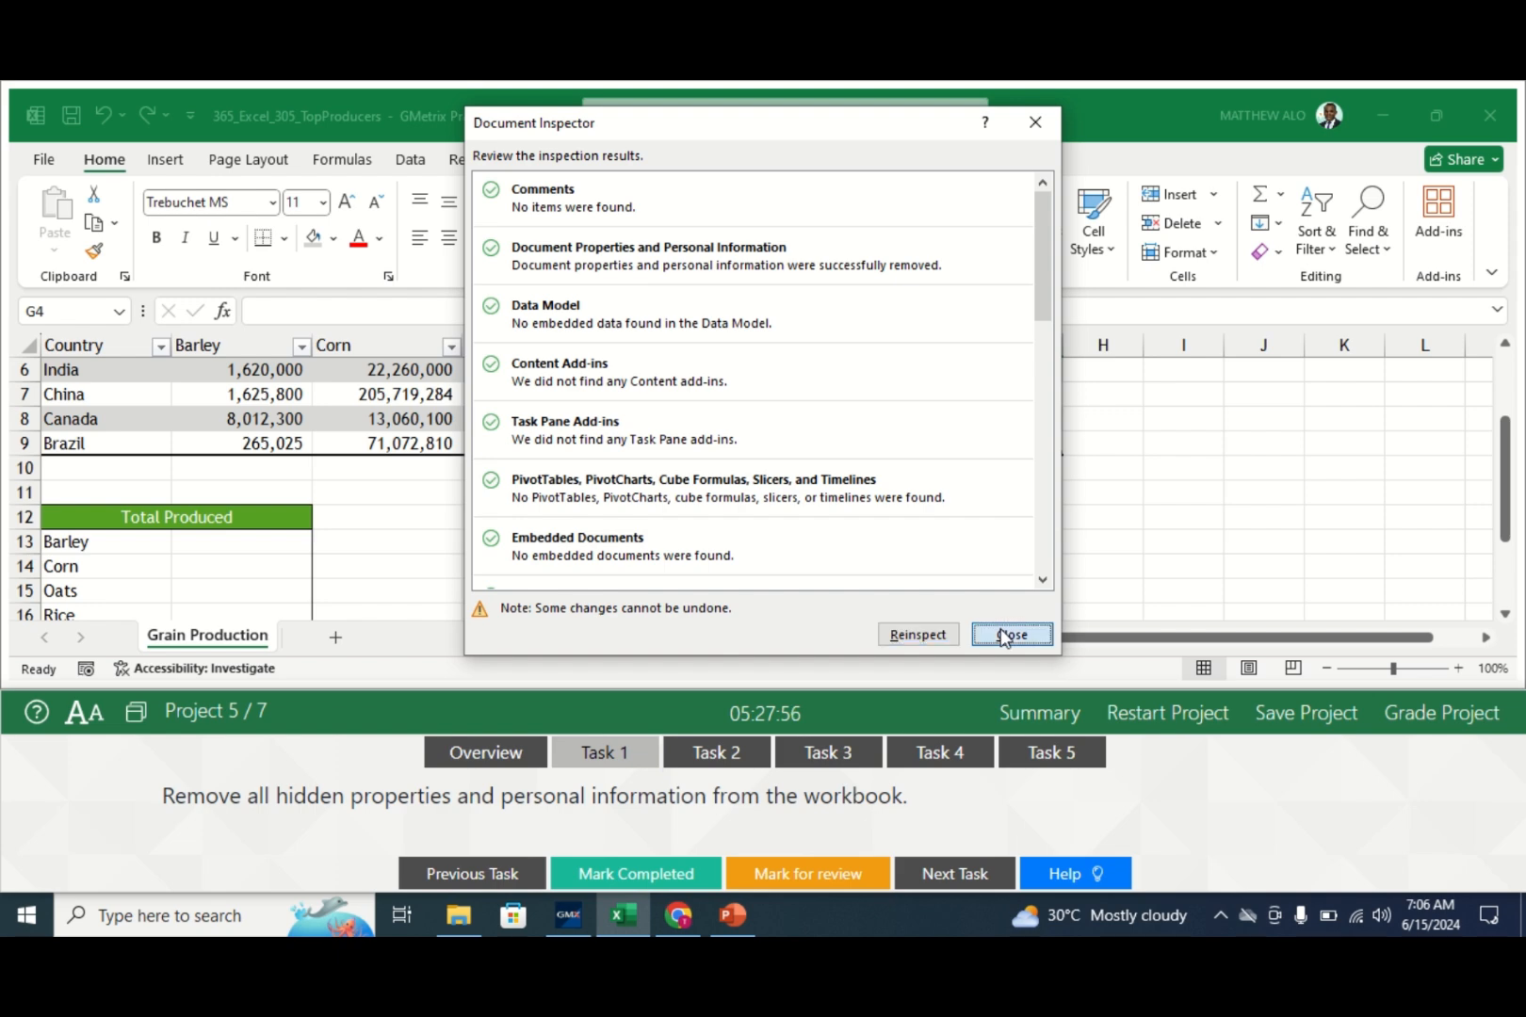
{"action": "left_click", "coordinate": [630, 875]}
- Bring up Task 2's instructions for styling the title cell A2
{"action": "left_click", "coordinate": [707, 756]}
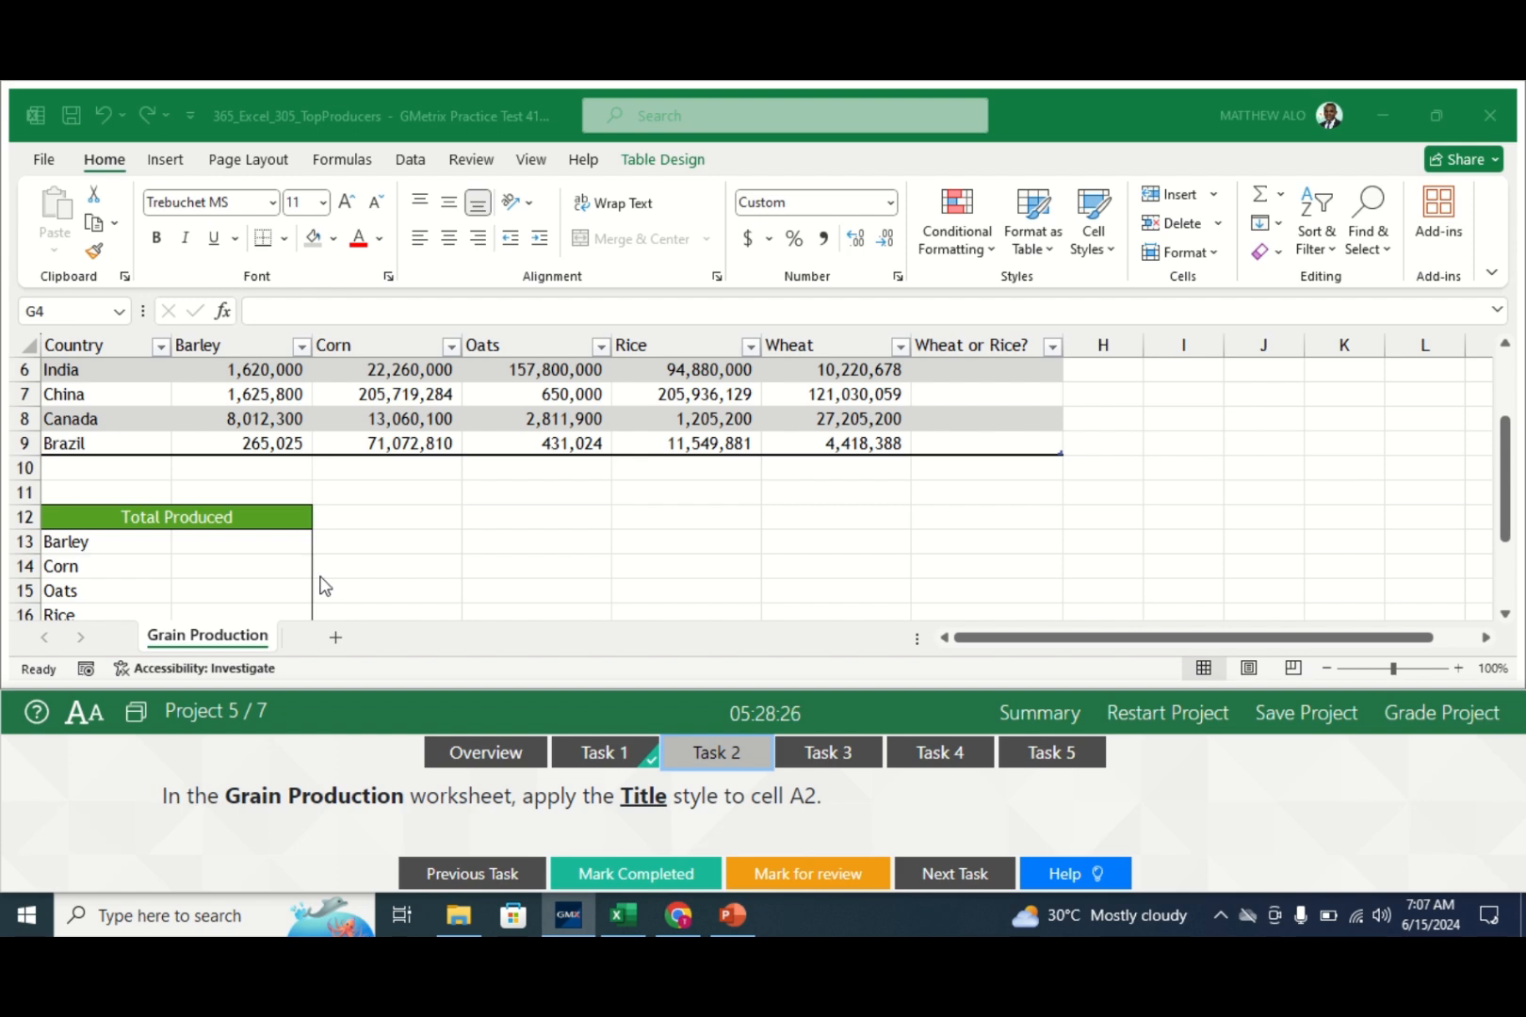
{"action": "left_click", "coordinate": [186, 644]}
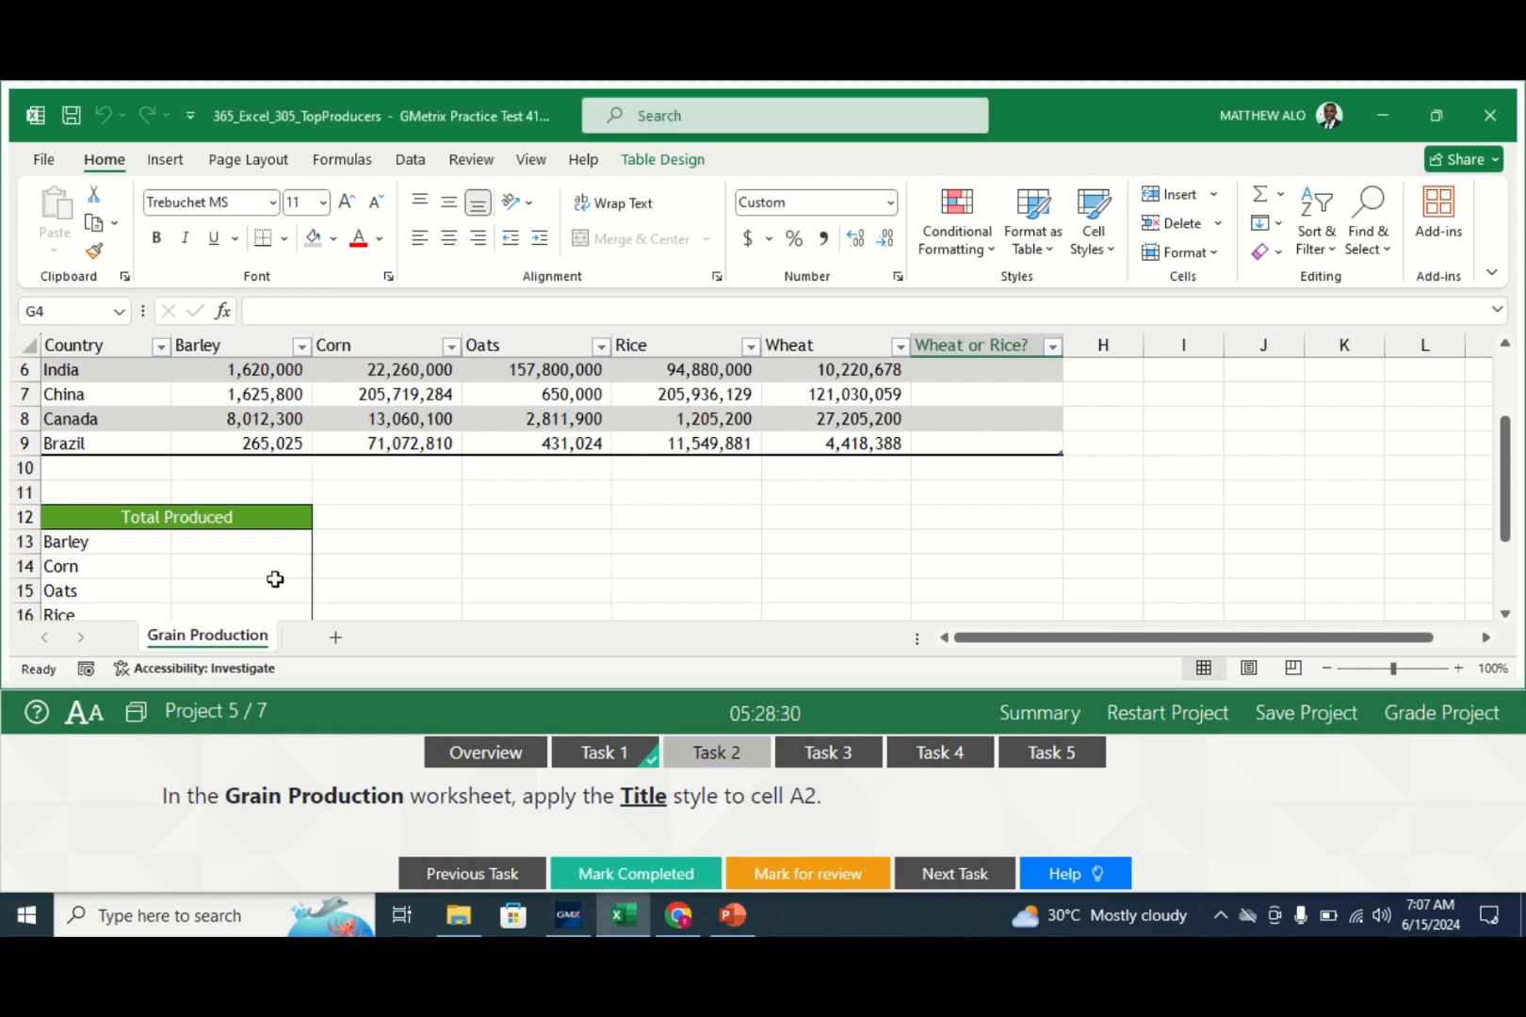
{"action": "left_click_drag", "start_coordinate": [1505, 535], "coordinate": [1505, 469]}
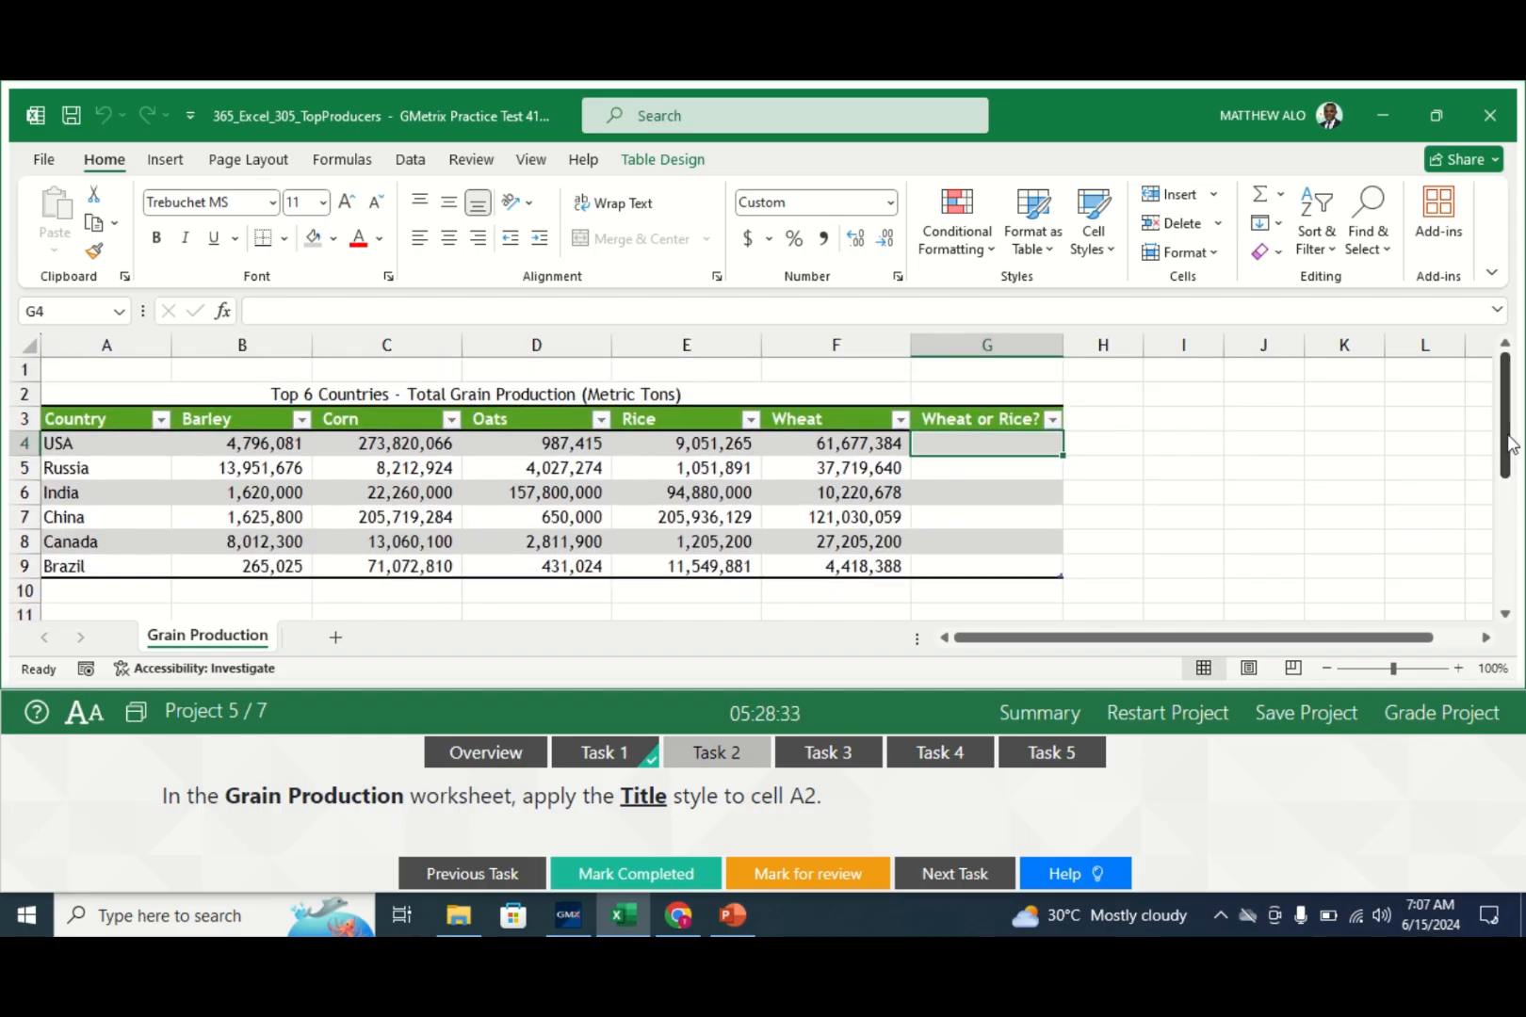
- Apply the Title cell style to merged cell A2 and mark Task 2 completed
{"action": "left_click", "coordinate": [80, 397]}
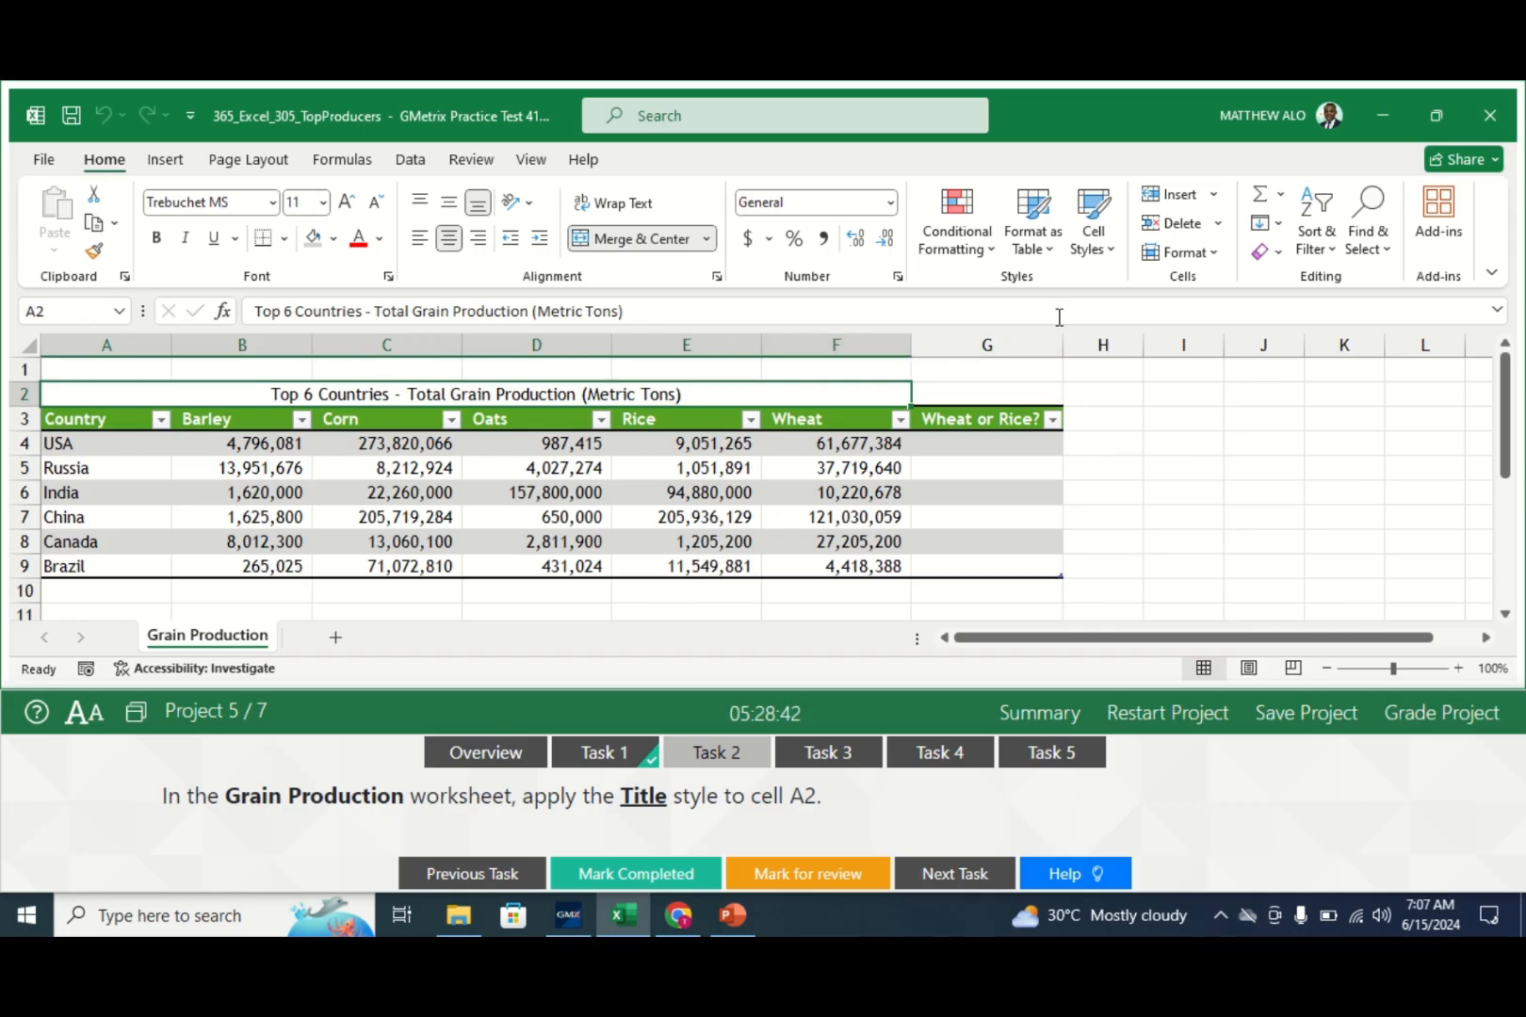
{"action": "left_click", "coordinate": [1103, 253]}
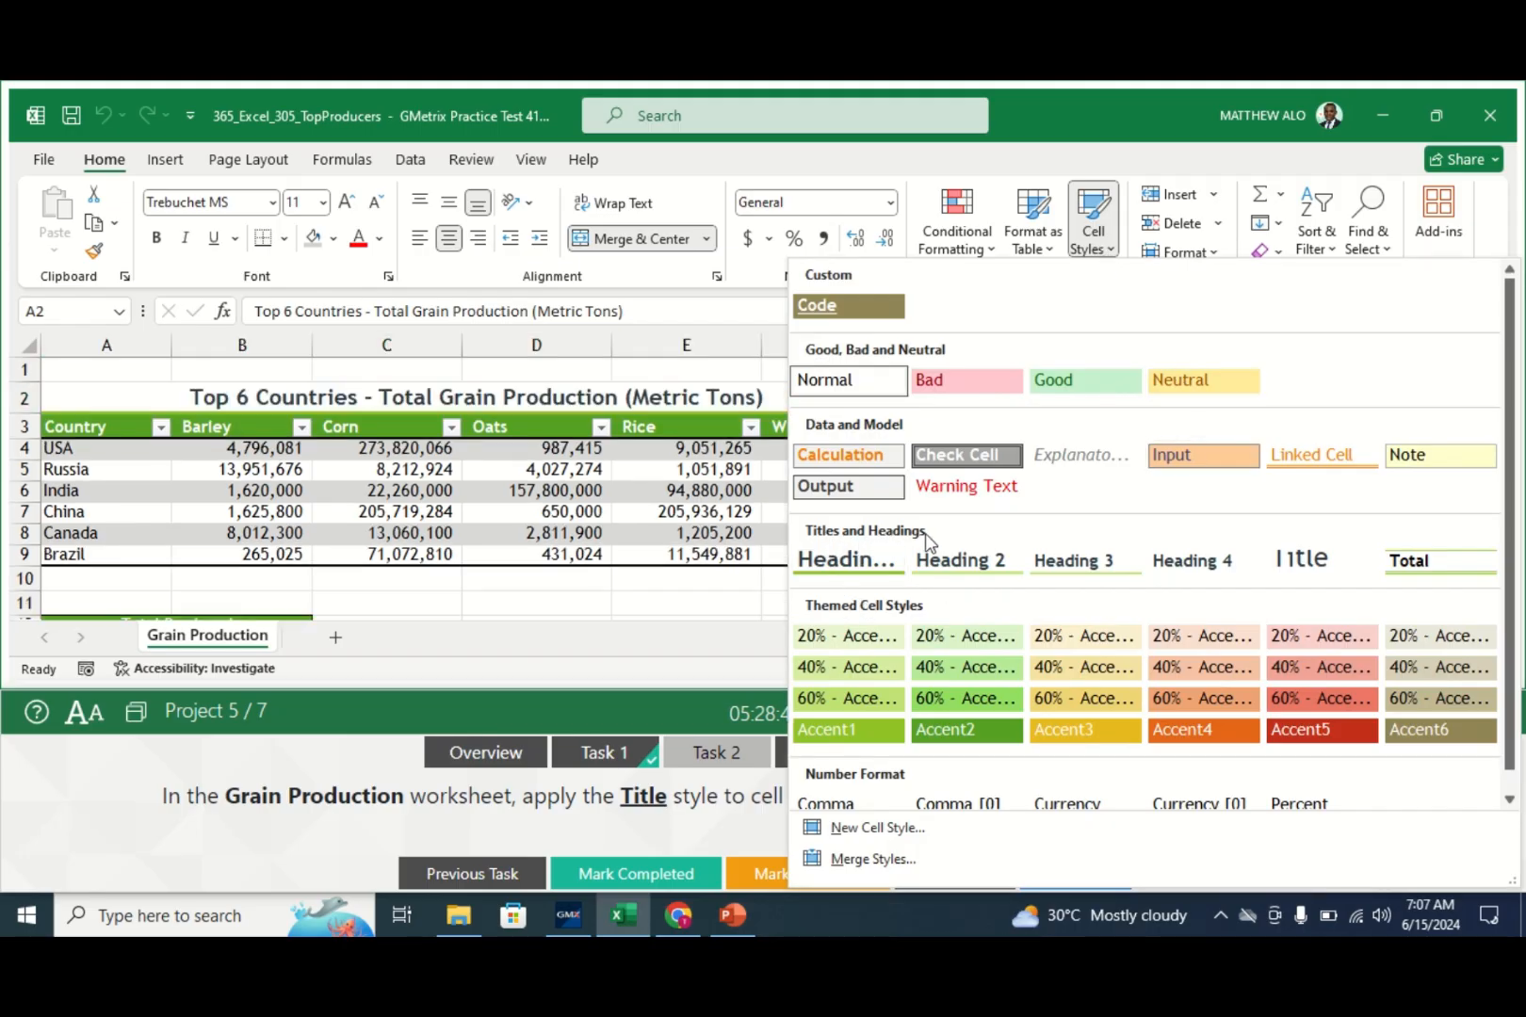
{"action": "left_click", "coordinate": [1289, 566]}
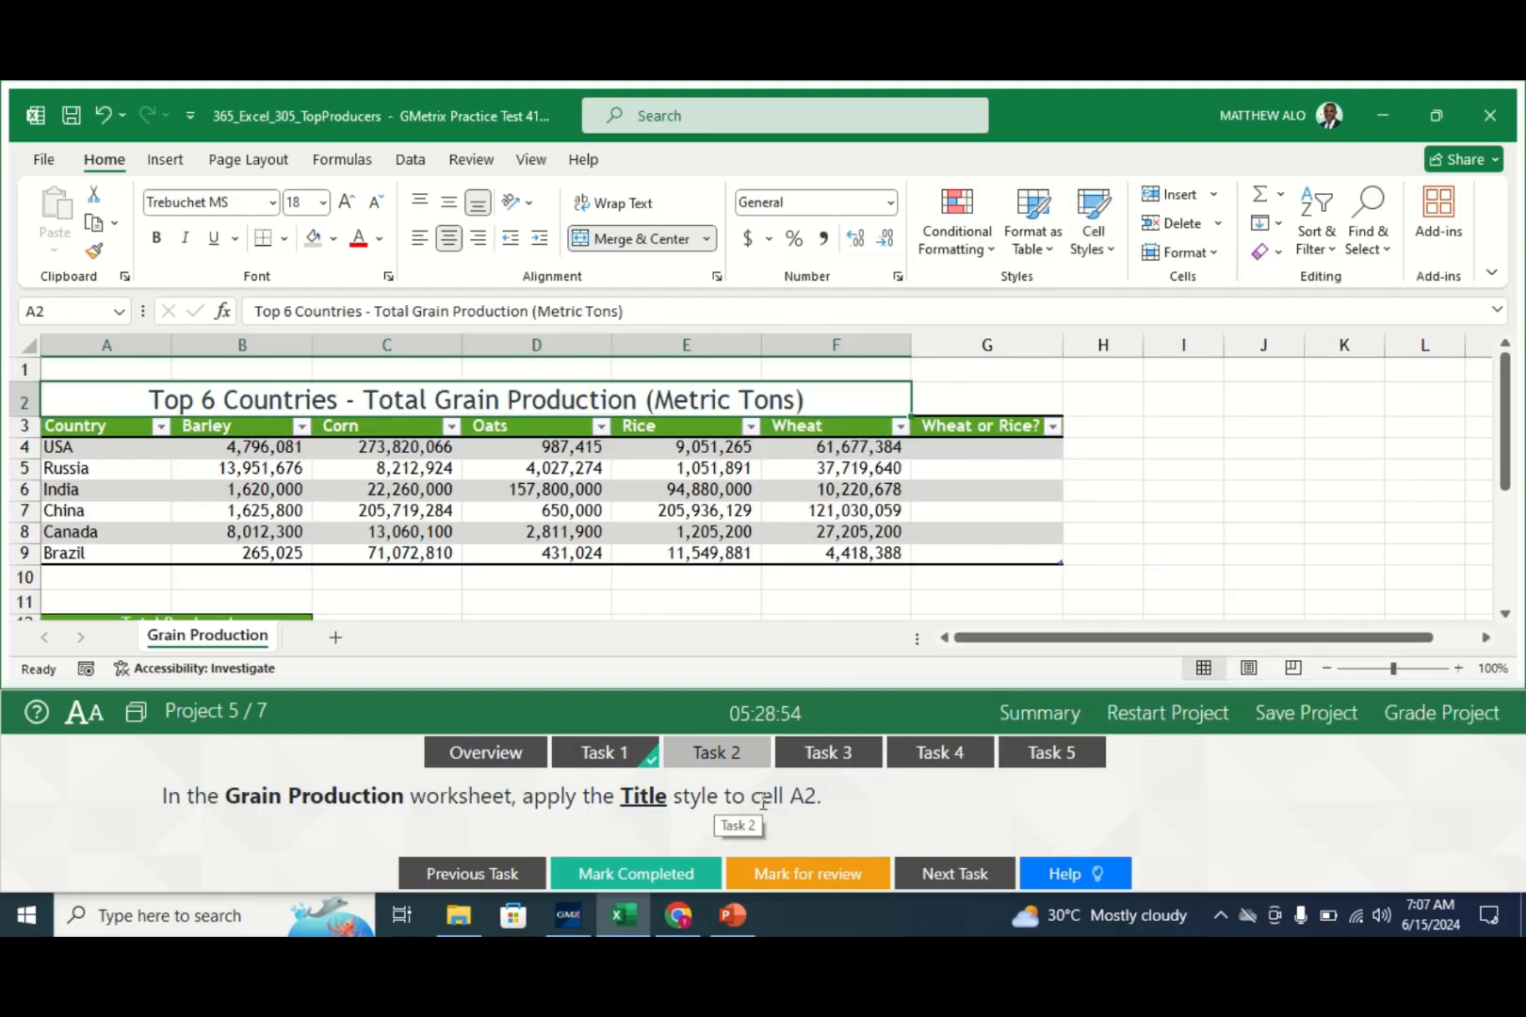
{"action": "left_click", "coordinate": [668, 876]}
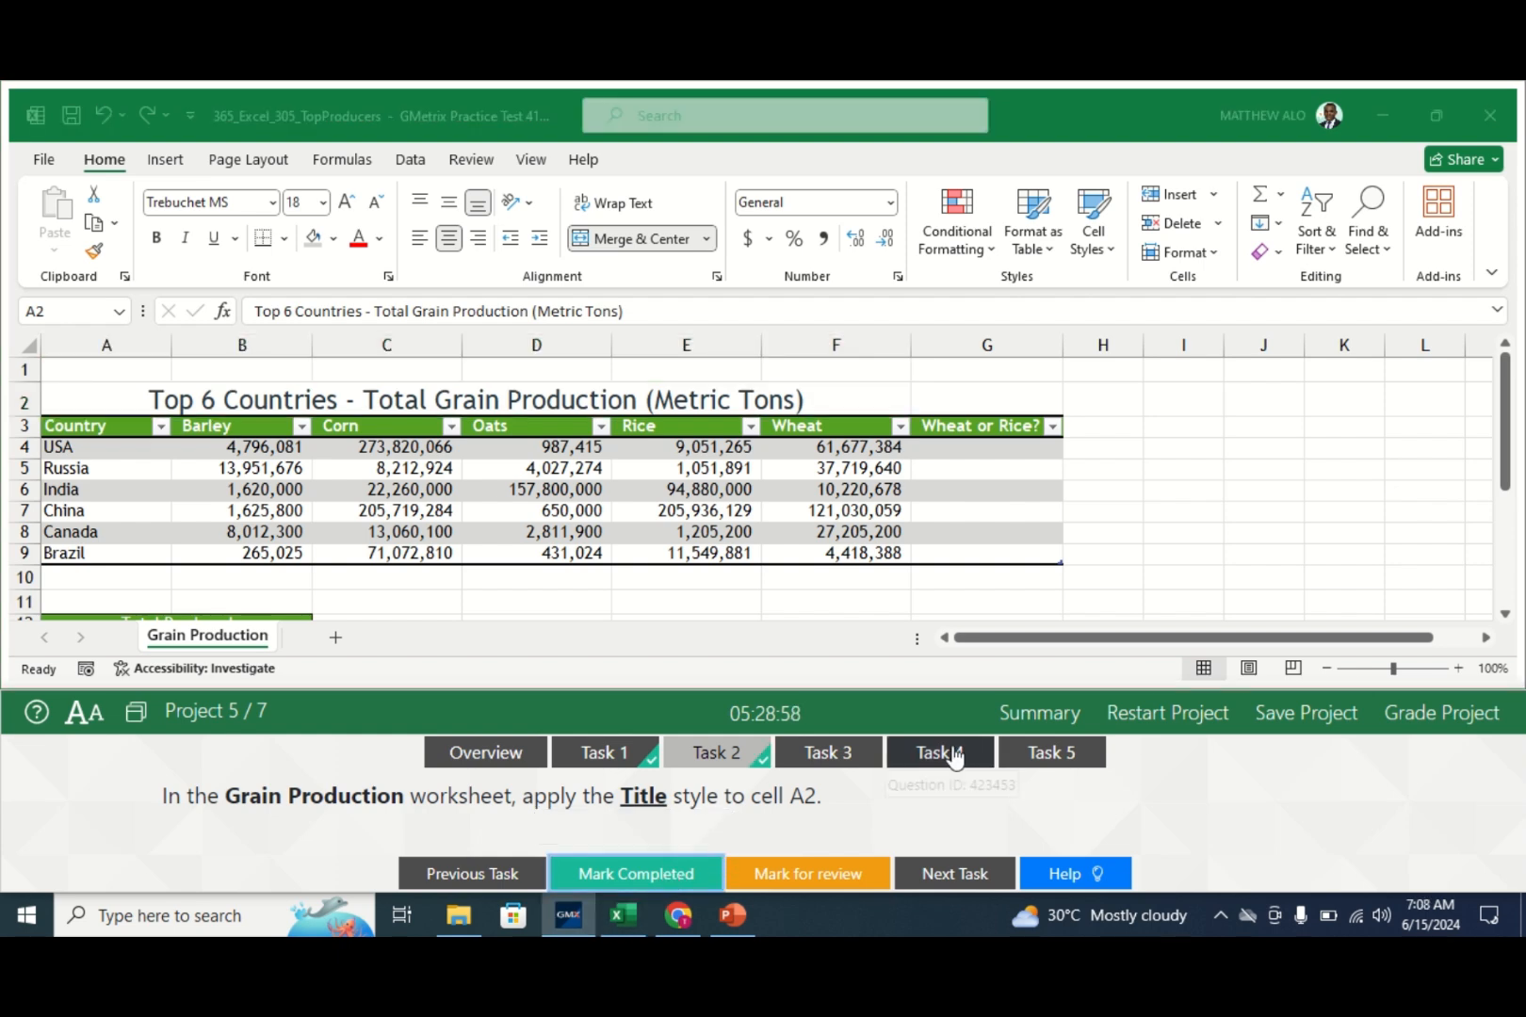
{"action": "left_click", "coordinate": [849, 758]}
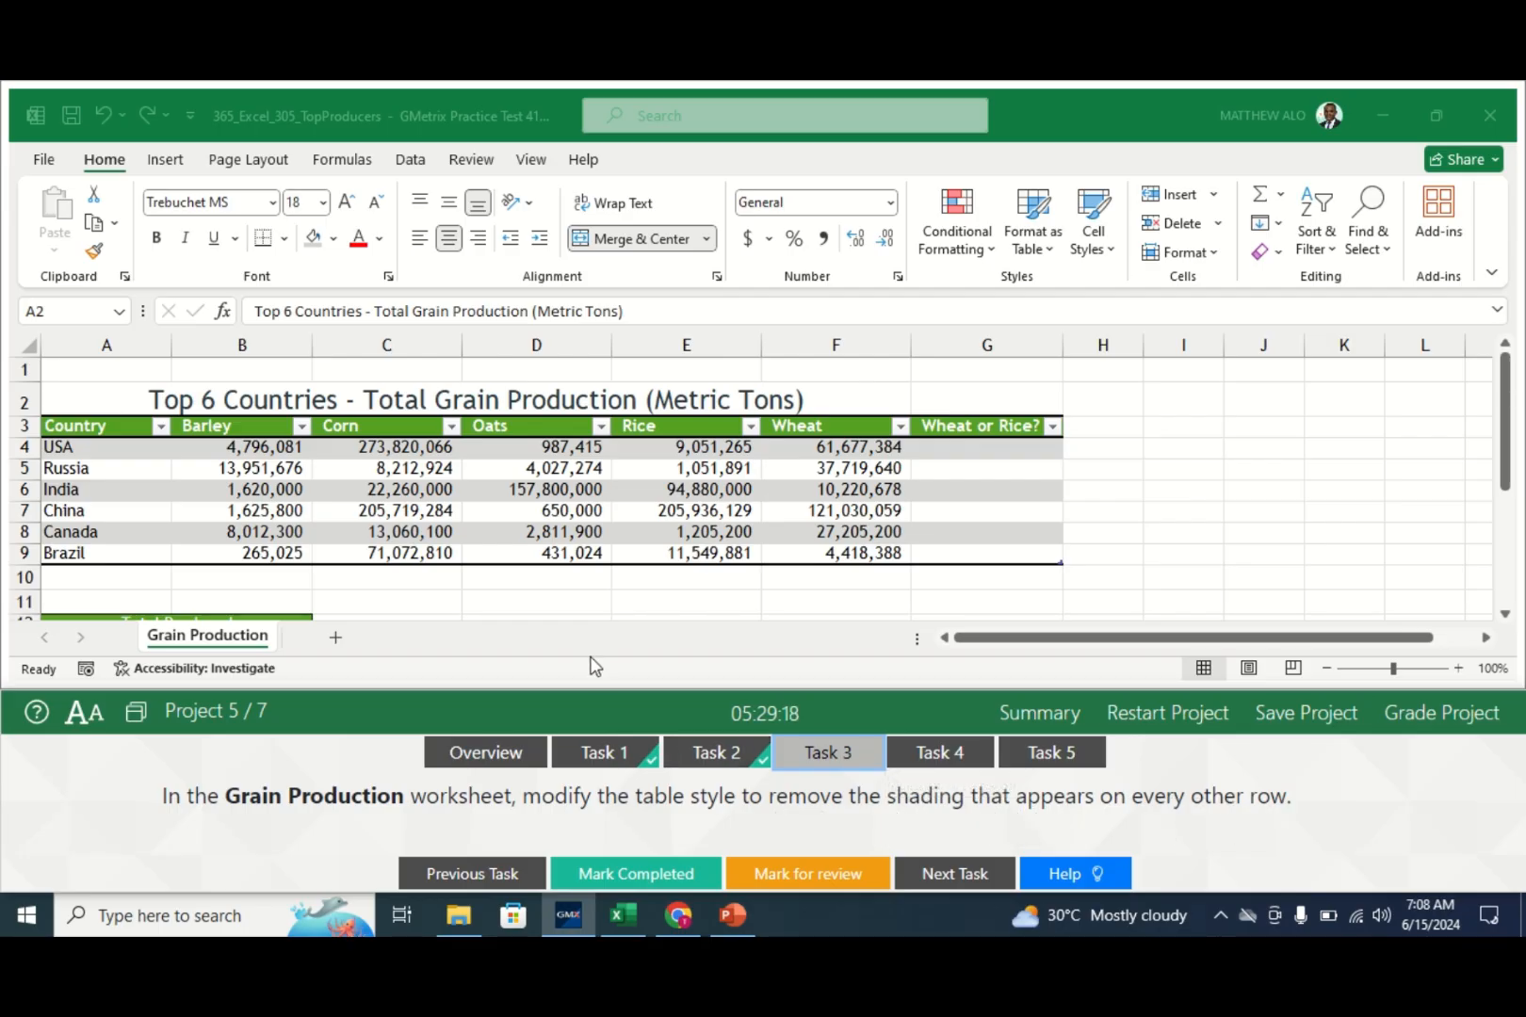
- Uncheck Banded Rows for the Grain Production table and mark Task 3 completed
{"action": "left_click", "coordinate": [476, 477]}
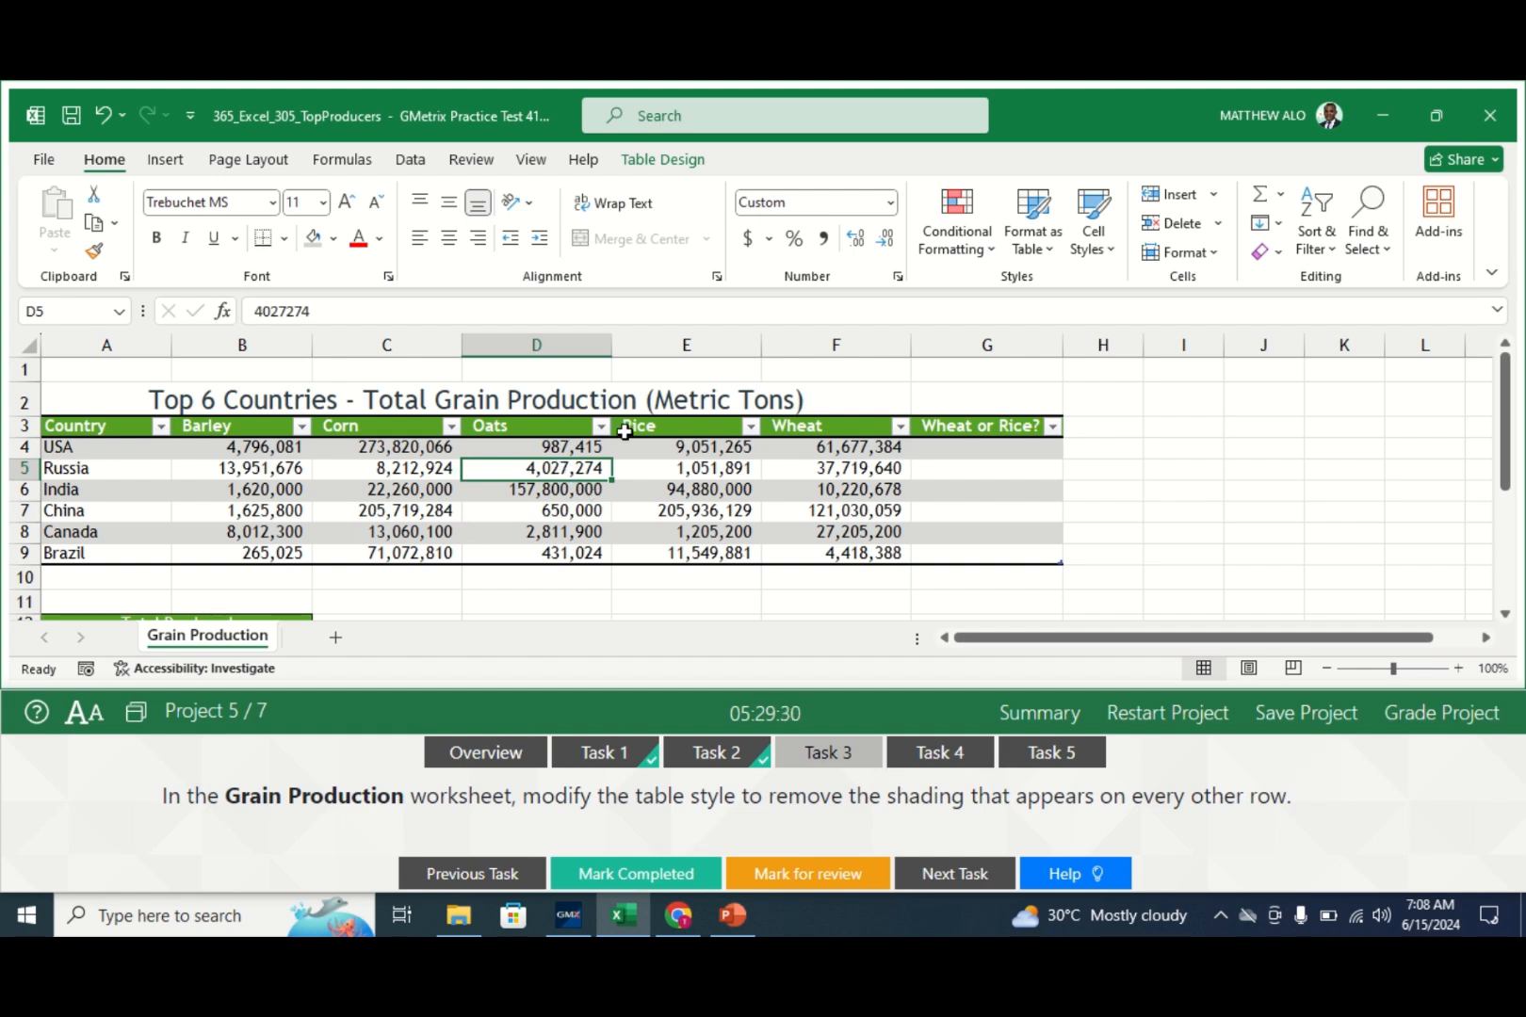
{"action": "left_click", "coordinate": [645, 162]}
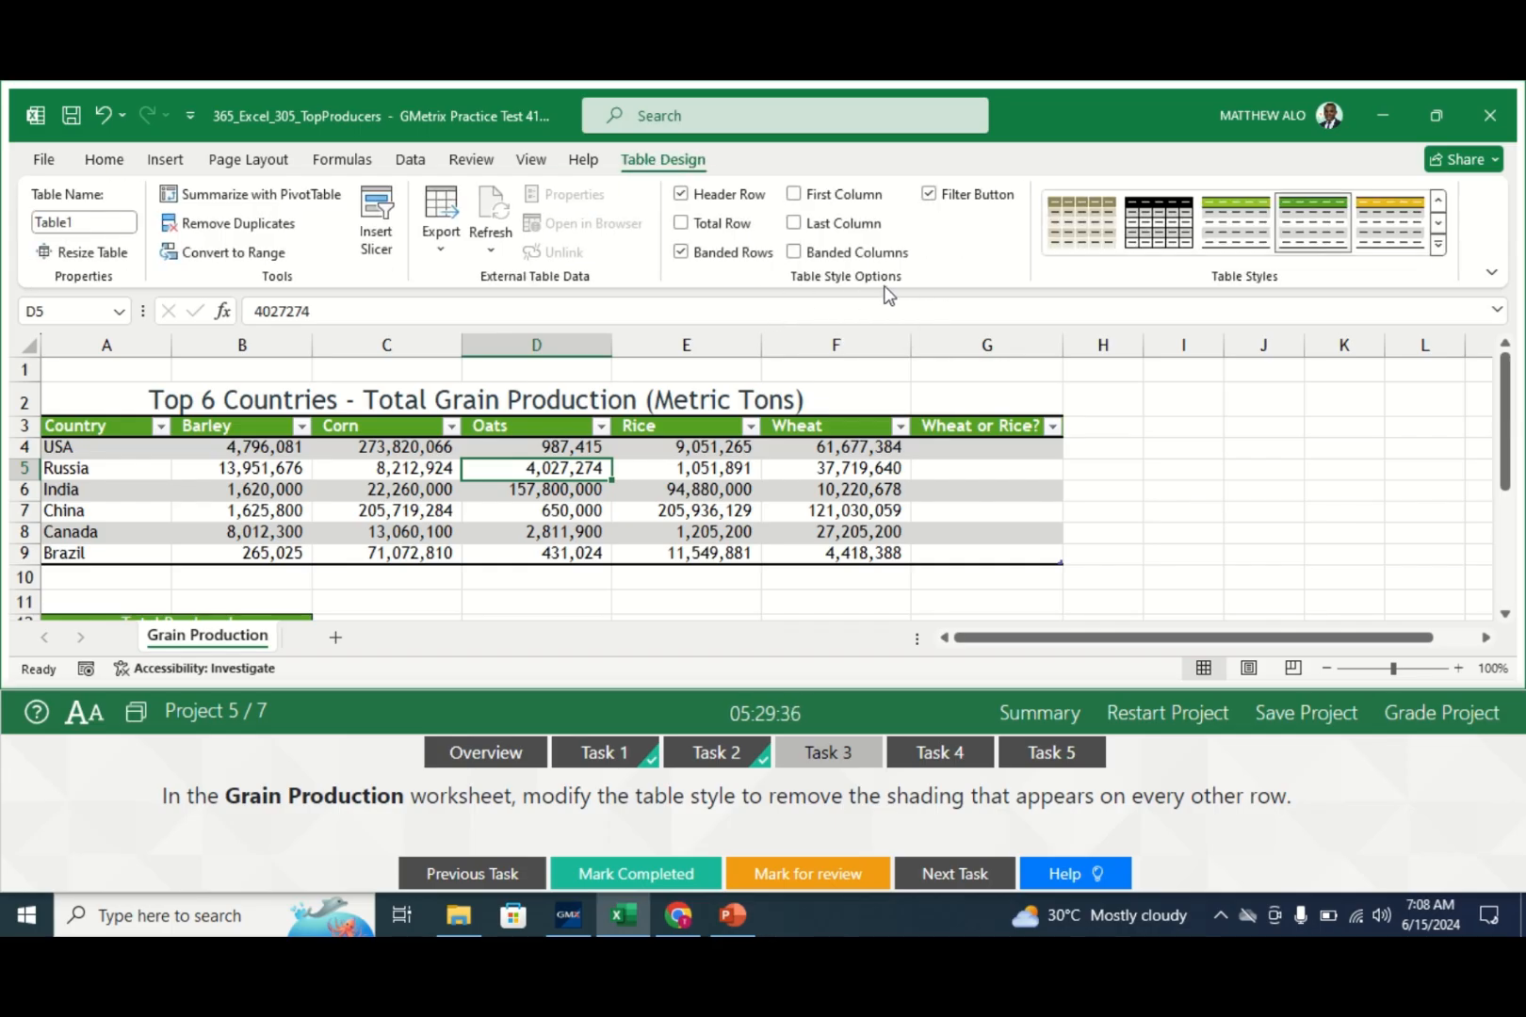
{"action": "left_click", "coordinate": [683, 252]}
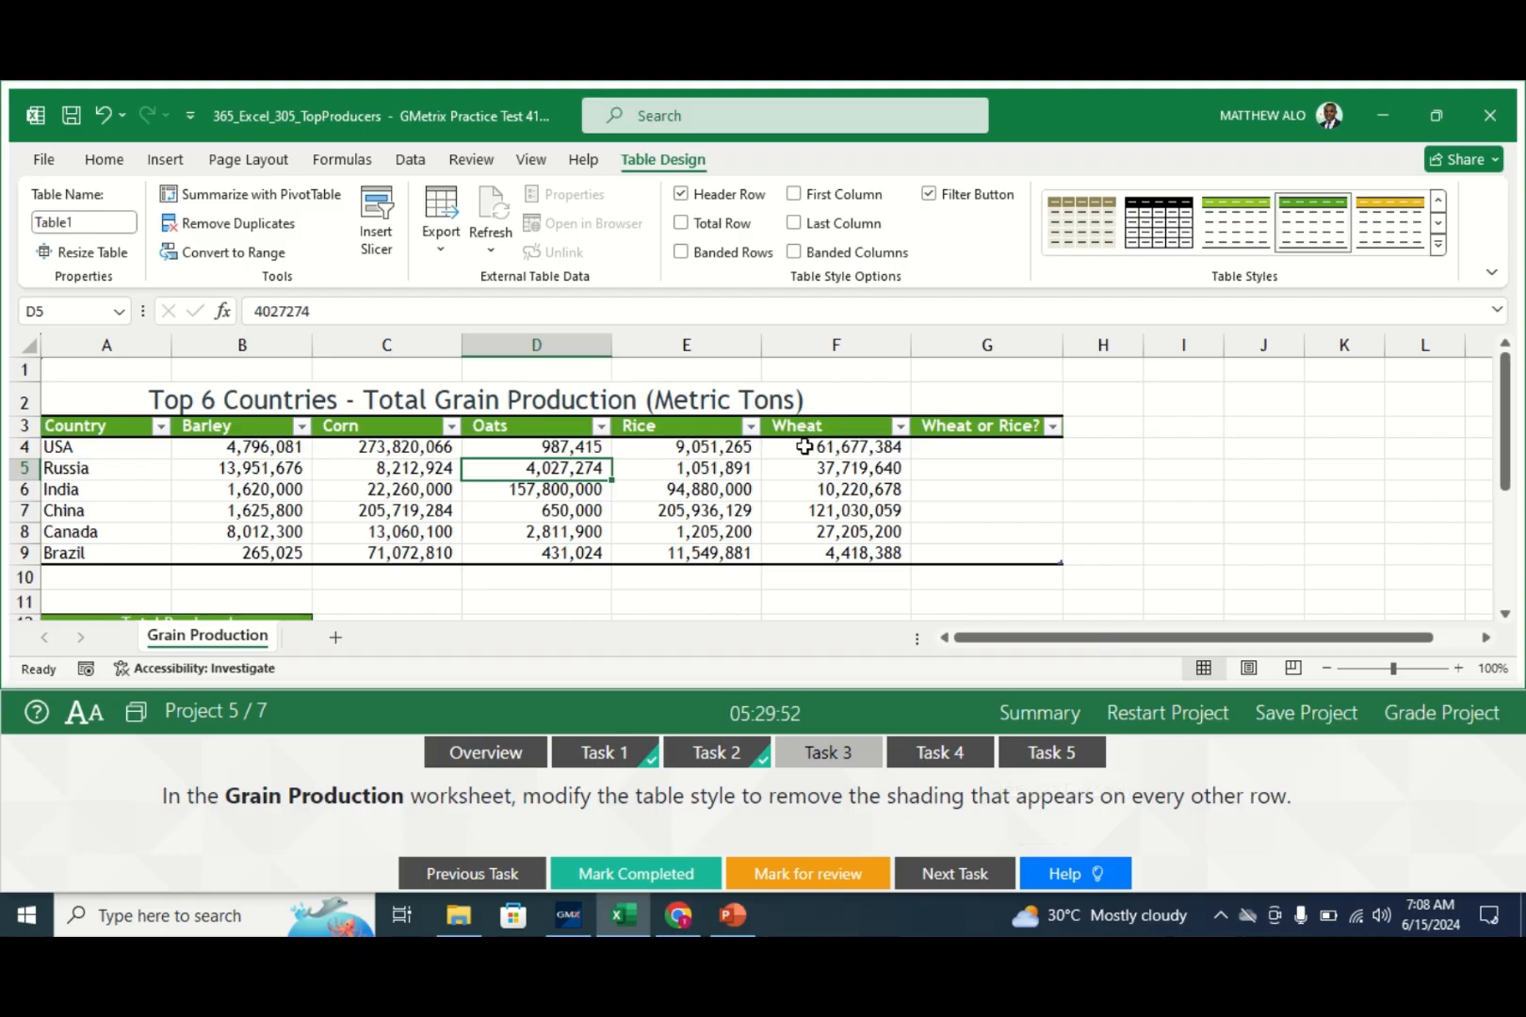
{"action": "left_click", "coordinate": [604, 876]}
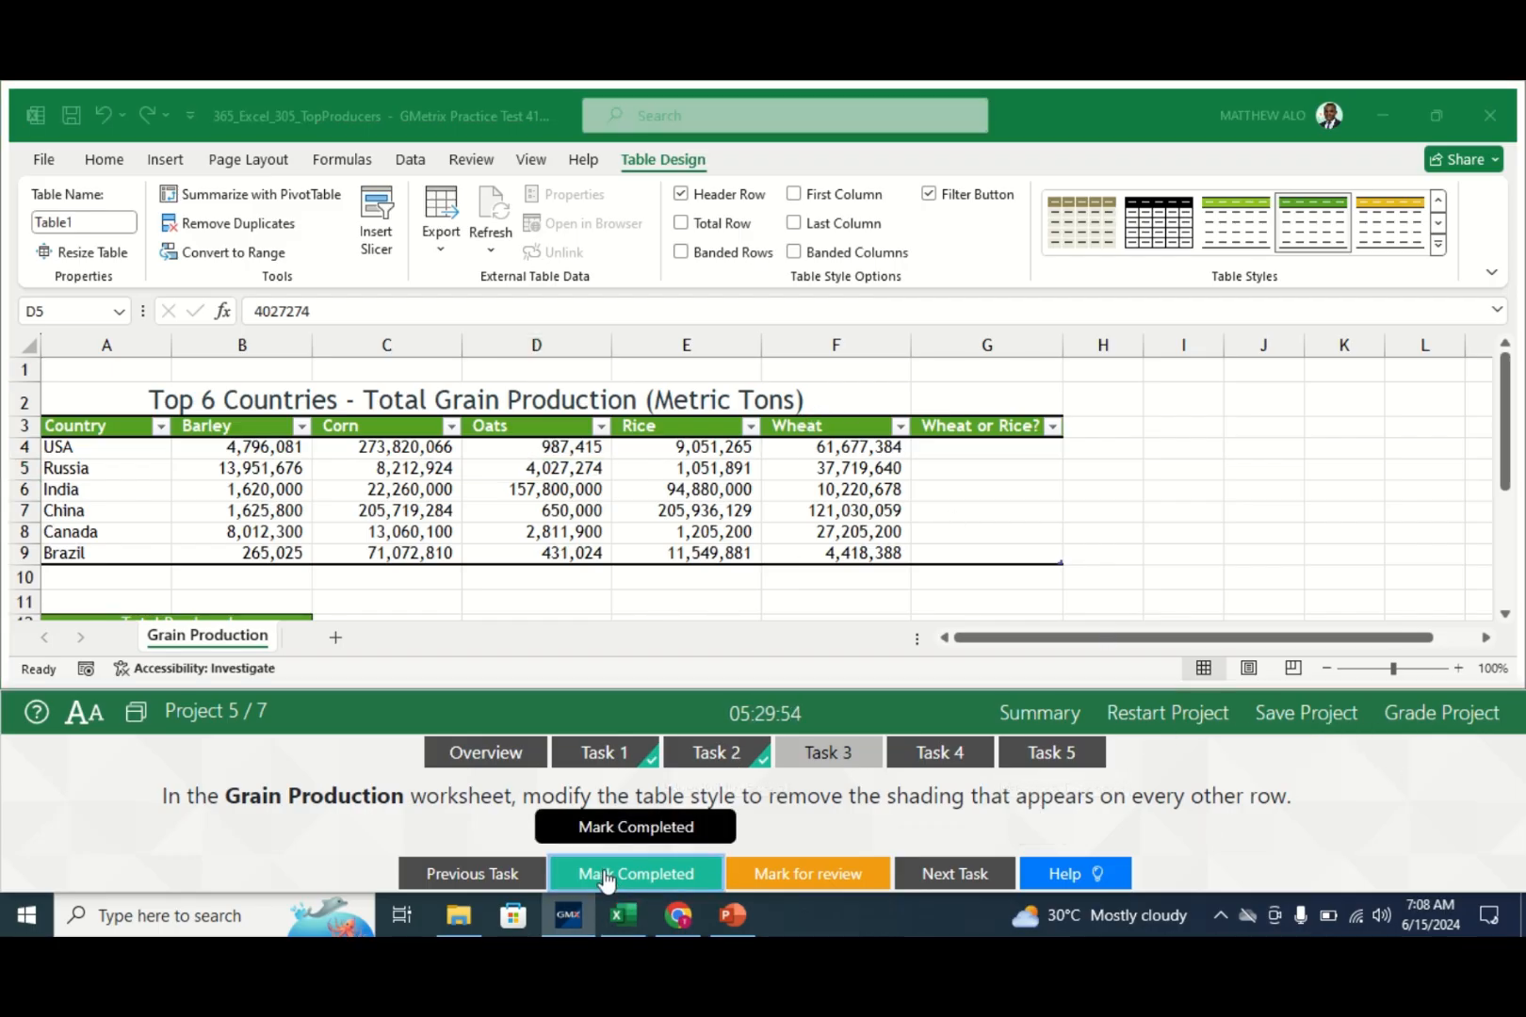
- Show Task 4's instructions for the Wheat or Rice? IF formula
{"action": "left_click", "coordinate": [942, 754]}
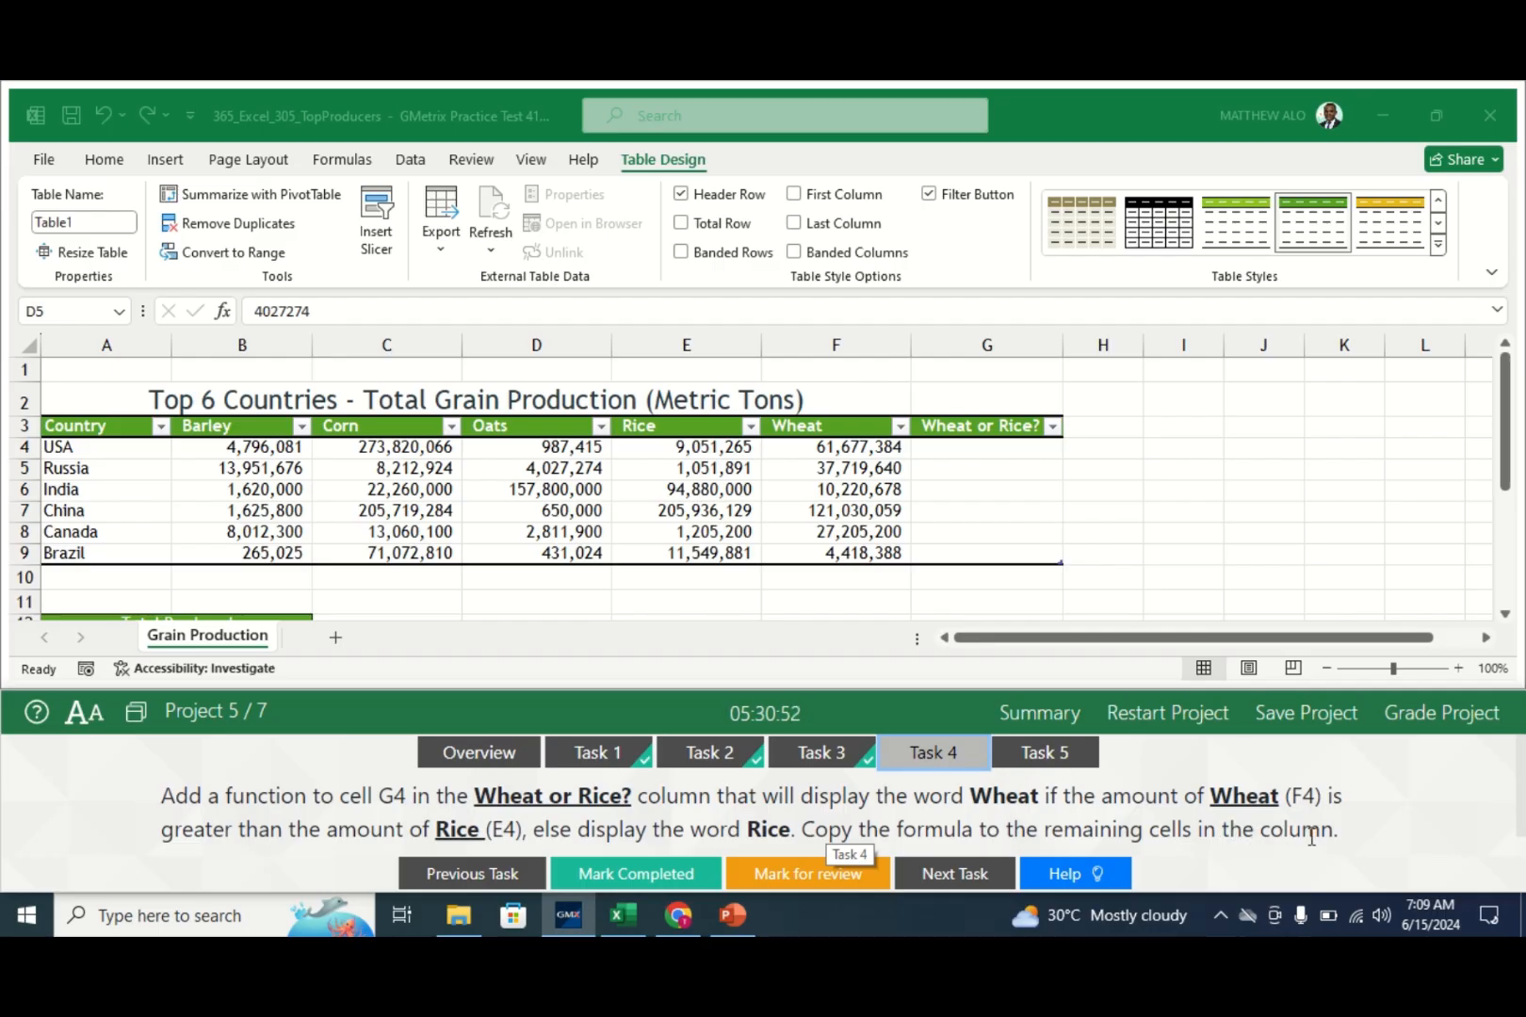
- Select cell G4 in the Wheat or Rice? column
{"action": "left_click", "coordinate": [215, 644]}
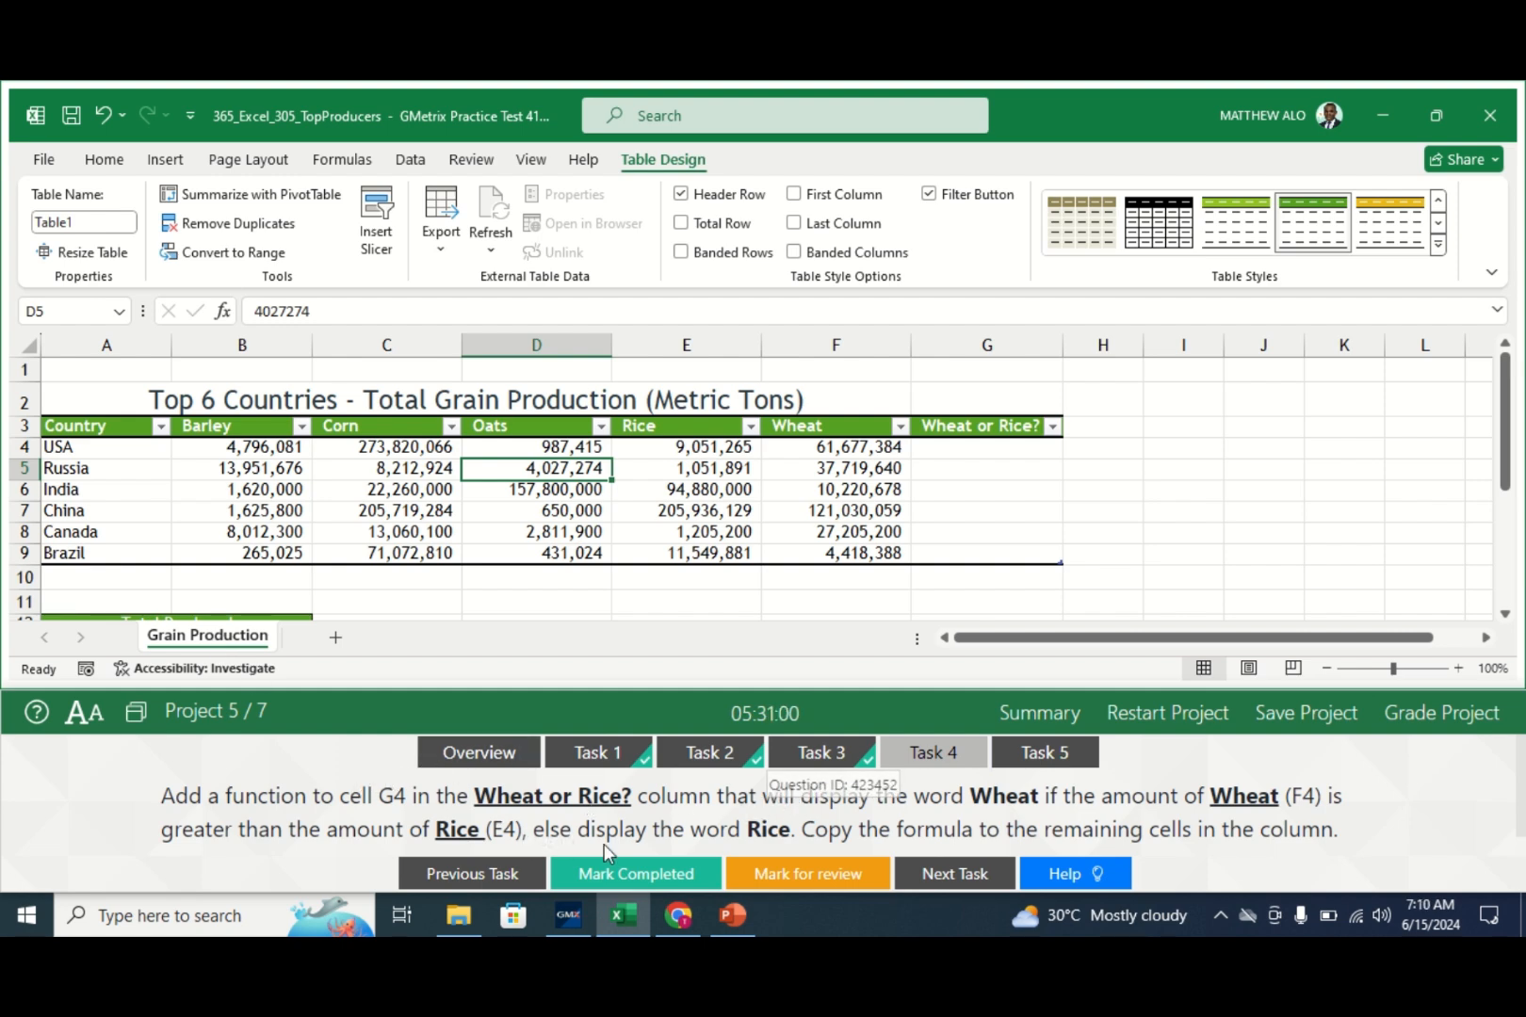
{"action": "left_click", "coordinate": [989, 457]}
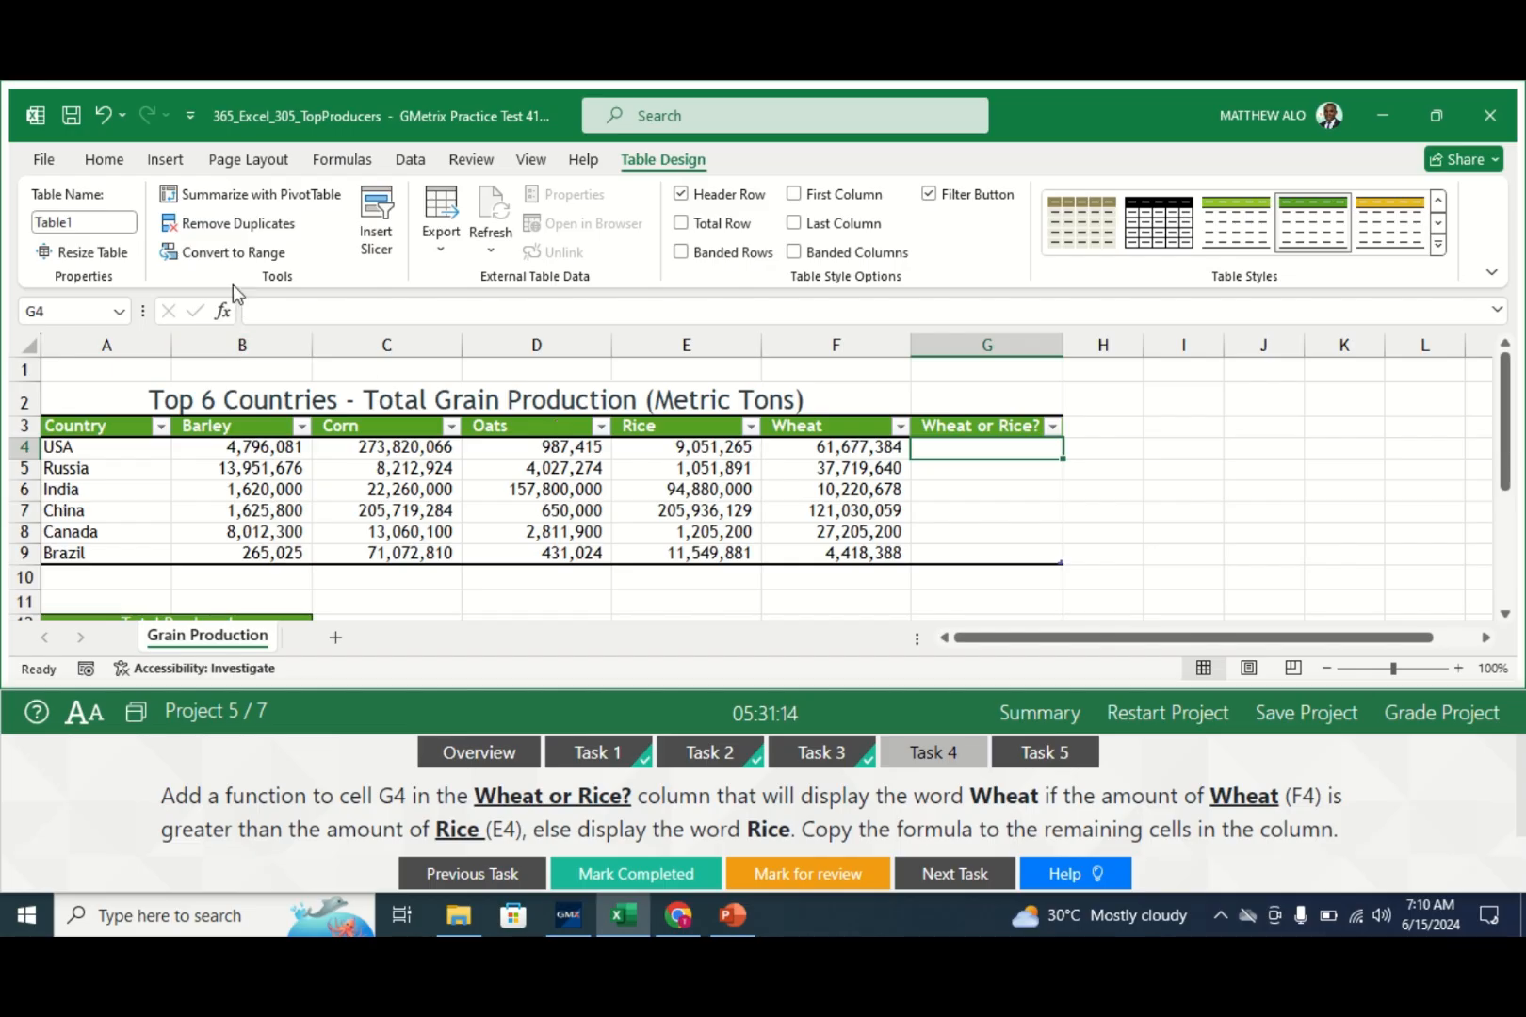
- Type =IF( into the formula bar for cell G4
{"action": "left_click", "coordinate": [264, 314]}
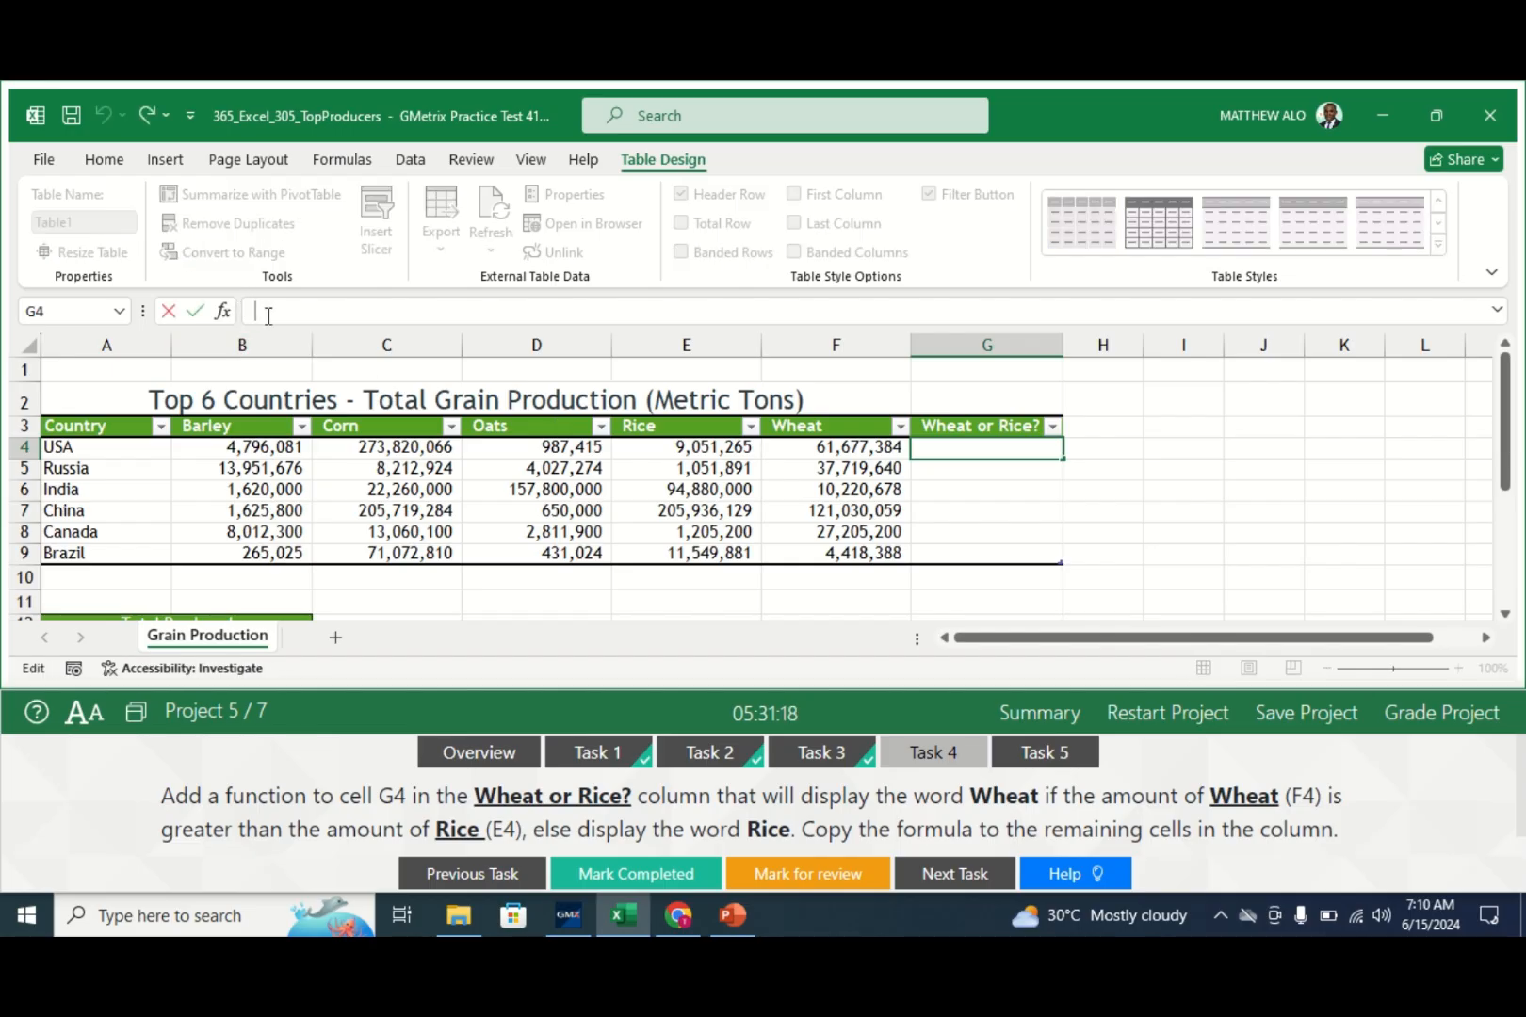
{"action": "type", "text": "=IF"}
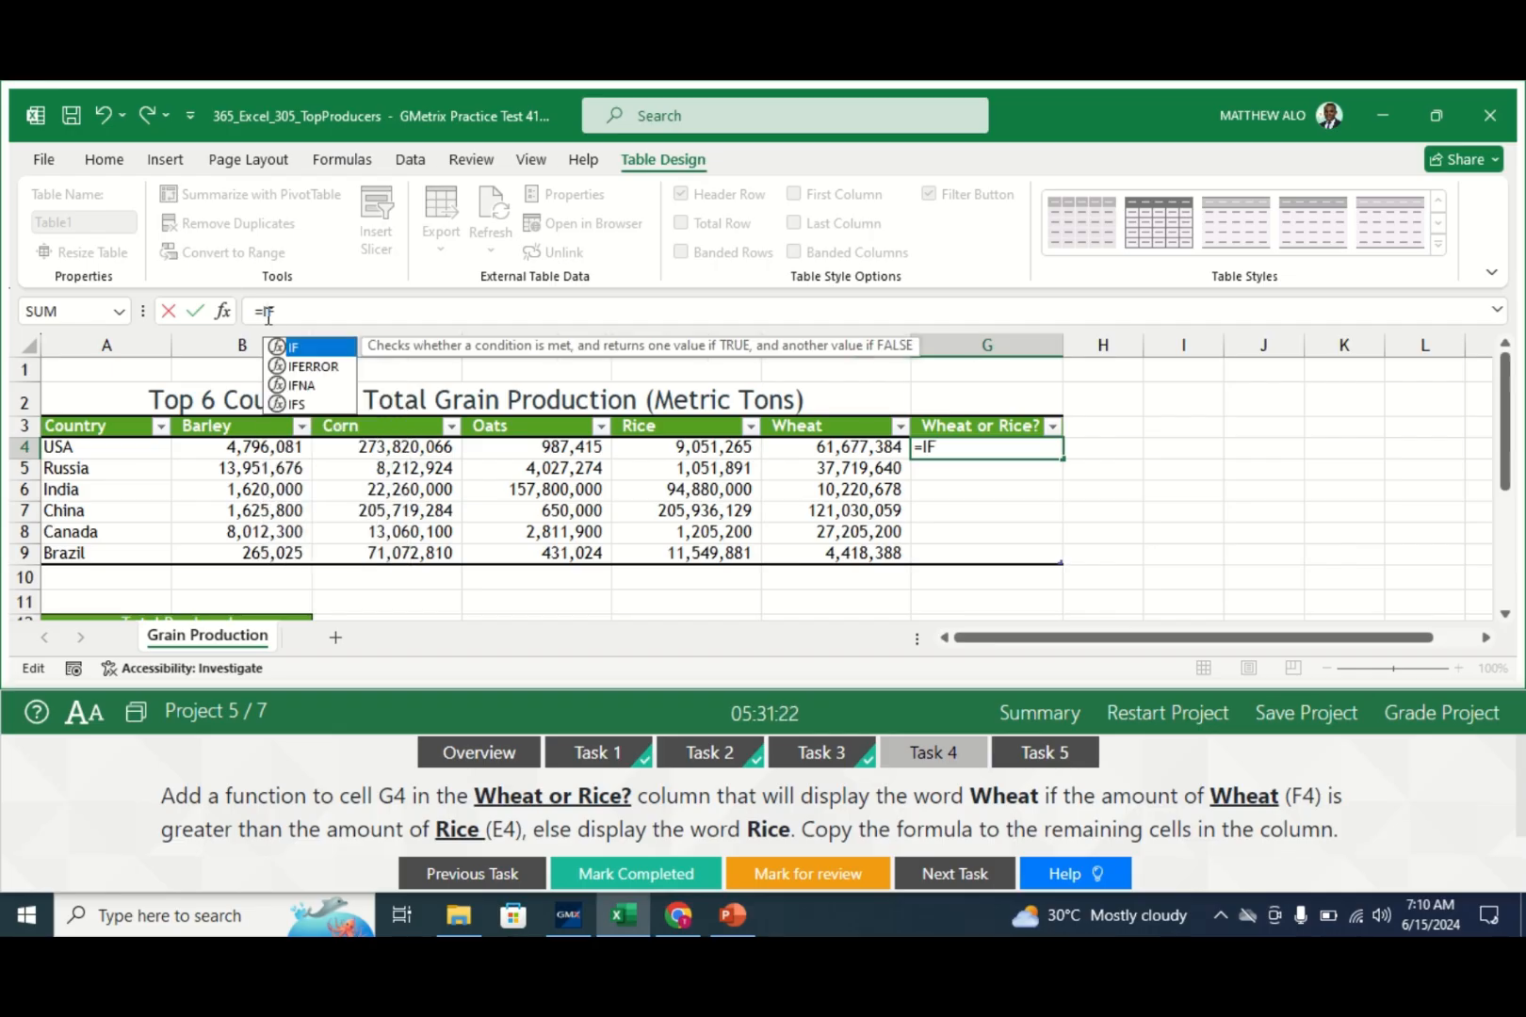
{"action": "type", "text": "("}
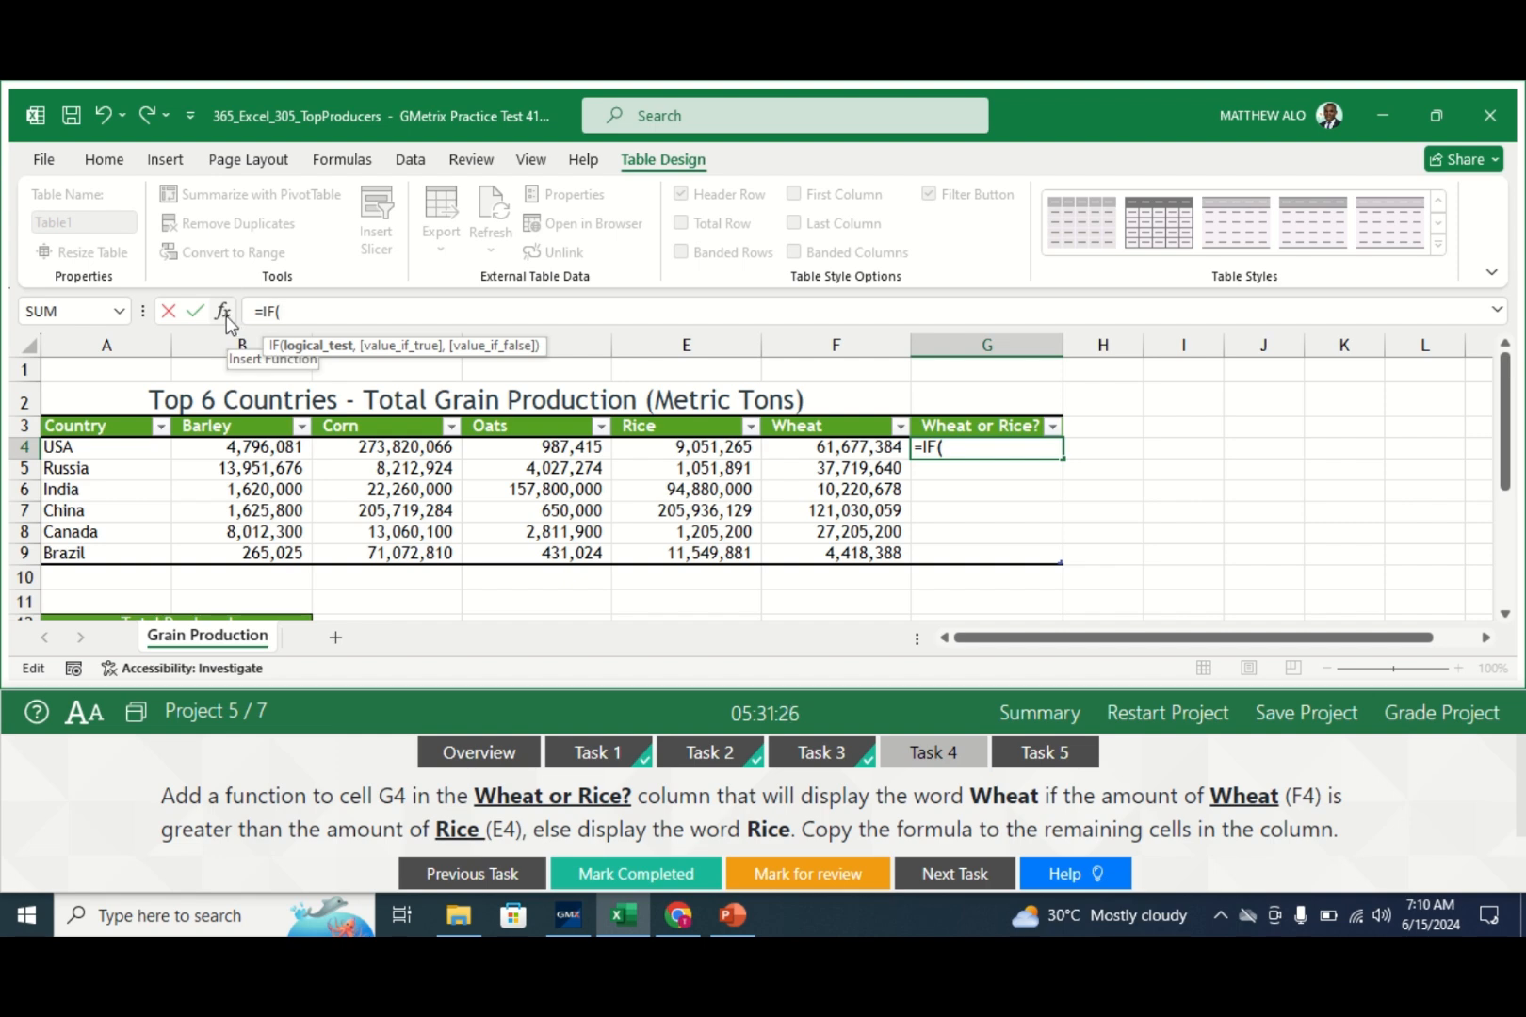
- In the IF Function Arguments, set the test F4>E4 and the true value "Wheat"
{"action": "left_click", "coordinate": [223, 314]}
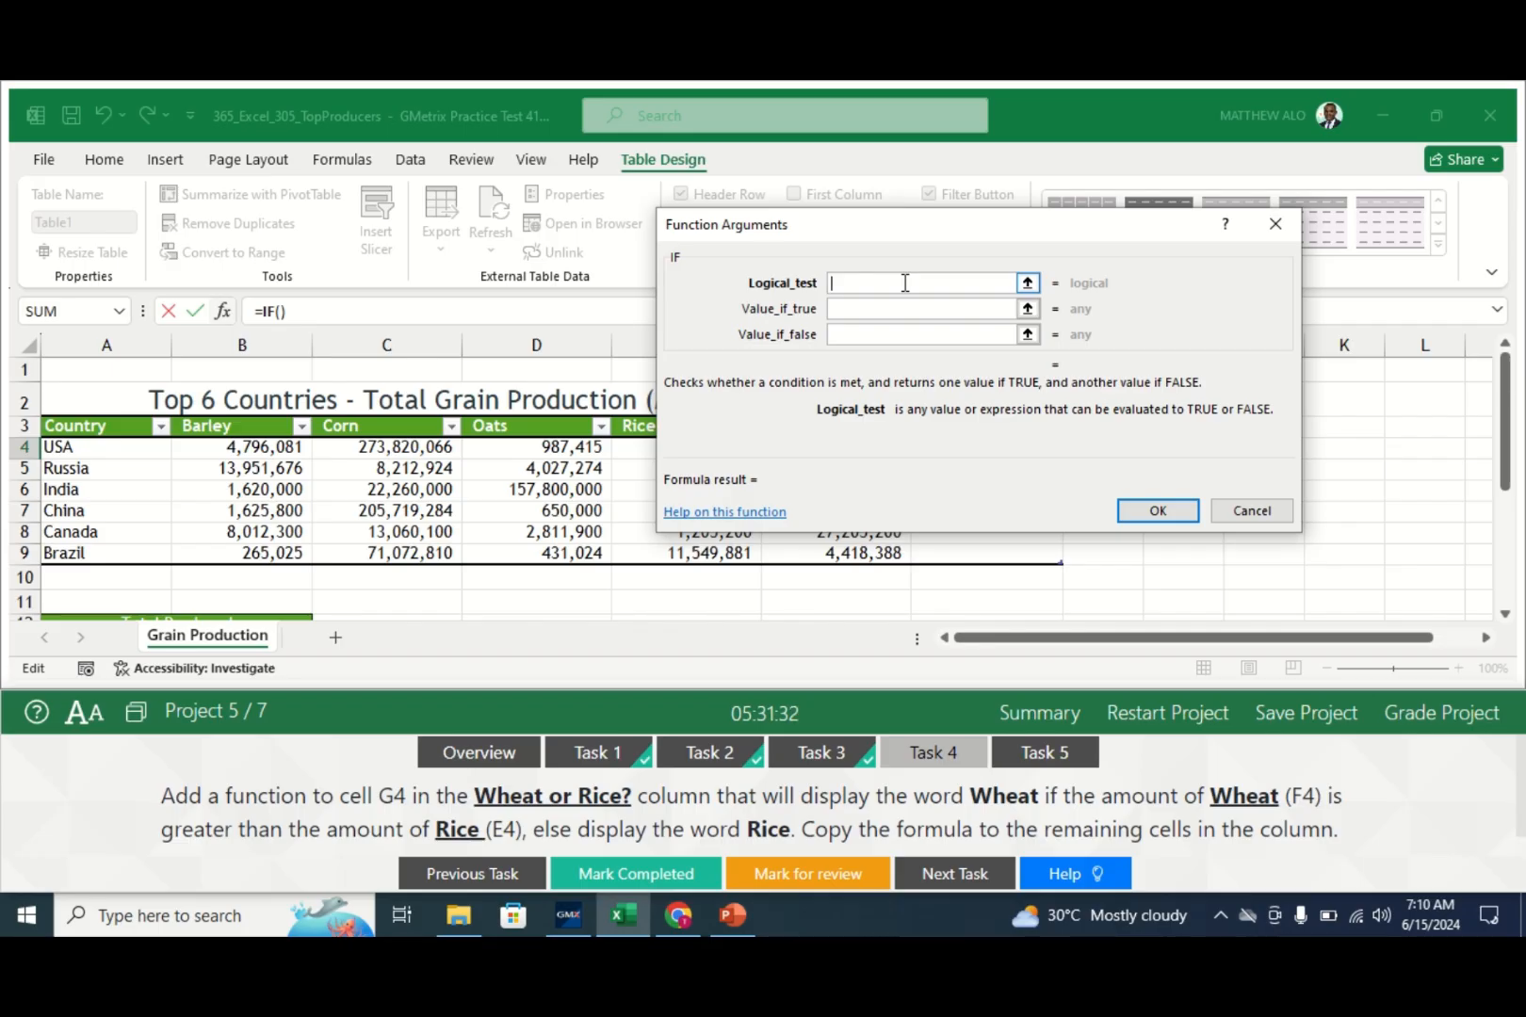
{"action": "left_click_drag", "start_coordinate": [840, 232], "coordinate": [1138, 262]}
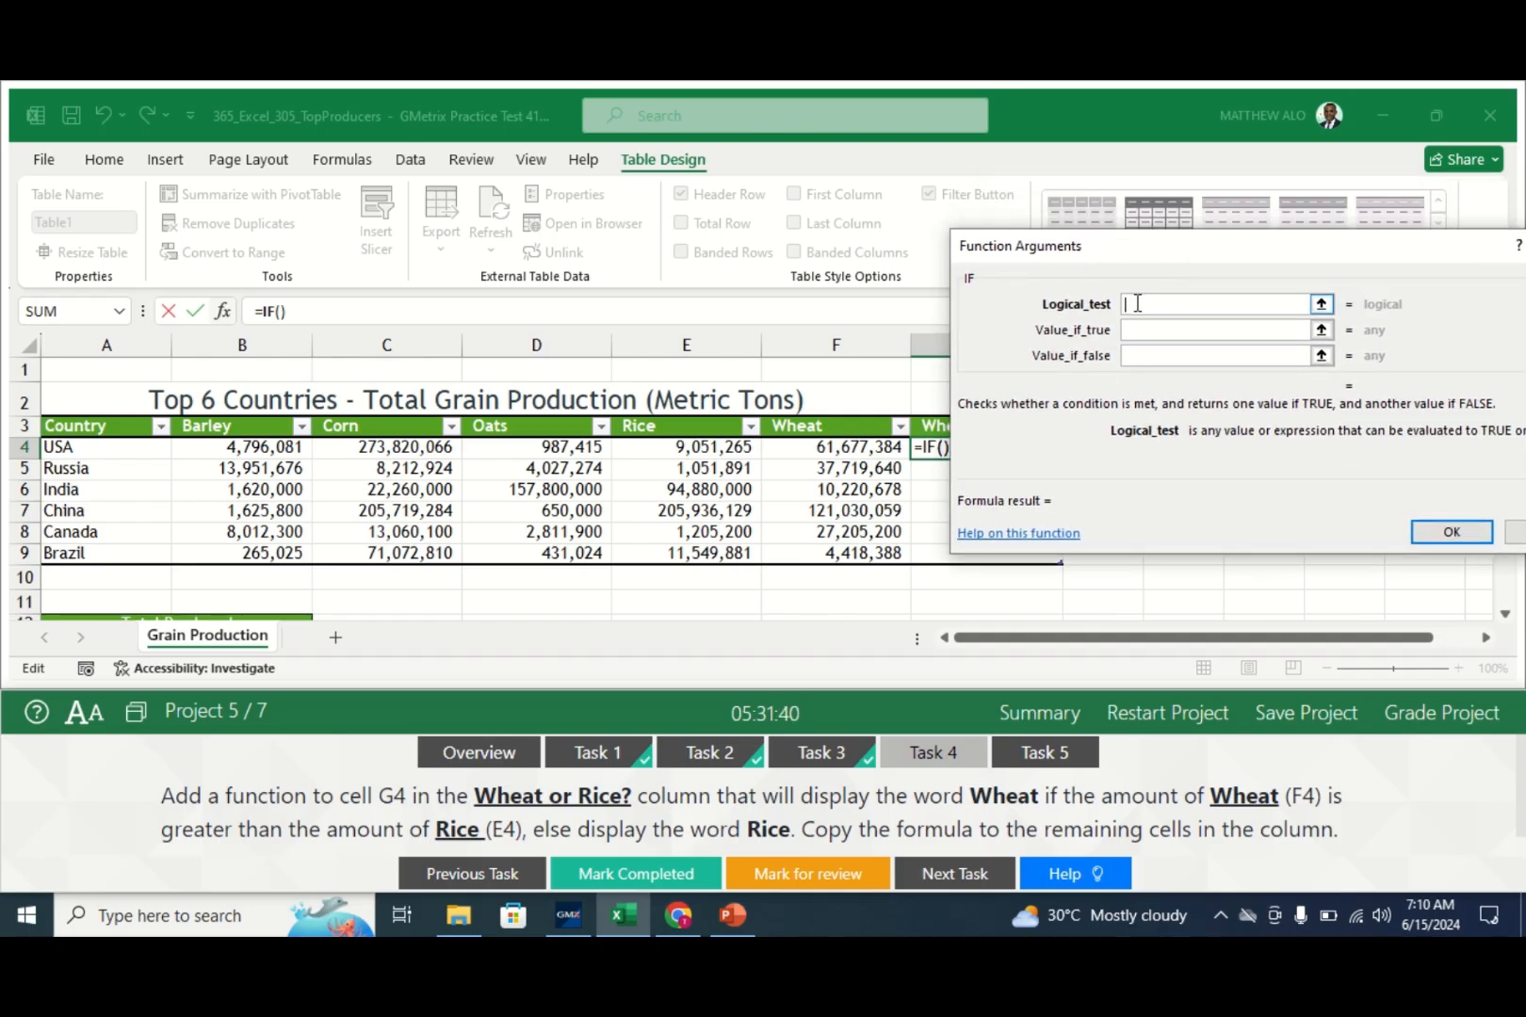
{"action": "type", "text": "F4"}
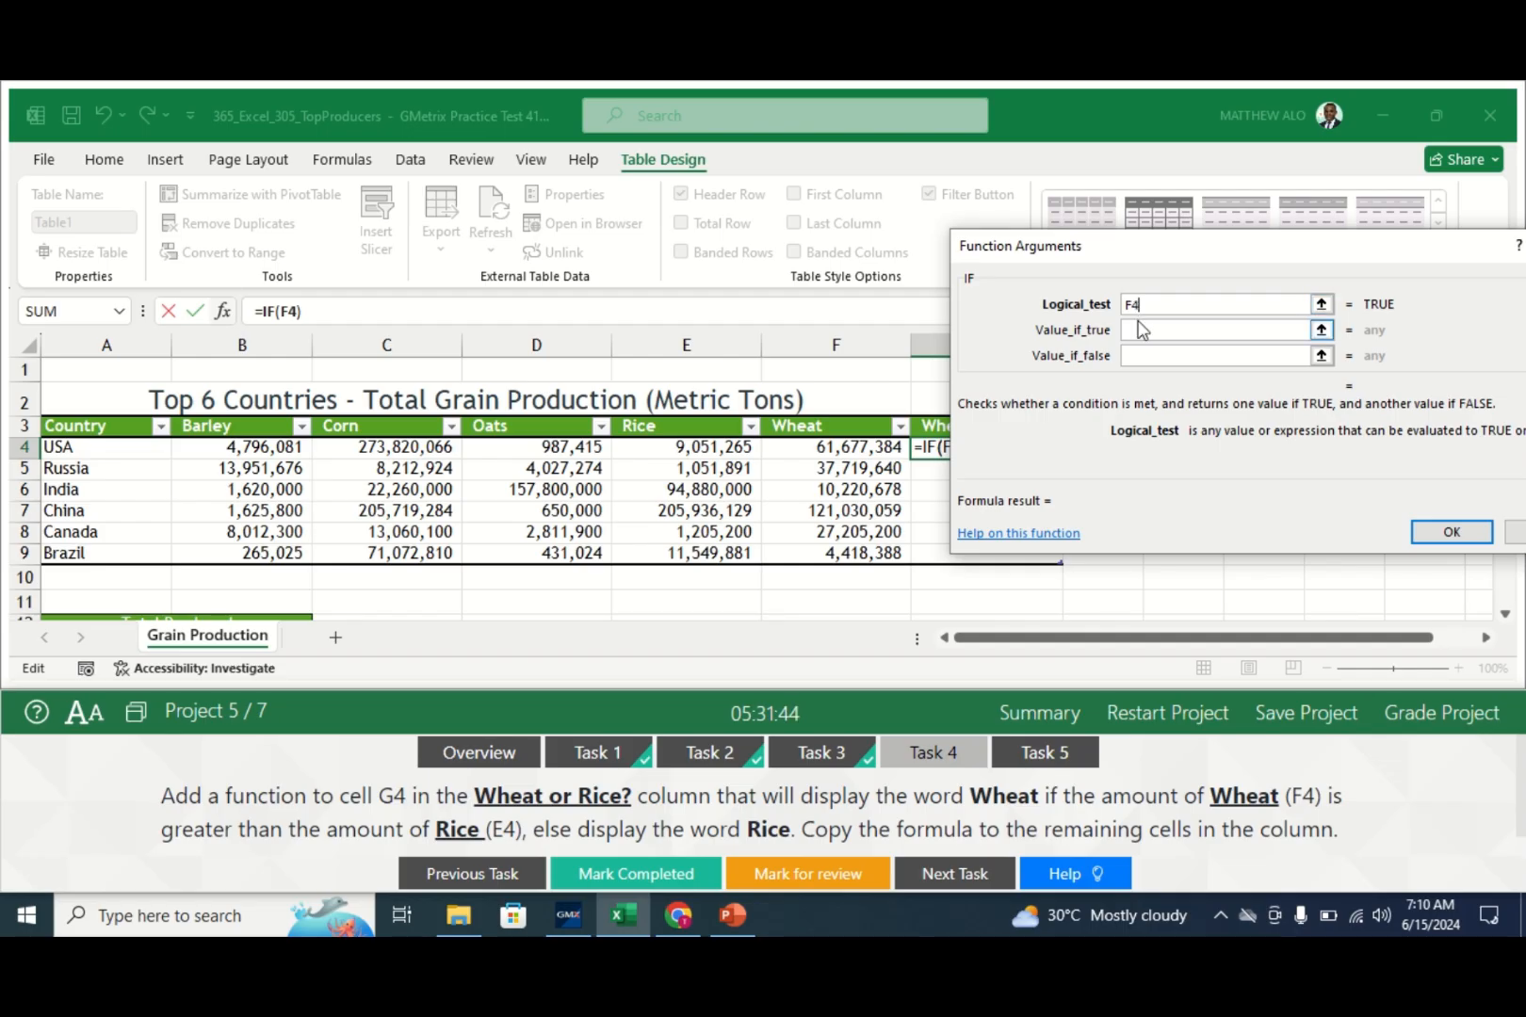
{"action": "type", "text": ">E4"}
{"action": "left_click", "coordinate": [1153, 332]}
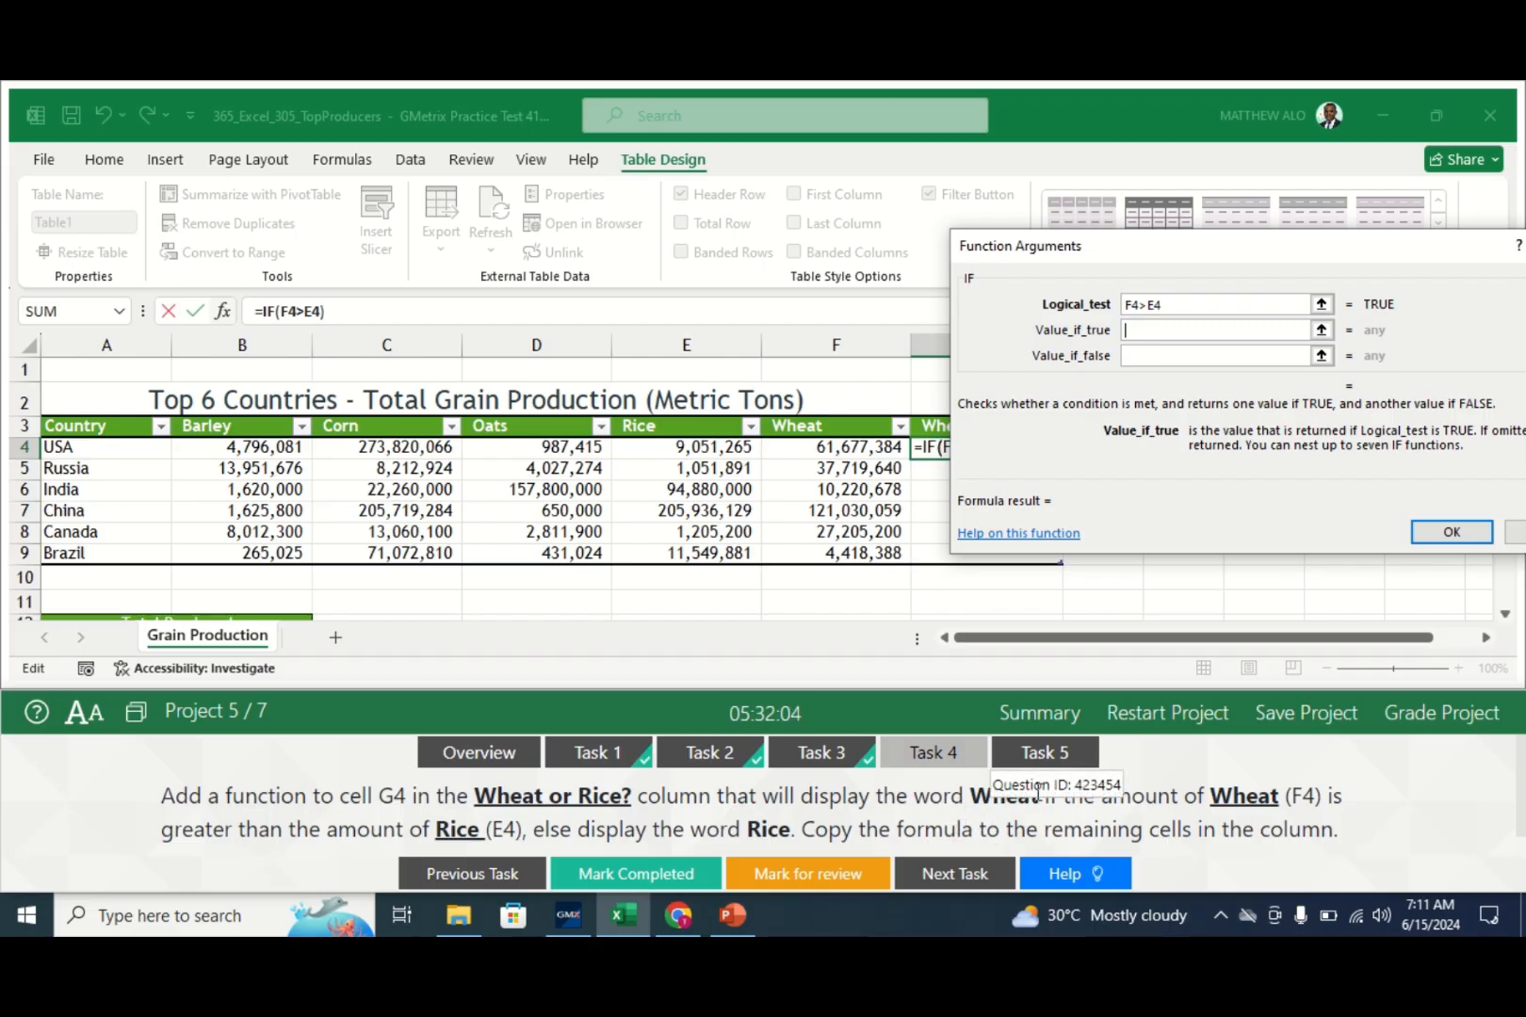
{"action": "type", "text": "Wheat"}
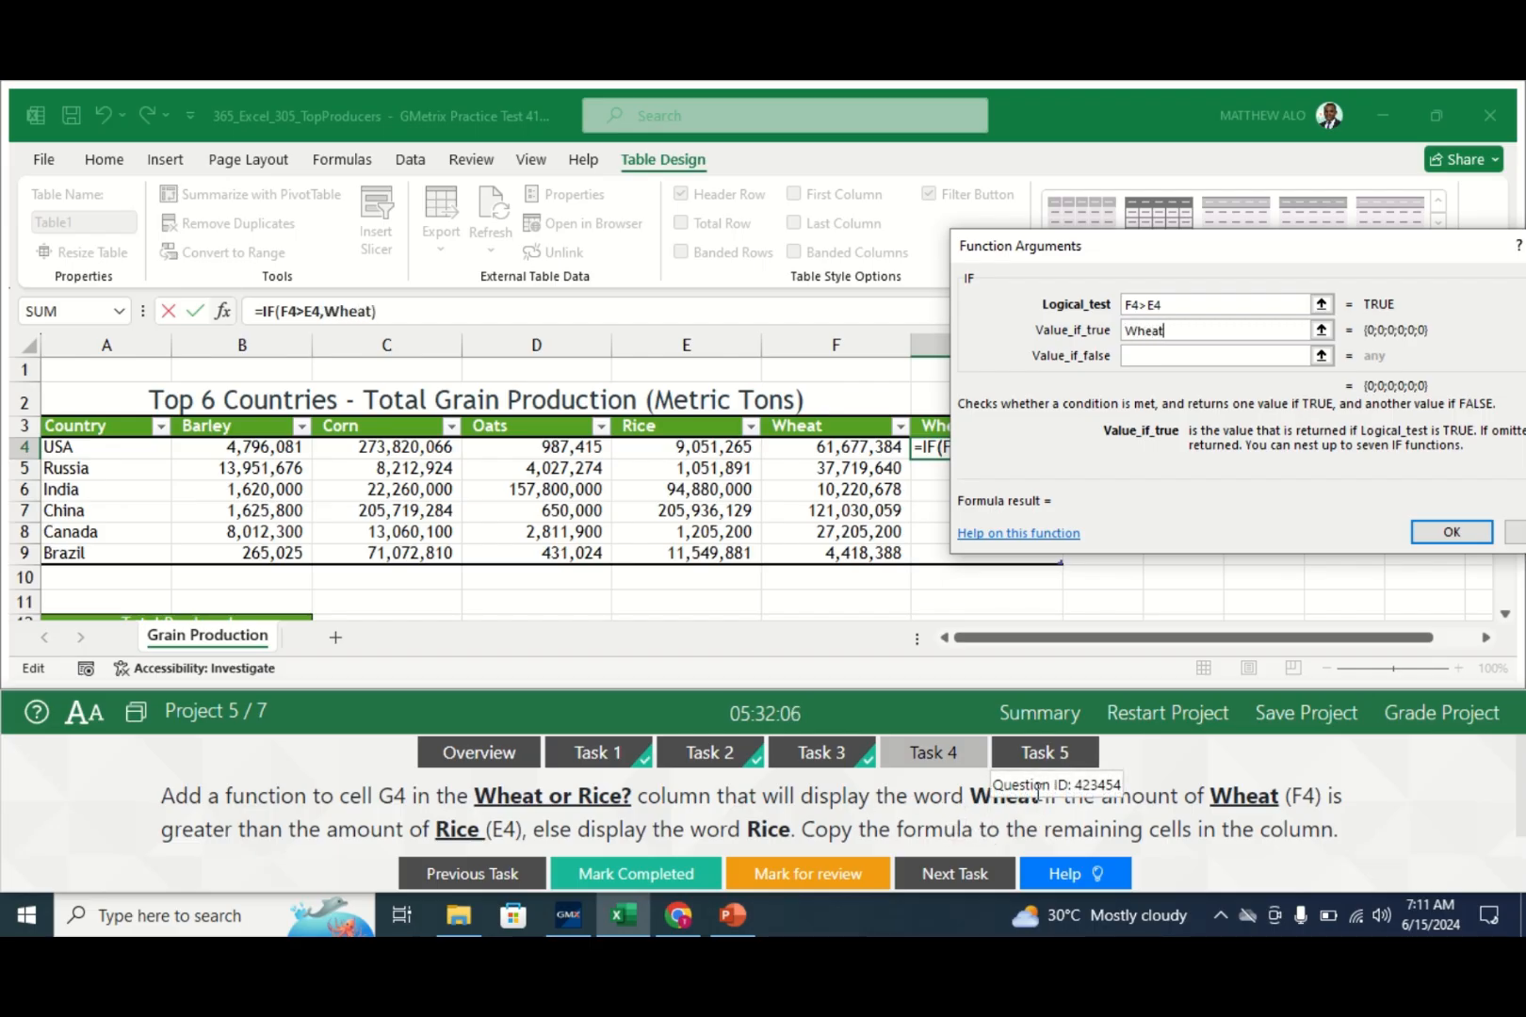
{"action": "left_click", "coordinate": [1158, 358]}
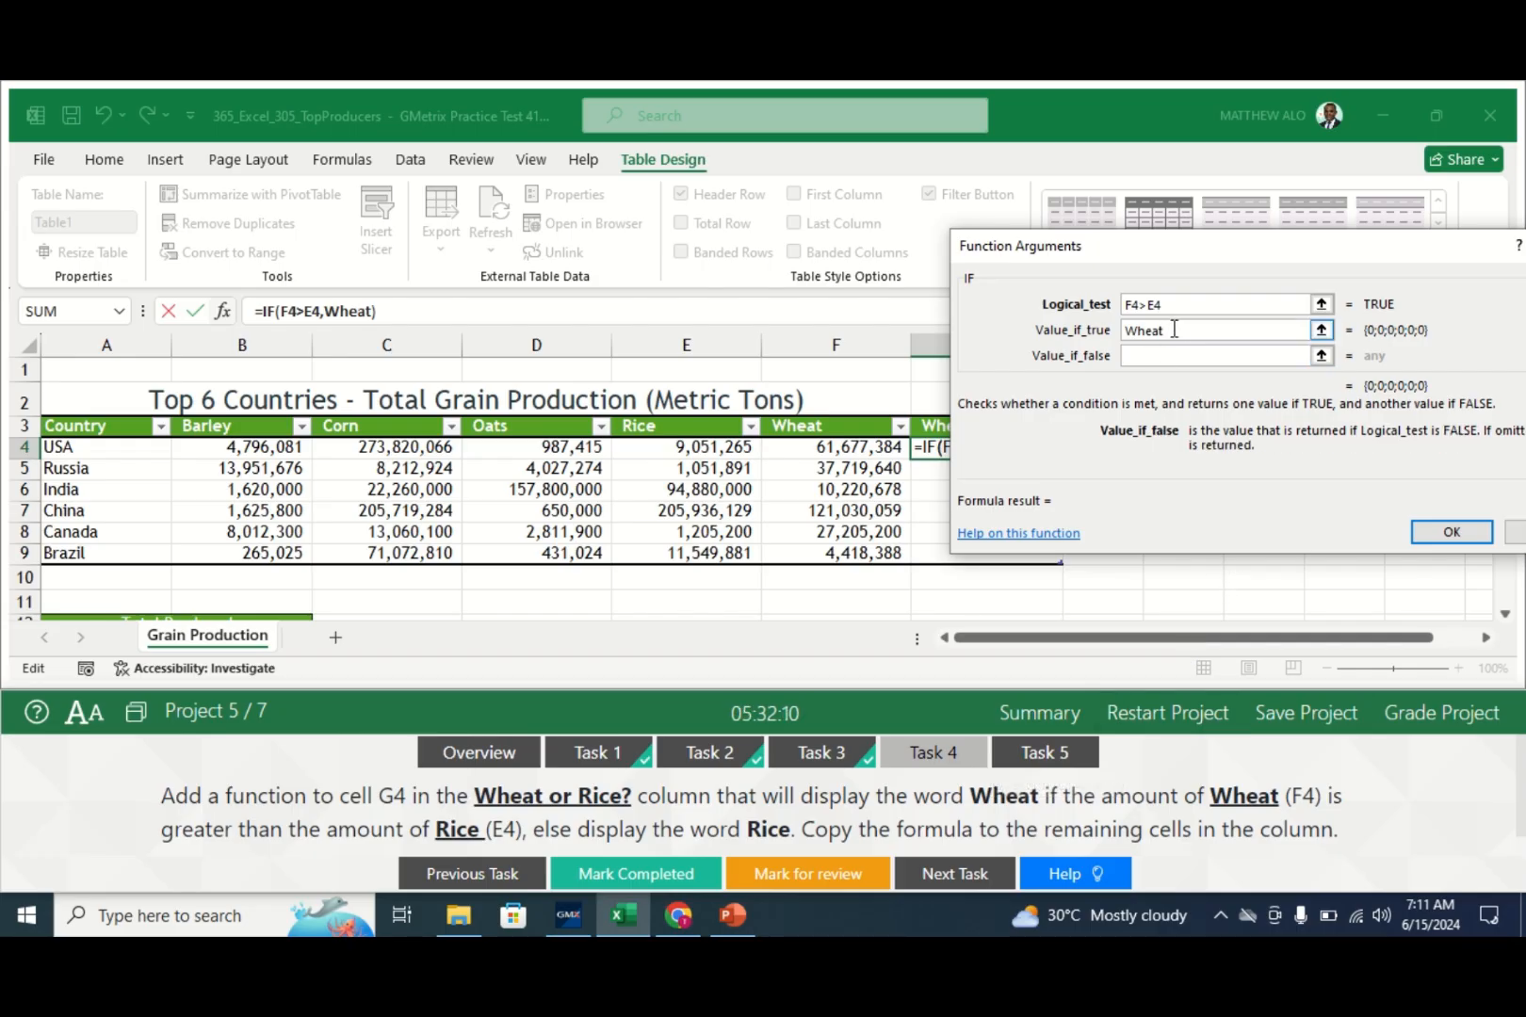
{"action": "left_click", "coordinate": [1128, 331]}
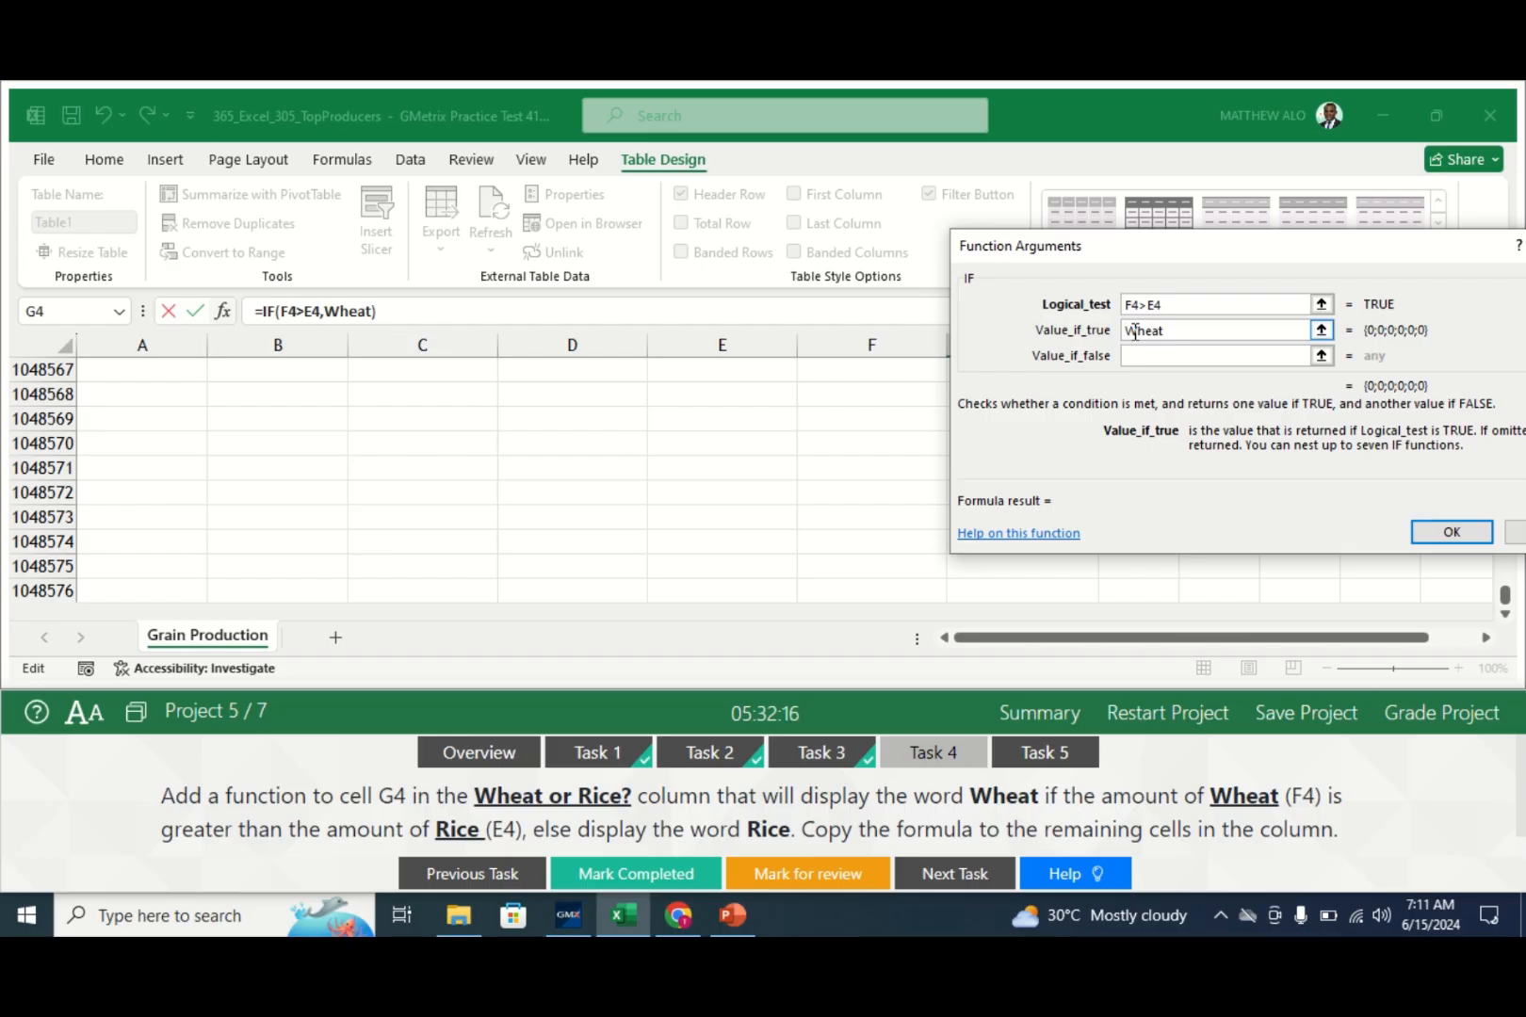
{"action": "type", "text": "\""}
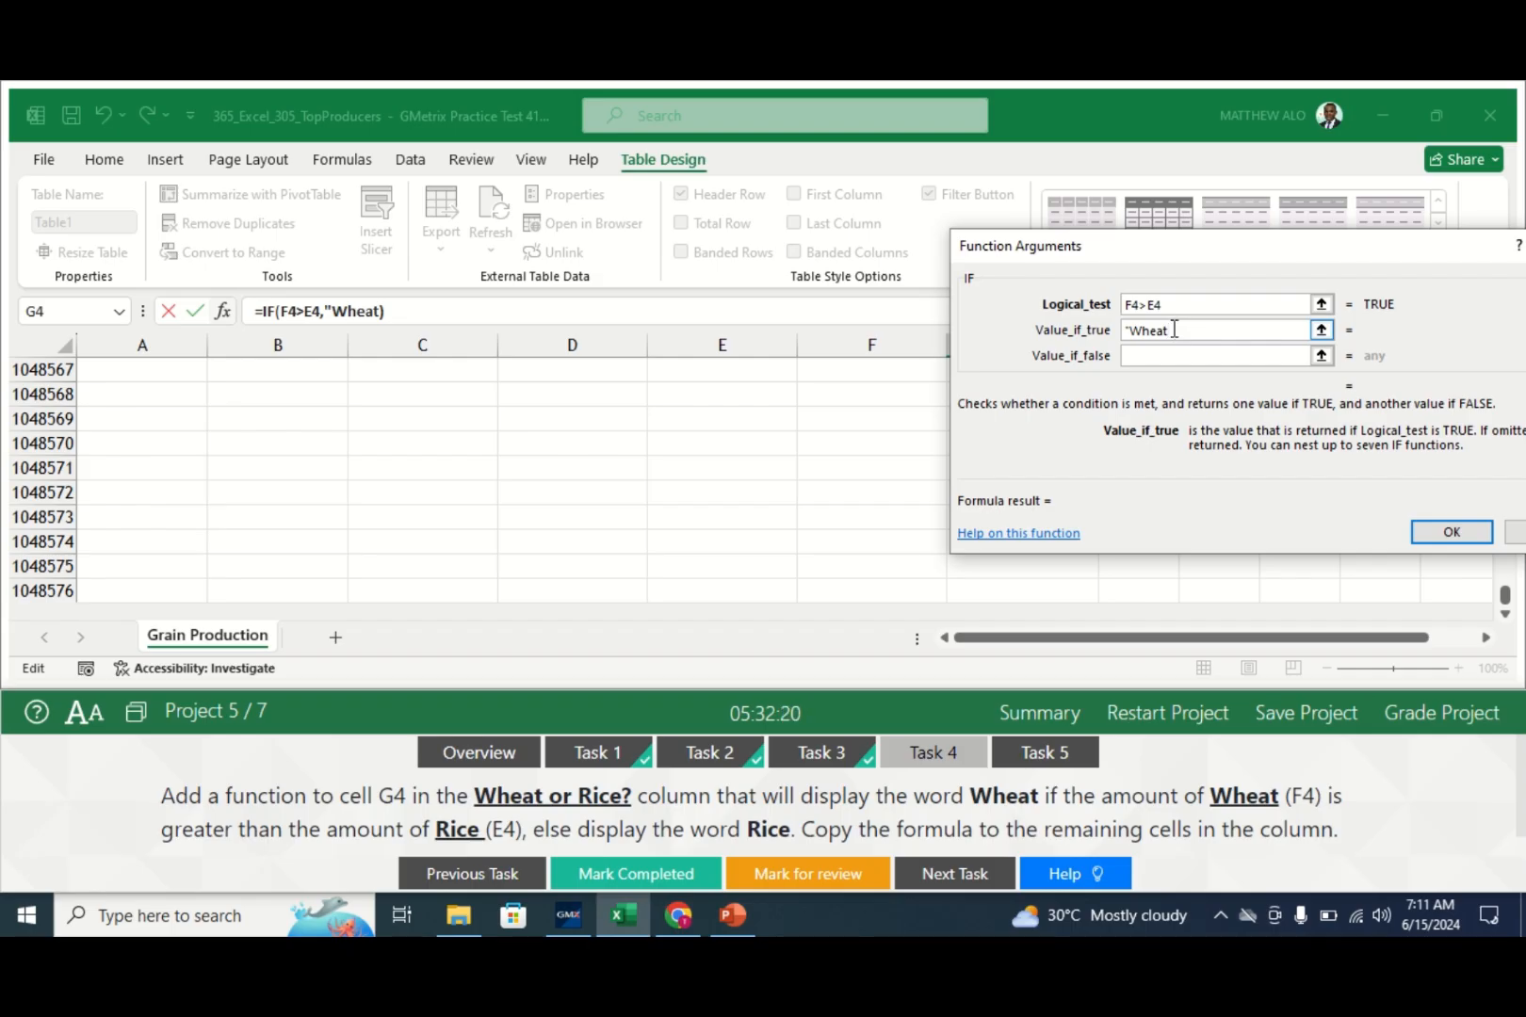
{"action": "type", "text": "\""}
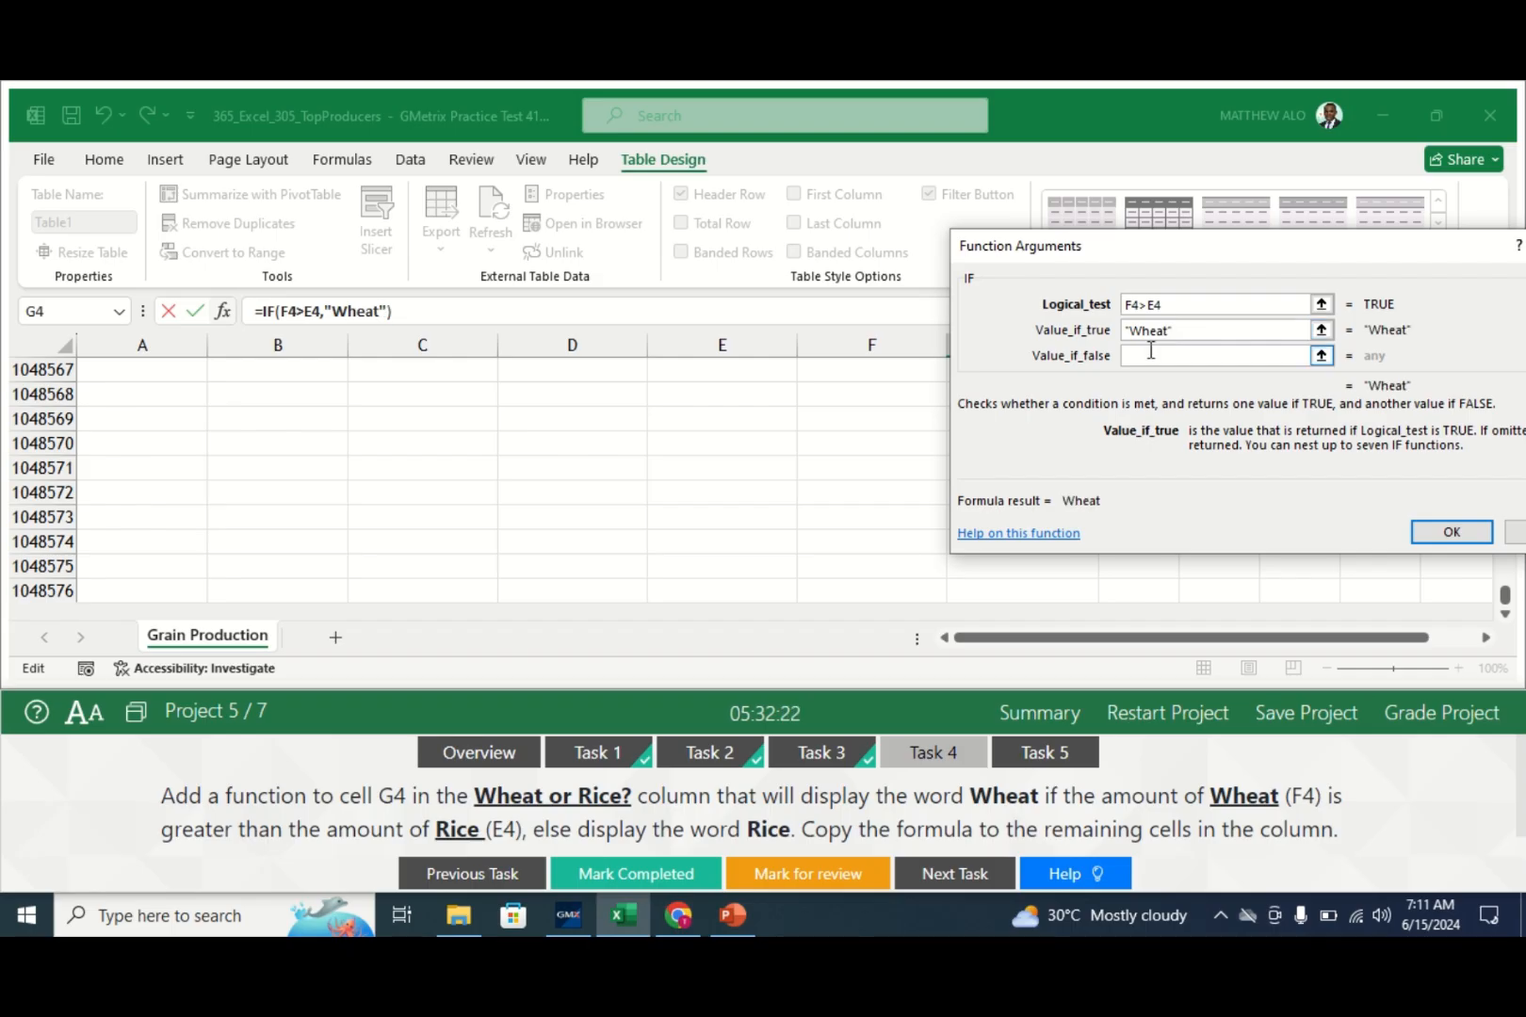
- Set the false value to "Rice" and confirm, filling G4:G9 with the IF formula
{"action": "left_click", "coordinate": [1149, 354]}
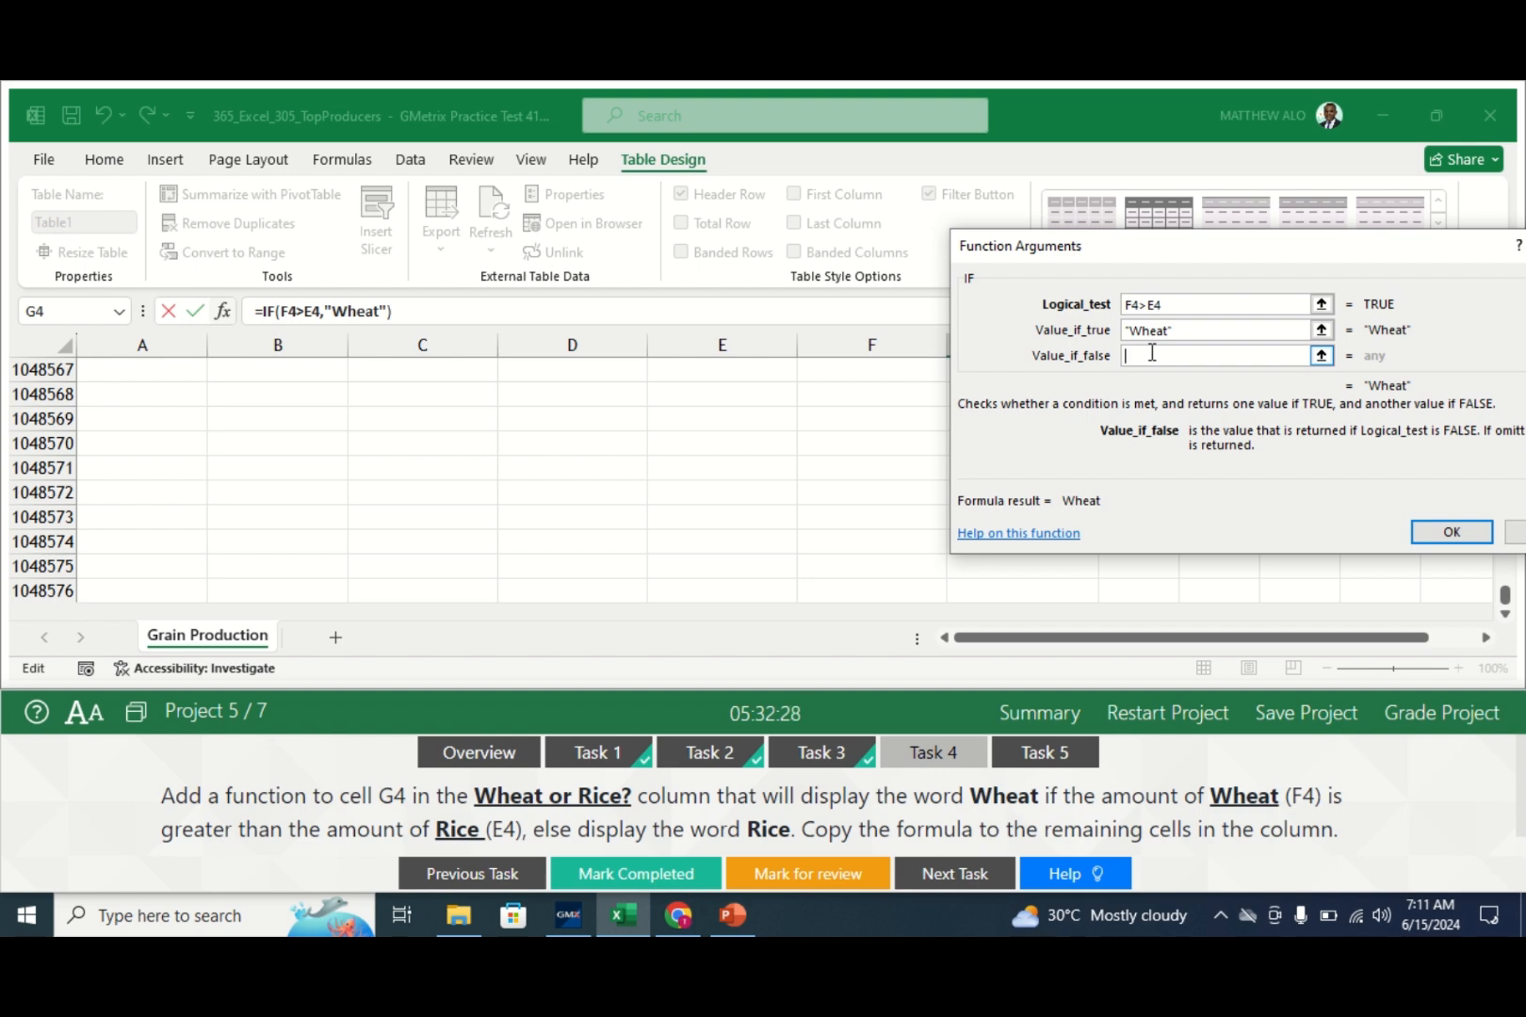
{"action": "type", "text": "Rice"}
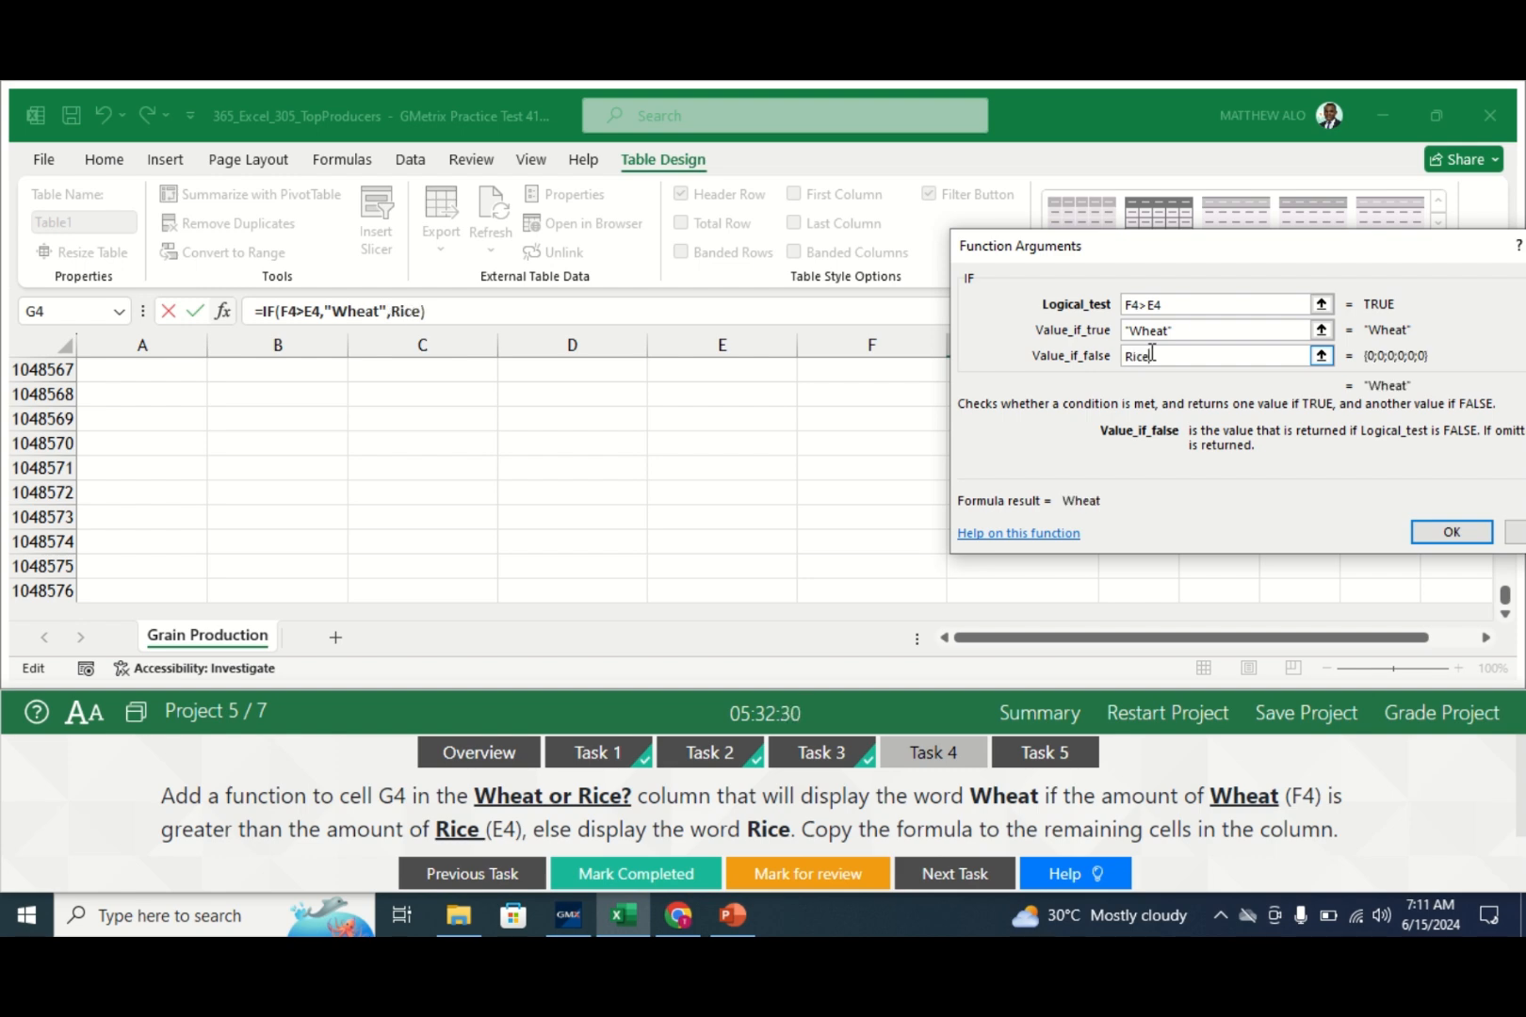
{"action": "left_click", "coordinate": [1128, 356]}
{"action": "type", "text": "\""}
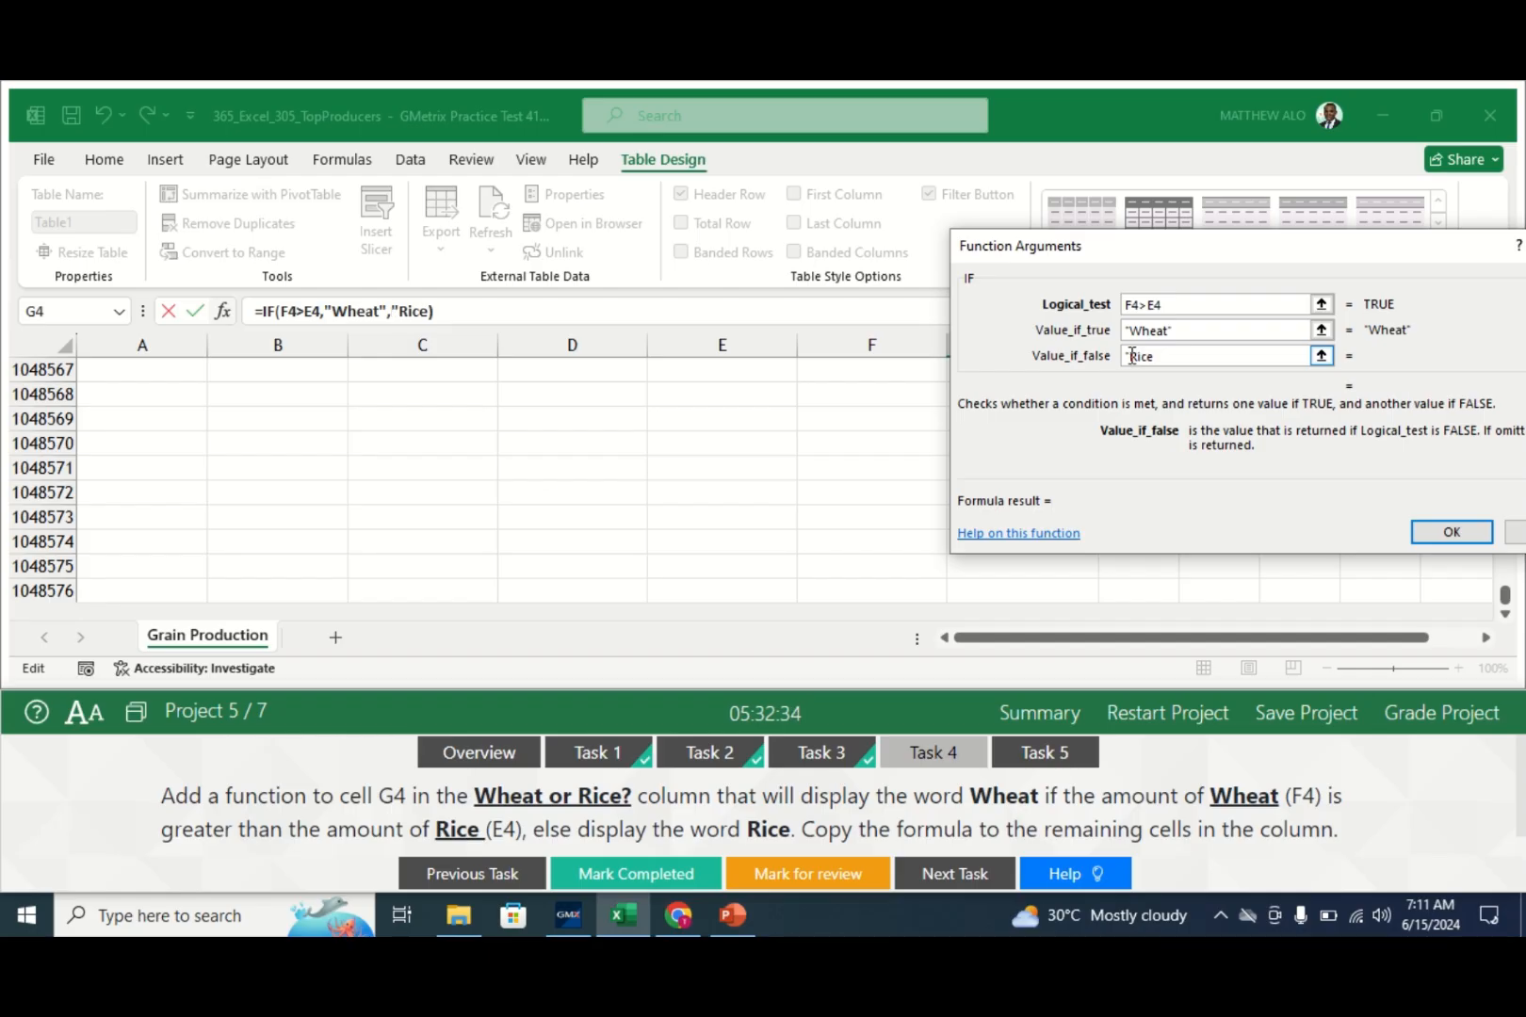
{"action": "left_click", "coordinate": [1160, 358]}
{"action": "type", "text": "\""}
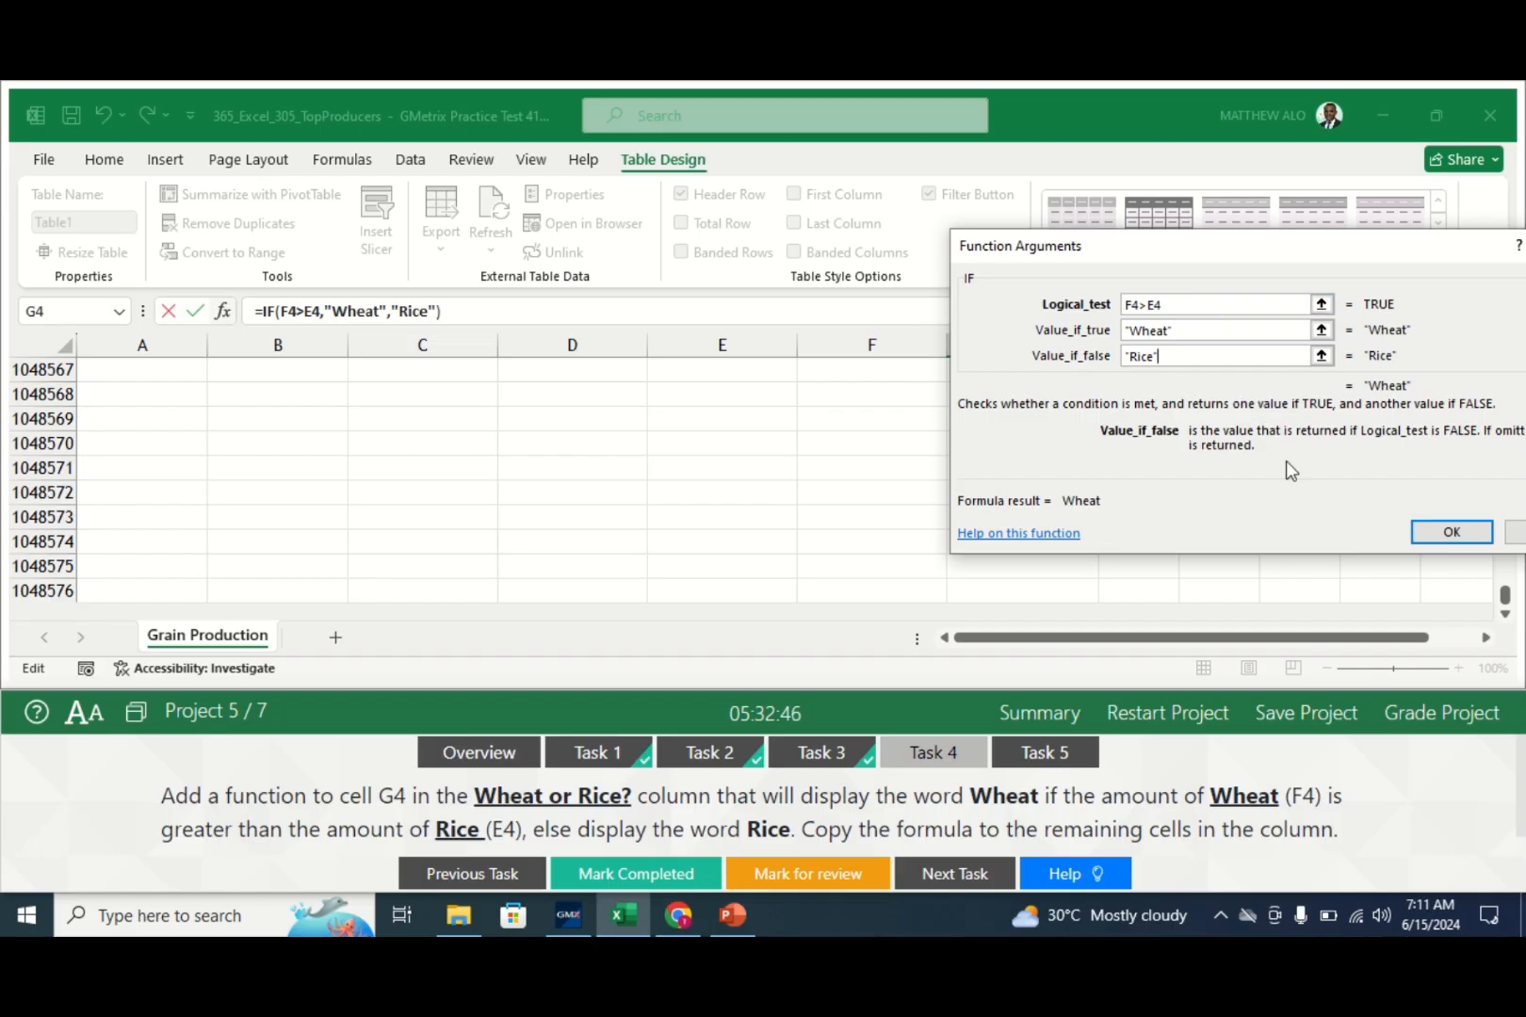
{"action": "left_click", "coordinate": [1449, 533]}
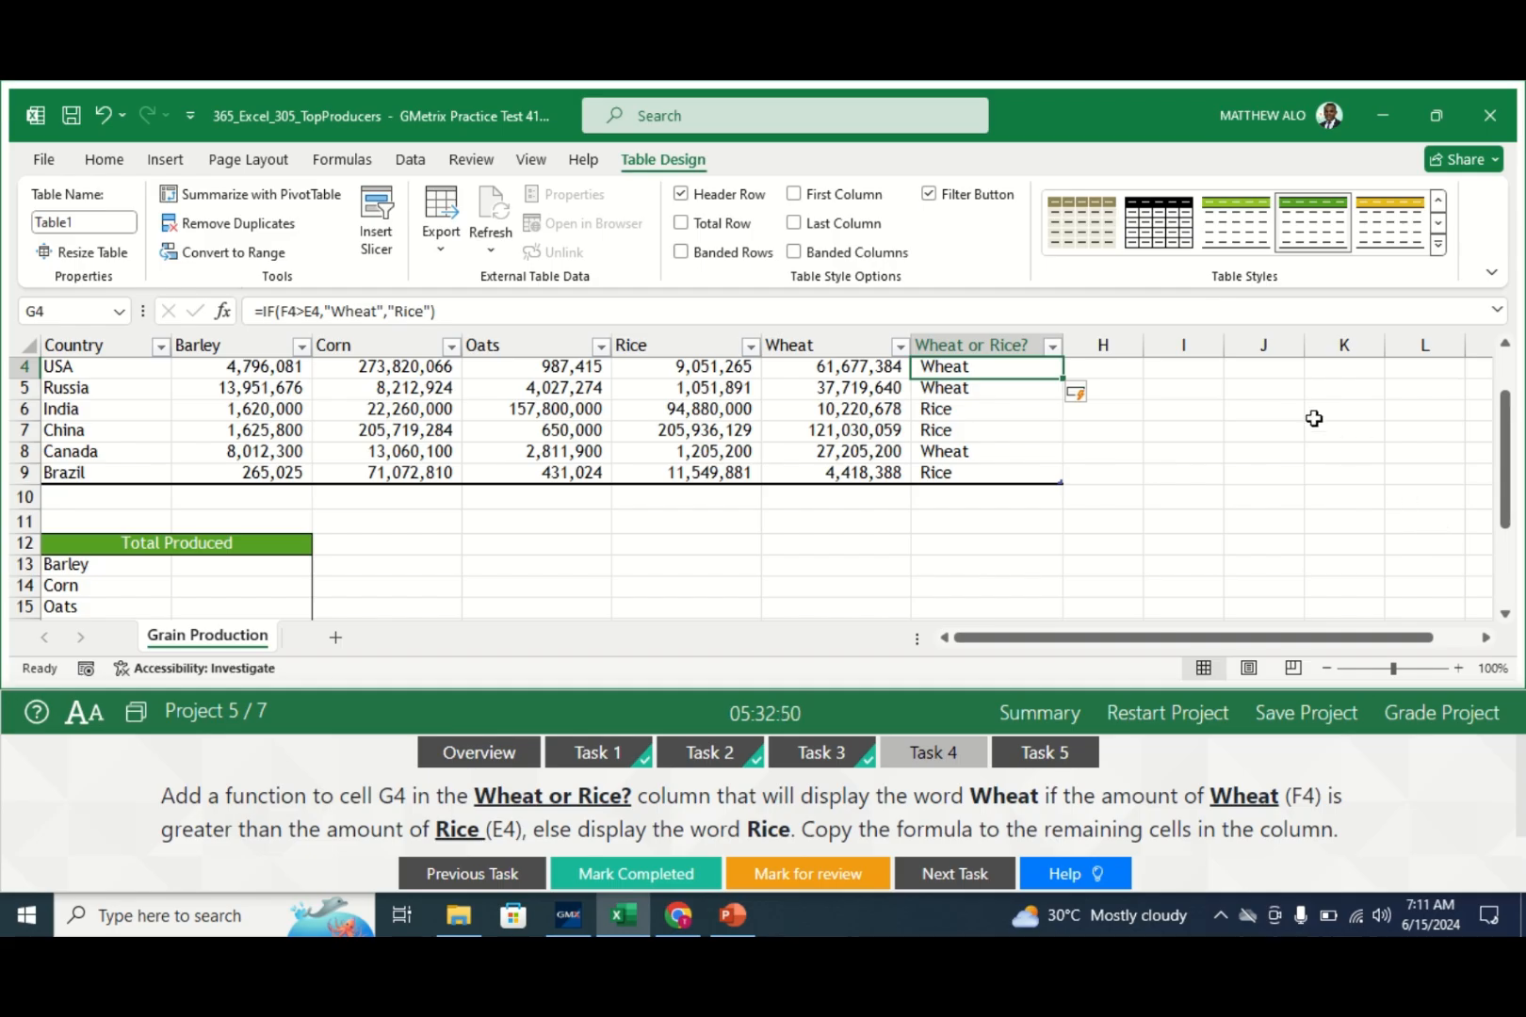
- Mark Task 4 completed and show Task 5 on totalling Barley in B13
{"action": "mouse_move", "coordinate": [1508, 469]}
{"action": "left_mouse_down"}
{"action": "mouse_move", "coordinate": [1508, 443]}
{"action": "mouse_move", "coordinate": [1508, 458]}
{"action": "left_mouse_up"}
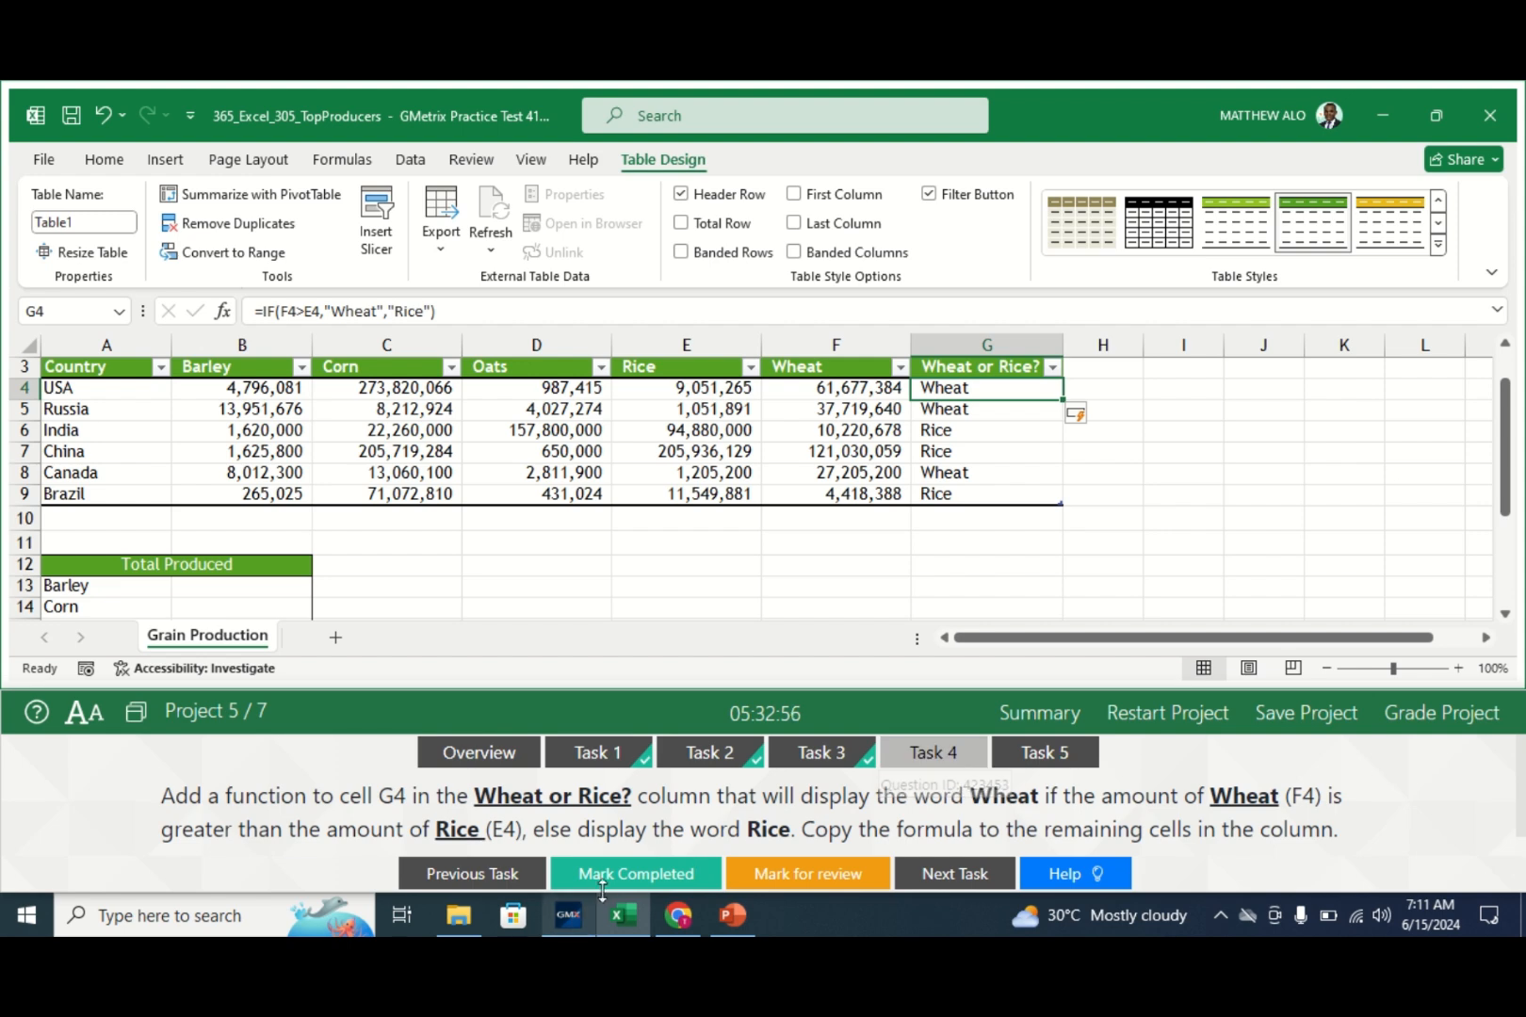
{"action": "left_click", "coordinate": [626, 874]}
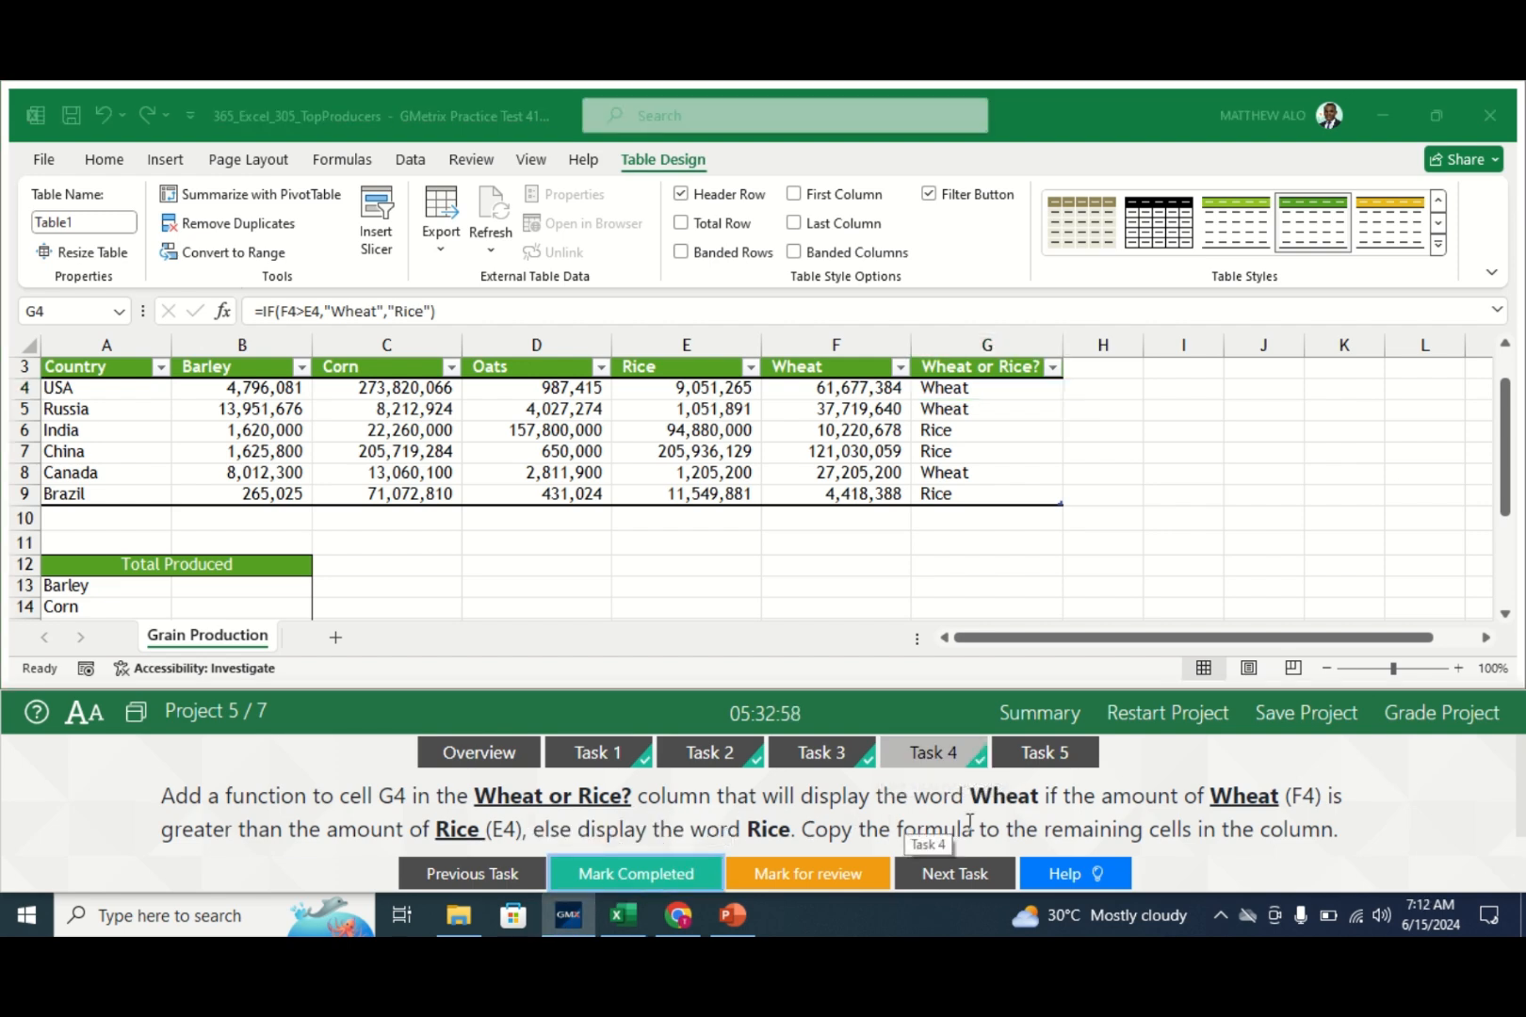
{"action": "left_click", "coordinate": [1044, 753]}
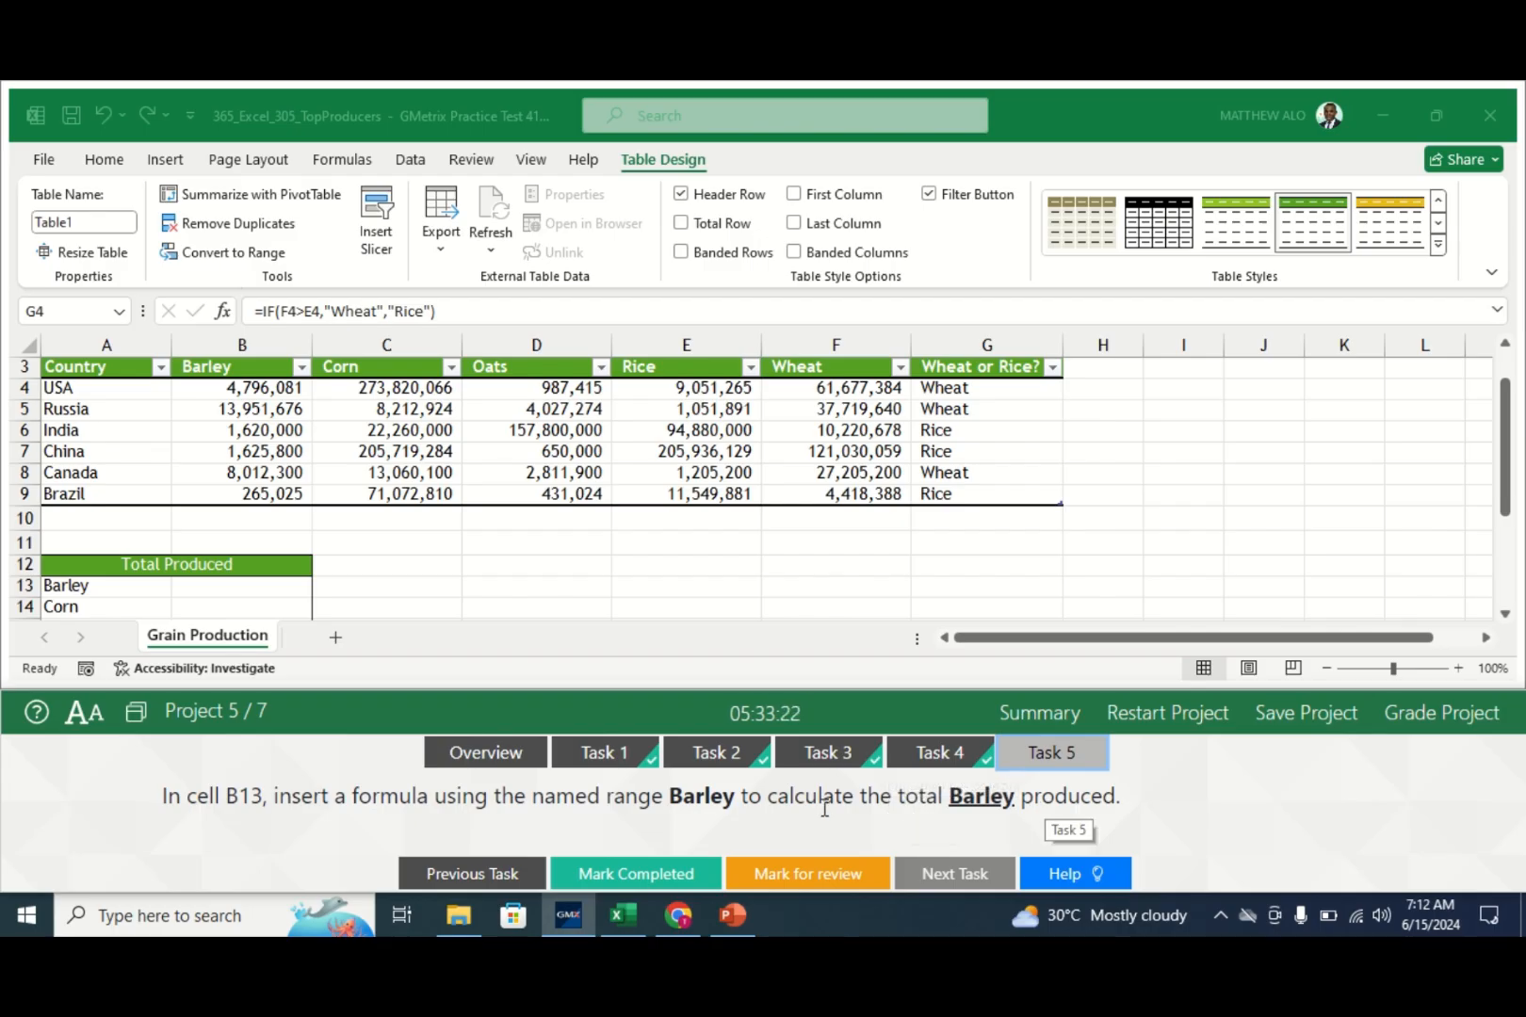
- Enter =SUM(Barley) in B13 so the Barley row totals 30,270,882
{"action": "left_click", "coordinate": [210, 585]}
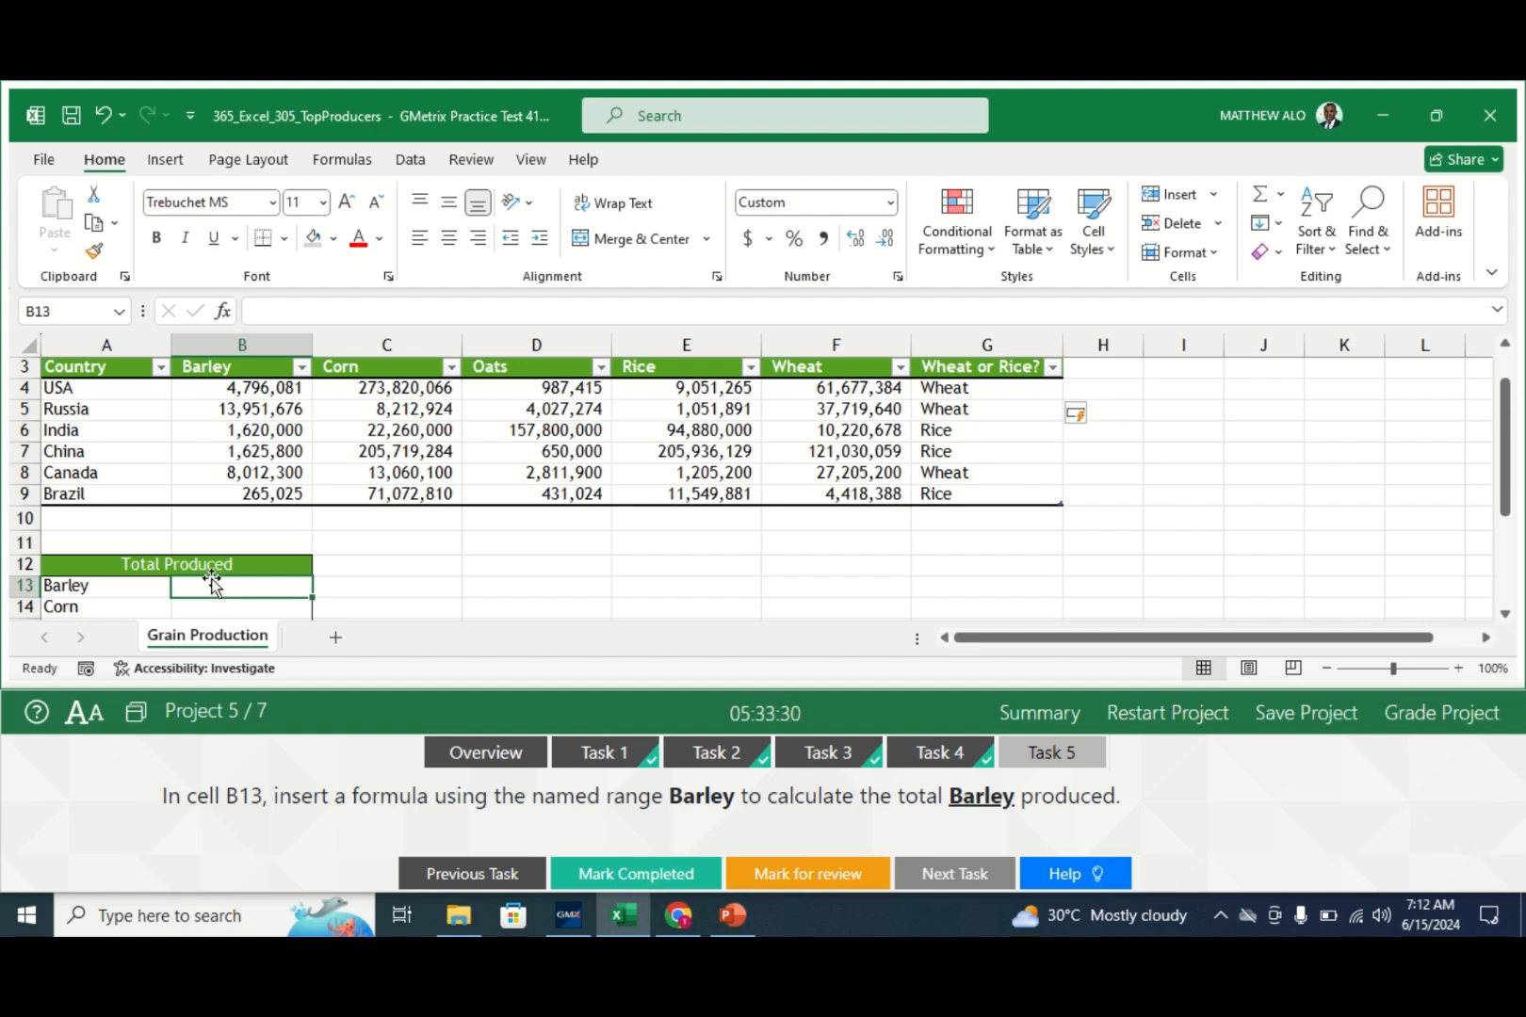
{"action": "type", "text": "=sum"}
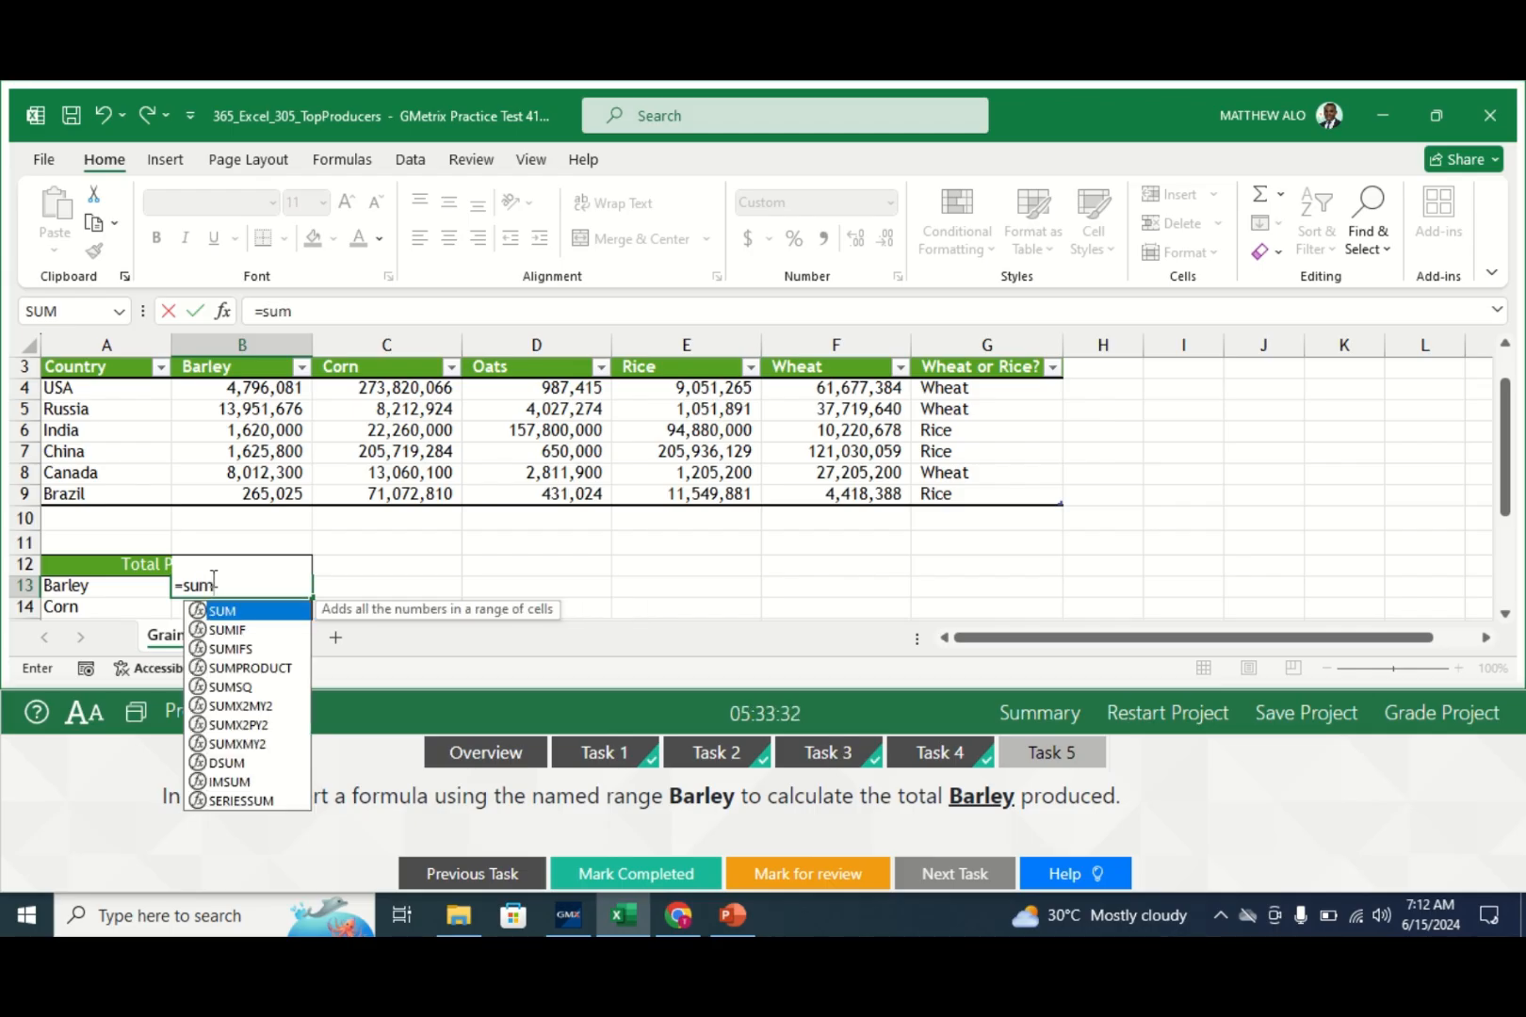
{"action": "type", "text": "("}
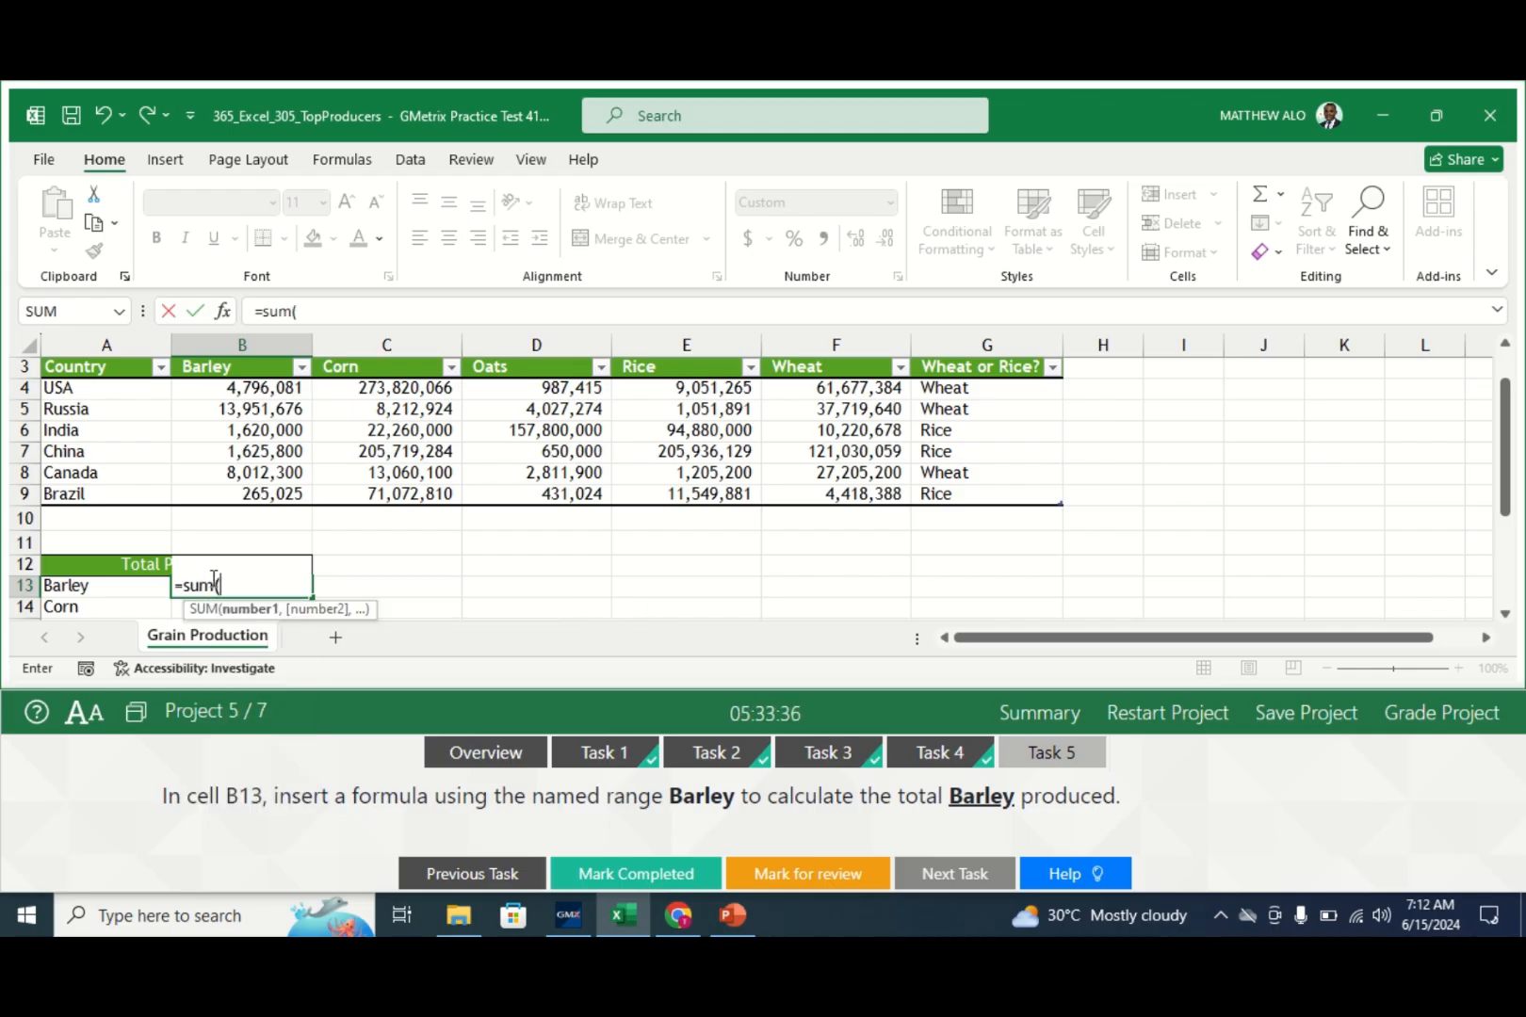
{"action": "type", "text": "Ba"}
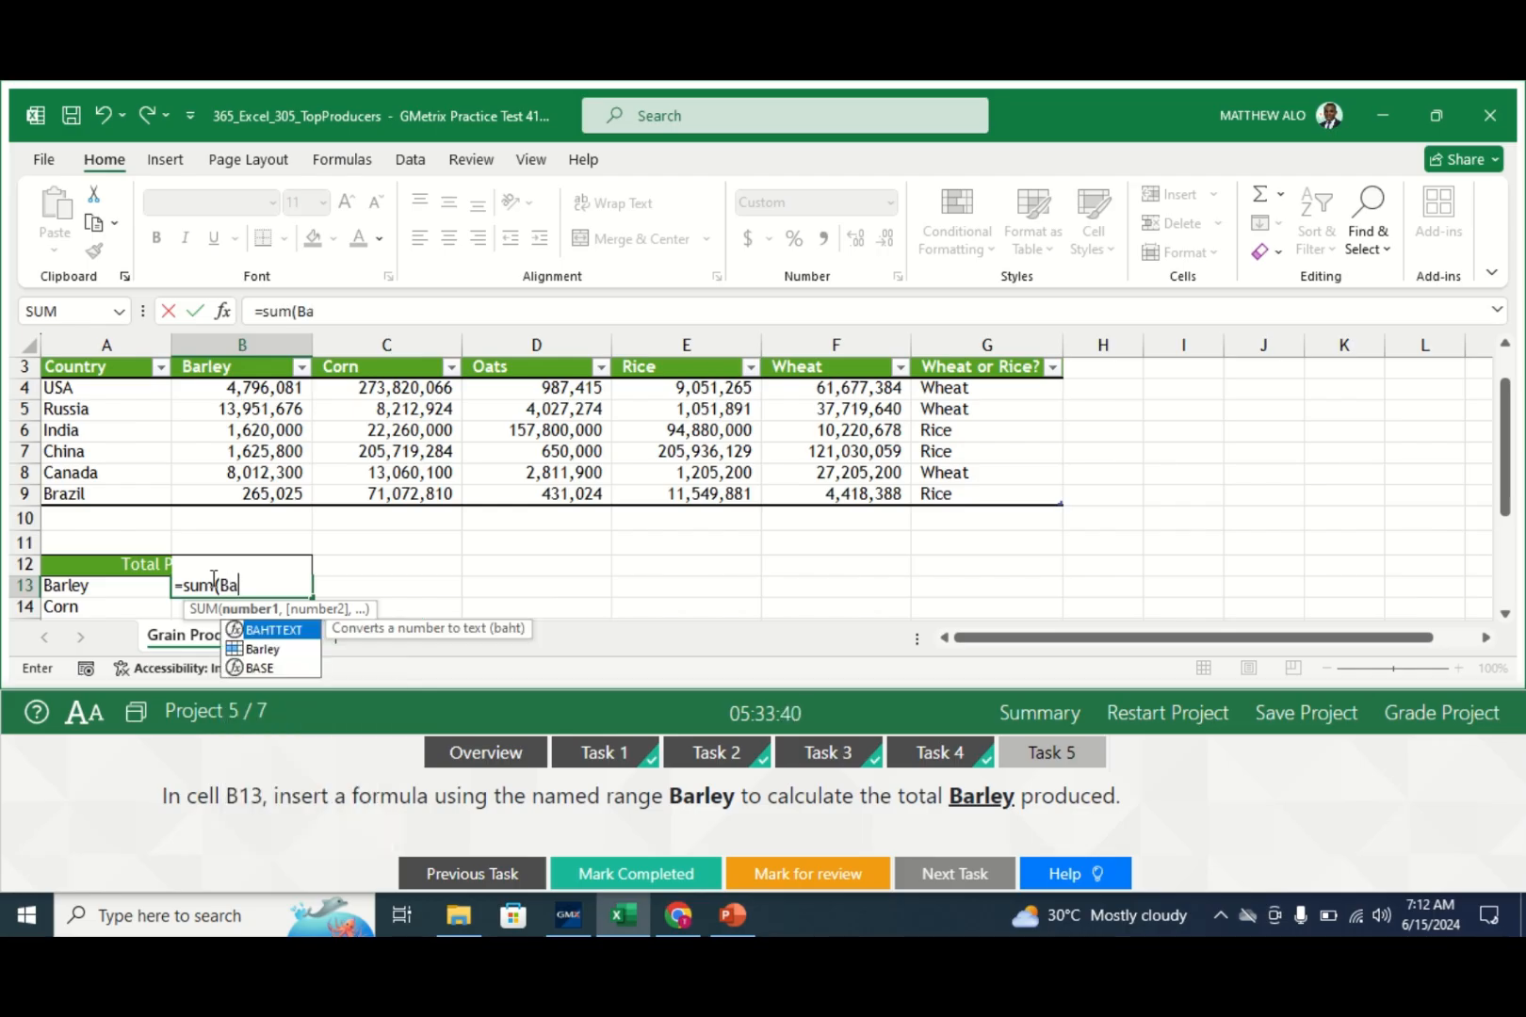
{"action": "left_click", "coordinate": [268, 652]}
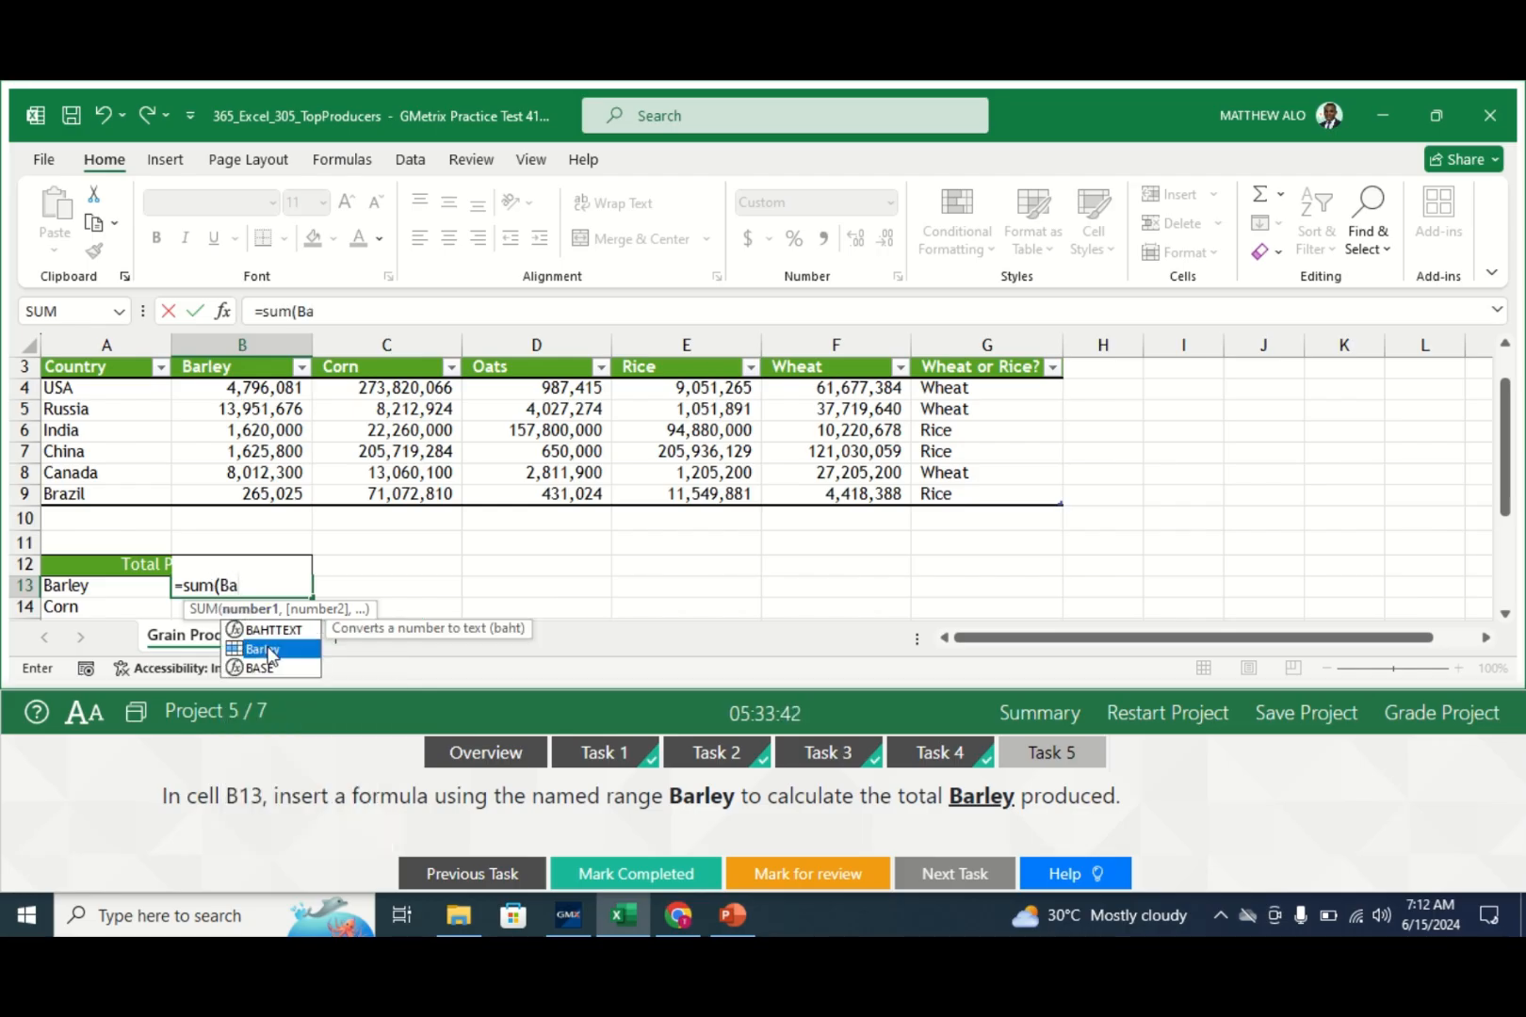
{"action": "double_click", "coordinate": [268, 652]}
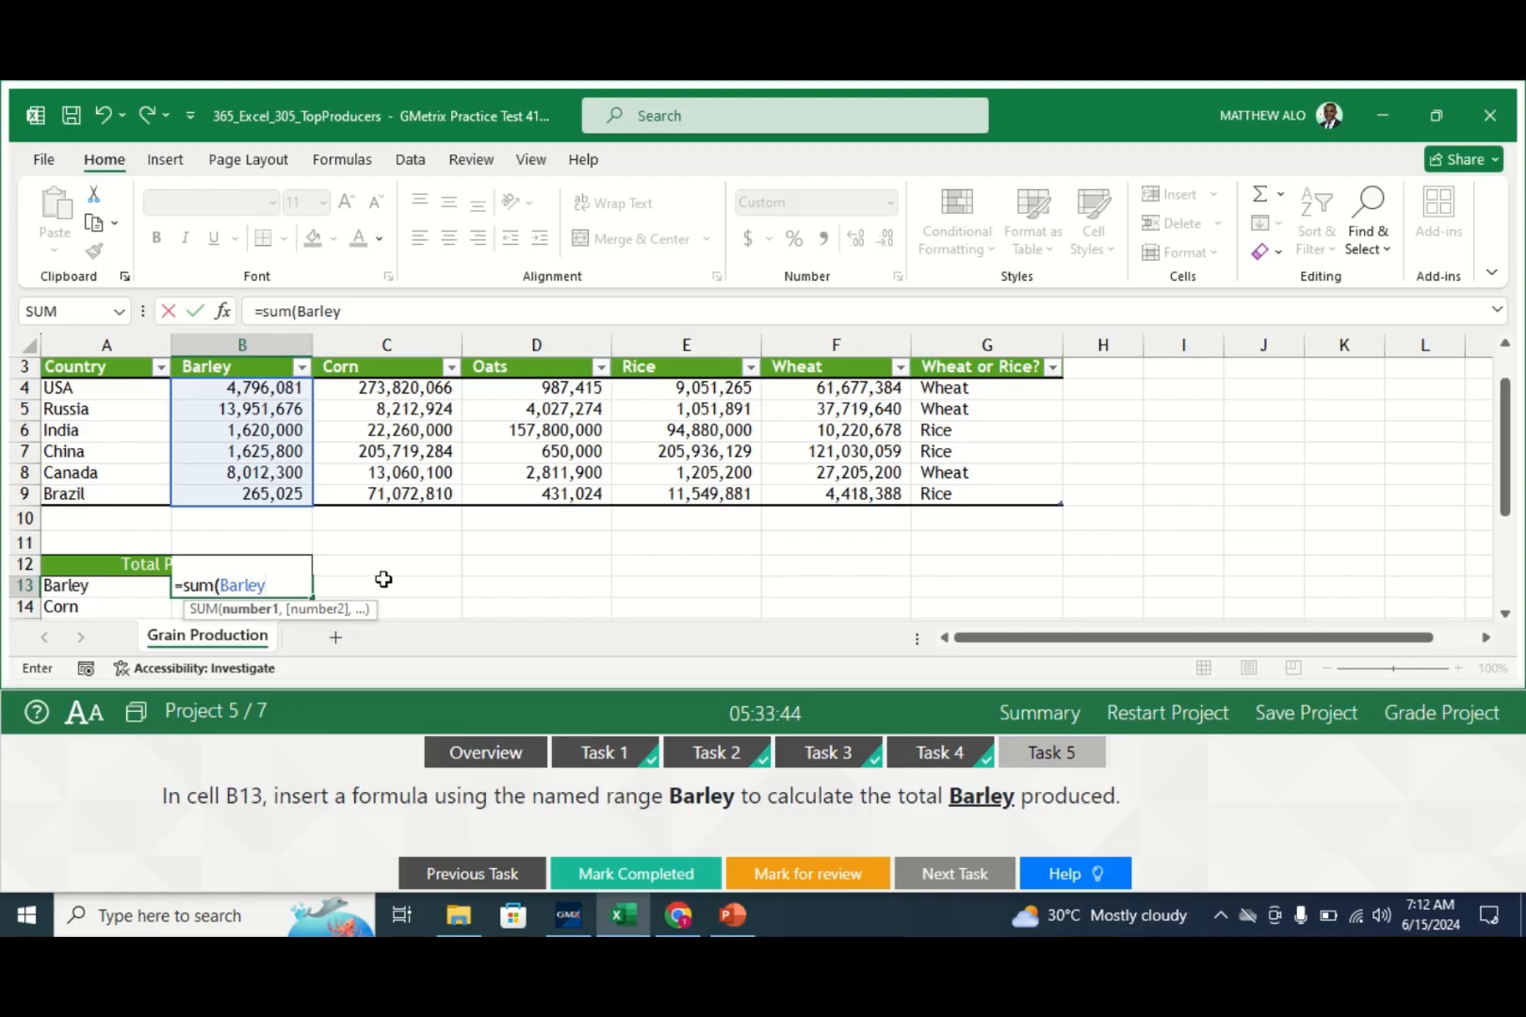
{"action": "type", "text": ")"}
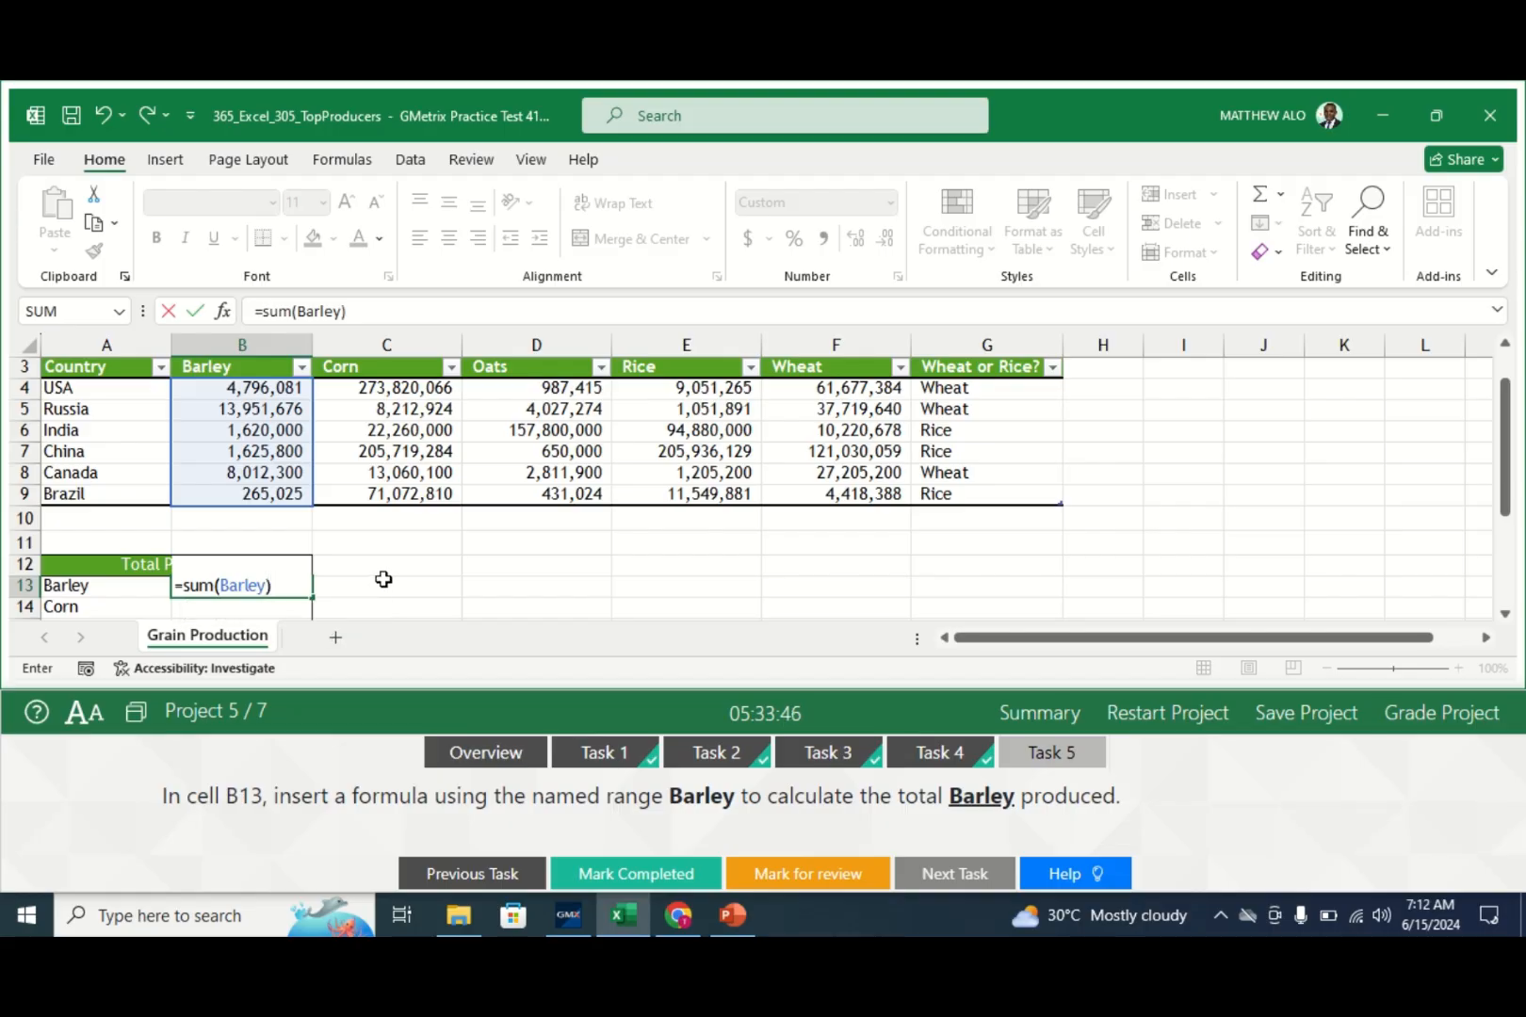
{"action": "key", "text": "Return"}
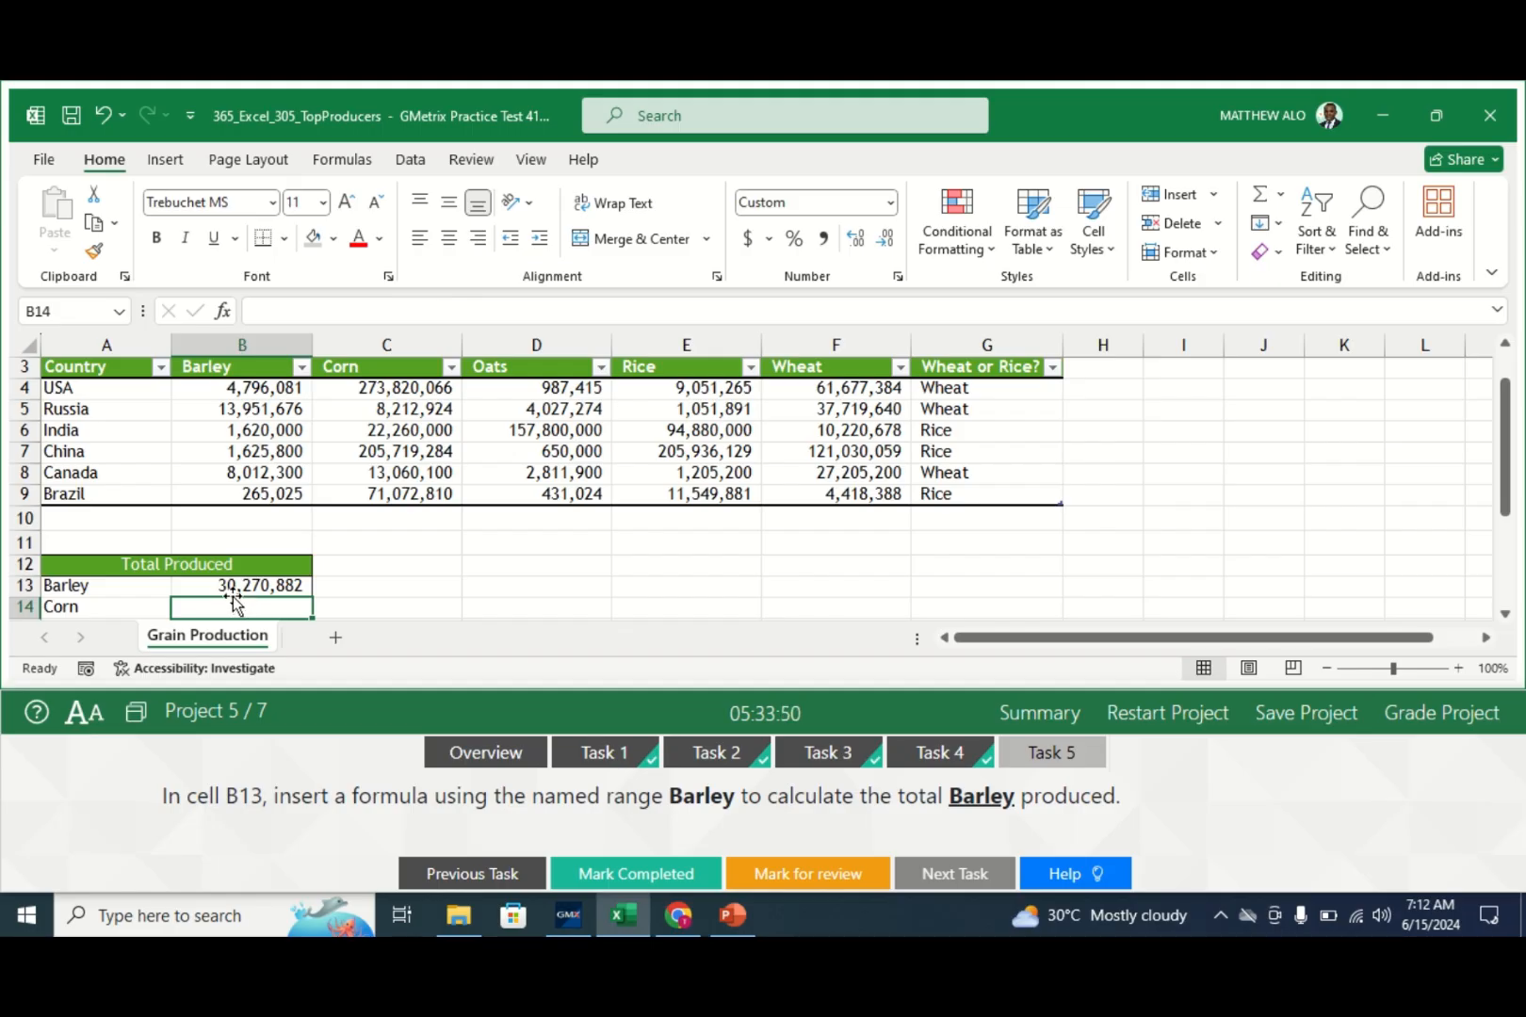
{"action": "left_click", "coordinate": [365, 592]}
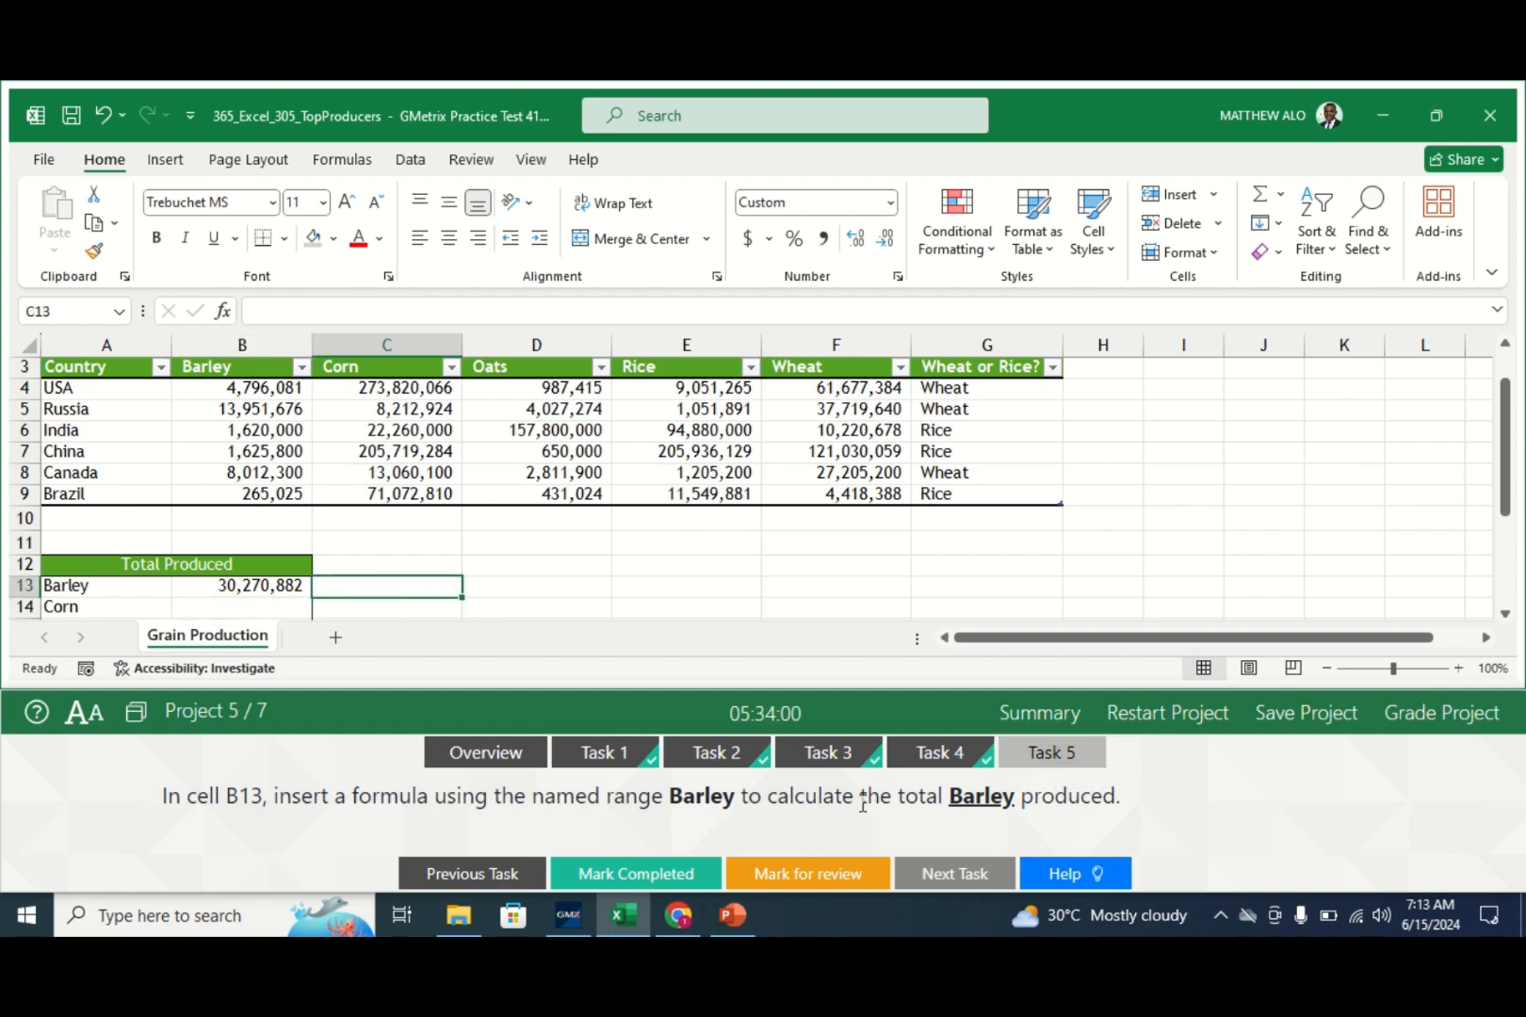
- Mark the Barley task completed and bring up Task 1 of the Food Trucks project
{"action": "left_click", "coordinate": [603, 877]}
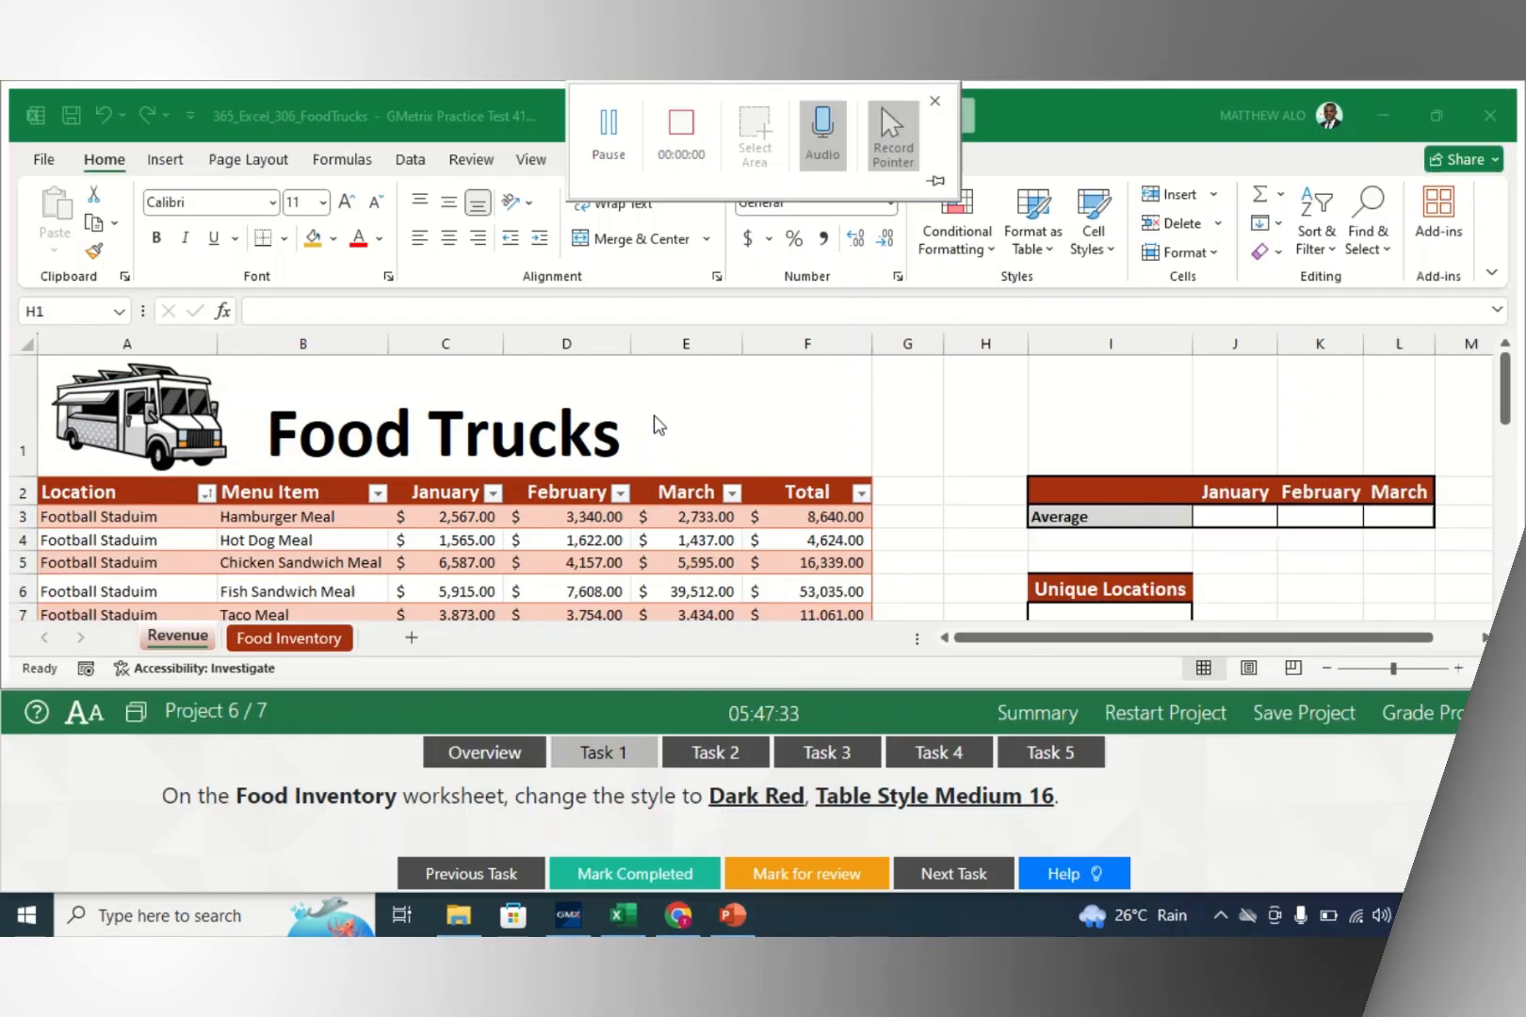
{"action": "left_click", "coordinate": [565, 756]}
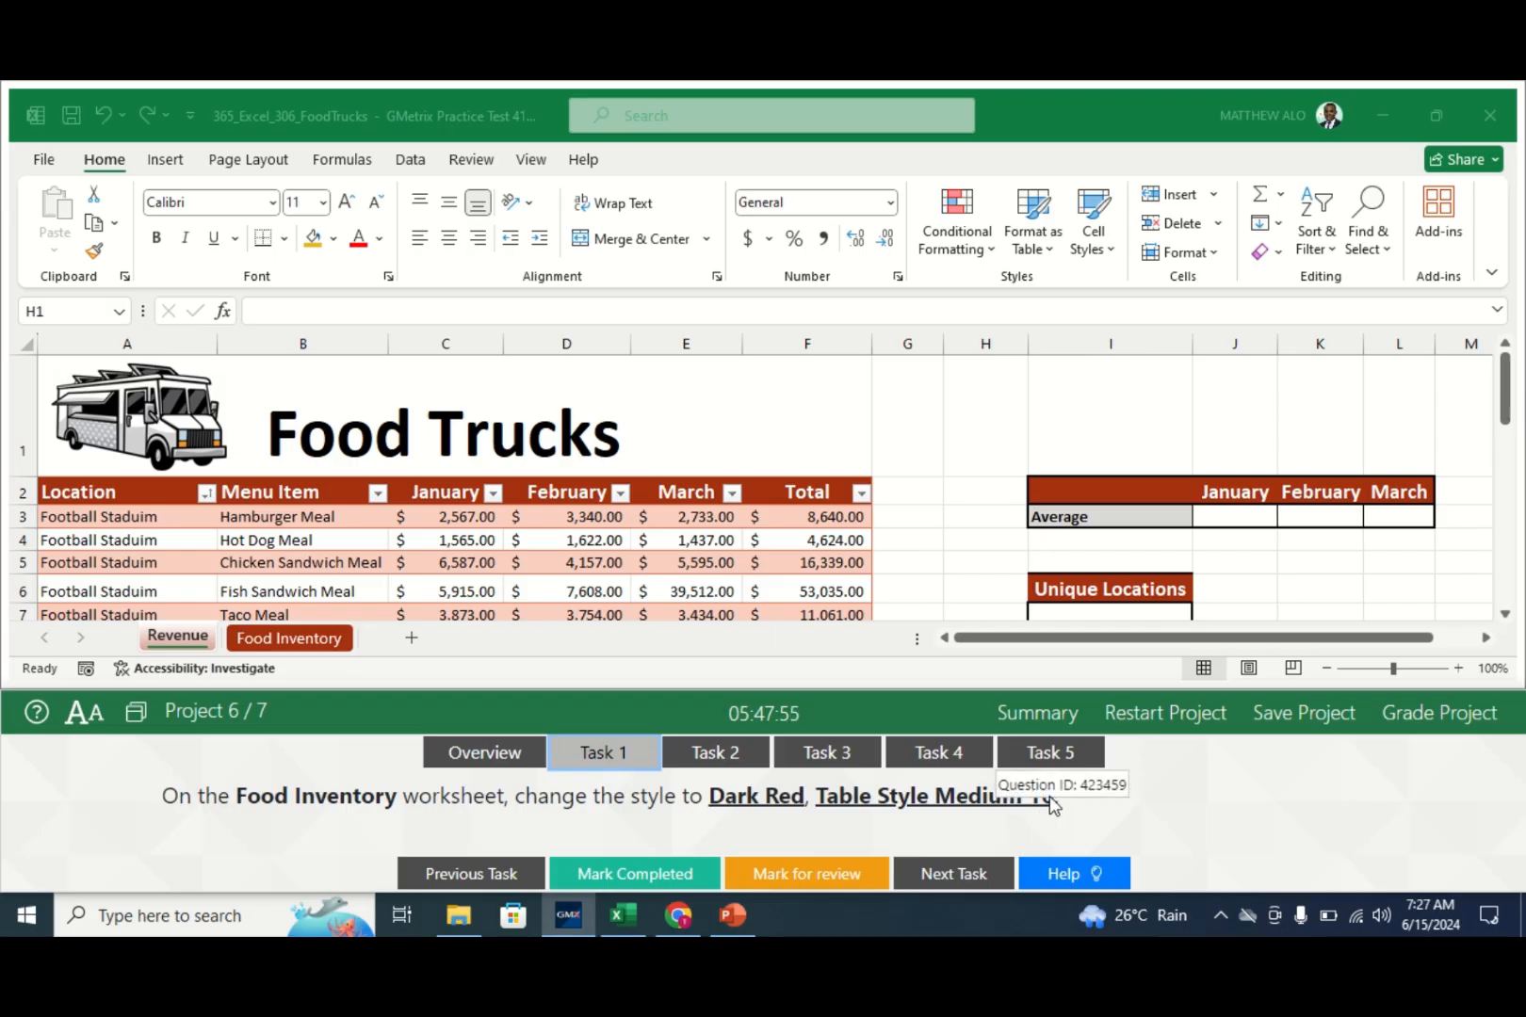
- Apply Dark Red, Table Style Medium 16 to the Food Inventory table and mark Task 1 completed
{"action": "left_click", "coordinate": [289, 640]}
{"action": "left_click", "coordinate": [288, 641]}
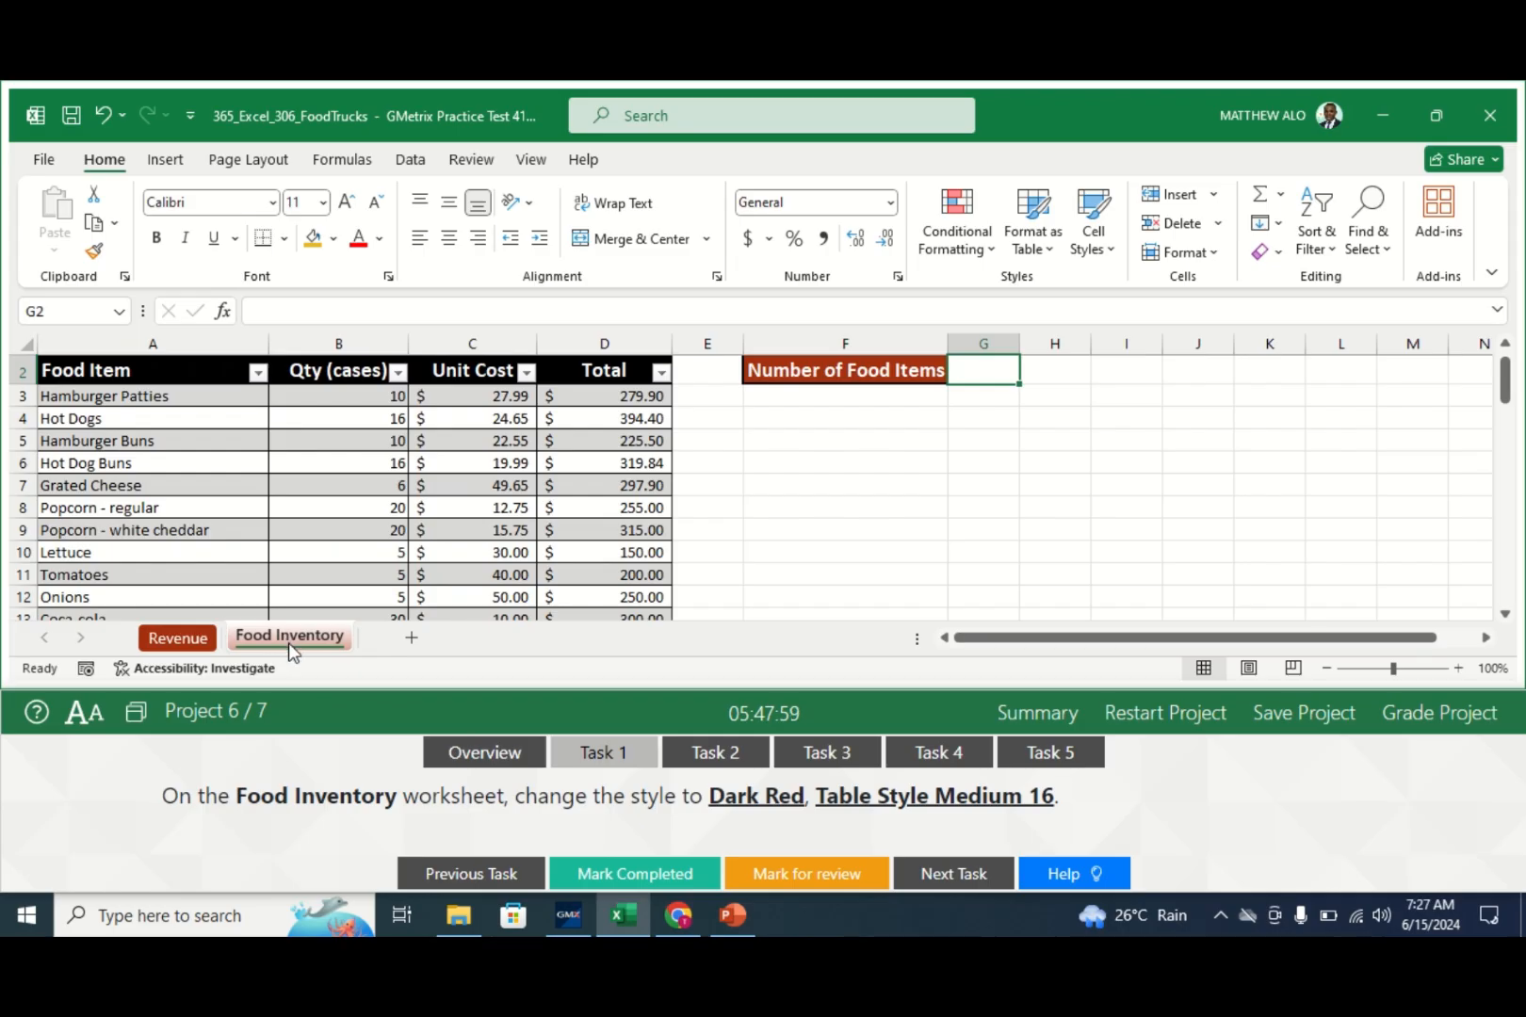
{"action": "left_click", "coordinate": [311, 487]}
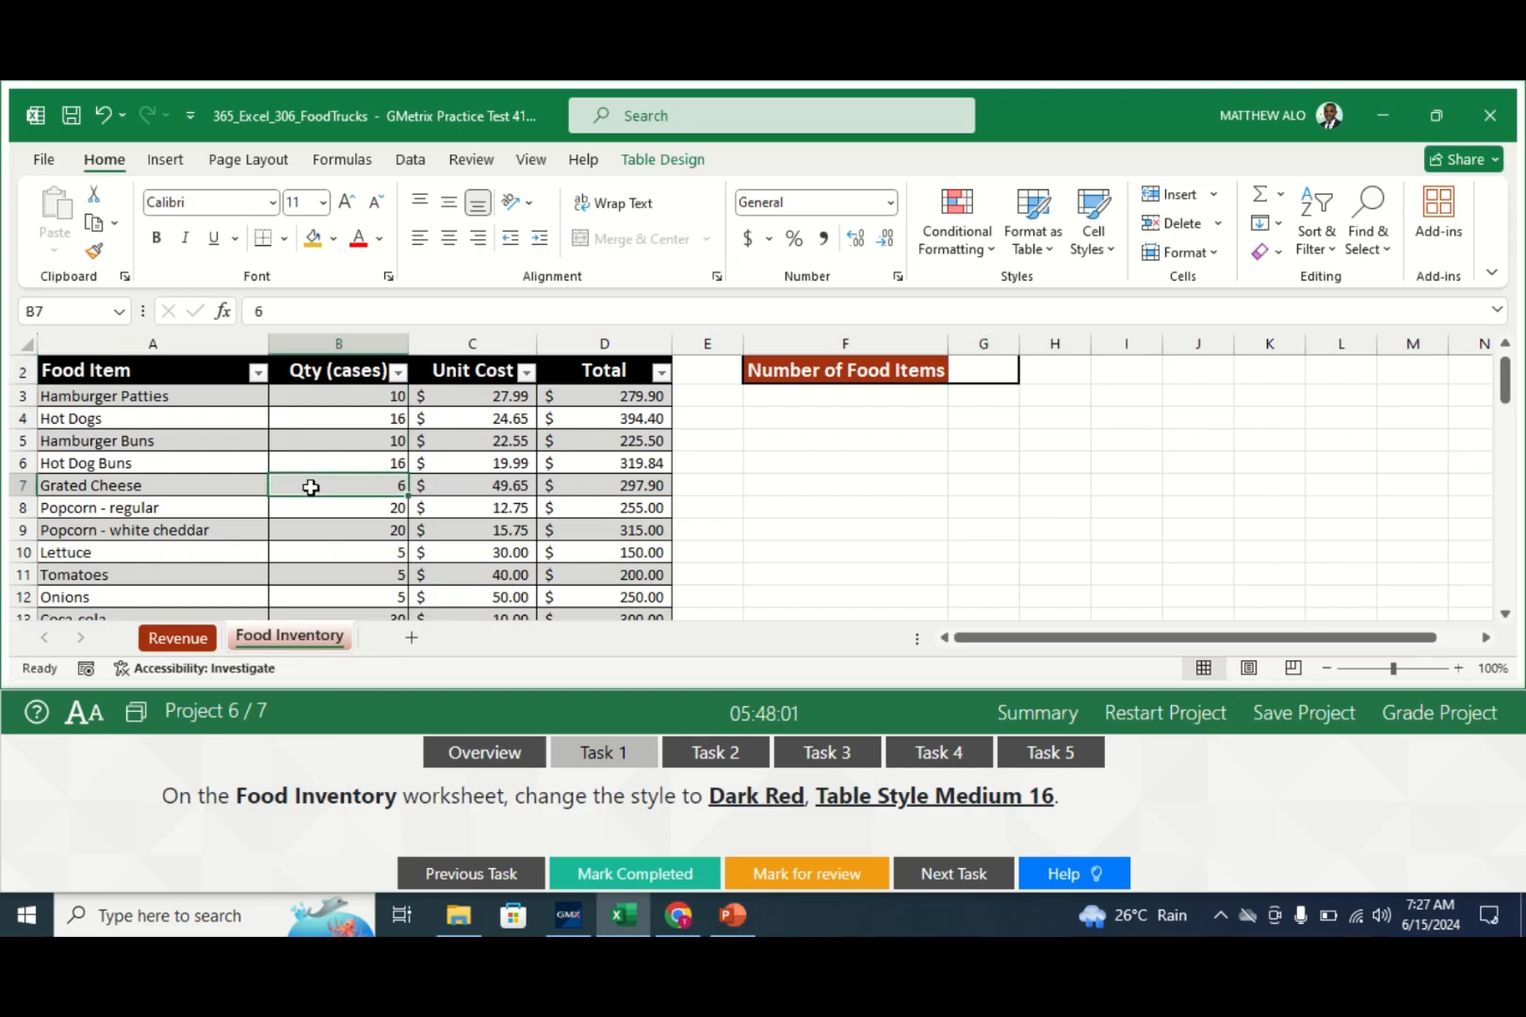
{"action": "left_click", "coordinate": [648, 161]}
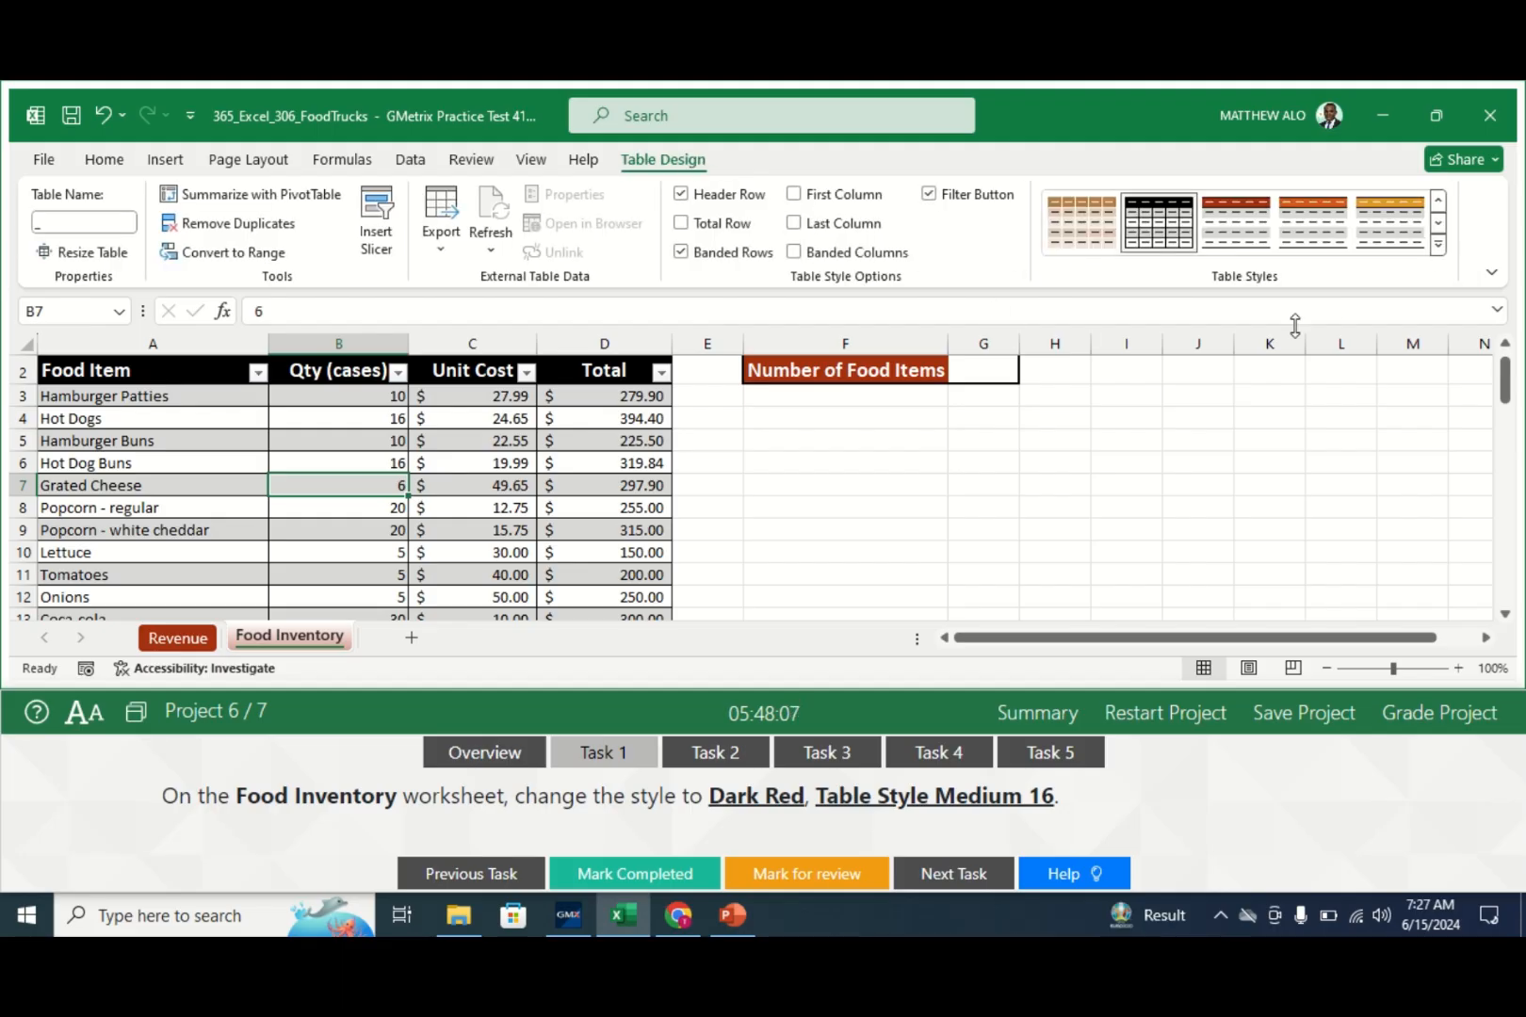
{"action": "left_click", "coordinate": [1439, 246]}
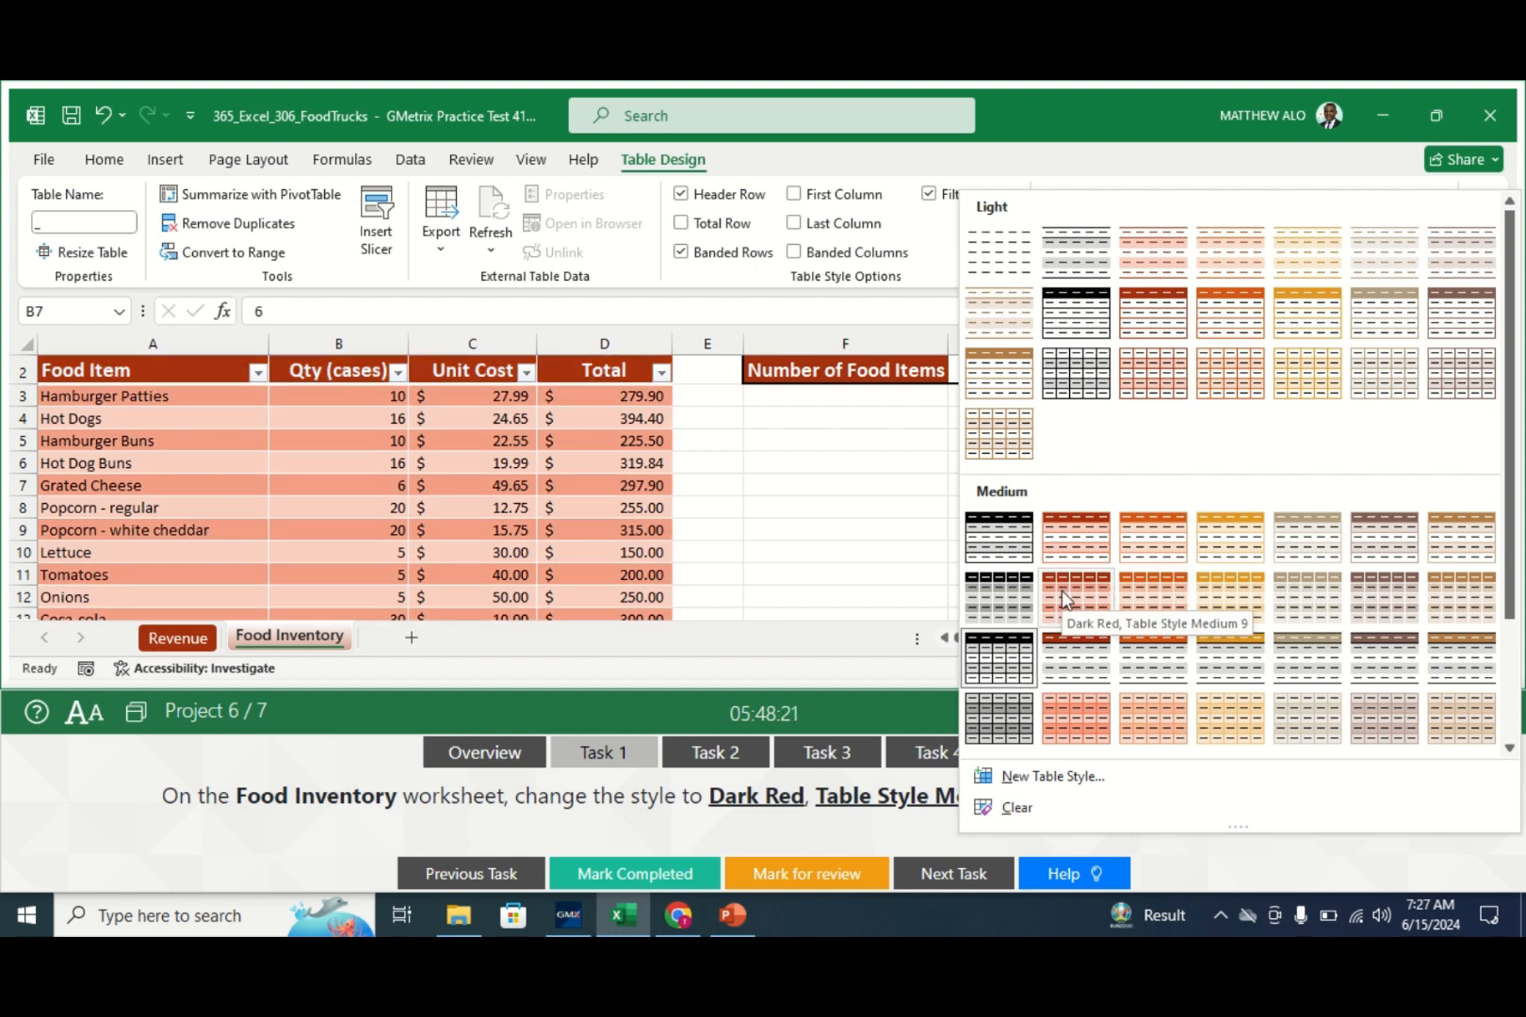
{"action": "left_click", "coordinate": [907, 605]}
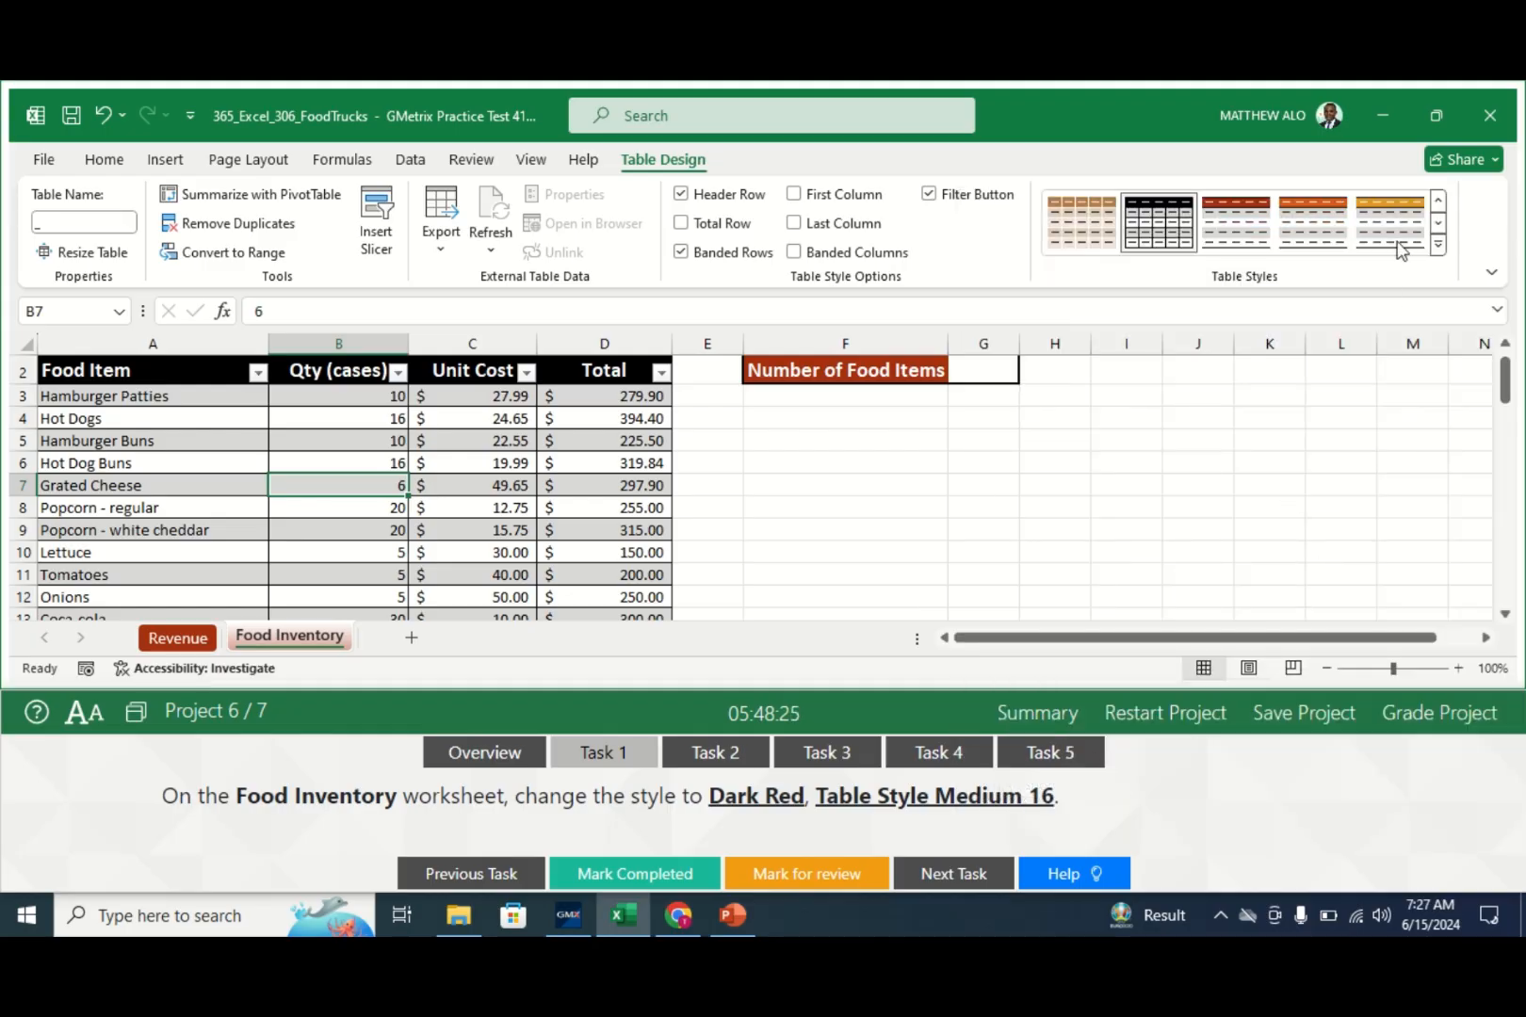
{"action": "left_click", "coordinate": [1438, 245]}
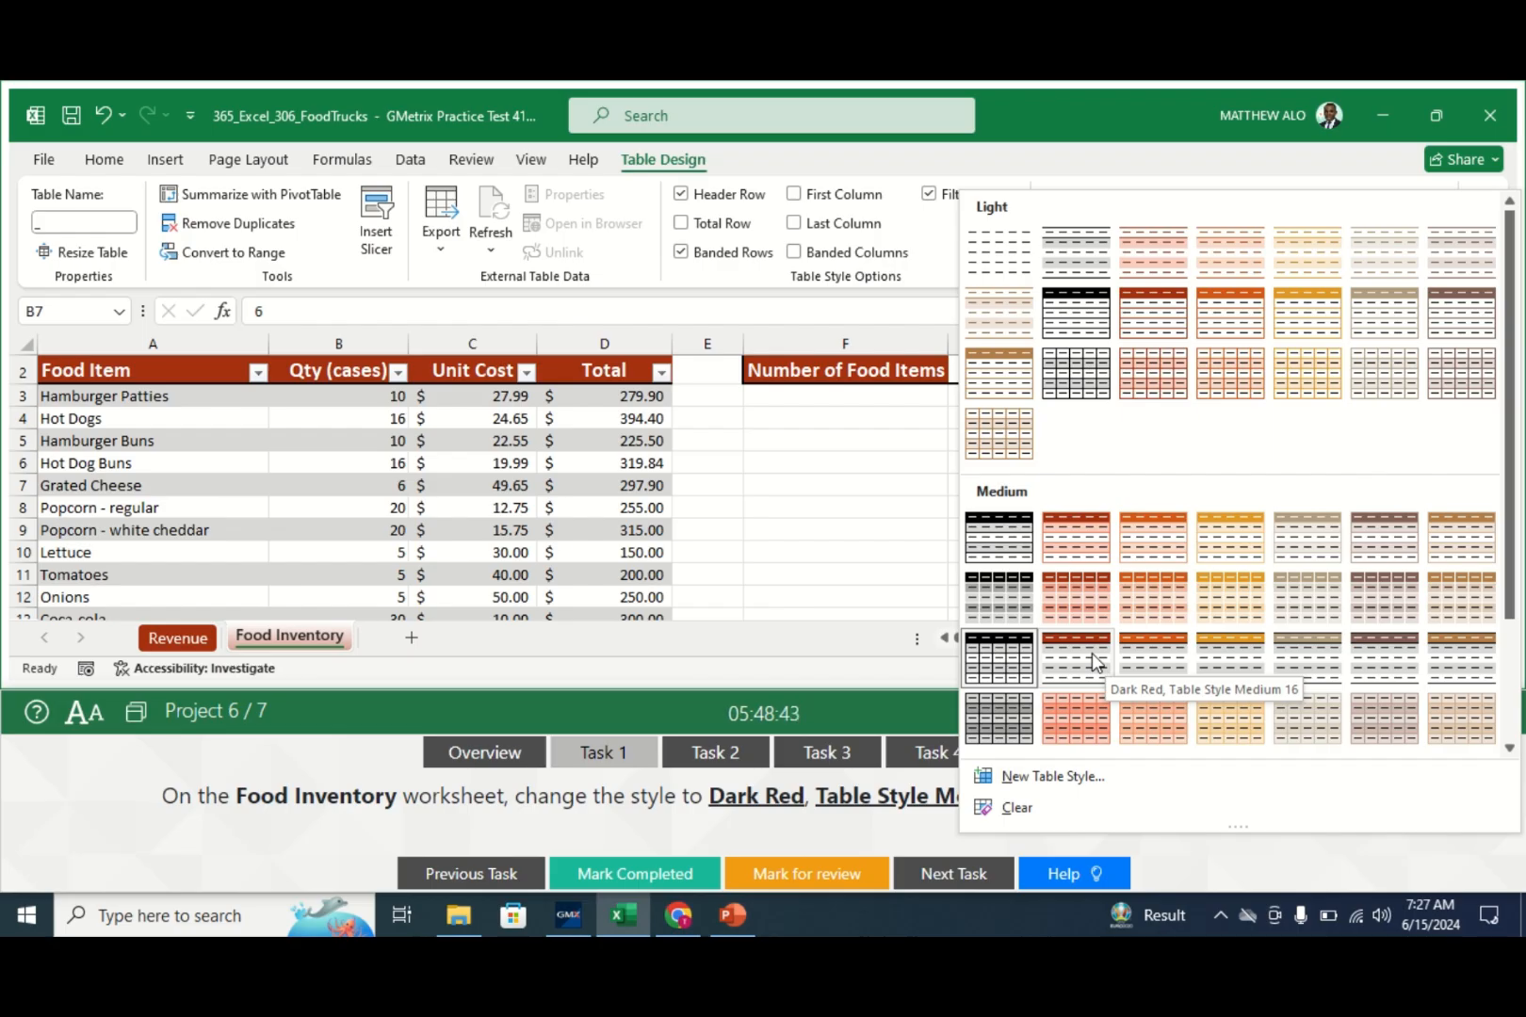
{"action": "left_click", "coordinate": [1093, 658]}
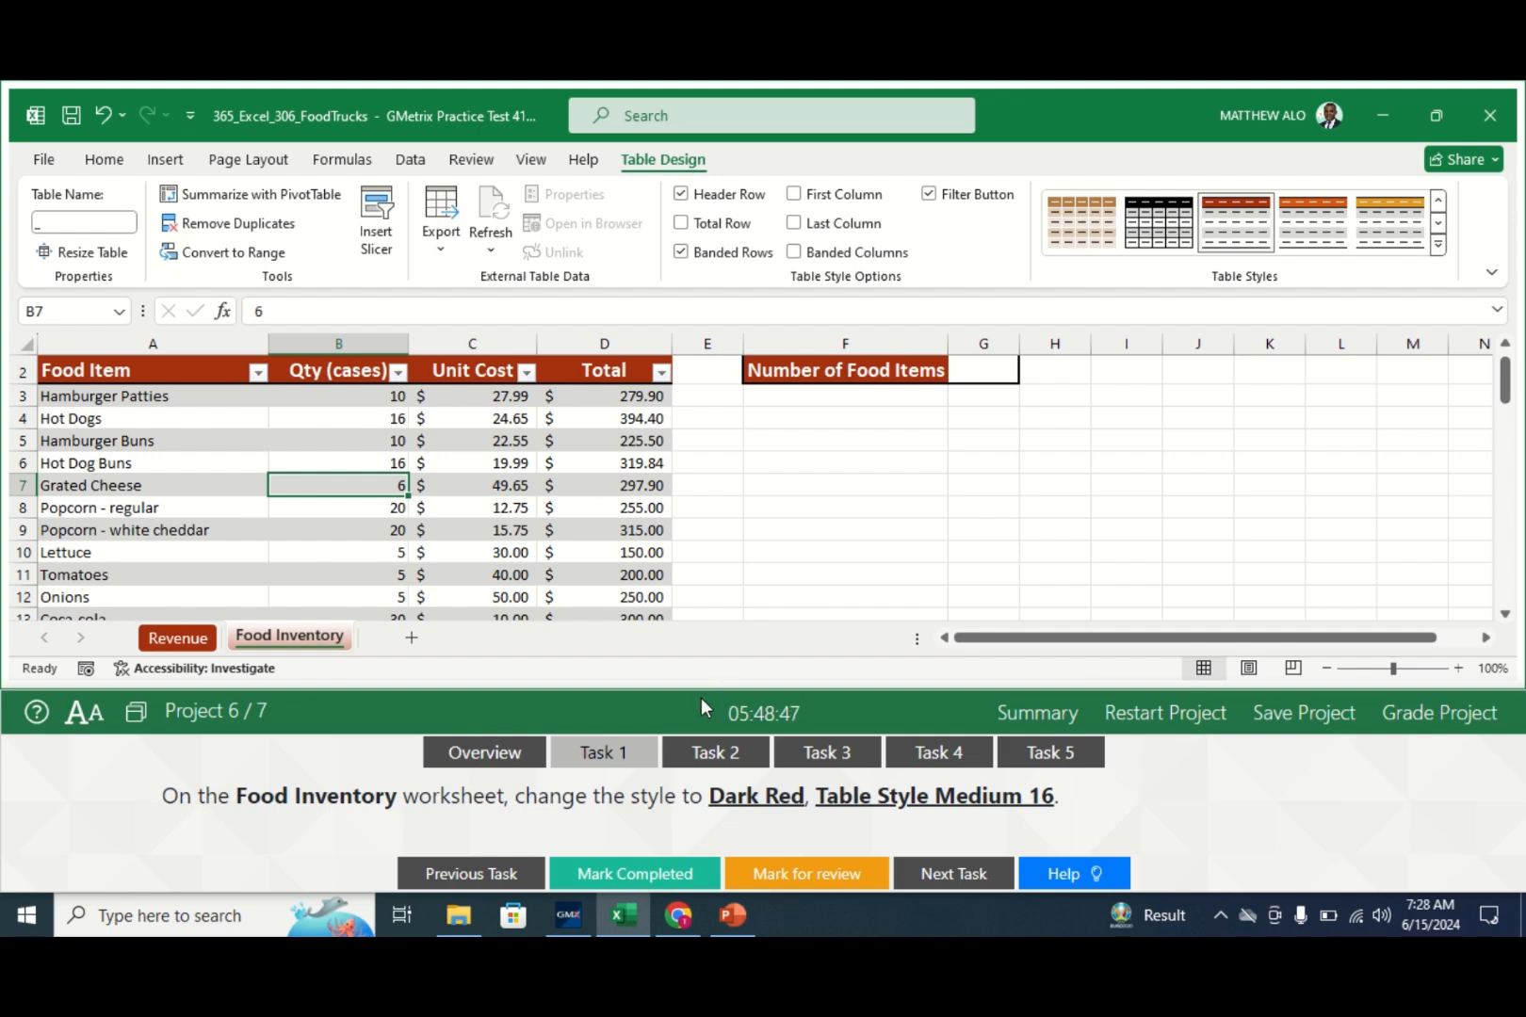
{"action": "left_click", "coordinate": [586, 876]}
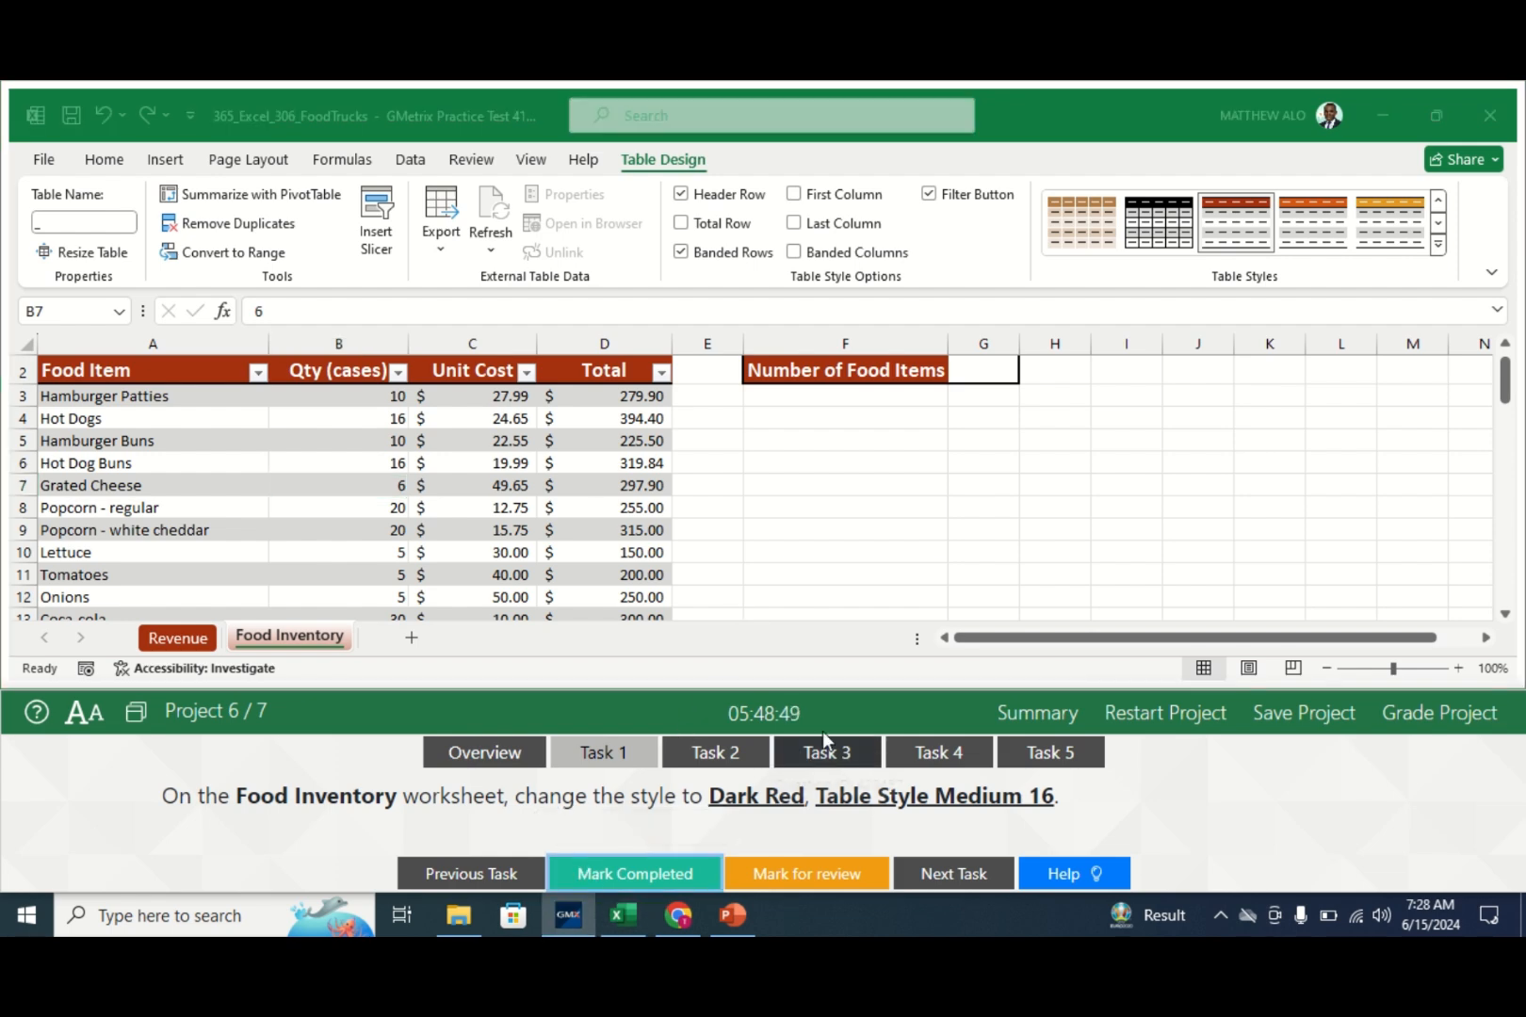
- Put a COUNTA of the Food Item column in G2, returning 56, and mark Task 2 completed
{"action": "left_click", "coordinate": [728, 754]}
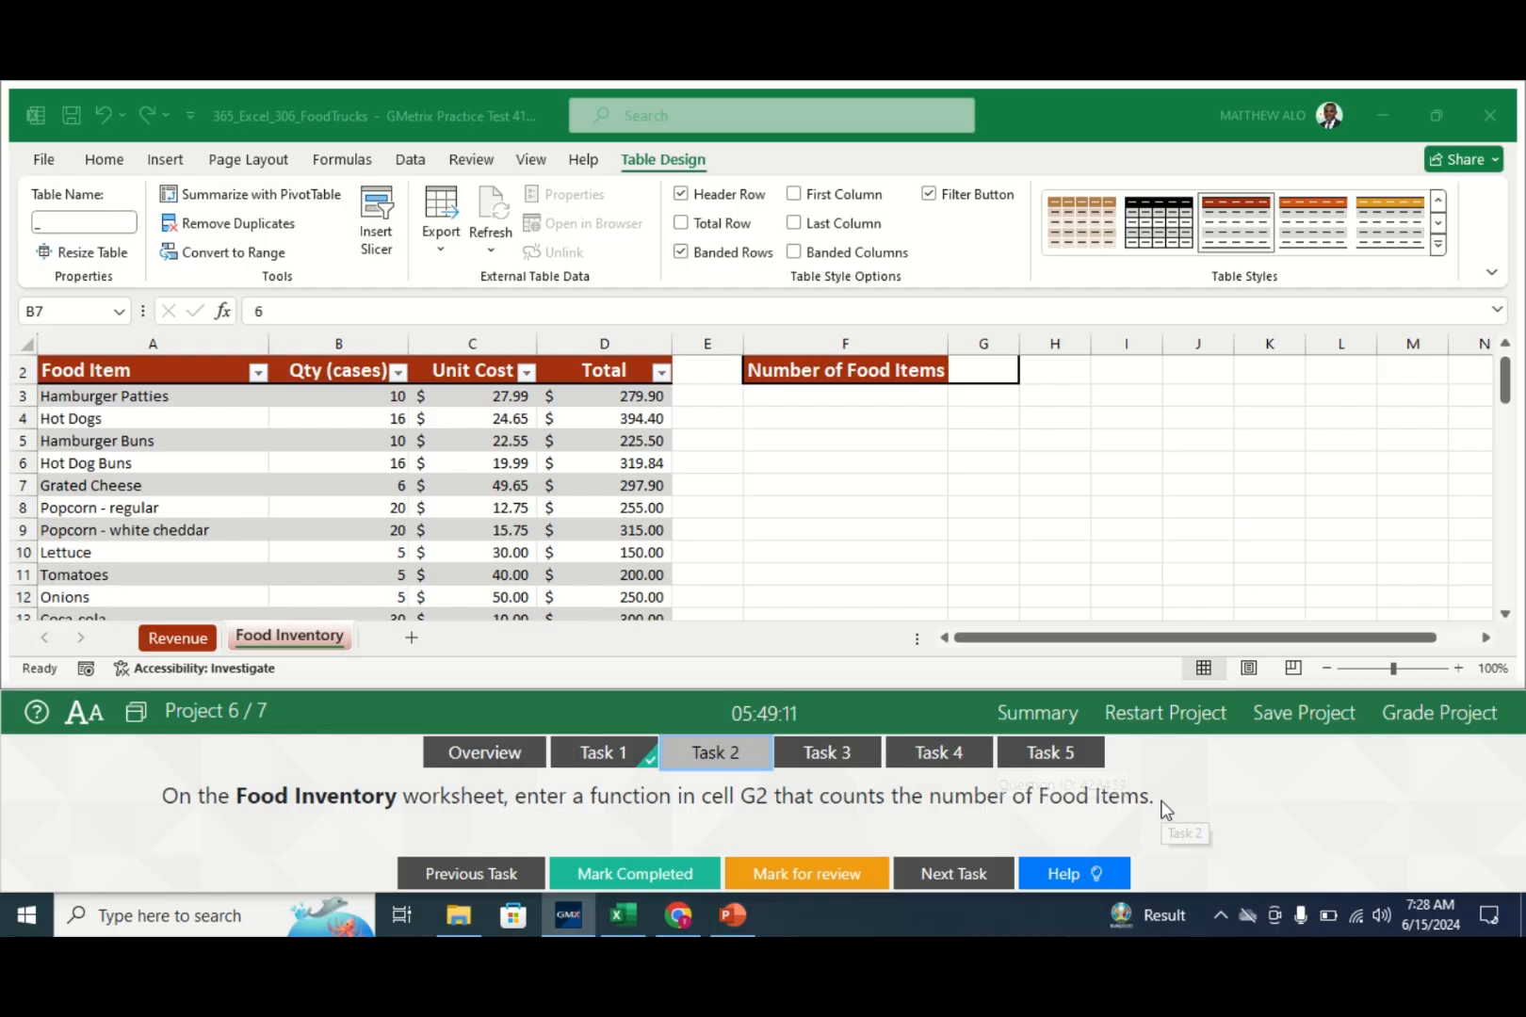
{"action": "left_click", "coordinate": [983, 370]}
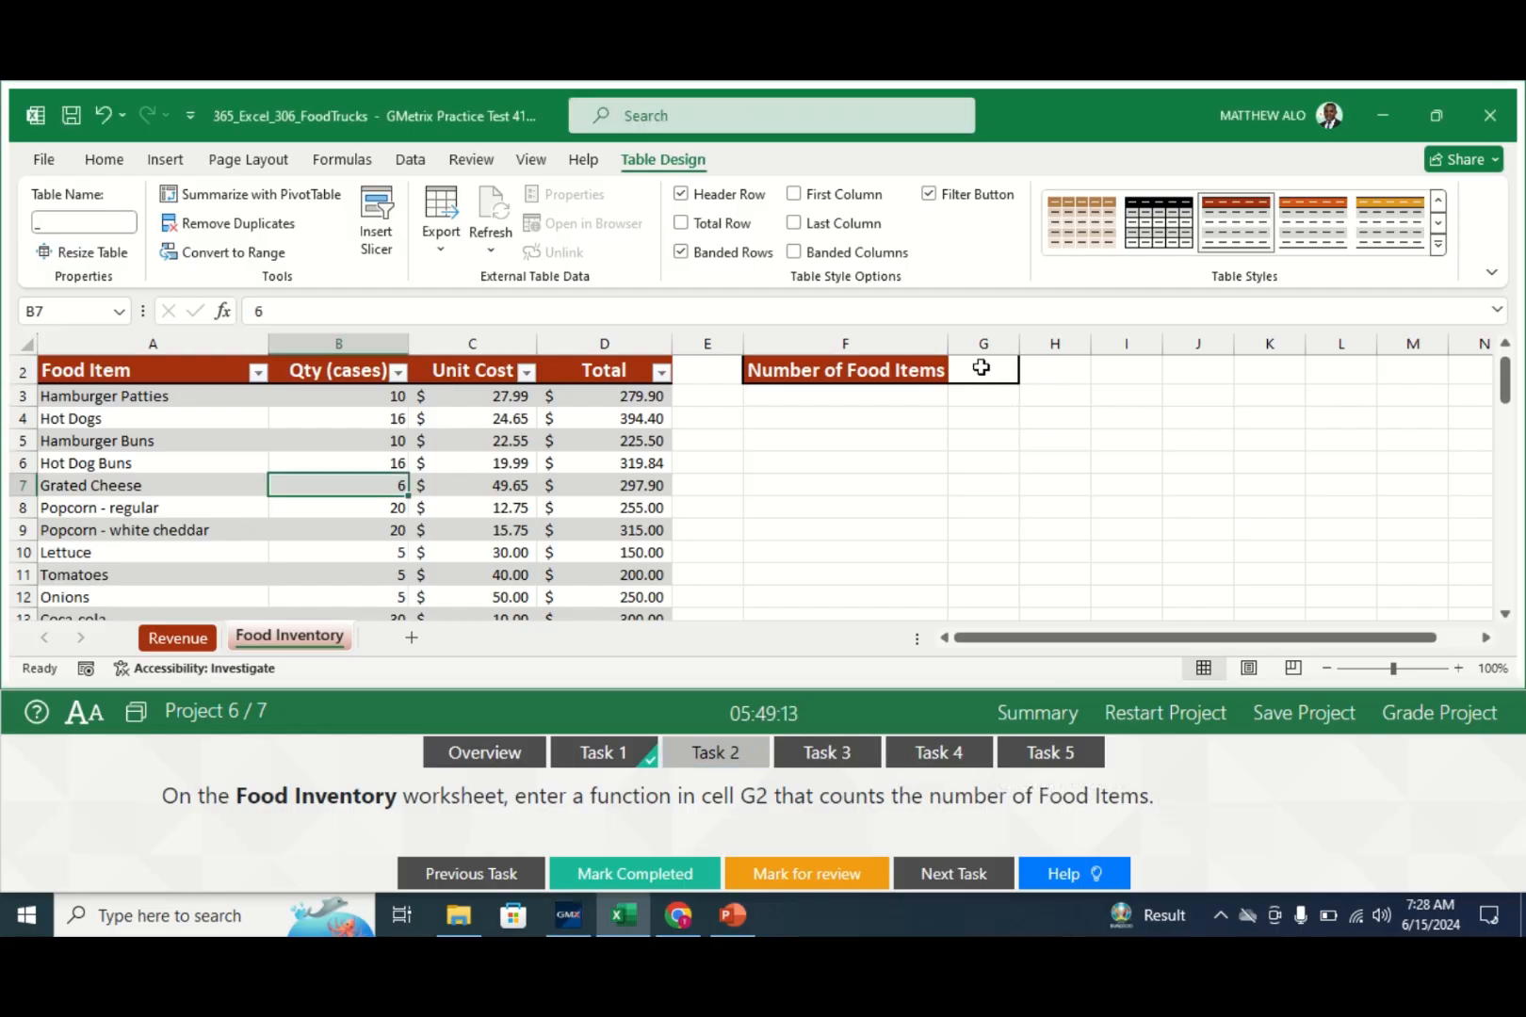
{"action": "left_click", "coordinate": [979, 367]}
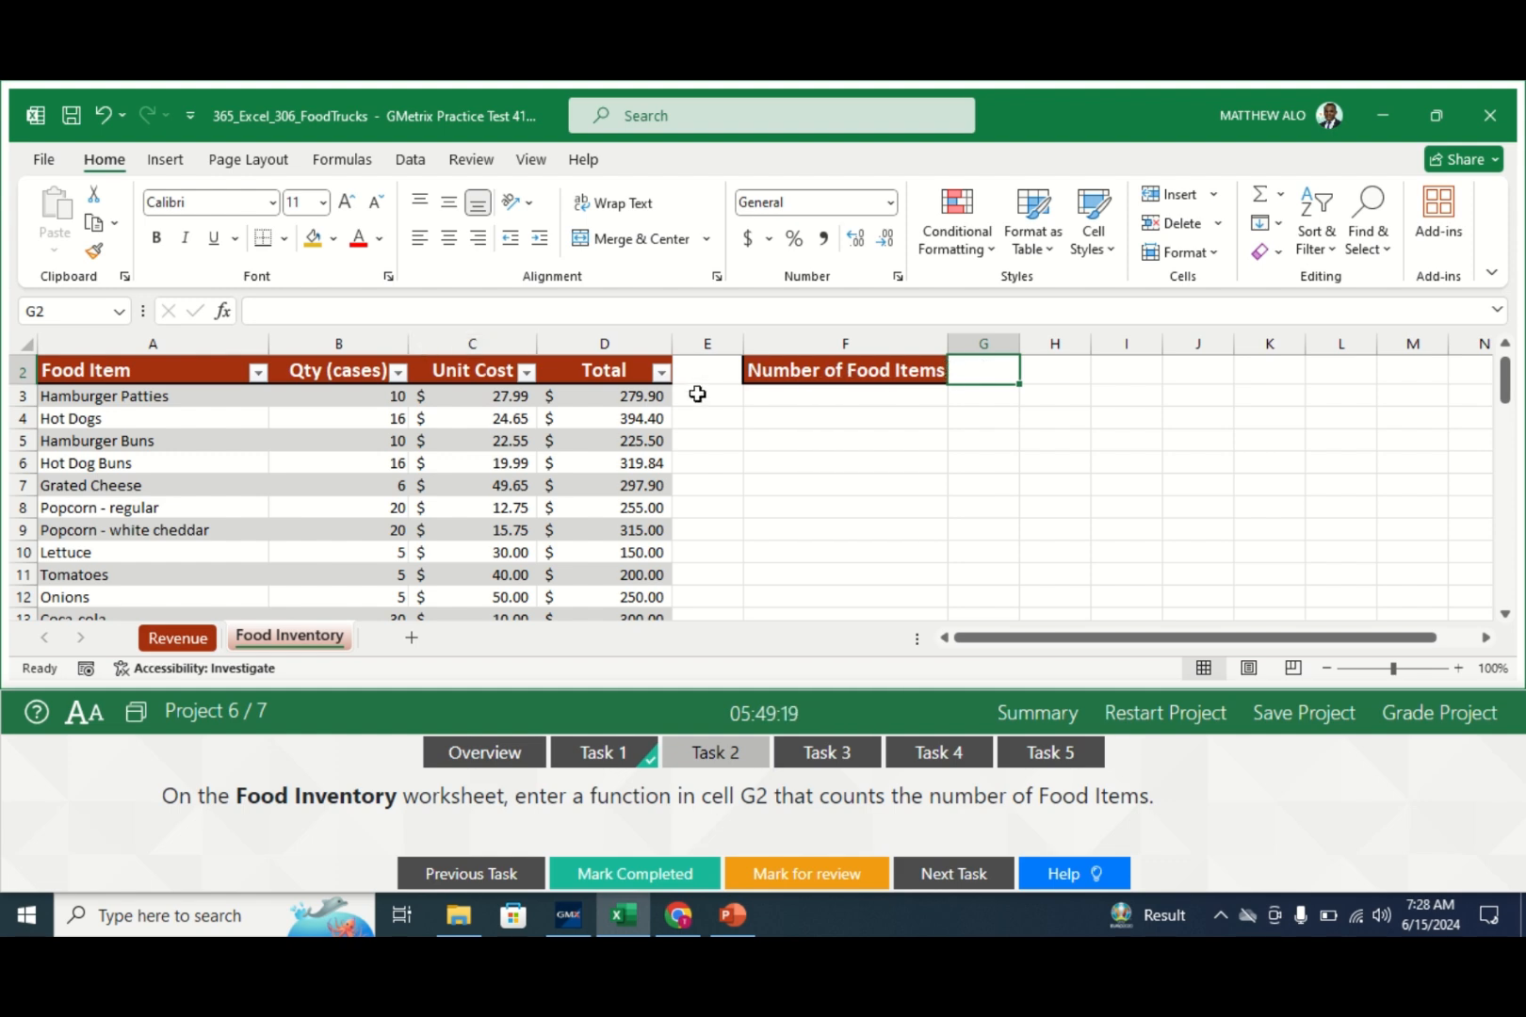
{"action": "type", "text": "=COUNT"}
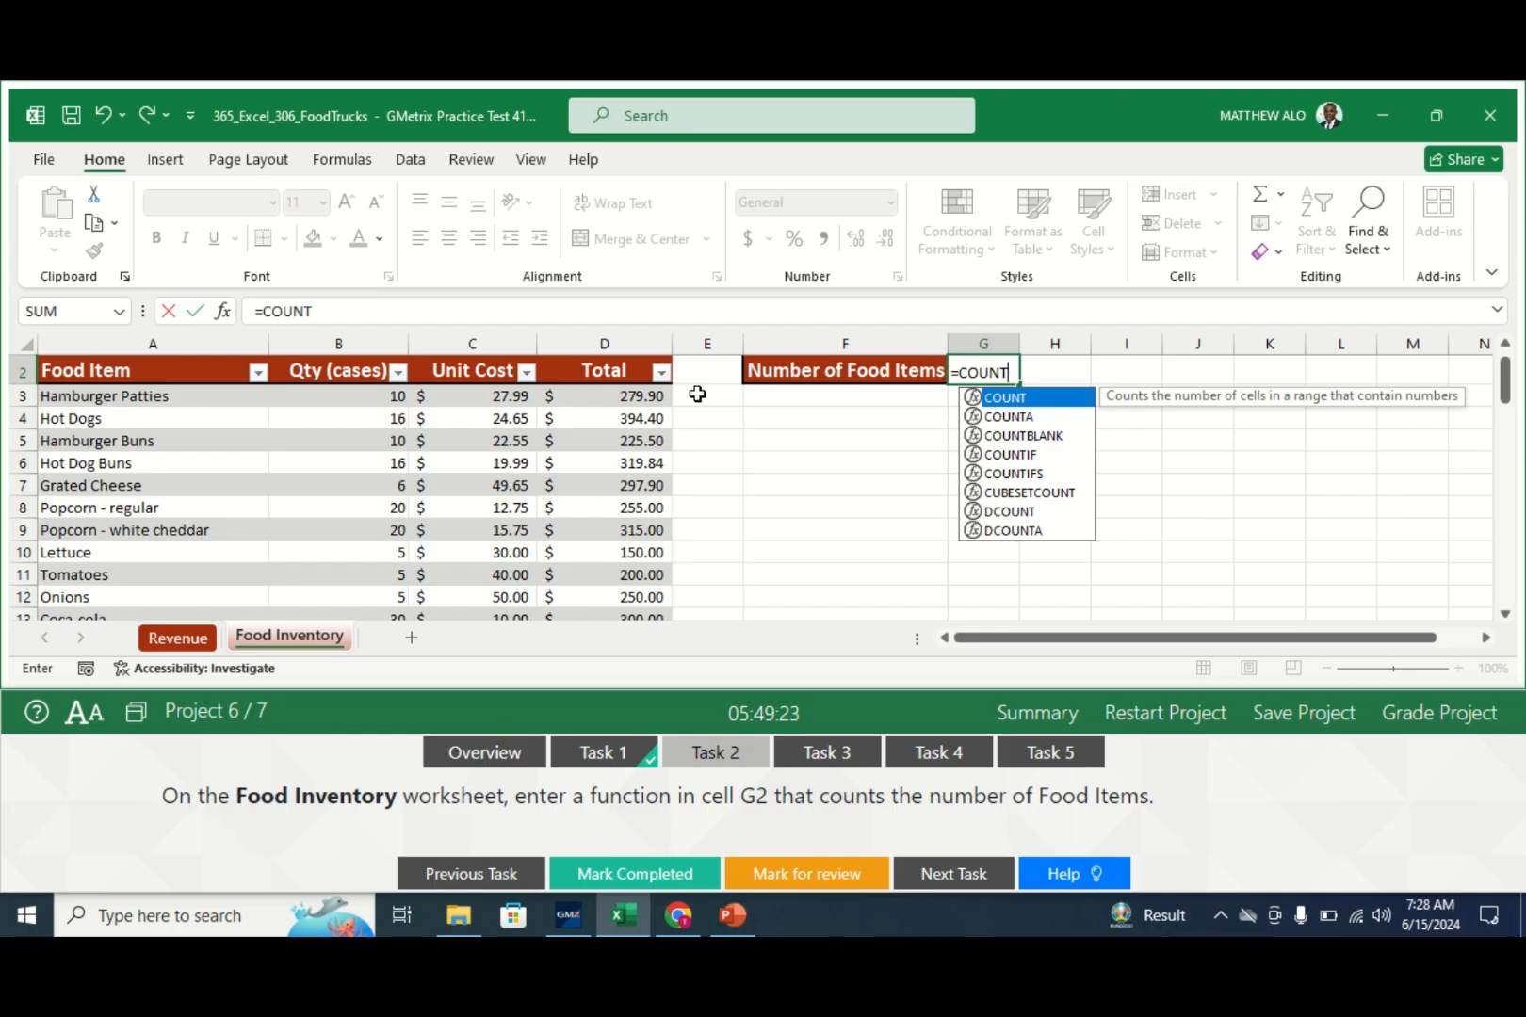
{"action": "type", "text": "A"}
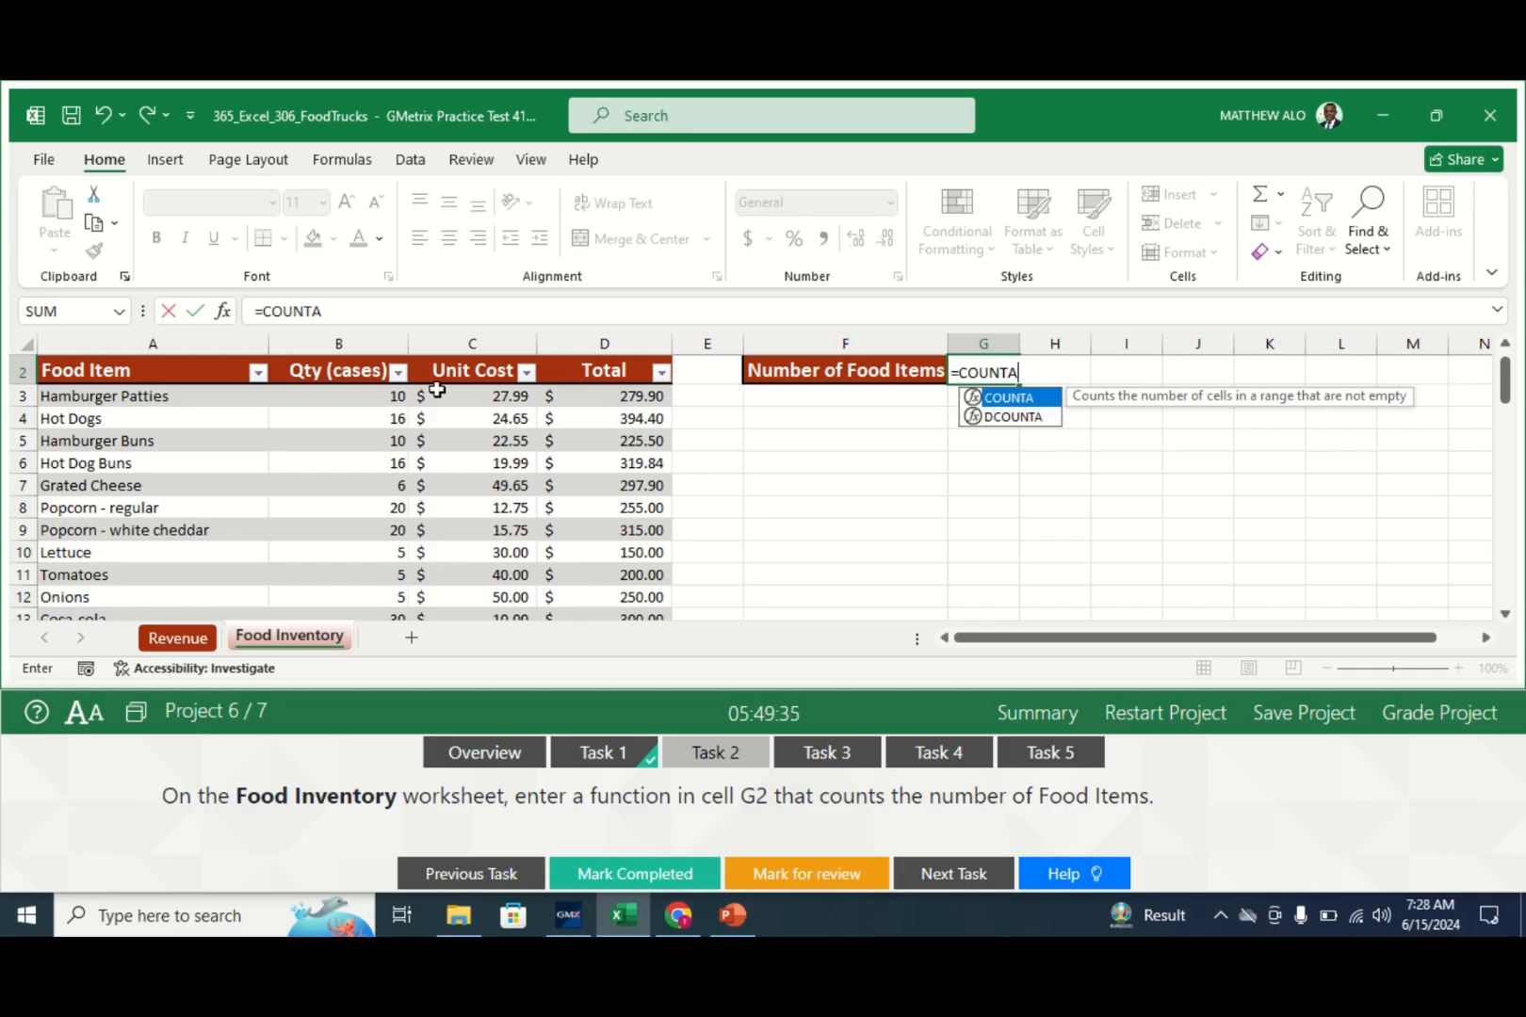
{"action": "left_click", "coordinate": [326, 311]}
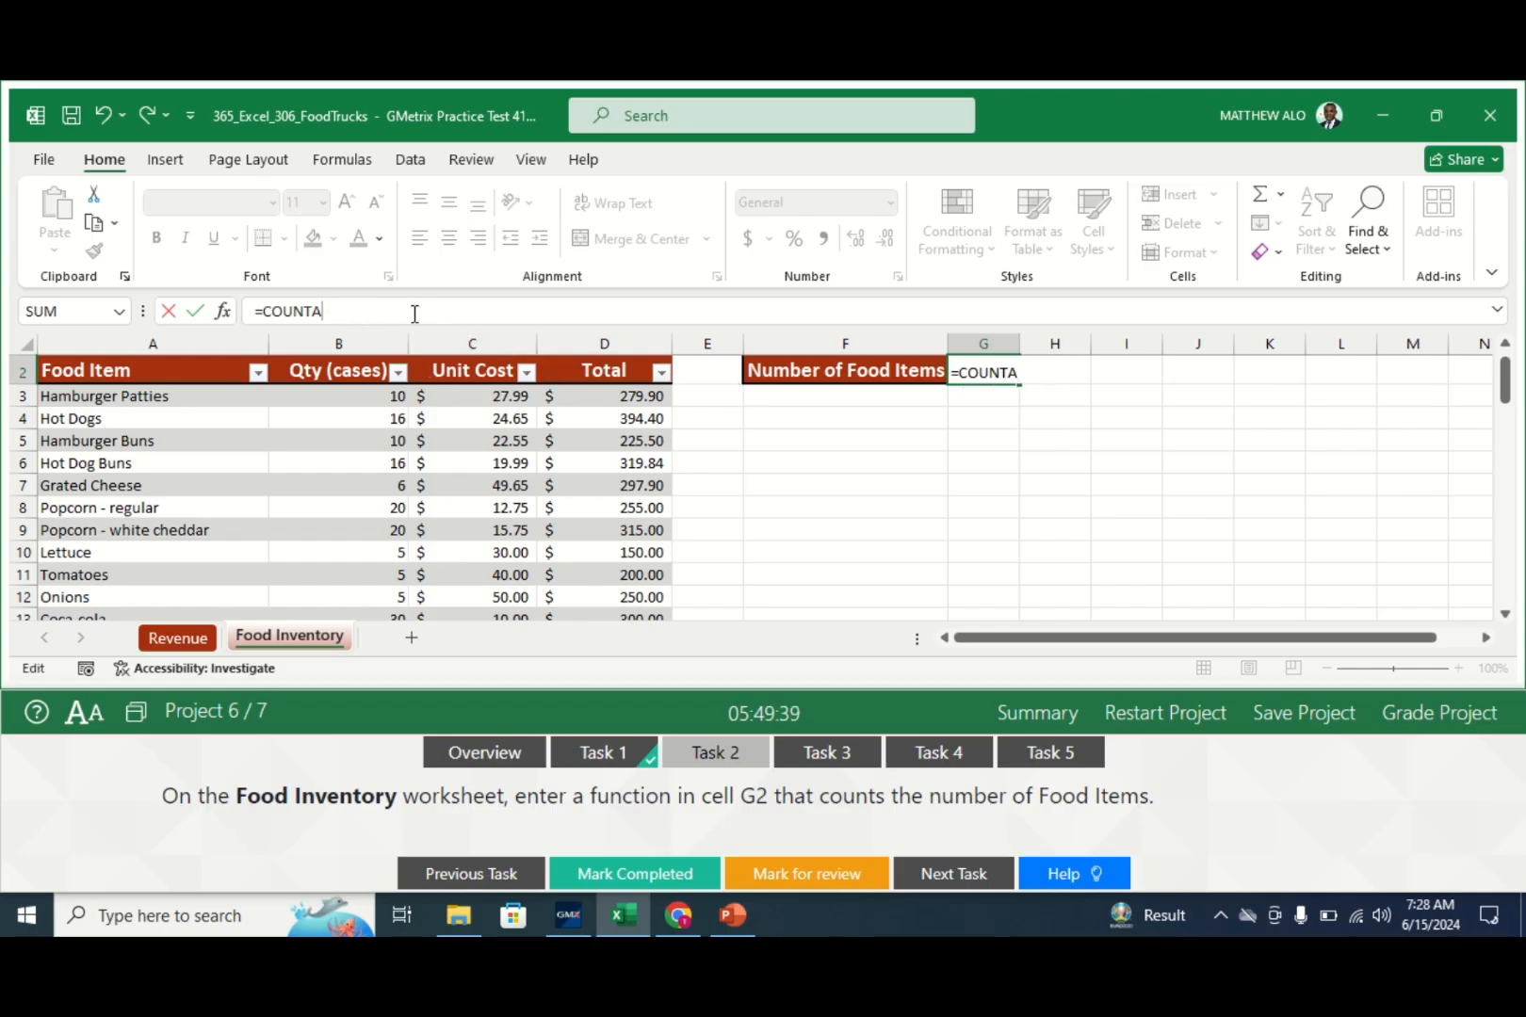
{"action": "type", "text": "("}
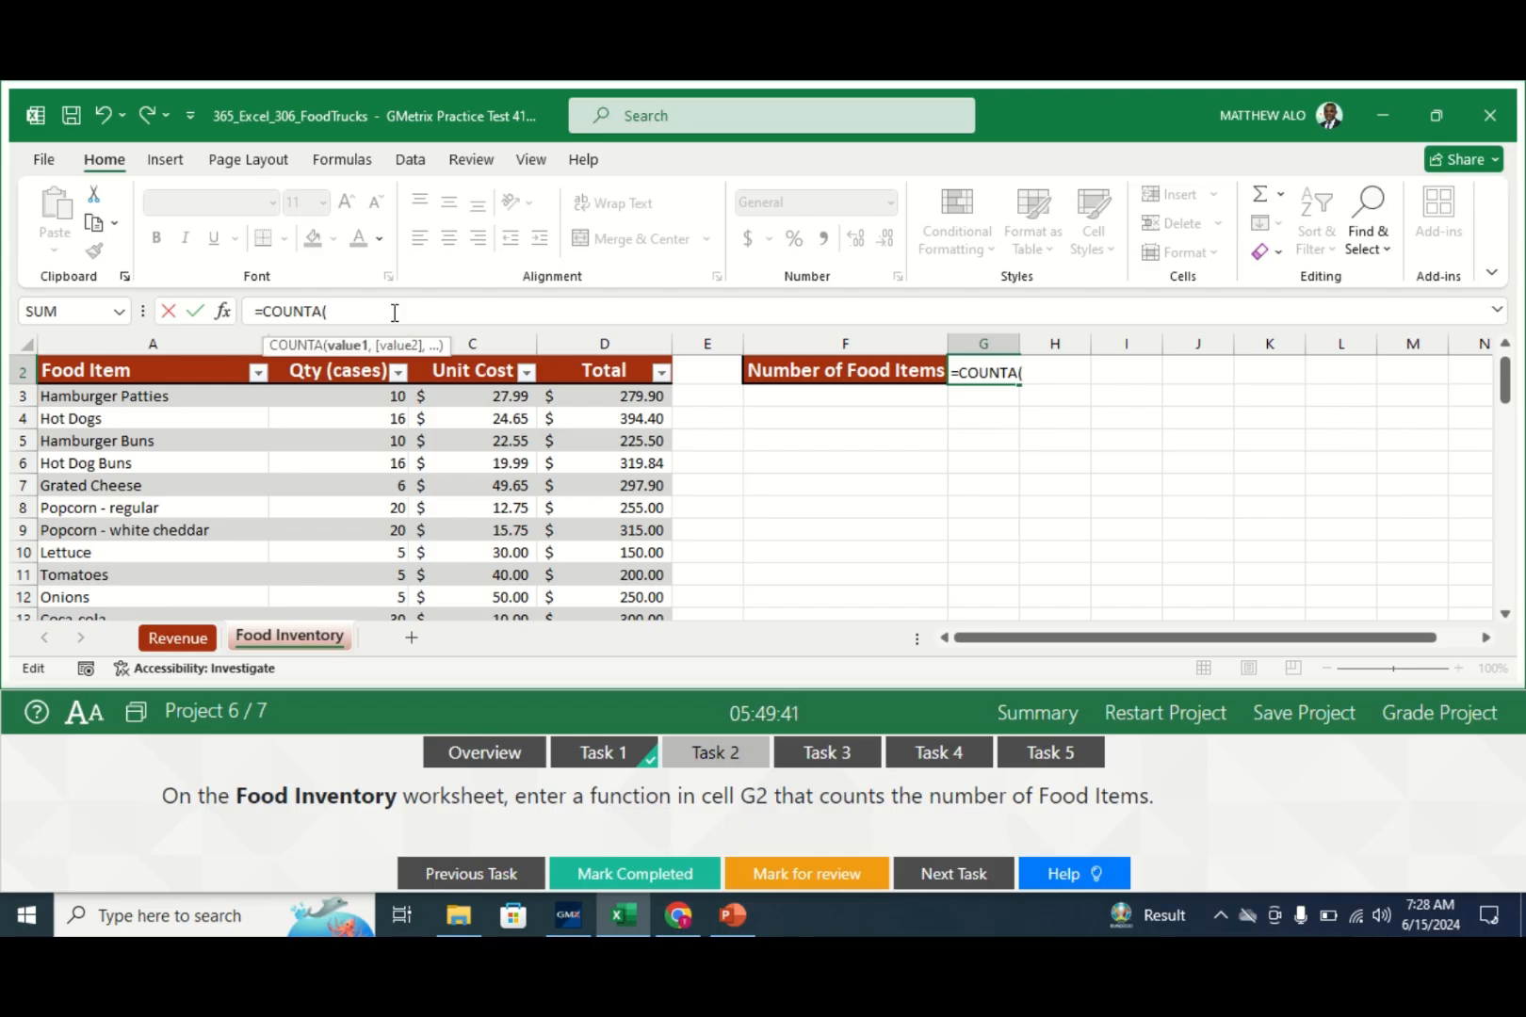
{"action": "left_click", "coordinate": [224, 312]}
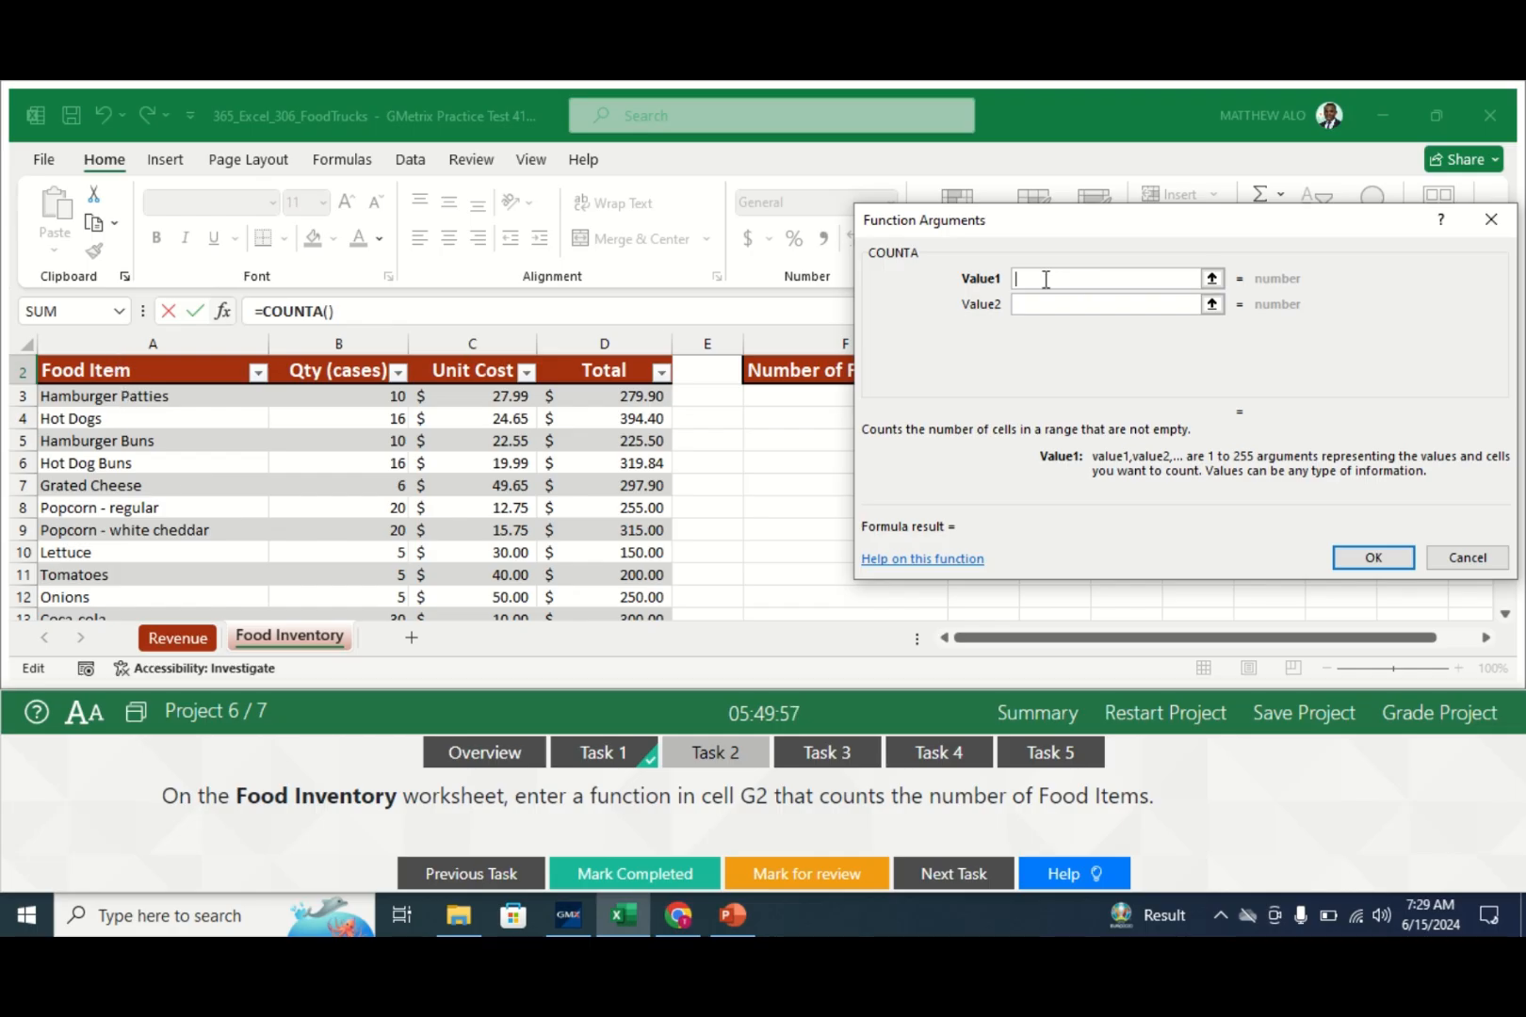
{"action": "left_click", "coordinate": [163, 397]}
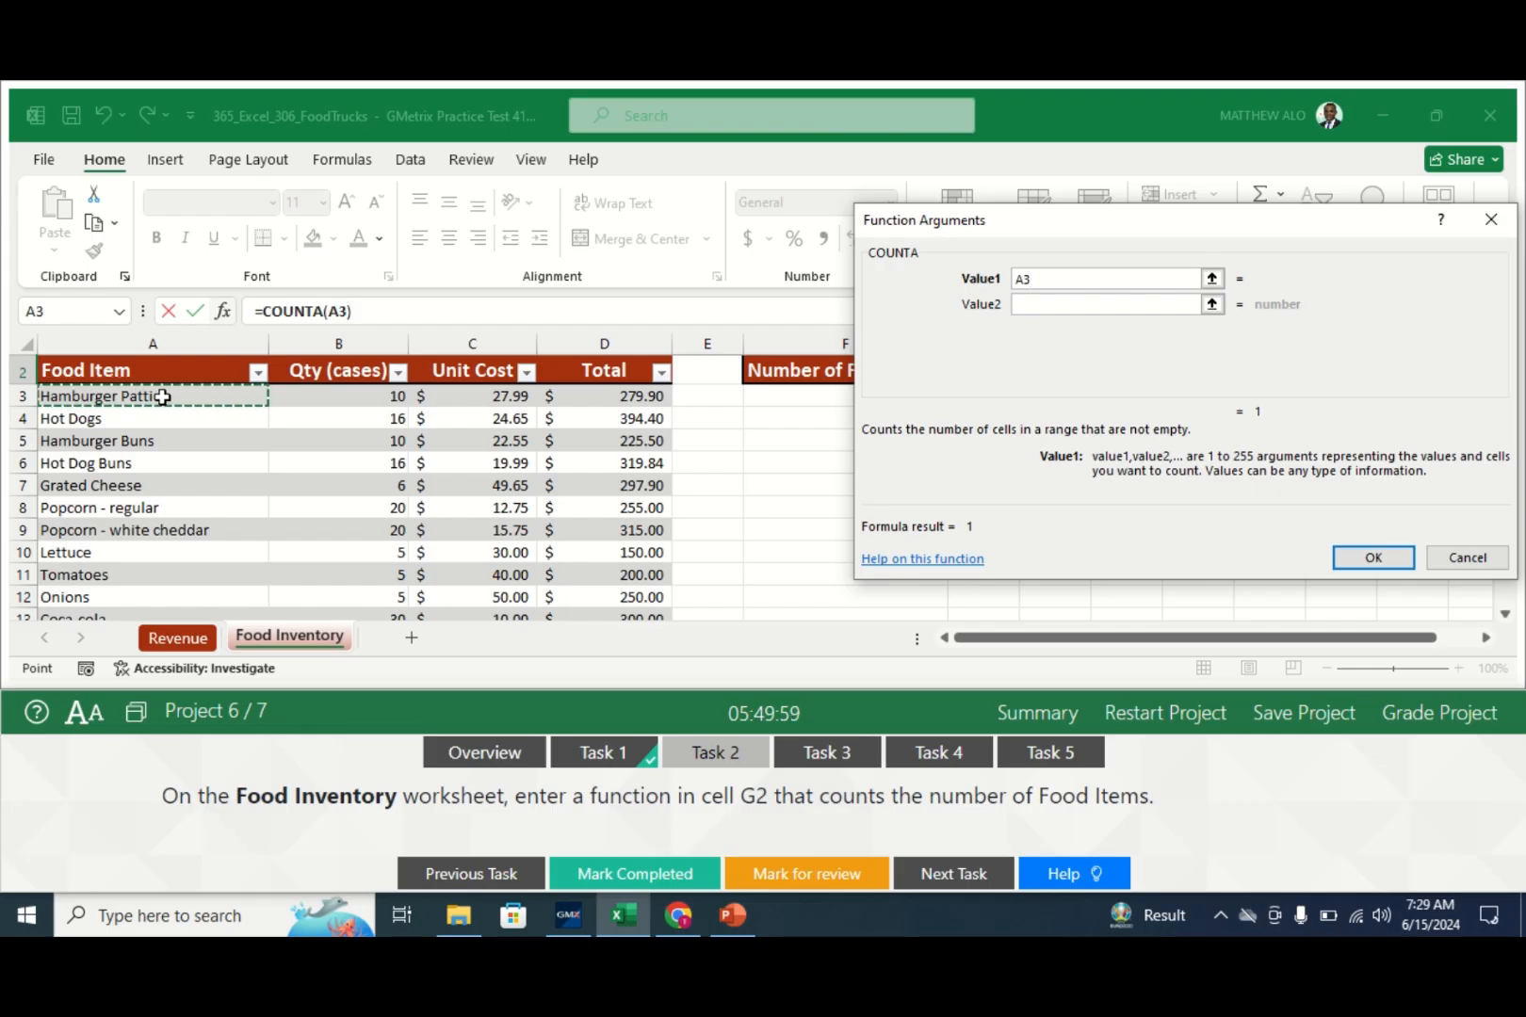
{"action": "left_click_drag", "start_coordinate": [163, 396], "coordinate": [120, 563]}
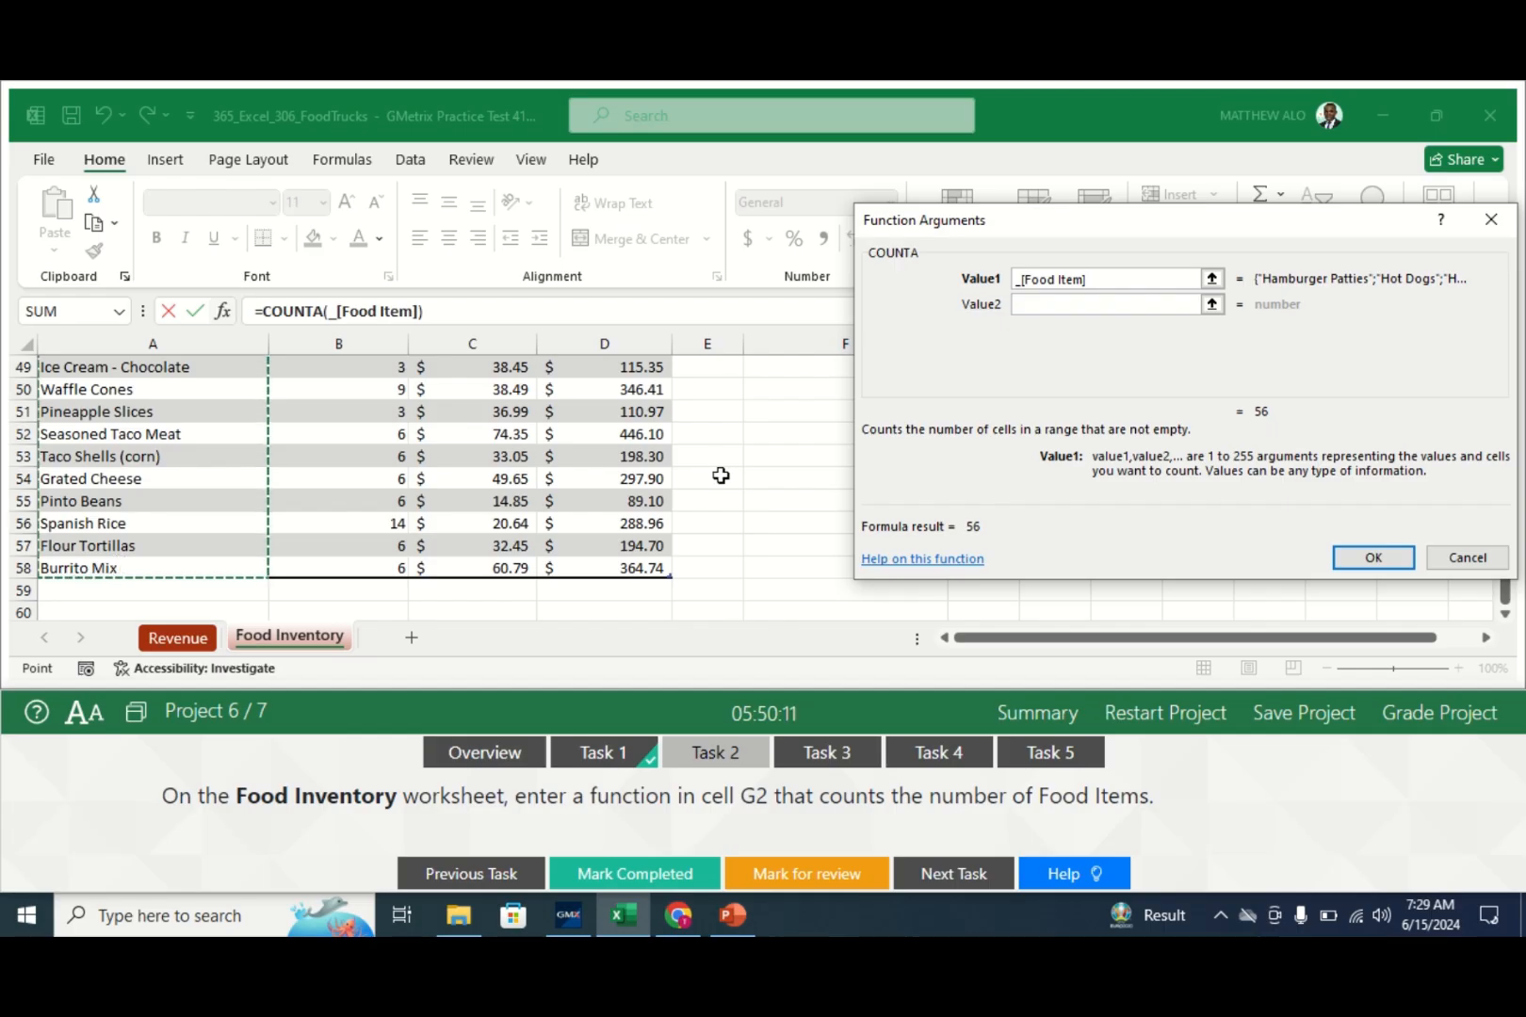
{"action": "left_click", "coordinate": [1374, 558]}
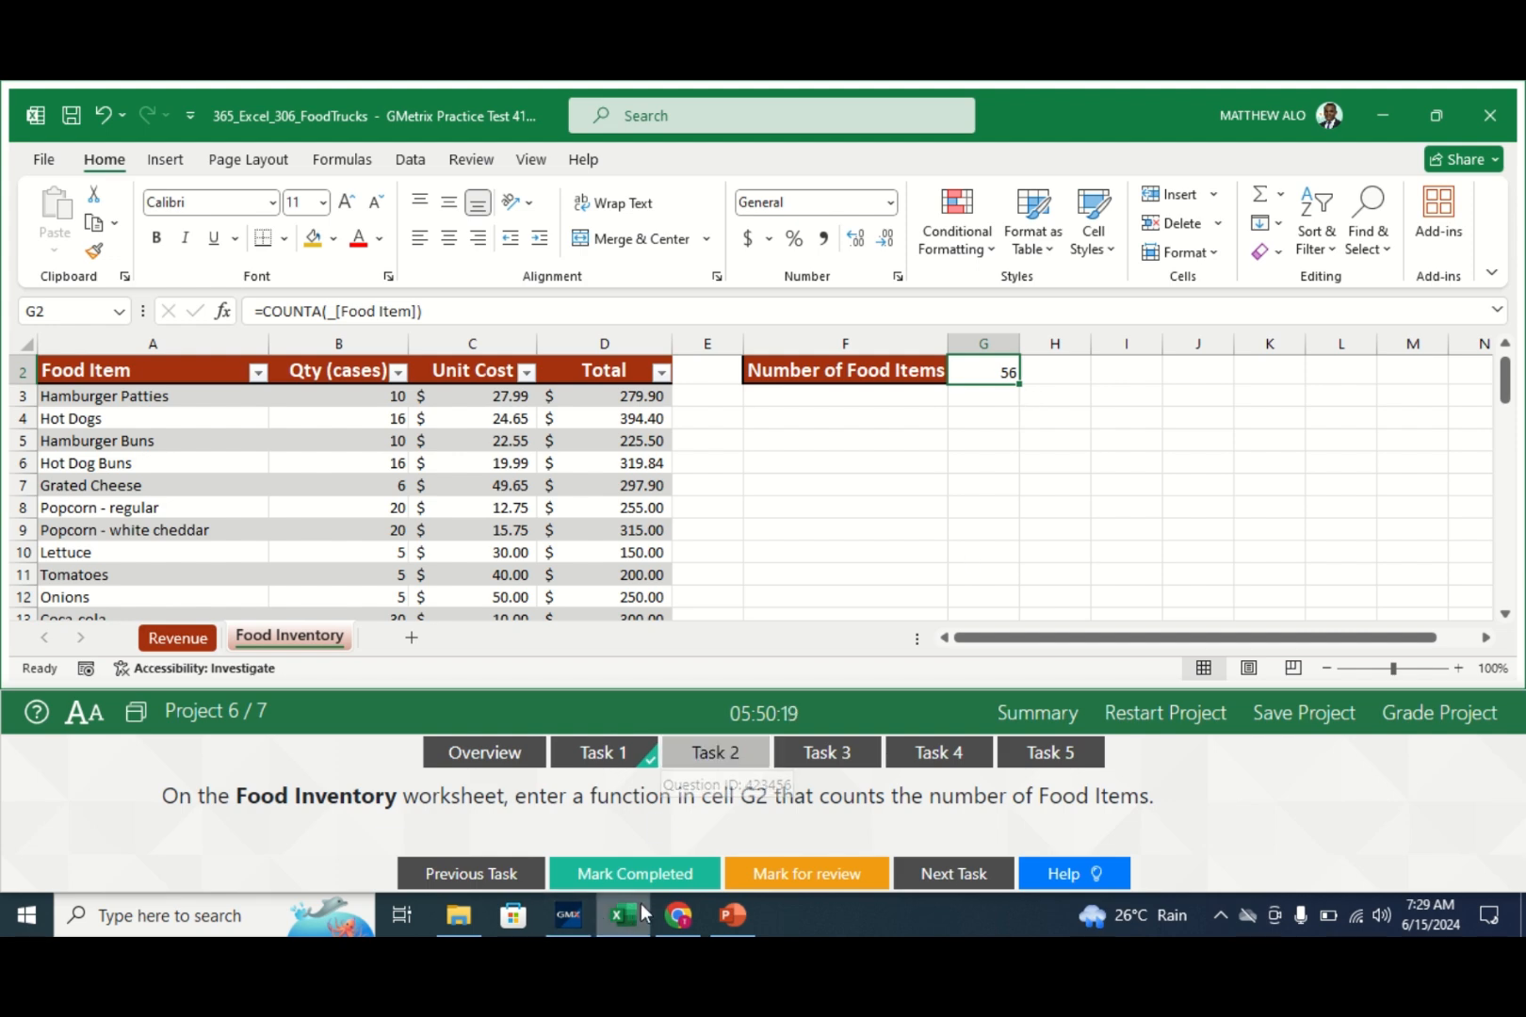
{"action": "left_click", "coordinate": [635, 874]}
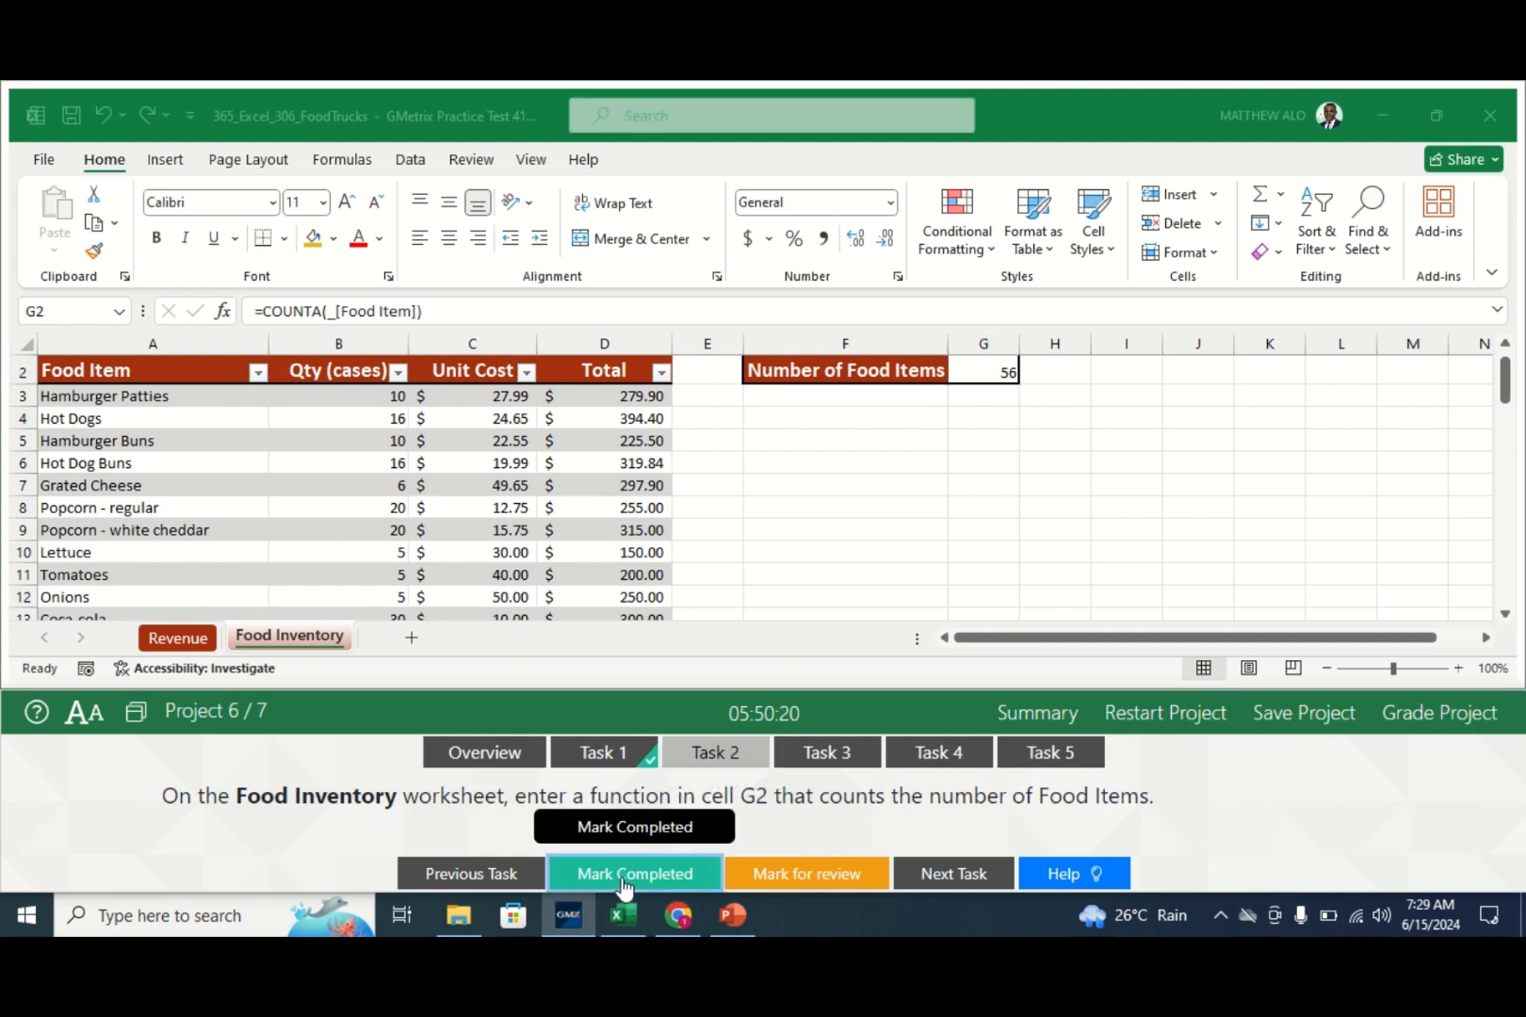
- Enter =AVERAGE(Table1[January]) in Revenue cell J3, giving $2,806.40, and mark Task 3 completed
{"action": "left_click", "coordinate": [829, 753]}
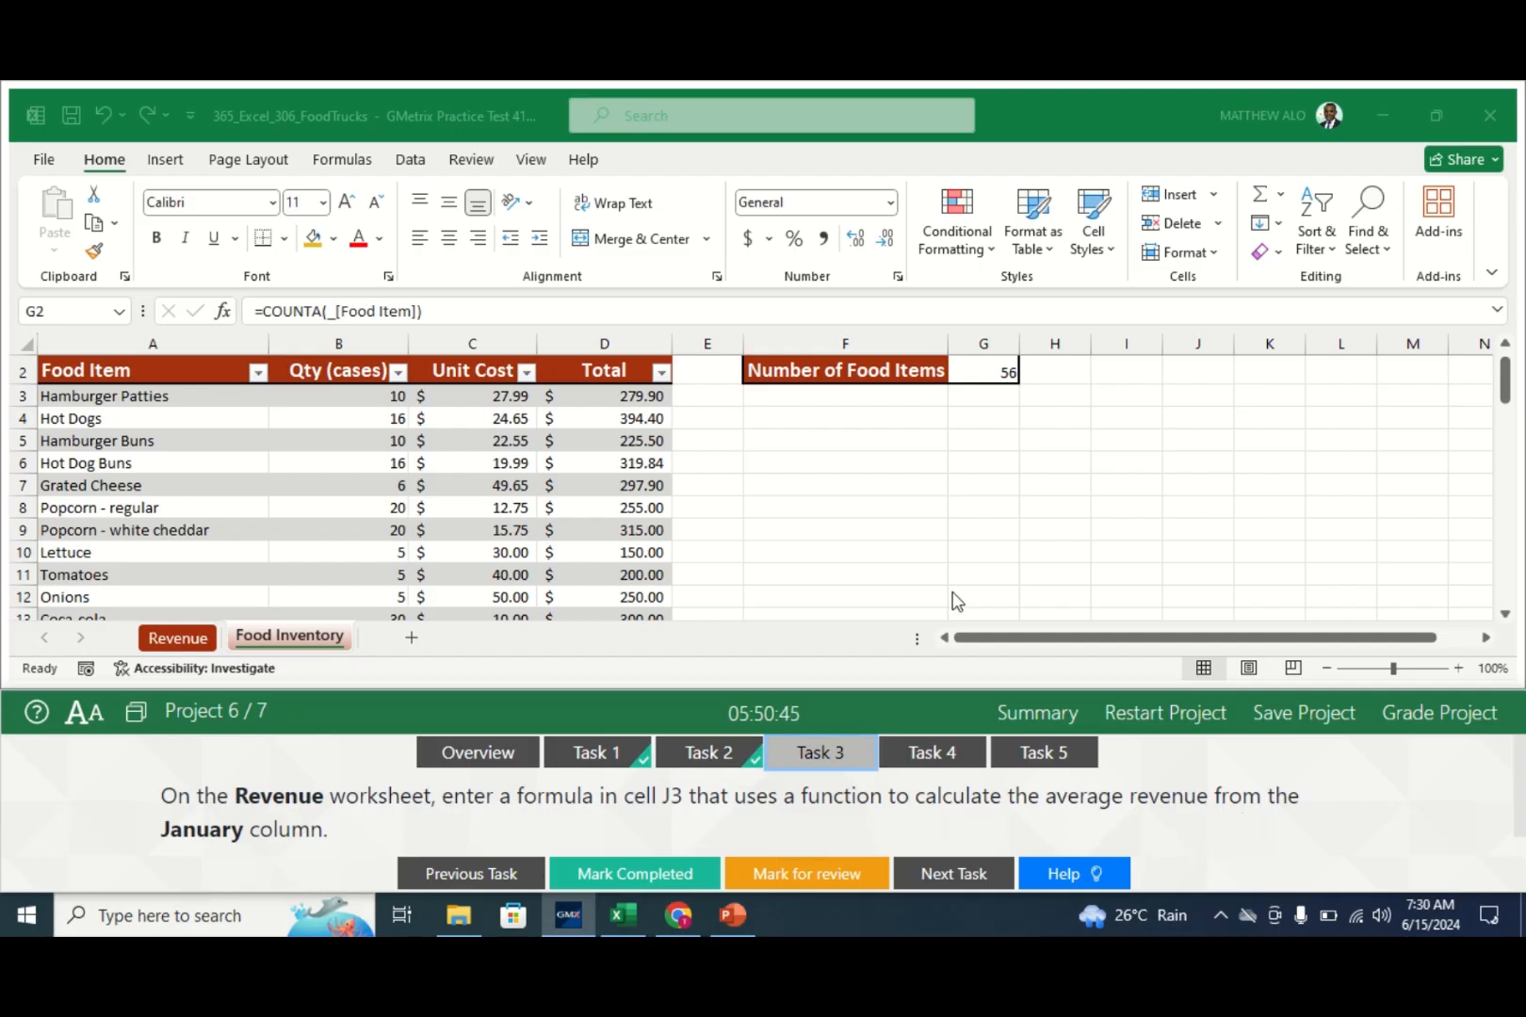
{"action": "left_click", "coordinate": [201, 638]}
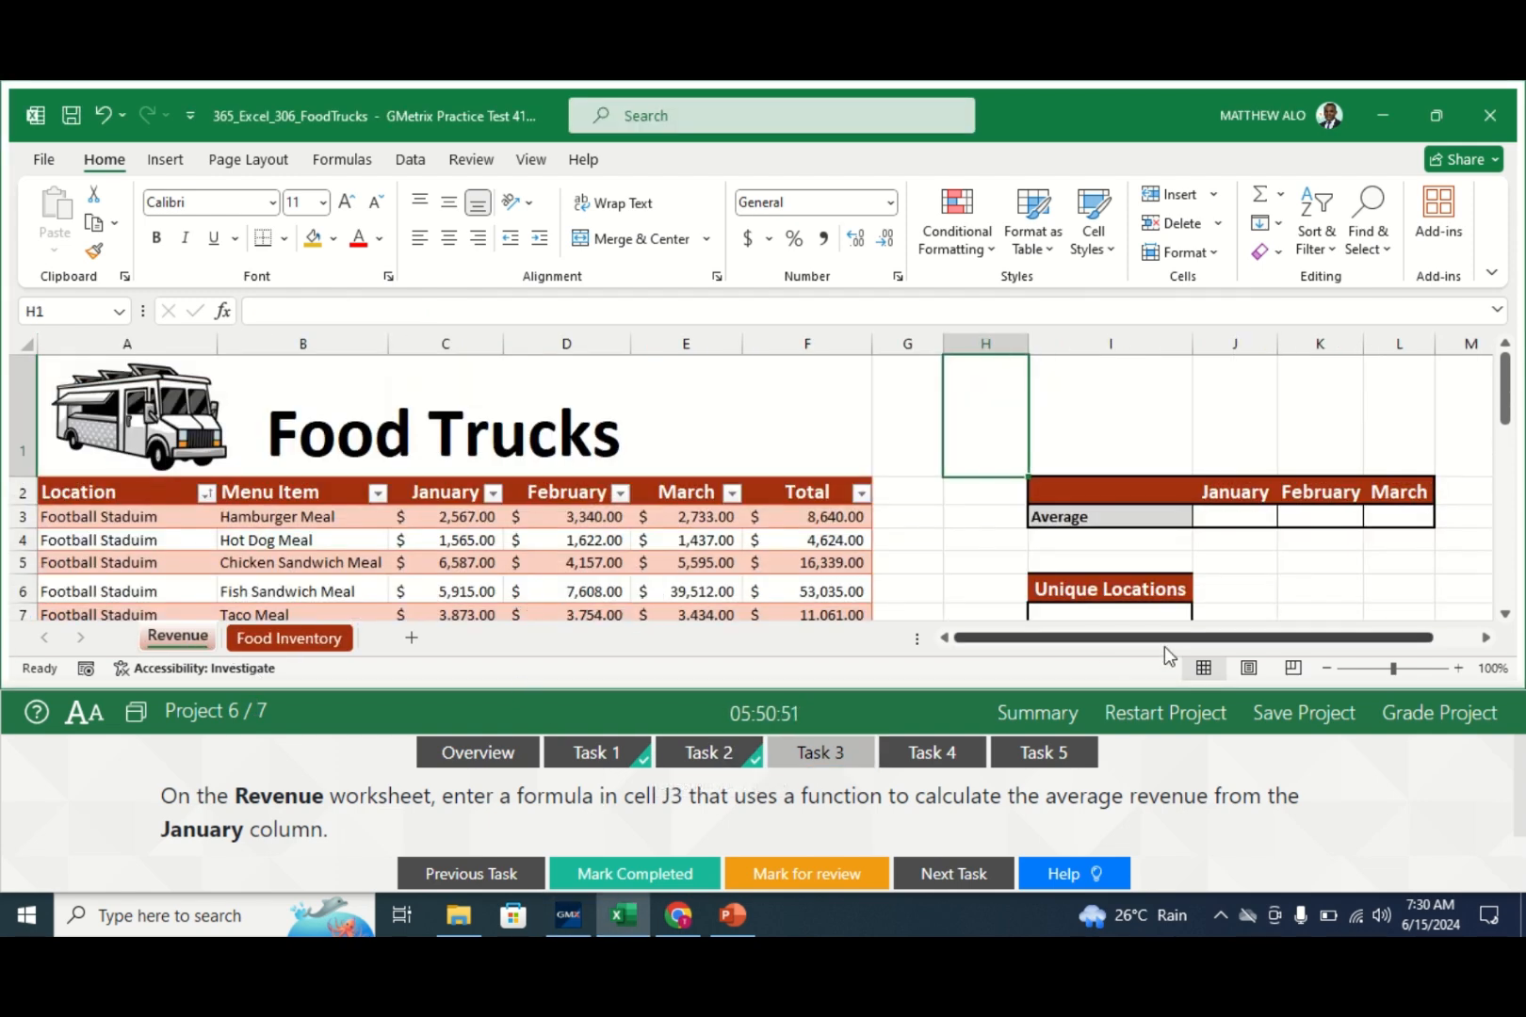
{"action": "left_click", "coordinate": [1228, 516]}
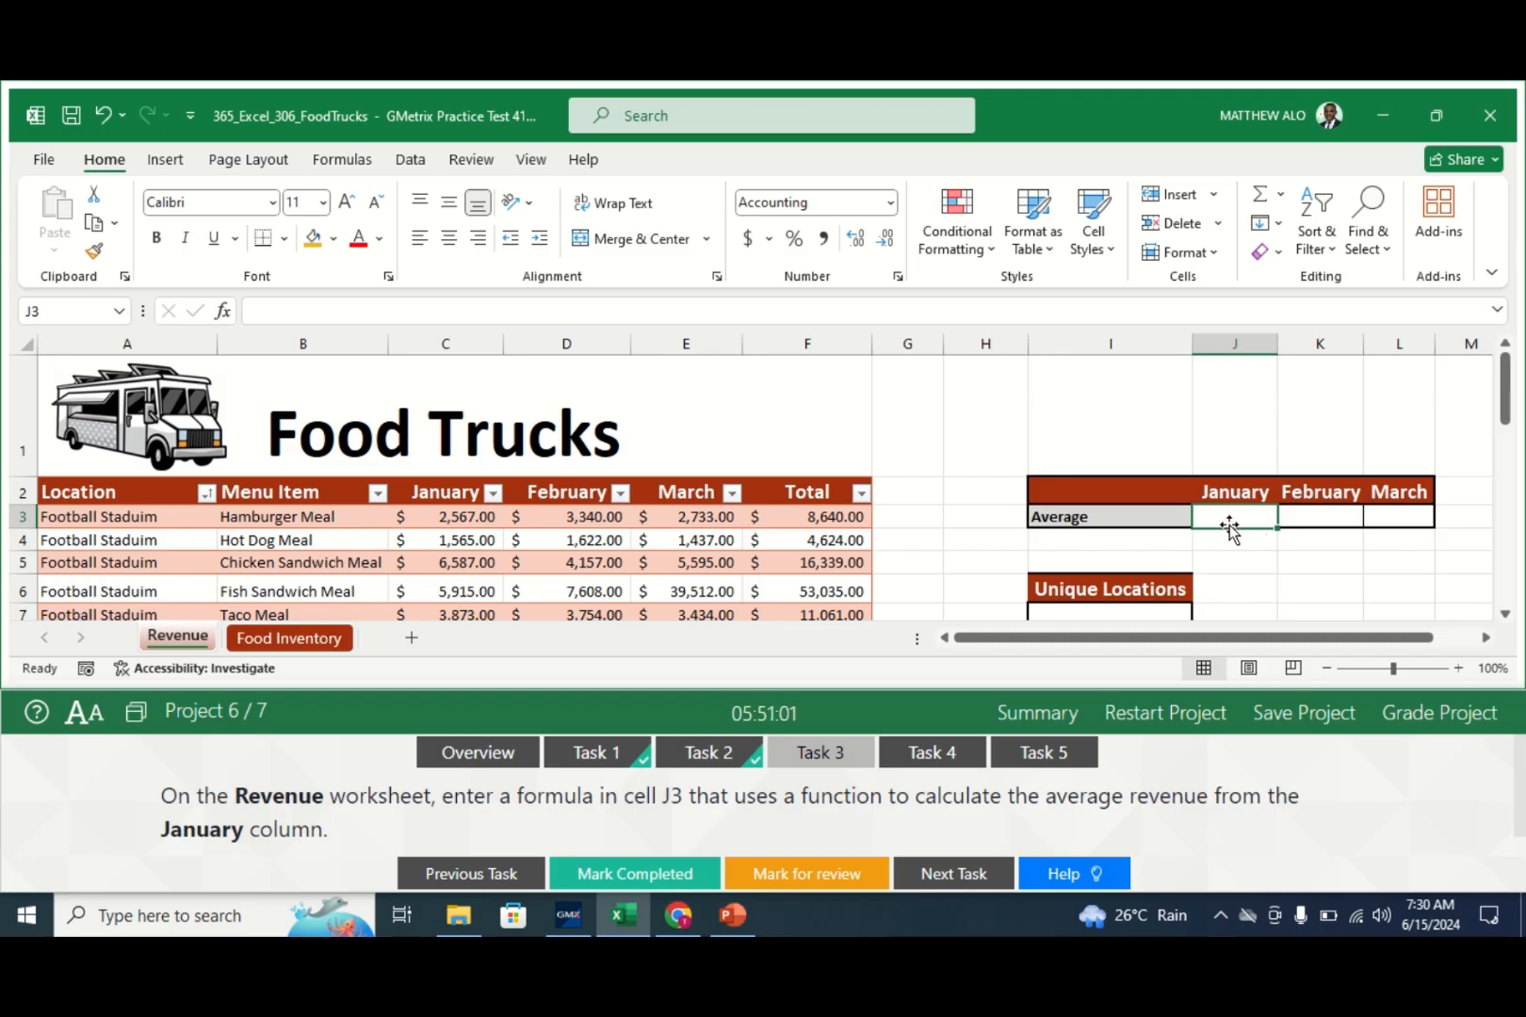
{"action": "type", "text": "=A"}
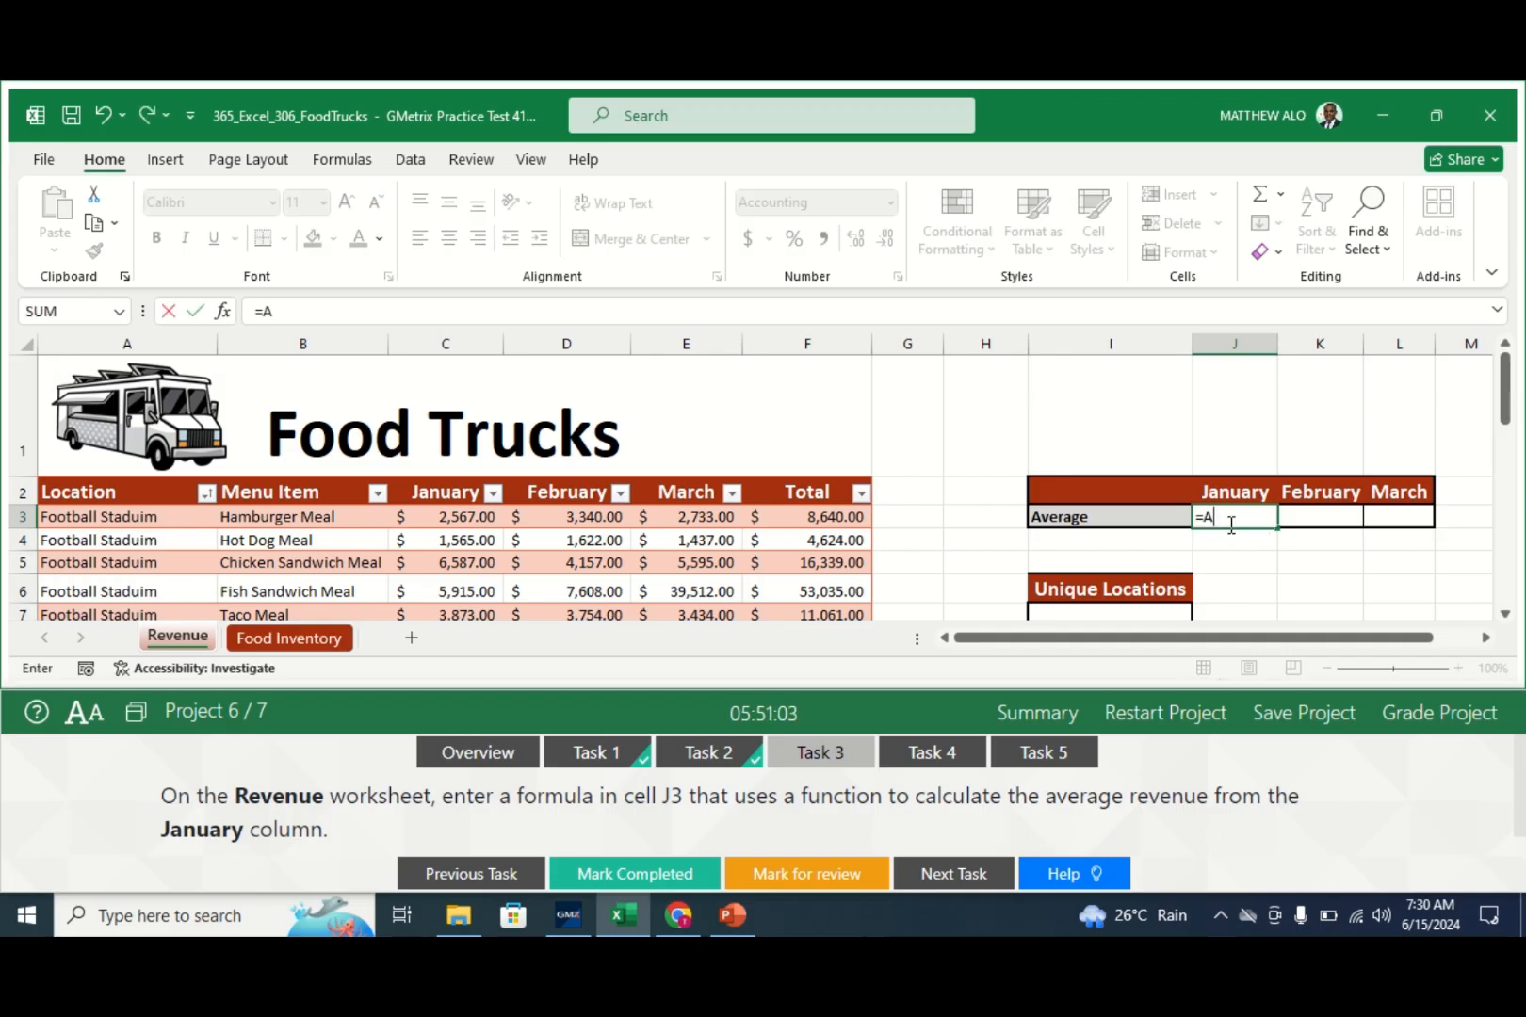
{"action": "type", "text": "VERA"}
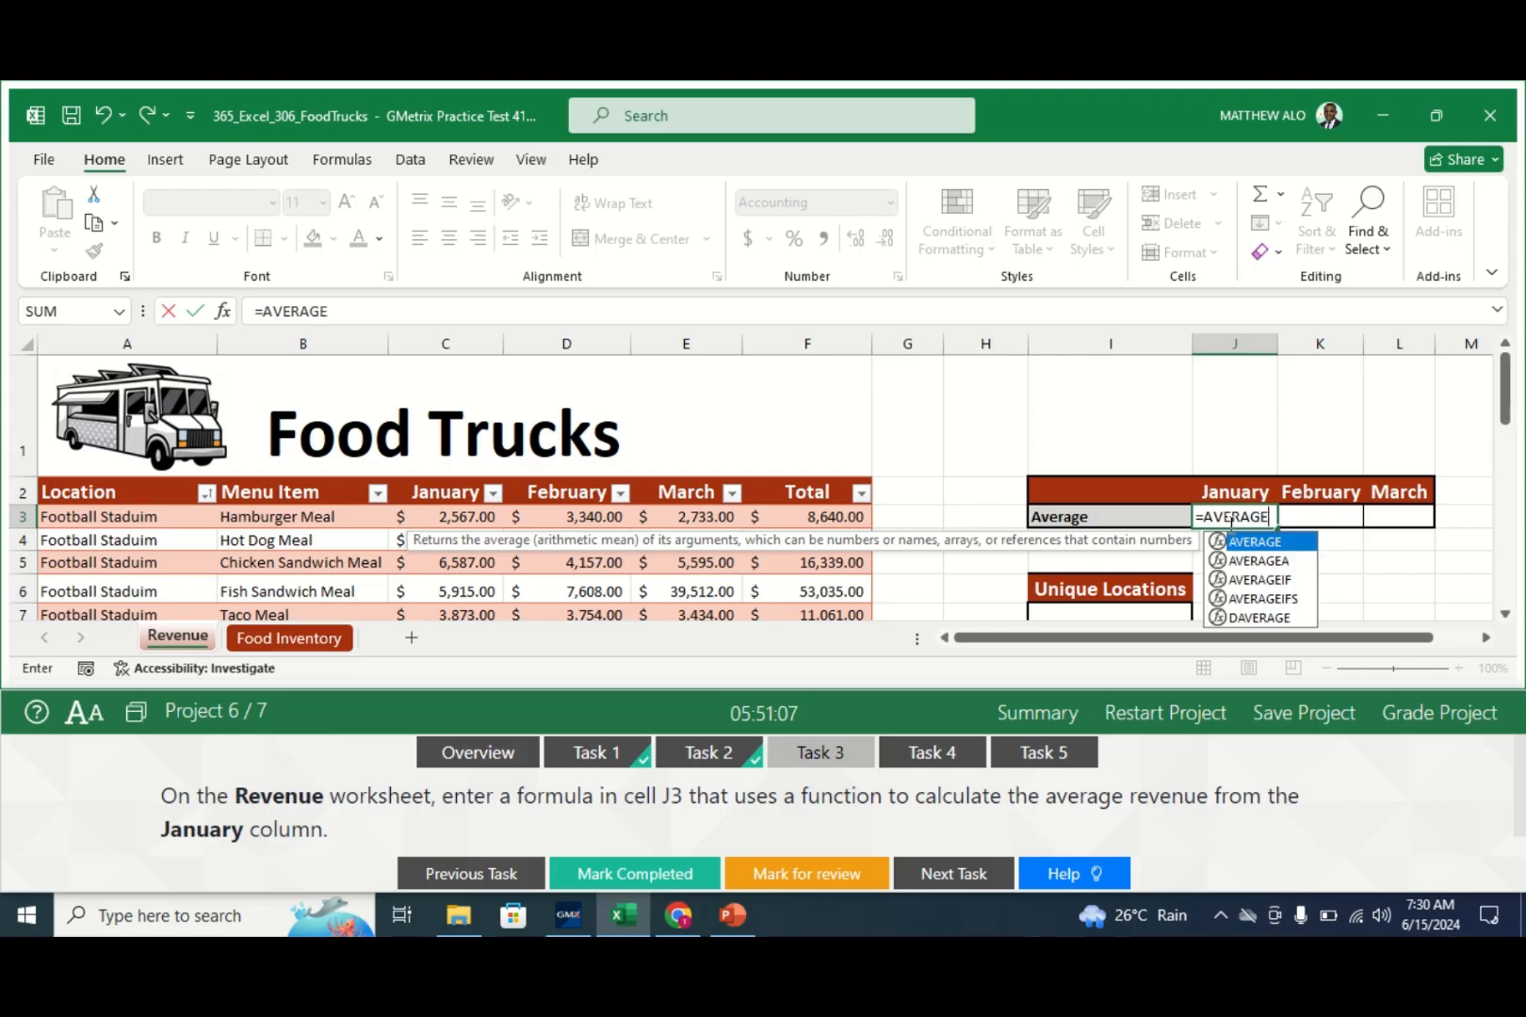
{"action": "type", "text": "GE"}
{"action": "double_click", "coordinate": [1269, 542]}
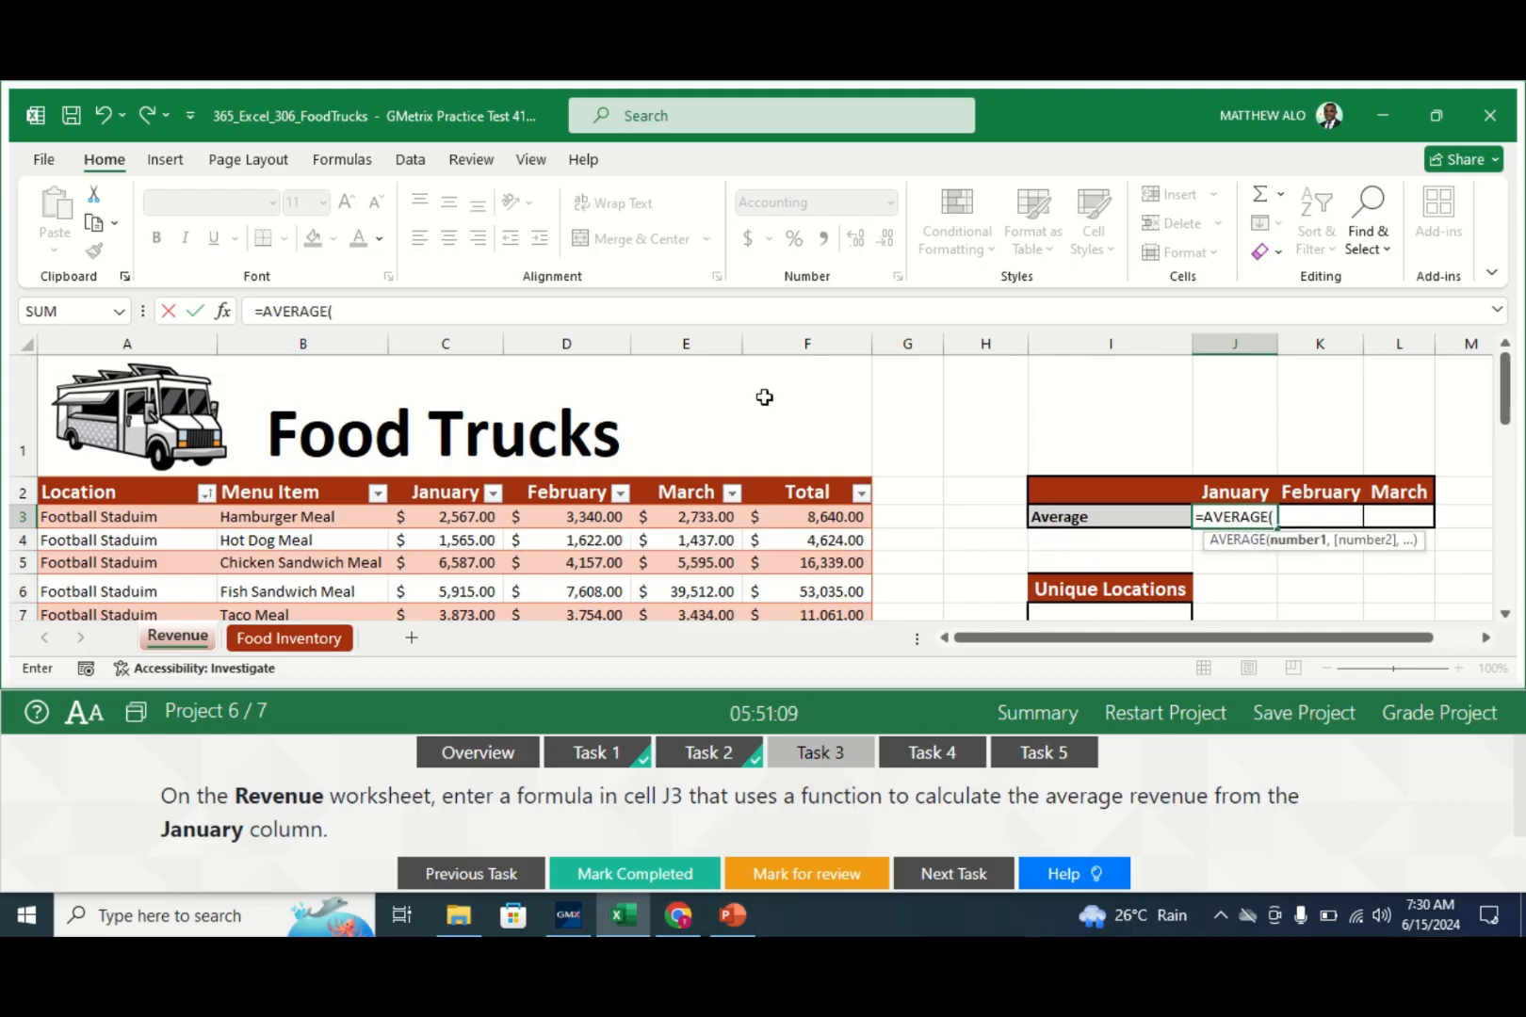
{"action": "left_click", "coordinate": [223, 312]}
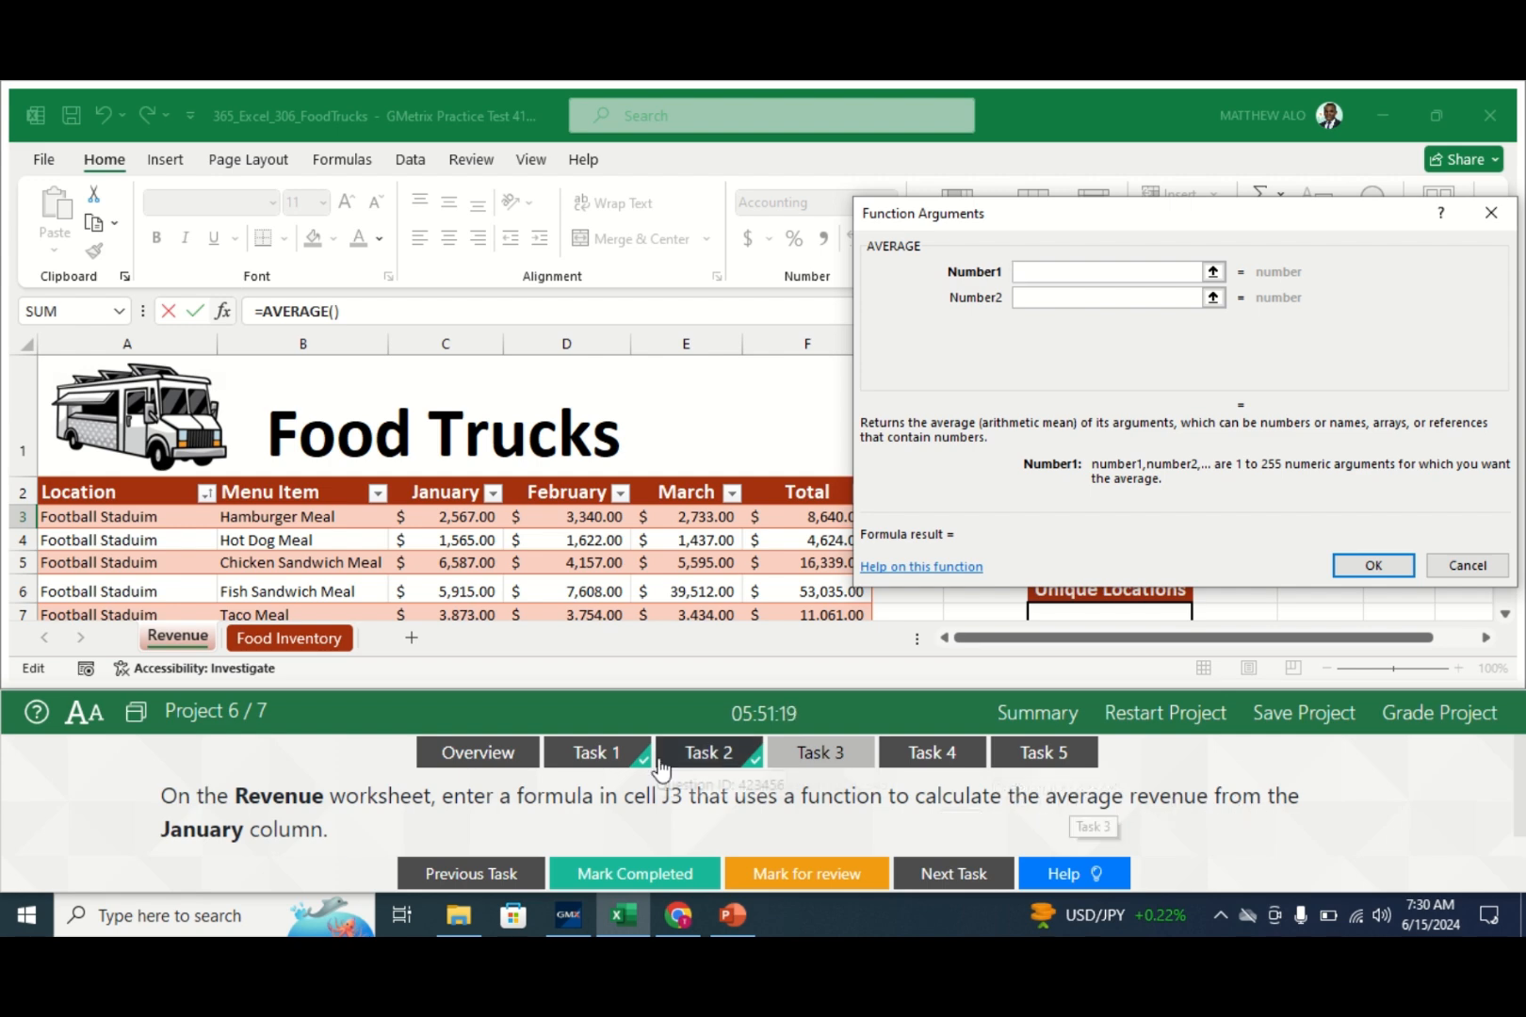
{"action": "left_click", "coordinate": [459, 517]}
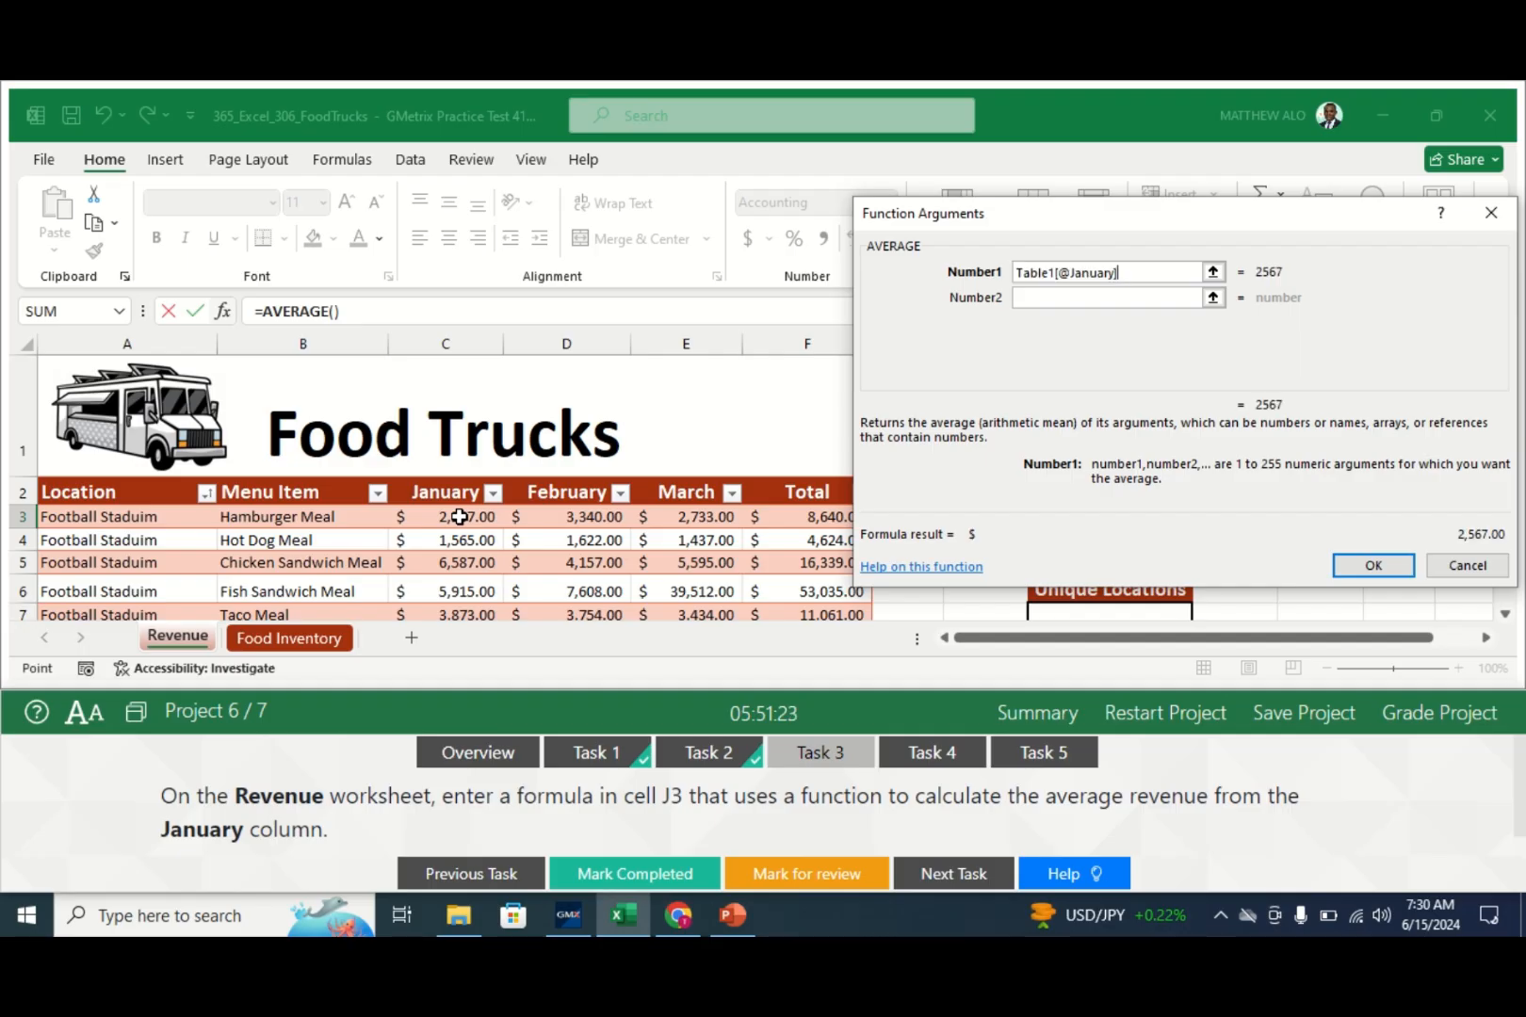
{"action": "mouse_move", "coordinate": [459, 518]}
{"action": "left_mouse_down"}
{"action": "mouse_move", "coordinate": [449, 679]}
{"action": "mouse_move", "coordinate": [471, 650]}
{"action": "mouse_move", "coordinate": [482, 528]}
{"action": "left_mouse_up"}
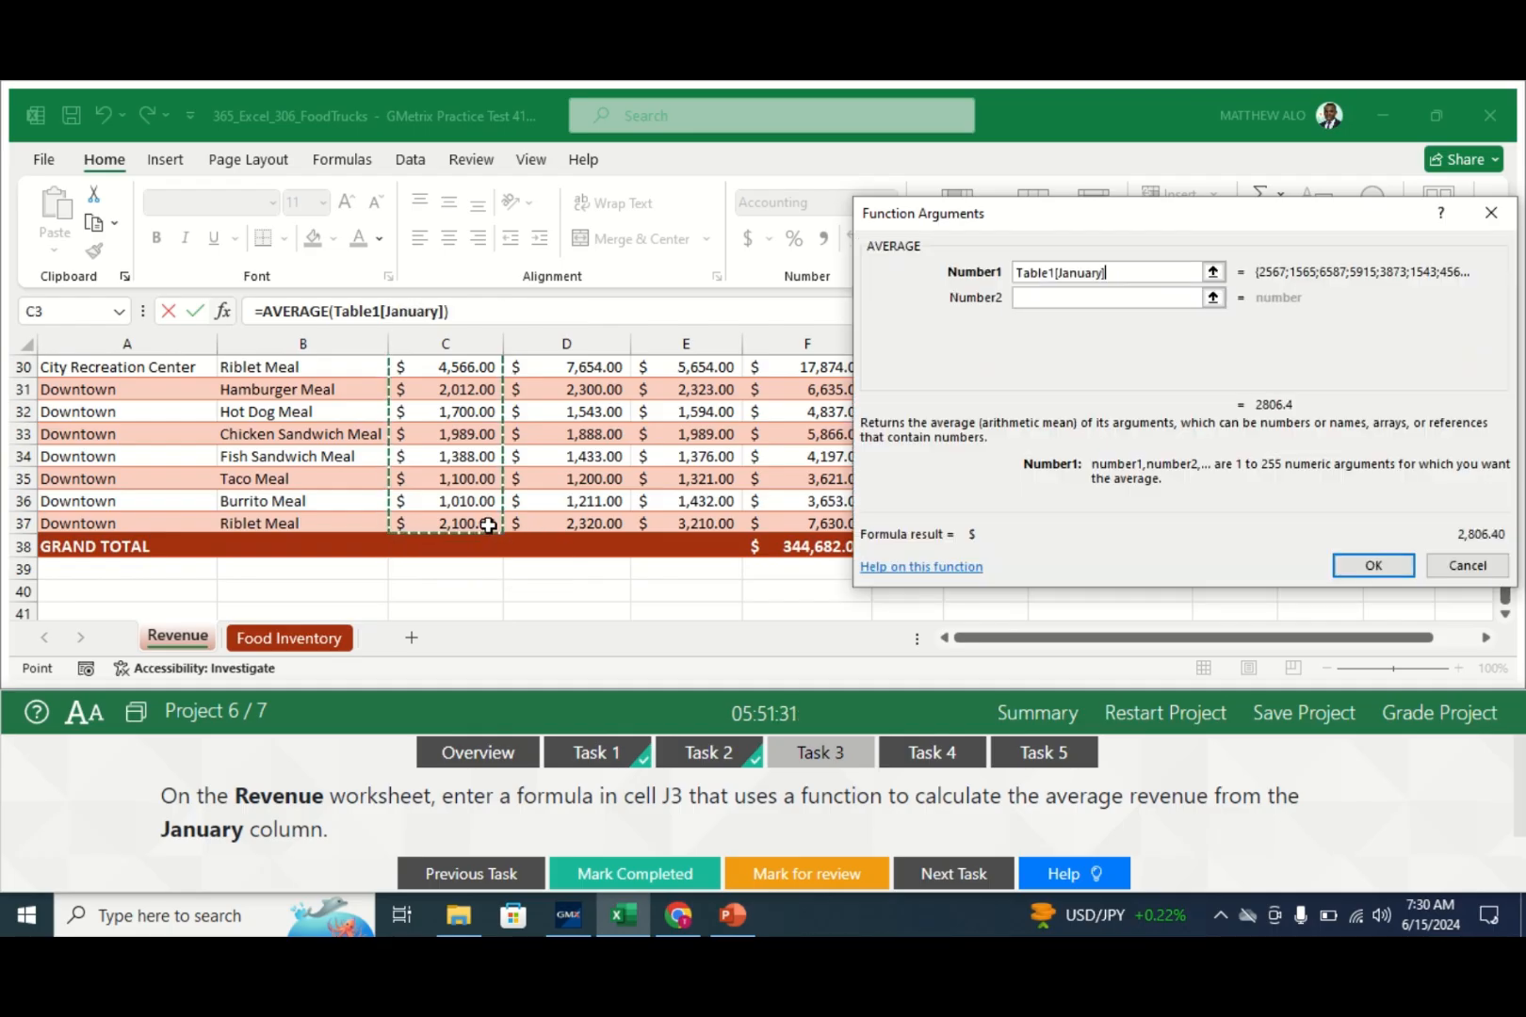
{"action": "key", "text": "Return"}
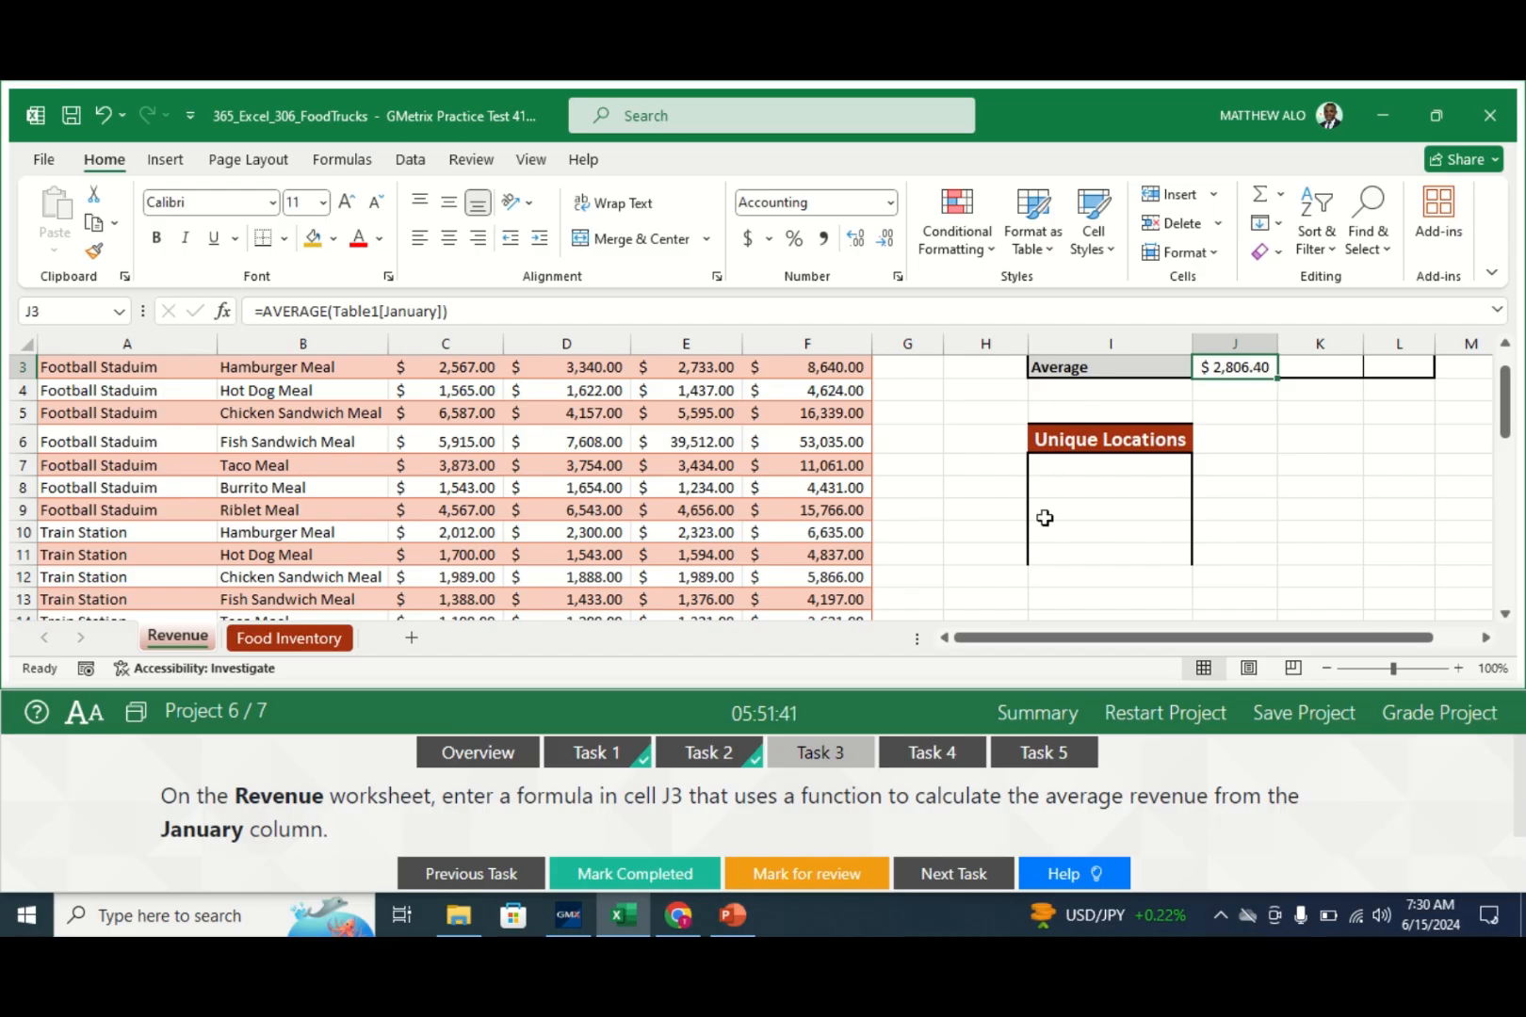
{"action": "left_click", "coordinate": [604, 879]}
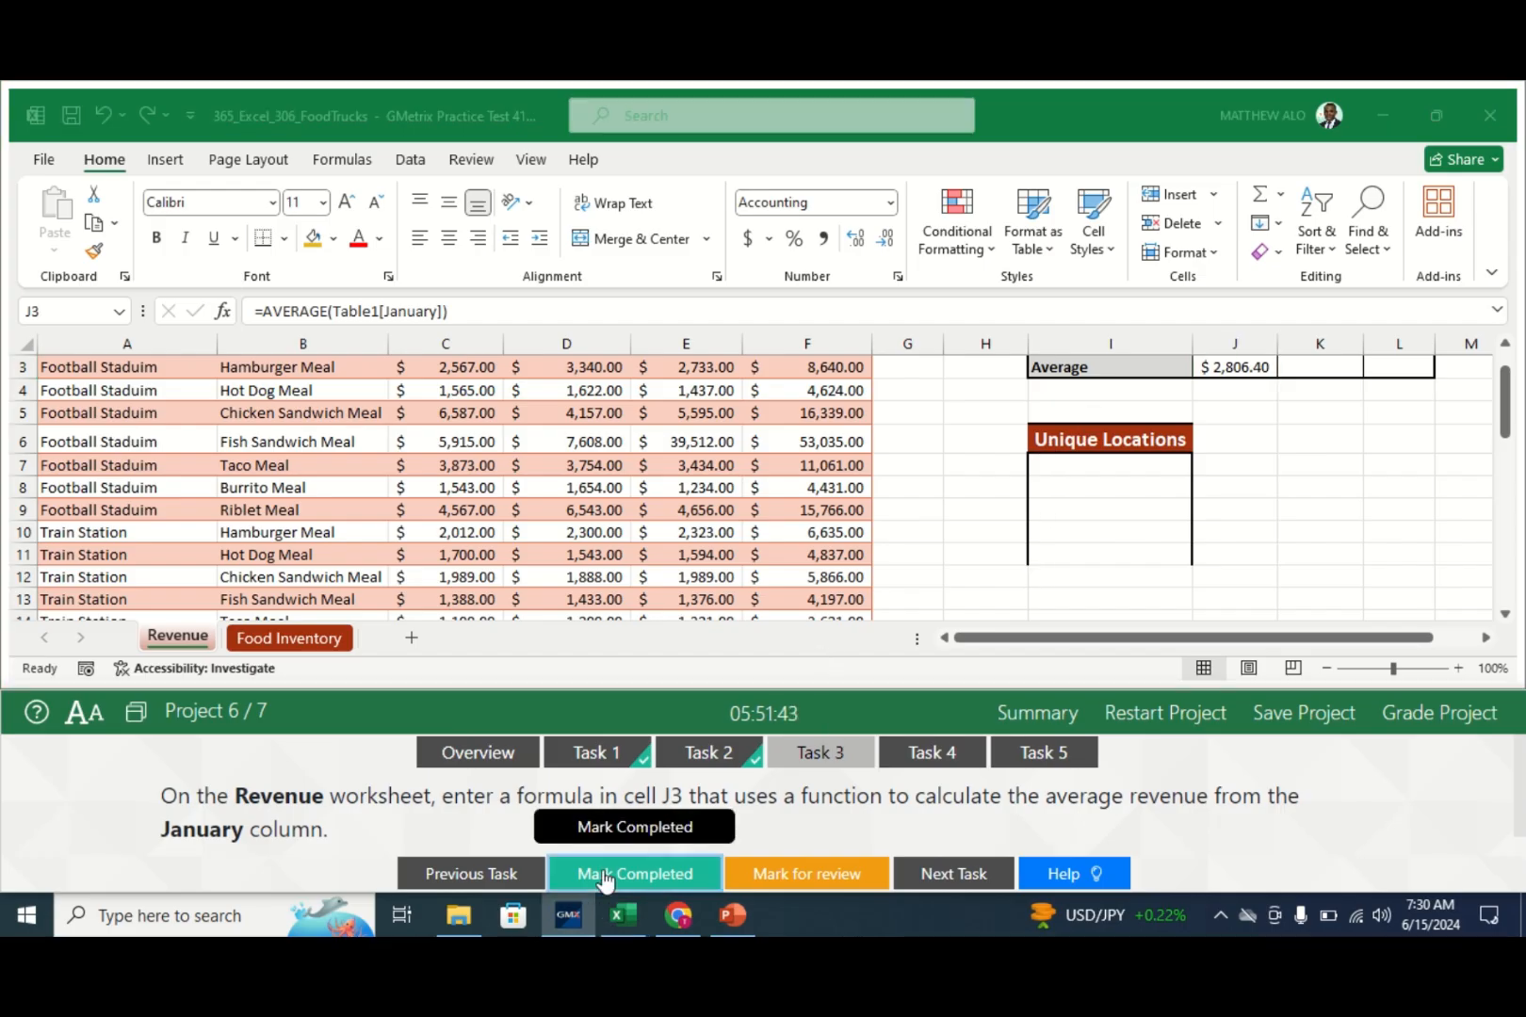
- Insert a blank row 10 above Lettuce on Food Inventory and mark Task 4 completed
{"action": "left_click", "coordinate": [954, 754]}
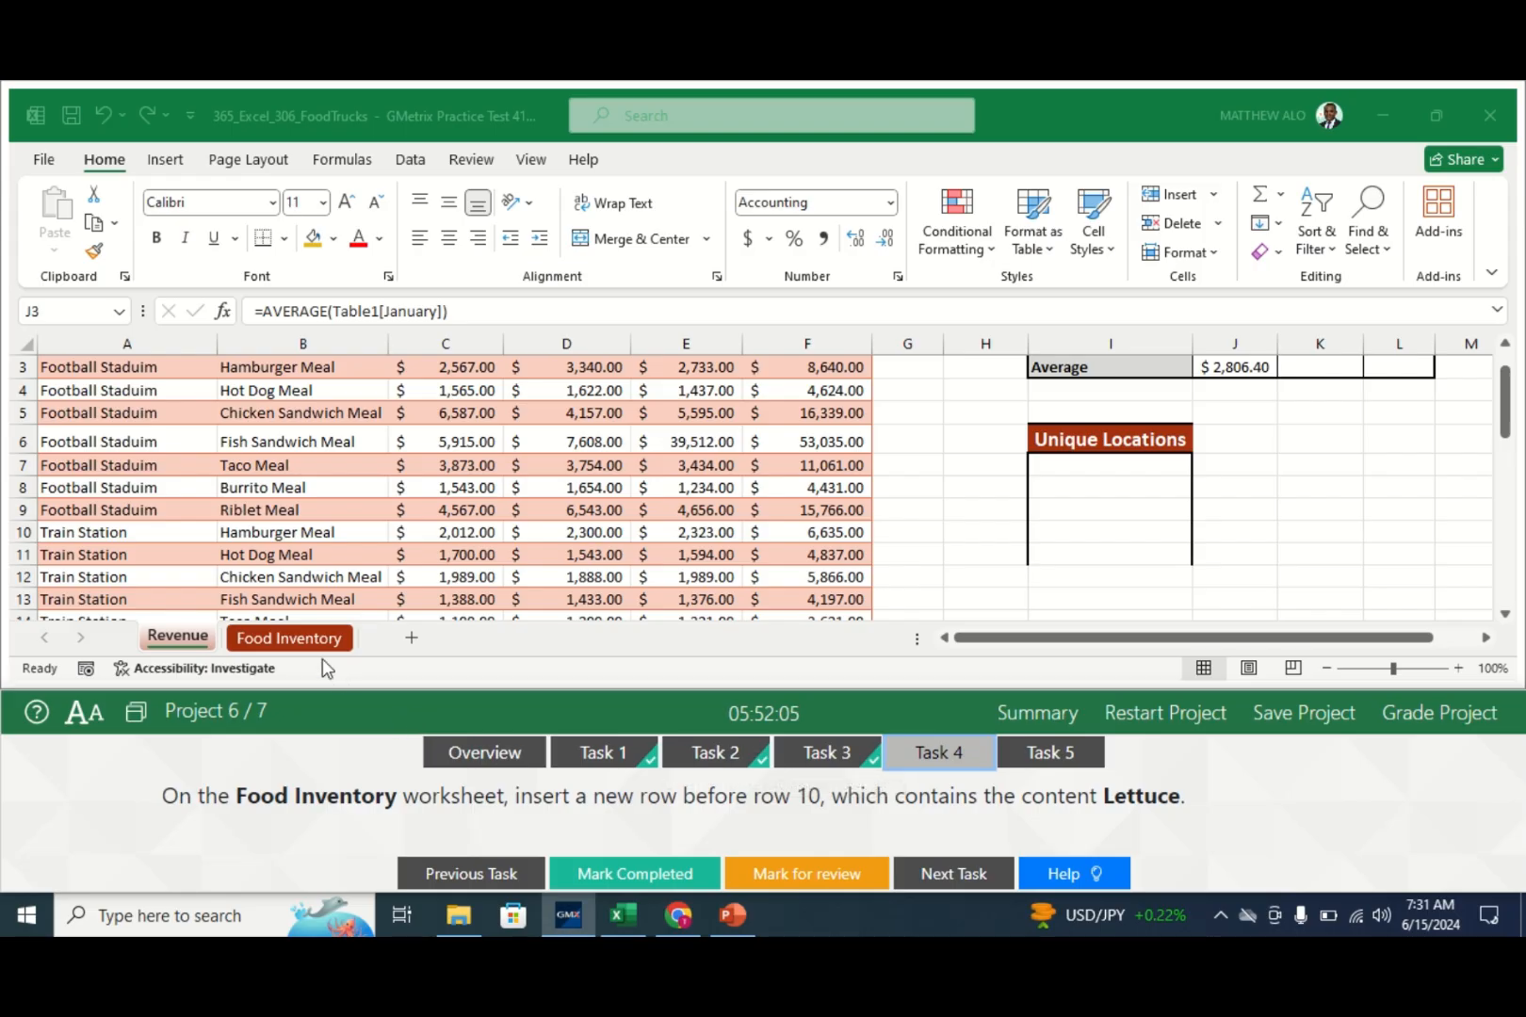
{"action": "left_click", "coordinate": [304, 639]}
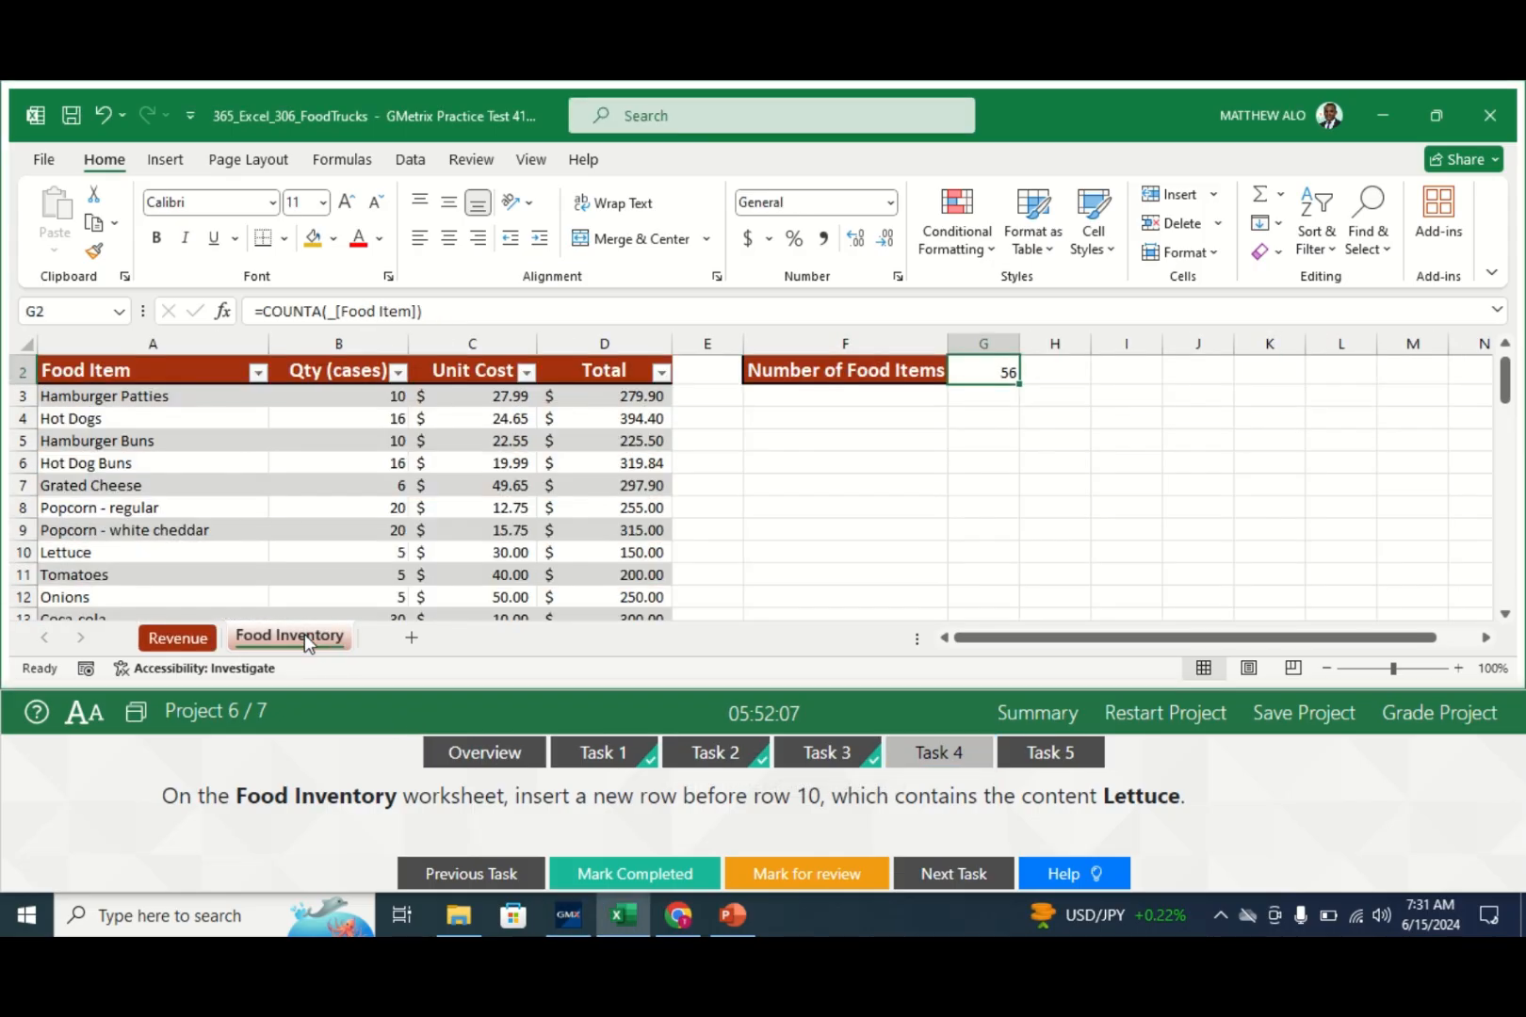
{"action": "left_click", "coordinate": [18, 553]}
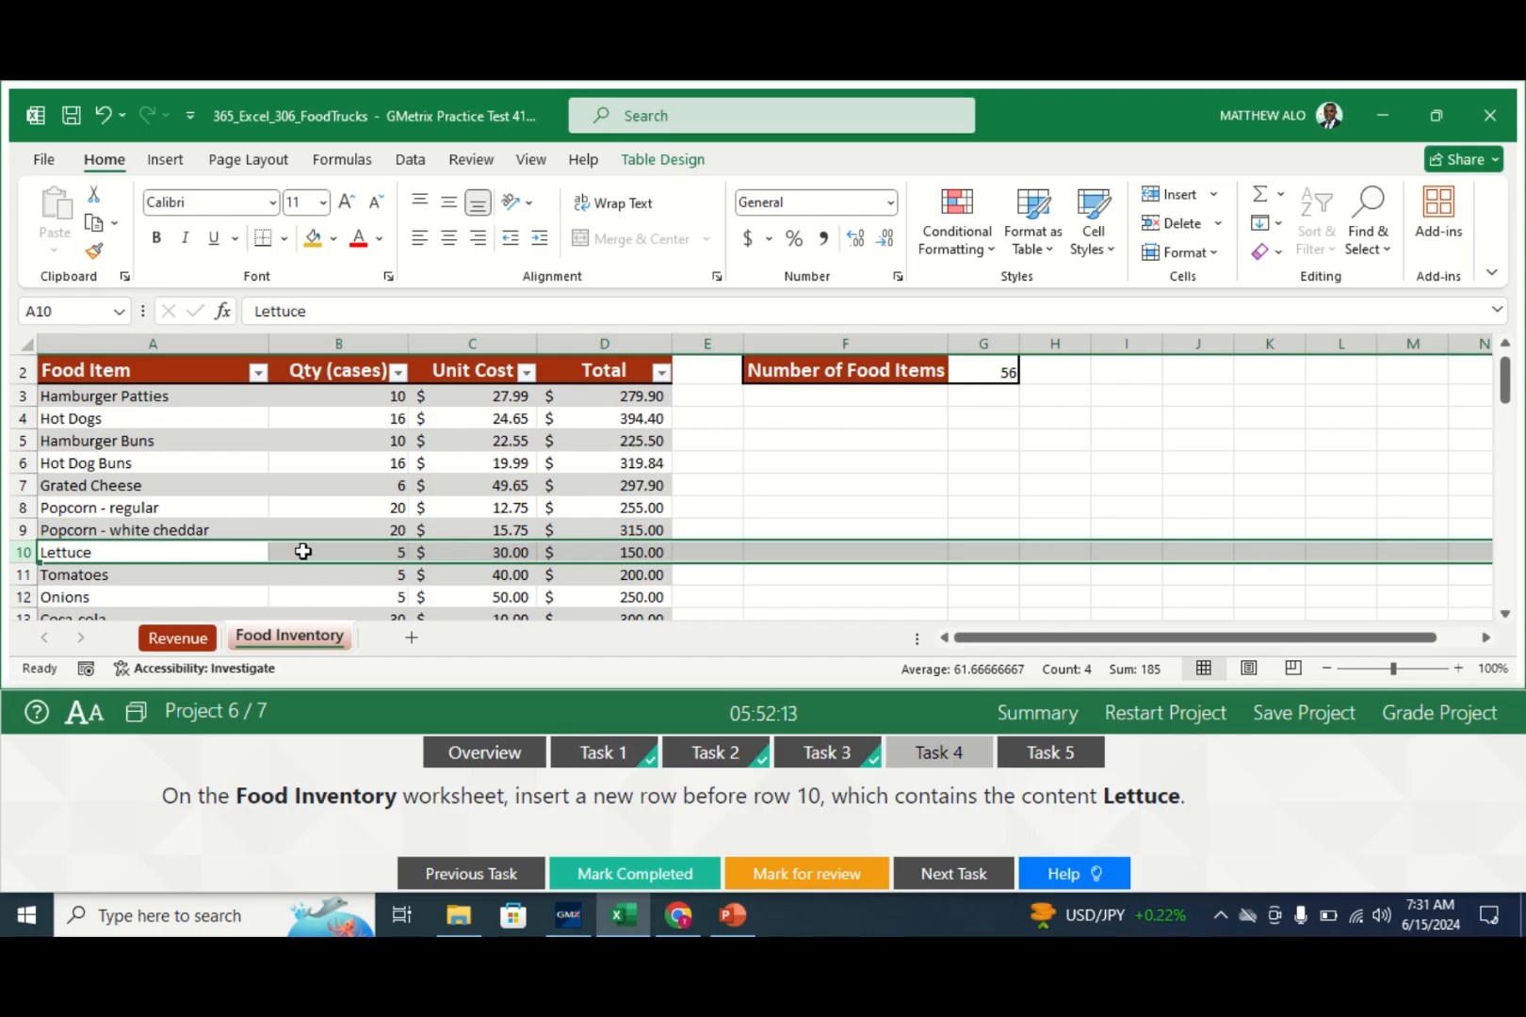
{"action": "right_click", "coordinate": [302, 552]}
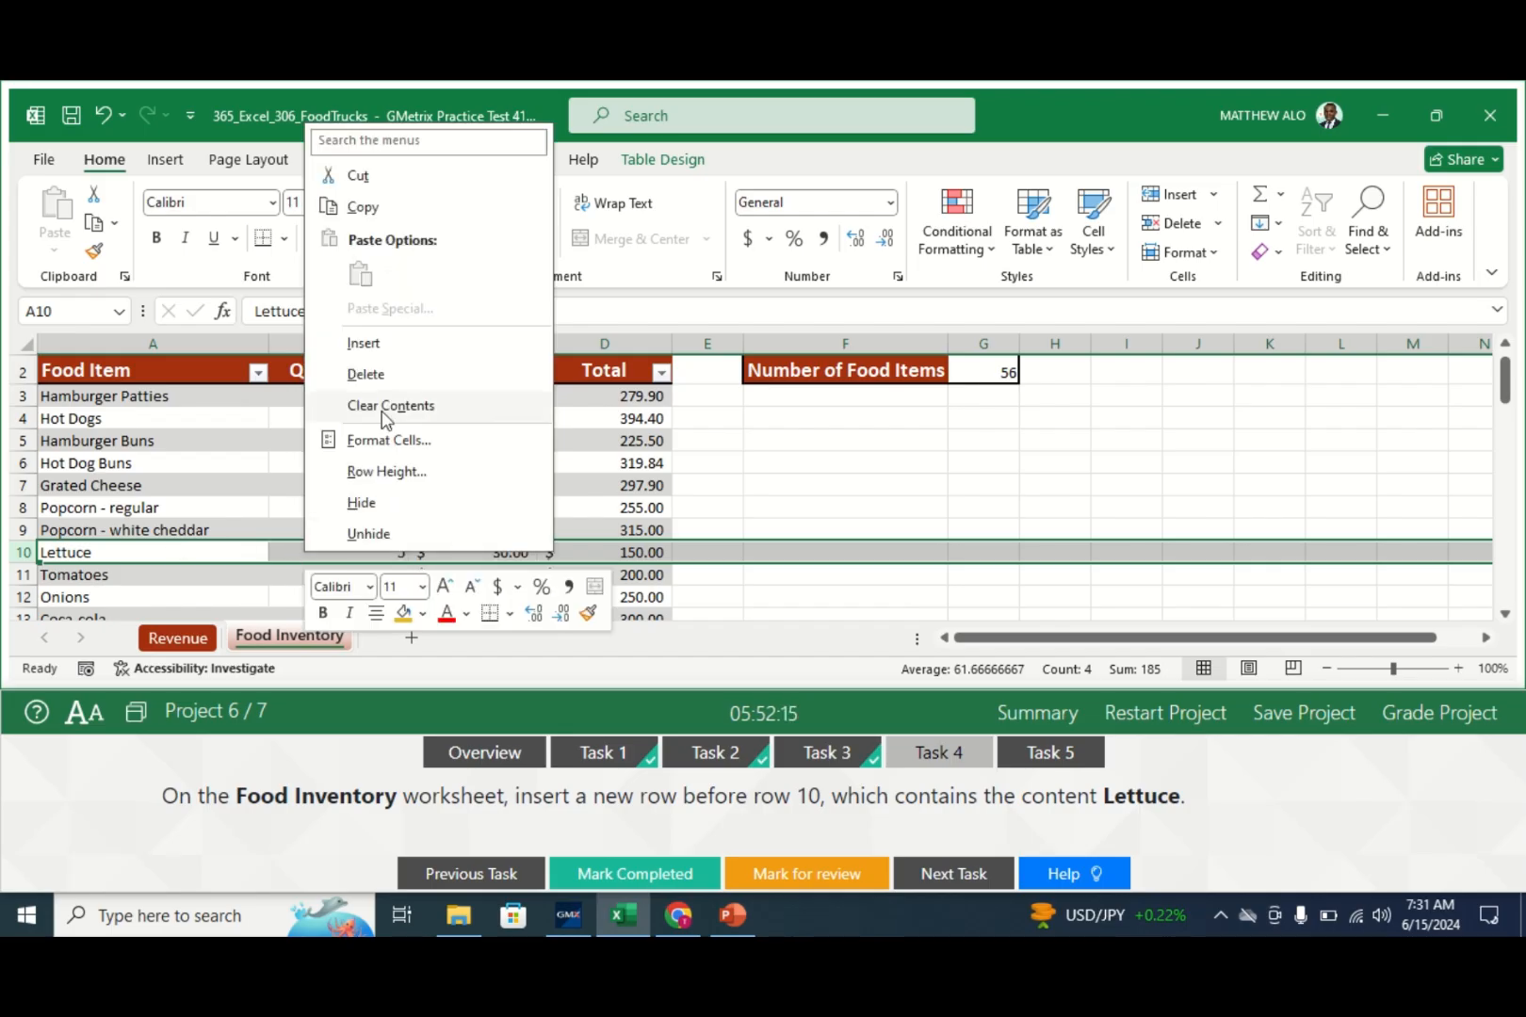
{"action": "left_click", "coordinate": [377, 346]}
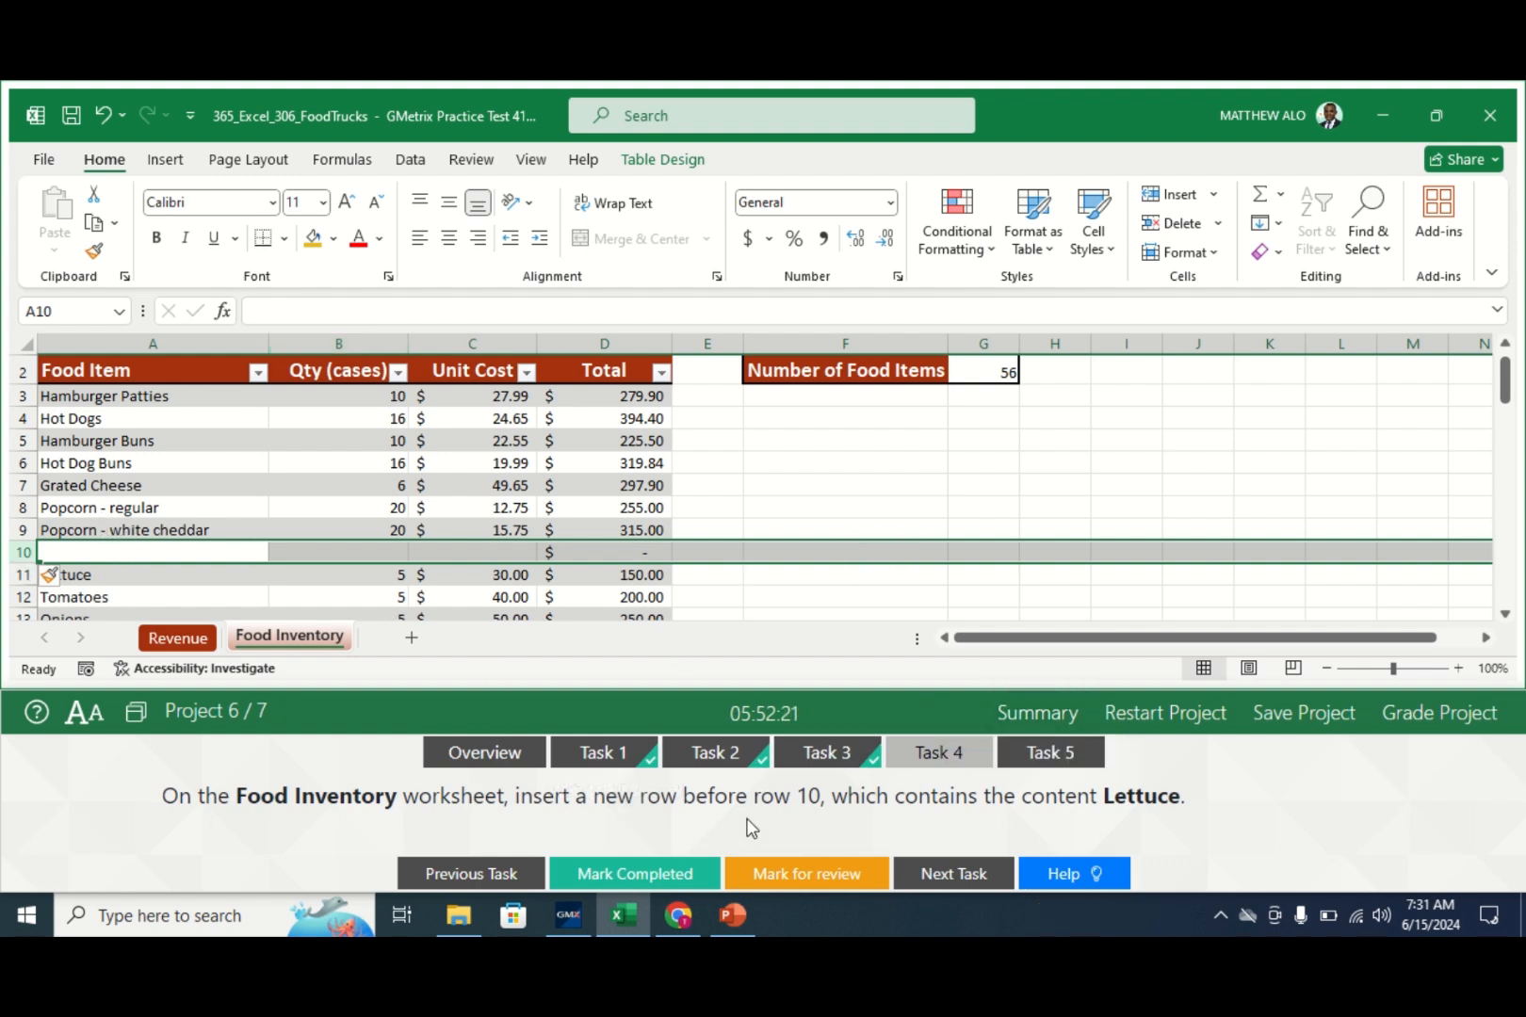
{"action": "left_click", "coordinate": [635, 873]}
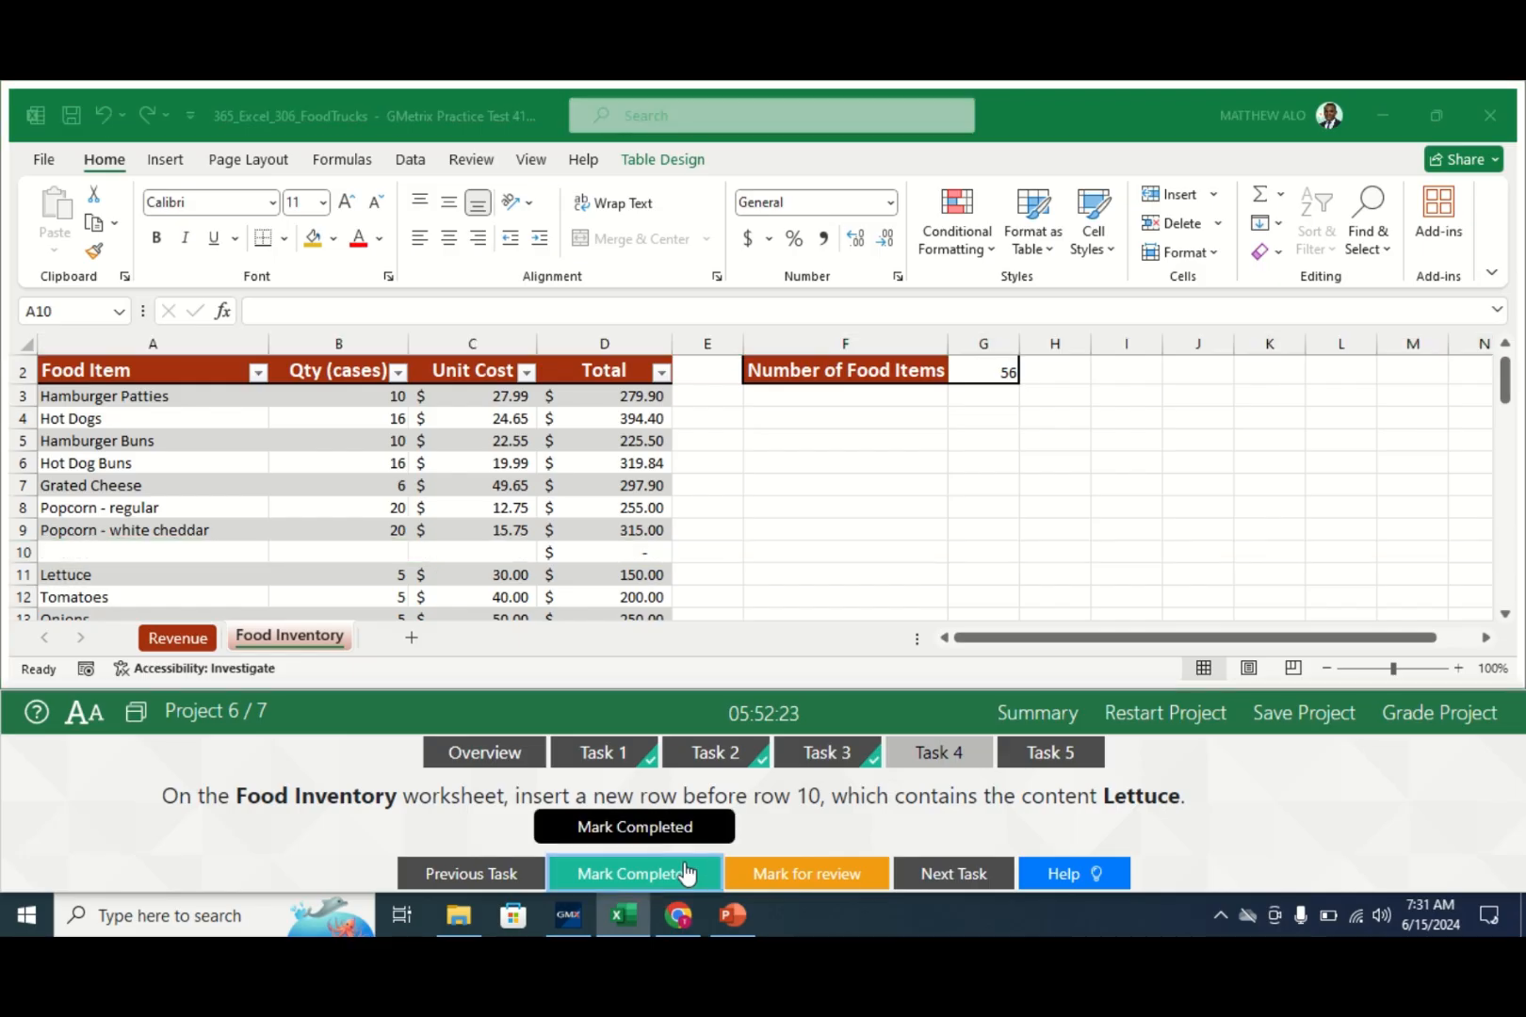
{"action": "left_click", "coordinate": [1048, 752]}
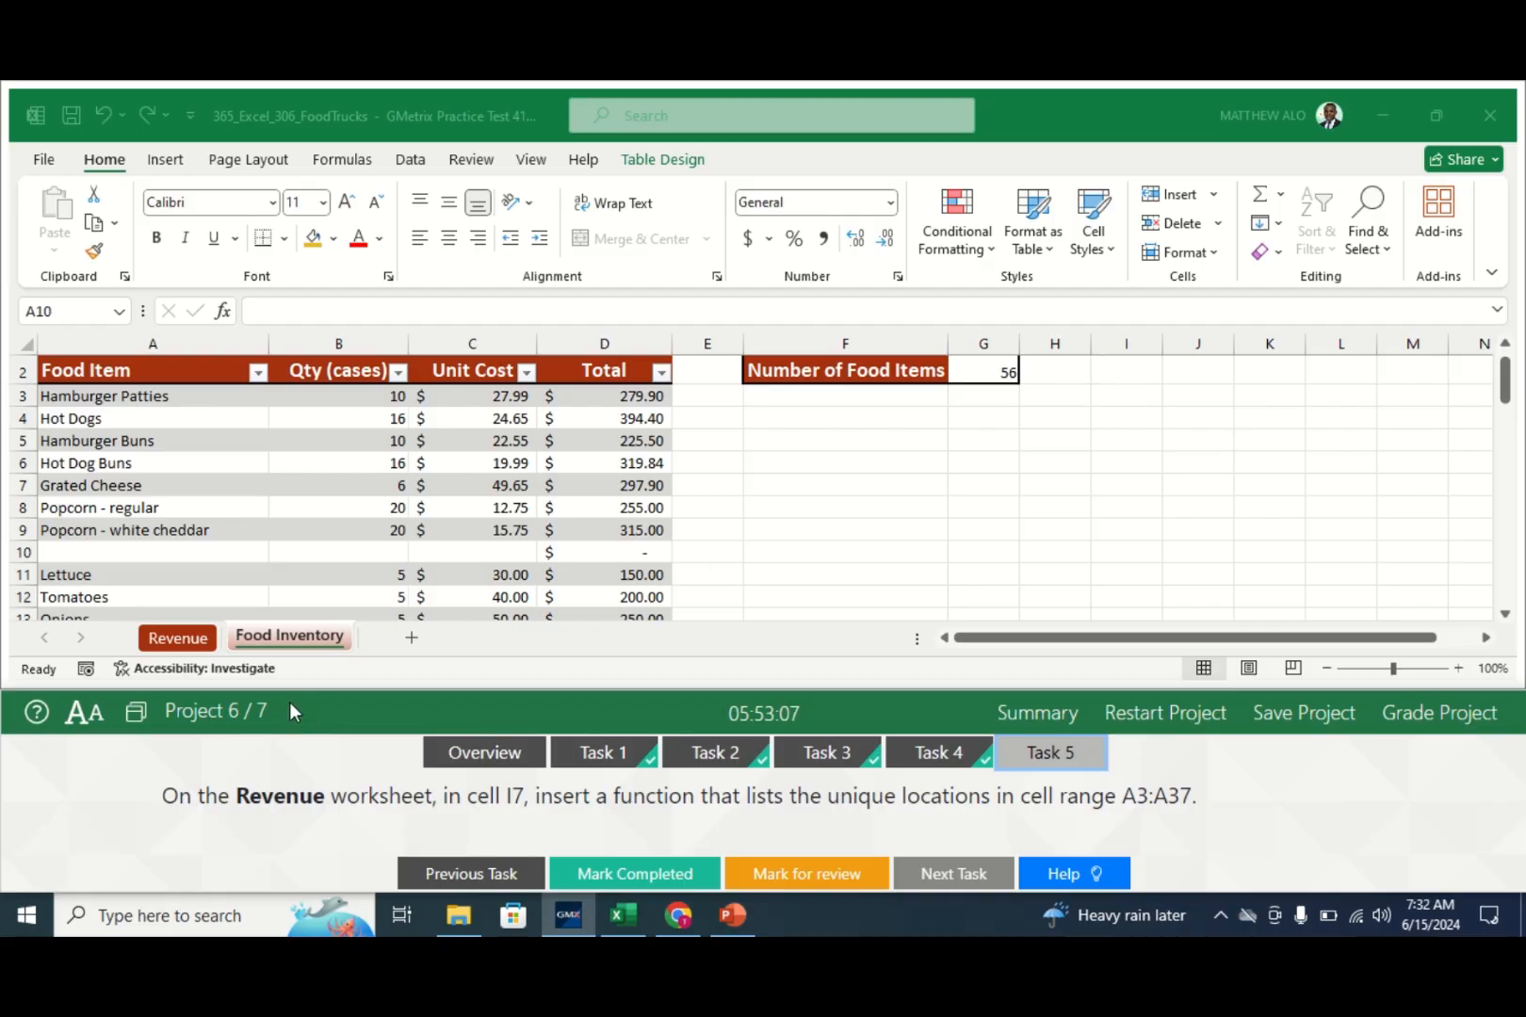
- Enter =UNIQUE(A3:A37) in Revenue cell I7 to spill the five unique locations
{"action": "left_click", "coordinate": [179, 638]}
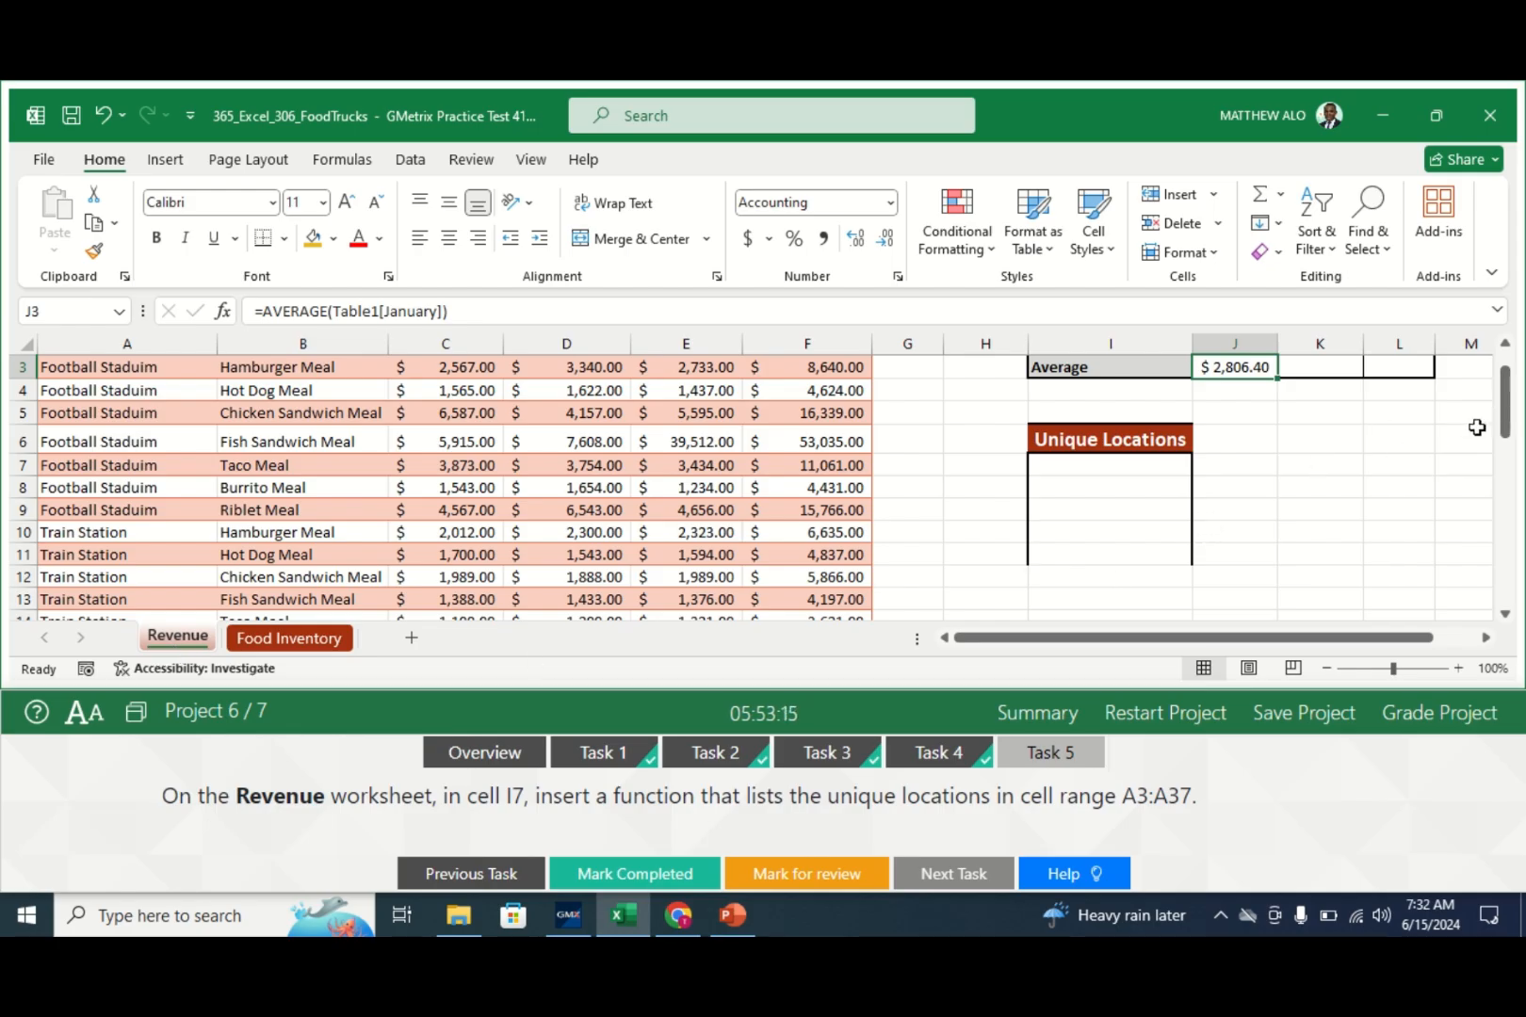
{"action": "mouse_move", "coordinate": [1505, 429]}
{"action": "left_mouse_down"}
{"action": "mouse_move", "coordinate": [1506, 410]}
{"action": "mouse_move", "coordinate": [1506, 429]}
{"action": "left_mouse_up"}
{"action": "left_click", "coordinate": [1091, 465]}
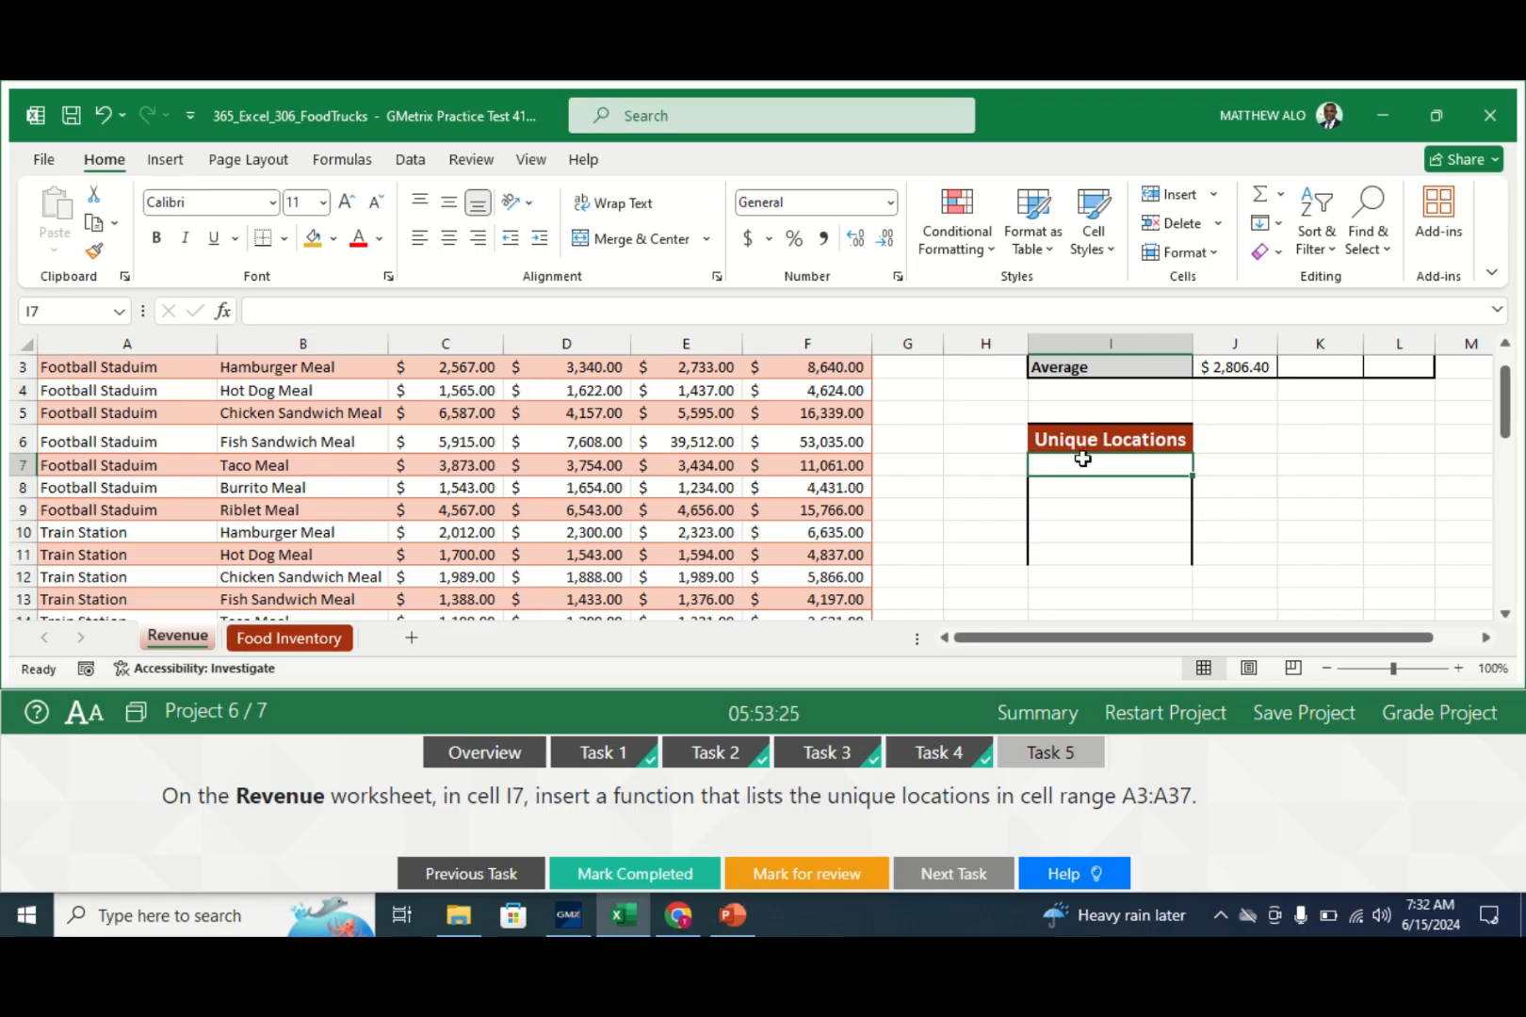
{"action": "type", "text": "="}
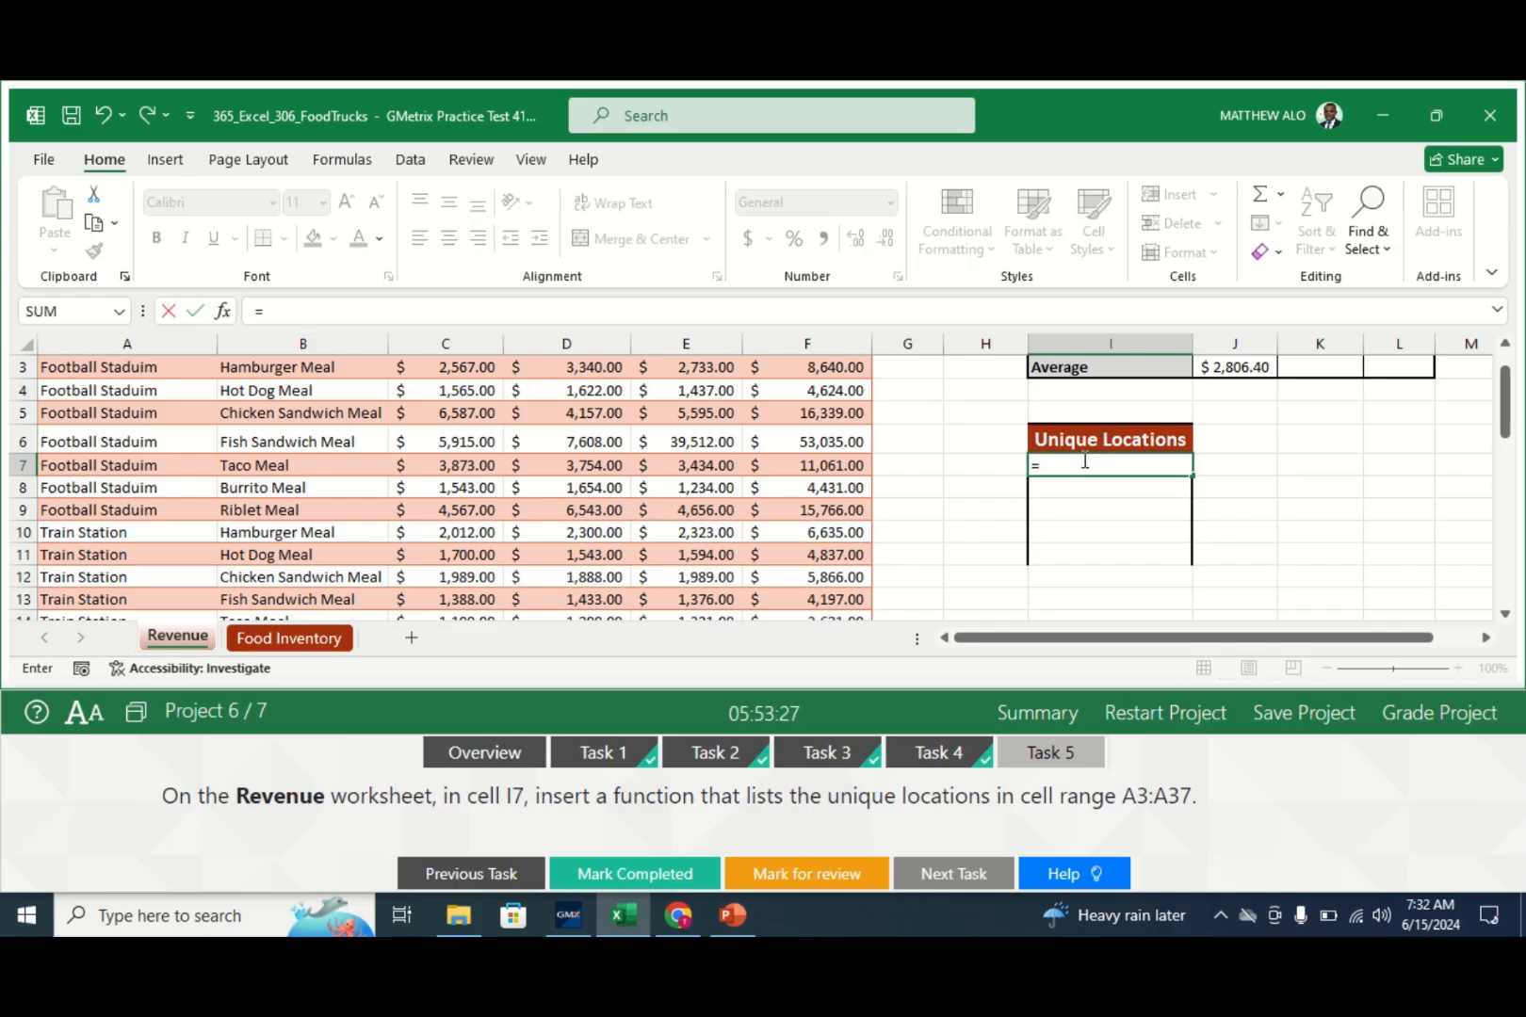
{"action": "type", "text": "UNI"}
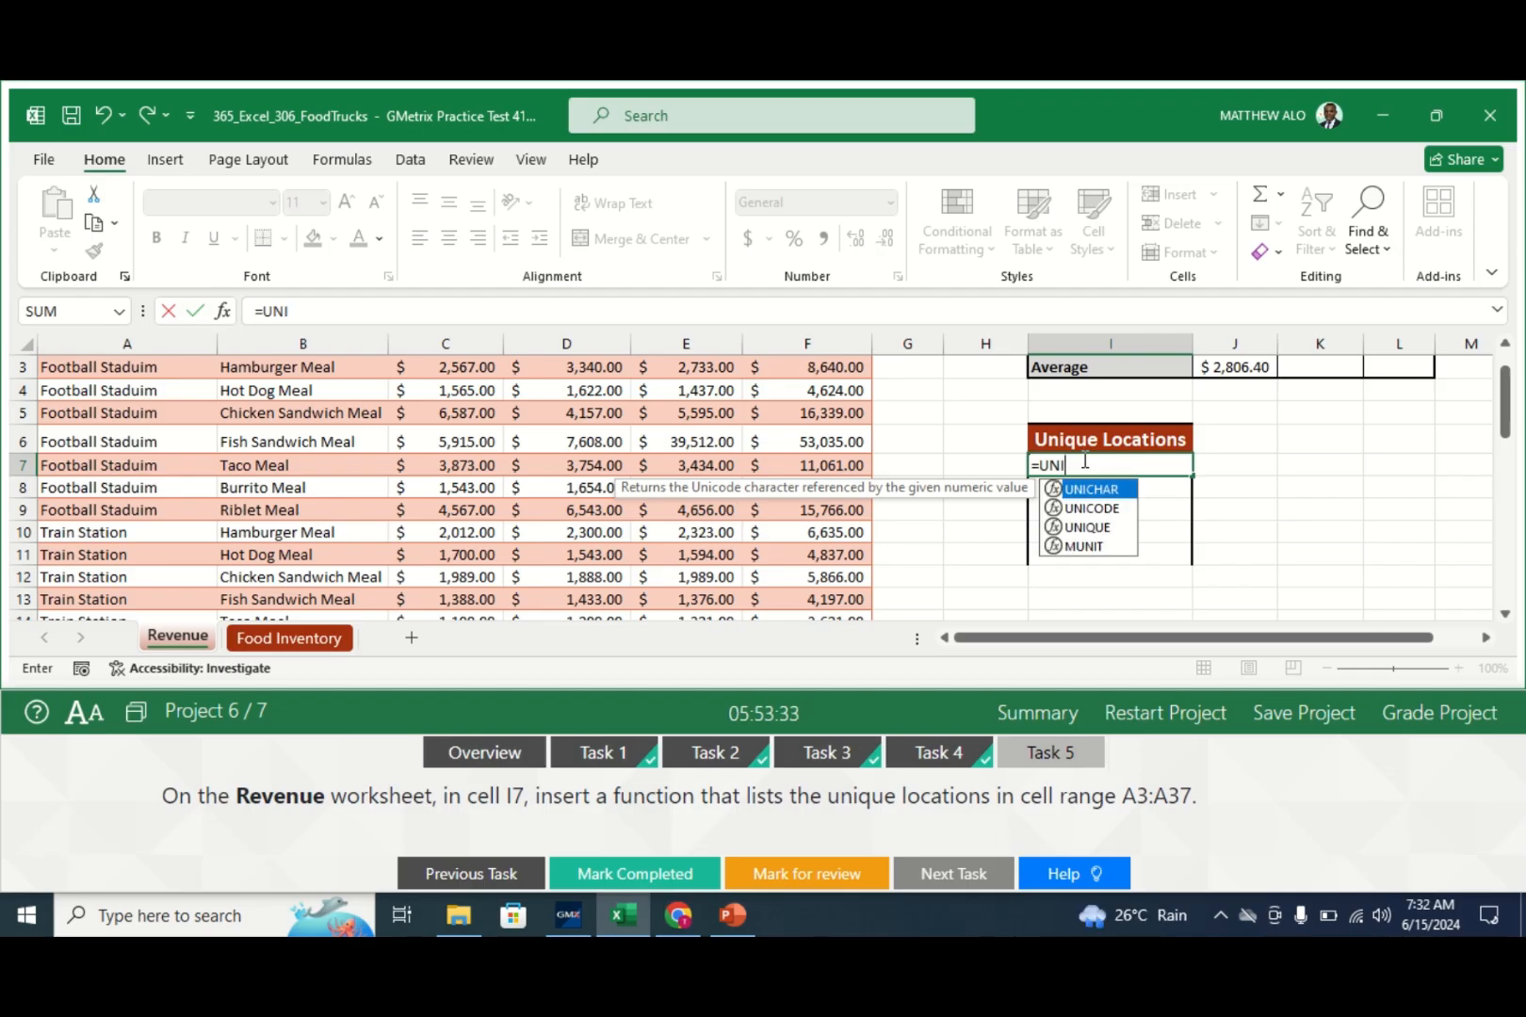
{"action": "double_click", "coordinate": [1083, 526]}
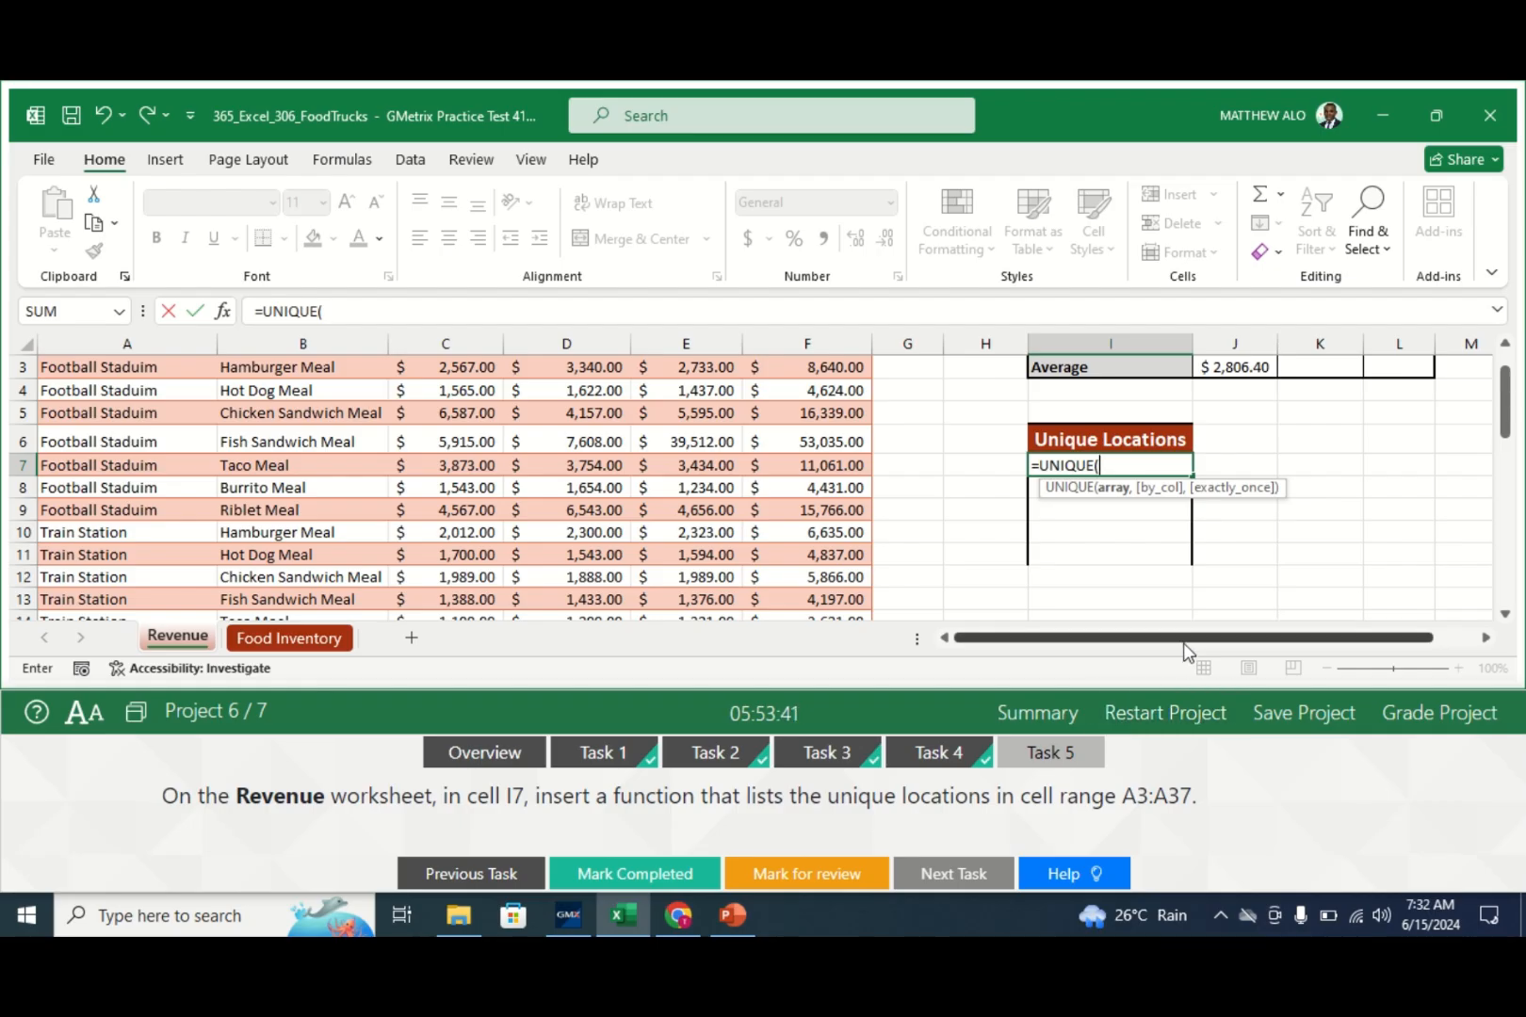
{"action": "type", "text": "A3"}
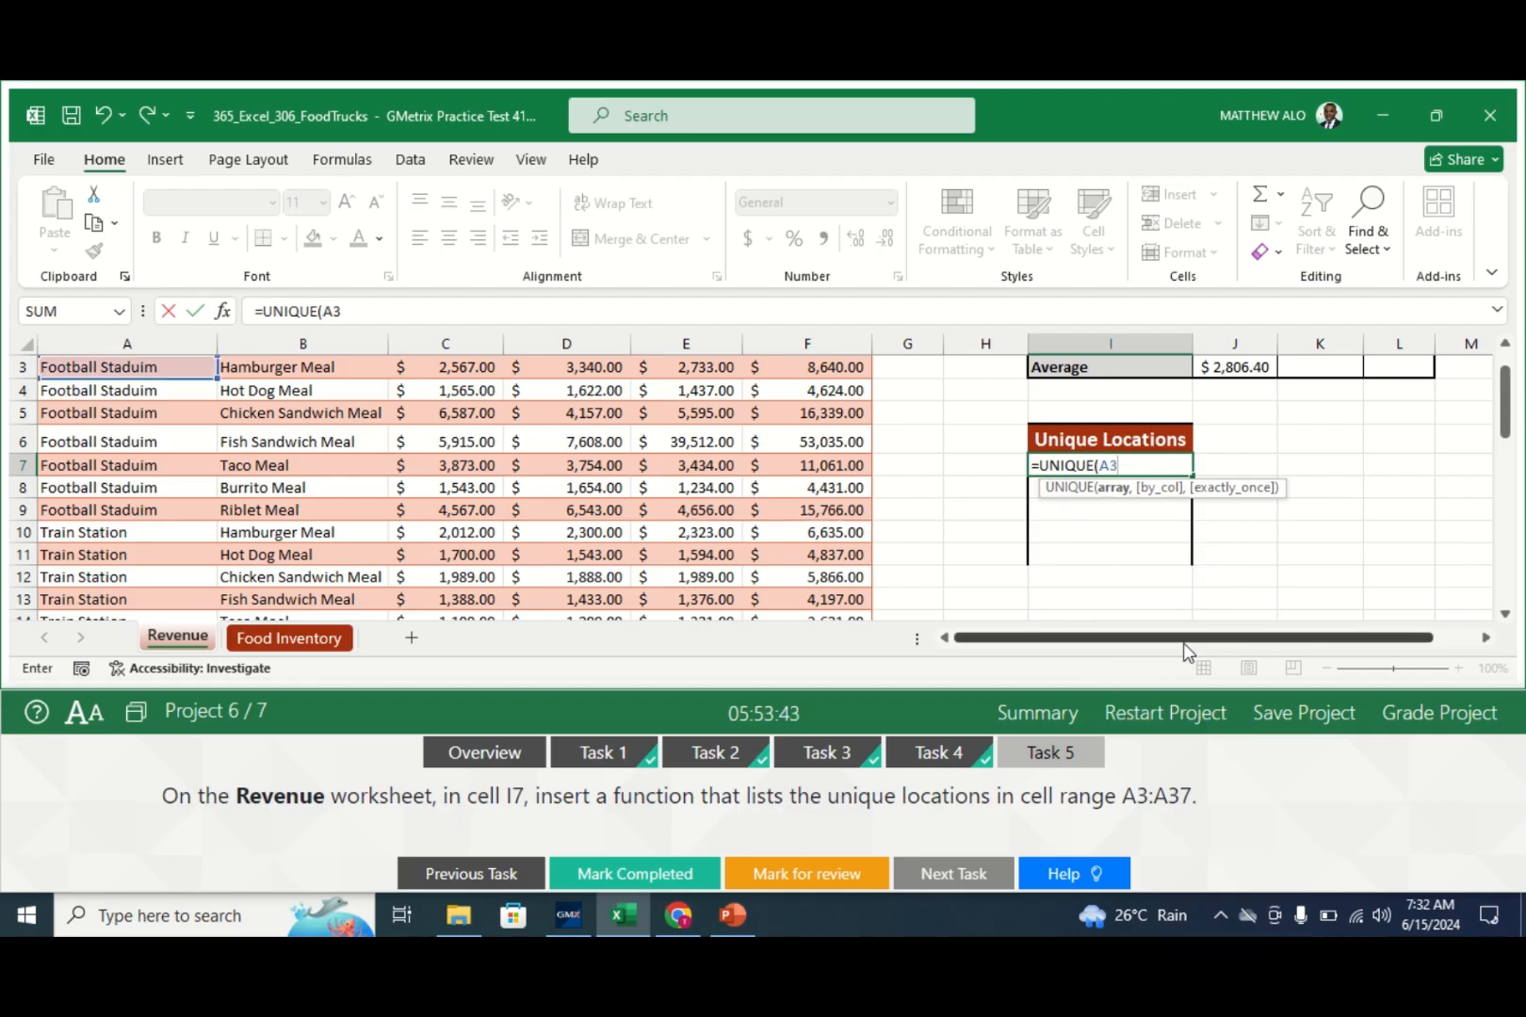
{"action": "type", "text": ":A37"}
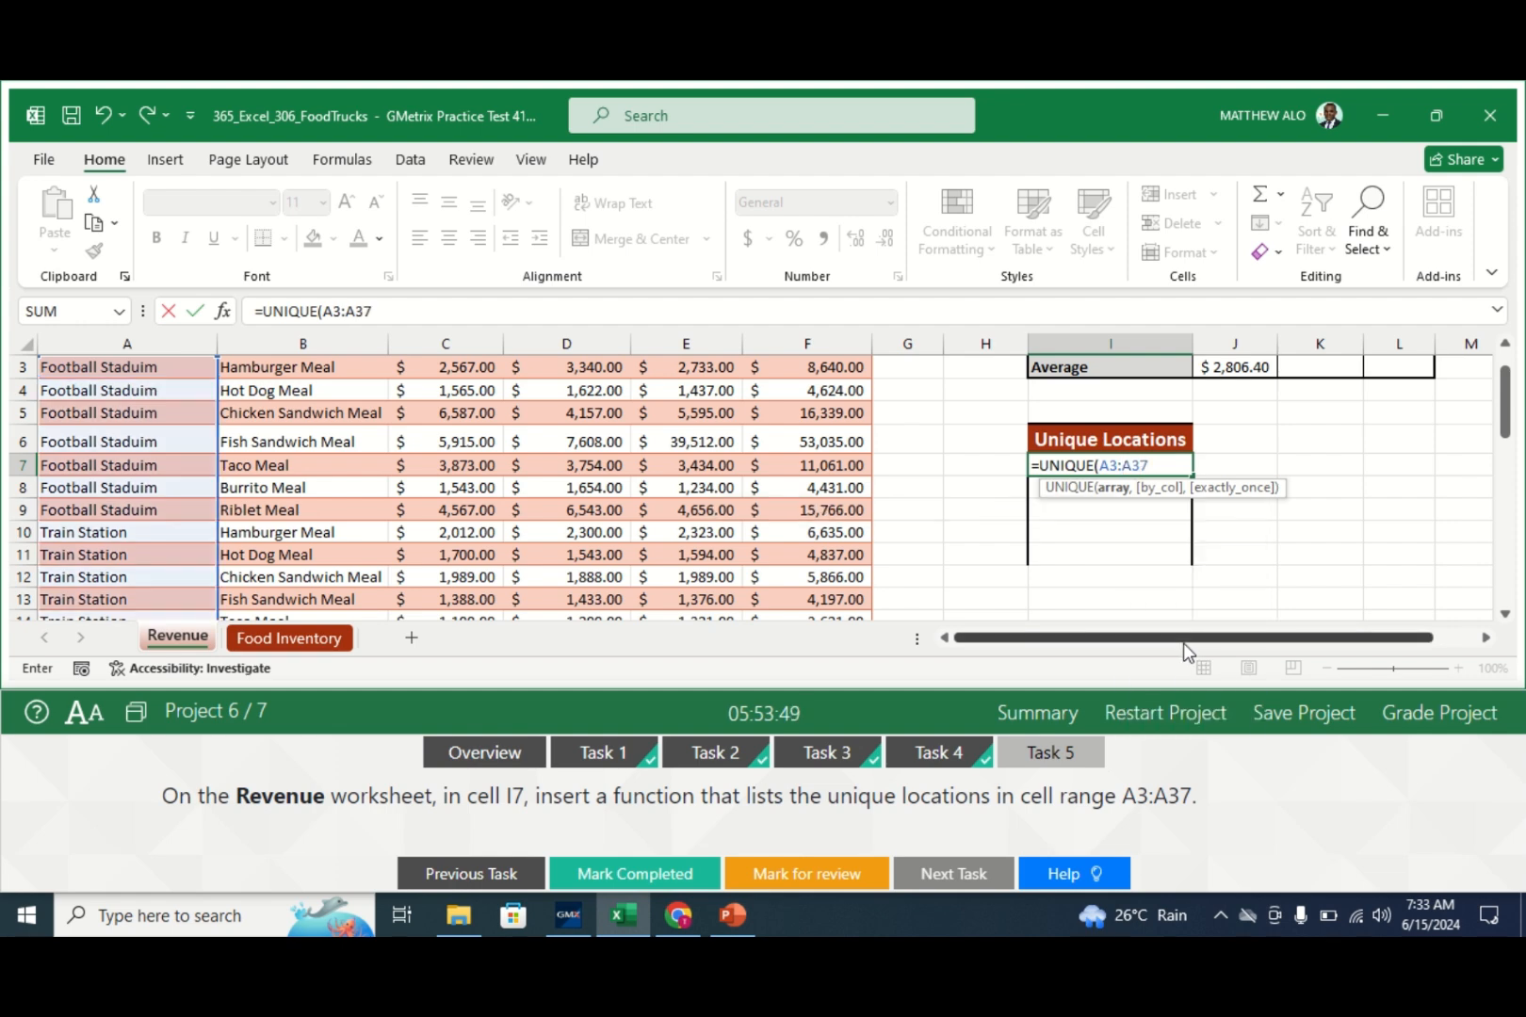
{"action": "type", "text": ")"}
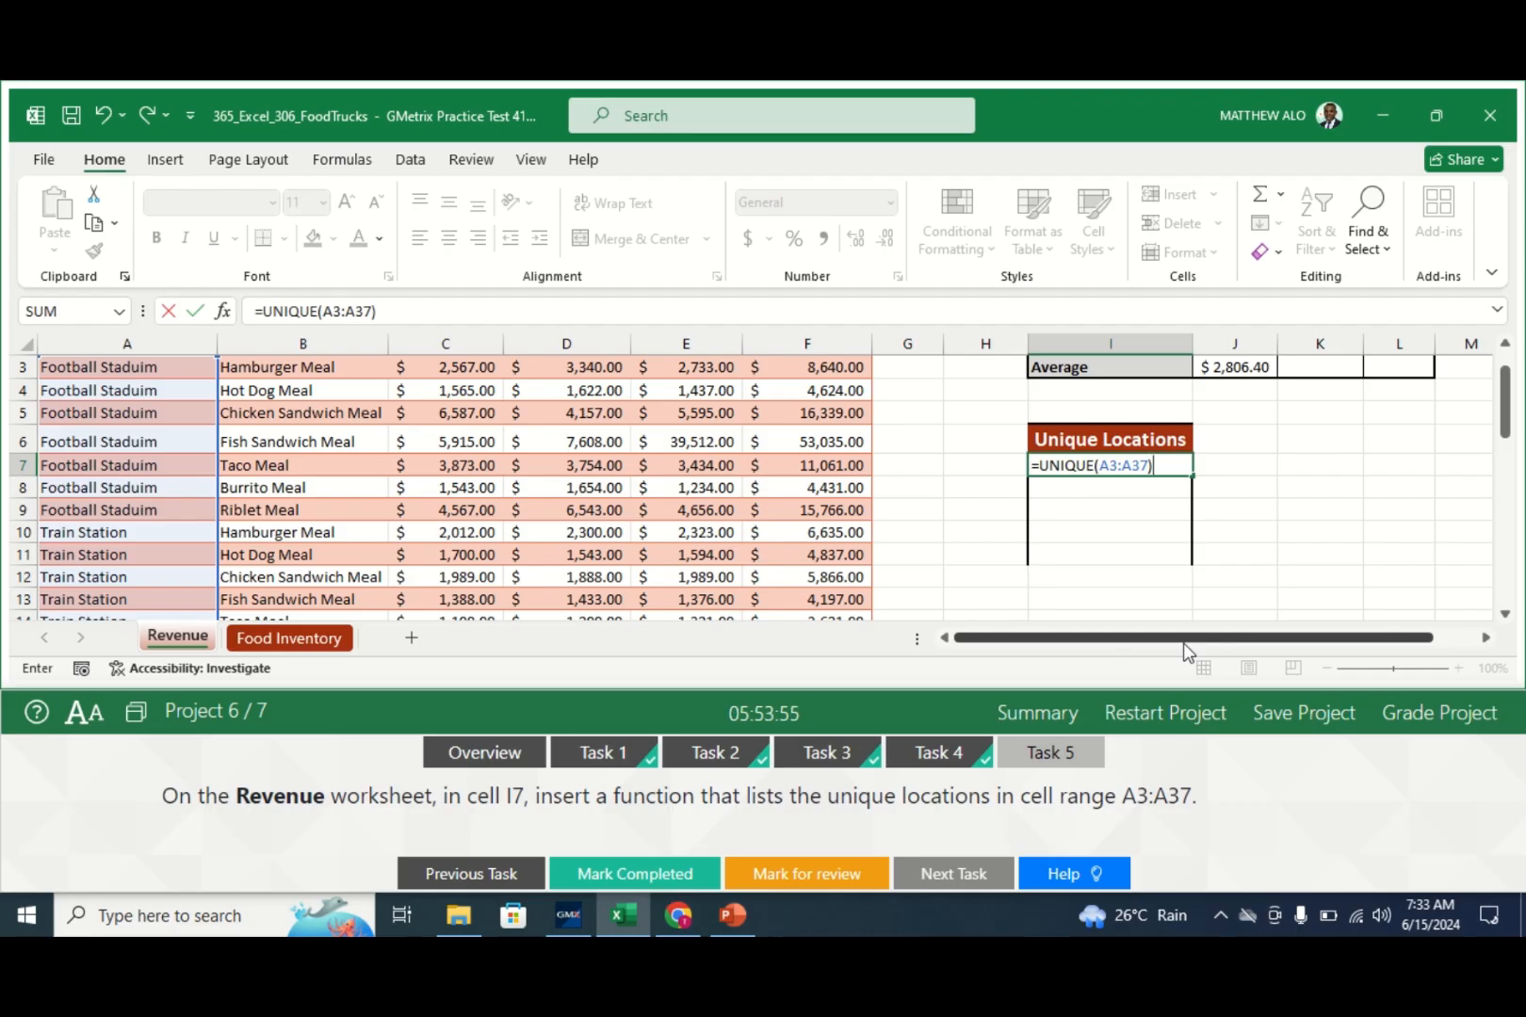
{"action": "key", "text": "Return"}
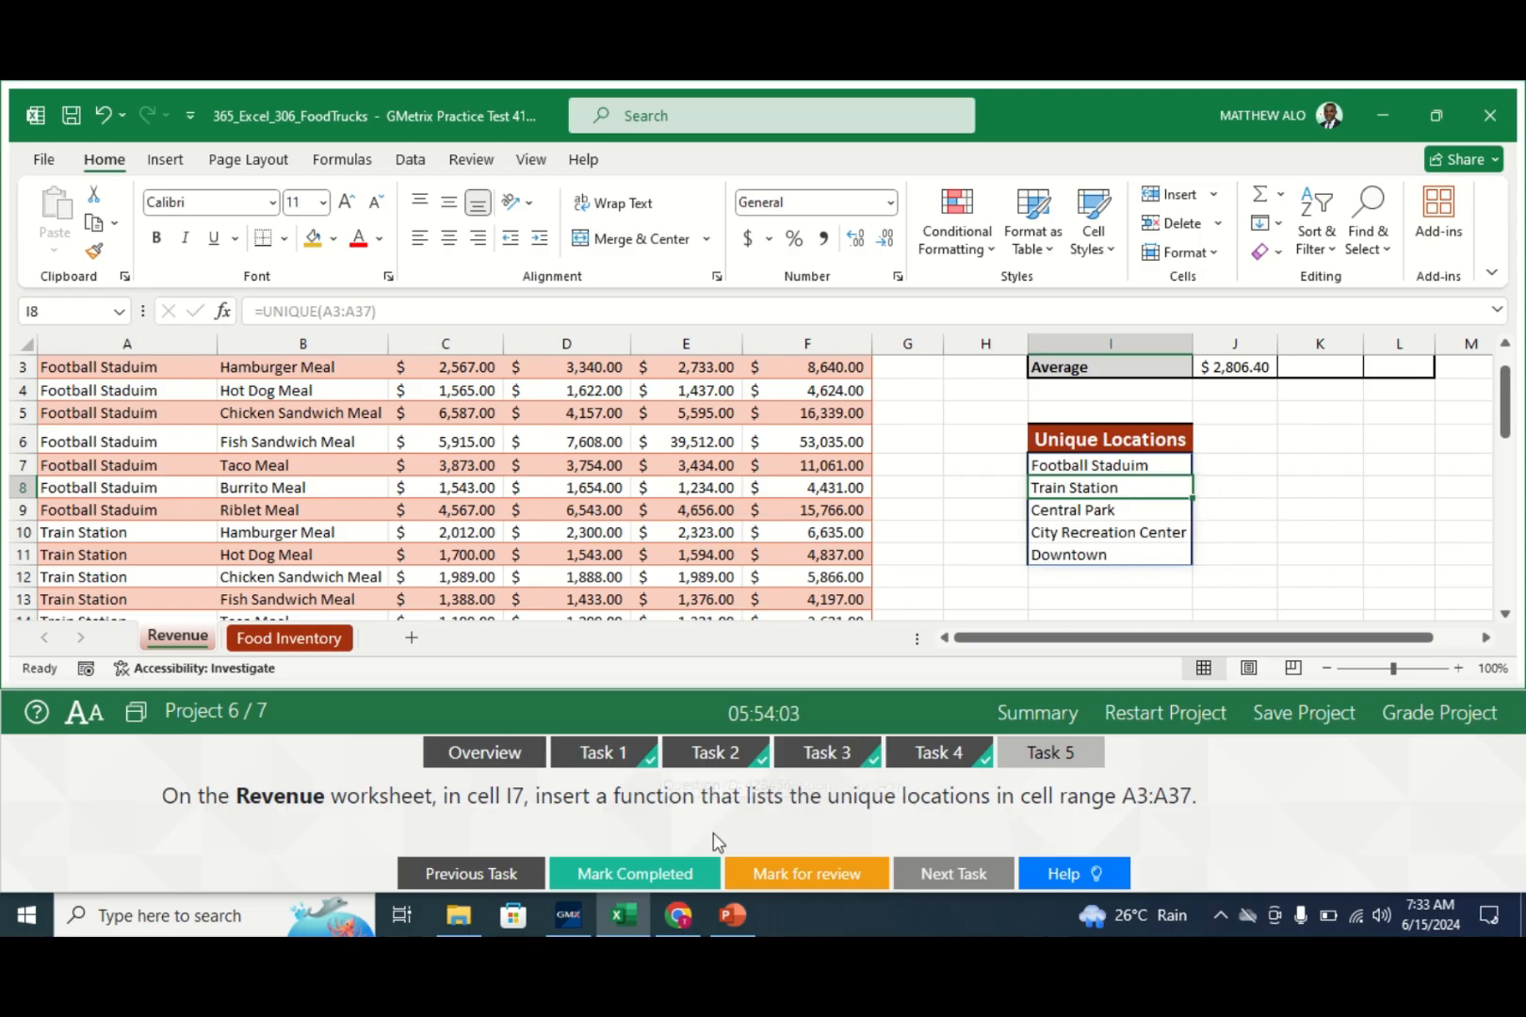
- Mark Task 5 completed and submit the Food Trucks project for grading
{"action": "left_click", "coordinate": [612, 876]}
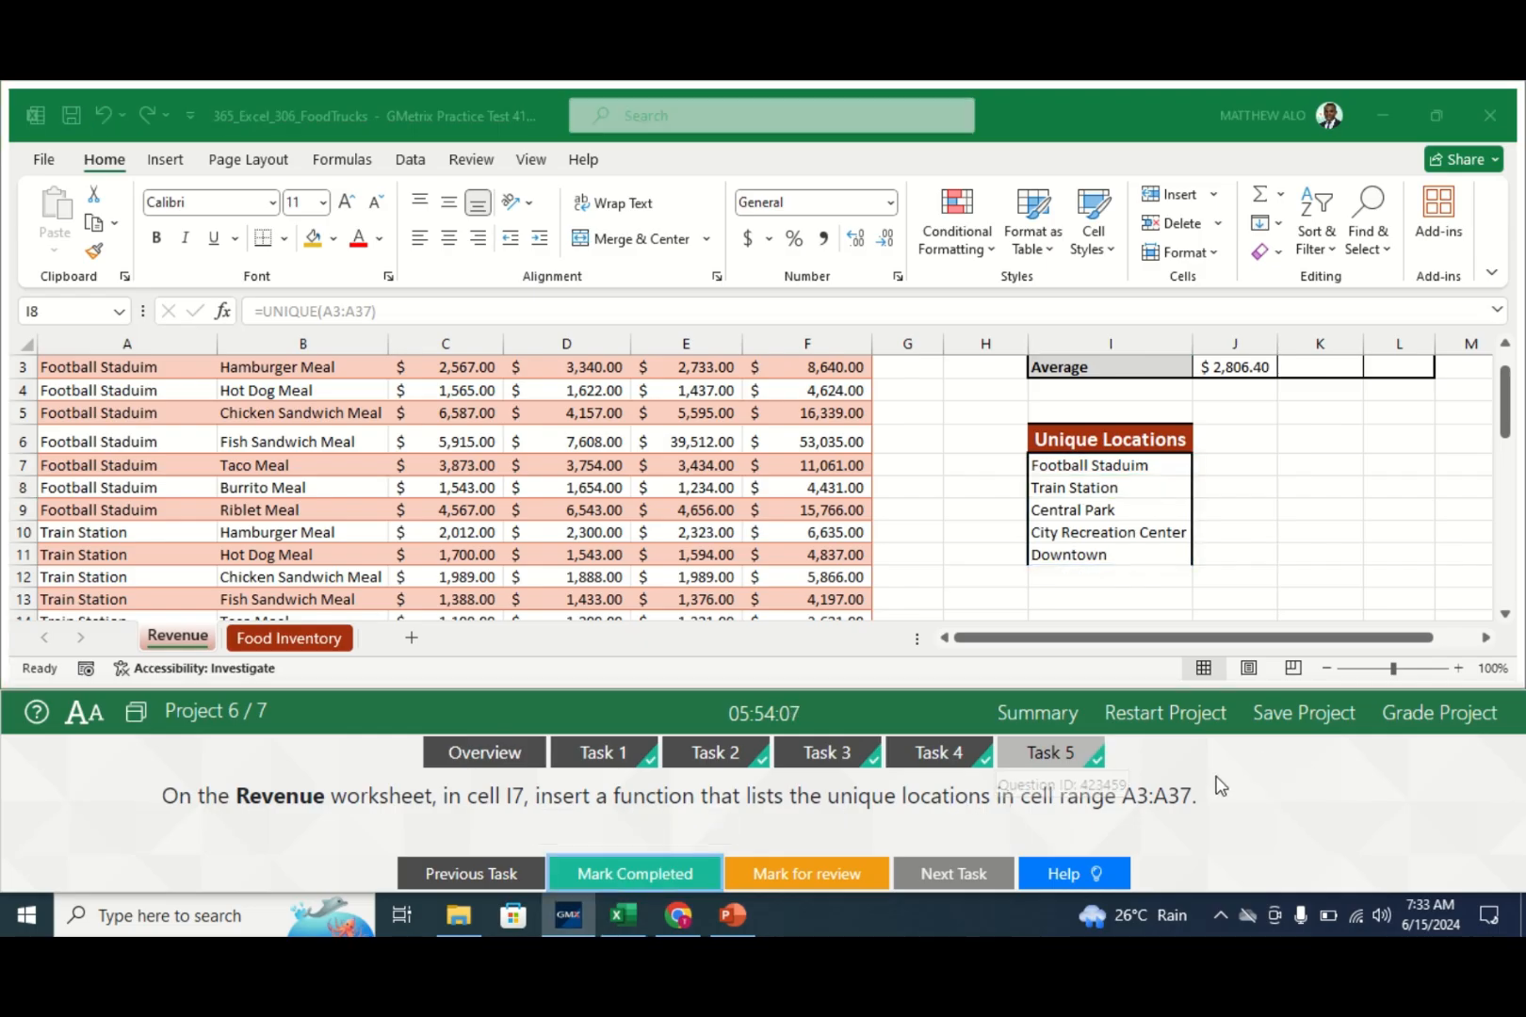
{"action": "left_click", "coordinate": [1488, 714]}
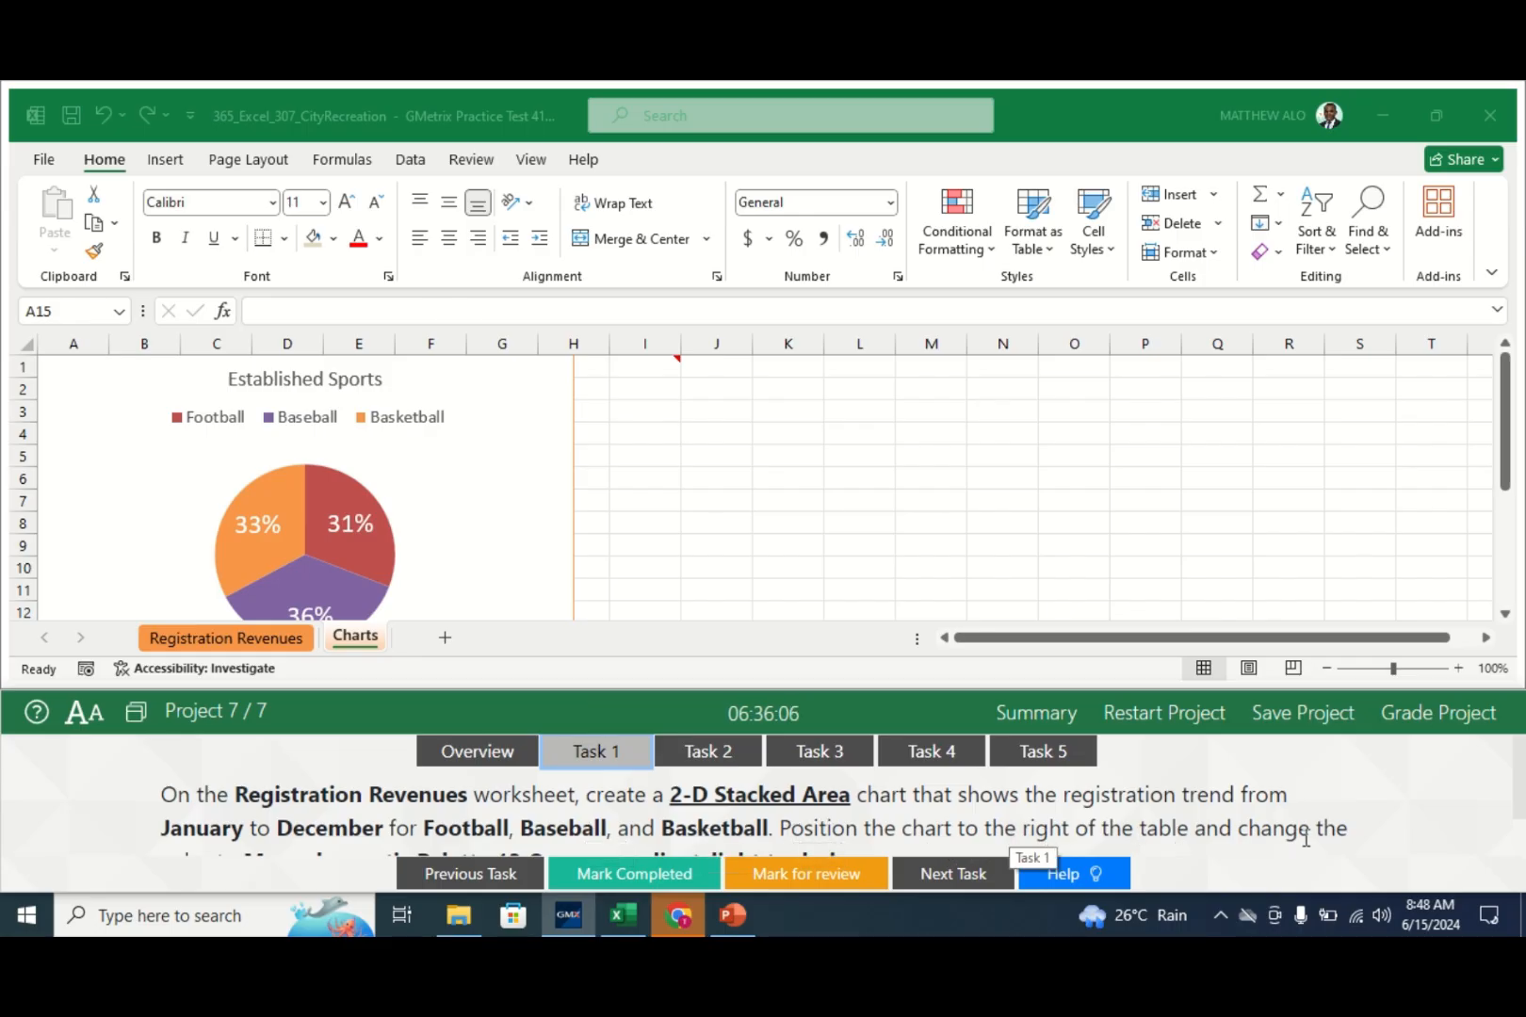
{"action": "scroll", "coordinate": [1520, 792], "scroll_direction": "down", "scroll_amount": 1}
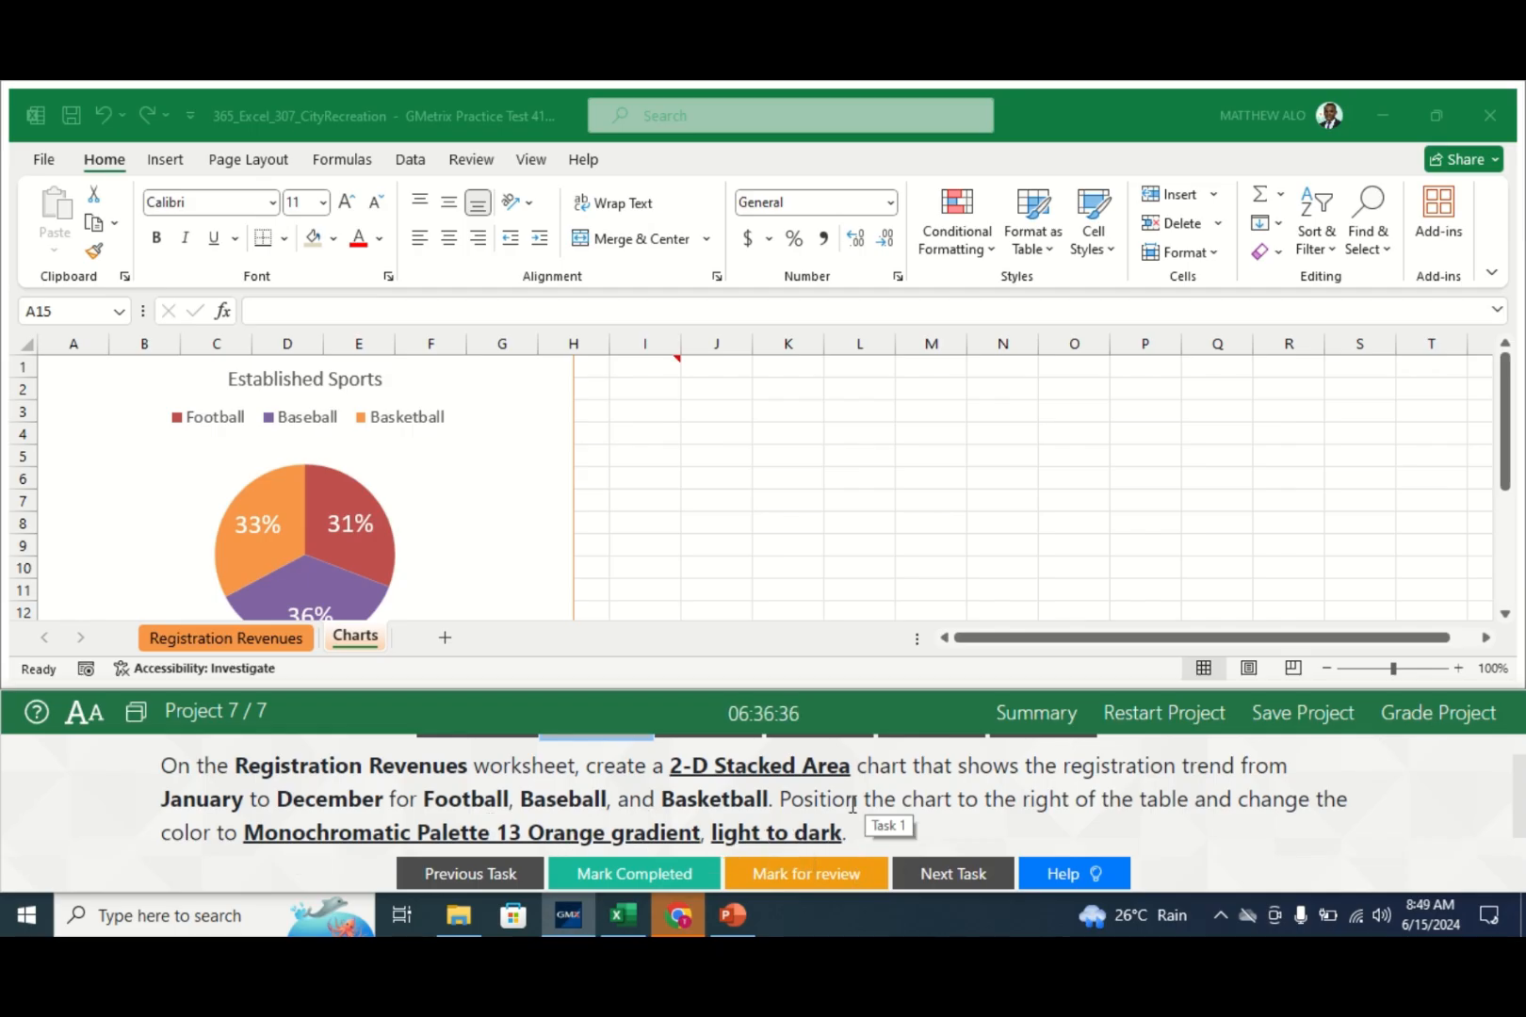
{"action": "scroll", "coordinate": [1519, 838], "scroll_direction": "up", "scroll_amount": 1}
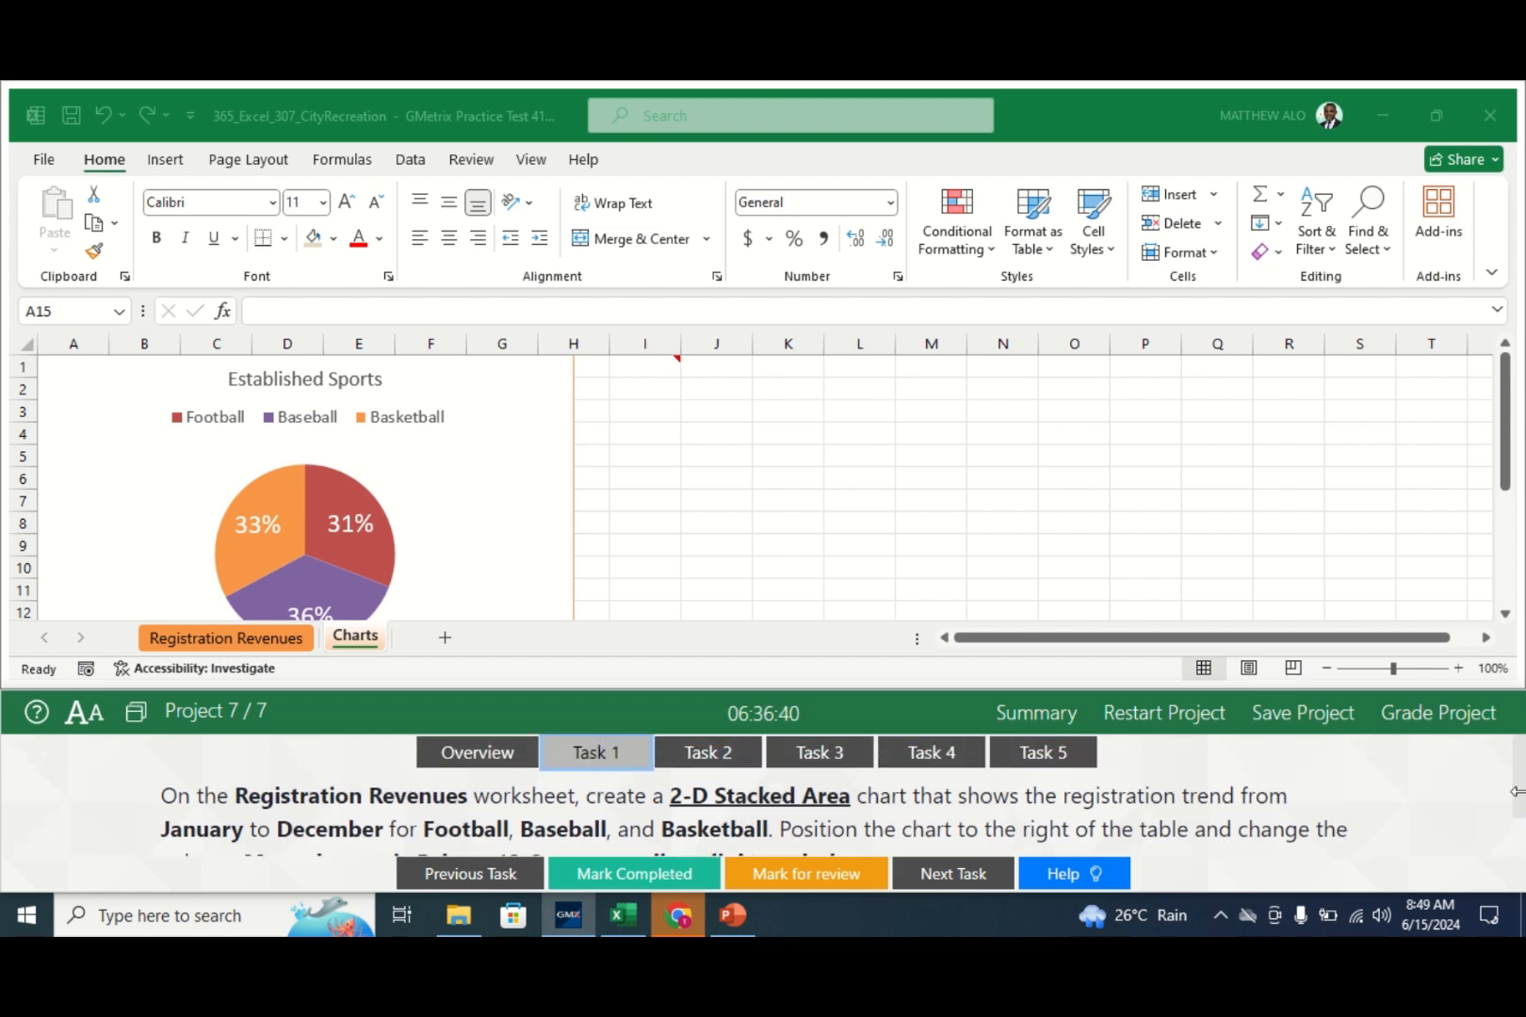
- Select the Month through Basketball data (A2:D14) on Registration Revenues for charting
{"action": "left_click", "coordinate": [257, 642]}
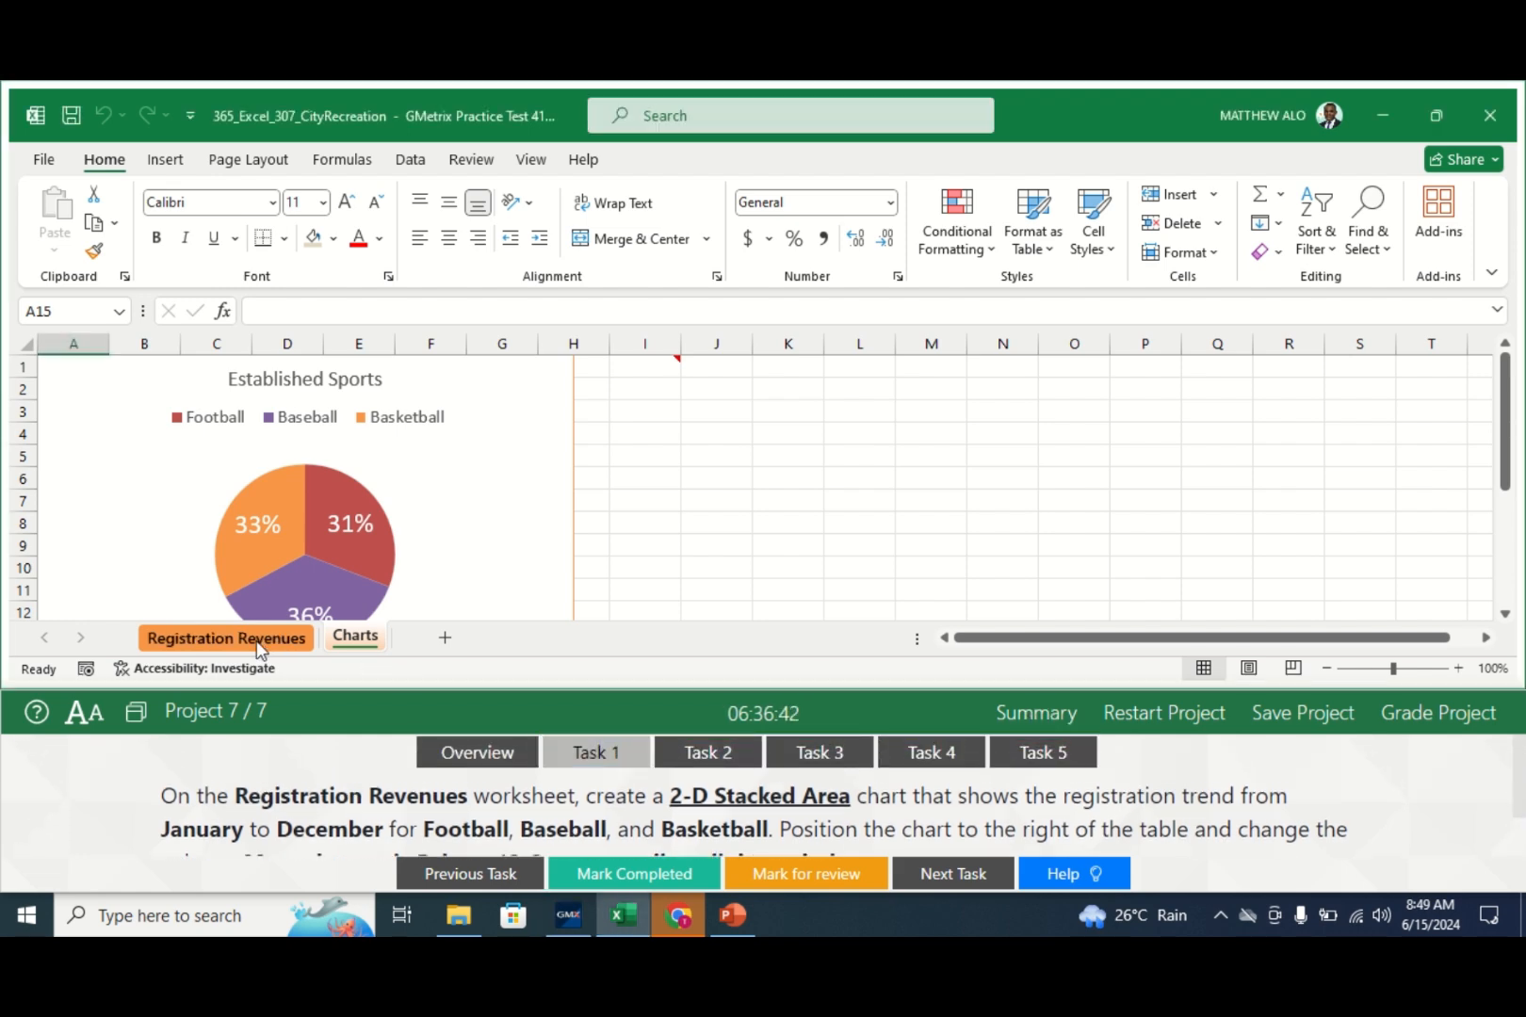
{"action": "left_click", "coordinate": [257, 644]}
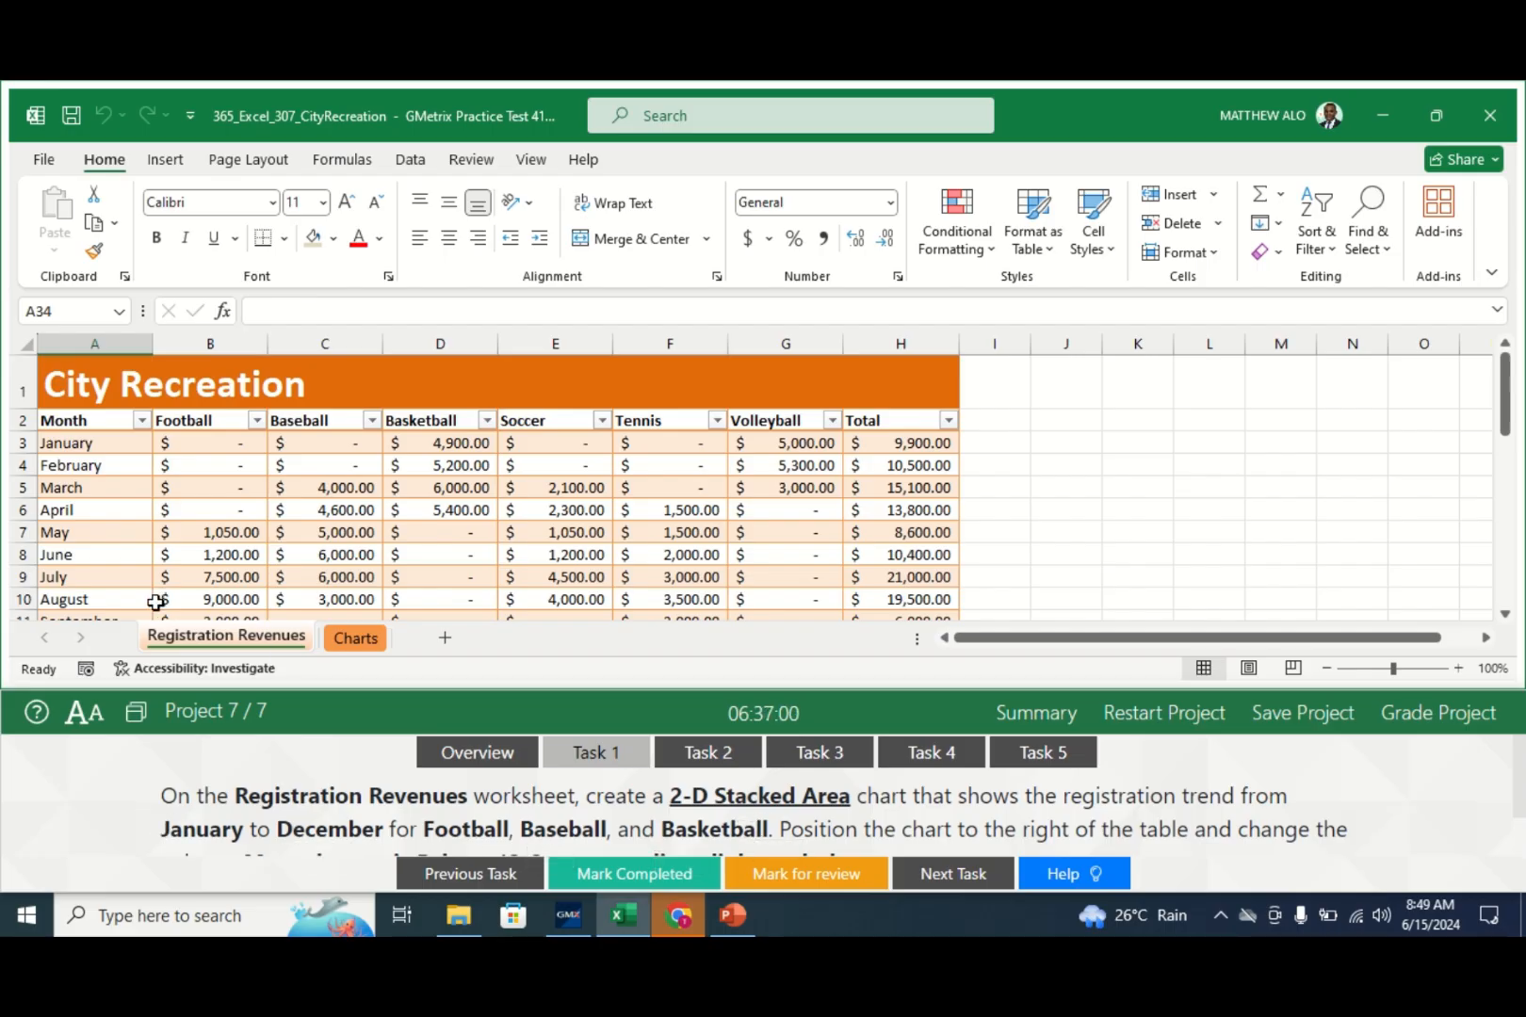
{"action": "left_click", "coordinate": [56, 421]}
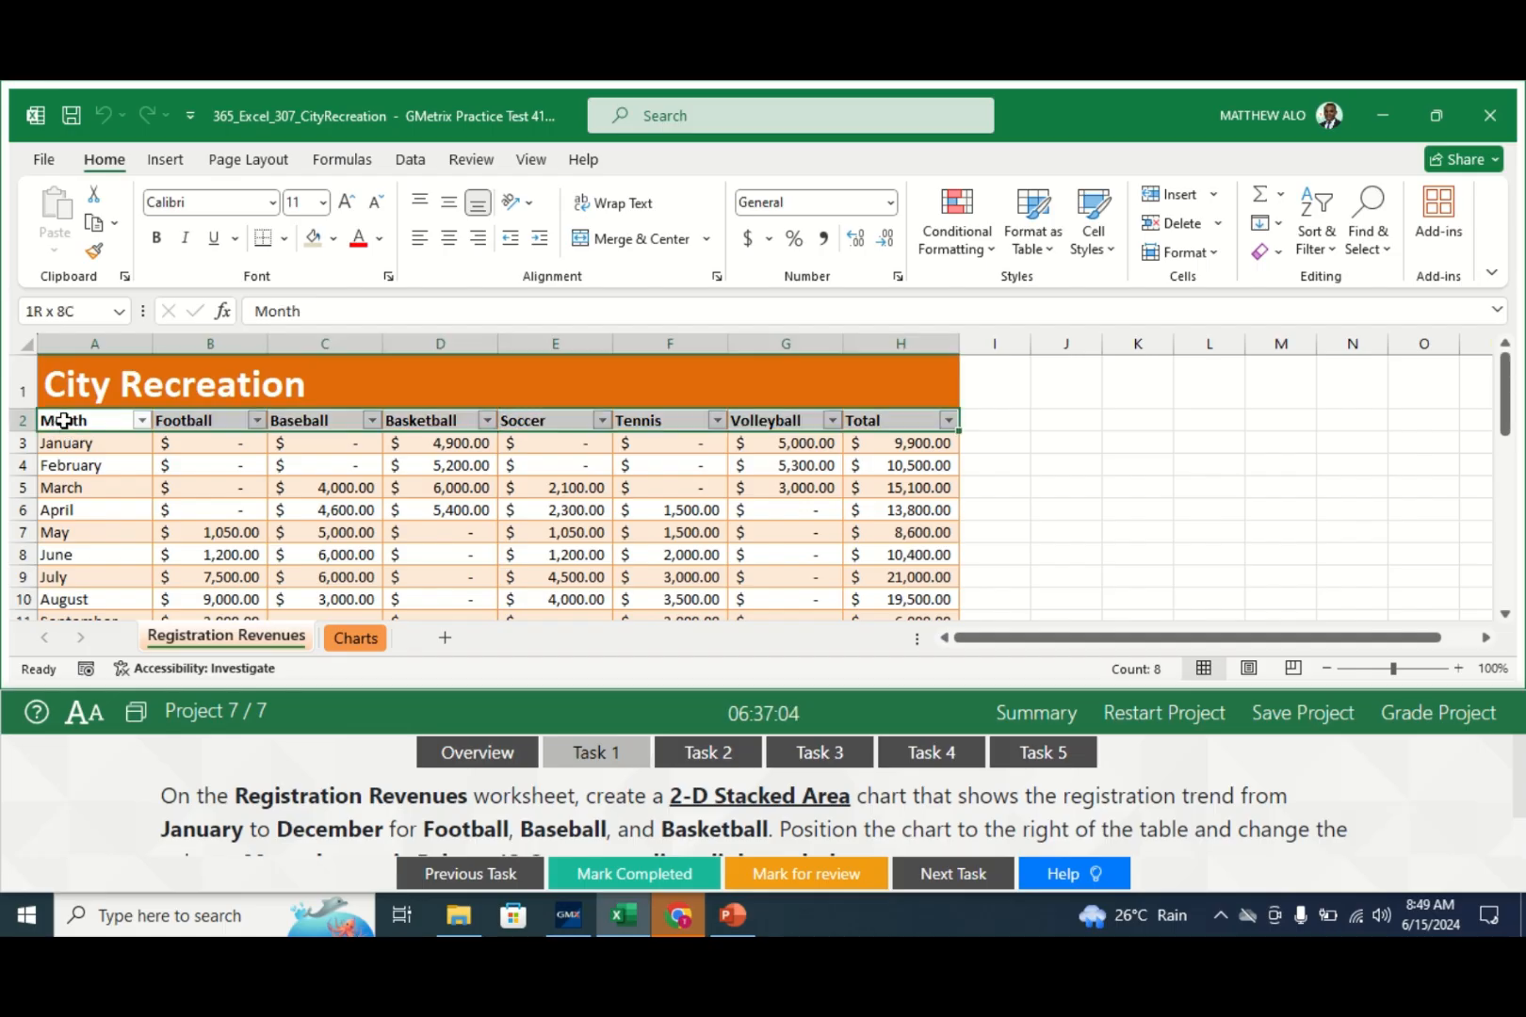
{"action": "left_click_drag", "start_coordinate": [63, 422], "coordinate": [494, 446]}
{"action": "left_click", "coordinate": [477, 459]}
{"action": "left_click_drag", "start_coordinate": [54, 421], "coordinate": [445, 566]}
{"action": "left_click", "coordinate": [187, 489]}
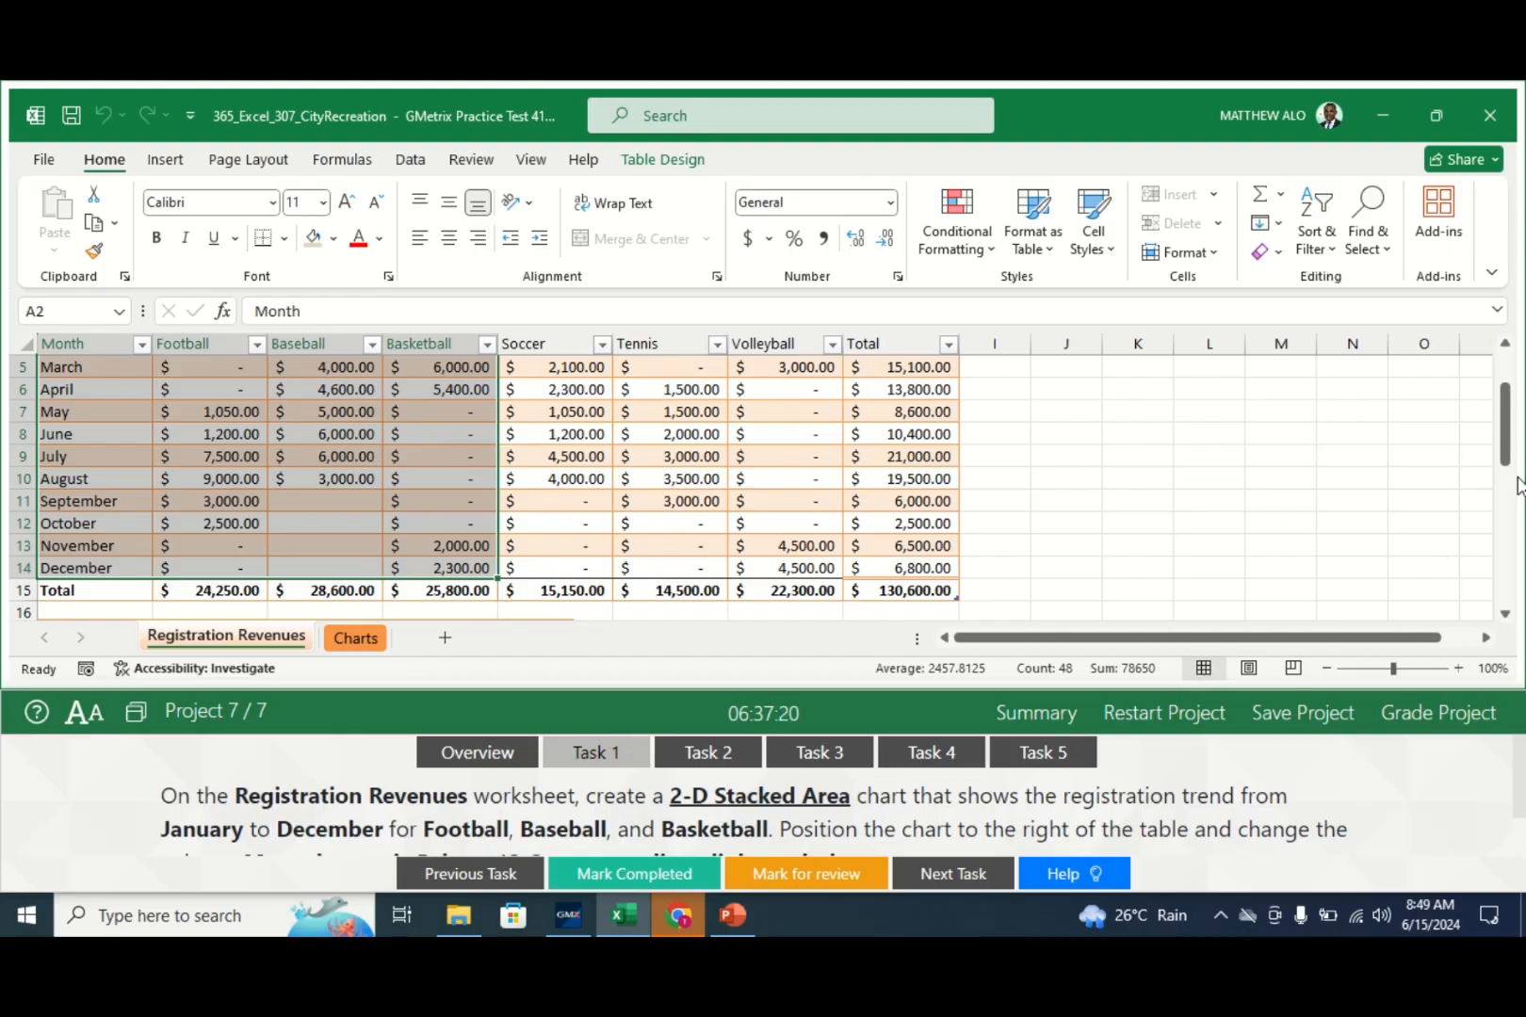
{"action": "left_click_drag", "start_coordinate": [1511, 433], "coordinate": [1507, 396]}
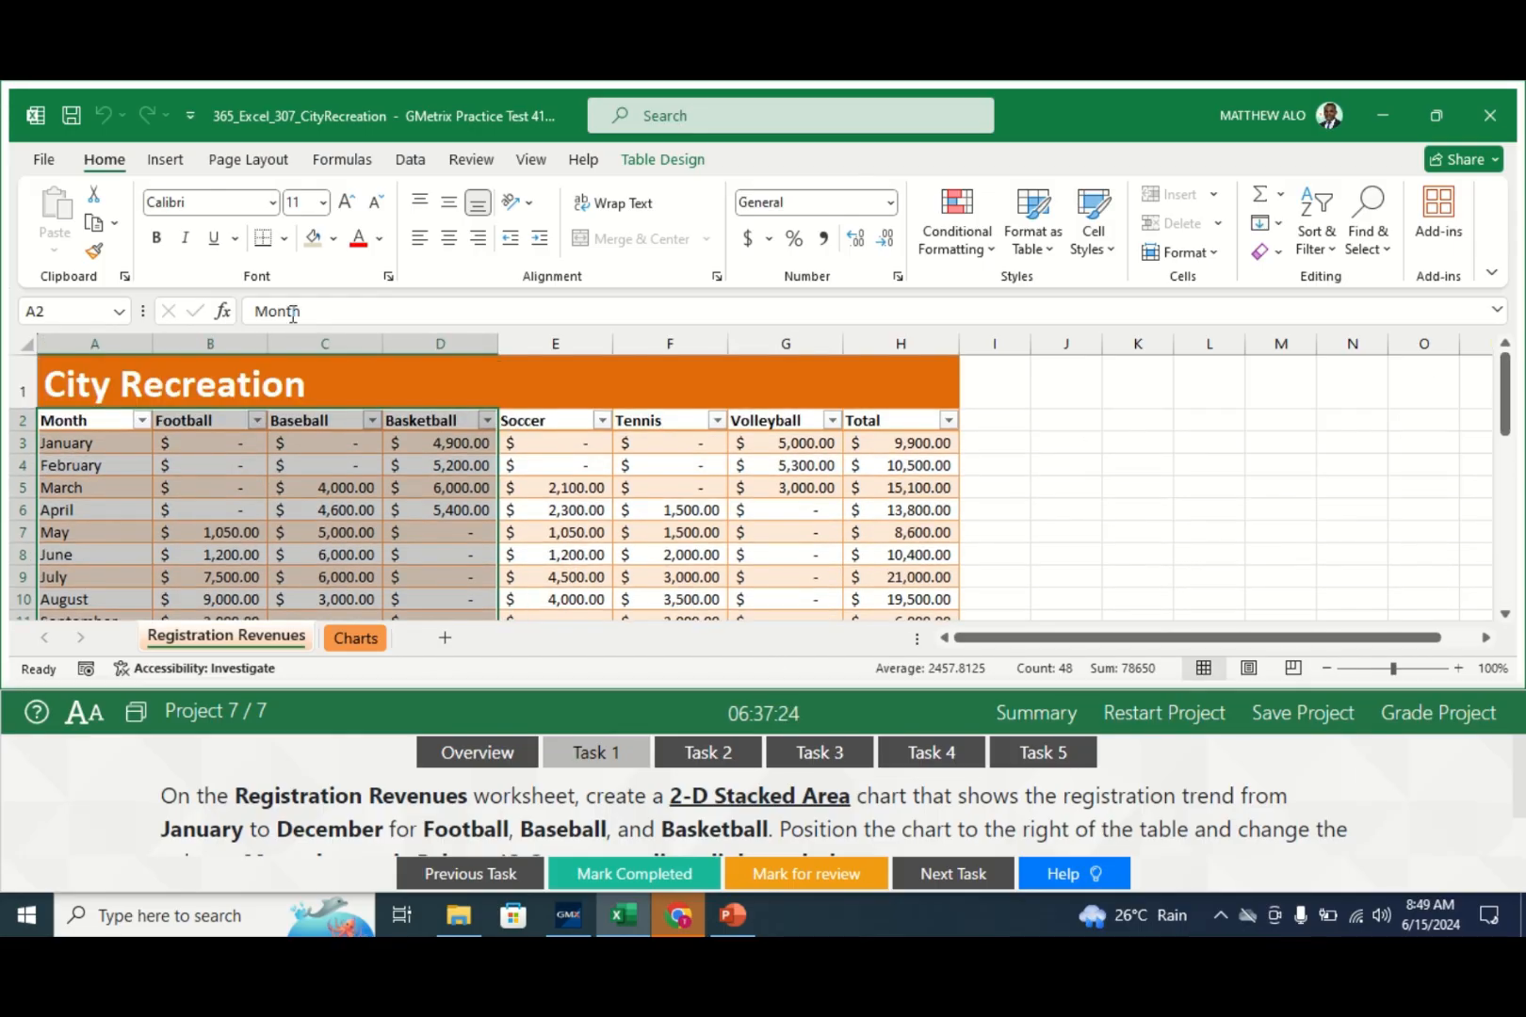
{"action": "left_click", "coordinate": [168, 161]}
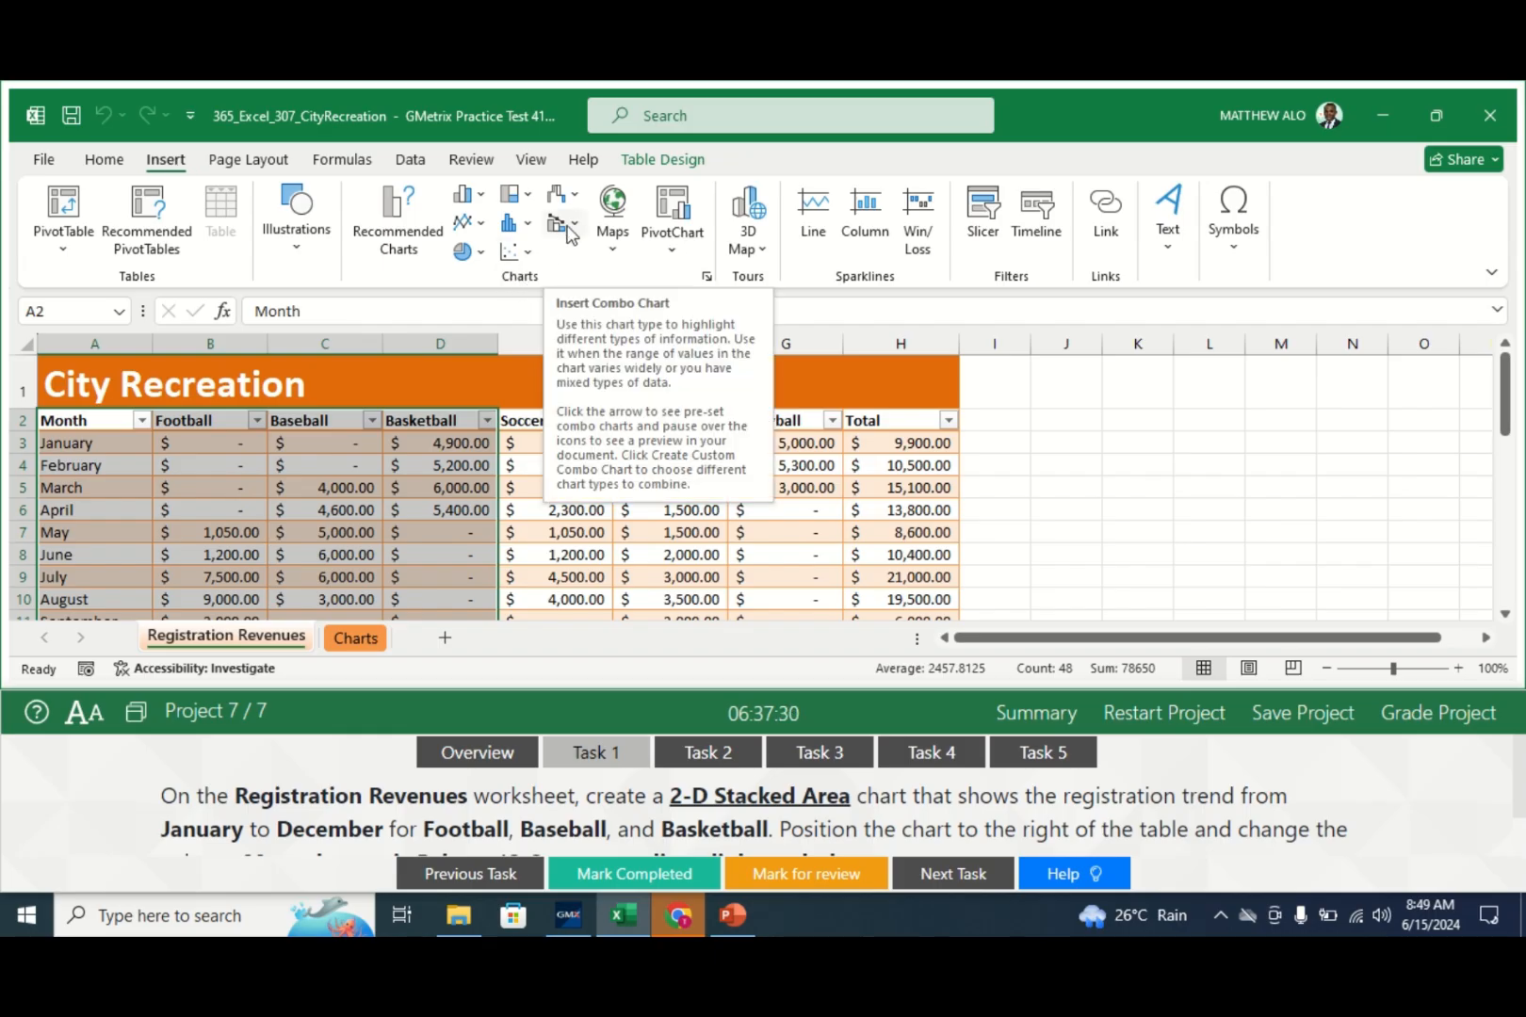
- Insert a 2-D Stacked Area chart and drag it to the right of the table
{"action": "left_click", "coordinate": [477, 226]}
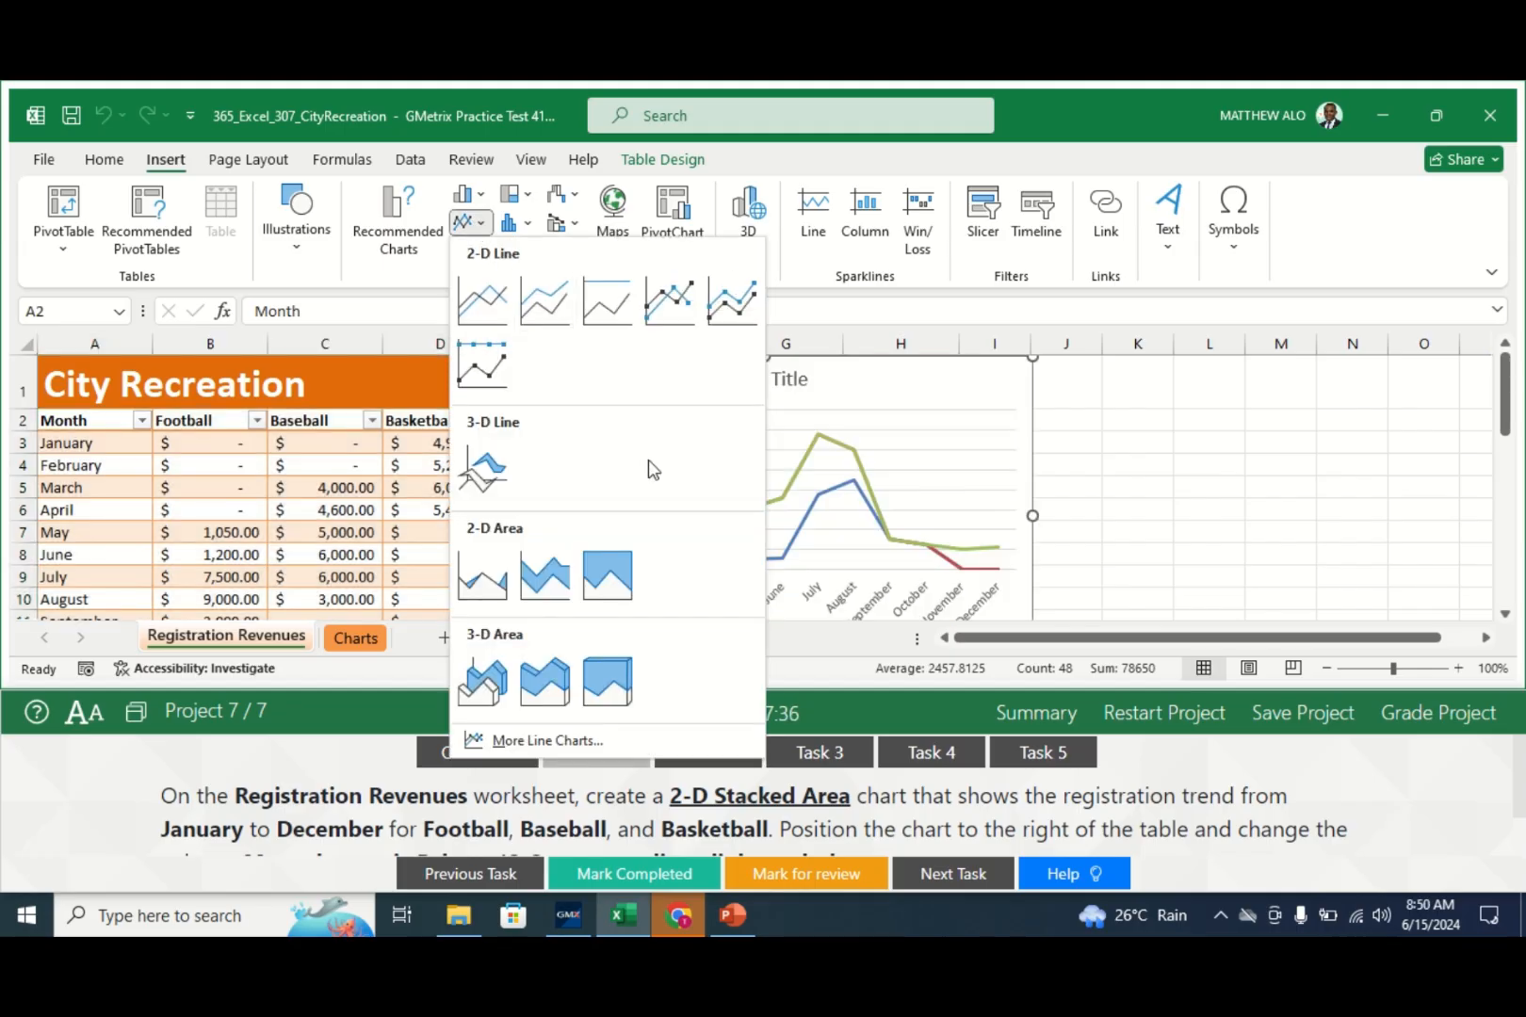
{"action": "left_click", "coordinate": [546, 582]}
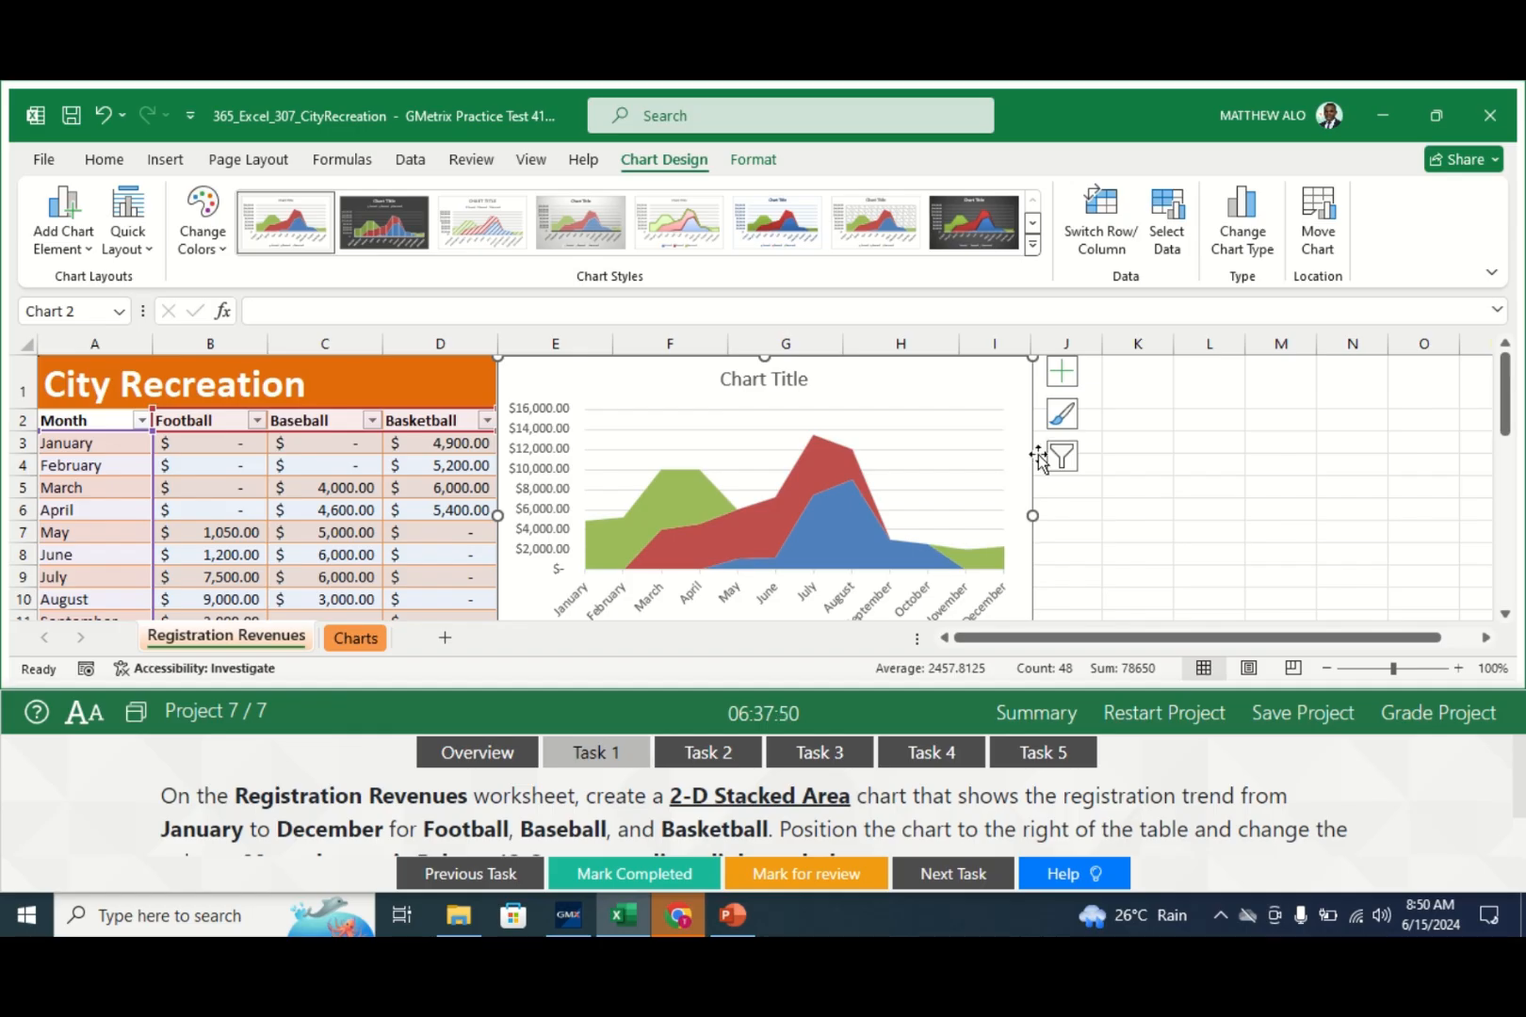
{"action": "mouse_move", "coordinate": [1035, 456]}
{"action": "left_mouse_down"}
{"action": "mouse_move", "coordinate": [1427, 473]}
{"action": "mouse_move", "coordinate": [1489, 453]}
{"action": "mouse_move", "coordinate": [1295, 477]}
{"action": "mouse_move", "coordinate": [1161, 453]}
{"action": "left_mouse_up"}
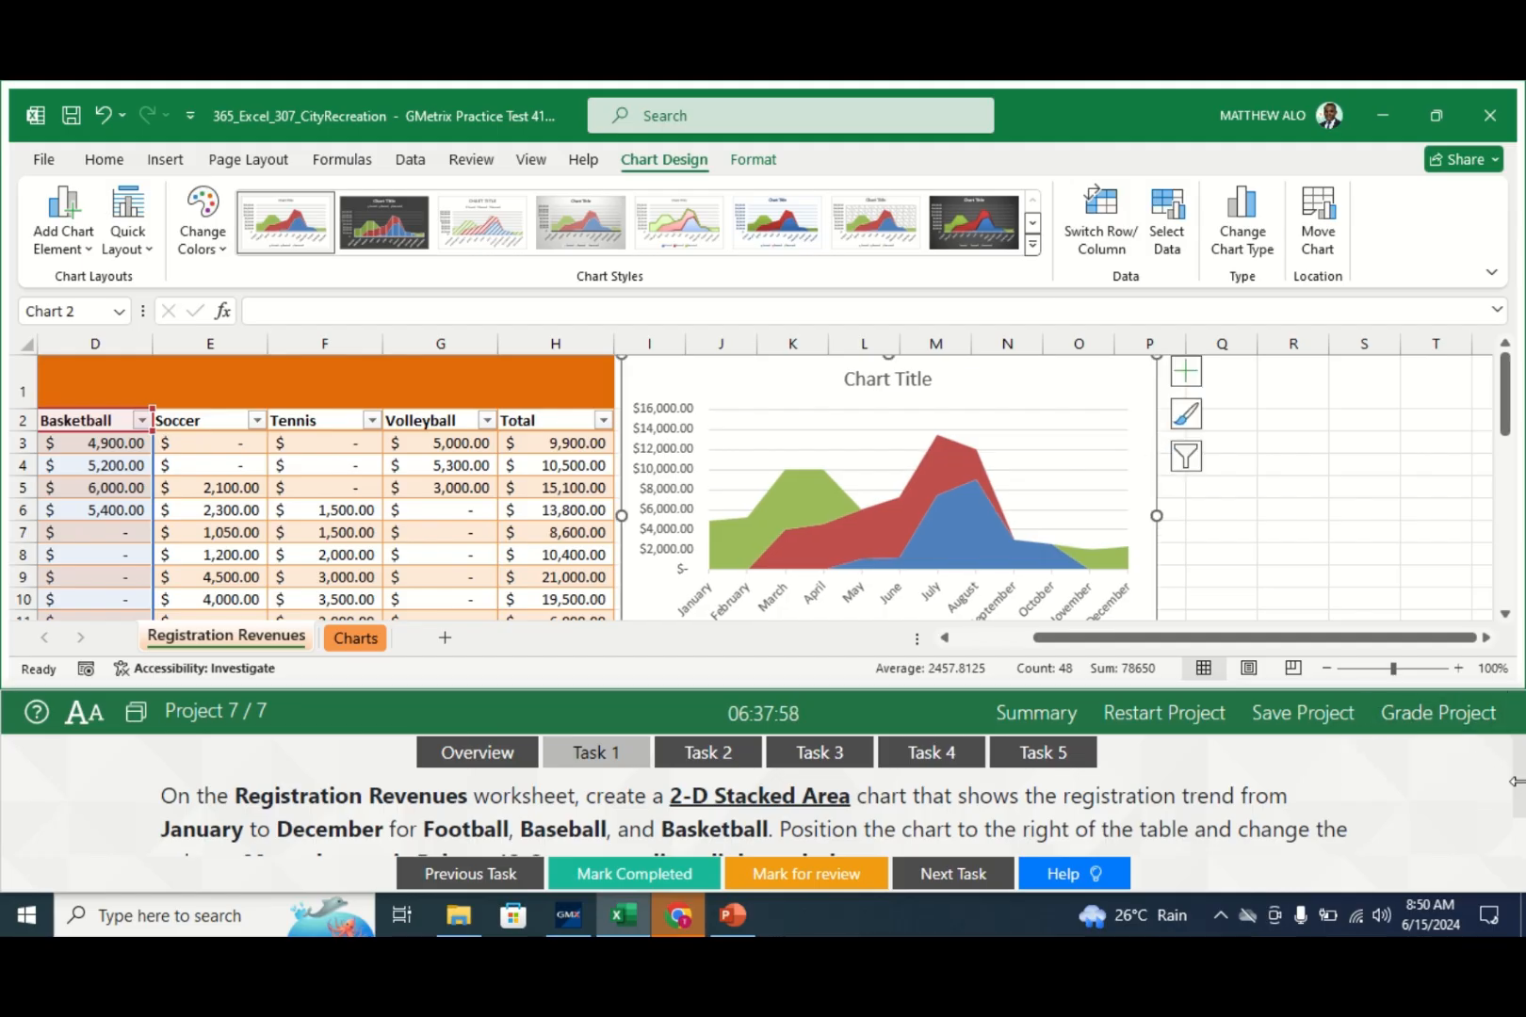
{"action": "left_click_drag", "start_coordinate": [1518, 790], "coordinate": [1521, 810]}
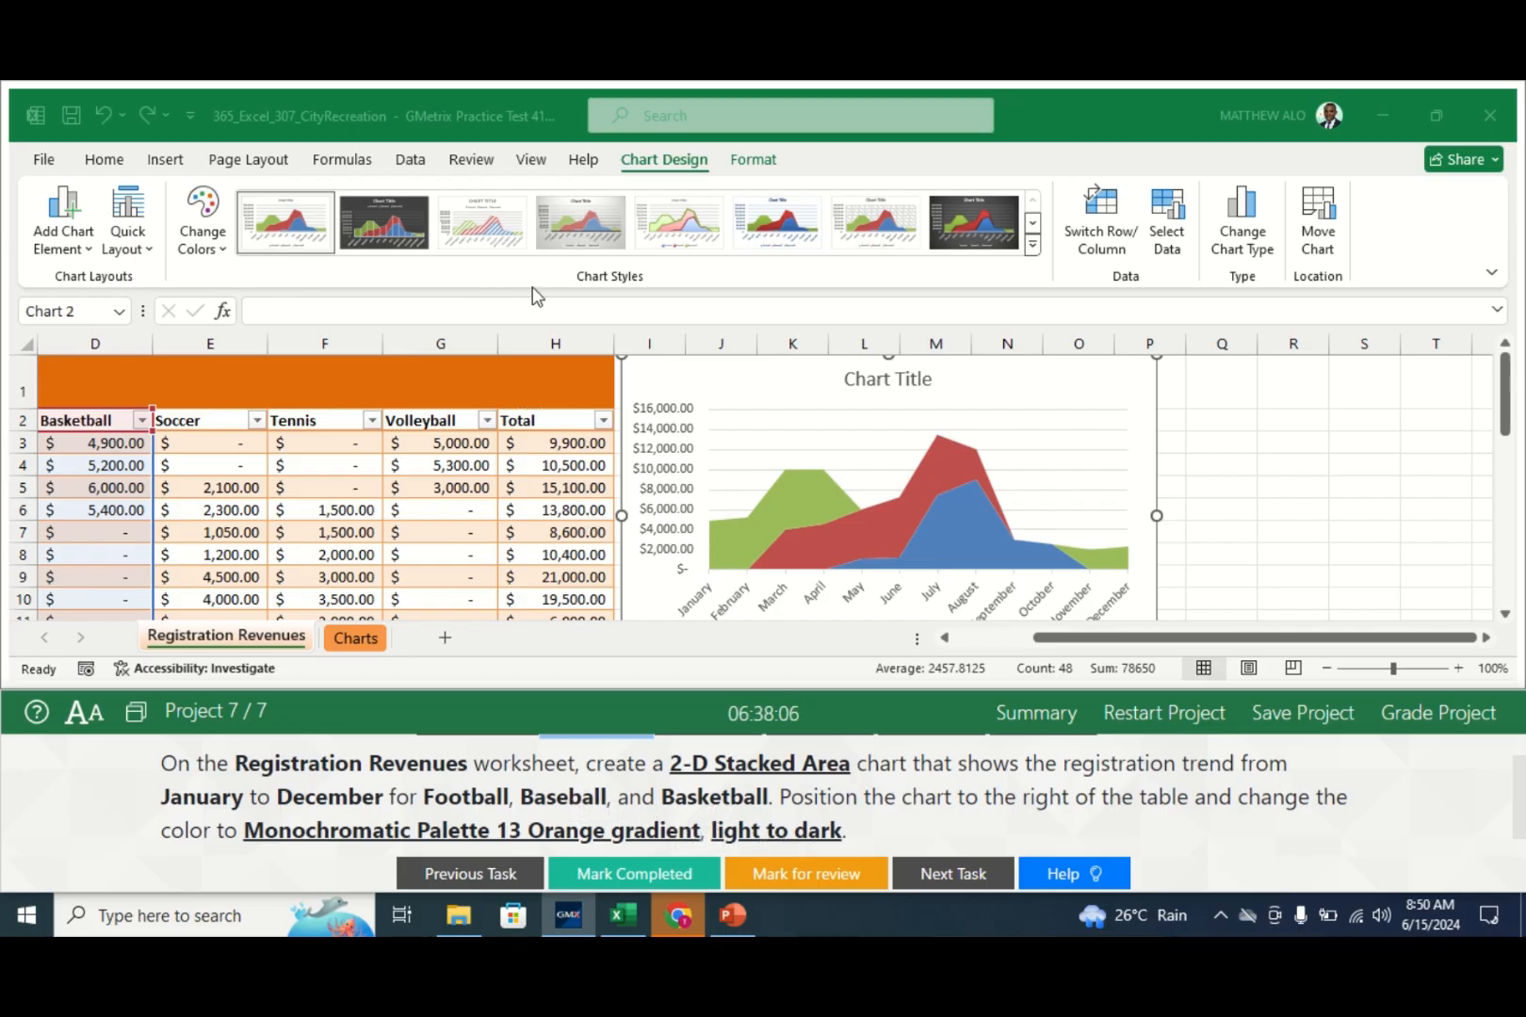
- Recolour the stacked area chart with orange Monochromatic Palette 13, then deselect it
{"action": "left_click", "coordinate": [223, 249]}
{"action": "left_click", "coordinate": [223, 249]}
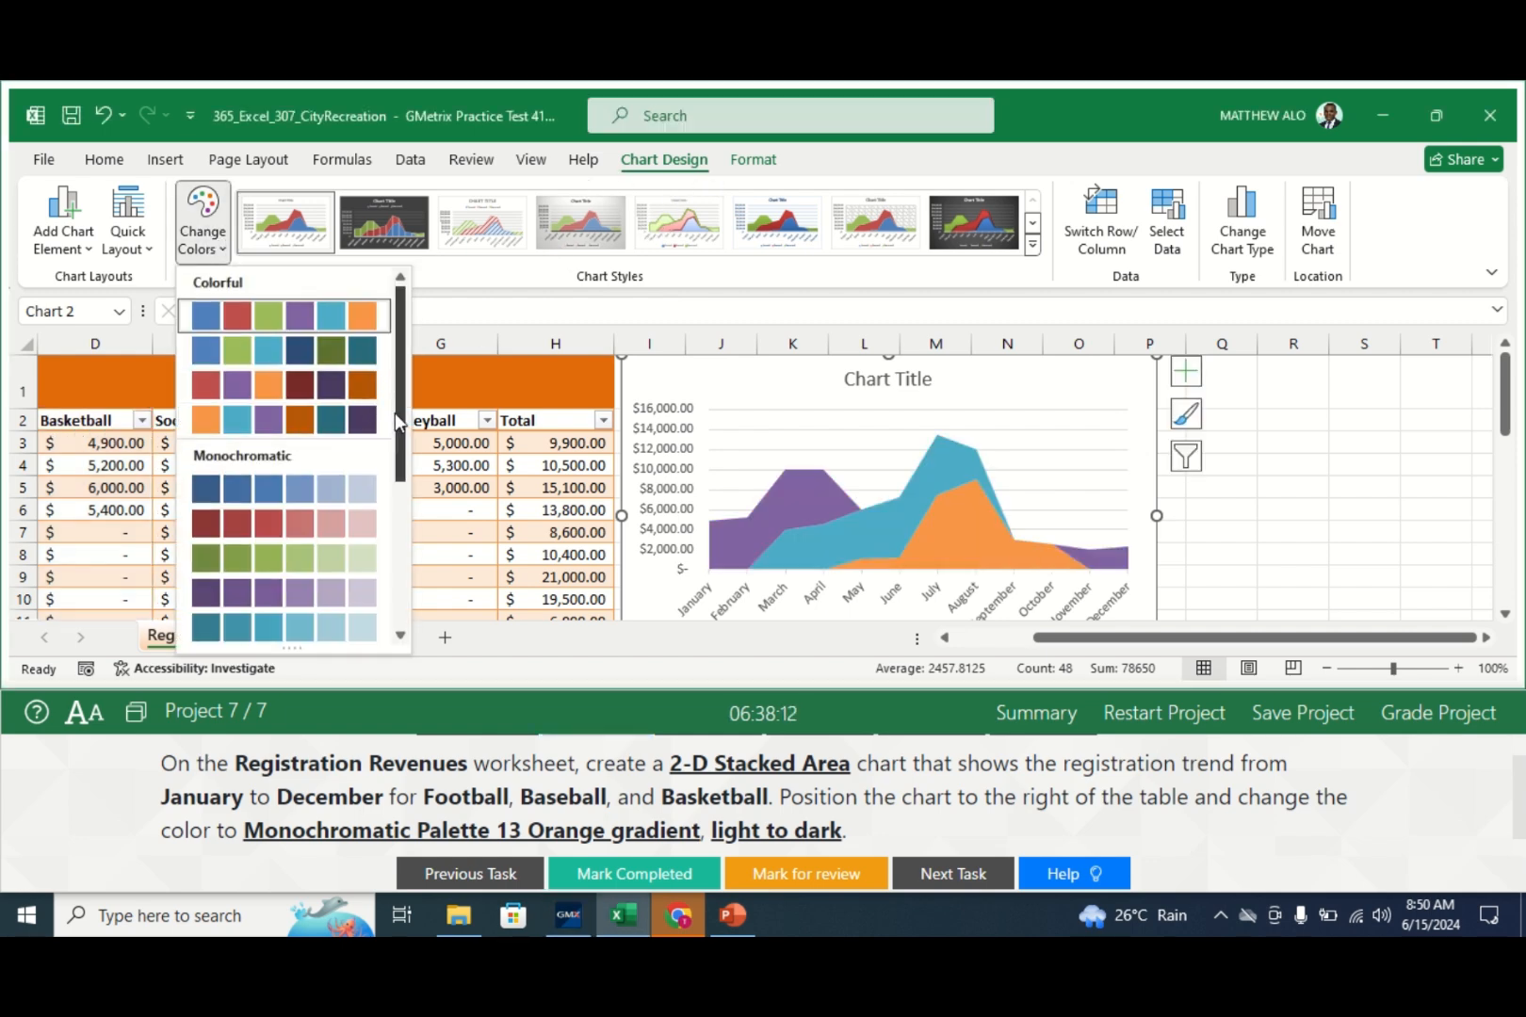
{"action": "left_click_drag", "start_coordinate": [403, 433], "coordinate": [415, 579]}
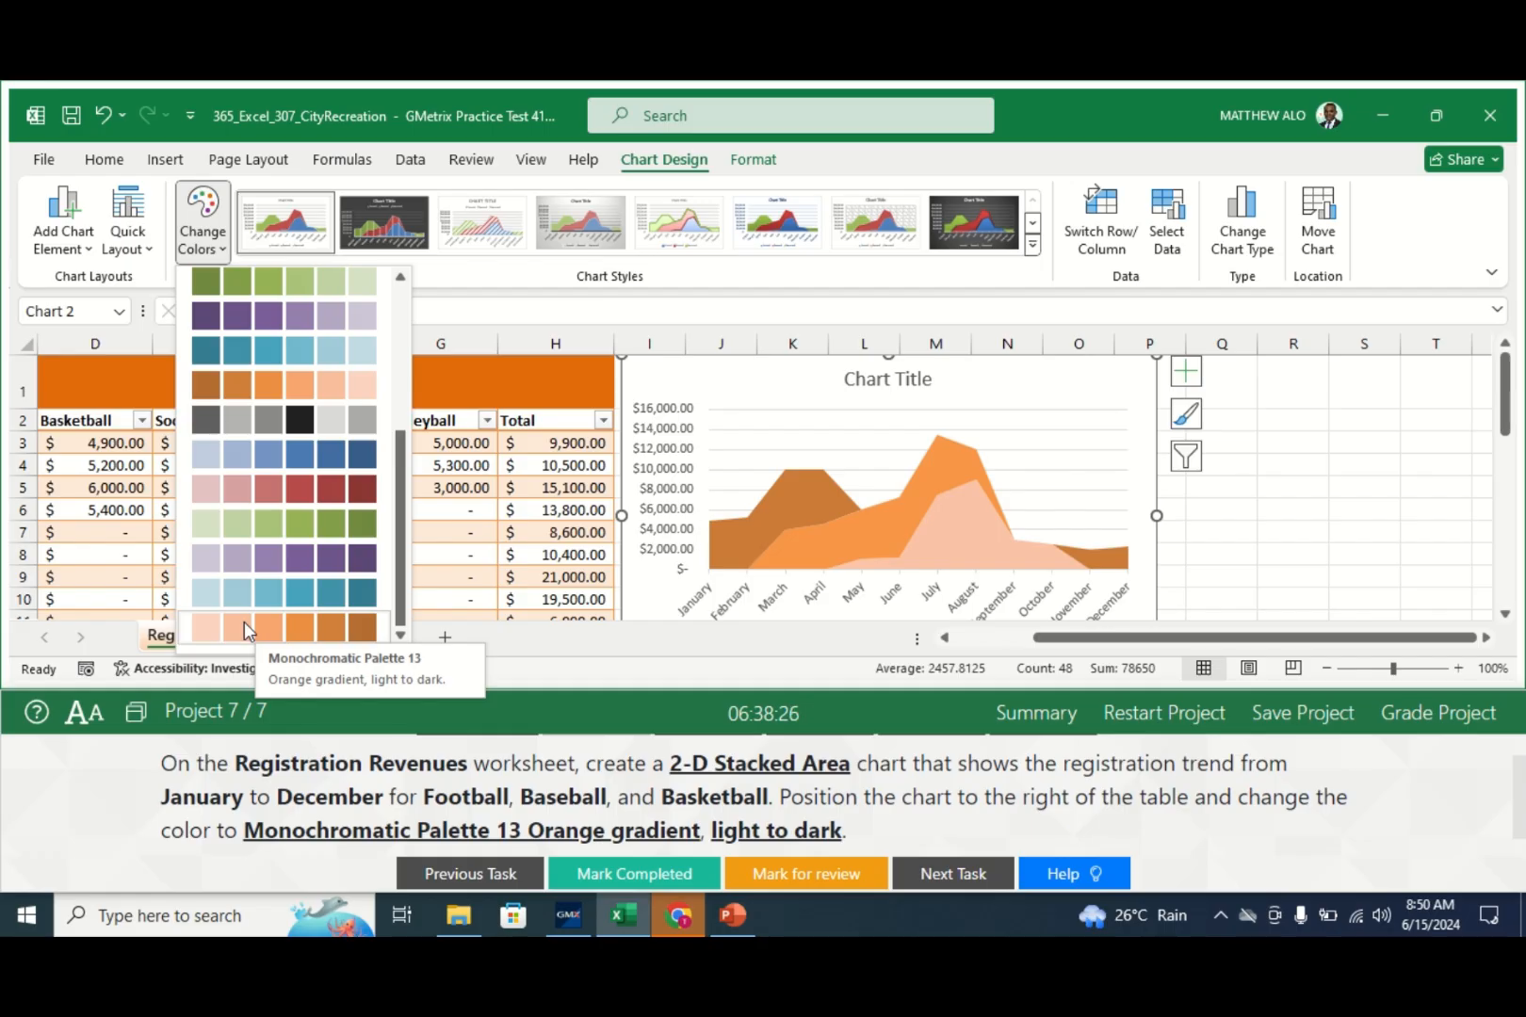
{"action": "left_click", "coordinate": [244, 621]}
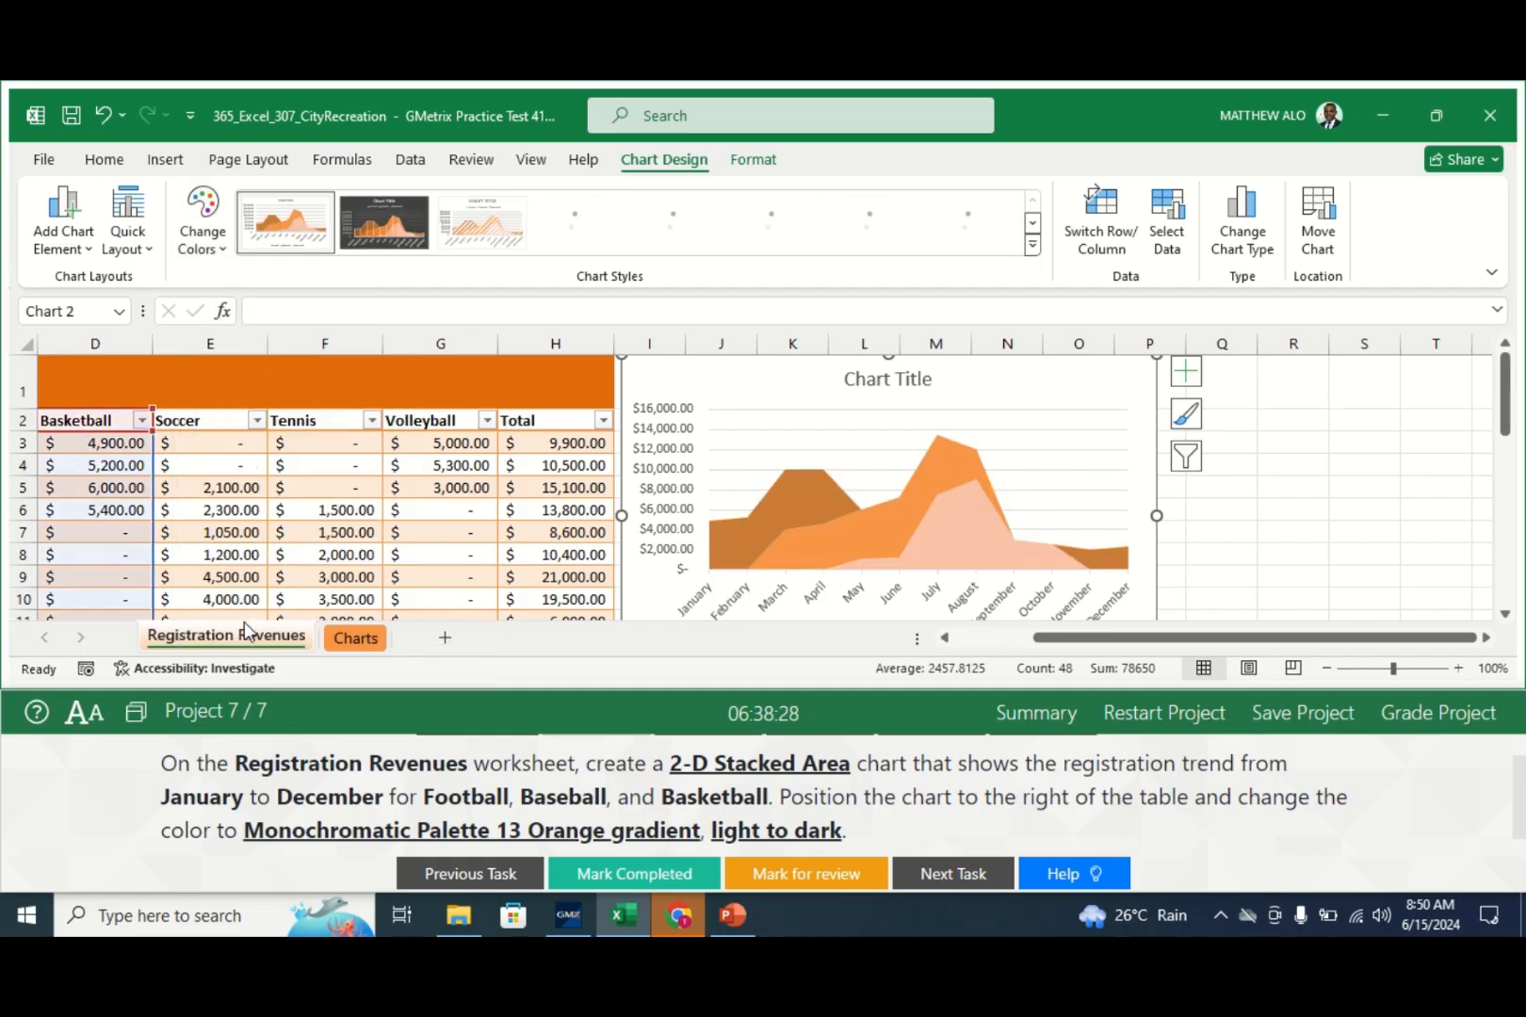
{"action": "left_click", "coordinate": [1260, 485]}
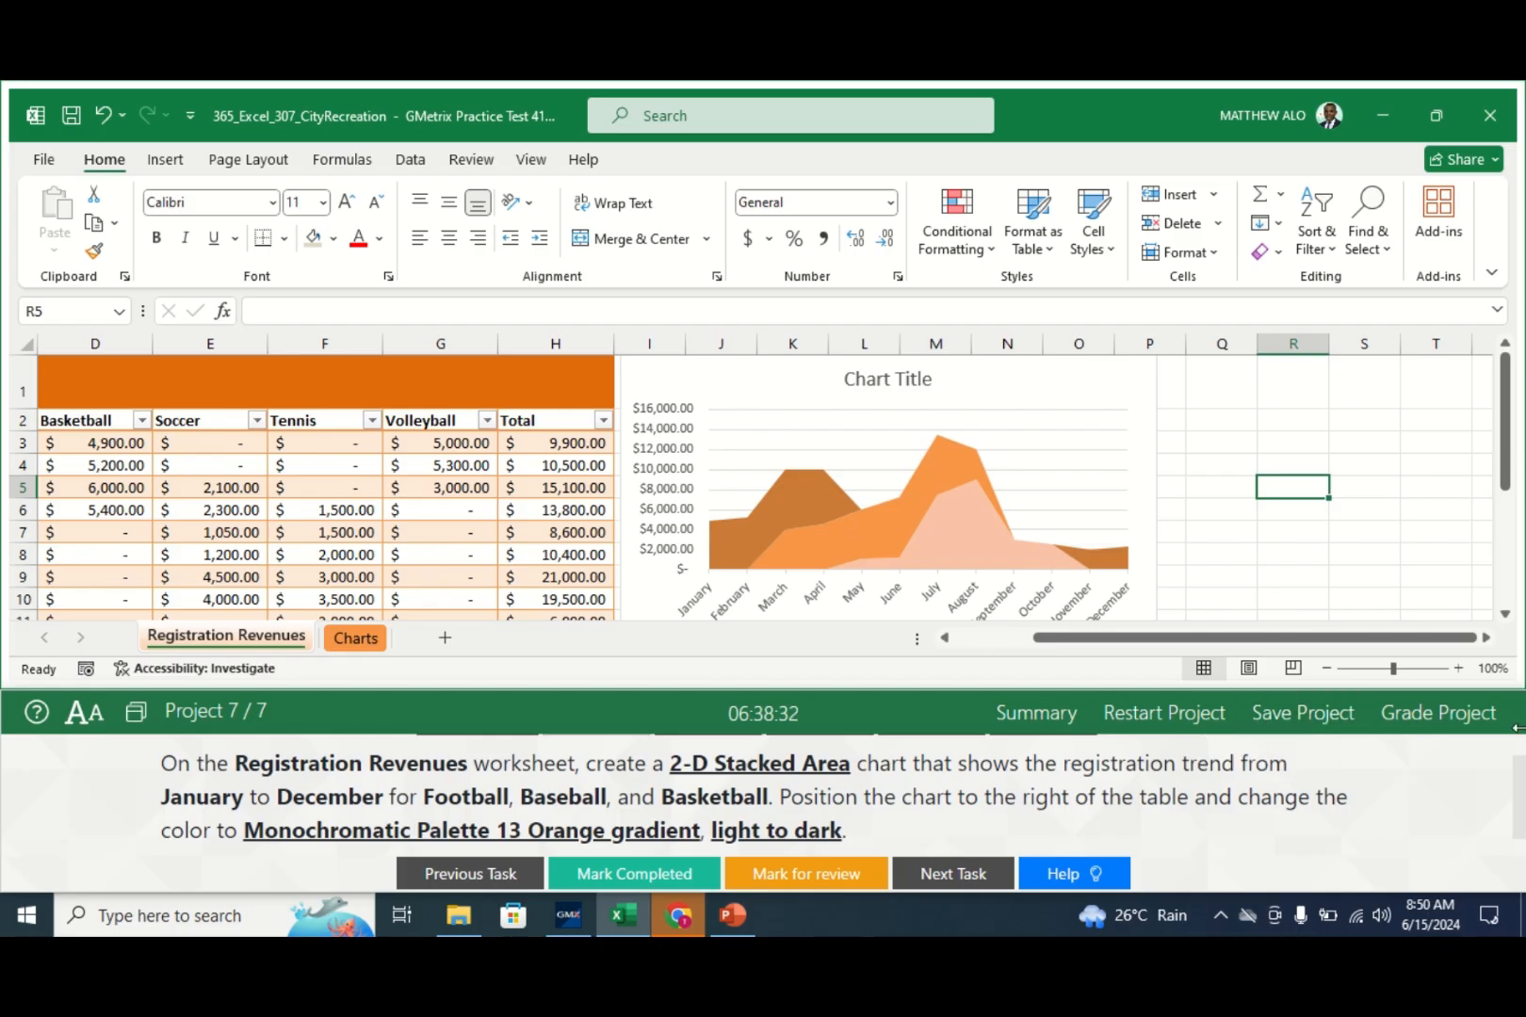
{"action": "left_click", "coordinate": [1518, 772]}
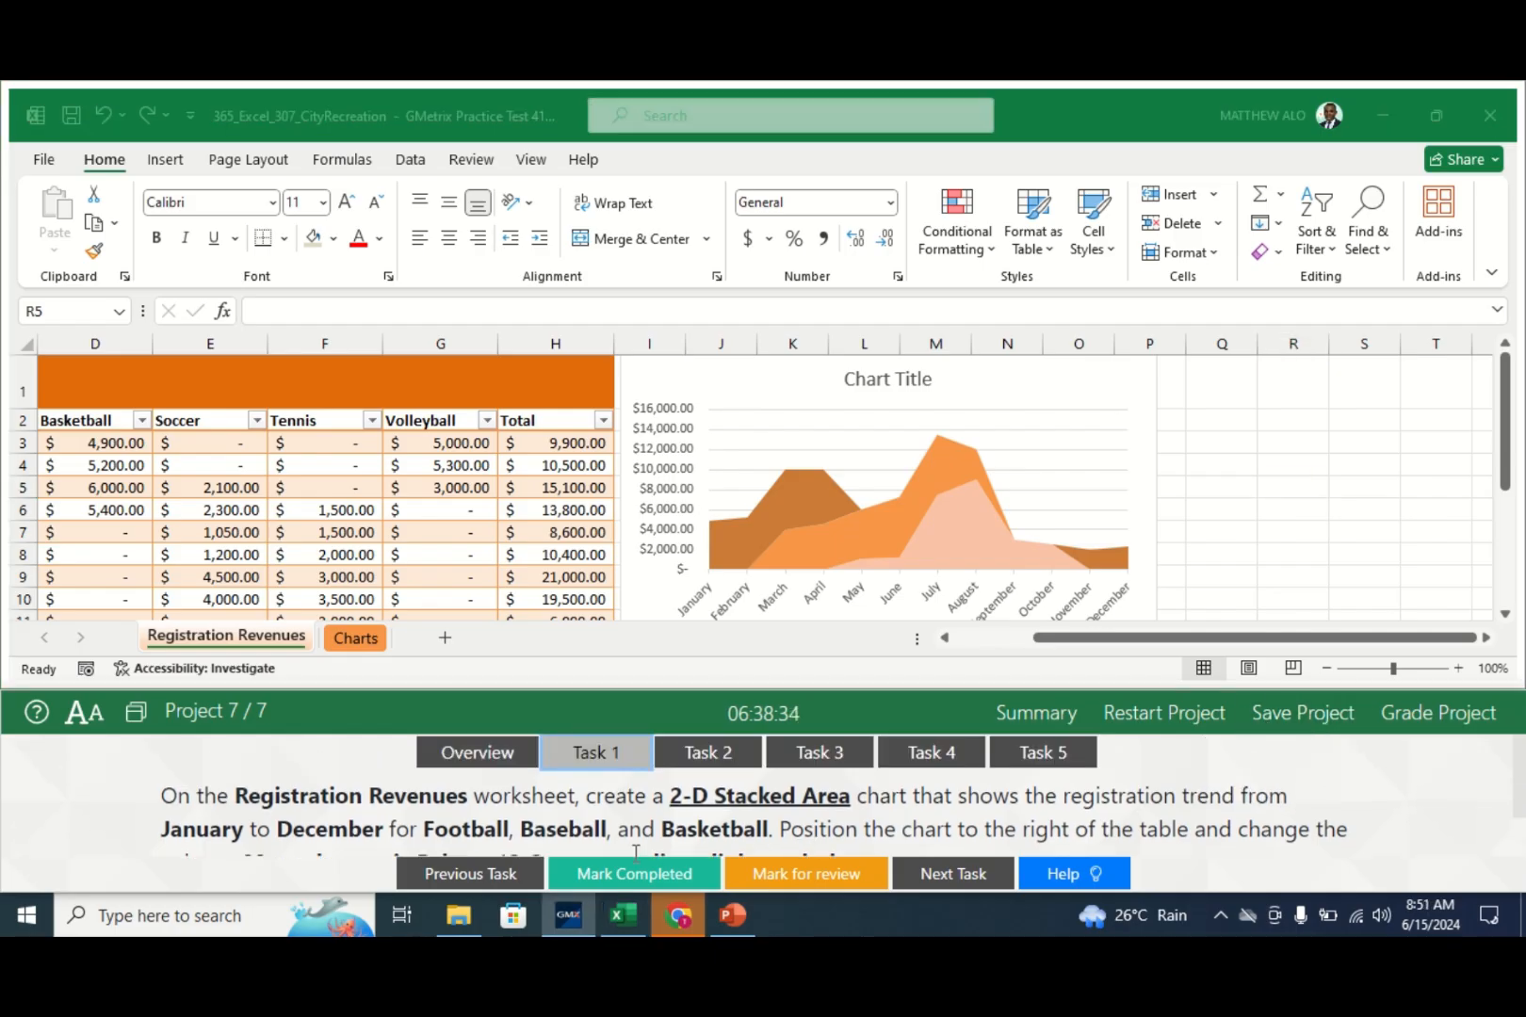
- Check off Task 1, view Task 2, and scroll down to the pie chart
{"action": "left_click", "coordinate": [617, 874]}
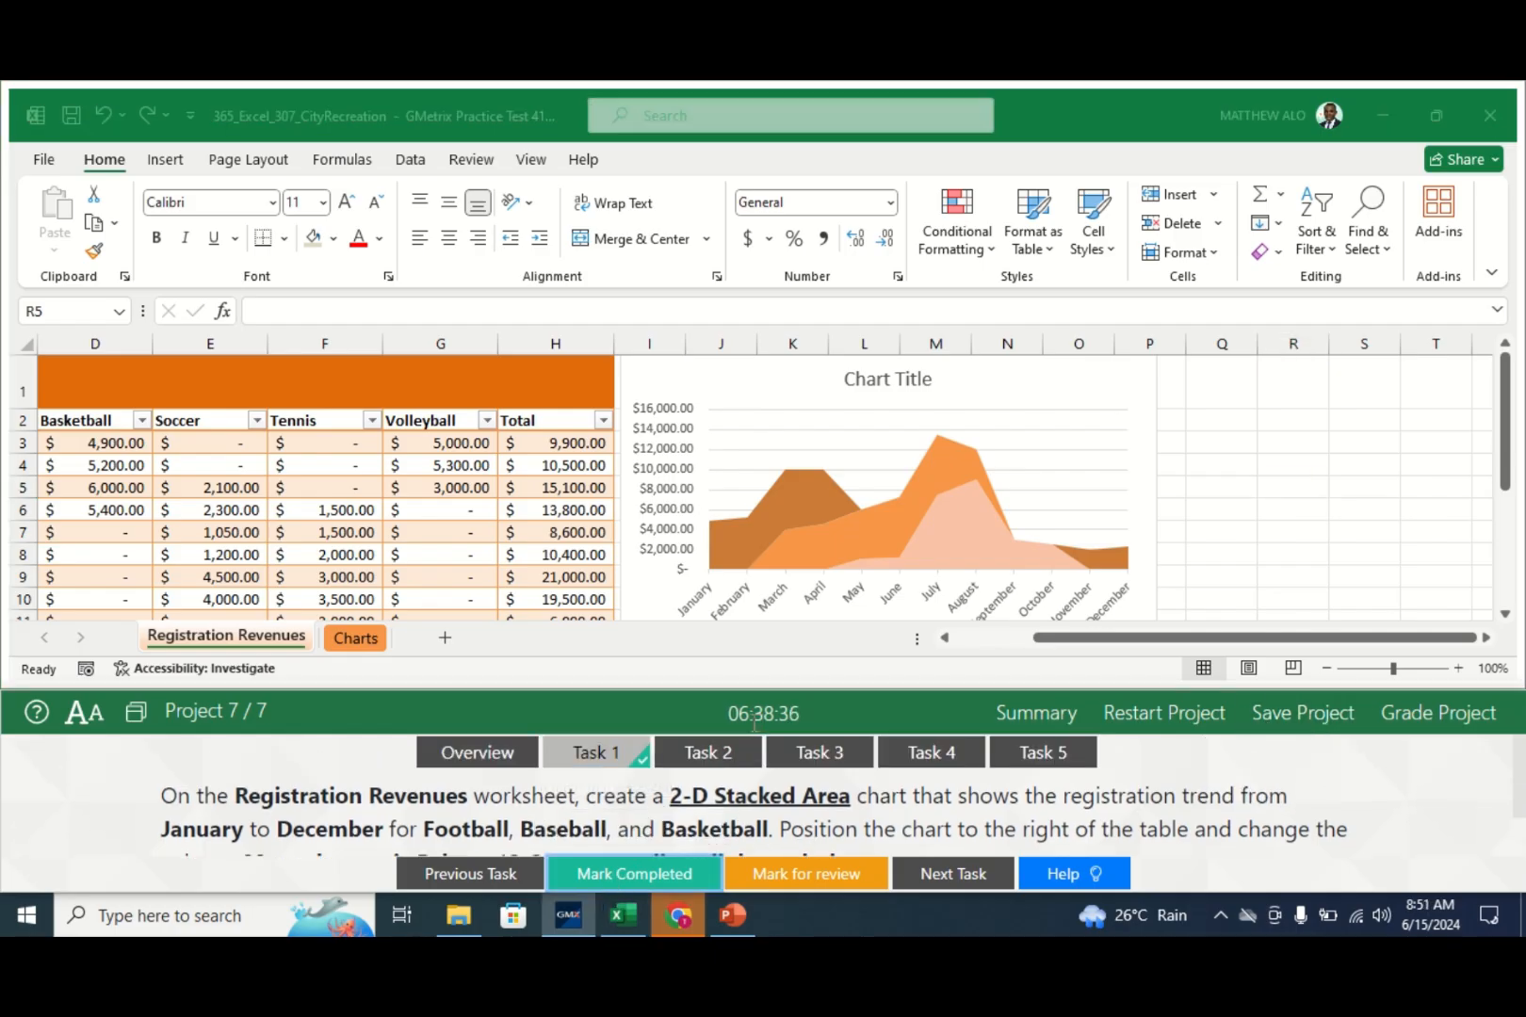
{"action": "left_click", "coordinate": [716, 750]}
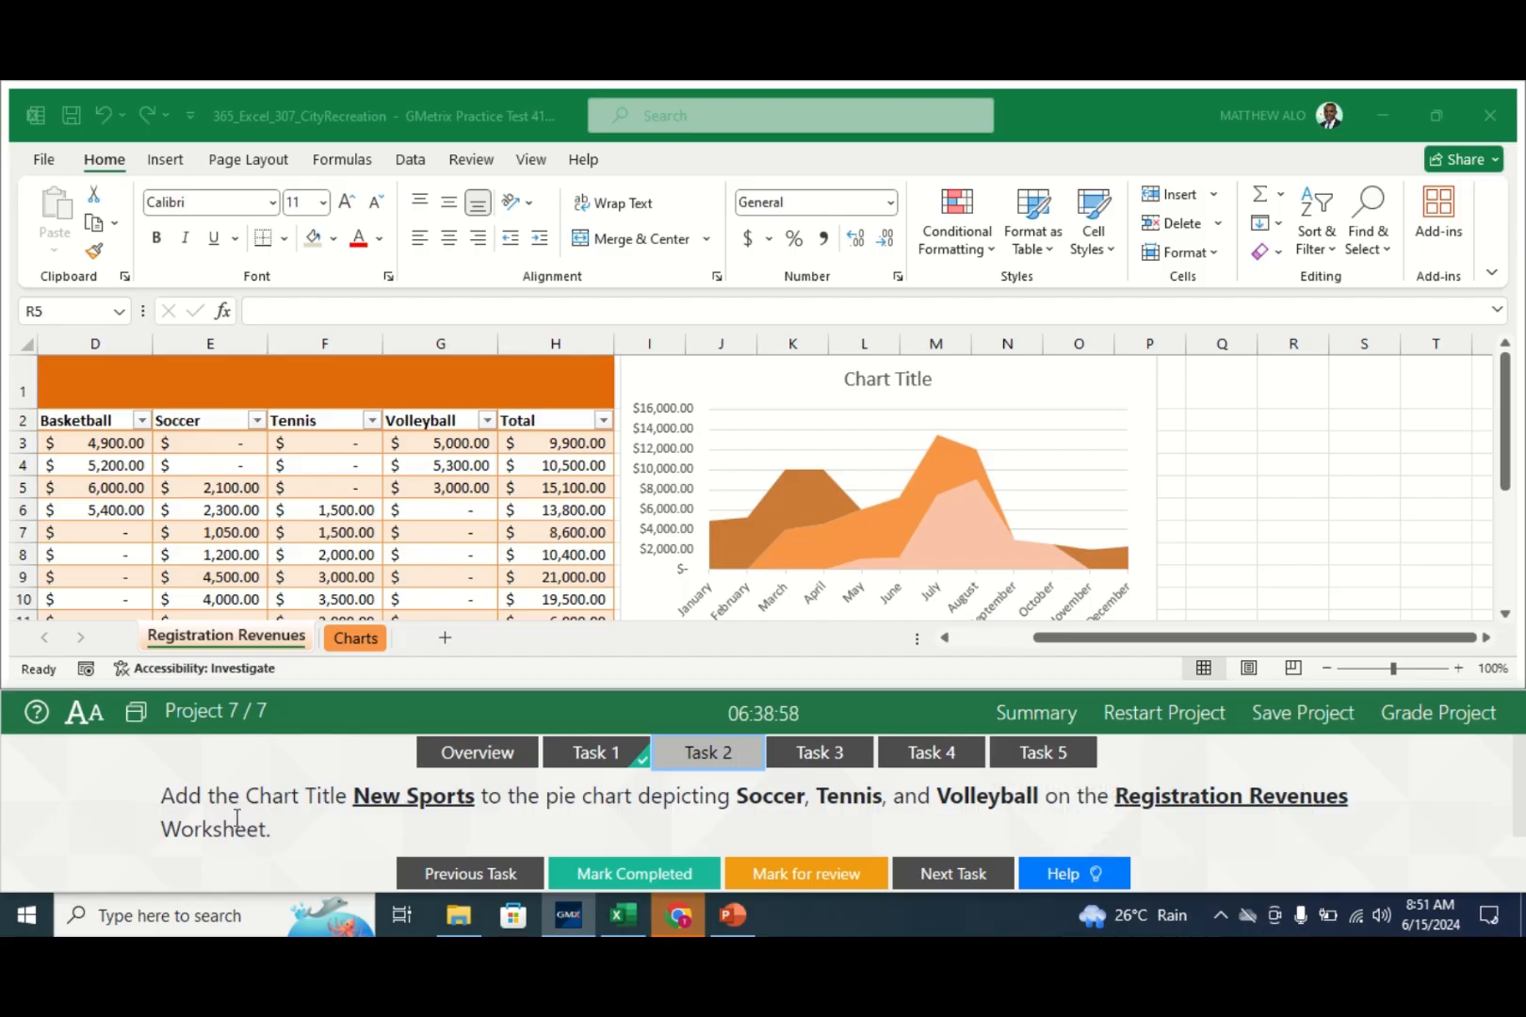
{"action": "left_click", "coordinate": [232, 641]}
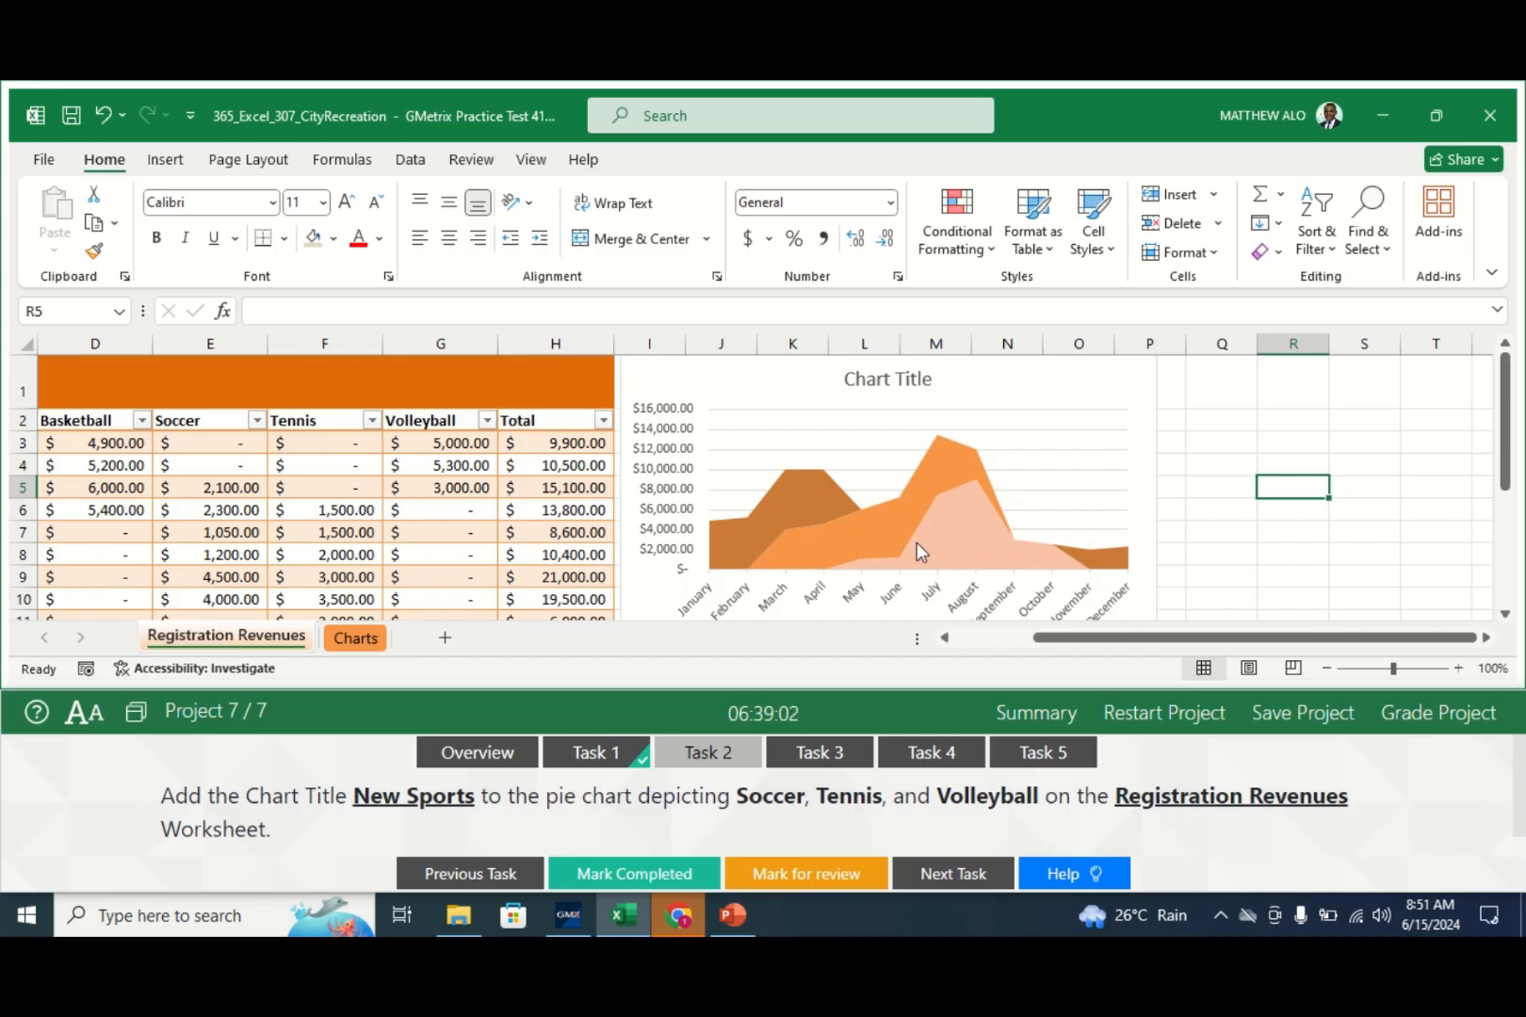
{"action": "left_click_drag", "start_coordinate": [1508, 483], "coordinate": [1509, 596]}
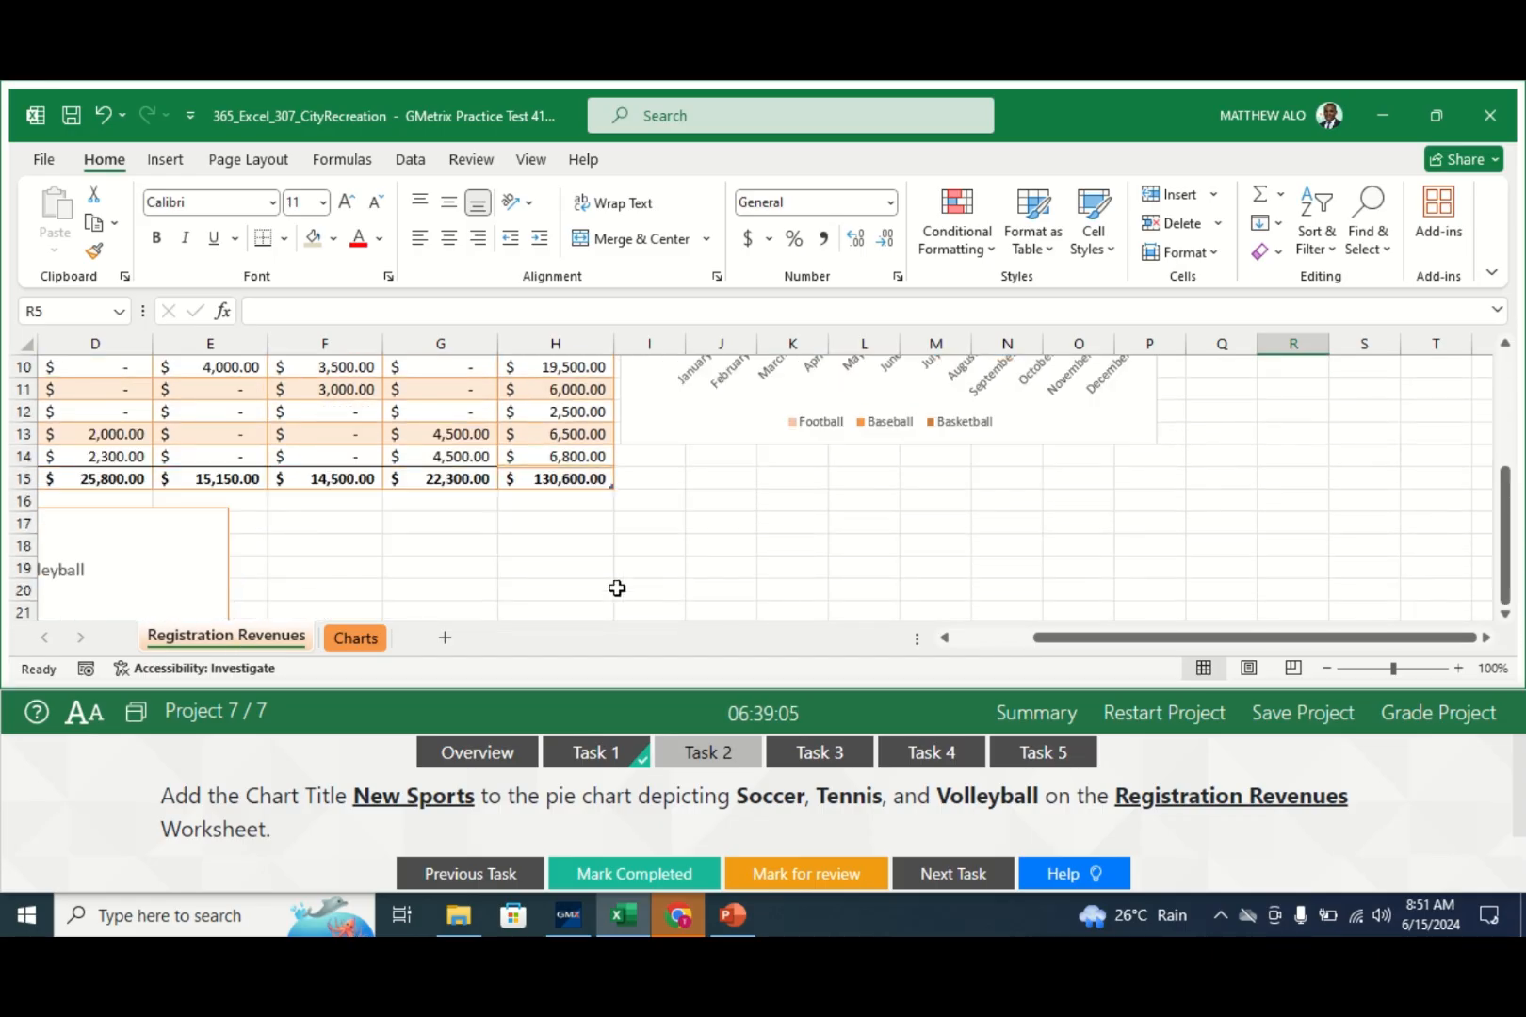
{"action": "left_click_drag", "start_coordinate": [1110, 637], "coordinate": [840, 631]}
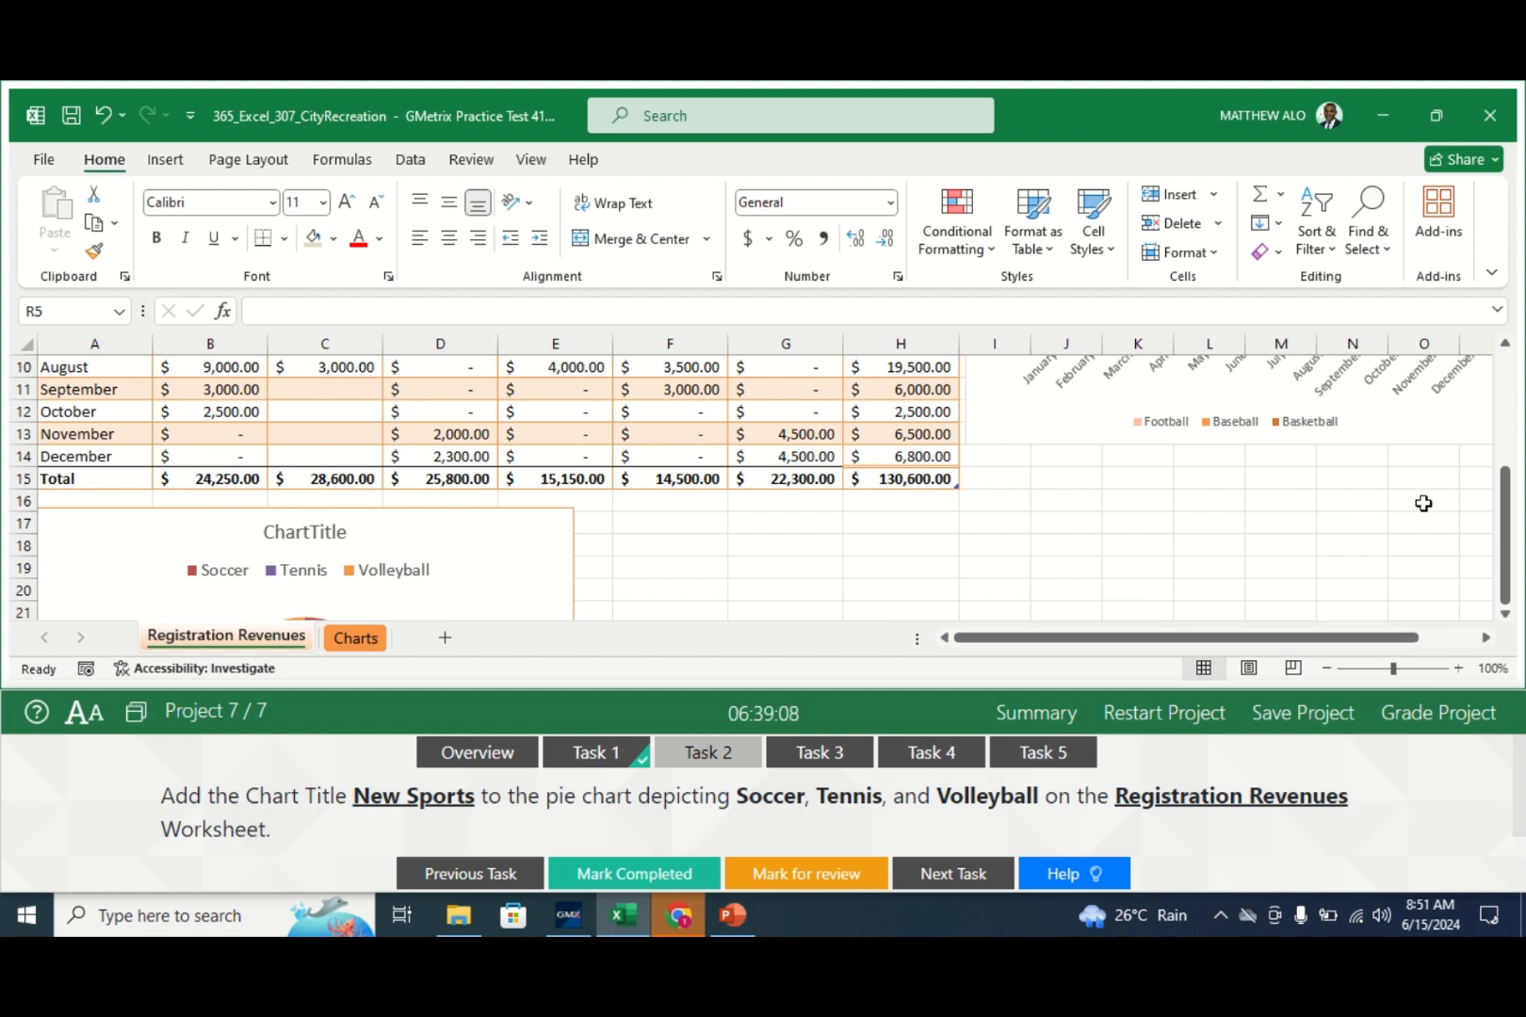
{"action": "left_click_drag", "start_coordinate": [1505, 546], "coordinate": [1507, 582]}
{"action": "left_click", "coordinate": [739, 524]}
{"action": "key", "text": "Down"}
{"action": "key", "text": "Down"}
{"action": "key", "text": "Down"}
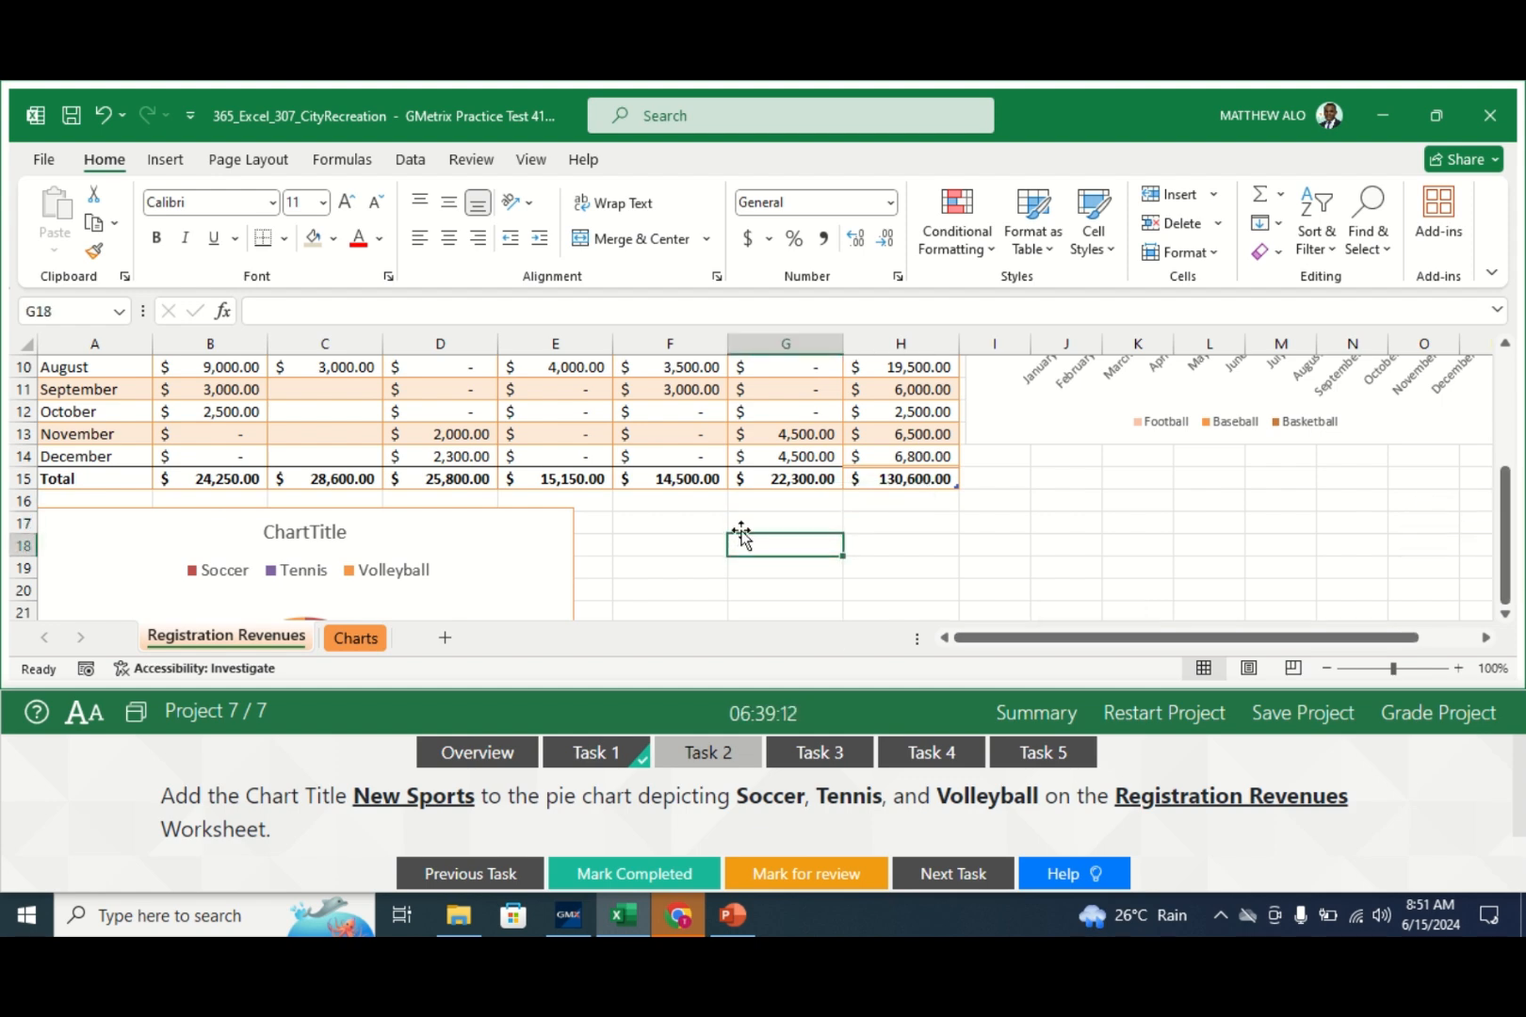
{"action": "key", "text": "Down"}
{"action": "key", "text": "Down"}
{"action": "key", "text": "Down"}
{"action": "key", "text": "Down"}
{"action": "key", "text": "Down"}
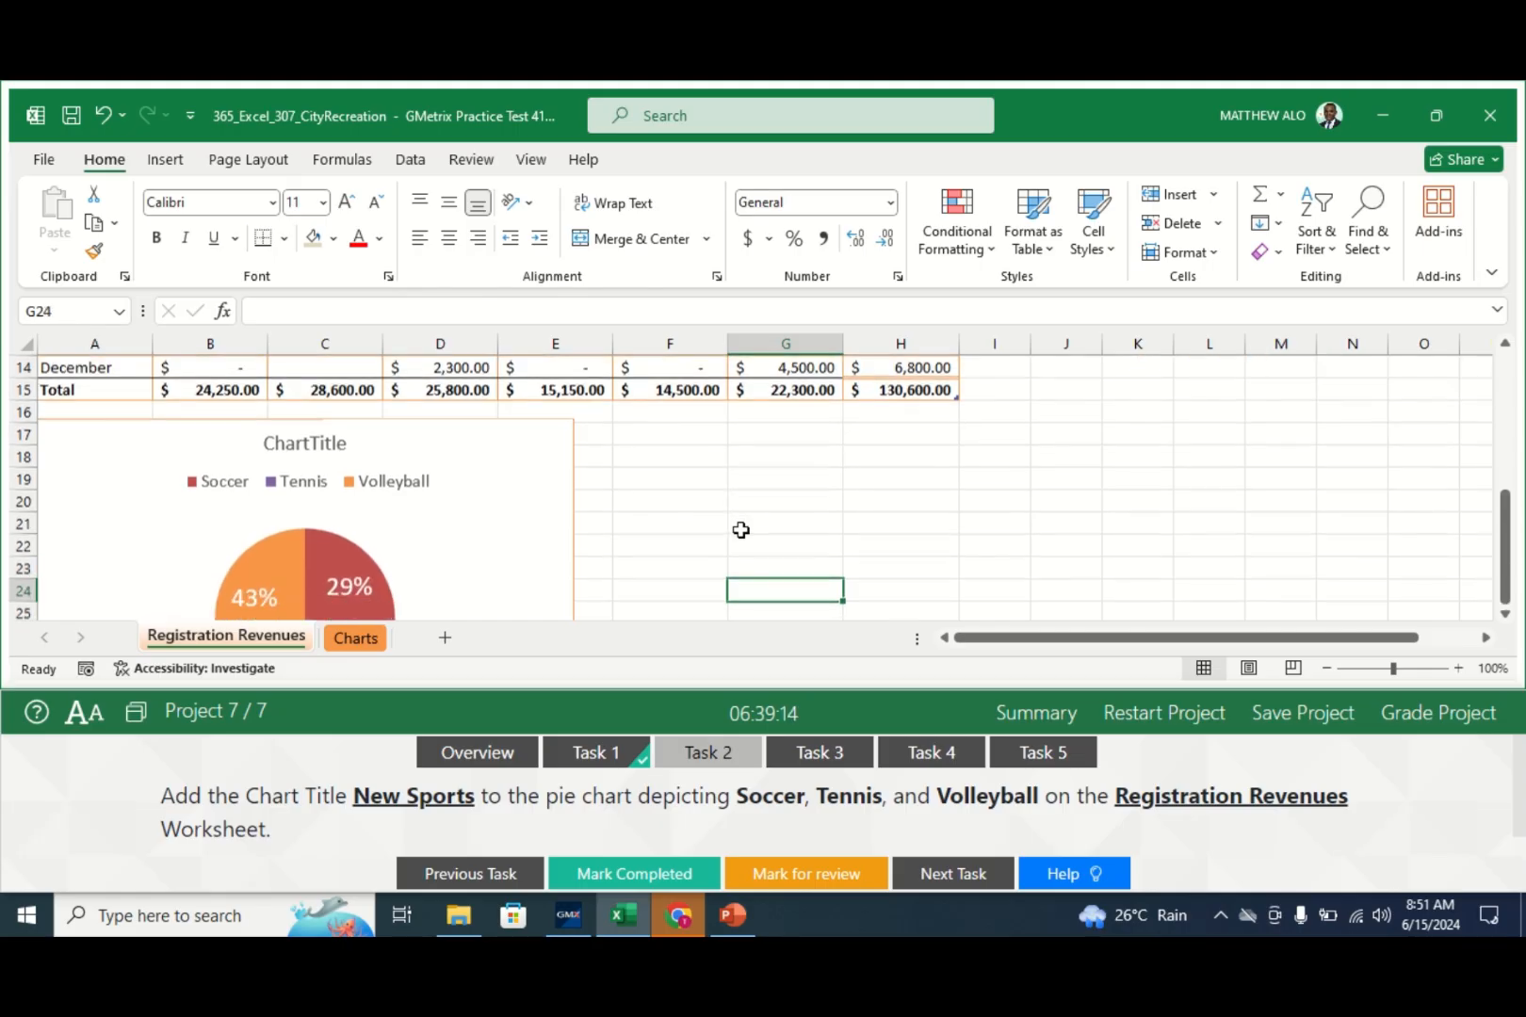
{"action": "key", "text": "Down"}
{"action": "key", "text": "Down"}
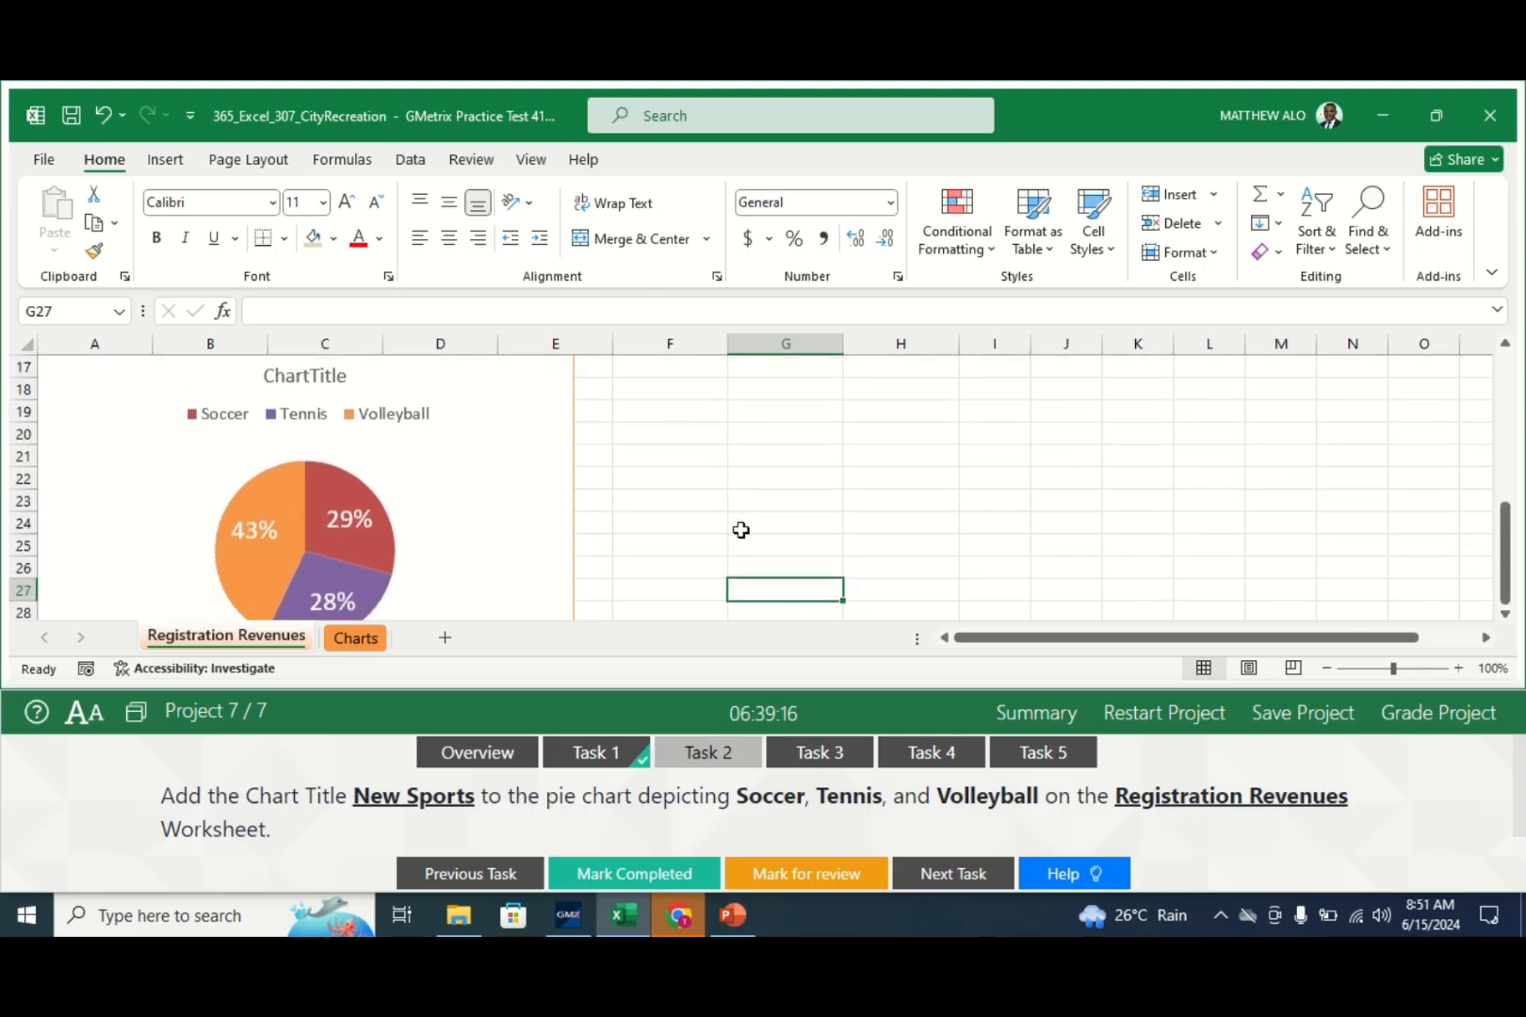
- Retitle the pie chart 'New Sports', then check off Task 2 and view Task 3
{"action": "left_click", "coordinate": [340, 377]}
{"action": "left_click", "coordinate": [346, 377]}
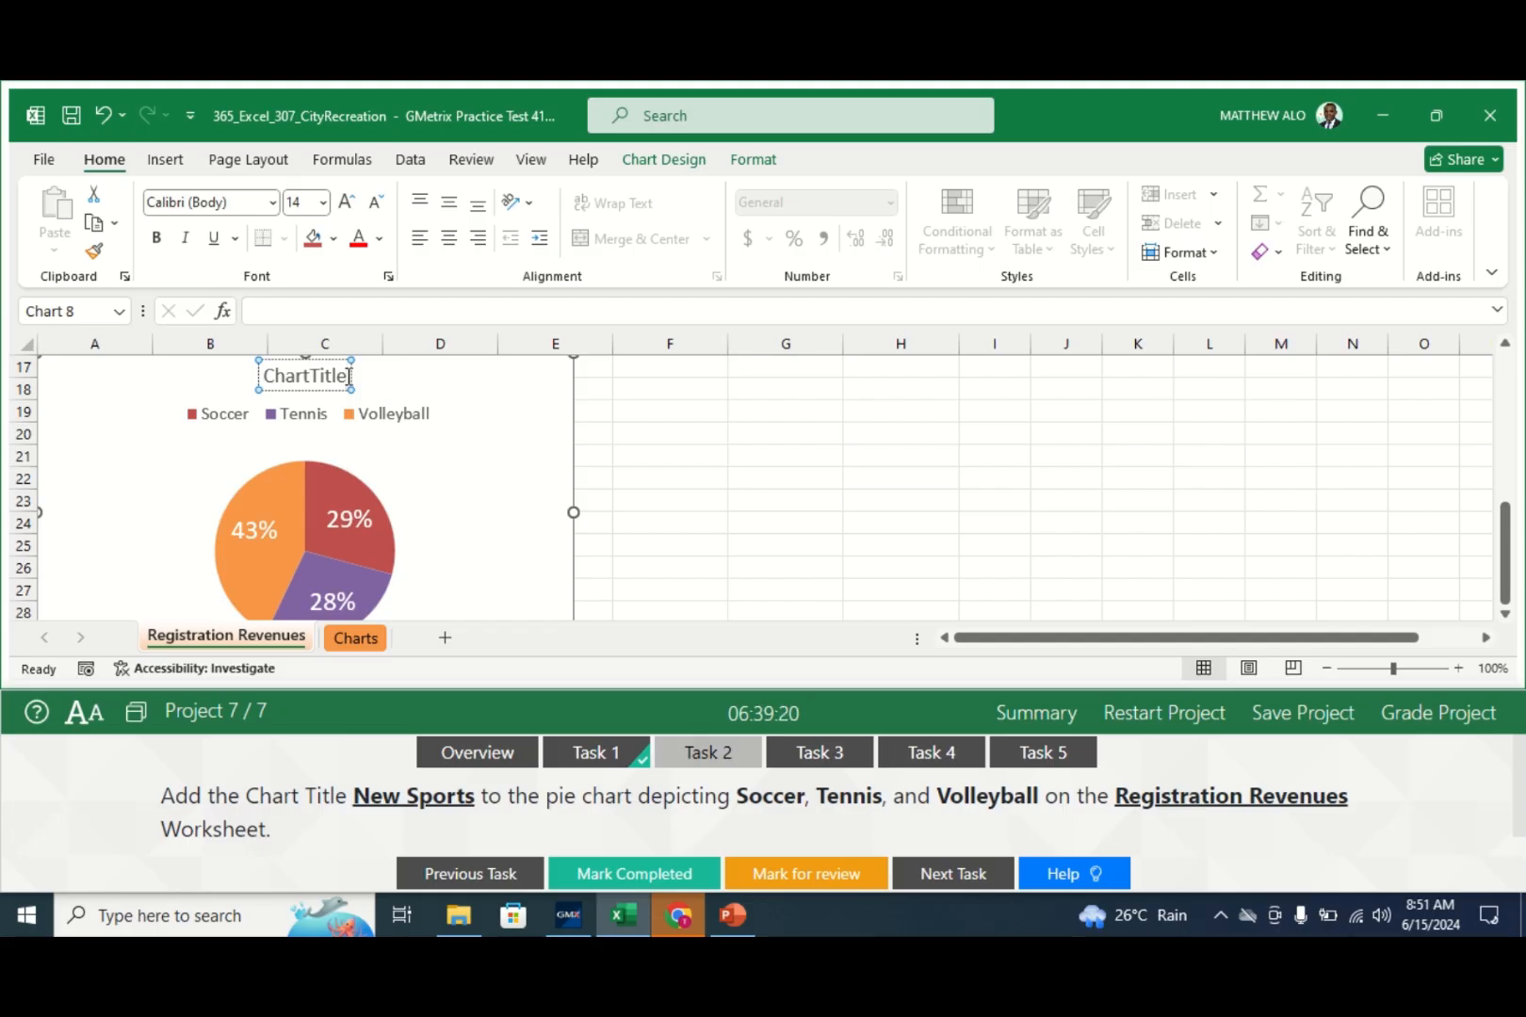
{"action": "key", "text": "BackSpace"}
{"action": "key", "text": "BackSpace"}
{"action": "key", "text": "BackSpace"}
{"action": "key", "text": "BackSpace"}
{"action": "key", "text": "BackSpace"}
{"action": "key", "text": "BackSpace"}
{"action": "key", "text": "BackSpace"}
{"action": "key", "text": "BackSpace"}
{"action": "key", "text": "BackSpace"}
{"action": "key", "text": "BackSpace"}
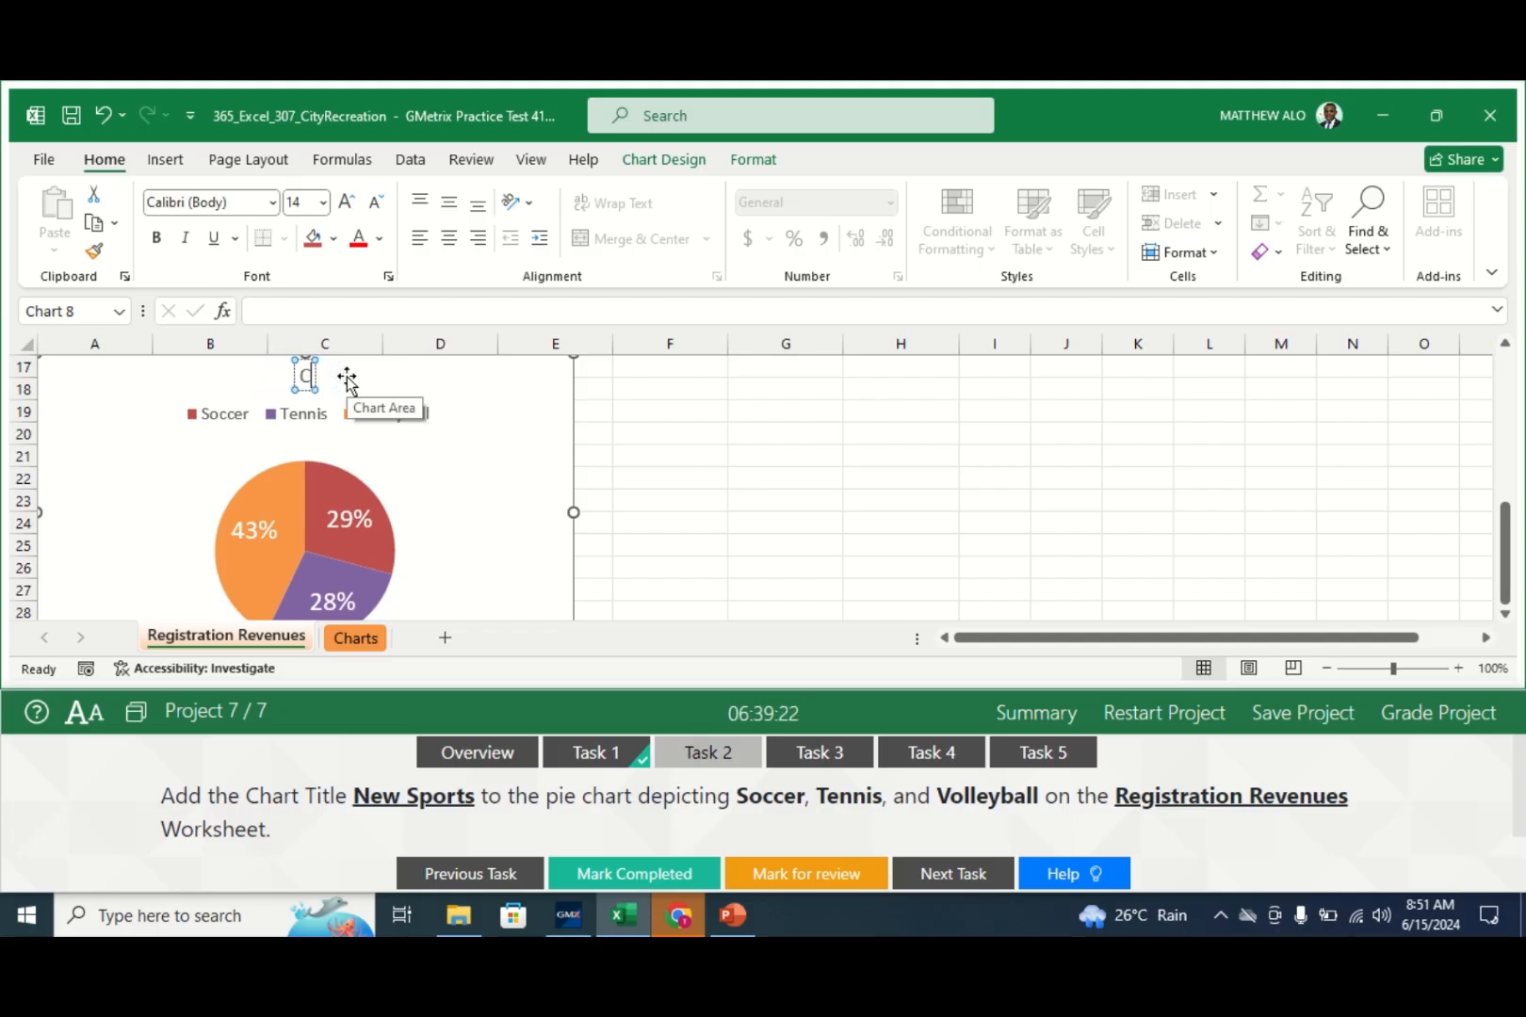
{"action": "type", "text": "New"}
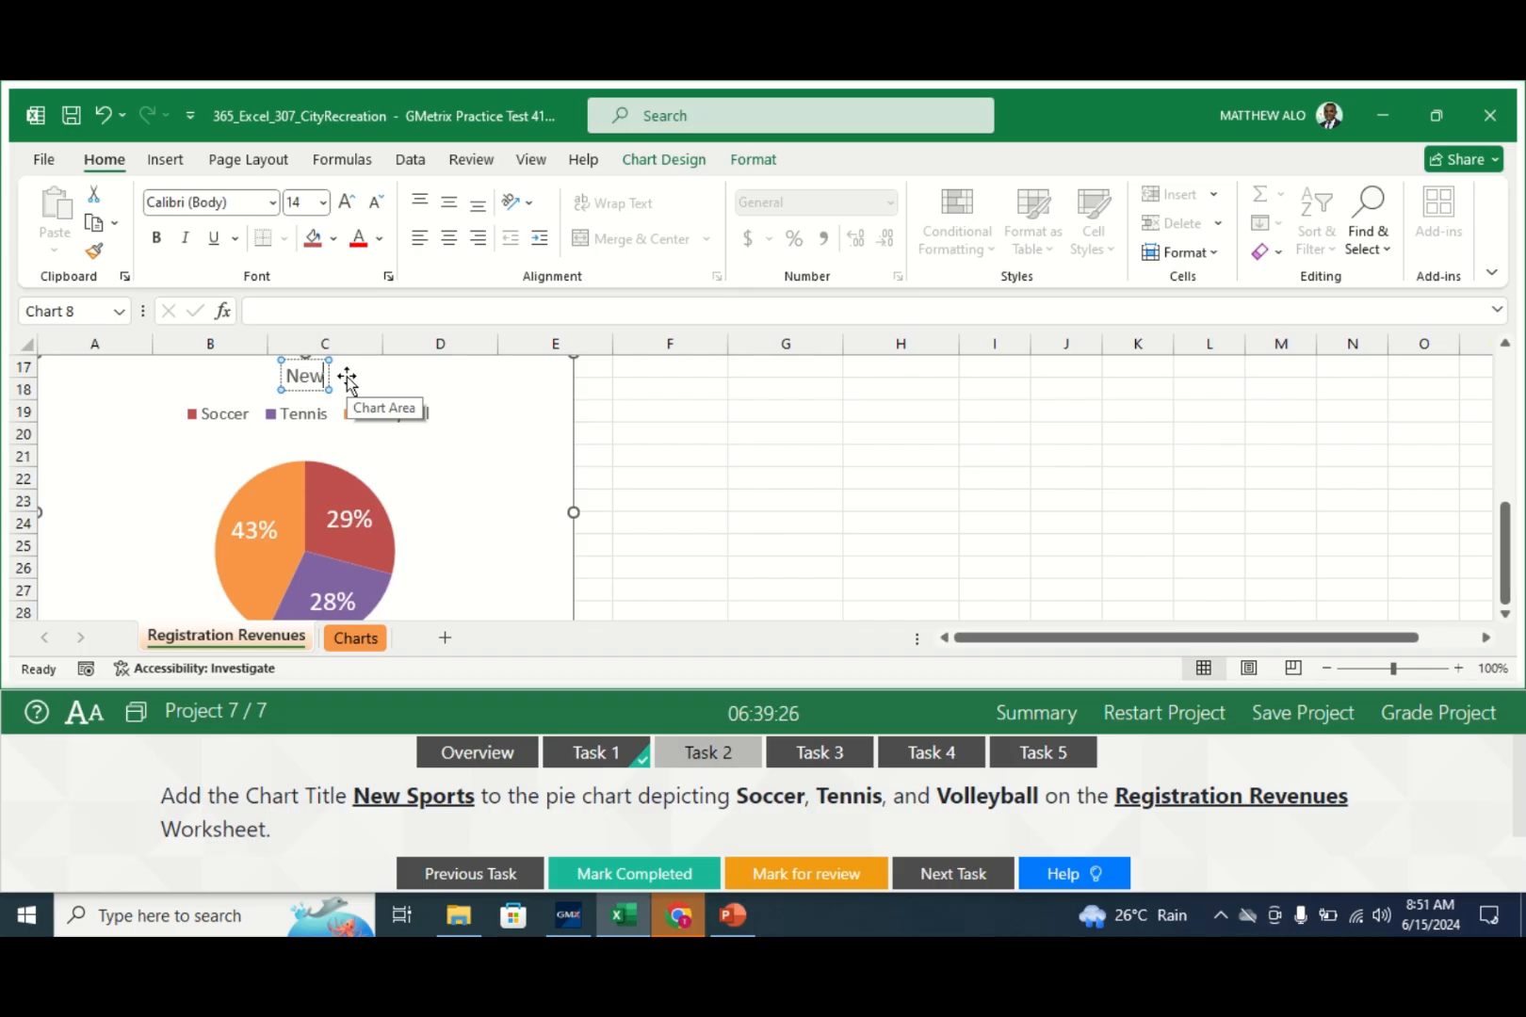
{"action": "type", "text": " Sports"}
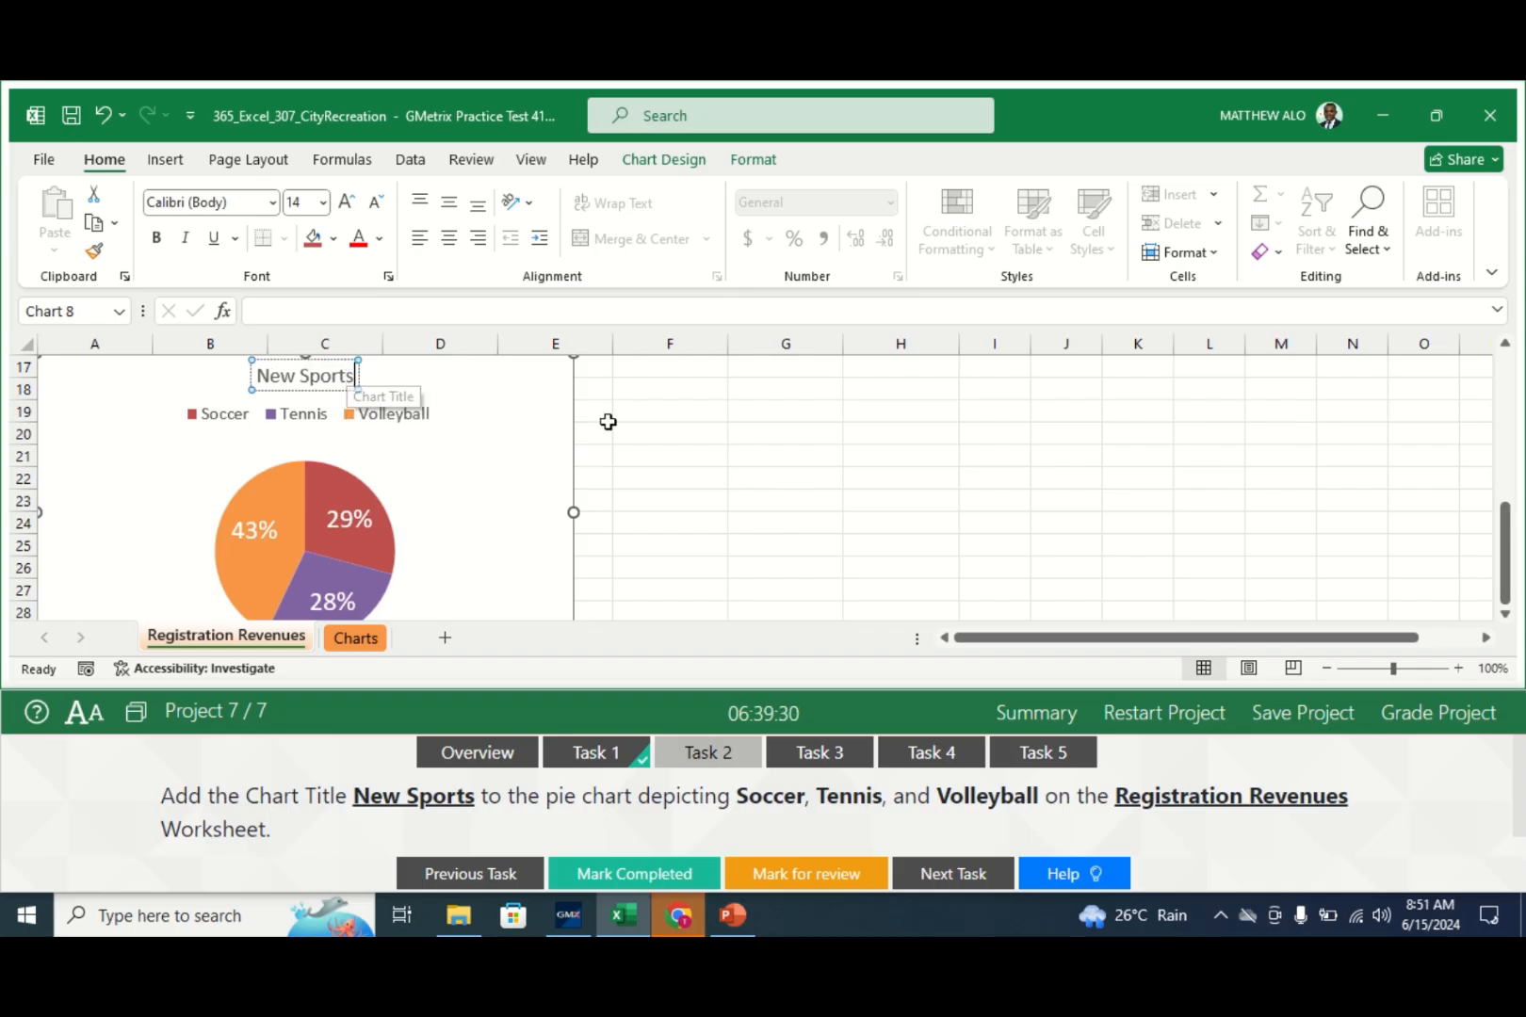
{"action": "left_click", "coordinate": [622, 434]}
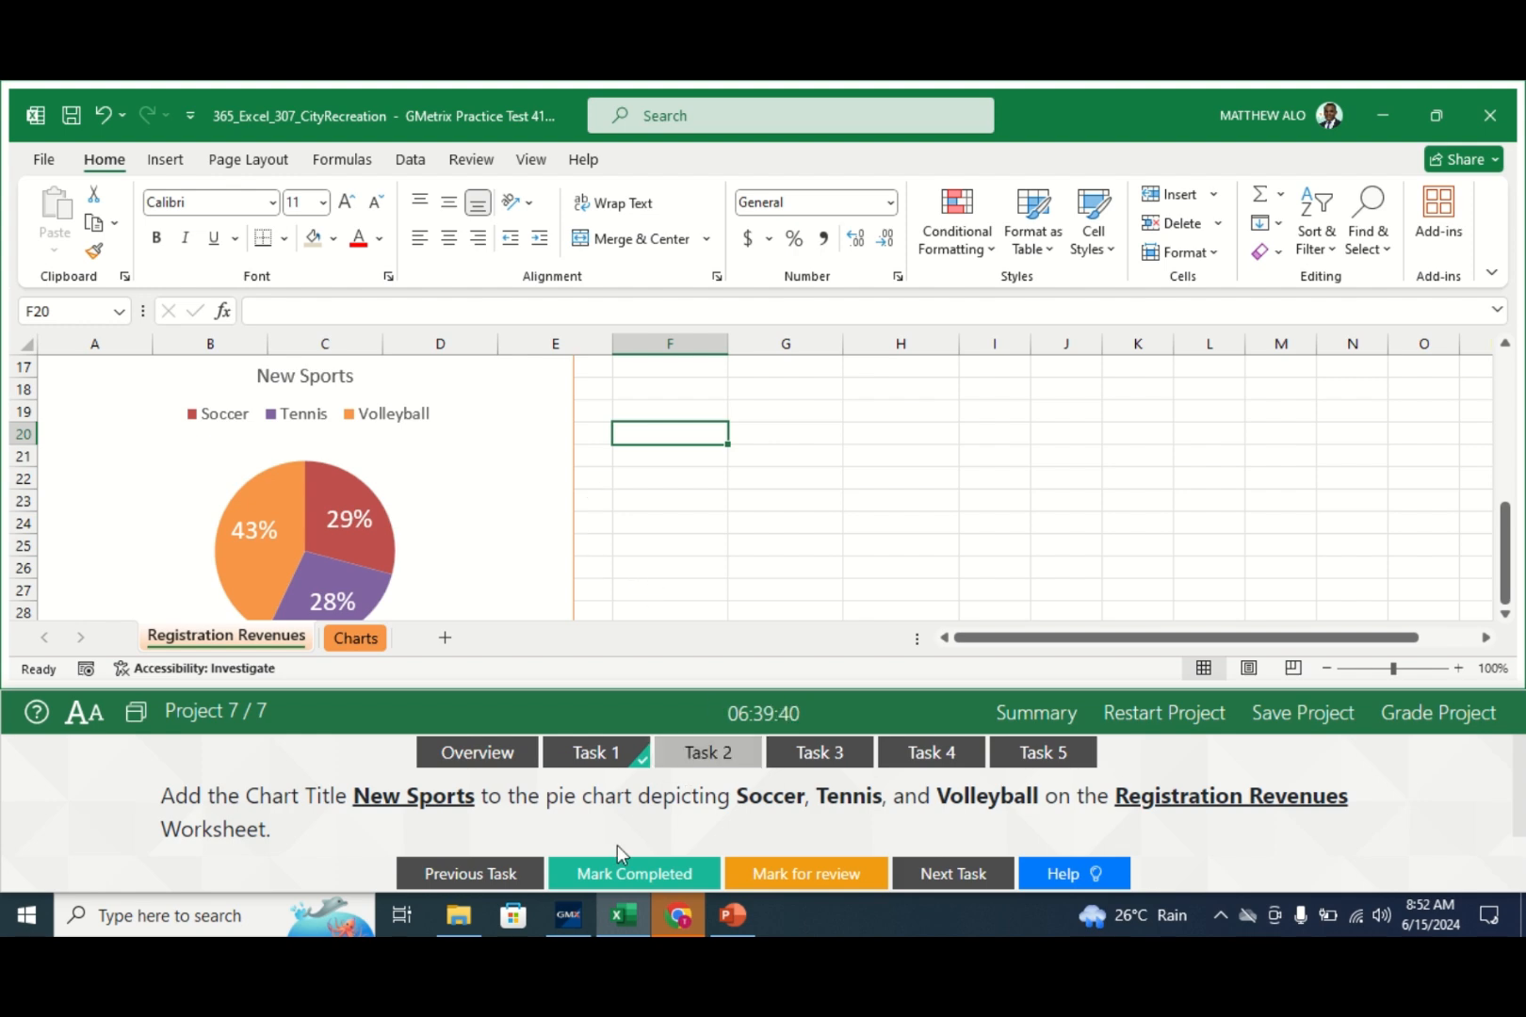
{"action": "left_click", "coordinate": [610, 874]}
{"action": "left_click", "coordinate": [847, 766]}
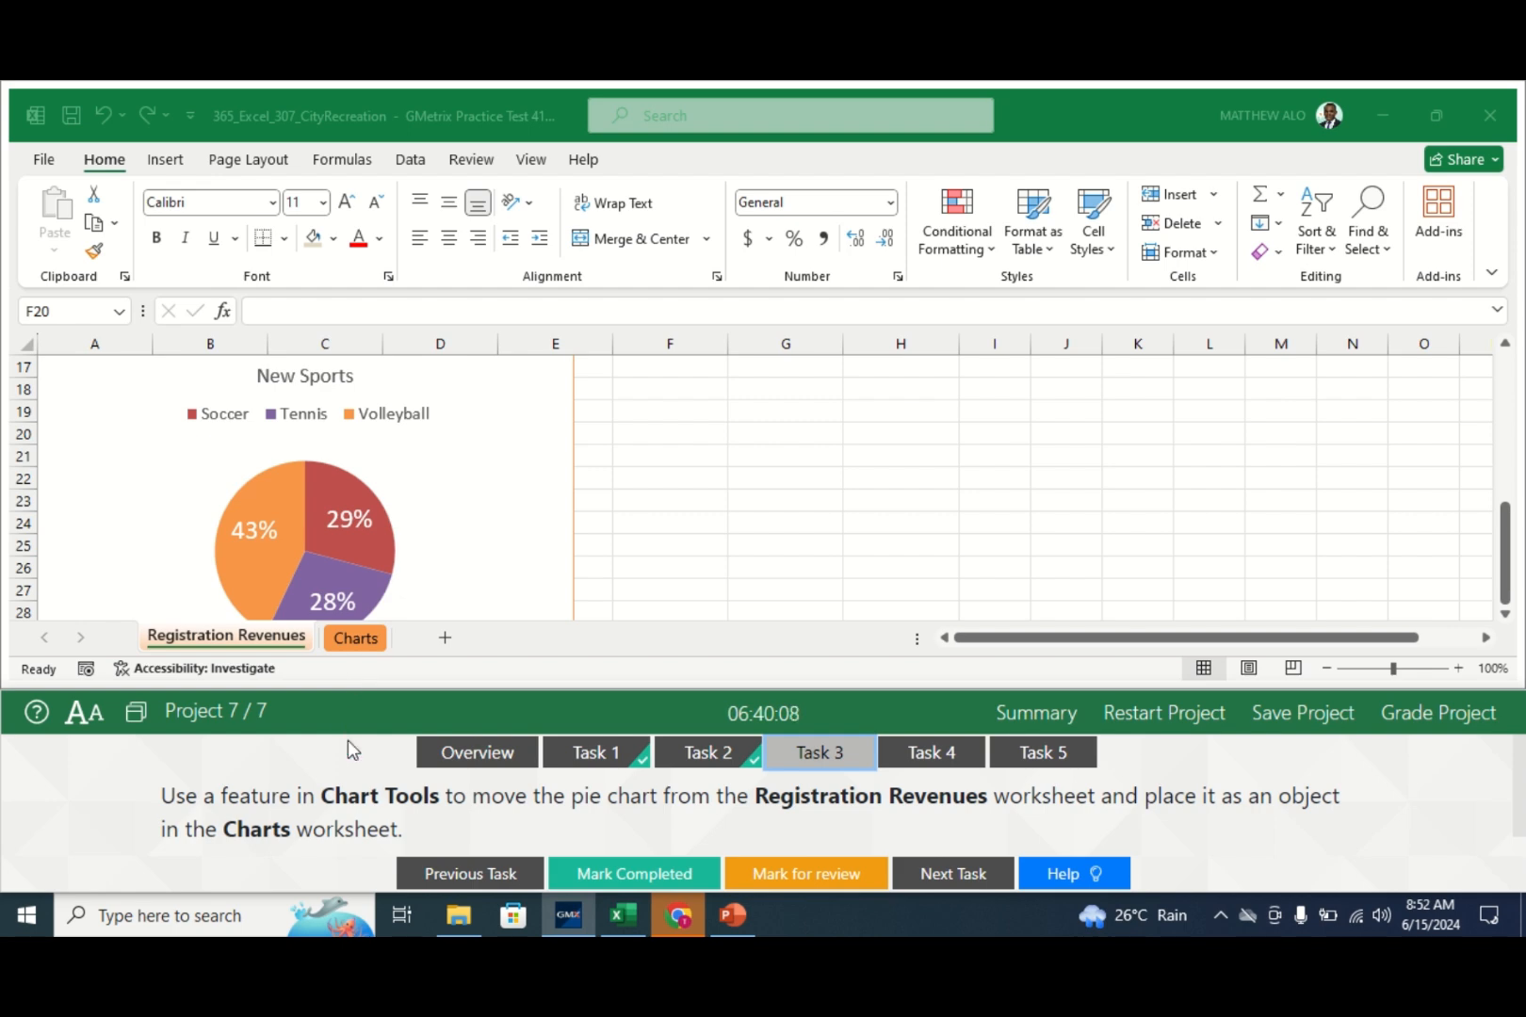
- Move the New Sports pie chart as an object into the Charts sheet
{"action": "left_click", "coordinate": [234, 640]}
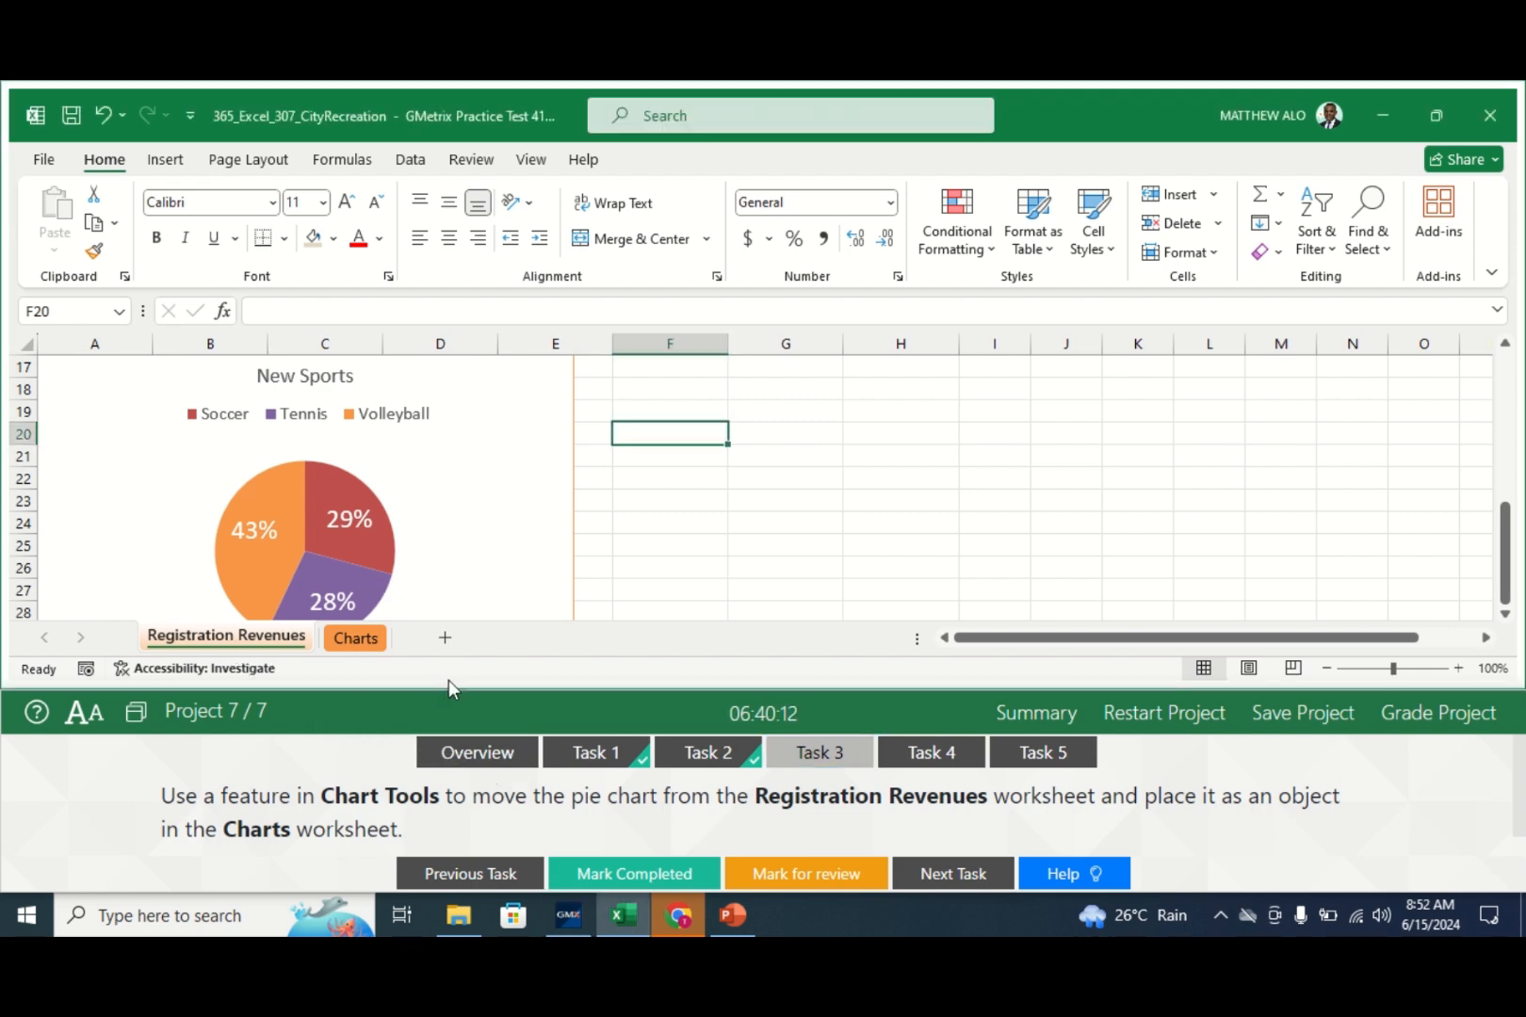
{"action": "left_click", "coordinate": [573, 520]}
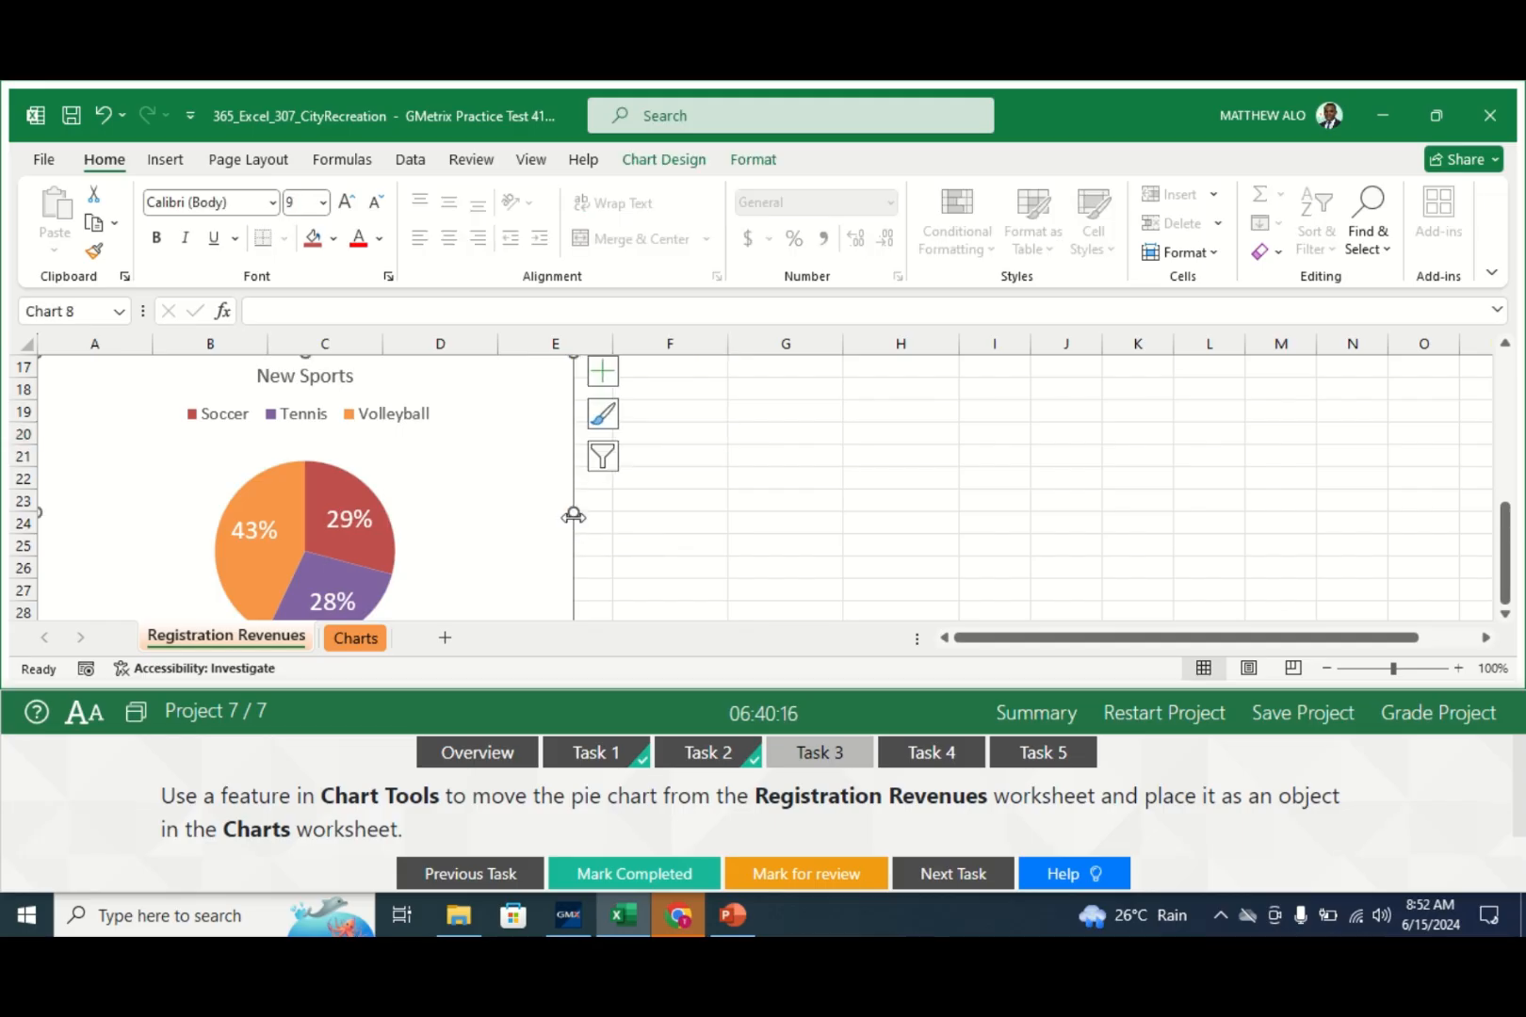
{"action": "left_click", "coordinate": [667, 162]}
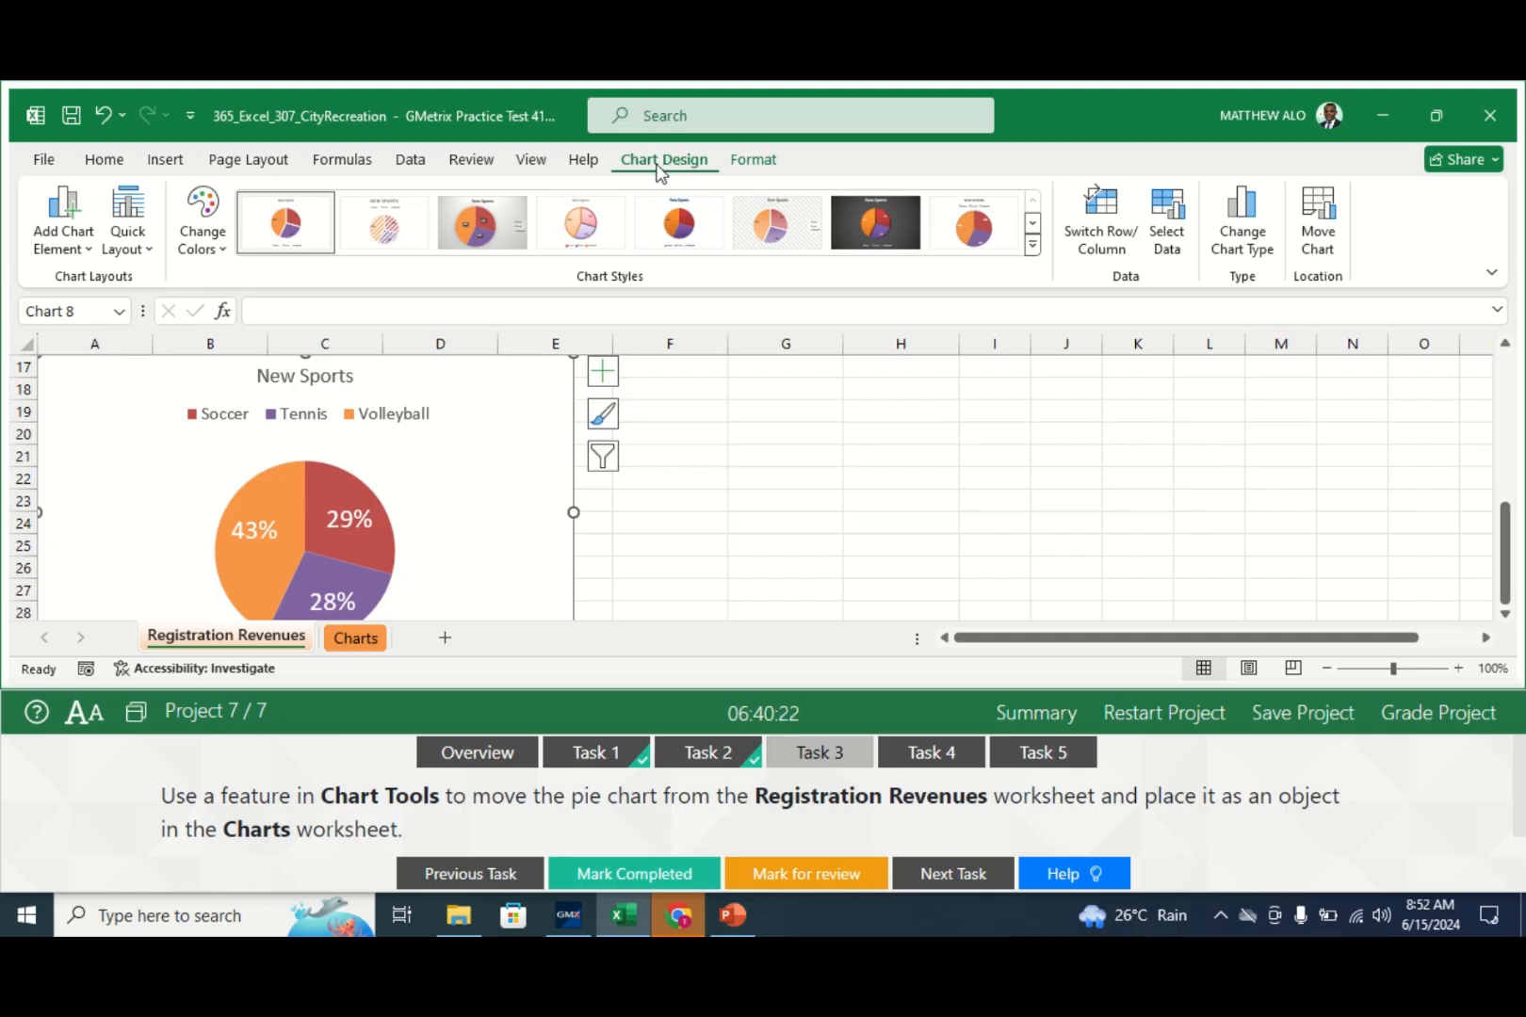
{"action": "left_click", "coordinate": [1322, 235]}
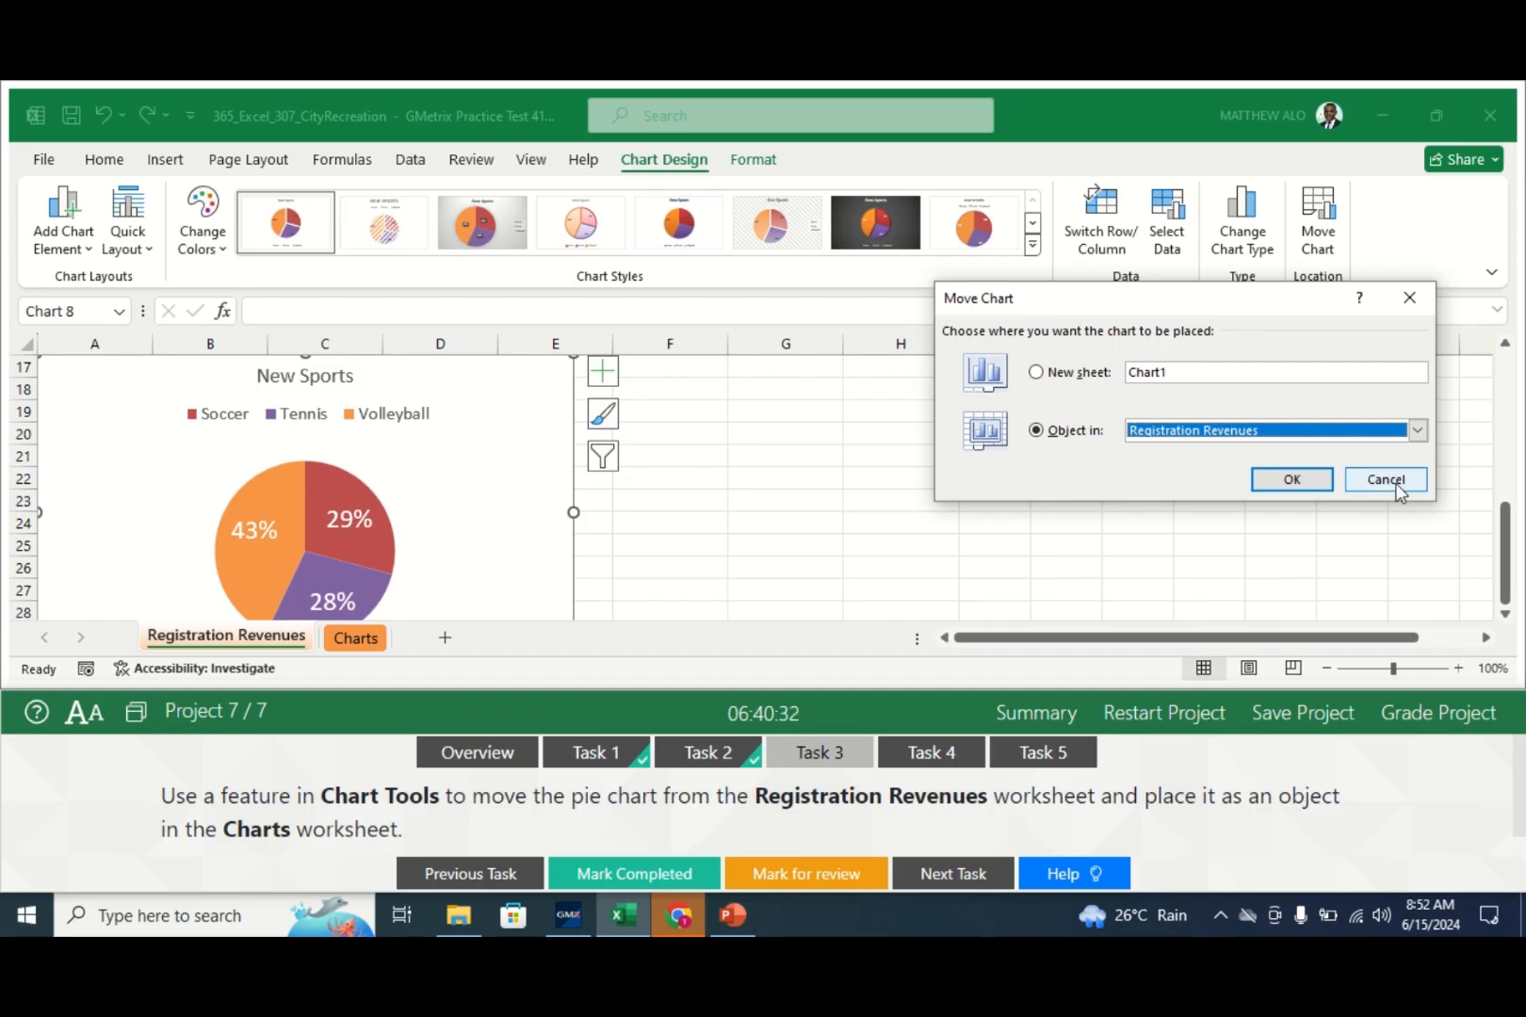
{"action": "left_click", "coordinate": [1418, 430]}
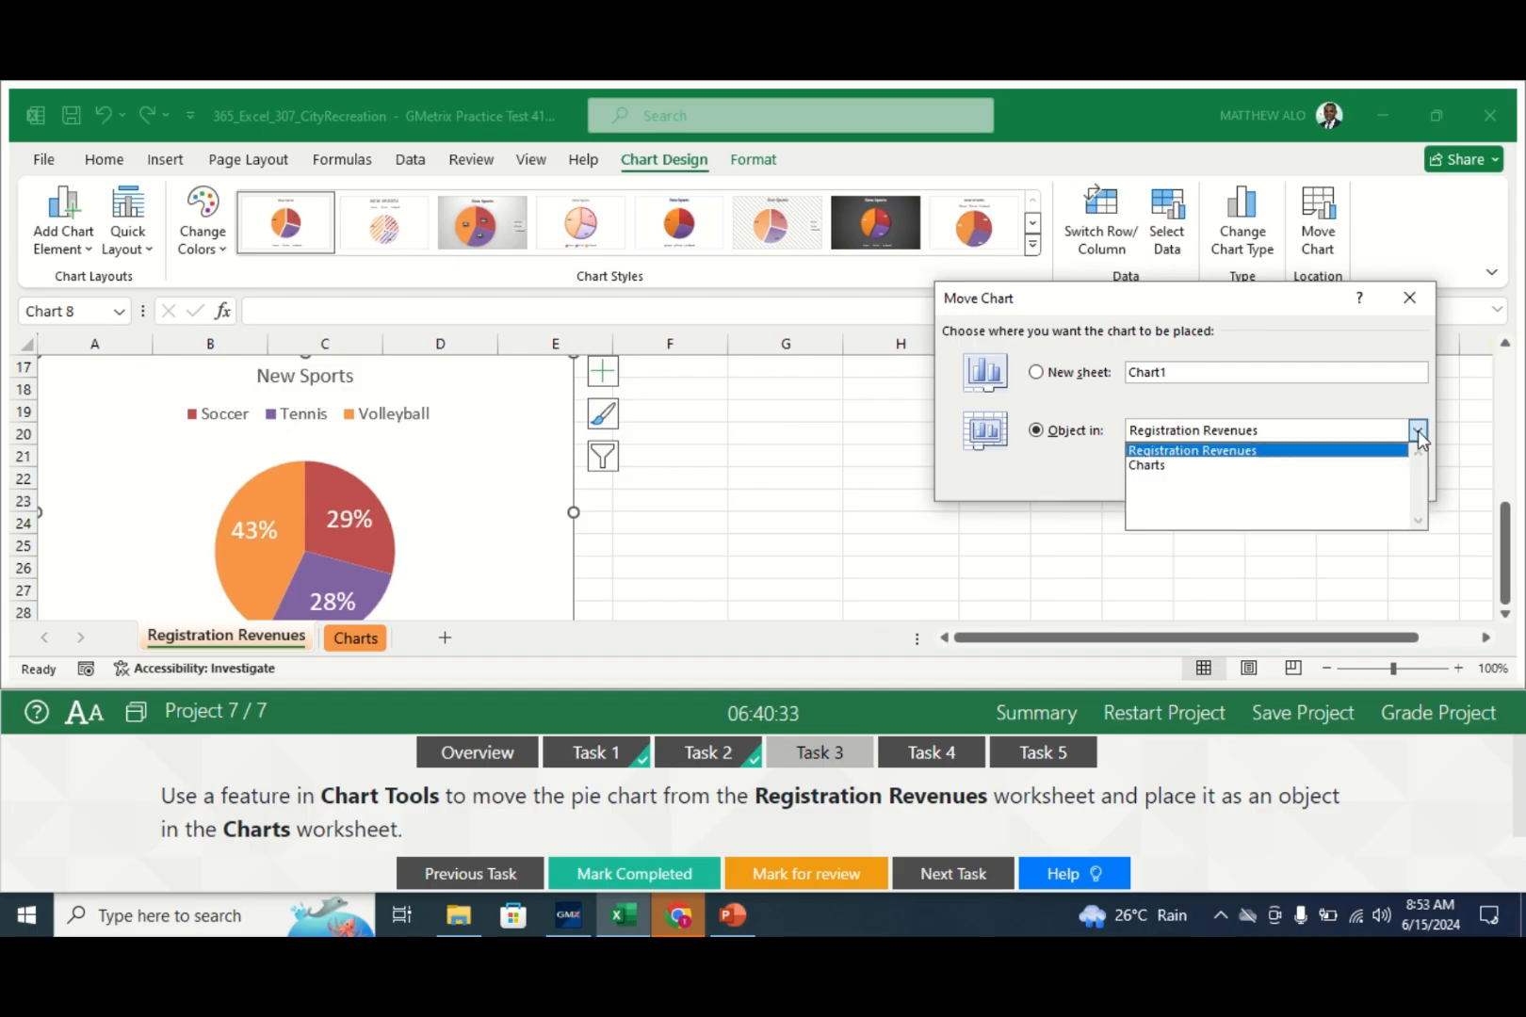
{"action": "left_click", "coordinate": [1148, 467]}
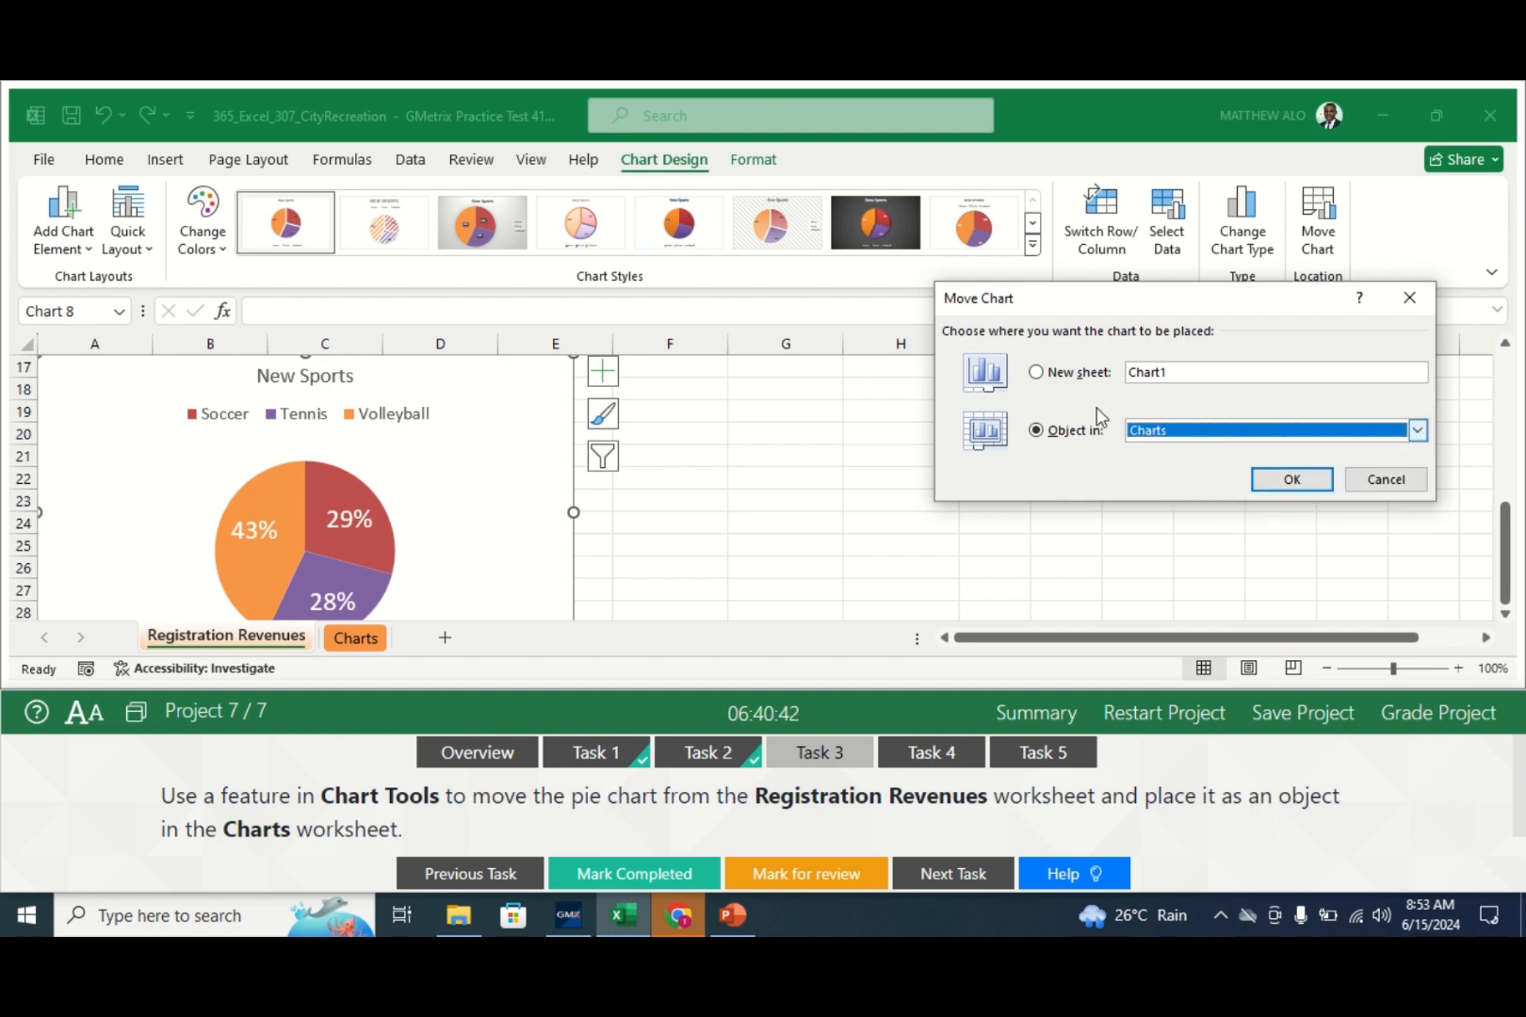
{"action": "left_click", "coordinate": [1293, 479]}
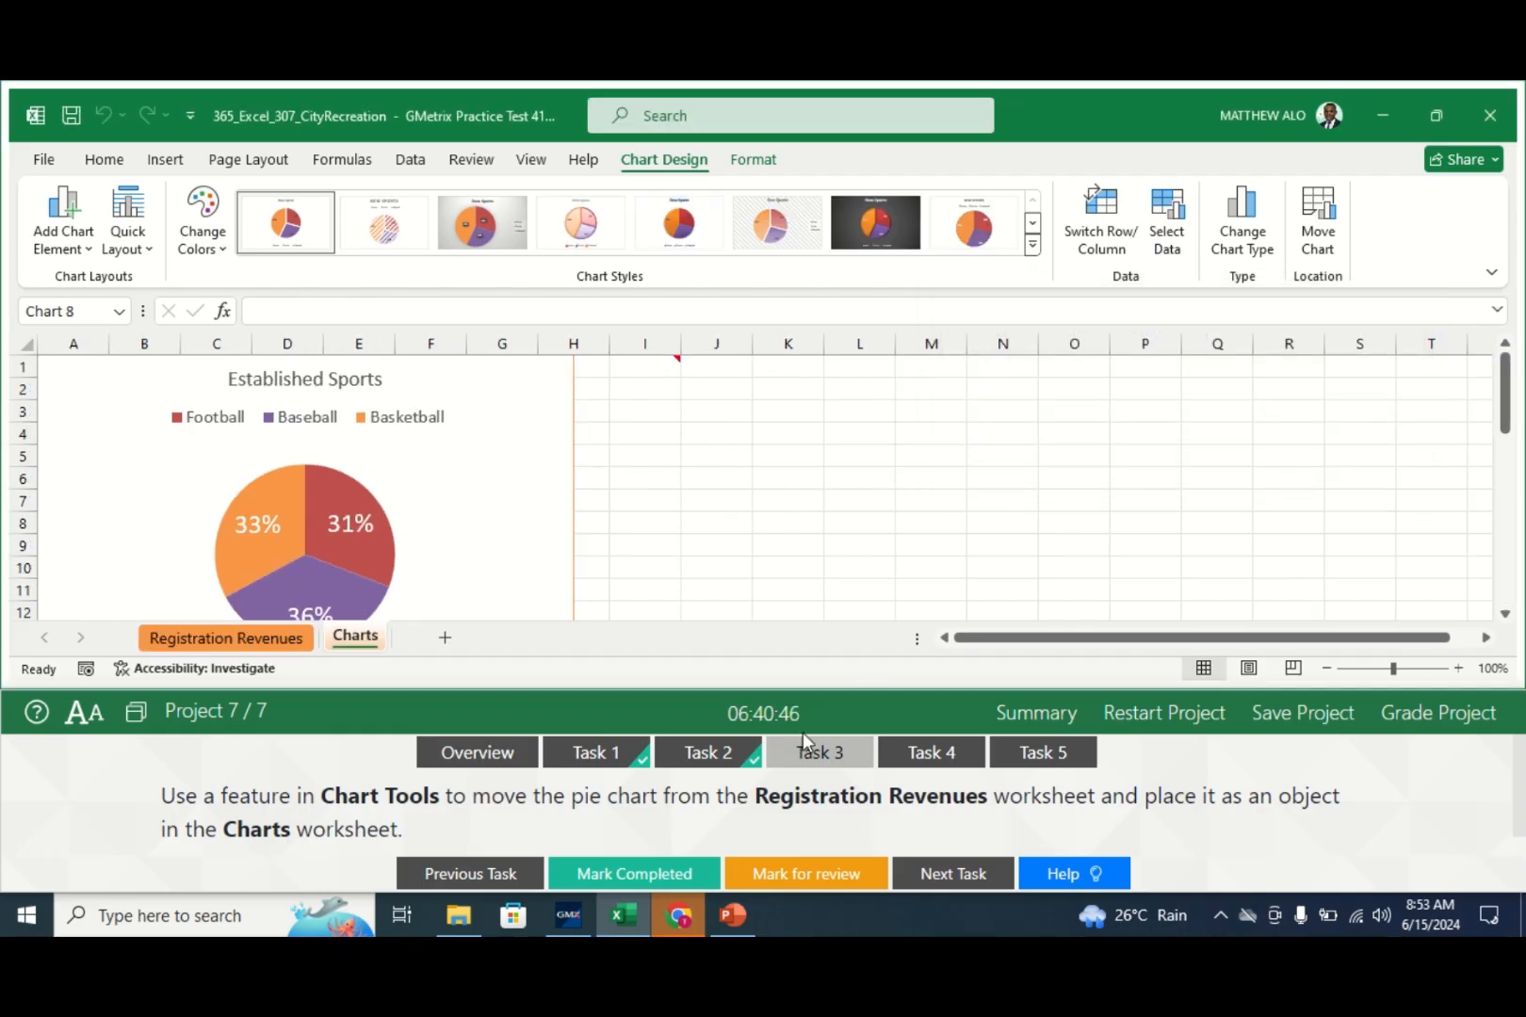
- Check off Task 3, deselect the chart at J8, and view Task 4
{"action": "left_click", "coordinate": [617, 876]}
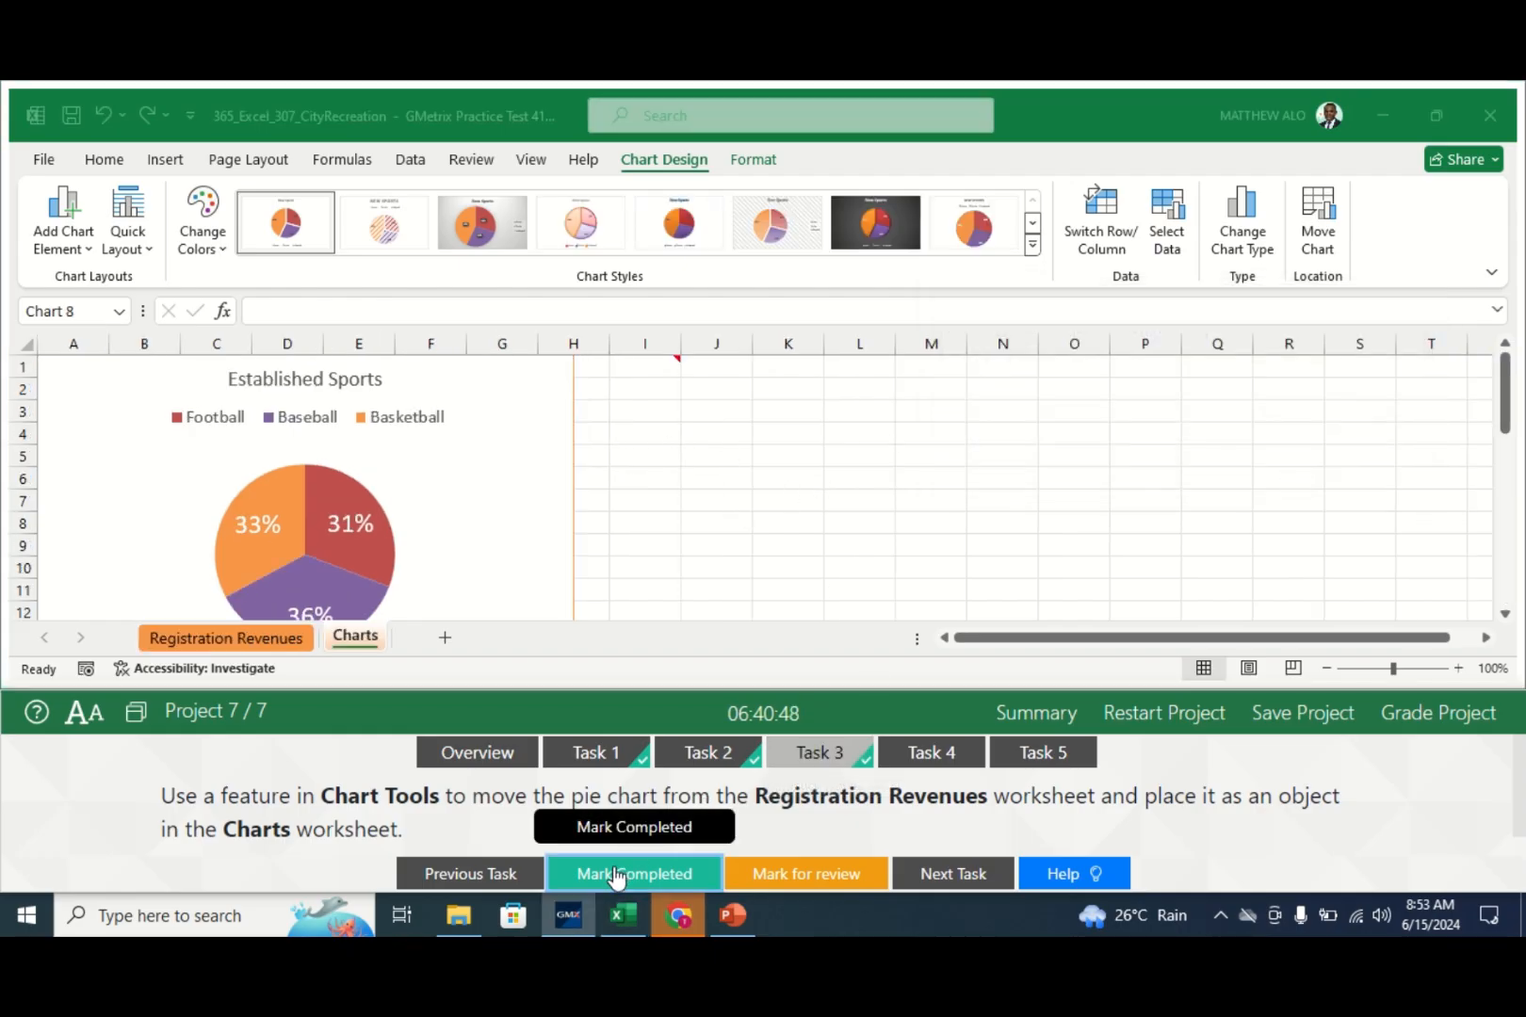
{"action": "left_click", "coordinate": [570, 492]}
{"action": "left_click", "coordinate": [690, 520]}
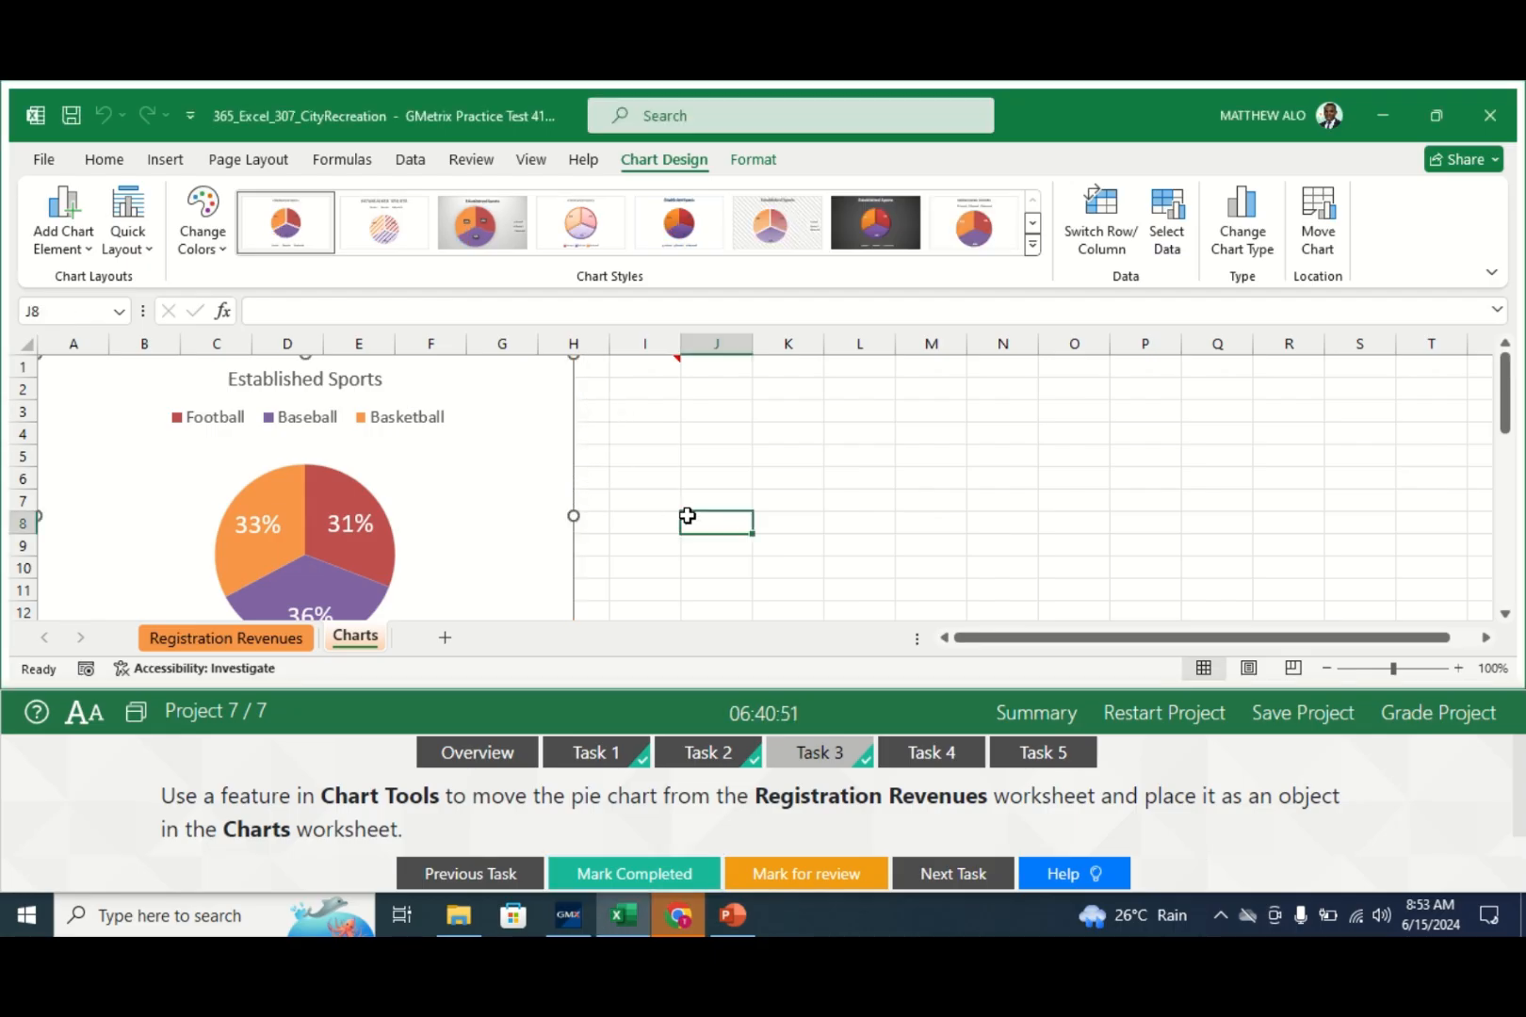
{"action": "left_click", "coordinate": [948, 754]}
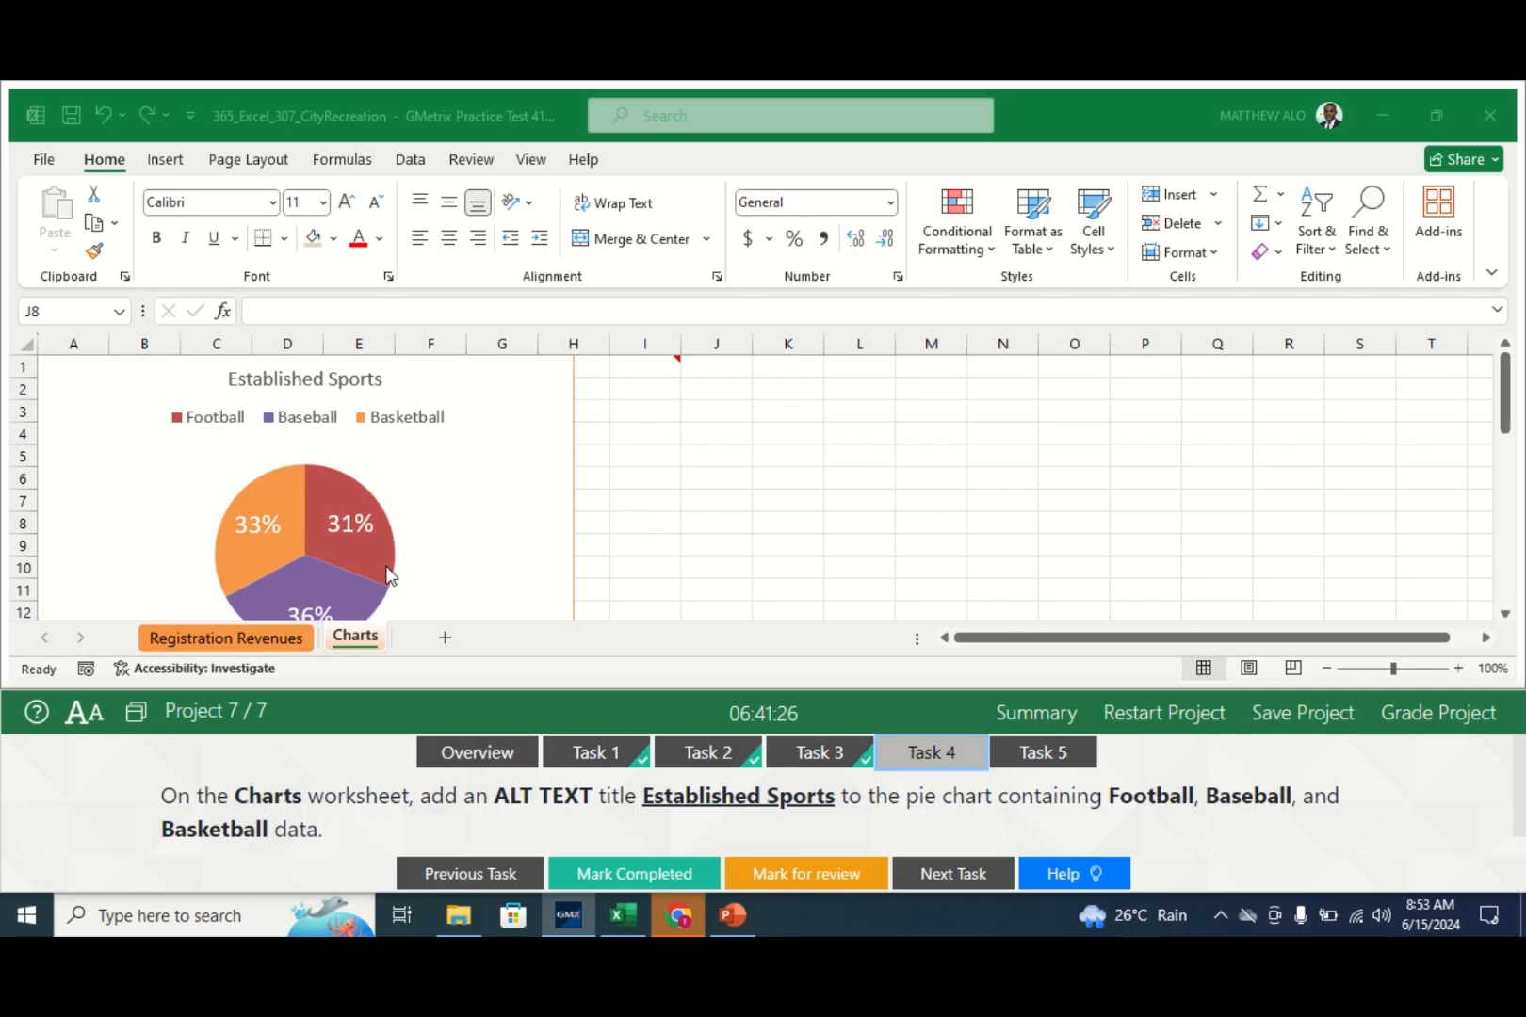
- Give the pie chart the alt text 'Established Sports', then check off Task 4
{"action": "left_click", "coordinate": [342, 637]}
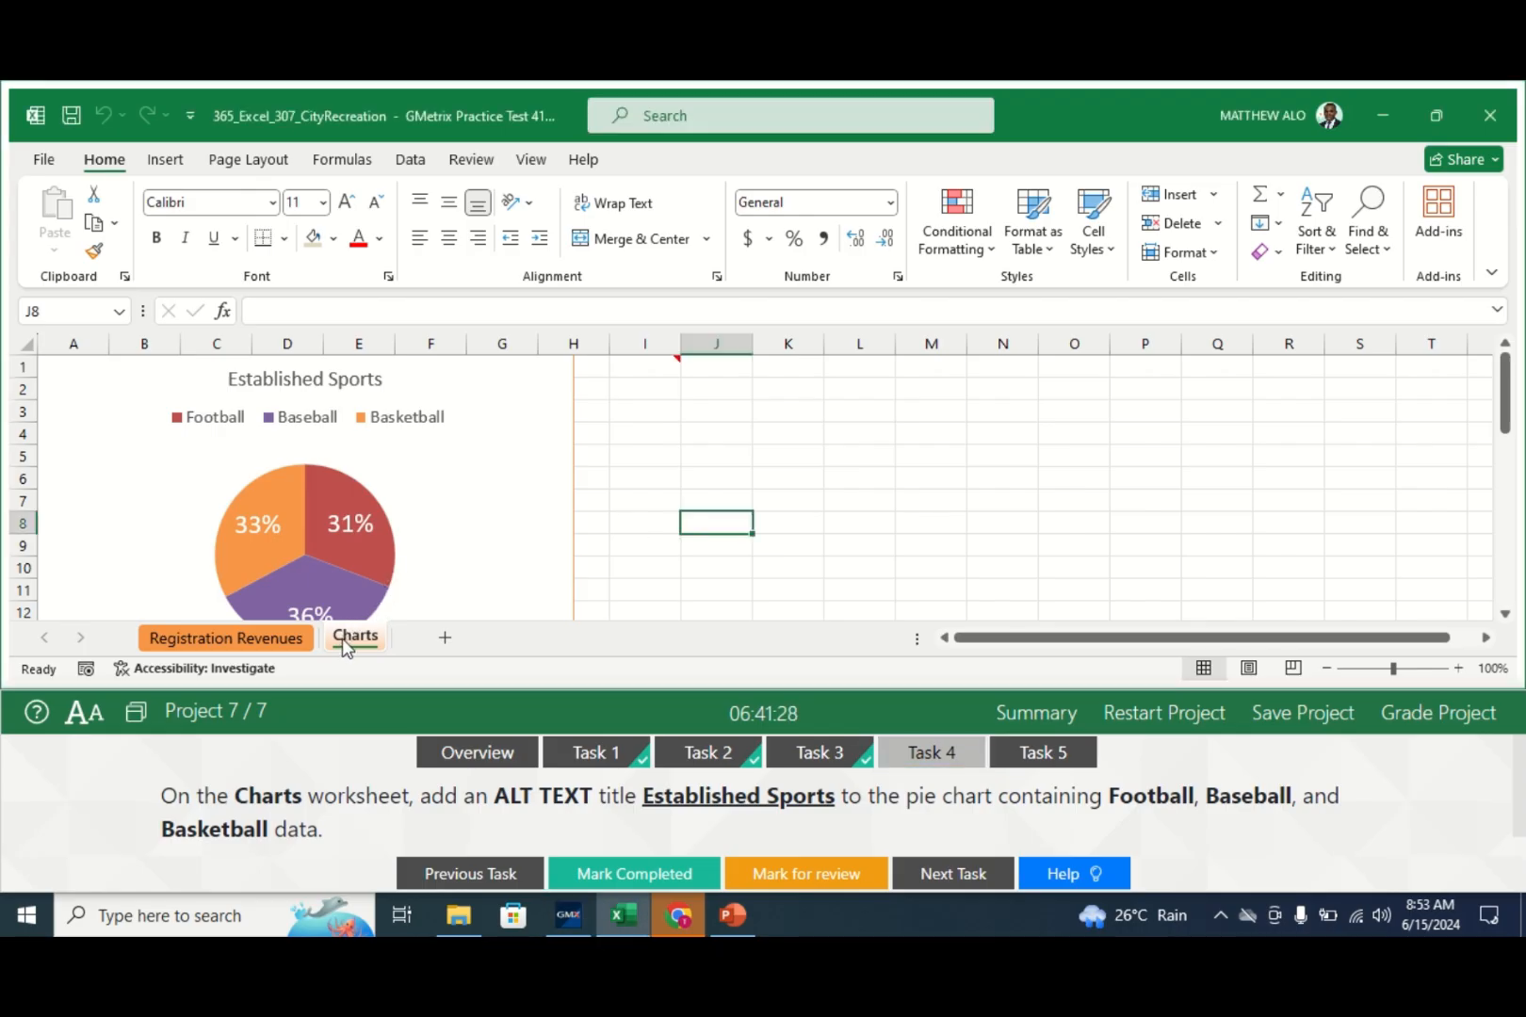
{"action": "left_click", "coordinate": [573, 493]}
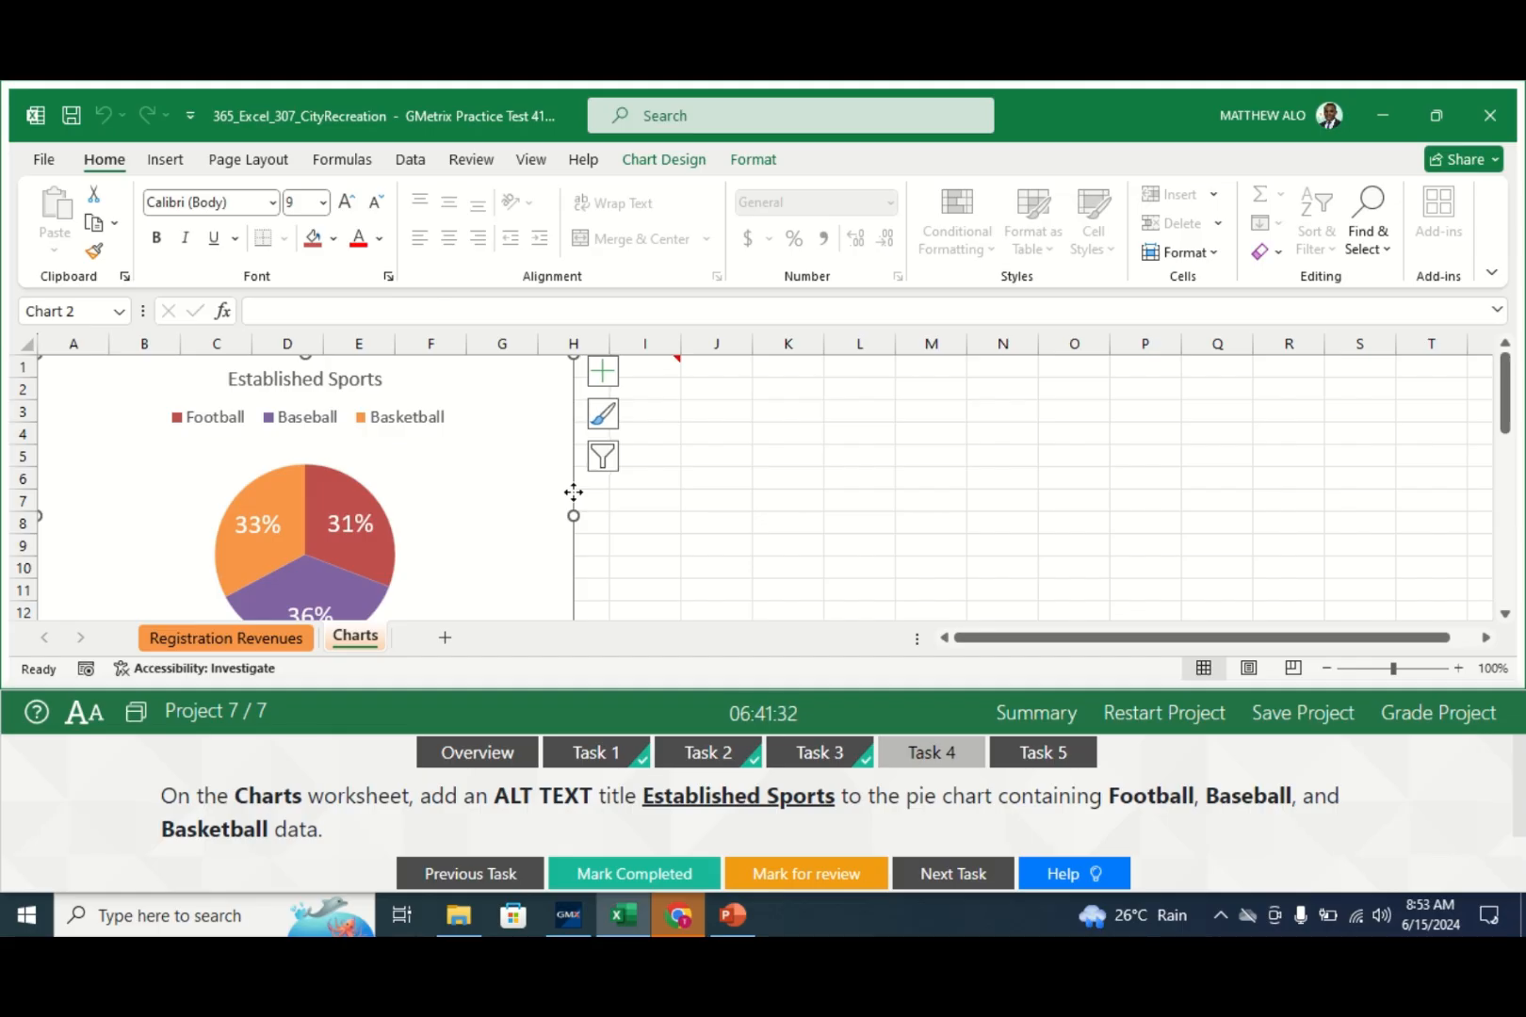
{"action": "right_click", "coordinate": [573, 499]}
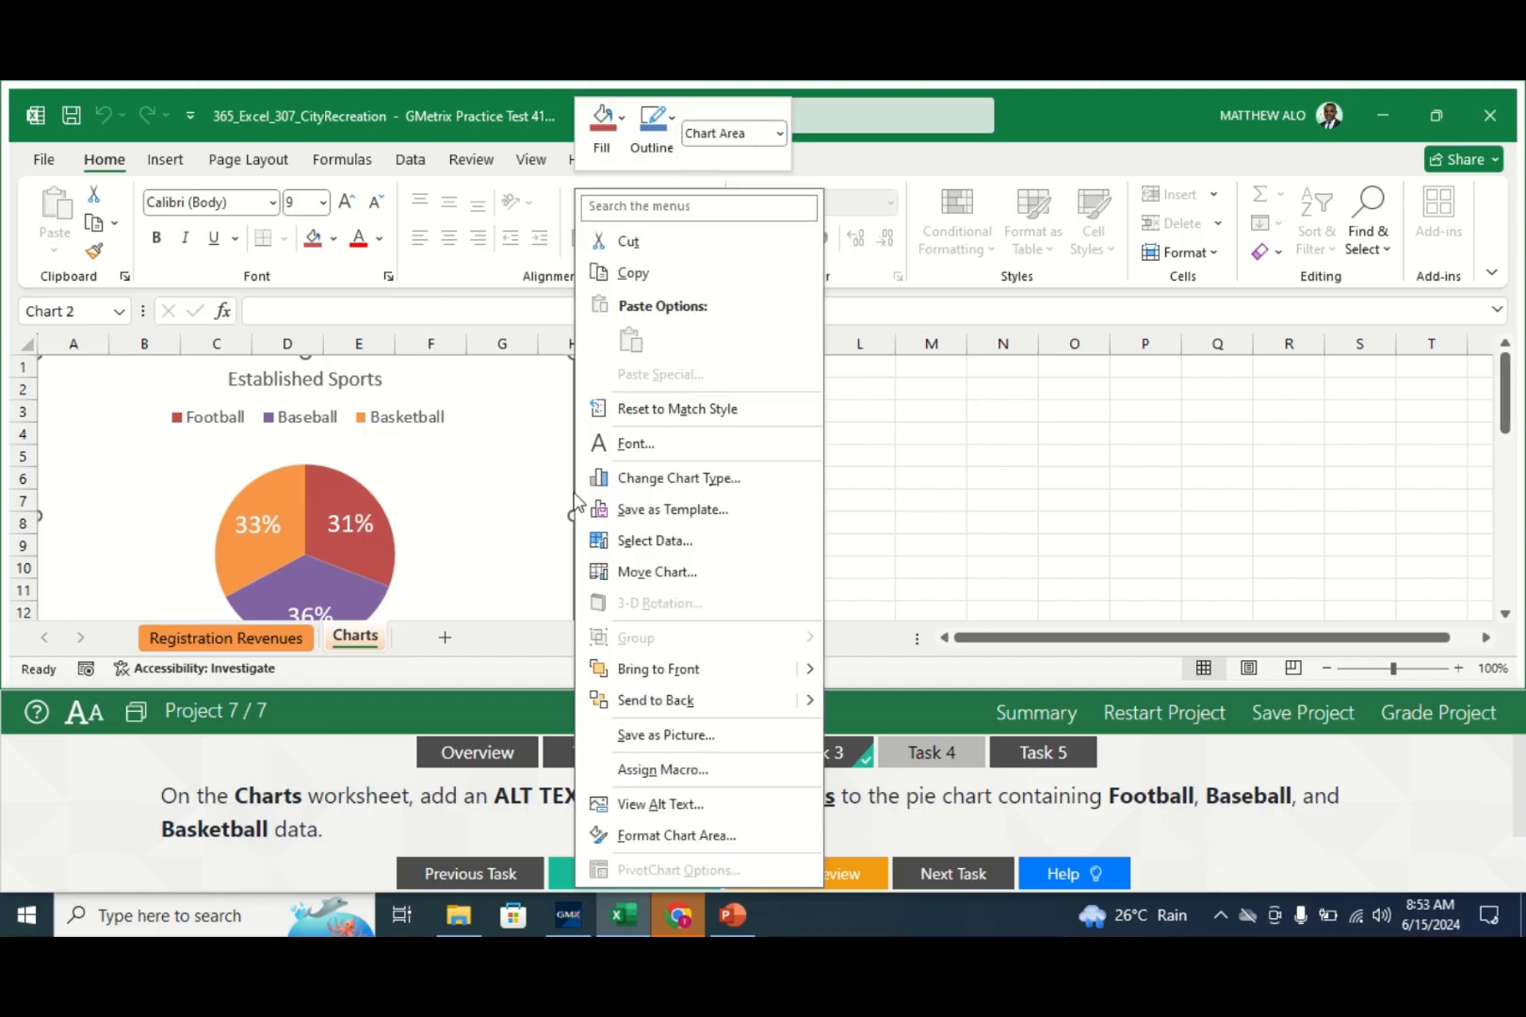
{"action": "left_click", "coordinate": [637, 808]}
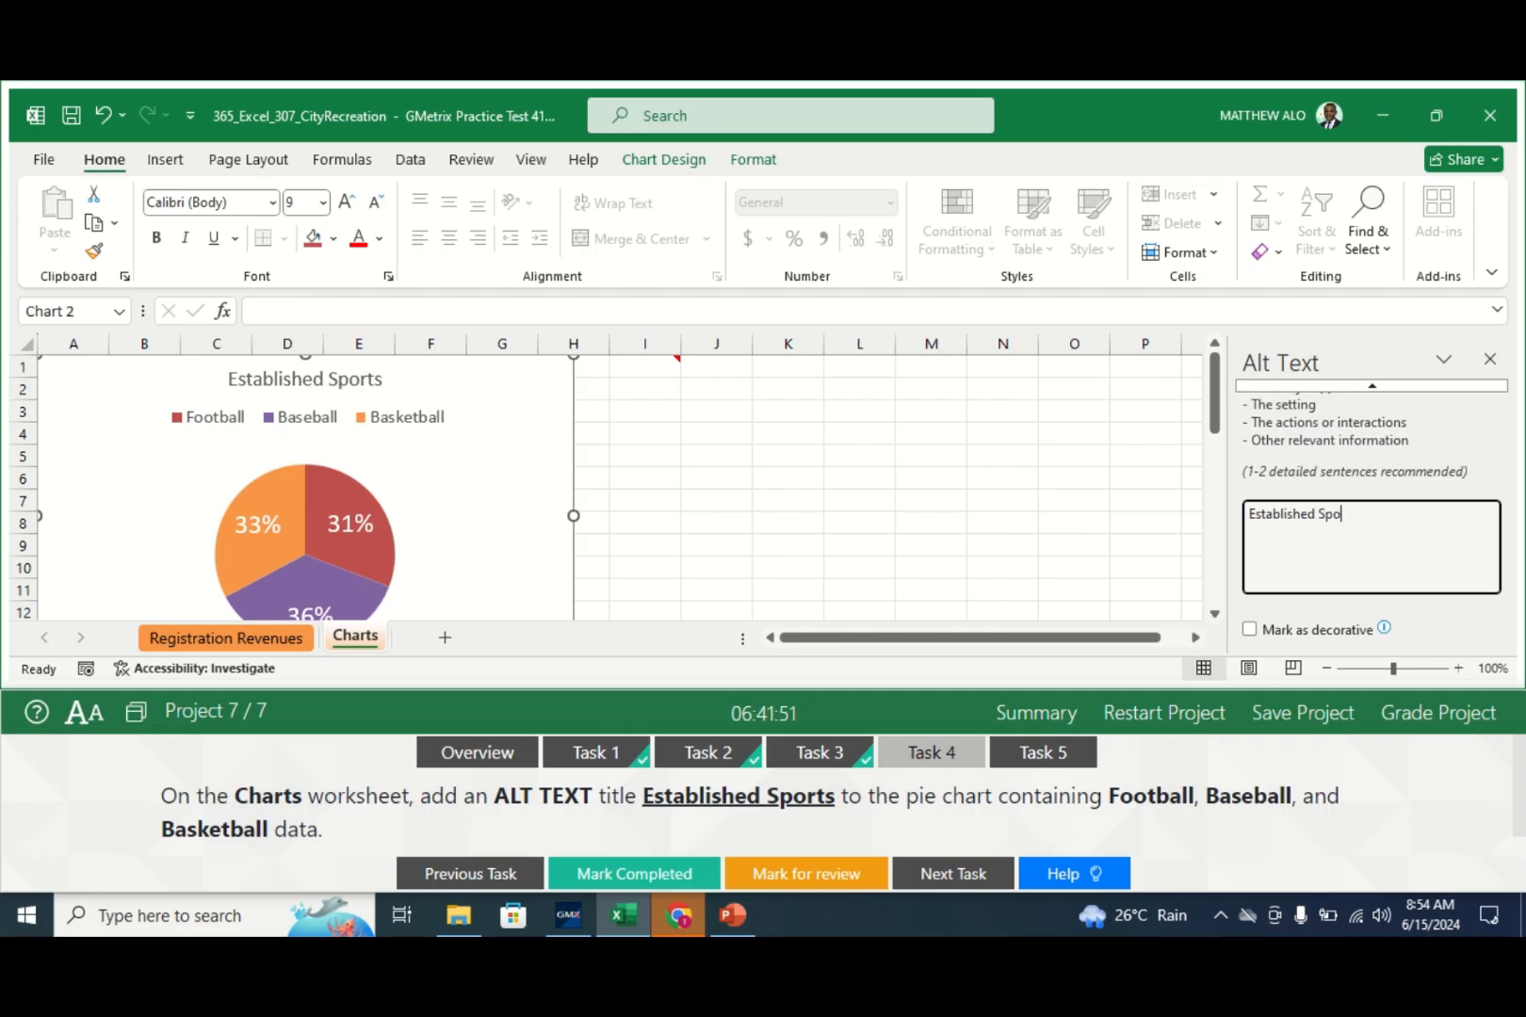
{"action": "type", "text": "rts"}
{"action": "left_click", "coordinate": [1518, 448]}
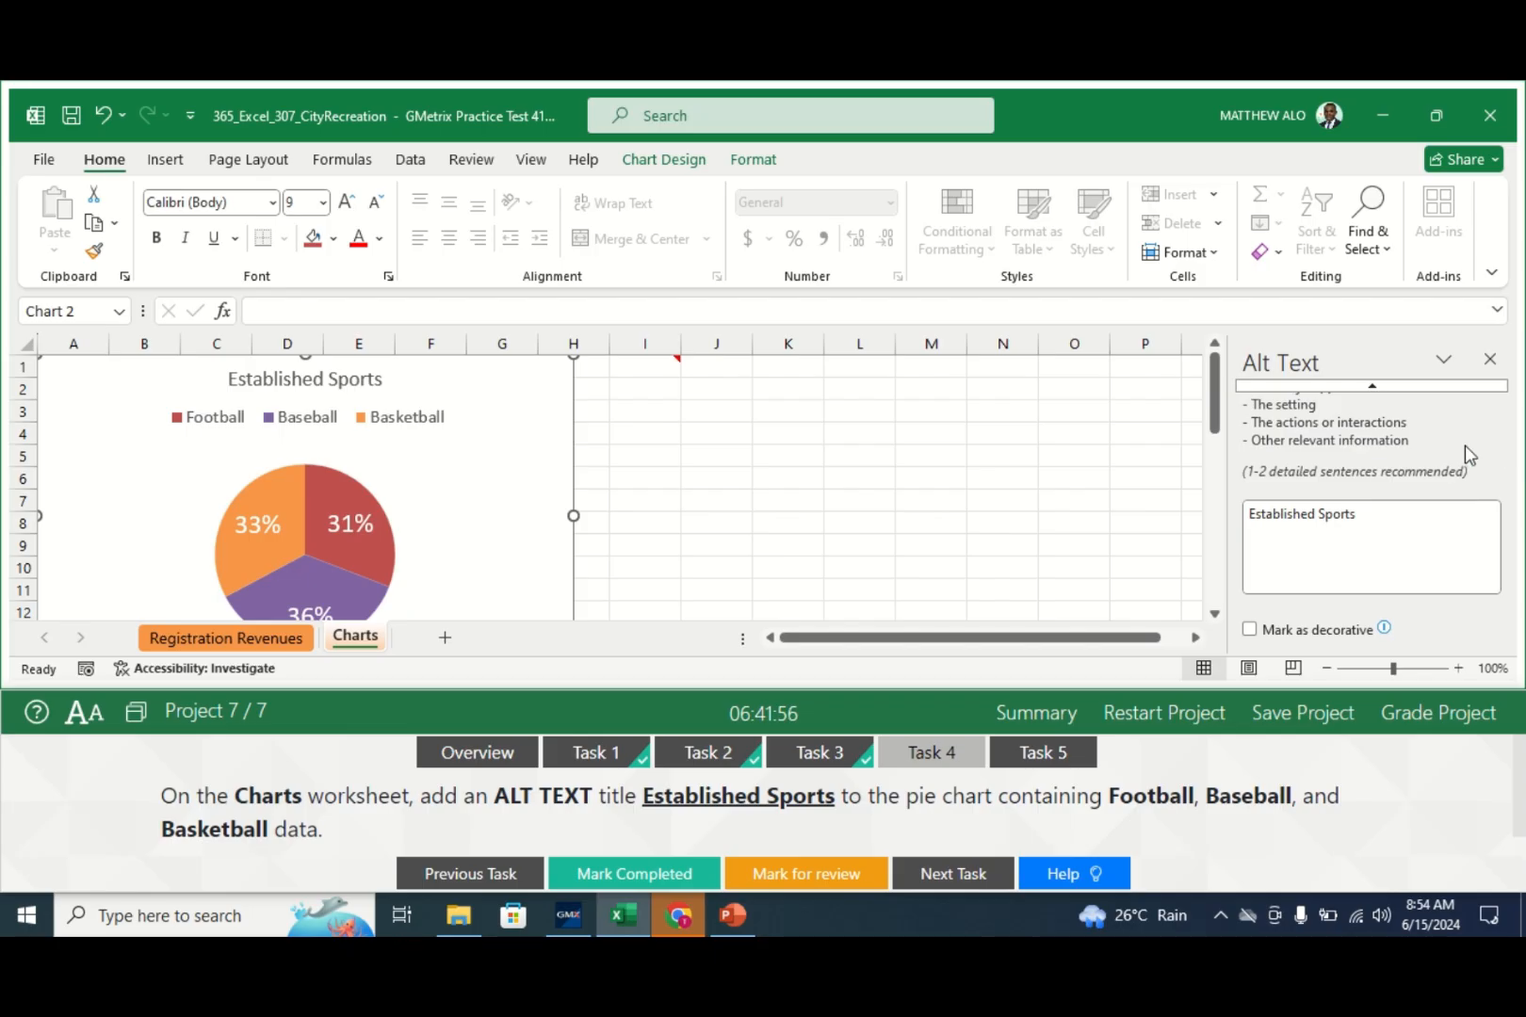
{"action": "left_click", "coordinate": [1493, 360]}
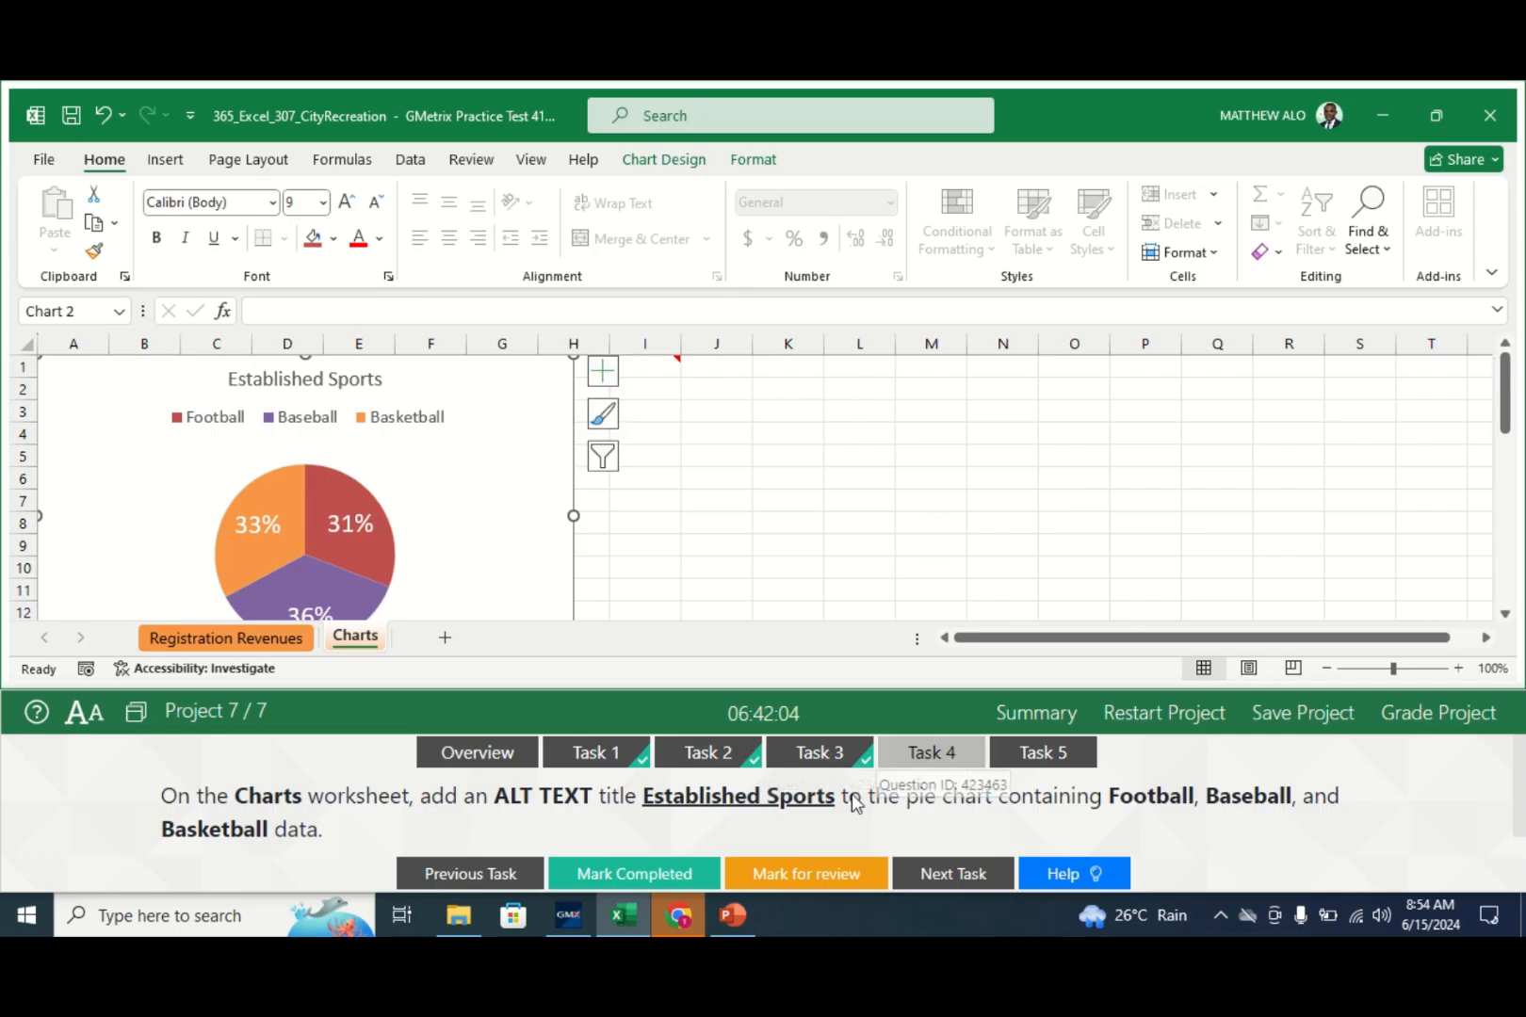
{"action": "left_click", "coordinate": [618, 877]}
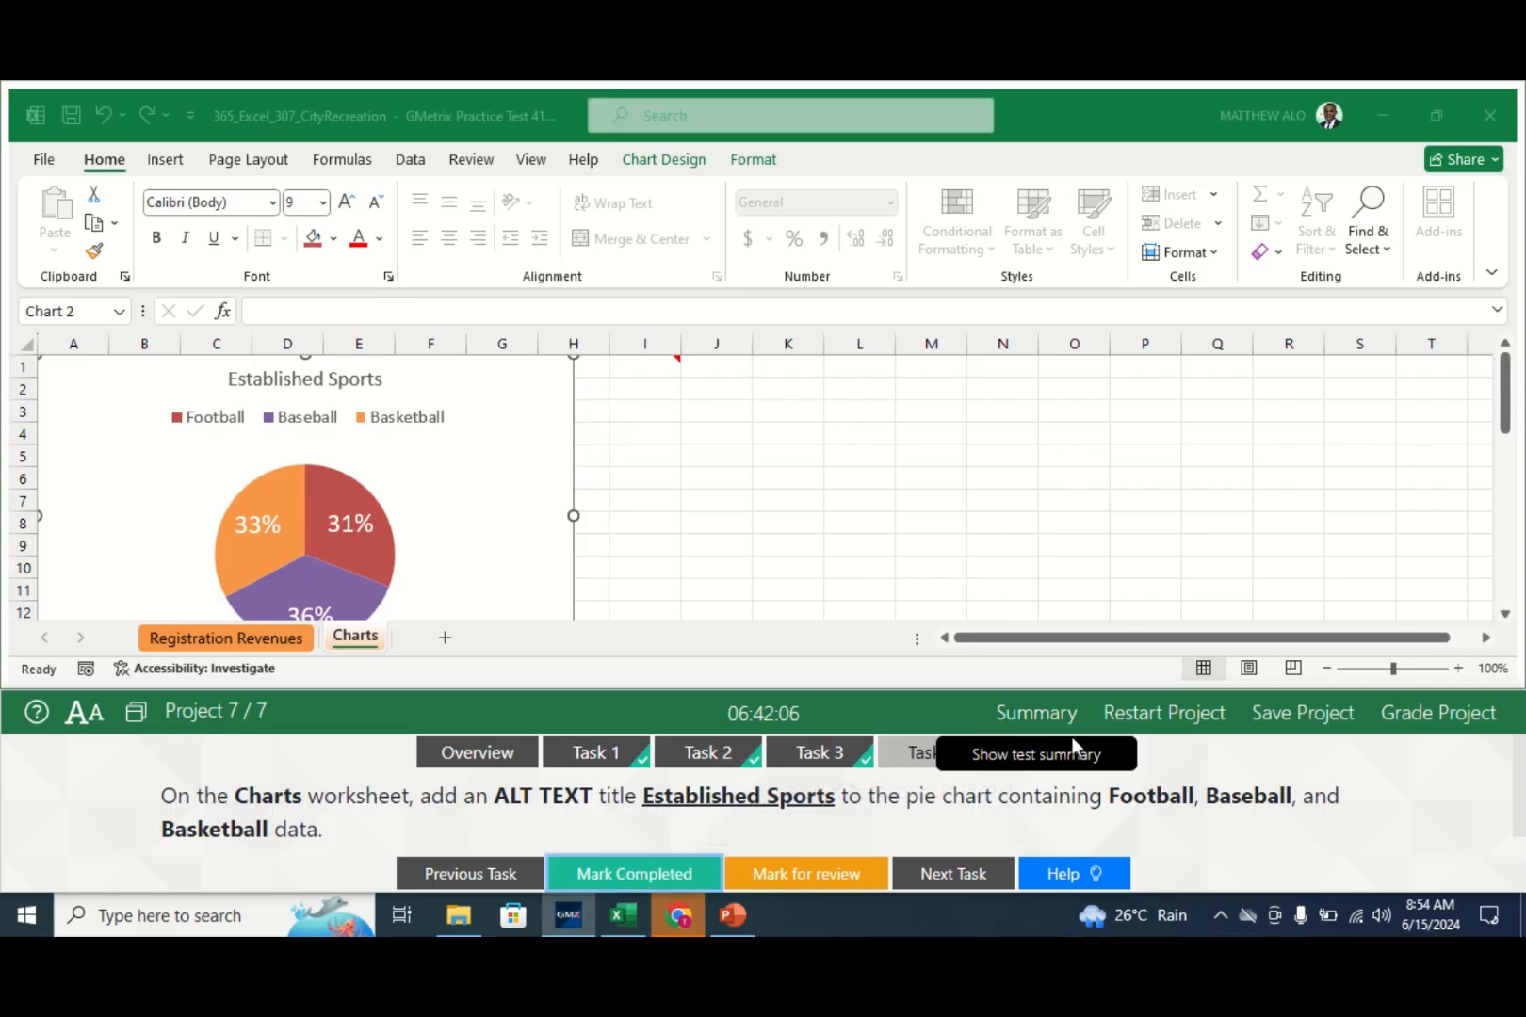
{"action": "left_click", "coordinate": [1046, 757]}
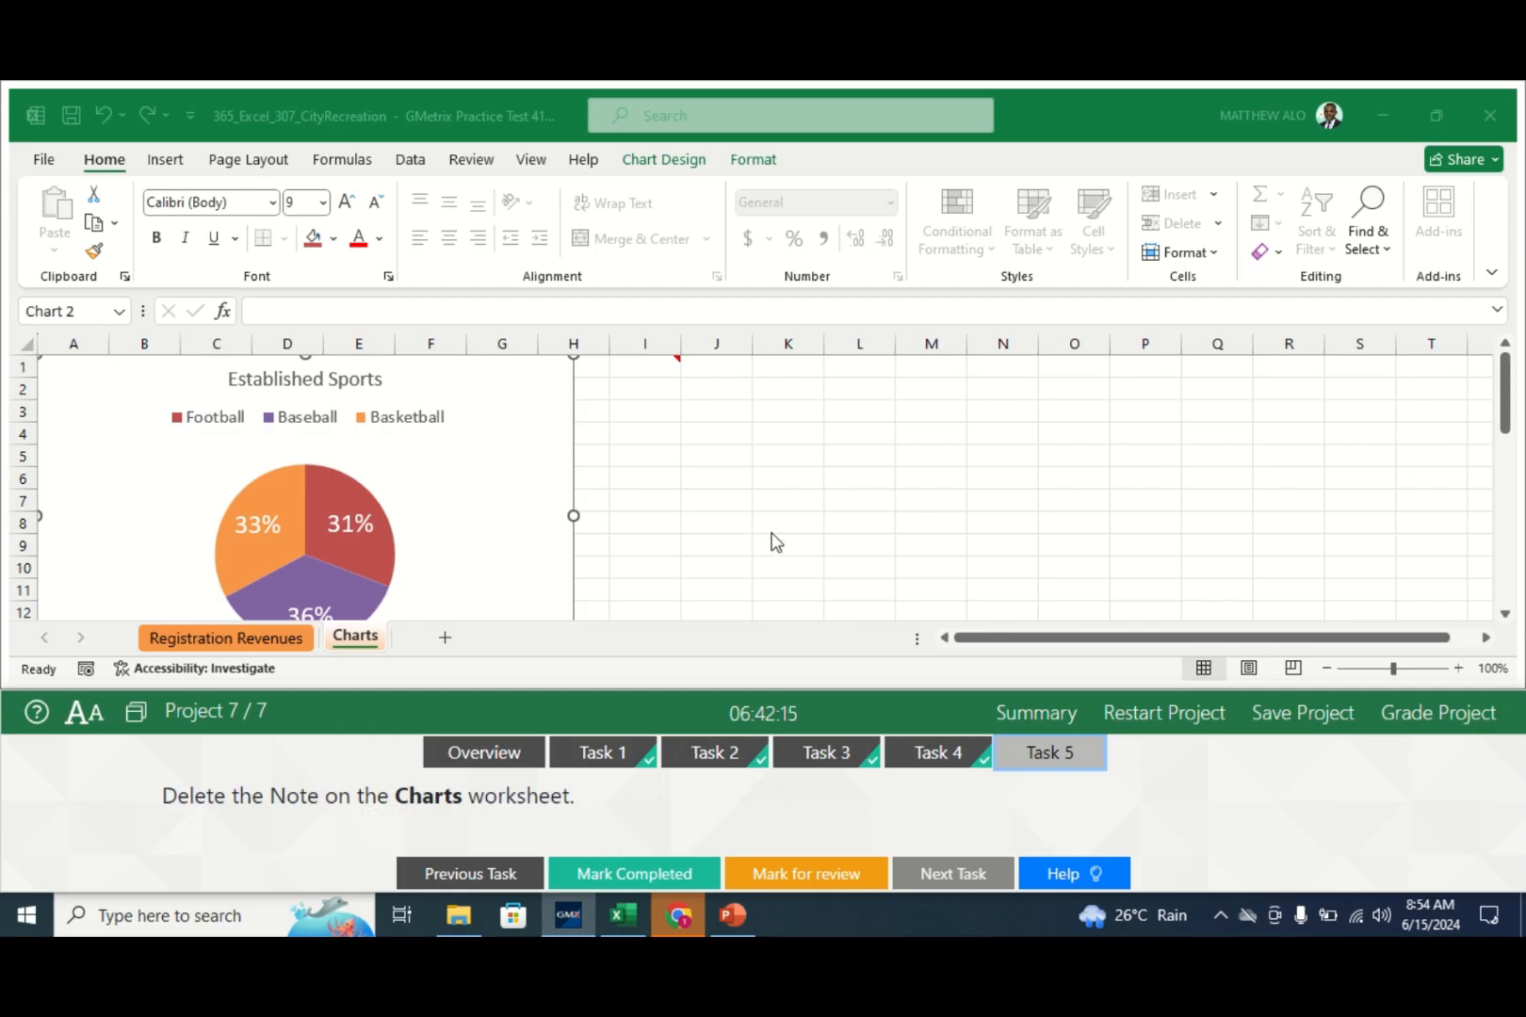
- Switch to the Review ribbon and nudge the Established Sports chart slightly down
{"action": "left_click", "coordinate": [354, 646]}
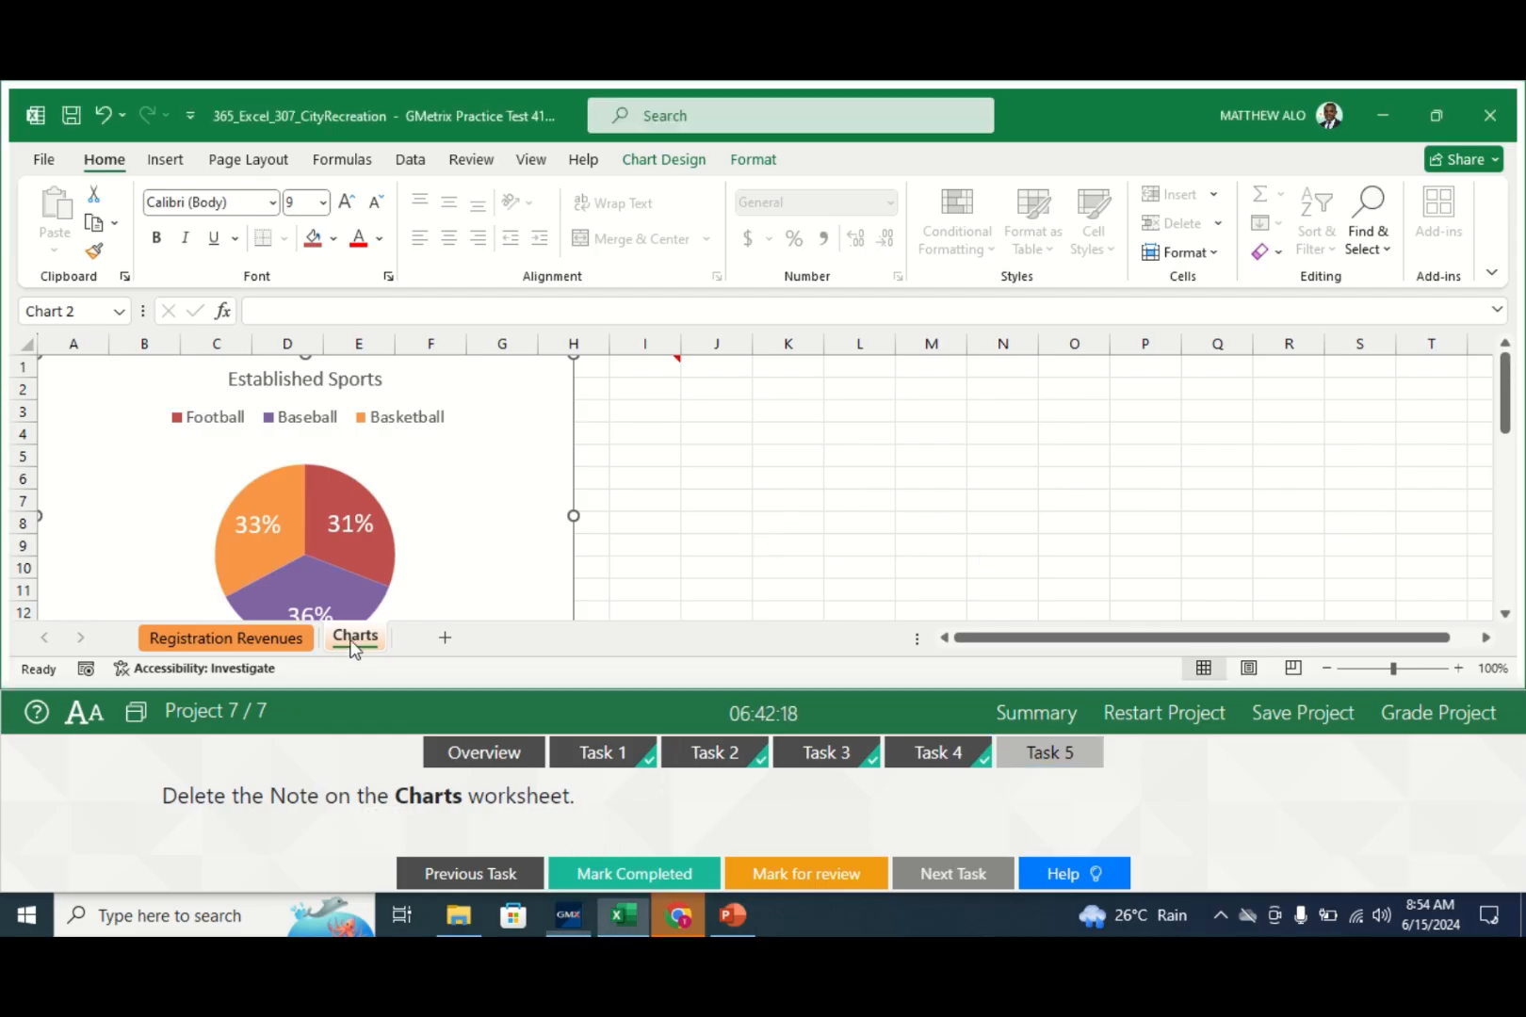
{"action": "left_click", "coordinate": [1506, 385]}
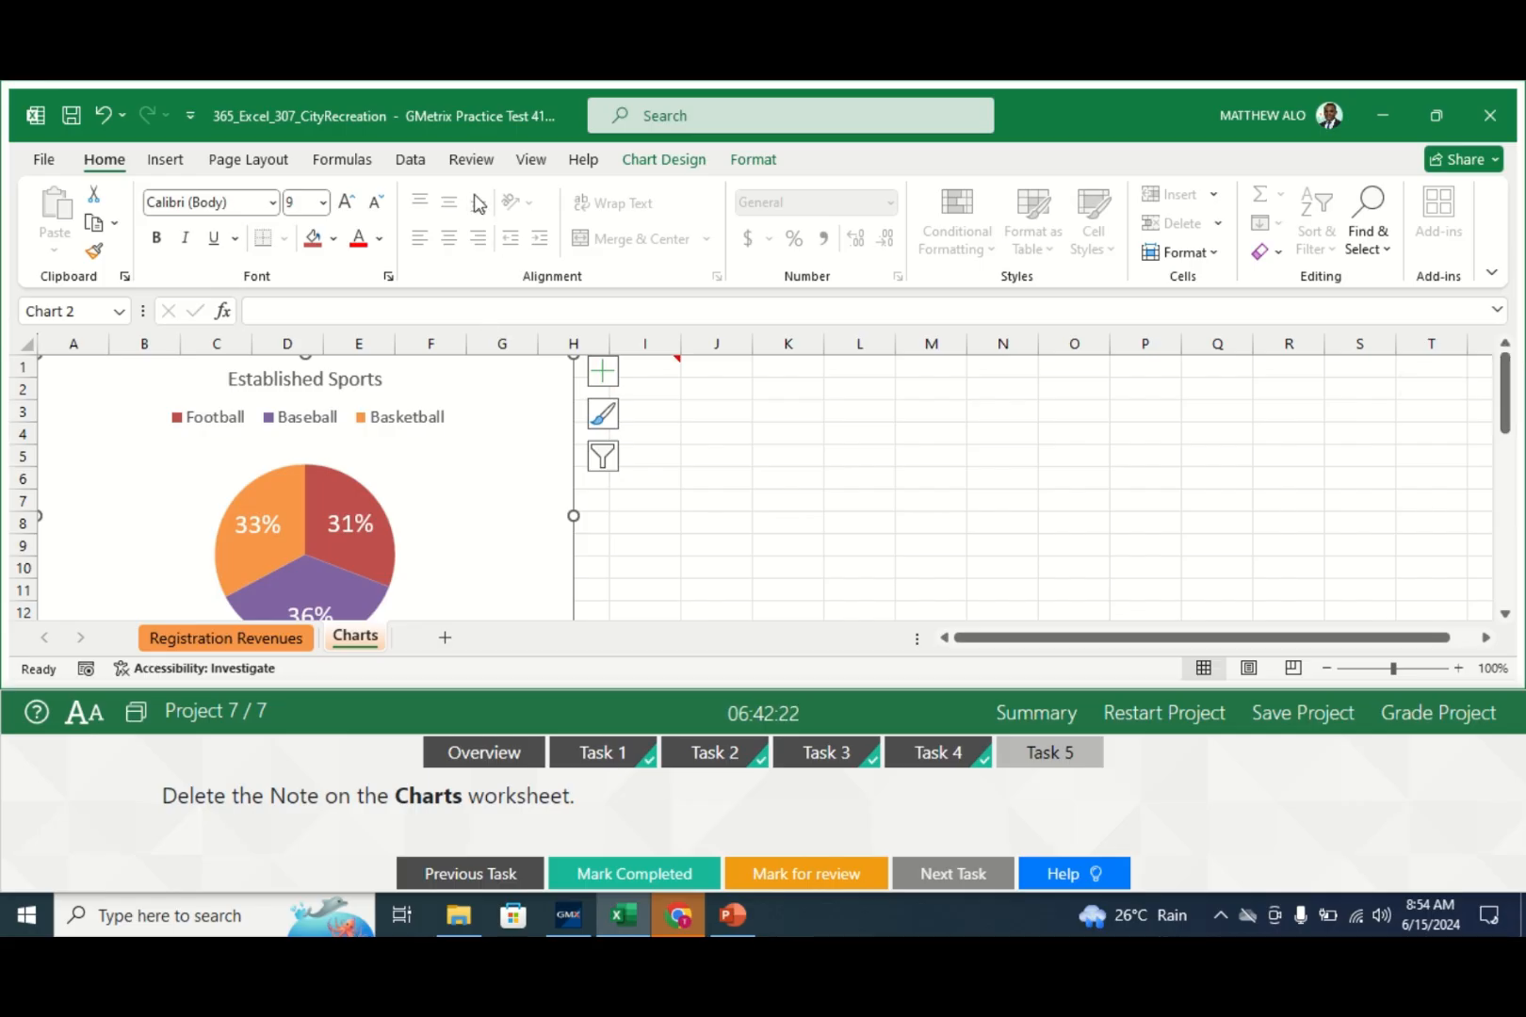
{"action": "left_click", "coordinate": [471, 163]}
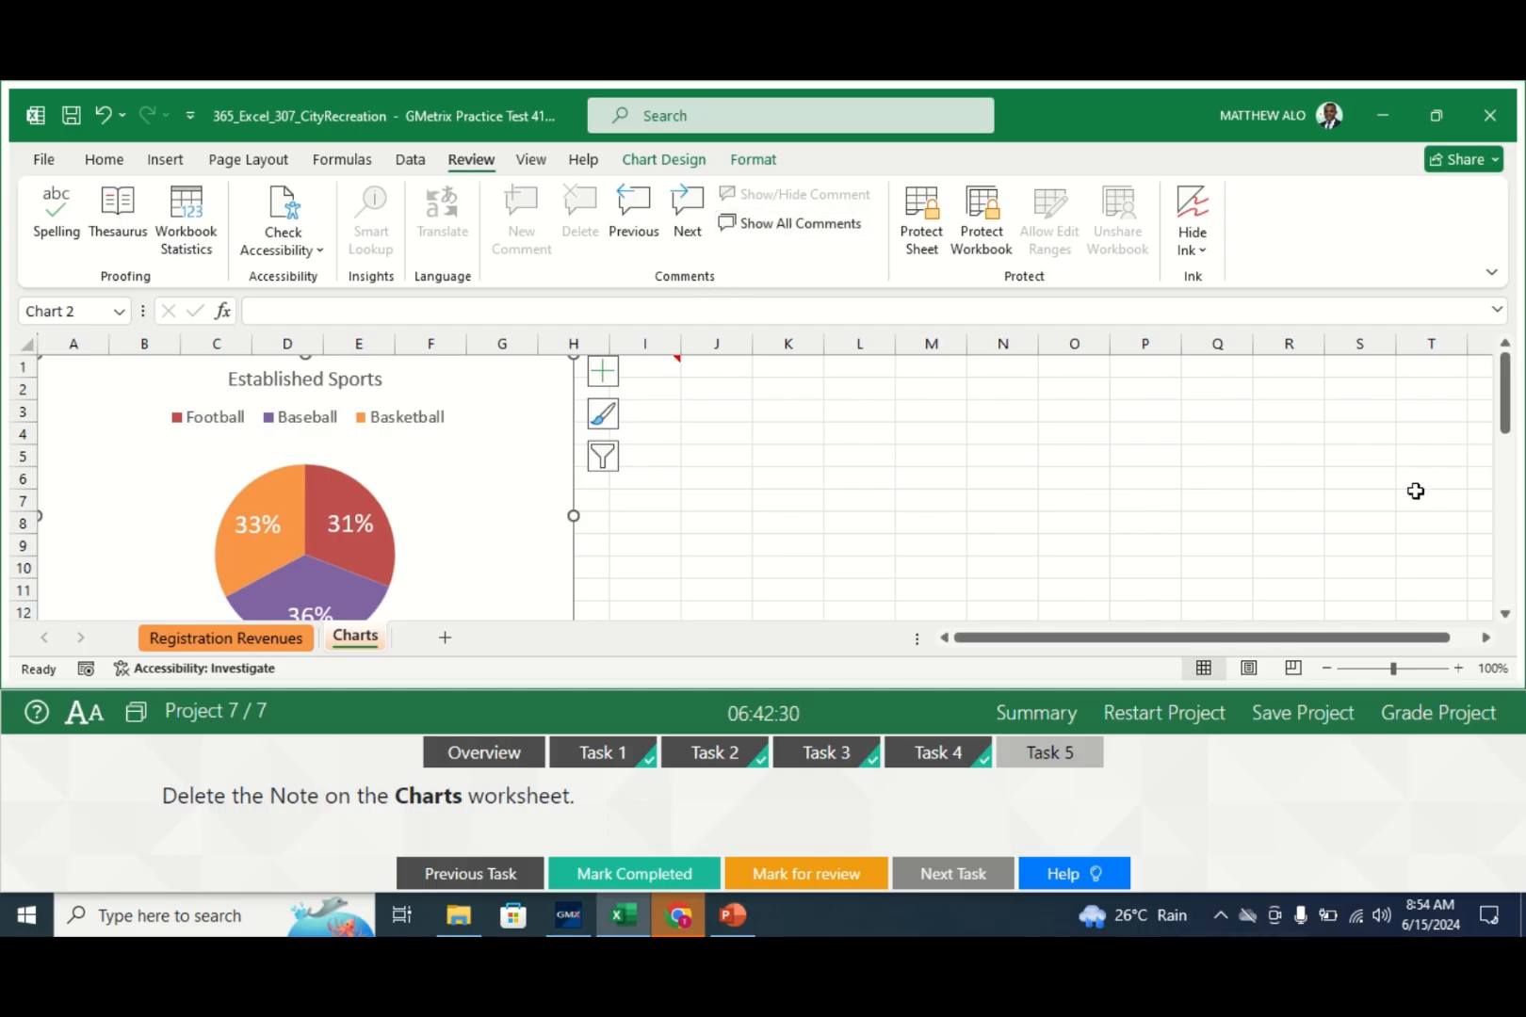
{"action": "left_click", "coordinate": [1508, 405]}
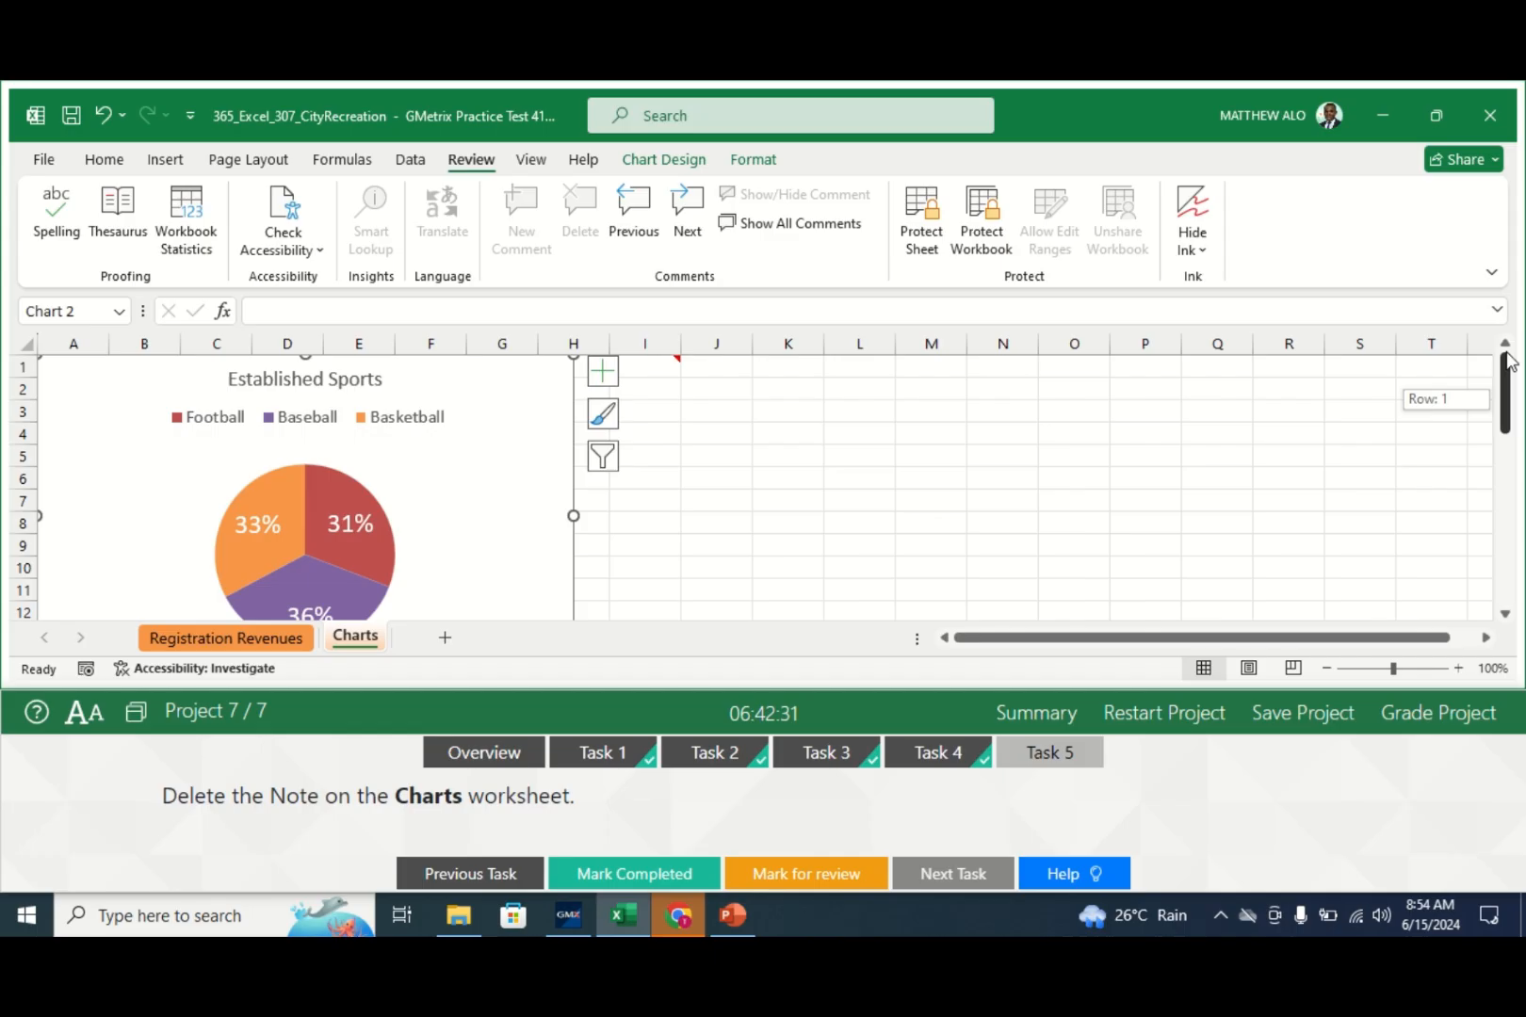
{"action": "left_click", "coordinate": [1061, 455]}
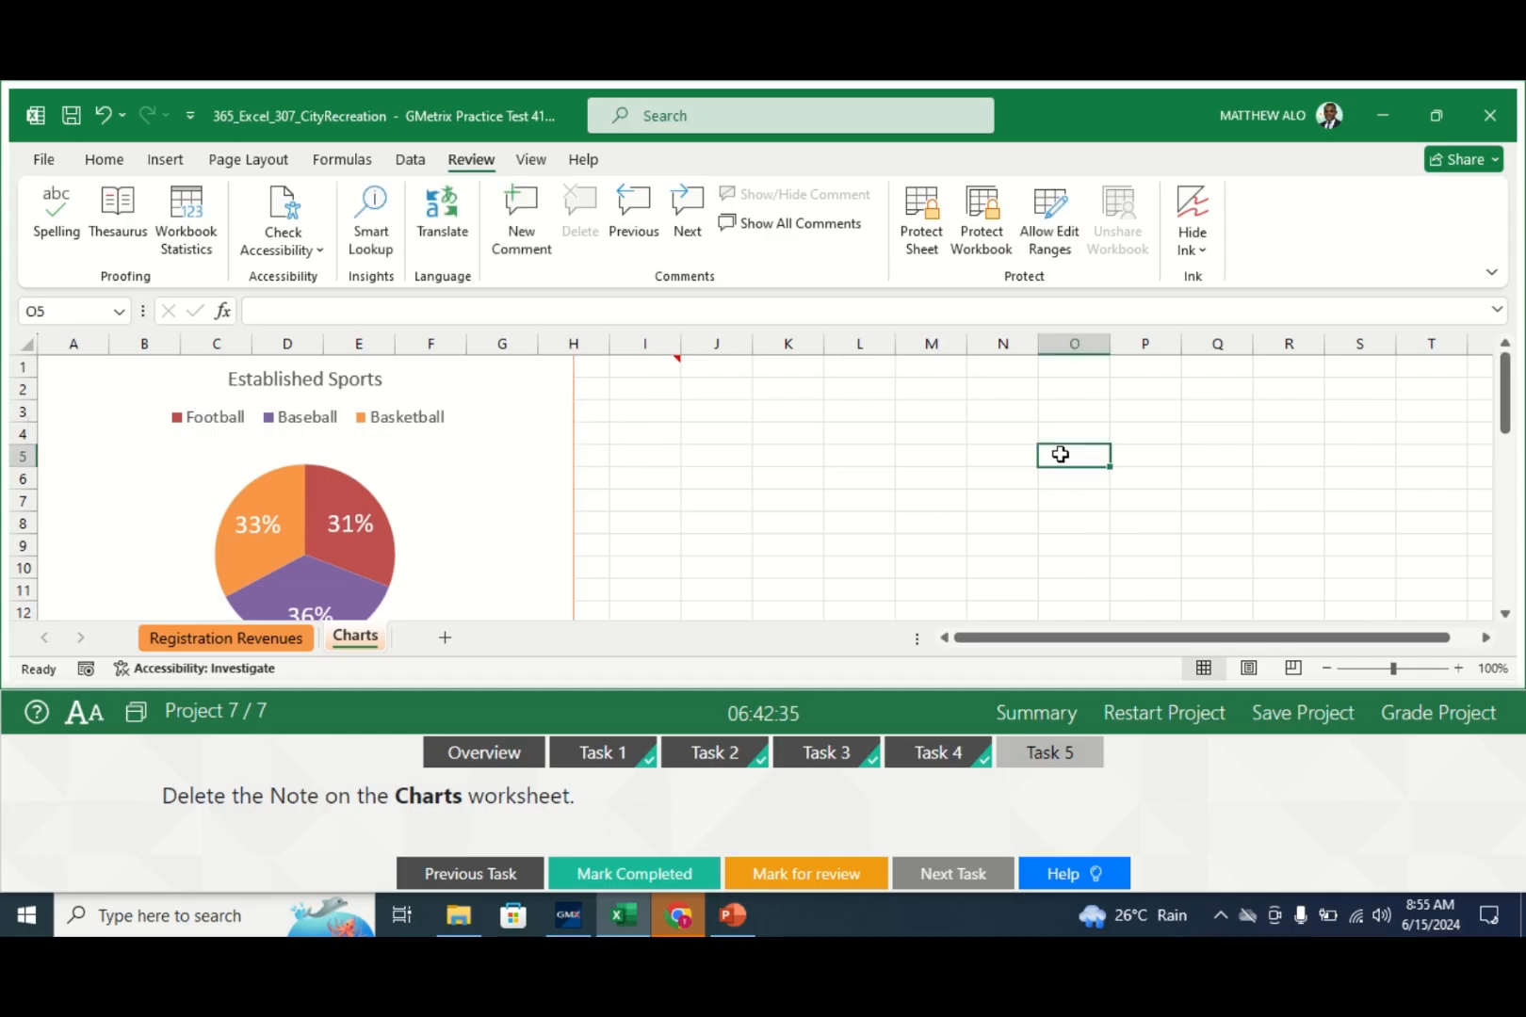
{"action": "key", "text": "Up"}
{"action": "key", "text": "Up"}
{"action": "key", "text": "Up"}
{"action": "key", "text": "Up"}
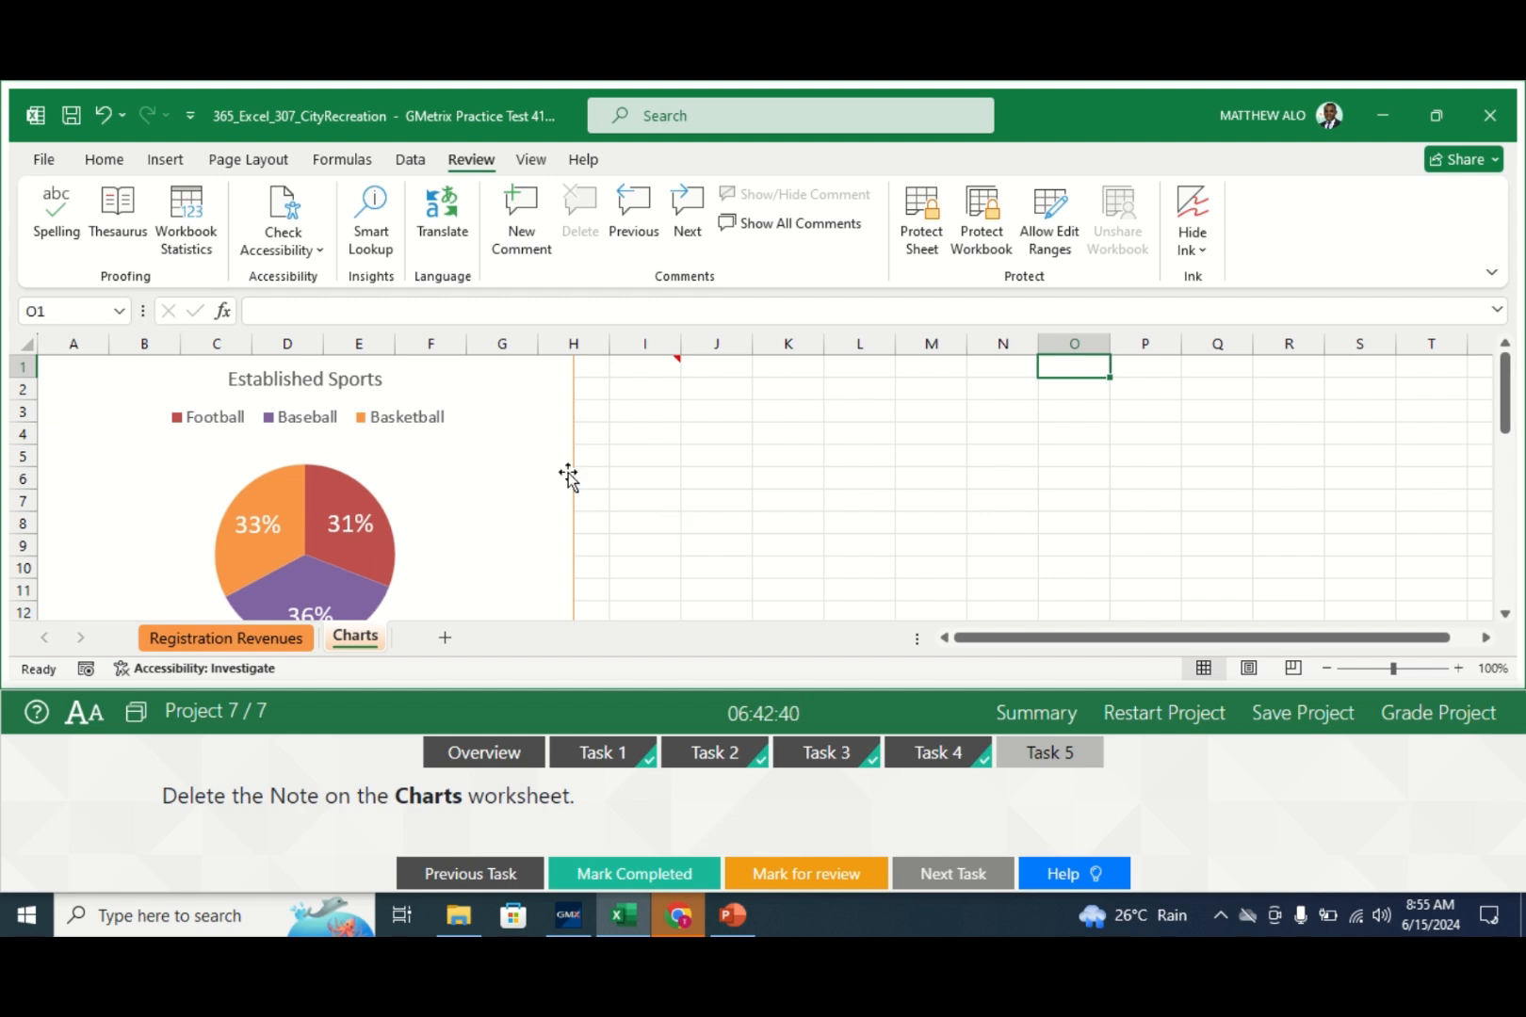
{"action": "mouse_move", "coordinate": [571, 469]}
{"action": "left_mouse_down"}
{"action": "mouse_move", "coordinate": [559, 521]}
{"action": "mouse_move", "coordinate": [571, 486]}
{"action": "left_mouse_up"}
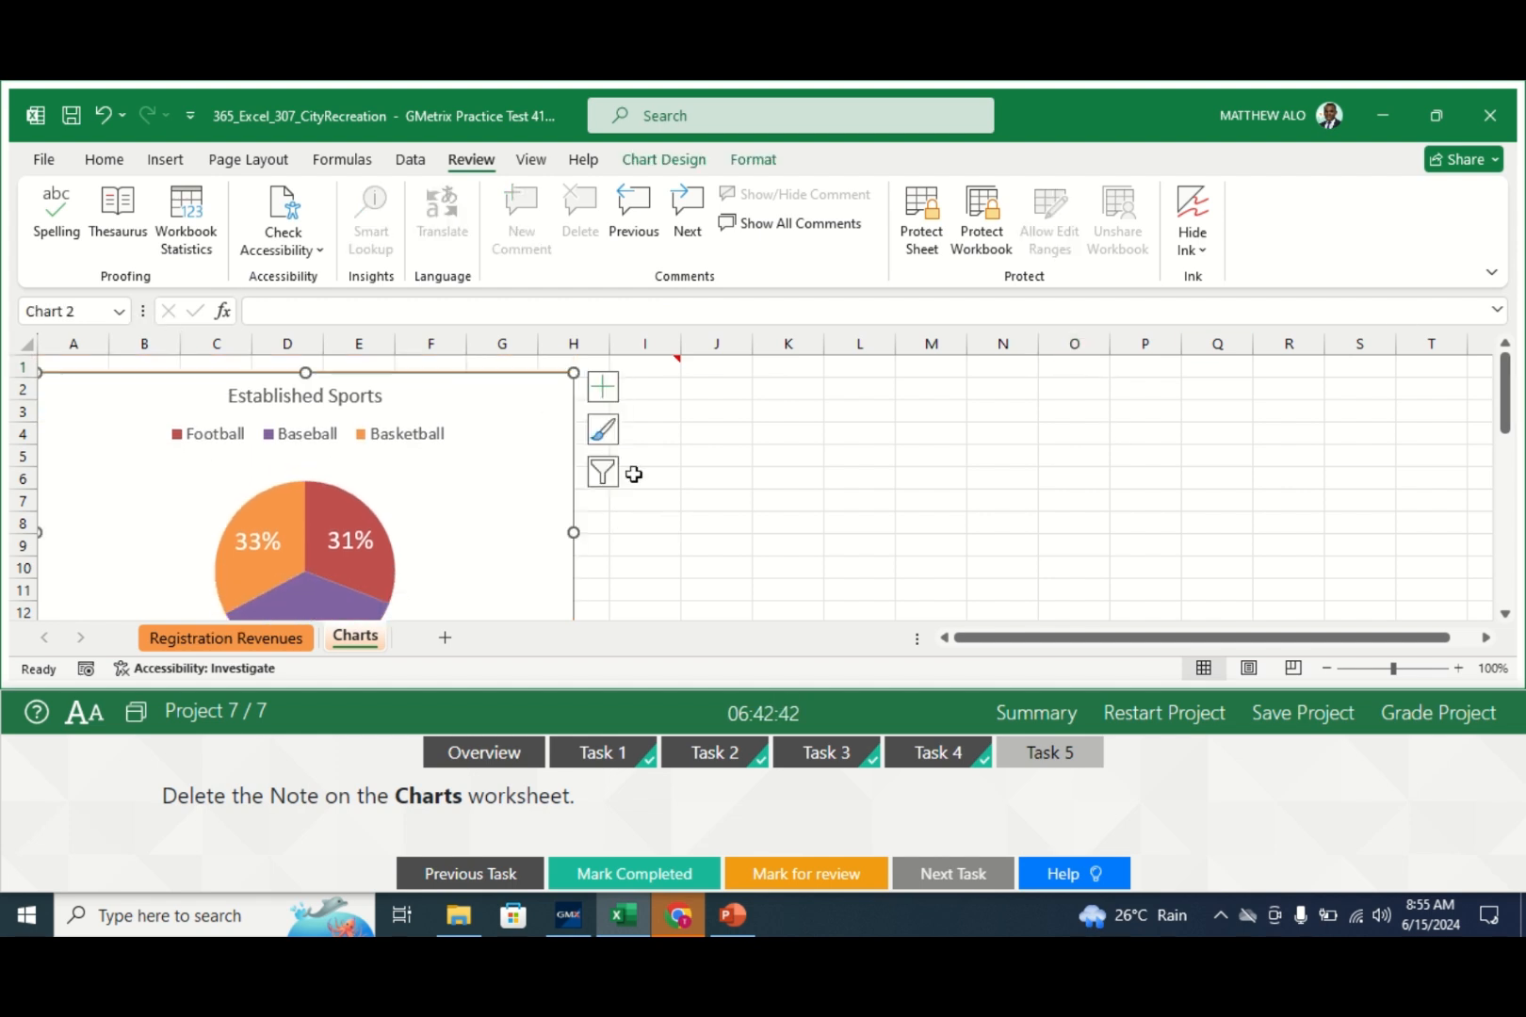
{"action": "left_click", "coordinate": [1510, 370]}
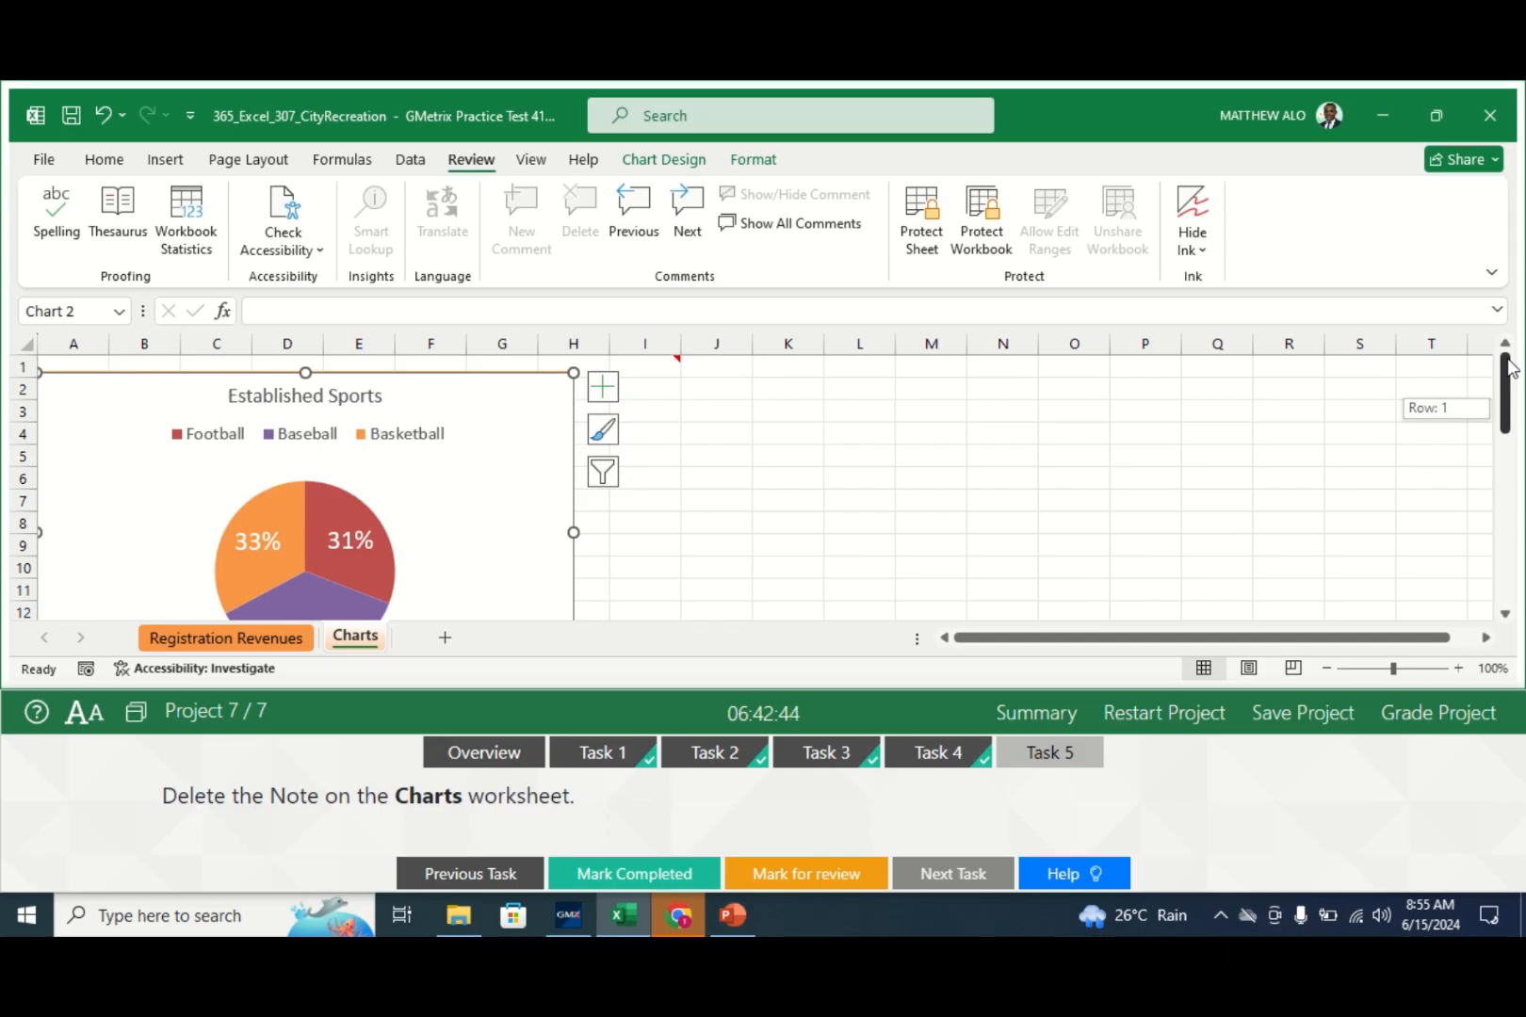
{"action": "left_click", "coordinate": [1052, 452]}
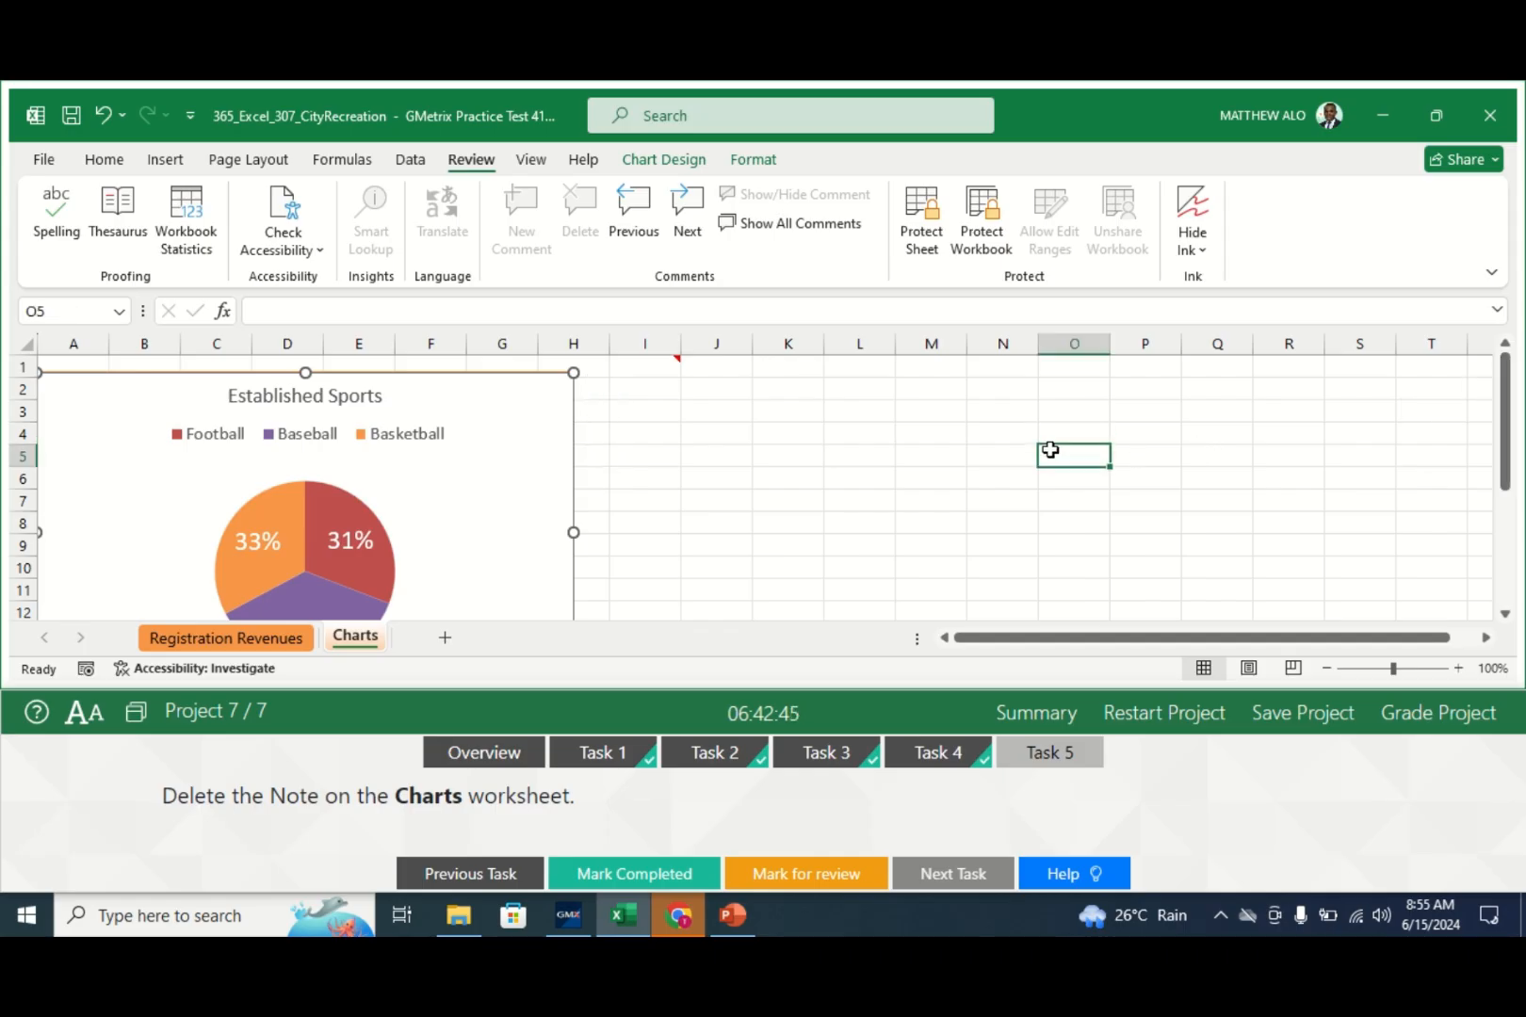
{"action": "left_click", "coordinate": [584, 430]}
{"action": "left_click", "coordinate": [571, 425]}
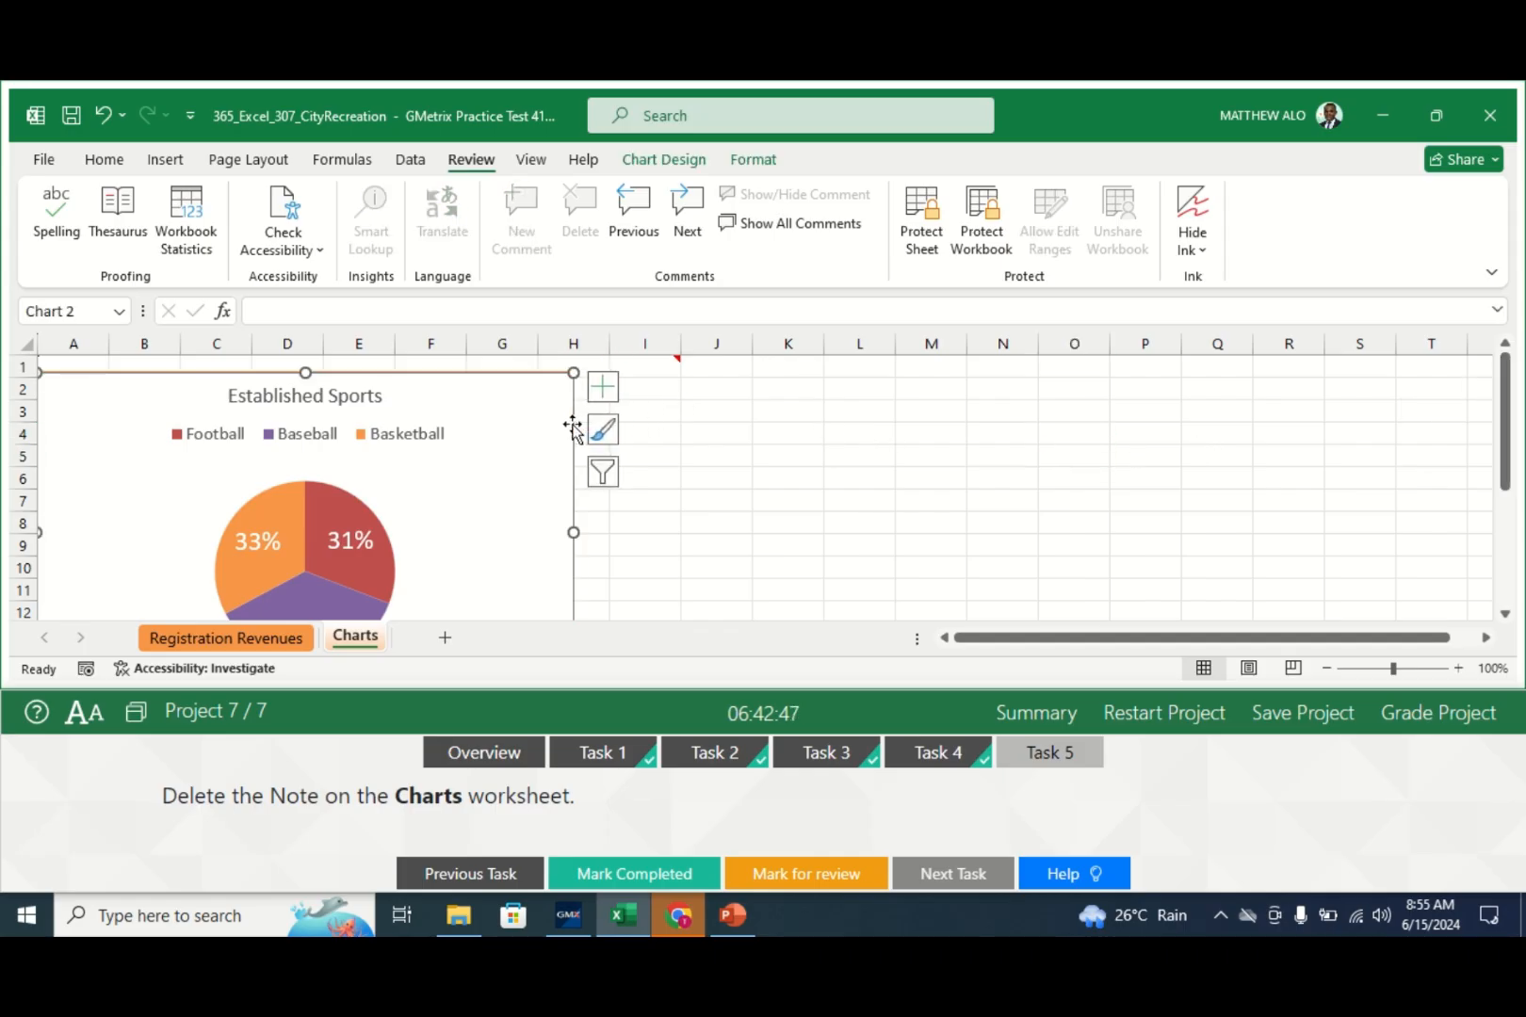
{"action": "left_click", "coordinate": [947, 382]}
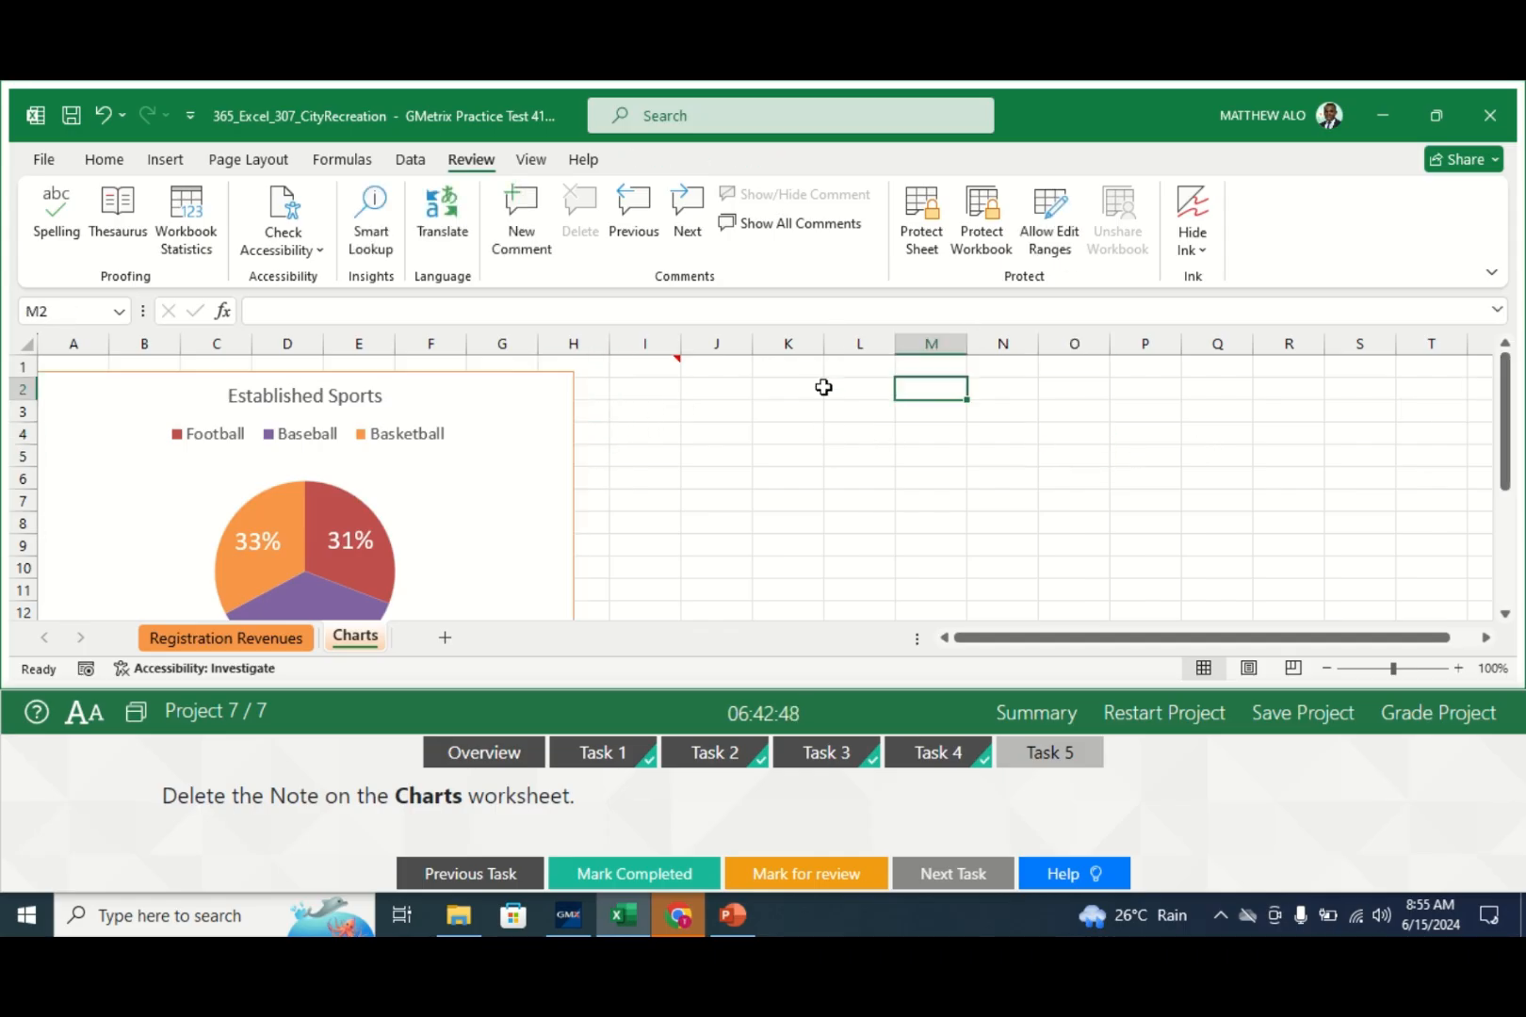
- Show all notes, delete the note beside cell I1, and check off Task 5
{"action": "left_click", "coordinate": [803, 233]}
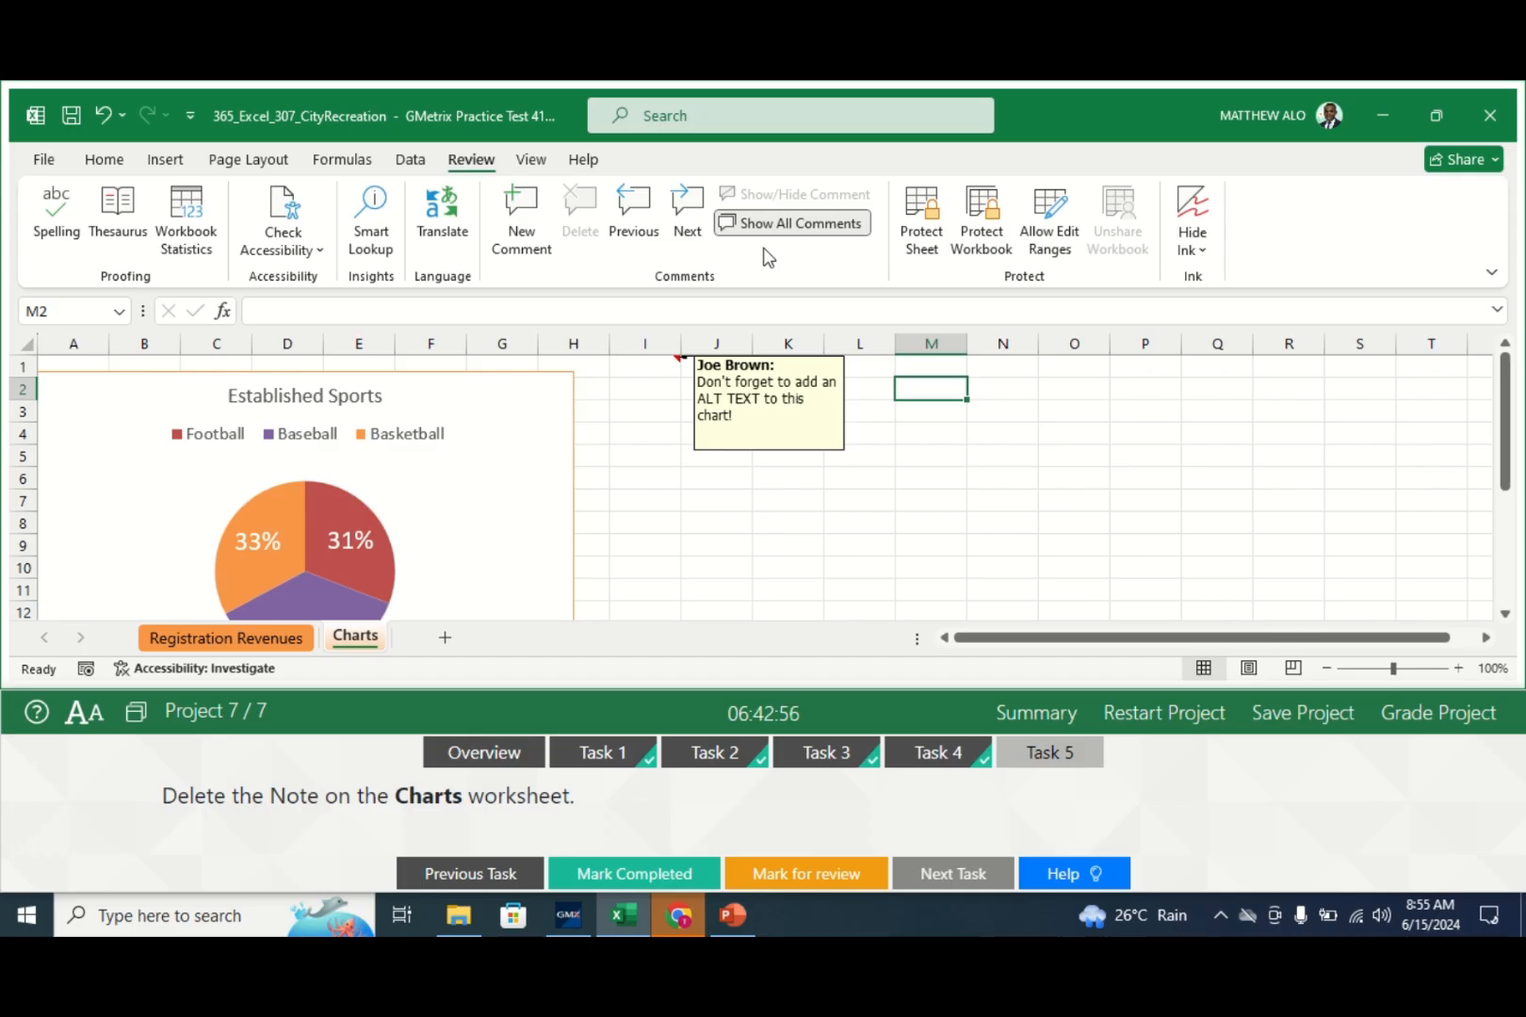
{"action": "left_click", "coordinate": [847, 403]}
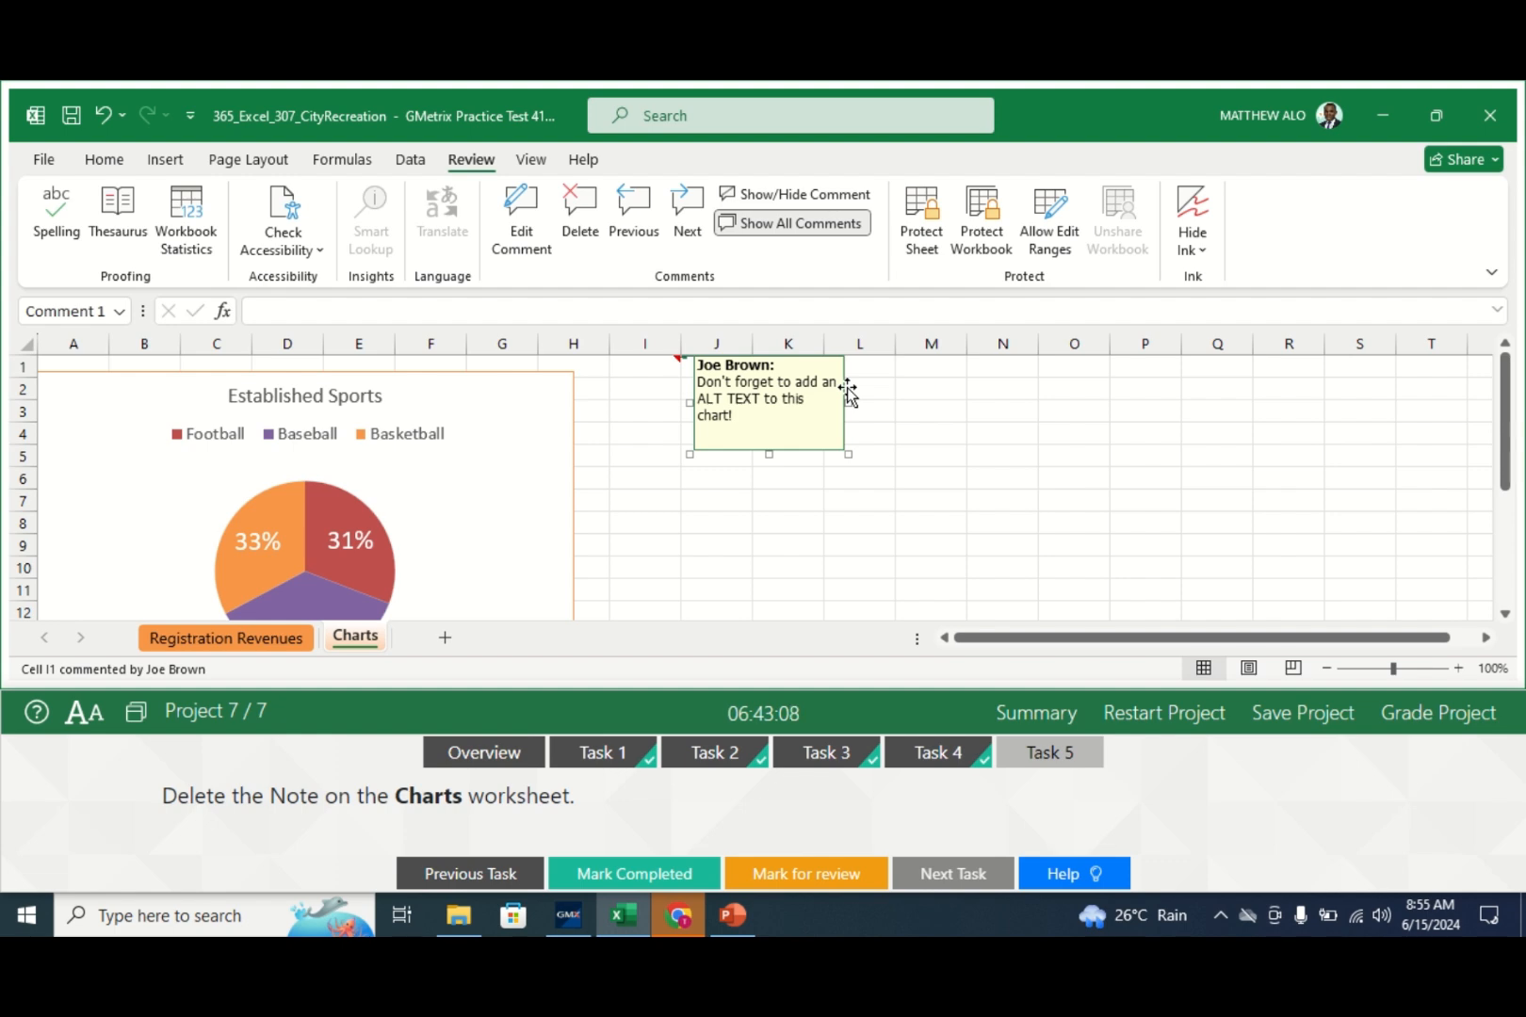
{"action": "left_click", "coordinate": [581, 219]}
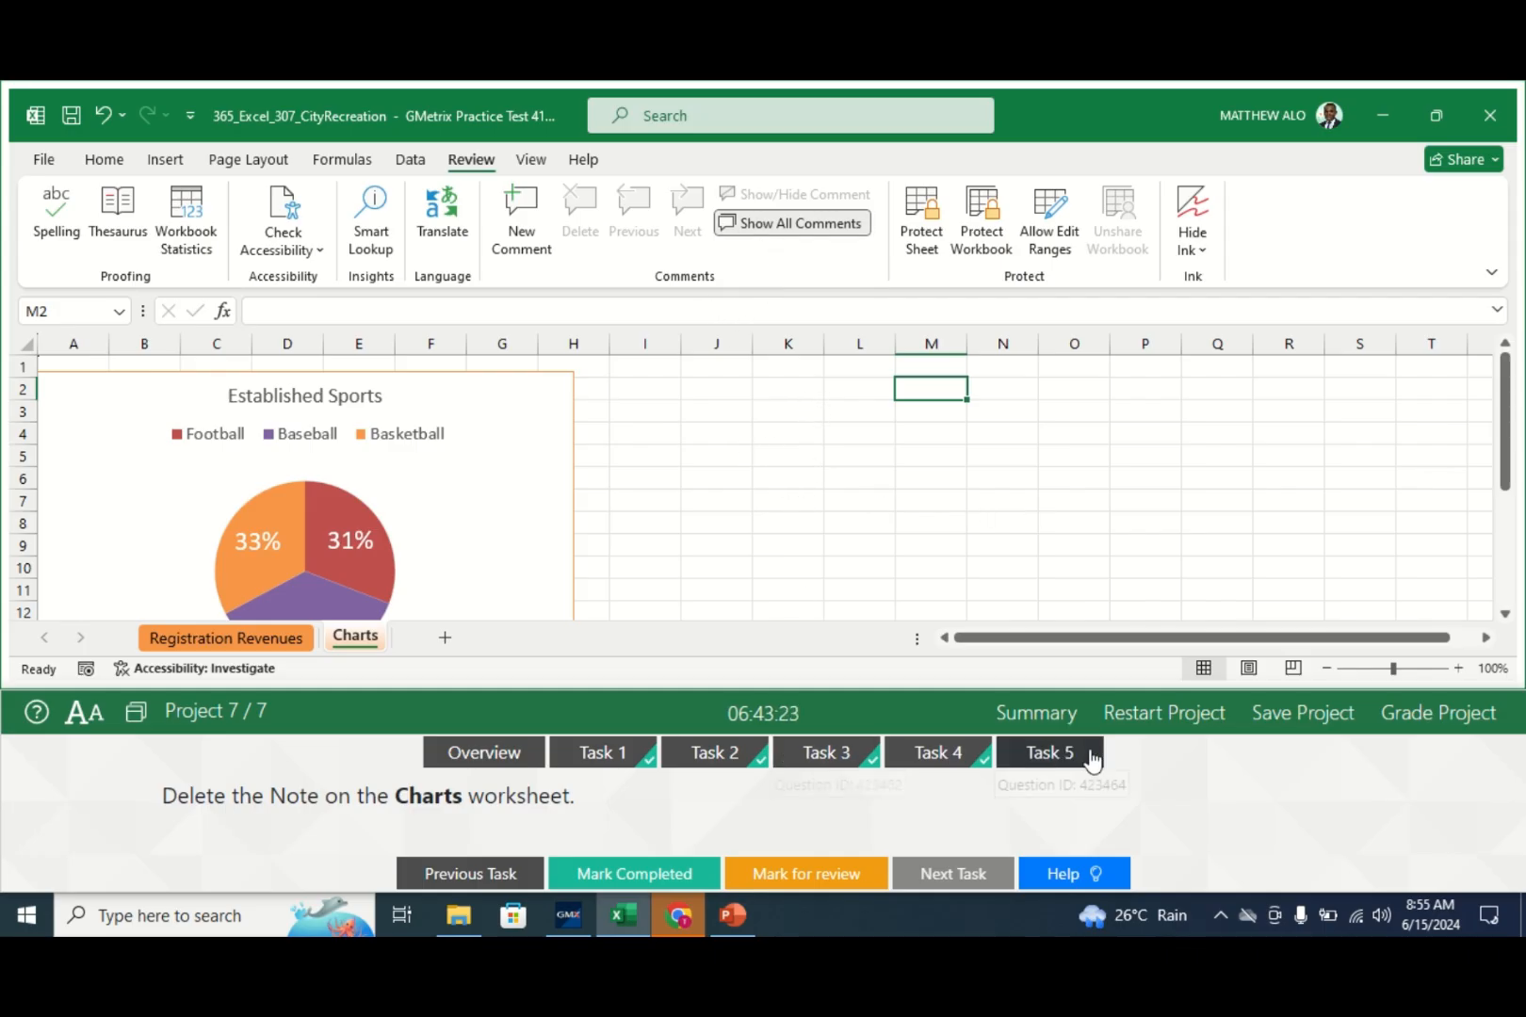
{"action": "left_click", "coordinate": [665, 883]}
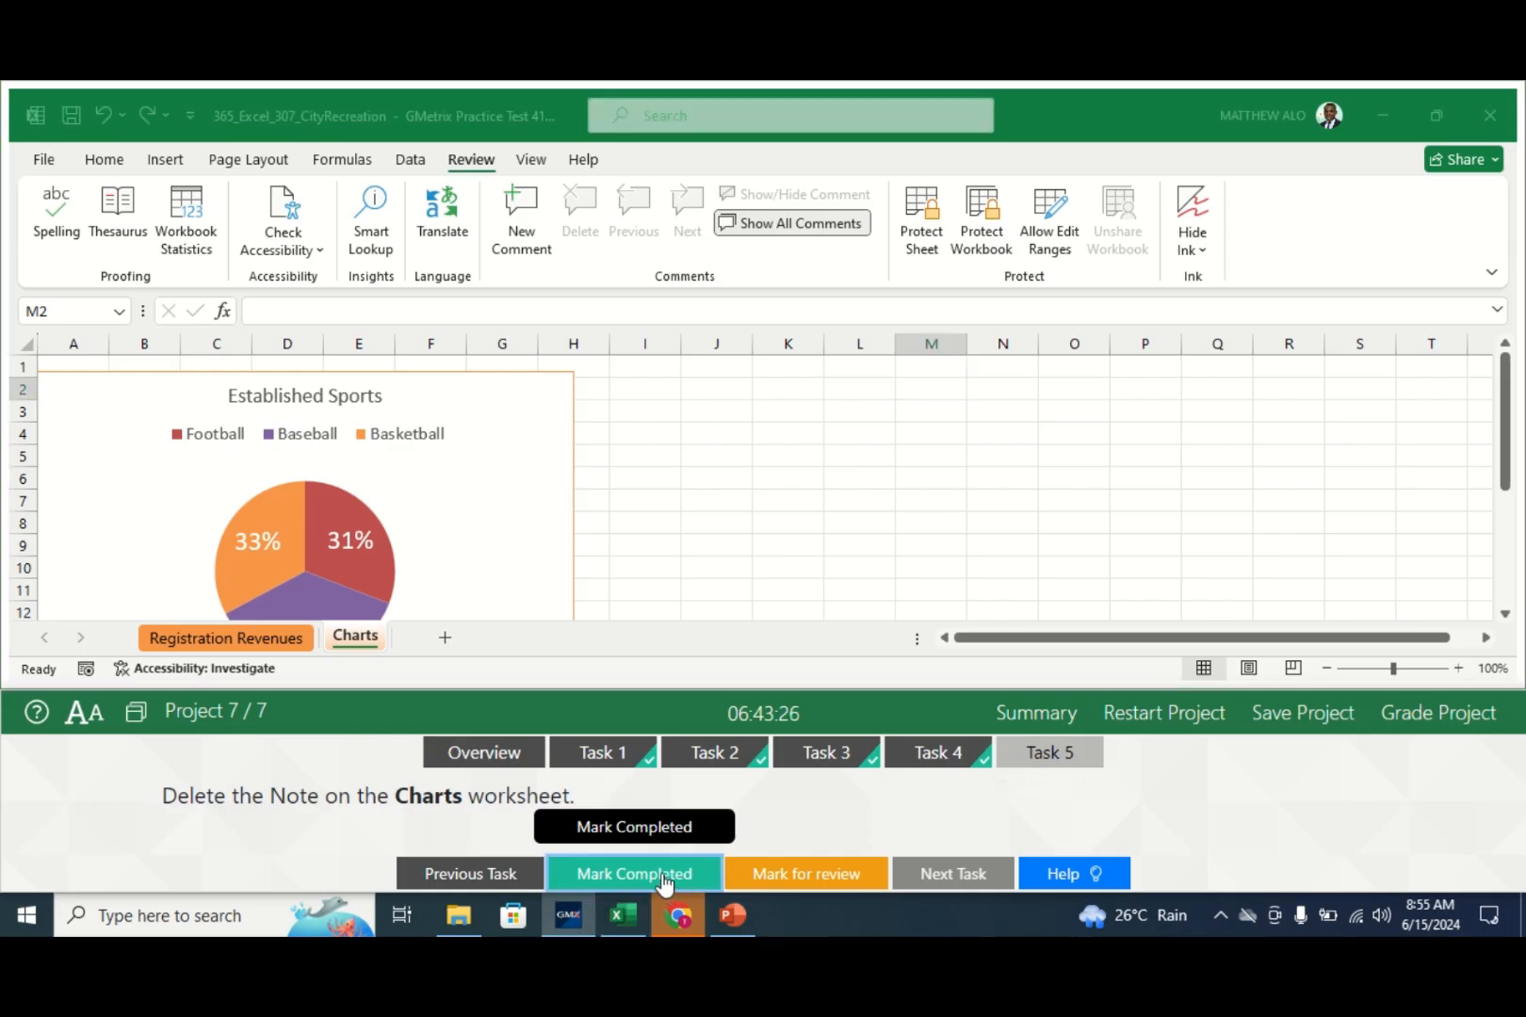